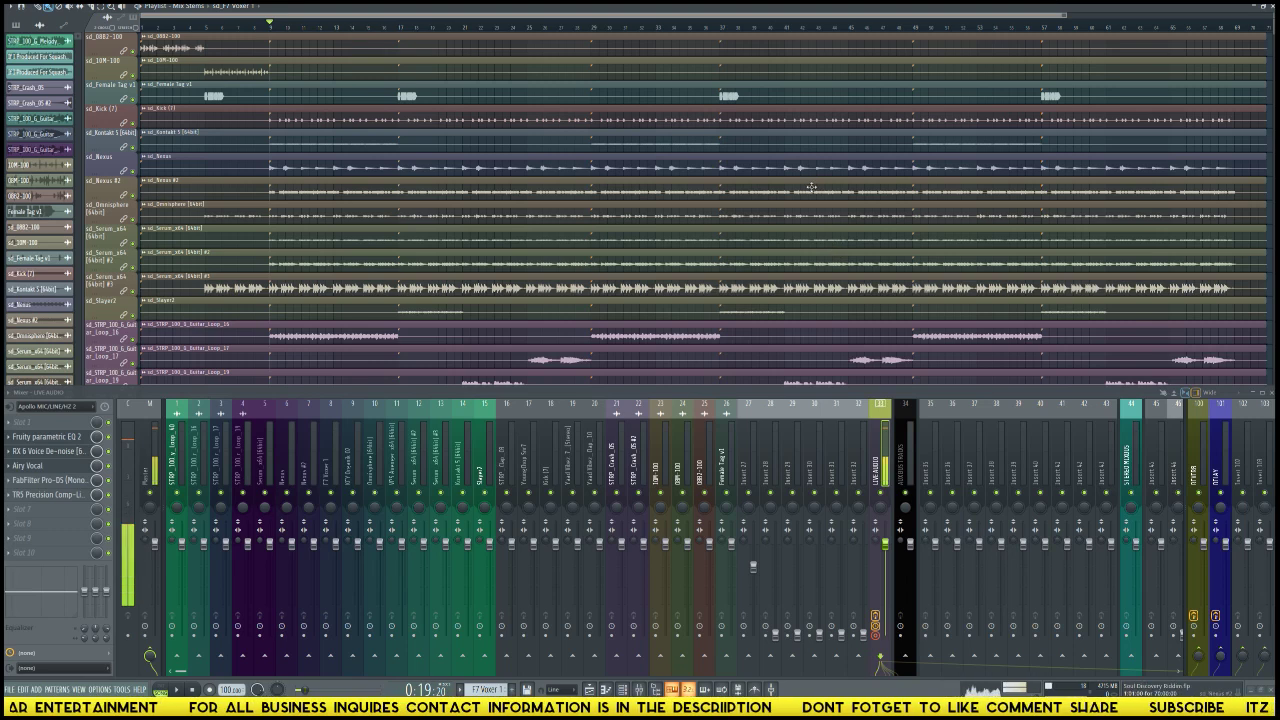
Step: Look over all the stem tracks in the playlist, from the first stem to the last, and hide the mixer
scroll(802, 189, "down", 8)
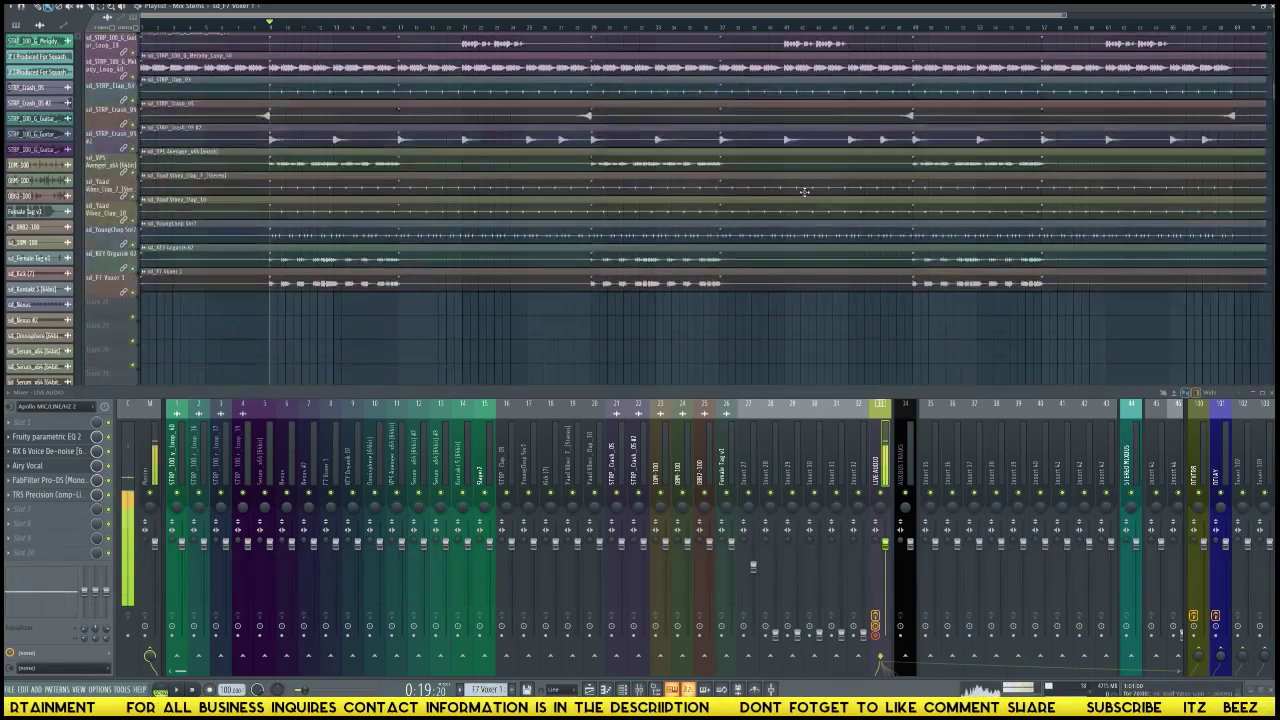
scroll(643, 222, "up", 3)
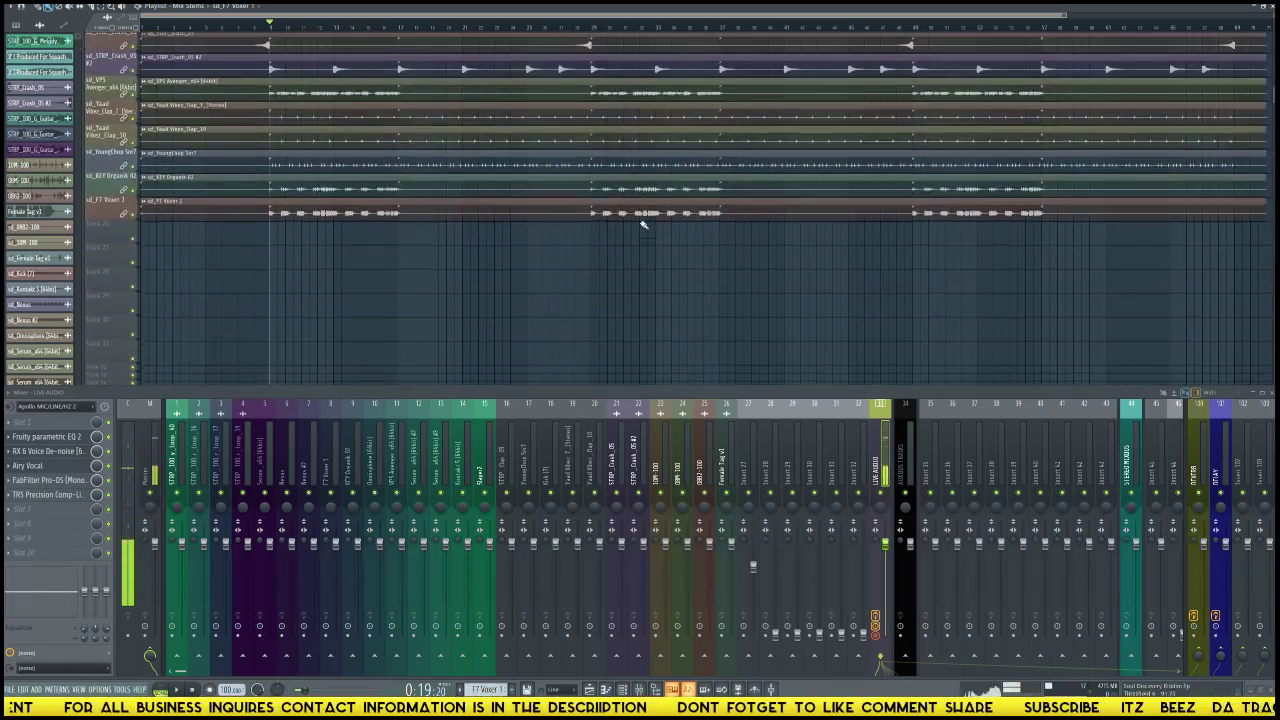
scroll(643, 224, "up", 10)
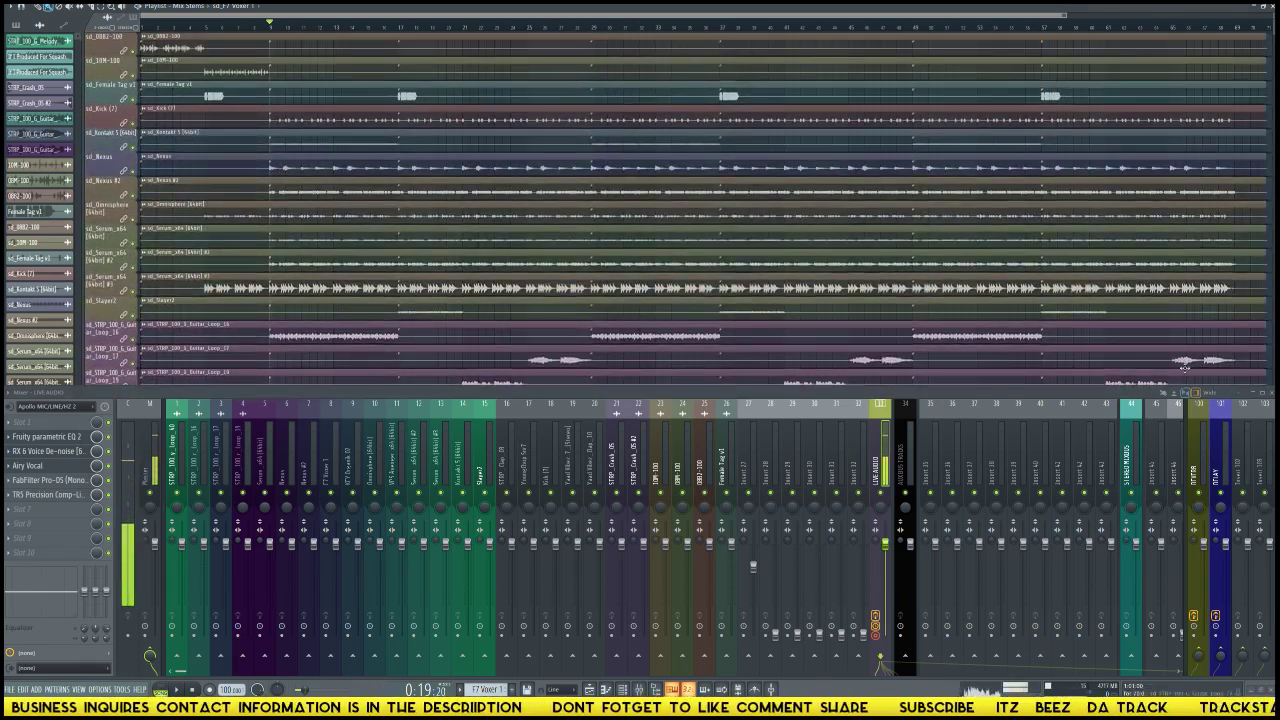
left_click(1268, 392)
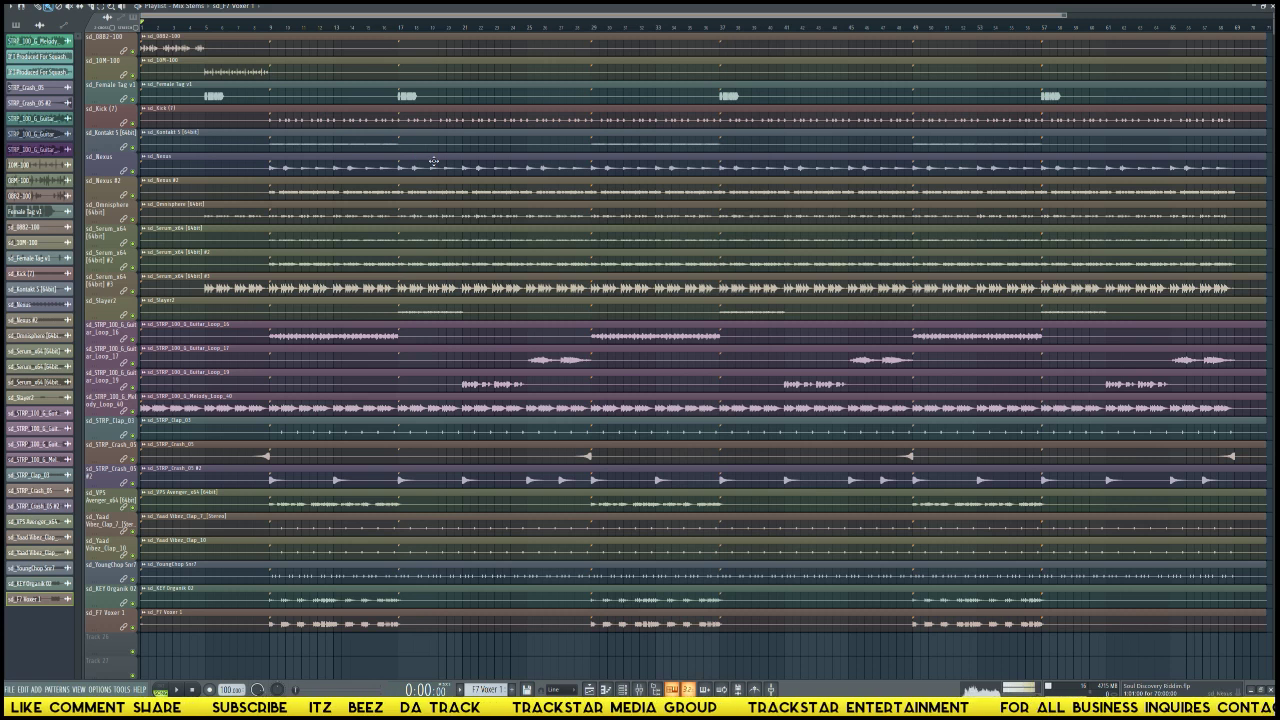
Step: Start song playback, check the channel rack and close it, and show the mixer again
key("F6")
key("space")
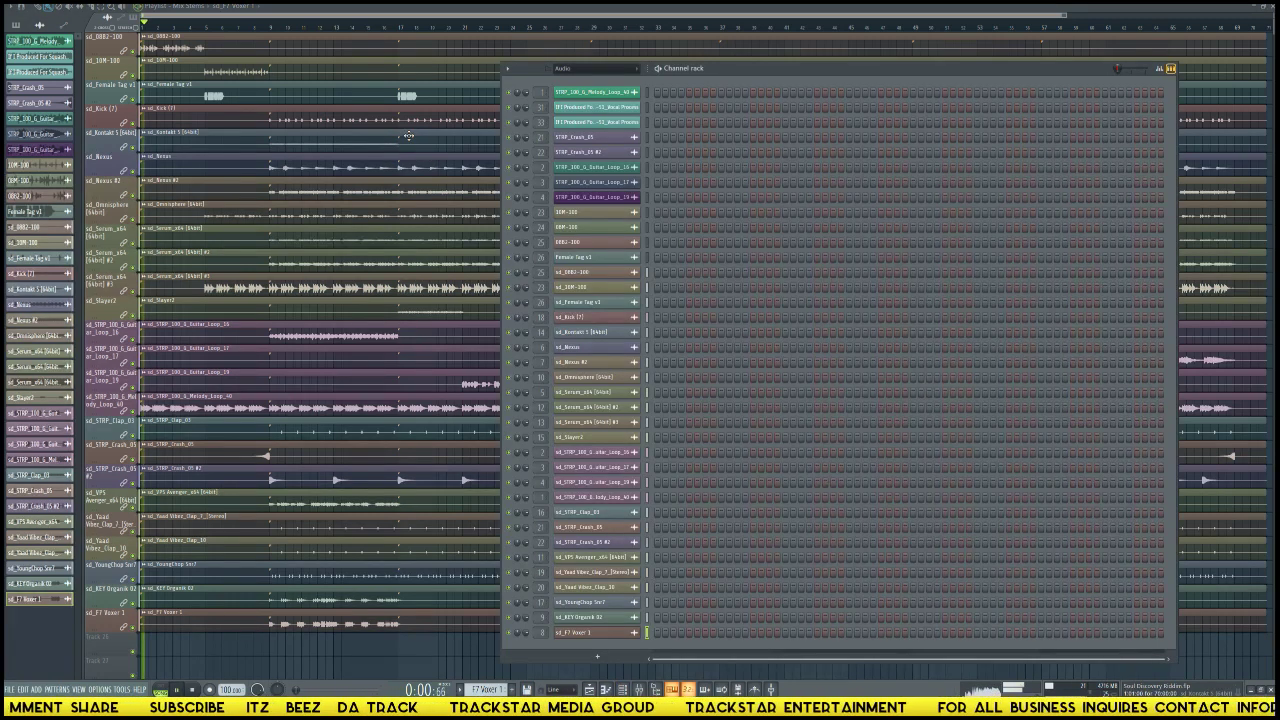
key("F6")
key("F9")
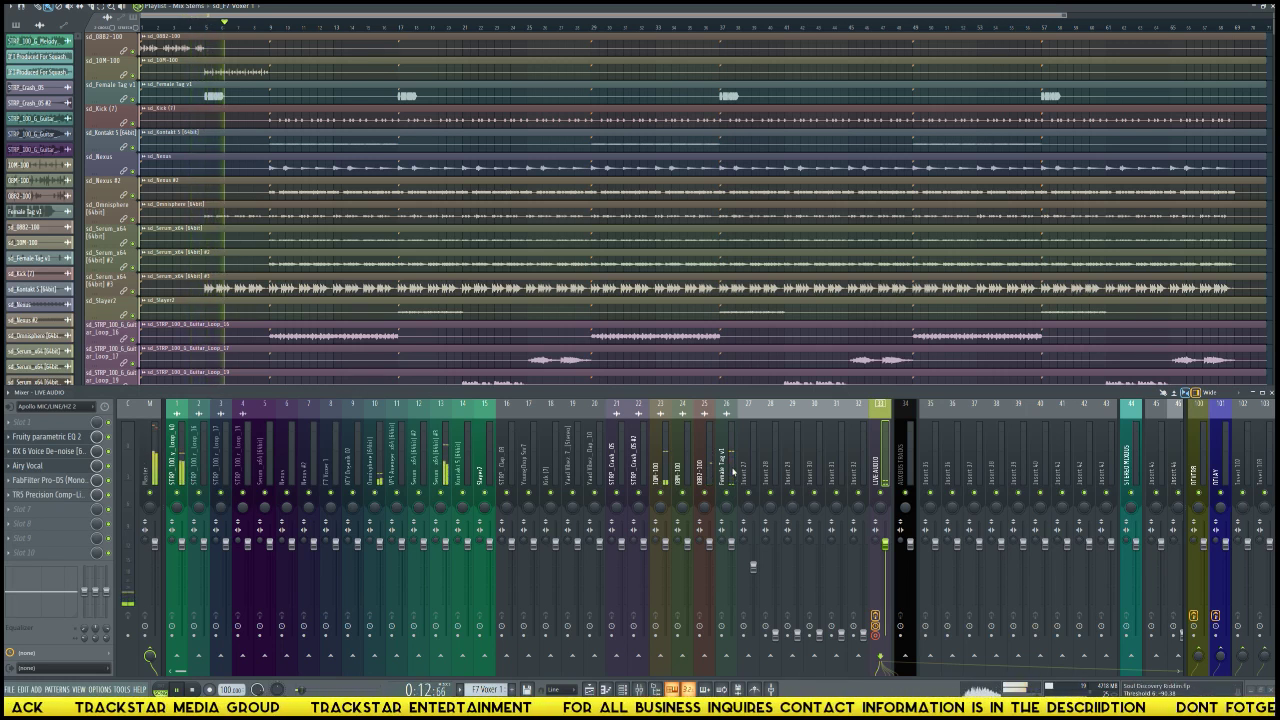
Step: Lower the volume faders of mixer tracks 1 to 26 together by the same amount
left_click(729, 468)
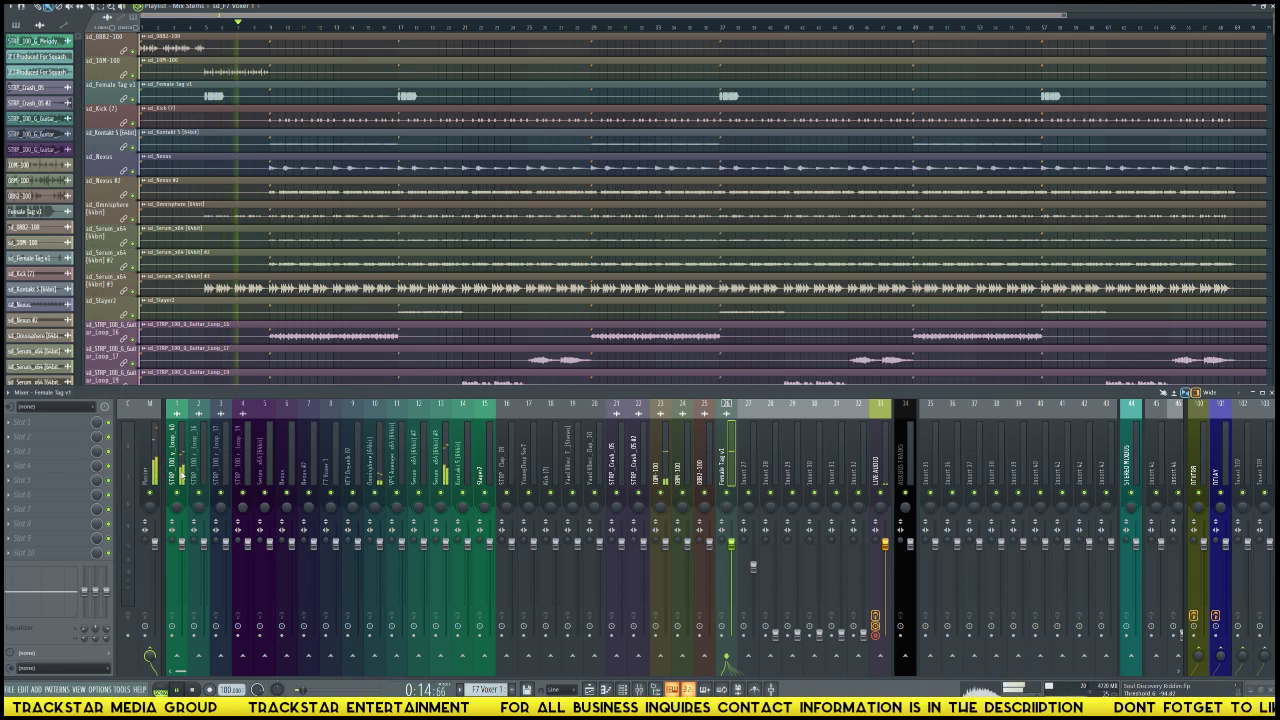
left_click(177, 480)
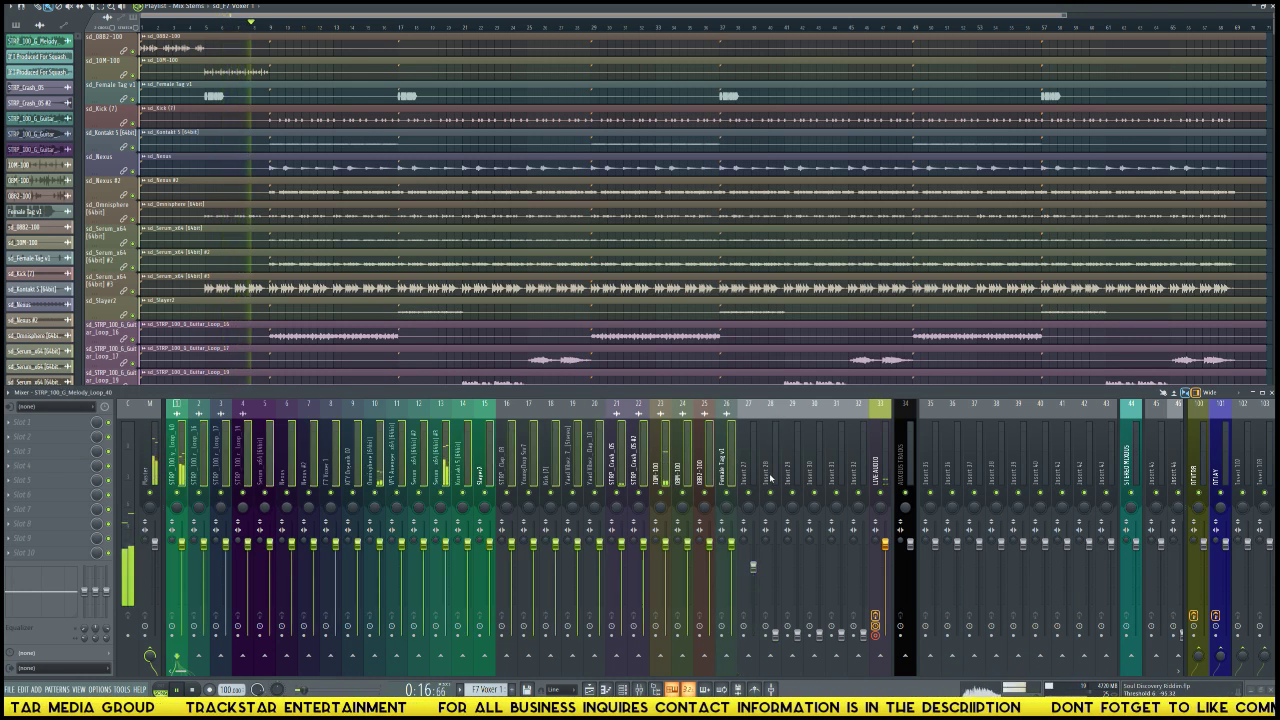
left_click_drag(738, 545, 738, 568)
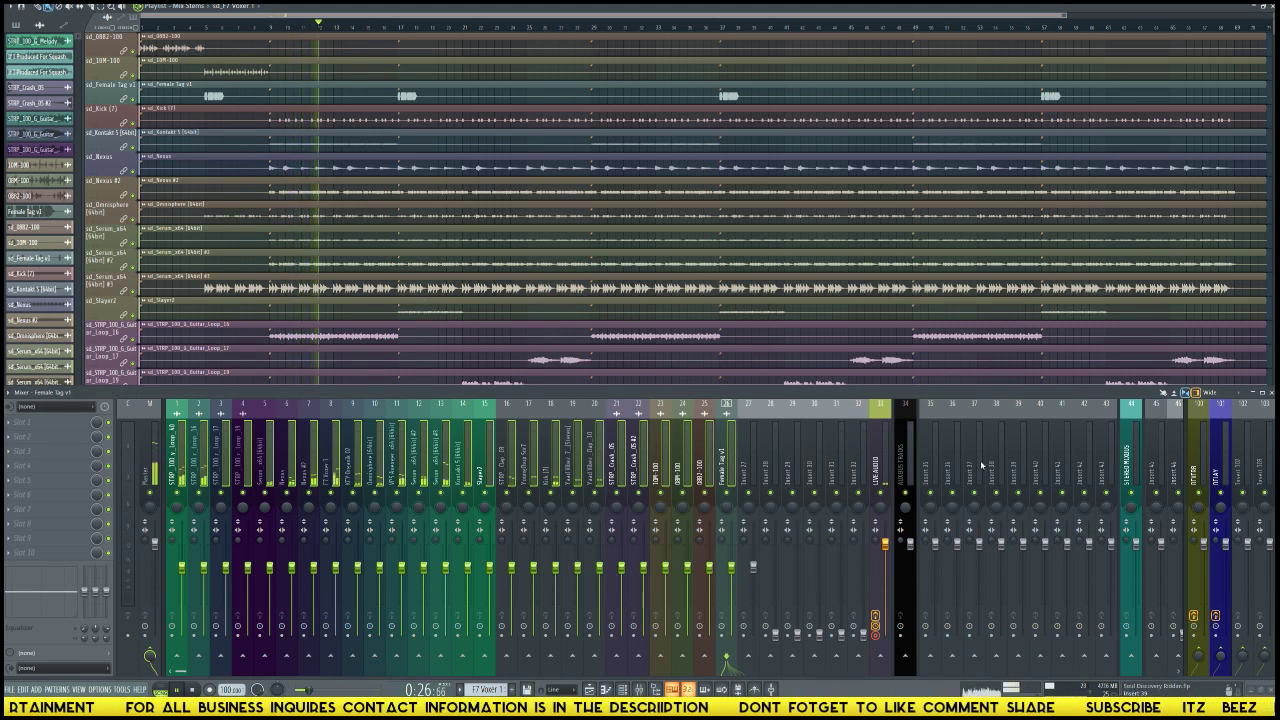
Step: Rename mixer insert 35 as DRUMS in capital letters
right_click(929, 477)
left_click(976, 417)
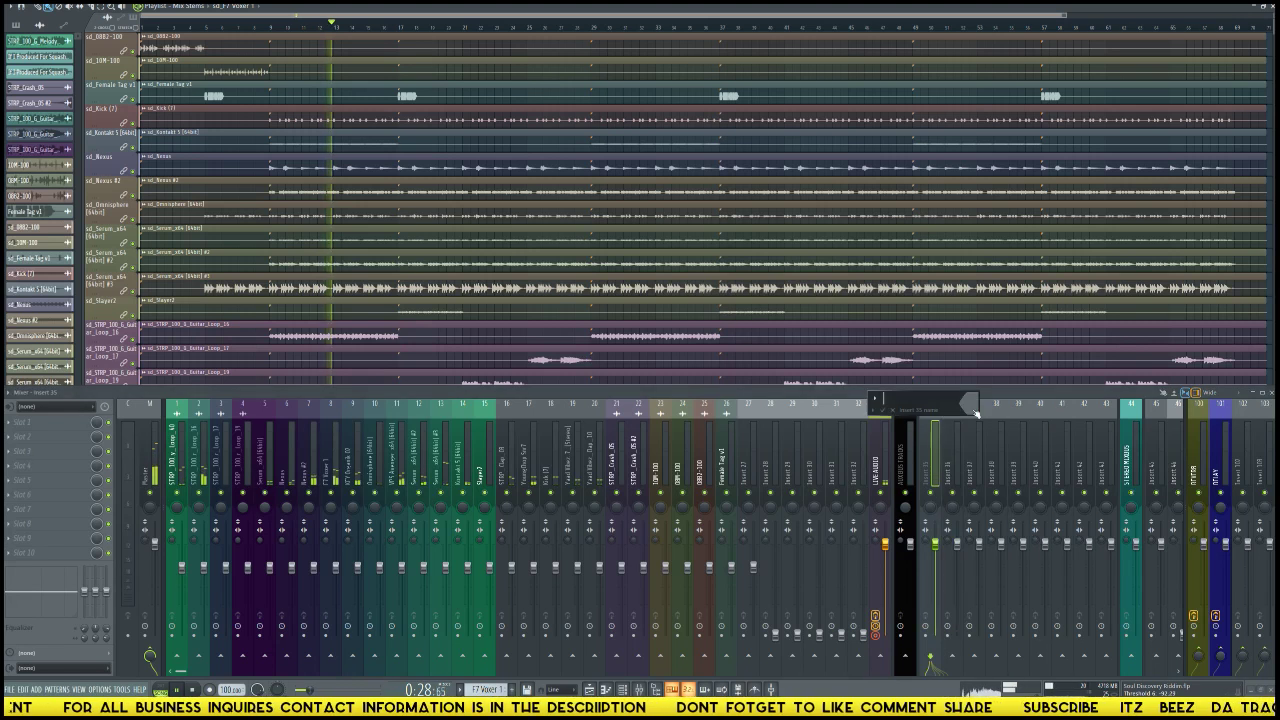
type("drums")
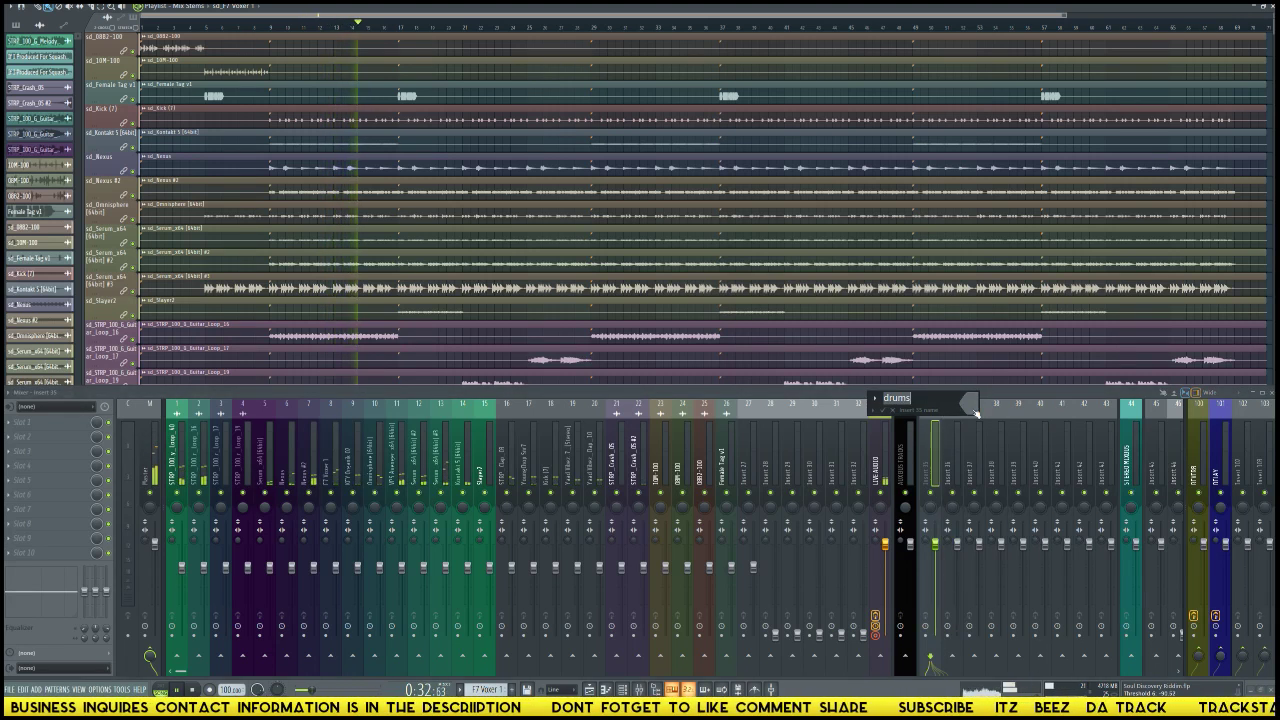
key("BackSpace")
key("BackSpace")
key("BackSpace")
key("BackSpace")
type("rums")
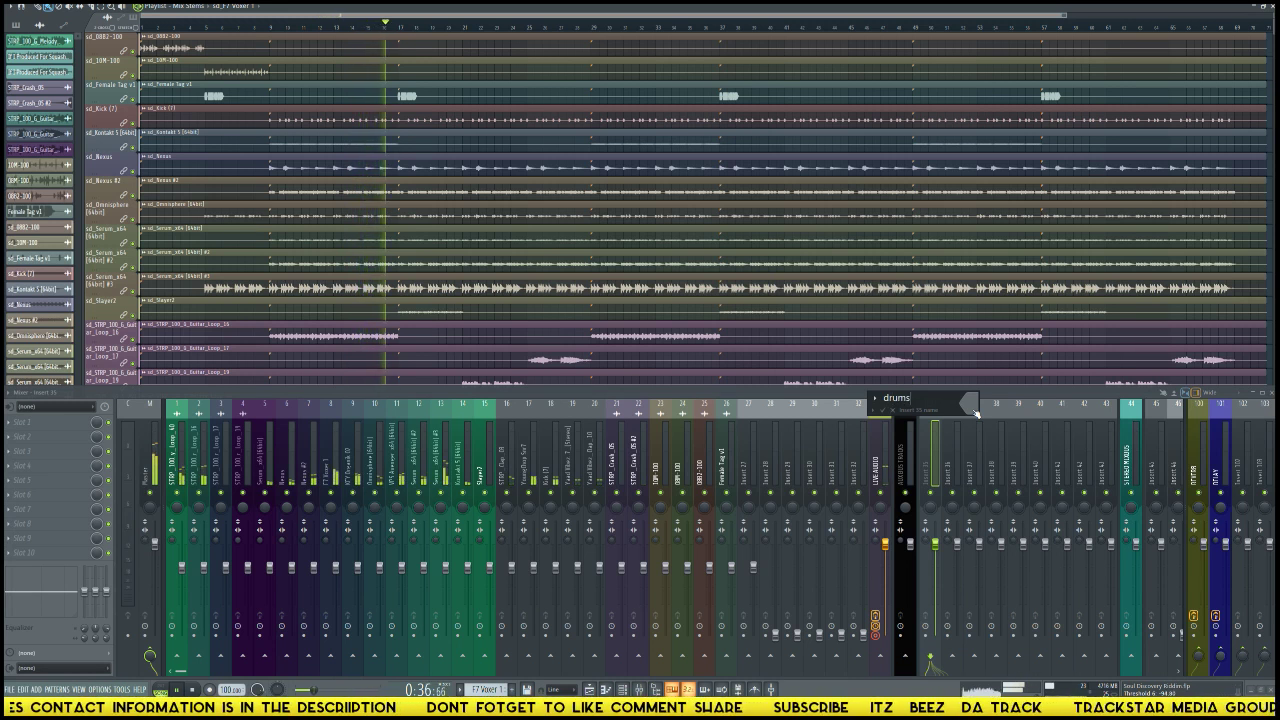
key("ctrl+a")
type("DRU")
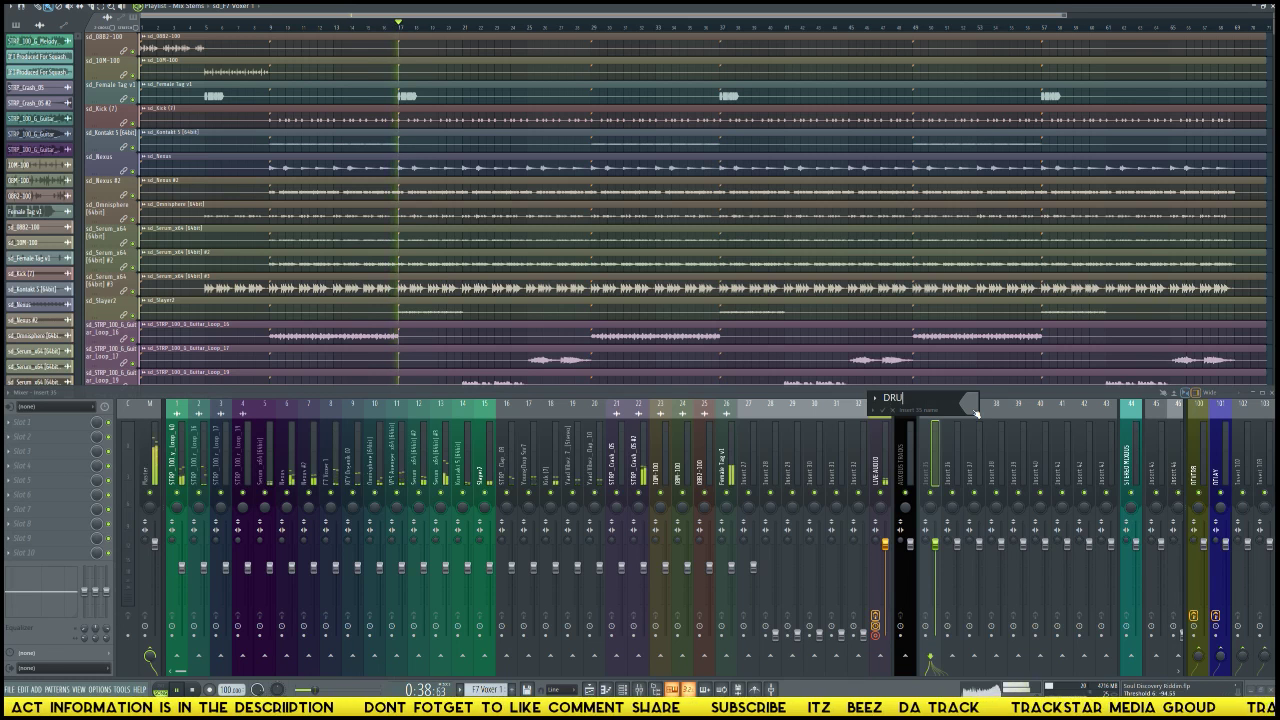
type("MS")
key("Return")
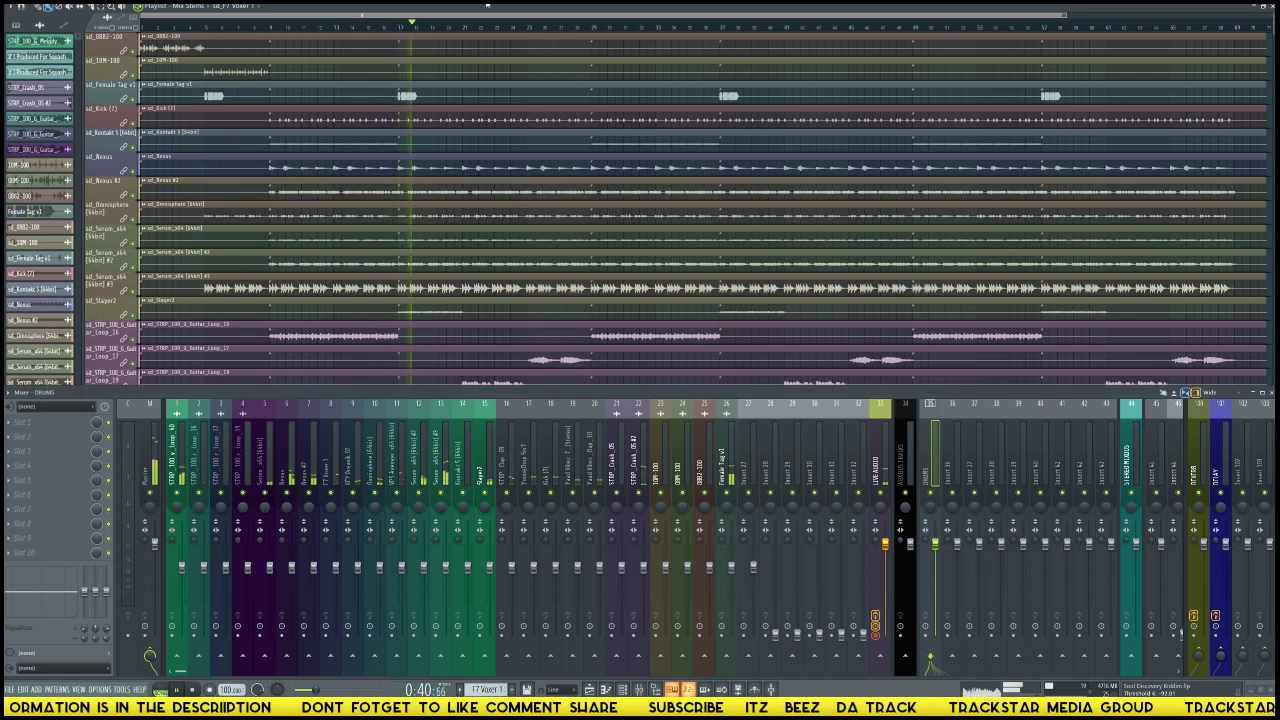
Step: Rename mixer insert 36 as CLAPS
right_click(954, 447)
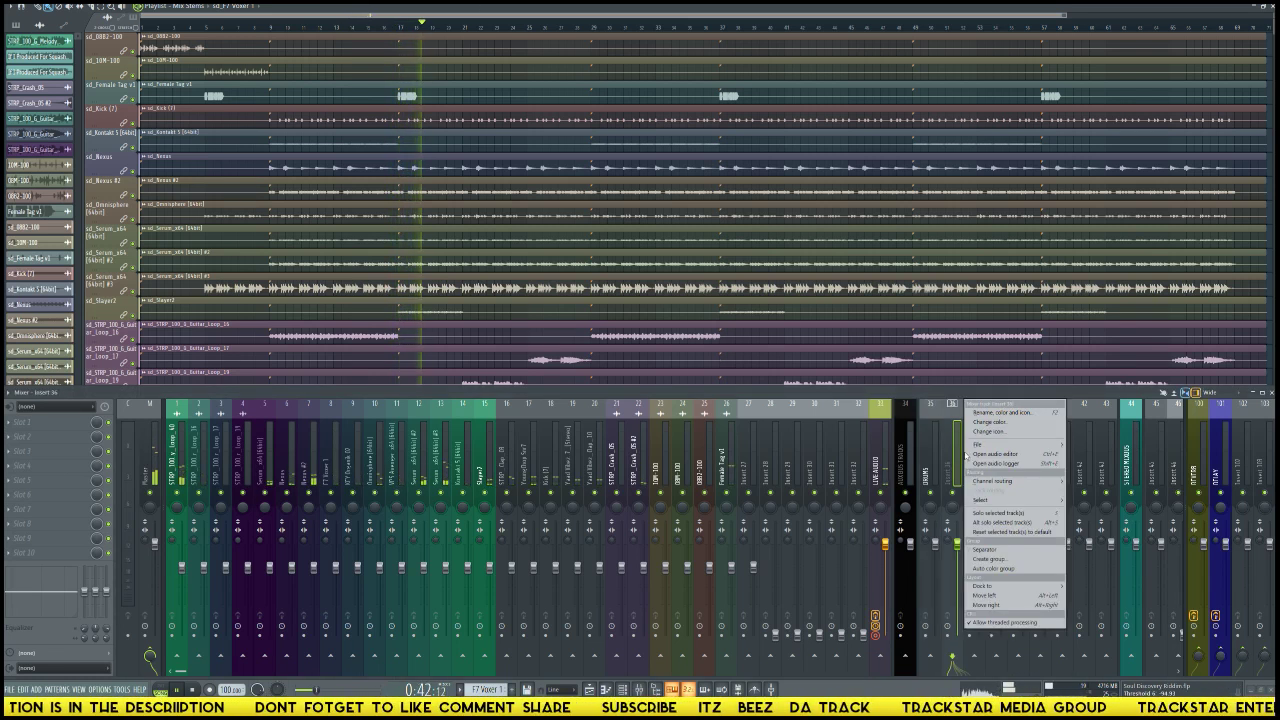
left_click(1003, 416)
type("CLAPS")
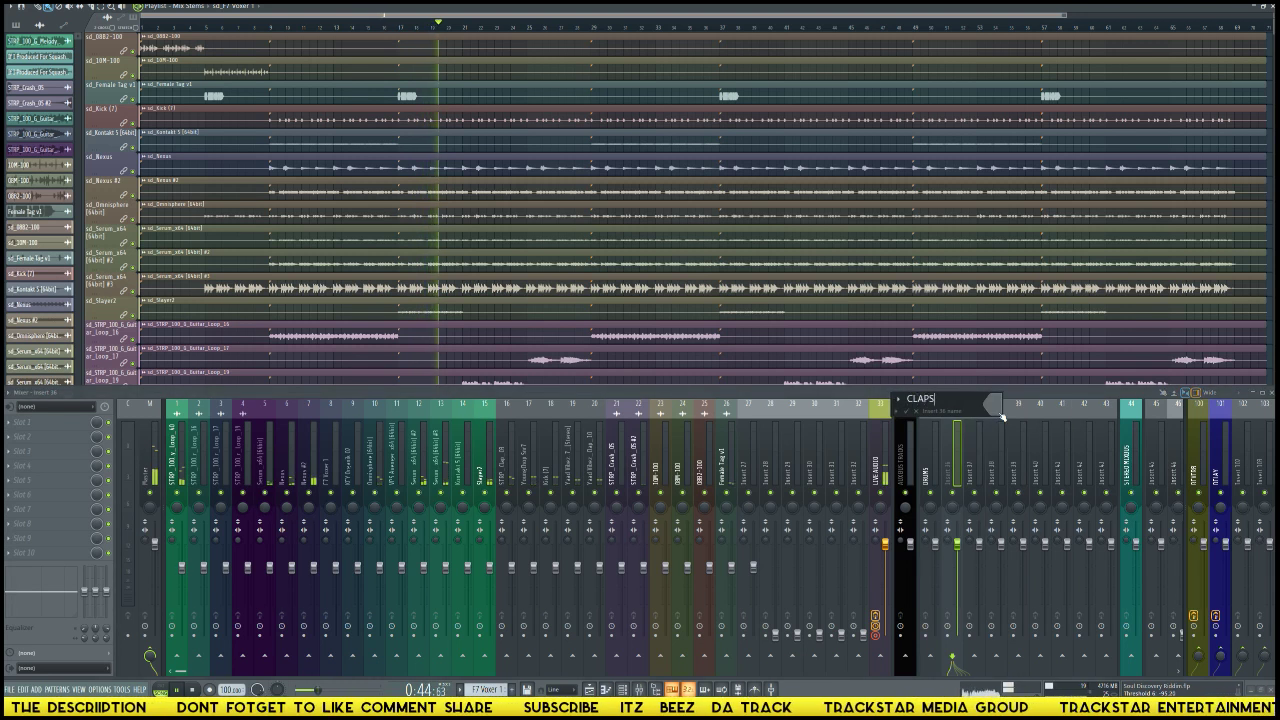
key("Return")
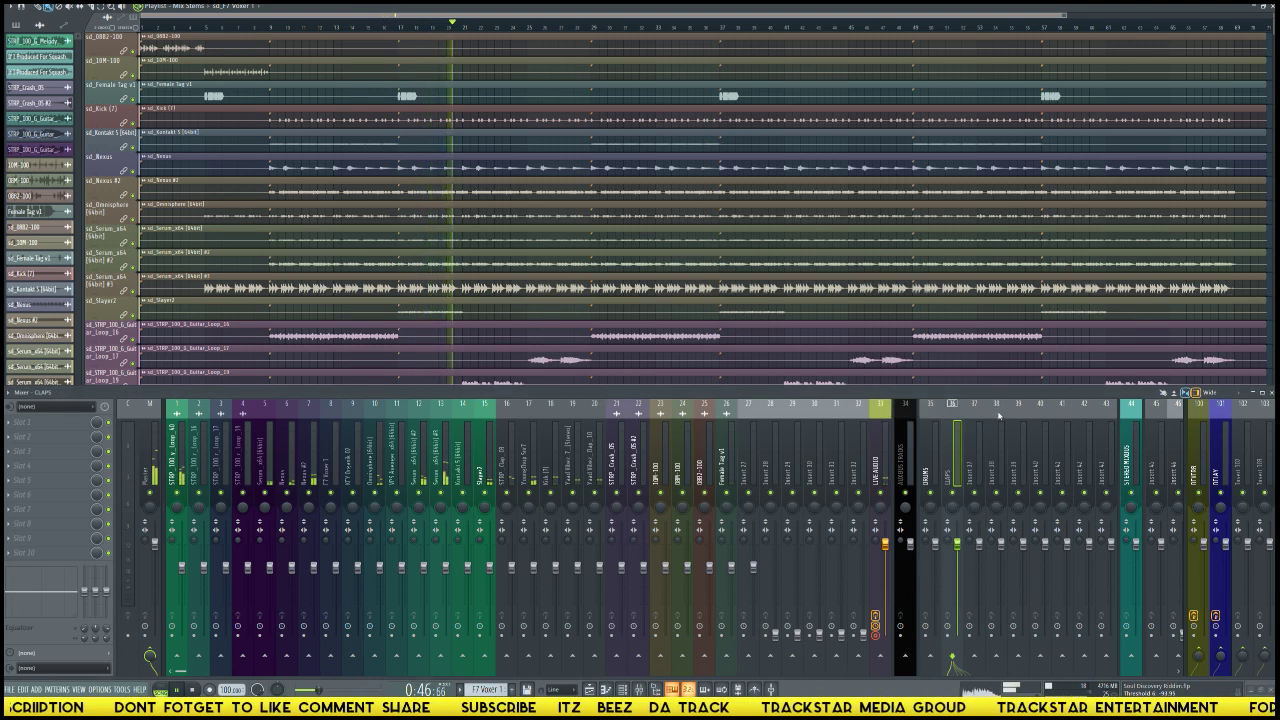
Step: Rename mixer insert 37 as SNARES
right_click(982, 410)
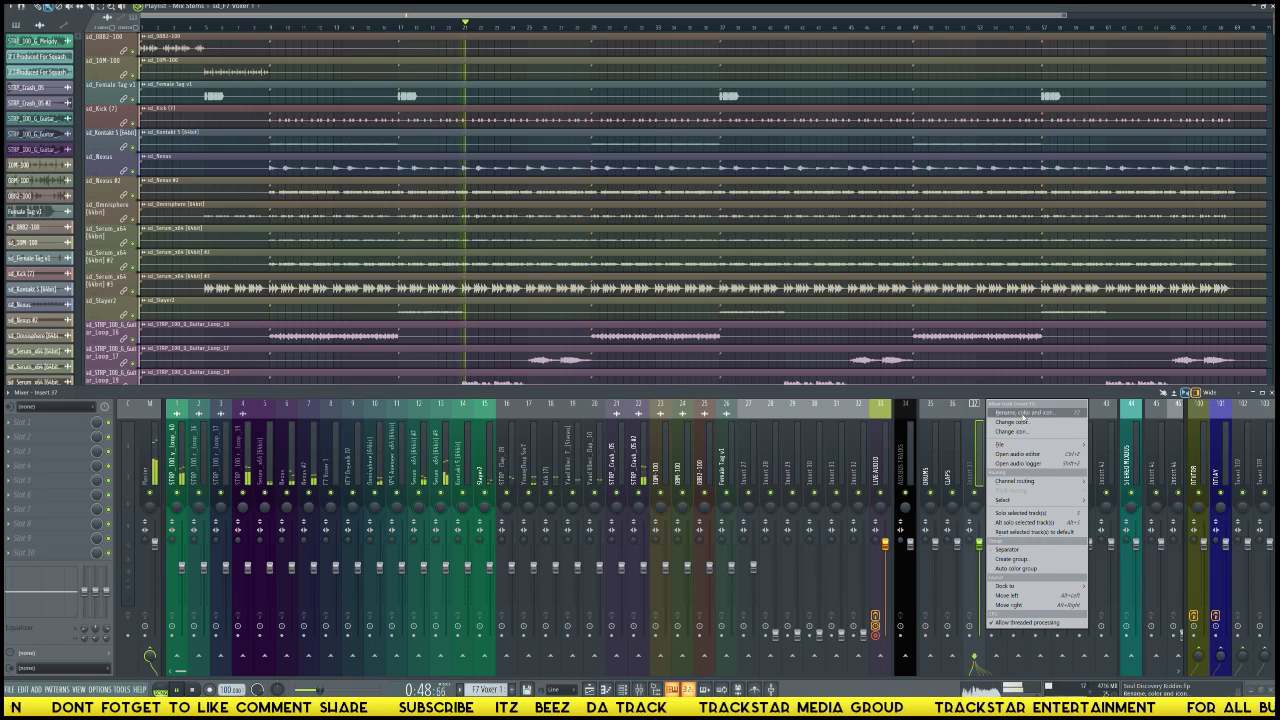
left_click(1023, 413)
type("SNAR")
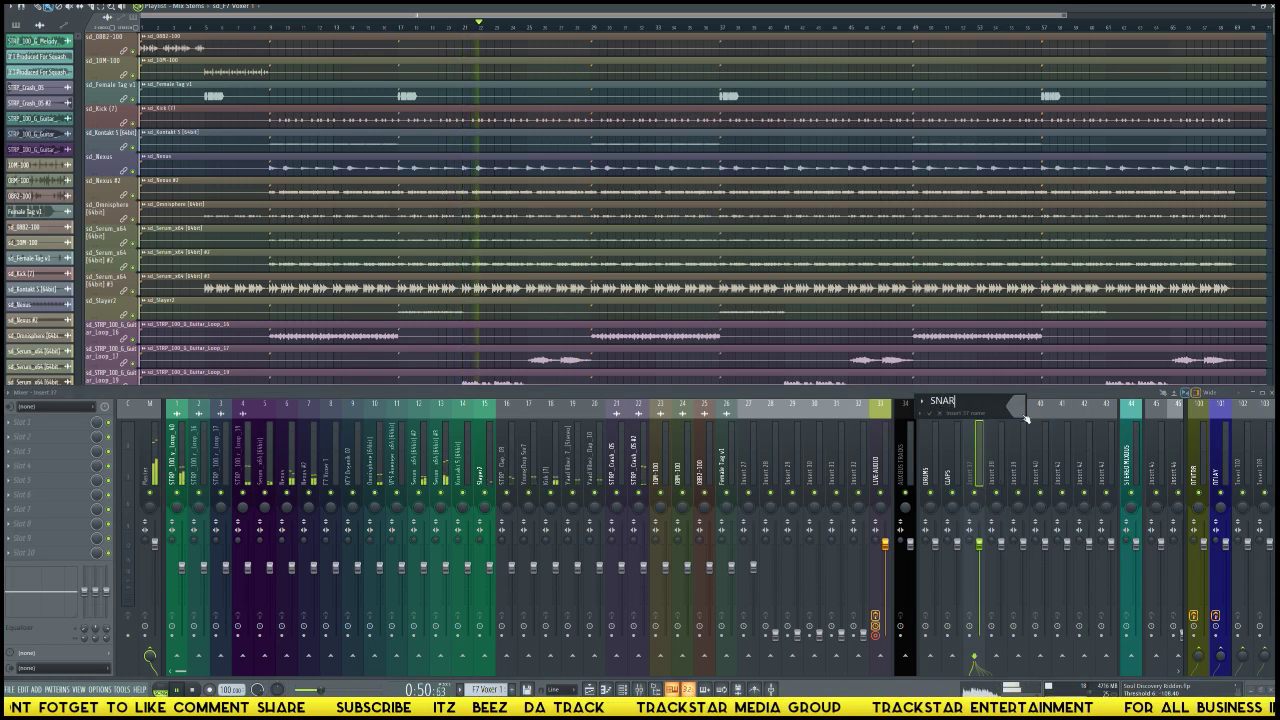
type("ES")
key("Return")
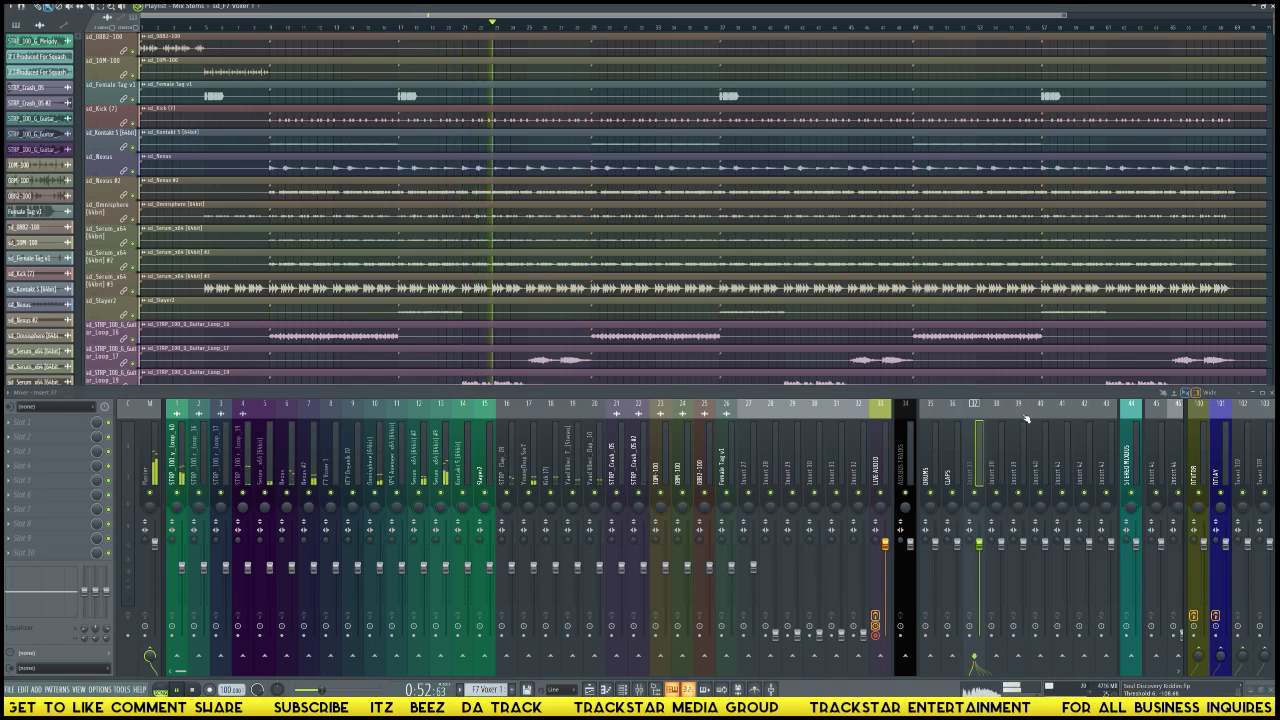
Step: Rename mixer insert 38 as SYNTHS
right_click(997, 480)
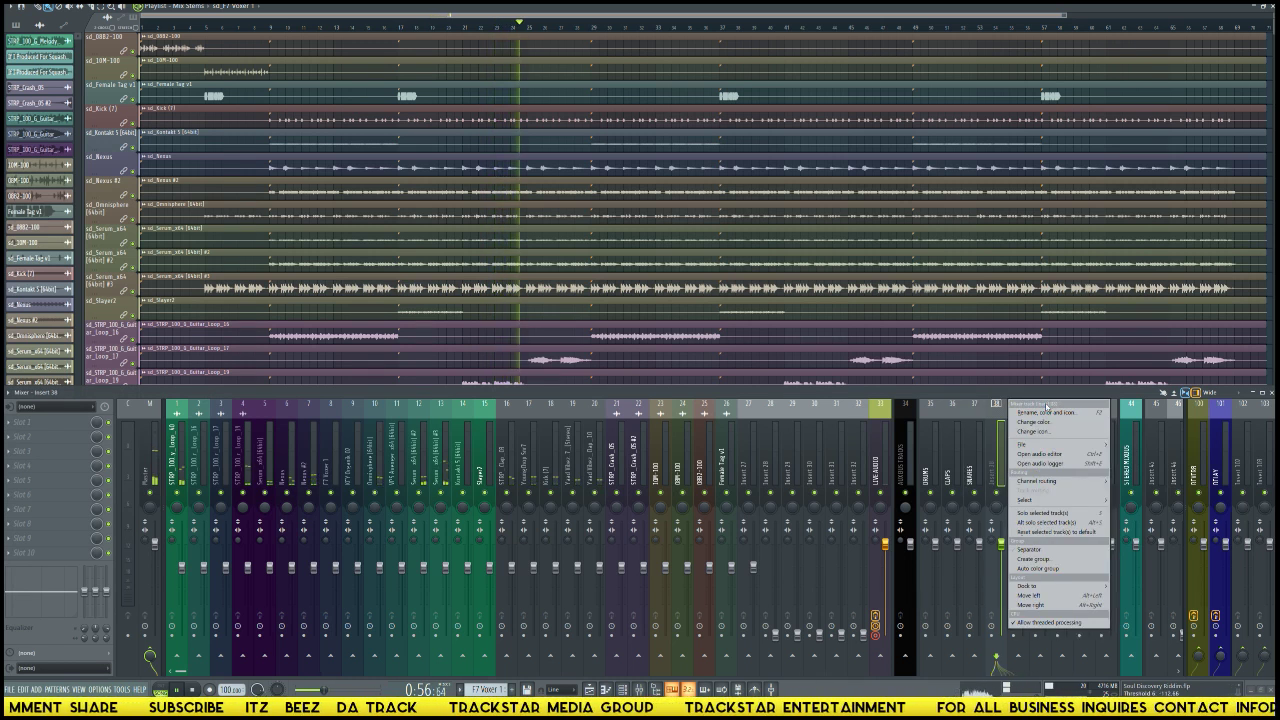
left_click(1046, 411)
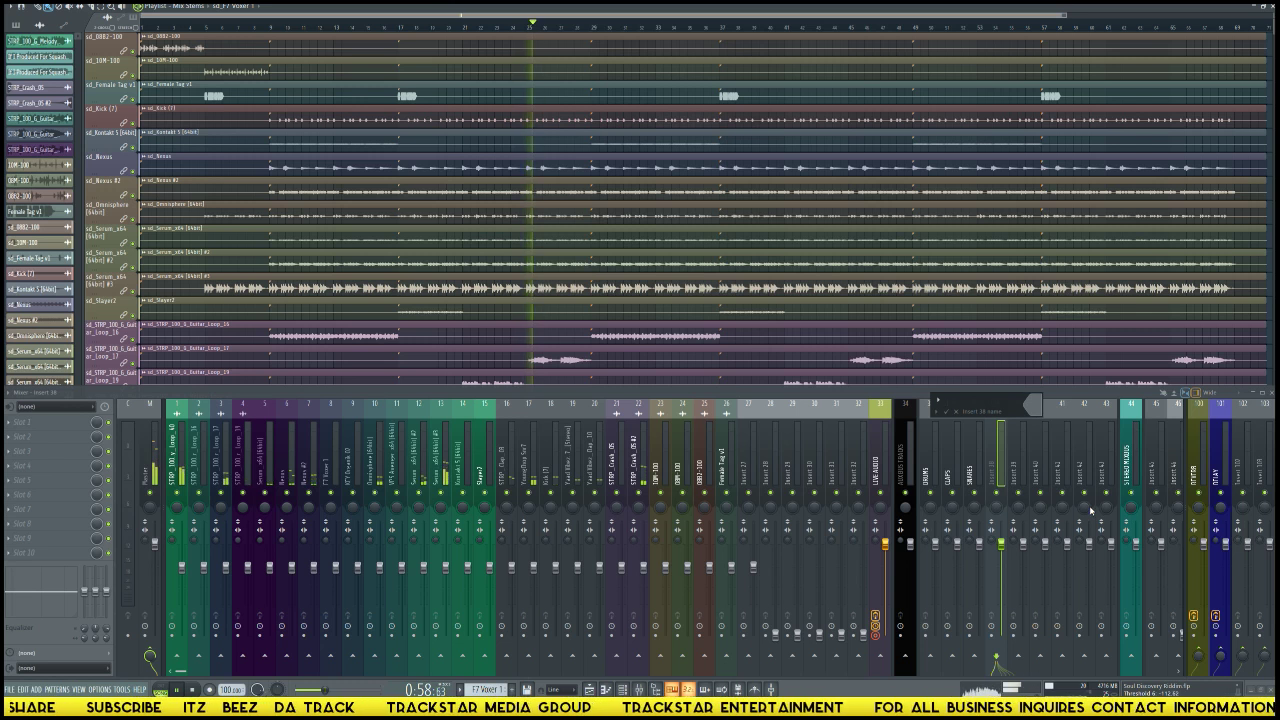
type("S")
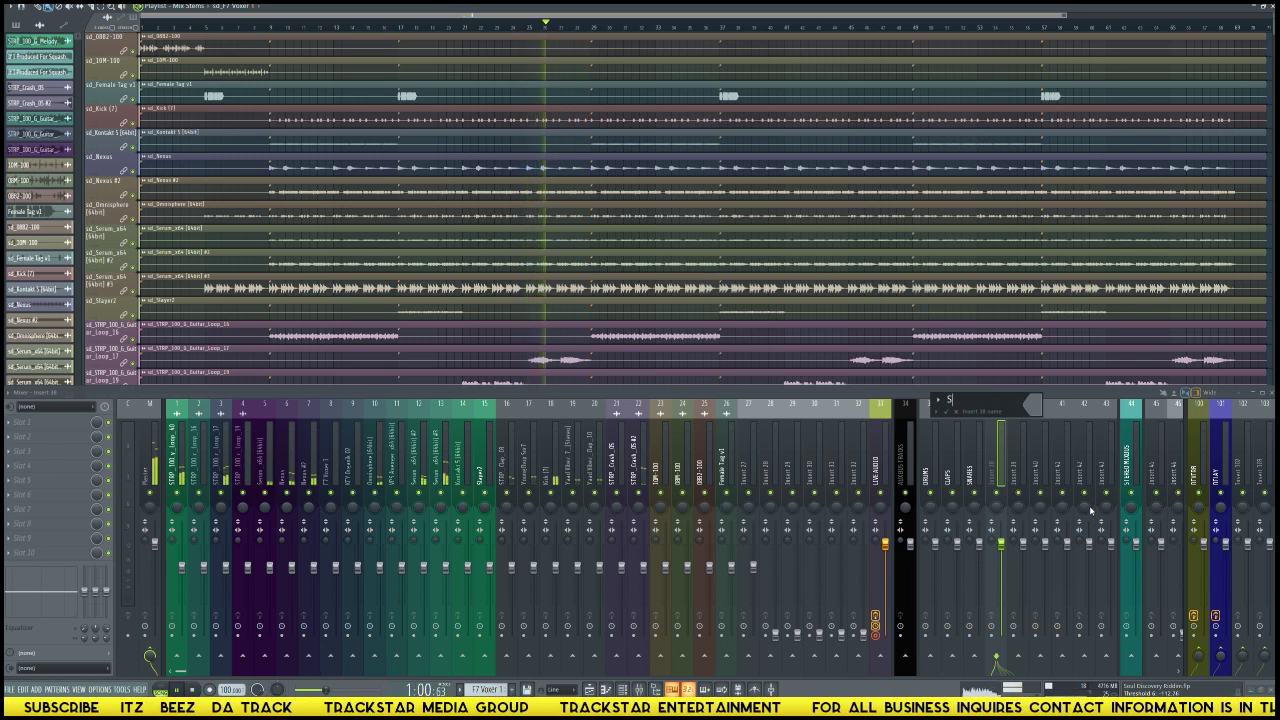
type("YNTHS")
key("Return")
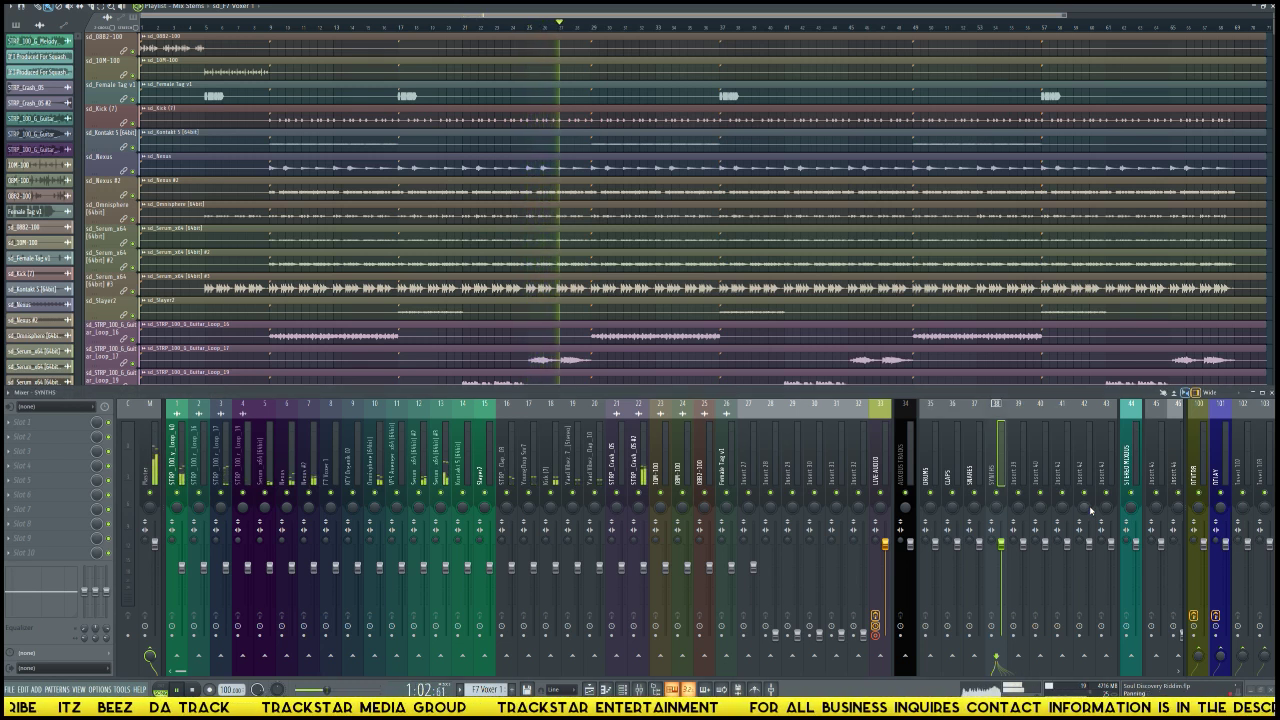
Step: Rename mixer insert 39 as GUITARS
right_click(1010, 476)
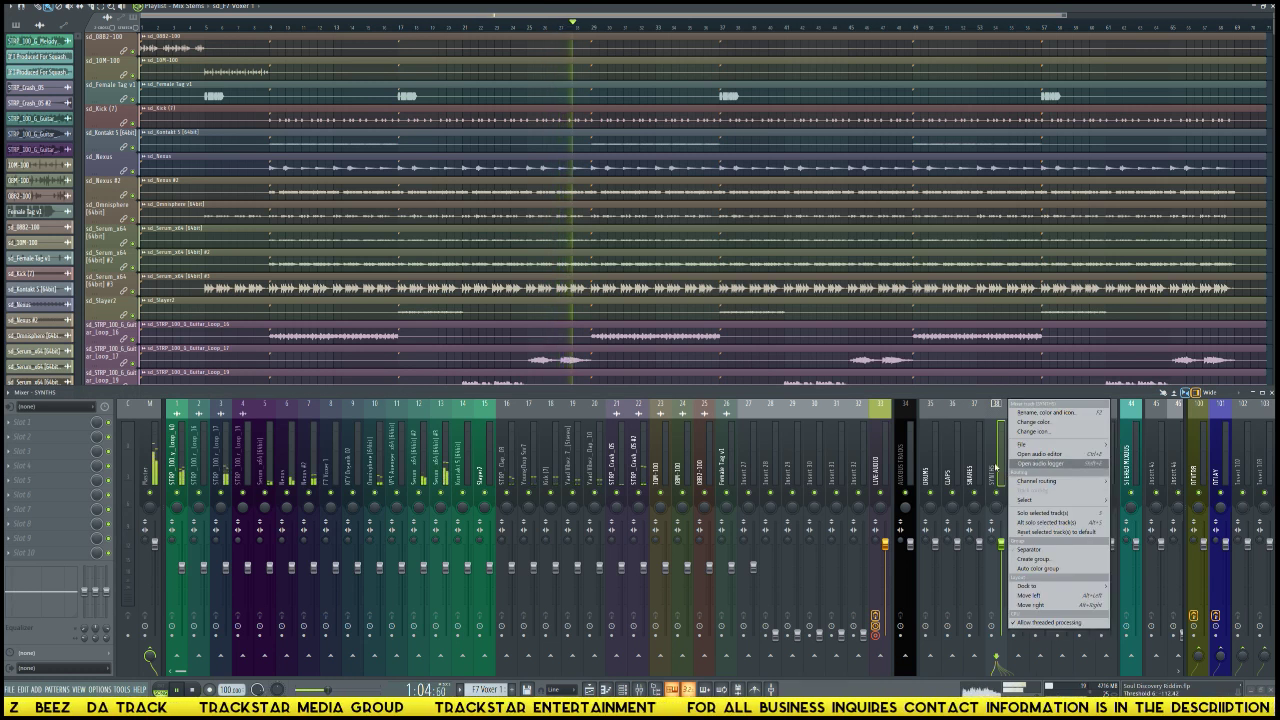
key("Escape")
right_click(1030, 472)
left_click(1052, 414)
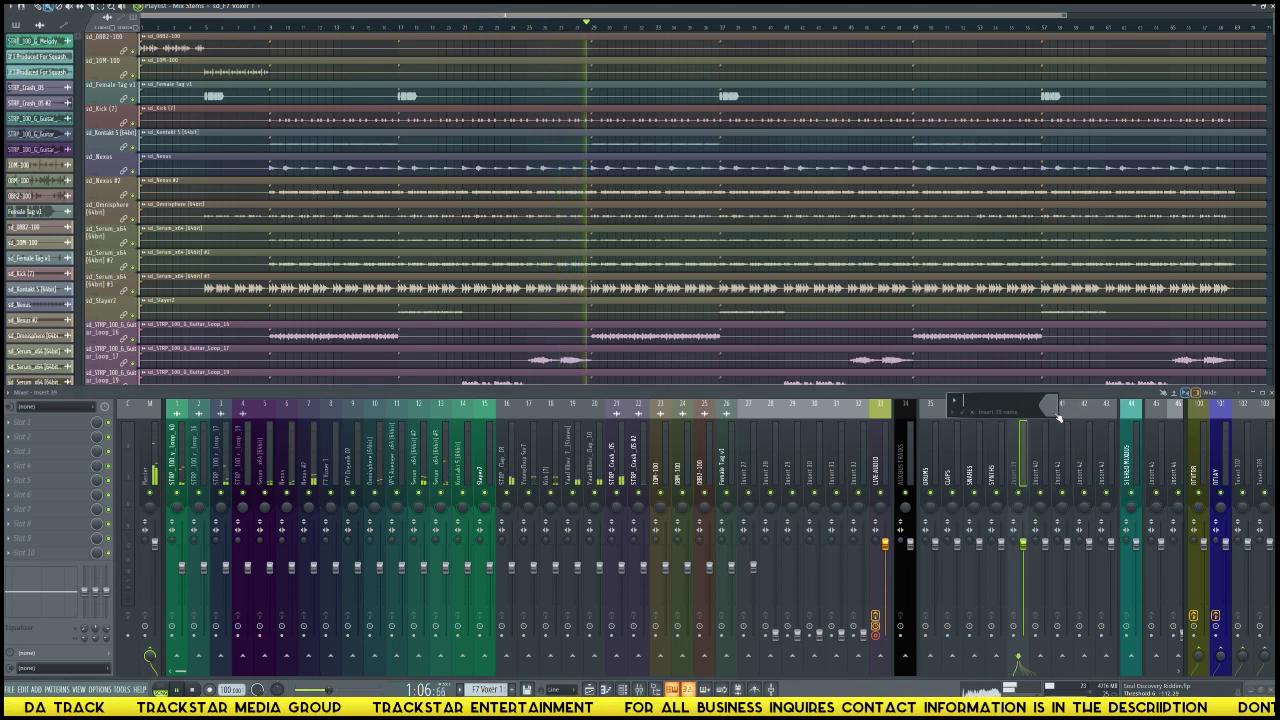
type("GUITSR")
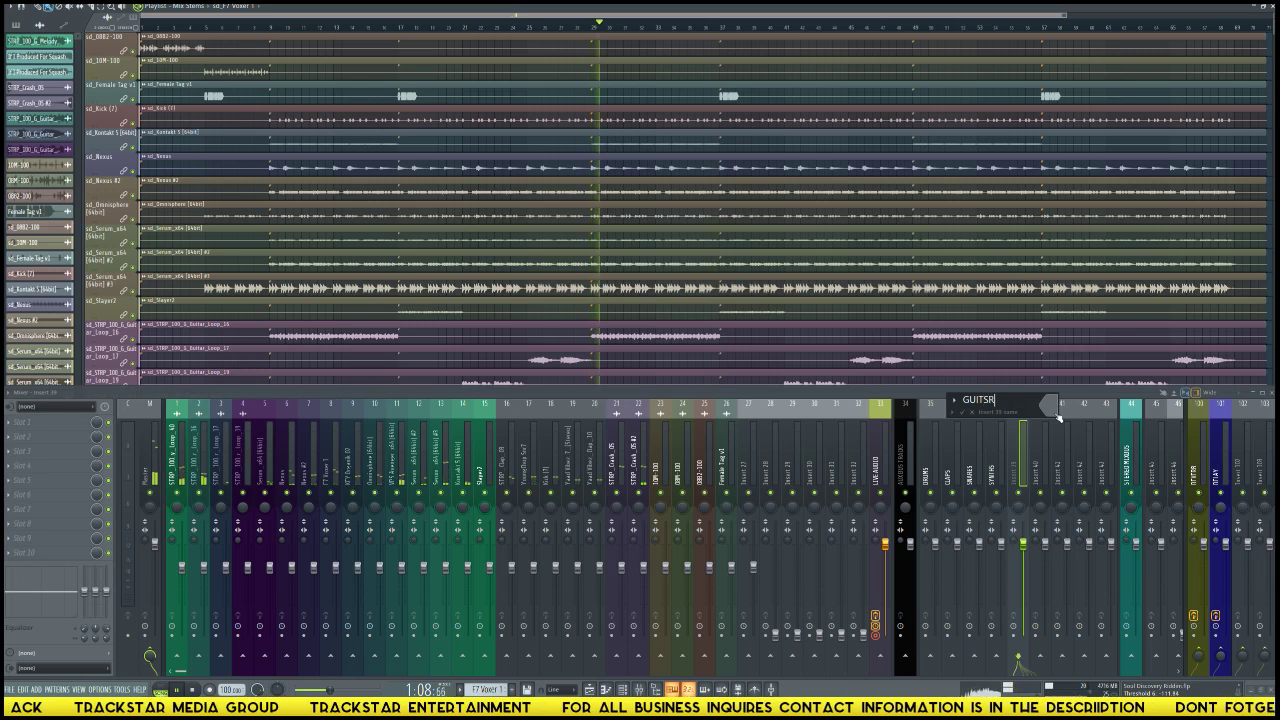
key("BackSpace")
type("ARS")
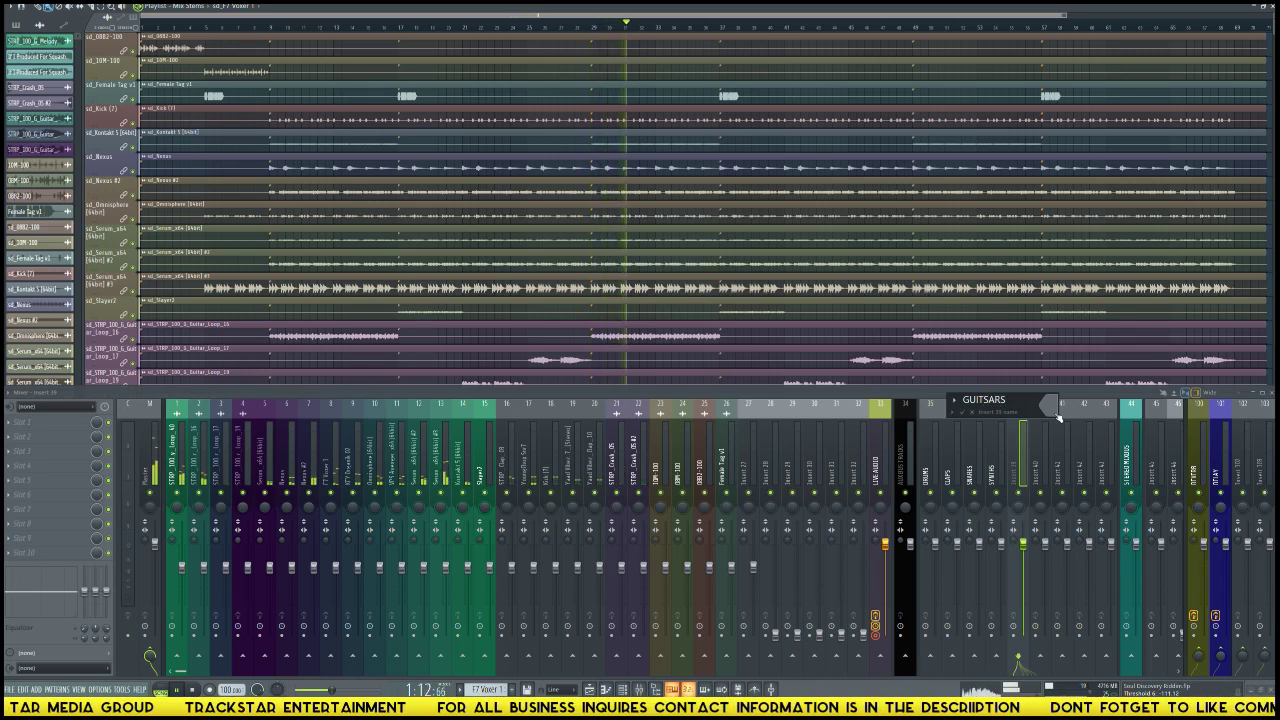
key("Return")
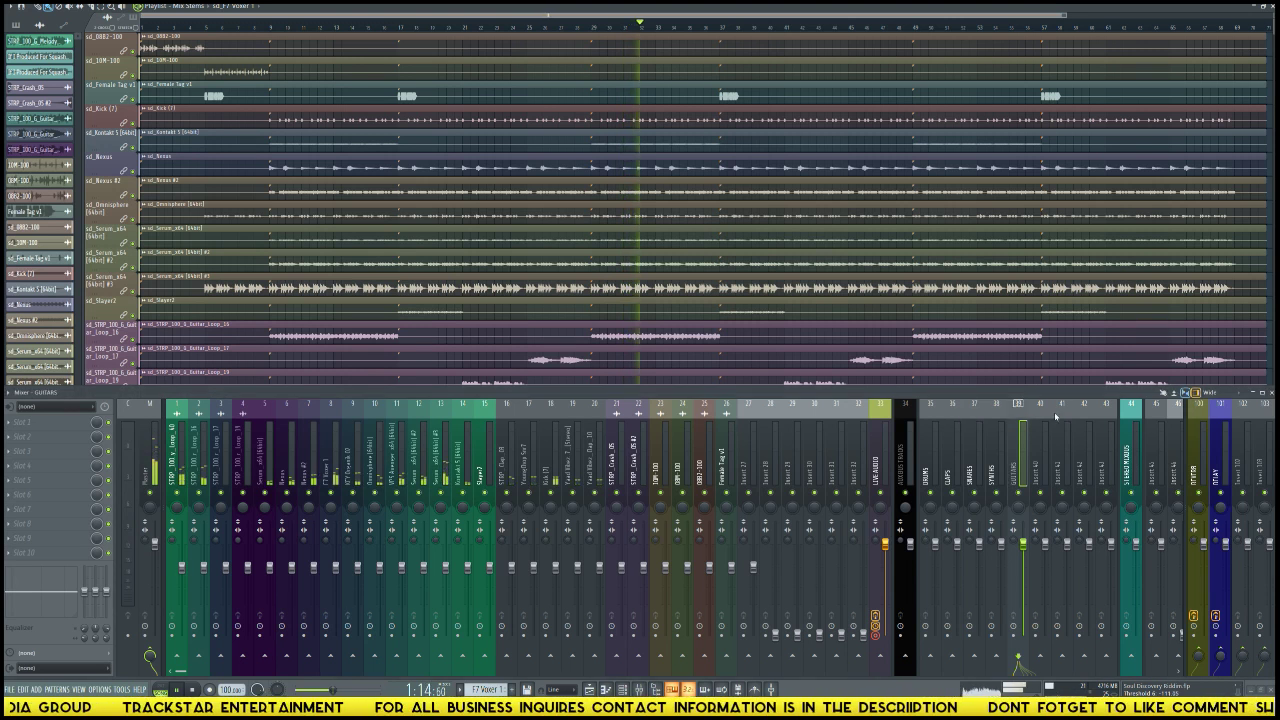
Step: Rename mixer insert 40 as PIANO
right_click(1038, 441)
left_click(1095, 416)
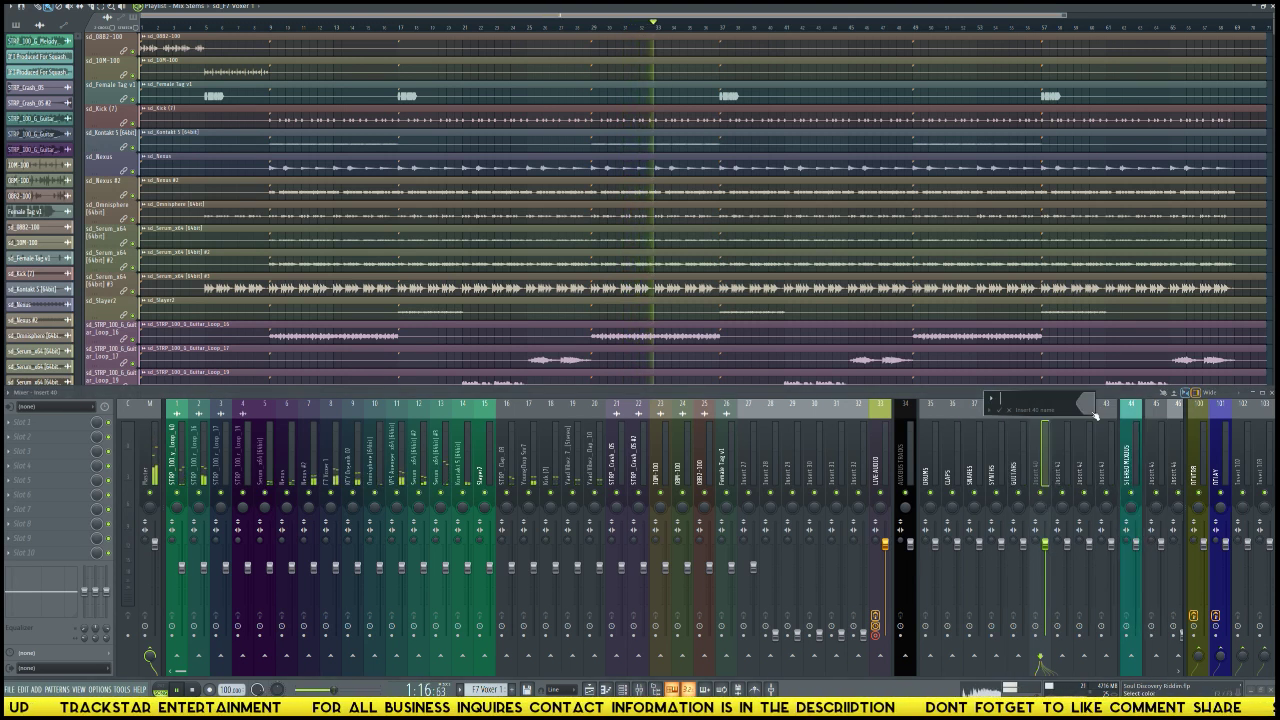
type("PIANBO")
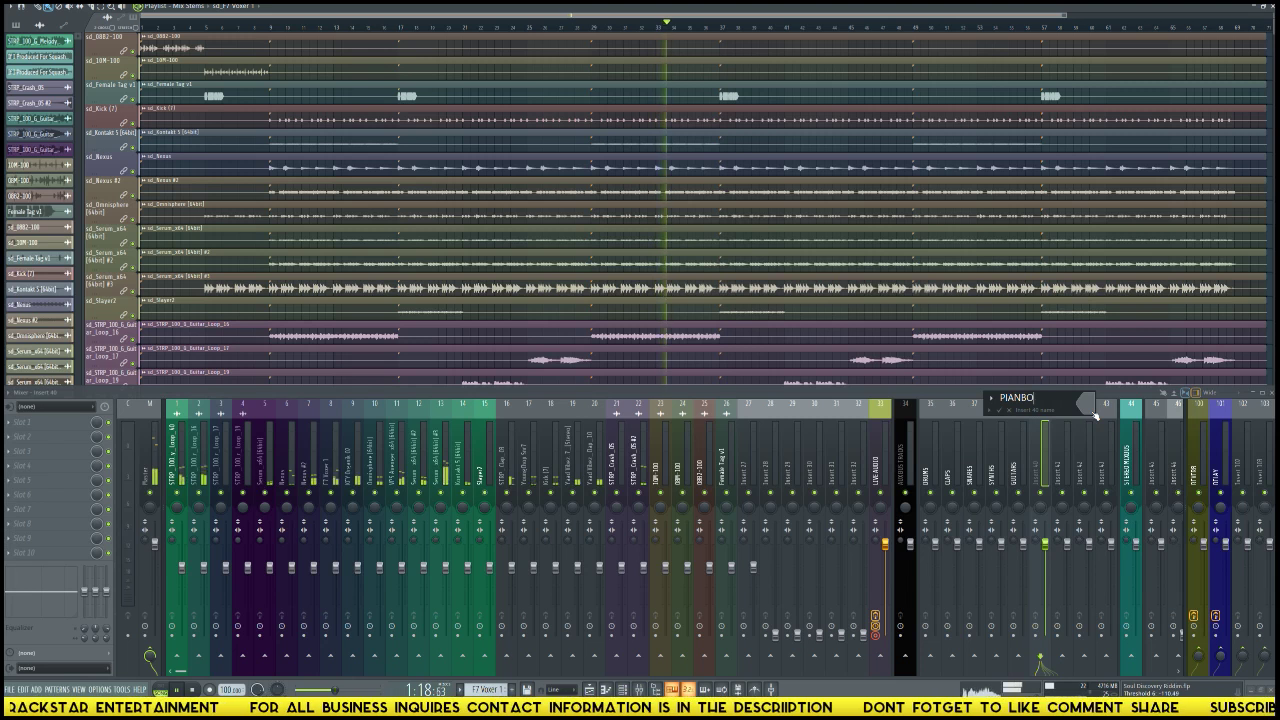
key("BackSpace")
key("BackSpace")
type("O")
key("Return")
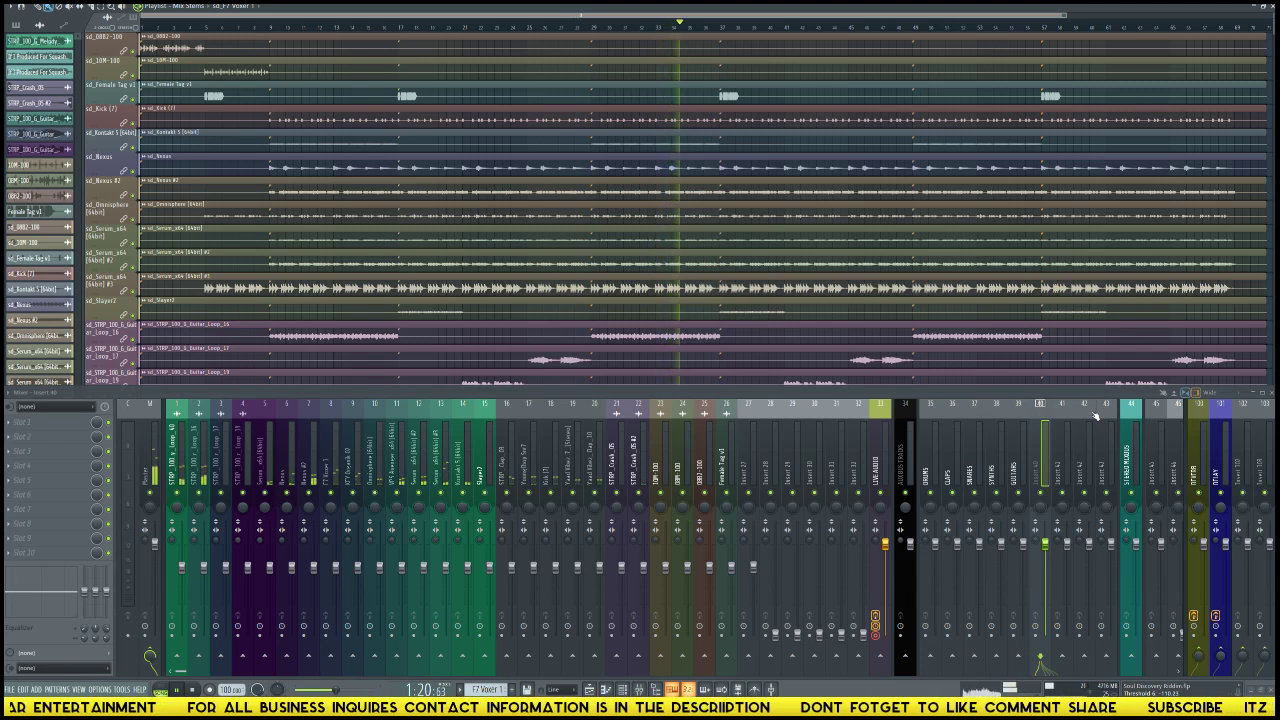
Step: Reset mixer insert 41 to its default state
right_click(1064, 455)
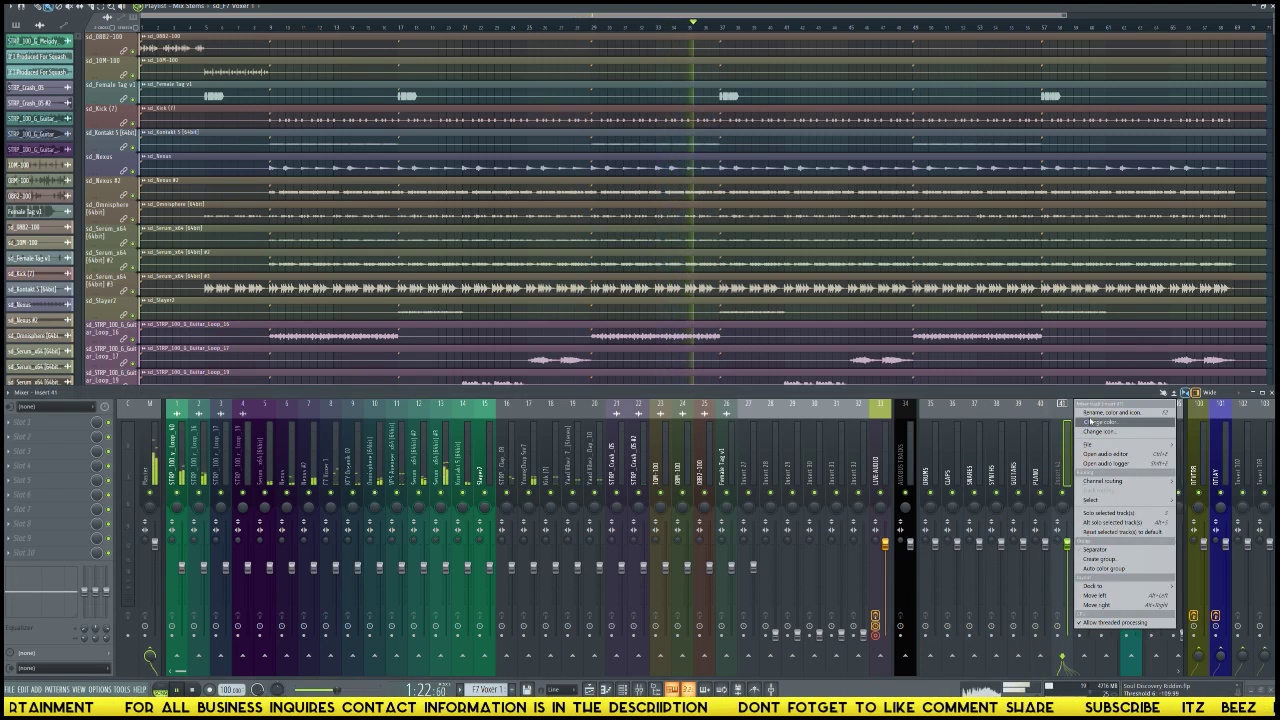
left_click(1076, 404)
key("Return")
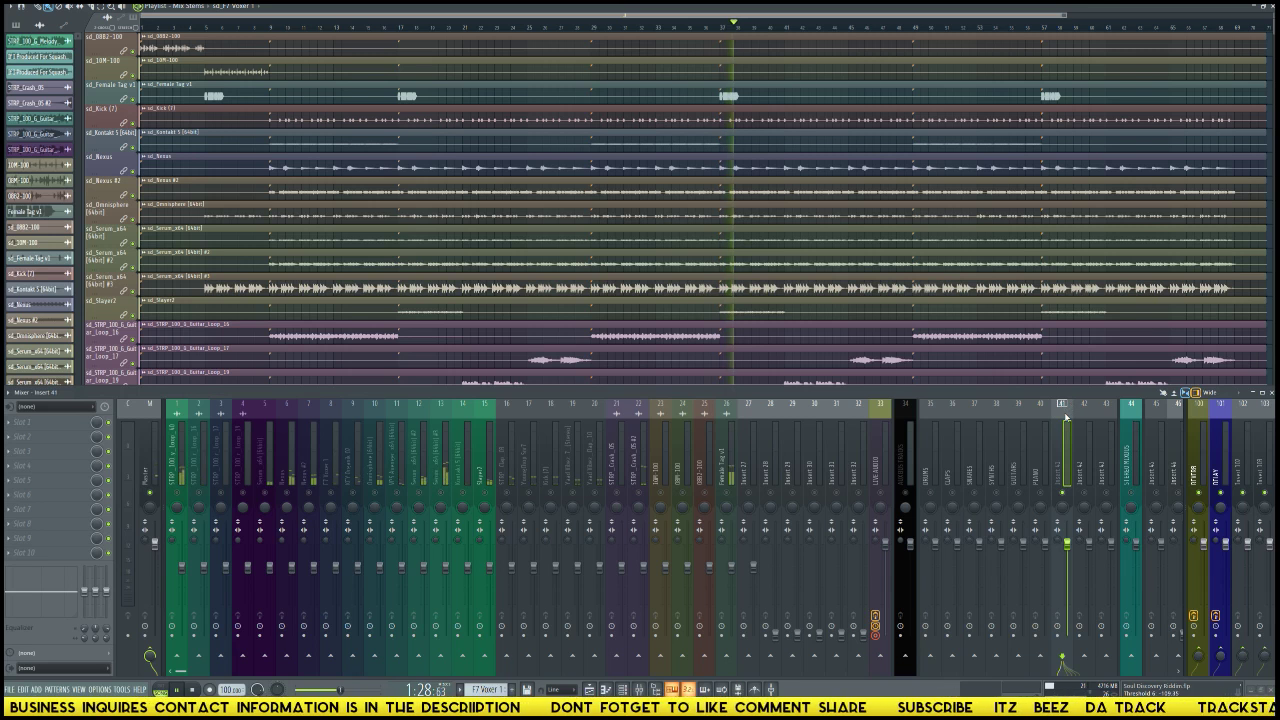
right_click(1066, 416)
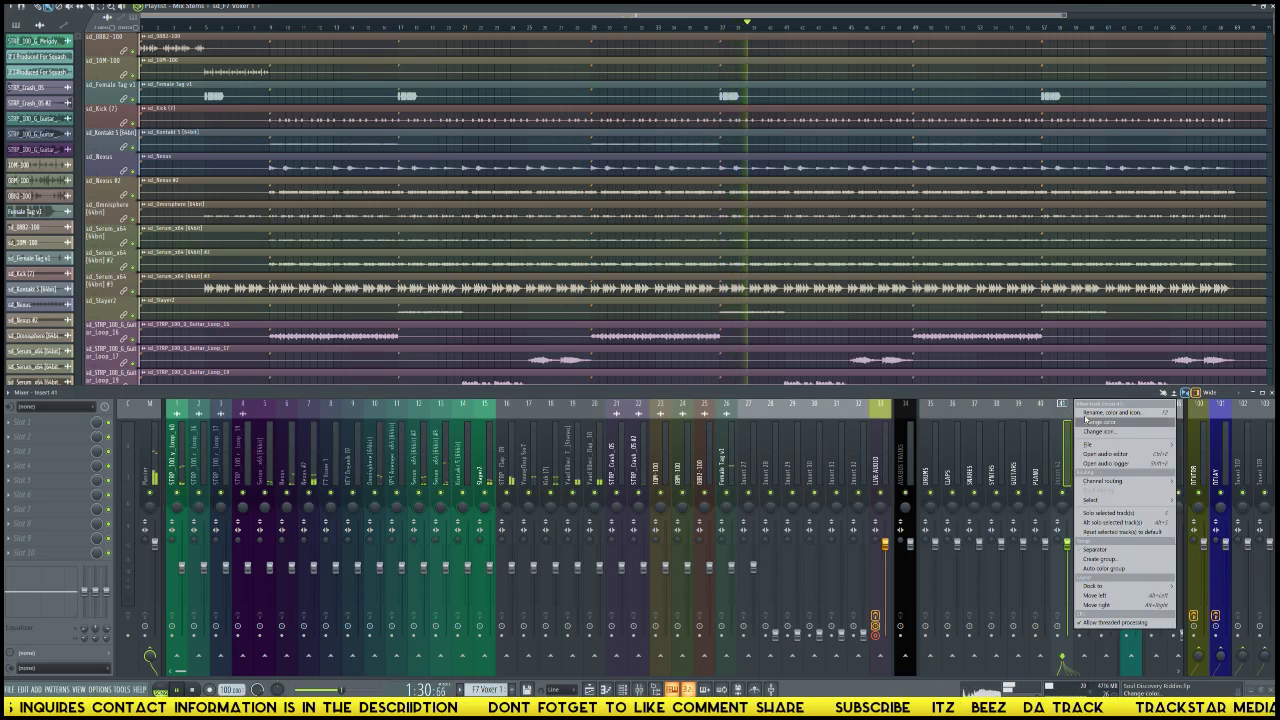
left_click(1122, 531)
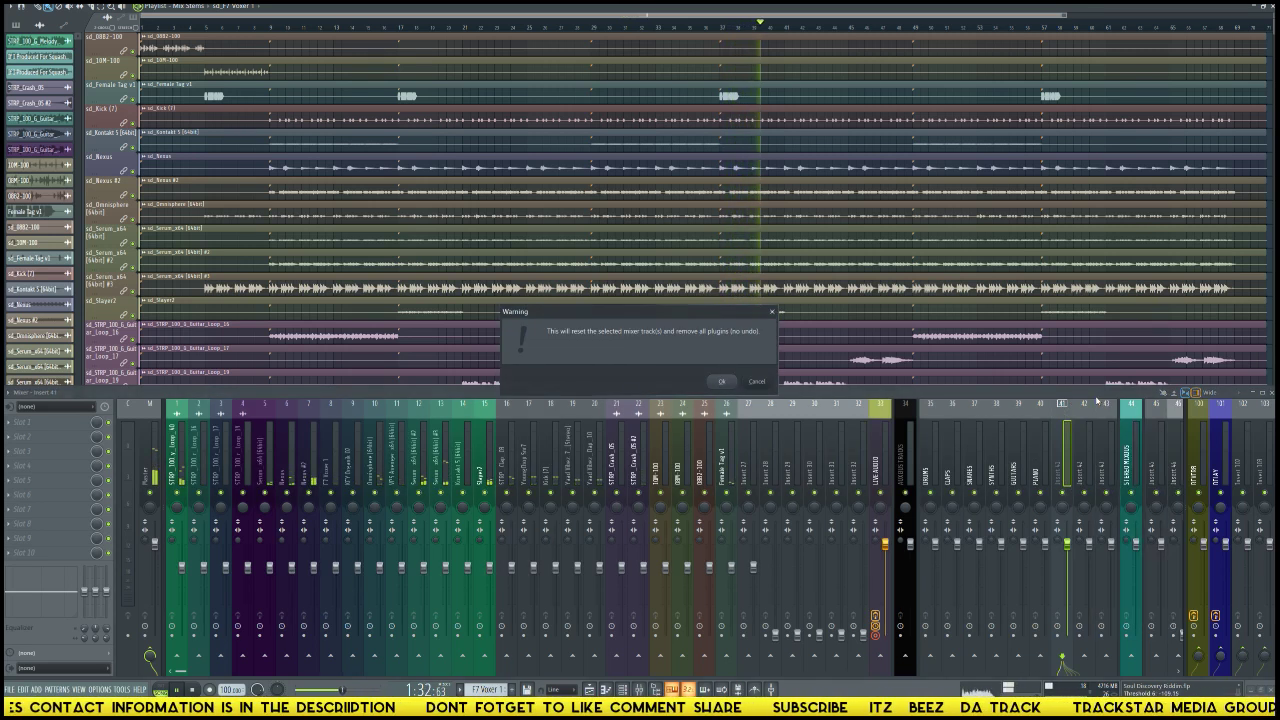
key("Return")
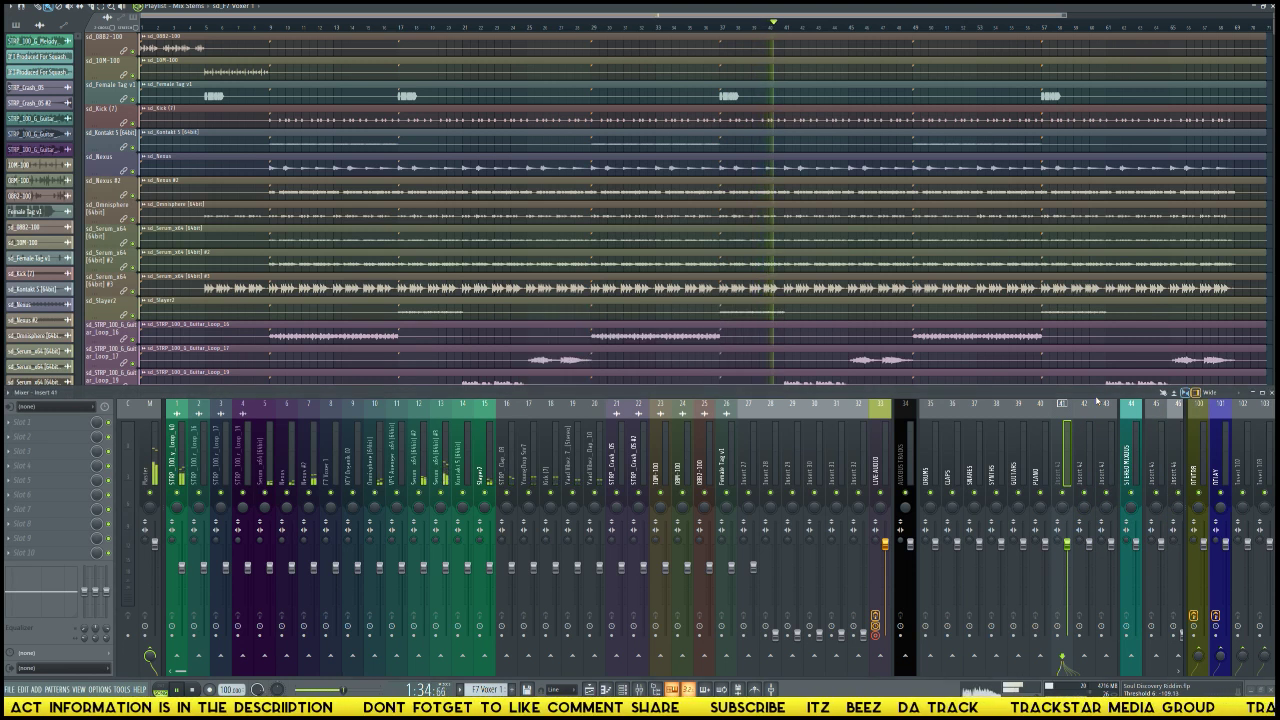
Step: Rename mixer insert 41 as SYNTHS LEADS and stop playback
right_click(1076, 402)
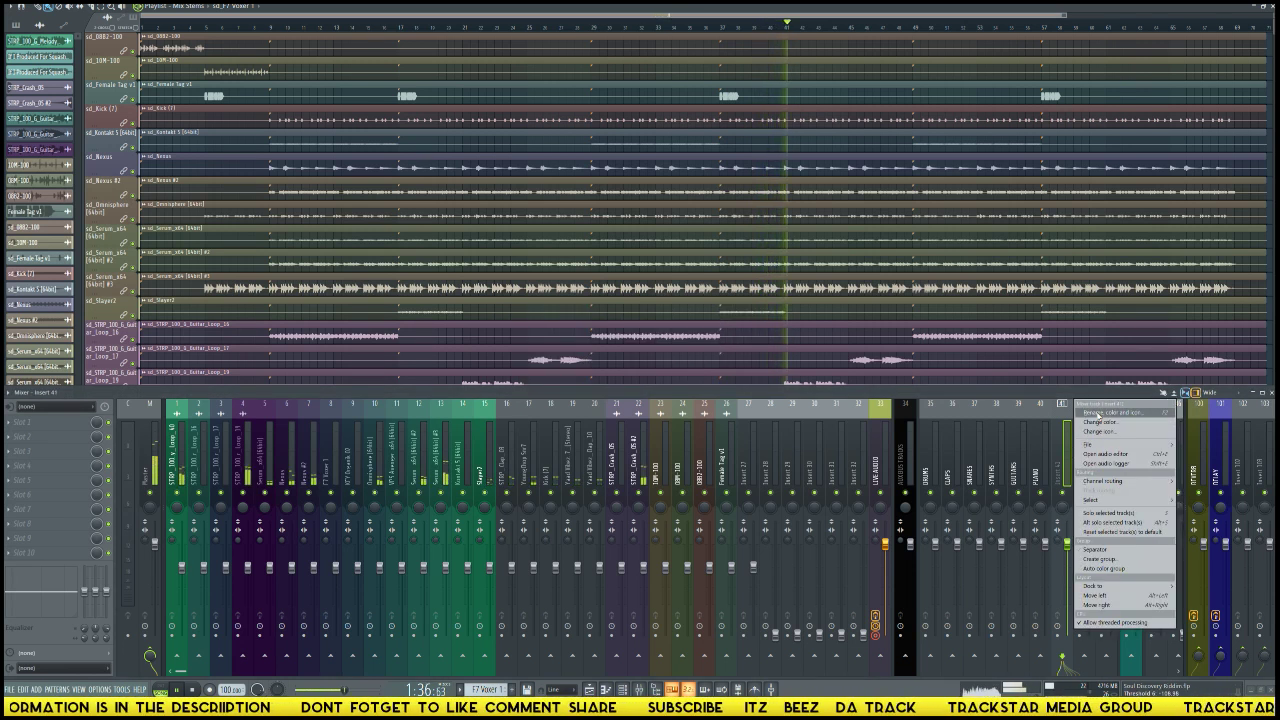
left_click(1100, 413)
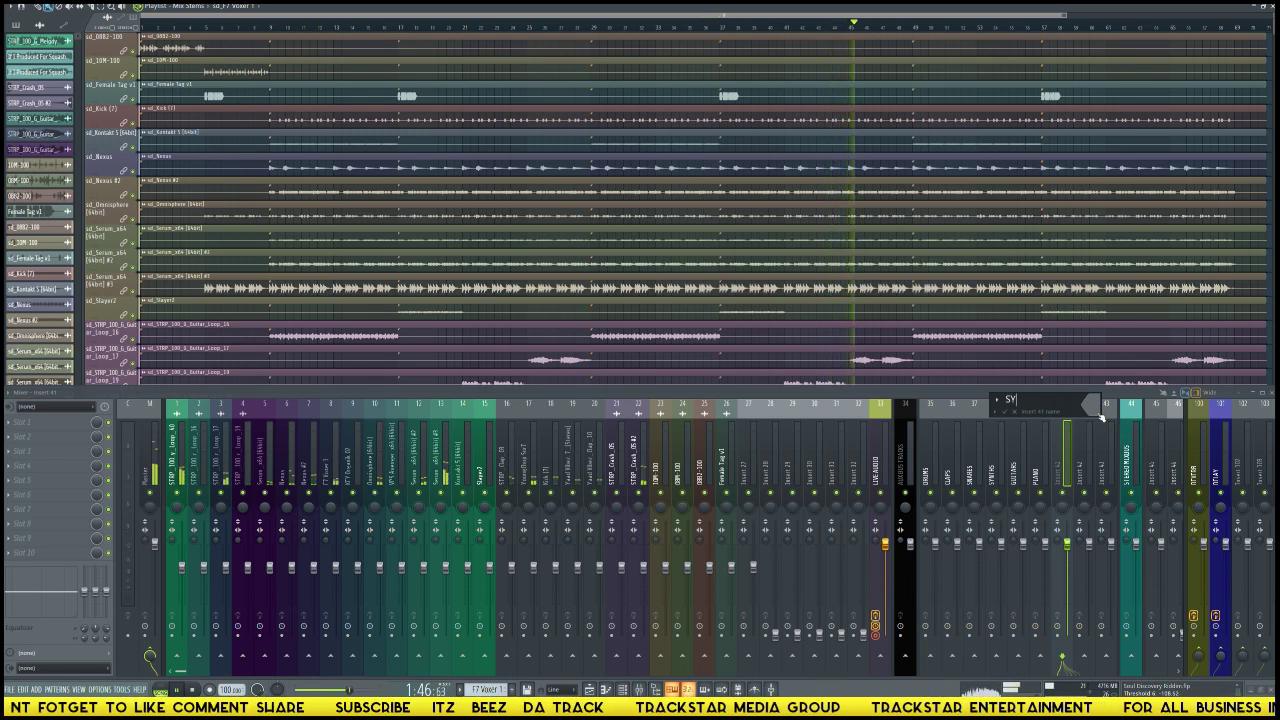
type("NTHS")
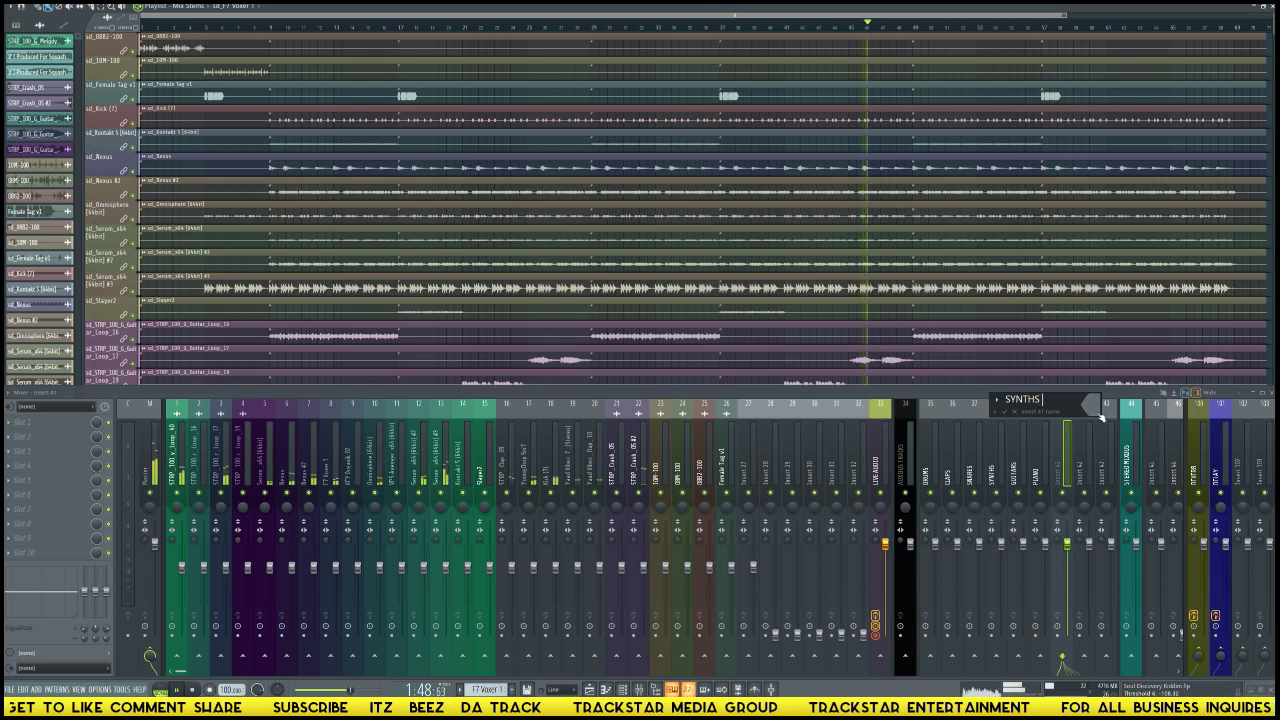
type(" LEADS")
key("Return")
key("space")
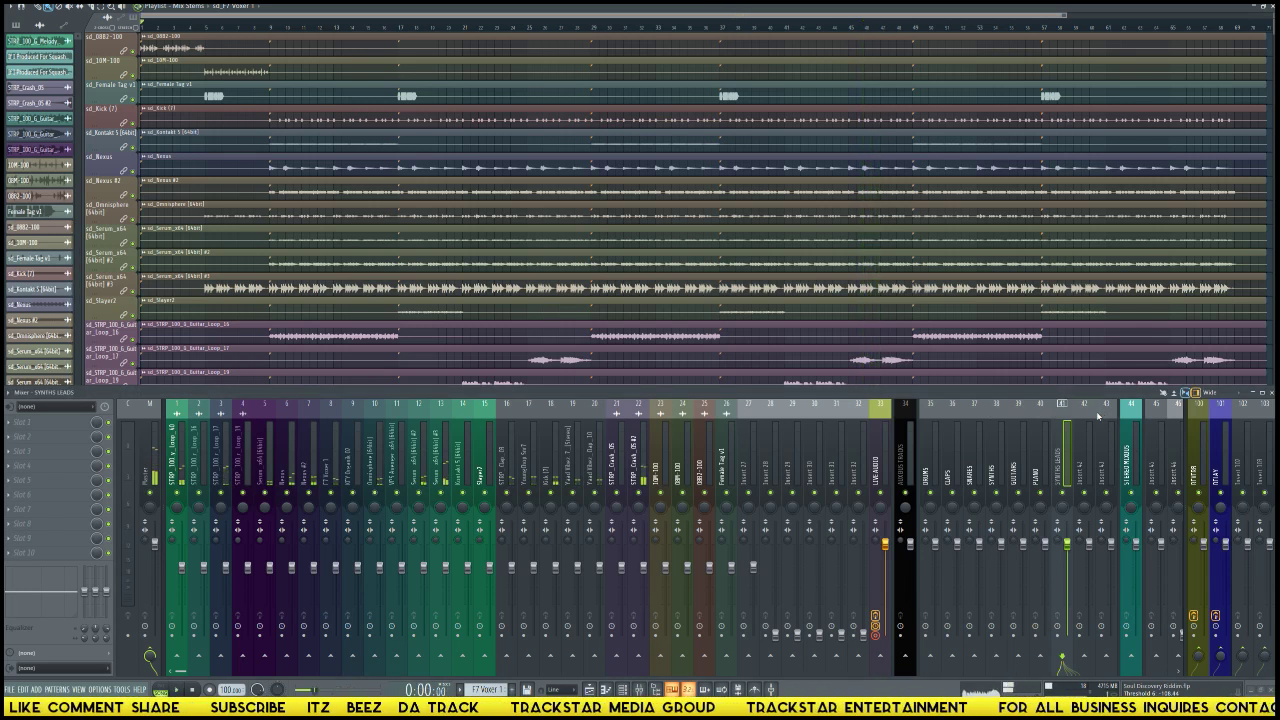
Step: Play the arrangement from the start and examine the stem tracks through to the last ones in the playlist
key("space")
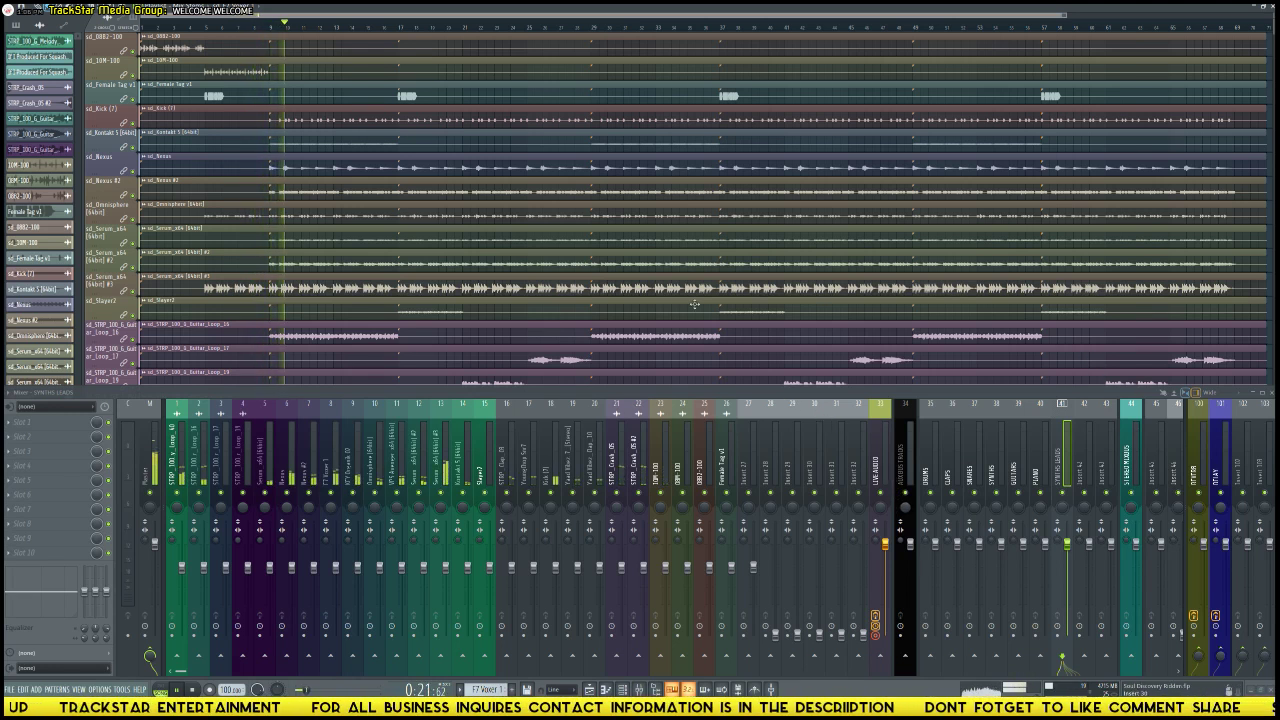
scroll(332, 254, "down", 10)
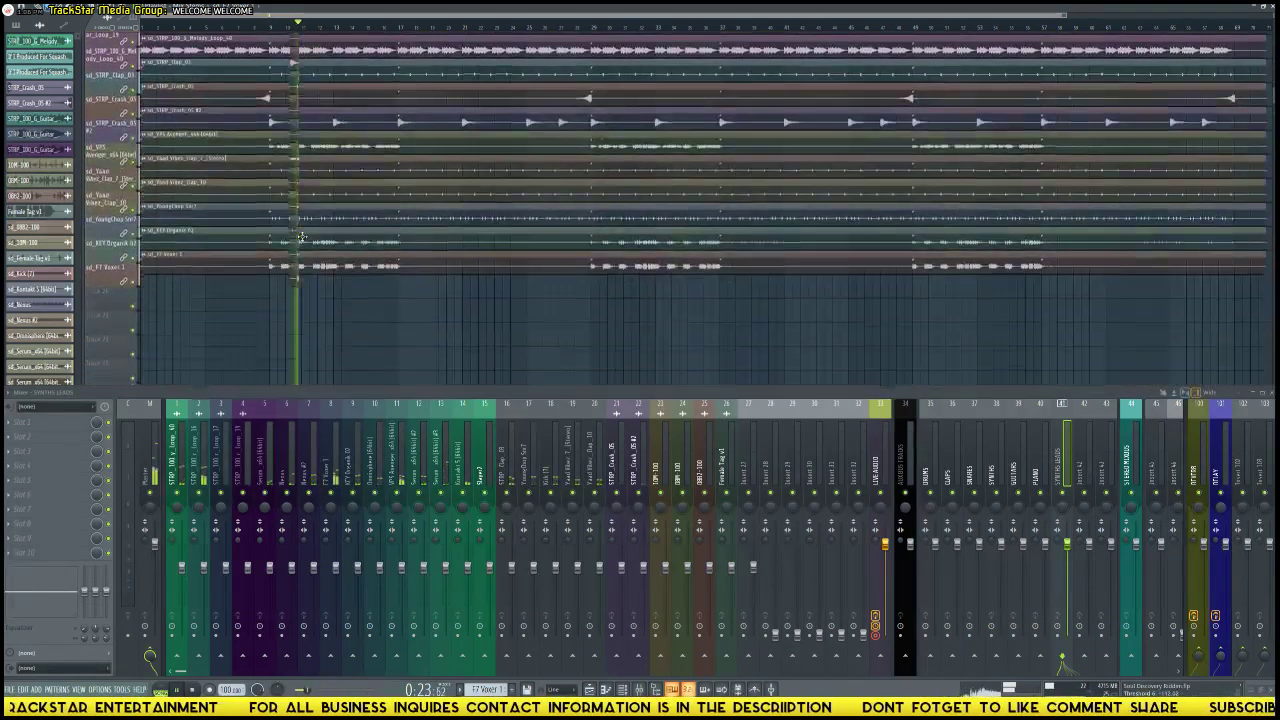
scroll(330, 254, "up", 3)
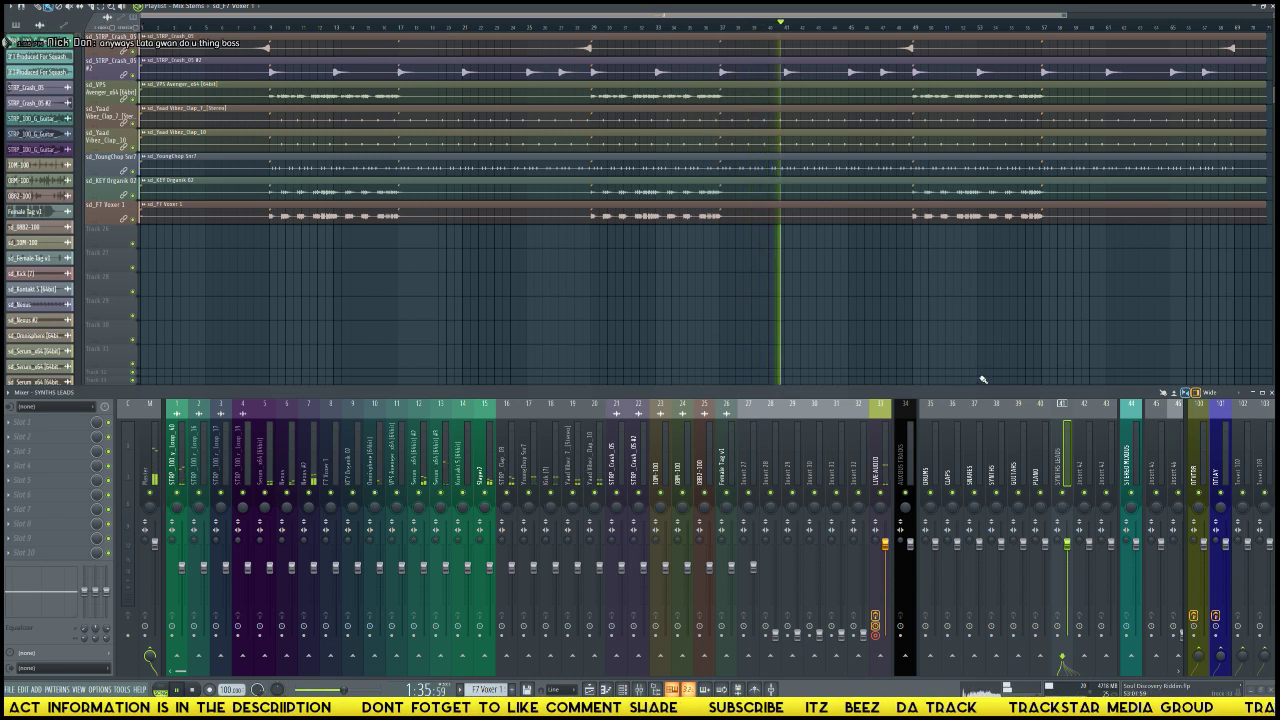
key("space")
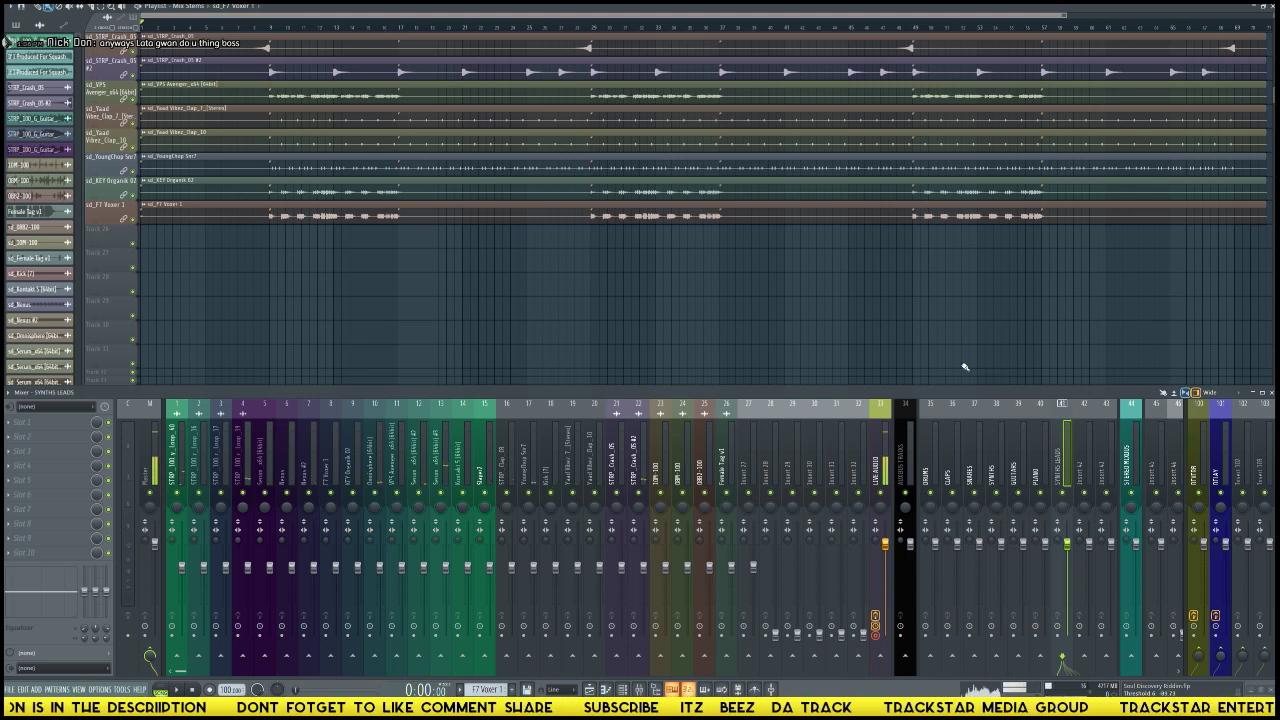
scroll(846, 349, "up", 8)
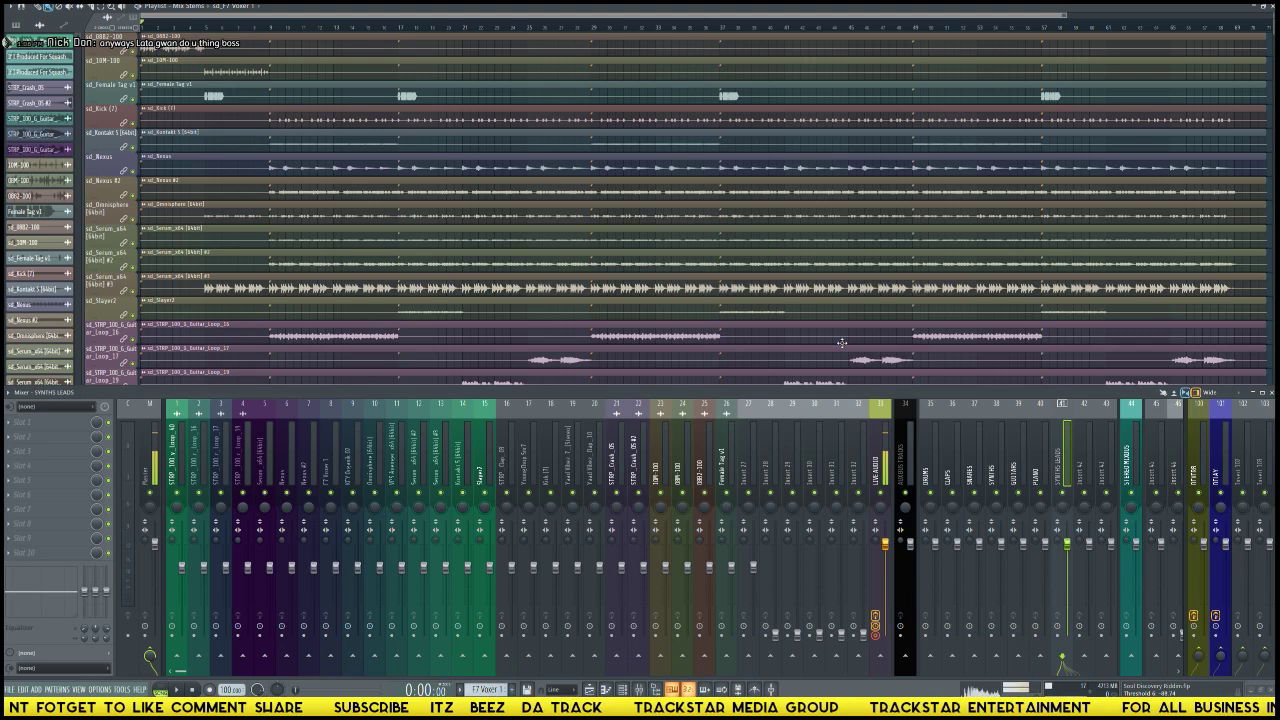
key("space")
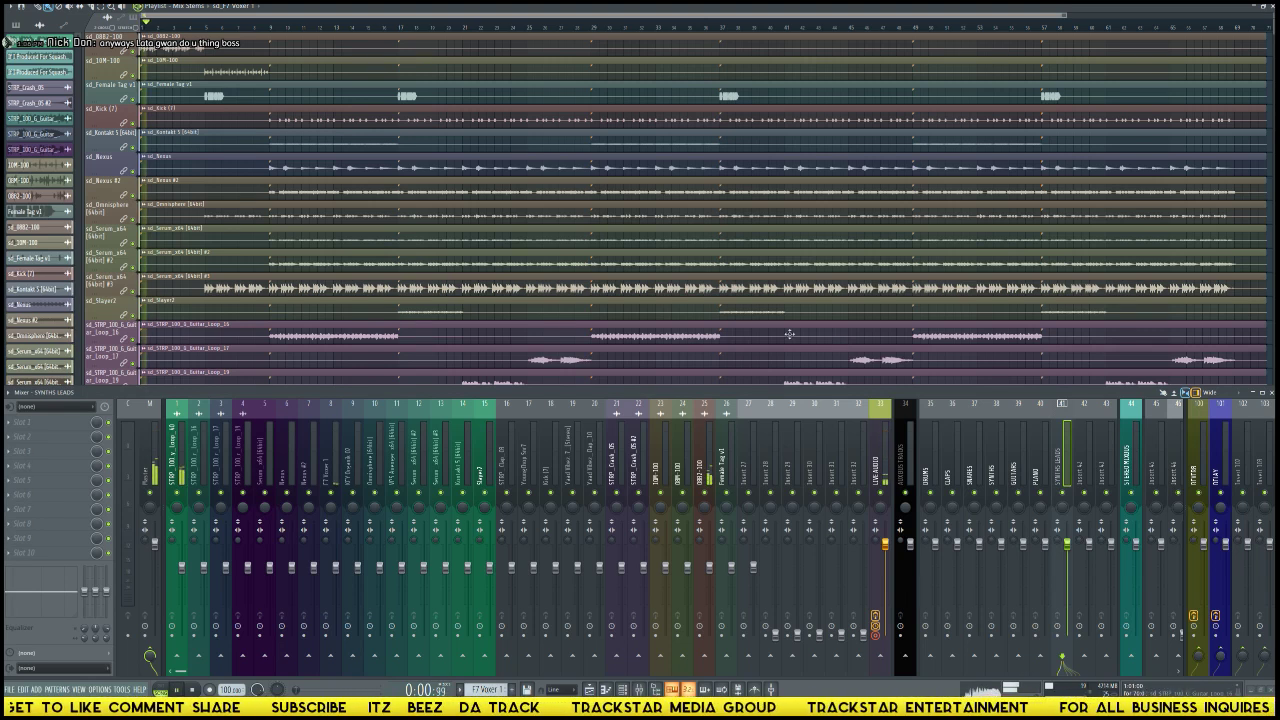
scroll(790, 334, "down", 5)
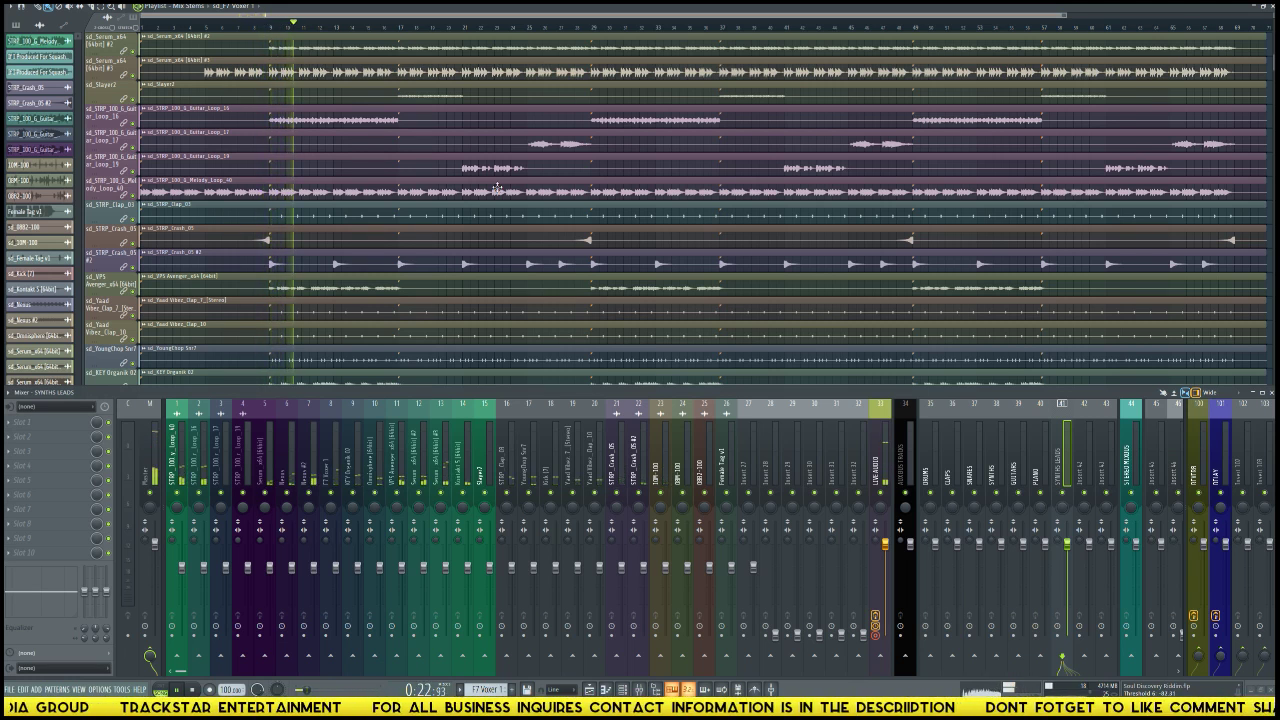
key("space")
scroll(269, 166, "up", 5)
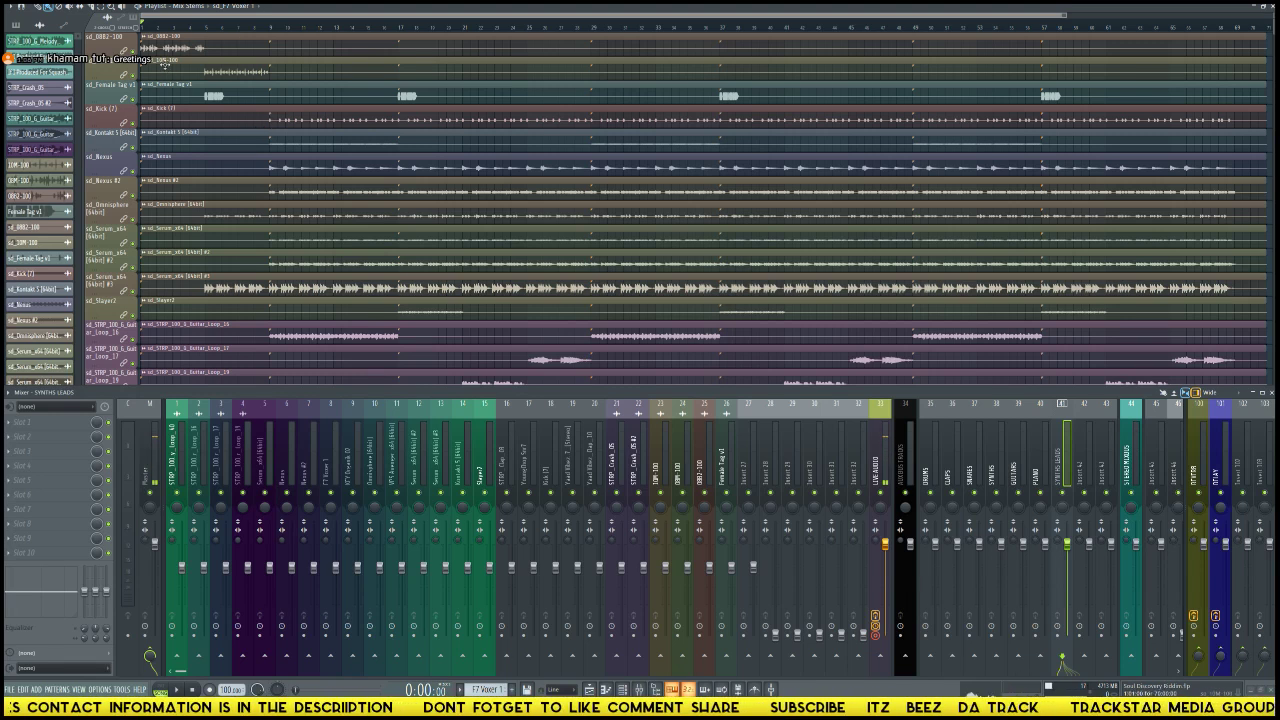
Step: Solo the STRP_100_G_Melody_Loop_40 track in the playlist and play it from the start
scroll(680, 210, "down", 5)
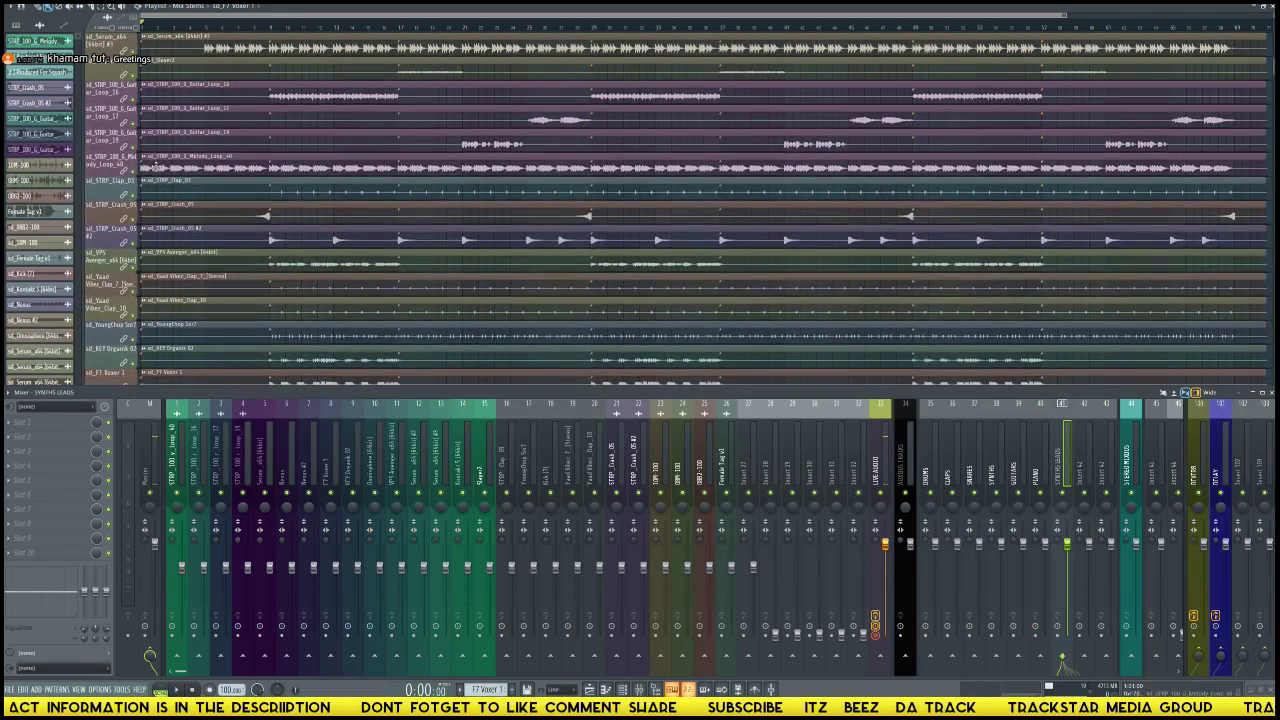
left_click(139, 177, "ctrl")
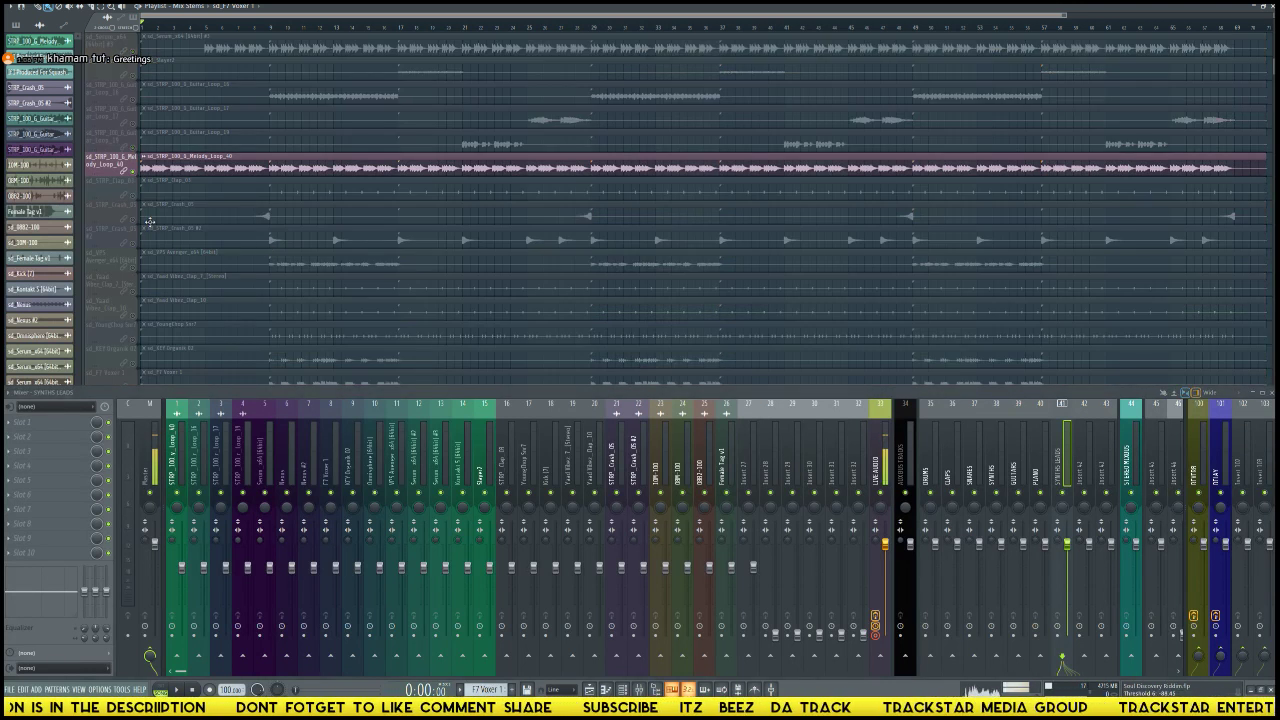
key("space")
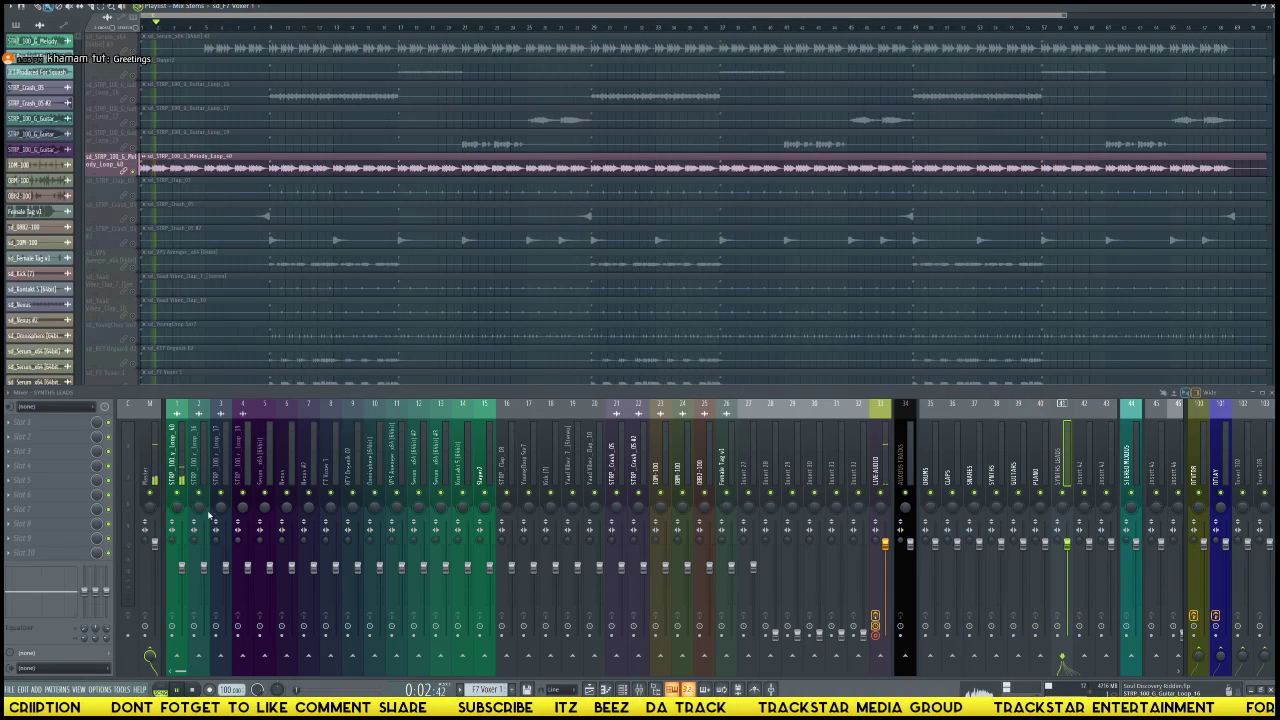
Step: Lower the volume faders of mixer inserts 2 through 28 together, leaving insert 1 out of the selection
left_click_drag(199, 460, 775, 488)
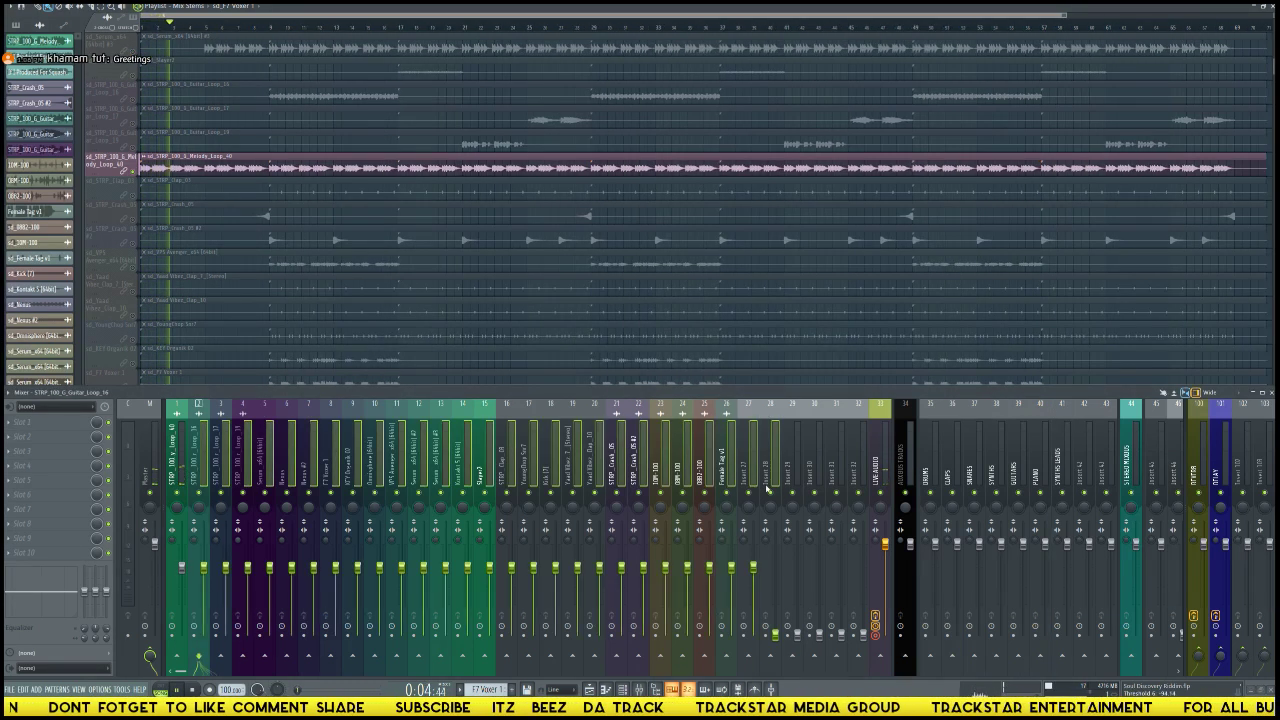
left_click_drag(754, 568, 754, 608)
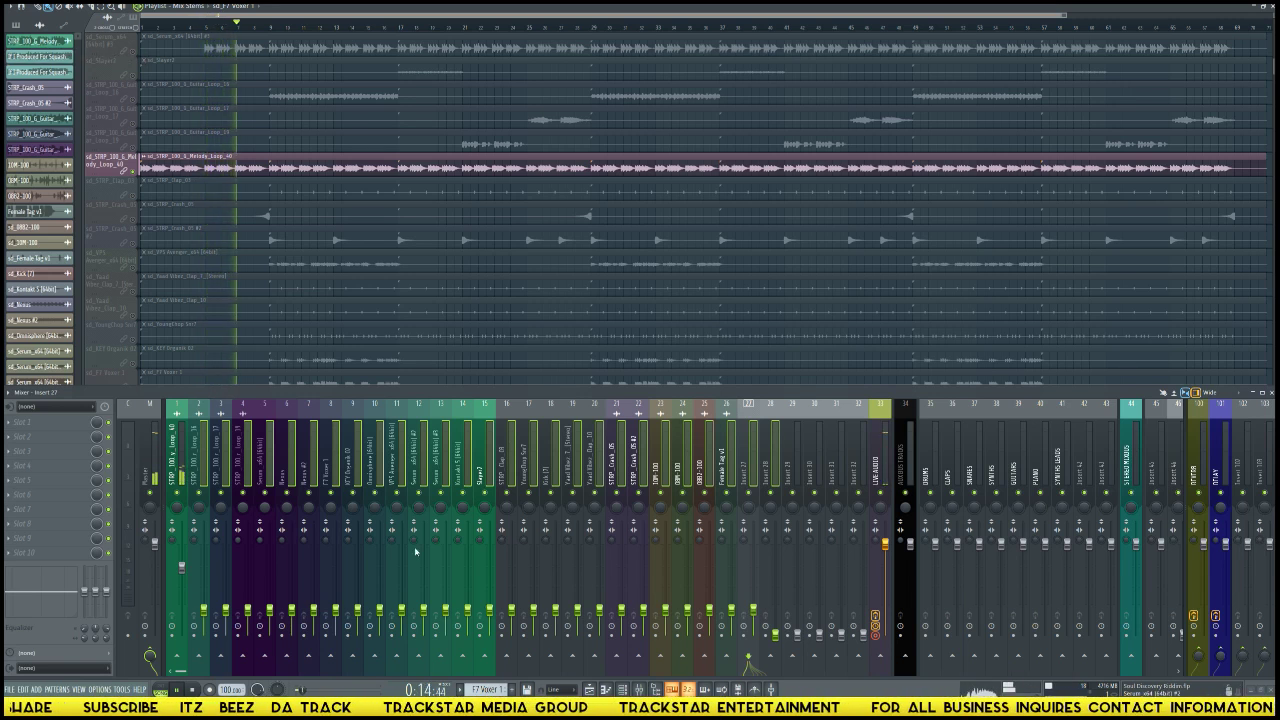
Step: Stop playback and load the stereo FabFilter Pro-Q 2 equalizer into the first effect slot of mixer insert 1
left_click(183, 472)
key("space")
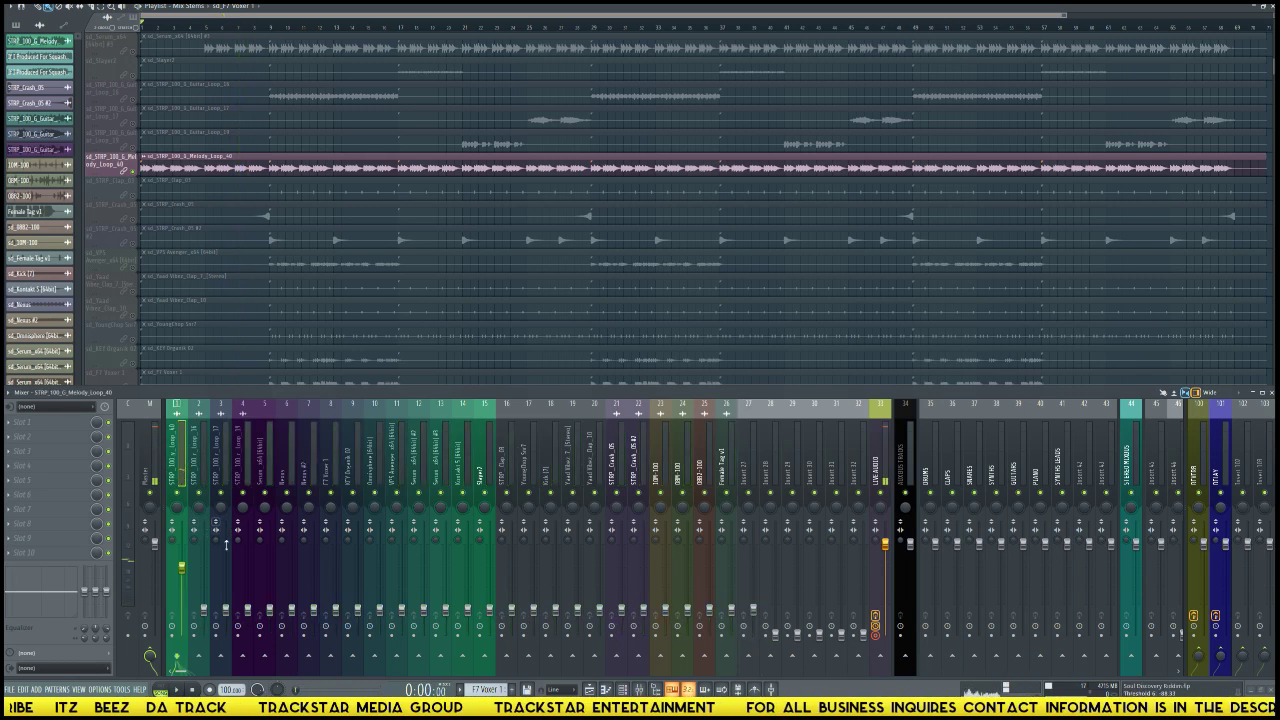
left_click(33, 440)
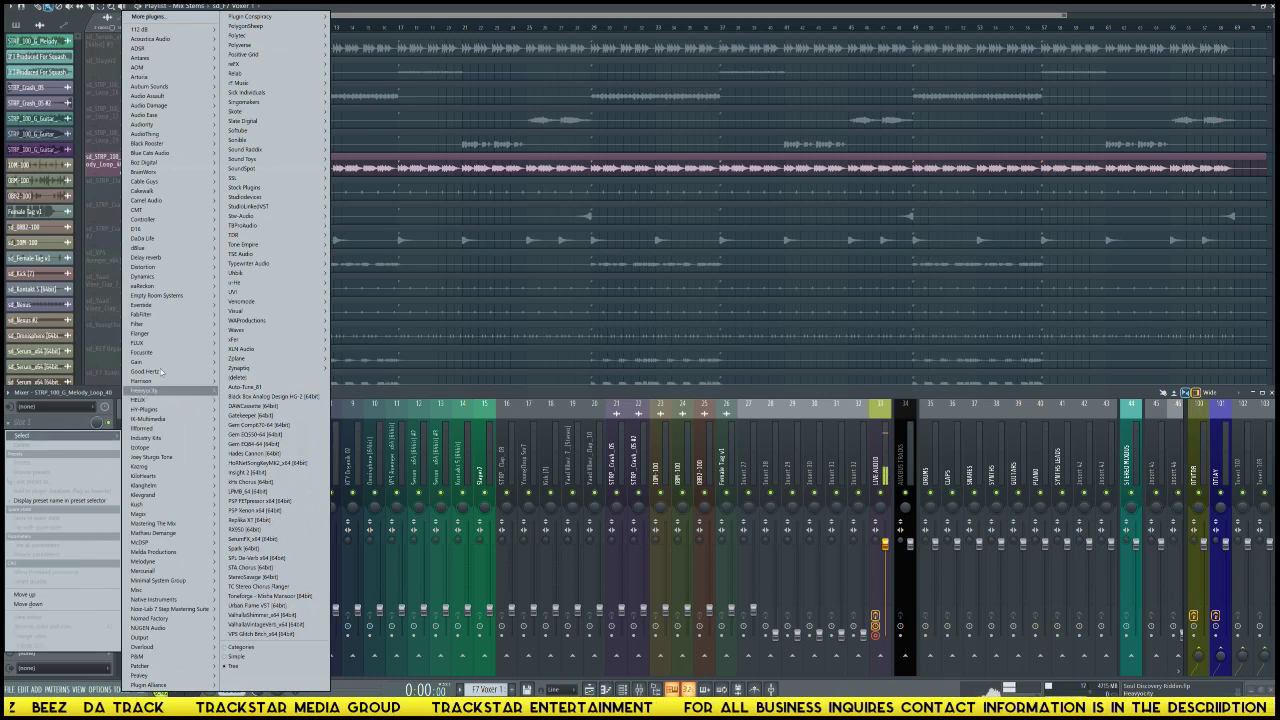
mouse_move(208, 318)
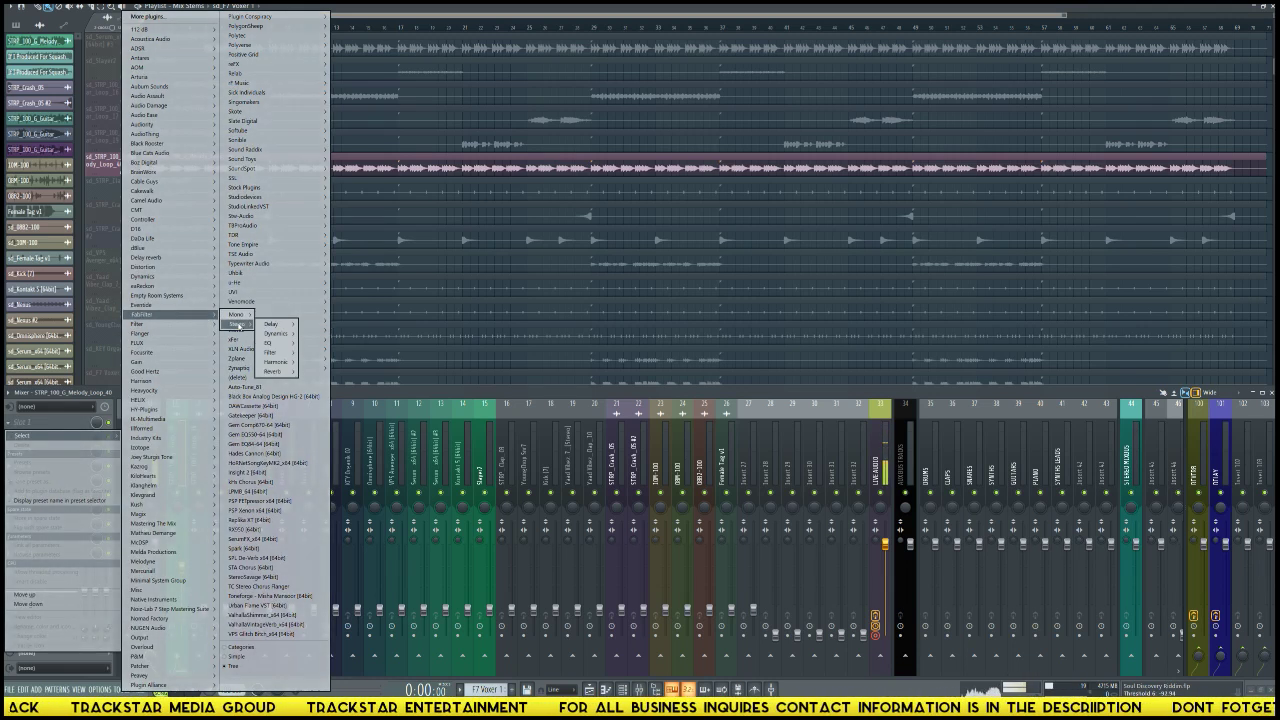
mouse_move(282, 347)
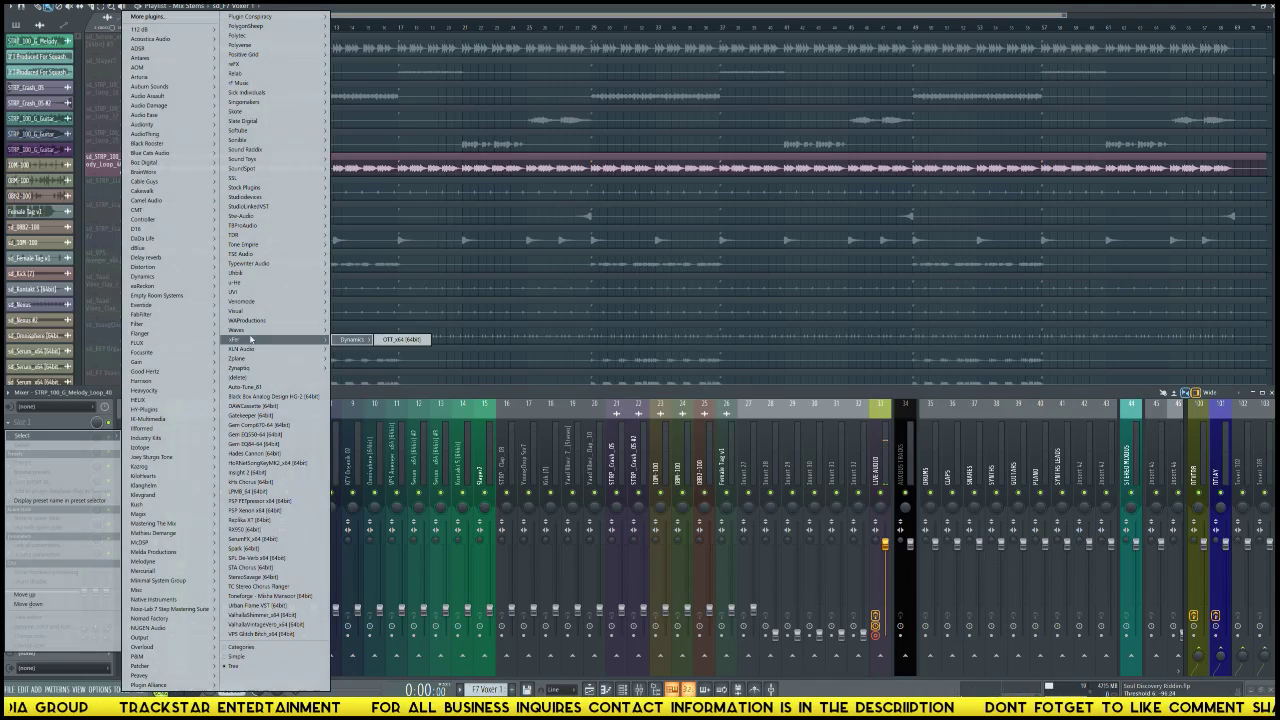
mouse_move(160, 315)
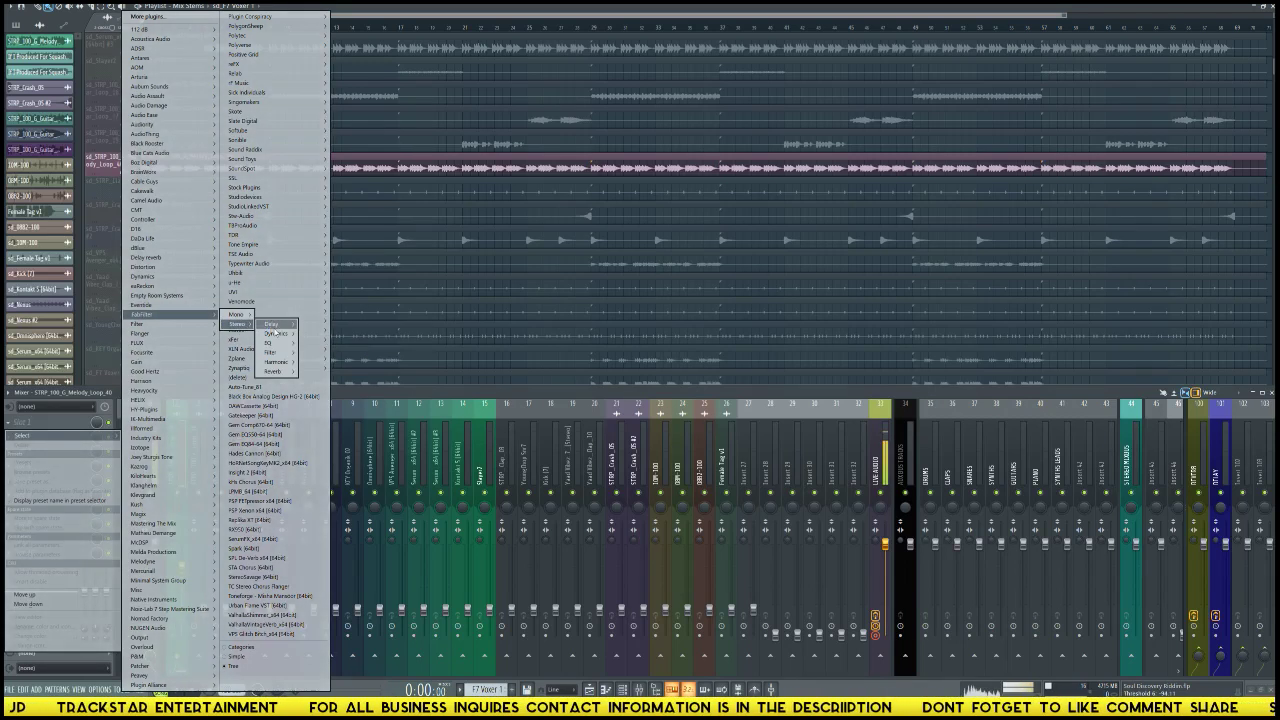
left_click(318, 344)
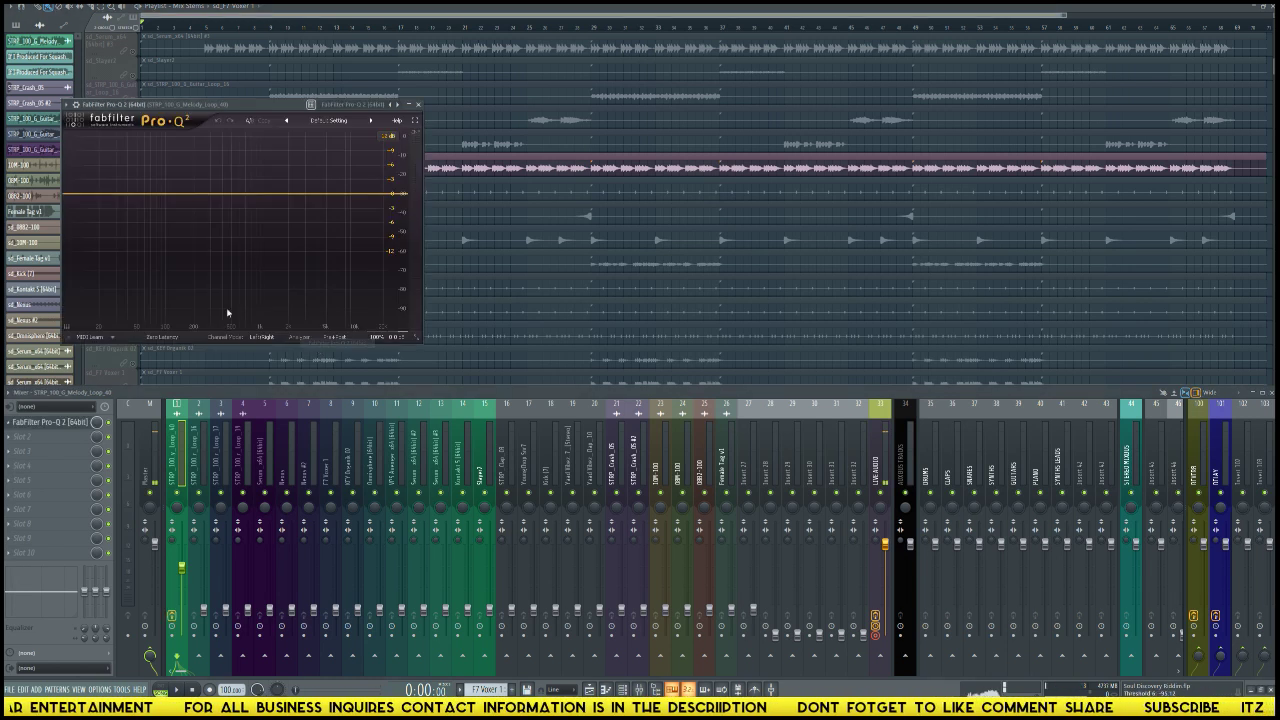
Step: Expand the Pro-Q 2 window to full screen and play the soloed melody loop to examine its spectrum
left_click_drag(266, 113, 715, 134)
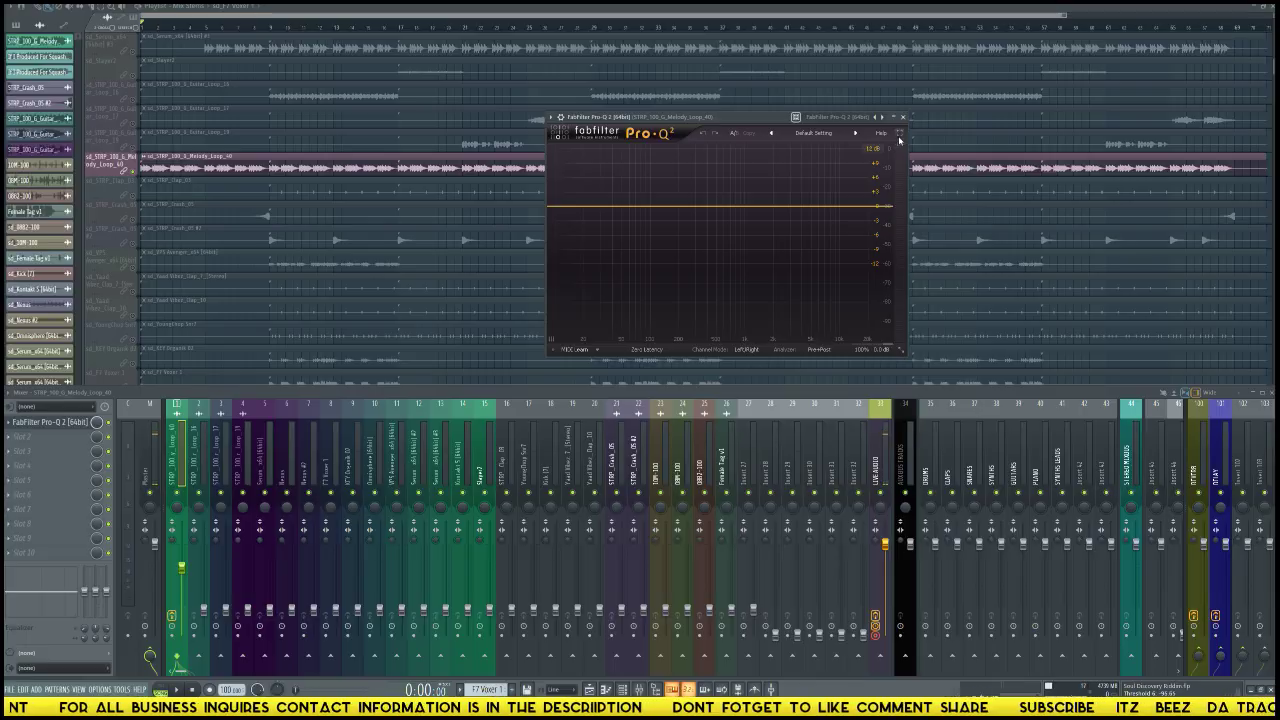
left_click(899, 135)
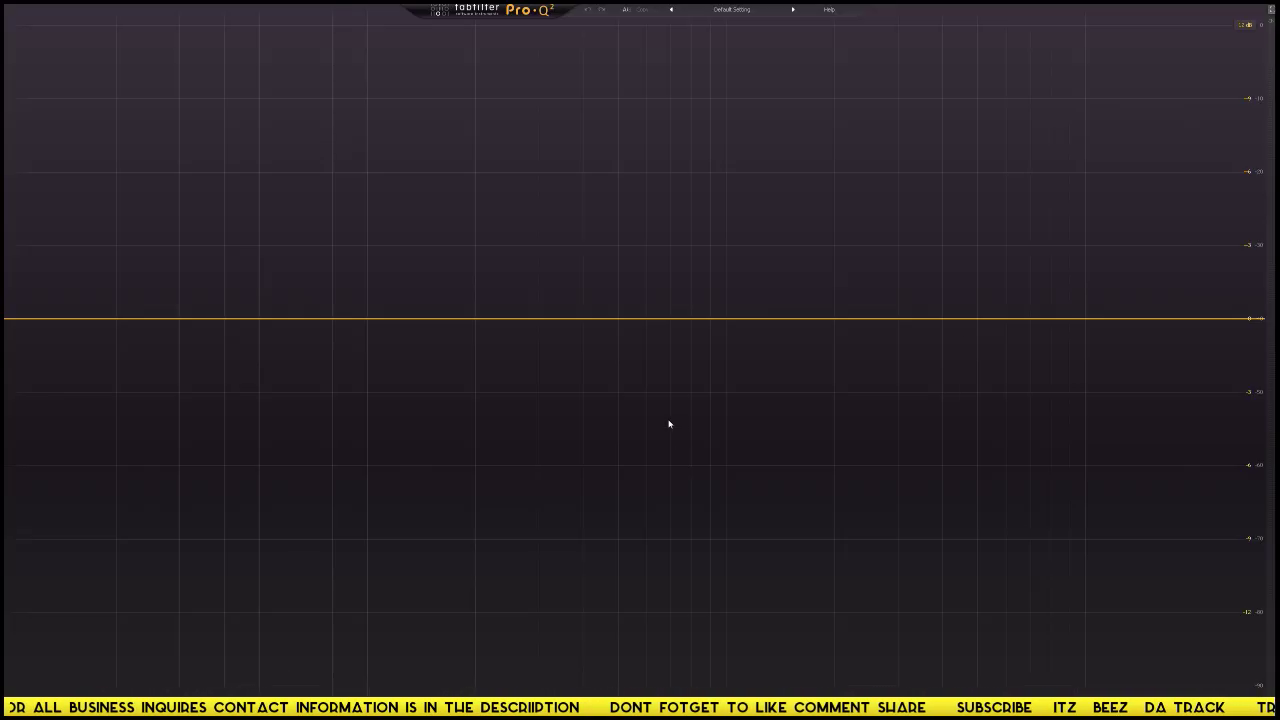
key("space")
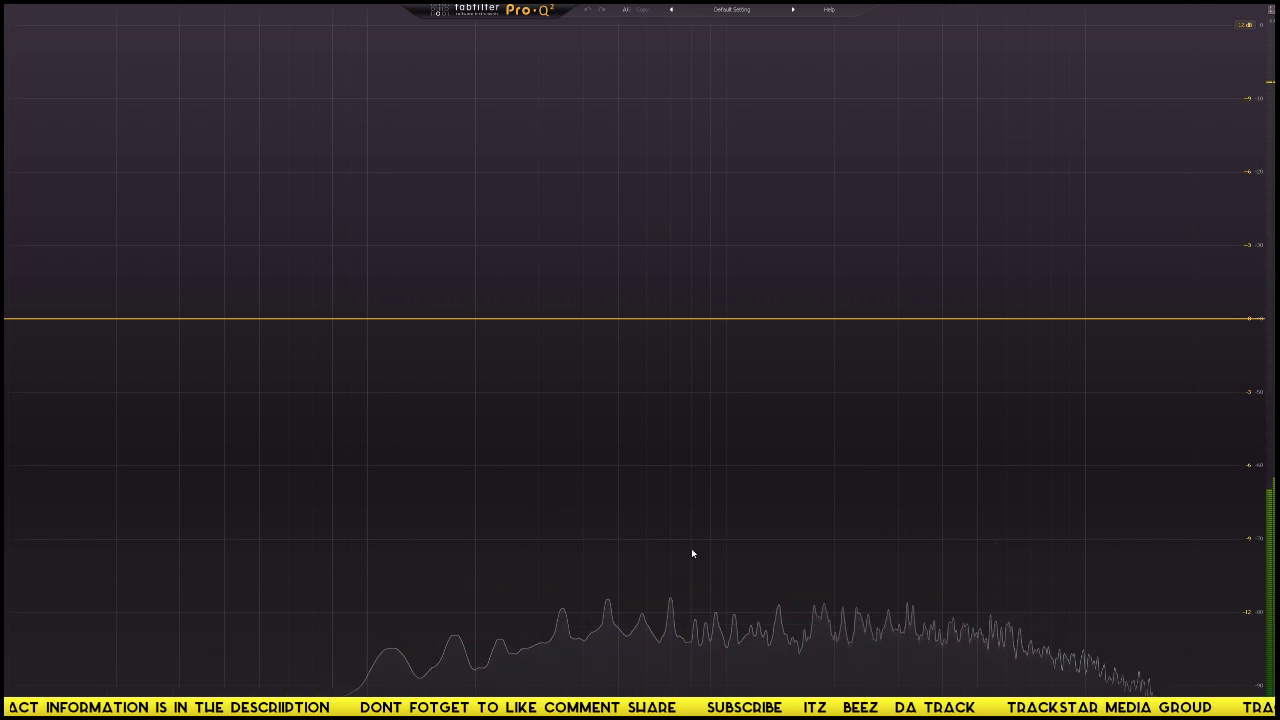
Step: Add an EQ band at about 100 Hz on the melody loop and set its shape to Low Cut
left_click(369, 319)
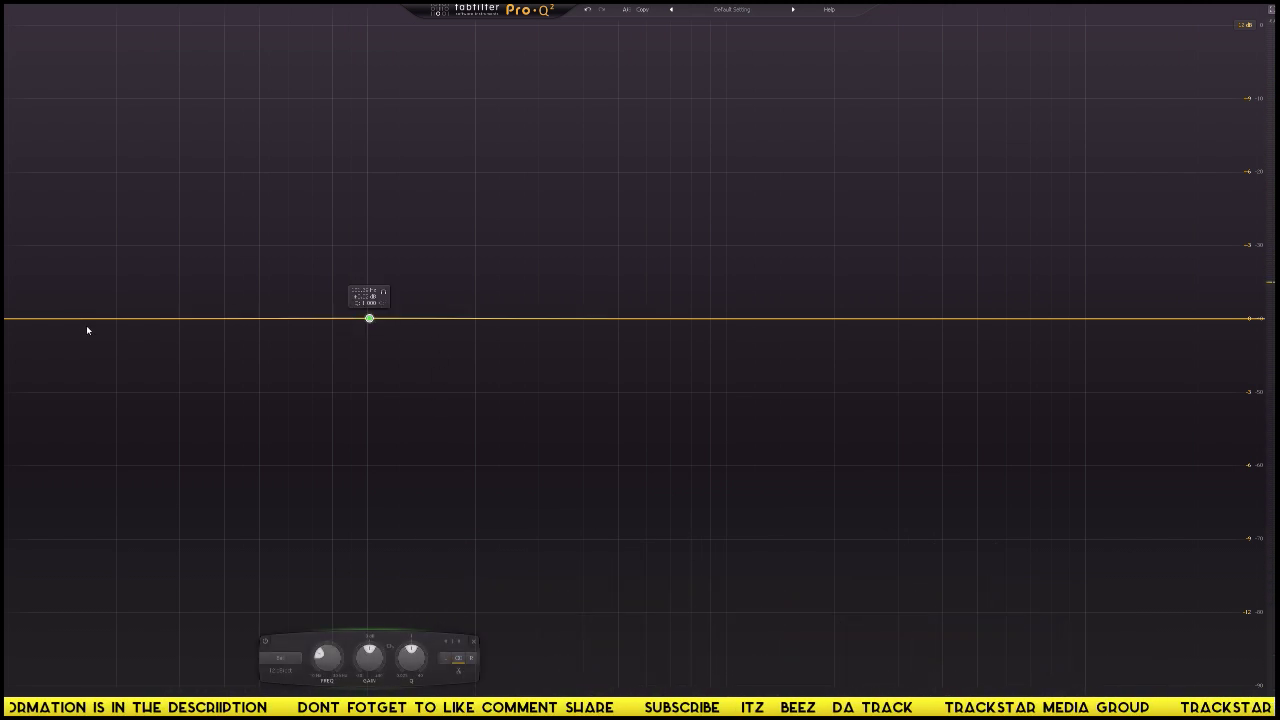
left_click(288, 668)
left_click(288, 668)
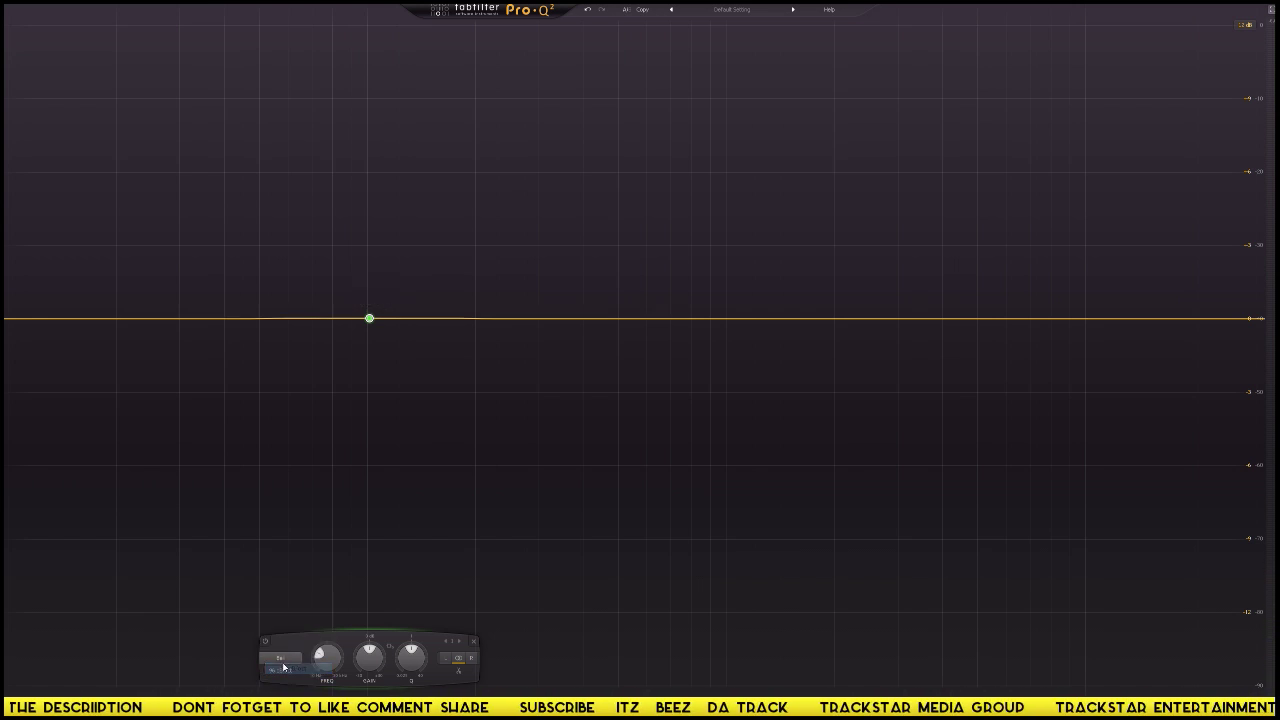
left_click(288, 655)
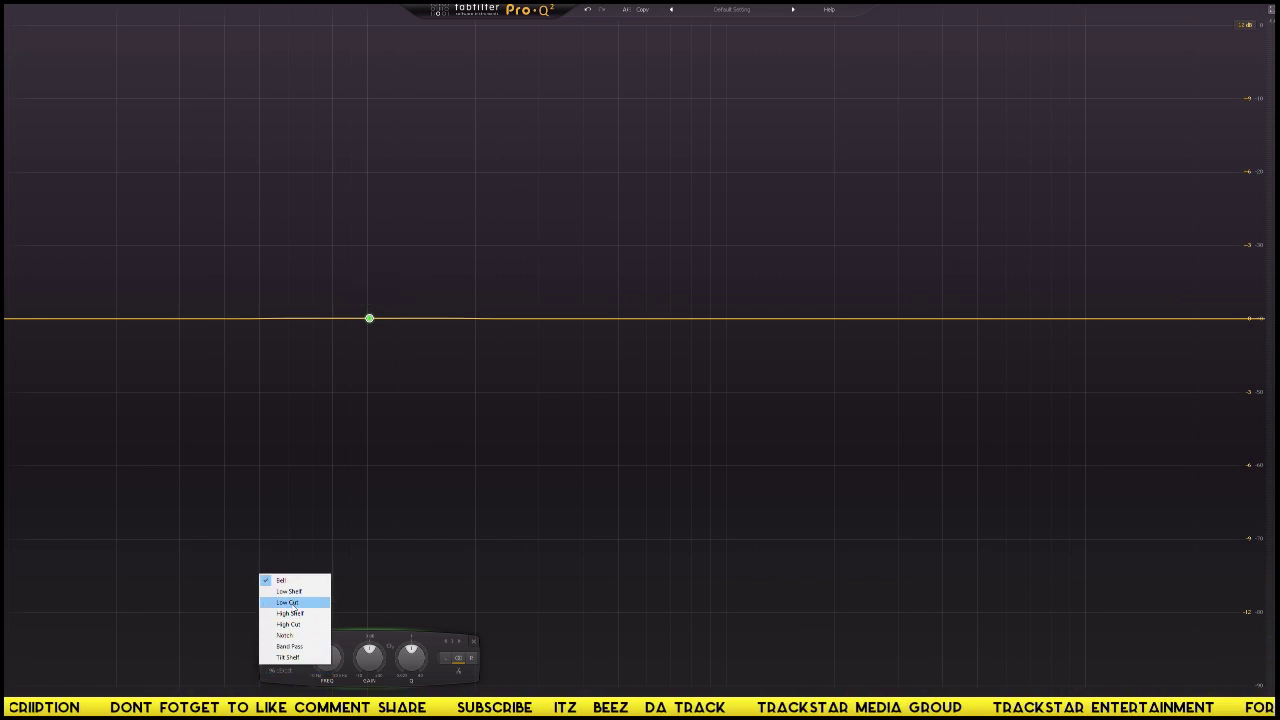
left_click(288, 602)
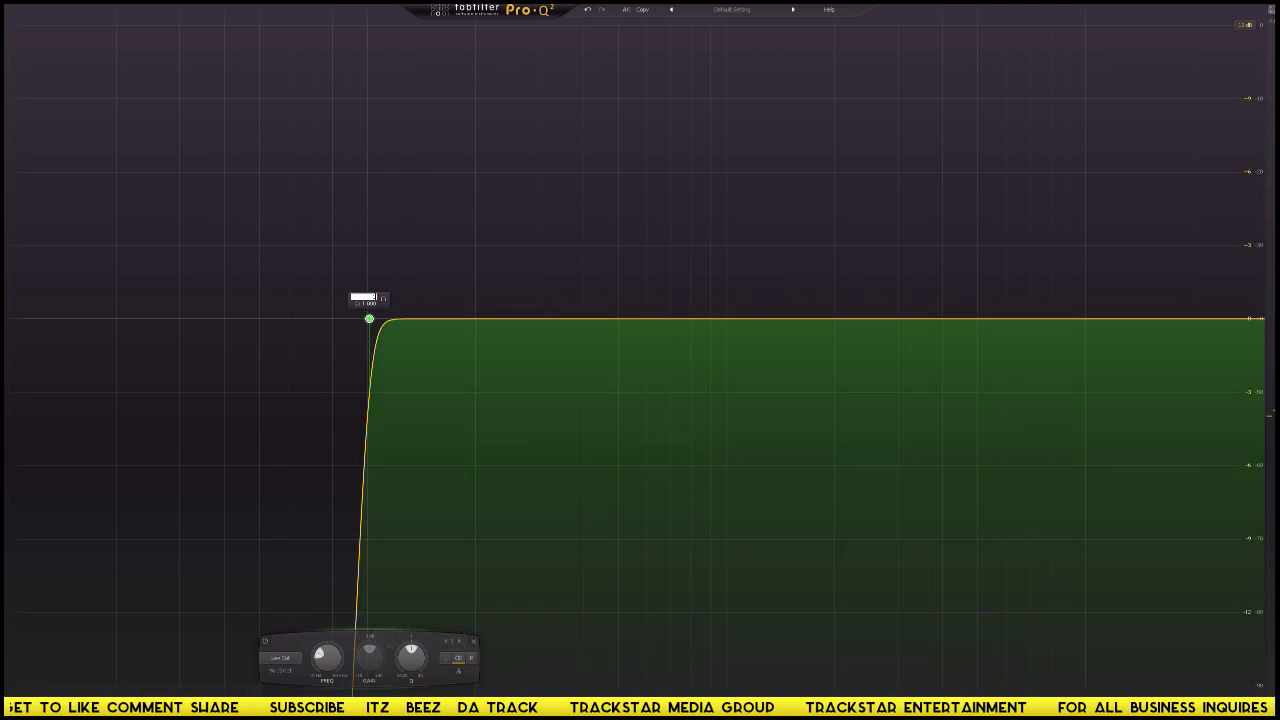
Step: Move the melody loop's Low Cut band to about 130 Hz and add a slight bell boost in the highs
left_click_drag(369, 318, 408, 318)
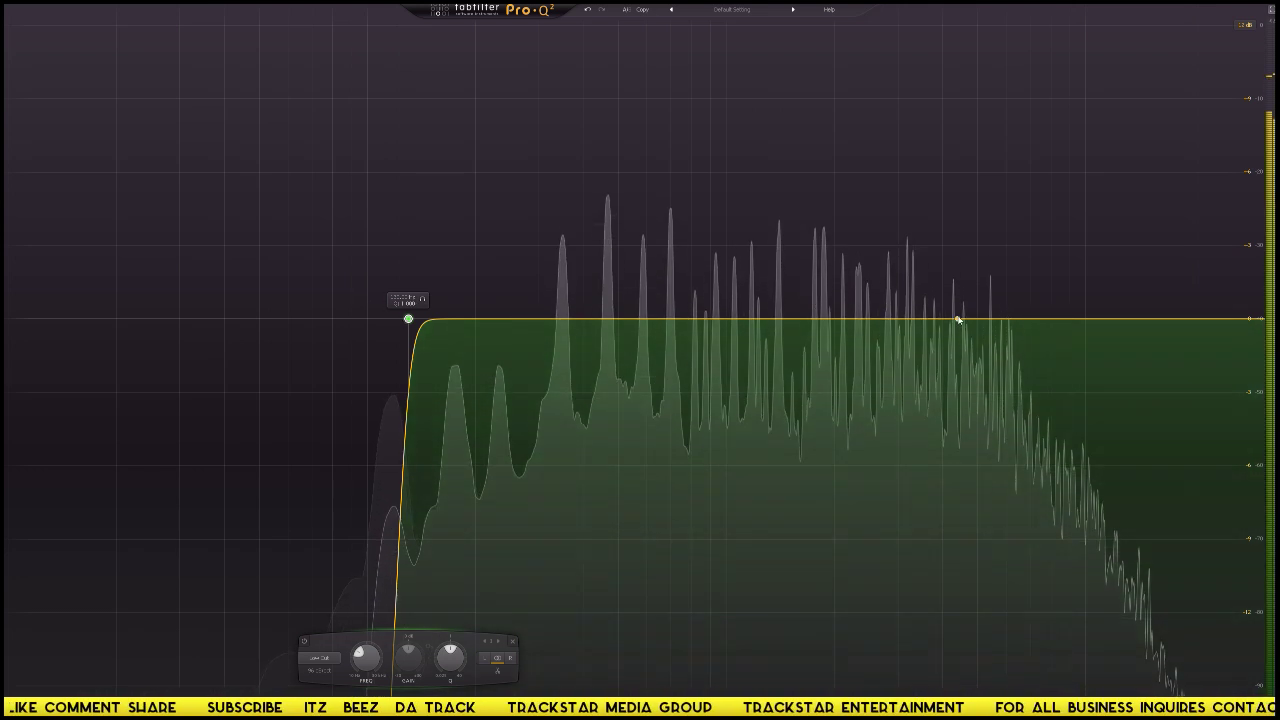
double_click(1059, 308)
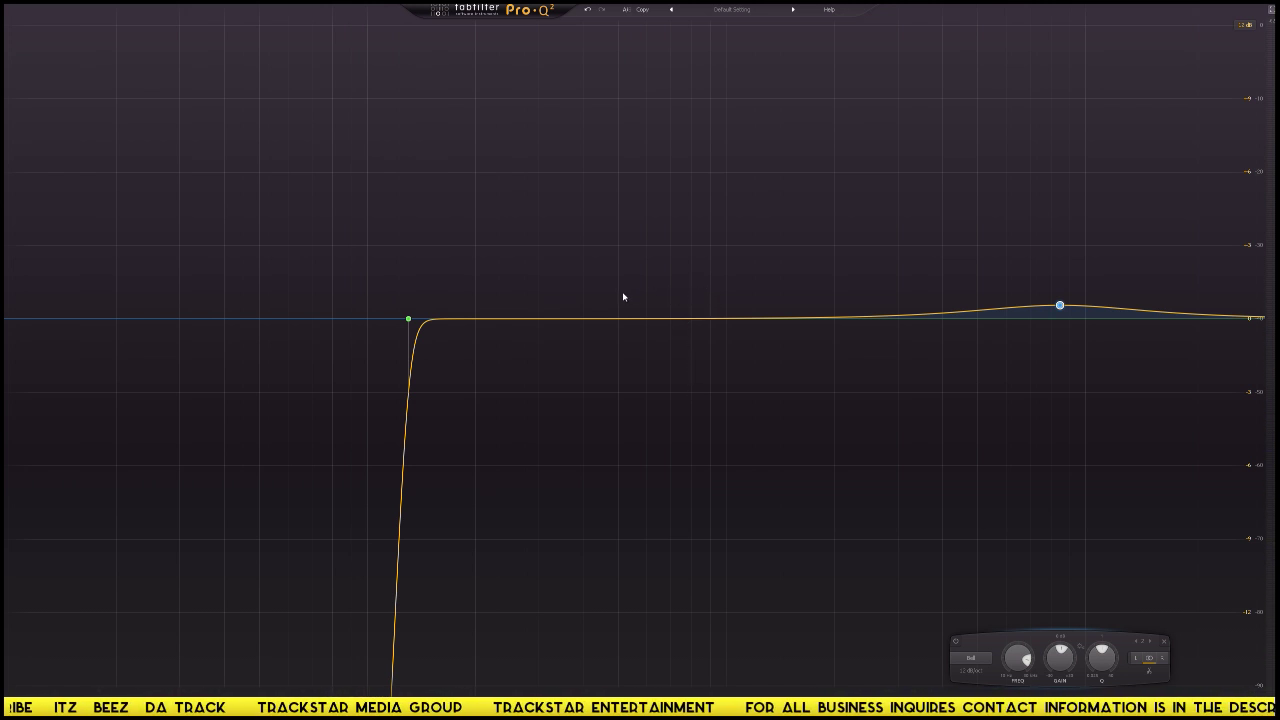
Step: Split the Low Cut band into separate left and right channel bands
right_click(408, 320)
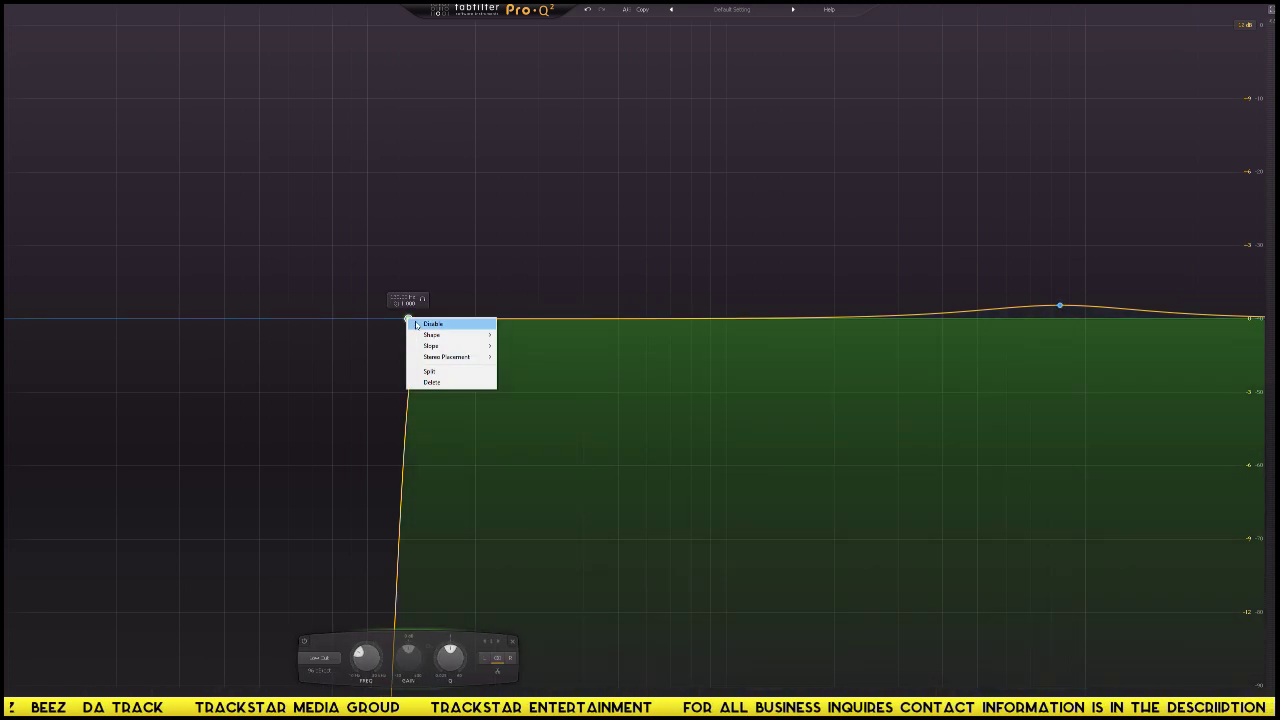
mouse_move(468, 360)
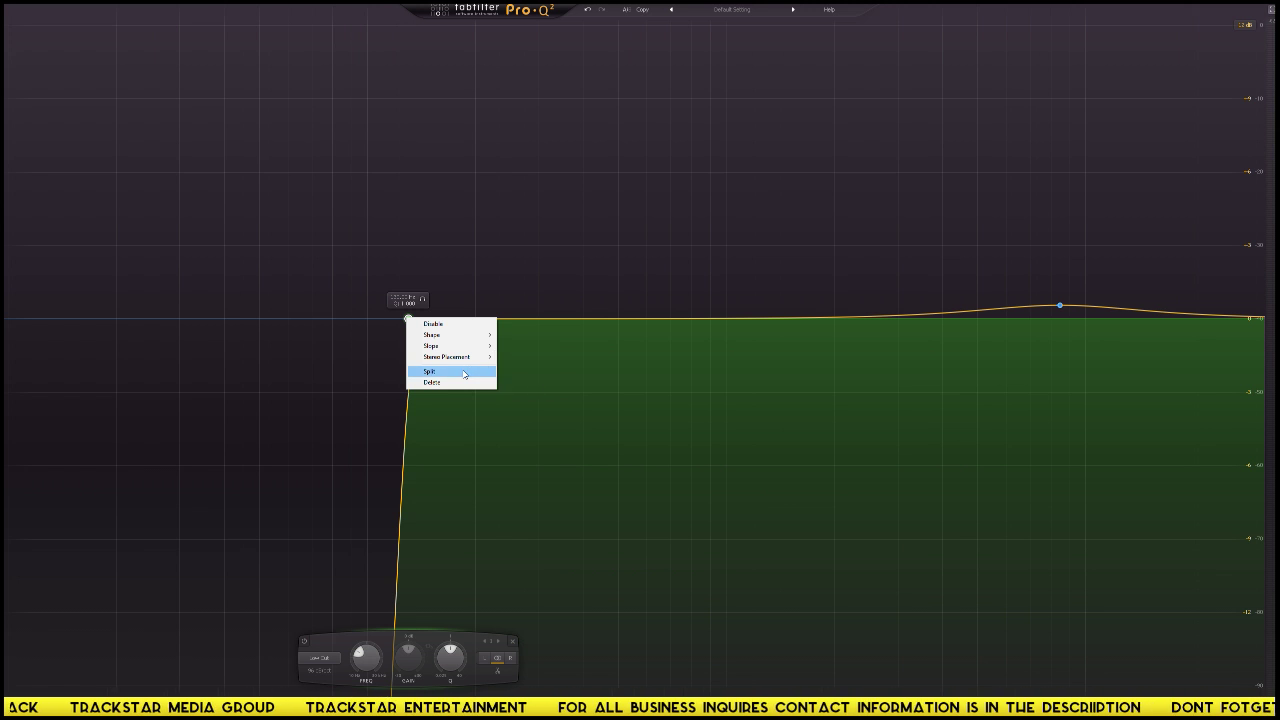
left_click(440, 371)
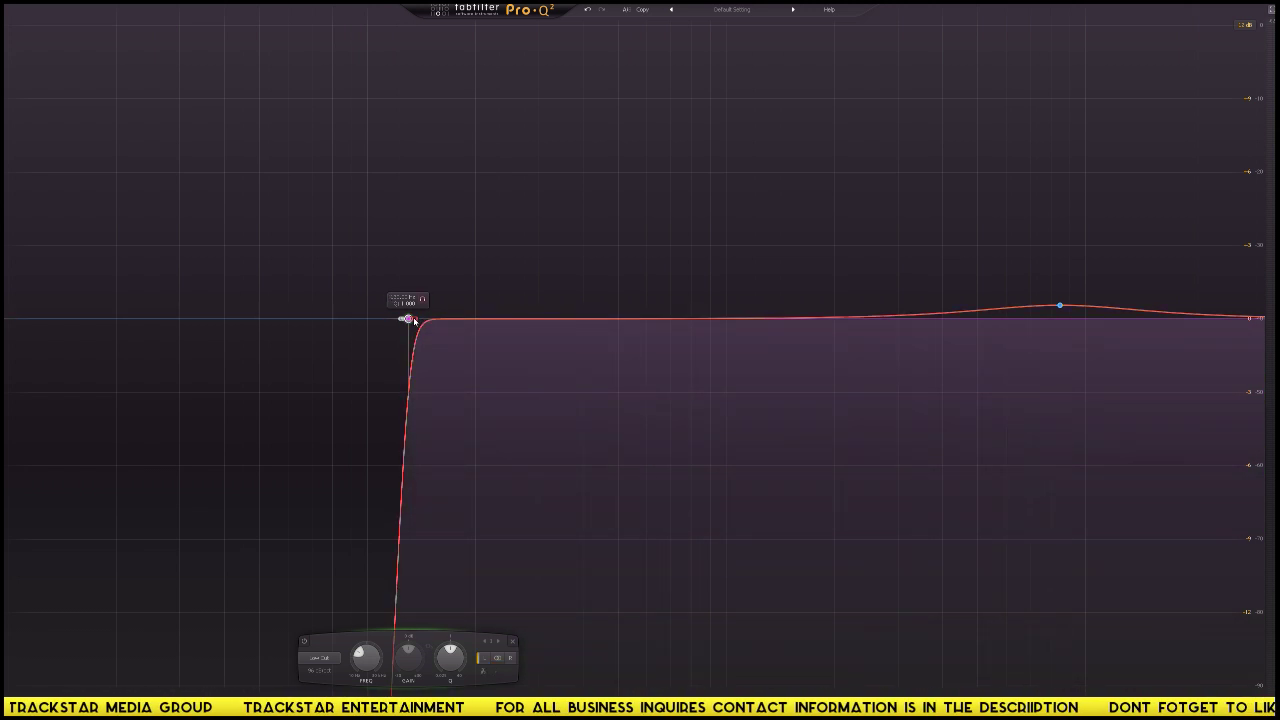
Step: Set the stereo placement of both split Low Cut bands to Stereo
right_click(408, 320)
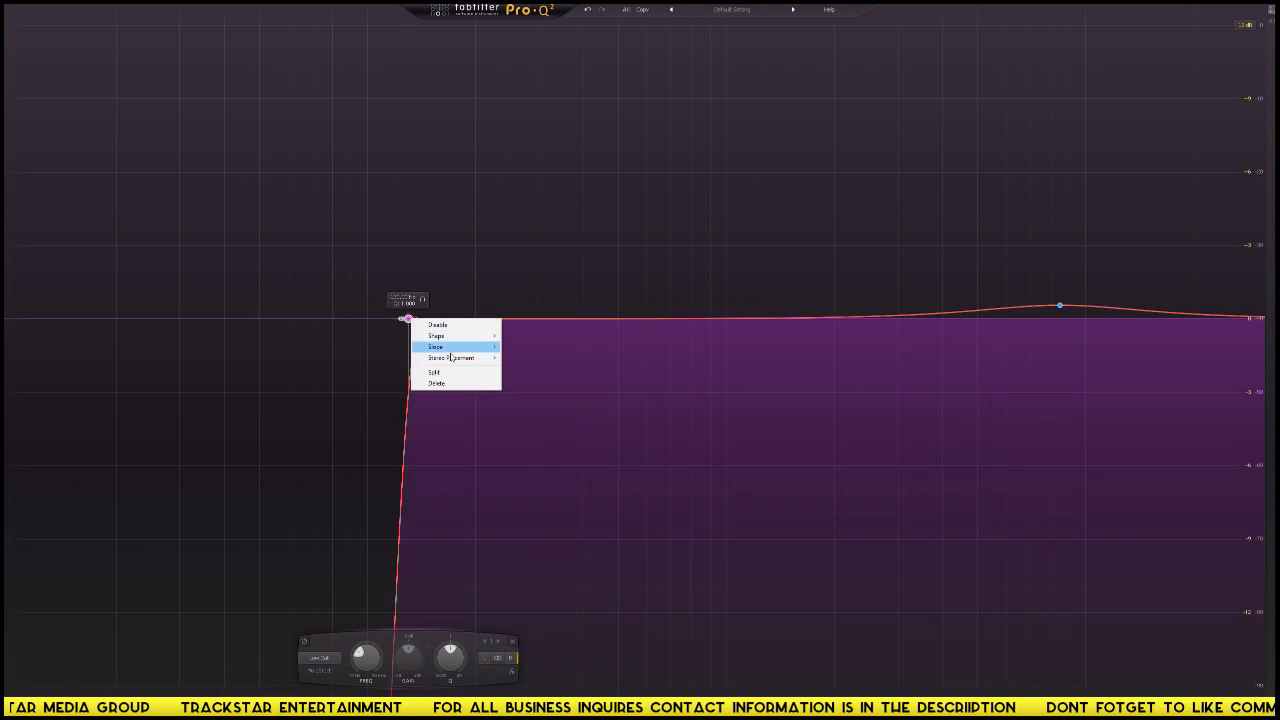
mouse_move(453, 357)
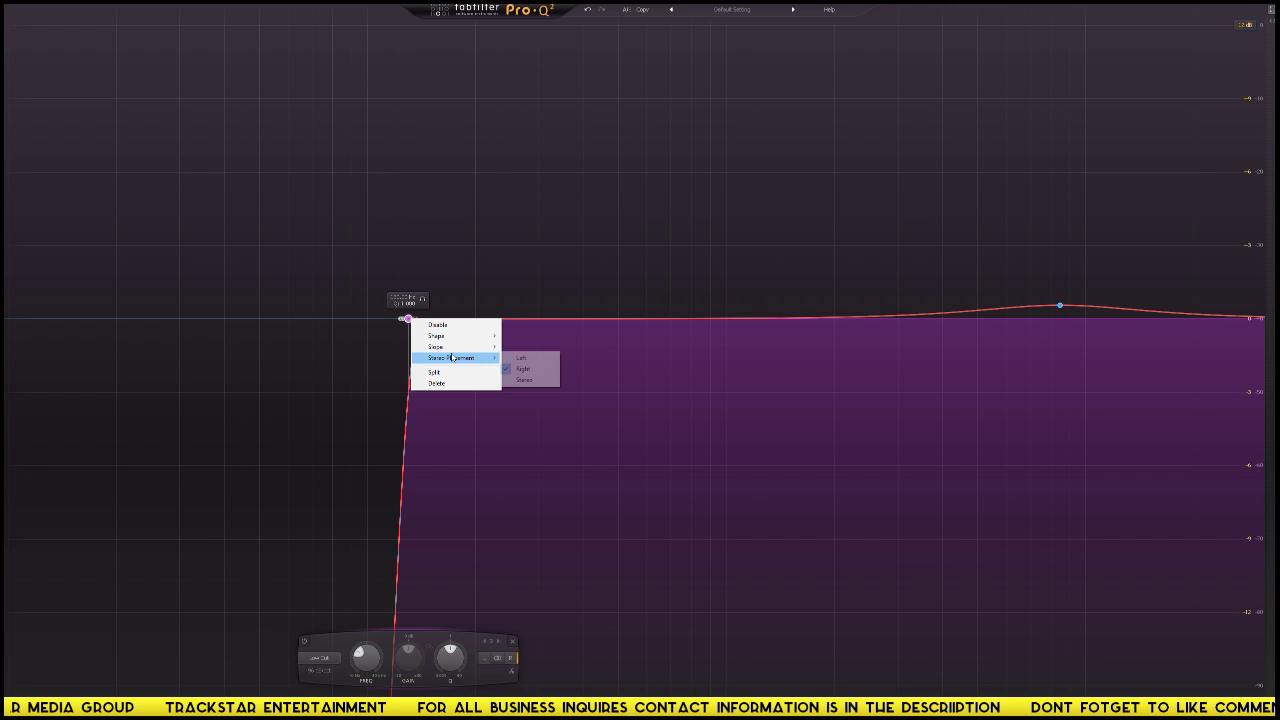
left_click(528, 380)
right_click(406, 320)
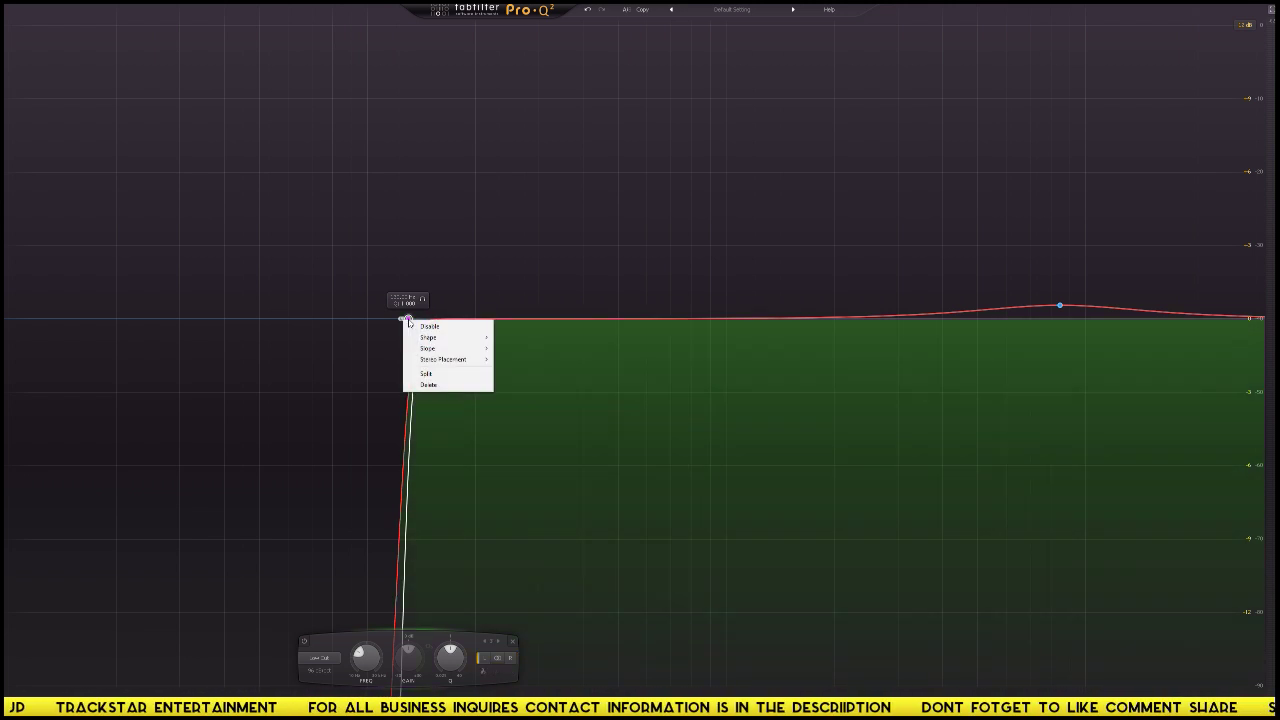
mouse_move(457, 350)
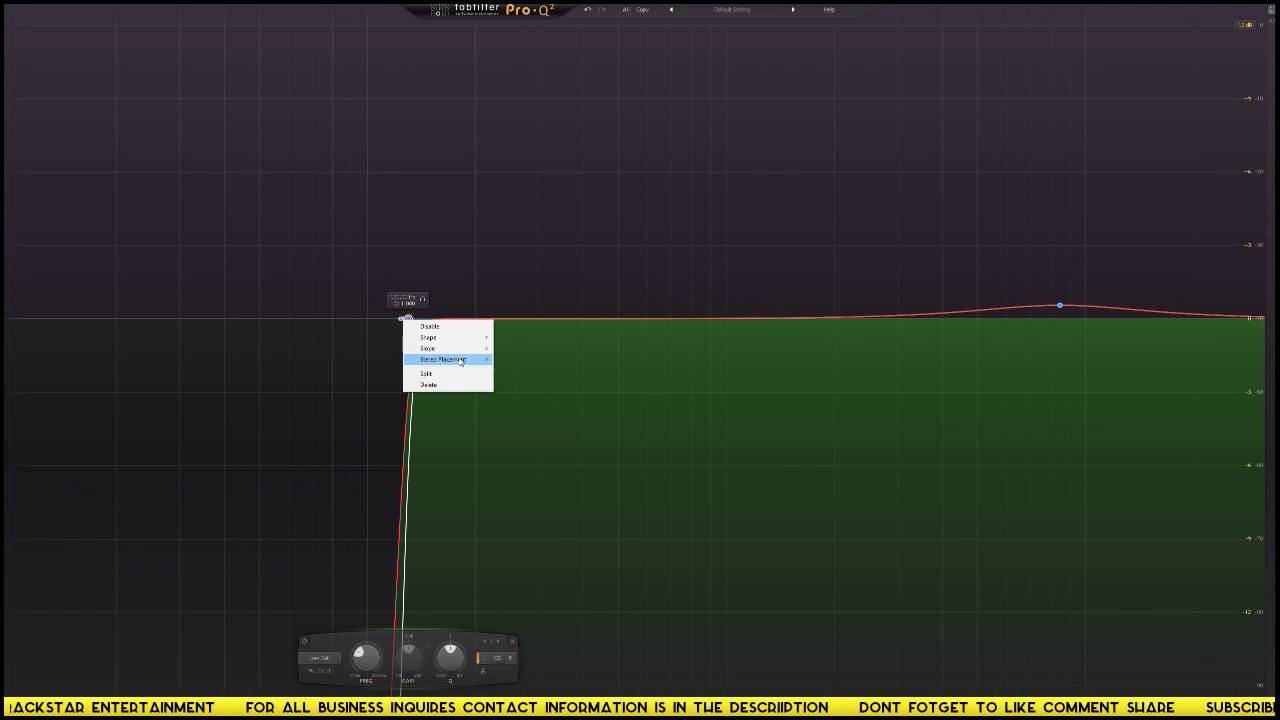
mouse_move(458, 360)
left_click(515, 381)
Step: Split one of the two overlapping stereo Low Cut bands again
right_click(405, 319)
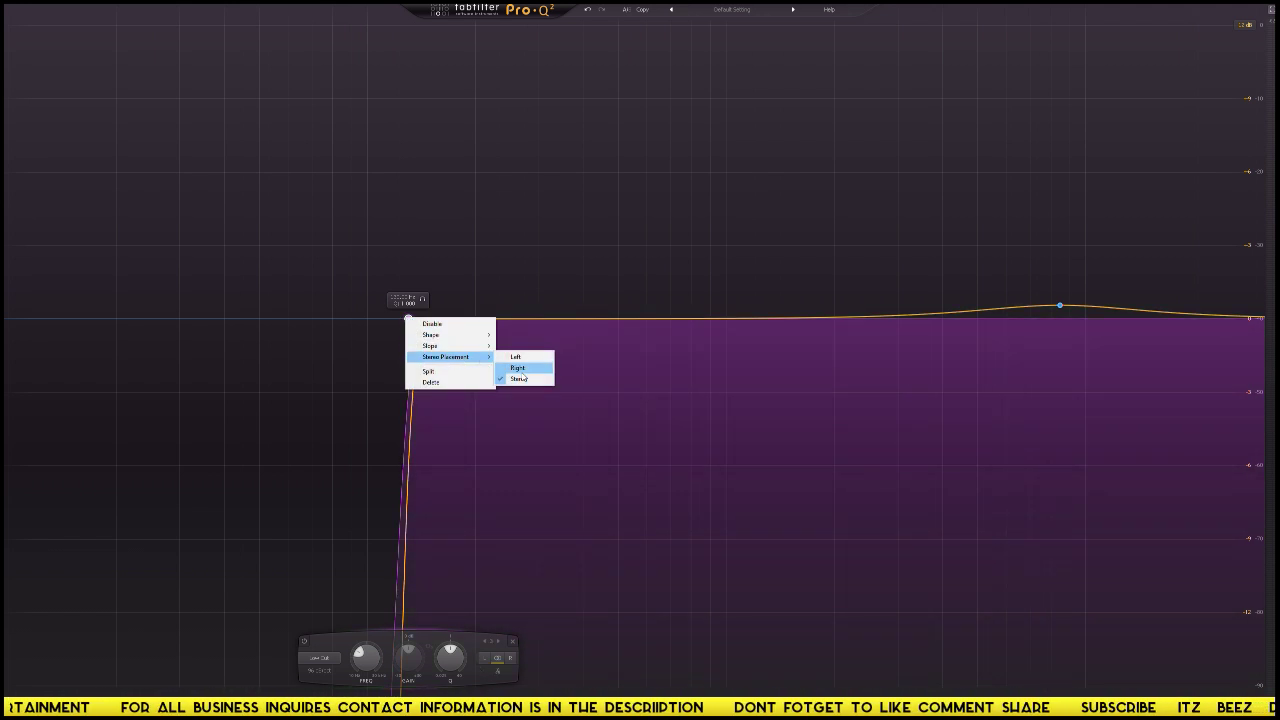
left_click(429, 371)
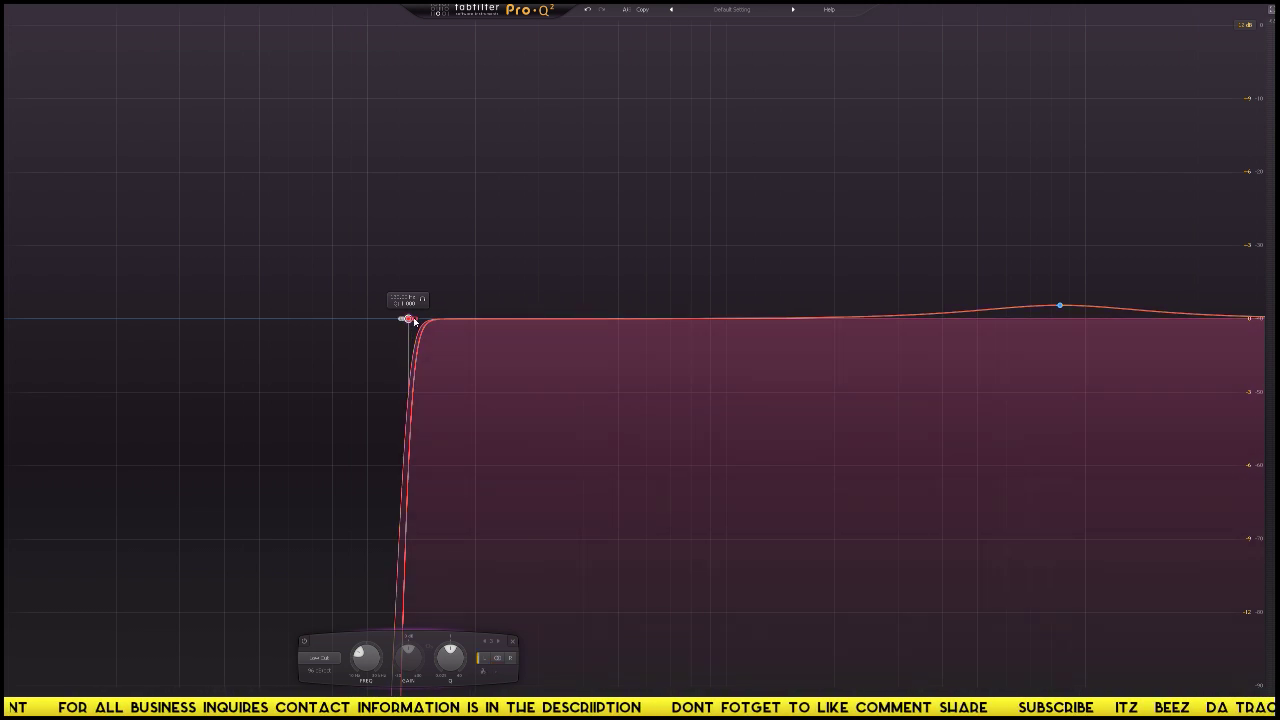
Step: Try moving the right-channel Low Cut band up to about 320 Hz, check its stereo placement, and undo the move
left_click_drag(414, 321, 548, 368)
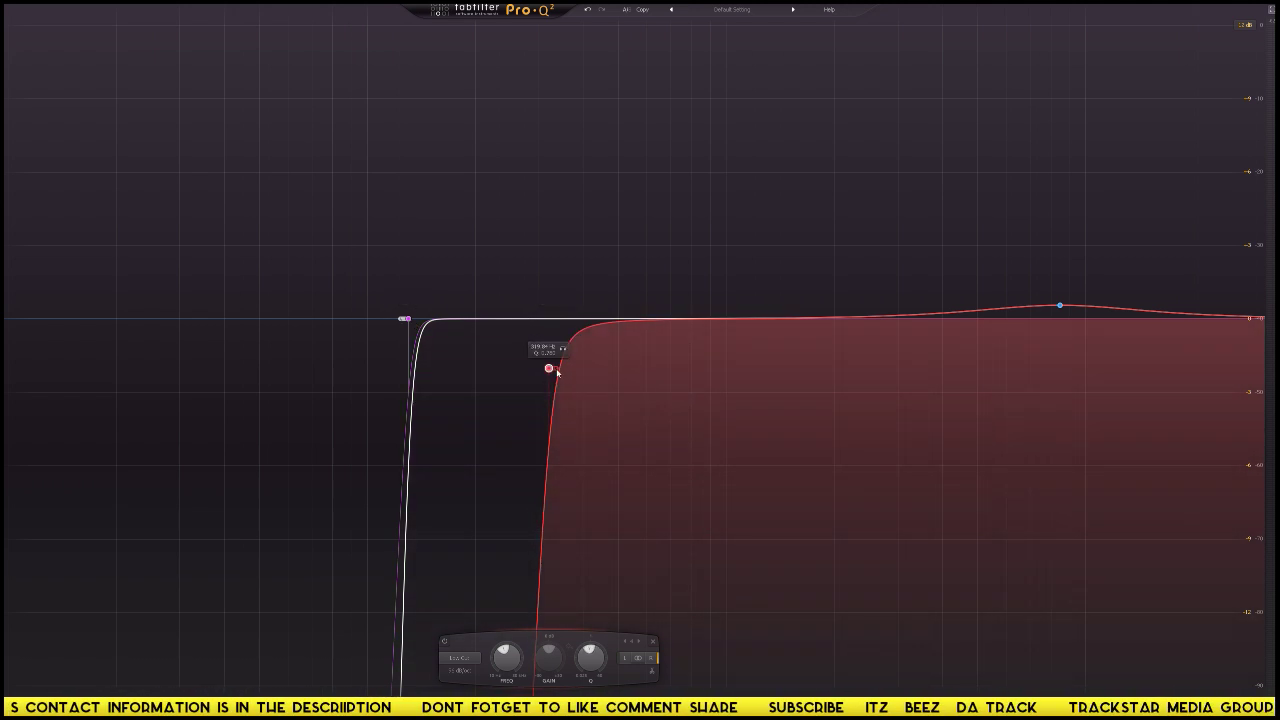
right_click(557, 371)
mouse_move(612, 411)
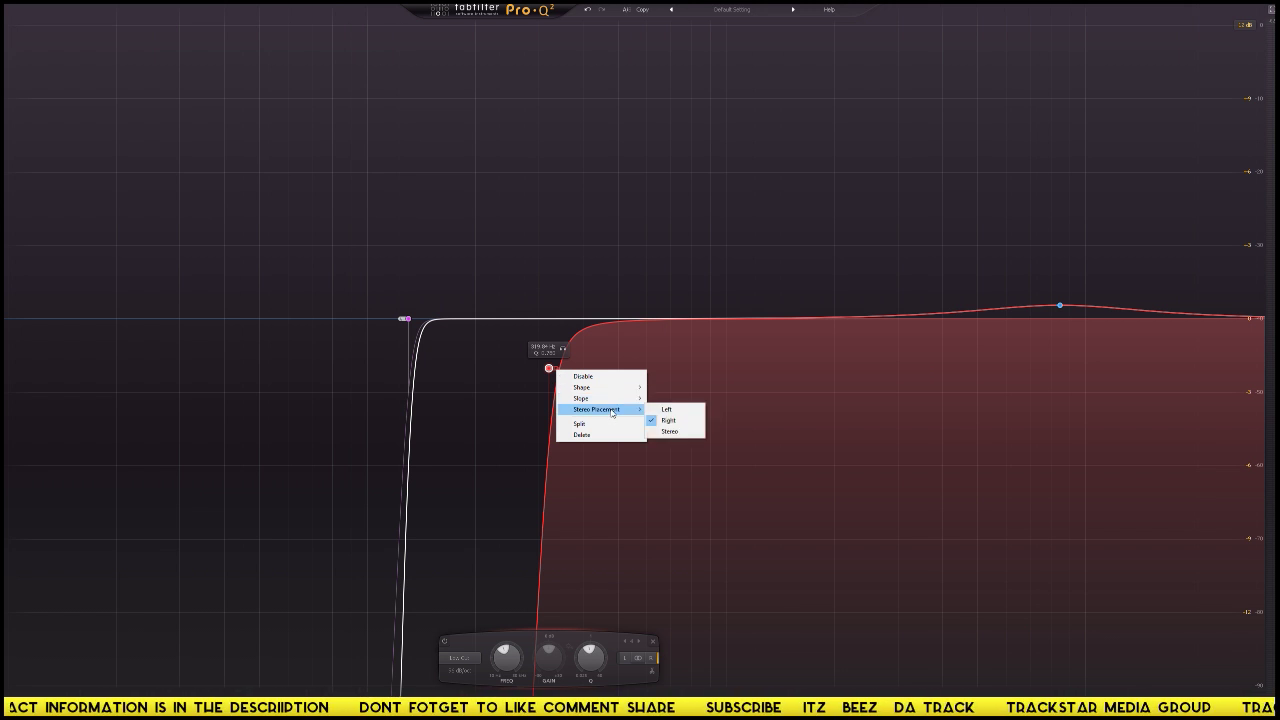
left_click(550, 371)
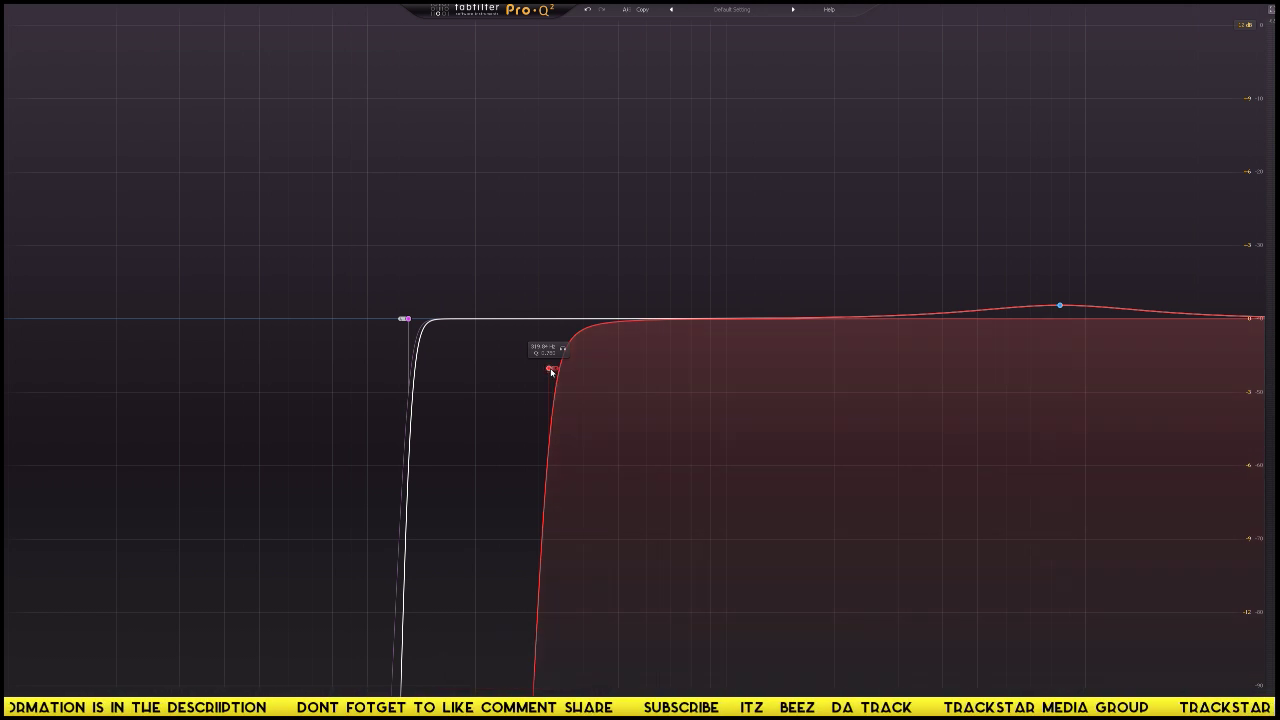
left_click(551, 371, "ctrl")
key("ctrl+z")
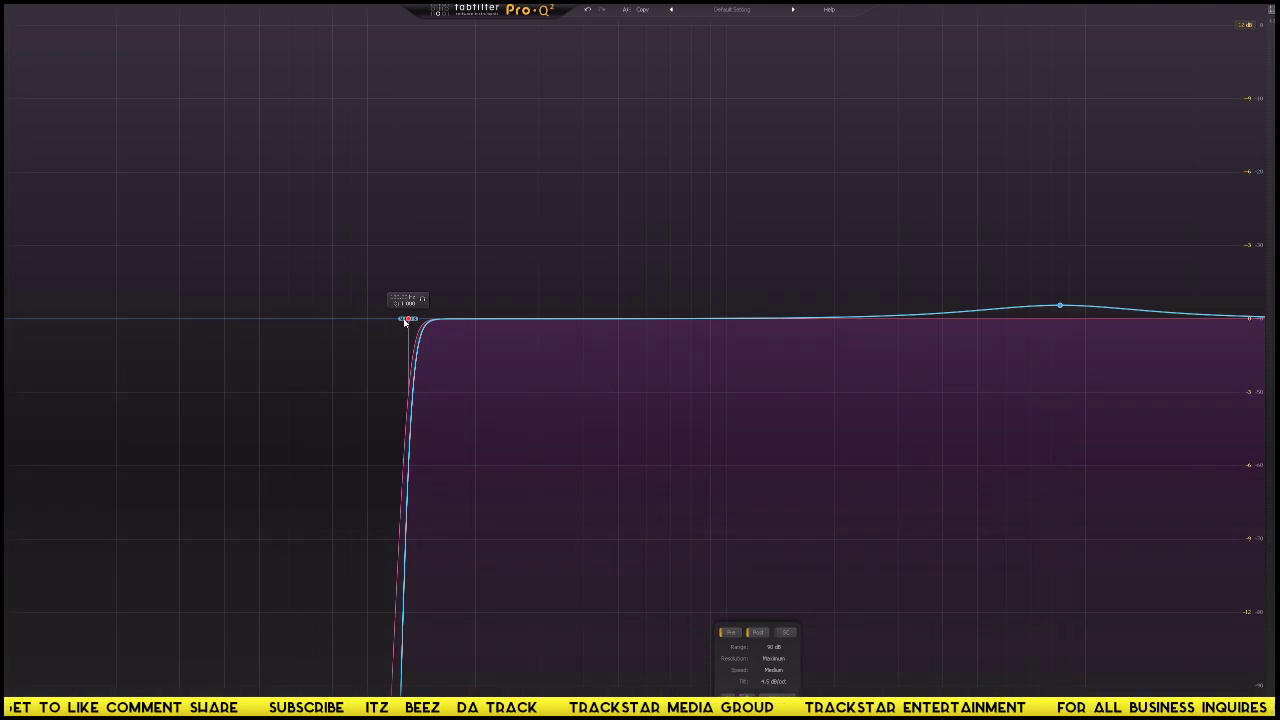
Step: Move the mid-channel Low Cut band to about 160 Hz, slightly above the other Low Cut bands
left_click_drag(403, 320, 1257, 318)
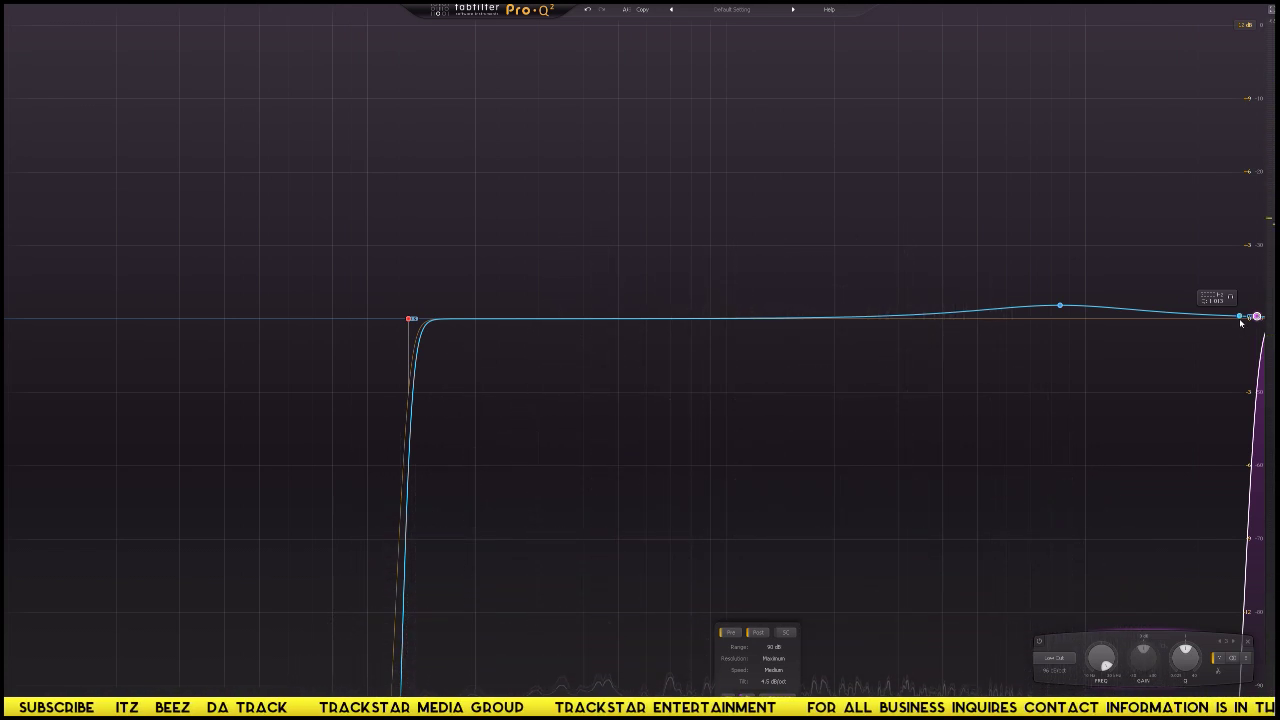
left_click_drag(1257, 318, 441, 326)
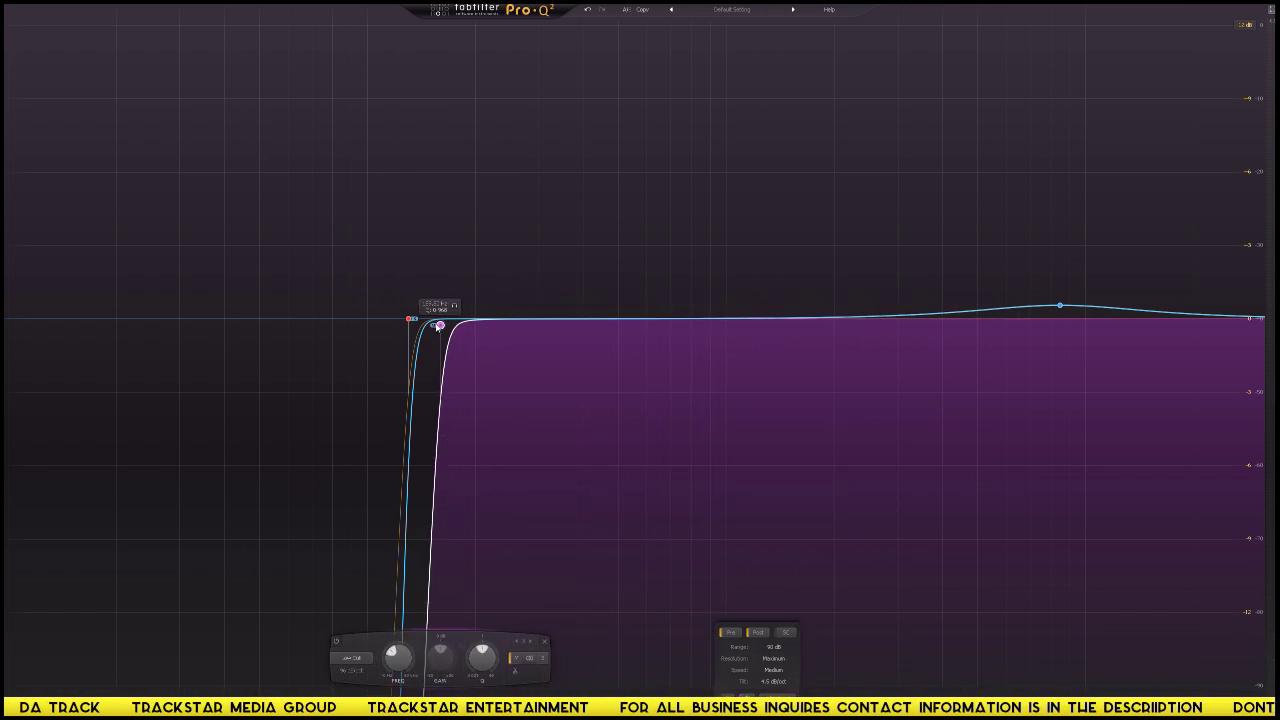
left_click_drag(466, 320, 409, 328)
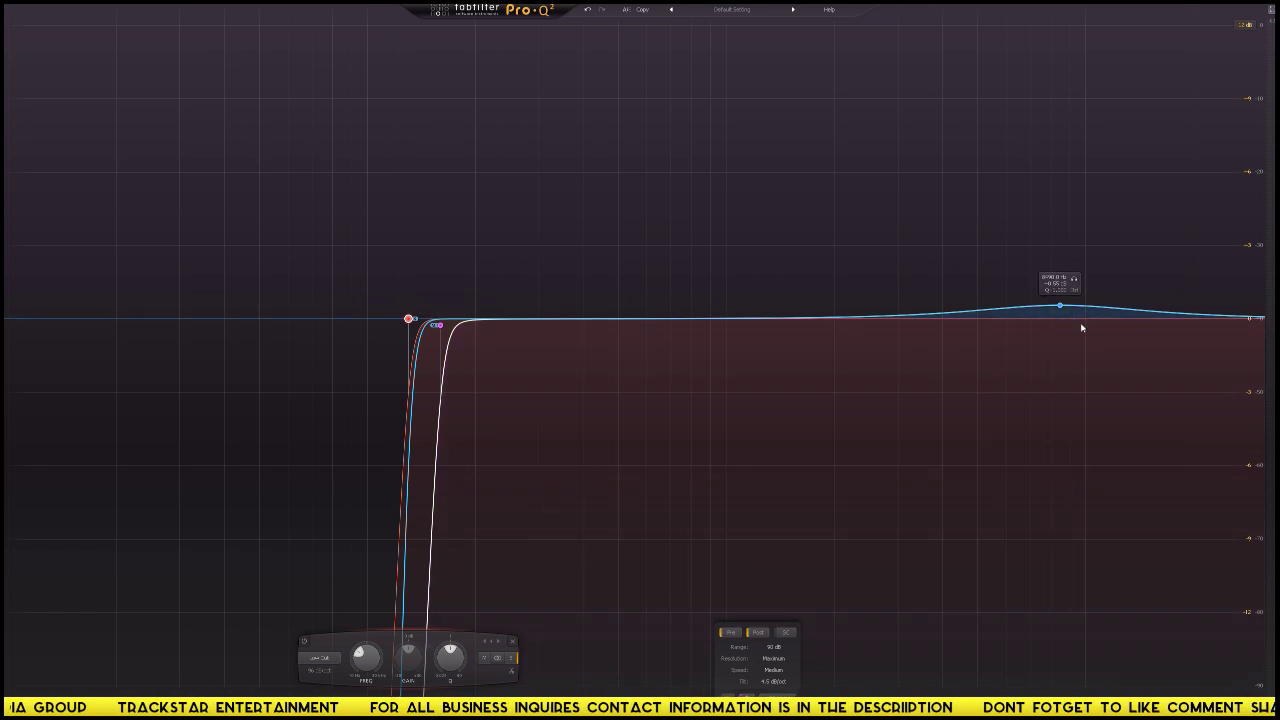
Step: Turn the high bell band into a High Shelf boost at about 7 kHz with a sharper Q and more gain
key("space")
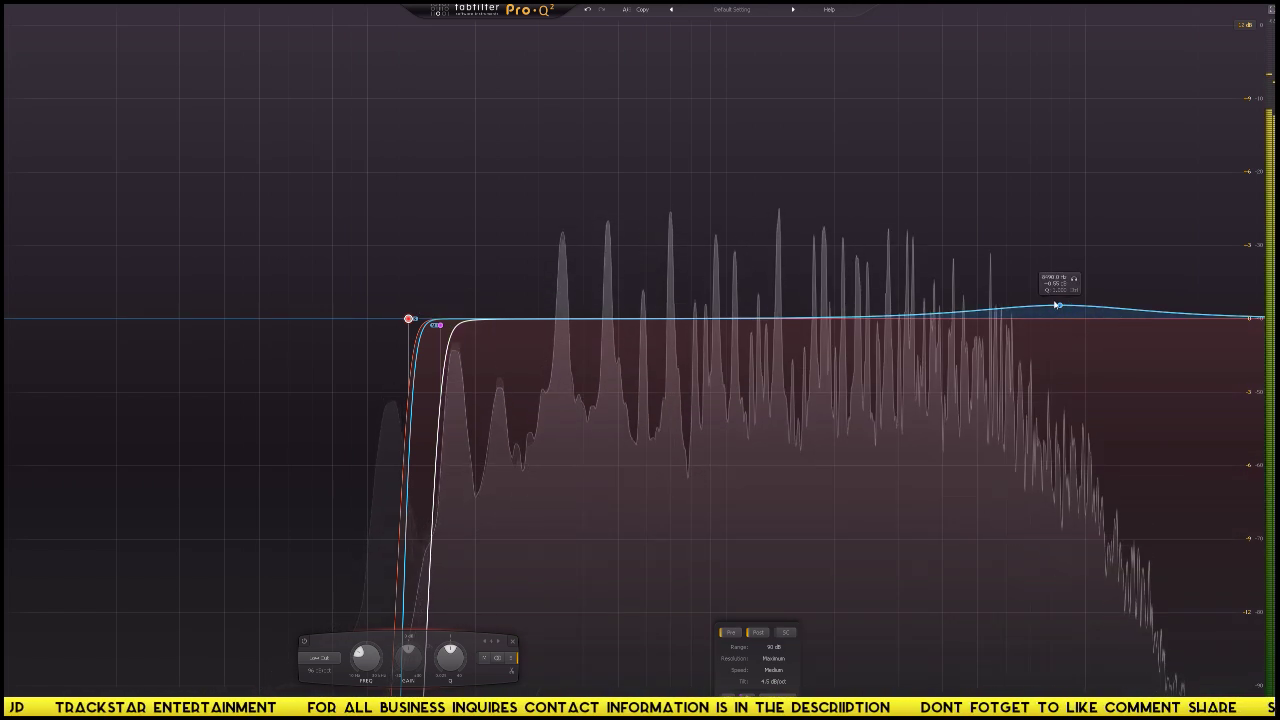
mouse_move(1057, 305)
left_mouse_down()
mouse_move(1030, 548)
mouse_move(929, 463)
mouse_move(812, 479)
mouse_move(951, 383)
mouse_move(1031, 286)
mouse_move(1034, 298)
left_mouse_up()
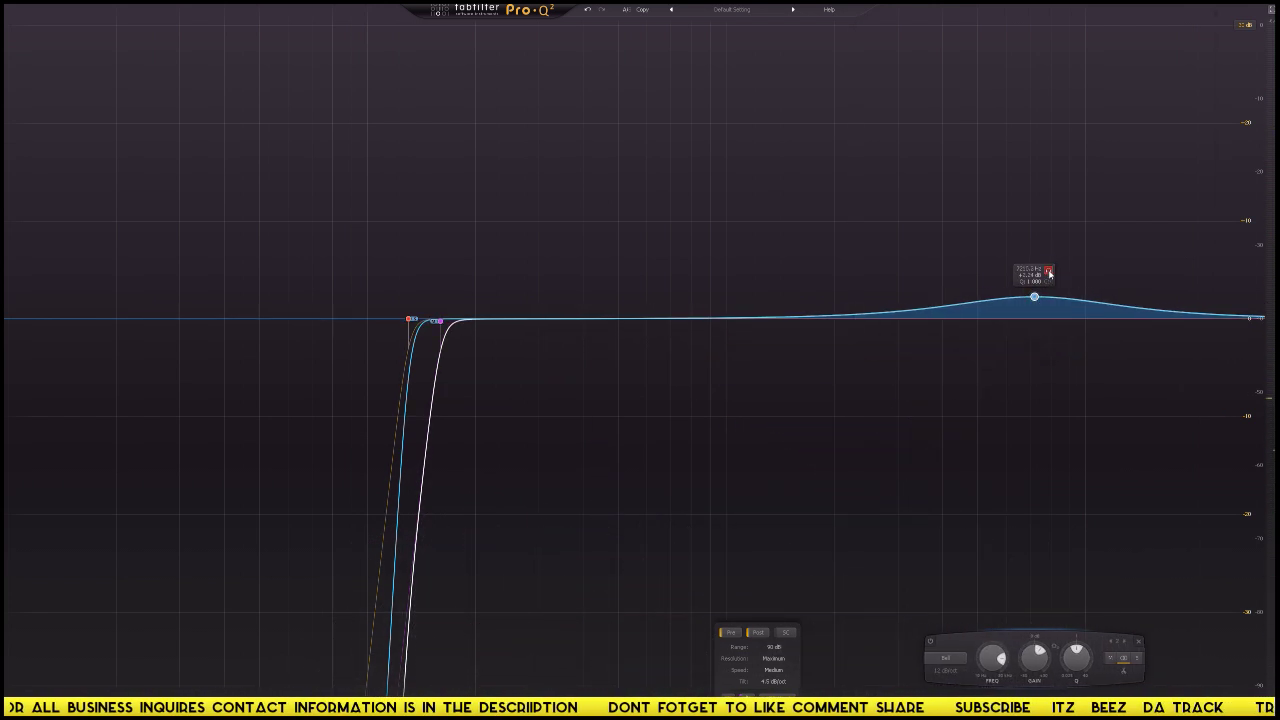
left_click(945, 658)
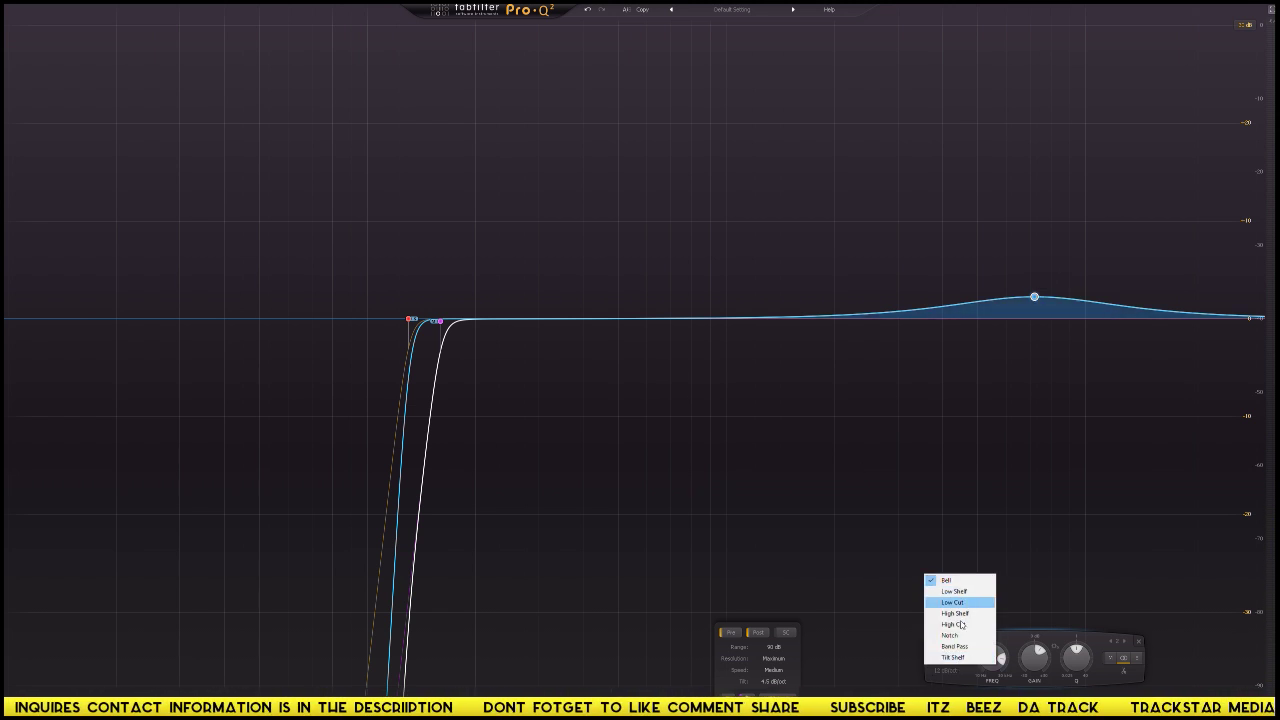
left_click(955, 613)
scroll(1035, 308, "up", 5)
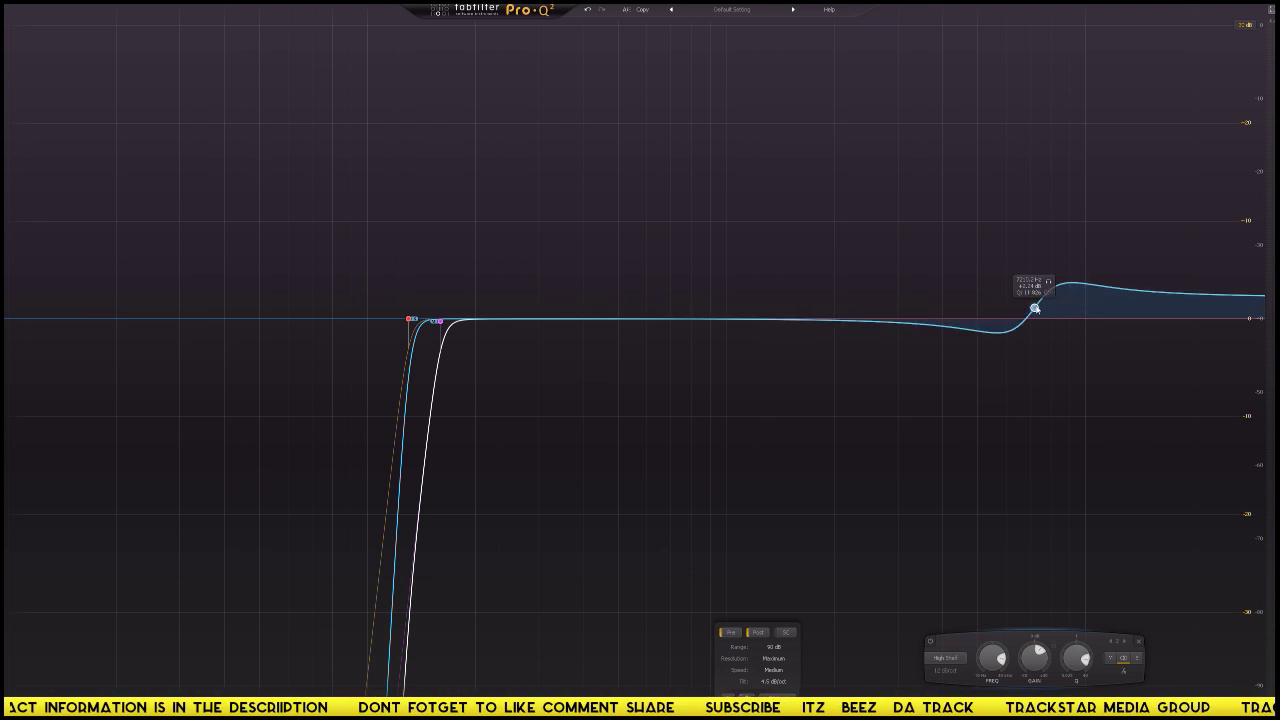
mouse_move(1035, 308)
left_mouse_down()
mouse_move(1026, 314)
mouse_move(1038, 301)
left_mouse_up()
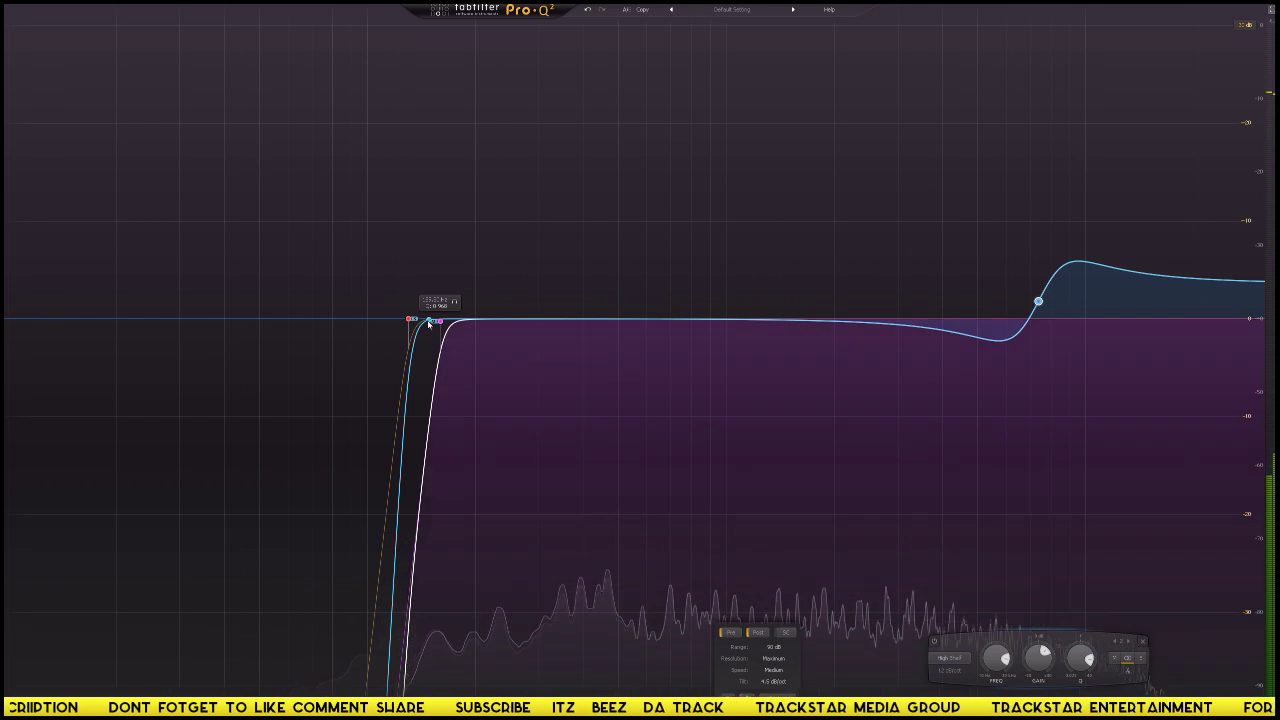
Step: Move the side-channel Low Cut band to about 490 Hz and soften the stereo Low Cut band by lowering its Q
left_click_drag(428, 322, 613, 324)
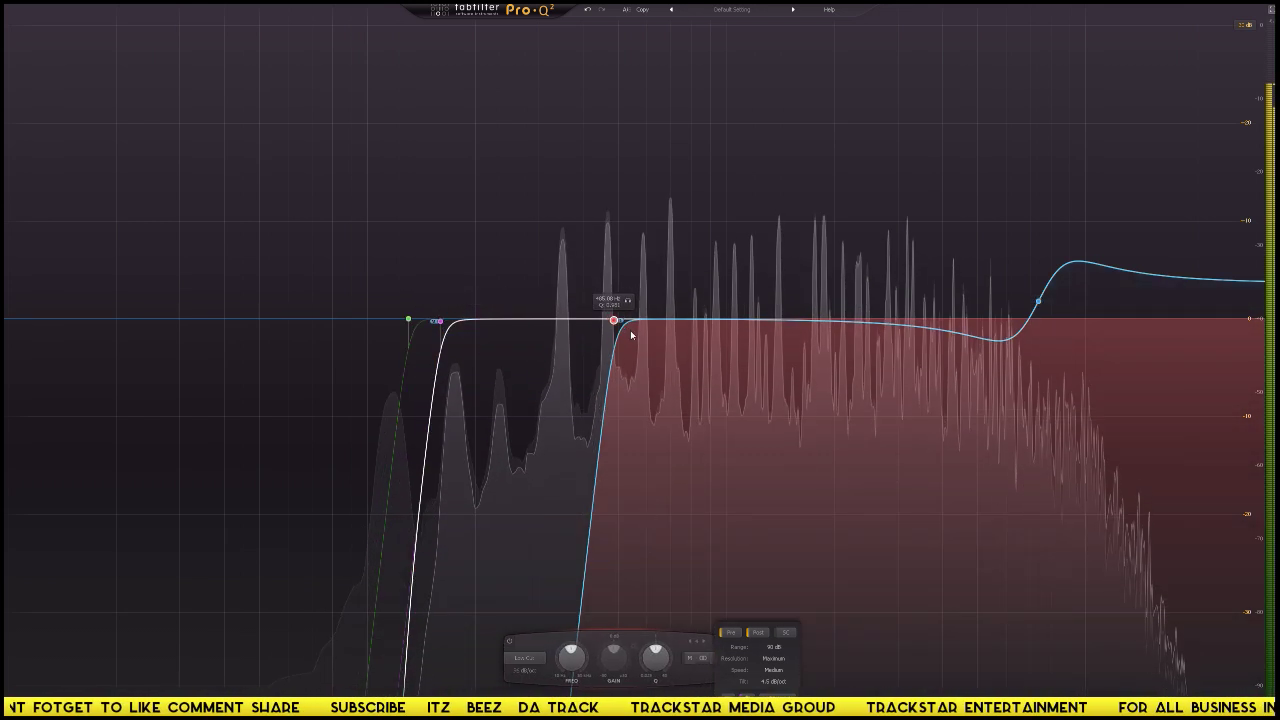
left_click_drag(408, 320, 407, 354)
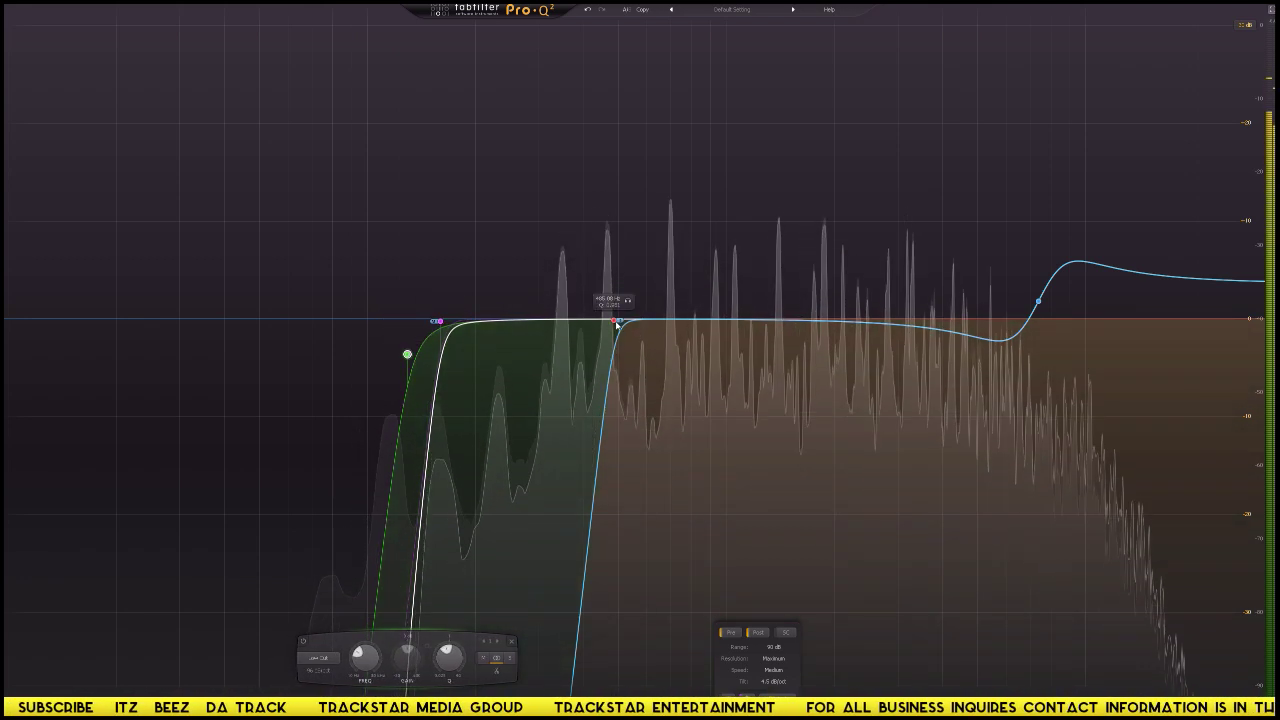
left_click(616, 321)
left_click(1038, 300)
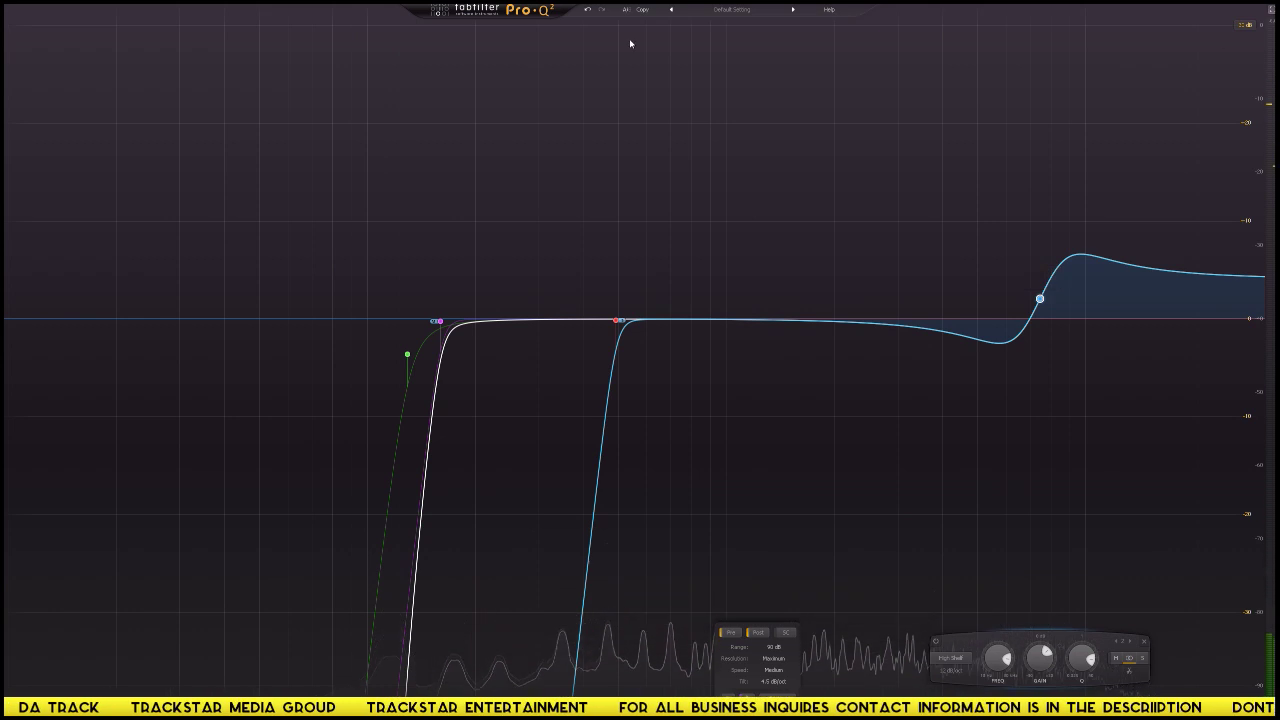
Step: Return the Pro-Q 2 from full screen to its normal window and play the melody loop to hear the EQ
key("Escape")
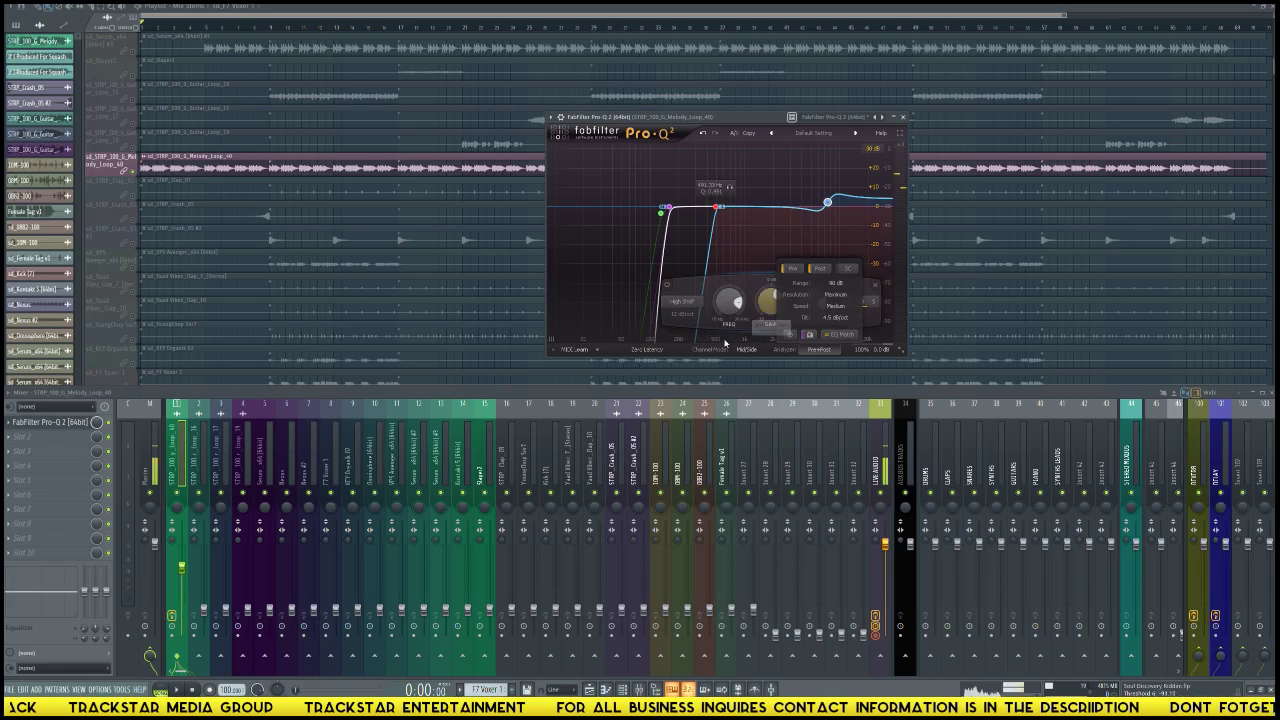
key("space")
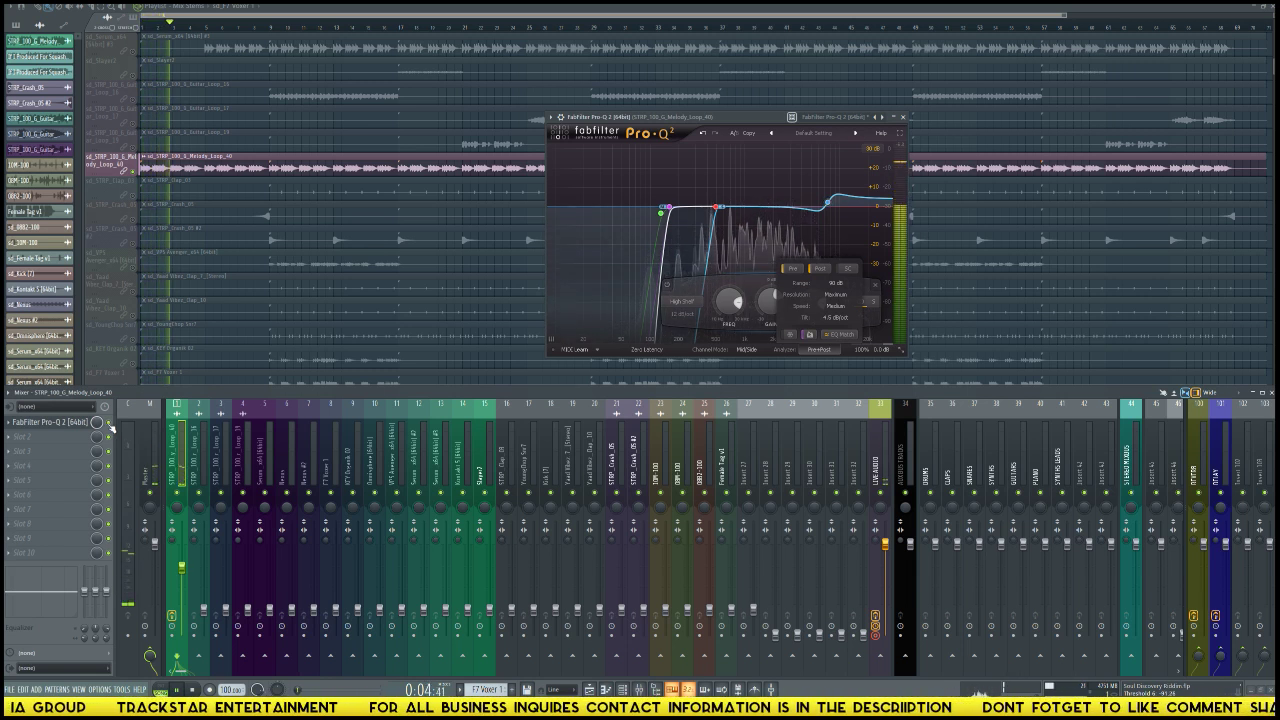
key("space")
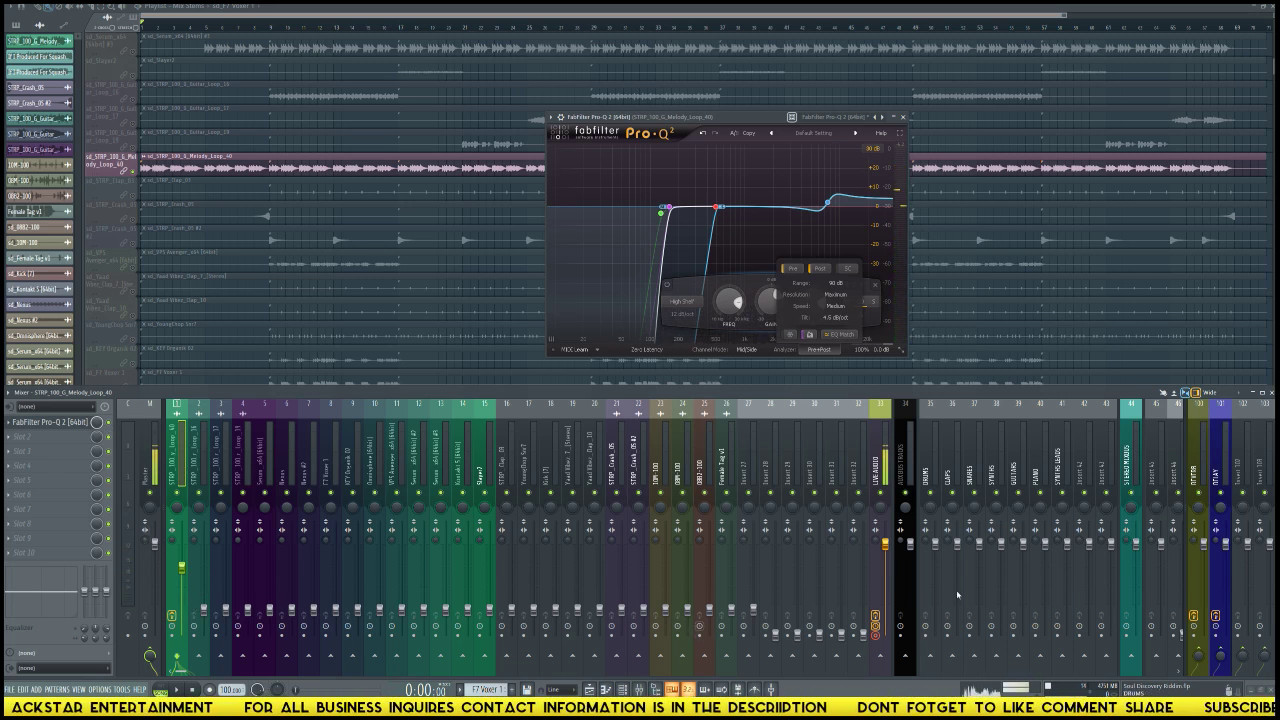
Step: Open the Native Instruments RC 24 reverb on the REVERB insert and place its window beside the Pro-Q 2
left_click(1198, 470)
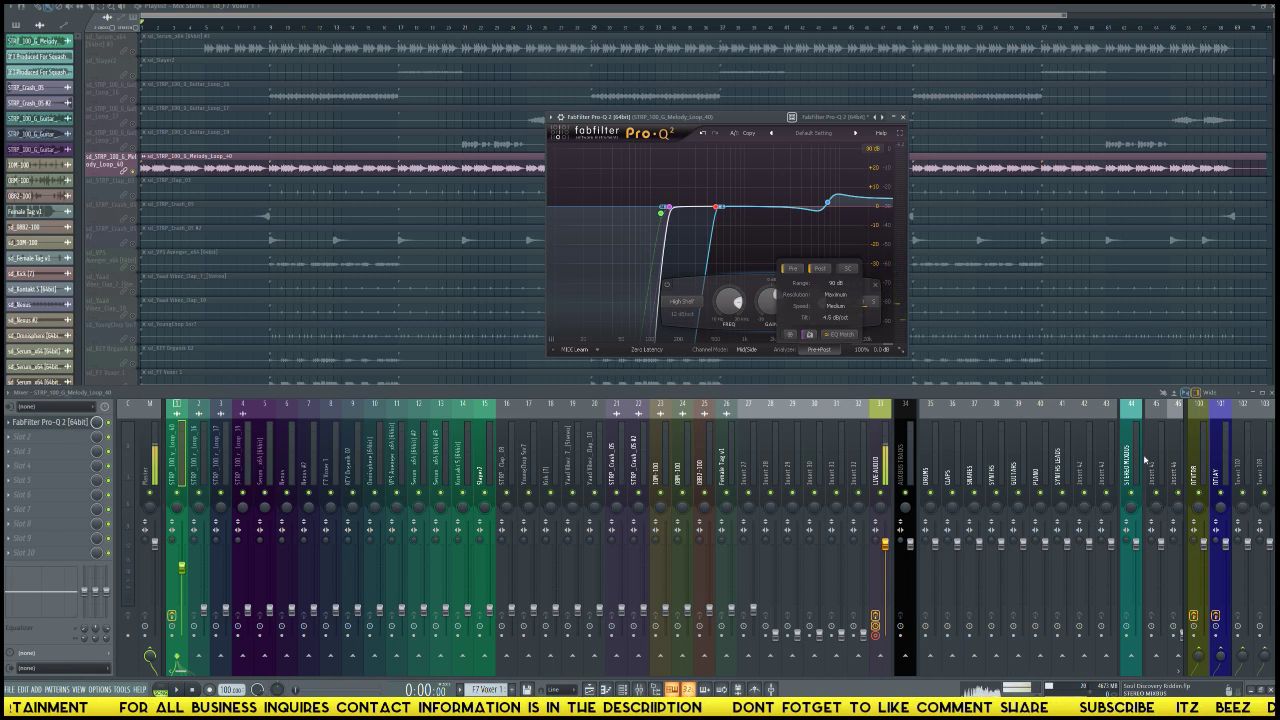
left_click(1203, 441)
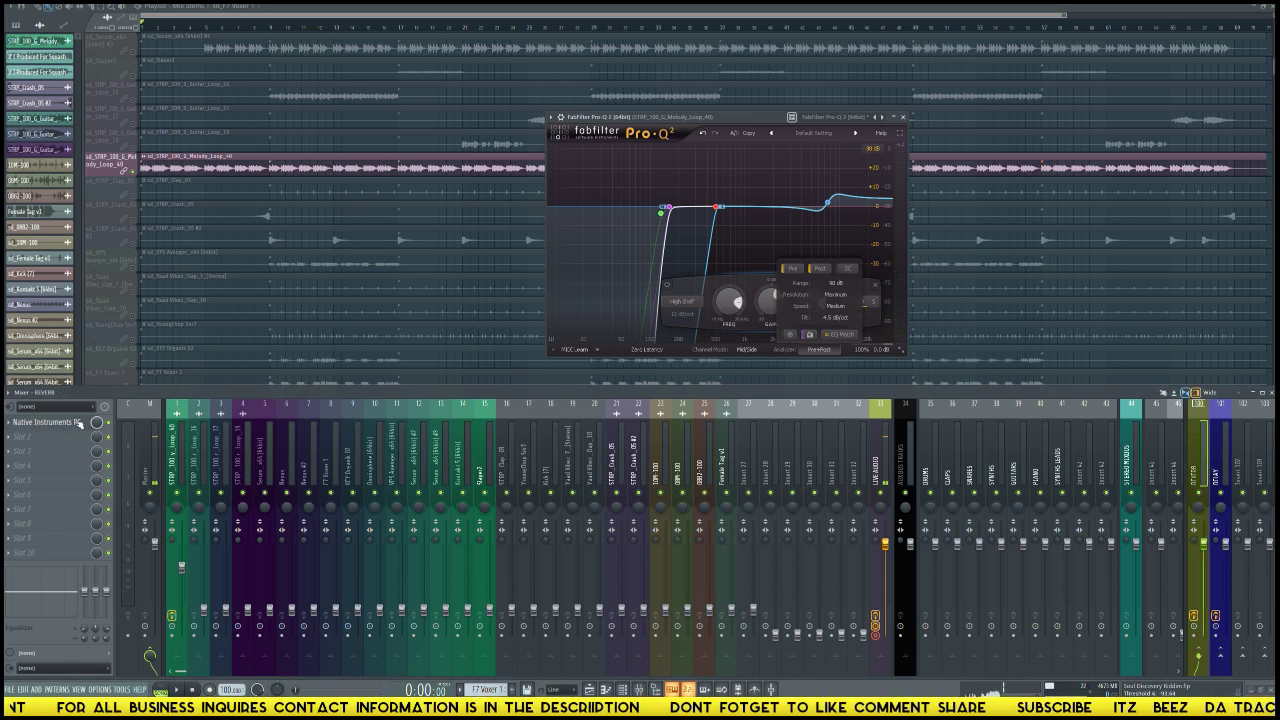
left_click(80, 424)
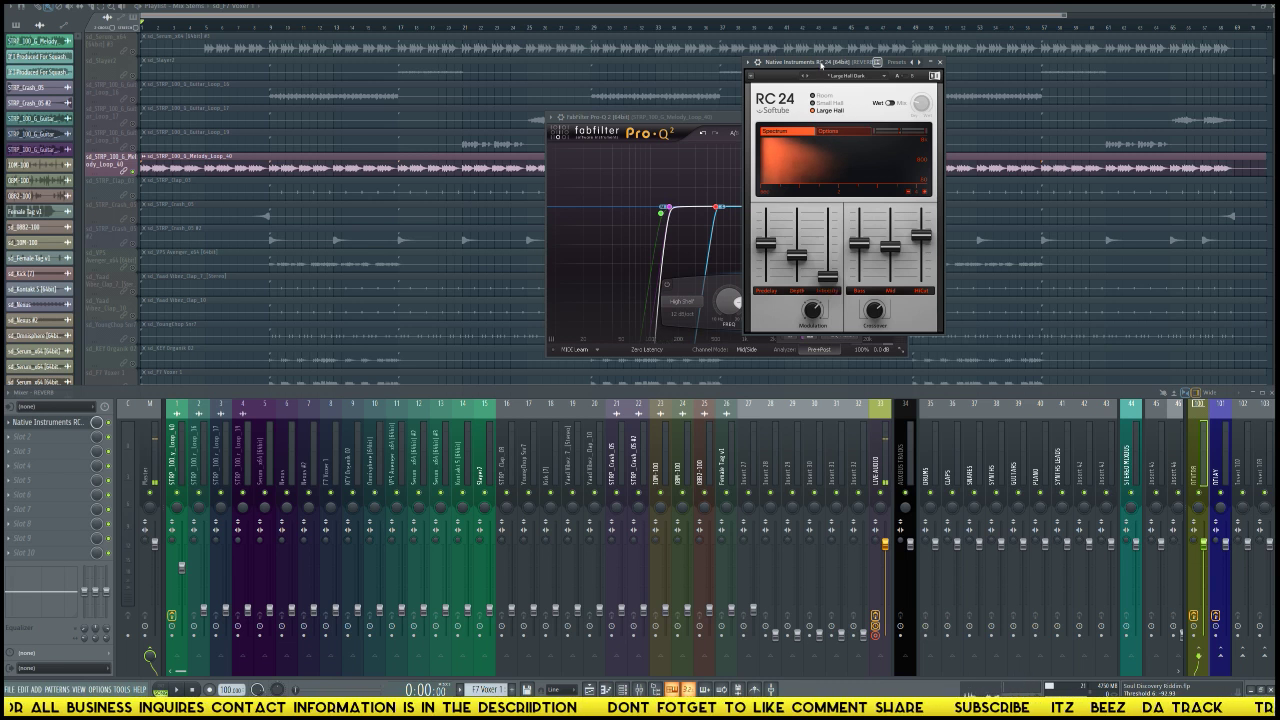
left_click_drag(797, 64, 1058, 101)
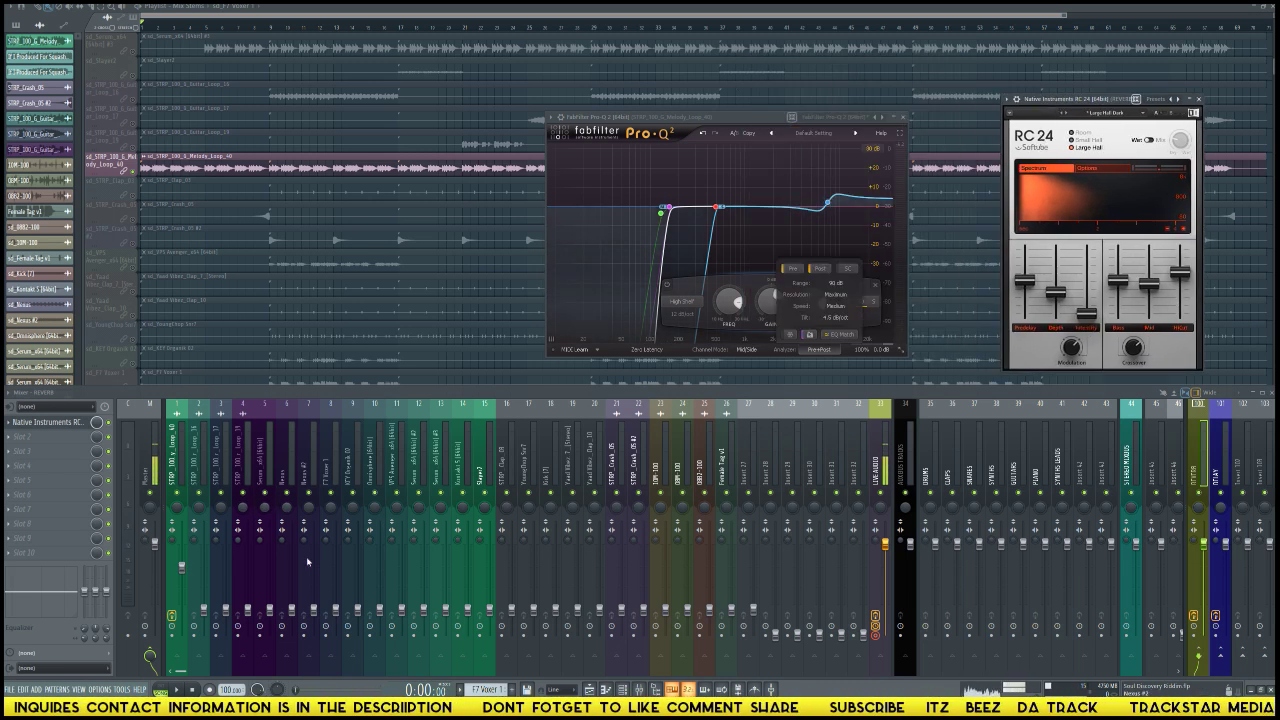
Step: Select the melody loop's mixer insert 1 again and play the soloed loop
left_click(182, 568)
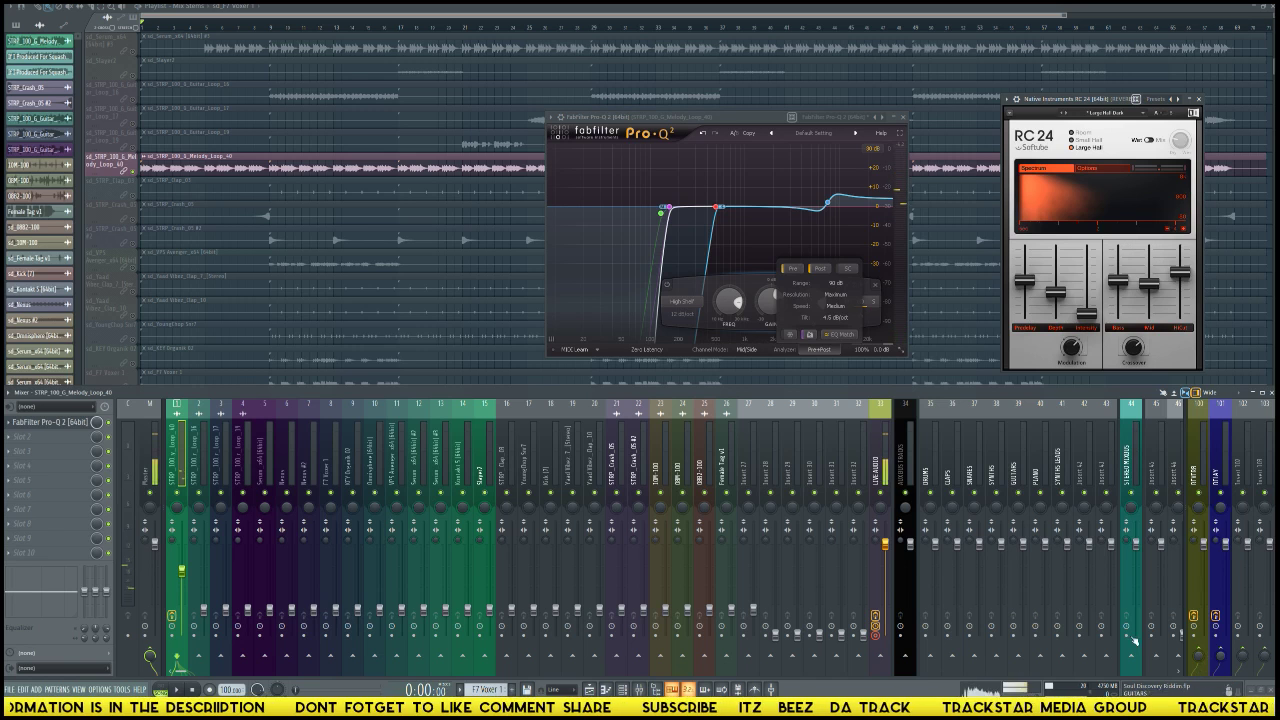
key("space")
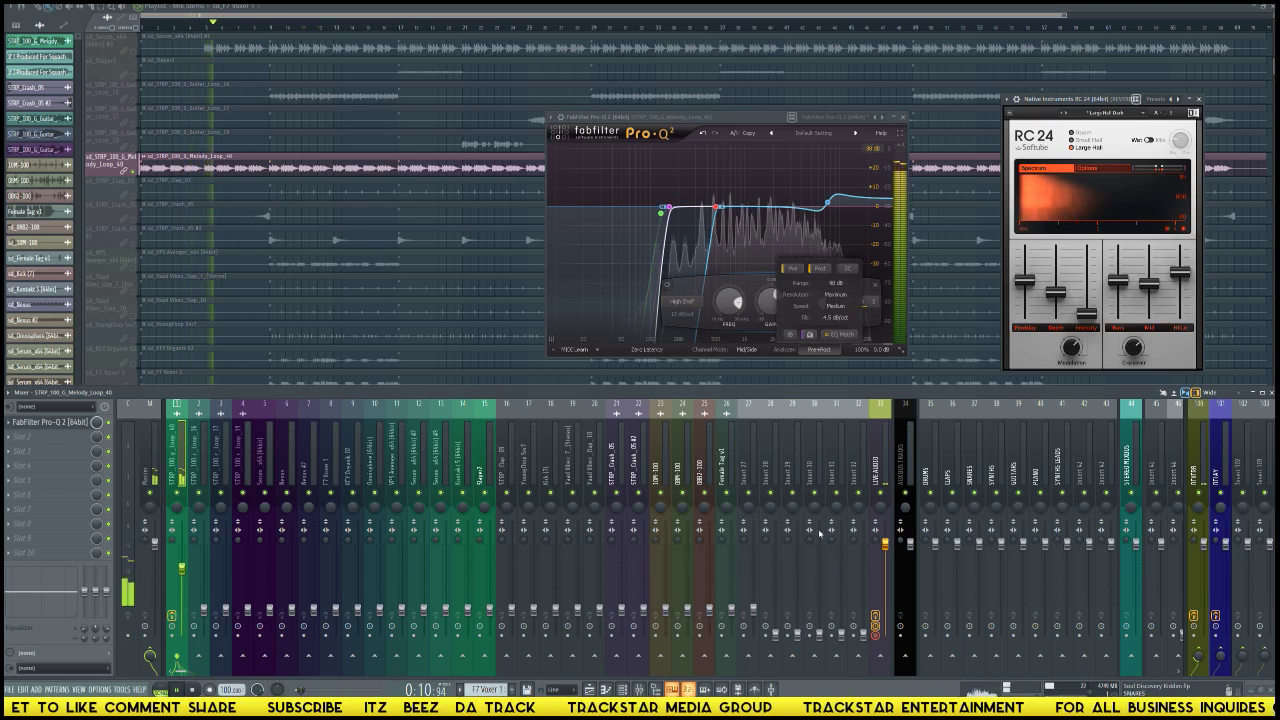
Step: Route the melody loop's insert to the PIANO bus and the REVERB insert, play the soloed loop, and select REVERB
key("space")
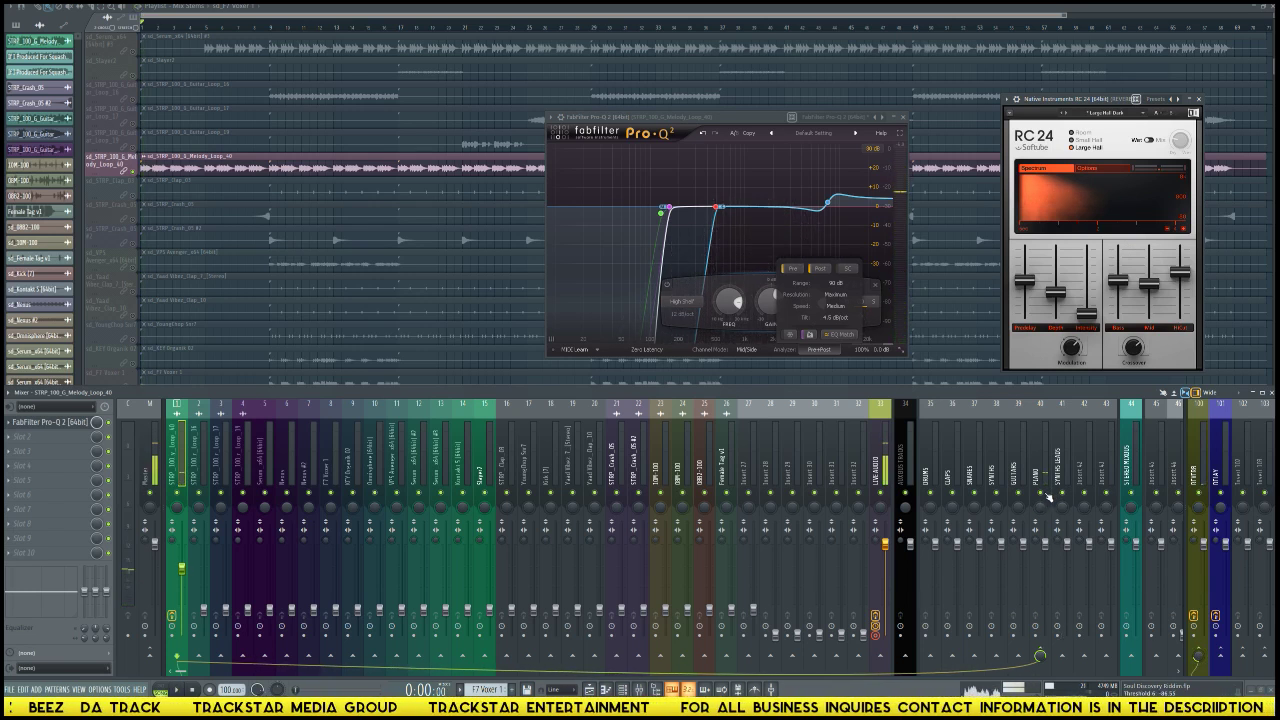
key("space")
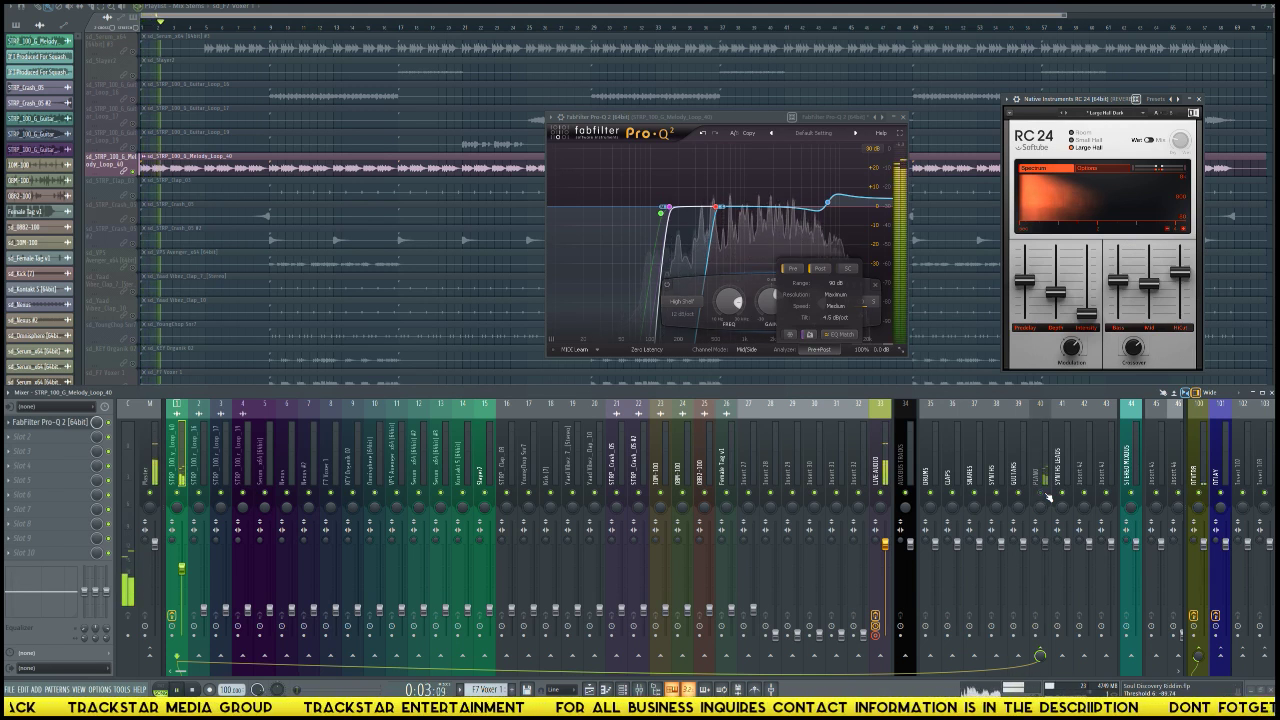
left_click(1198, 470)
key("space")
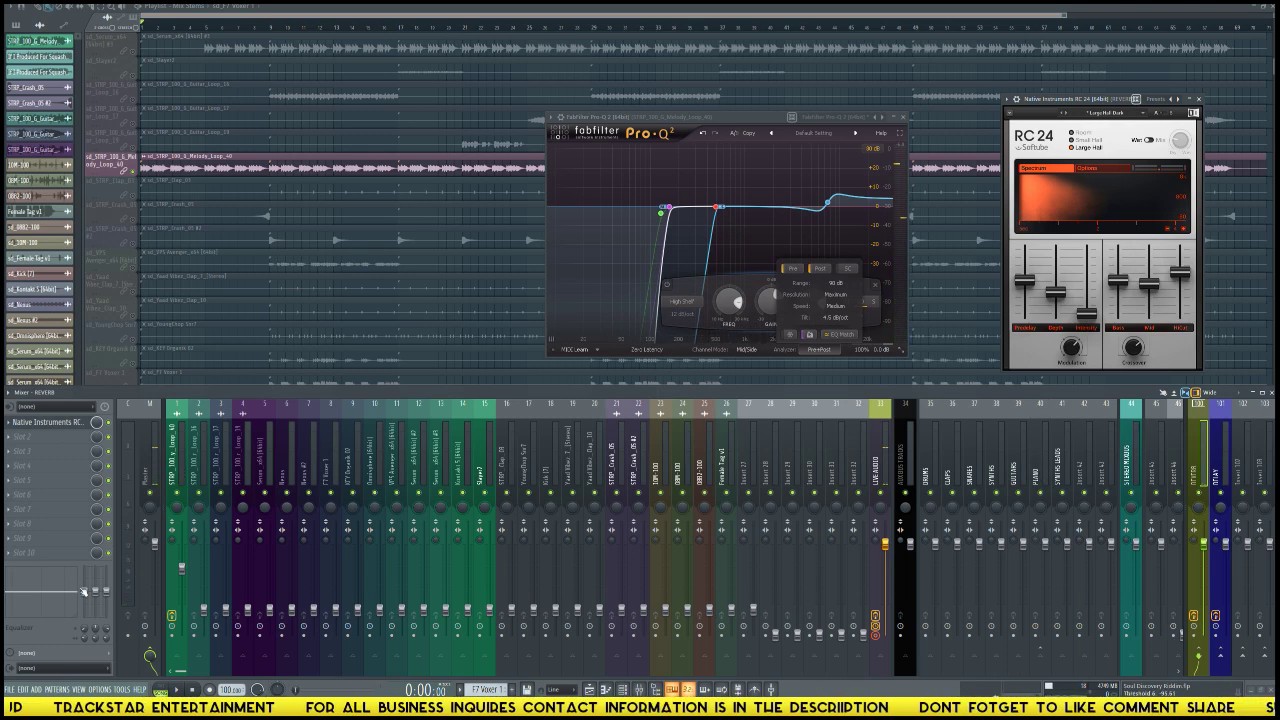
Step: Select the first eight bars in the playlist and raise the OBB2-100 insert's fader during playback
scroll(217, 177, "up", 5)
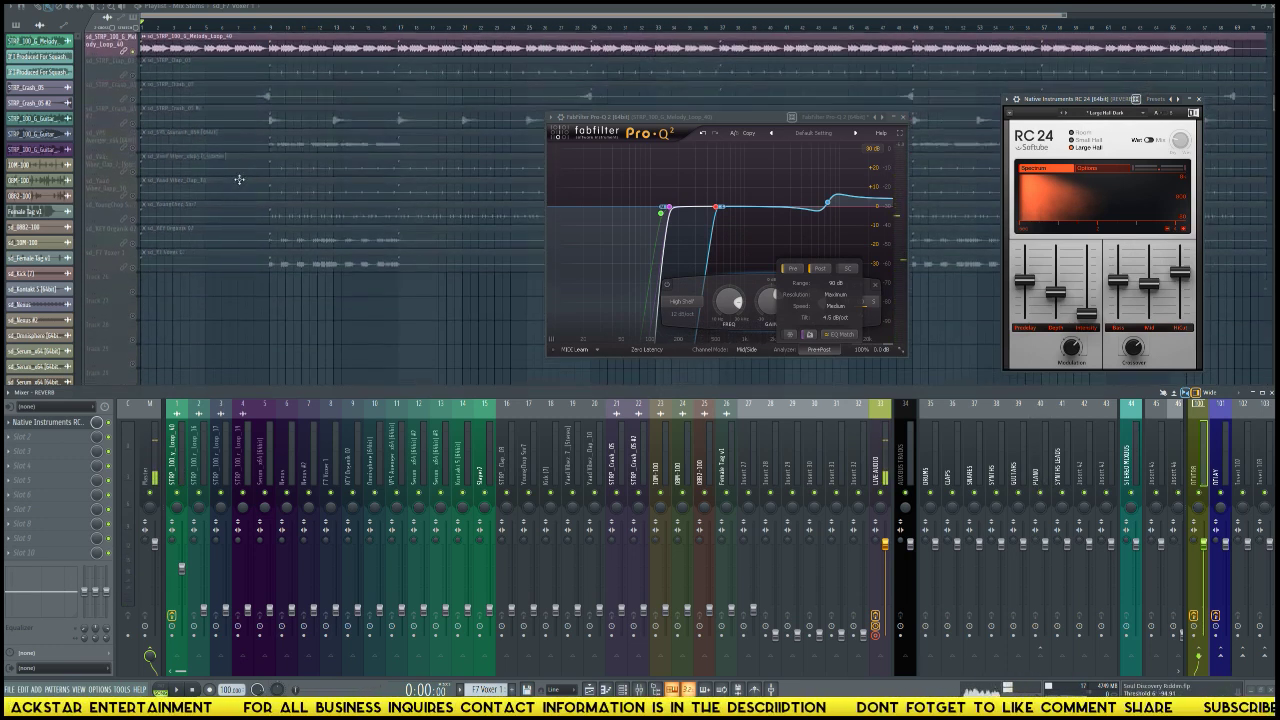
scroll(217, 177, "up", 4)
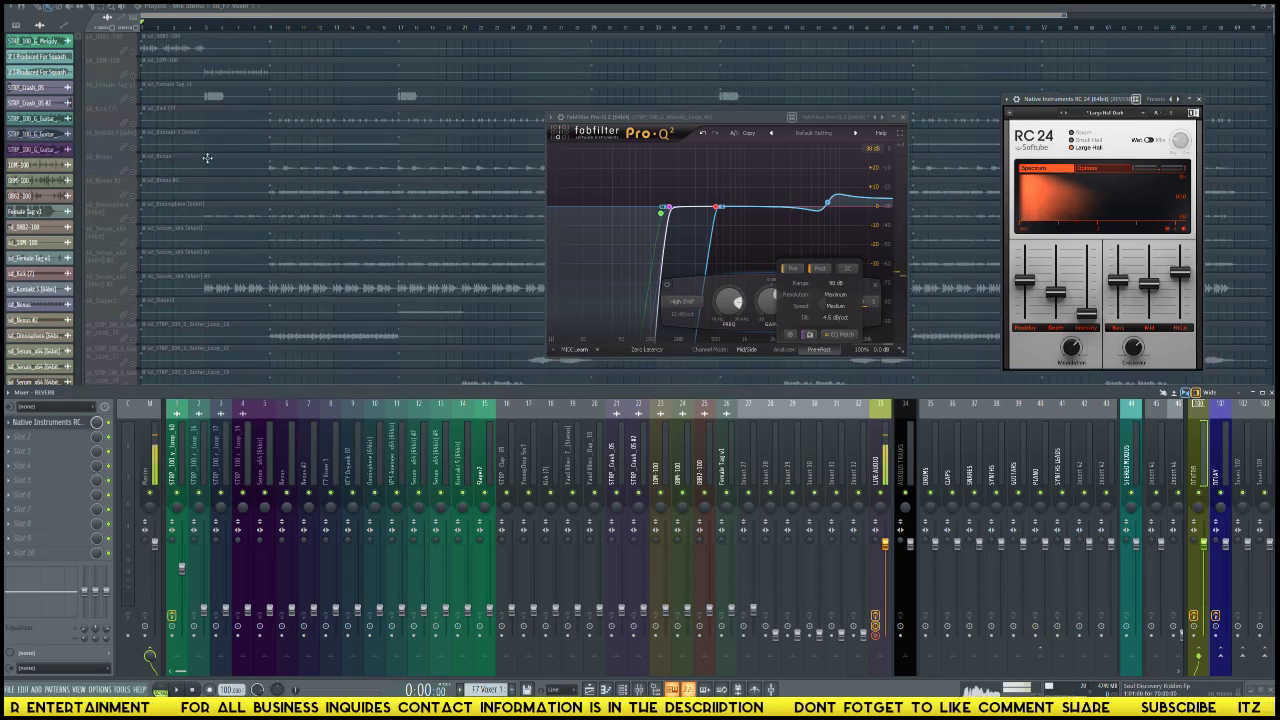
left_click_drag(274, 30, 97, 11)
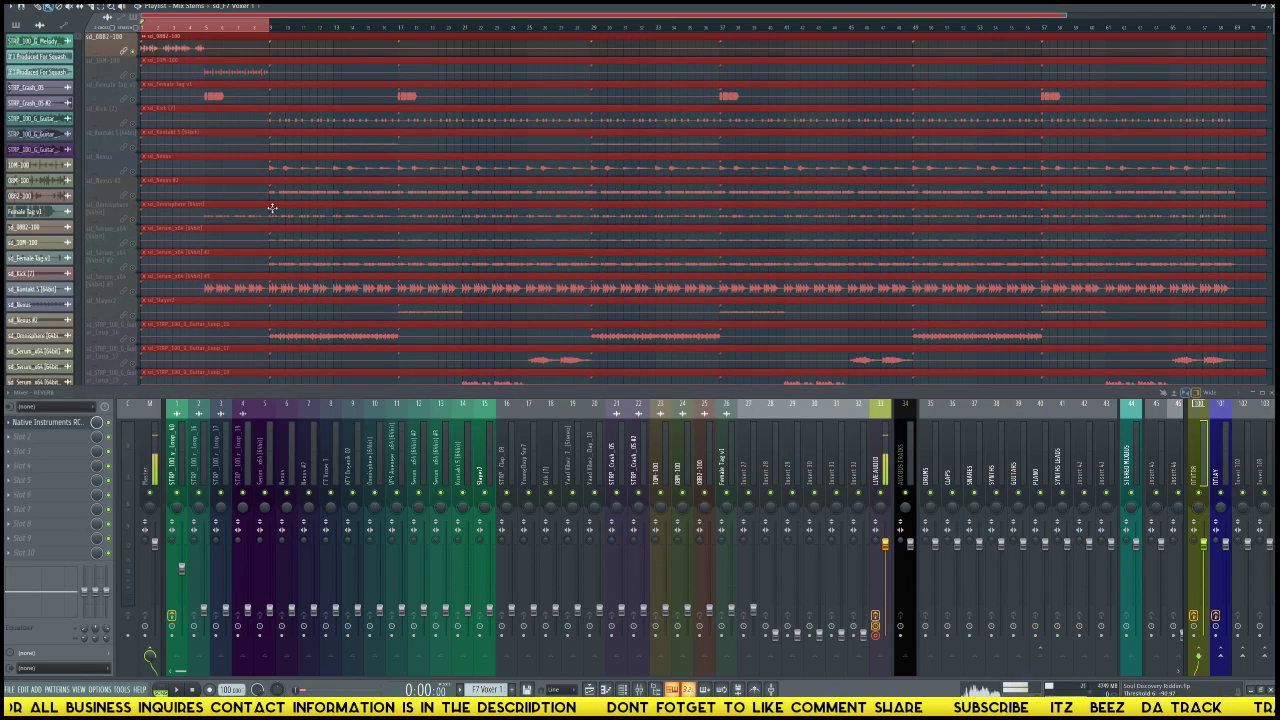
left_click(710, 600)
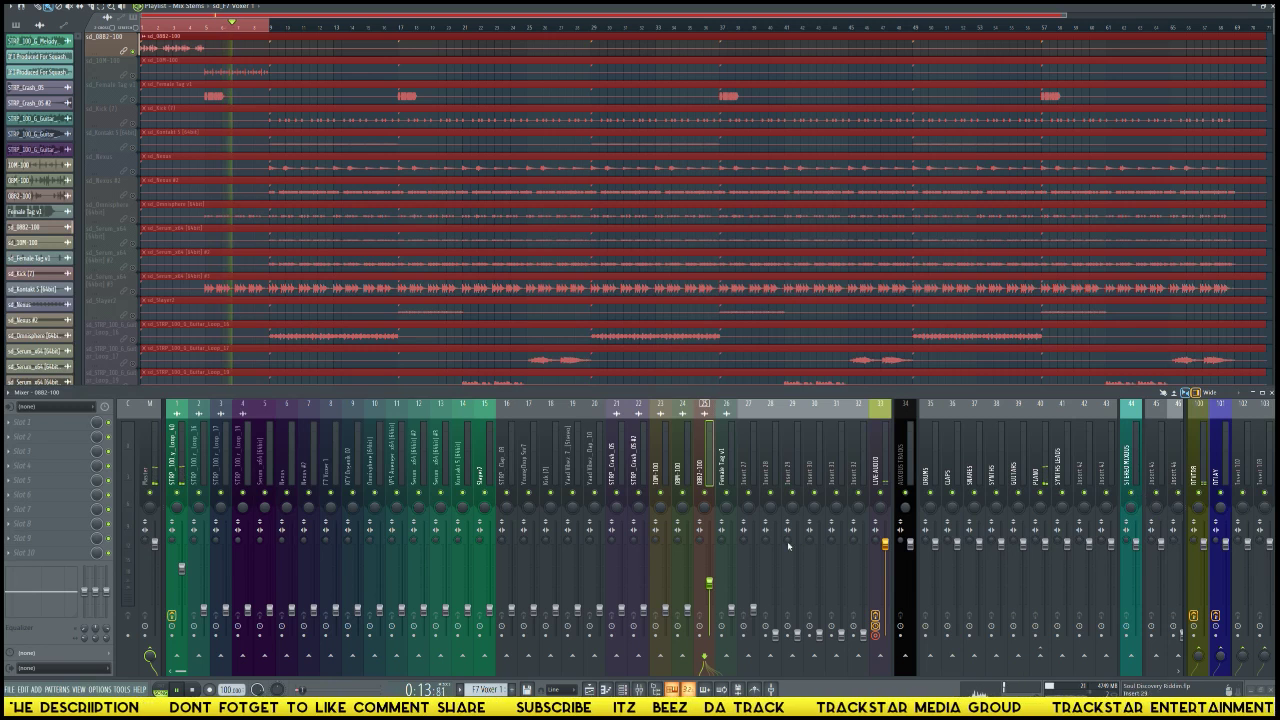
key("space")
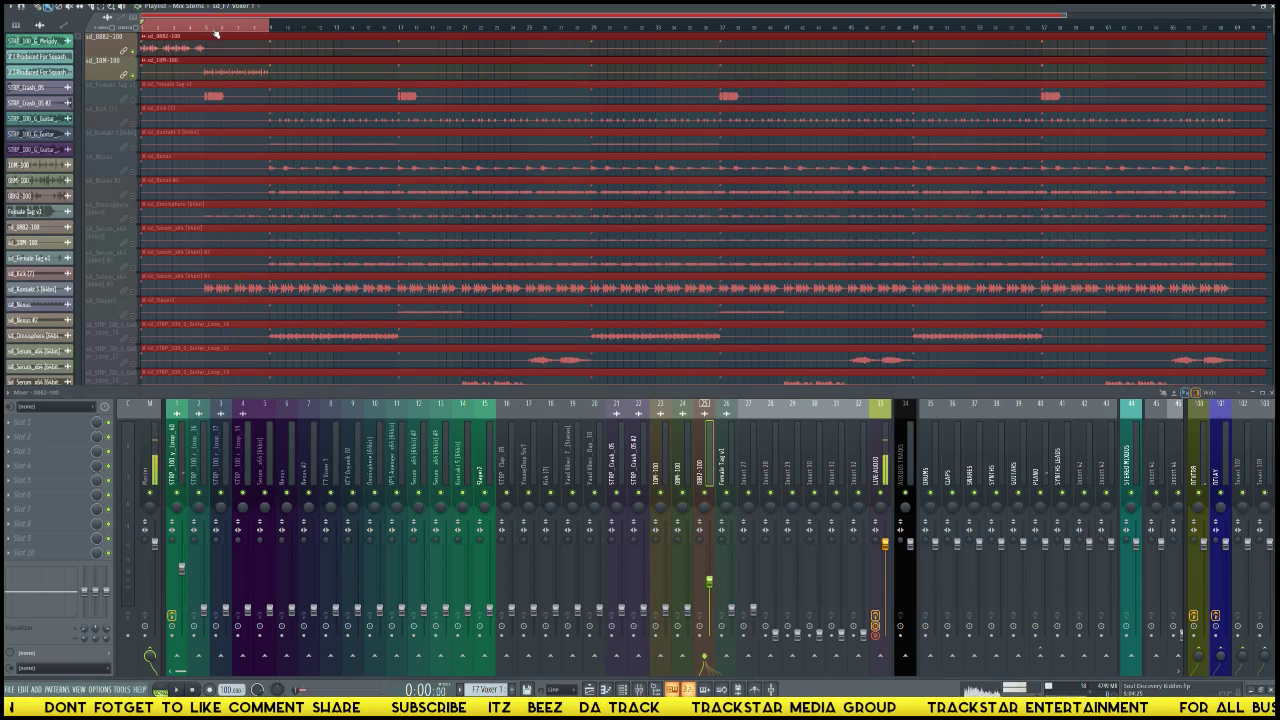
Step: Shorten the playlist time selection to the first four bars and play that range
left_click_drag(208, 26, 205, 21)
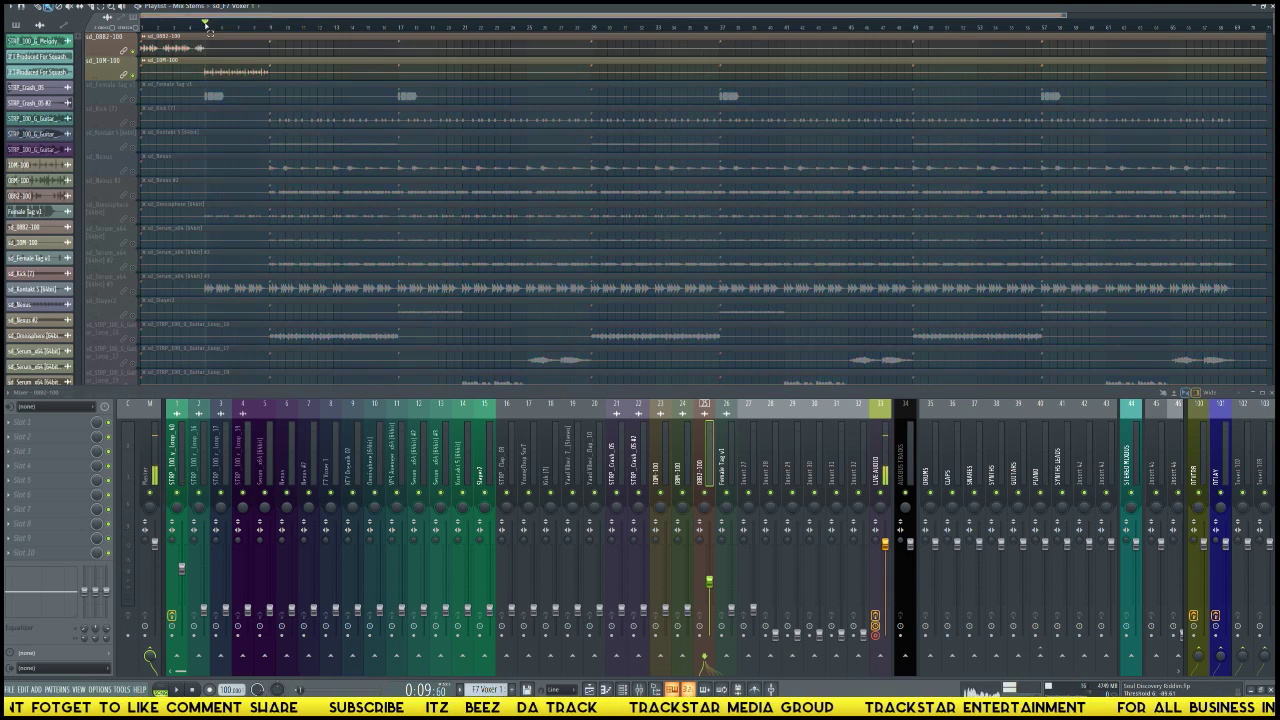
key("space")
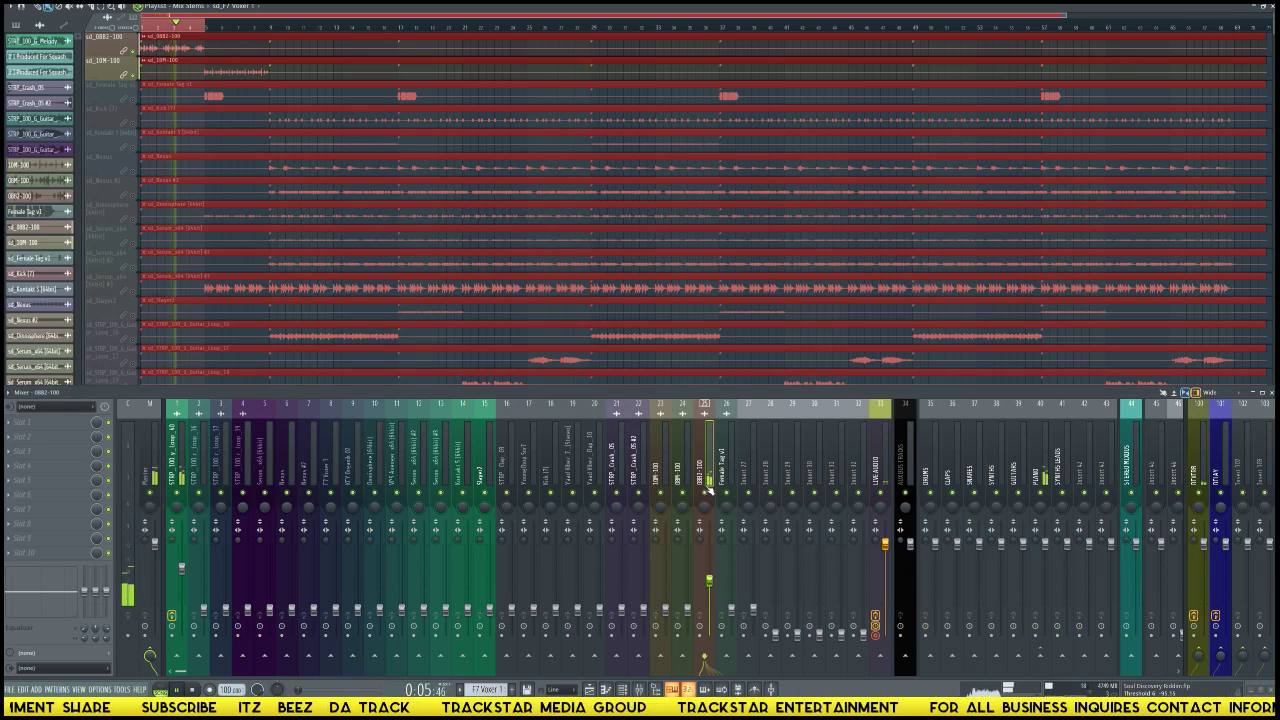
key("space")
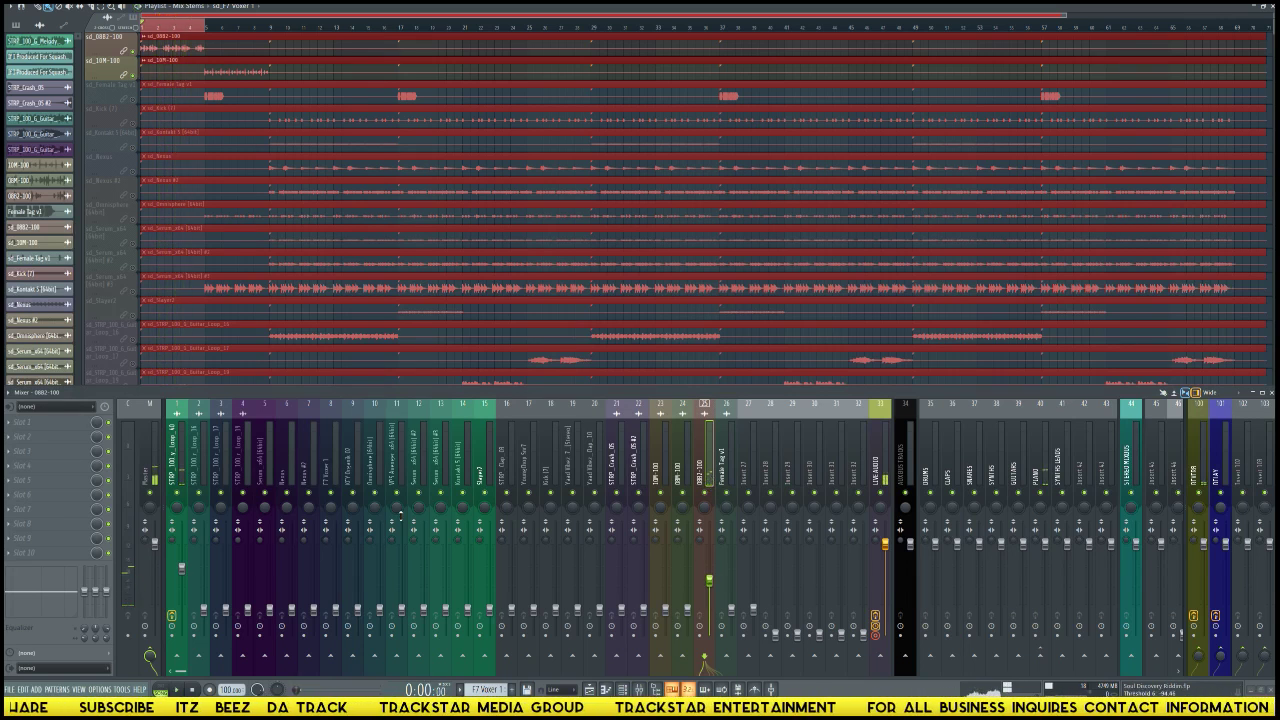
Step: Load Fruity Parametric EQ 2 into the first effect slot of the OBB2-100 insert
left_click(45, 418)
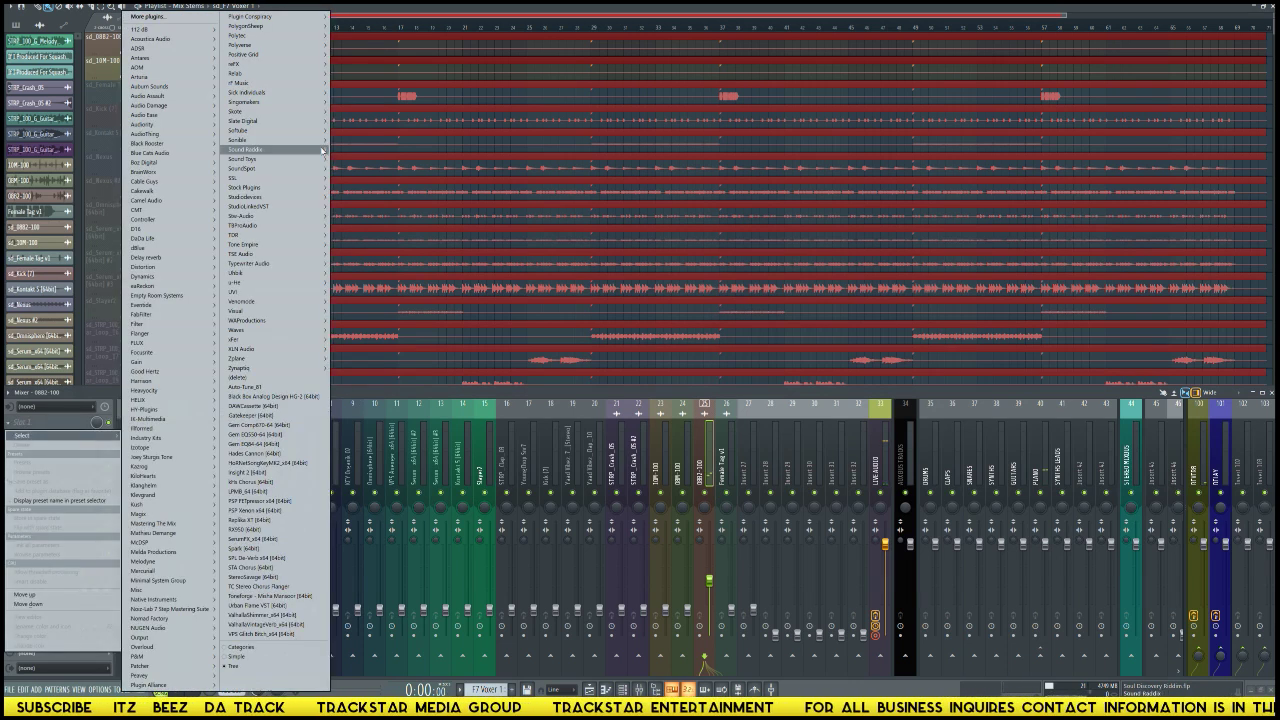
mouse_move(277, 162)
mouse_move(265, 187)
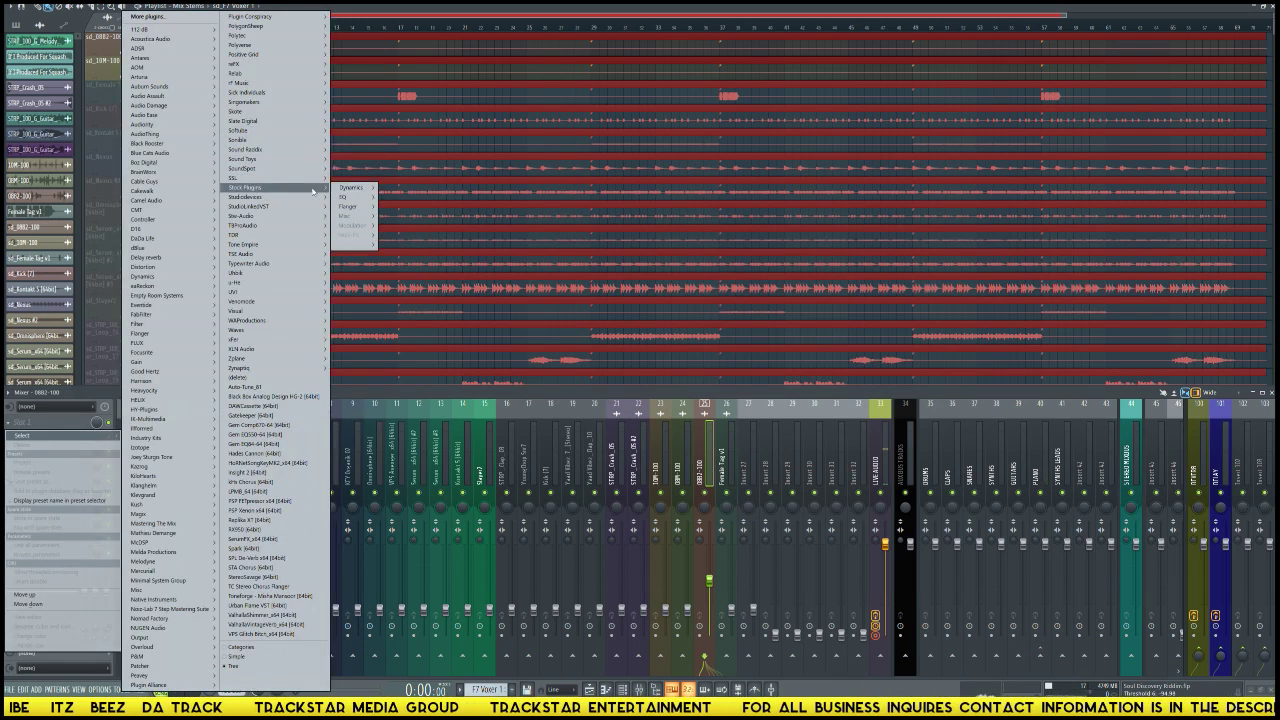
left_click(414, 197)
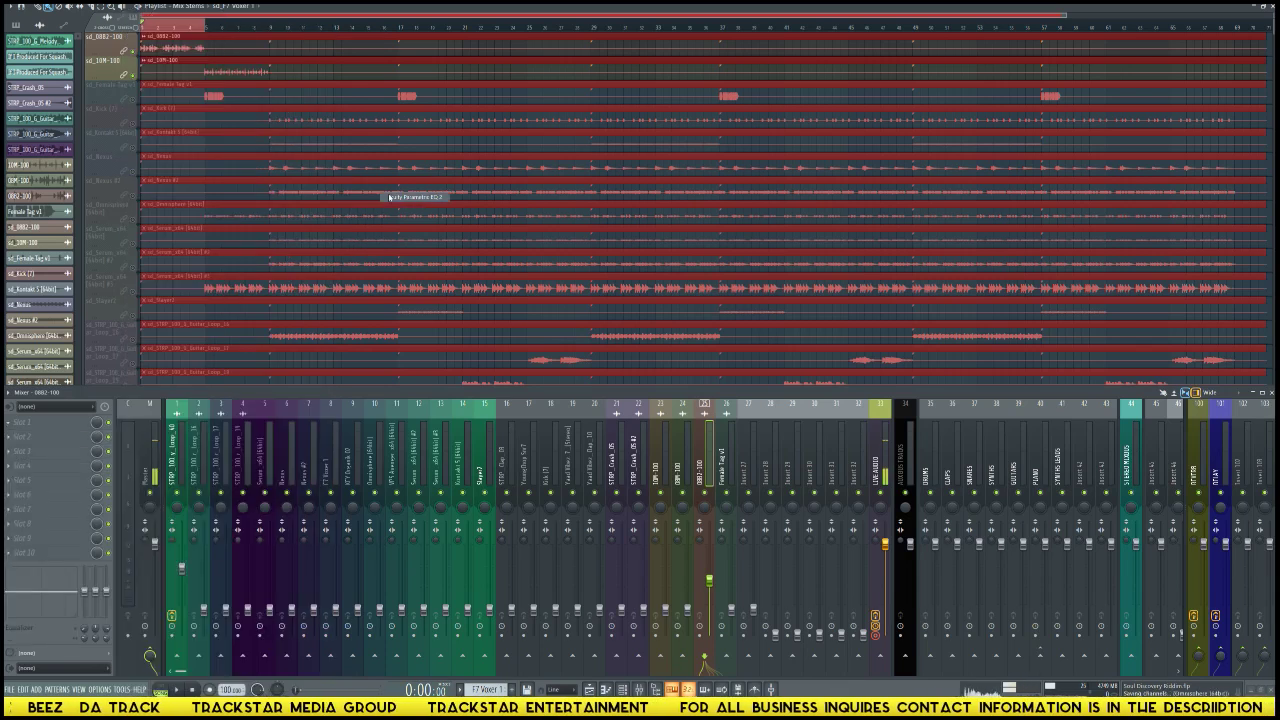
Step: Load Fruity Stereo Shaper into the second effect slot and move the EQ window clear of it
left_click(63, 438)
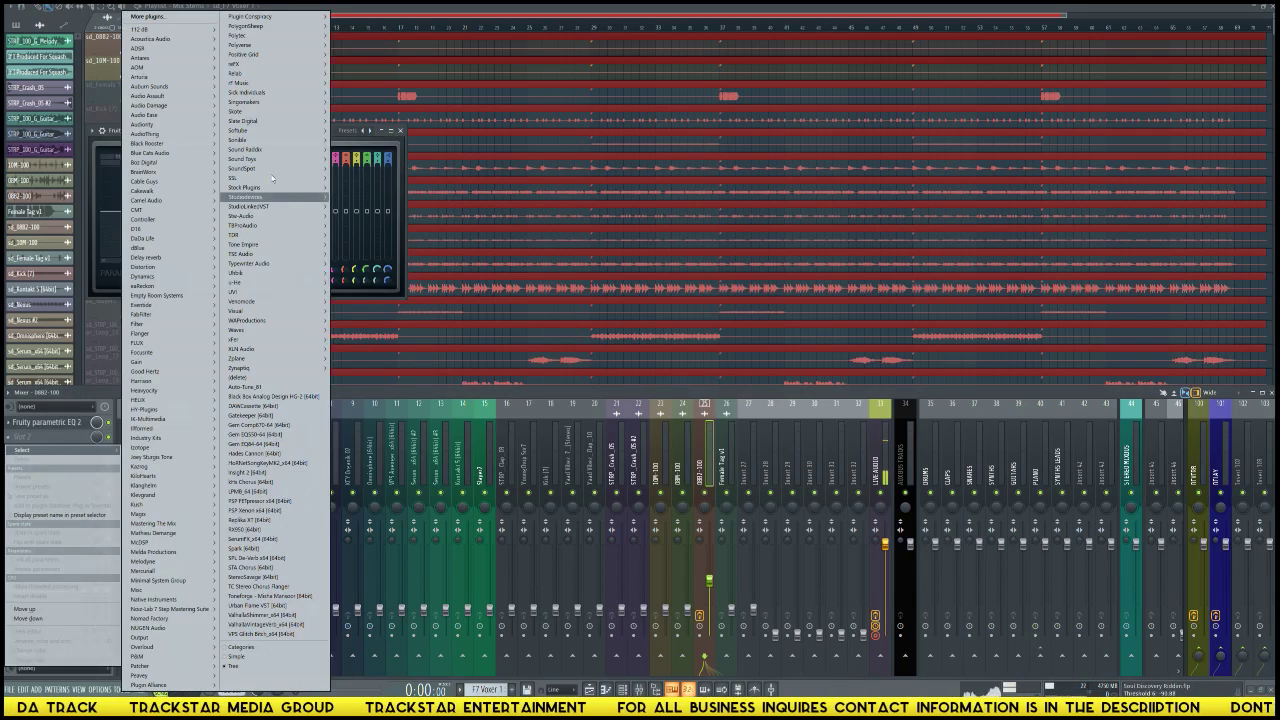
mouse_move(283, 190)
mouse_move(358, 244)
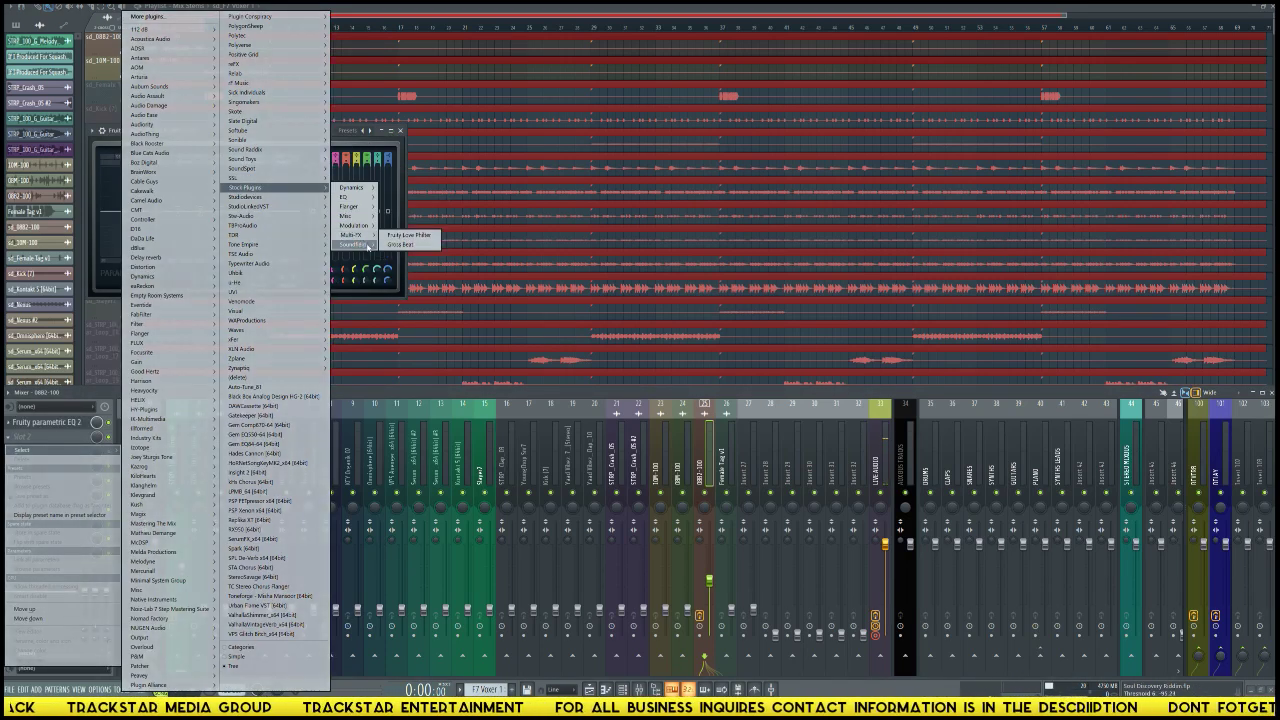
left_click(410, 245)
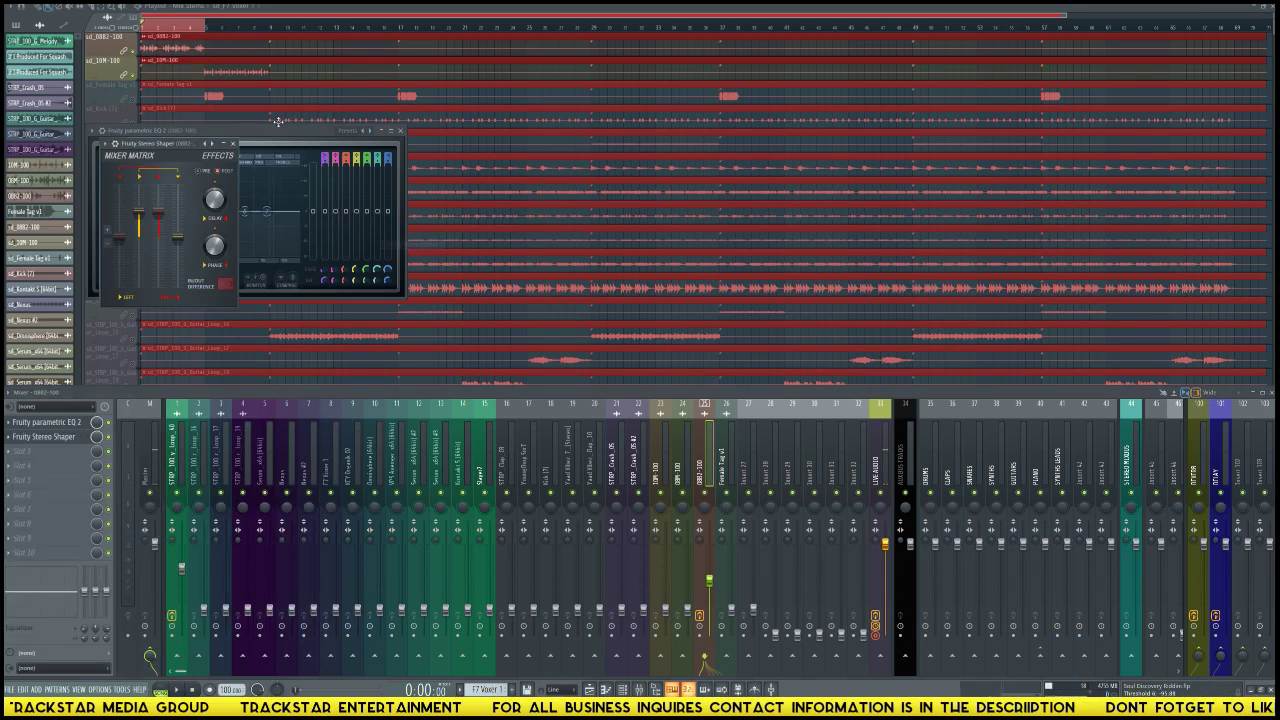
left_click_drag(257, 140, 783, 166)
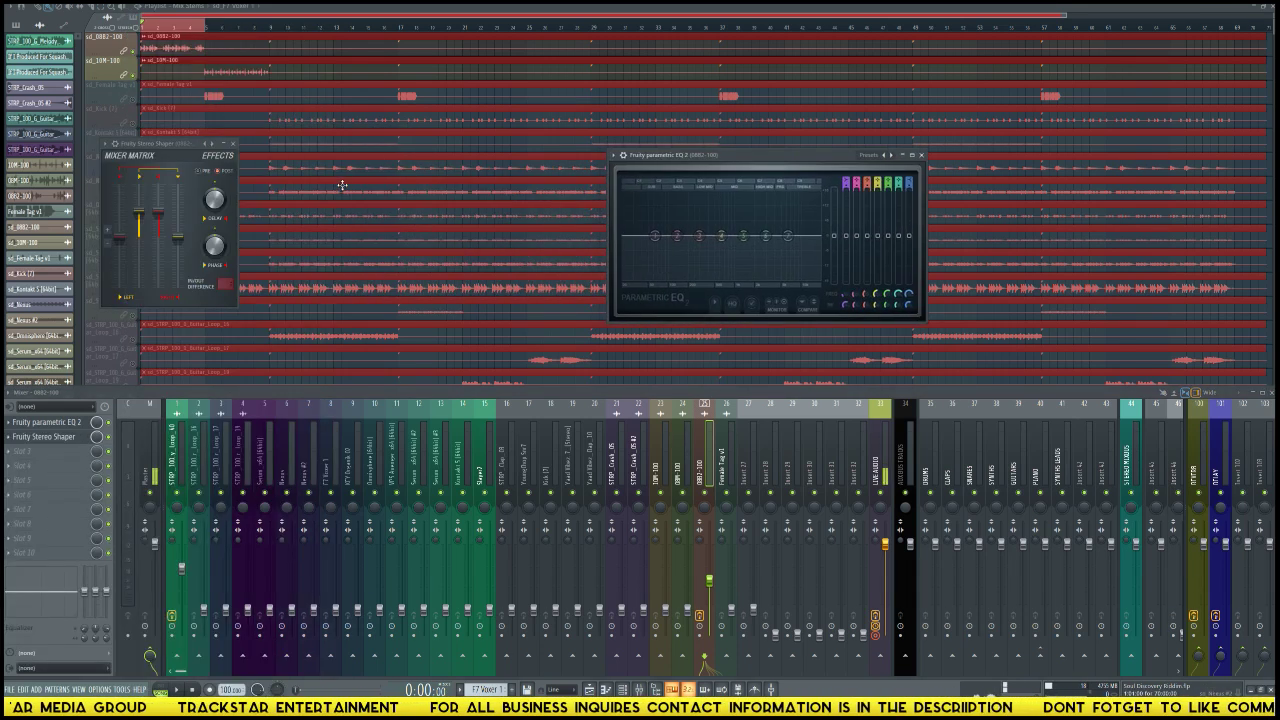
Step: Play the soloed loop, apply the Delay preset to the Stereo Shaper, and place its window beside the EQ
key("space")
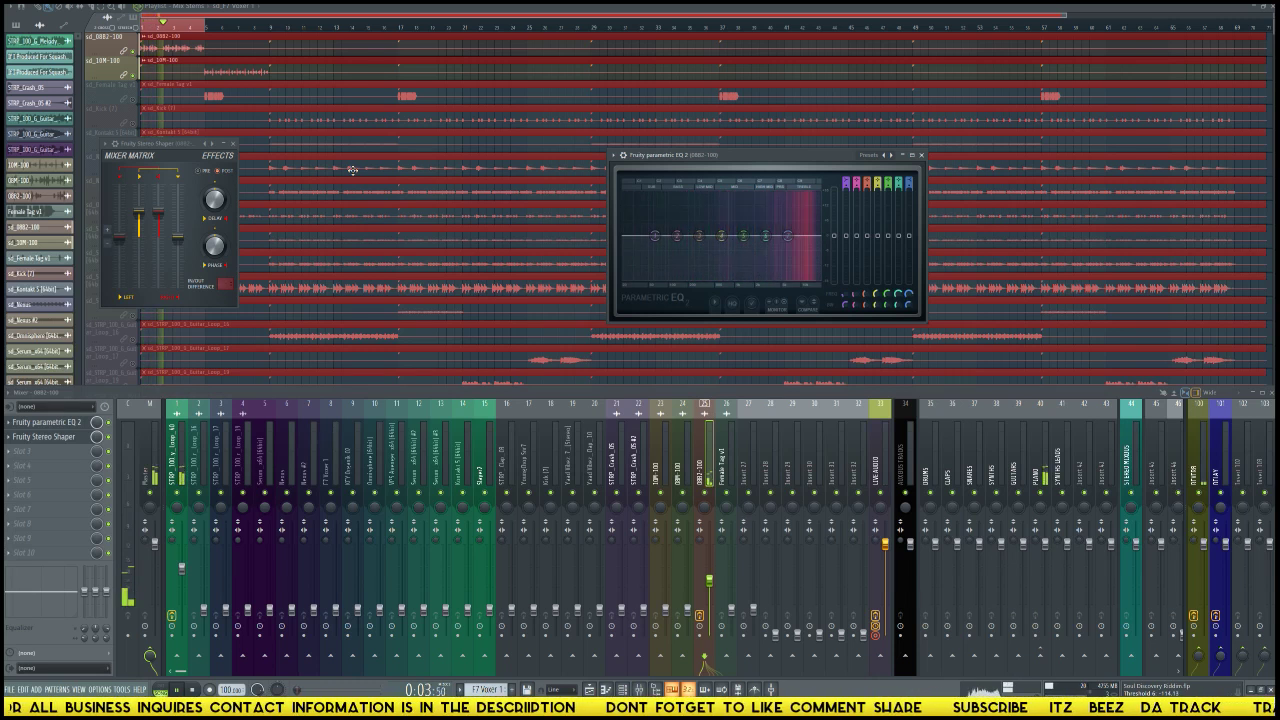
key("space")
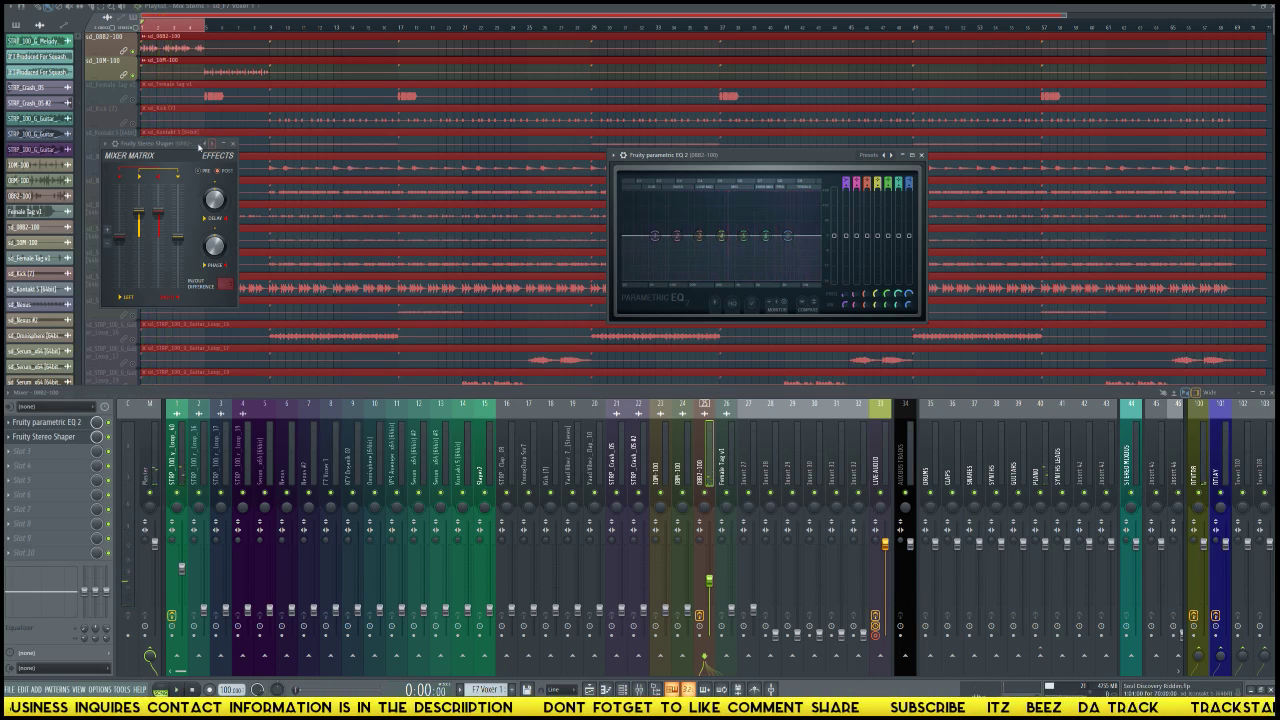
left_click(222, 144)
left_click(237, 176)
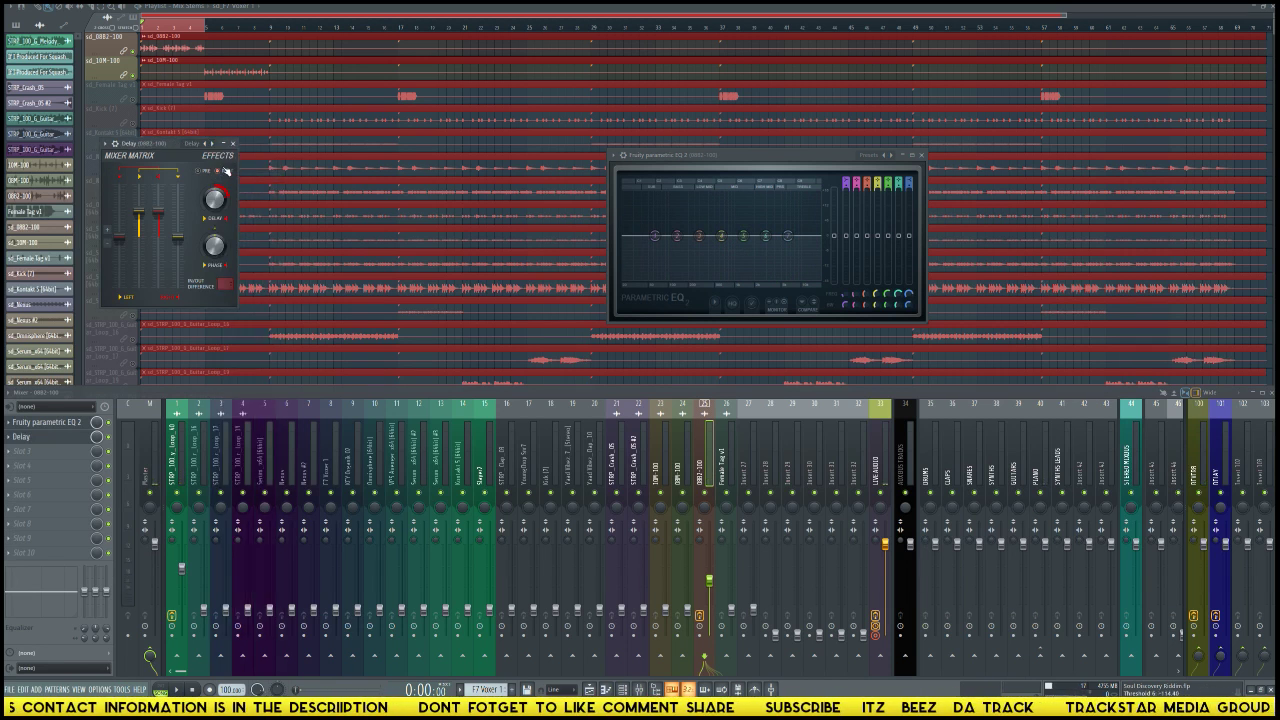
left_click_drag(128, 143, 393, 201)
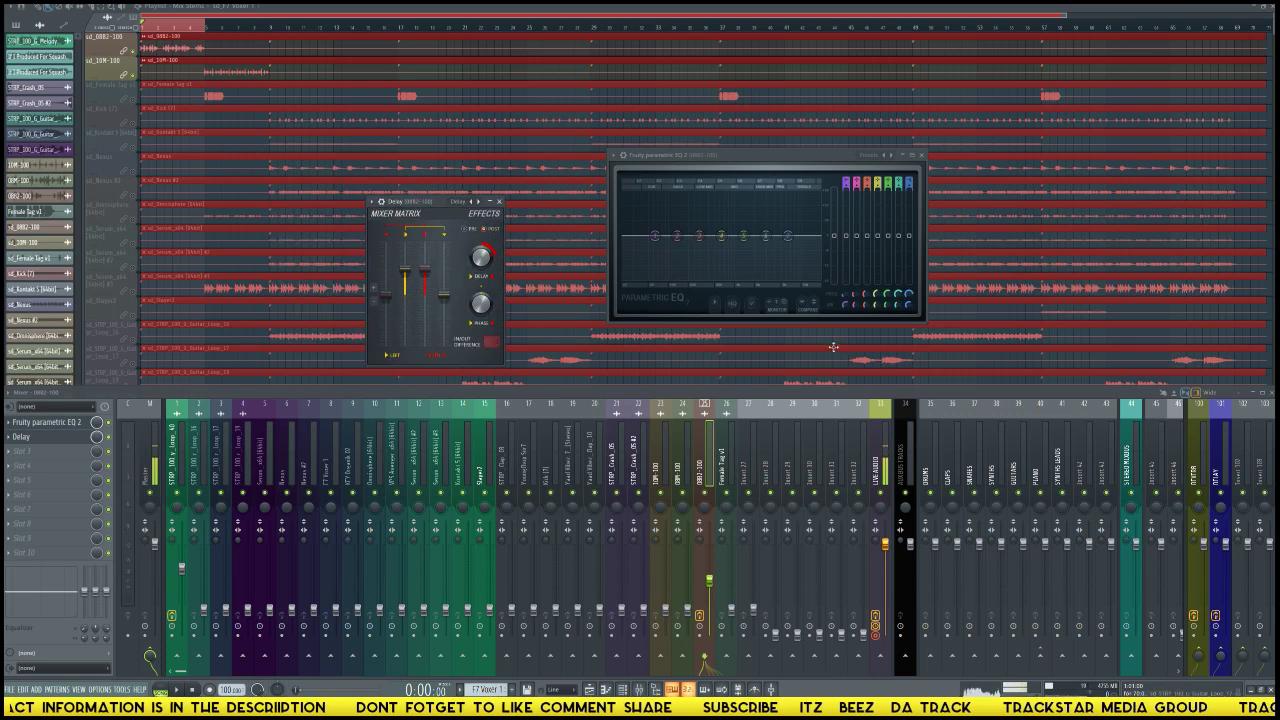
Step: Apply the Master Lo + Hi-Pass Filter preset to the parametric EQ and play the loop briefly
left_click(894, 156)
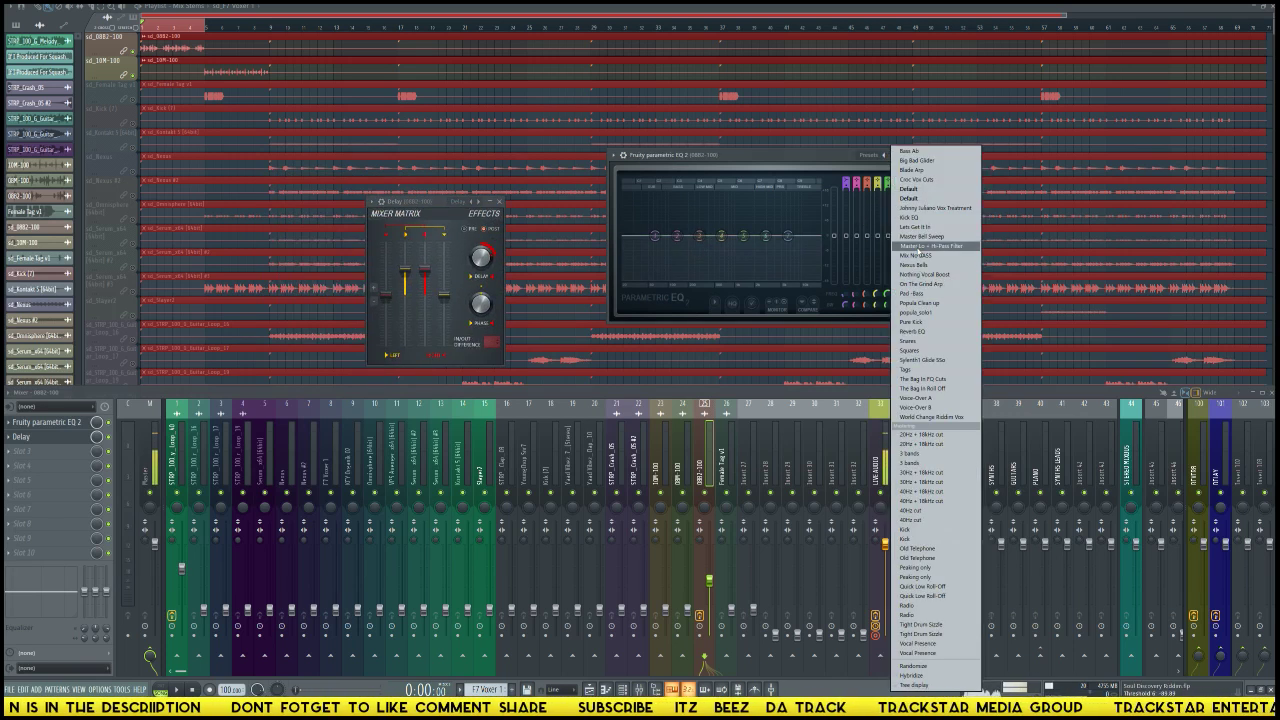
left_click(916, 247)
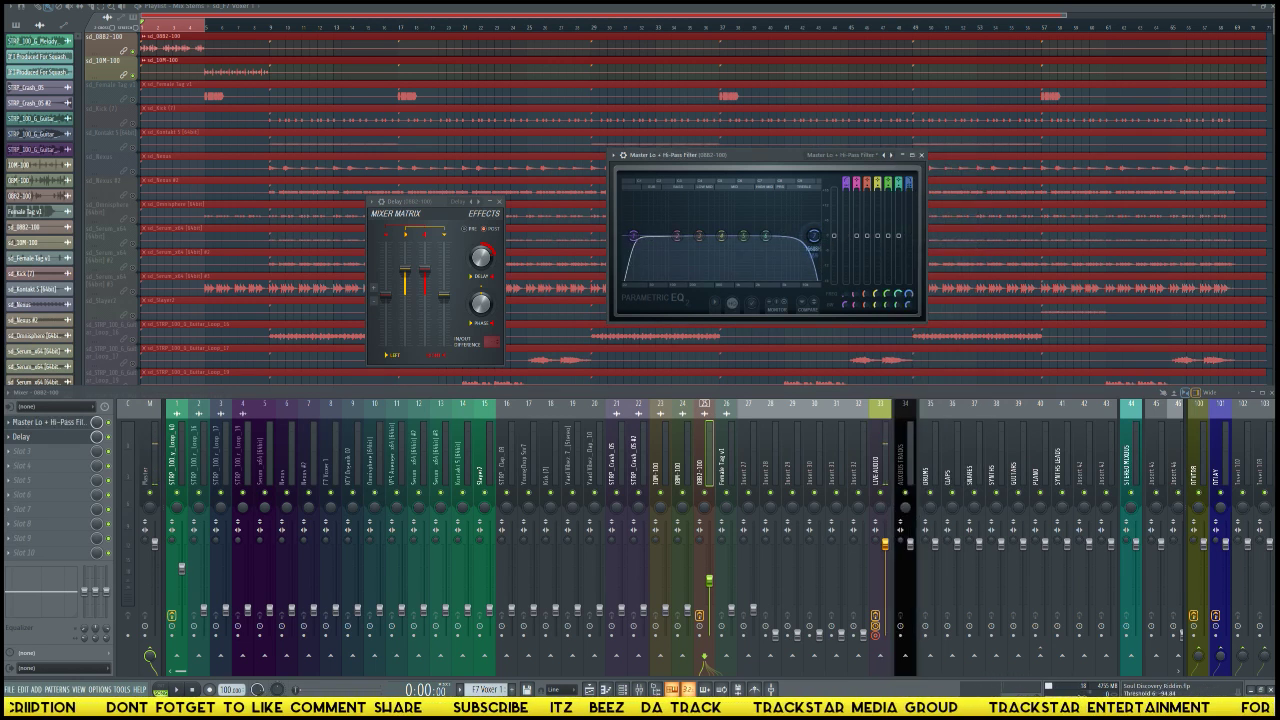
key("space")
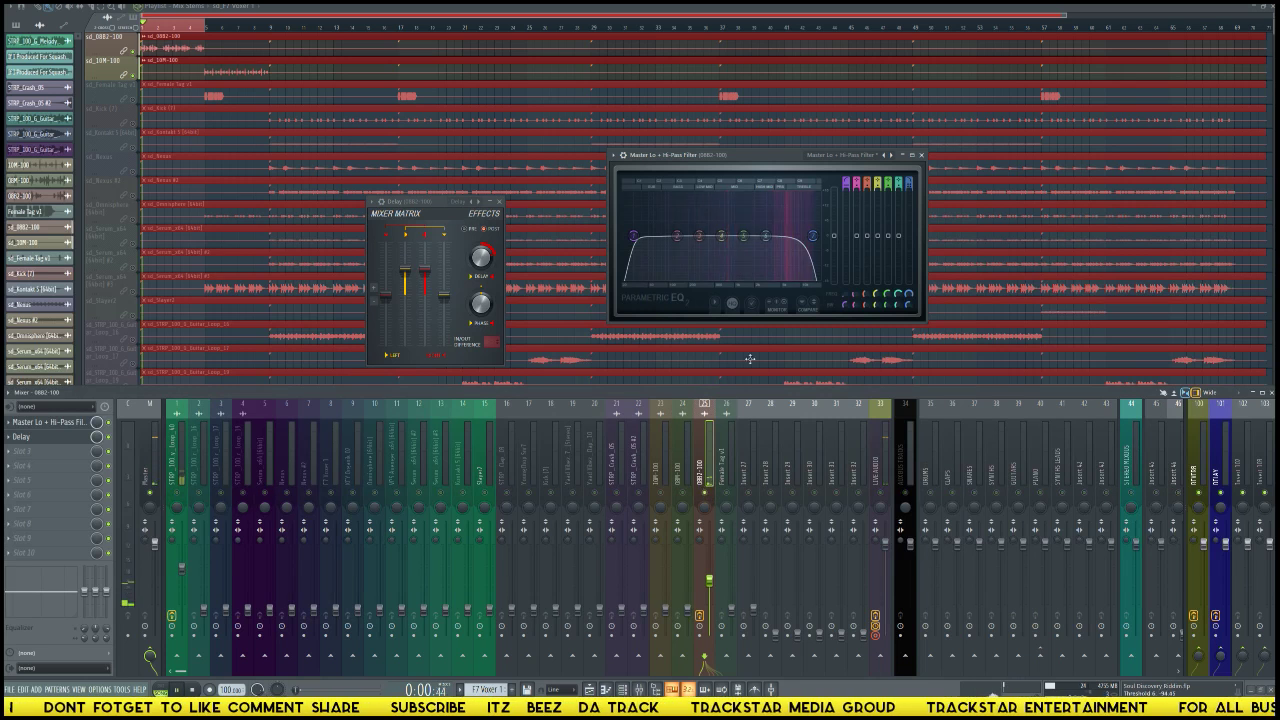
key("space")
Step: Unmute mixer insert 33 and rename insert 42 as PERCUSSION
right_click(1086, 484)
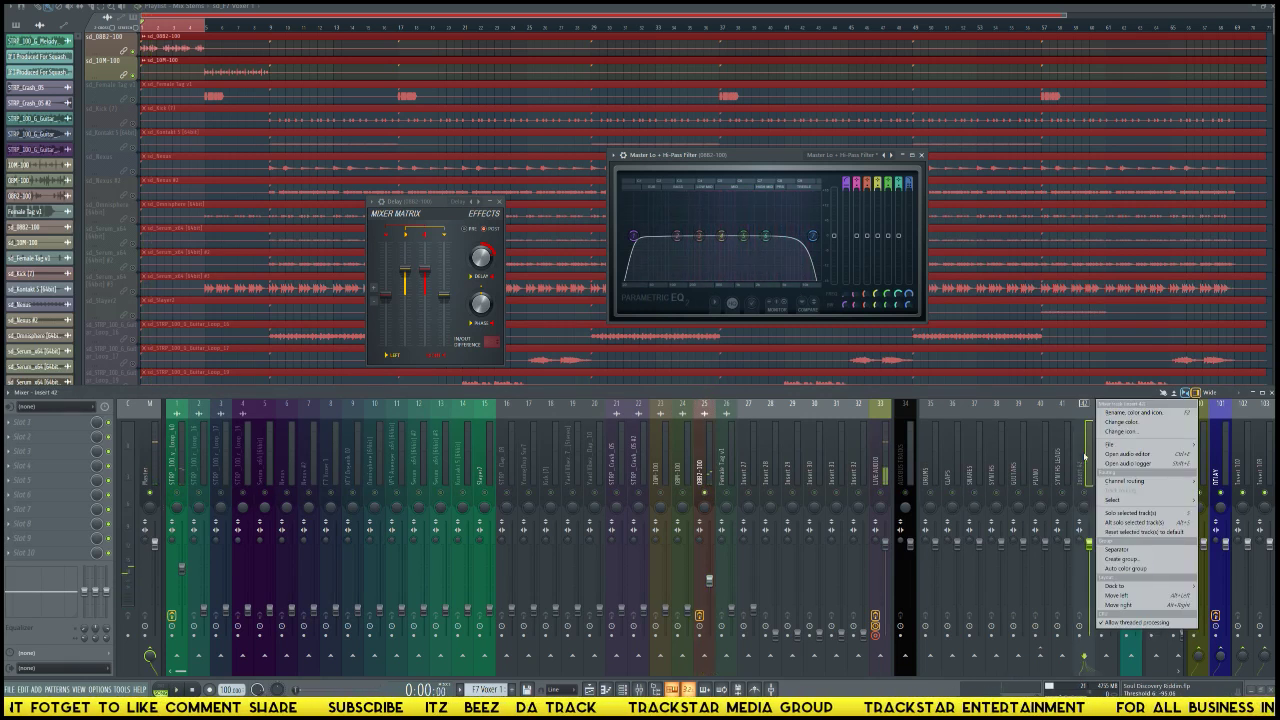
left_click(885, 495)
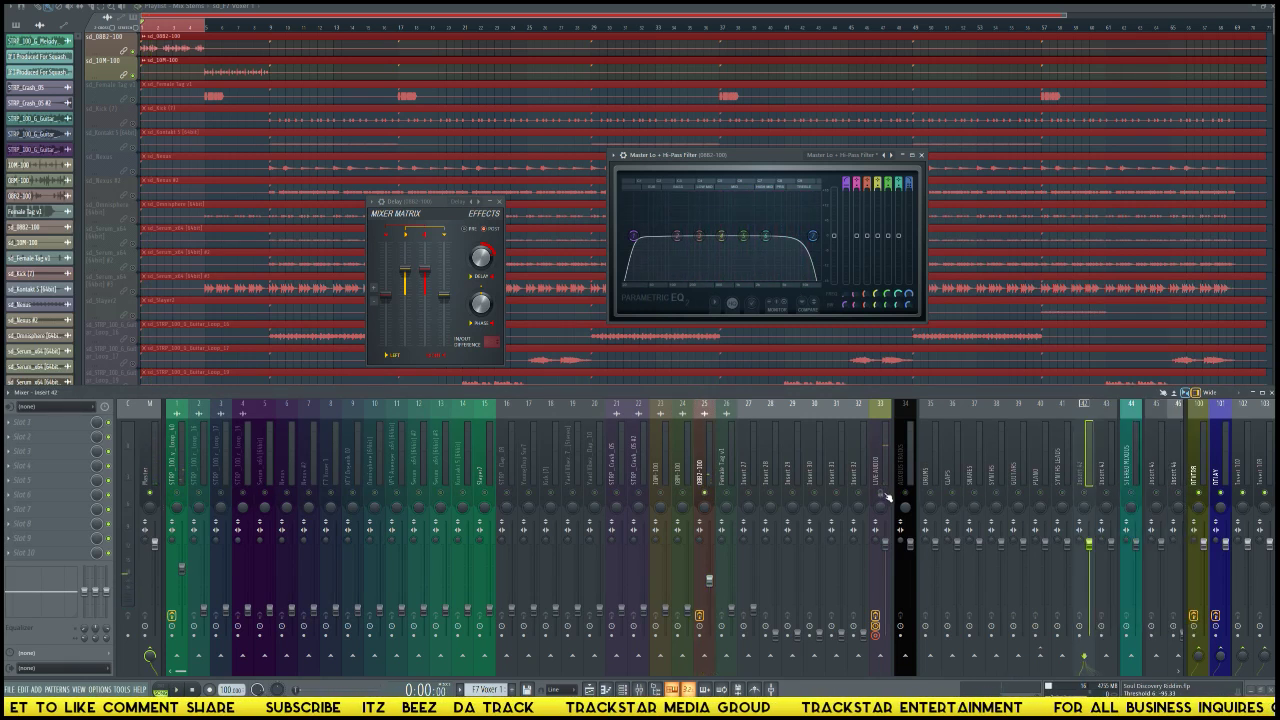
right_click(1094, 474)
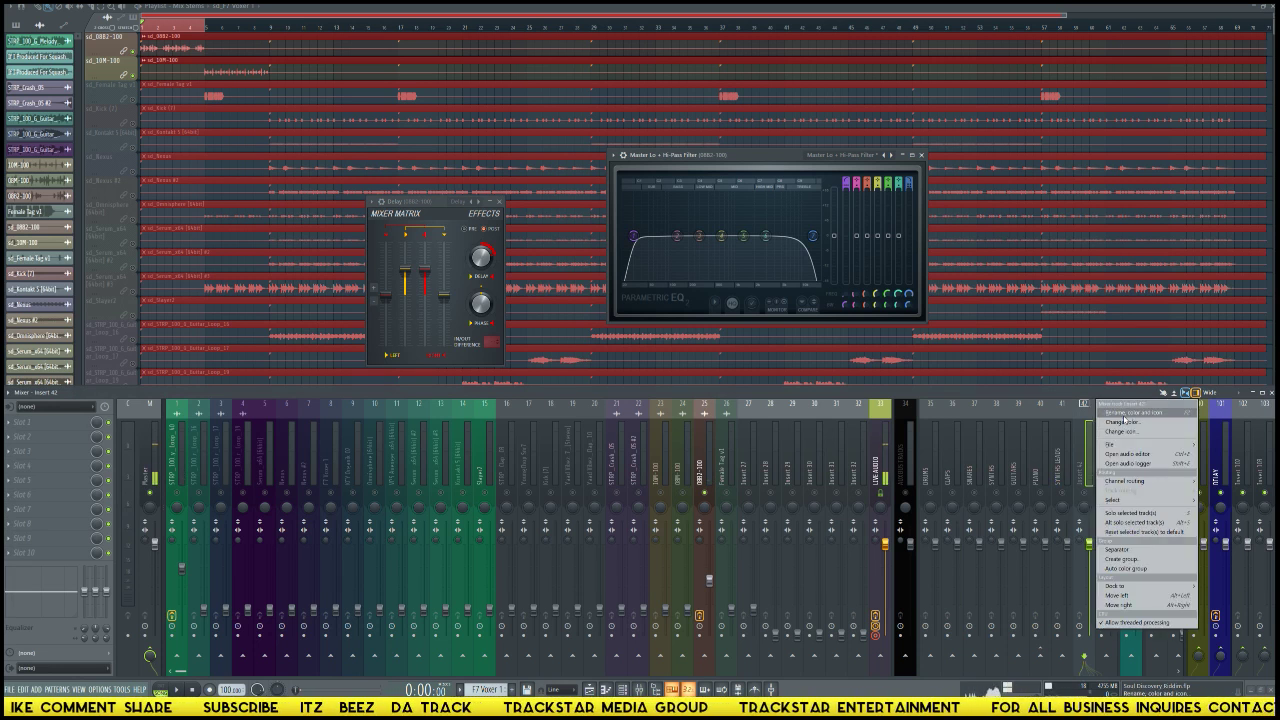
left_click(1124, 418)
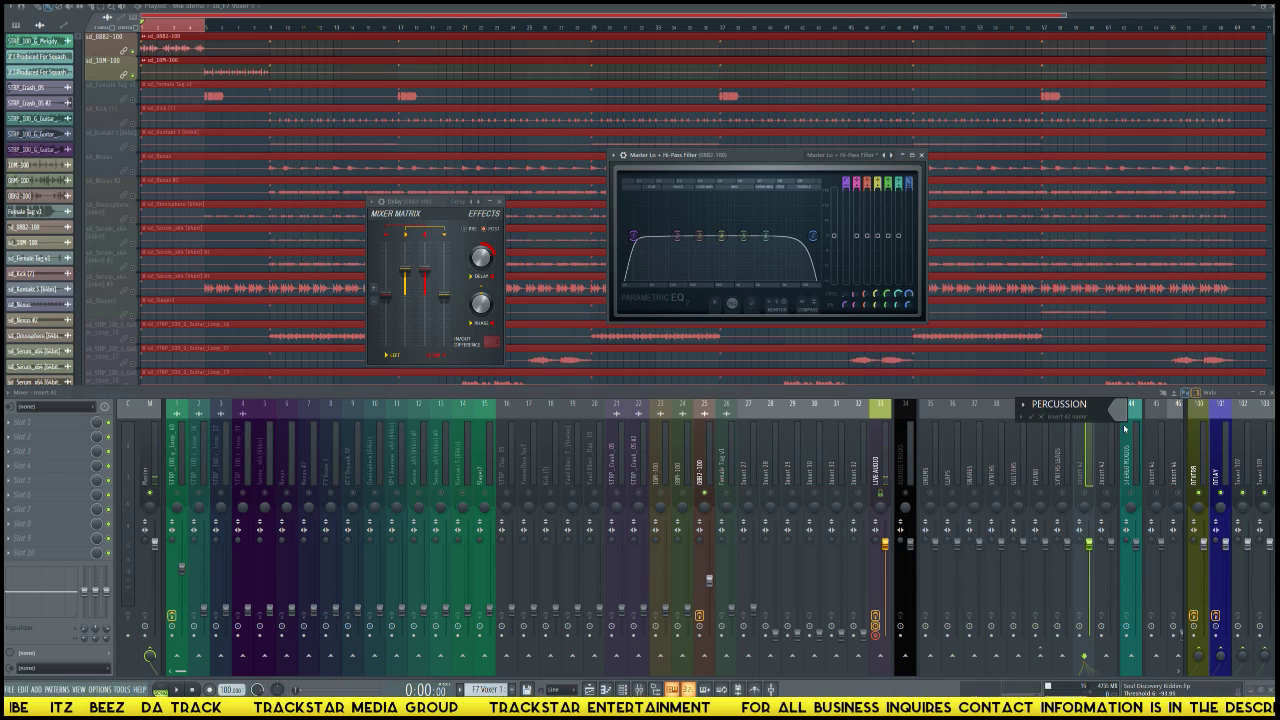
key("Return")
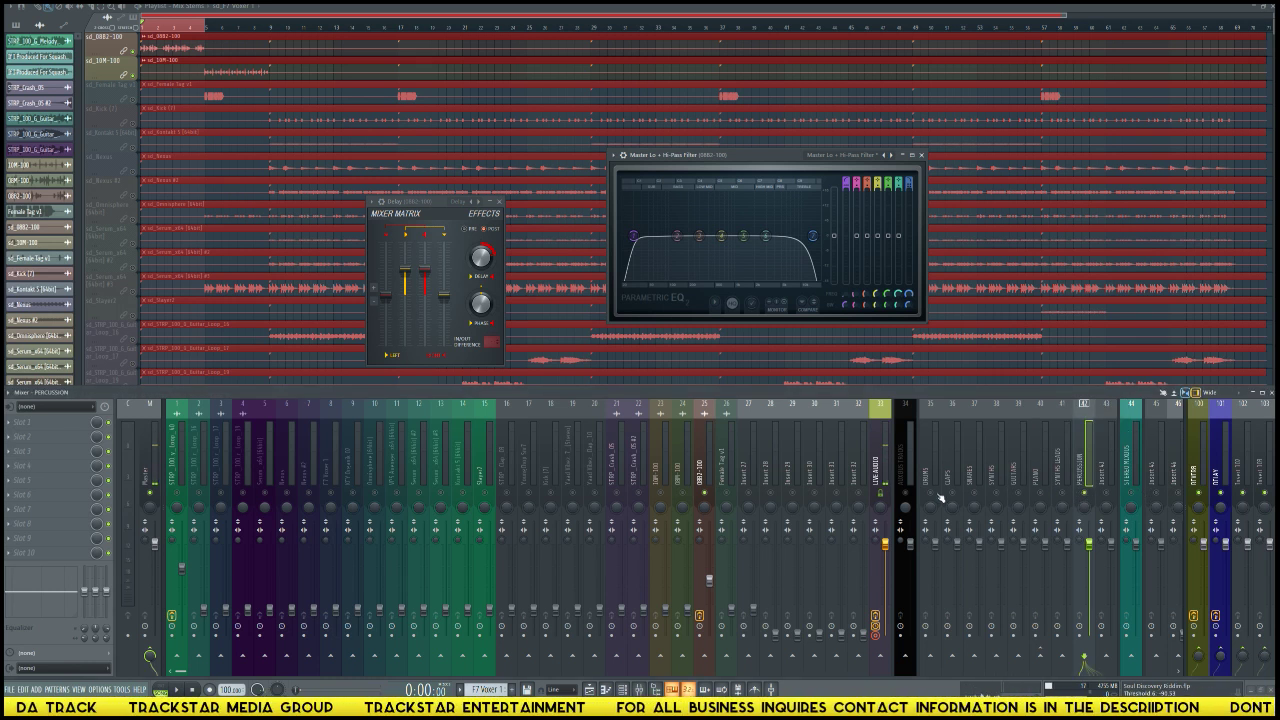
Step: Route the OBB2-100 insert only to the PERCUSSION bus while the loop plays
key("space")
left_click(703, 492)
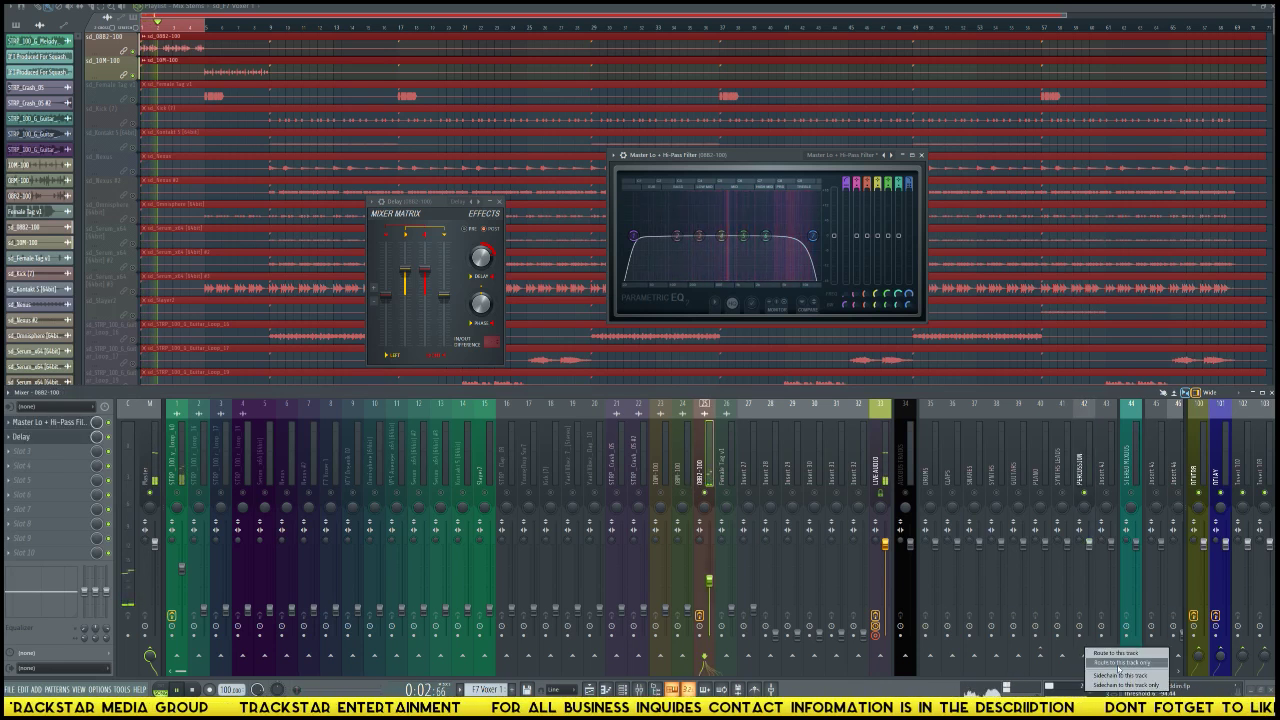
left_click(1083, 657)
key("space")
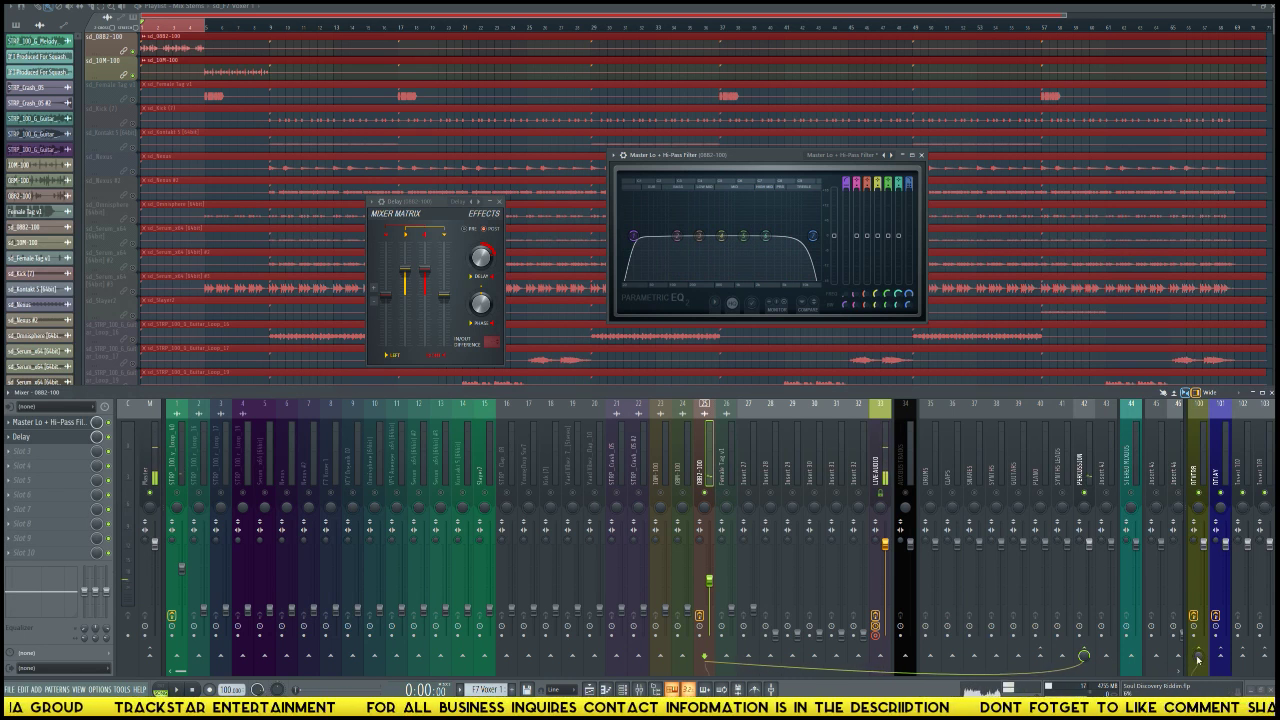
Step: Narrow the OBB2-100 insert's parametric EQ by raising its low cut and lowering its high cut while auditioning the soloed loop
key("space")
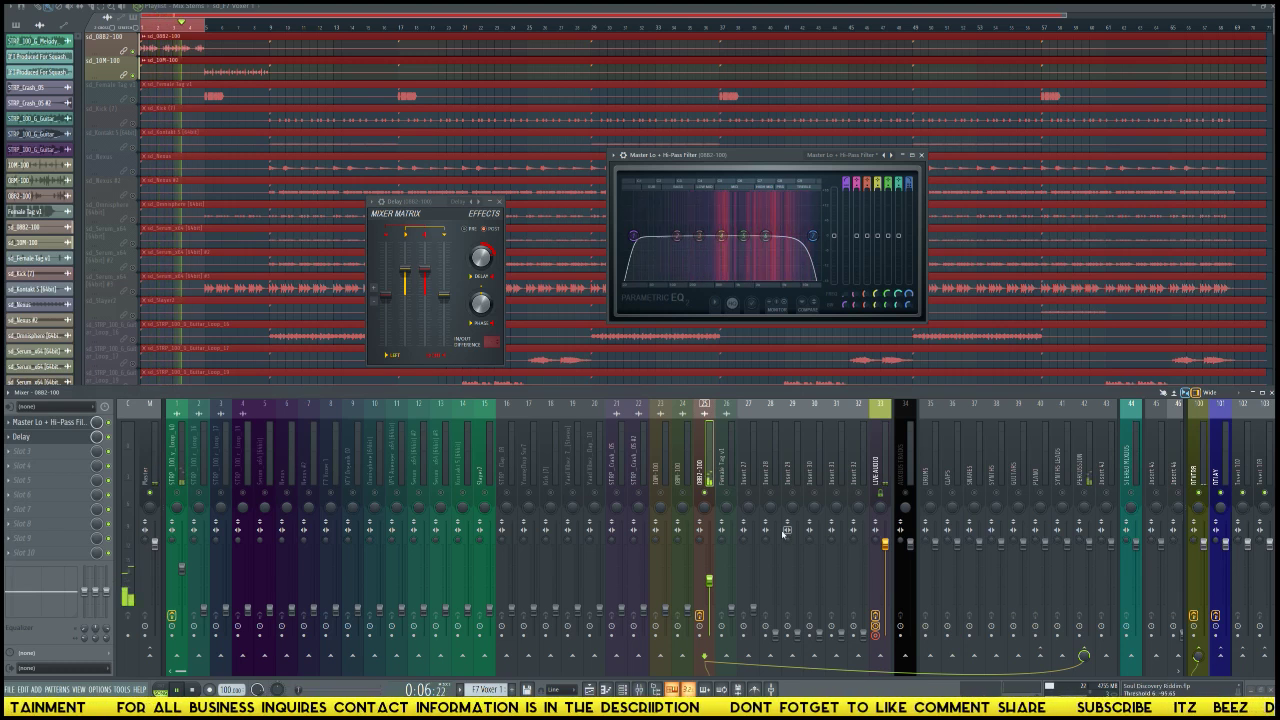
key("space")
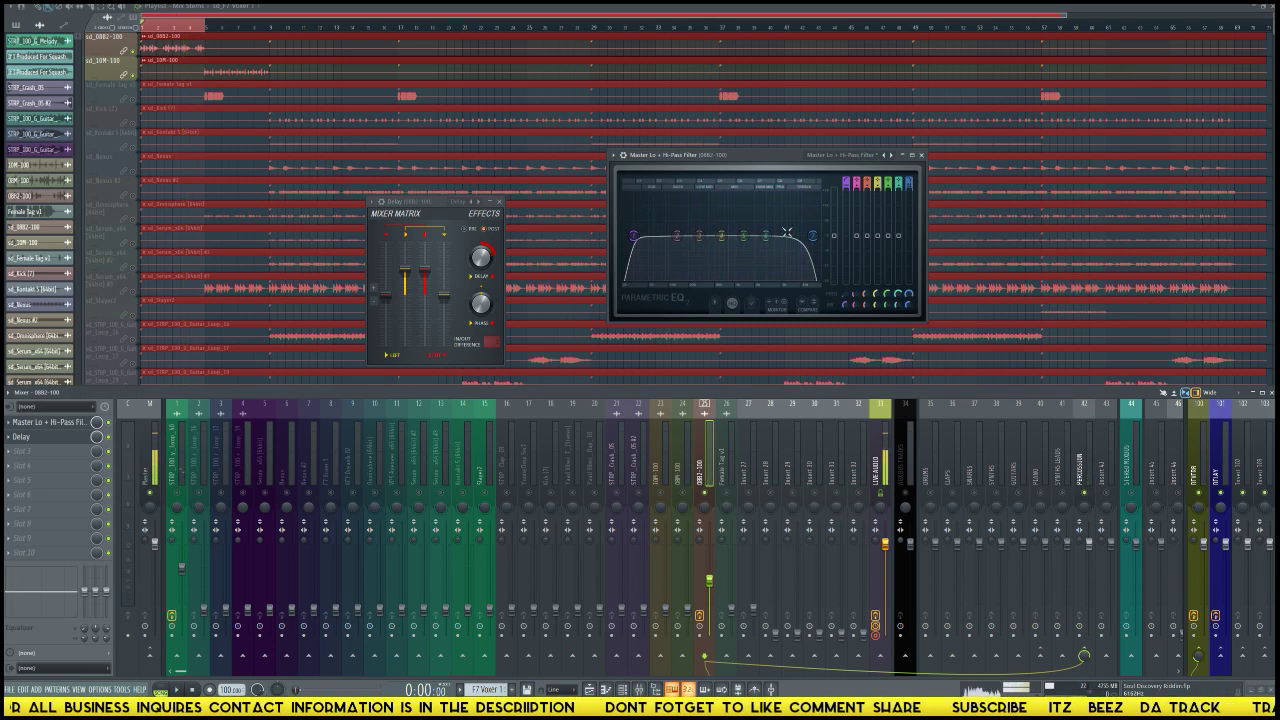
key("space")
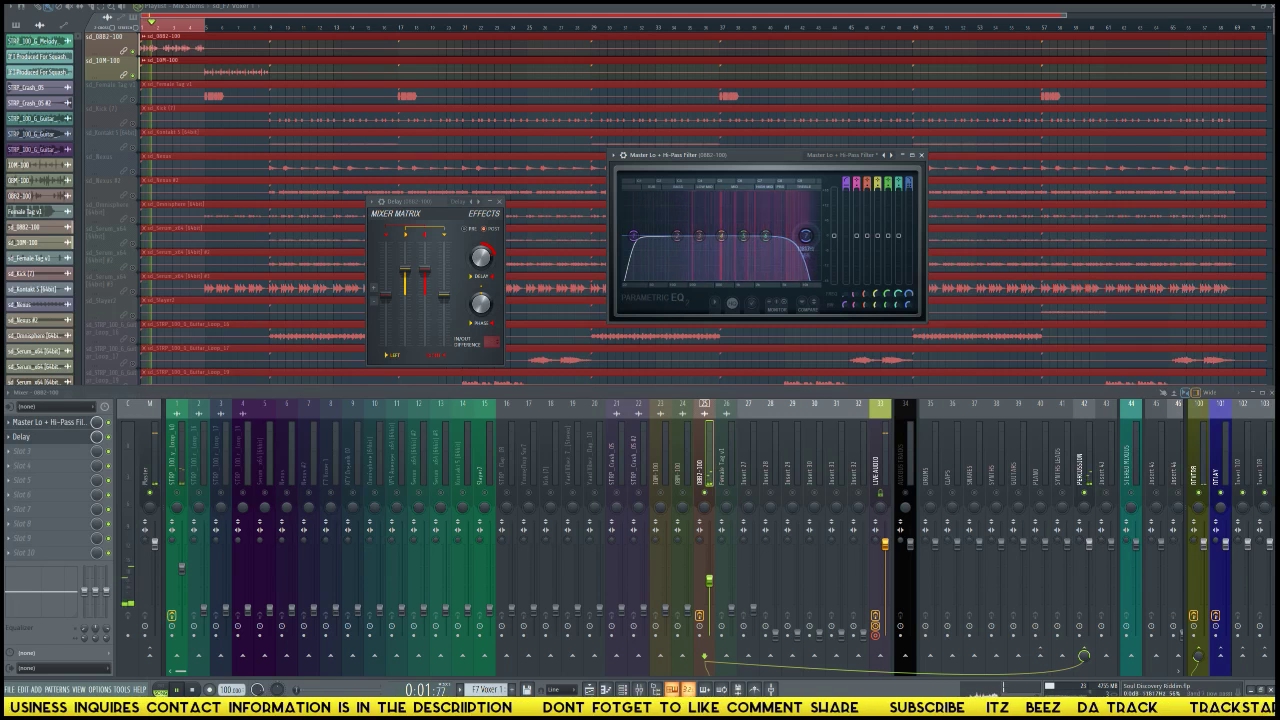
key("space")
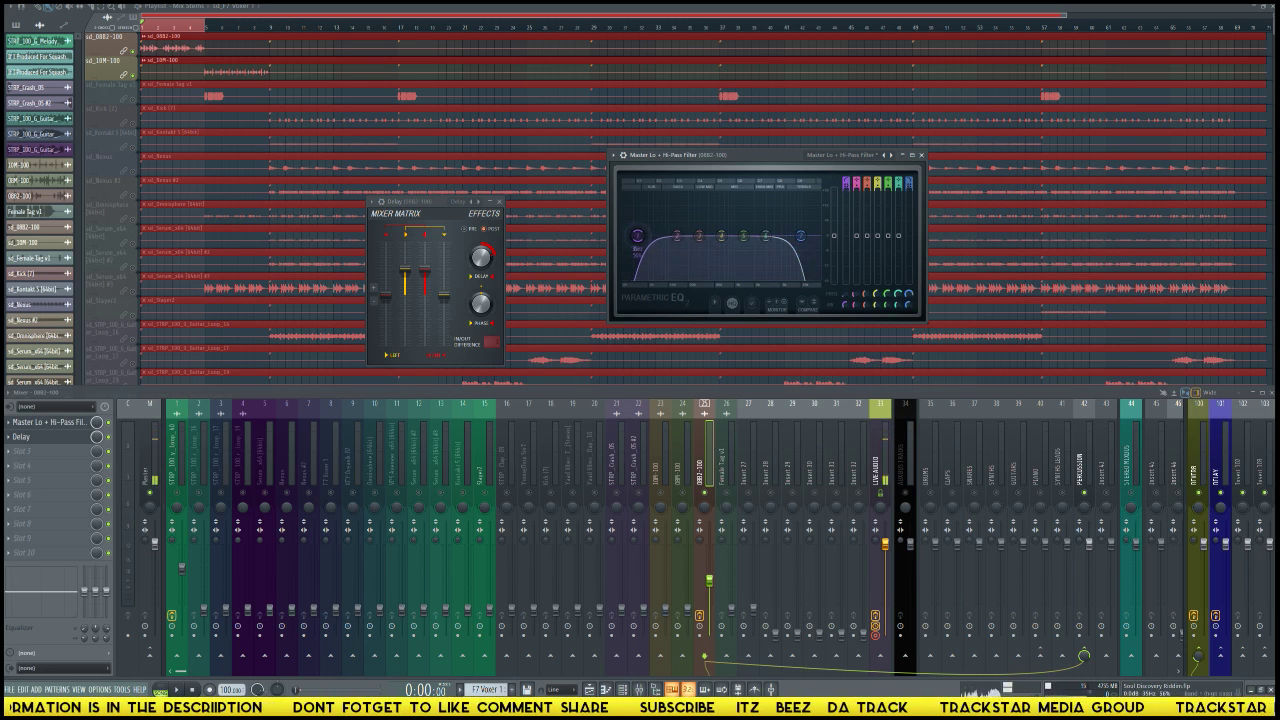
key("space")
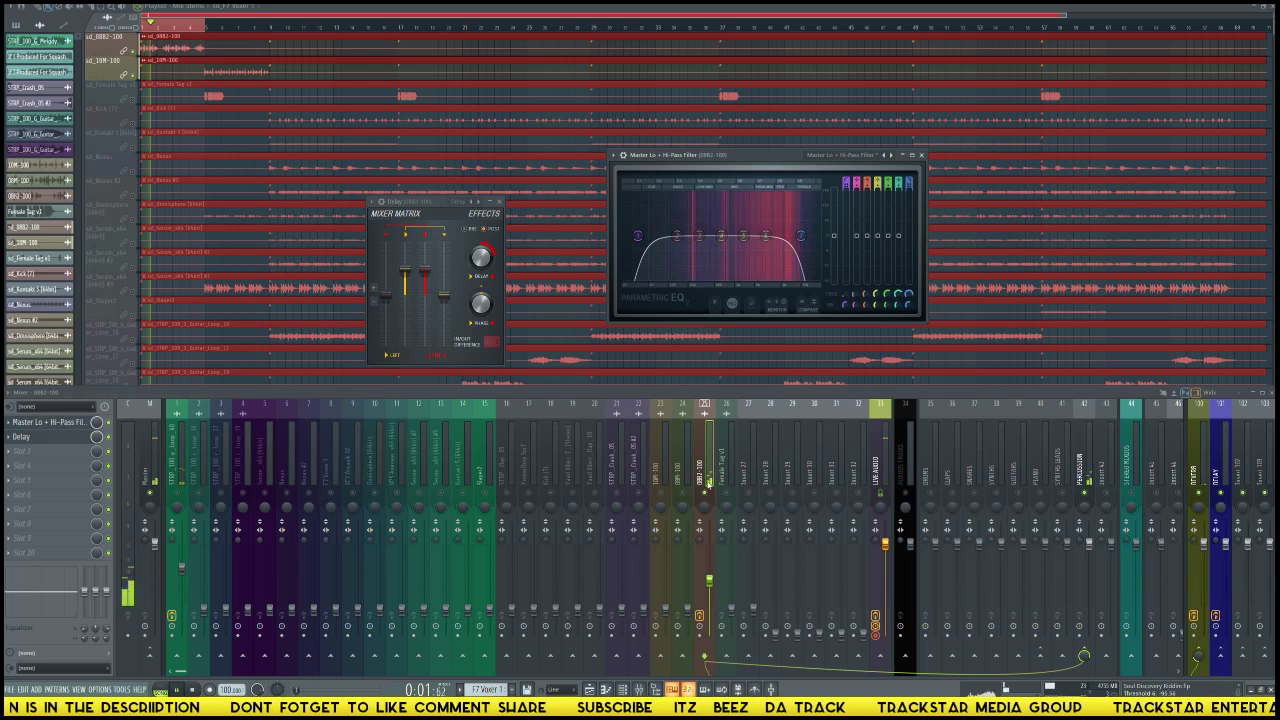
key("space")
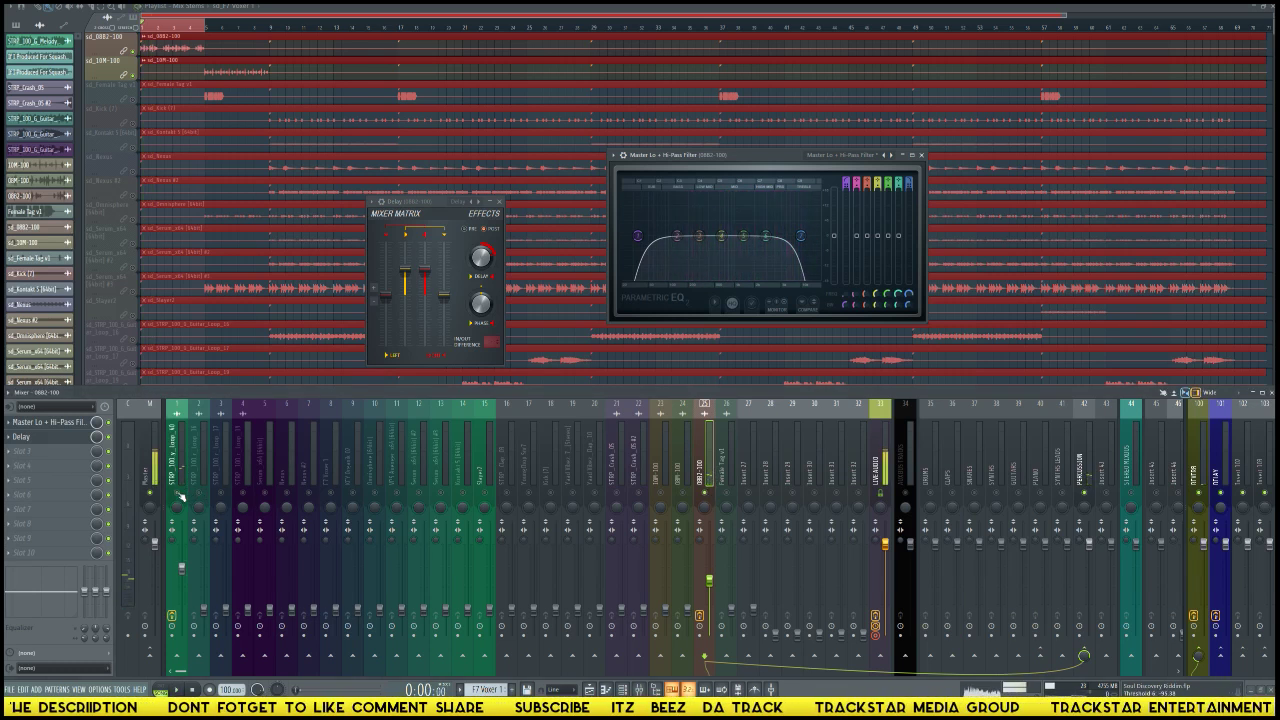
Step: Play the loop with the OBB2-100 insert unsoloed, and extend the loop selection to cover the second percussion clip
key("space")
key("space")
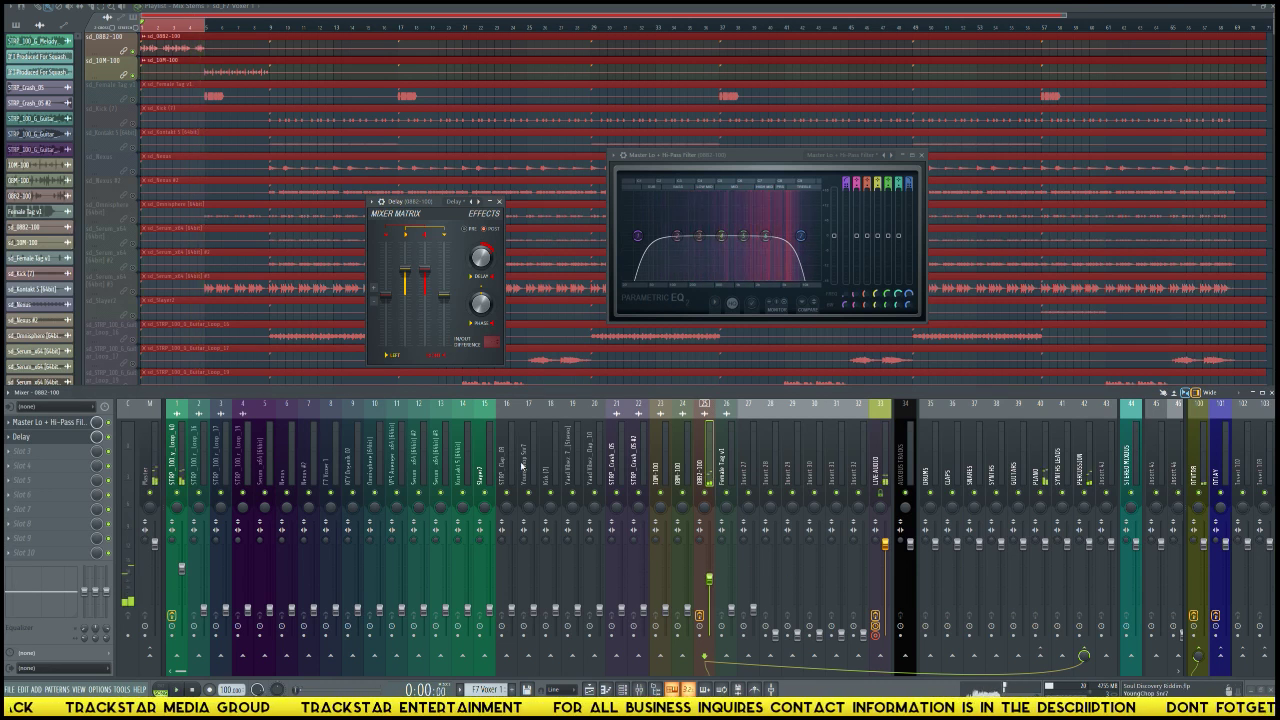
key("space")
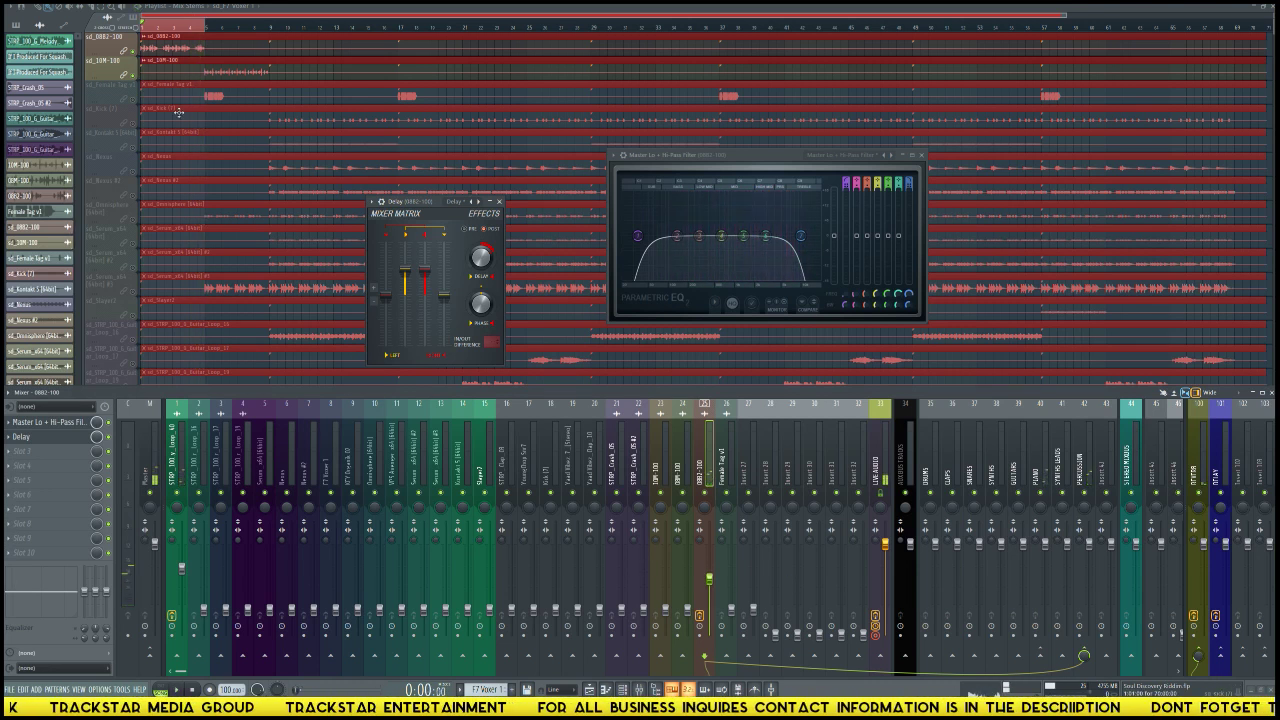
left_click(213, 35)
left_click_drag(213, 35, 257, 38)
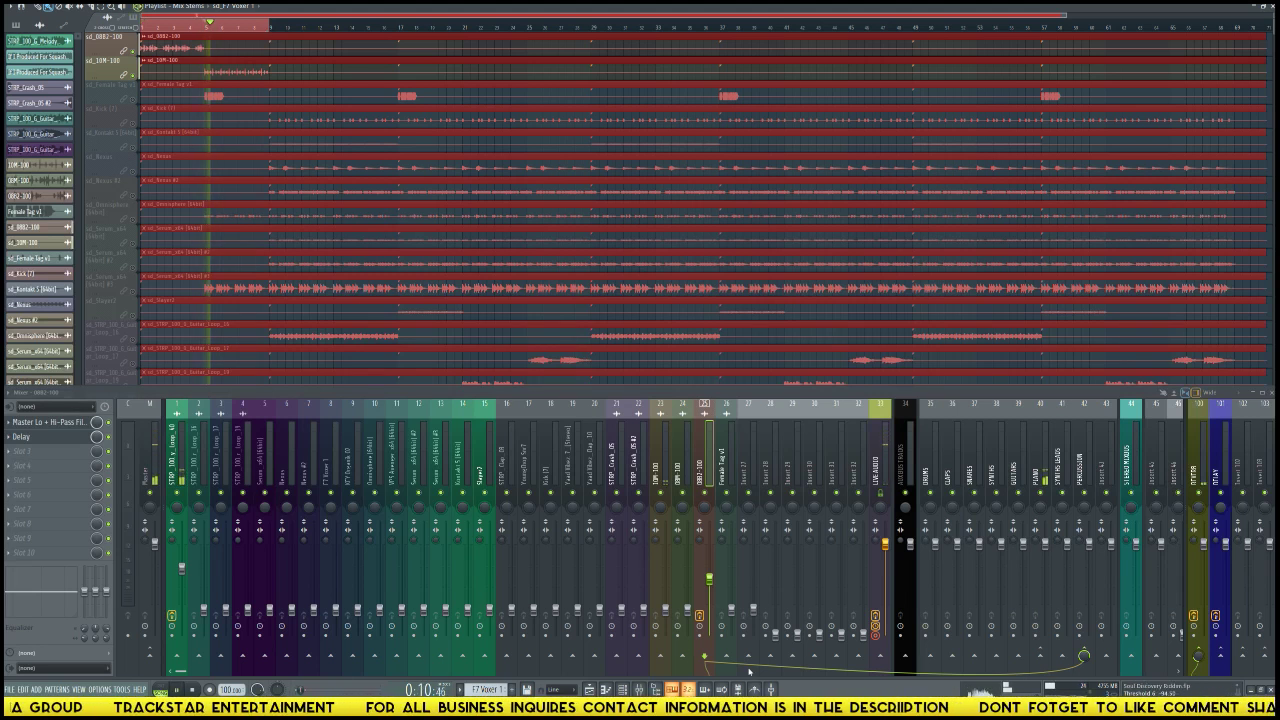
Step: Raise the fader of mixer insert 23, solo it, and route it only to the PERCUSSION bus
left_click(672, 624)
left_click_drag(665, 608, 665, 577)
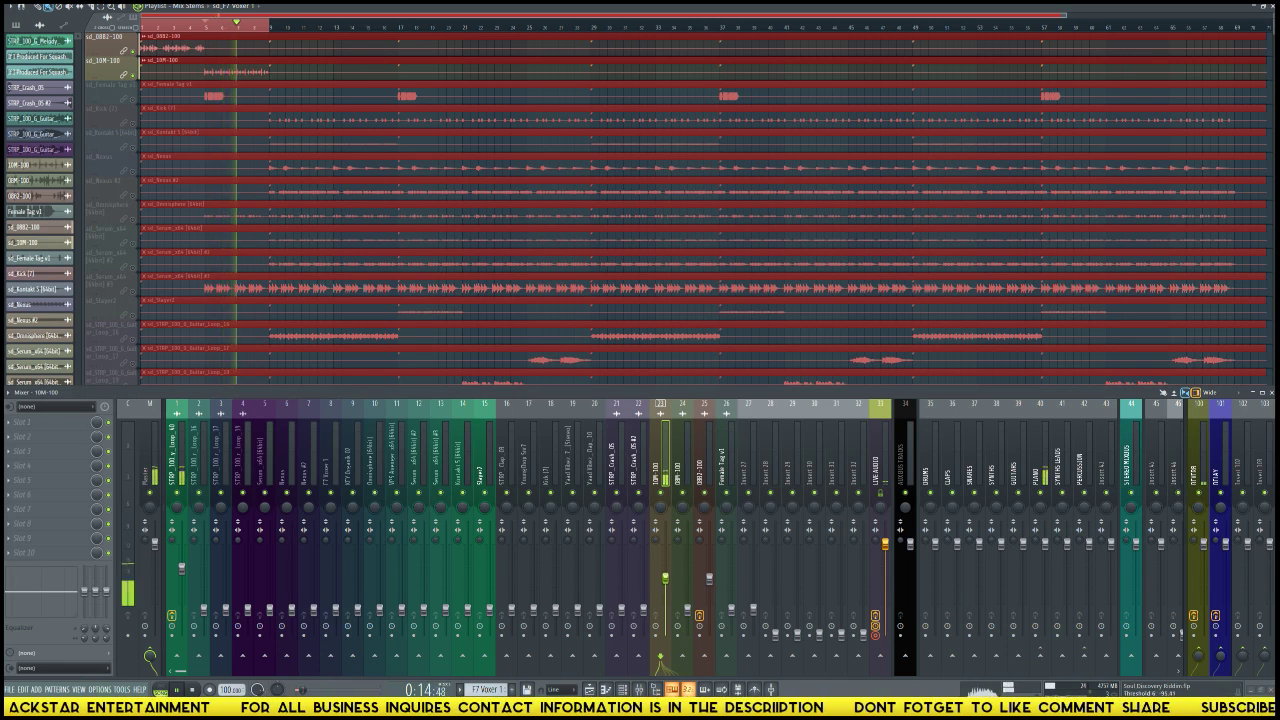
key("space")
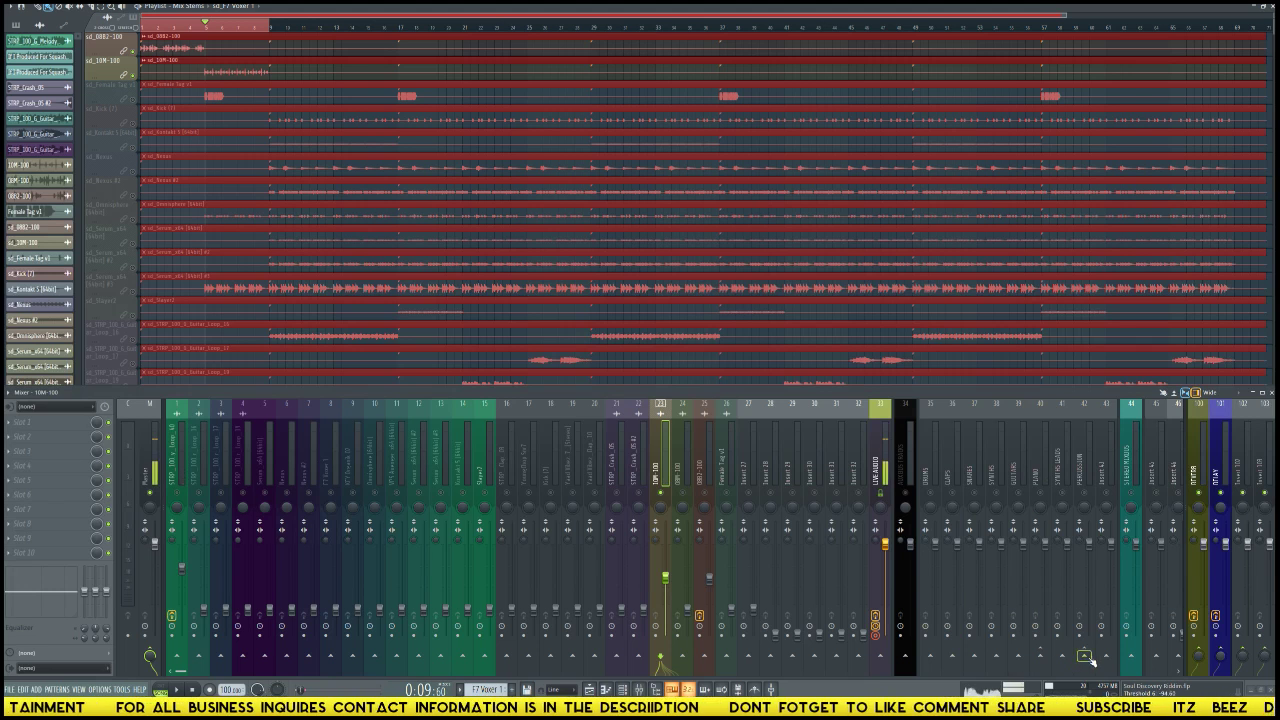
left_click(1093, 497)
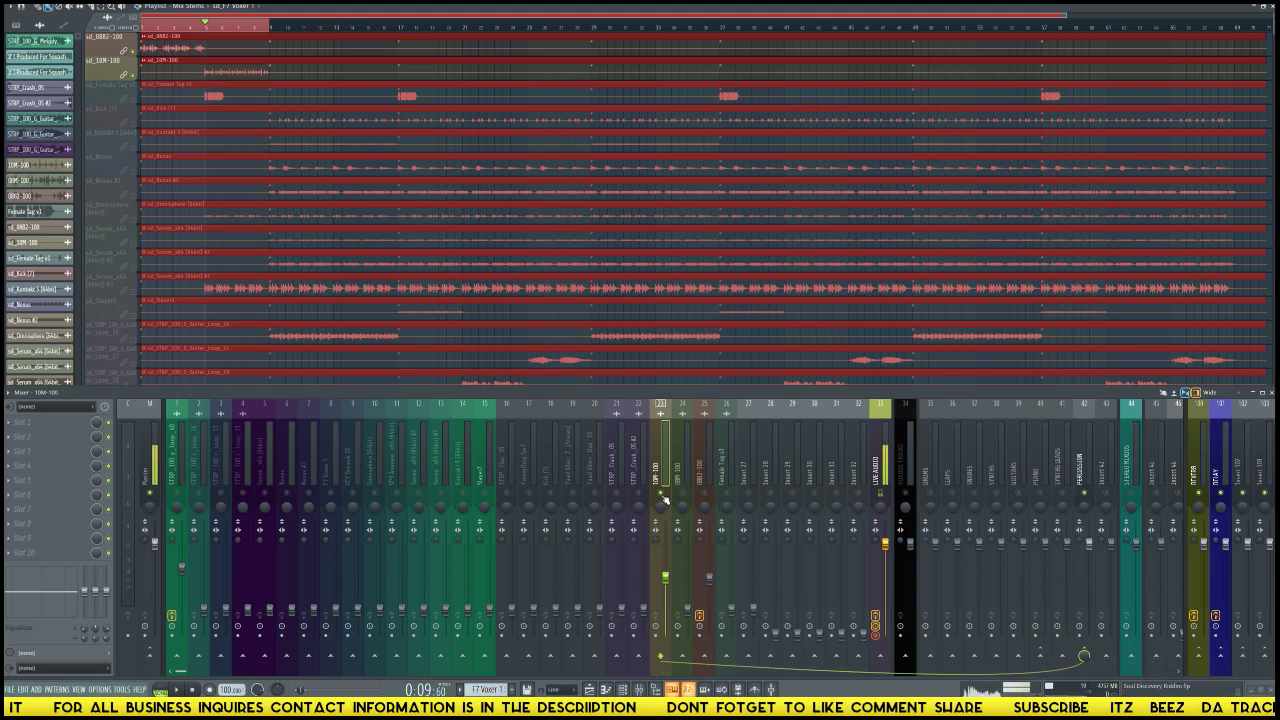
Step: Load the Typewriter Audio IOX plugin in the first effect slot of insert 23 and center its window over the playlist
left_click(57, 432)
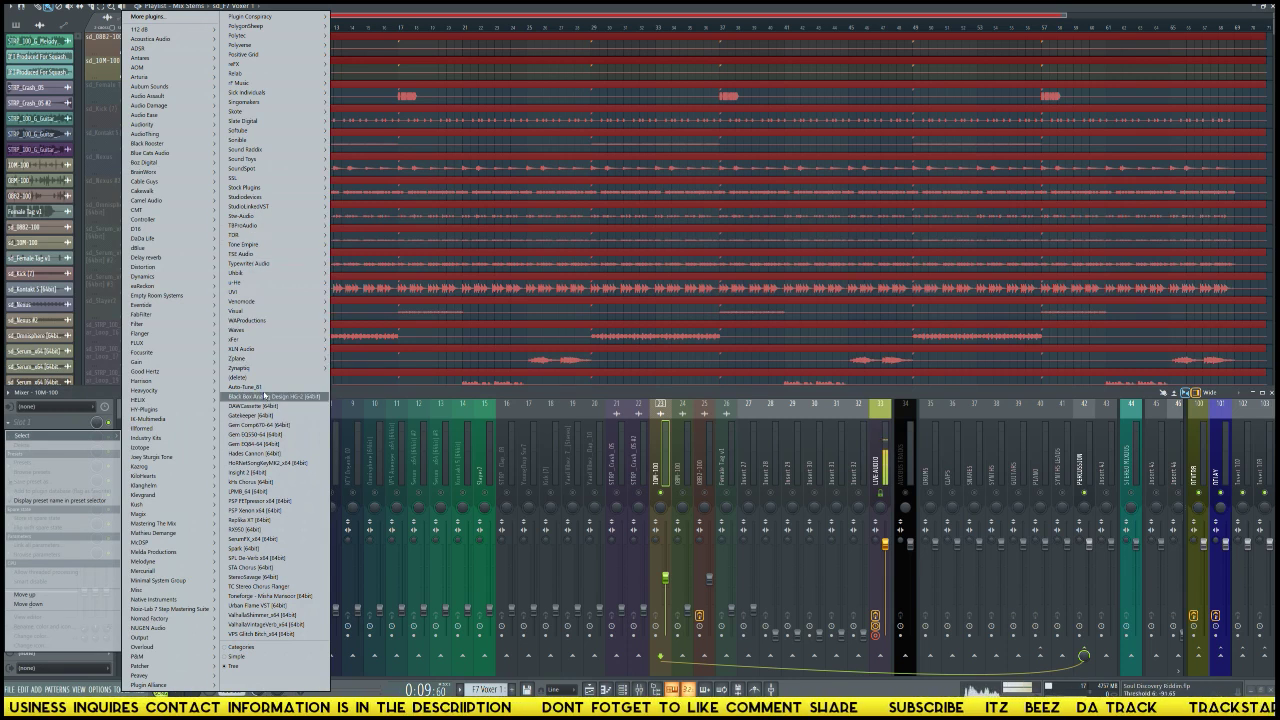
mouse_move(280, 266)
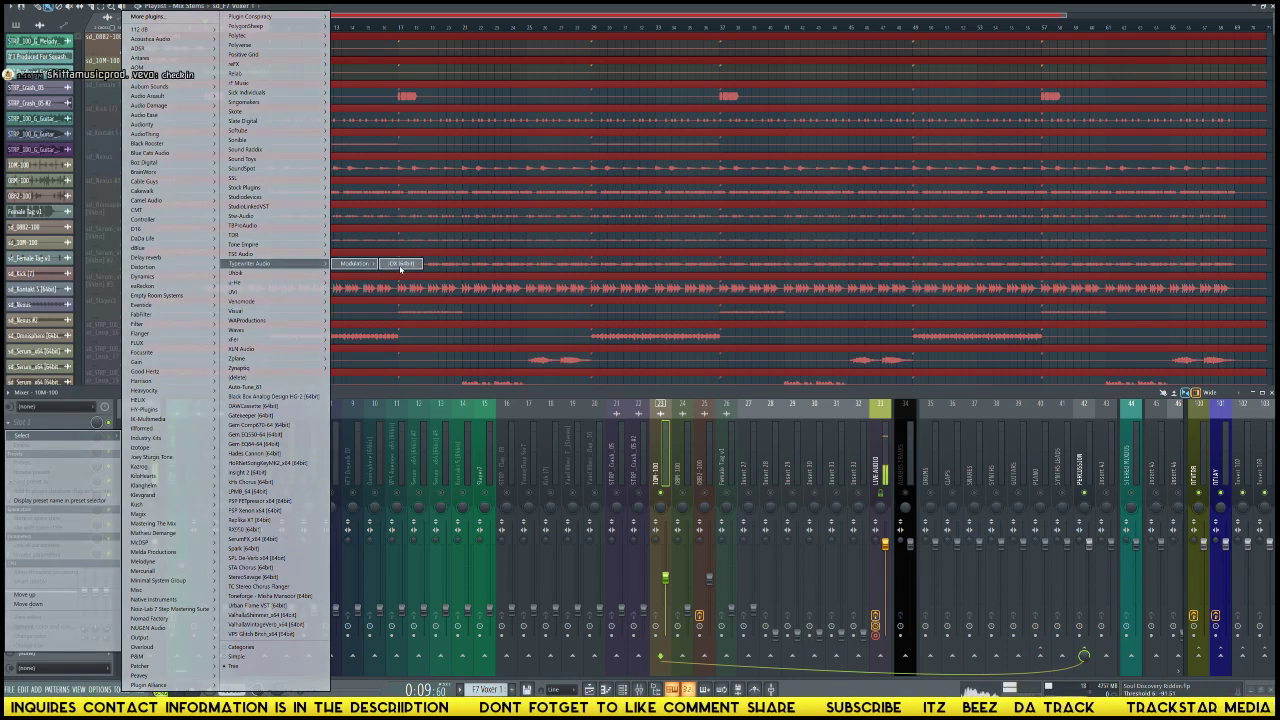
left_click(400, 263)
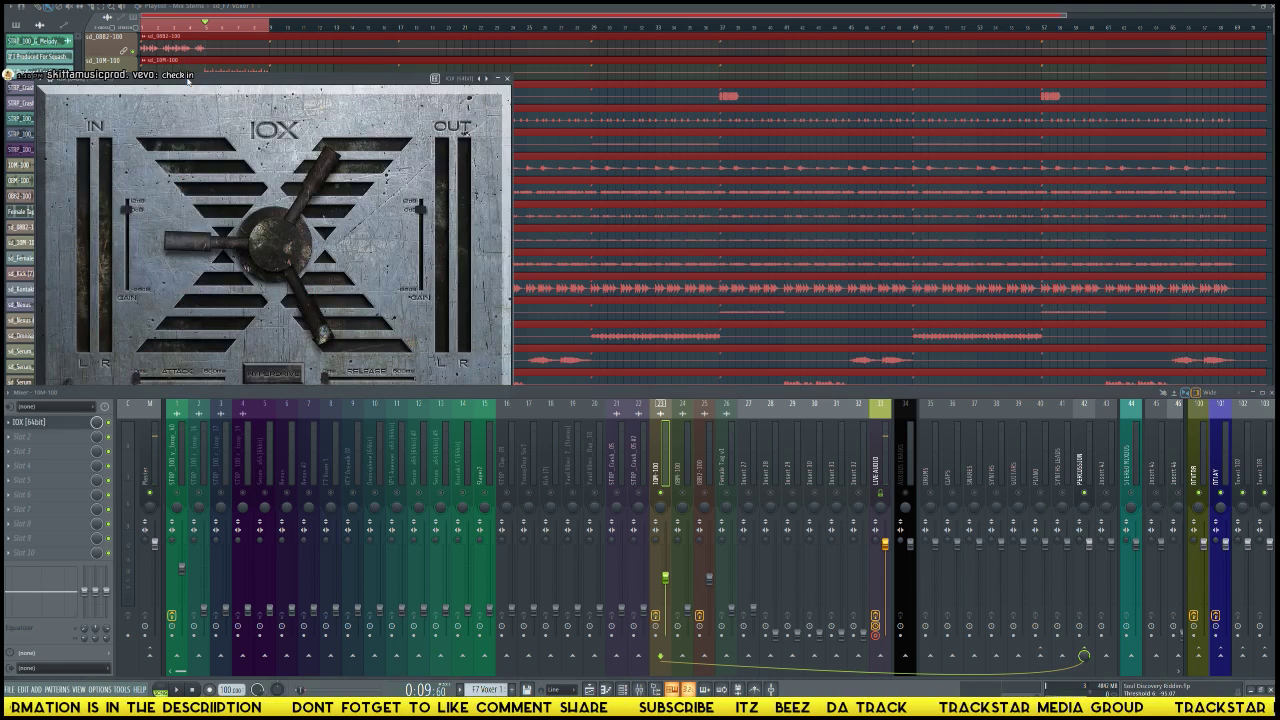
left_click_drag(188, 80, 574, 76)
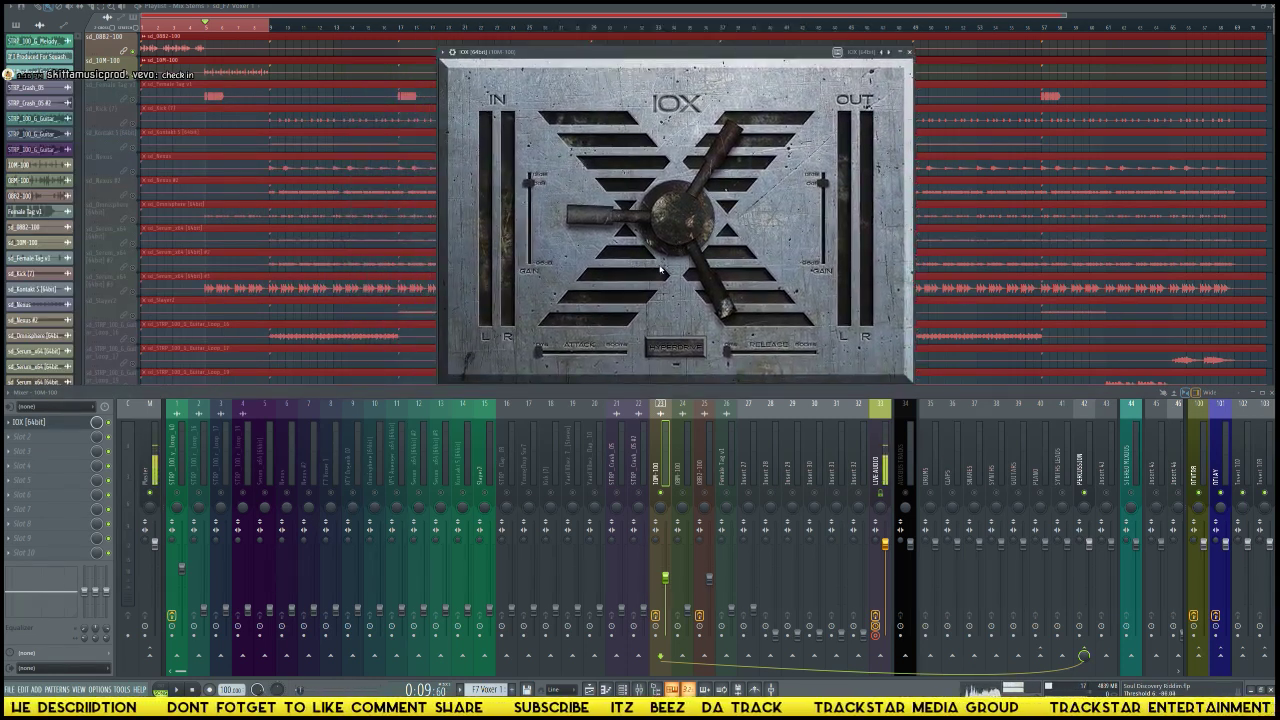
left_click_drag(736, 62, 711, 70)
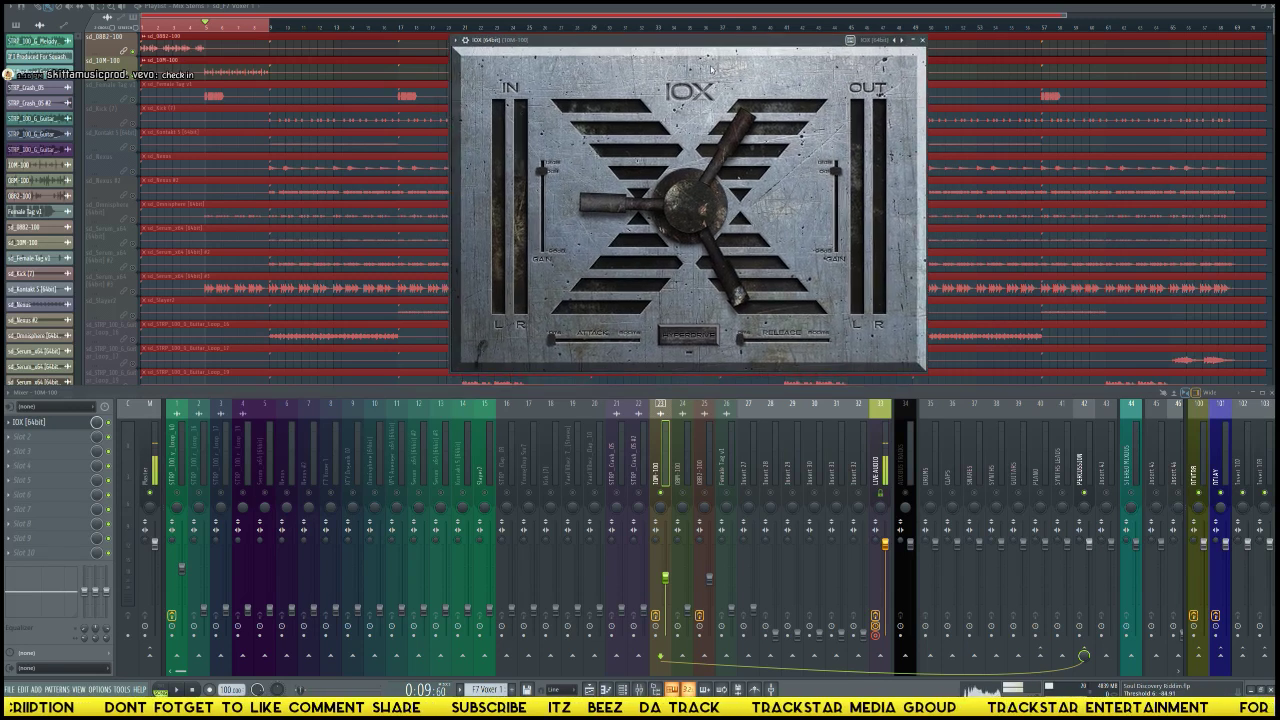
Step: Turn the IOX central dial to light the lower bars, and try the Hyperdrive switch on and off during playback
left_click(609, 210)
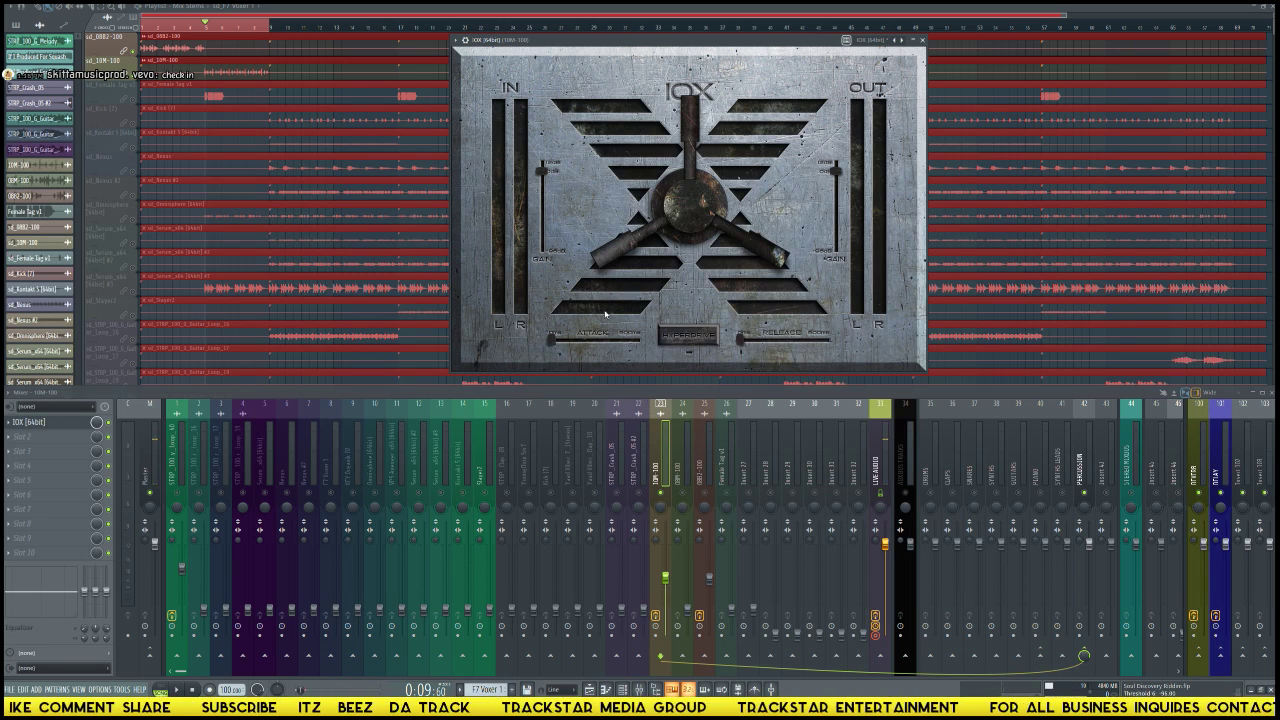
left_click(609, 210)
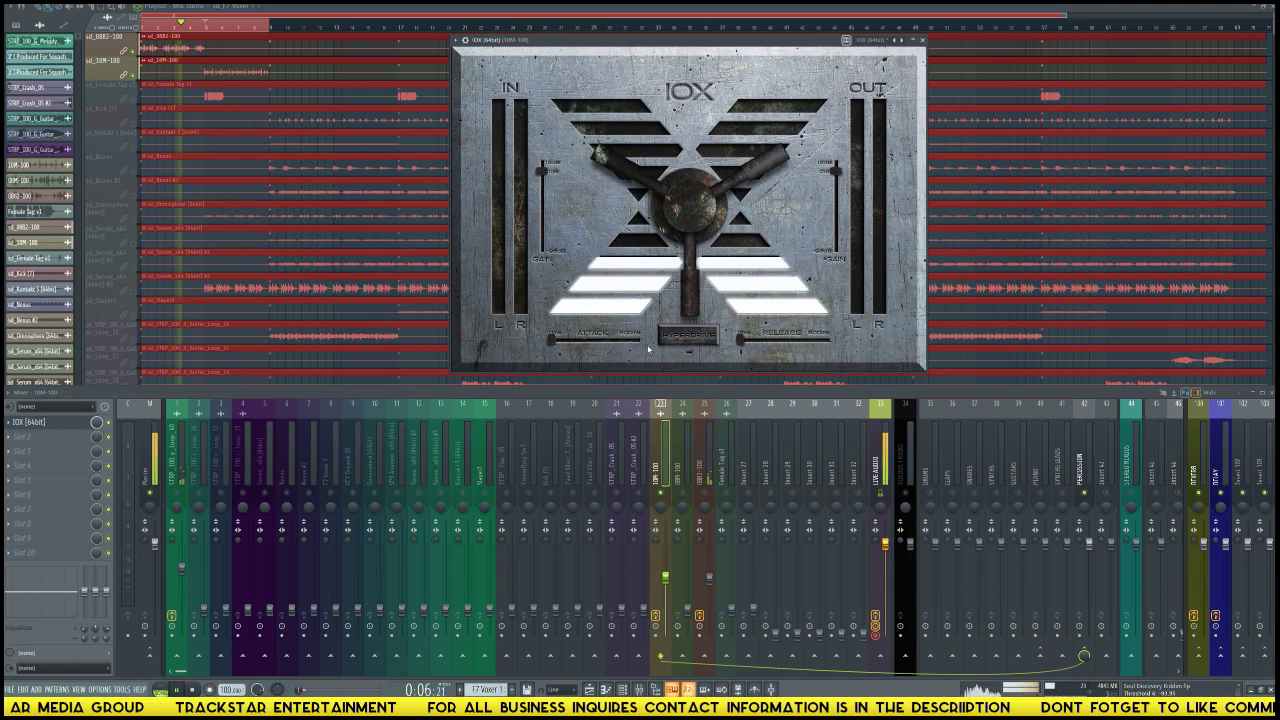
left_click(684, 341)
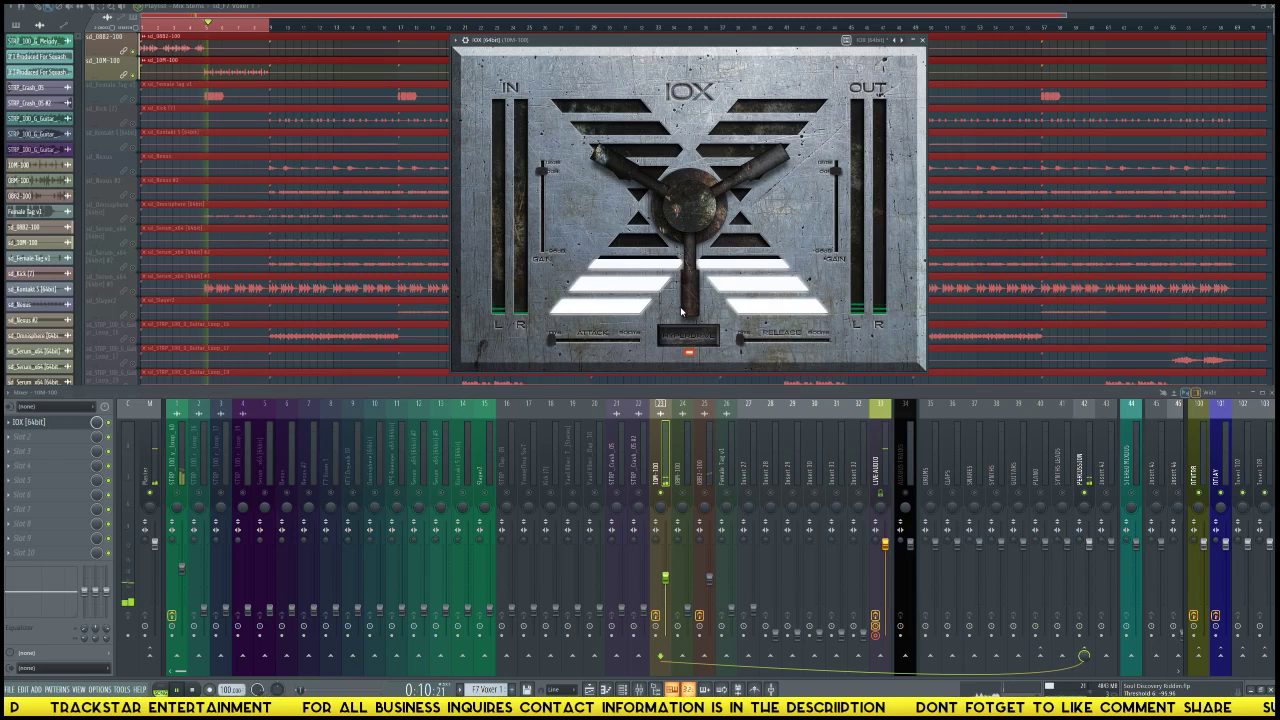
left_click(691, 337)
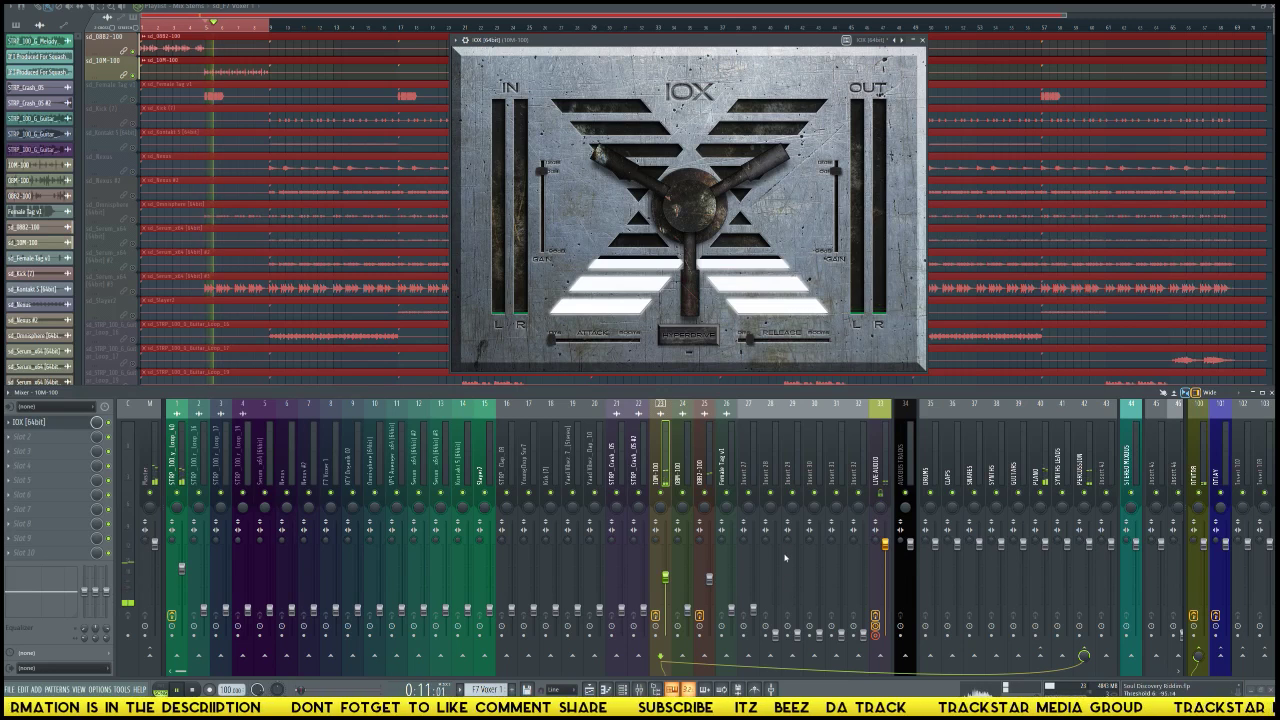
Step: Fine-tune the levels of inserts 25 and 23 in the full mix, and close the IOX window
left_click(705, 470)
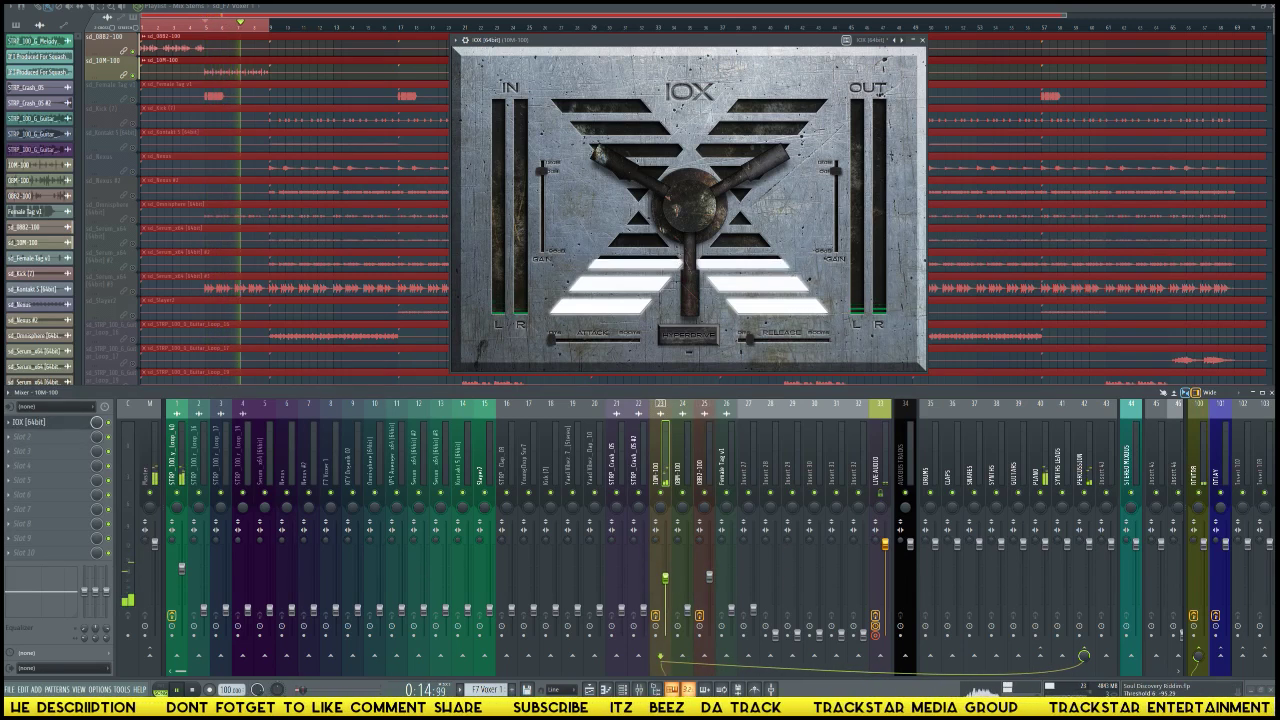
left_click(667, 580)
left_click(921, 40)
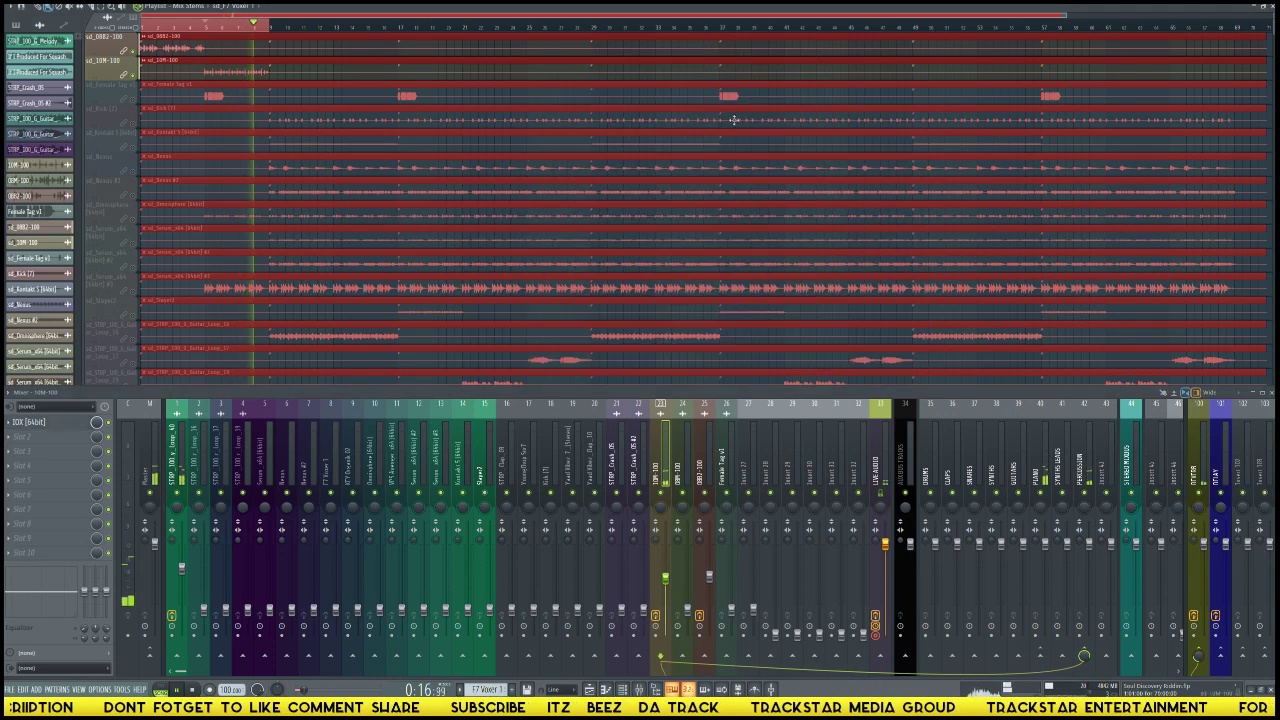
Step: Unmute the sd_Serum_x64 [64bit] #3 playlist track and look over the remaining stem tracks
scroll(273, 116, "down", 3)
scroll(273, 116, "up", 3)
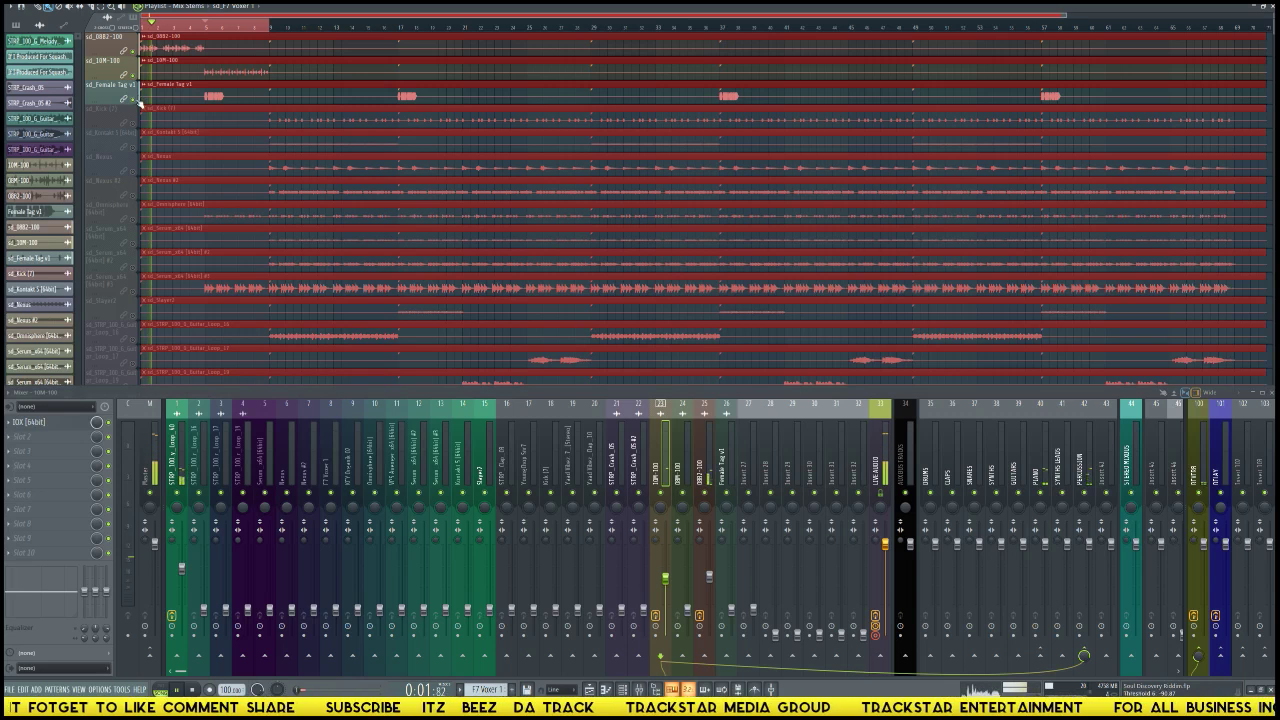
scroll(147, 130, "down", 1)
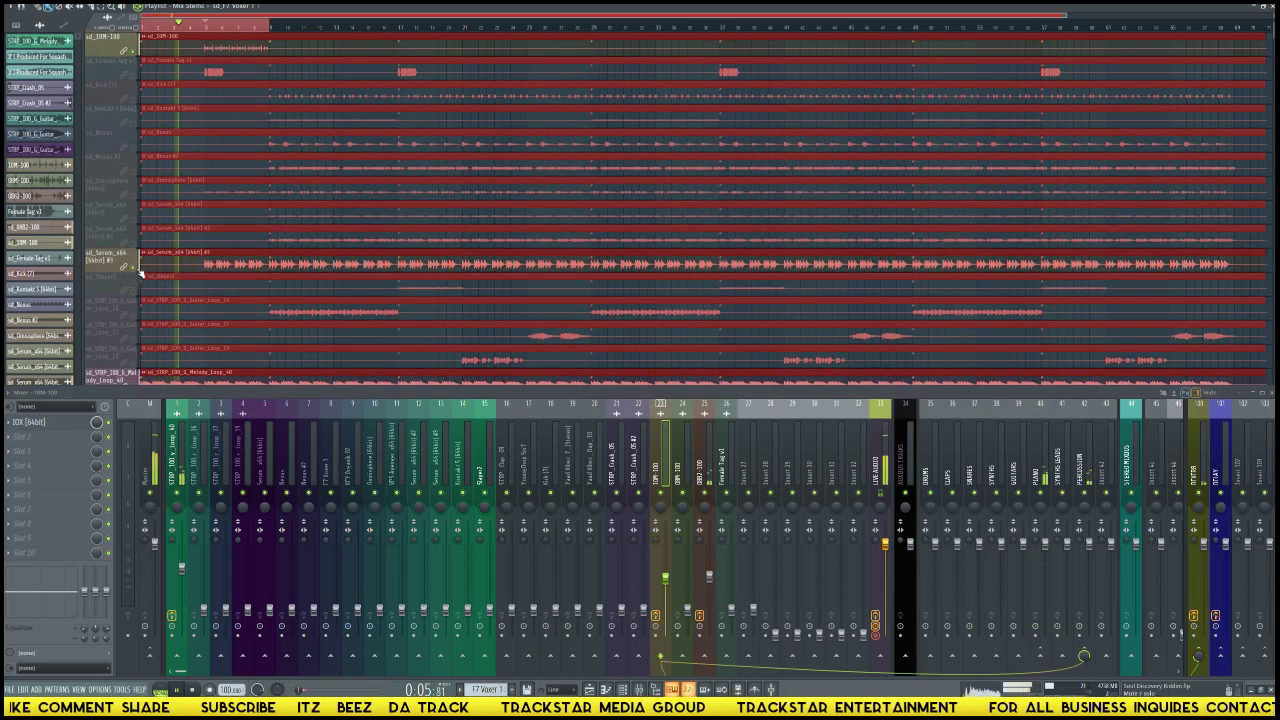
scroll(222, 270, "down", 5)
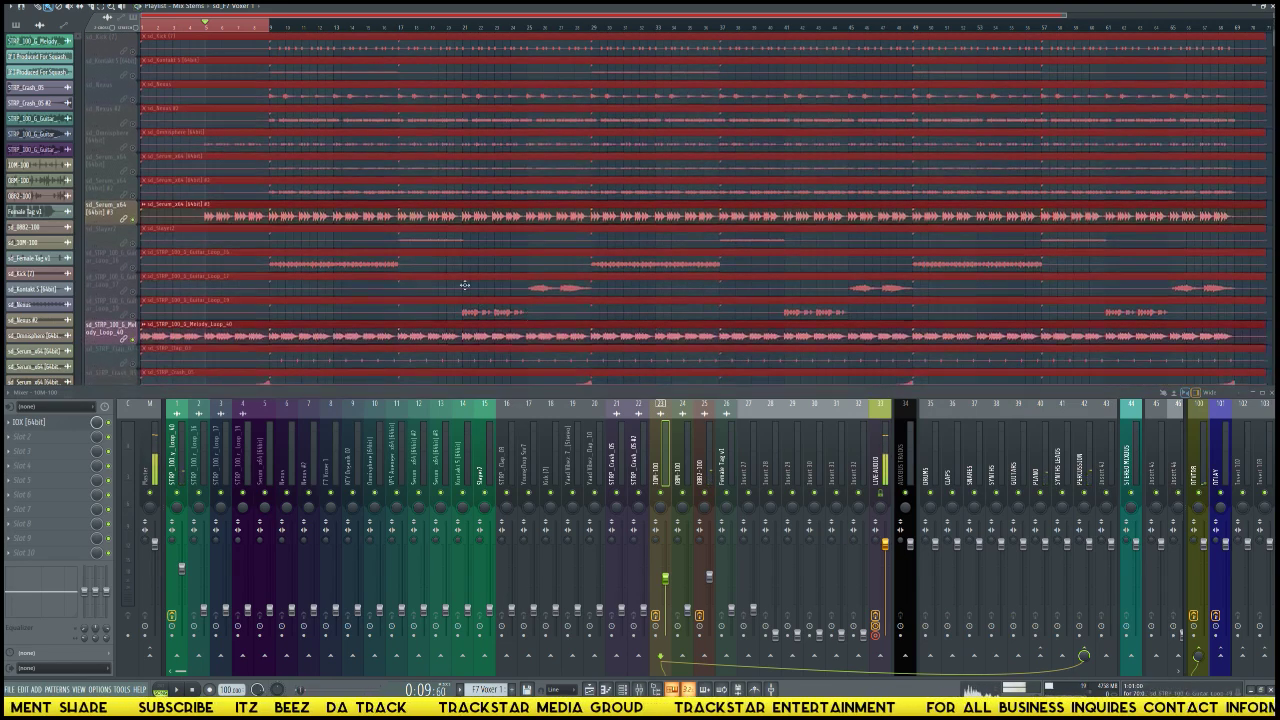
scroll(336, 253, "down", 7)
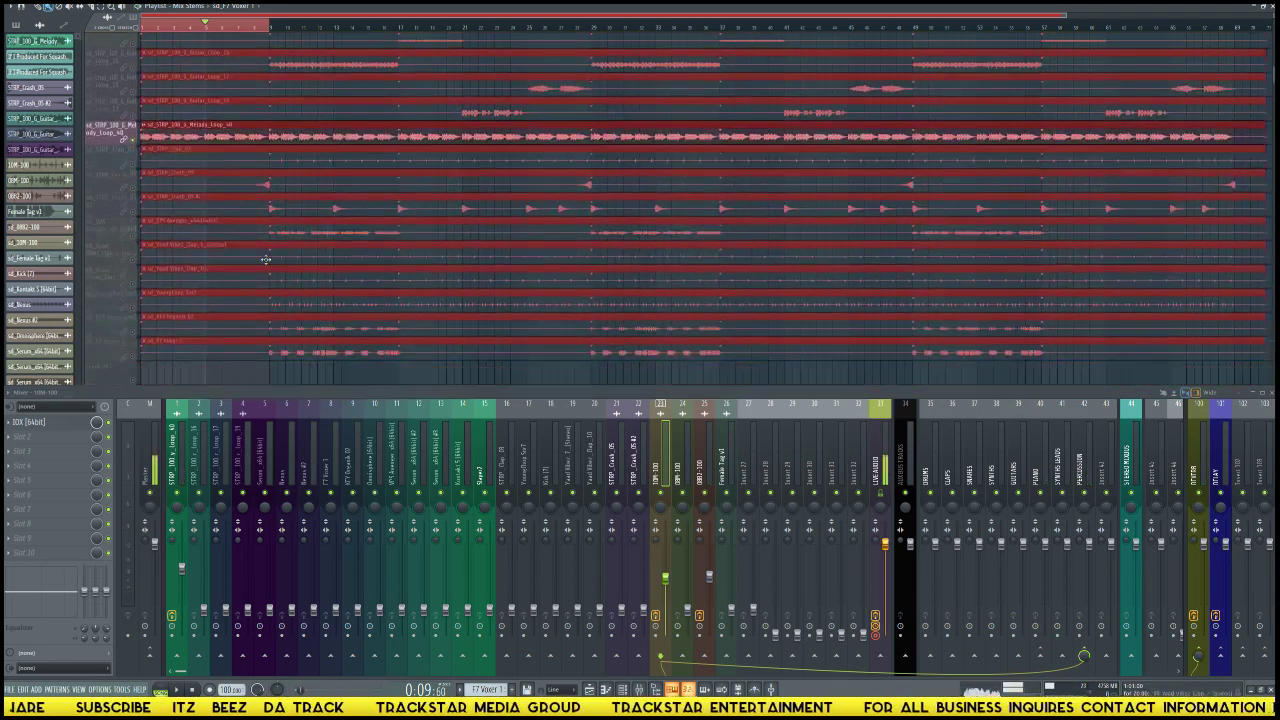
scroll(256, 242, "up", 8)
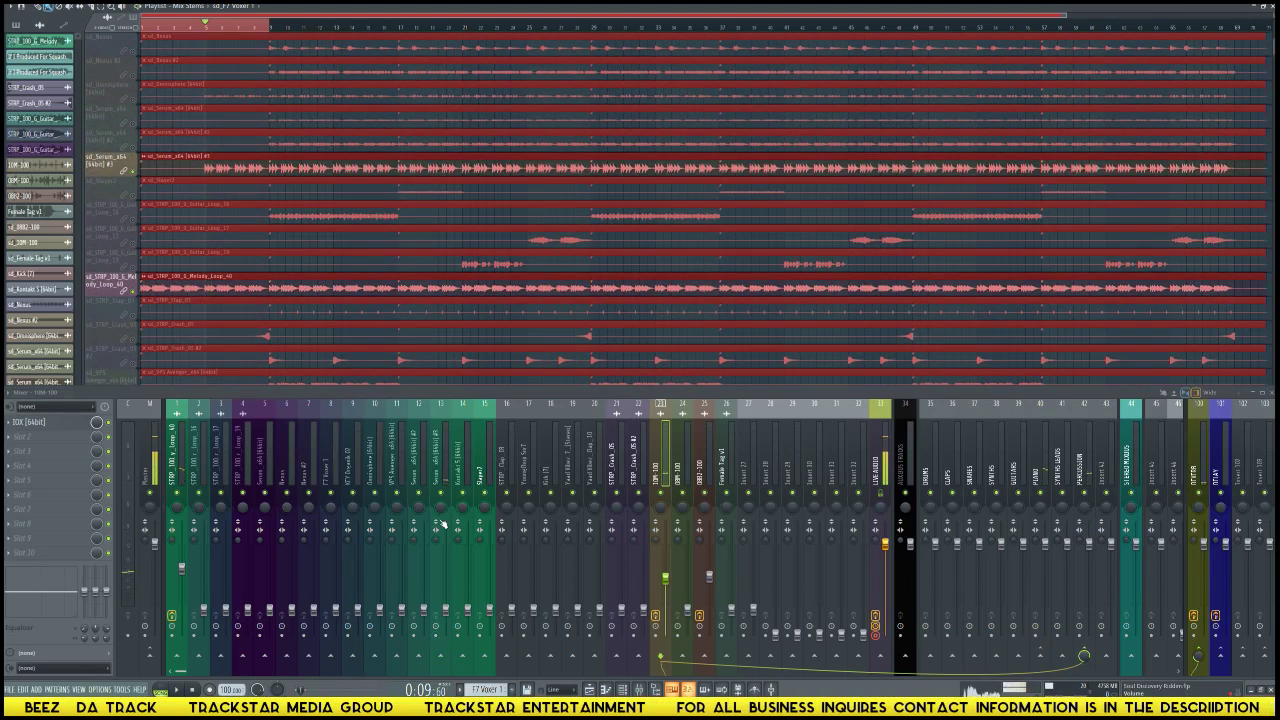
Step: Raise the fader of the Serum_x64 [64bit] #3 insert, solo it, and route it only to the SYNTHS bus
left_click(440, 480)
left_click_drag(446, 609, 446, 584)
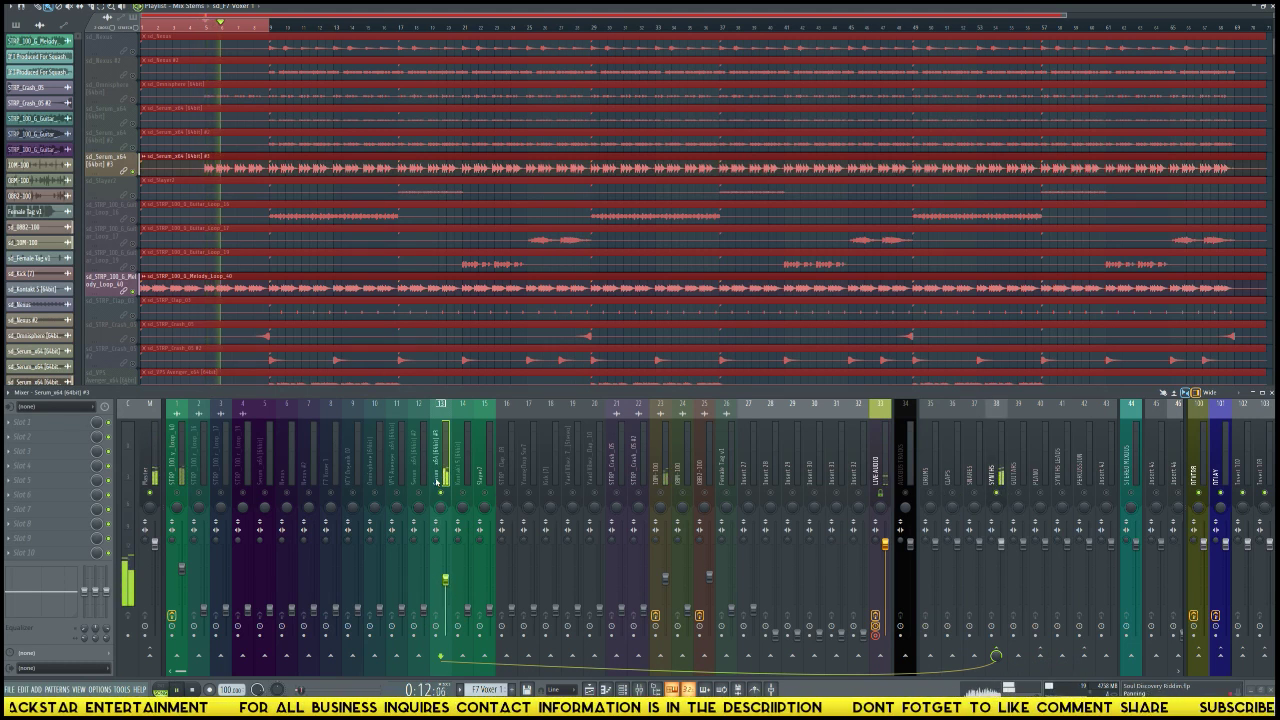
Step: Load Fruity parametric EQ 2 in the first effect slot of the Serum_x64 [64bit] #3 insert
left_click(68, 425)
mouse_move(250, 188)
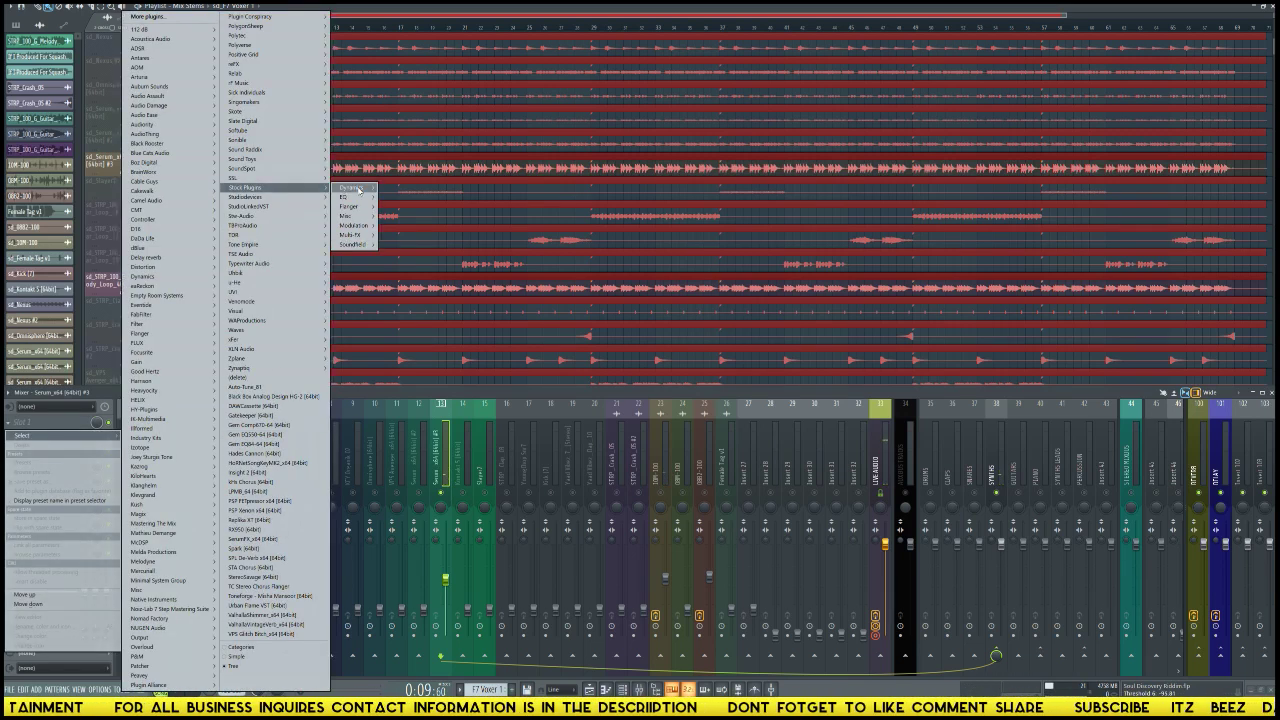
mouse_move(346, 197)
left_click(415, 198)
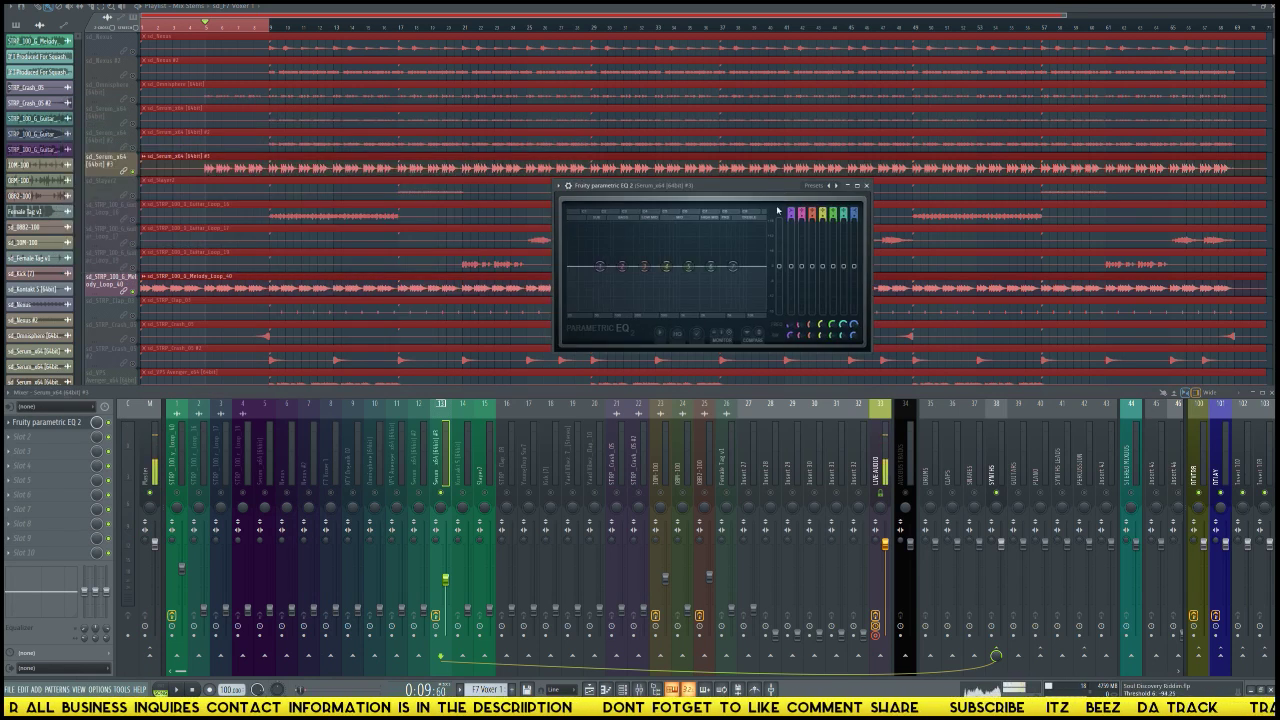
Step: Apply the Reverb EQ preset to the parametric EQ and shift its low-cut band slightly higher in frequency
left_click(834, 190)
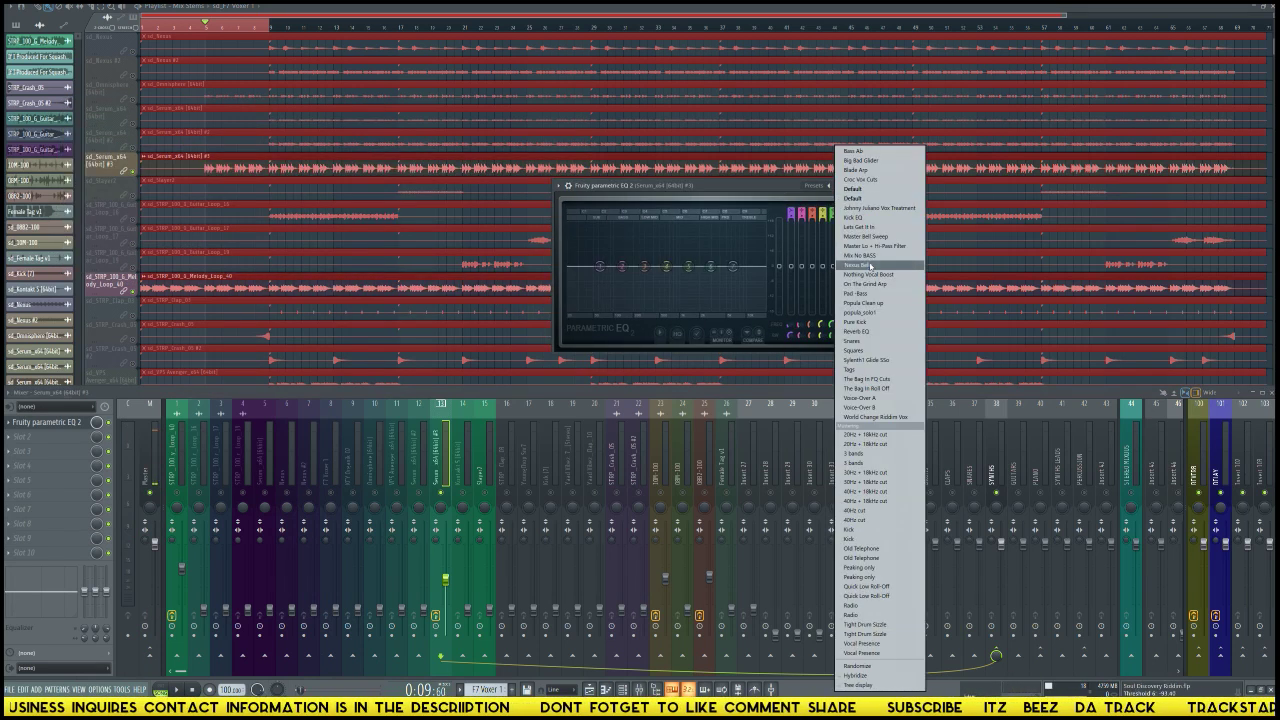
left_click(858, 331)
scroll(600, 267, "down", 2)
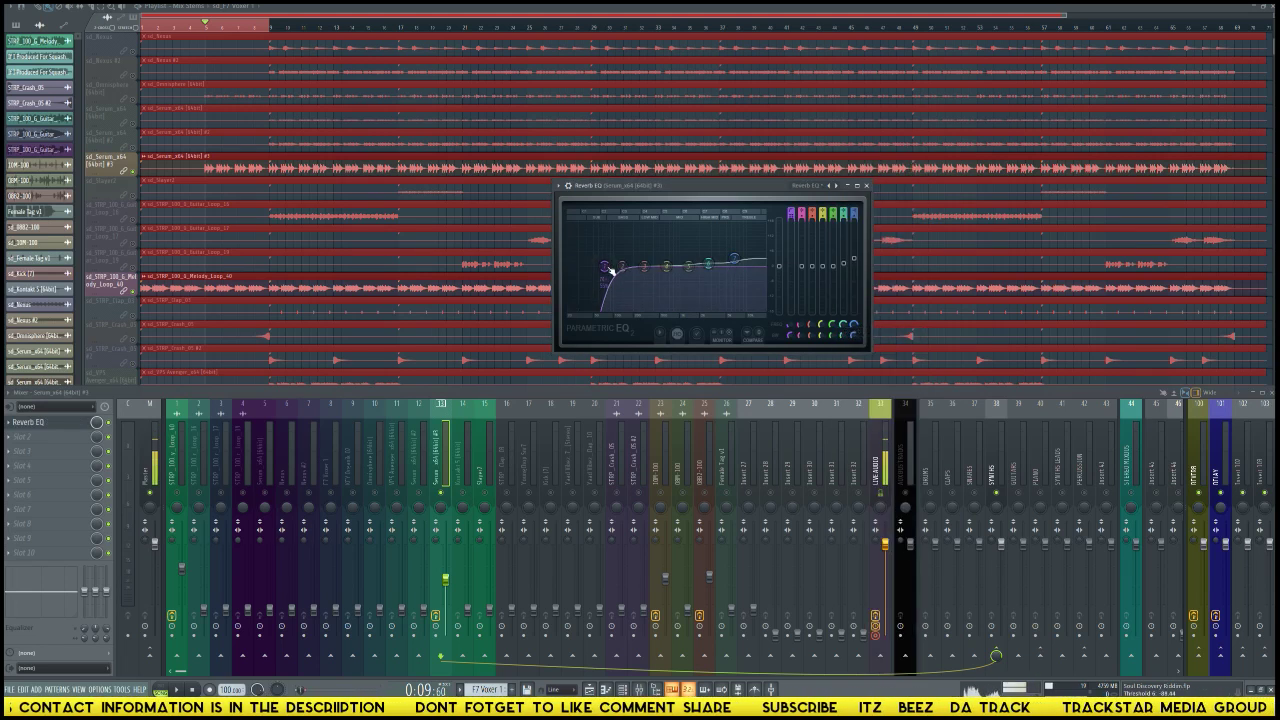
scroll(611, 270, "down", 1)
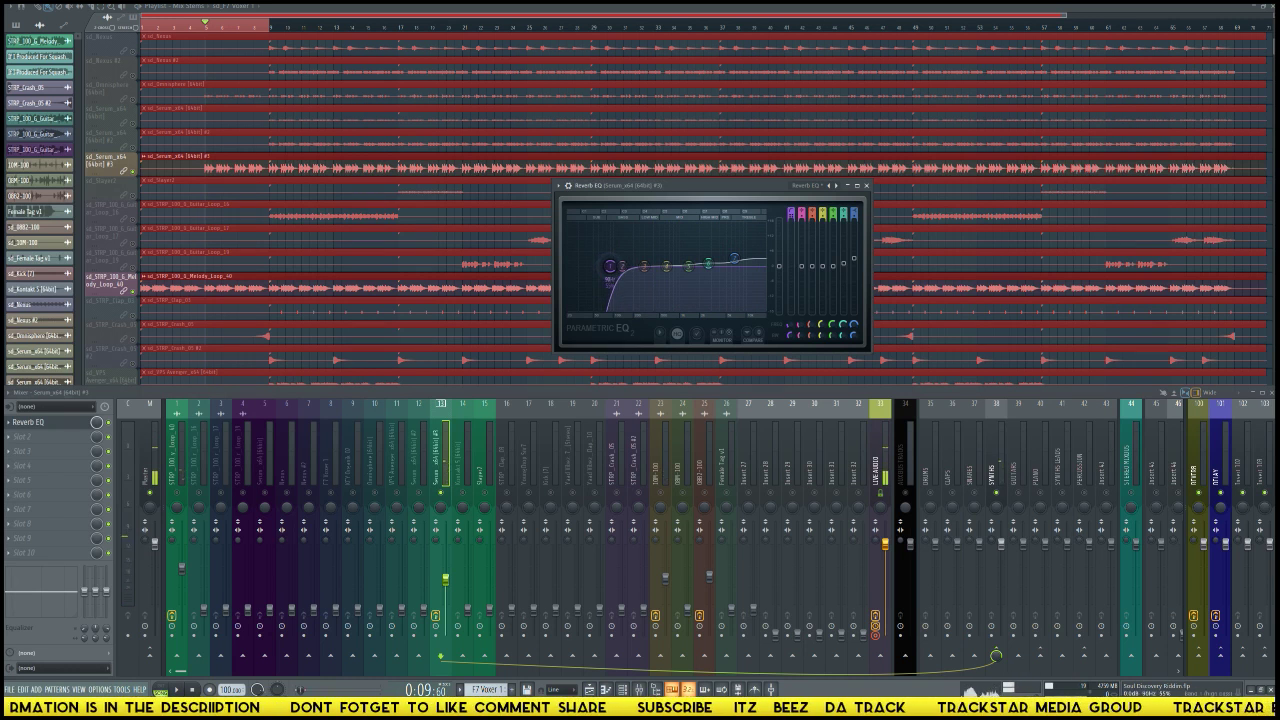
scroll(611, 268, "down", 1)
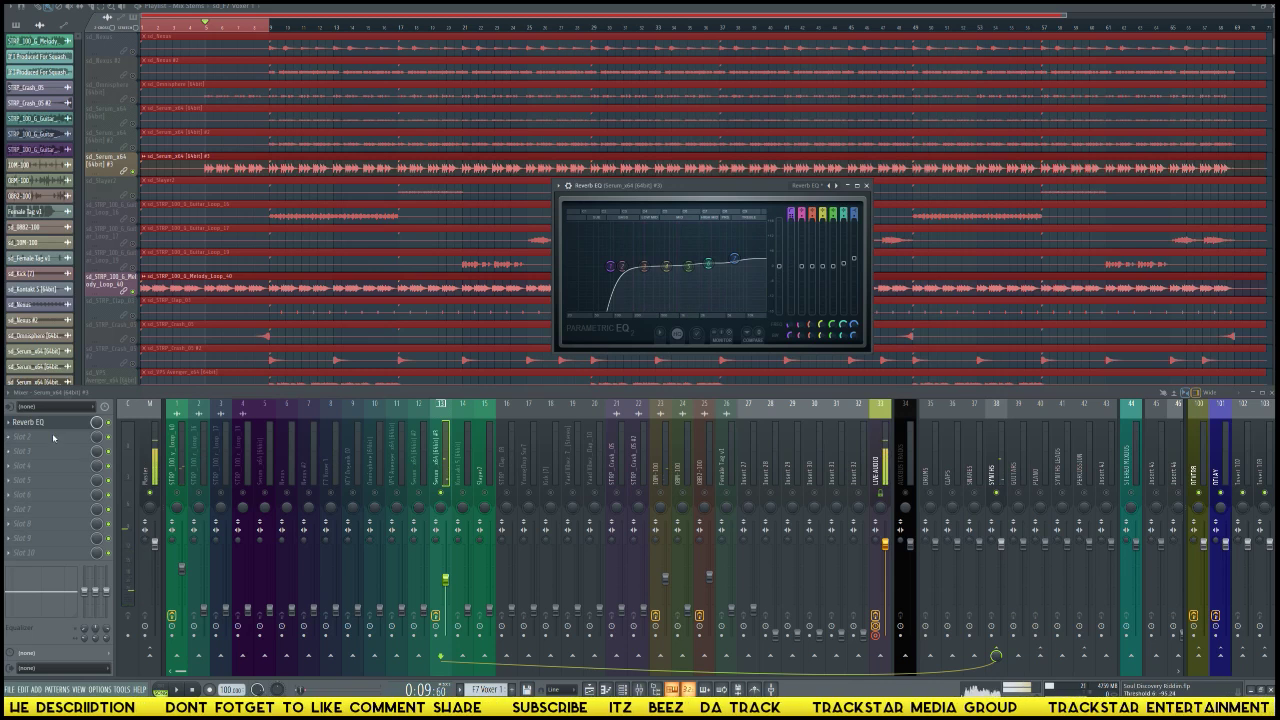
Step: Load the Waves S1 Stereo Imager in the second effect slot of the Serum_x64 [64bit] #3 insert and slightly increase its width
left_click(53, 438)
mouse_move(300, 330)
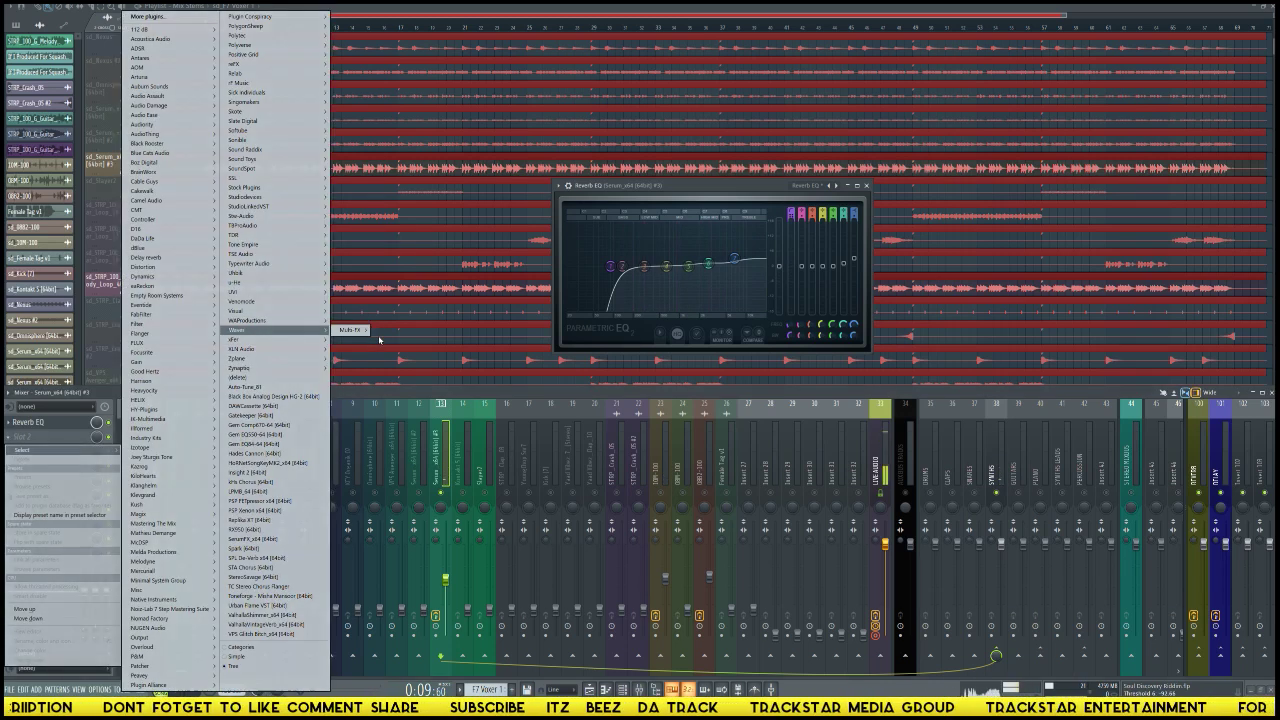
mouse_move(355, 331)
left_click(420, 330)
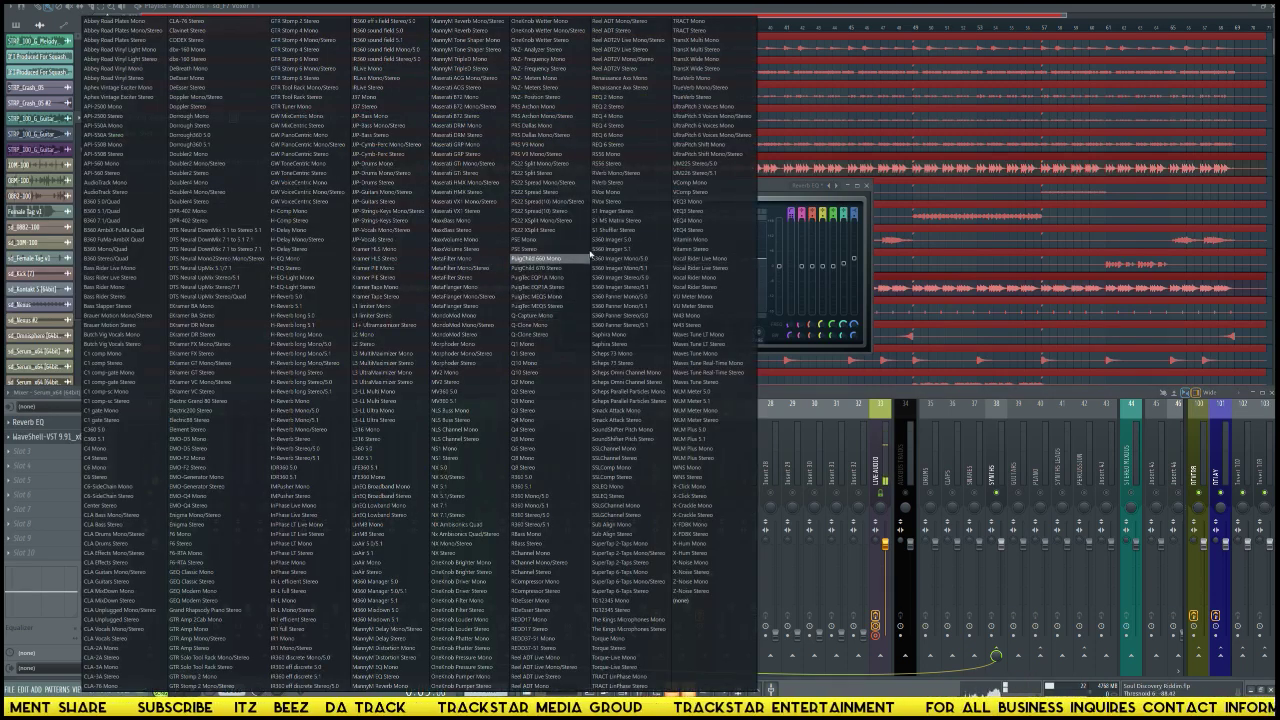
left_click(620, 221)
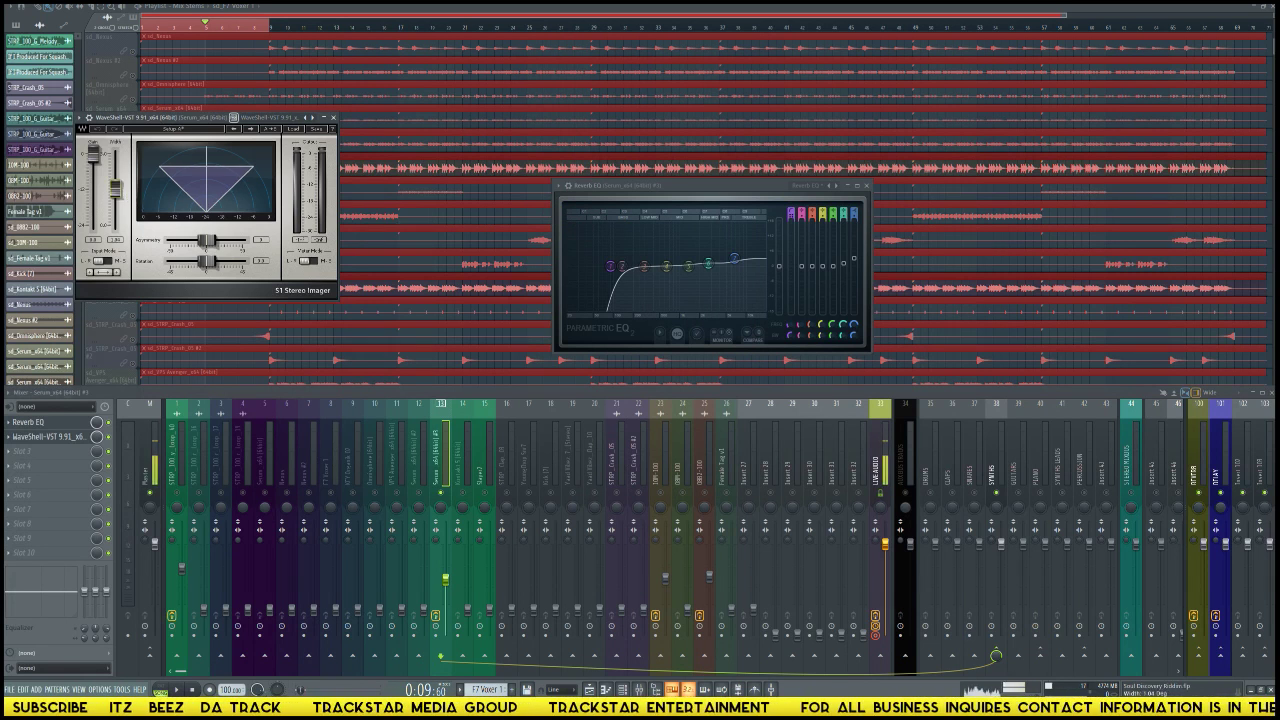
left_click_drag(115, 188, 116, 183)
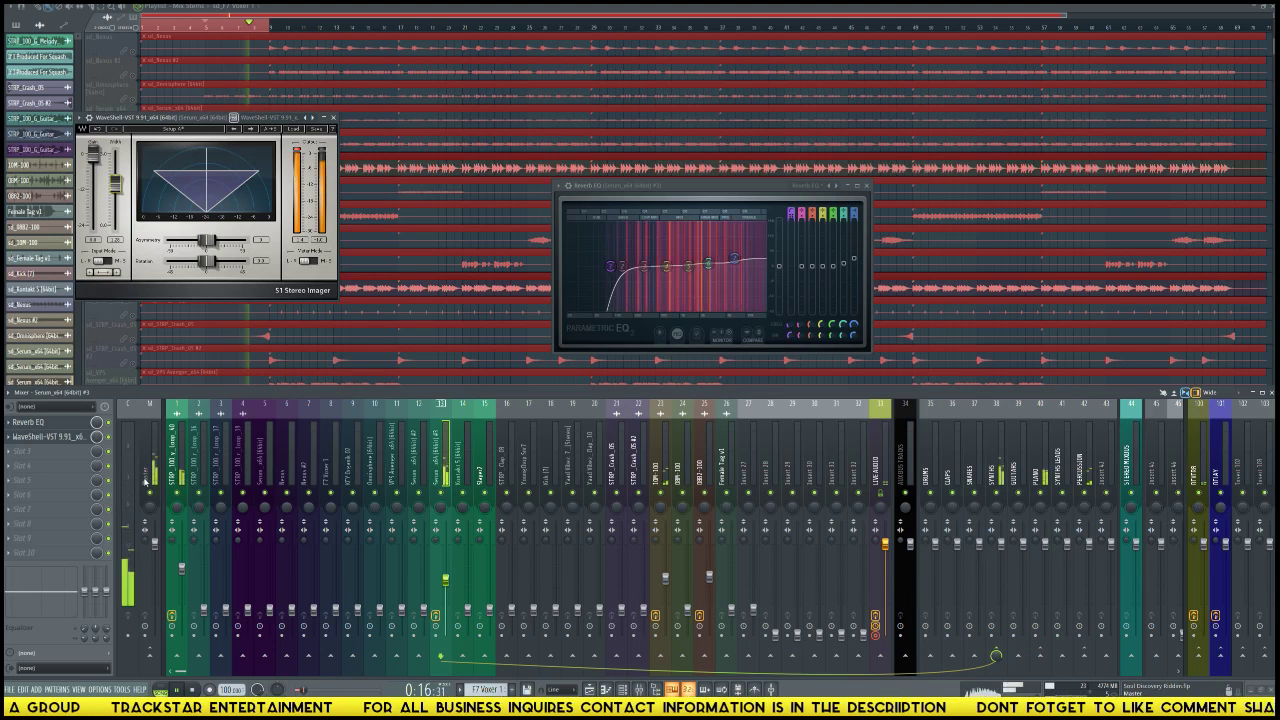
Step: Select the section following the intro for looped playback and slightly lower the Melody_Loop_40 and Serum_x64 [64bit] #3 faders
left_click(145, 483)
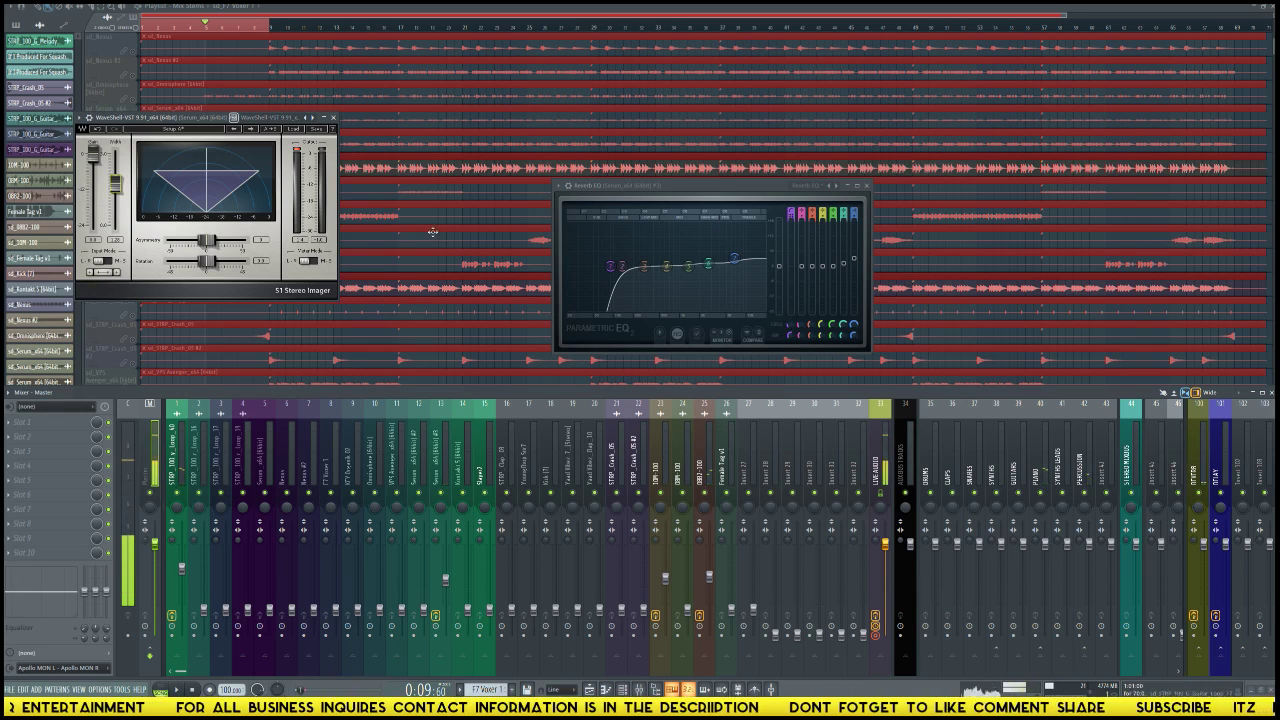
left_click(386, 243)
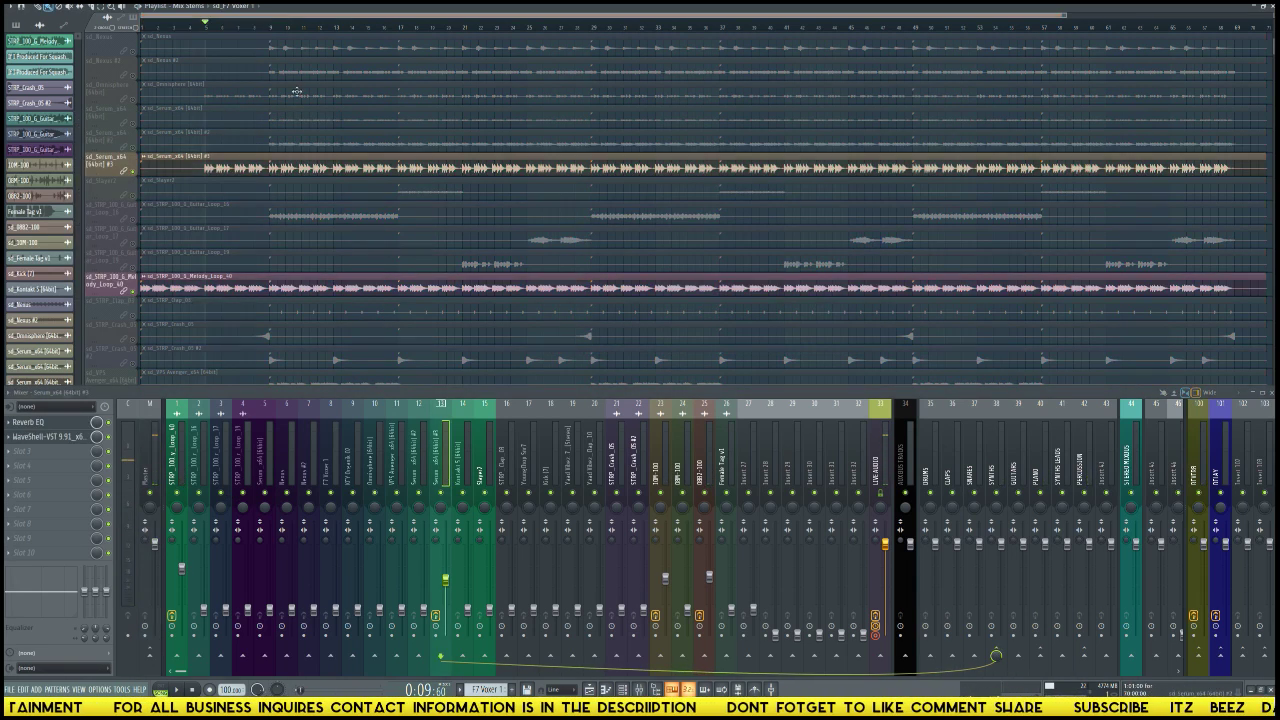
left_click_drag(272, 30, 358, 36)
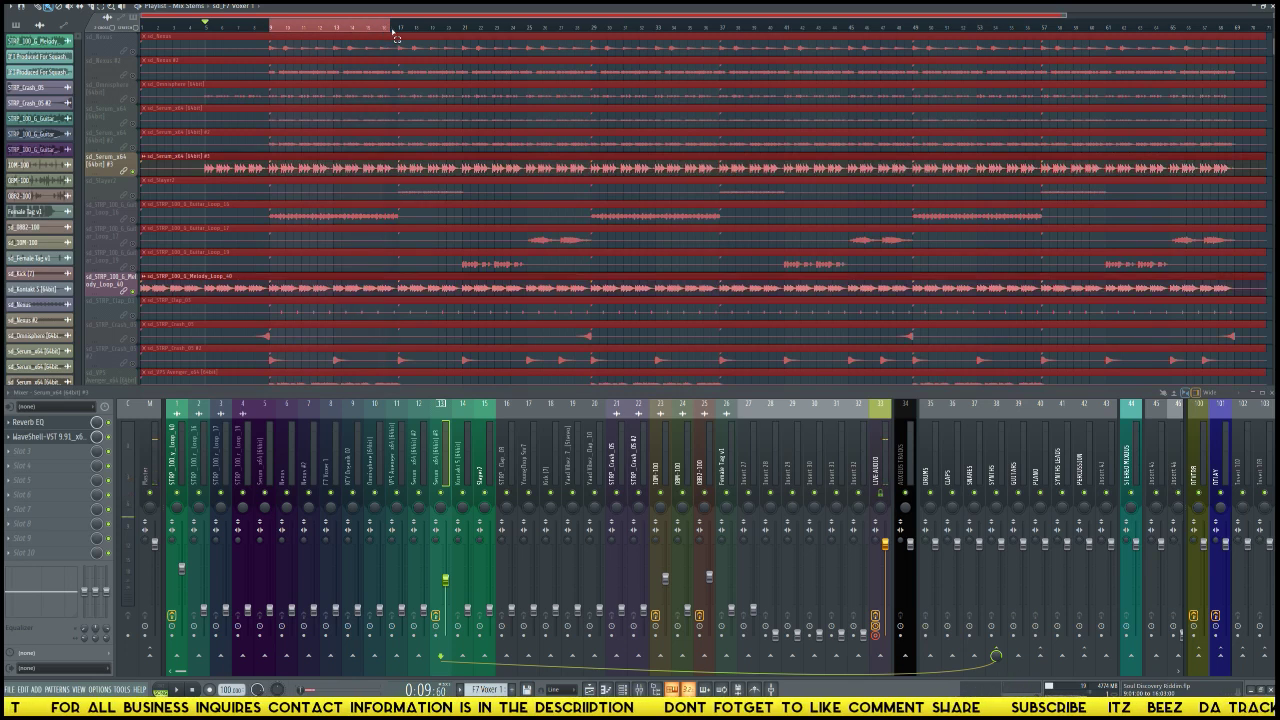
scroll(400, 271, "down", 10)
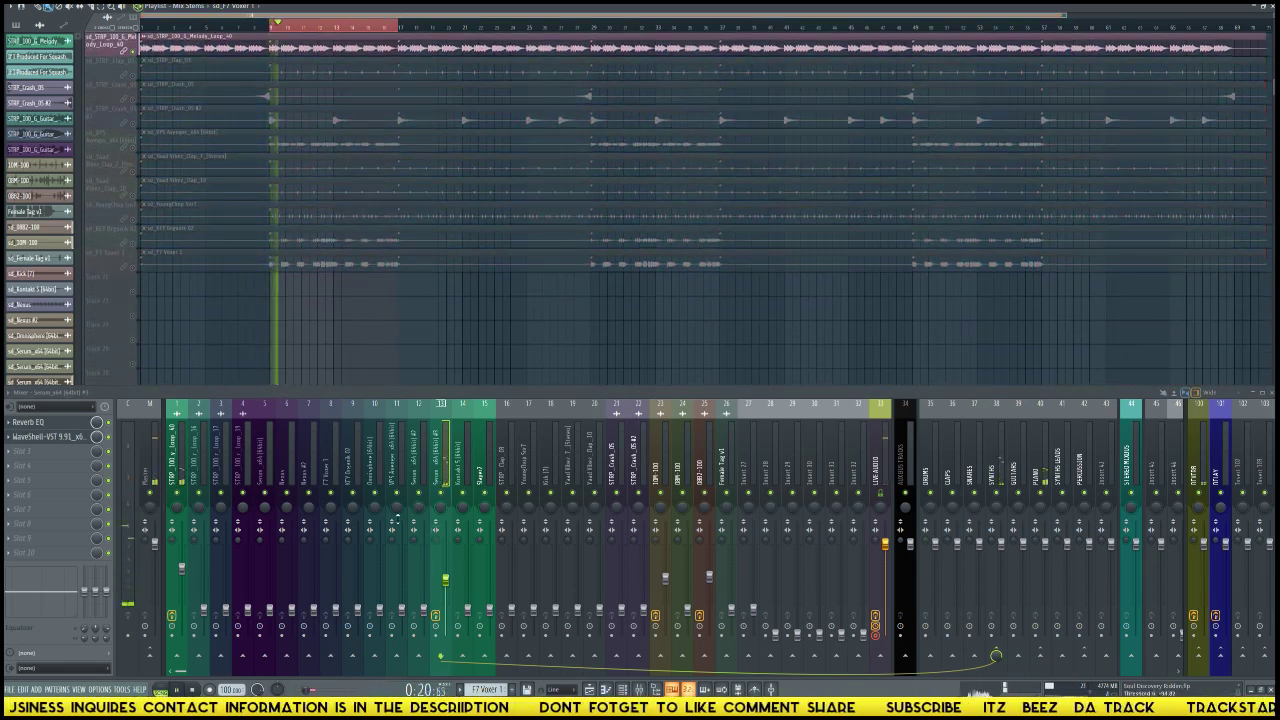
key("space")
left_click(173, 474)
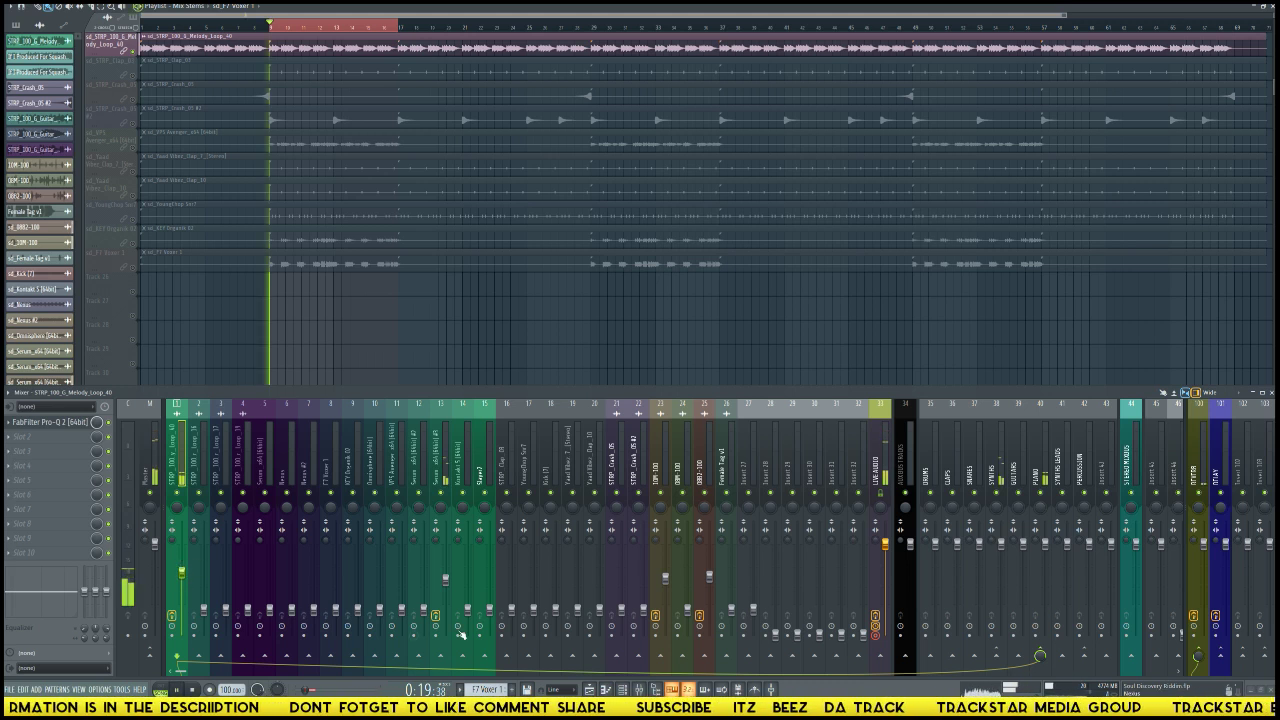
left_click(445, 580)
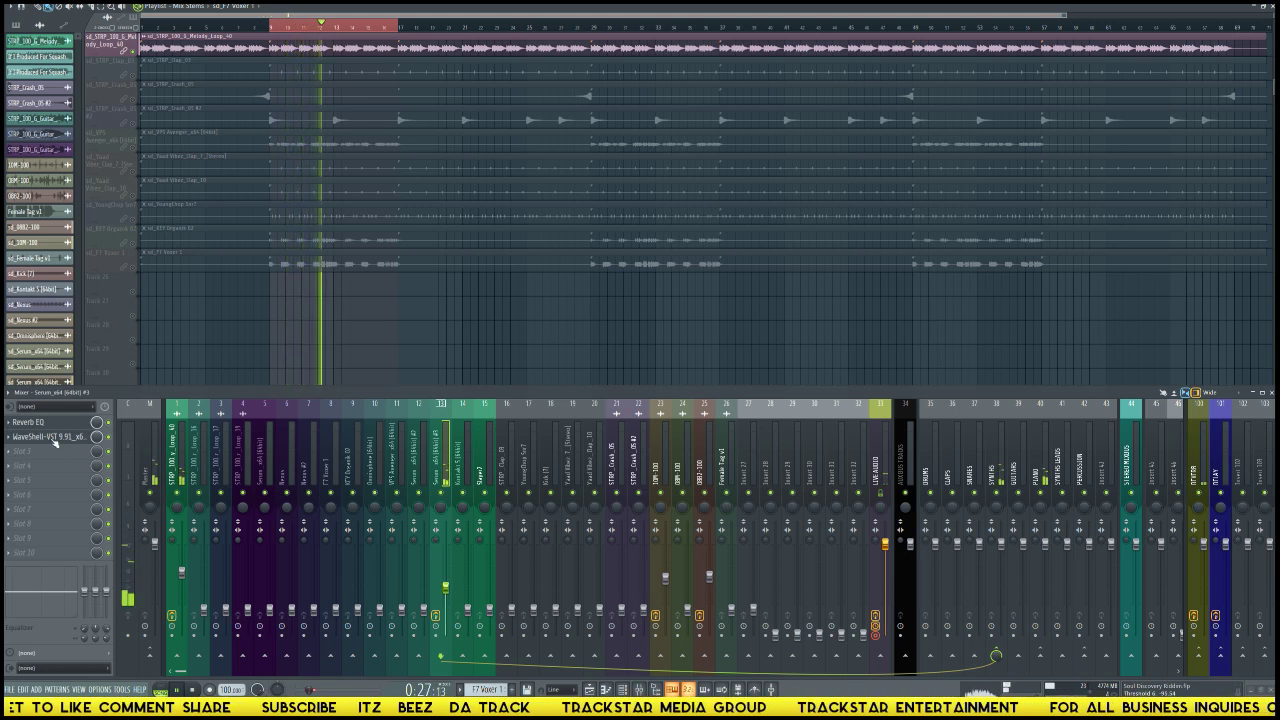
Step: Raise the highest band of the Serum_x64 [64bit] #3 insert's Reverb EQ, send the insert to REVERB, and audition it
left_click(40, 422)
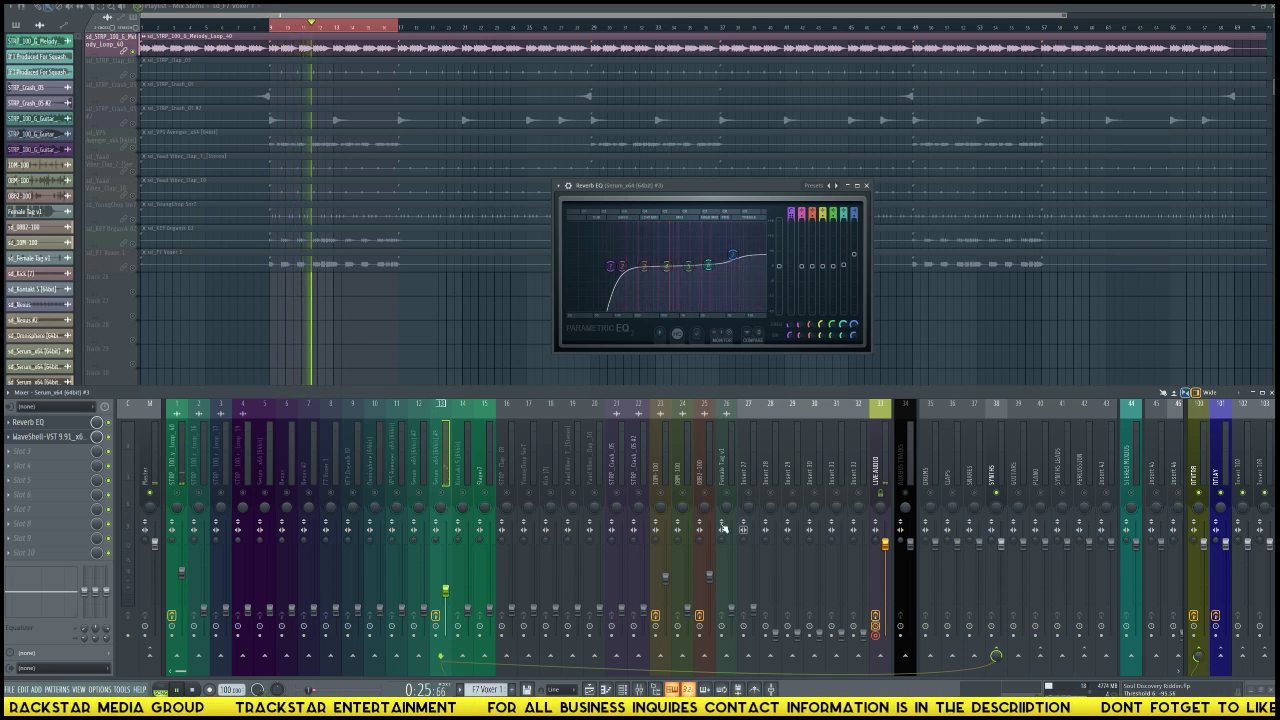
key("space")
key("space")
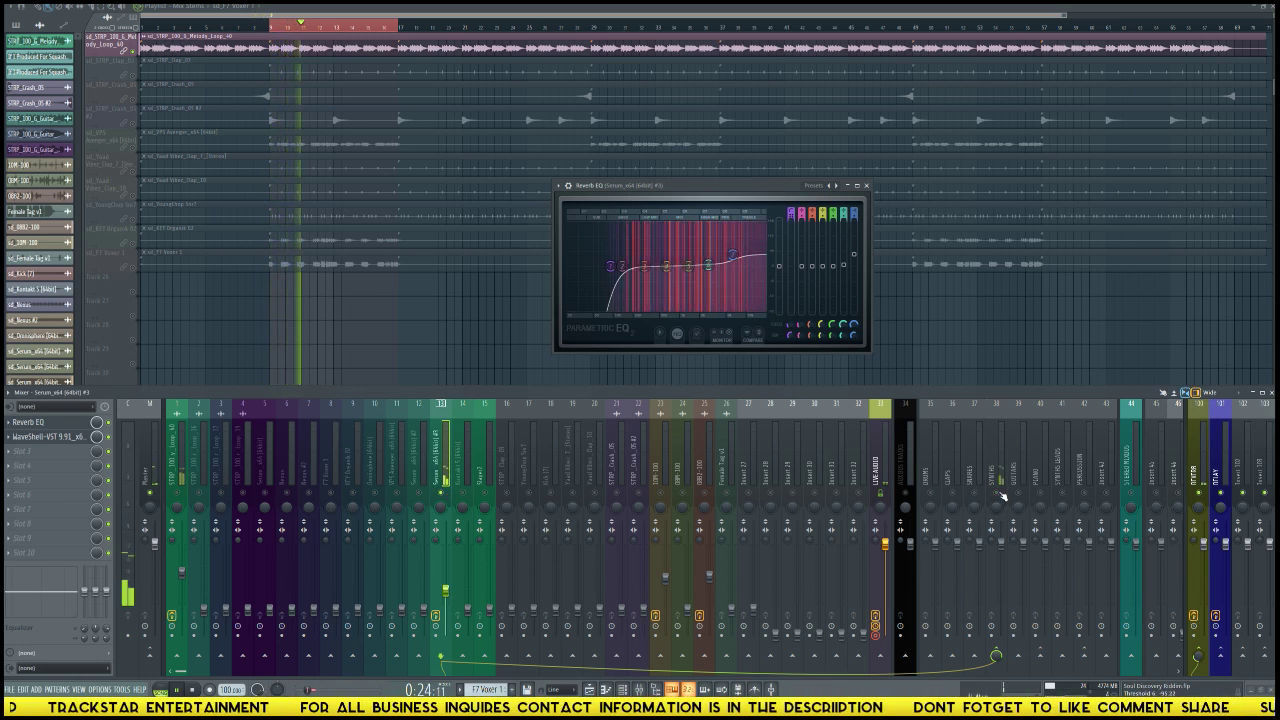
key("space")
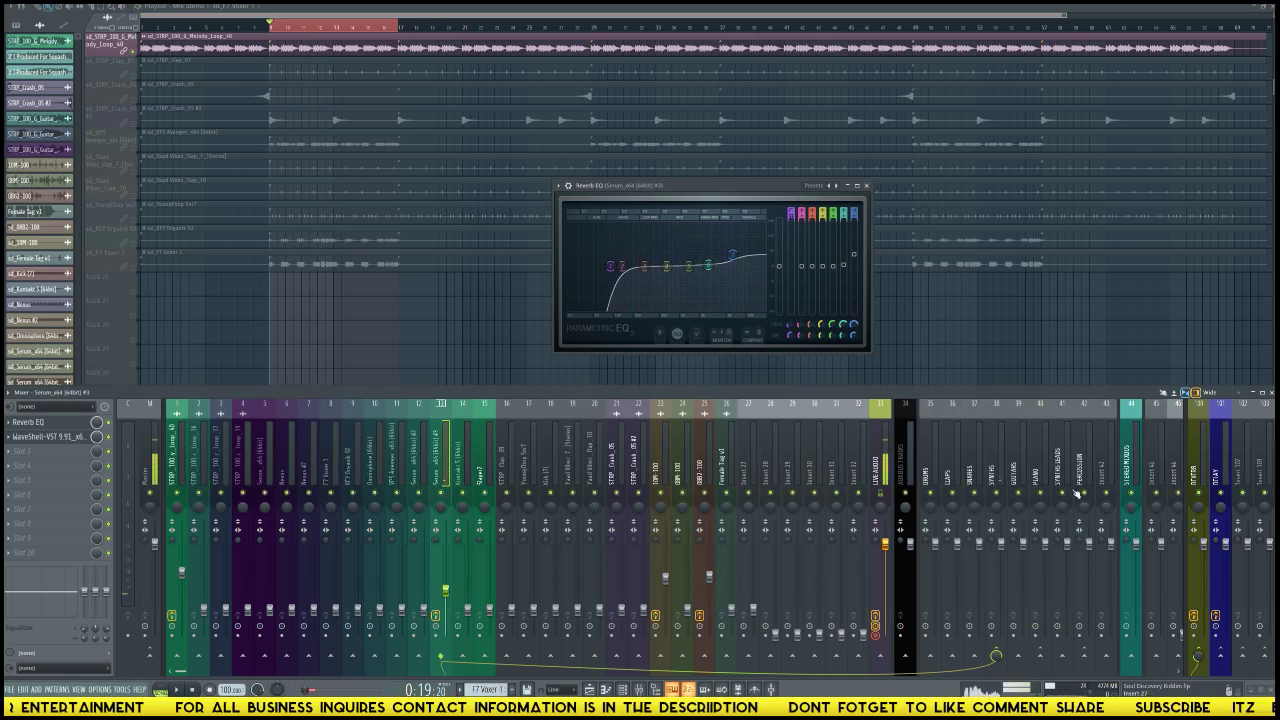
Step: Reduce the predelay of the RC 24 reverb on the REVERB insert and play the mix
left_click(1192, 467)
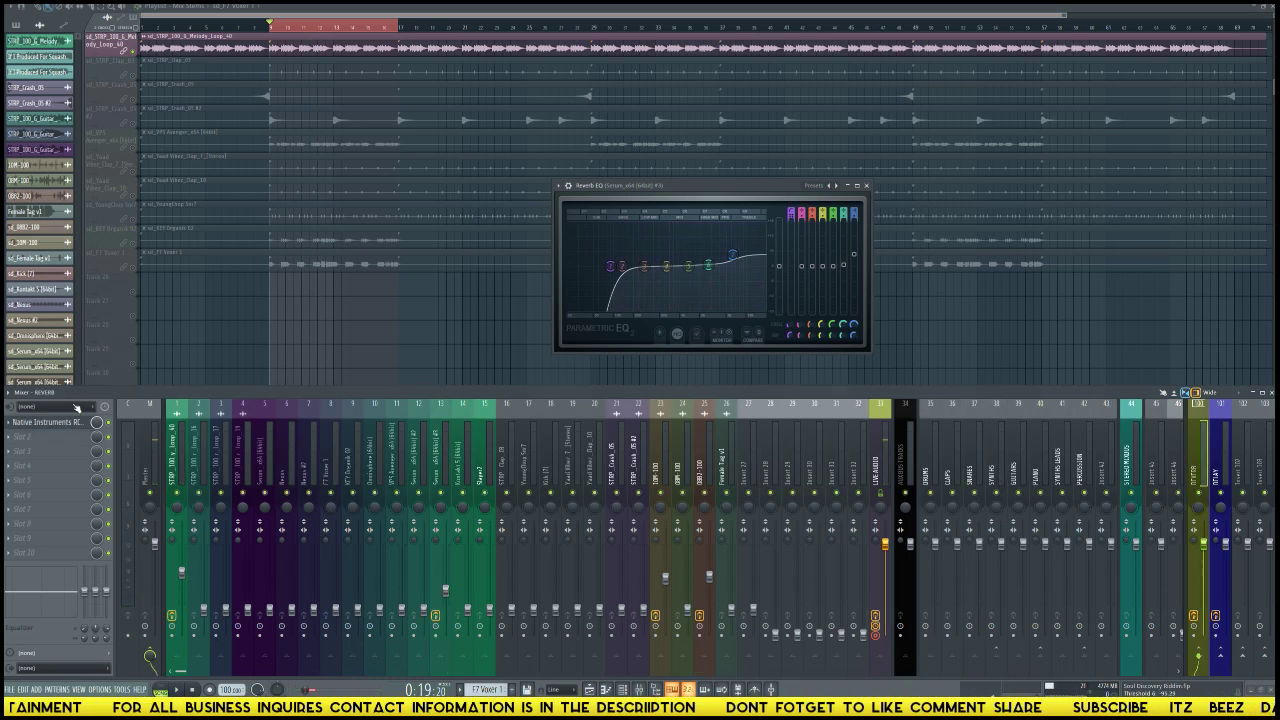
left_click(1202, 452)
left_click(79, 423)
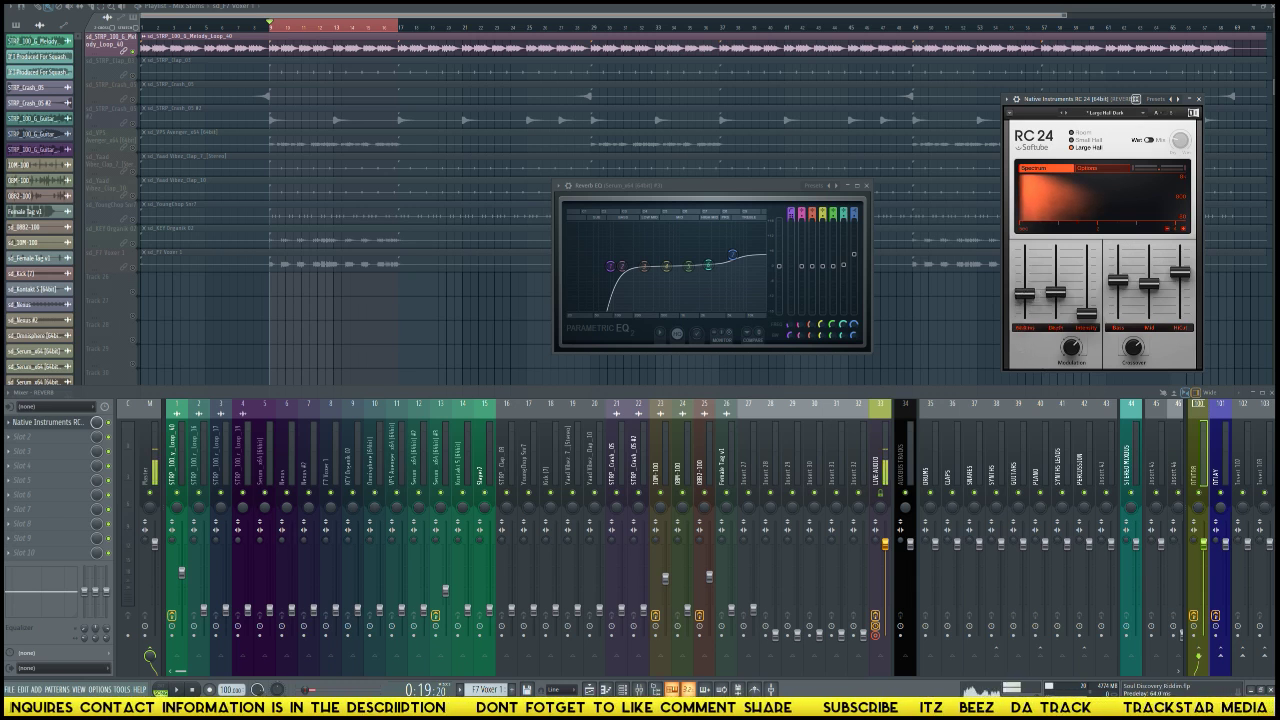
left_click_drag(1024, 281, 1035, 335)
key("space")
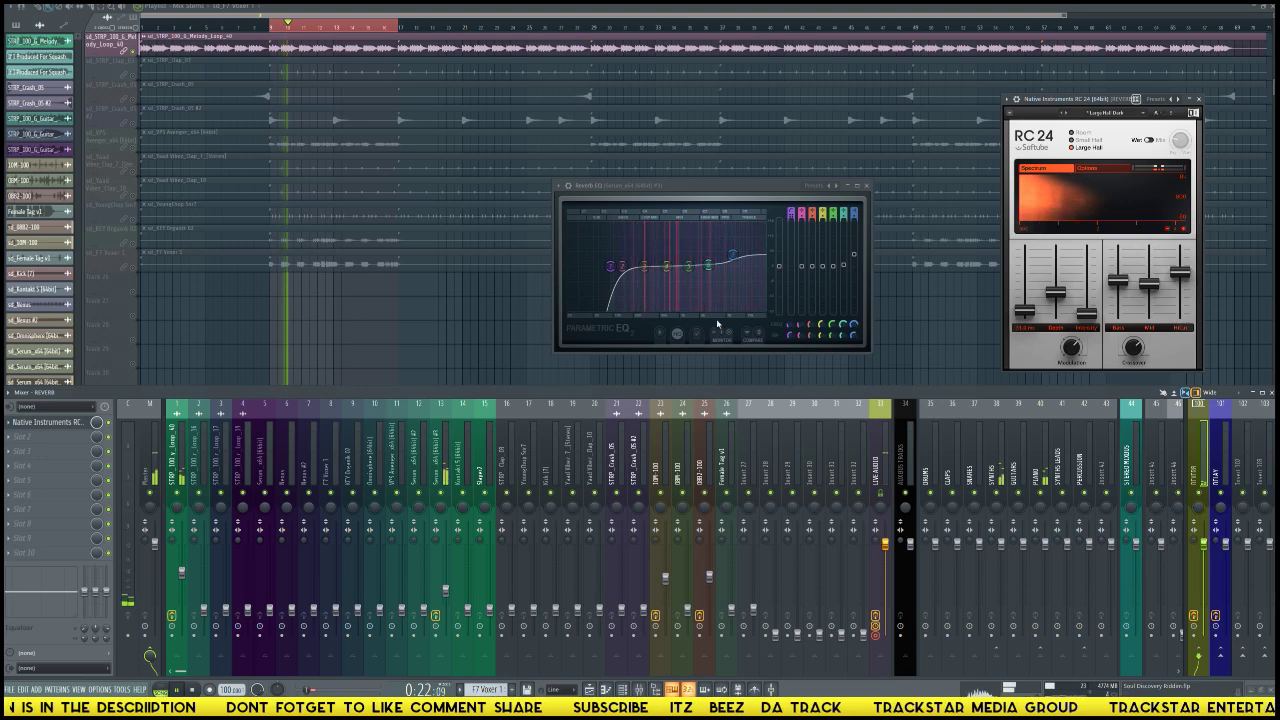
Step: Find the sd_Omnisphere [64bit] track among the muted stems in the playlist and unmute it
left_click(323, 323)
scroll(313, 309, "up", 2)
scroll(313, 309, "up", 10)
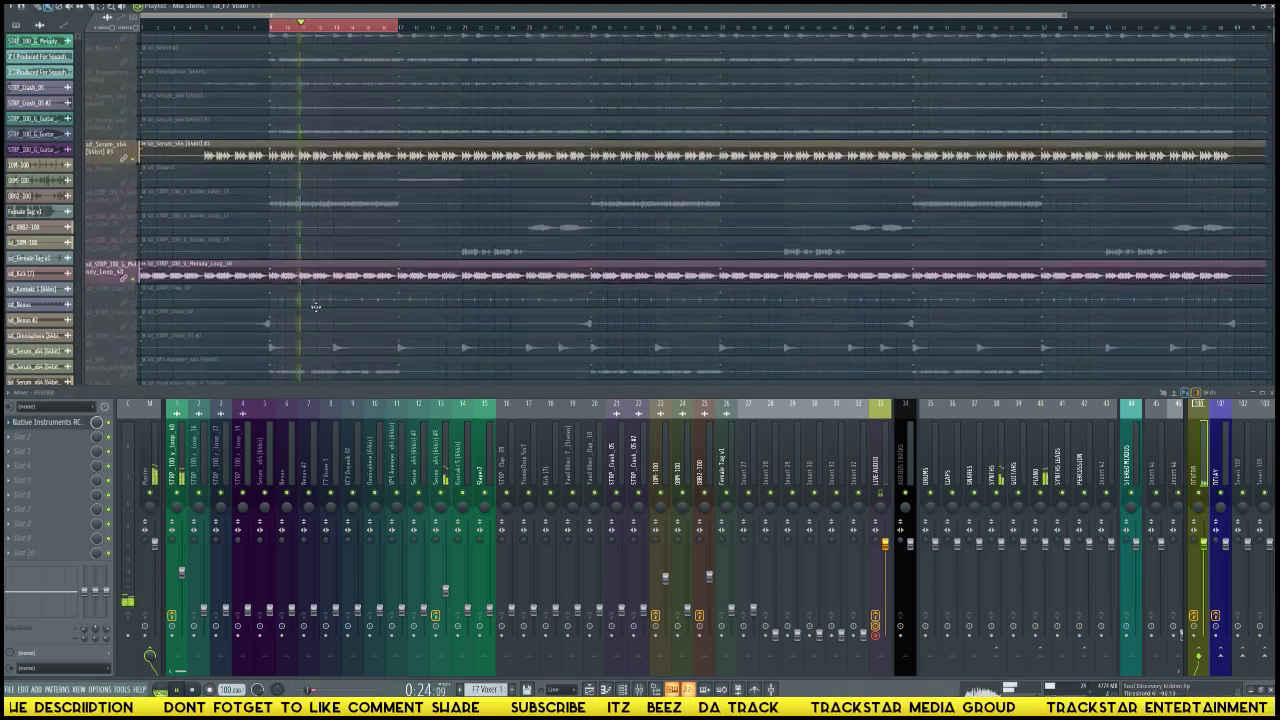
scroll(286, 274, "up", 2)
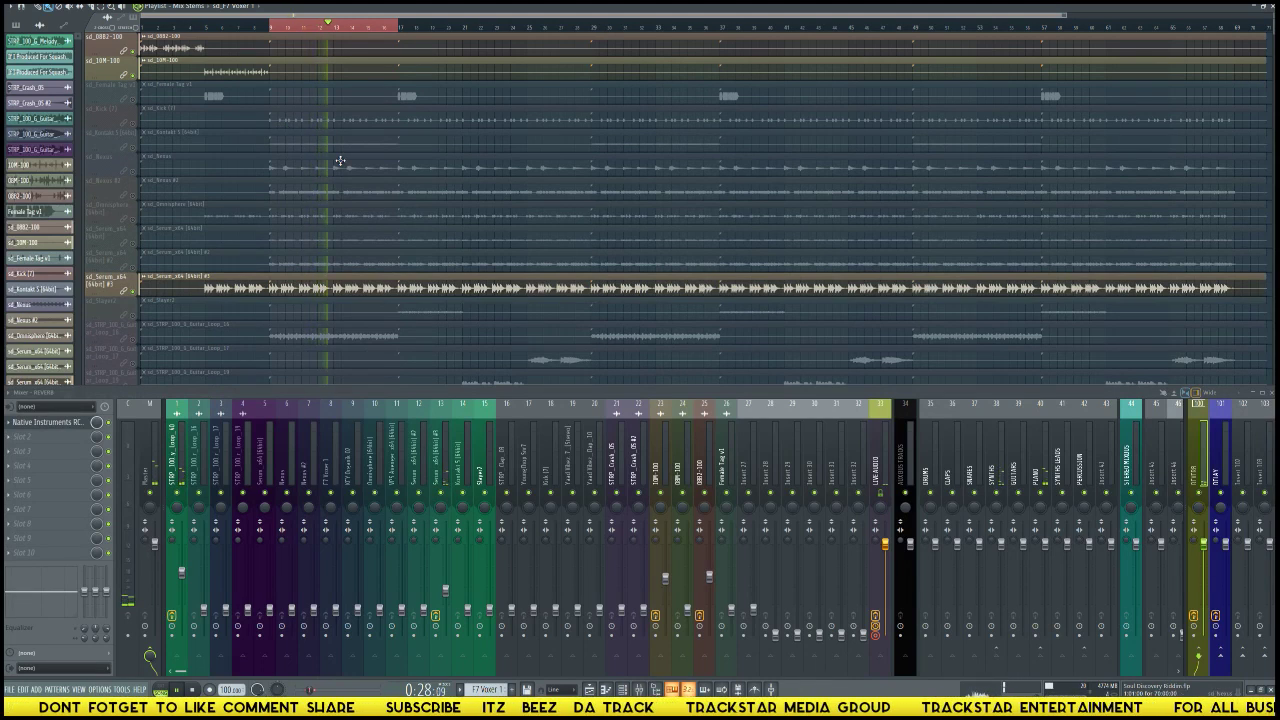
scroll(330, 150, "down", 2)
scroll(127, 150, "down", 3)
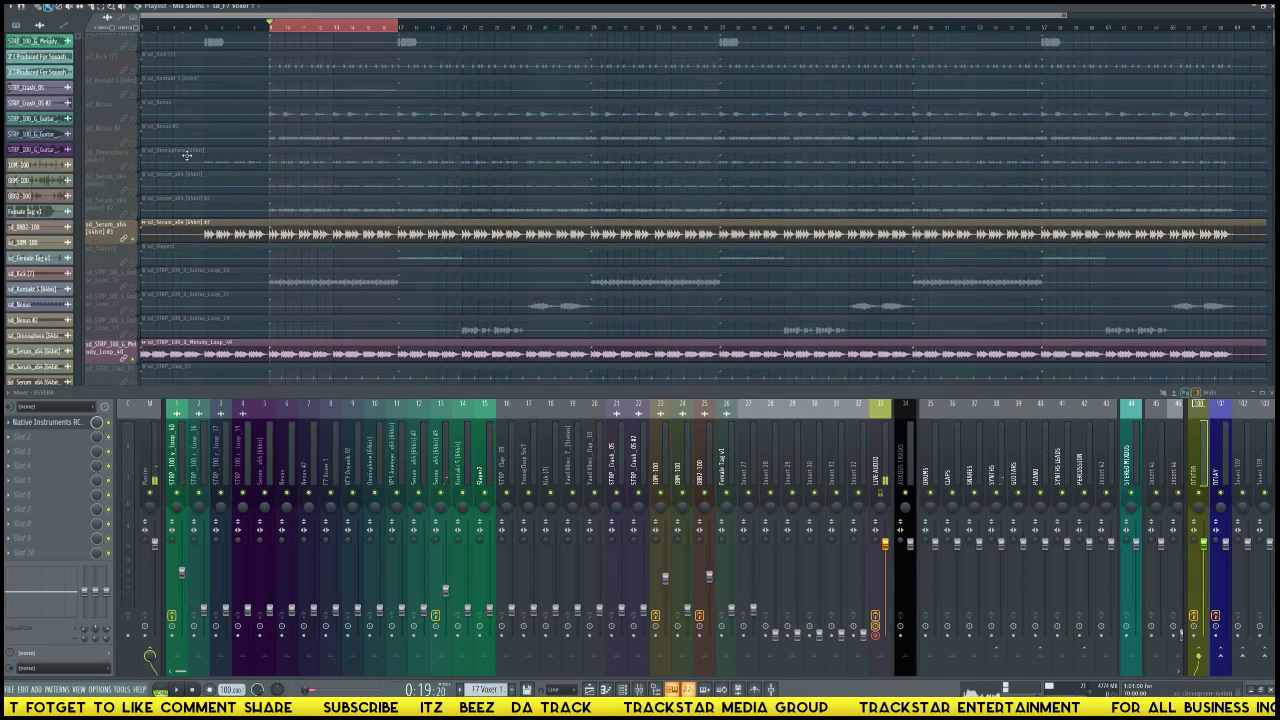
left_click(137, 104)
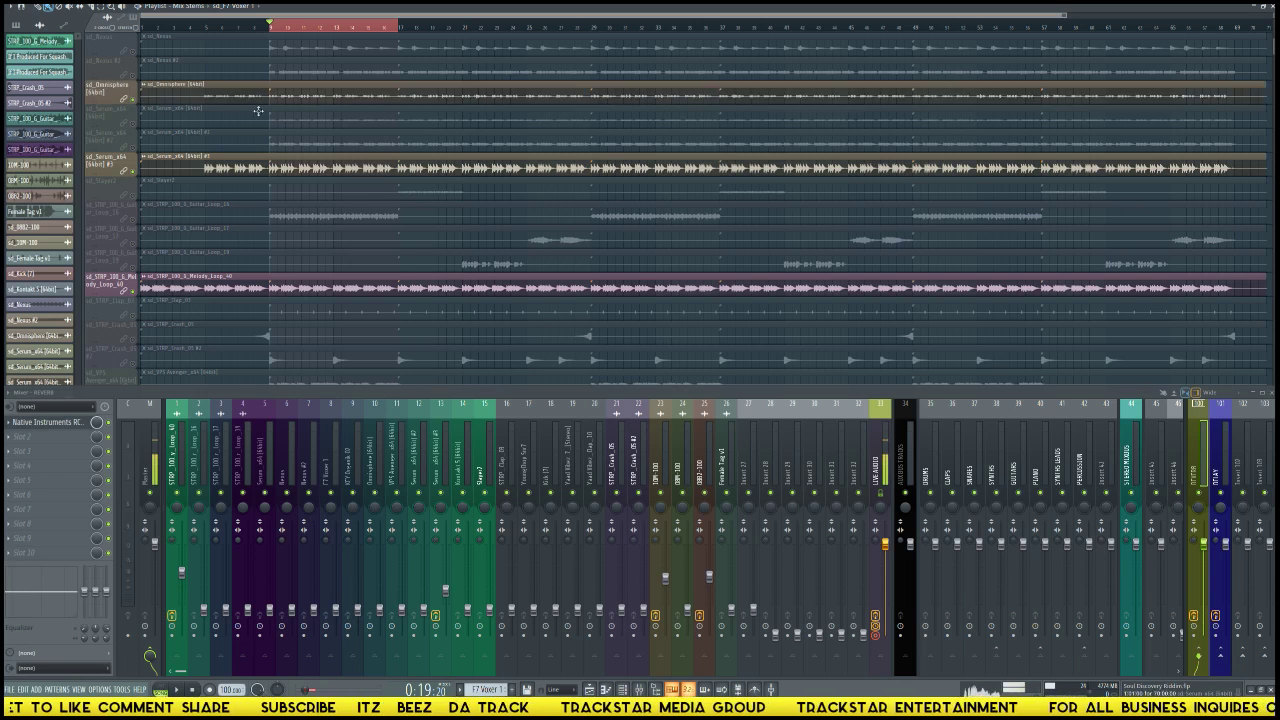
Step: Locate the Omnisphere [64bit] stem's mixer insert, raise its fader, and audition it in solo
double_click(333, 91)
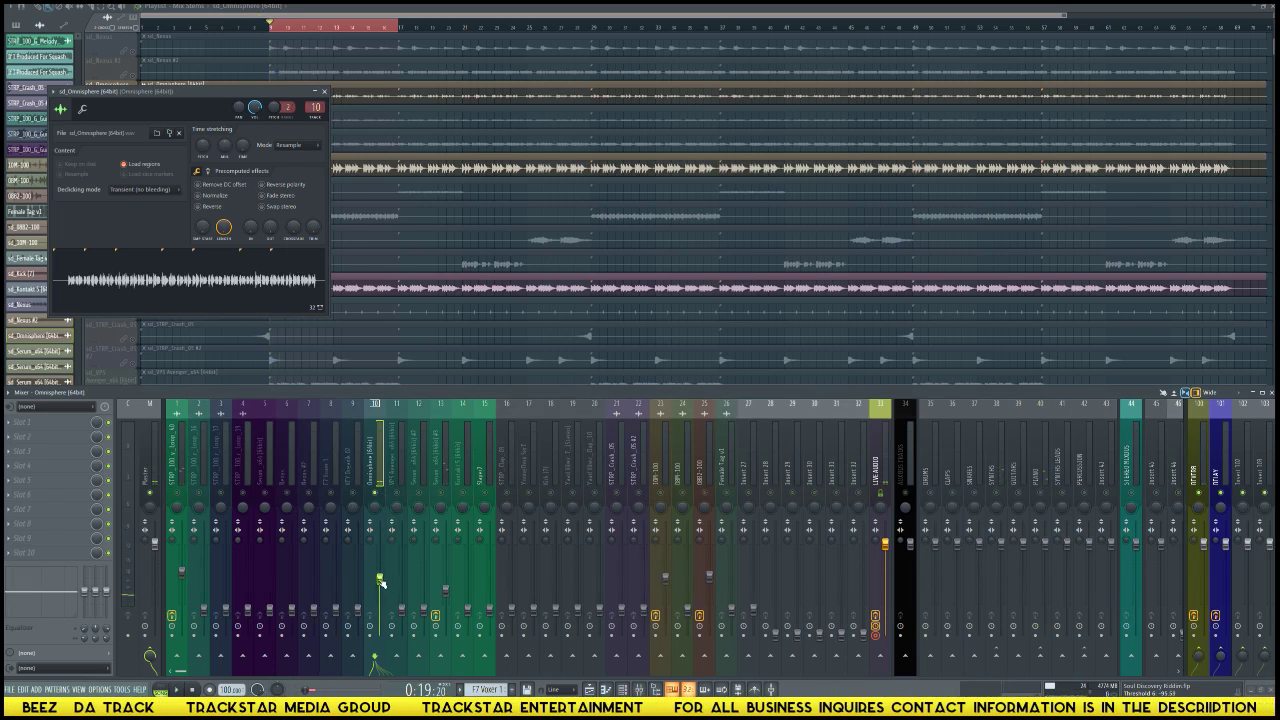
left_click_drag(381, 582, 380, 543)
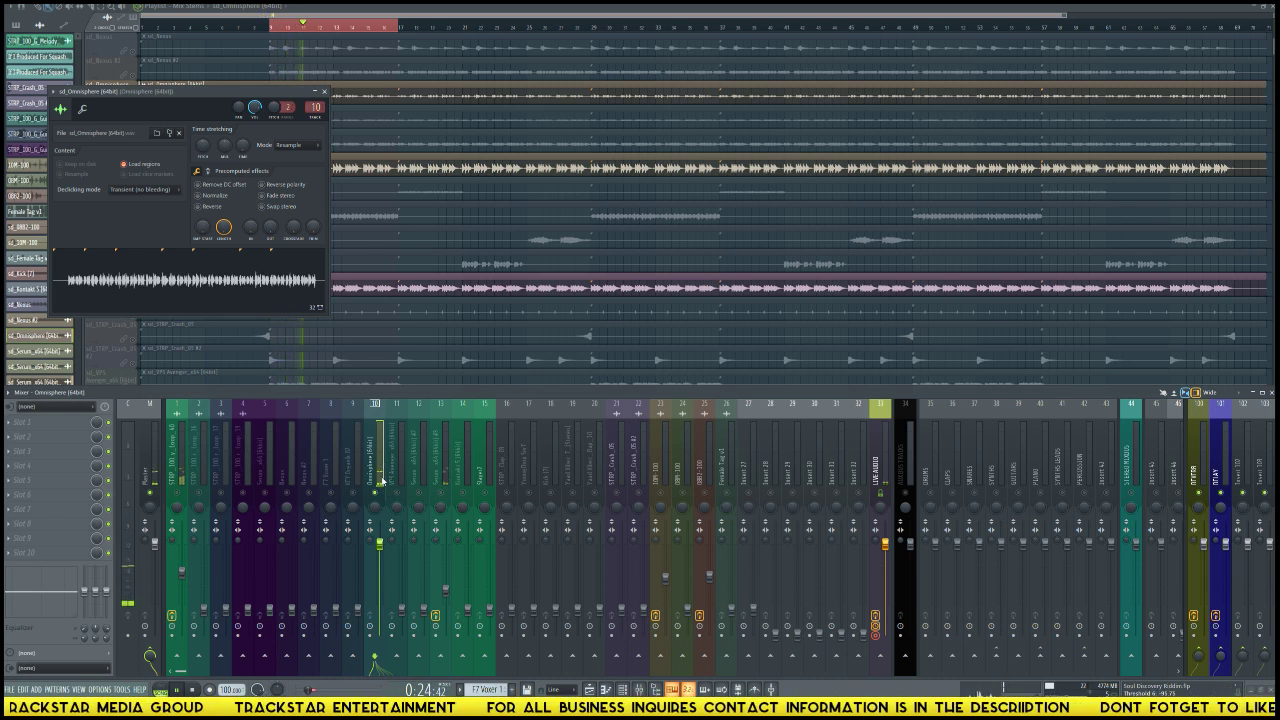
key("space")
Step: Load Gem EQ84-64 in the first effect slot of the Omnisphere [64bit] insert and move its window clear of the sample settings
left_click(40, 451)
mouse_move(22, 435)
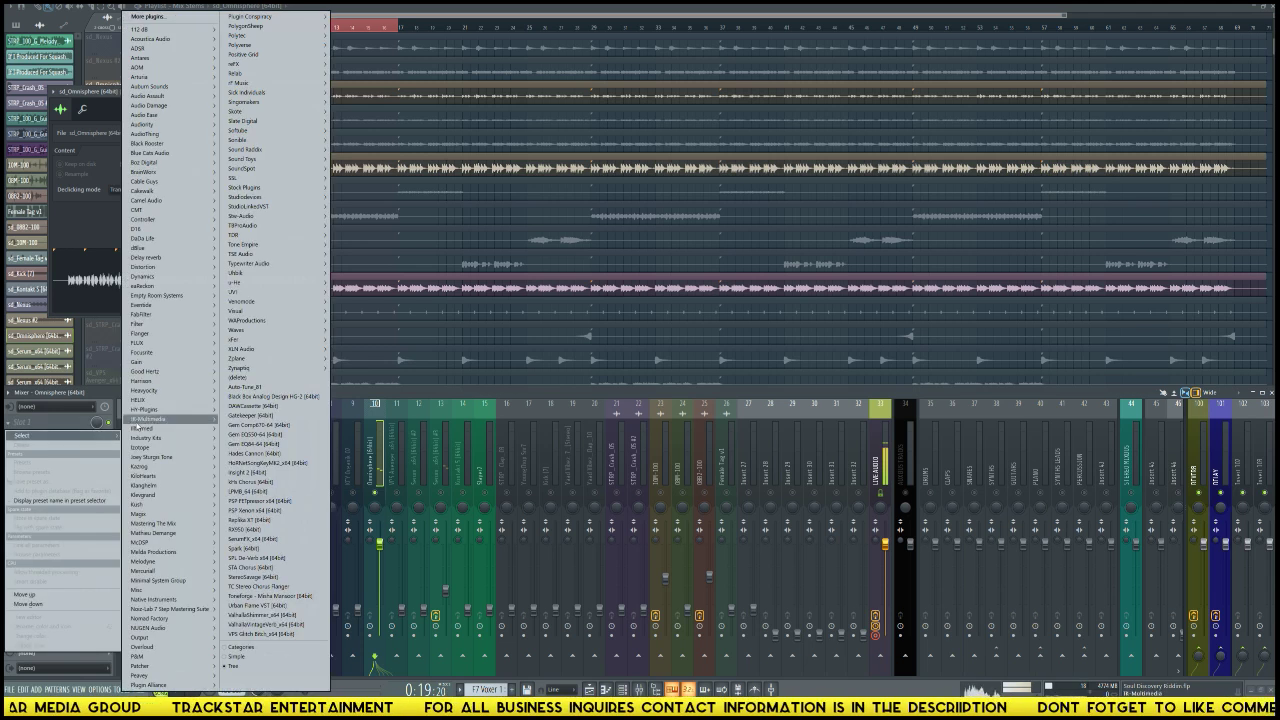
left_click(261, 443)
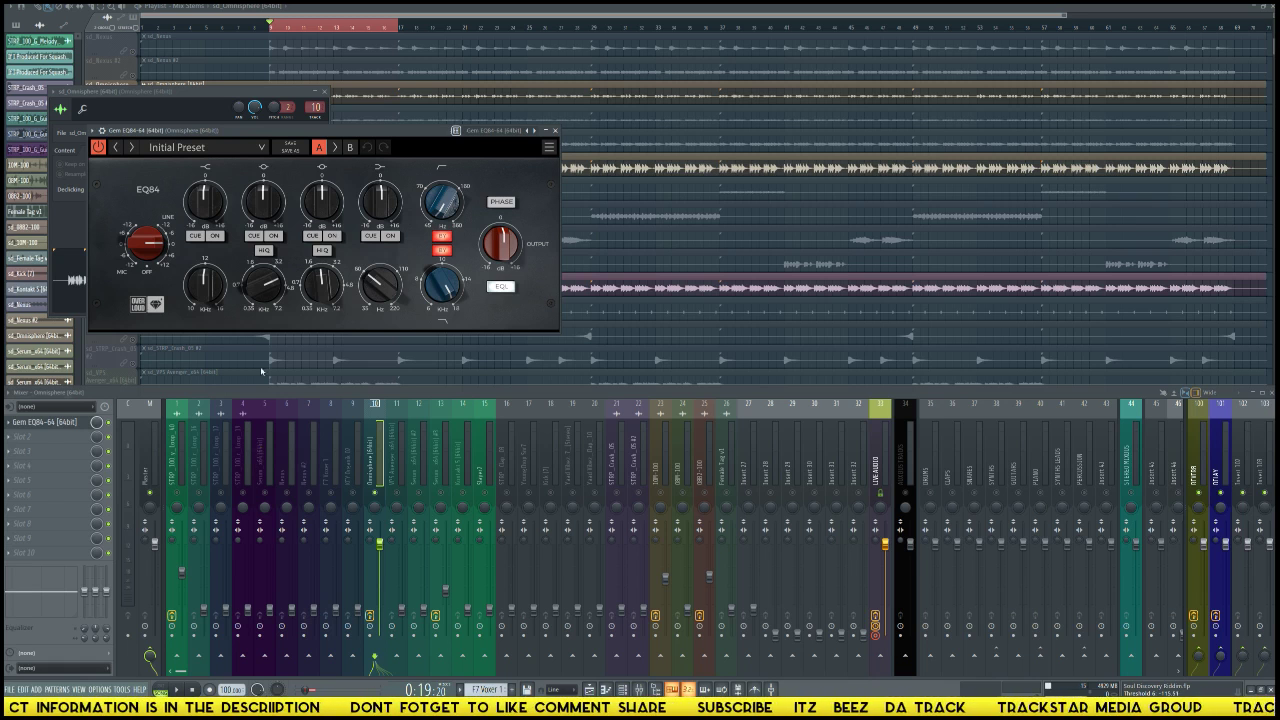
left_click_drag(412, 133, 824, 147)
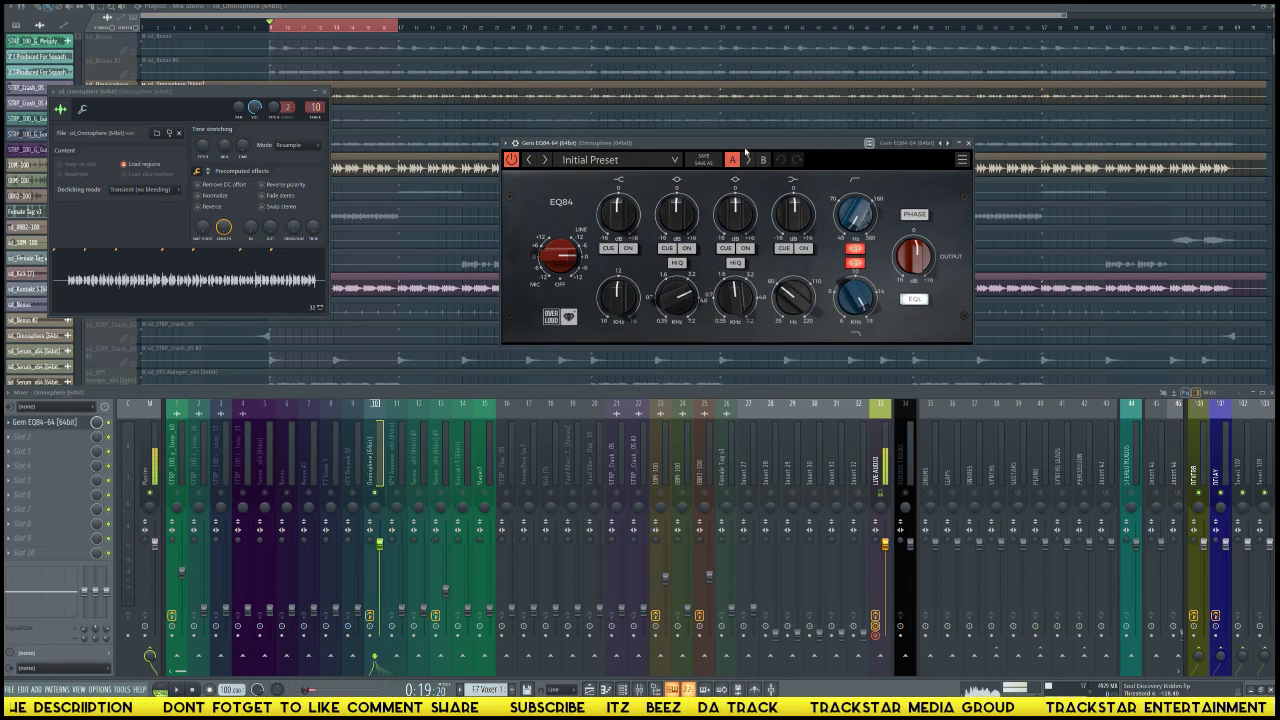
left_click_drag(745, 148, 698, 139)
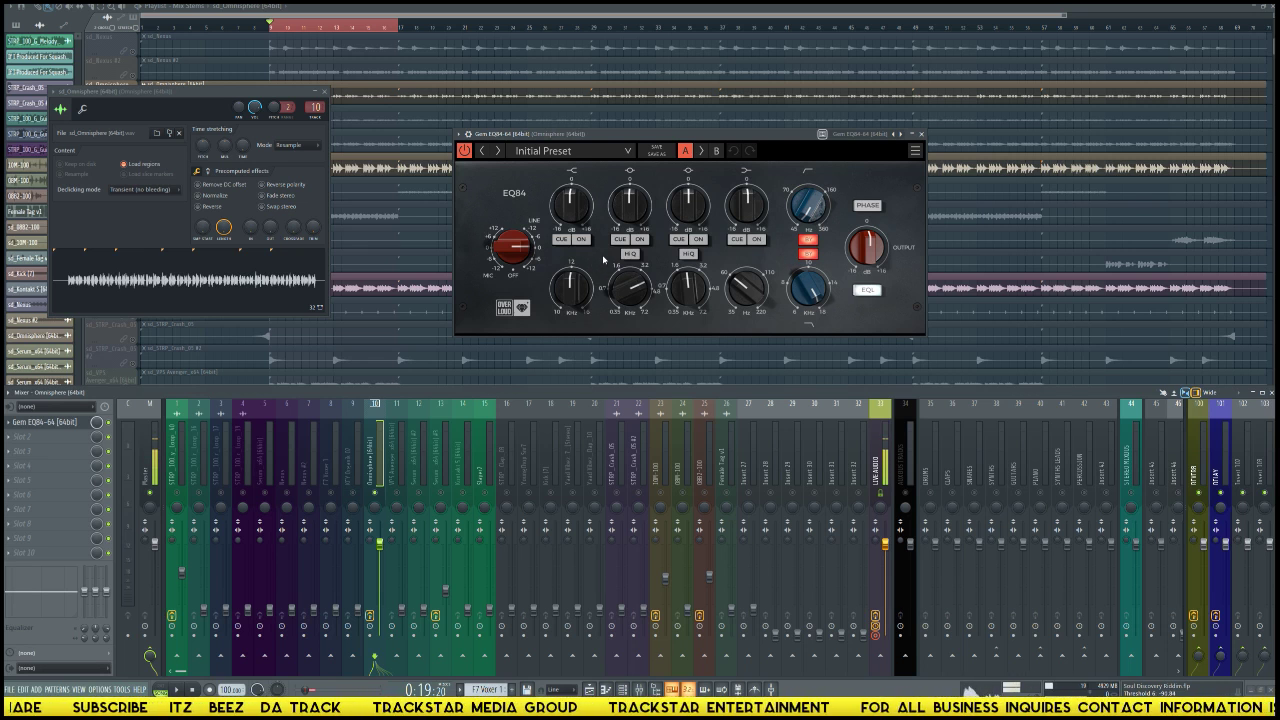
Step: Enable the EQ84 high-pass and low-pass filters and adjust both cutoff frequencies during playback
left_click(812, 241)
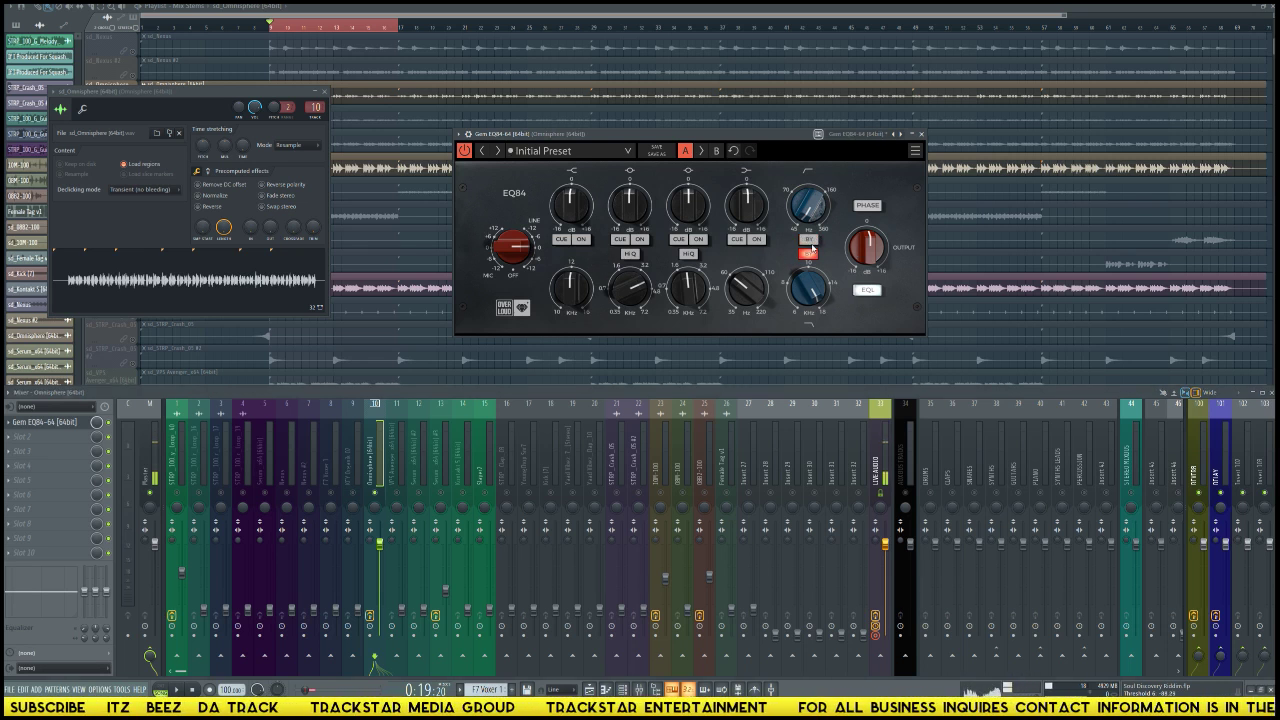
left_click(808, 255)
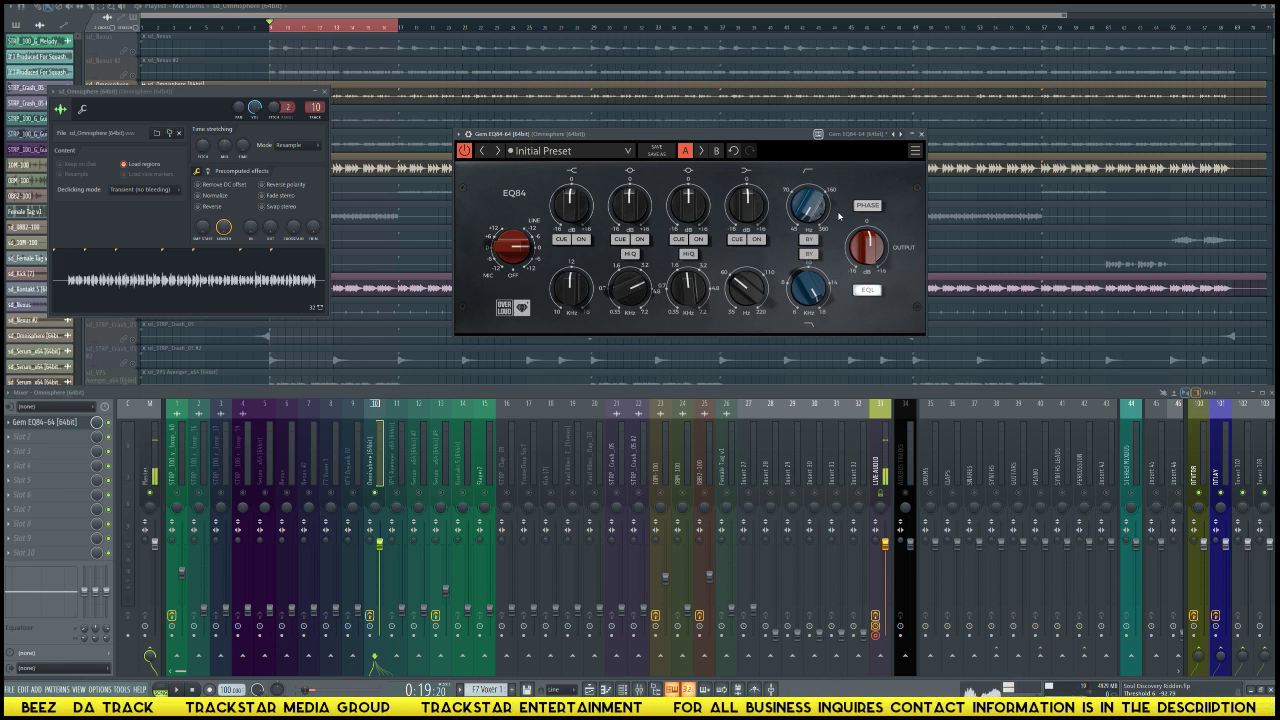
mouse_move(826, 219)
left_mouse_down()
mouse_move(824, 240)
mouse_move(824, 226)
left_mouse_up()
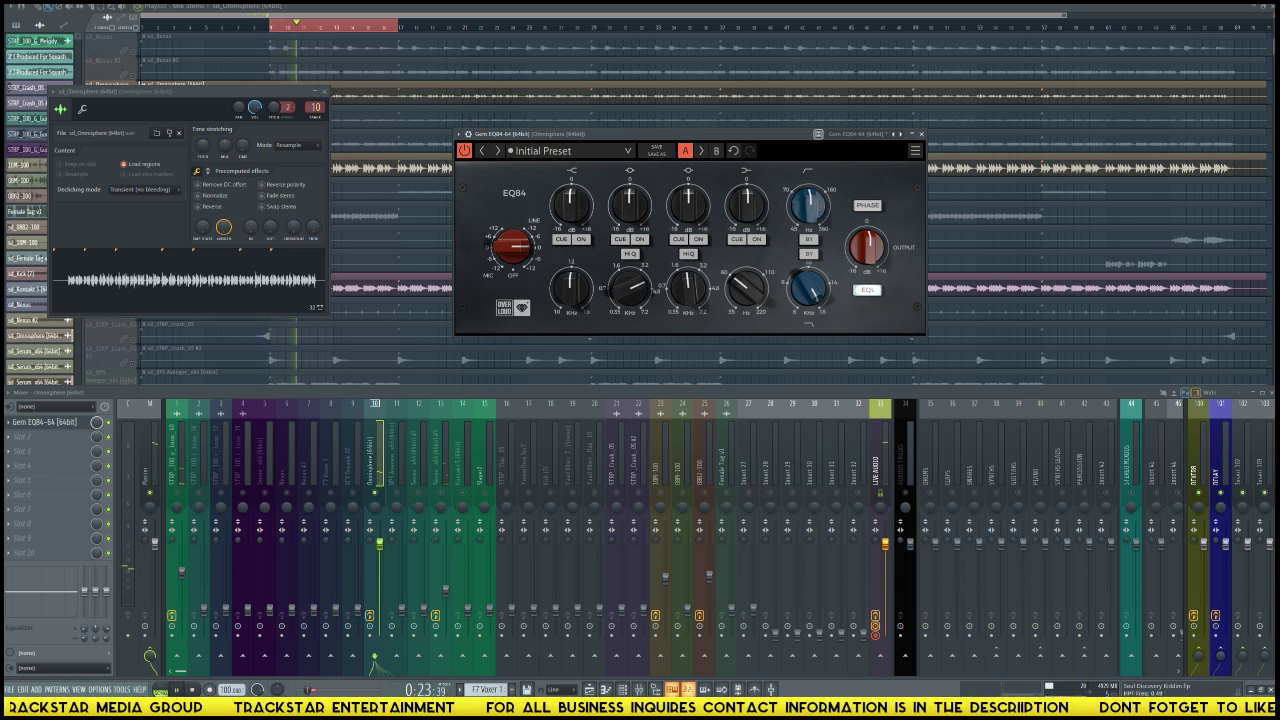
left_click_drag(810, 289, 810, 270)
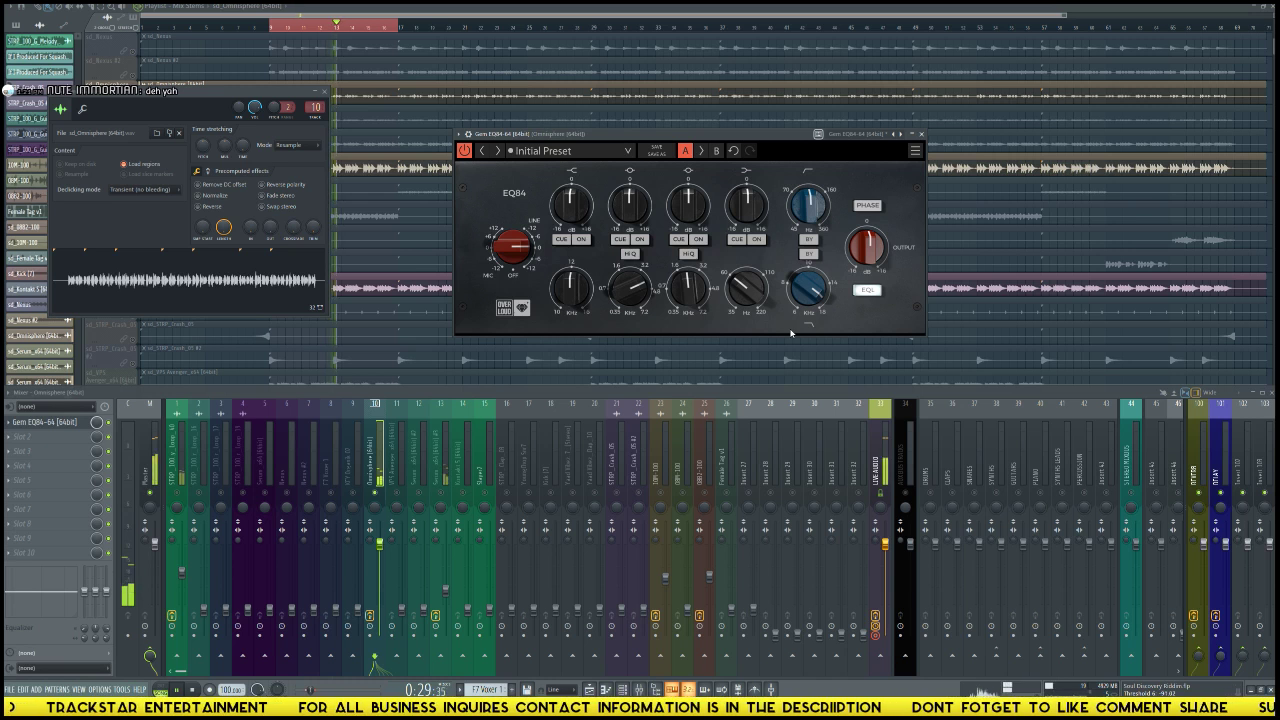
Step: Switch on the EQ84 high-shelf band, raise its frequency above 12 kHz, and boost its gain strongly
key("space")
key("space")
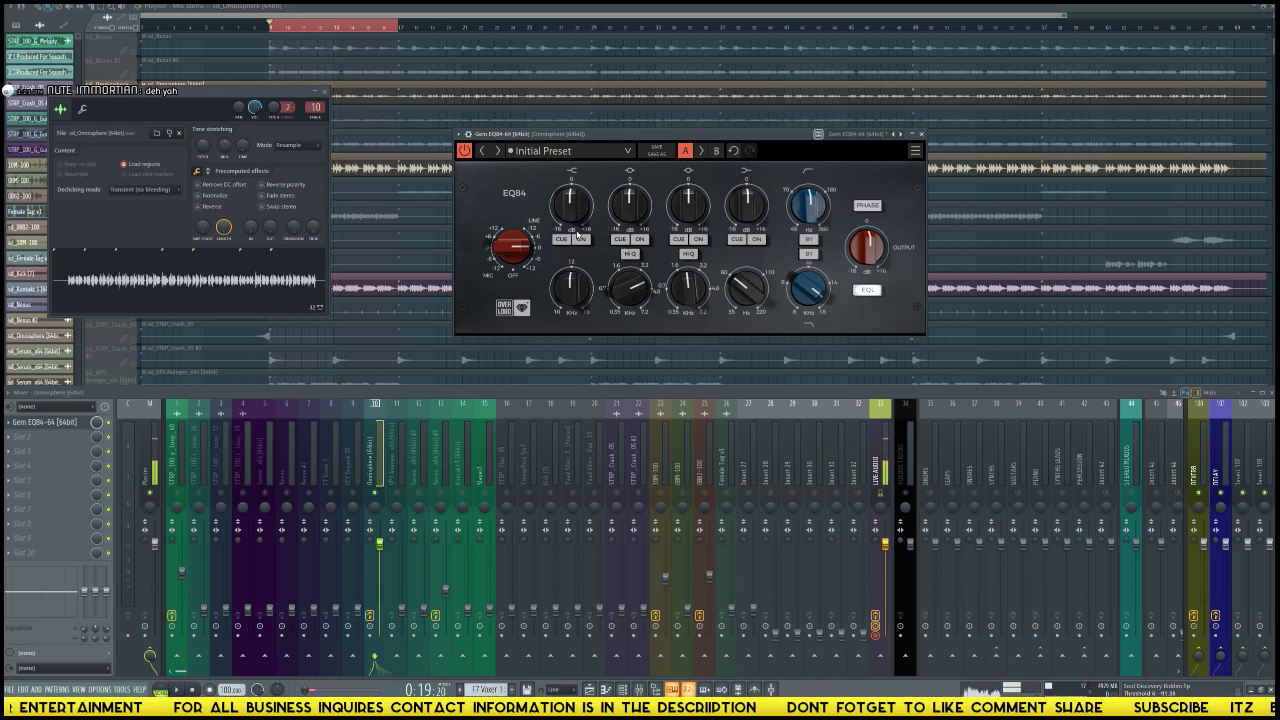
left_click(581, 239)
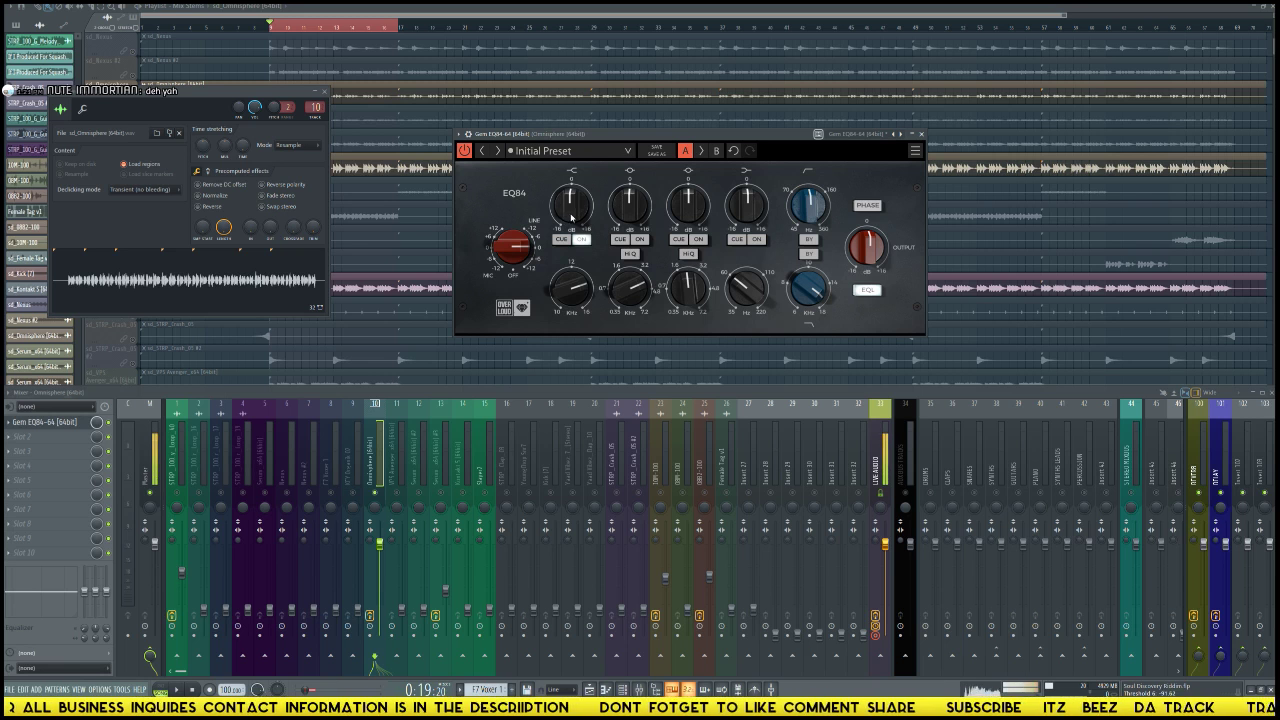
left_click_drag(570, 217, 567, 207)
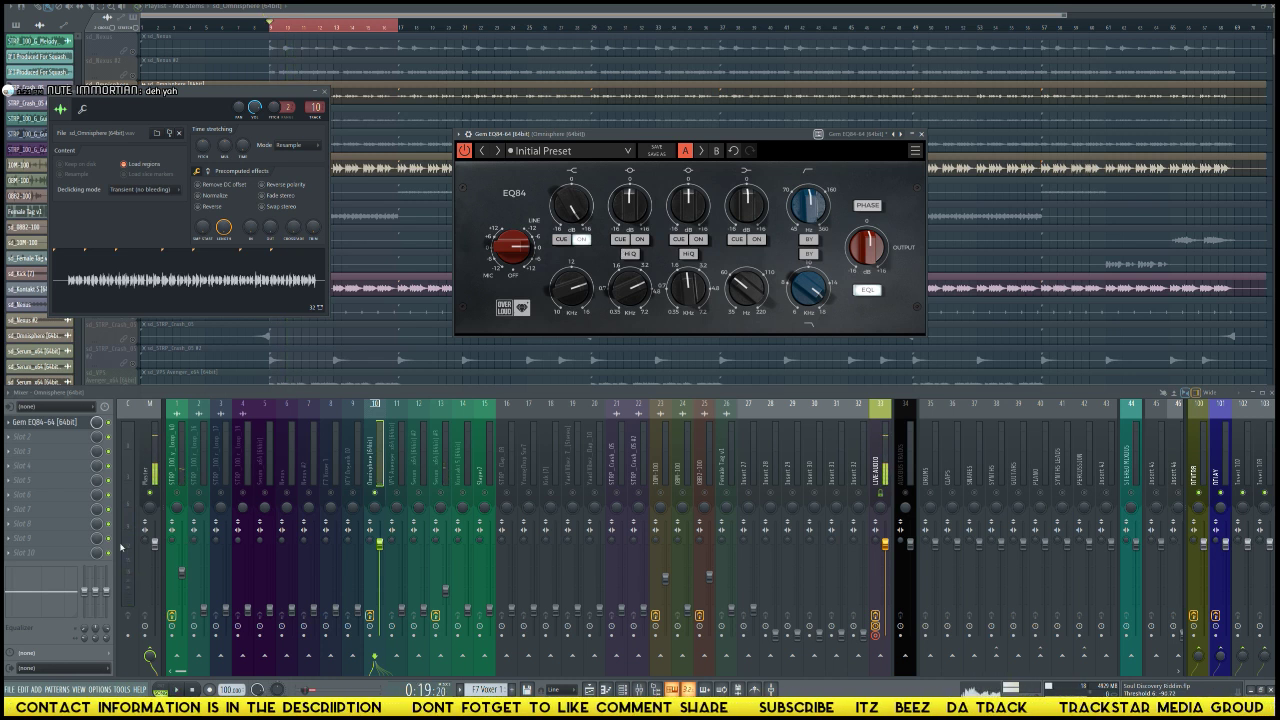
Step: Try Fruity Parametric EQ 2 in the second effect slot of the Omnisphere [64bit] insert with a strong boost at the top end
left_click(55, 441)
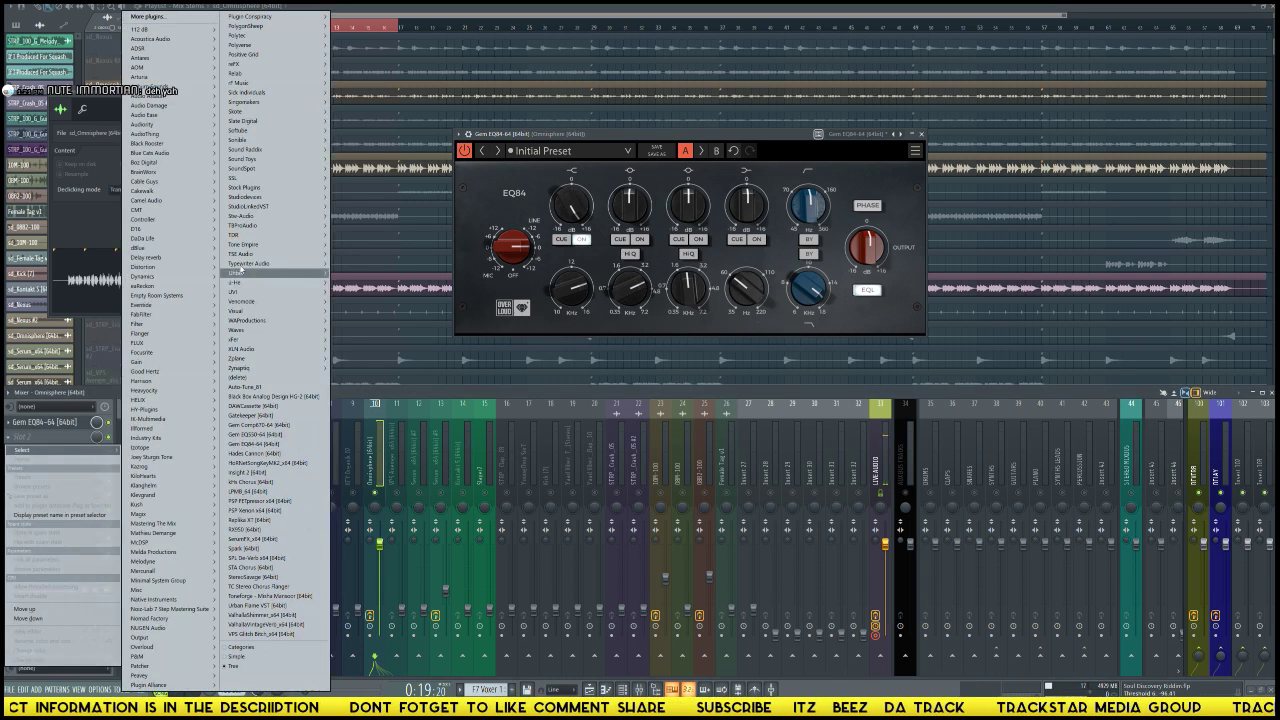
mouse_move(276, 187)
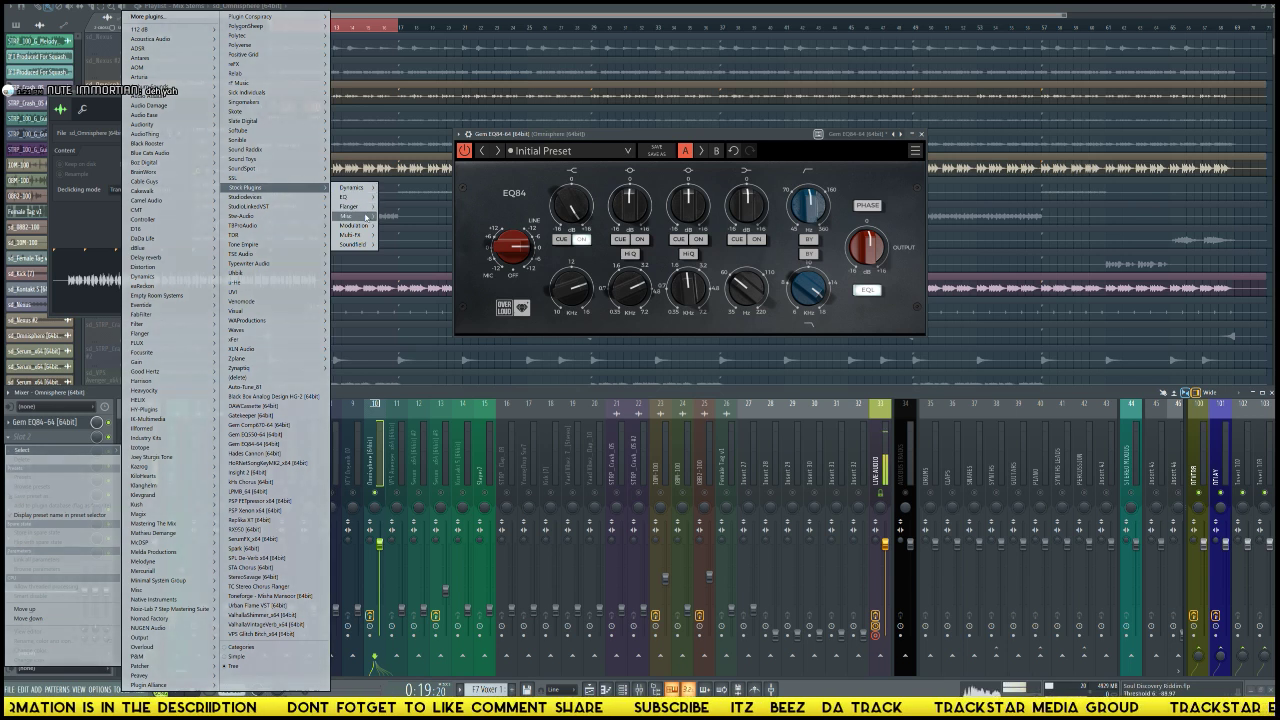
mouse_move(362, 246)
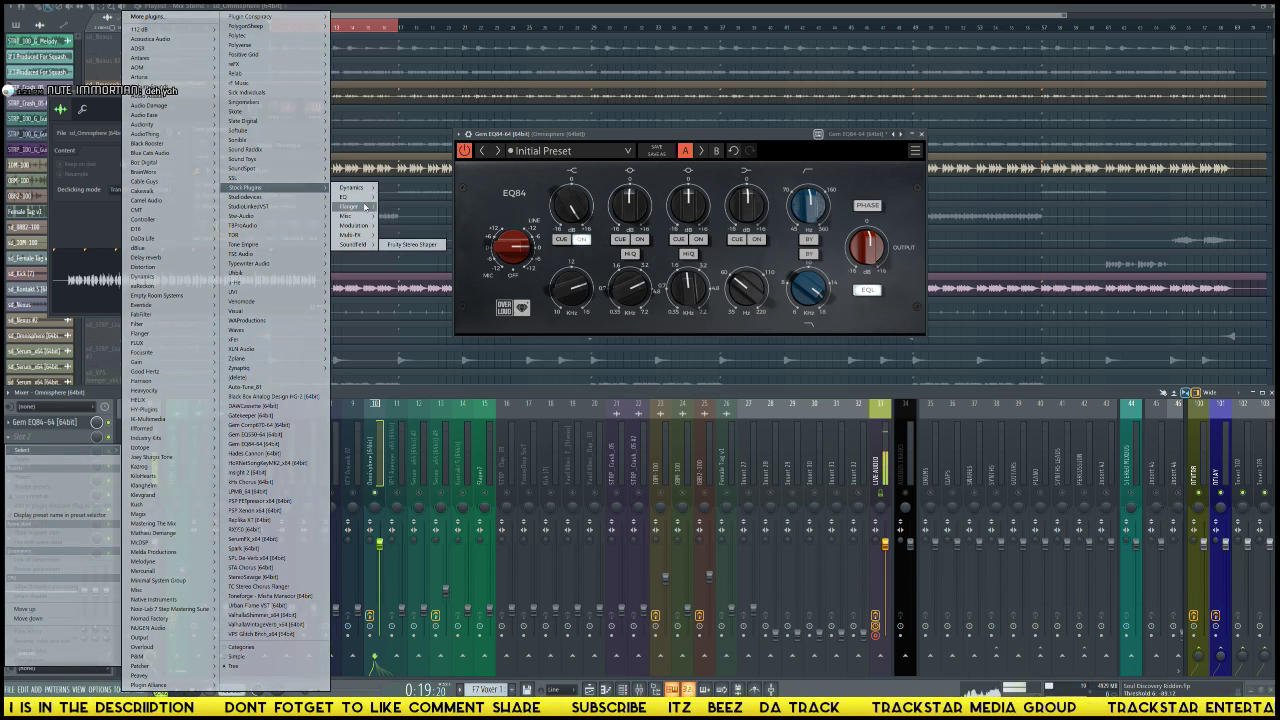
left_click(415, 197)
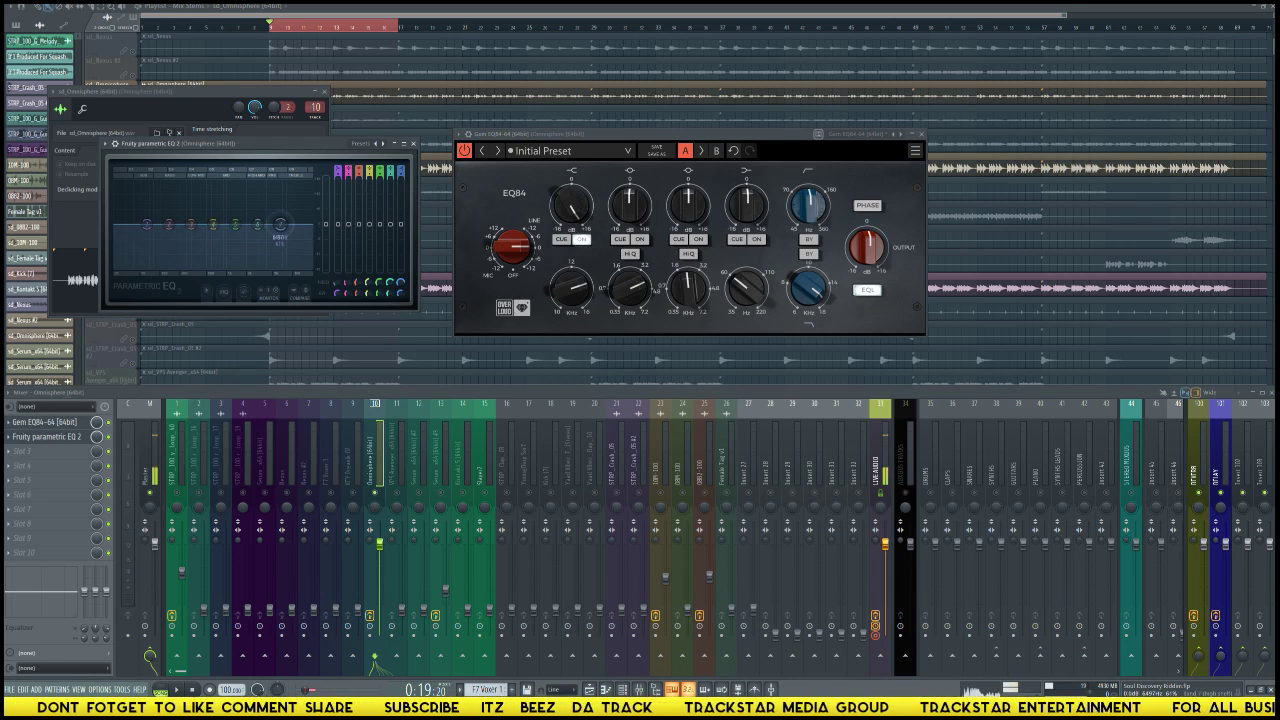
left_click_drag(280, 224, 307, 183)
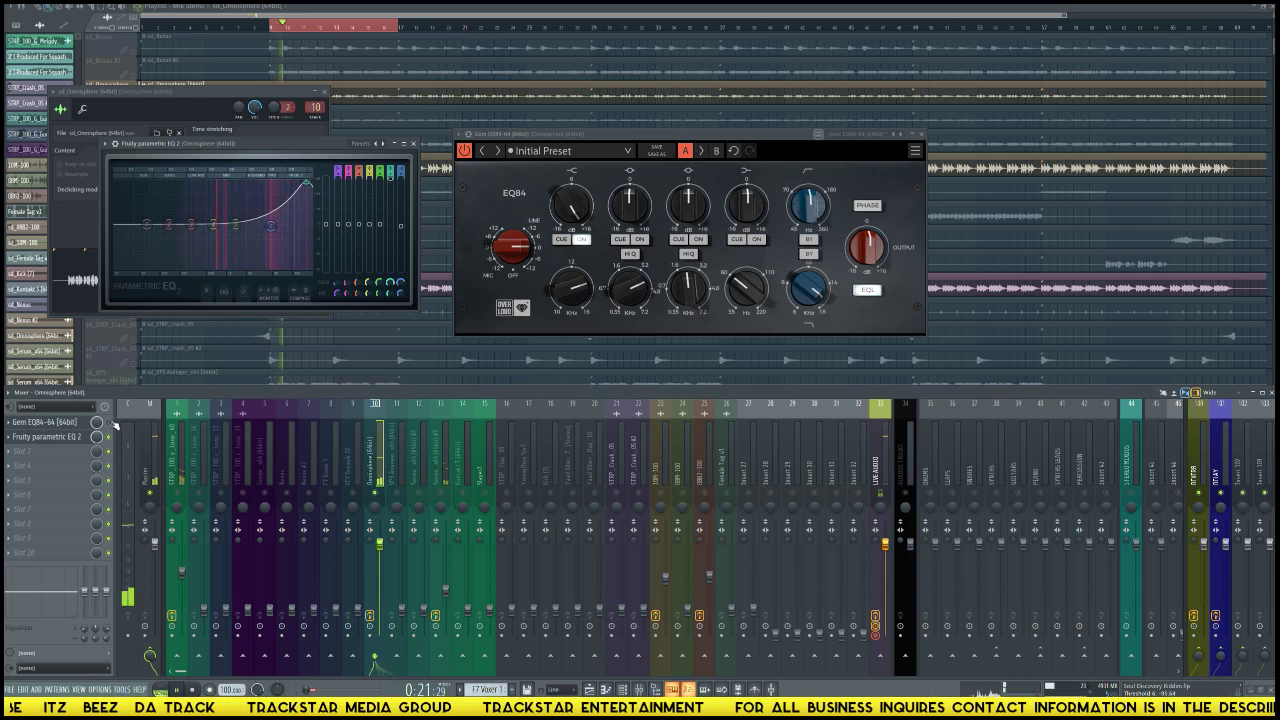
key("space")
key("space")
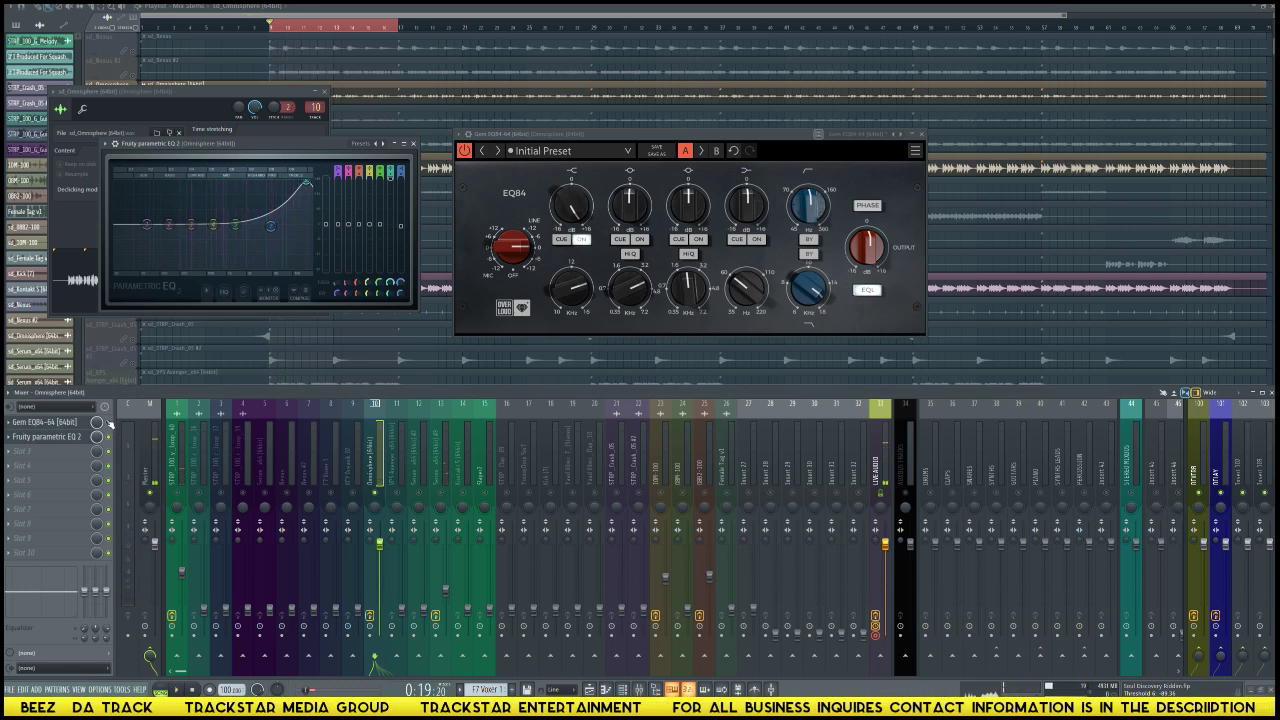
Step: Remove Fruity Parametric EQ 2 from the Omnisphere [64bit] insert
left_click(22, 440)
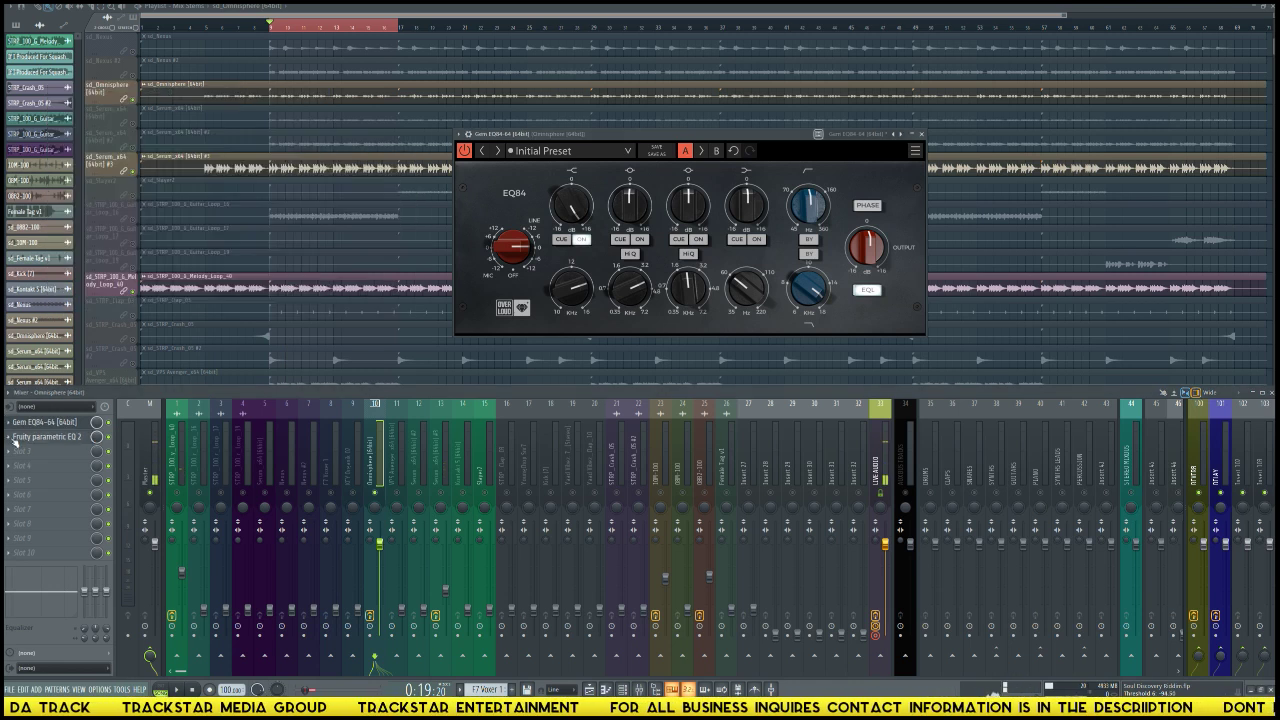
left_click(10, 437)
mouse_move(23, 450)
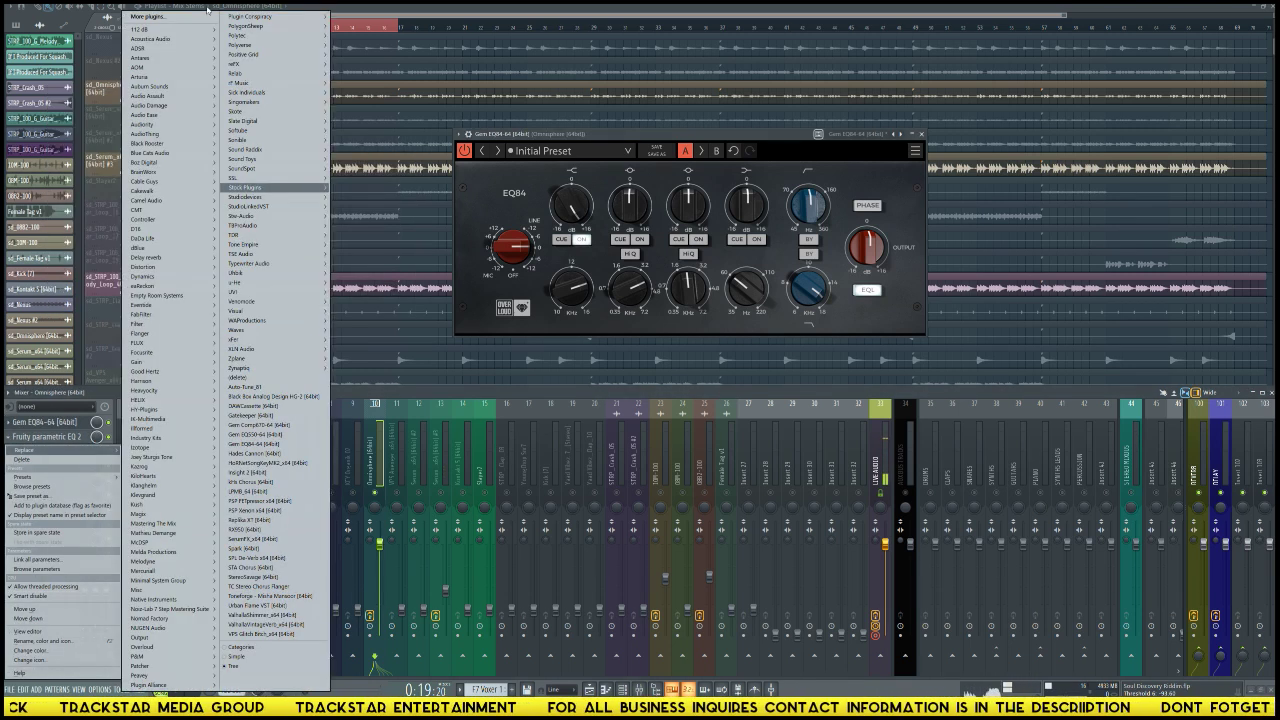
left_click(22, 459)
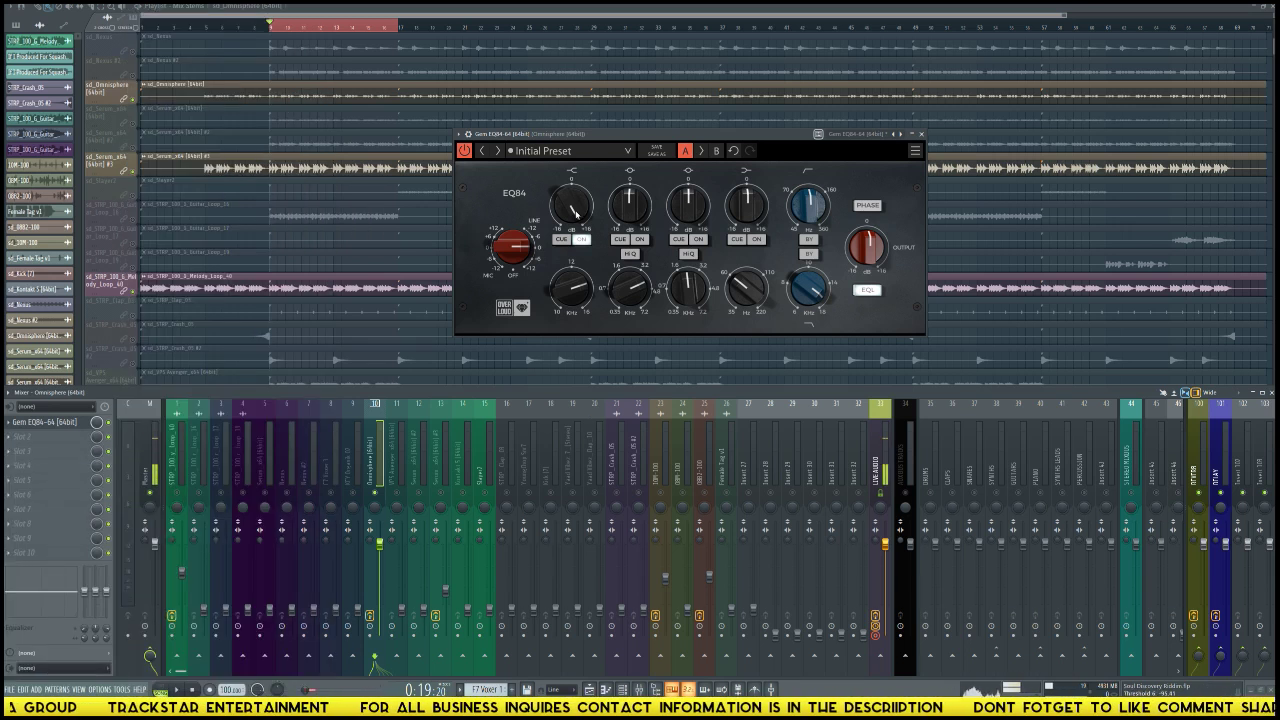
Step: Ease back the EQ84 high-shelf boost and switch on the neighbouring mid band with Hi-Q and a moderate gain boost
left_click_drag(576, 212, 576, 190)
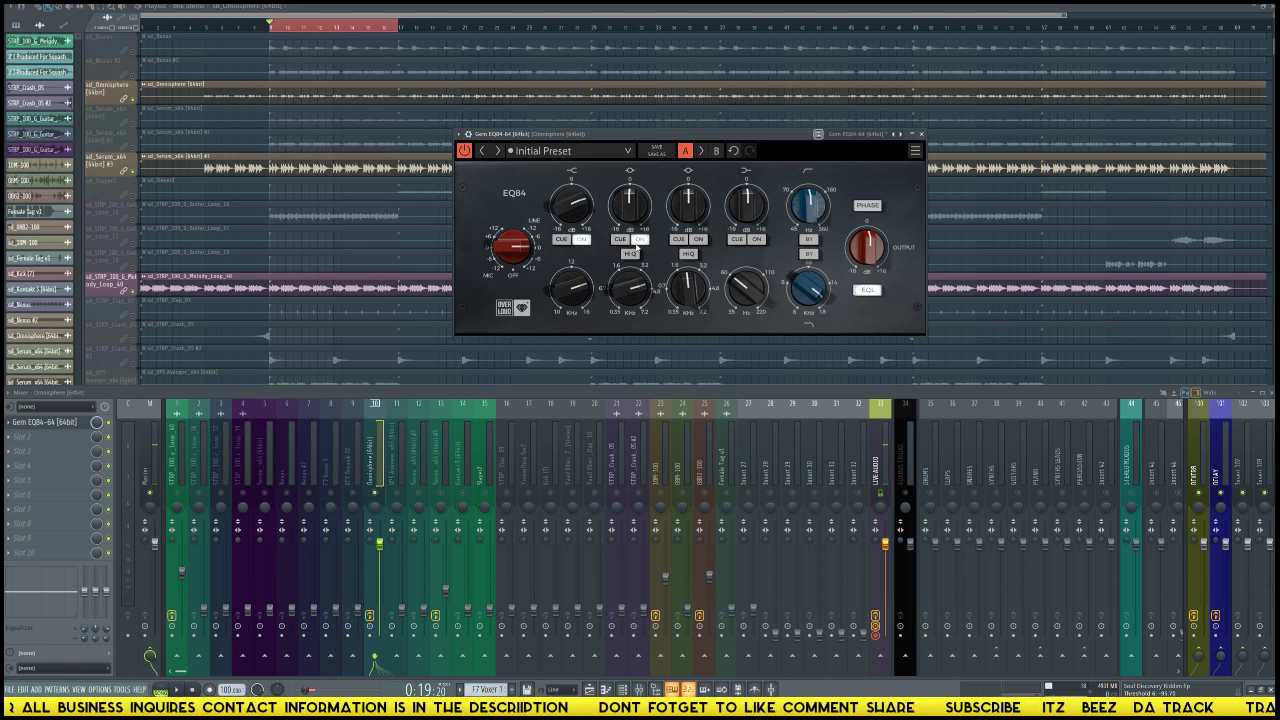
left_click_drag(629, 205, 629, 212)
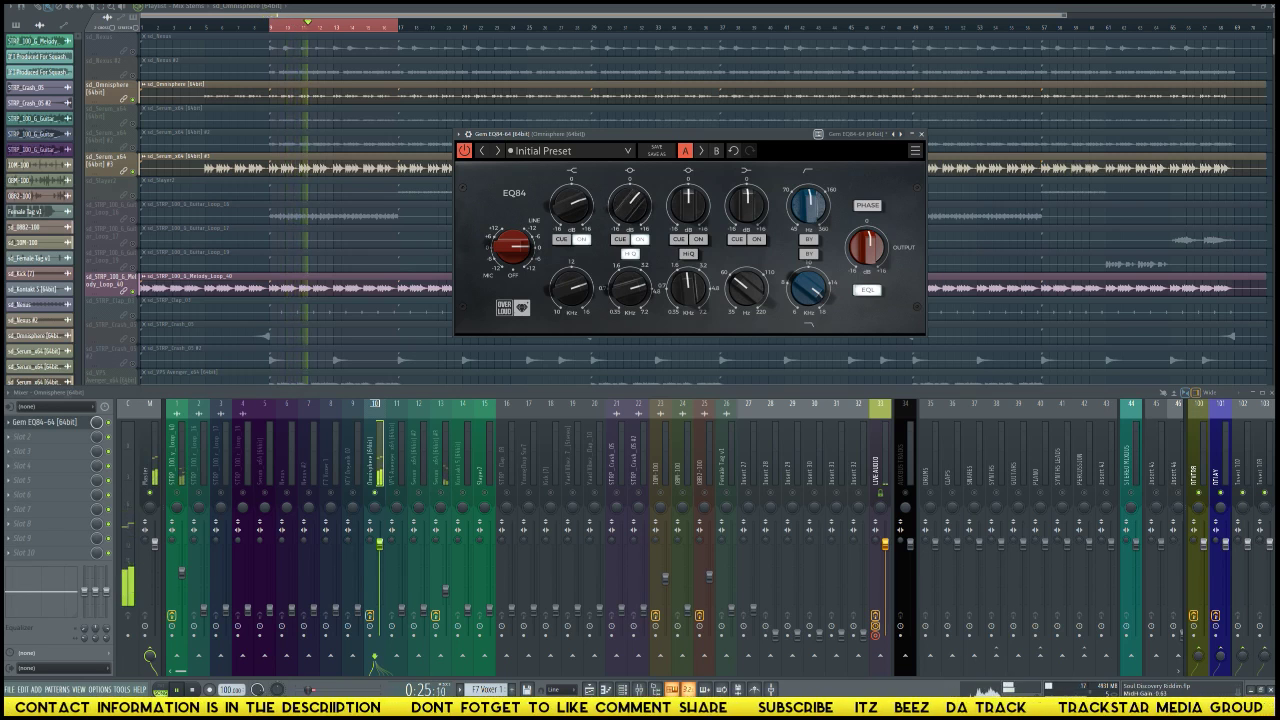
Step: Compare the Omnisphere stem with the EQ84 bypassed and active during playback
key("space")
key("space")
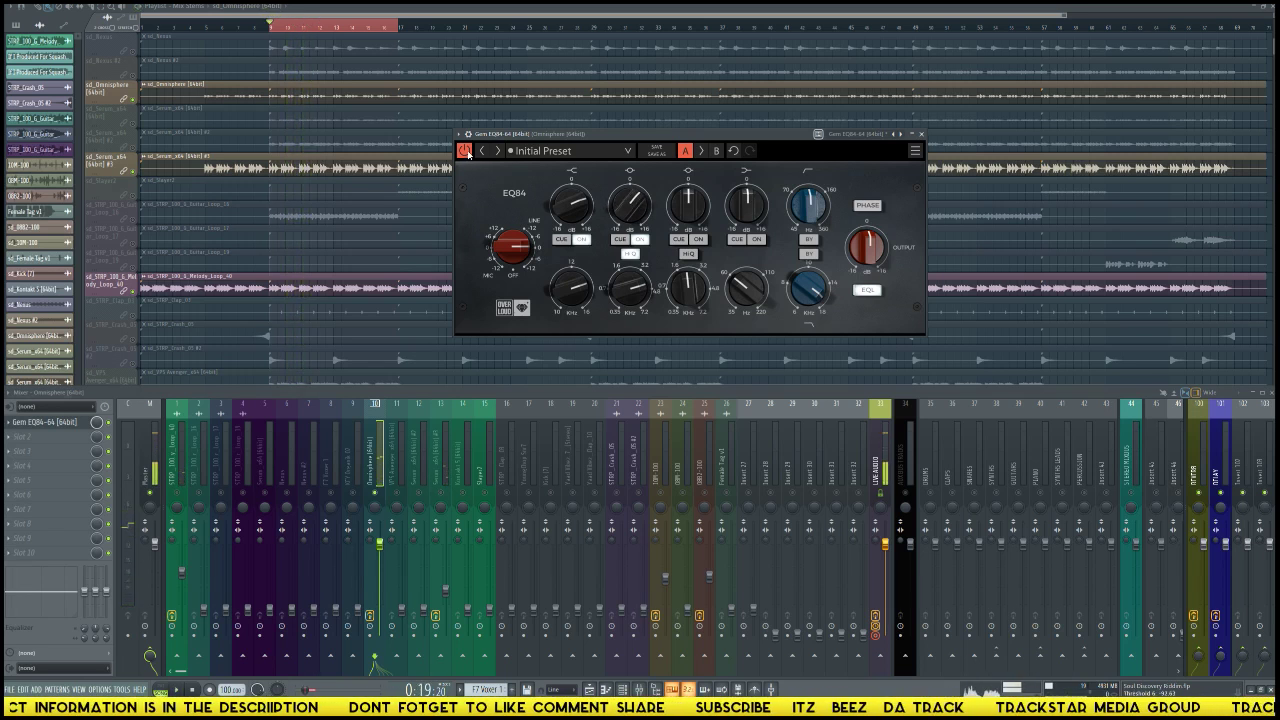
left_click(465, 151)
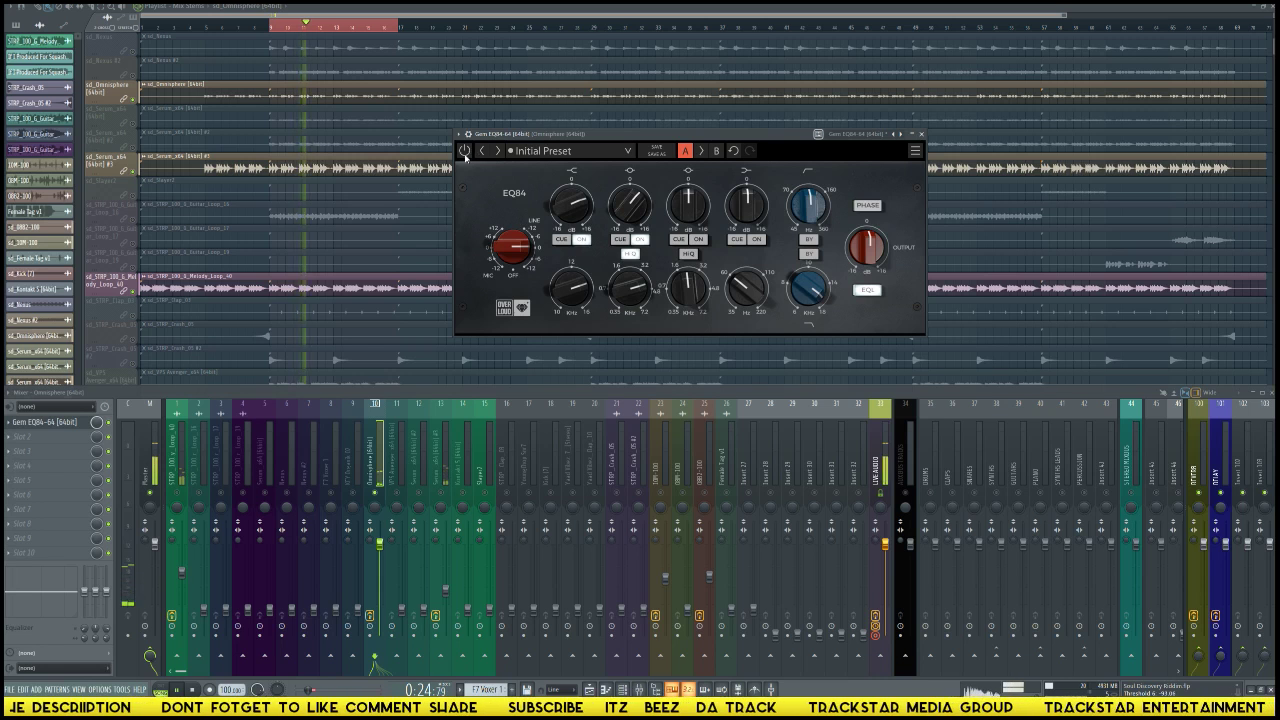
left_click(465, 151)
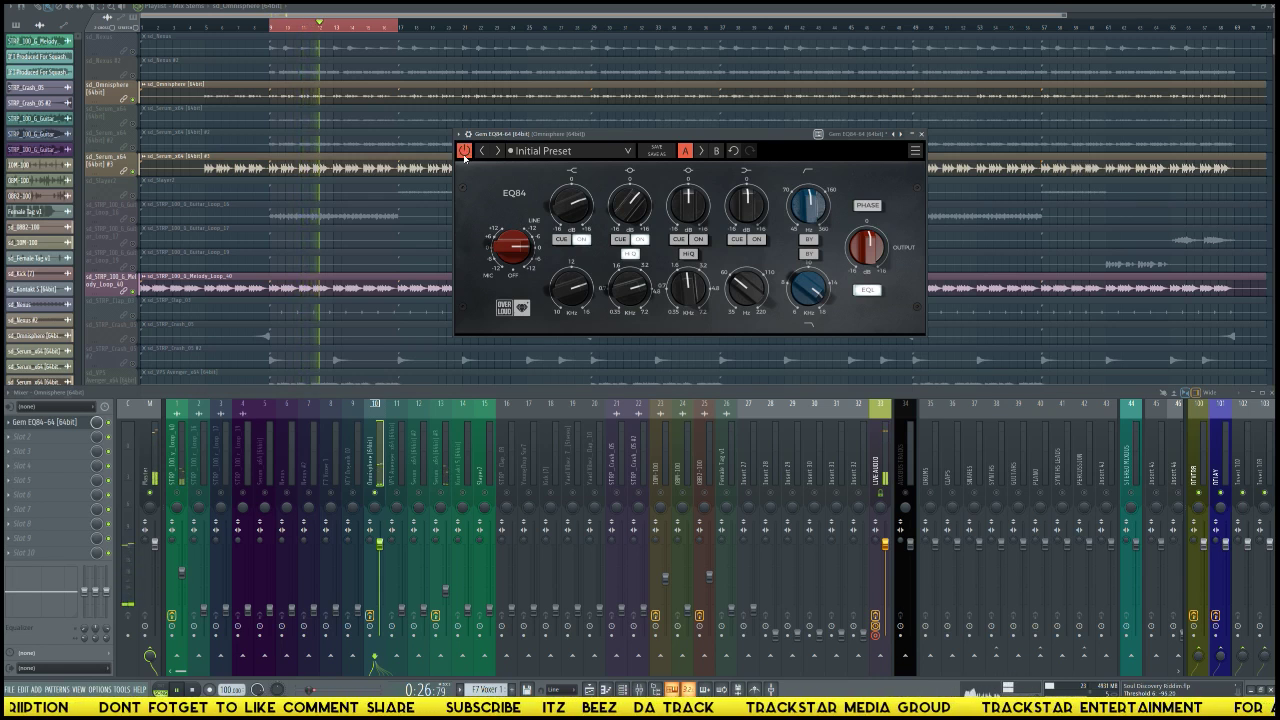
Step: Route the Omnisphere [64bit] insert to the SYNTHS bus and add a send to the reverb insert while the full mix plays
key("space")
key("space")
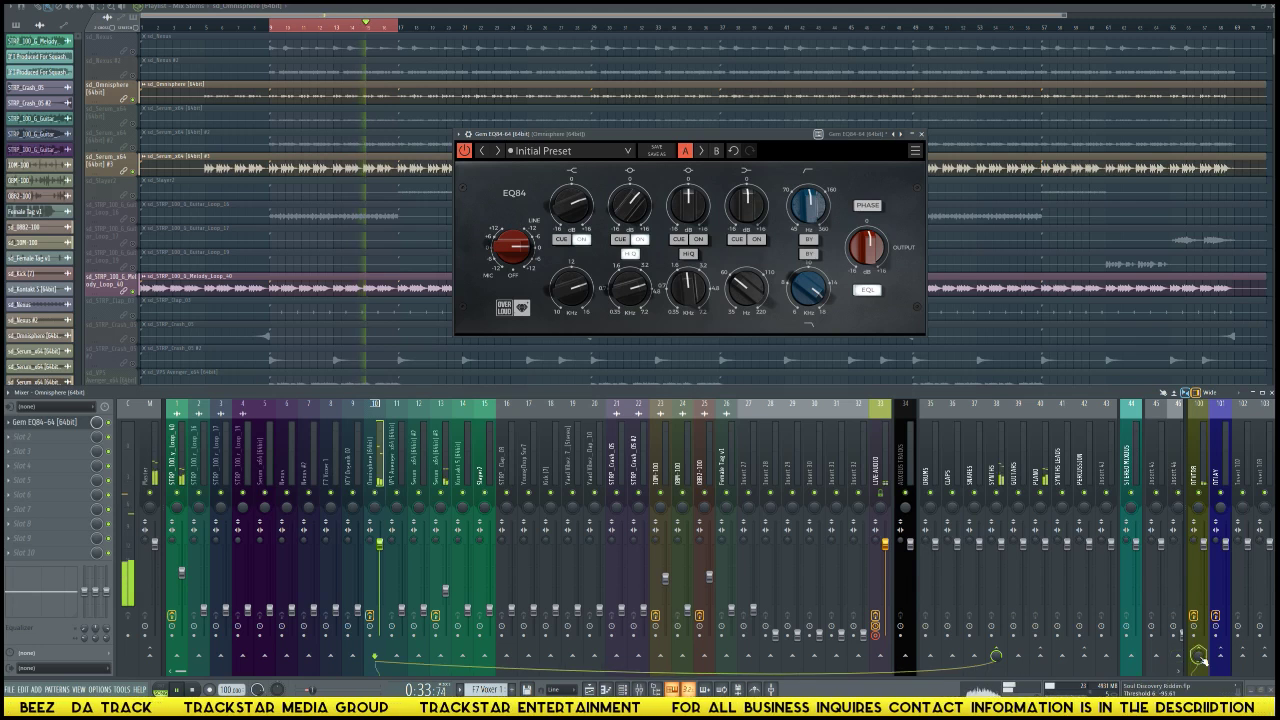
key("space")
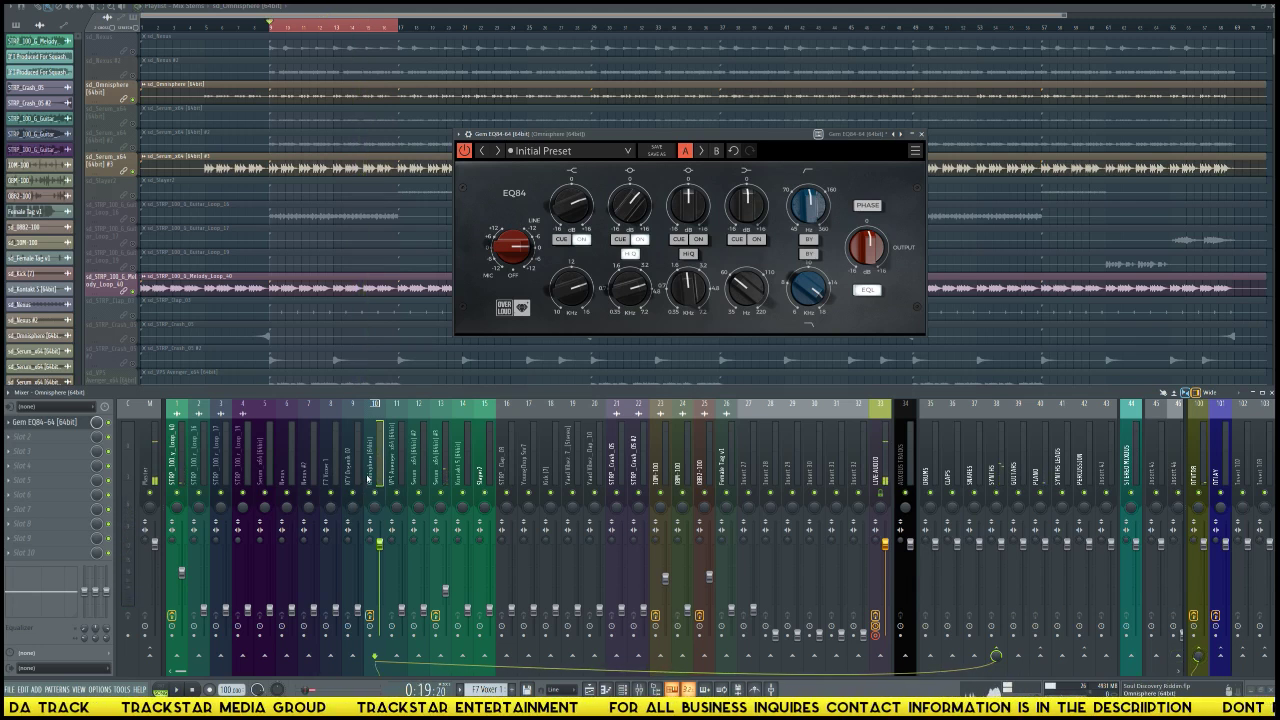
scroll(350, 186, "down", 4)
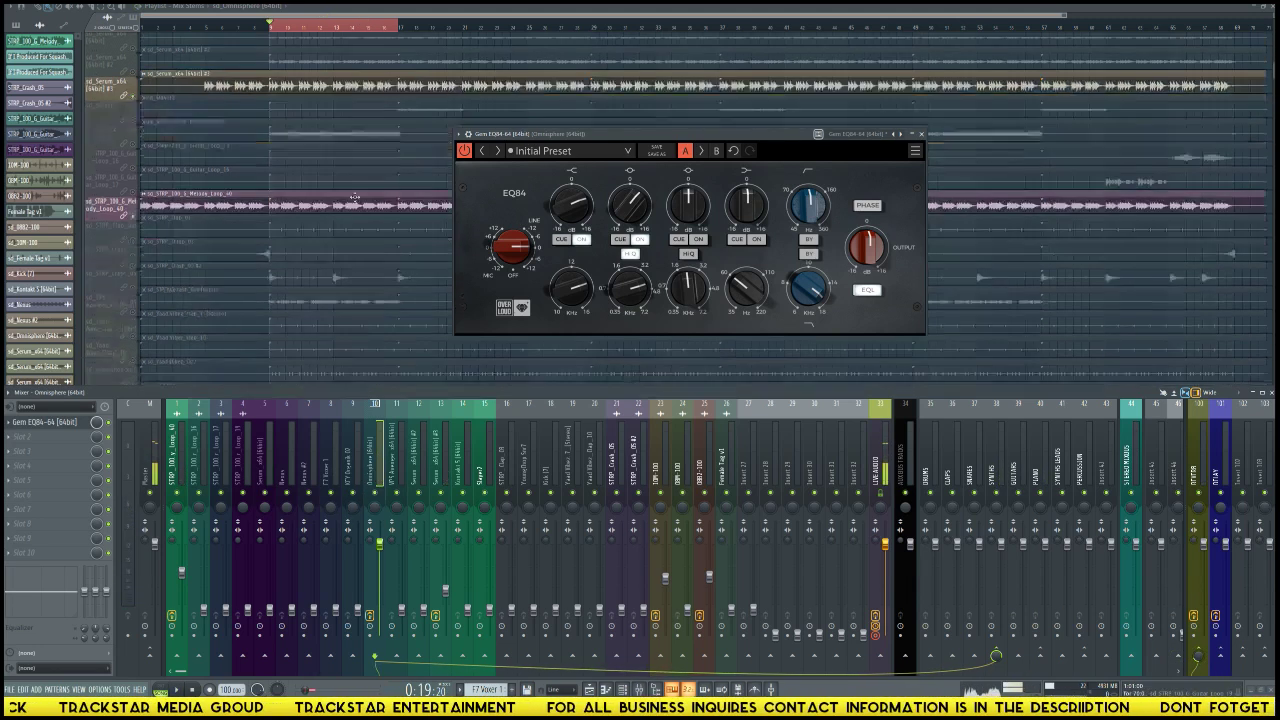
scroll(350, 186, "up", 4)
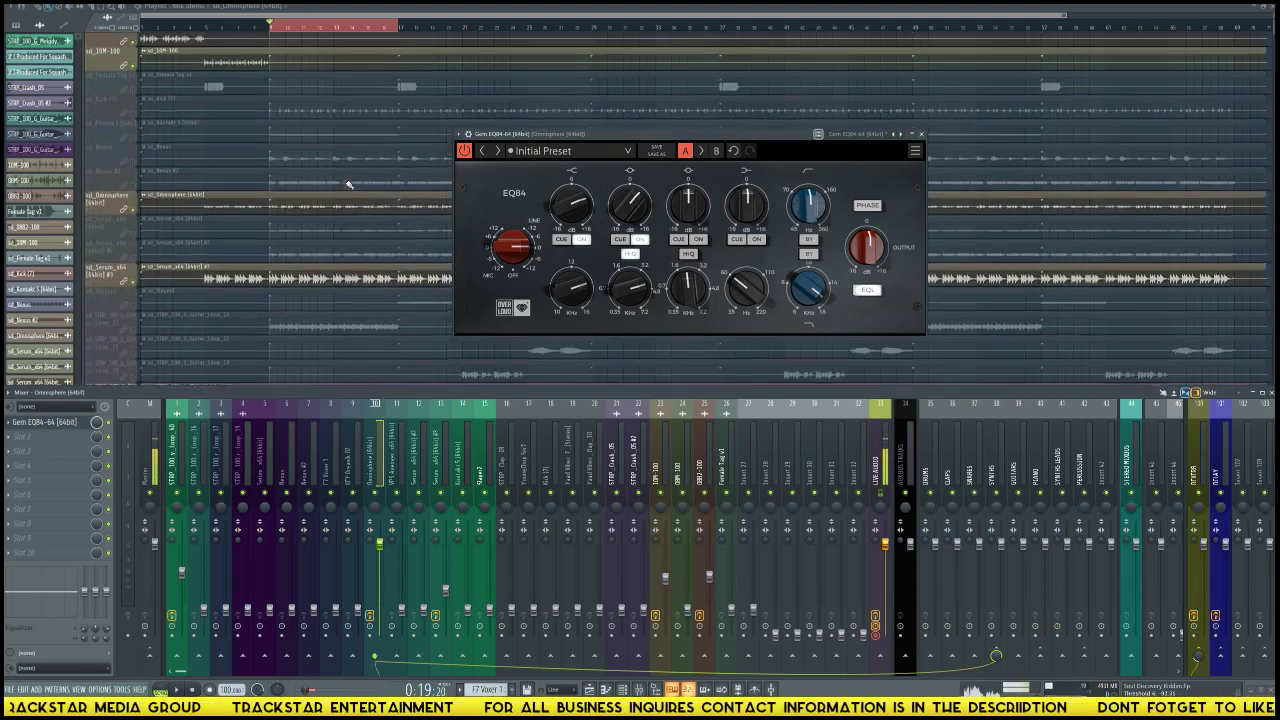
scroll(346, 181, "up", 1)
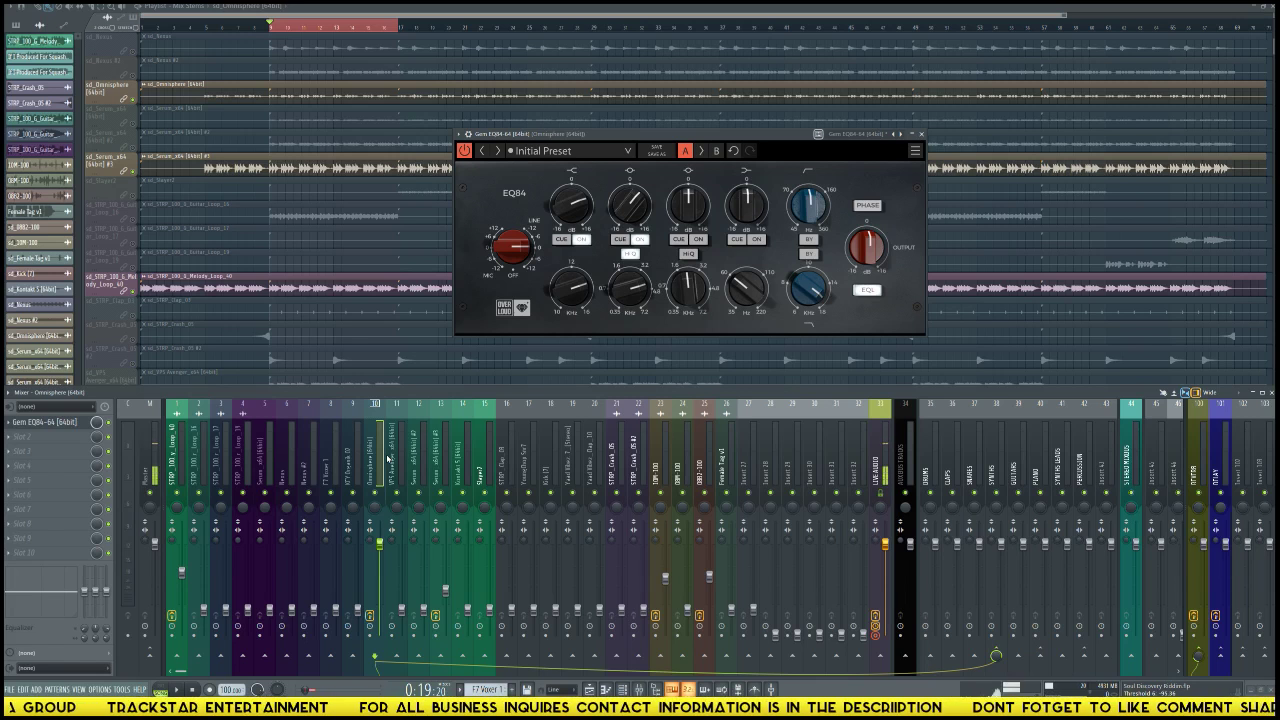
Step: Load Fruity Stereo Shaper in the second effect slot of the Omnisphere [64bit] insert and apply its Delay preset
left_click(52, 443)
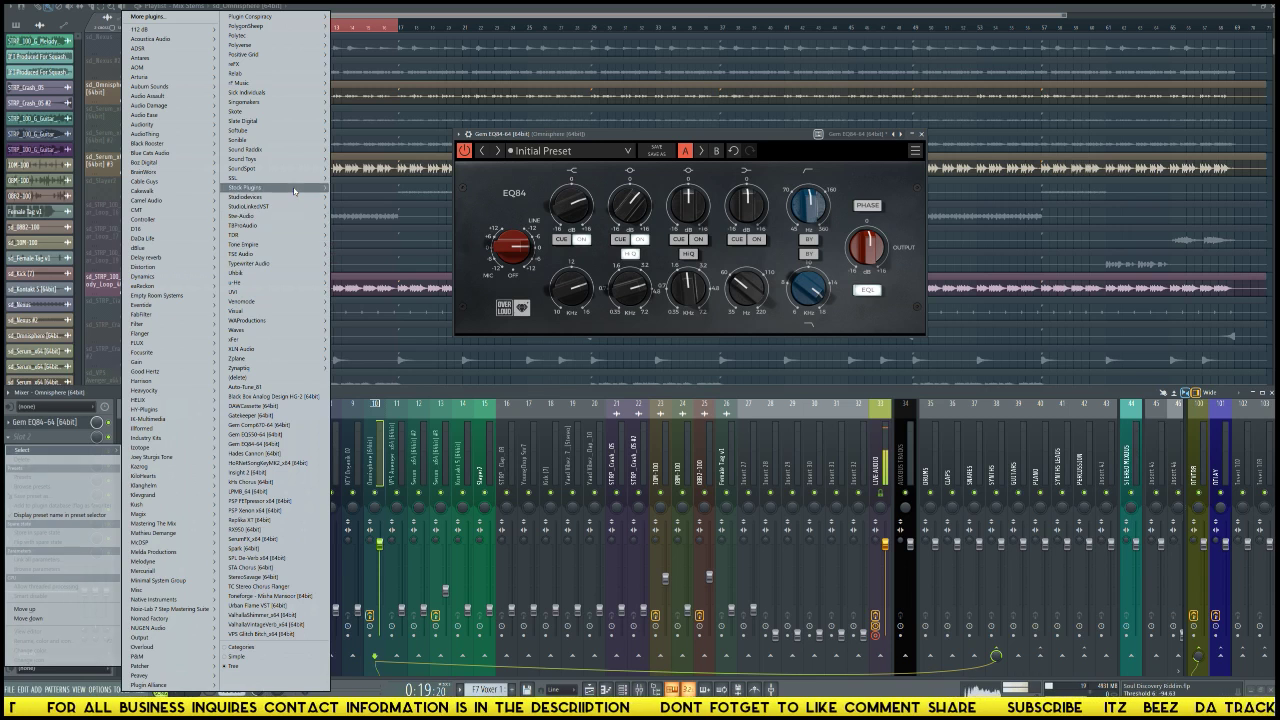
mouse_move(294, 190)
mouse_move(355, 245)
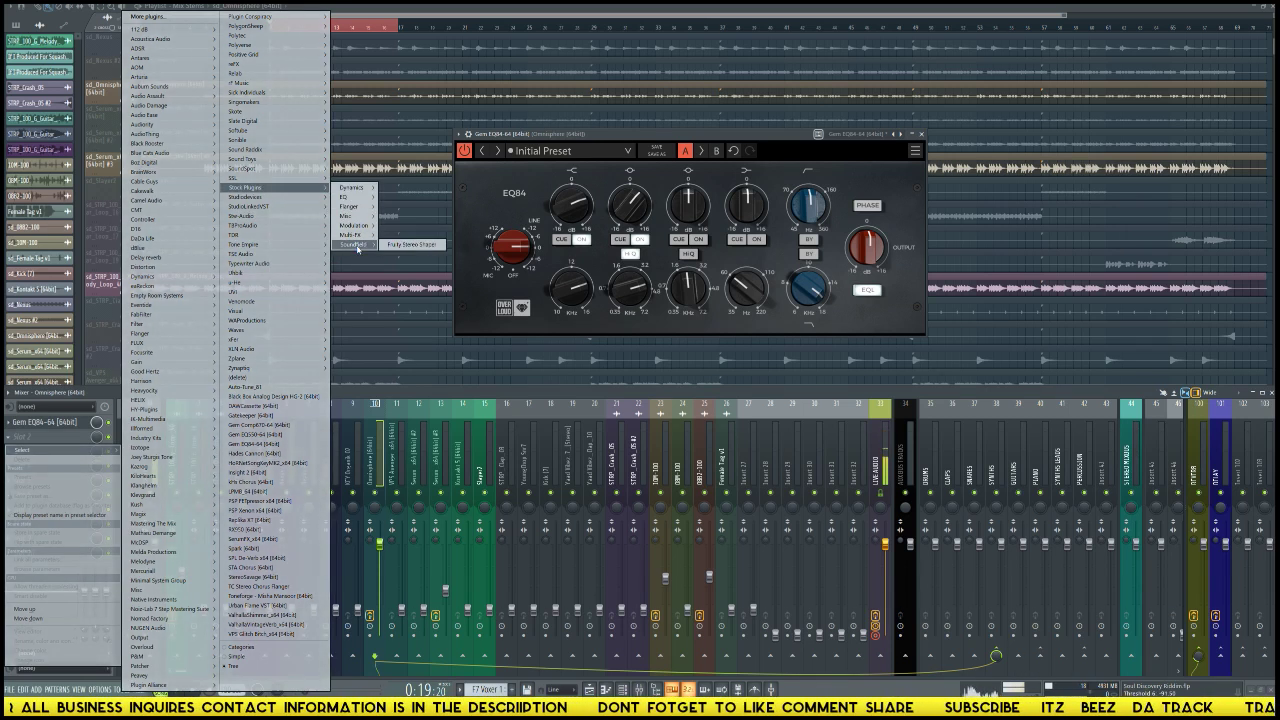
left_click(411, 245)
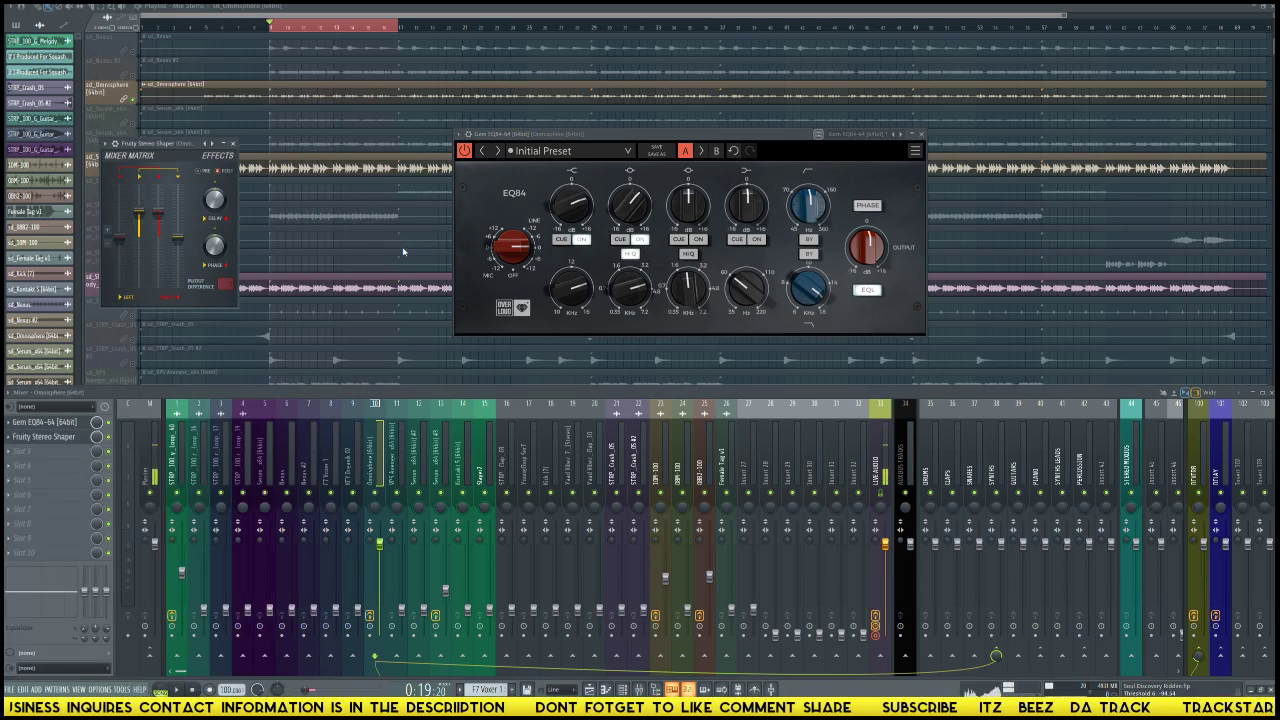
left_click_drag(178, 144, 340, 204)
left_click(378, 205)
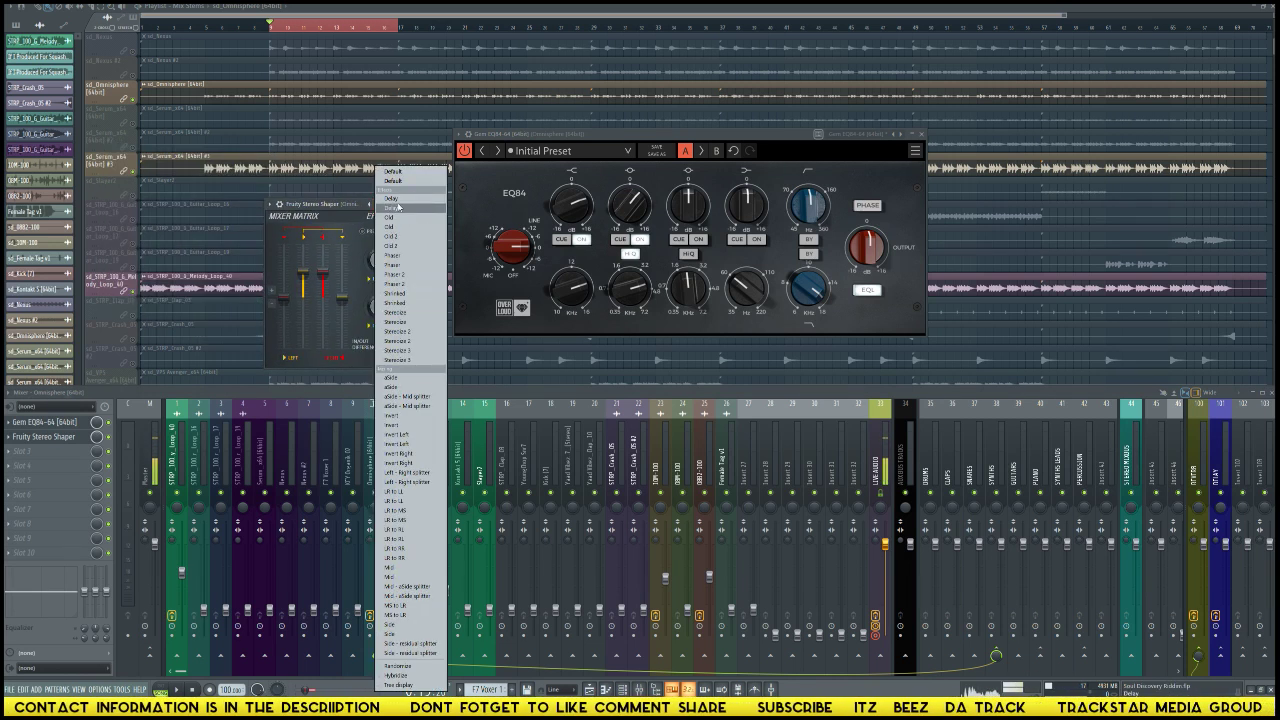
left_click(392, 207)
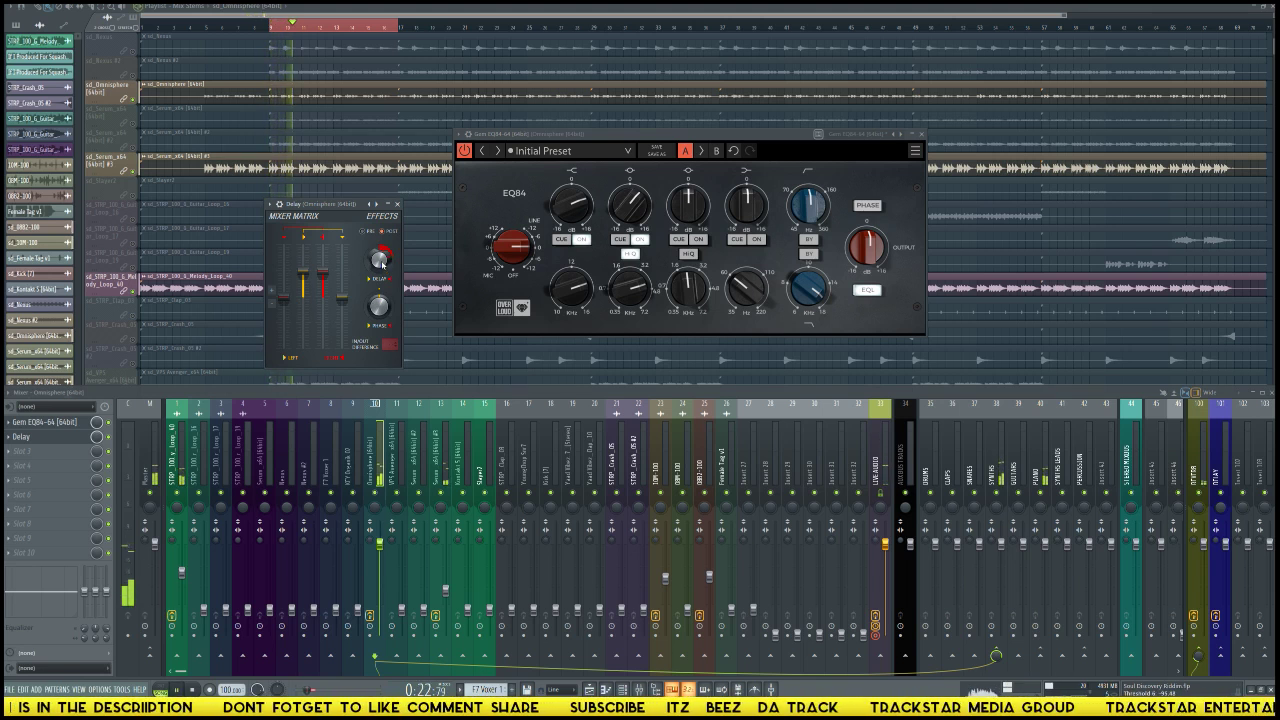
Step: Audition the Omnisphere [64bit] insert's stereo widening, in solo and in the full mix
key("space")
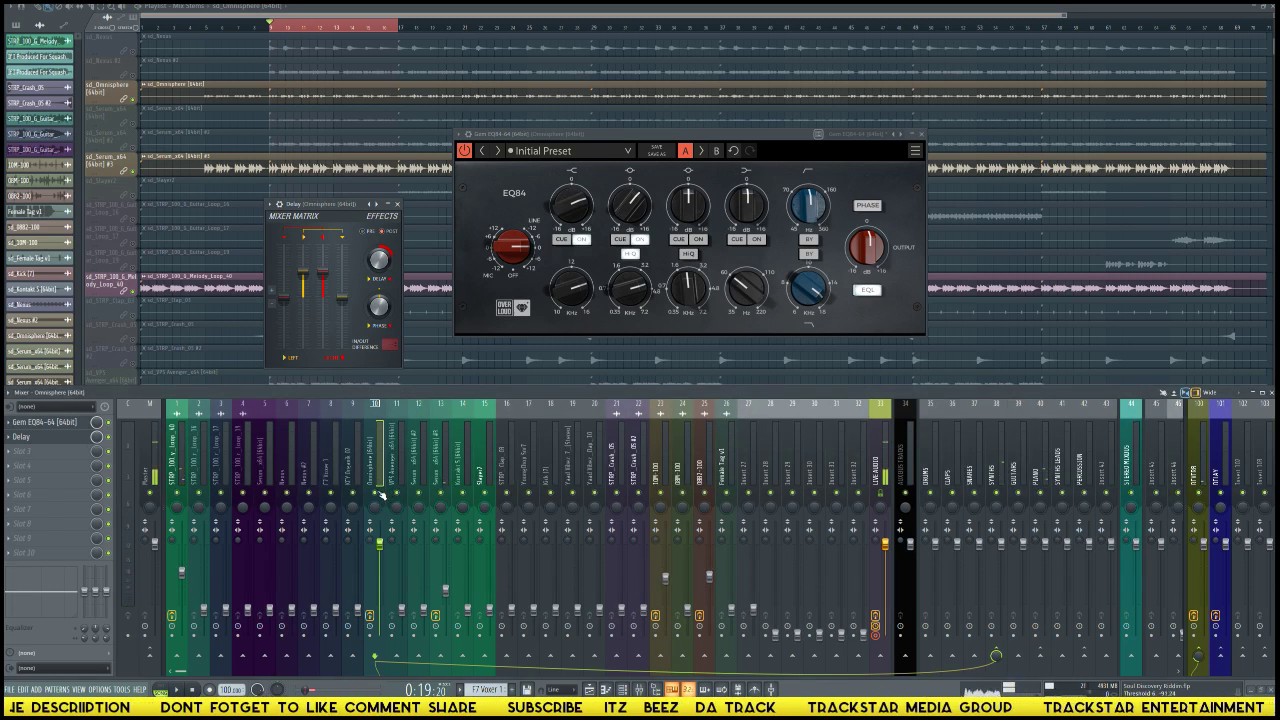
key("space")
key("space")
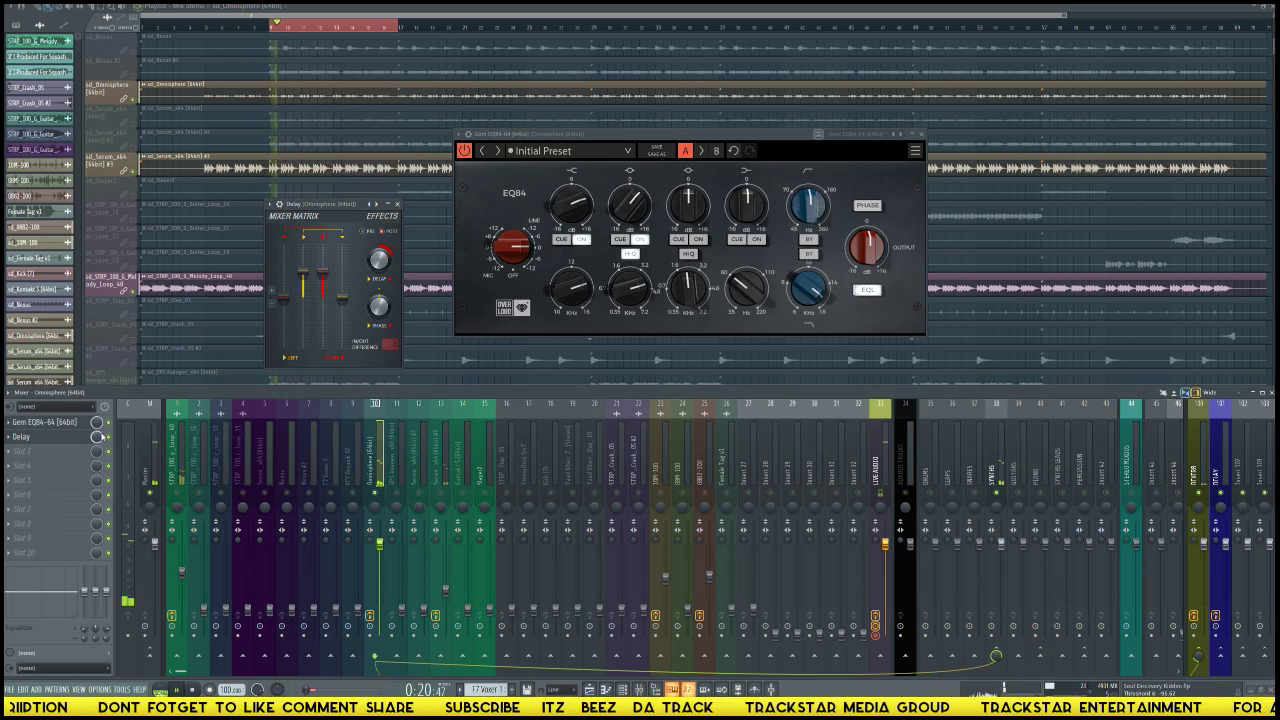
key("space")
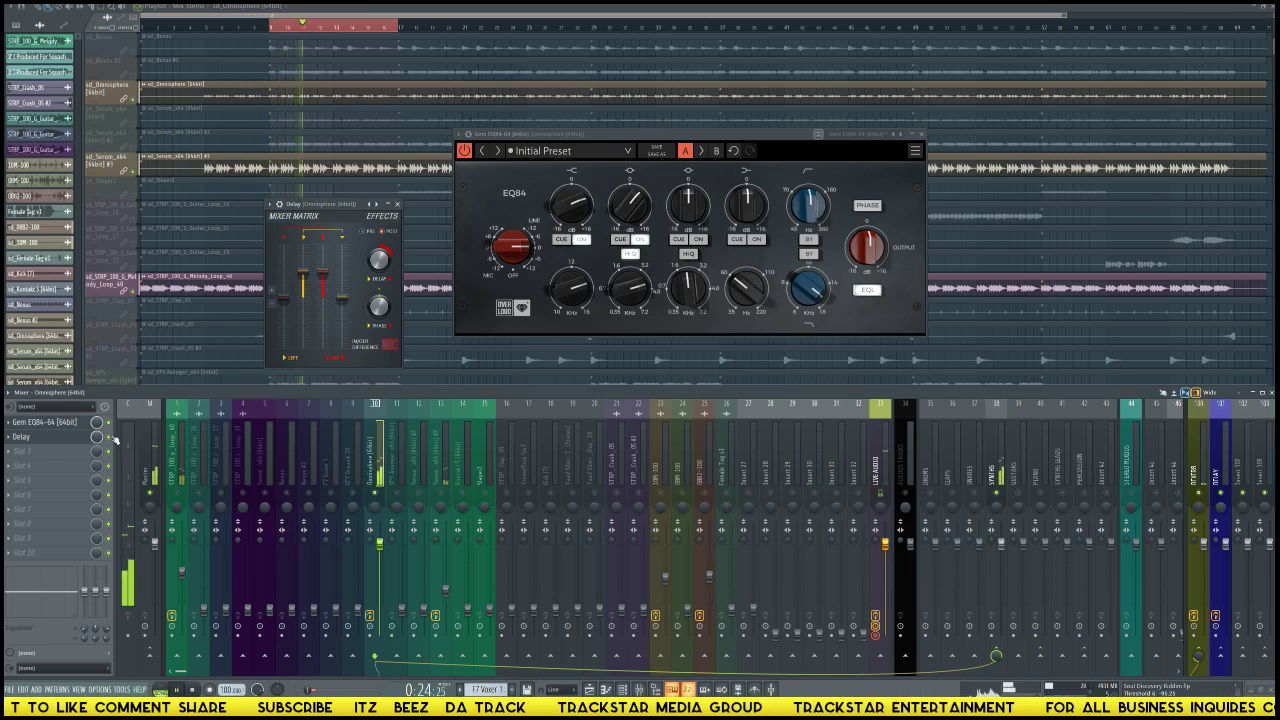
key("space")
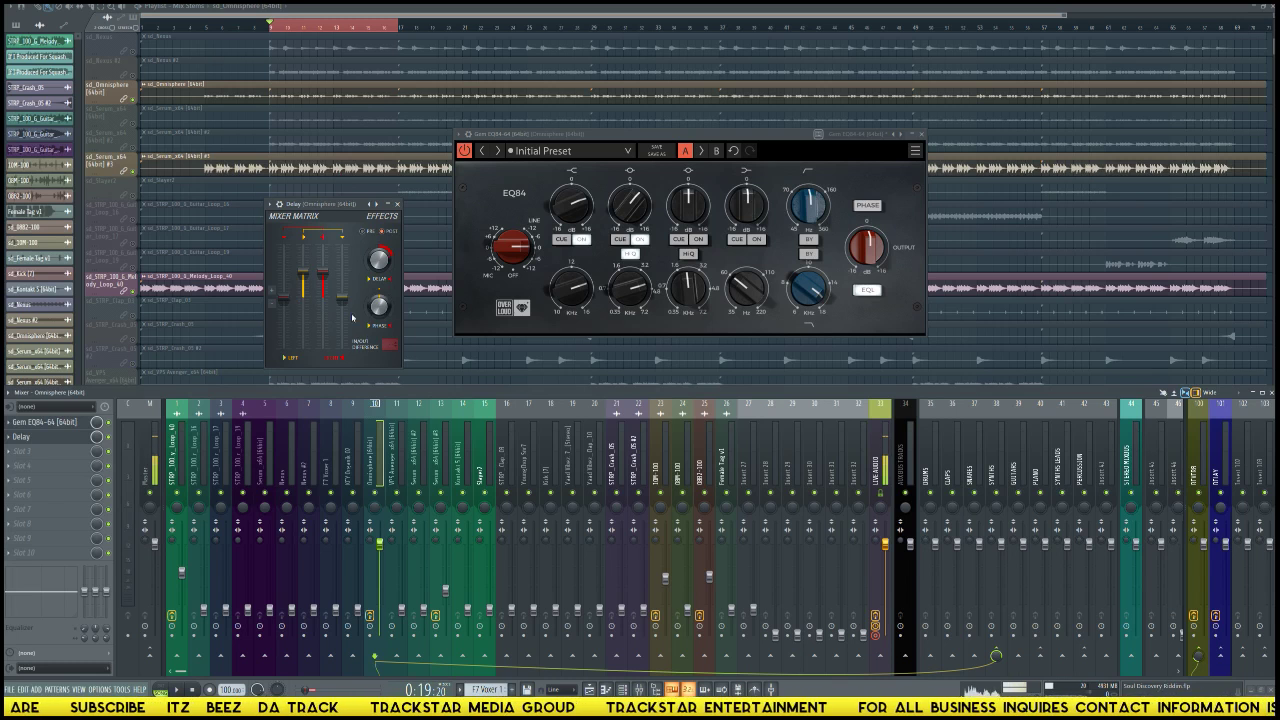
Step: Lower the Omnisphere [64bit] insert's fader to sit in the full mix and check the level during playback
left_click_drag(380, 543, 380, 550)
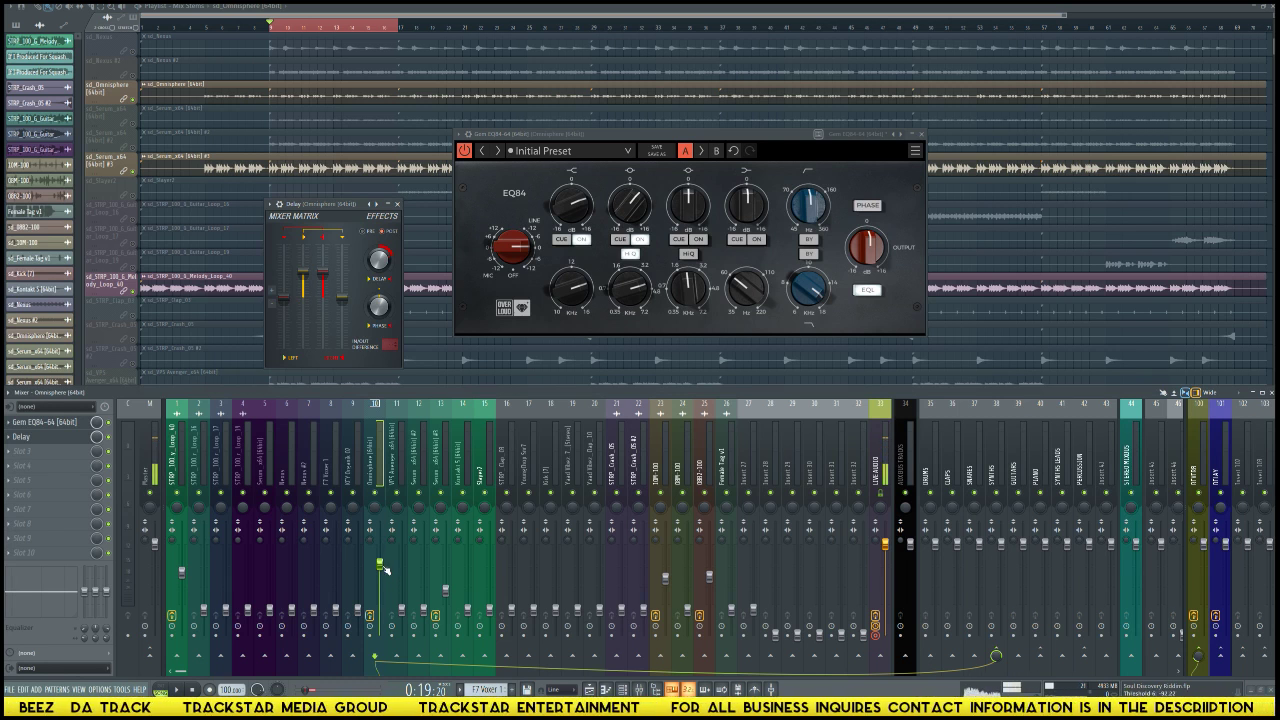
left_click_drag(383, 573, 380, 570)
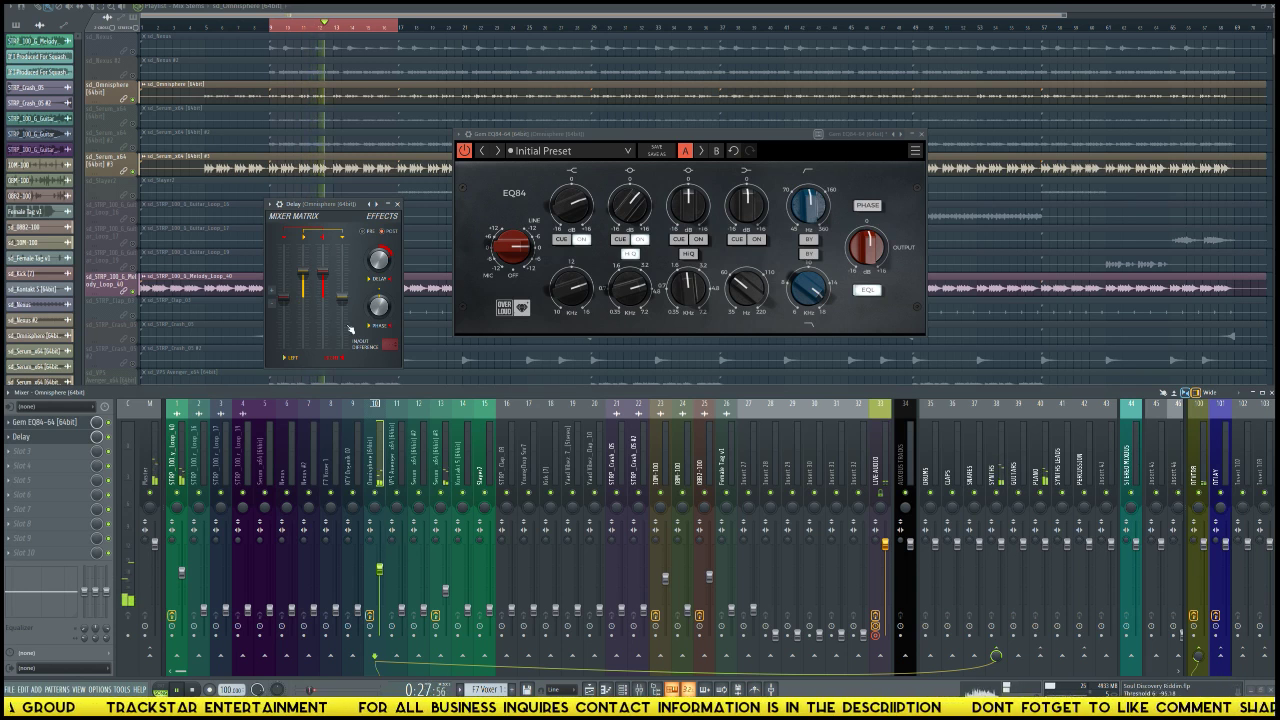
key("space")
Step: Unmute the sd_Serum_x64 [64bit] #2 playlist track and raise the fader of its soloed mixer insert
scroll(236, 119, "down", 2)
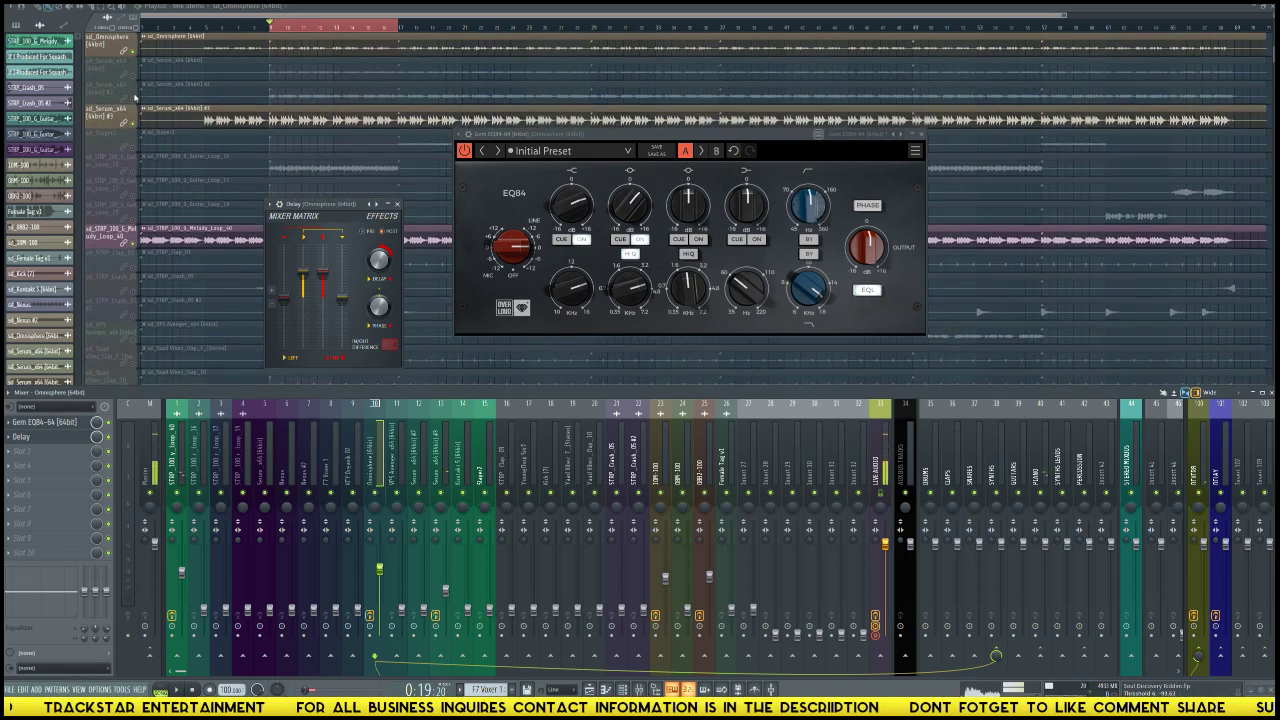
left_click(138, 103)
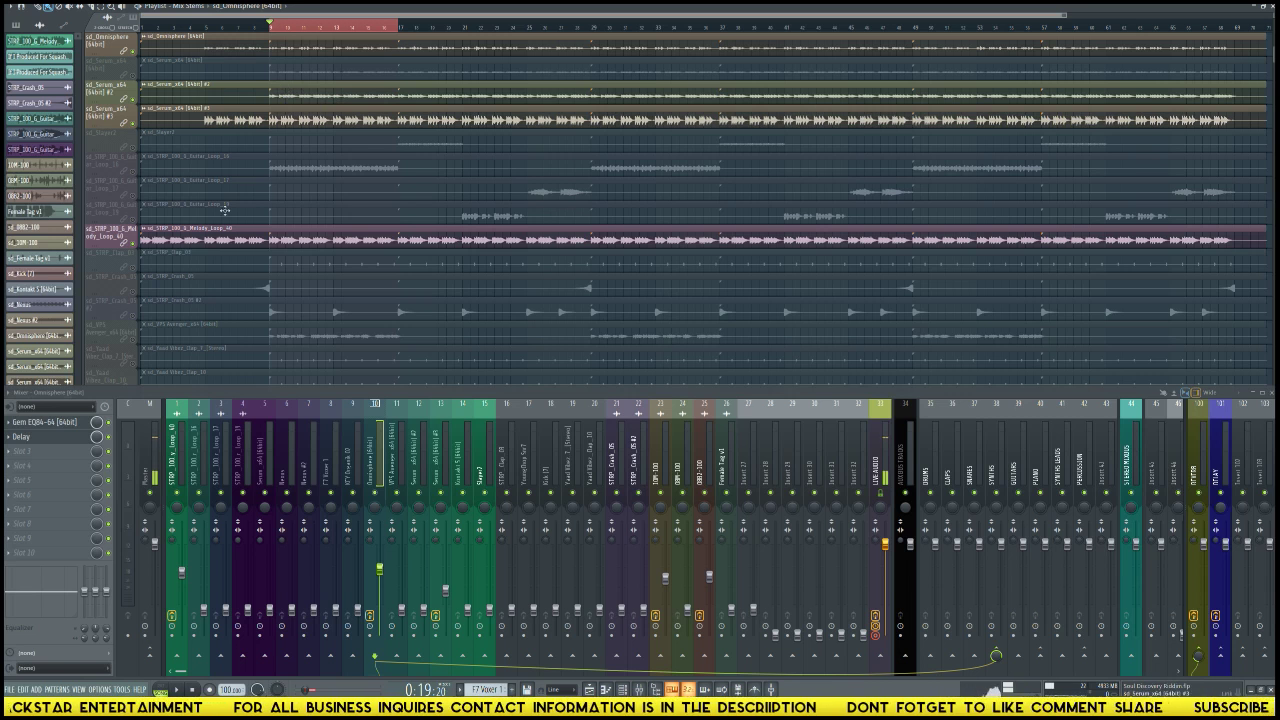
key("space")
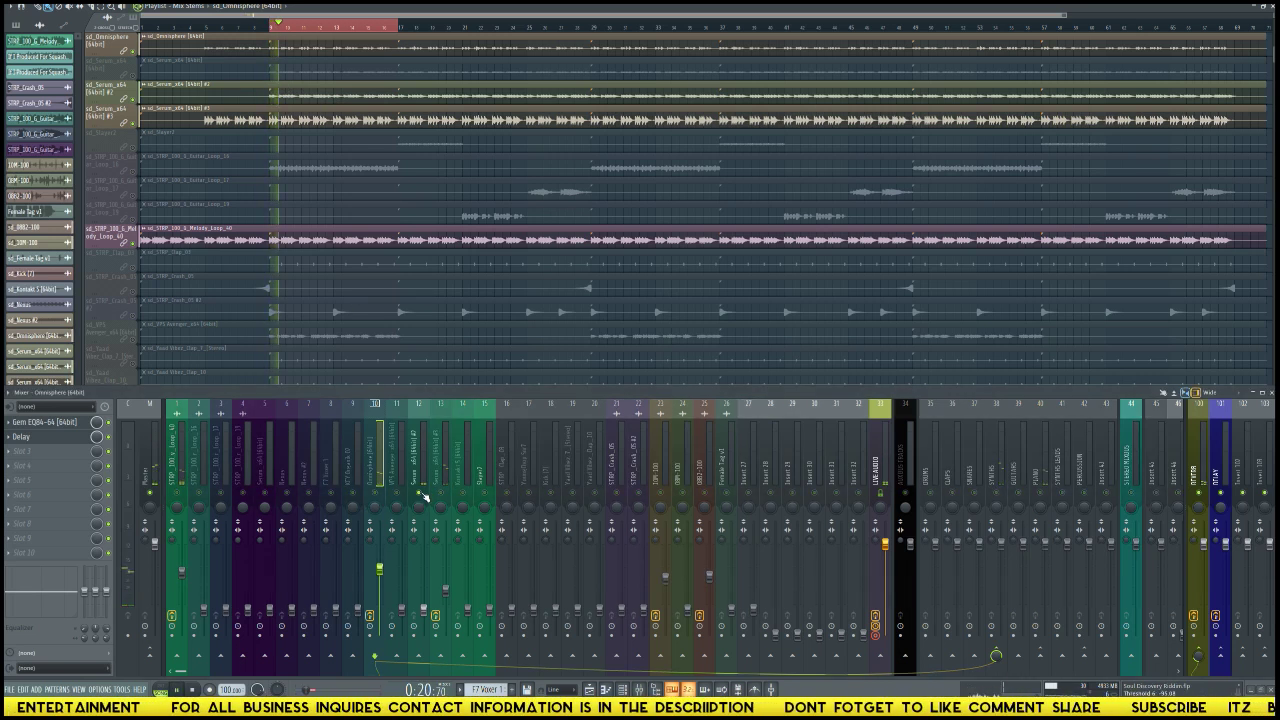
key("space")
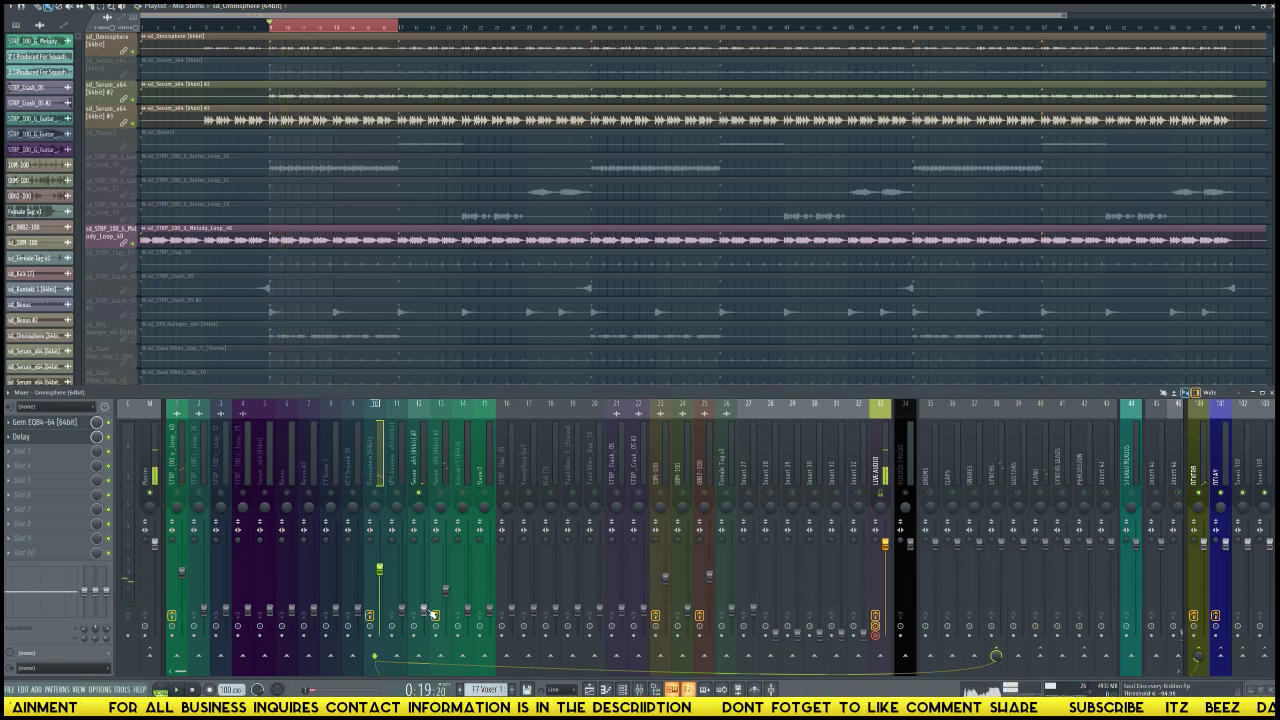
left_click_drag(433, 614, 424, 556)
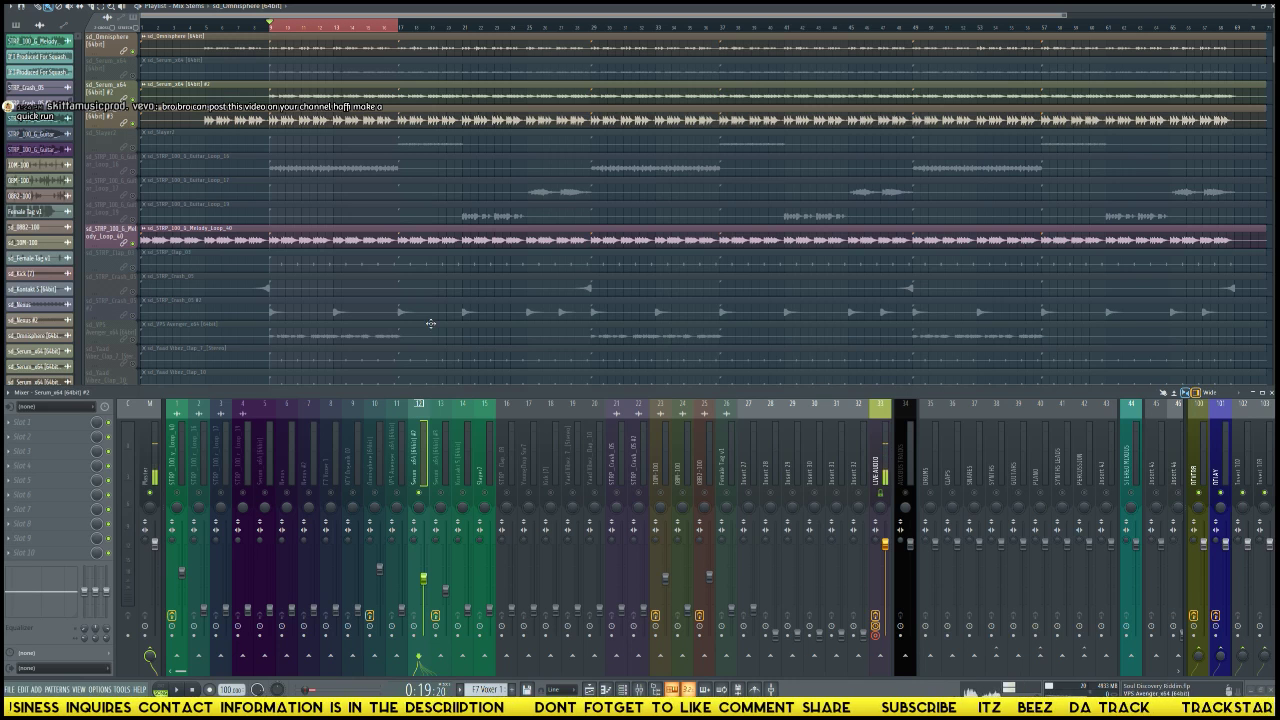
Step: Insert a playlist track below the sd_Serum_x64 [64bit] #3 track and copy the #3 clip onto it
right_click(100, 104)
left_click(96, 126)
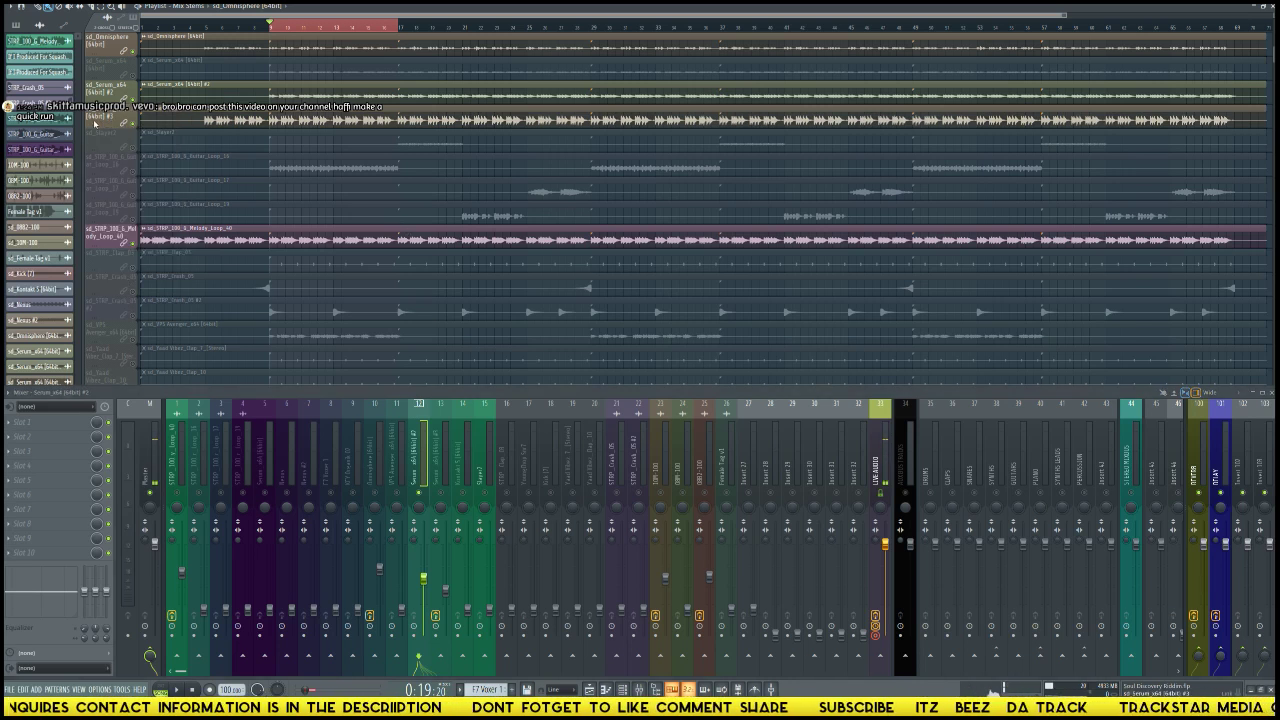
right_click(96, 126)
left_click(116, 303)
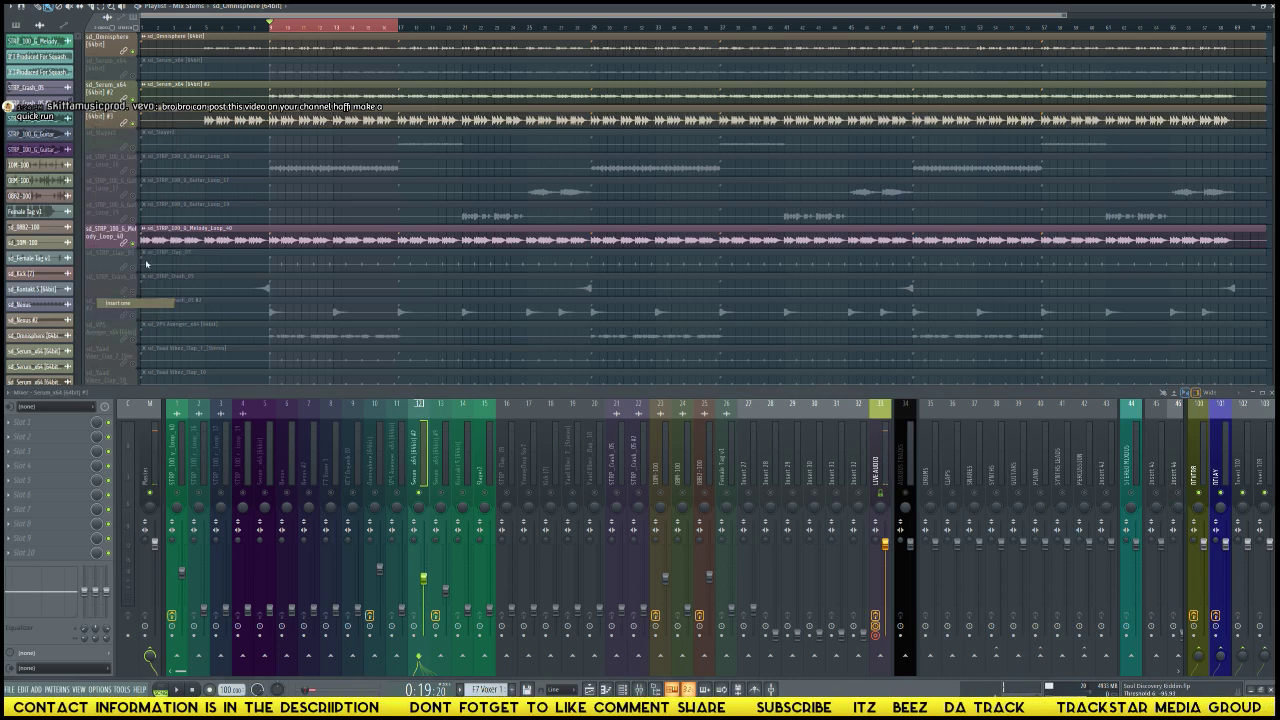
left_click(228, 152)
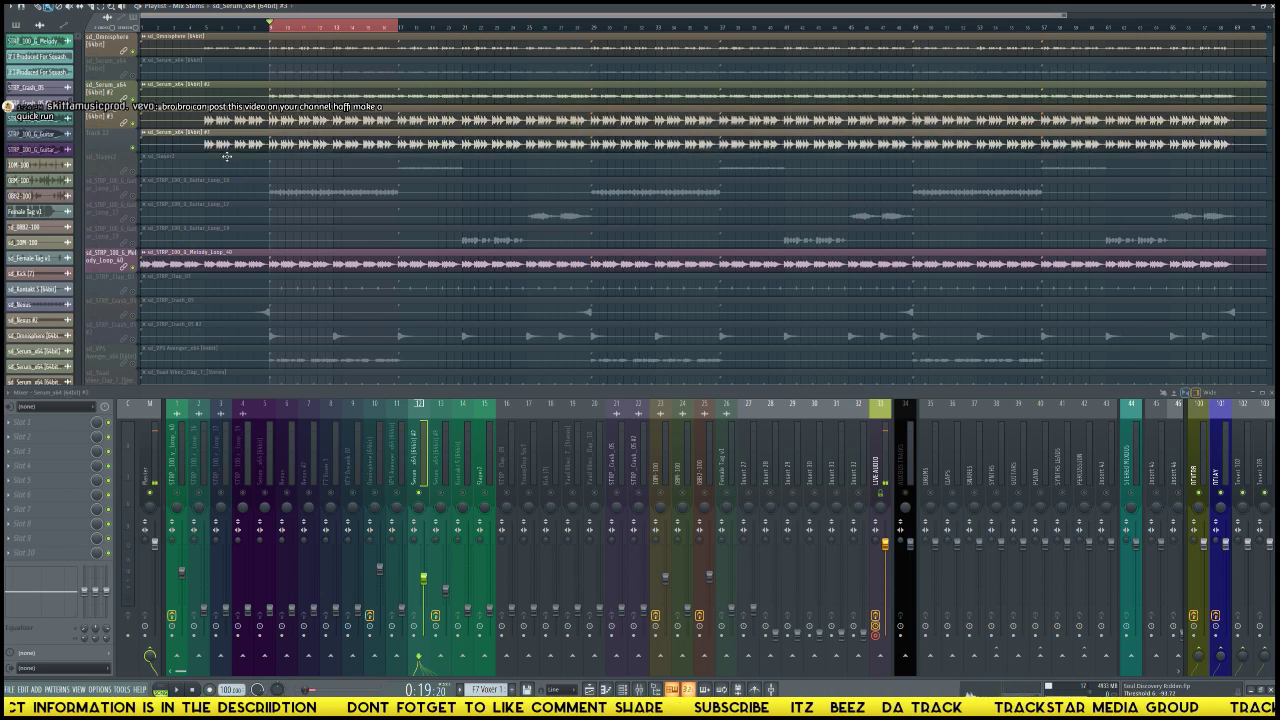
Step: Make the copied sd_Serum_x64 [64bit] #3 clip unique and name and color its playlist track after the clip
right_click(118, 132)
left_click(256, 138)
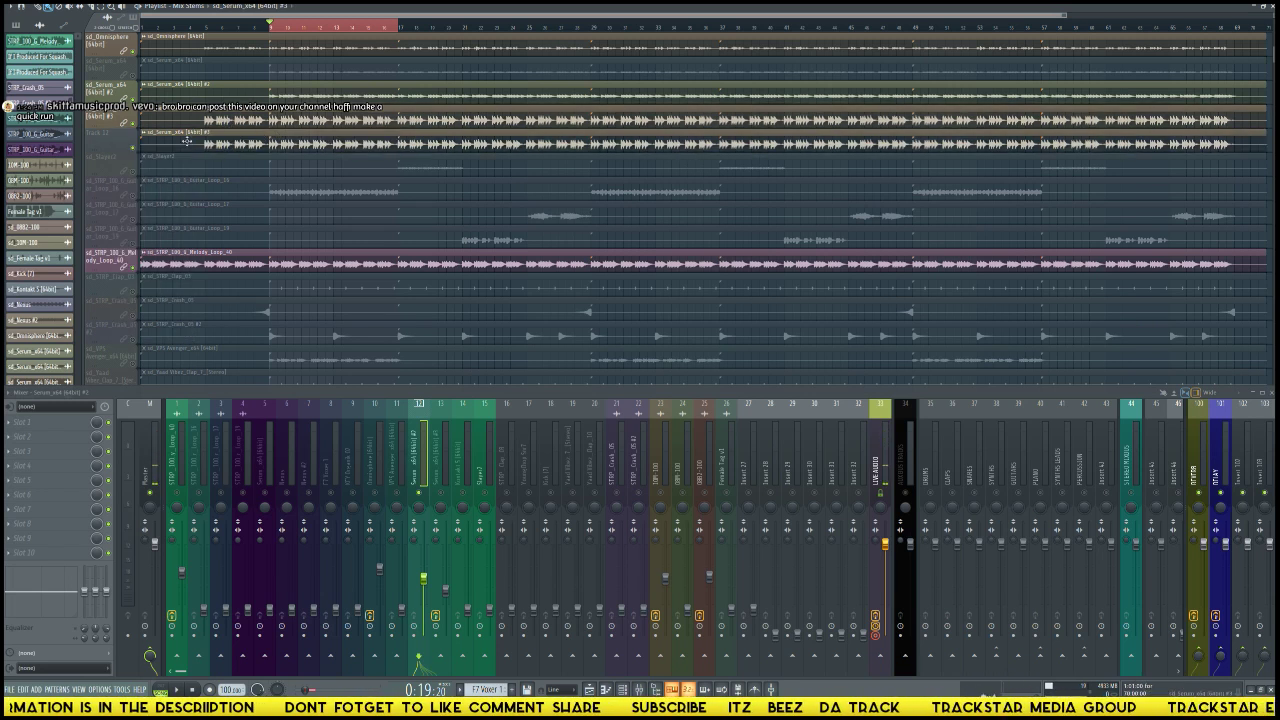
left_click(145, 134)
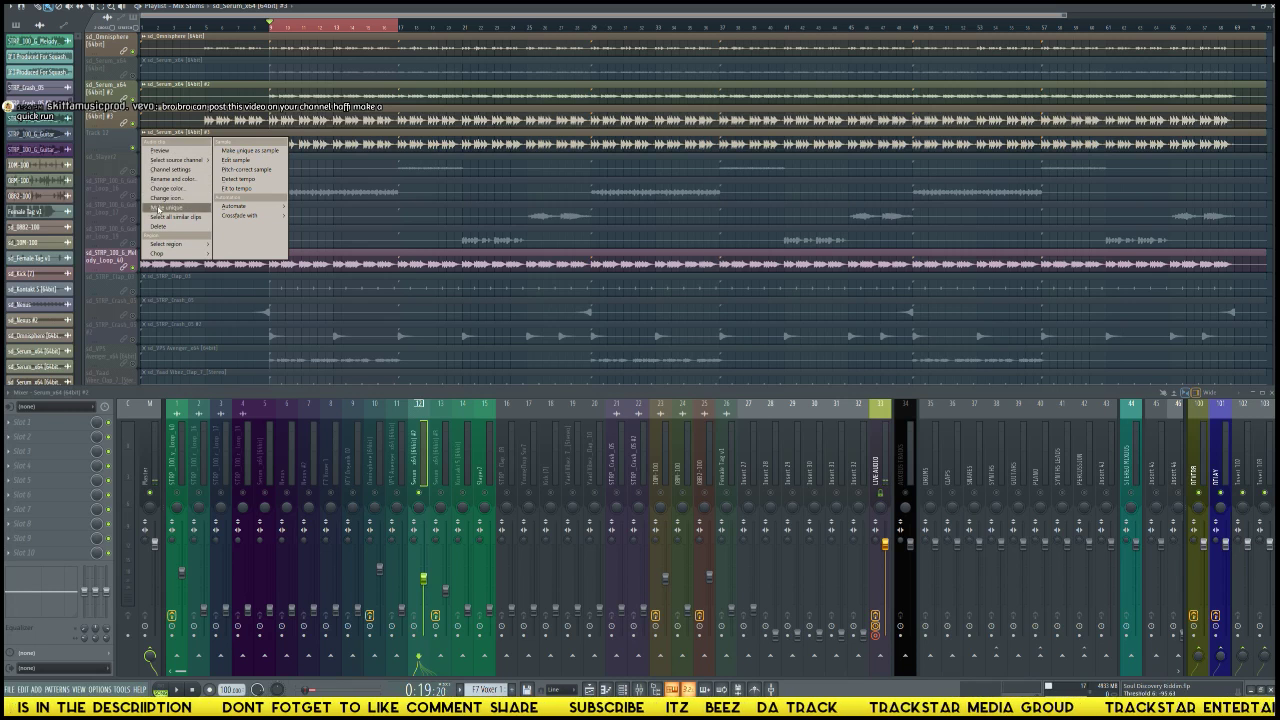
left_click(163, 209)
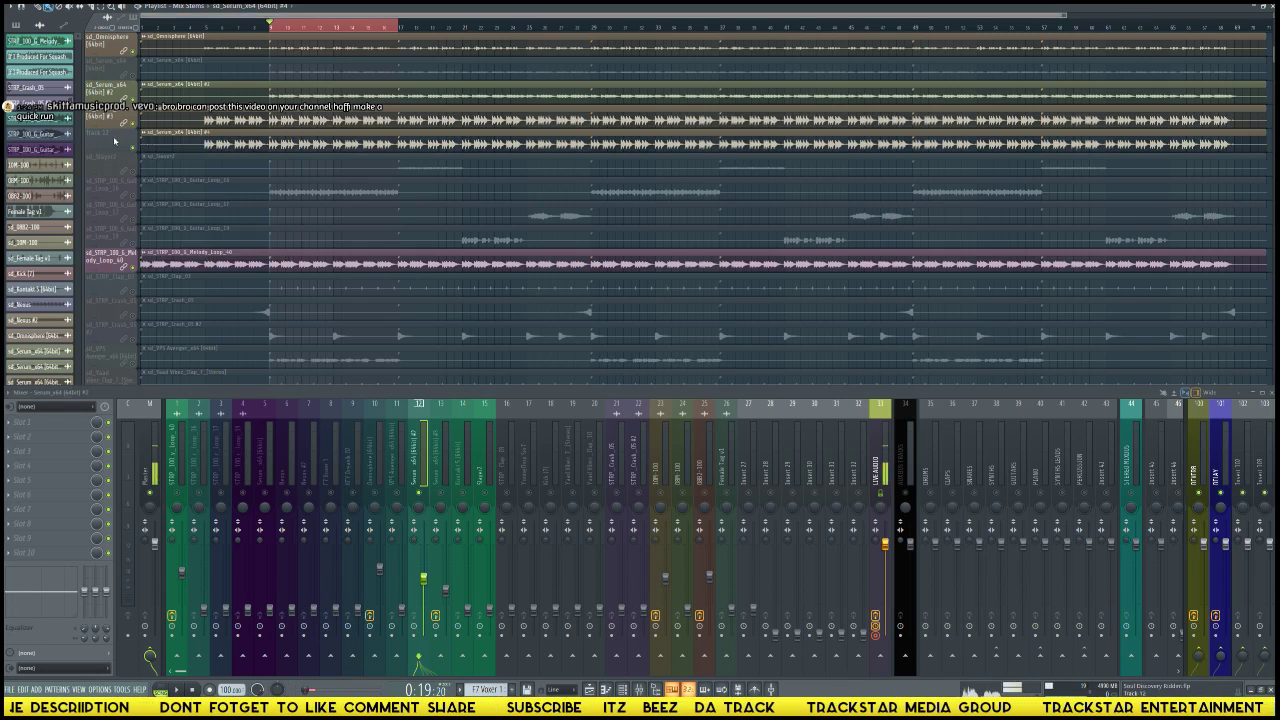
right_click(114, 141)
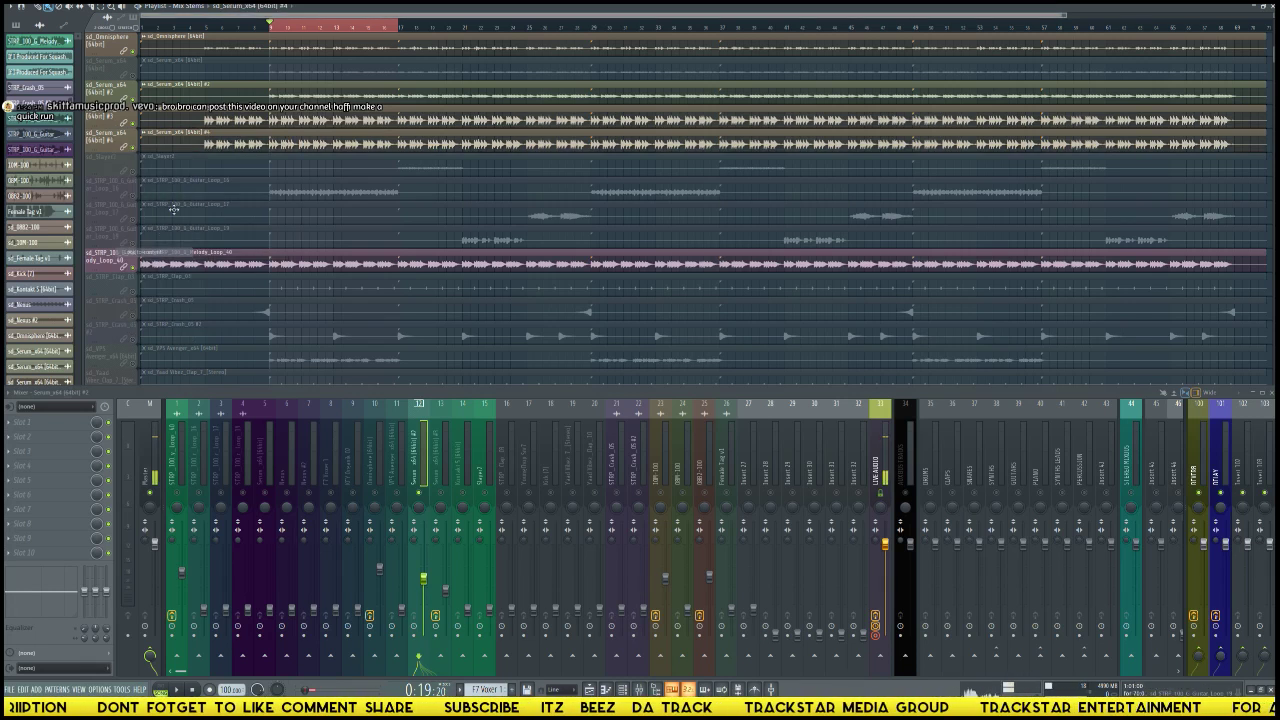
left_click(150, 257)
Step: Route the sd_Serum_x64 [64bit] #4 channel to the empty Insert 27 and move that insert to position 13, beside Serum_x64 [64bit] #2
double_click(230, 140)
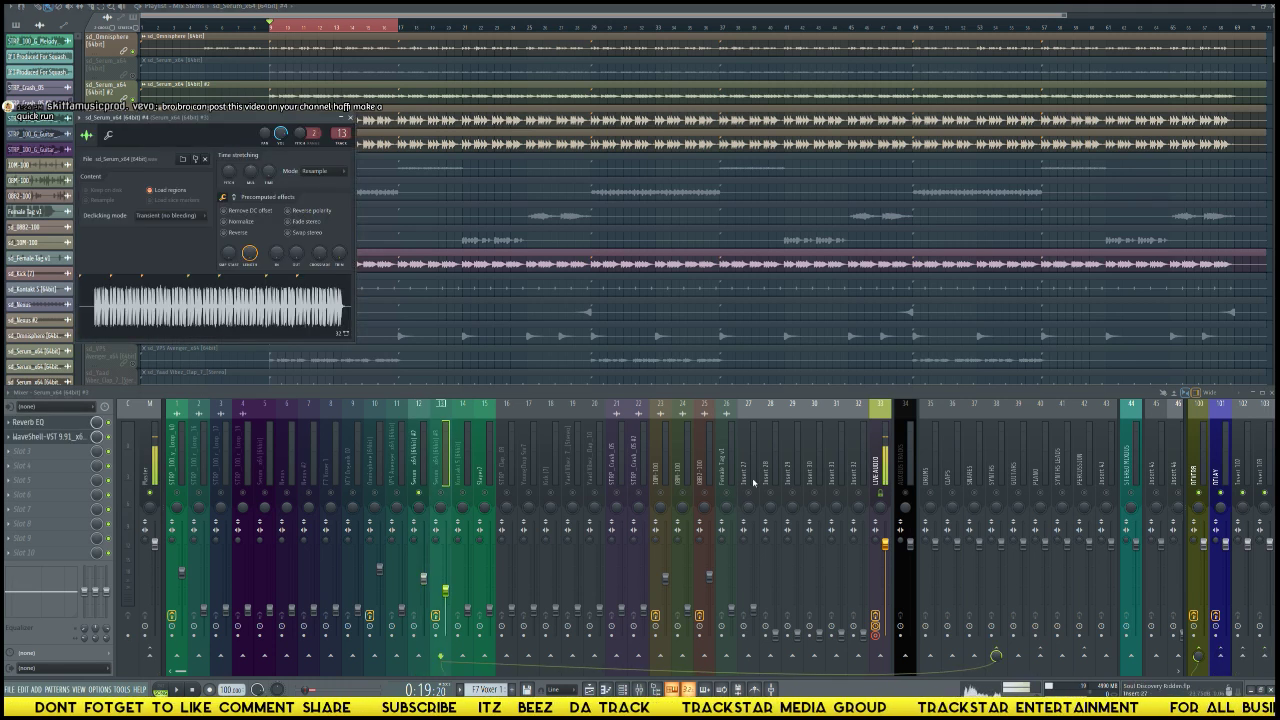
left_click(753, 482)
key("ctrl+l")
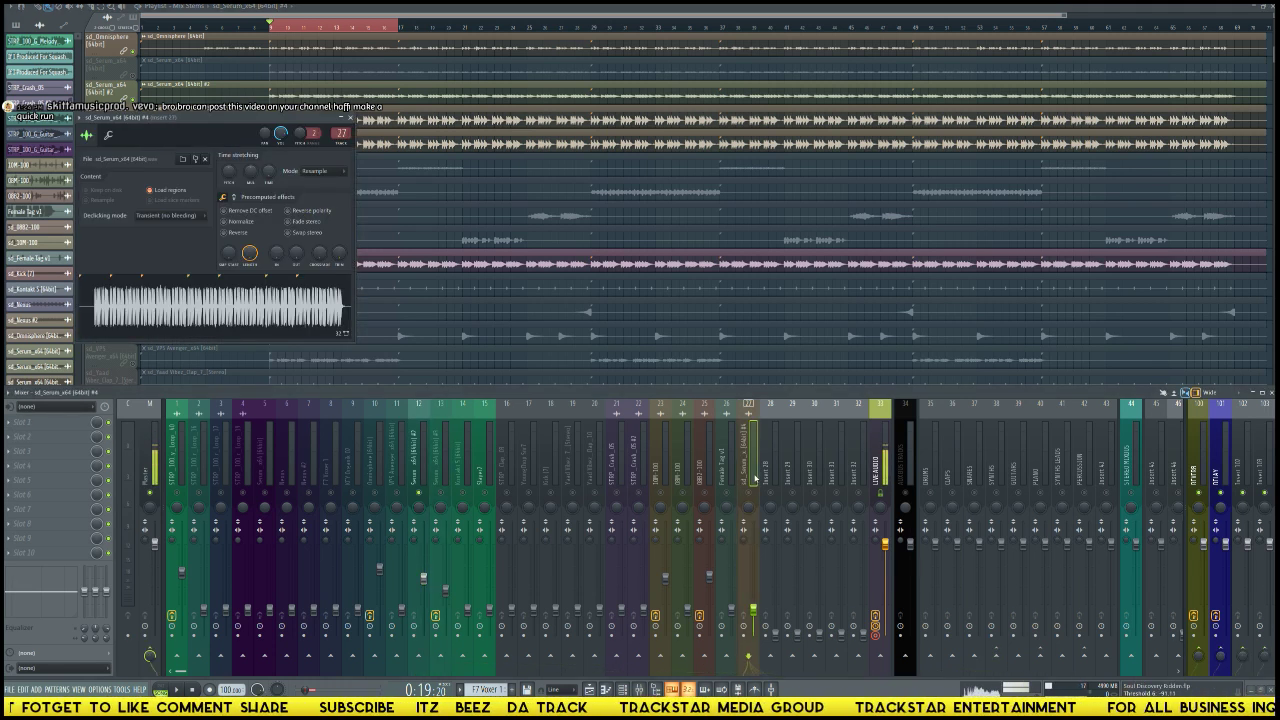
key("alt+Left")
key("alt+Left")
key("alt+Left")
key("alt+Left")
key("alt+Left")
key("alt+Left")
key("alt+Left")
key("alt+Left")
key("alt+Left")
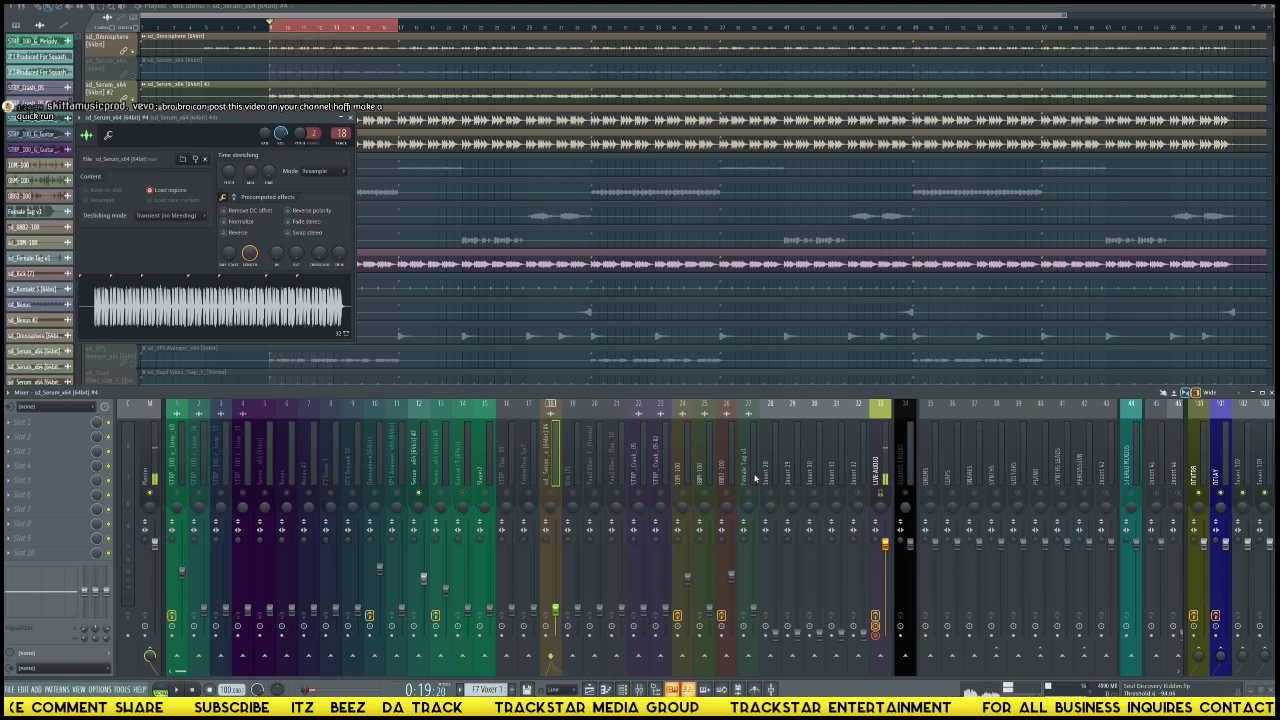
key("alt+Left")
key("alt+Left")
key("alt+Left")
key("alt+Left")
key("alt+Left")
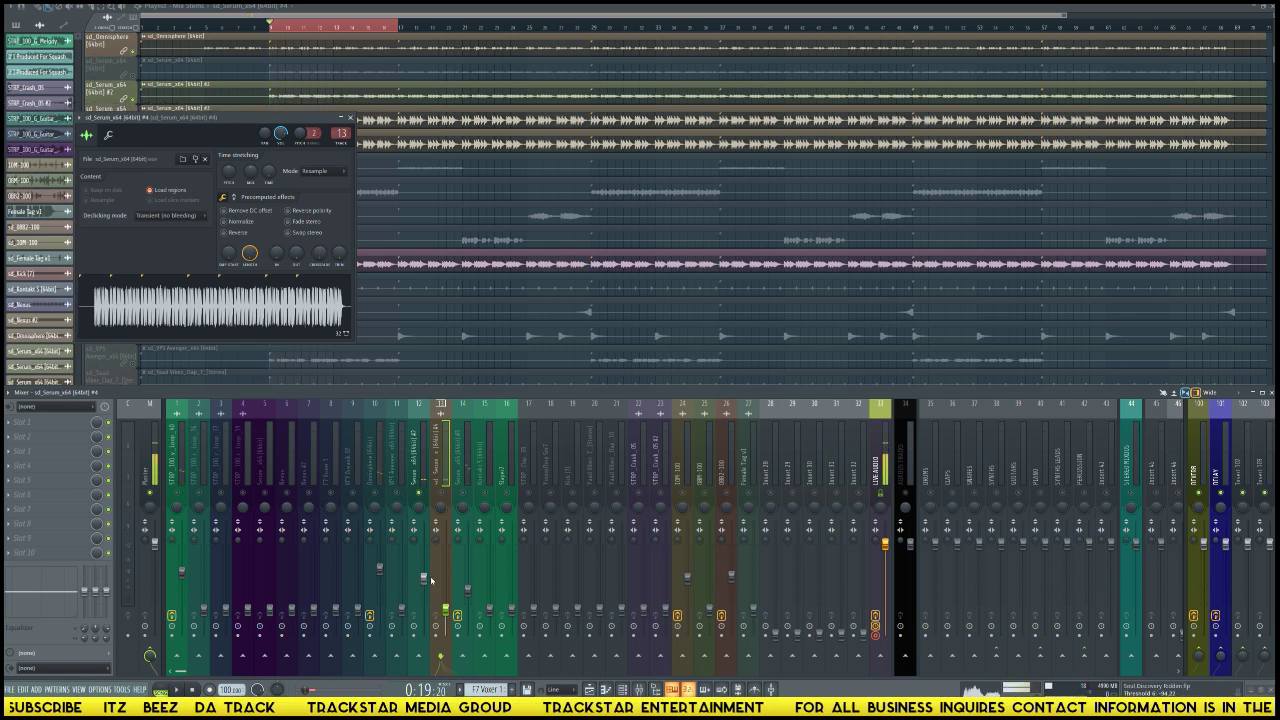
Step: Copy the fader value of the Serum_x64 [64bit] #2 insert to the sd_Serum_x64 [64bit] #4 insert
right_click(431, 580)
right_click(425, 579)
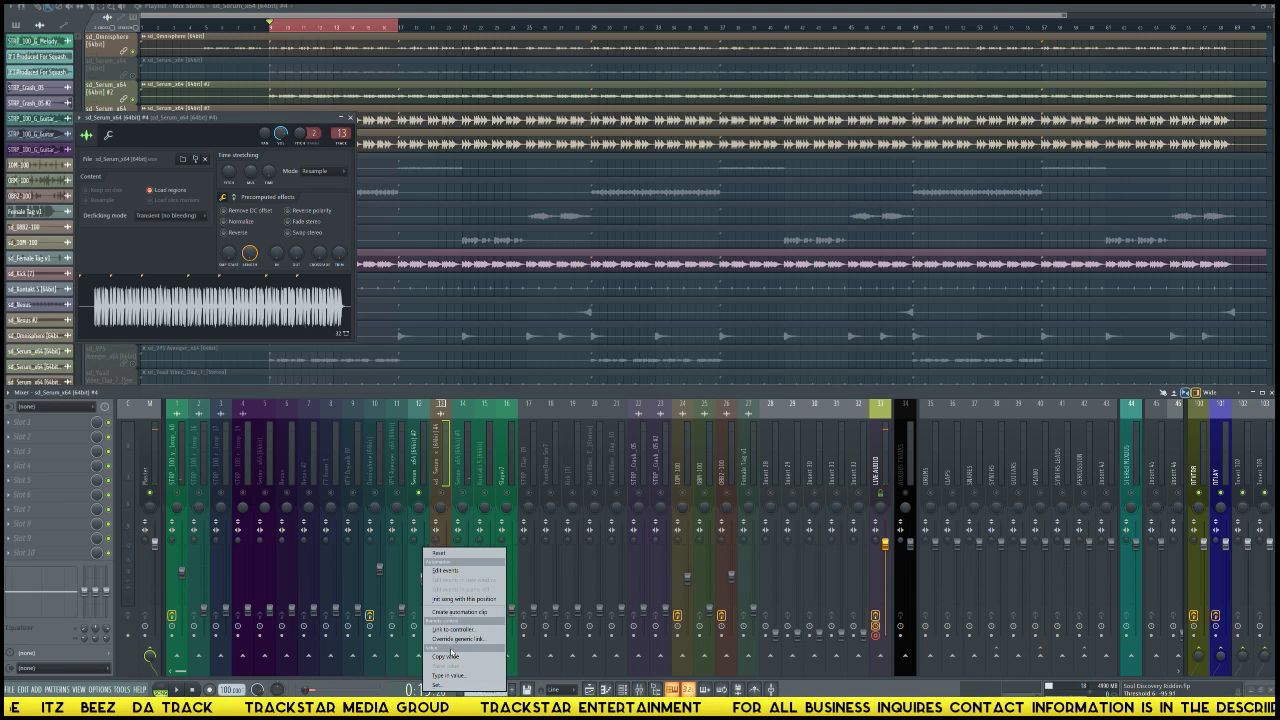
left_click(452, 655)
right_click(447, 613)
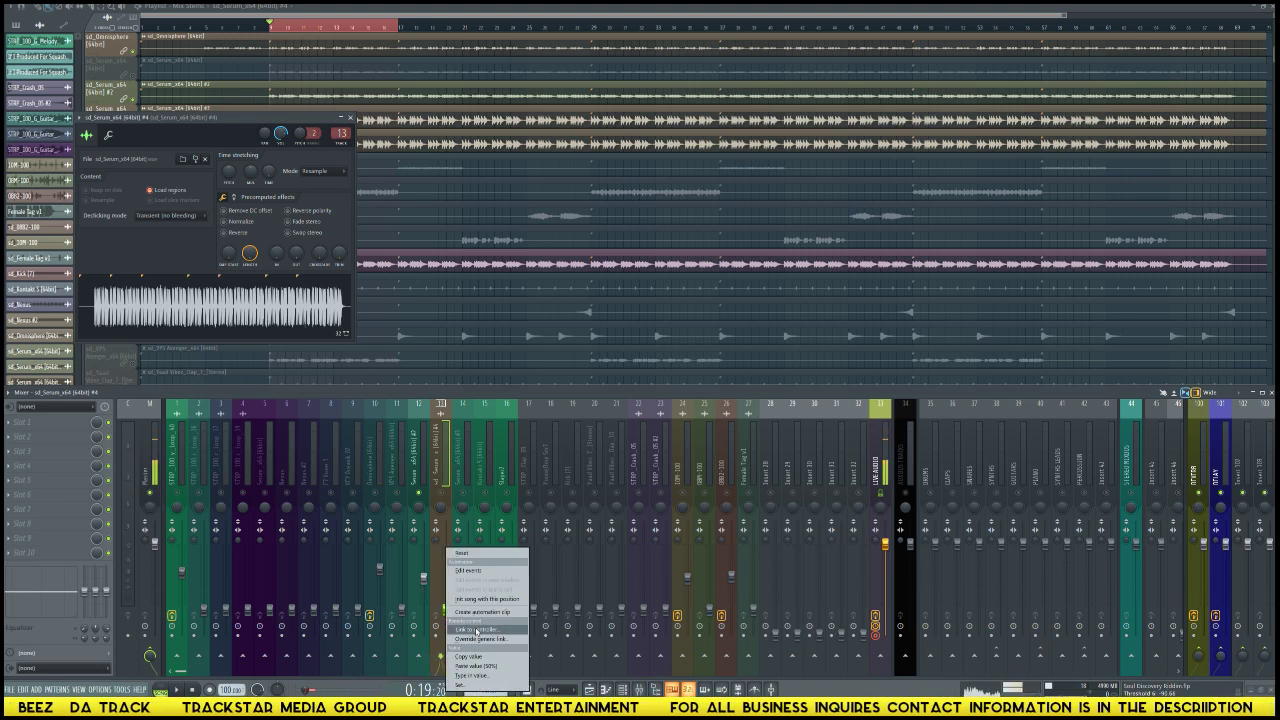
left_click(476, 665)
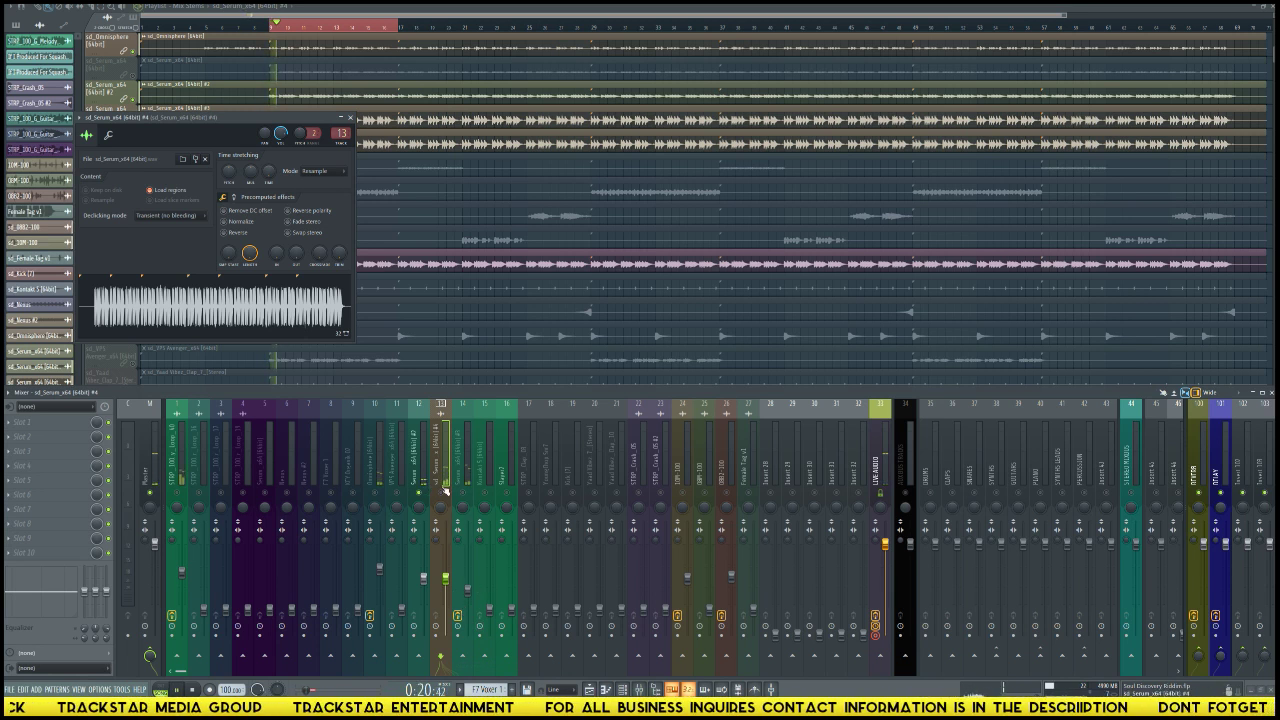
Step: Close the channel settings and audition the sd_Serum_x64 [64bit] #4 insert in solo
key("space")
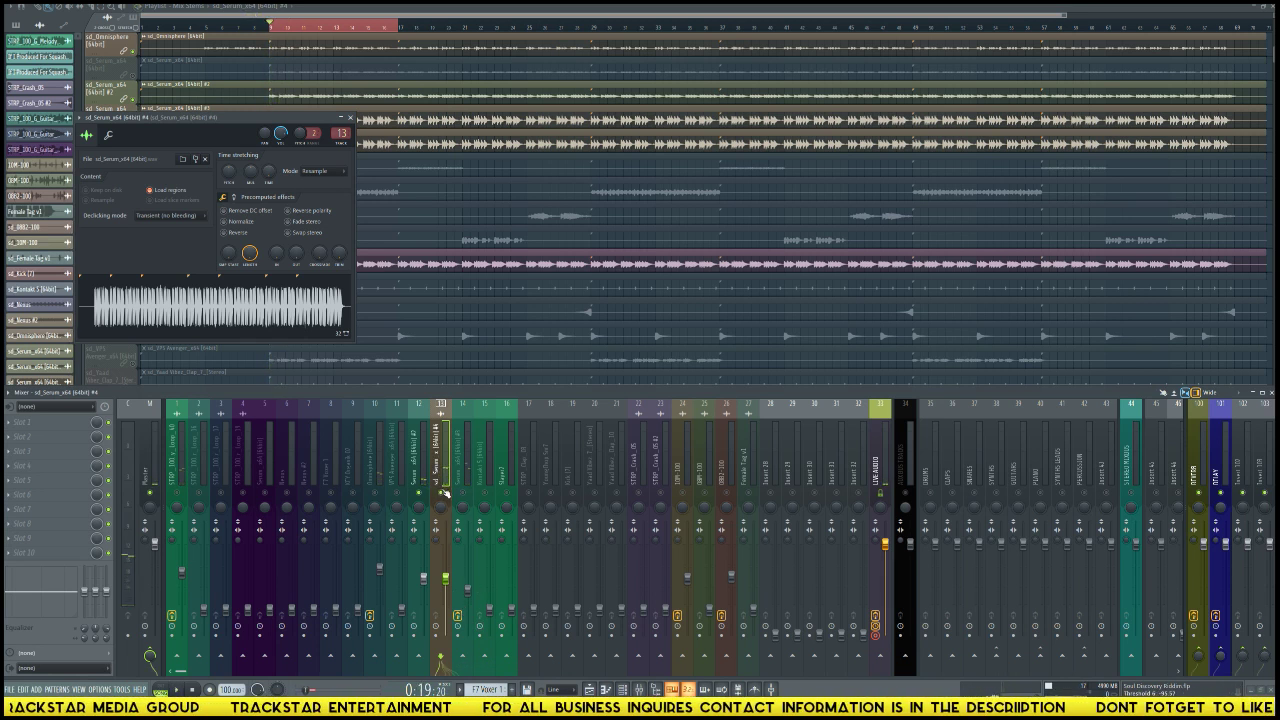
left_click(349, 117)
key("space")
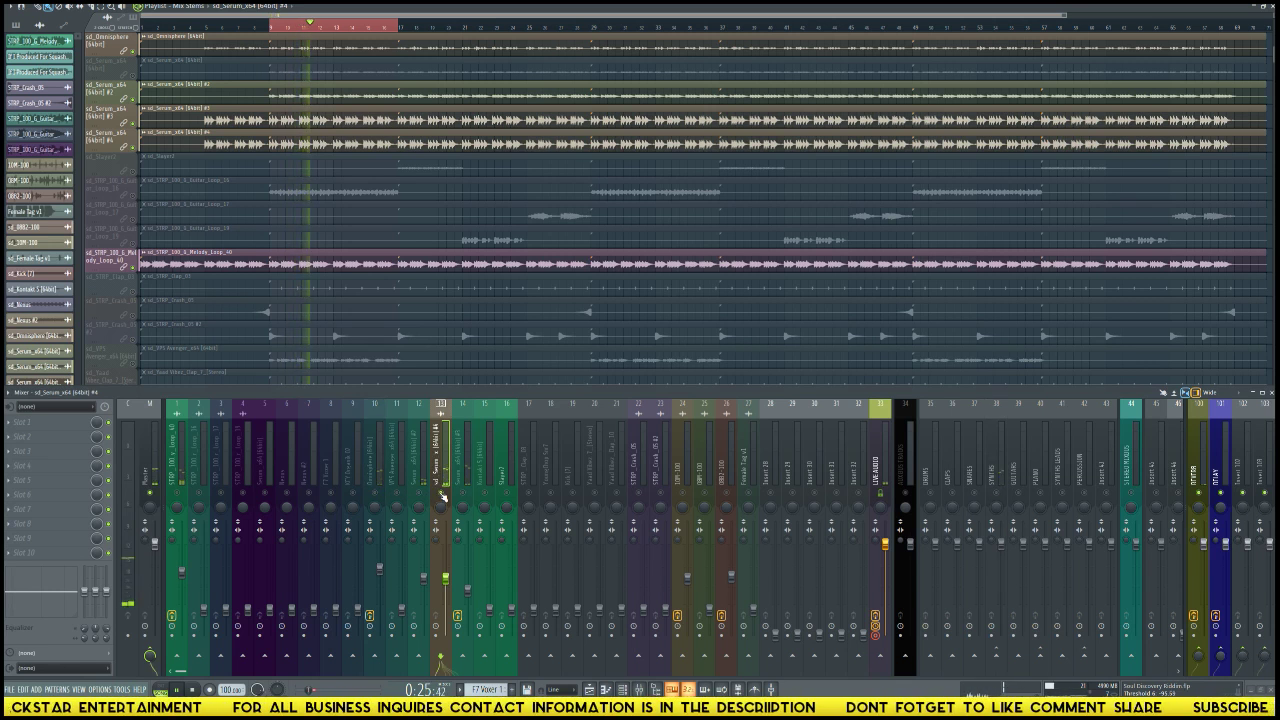
key("space")
right_click(118, 130)
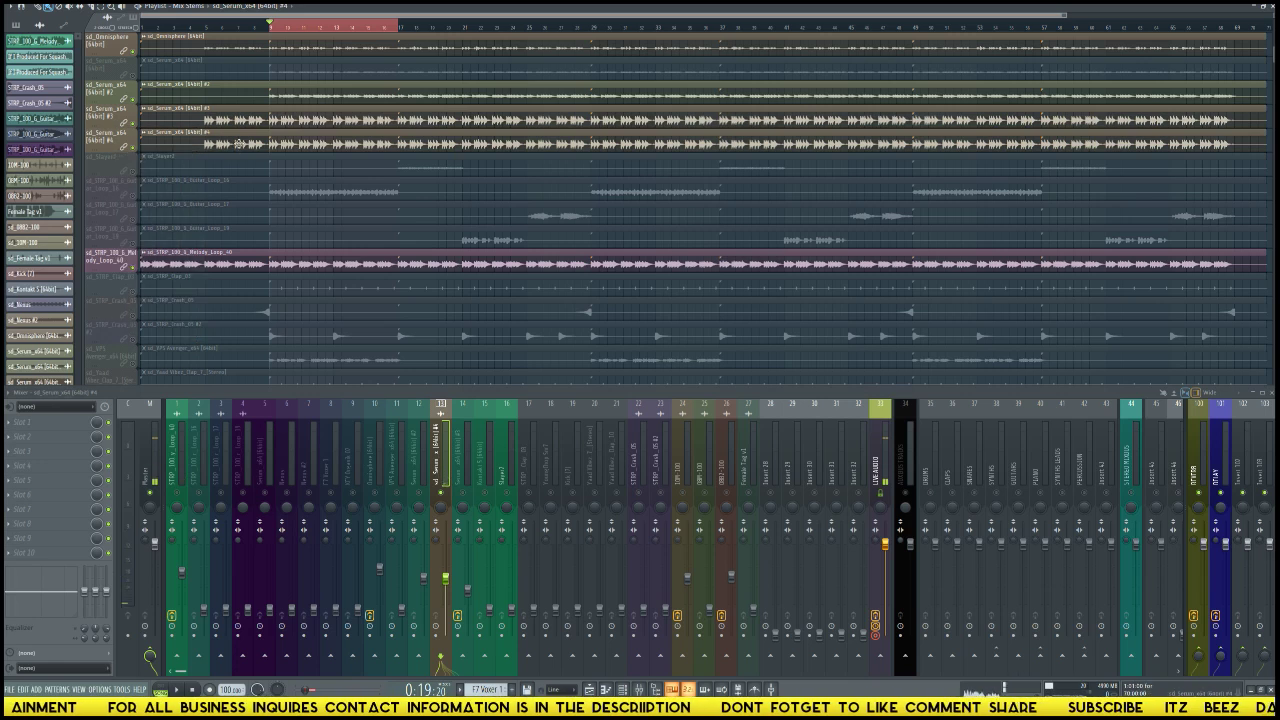
left_click(145, 143)
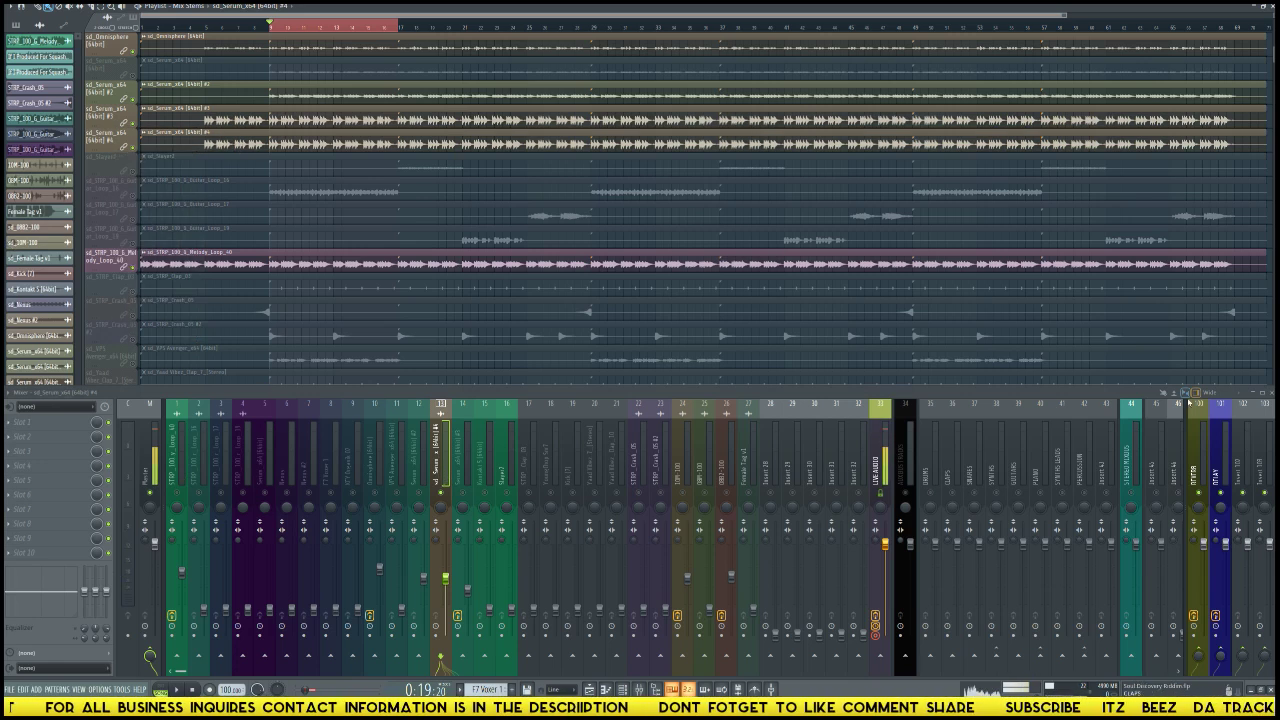
left_click(1266, 394)
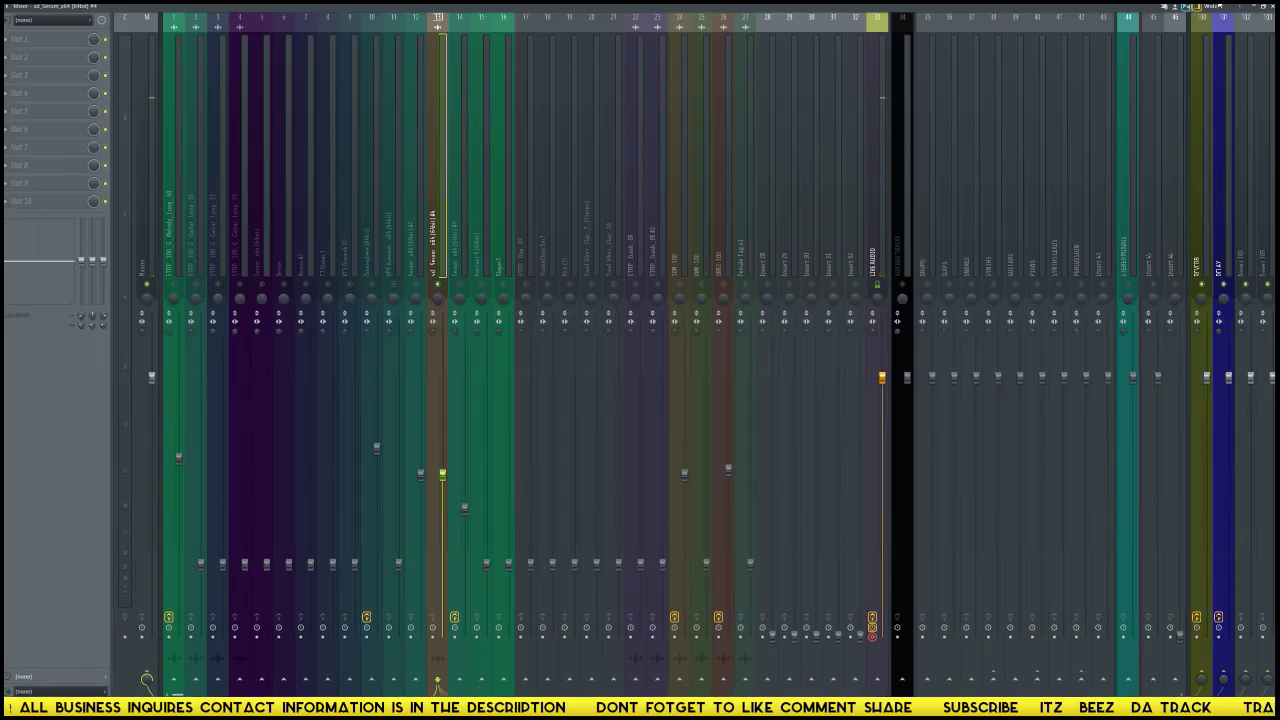
double_click(1219, 6)
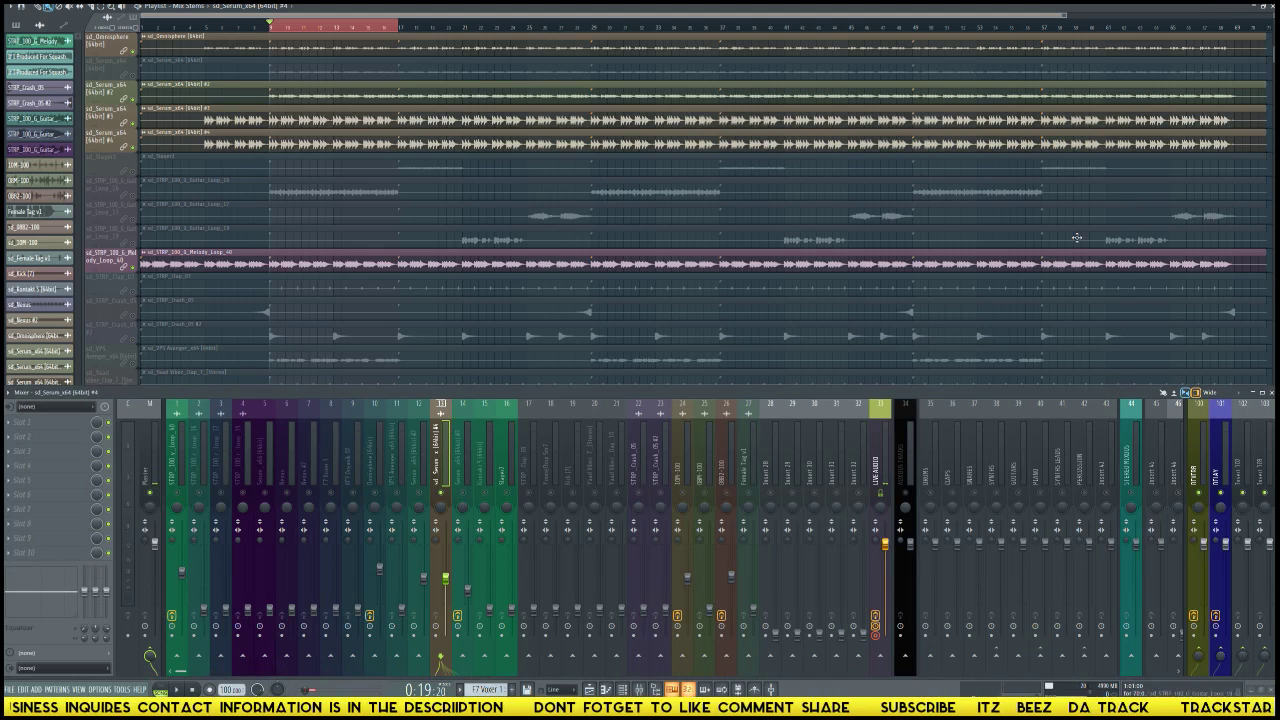
Step: Delete the sd_Serum_x64 [64bit] #4 channel from the project
key("F9")
key("alt+F8")
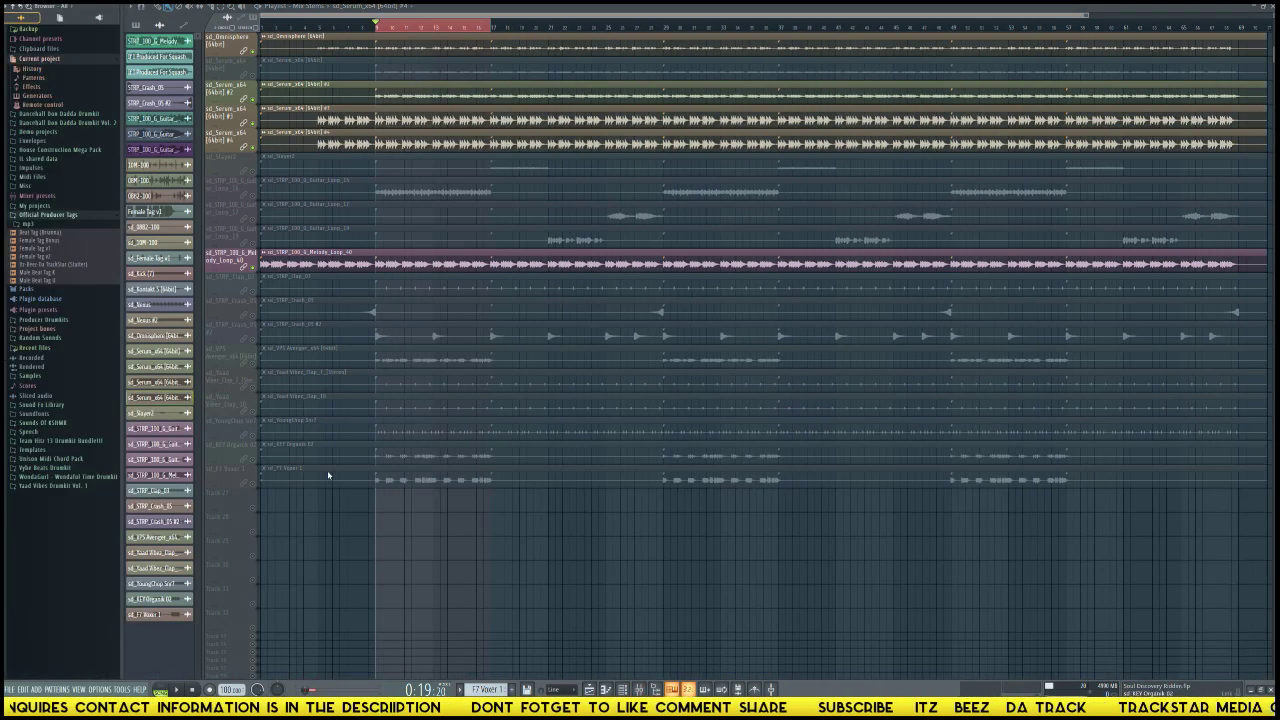
key("alt+F8")
key("F6")
right_click(37, 397)
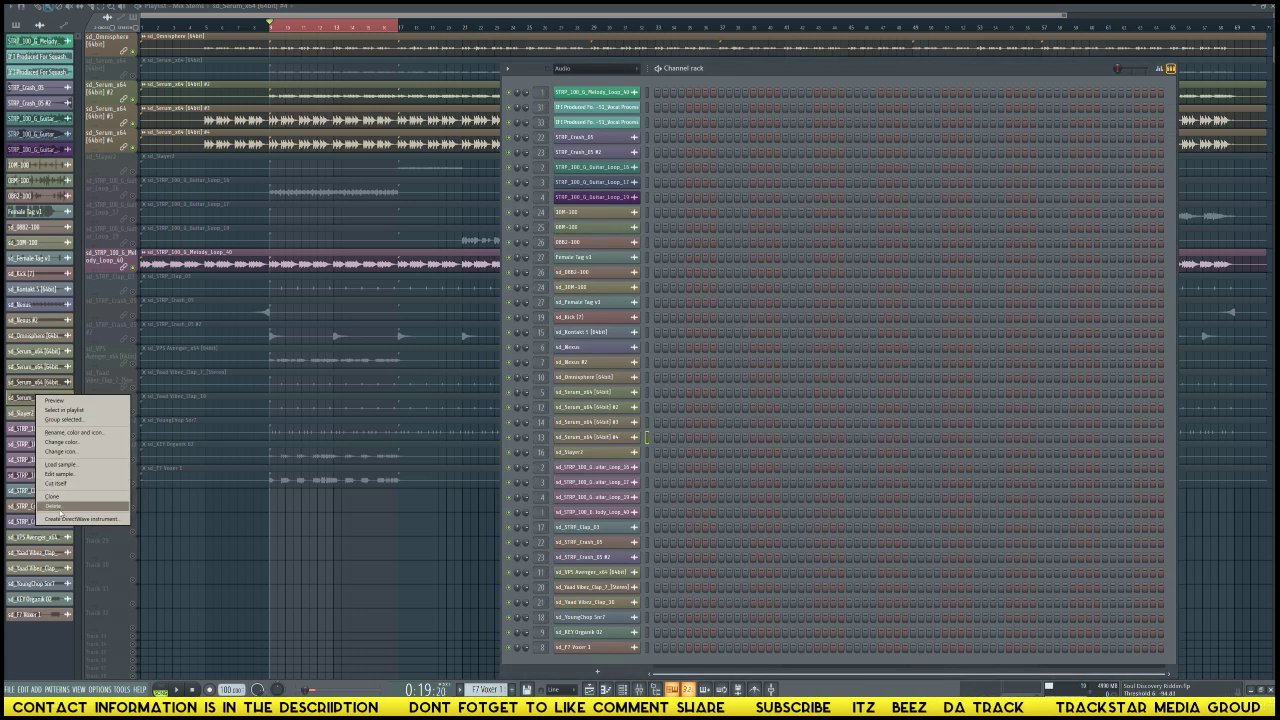
left_click(80, 508)
key("Return")
key("F6")
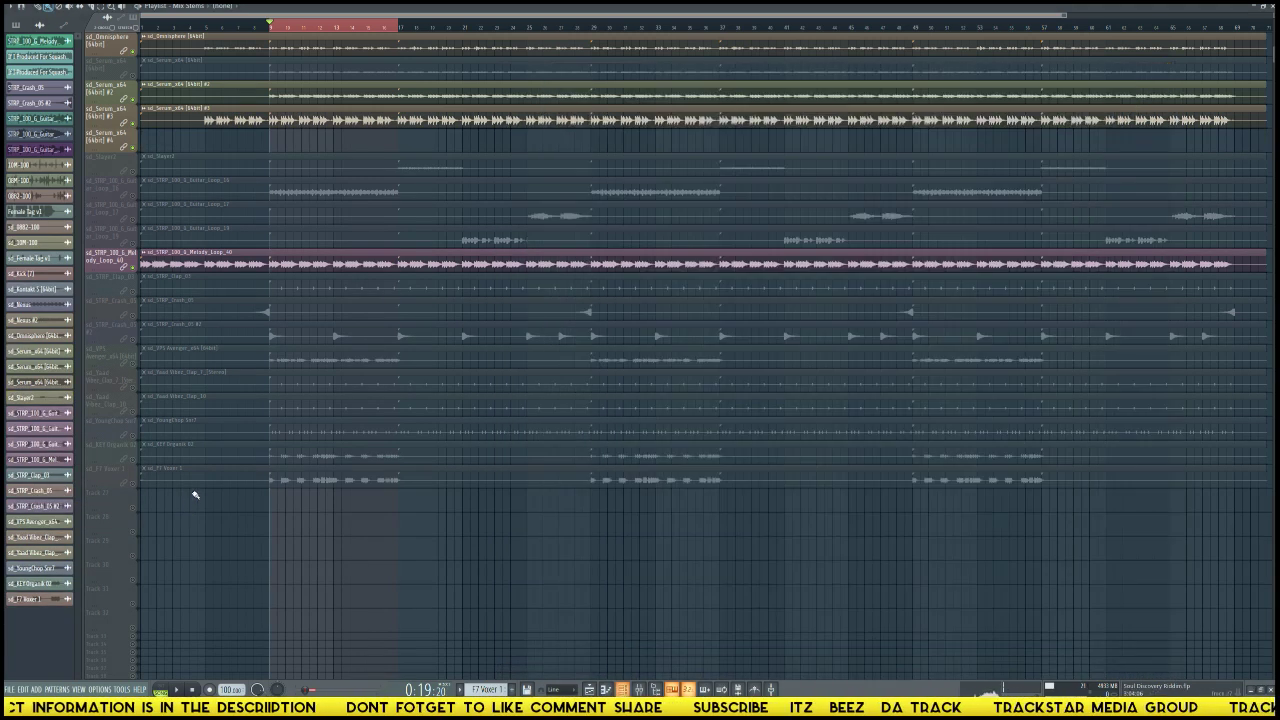
Step: Reset the sd_Serum_x64 [64bit] #4 mixer insert to its default state
key("F6")
key("F9")
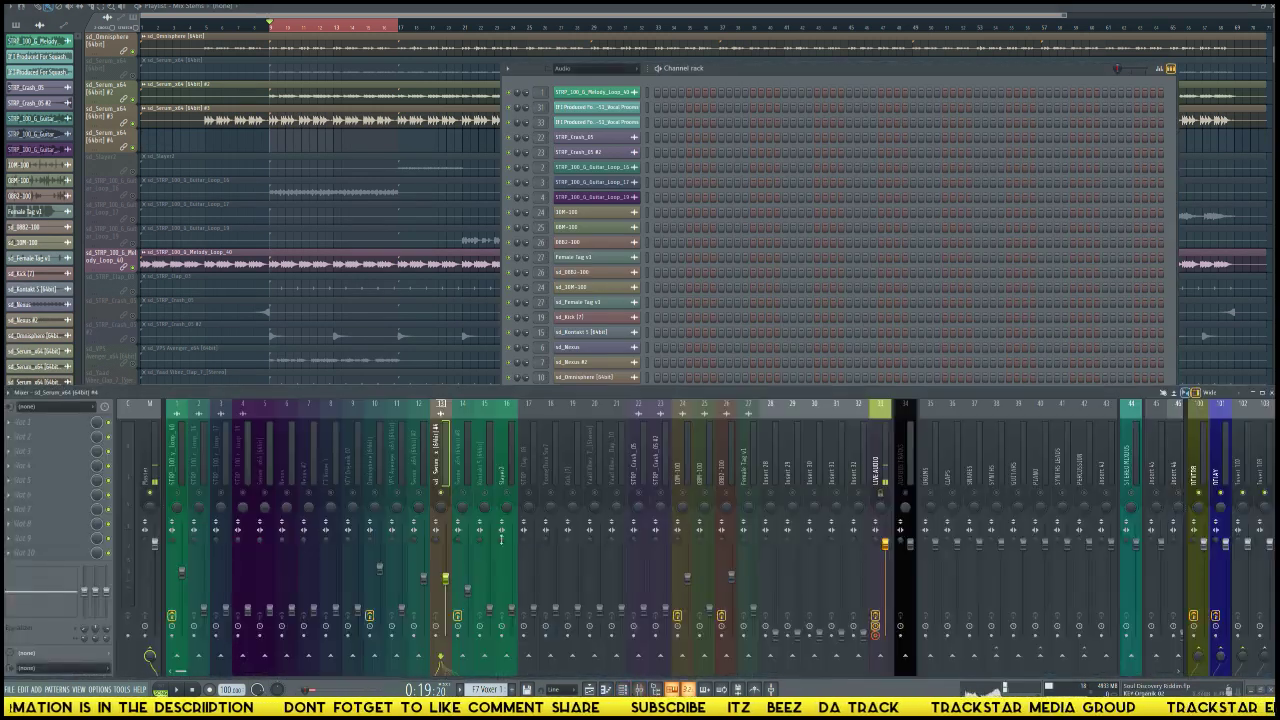
right_click(445, 461)
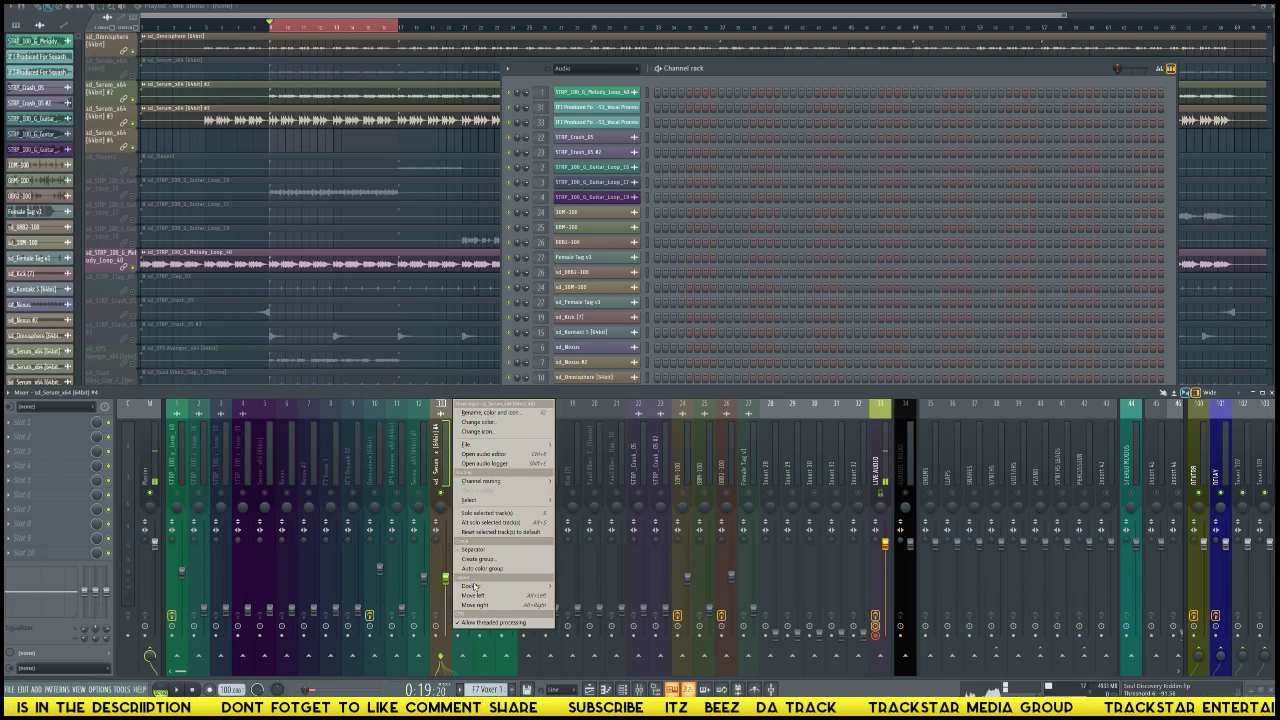
left_click(489, 532)
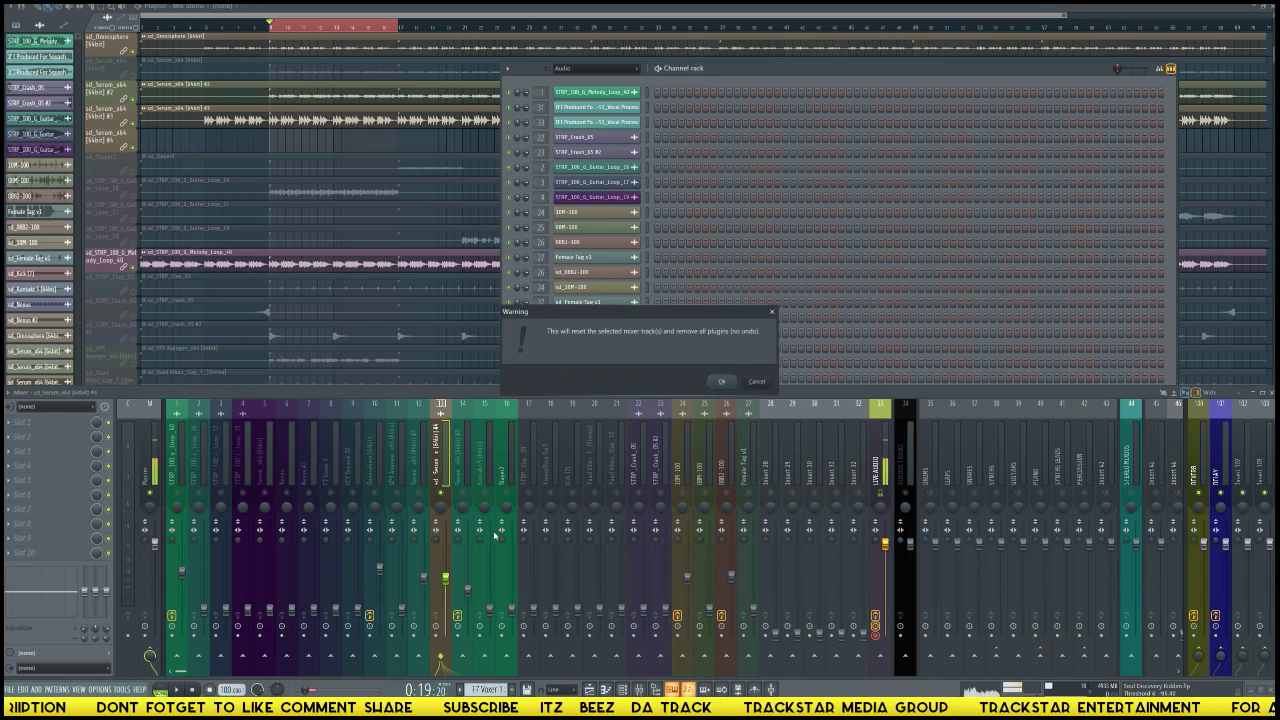
key("Return")
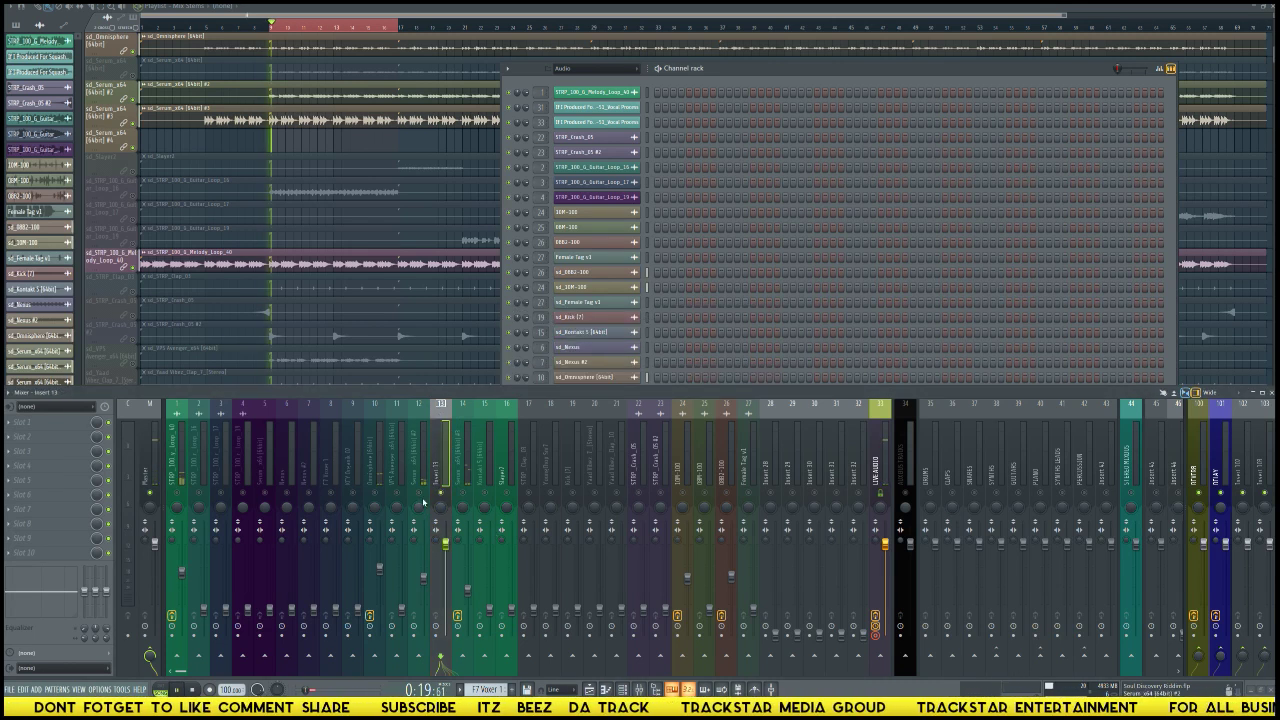
Step: Solo the Serum_x64 [64bit] #2 insert, then move the sd_Serum_x64 [64bit] #3 clip down one track and name that track after it
left_click(423, 491)
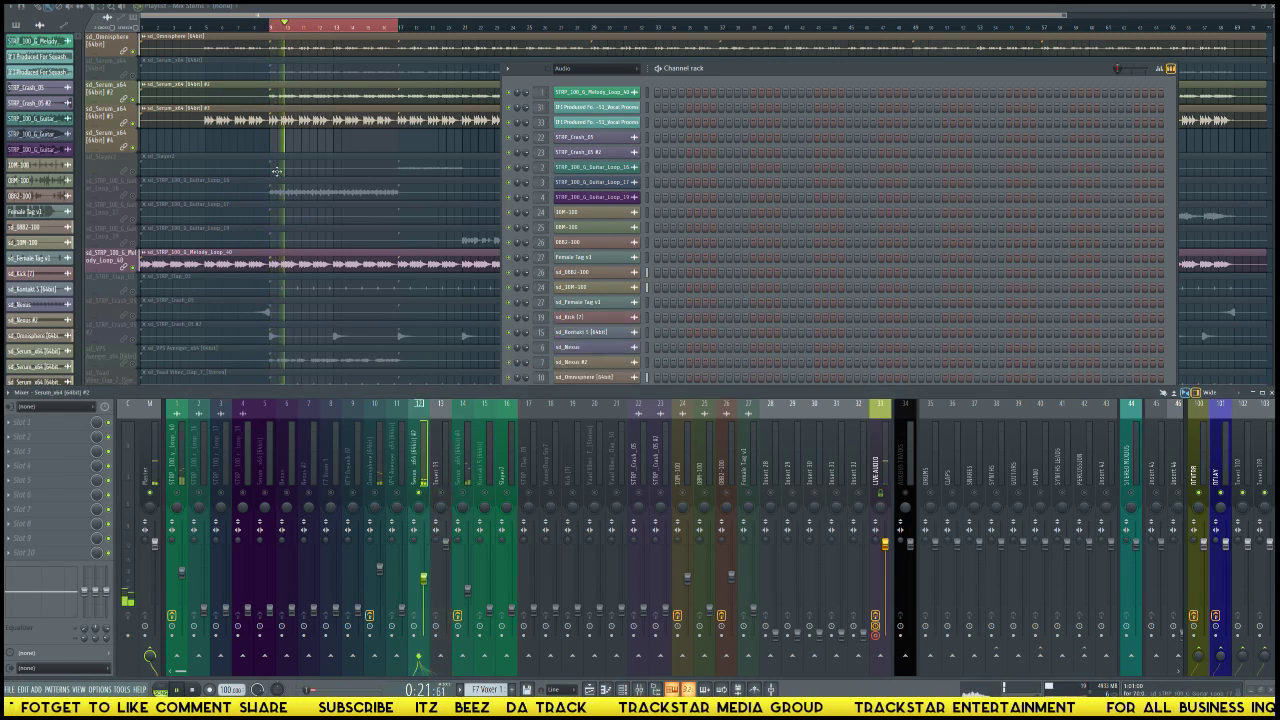
scroll(240, 173, "up", 1)
scroll(240, 173, "up", 3)
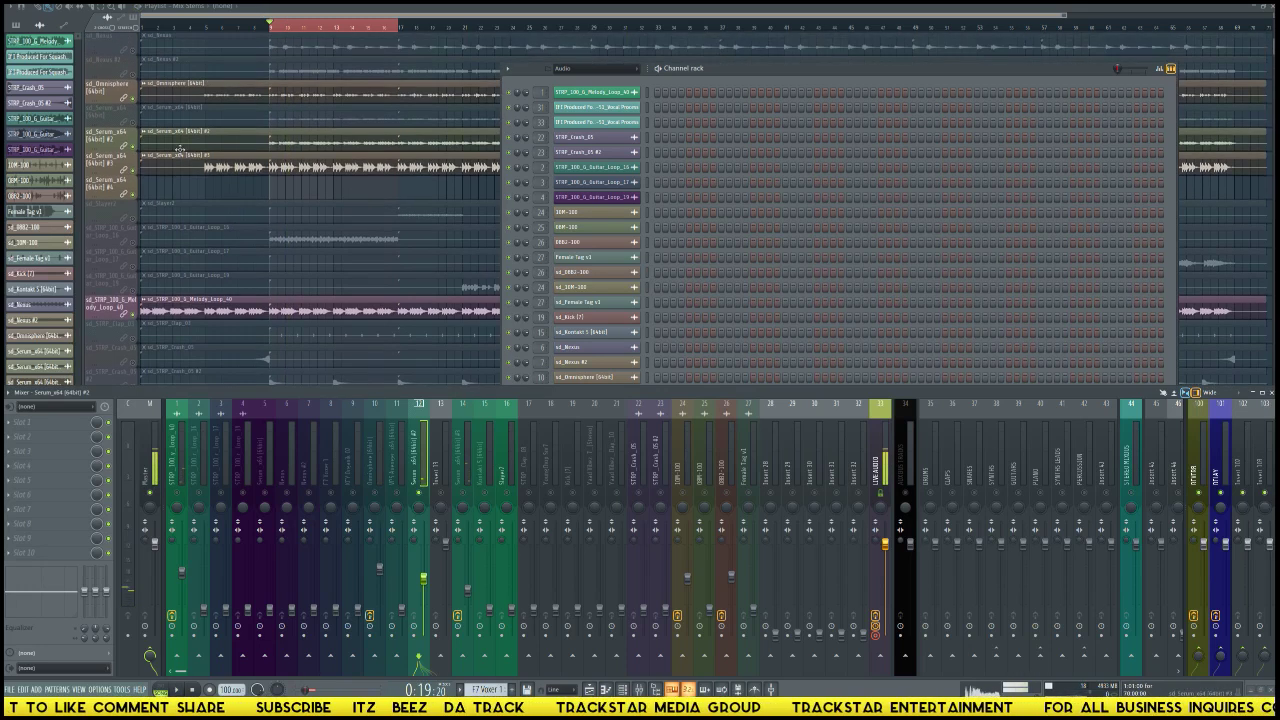
left_click_drag(175, 168, 171, 190)
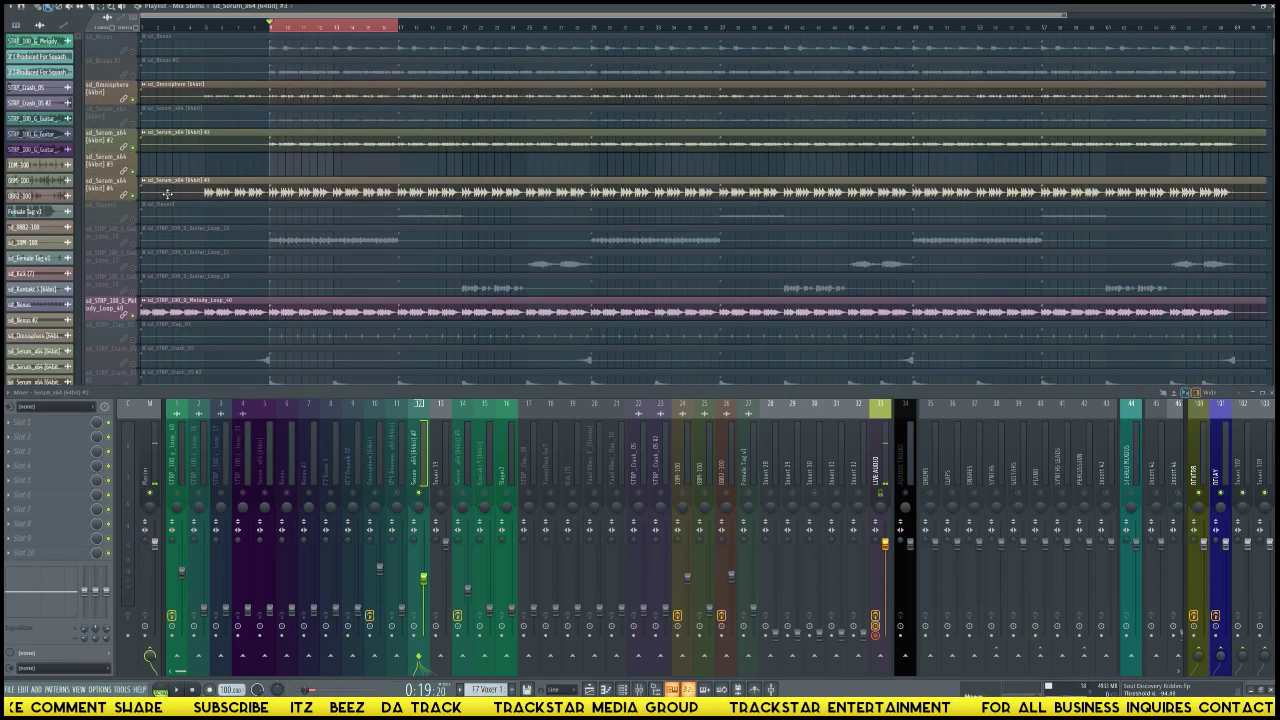
right_click(101, 180)
key("Escape")
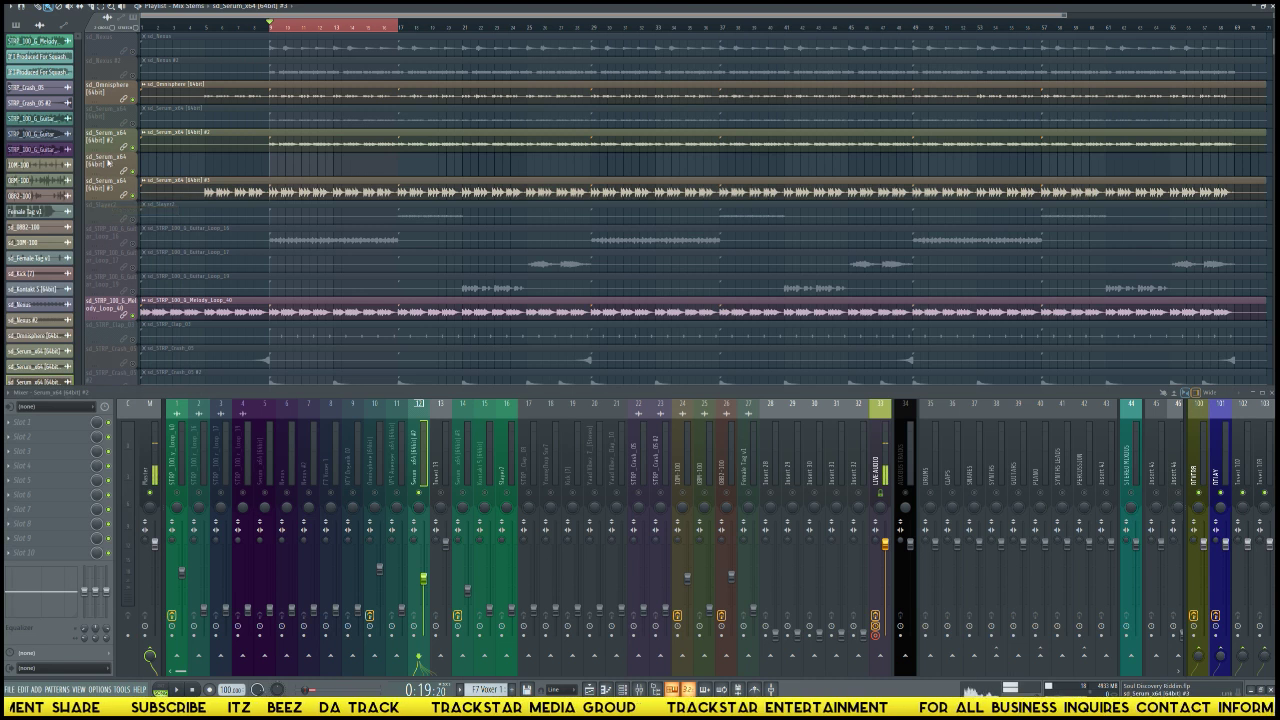
Step: Place a unique copy of the sd_Serum_x64 [64bit] #2 clip on the empty track beneath it and name the track after the clip
right_click(108, 153)
left_click(240, 163)
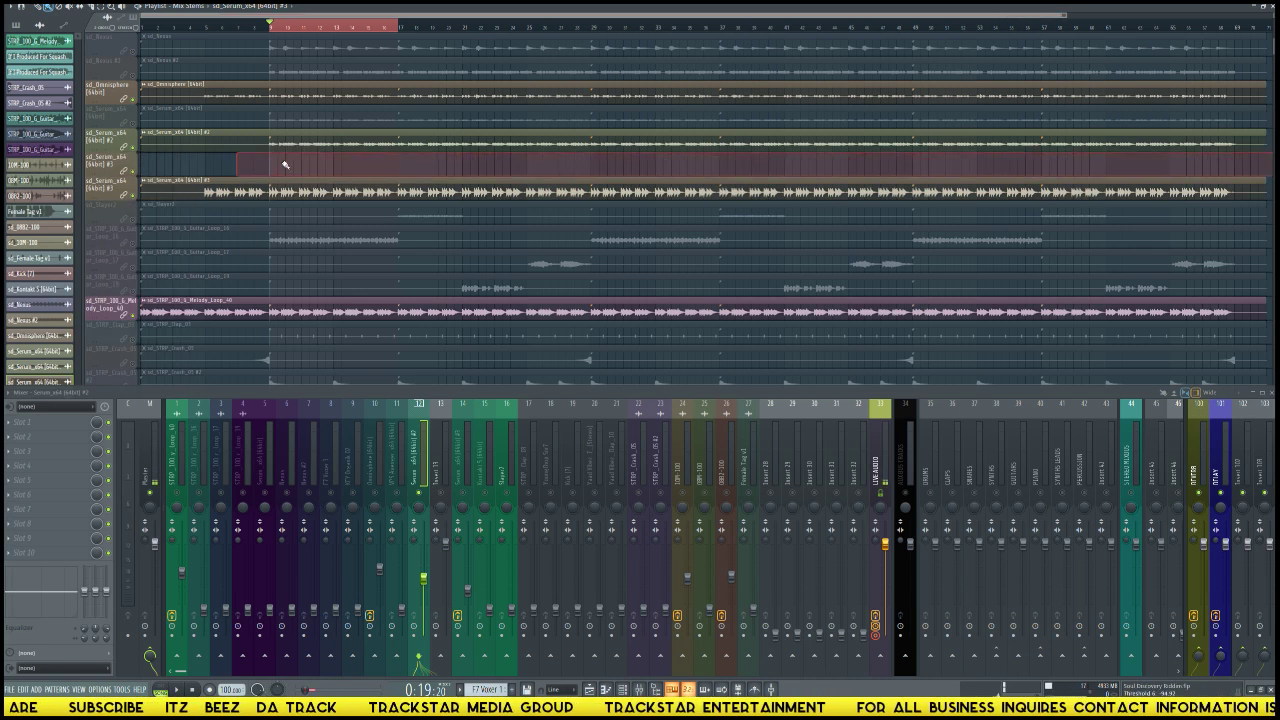
right_click(142, 158)
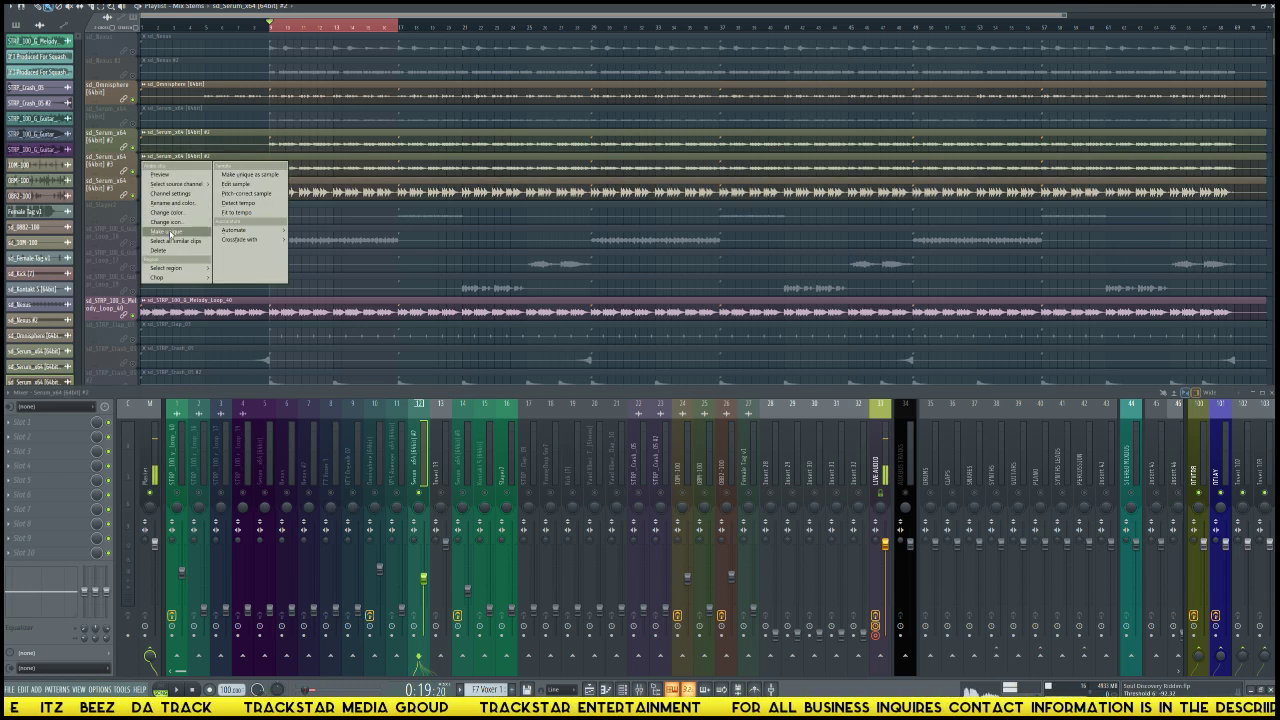
left_click(177, 229)
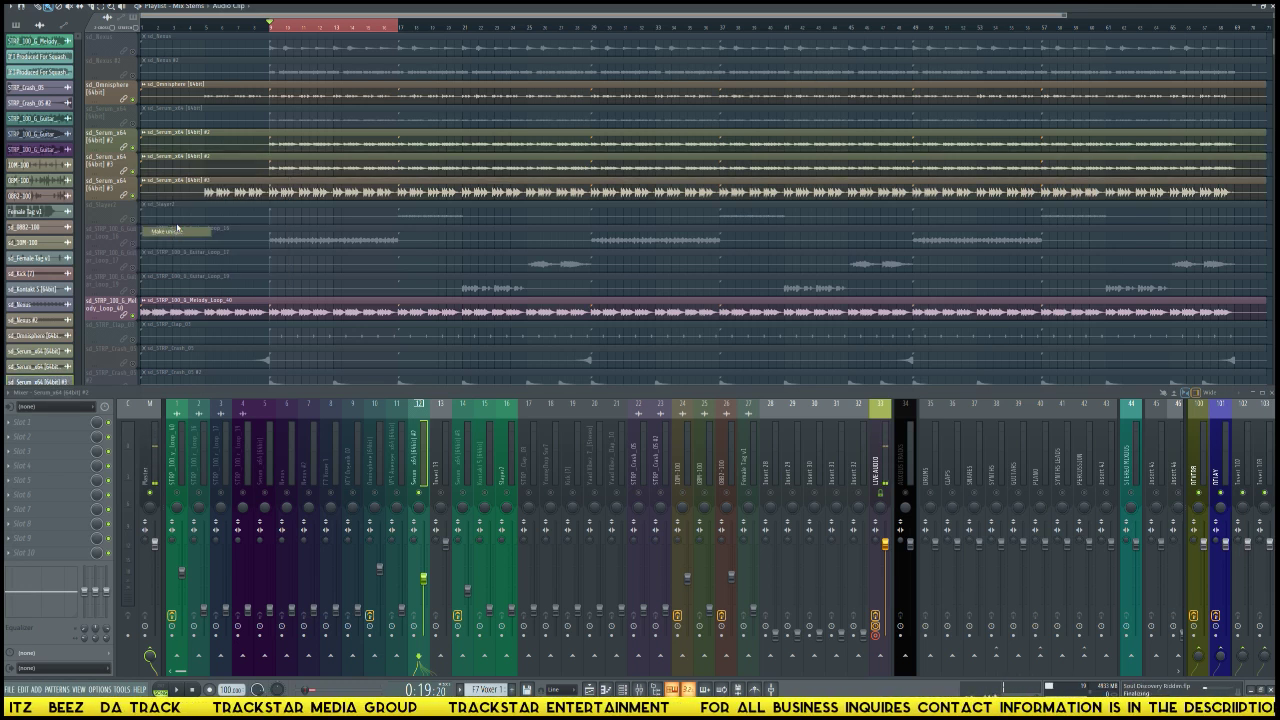
right_click(112, 152)
left_click(130, 195)
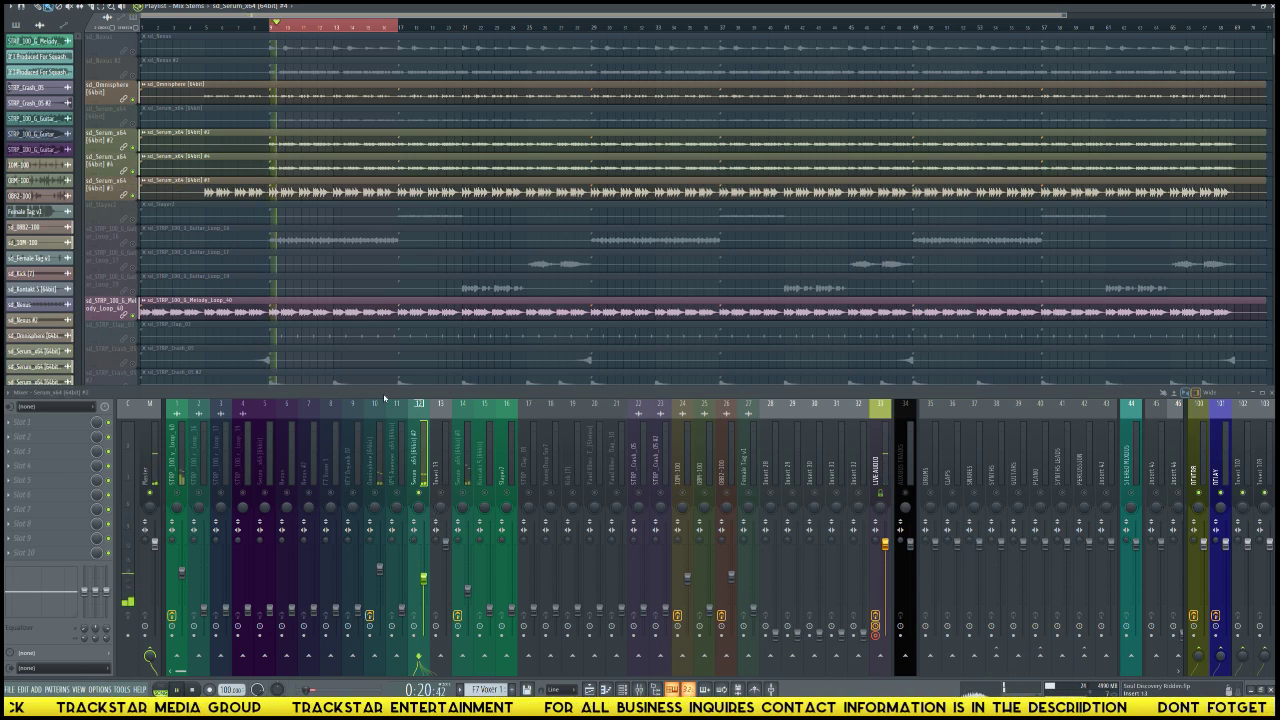
Step: Copy insert 12's mixer track state onto insert 13 and route the sd_Serum_x64 [64bit] #4 clip to insert 13
right_click(421, 473)
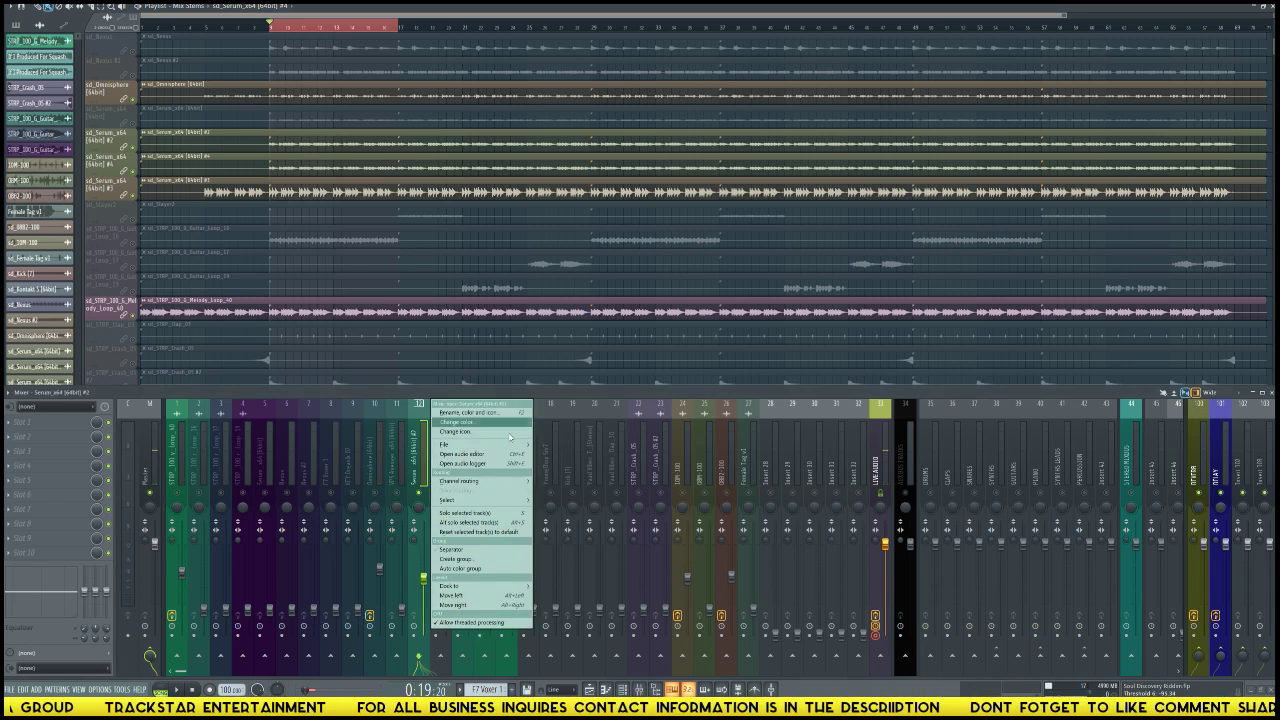
left_click(513, 446)
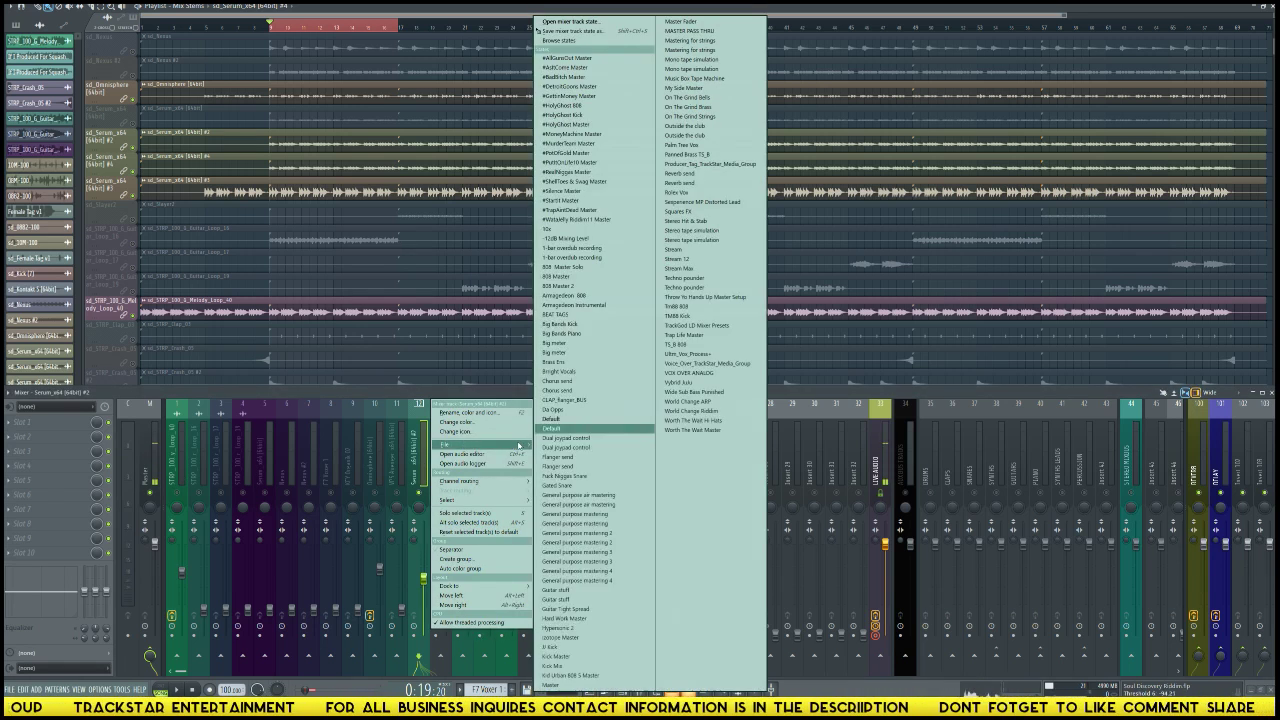
left_click(576, 32)
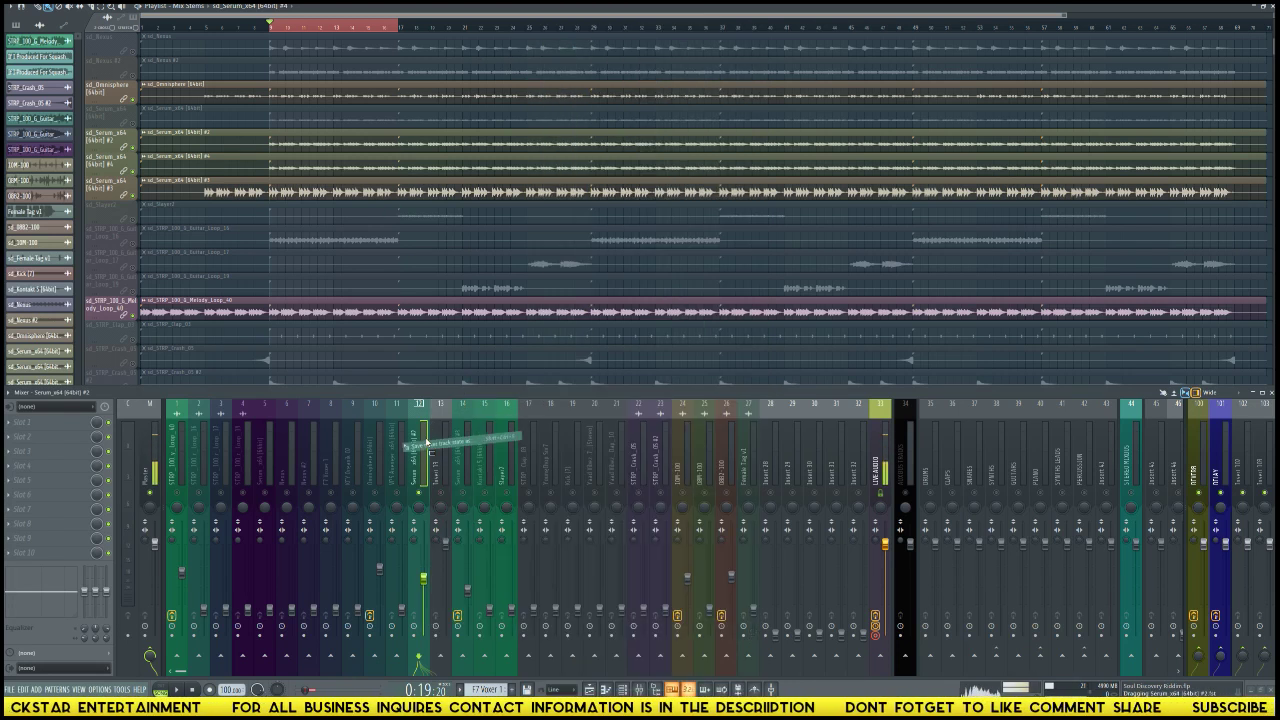
left_click(440, 480)
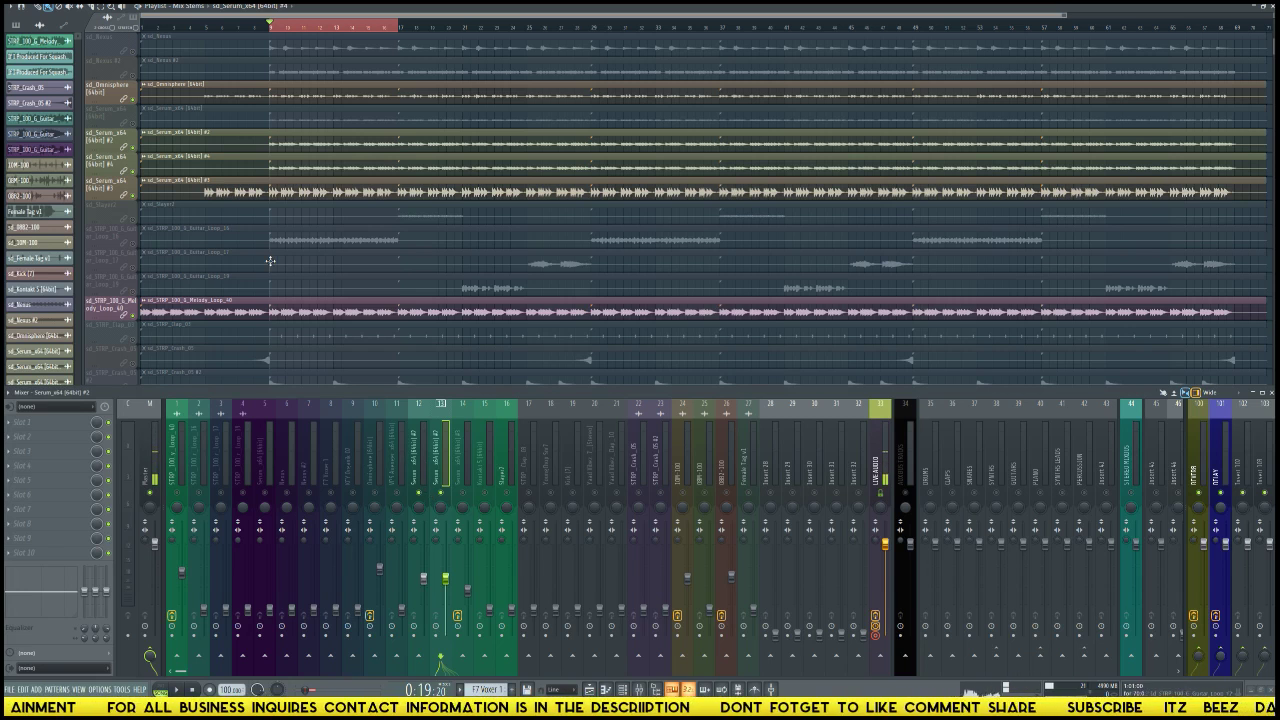
double_click(228, 167)
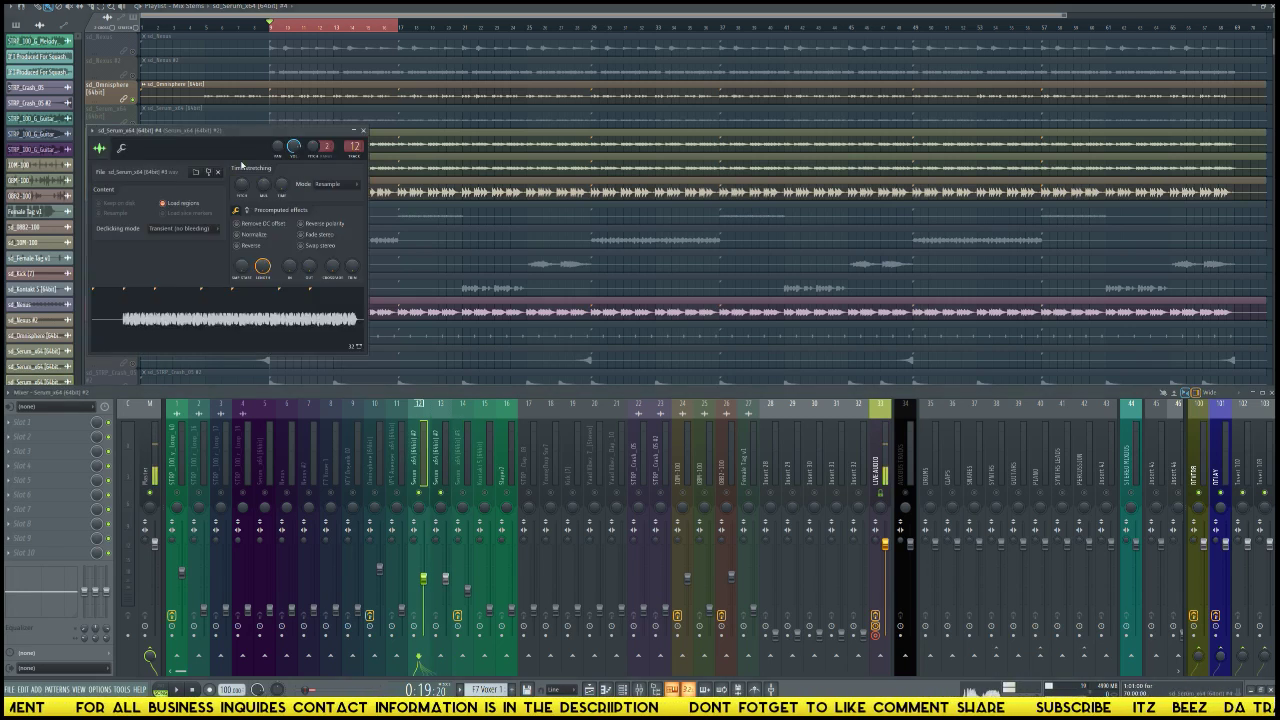
left_click(440, 480)
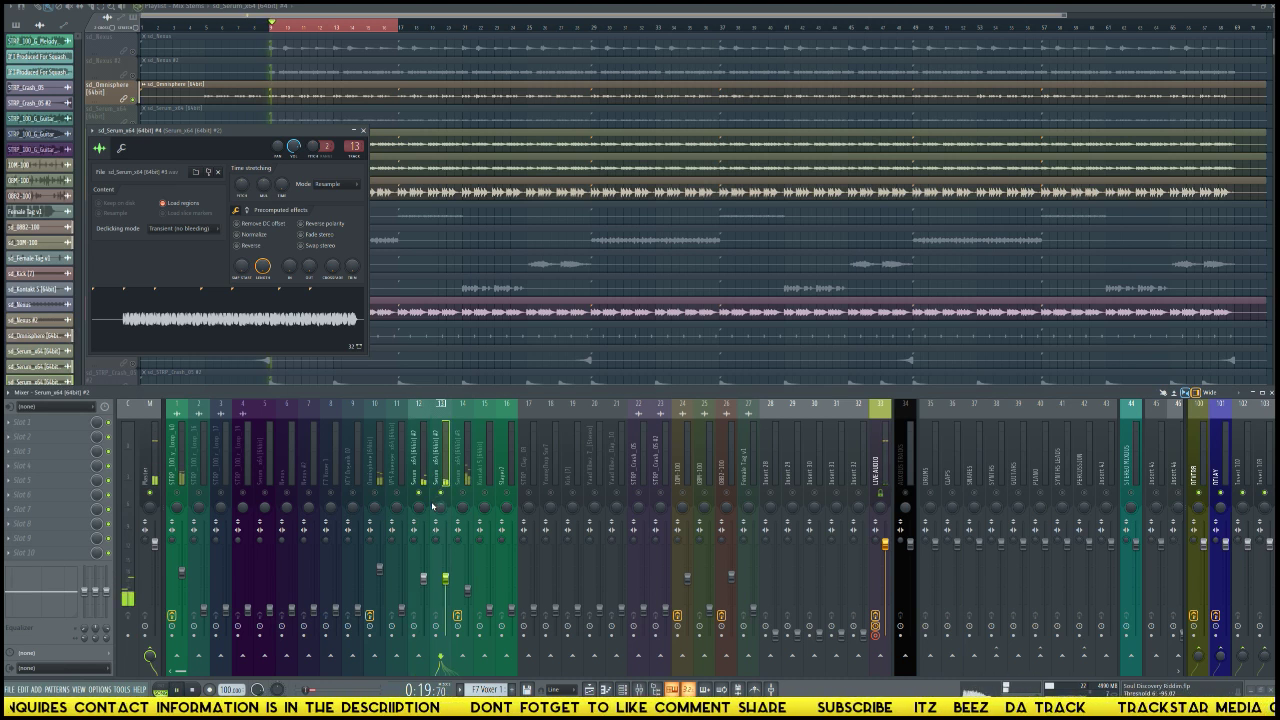
Step: Pan insert 12 left and insert 13 right, close the clip's channel settings and play the result in the full mix
left_click(427, 505)
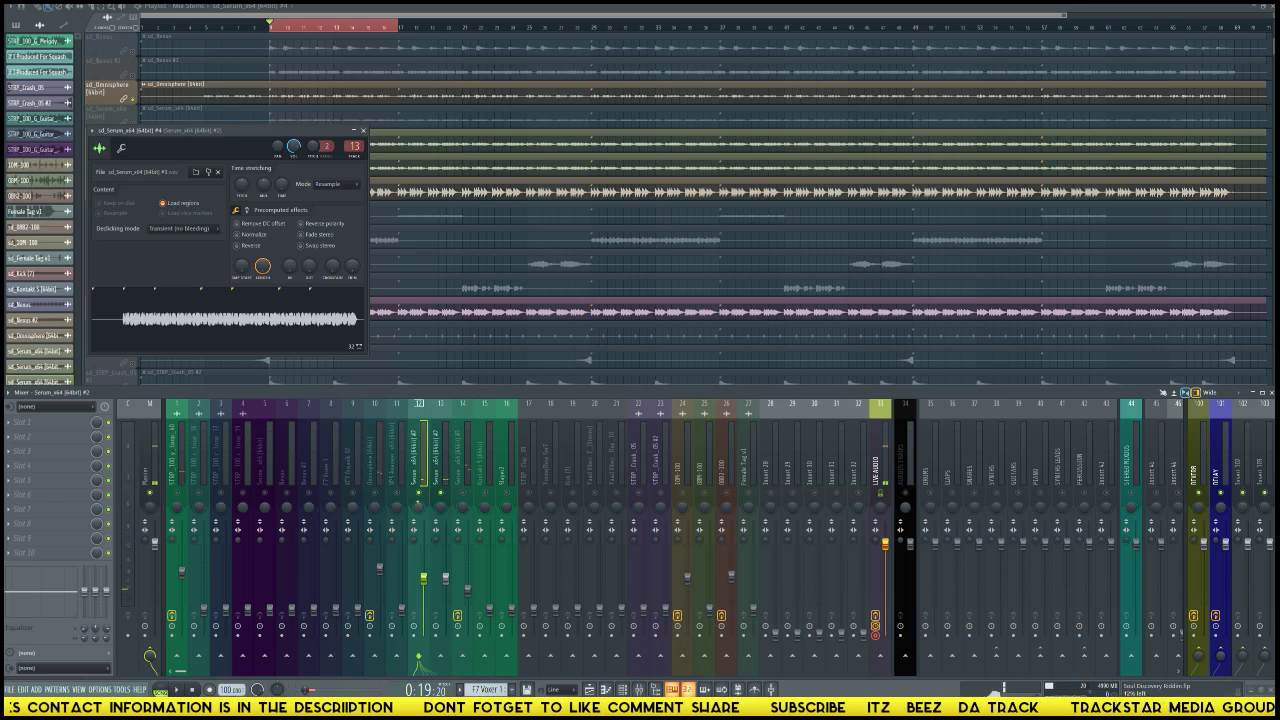
left_click(440, 506)
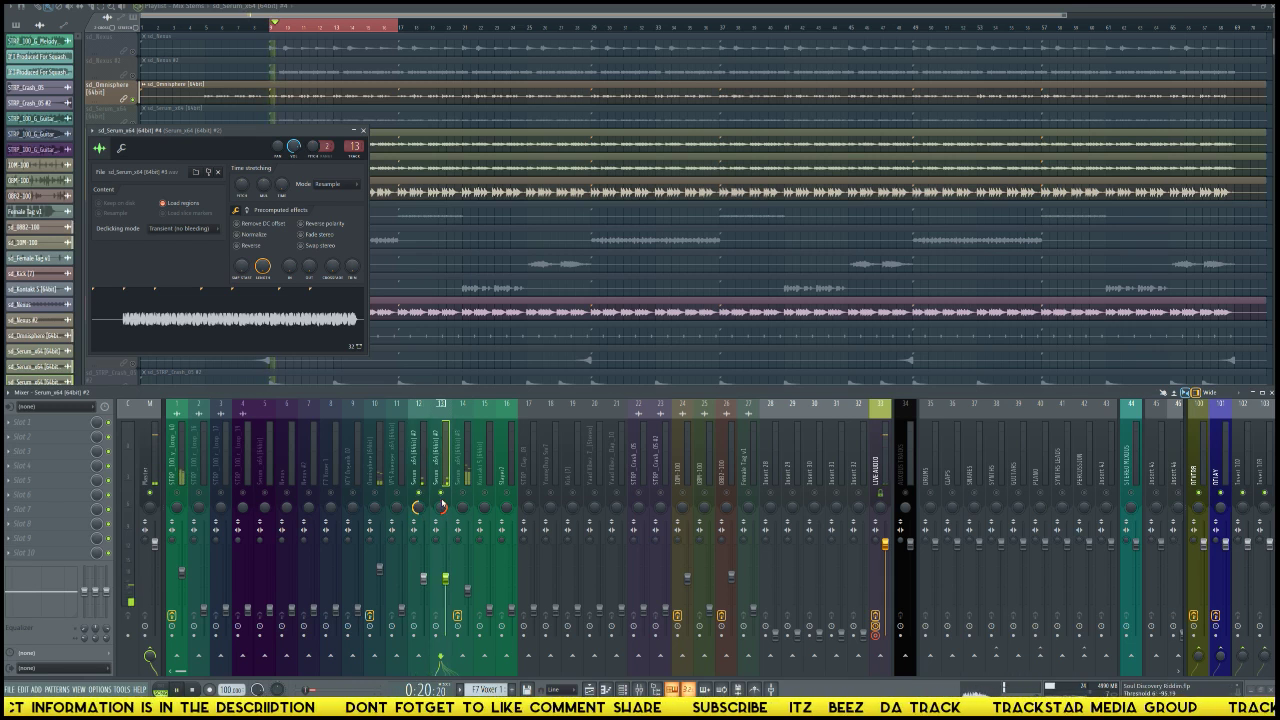
key("space")
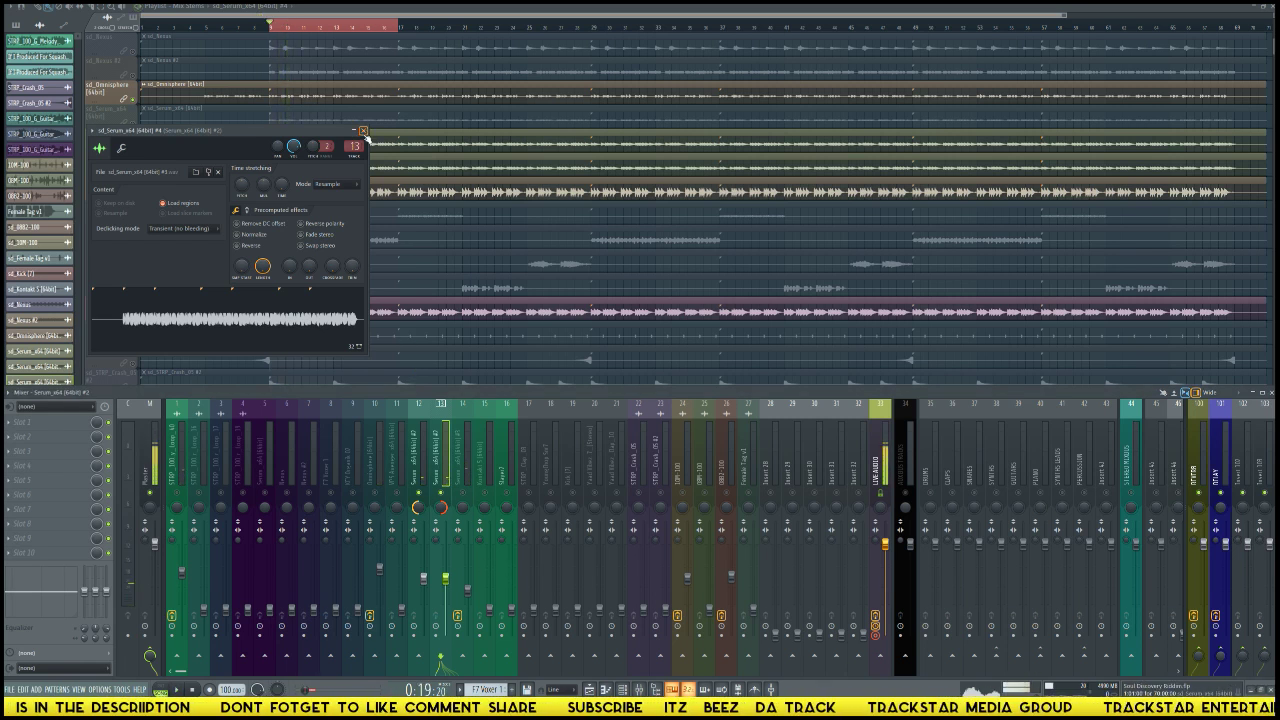
left_click(363, 130)
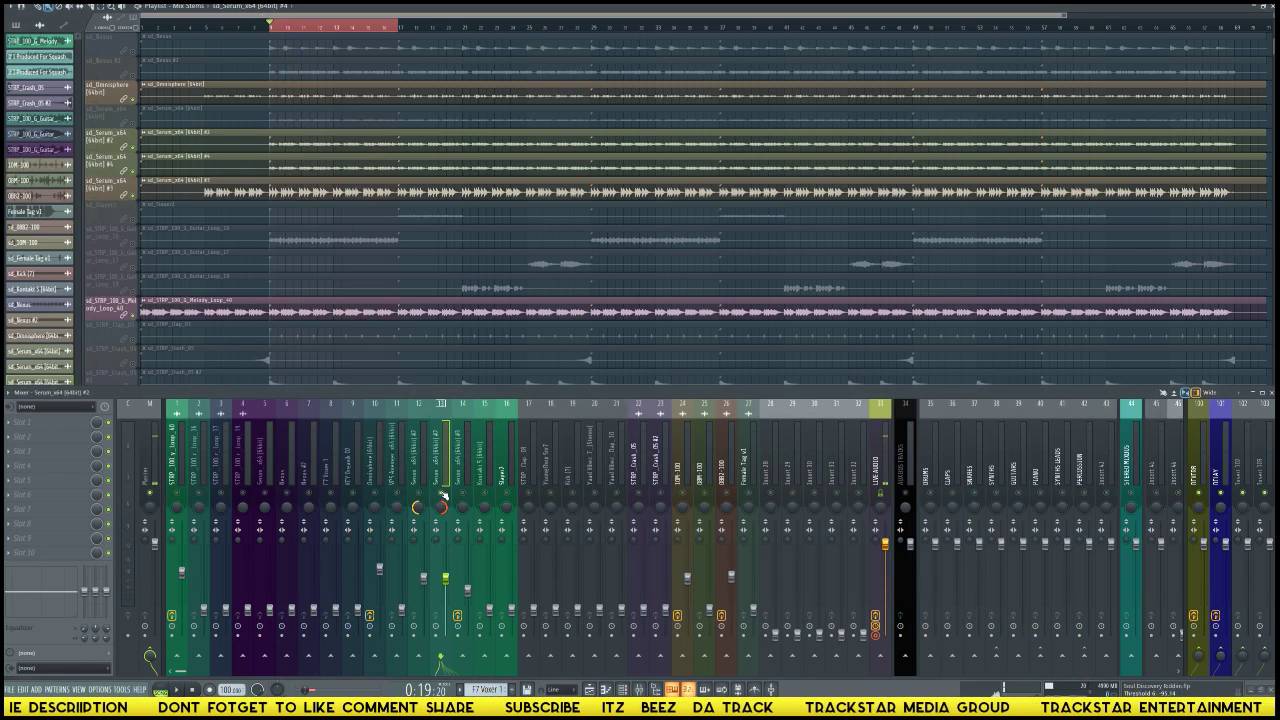
key("space")
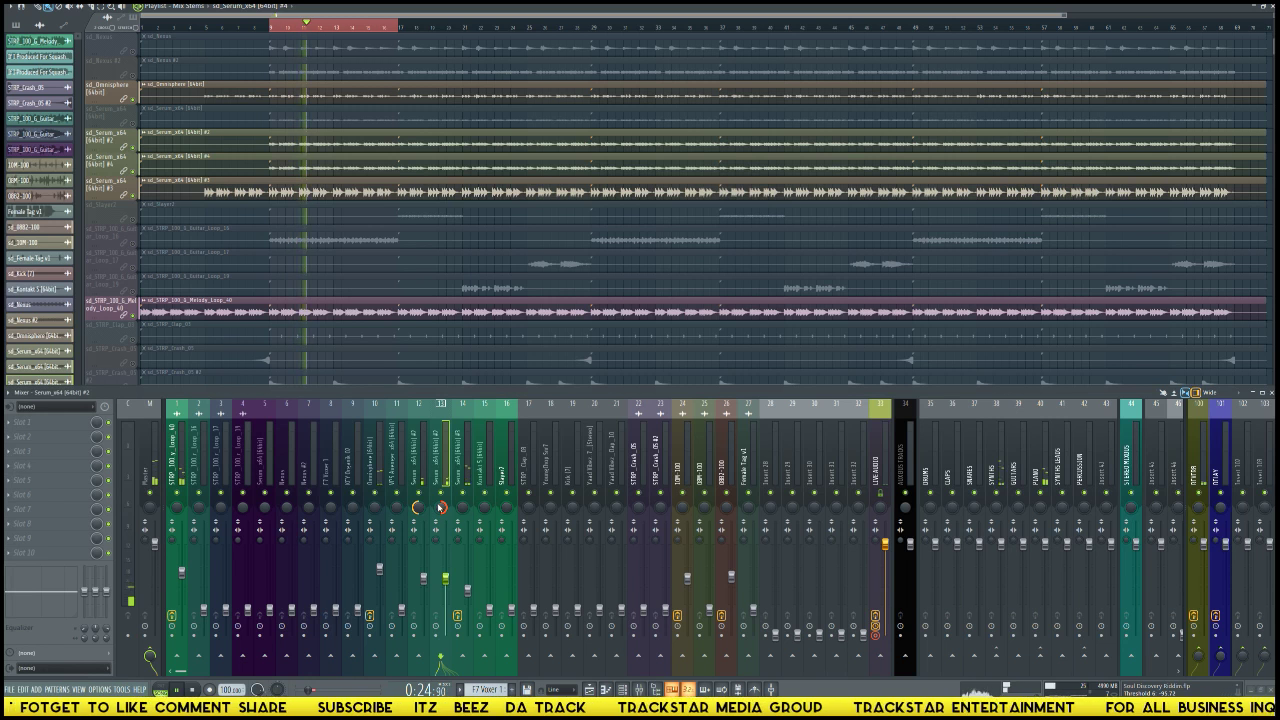
key("space")
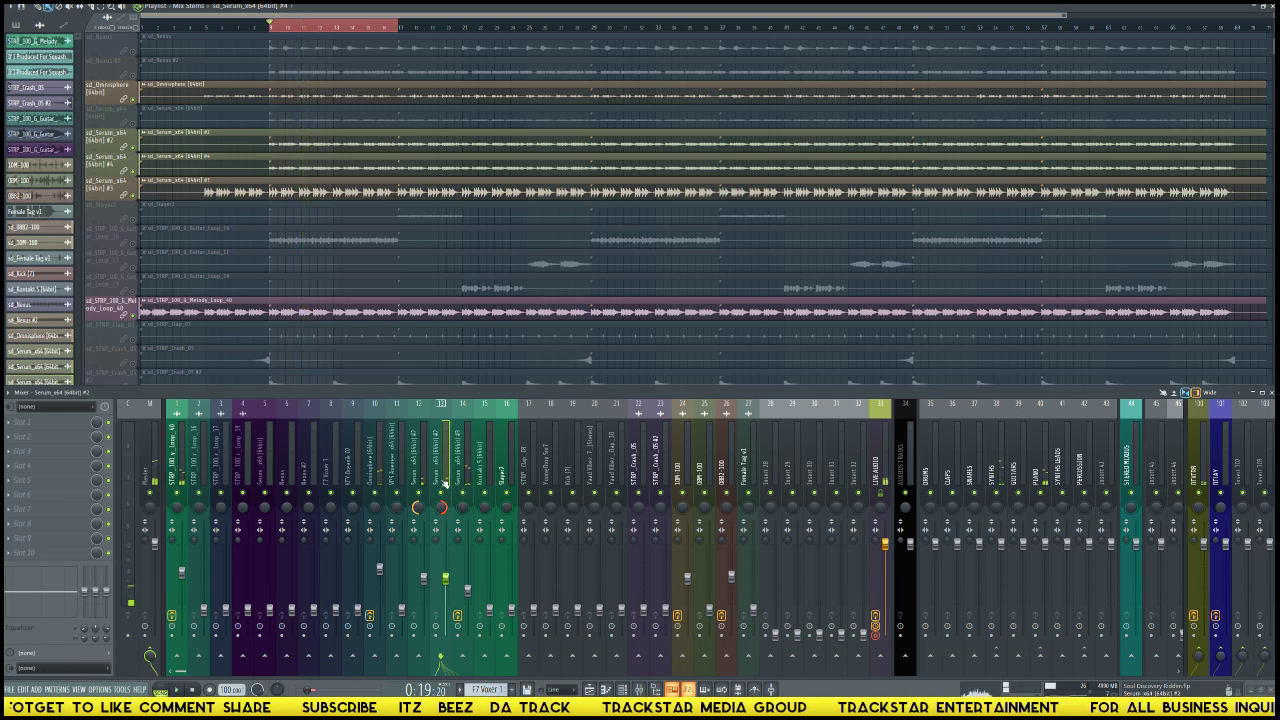
Step: Route the two Serum_x64 [64bit] #2 inserts to the SYNTHS bus and send insert 12 to the reverb bus
left_click(420, 474)
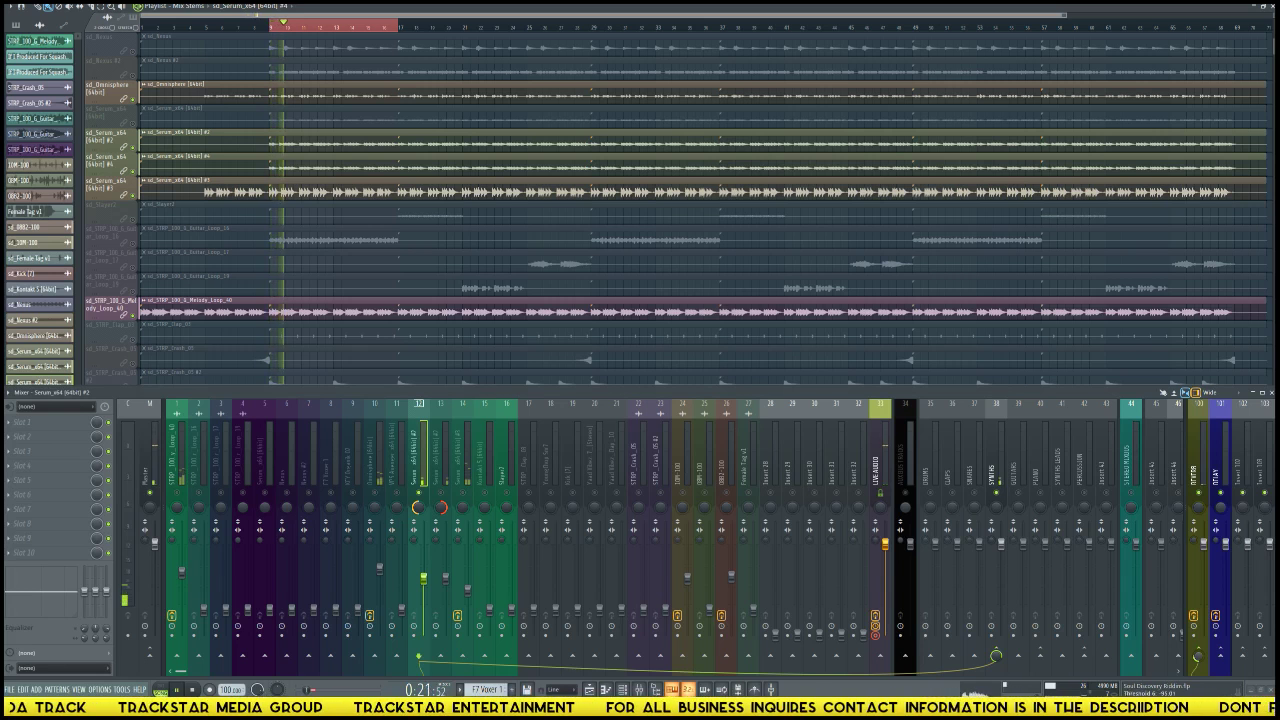
key("space")
left_click(444, 474)
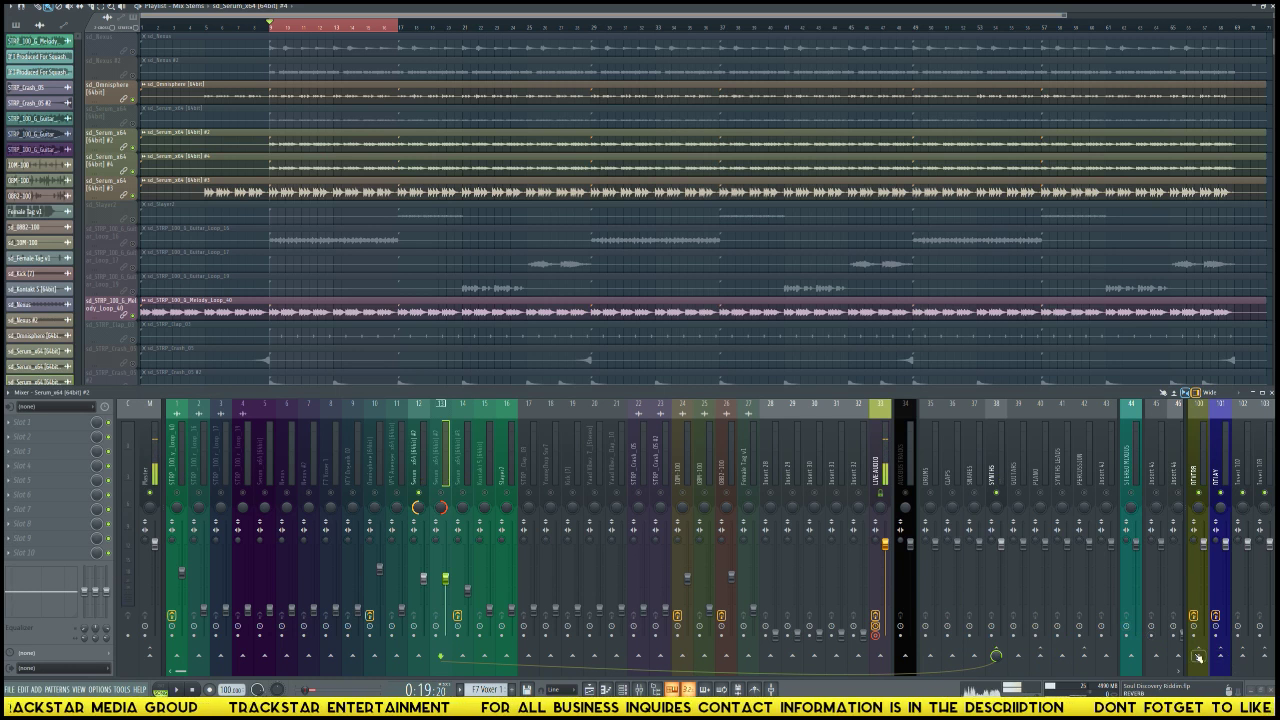
left_click(420, 467)
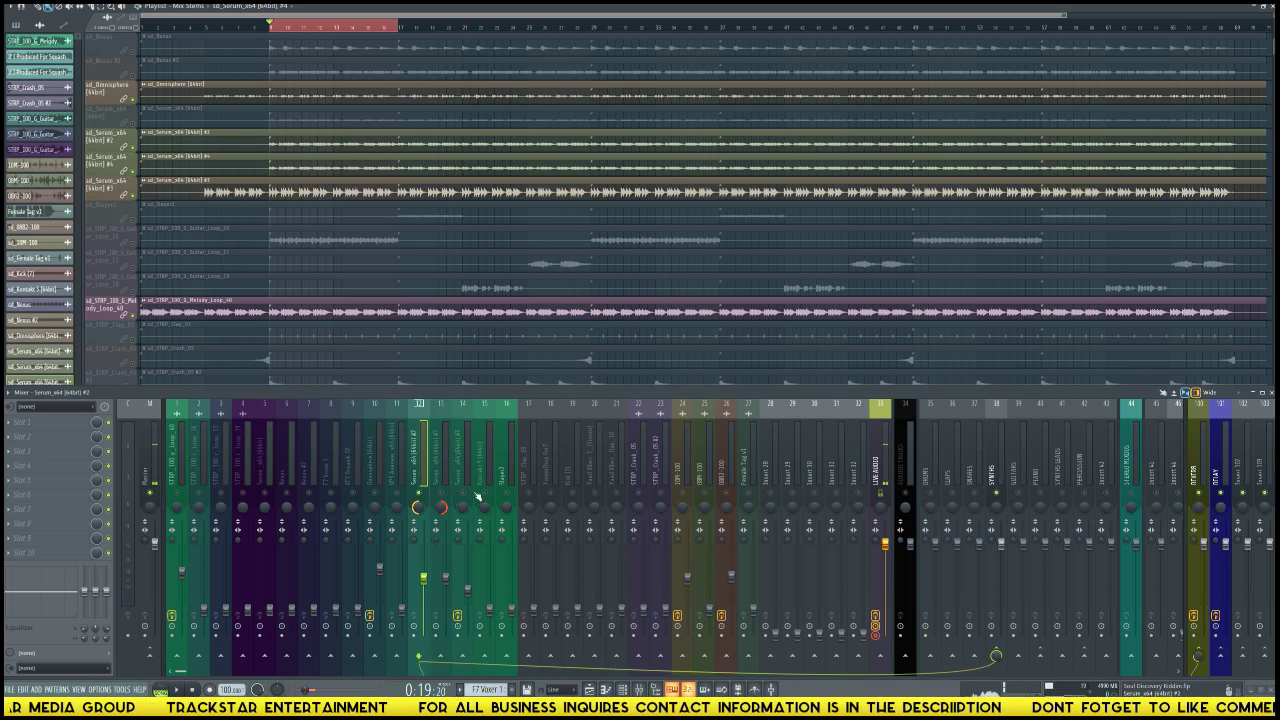
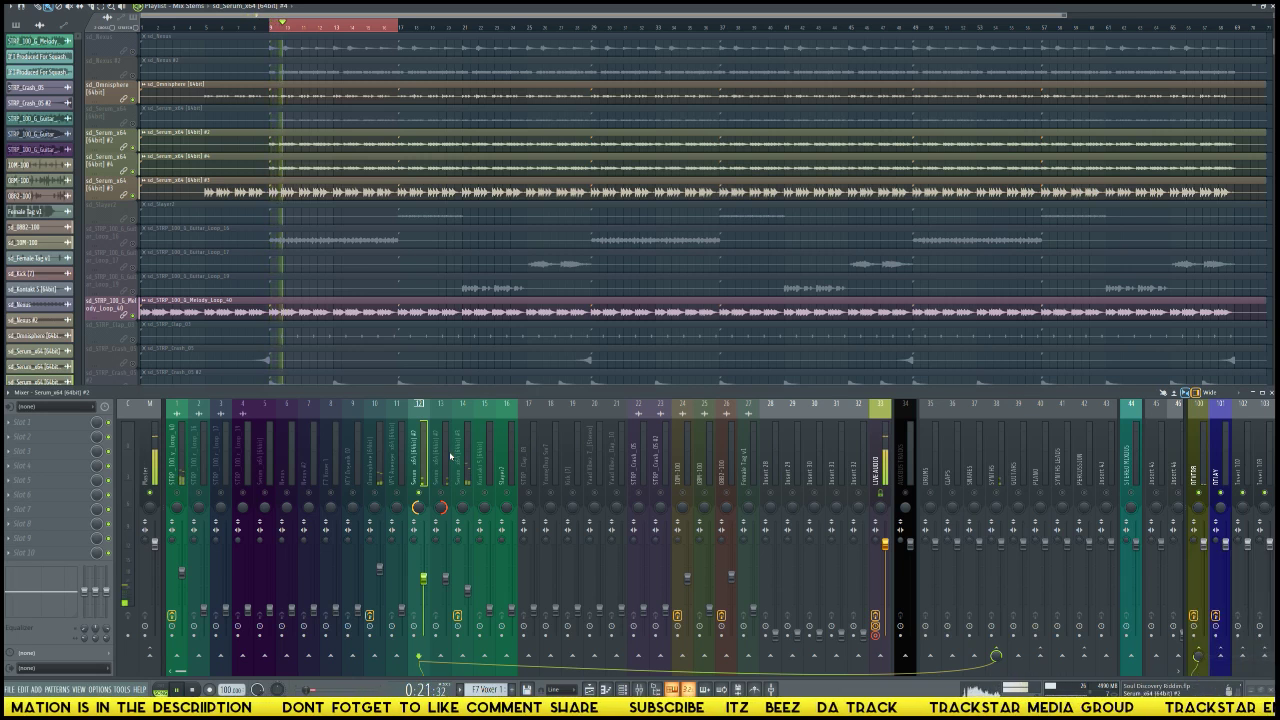
Step: Send insert 13 to the reverb bus, paste the copied send level onto it, and play back the panned Serum pair
key("Right")
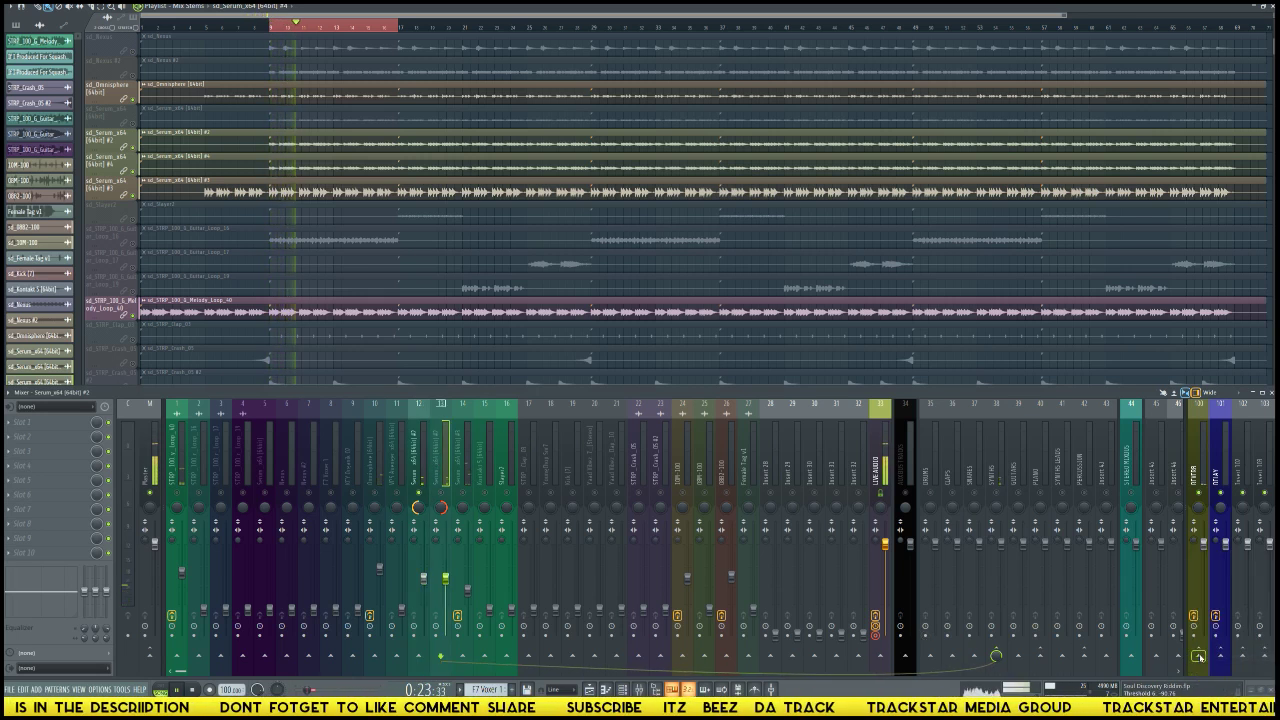
right_click(1193, 652)
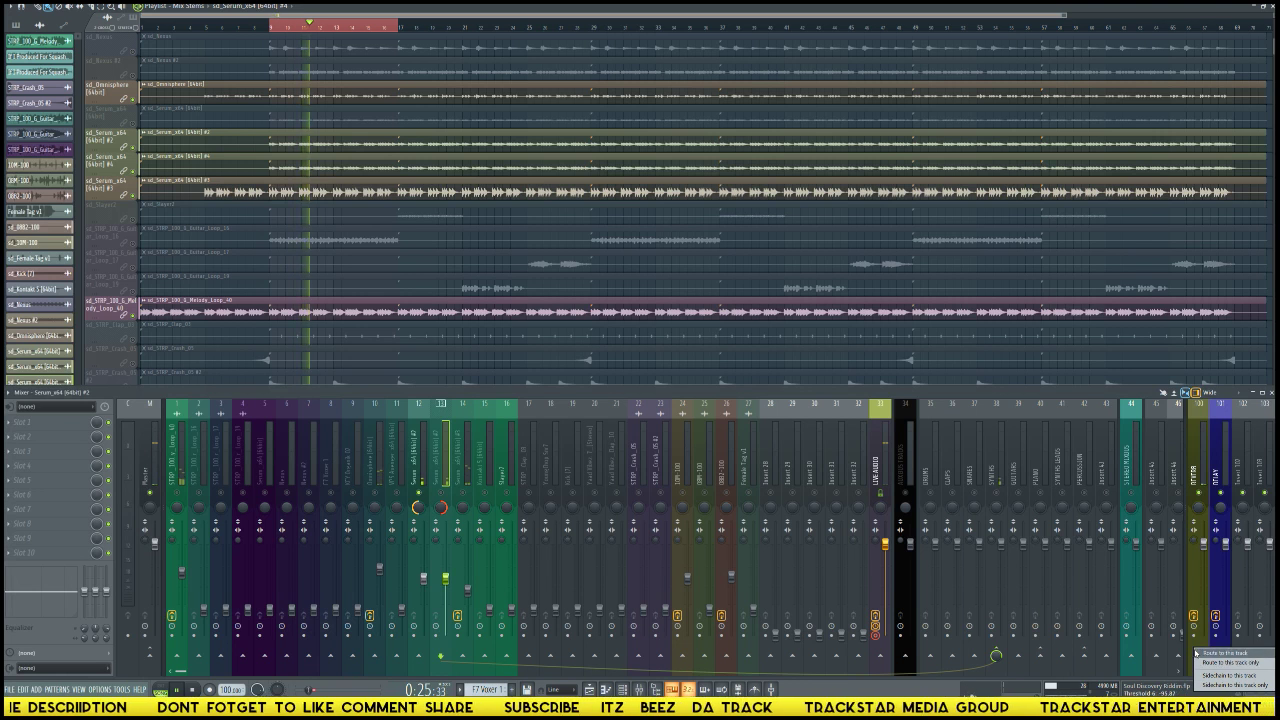
left_click(1206, 675)
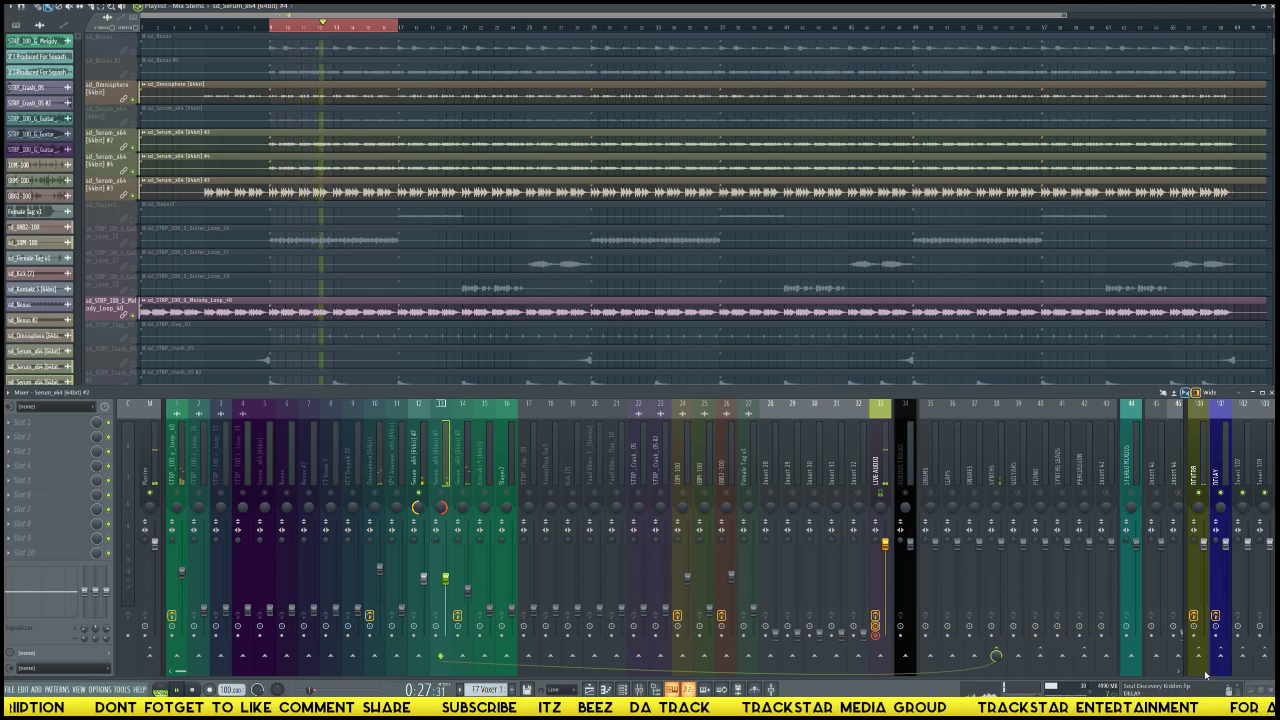
right_click(1201, 664)
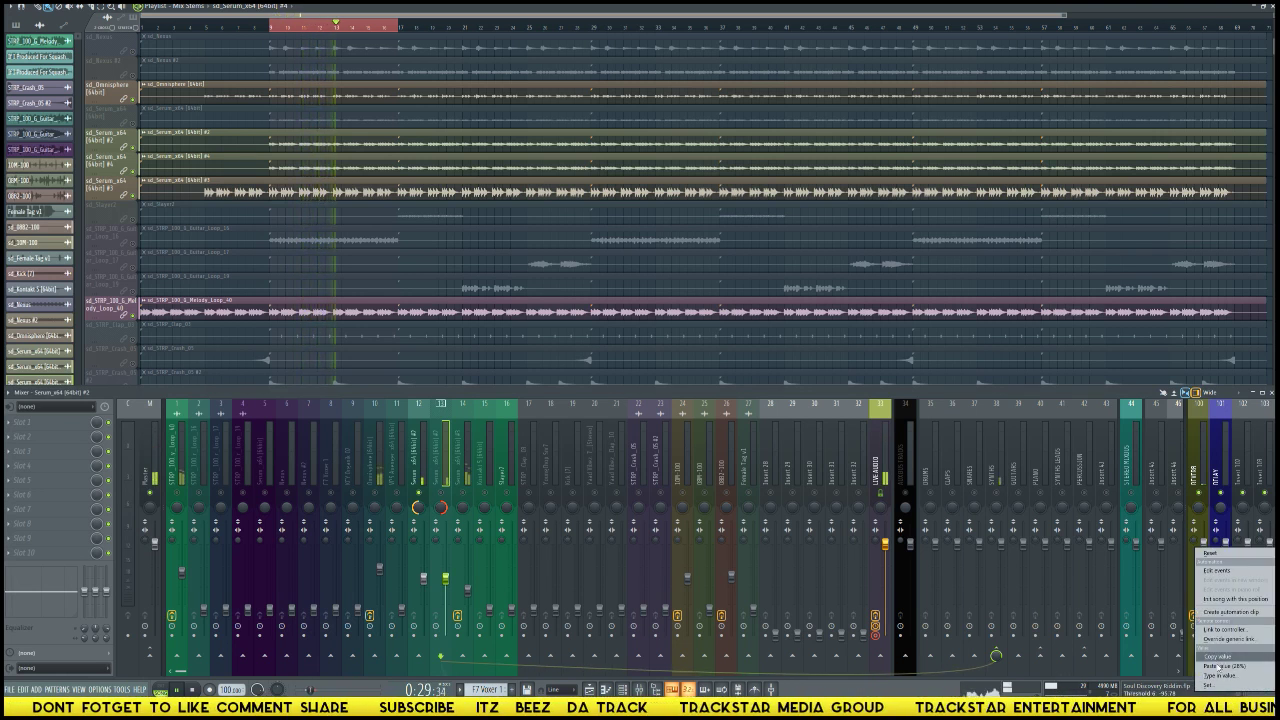
left_click(1216, 666)
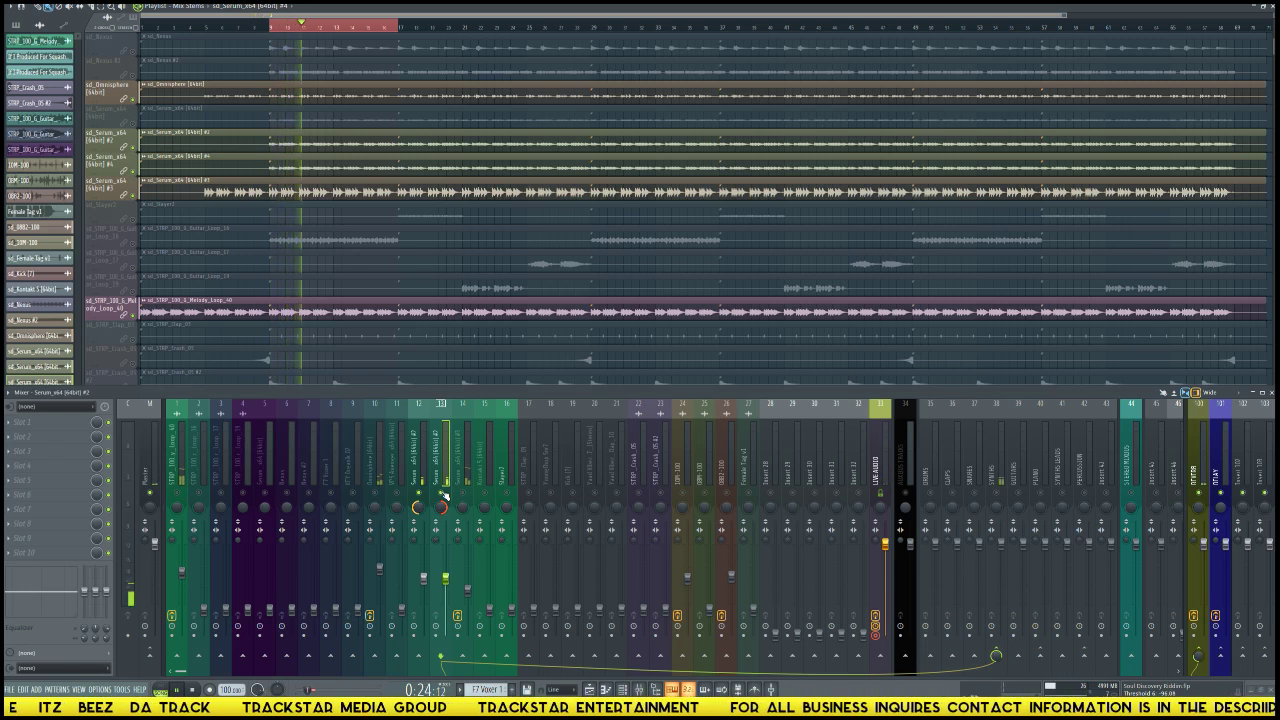
key("space")
key("space")
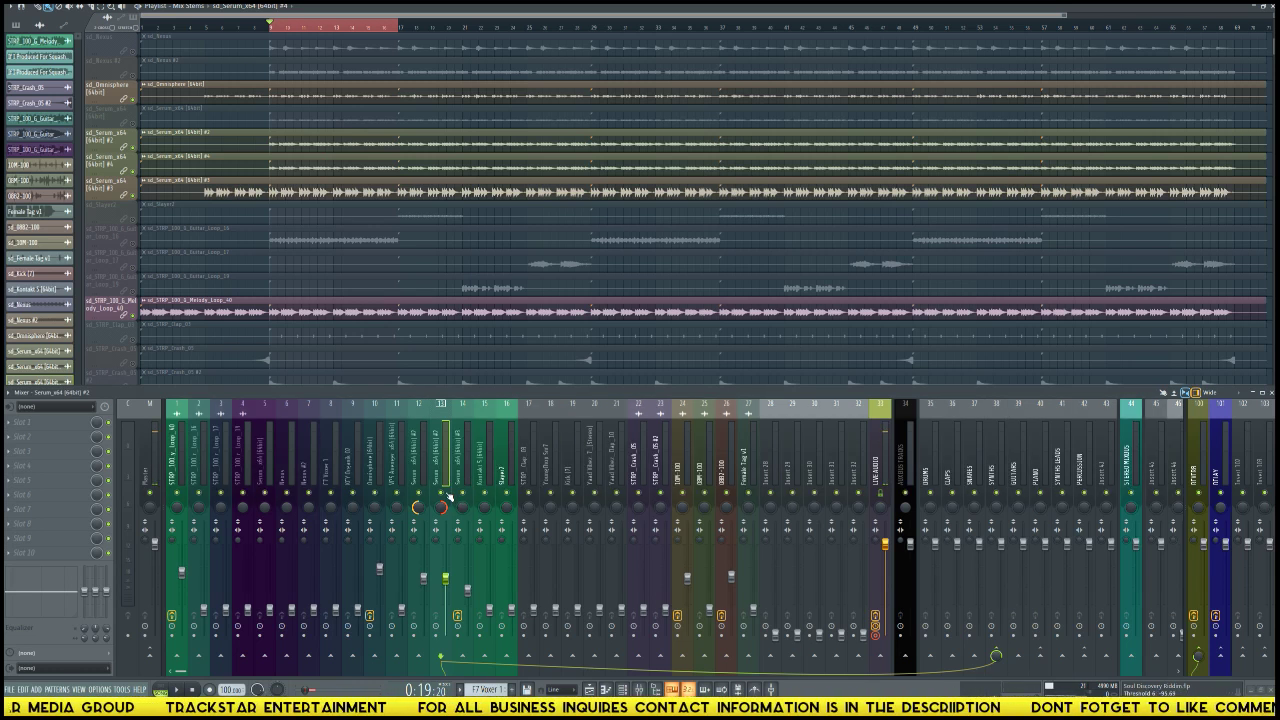
key("space")
key("space")
Step: Load Fruity Parametric EQ 2 into the first effect slot of insert 12
left_click(418, 520)
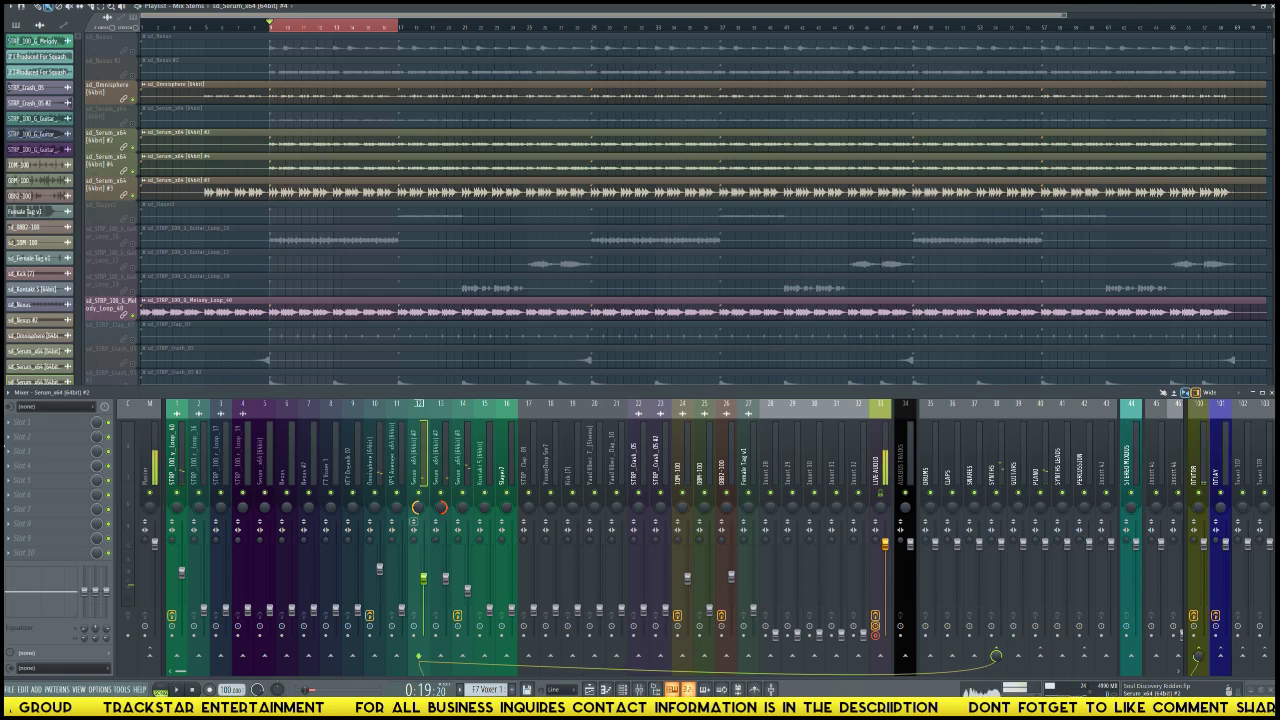
left_click(44, 422)
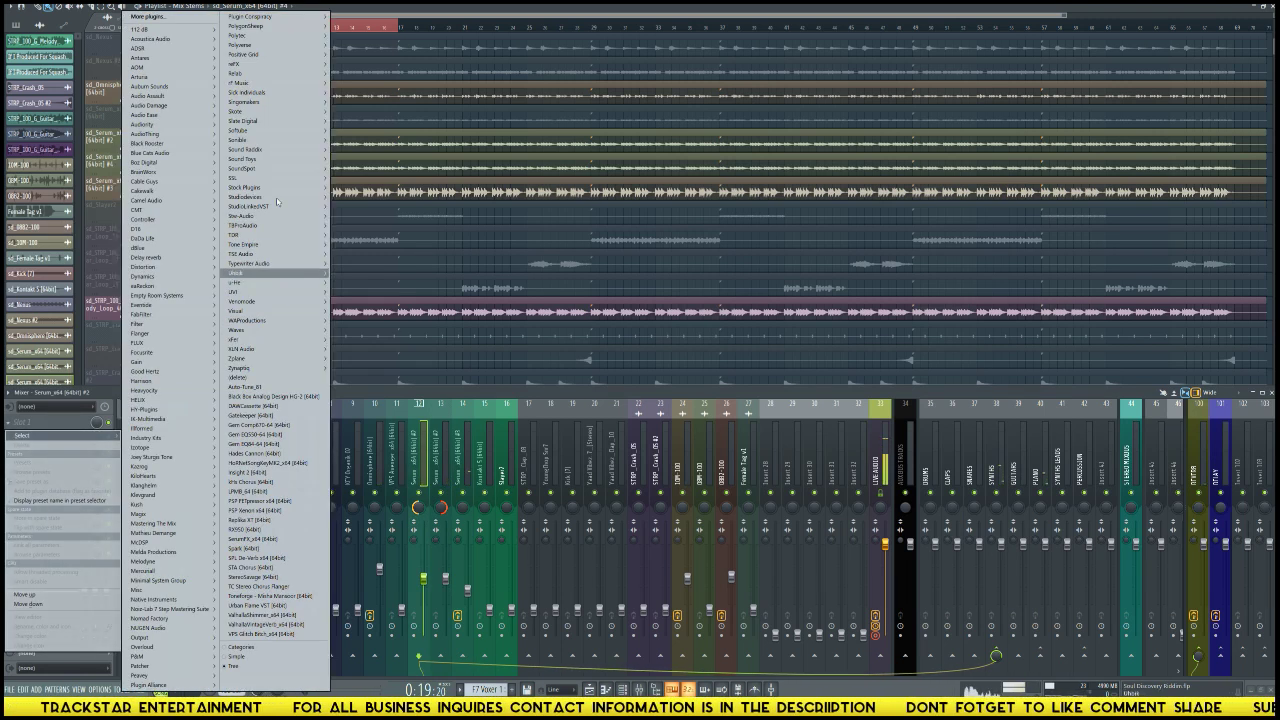
mouse_move(277, 188)
mouse_move(350, 197)
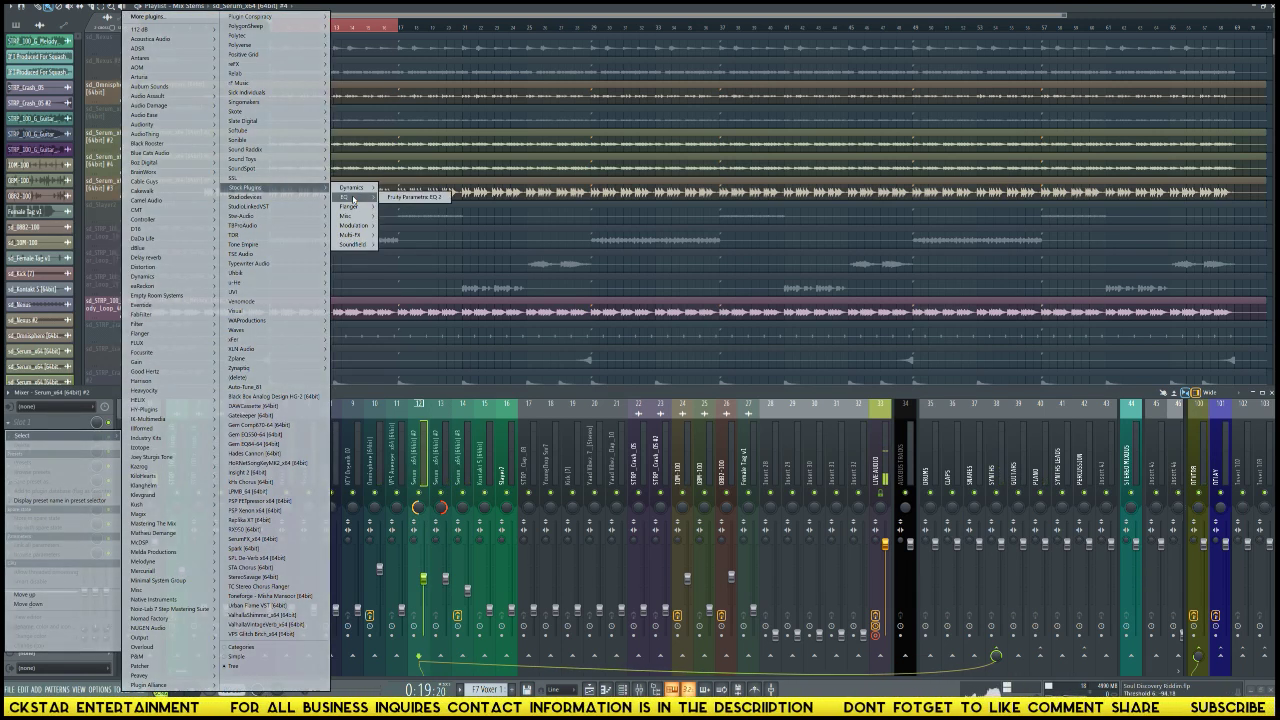
left_click(430, 197)
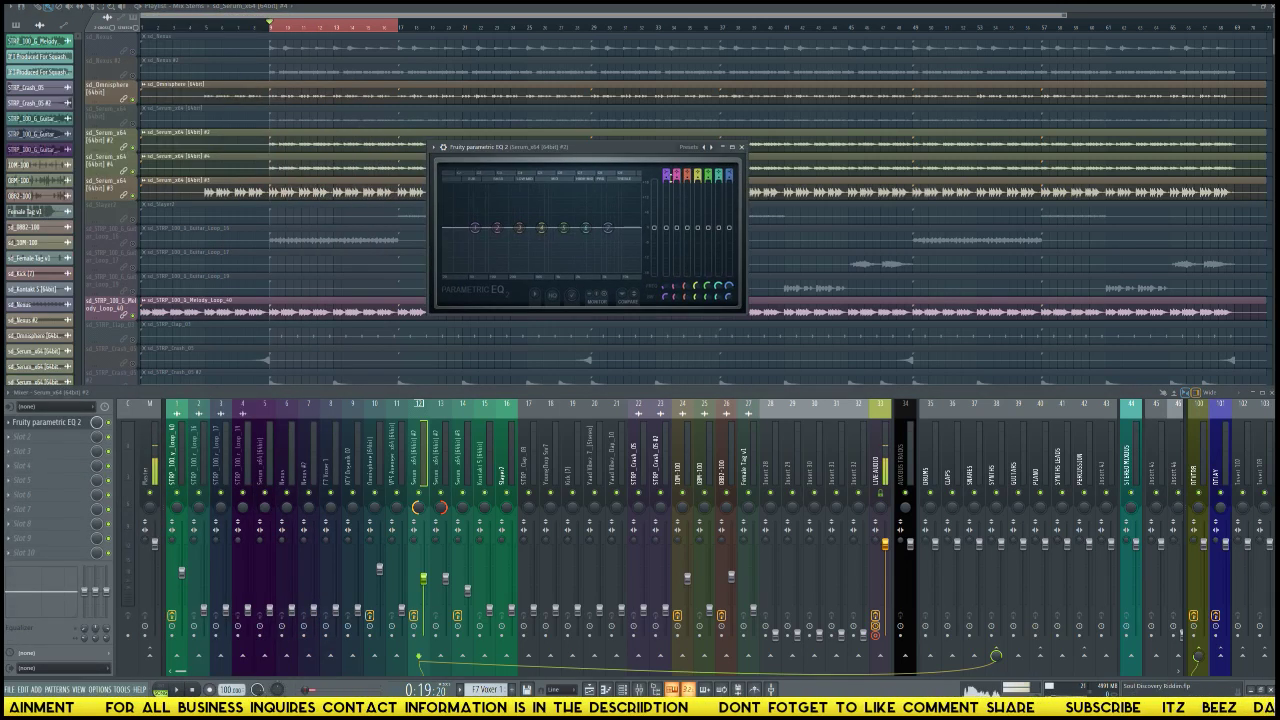
Step: Shape insert 12's EQ with a low cut on band 1, a slight upper-mid dip and a raised high end
scroll(475, 228, "down", 1)
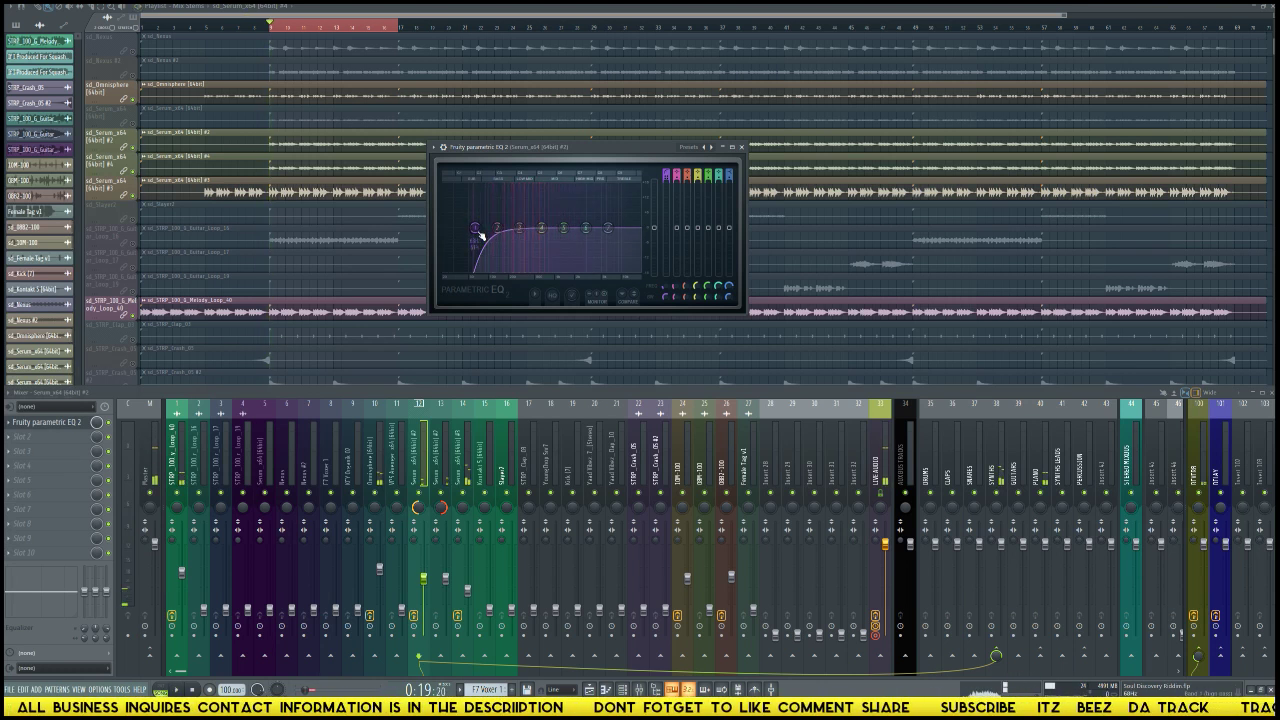
scroll(480, 235, "up", 1)
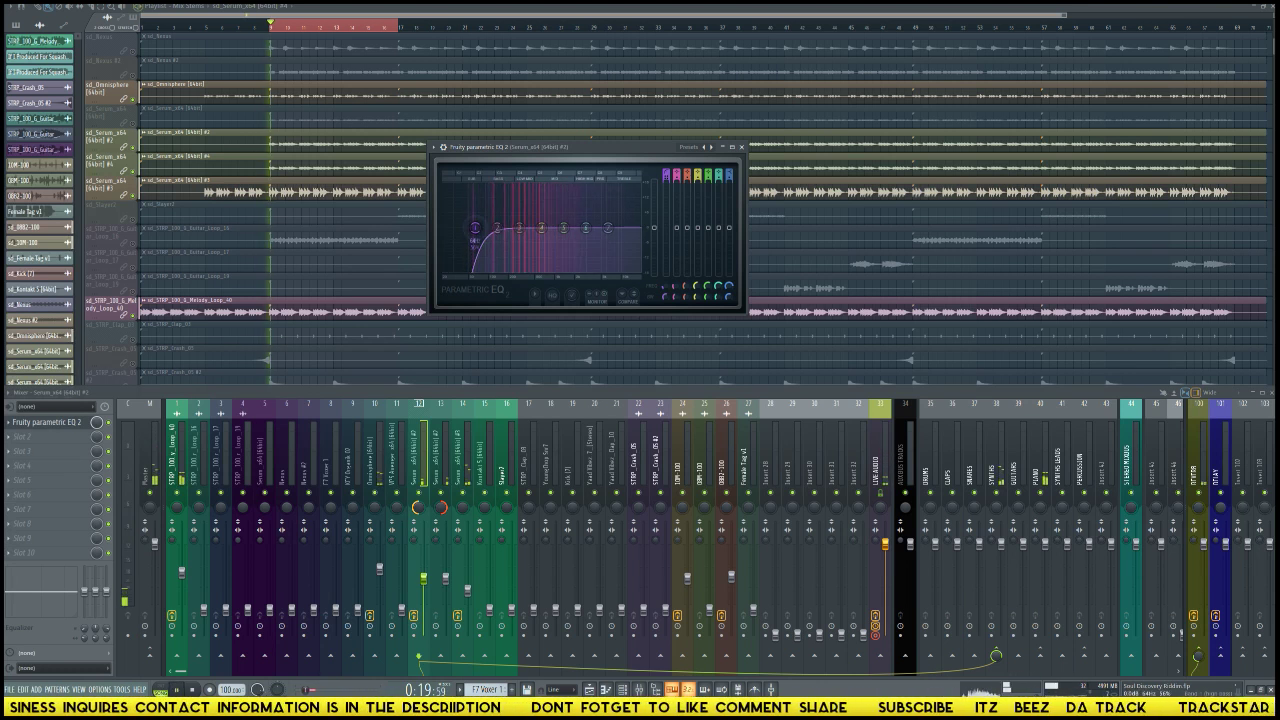
scroll(478, 232, "down", 1)
left_click_drag(607, 228, 608, 218)
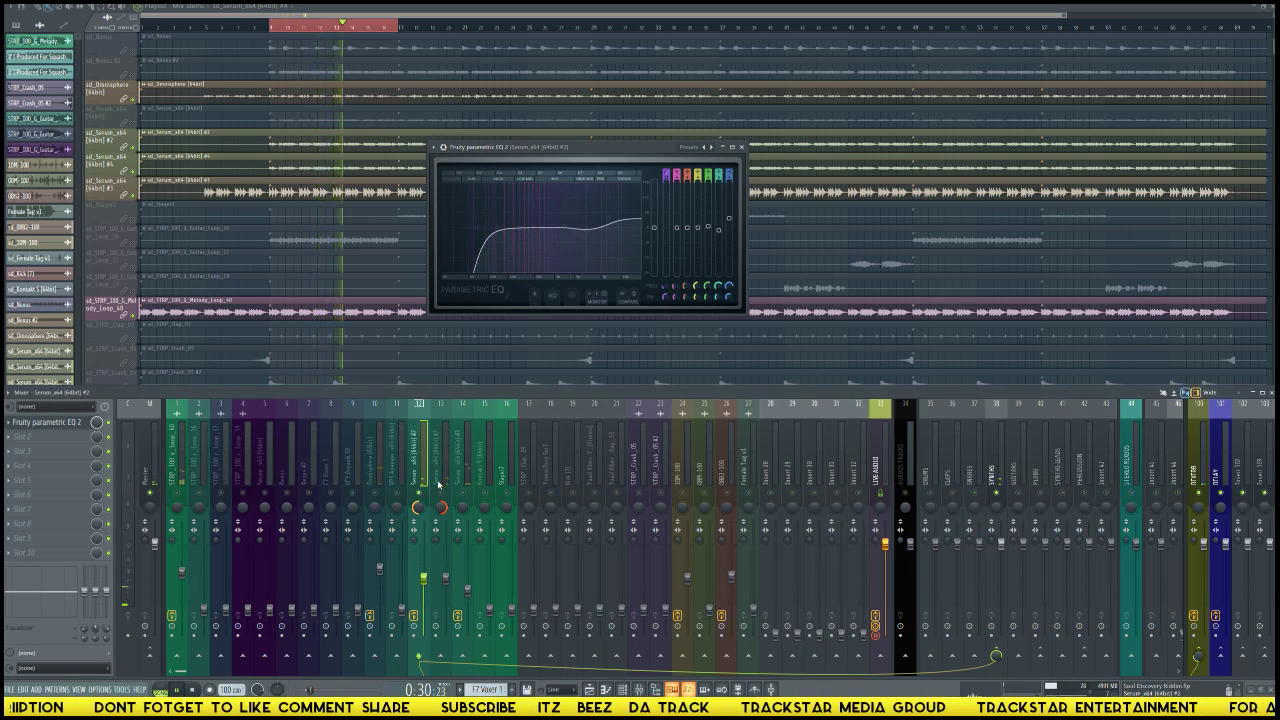
Step: Save the current Fruity Parametric EQ 2 settings as a preset named sERUM bRASS
left_click(433, 147)
left_click(468, 206)
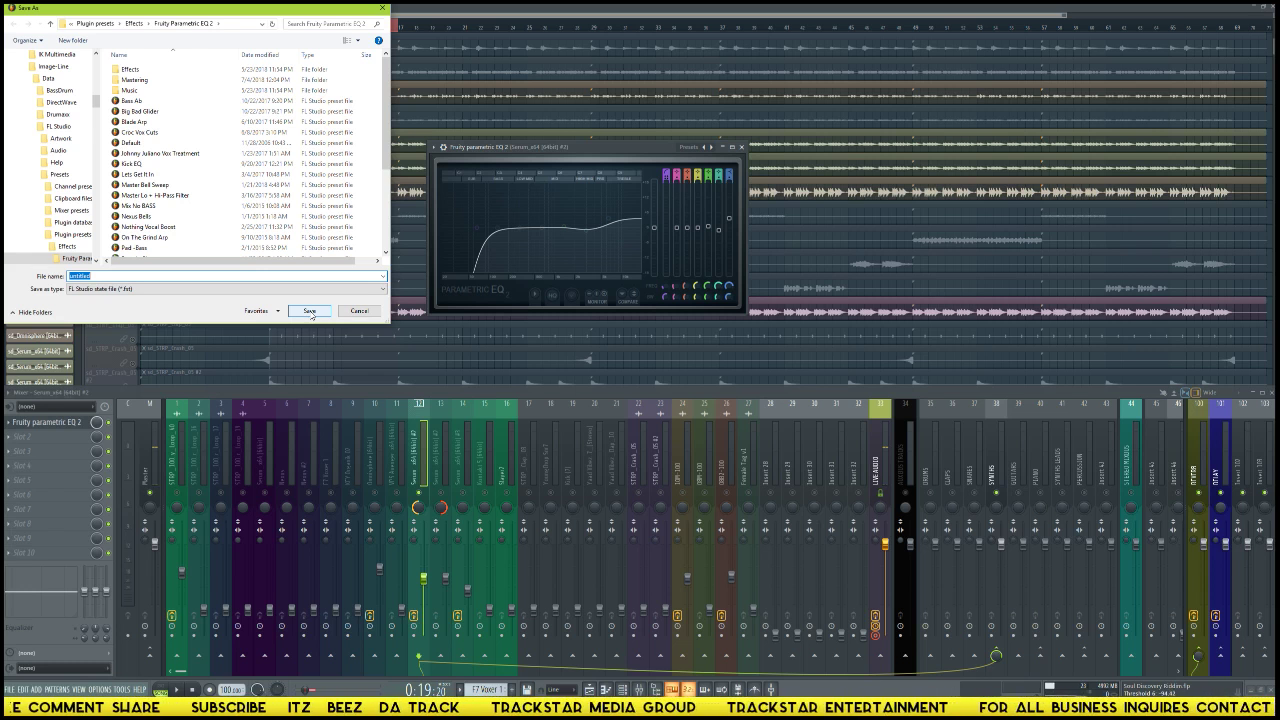
type("s8l")
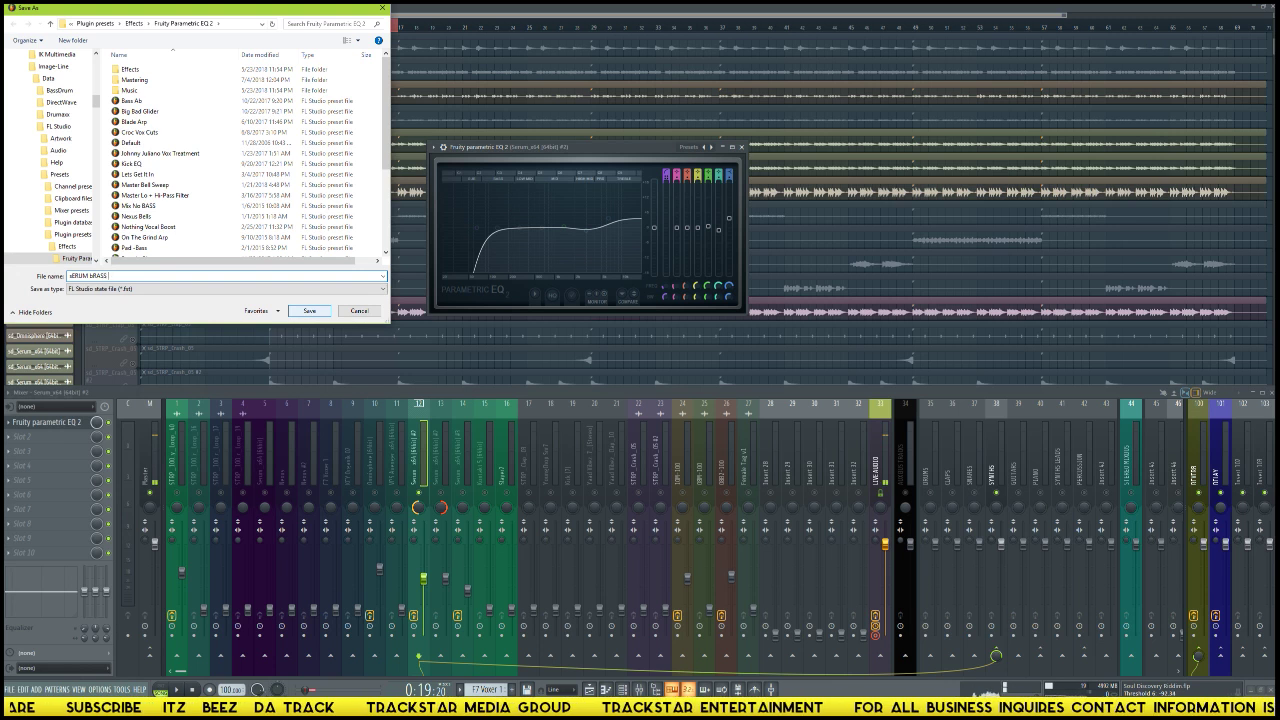
key("Return")
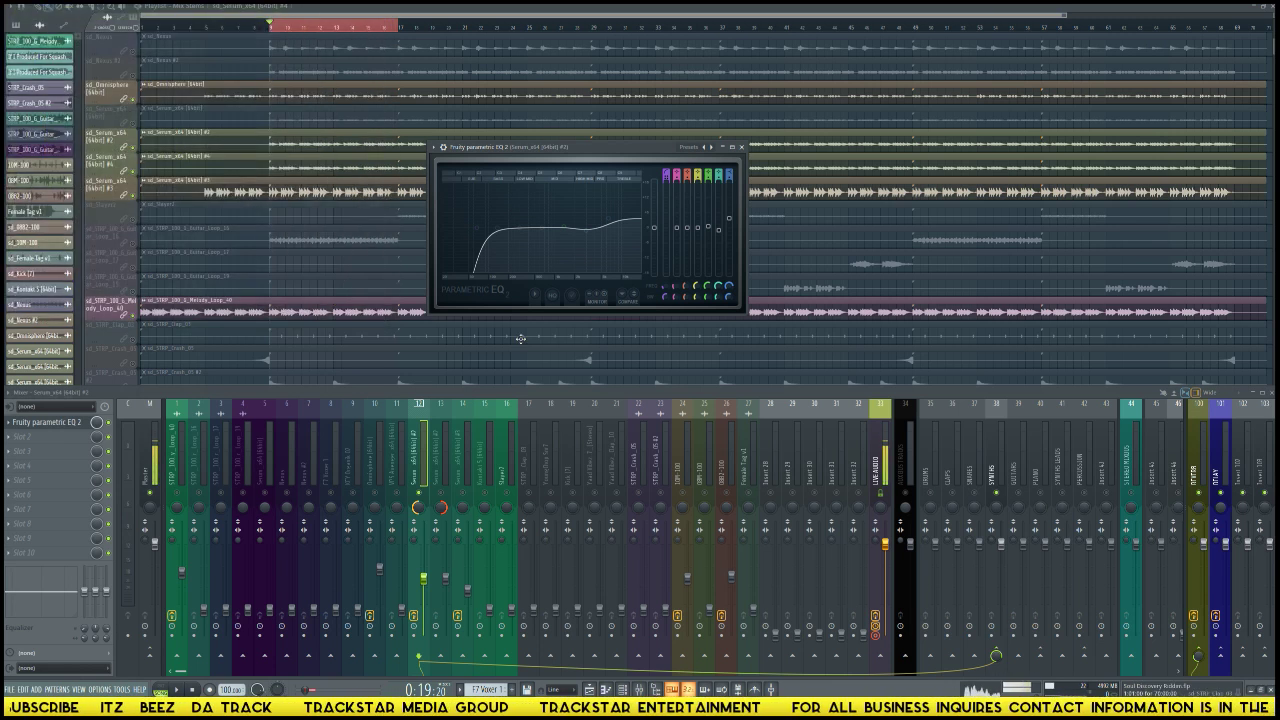
Step: Load Fruity Parametric EQ 2 into insert 13's first effect slot and apply the sERUM bRASS sTAB preset
left_click(450, 496)
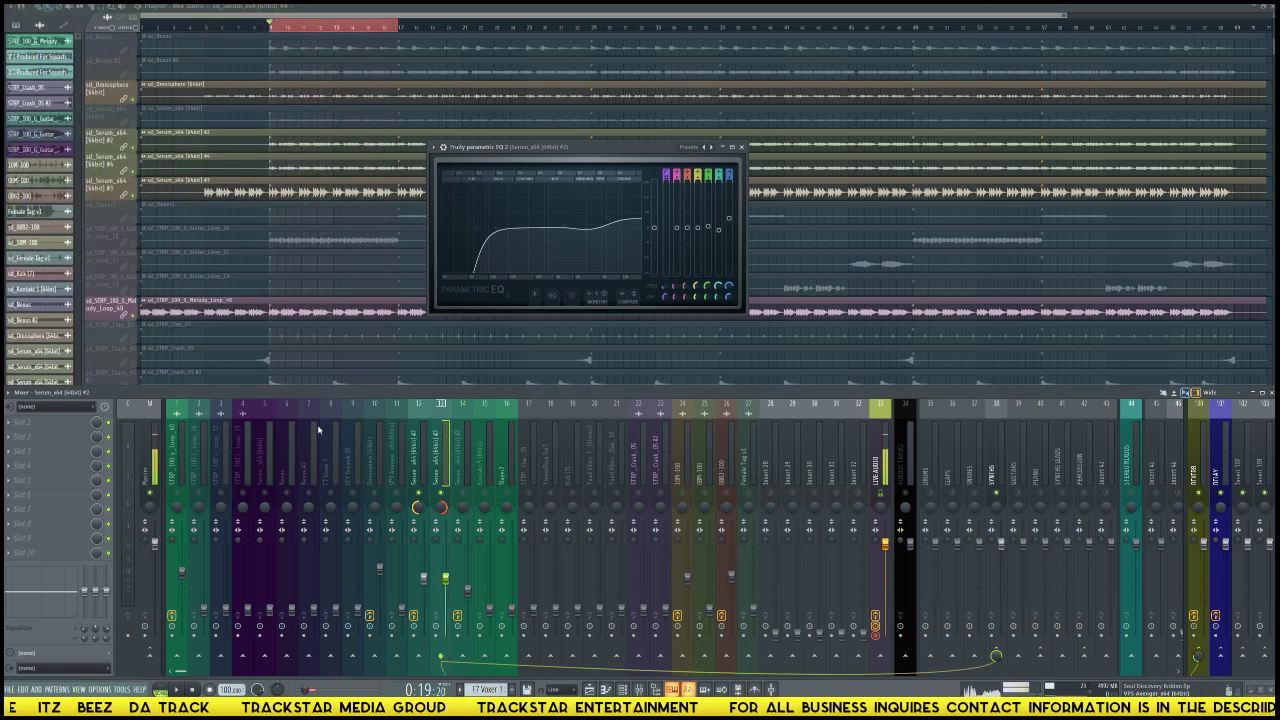
left_click(37, 424)
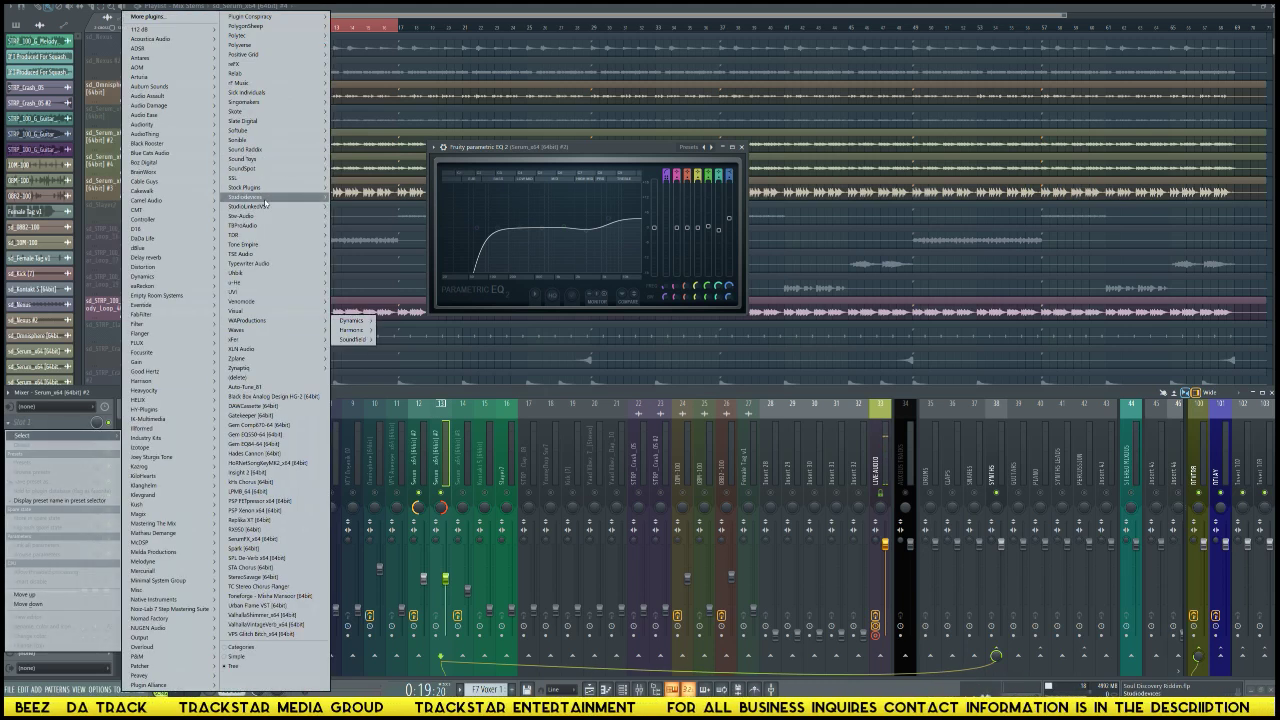
mouse_move(291, 192)
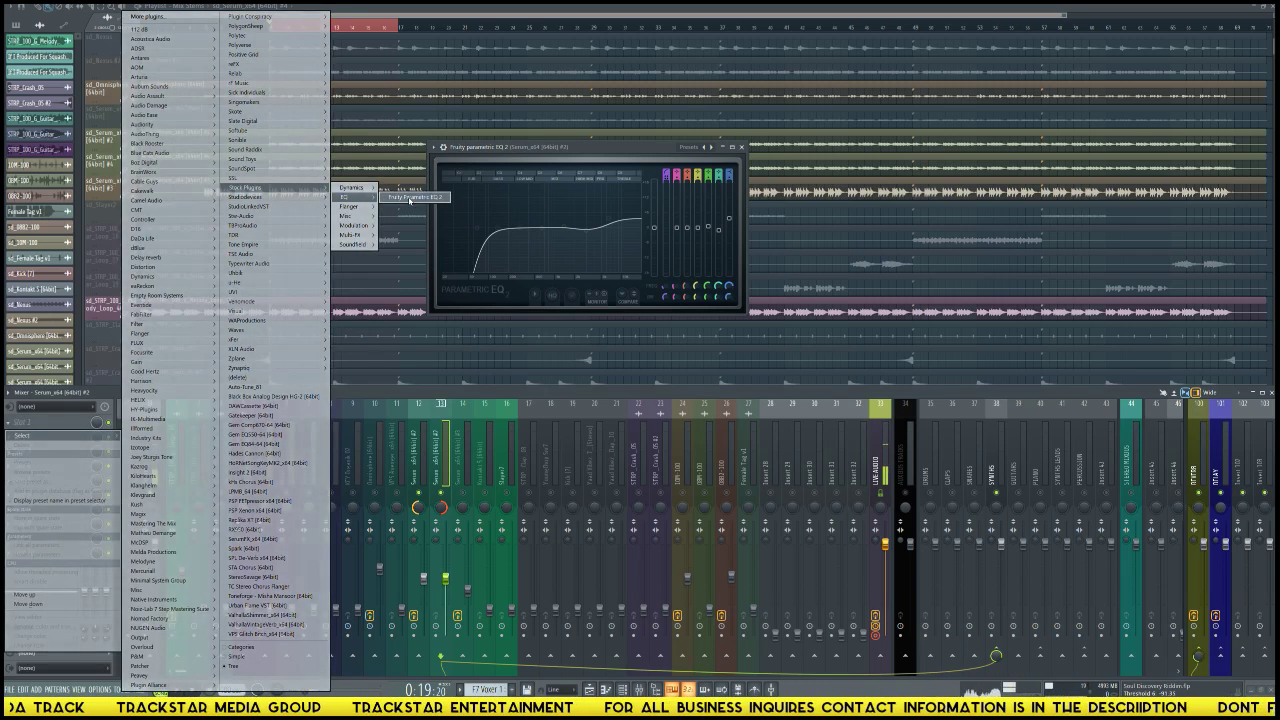
left_click(412, 198)
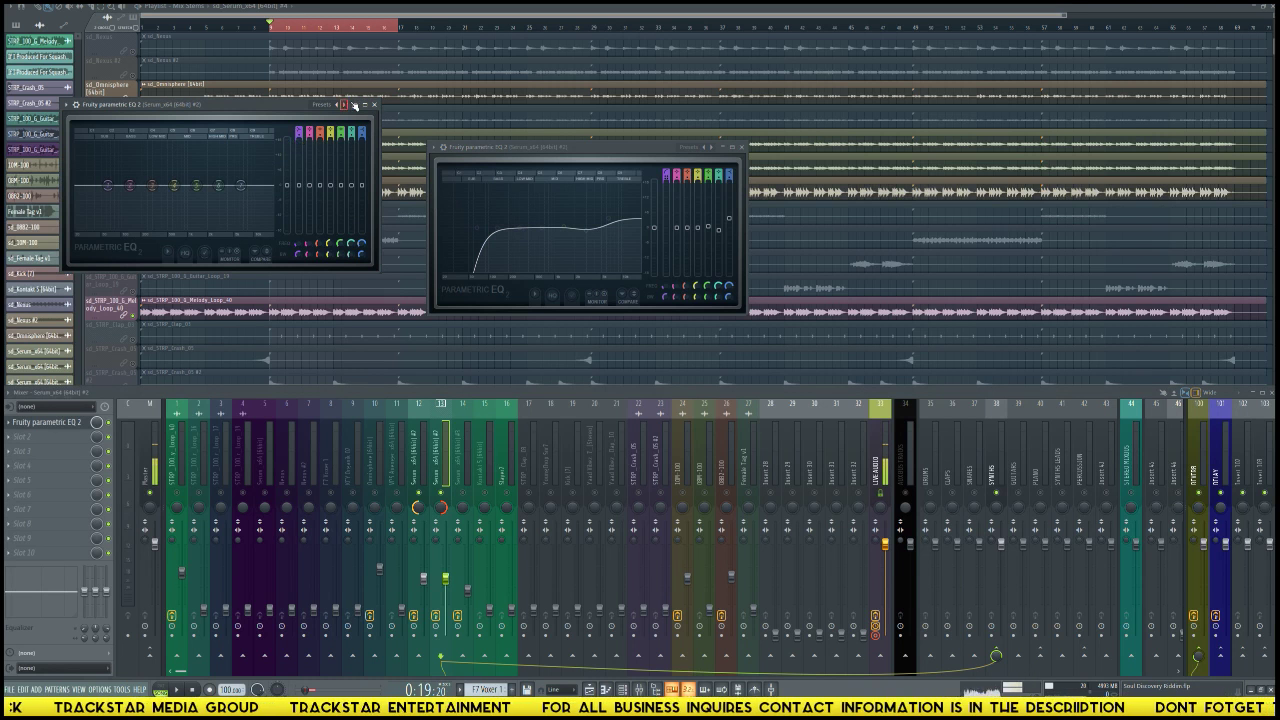
left_click(339, 105)
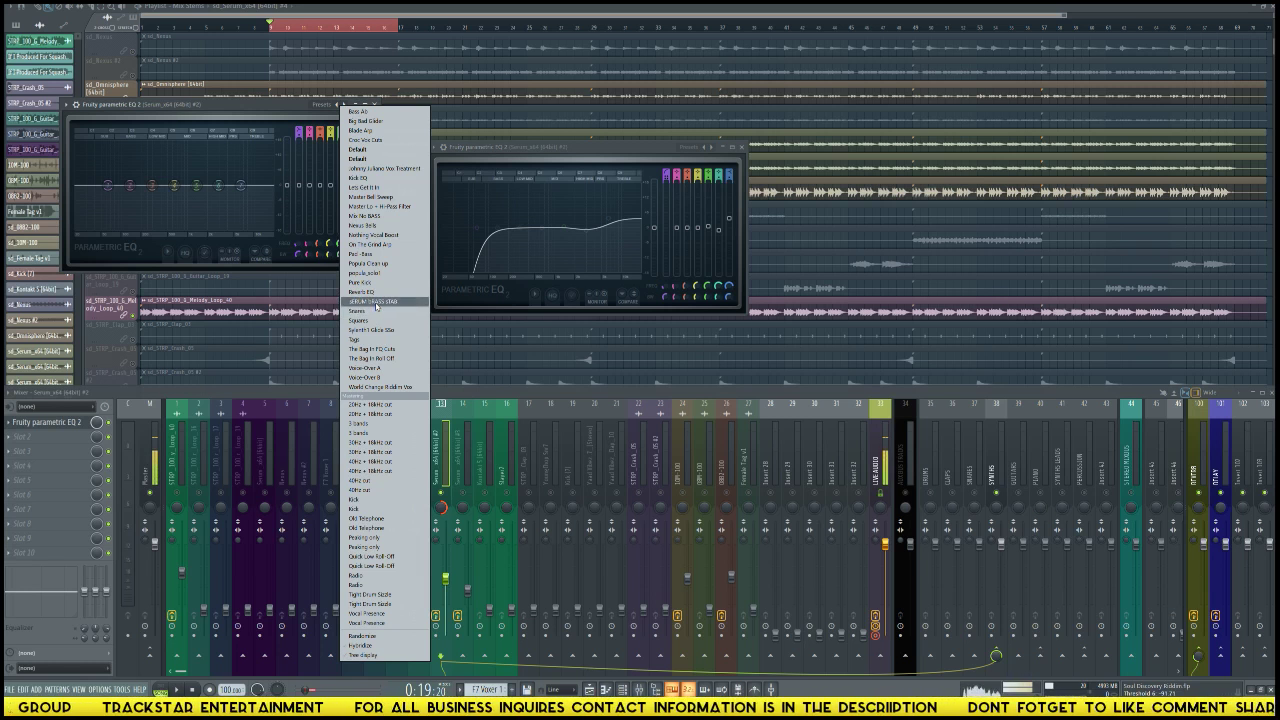
left_click(377, 303)
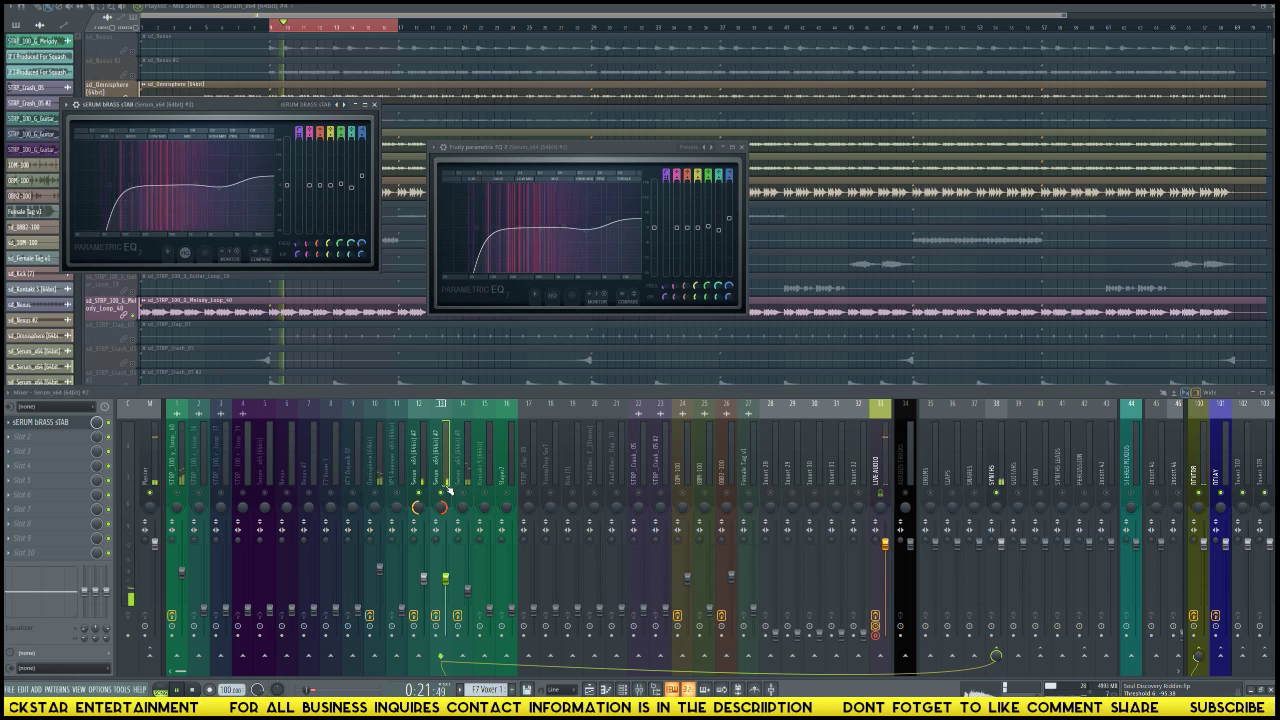
Step: Play back the mix to check the matching EQs on inserts 12 and 13, and close the EQ windows
key("space")
key("space")
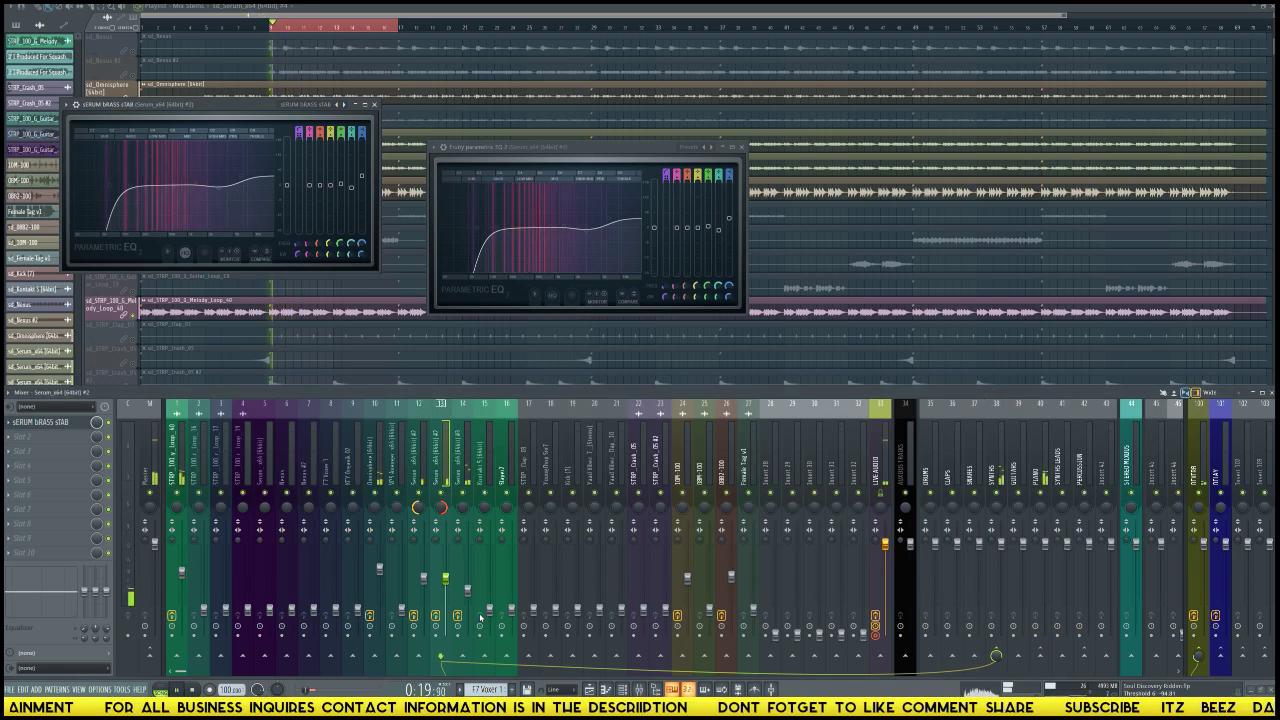
left_click(424, 579)
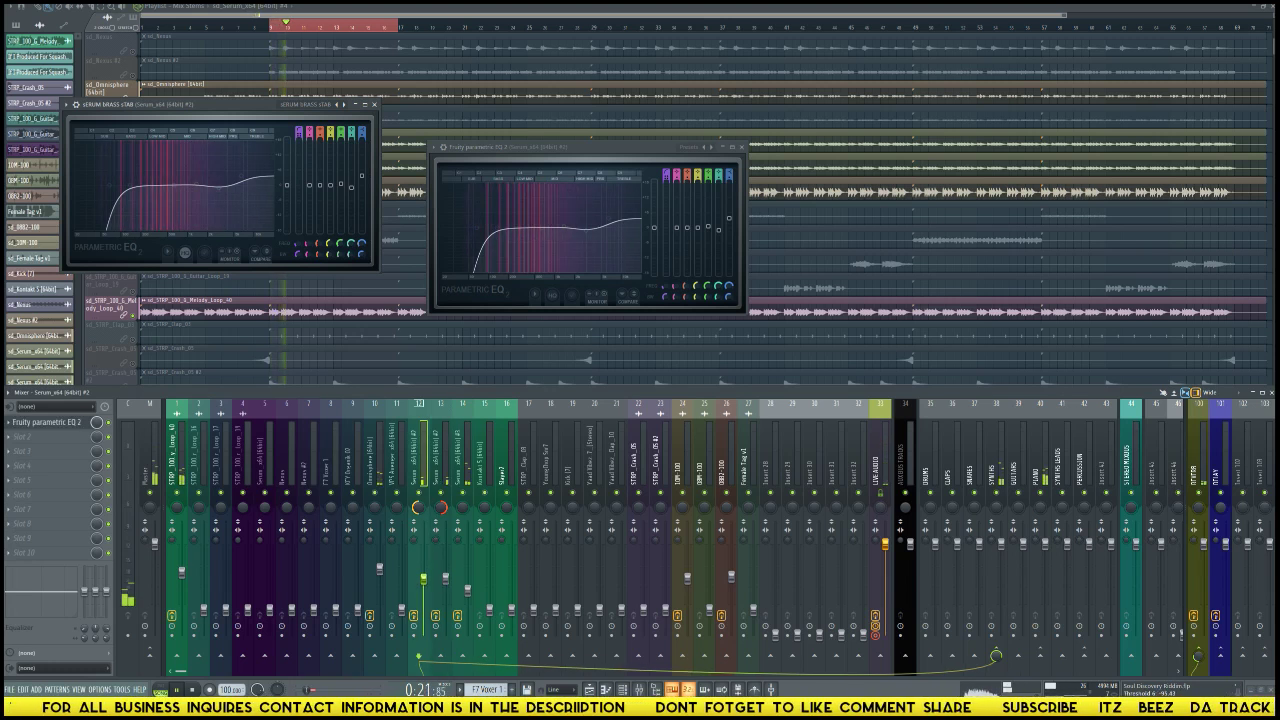
left_click(447, 579)
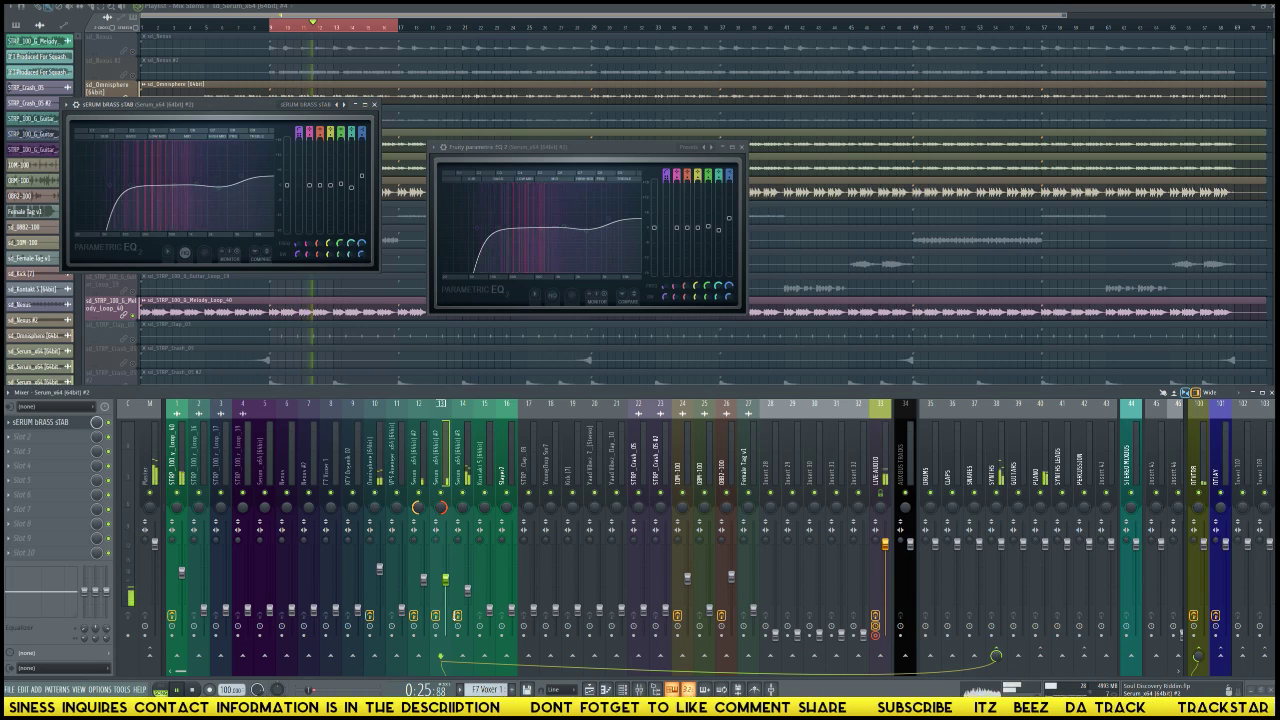
key("space")
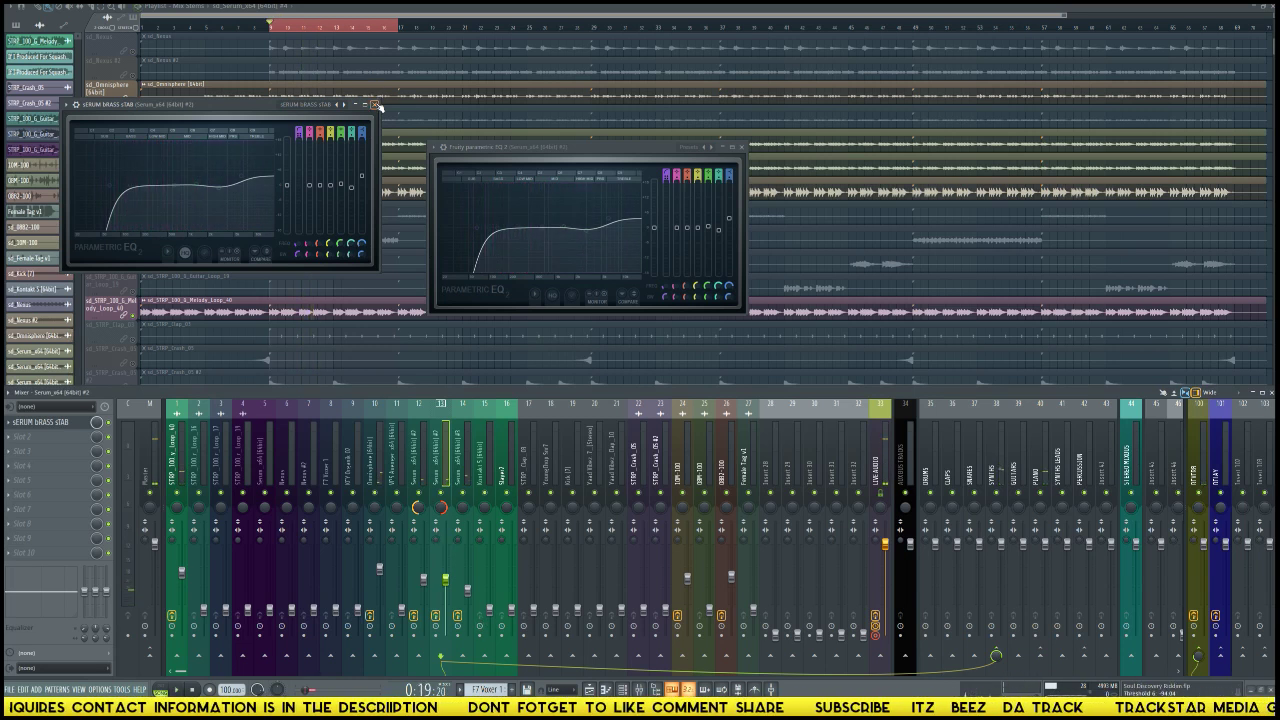
left_click(376, 105)
left_click(236, 75)
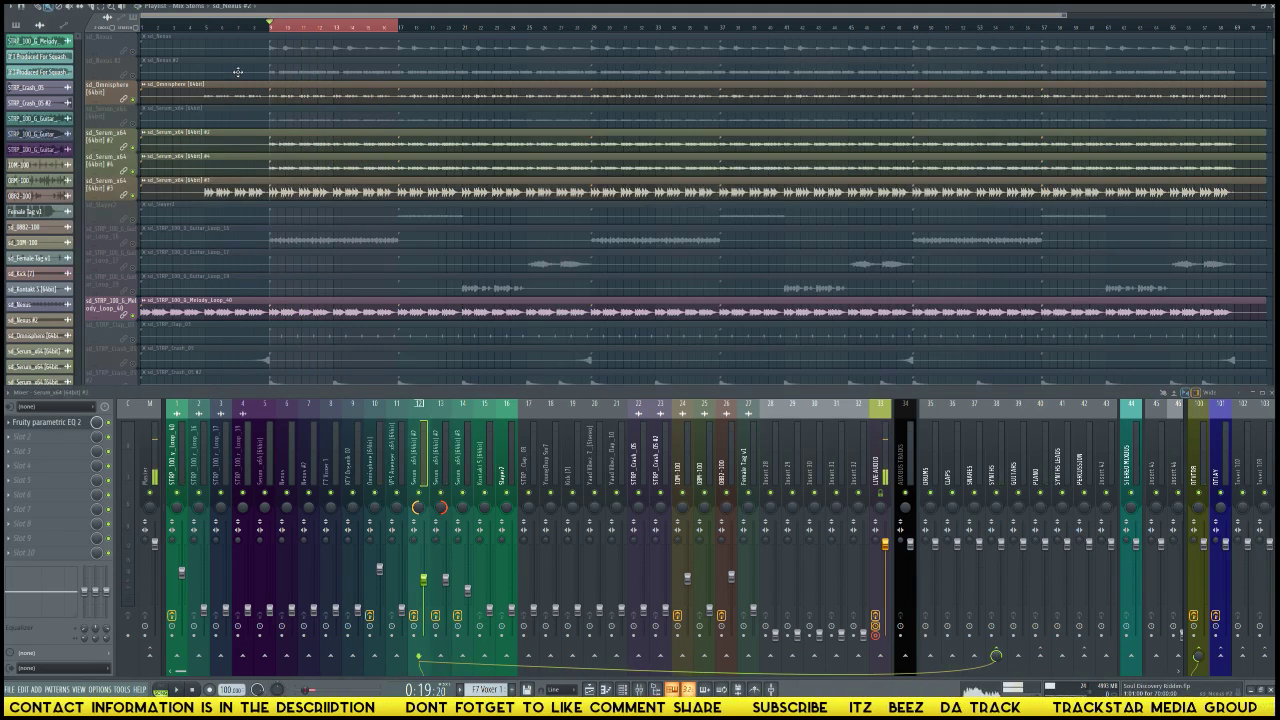
Step: Unmute the first sd_Serum_x64 [64bit] track in the playlist and play back the section
key("space")
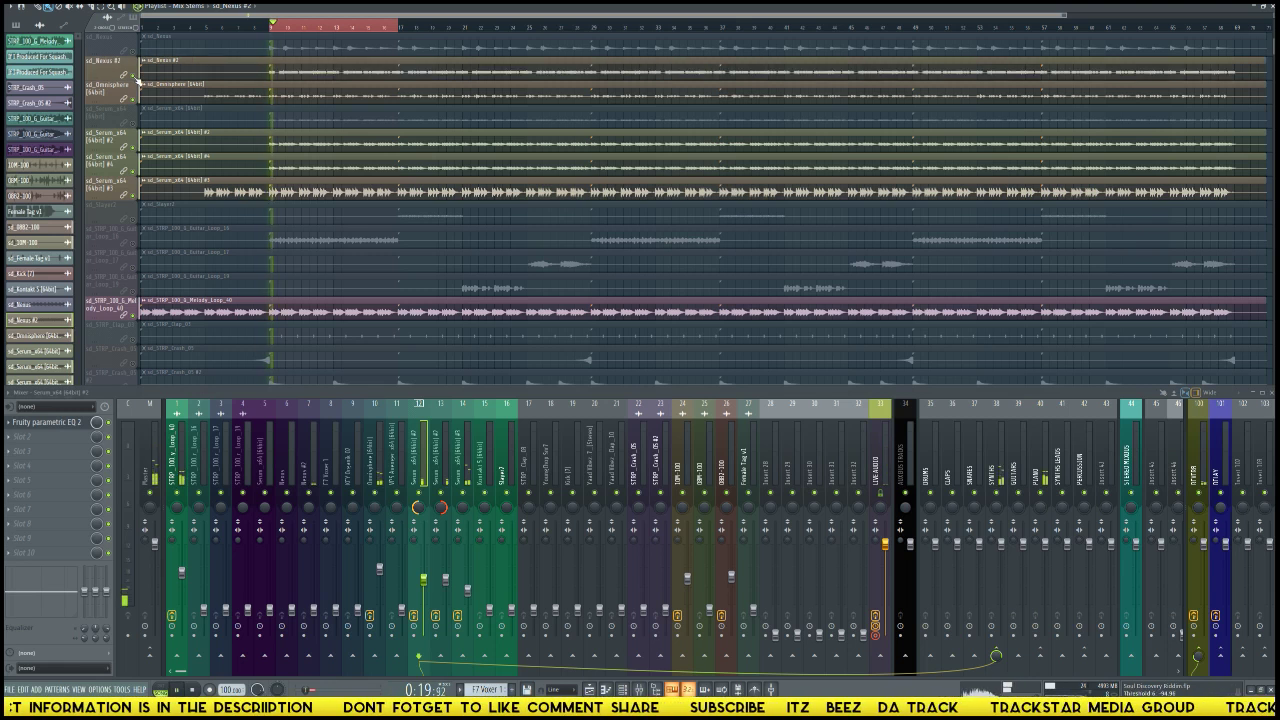
key("space")
scroll(250, 86, "down", 2)
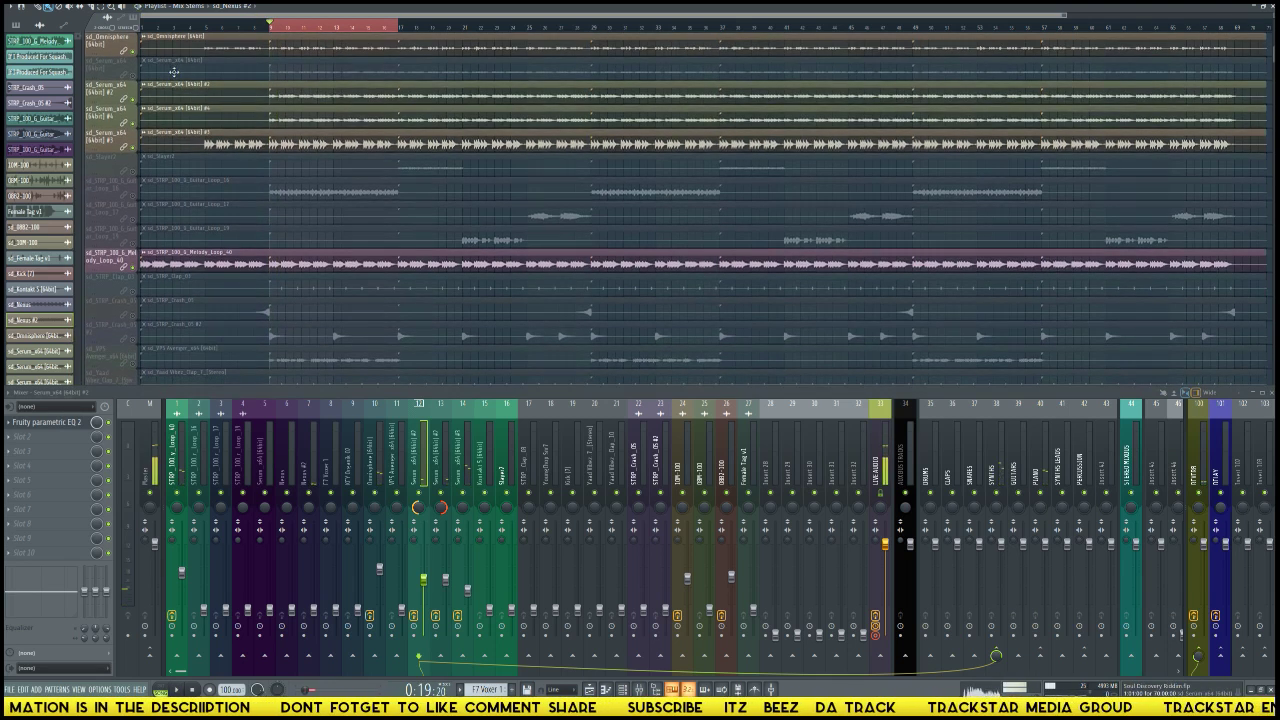
left_click(140, 79)
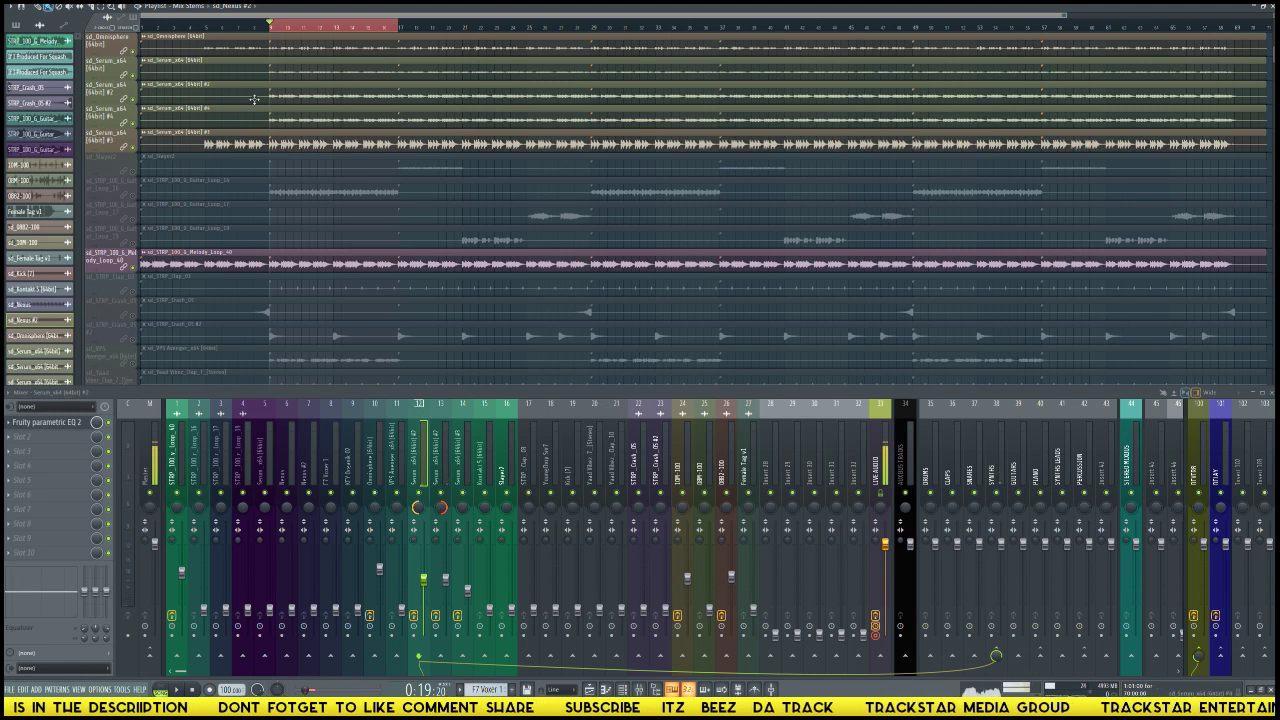
key("space")
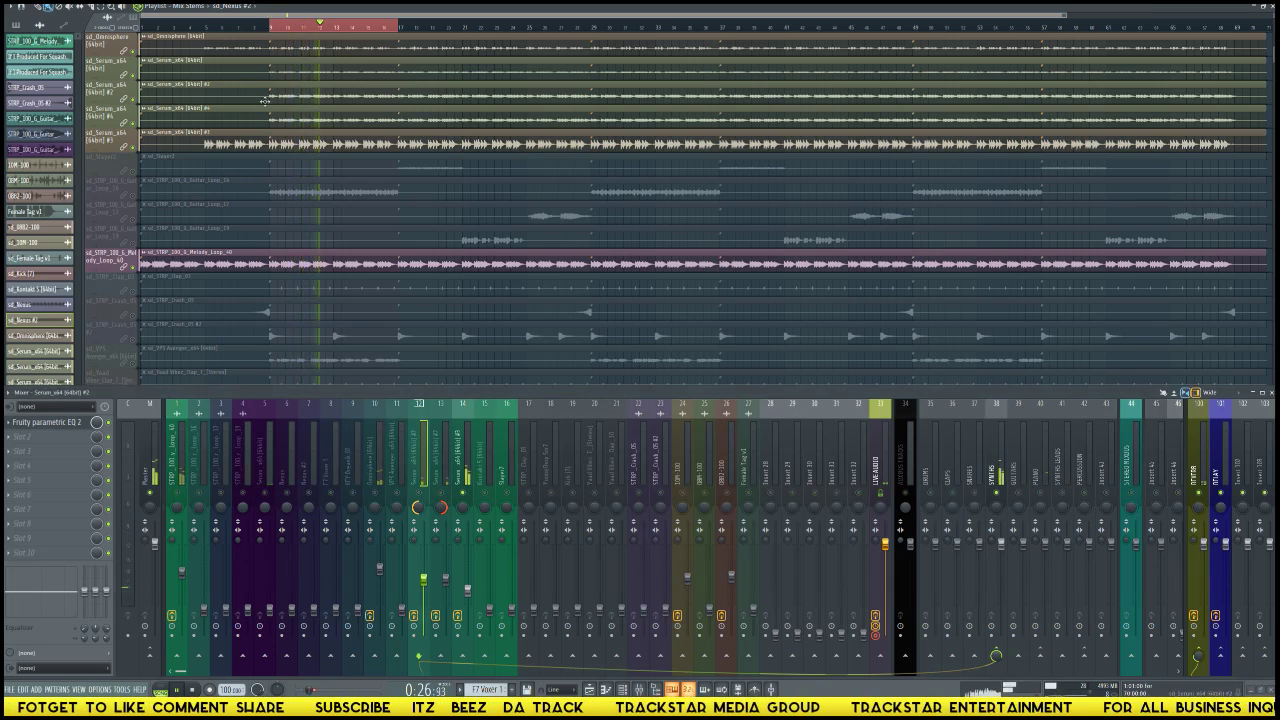
key("space")
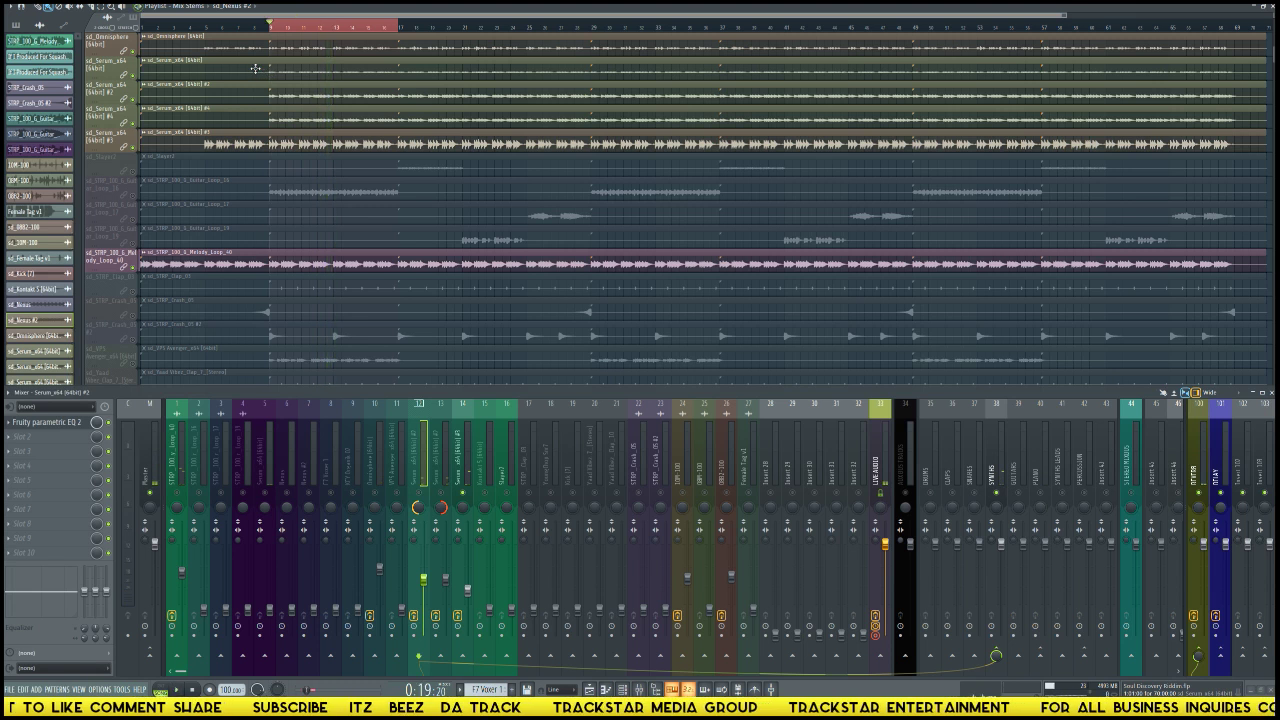
Step: Open the sd_Serum_x64 clip's channel settings to find its mixer track, then solo insert 5 and raise its fader to the master fader's height
double_click(256, 68)
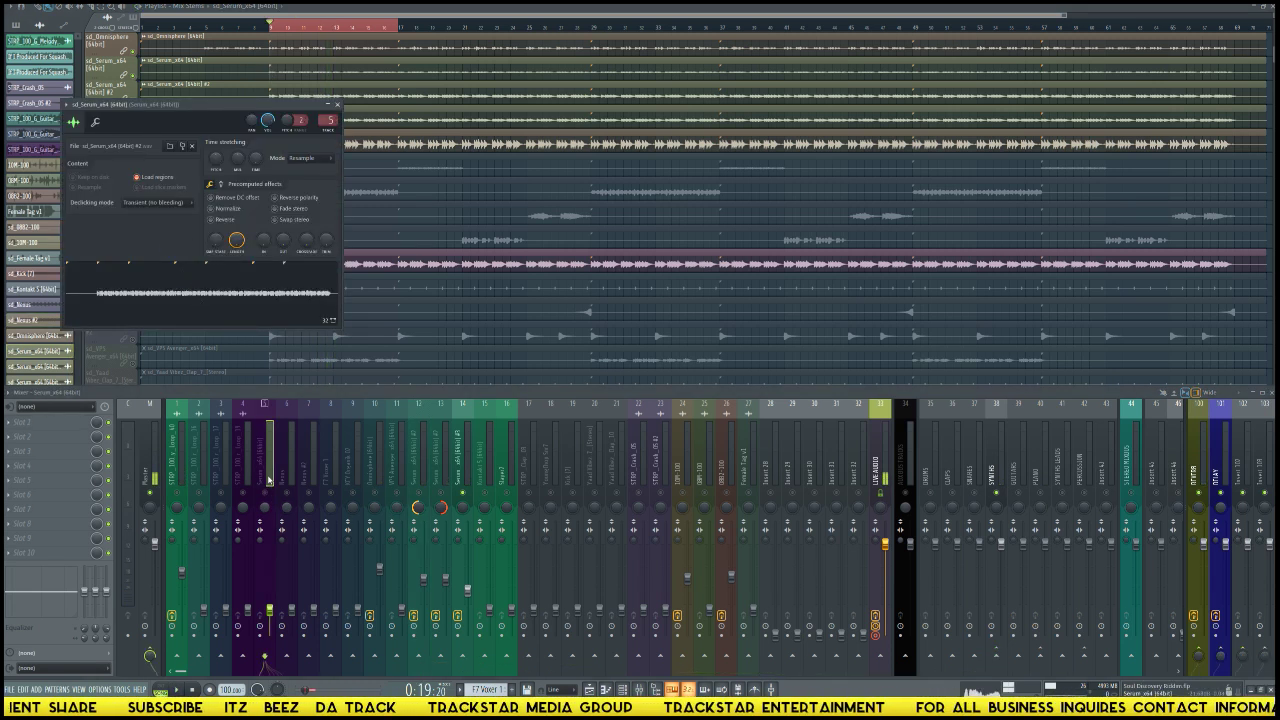
left_click(411, 471)
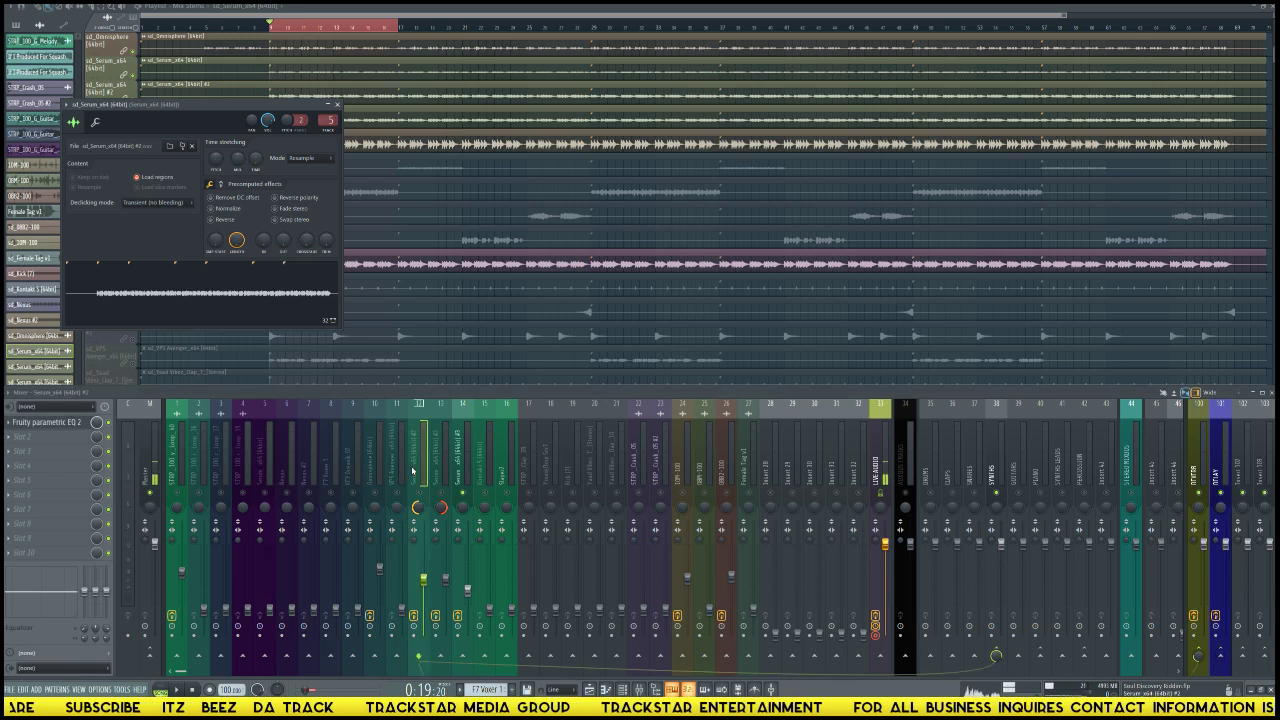
left_click(339, 104)
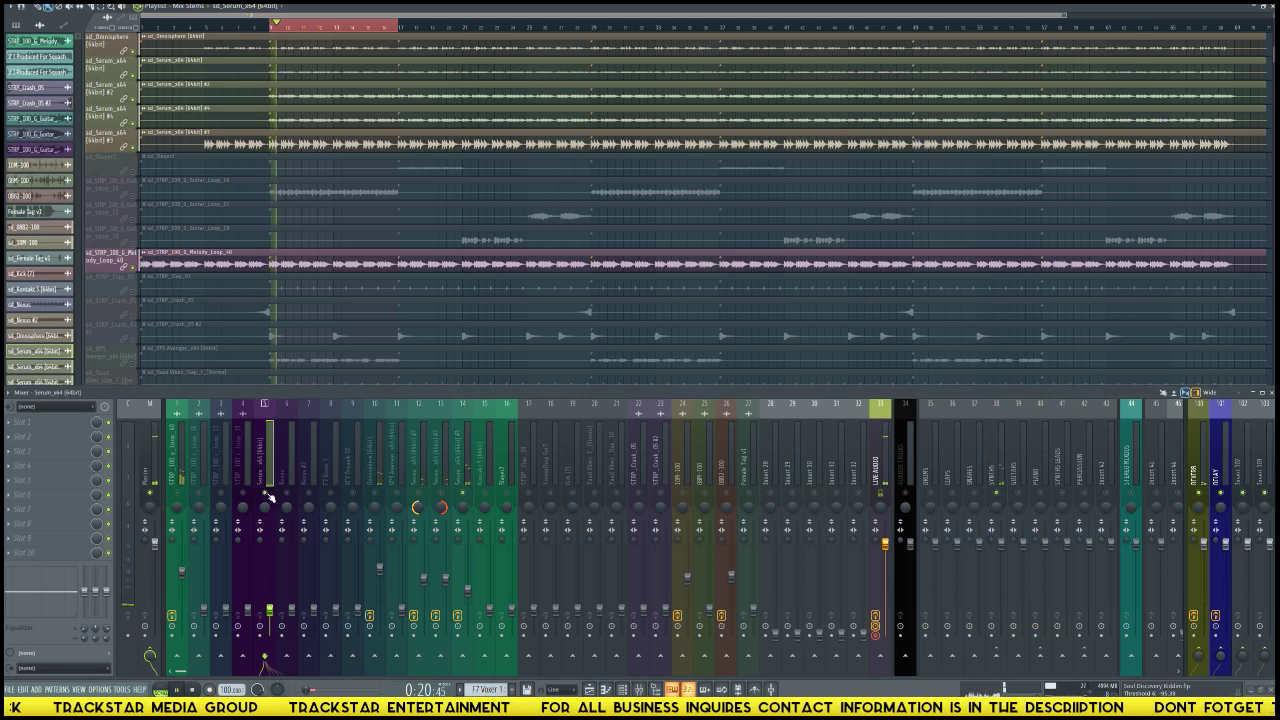
key("space")
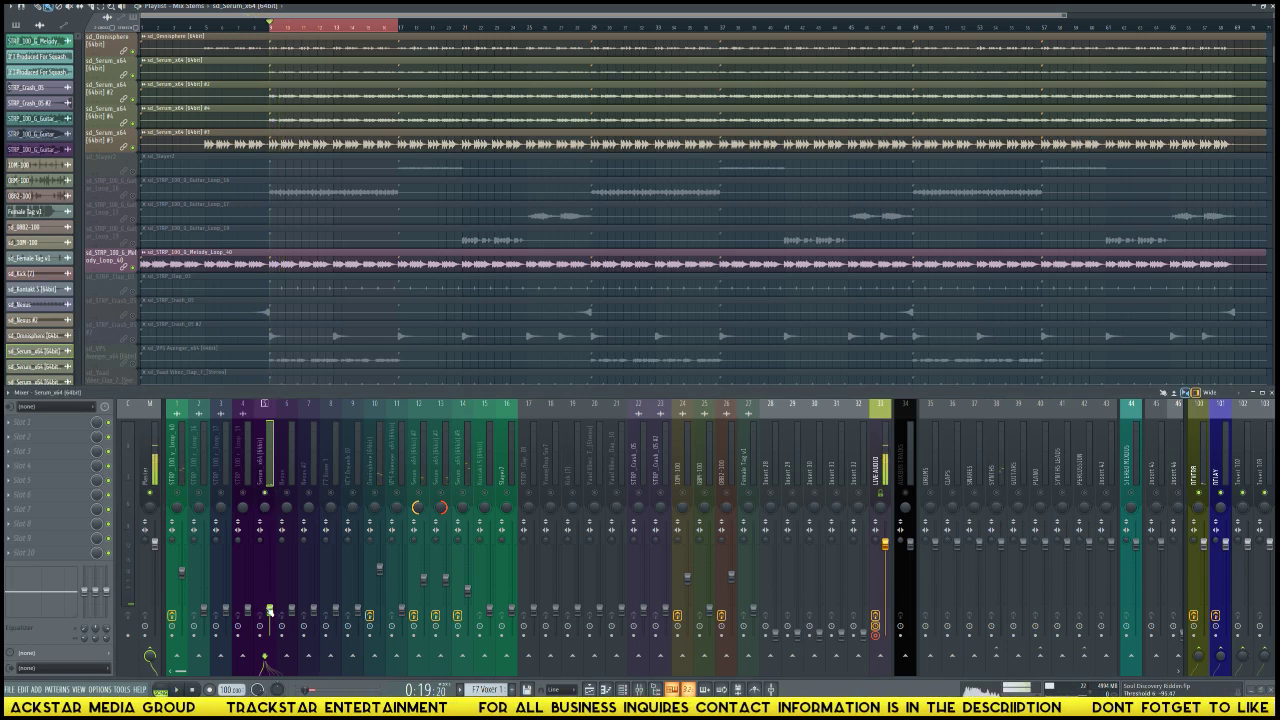
key("space")
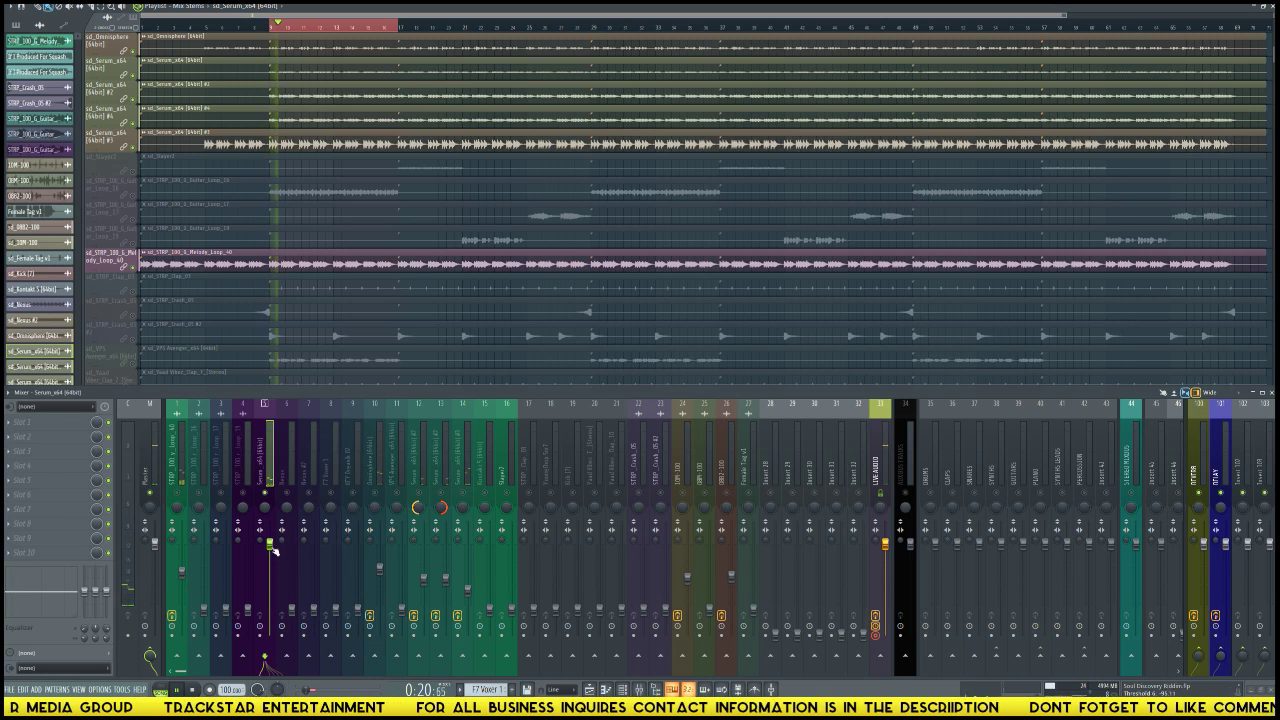
key("space")
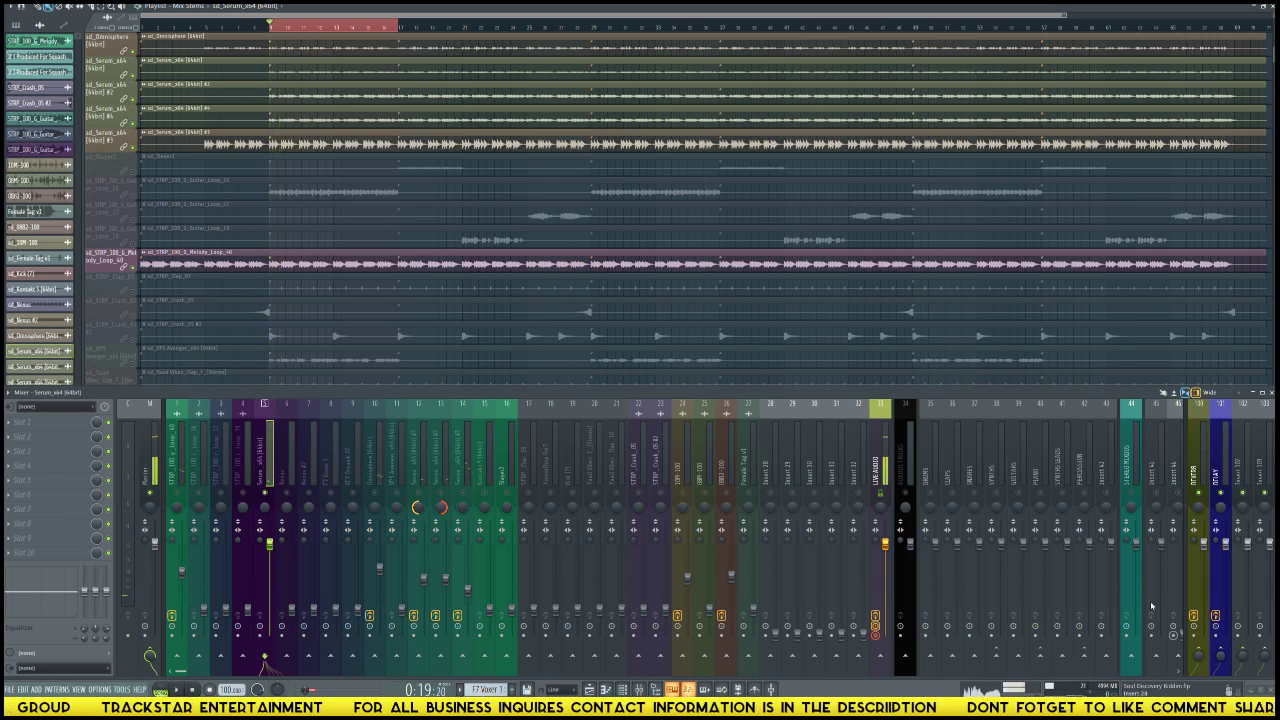
Step: Rename insert 43 as BASS and route the Serum stem on insert 5 to that bus
right_click(1104, 469)
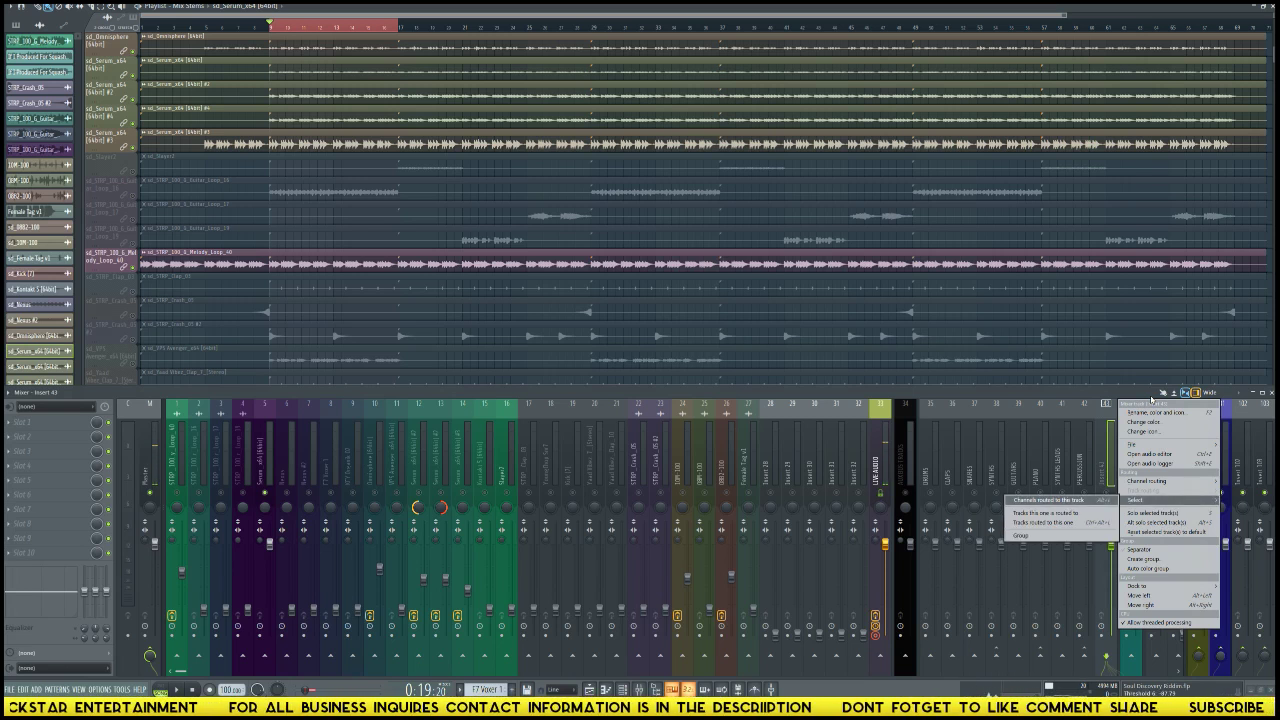
left_click(1149, 421)
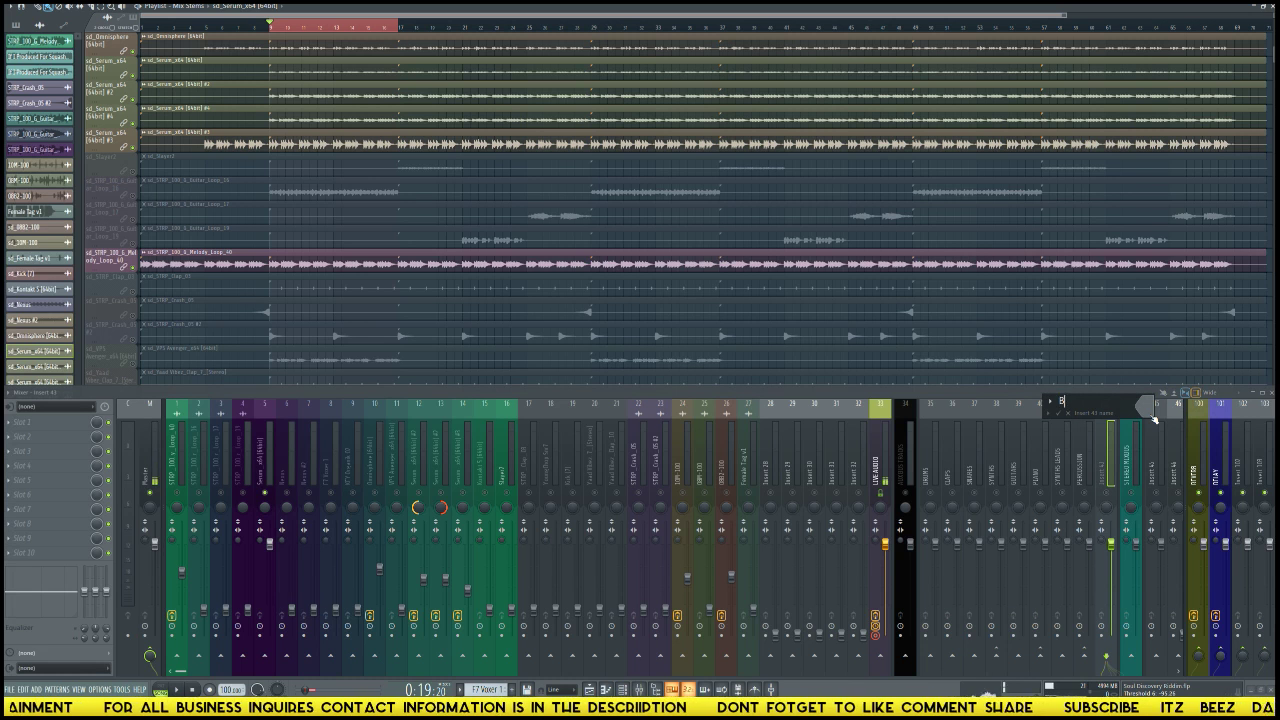
type("BASS")
key("Return")
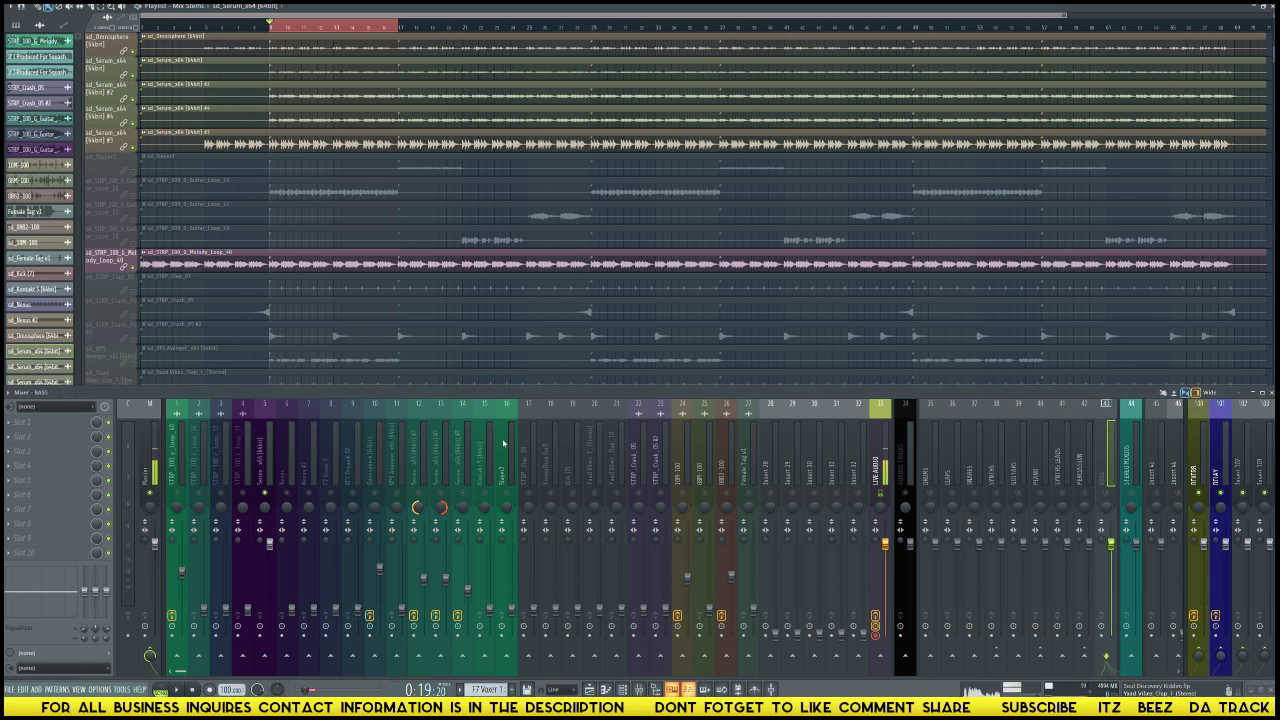
left_click(258, 478)
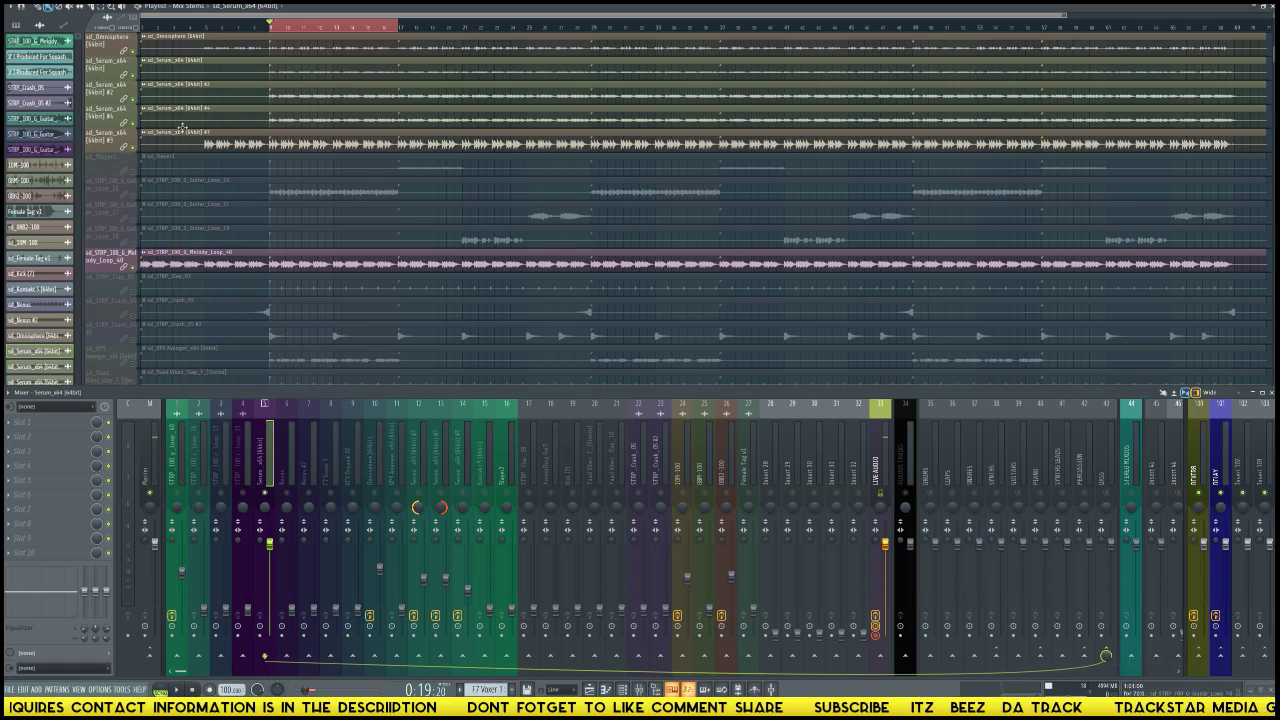
Step: Unmute the sd_Nexus track in the playlist, solo its mixer insert 6, and raise that insert's fader
scroll(182, 127, "up", 1)
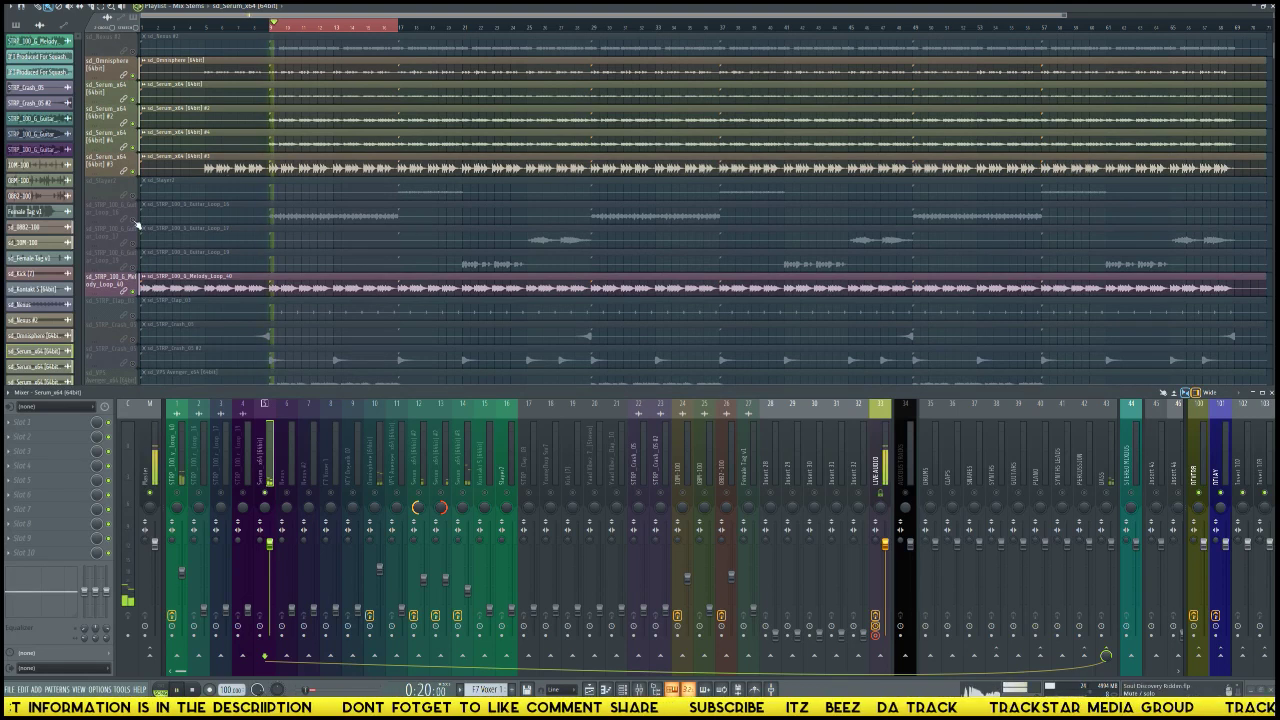
scroll(210, 180, "up", 6)
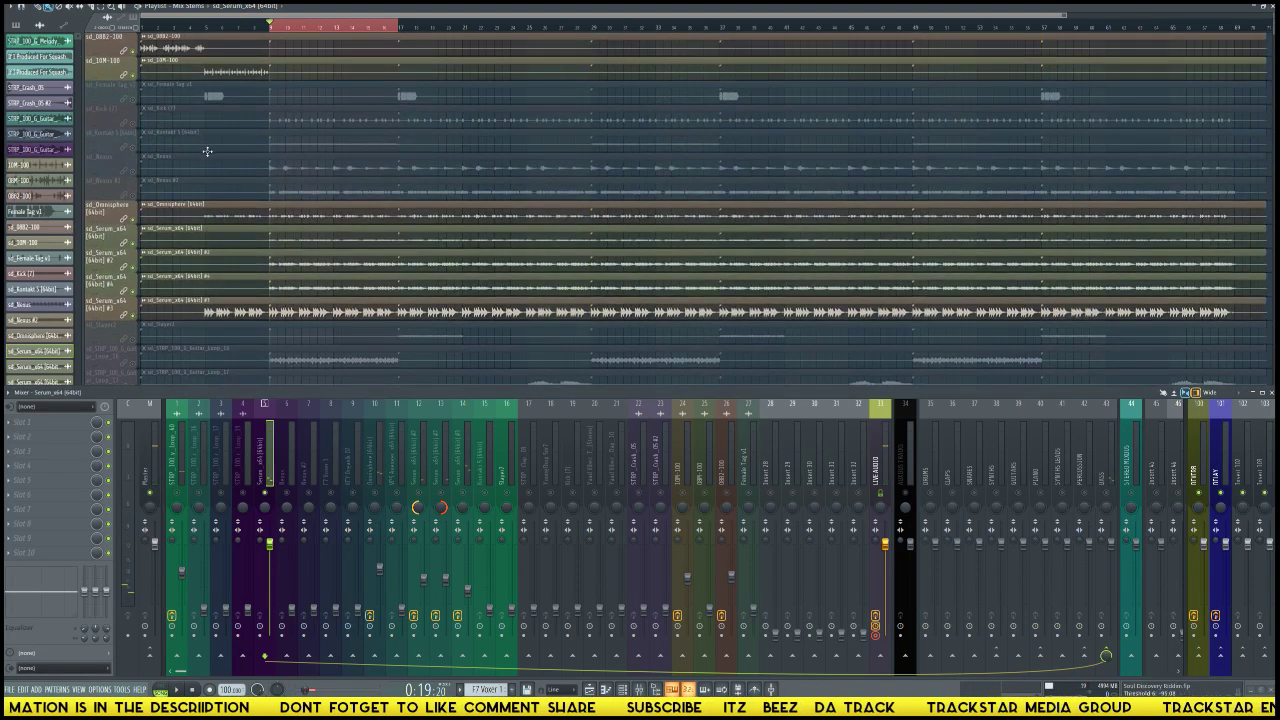
left_click(139, 175)
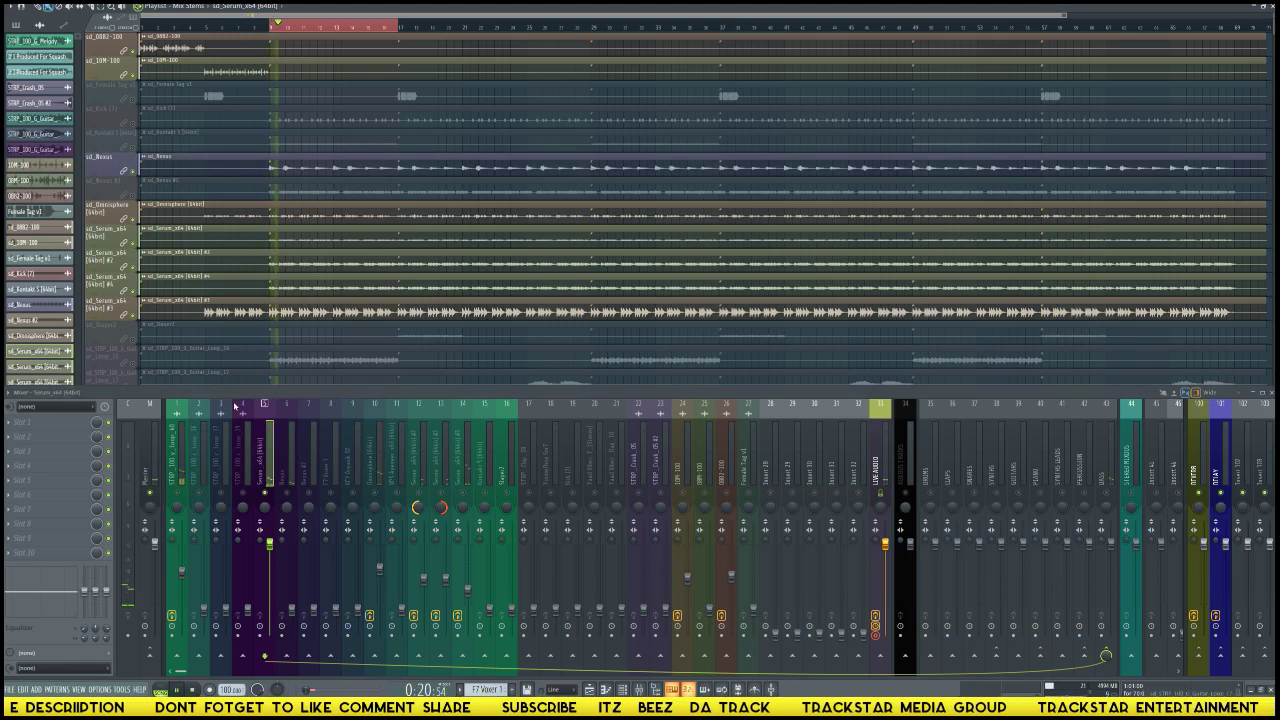
left_click(268, 495)
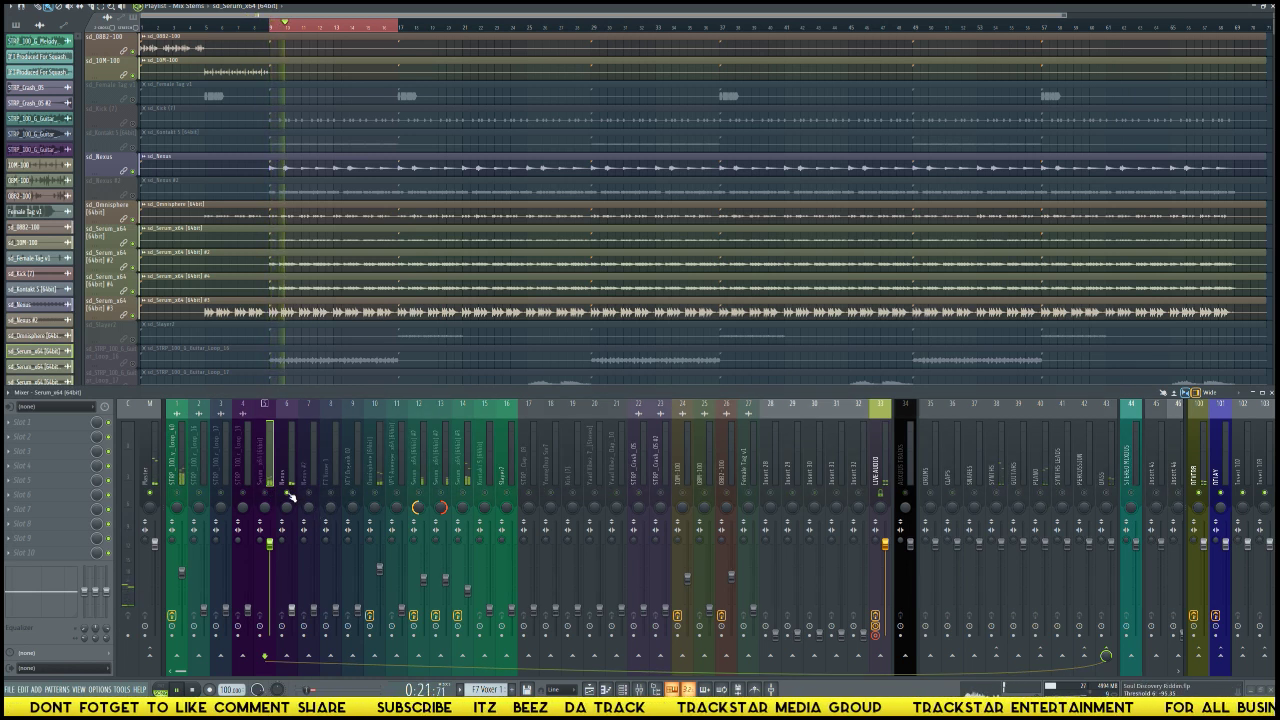
left_click_drag(294, 610, 292, 580)
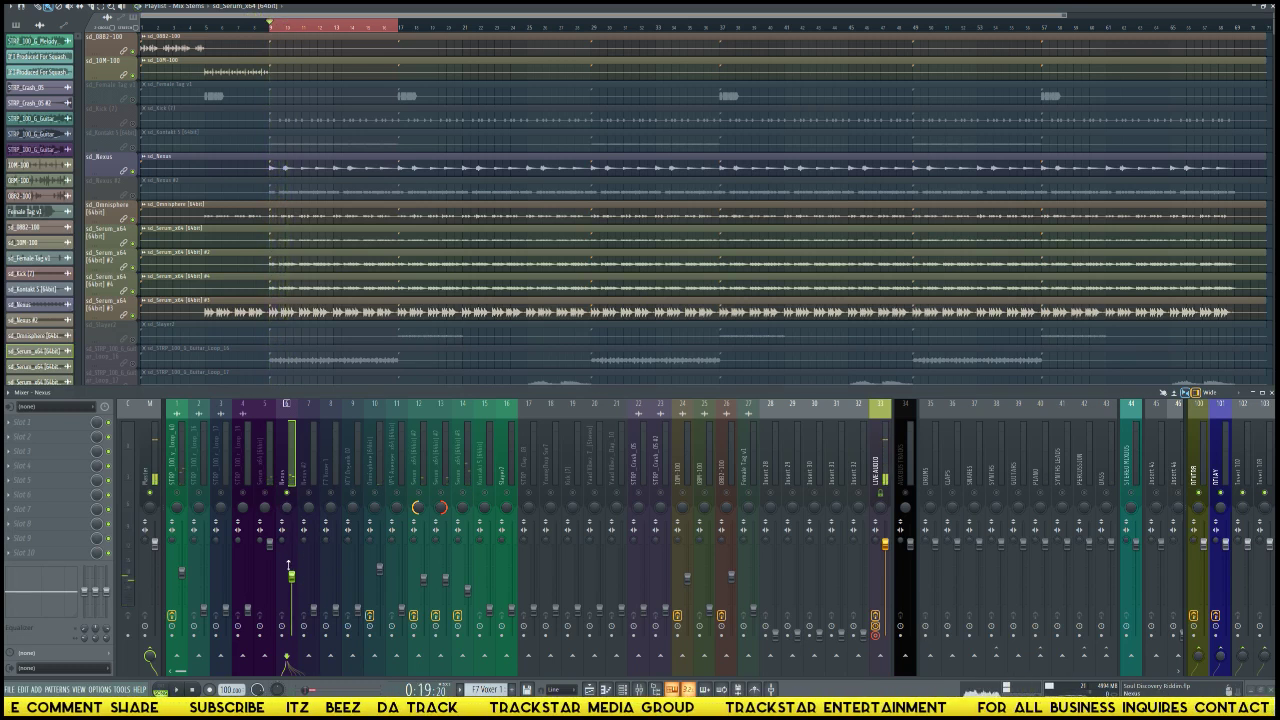
Step: Load WaveShell-VST 9.91 into the Nexus insert's first effect slot and select the MannyM EQ Stereo plugin
left_click(44, 435)
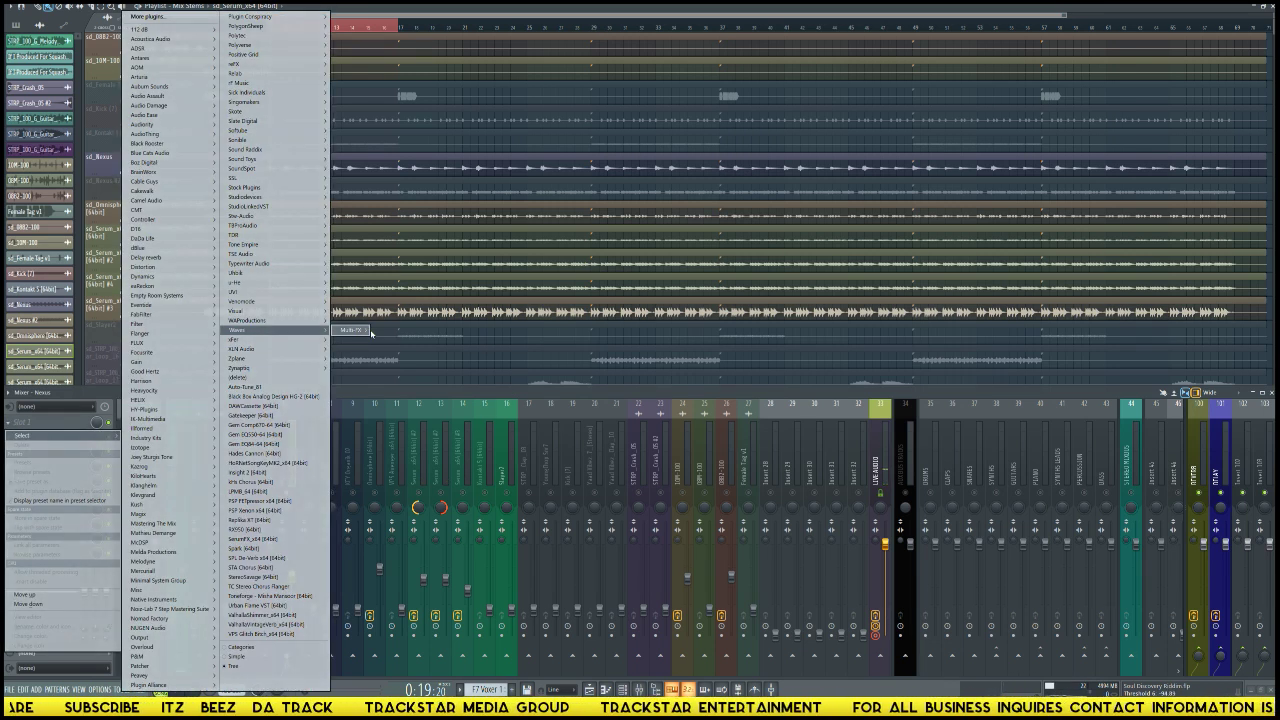
left_click(450, 331)
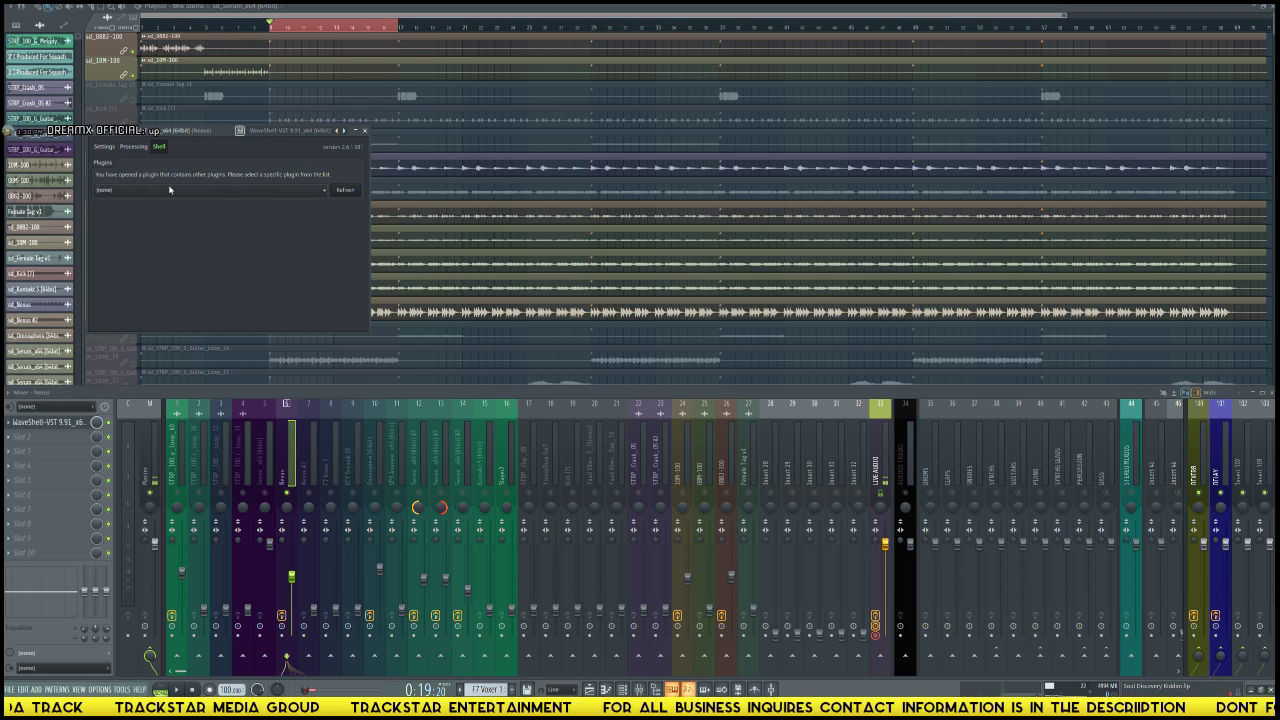
left_click(166, 192)
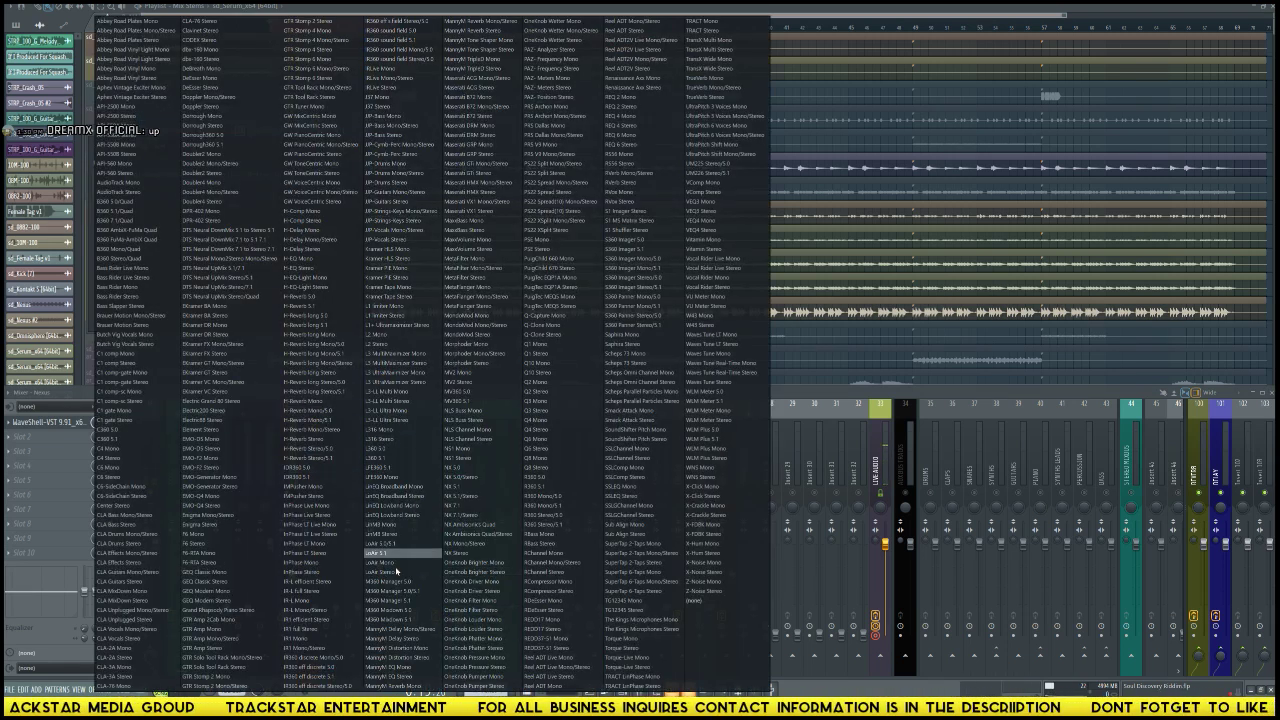
left_click(399, 677)
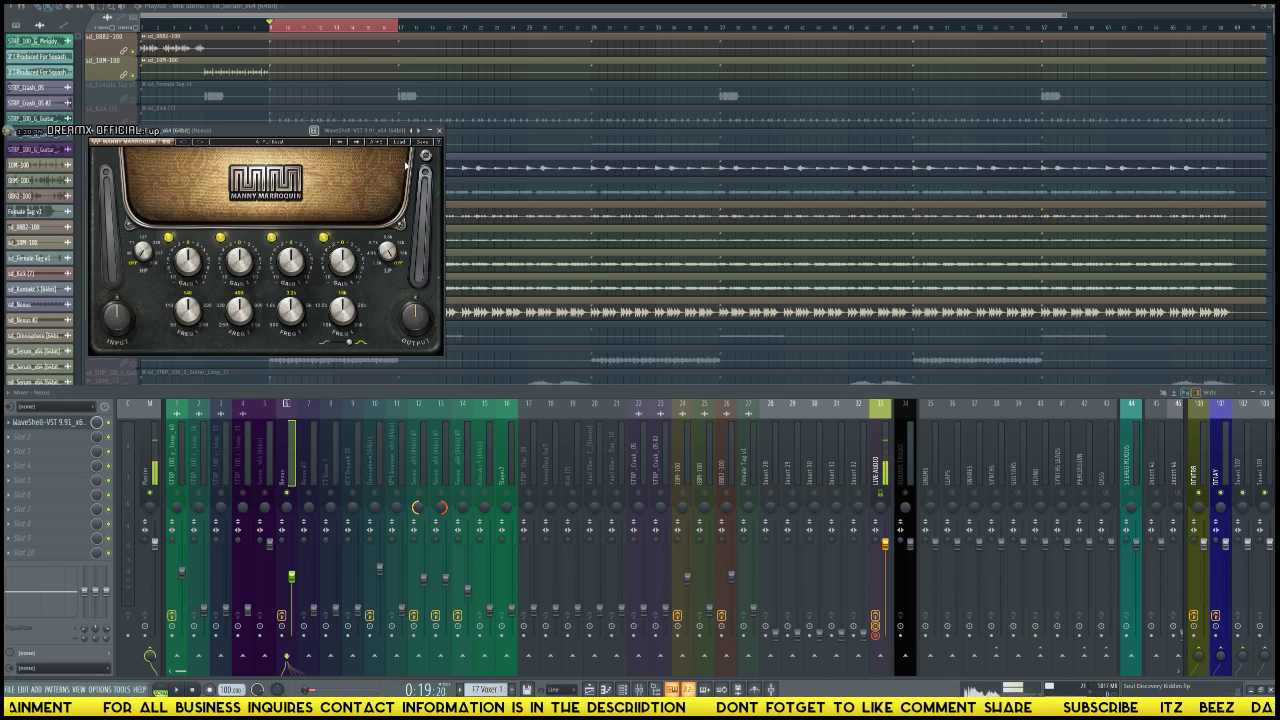
Step: Load the MM Piano Presence preset in the Nexus insert's MannyM EQ and audition the result
left_click(400, 143)
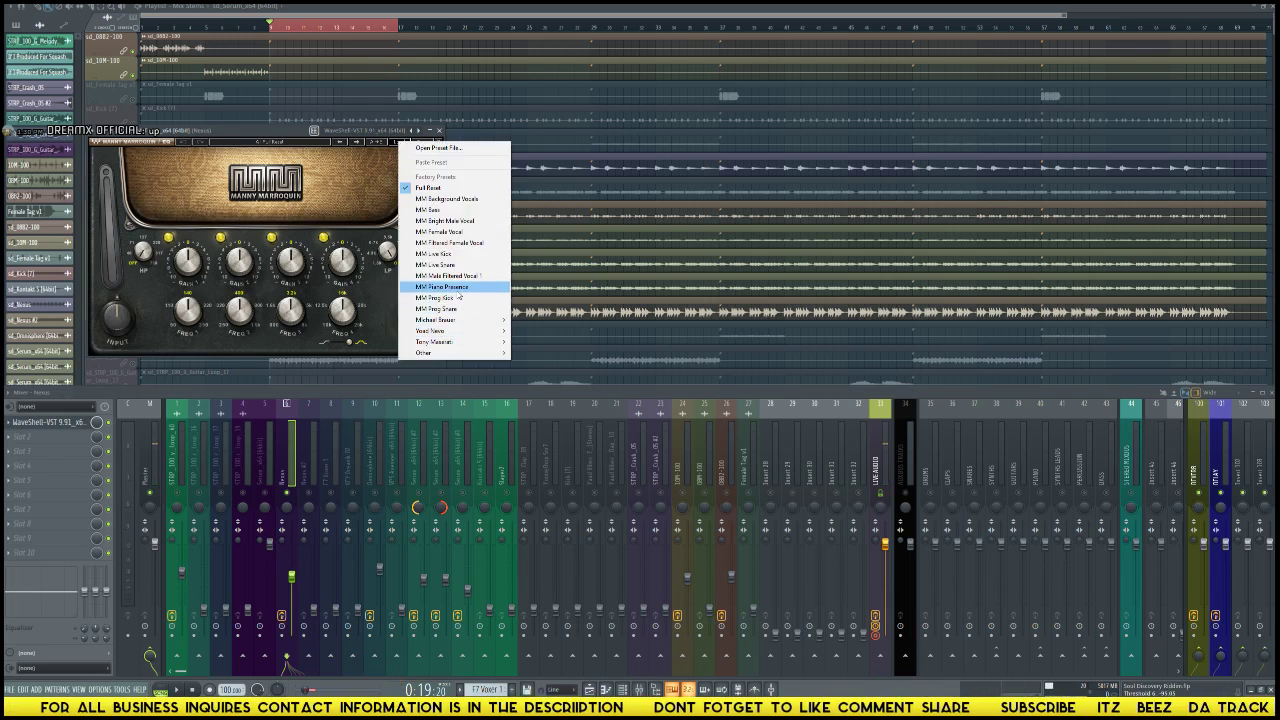
left_click(456, 290)
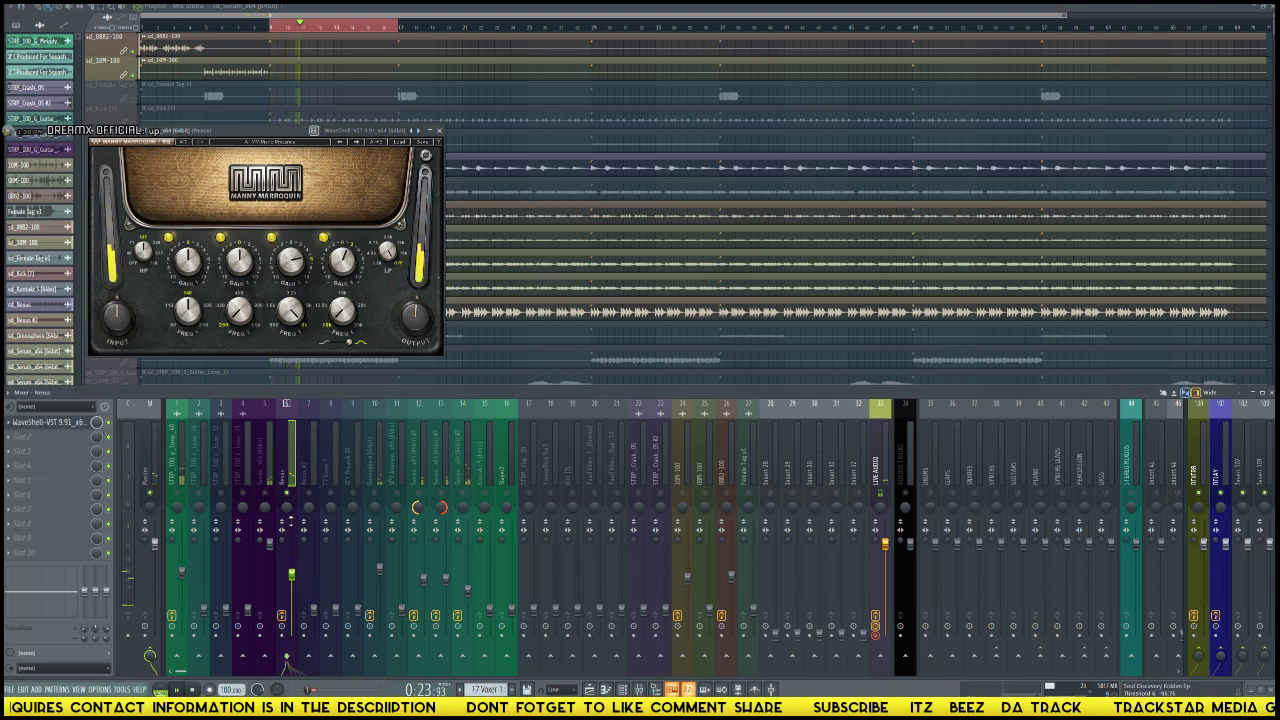
key("space")
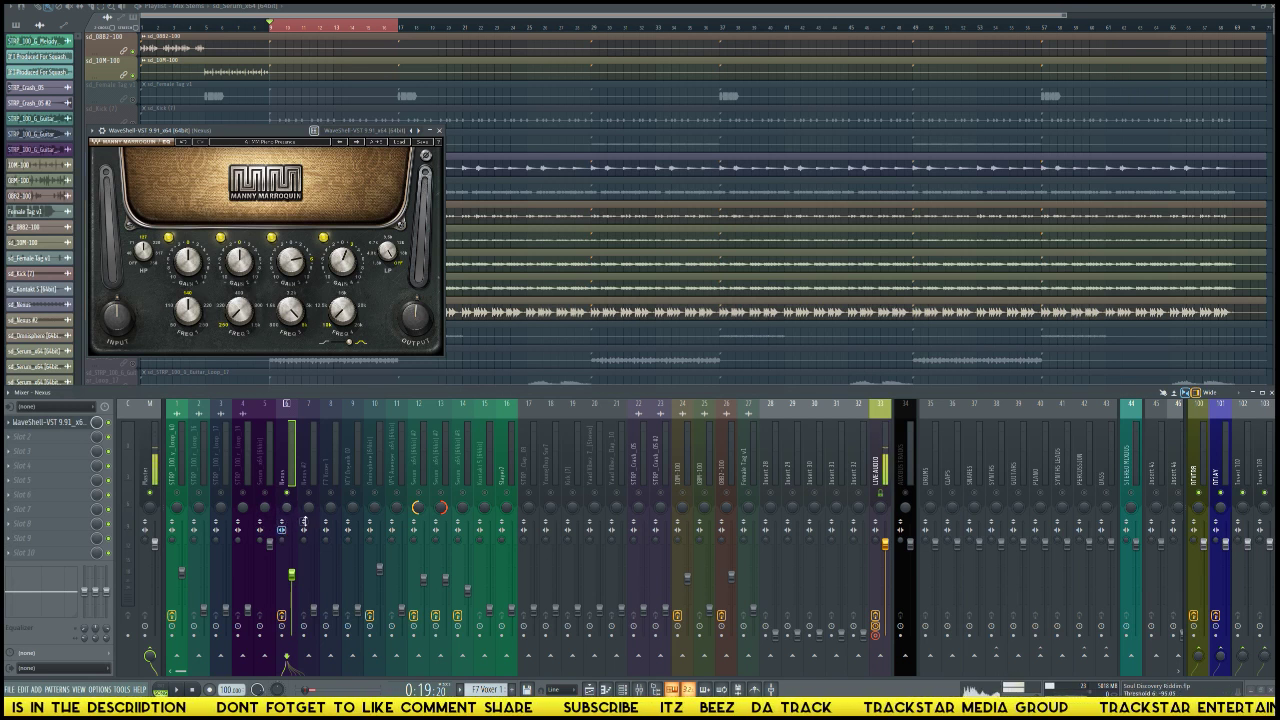
Step: Adjust the Nexus insert's stereo separation and pan it slightly left while auditioning the stem
key("space")
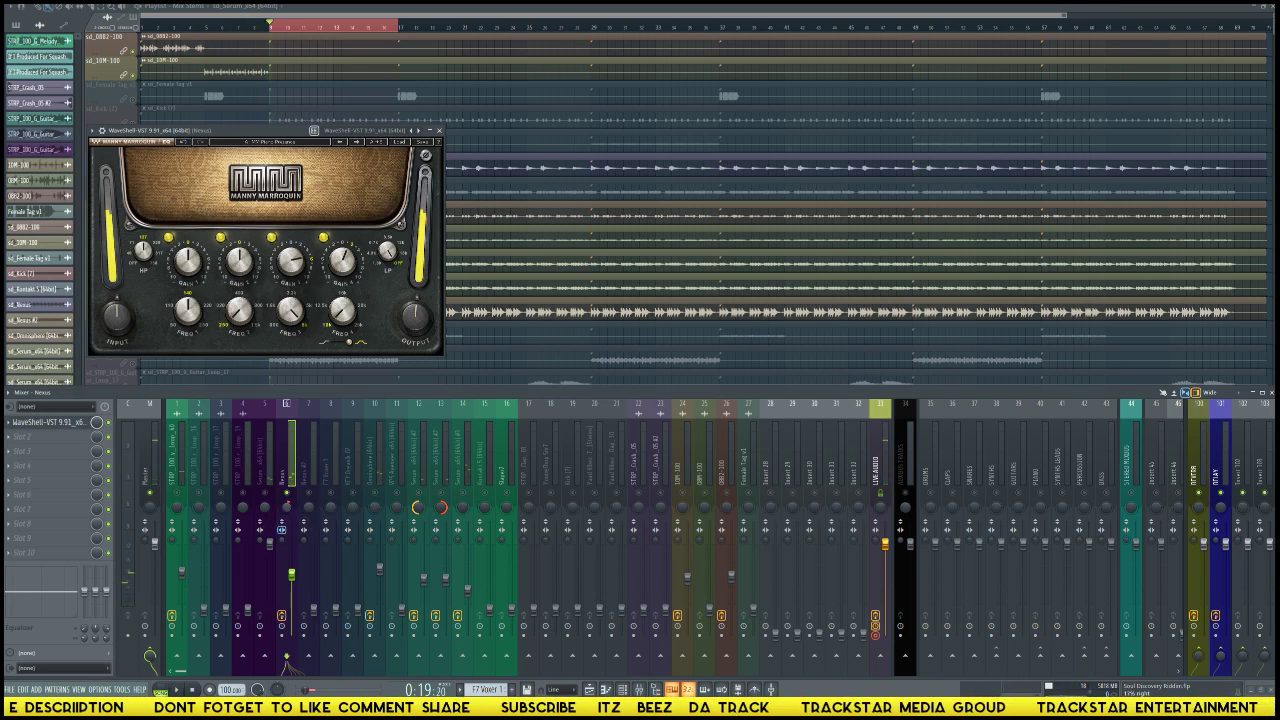
key("space")
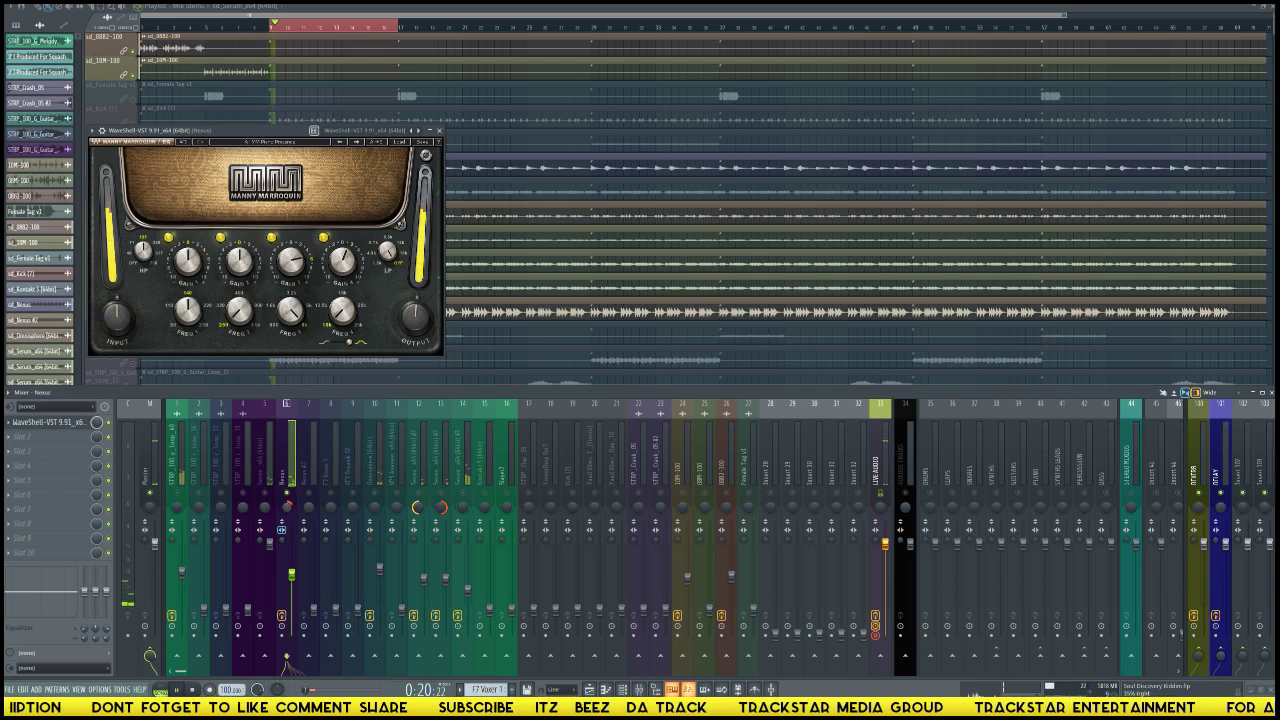
key("space")
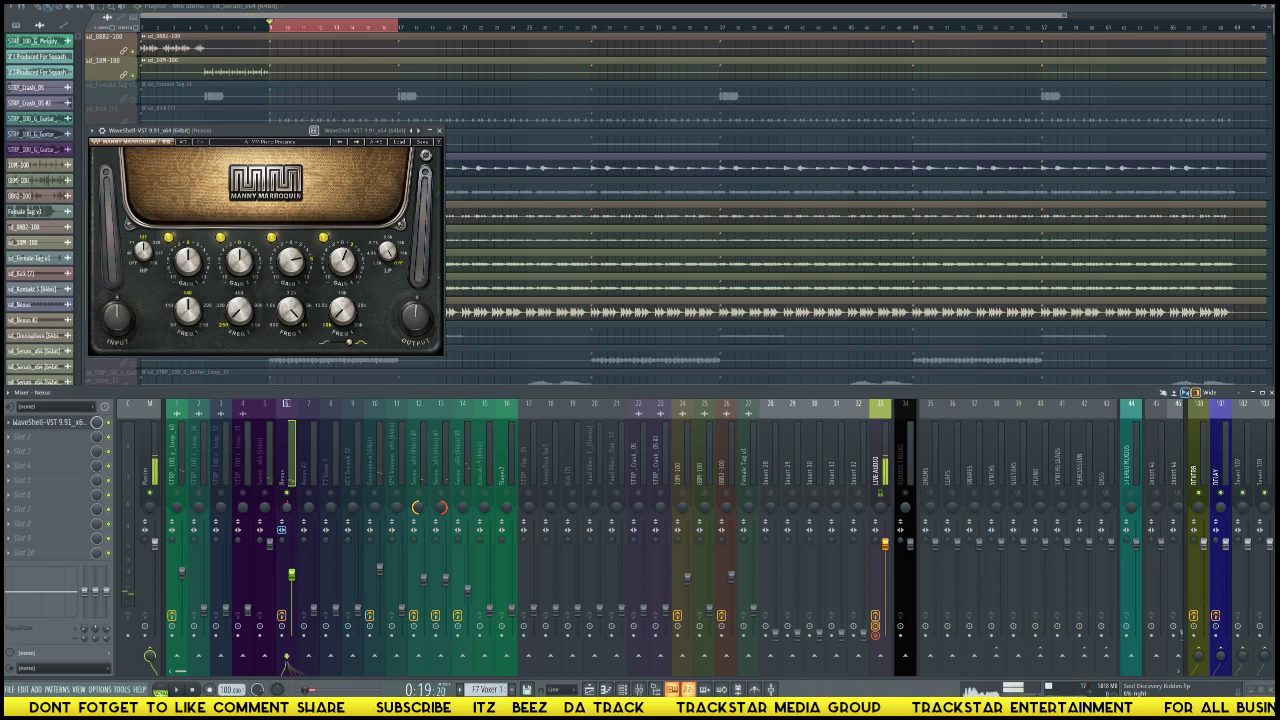
key("space")
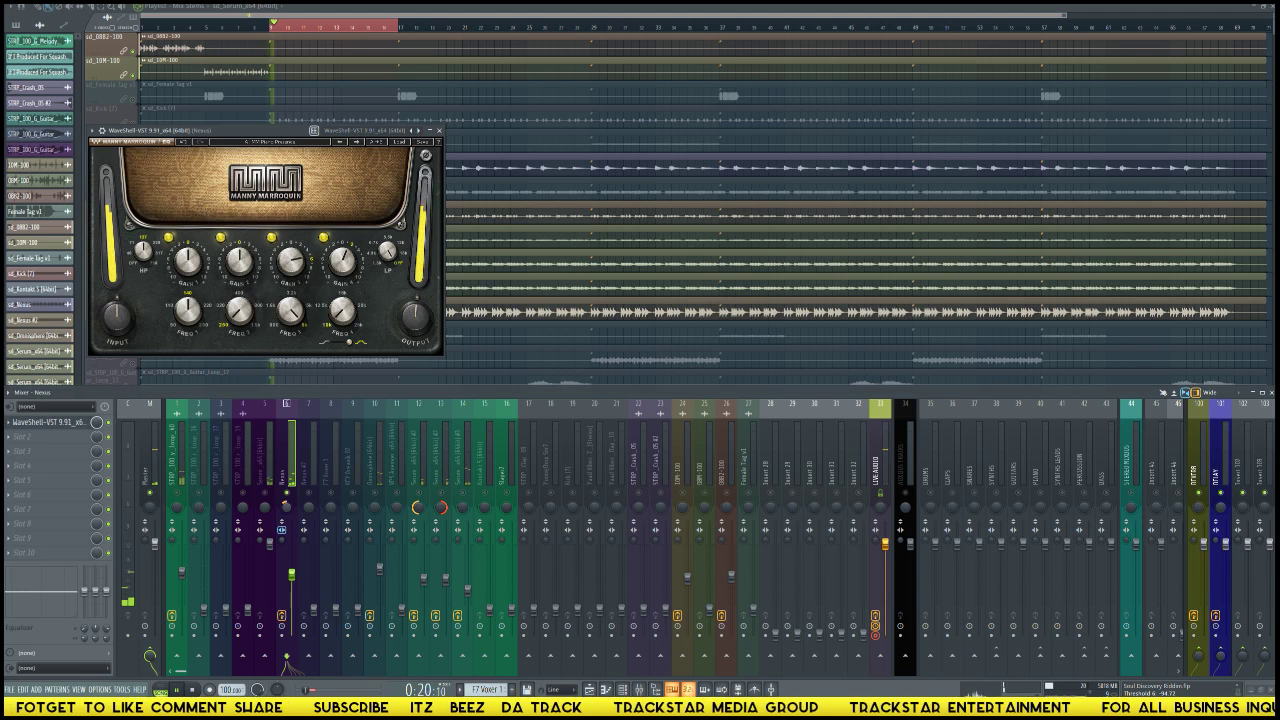
Step: Route the Nexus insert 6 to the PIANO bus on insert 40 and send it to the reverb on insert 100
key("alt+F8")
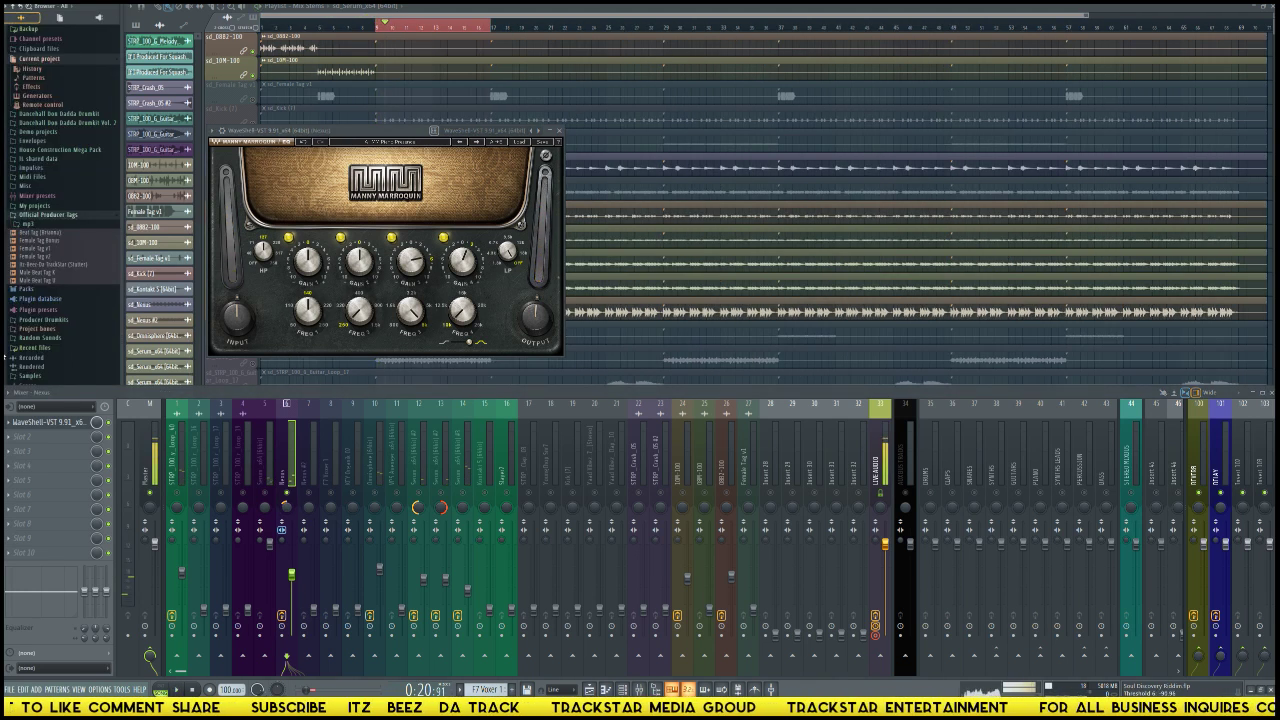
key("alt+F8")
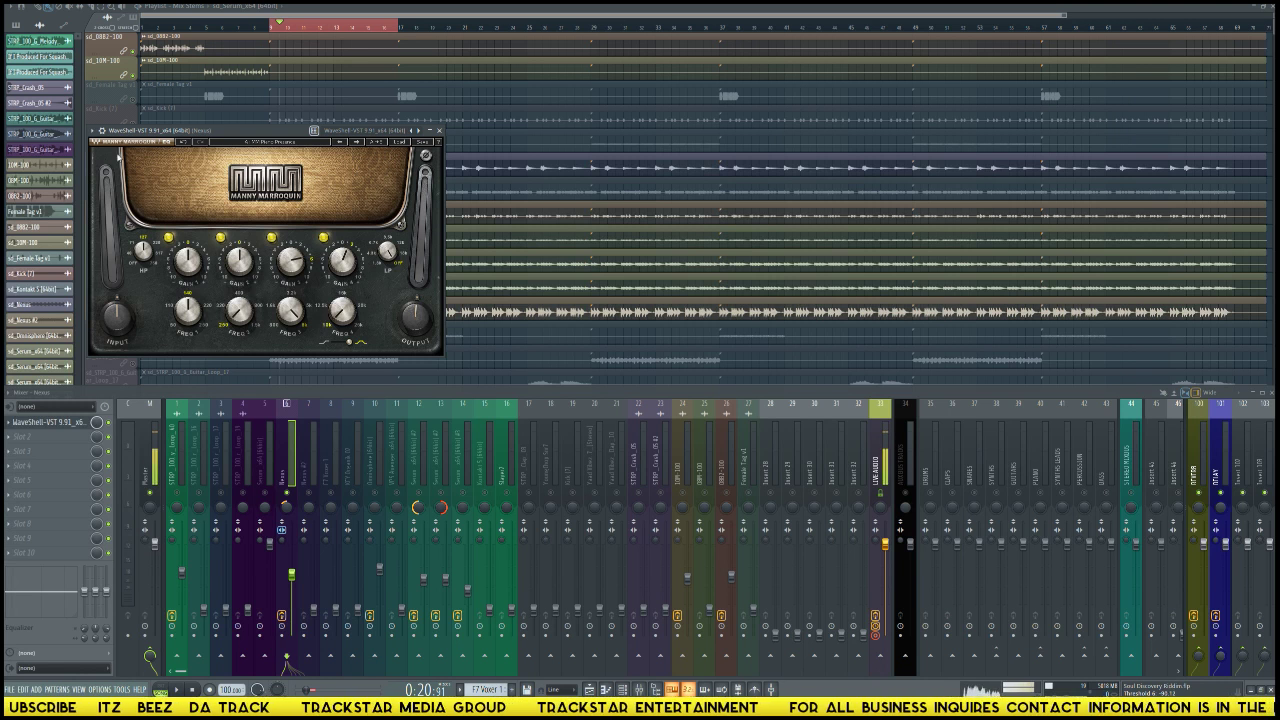
key("alt+F8")
key("alt+F8")
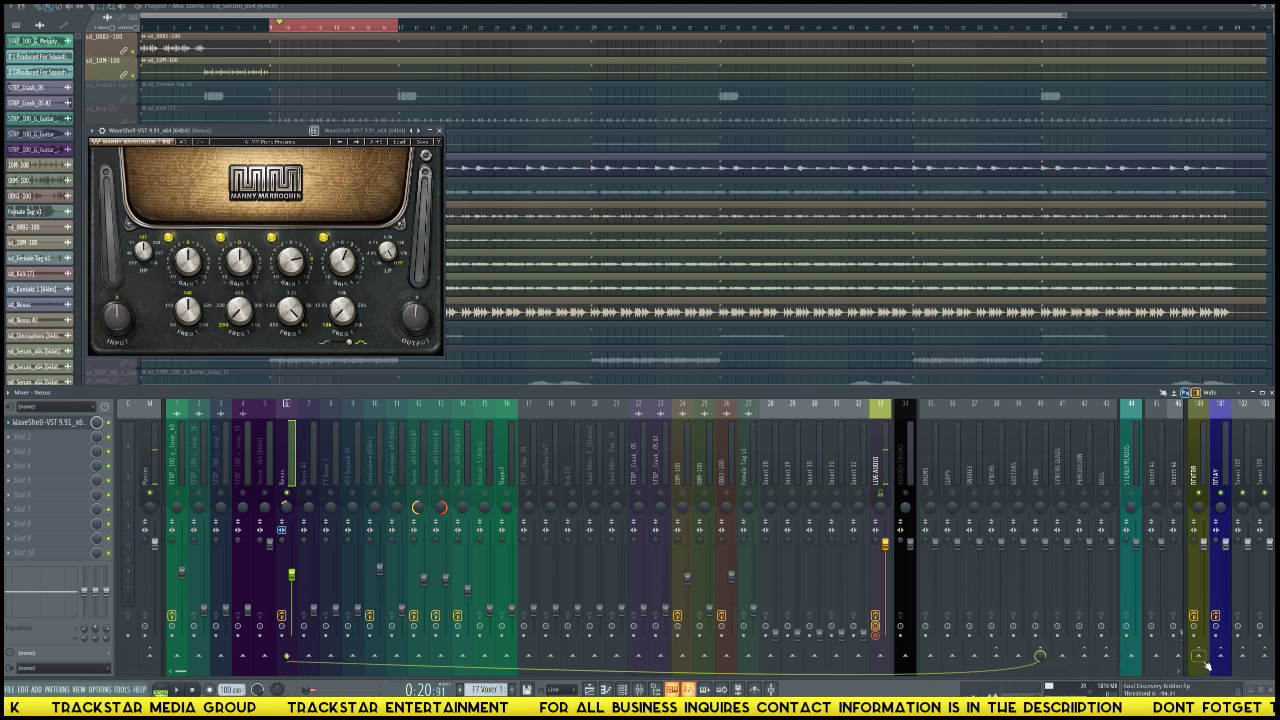
key("space")
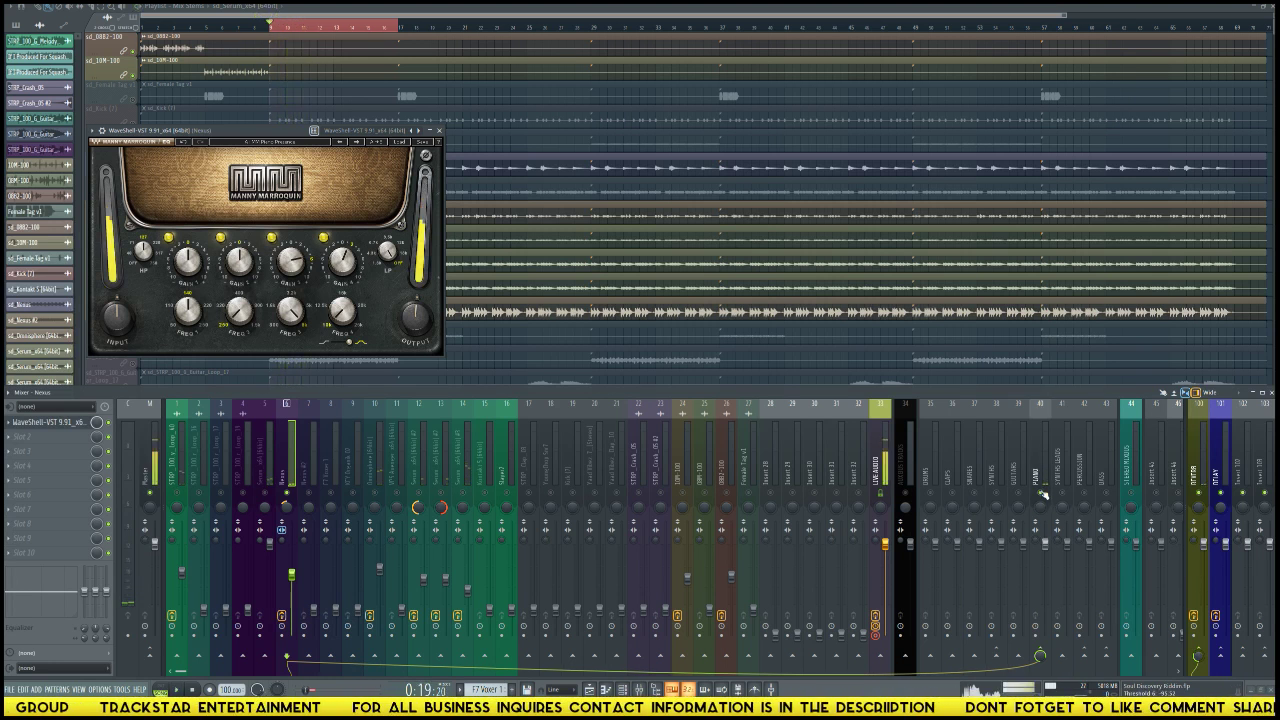
Step: Lower the MannyM EQ's fourth-band gain and raise the Nexus fader slightly while listening against the full mix
key("space")
key("space")
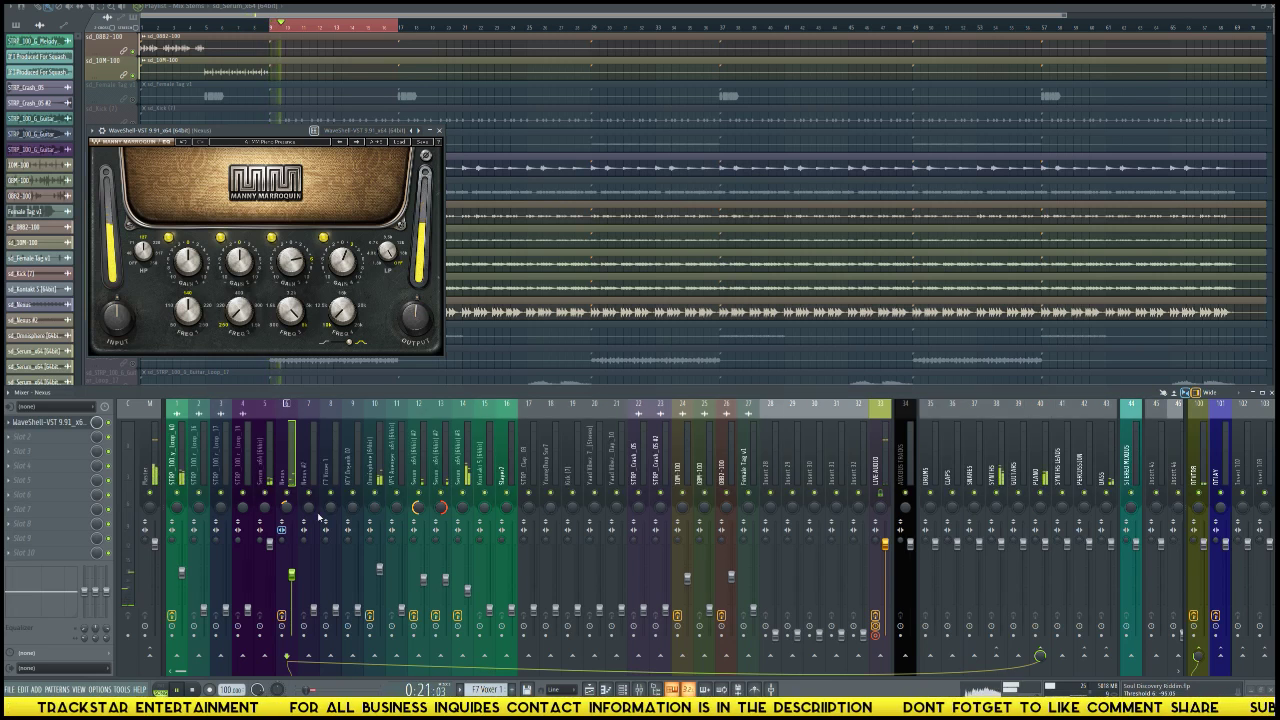
left_click(341, 263)
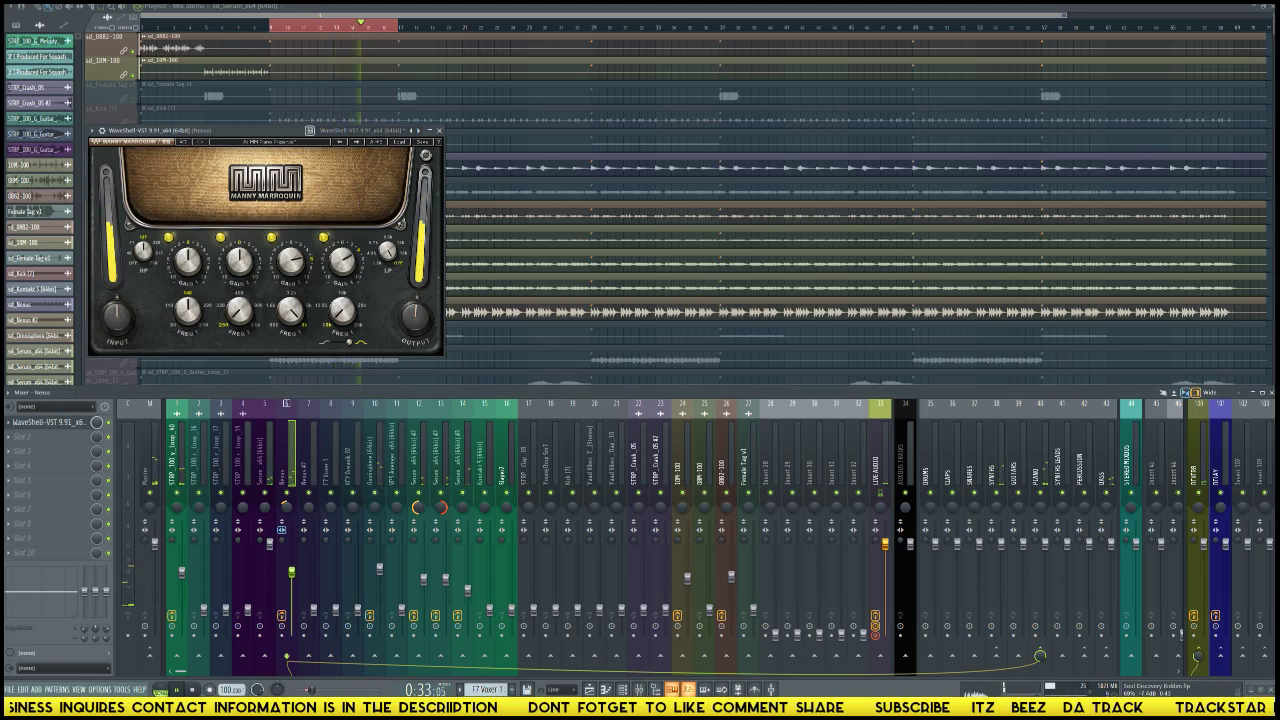
left_click_drag(292, 572, 292, 567)
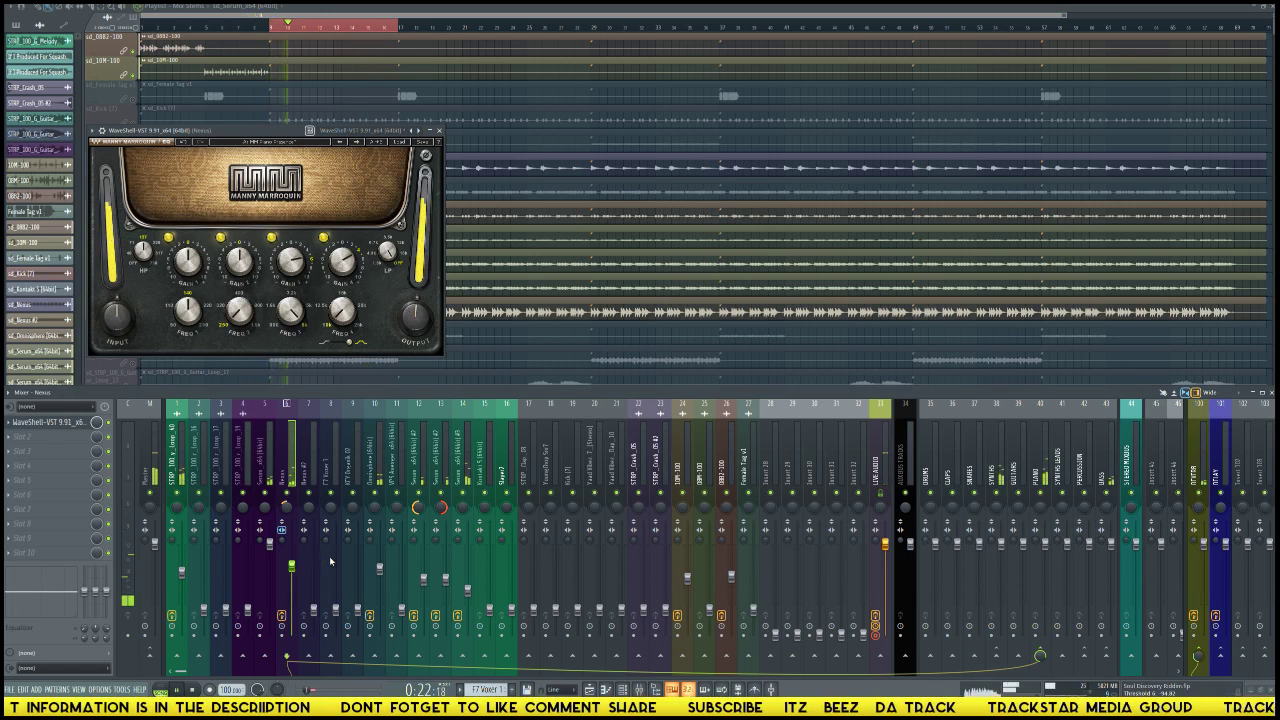
left_click(438, 130)
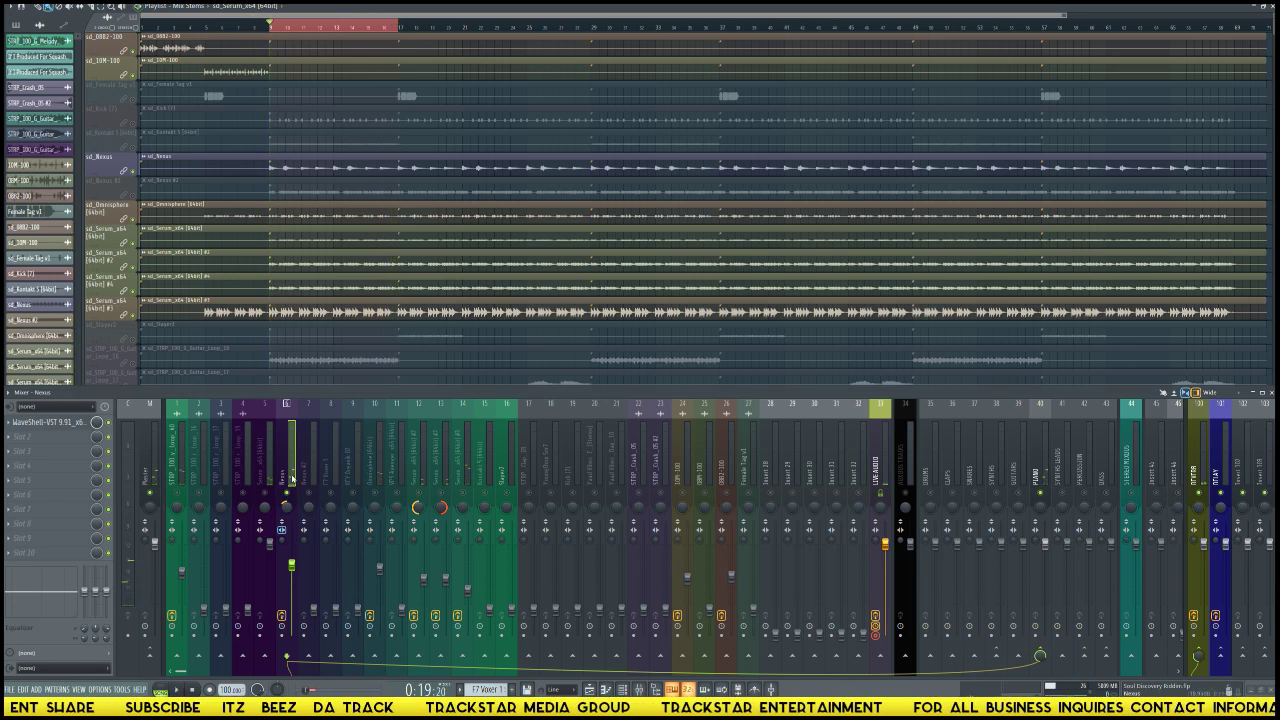
Step: Load the Waves WaveShell into the Nexus insert's second effect slot and select the PuigTec EQP1A Stereo plugin
left_click(54, 444)
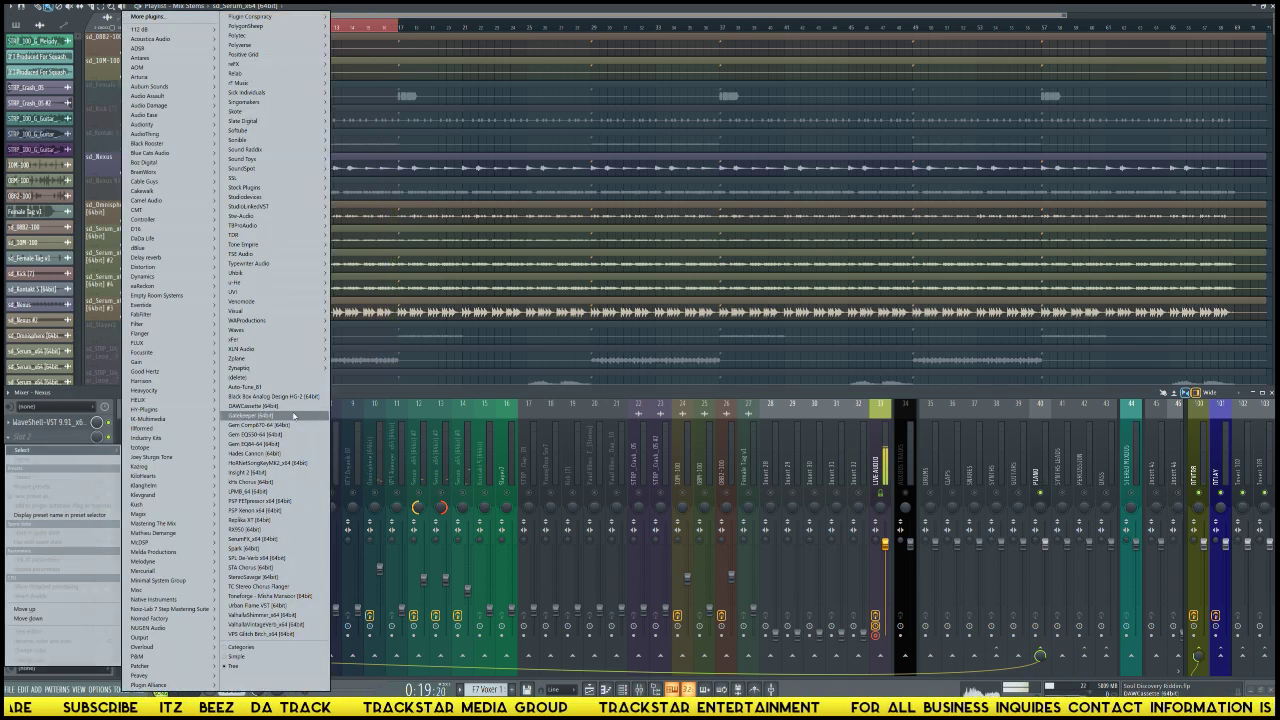
mouse_move(278, 330)
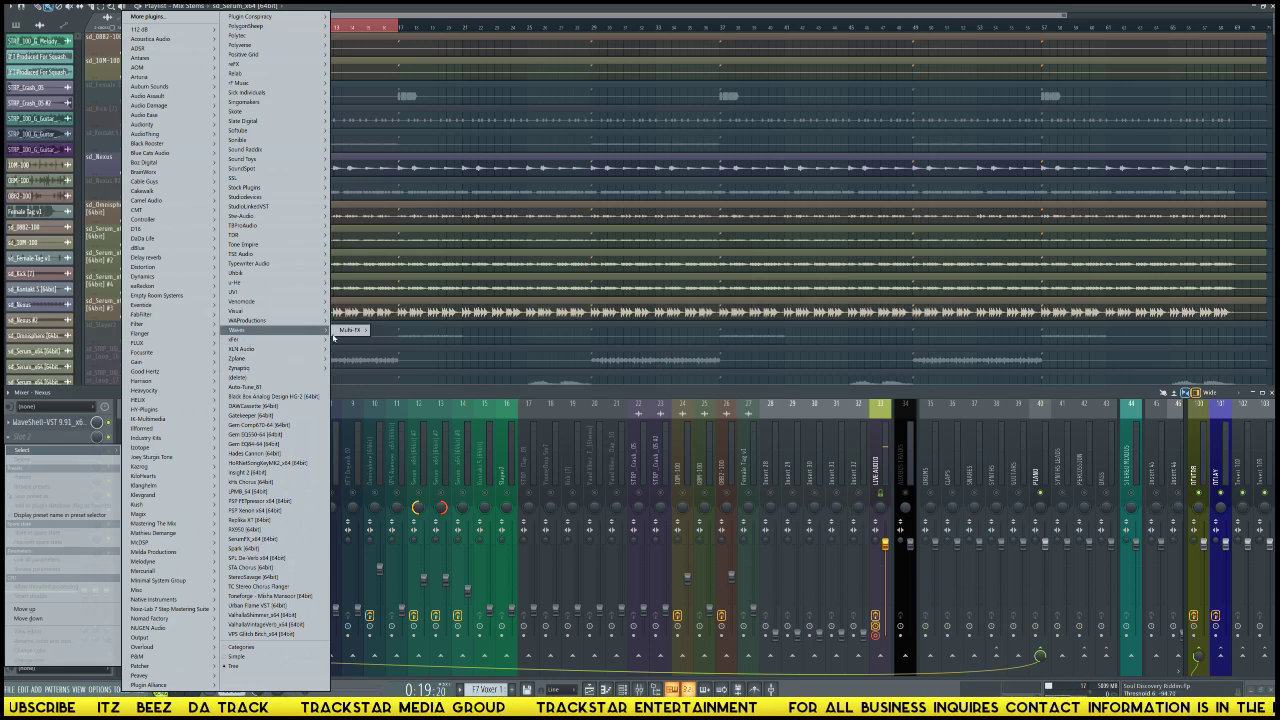
mouse_move(352, 330)
left_click(413, 335)
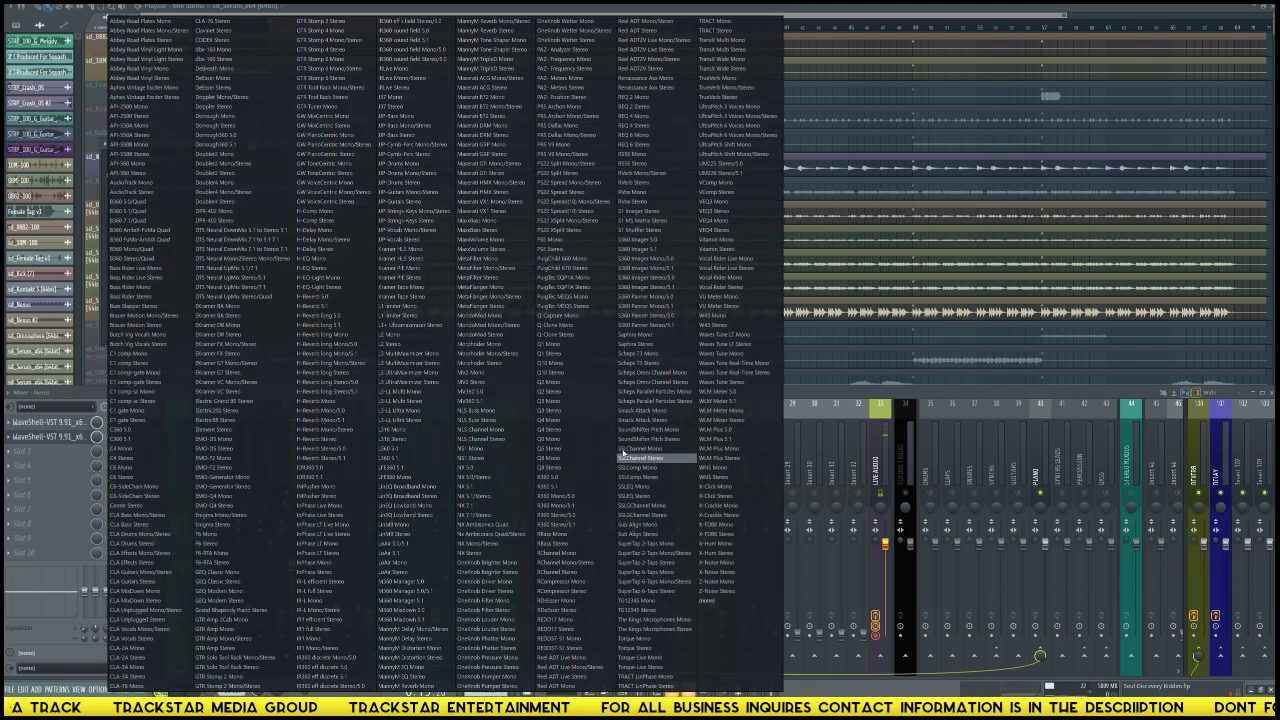
left_click(572, 287)
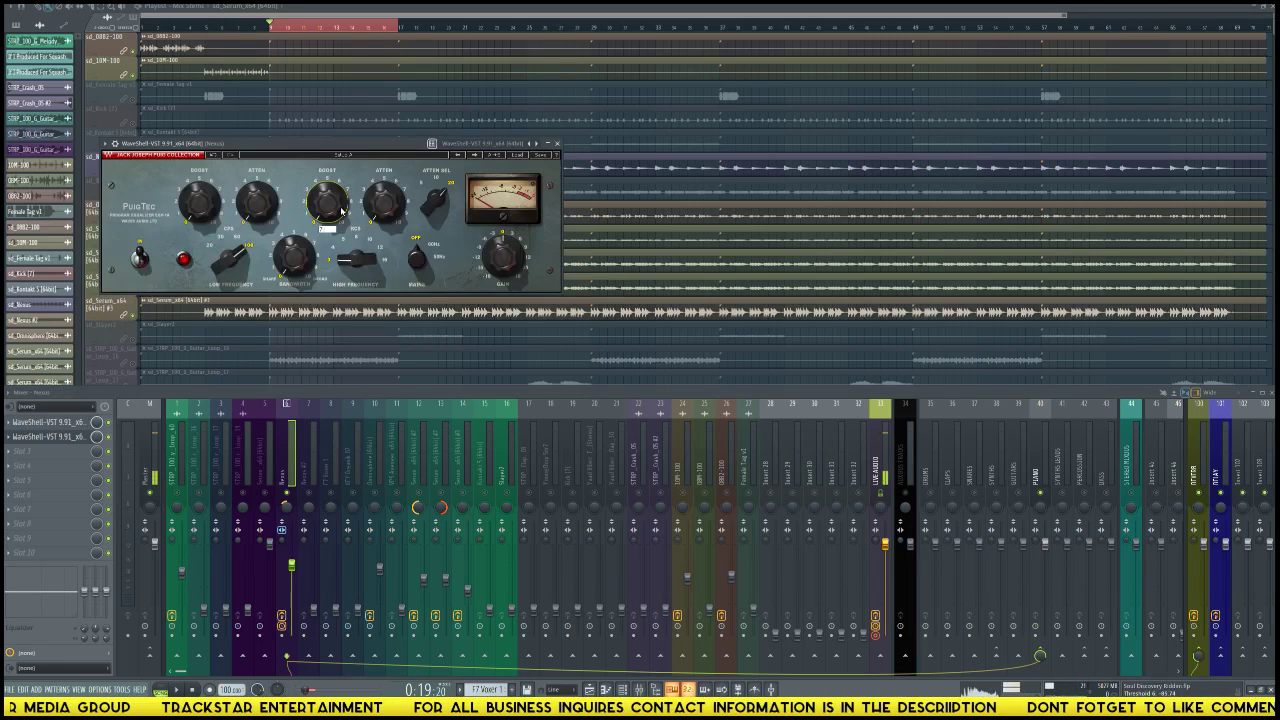
Step: Raise the PuigTec's high-frequency boost, select a higher boost frequency, and turn up the high-frequency attenuation slightly
scroll(341, 210, "up", 1)
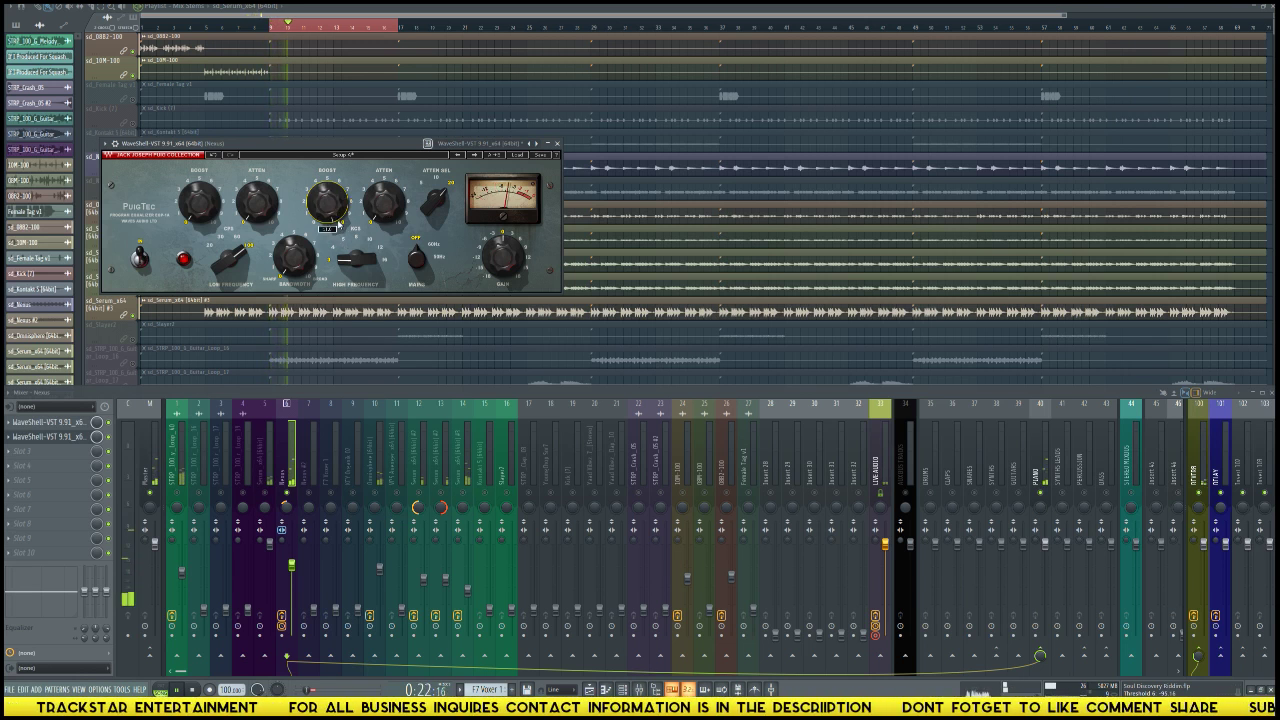
scroll(379, 257, "up", 1)
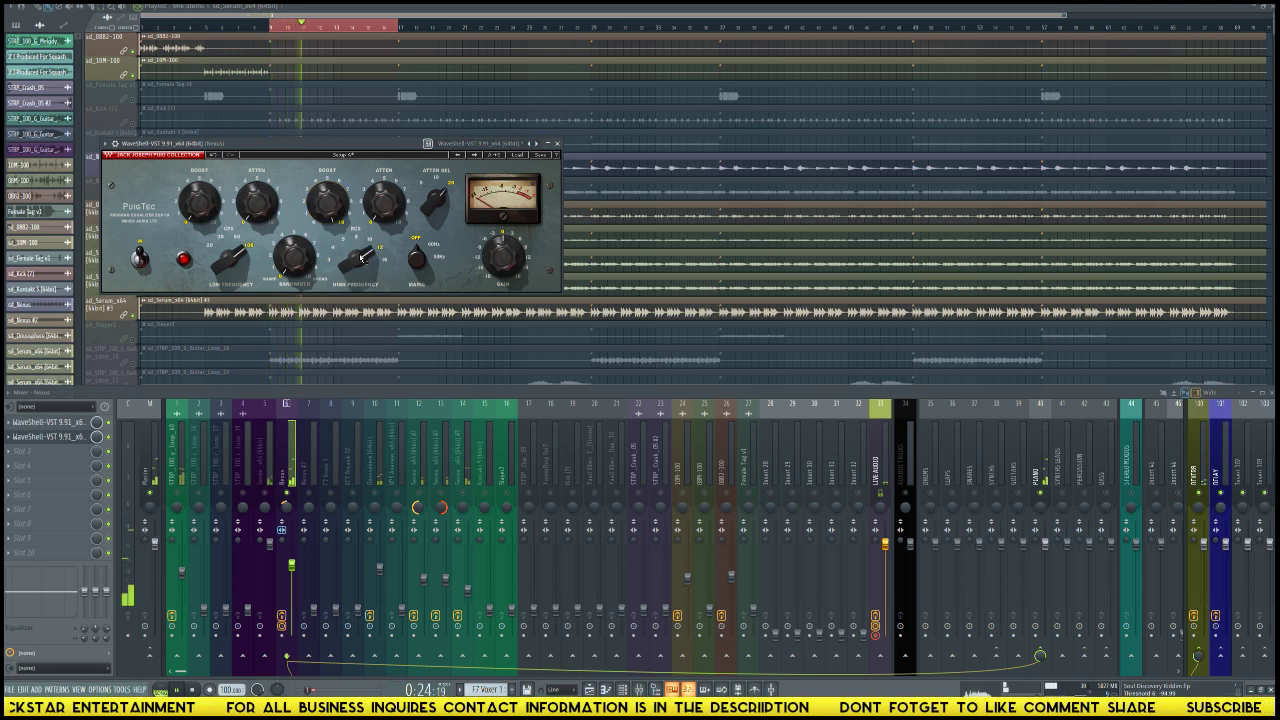
mouse_move(293, 255)
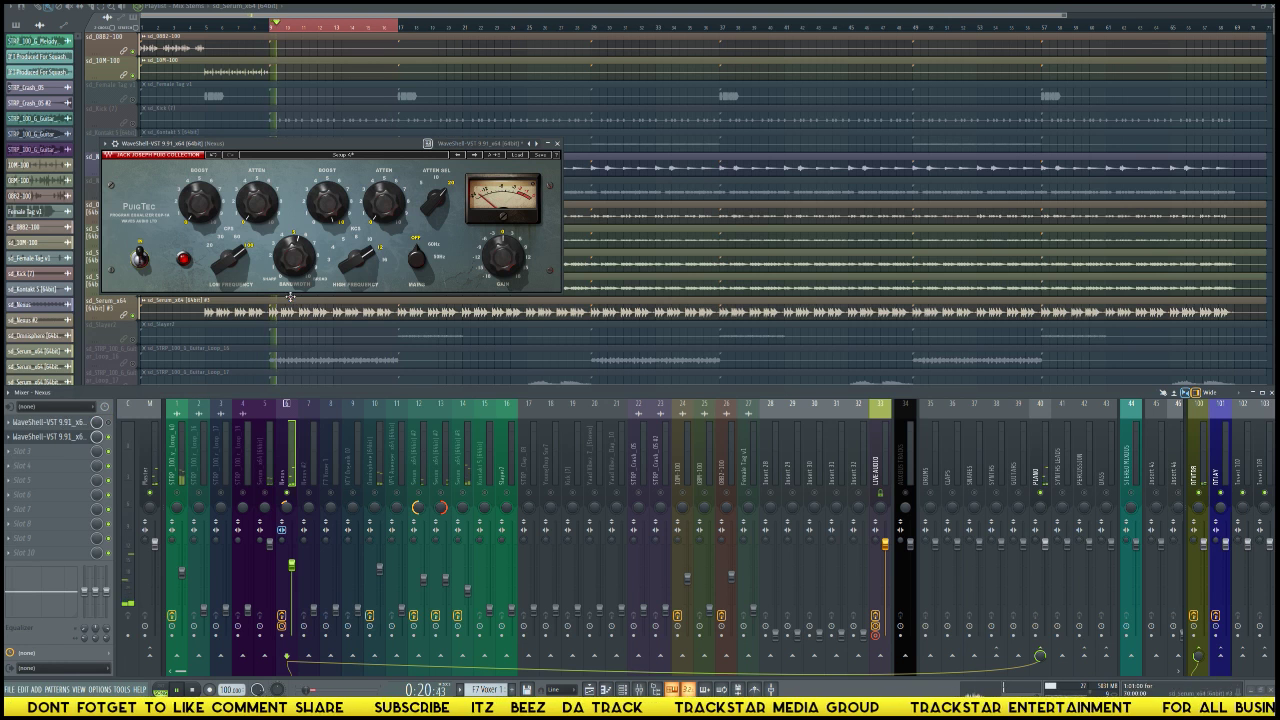
mouse_move(327, 214)
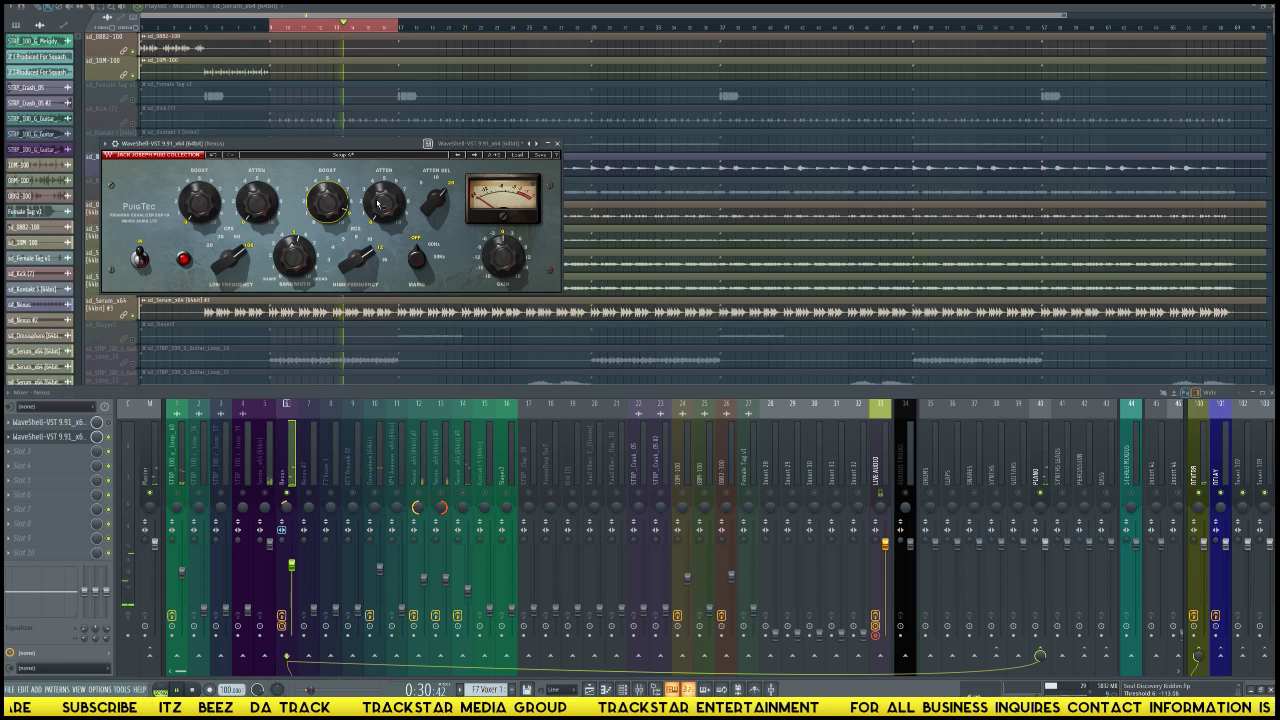
mouse_move(380, 206)
left_click_drag(380, 206, 380, 202)
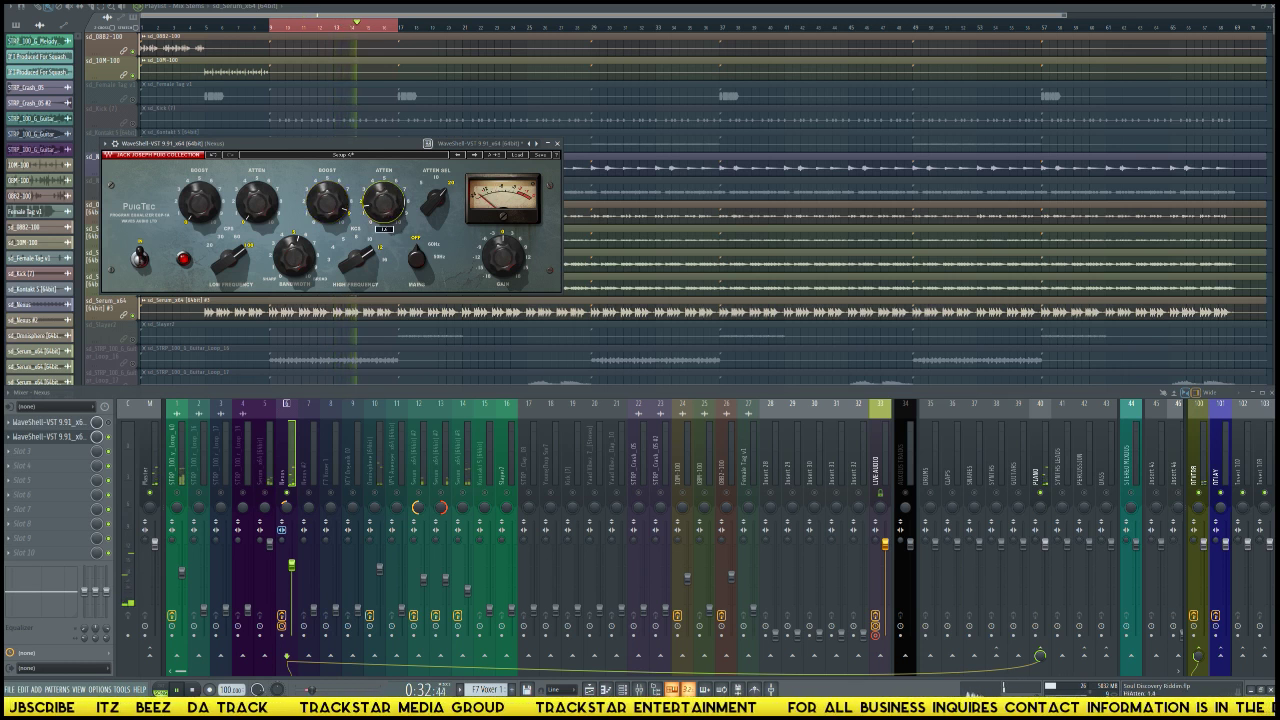
Step: Try the PuigTec's mains setting, leave it off, and raise the output gain slightly
mouse_move(508, 260)
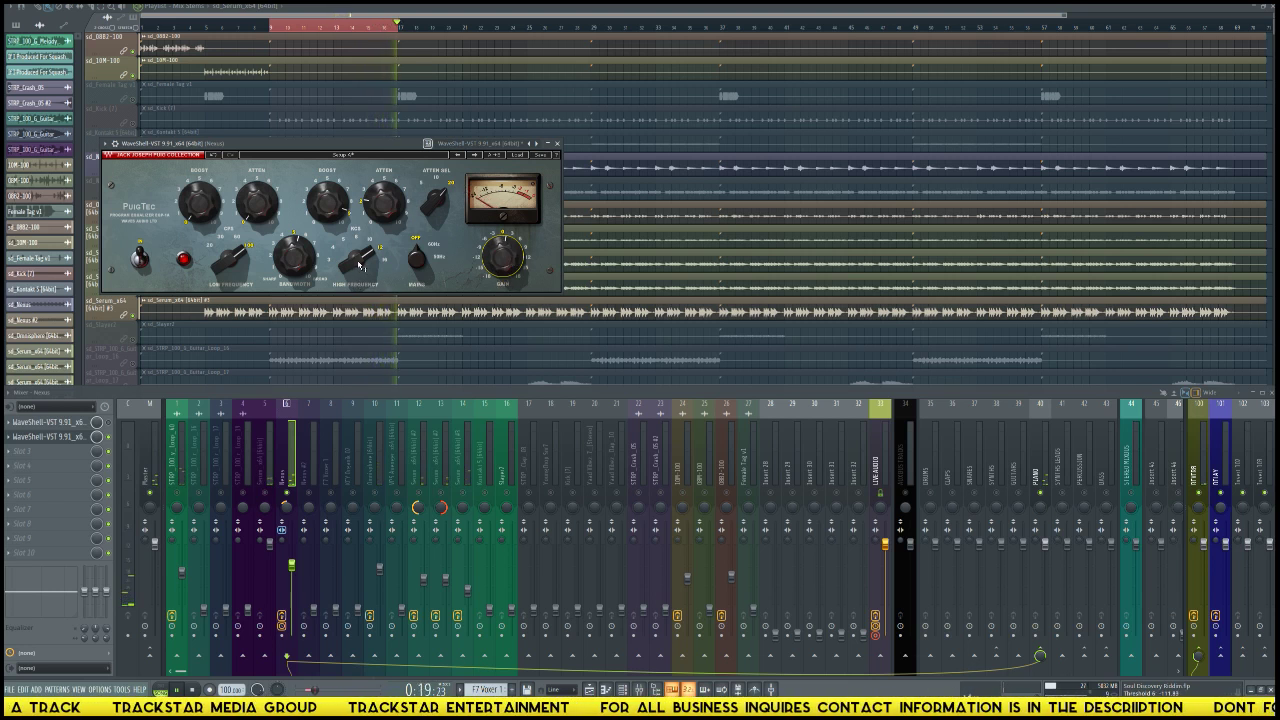
mouse_move(360, 265)
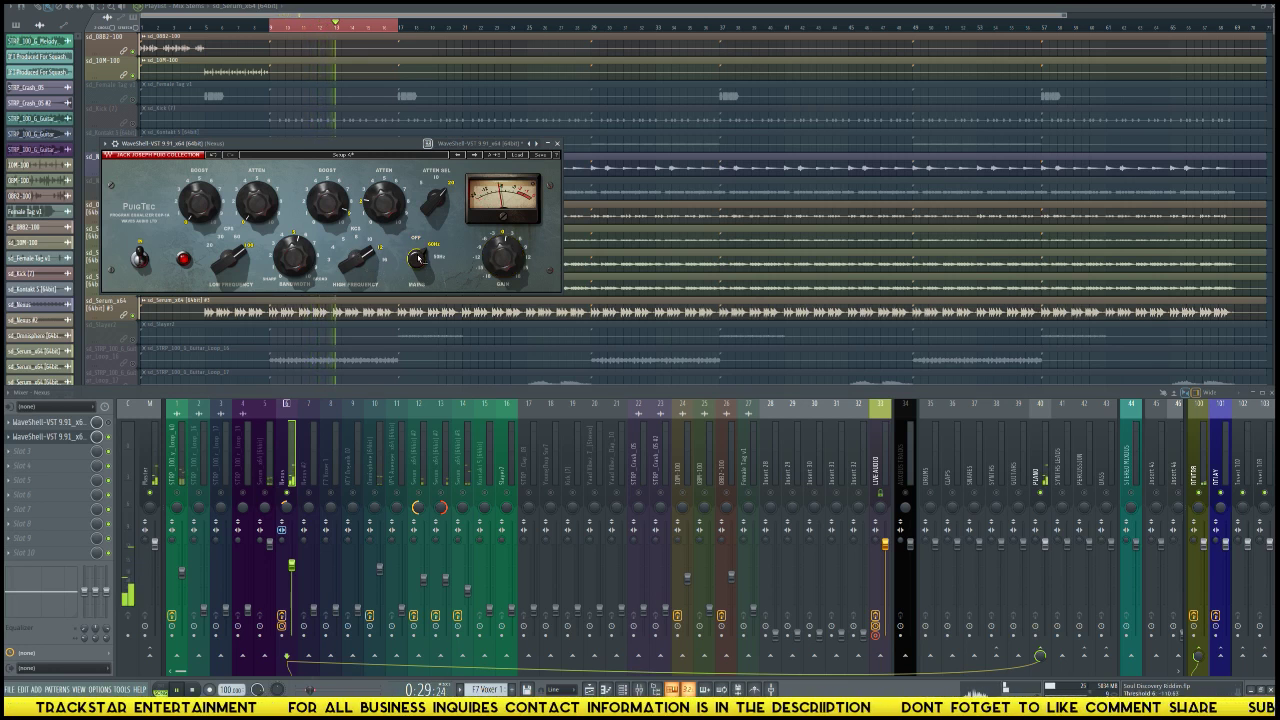
left_click_drag(411, 252, 426, 244)
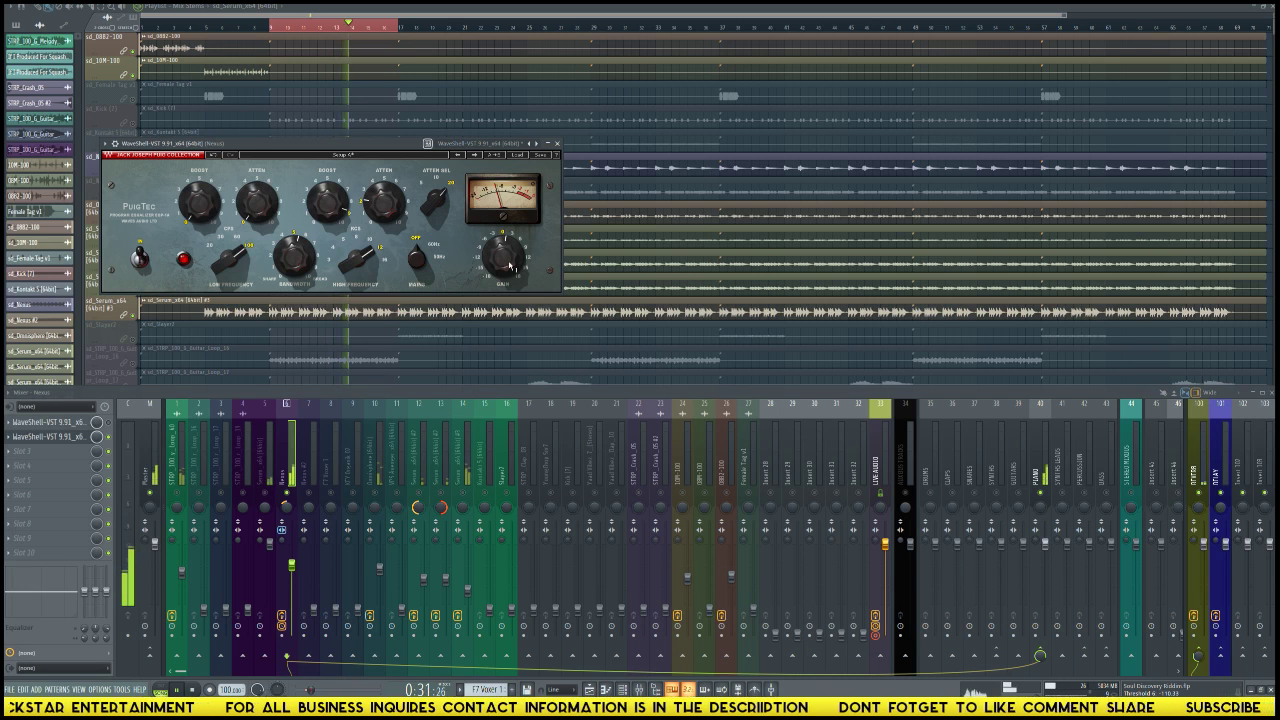
left_click_drag(500, 256, 500, 250)
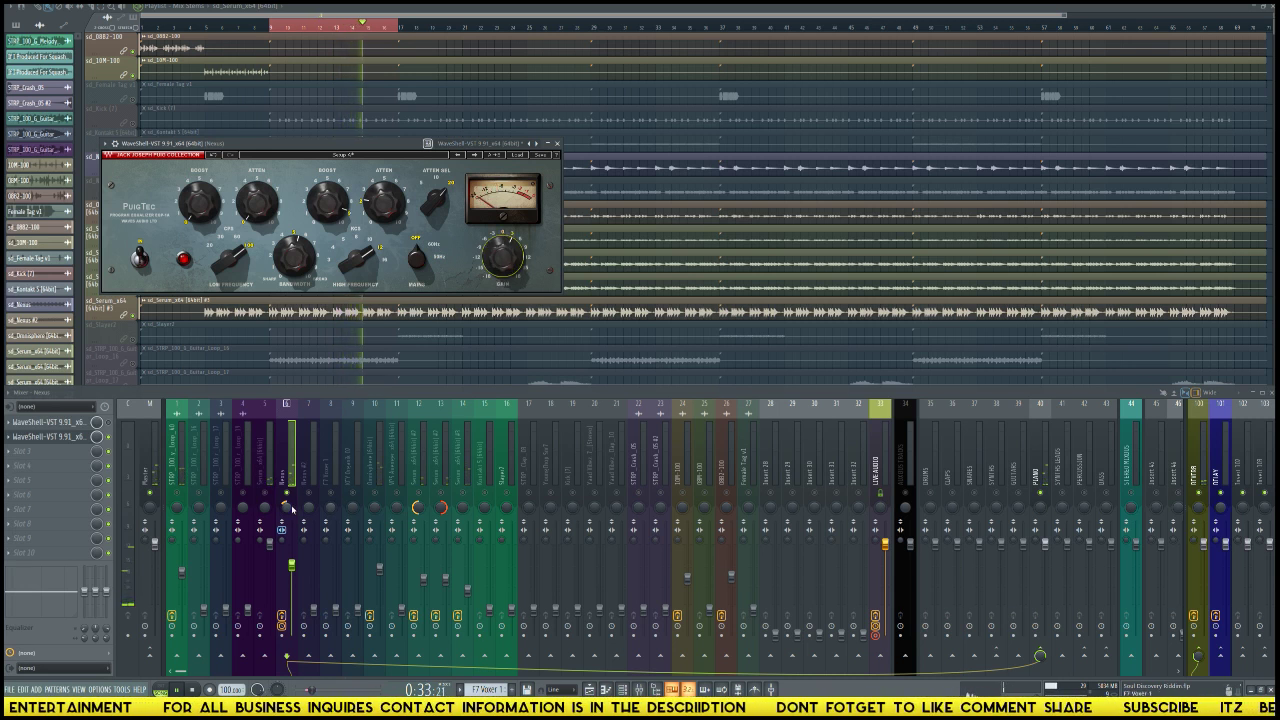
Step: Adjust the low-frequency attenuation of the PuigTec equalizer on the Nexus mixer track
left_click(256, 205)
left_click_drag(256, 205, 259, 214)
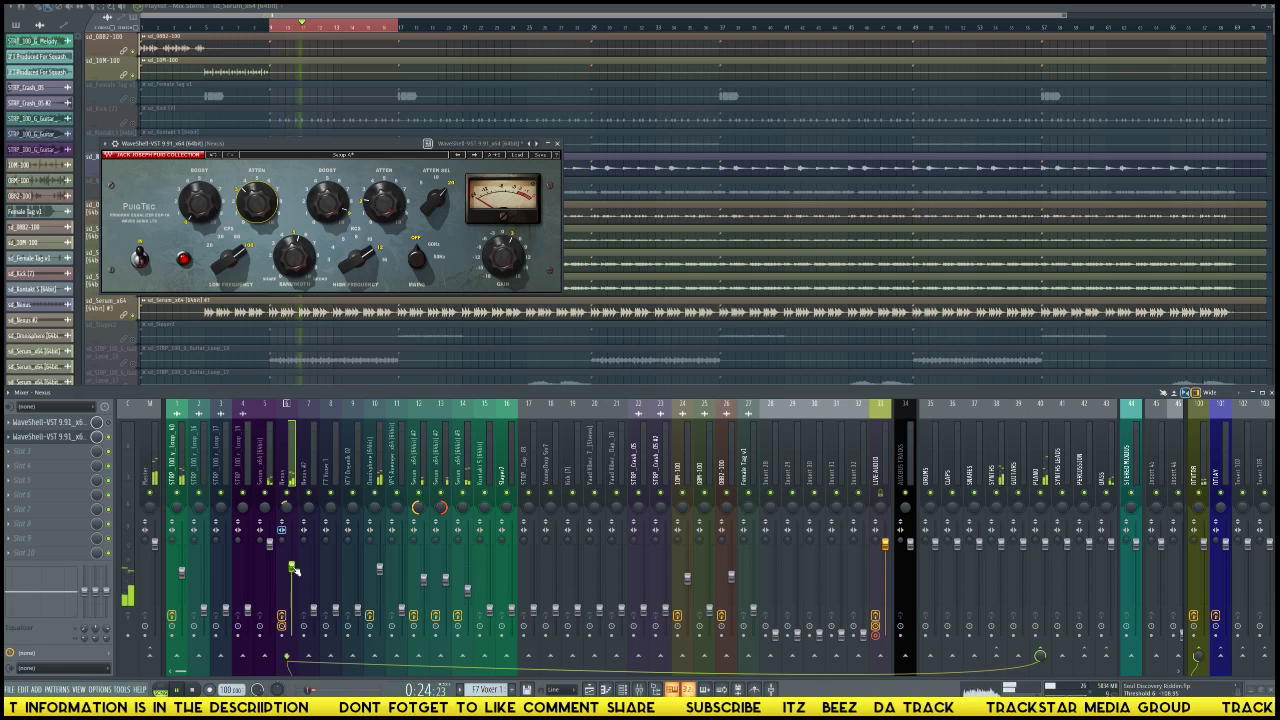
Step: Load the Waves Dorrough Stereo meter into the last effect slot of the STEREO MIXBUS mixer track
left_click(1145, 468)
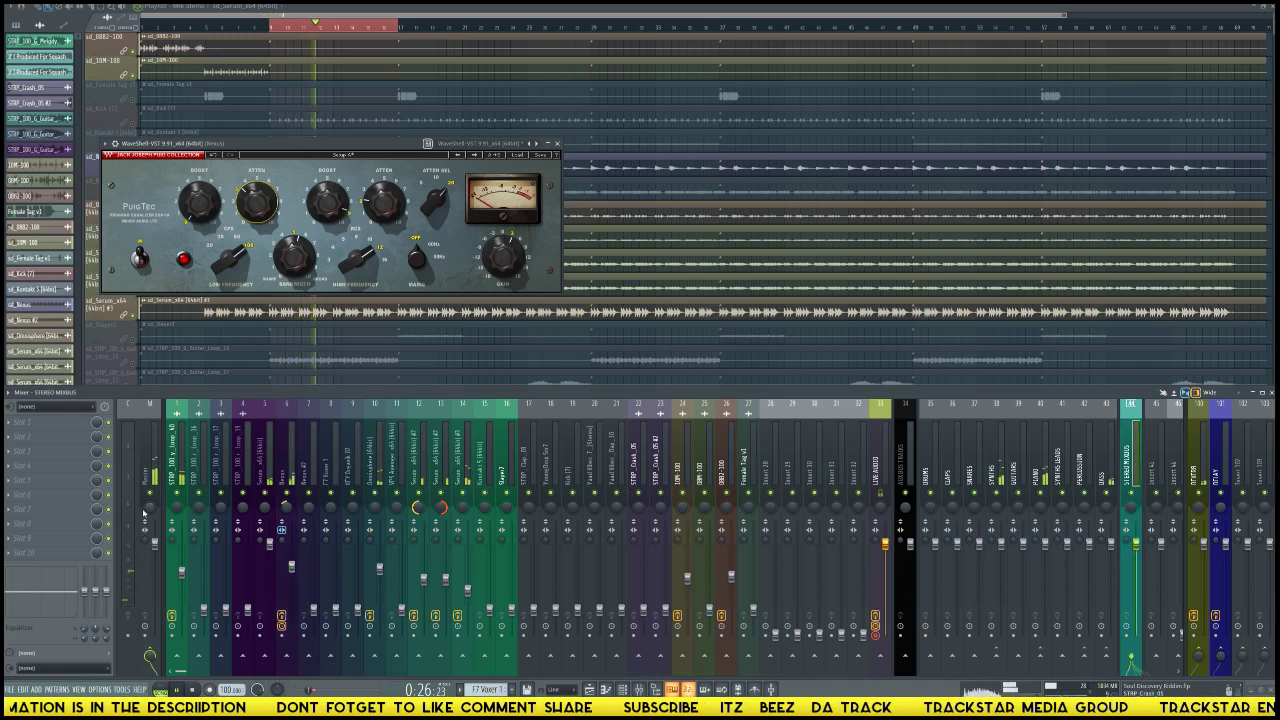
left_click(40, 478)
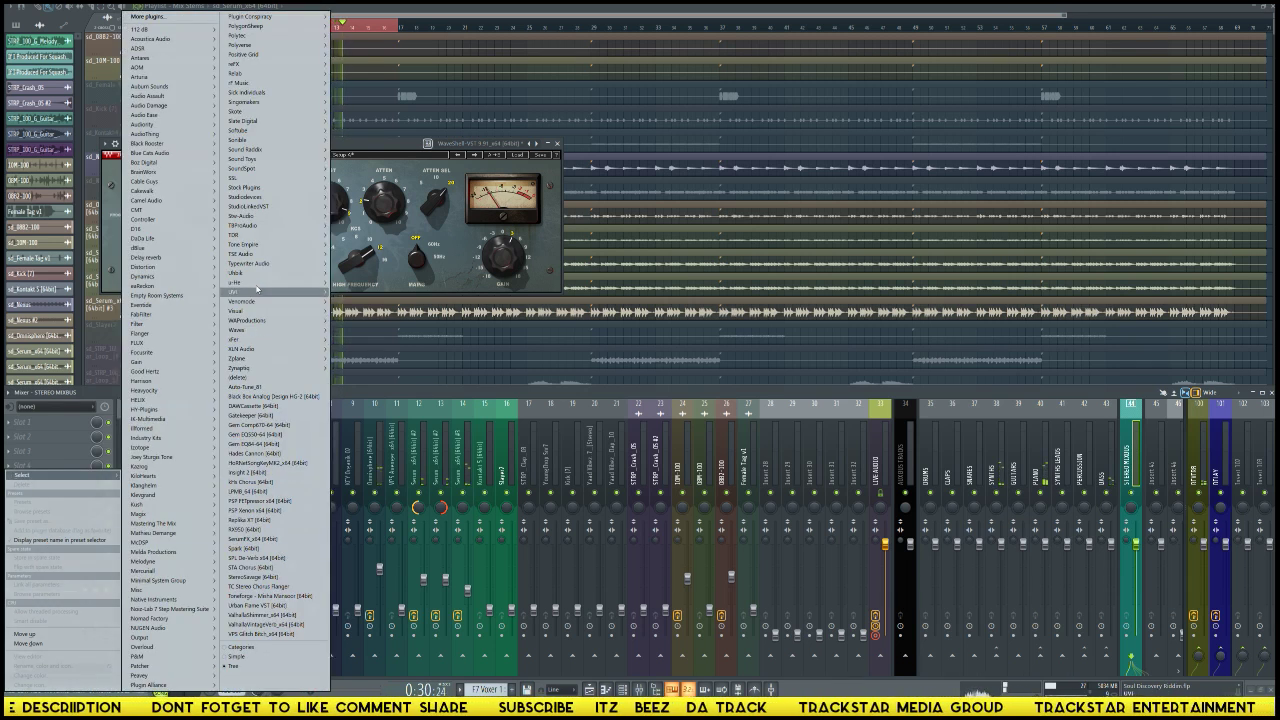
mouse_move(255, 331)
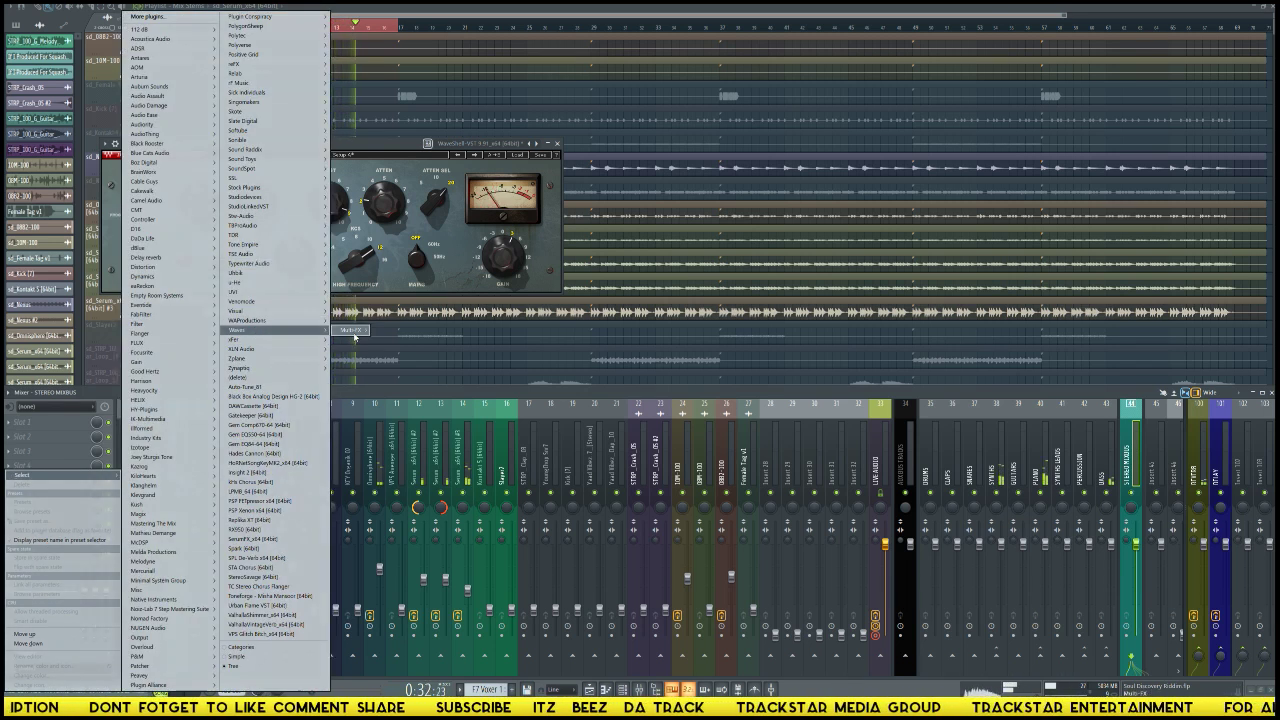
left_click(408, 331)
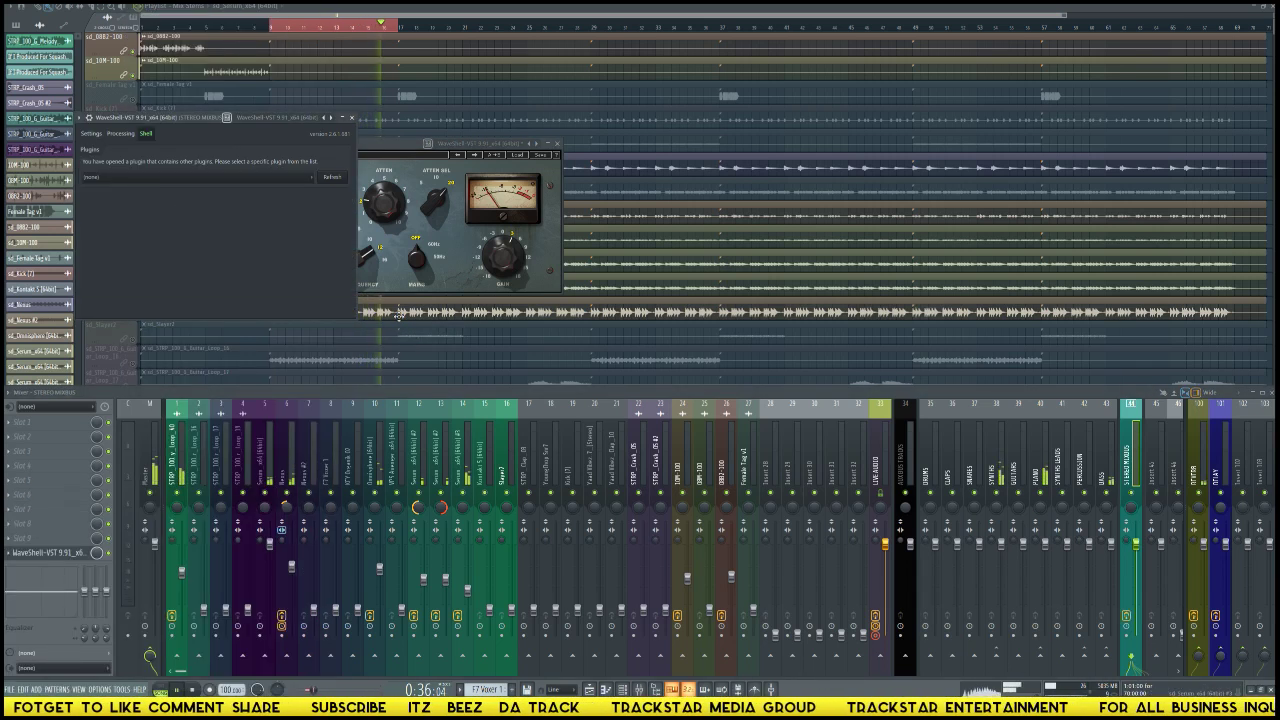
left_click(163, 177)
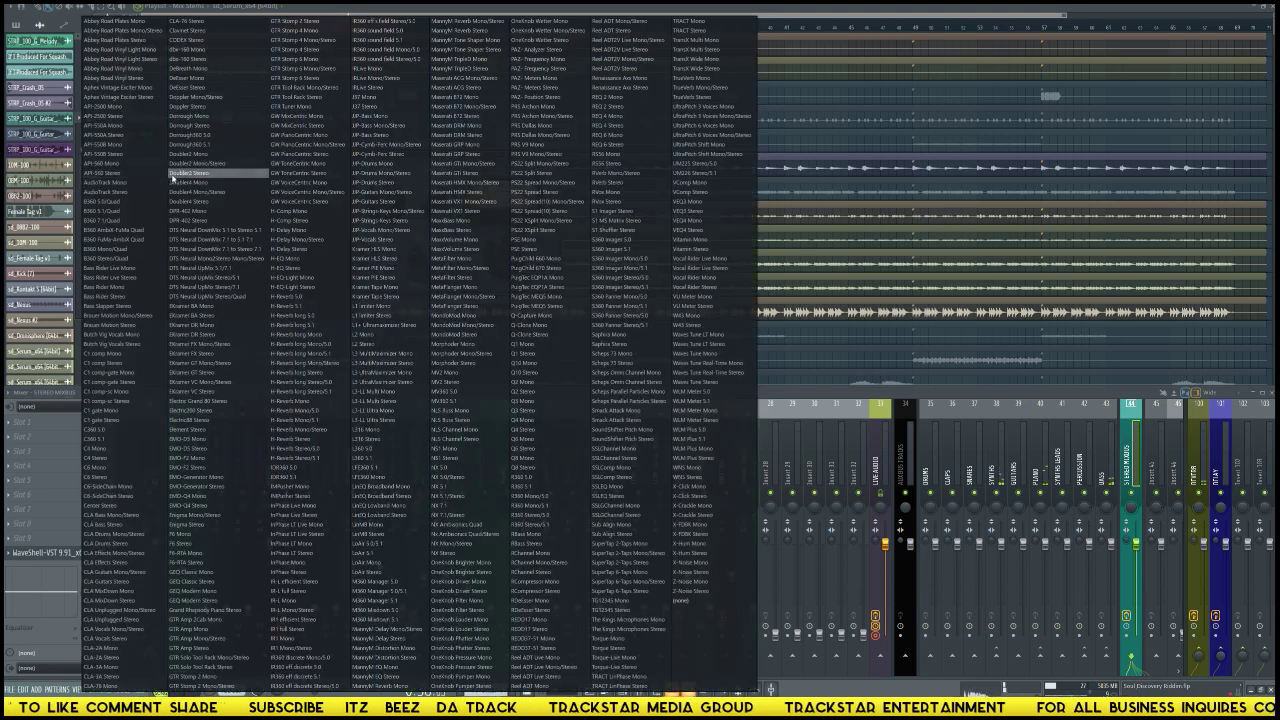
left_click(193, 128)
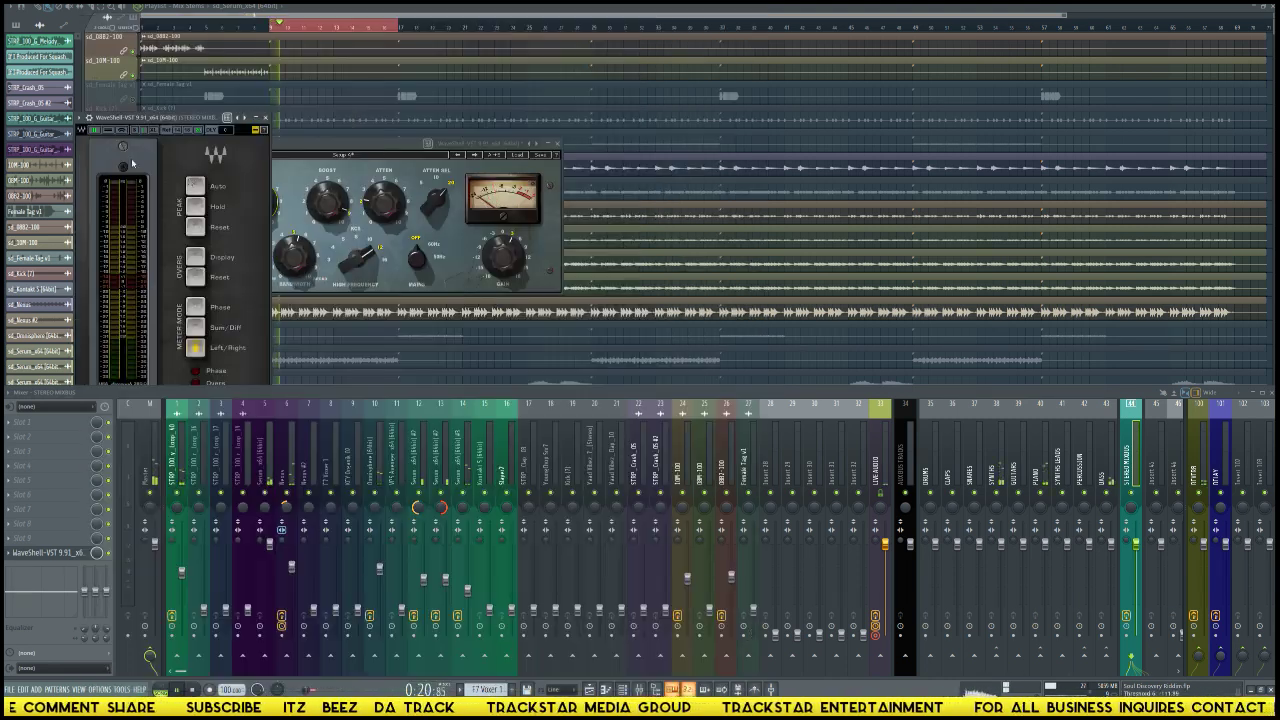
Step: Turn on automatic peak for the Dorrough meter and place it in horizontal layout clear of the PuigTec window
left_click(196, 189)
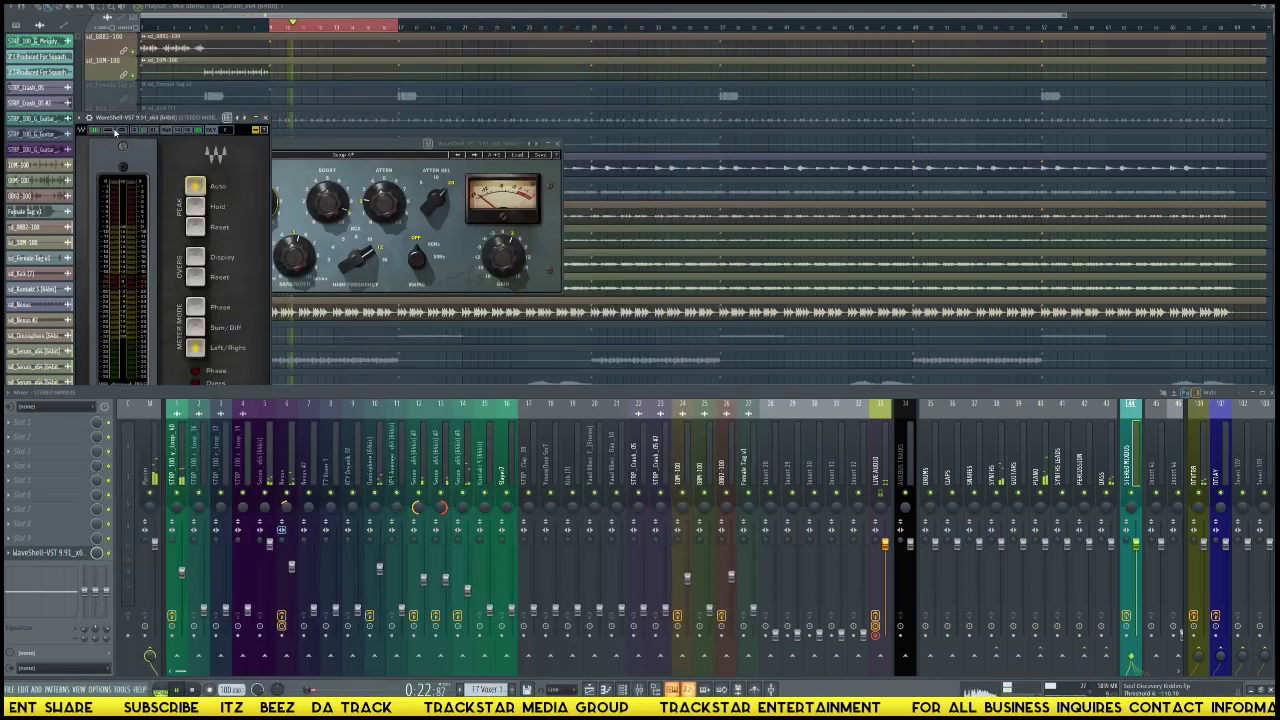
left_click(434, 130)
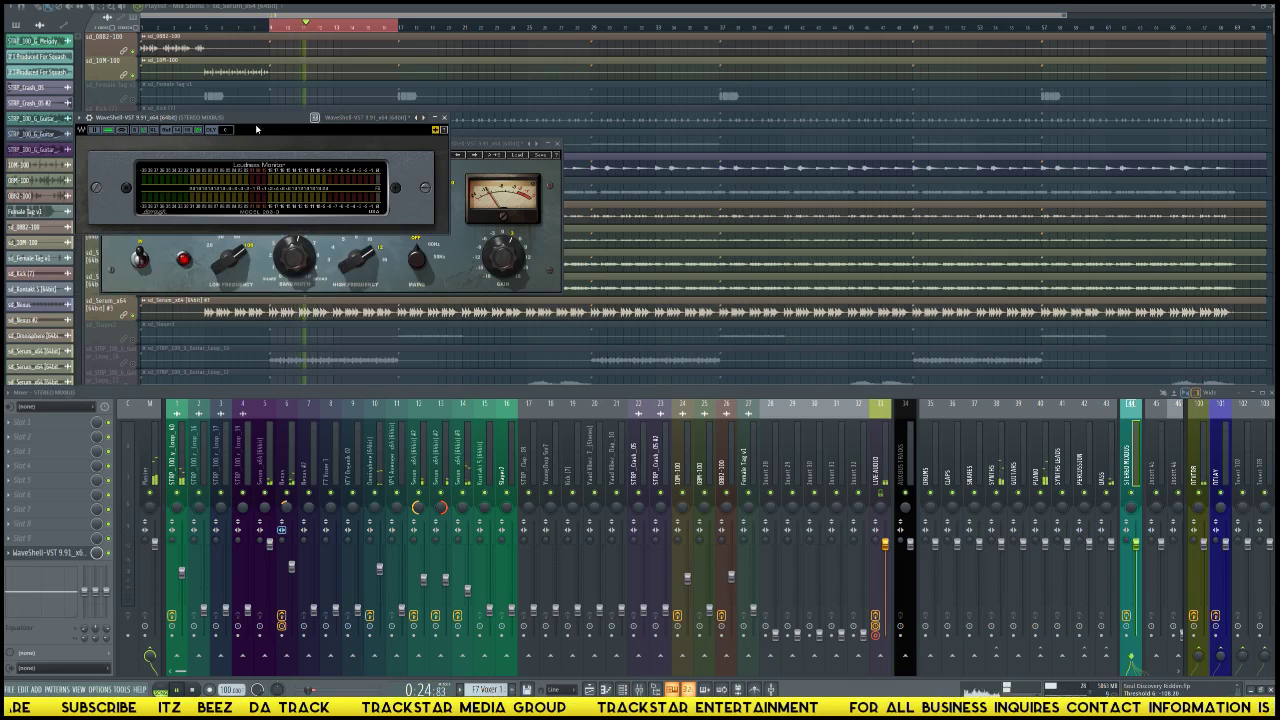
left_click_drag(127, 118, 954, 8)
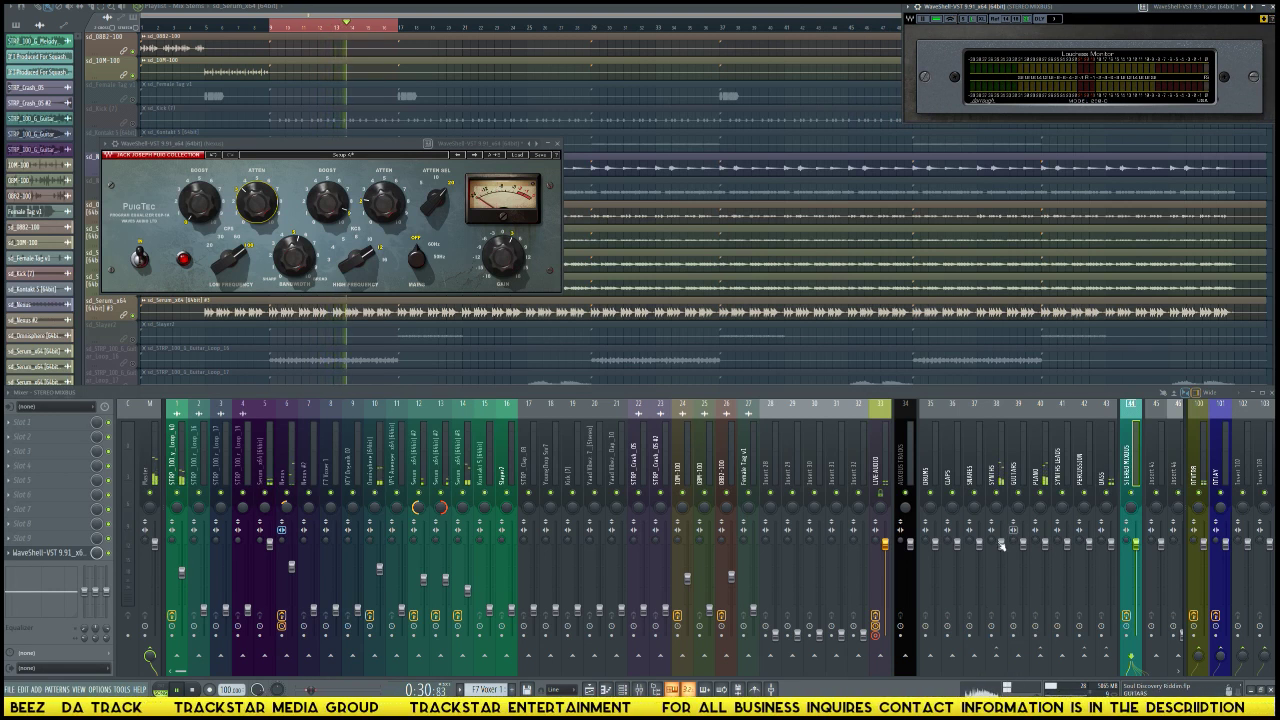
Step: Route the bus tracks from DRUMS through BASS to the STEREO MIXBUS and play the looped section
left_click_drag(932, 655, 1110, 655)
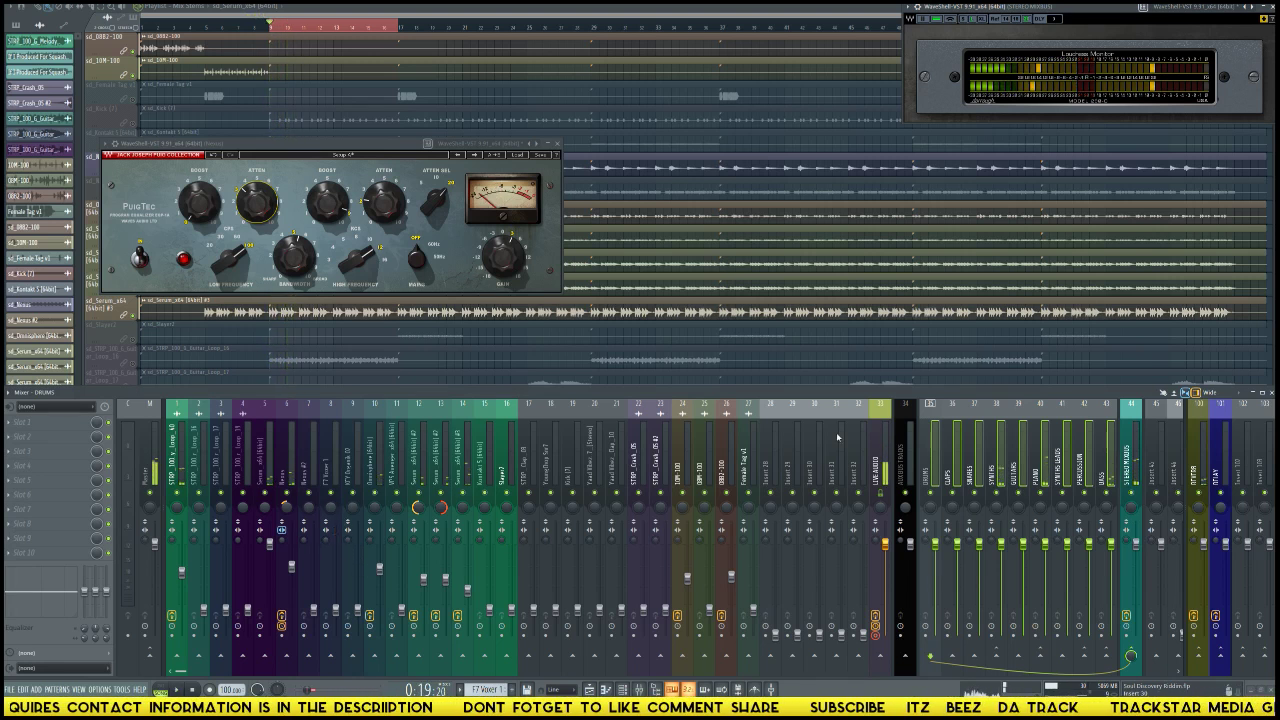
key("space")
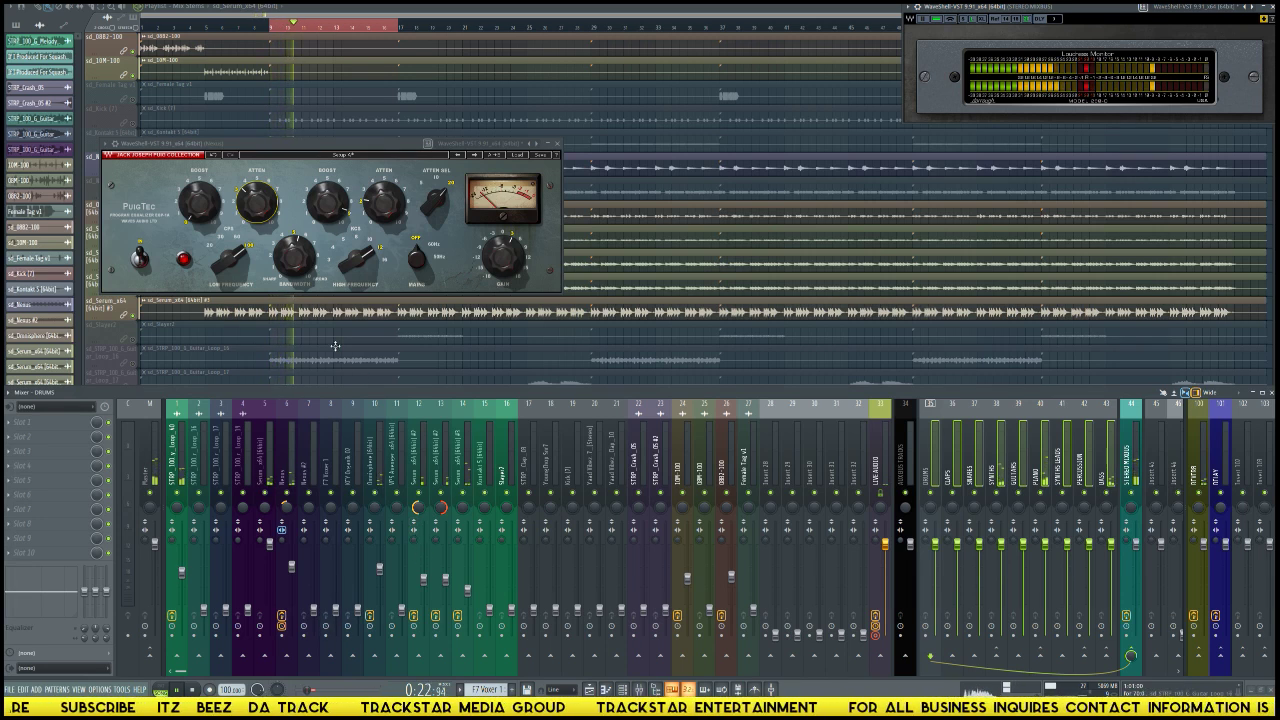
scroll(335, 346, "down", 1)
key("F6")
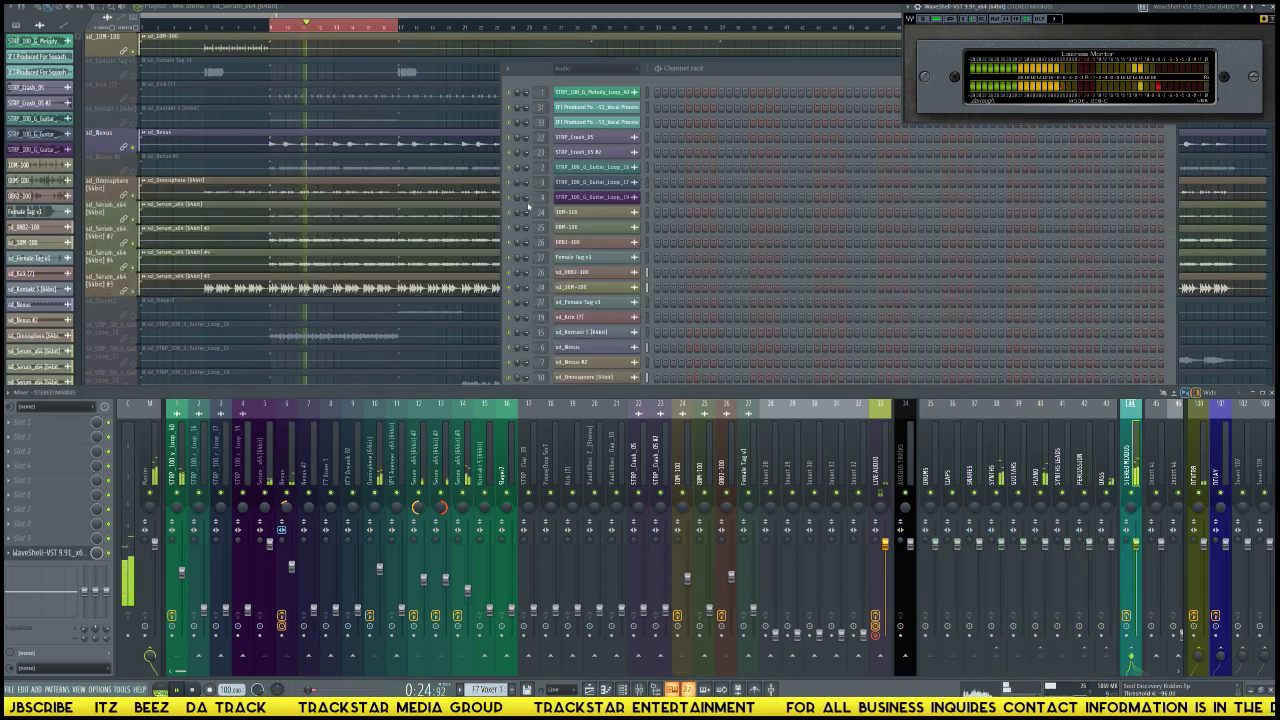
left_click(600, 162)
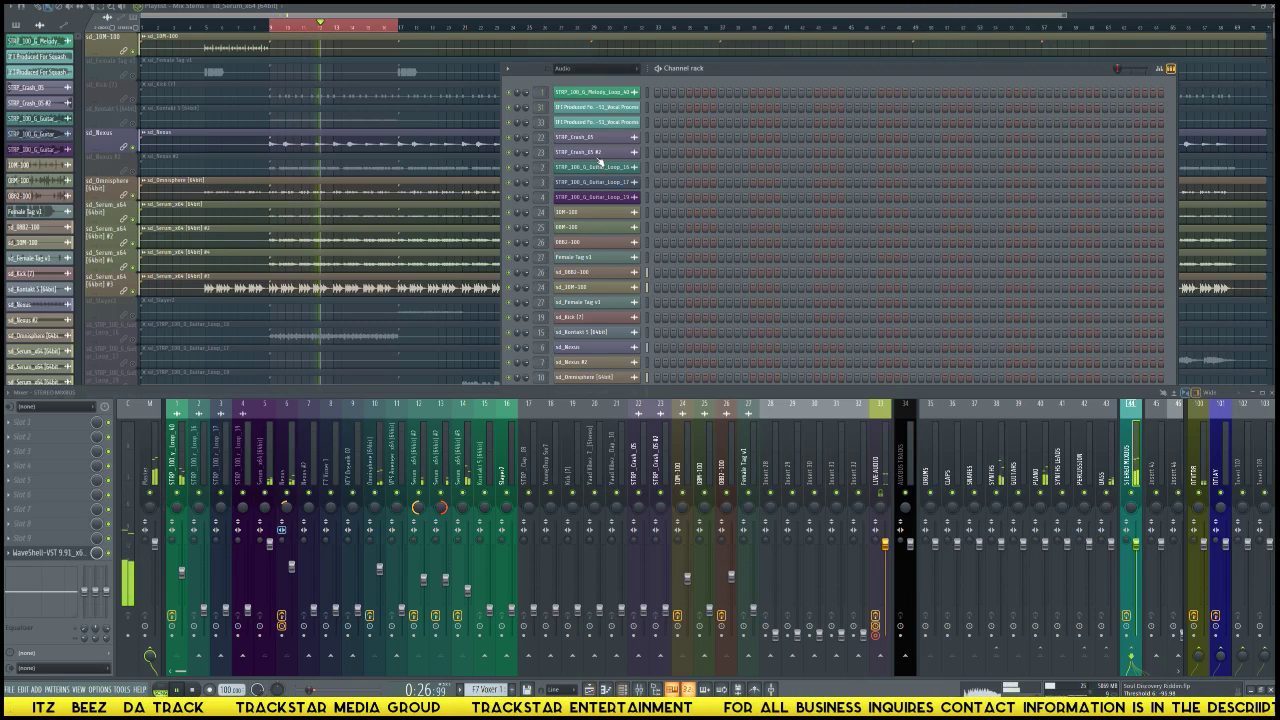
key("F6")
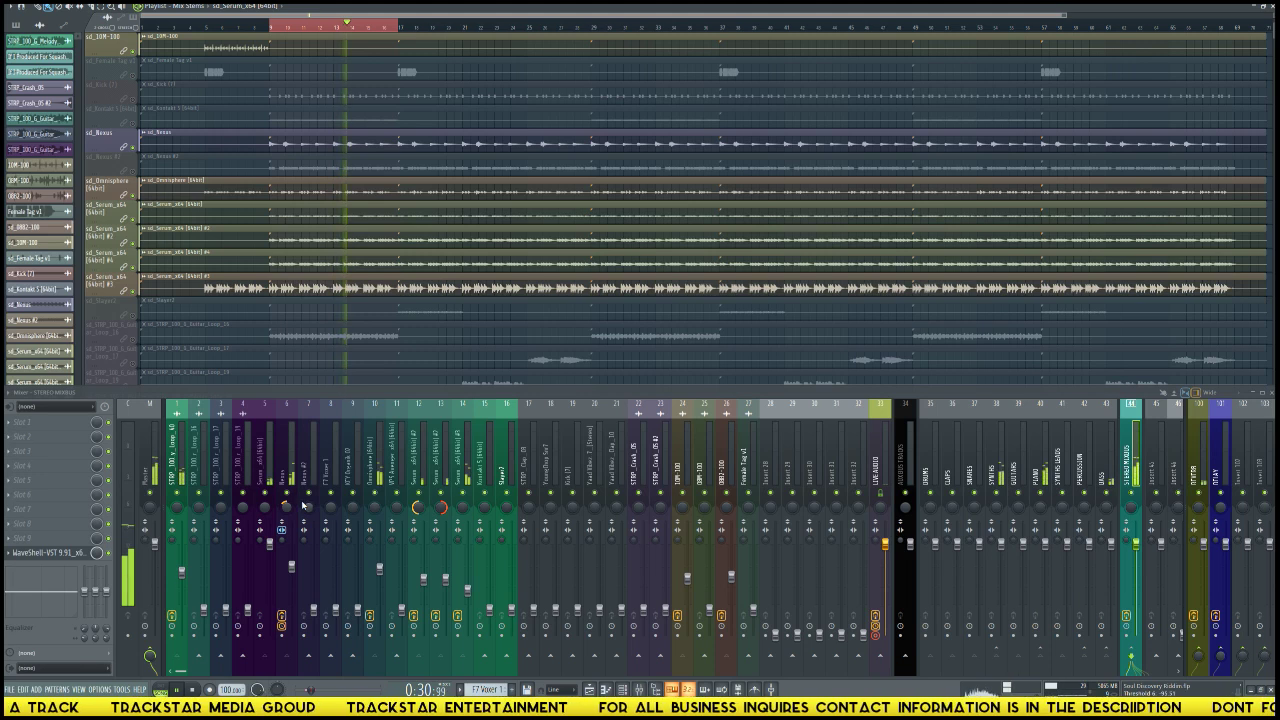
Step: Unmute the sd_VPS Avenger_x64 track in the playlist and briefly play the looped section
key("space")
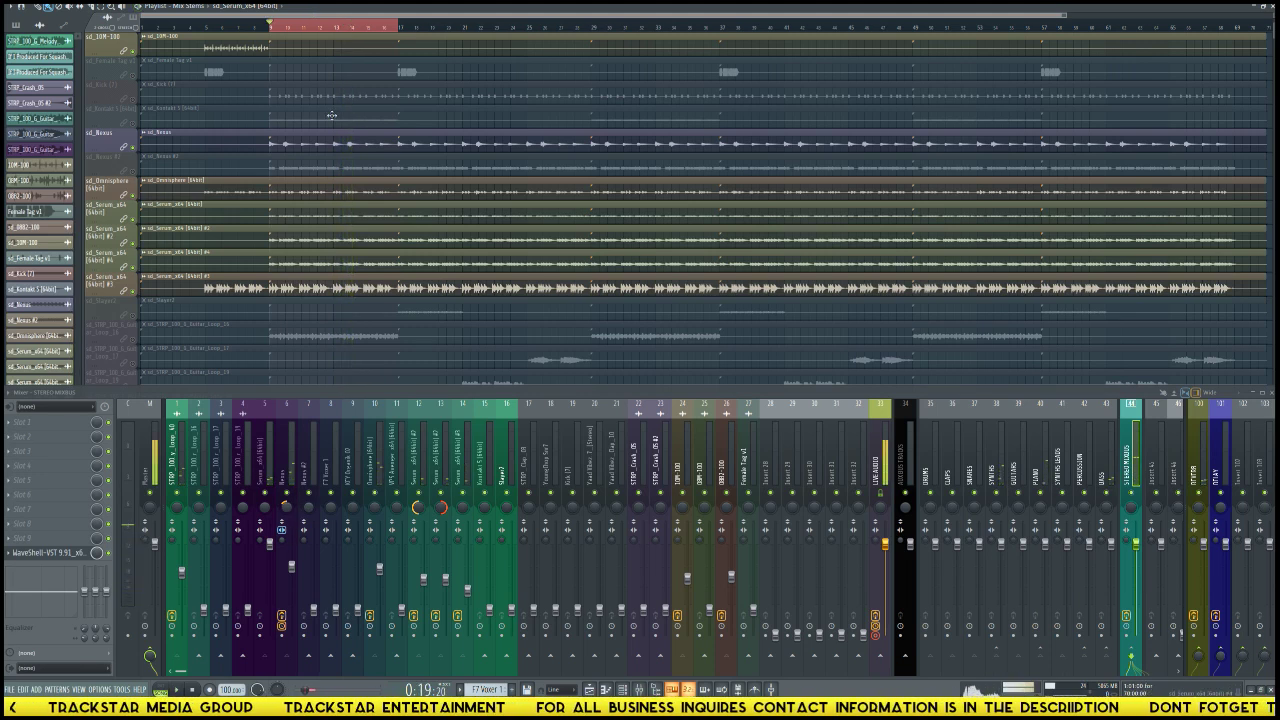
scroll(296, 104, "down", 5)
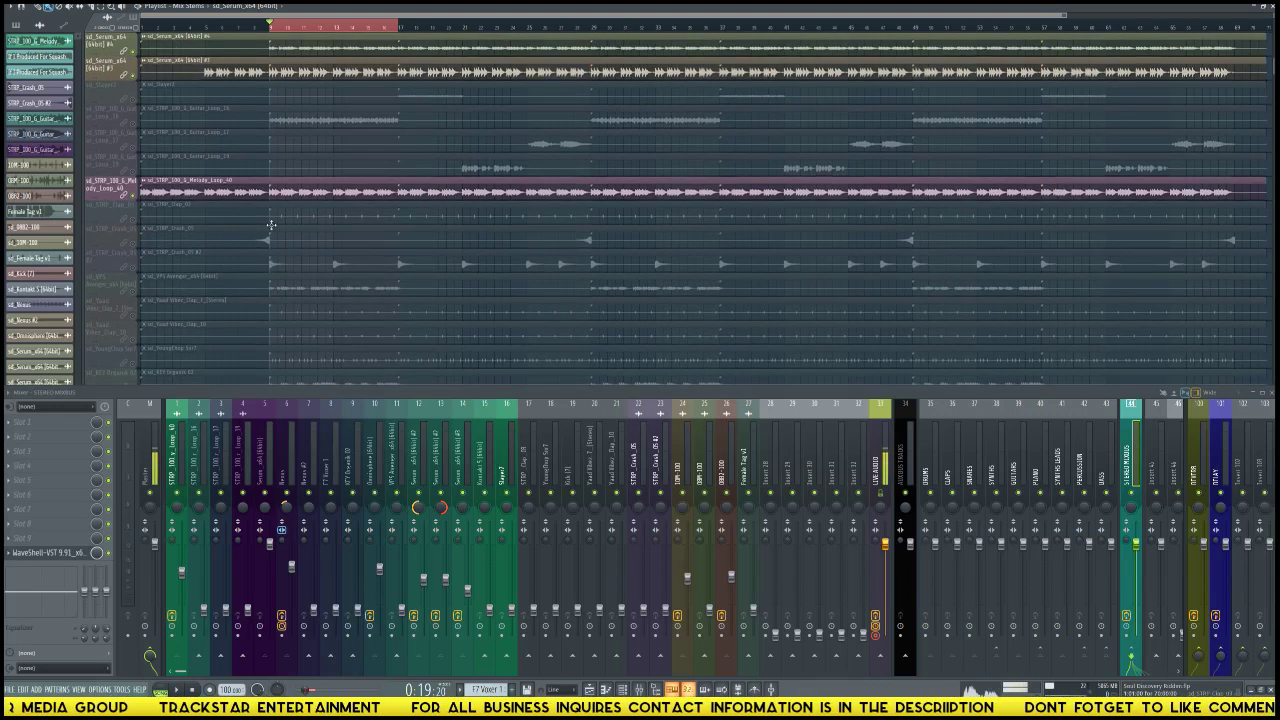
scroll(271, 226, "down", 1)
left_click(134, 268)
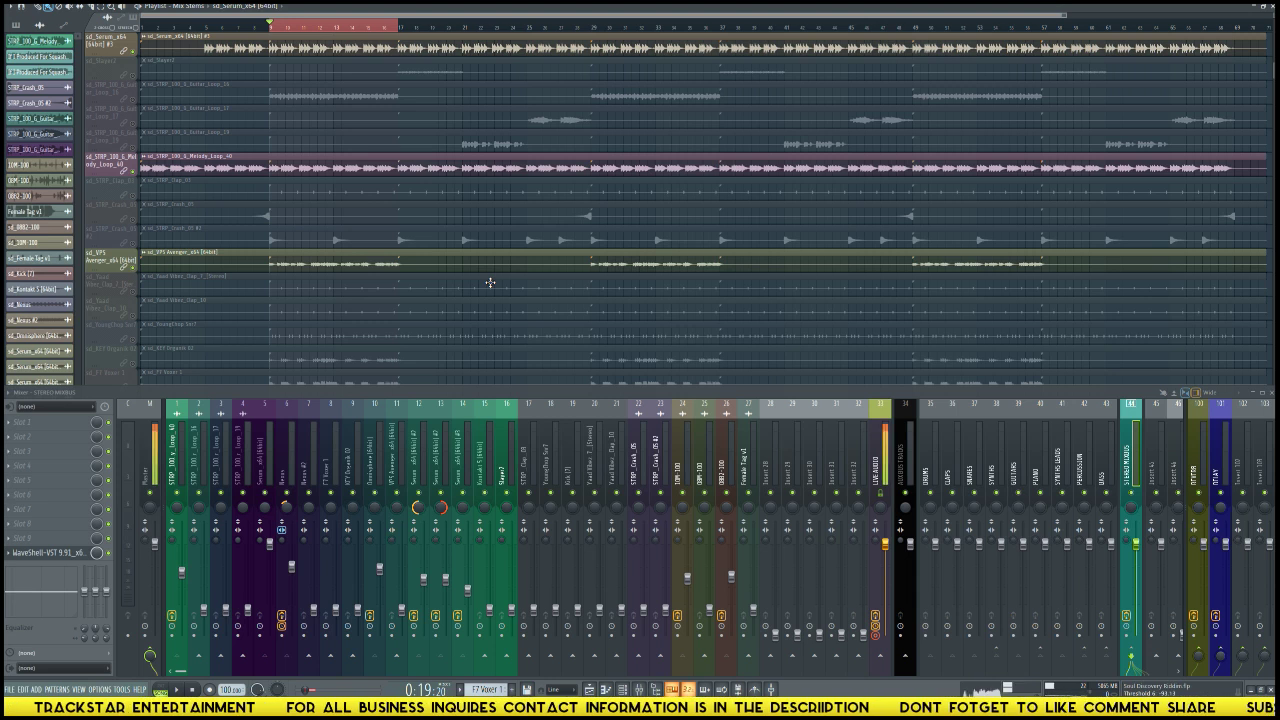
scroll(420, 263, "down", 4)
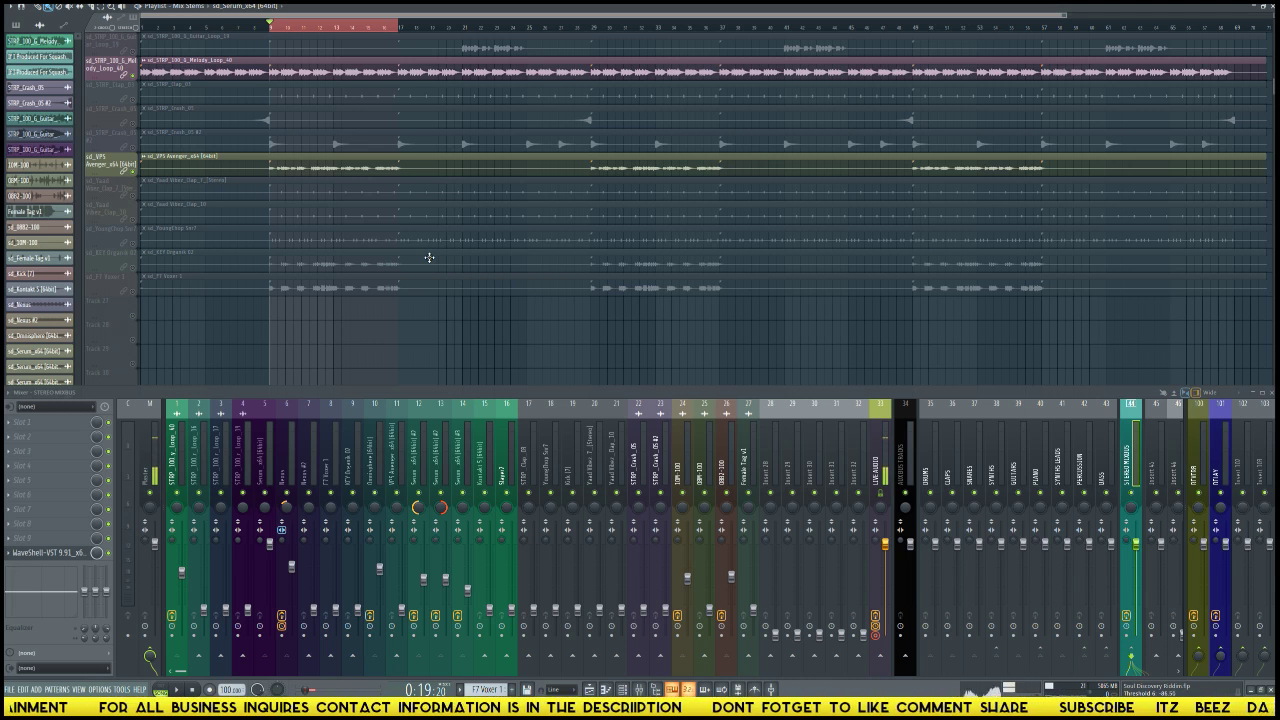
key("space")
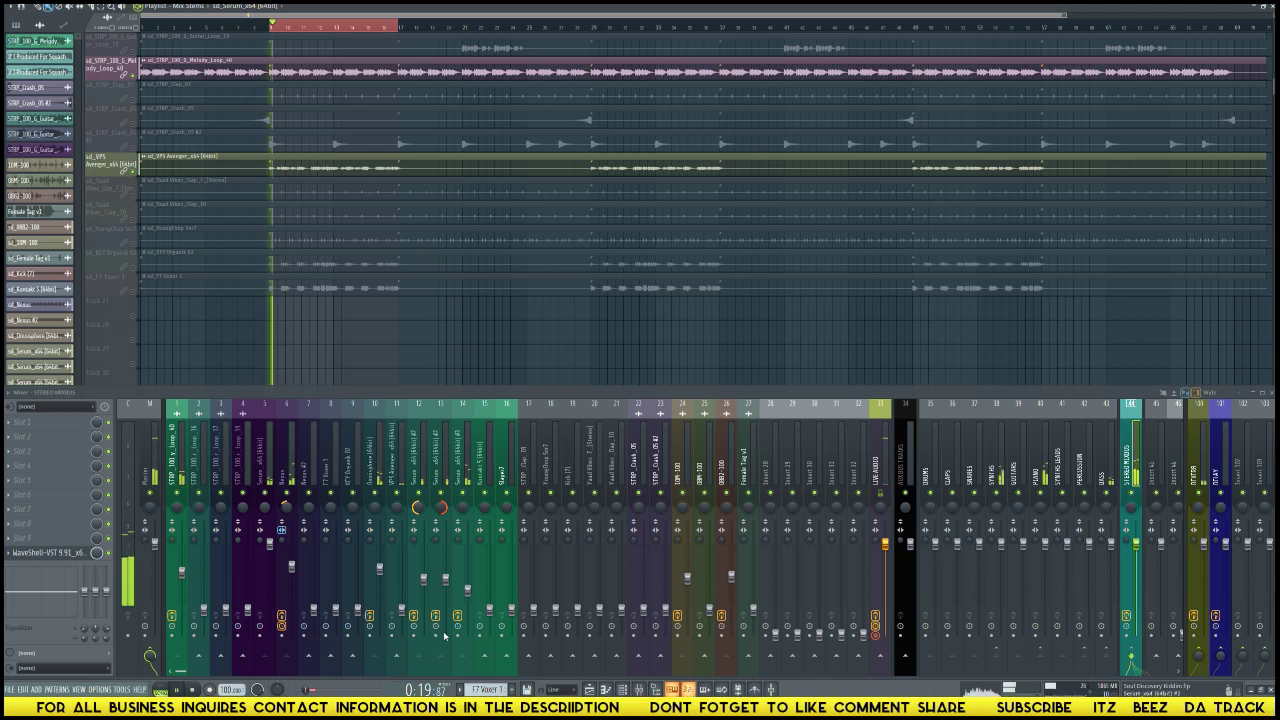
key("space")
Step: Raise the fader of the VPS Avenger mixer track and route the soloed track to the SYNTHS LEADS bus
left_click(411, 585)
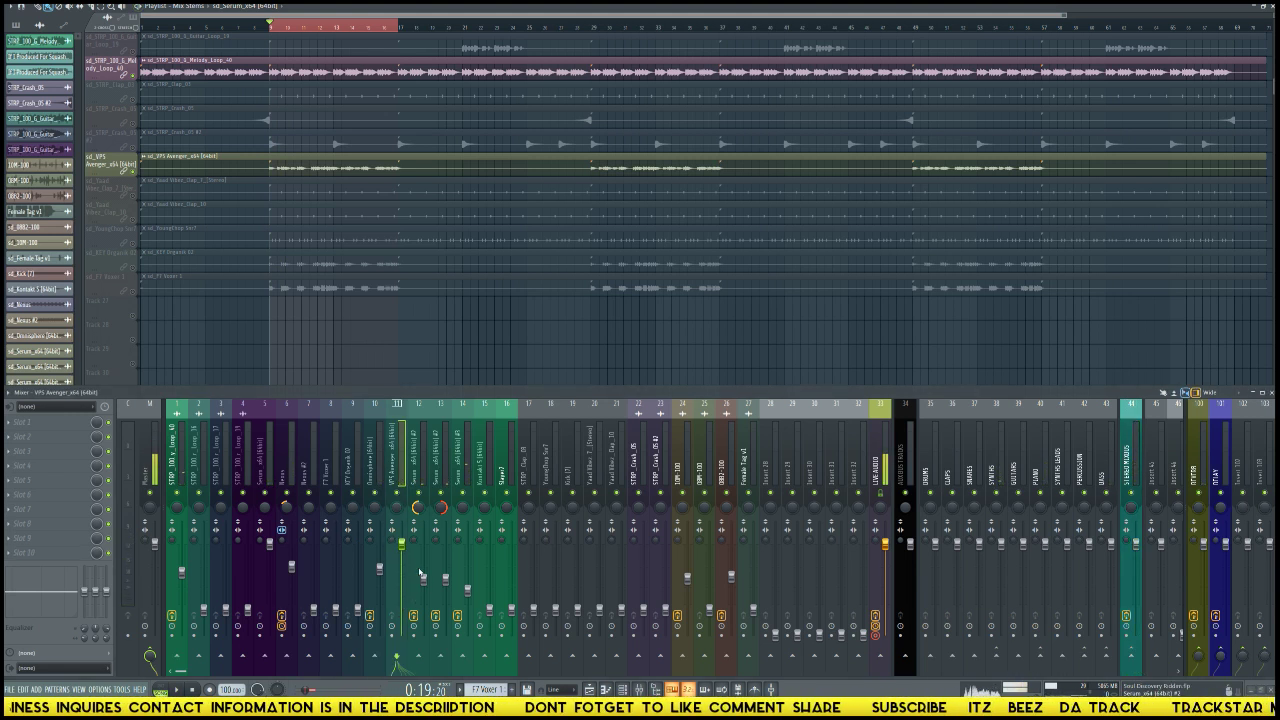
key("space")
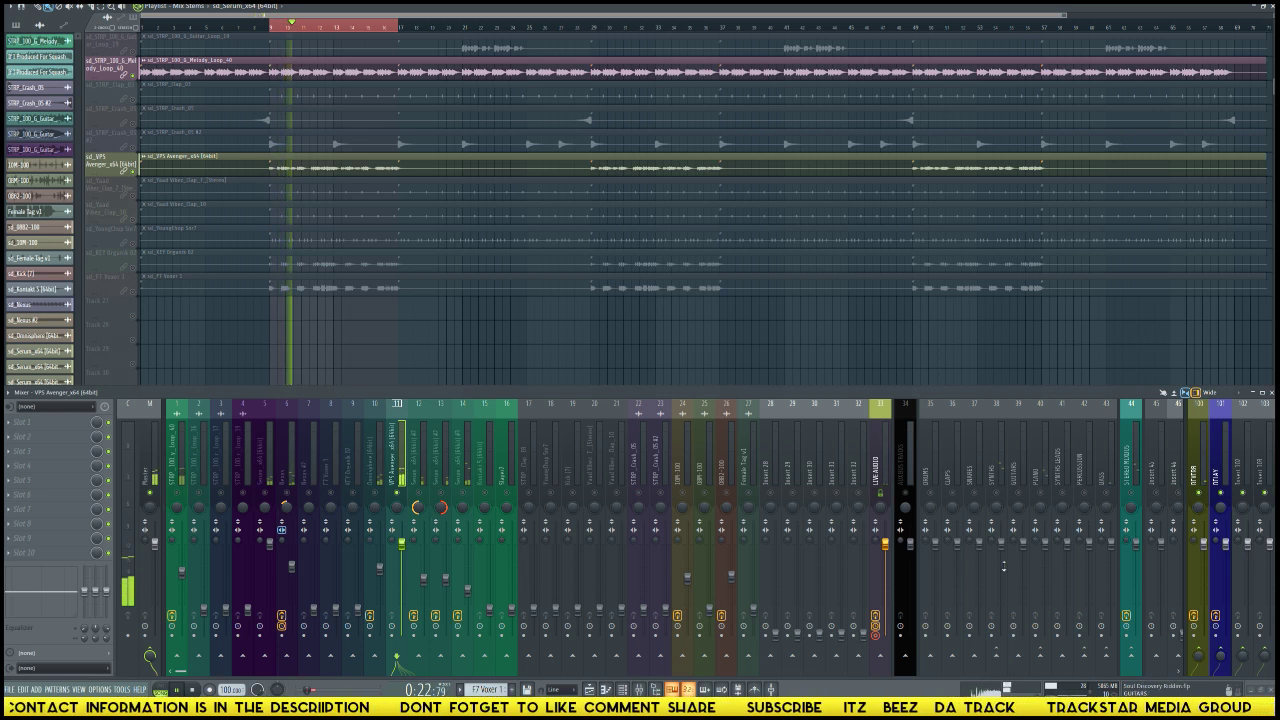
key("space")
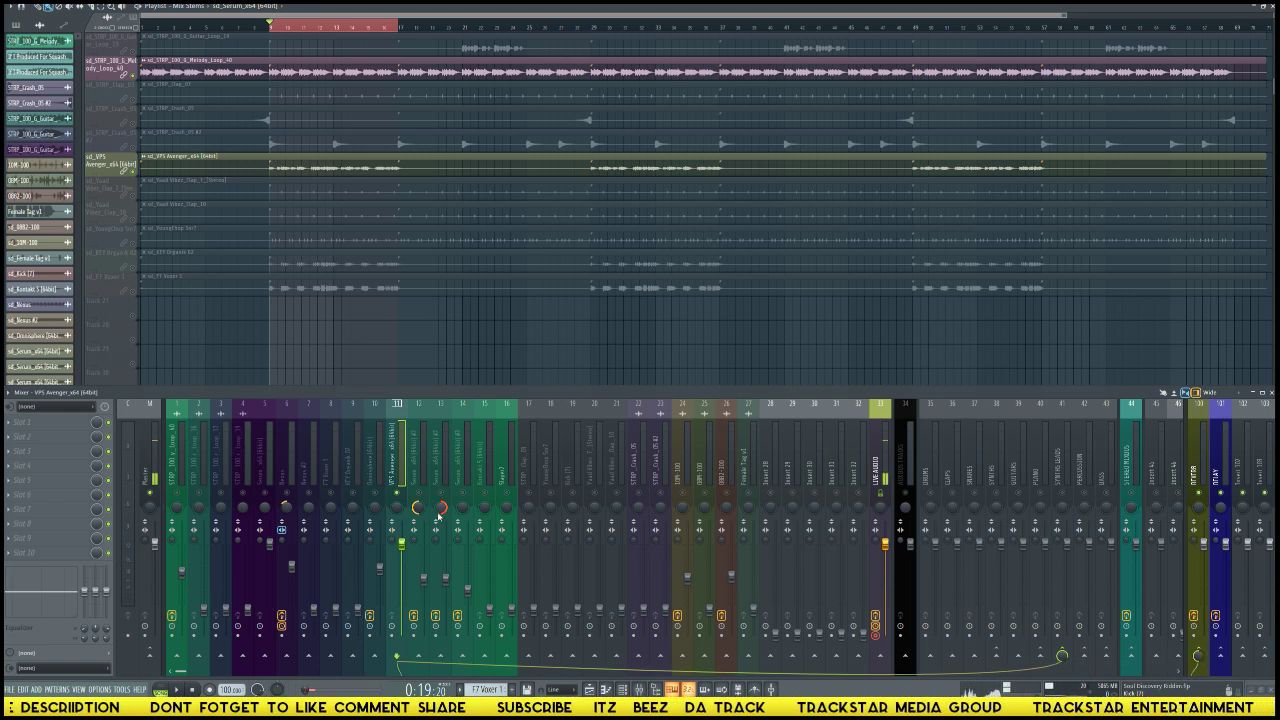
Step: Audition the soloed VPS Avenger track through the SYNTHS LEADS bus and STEREO MIXBUS, and end the solo
key("space")
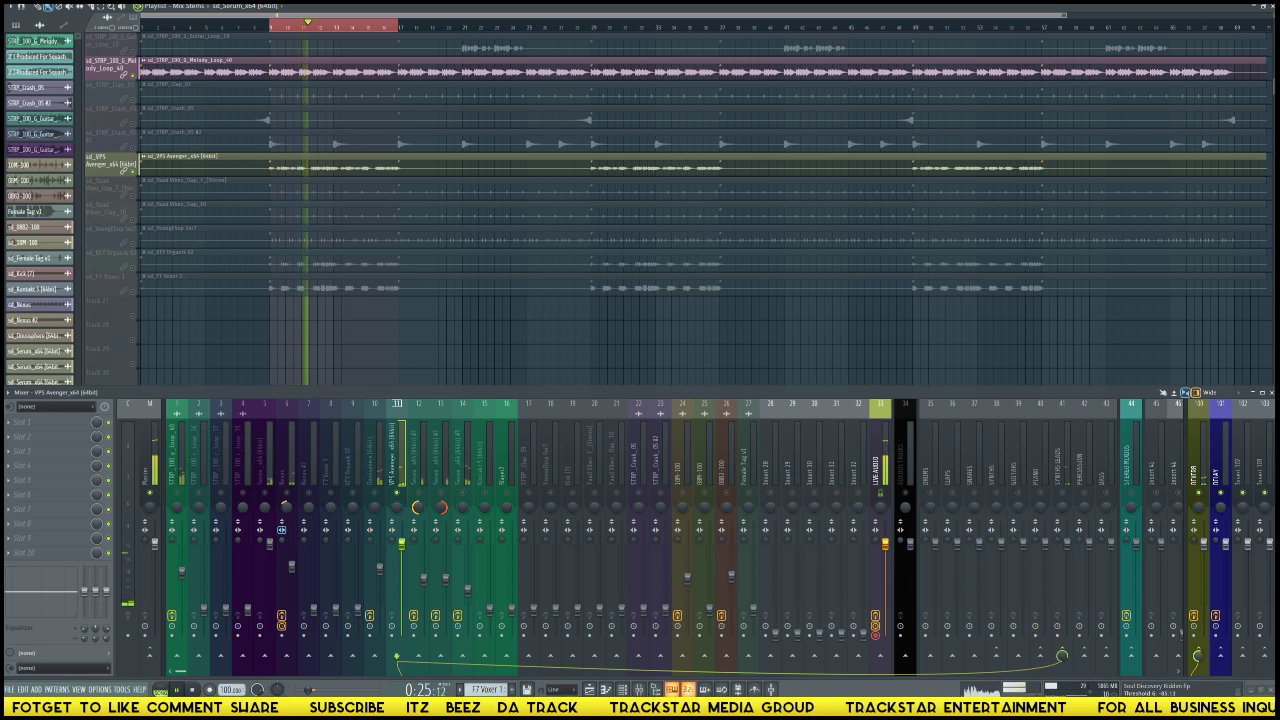
key("space")
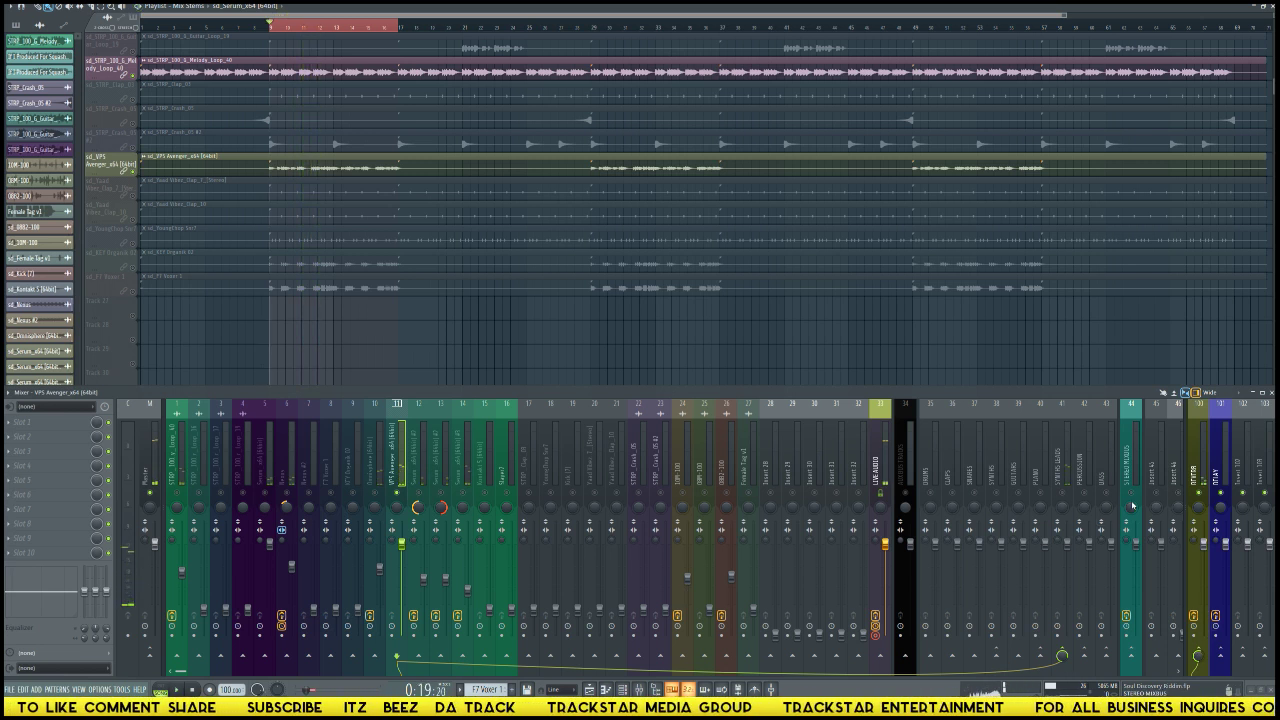
key("space")
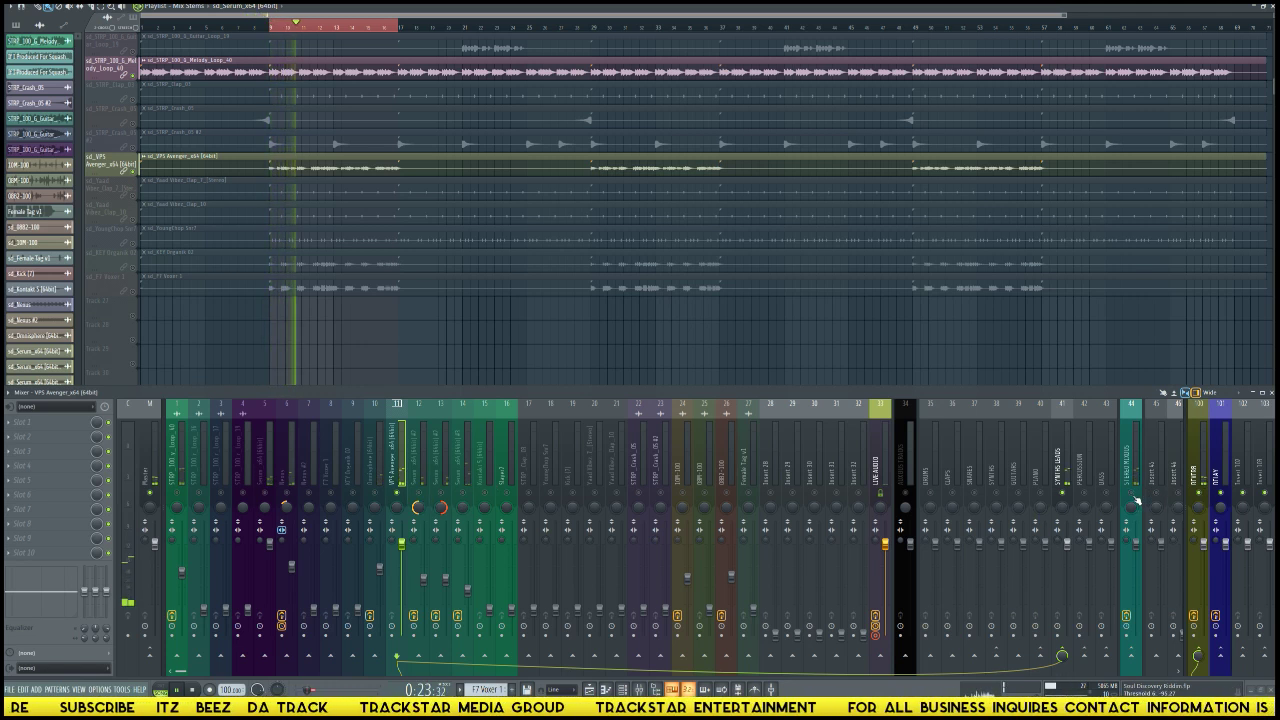
key("space")
key("space")
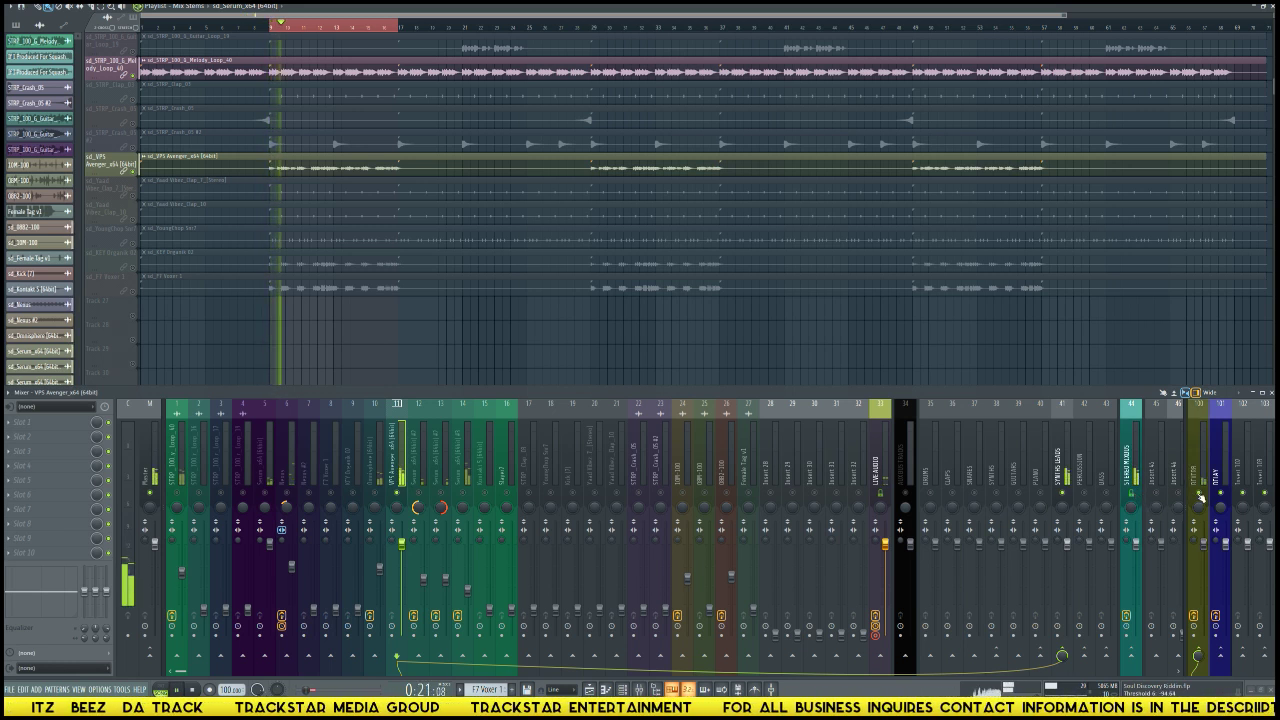
key("space")
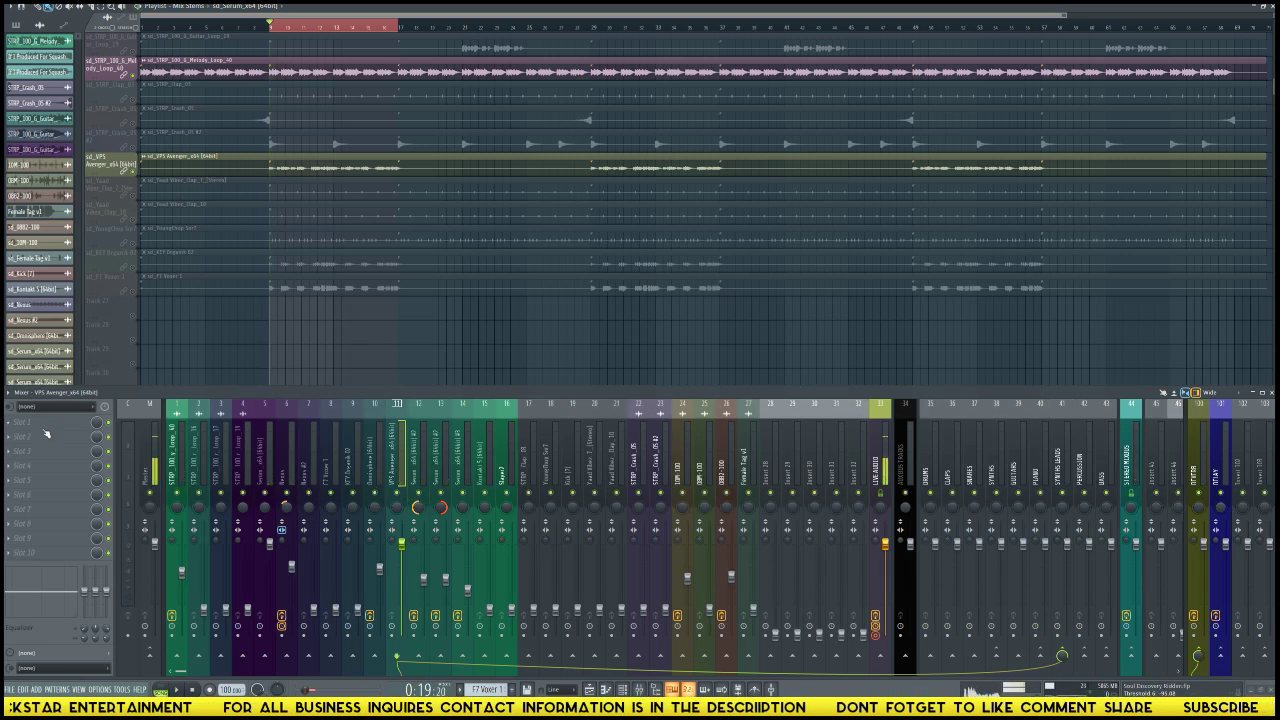
Step: Load FabFilter Pro-Q 2 into the first effect slot of the VPS Avenger track and move its window over the playlist
left_click(46, 433)
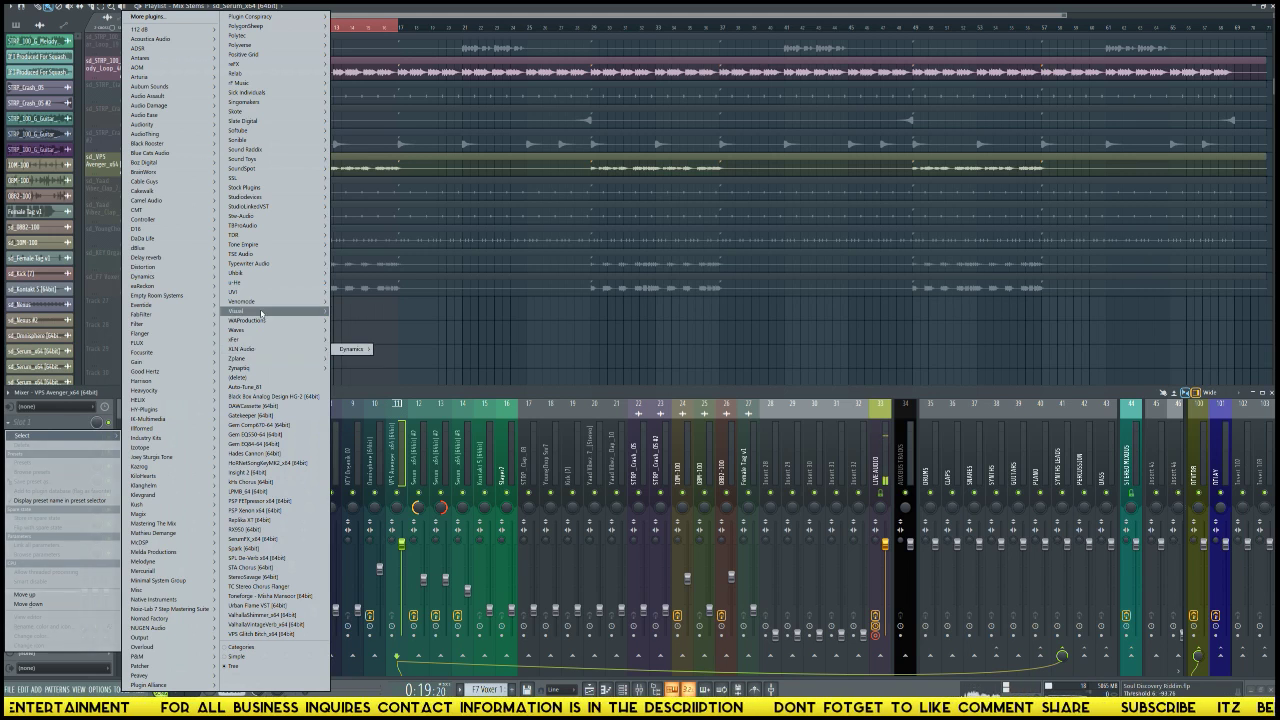
mouse_move(173, 318)
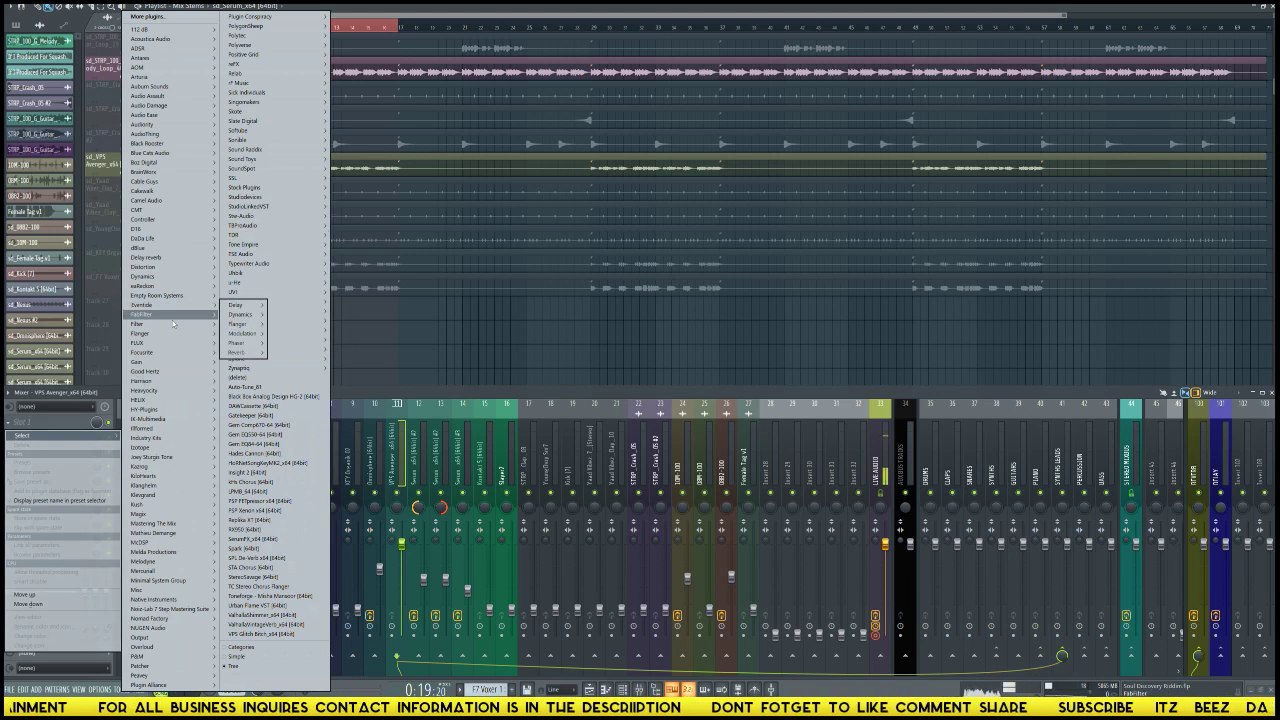
mouse_move(238, 324)
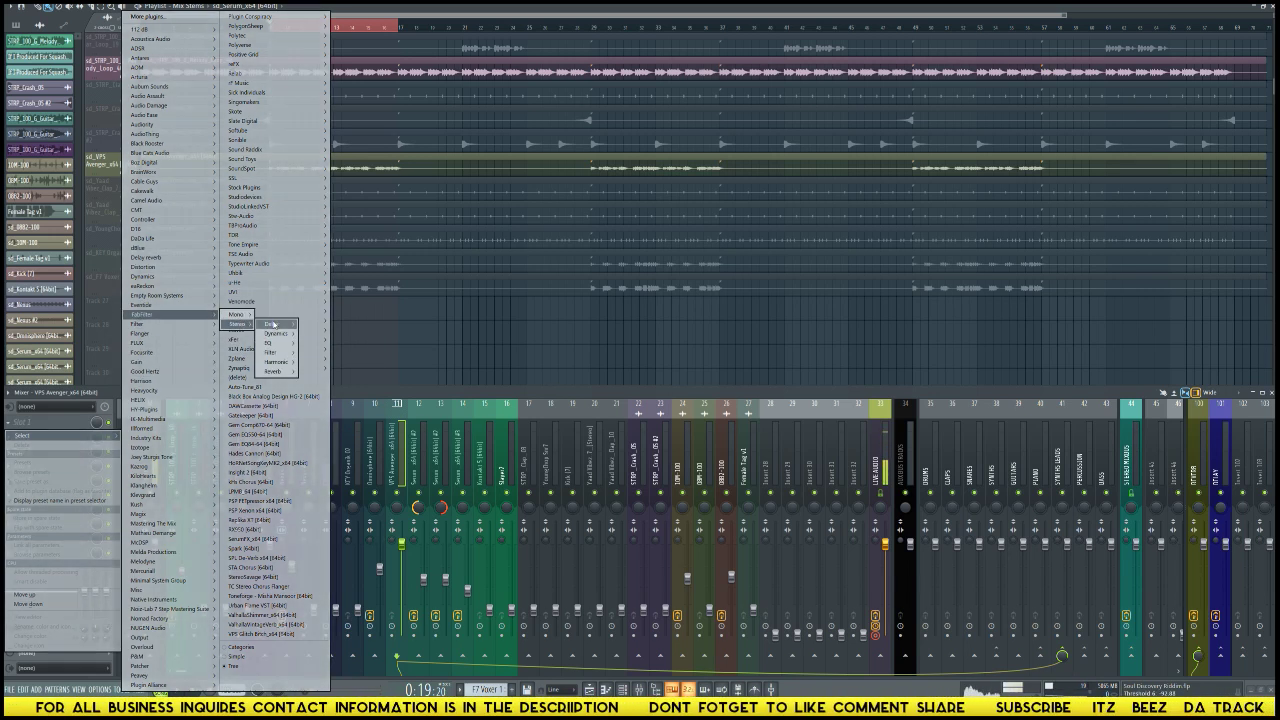
mouse_move(268, 343)
left_click(335, 343)
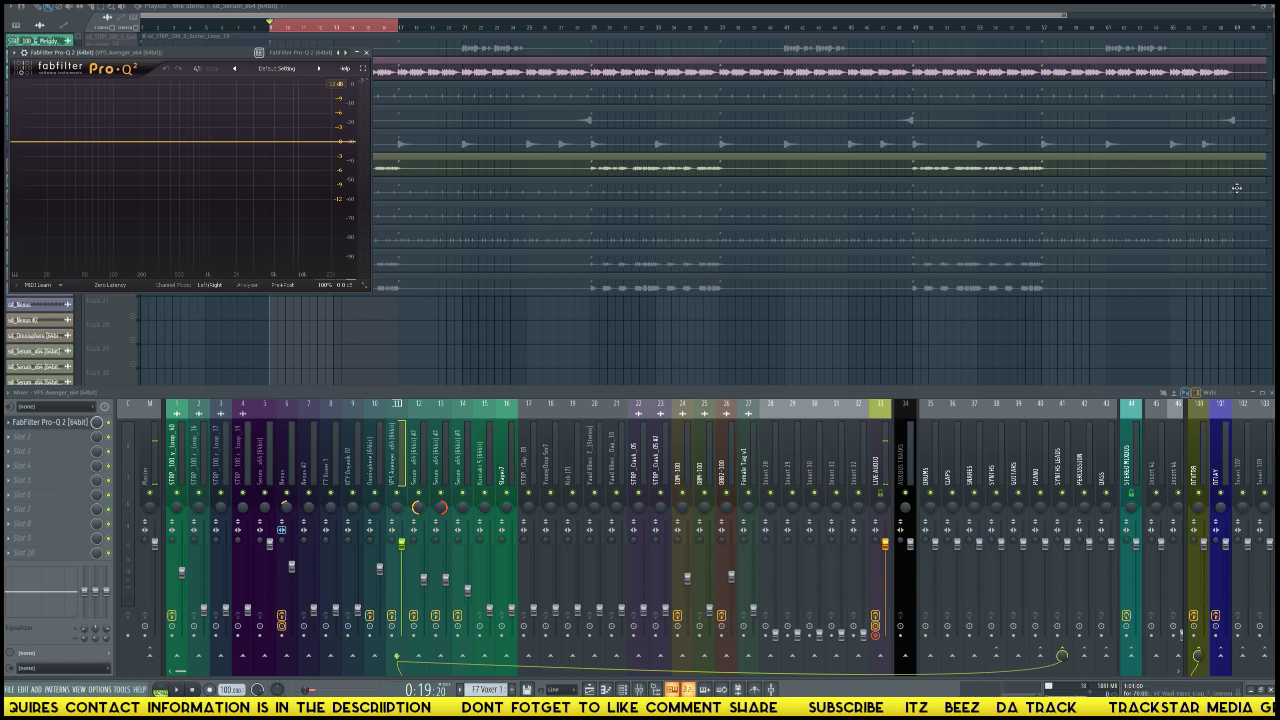
left_click_drag(150, 52, 731, 138)
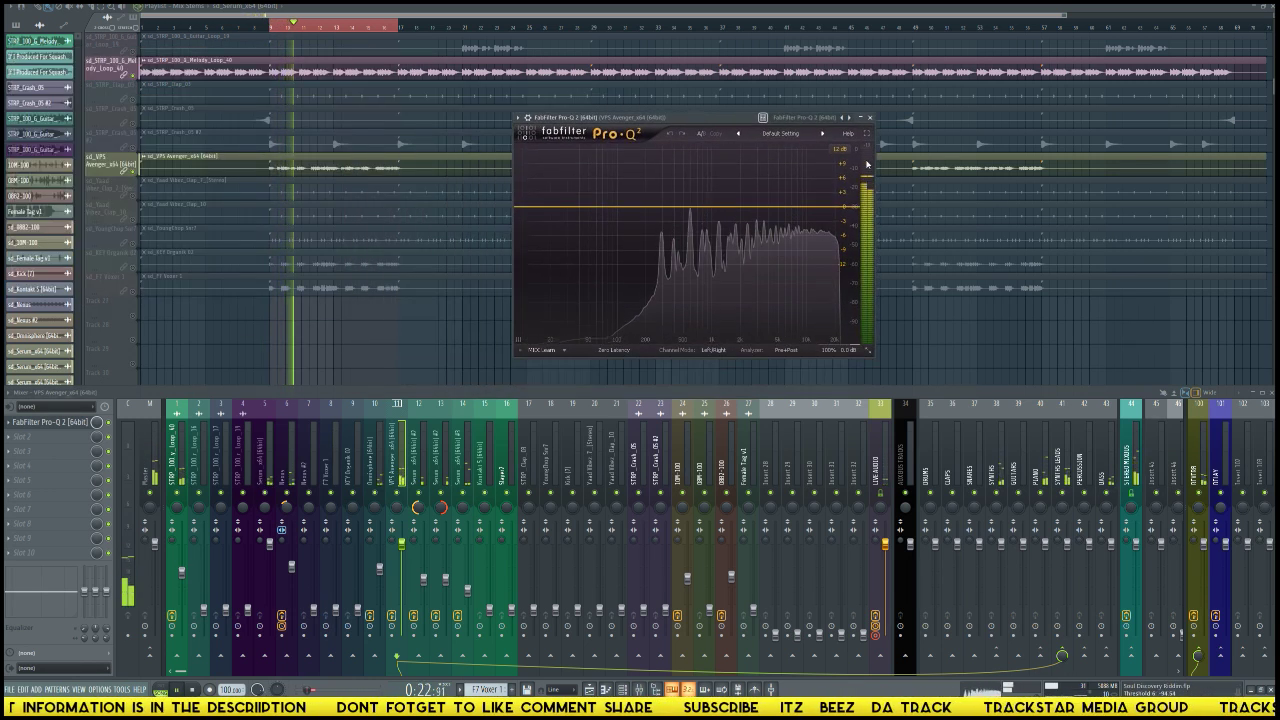
Step: Add a bell band around 28 Hz in Pro-Q 2 and pull it down to cut the VPS Avenger's low end
left_click(780, 133)
left_click(600, 206)
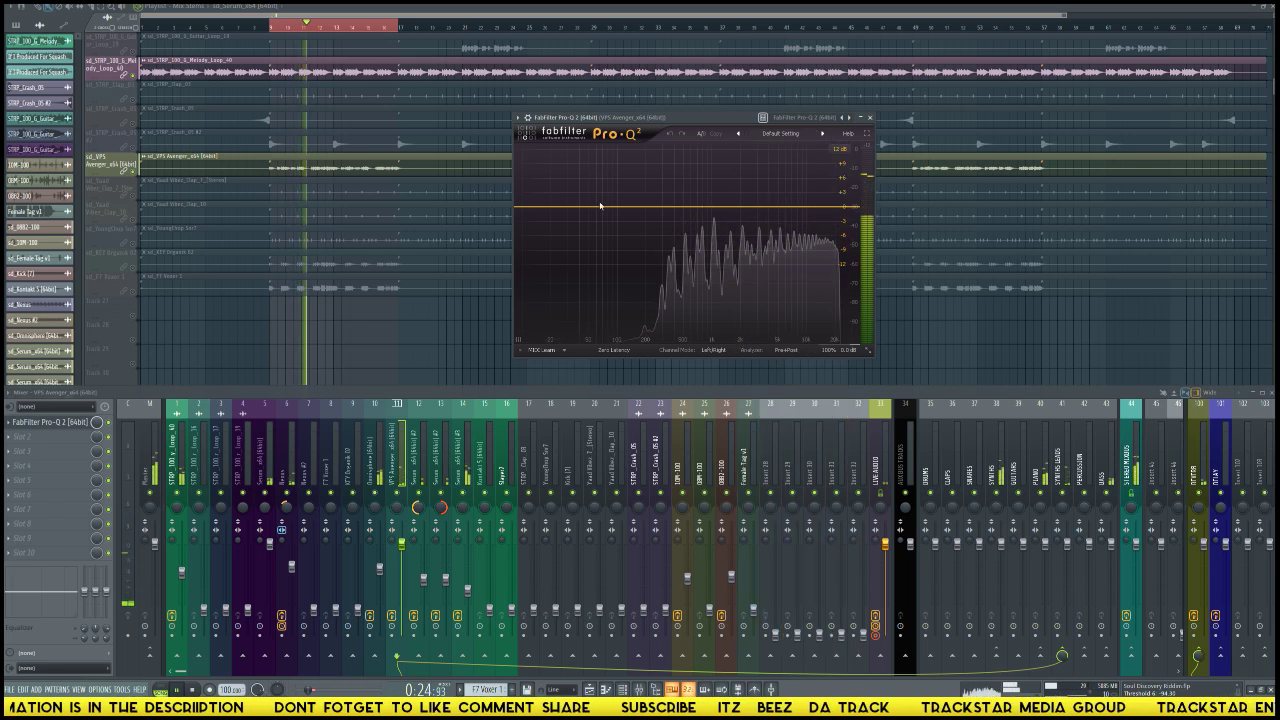
left_click_drag(571, 206, 566, 245)
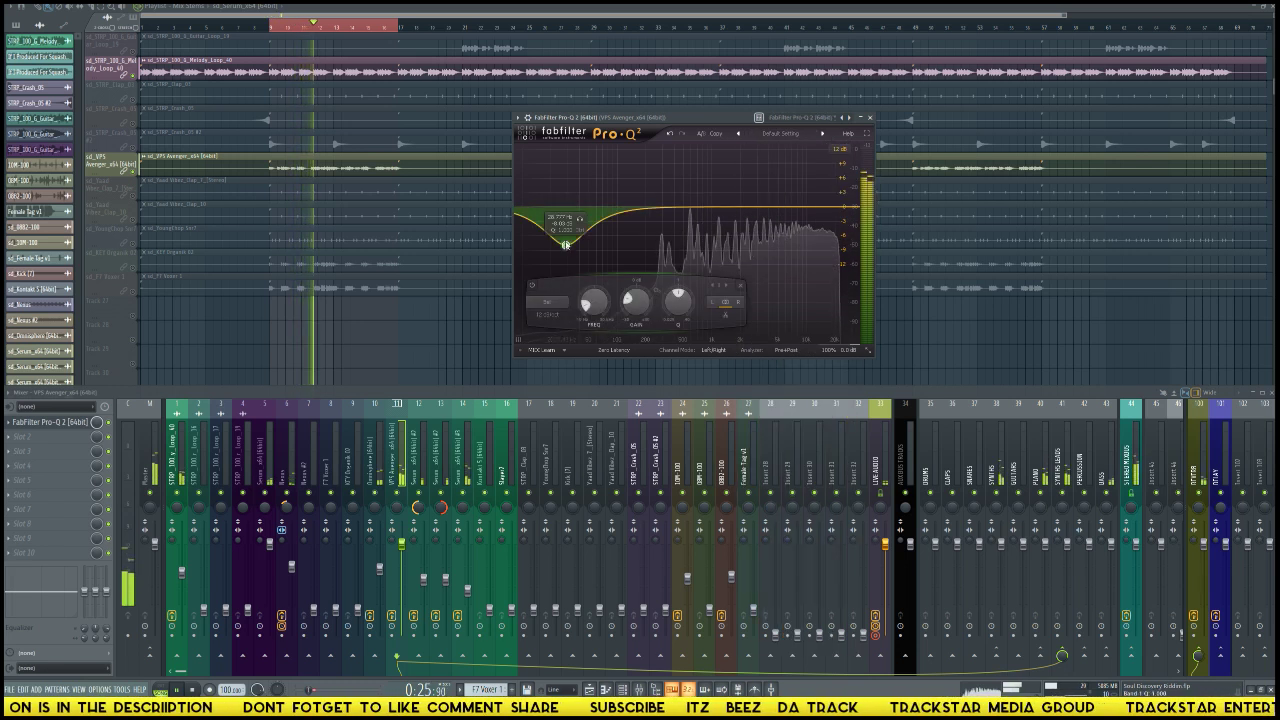
Step: Change the low band in Pro-Q 2 to a low cut and raise its frequency to about 557 Hz on the VPS Avenger
left_click(550, 298)
left_click(556, 330)
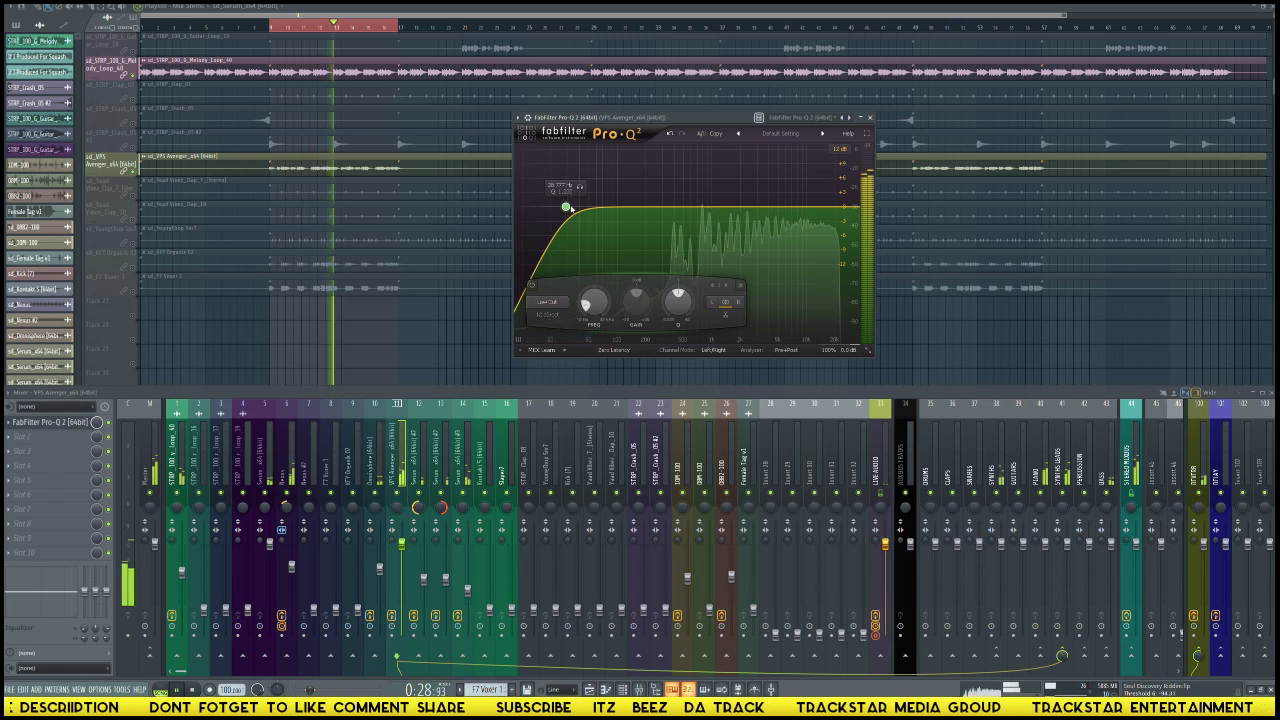
left_click_drag(566, 206, 688, 205)
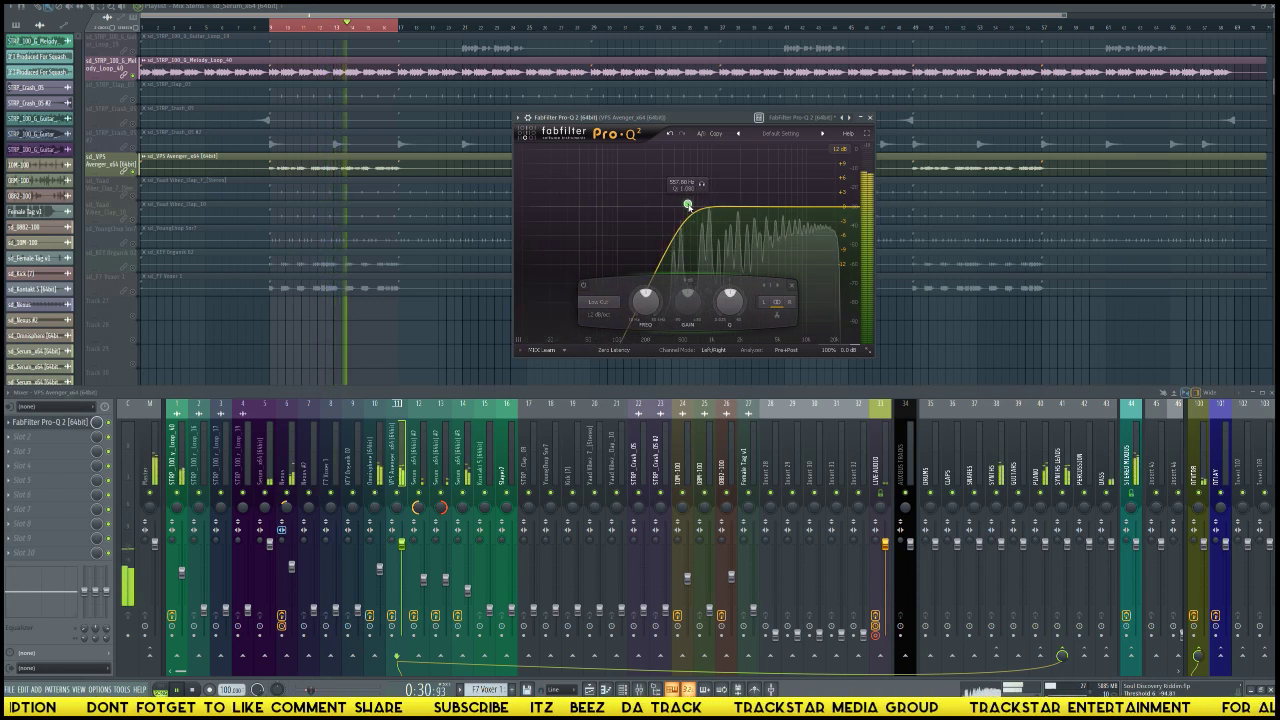
Step: Add a slight high-shelf boost around 10 kHz in Pro-Q 2 and increase its Q for a steeper slope
left_click(822, 204)
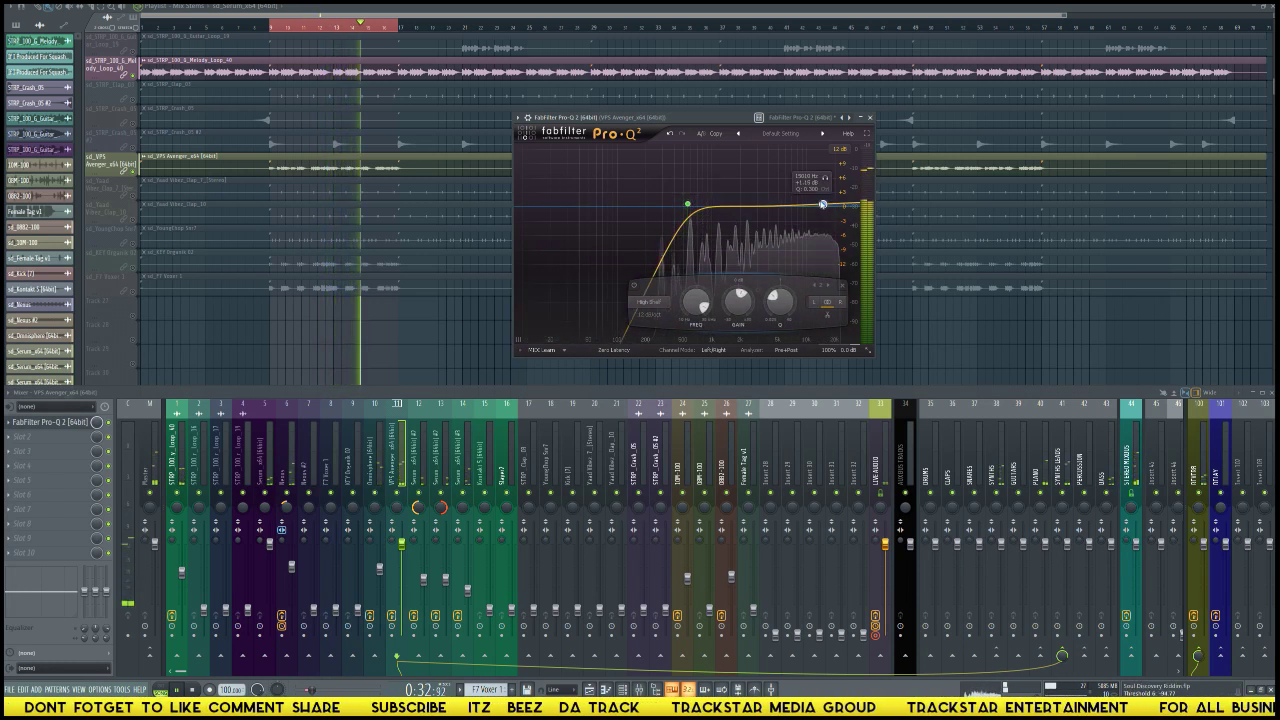
scroll(822, 204, "down", 1)
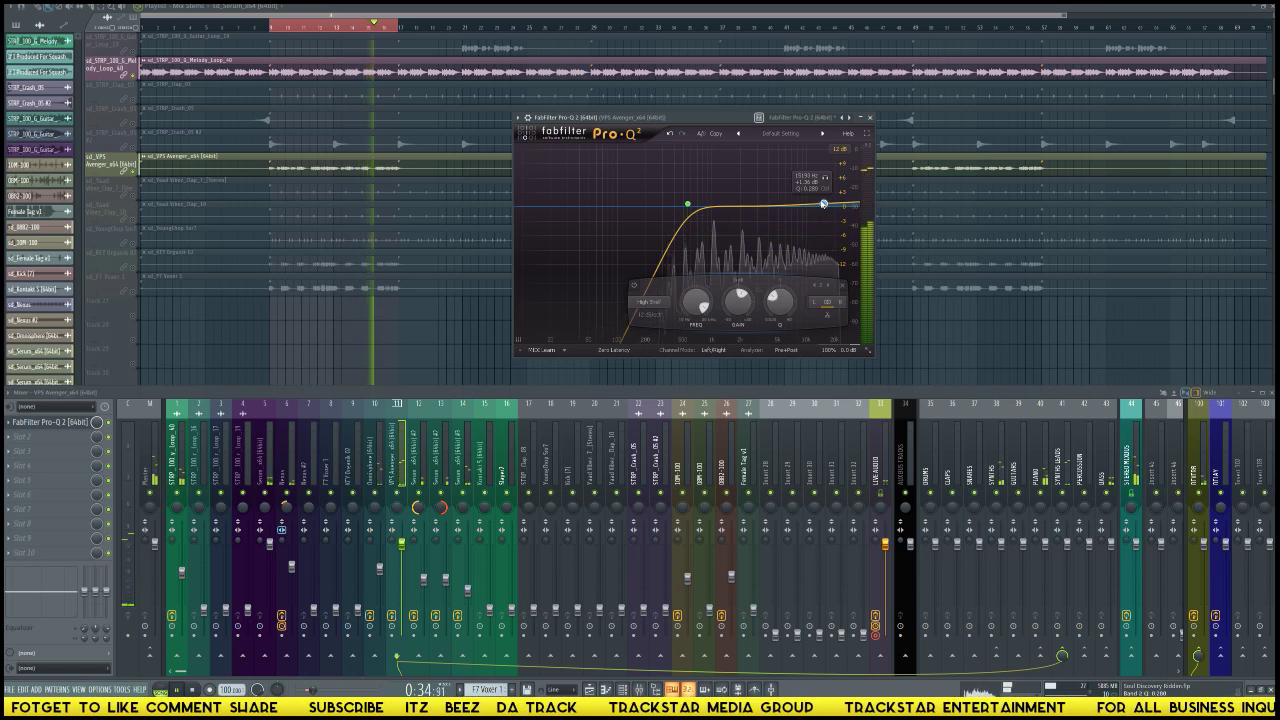
left_click_drag(822, 204, 808, 203)
scroll(813, 202, "up", 10)
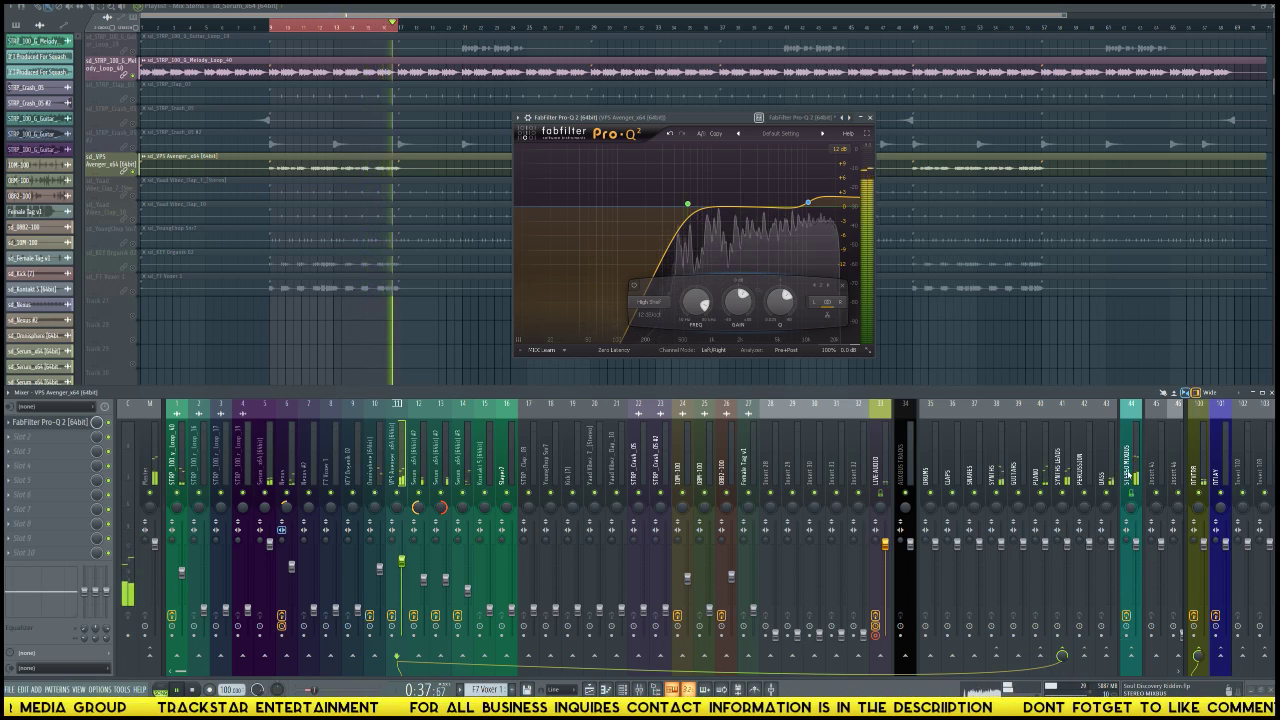
Step: Open the loudness monitor plugin on the STEREO MIXBUS track and set its window to detached
left_click(1128, 476)
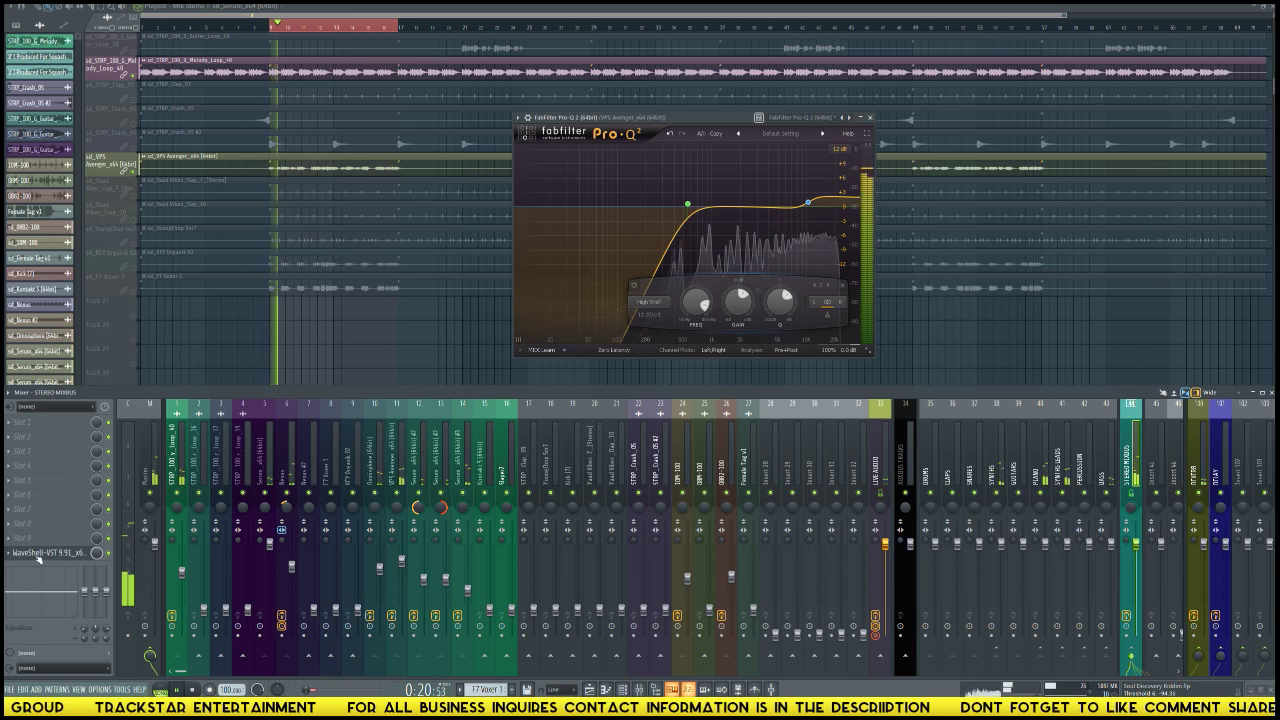
left_click(1127, 620)
left_click(907, 7)
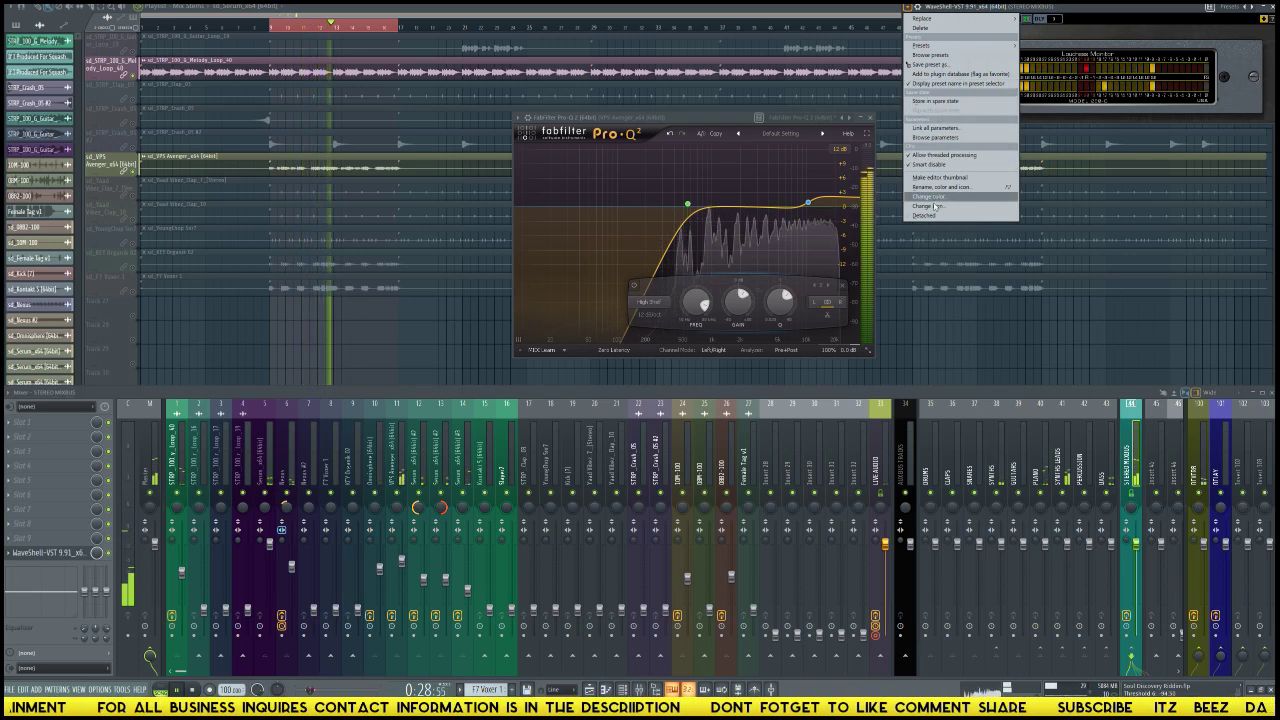
key("Escape")
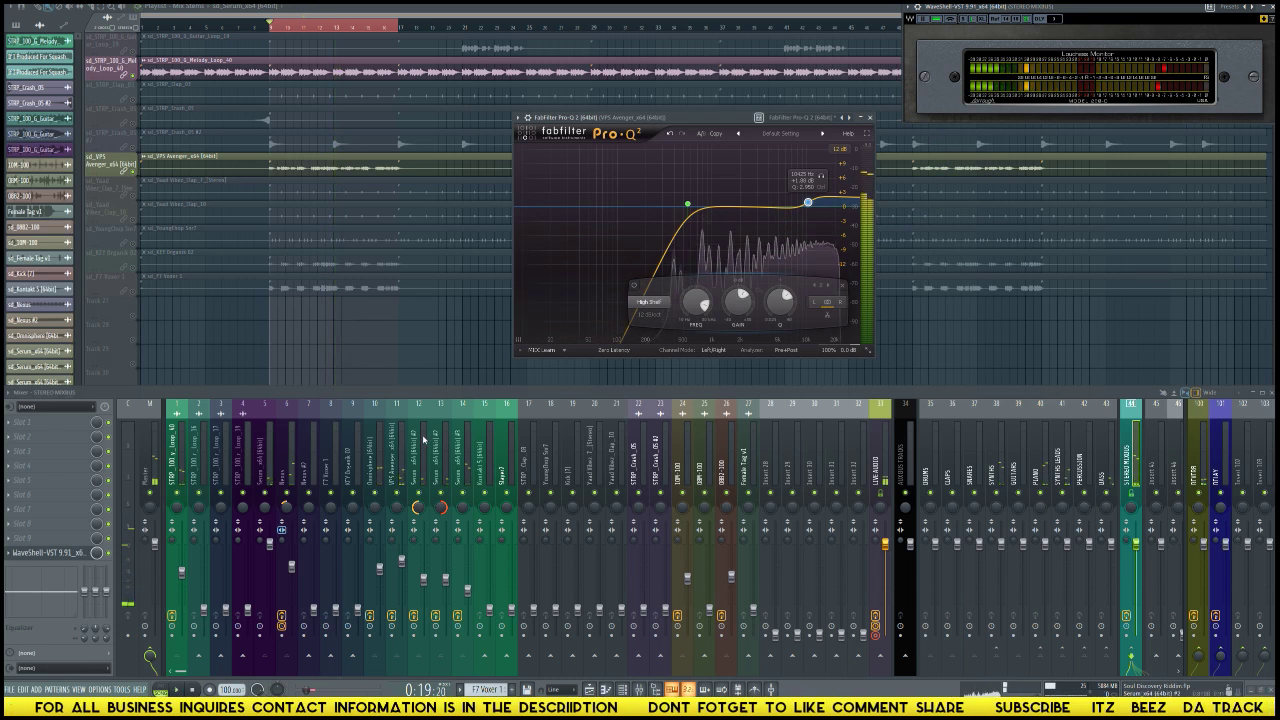
Step: Lower the VPS Avenger track's fader slightly while auditioning the looped section
left_click(400, 445)
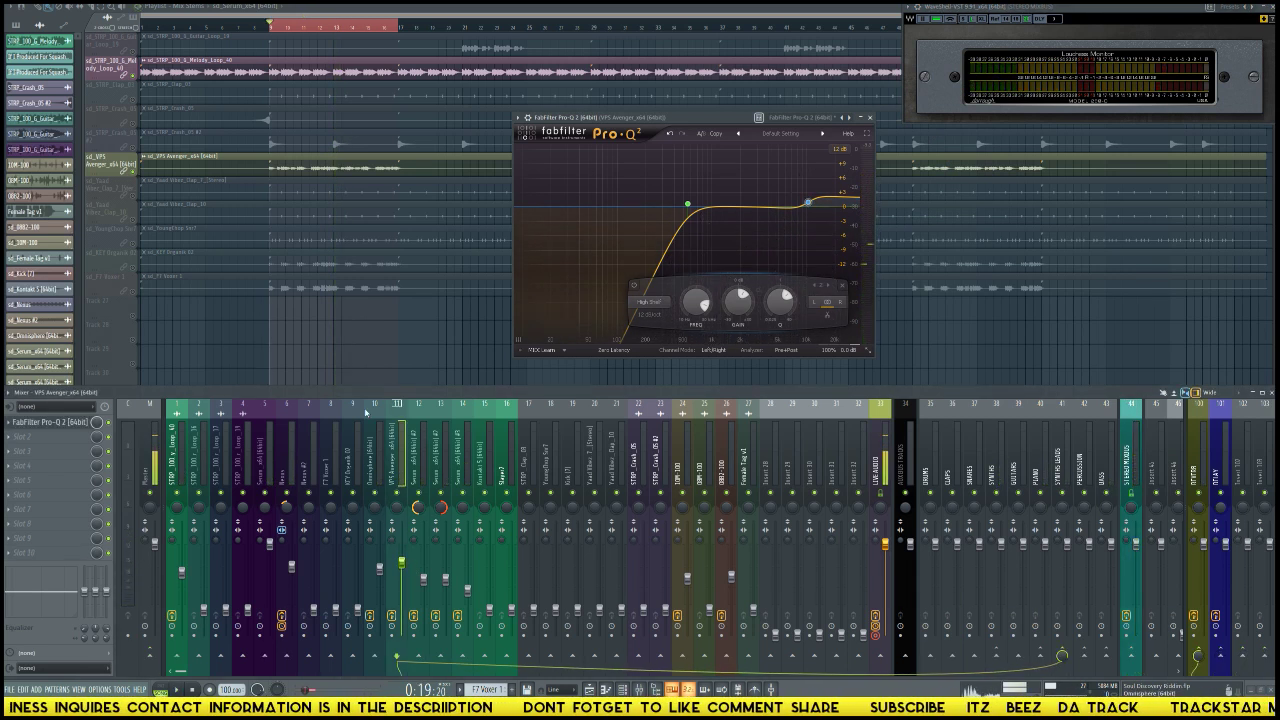
scroll(201, 190, "up", 6)
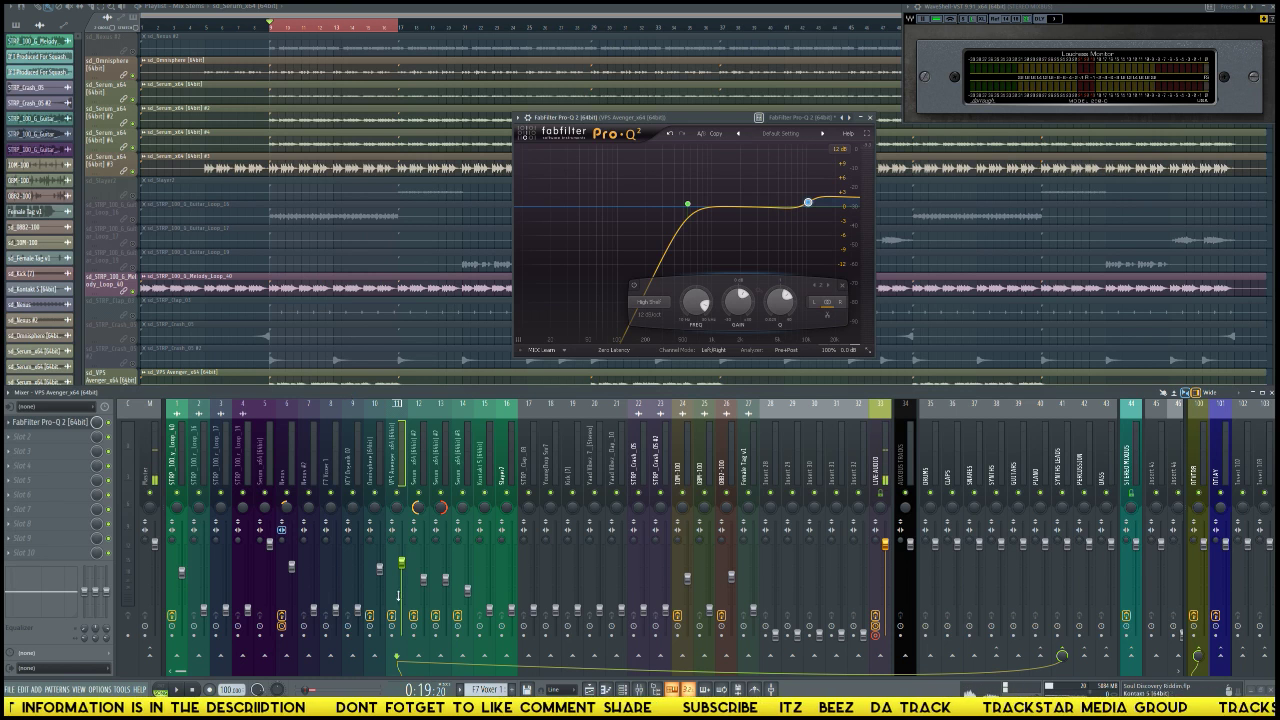
key("space")
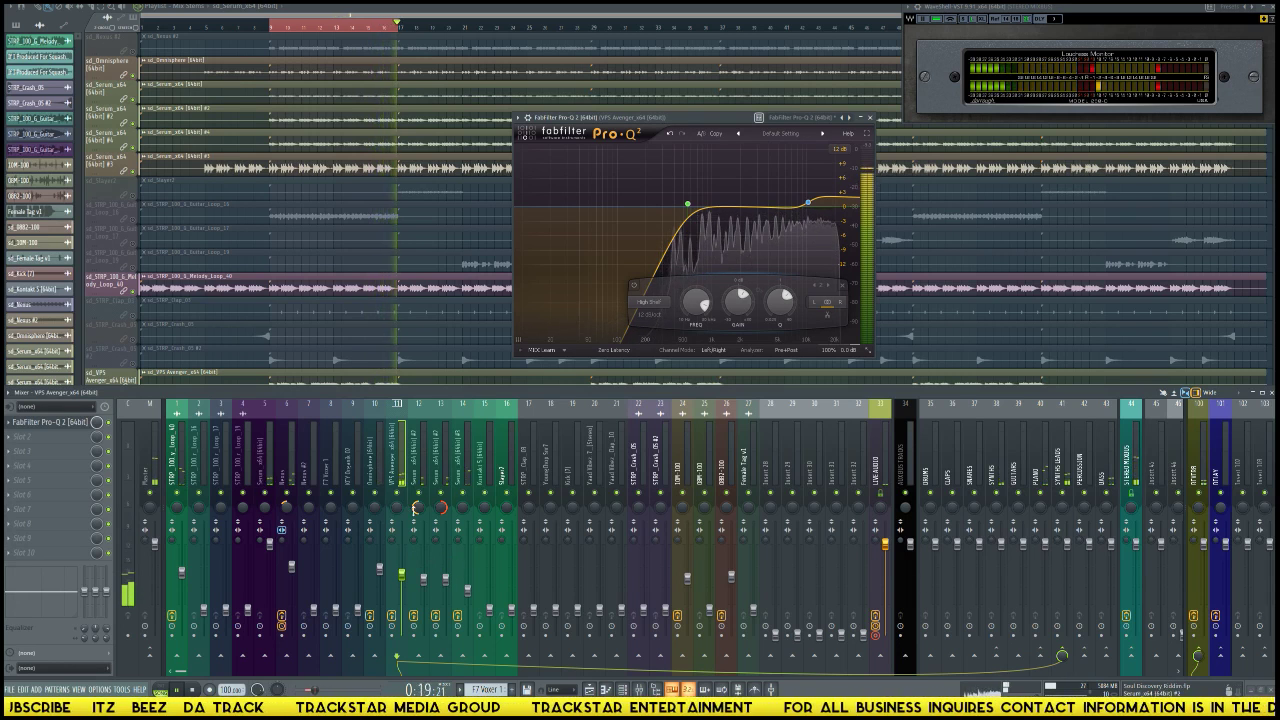
Step: Enable the FT Voxer 1 playlist track and raise its mixer fader to the level of the bus faders
scroll(283, 260, "up", 6)
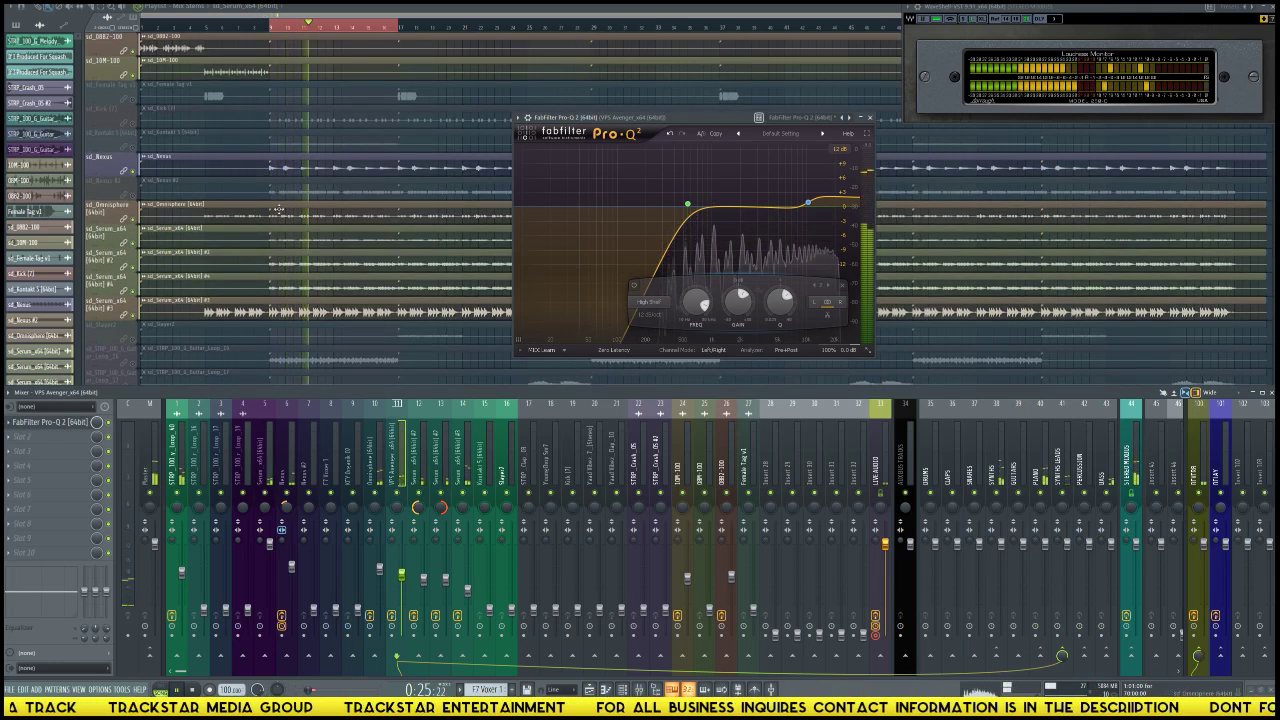
scroll(273, 200, "down", 11)
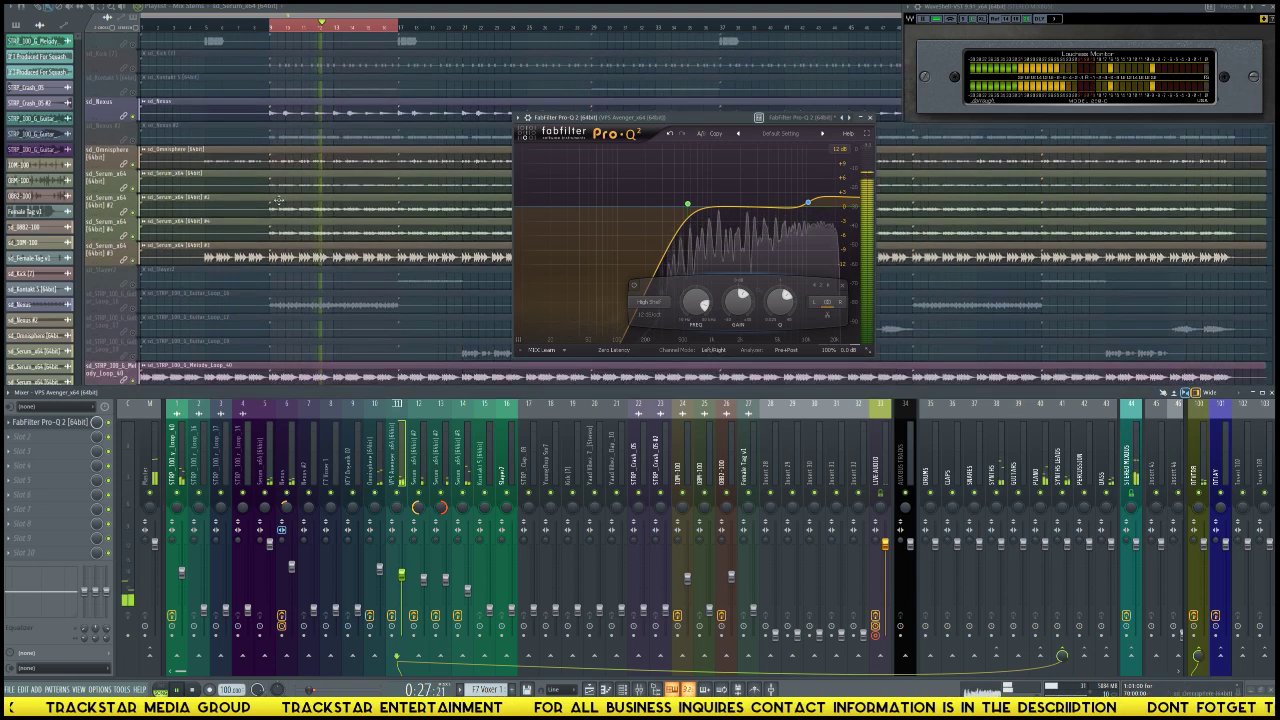
scroll(288, 205, "down", 3)
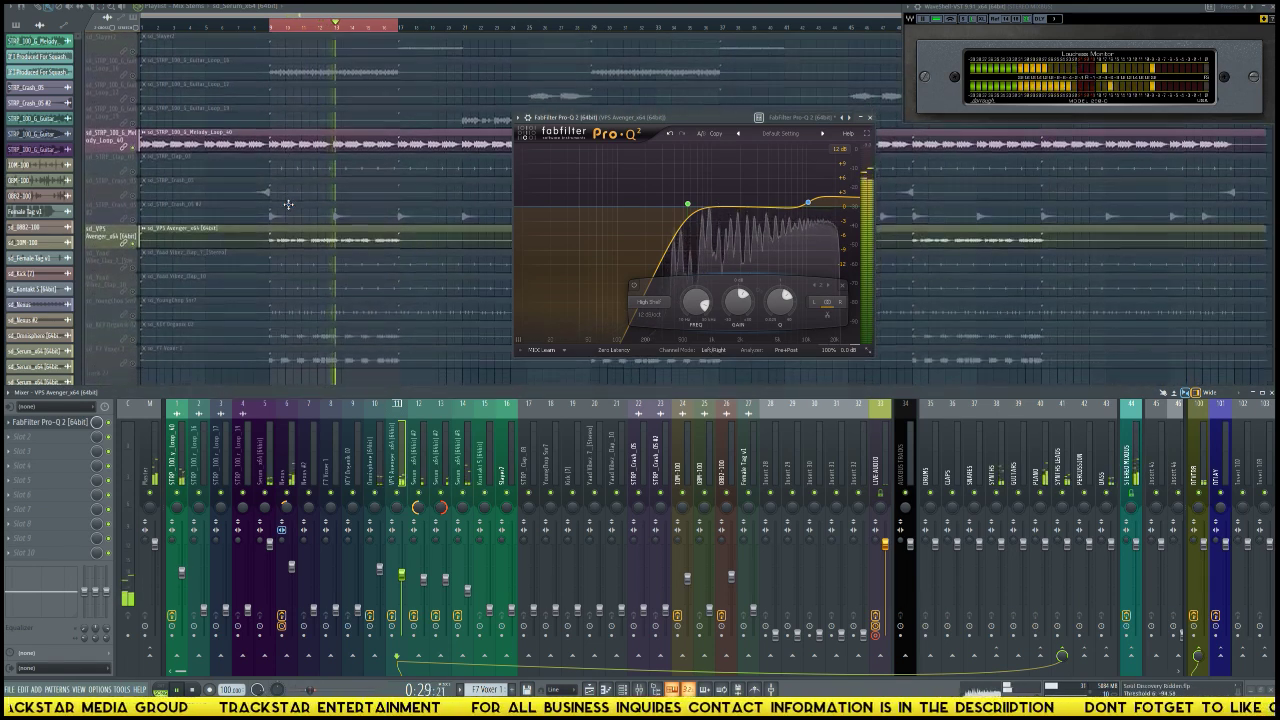
left_click(137, 320)
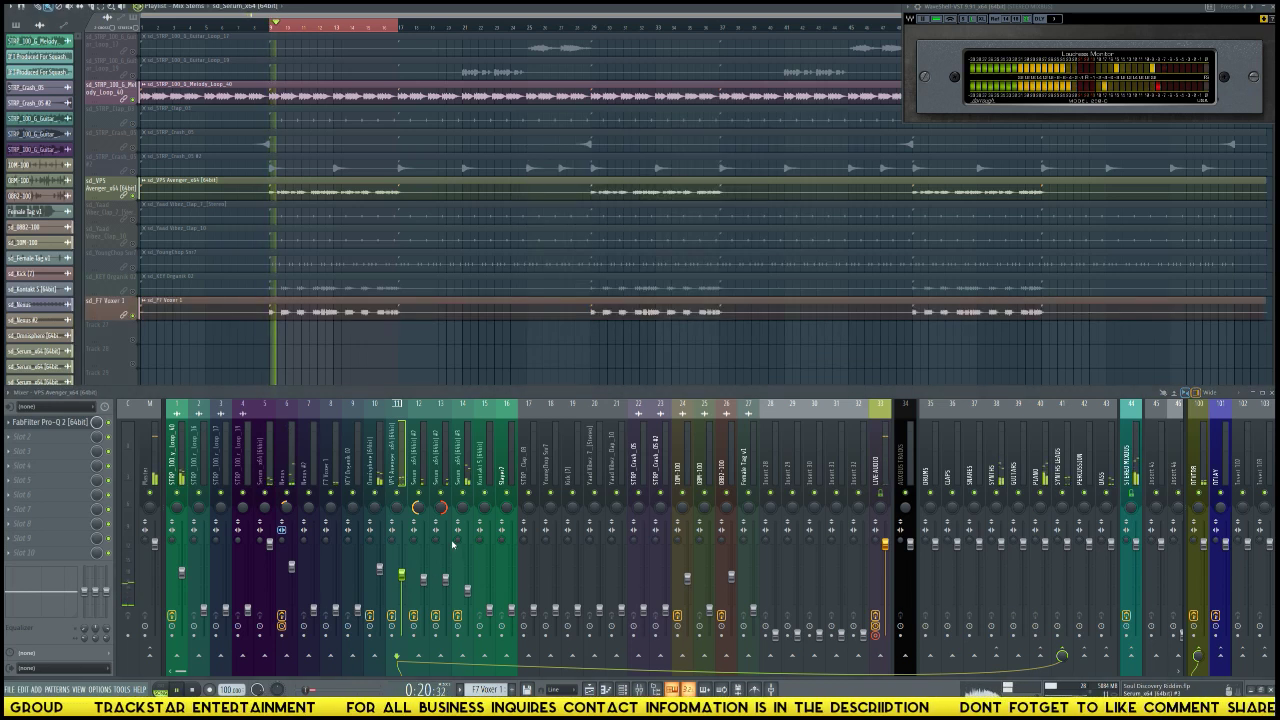
left_click(316, 470)
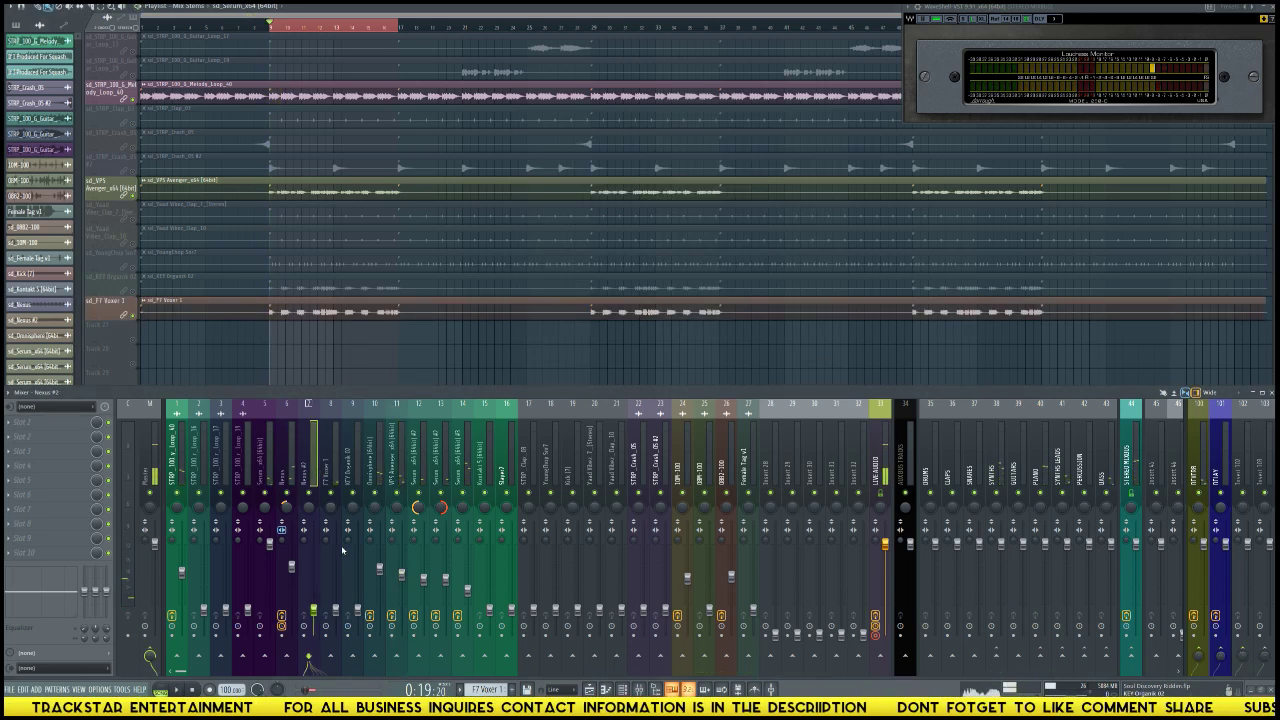
left_click(328, 476)
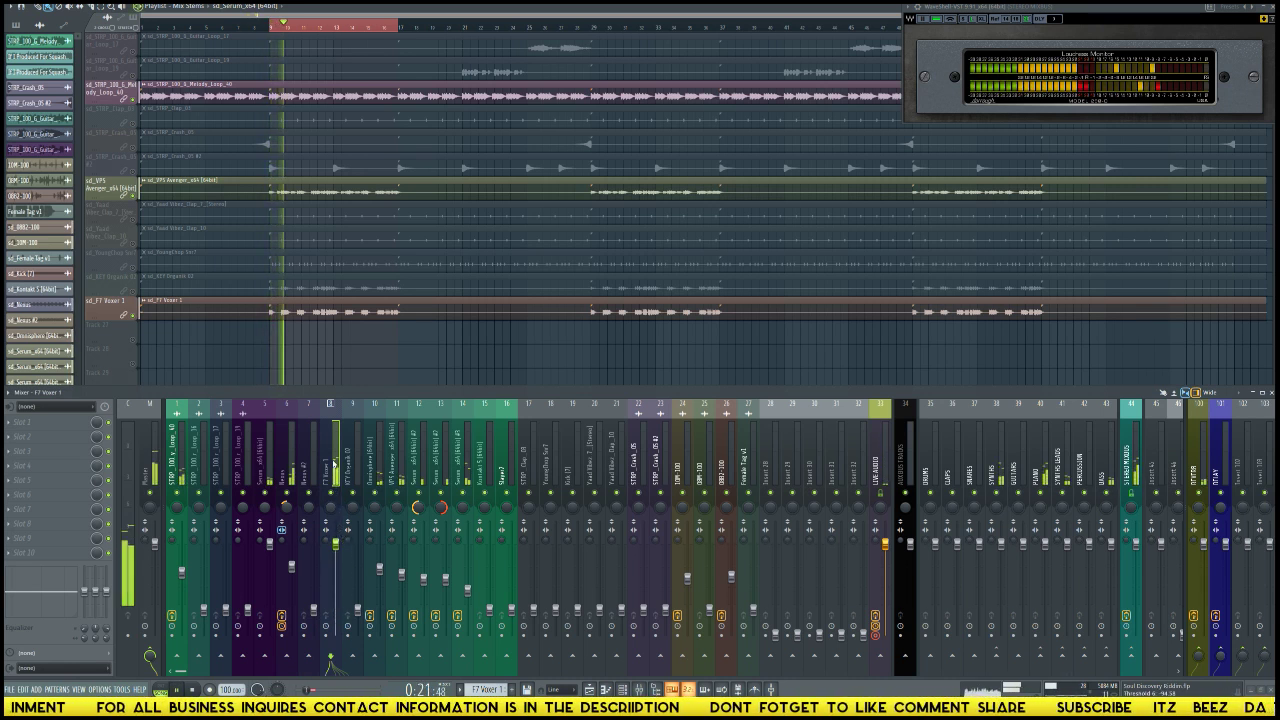
Step: Route the FT Voxer 1 track only to the SYNTHS LEADS bus, solo it and pan it to the right
right_click(1057, 651)
left_click(1072, 655)
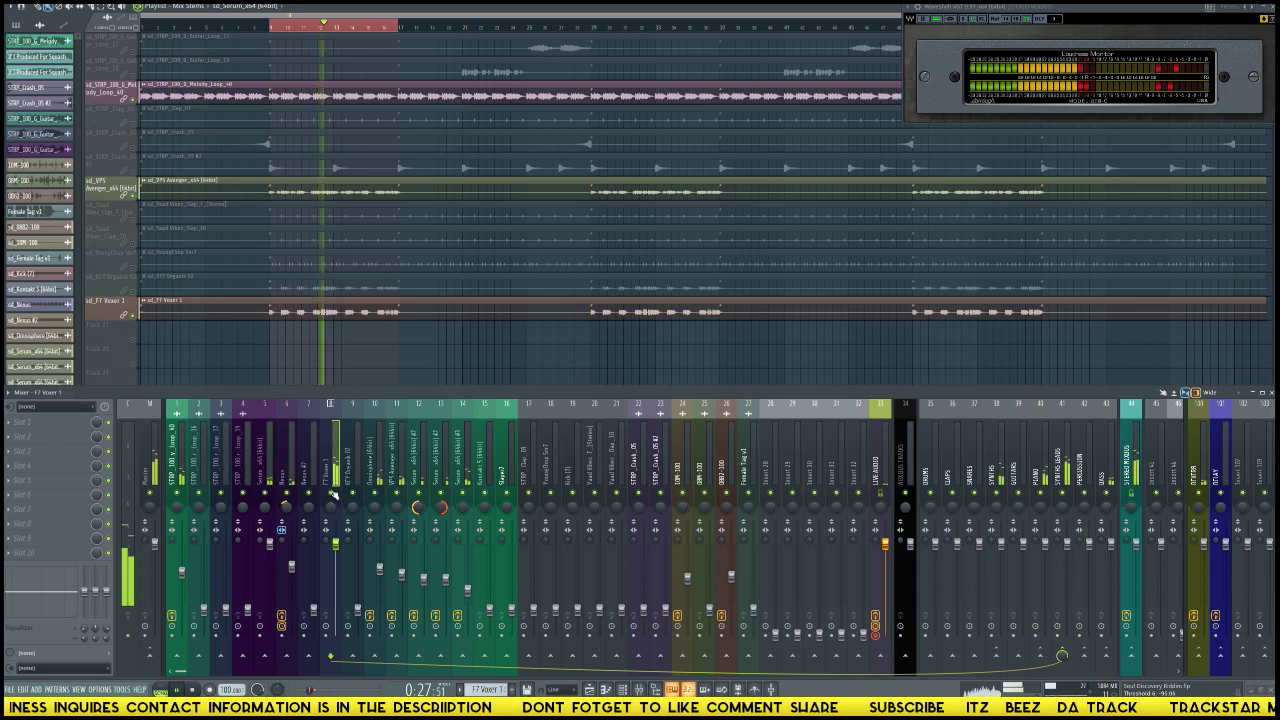
key("space")
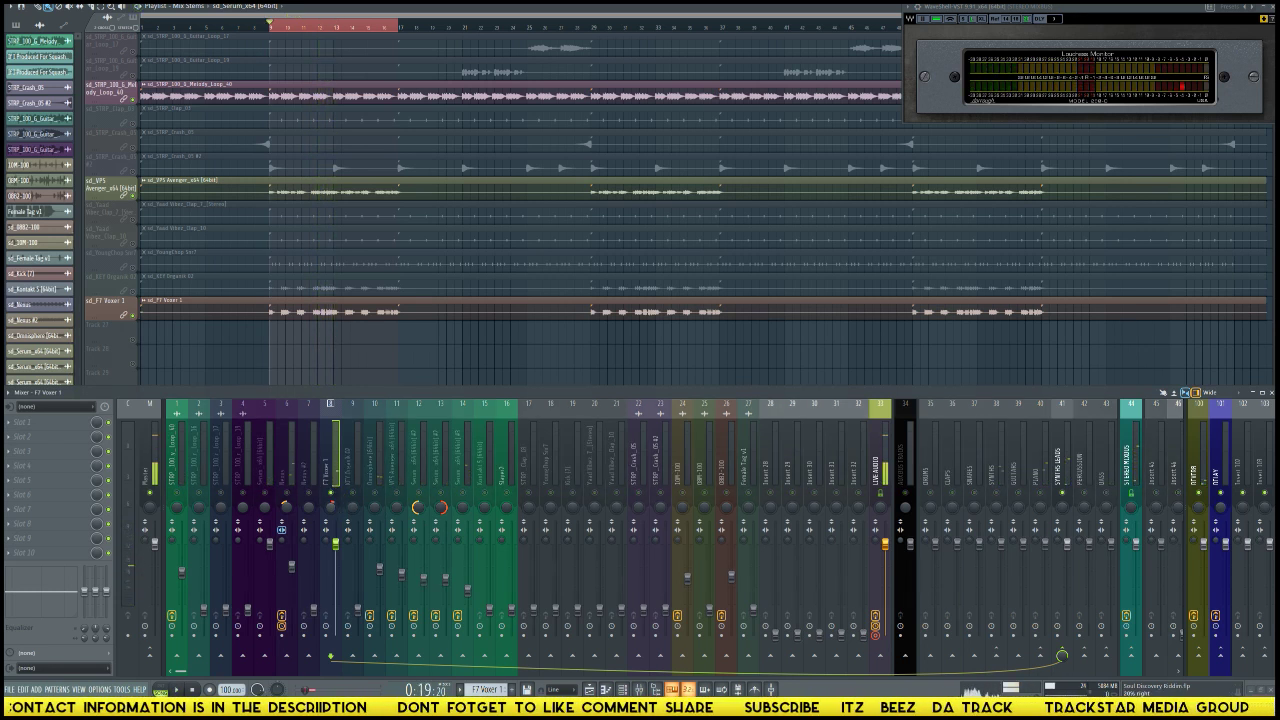
Step: Enable the KEY Organik 02 playlist track, pan its mixer track to the left and raise its fader to match FT Voxer 1
left_click(347, 485)
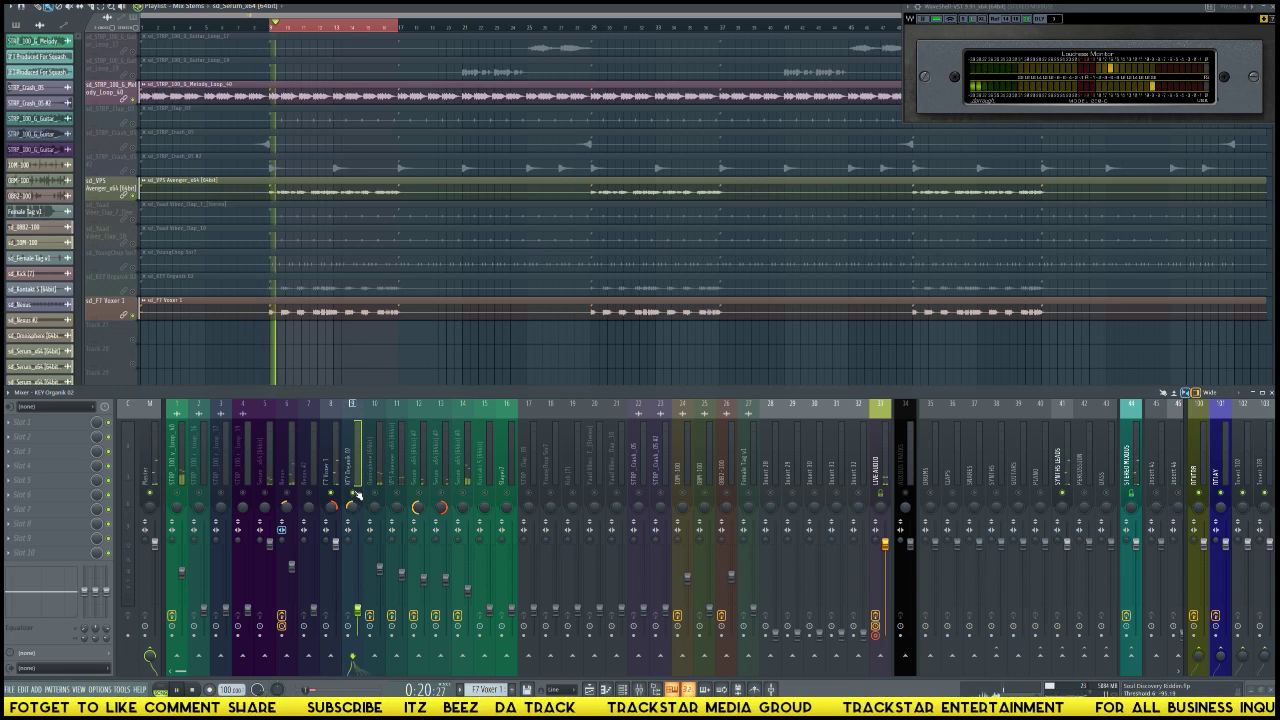
left_click(134, 291)
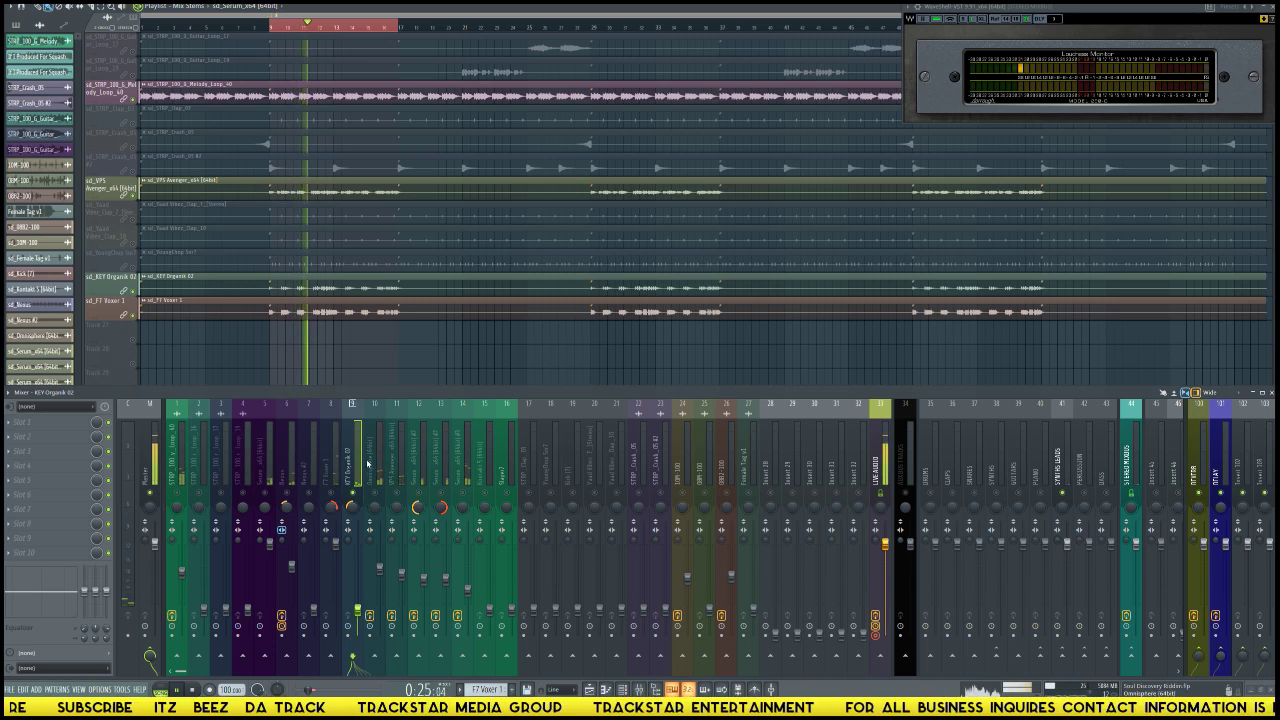
left_click_drag(357, 608, 358, 543)
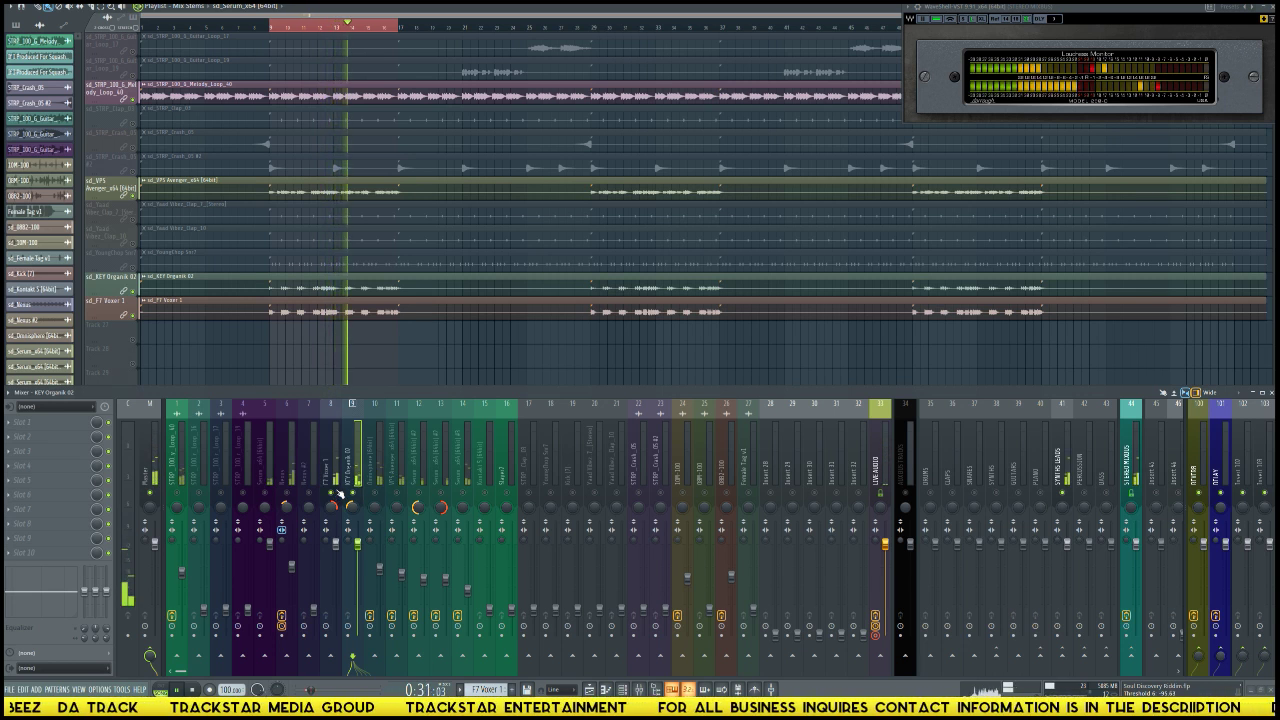
Step: Audition KEY Organik 02 with FT Voxer 1 and VPS Avenger, and route KEY Organik 02 to the SYNTHS LEADS bus
key("space")
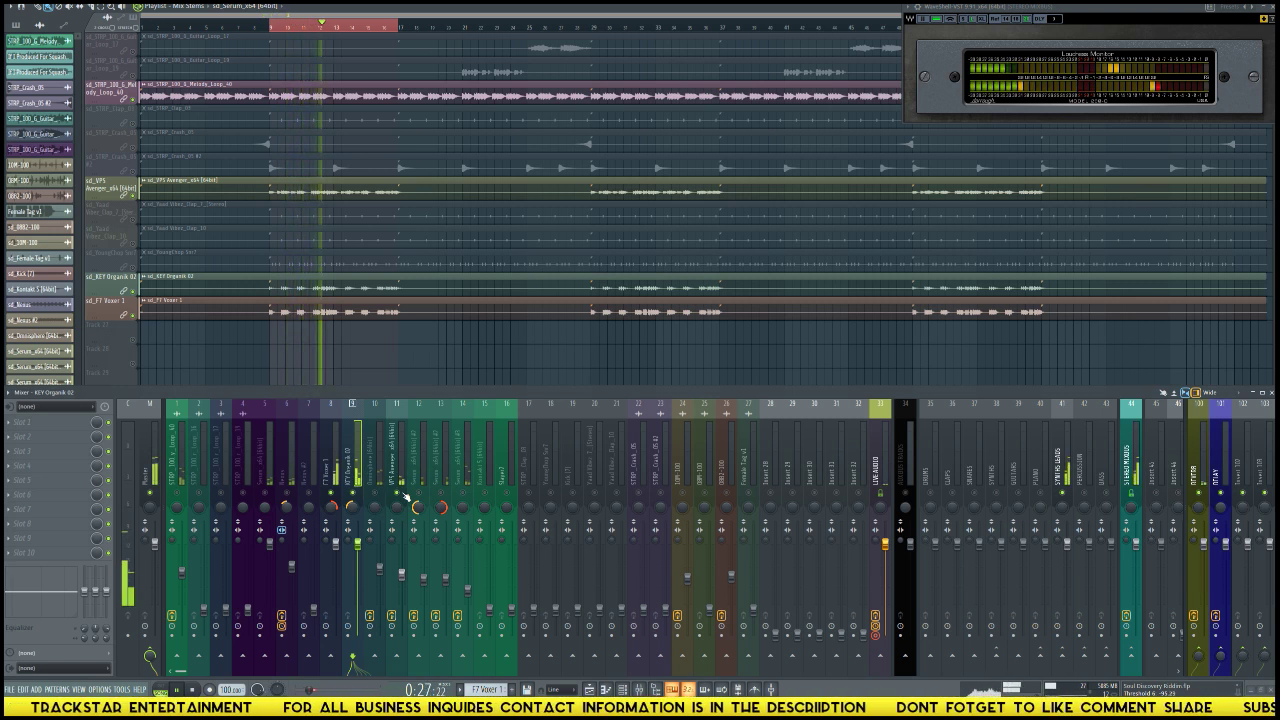
key("space")
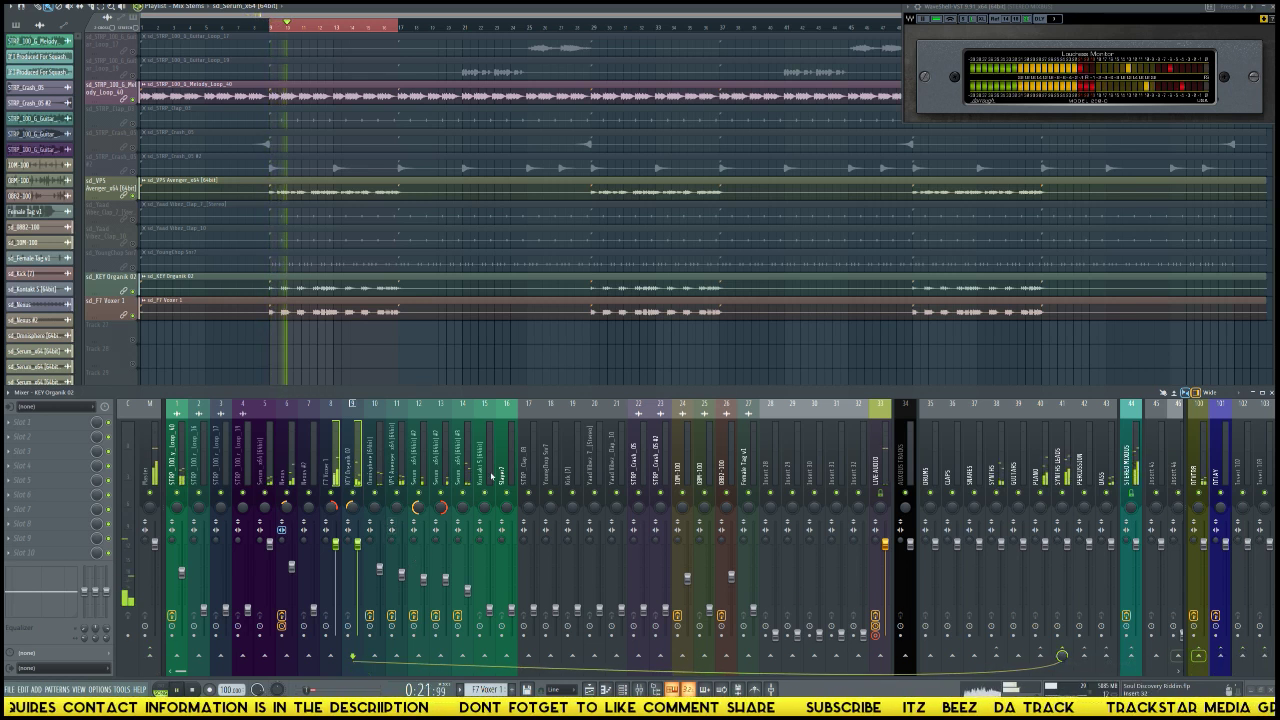
Step: Mute the KEY Organik 02 mixer track and lower the FT Voxer 1 fader while listening to the mix
key("Left")
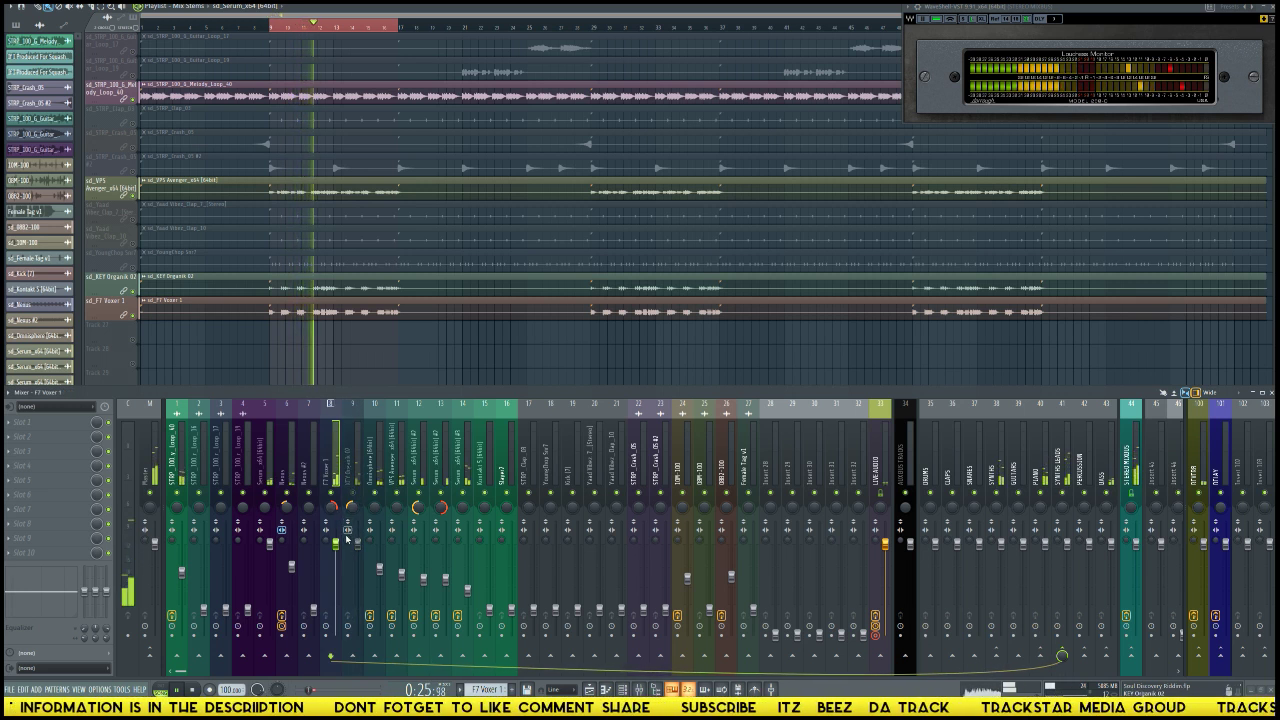
left_click_drag(335, 545, 335, 577)
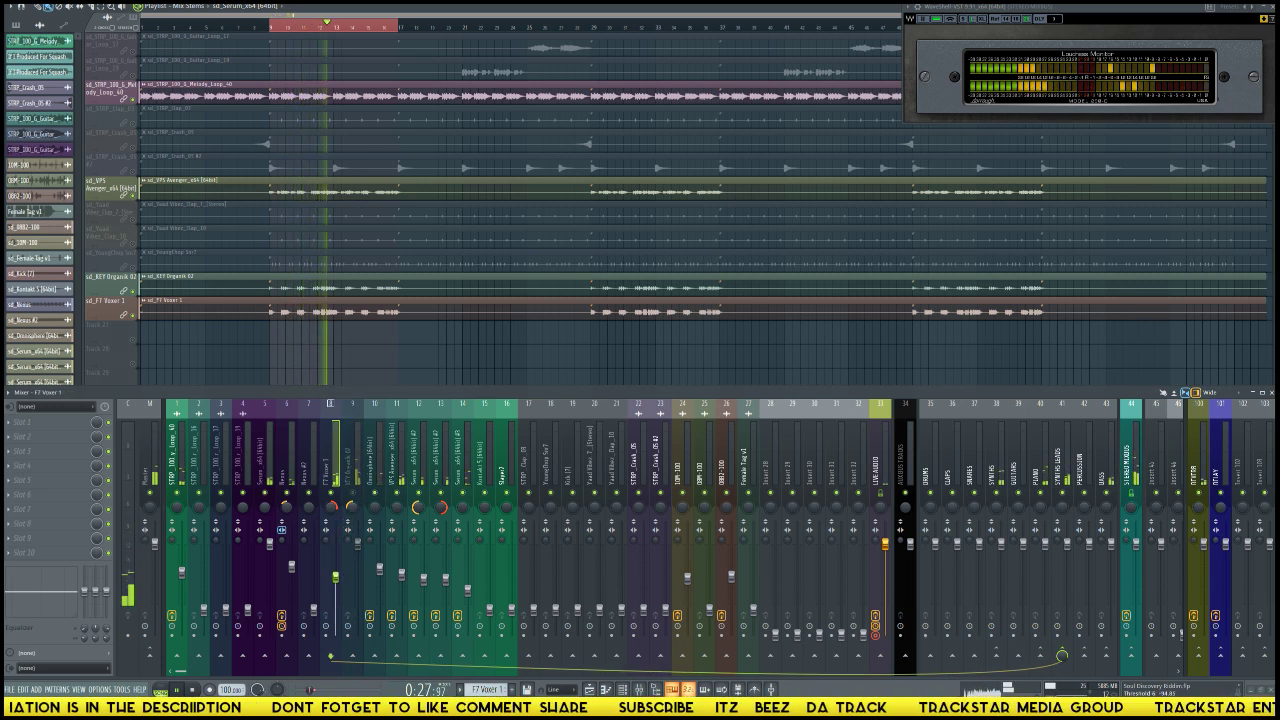
key("space")
key("space")
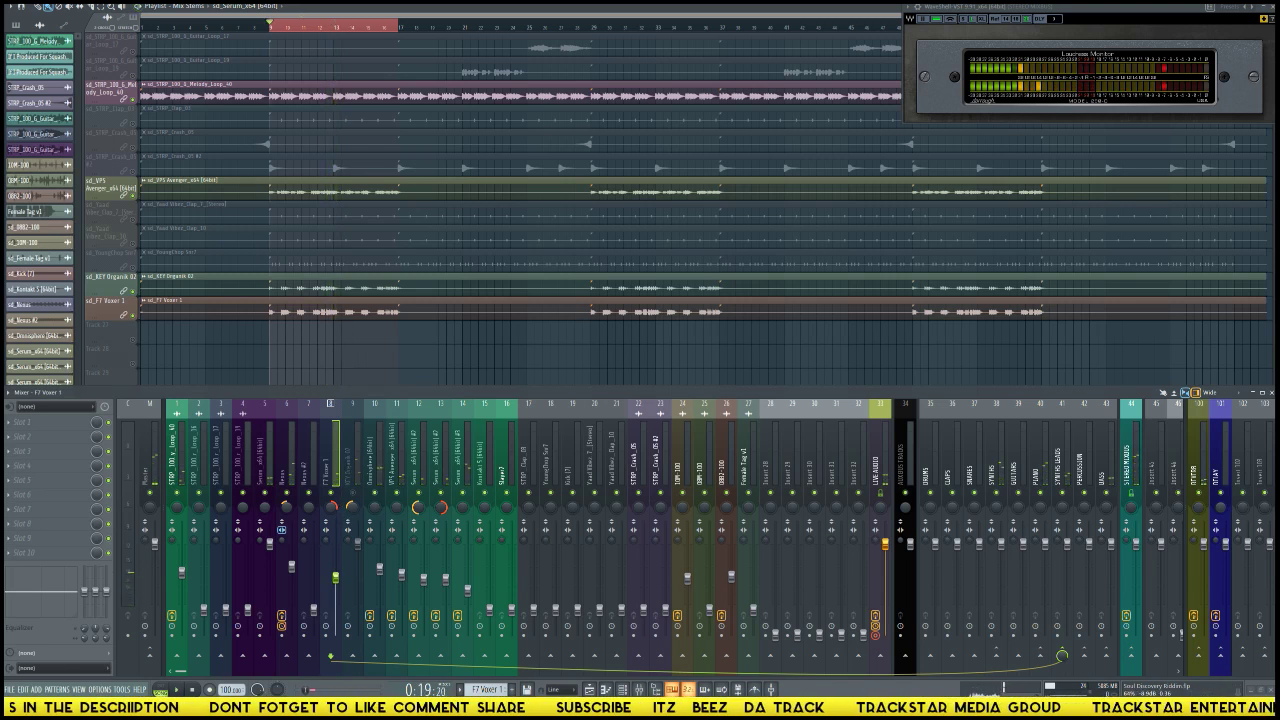
Step: Load Fruity parametric EQ 2 into the first effect slot of FT Voxer 1 and move its window to the middle of the playlist
left_click(90, 432)
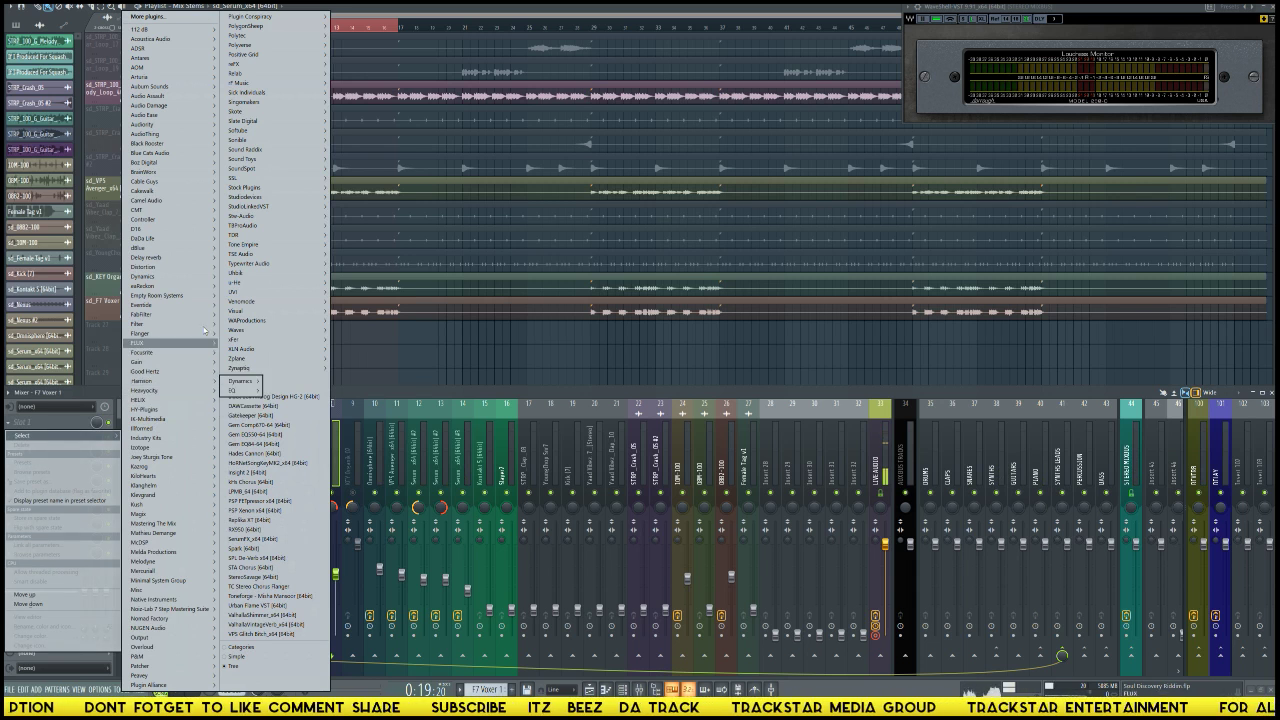
mouse_move(269, 189)
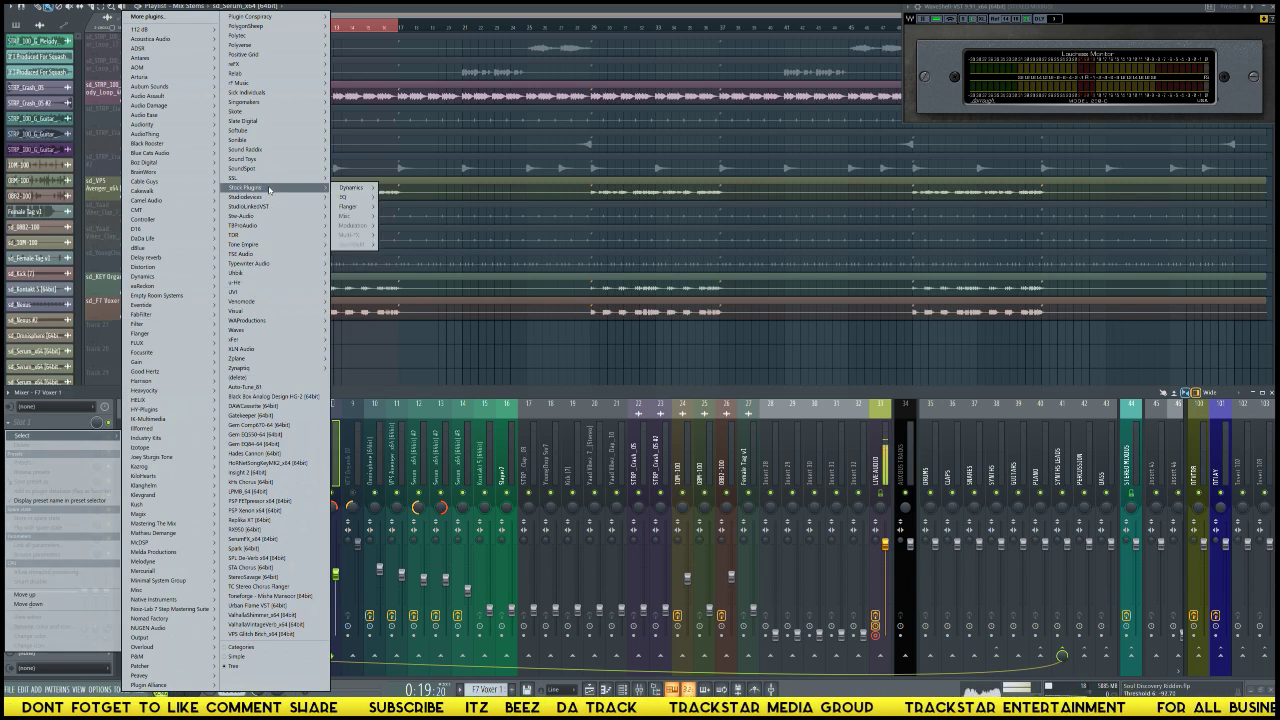
mouse_move(360, 197)
left_click(412, 199)
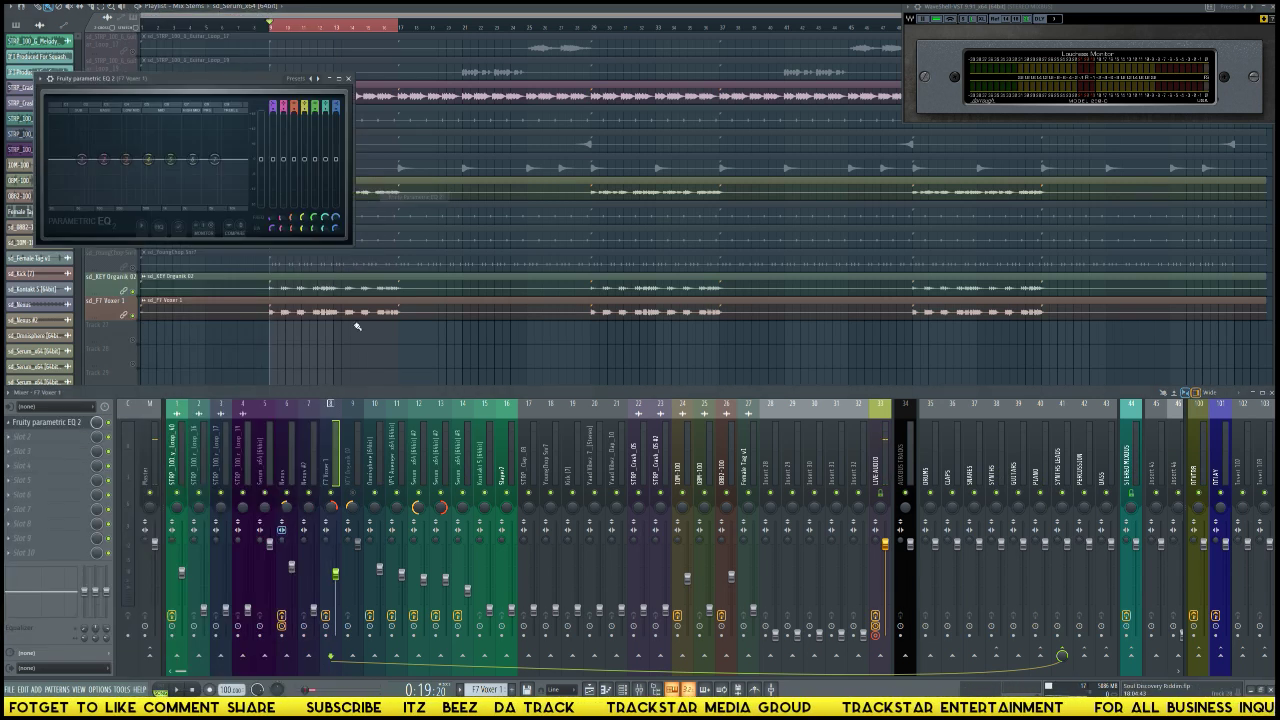
left_click_drag(279, 80, 647, 220)
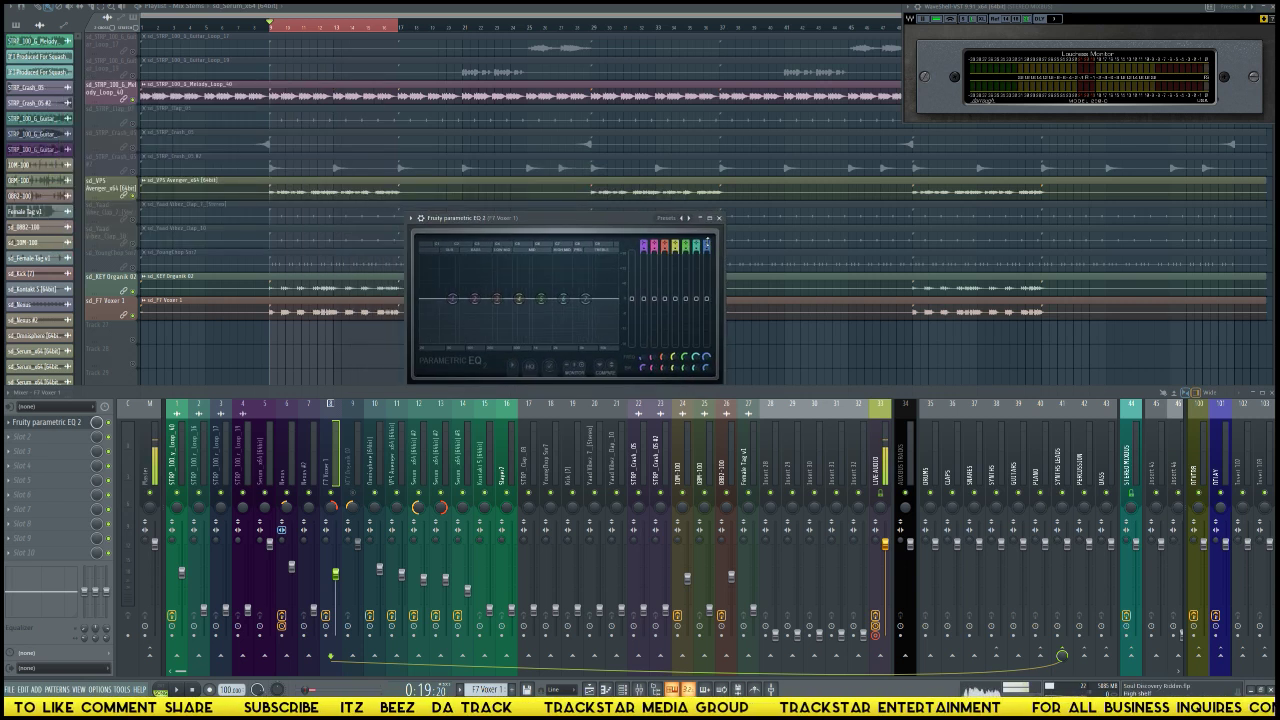
Step: Load the Reverb EQ preset on FT Voxer 1, shift its low cut to a higher frequency and audition it
left_click(689, 219)
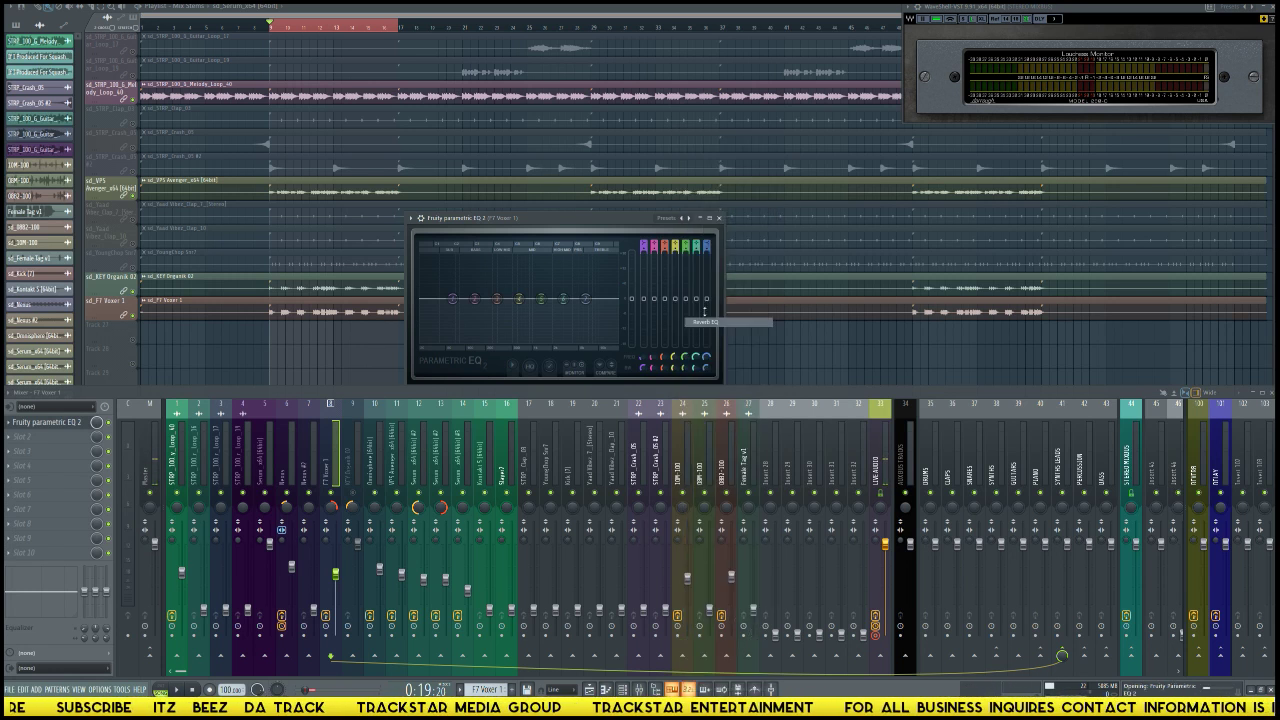
left_click(712, 321)
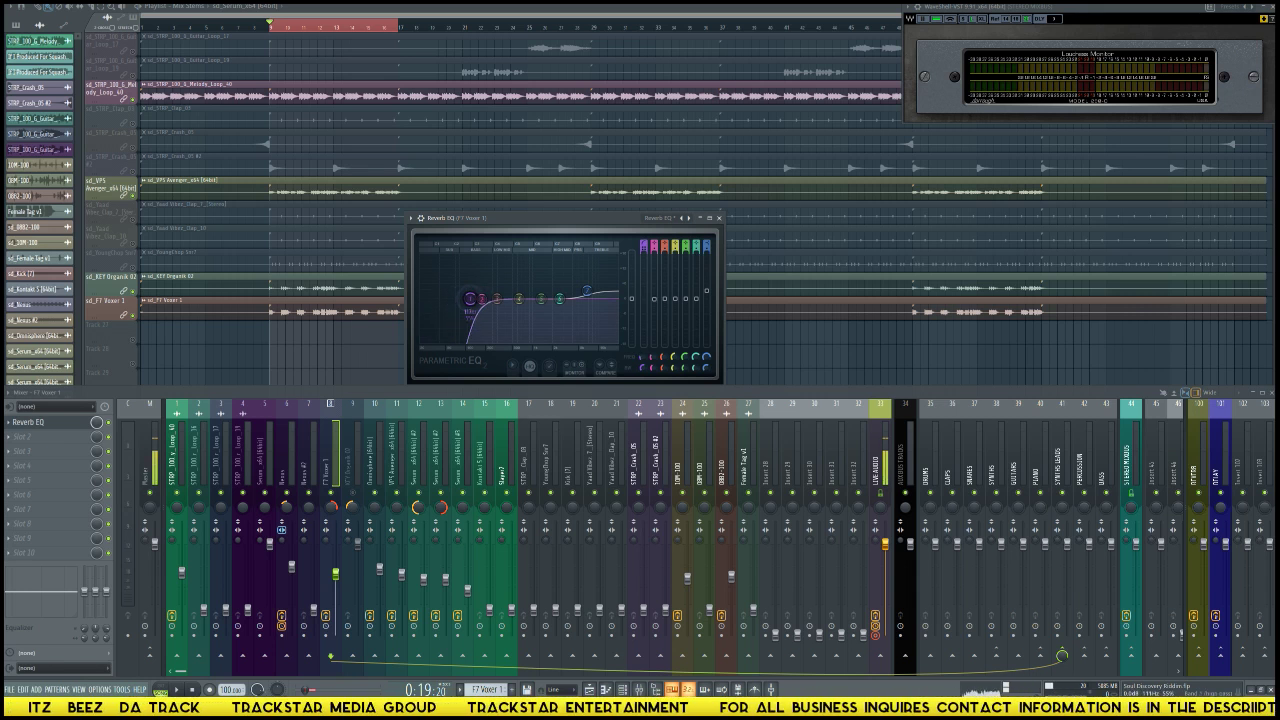
left_click_drag(470, 298, 498, 298)
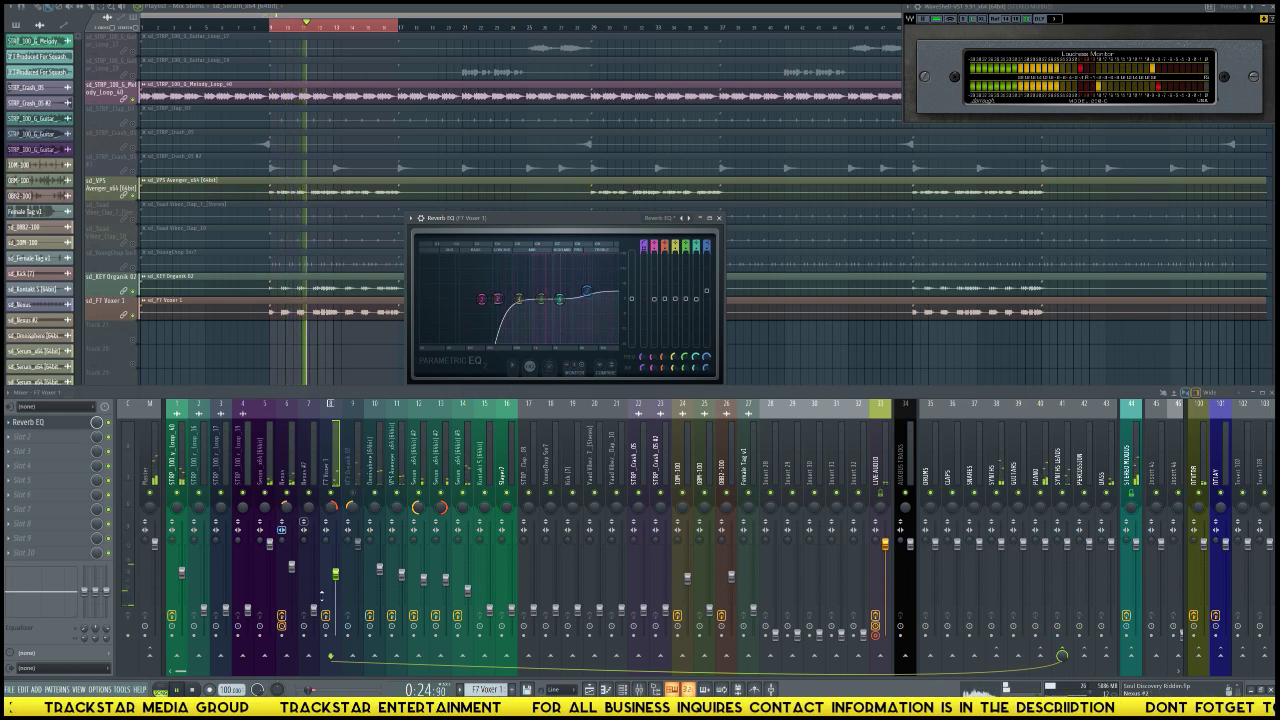
key("space")
key("space")
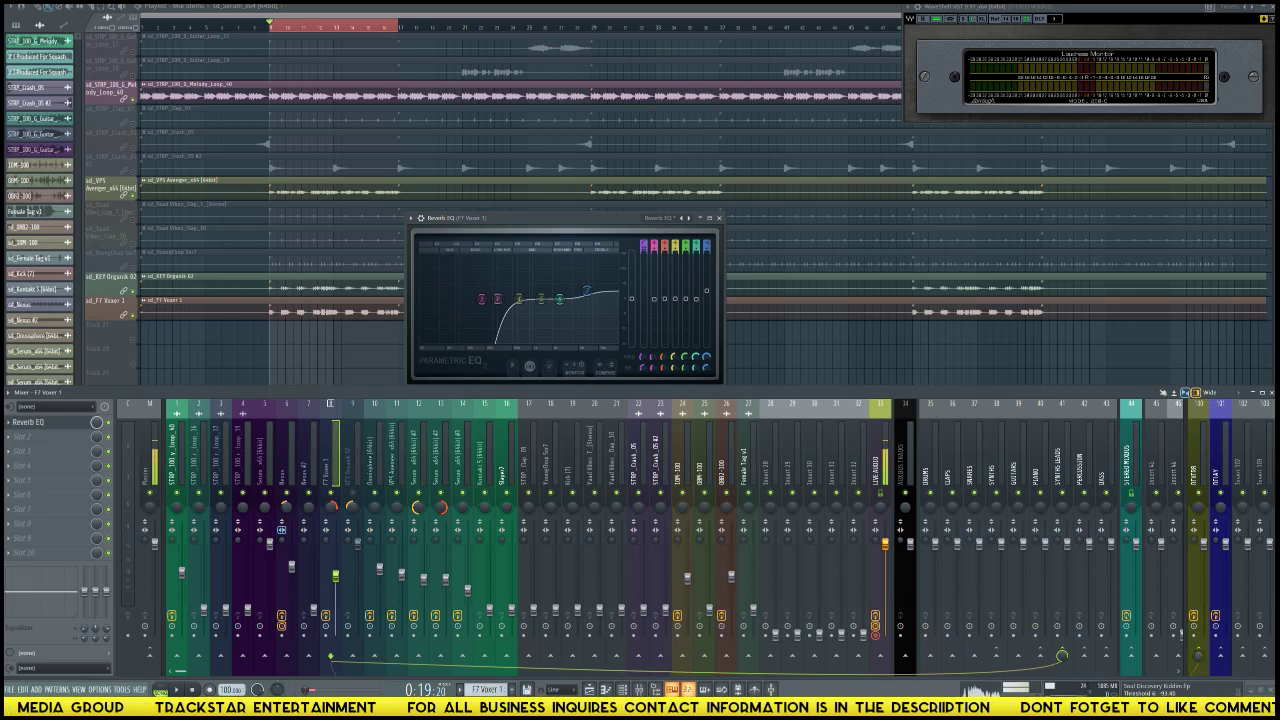
Step: Lower the FT Voxer 1 fader slightly and unmute KEY Organik 02 while auditioning the looped section
key("space")
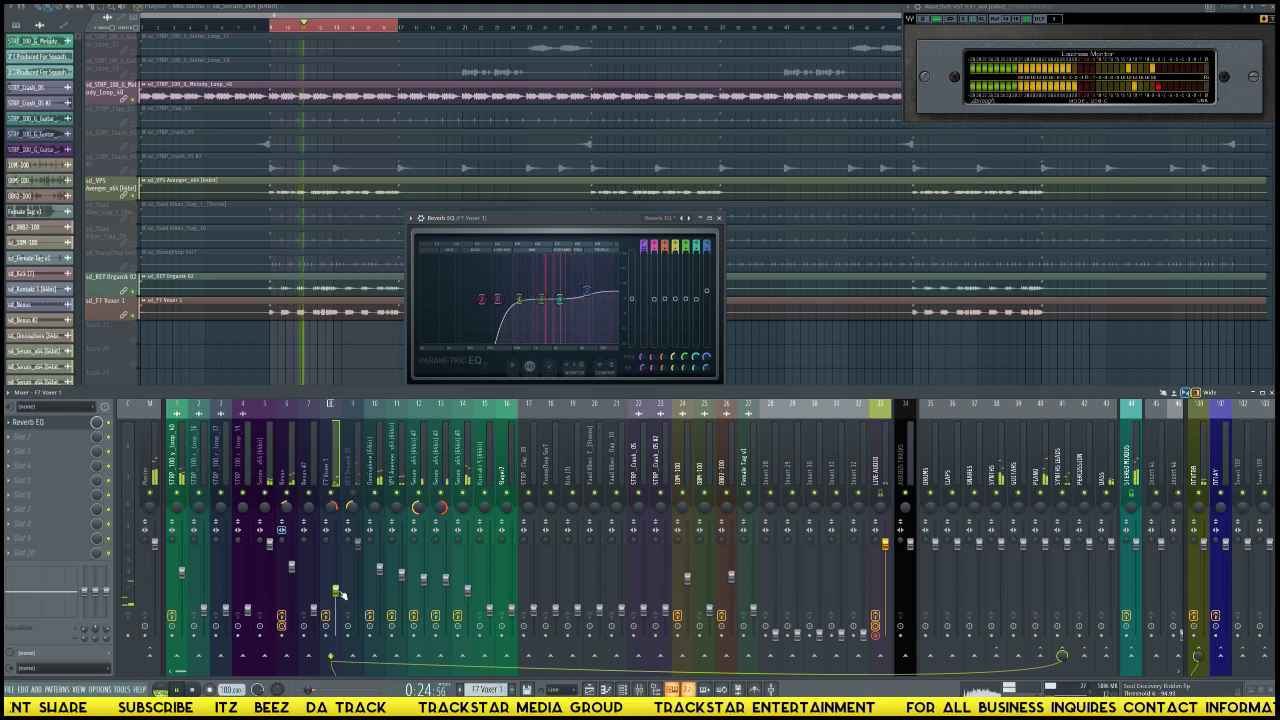
key("space")
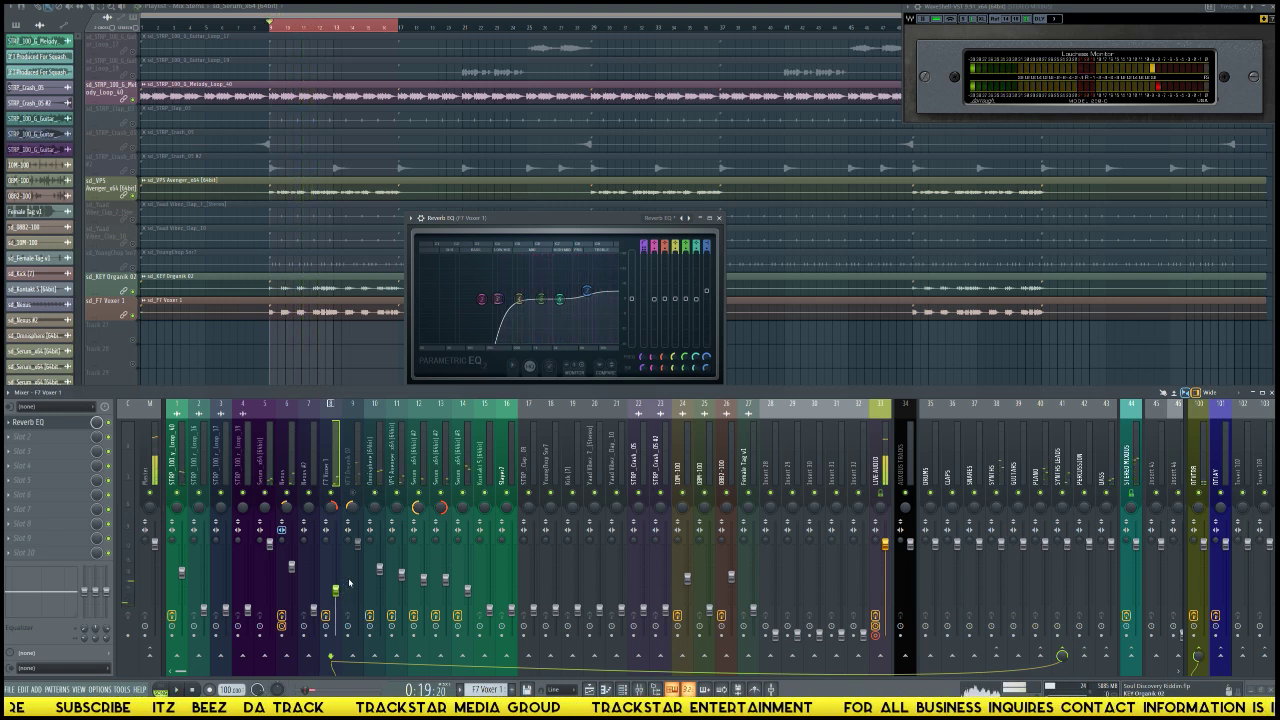
key("space")
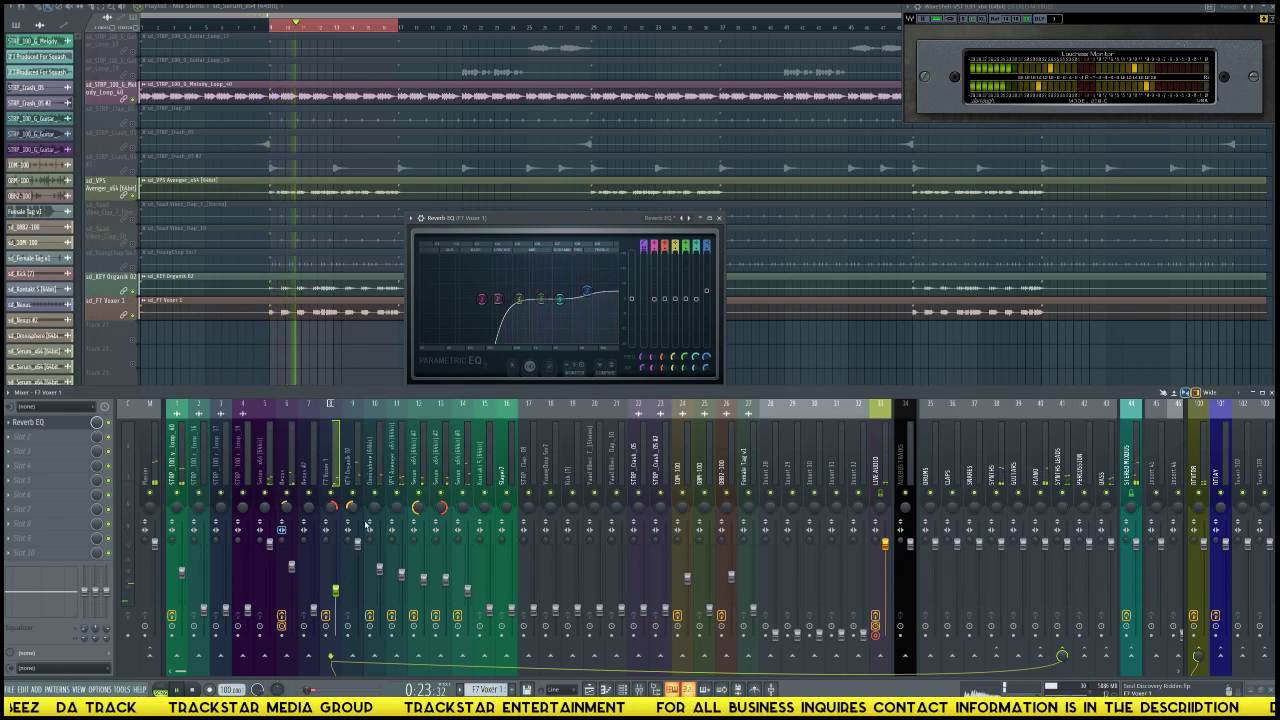
key("space")
Step: Lower the KEY Organik 02 fader slightly during playback and solo it with the SYNTHS LEADS bus
left_click(355, 477)
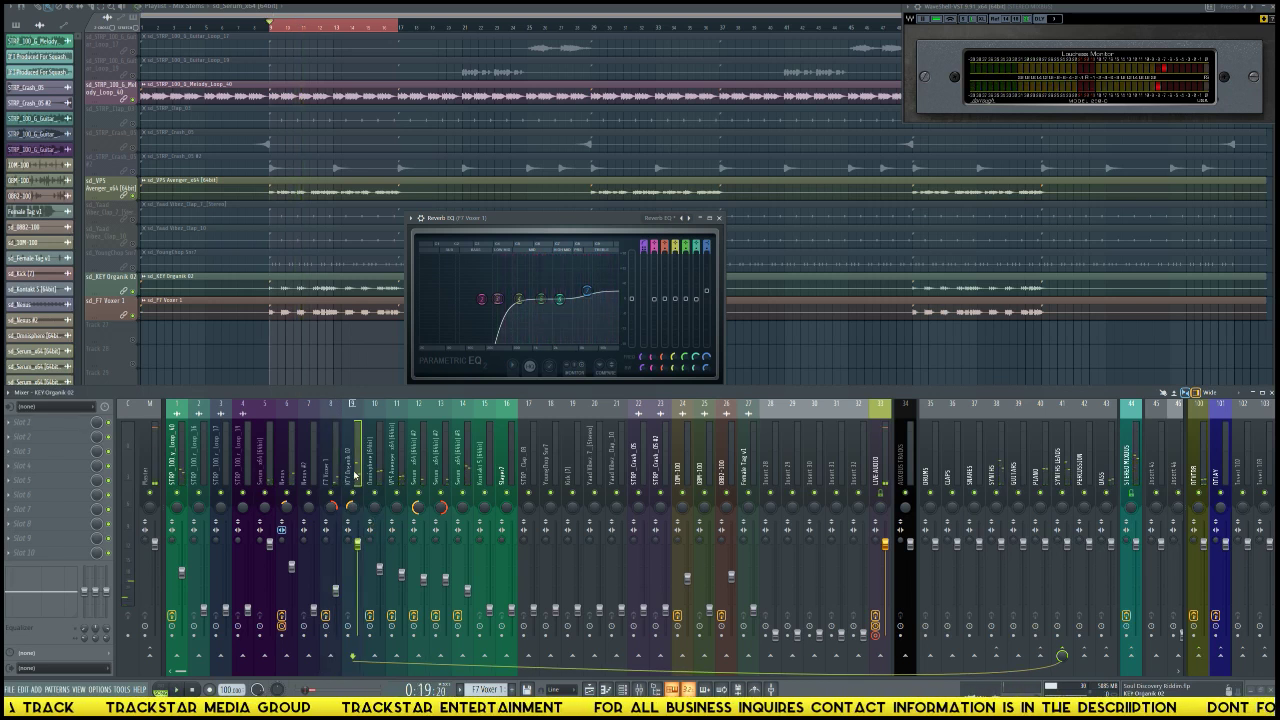
key("space")
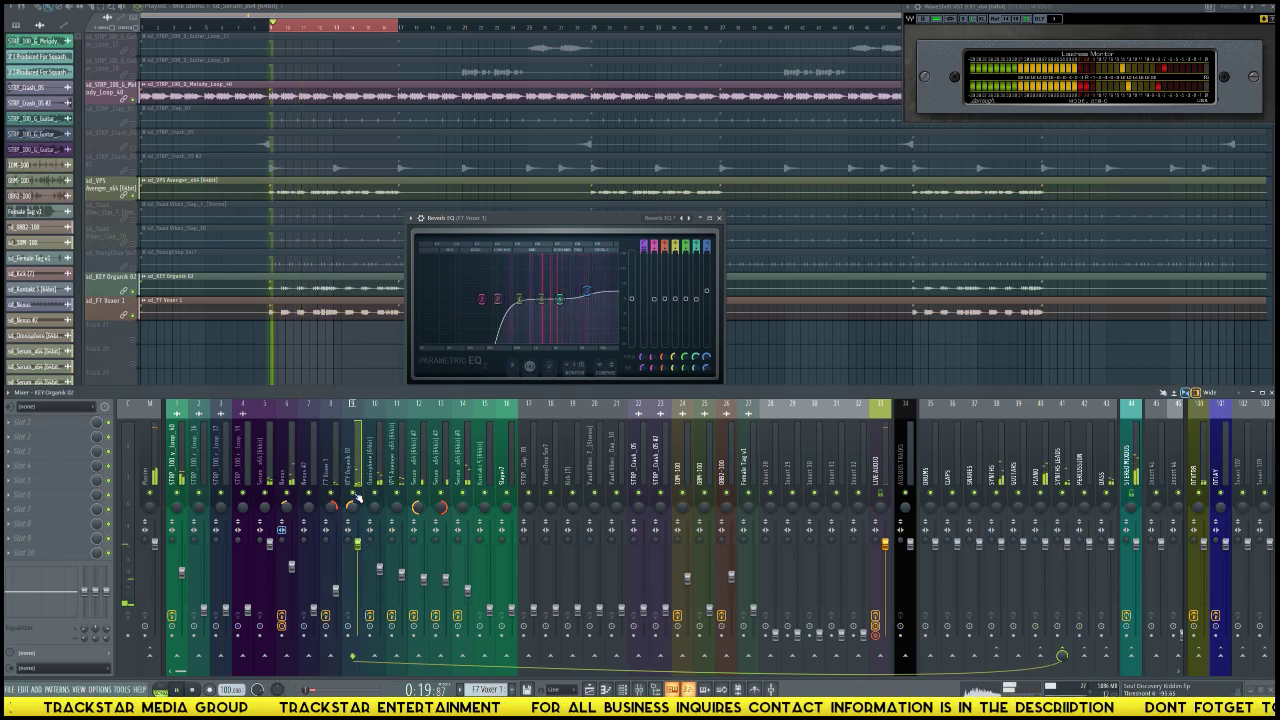
left_click_drag(362, 551, 359, 566)
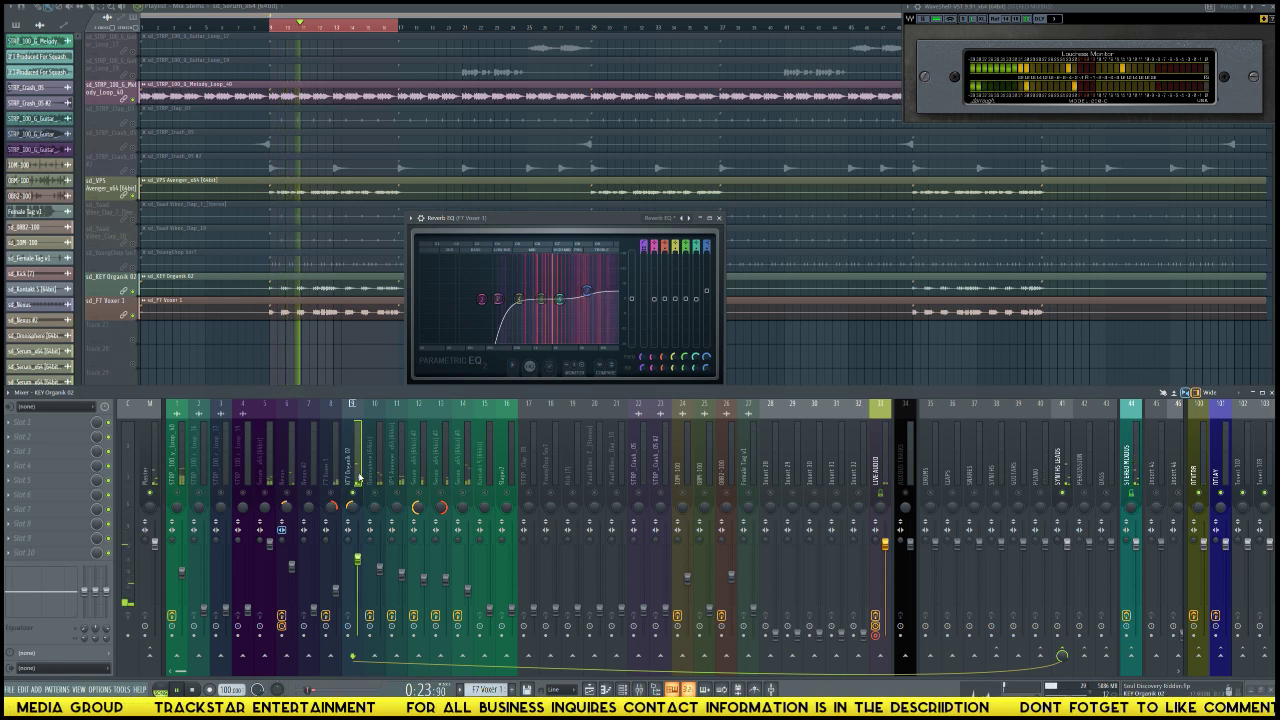
key("space")
Step: Load the Waves WaveShell-VST 9.91 into the first effect slot of KEY Organik 02
left_click(59, 432)
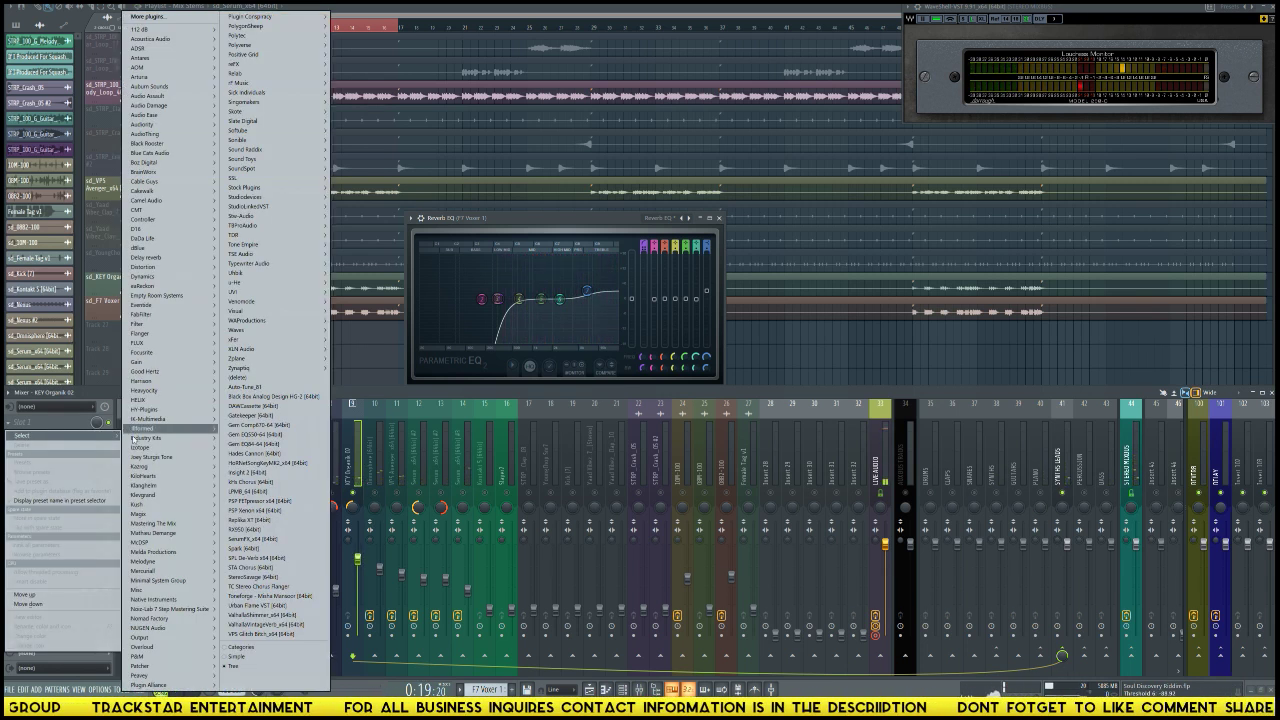
mouse_move(300, 330)
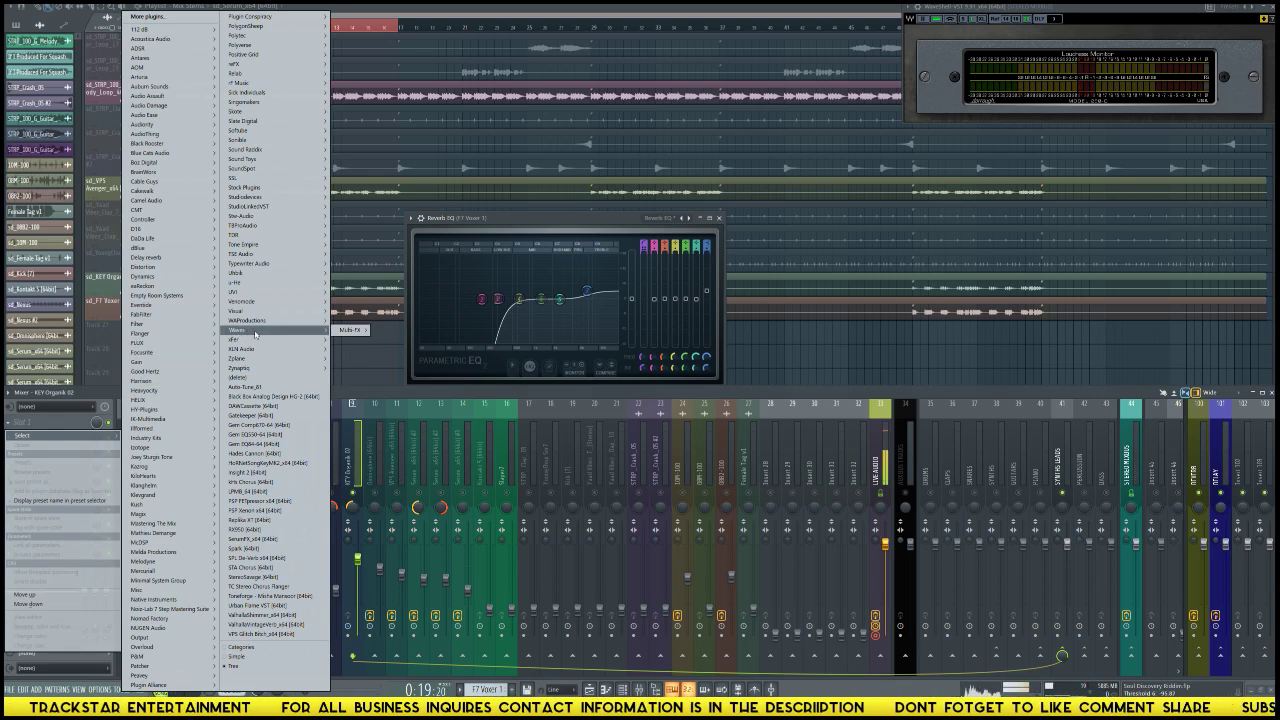
mouse_move(350, 330)
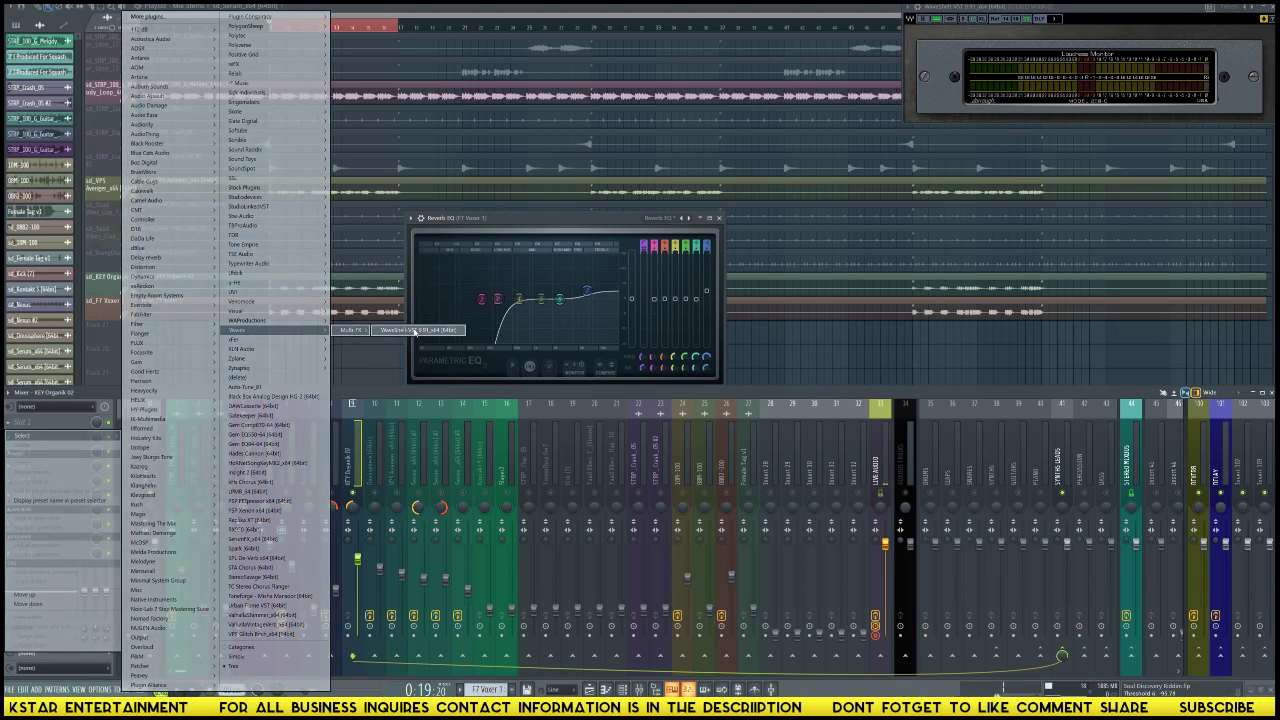
left_click(415, 333)
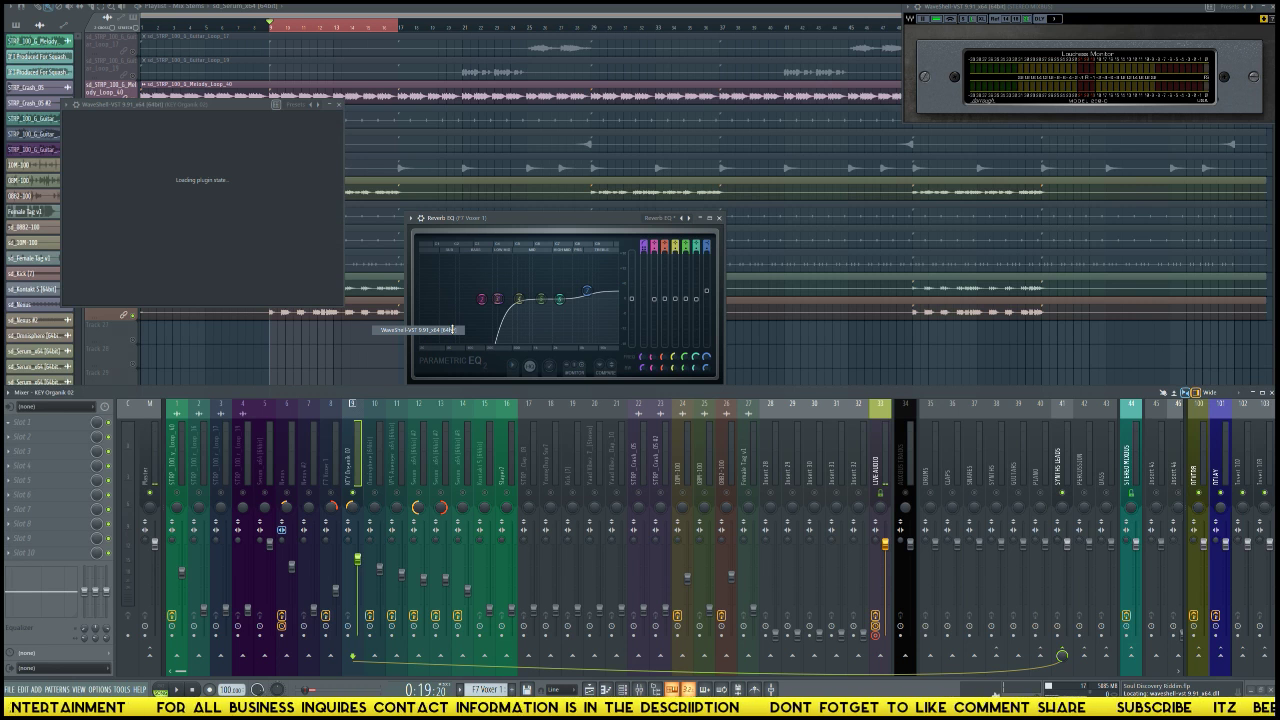
Step: Load Fruity parametric EQ 2 into the second effect slot of KEY Organik 02 and move its window clear of the WaveShell
left_click(66, 436)
mouse_move(40, 450)
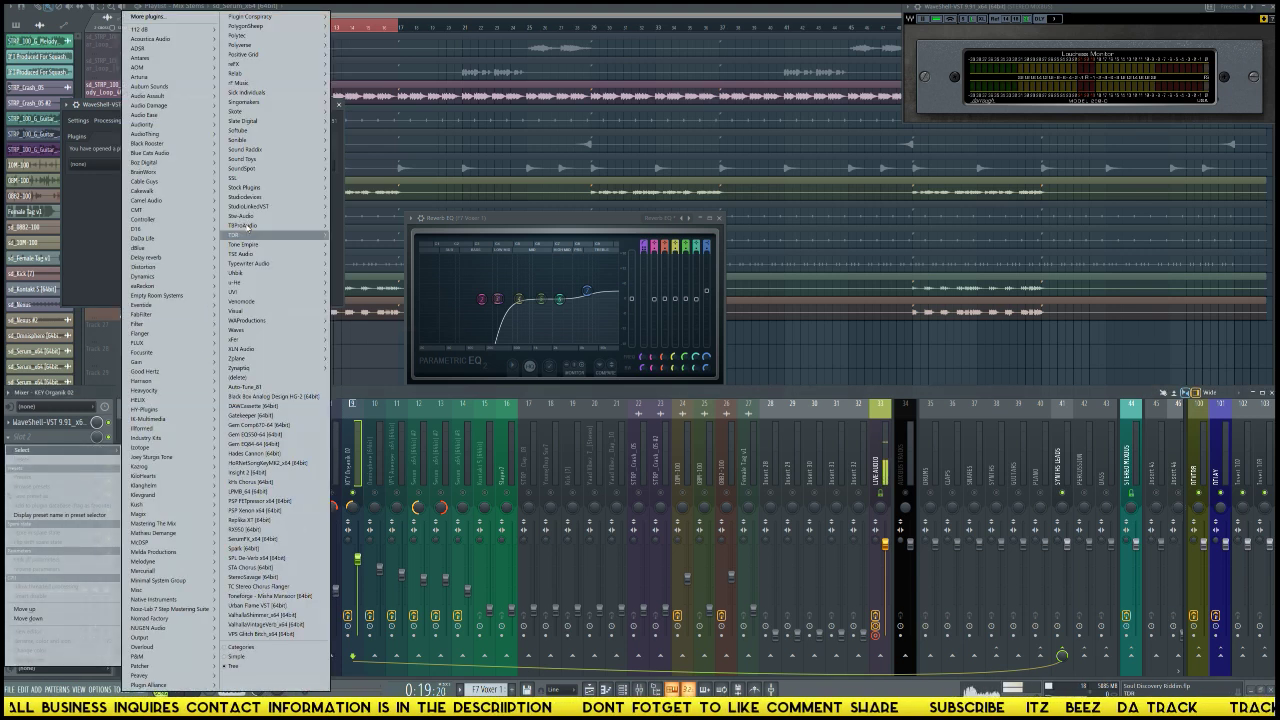
mouse_move(262, 187)
mouse_move(350, 197)
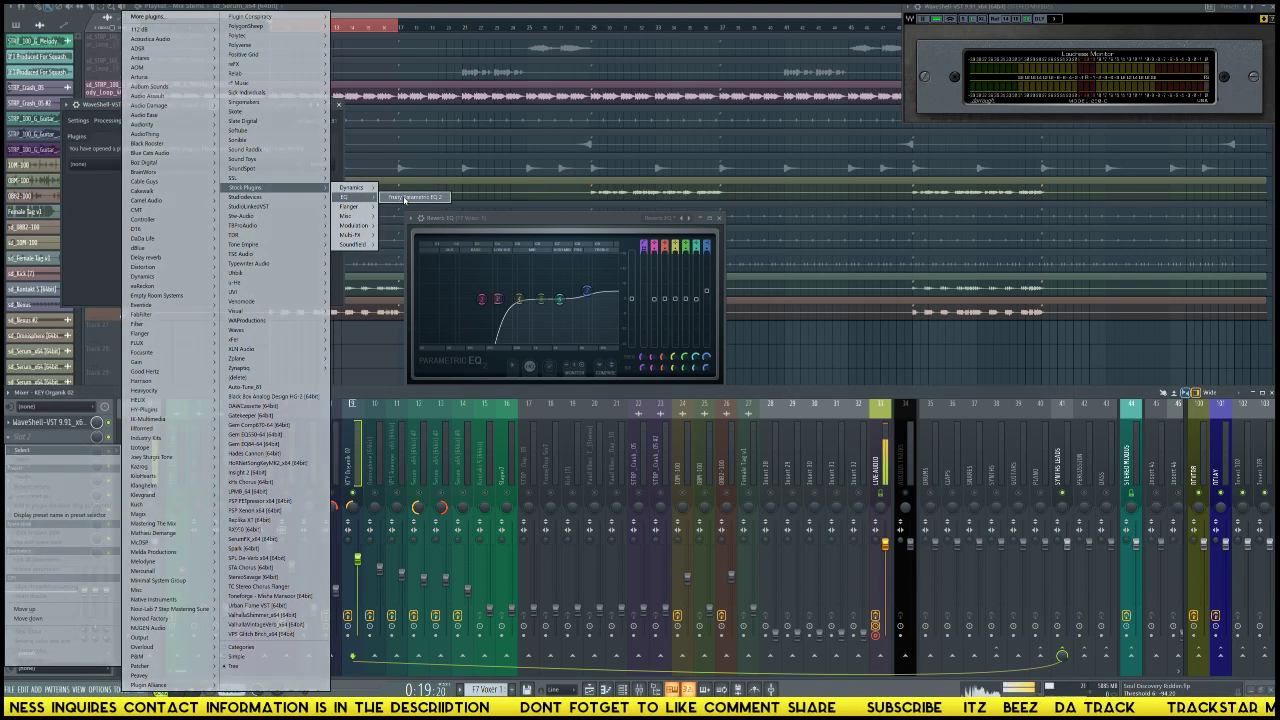
left_click(400, 197)
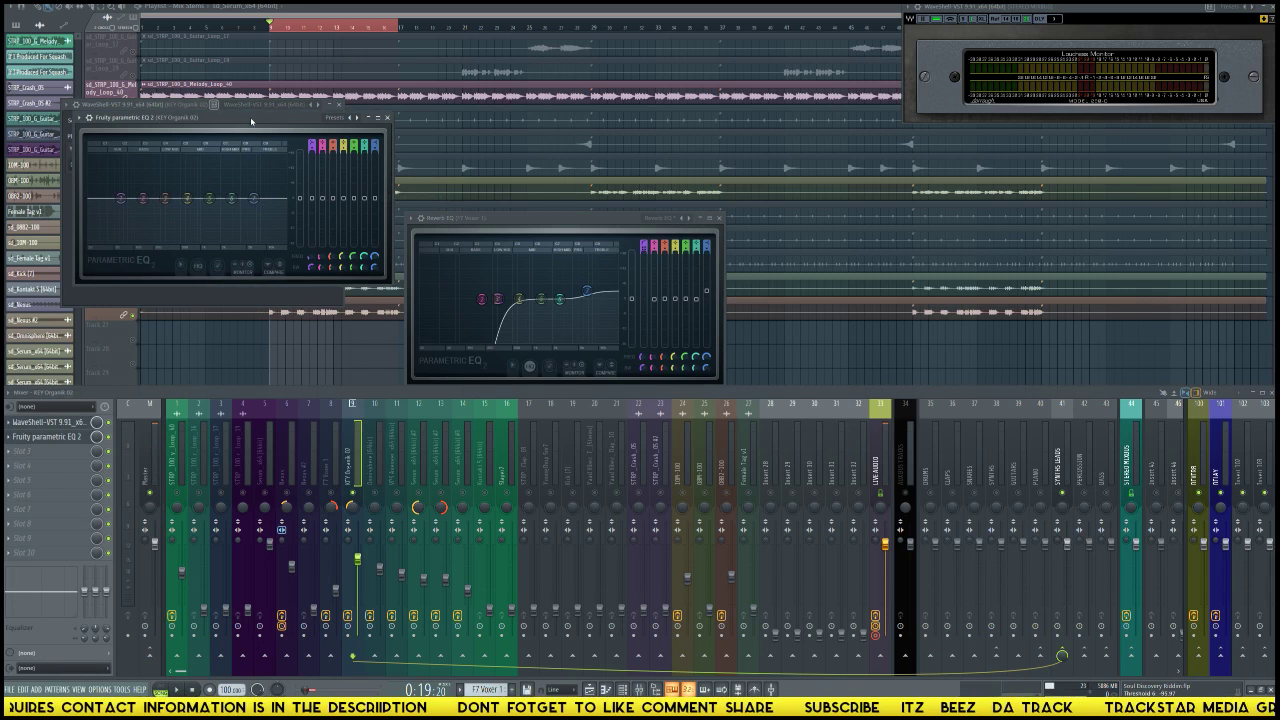
left_click_drag(251, 121, 515, 145)
Step: Load the Master Lo + Hi-Pass Filter preset on KEY Organik 02's EQ and shift its low cut to a higher frequency
left_click(603, 141)
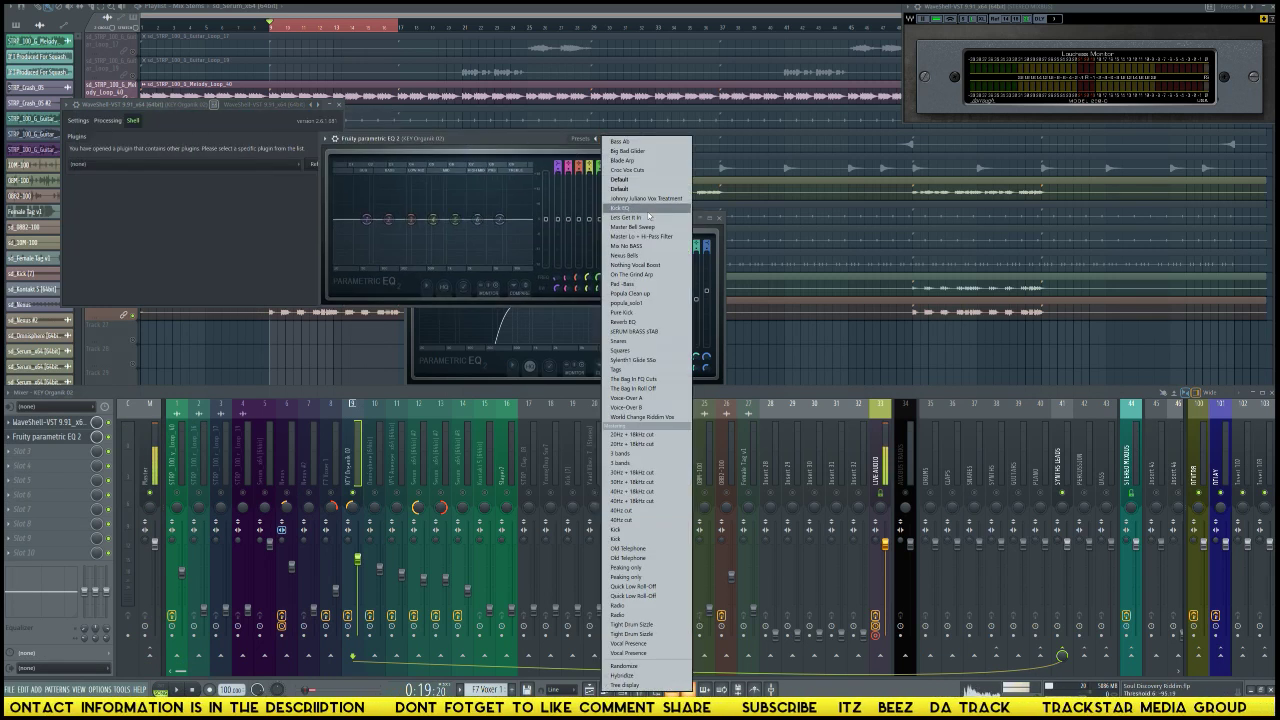
left_click(612, 246)
left_click_drag(345, 219, 391, 219)
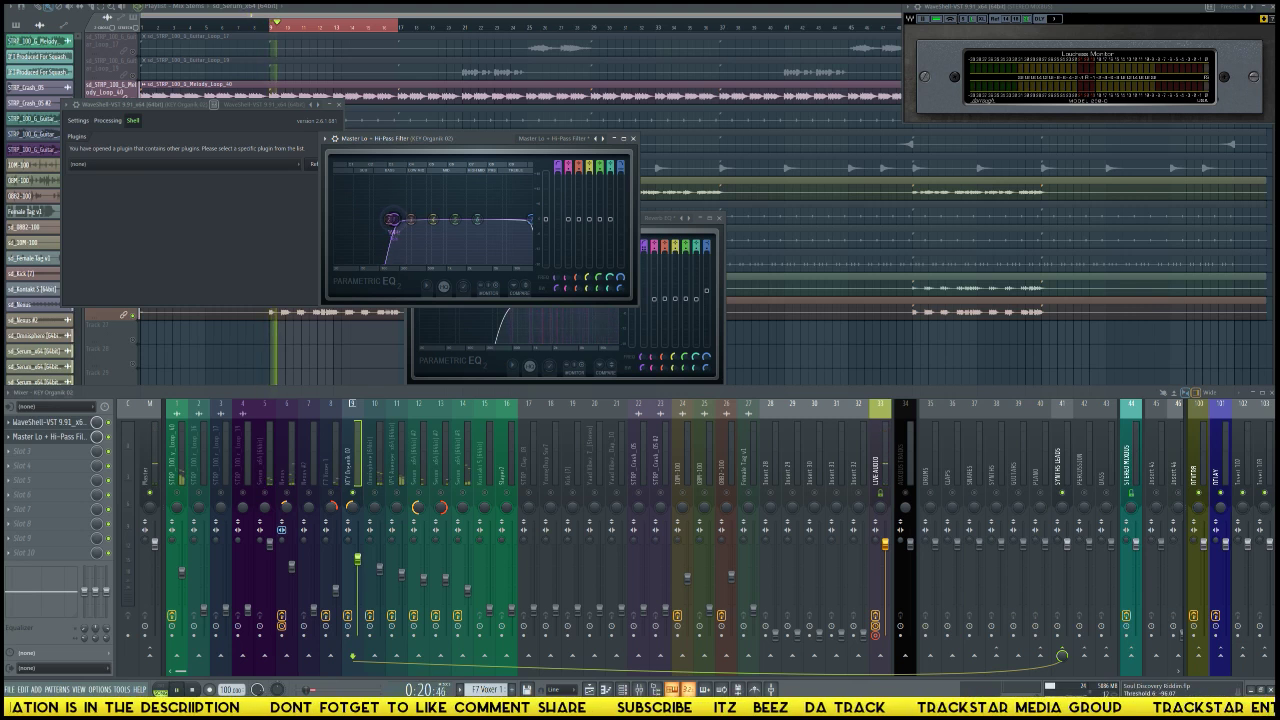
Step: Choose PuigTec EQP1A Stereo as the plugin inside KEY Organik 02's WaveShell
left_click(200, 163)
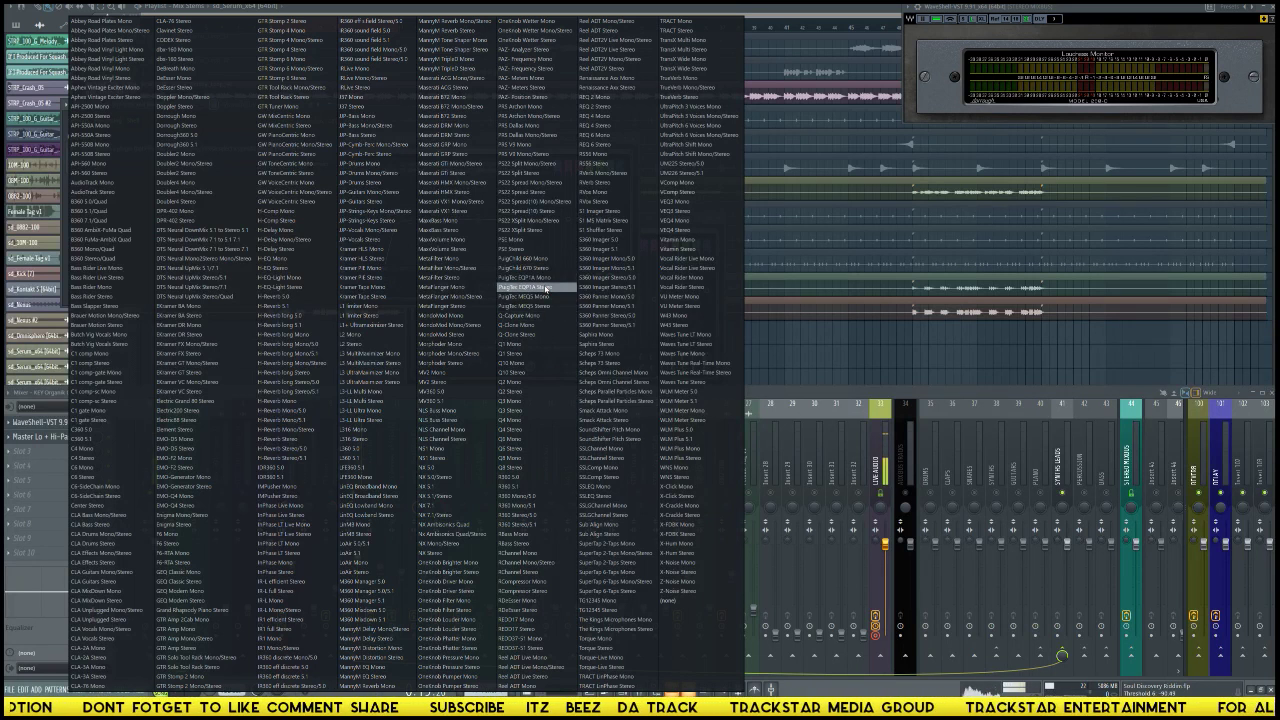
left_click(540, 287)
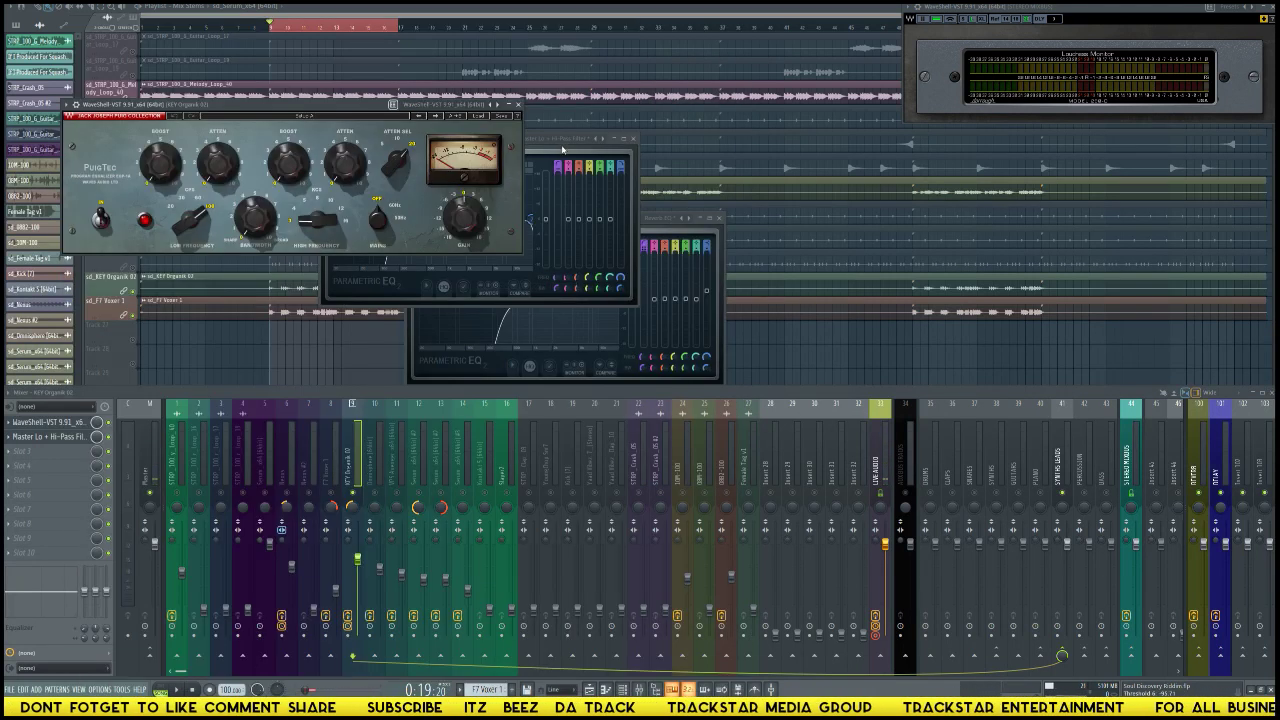
Step: Cut two narrow dips into KEY Organik 02's parametric EQ, one in the mids and one in the higher range, while auditioning them
left_click(563, 150)
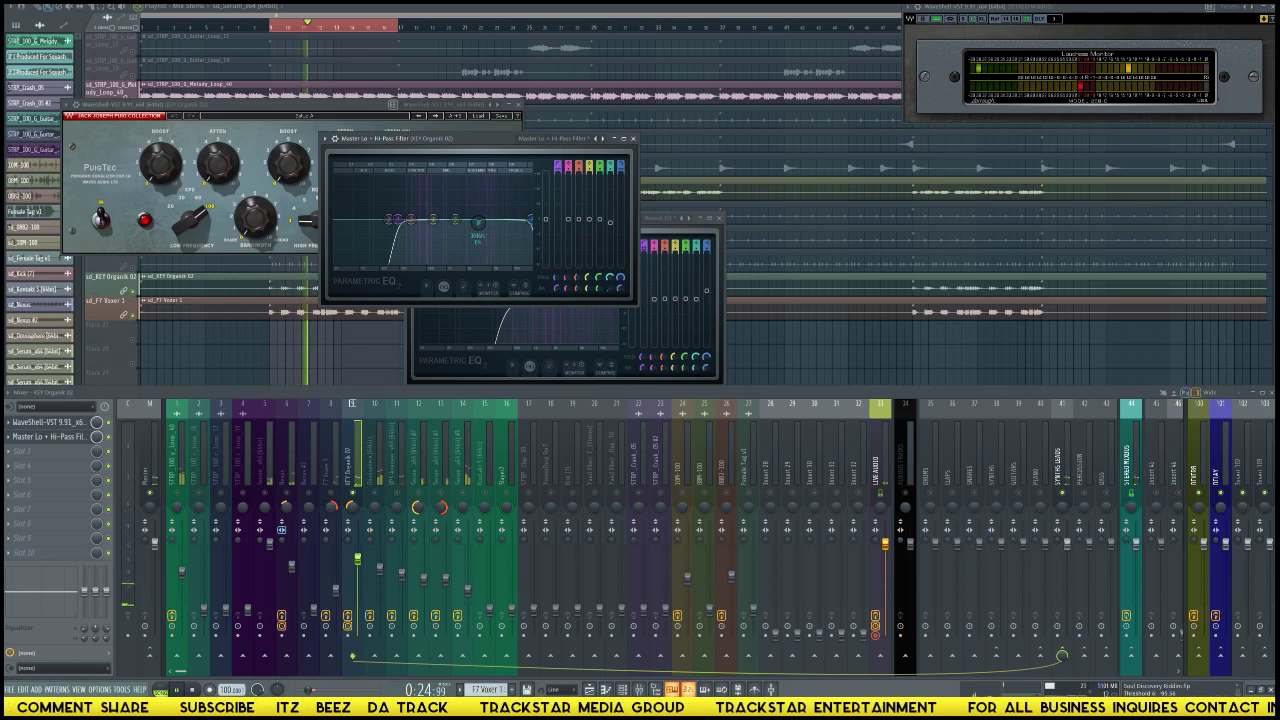
left_click_drag(478, 222, 478, 233)
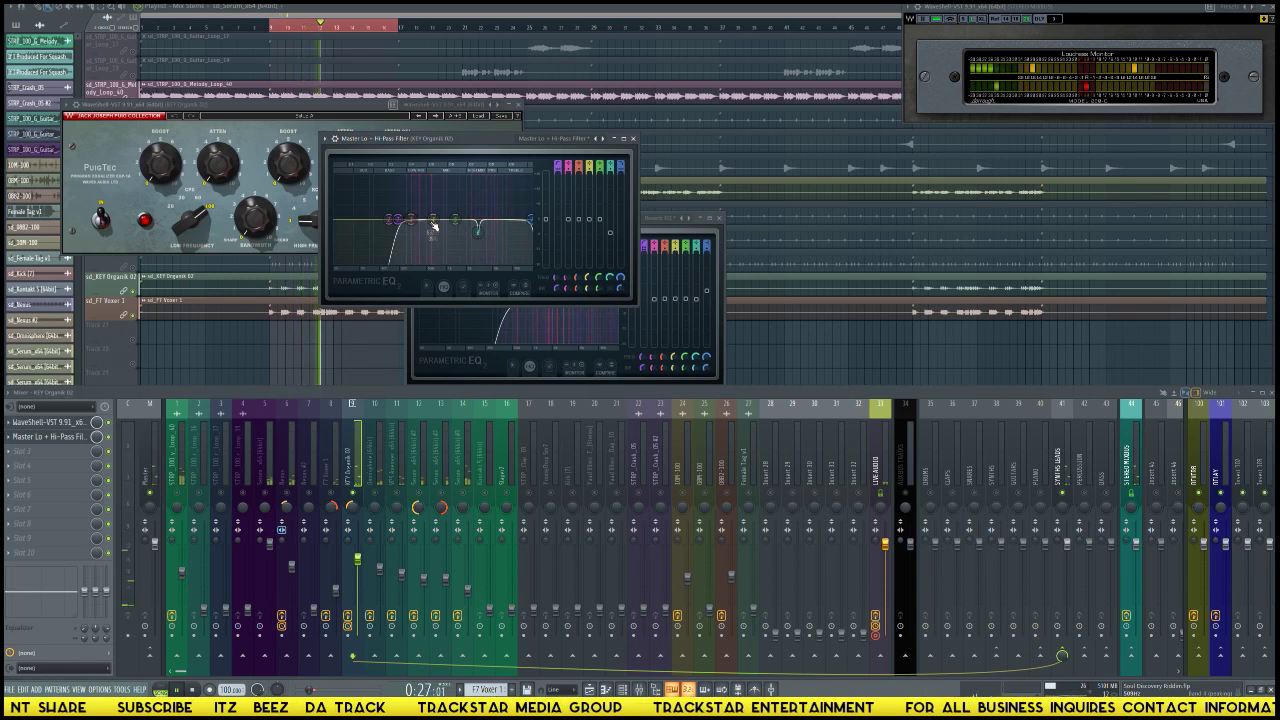
left_click_drag(434, 223, 431, 230)
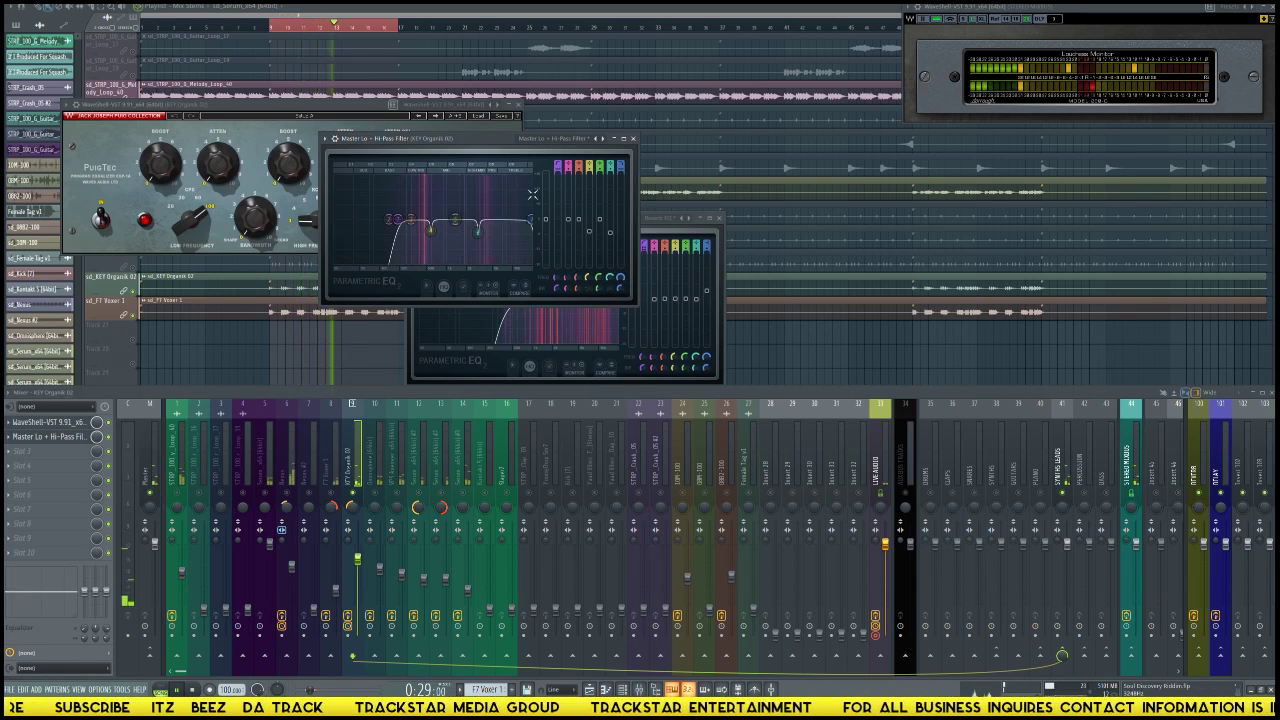
key("space")
key("space")
Step: Adjust the PuigTec's low boost and attenuation, raise its high boost and turn the high frequency selector to its highest setting
left_click_drag(276, 112, 622, 195)
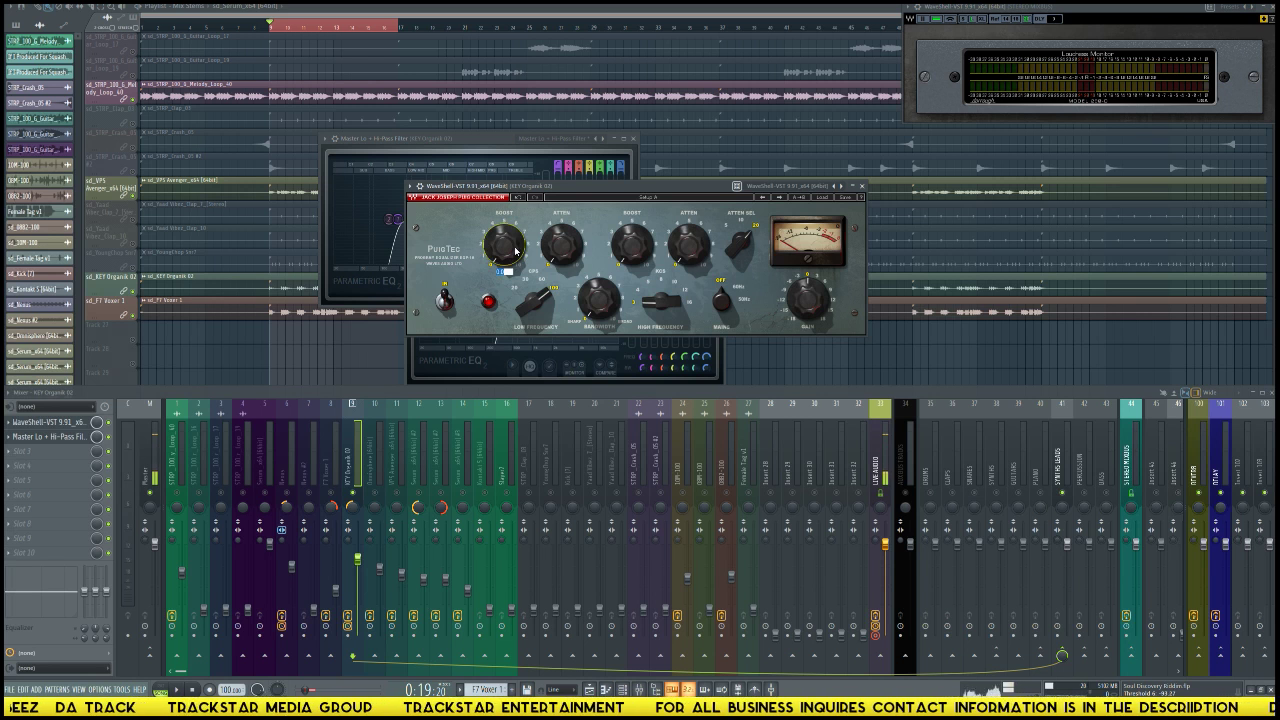
key("space")
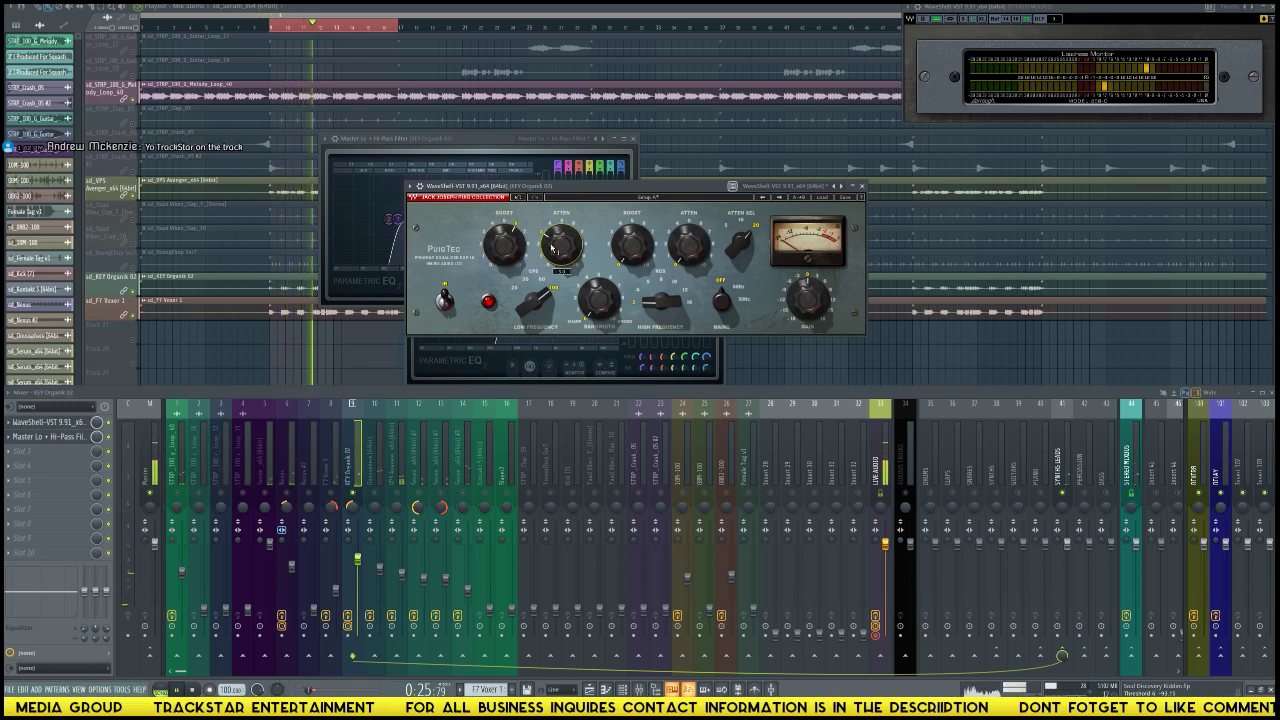
key("space")
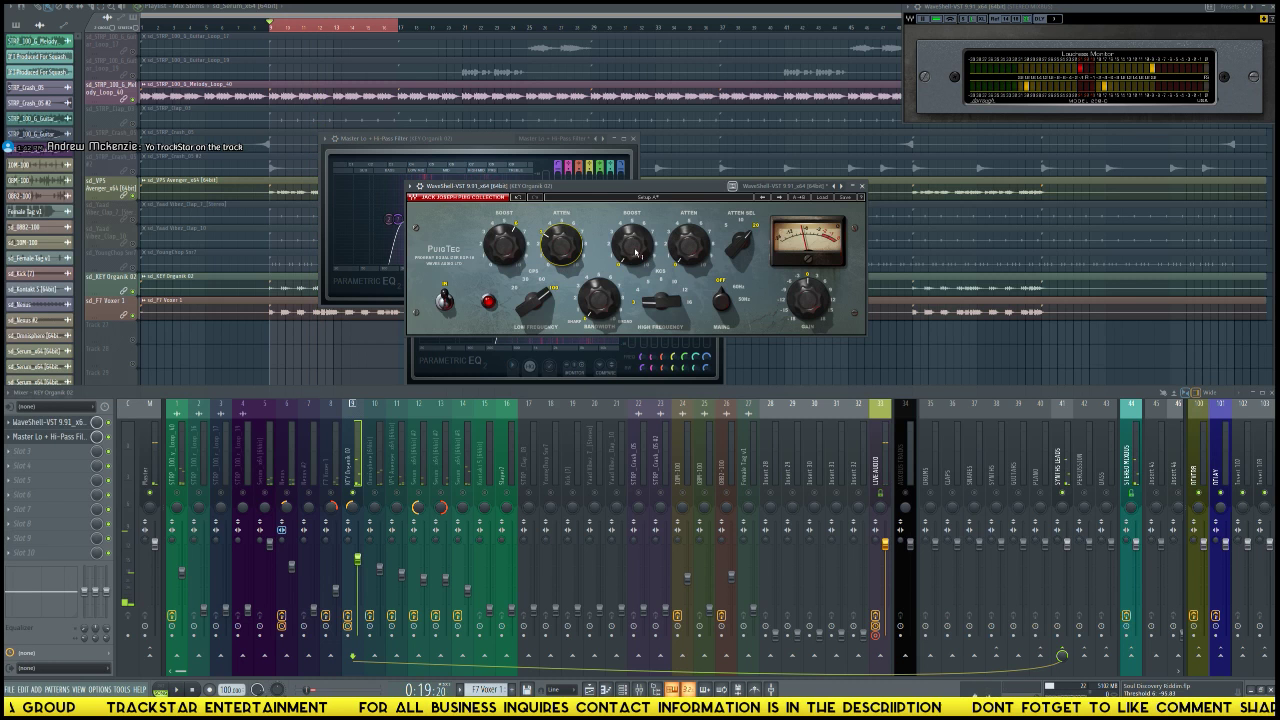
left_click(636, 250)
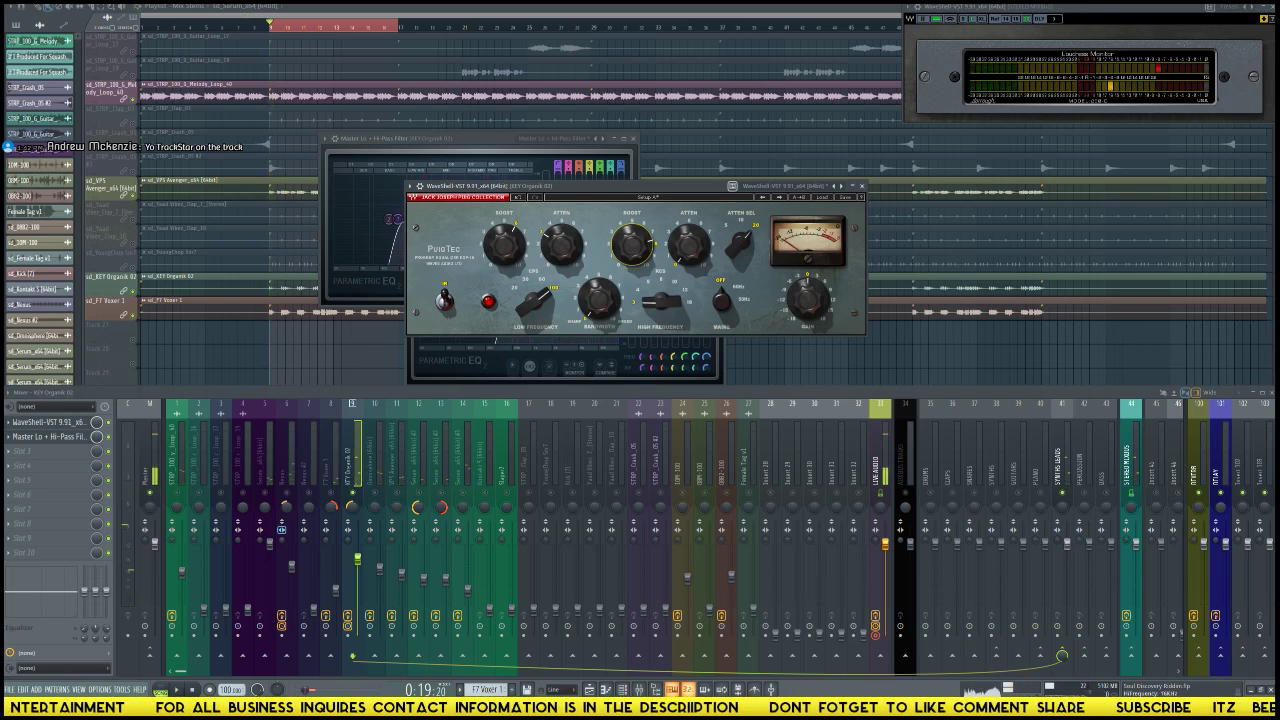
left_click_drag(660, 302, 660, 334)
Step: Audition the PuigTec settings and move the WaveShell below the EQ, into the third effect slot of KEY Organik 02
key("space")
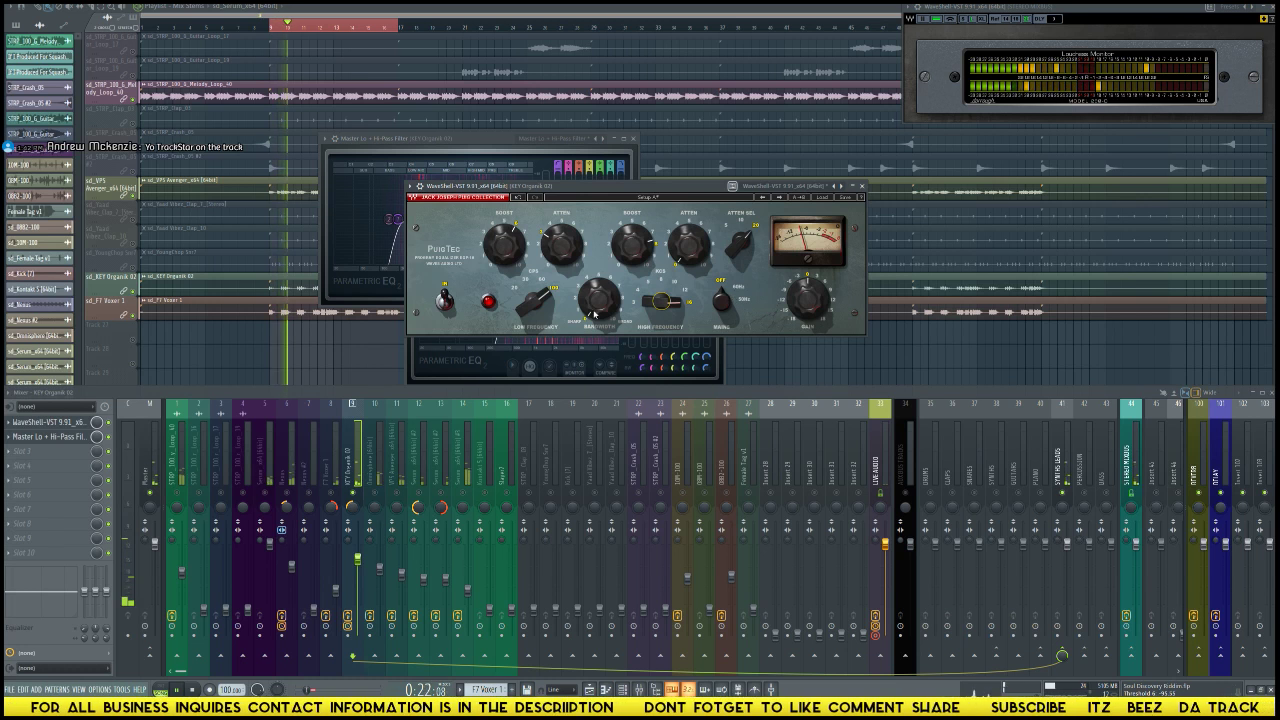
key("space")
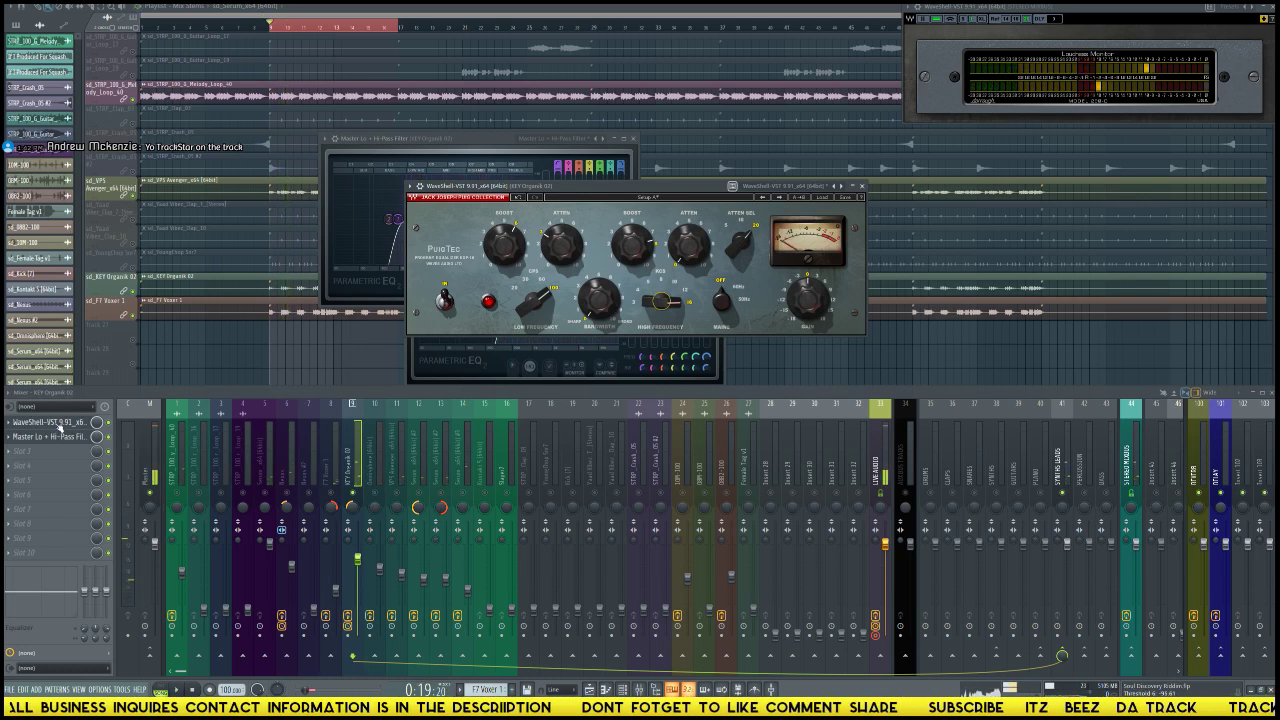
left_click_drag(60, 456, 62, 452)
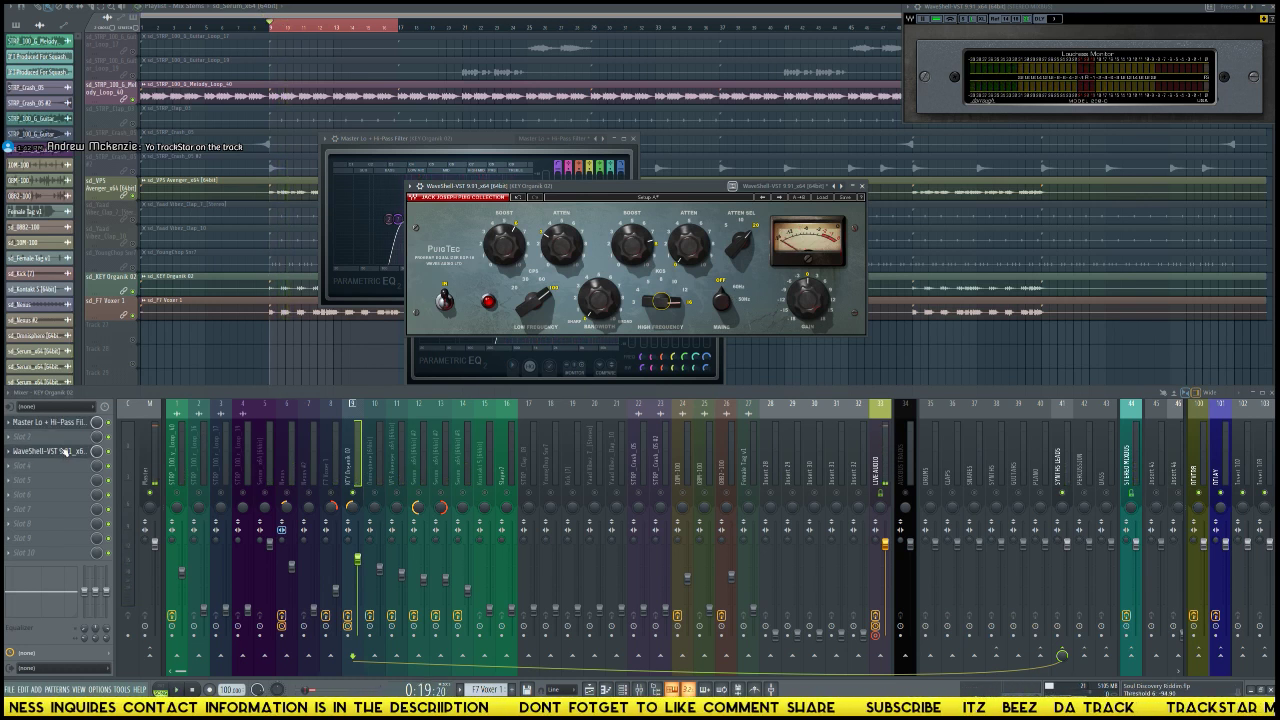
Step: Readjust the PuigTec's low boost and bandwidth during playback, and lower the KEY Organik 02 fader within the full mix
key("space")
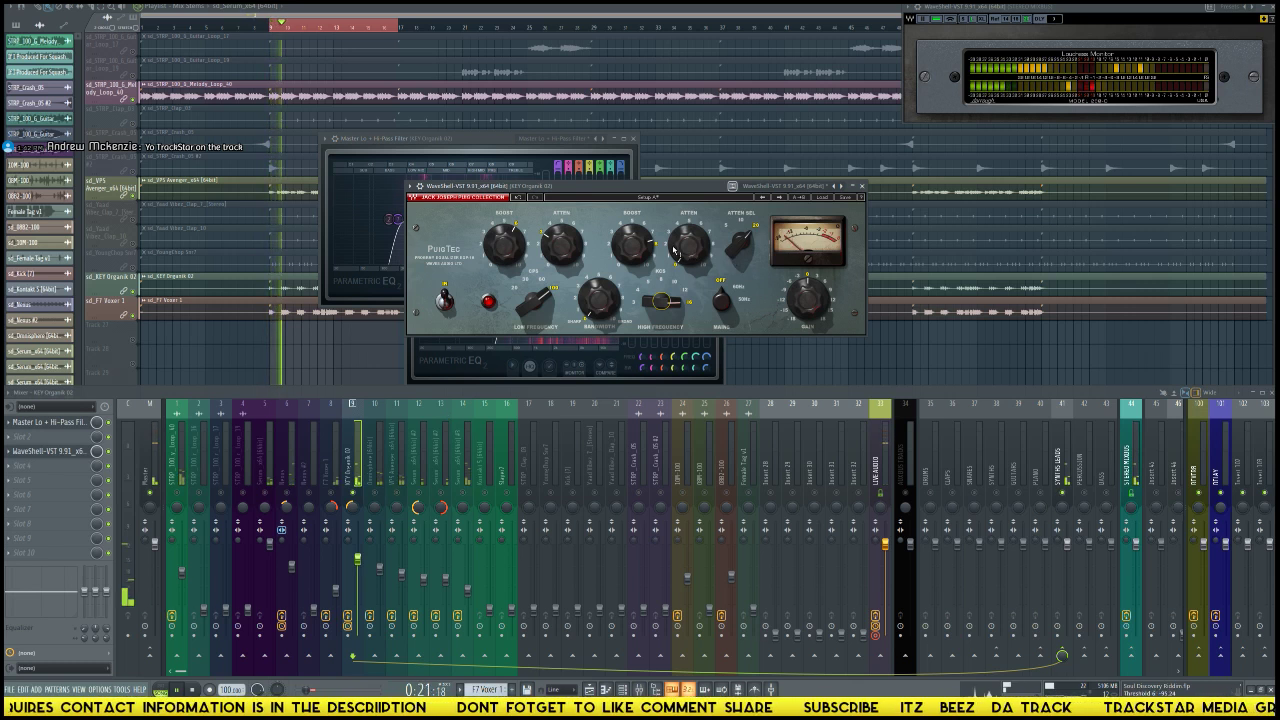
mouse_move(505, 248)
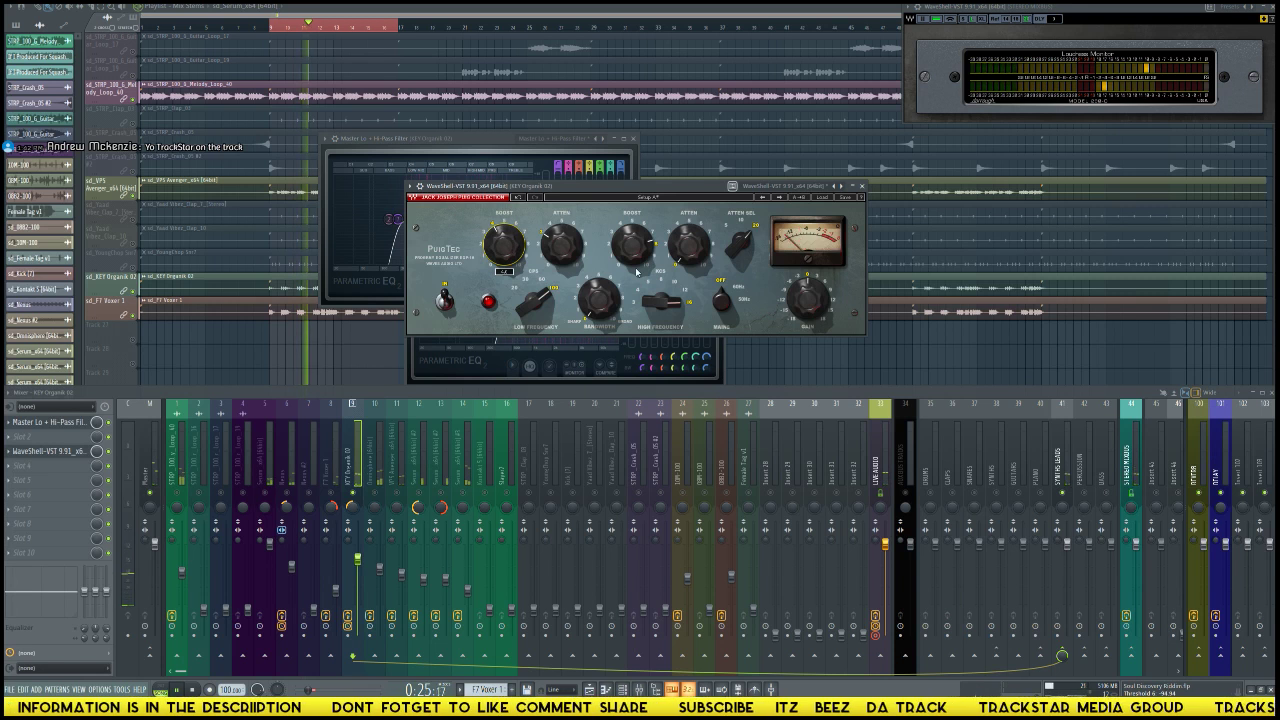
mouse_move(689, 252)
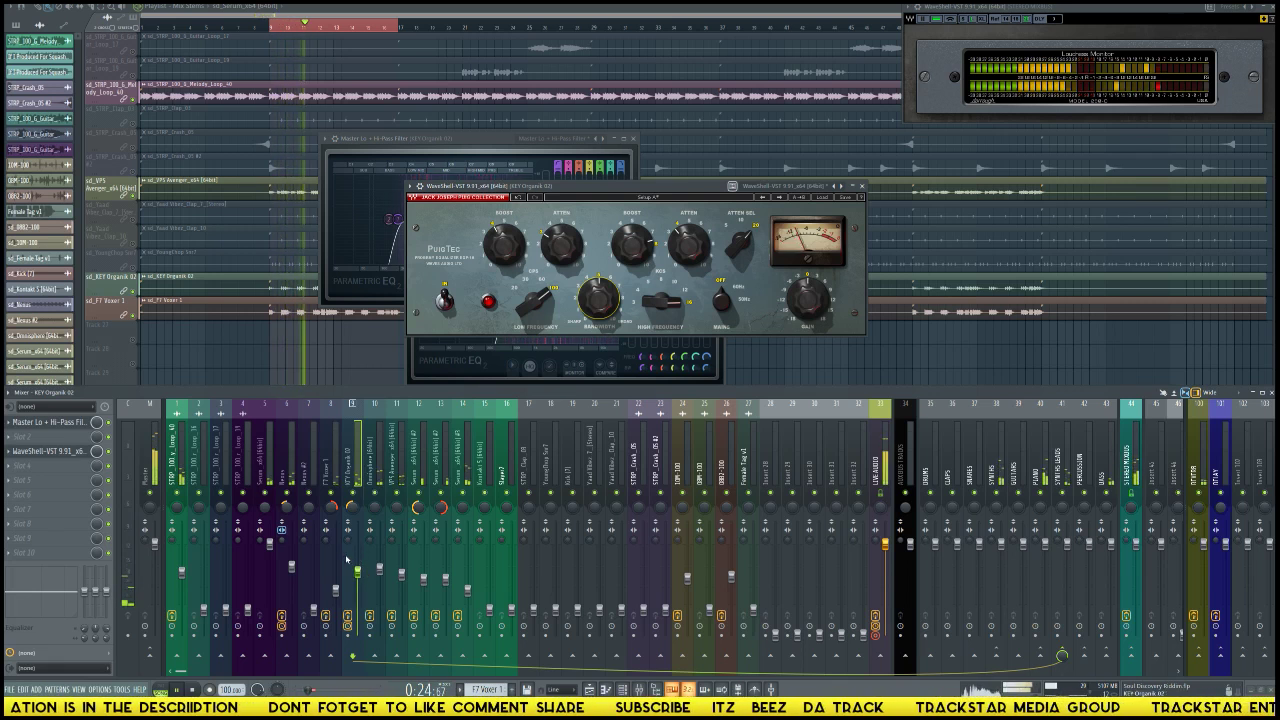
key("space")
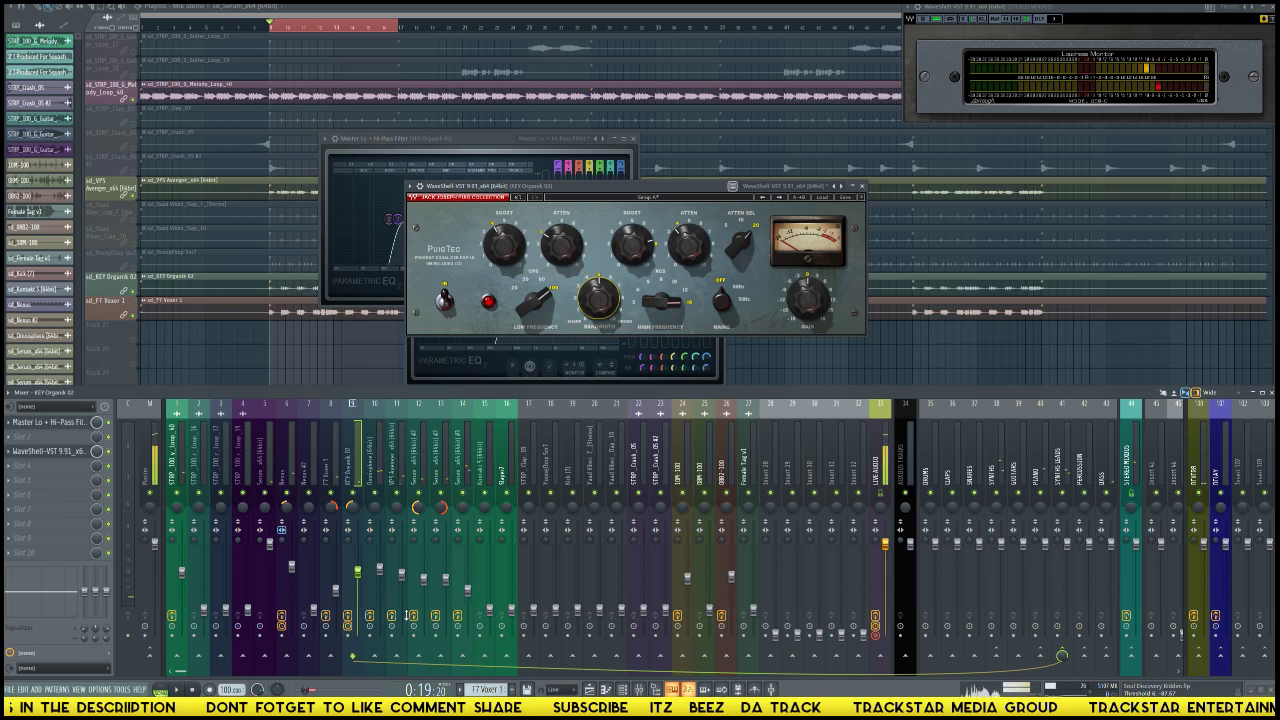
Step: Listen to the full mix over the looped section and check the GUITARS bus against the SYNTHS LEADS bus
key("space")
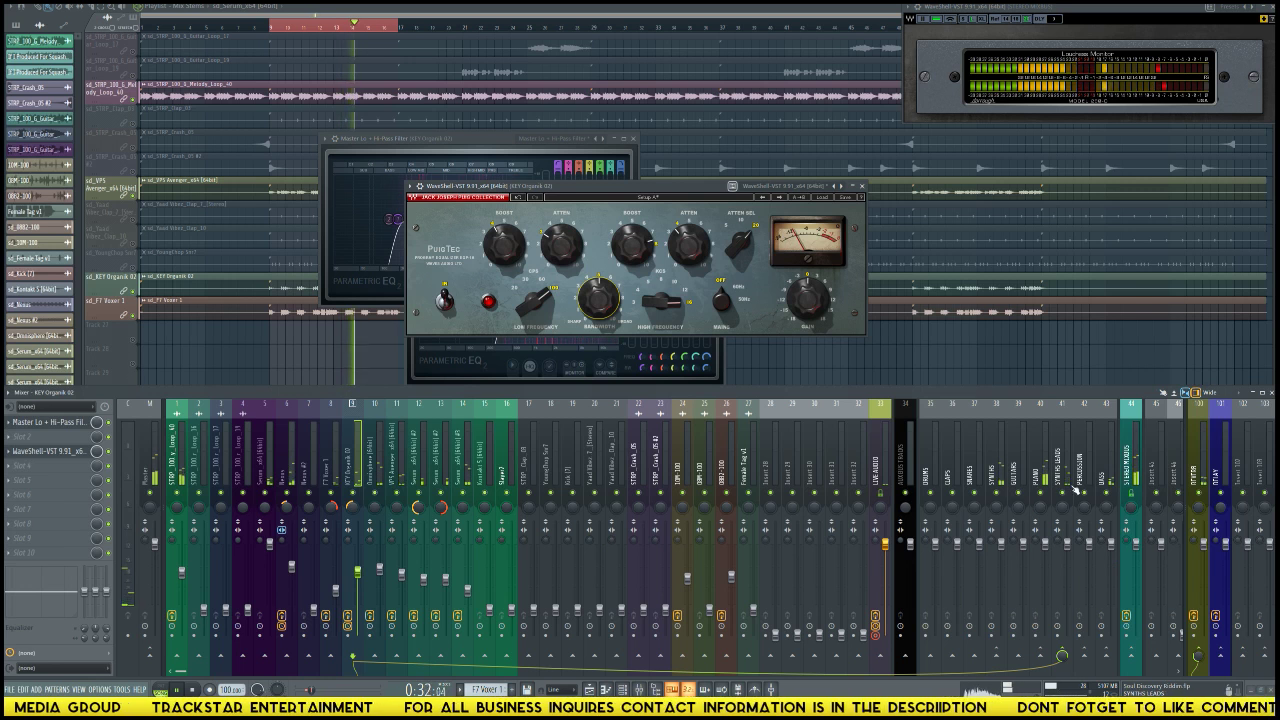
key("space")
key("space")
left_click(1015, 470)
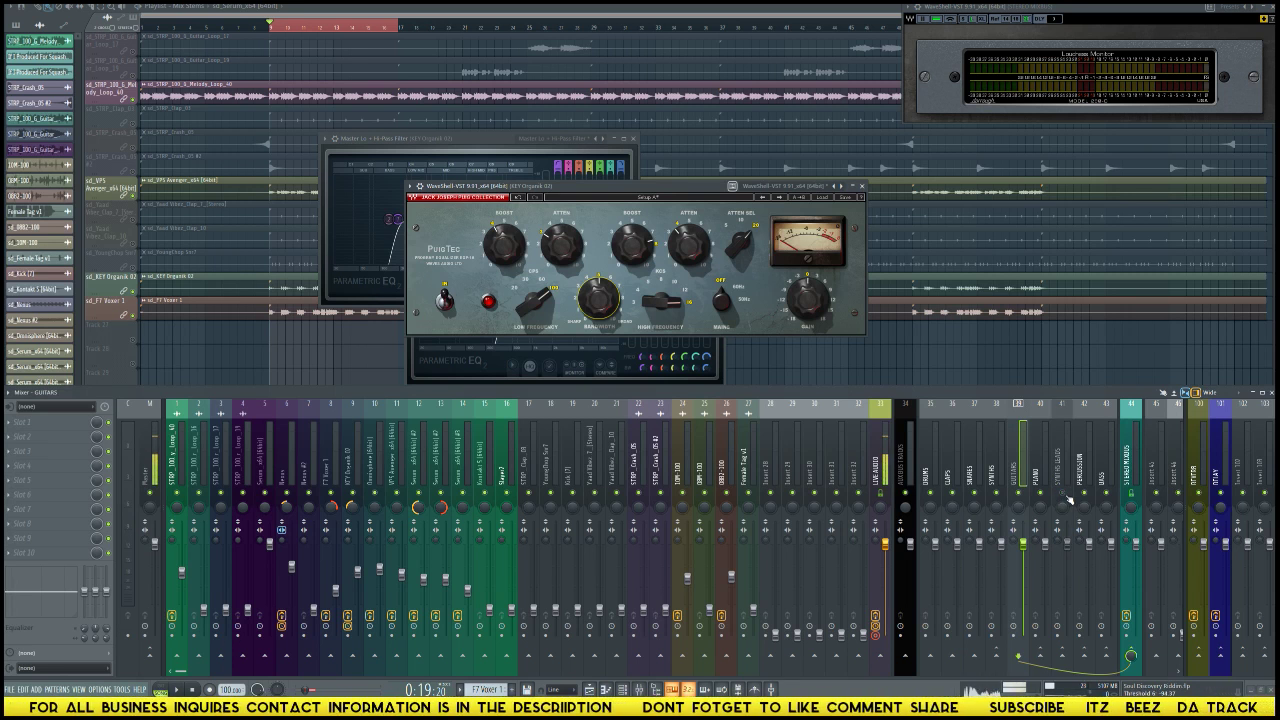
key("space")
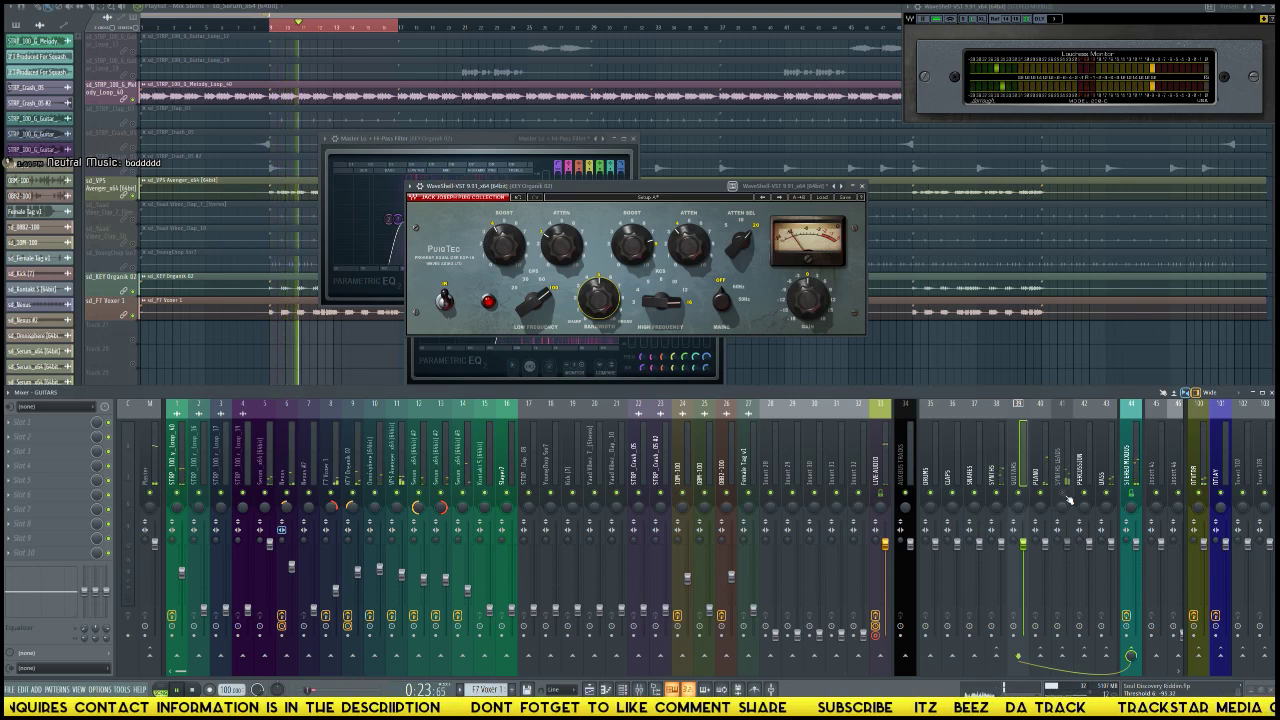
key("space")
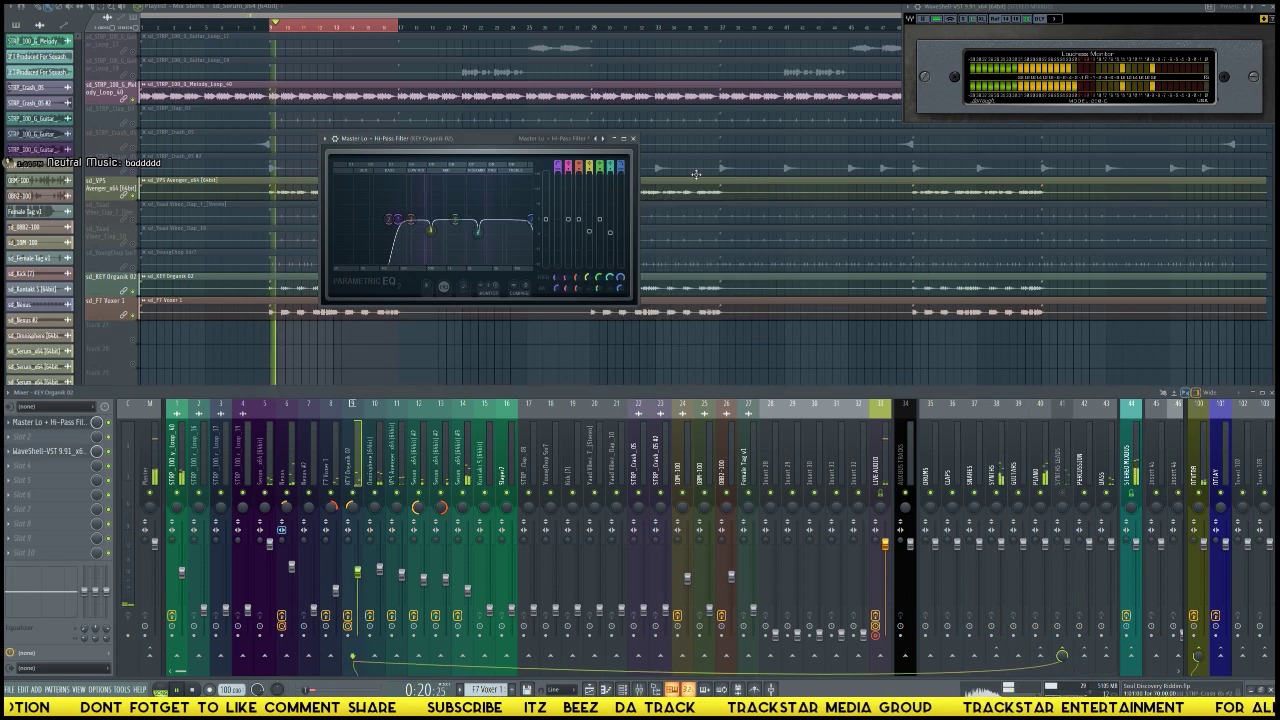
Step: Close the KEY Organik 02 EQ window and solo the sd_STRP_100_G_Guitar_Loop_16 track in the playlist
left_click(862, 186)
left_click(632, 139)
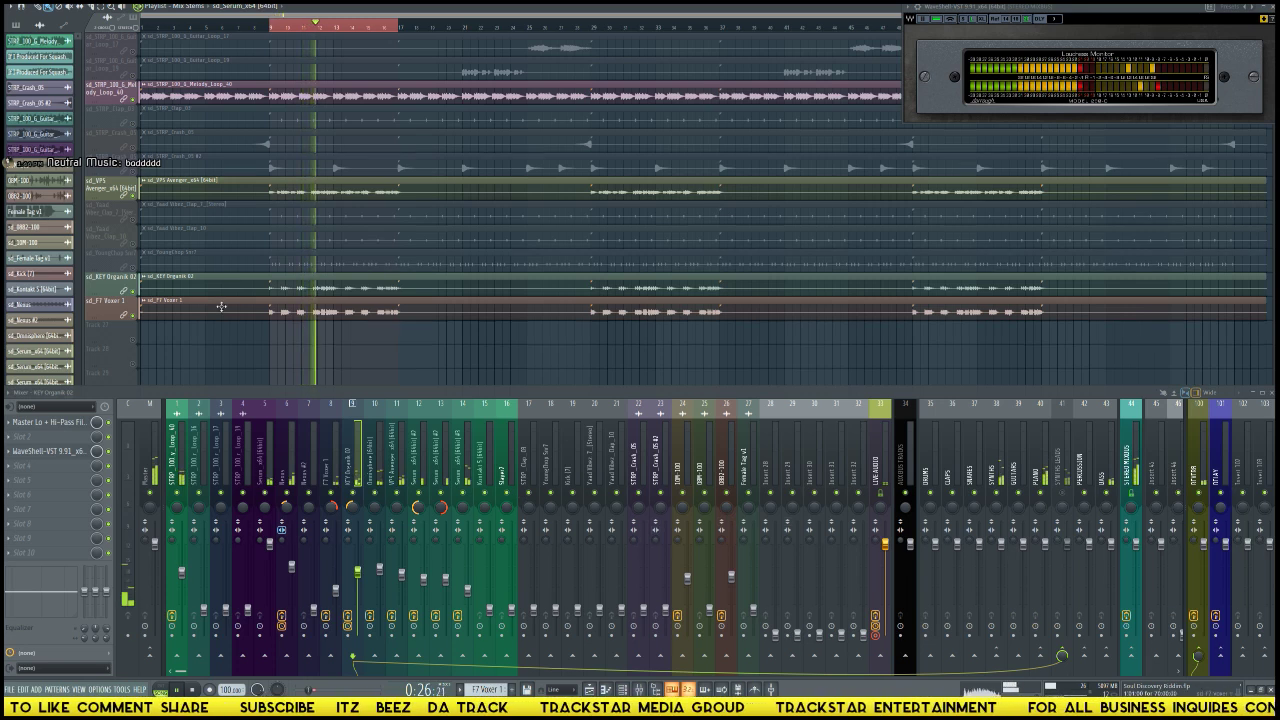
scroll(295, 322, "up", 3)
scroll(270, 260, "up", 8)
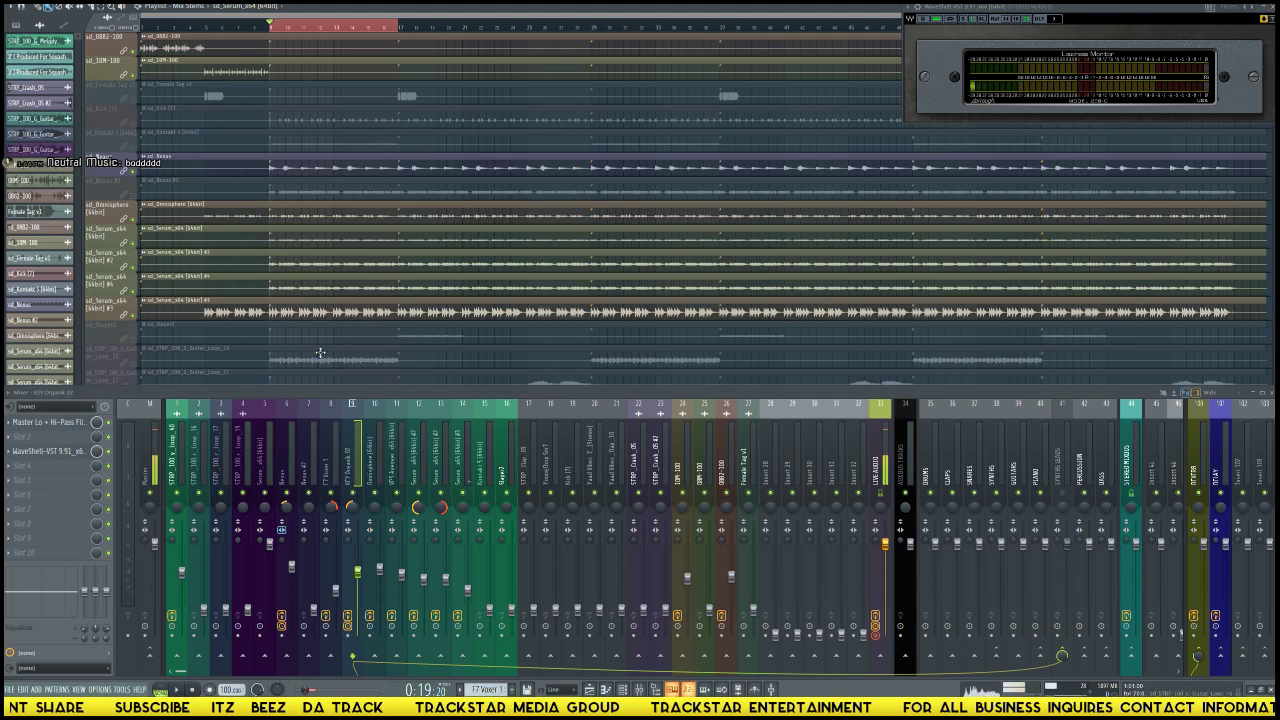
scroll(351, 186, "down", 6)
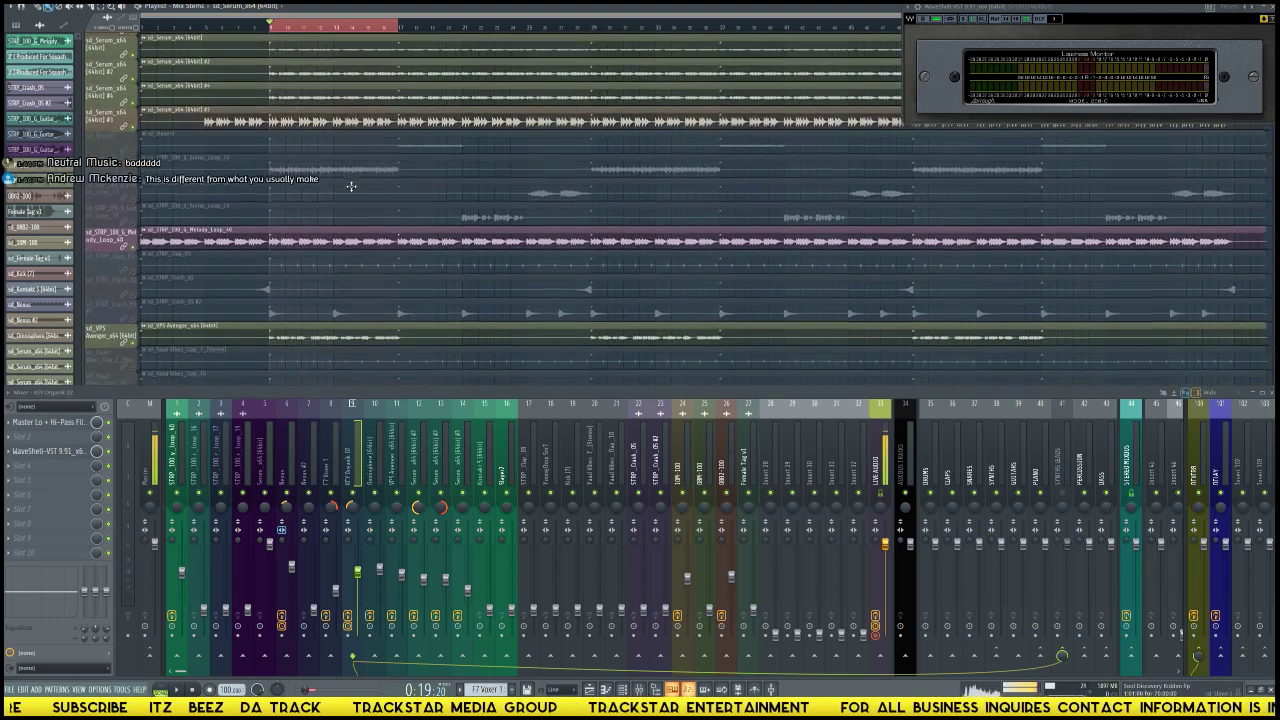
scroll(351, 186, "up", 7)
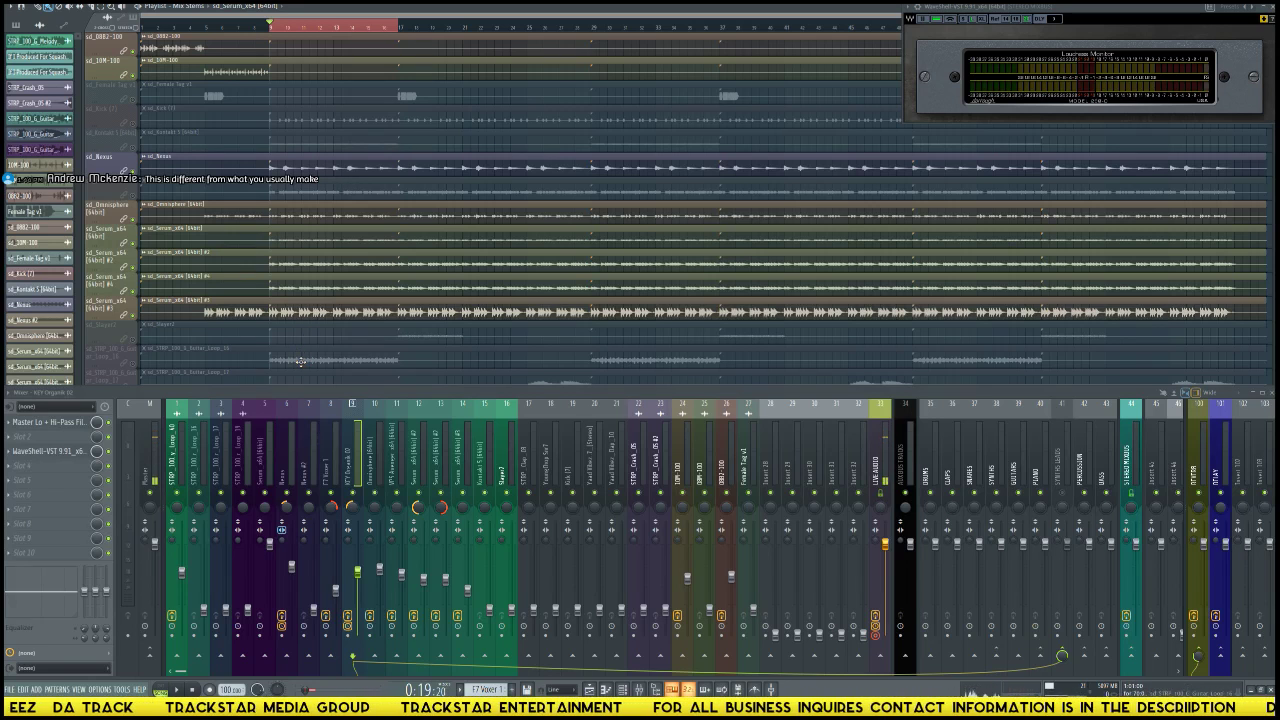
left_click(137, 365)
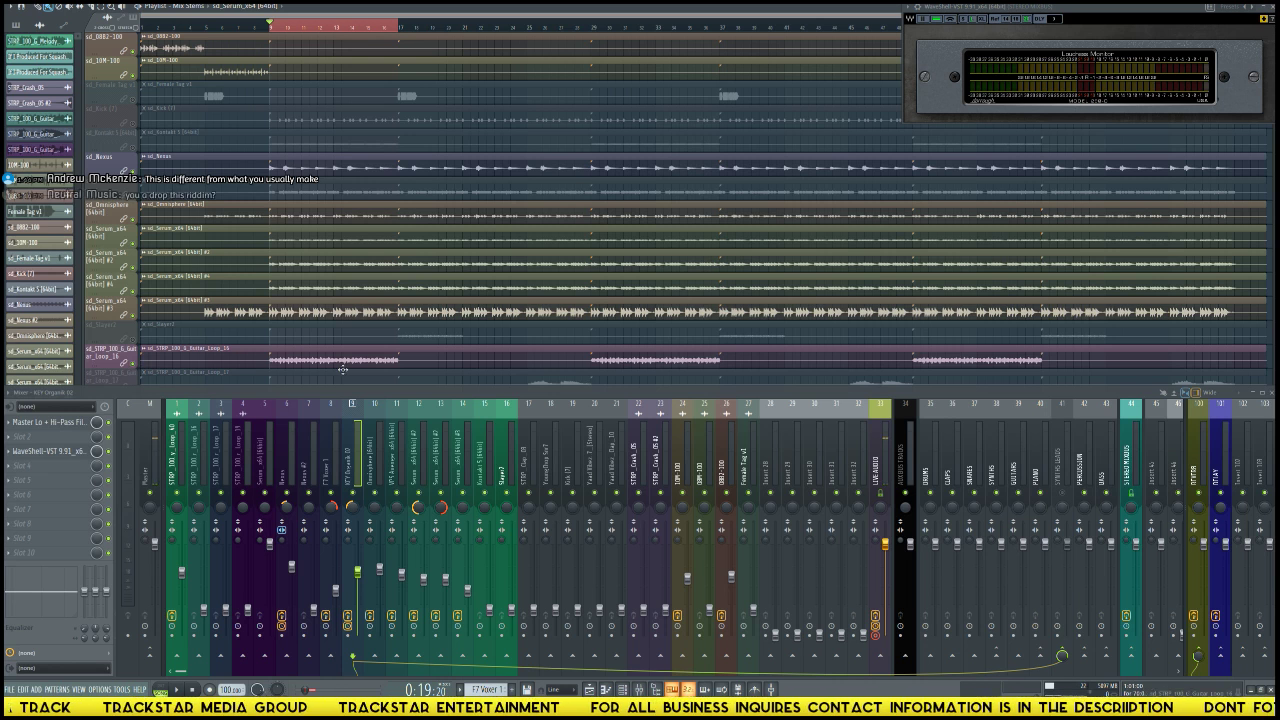
right_click(134, 363)
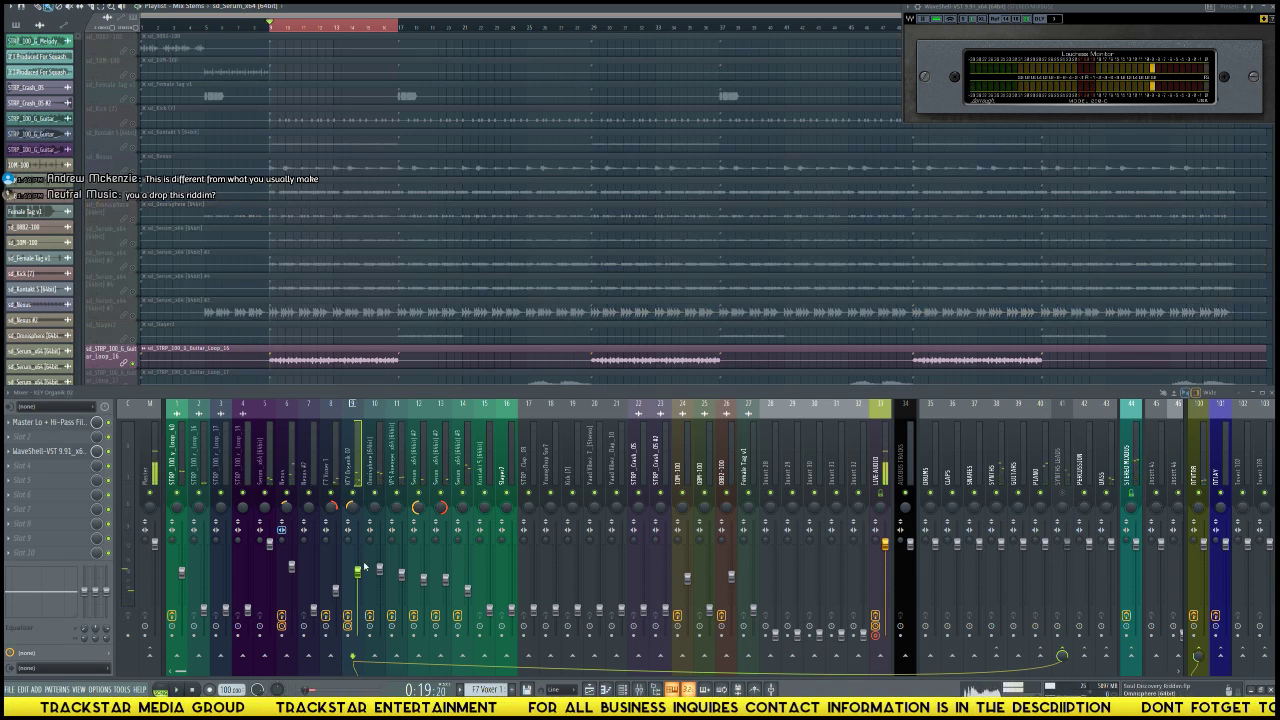
Step: Raise the Guitar_Loop_16 mixer fader level with the bus faders and audition the soloed guitar over the loop
scroll(271, 327, "down", 3)
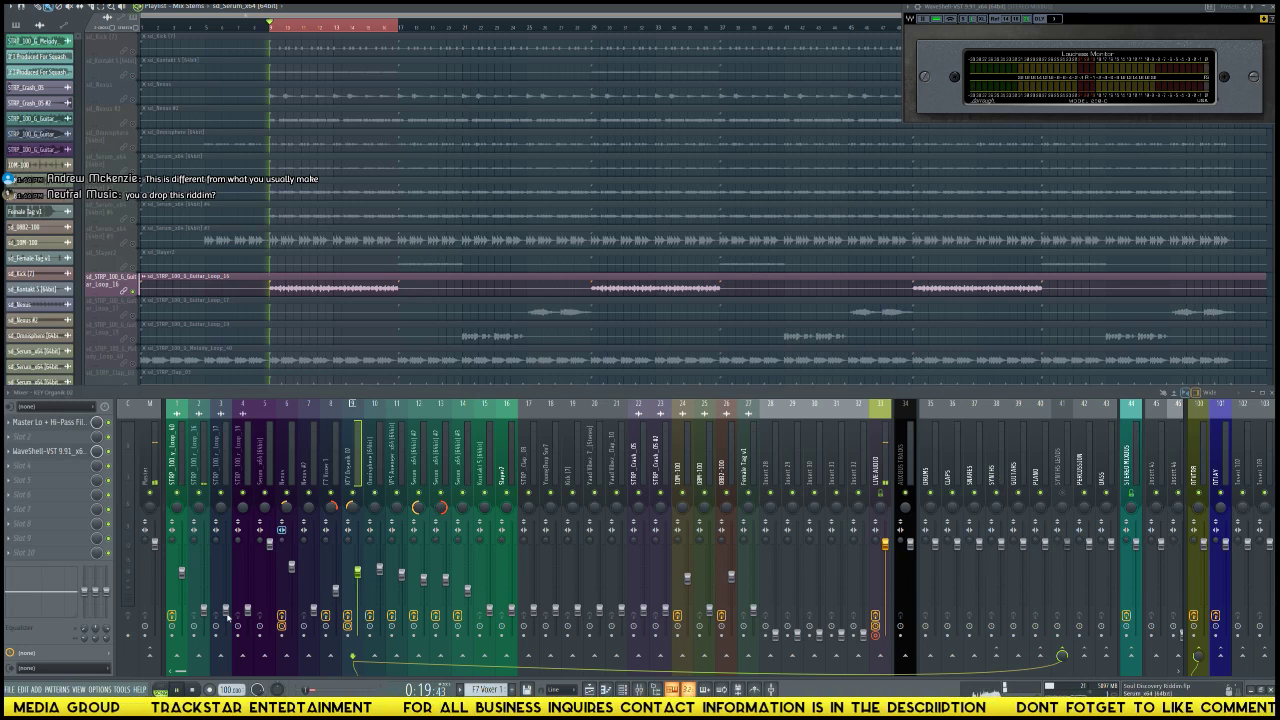
left_click(200, 590)
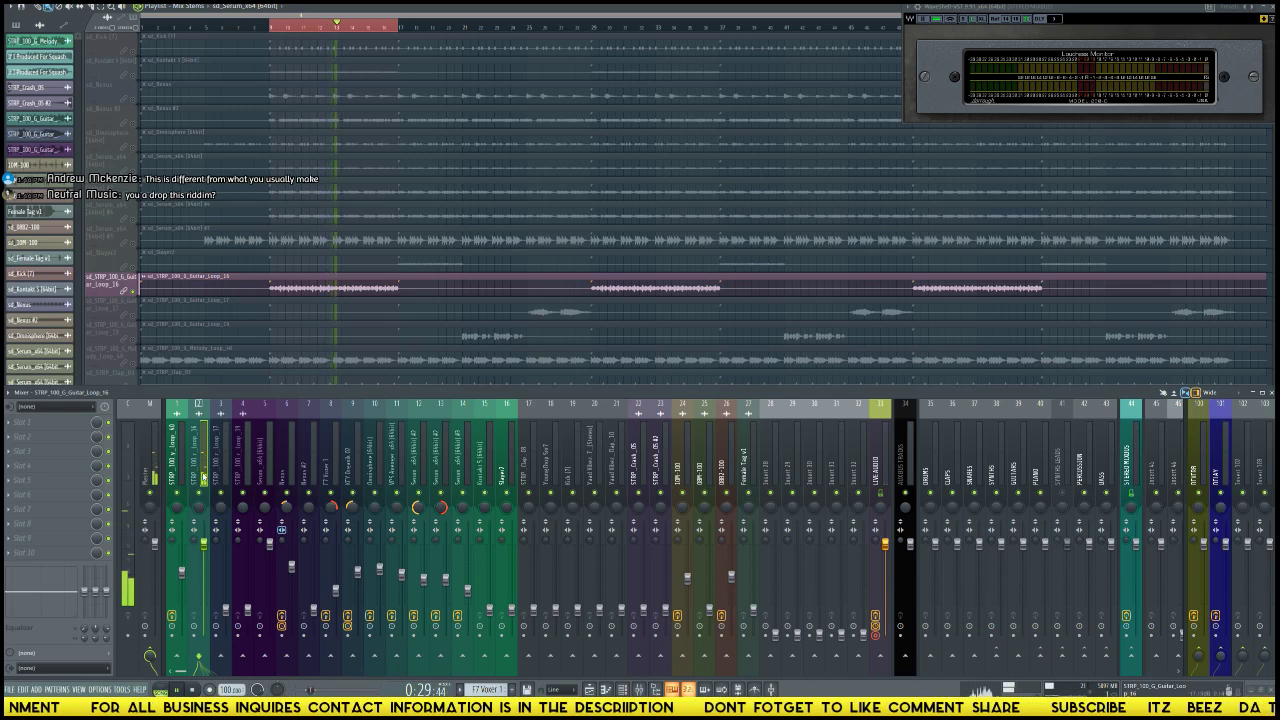
key("space")
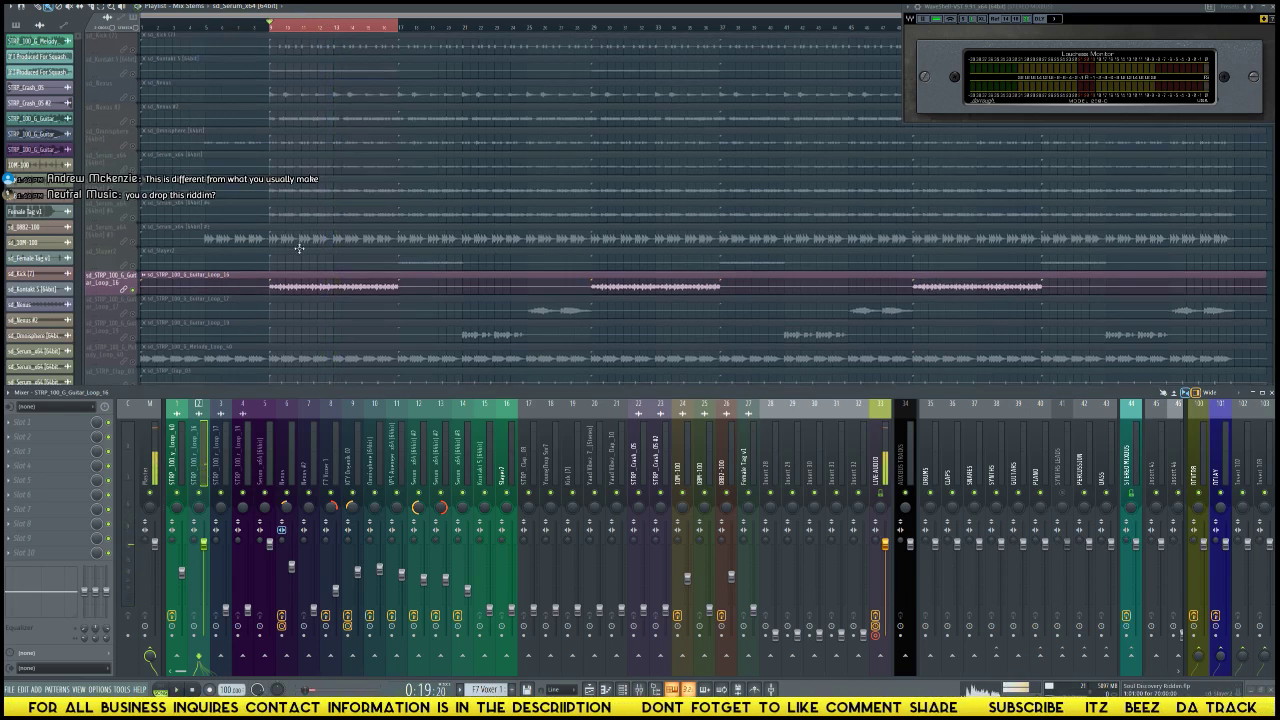
Step: Insert two empty playlist tracks directly below the sd_STRP_100_G_Guitar_Loop_16 track
scroll(322, 264, "down", 1)
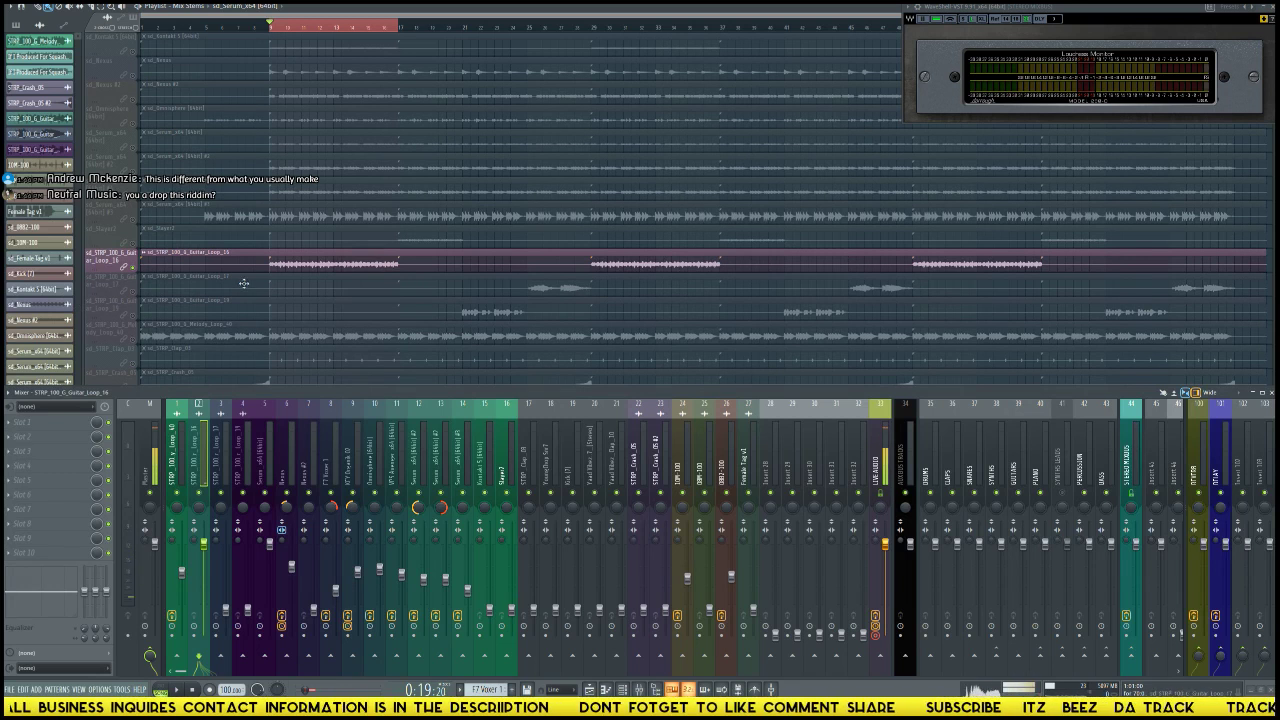
right_click(105, 288)
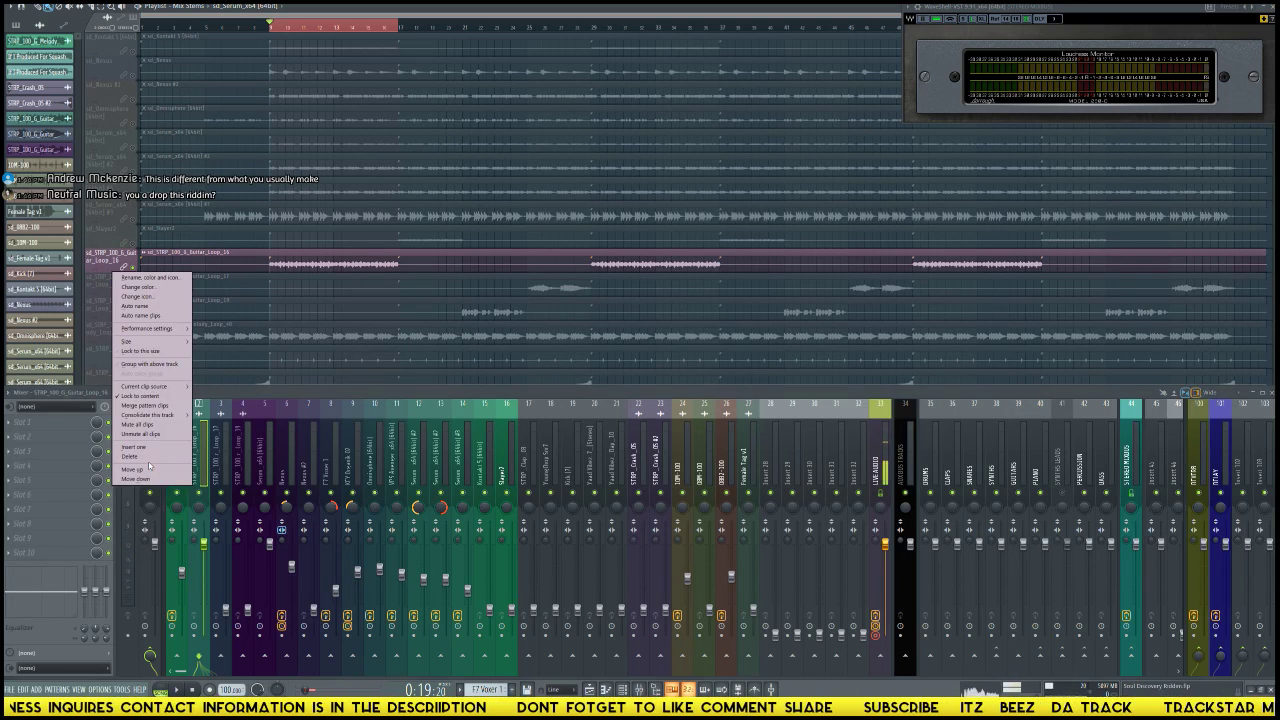
left_click(108, 315)
right_click(108, 297)
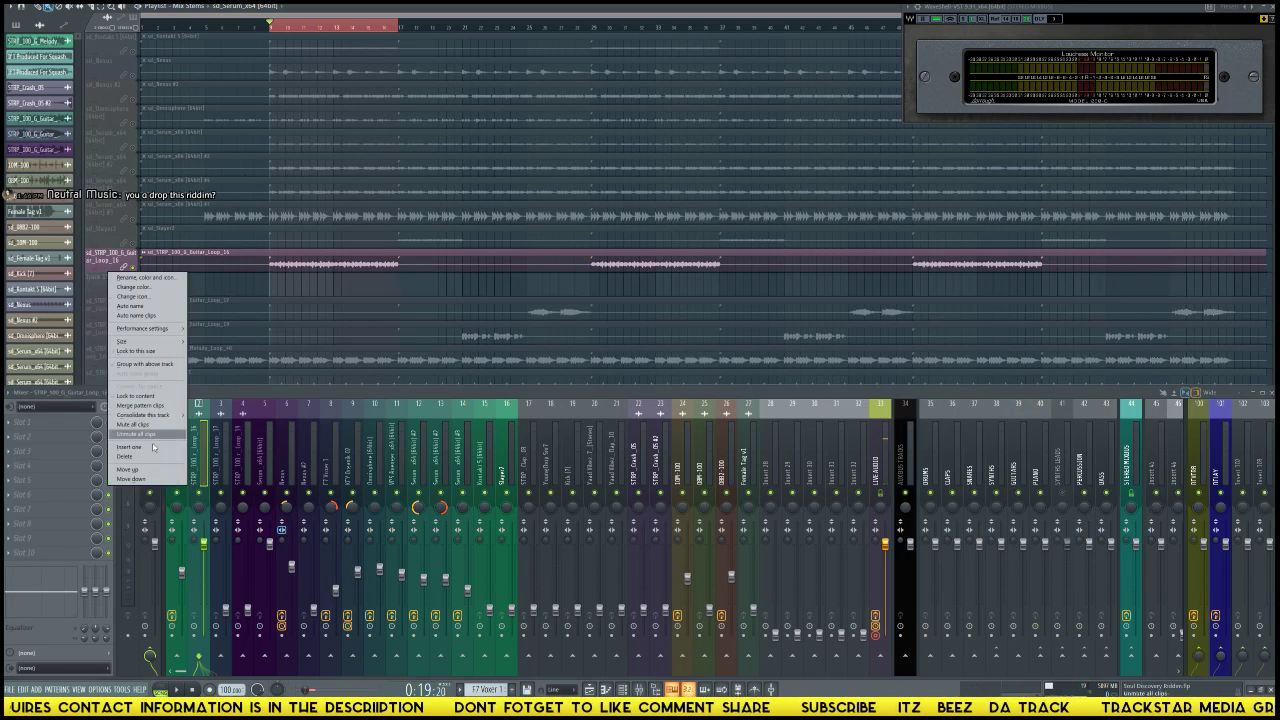
left_click(140, 444)
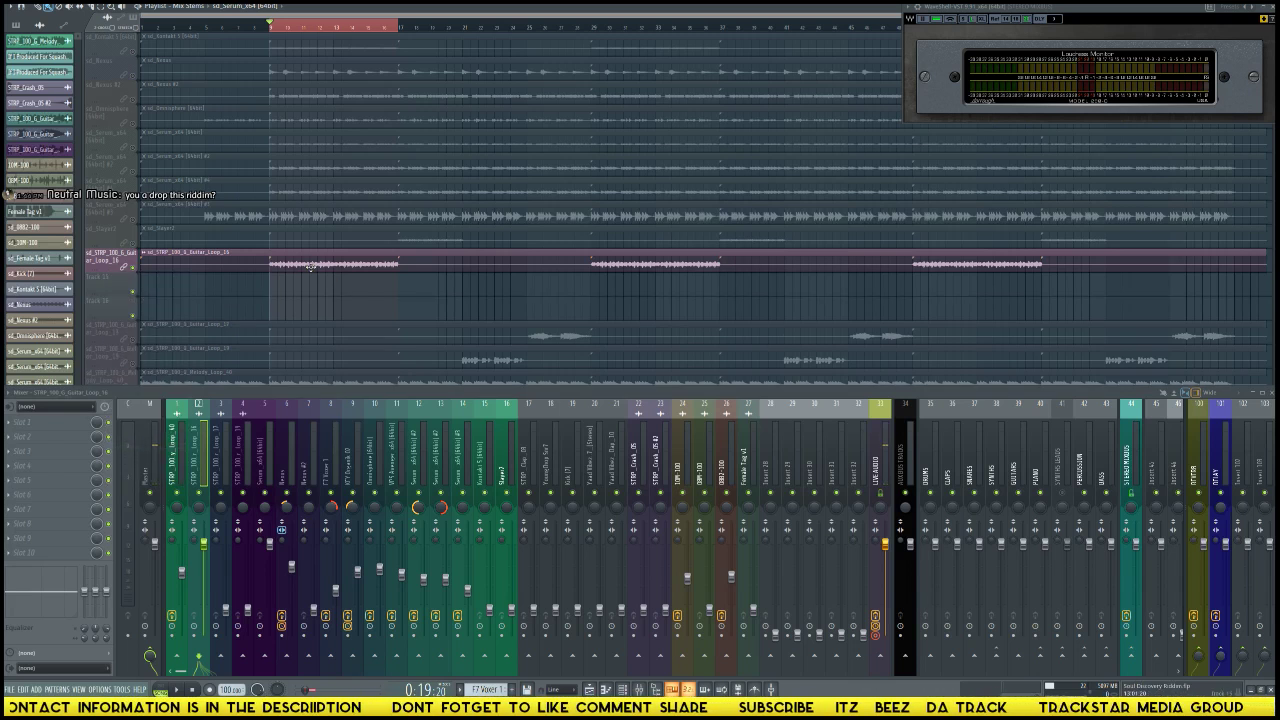
Step: Place a copy of the Guitar_Loop_16 clip at the song start on each of the two new playlist tracks
left_click(190, 261)
left_click(148, 282)
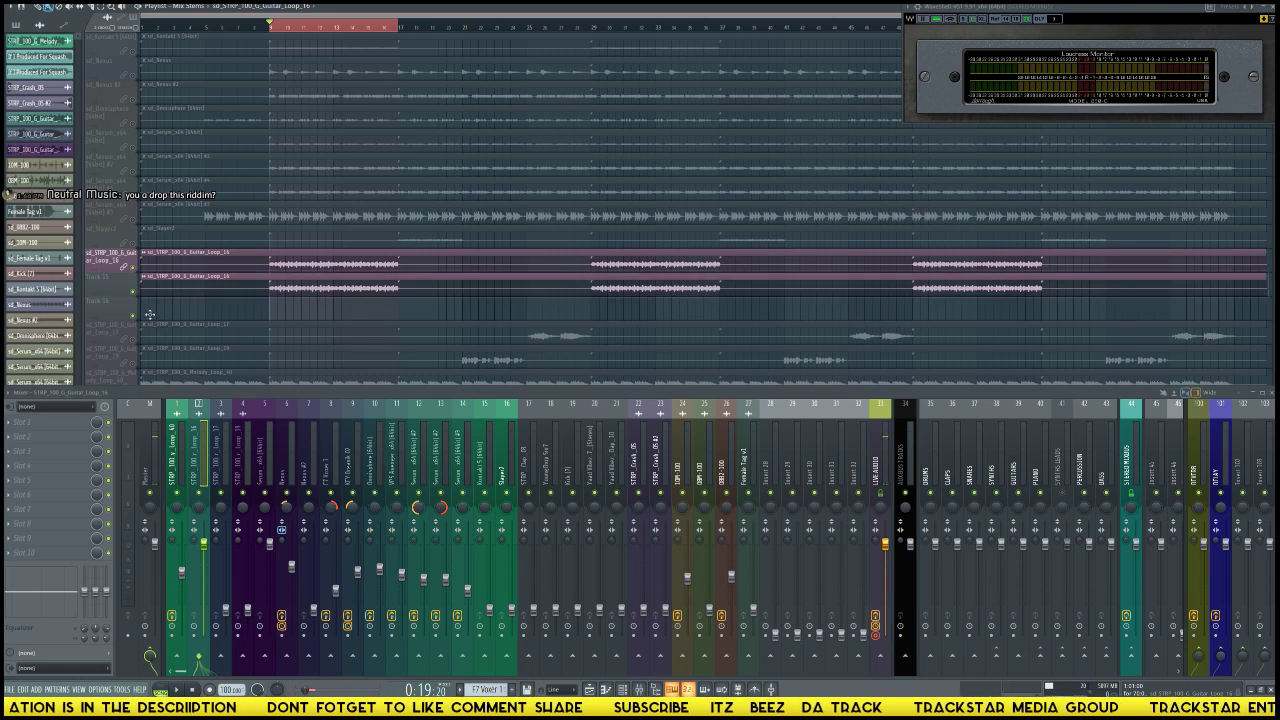
left_click(145, 305)
left_click(145, 305)
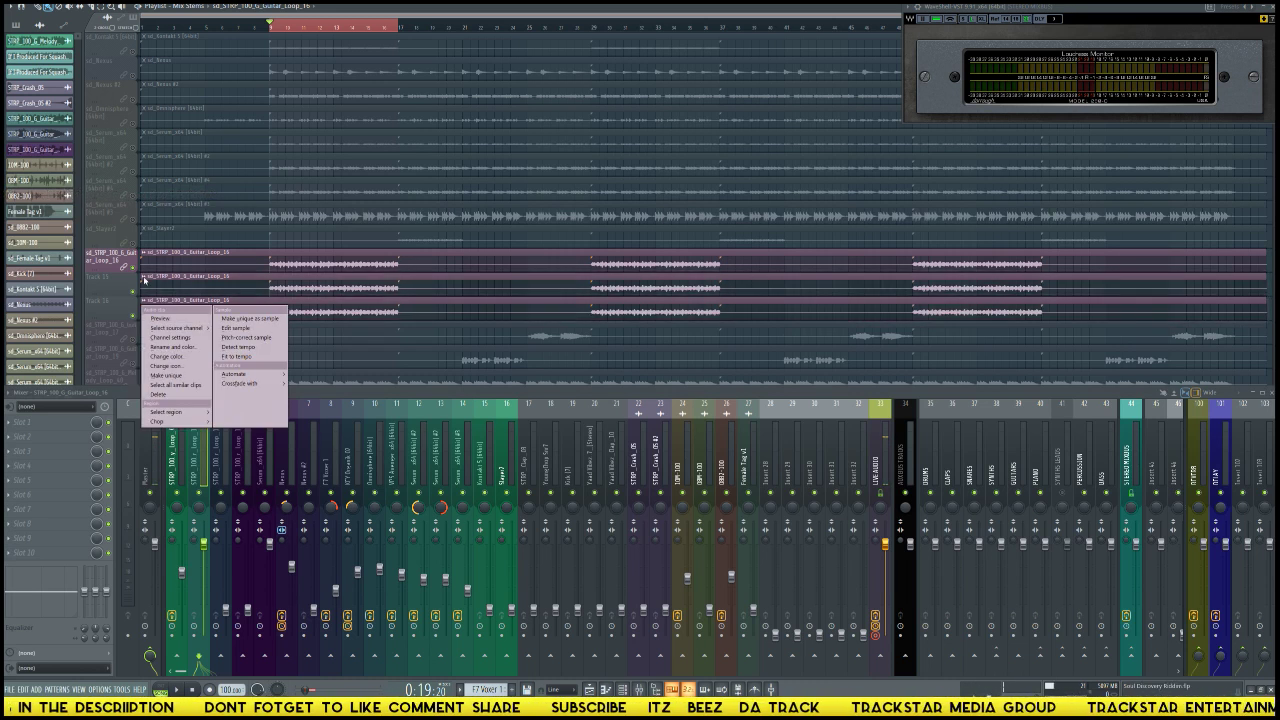
Step: Make both copied Guitar_Loop_16 clips unique so each has its own channel
right_click(146, 277)
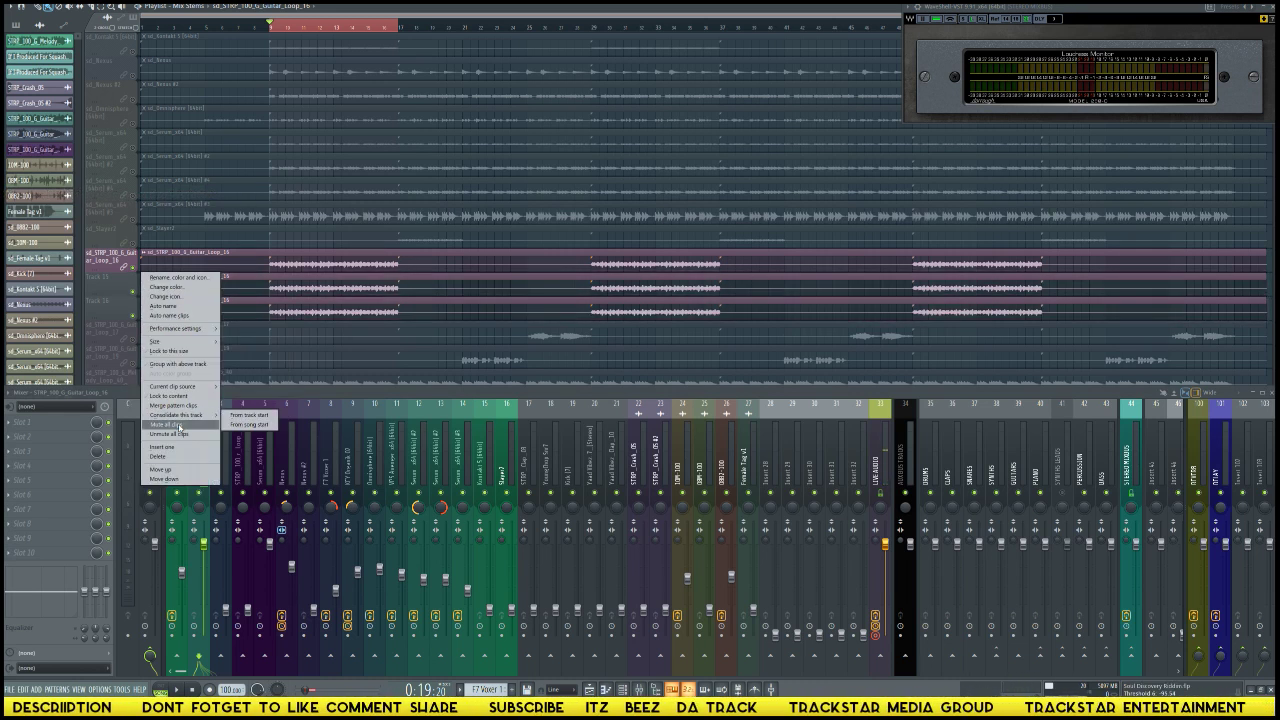
left_click(178, 424)
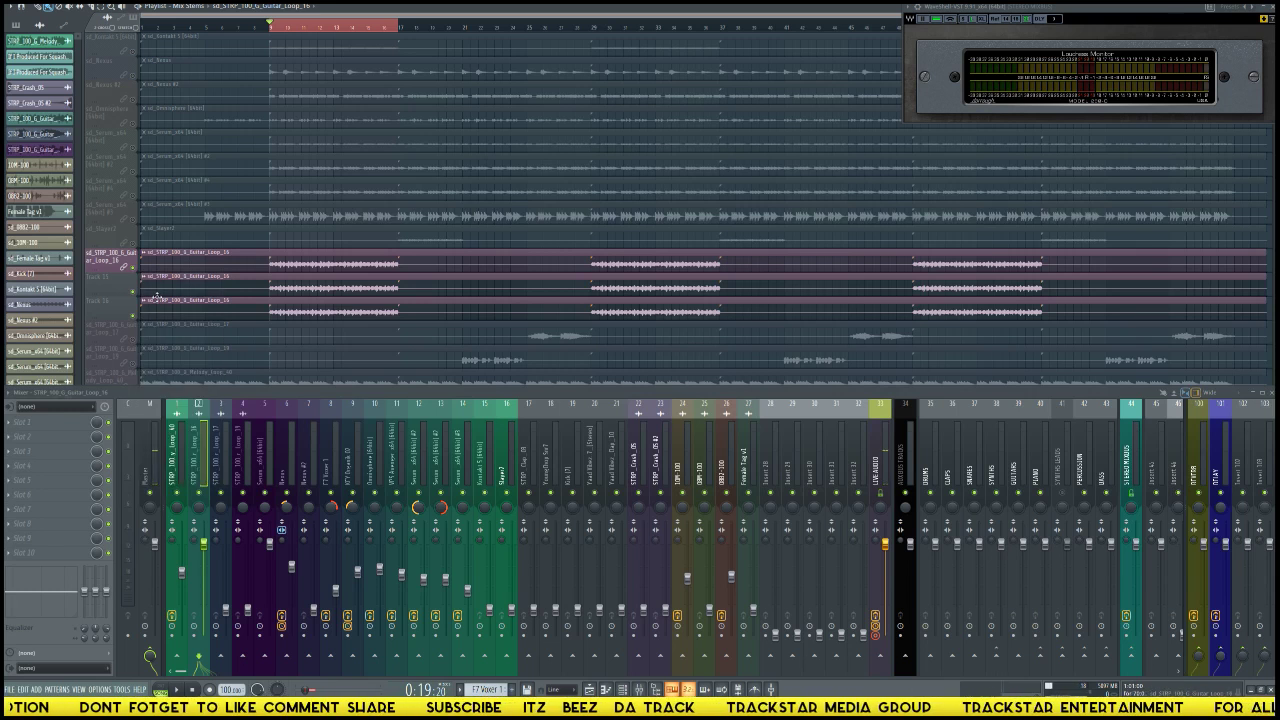
right_click(146, 281)
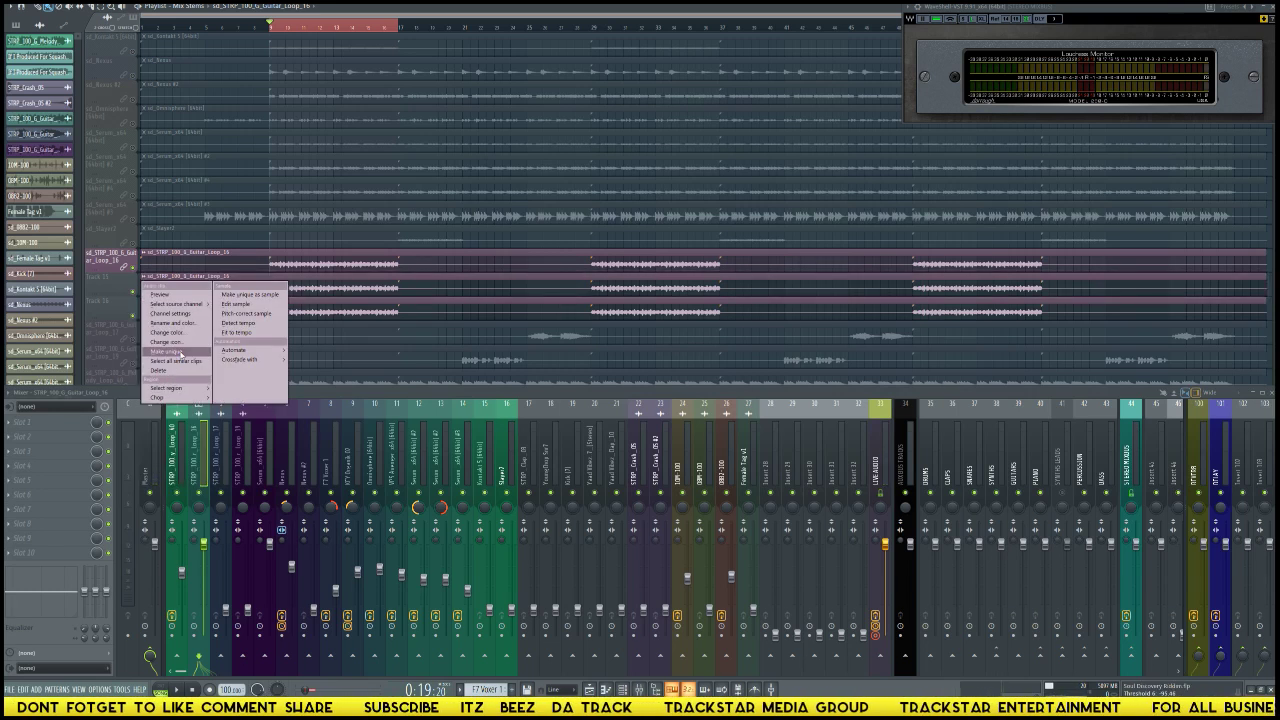
left_click(180, 353)
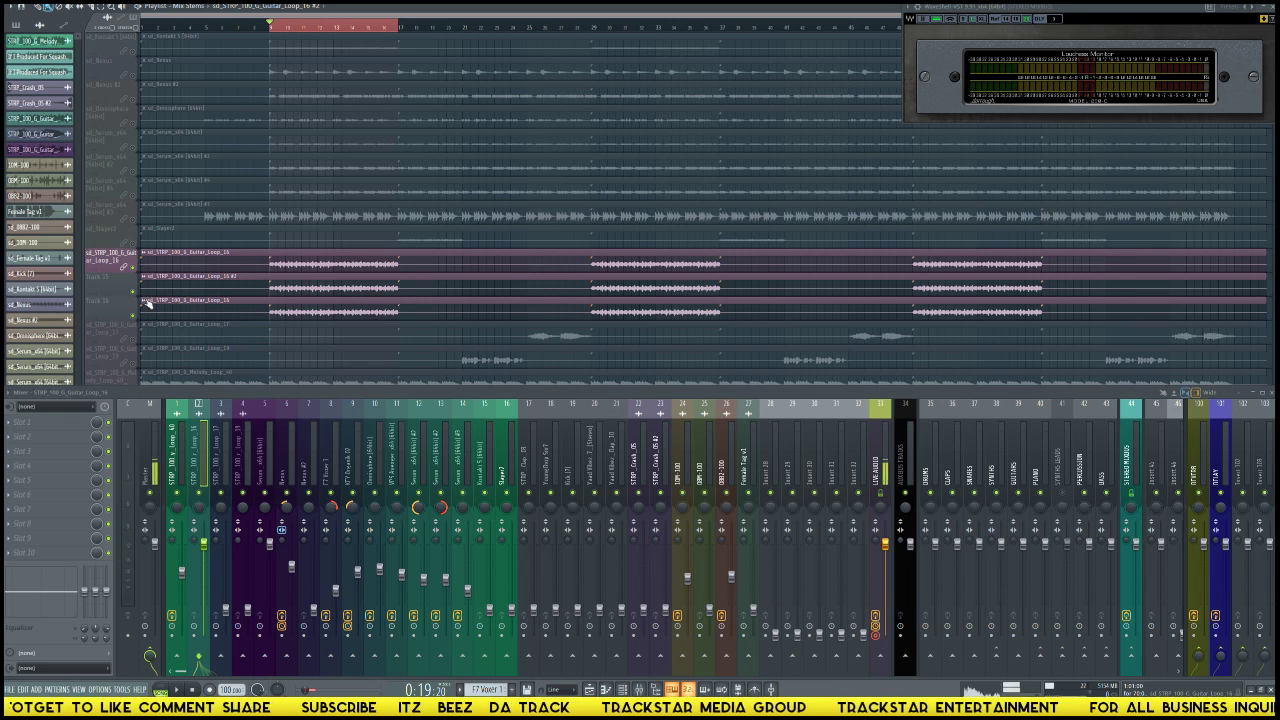
right_click(146, 303)
left_click(178, 371)
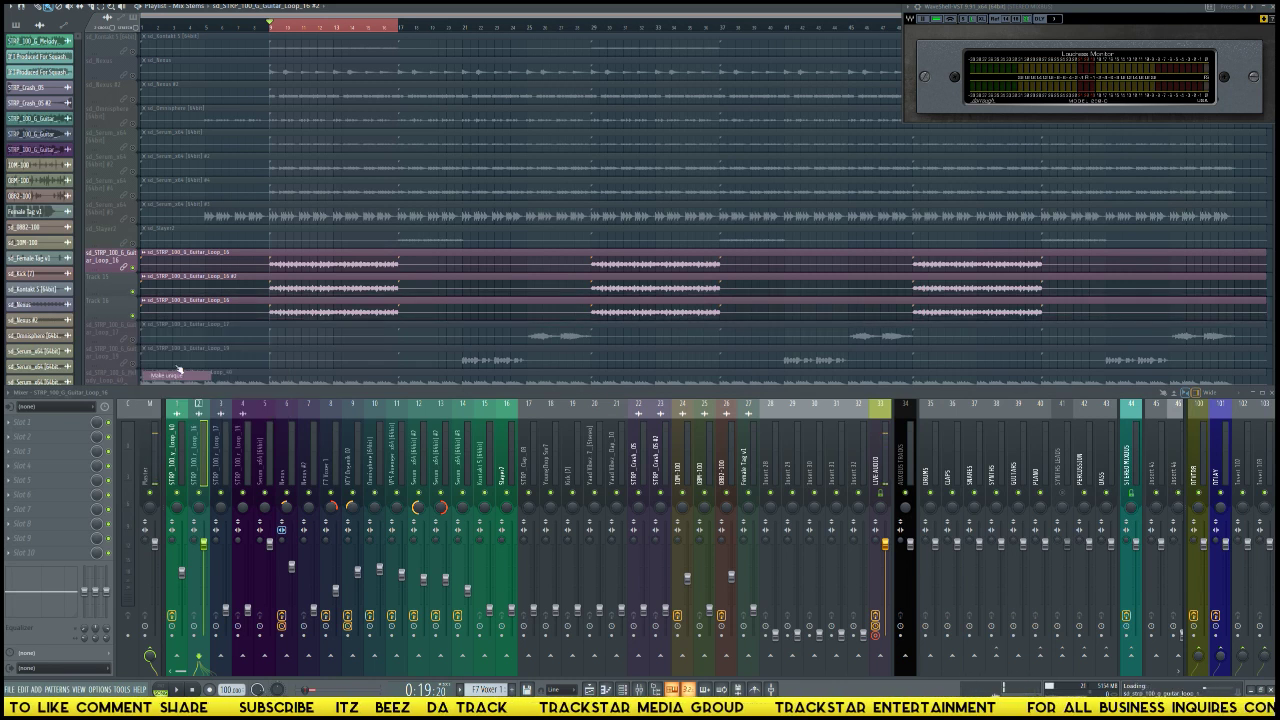
Step: Select empty mixer tracks Insert 30 and Insert 31 and move them directly after the Guitar_Loop_16 mixer track
double_click(322, 288)
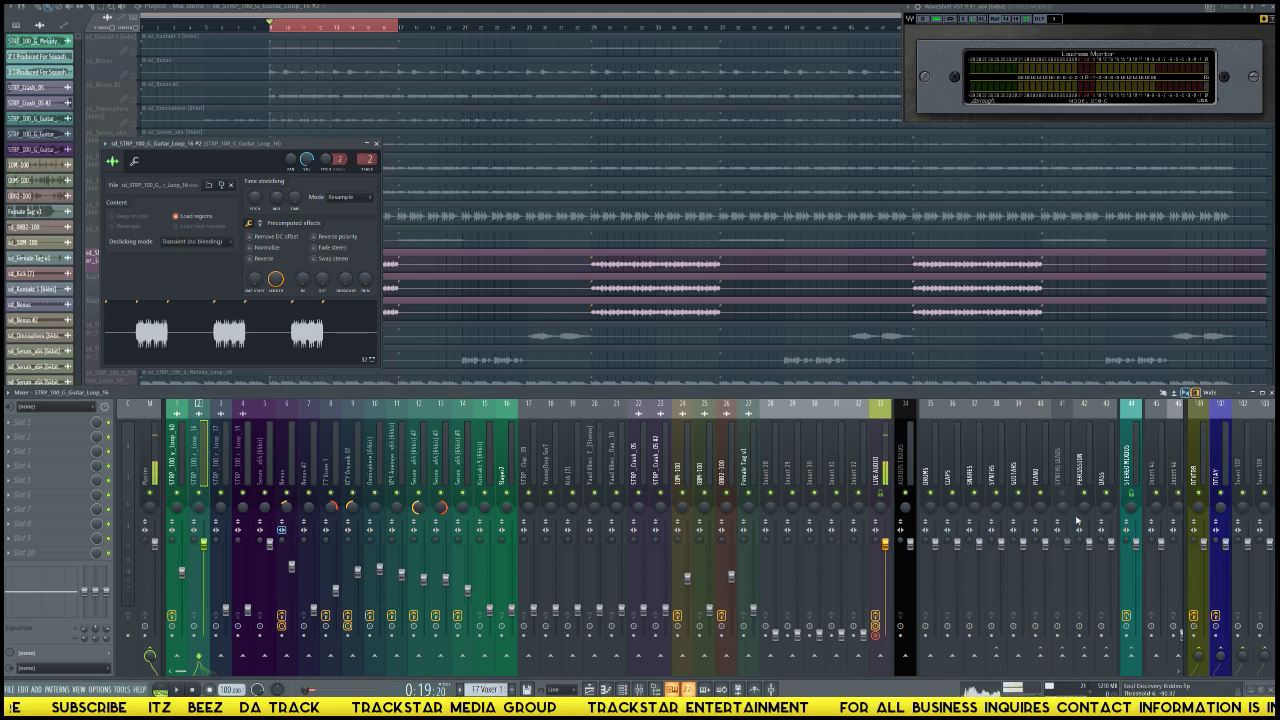
left_click(801, 462)
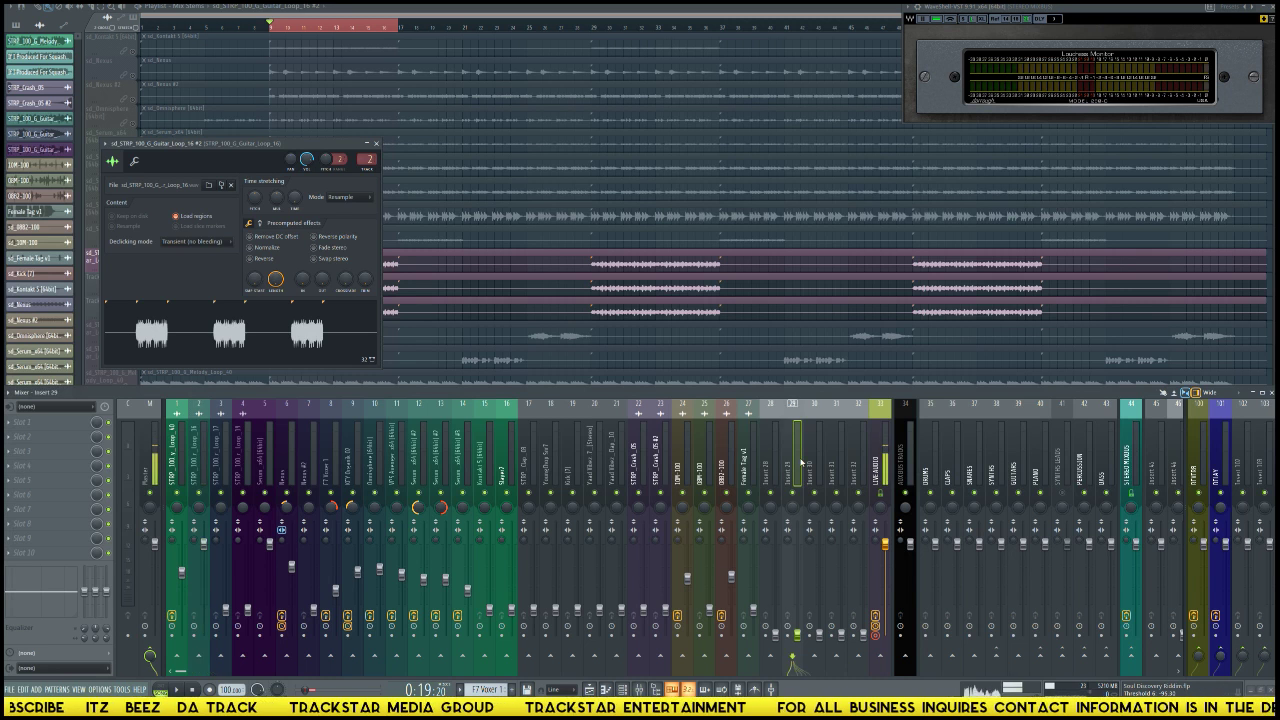
left_click_drag(817, 469, 826, 471)
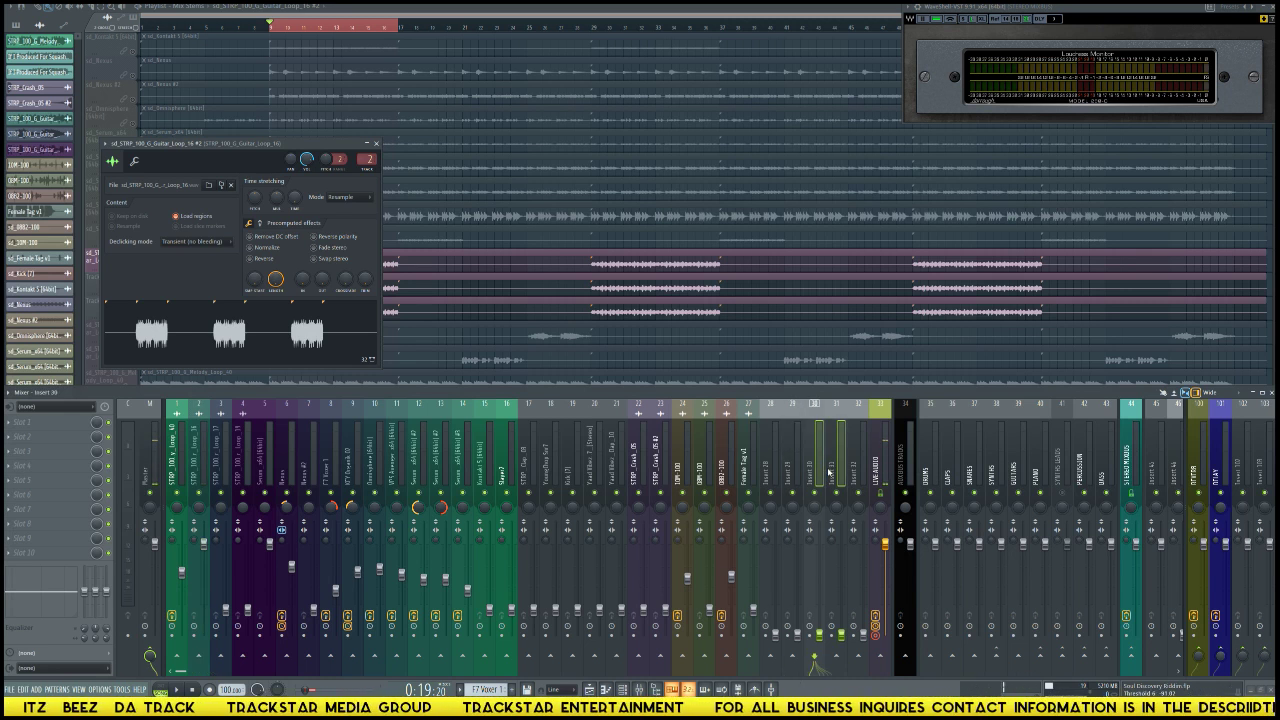
key("alt+Left")
key("alt+Left")
key("alt+Left")
key("alt+Left")
key("alt+Left")
key("alt+Left")
key("alt+Left")
key("alt+Left")
key("alt+Left")
key("alt+Left")
key("alt+Left")
key("alt+Left")
key("alt+Left")
key("alt+Left")
key("alt+Left")
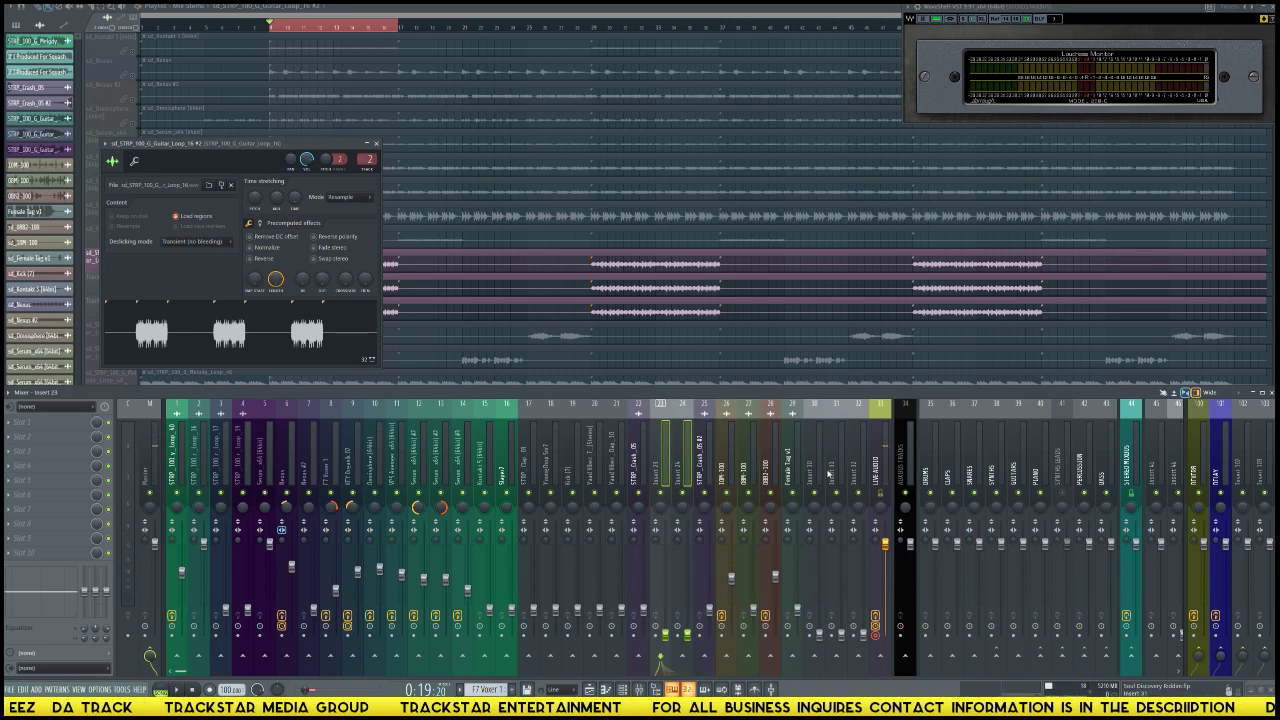
key("alt+Left")
key("alt+Left")
key("alt+Left")
key("alt+Left")
key("alt+Left")
key("alt+Left")
key("alt+Left")
key("alt+Left")
key("alt+Left")
key("alt+Left")
key("alt+Left")
key("alt+Left")
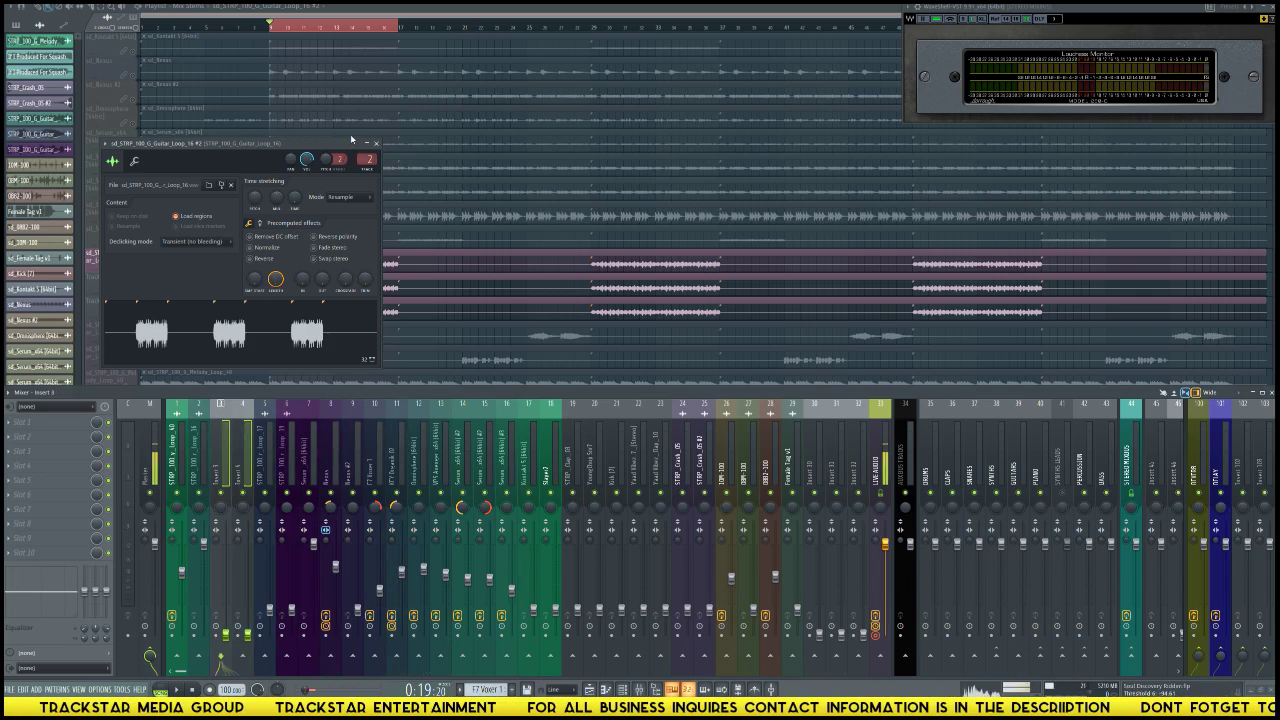
Step: Copy the Guitar_Loop_16 mixer track state onto the two empty inserts beside it
left_click(376, 143)
right_click(200, 478)
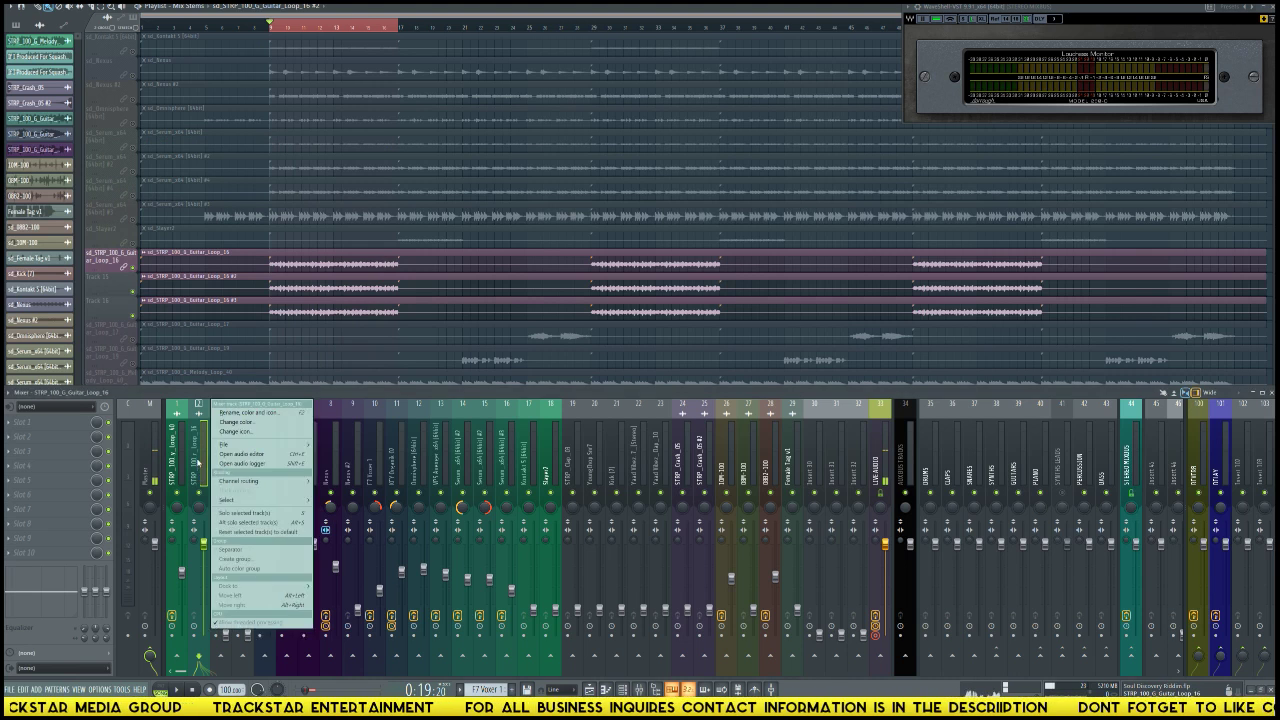
mouse_move(308, 444)
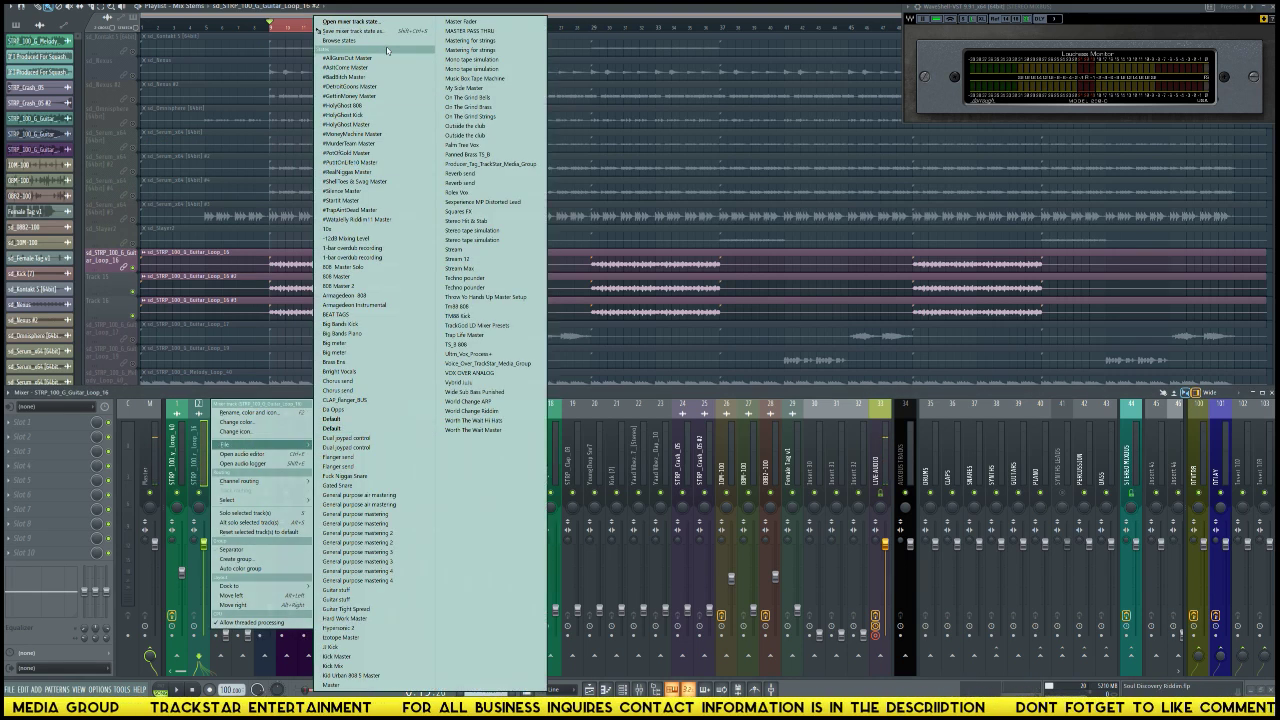
left_click(350, 31)
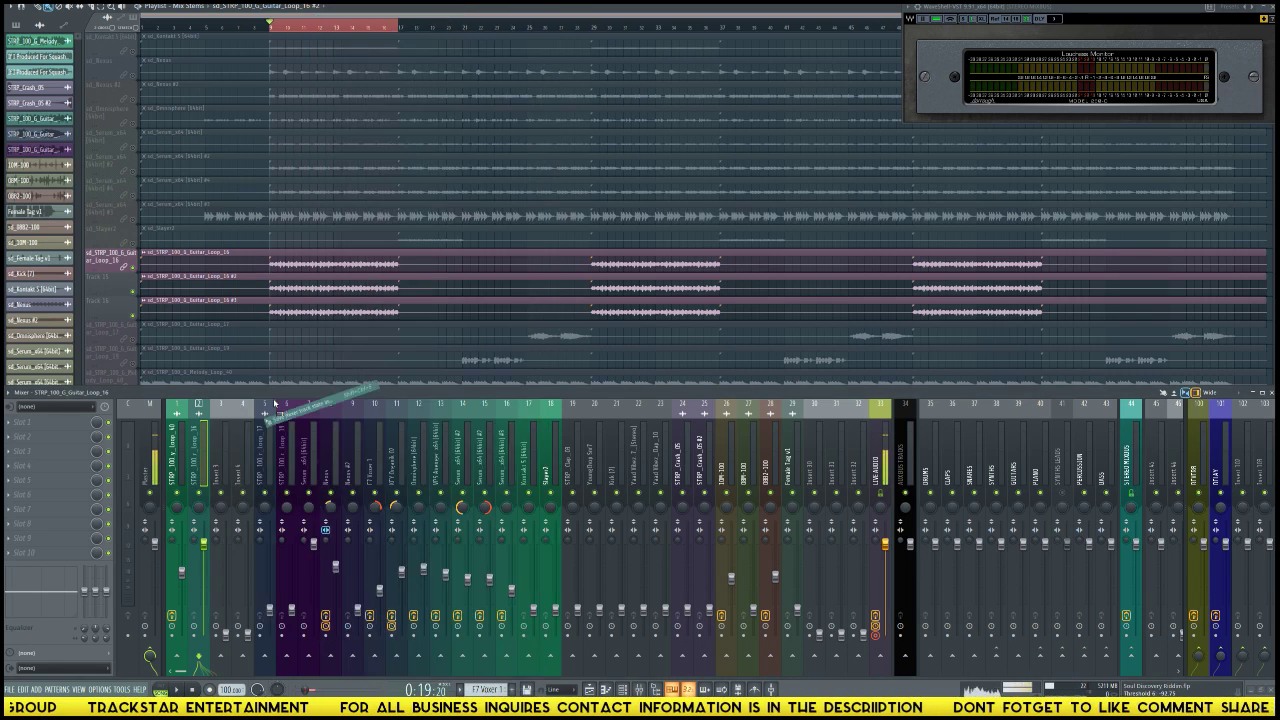
right_click(220, 460)
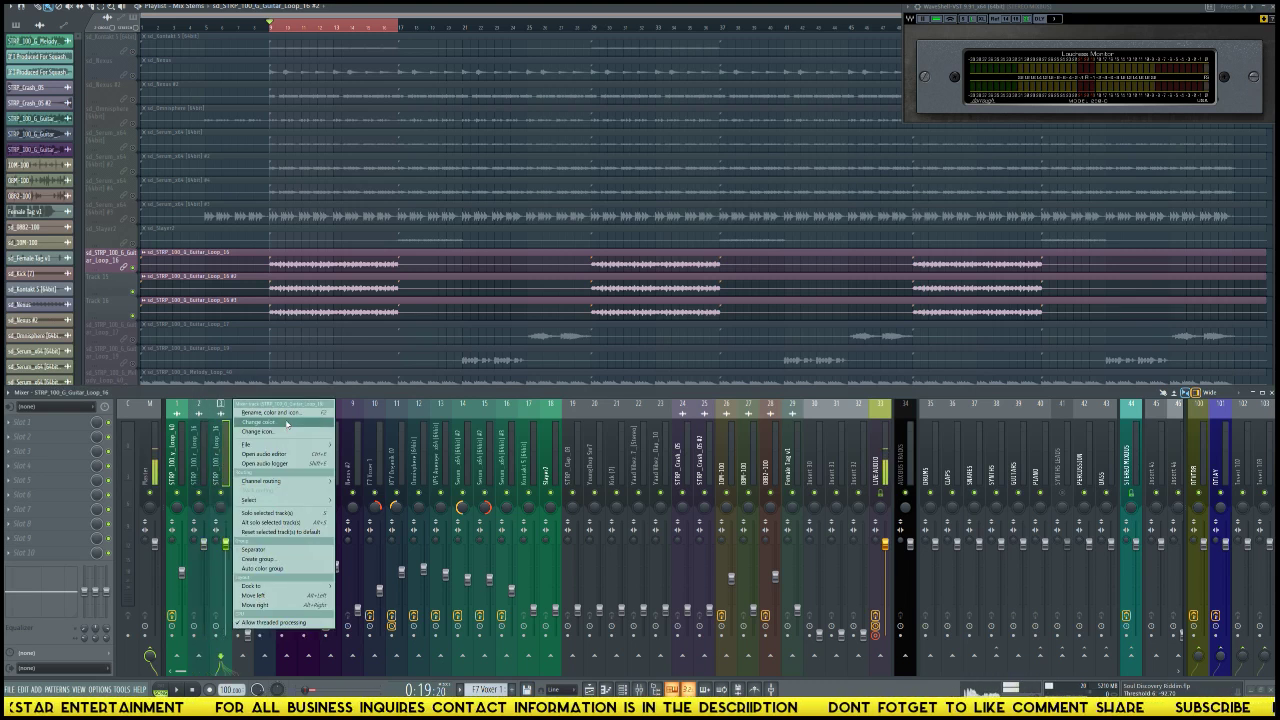
mouse_move(255, 444)
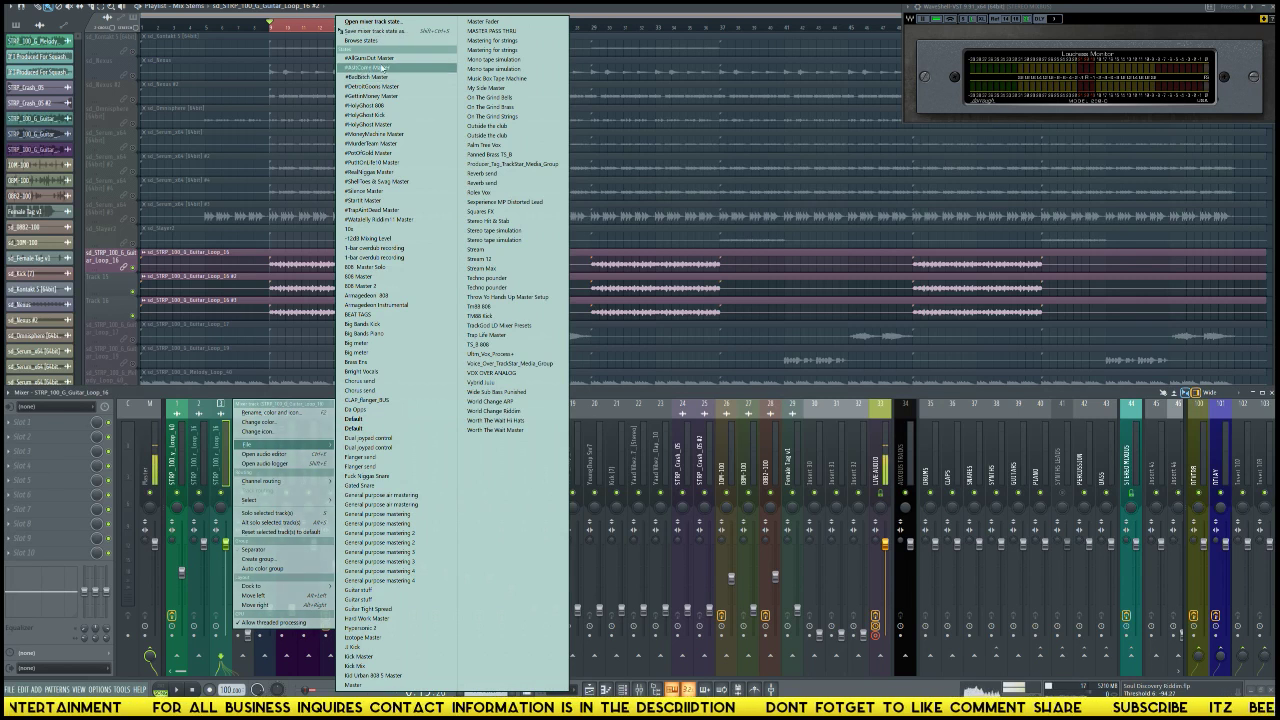
left_click(390, 31)
left_click_drag(202, 566, 240, 457)
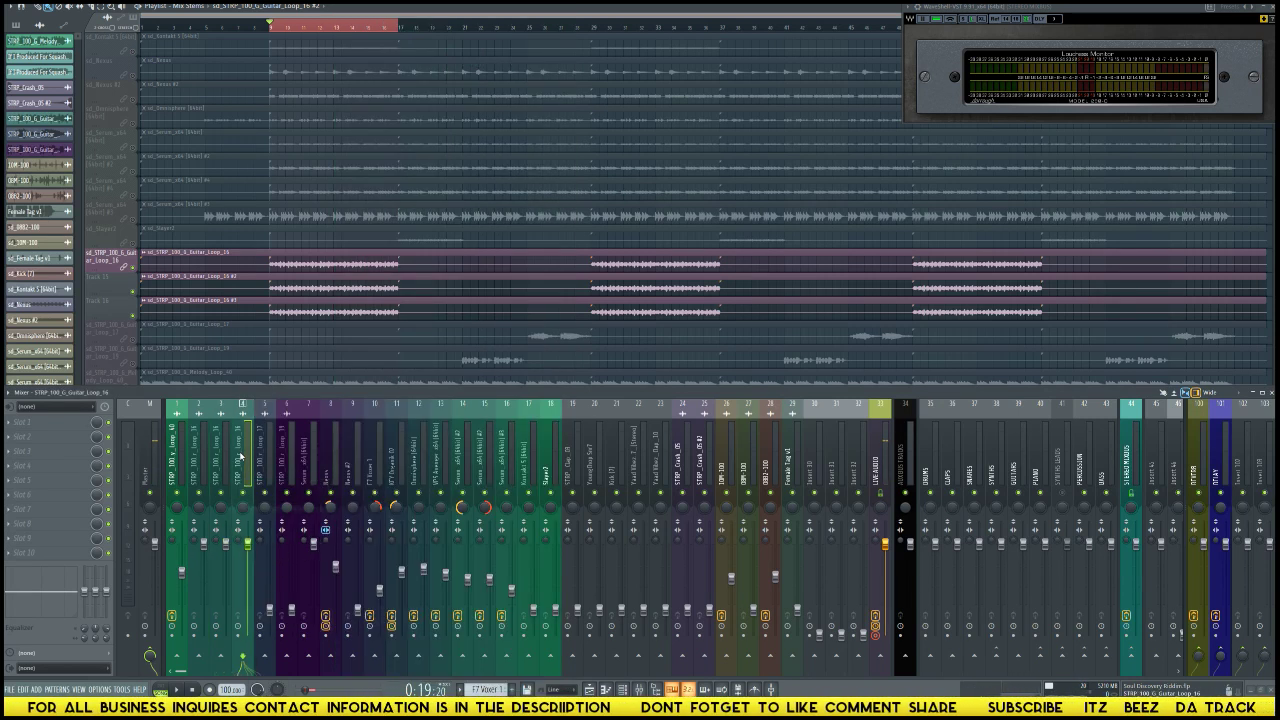
Step: Route the channels of the two duplicated Guitar_Loop_16 clips to mixer tracks 3 and 4
double_click(352, 290)
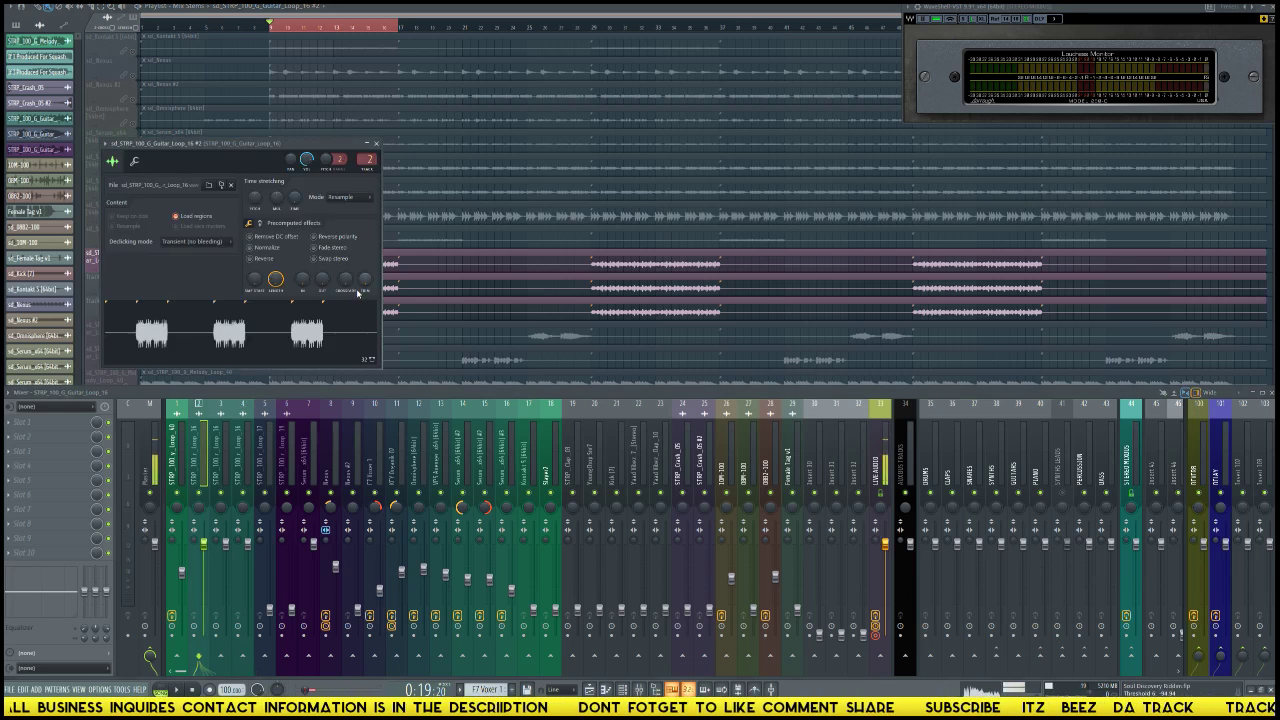
key("F6")
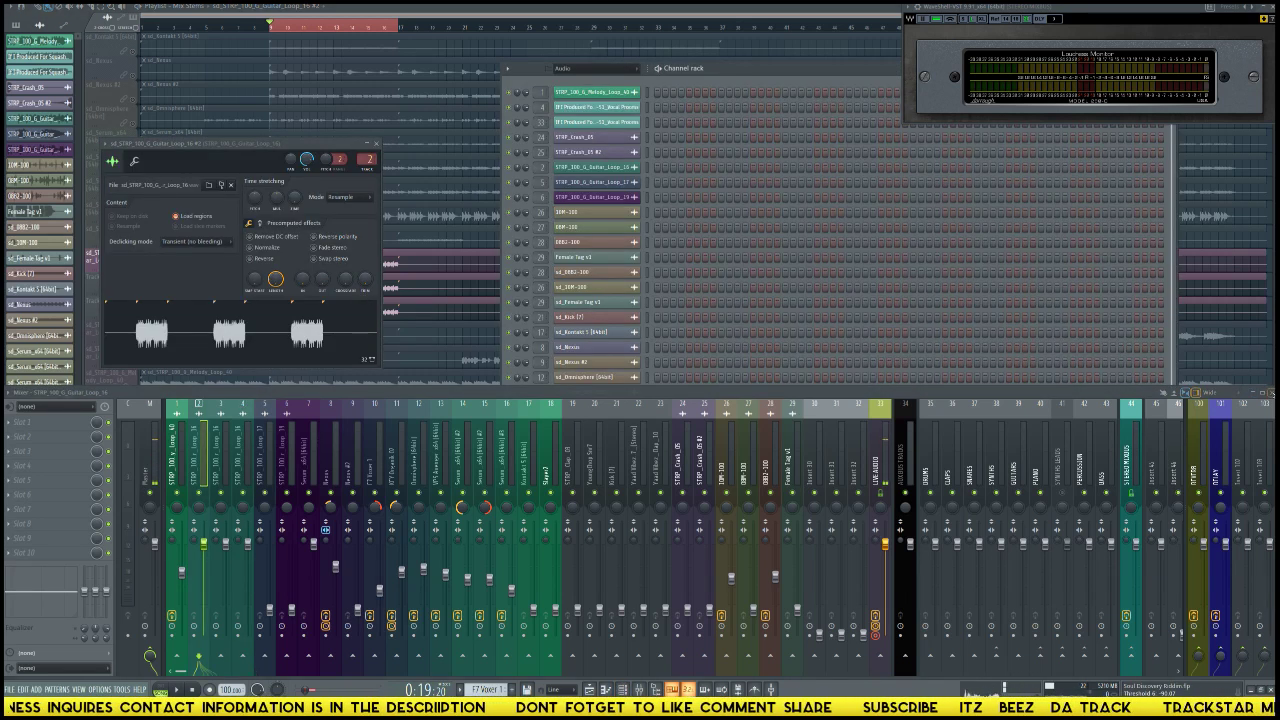
key("F9")
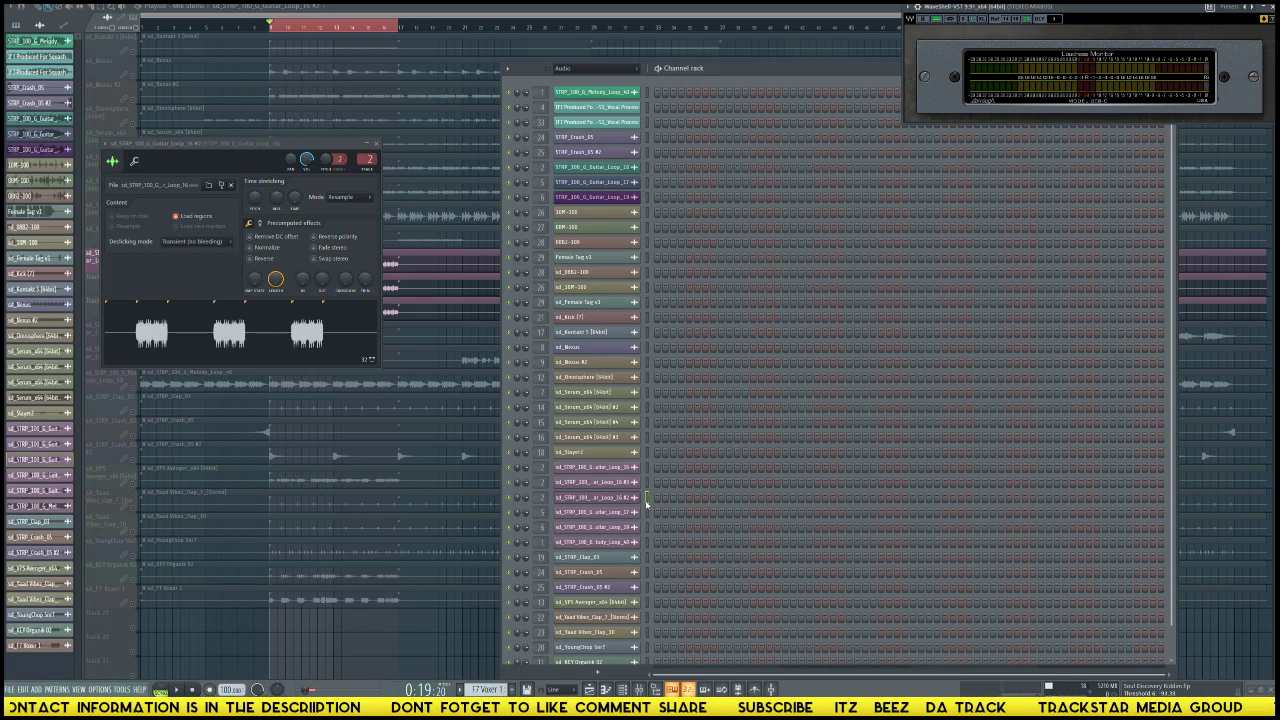
left_click(647, 484)
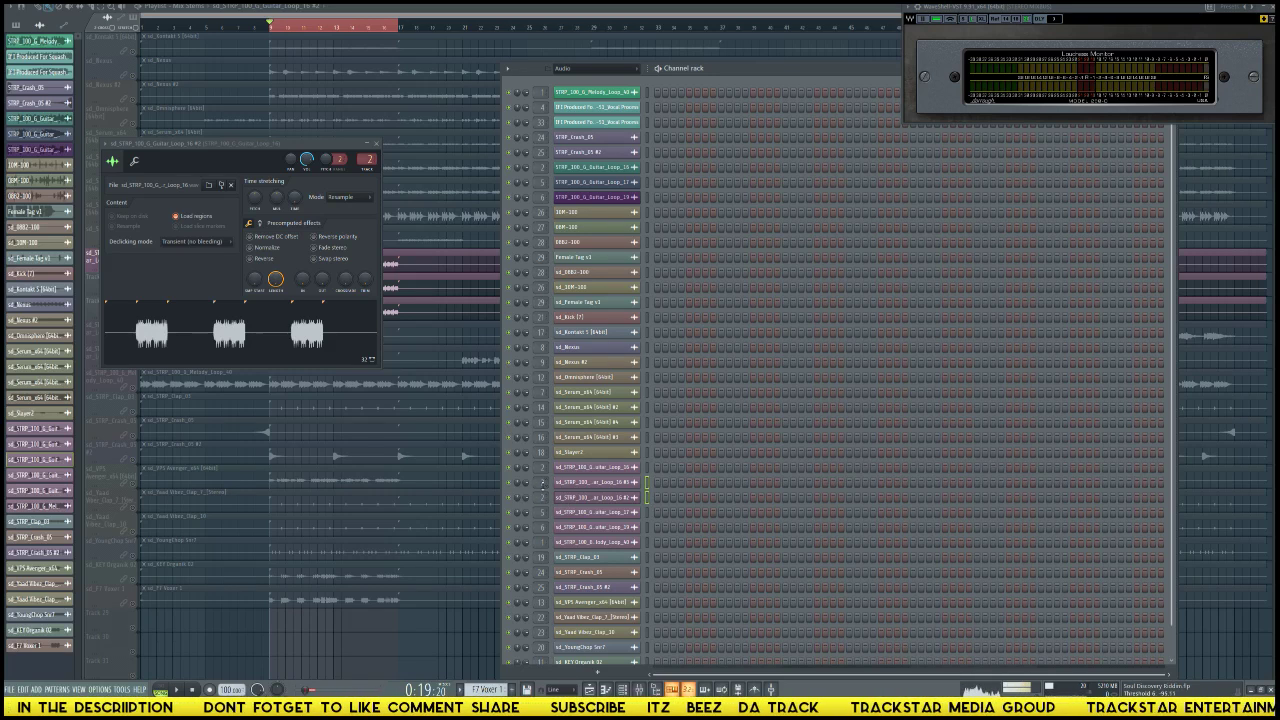
scroll(541, 496, "up", 1)
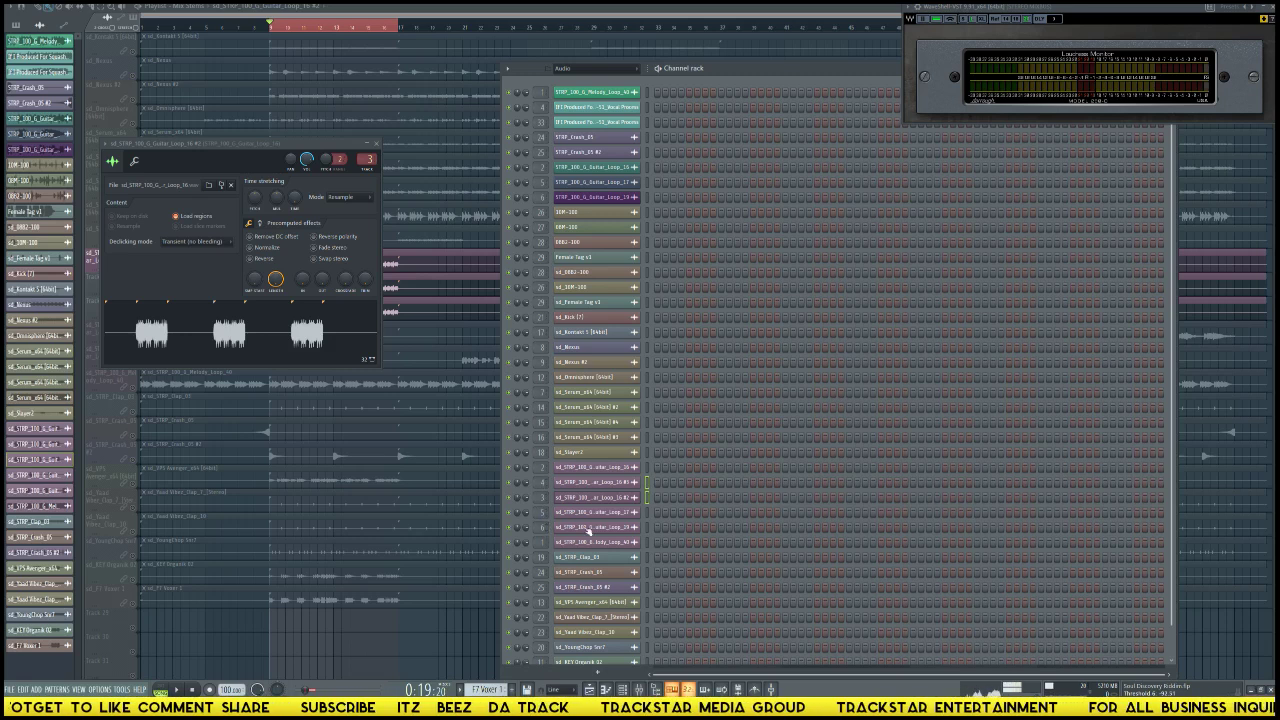
key("F9")
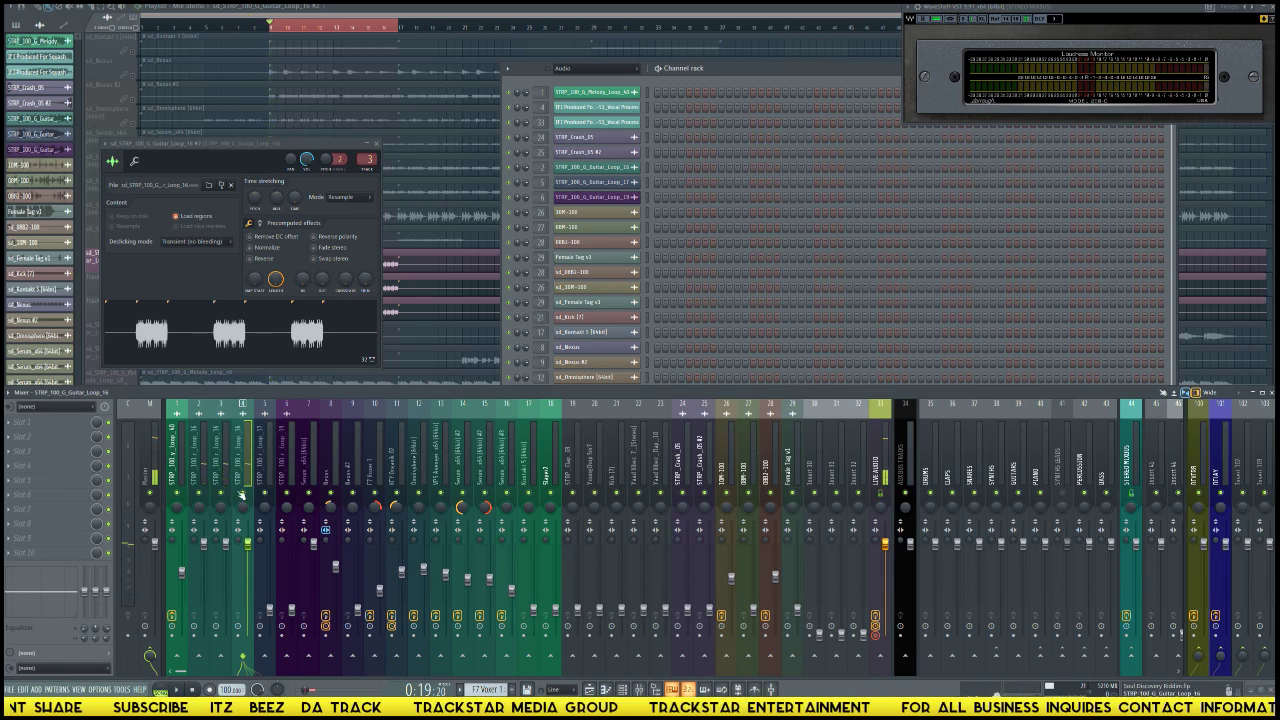
Step: Rename mixer track 4 as GUITAR HOOK L and copy the GUITAR HOOK part of the name for reuse
right_click(252, 406)
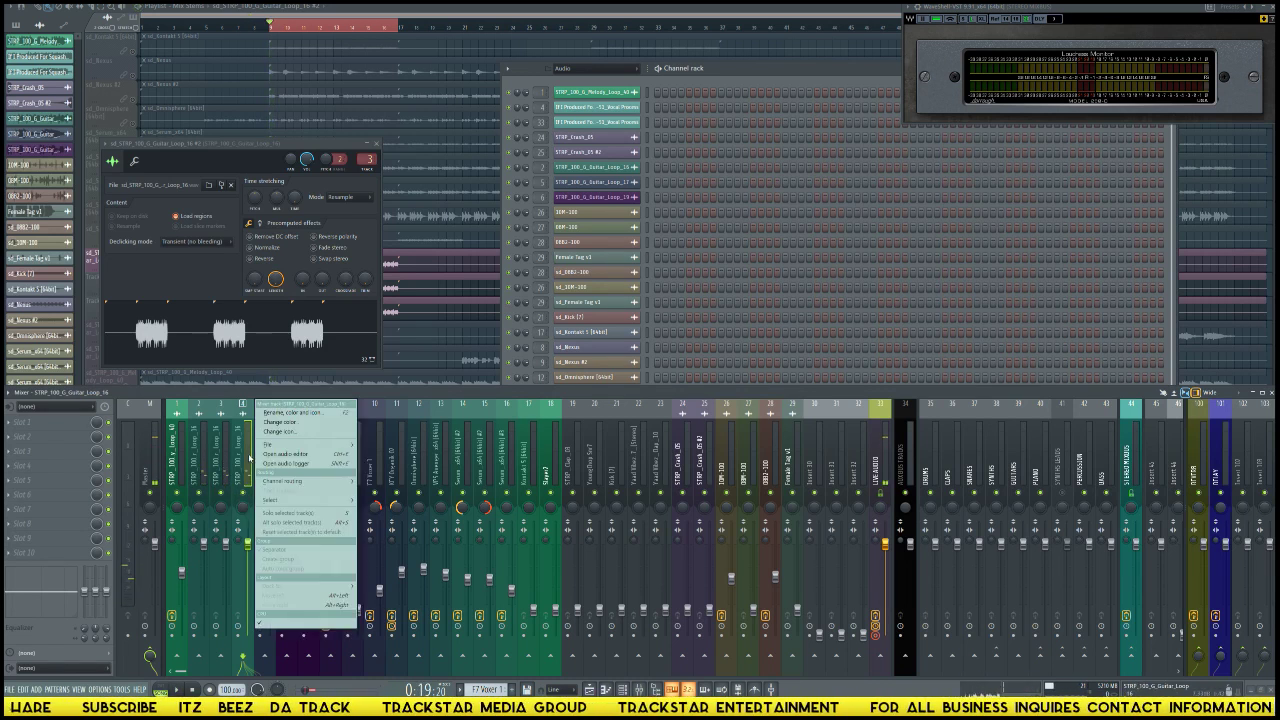
left_click(282, 412)
type("GUITAR HOOK L")
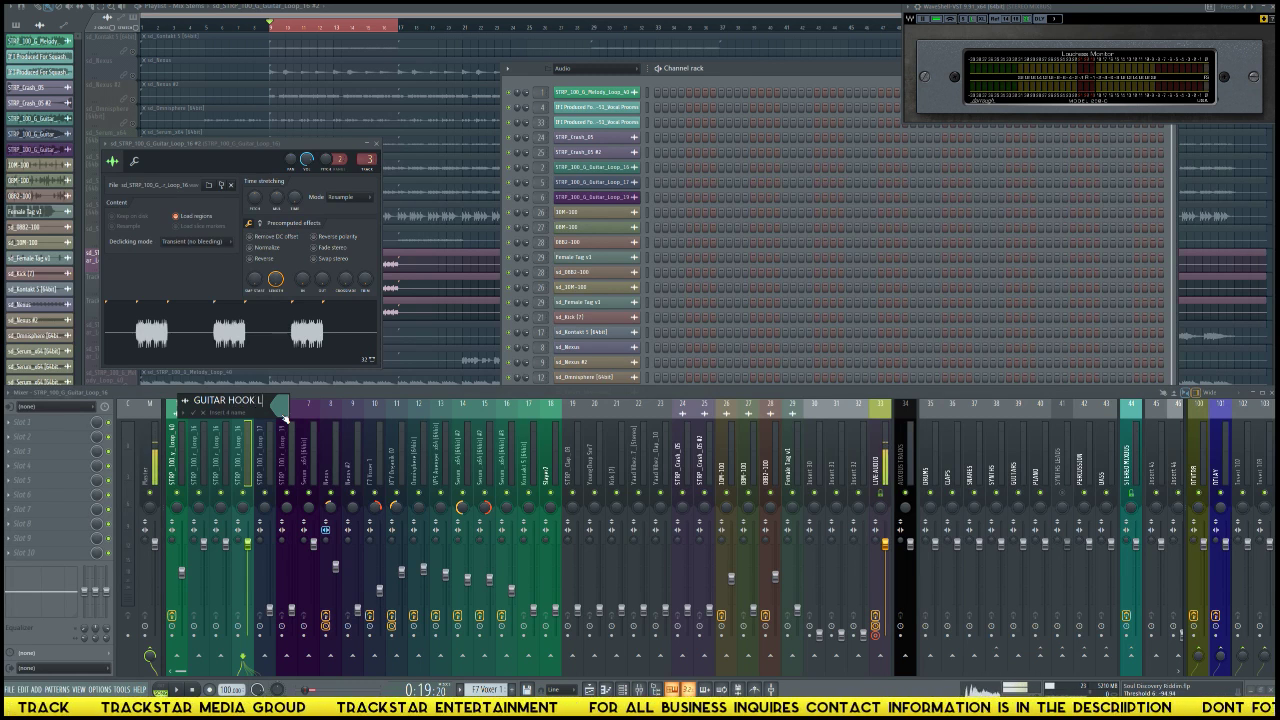
key("shift+Left")
key("shift+Left")
key("shift+Left")
key("shift+Left")
key("shift+Left")
key("shift+Left")
key("shift+Left")
key("shift+Left")
key("shift+Left")
key("shift+Left")
key("shift+Left")
key("ctrl+c")
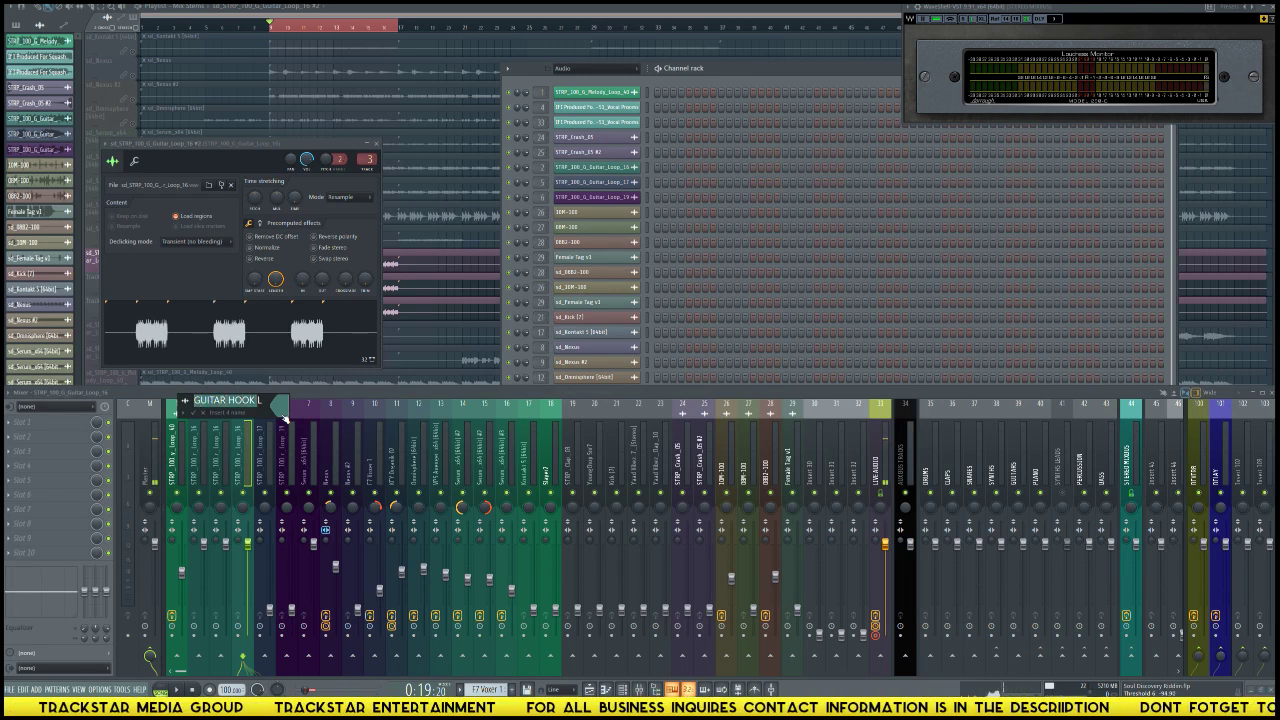
key("Return")
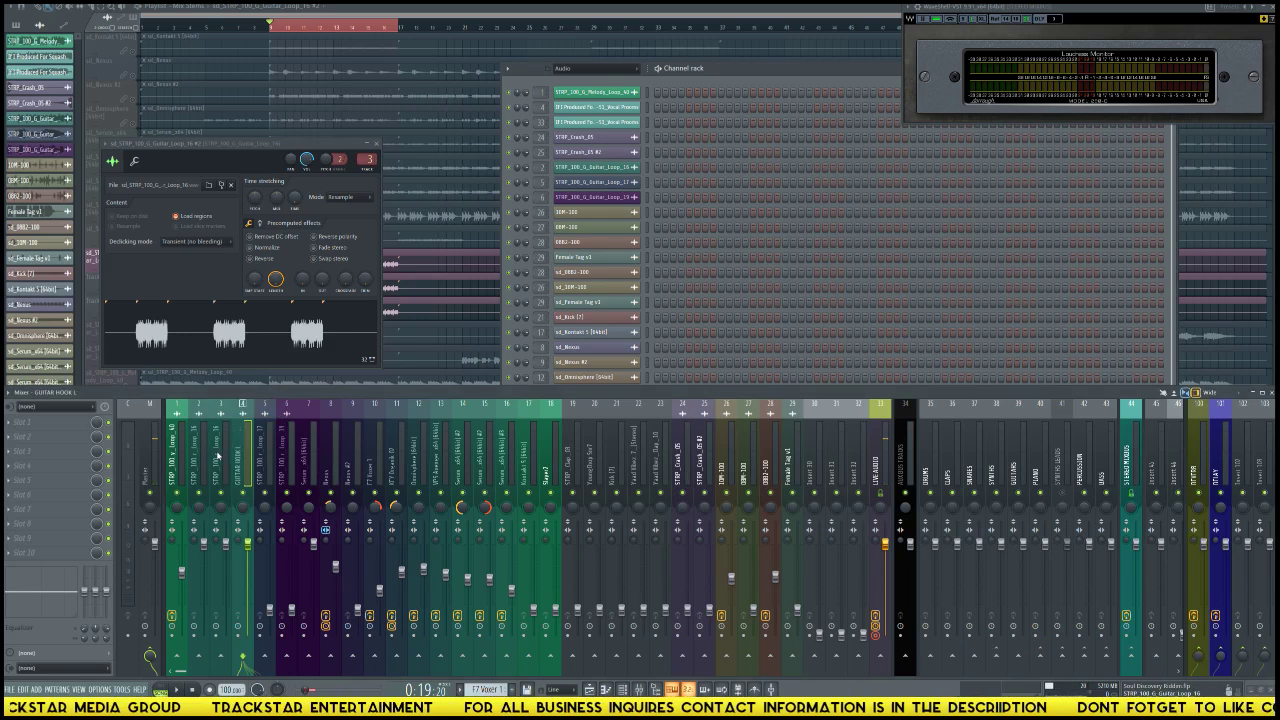
Step: Rename mixer track 3 as GUITAR HOOK L, reusing the copied text
right_click(218, 456)
left_click(276, 414)
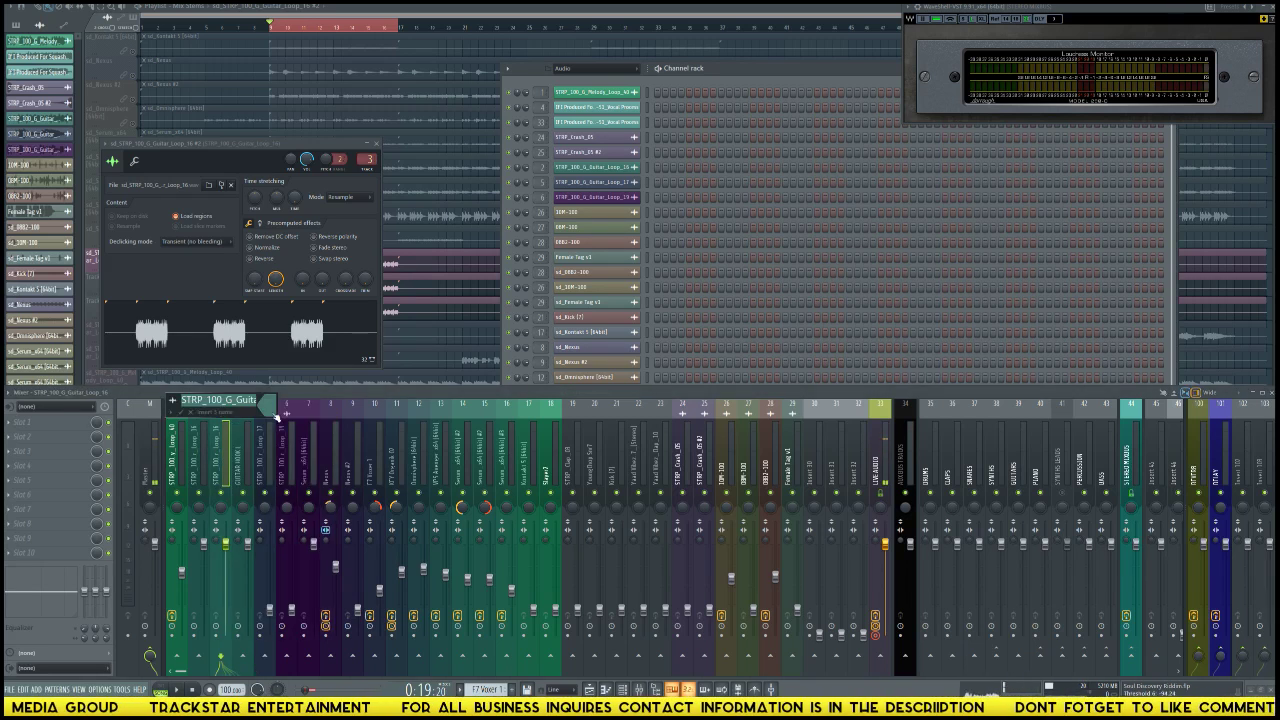
key("ctrl+v")
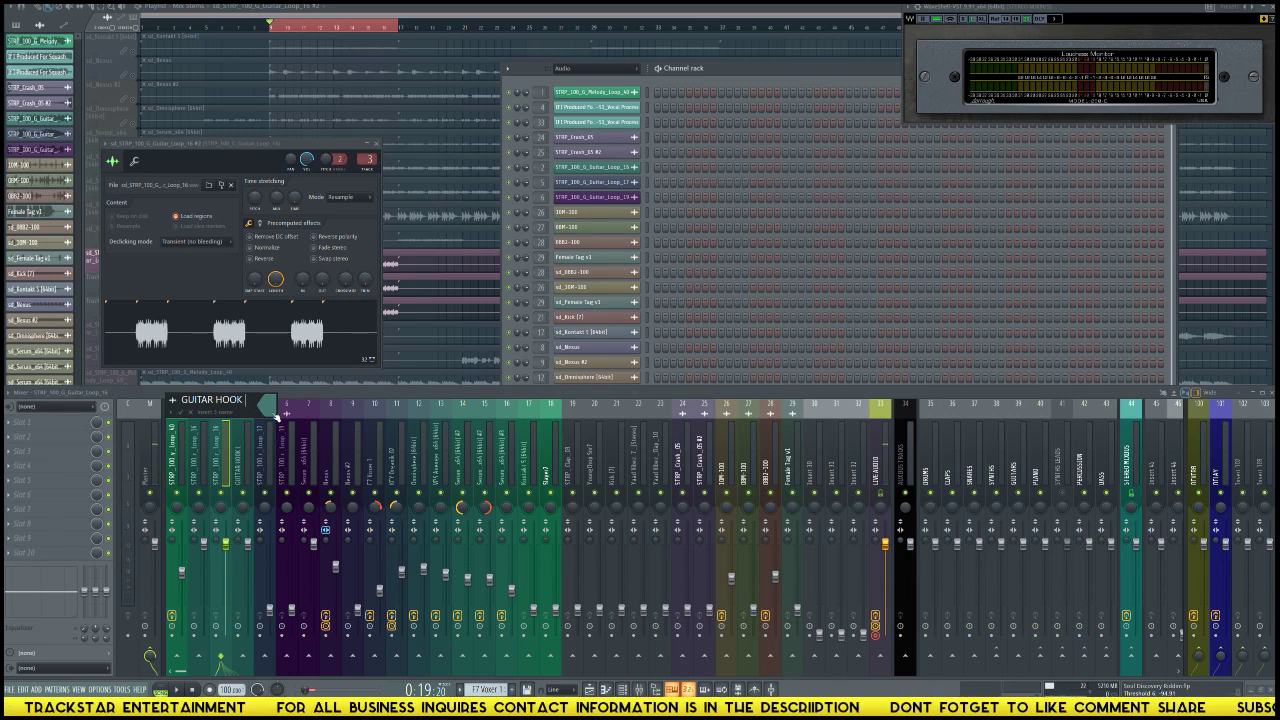
type("L")
key("Return")
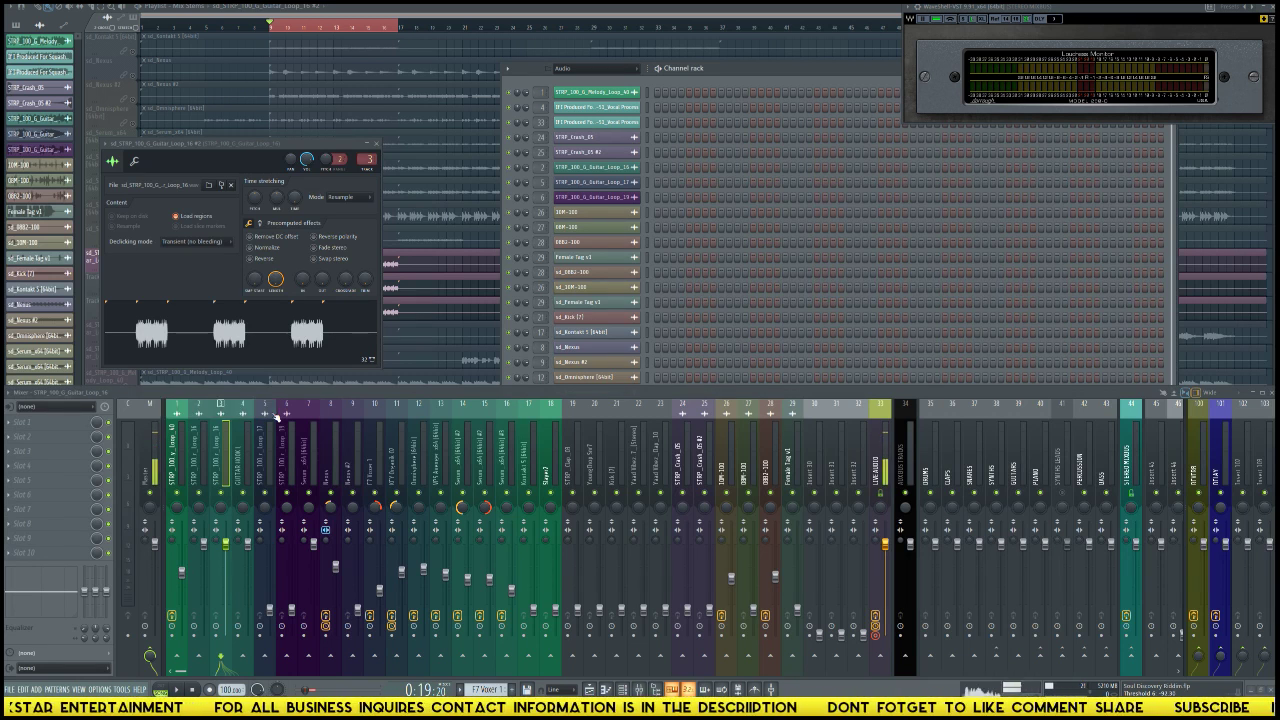
Step: Rename mixer track 4 as GUITAR HOOK R
right_click(246, 440)
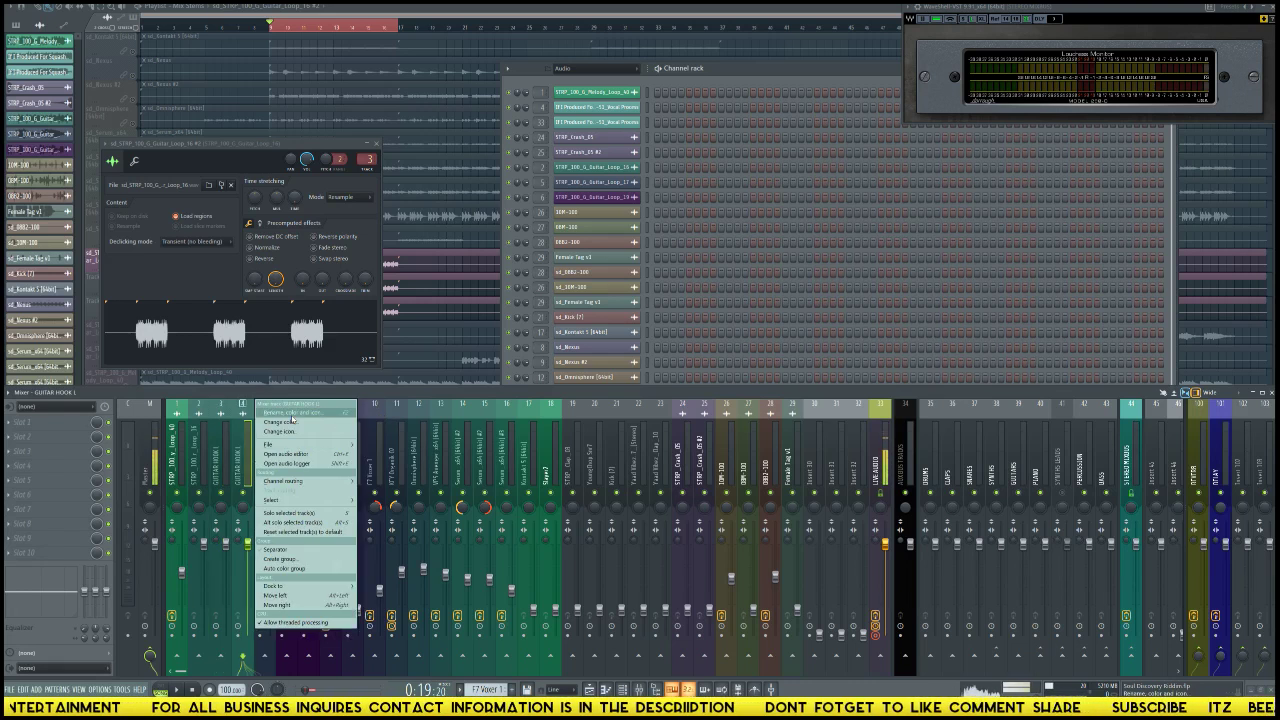
left_click(298, 412)
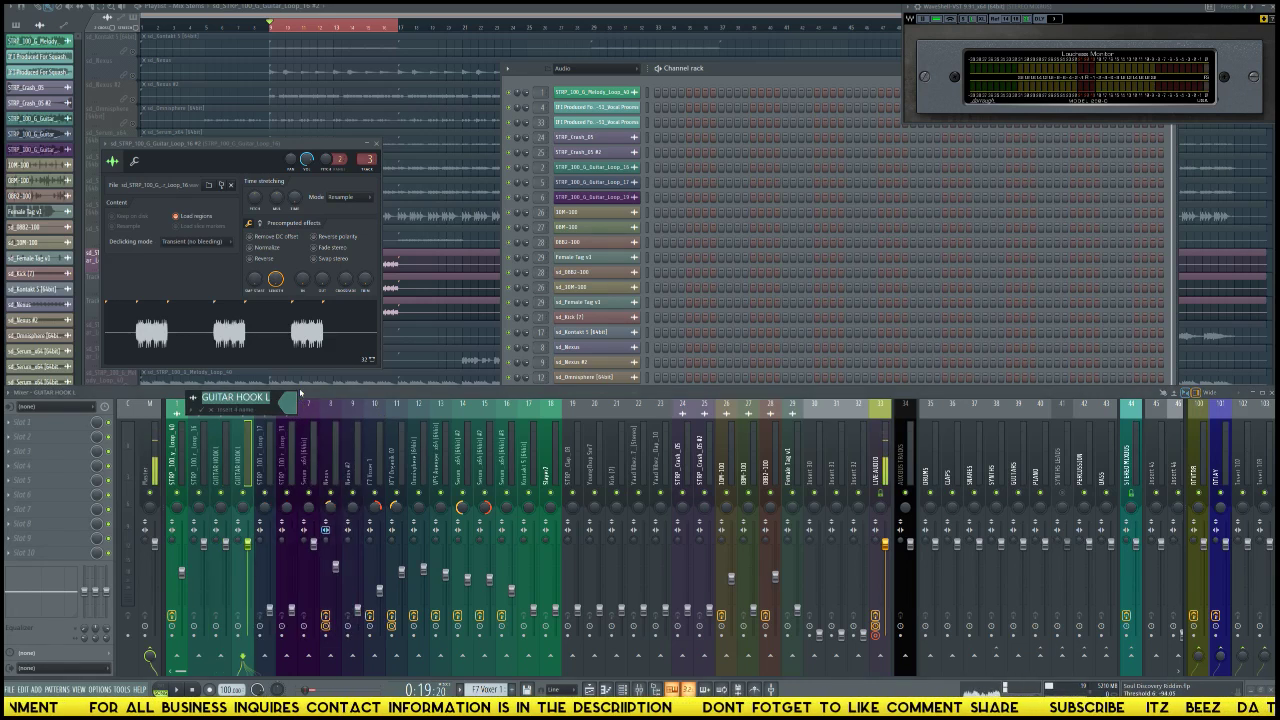
key("End")
key("BackSpace")
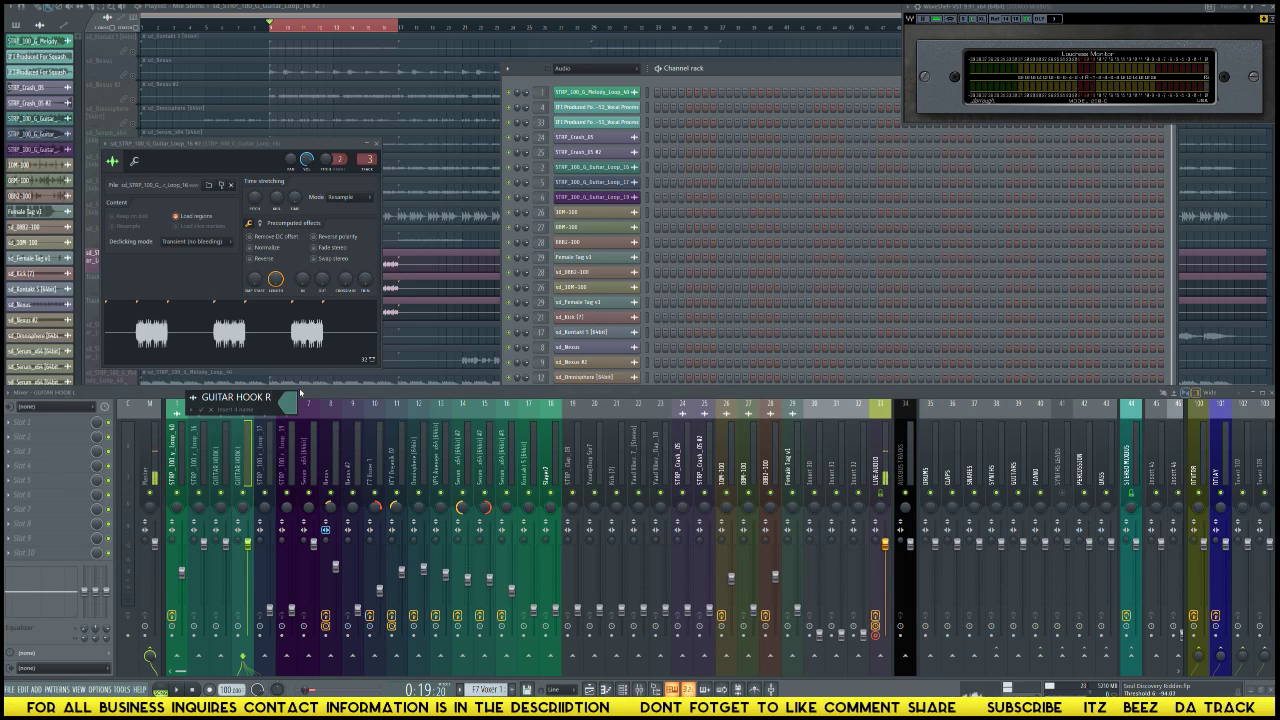
key("Return")
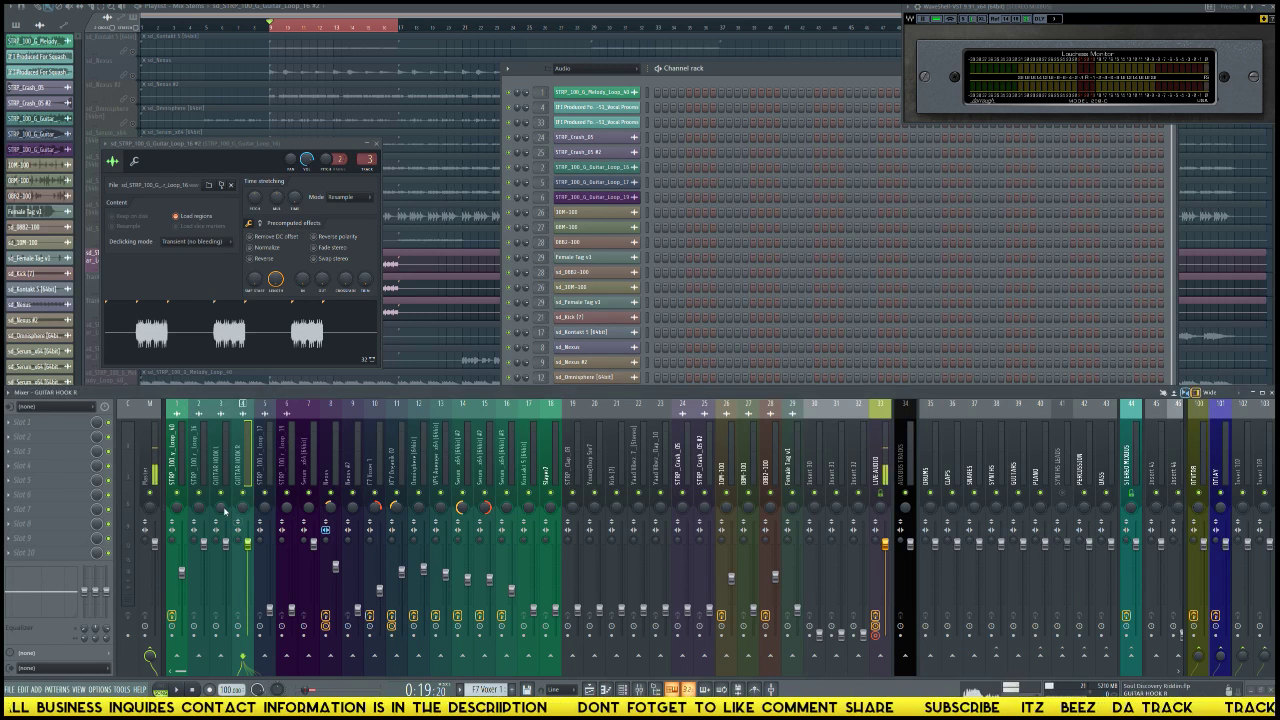
Step: Pan the GUITAR HOOK L mixer track left and the GUITAR HOOK R track right, and select the original Guitar_Loop_16 track
left_click(219, 506)
left_click(243, 512)
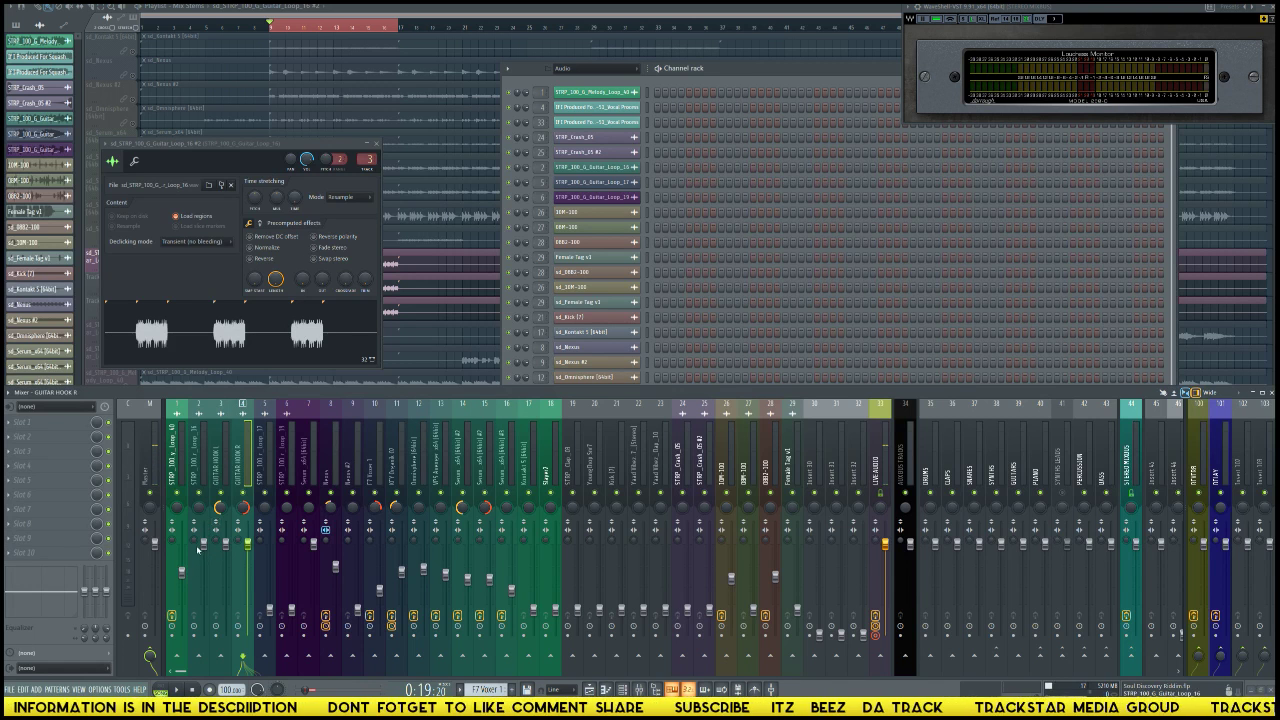
left_click(203, 545)
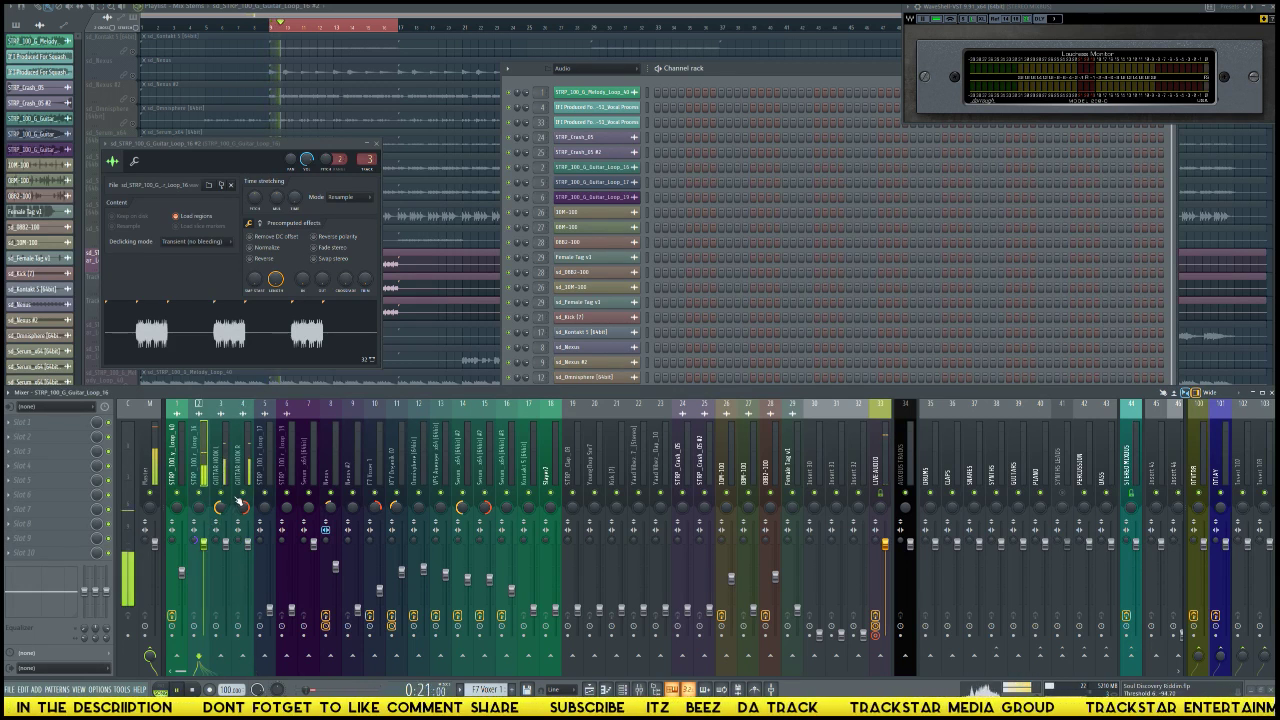
Step: Play the guitar section with the hook layers muted and soloed in turn to compare the original with the panned copies
key("space")
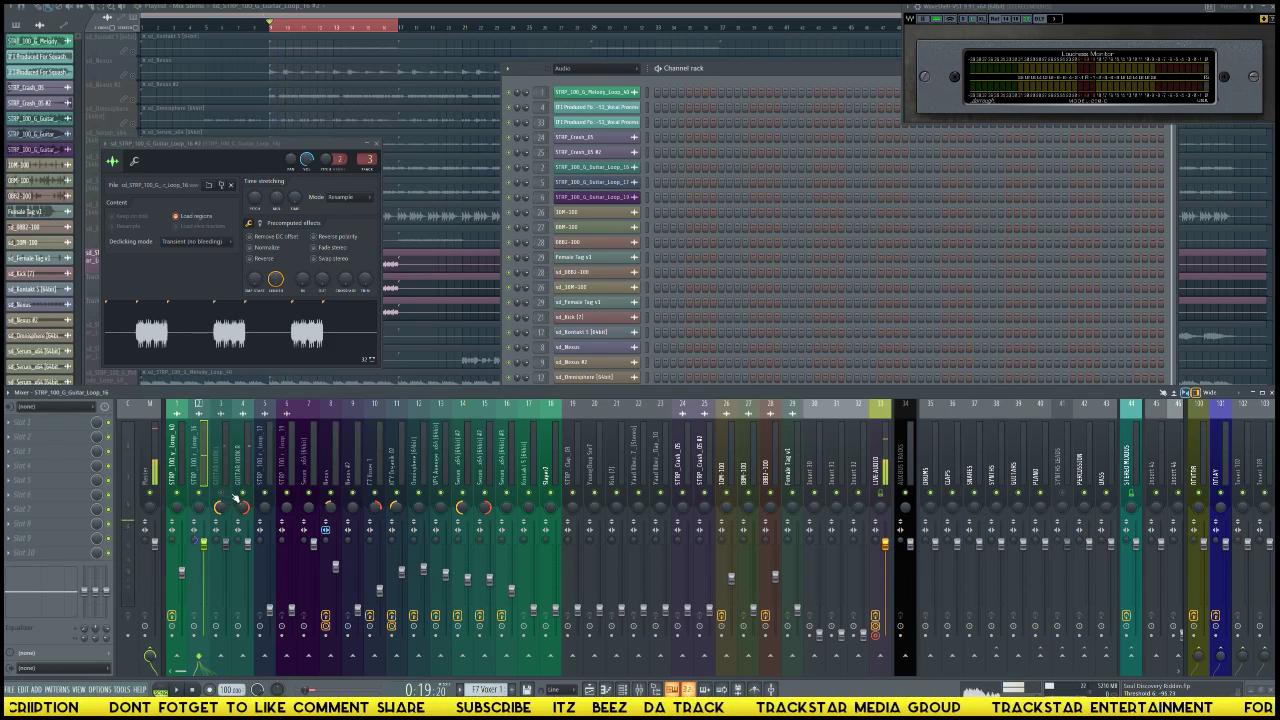
key("space")
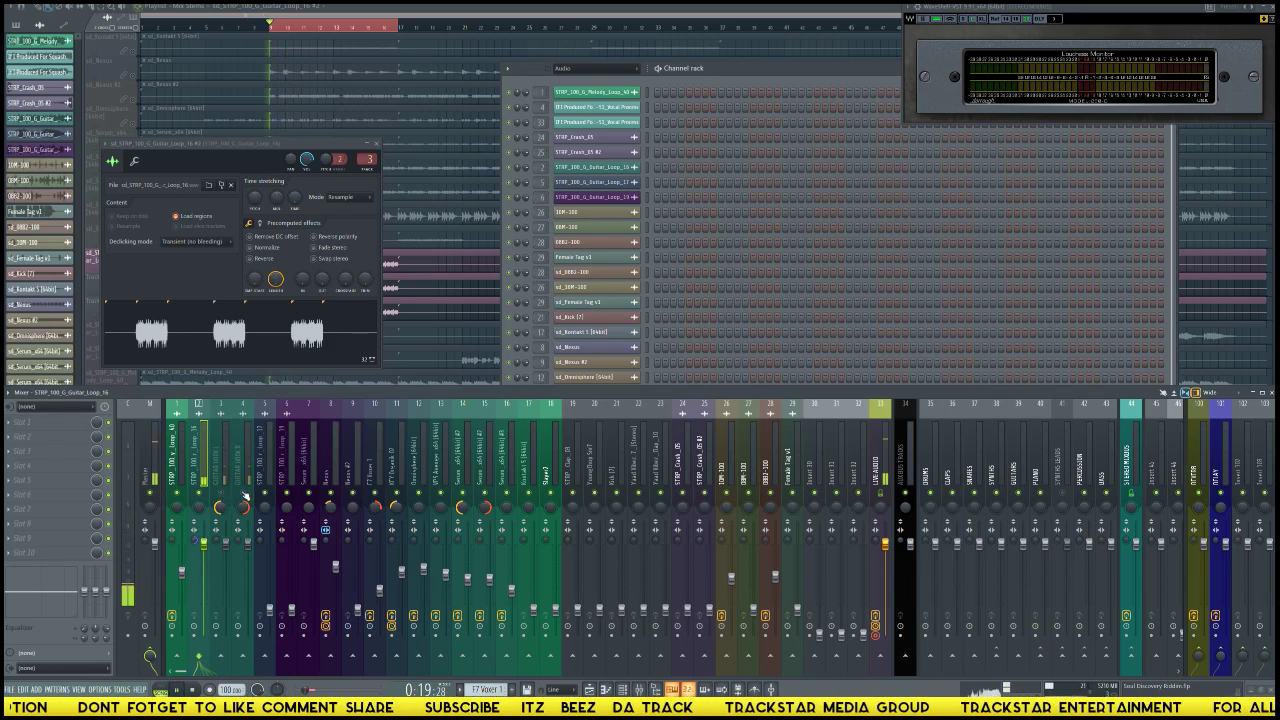
key("space")
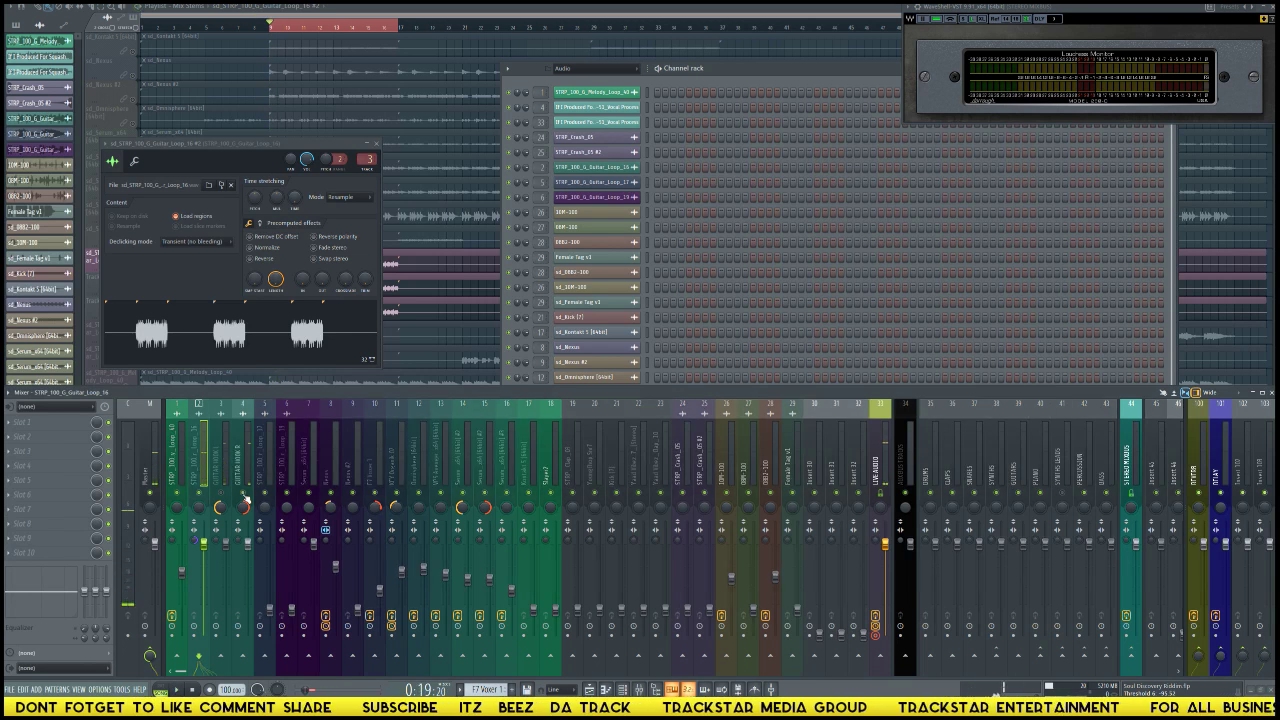
key("space")
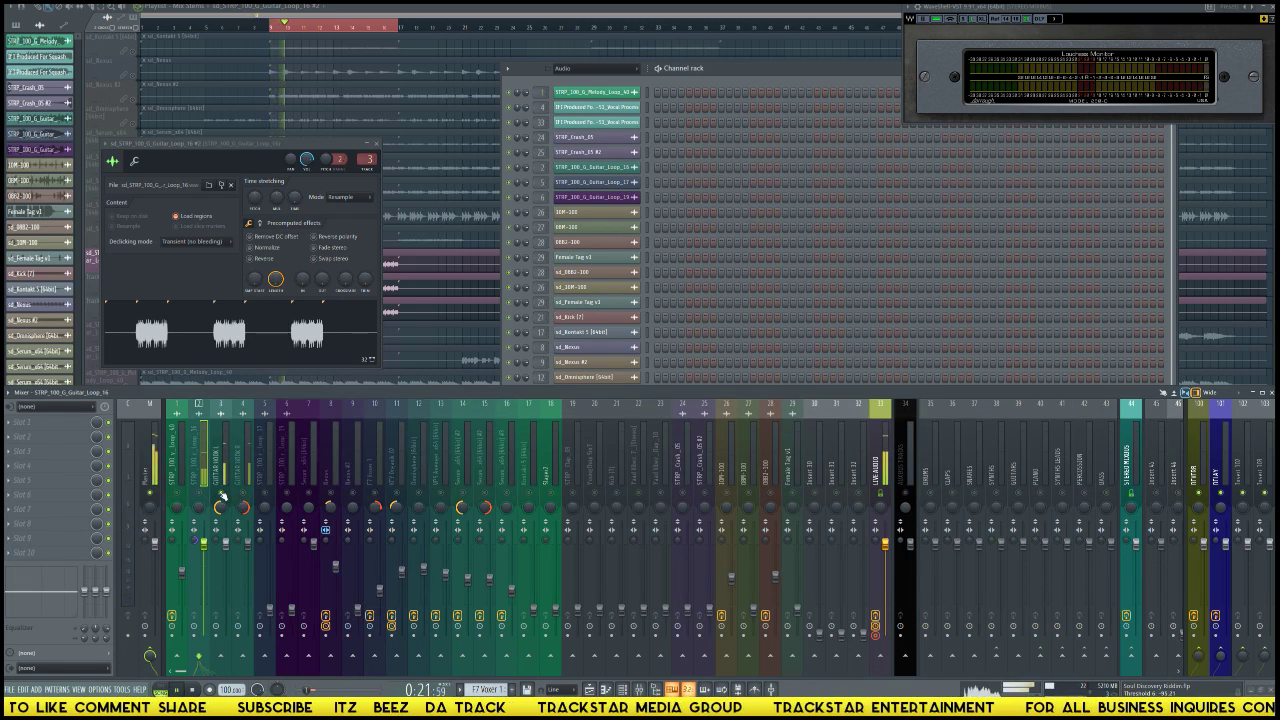
key("space")
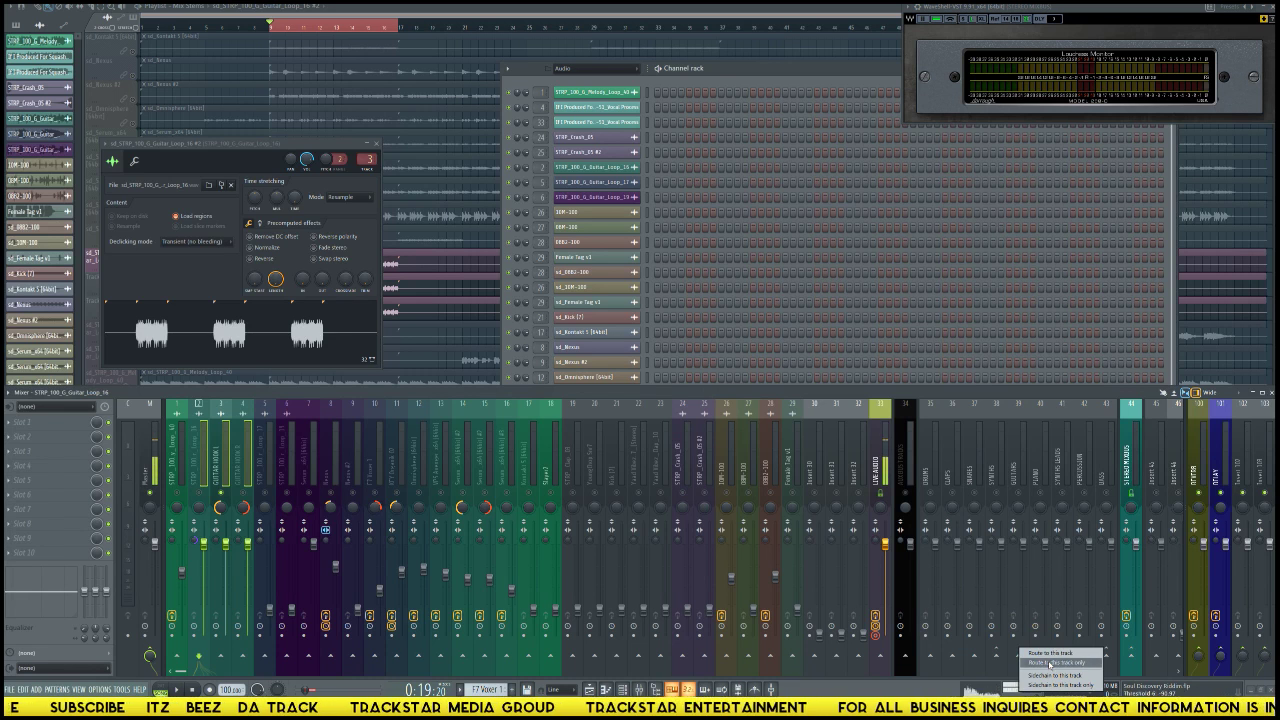
Step: Route the Guitar_Loop_16, GUITAR HOOK L and GUITAR HOOK R mixer tracks only to the GUITARS bus and check the copies' routing
left_click(1049, 662)
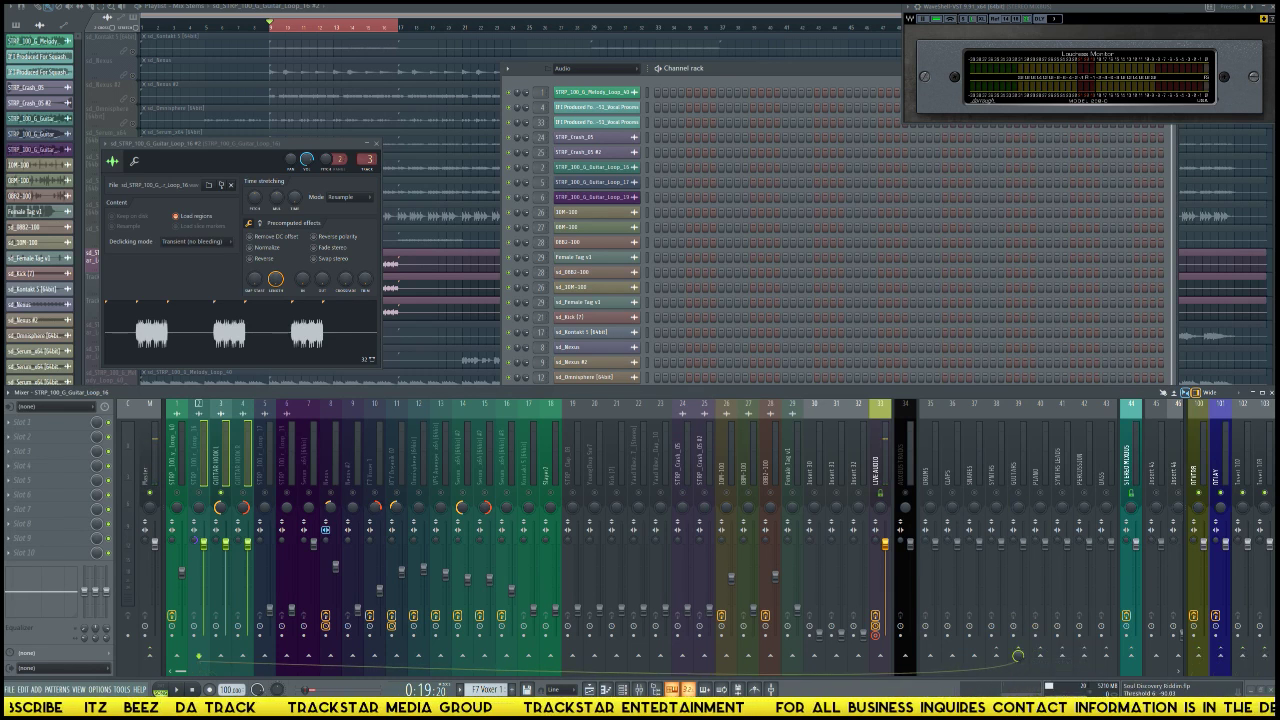
left_click(230, 480)
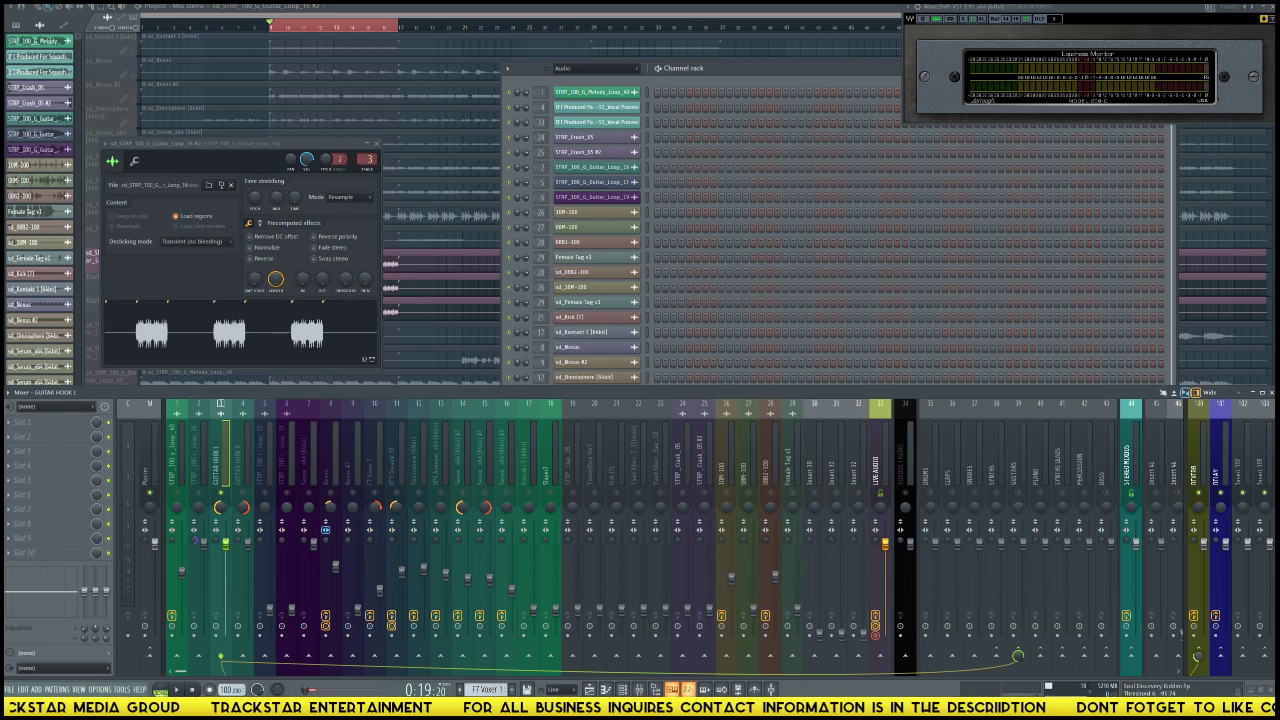
left_click(243, 463)
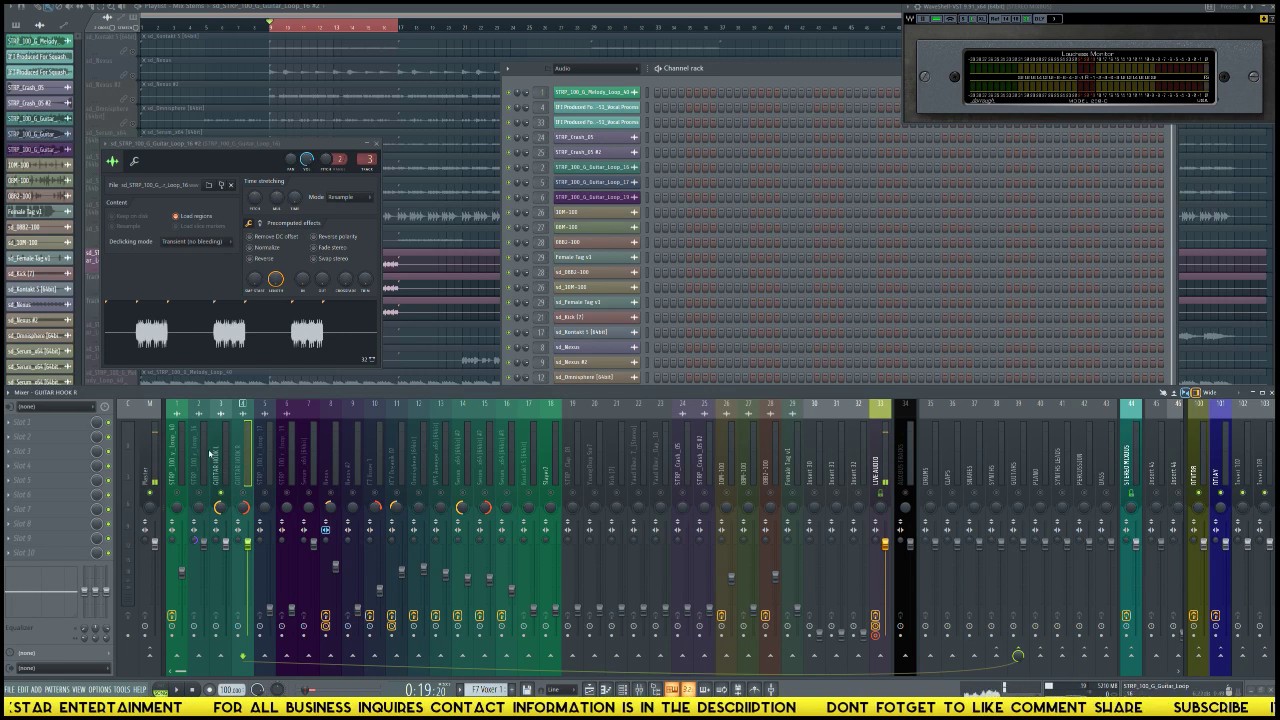
left_click(211, 455)
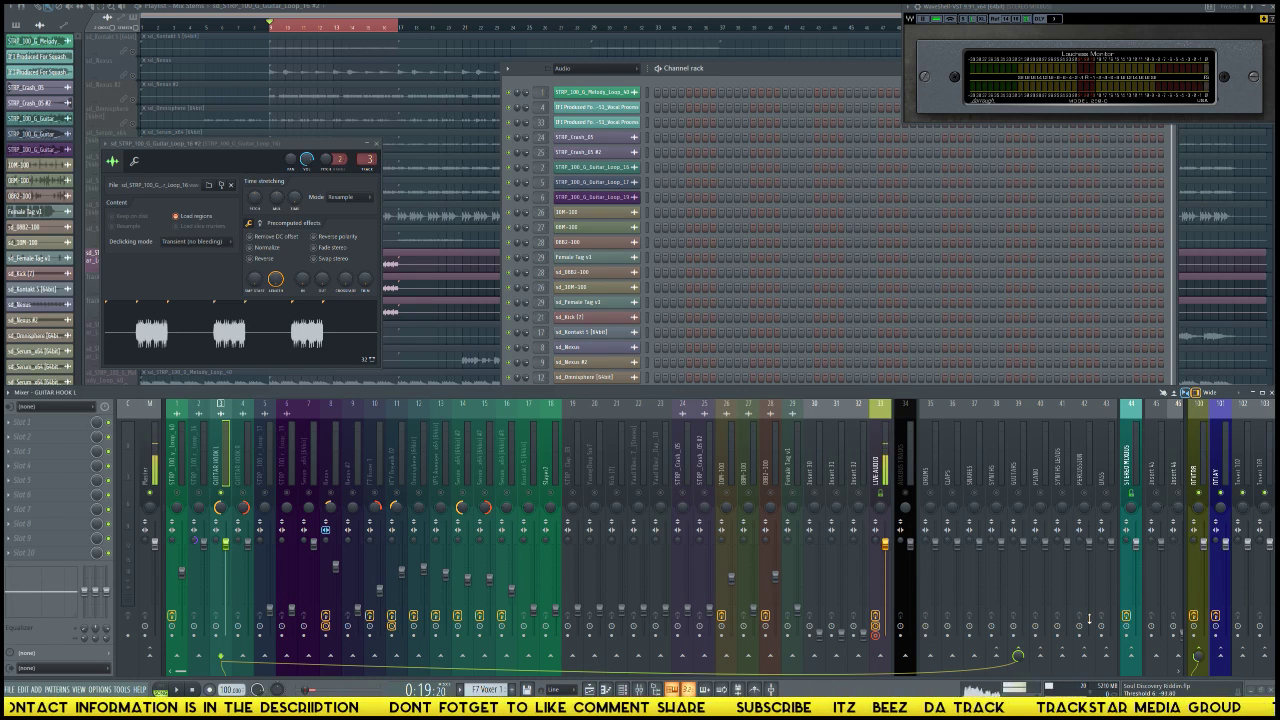
left_click(238, 470)
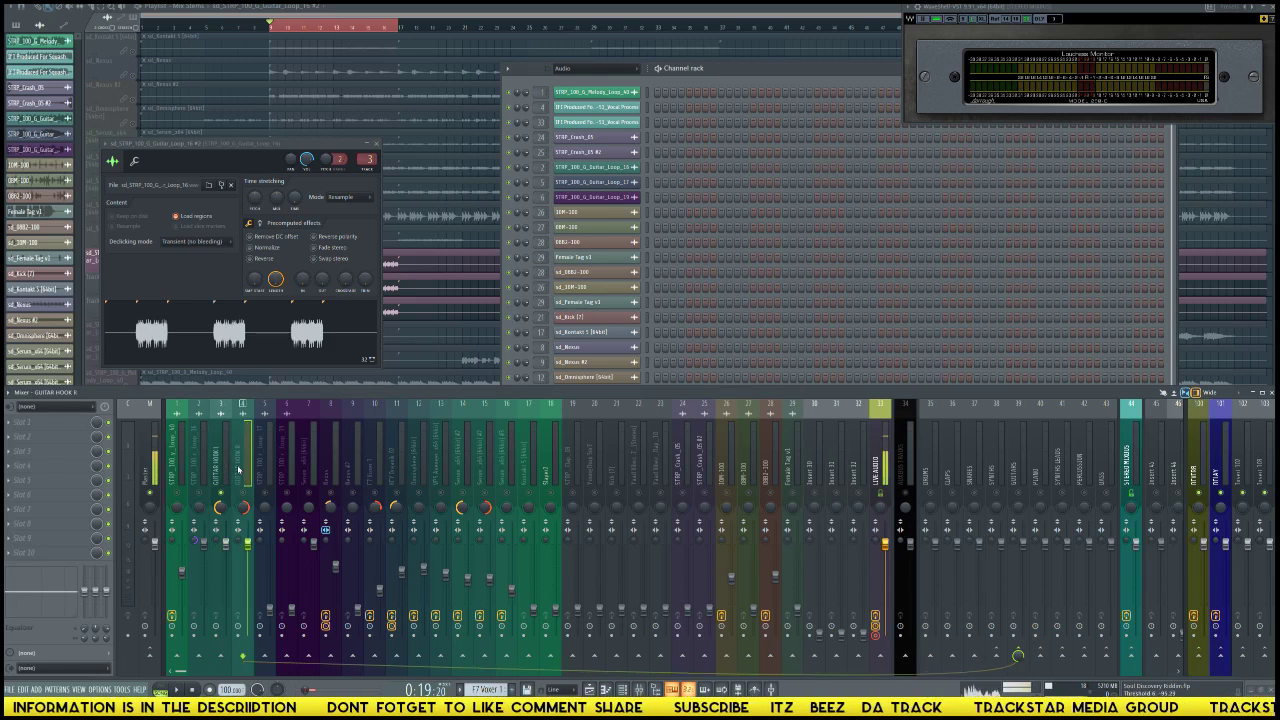
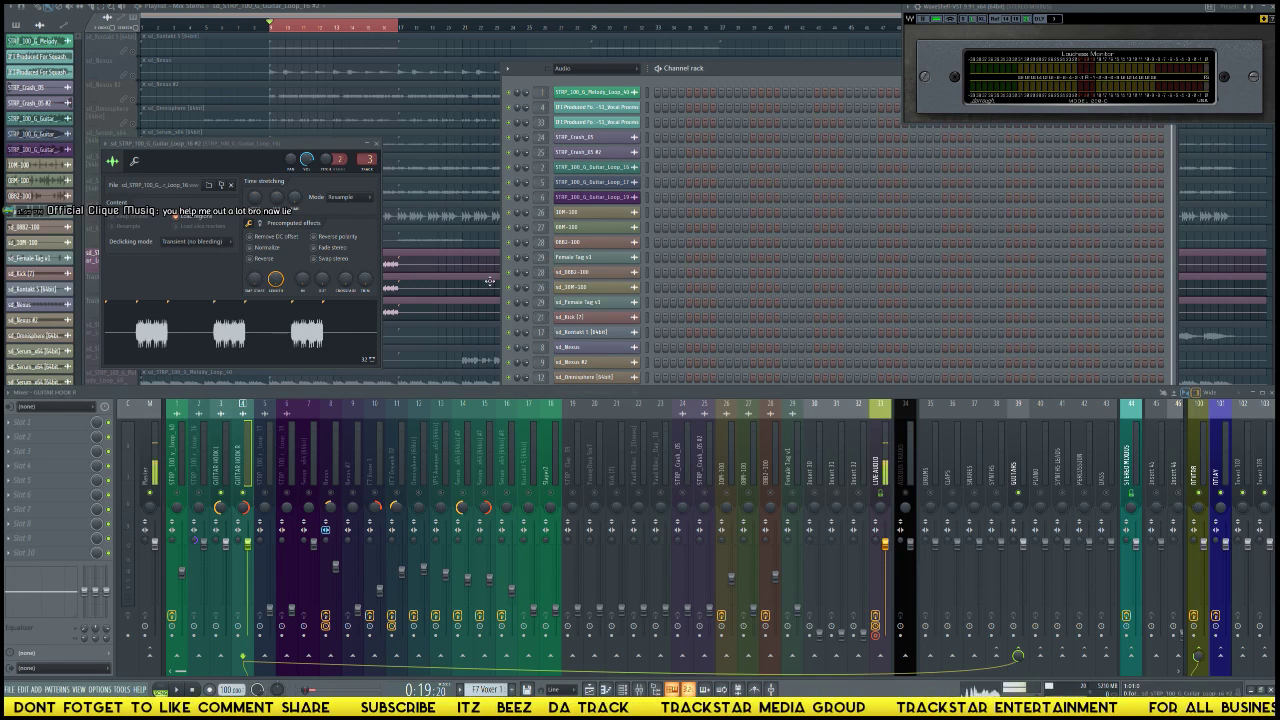
Step: Close the Guitar_Loop_16 #2 channel settings and the channel rack, and return to the guitar clips in the playlist
scroll(478, 285, "down", 5)
scroll(464, 253, "down", 5)
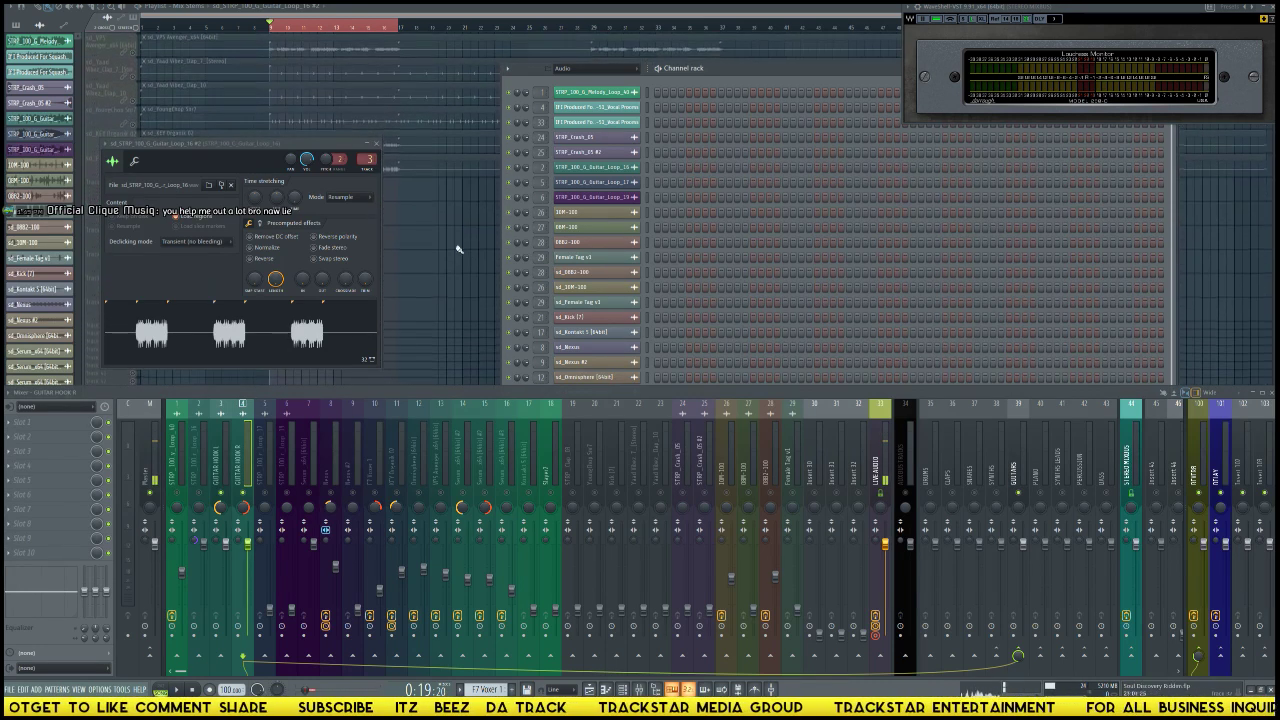
left_click(380, 147)
key("F6")
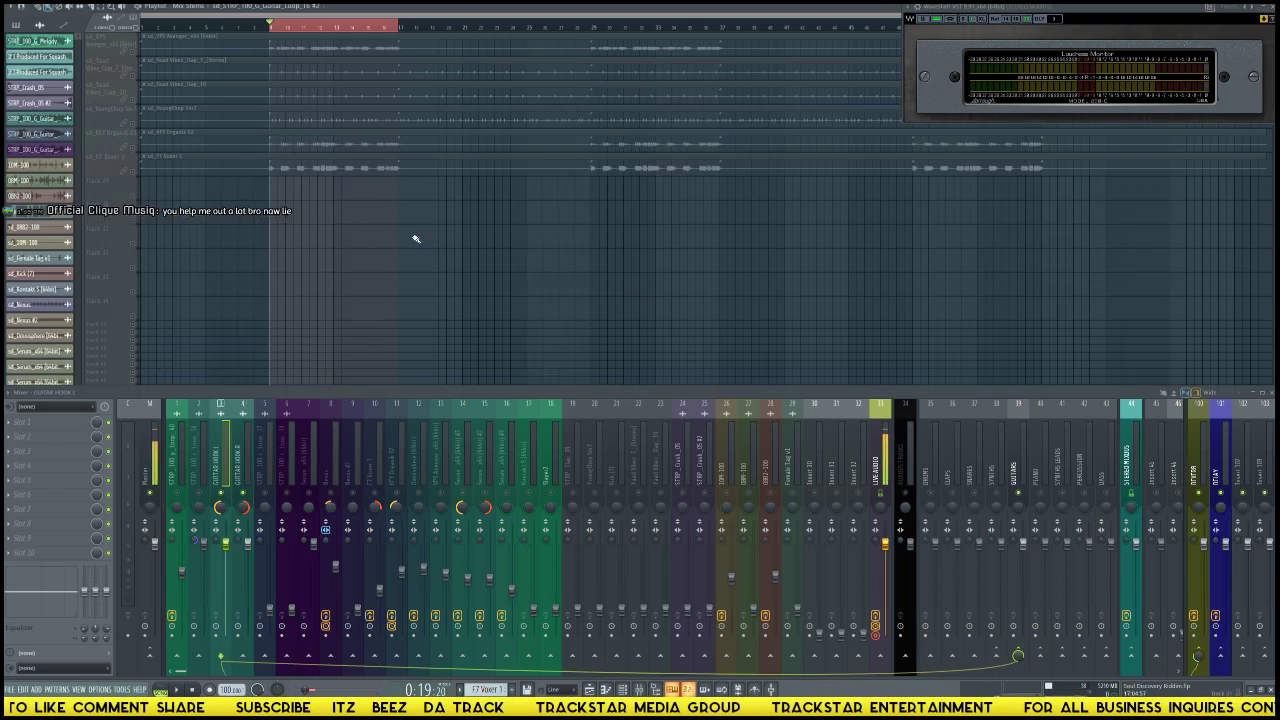
scroll(412, 234, "up", 5)
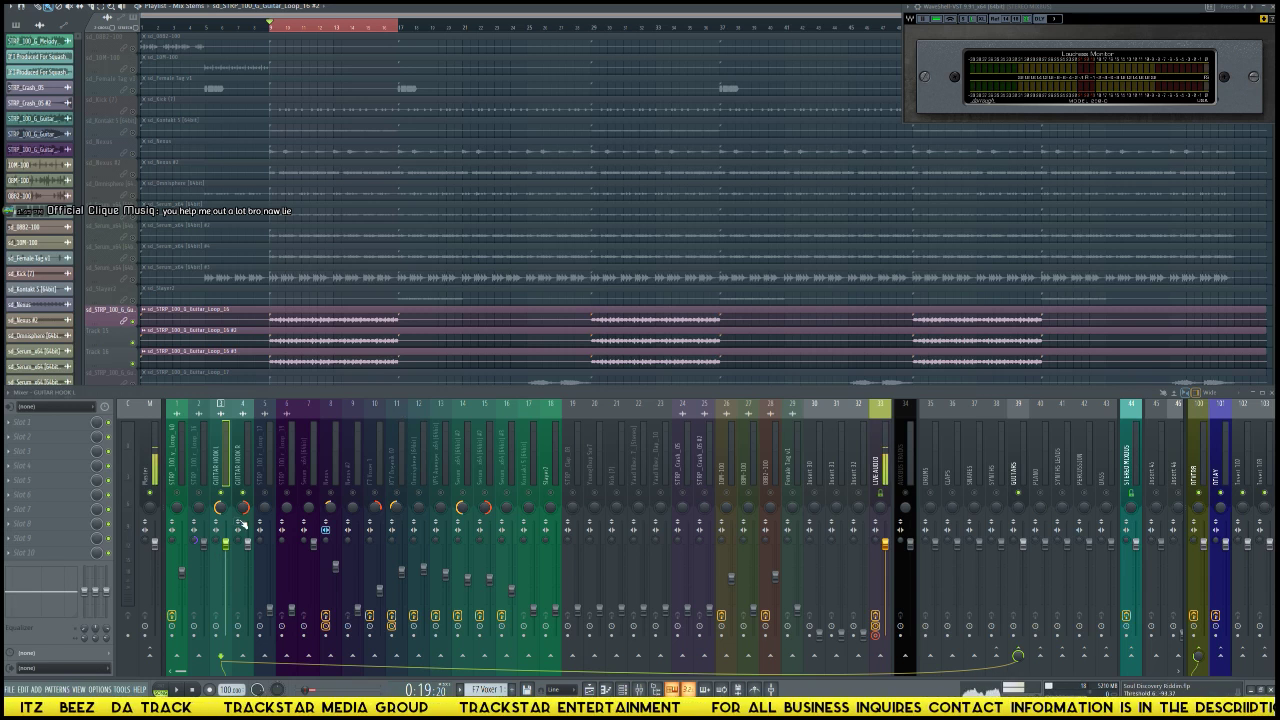
Step: Unsolo the guitars and lower the faders of the original Guitar_Loop_16, GUITAR HOOK L and GUITAR HOOK R tracks together to one level
left_click(242, 470)
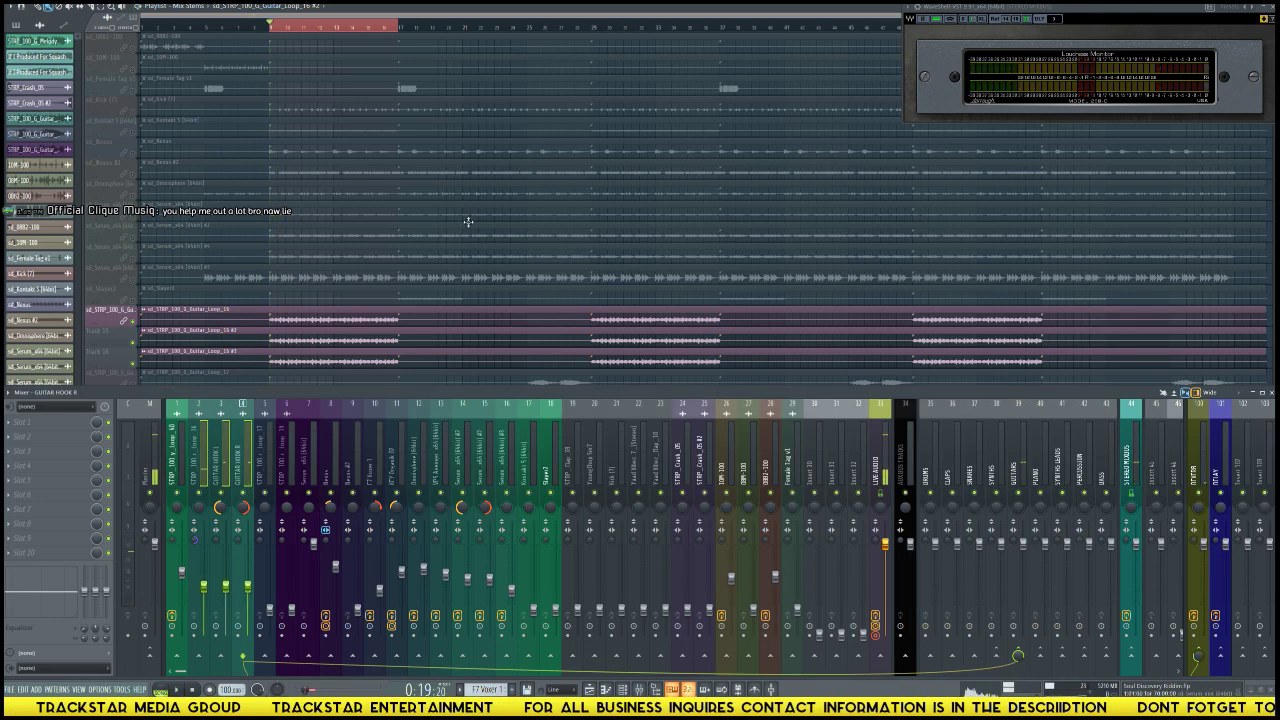
scroll(431, 265, "down", 5)
scroll(371, 238, "up", 5)
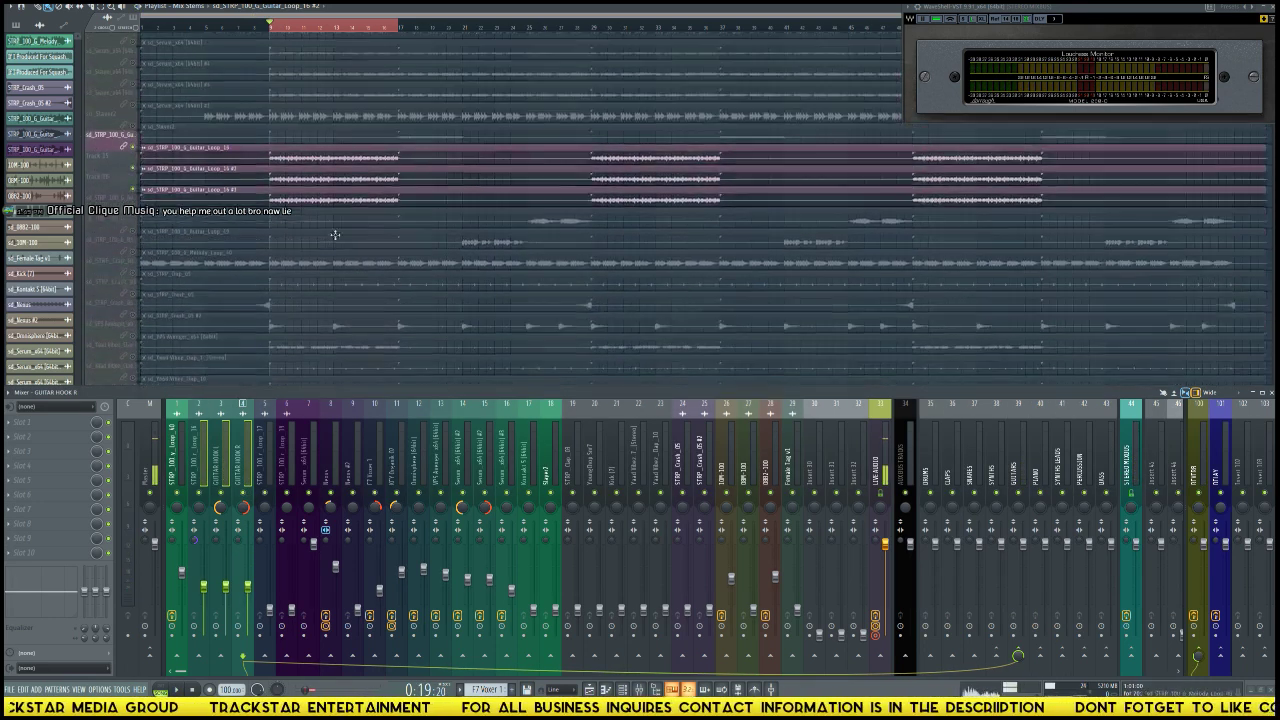
Step: Unsolo the guitars and pull down the faders of mixer tracks 19–28 together, leaving out tracks 26 and 28
right_click(126, 258)
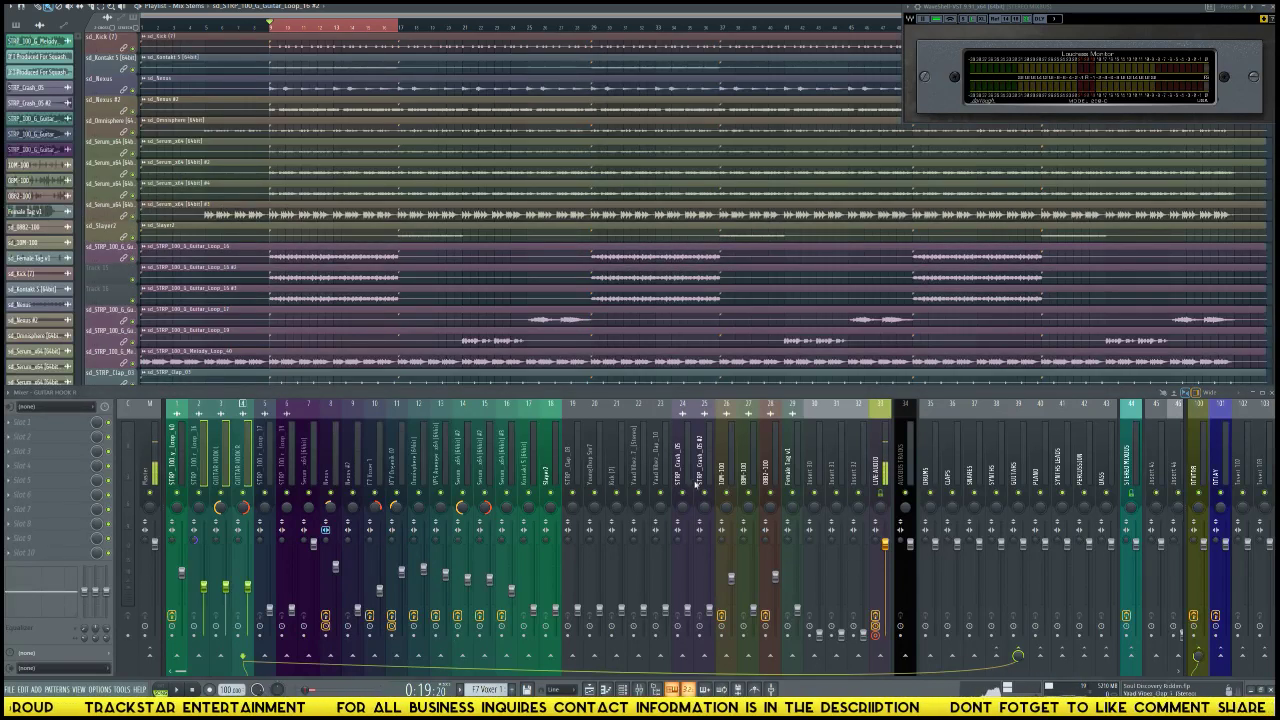
left_click_drag(580, 474, 767, 492)
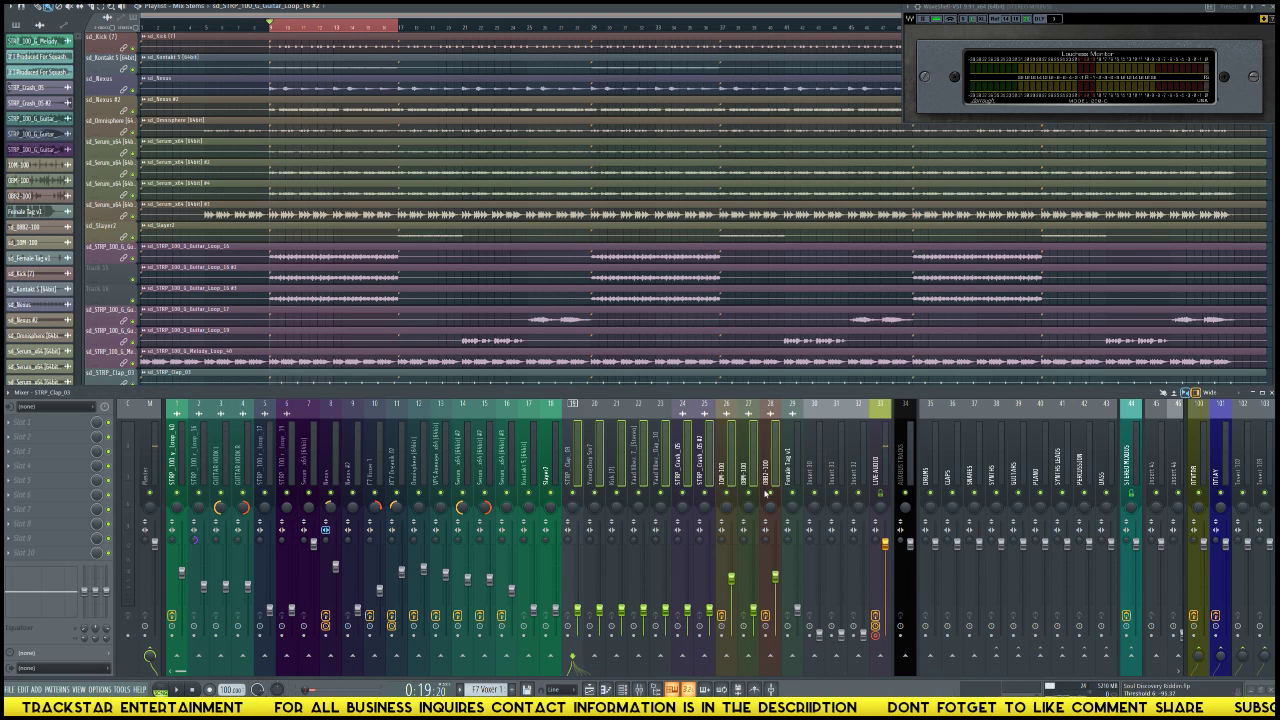
left_click(727, 481, "ctrl")
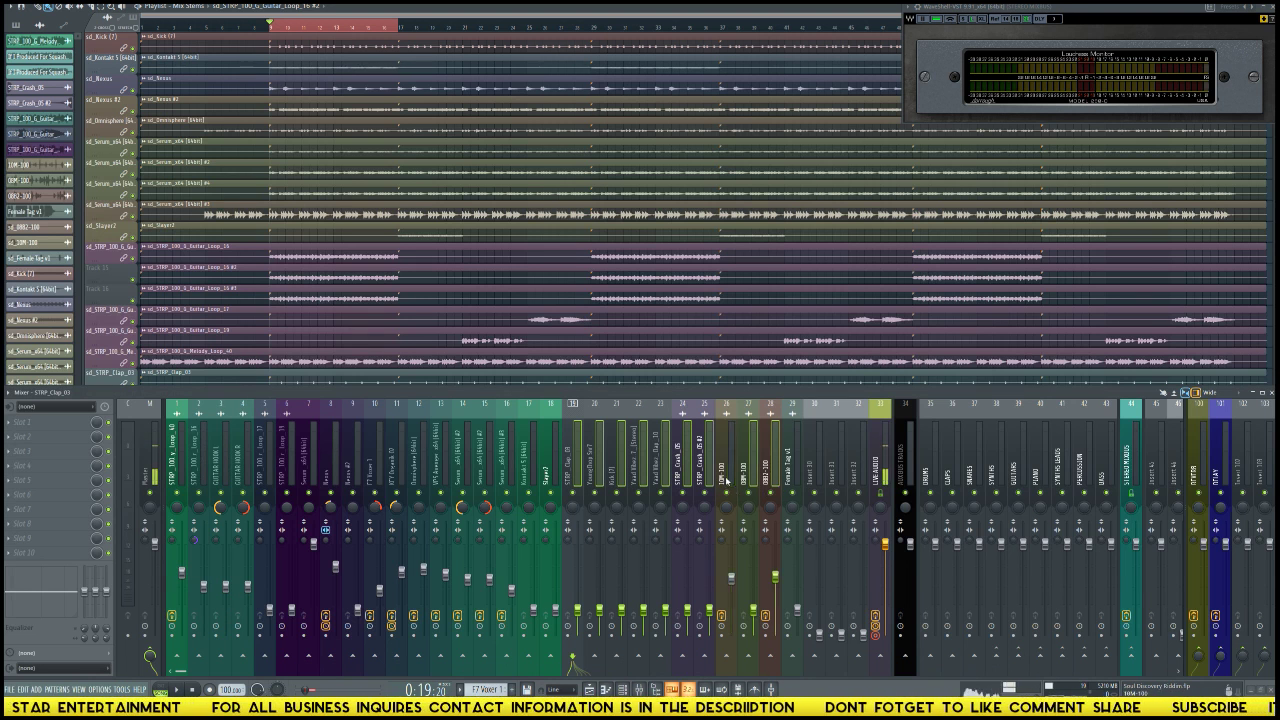
left_click(770, 467, "ctrl")
left_click_drag(752, 610, 740, 627)
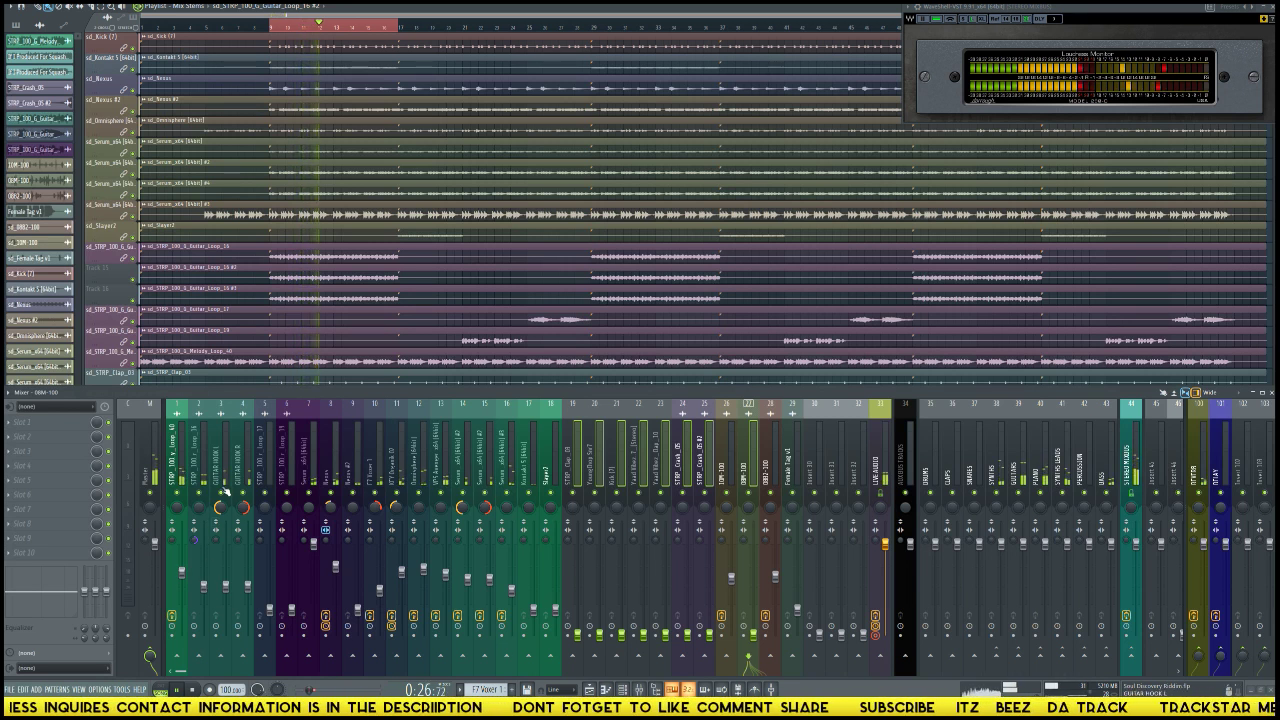
Step: Play the section and, with the hook copies muted, raise the original Guitar_Loop_16 fader slightly
key("space")
key("space")
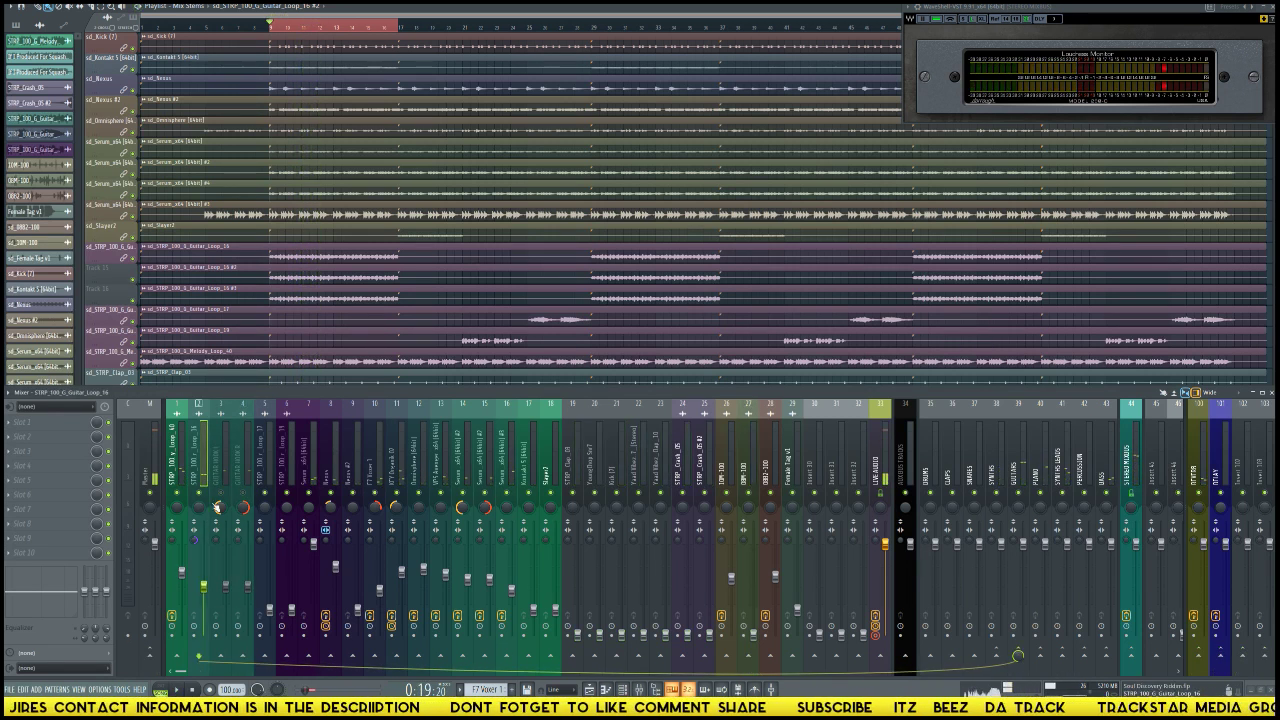
left_click(206, 585)
left_click_drag(209, 584, 204, 575)
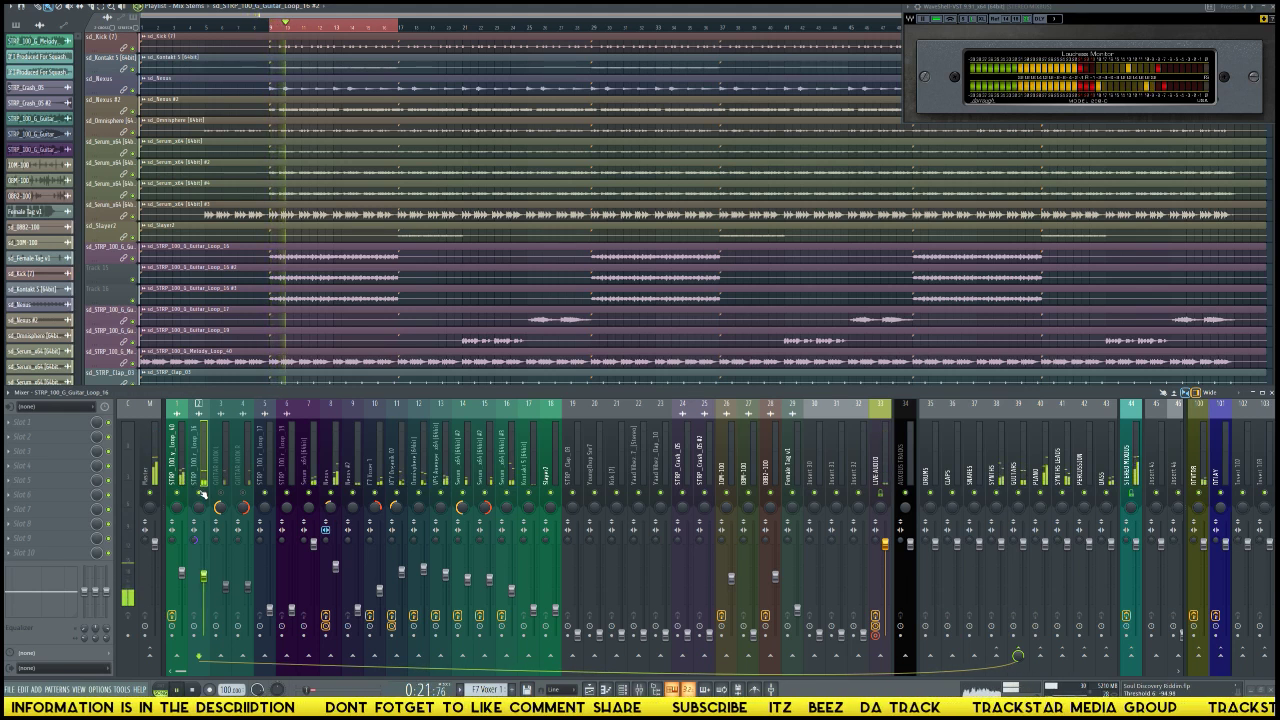
Step: Mute the two copied guitar tracks in the playlist and solo the original Guitar_Loop_16 track to hear it alone
left_click(126, 300)
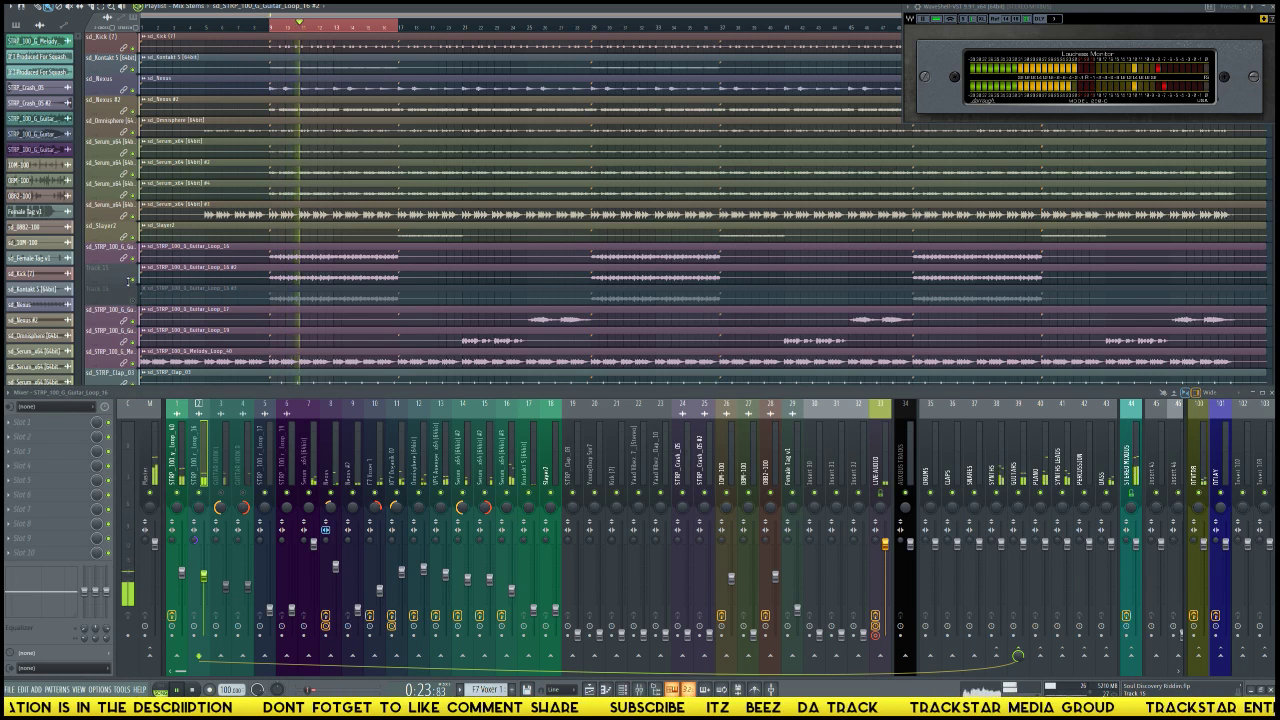
left_click(124, 279)
right_click(109, 279)
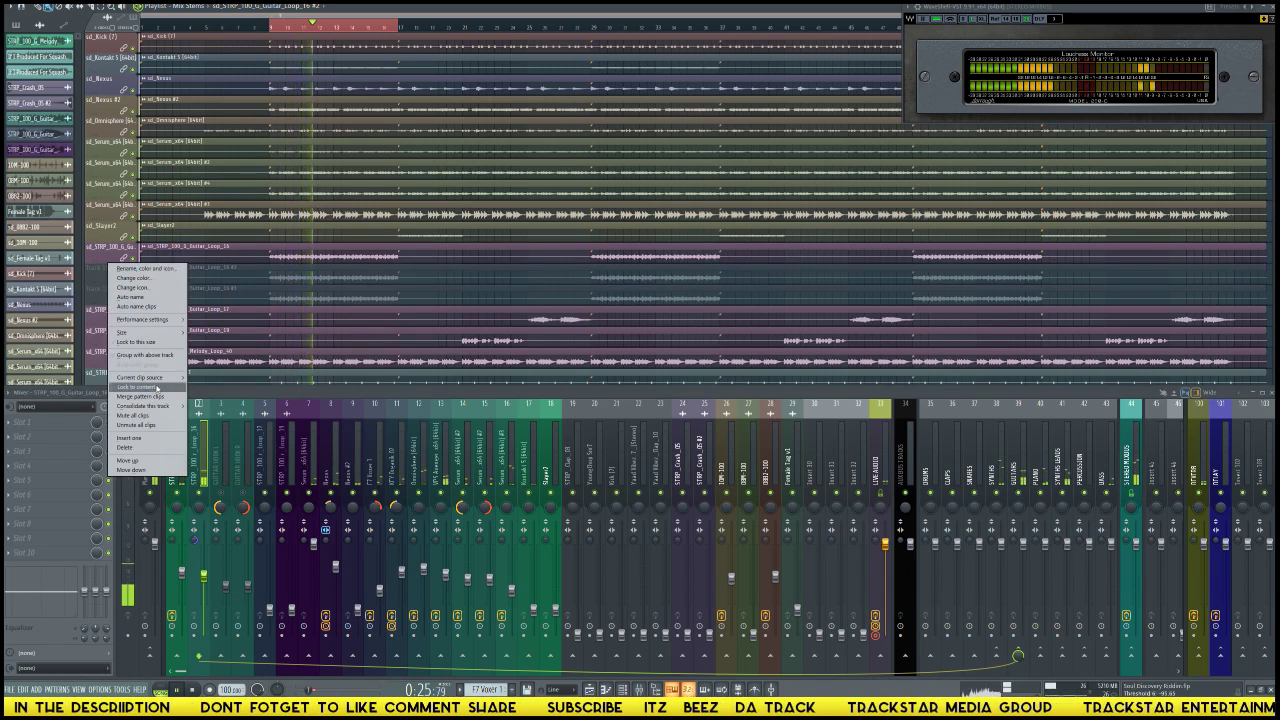
left_click(116, 289)
right_click(116, 289)
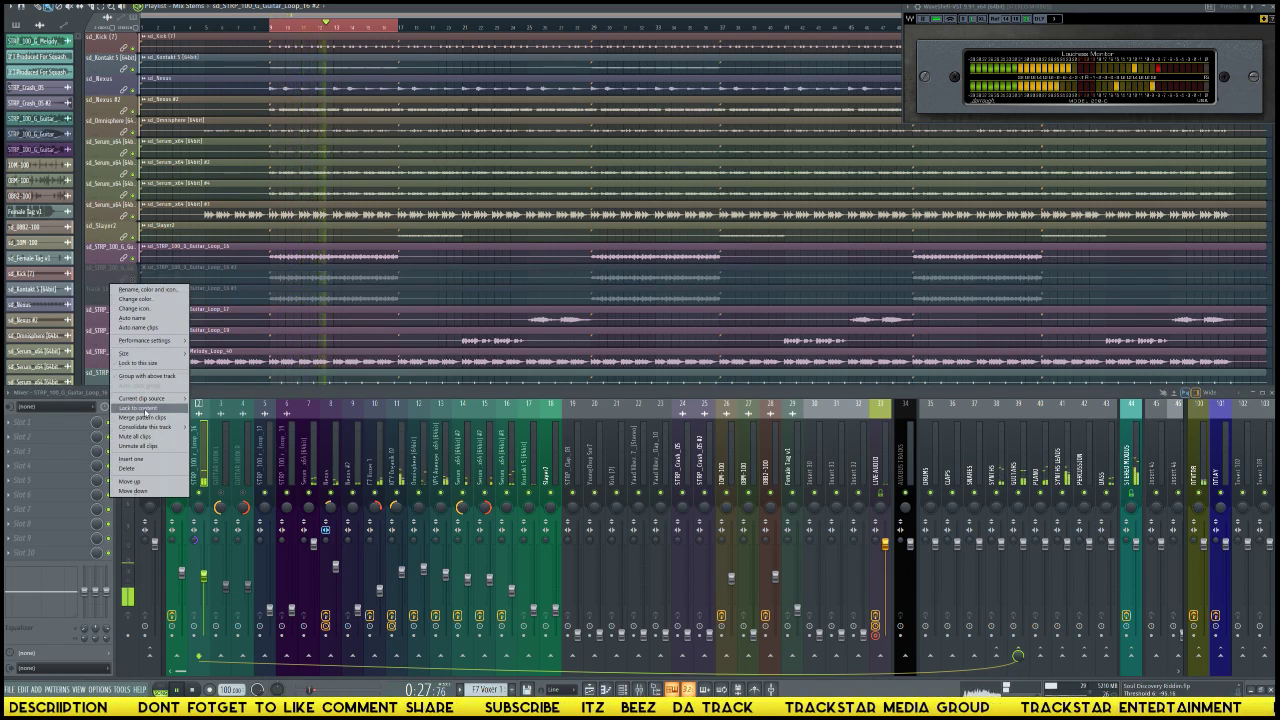
left_click(124, 272)
left_click(124, 258, "ctrl")
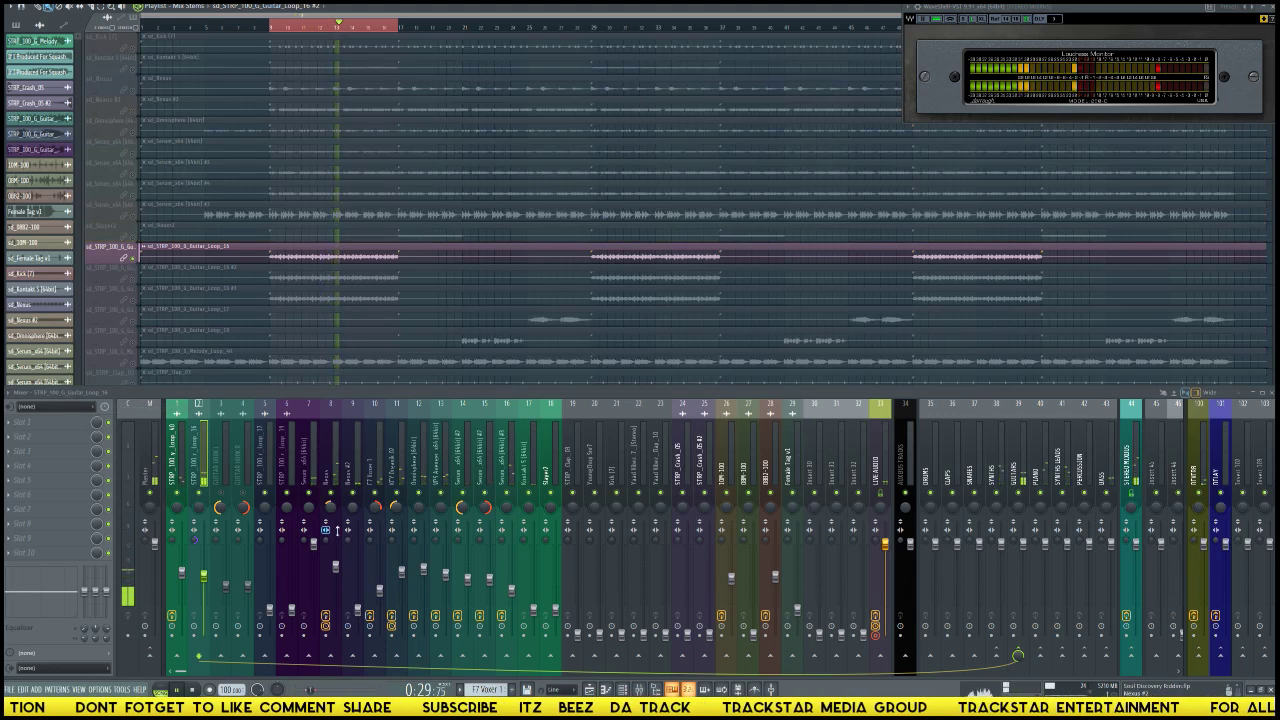
Step: Insert FabFilter Pro-Q 2 (Mono) in slot 1 of the Guitar_Loop_16 mixer track and place its window over the playlist
left_click(40, 421)
mouse_move(22, 435)
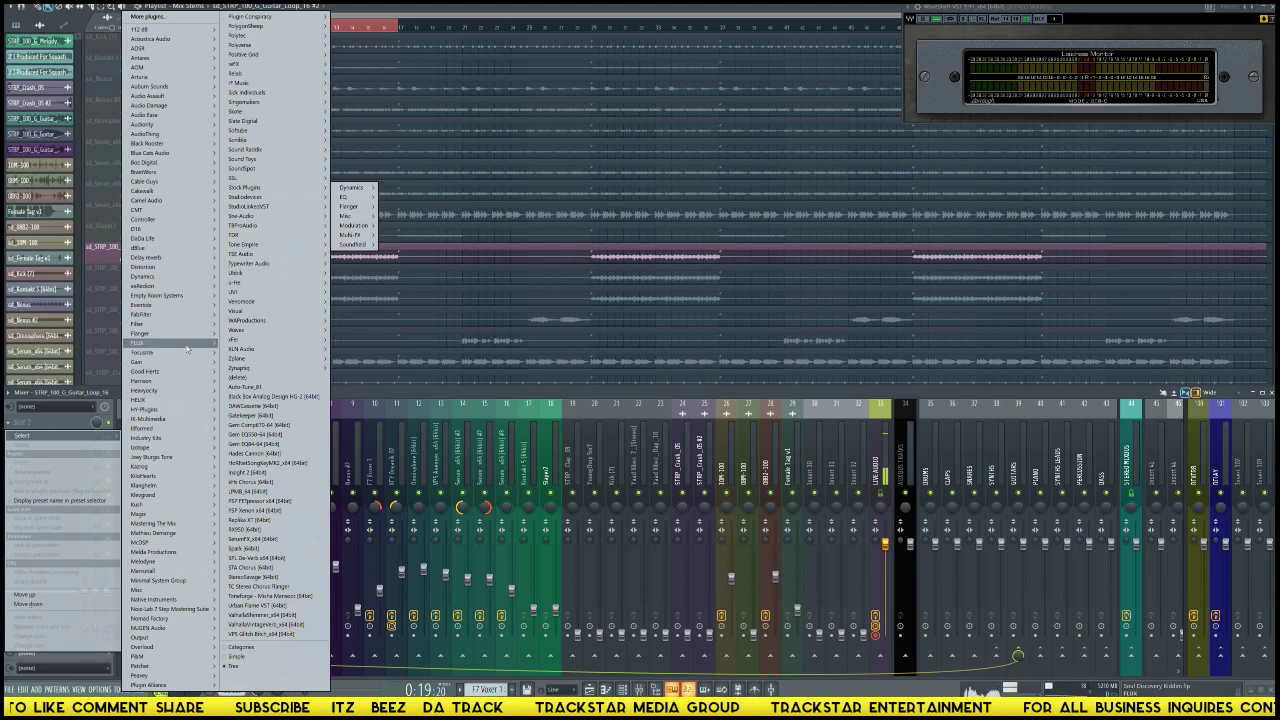
mouse_move(160, 314)
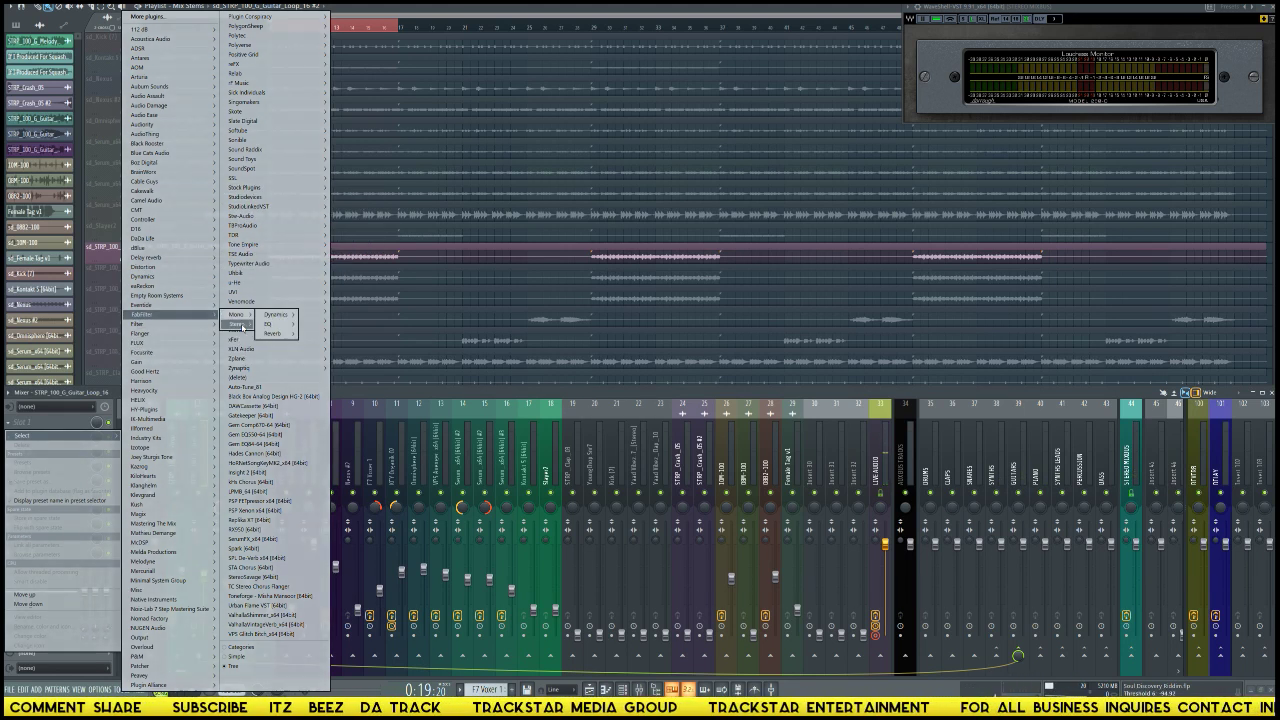
mouse_move(238, 324)
mouse_move(272, 343)
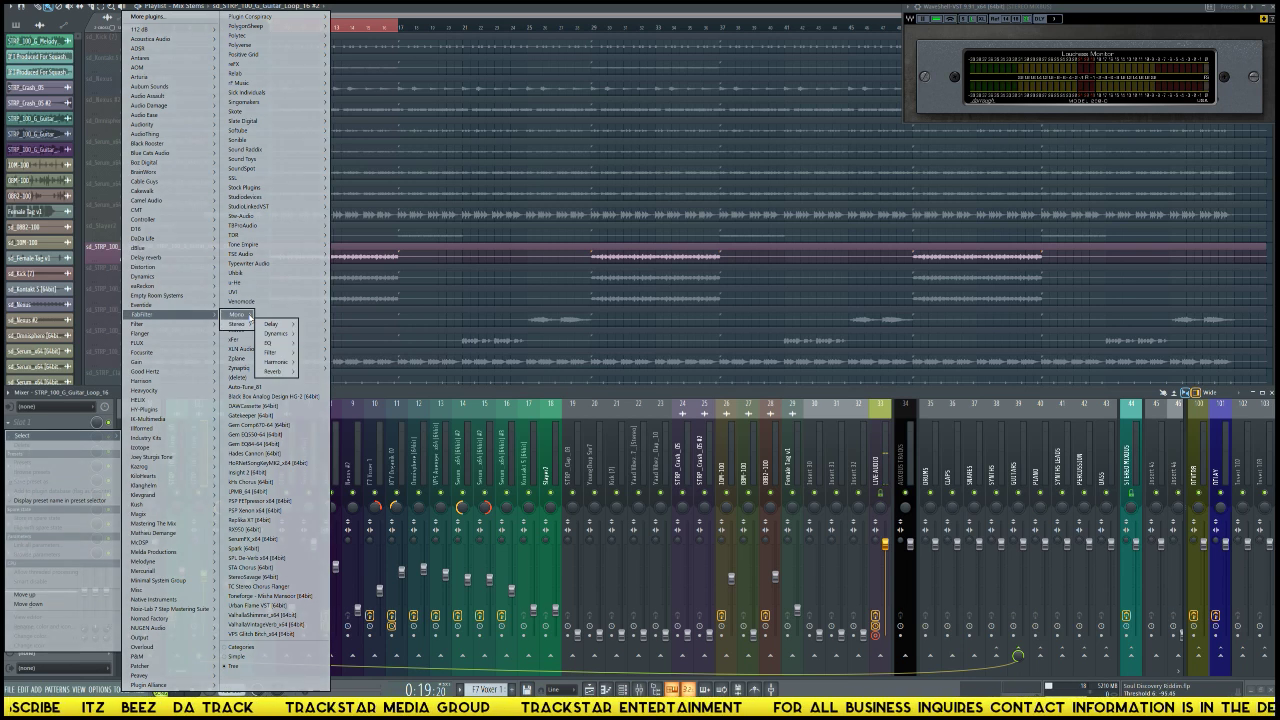
left_click(330, 324)
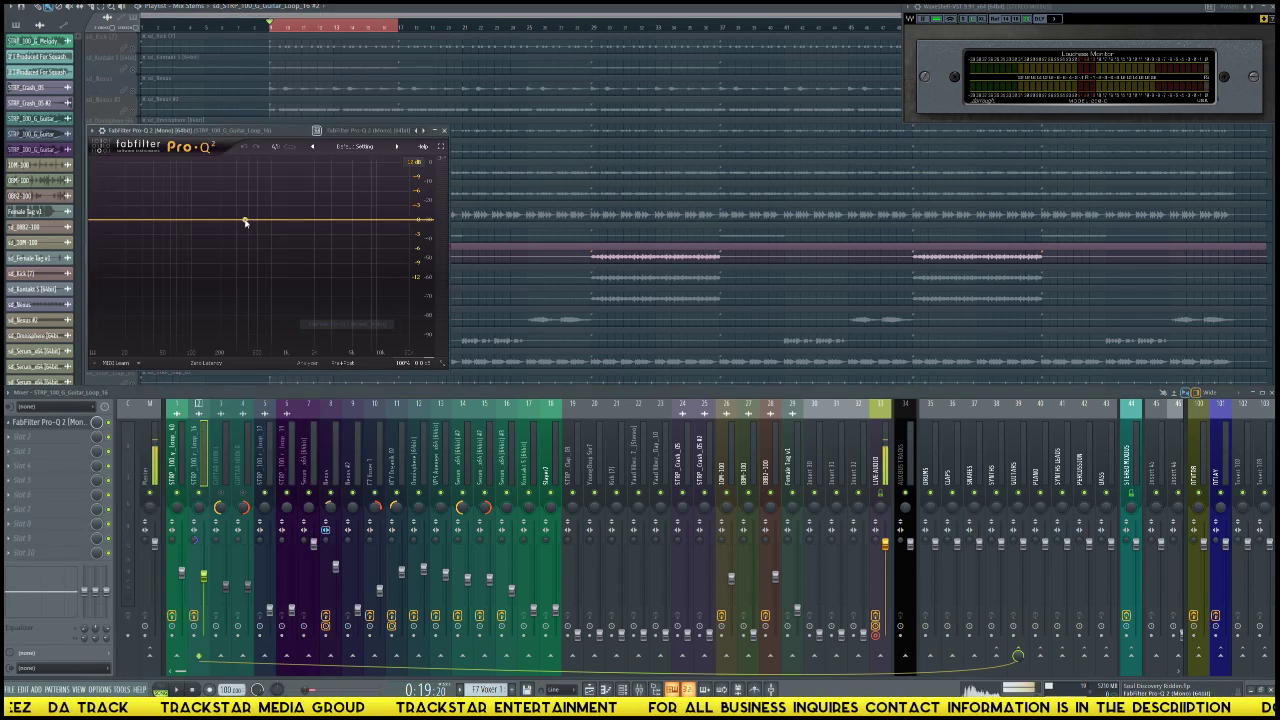
left_click_drag(277, 131, 481, 120)
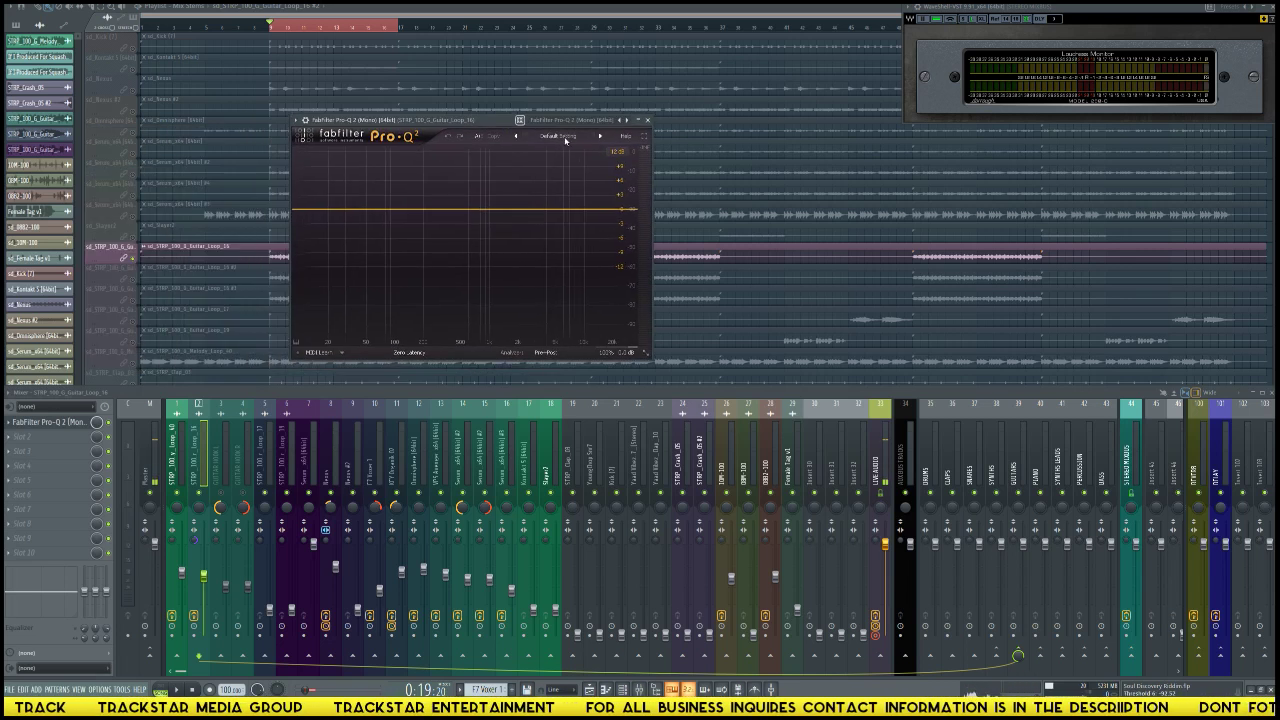
Step: Add a low cut band at 300 Hz with a 96 dB/oct slope to the Guitar_Loop_16 equalizer
left_click_drag(414, 212, 436, 220)
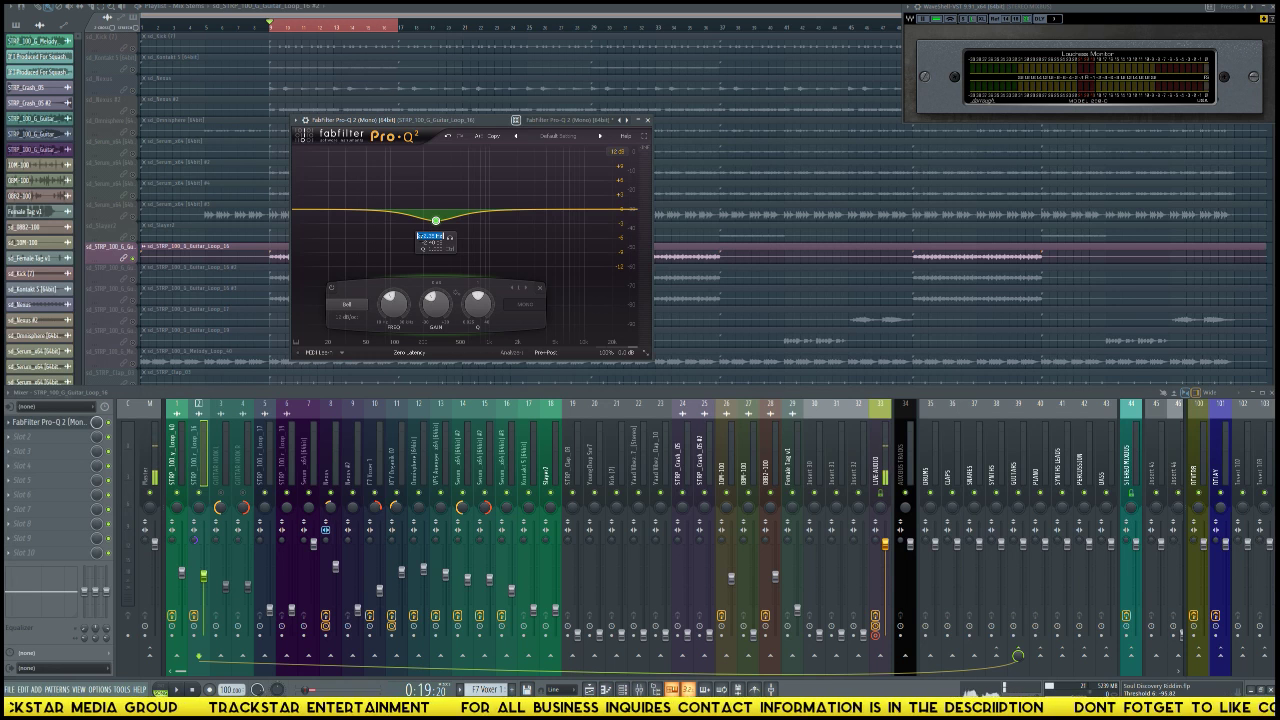
key("Return")
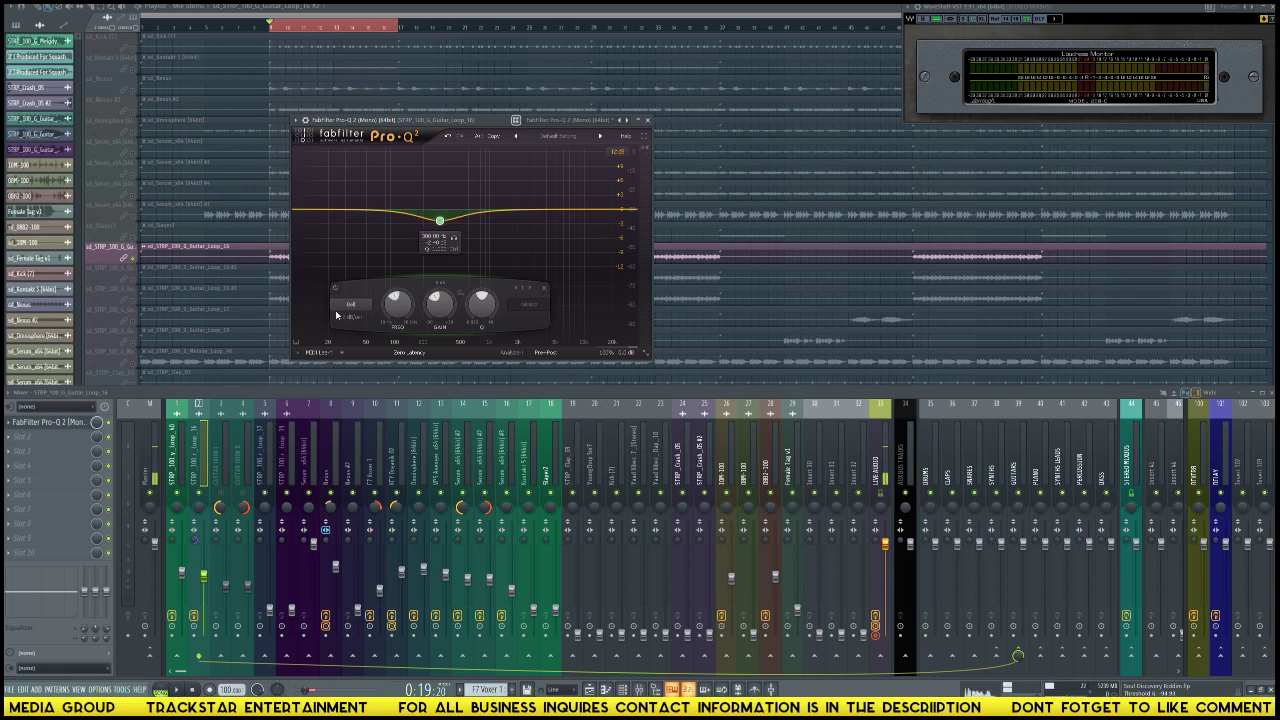
left_click(350, 304)
left_click(358, 337)
left_click(352, 317)
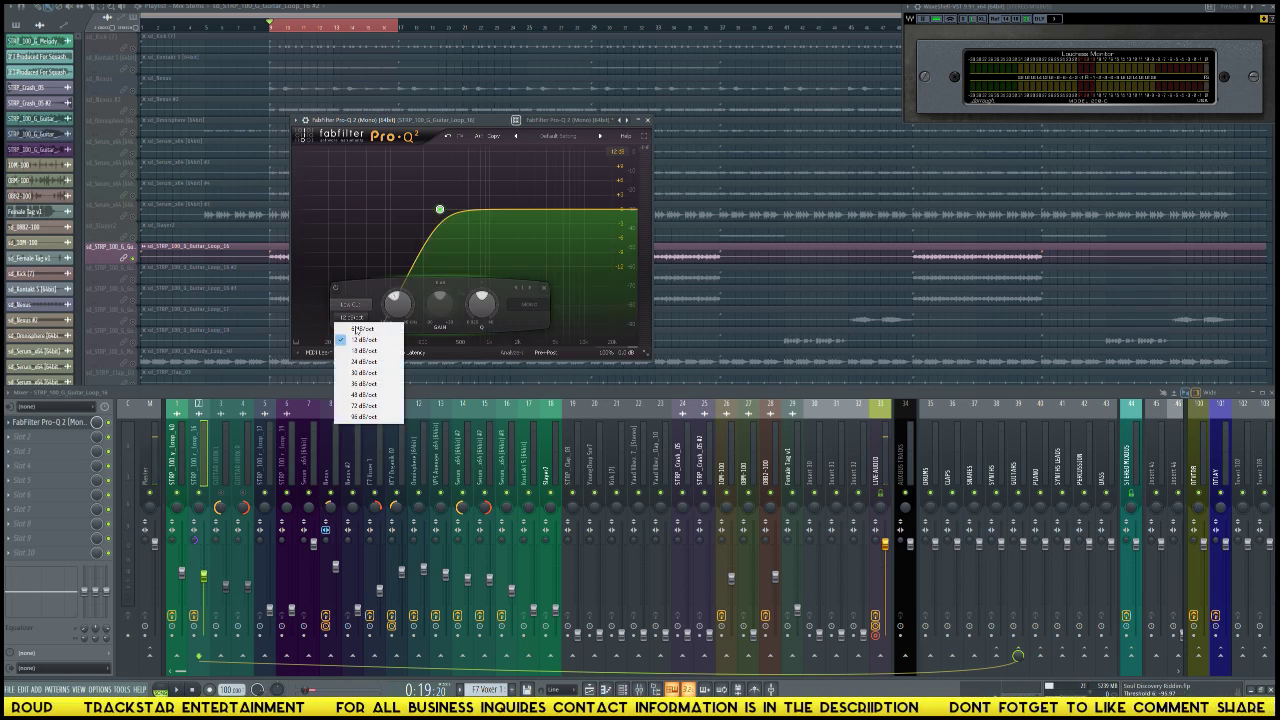
left_click(362, 416)
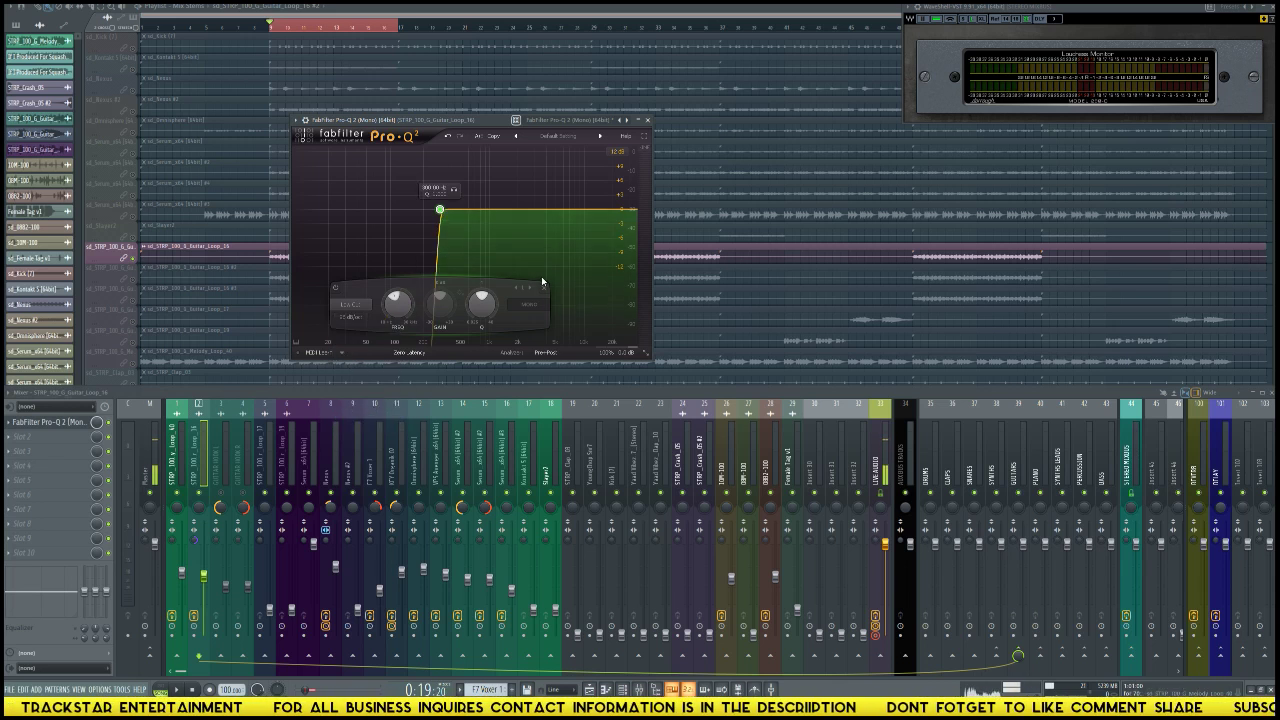
Step: Add a high shelf at about 8 kHz with a 48 dB/oct slope, boost it about 3 dB, and play the result
double_click(576, 195)
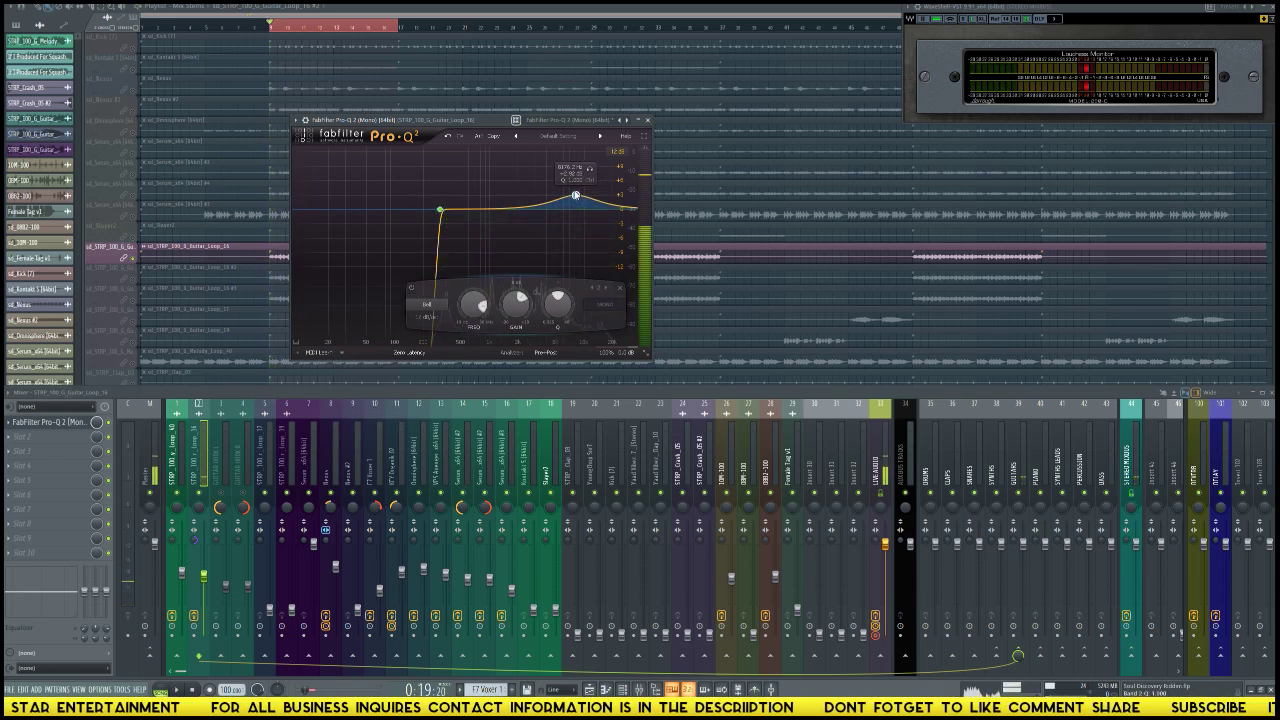
left_click_drag(576, 195, 576, 203)
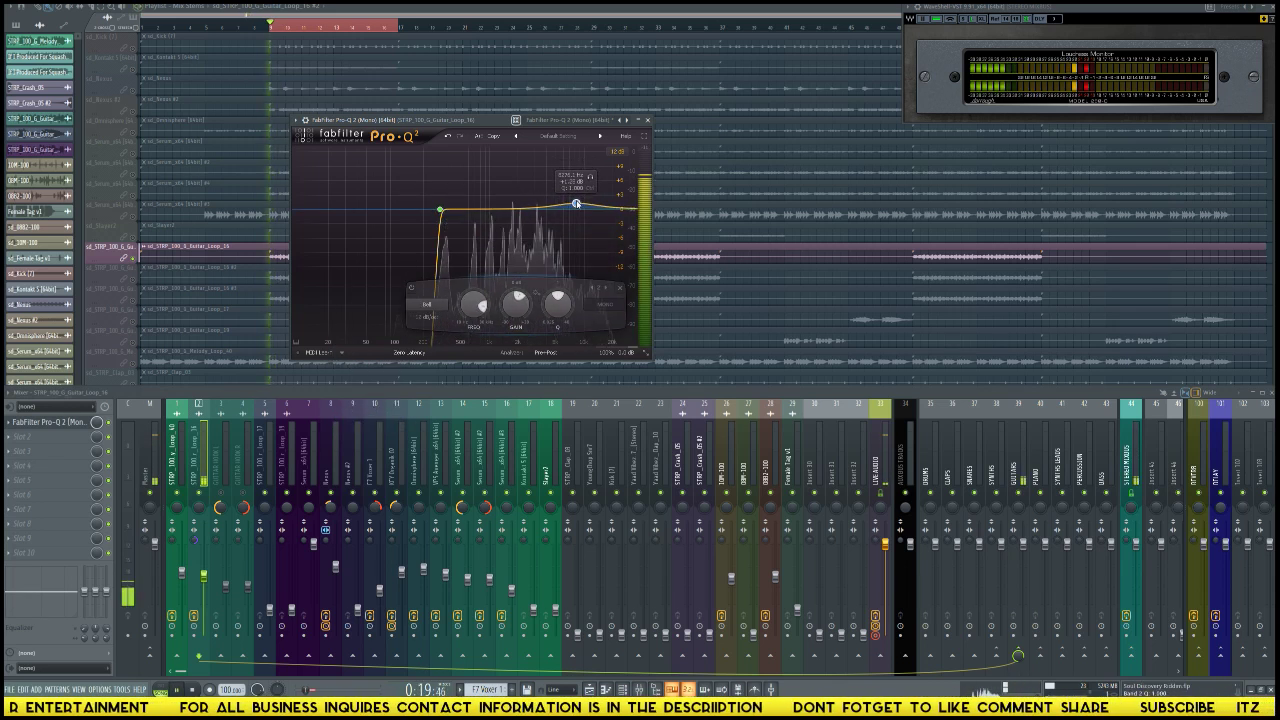
left_click(426, 305)
left_click(432, 344)
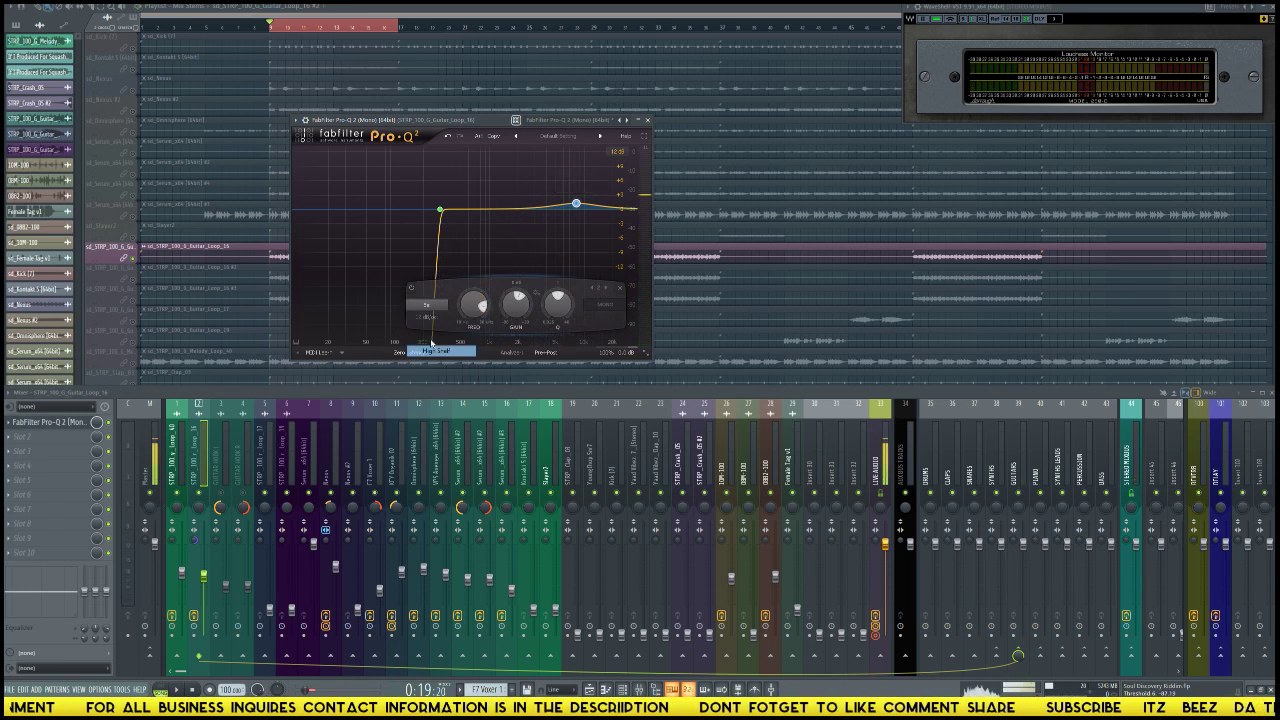
left_click(427, 317)
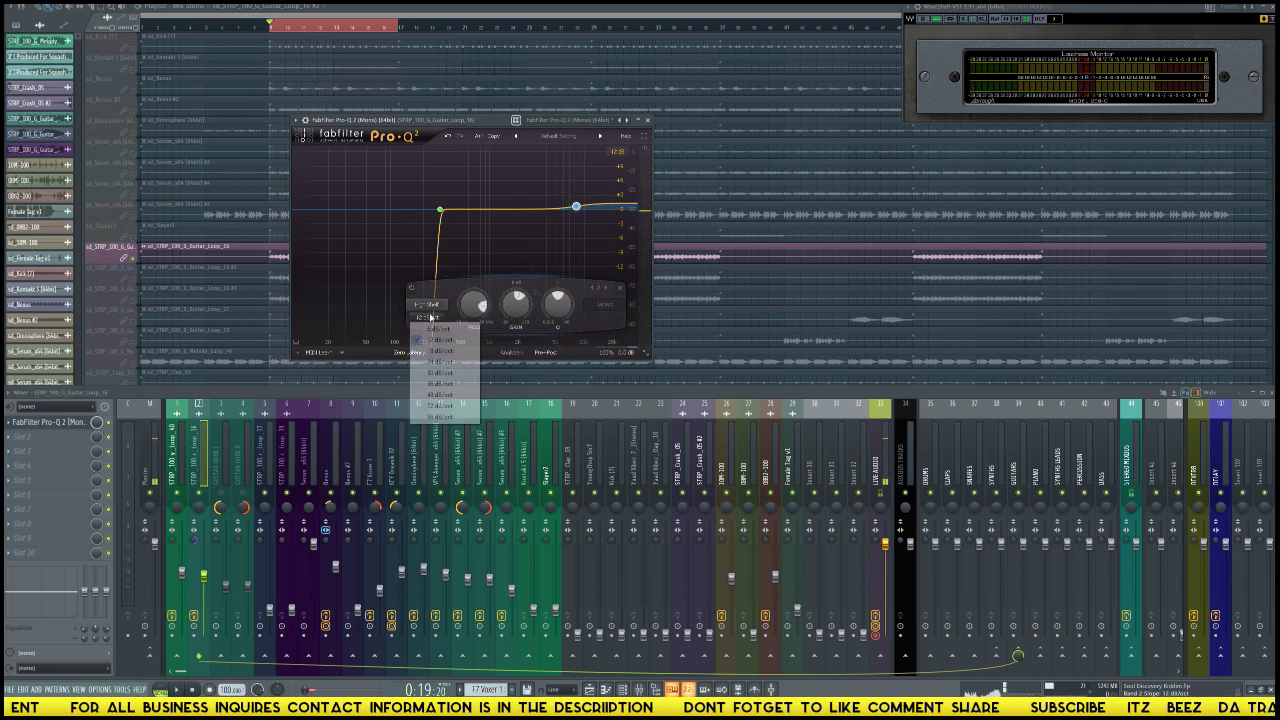
left_click(440, 395)
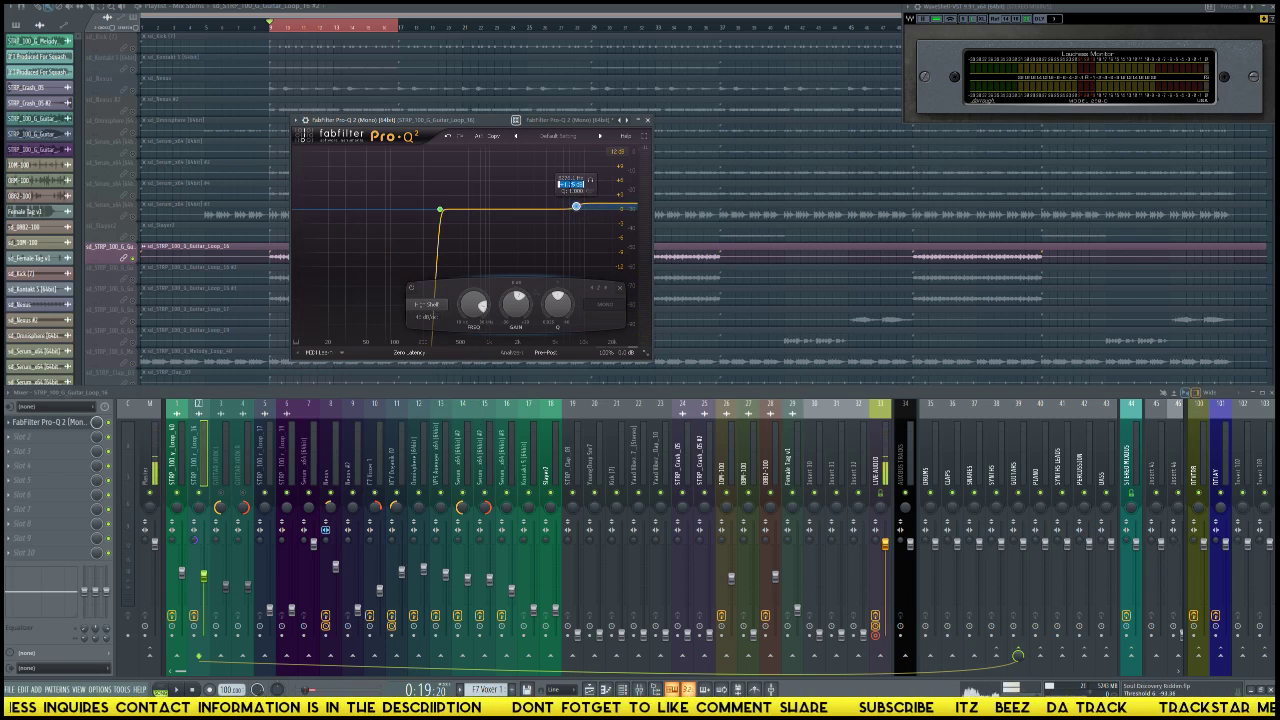
key("space")
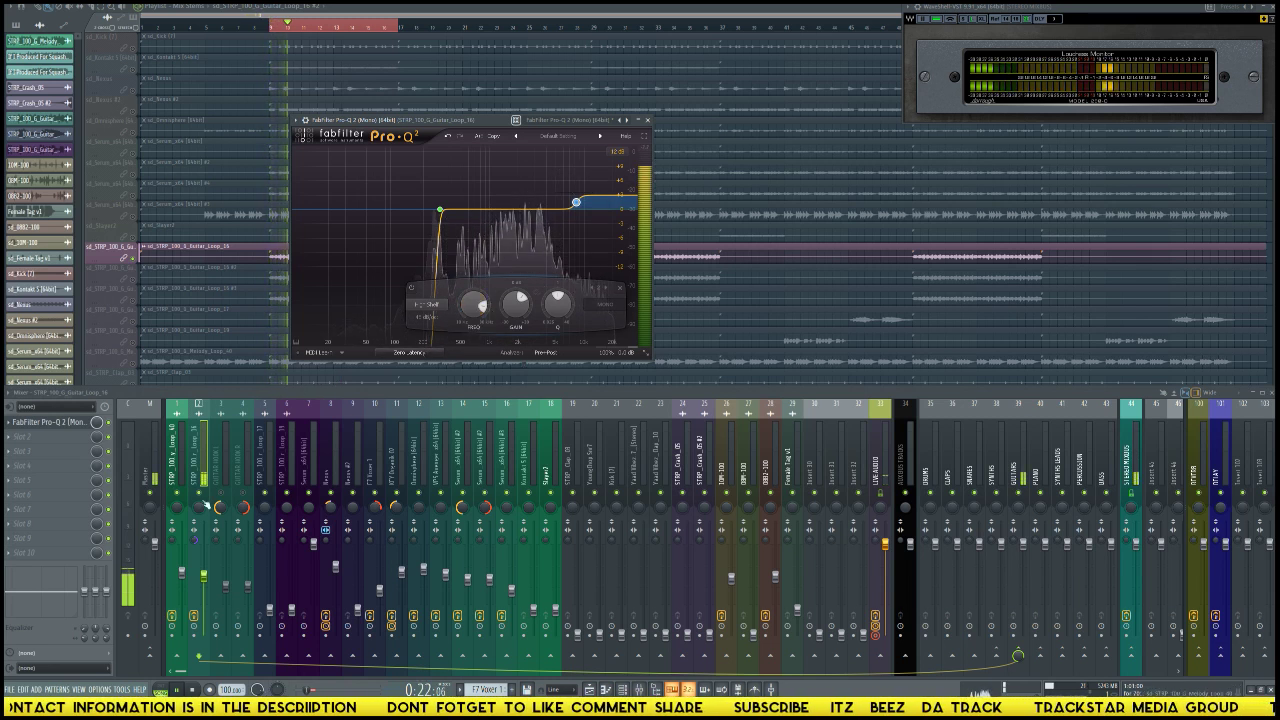
key("space")
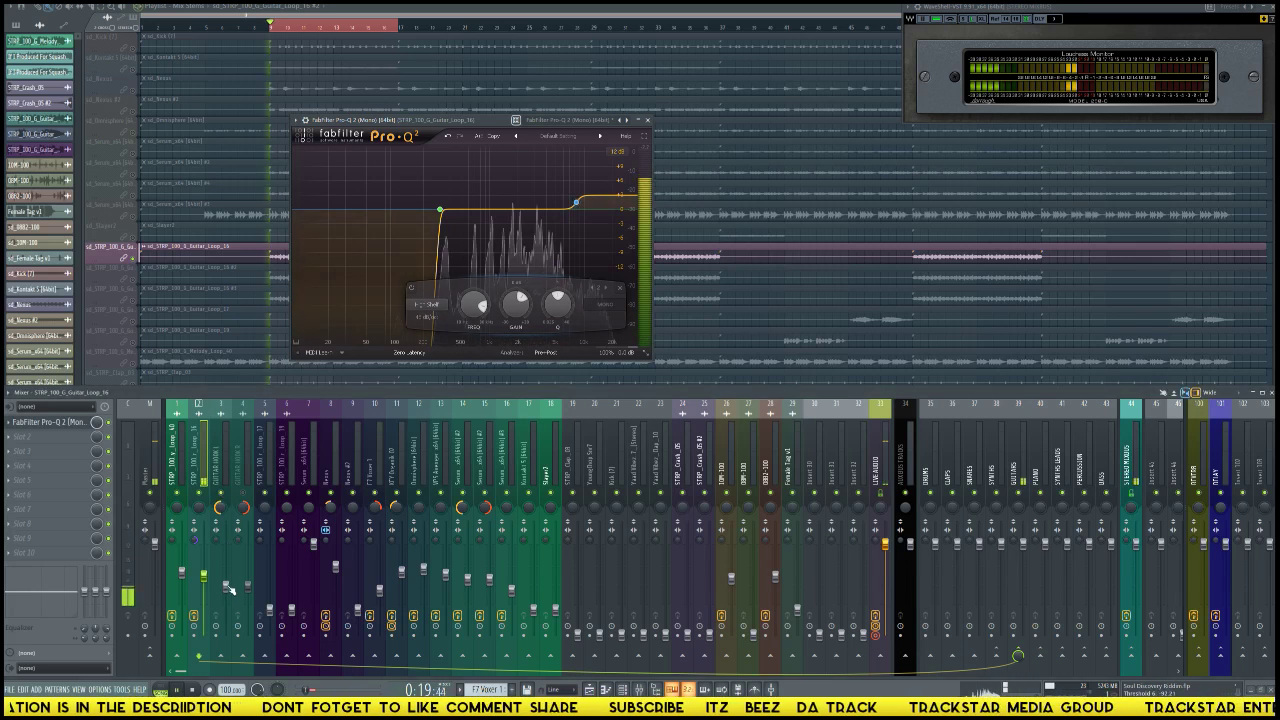
Step: Solo all three guitar layers, play them together, and lower the GUITAR HOOK L fader slightly
left_click(228, 588)
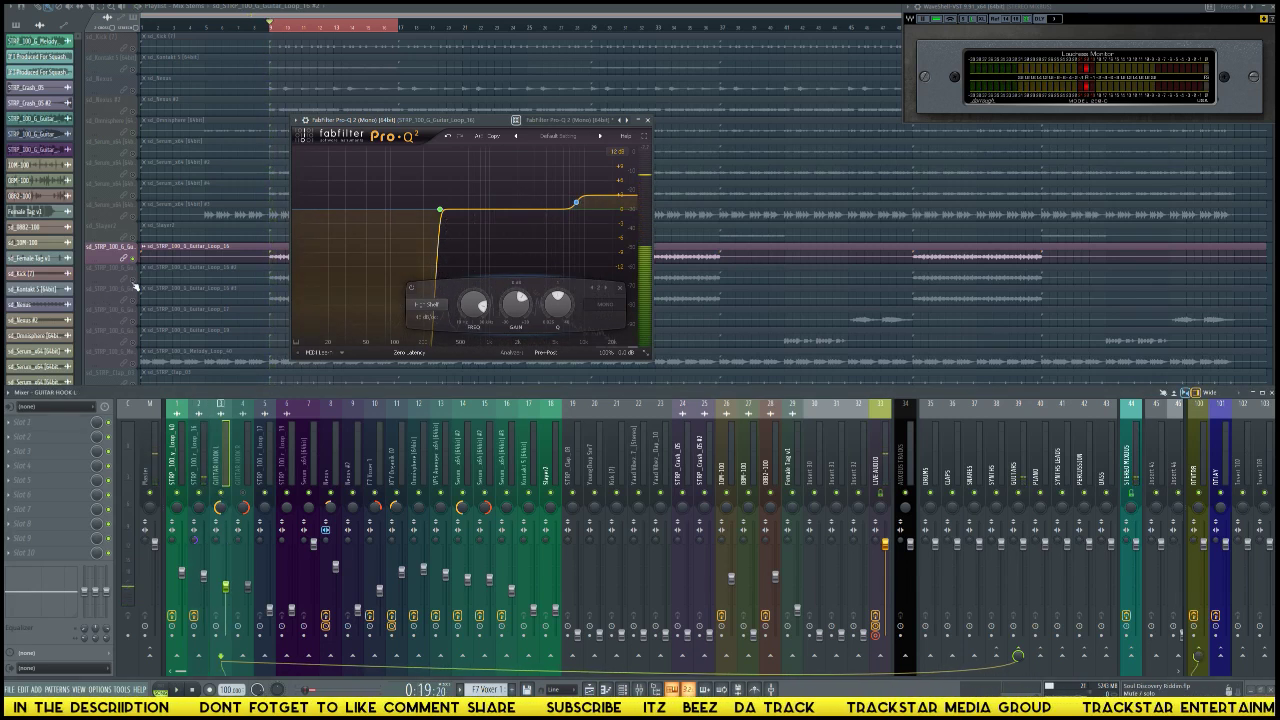
left_click(204, 575)
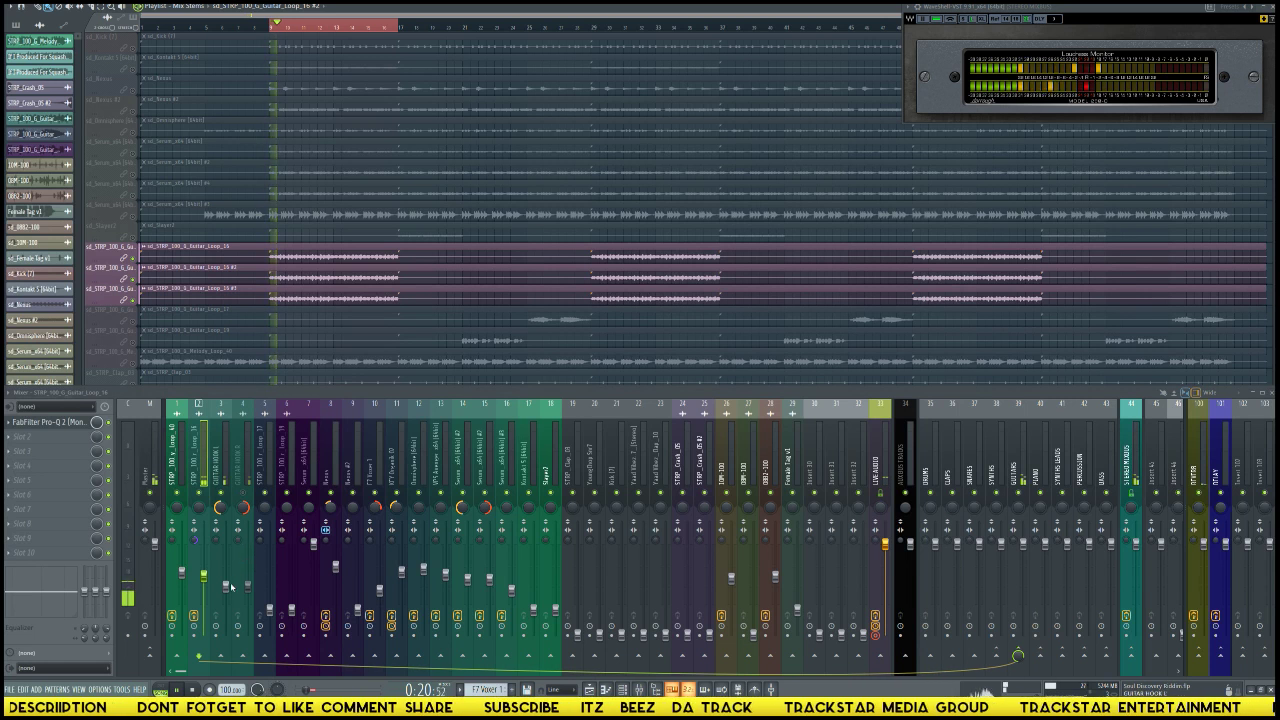
left_click(225, 588)
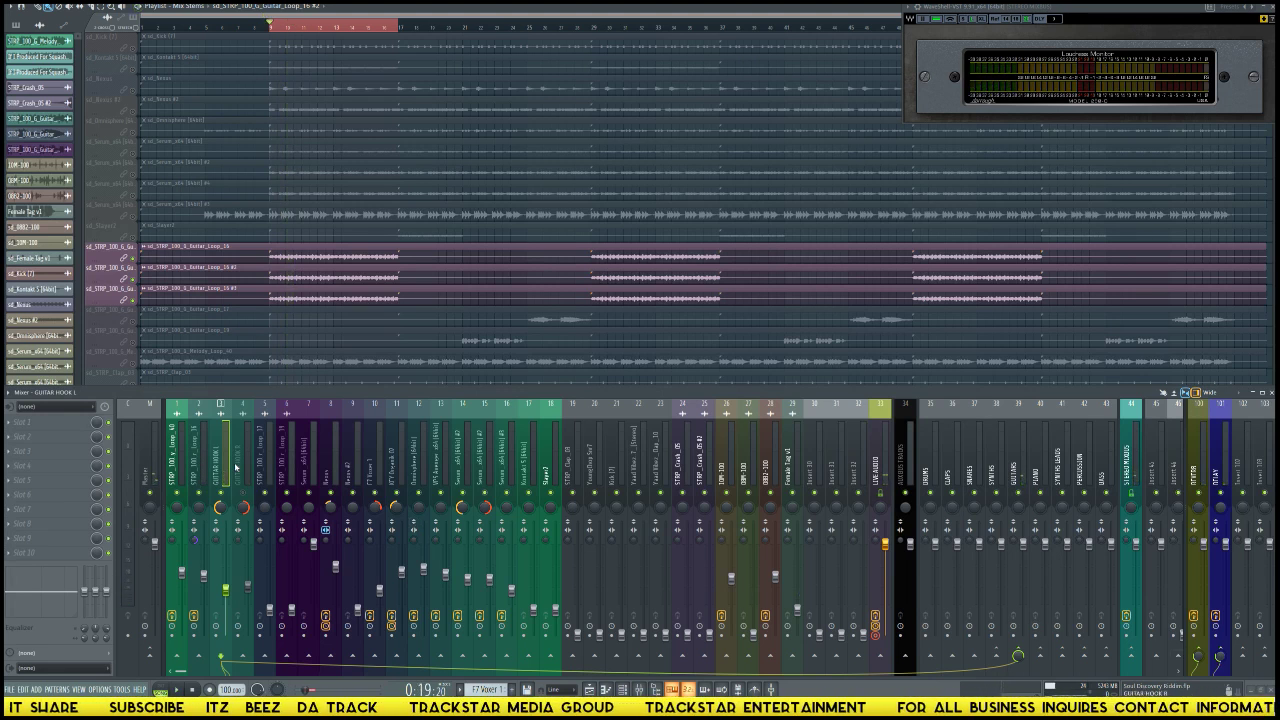
Step: Insert the stock Fruity Parametric EQ 2 in slot 1 of the GUITAR HOOK L mixer track
left_click(32, 428)
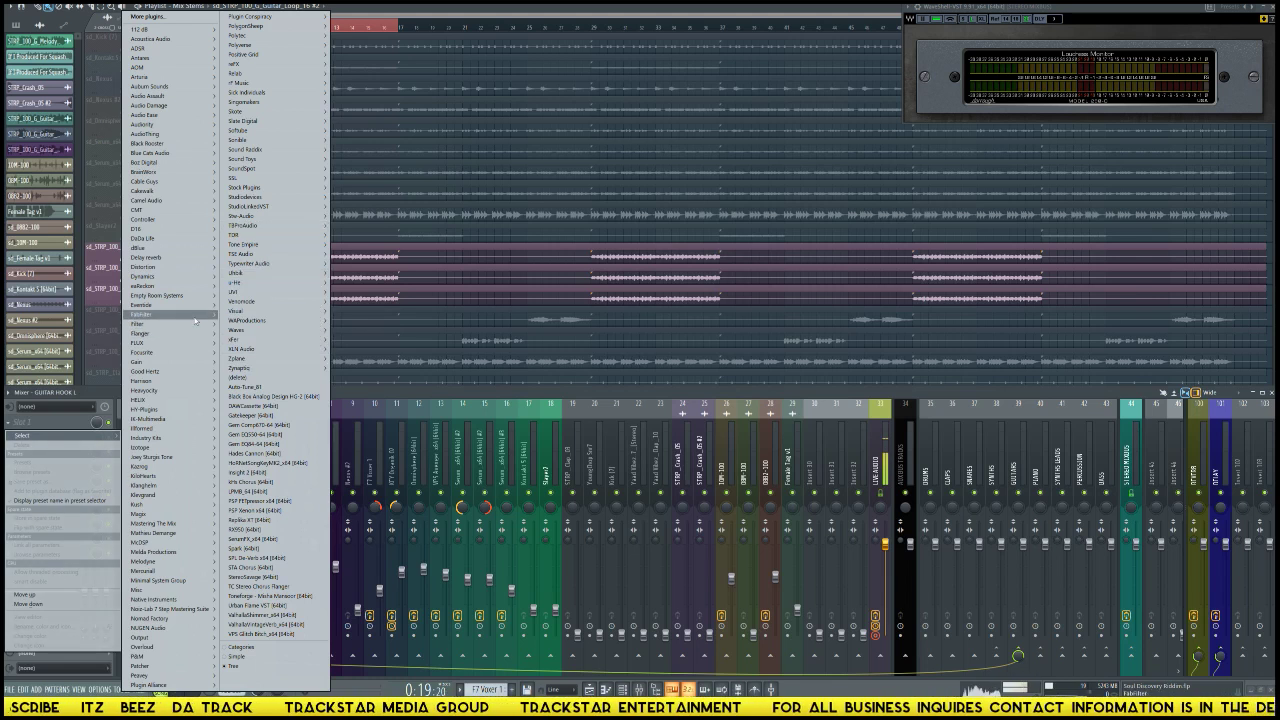
mouse_move(268, 189)
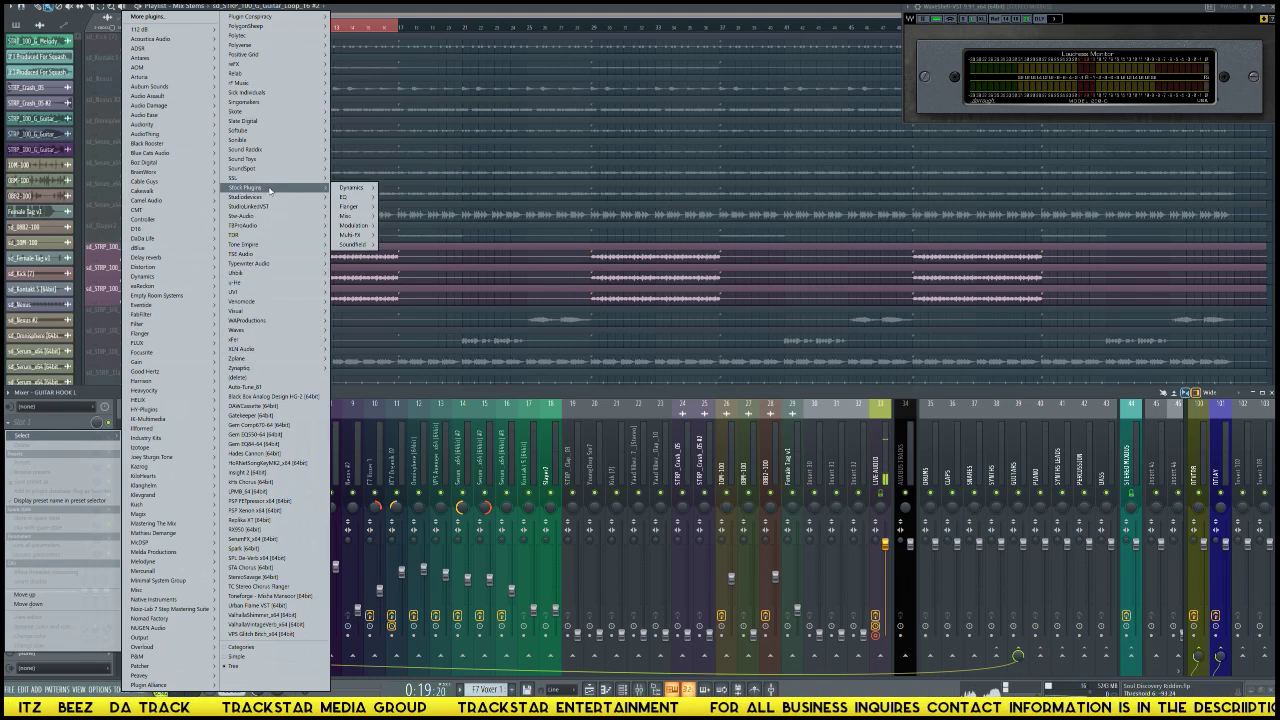
mouse_move(350, 197)
left_click(437, 200)
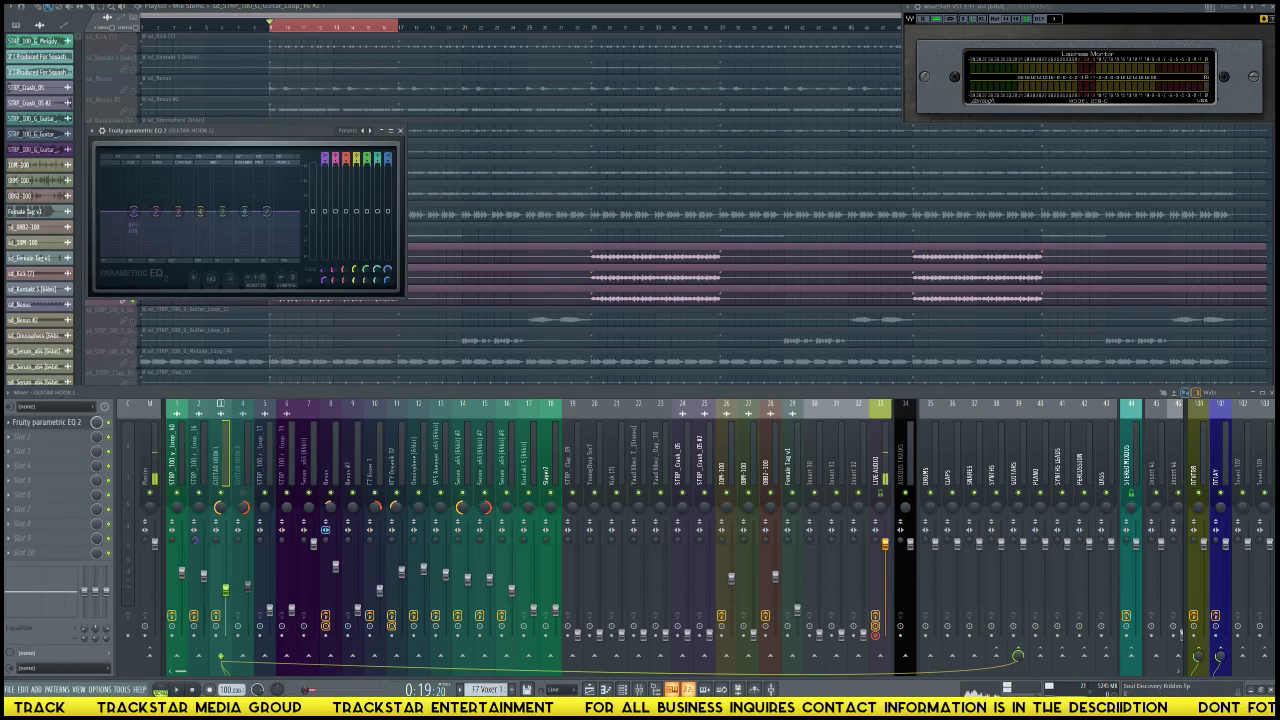
Step: Shape the GUITAR HOOK L equalizer with a low cut on band 1, a slight band 6 dip and slight band 7 boost while playing
left_click(324, 157)
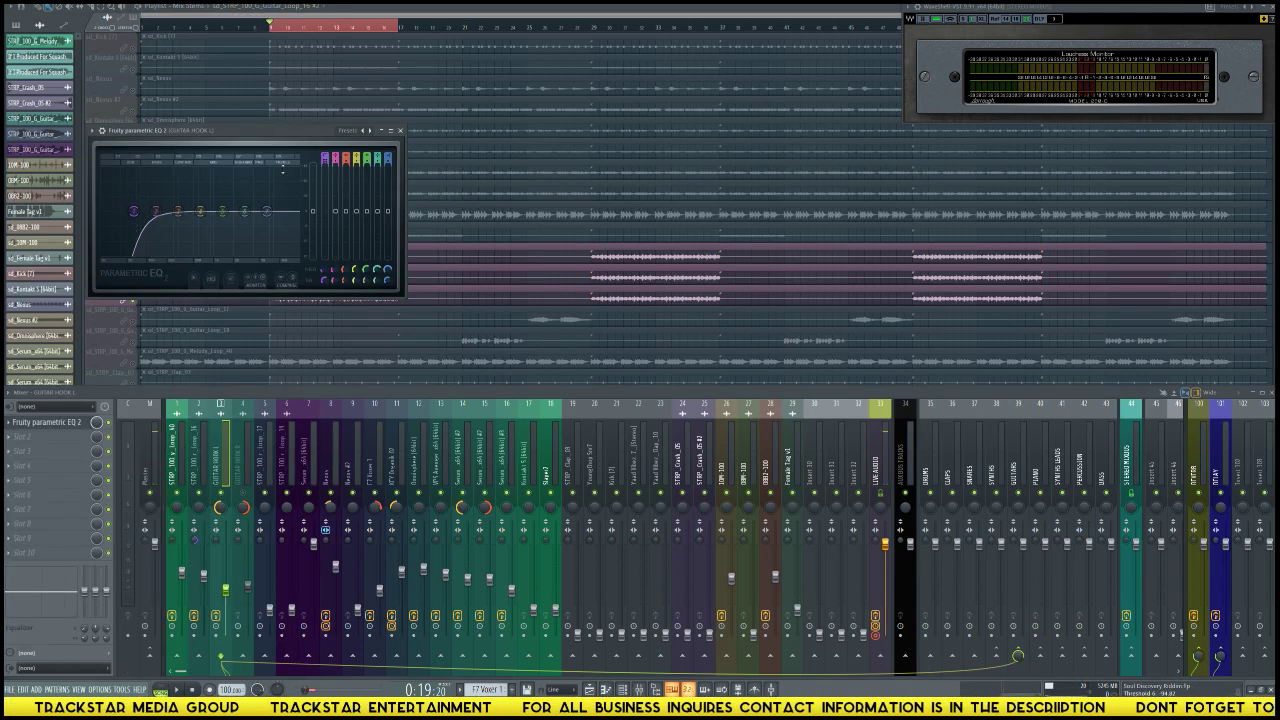
left_click_drag(126, 214, 153, 211)
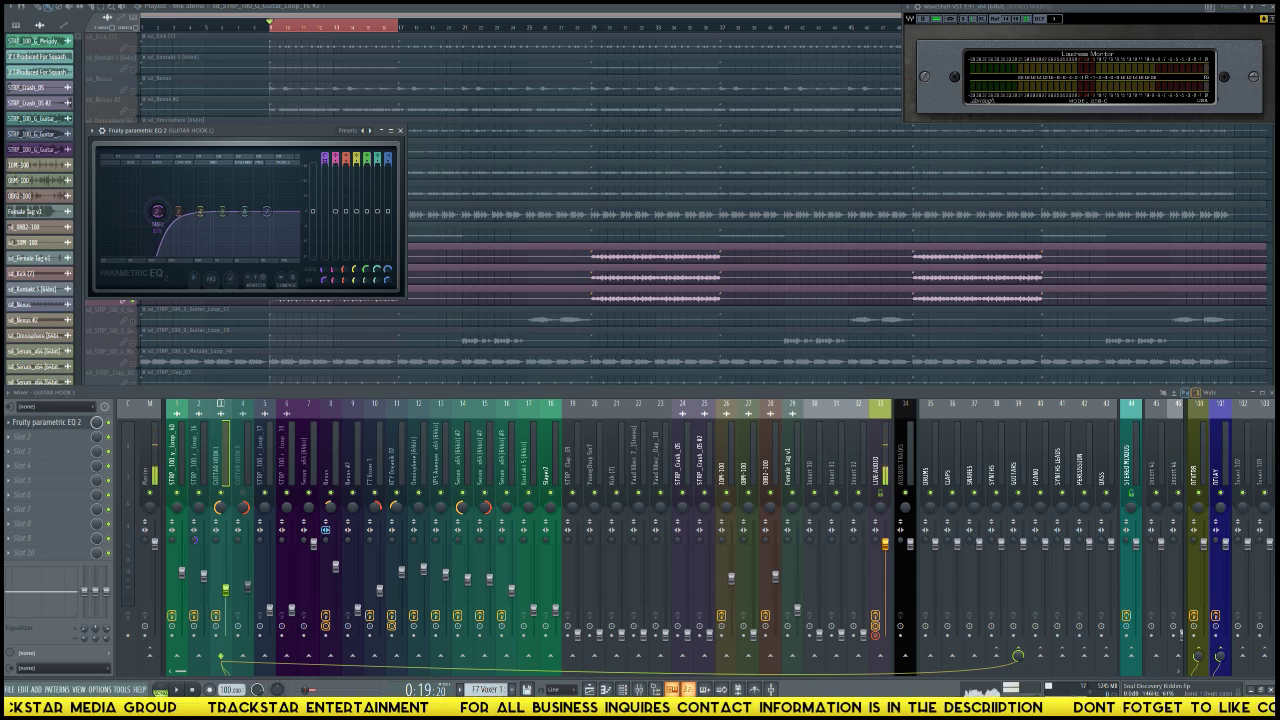
key("space")
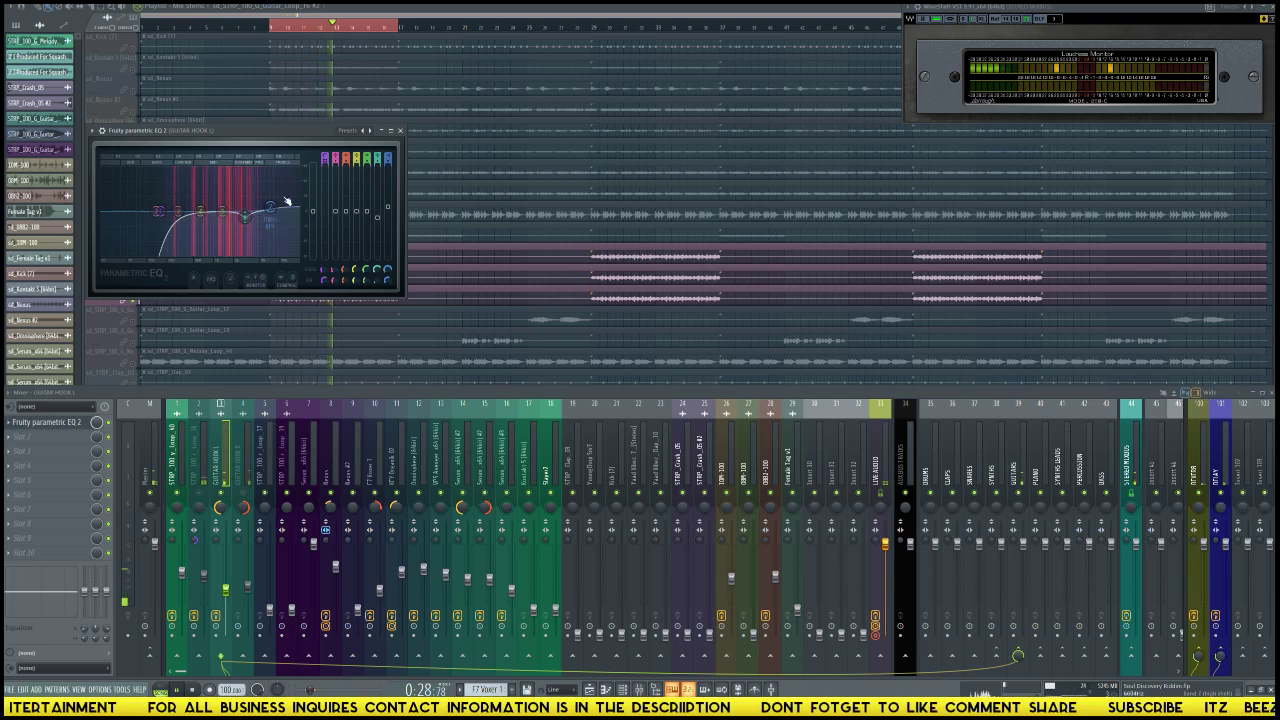
left_click(400, 130)
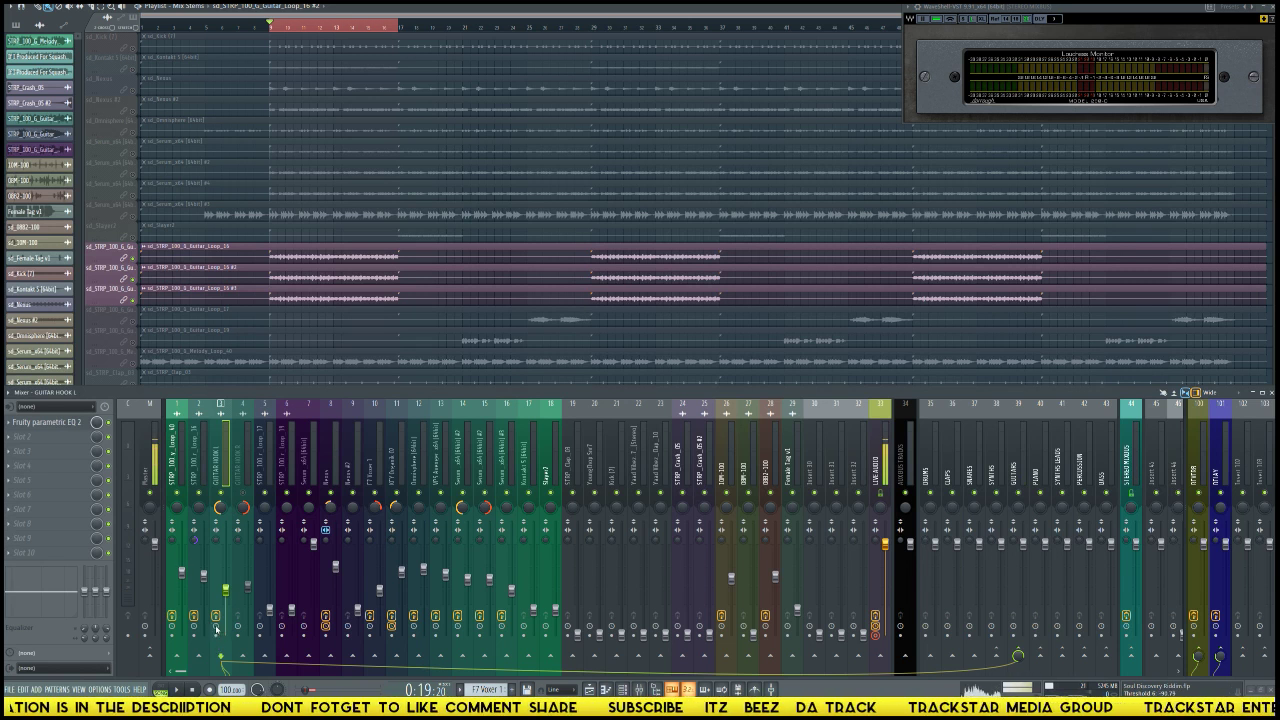
Step: Try a 24 ms delay on the GUITAR HOOK L mixer track during playback and reset it
right_click(216, 628)
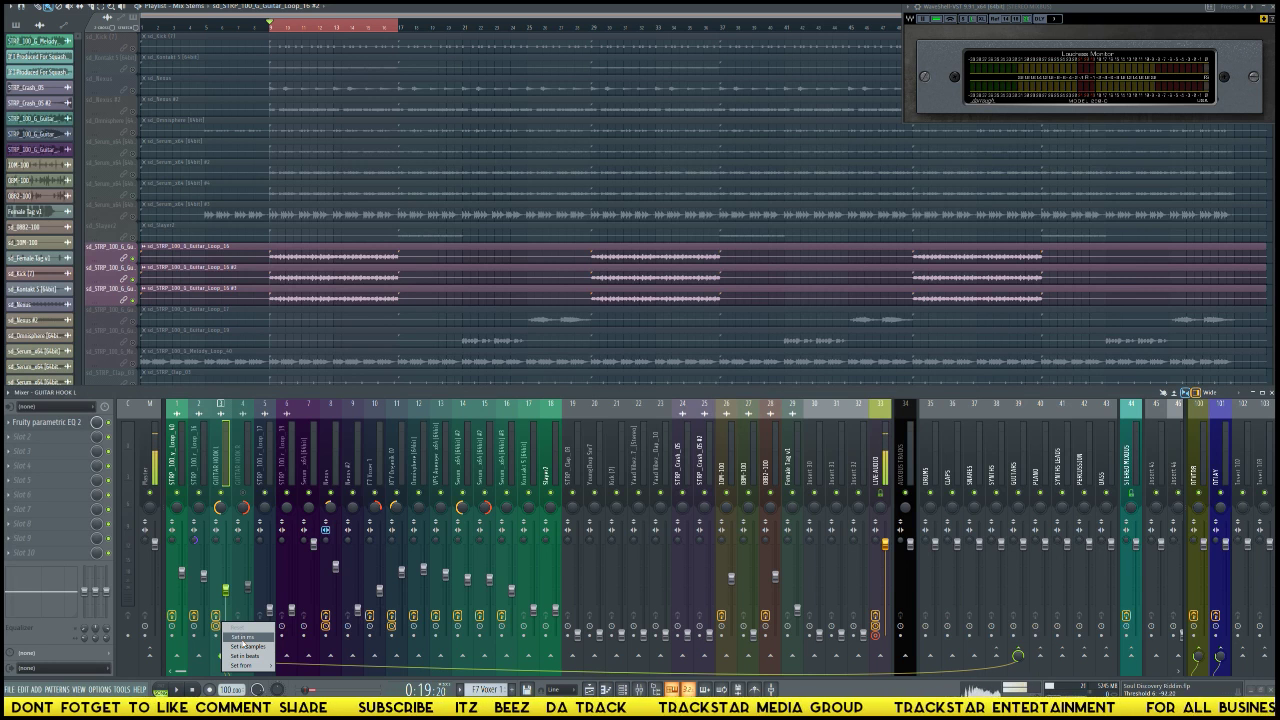
left_click(243, 643)
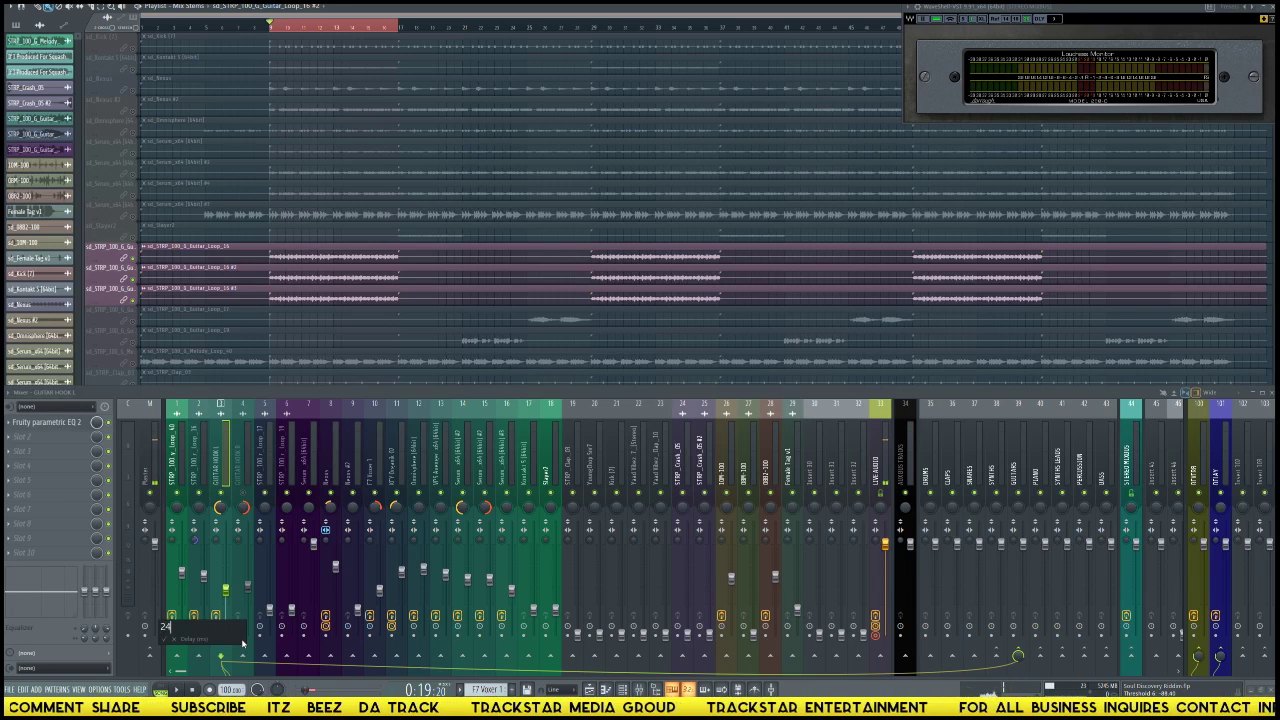
type("24")
key("Return")
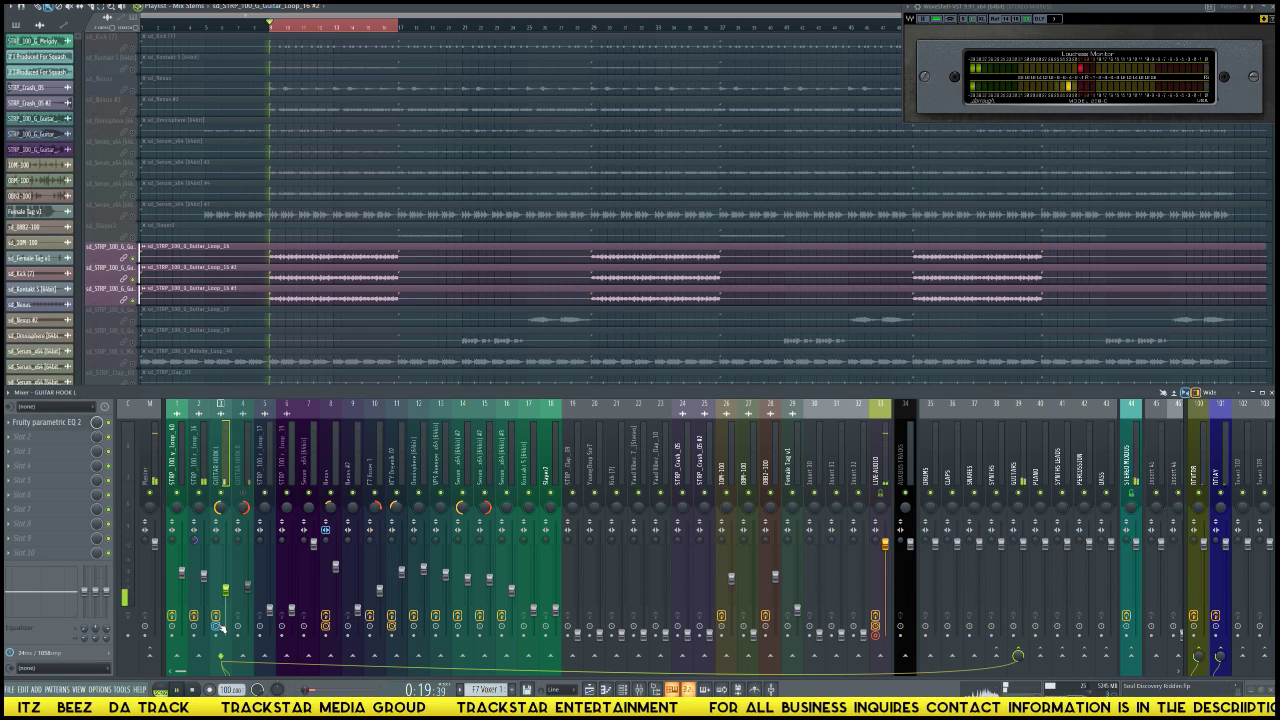
right_click(219, 628)
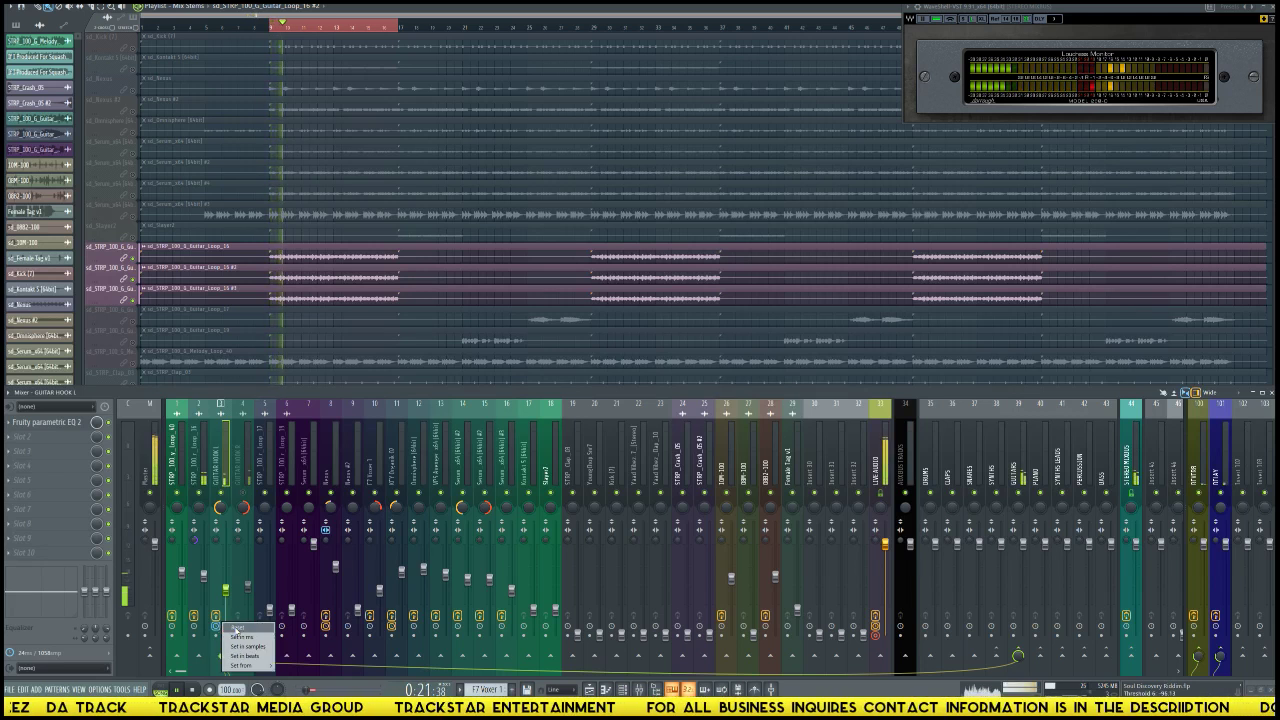
left_click(234, 628)
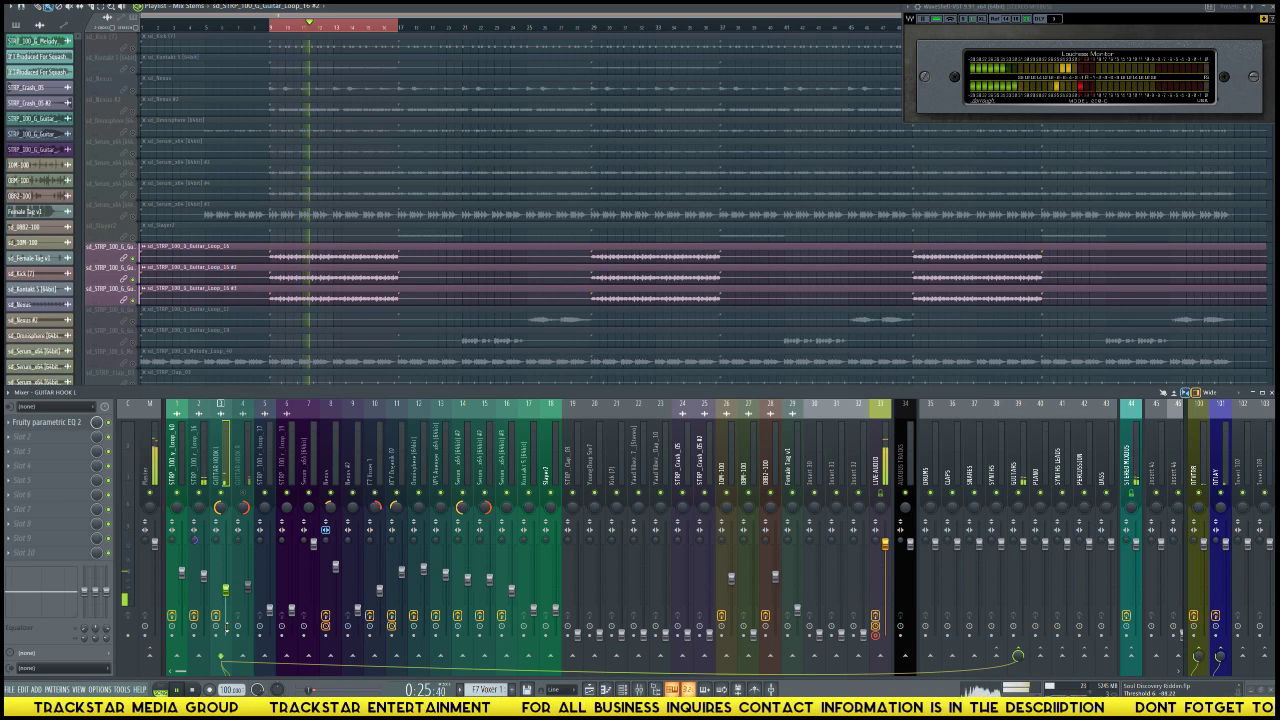
Step: Set the GUITAR HOOK L mixer track's delay to 12 ms
right_click(216, 626)
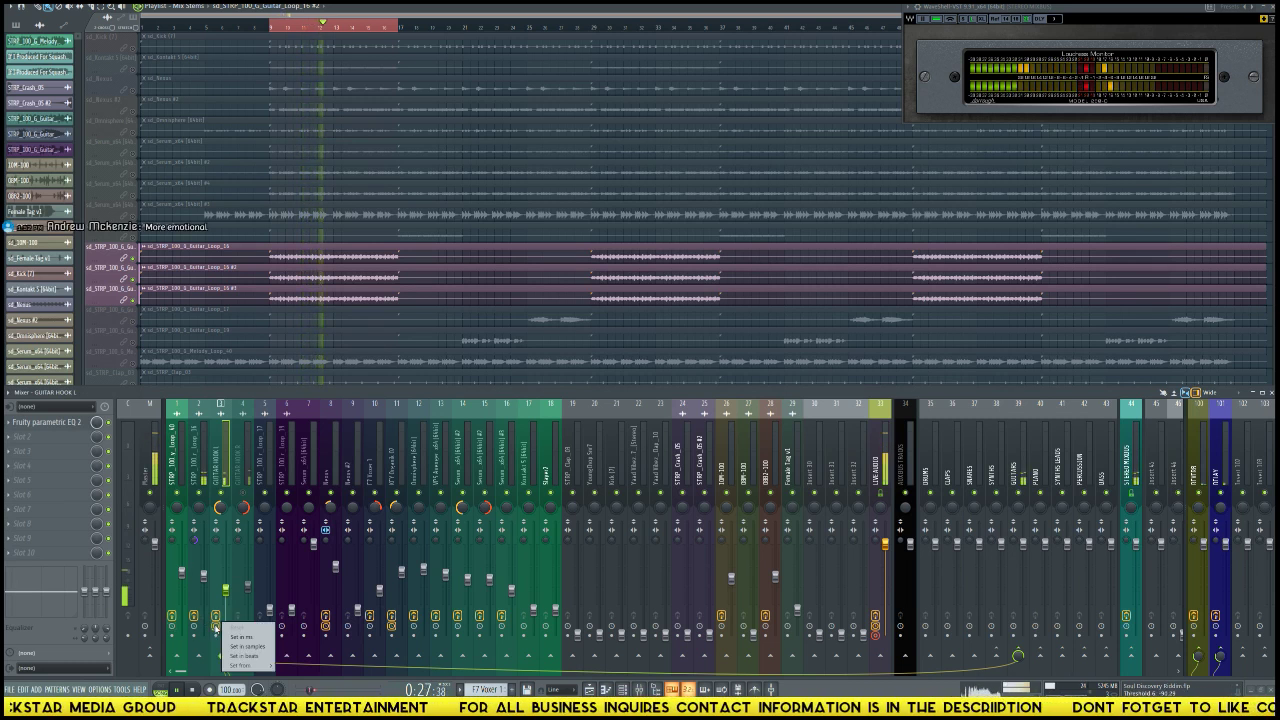
left_click(242, 638)
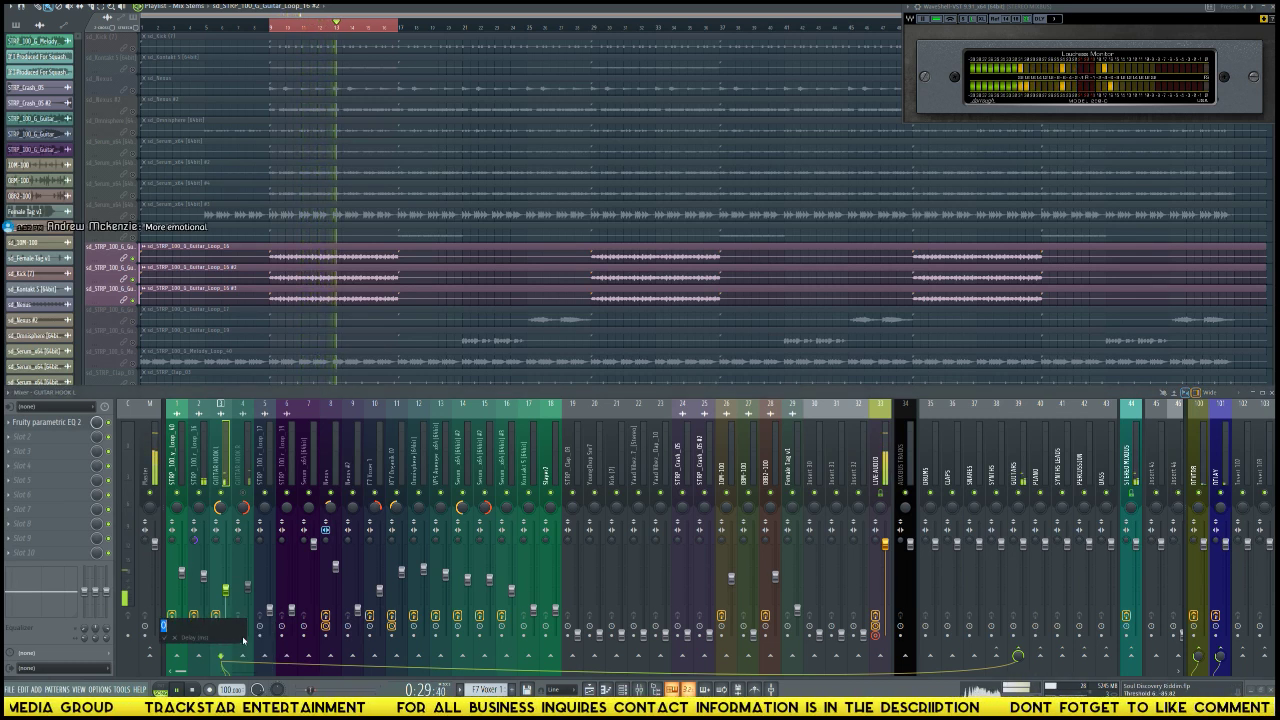
type("12")
key("Return")
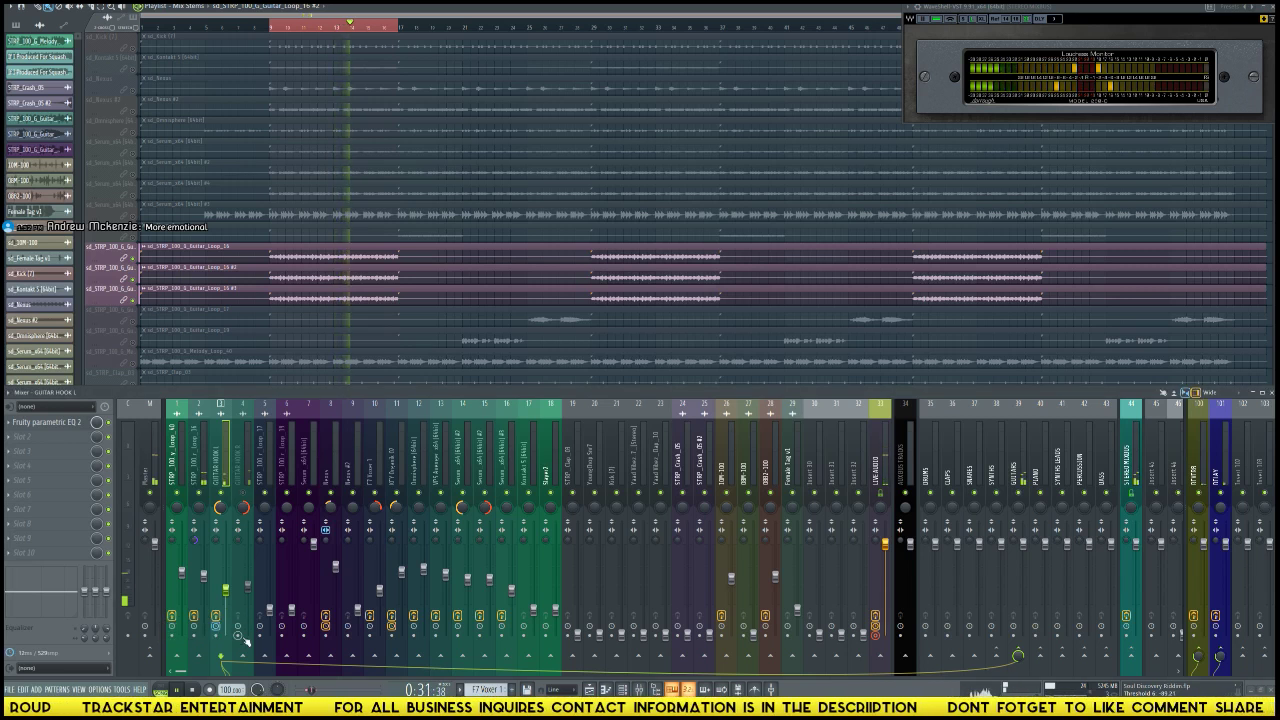
Step: Set the GUITAR HOOK R mixer track's delay to 24 ms and play the guitar layers
key("space")
key("space")
right_click(238, 632)
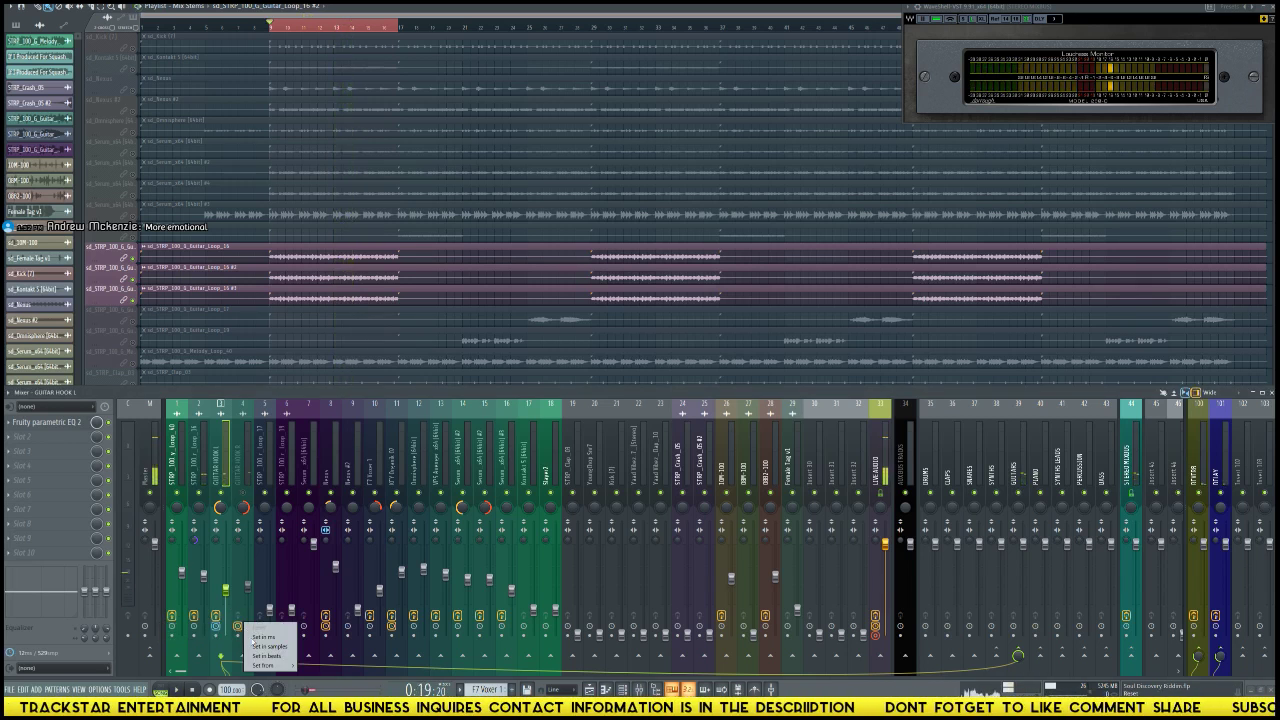
left_click(264, 637)
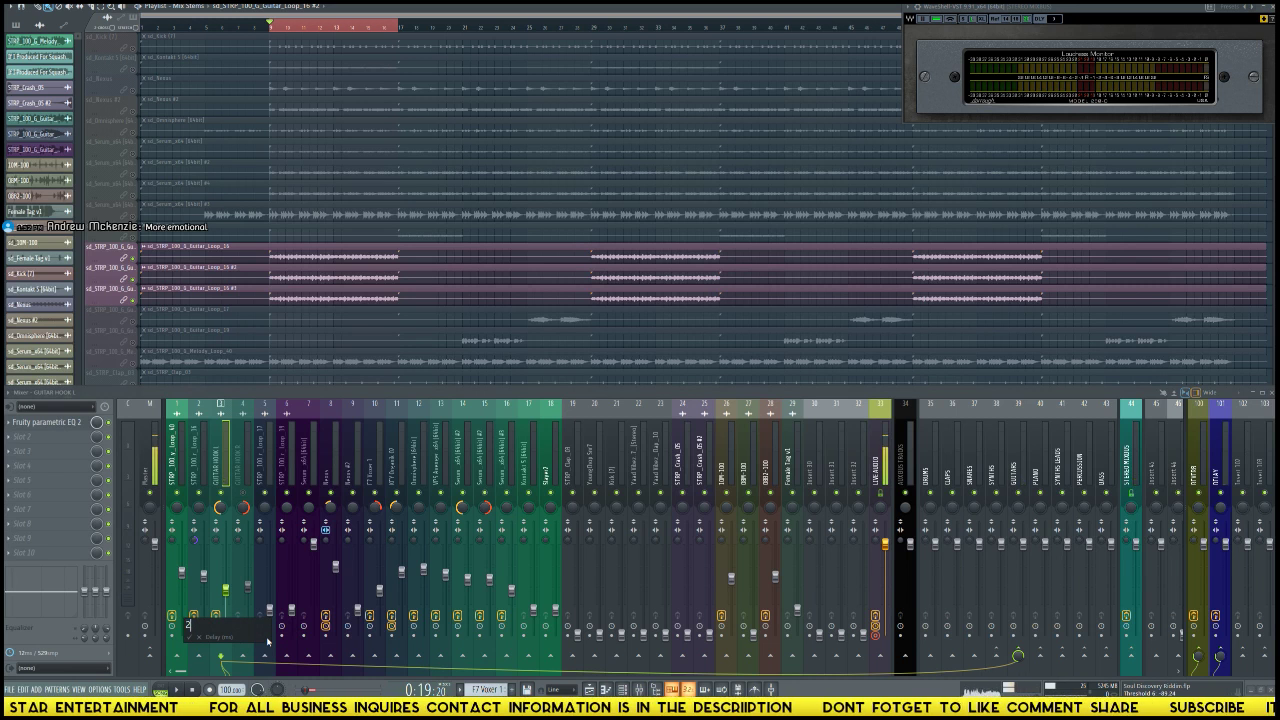
key("Return")
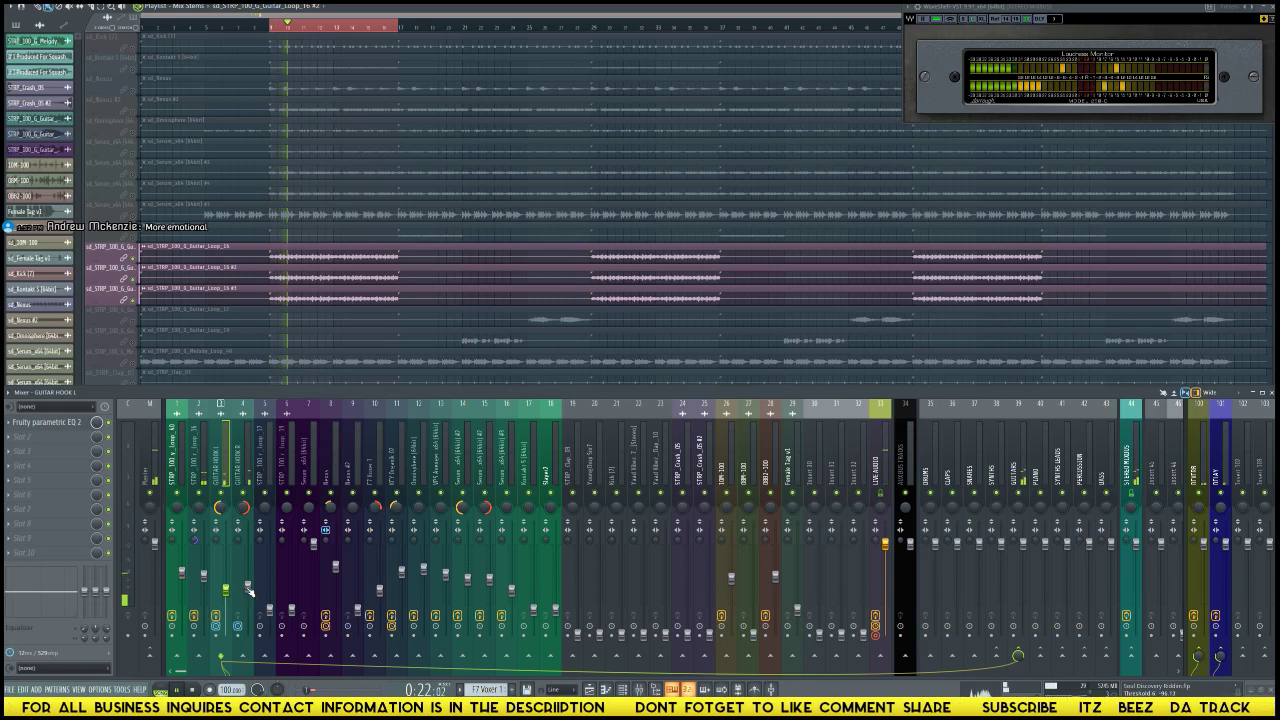
Step: Copy the GUITAR HOOK L fader value and paste it onto the GUITAR HOOK R fader
left_click(249, 592)
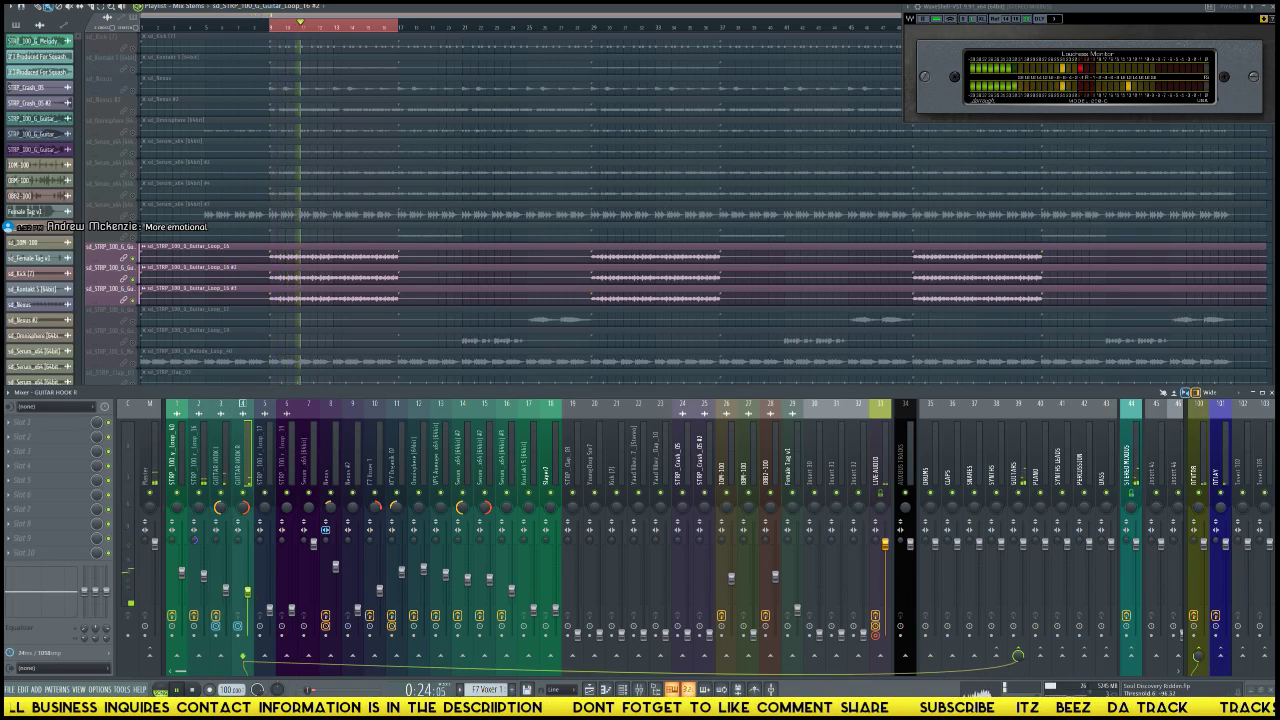
key("space")
right_click(233, 594)
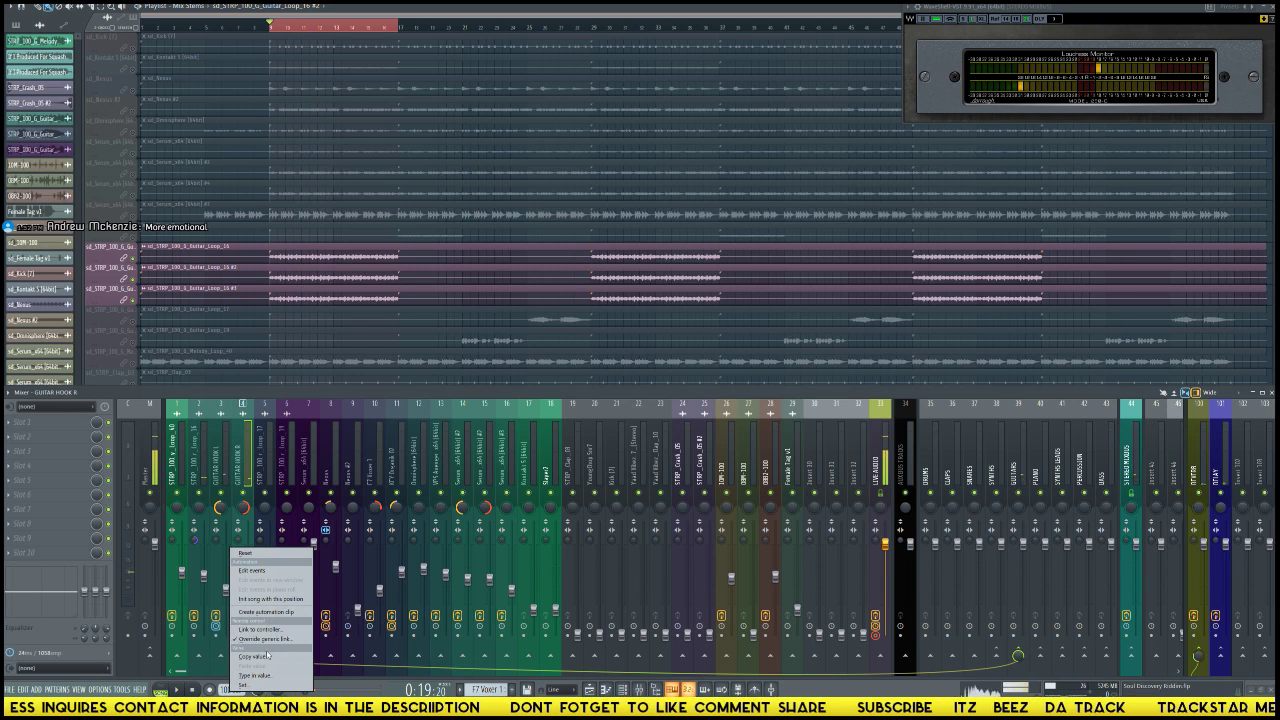
left_click(265, 653)
right_click(250, 596)
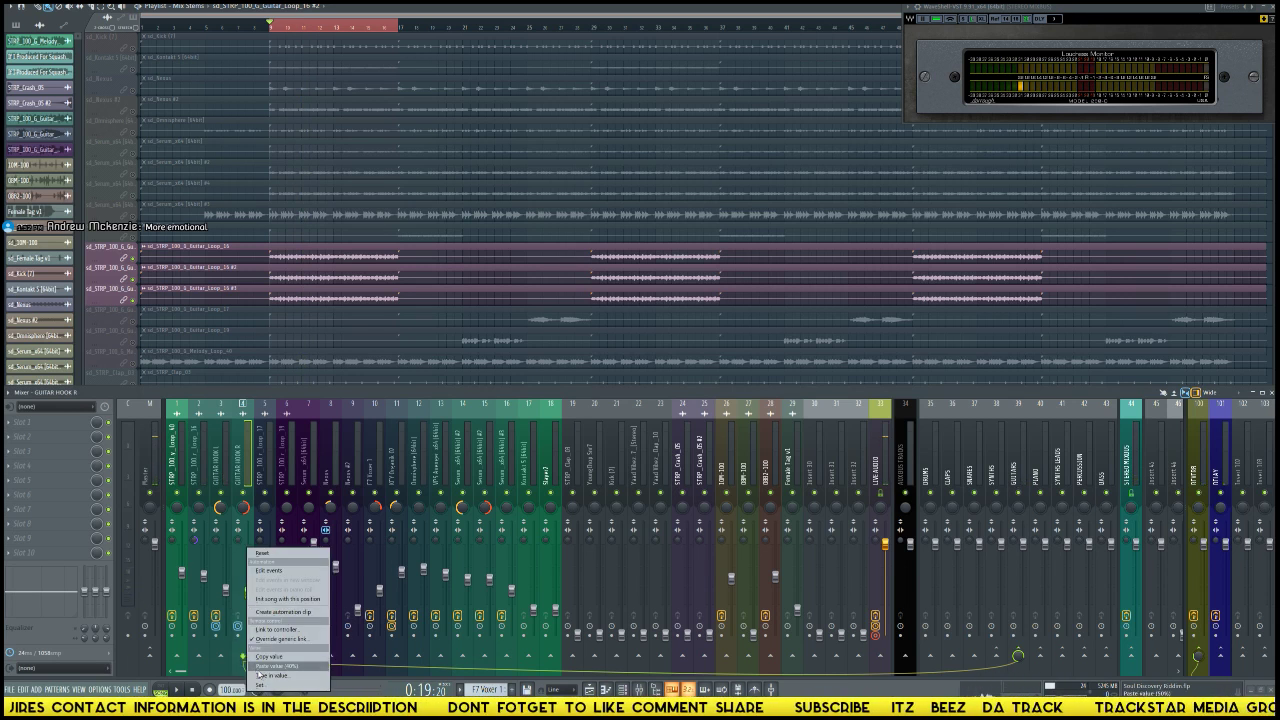
left_click(285, 665)
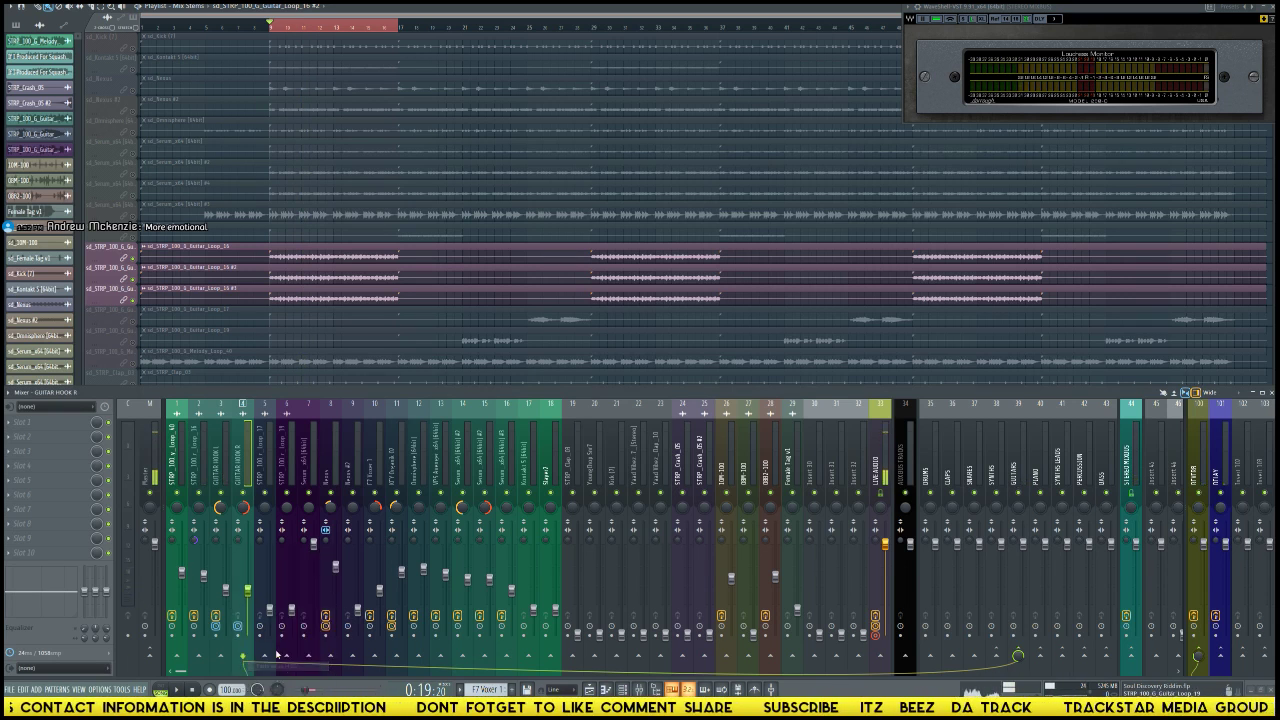
Step: Select the GUITAR HOOK L and GUITAR HOOK R mixer tracks together and listen to the soloed guitar layers
left_click(227, 466)
left_click(243, 466)
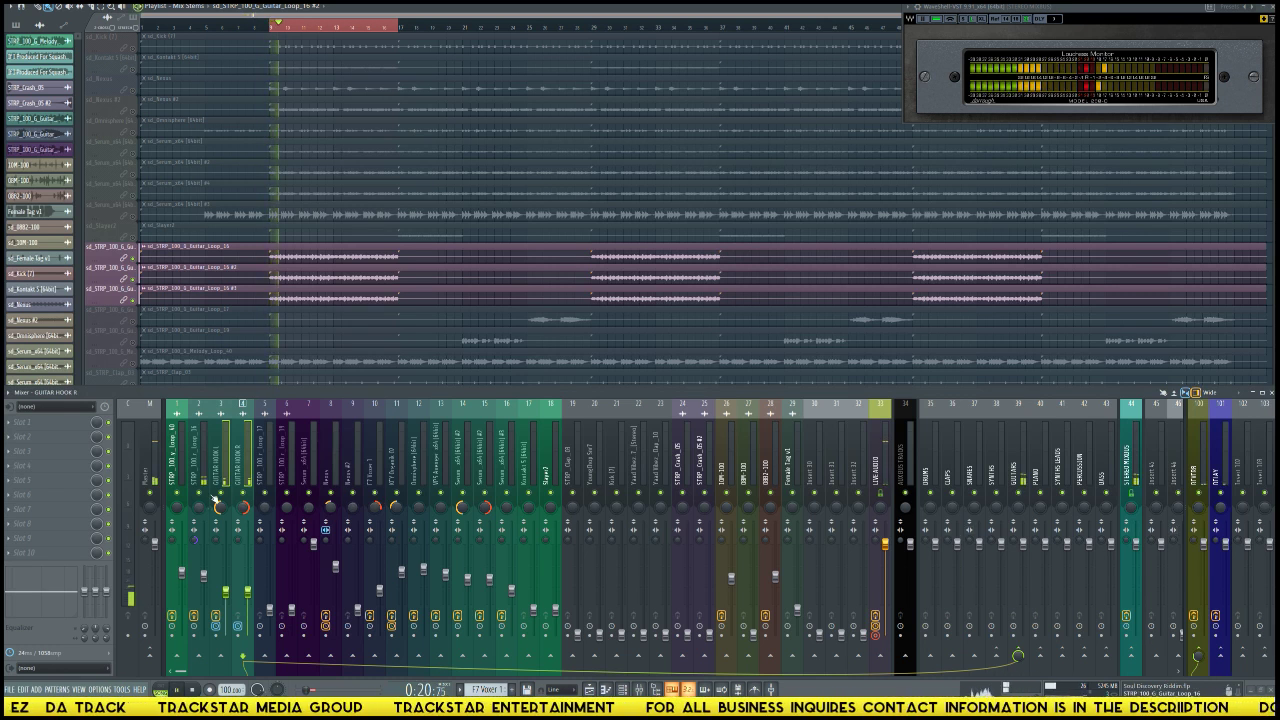
key("space")
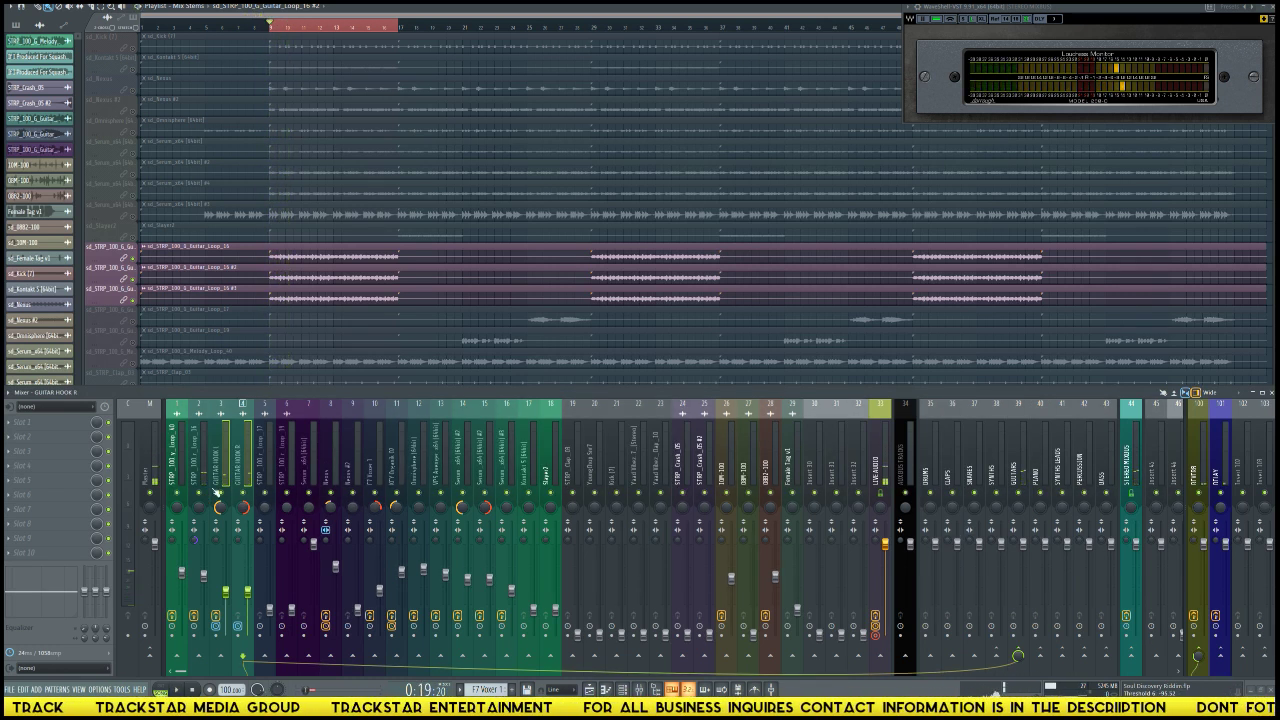
Step: Unsolo the guitar layers so every playlist track is active, and select the GUITARS bus
left_click(136, 279)
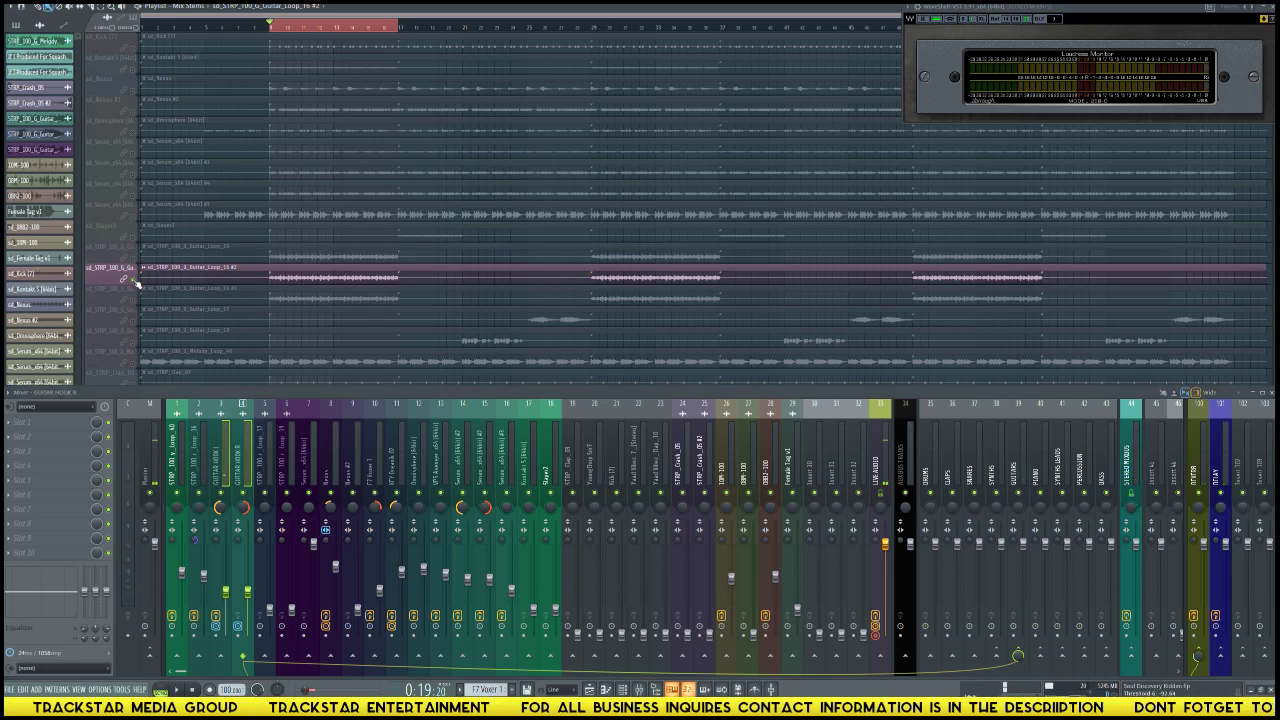
right_click(136, 281)
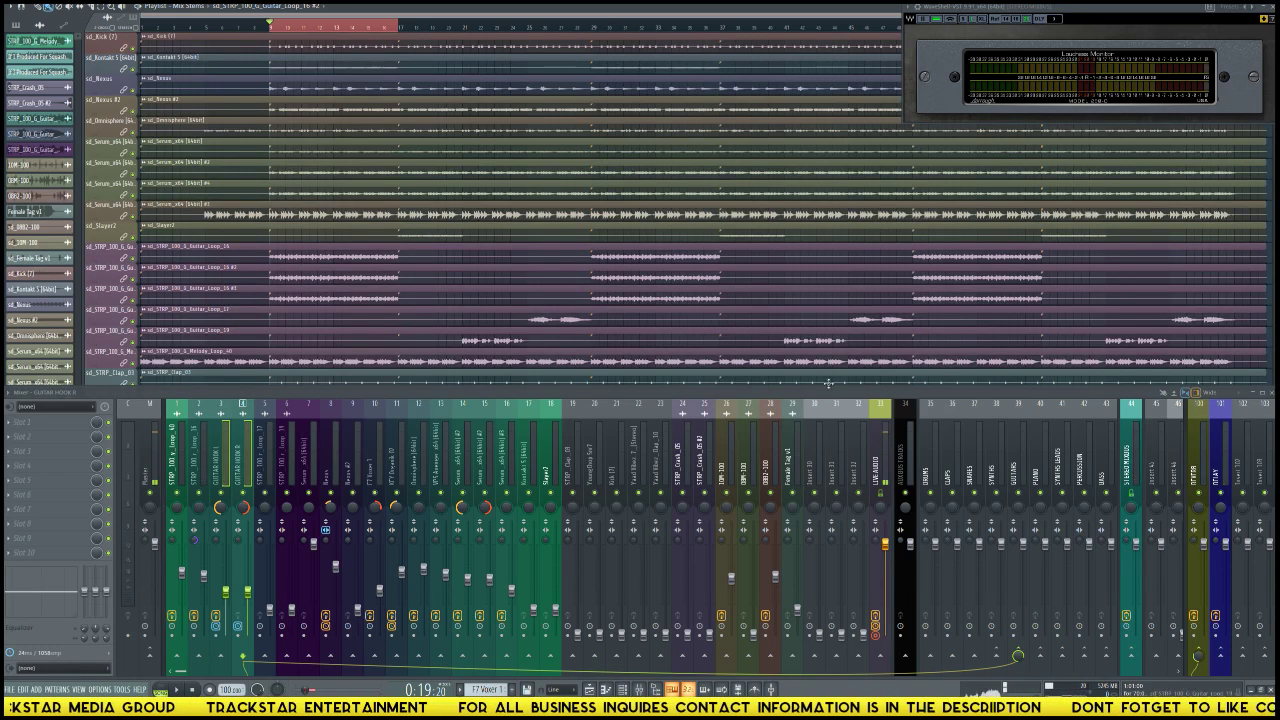
left_click(1012, 470)
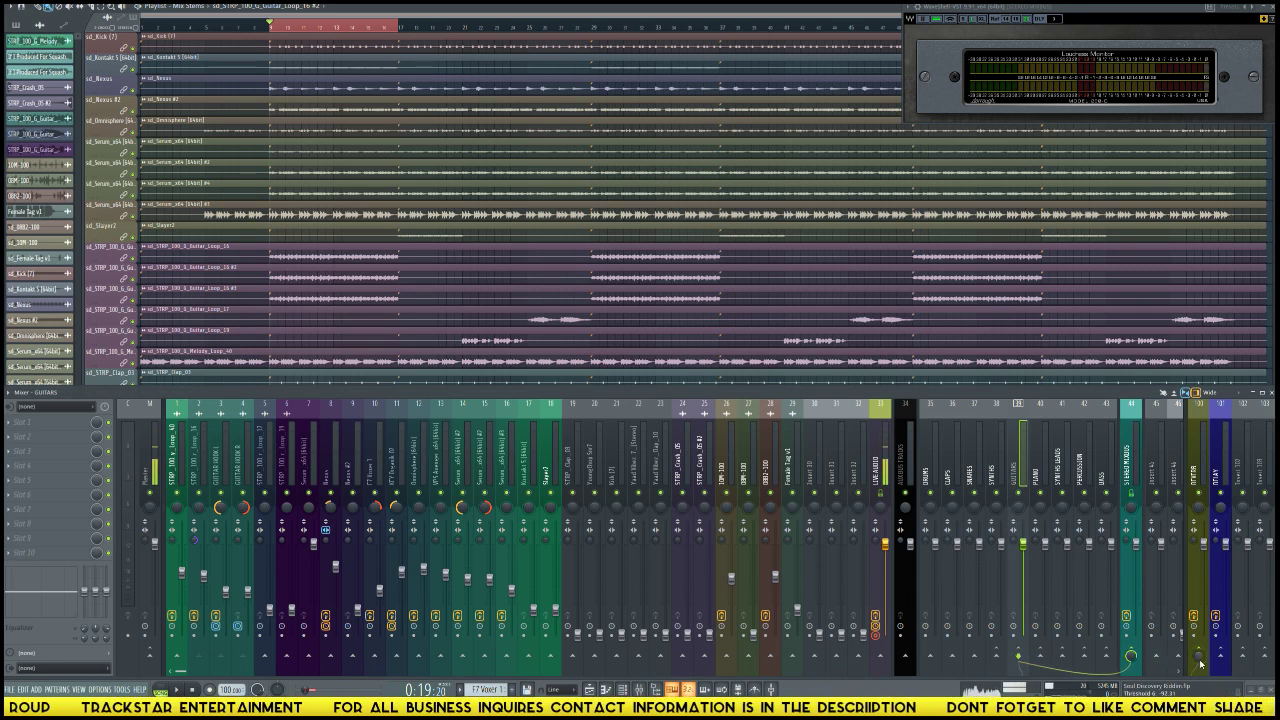
Step: Play the full beat and slightly raise the Guitar_Loop_16, GUITAR HOOK L and GUITAR HOOK R faders together
key("space")
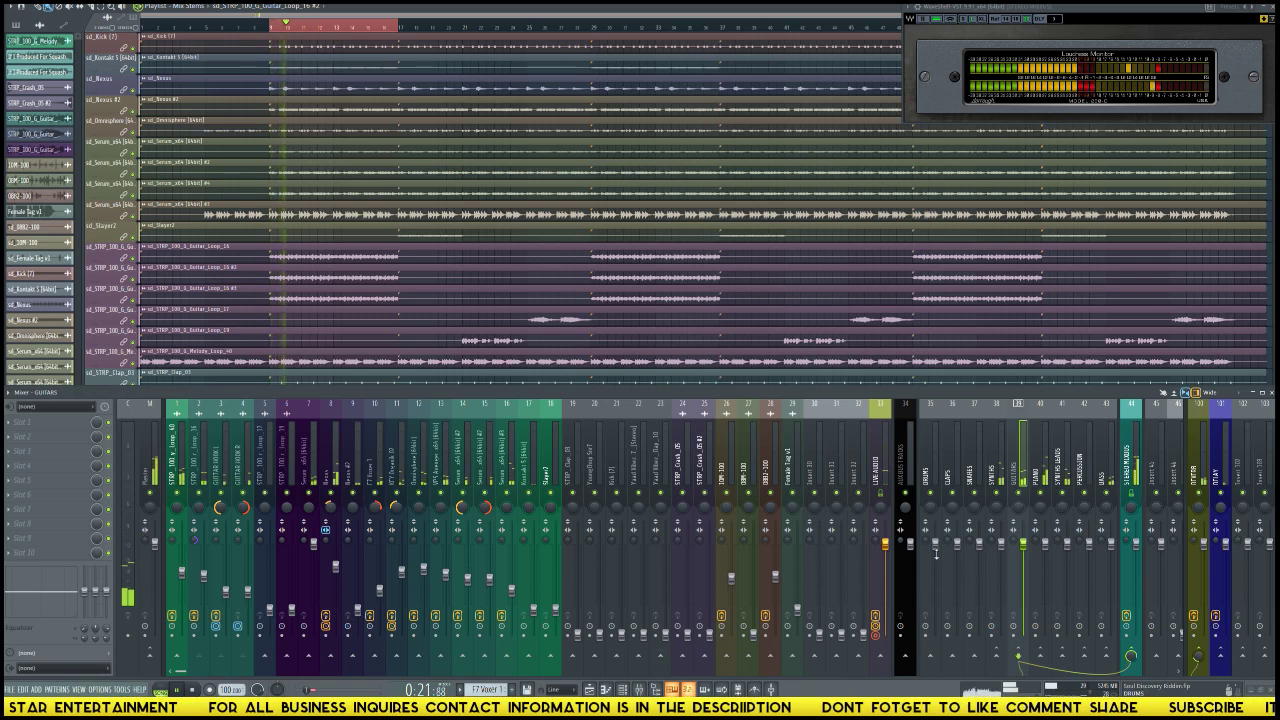
left_click(200, 465)
left_click(243, 465, "shift")
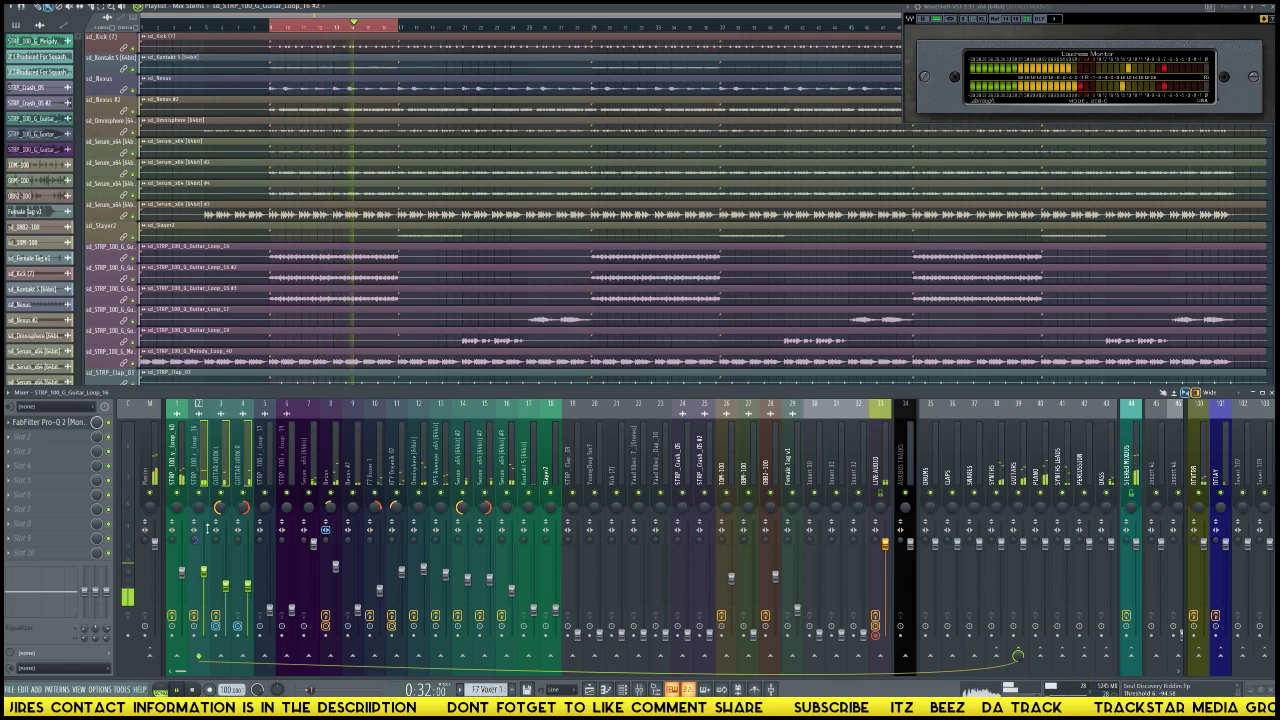
Step: Insert the Softube Tube-Tech CL 1B compressor in slot 1 of the GUITARS bus
left_click(1020, 478)
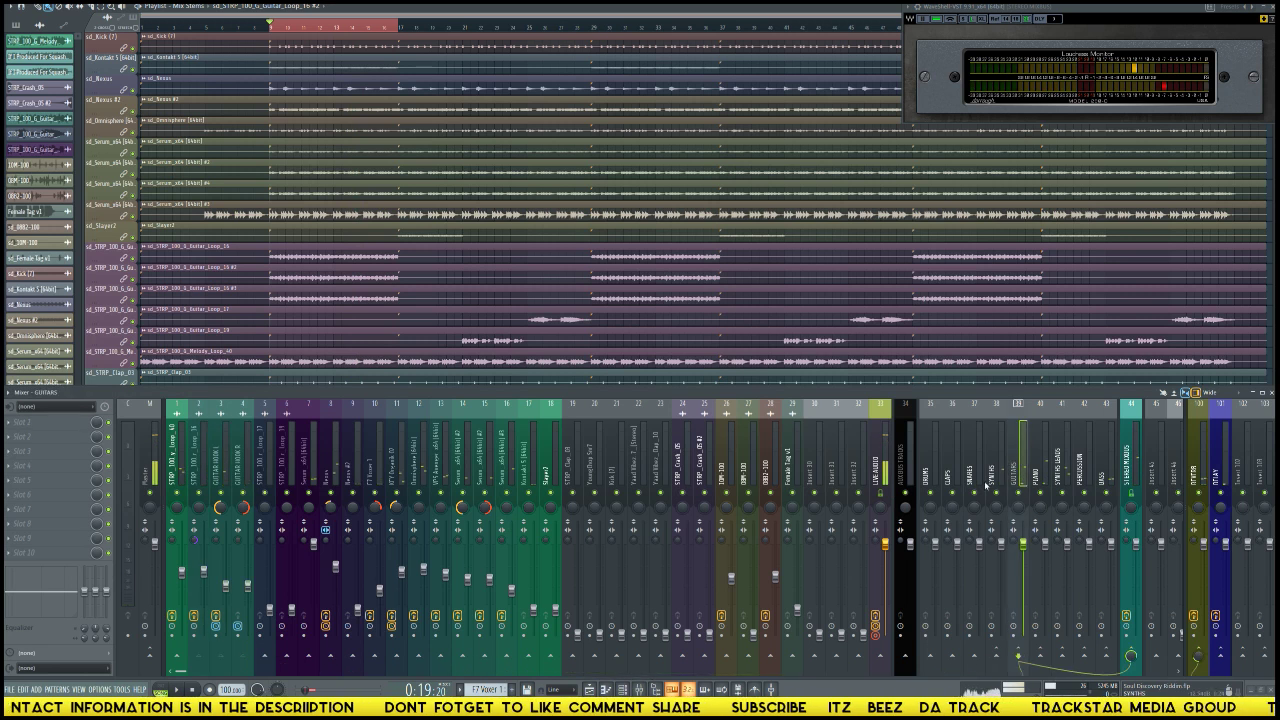
left_click(96, 436)
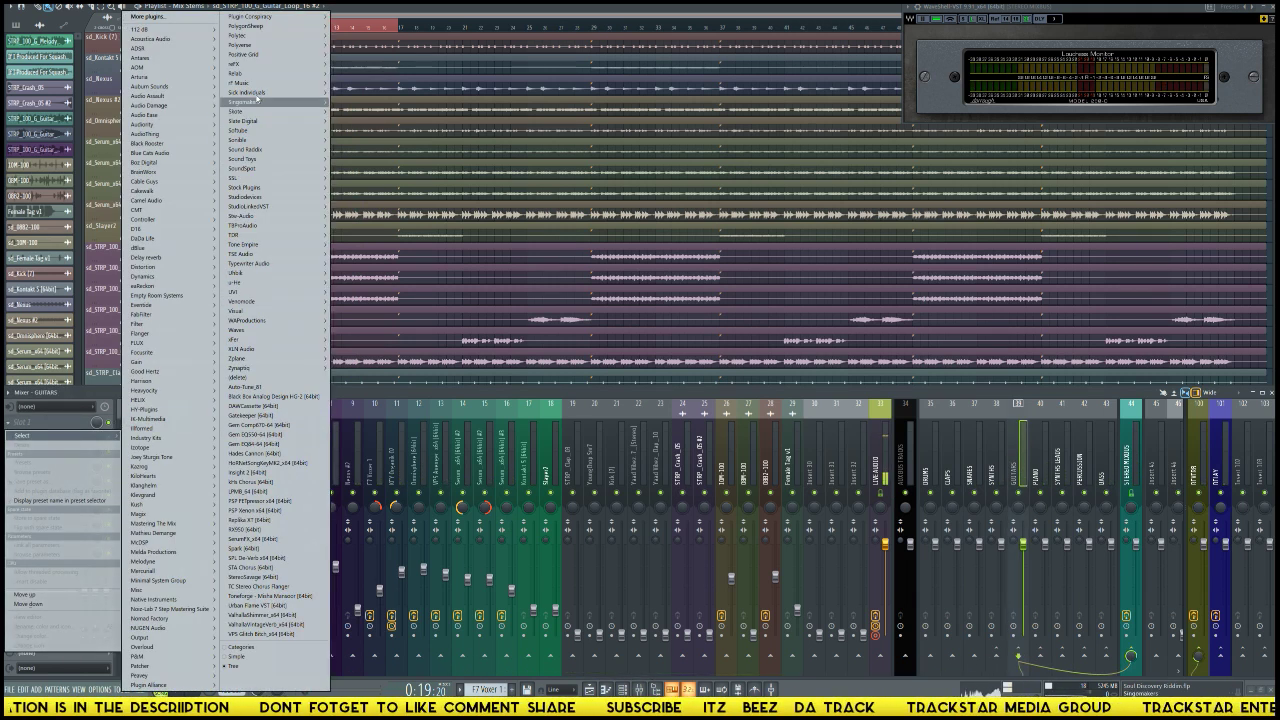
mouse_move(276, 130)
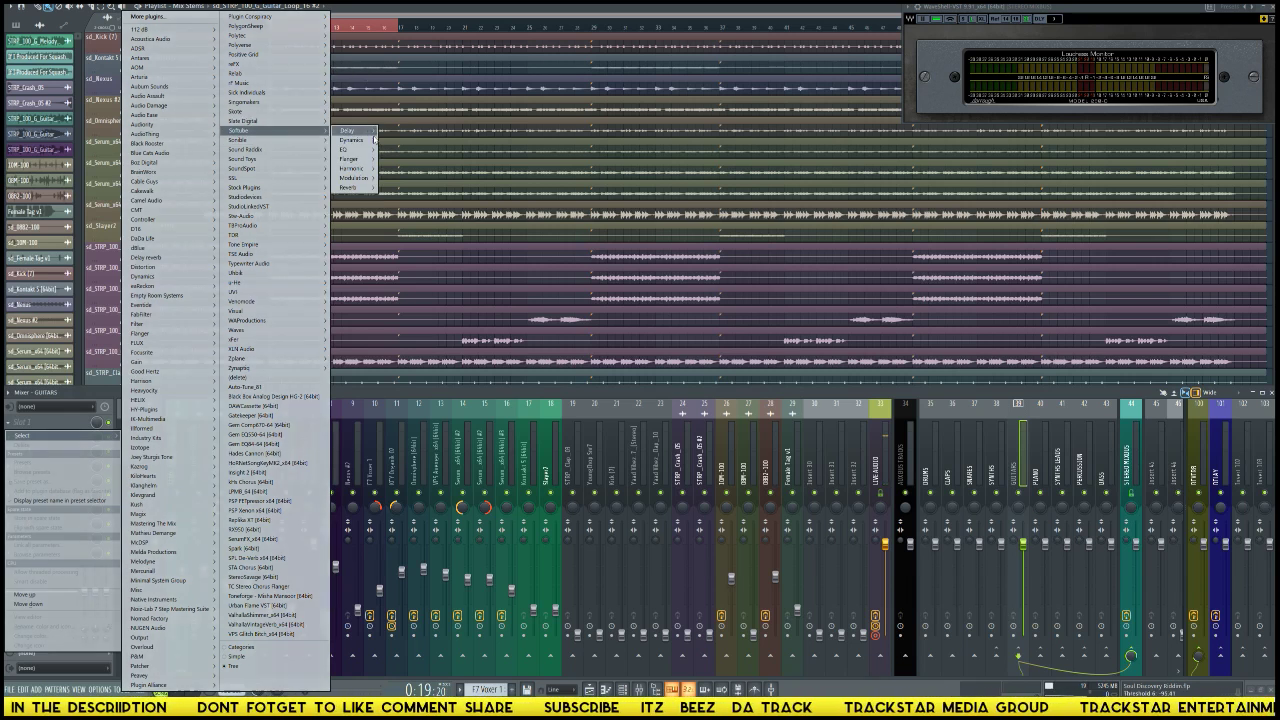
mouse_move(352, 140)
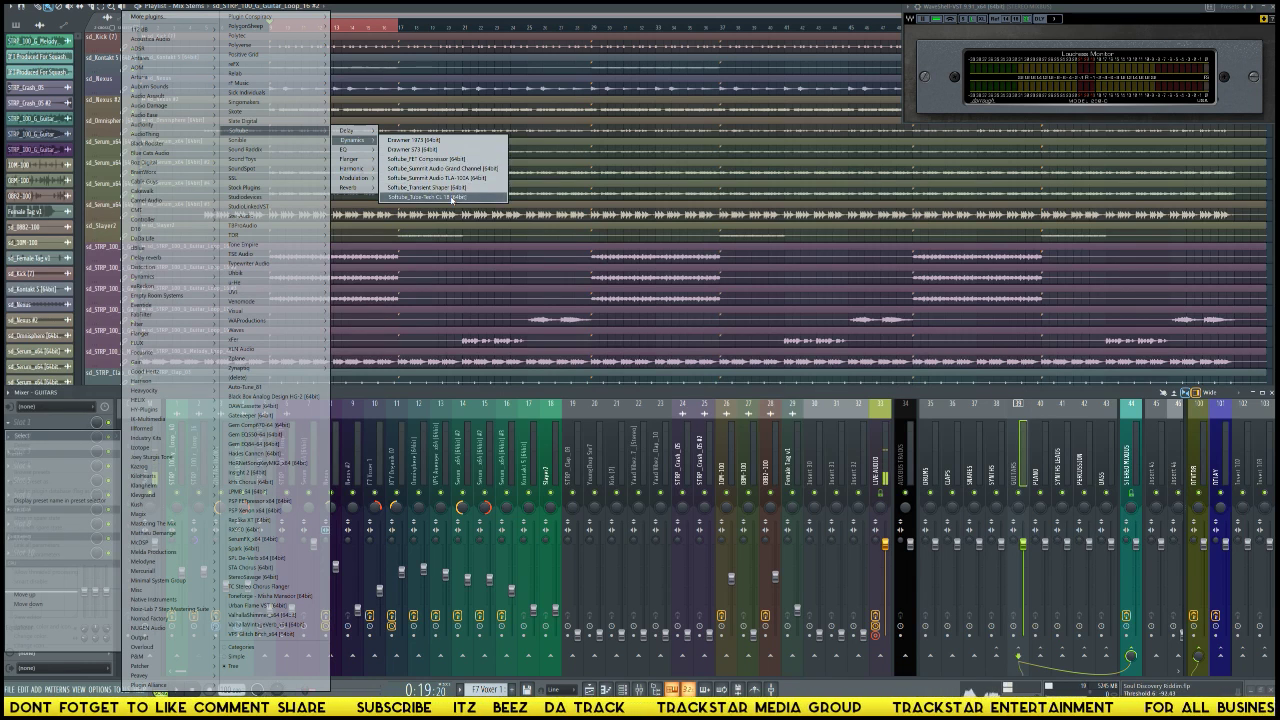
left_click(452, 197)
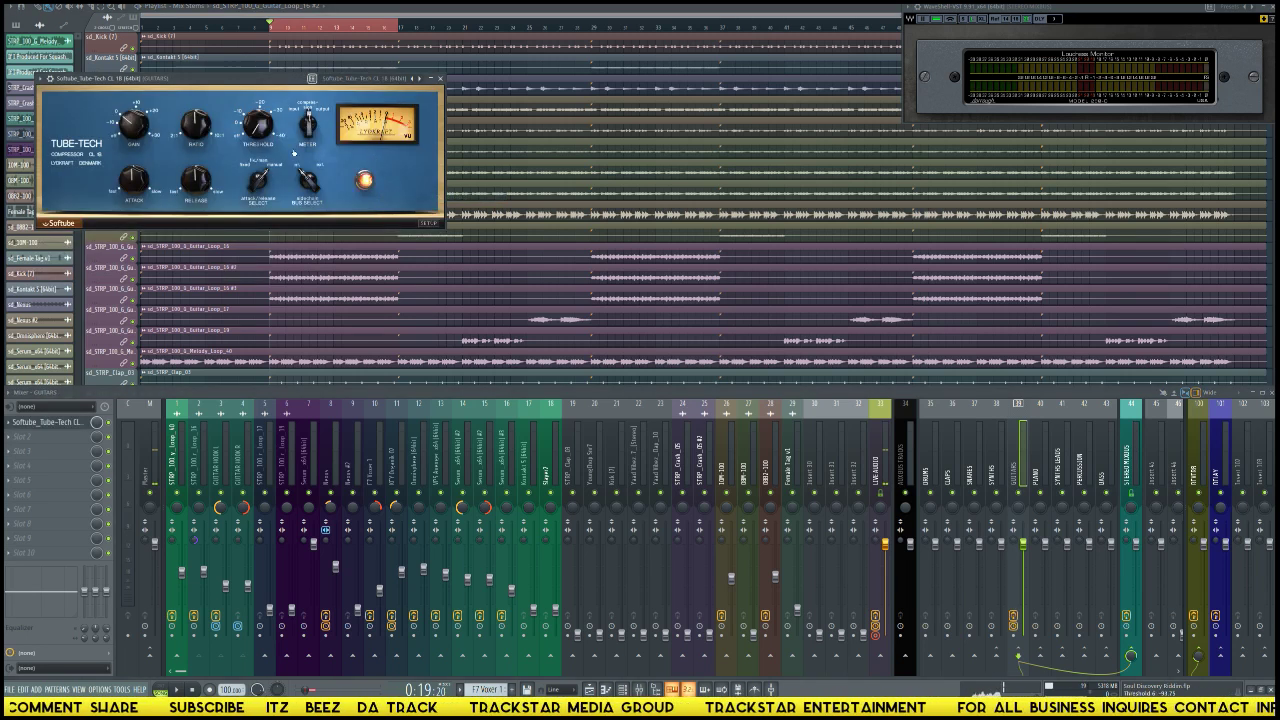
Step: Move the Tube-Tech CL 1B window to the centre and set the GUITARS bus compressor's threshold to about -10.2 dB
left_click_drag(275, 78, 618, 158)
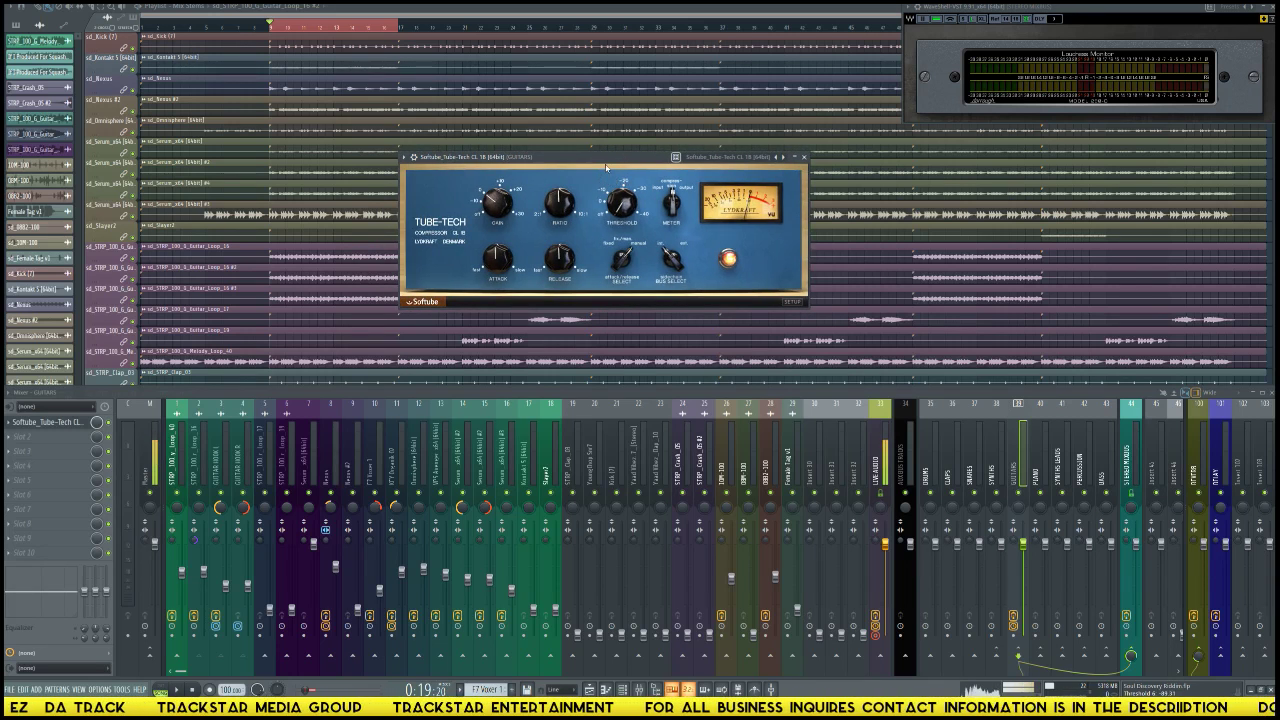
left_click_drag(605, 159, 626, 181)
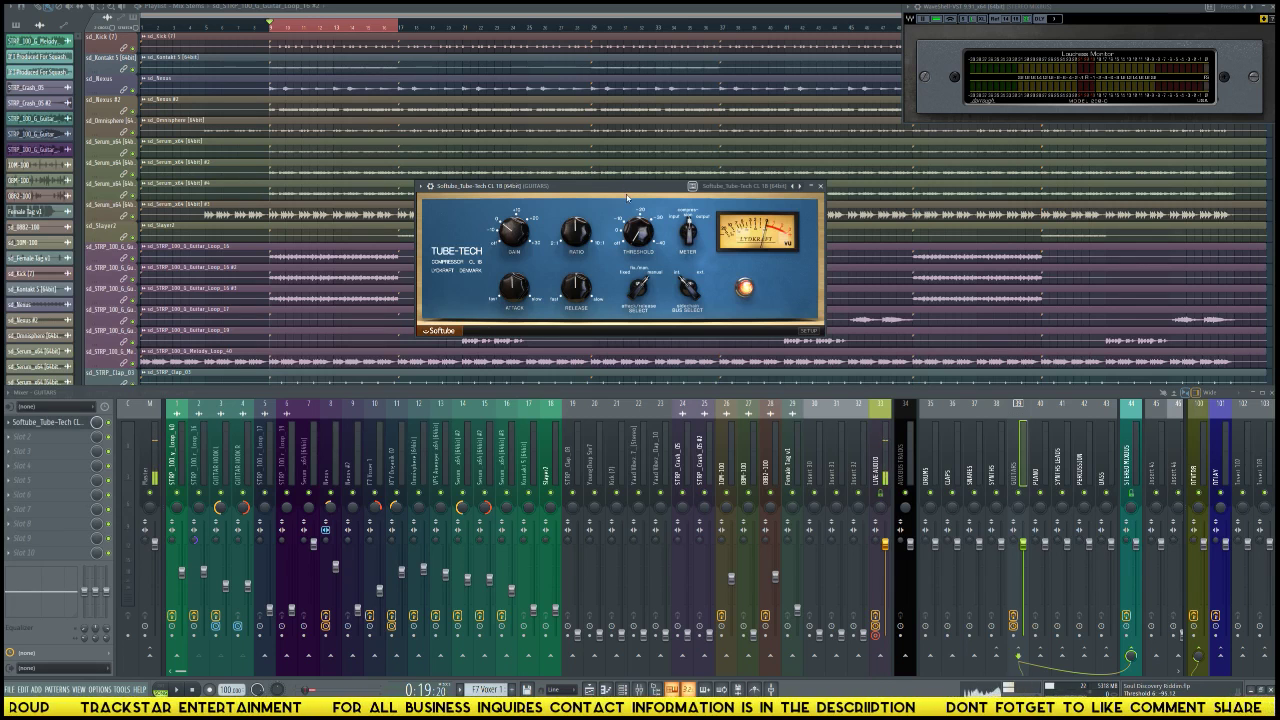
left_click_drag(625, 189, 626, 181)
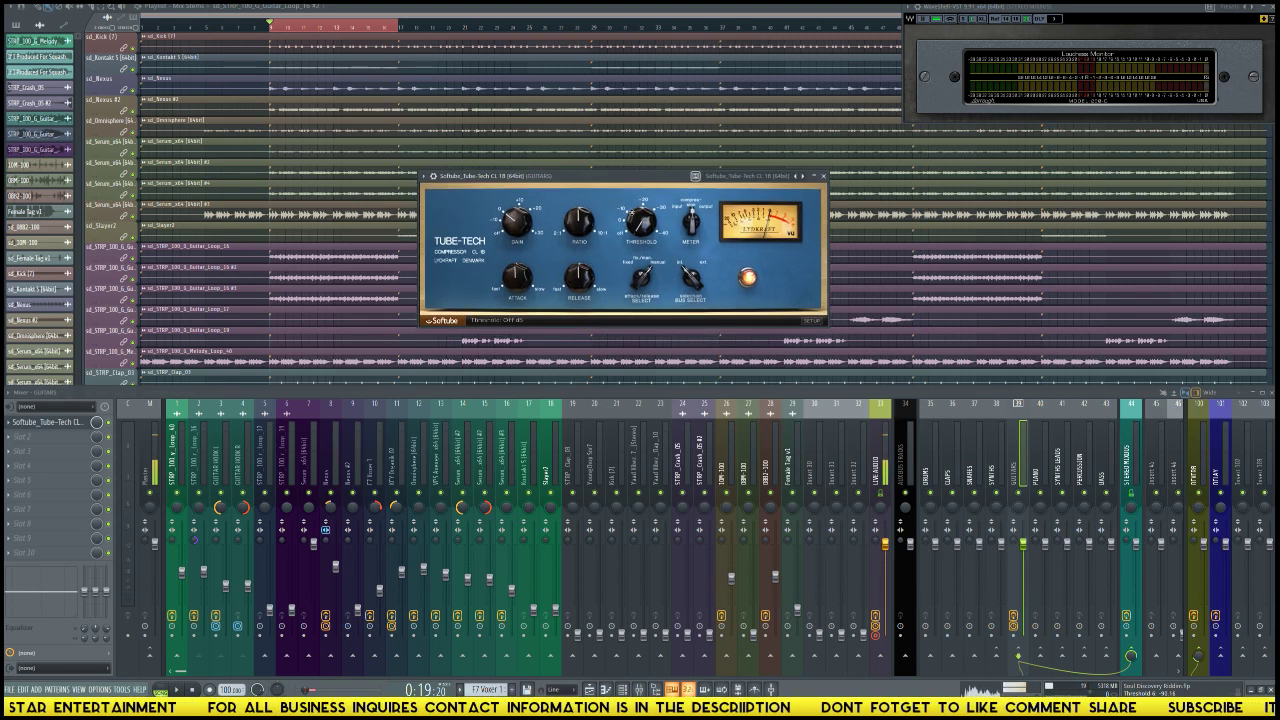
left_click_drag(641, 222, 605, 216)
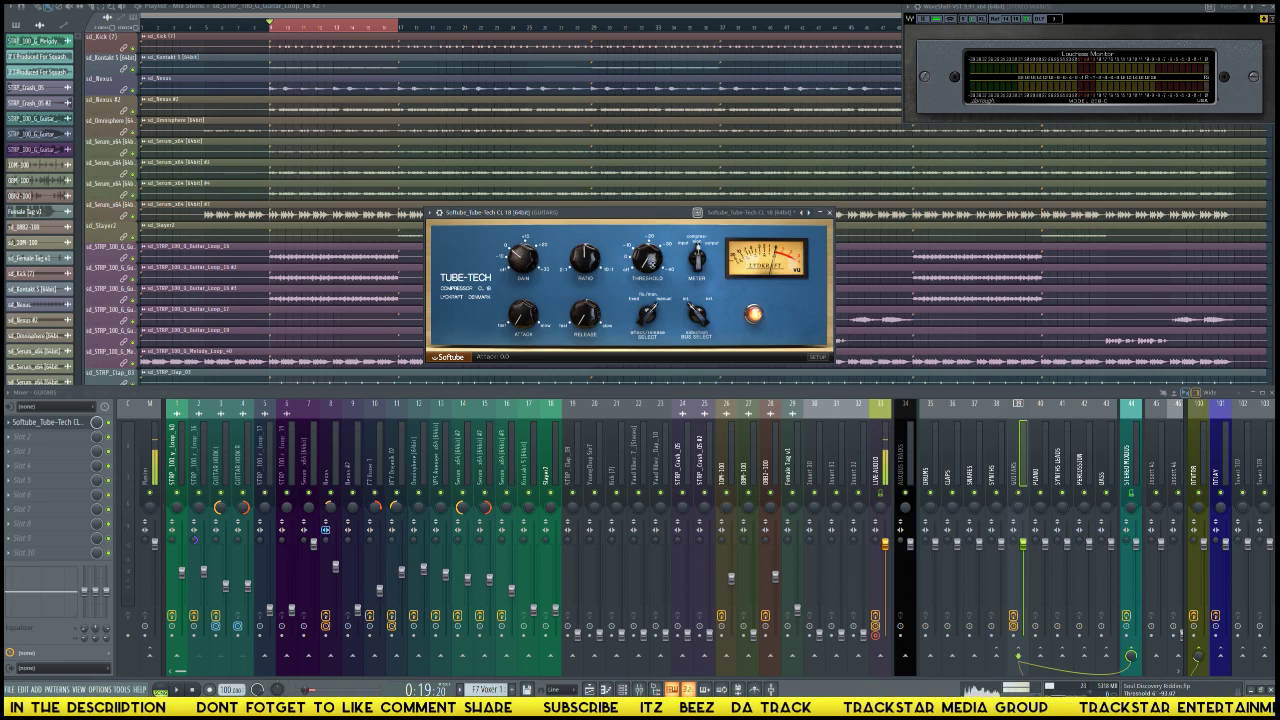
left_click_drag(646, 258, 646, 302)
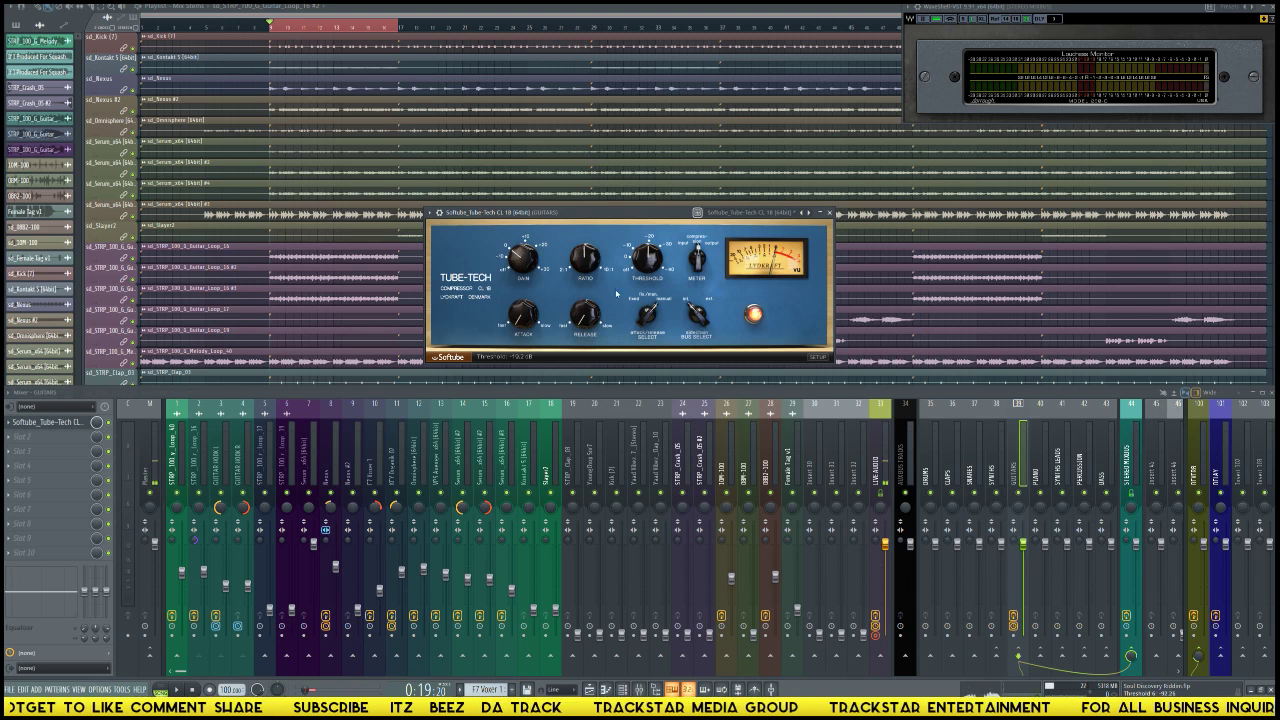
Step: Set the compressor's ratio to about 3:1 and fine-tune its threshold while playing the beat
mouse_move(586, 270)
left_mouse_down()
mouse_move(586, 258)
mouse_move(584, 280)
left_mouse_up()
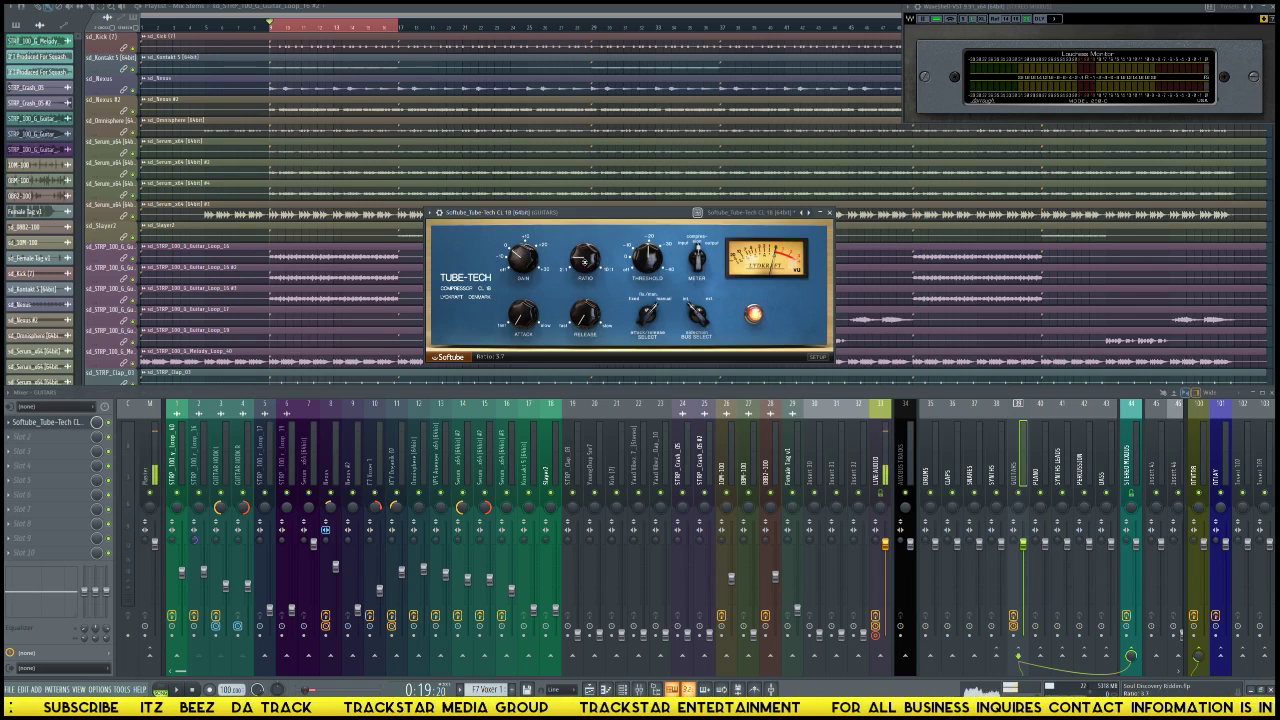
left_click_drag(585, 261, 586, 268)
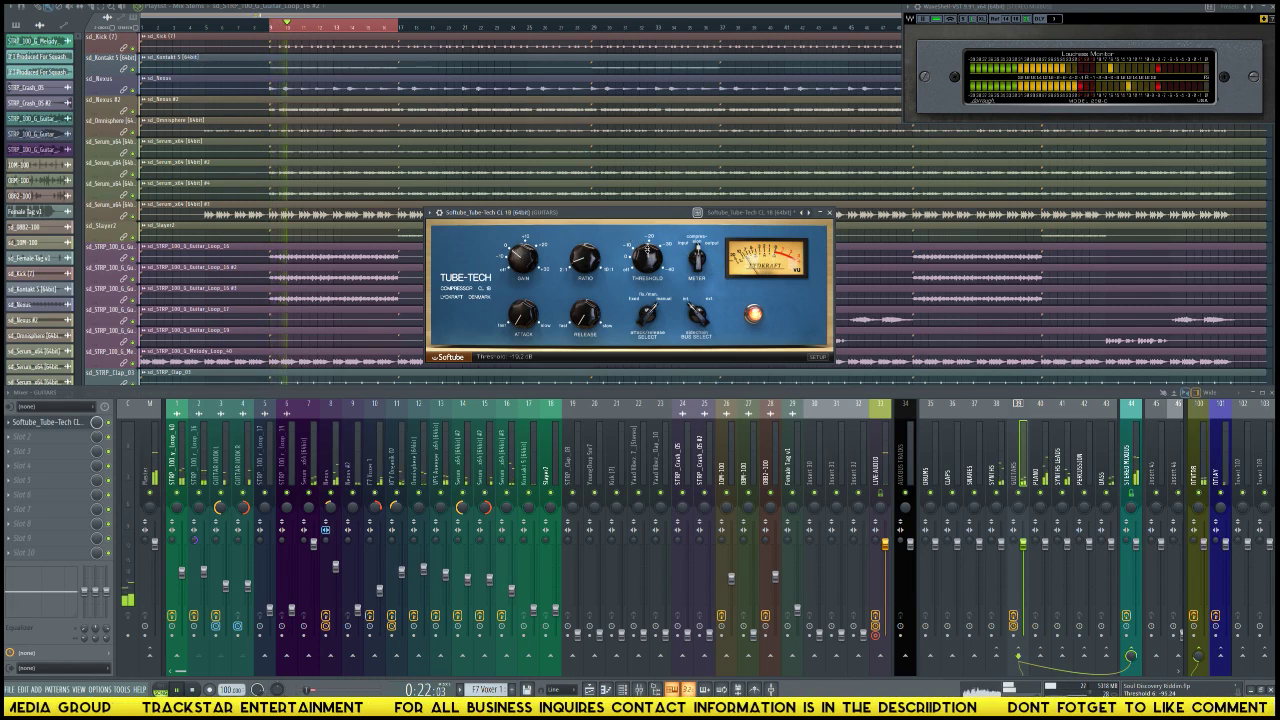
left_click_drag(646, 258, 646, 276)
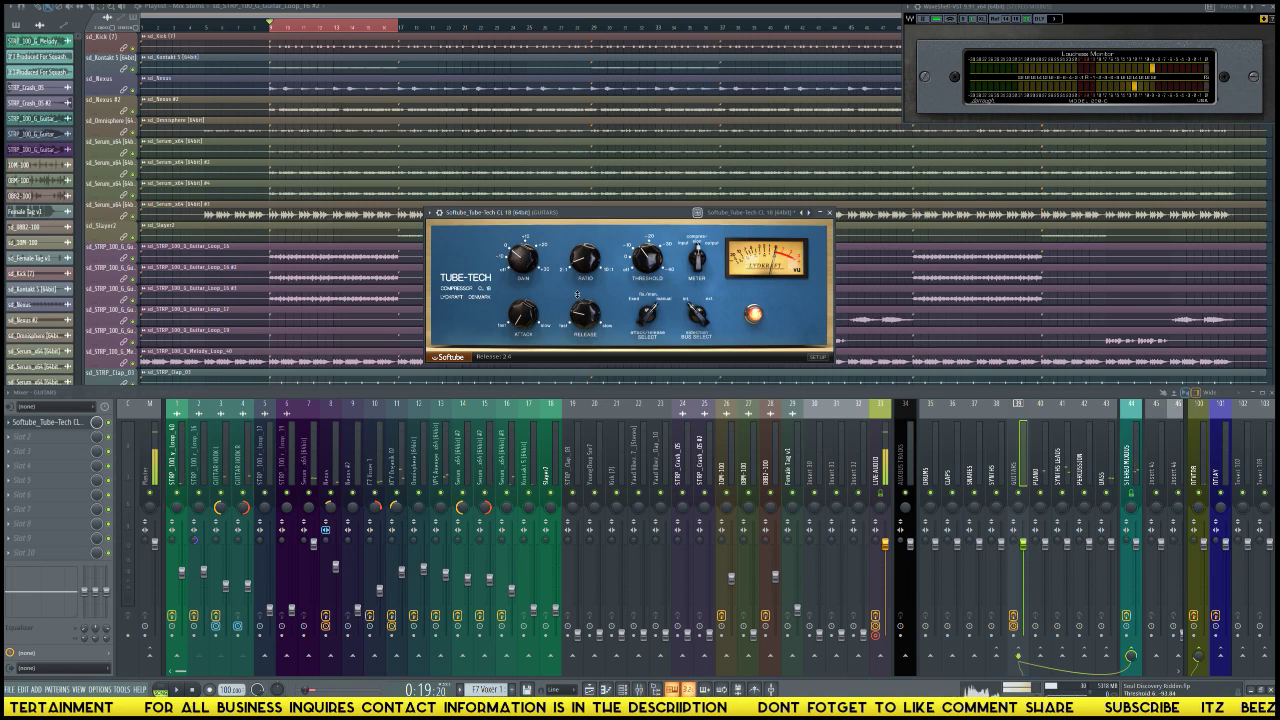
Step: Adjust the compressor's release and attack, and switch its attack/release select to fixed
left_click_drag(577, 296, 577, 276)
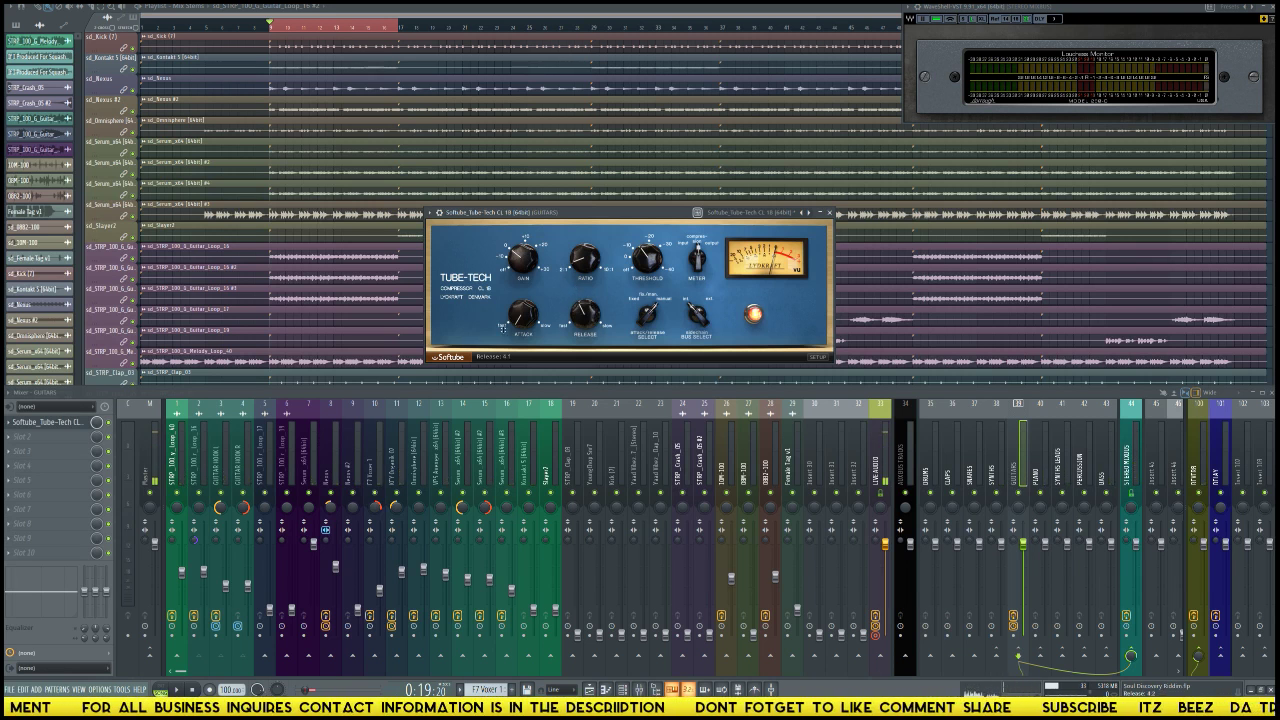
left_click_drag(503, 329, 520, 250)
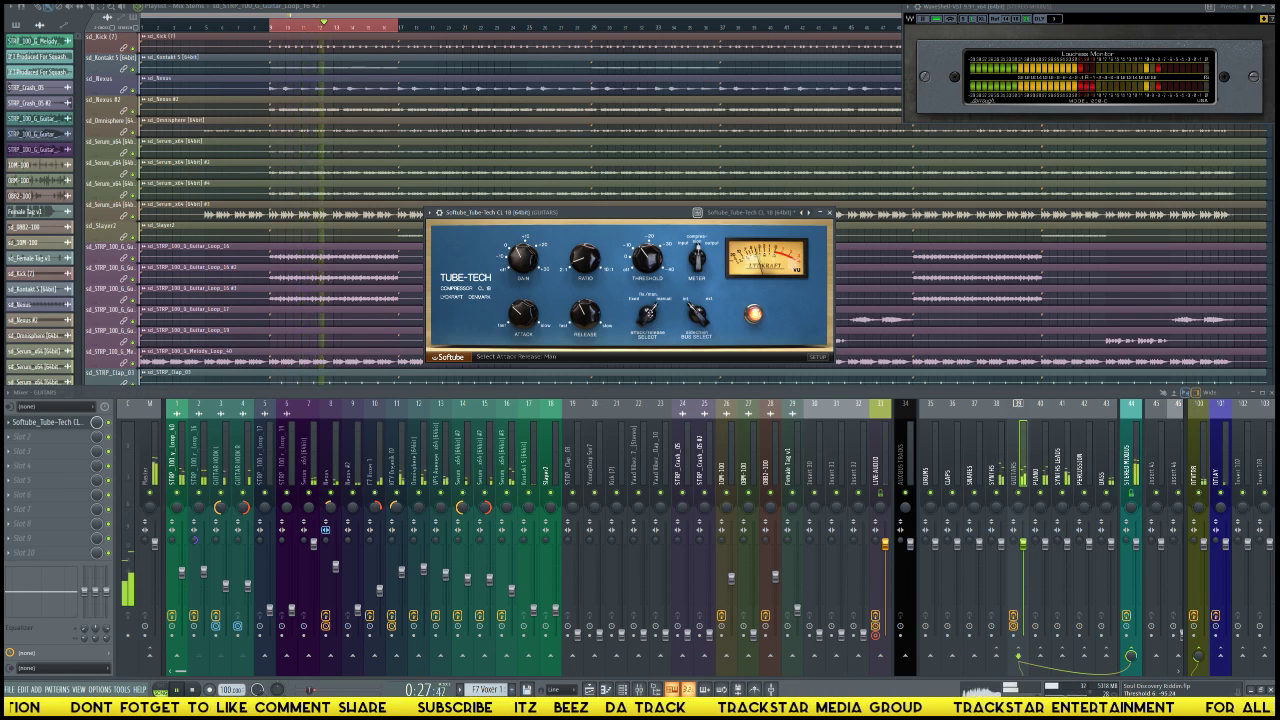
left_click(647, 320)
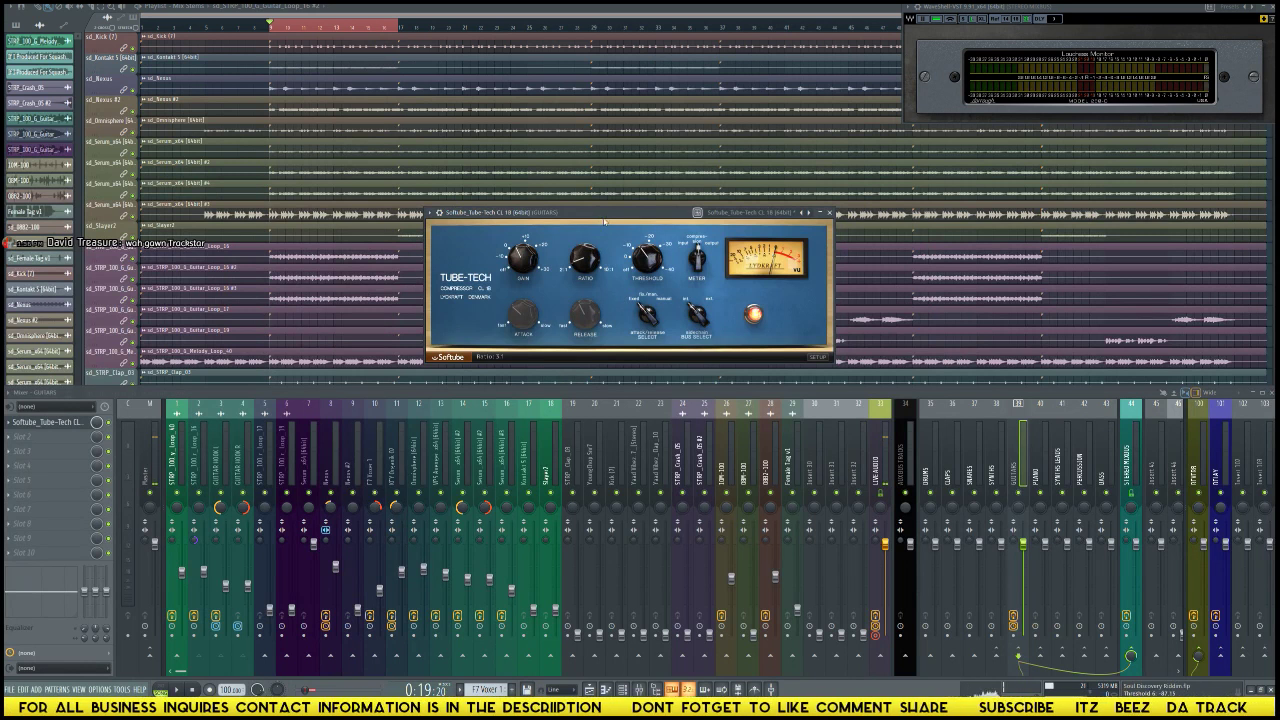
left_click_drag(603, 217, 584, 217)
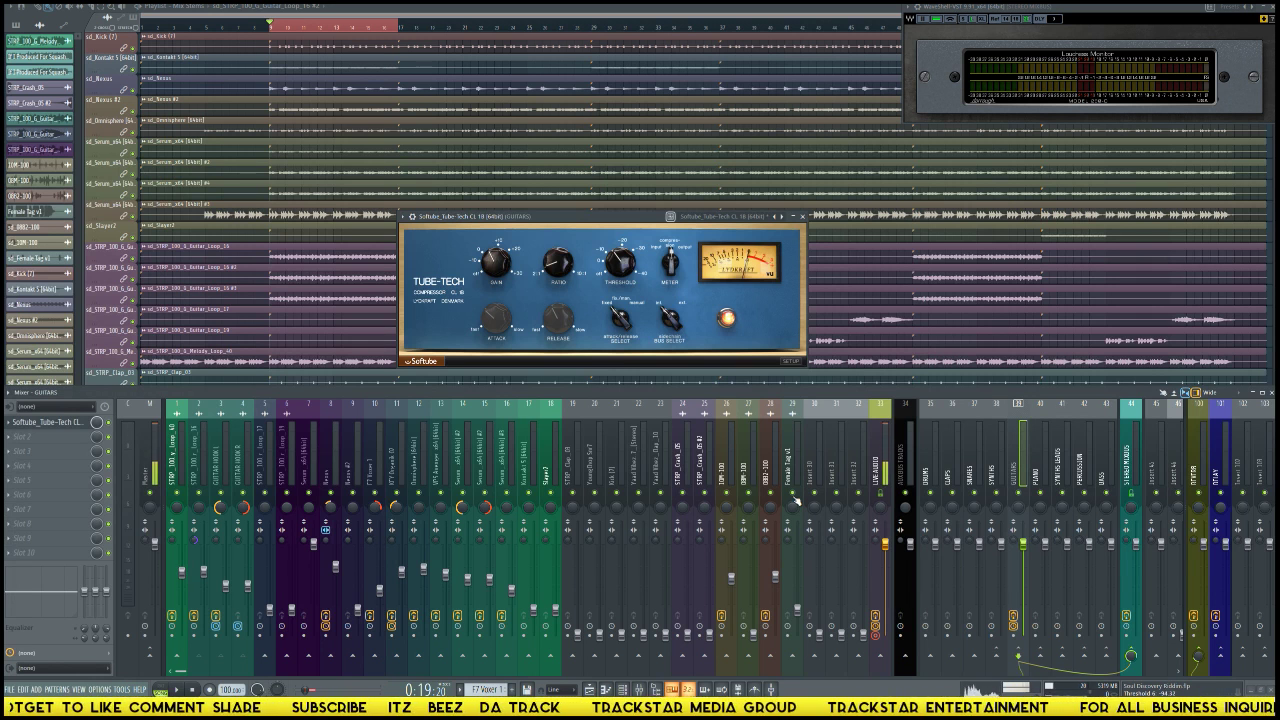
Step: Try slightly lowering all the bus faders from DRUMS through BASS
left_click(936, 550)
left_click_drag(958, 546, 1111, 553)
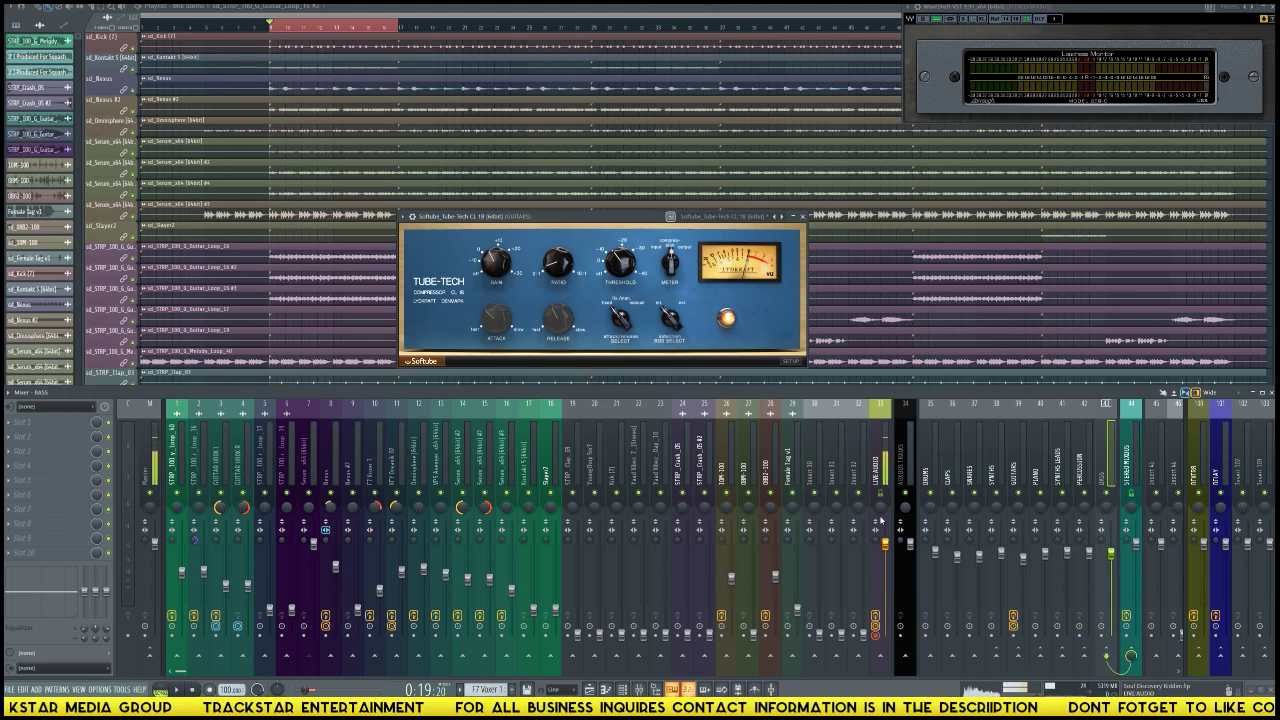
key("ctrl+j")
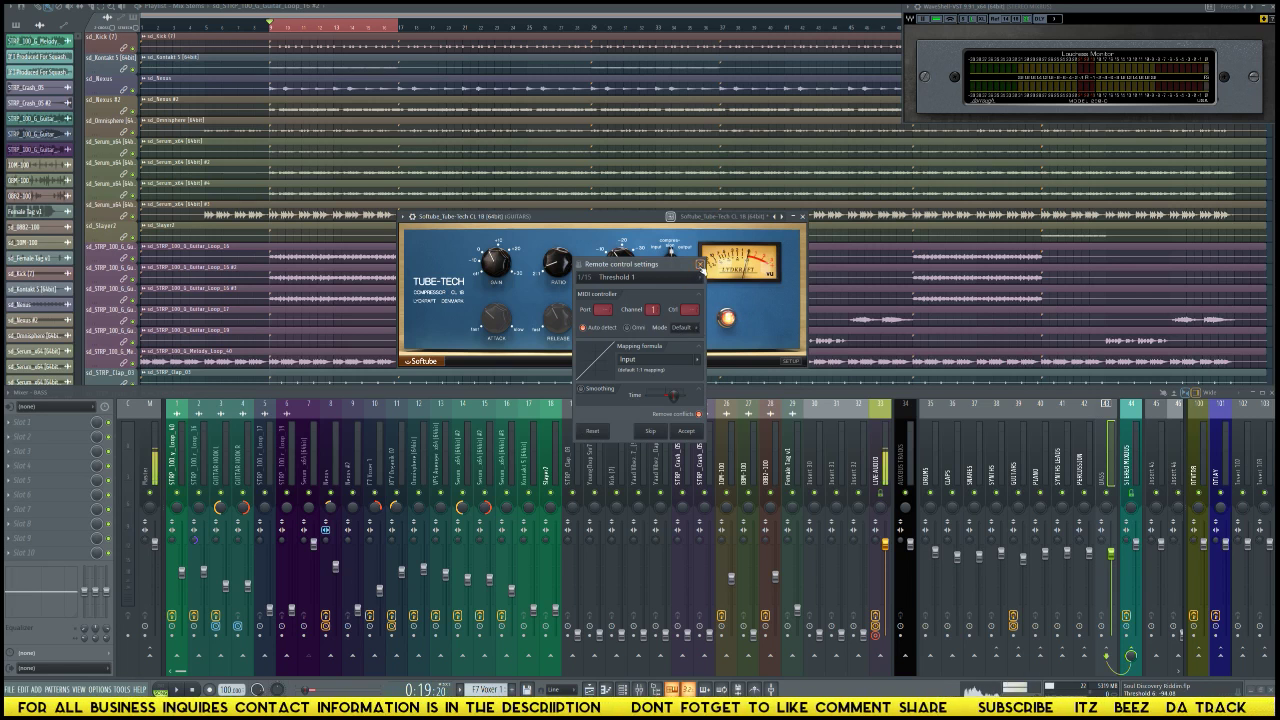
key("Escape")
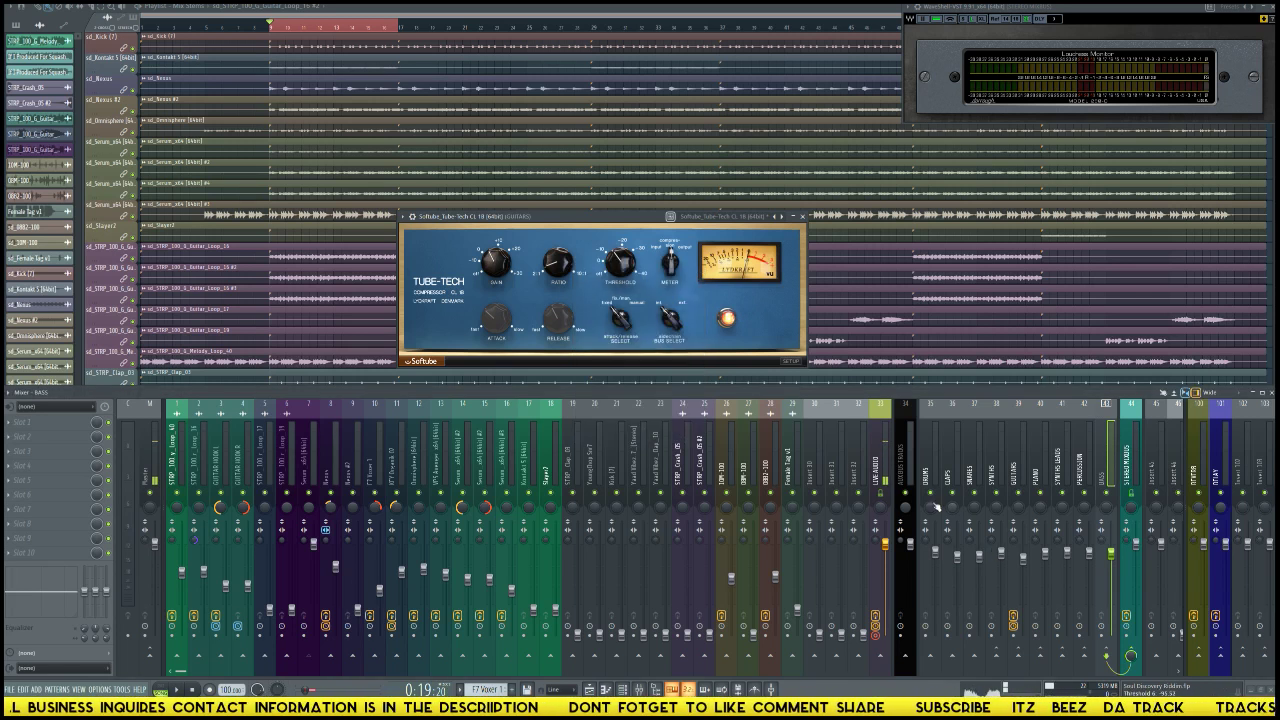
Step: Reset every bus fader from DRUMS through BASS to its default level
left_click(938, 562)
left_click(958, 560)
left_click(978, 560)
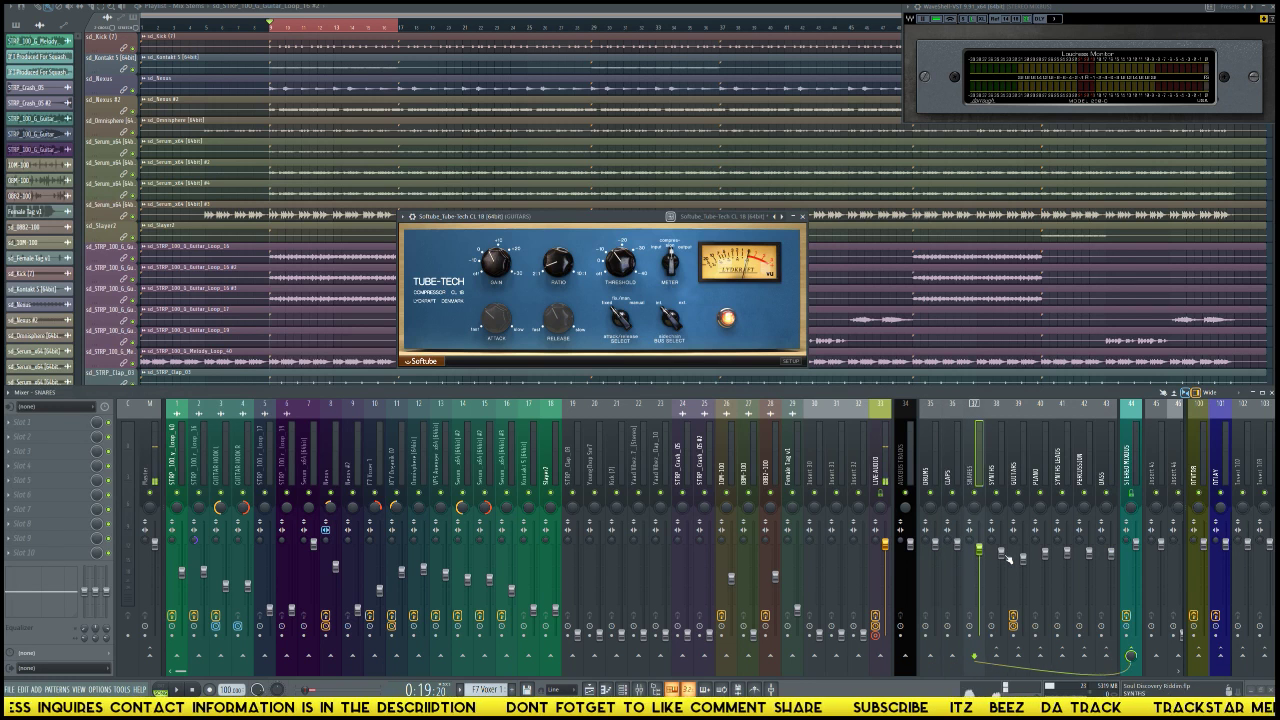
left_click(1002, 557)
left_click(1023, 552)
left_click(1045, 556)
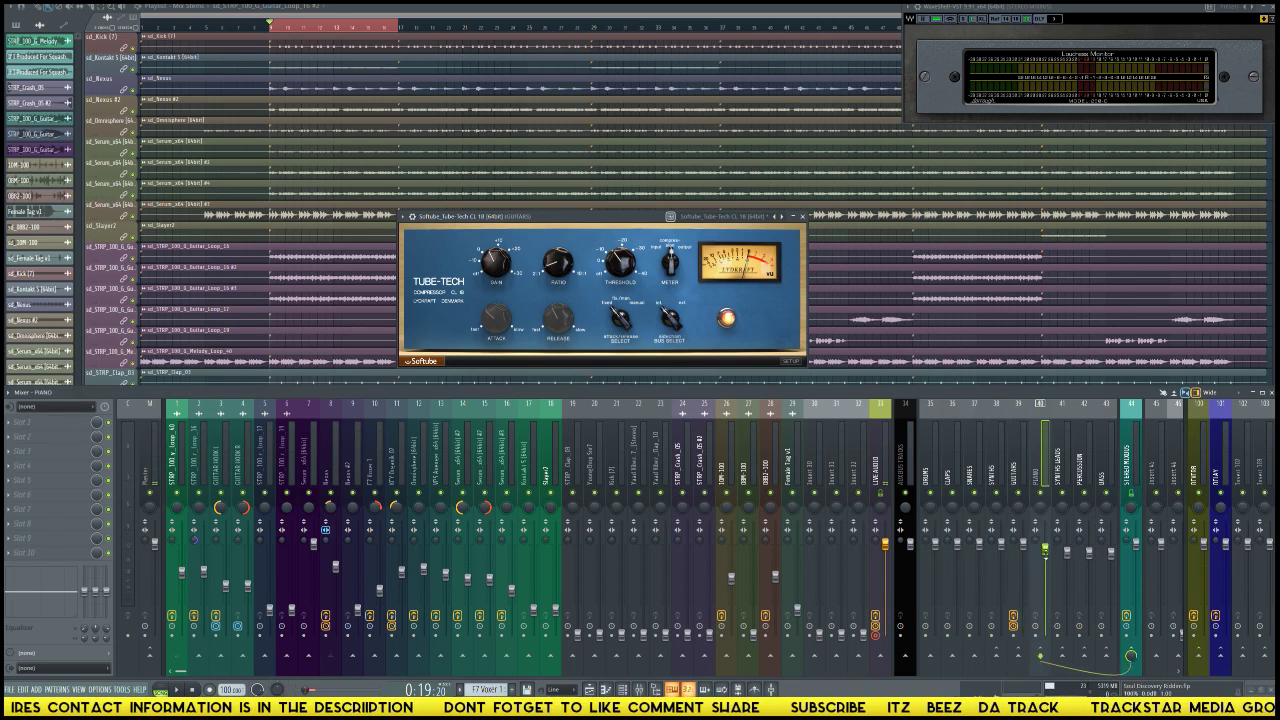
left_click(1069, 556)
left_click(1090, 555)
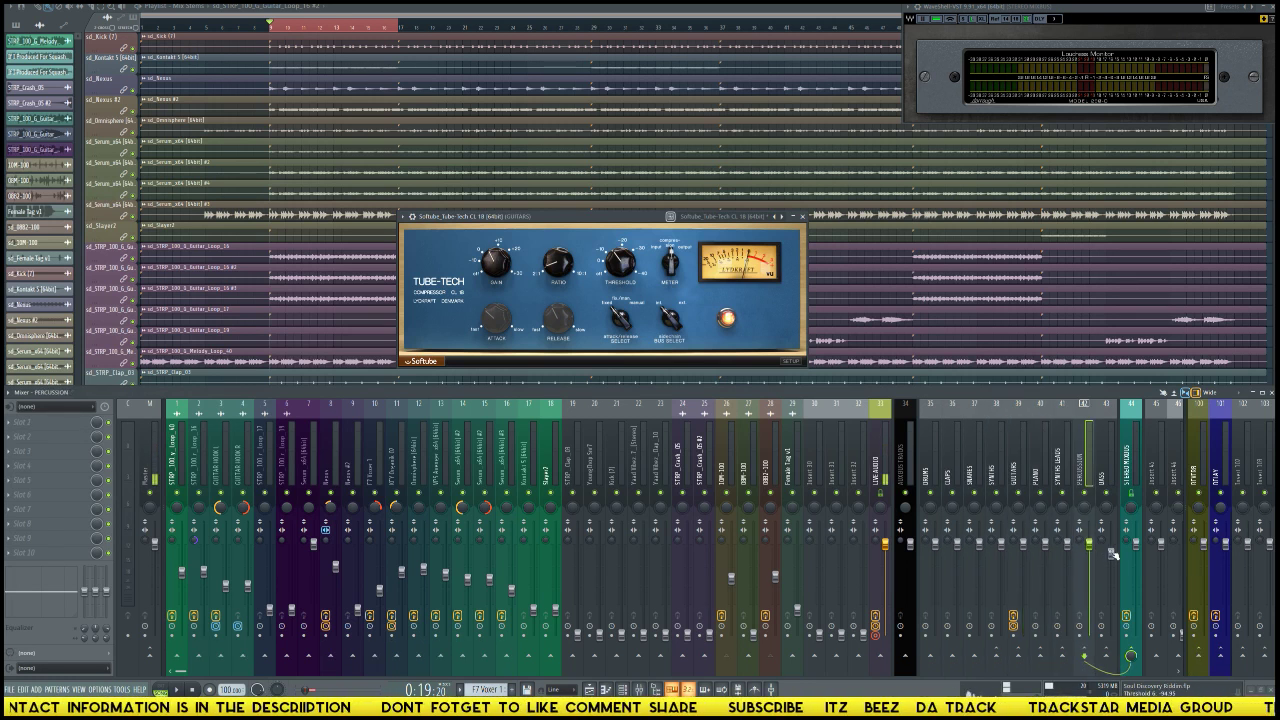
left_click(1112, 554)
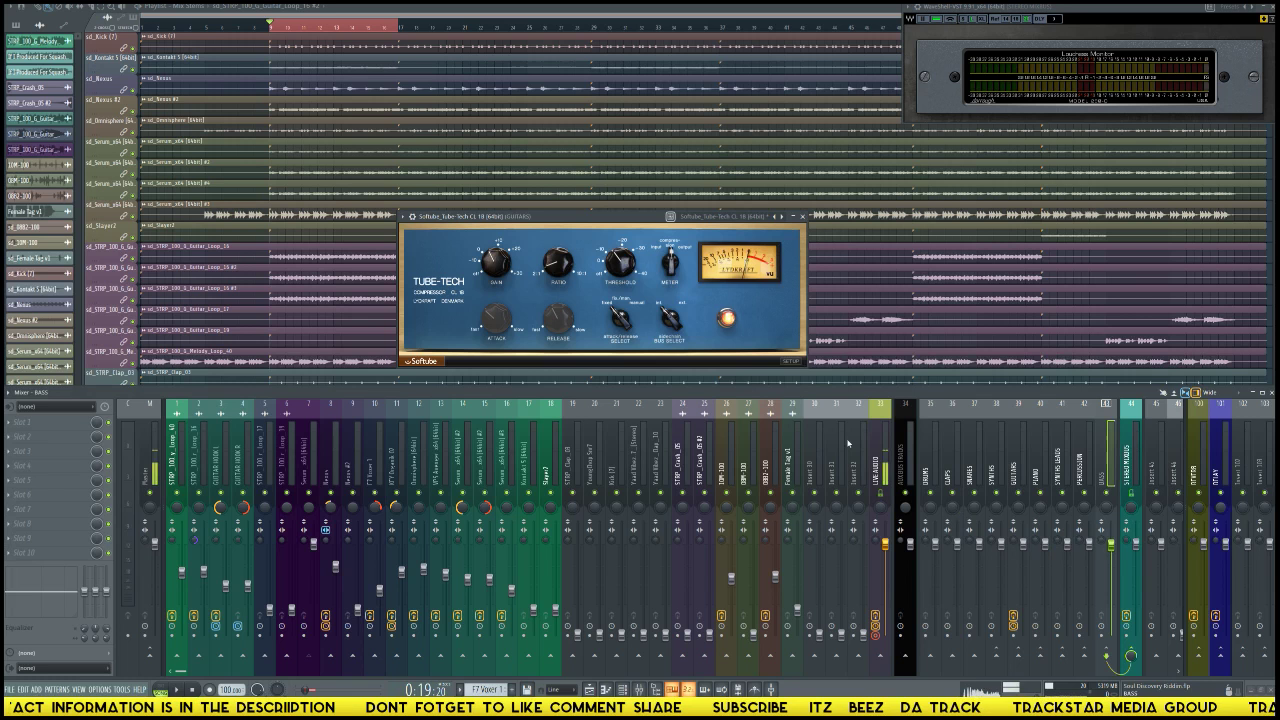
Step: Close the compressor window and lower the GUITARS bus fader slightly while the full beat plays
left_click(802, 217)
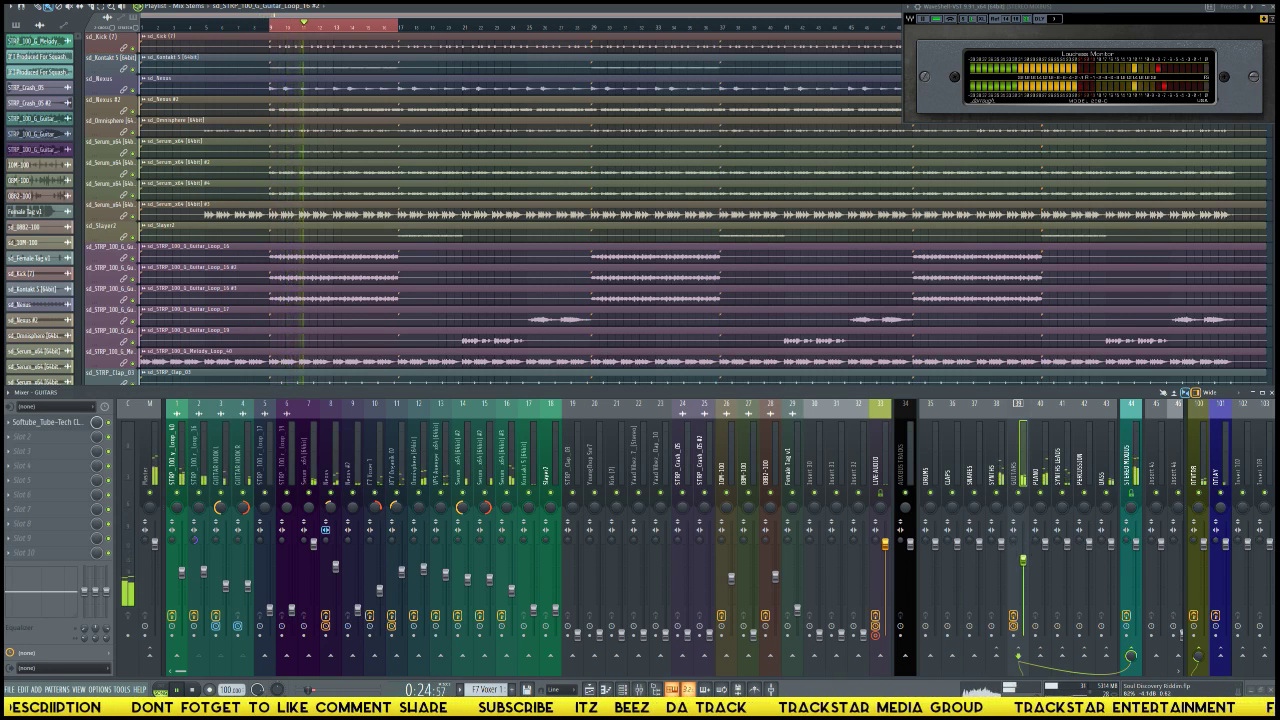
mouse_move(1022, 572)
left_mouse_down()
mouse_move(1022, 632)
mouse_move(1023, 591)
left_mouse_up()
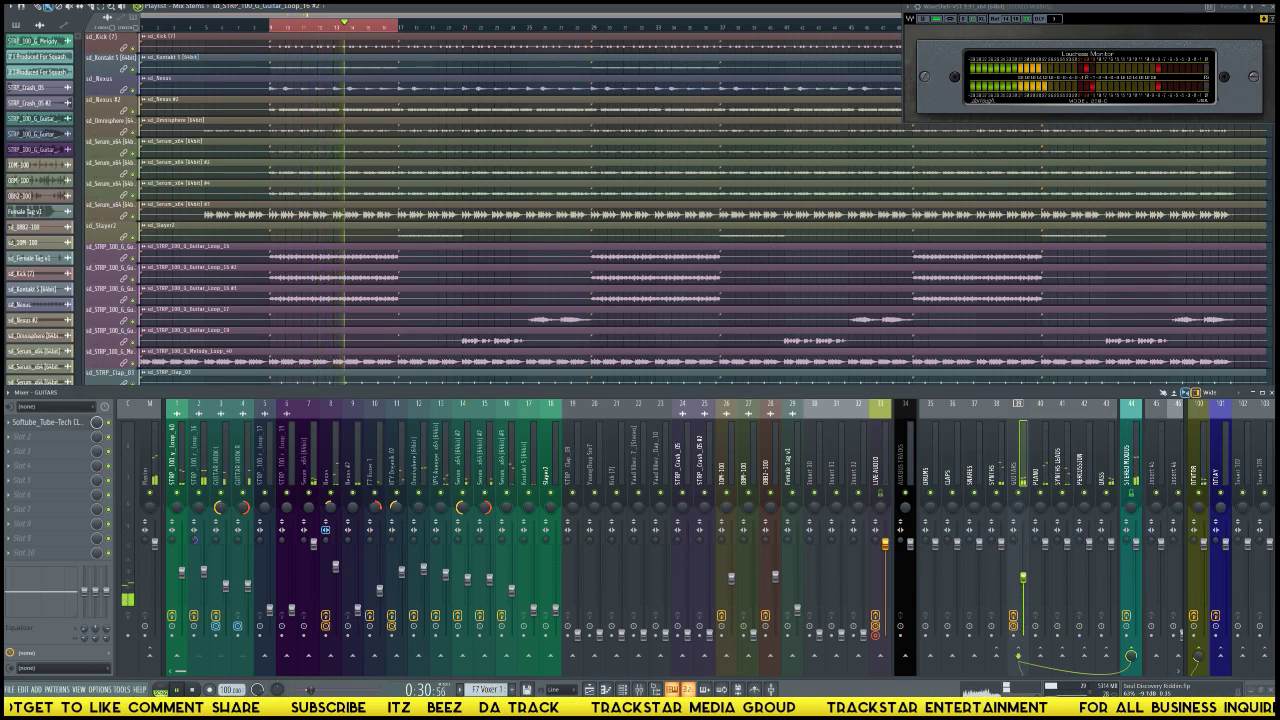
left_click_drag(1022, 576, 1022, 572)
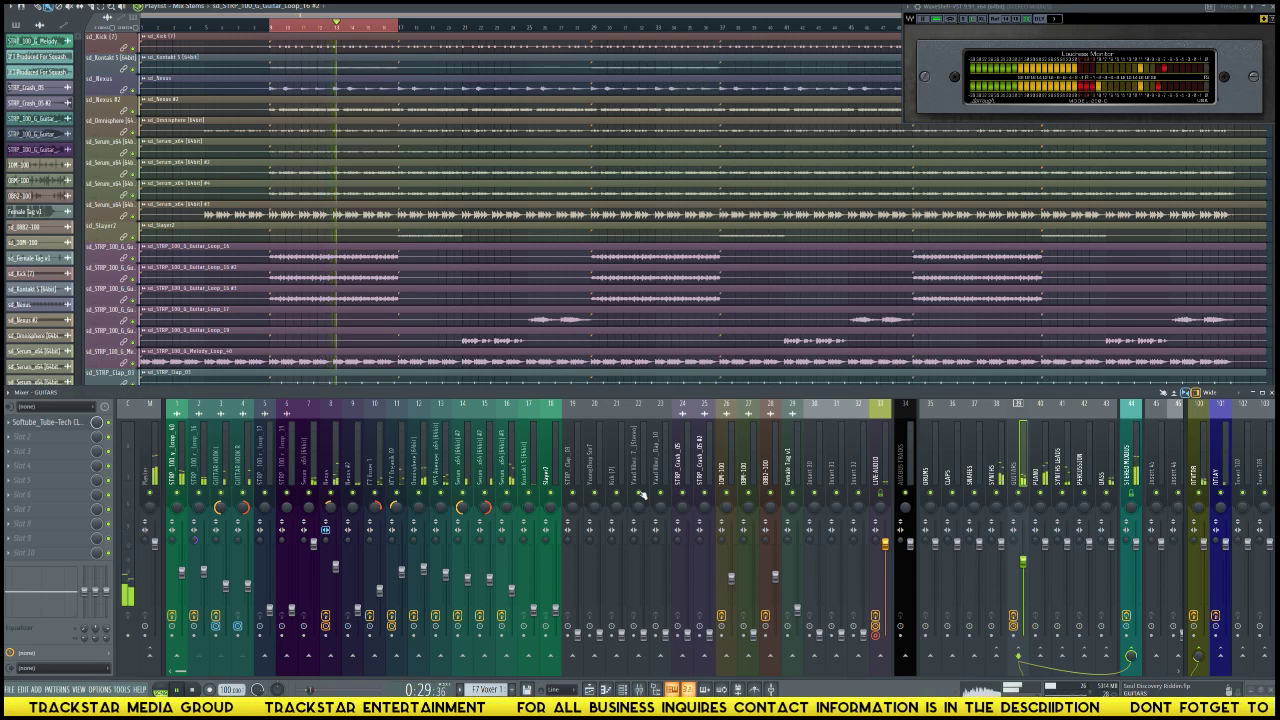
Step: Select the F7 Voxer 1, KEY Organik 02 and VPS Avenger mixer tracks together and listen to the beat
left_click(441, 480)
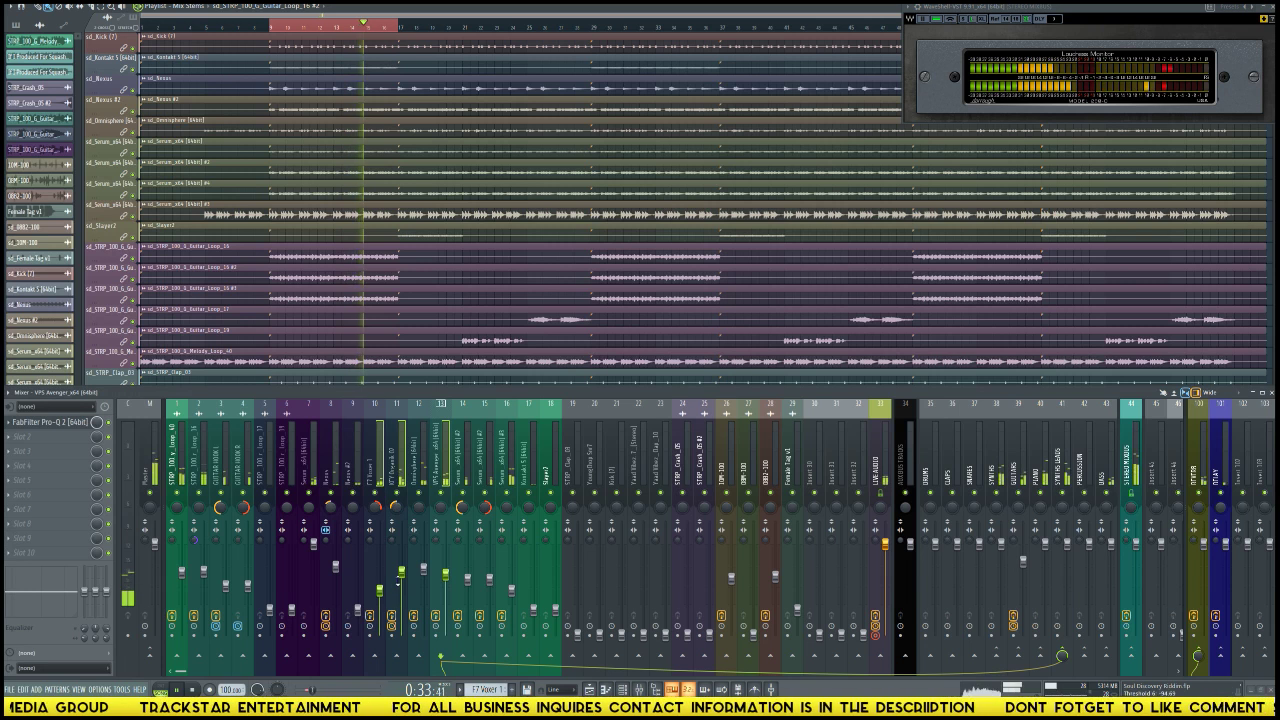
left_click(402, 582)
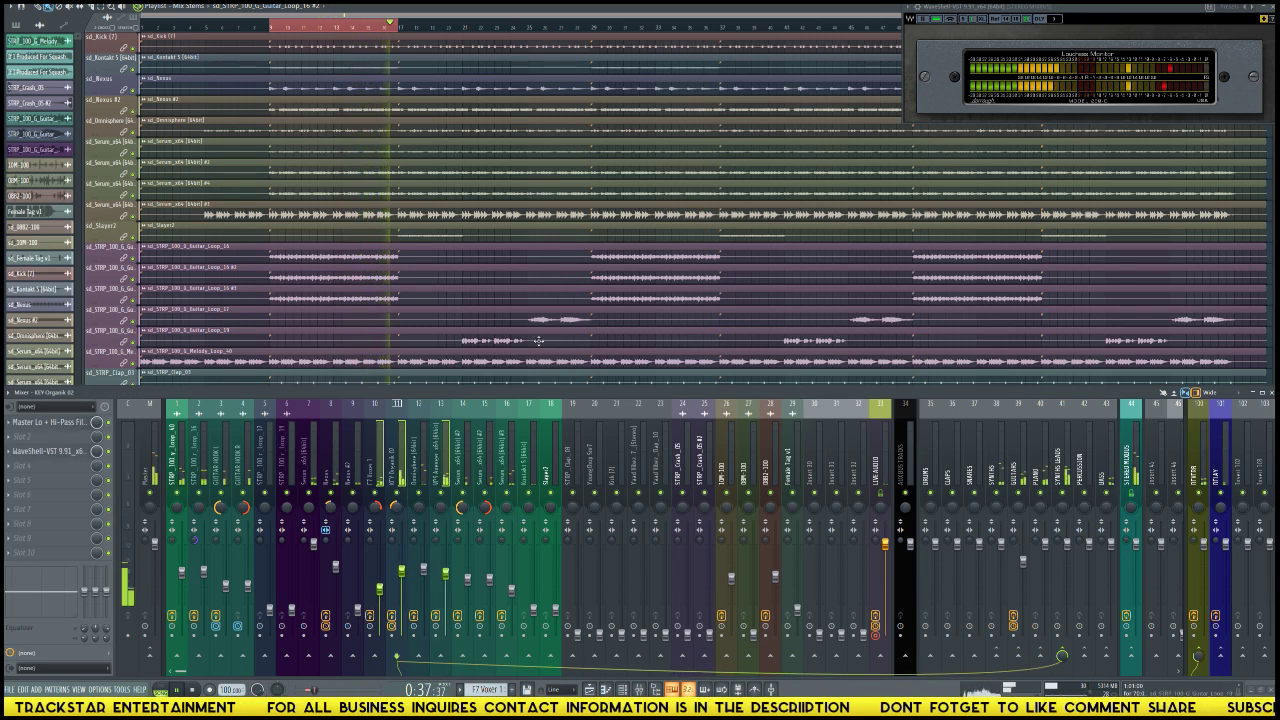
Step: Find the clap stems in the playlist and raise the STRP_Clap_03 mixer track's fader to the default level during playback
scroll(305, 130, "up", 1)
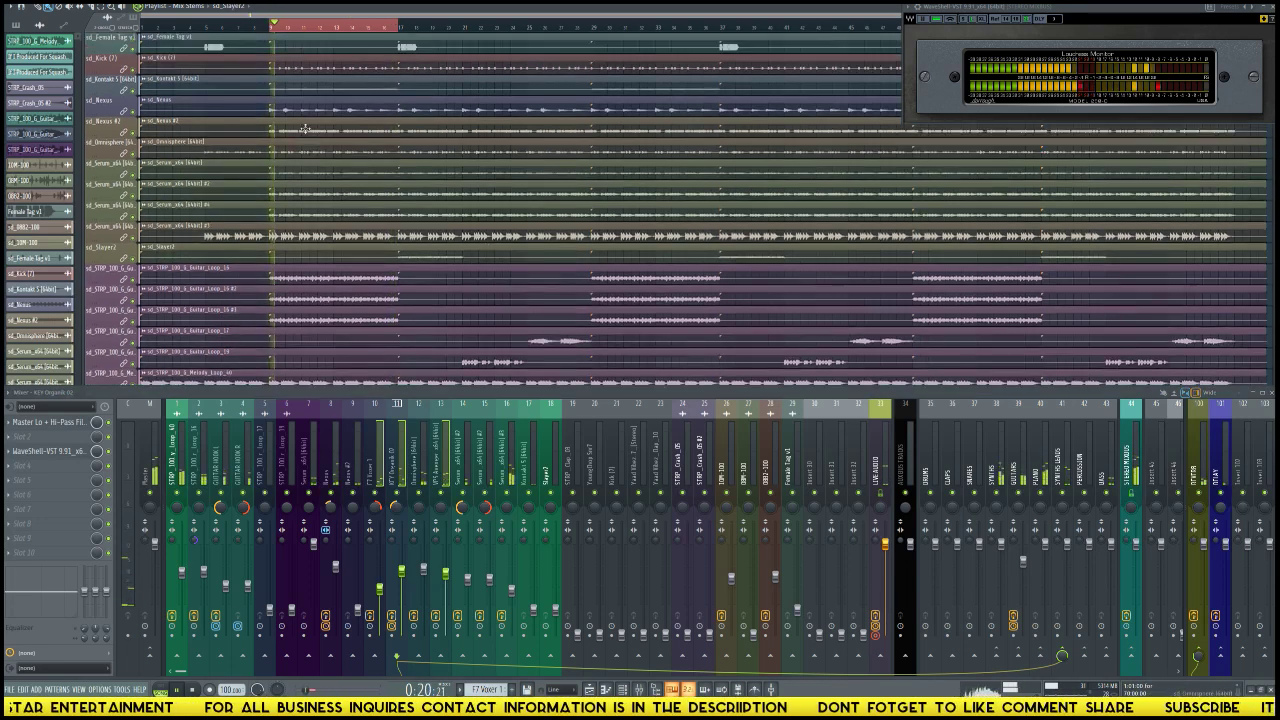
scroll(305, 130, "down", 20)
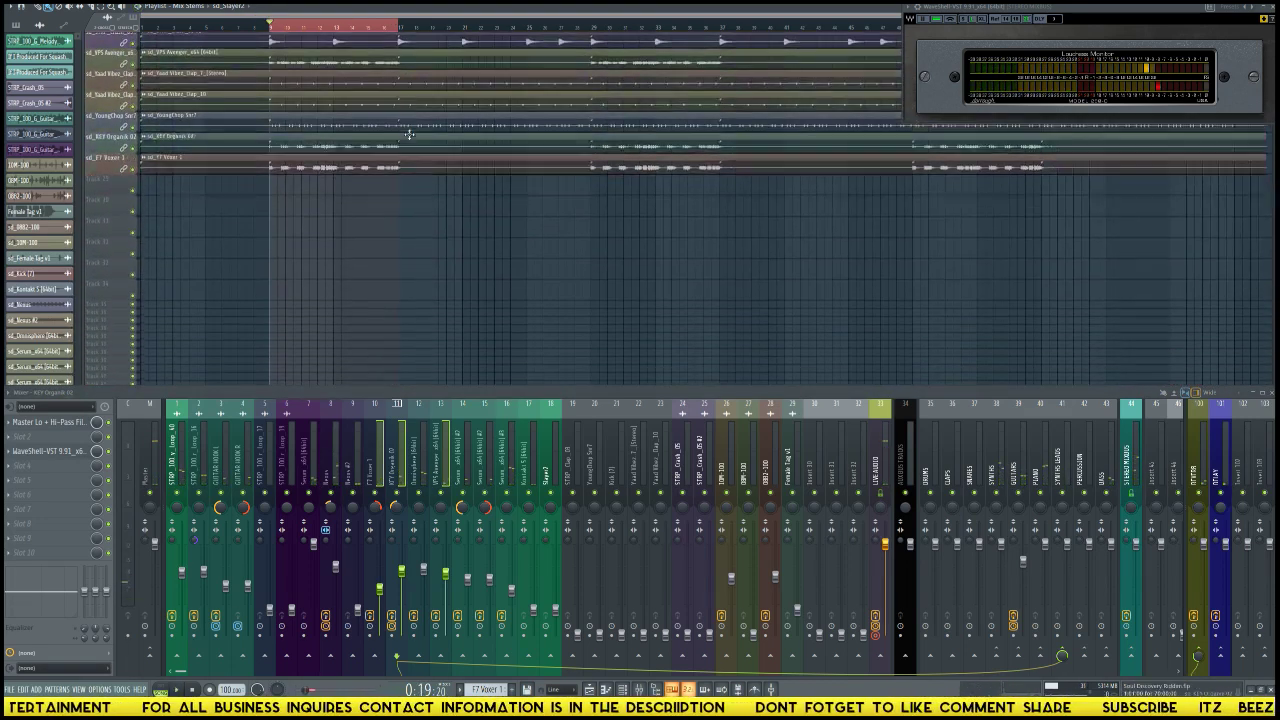
scroll(409, 133, "up", 4)
left_click(571, 481)
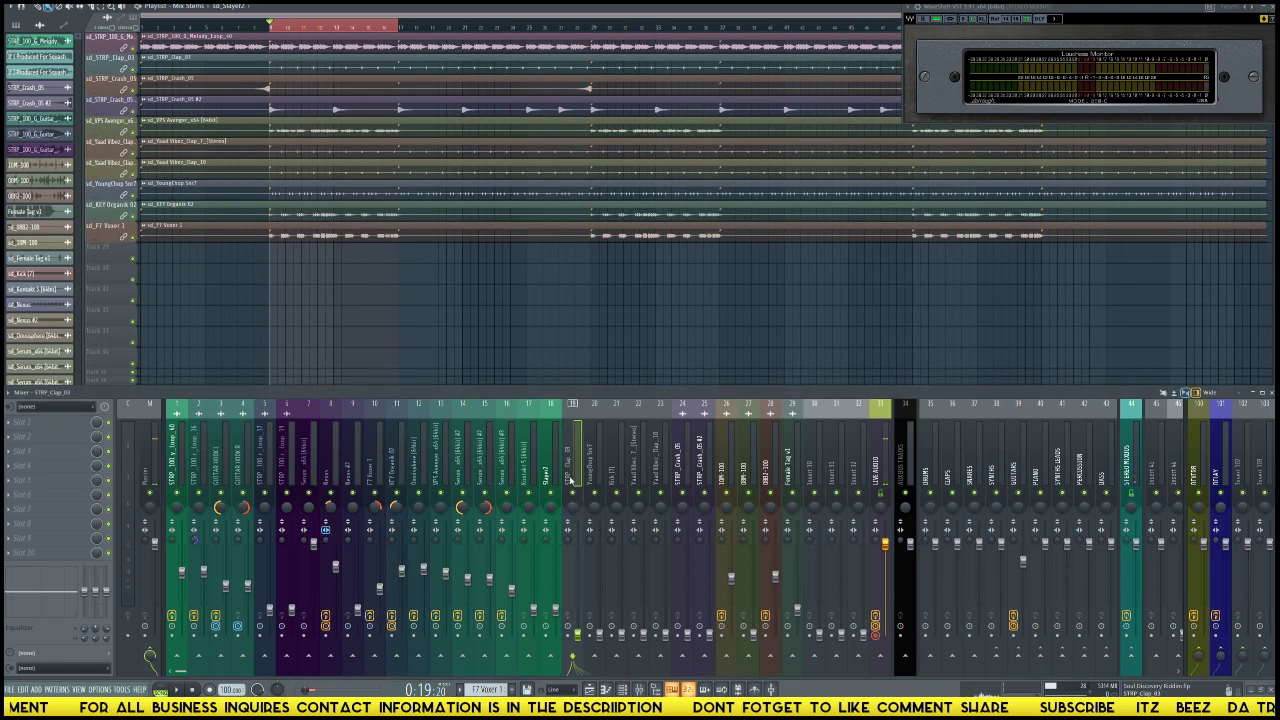
left_click_drag(578, 634, 578, 578)
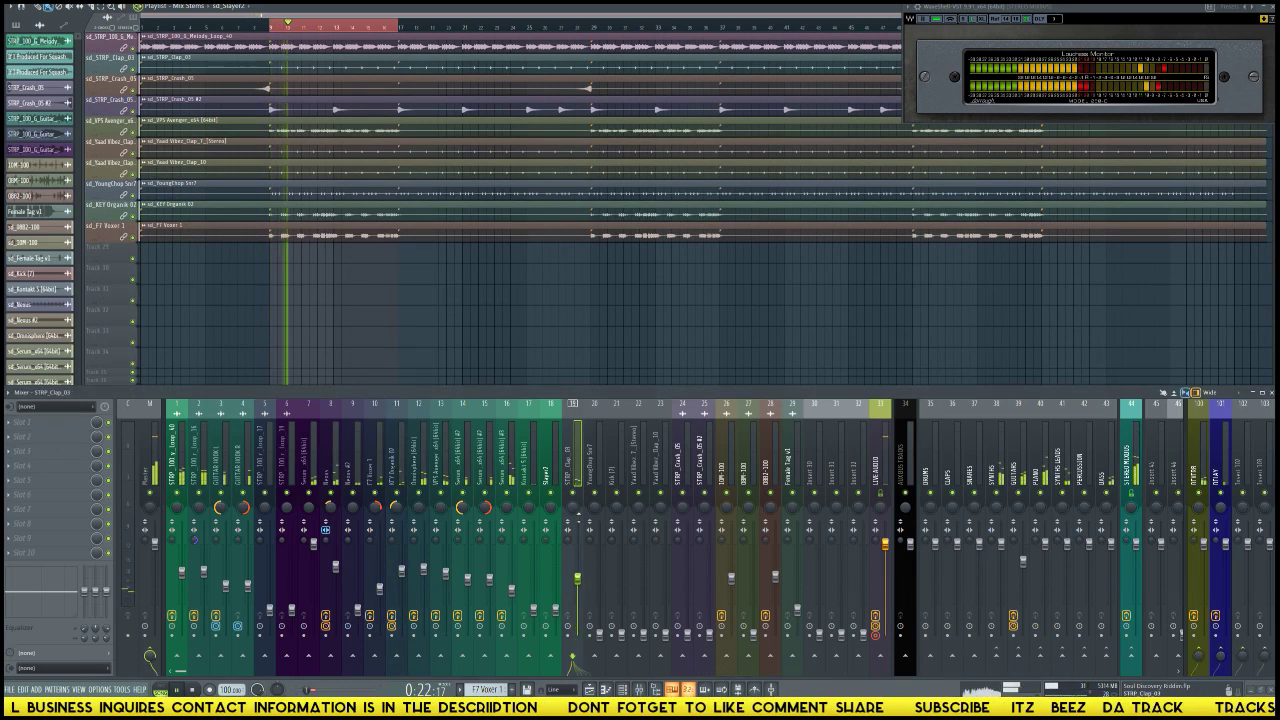
scroll(586, 574, "up", 5)
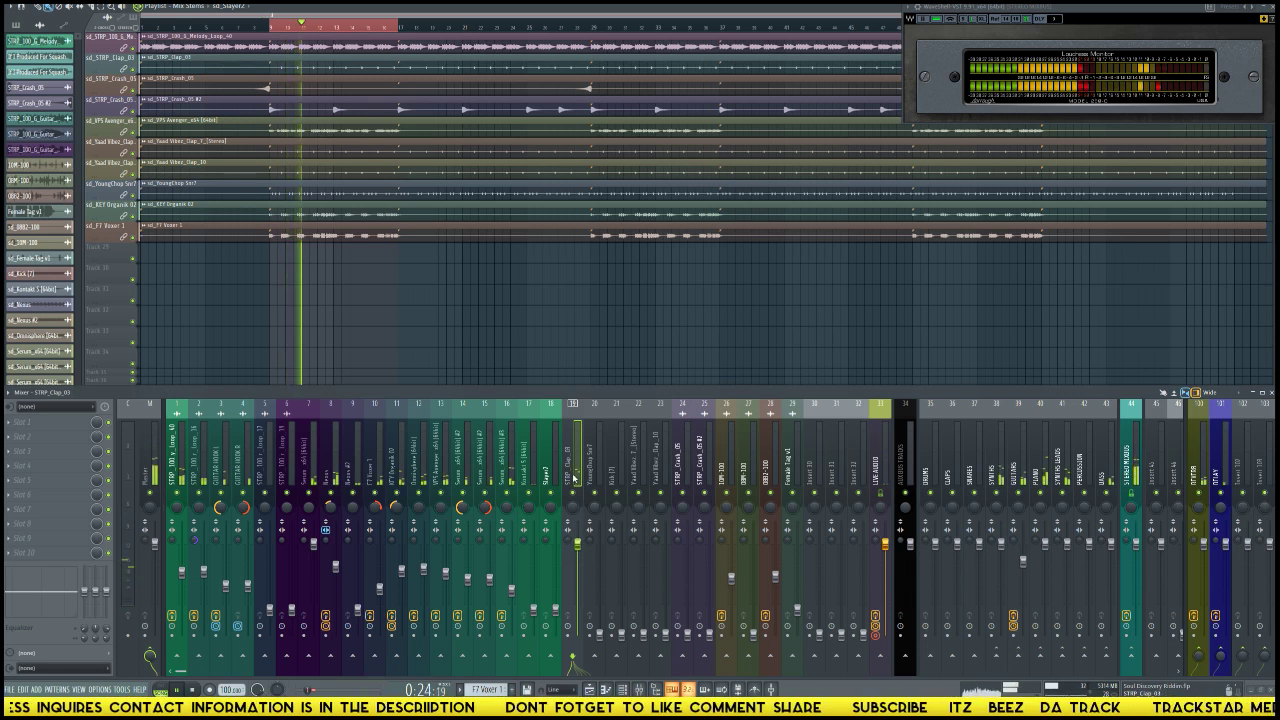
key("space")
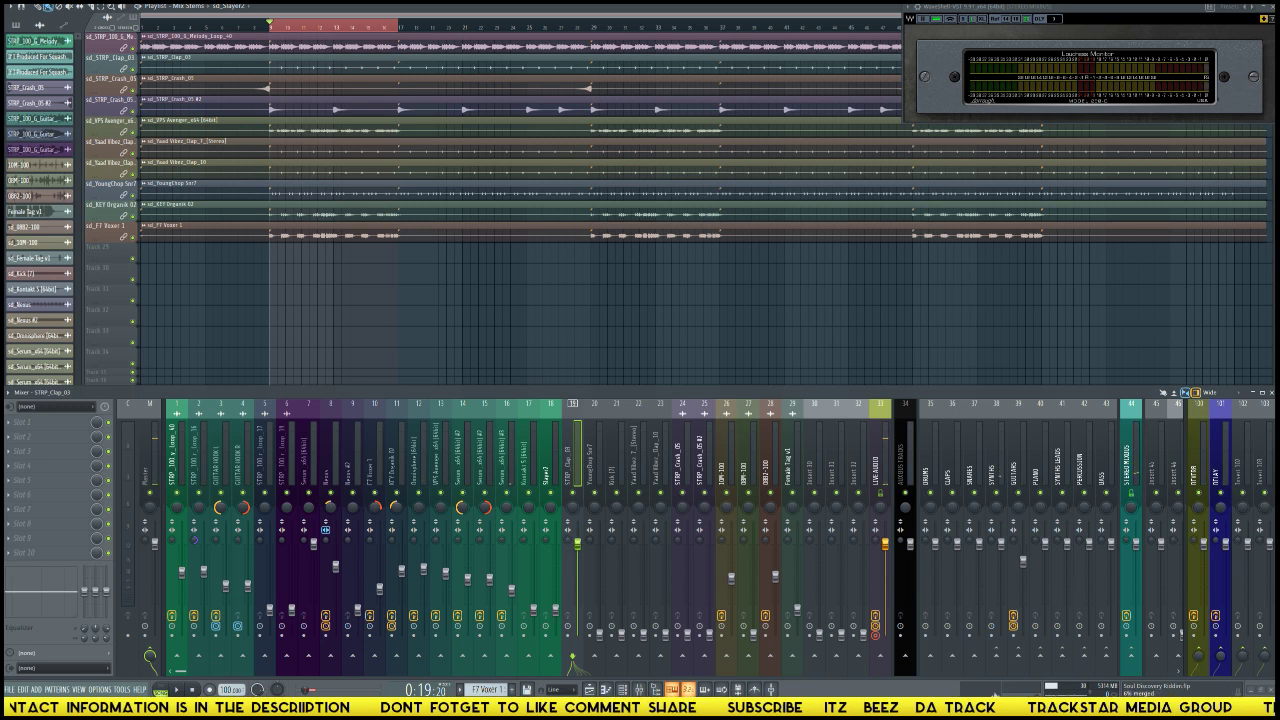
key("space")
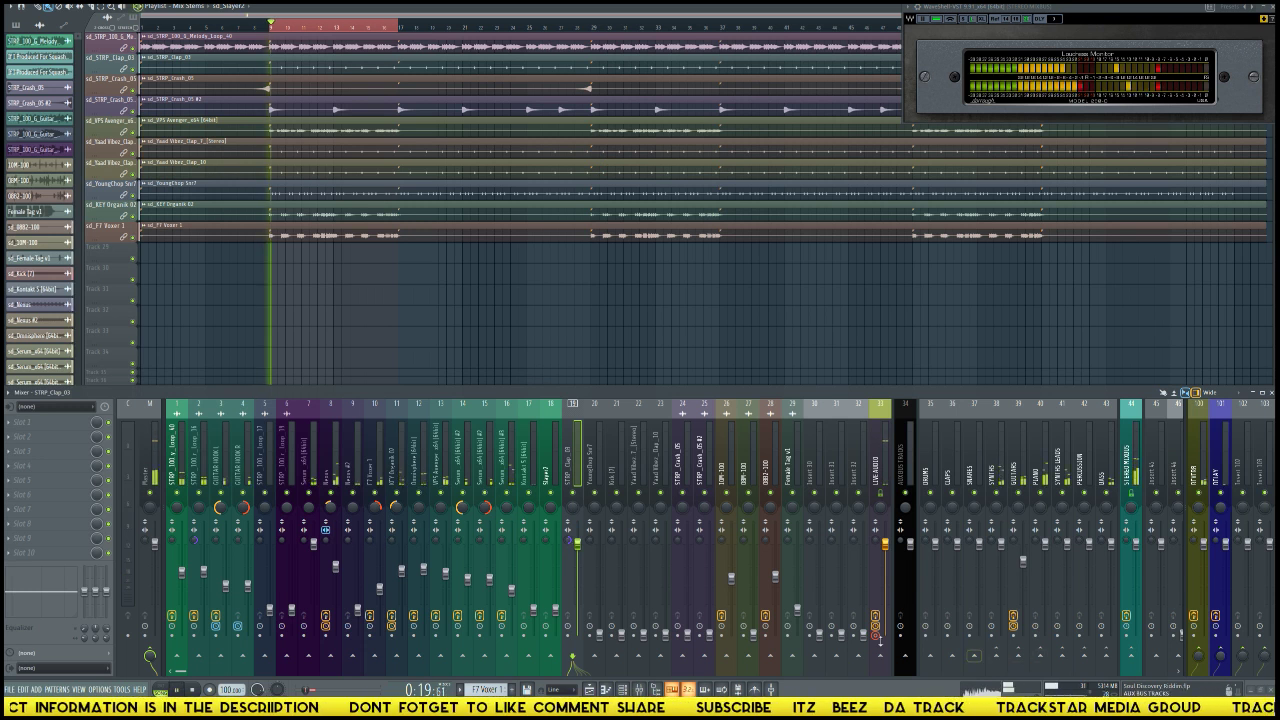
Step: Route the STRP_Clap_03 mixer track only to the CLAPS bus and play the beat to check it
right_click(951, 656)
left_click(957, 662)
key("space")
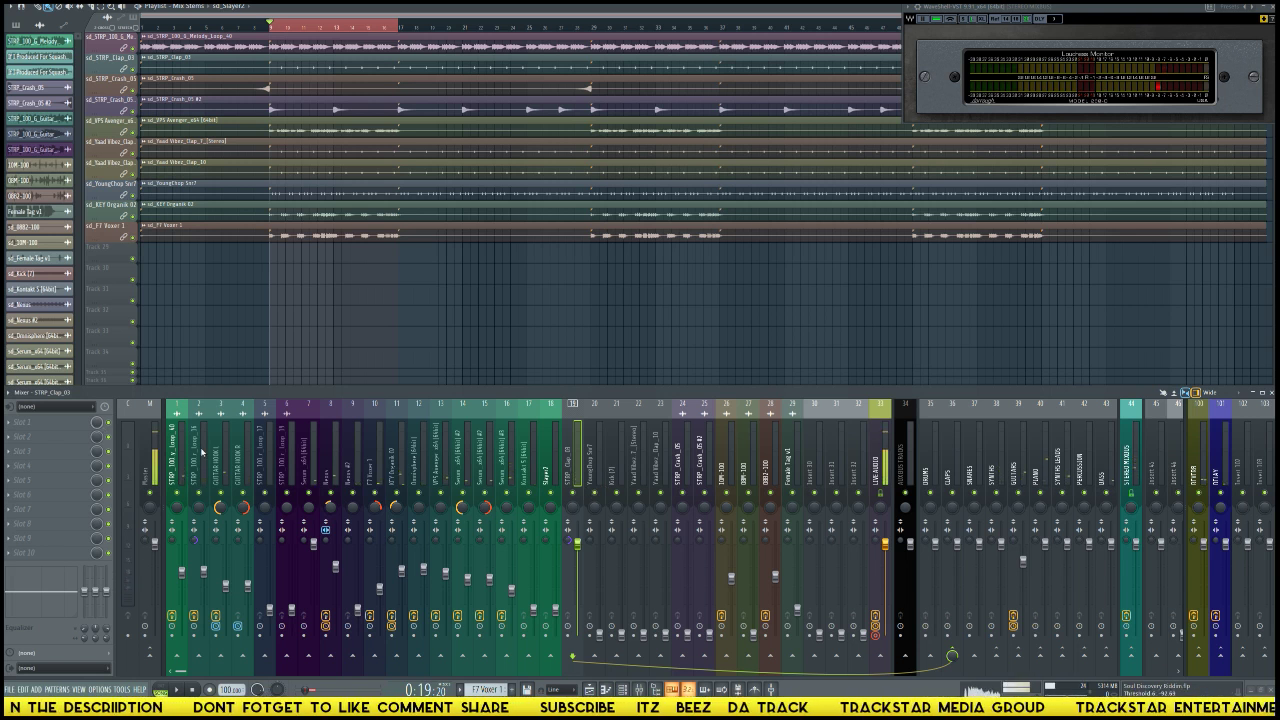
key("space")
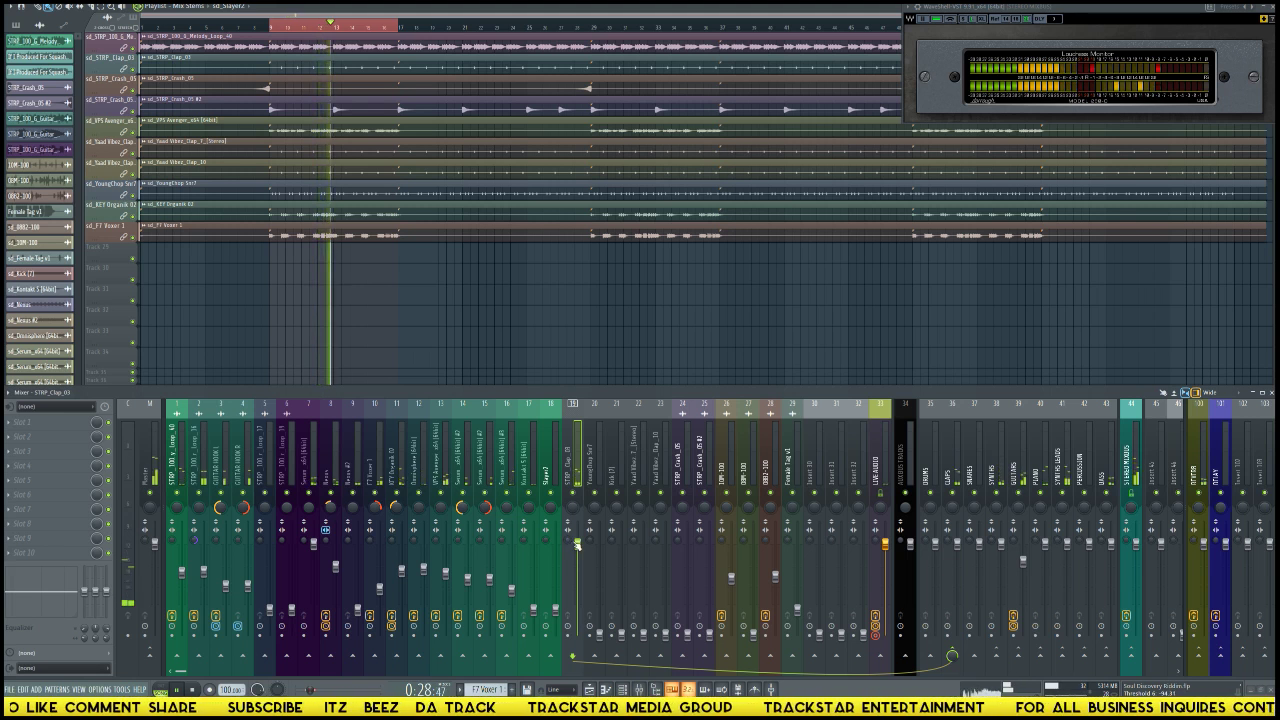
Step: Add Fruity Parametric EQ 2 to the STRP_Clap_03 track, gently boost its low and mid bands, and solo the track for playback
key("space")
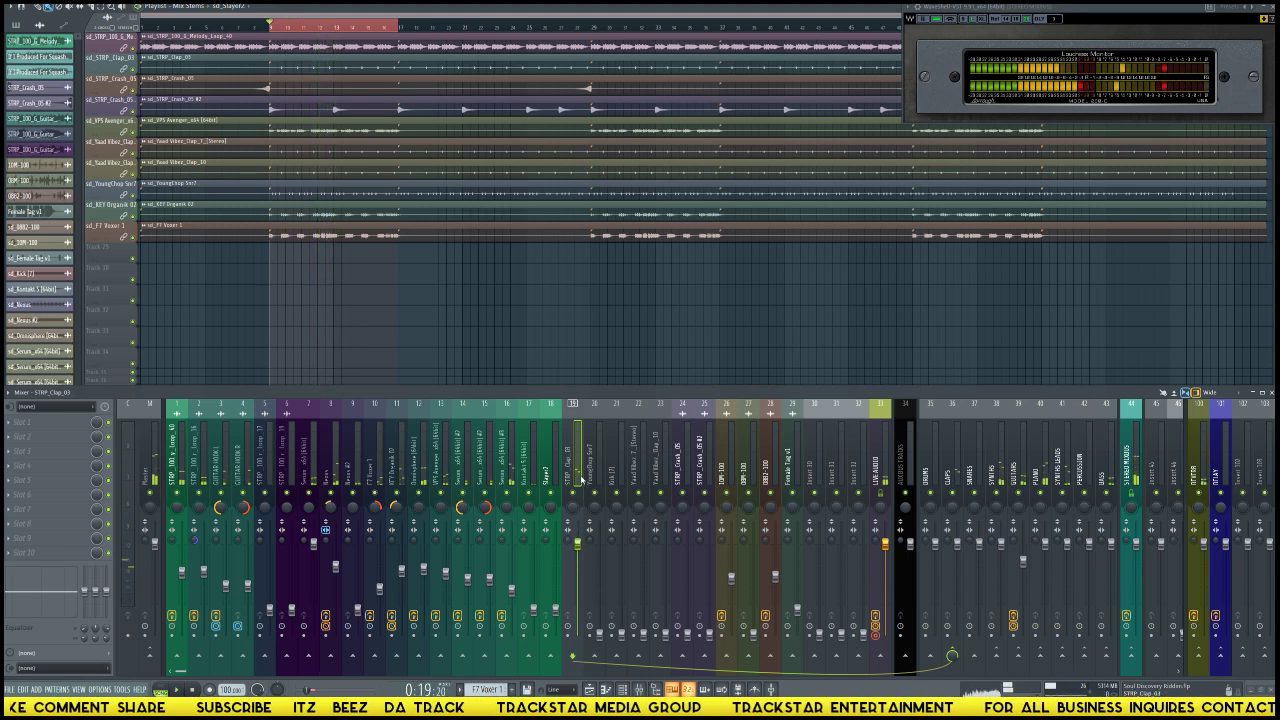
left_click(57, 424)
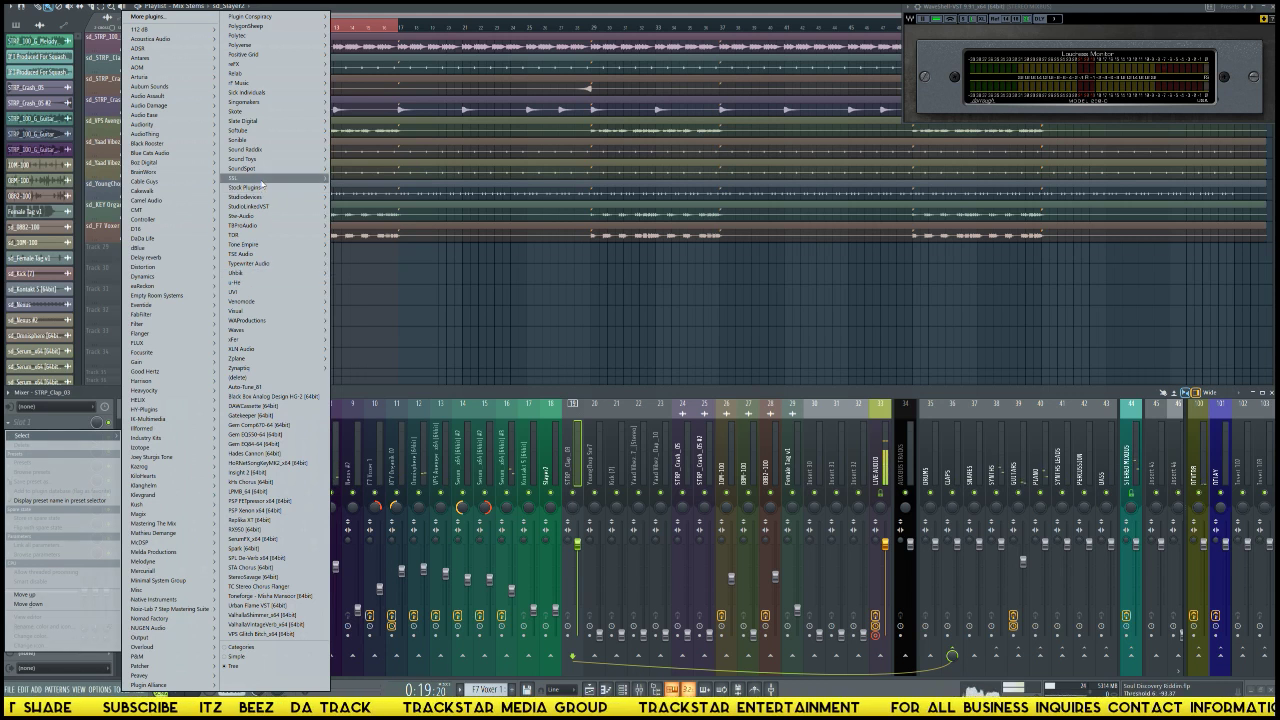
mouse_move(277, 191)
mouse_move(345, 197)
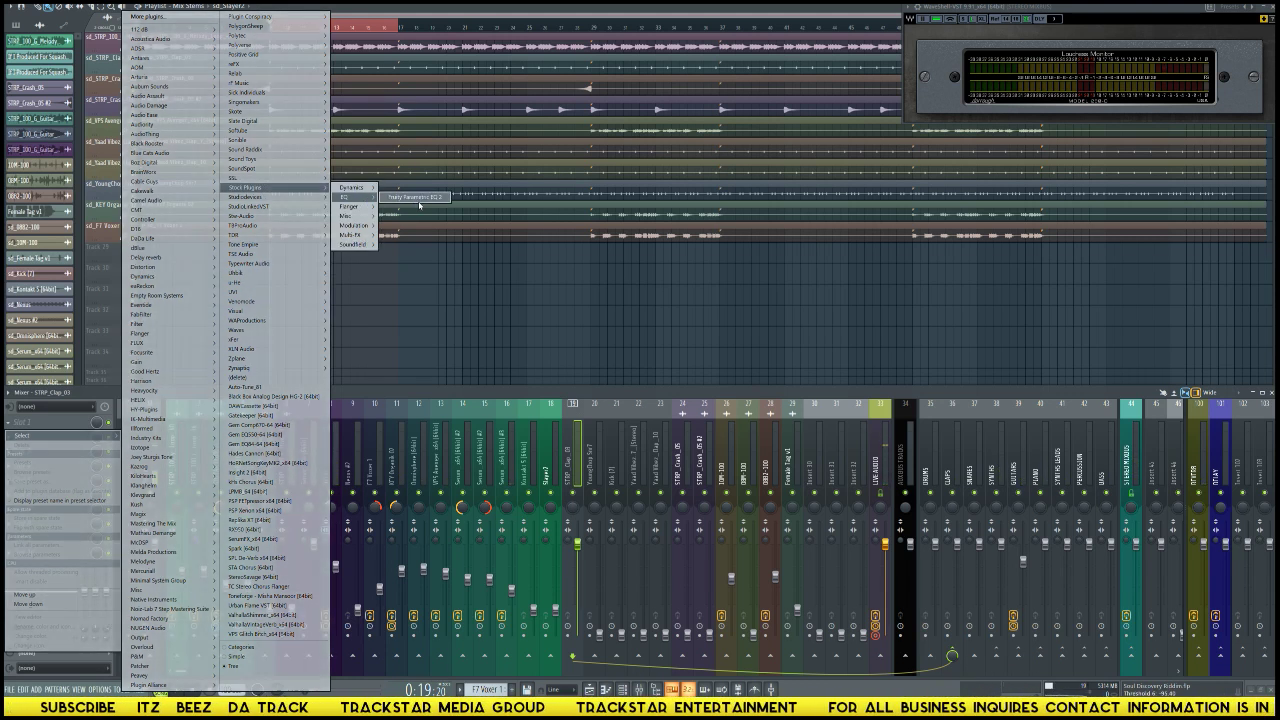
left_click(438, 197)
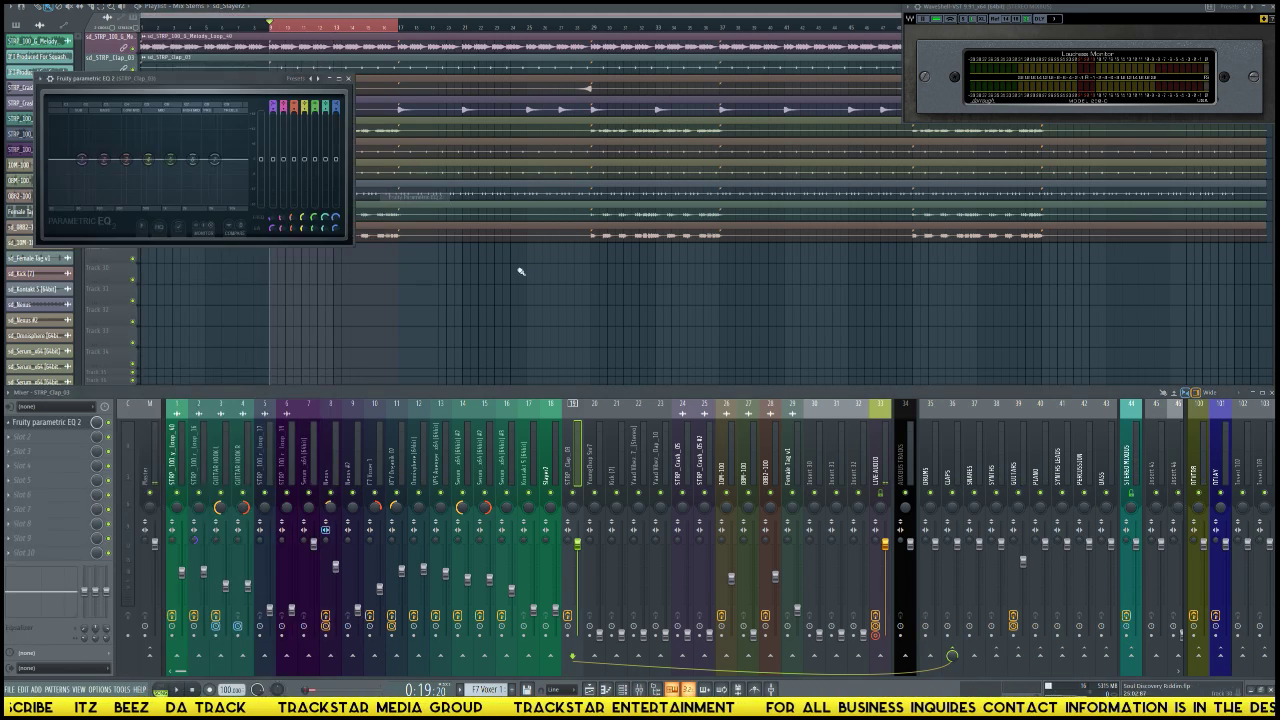
left_click_drag(148, 159, 148, 153)
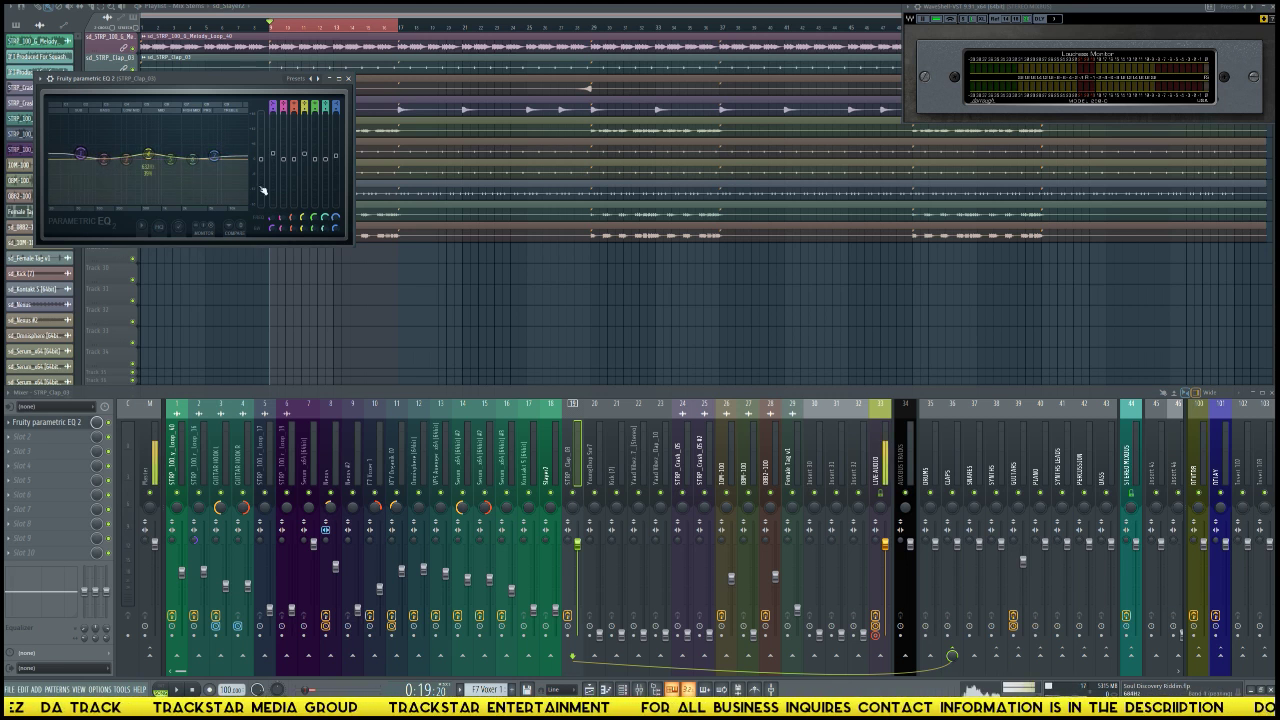
left_click_drag(237, 83, 737, 239)
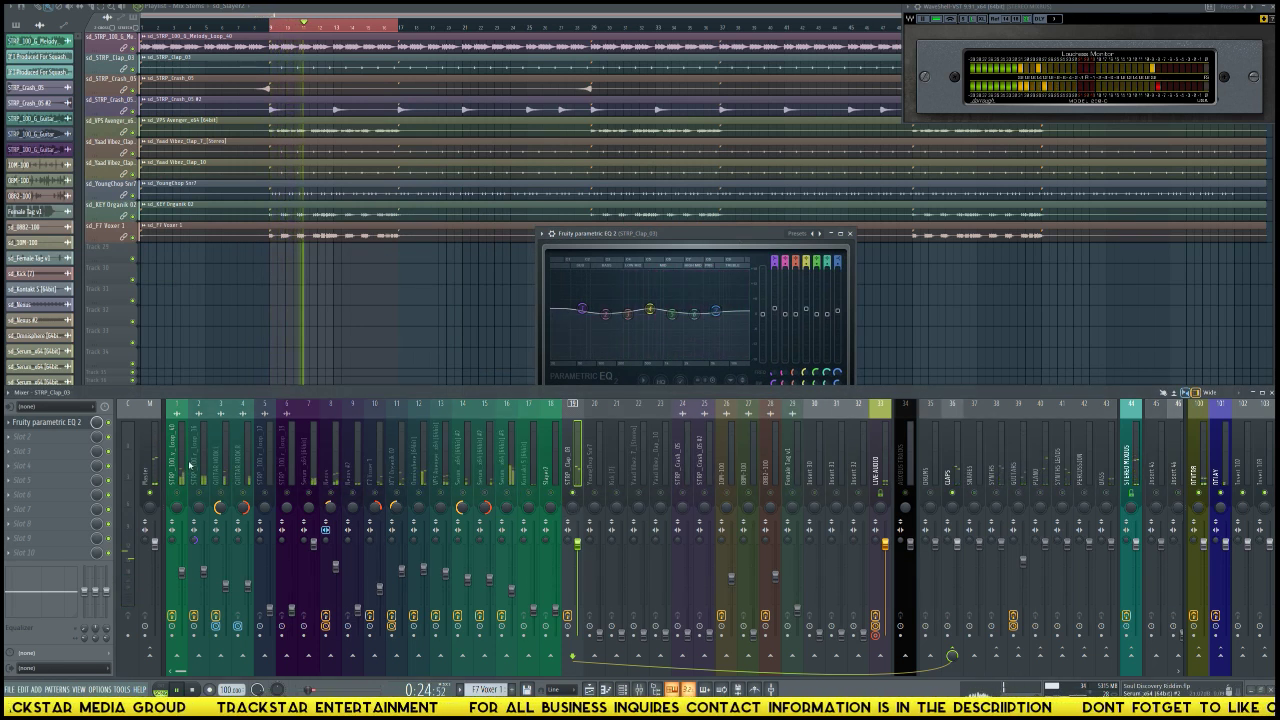
Step: Add Fruity Stereo Shaper to the second effect slot of the STRP_Clap_03 track
left_click(40, 436)
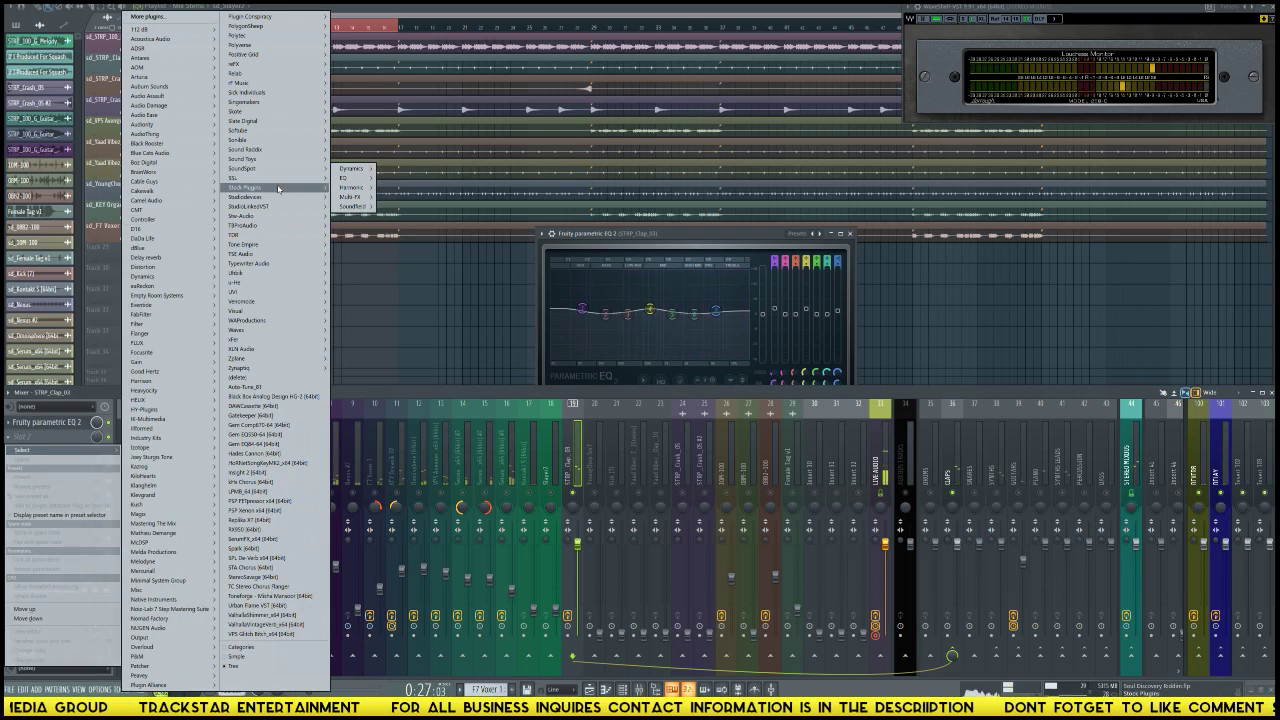
mouse_move(270, 187)
mouse_move(364, 246)
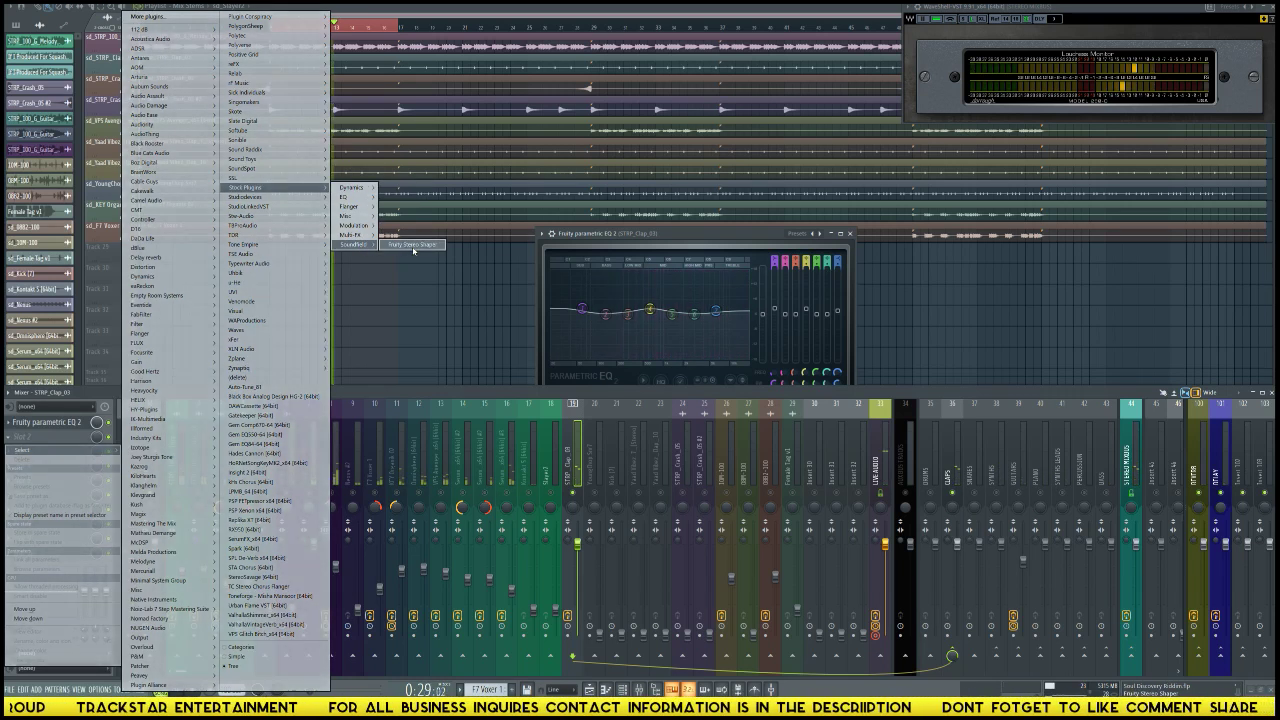
left_click(410, 244)
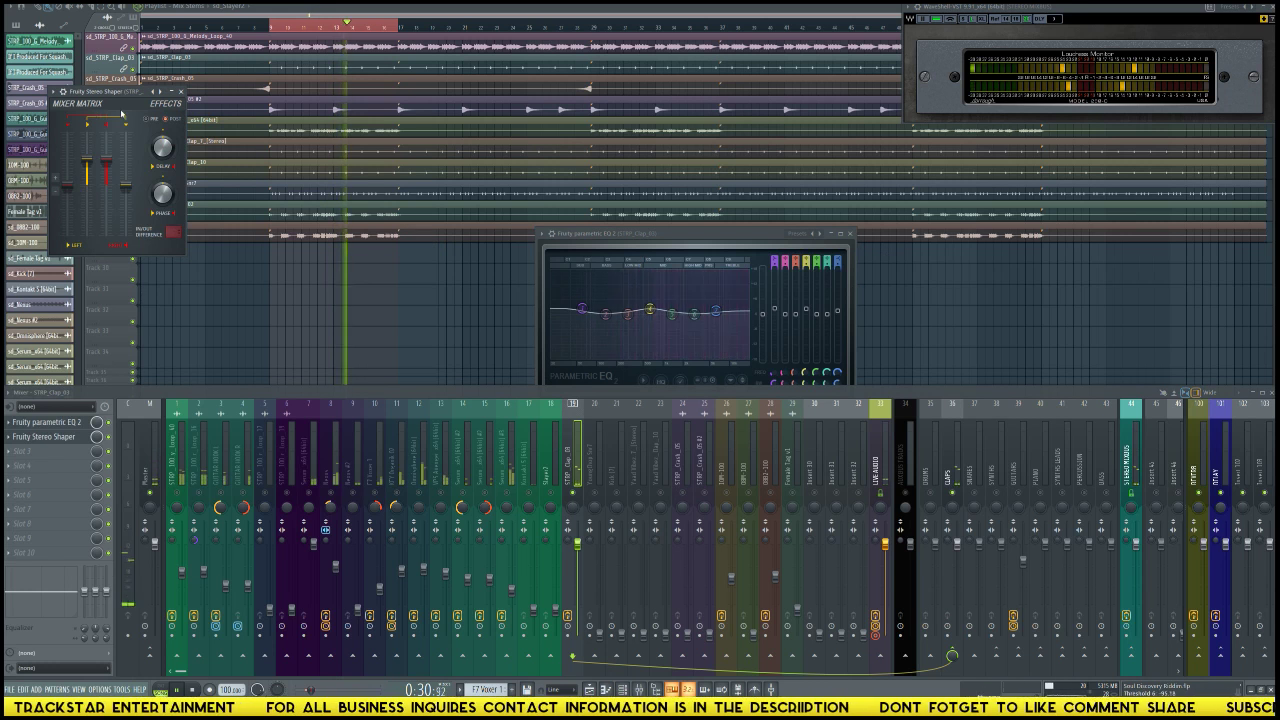
Step: Arrange the two clap plugin windows apart and turn EQ band 7 into a low-pass filter with a higher cutoff frequency
left_click_drag(116, 91, 539, 218)
left_click_drag(647, 242, 305, 167)
left_click_drag(537, 222, 810, 208)
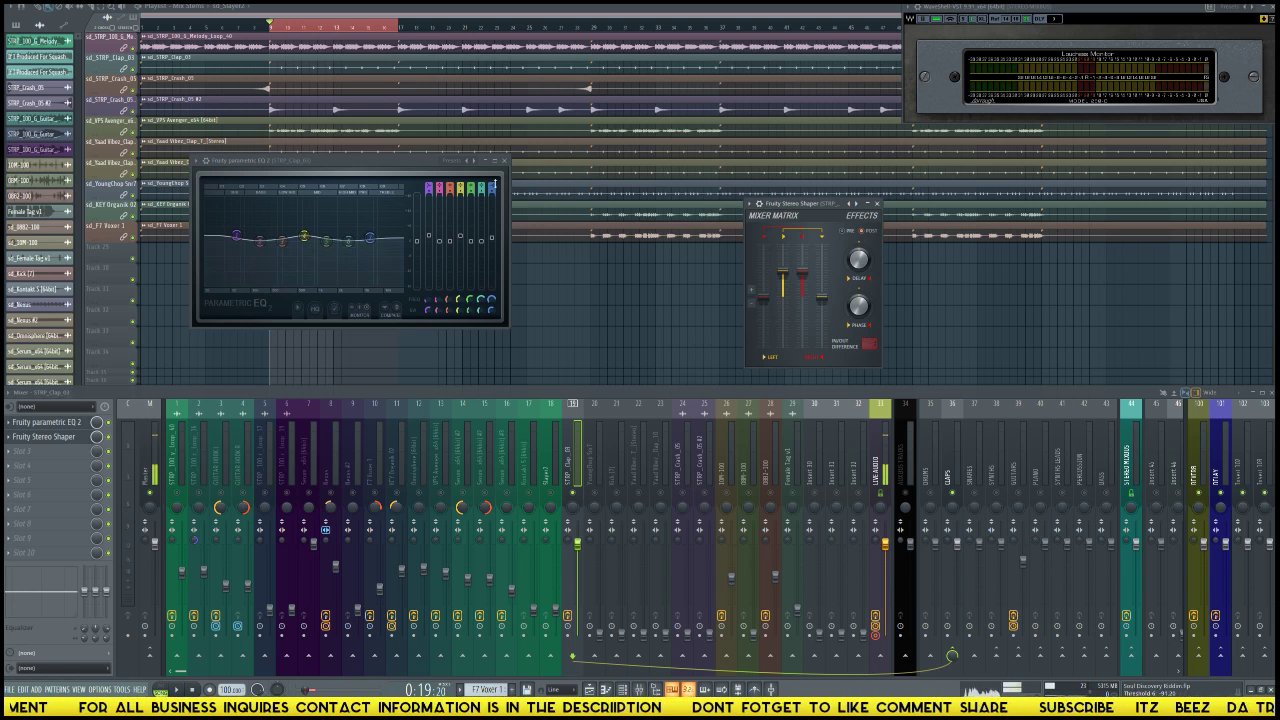
scroll(370, 239, "up", 2)
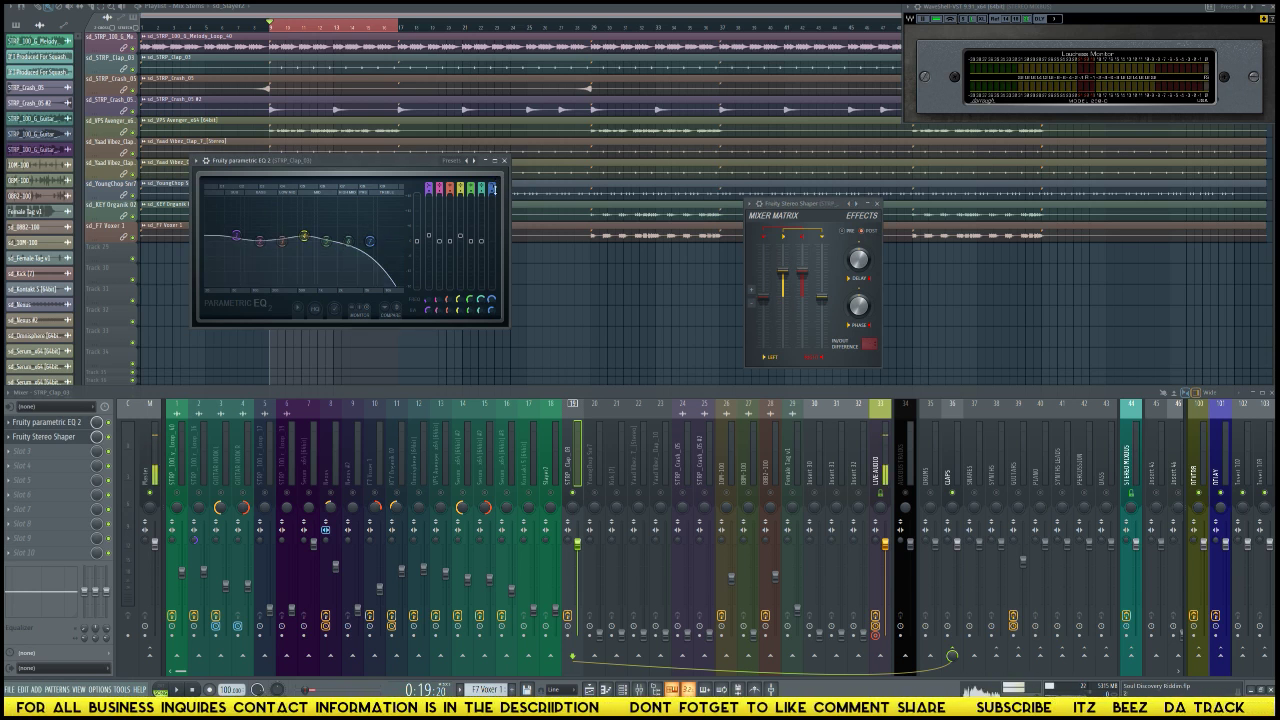
left_click_drag(370, 240, 393, 241)
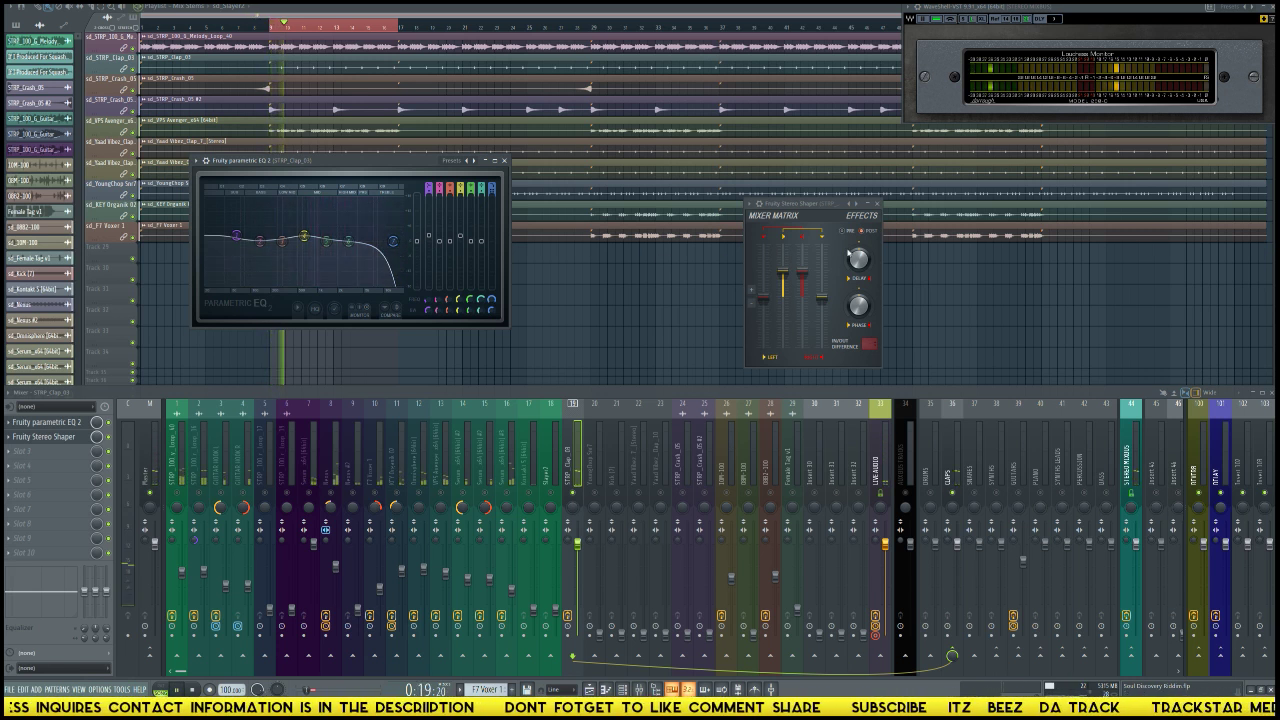
Step: Load the Delay preset in Fruity Stereo Shaper and lower the clap EQ's lowest band, replaying the soloed clap
left_click(862, 205)
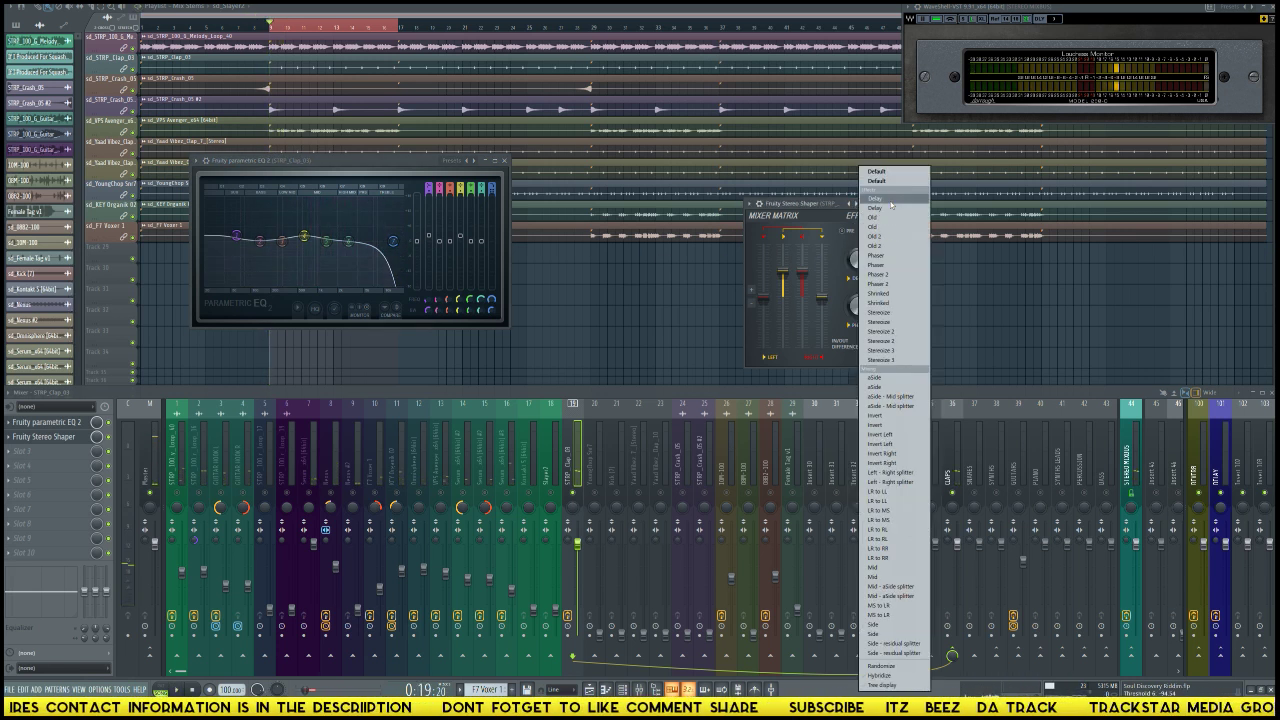
left_click(880, 207)
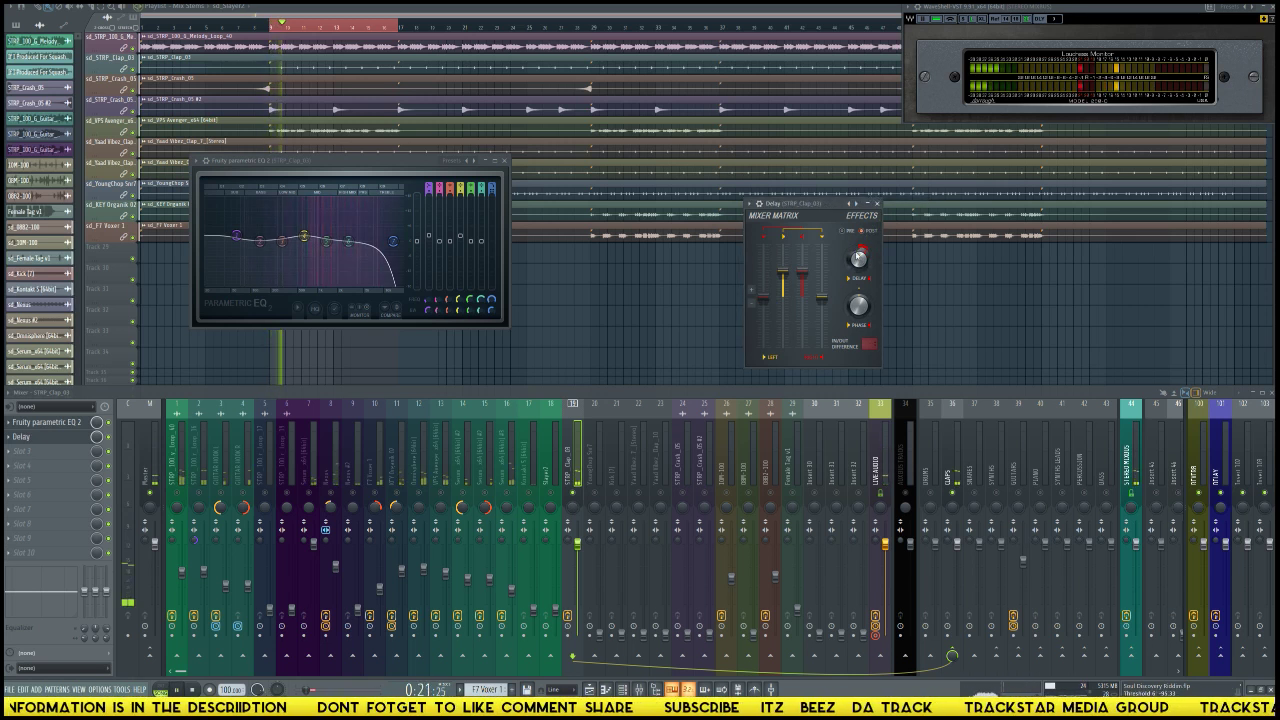
key("space")
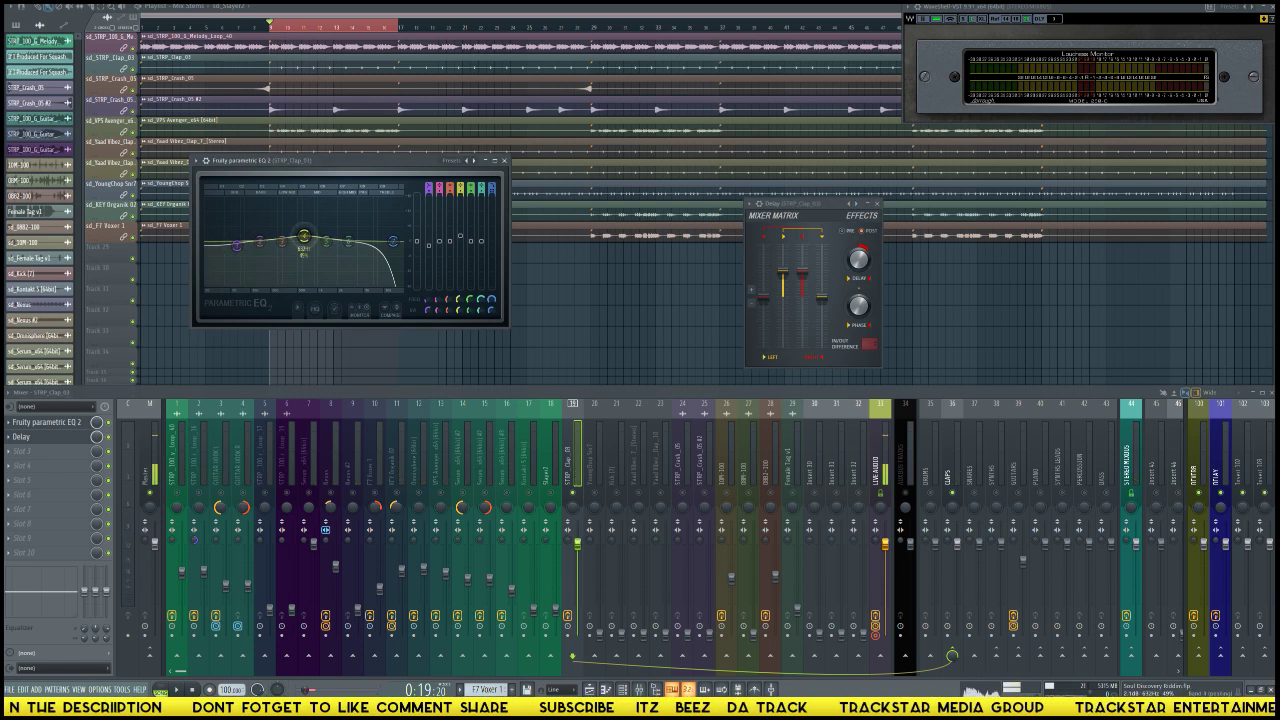
key("space")
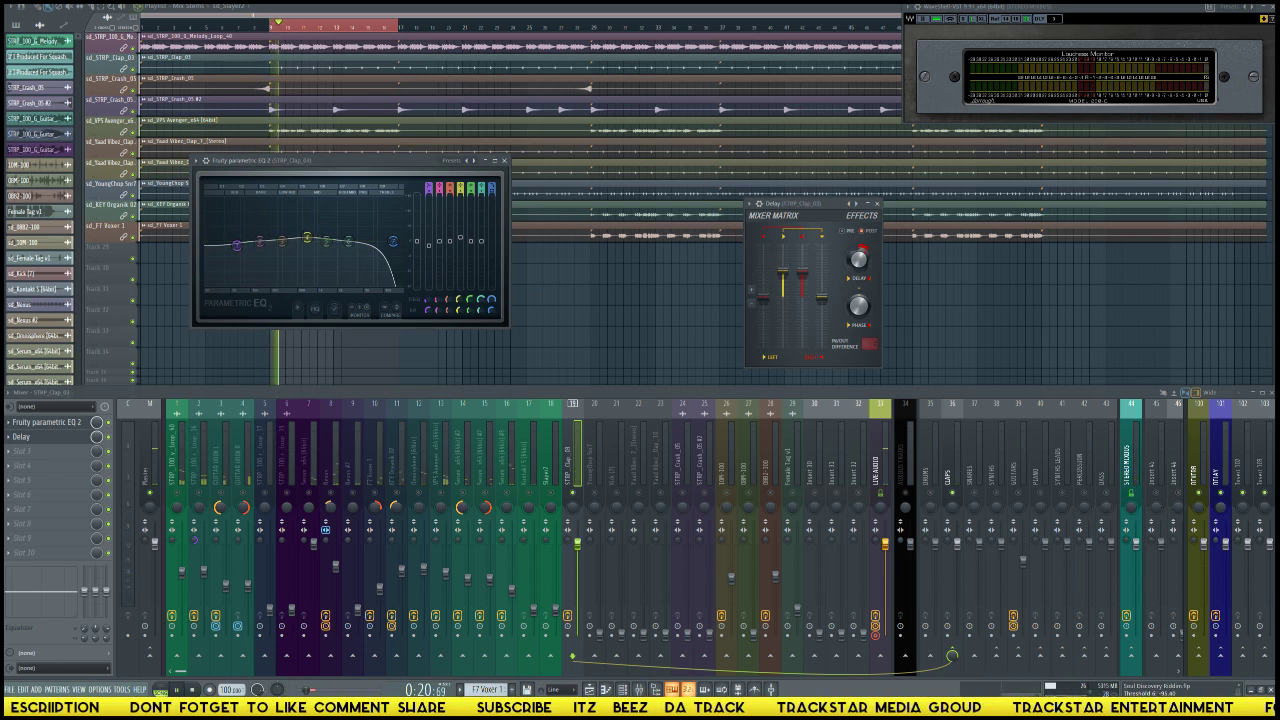
key("space")
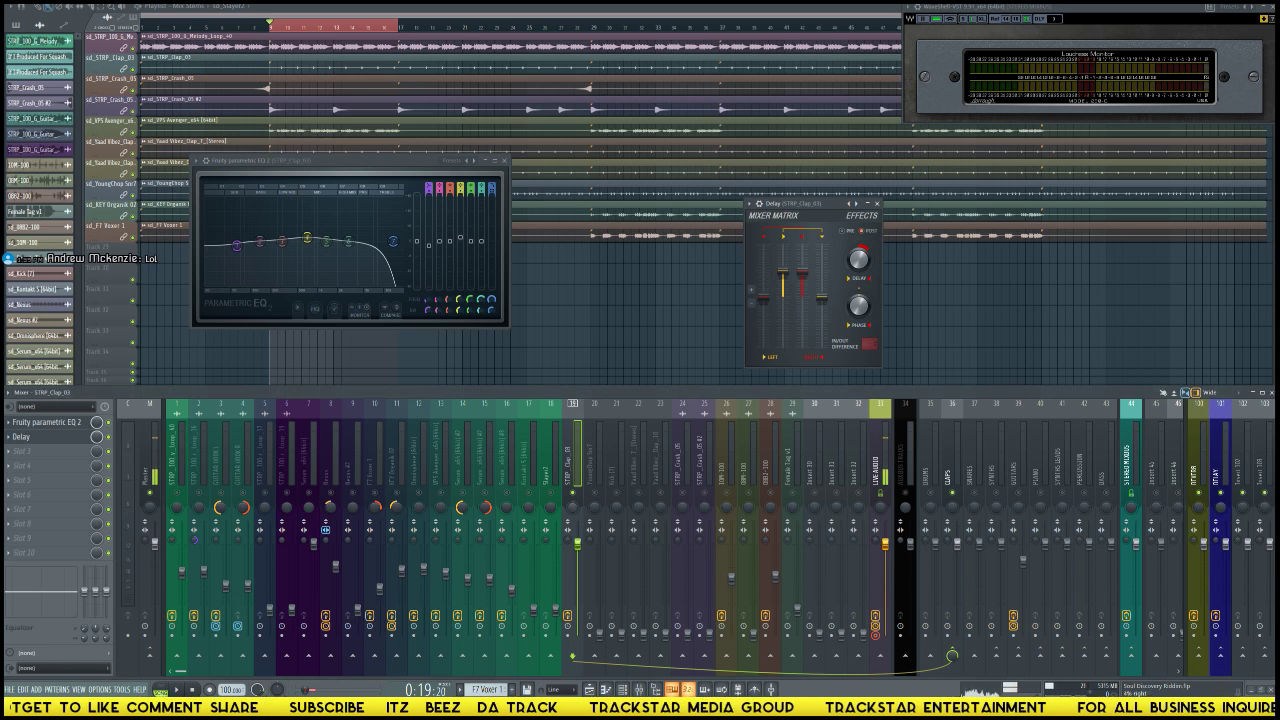
key("space")
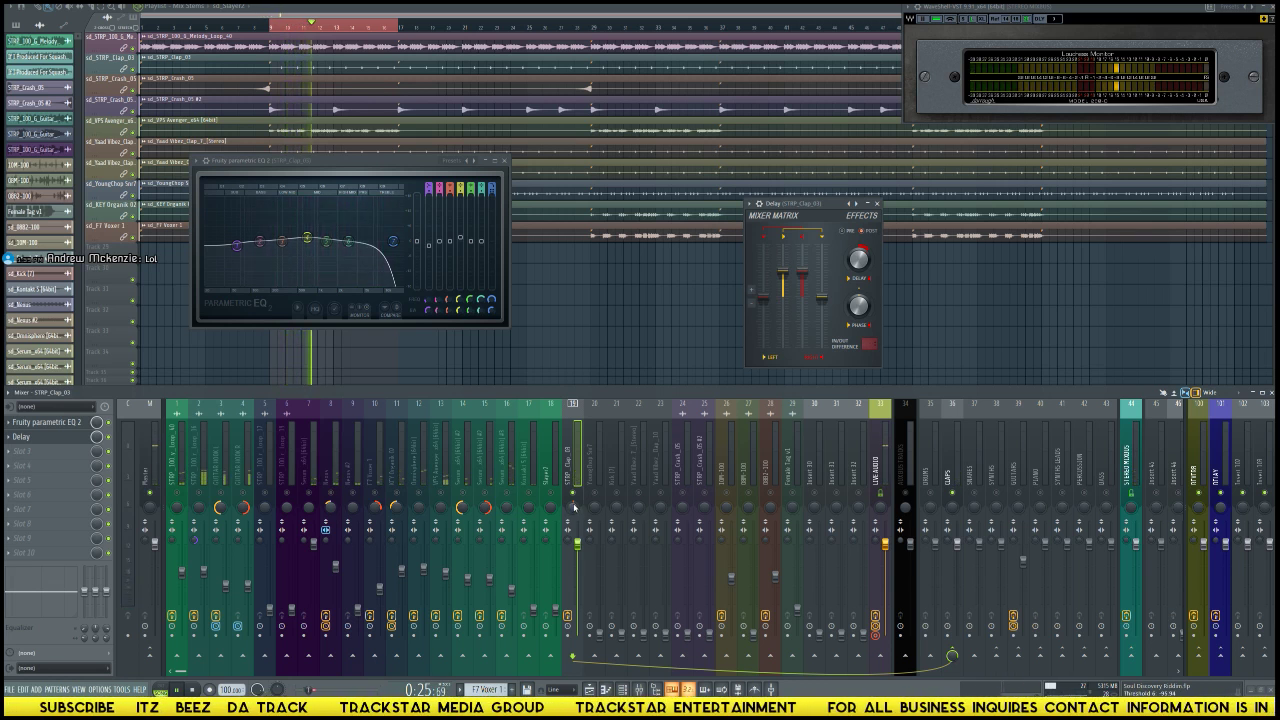
Step: Send the STRP_Clap_03 track to the effect track beside DELAY and audition the clap soloed and in the full beat
key("space")
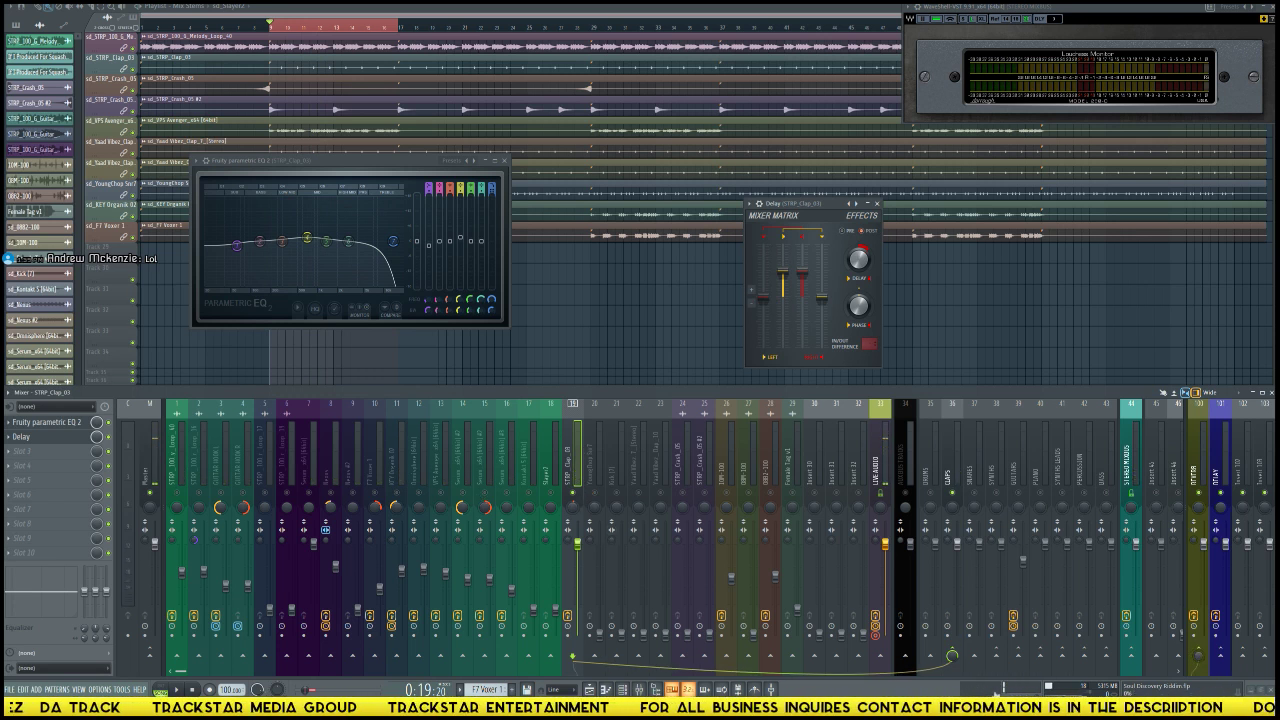
key("space")
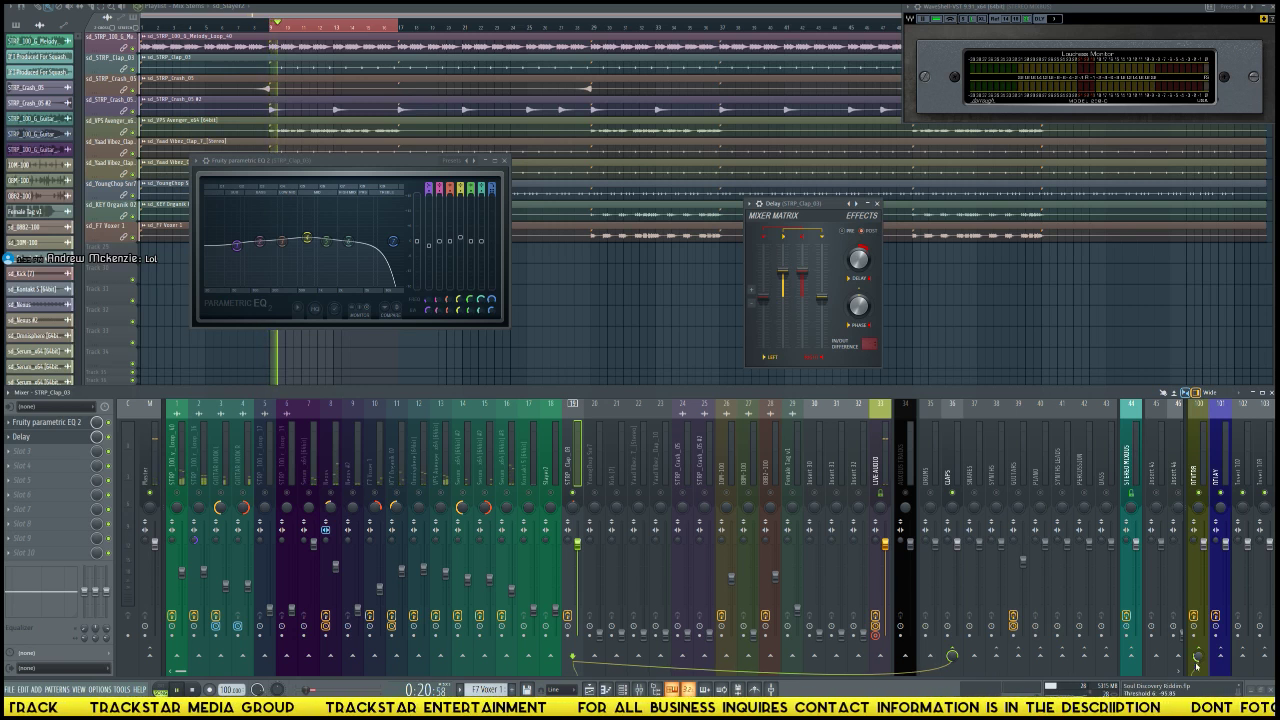
key("space")
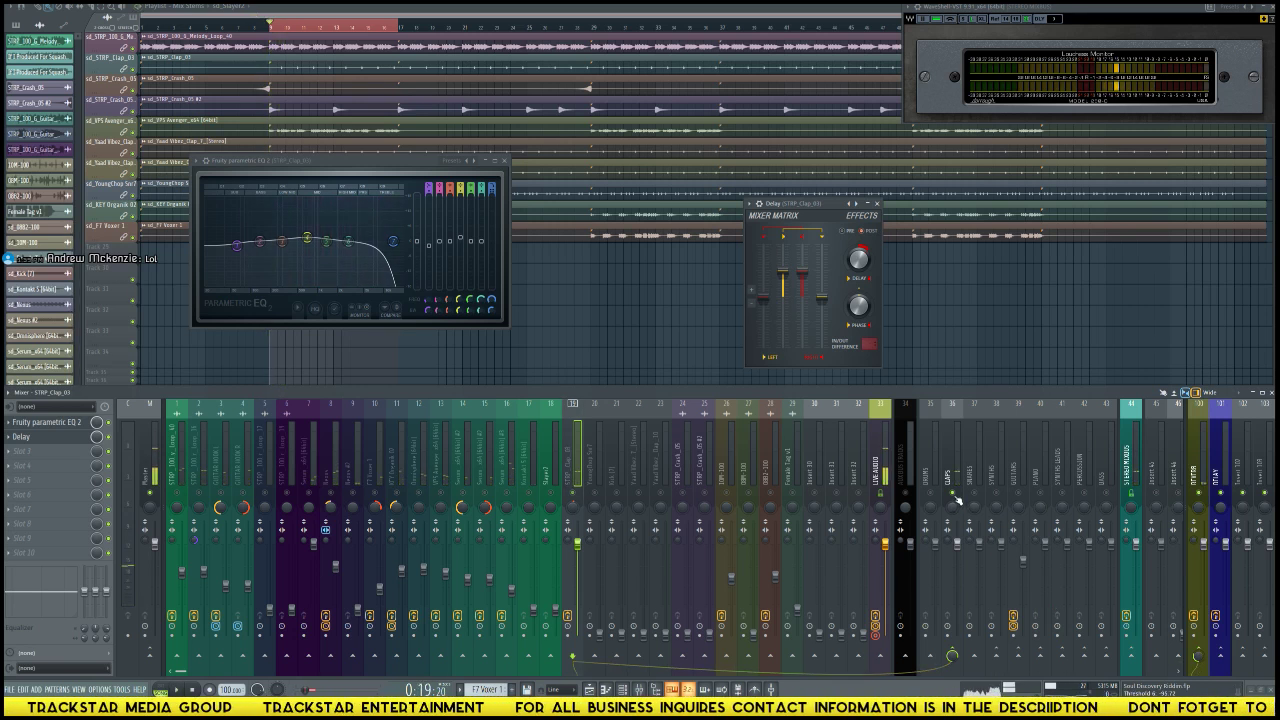
key("space")
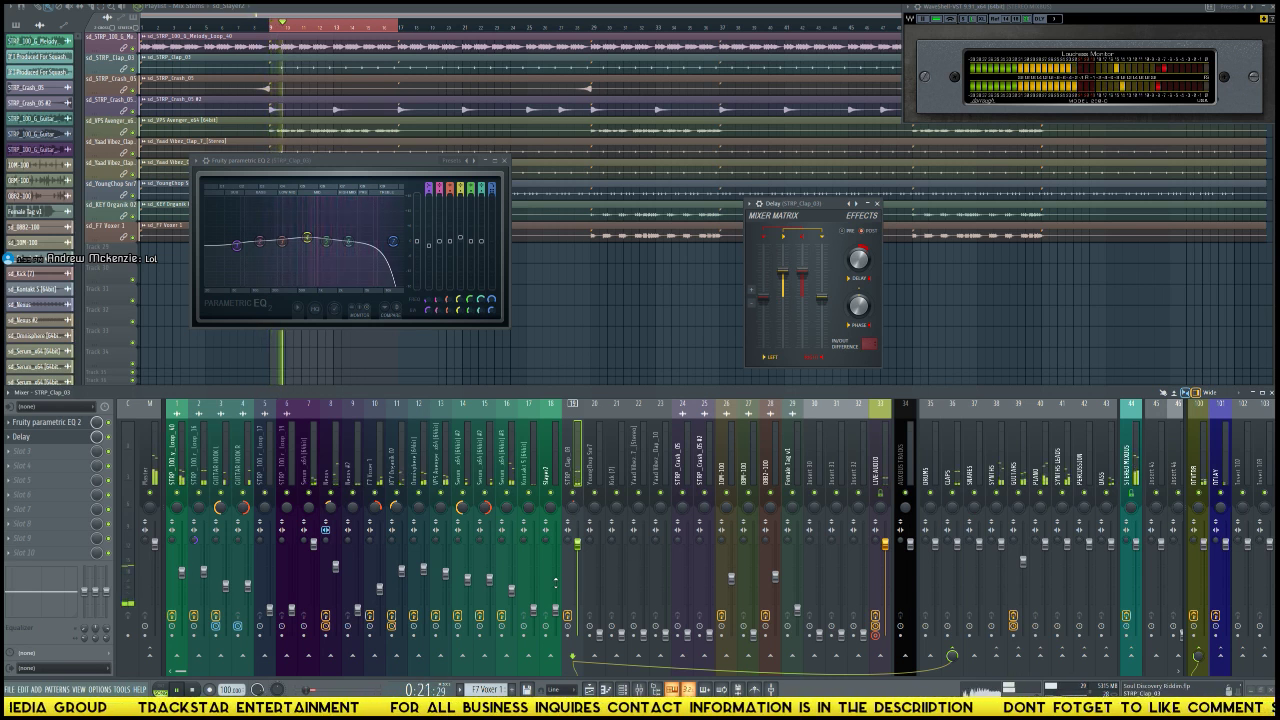
key("space")
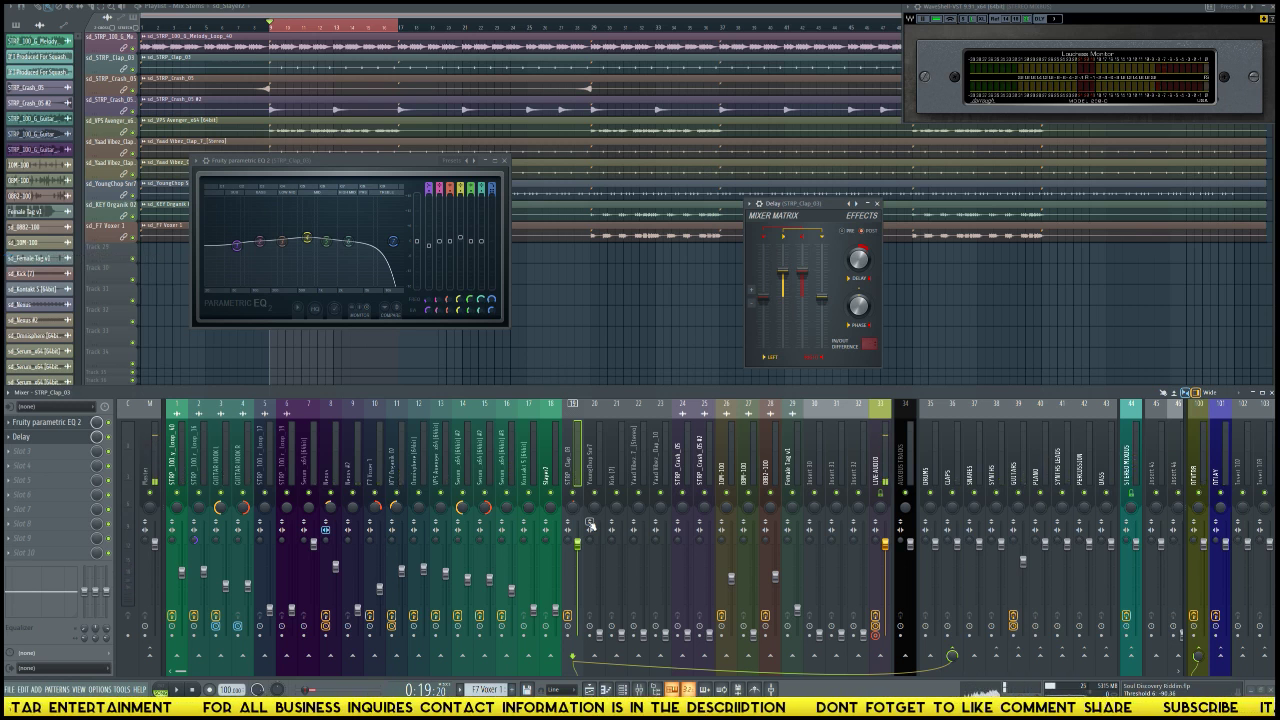
Step: Select the YoungChop Snr7 mixer track and raise its fader to the default level during playback
left_click(598, 655)
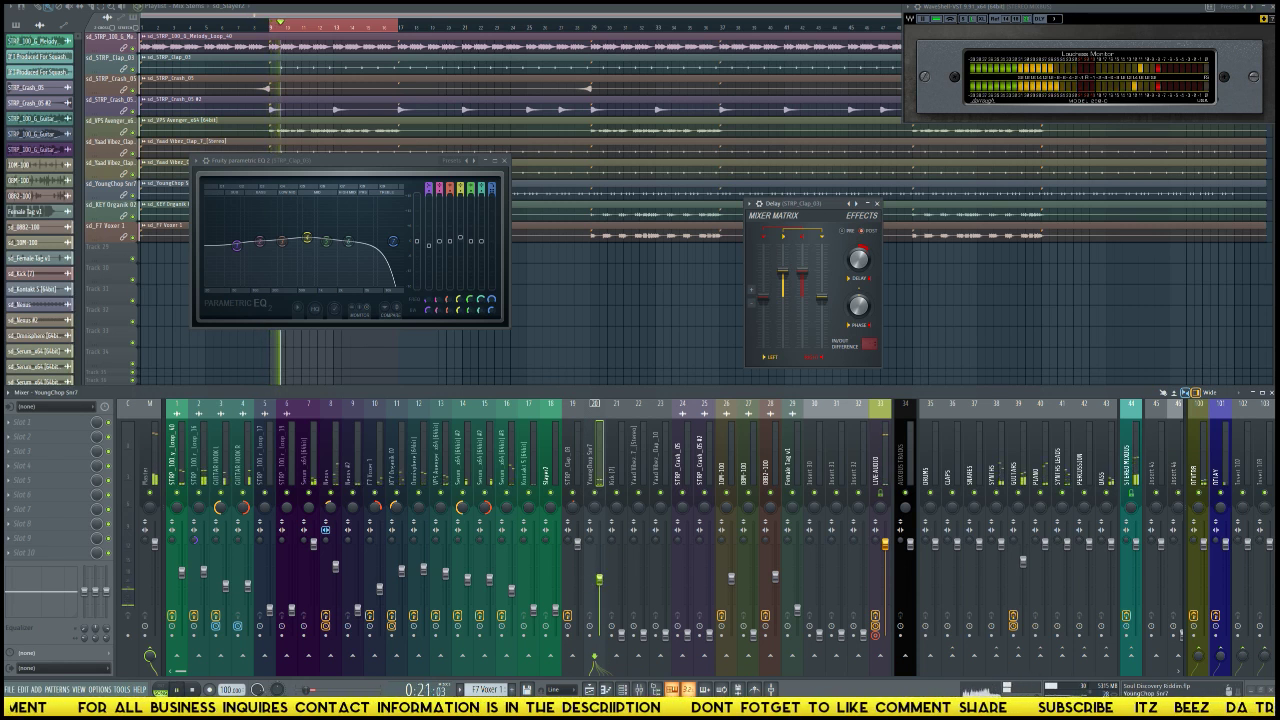
left_click_drag(598, 578, 598, 545)
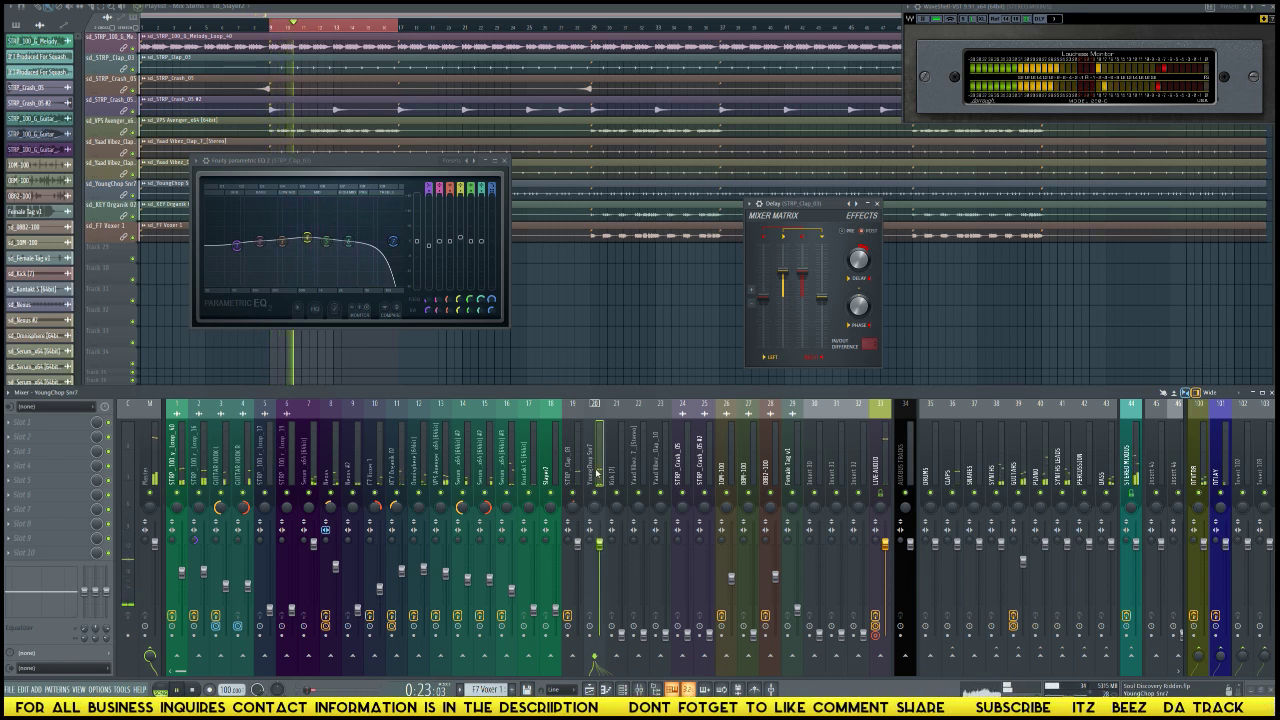
key("space")
key("space")
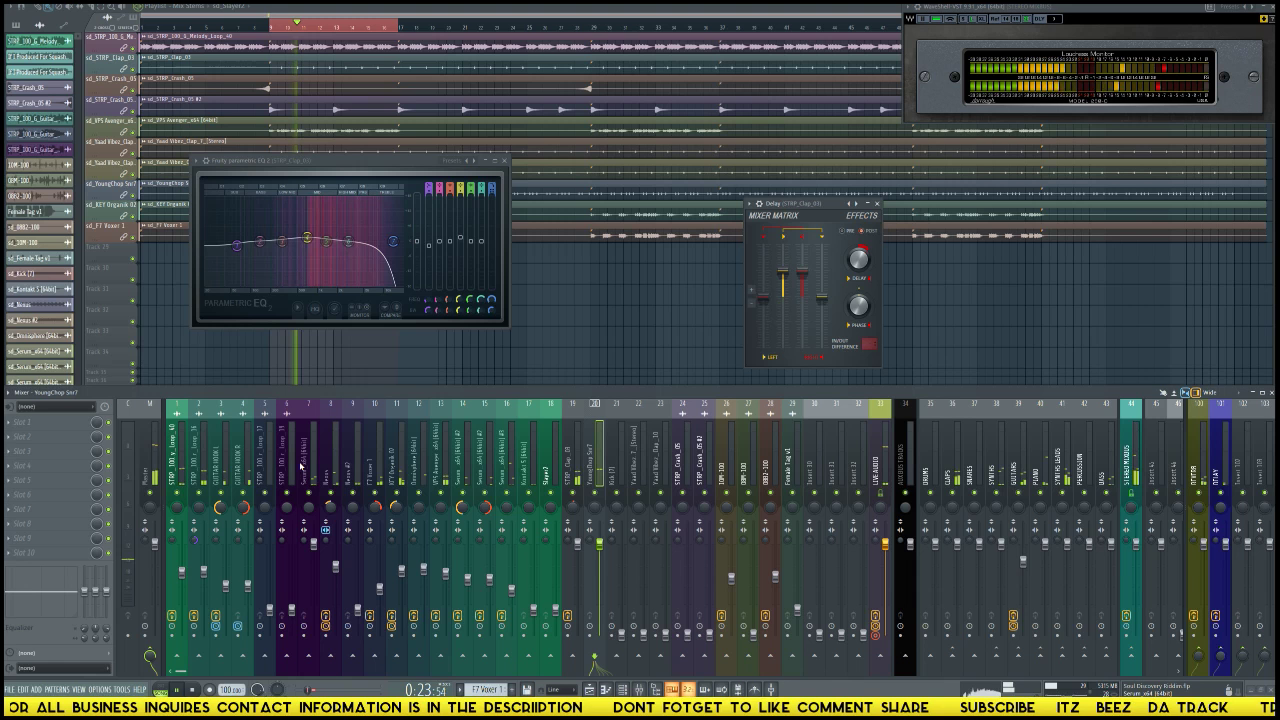
Step: Load the Waves SSLComp Stereo plugin in the first effect slot of the YoungChop Snr7 track
left_click(60, 427)
mouse_move(282, 320)
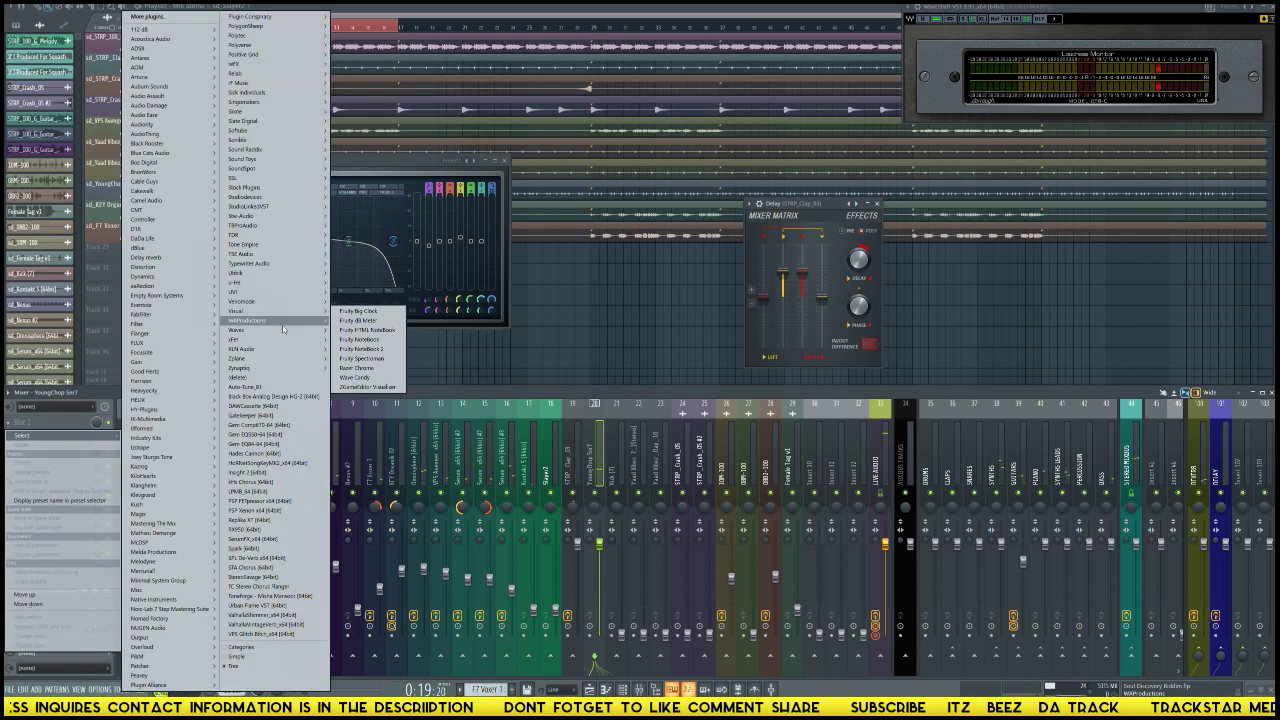
left_click(420, 333)
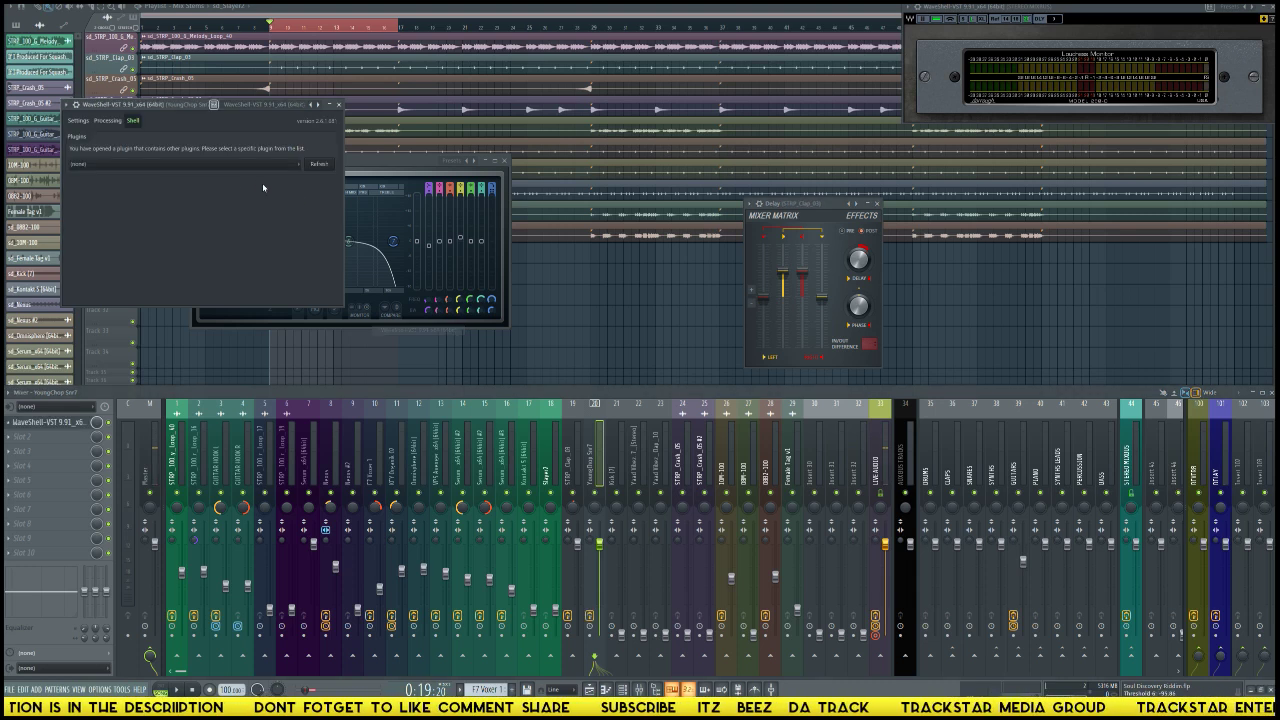
left_click(247, 165)
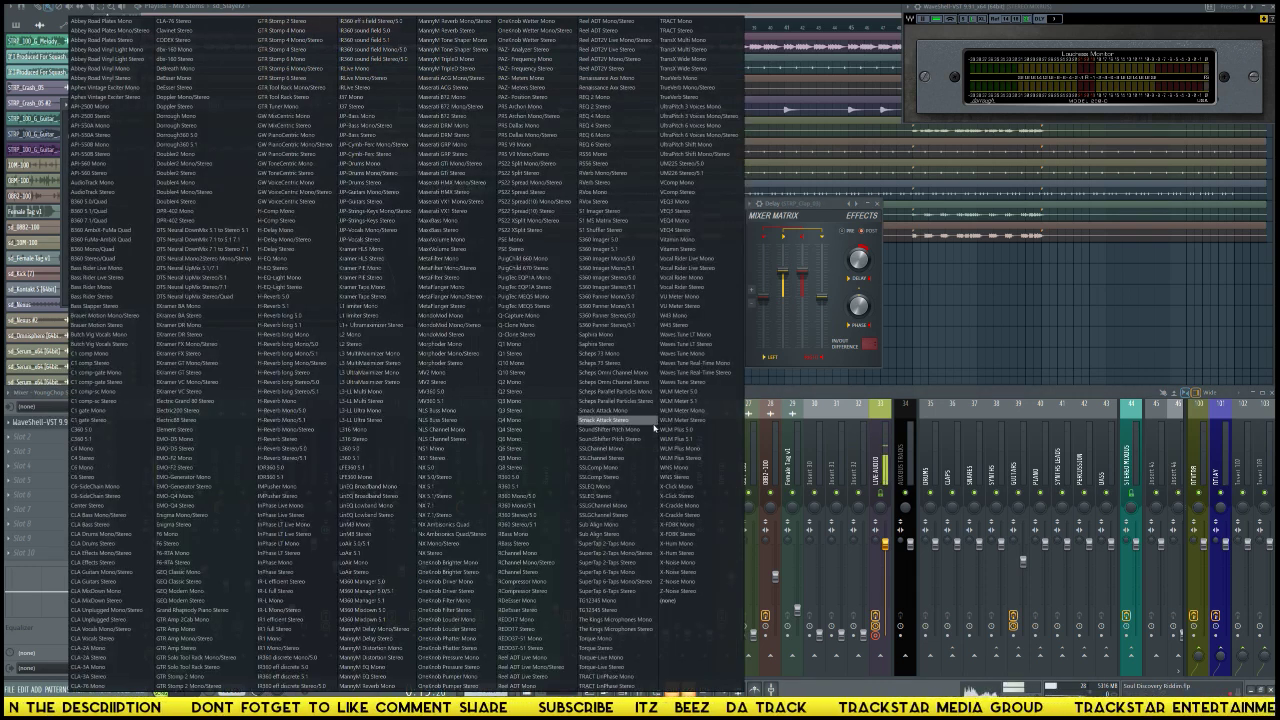
left_click(600, 477)
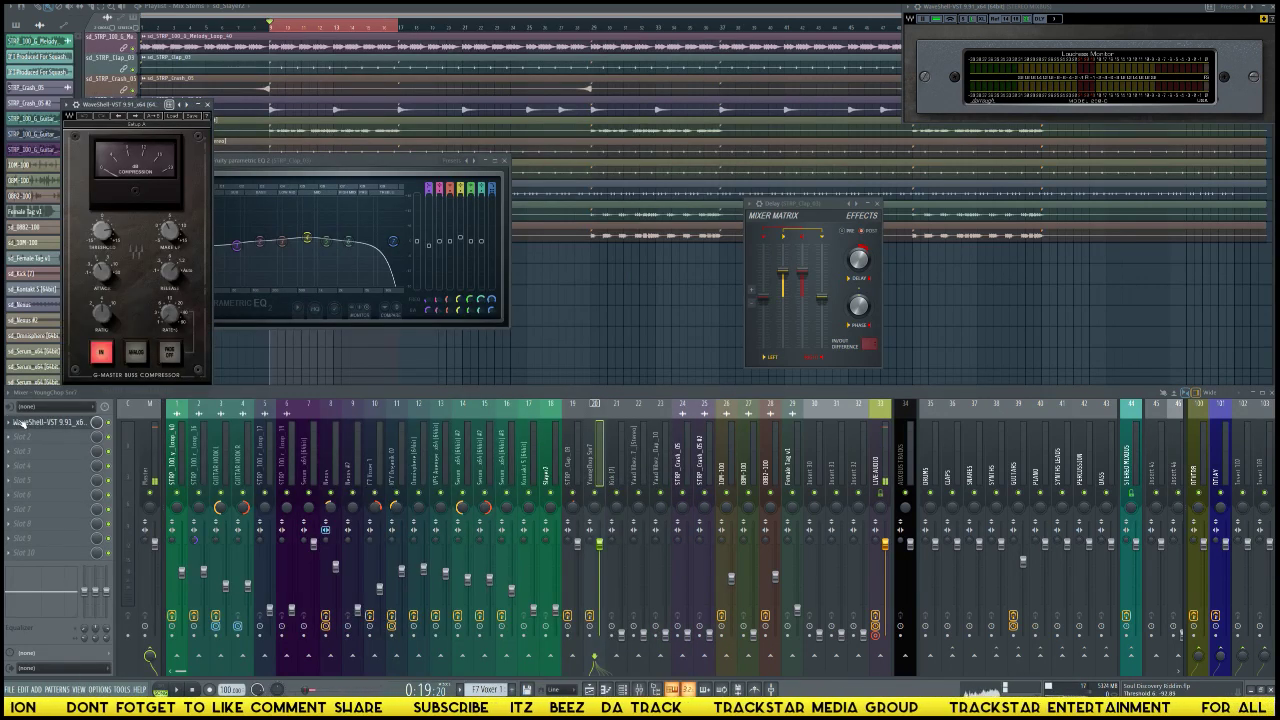
Step: Replace the compressor in the YoungChop Snr7 track's first effect slot with the stereo Waves SSL G-EQ
key("F6")
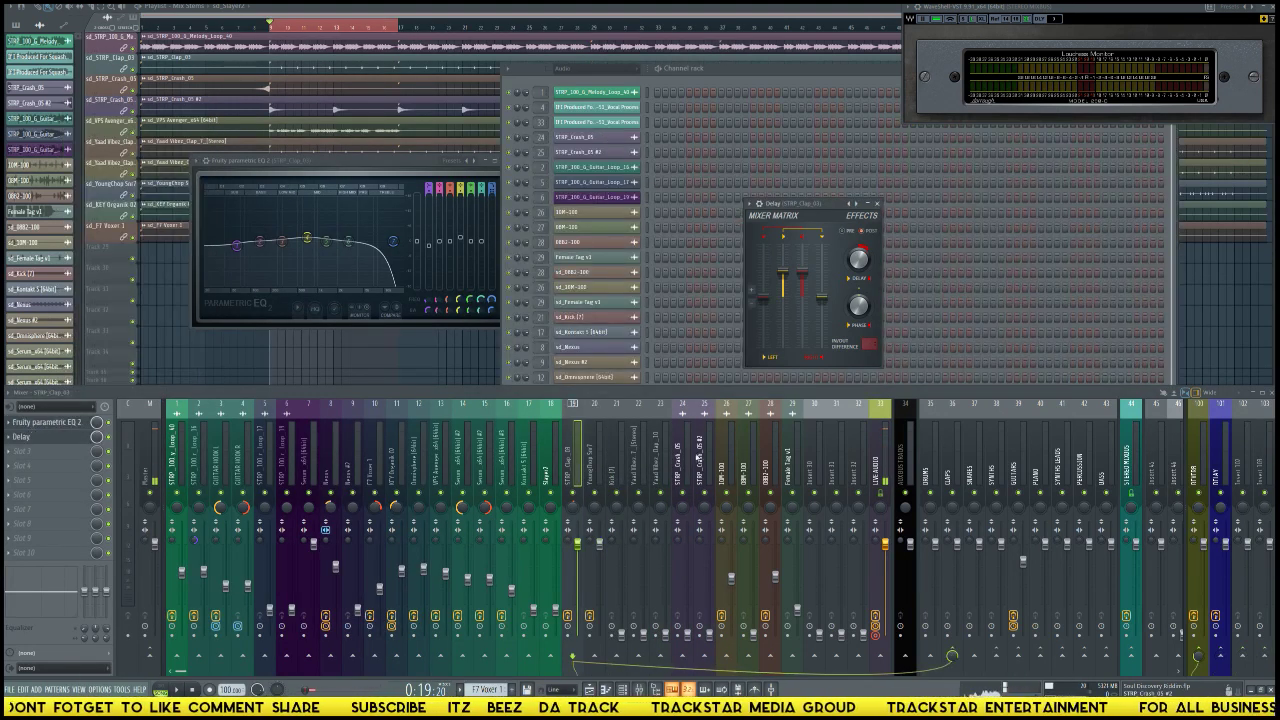
left_click(590, 458)
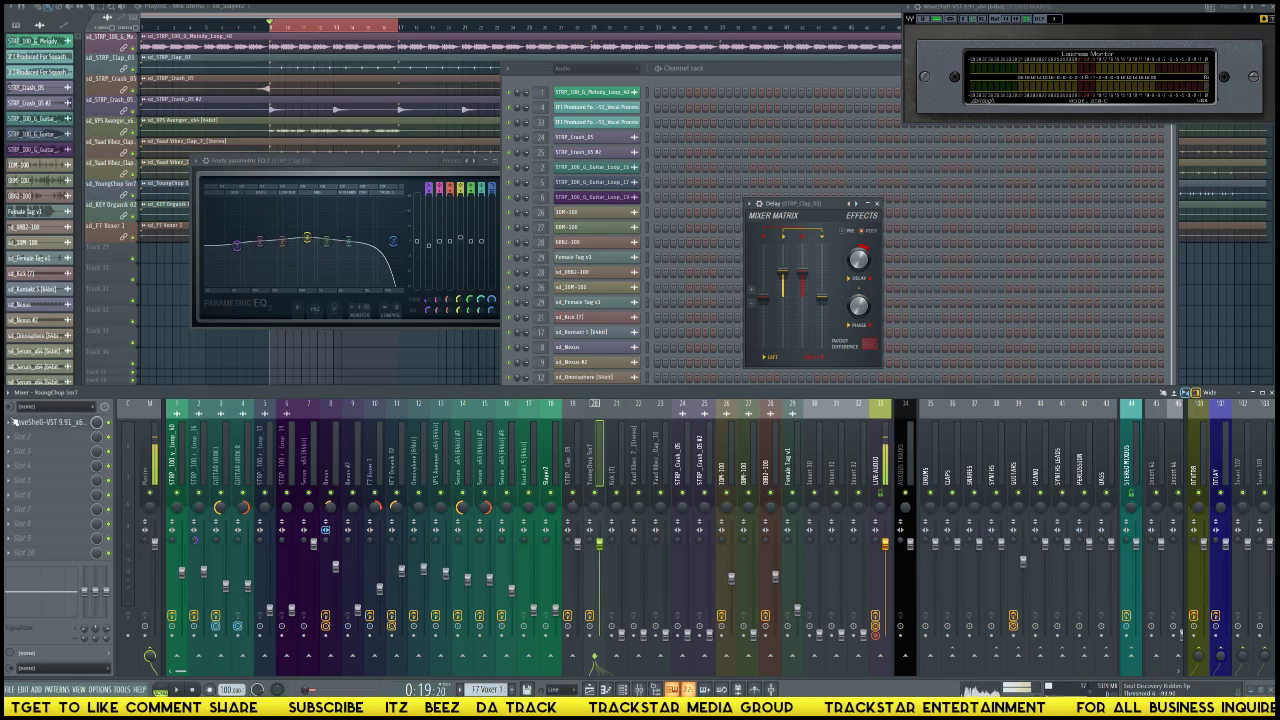
left_click(12, 422)
mouse_move(24, 436)
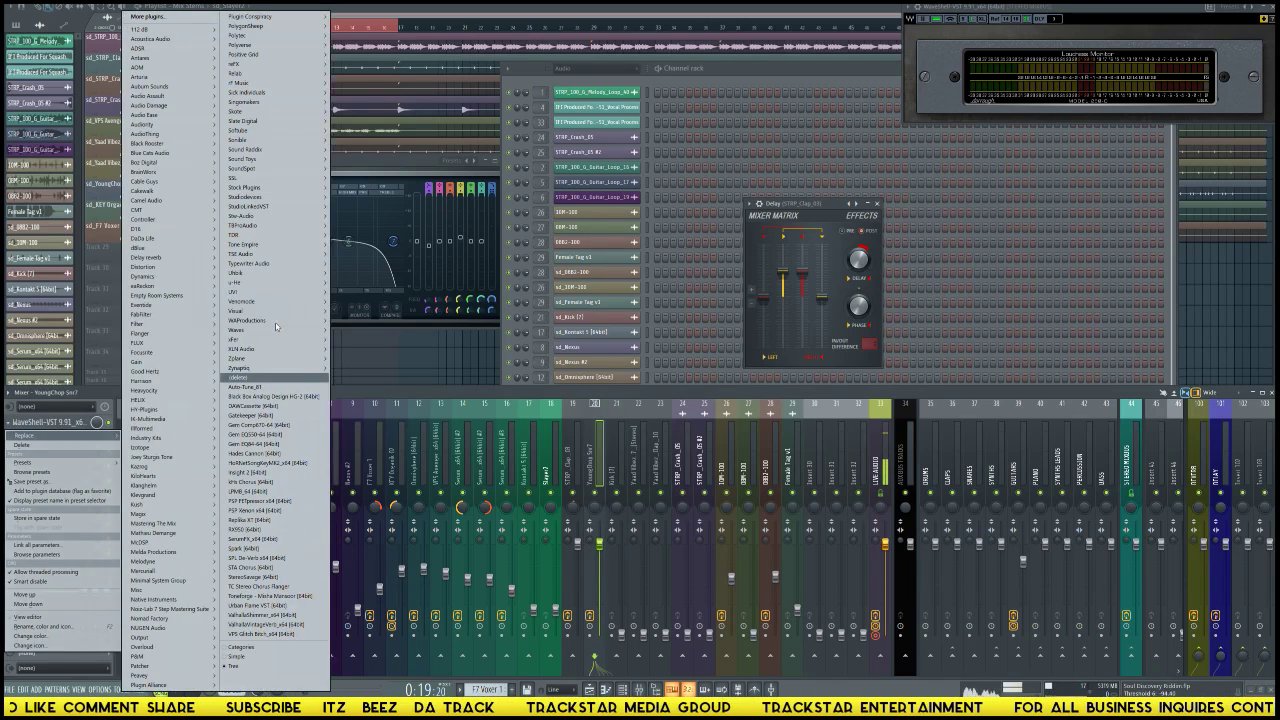
mouse_move(282, 333)
left_click(351, 331)
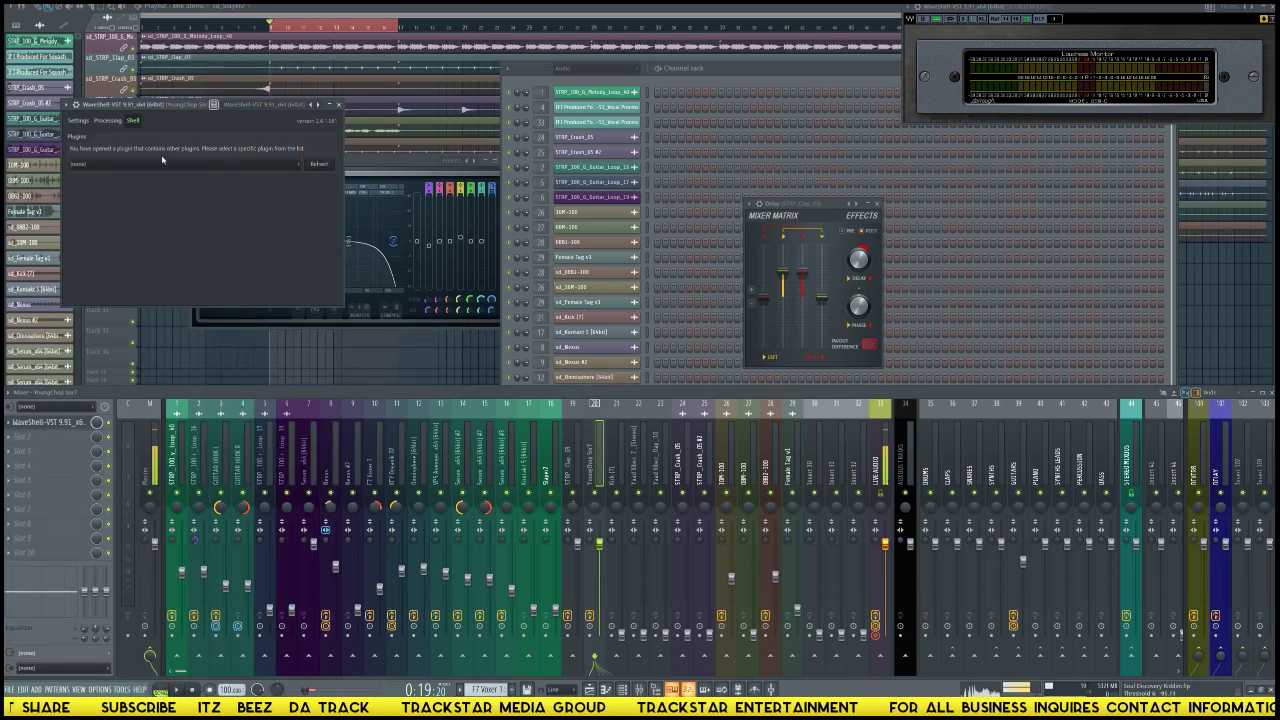
left_click(162, 161)
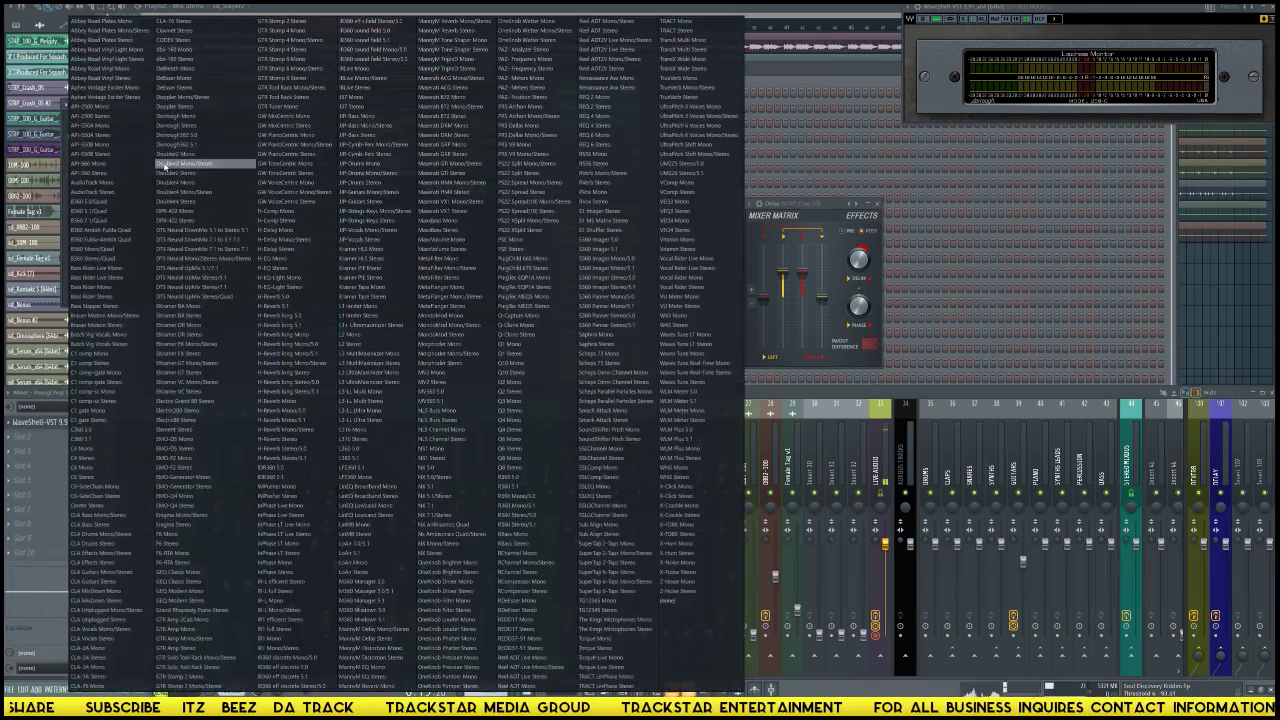
left_click(601, 494)
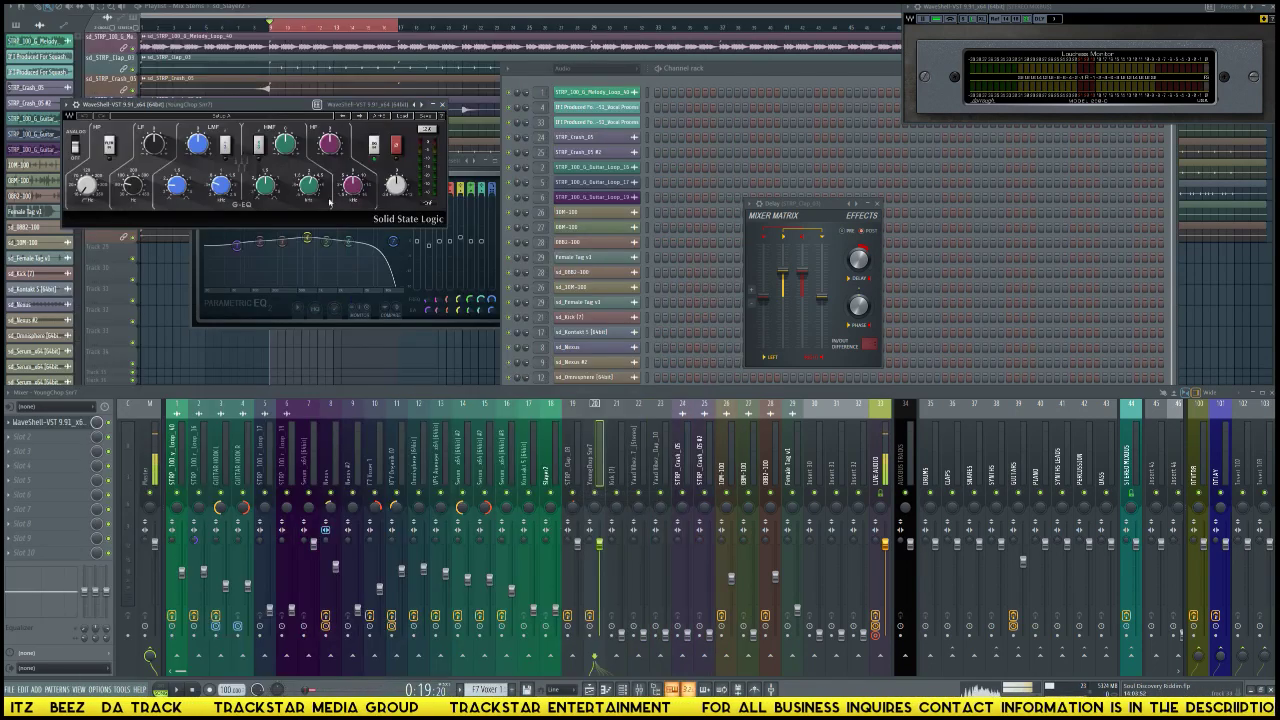
Step: Load the Snare Presence user preset in the snare's SSL G-EQ and clear the open plugin windows away
left_click(403, 121)
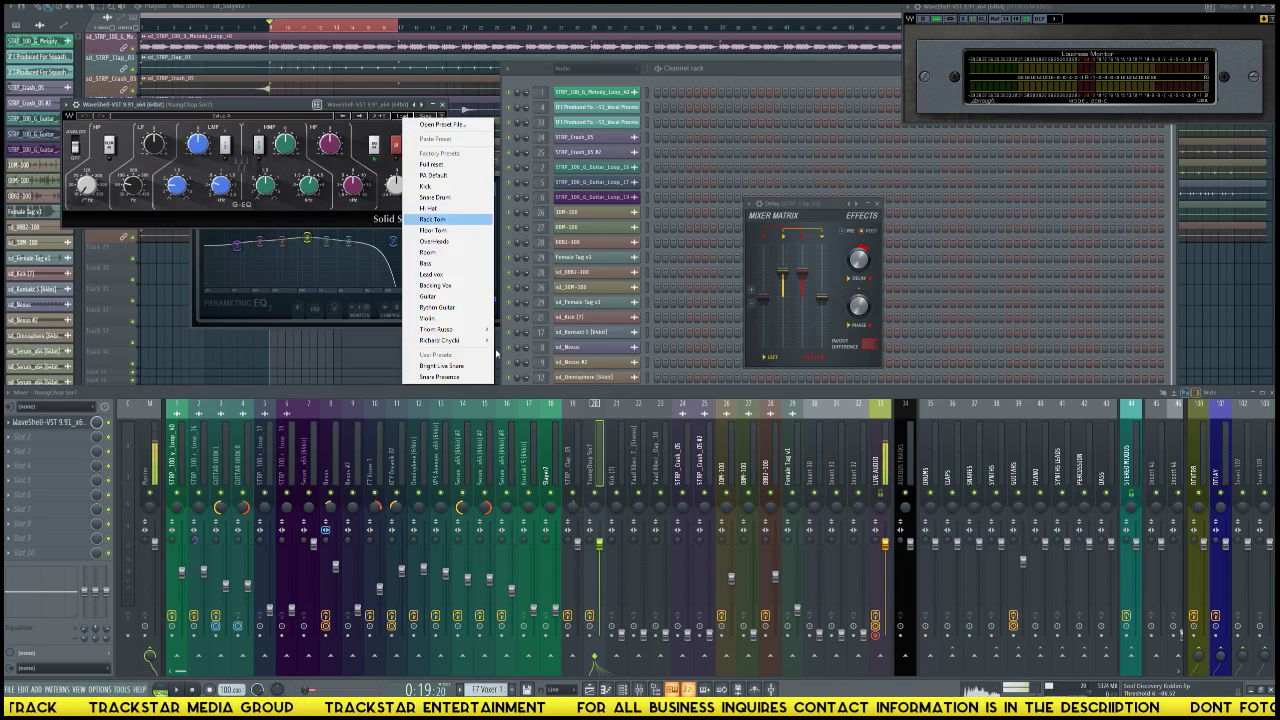
left_click(449, 377)
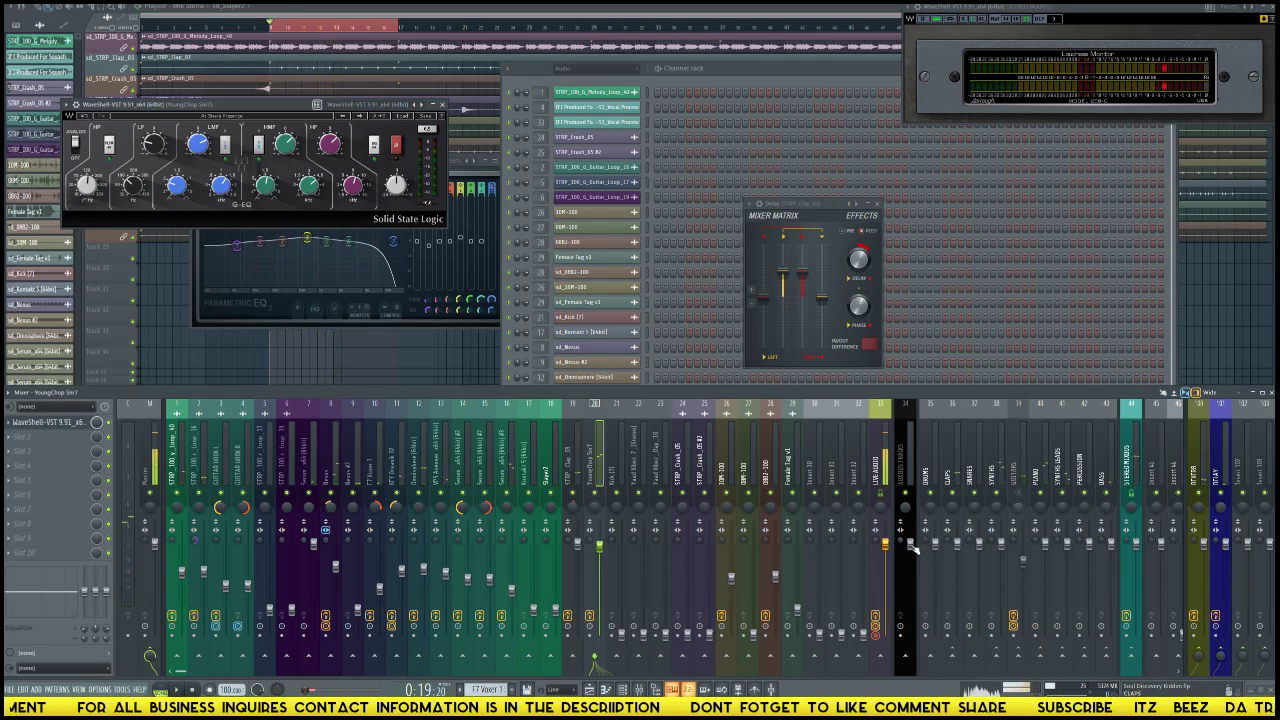
left_click(337, 357)
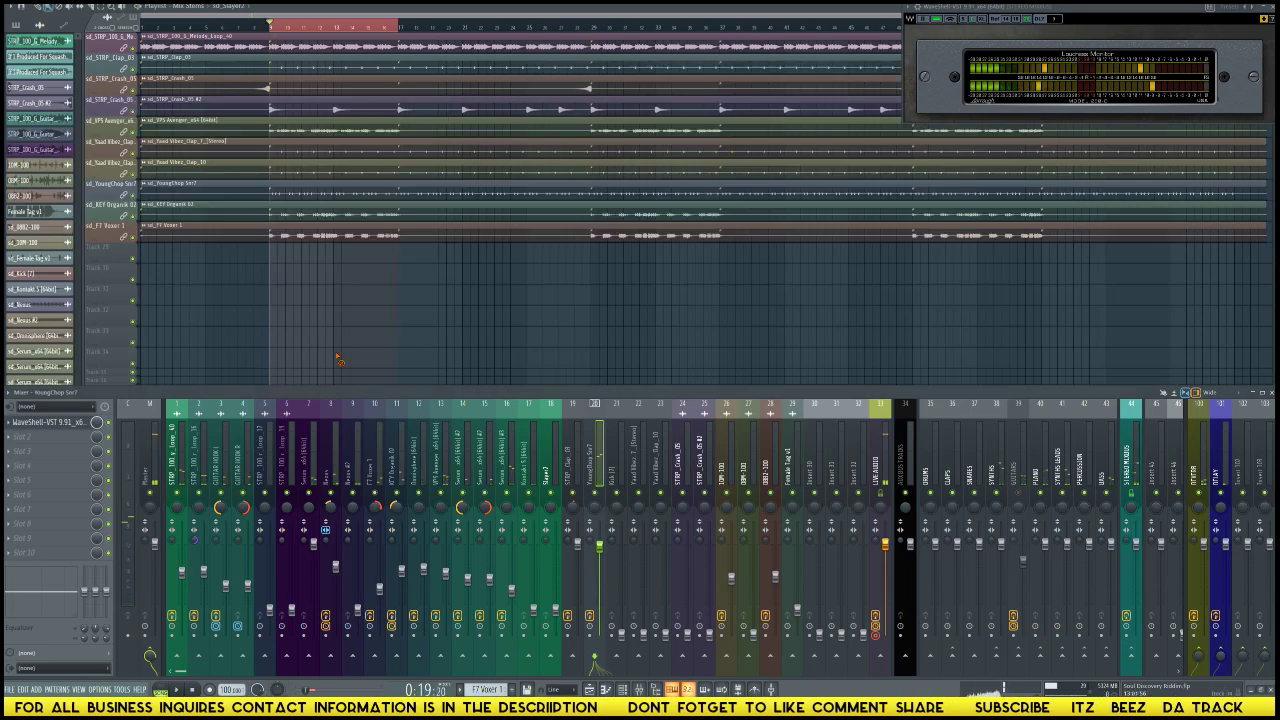
Step: Mute the F7 Voxer 1, KEY Organik 02 and VPS Avenger tracks in the playlist
scroll(320, 360, "up", 5)
scroll(233, 286, "down", 1)
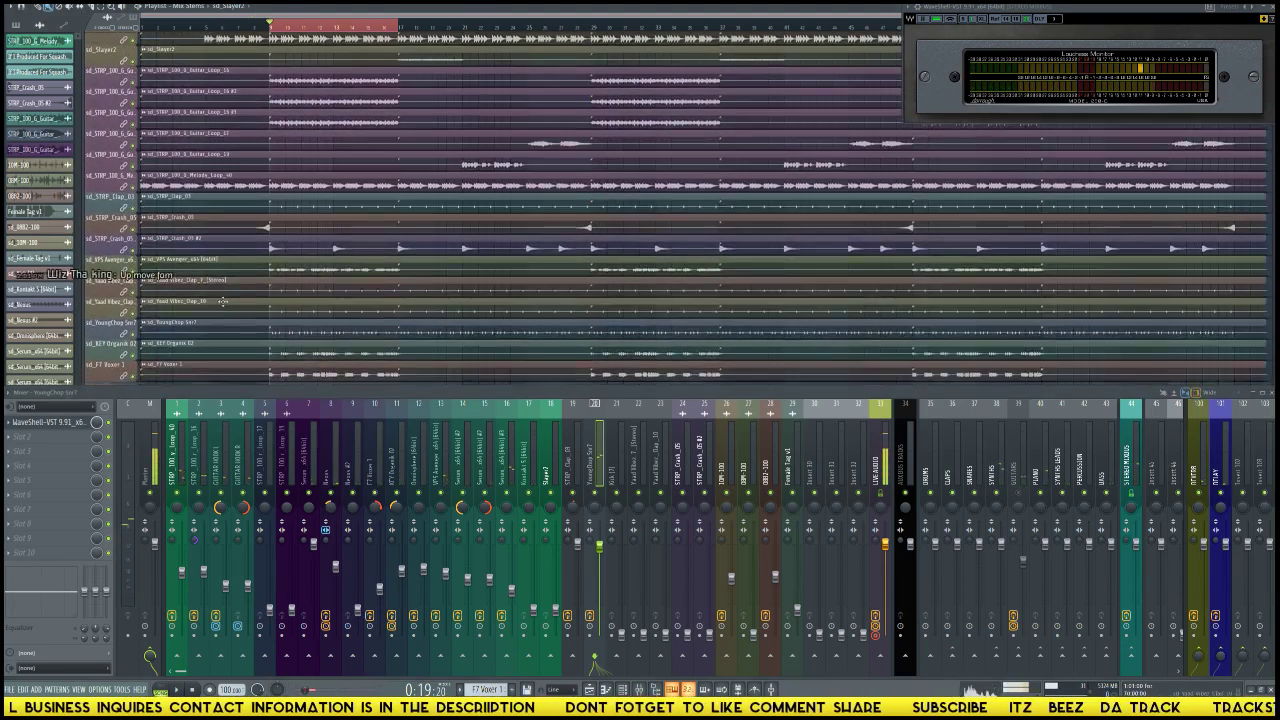
left_click_drag(140, 367, 136, 336)
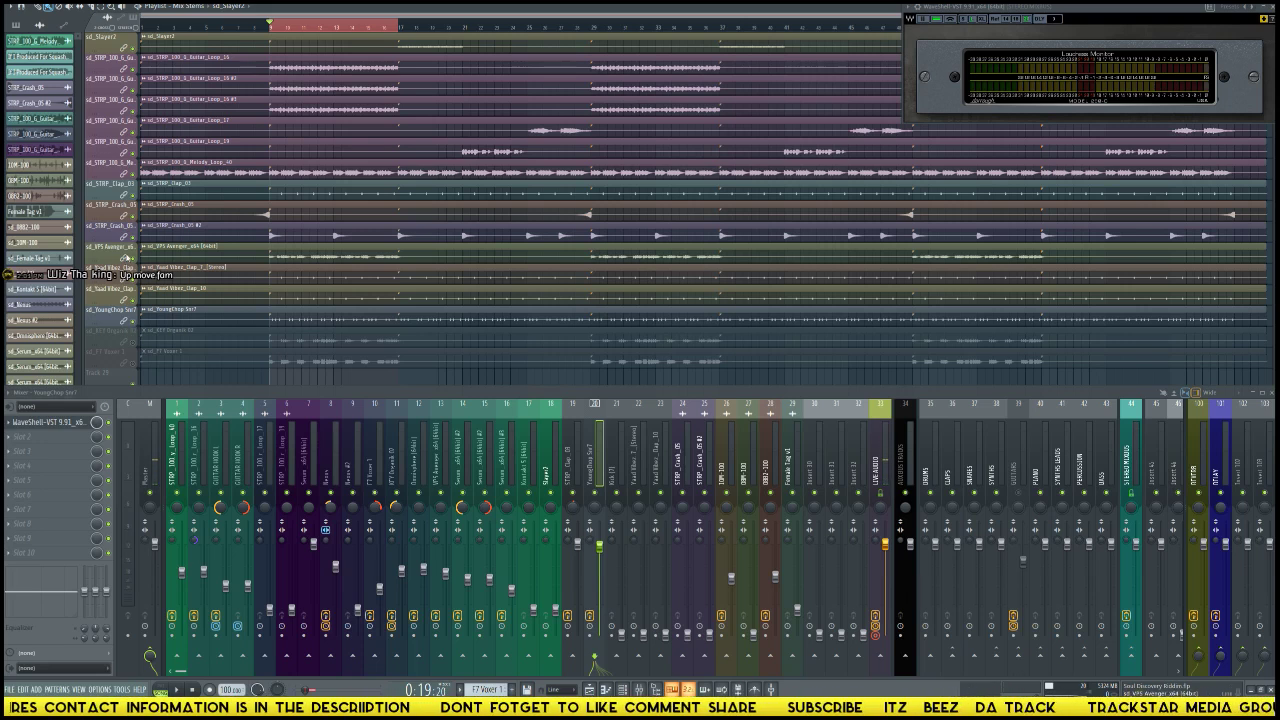
left_click(134, 255)
Step: Mute the three consecutive STRP_100_G_Guitar_Loop playlist tracks directly below Slayer2
scroll(134, 256, "up", 6)
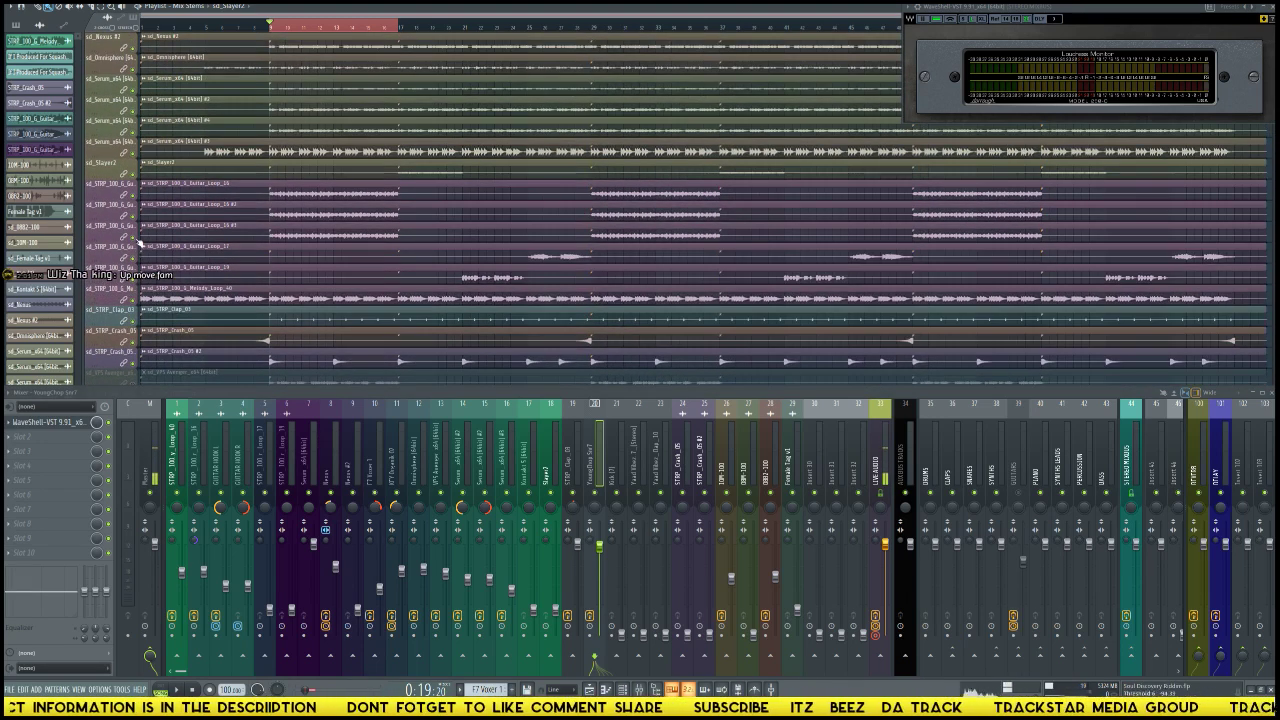
left_click(137, 236)
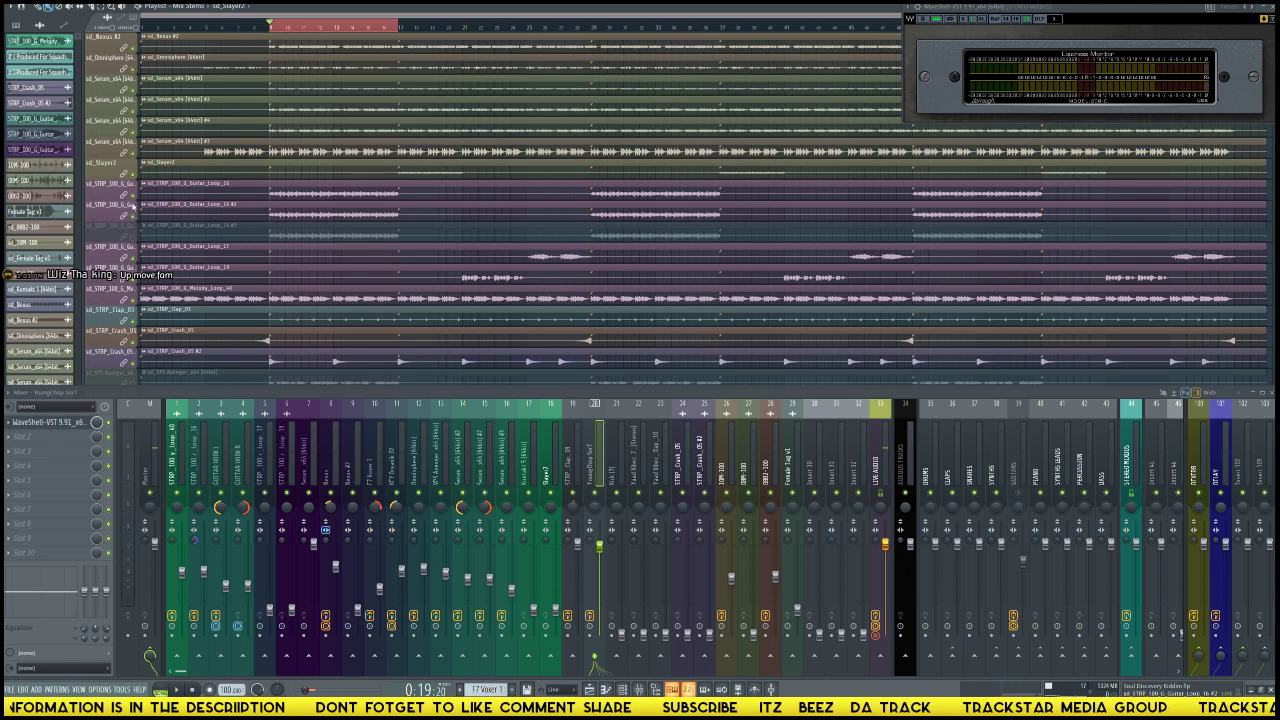
left_click(135, 197)
left_click(136, 217)
scroll(366, 277, "up", 4)
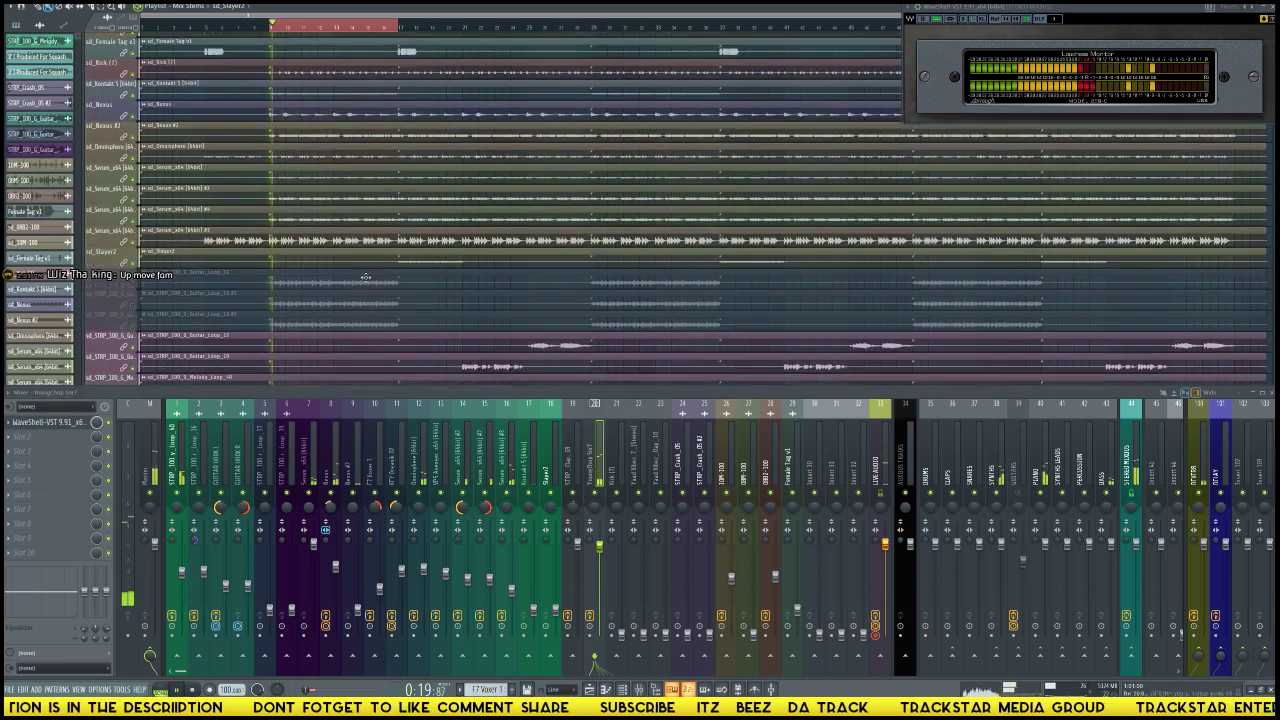
scroll(366, 277, "up", 2)
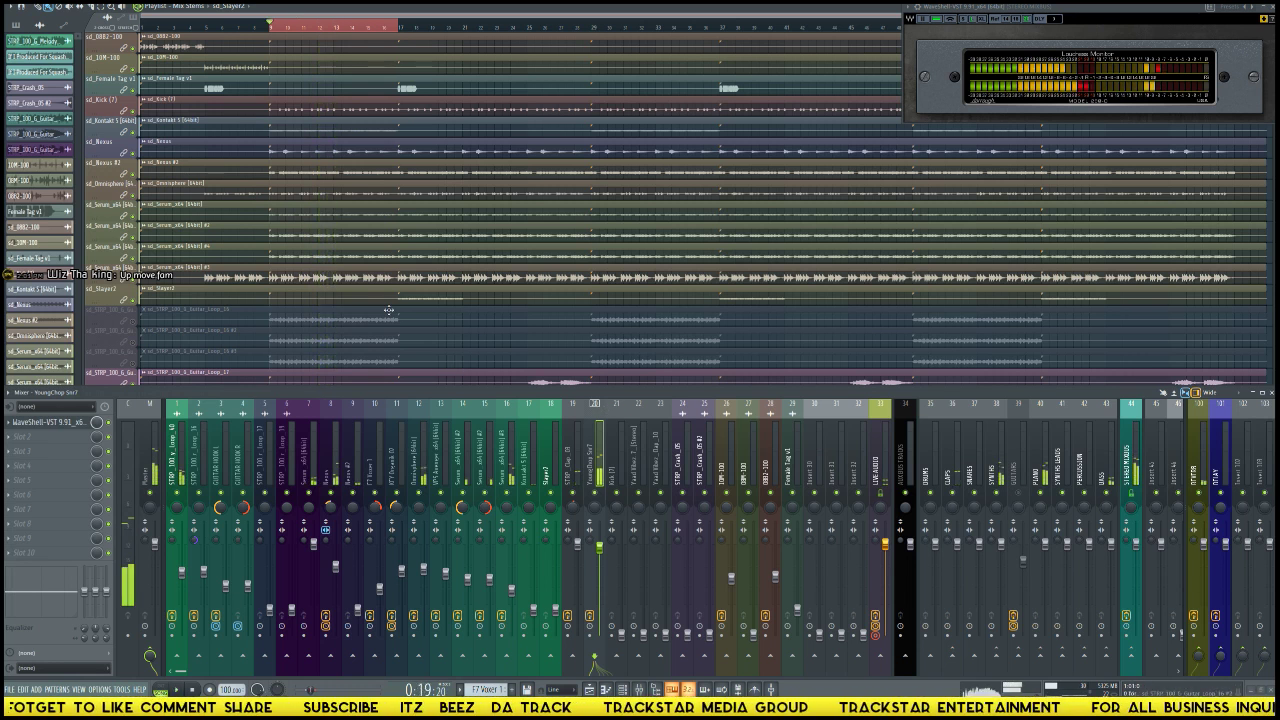
Step: Play the beat with the muted parts, audition the Kontakt 5 mixer track soloed, and unsolo it
key("space")
key("space")
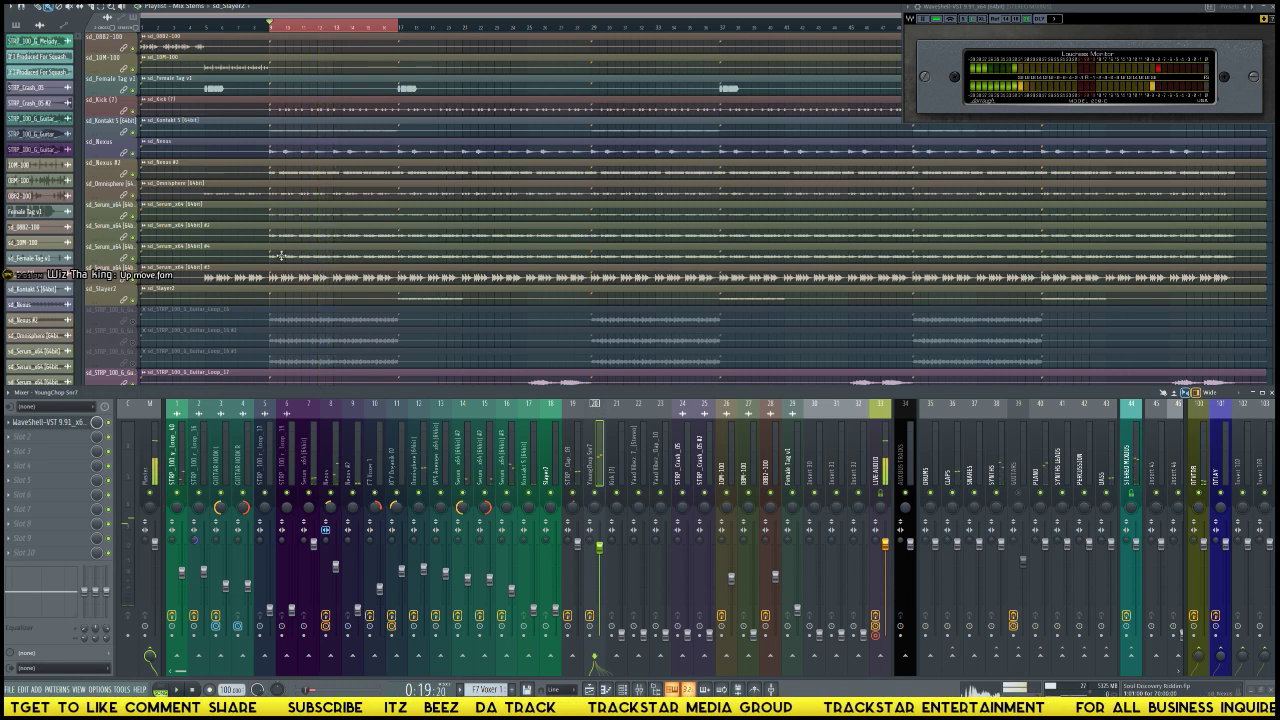
left_click(531, 495)
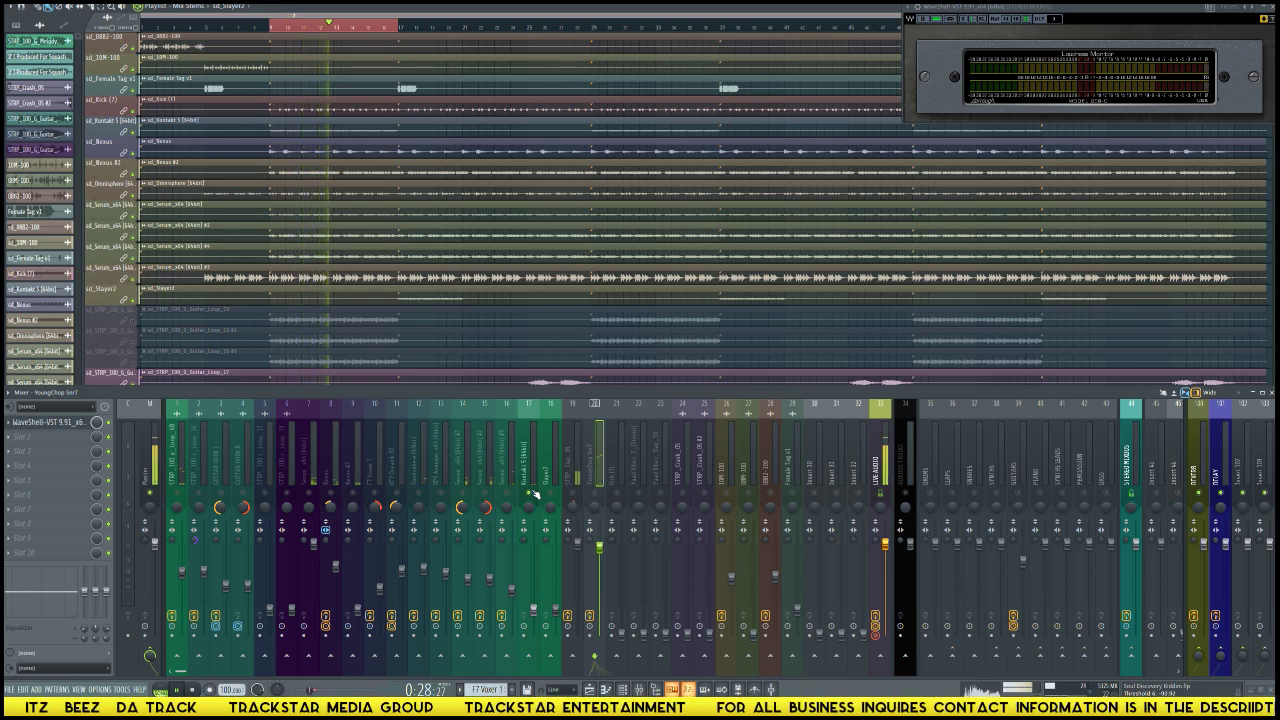
key("space")
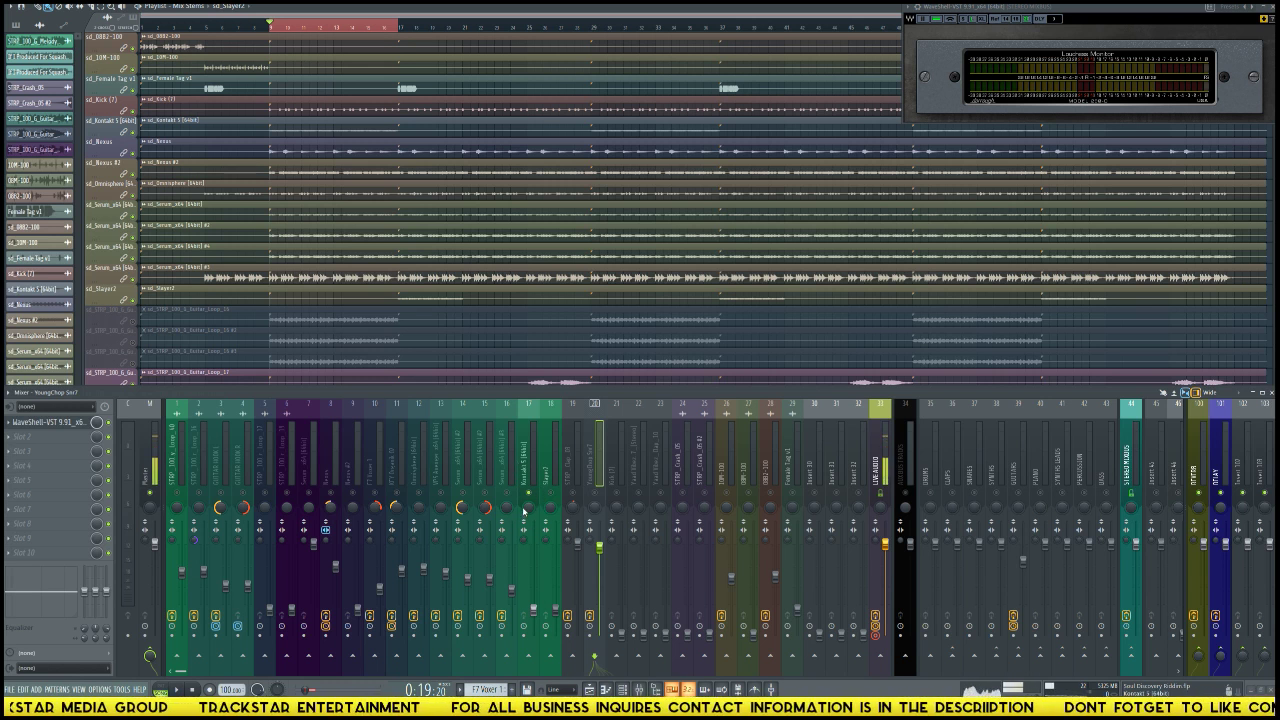
left_click(535, 498)
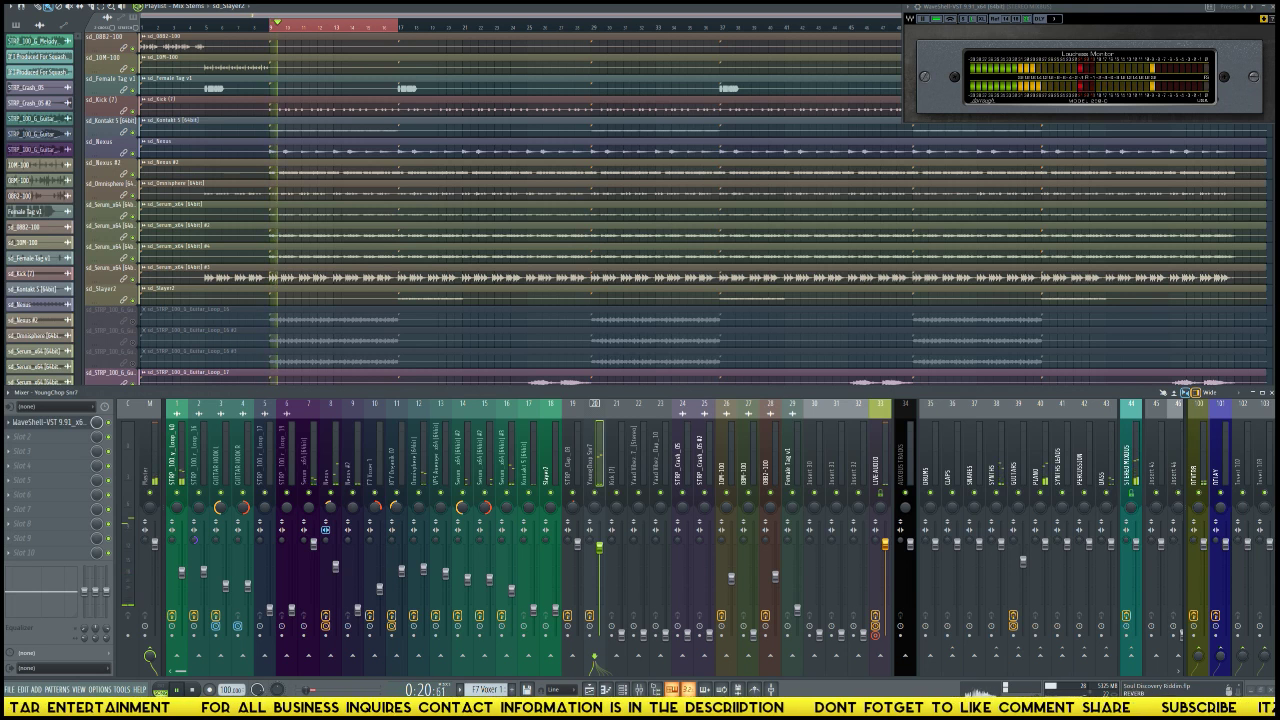
Step: Select the Kick (7) mixer track and raise its fader to the default level during playback
left_click(625, 492)
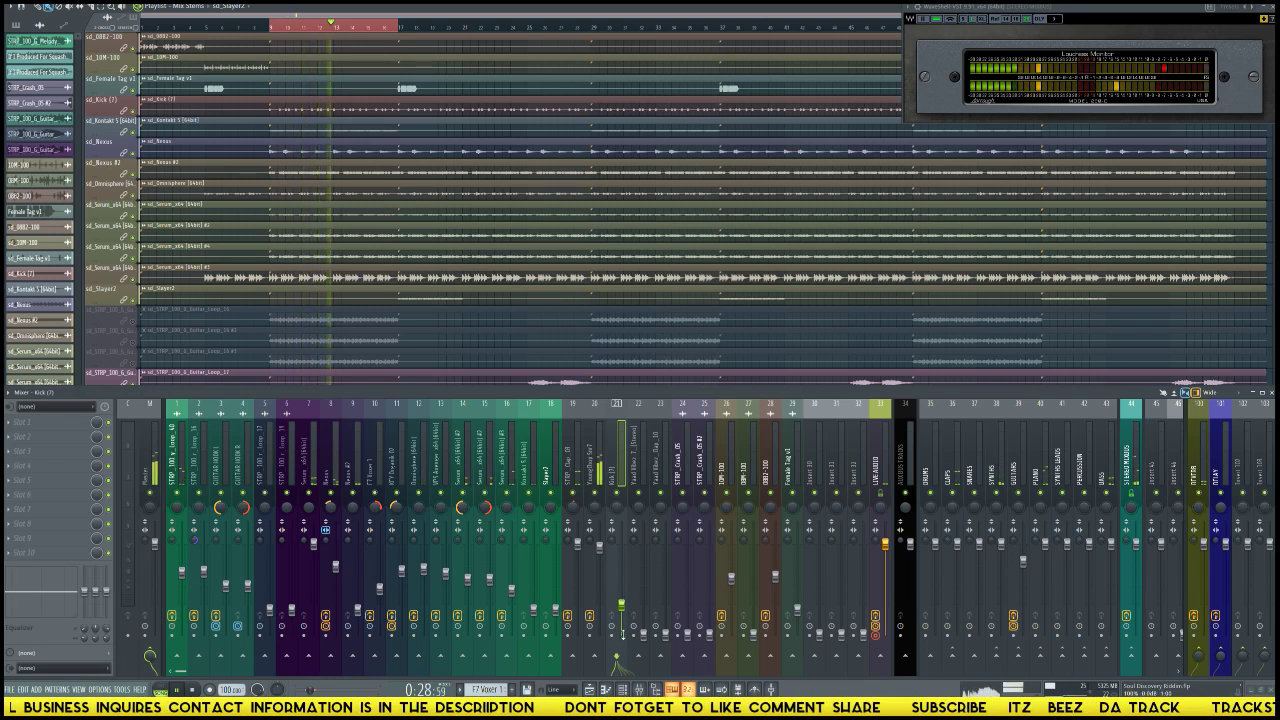
scroll(623, 635, "up", 5)
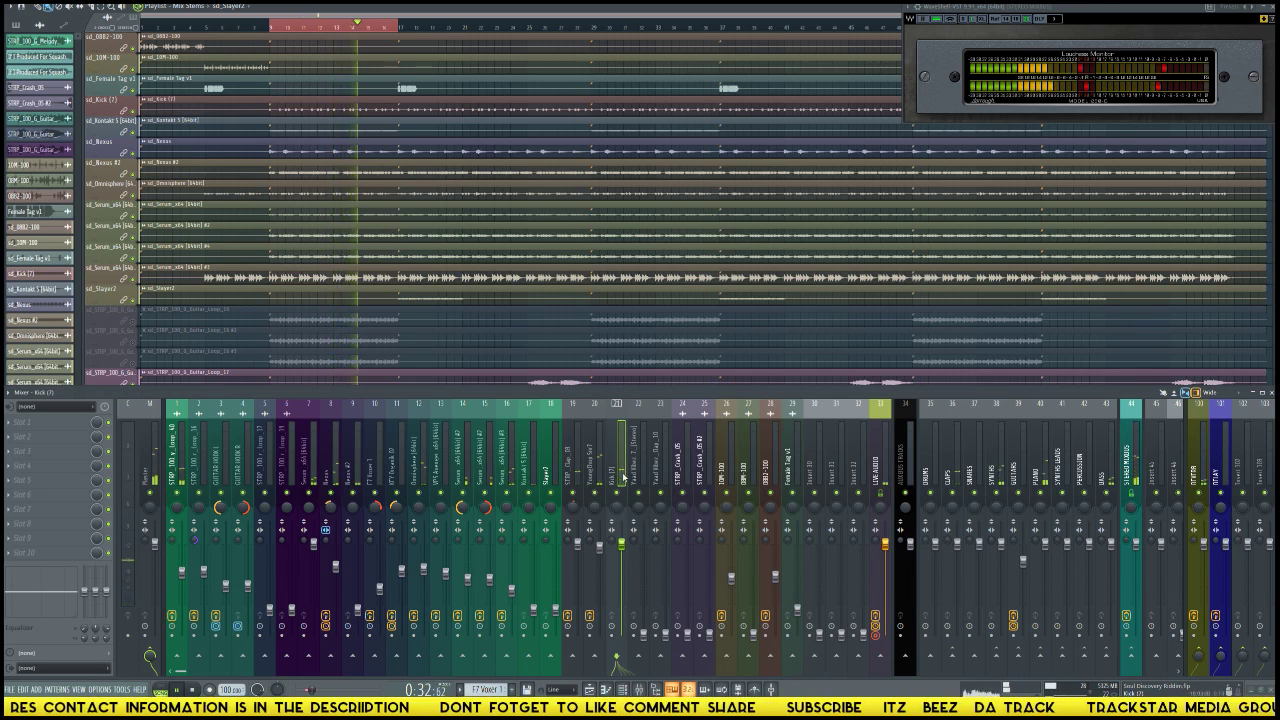
key("space")
key("space")
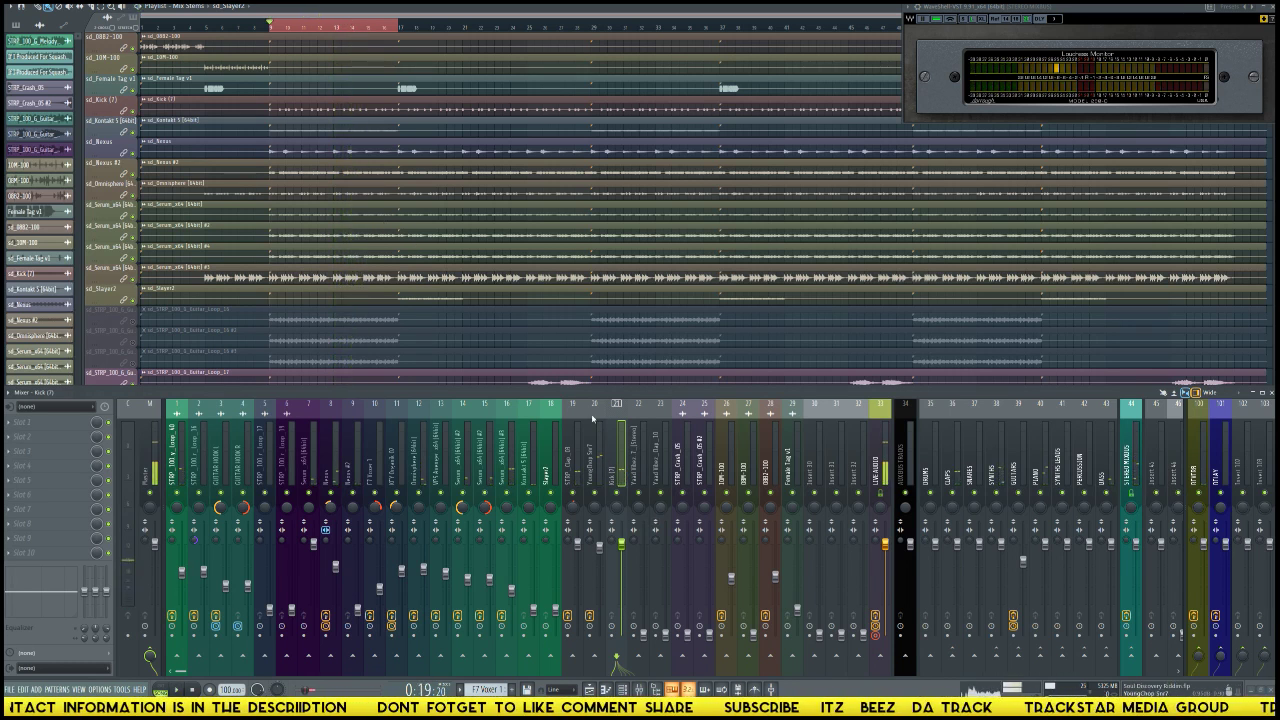
Step: Open the sd_Kick (7) clip's sample settings, normalize the sample, and lower the kick's mixer fader
scroll(363, 157, "down", 10)
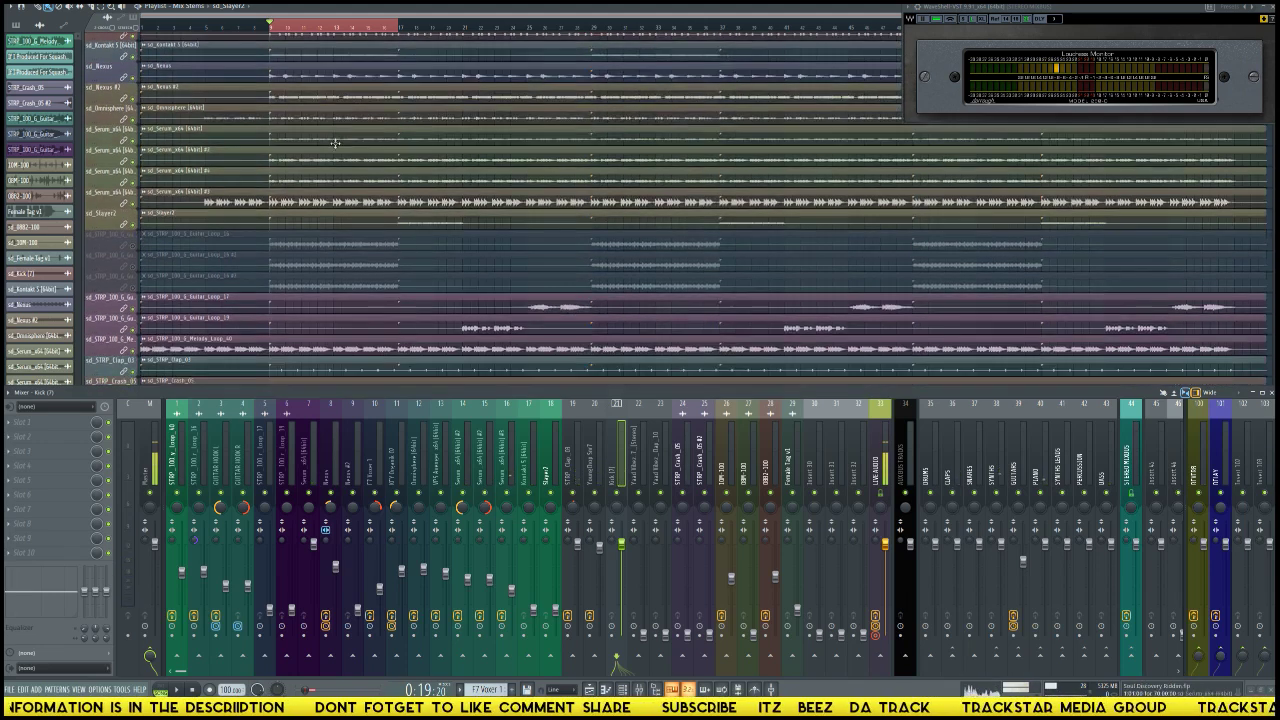
scroll(340, 190, "down", 10)
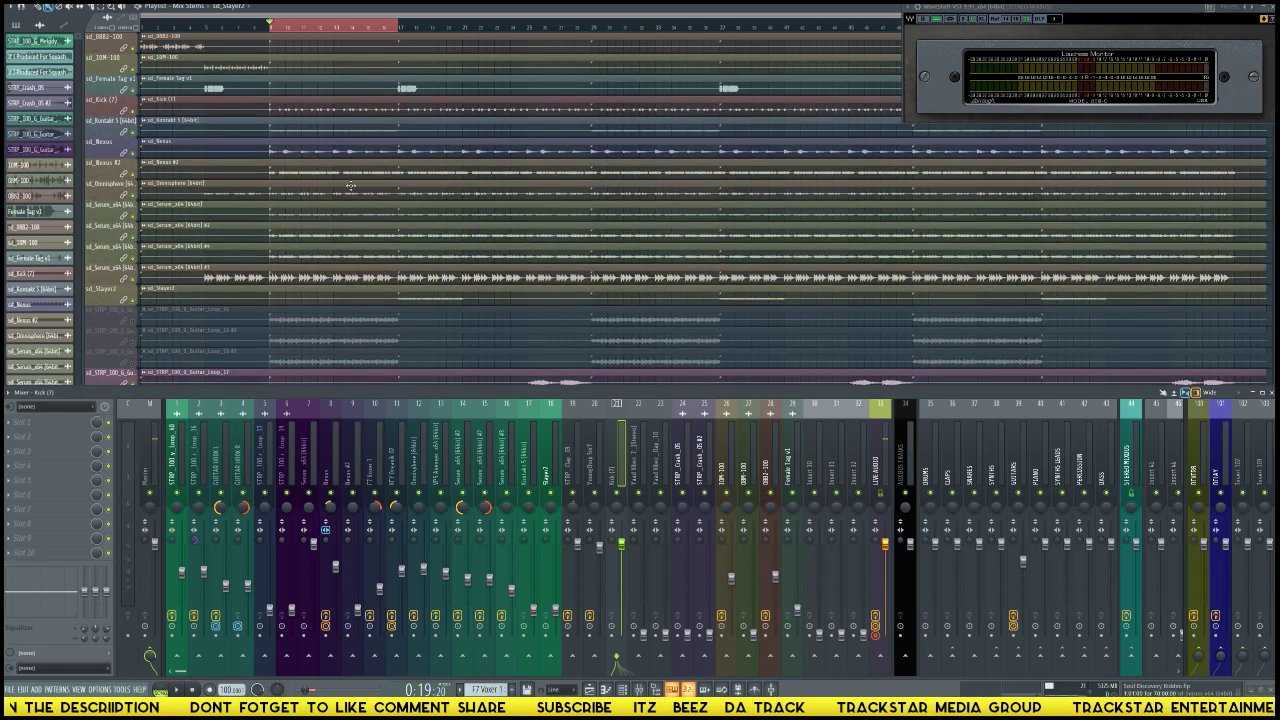
left_click(311, 110)
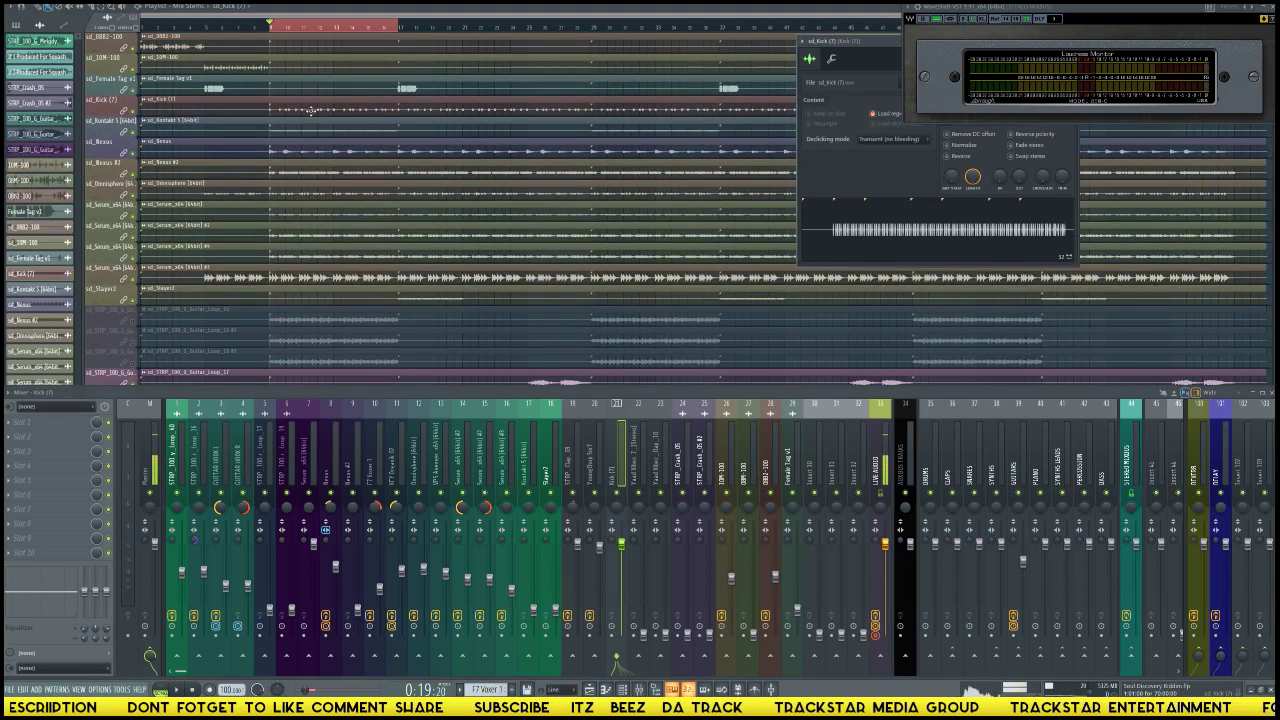
double_click(510, 107)
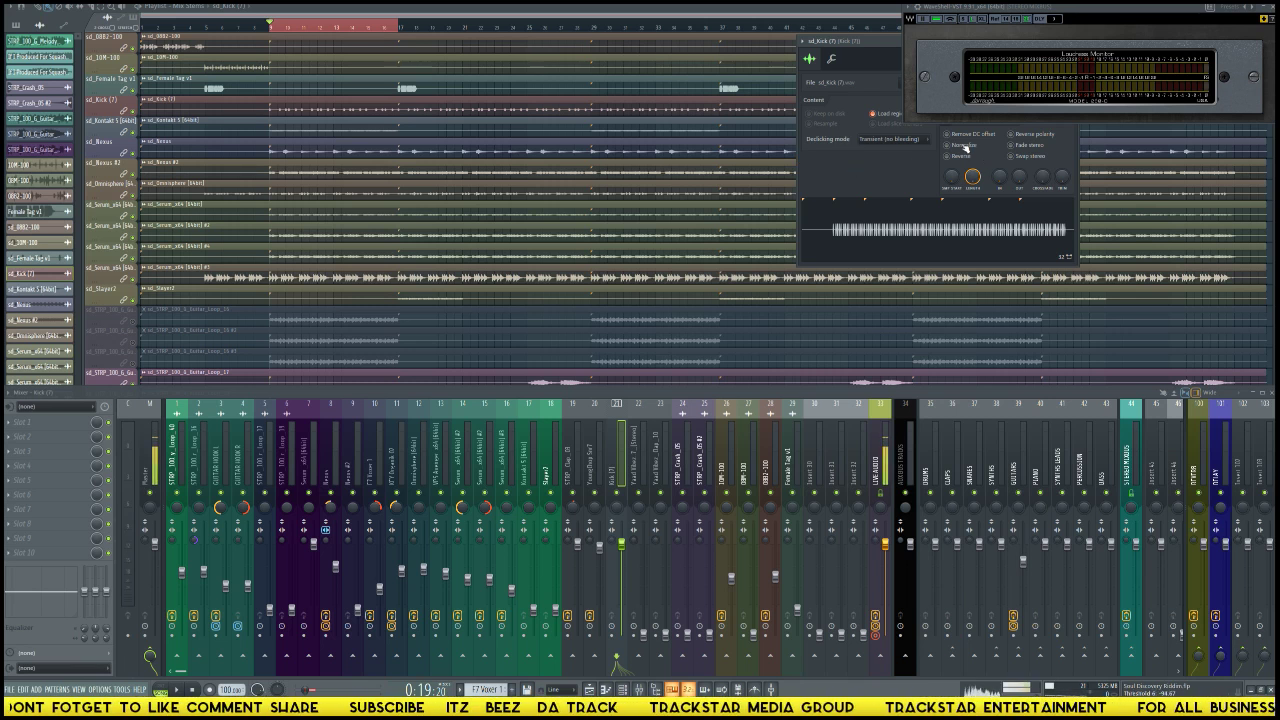
left_click(965, 146)
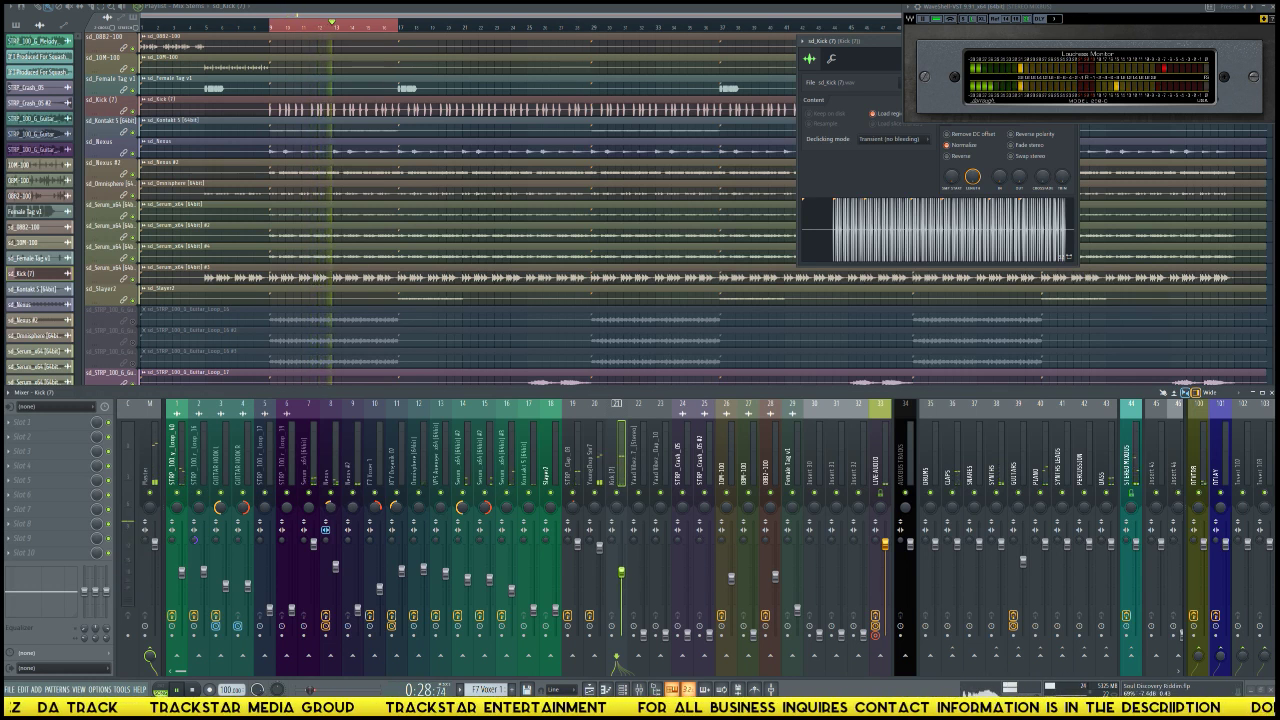
Step: Stop the kick audition, route the Kick (7) track only to the DRUMS bus, and select that bus
key("space")
key("space")
right_click(930, 657)
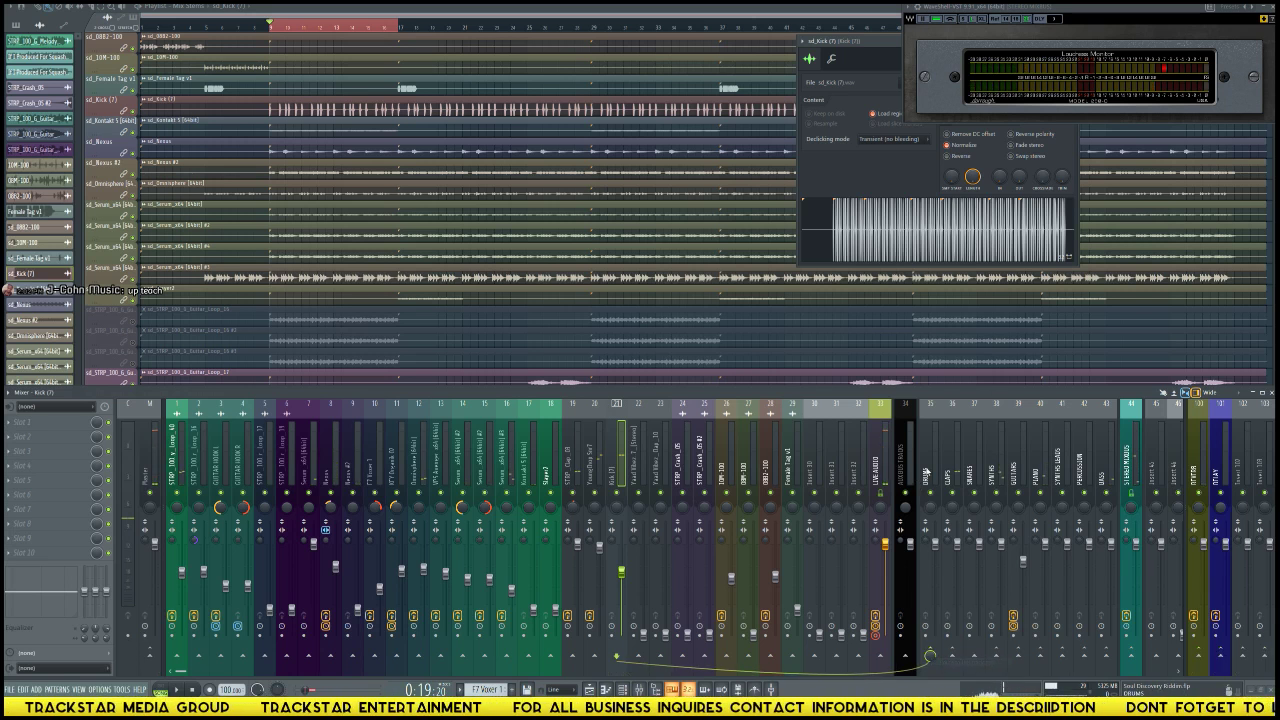
left_click(927, 476)
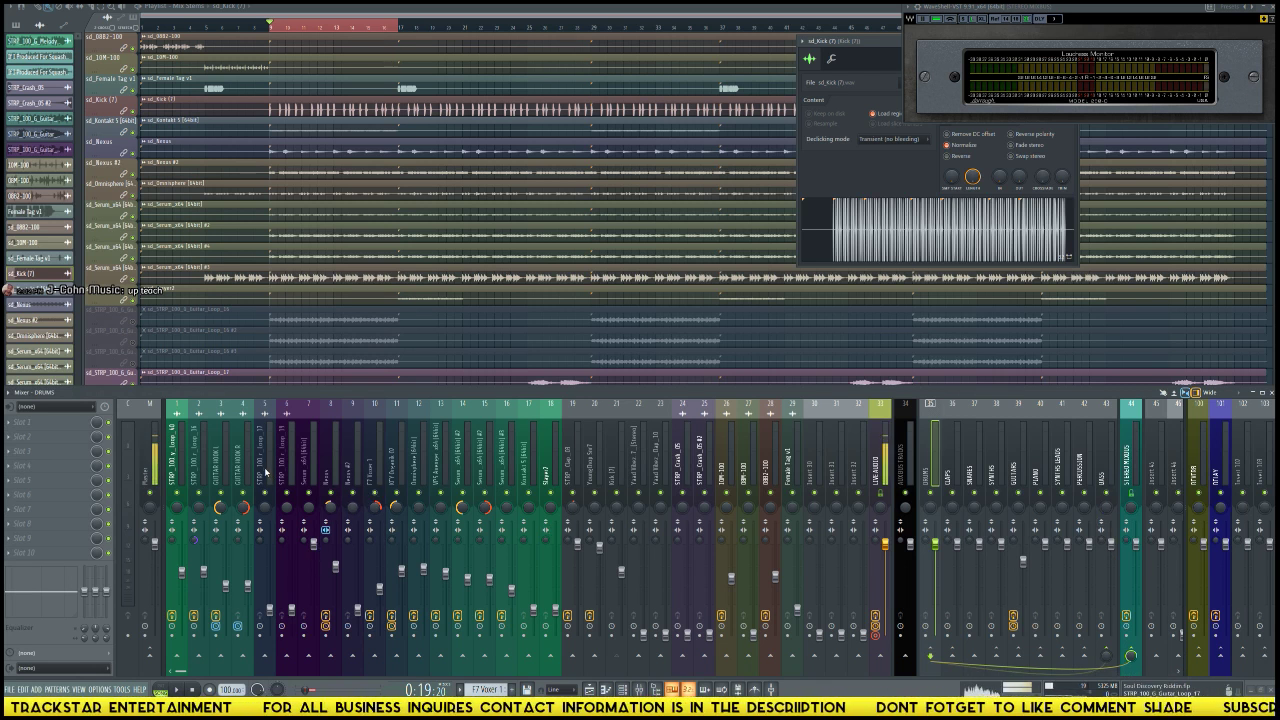
Step: Audition the Serum_x64 track on mixer insert 7 soloed, normalize its sample, and lower its fader
left_click(310, 477)
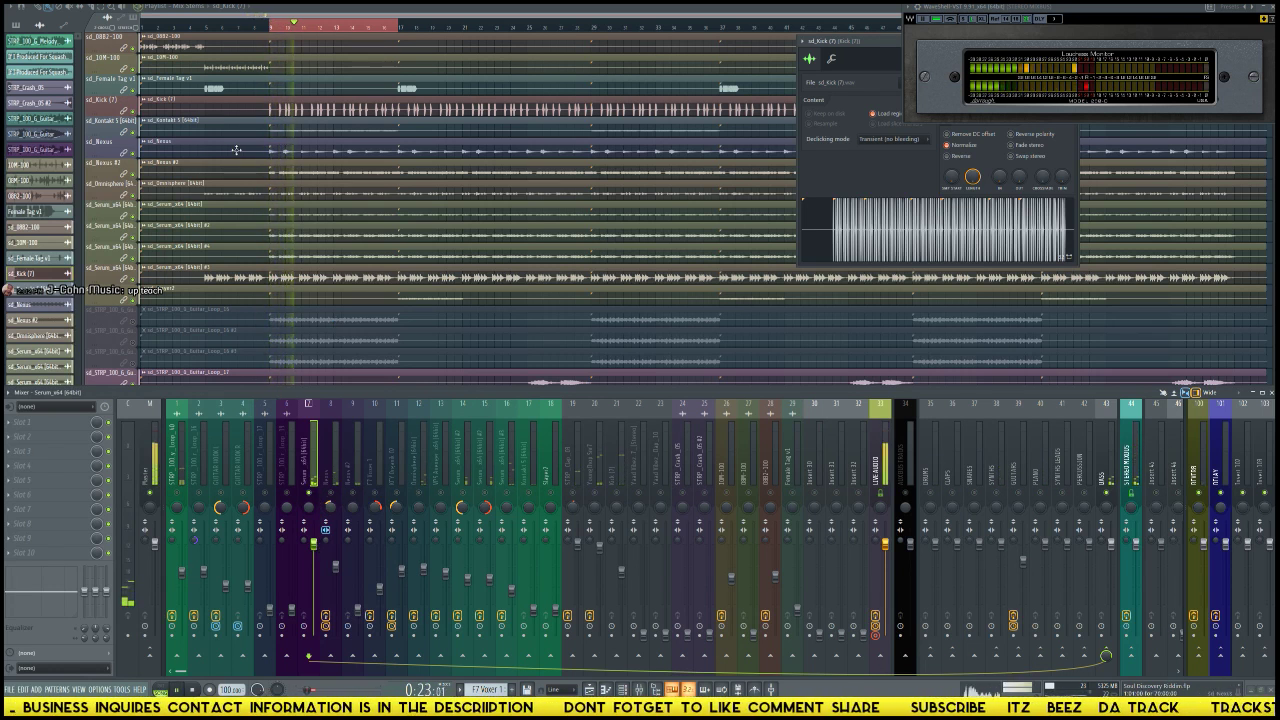
key("space")
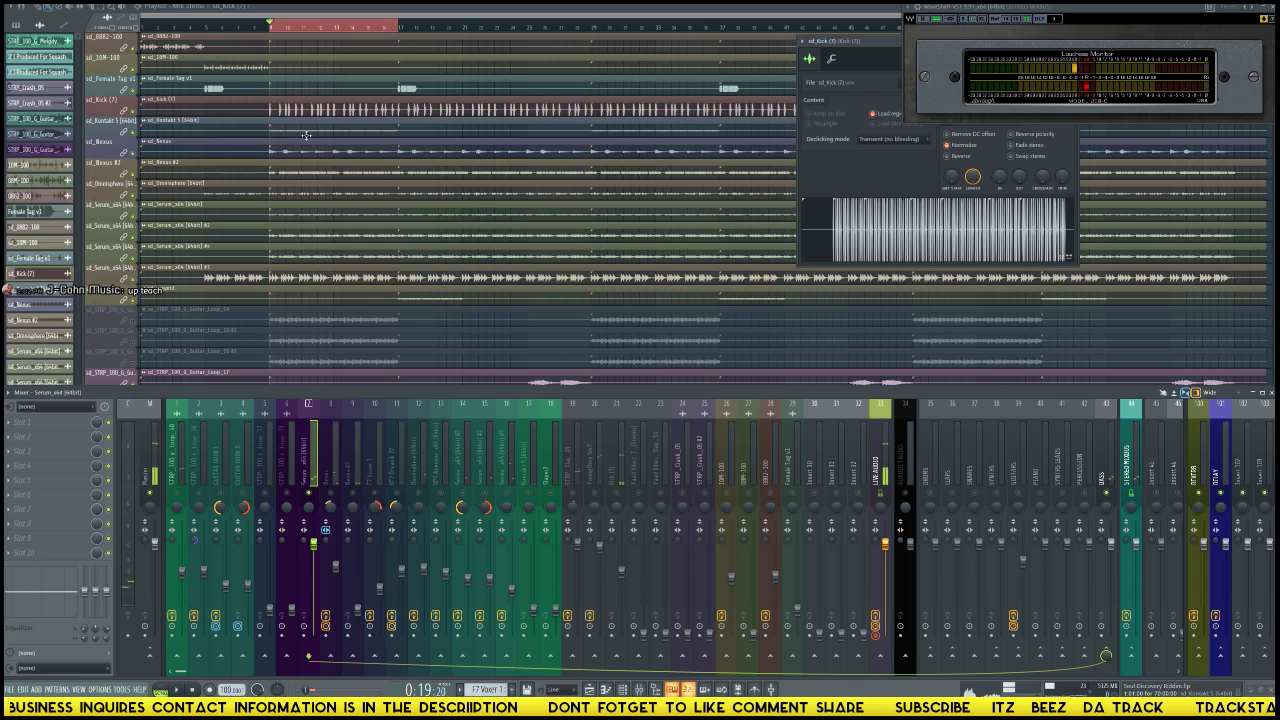
double_click(286, 210)
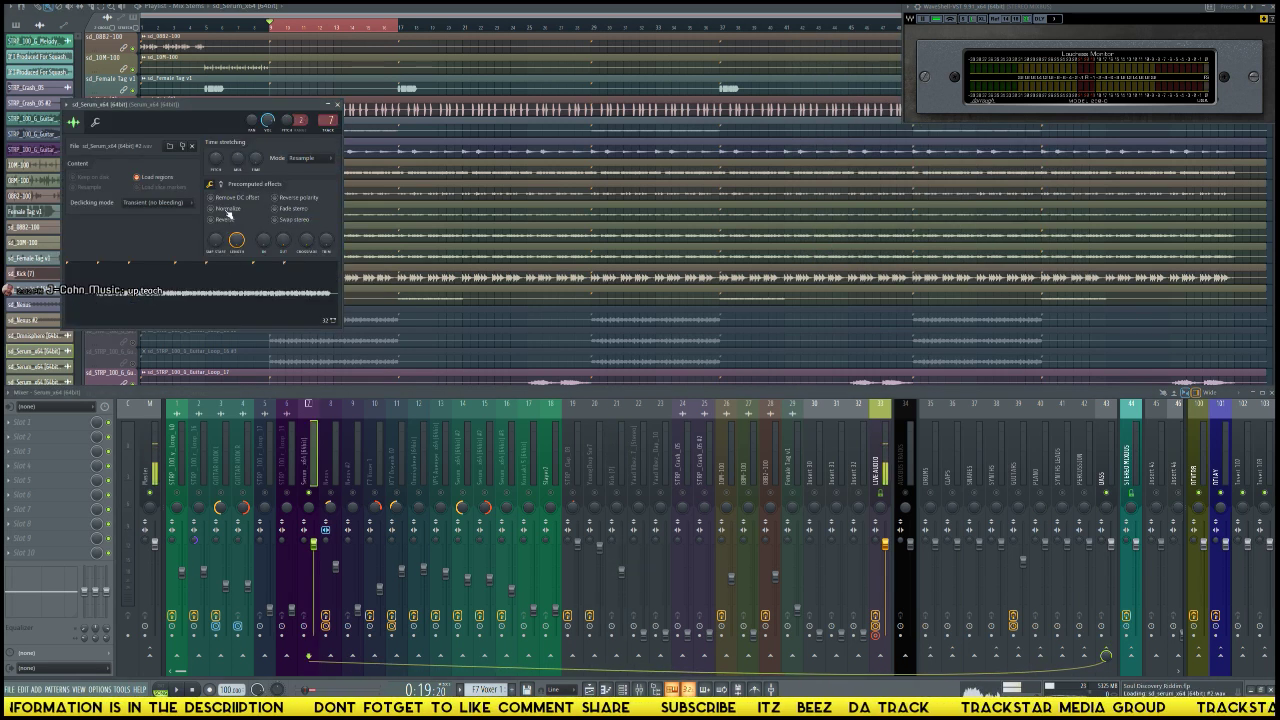
left_click(227, 210)
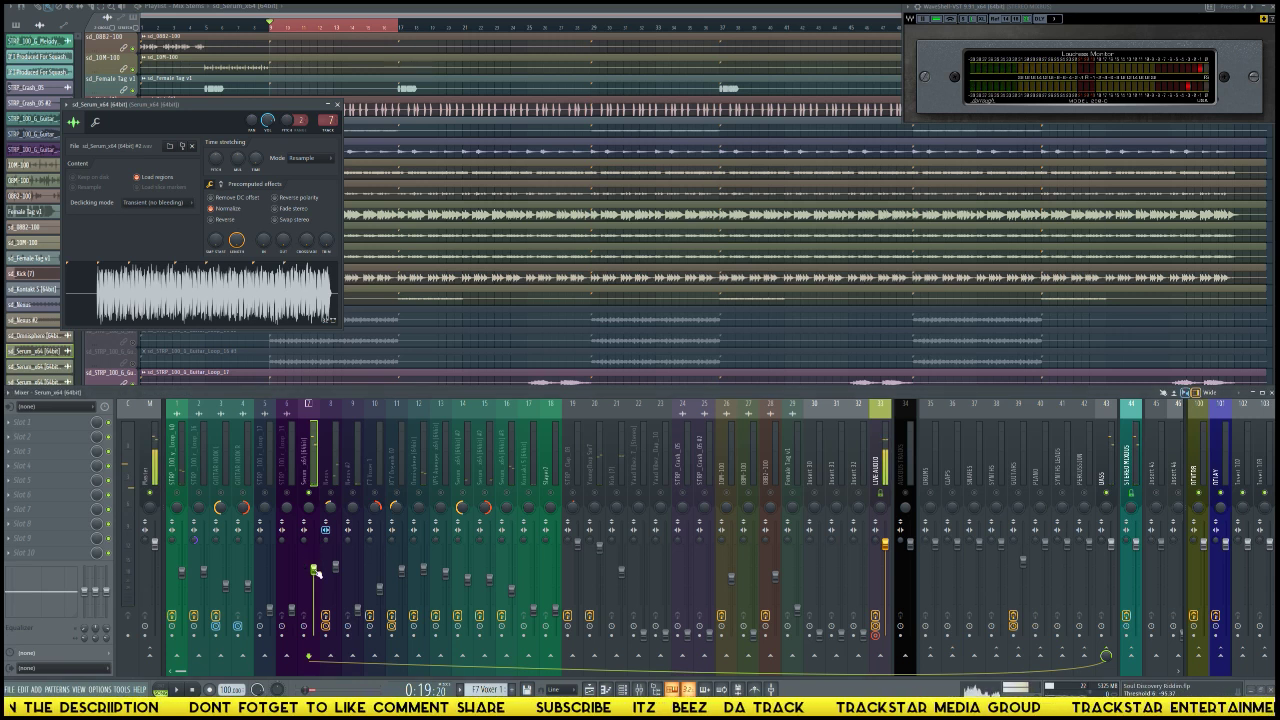
Step: Load FabFilter Pro-C 2 in the first effect slot of the BASS bus and move its window clear of the sample settings
left_click(1099, 469)
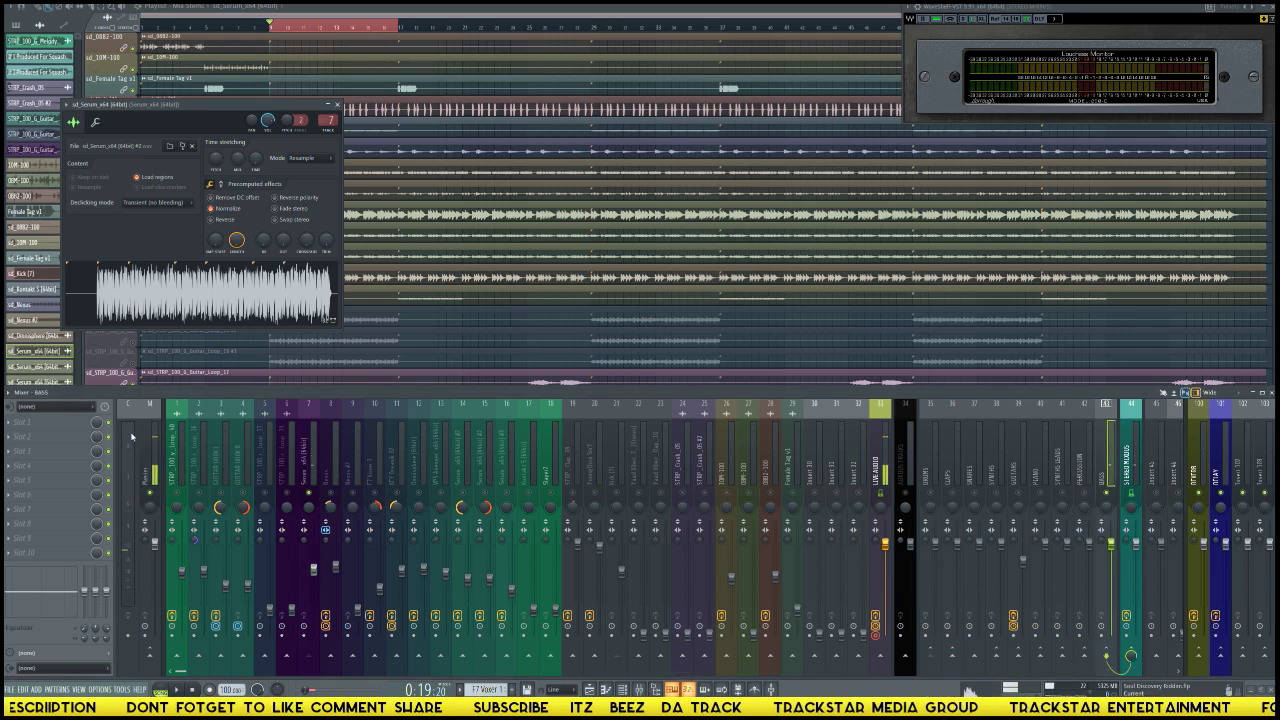
left_click(88, 425)
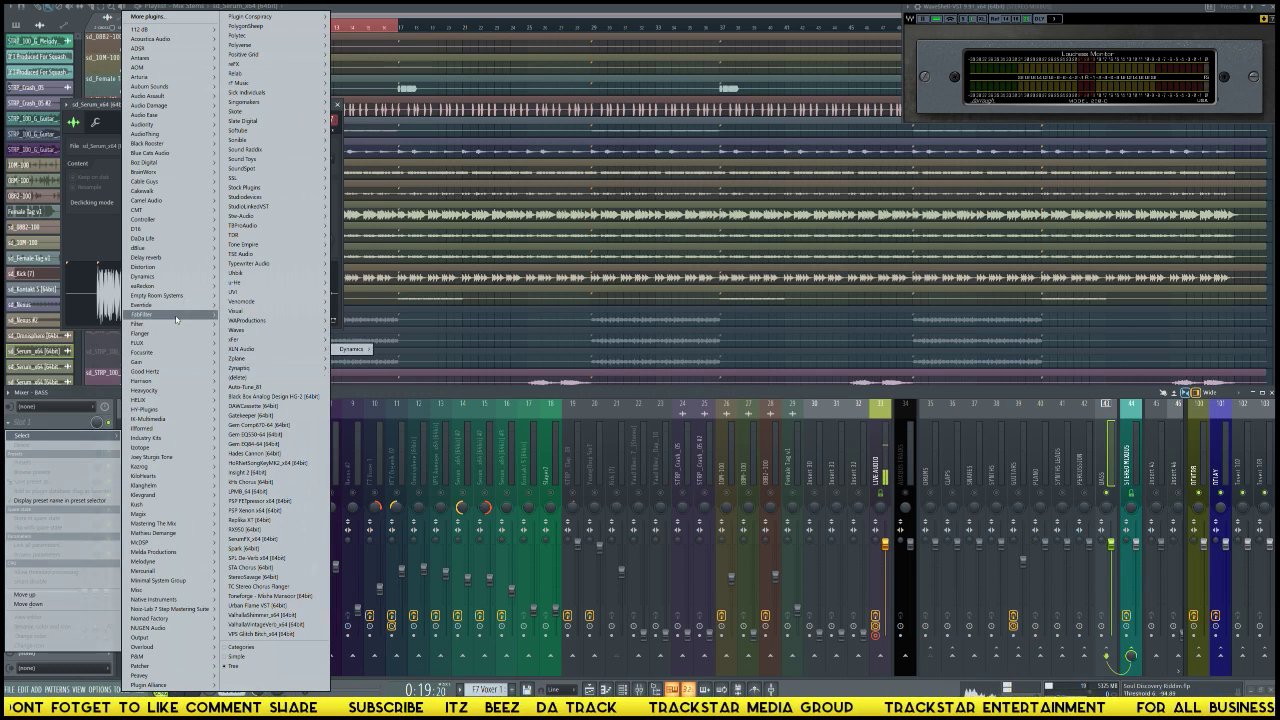
mouse_move(205, 314)
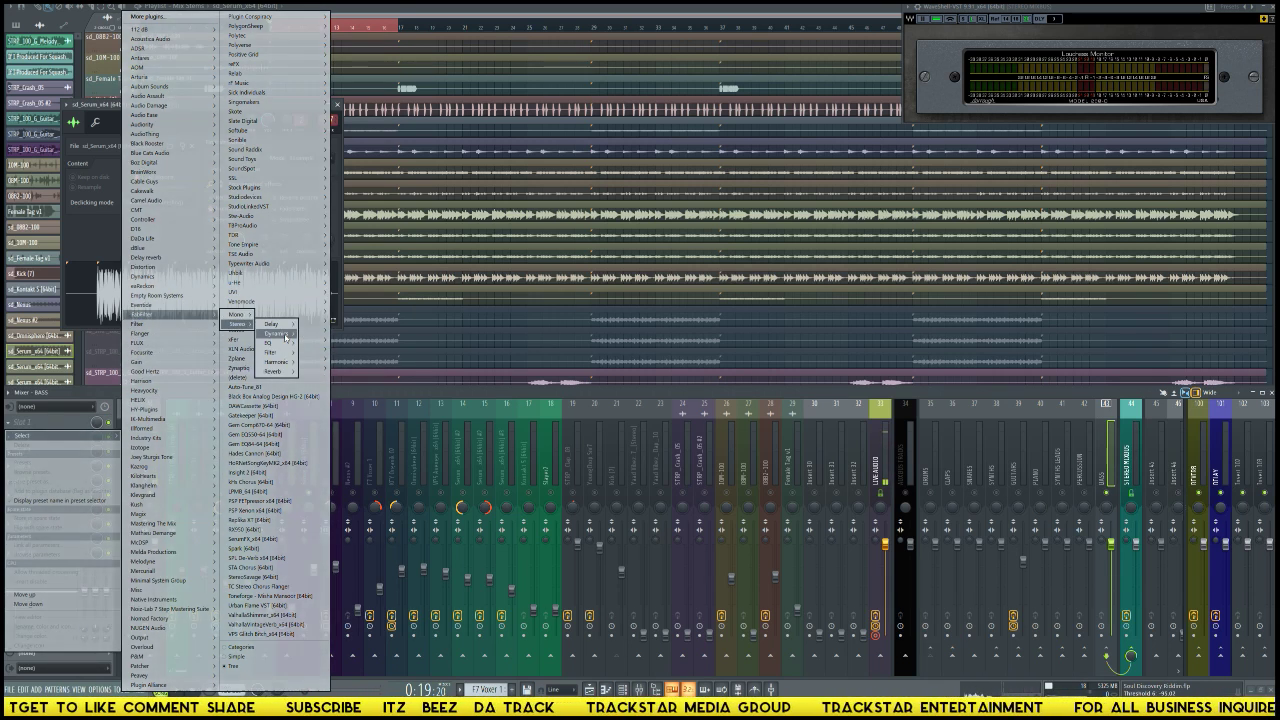
mouse_move(276, 334)
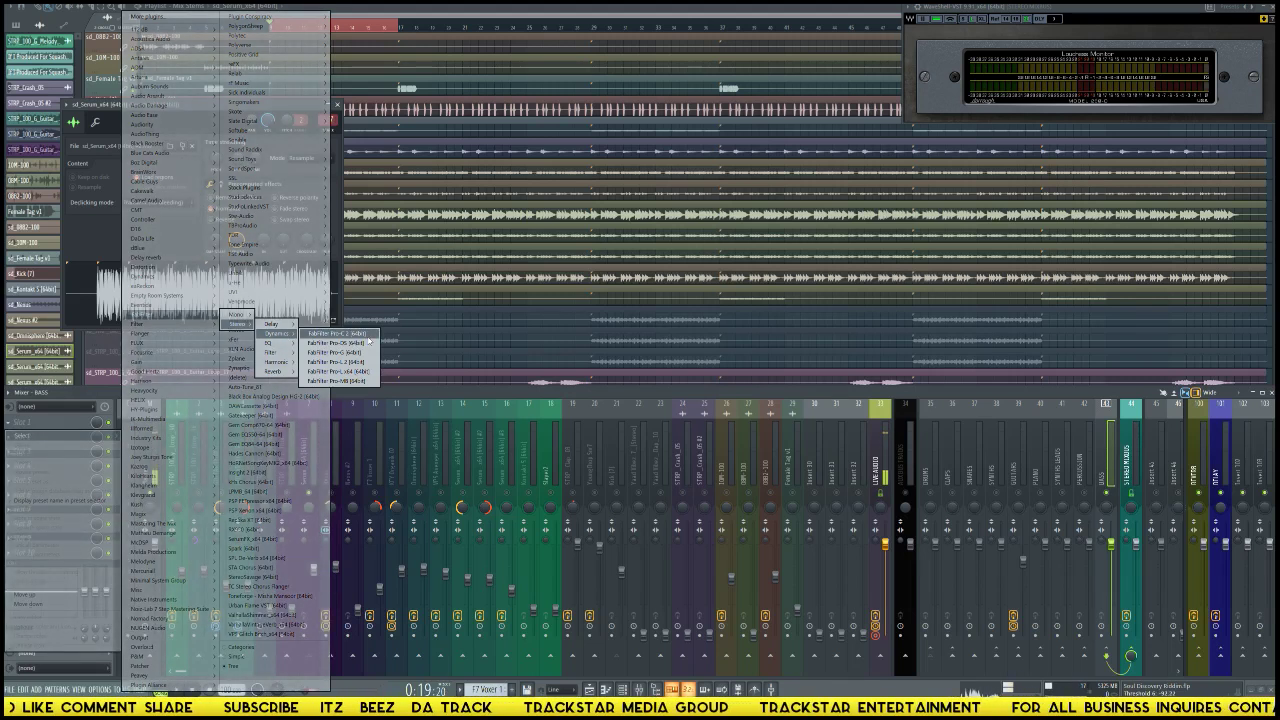
left_click(340, 333)
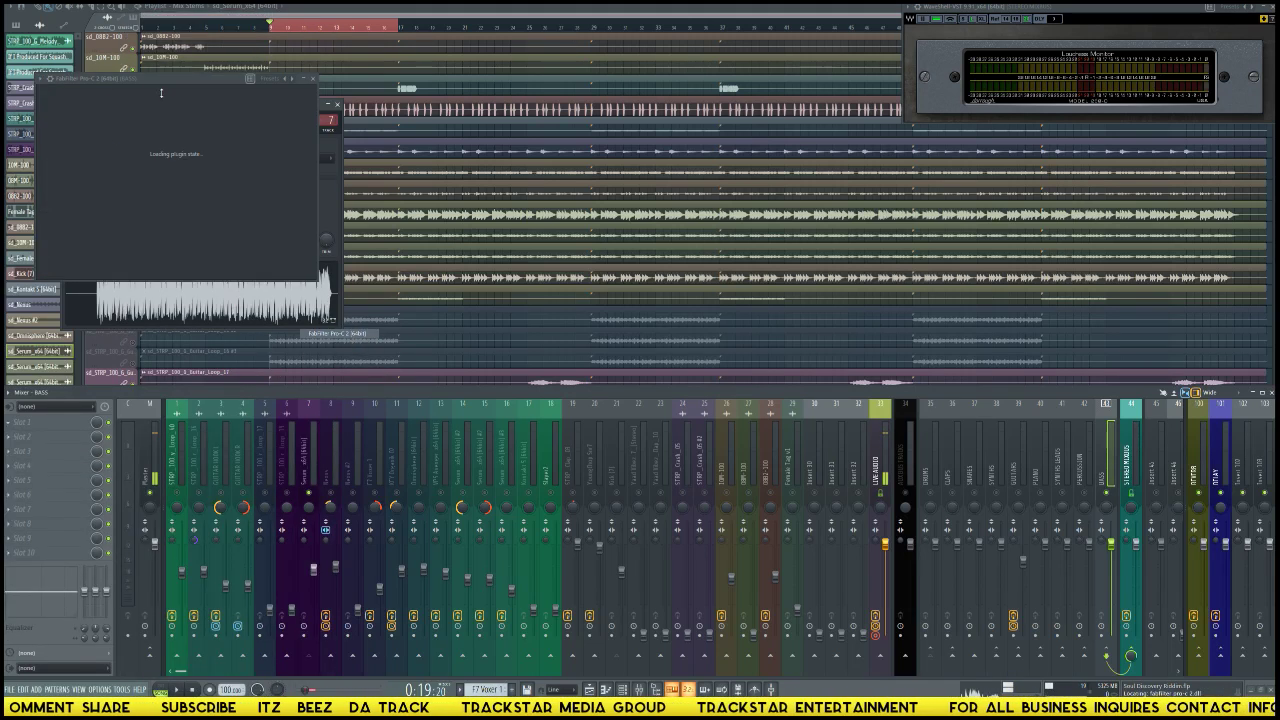
left_click_drag(170, 87, 531, 113)
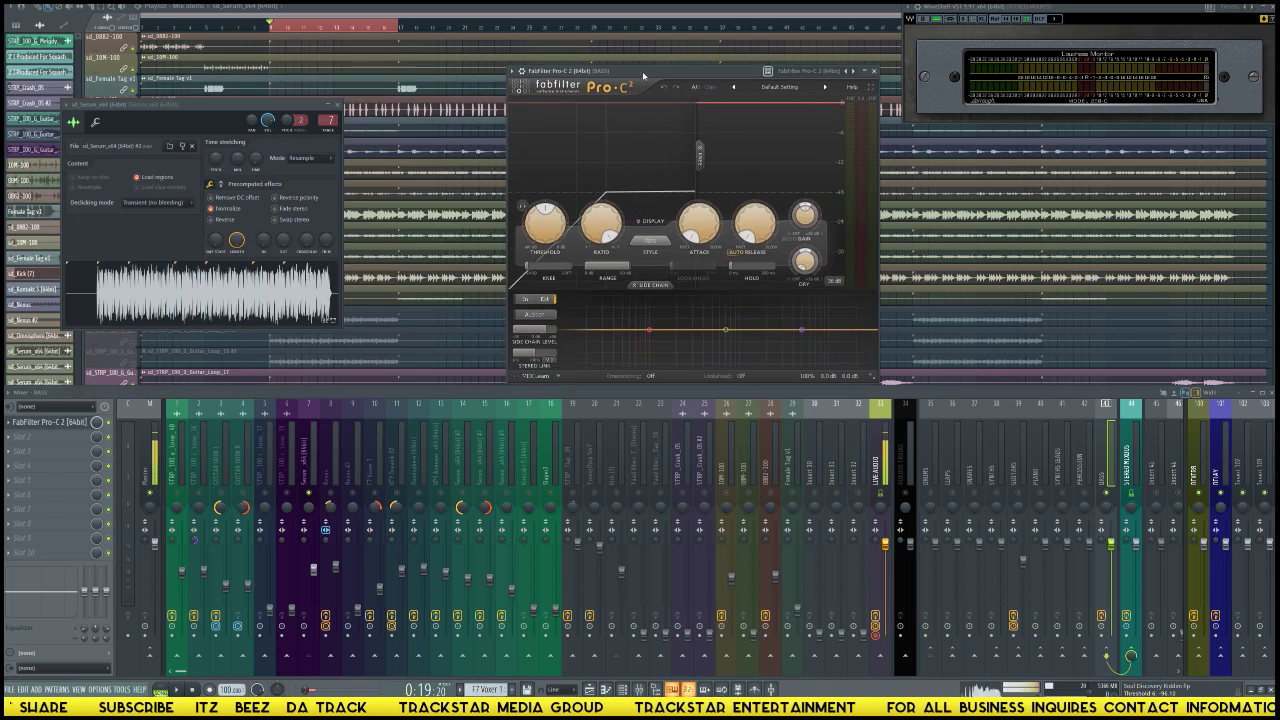
Step: Try feeding the DRUMS bus into the Pro-C 2 main stereo input
left_click(521, 76)
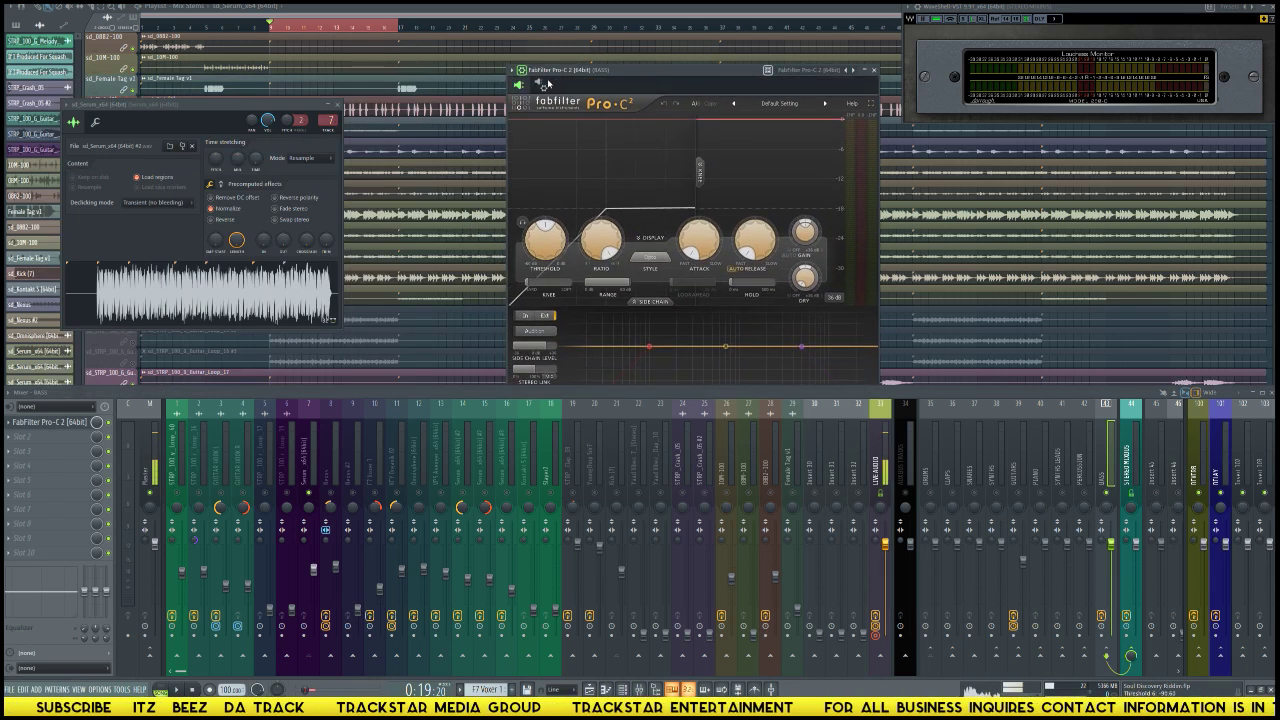
left_click(546, 85)
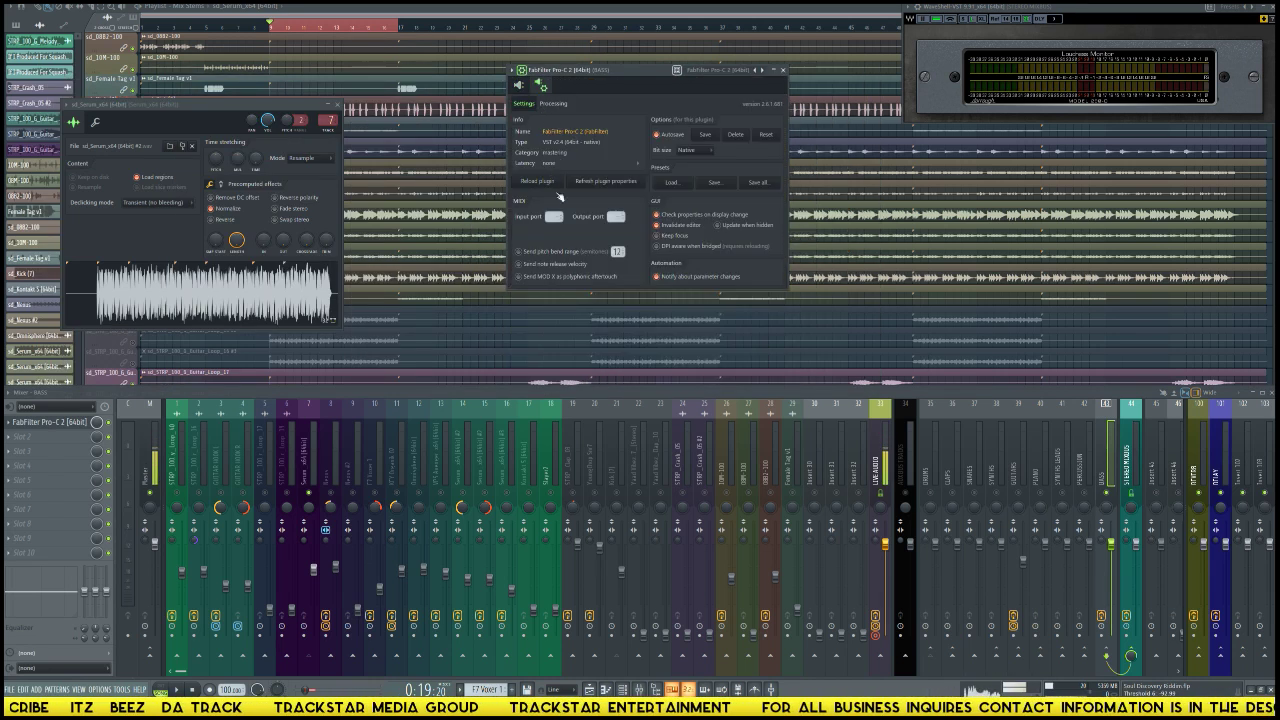
left_click(553, 104)
left_click(534, 200)
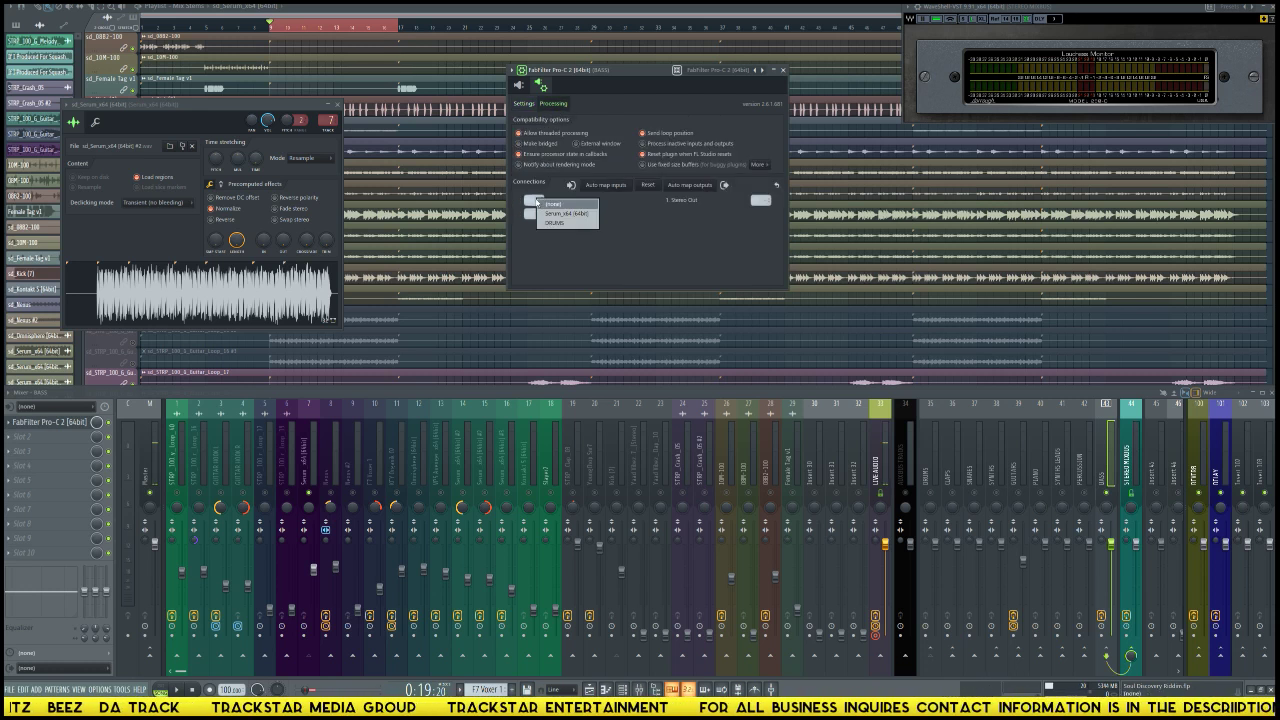
left_click(565, 222)
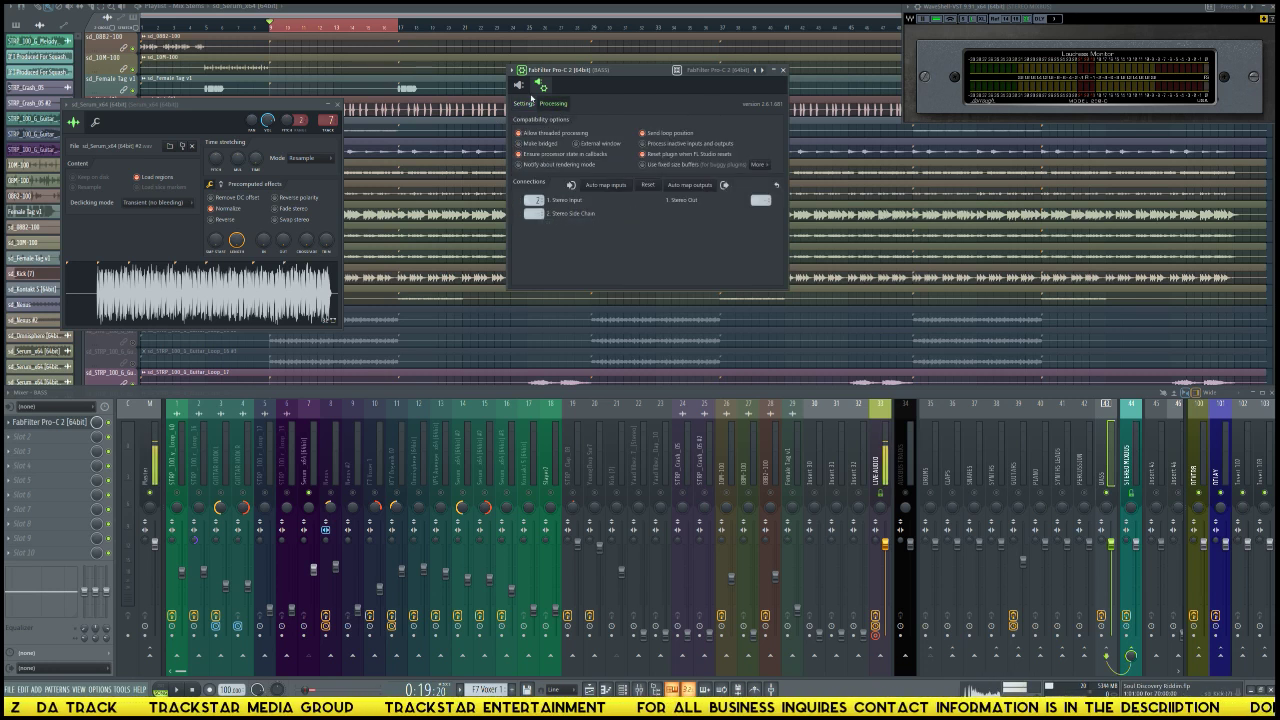
left_click(524, 86)
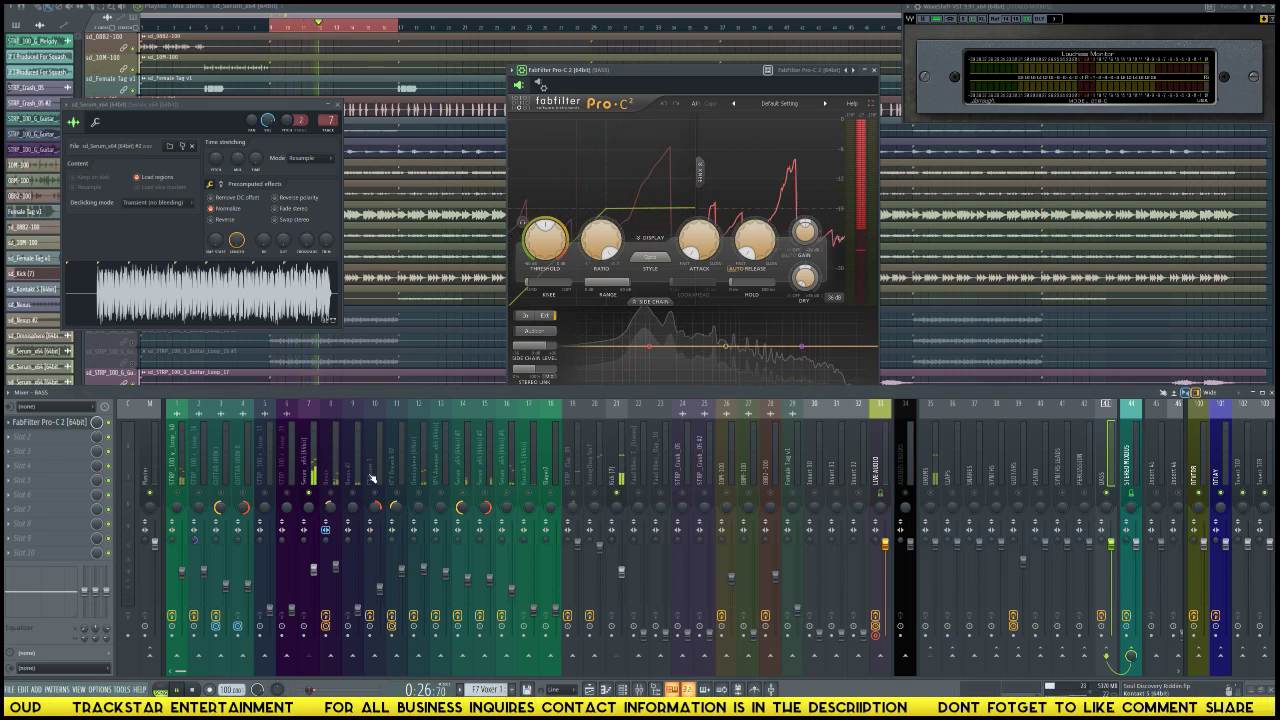
Step: Close the Serum sample settings and audition the Serum_x64 track and BASS bus to check how Pro-C 2 reacts
left_click(312, 478)
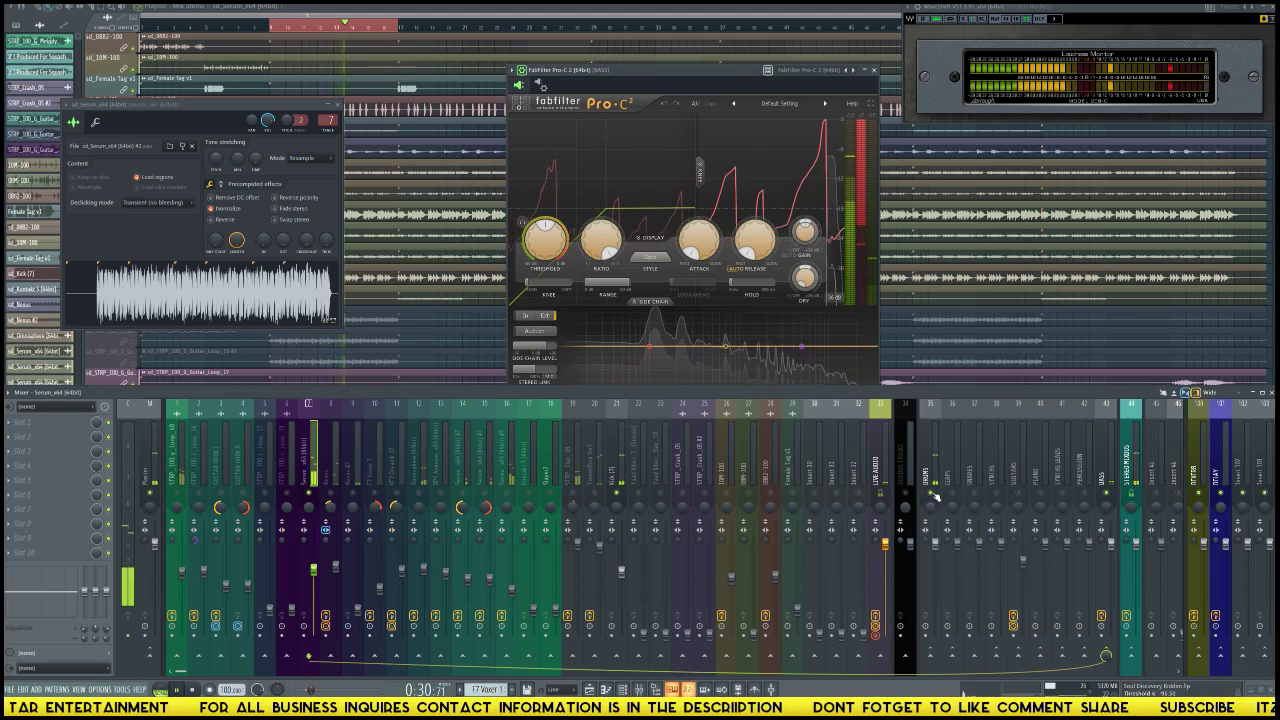
key("space")
key("space")
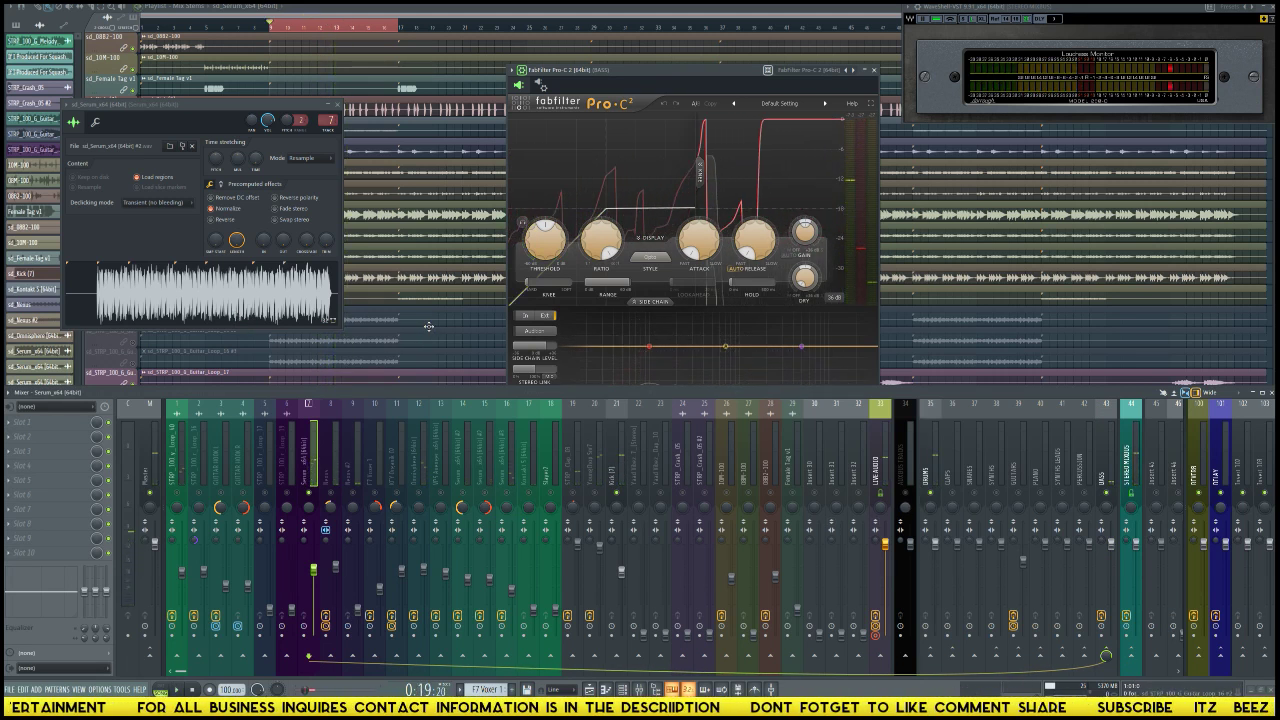
left_click(341, 105)
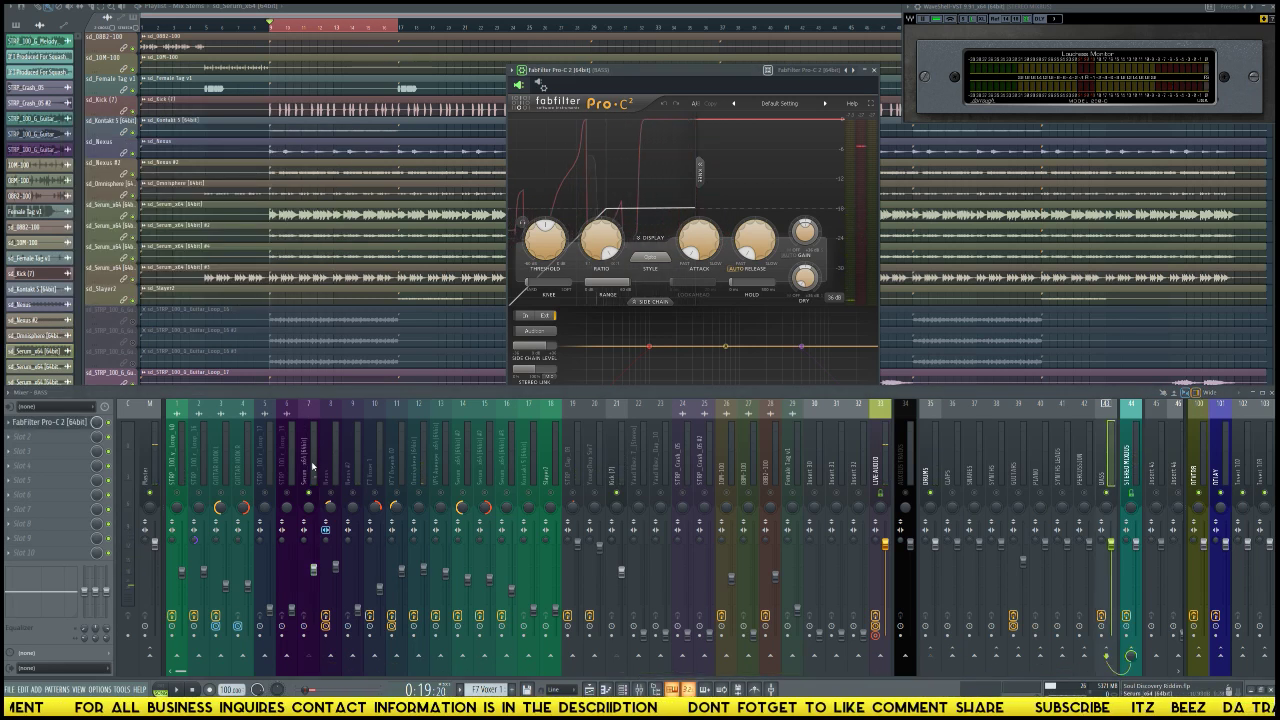
left_click(312, 466)
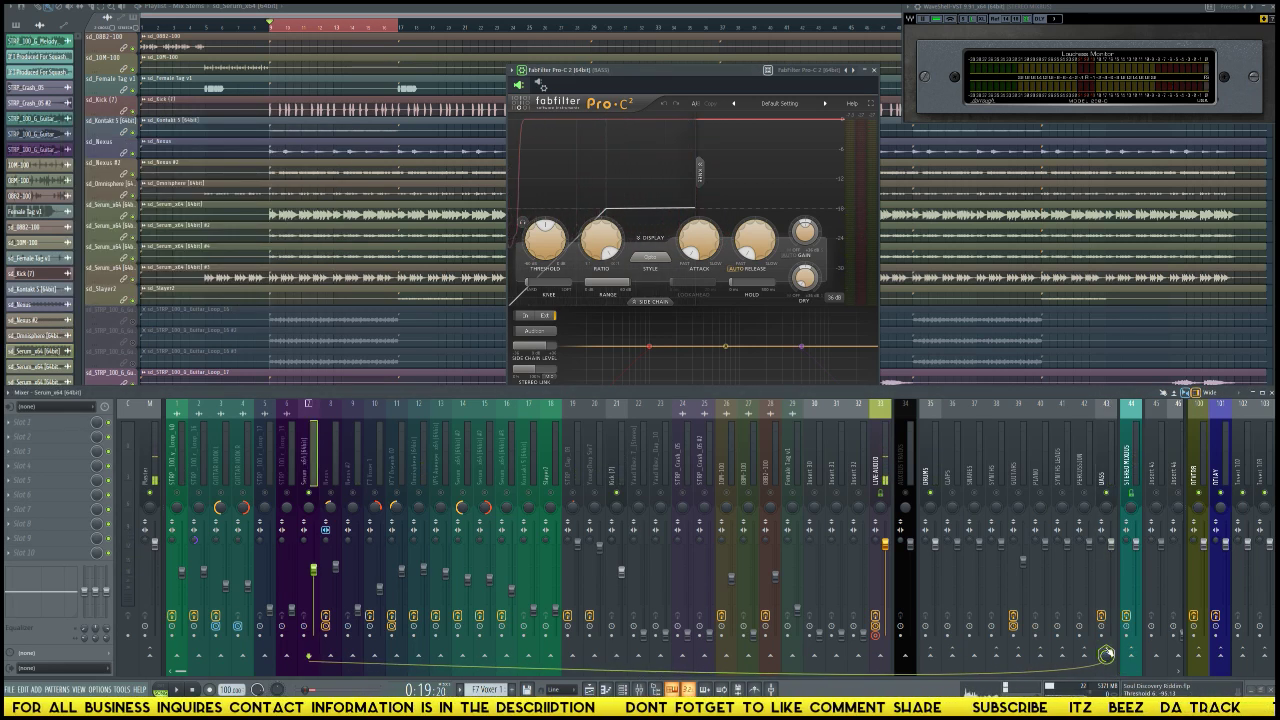
key("space")
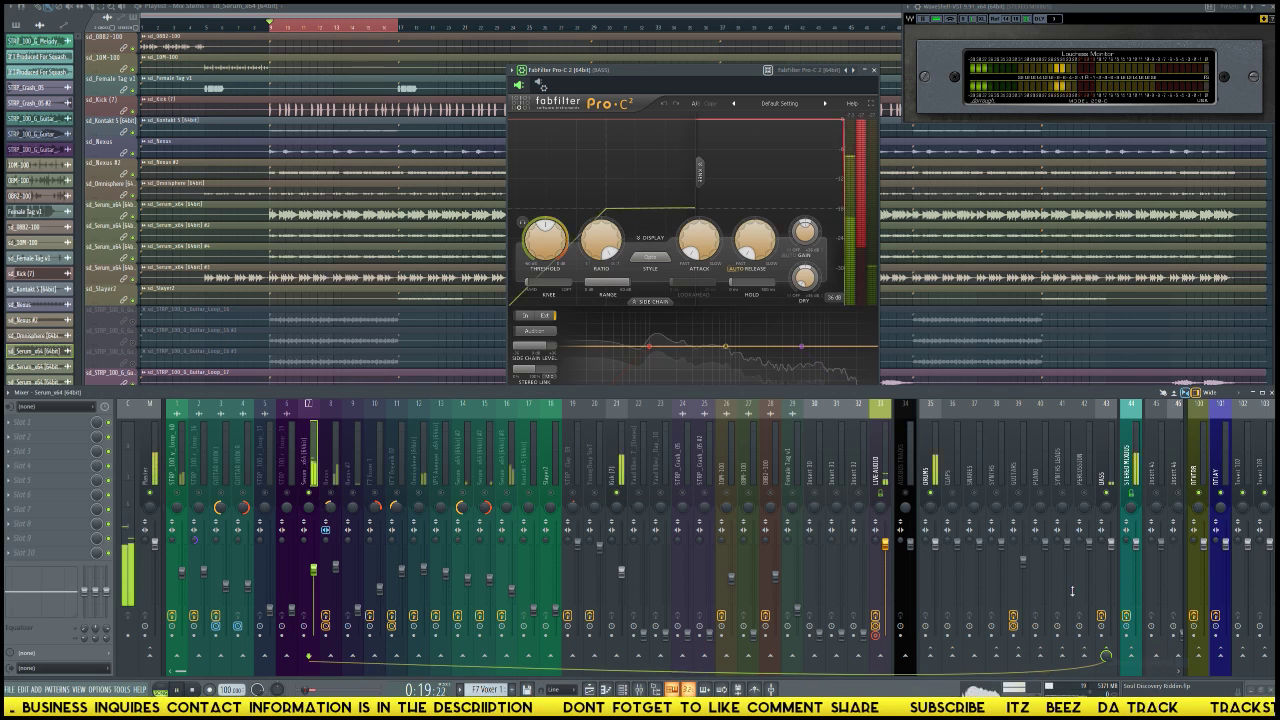
left_click(1105, 475)
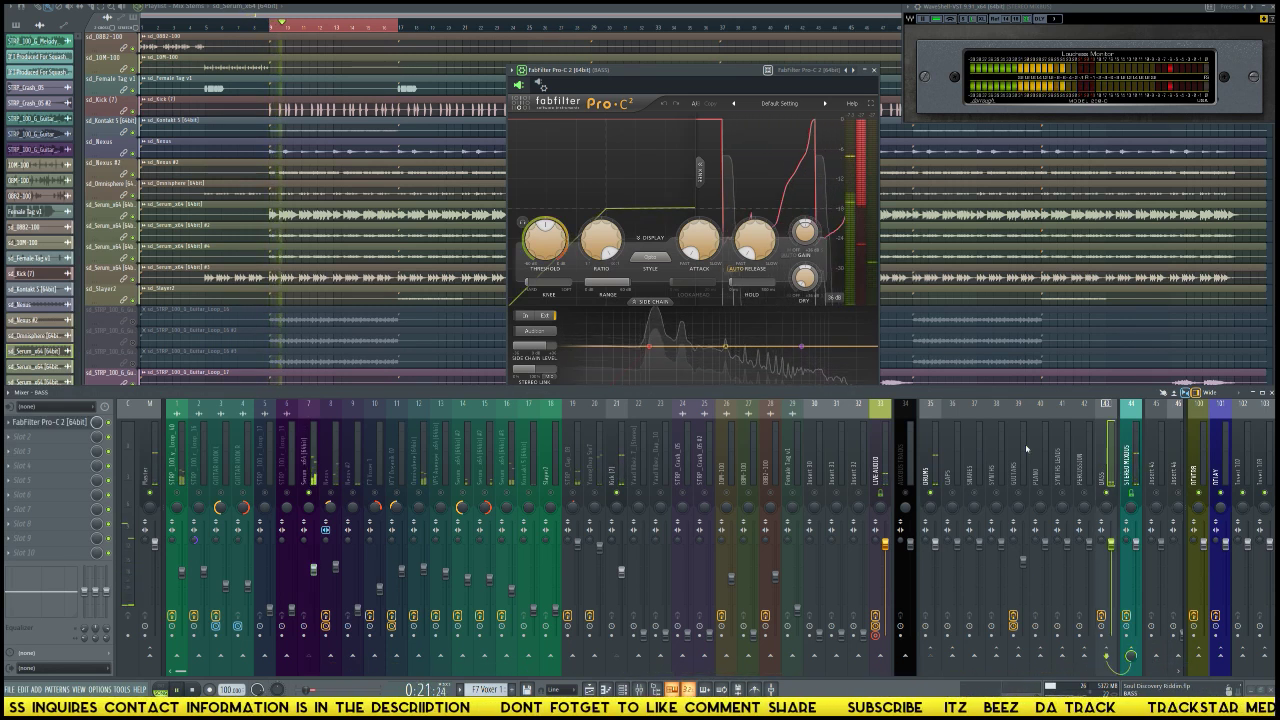
key("space")
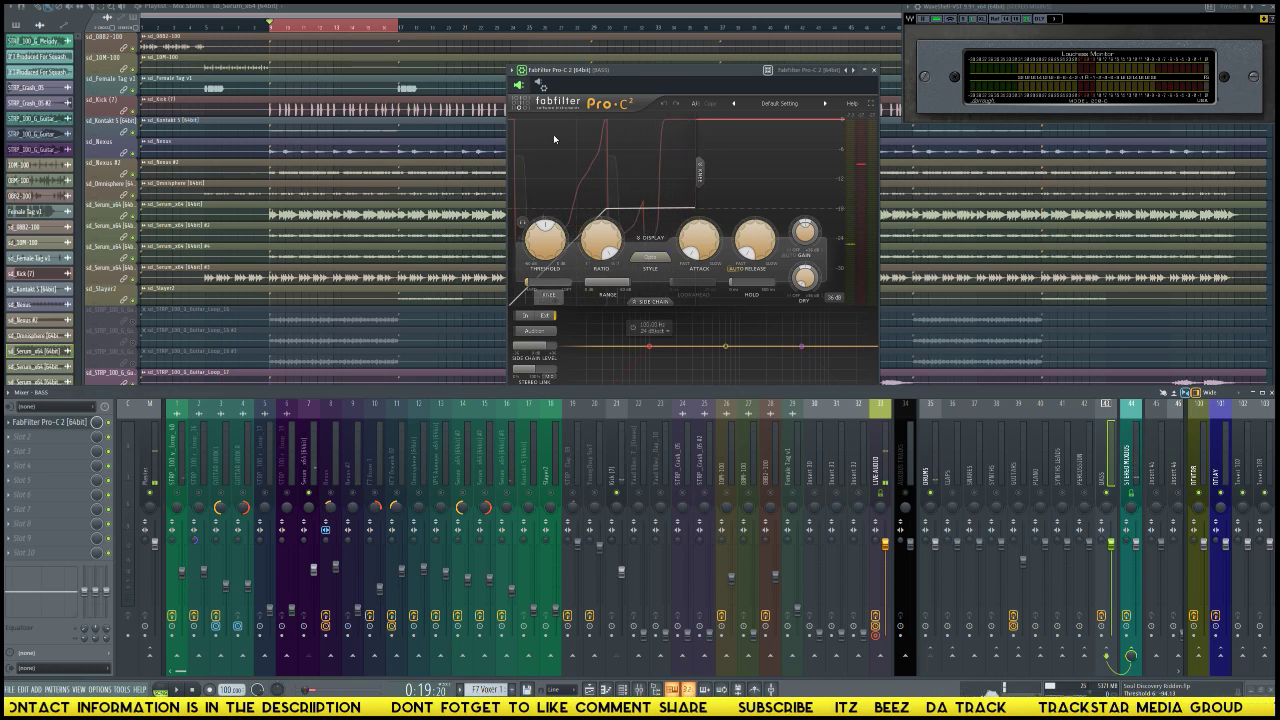
Step: Reset the Pro-C 2 stereo input to none, assign DRUMS to its stereo side chain, and return to the compressor interface
left_click(541, 86)
left_click(535, 199)
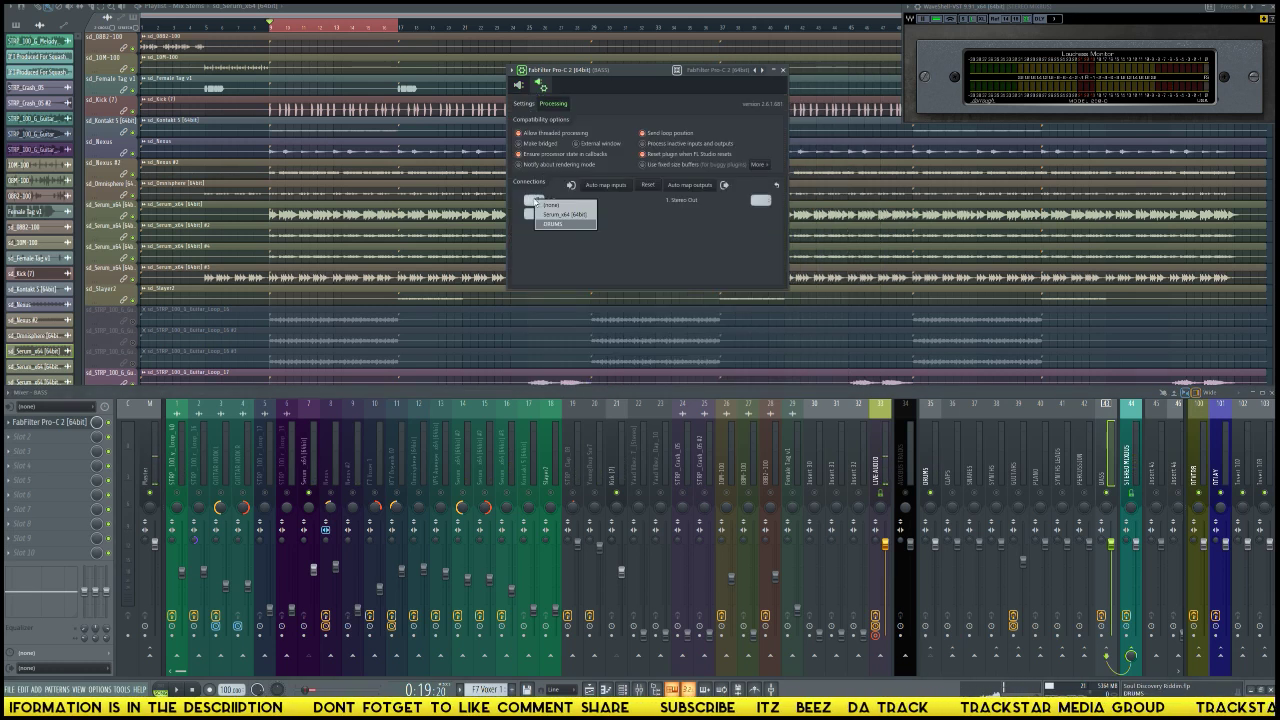
left_click(548, 205)
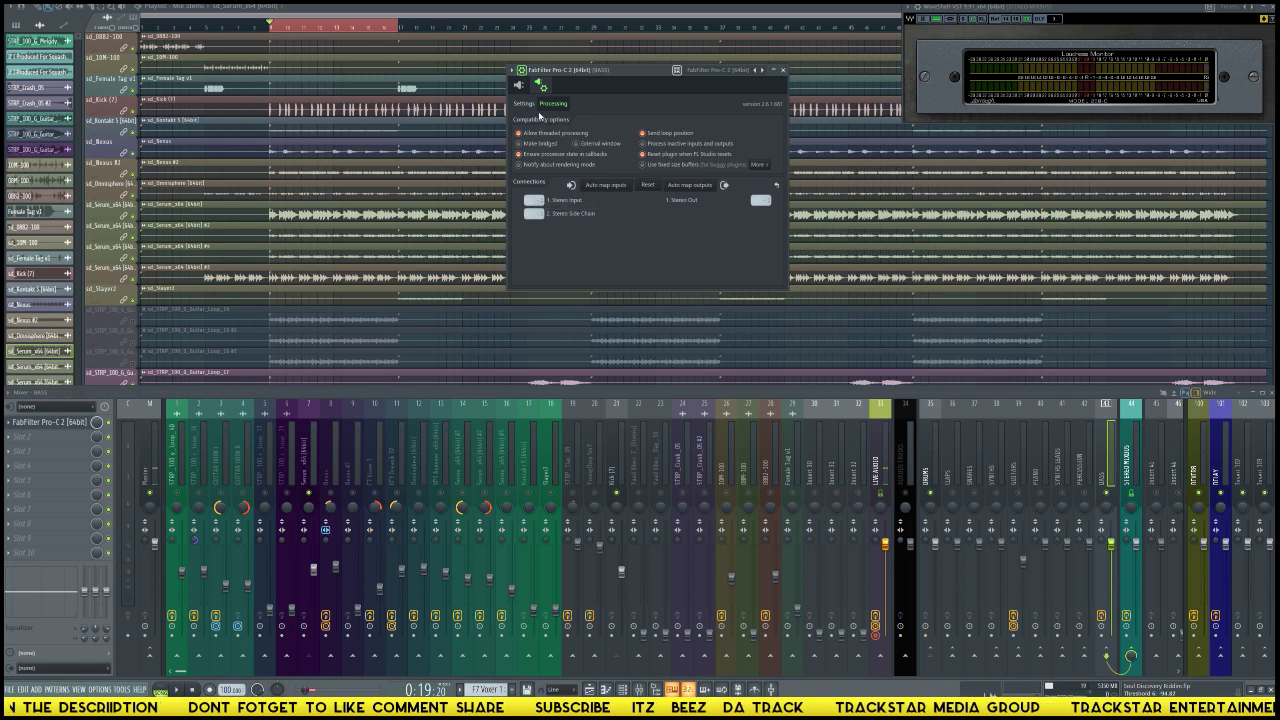
left_click(535, 213)
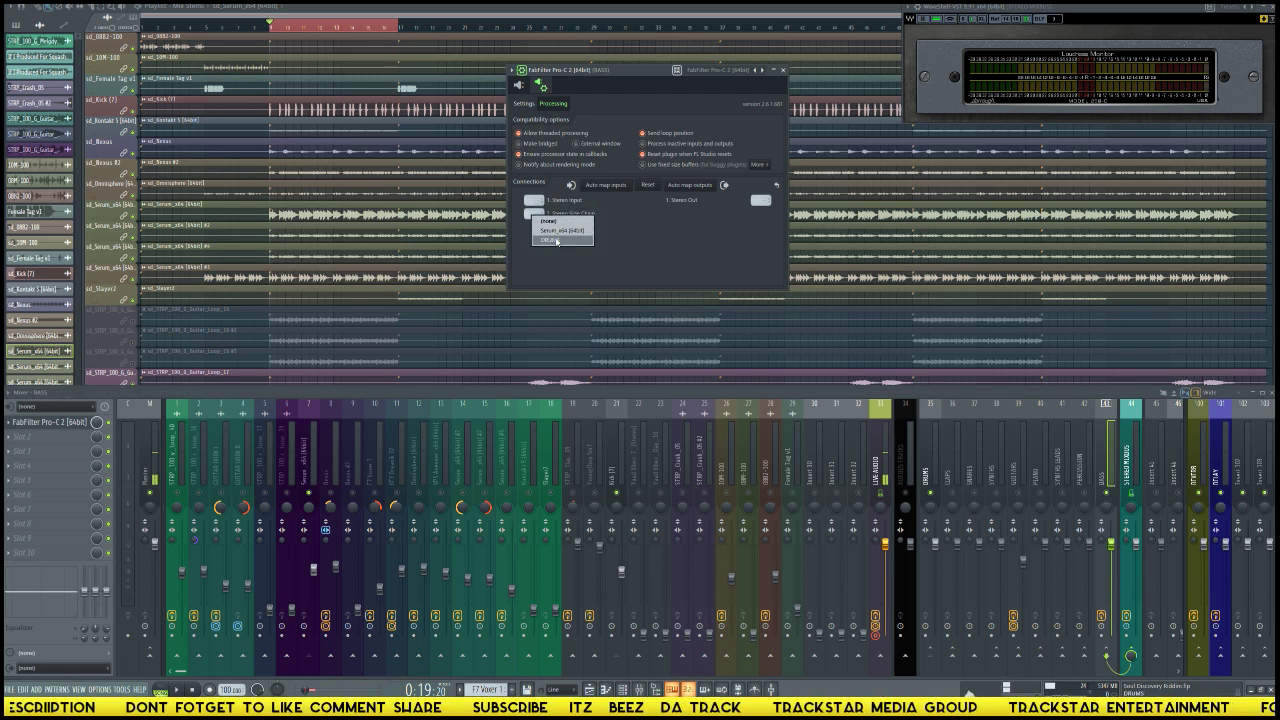
left_click(552, 232)
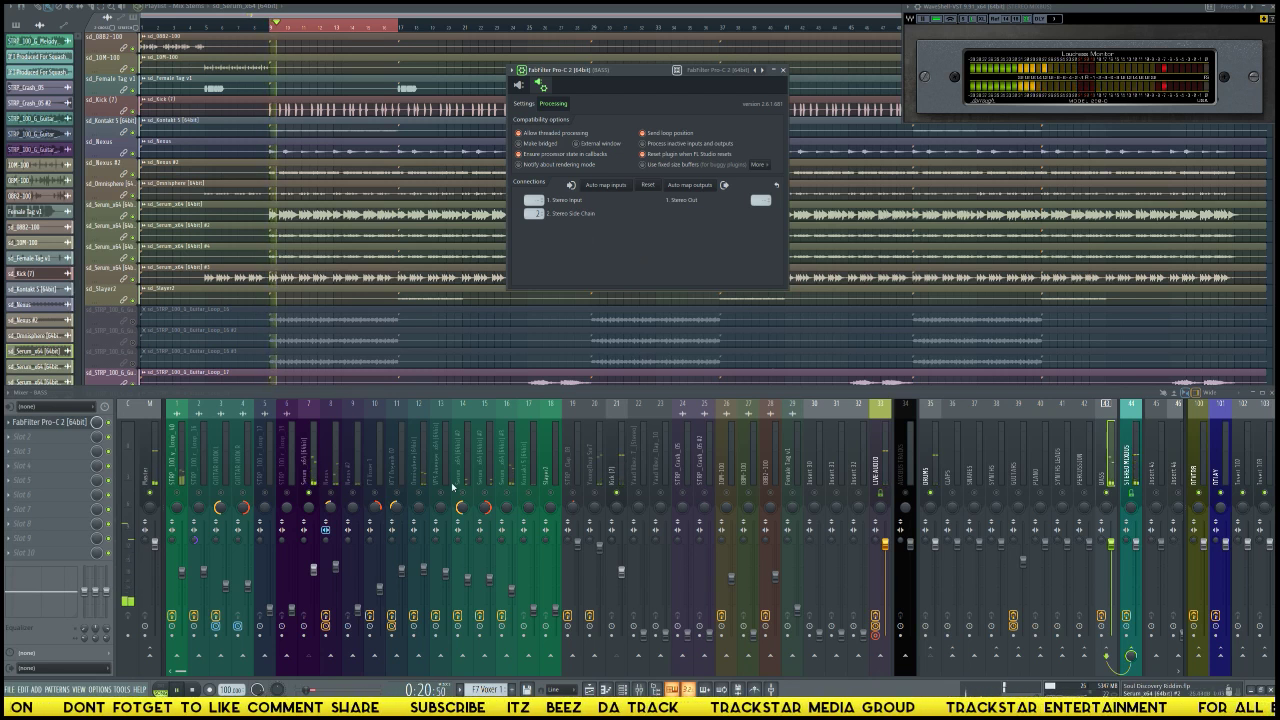
key("space")
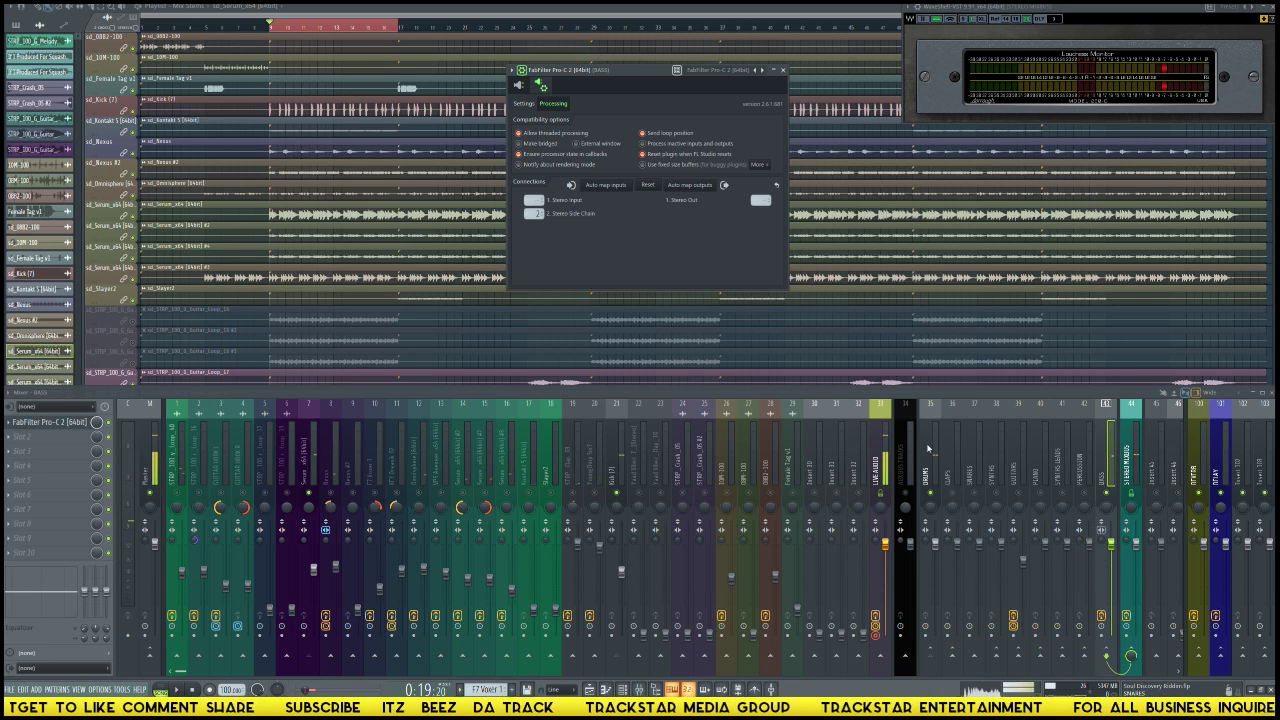
left_click(516, 86)
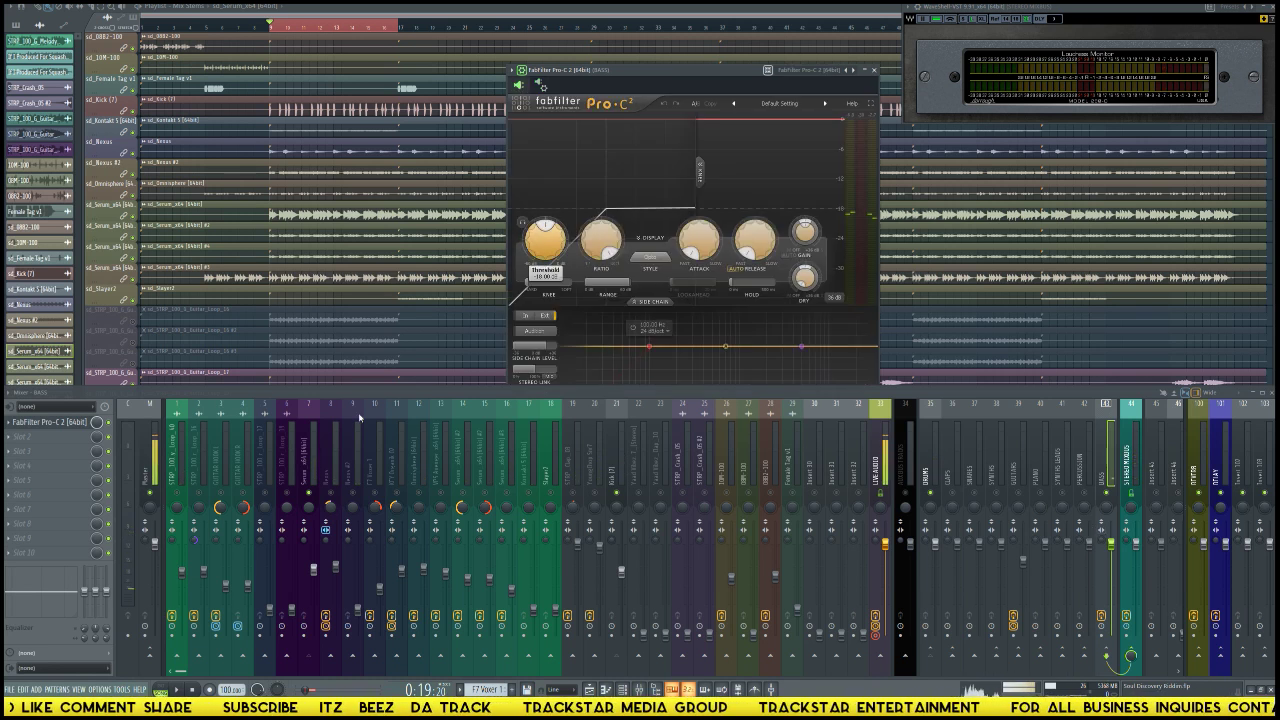
Step: Audition the Nexus #2 track on insert 9 with its fader at the default level, and route it only to the BASS bus
left_click(347, 467)
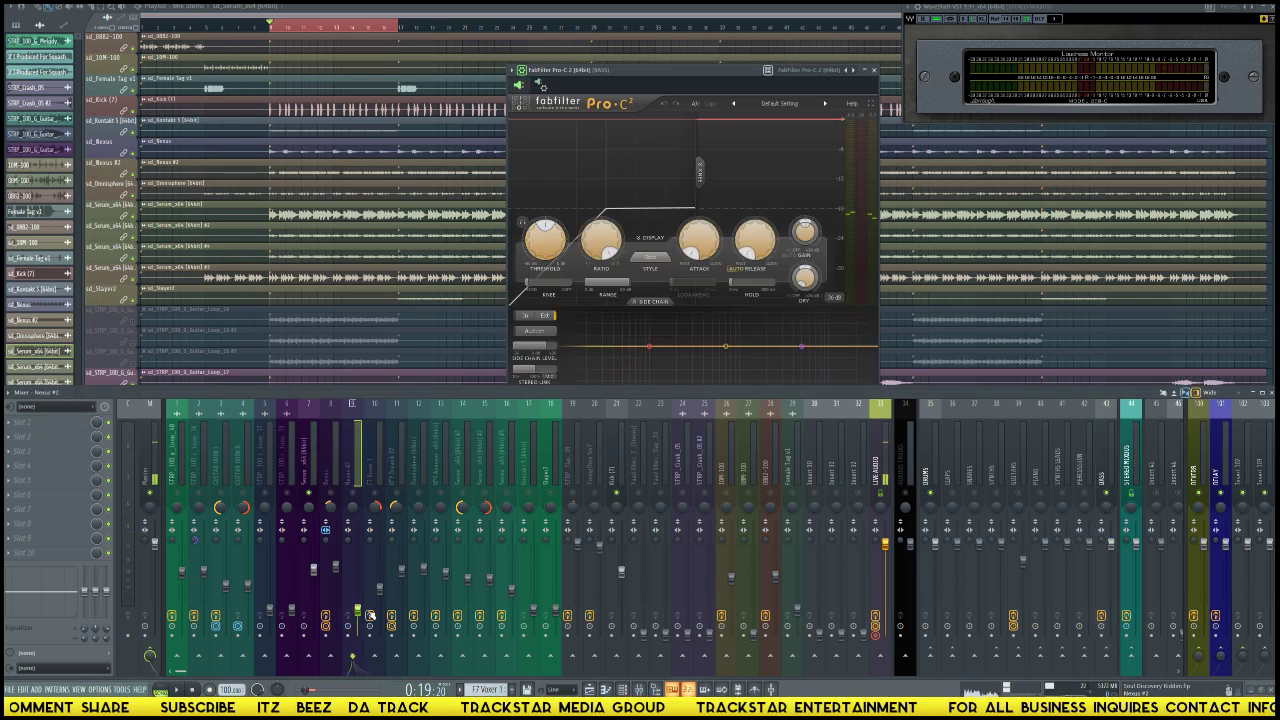
key("space")
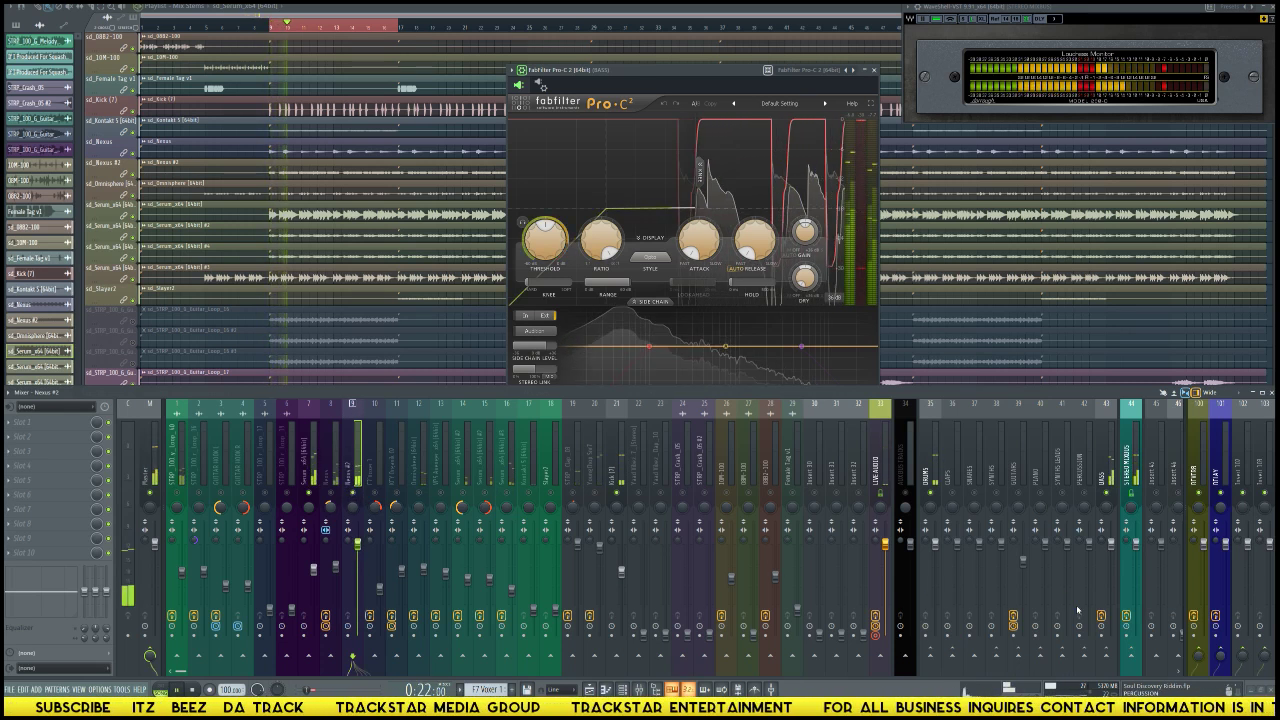
key("space")
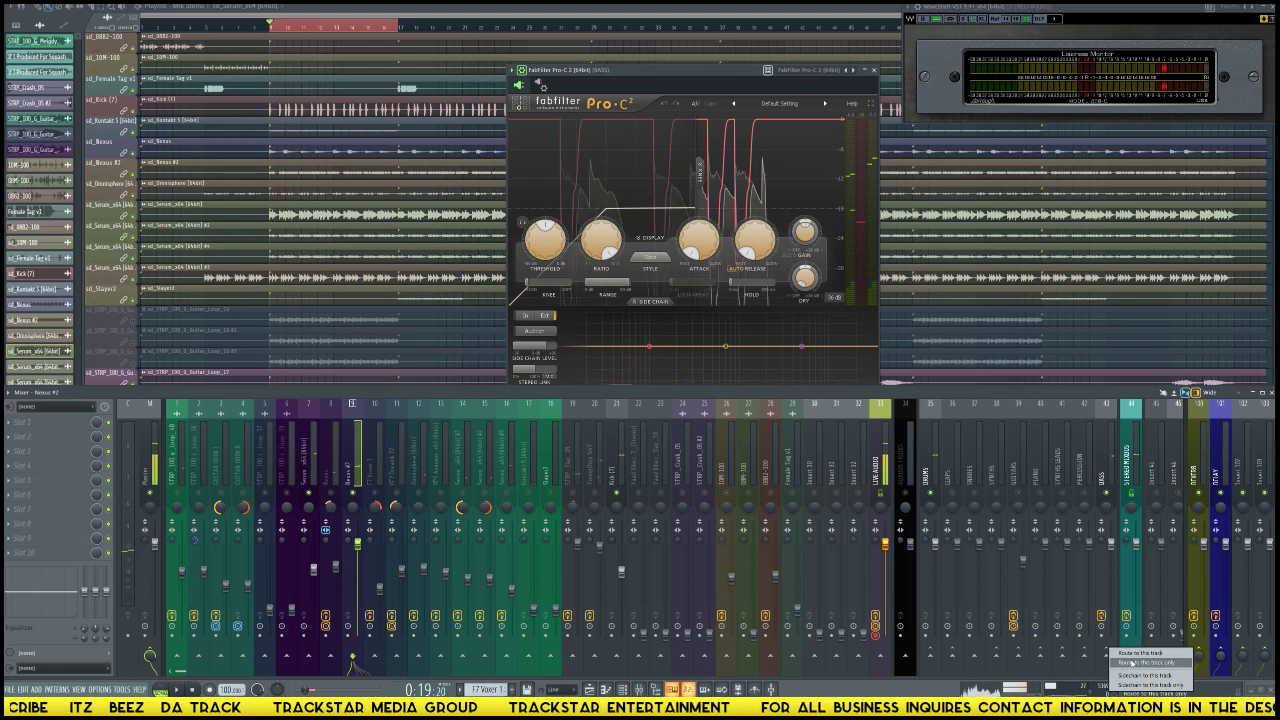
left_click(1100, 484)
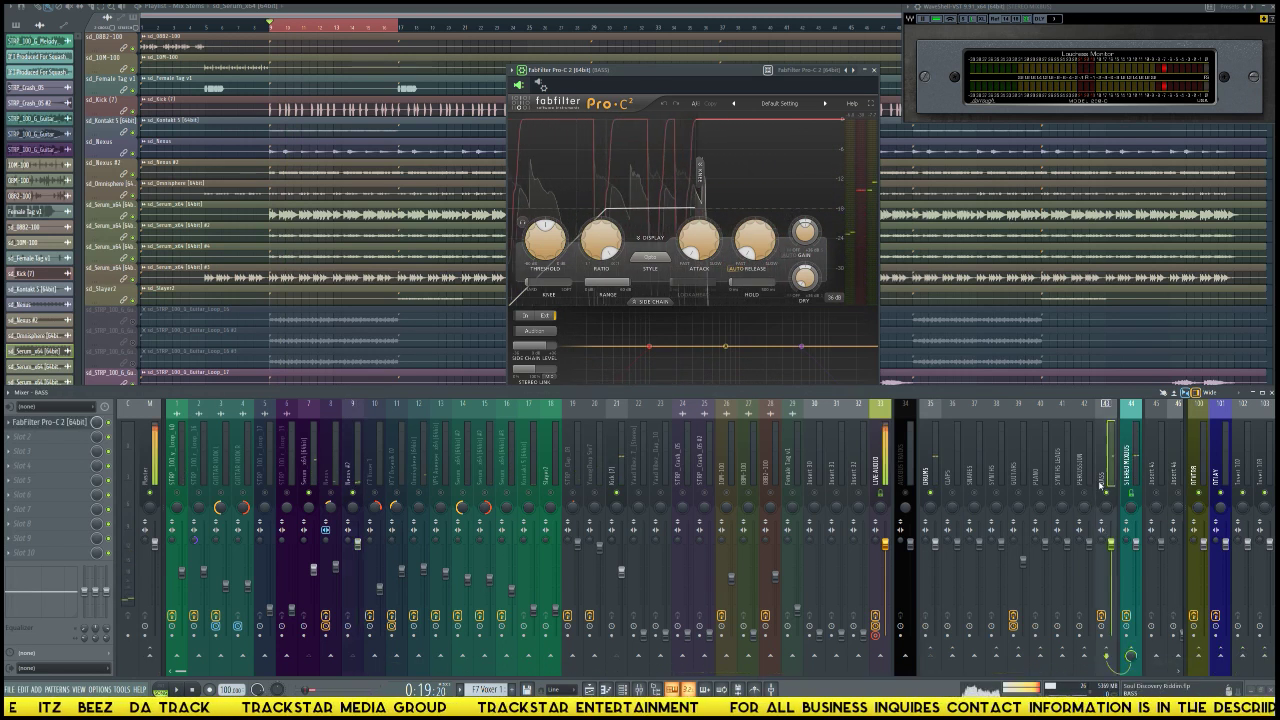
Step: Rename mixer insert 102 as PUNISH and colour it orange
right_click(1245, 449)
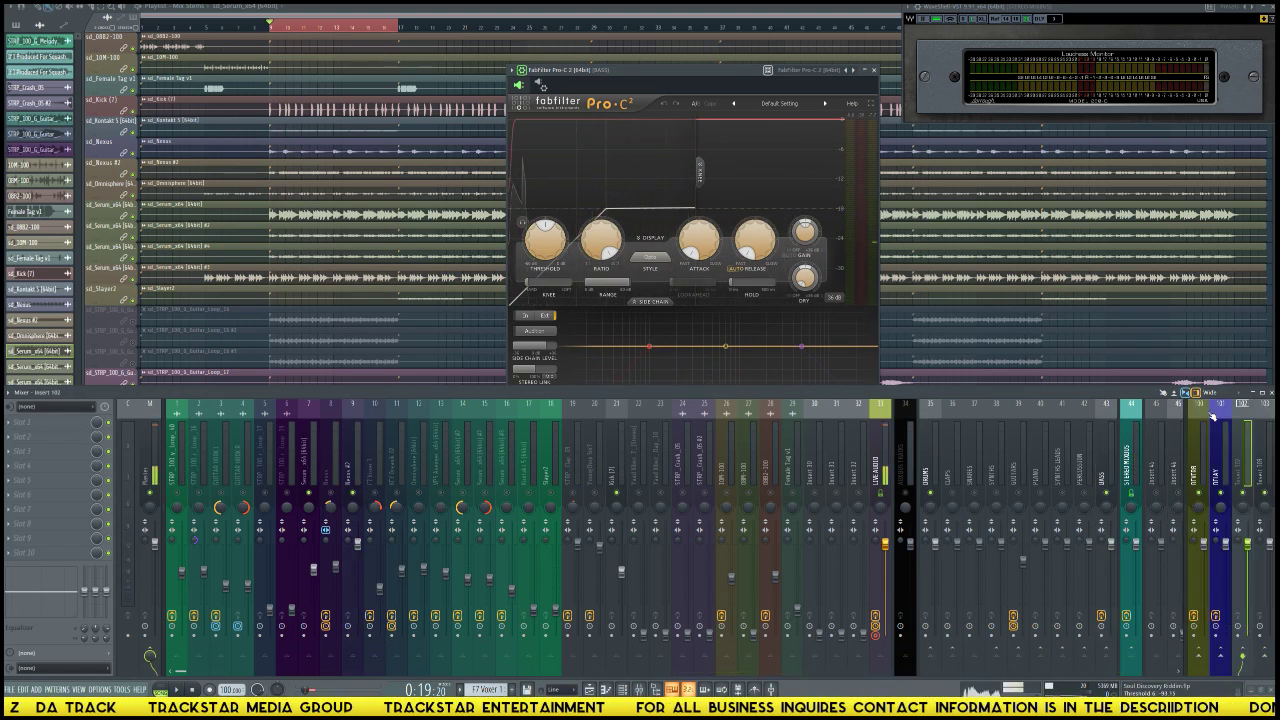
left_click(1213, 412)
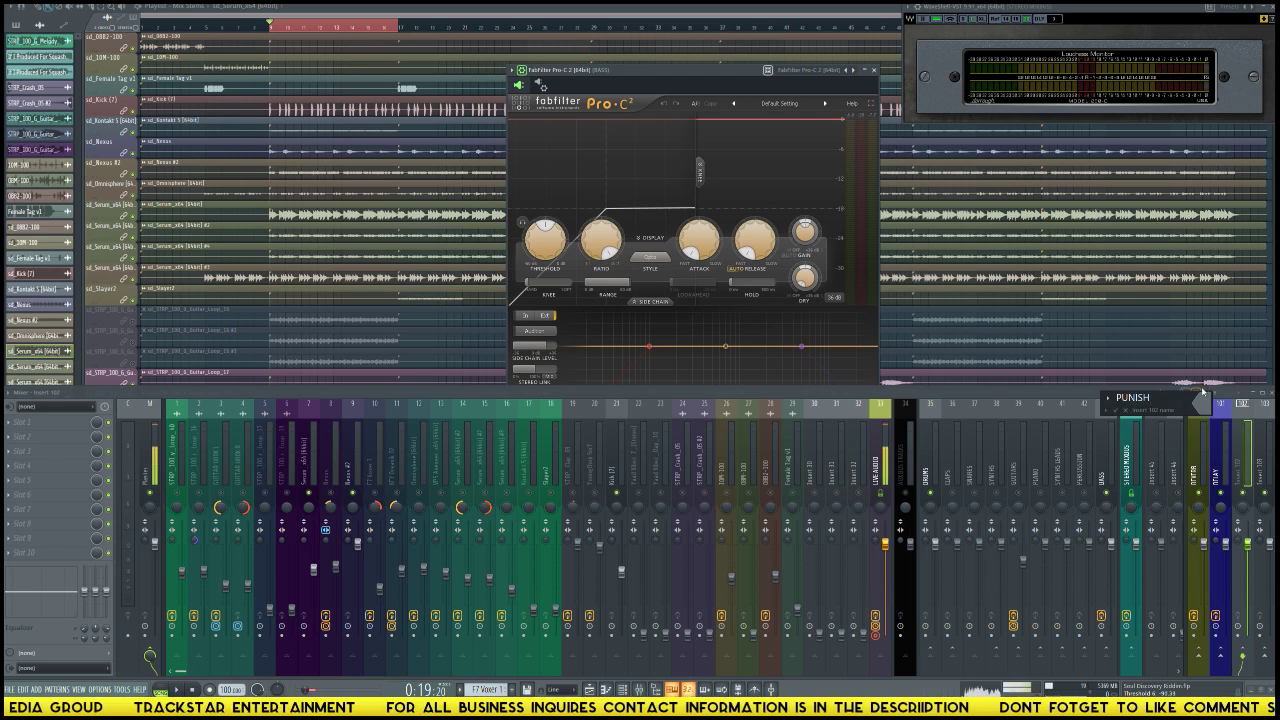
left_click(1202, 400)
left_click(1256, 399)
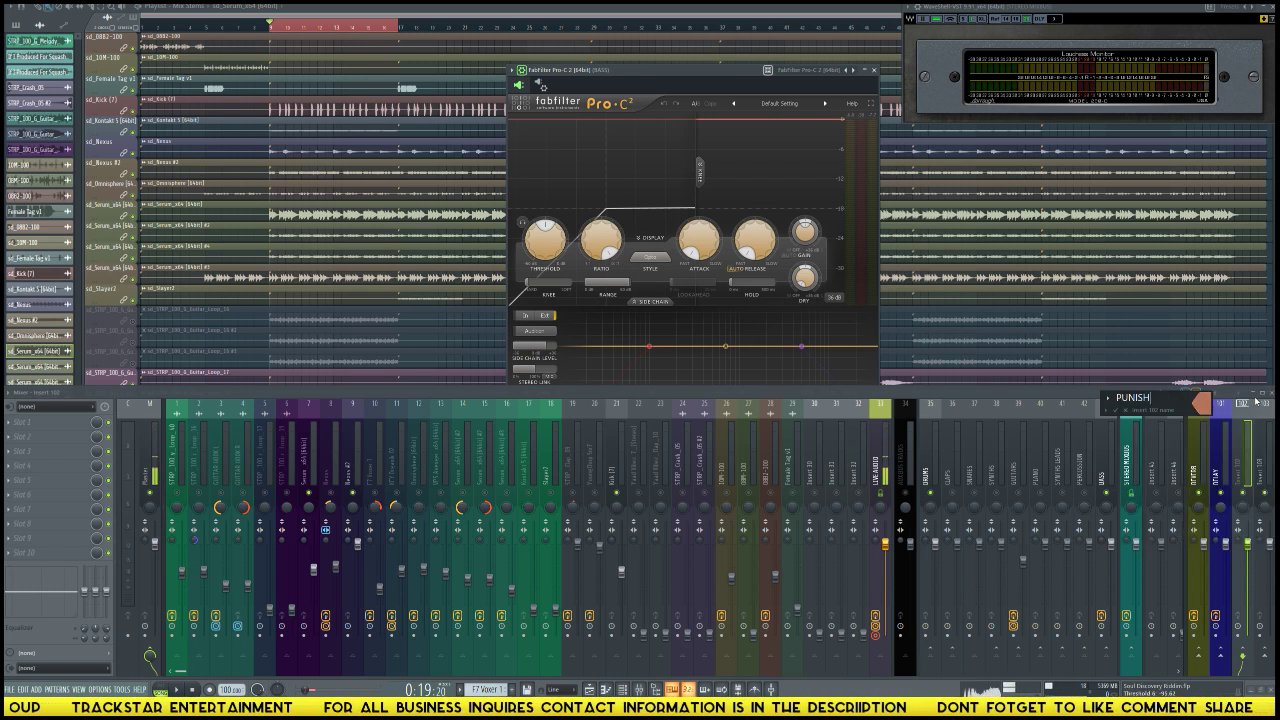
Step: Load the Punish plugin in the first effect slot of the PUNISH track and move its window aside
left_click(71, 429)
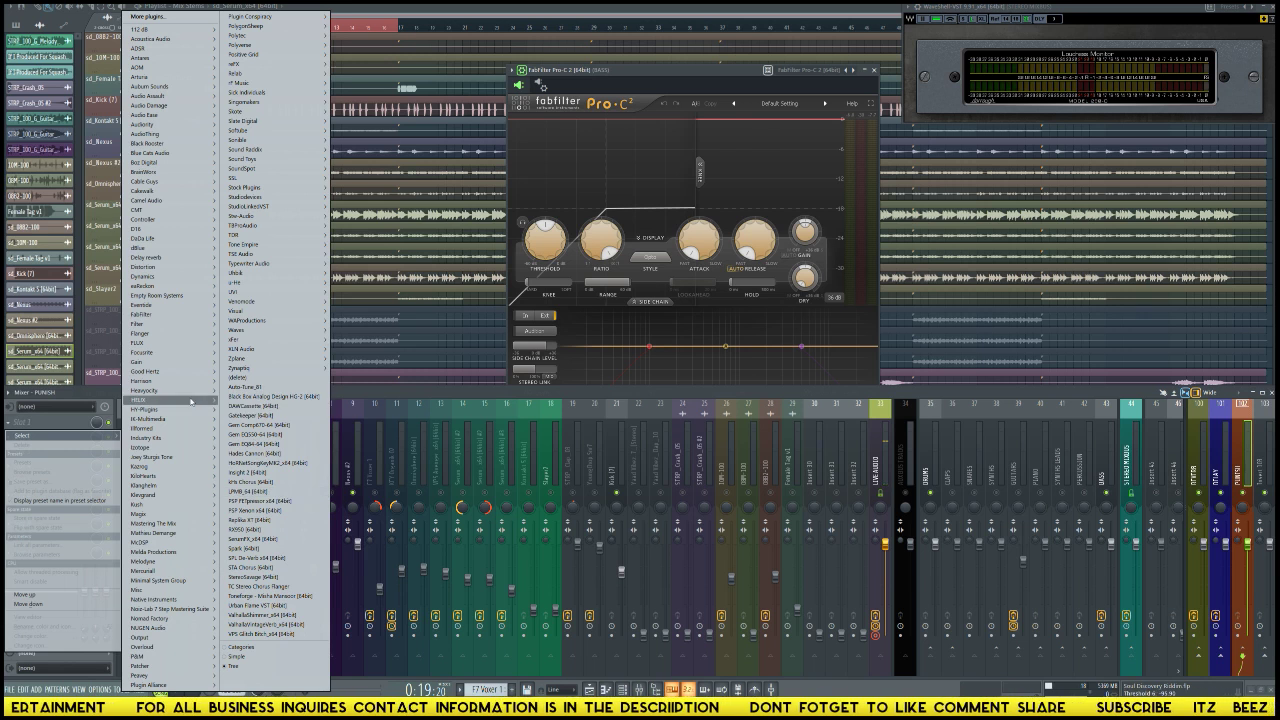
left_click(283, 397)
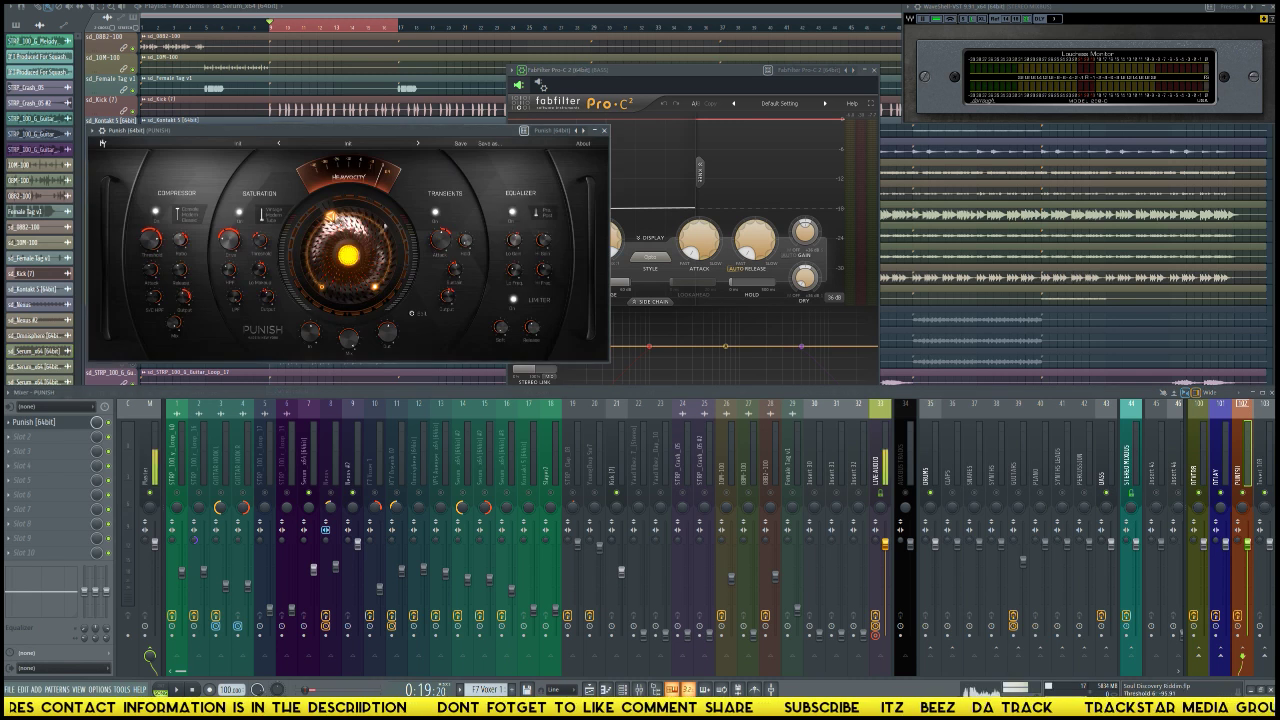
left_click_drag(377, 130, 643, 124)
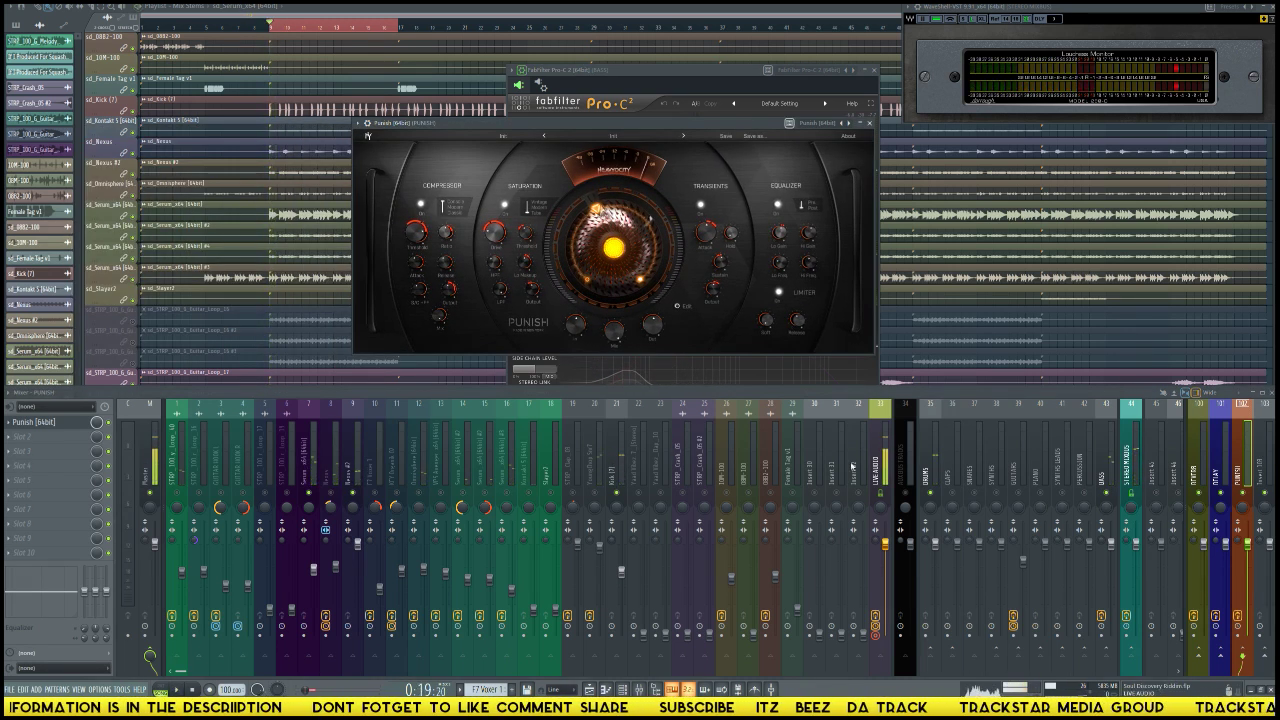
Step: Check the BASS bus and its Serum_x64 source track, and select the Nexus #2 track on insert 9
left_click(1108, 466)
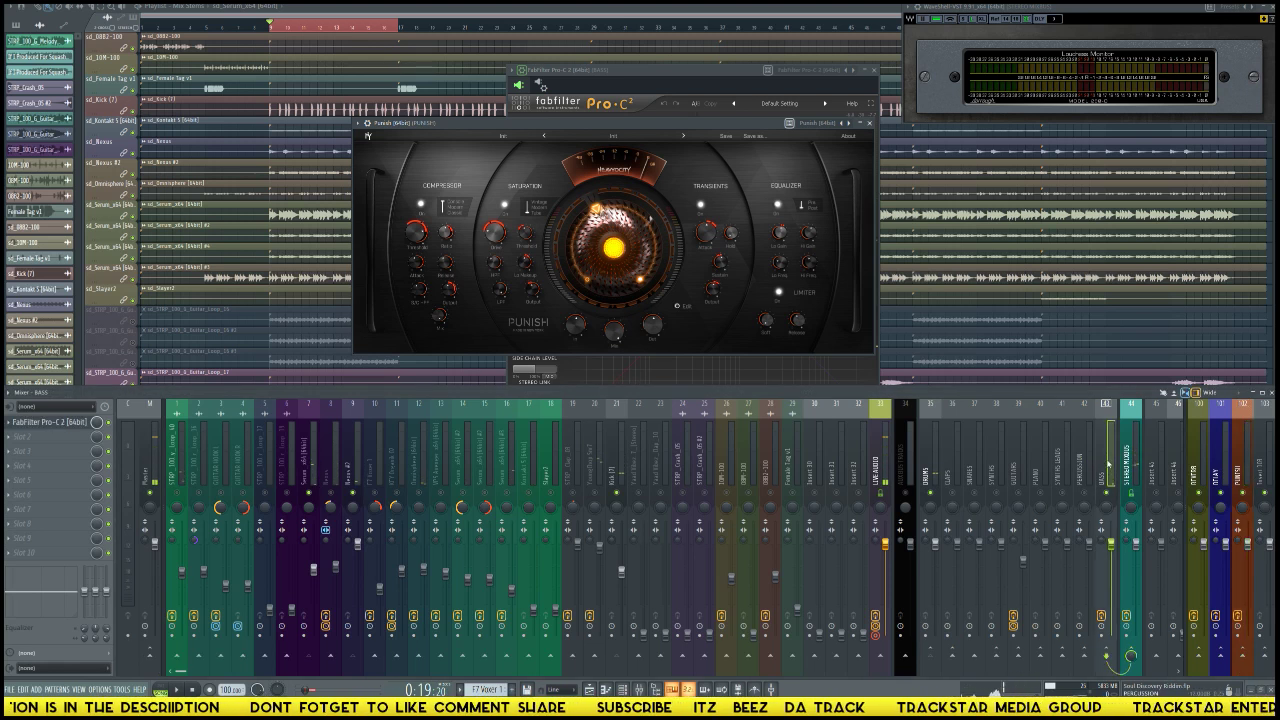
left_click(305, 479)
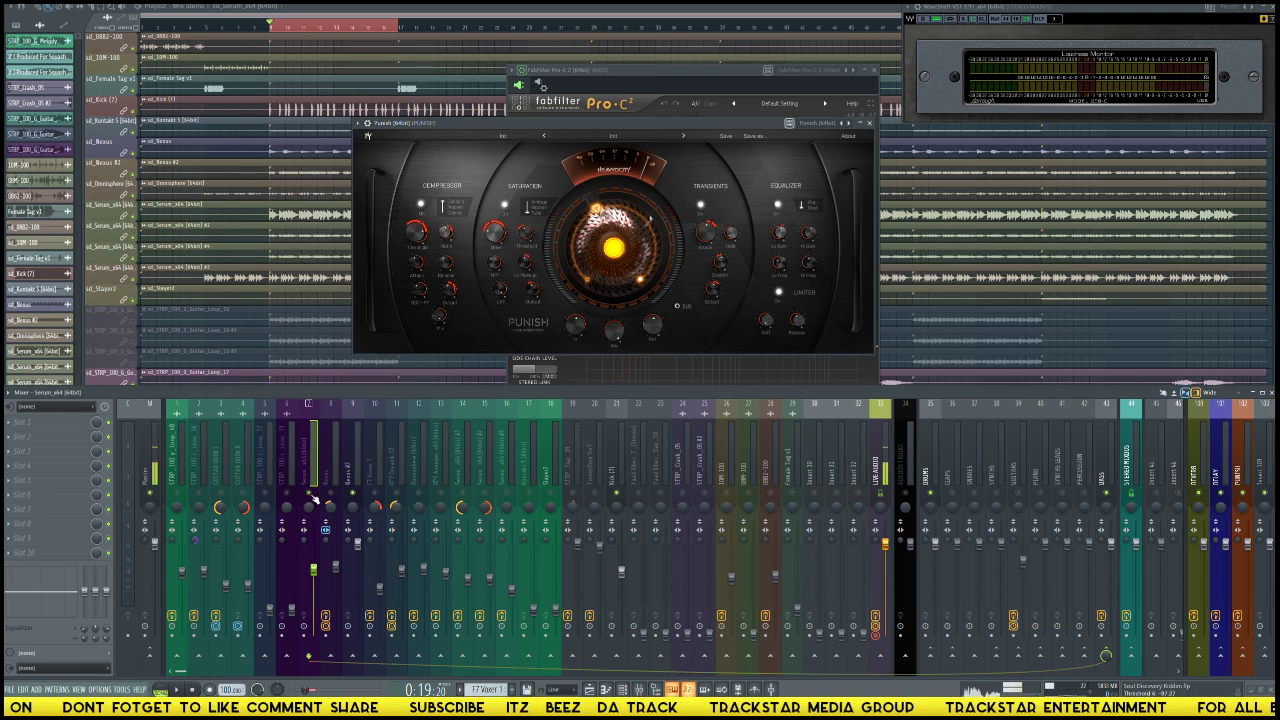
left_click(360, 470)
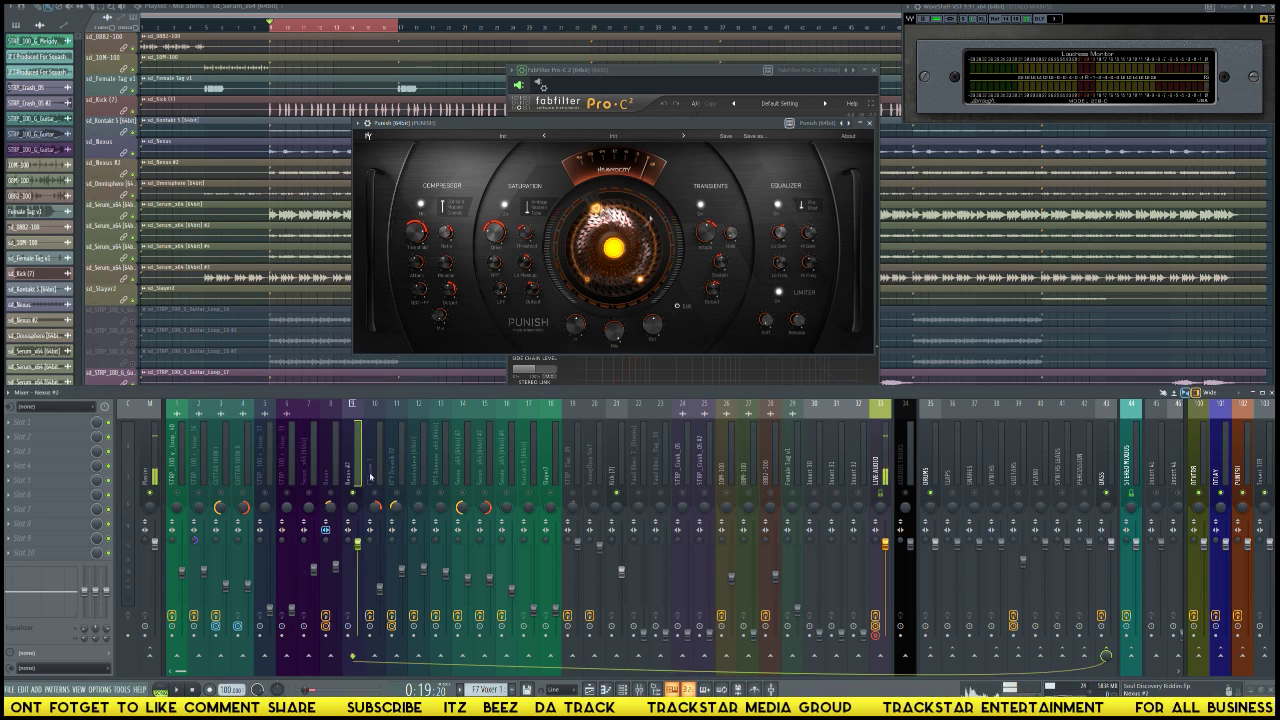
Step: Load the user Bass preset Yead Vibez 808 in Punish and select the Nexus #2 mixer track
left_click(613, 133)
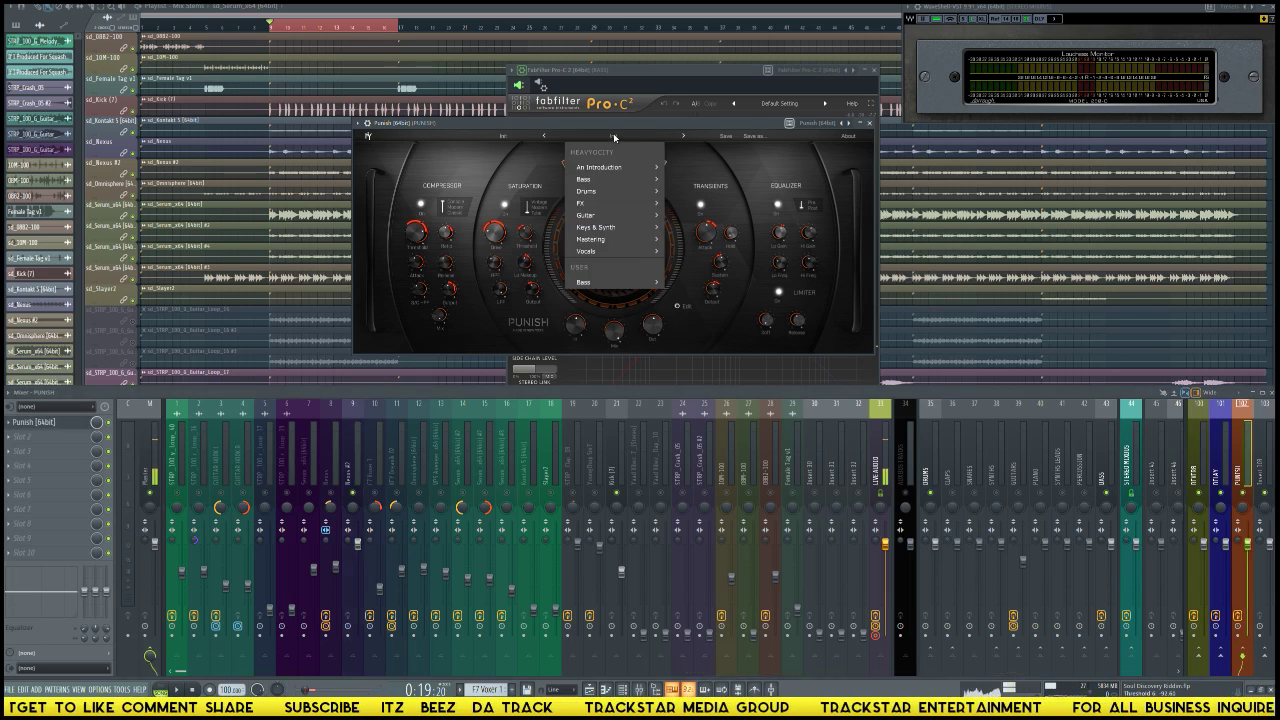
mouse_move(646, 285)
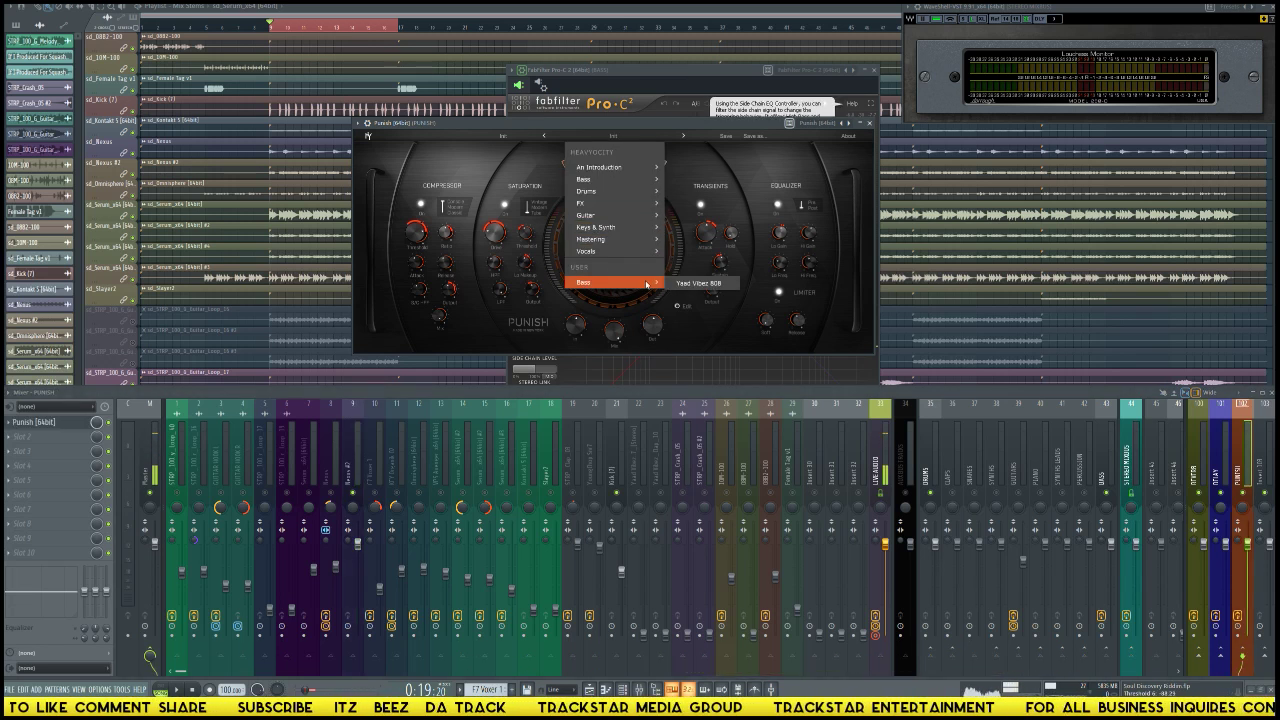
left_click(697, 285)
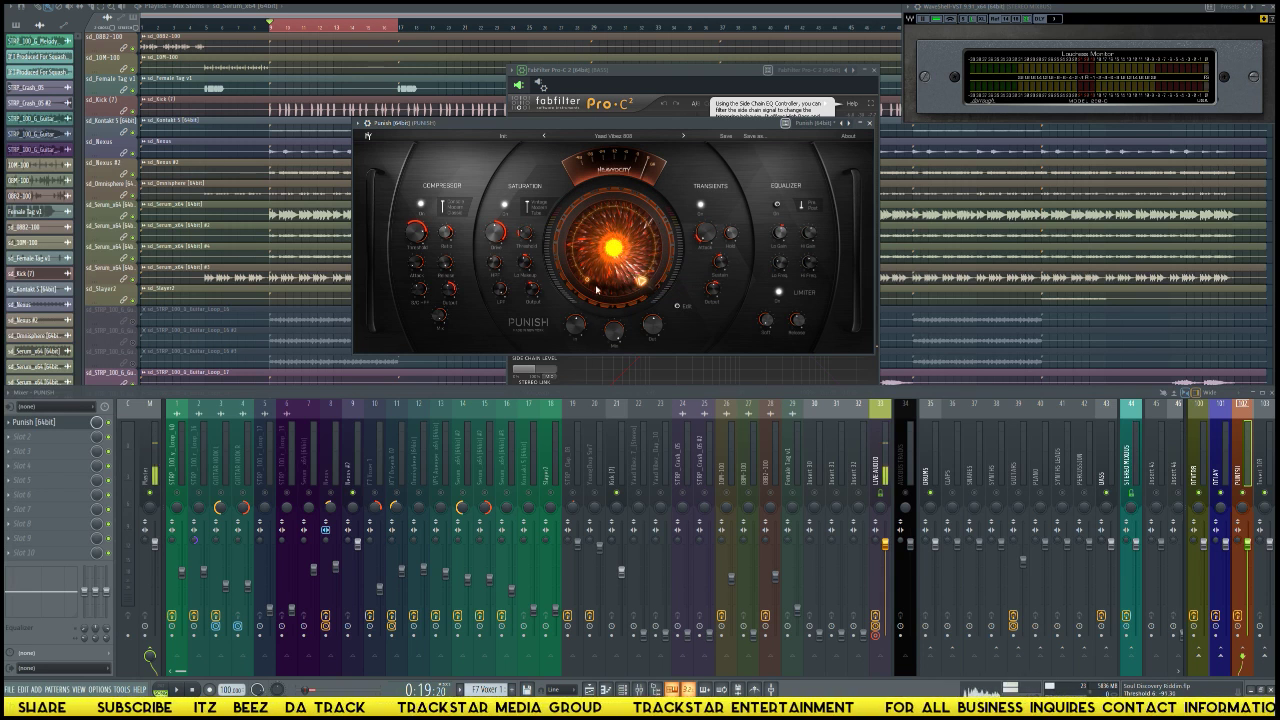
left_click(348, 463)
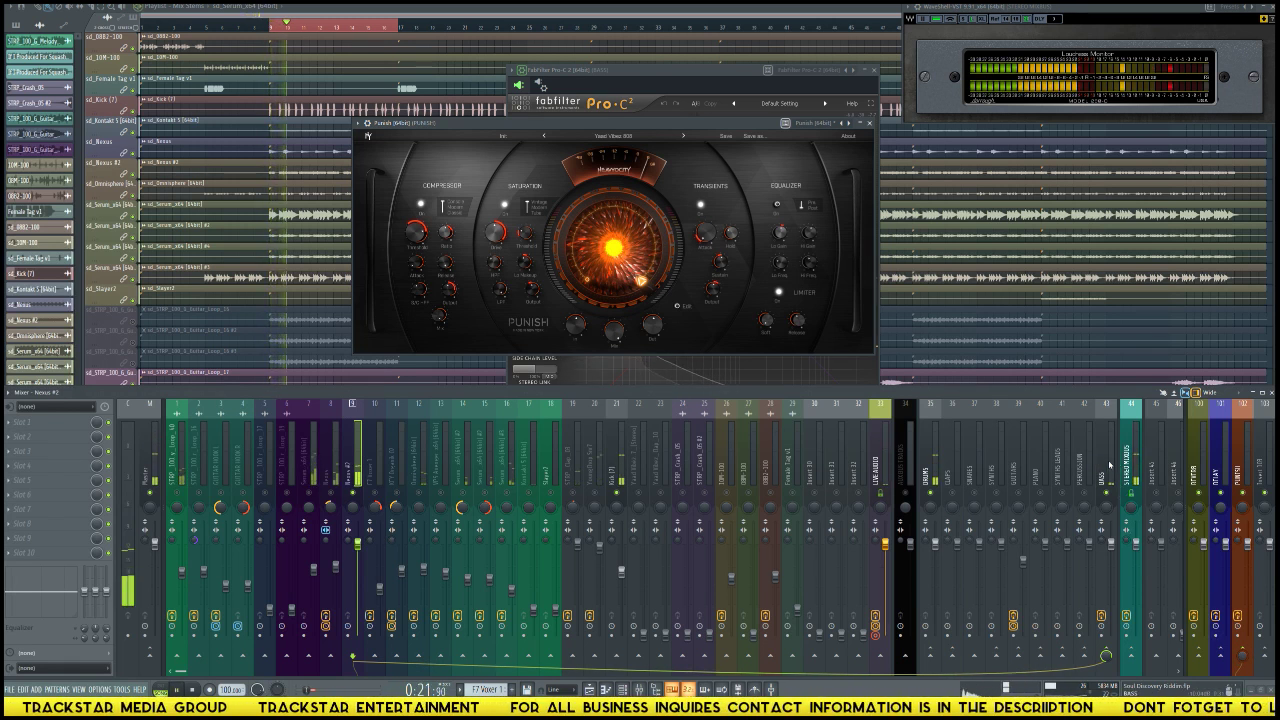
Step: Change the stereo side-chain input of Pro-C 2 on the BASS track and place the compressor's window beside Punish
left_click_drag(847, 124, 522, 113)
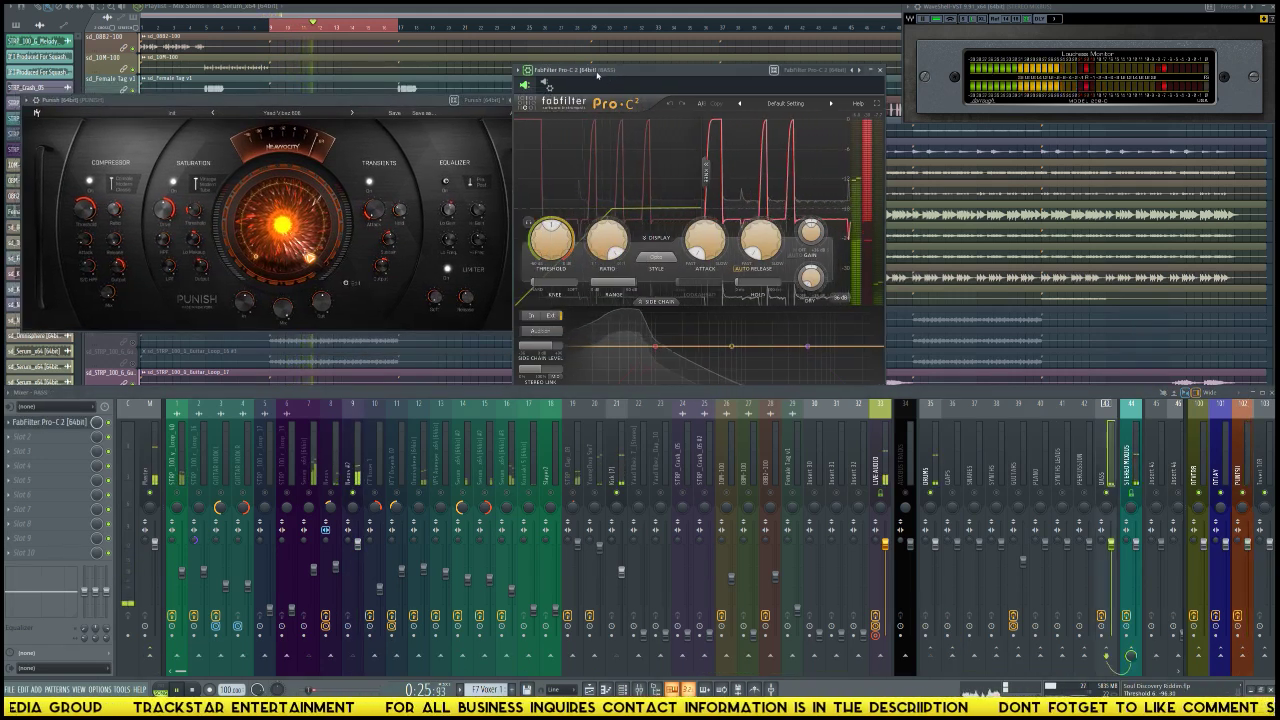
left_click(529, 86)
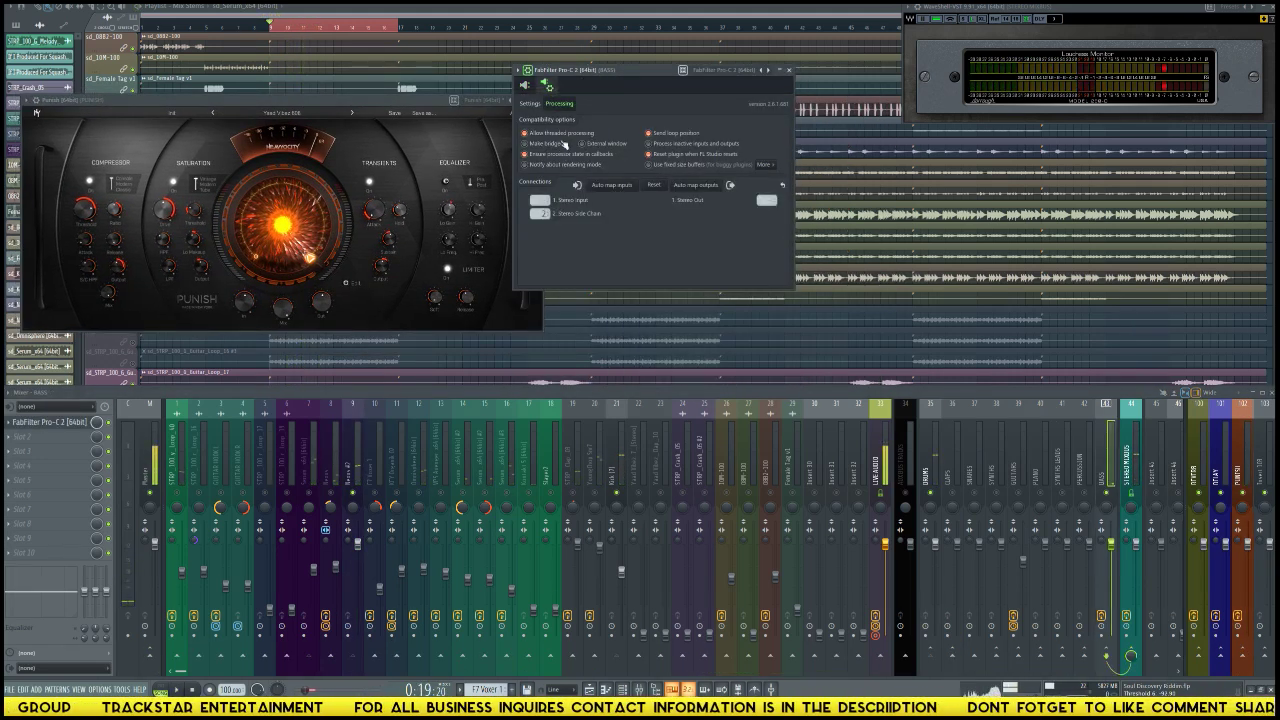
left_click(543, 218)
left_click(556, 252)
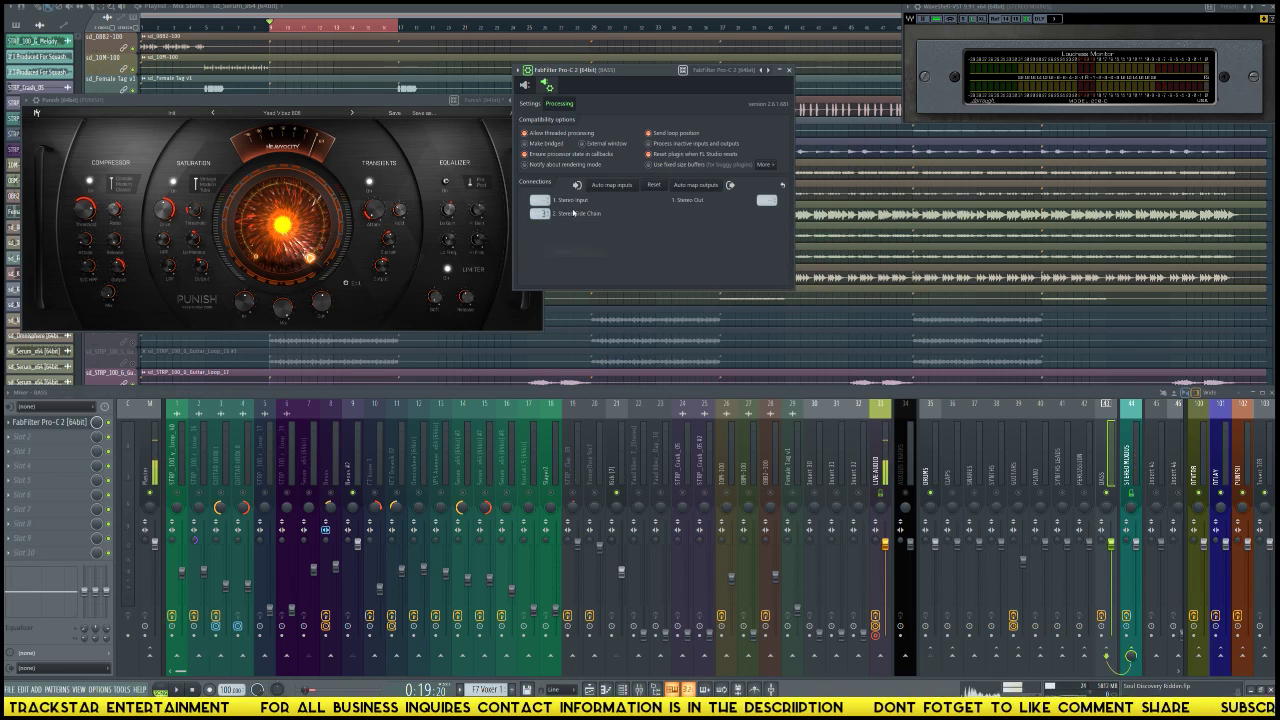
left_click(524, 85)
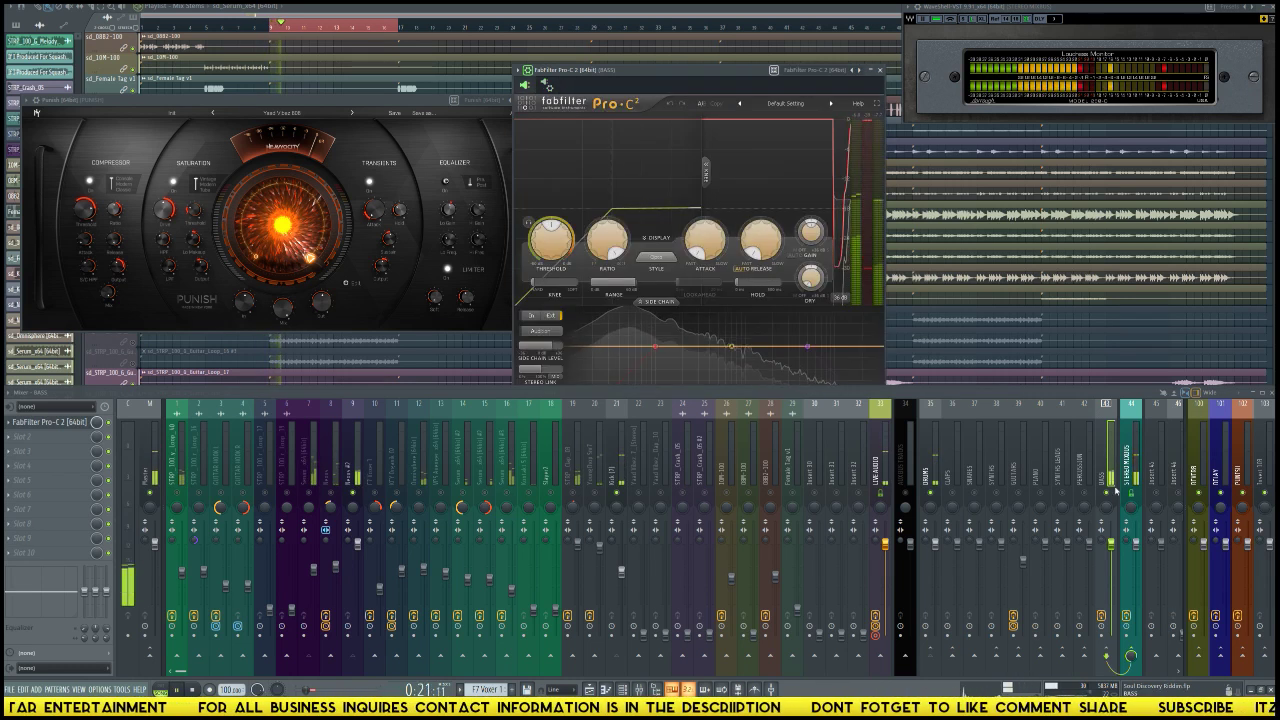
left_click_drag(737, 70, 770, 46)
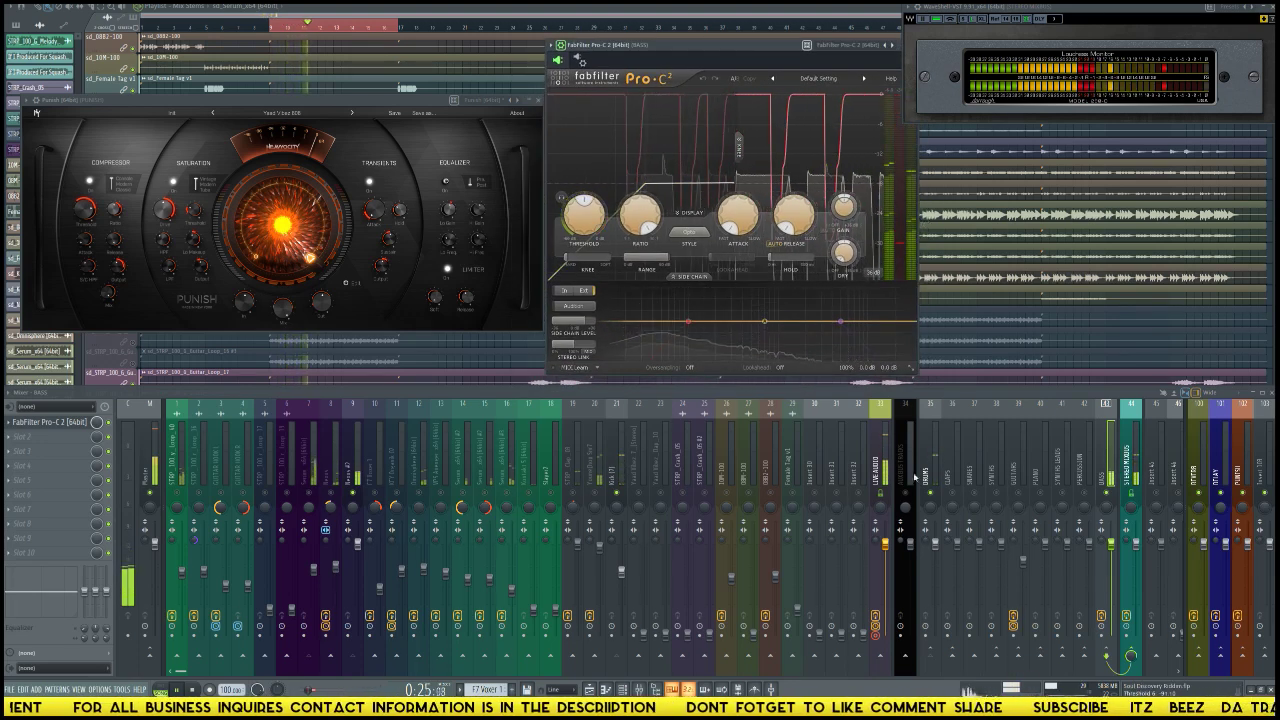
Step: Select the Nexus #2 mixer track and audition the looped section of the song
left_click(352, 470)
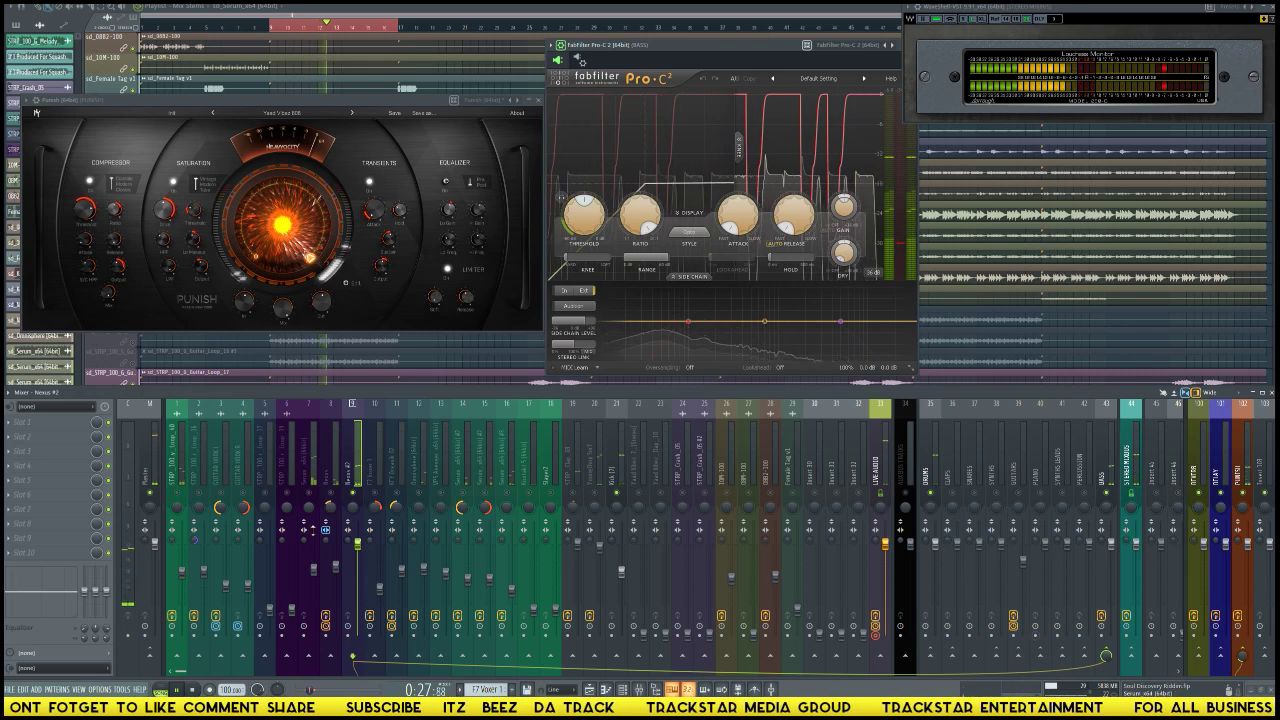
key("space")
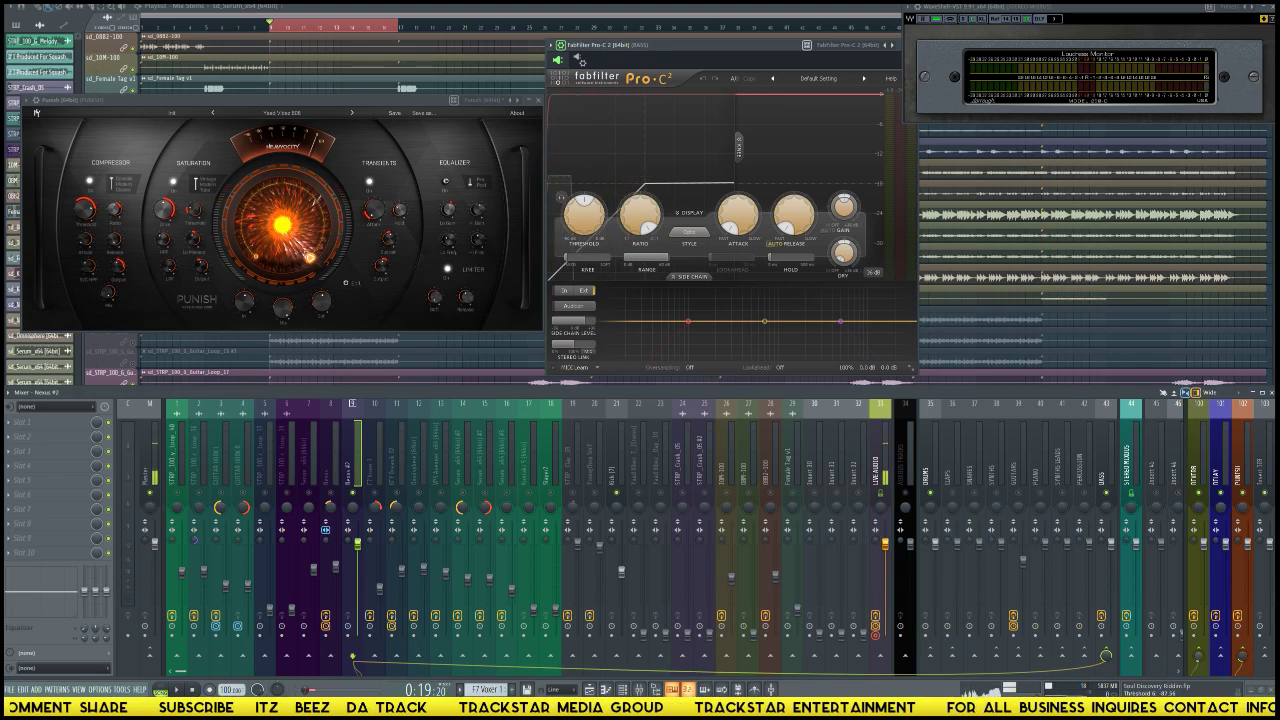
key("space")
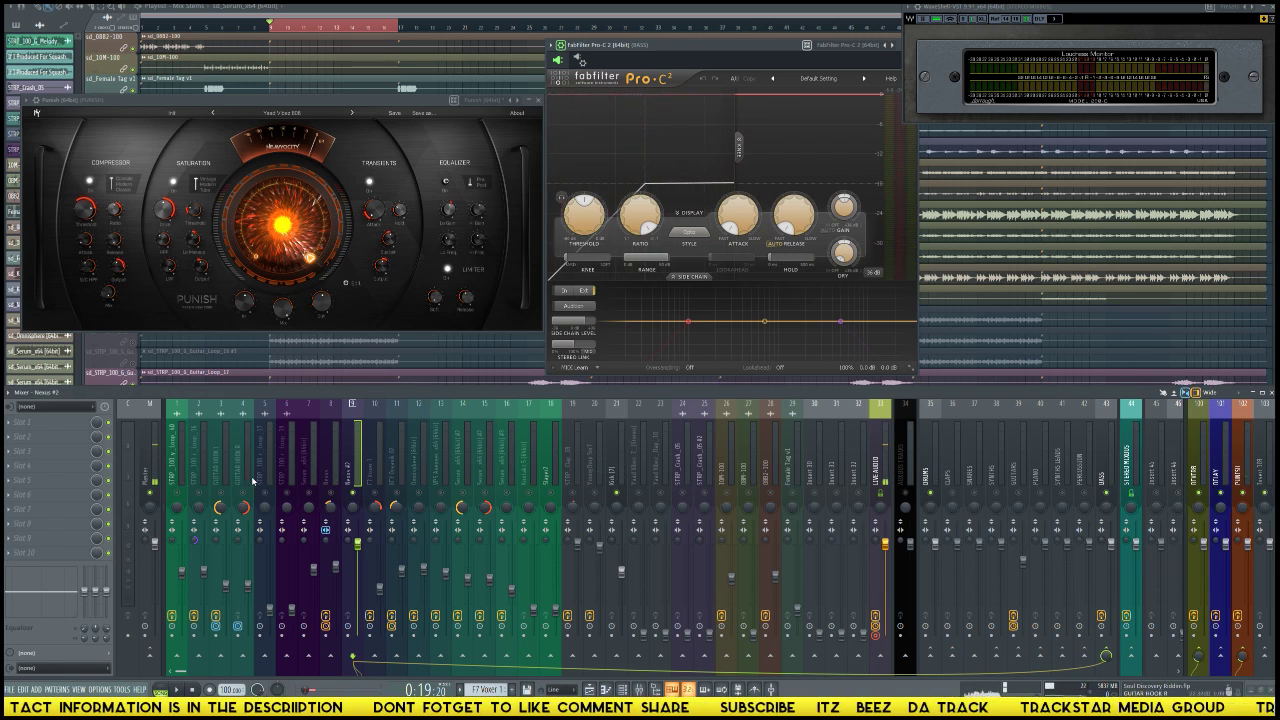
Step: Lower the volume fader of the Serum_x64 track on mixer insert 7
left_click(303, 481)
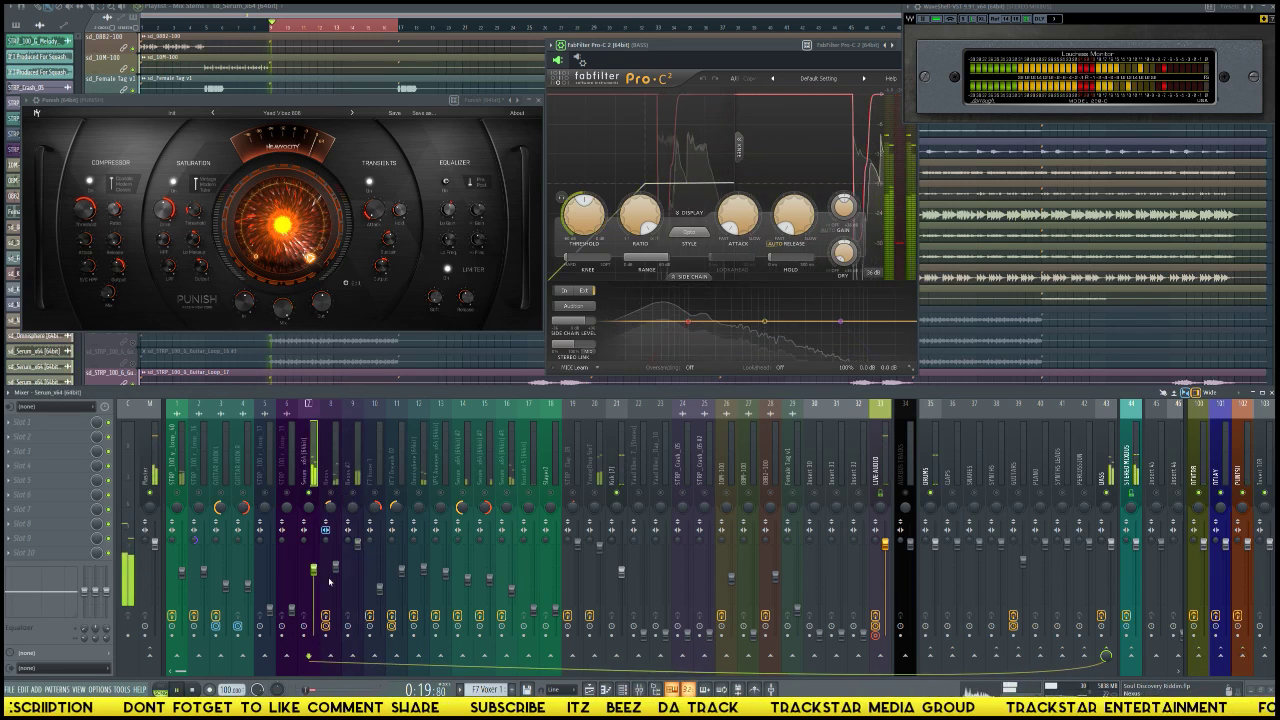
left_click(1104, 460)
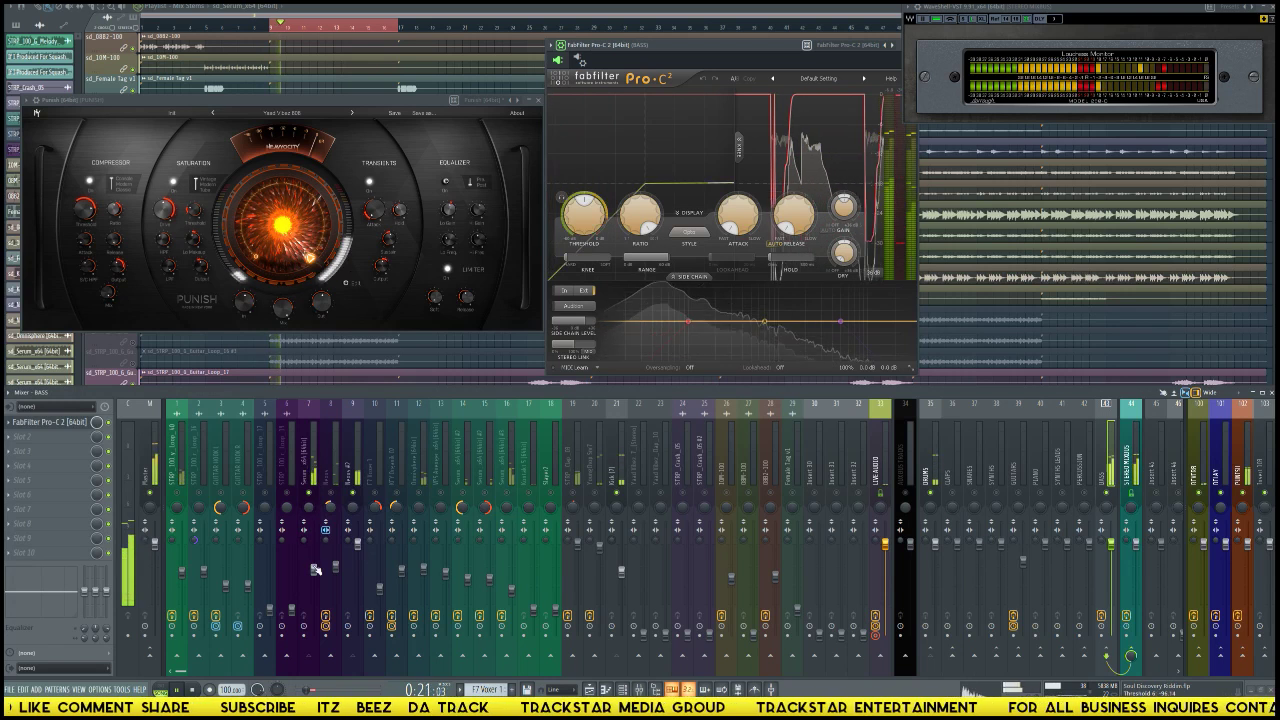
left_click_drag(313, 568, 313, 584)
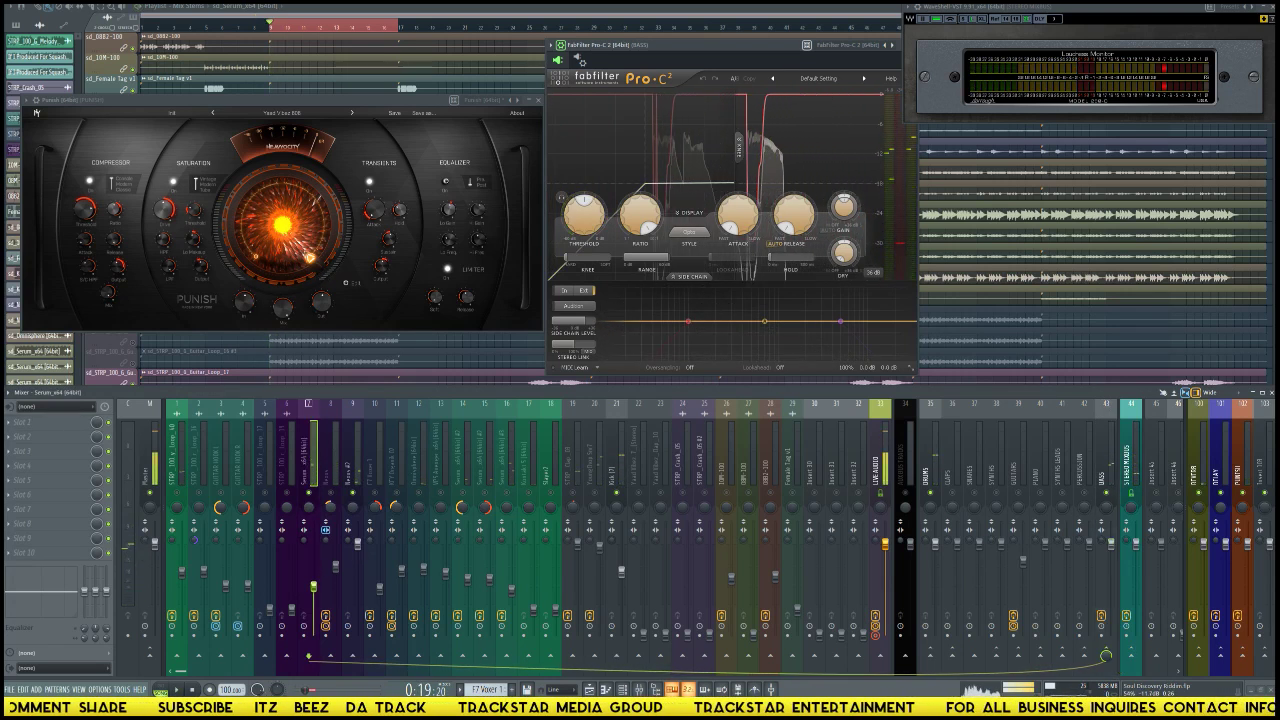
Step: Insert the WaveShell-VST plug-in in the Serum_x64 track's first effect slot and choose F6 Stereo as its plugin
left_click(60, 422)
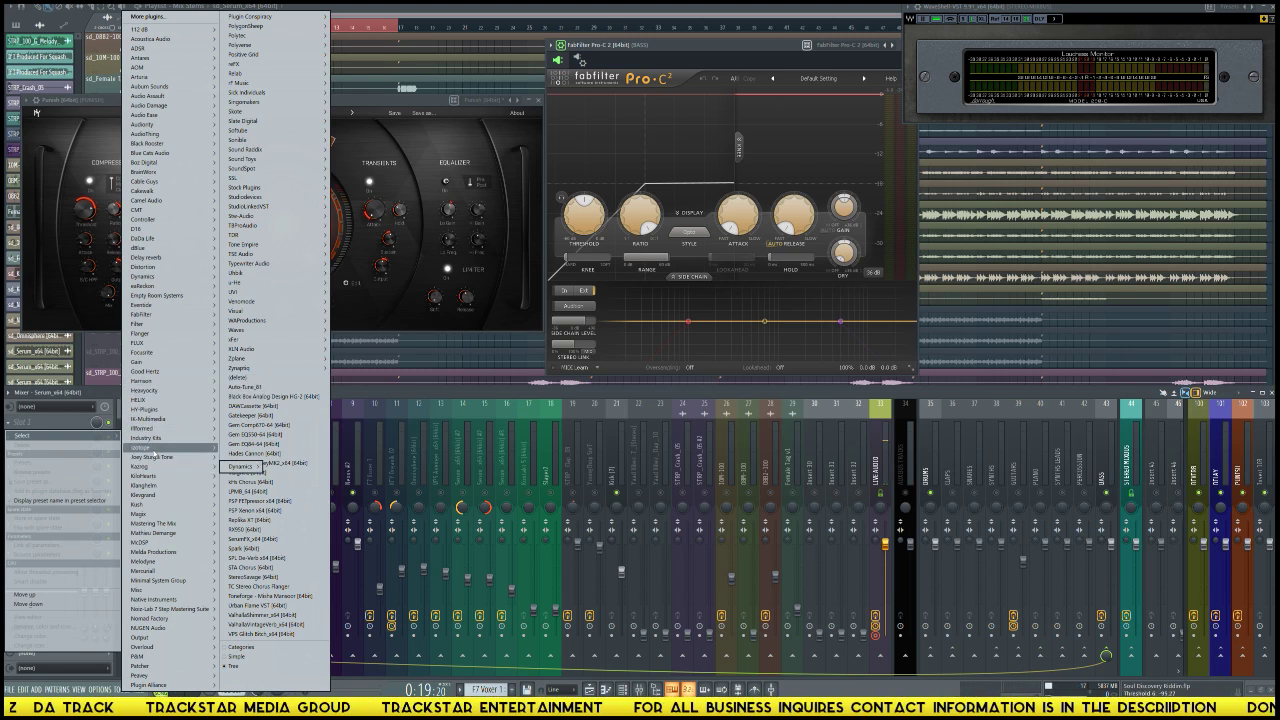
mouse_move(168, 429)
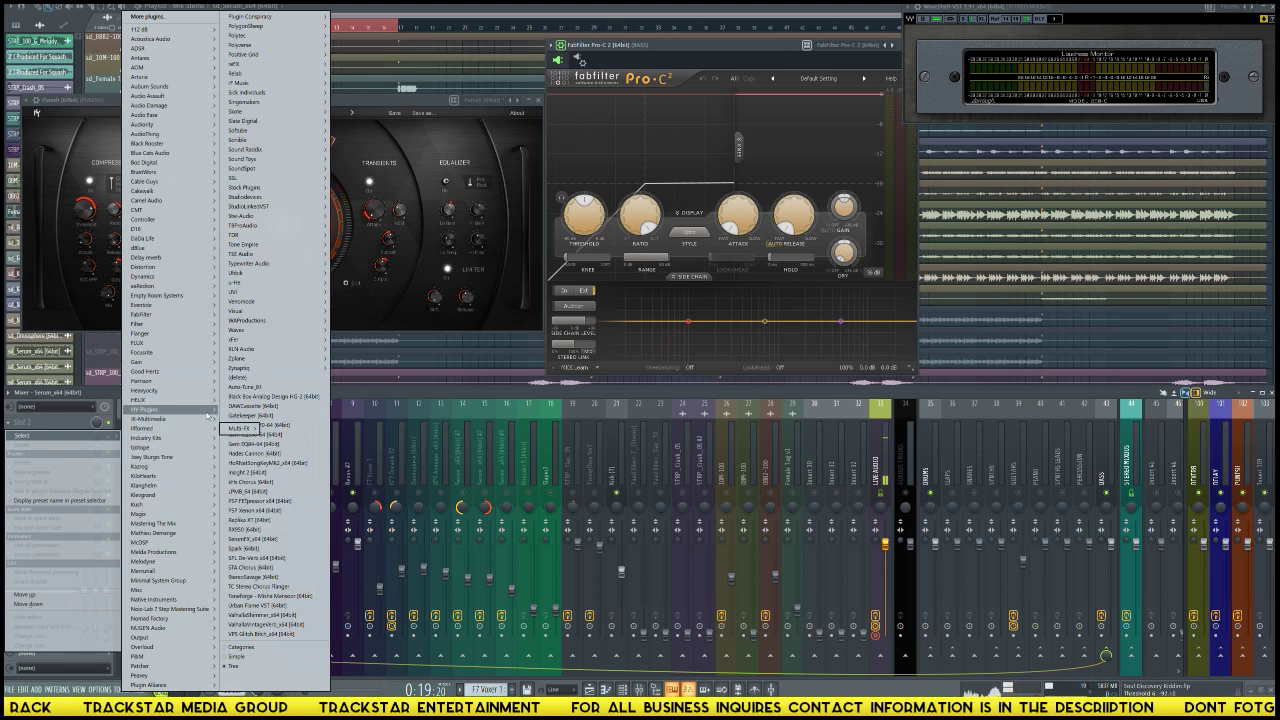
mouse_move(291, 331)
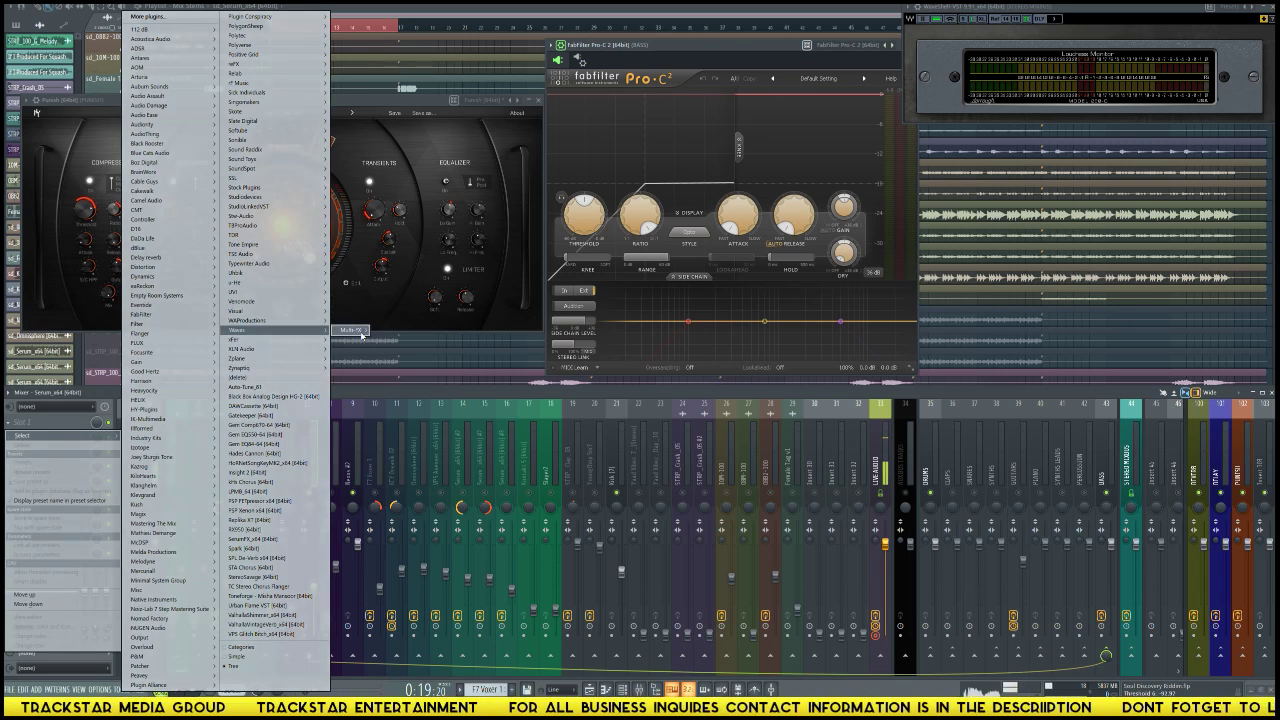
left_click(420, 330)
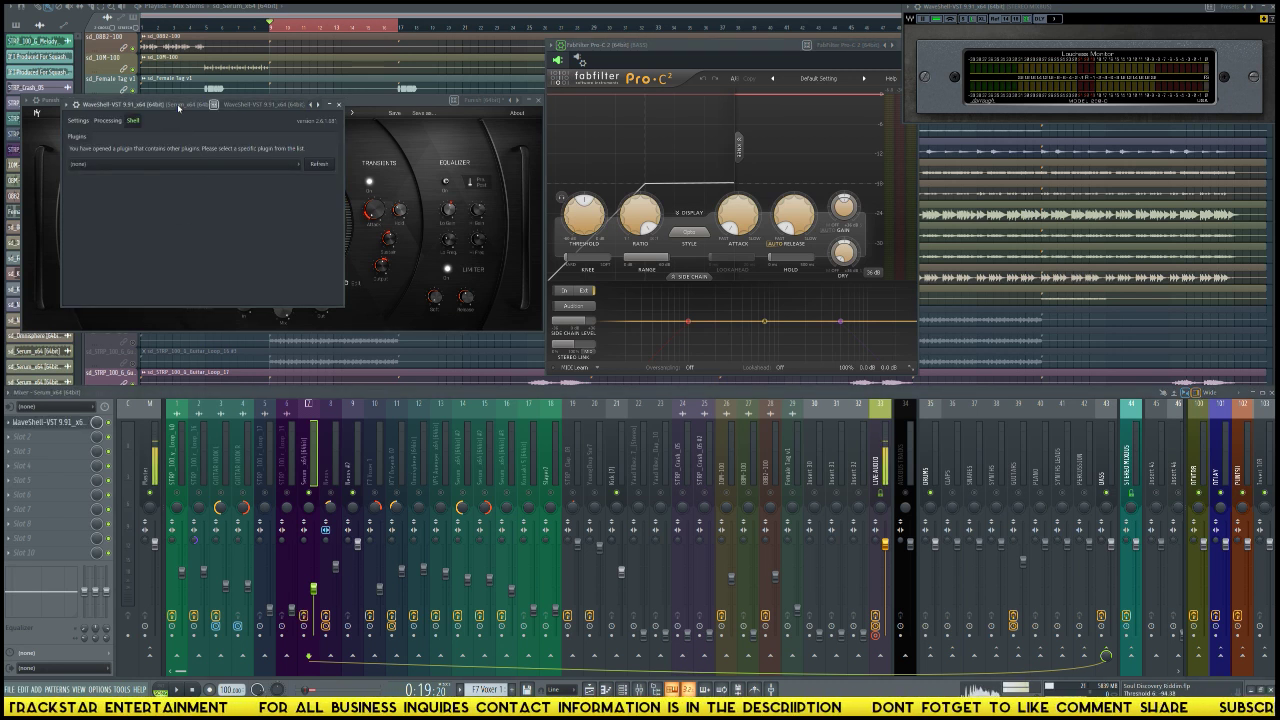
left_click_drag(179, 107, 665, 147)
left_click(612, 203)
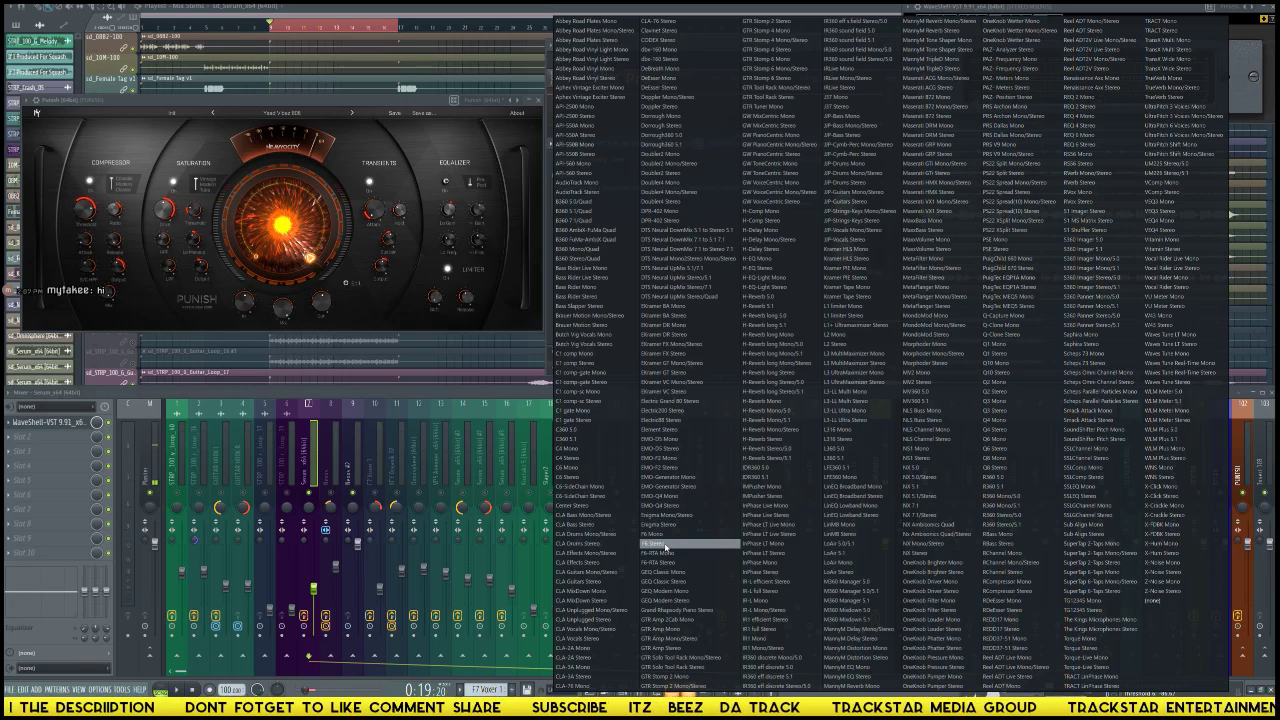
left_click(662, 545)
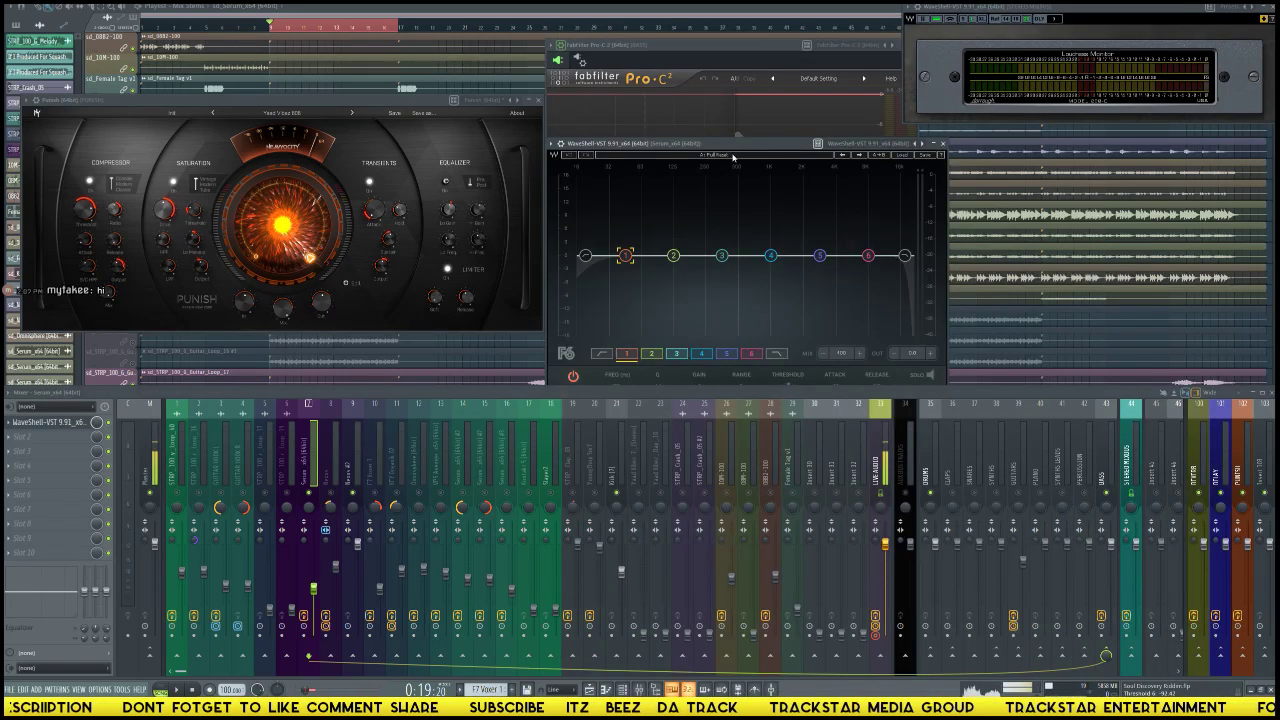
Step: Move the F6 equalizer window so that all its controls show and it partly overlaps Punish
left_click_drag(744, 148, 694, 78)
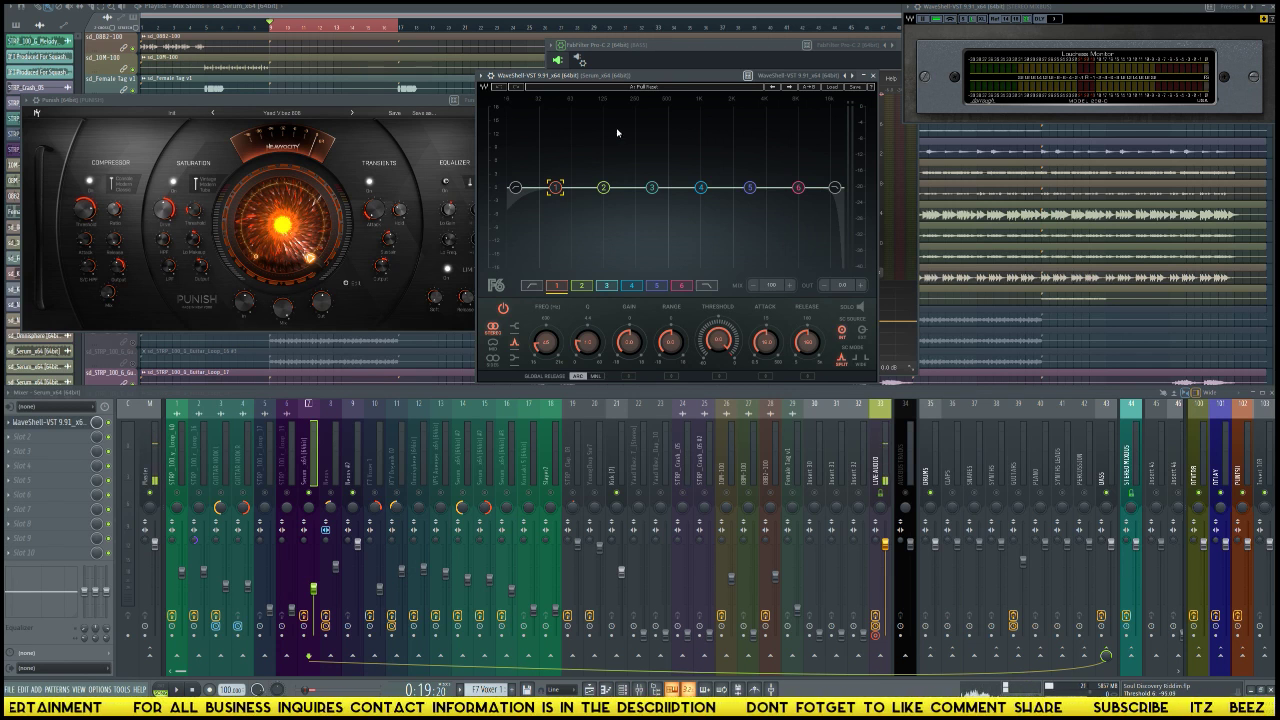
left_click_drag(658, 79, 643, 66)
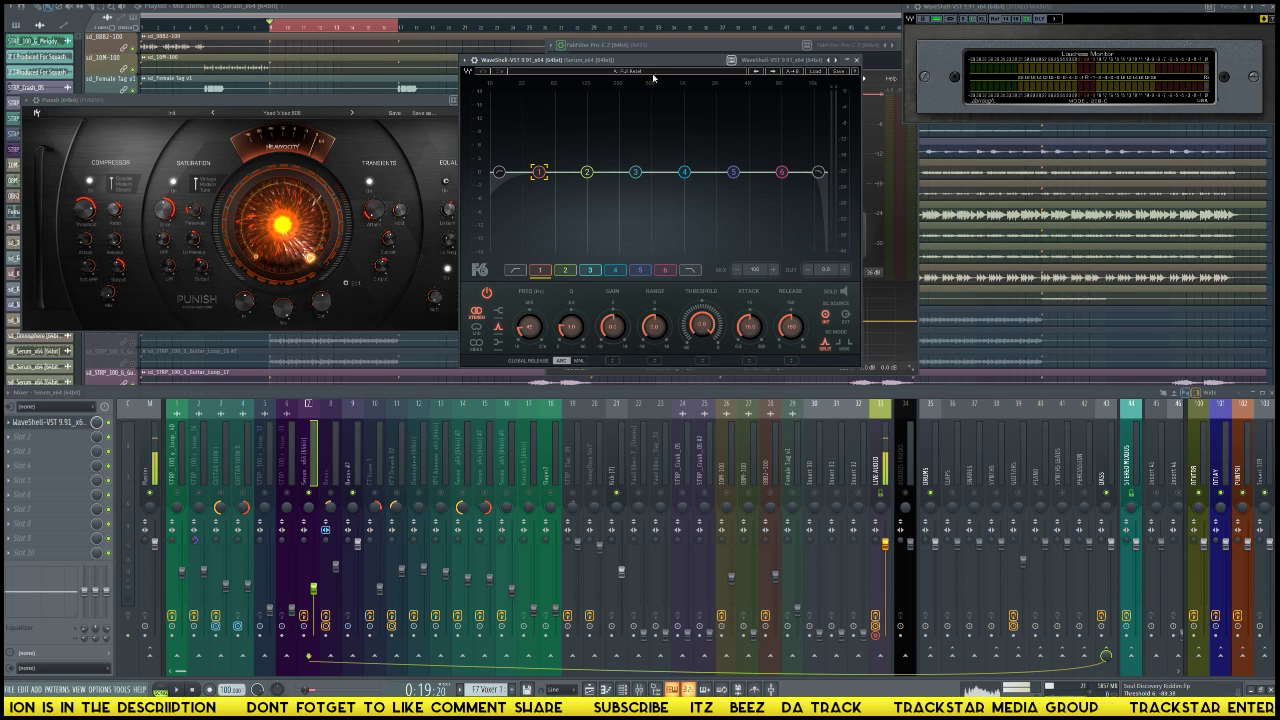
left_click_drag(653, 77, 625, 78)
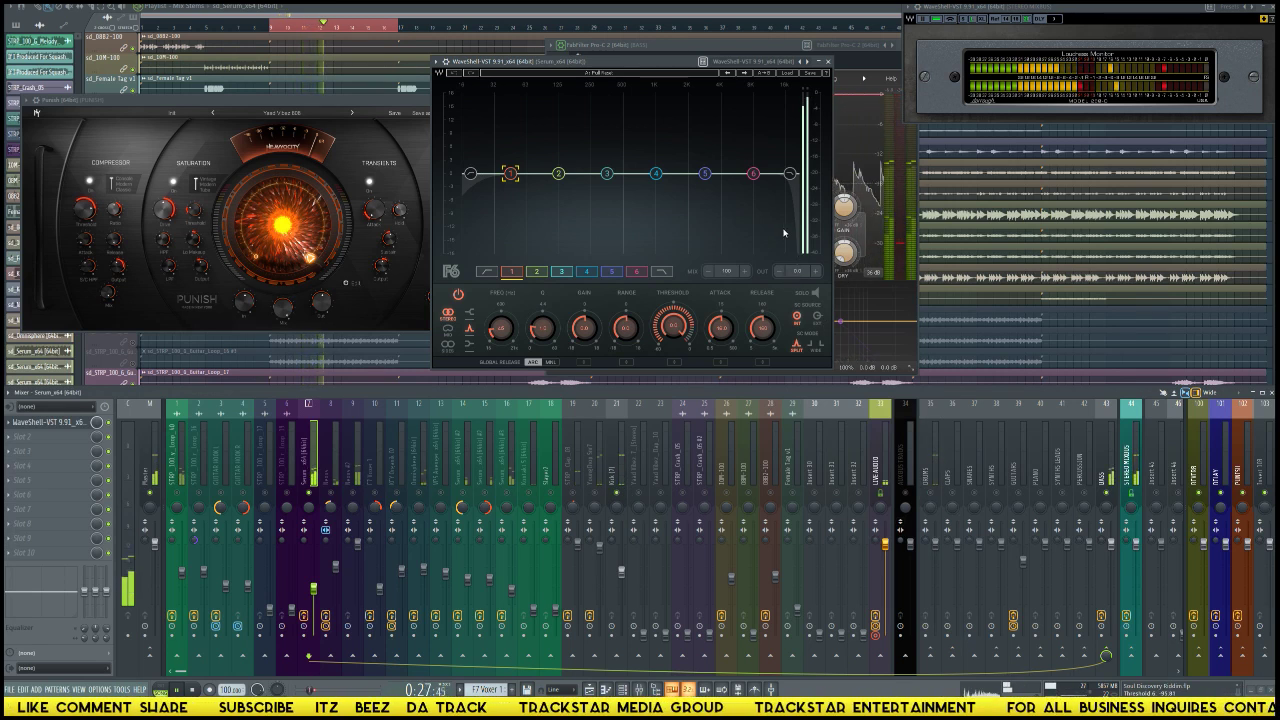
left_click_drag(641, 61, 555, 28)
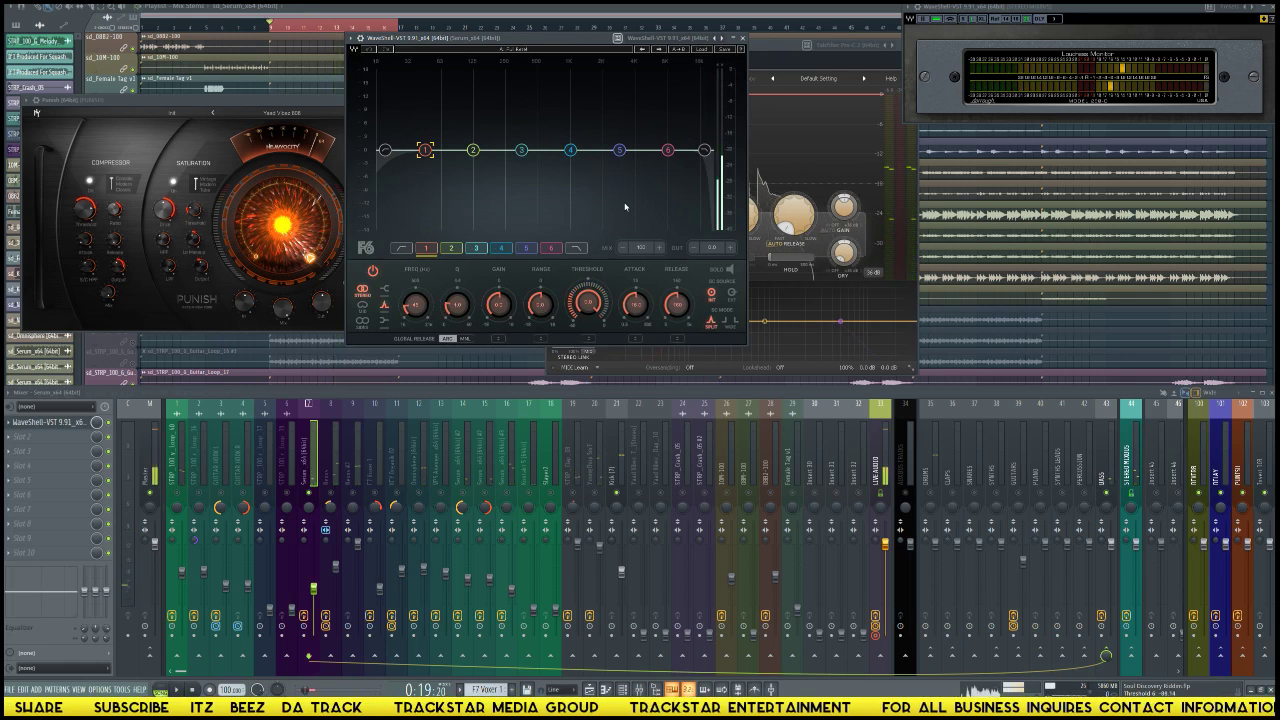
Step: Select band 6 in the F6 equalizer and raise its frequency
left_click(668, 150)
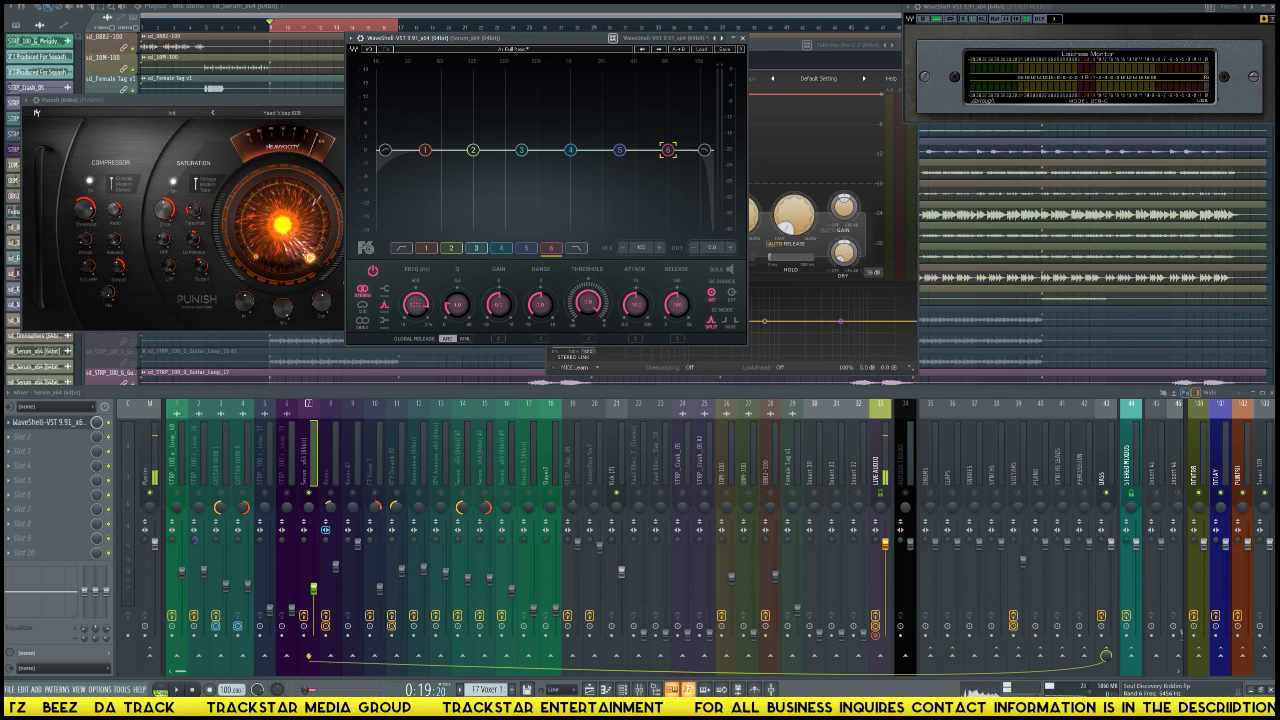
left_click_drag(421, 303, 421, 296)
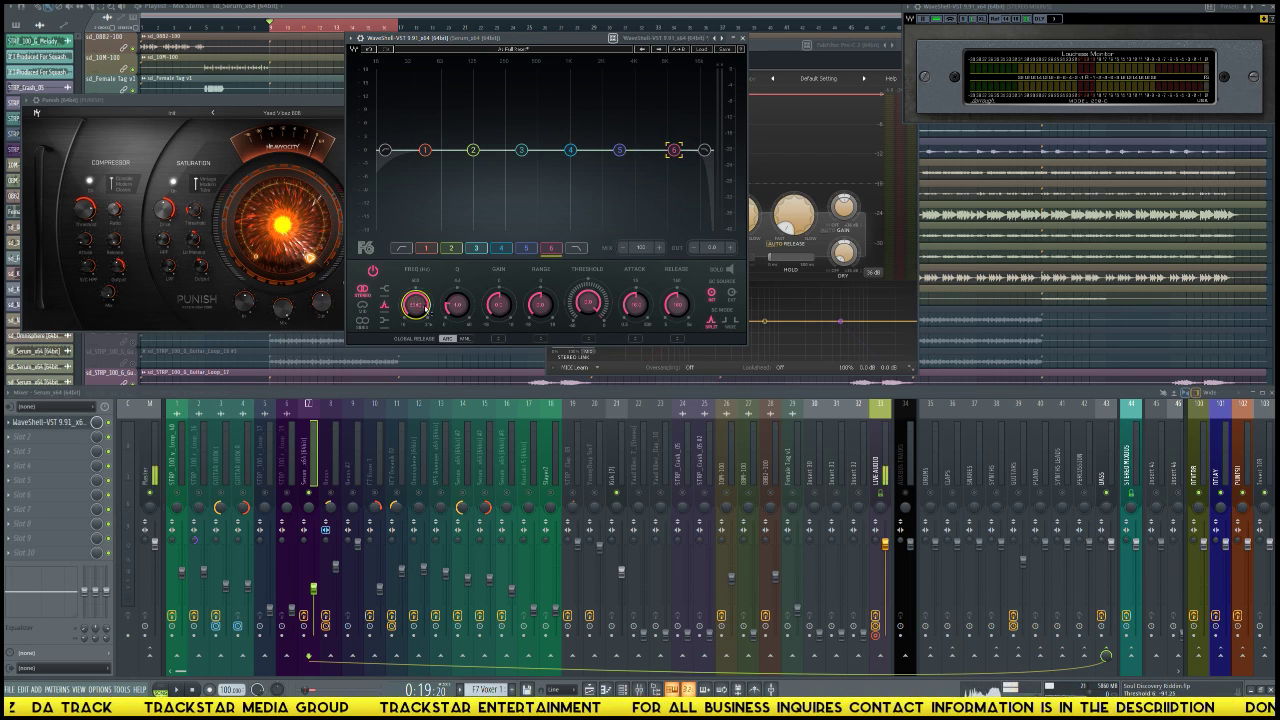
left_click(413, 306)
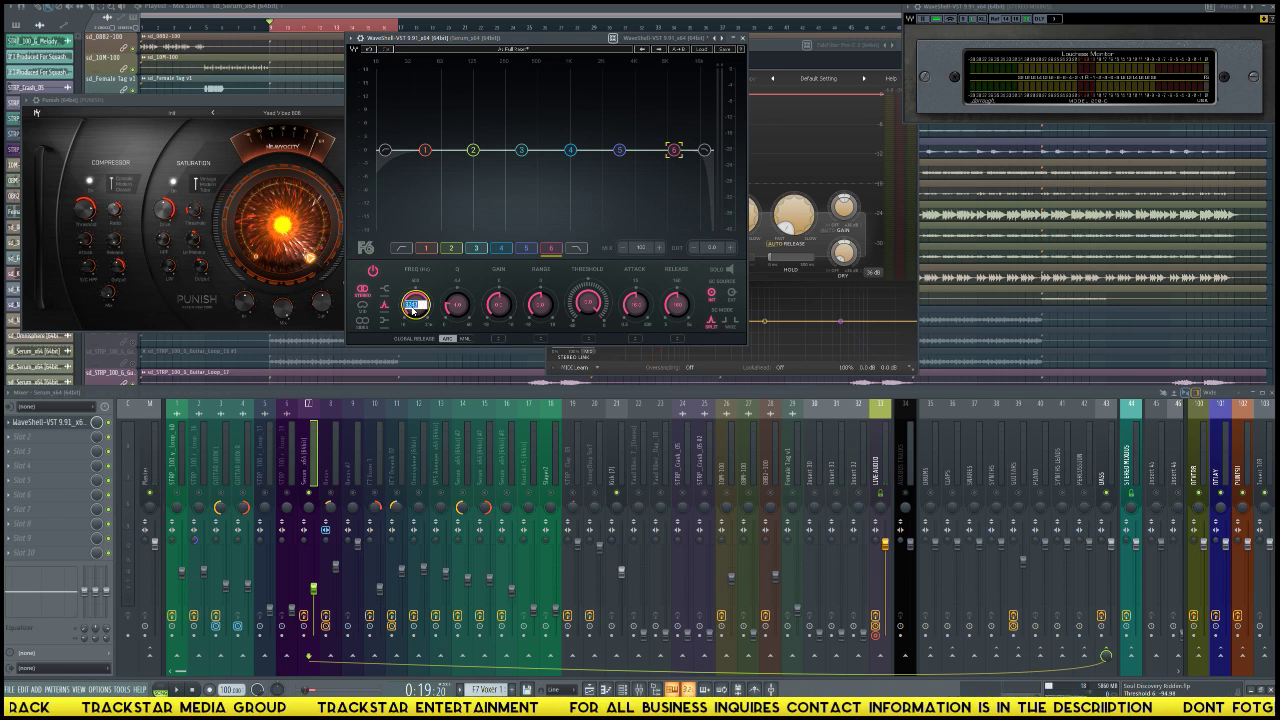
key("BackSpace")
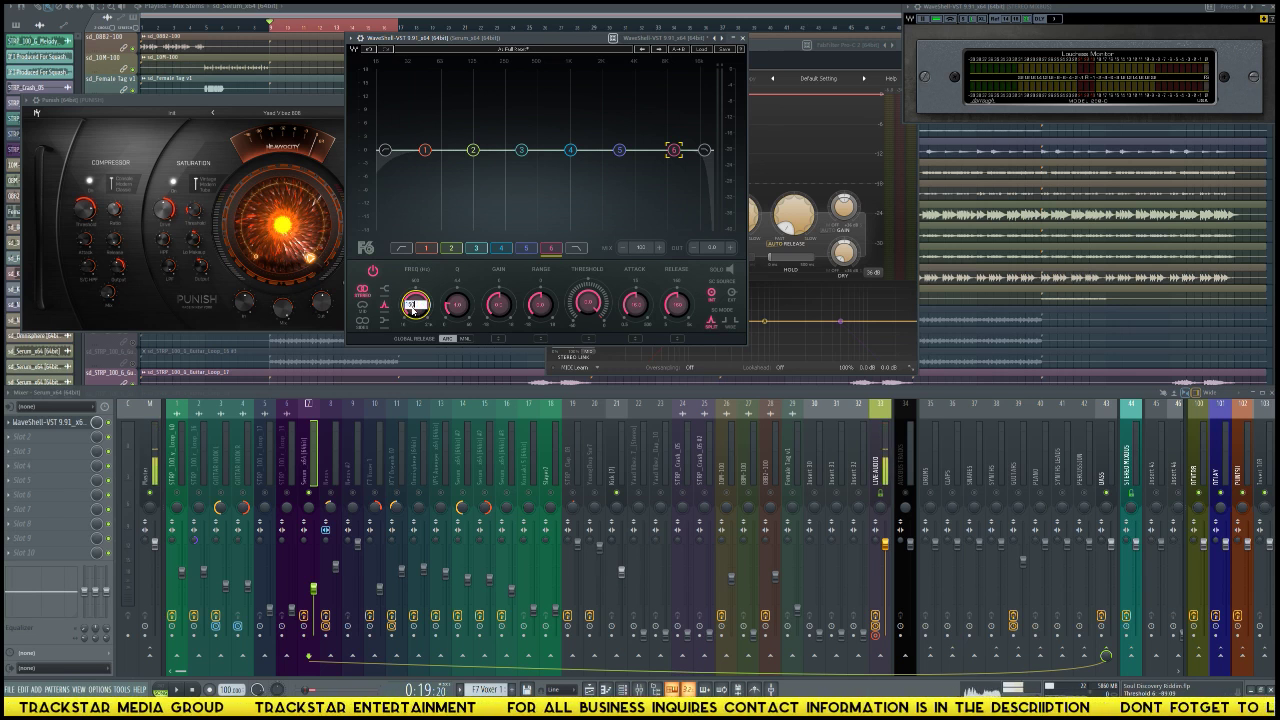
key("Return")
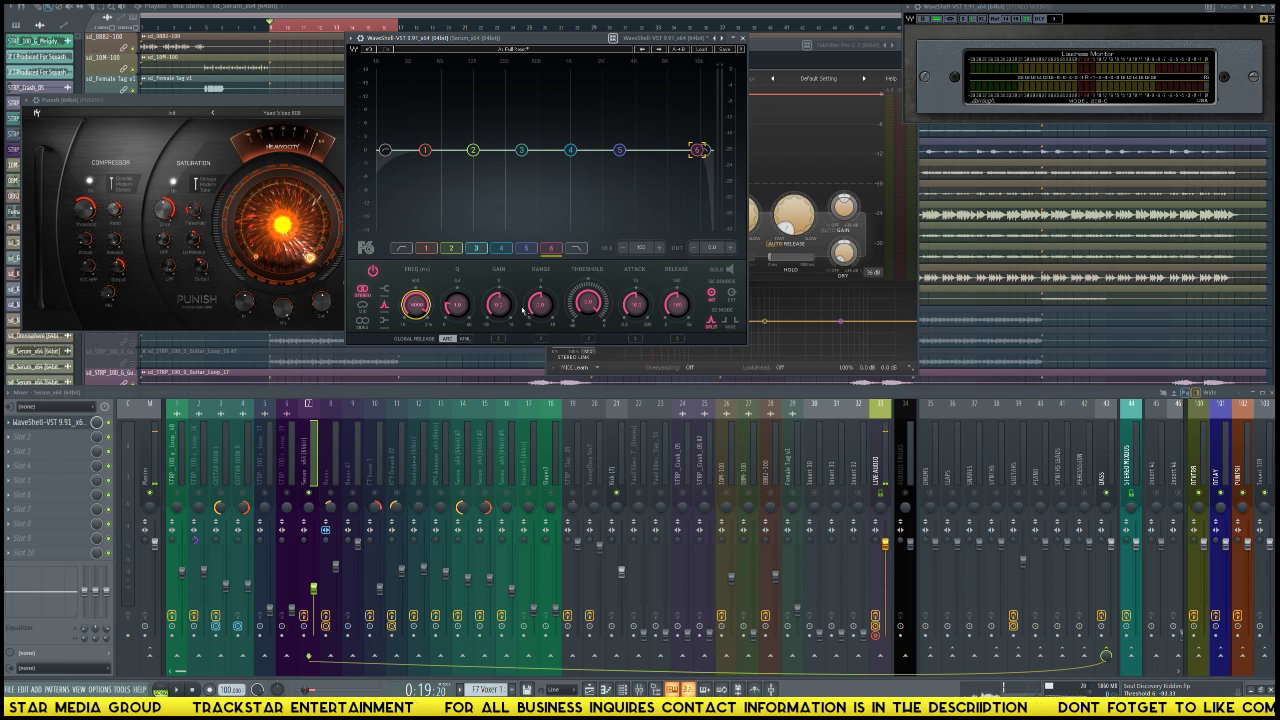
Step: Set the threshold of F6 band 6 to -49 dB
double_click(586, 299)
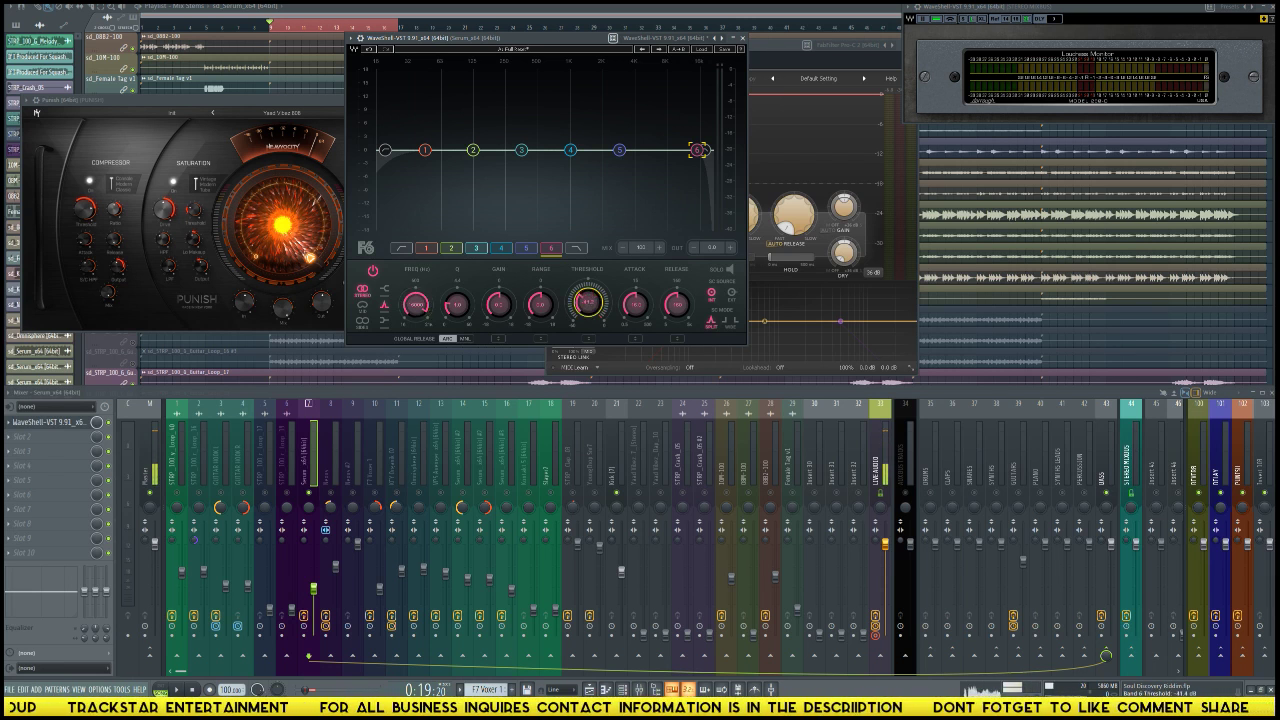
type("-49")
key("Return")
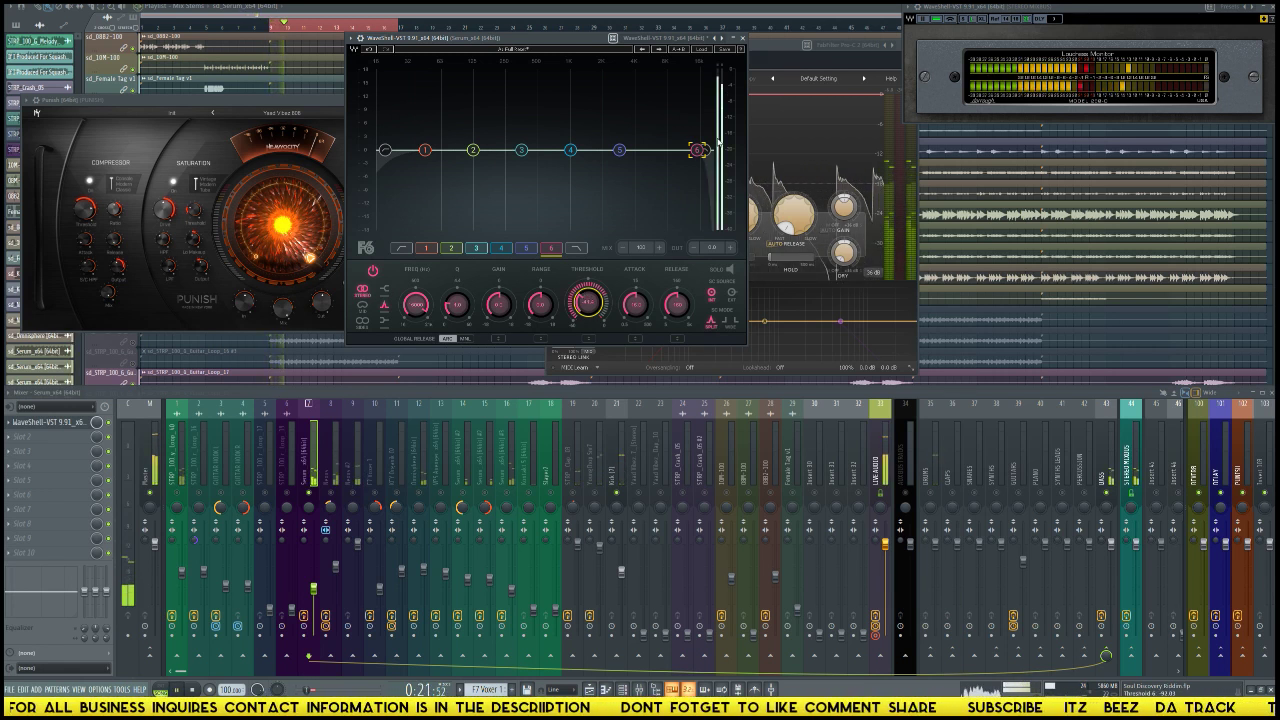
Step: Set the range of F6 band 6 to -10 dB and play the beat
left_click(545, 308)
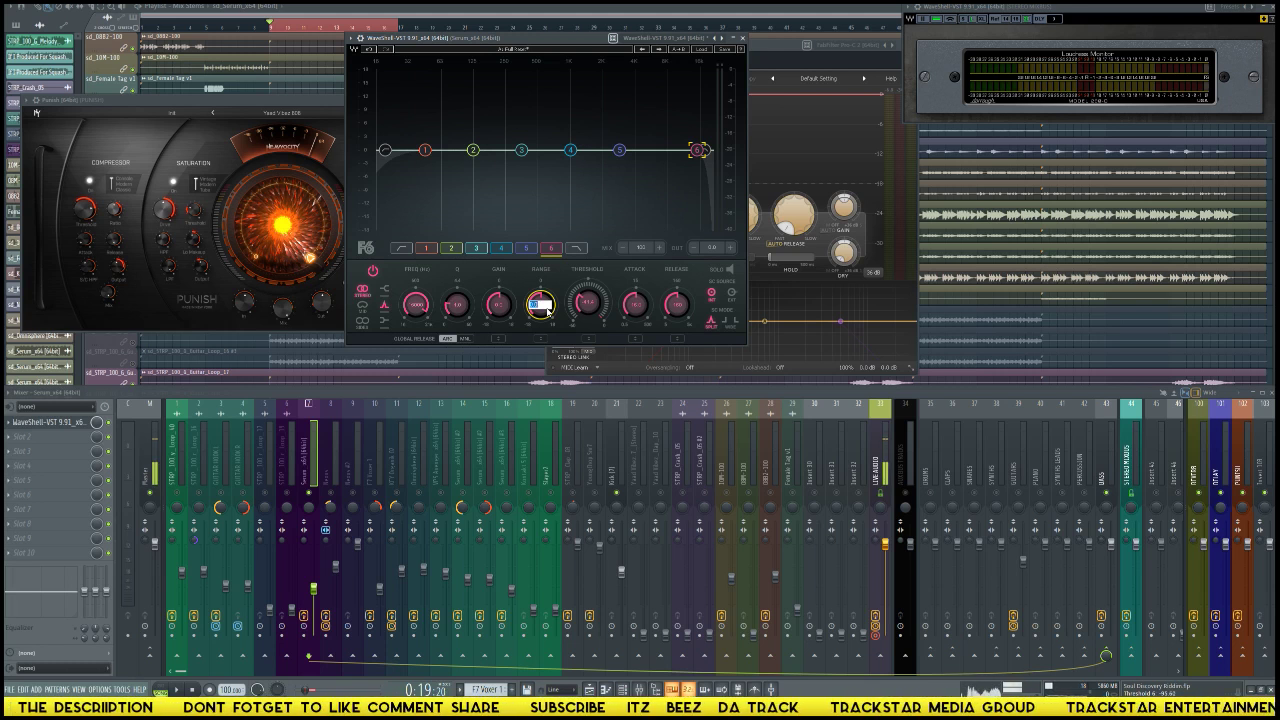
type("10")
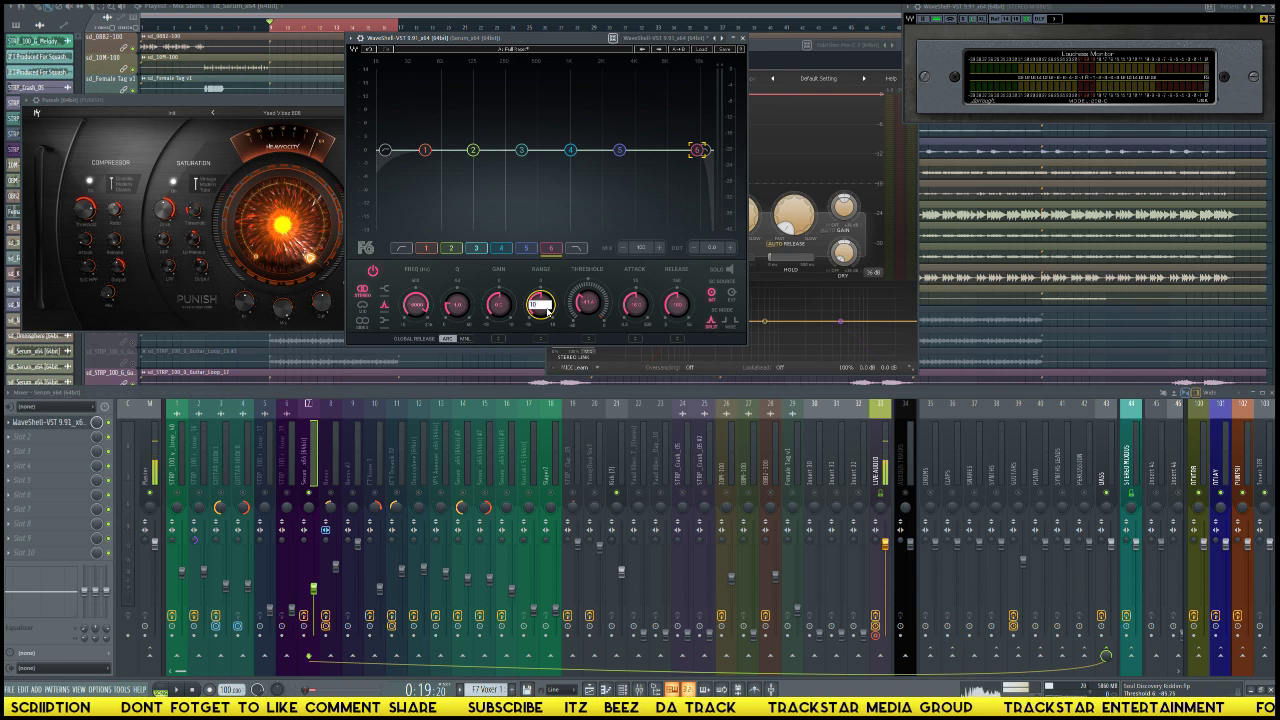
key("Return")
left_click(548, 310)
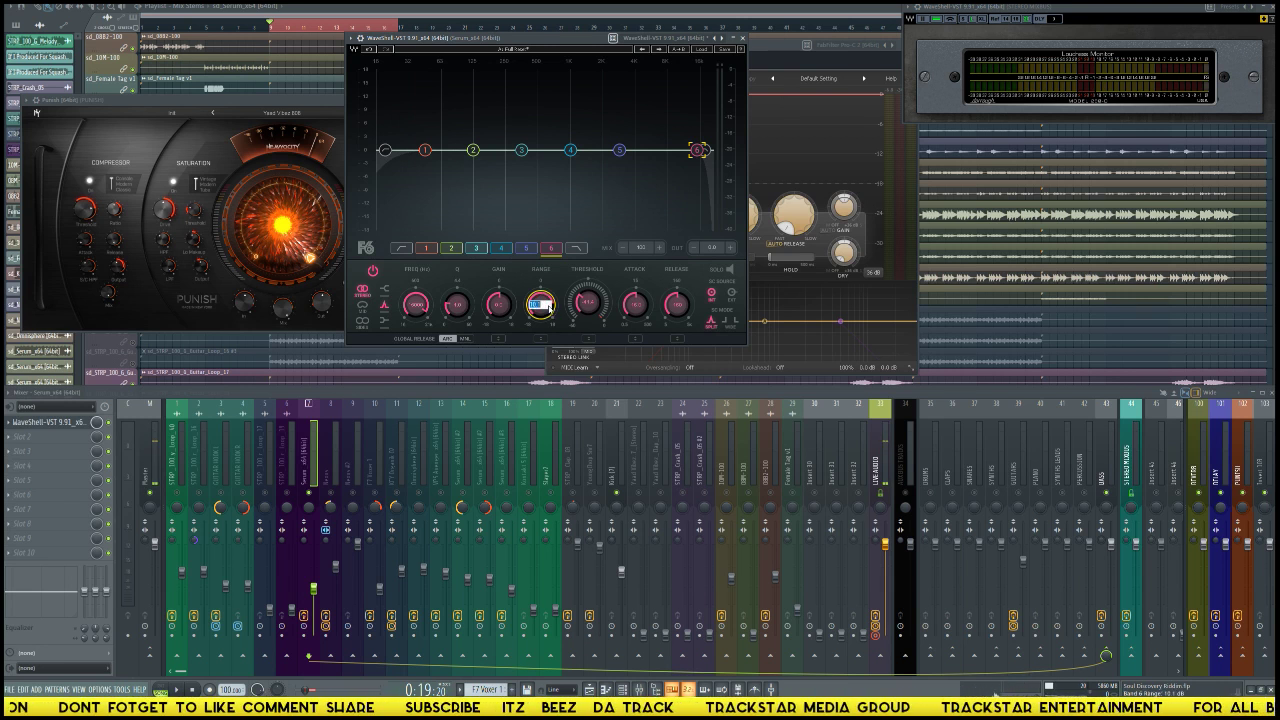
key("Return")
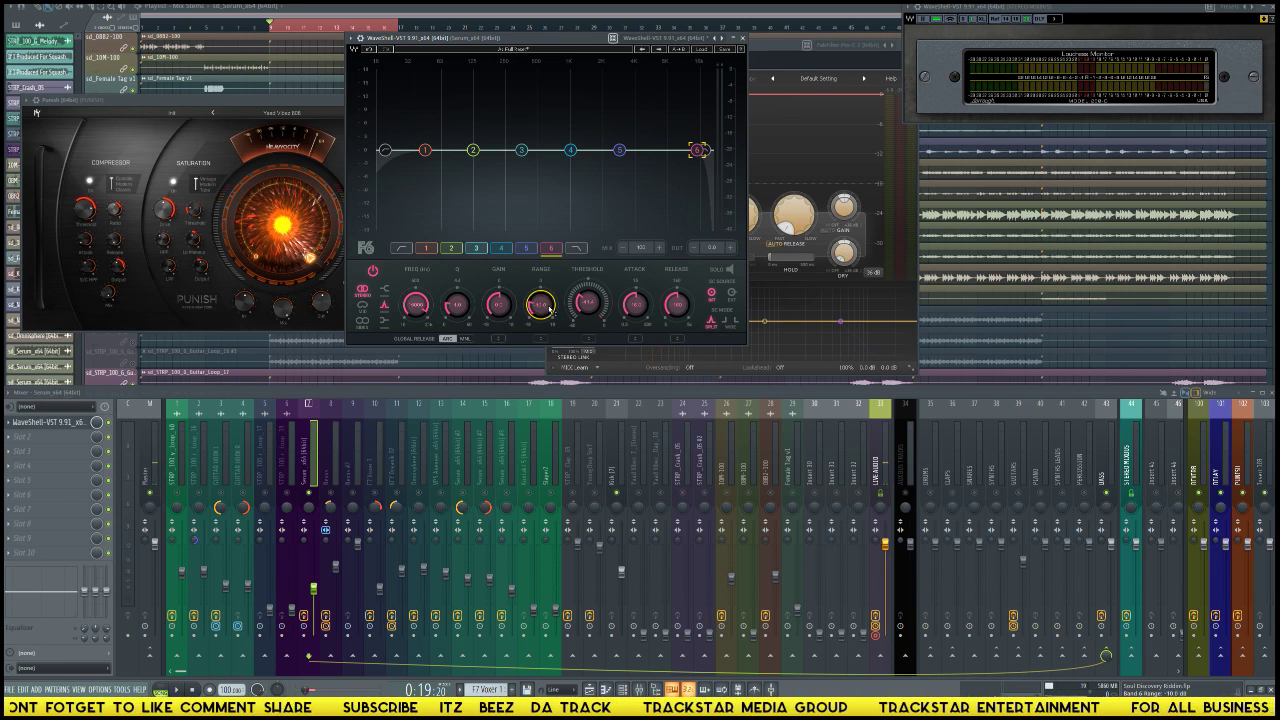
key("space")
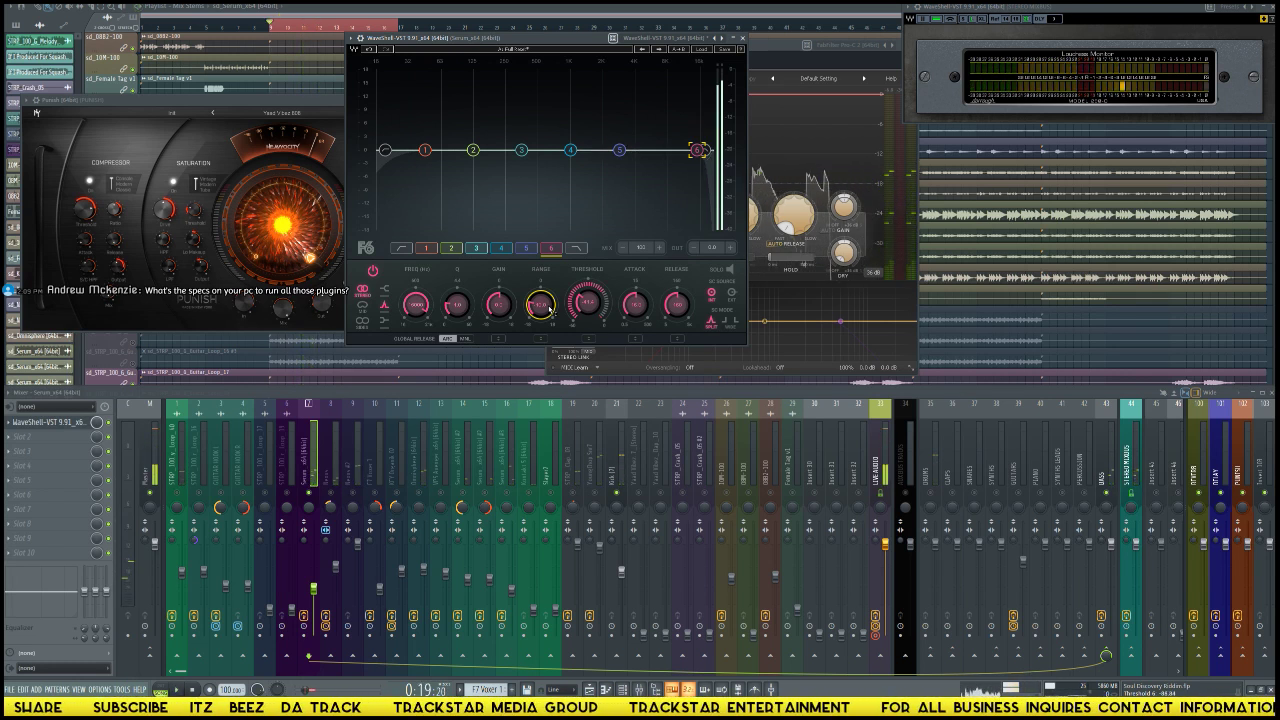
Step: Solo F6 band 6 and adjust its dynamics: a wider Q, a 2 ms attack and a shorter release
left_click(730, 270)
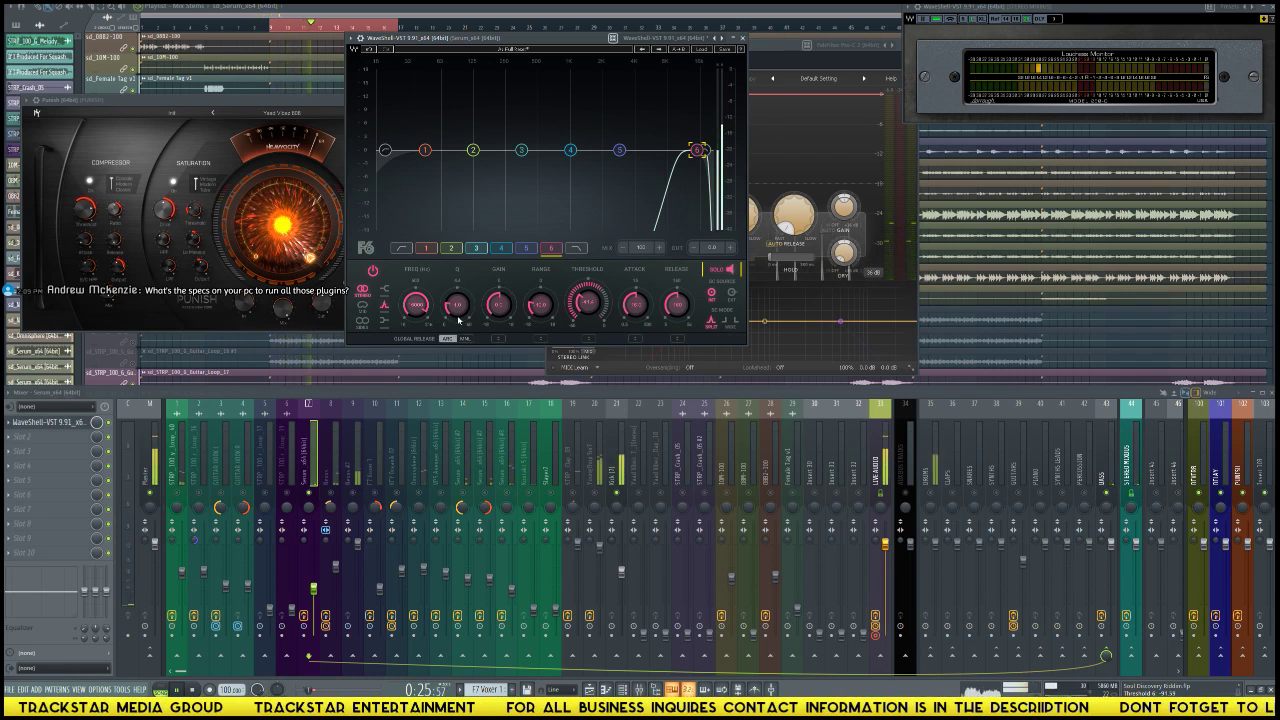
scroll(456, 304, "up", 3)
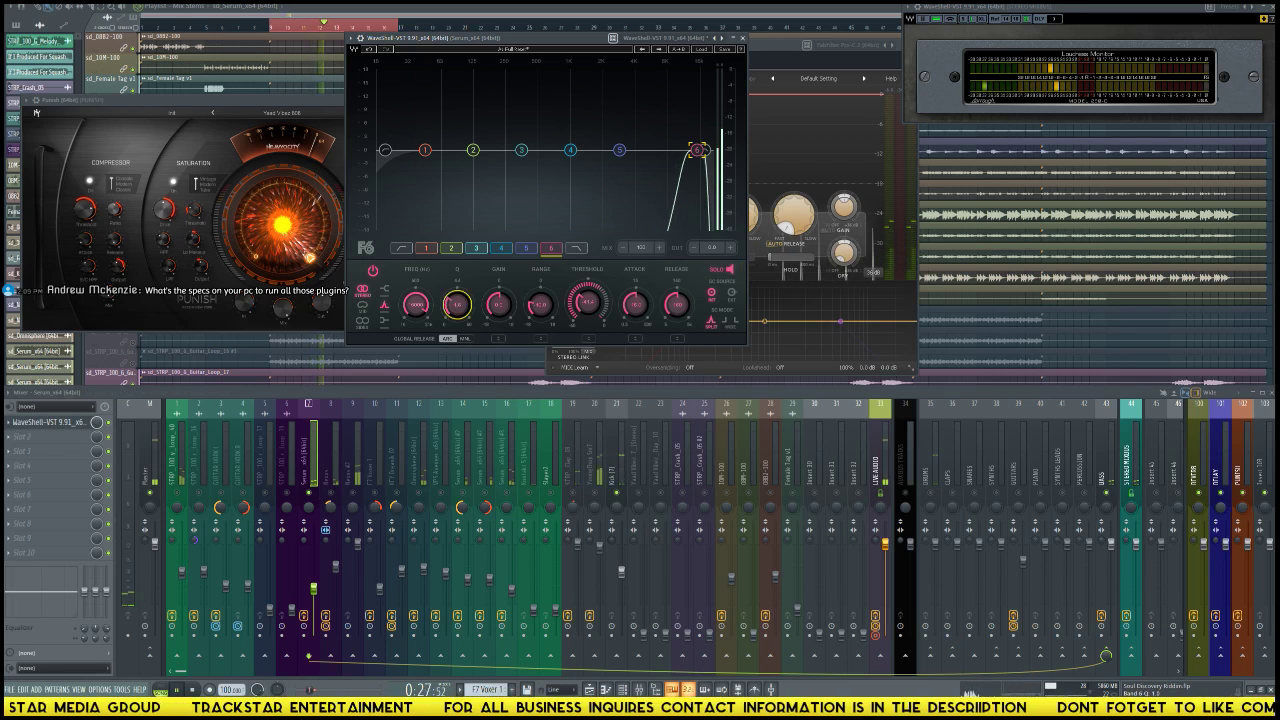
scroll(456, 304, "down", 5)
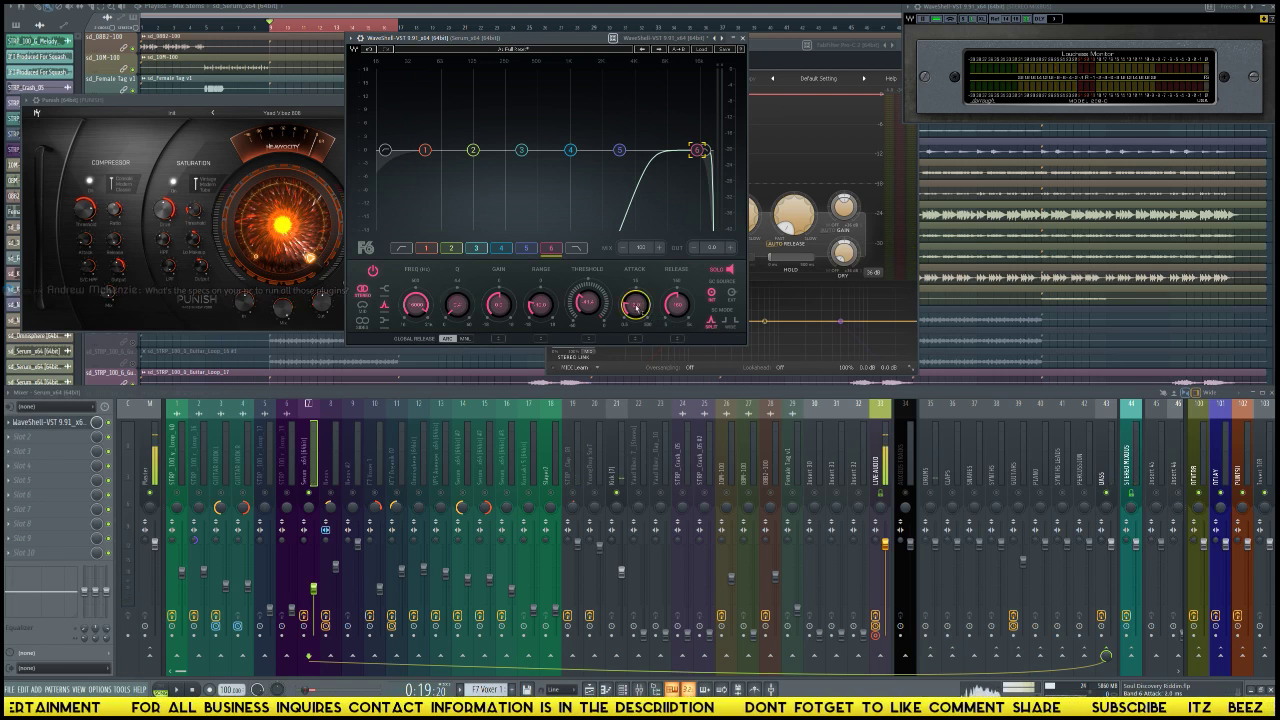
mouse_move(677, 304)
left_mouse_down()
mouse_move(677, 330)
mouse_move(678, 307)
left_mouse_up()
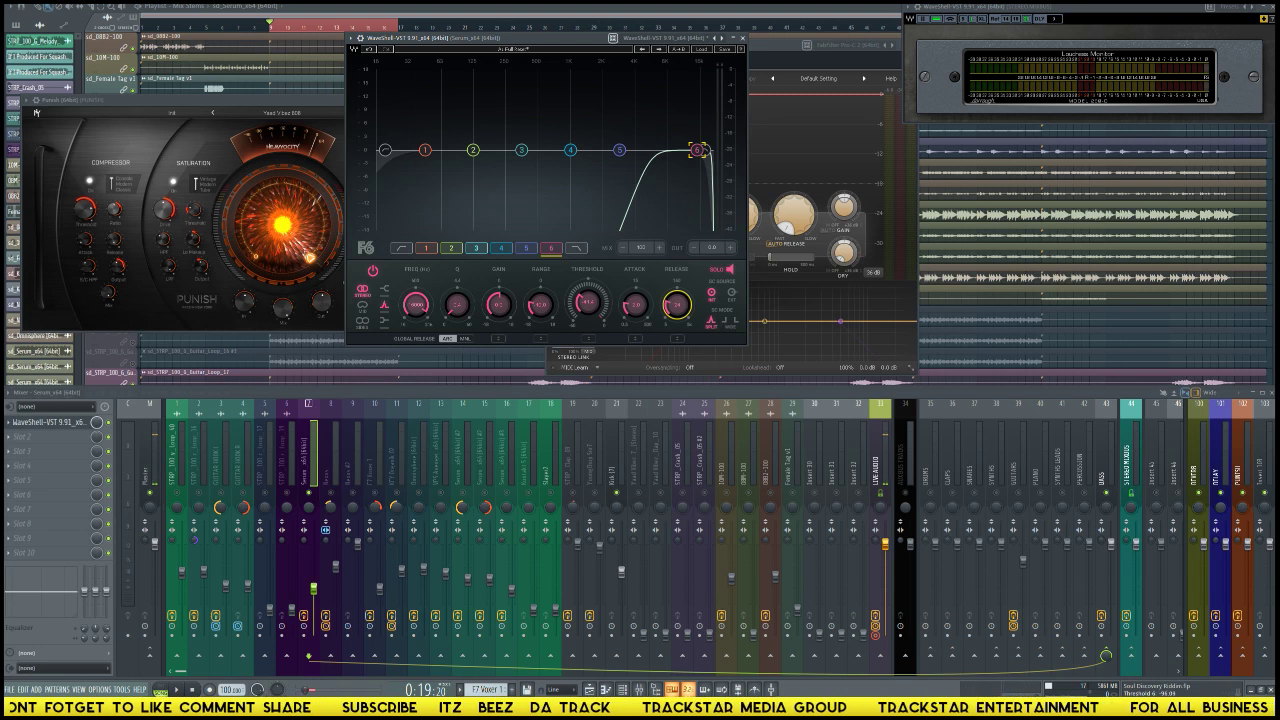
Step: Open File Explorer to look over the computer's drives, including the folders on Large Vst Library's (M:) and Kontakt (E:), and close it
key("super+e")
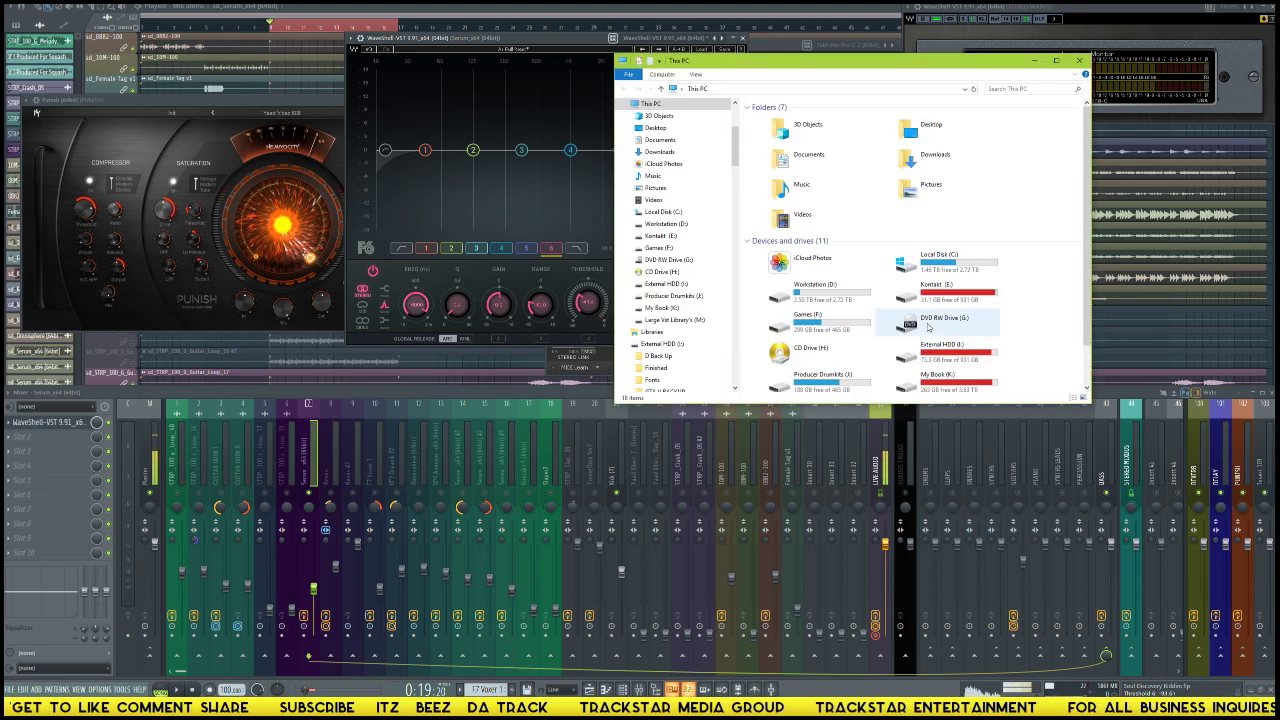
scroll(1052, 267, "down", 1)
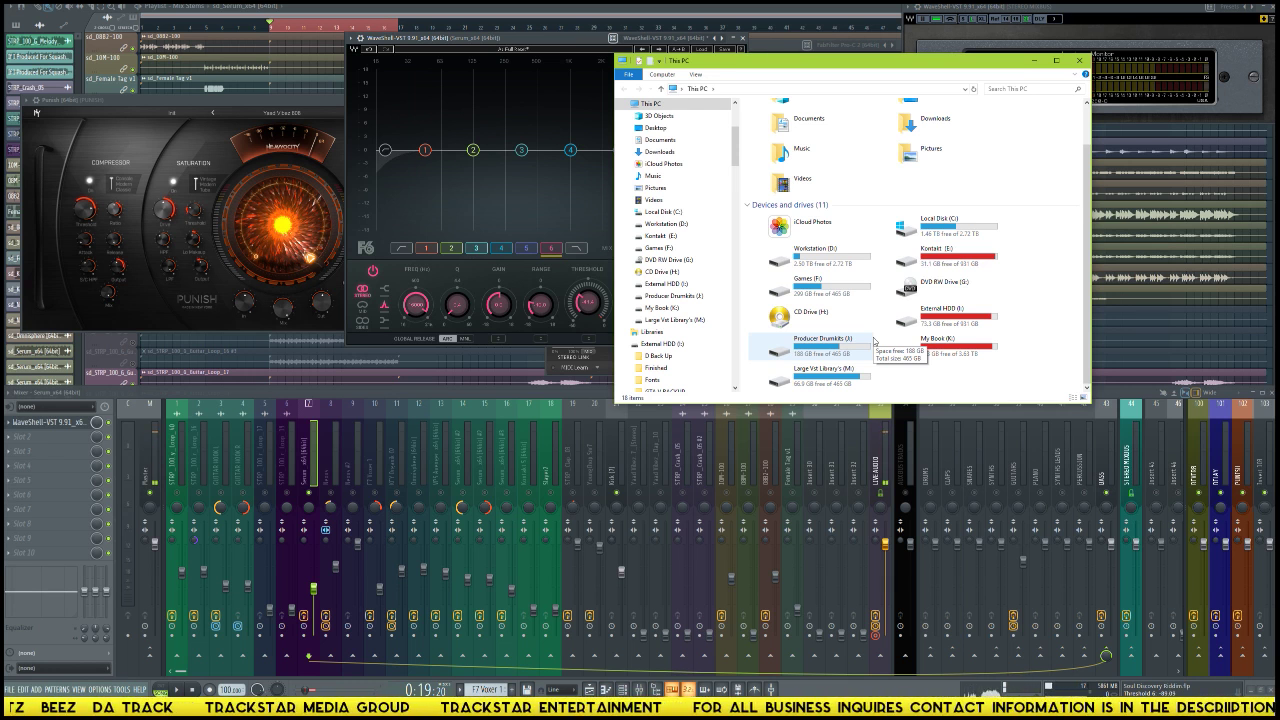
double_click(826, 371)
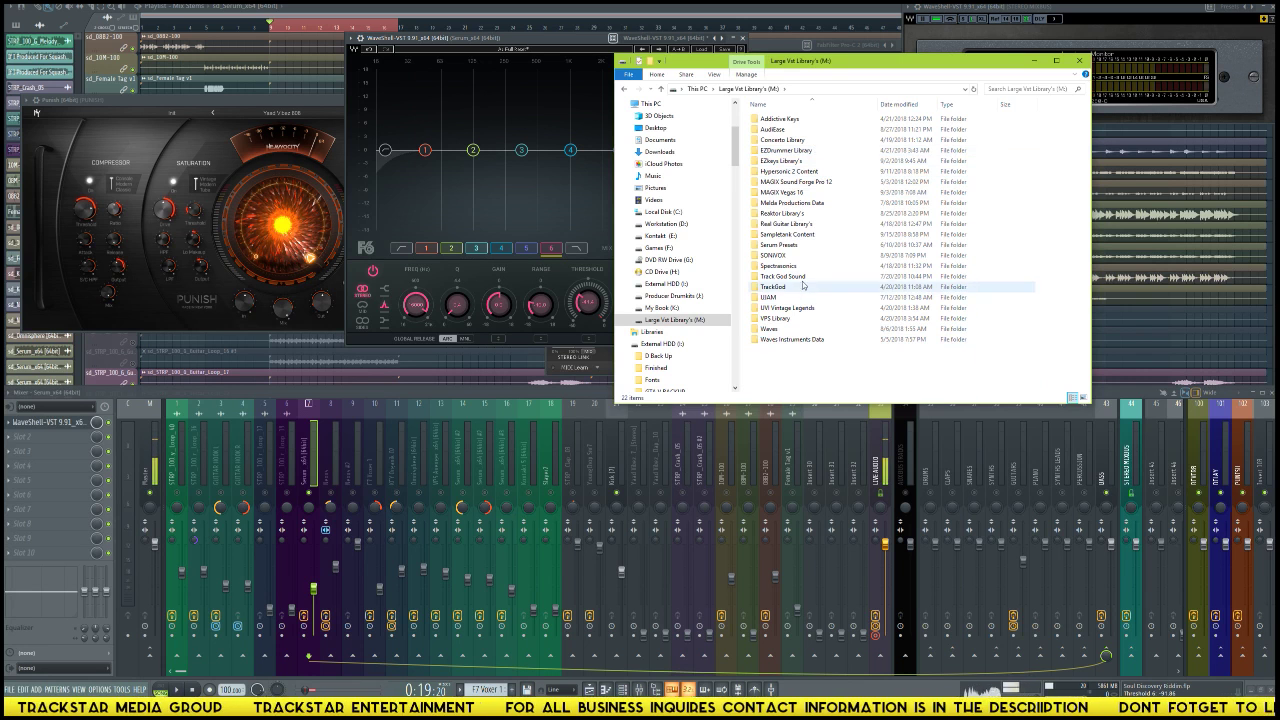
left_click(697, 88)
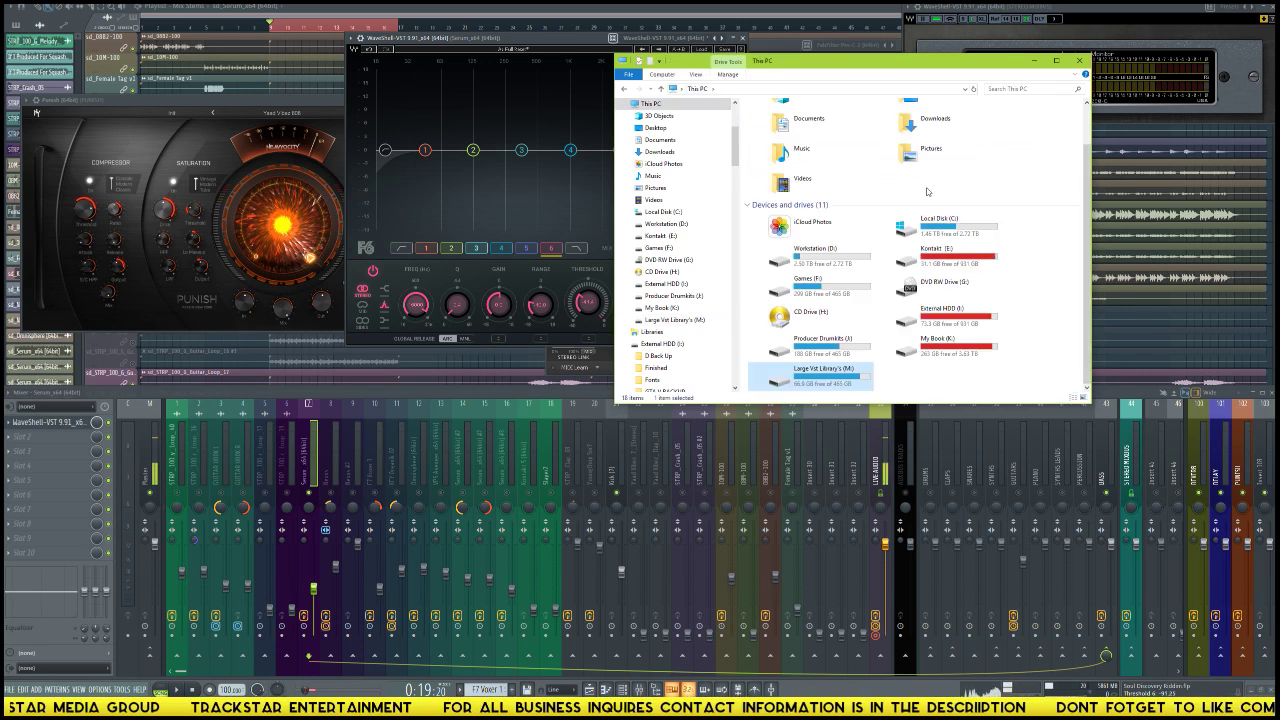
double_click(944, 262)
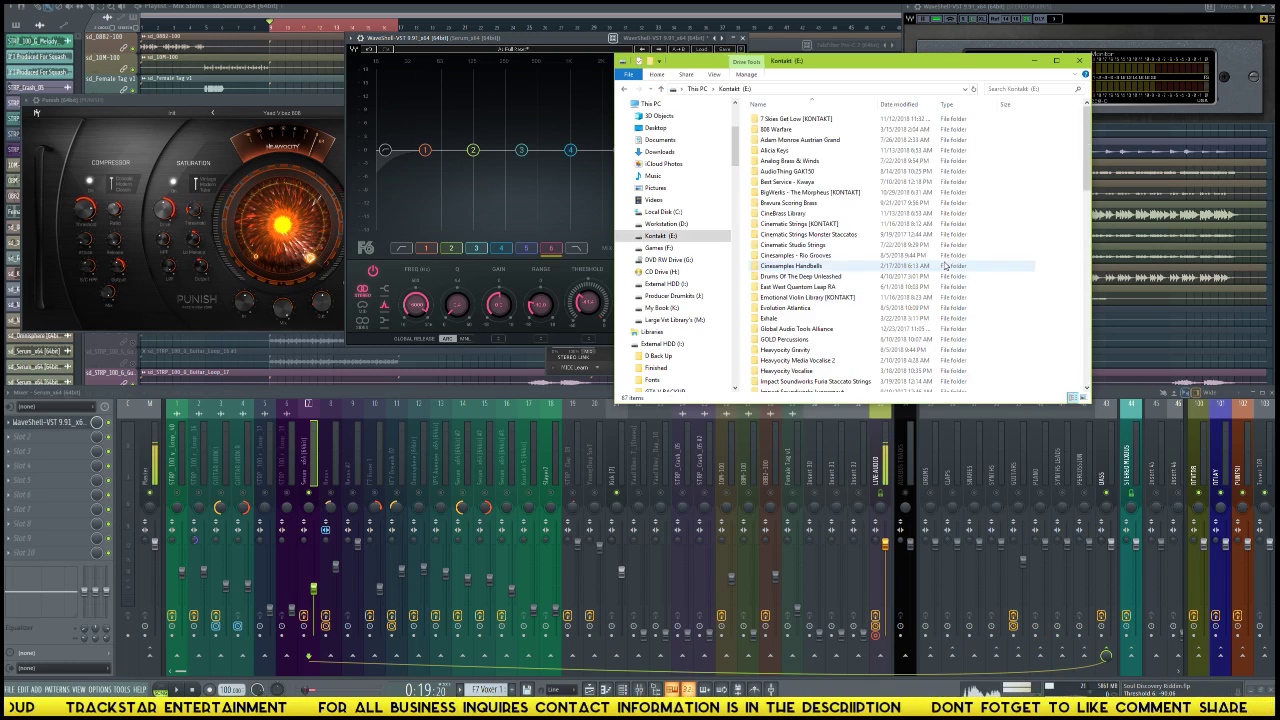
left_click(700, 89)
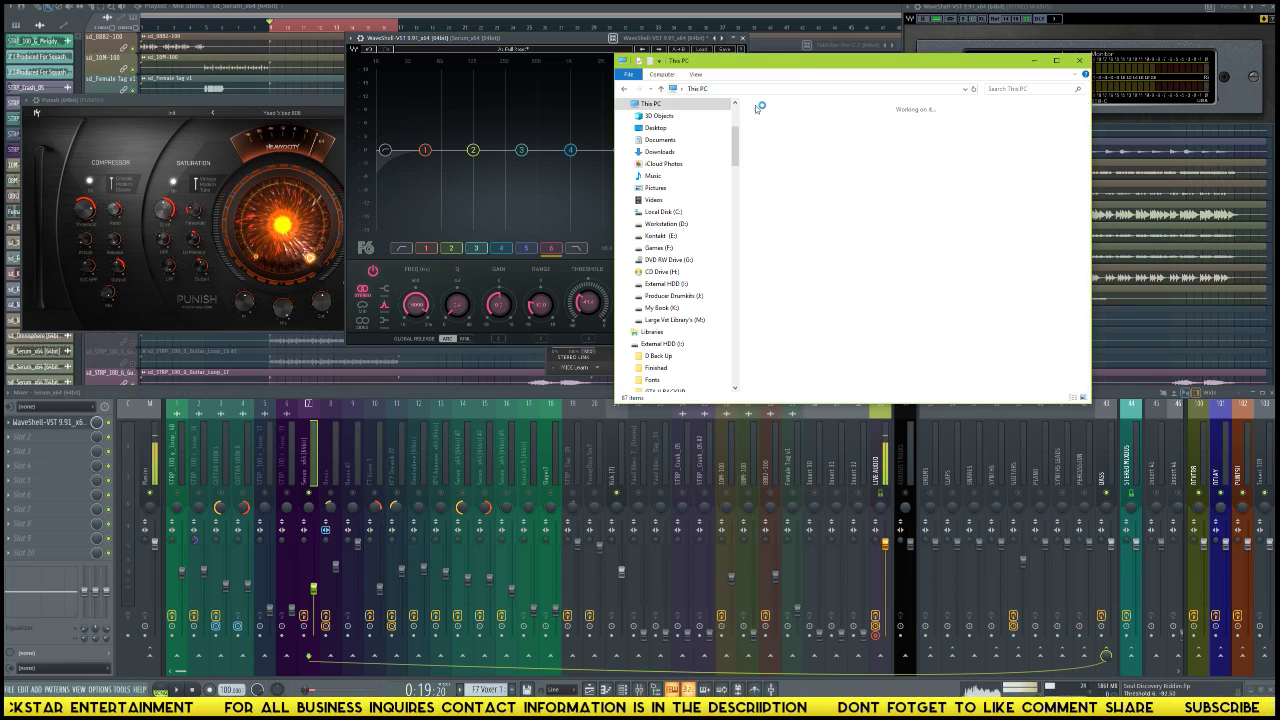
left_click(1080, 62)
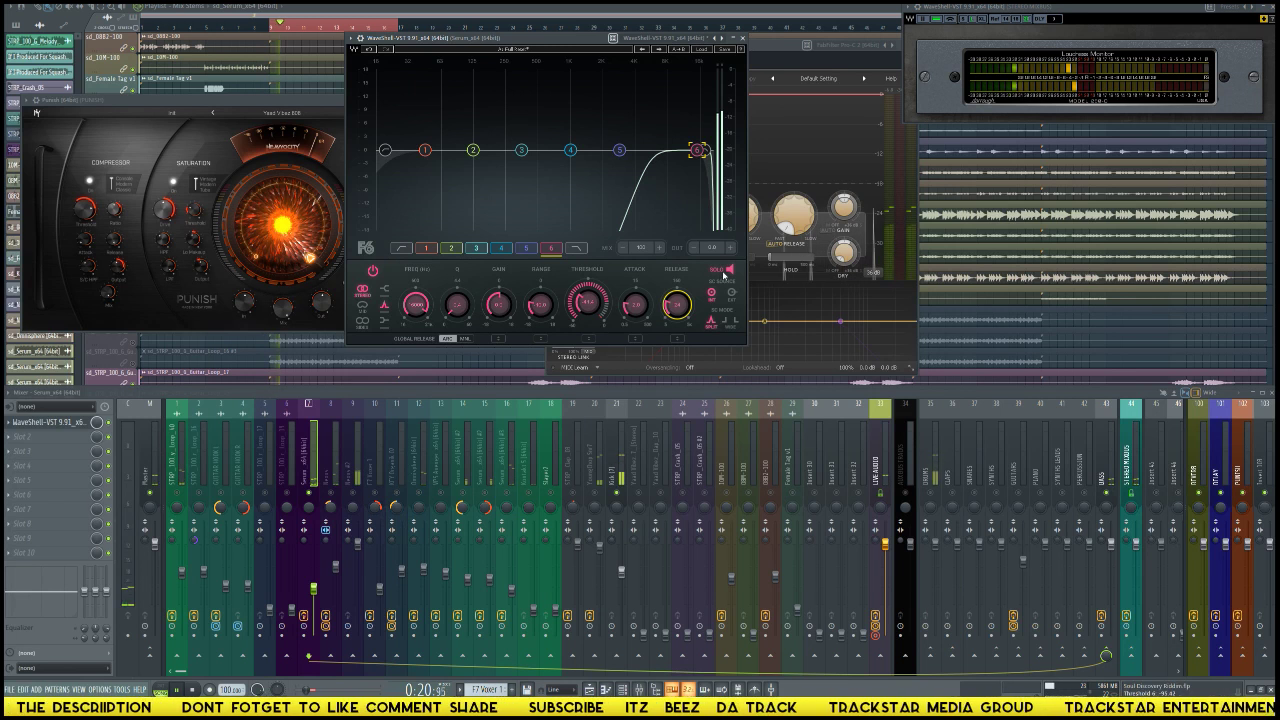
Step: Turn off the solo of F6 band 6 and raise the frequency of band 1 slightly
left_click(713, 270)
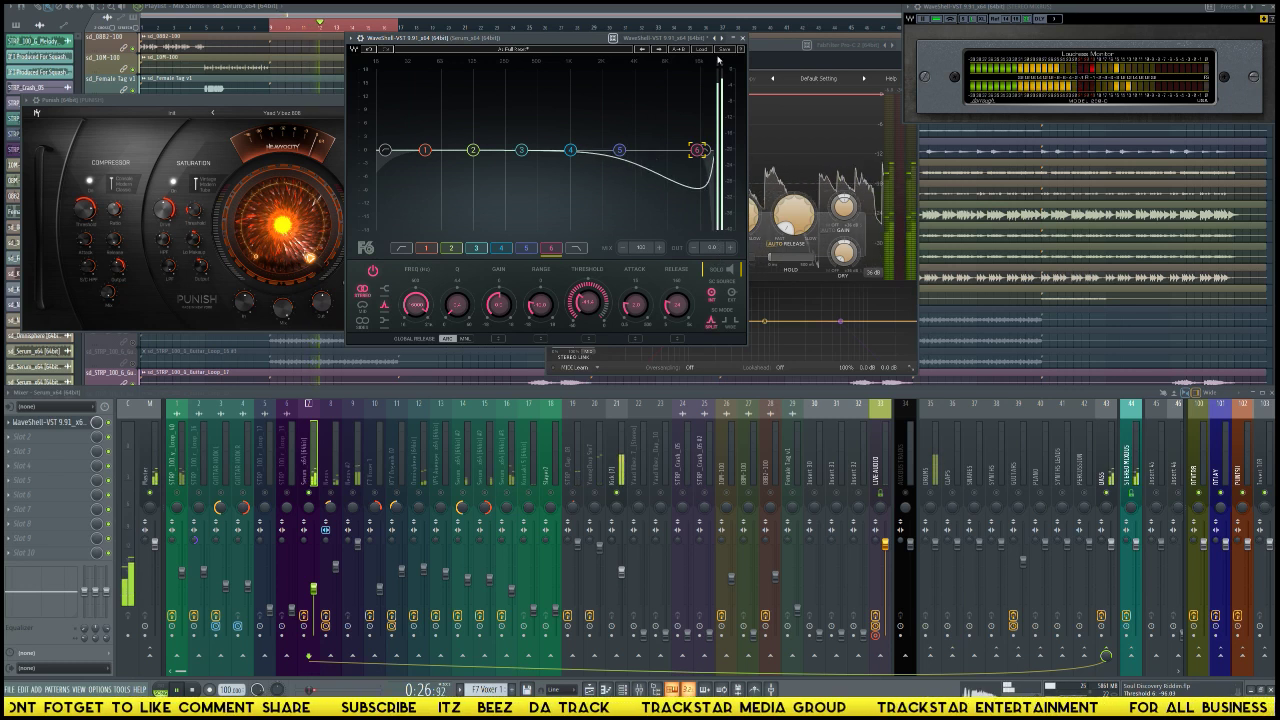
left_click(424, 150)
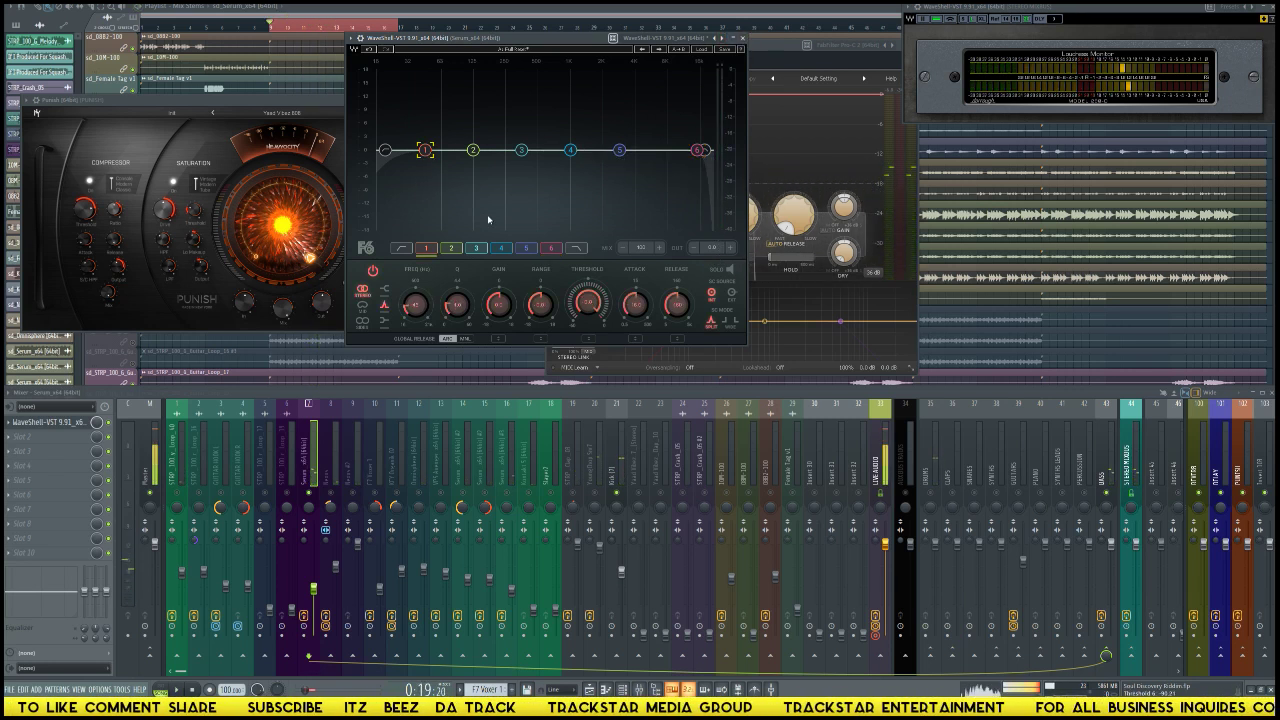
left_click(415, 305)
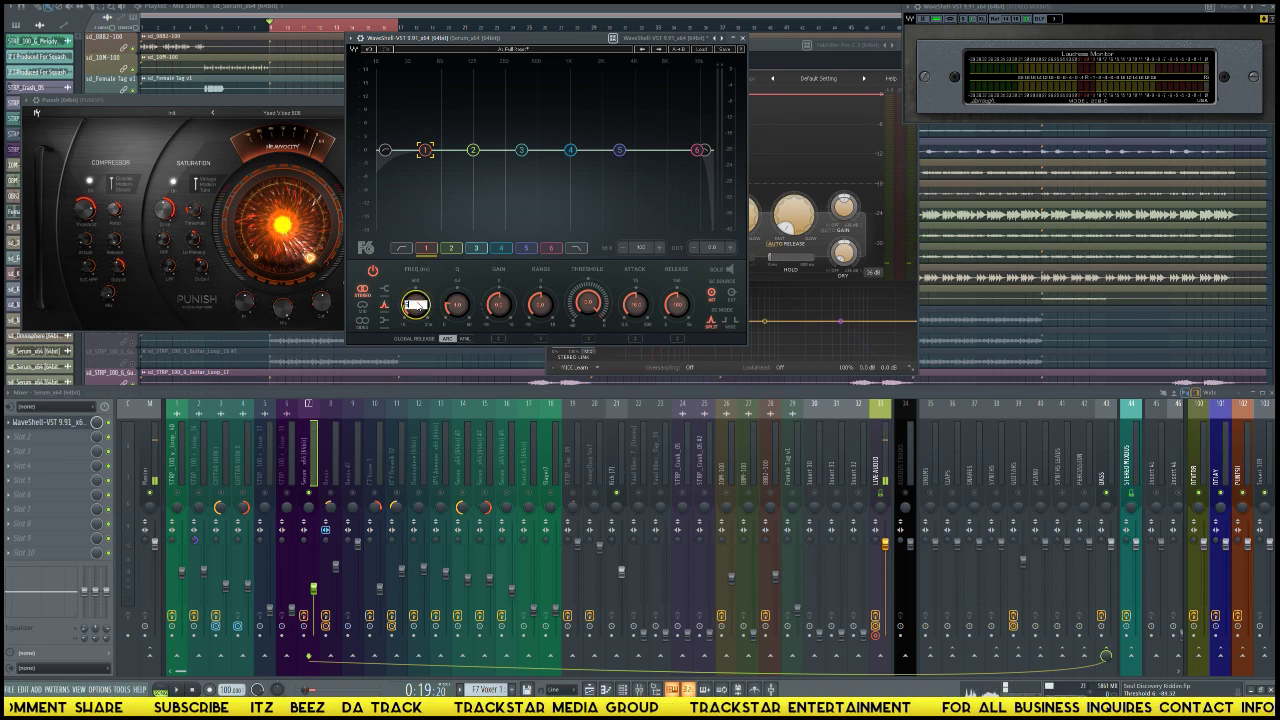
key("Return")
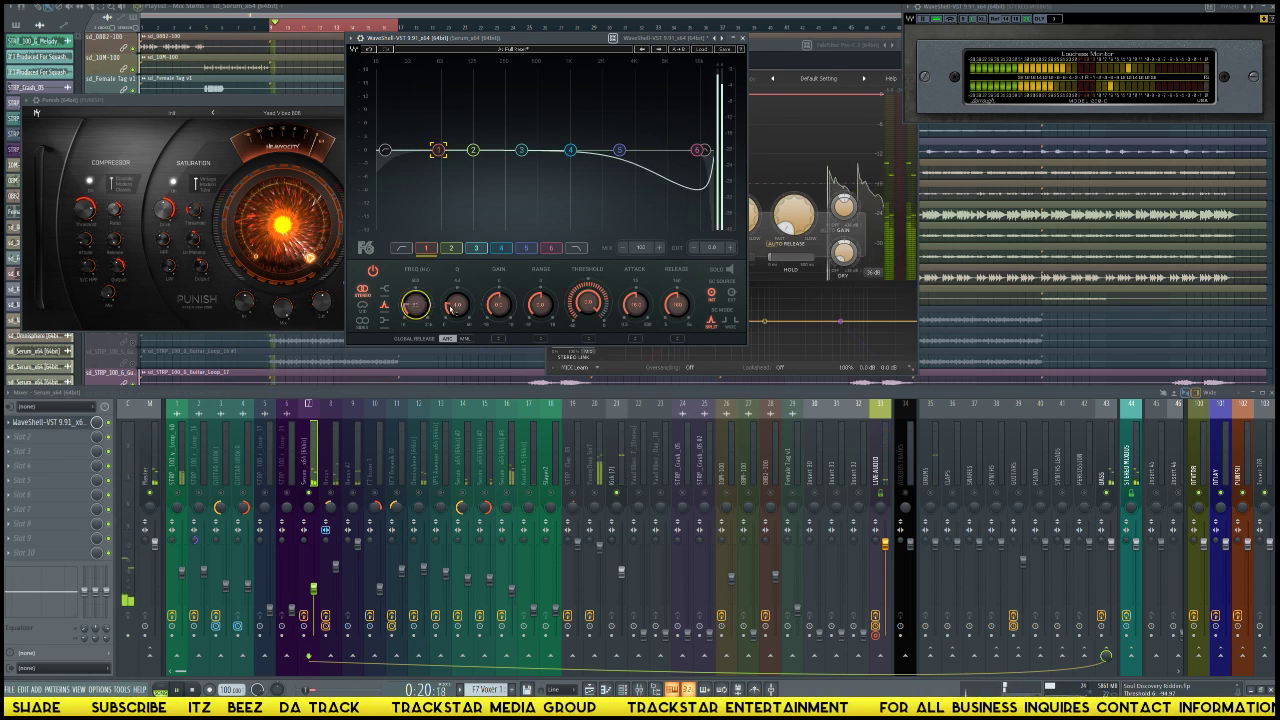
Step: Set the range of F6 band 1 and its threshold to -25 dB
left_click(541, 306)
double_click(584, 303)
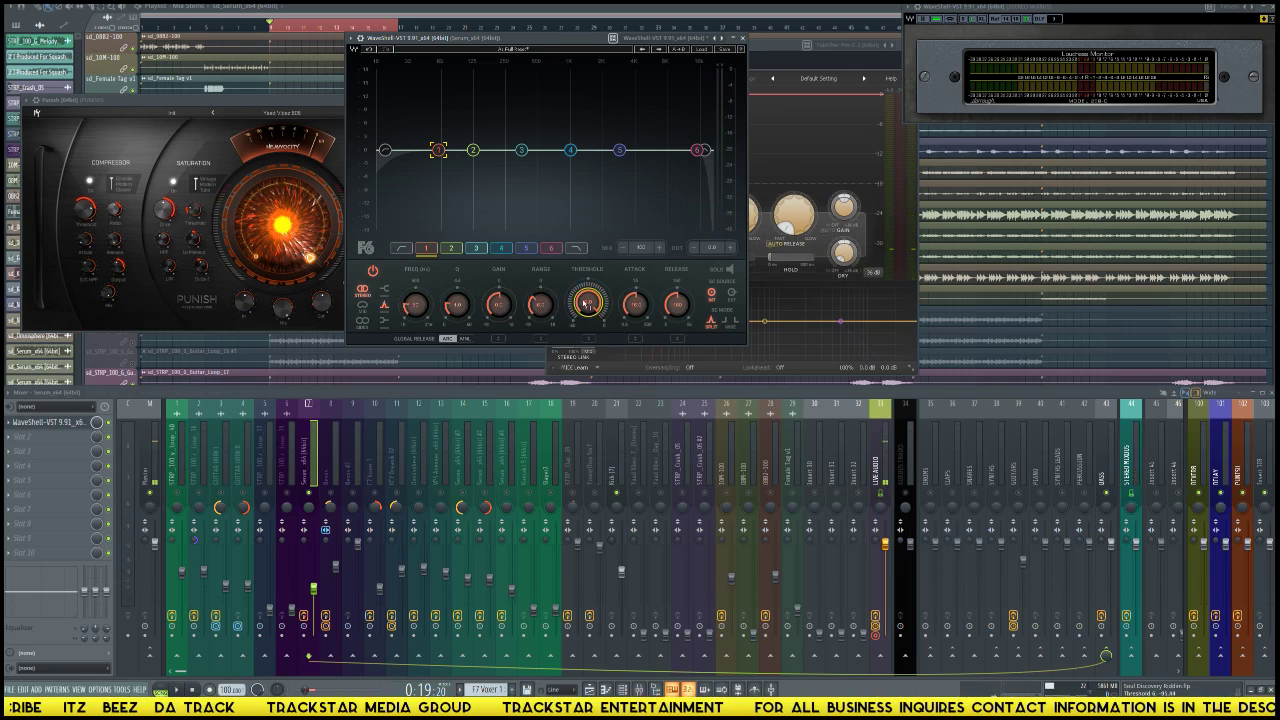
key("Return")
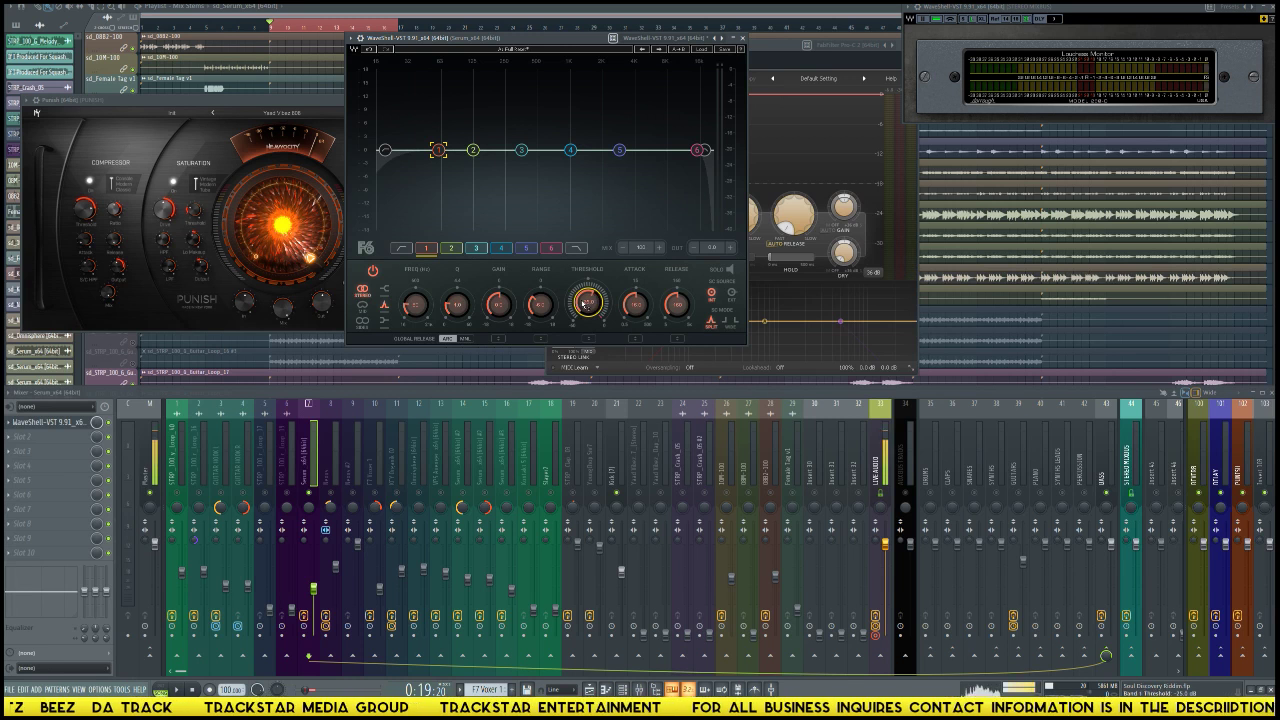
Step: Shorten the attack and release of F6 band 1 and check the result in playback
double_click(634, 305)
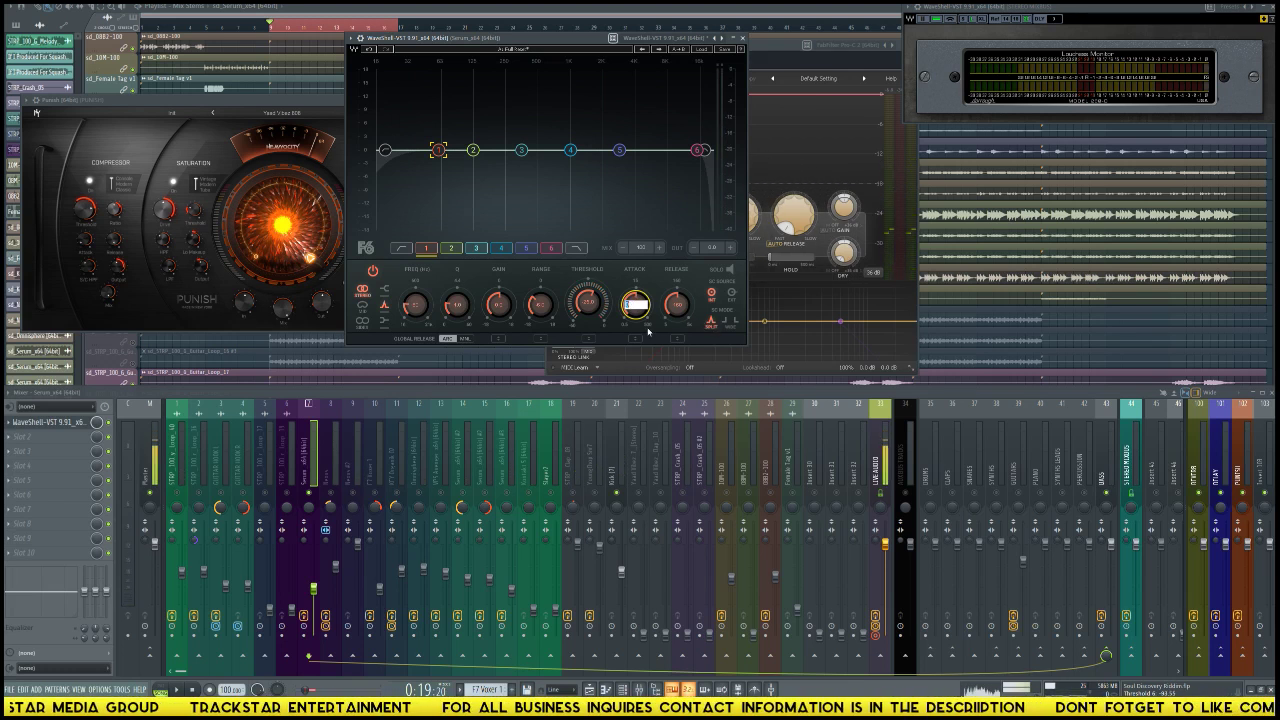
key("Escape")
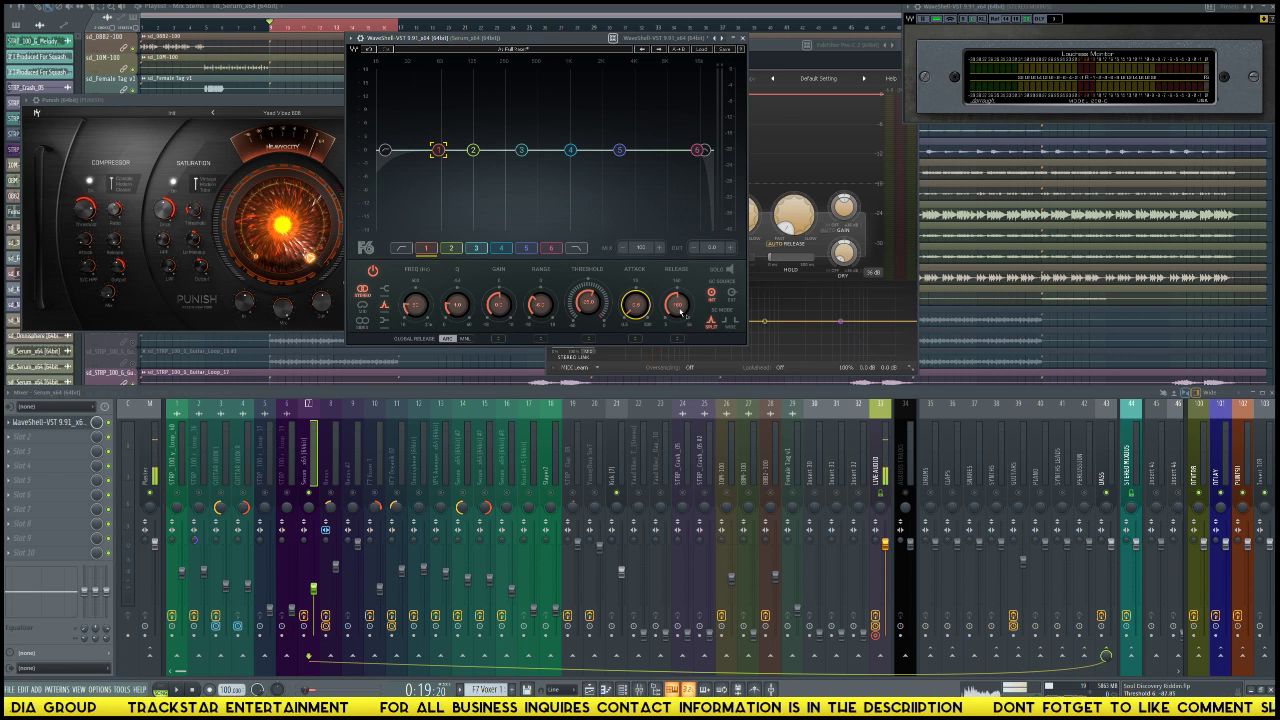
key("Tab")
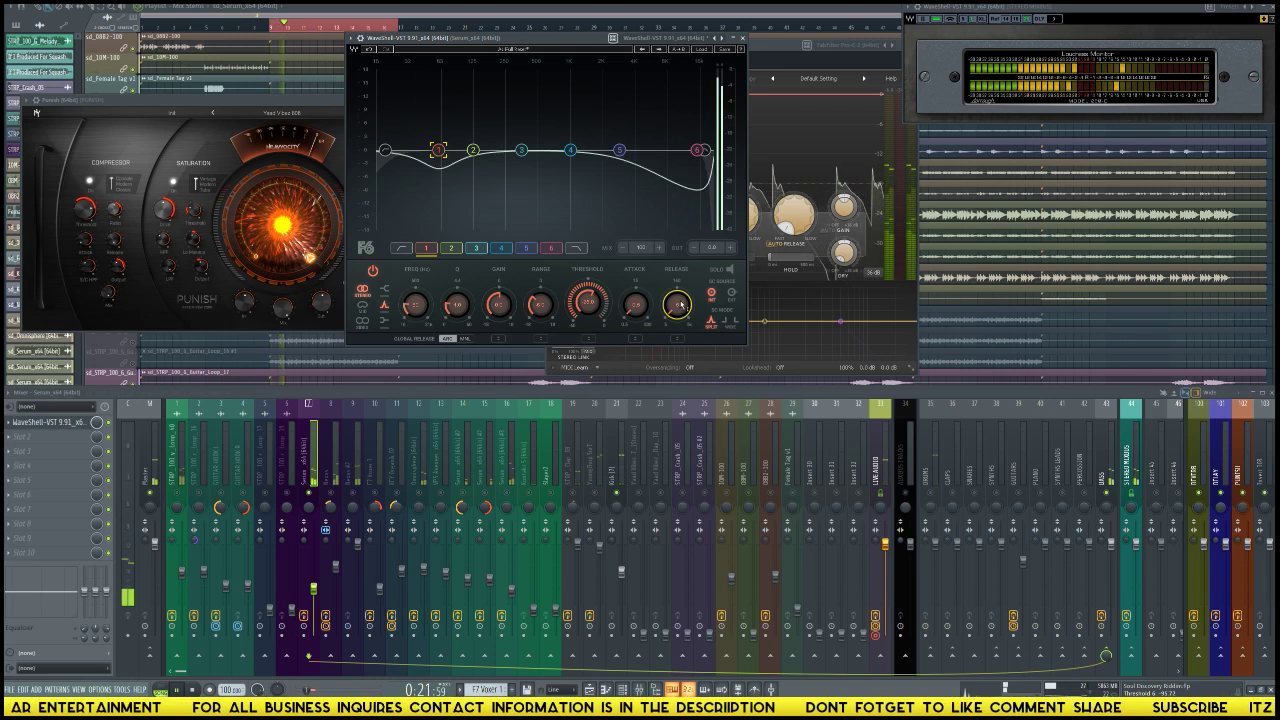
key("space")
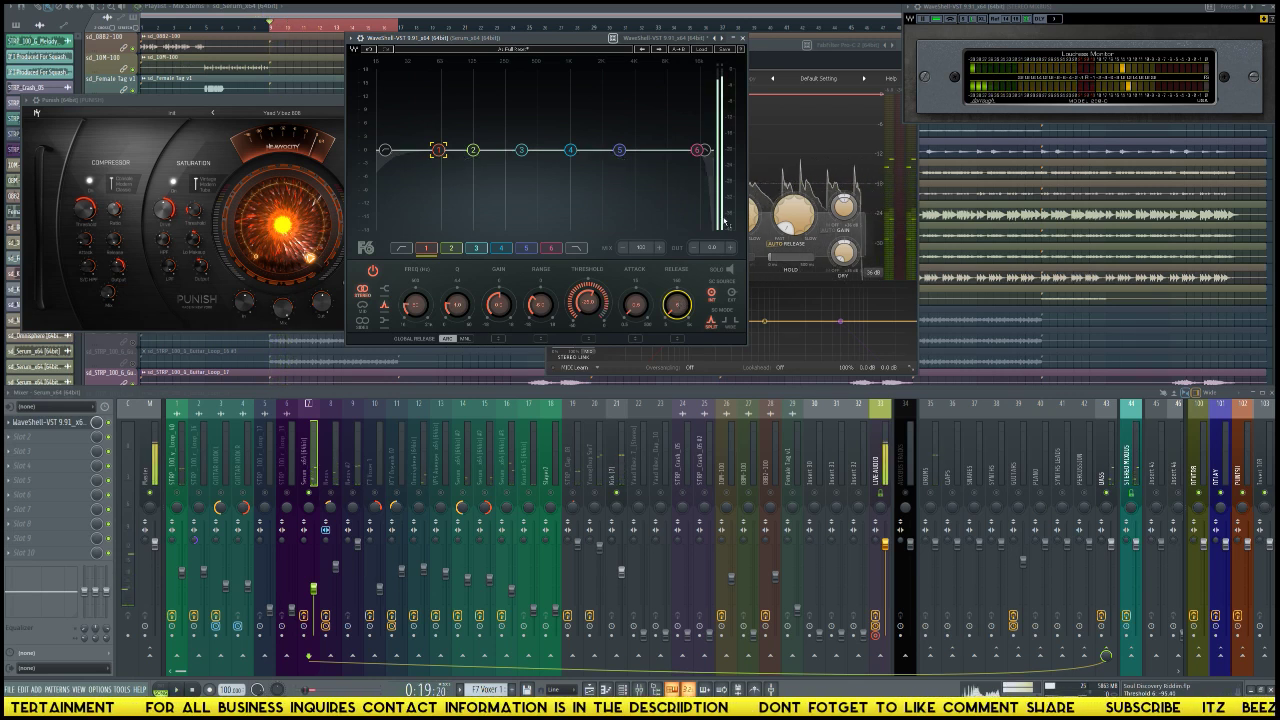
Step: Close the F6 equalizer and unsolo the Serum_x64 track to play the bass within the full mix
left_click(742, 37)
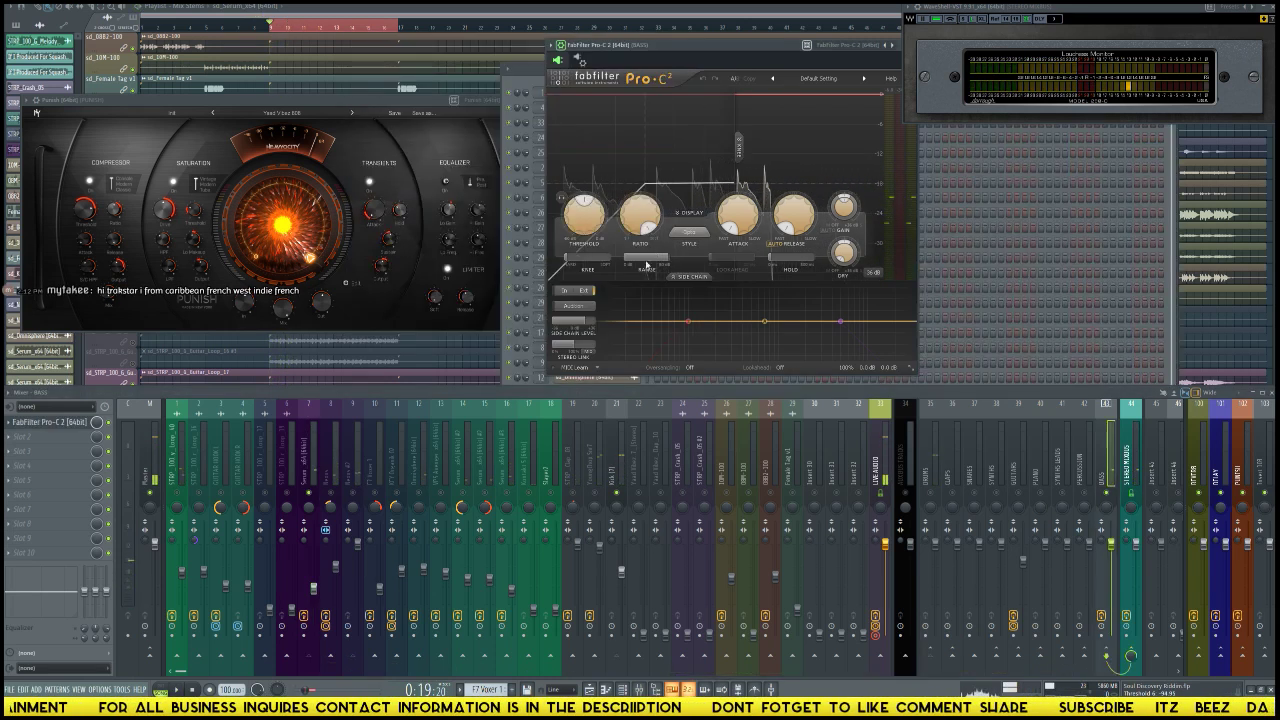
left_click(315, 497)
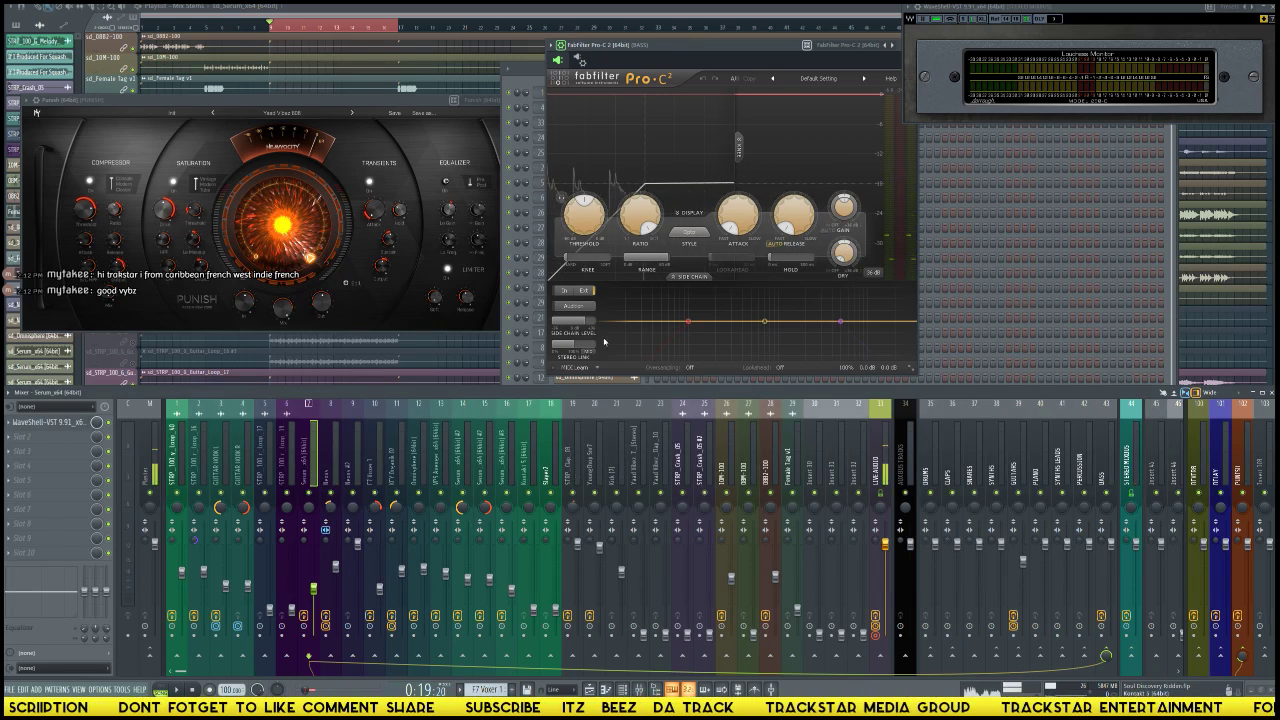
key("space")
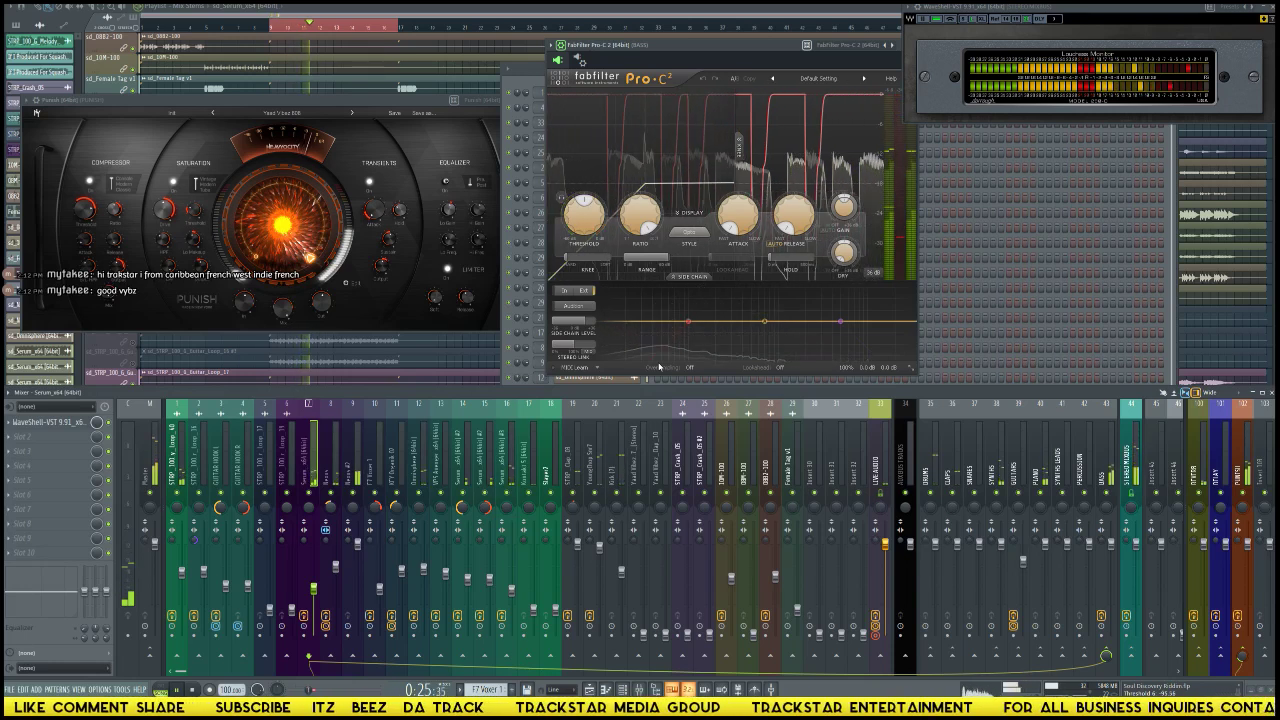
key("space")
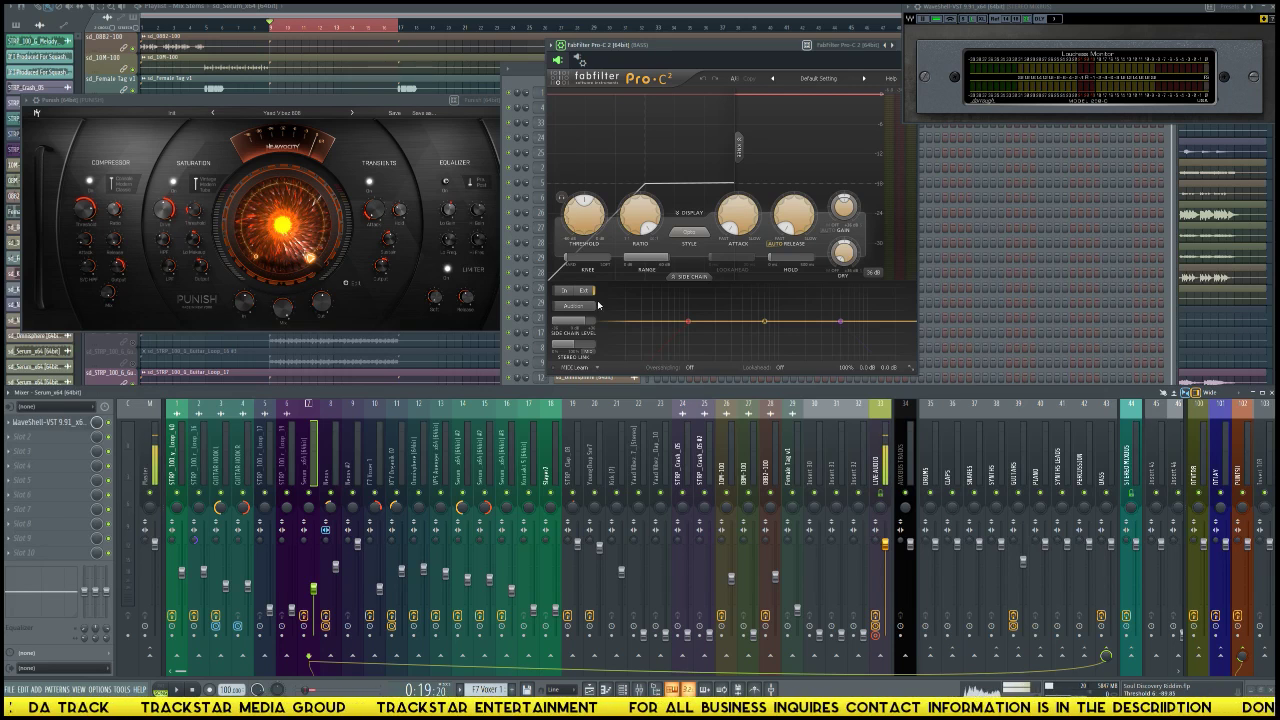
Step: Bring the channel rack in front of Pro-C 2 and lower the PUNISH mixer track's level during playback
left_click(520, 72)
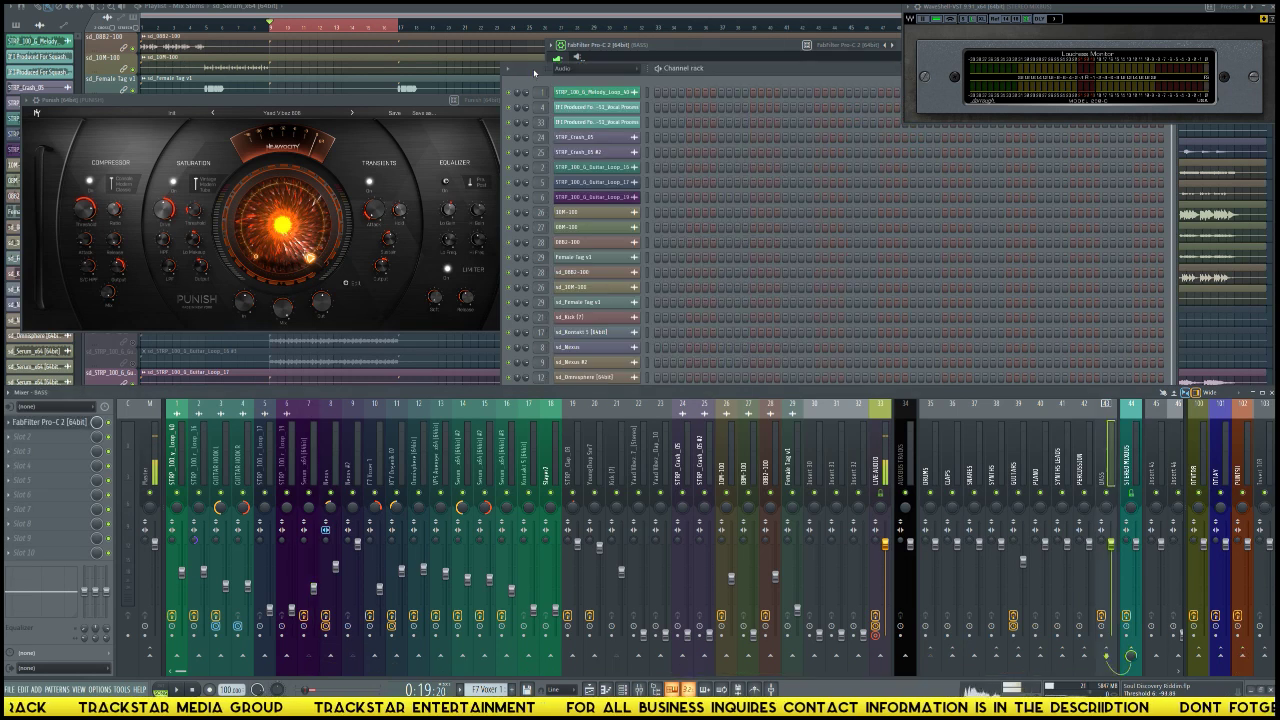
key("space")
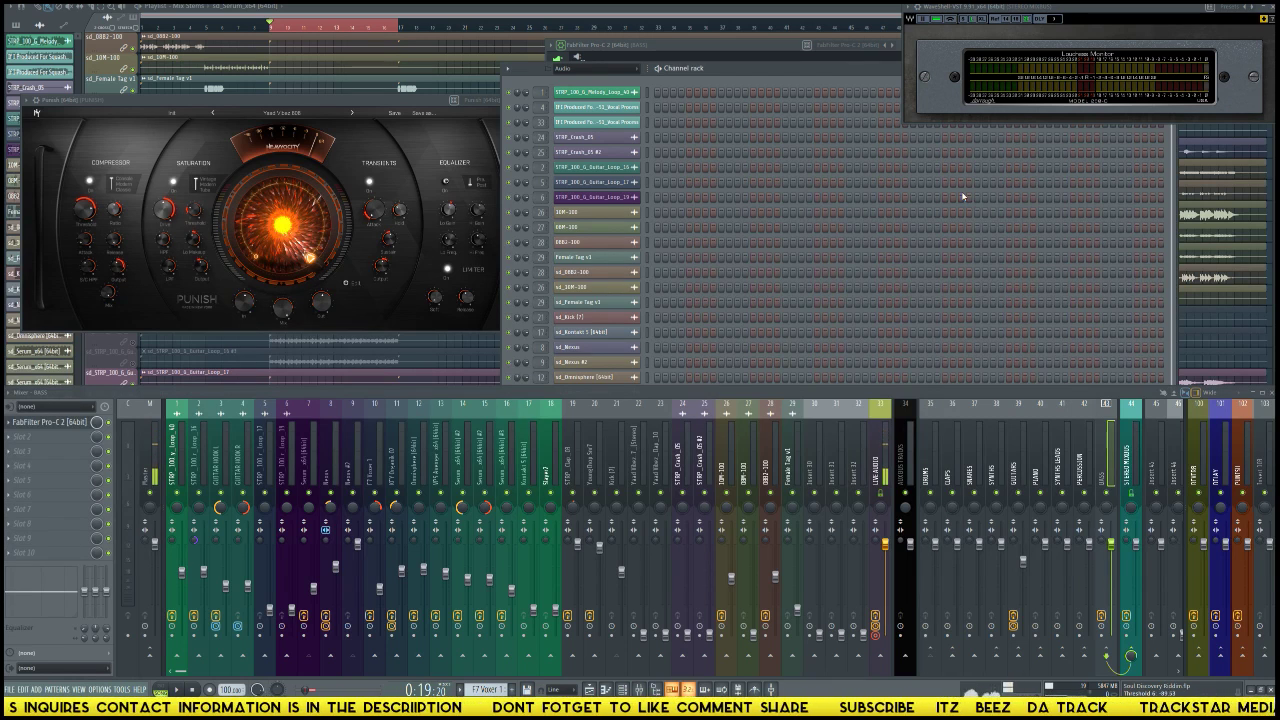
left_click(1248, 463)
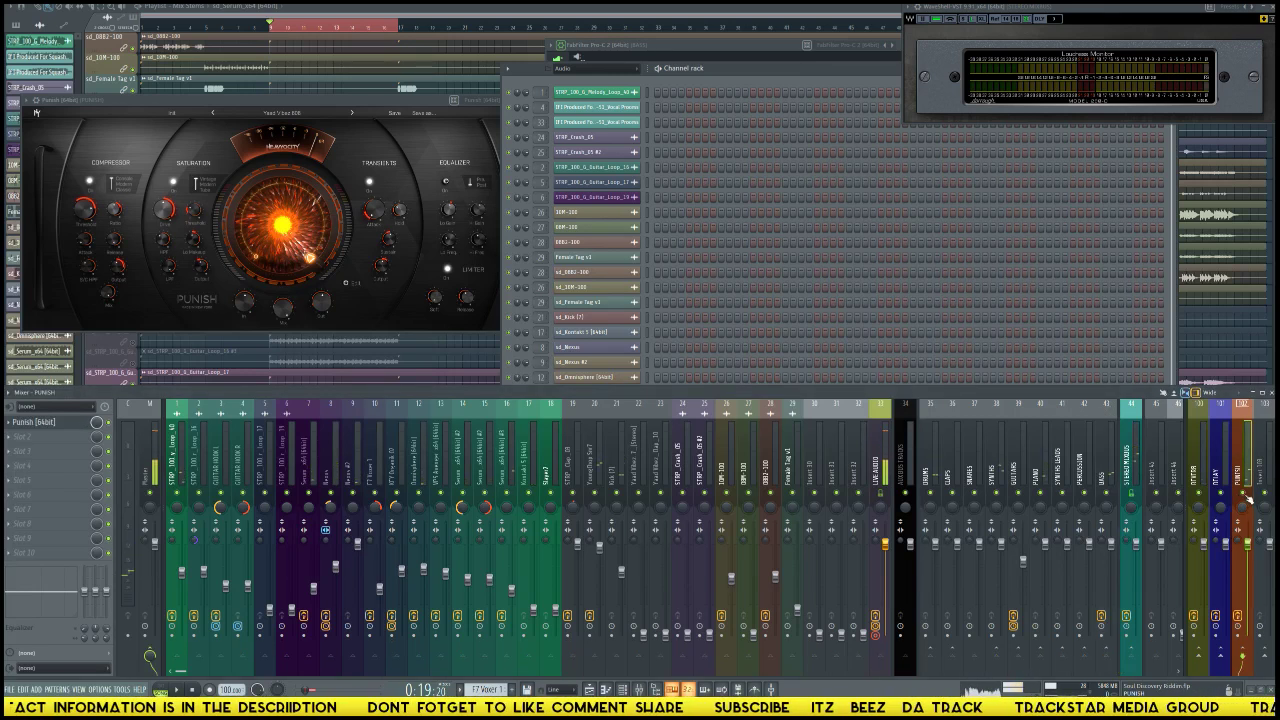
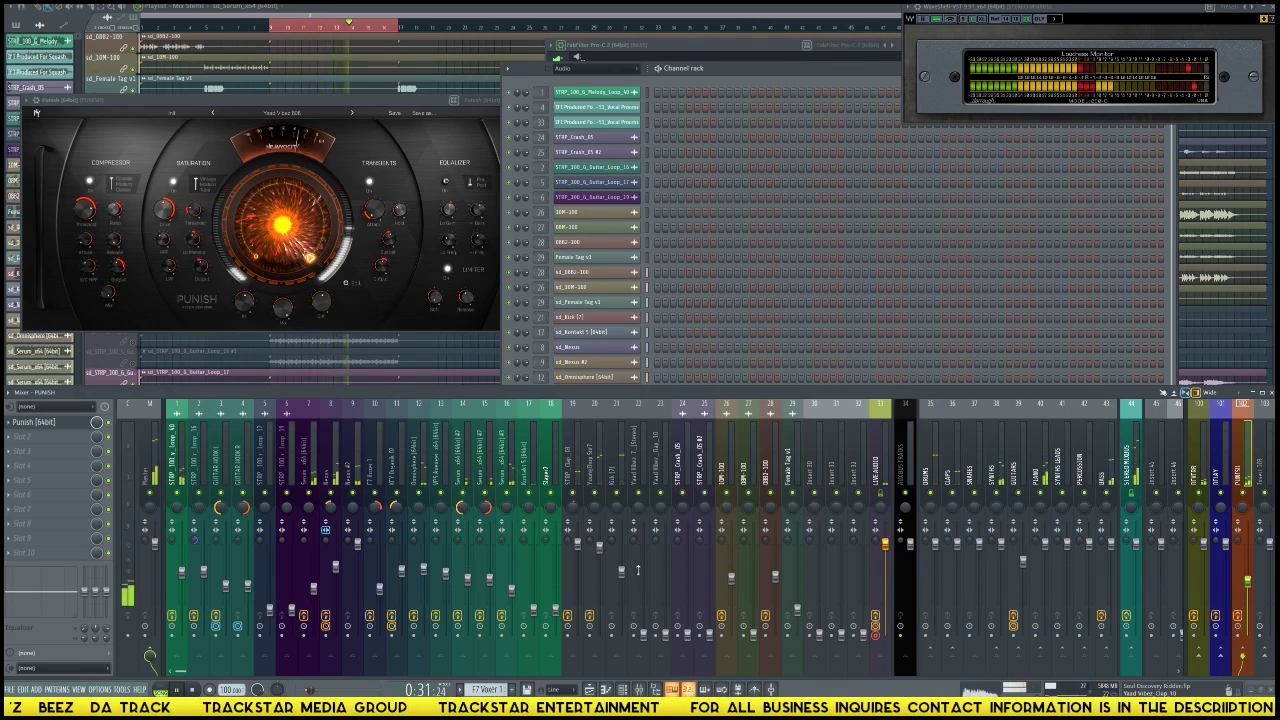
Step: Raise the level of the Yaad Vibez_Clap_7 mixer track during playback and stop the song
left_click(600, 550)
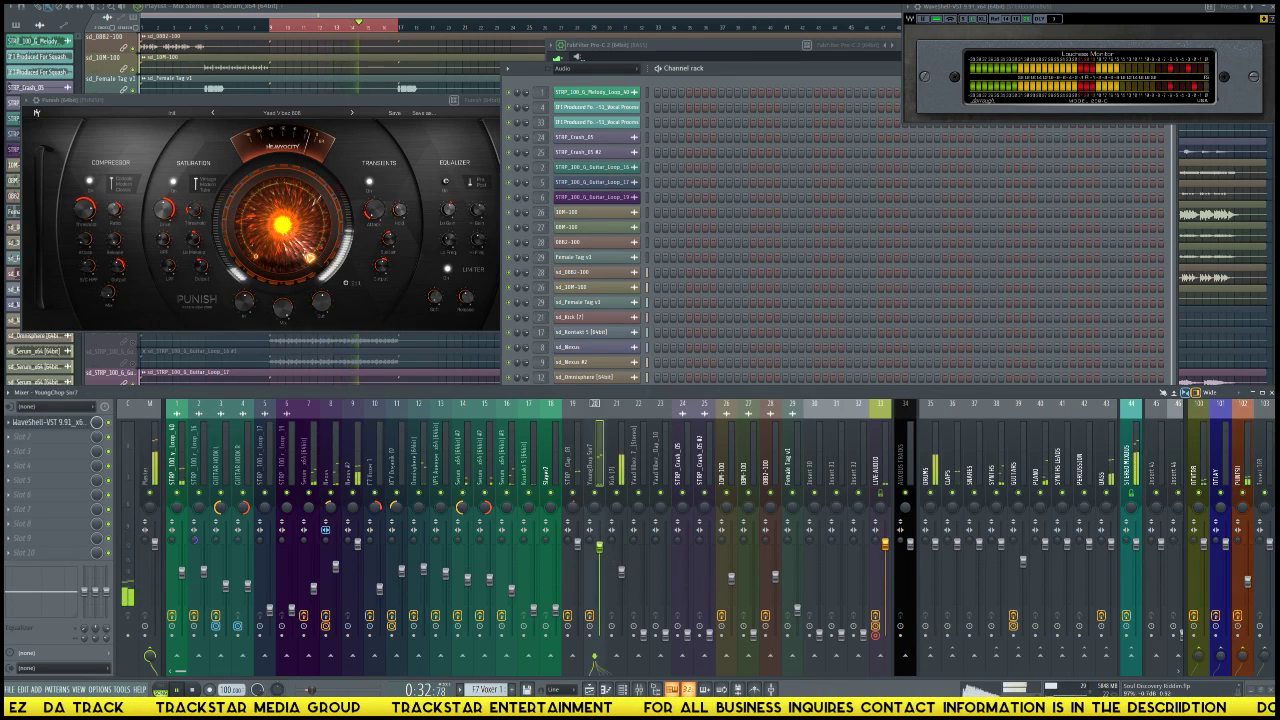
left_click(646, 628)
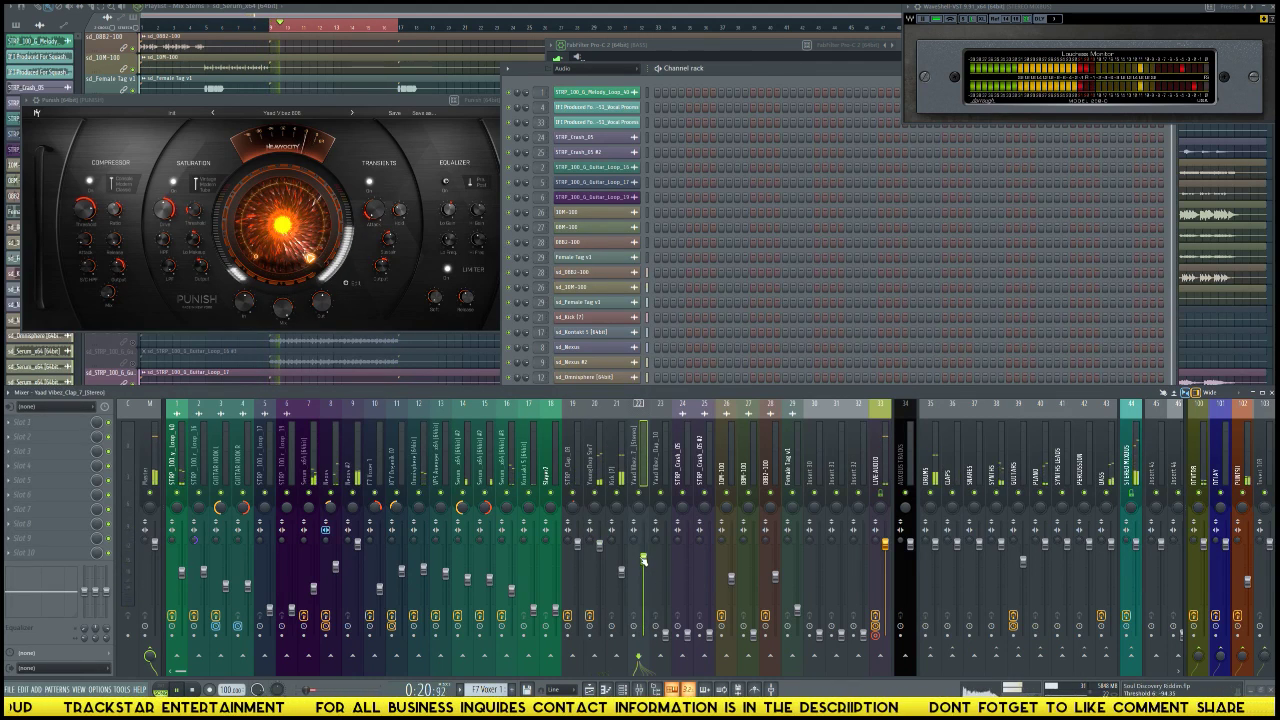
left_click_drag(643, 560, 643, 553)
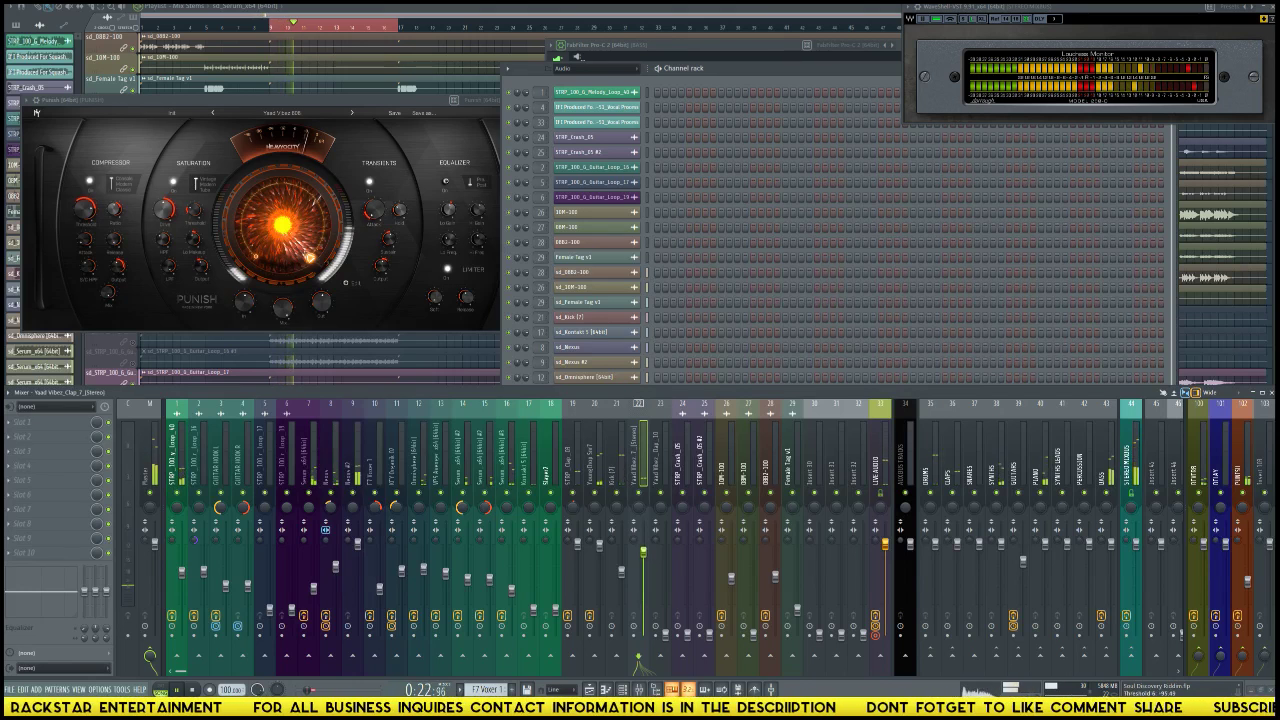
key("space")
Step: Solo the Yaad Vibez_Clap_7 track and load Gem EQ550-64 in its first effect slot
right_click(644, 500)
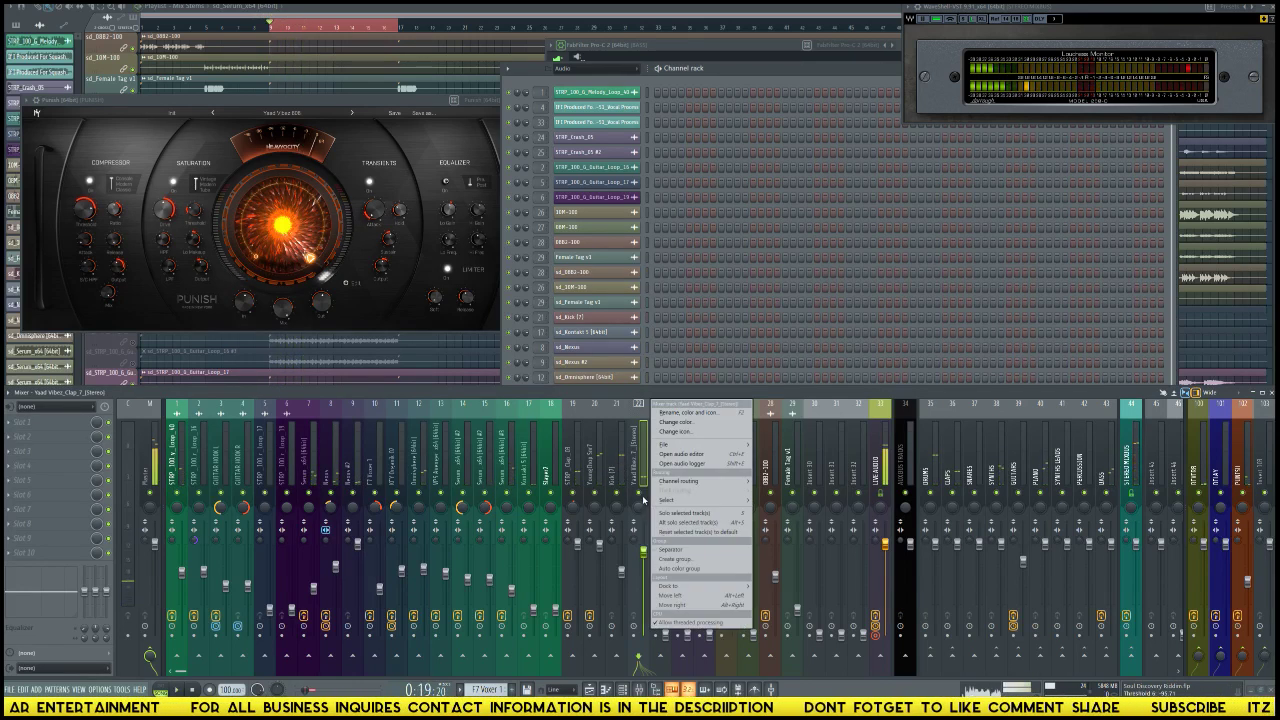
key("Escape")
left_click(50, 425)
mouse_move(22, 436)
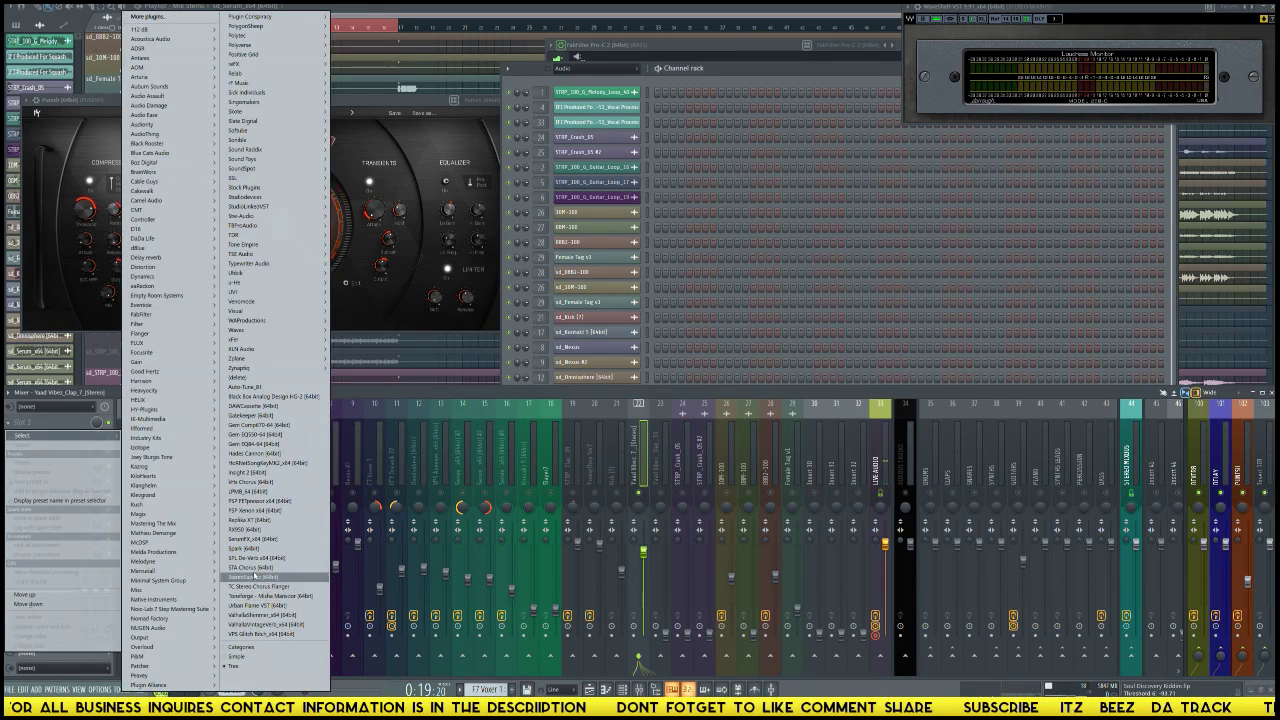
left_click(254, 437)
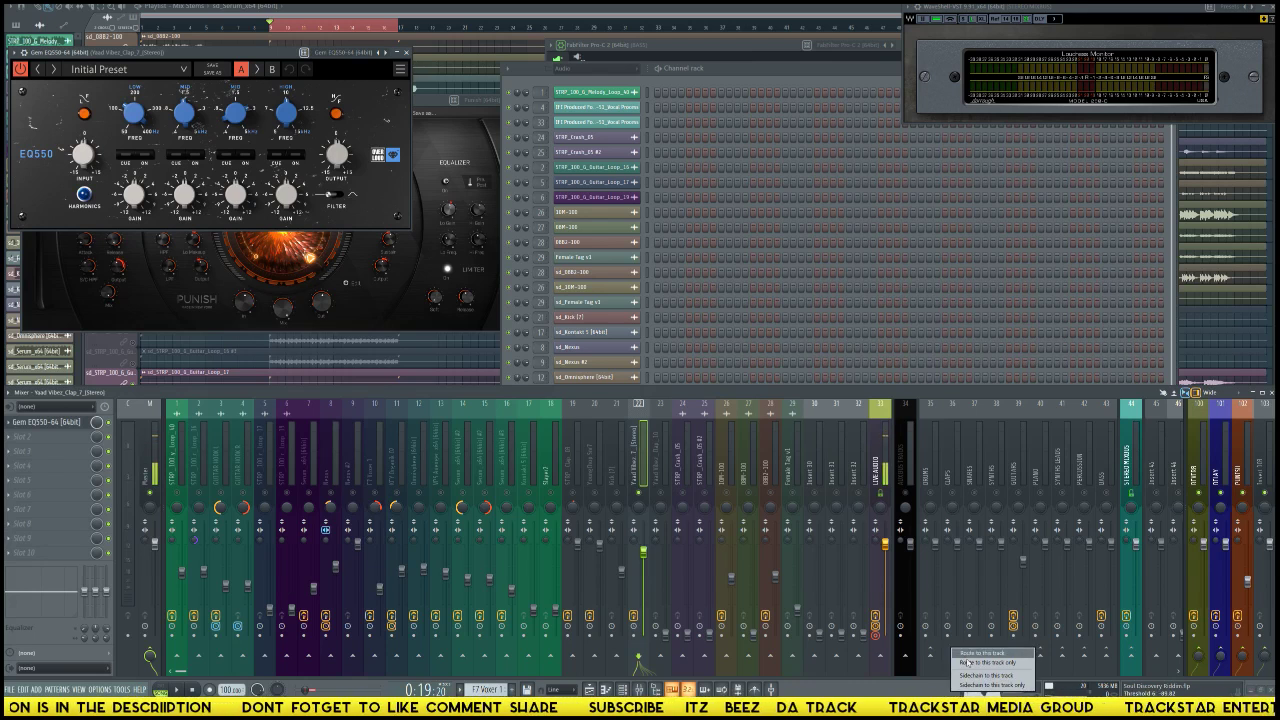
Step: Color the bus tracks 35 to 43, starting at DRUMS, dark yellow together
left_click_drag(930, 472, 1100, 472)
right_click(1067, 478)
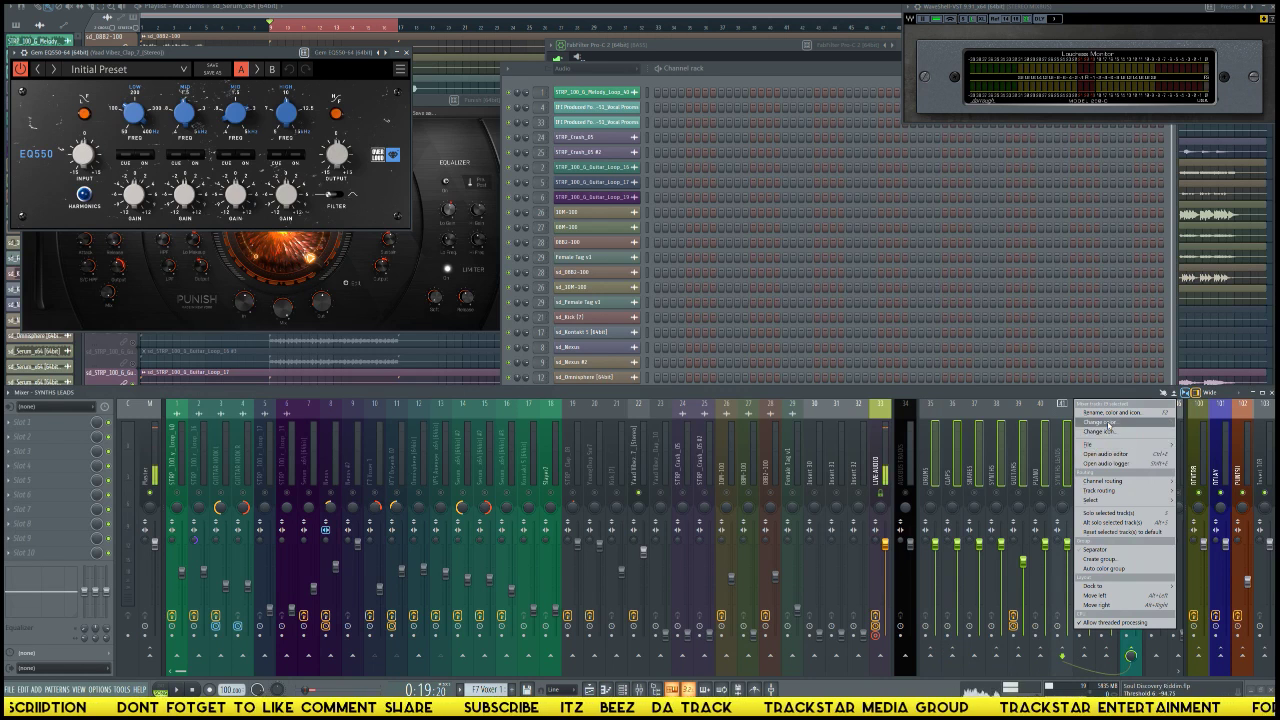
left_click(1075, 430)
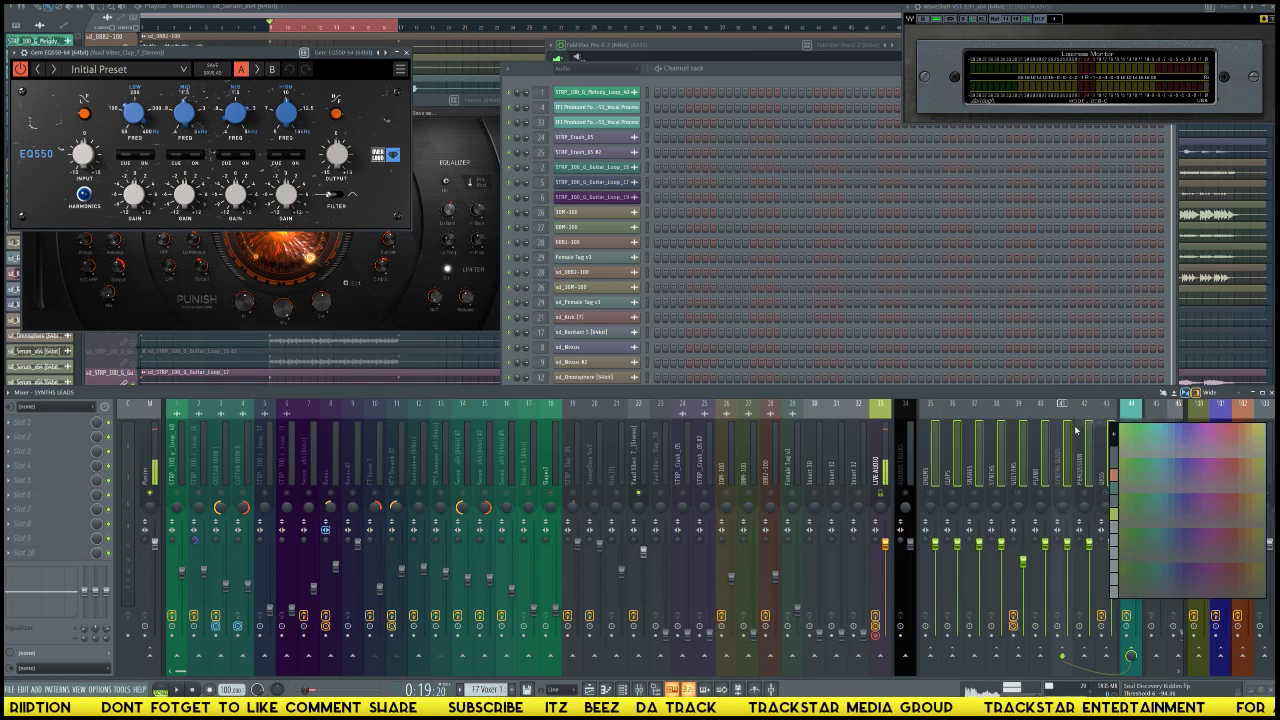
left_click(1257, 430)
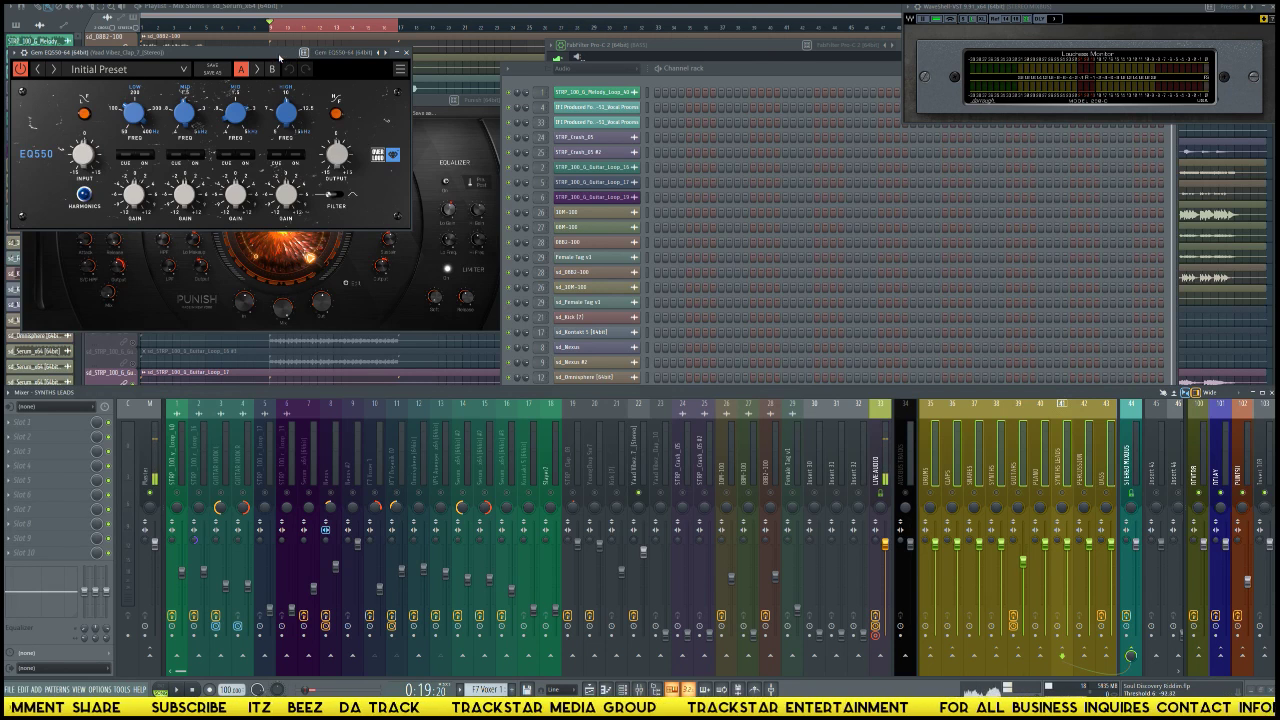
Step: Route the clap track to the CLAPS bus and switch on all four bands in the repositioned Gem EQ550
left_click_drag(280, 58, 716, 186)
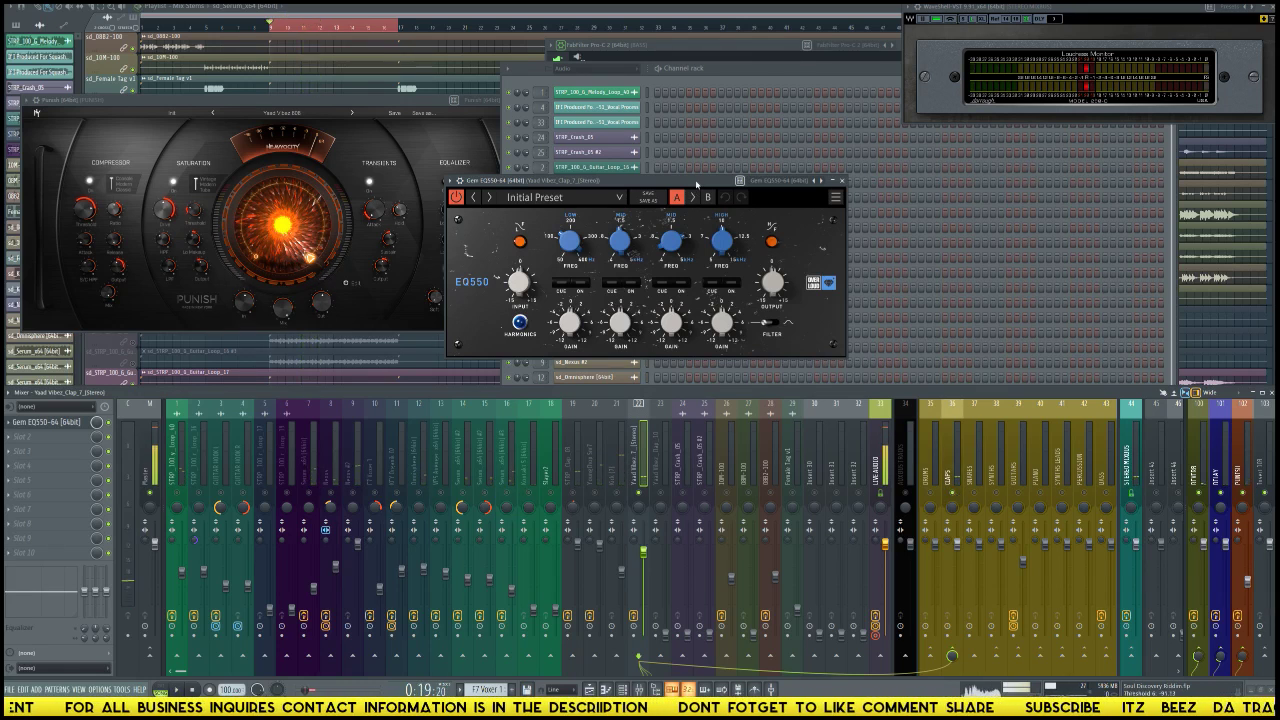
left_click_drag(697, 184, 803, 178)
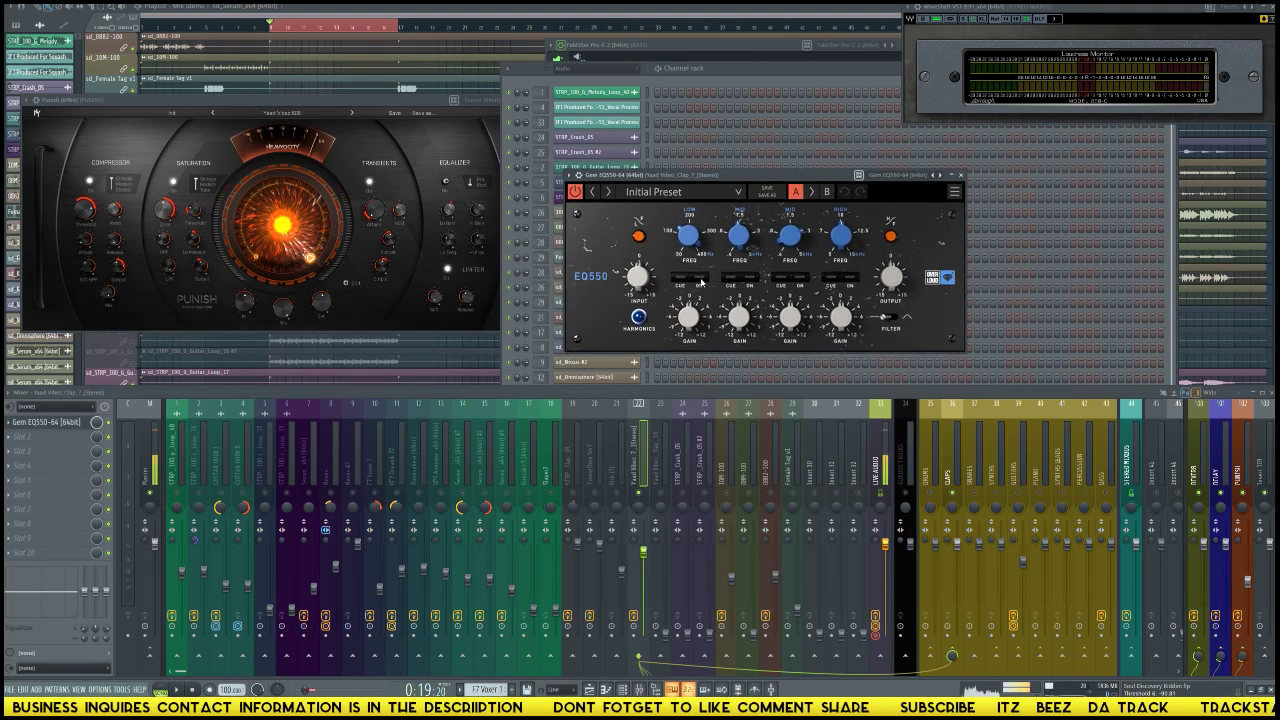
left_click(700, 279)
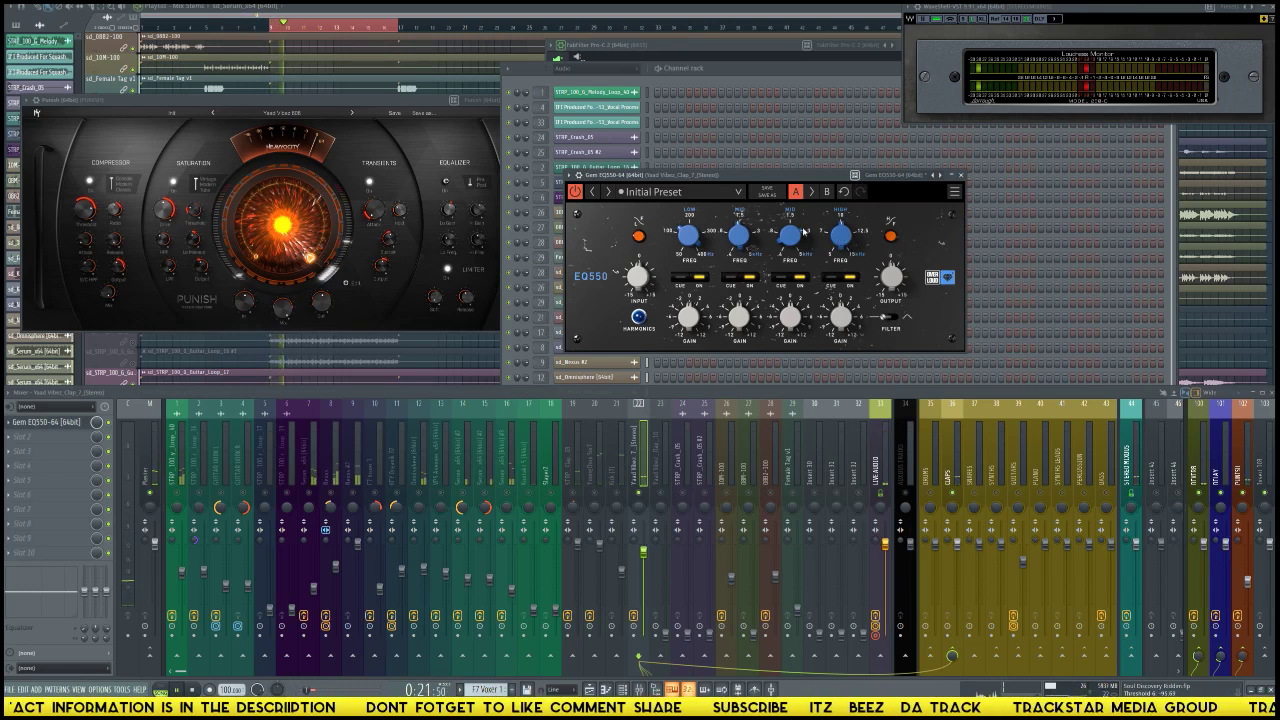
key("space")
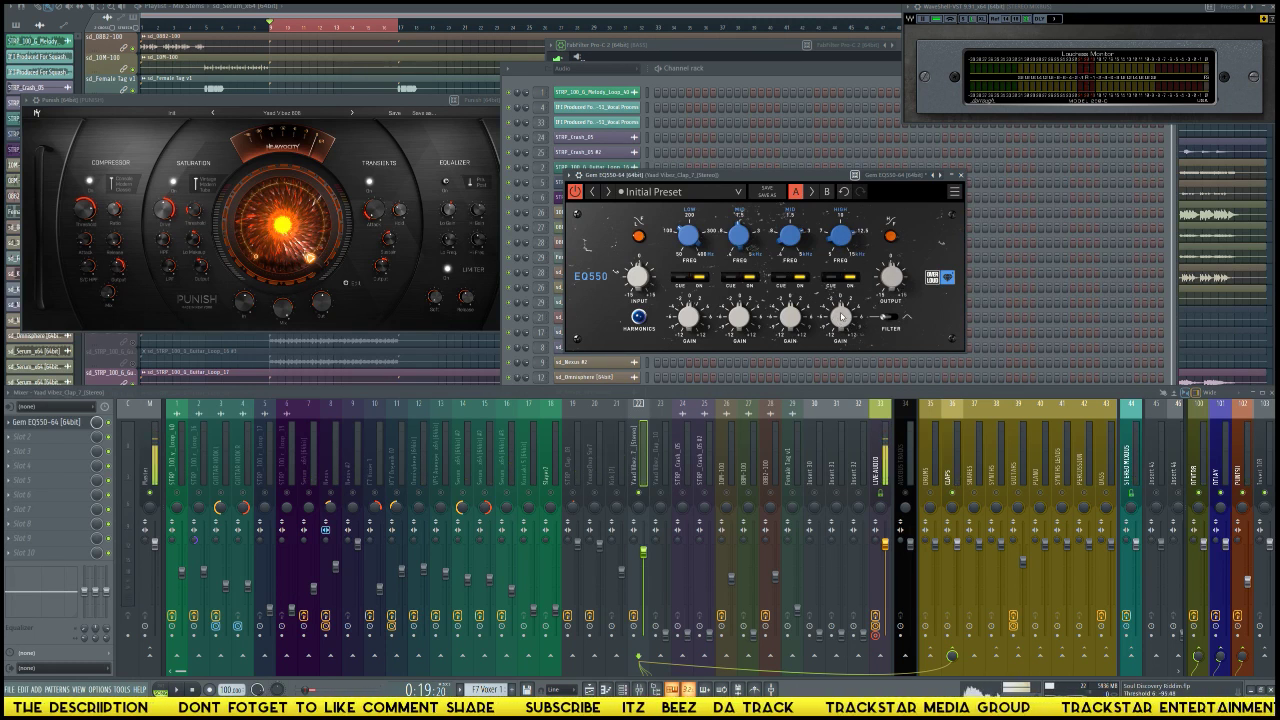
Step: Audition the soloed clap in short passes while adjusting the upper-mid frequency of Gem EQ550
key("space")
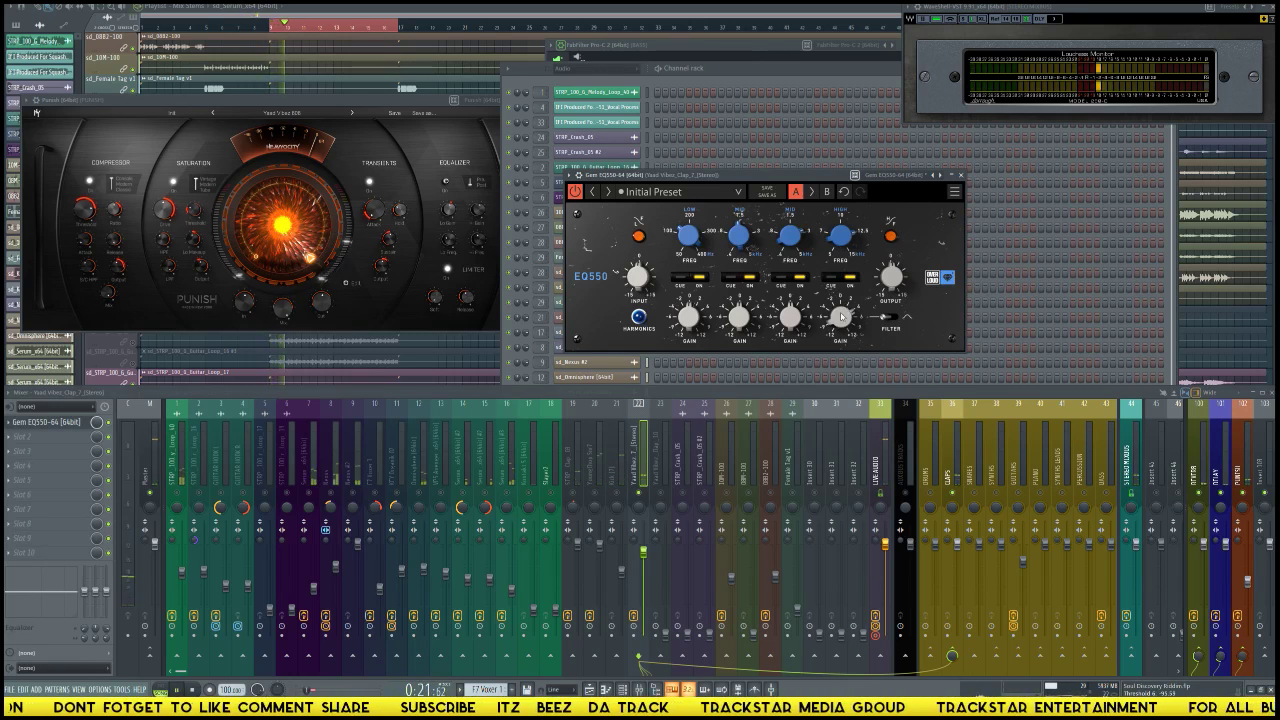
key("space")
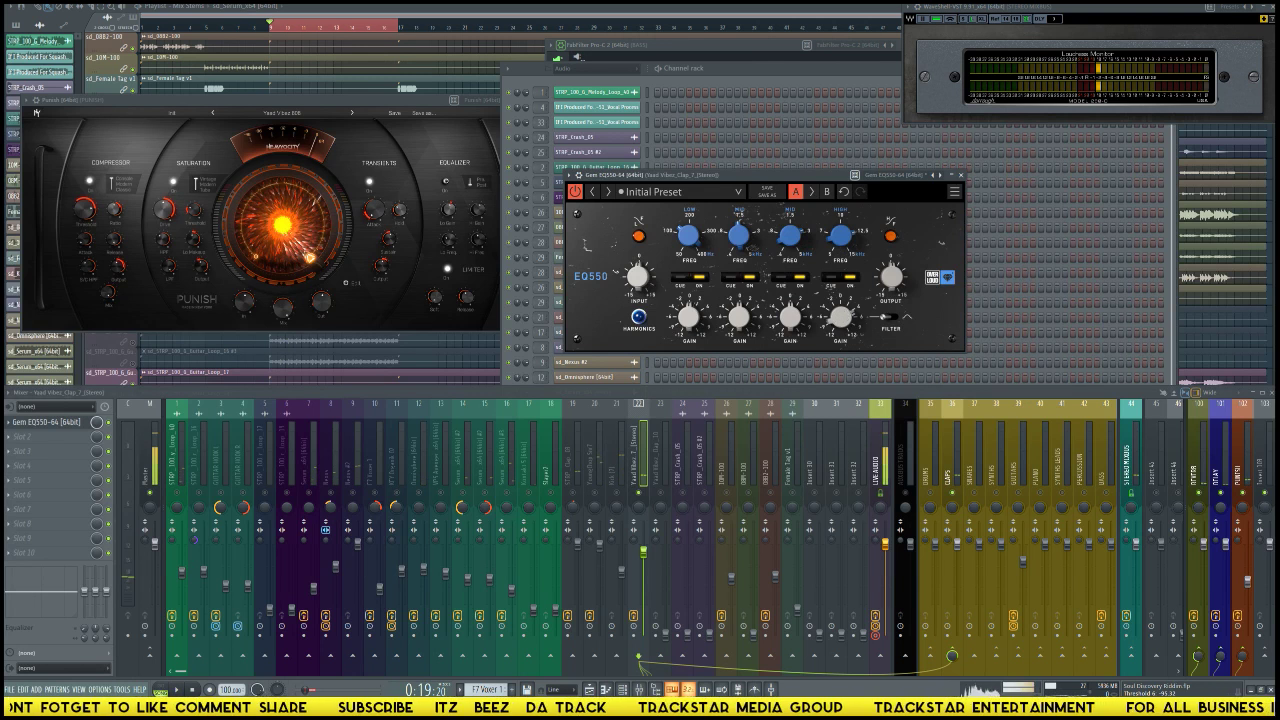
key("space")
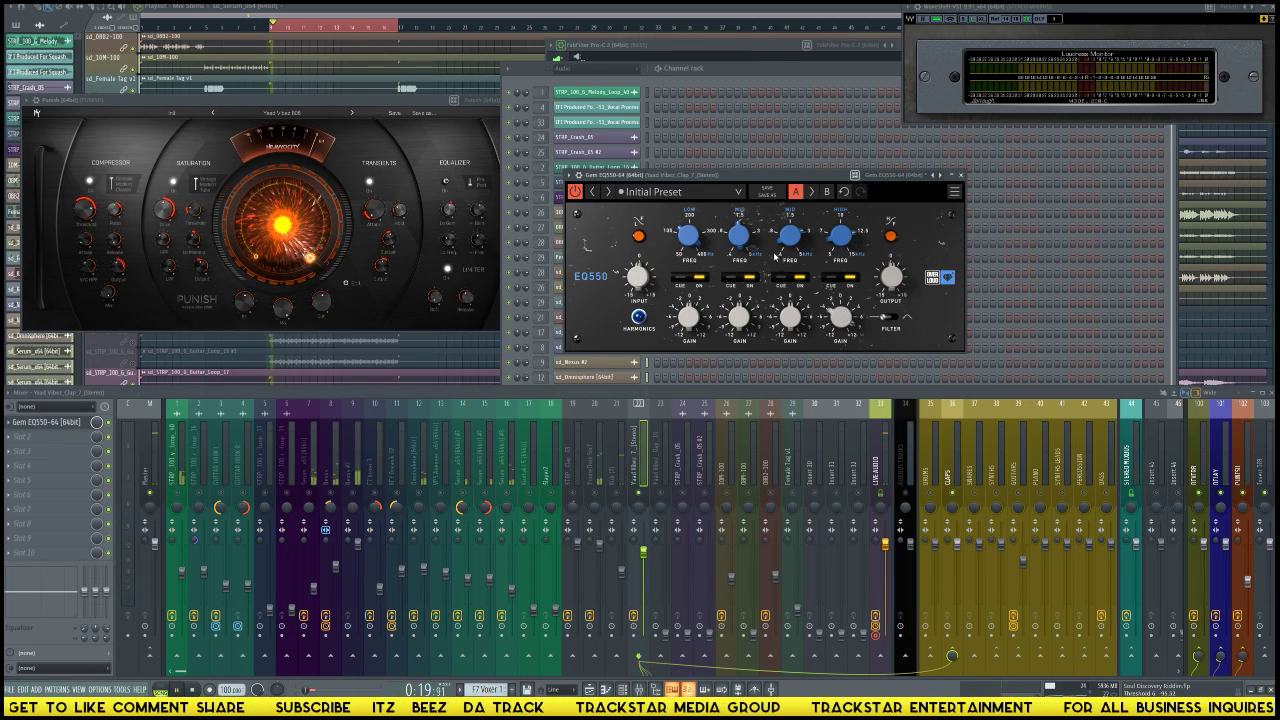
key("space")
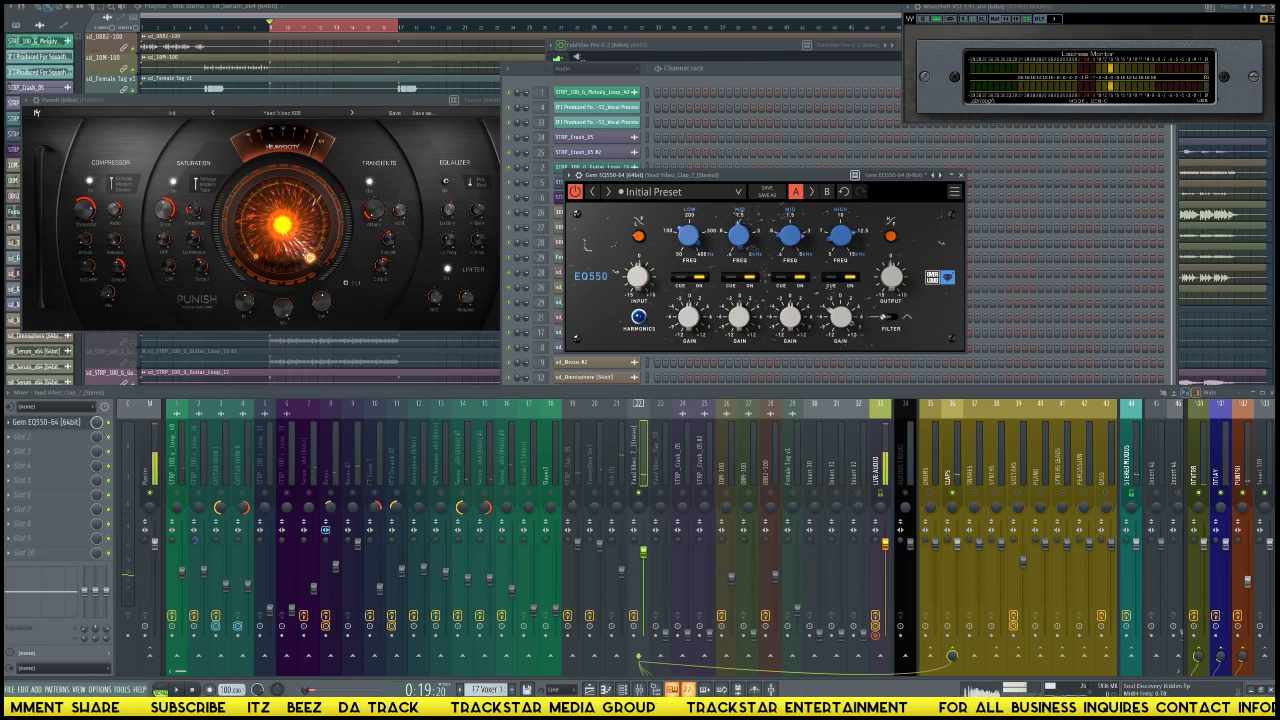
Step: Adjust the midrange and high gains of Gem EQ550, checking the clap in playback
key("space")
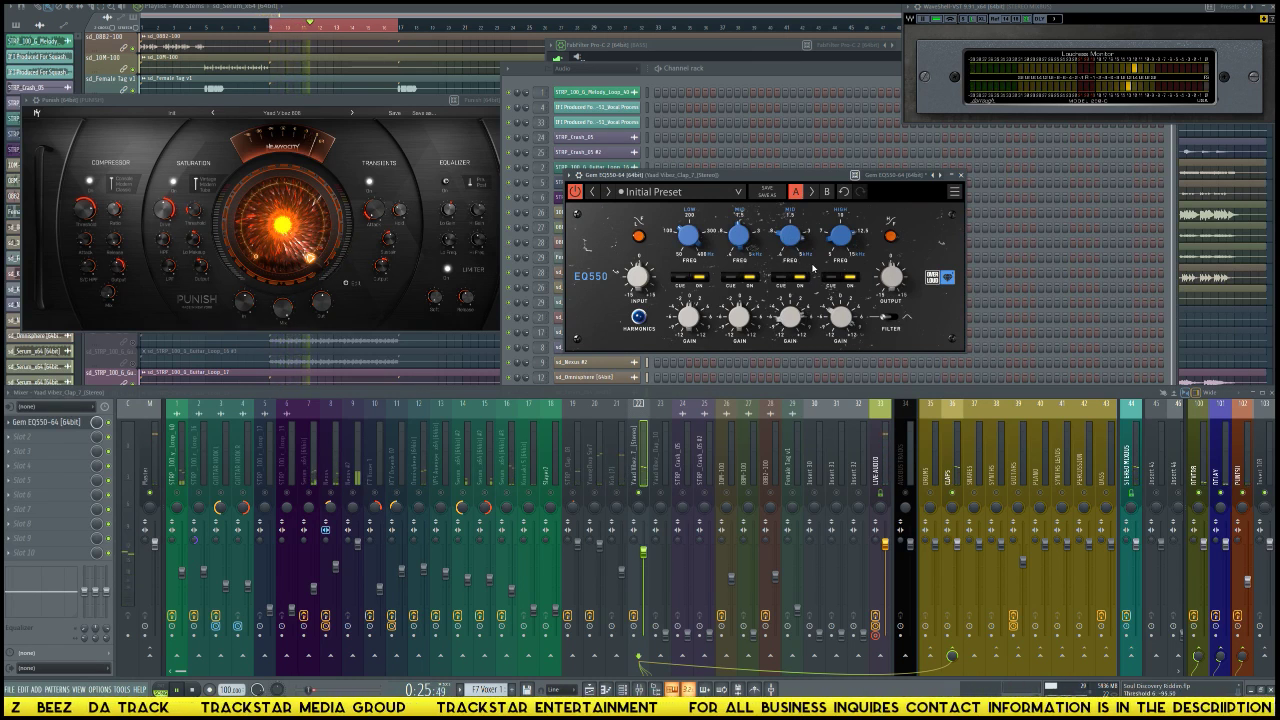
key("space")
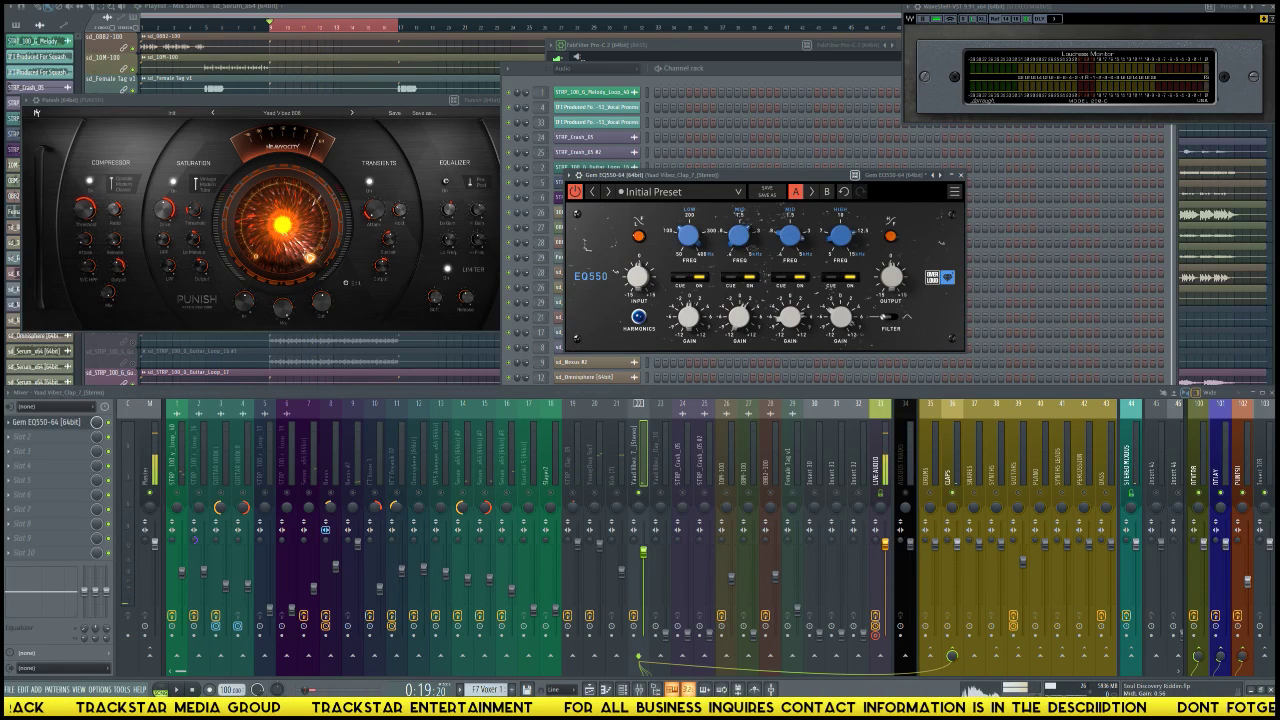
key("space")
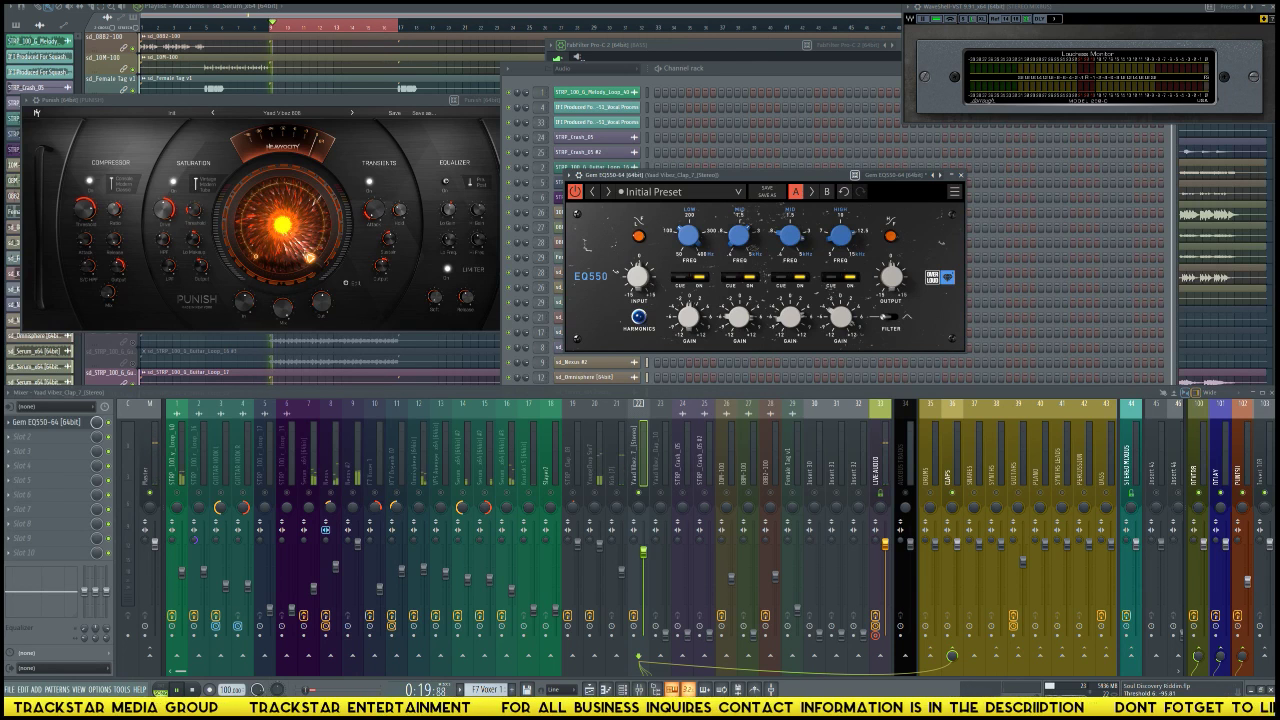
key("space")
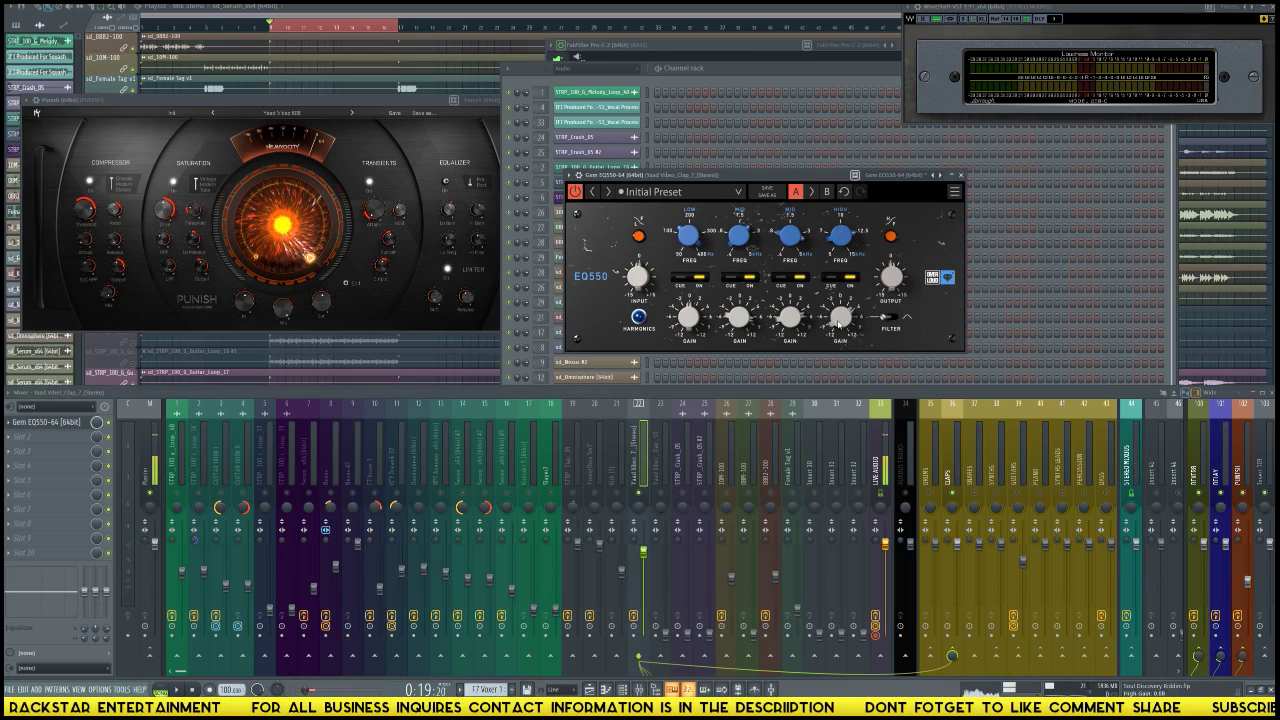
Step: Fine-tune the high and upper-mid bands of Gem EQ550 while replaying the looped clap
key("space")
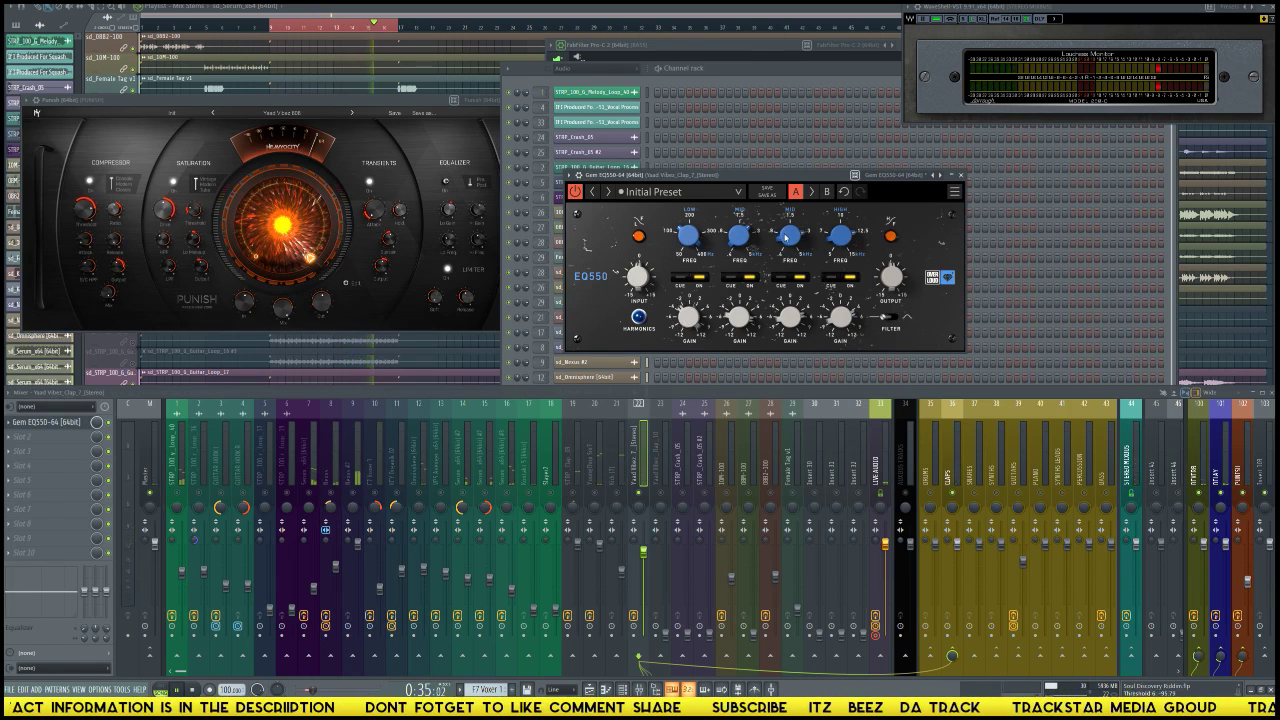
key("space")
key("space")
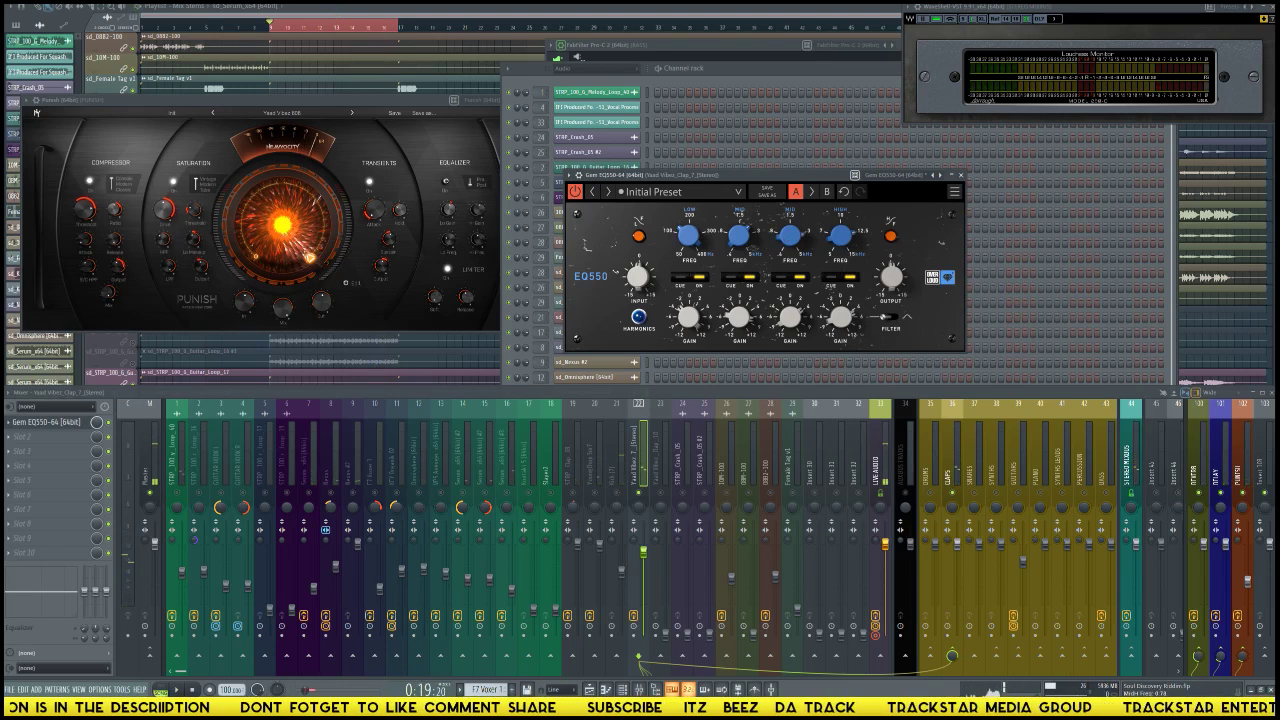
key("space")
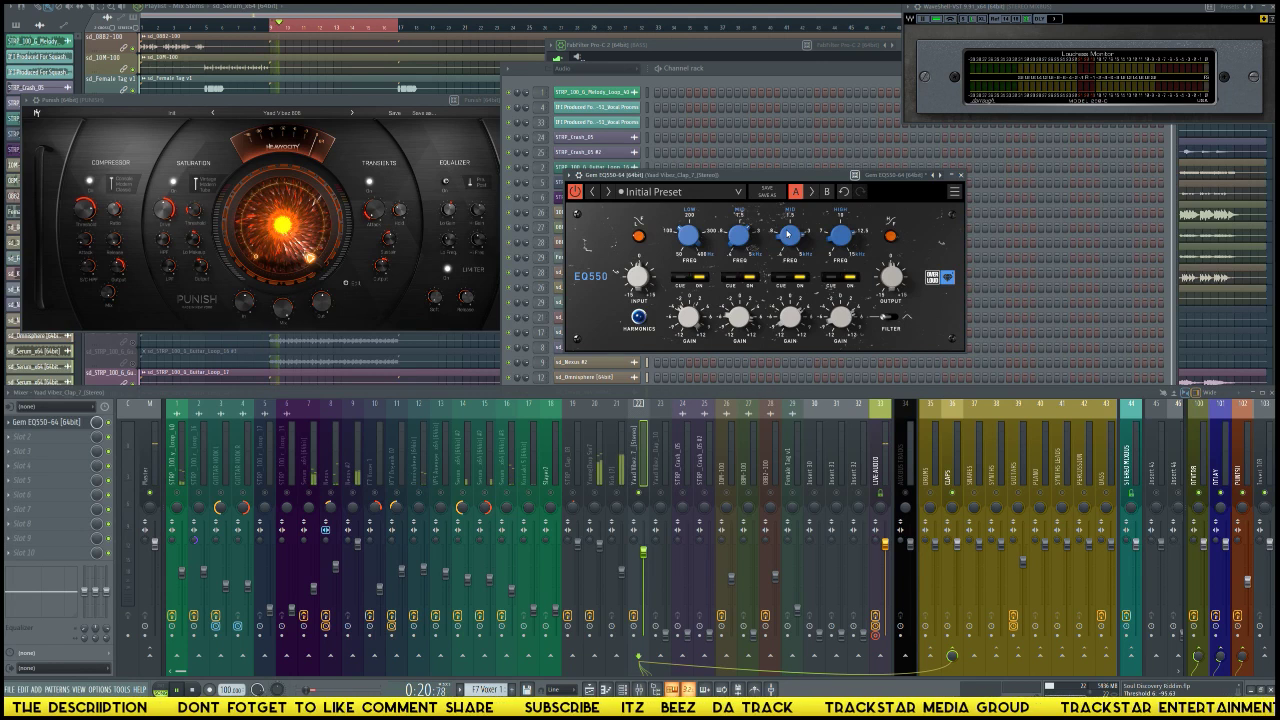
key("space")
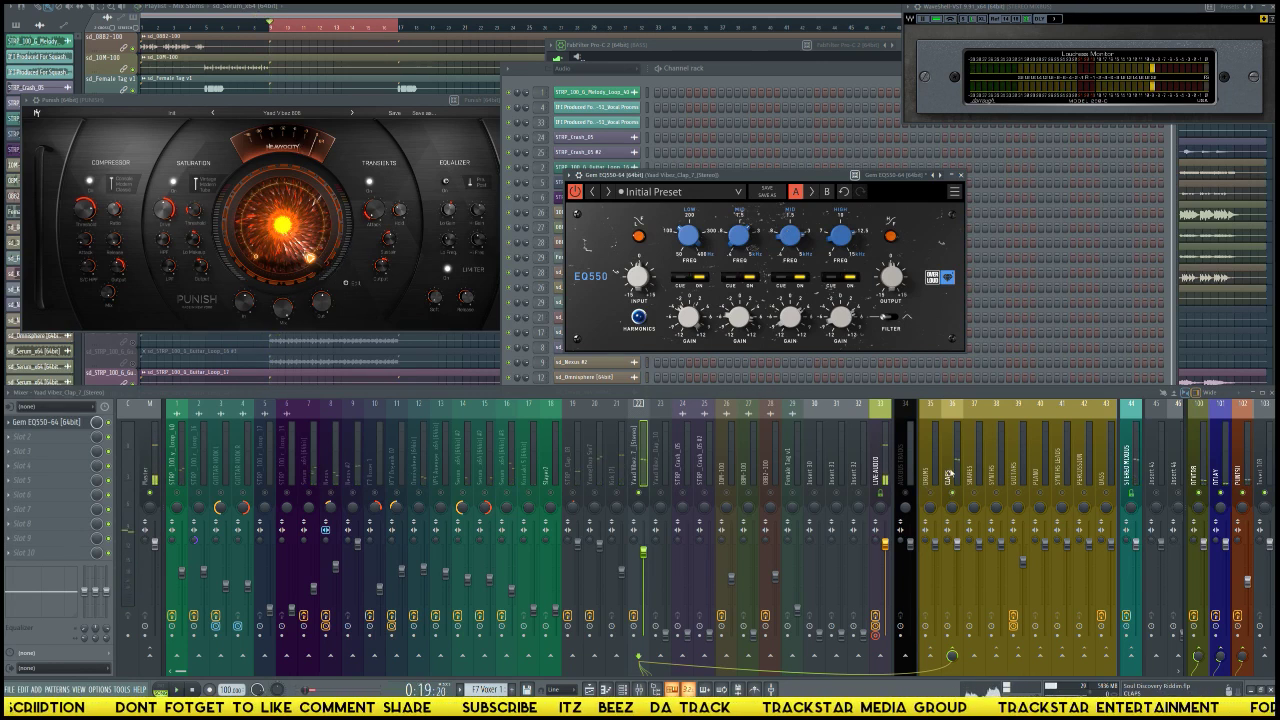
left_click(948, 490)
left_click(98, 421)
mouse_move(98, 437)
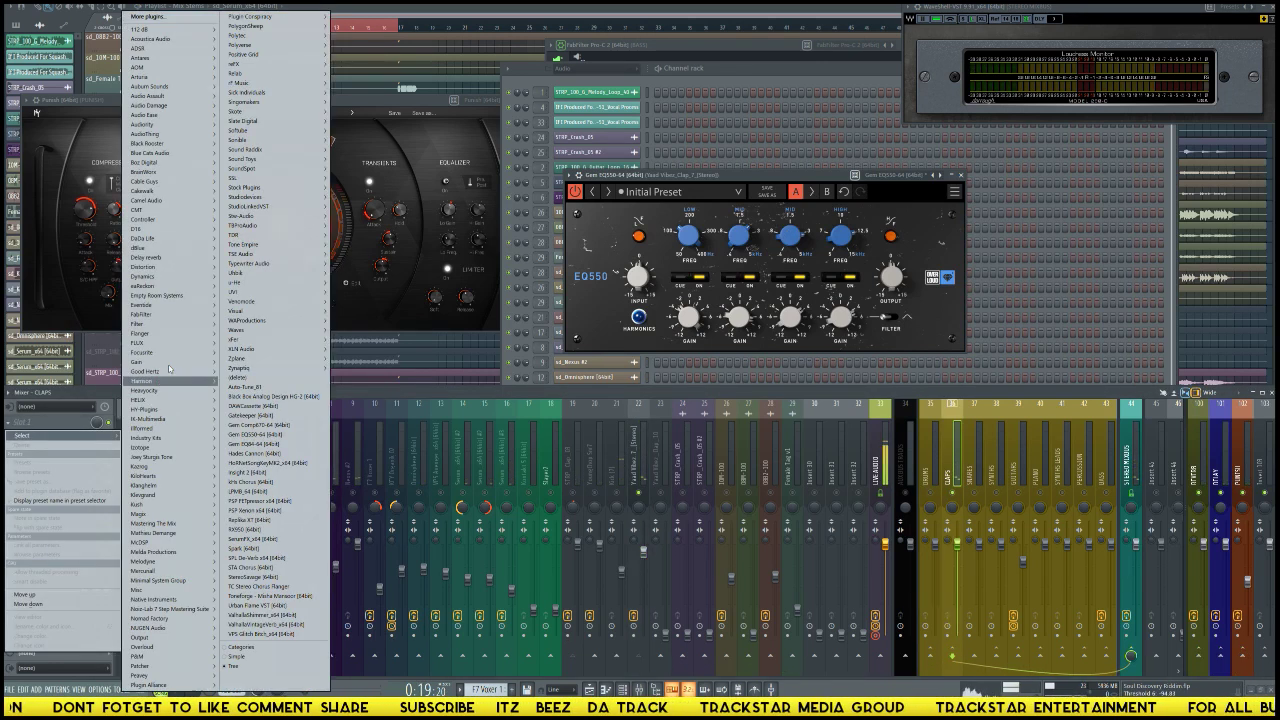
mouse_move(281, 122)
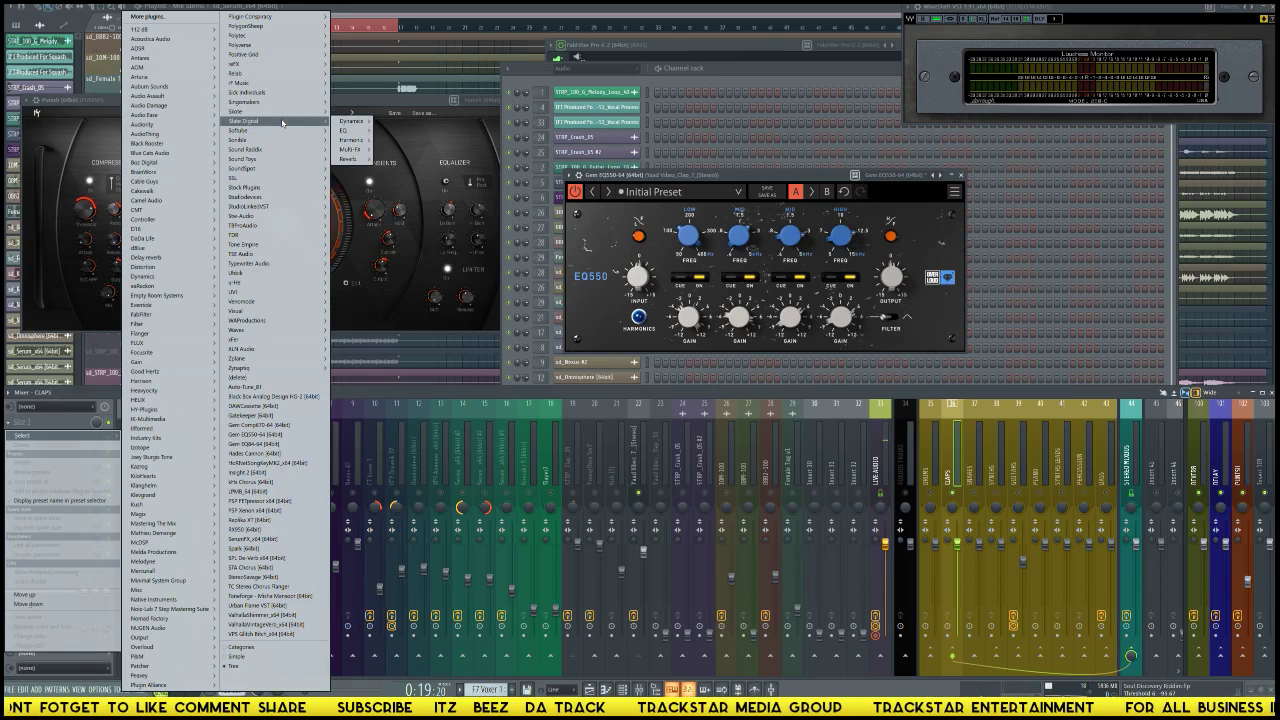
key("Escape")
Step: Load Fruity Stereo Shaper in the second effect slot of the Yaad Vibez_Clap_7 track
left_click(638, 450)
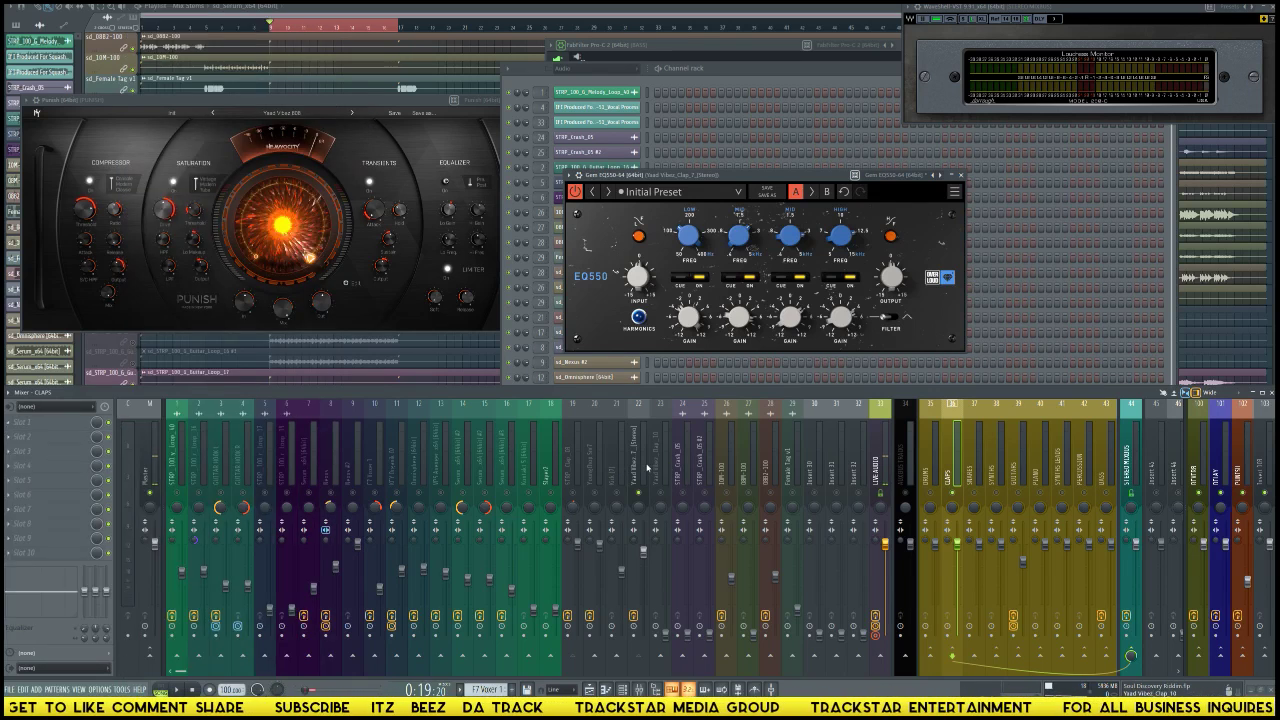
left_click(24, 438)
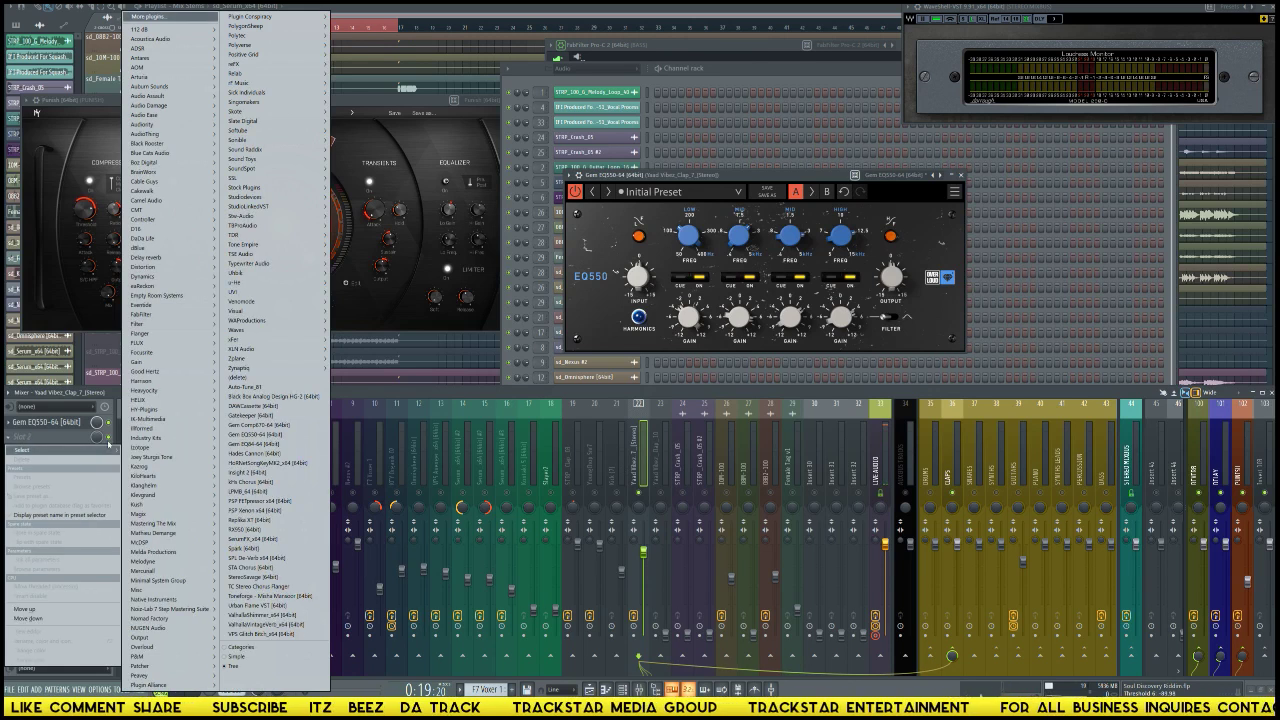
mouse_move(322, 188)
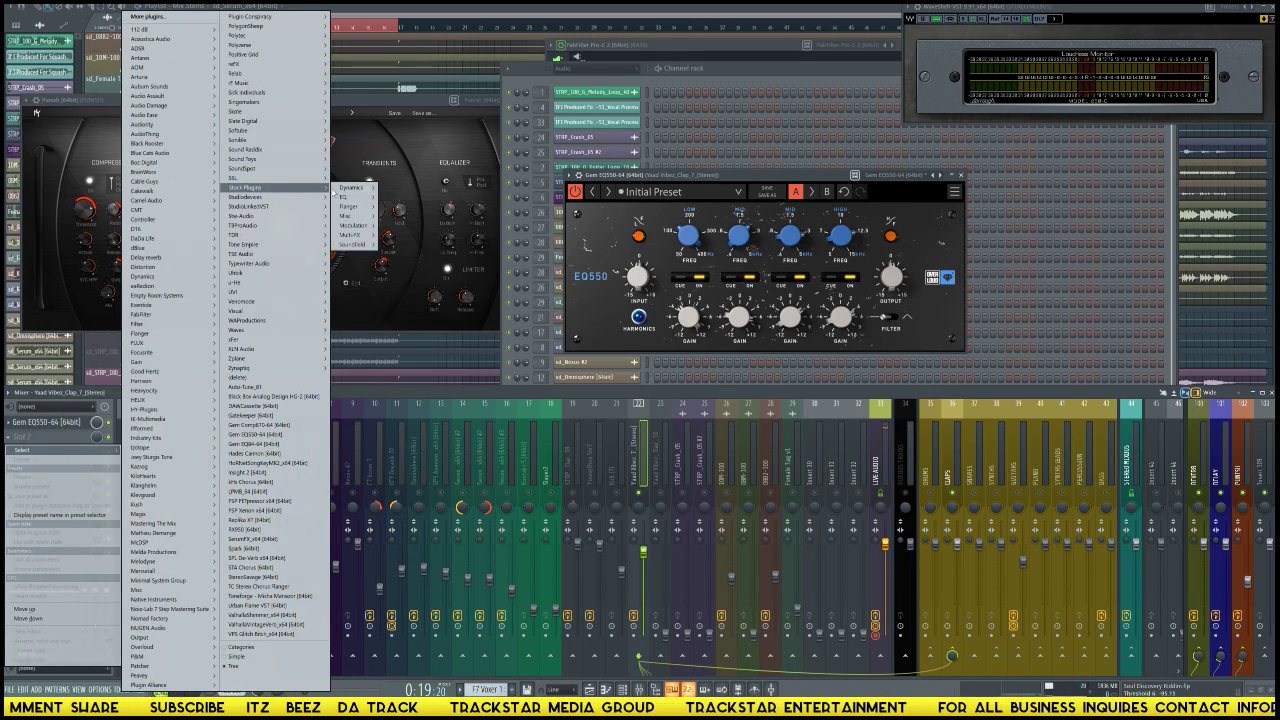
left_click(412, 245)
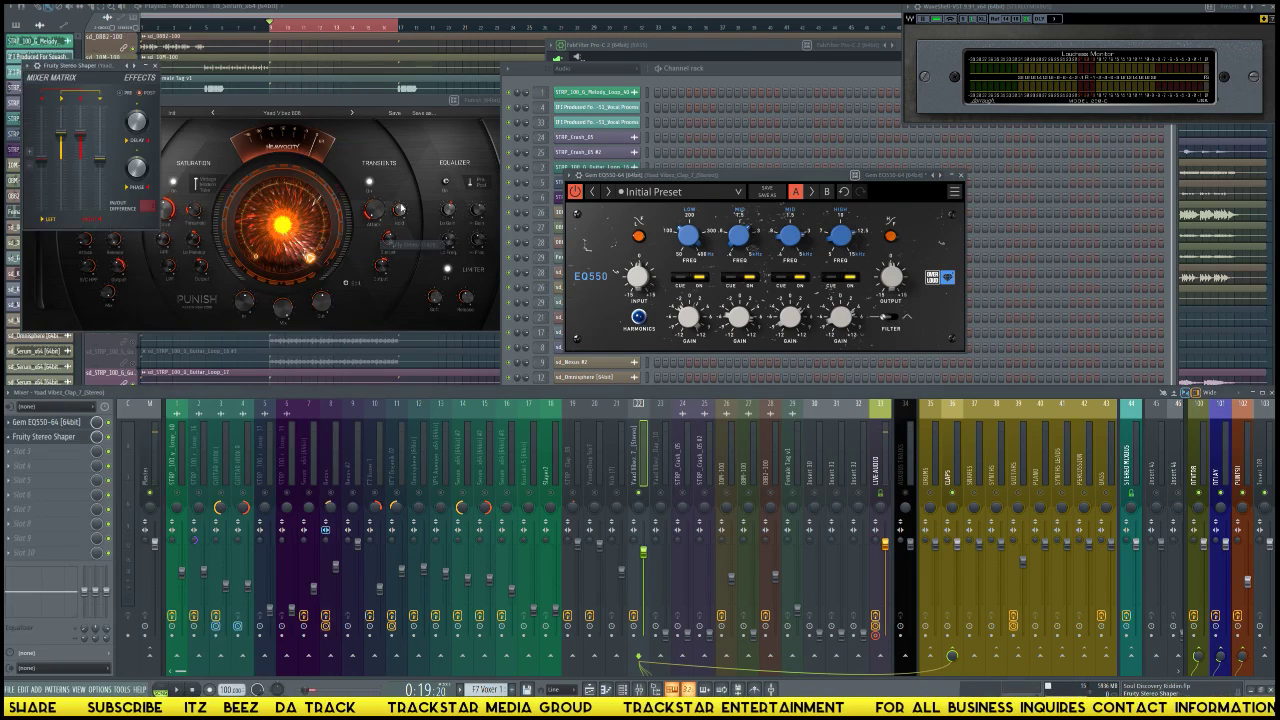
Step: Move Fruity Stereo Shaper over Gem EQ550, apply its Delay preset and audition the clap
left_click_drag(91, 63, 663, 207)
left_click(716, 208)
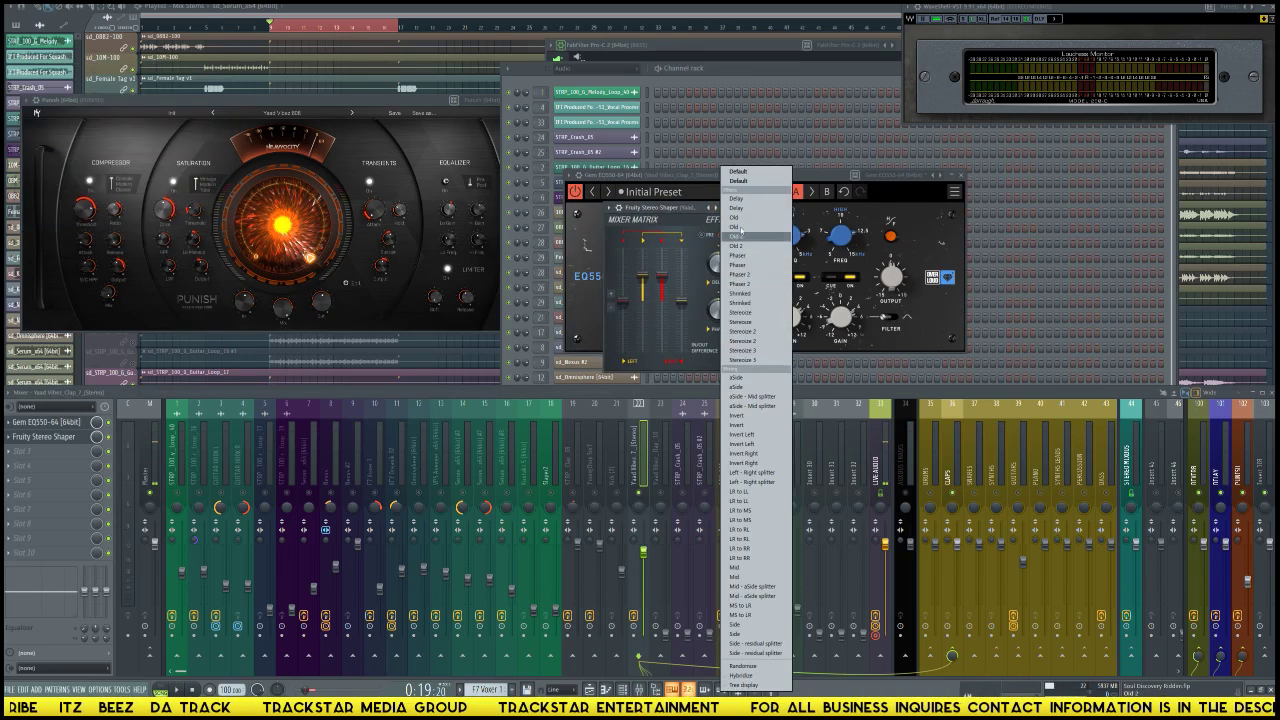
left_click(738, 200)
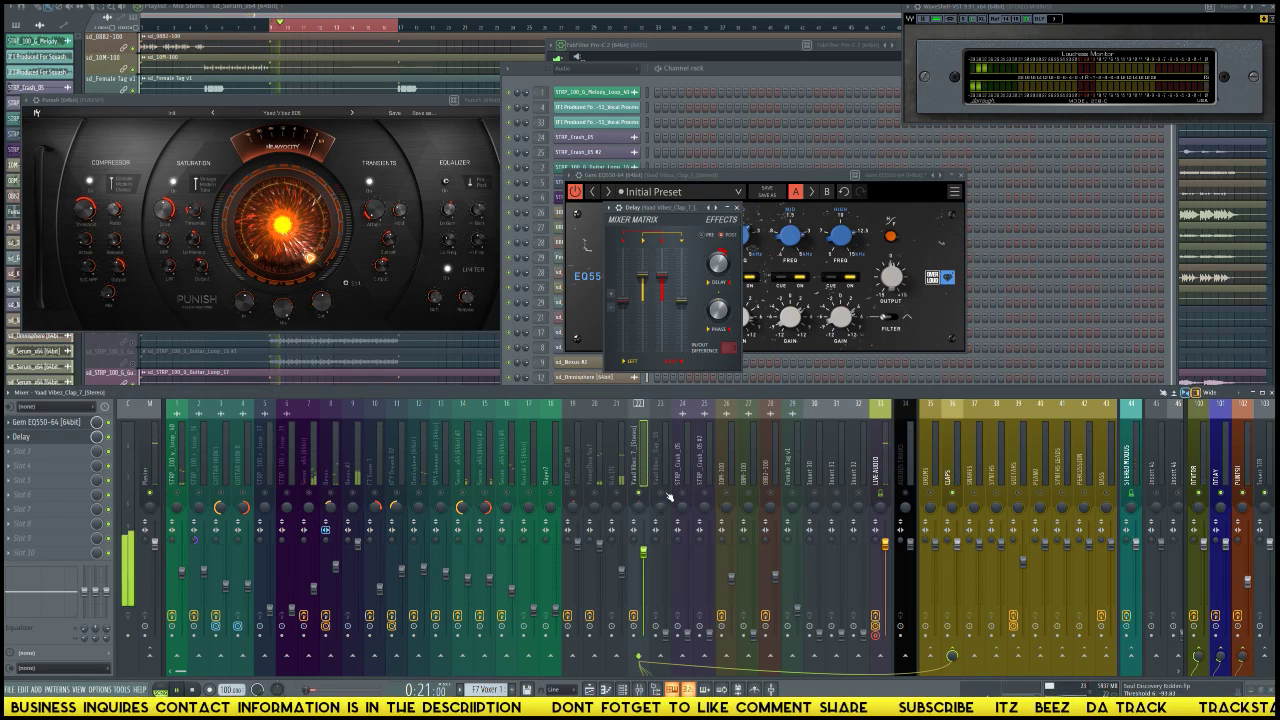
key("space")
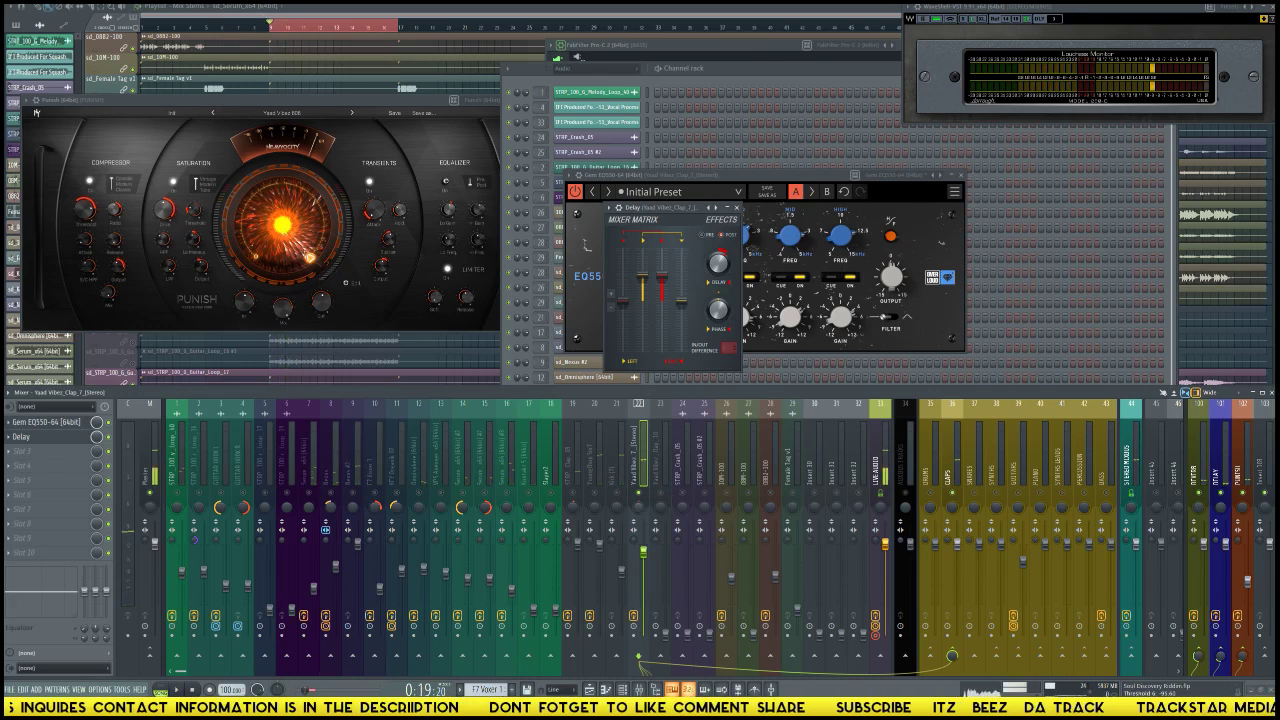
key("space")
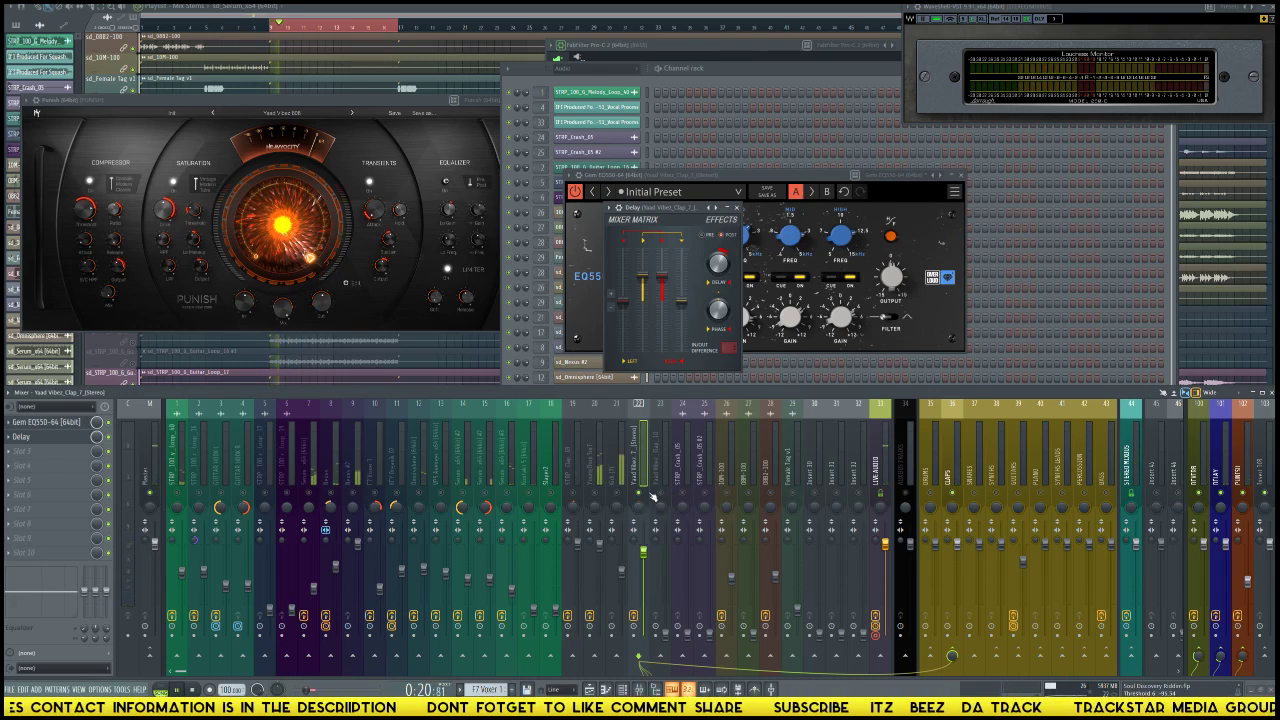
Step: Audition the clap in the full mix and slightly lower the Yaad Vibez_Clap_7 fader
key("space")
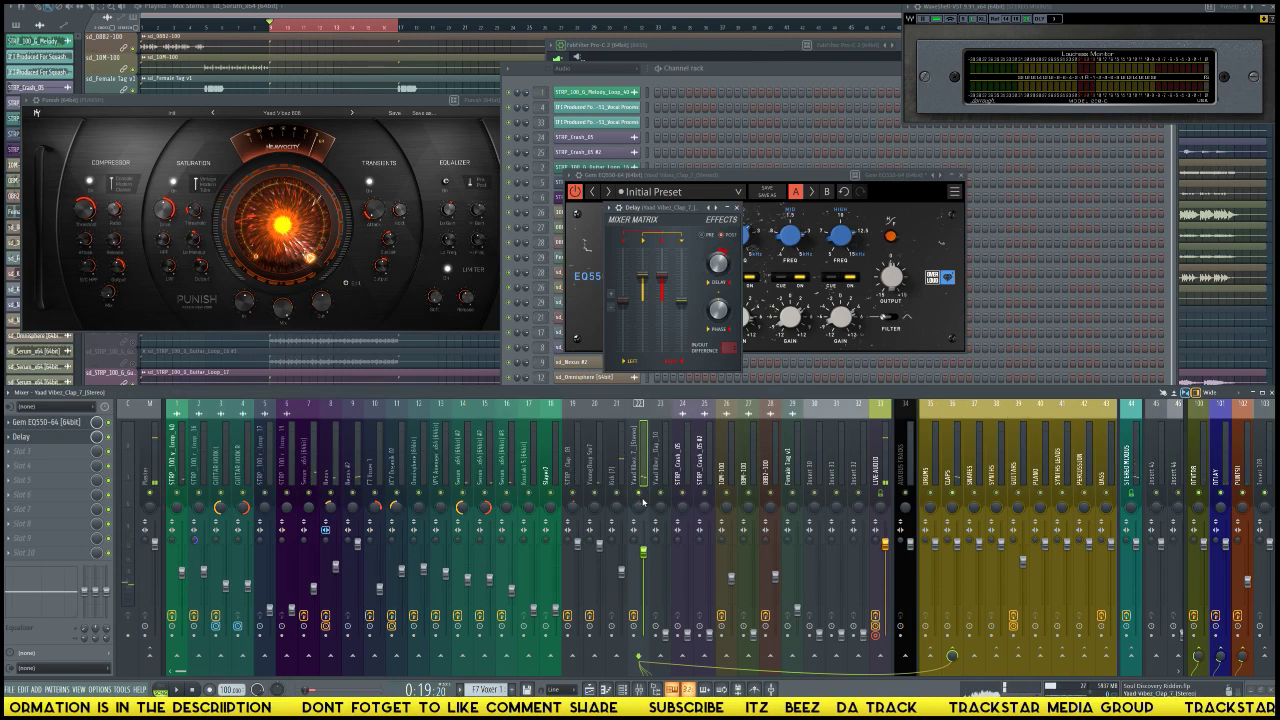
key("space")
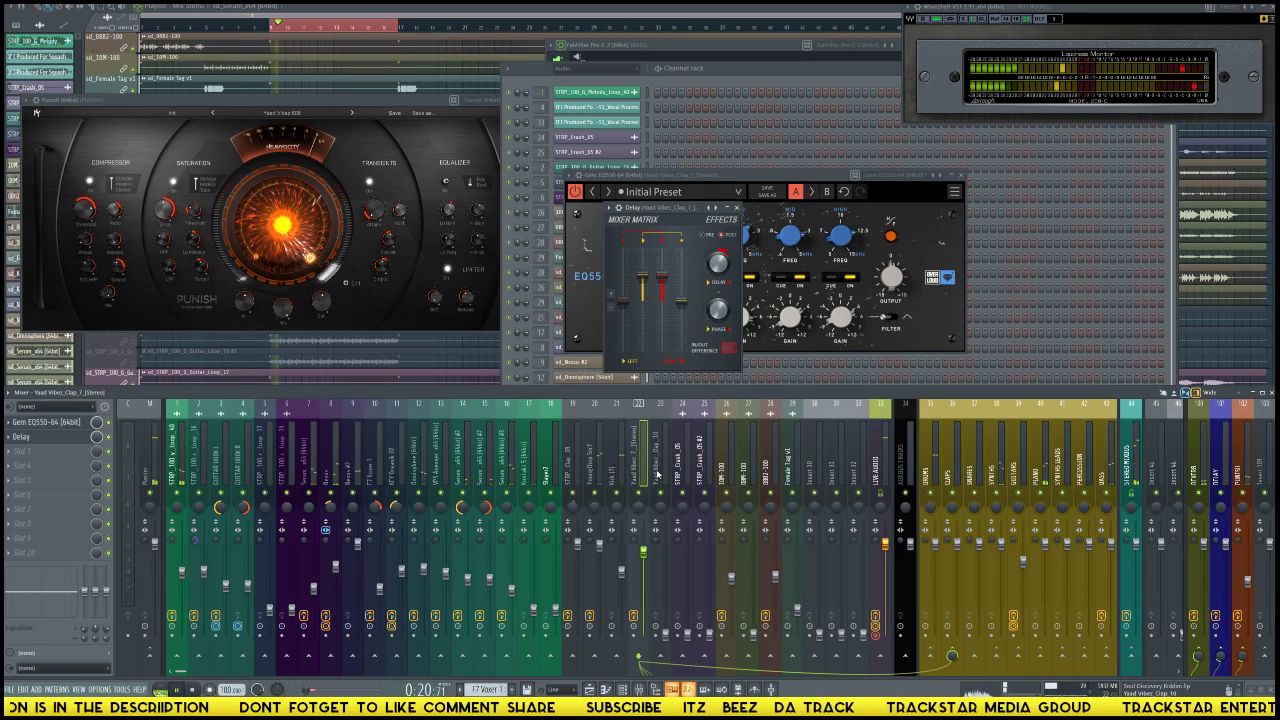
key("space")
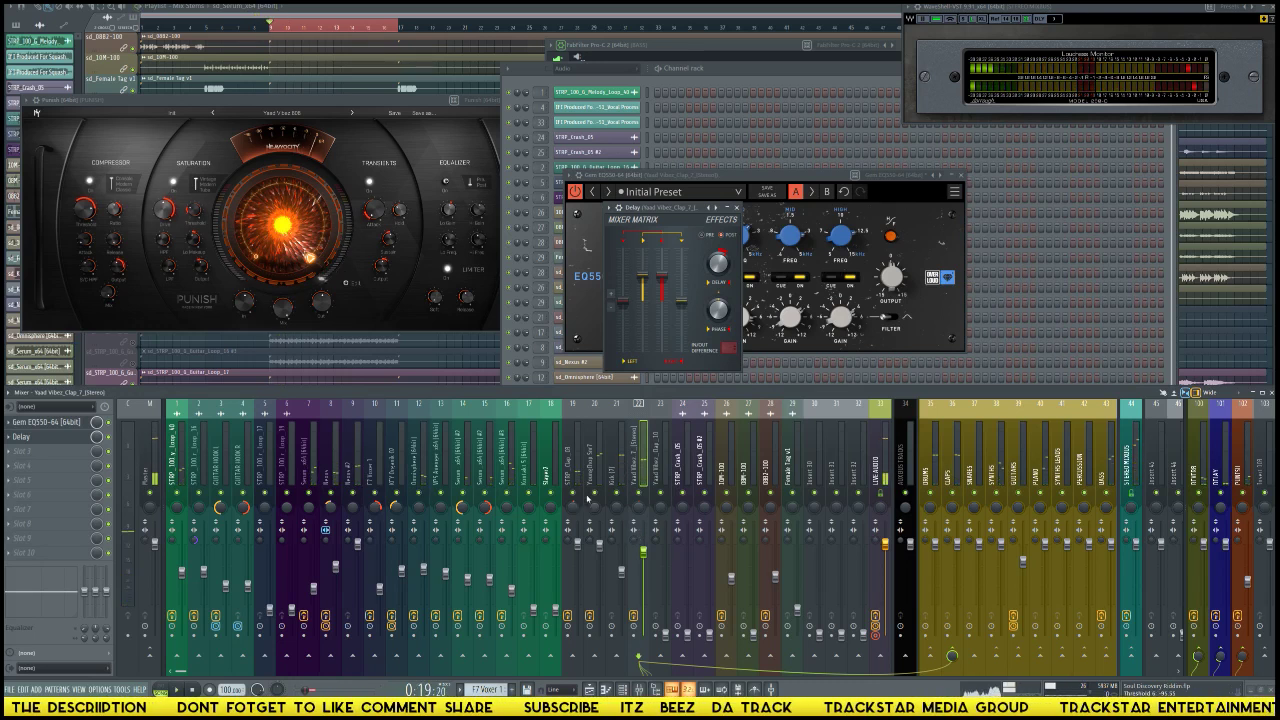
left_click(574, 474)
left_click(646, 554)
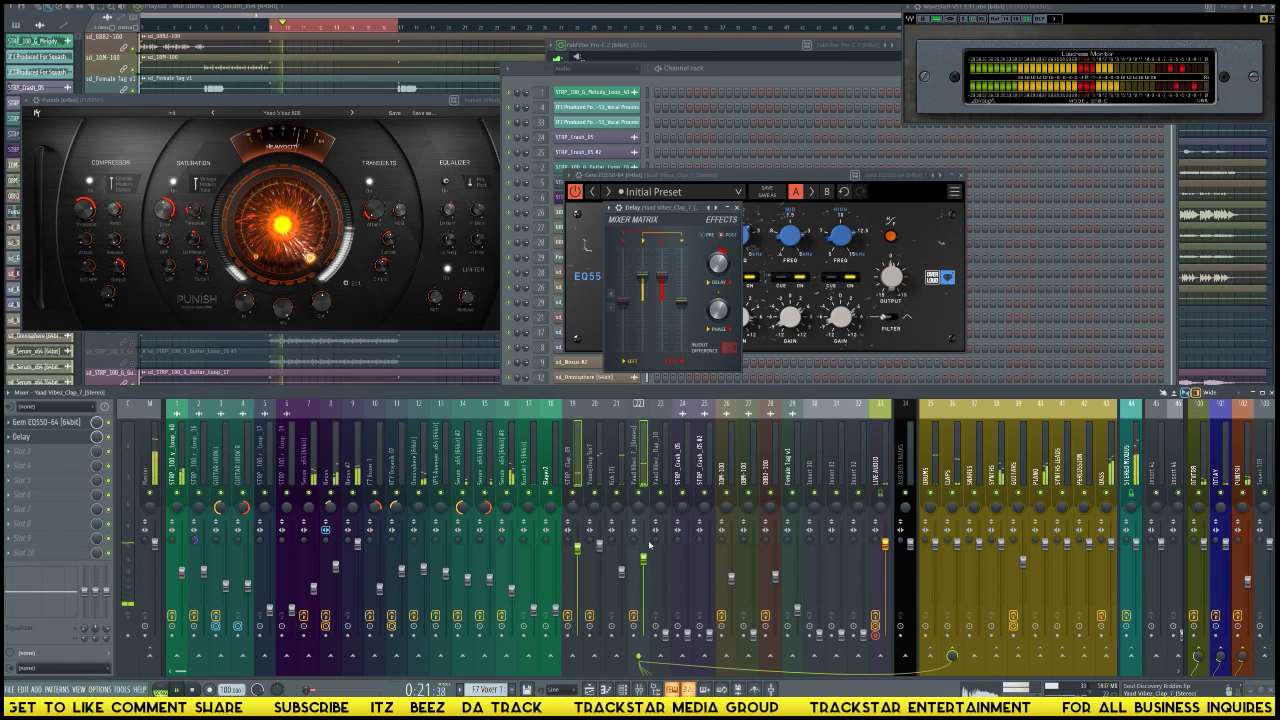
key("space")
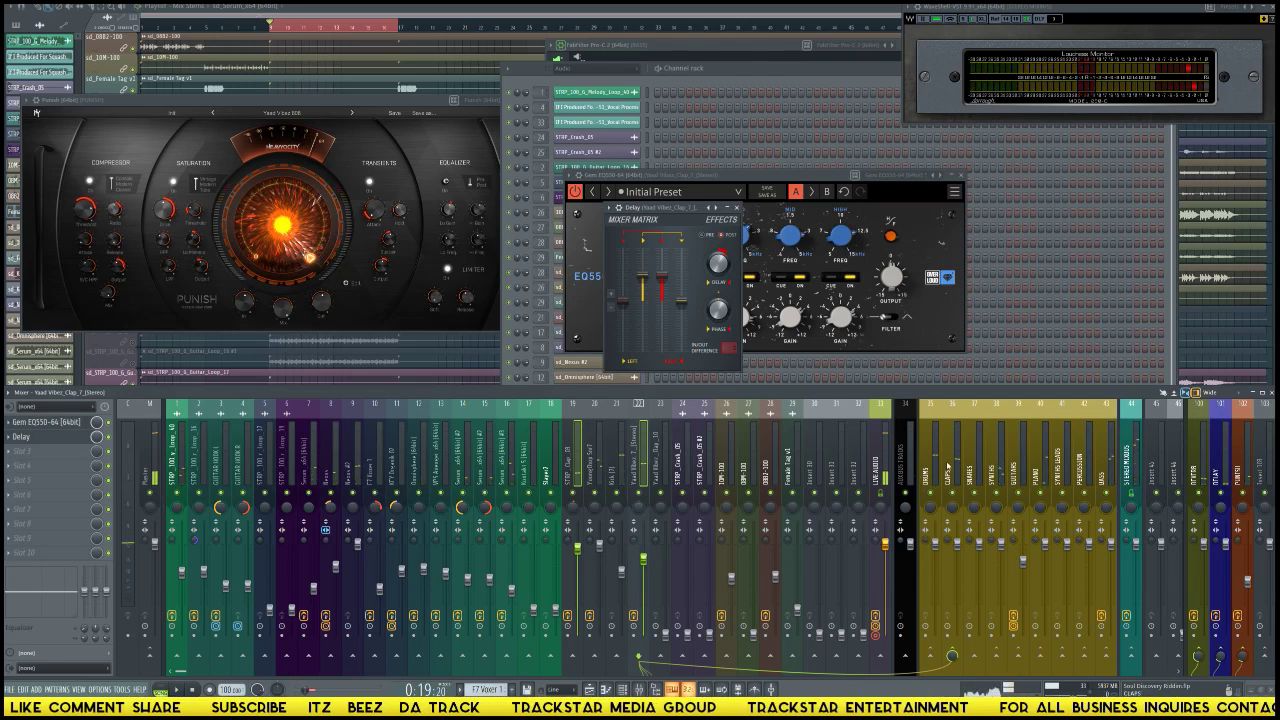
Step: Select the Yaad Vibez_Clap_10 mixer track, solo it and raise its fader to an audible level
left_click(955, 478)
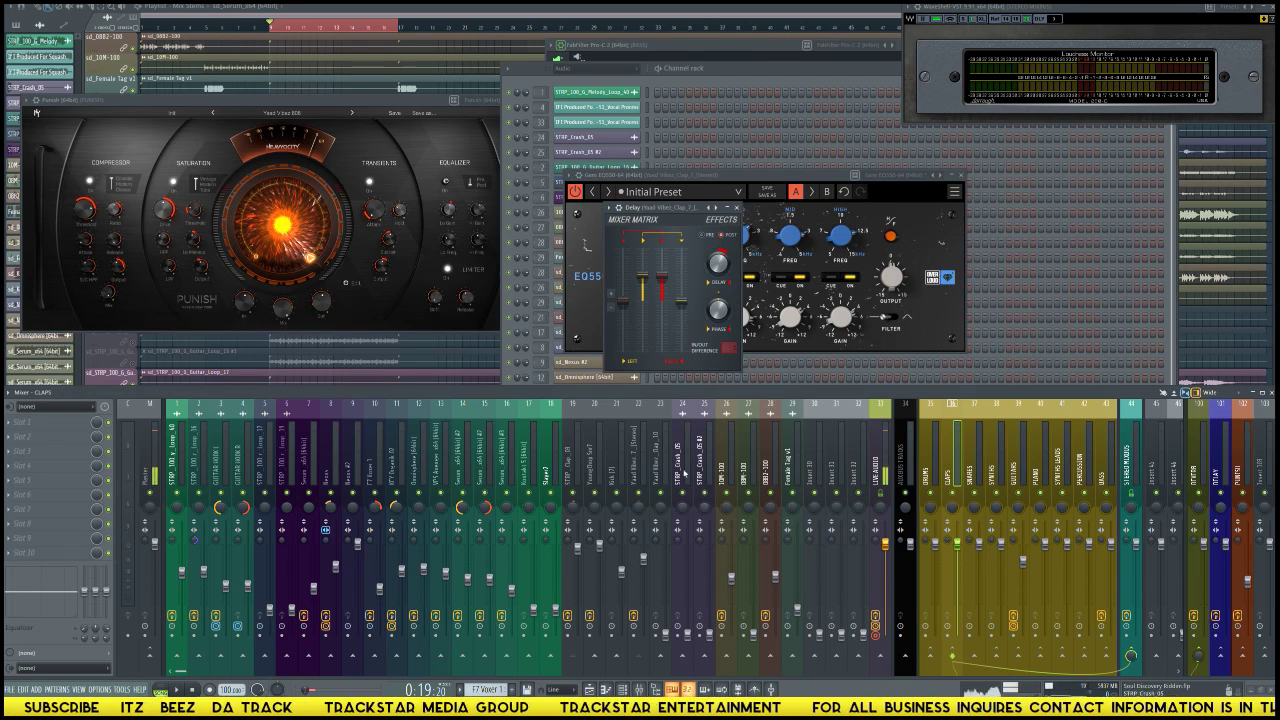
left_click(658, 562)
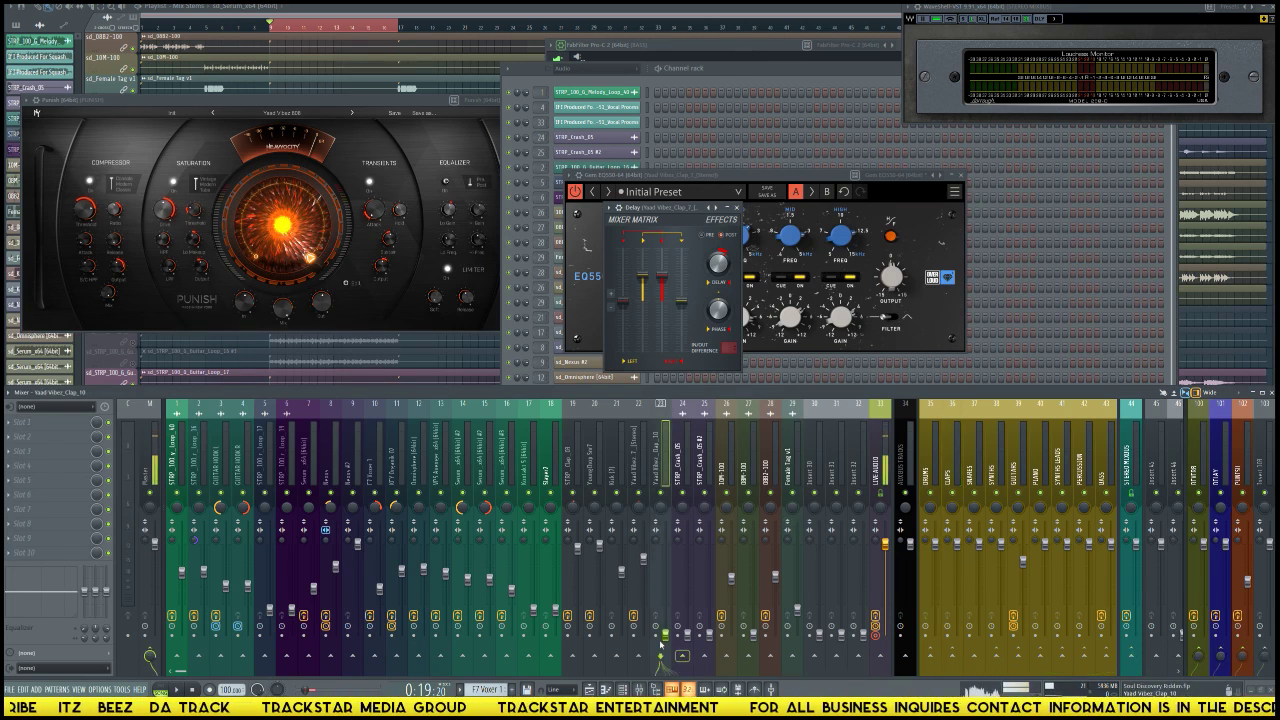
left_click_drag(665, 595, 667, 564)
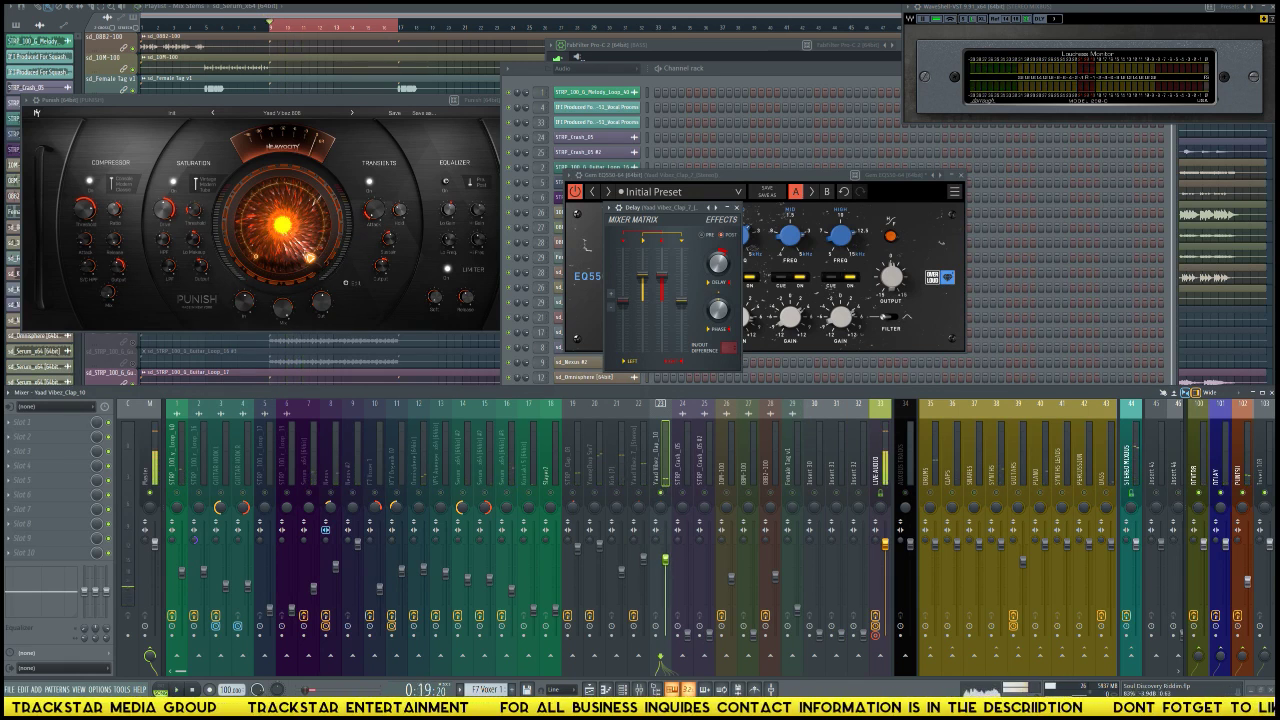
left_click_drag(666, 560, 666, 553)
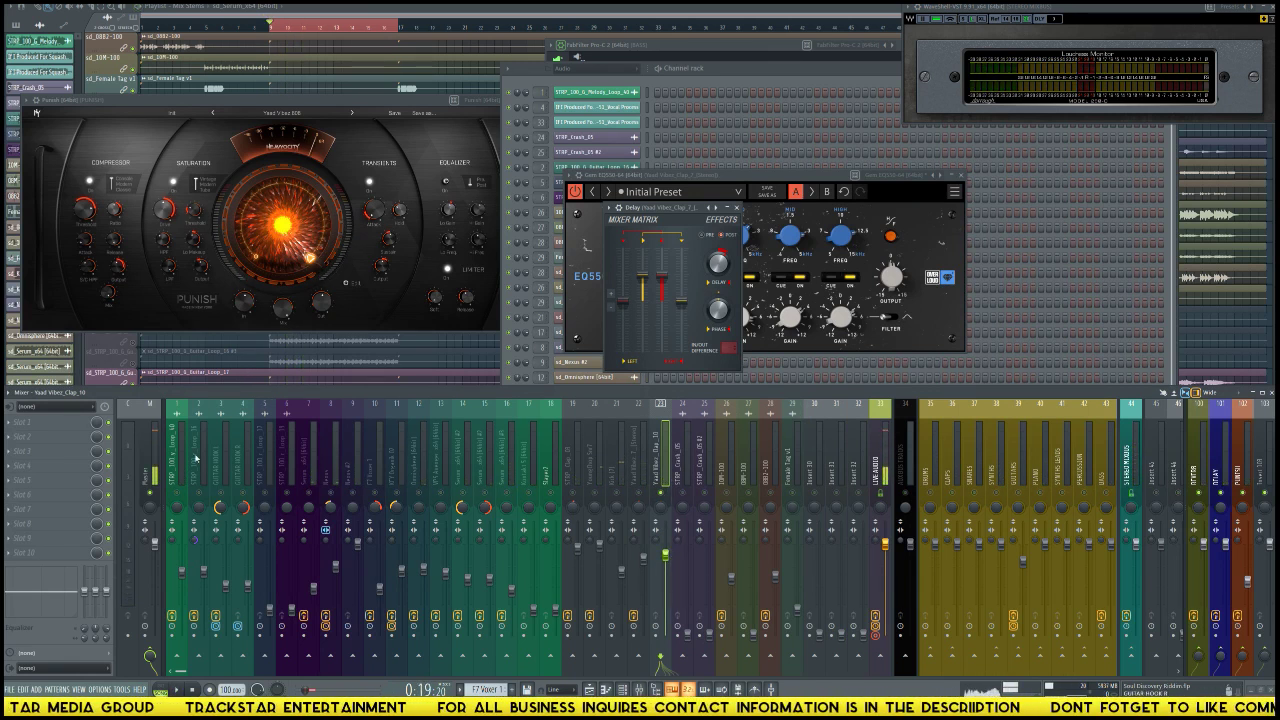
Step: Load Fruity Parametric EQ 2 in the first effect slot of the Yaad Vibez_Clap_10 track
left_click(31, 425)
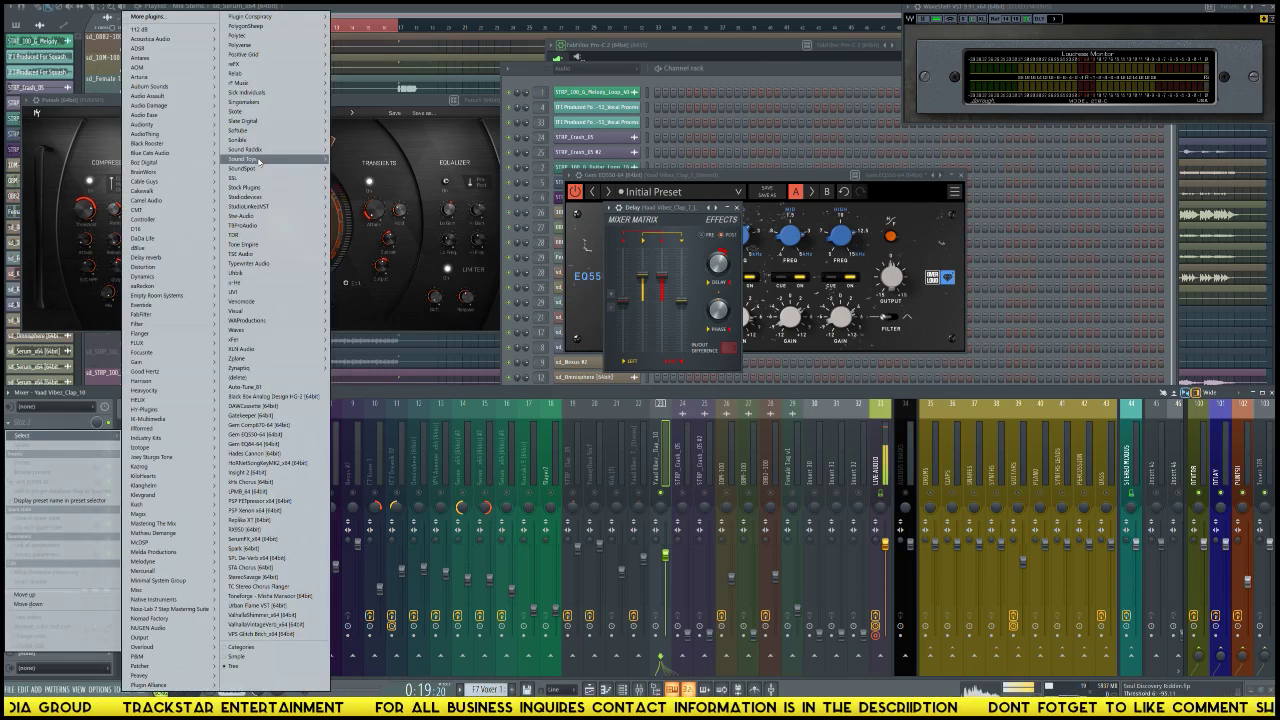
mouse_move(267, 160)
mouse_move(268, 187)
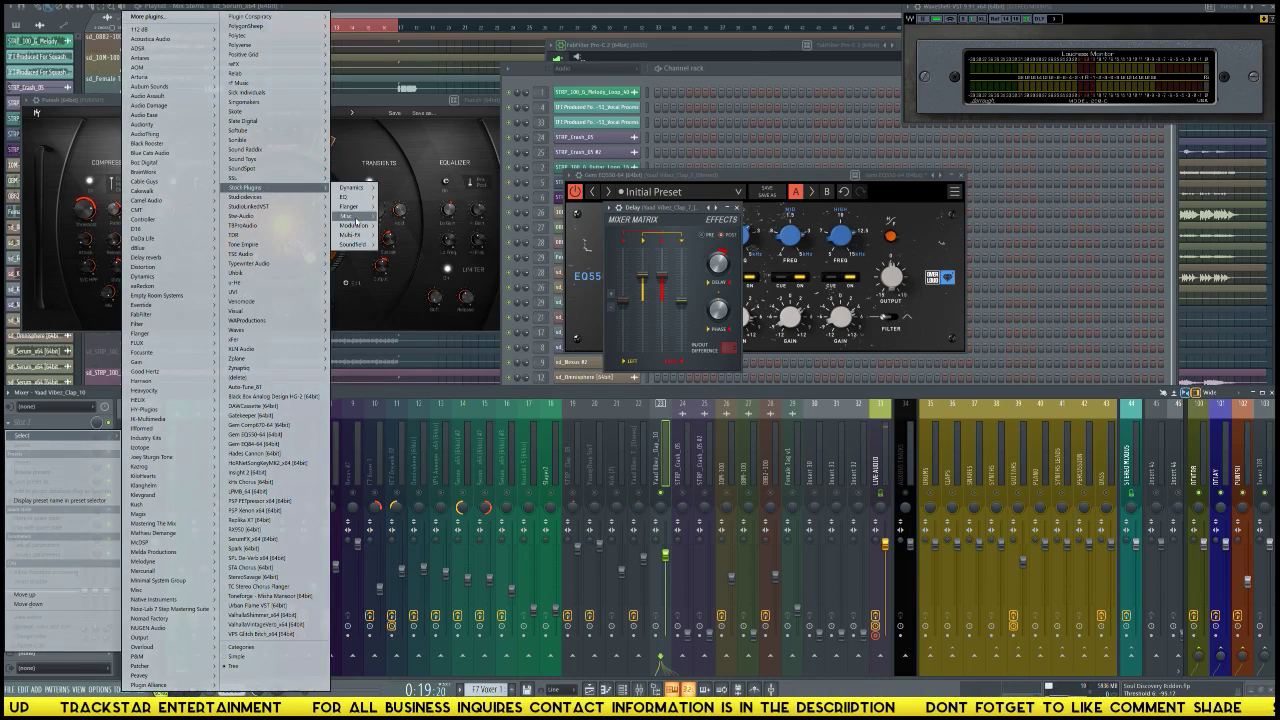
mouse_move(363, 197)
left_click(413, 197)
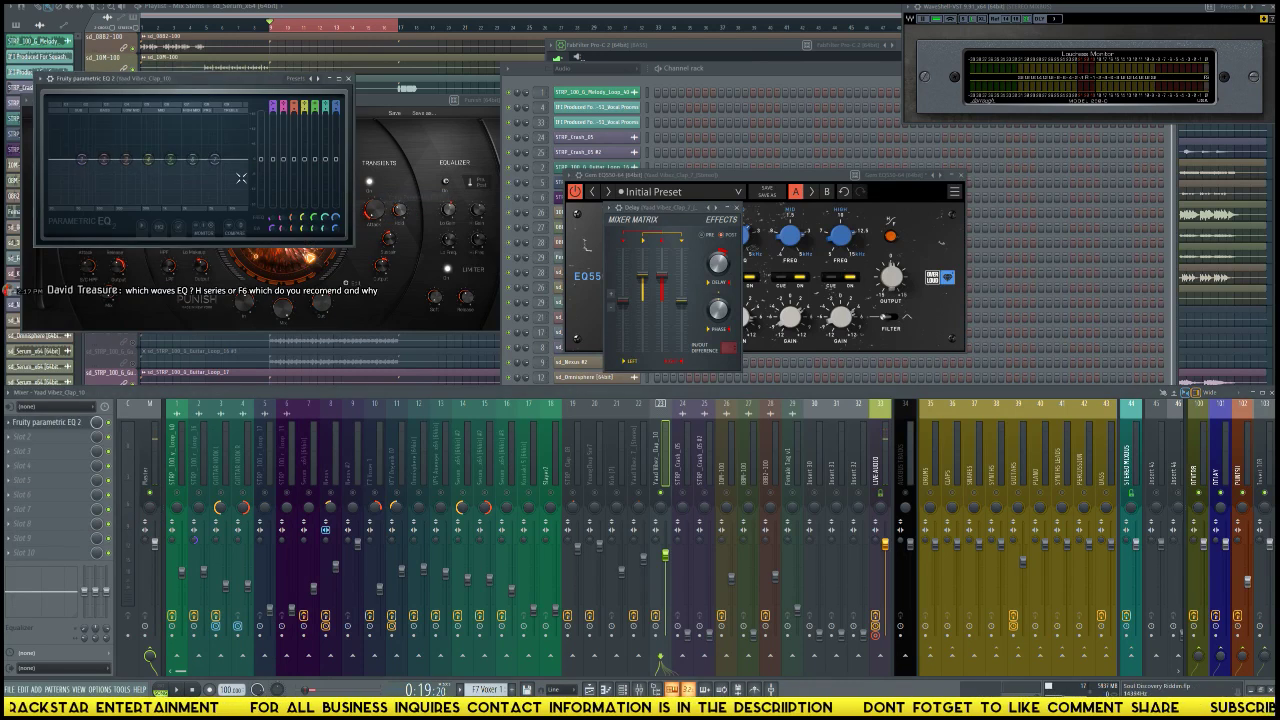
Step: Boost the highs and cut the lows of Yaad Vibez_Clap_10 in Parametric EQ 2, then raise its fader and audition it
left_click_drag(223, 163, 208, 147)
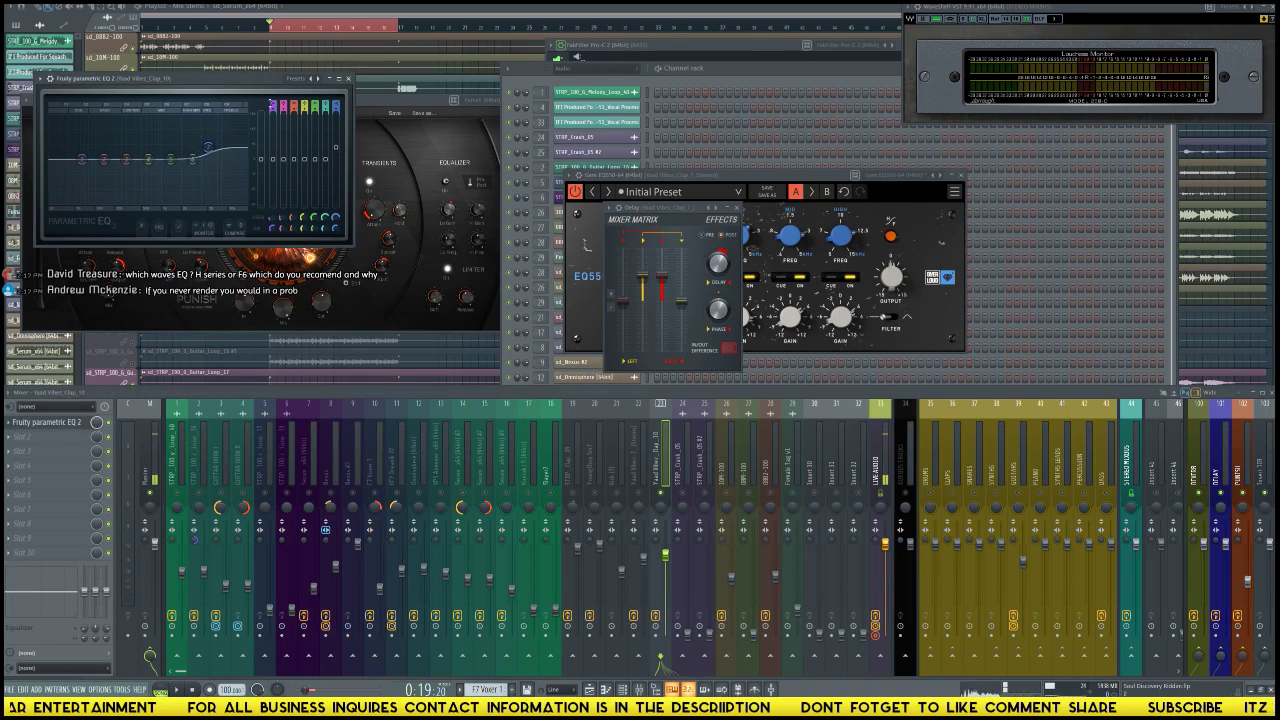
left_click_drag(82, 160, 128, 203)
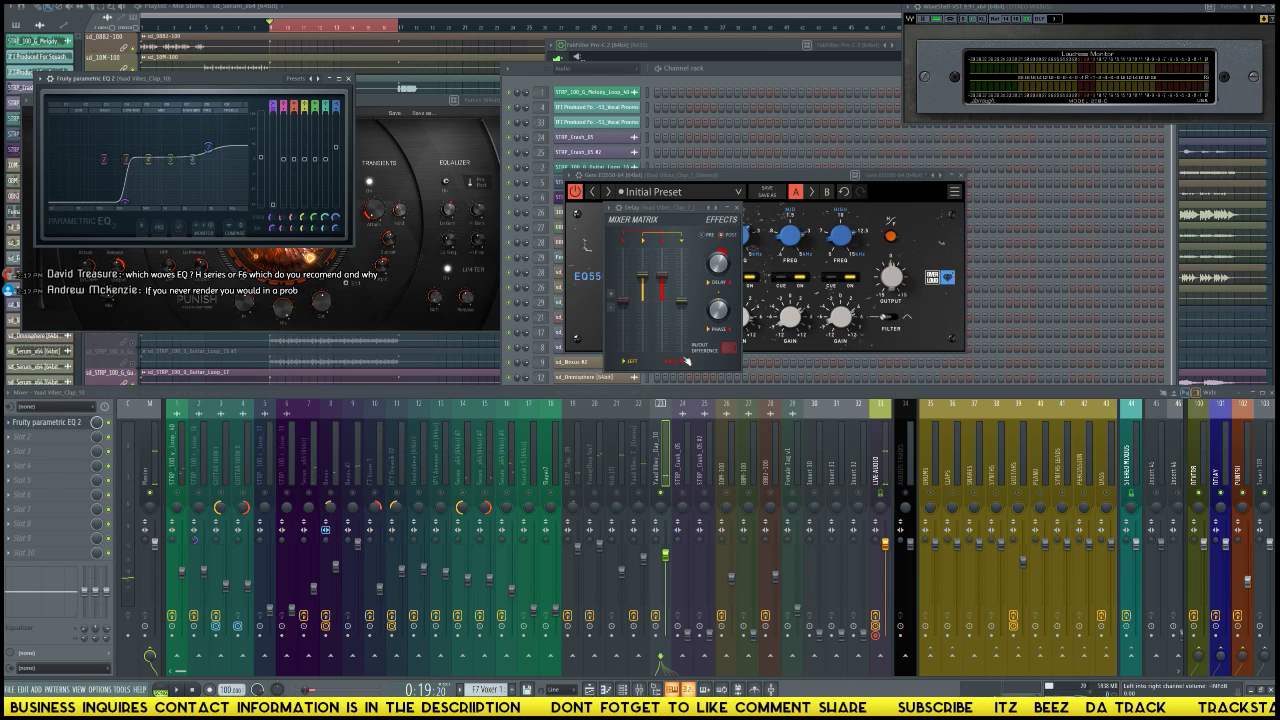
scroll(672, 558, "up", 3)
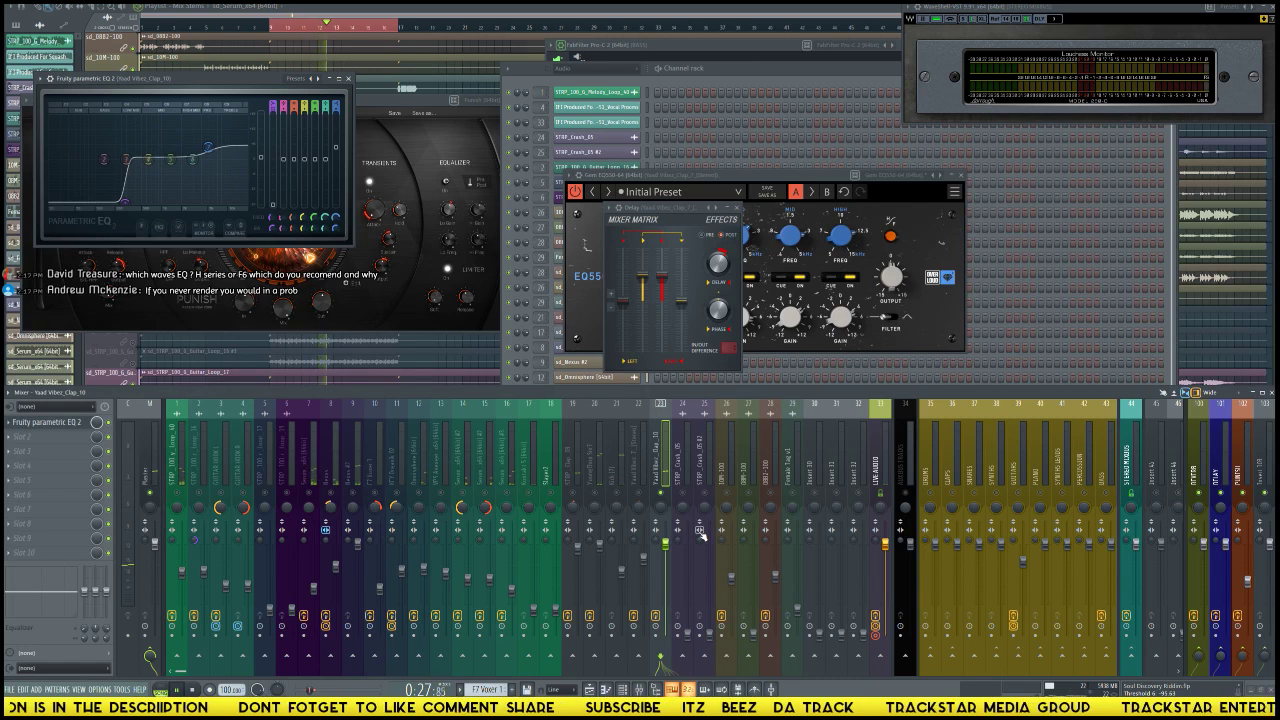
key("space")
key("space")
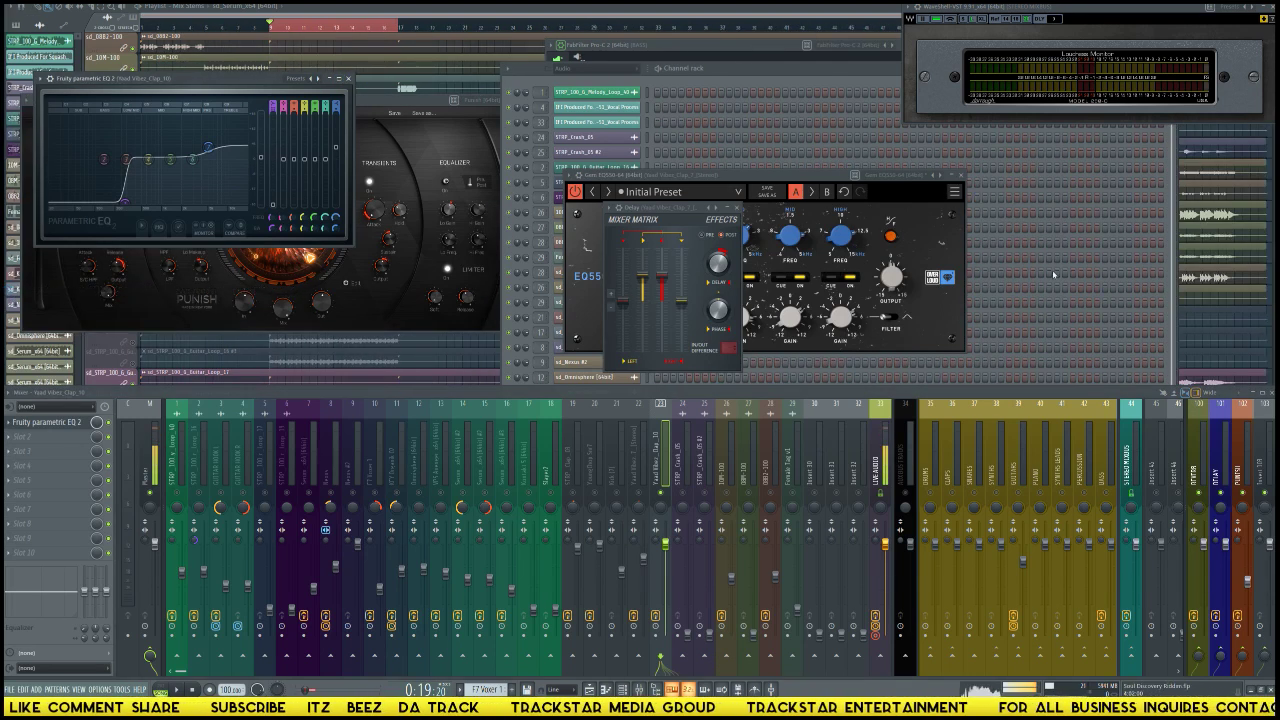
Step: Close the open plugin and channel rack windows to uncover the playlist
scroll(407, 362, "down", 5)
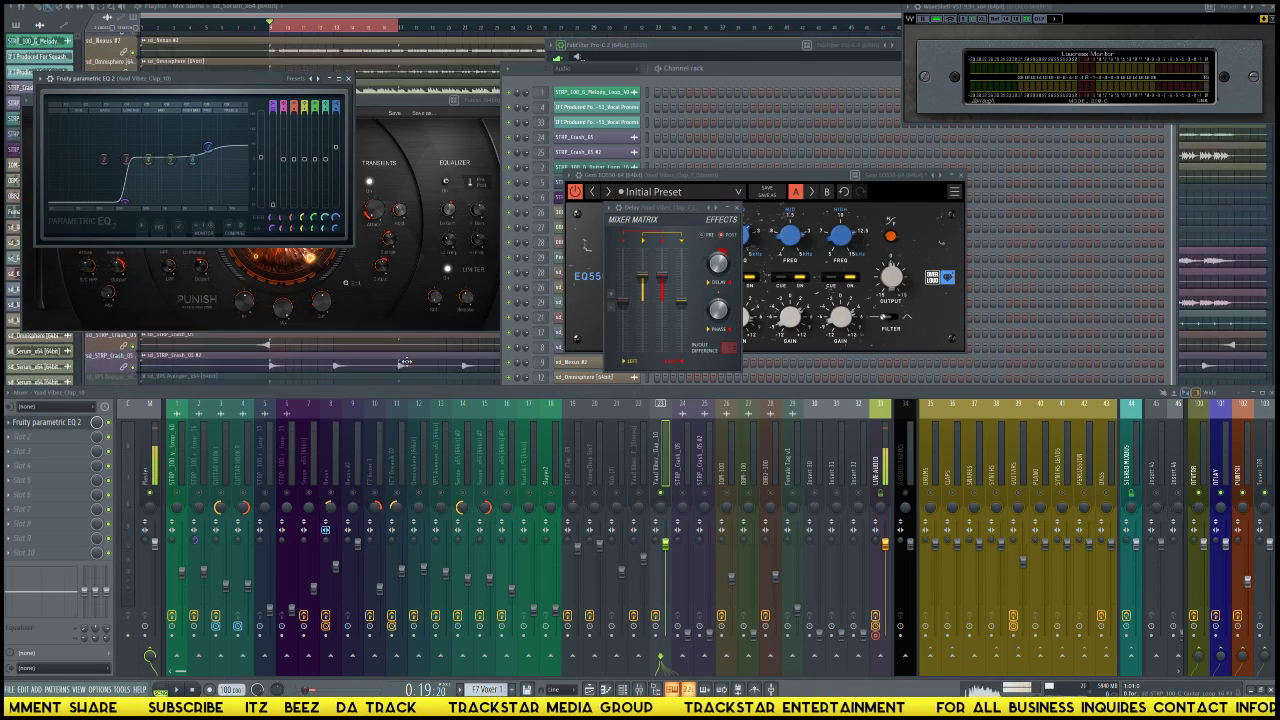
key("Escape")
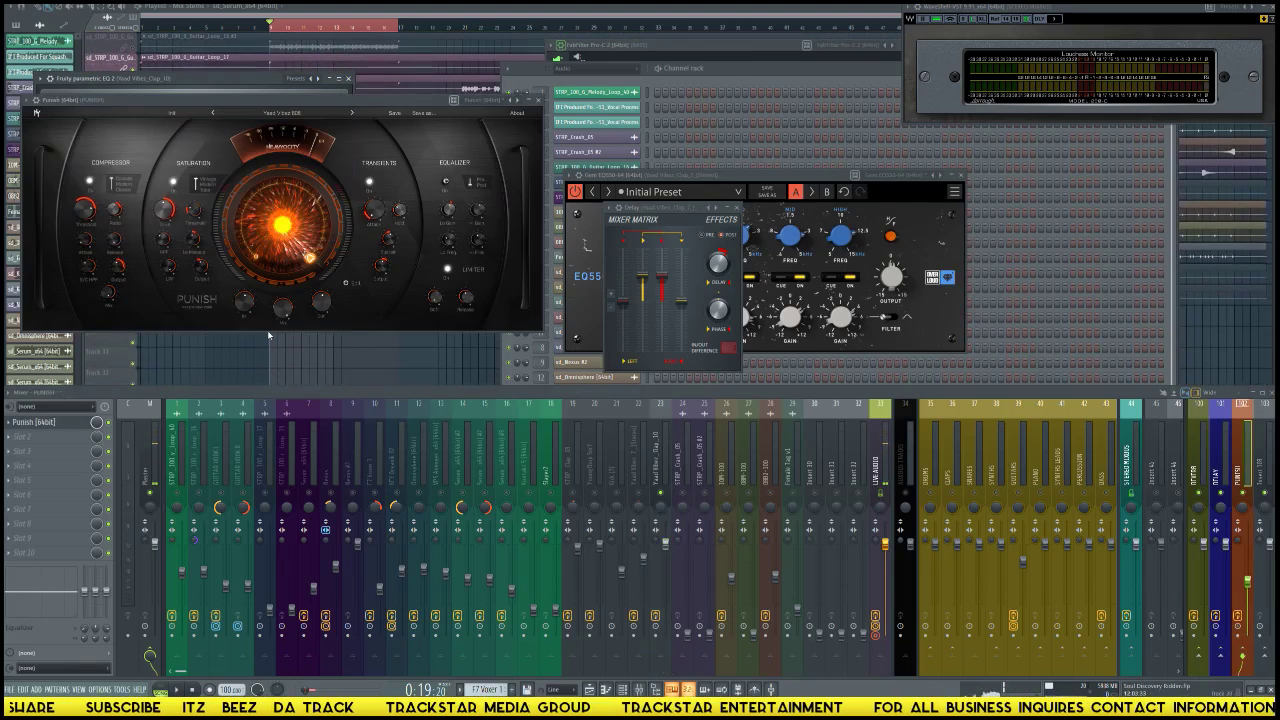
key("F12")
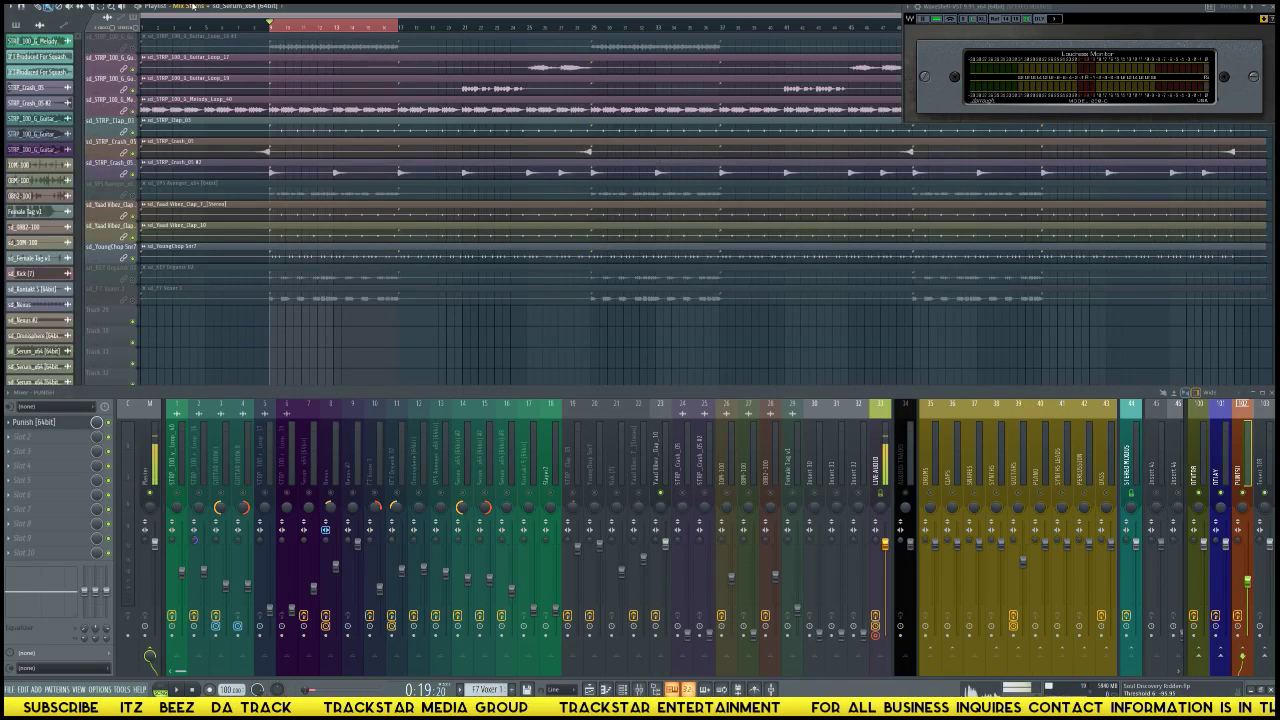
Step: Switch the playlist to the arrangement named Arrangement and examine its pattern and audio clips
left_click(193, 6)
left_click(197, 29)
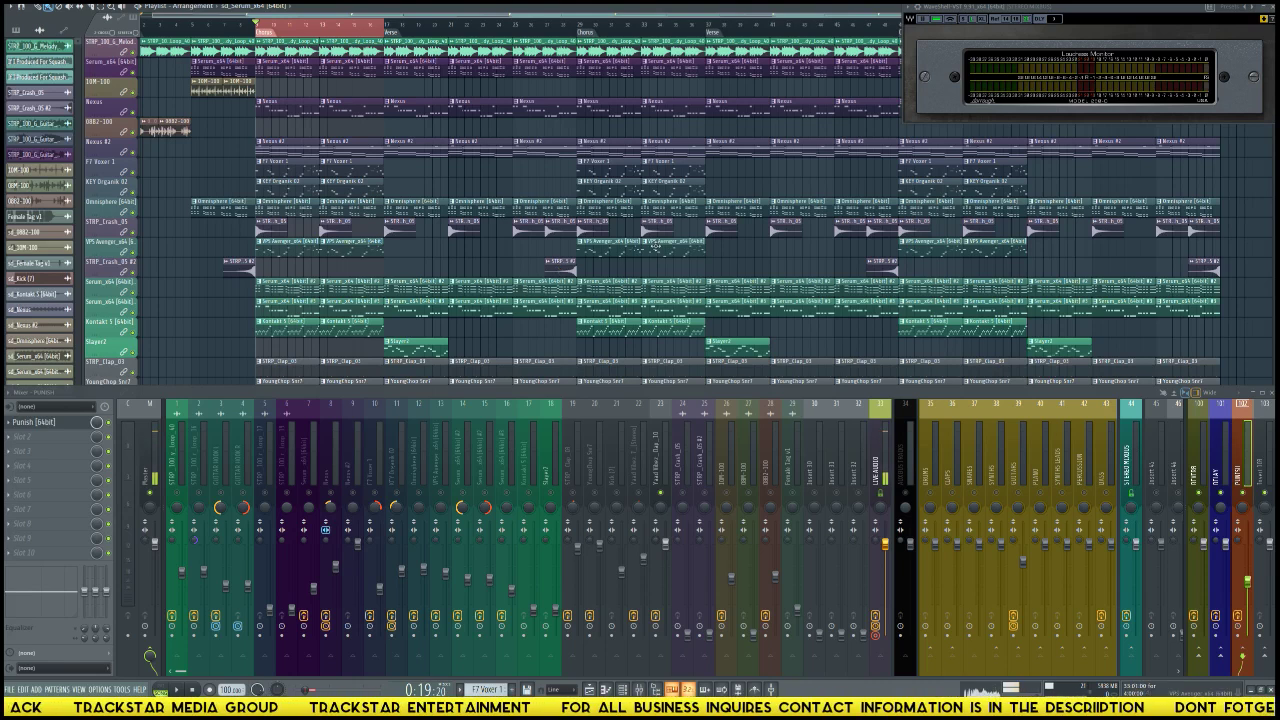
scroll(650, 226, "down", 5)
scroll(559, 197, "down", 2)
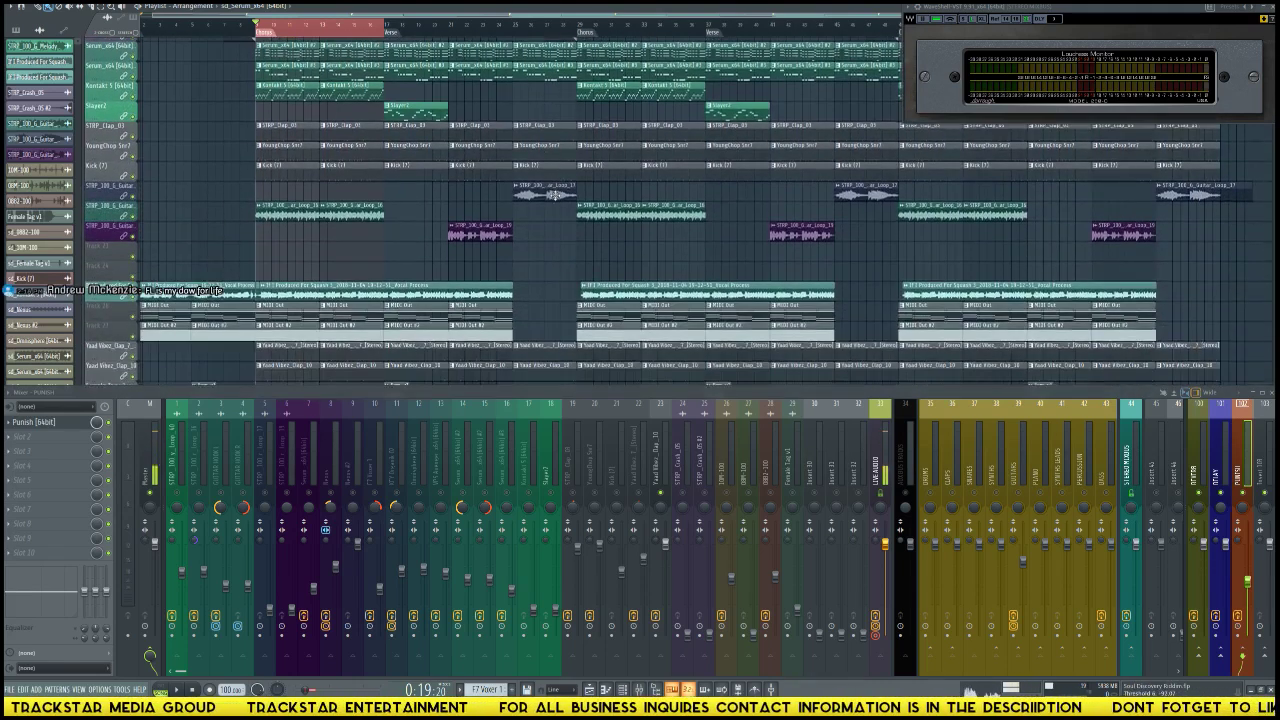
scroll(555, 196, "down", 2)
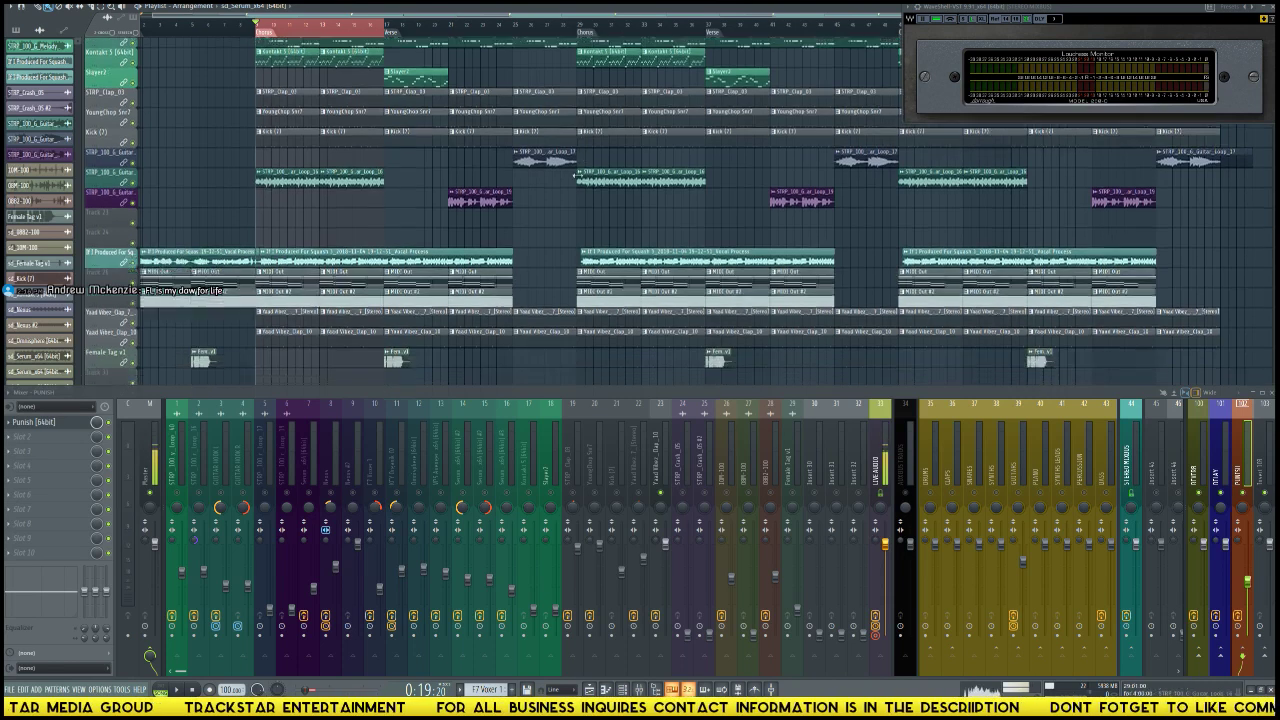
scroll(510, 293, "up", 4)
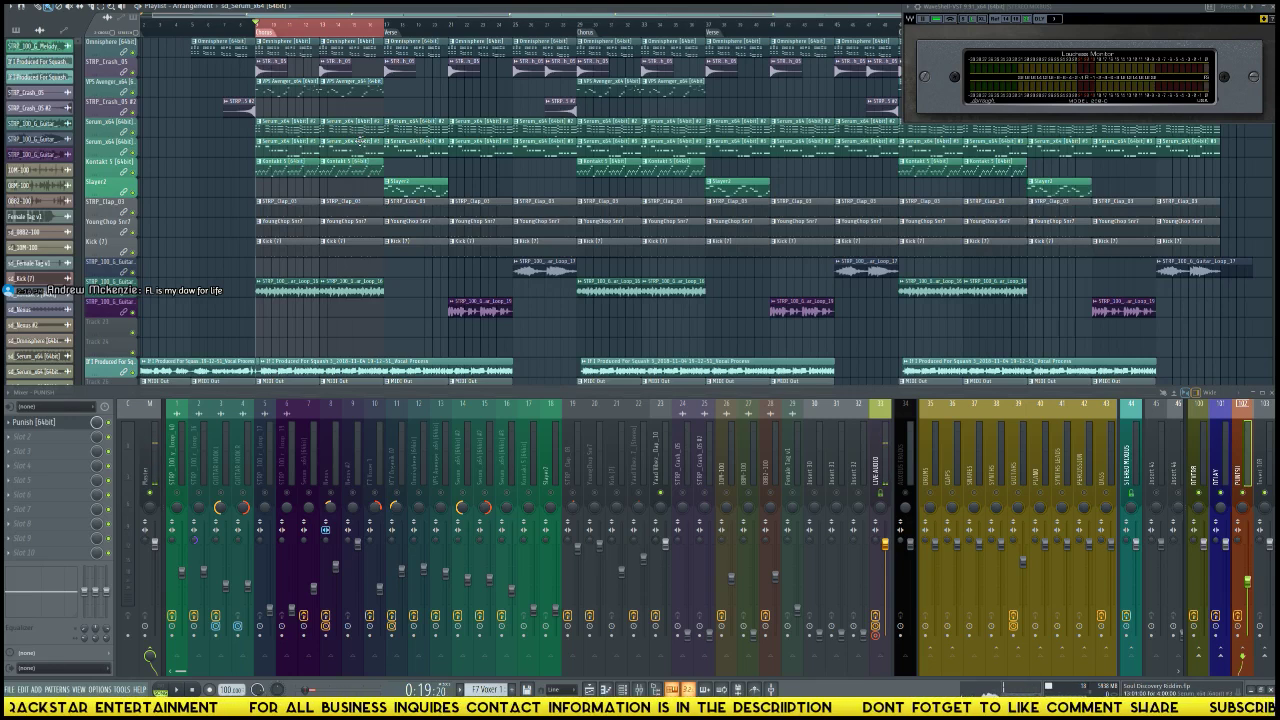
key("F6")
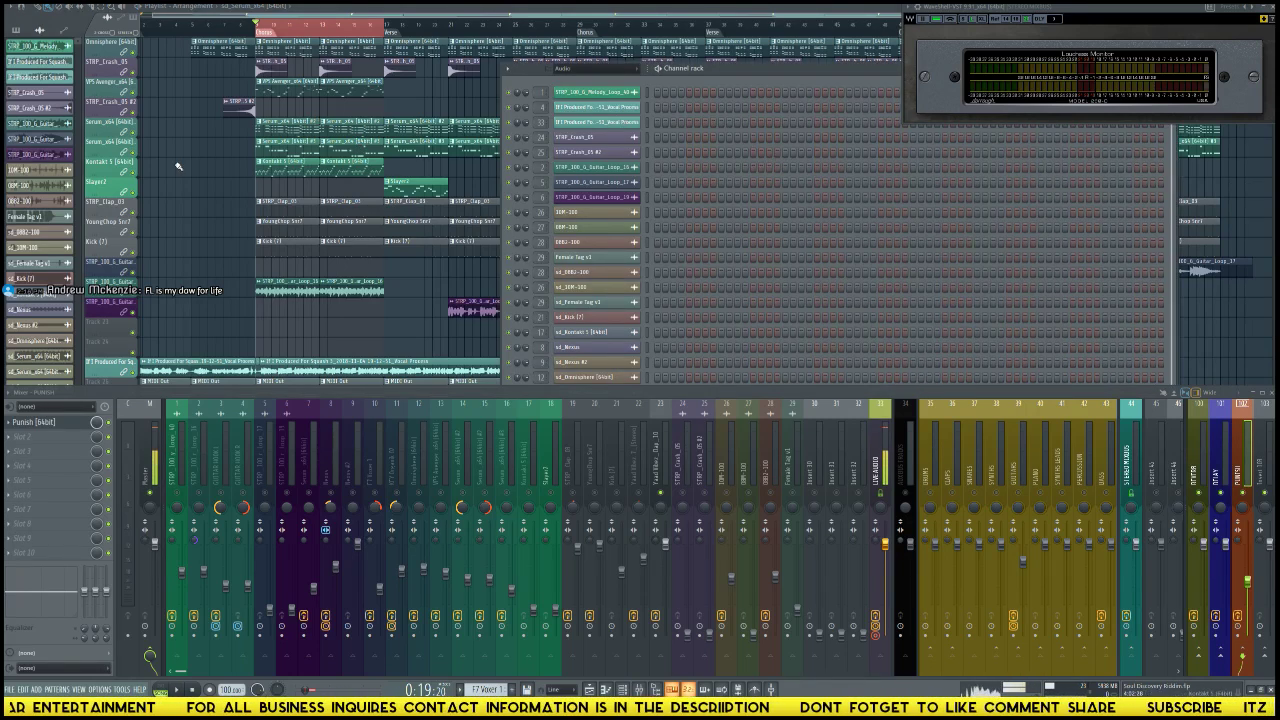
key("F6")
scroll(180, 166, "up", 1)
scroll(180, 166, "up", 4)
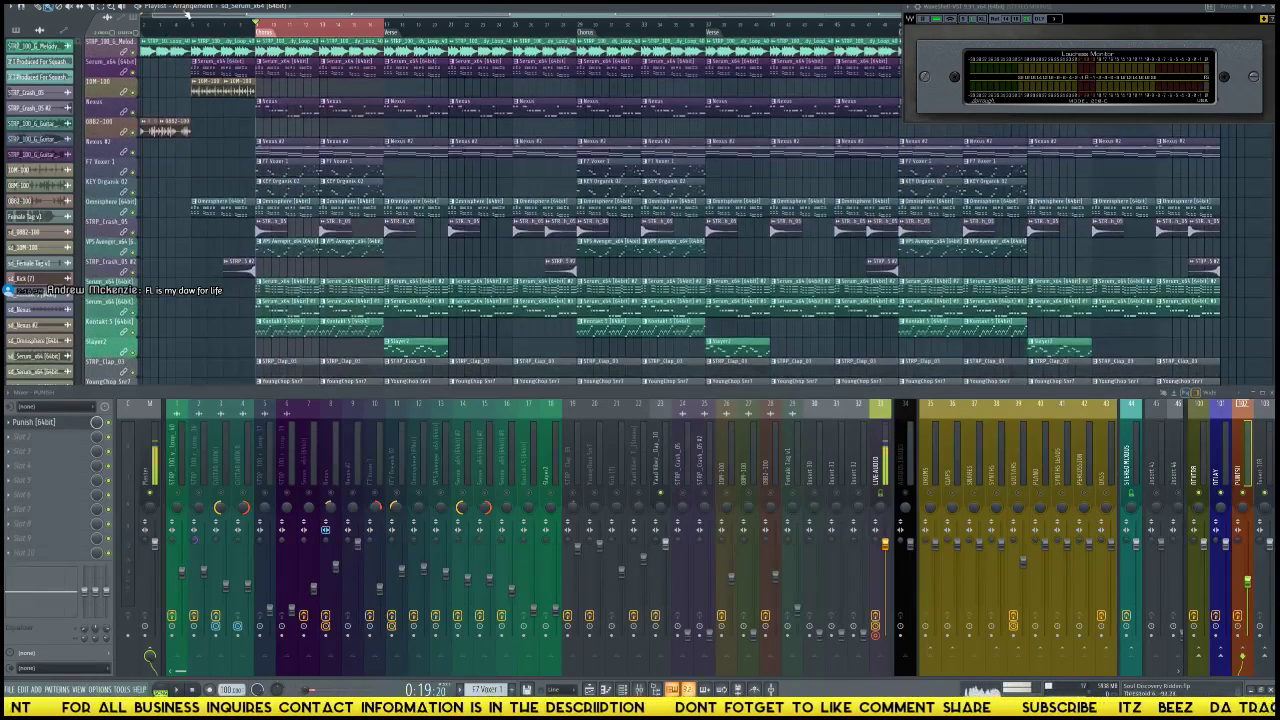
Step: Return the playlist to the Mix Stems arrangement and look through its rendered stem tracks
left_click(200, 8)
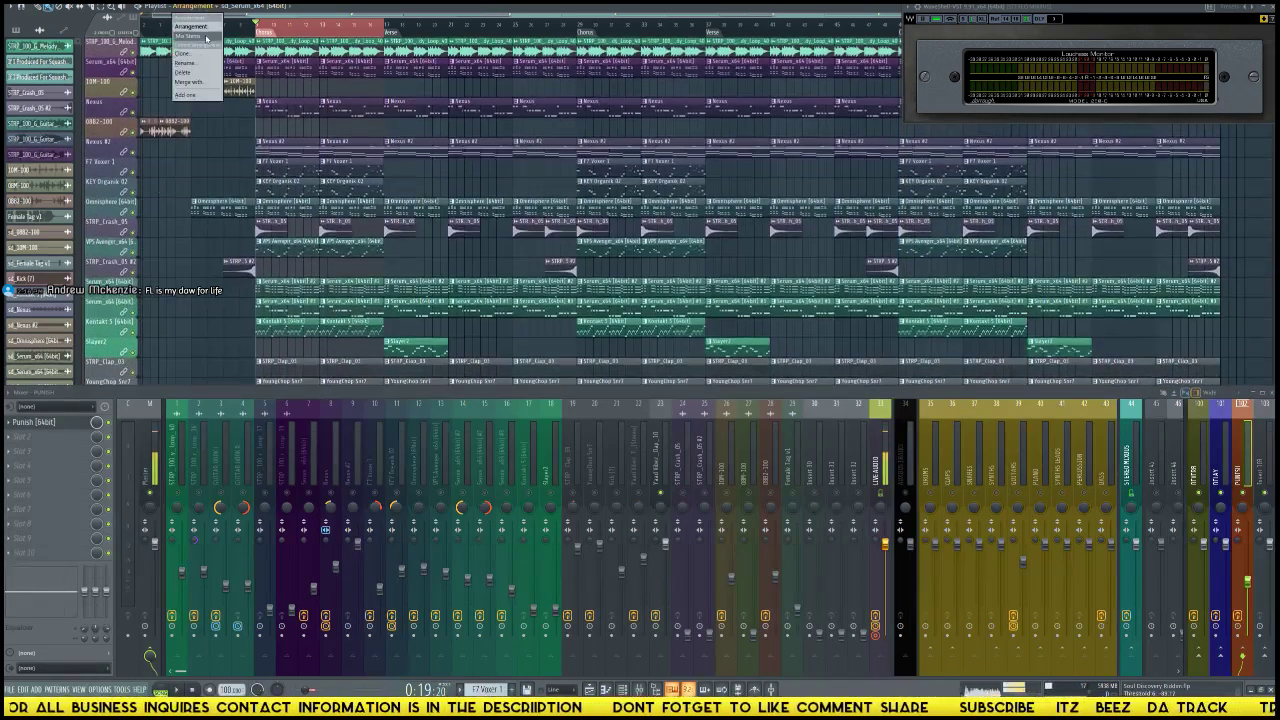
left_click(190, 36)
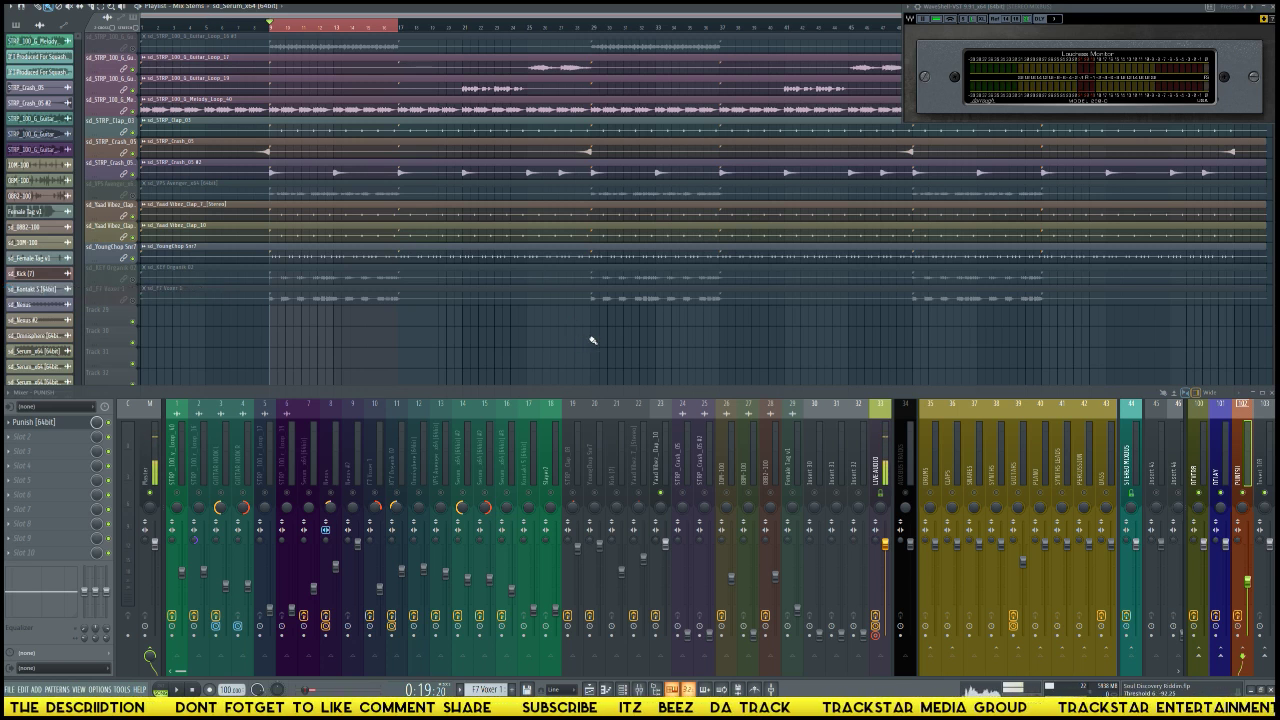
scroll(593, 341, "up", 1)
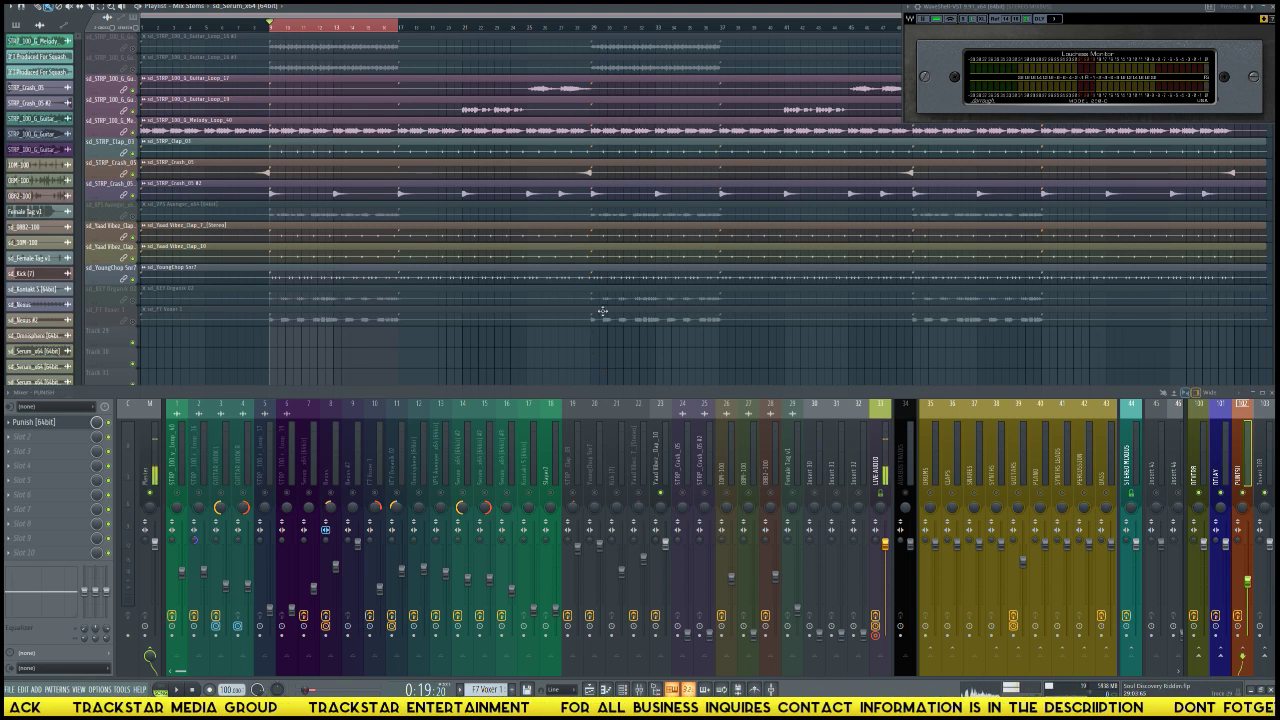
scroll(600, 297, "up", 5)
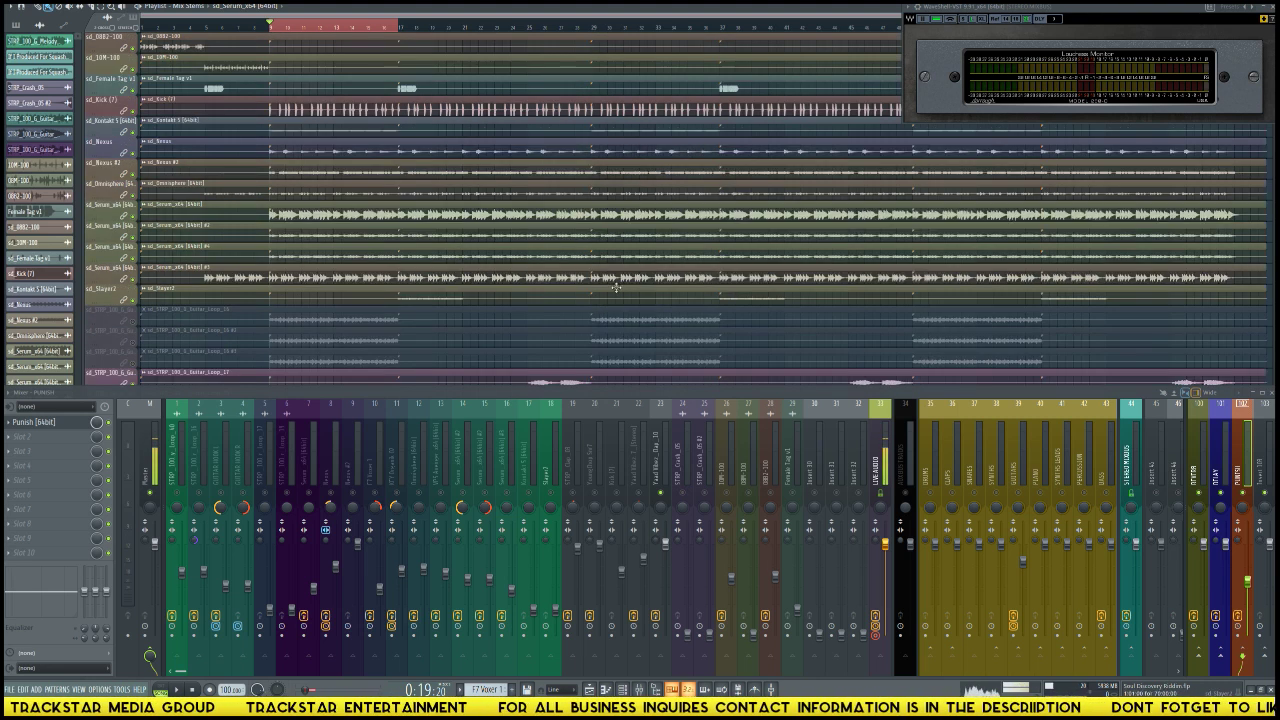
scroll(620, 280, "down", 3)
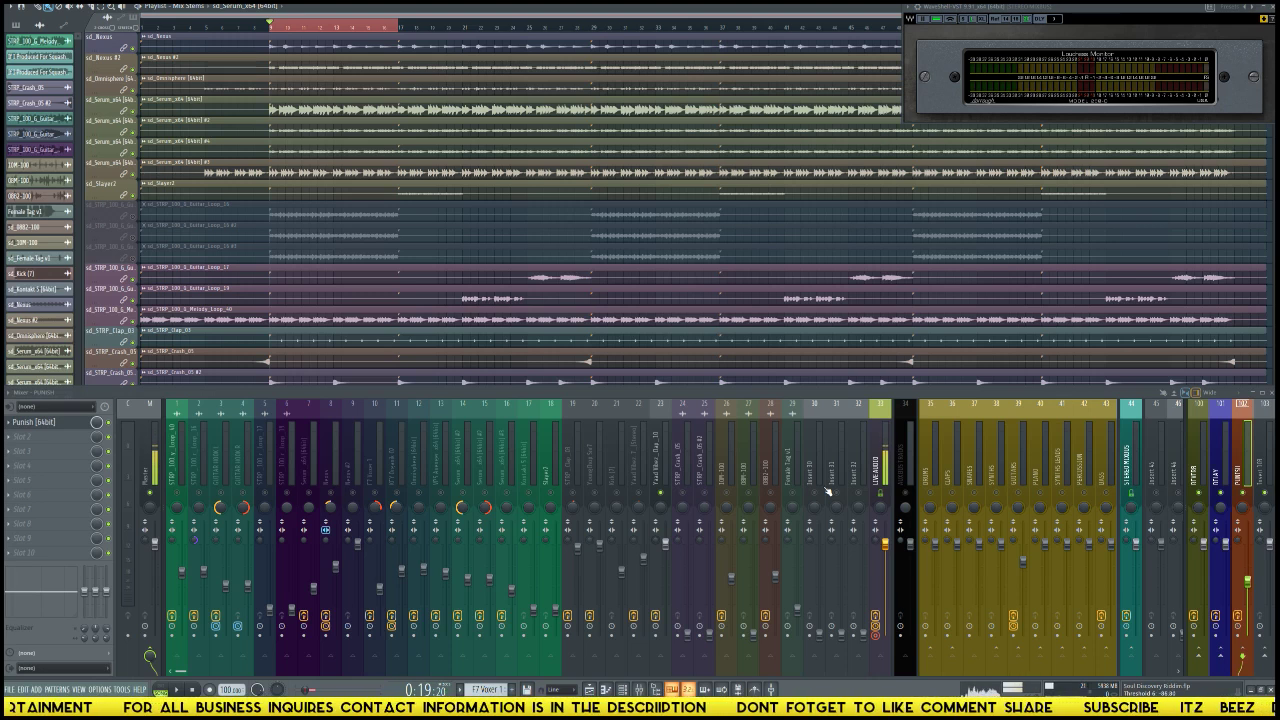
scroll(763, 316, "down", 2)
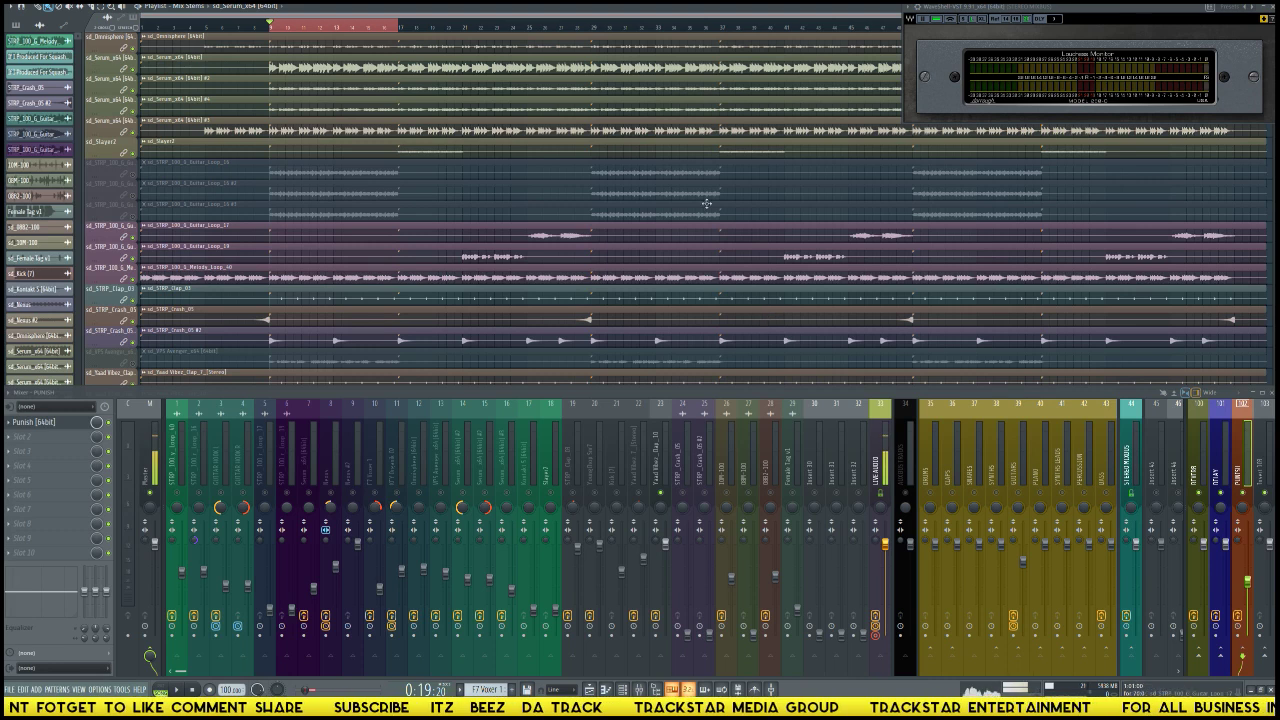
scroll(700, 230, "down", 5)
scroll(670, 172, "down", 3)
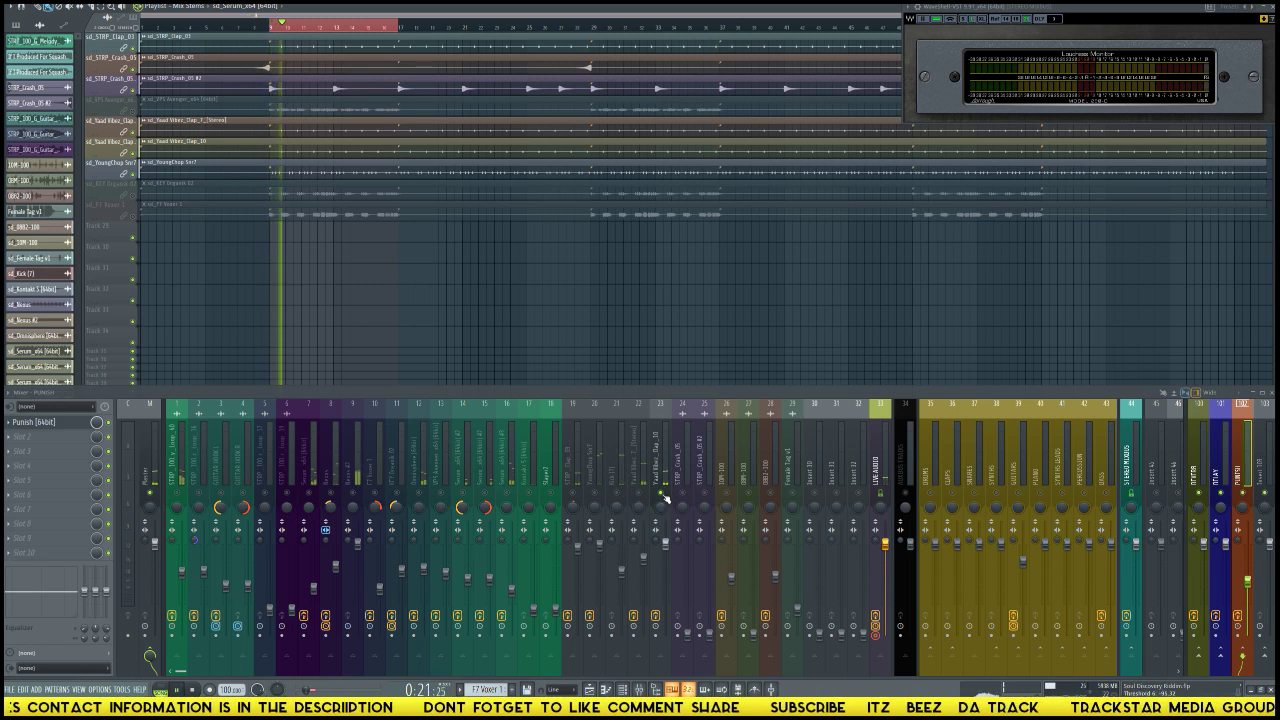
Step: Check Yaad Vibez_Clap_10 in the full mix with its Parametric EQ 2 open and route the track to CLAPS
left_click(666, 478)
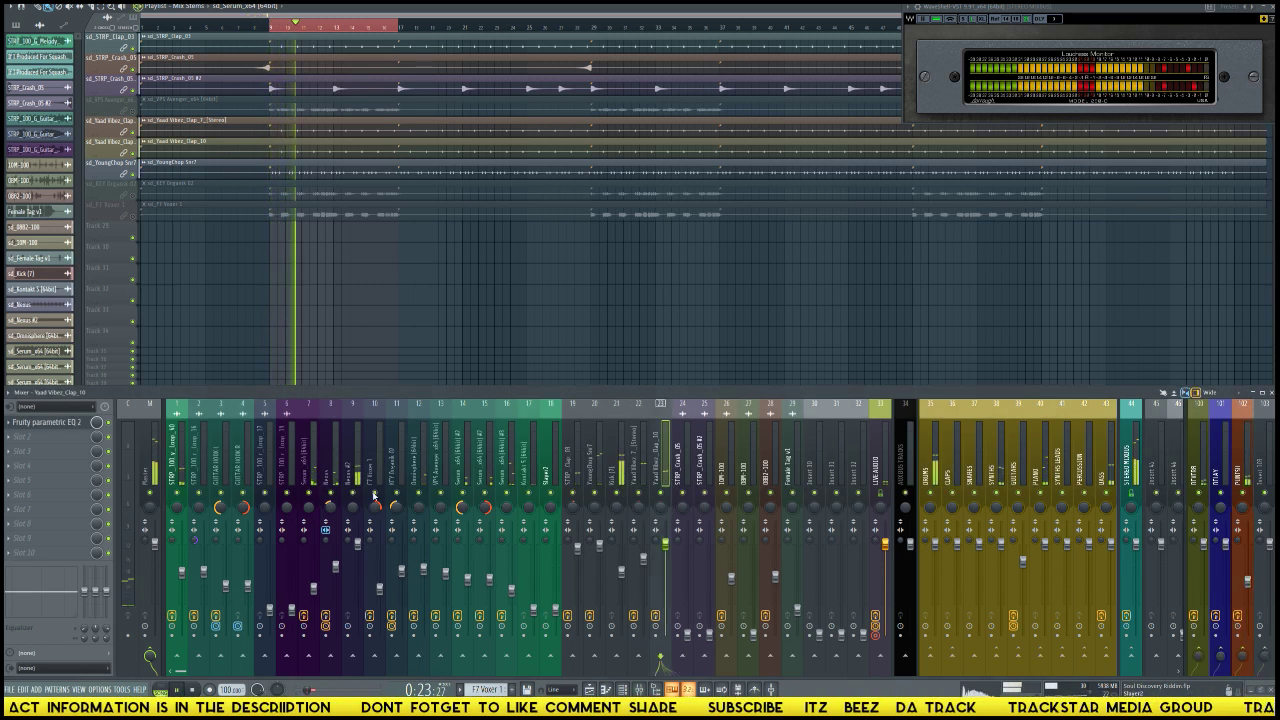
left_click(81, 424)
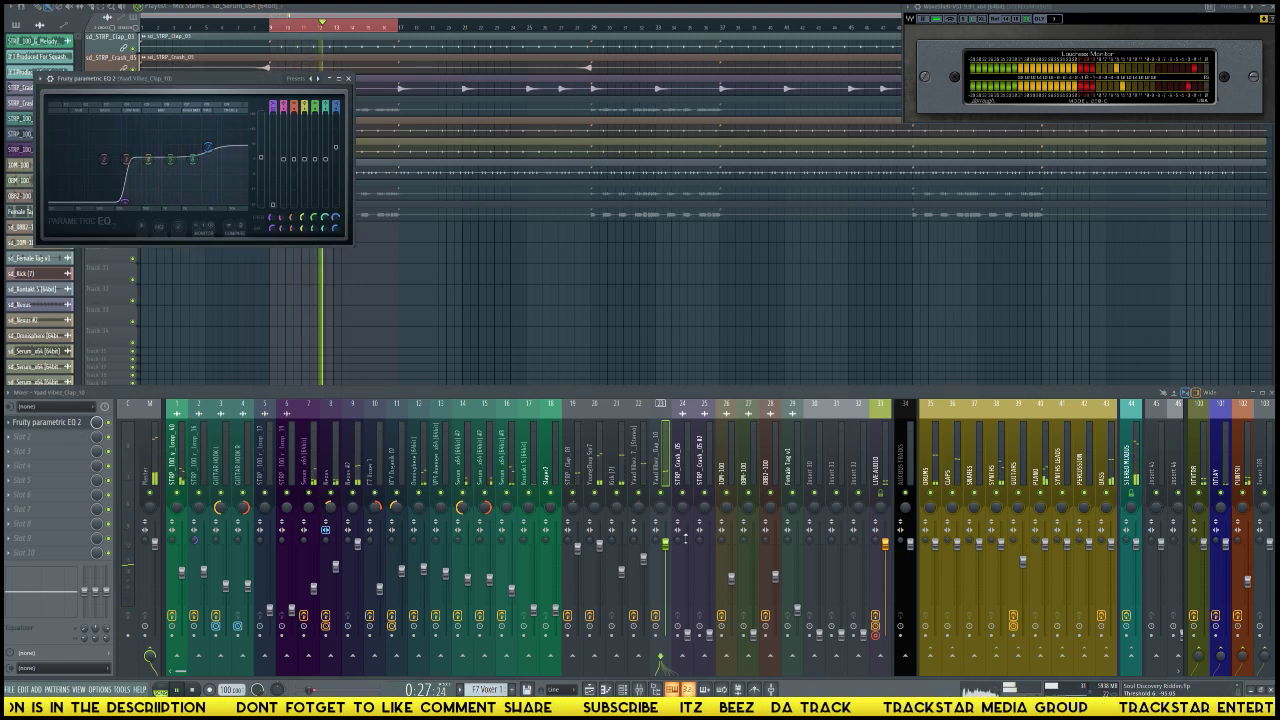
key("space")
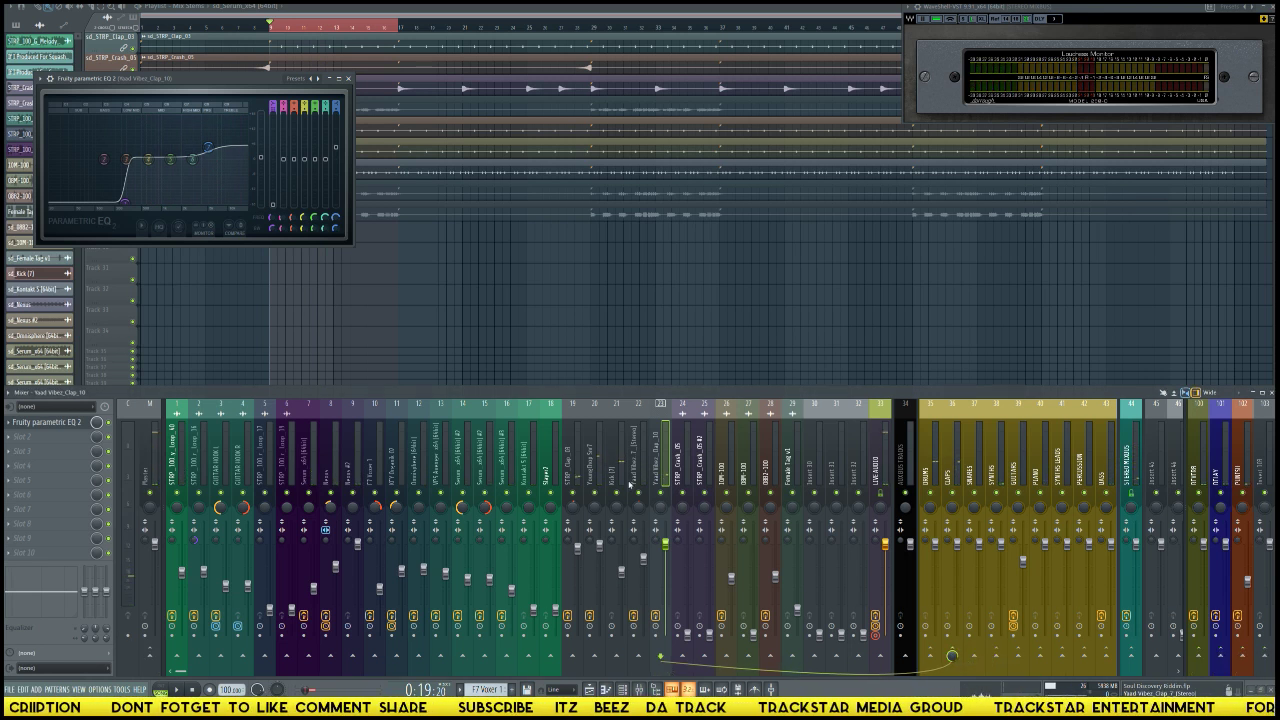
Step: Check the Slayer2 and STRP_Clap_03 mixer tracks while the beat plays
left_click(638, 478)
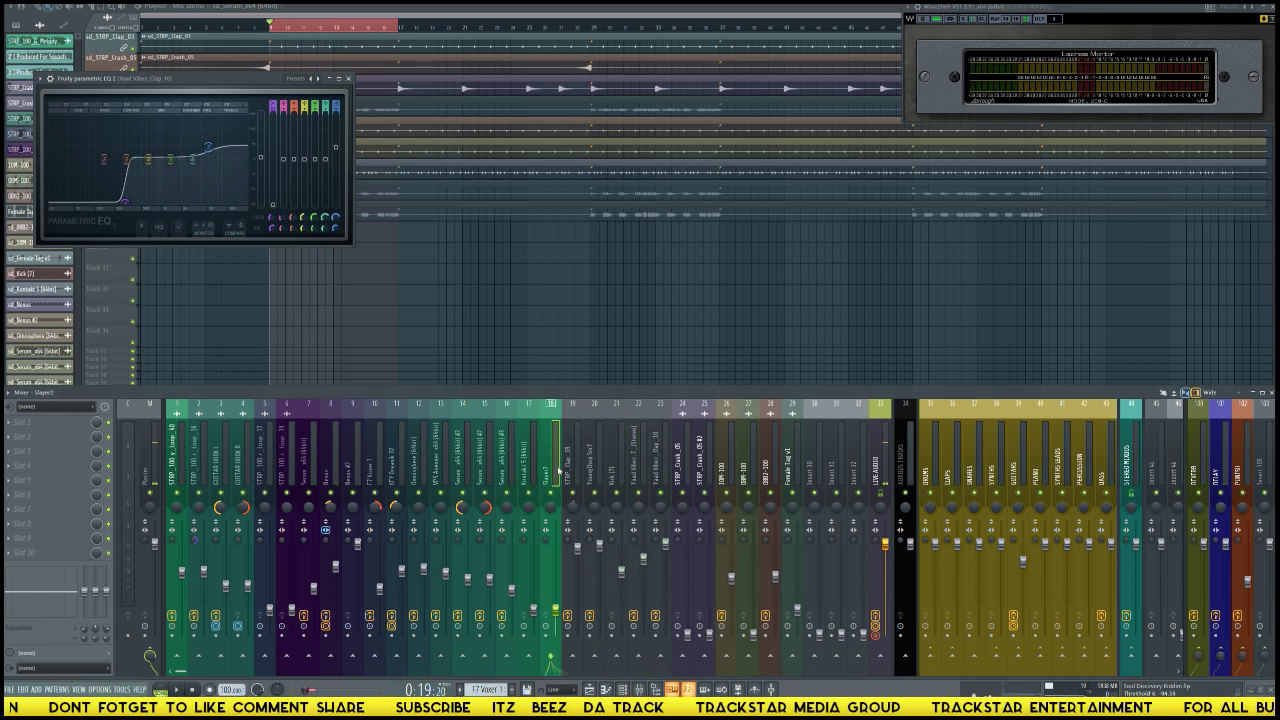
left_click(530, 458)
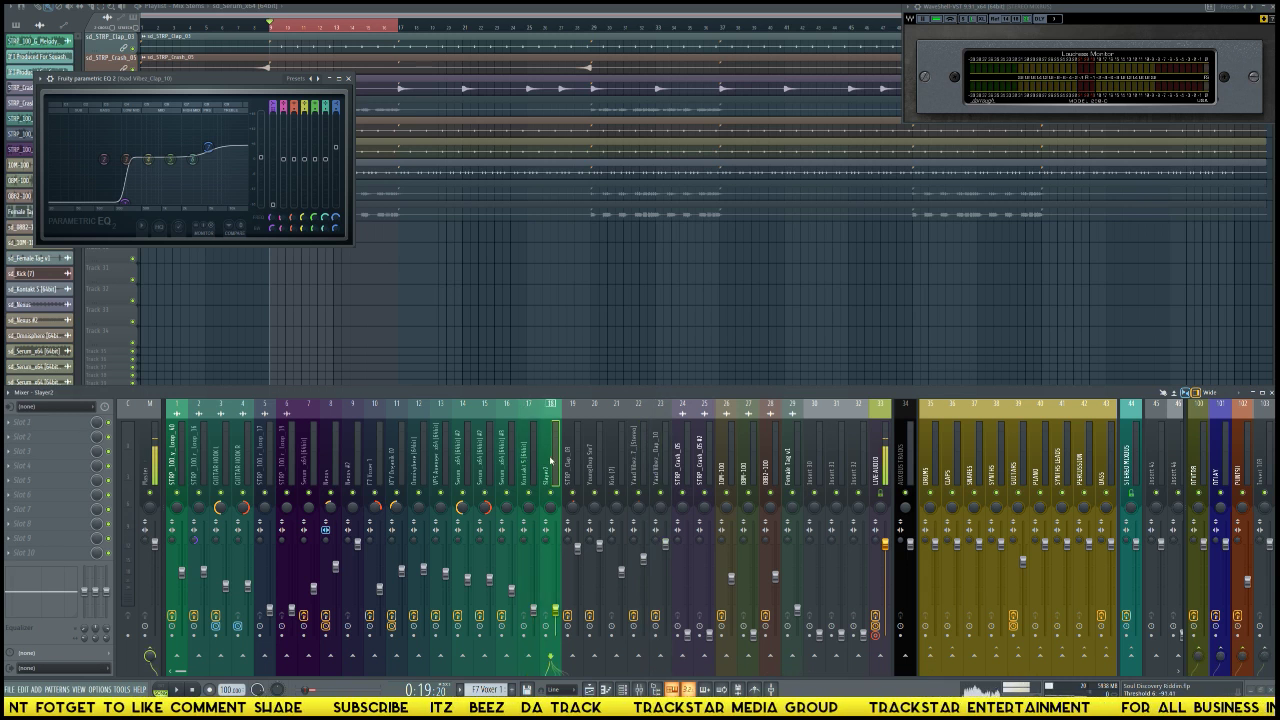
left_click(425, 440)
left_click(572, 470)
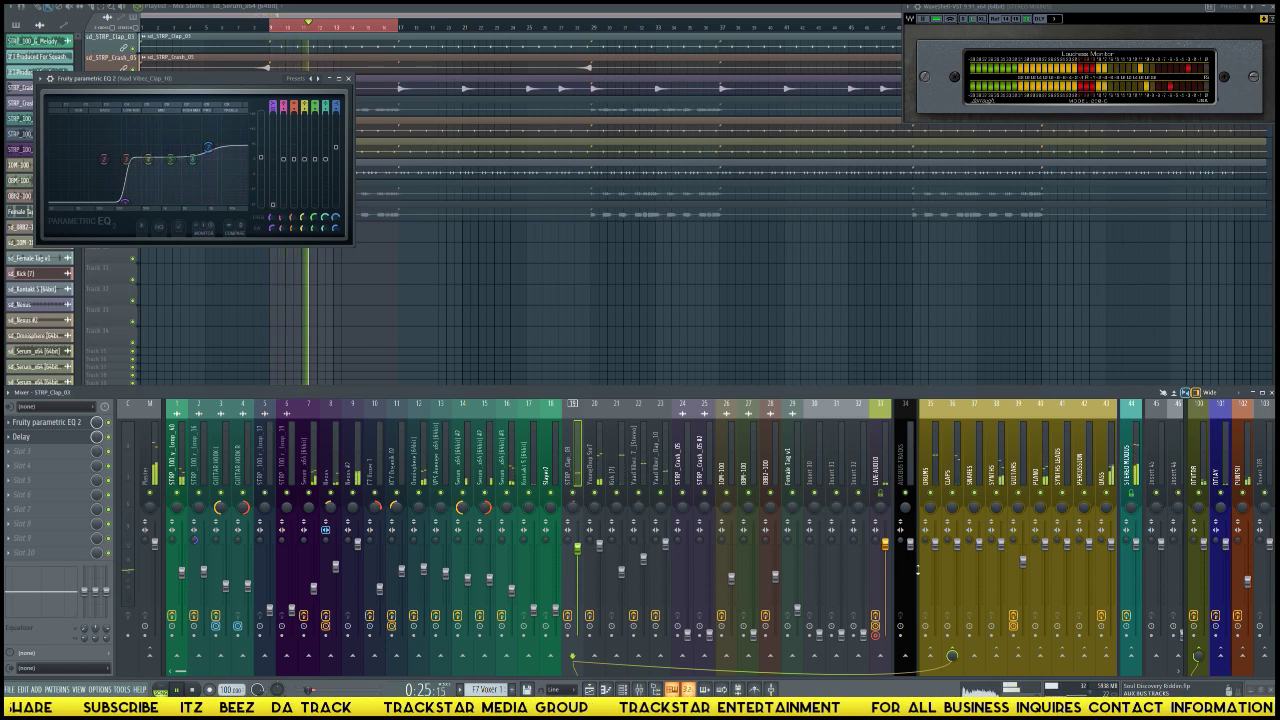
Step: Insert Fruity Limiter from the stock plugins on the CLAPS bus and move its window clear of the EQ
left_click(957, 478)
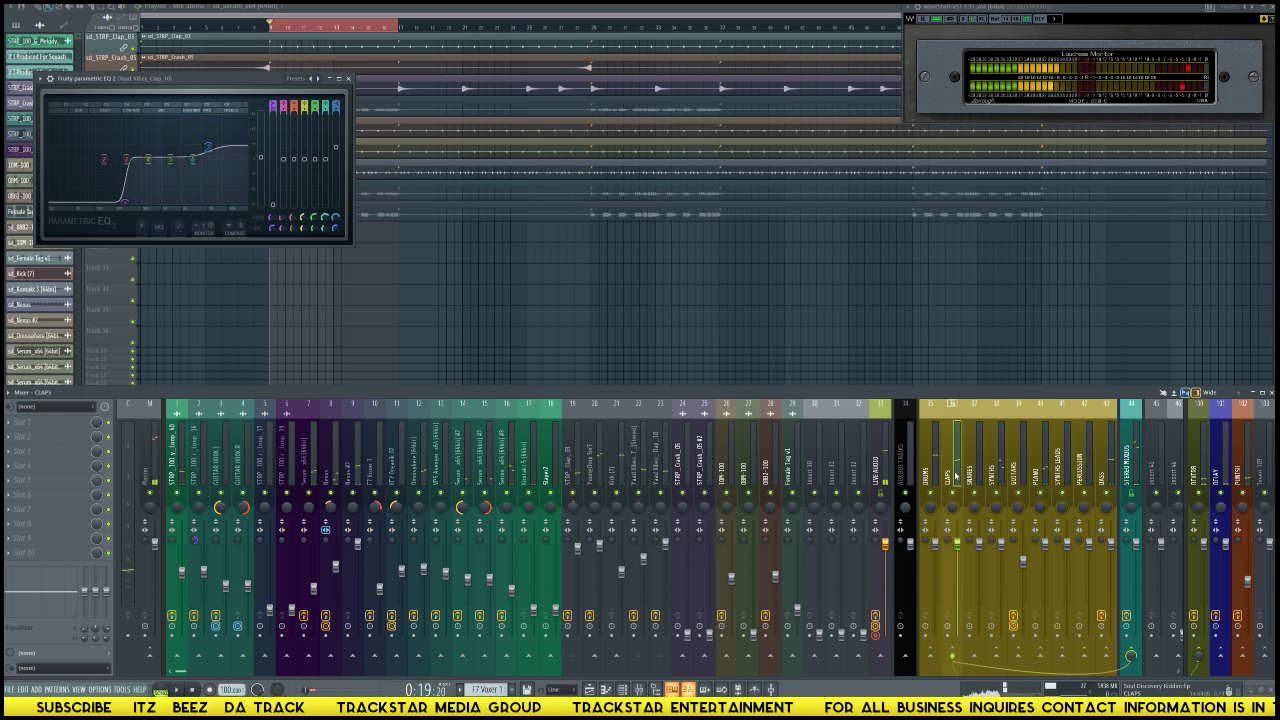
left_click(42, 426)
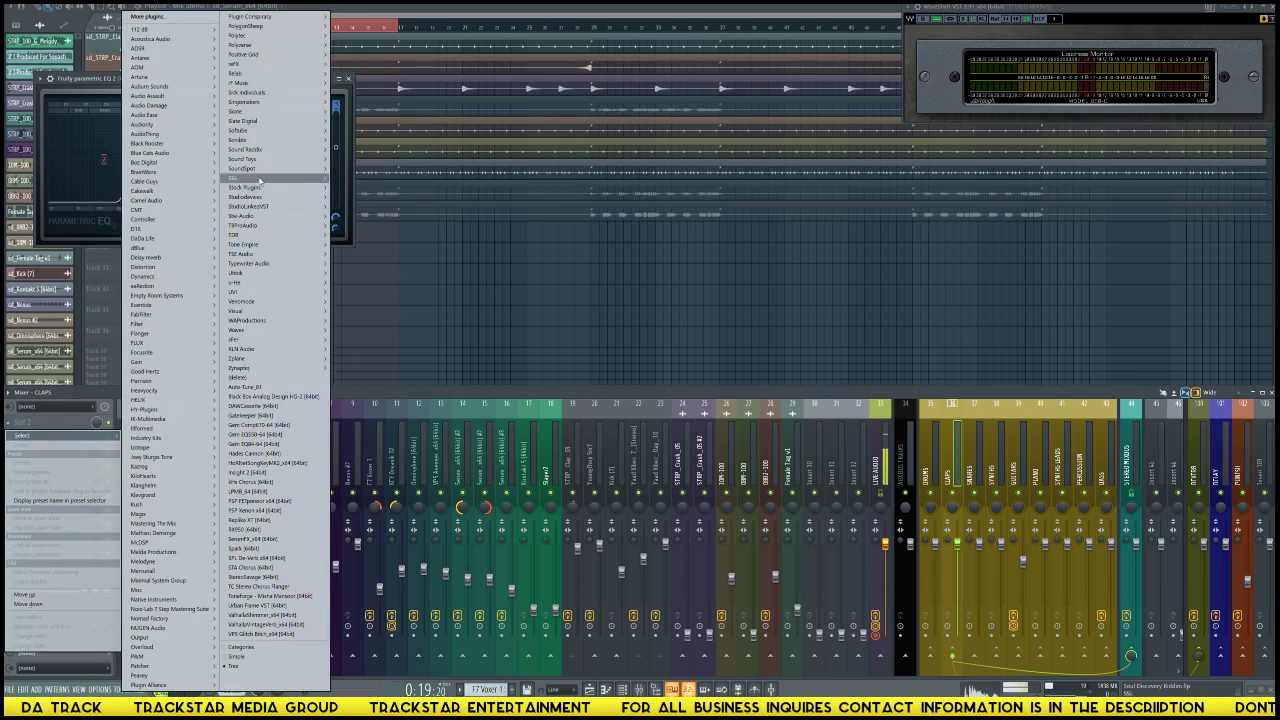
mouse_move(310, 153)
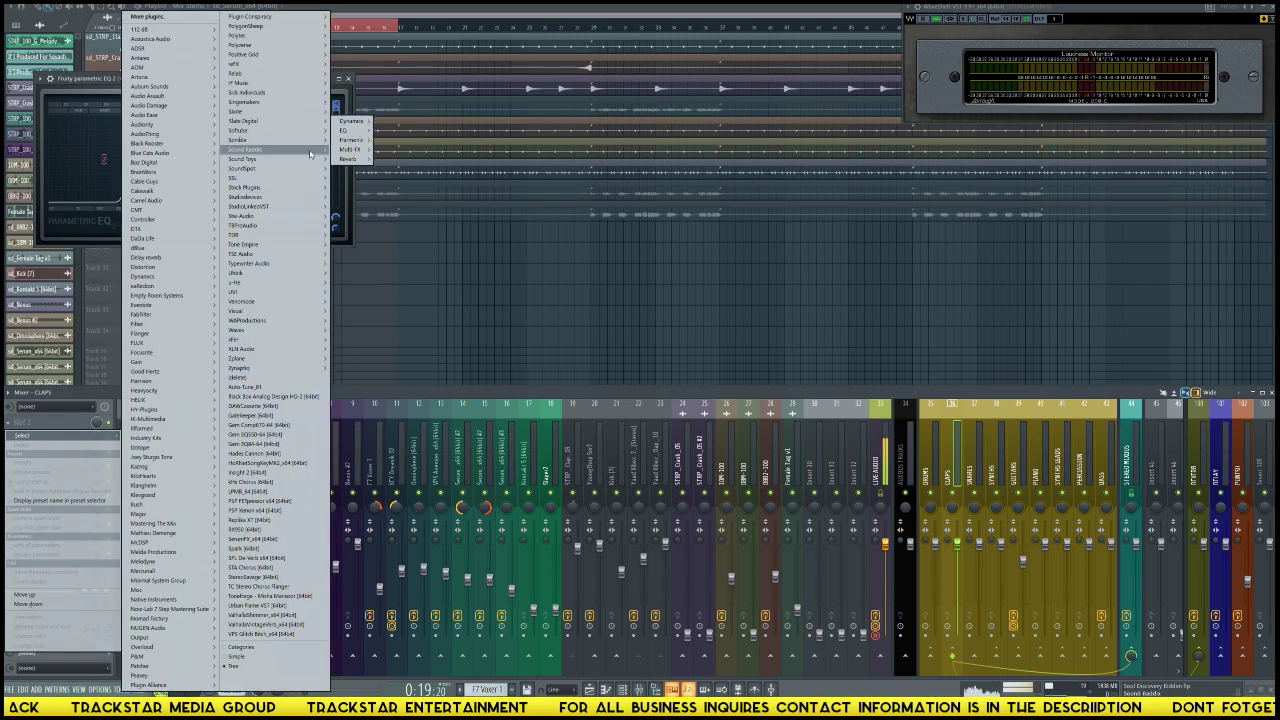
mouse_move(322, 188)
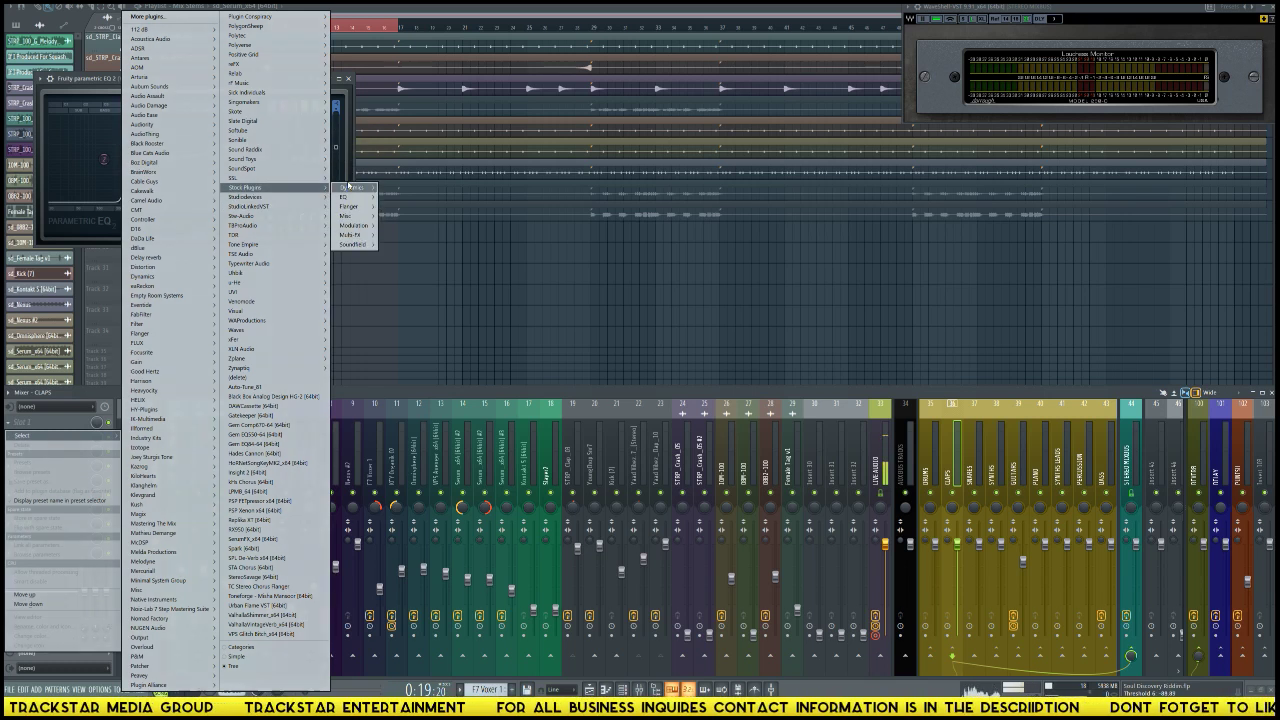
left_click(400, 188)
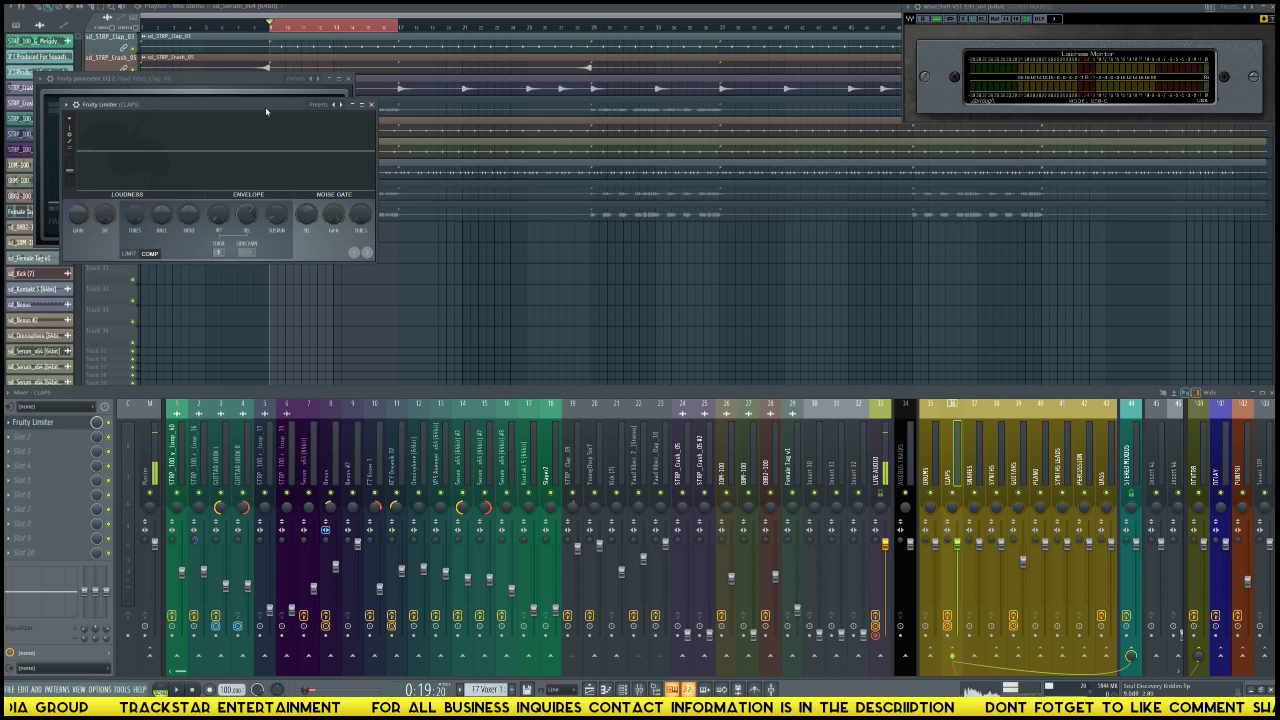
left_click_drag(266, 111, 682, 225)
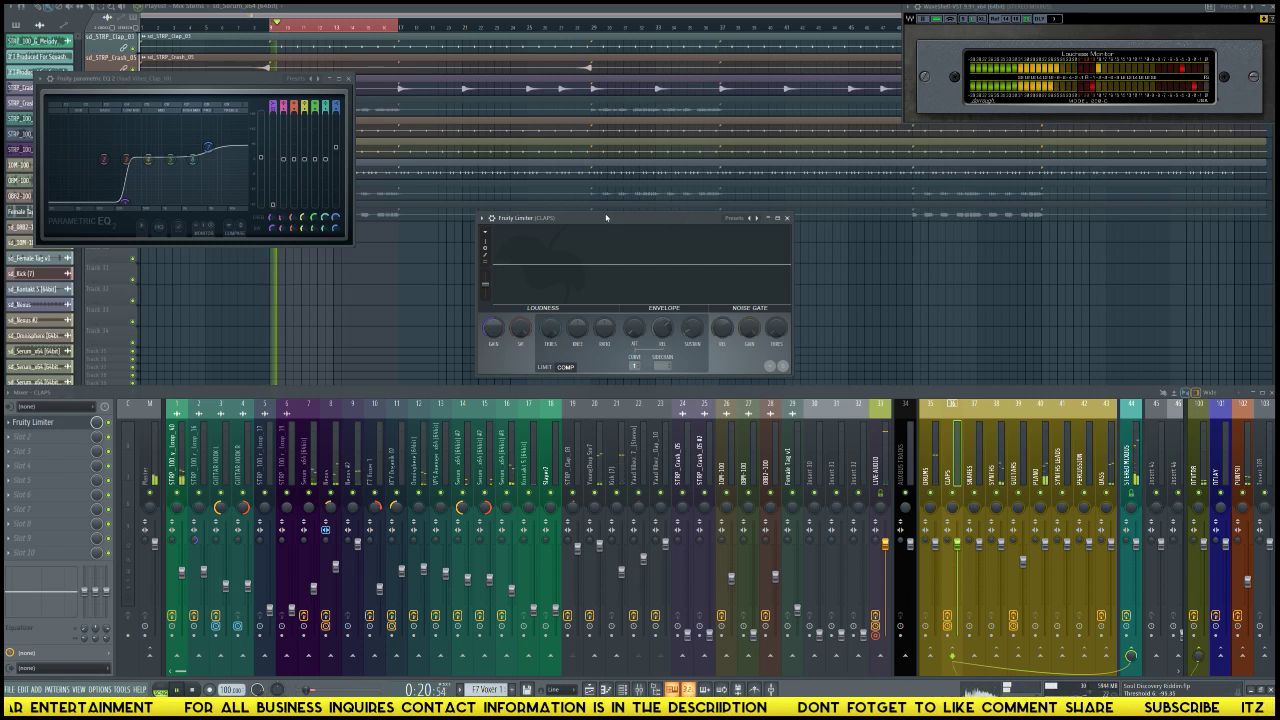
Step: Switch the CLAPS bus Fruity Limiter to LIMIT mode, lower its ceiling while checking playback, and close the plugin
key("space")
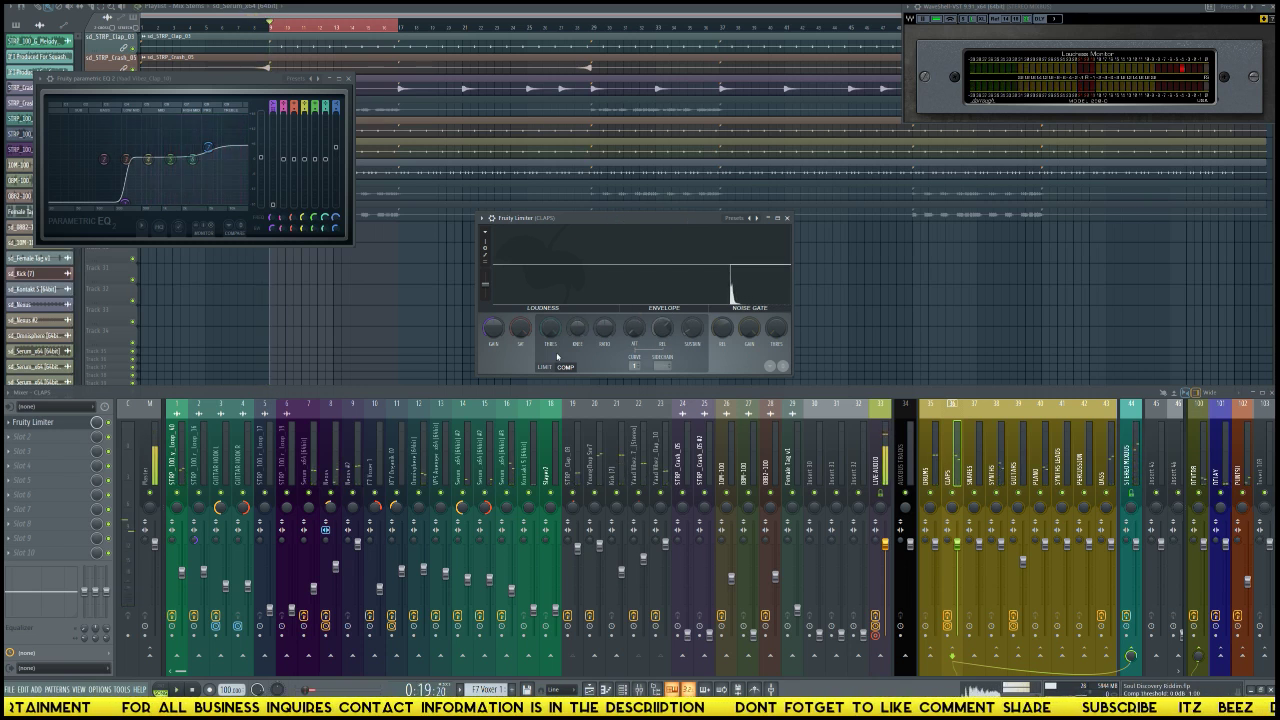
left_click(544, 367)
mouse_move(548, 328)
left_mouse_down()
mouse_move(548, 342)
mouse_move(553, 331)
left_mouse_up()
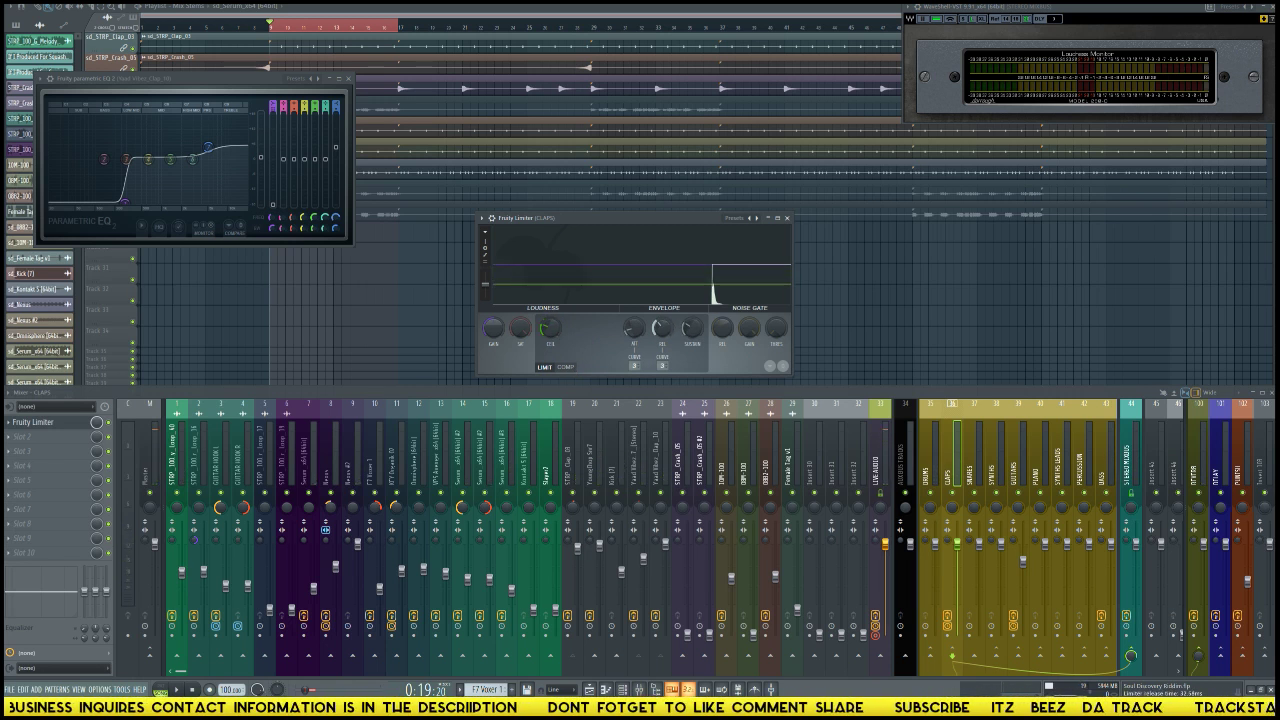
key("space")
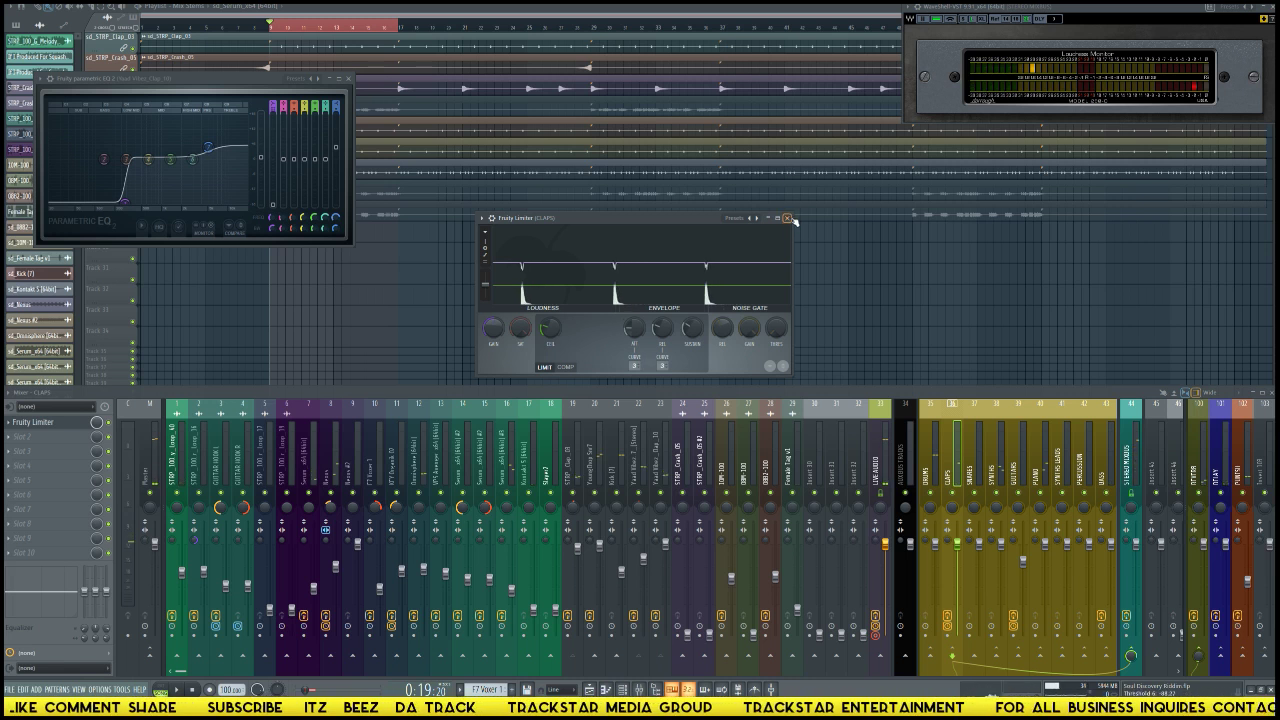
left_click(788, 218)
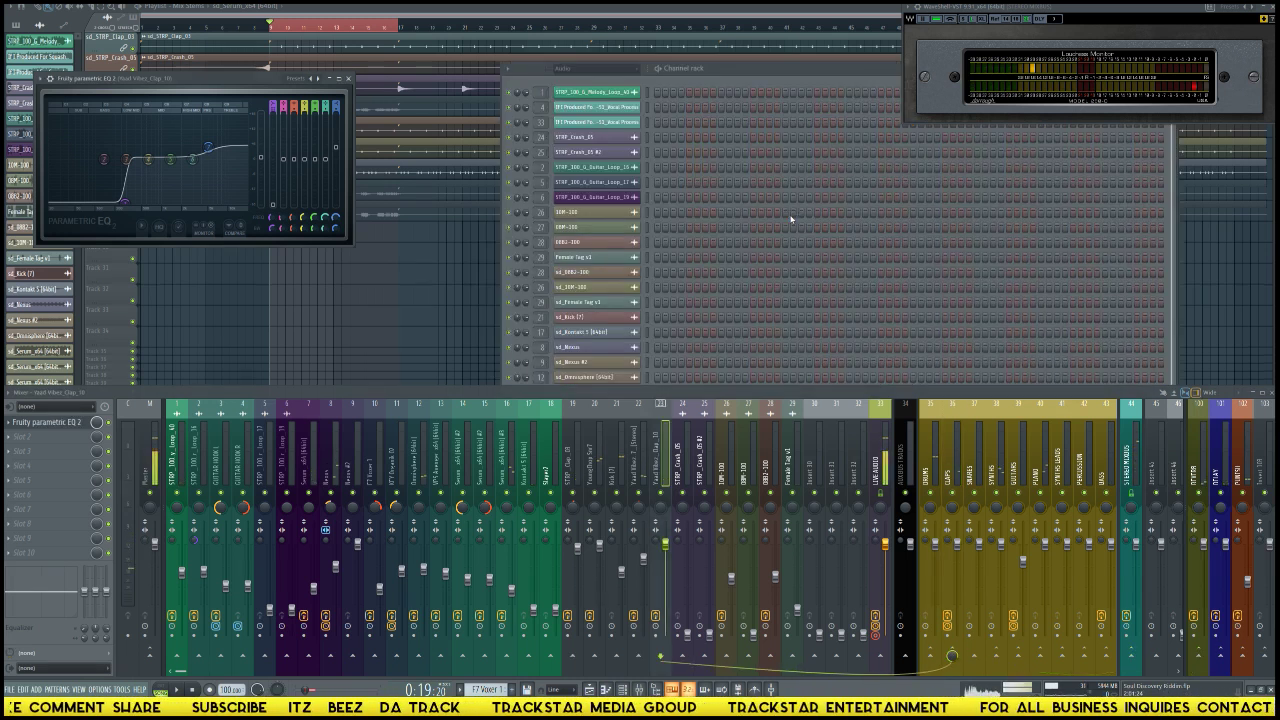
Step: Clear the open windows off the playlist and look through all the rendered stem tracks of the Mix Stems arrangement
left_click(448, 297)
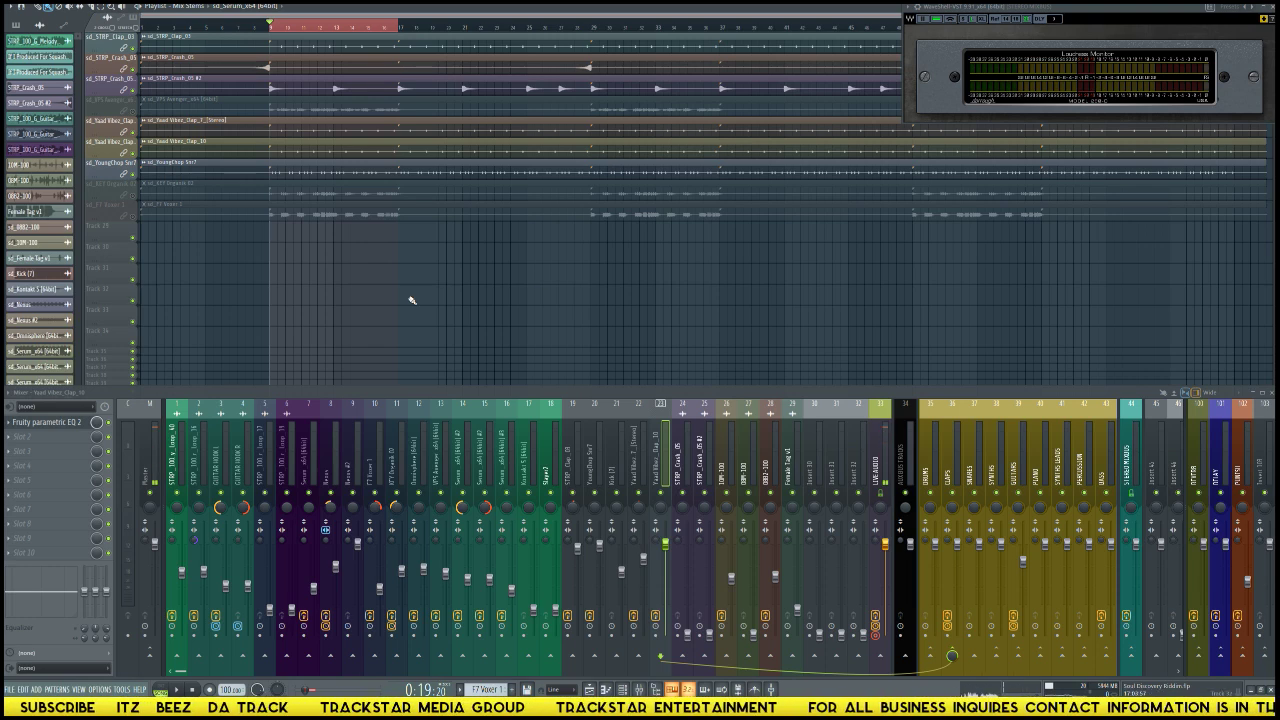
scroll(357, 300, "up", 10)
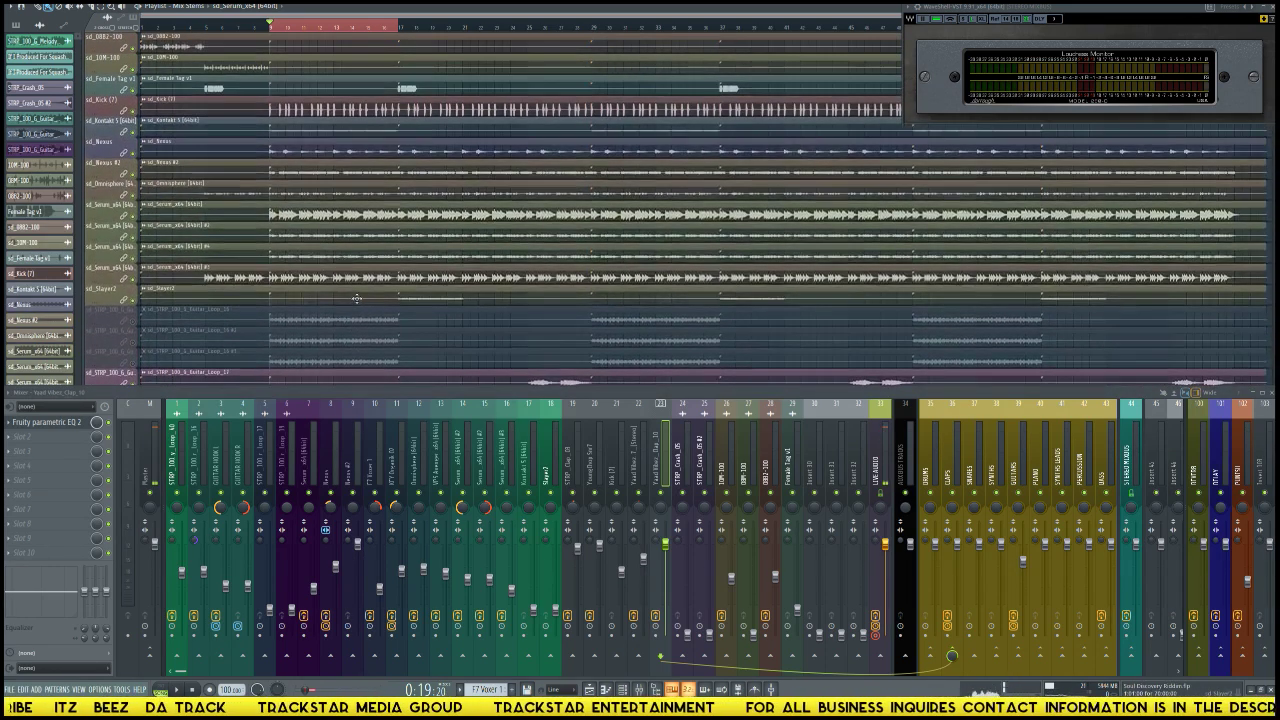
scroll(357, 298, "down", 10)
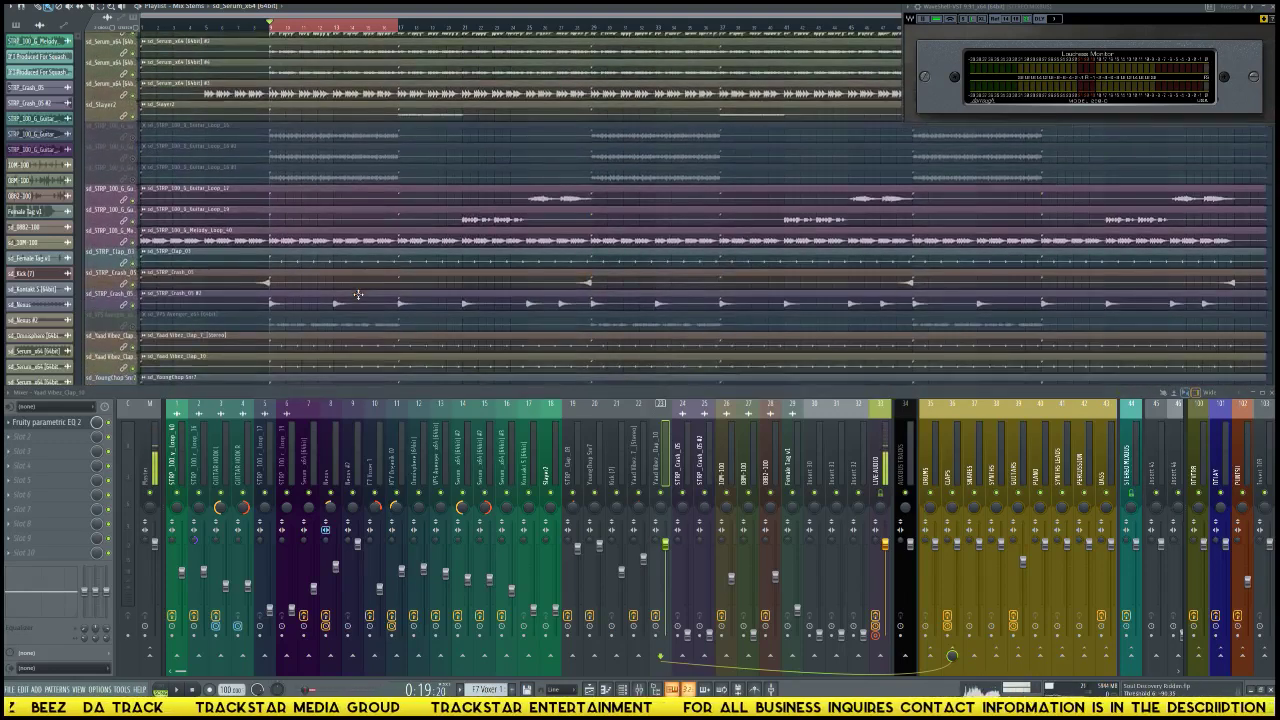
scroll(357, 295, "down", 5)
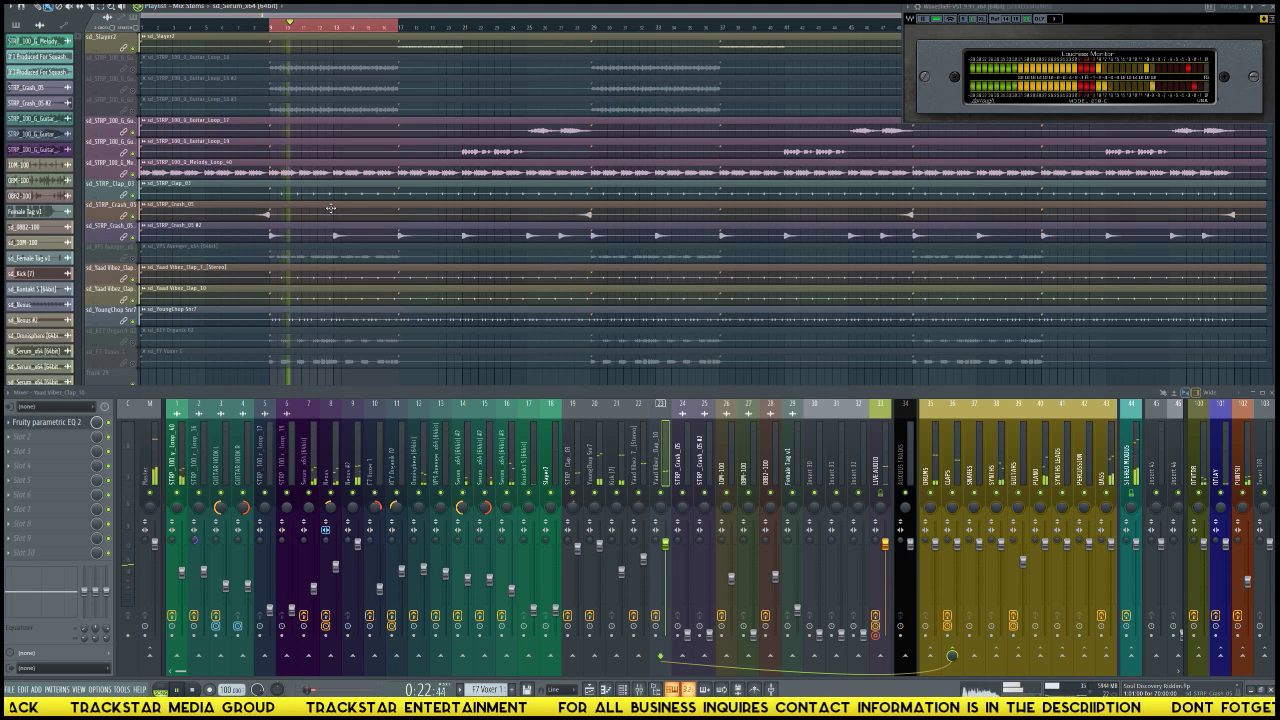
scroll(330, 208, "up", 12)
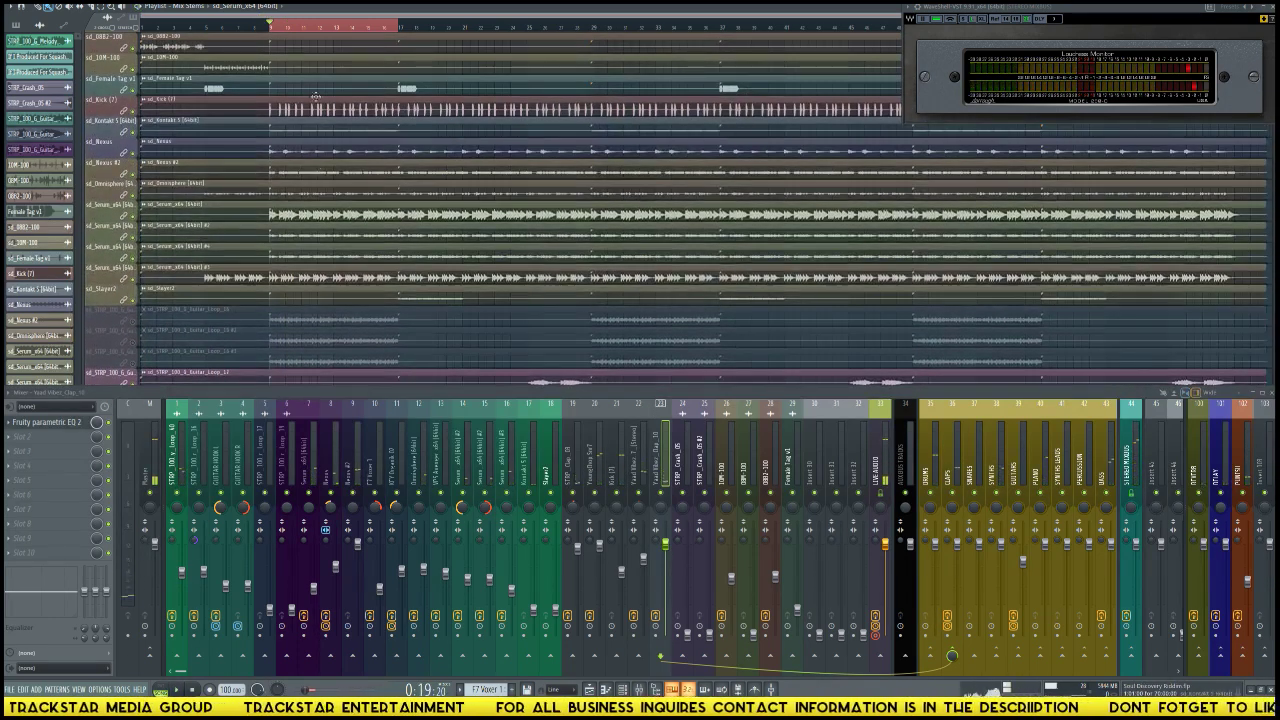
scroll(378, 122, "down", 8)
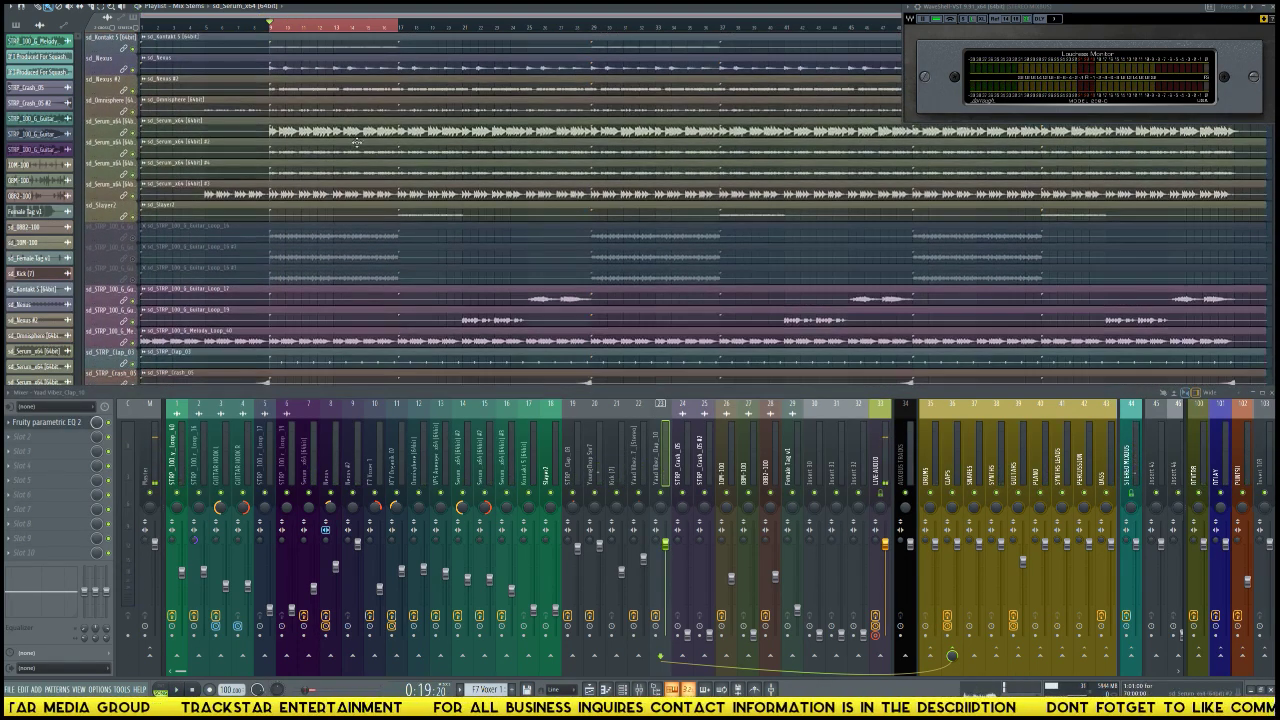
scroll(358, 137, "down", 13)
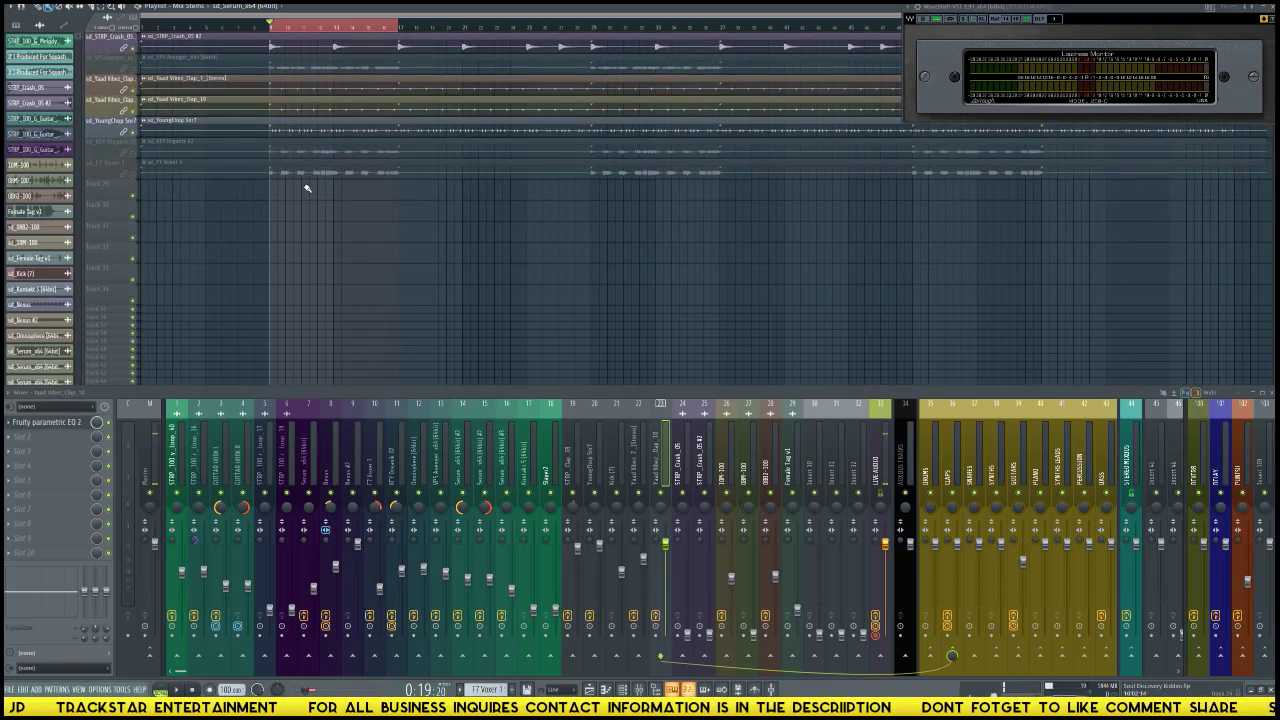
scroll(333, 201, "up", 15)
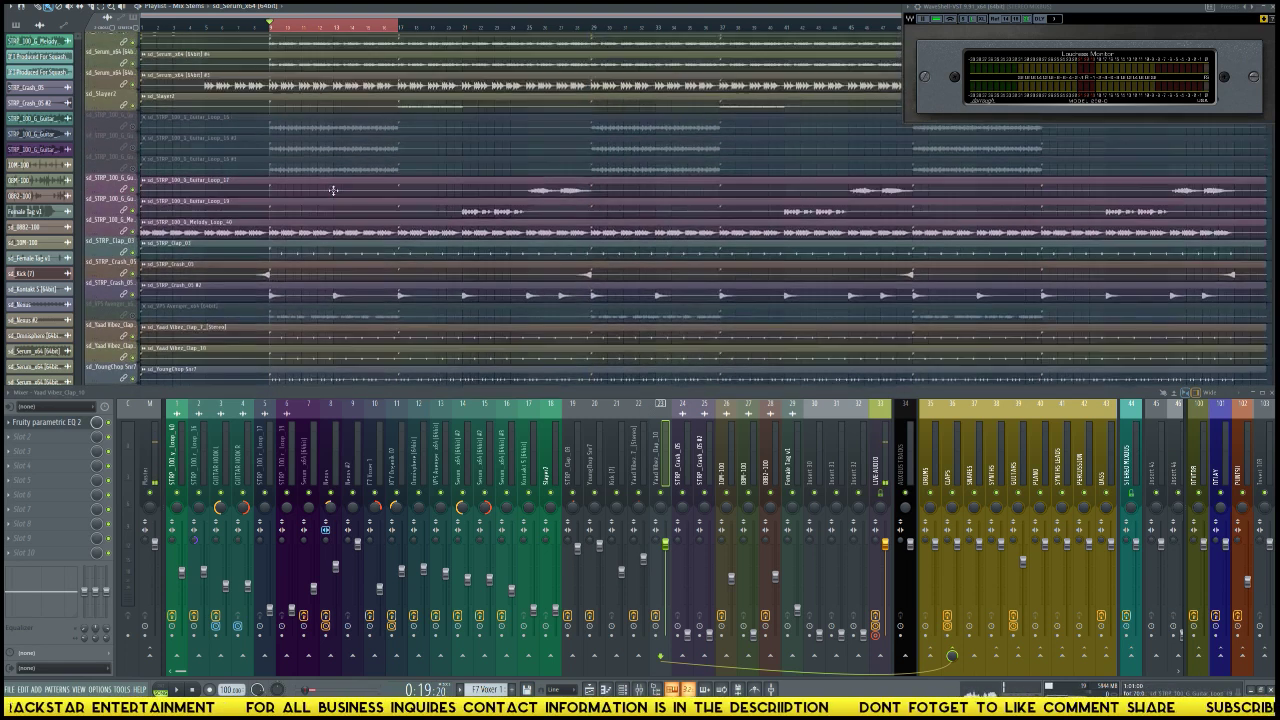
scroll(330, 194, "up", 2)
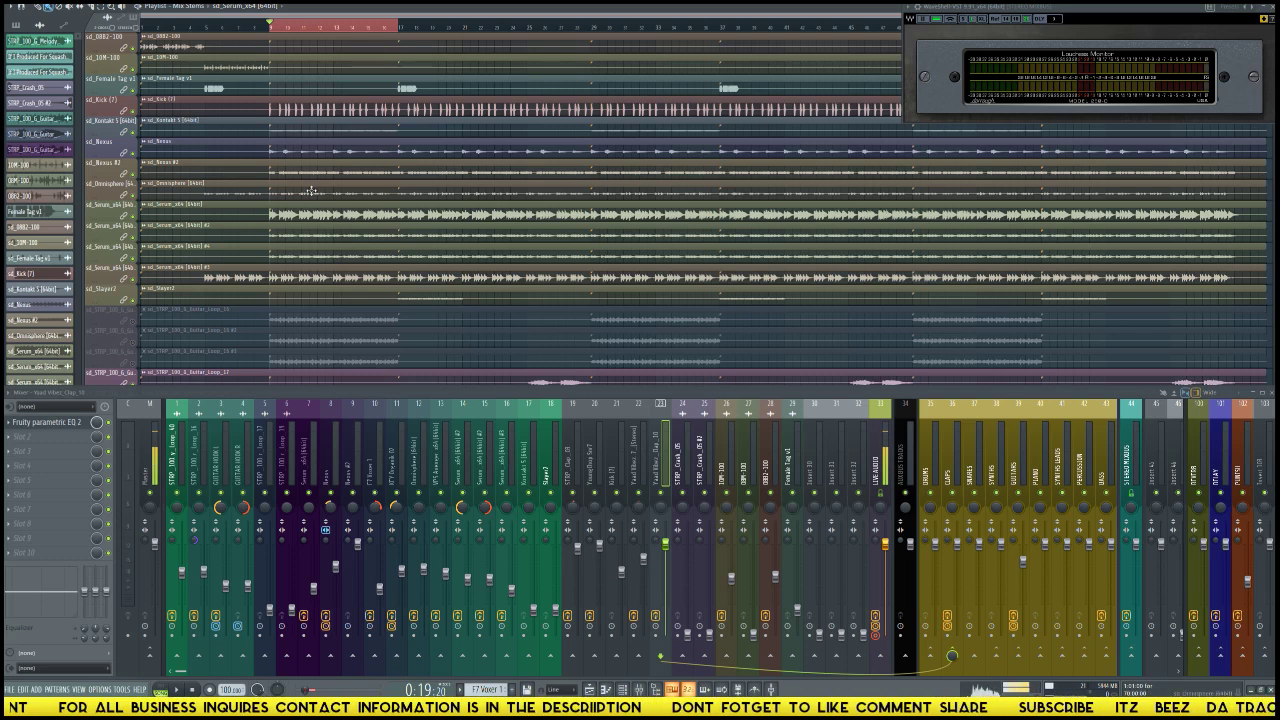
scroll(312, 292, "down", 13)
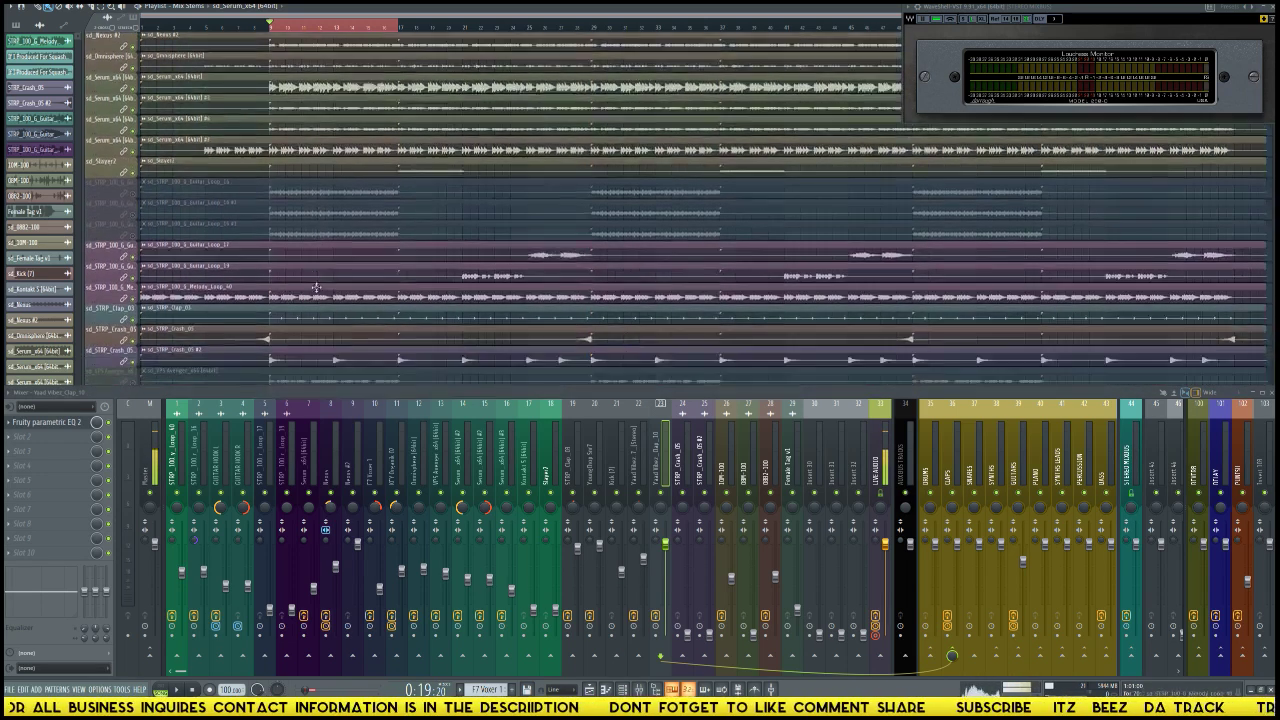
scroll(313, 300, "down", 3)
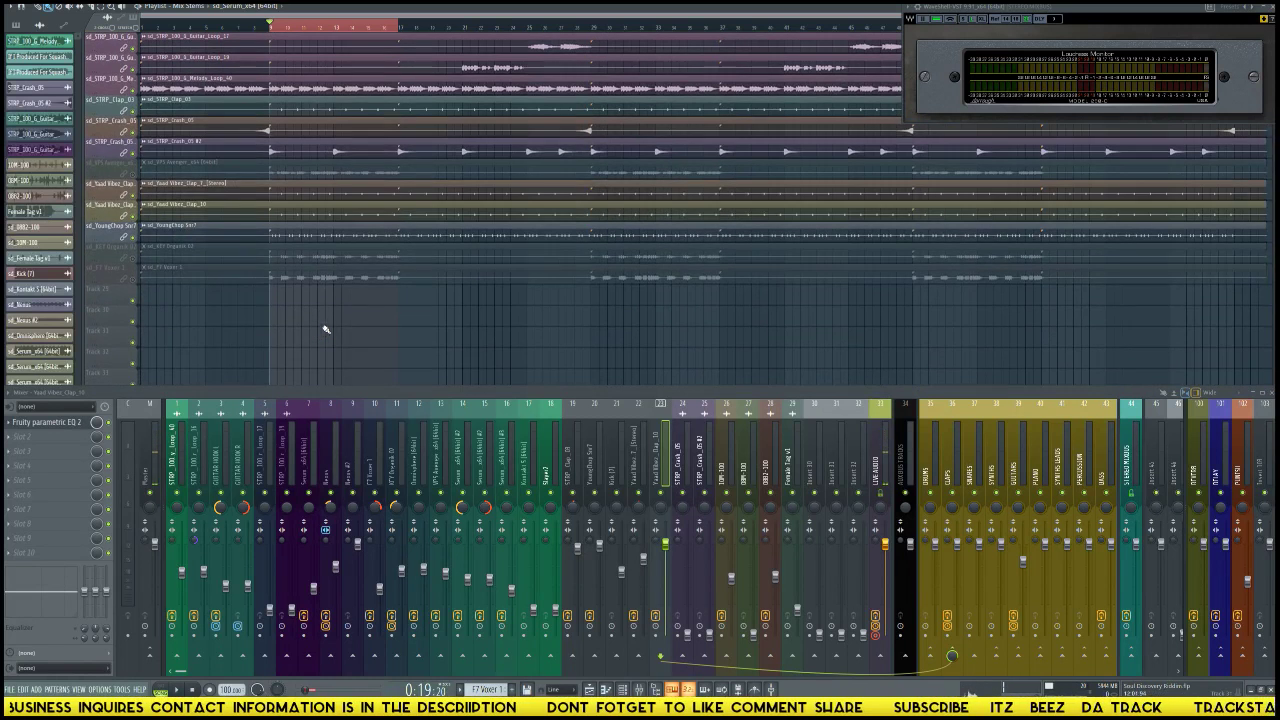
Step: Clear the playlist's time selection and play the whole beat to judge the mix
left_click(325, 322)
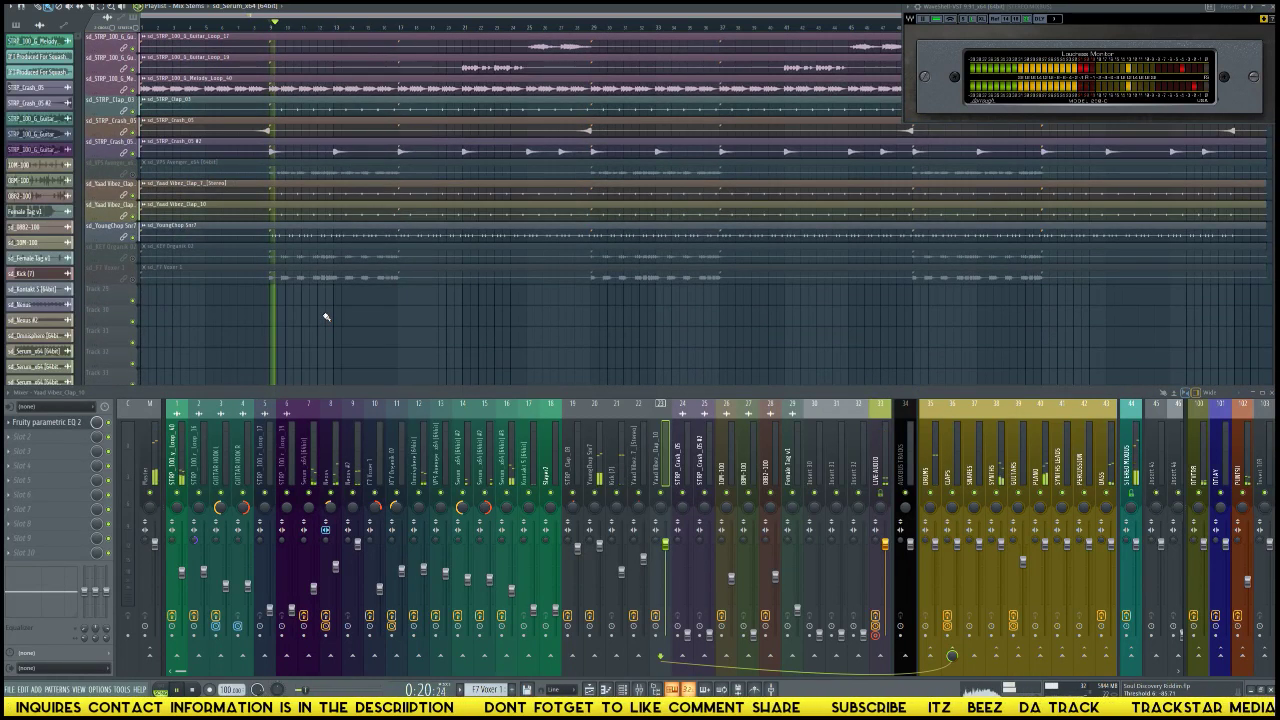
key("space")
key("alt+F8")
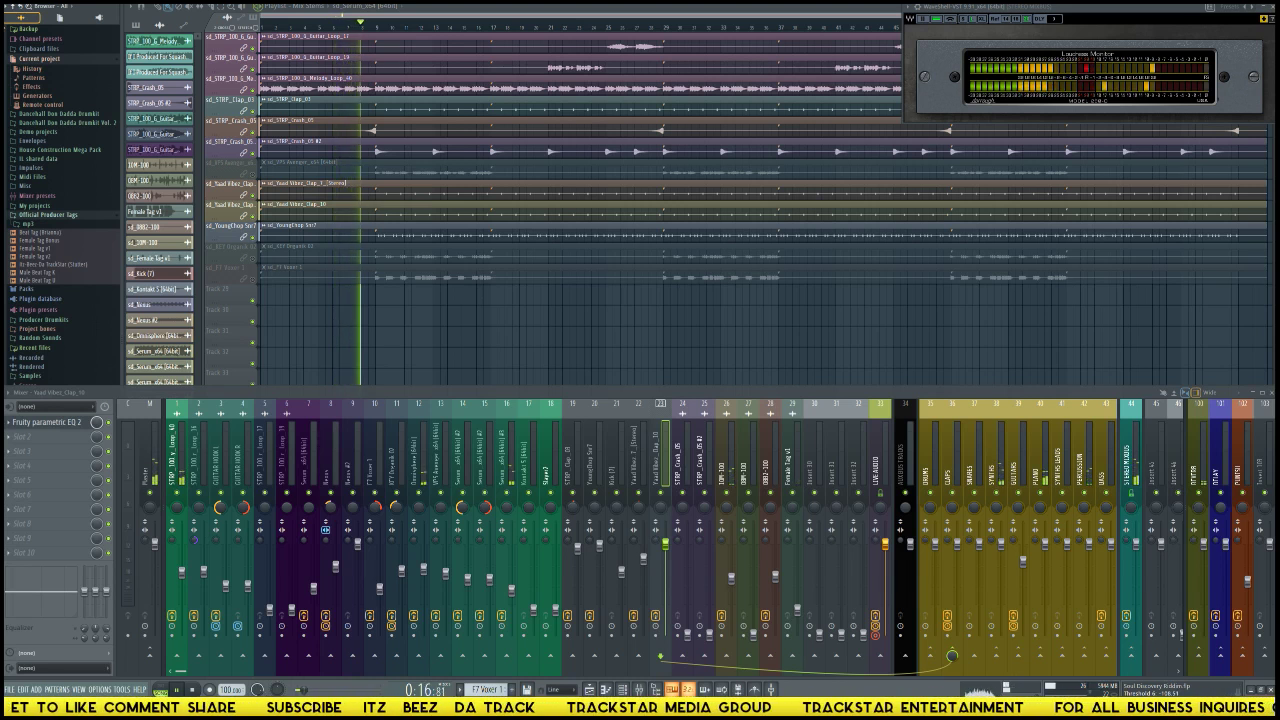
key("alt+F8")
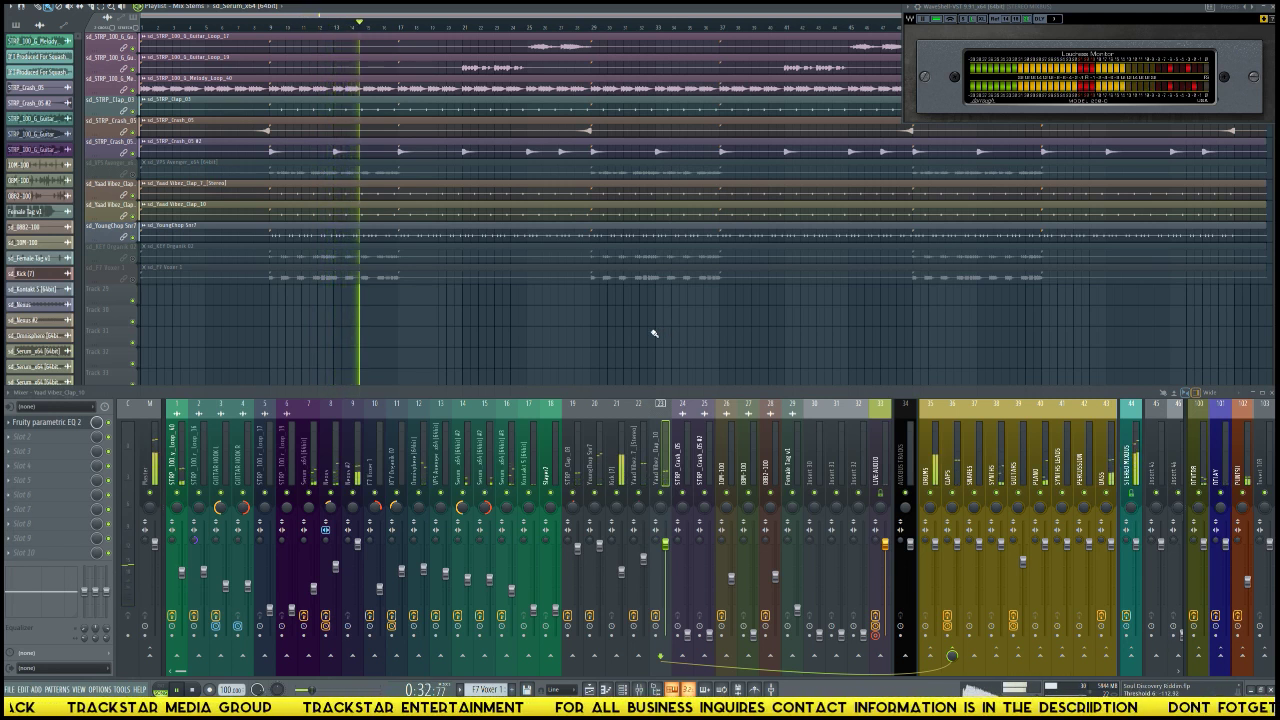
key("space")
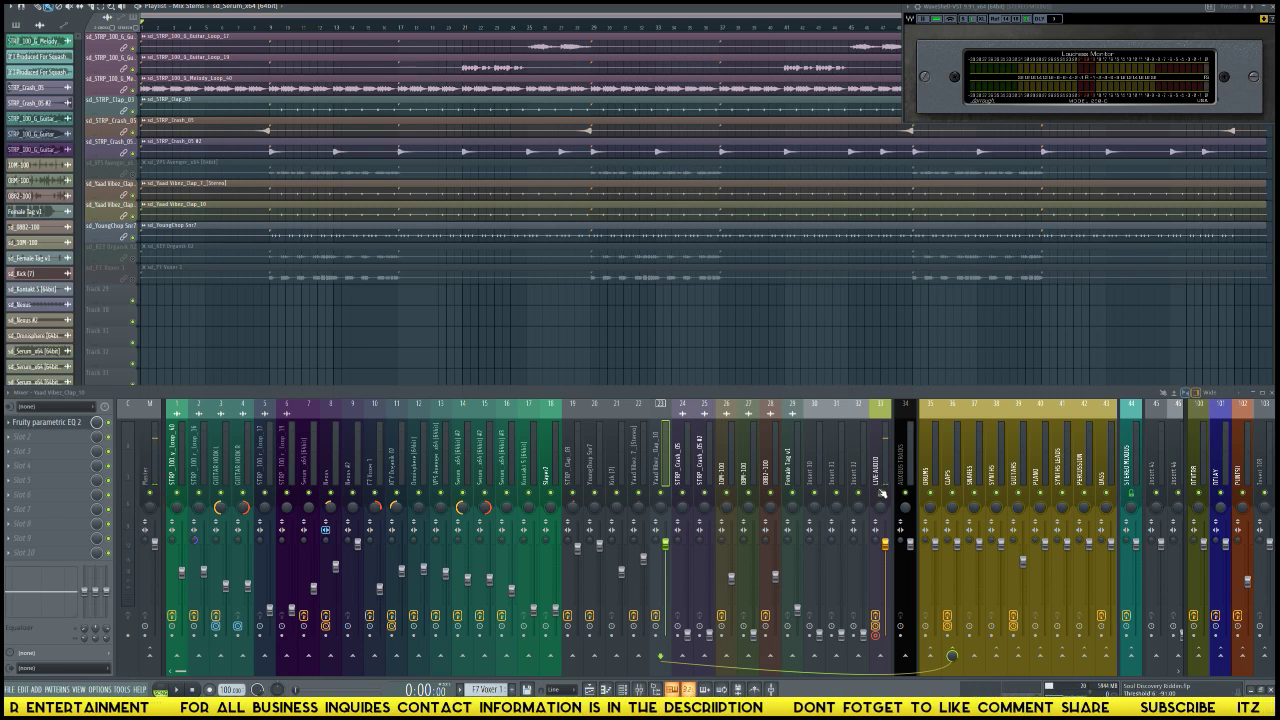
Step: Mute the LIVE AUDIO track, play the beat from the start and look through the playlist for the crash stems
left_click(882, 495, "ctrl")
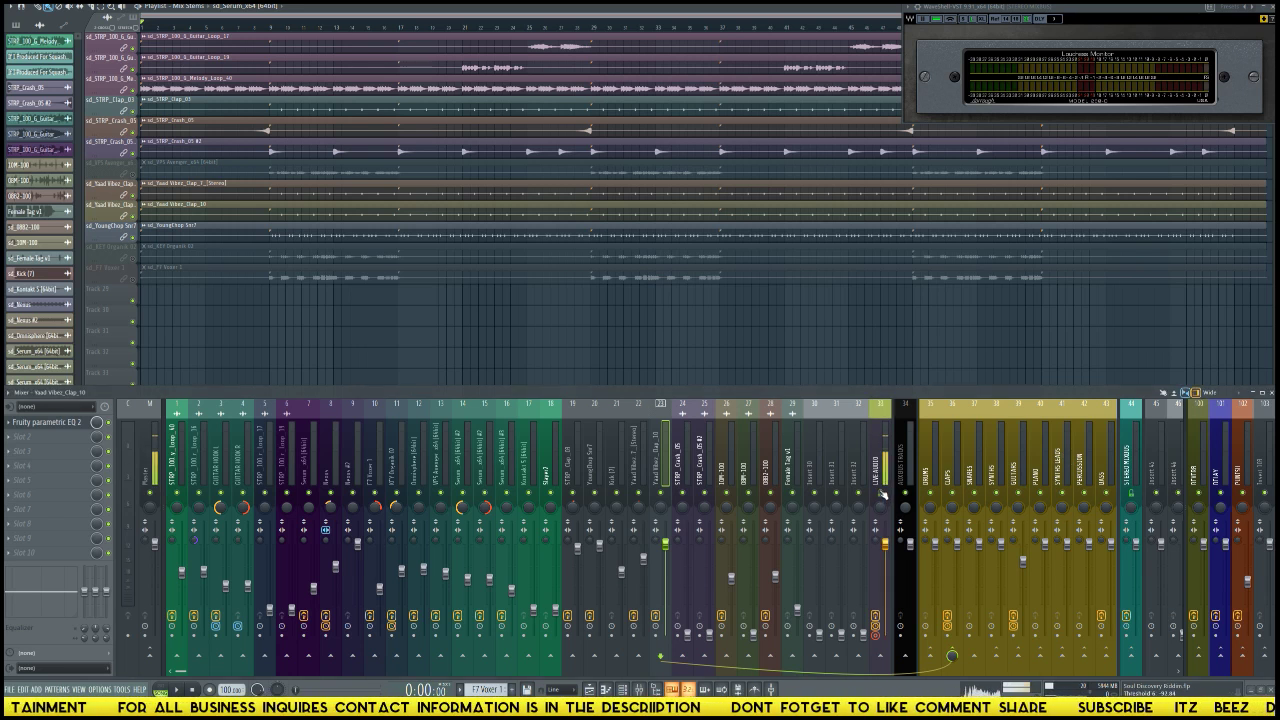
key("space")
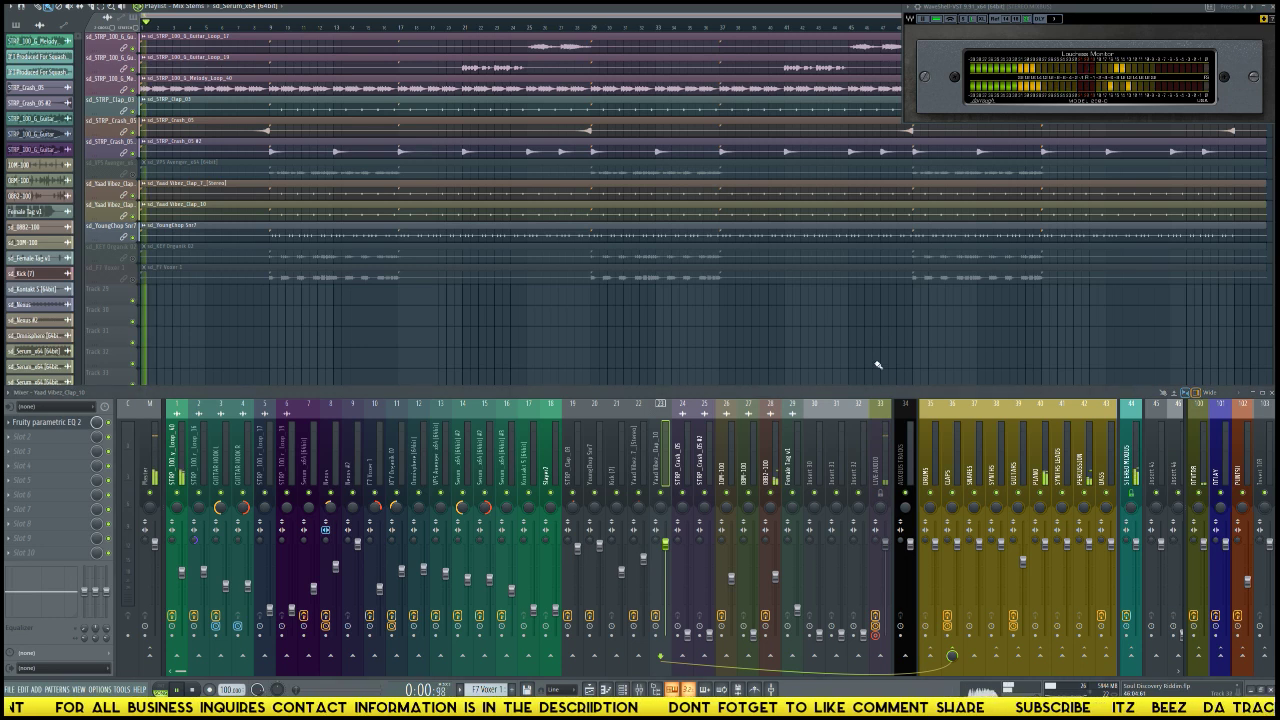
scroll(722, 275, "up", 5)
scroll(722, 275, "down", 3)
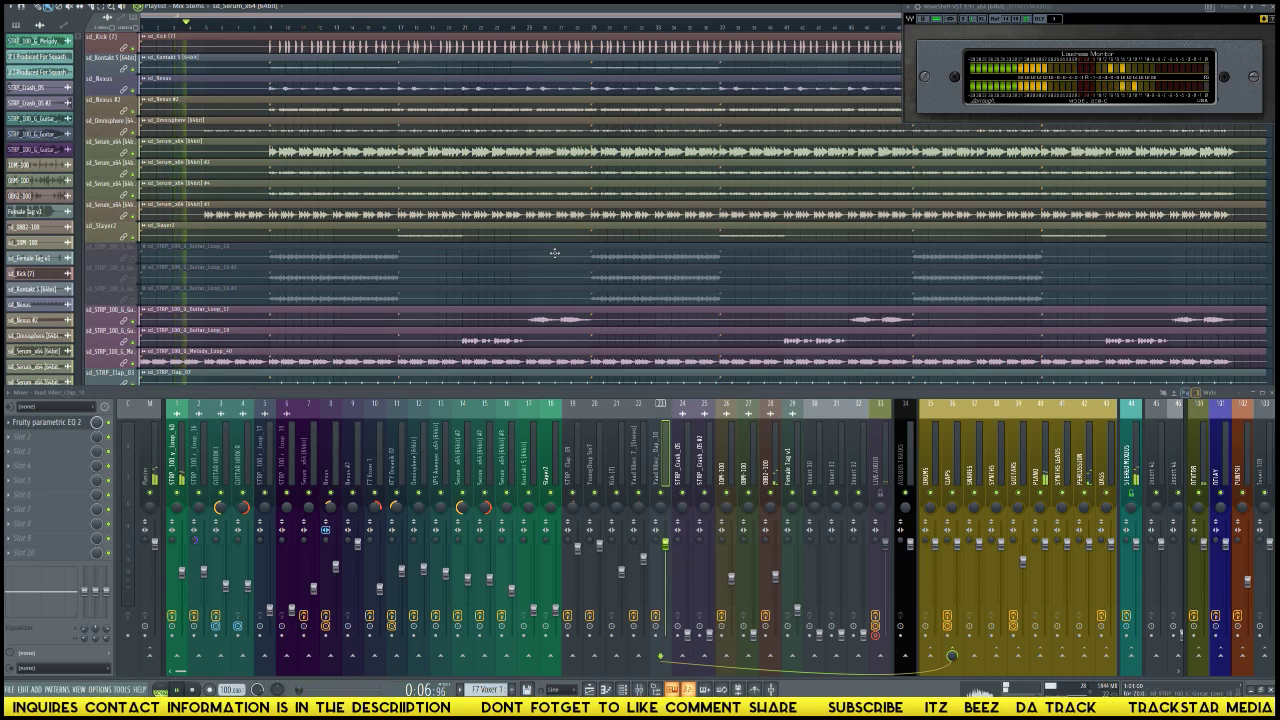
scroll(390, 288, "down", 7)
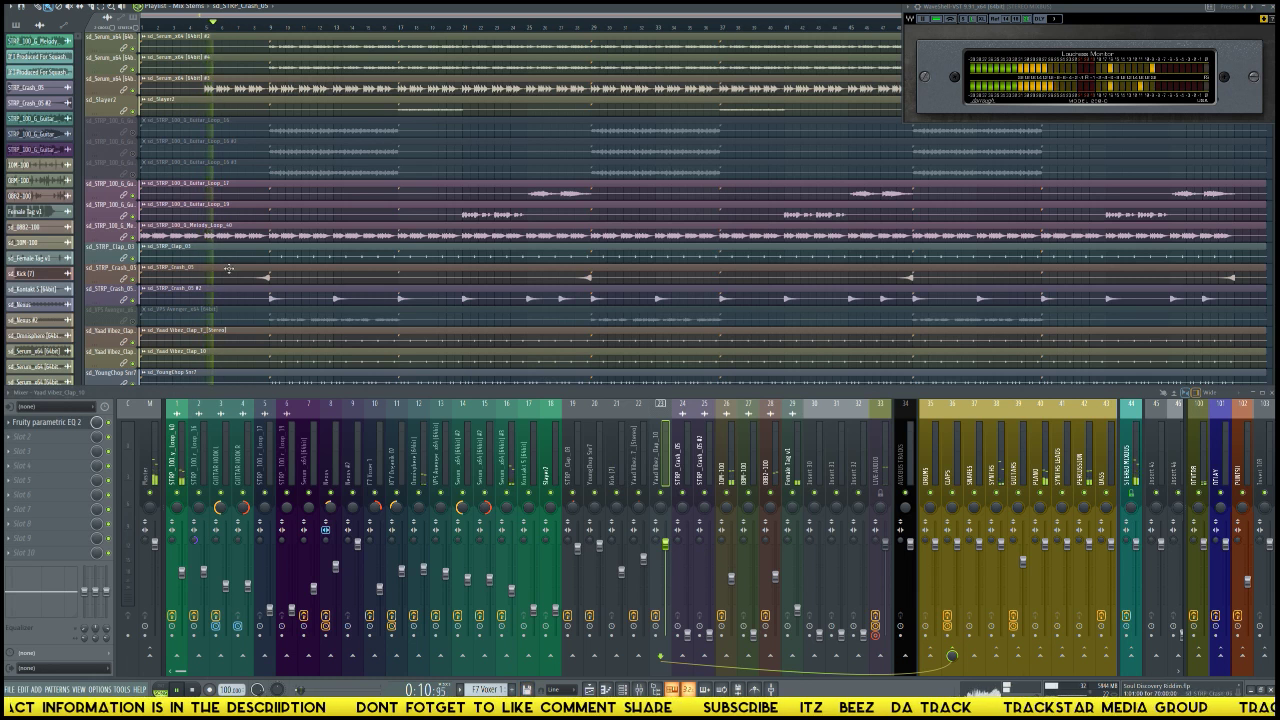
Step: Select the STRP_Crash_05 mixer track by opening its stem's channel settings, stop playback and close the settings
double_click(255, 276)
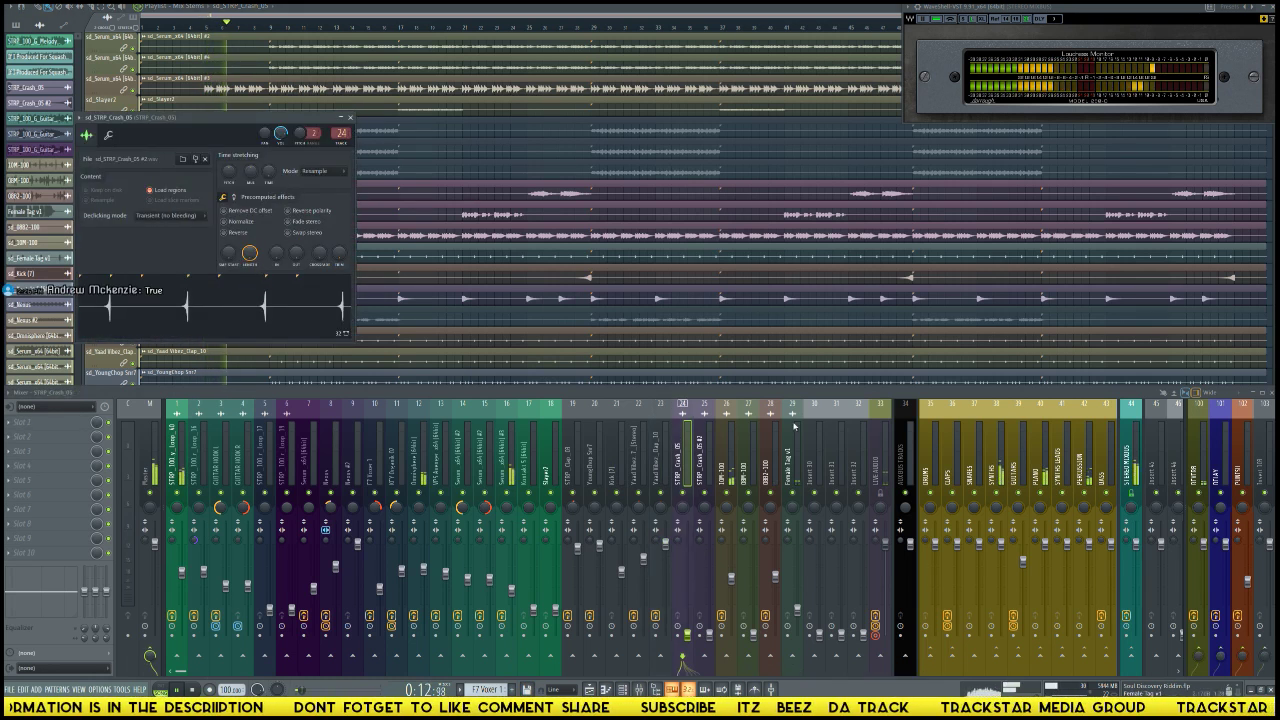
key("space")
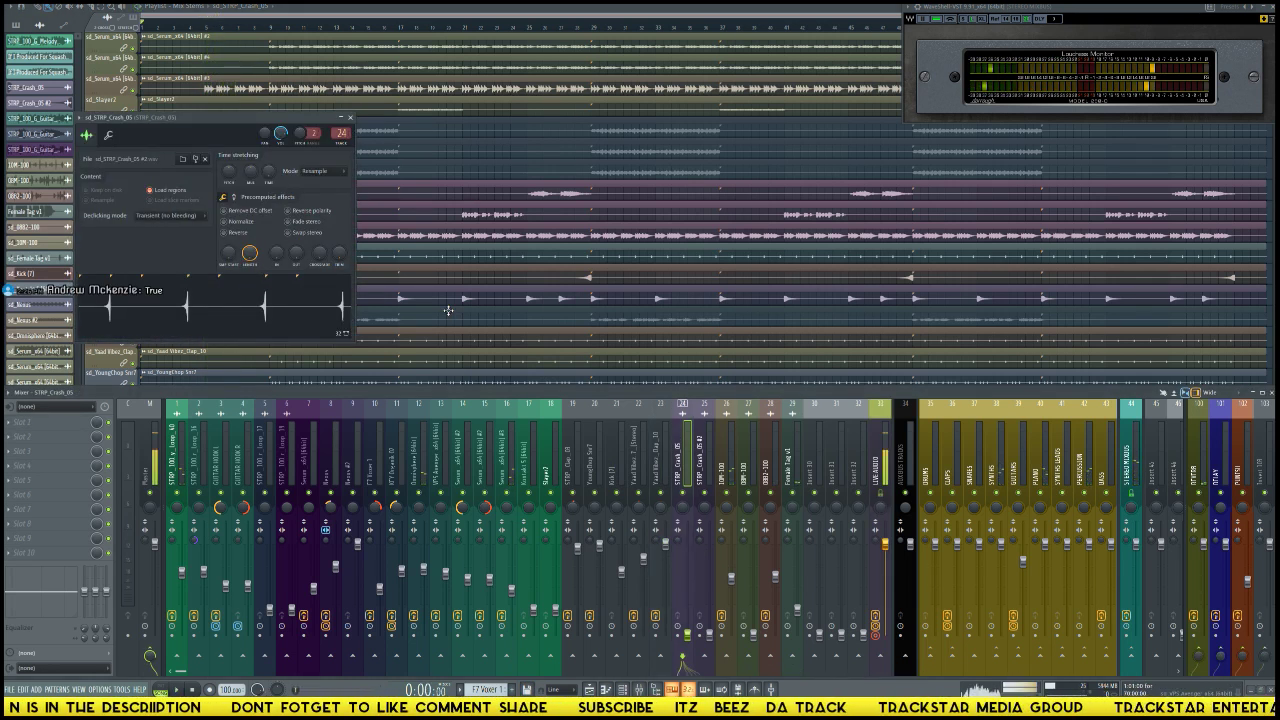
left_click(350, 119)
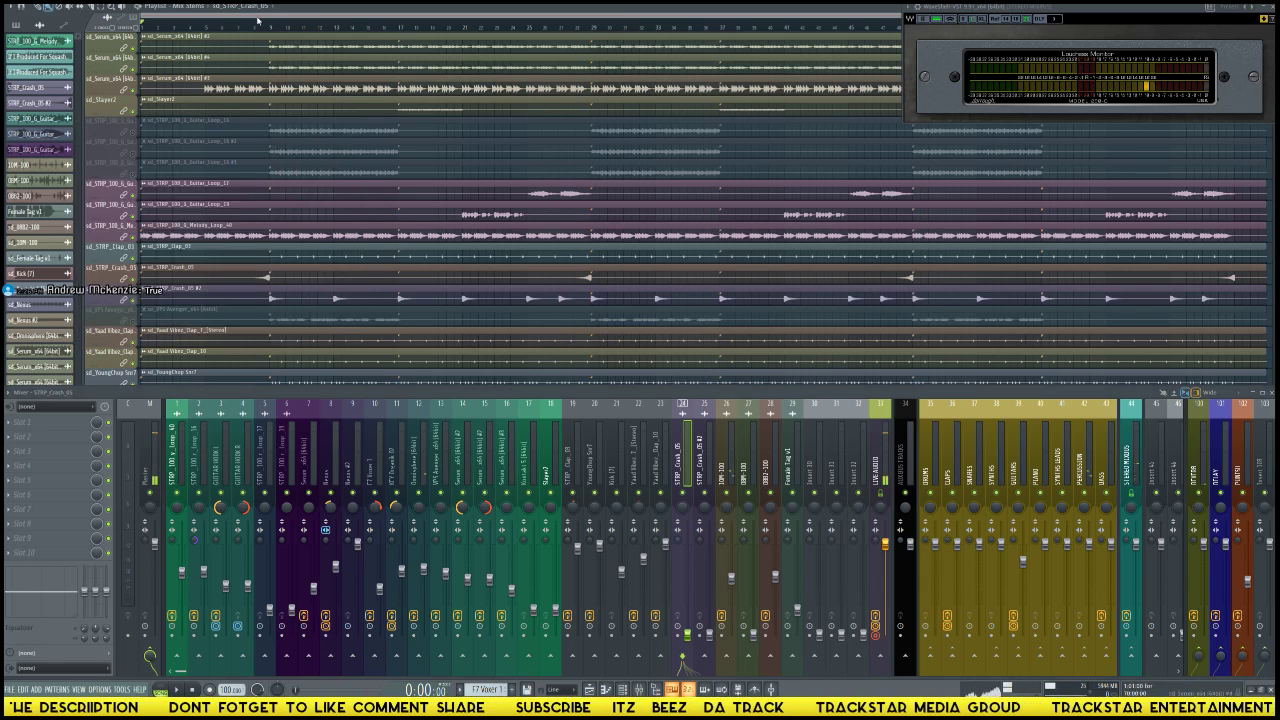
Step: Play the passage leading into the first crash with the LIVE AUDIO track muted, stop playback and unmute LIVE AUDIO
scroll(255, 28, "up", 5)
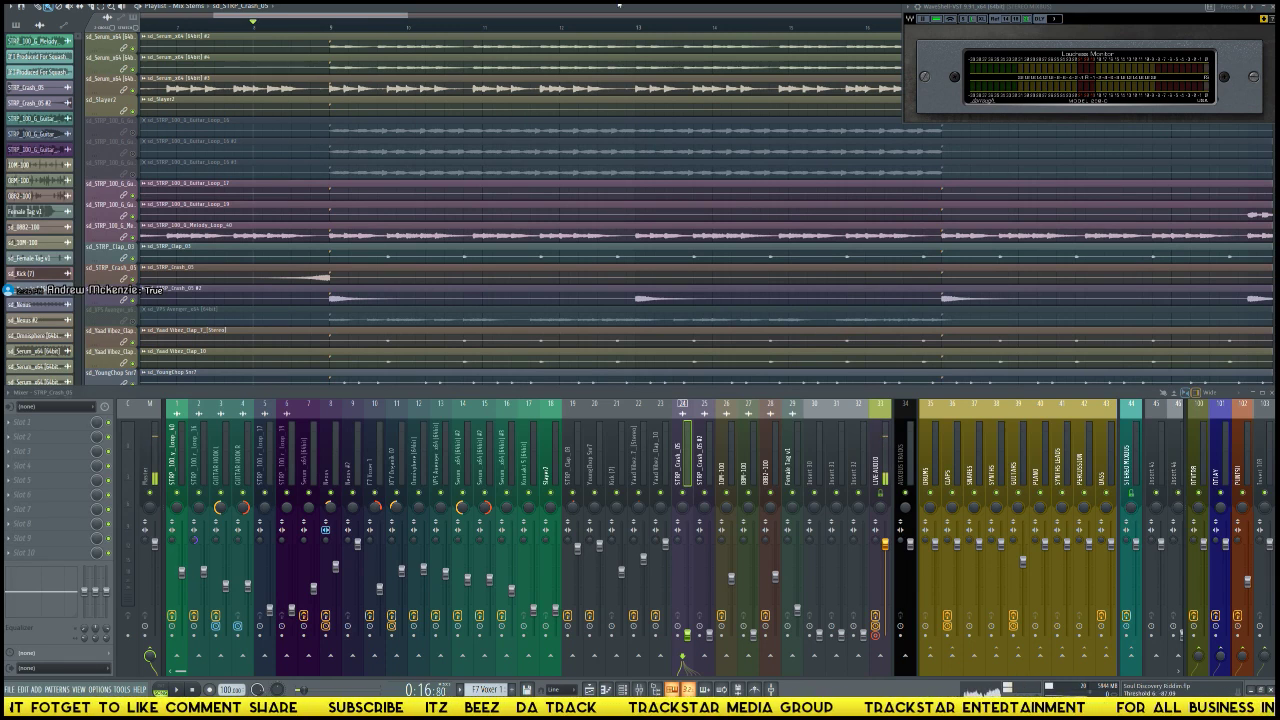
scroll(849, 355, "down", 3)
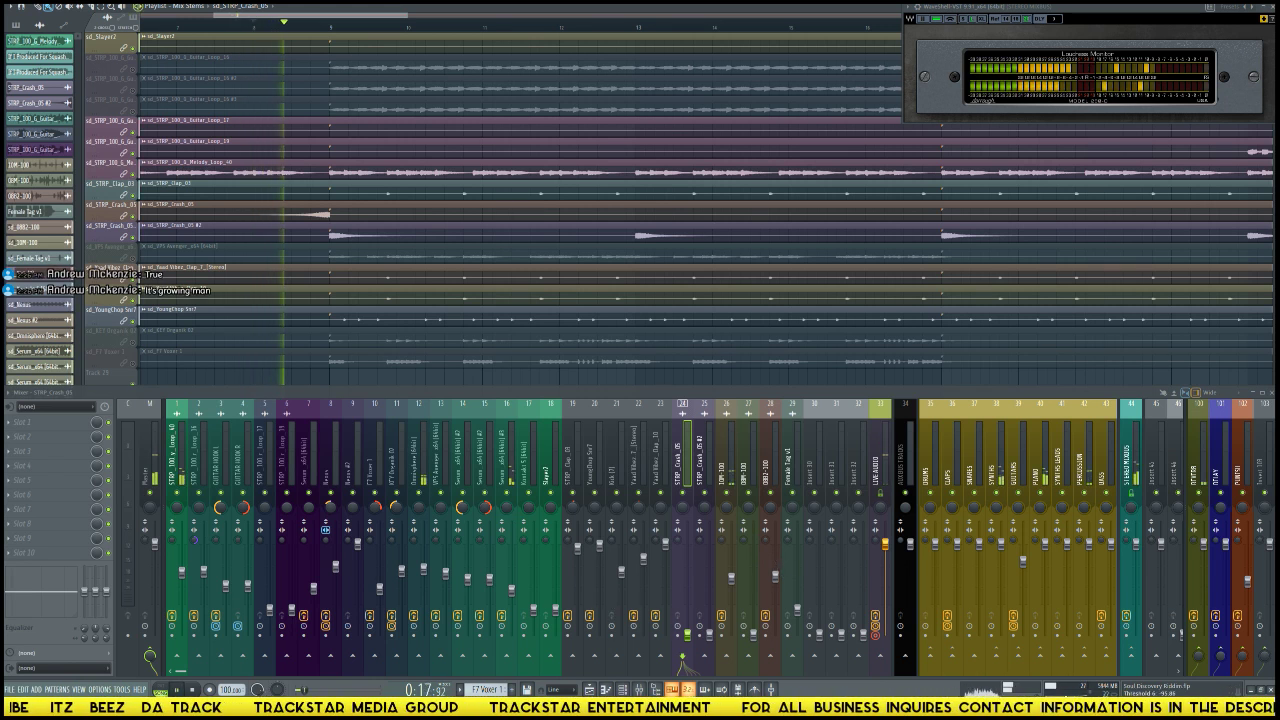
key("space")
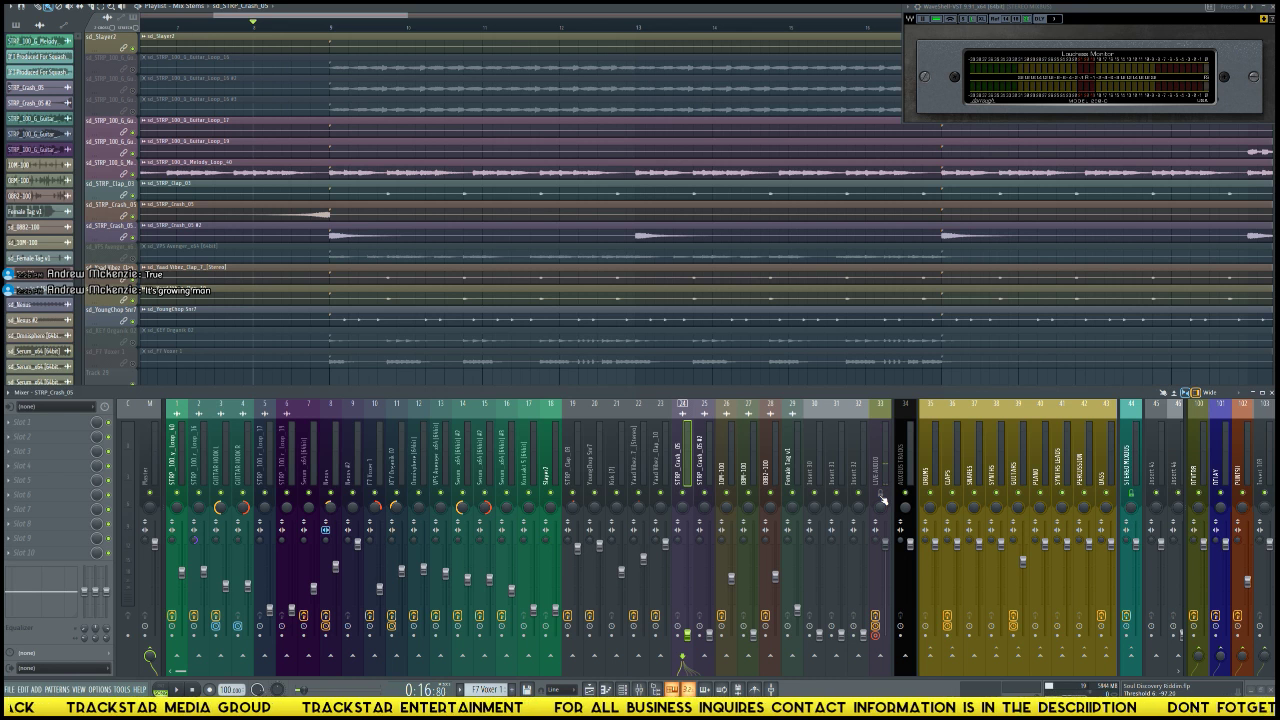
key("space")
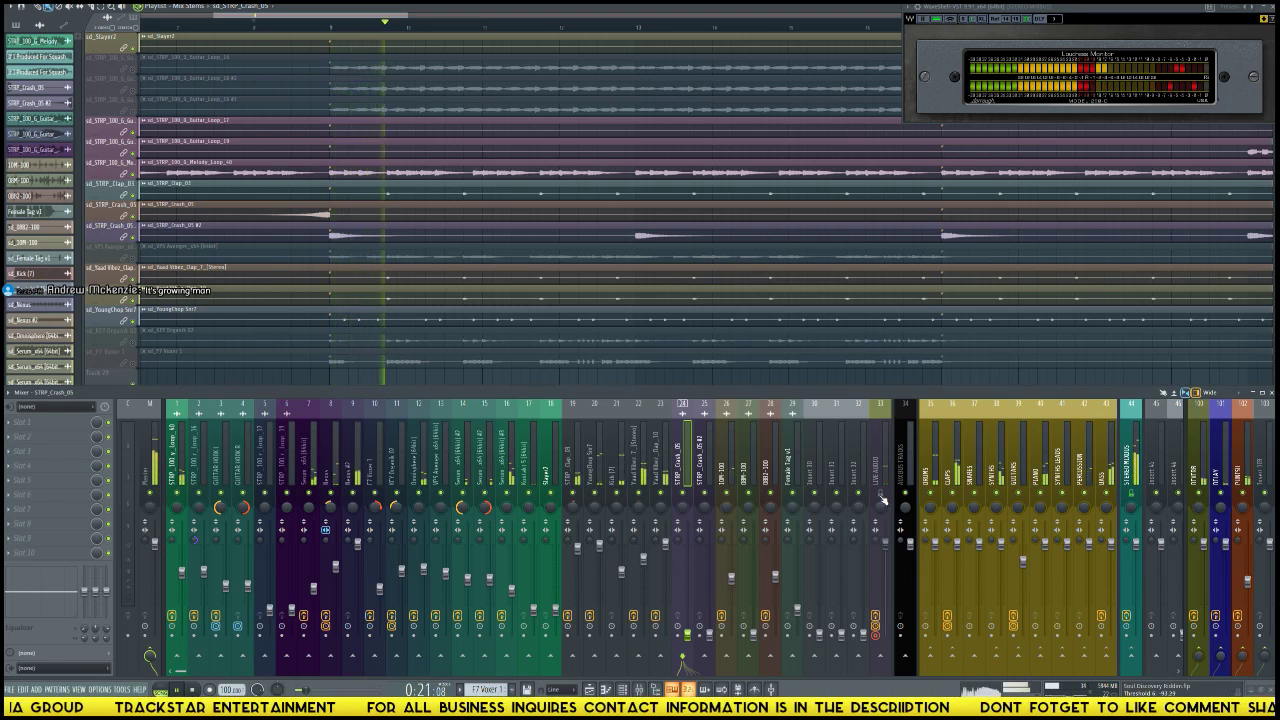
key("space")
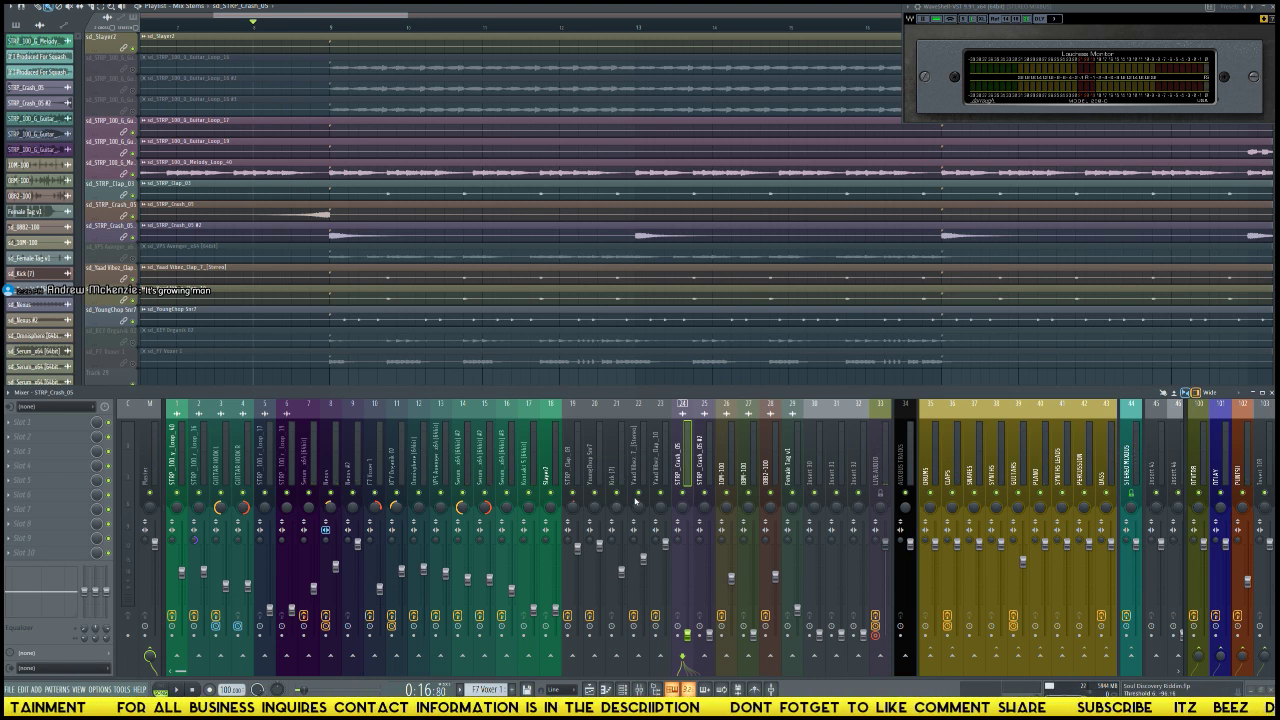
left_click(886, 498)
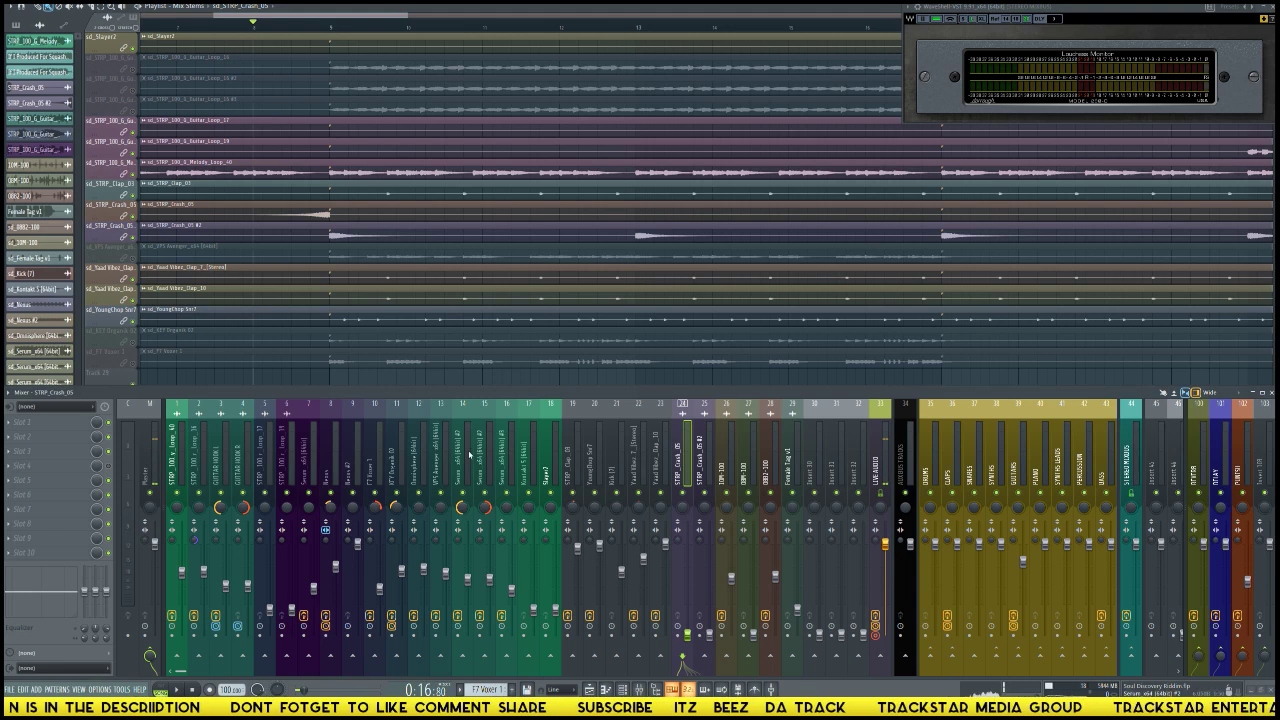
Step: Close the mixer and examine the crash stems against the other tracks around the first drop in the playlist
scroll(310, 310, "down", 5)
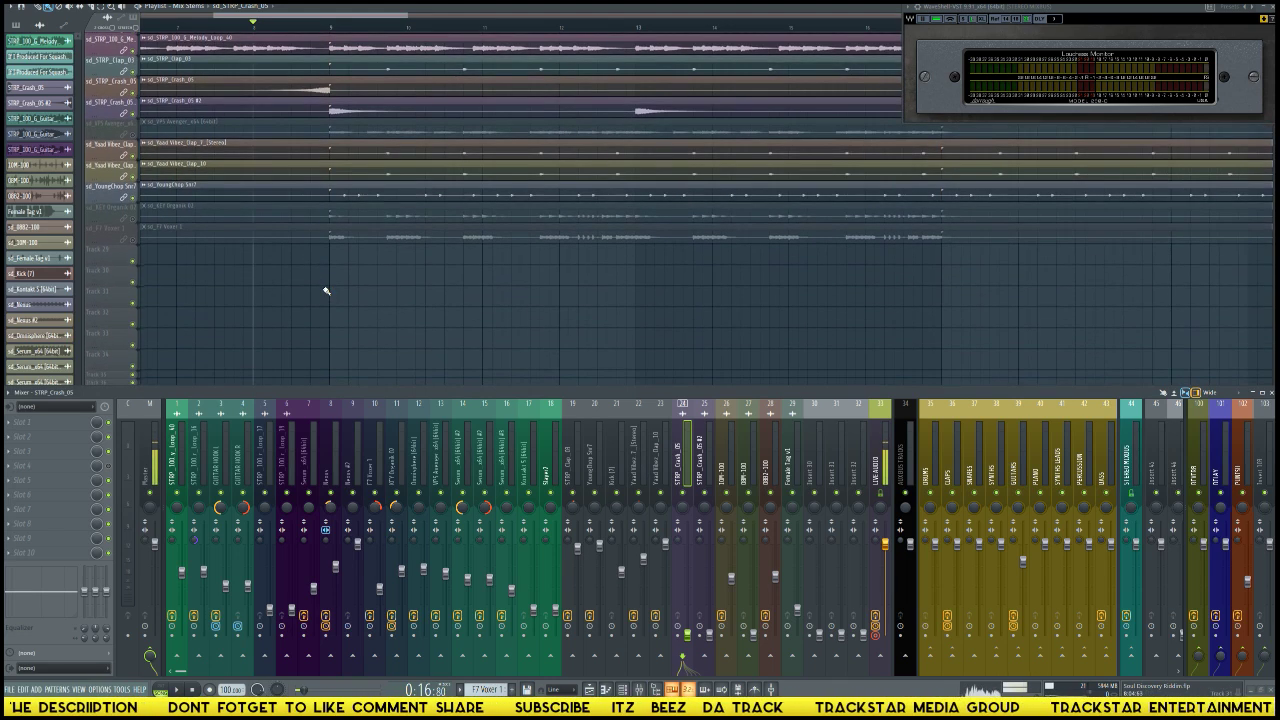
scroll(325, 291, "up", 13)
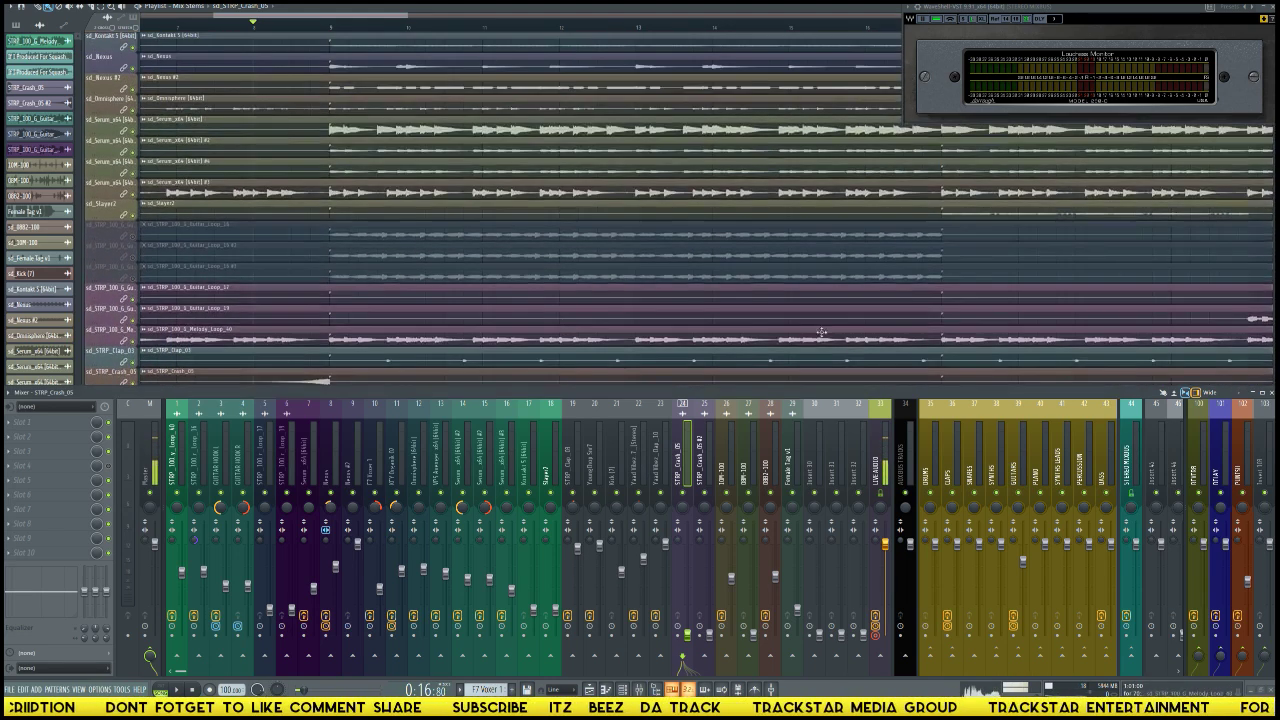
left_click(1265, 393)
scroll(677, 300, "down", 4)
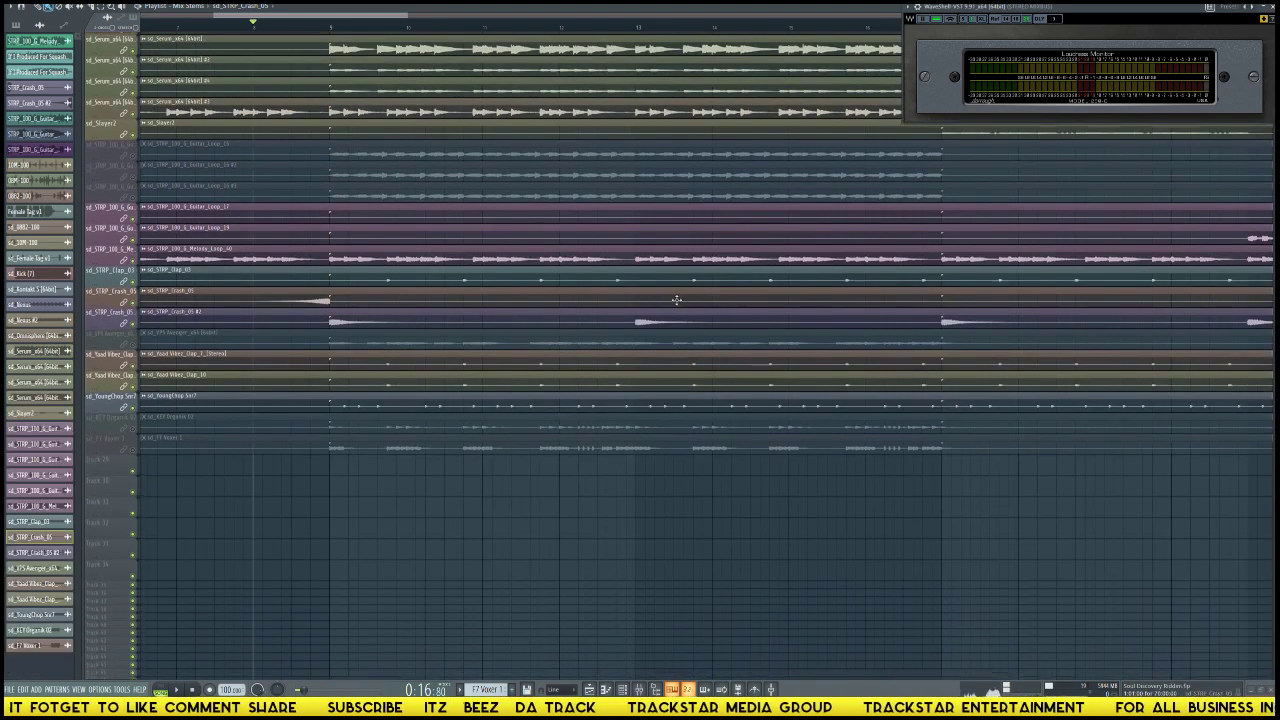
scroll(620, 270, "up", 8)
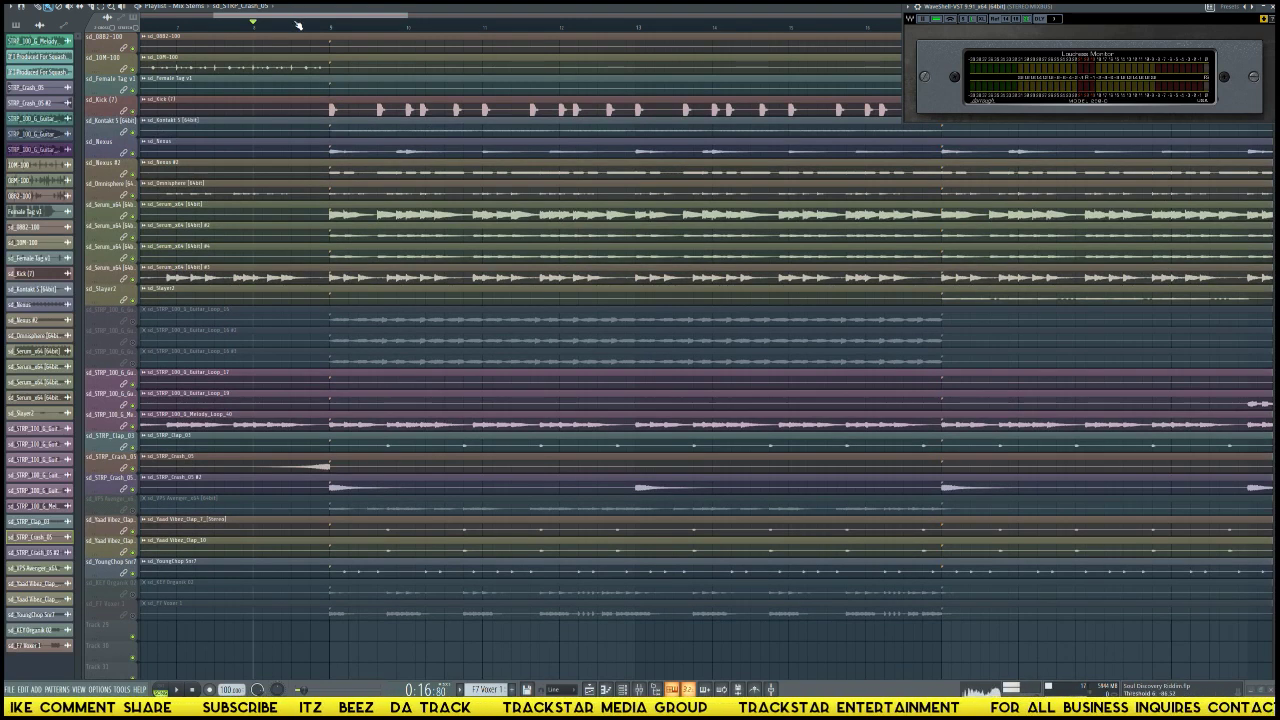
scroll(298, 25, "down", 6)
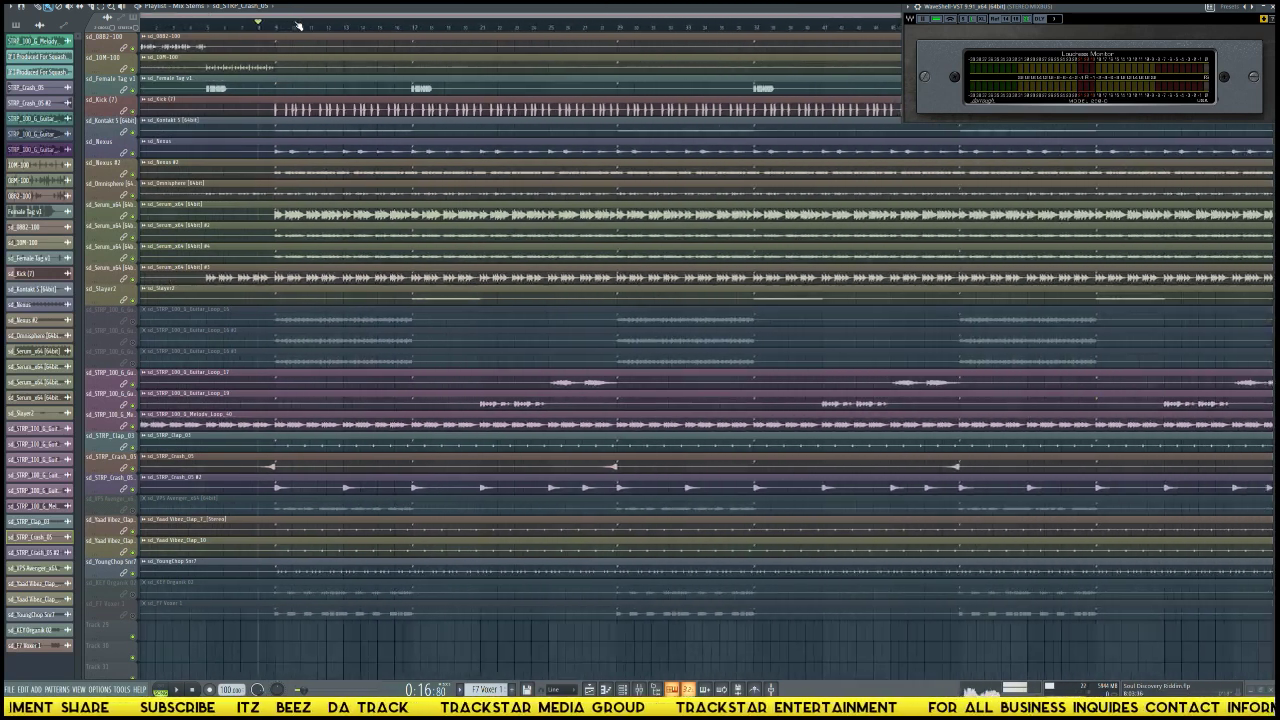
scroll(298, 25, "up", 4)
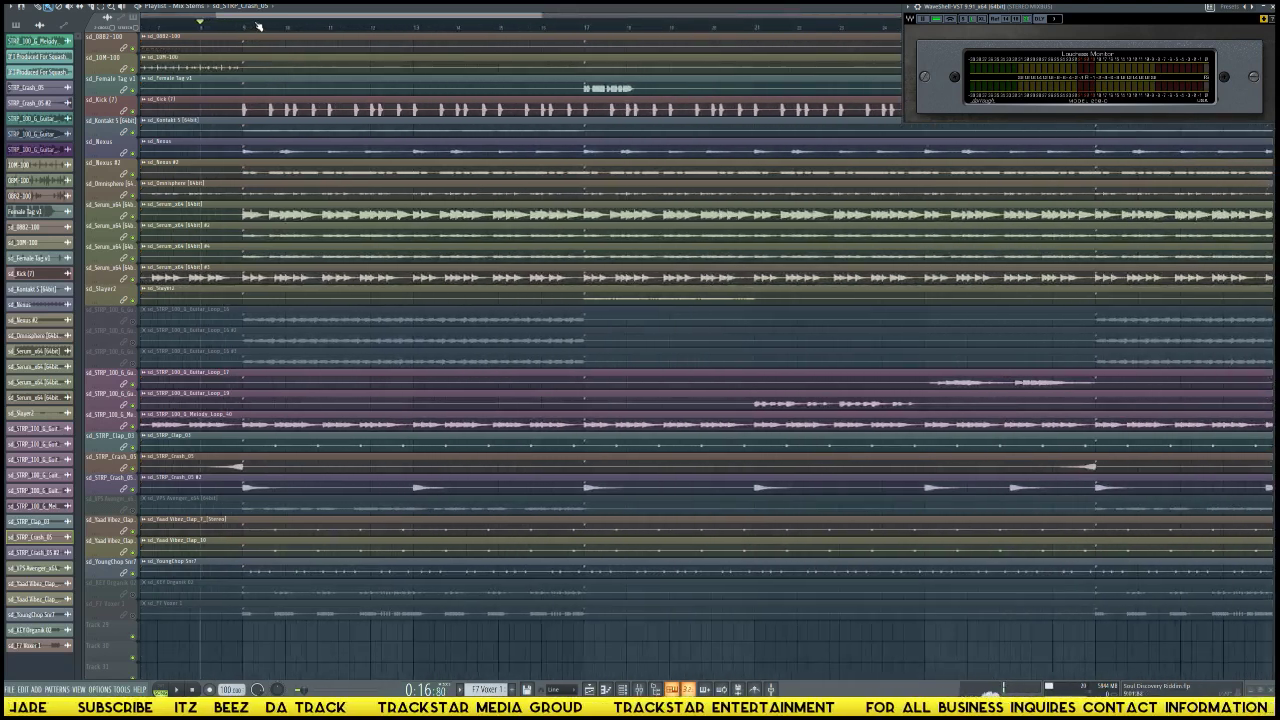
left_click_drag(258, 25, 493, 62)
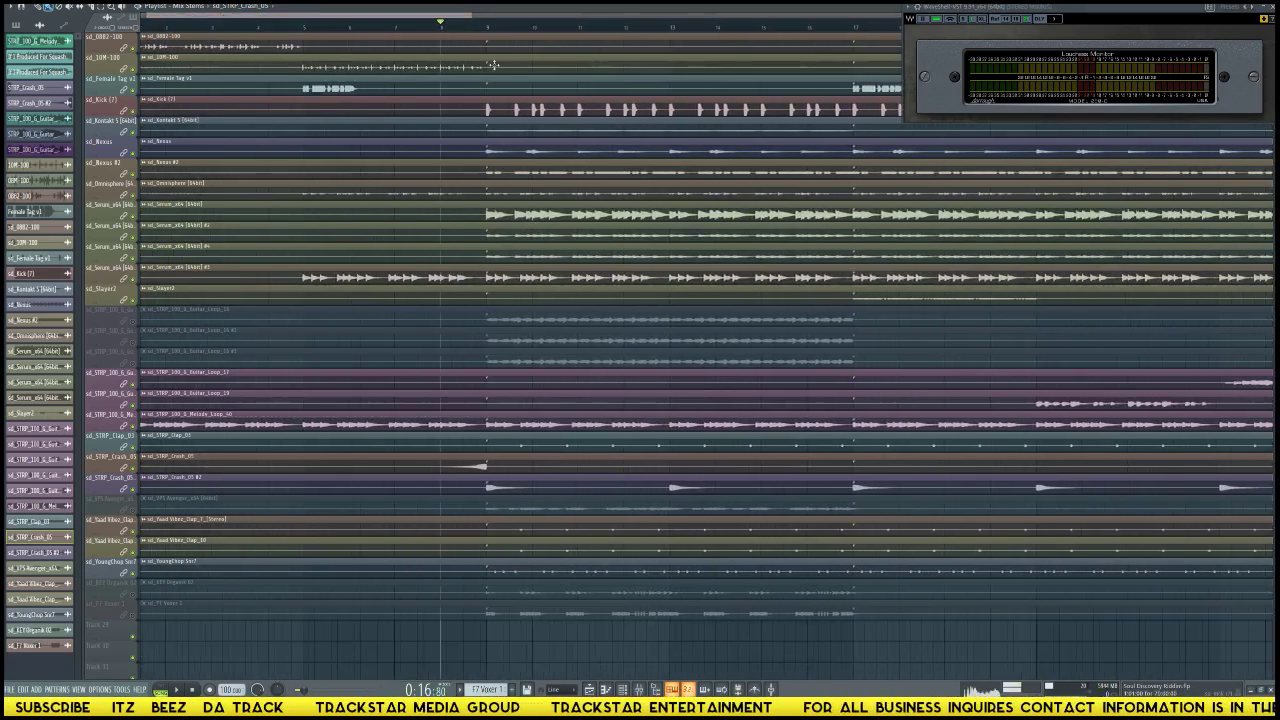
scroll(468, 35, "up", 5)
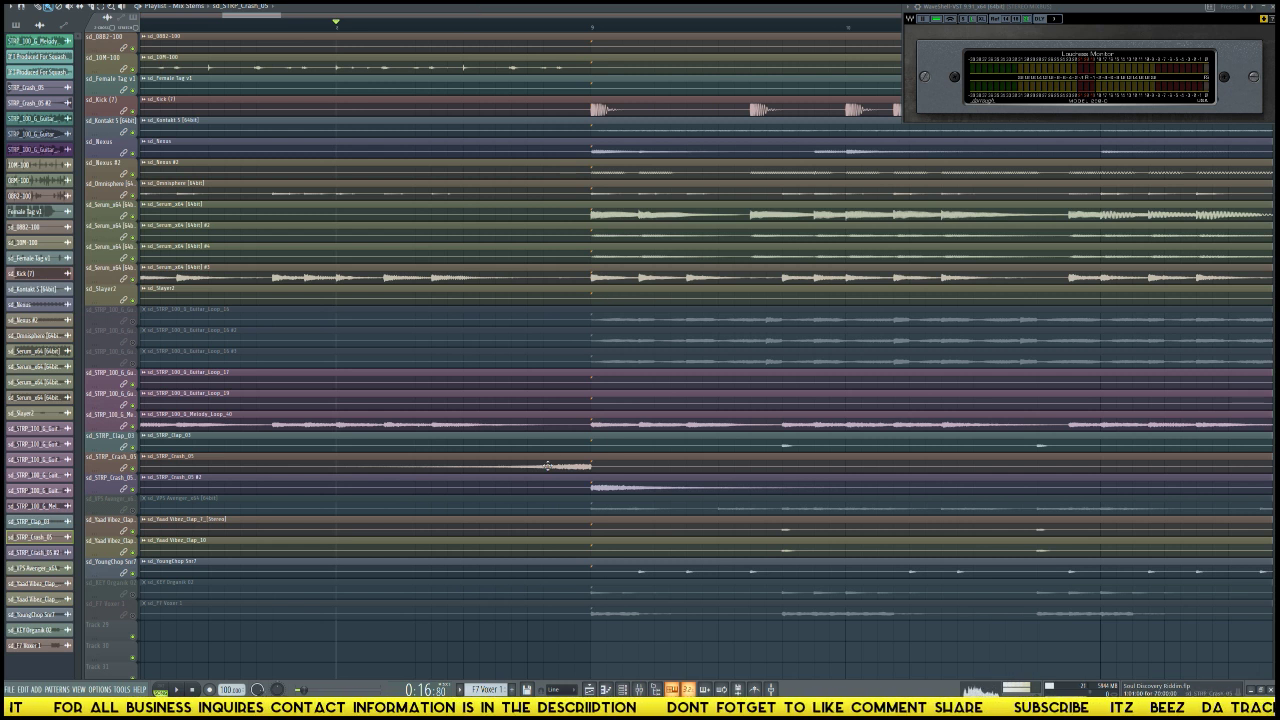
Step: Clear all open windows and bring back only the full playlist arrangement with the mixer below it
key("F6")
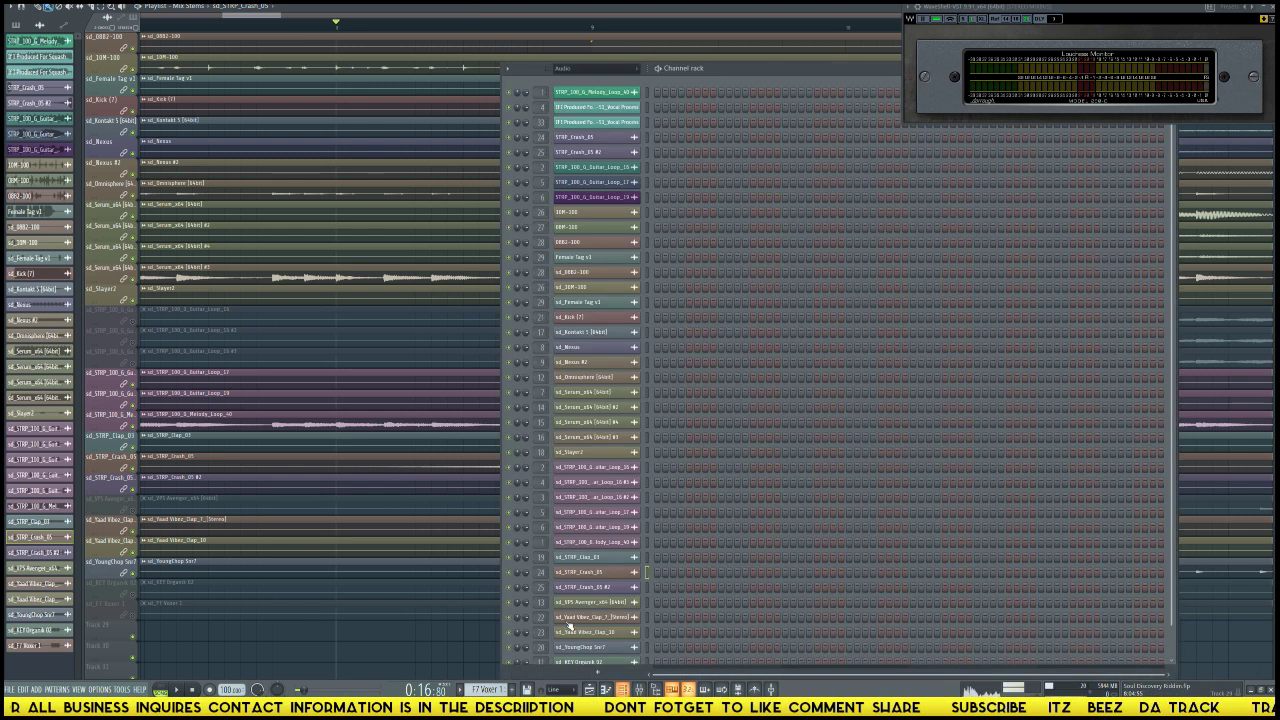
key("F12")
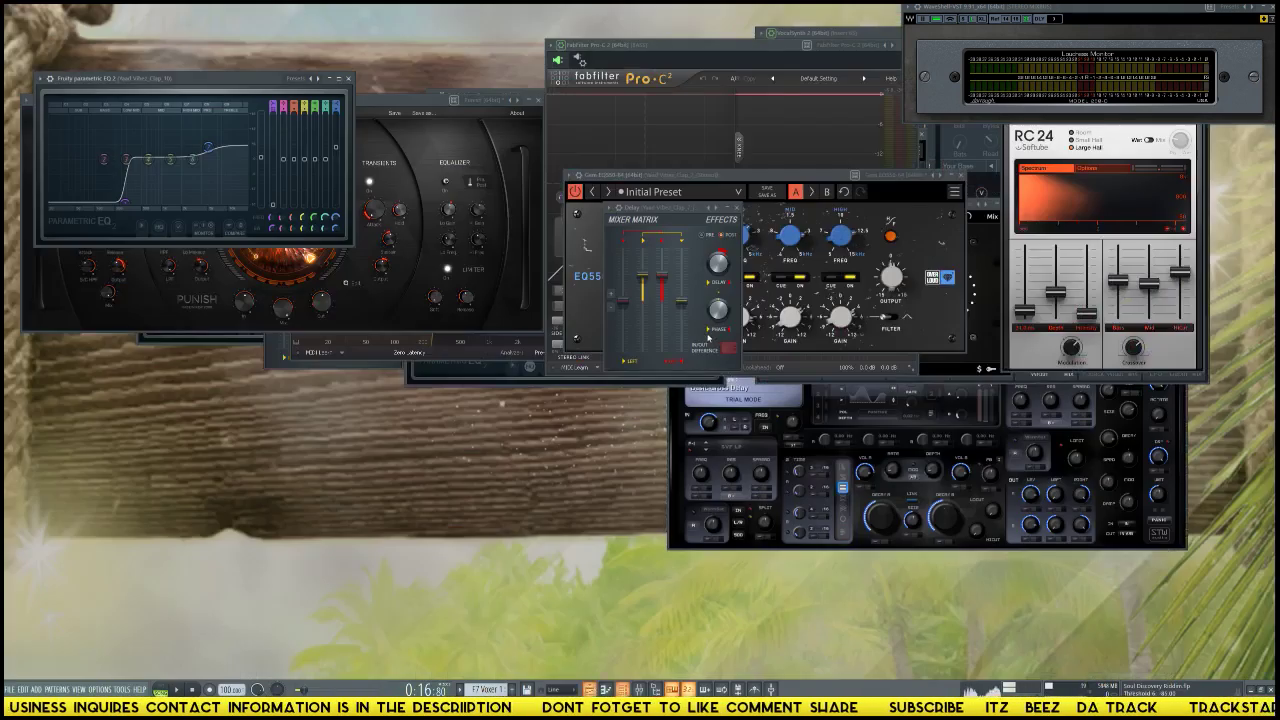
key("F5")
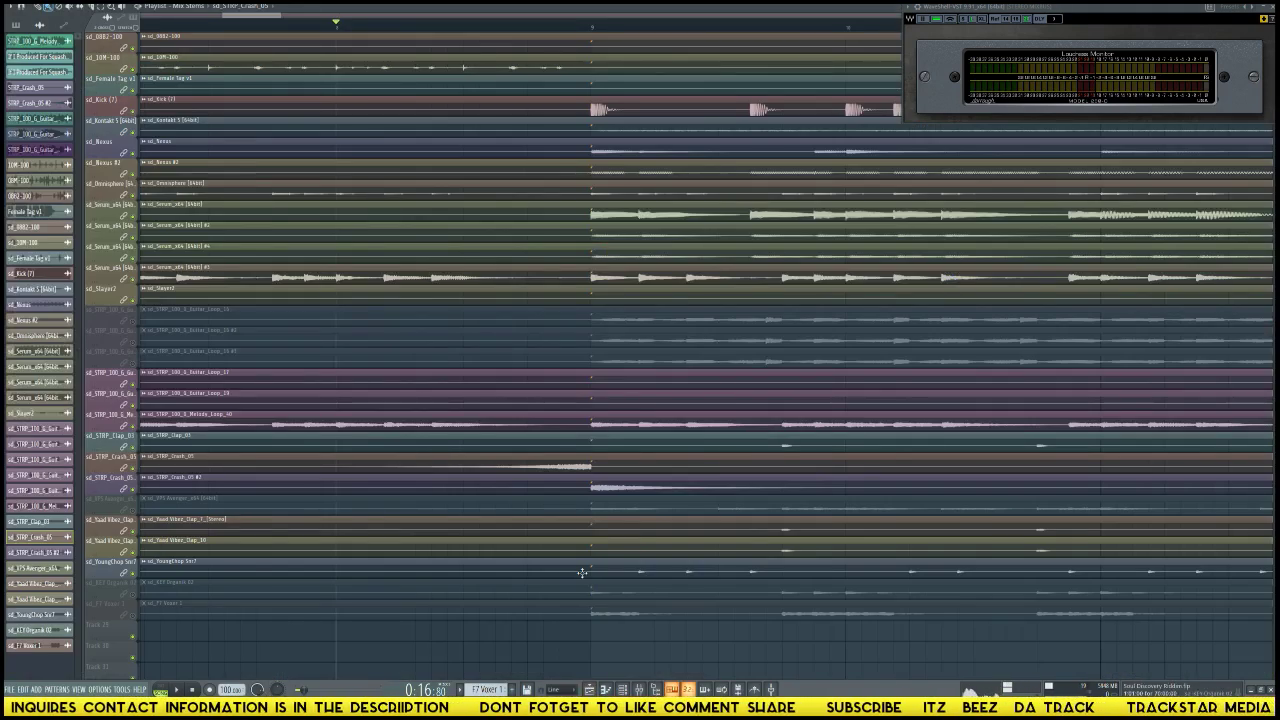
scroll(577, 570, "down", 5)
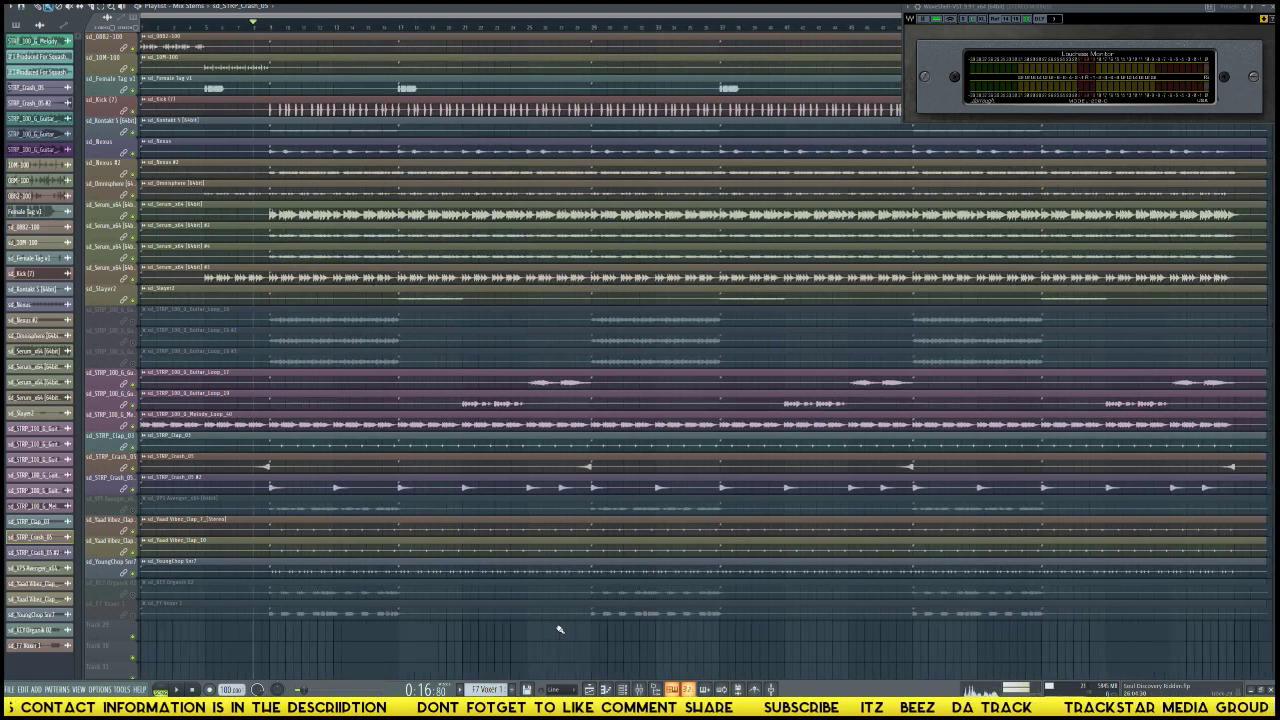
key("F9")
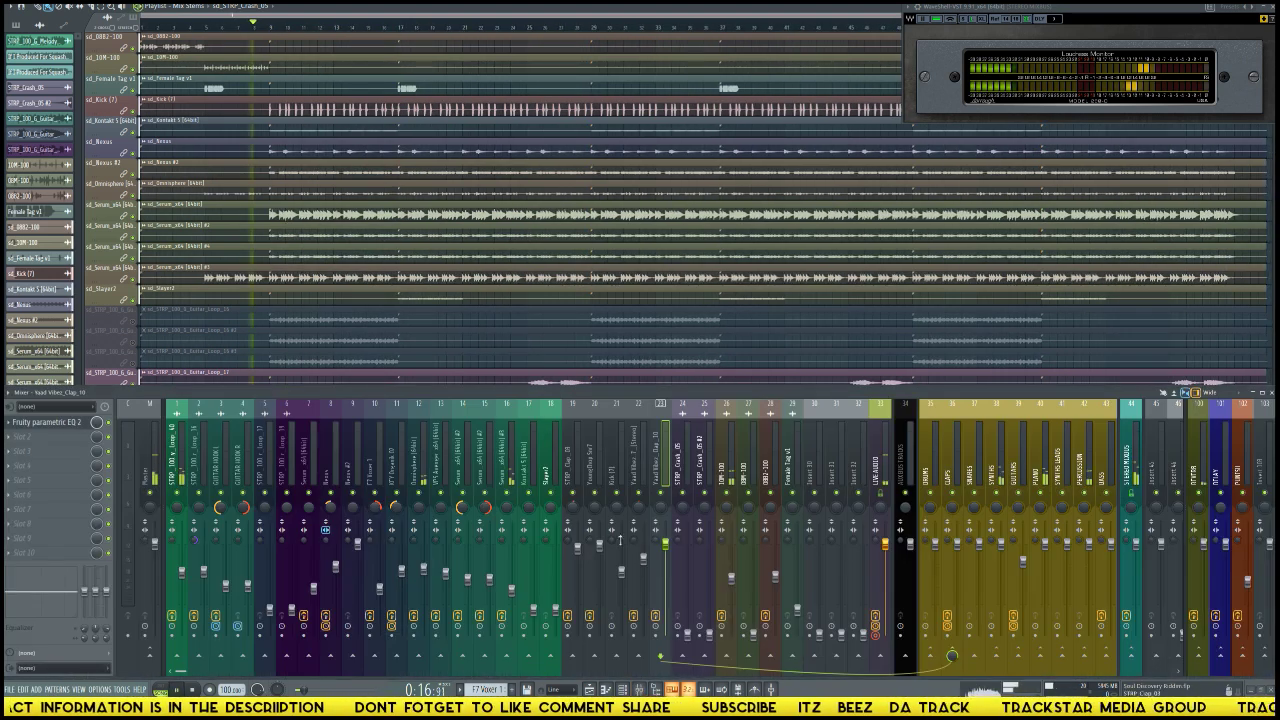
Step: Select the STRP_Crash_05 mixer track and raise its volume from the bottom while playing the crash passage
scroll(262, 318, "down", 5)
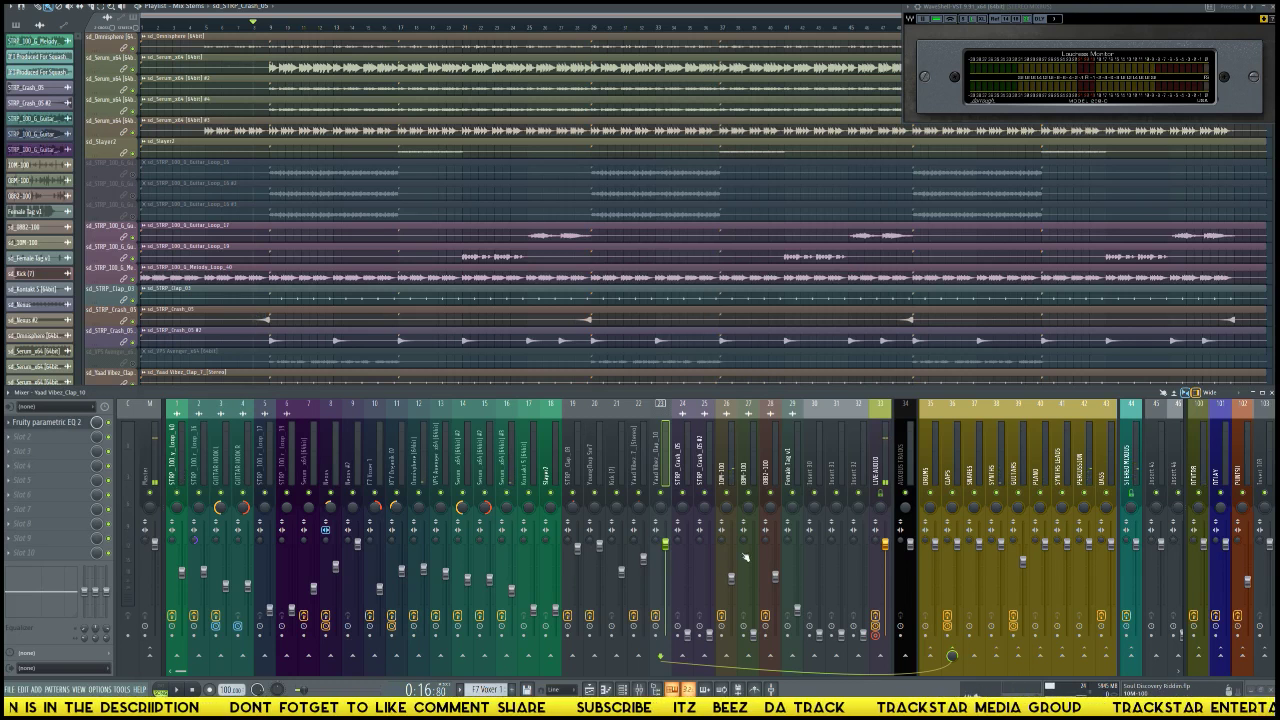
left_click(675, 652)
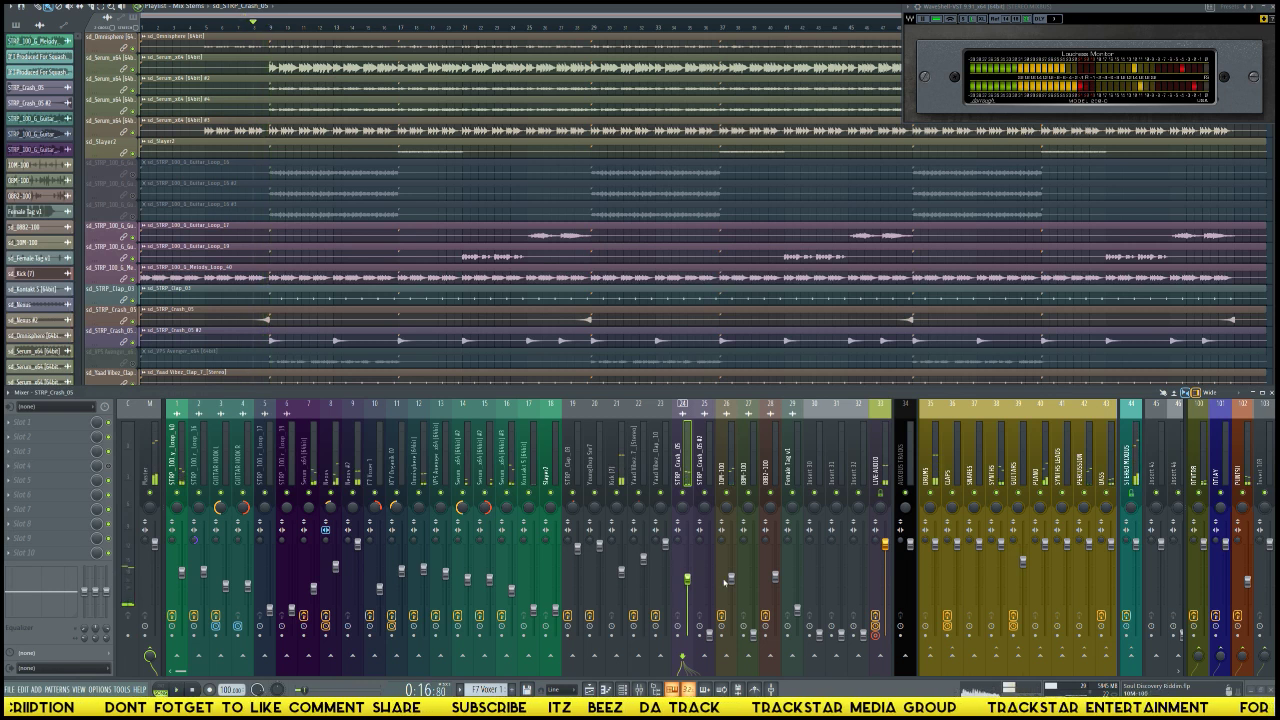
key("space")
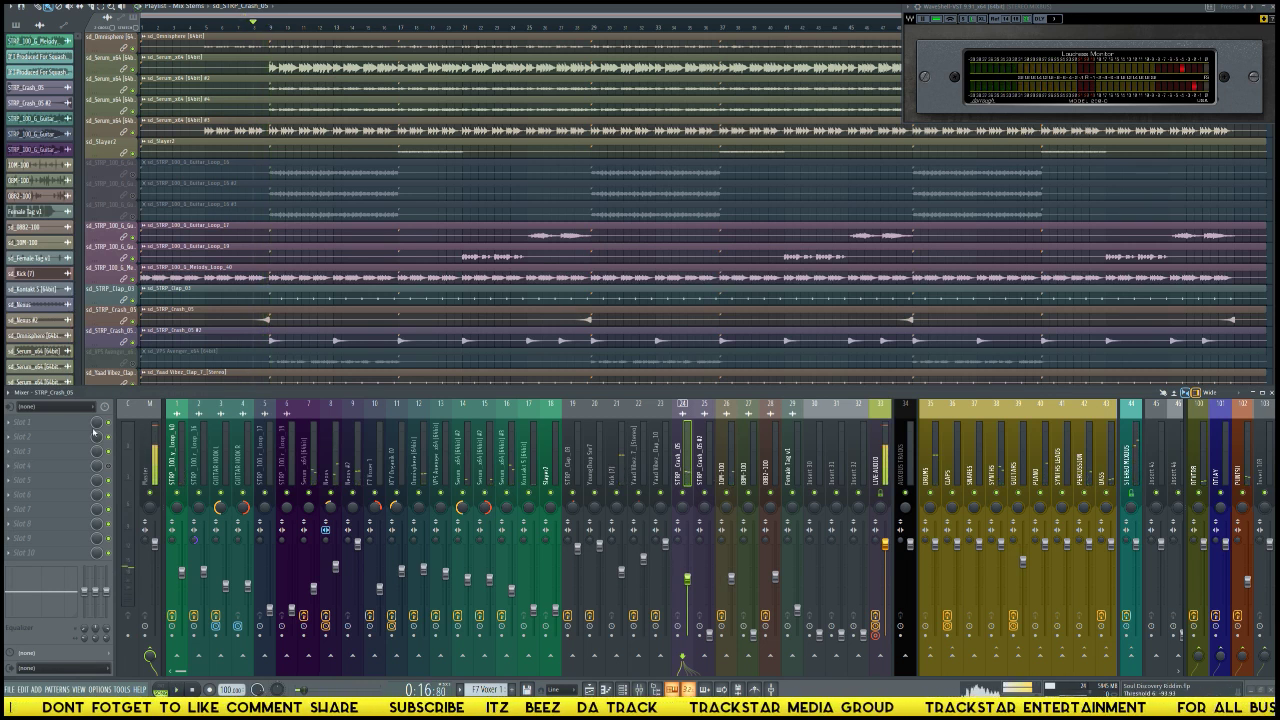
Step: Insert Fruity Parametric EQ 2 in the first effect slot of STRP_Crash_05 and load its Reverb EQ preset
left_click(95, 430)
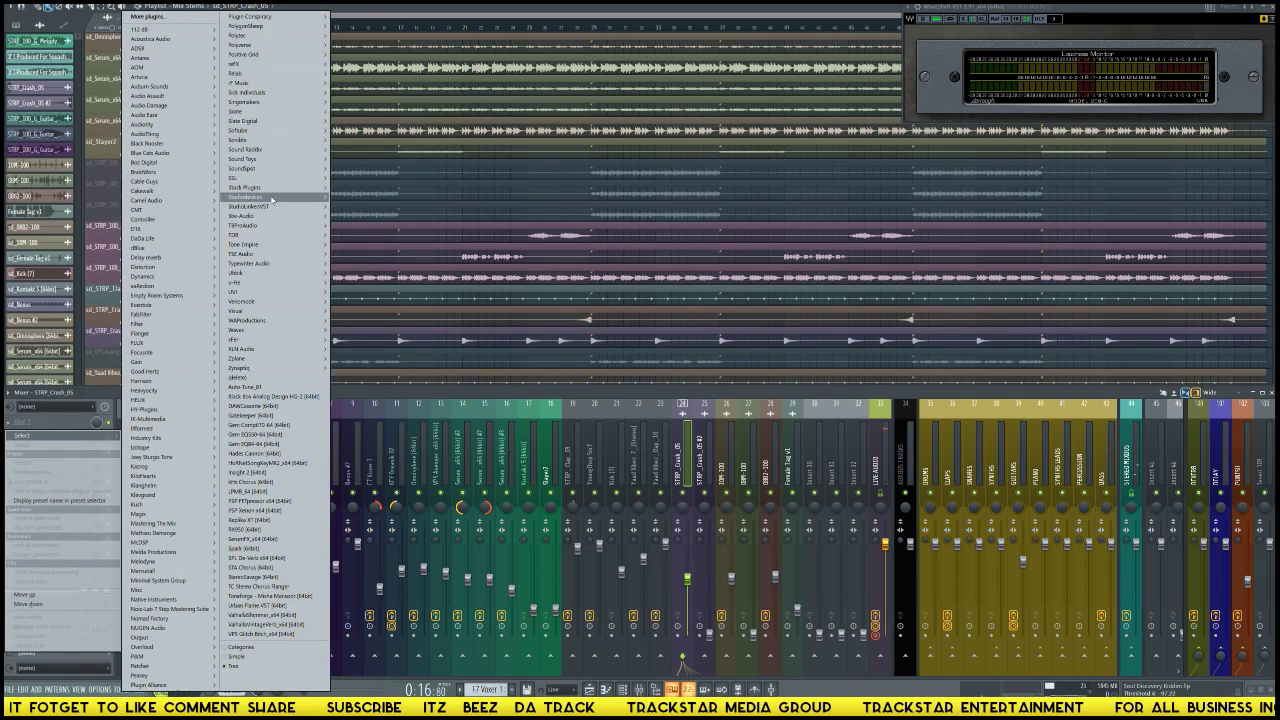
mouse_move(275, 188)
mouse_move(350, 197)
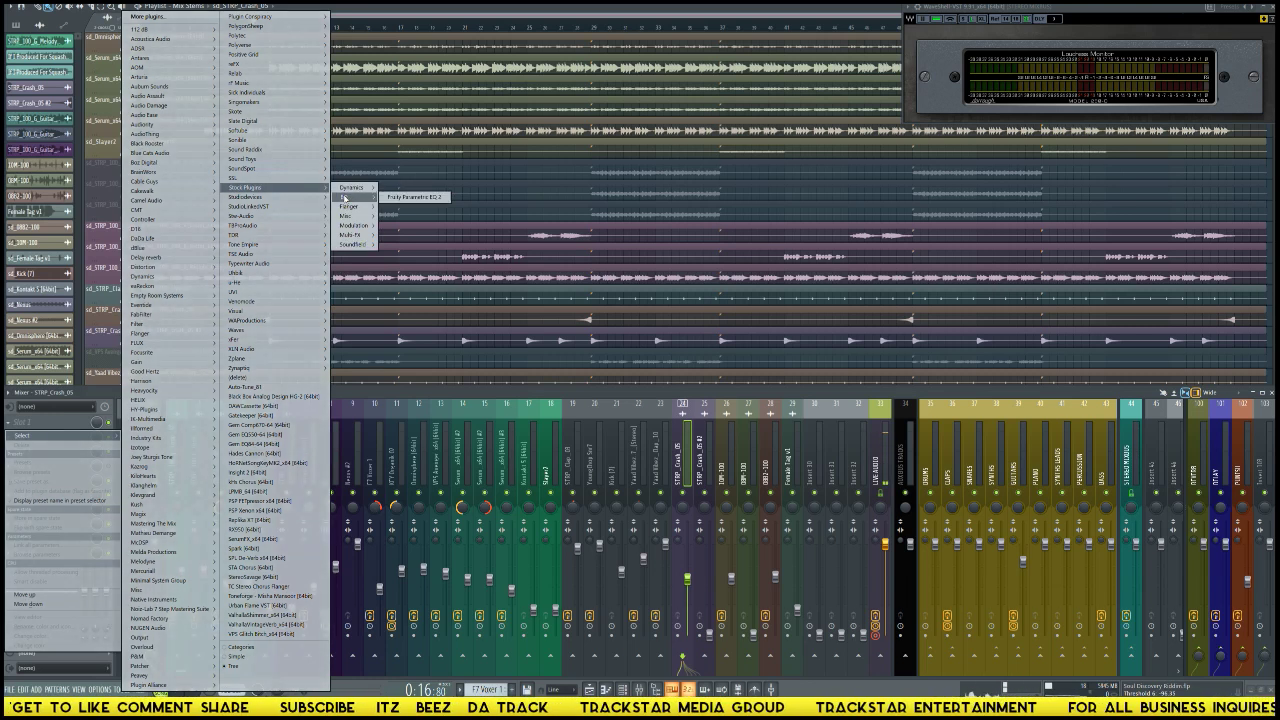
left_click(409, 204)
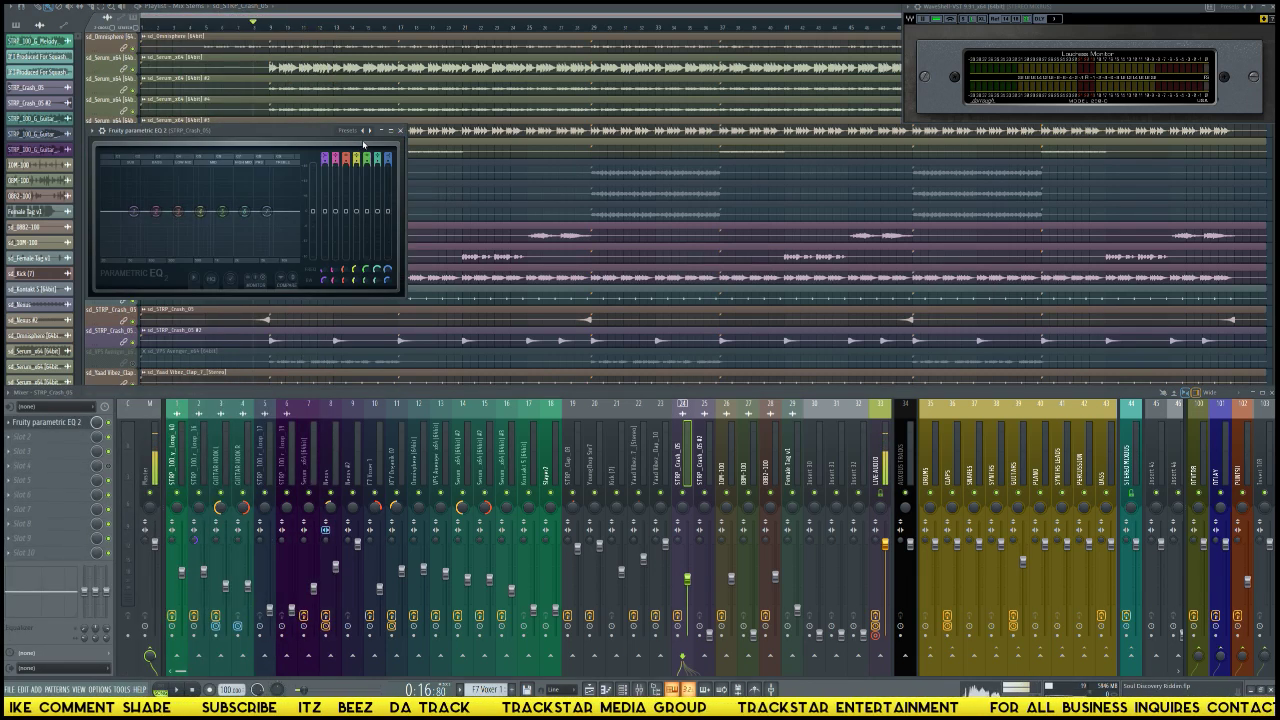
left_click(365, 131)
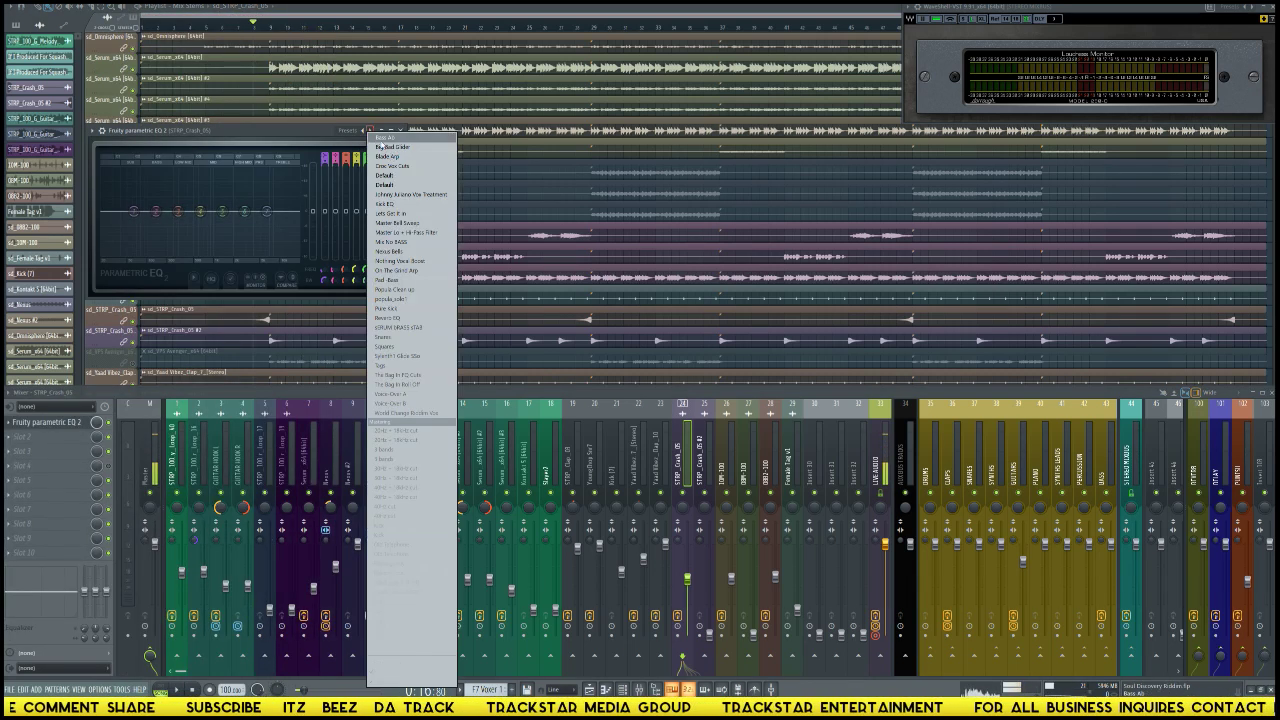
left_click(395, 318)
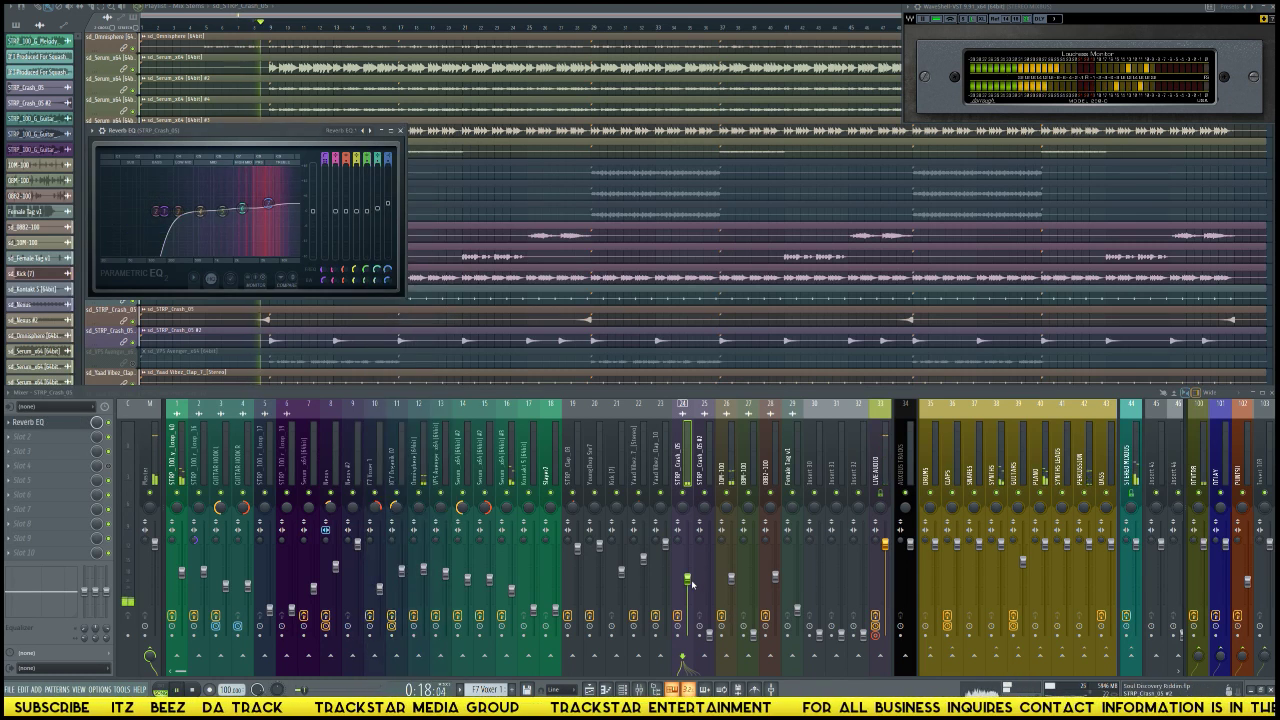
Step: Route STRP_Crash_05 to the PERCUSSION bus and the reverb send, lower its volume slightly during playback and close the EQ
key("space")
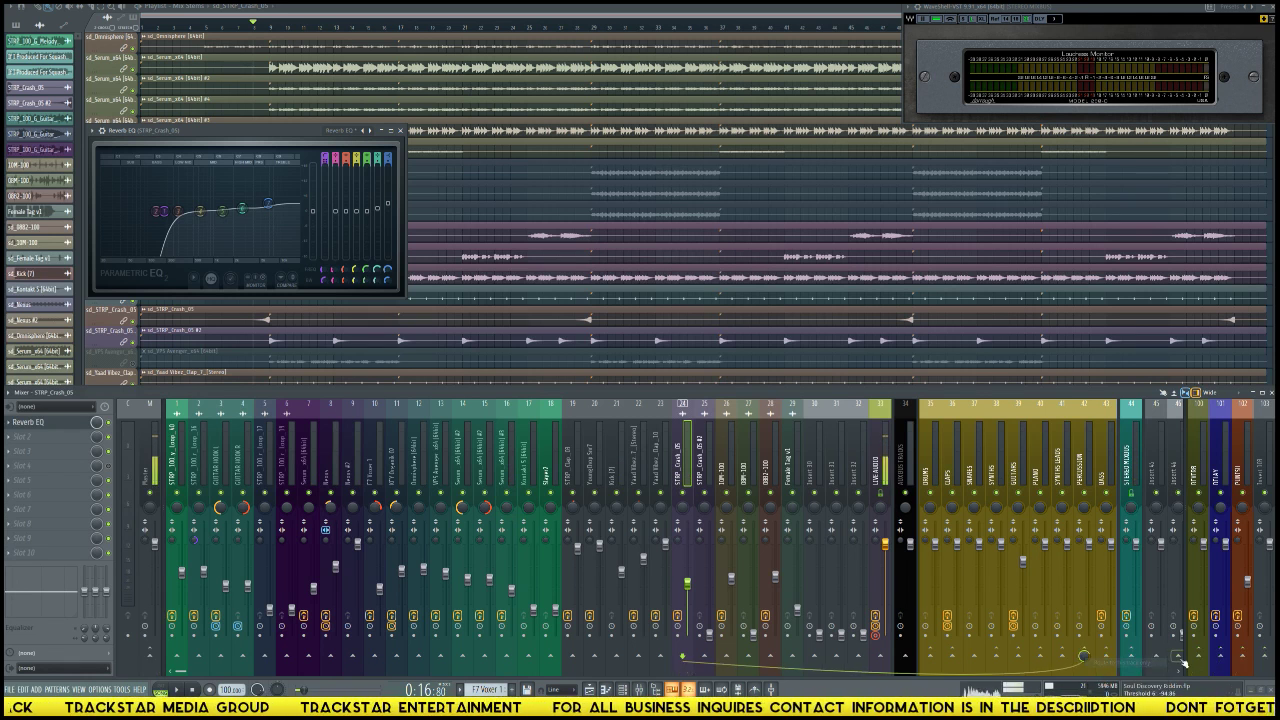
key("space")
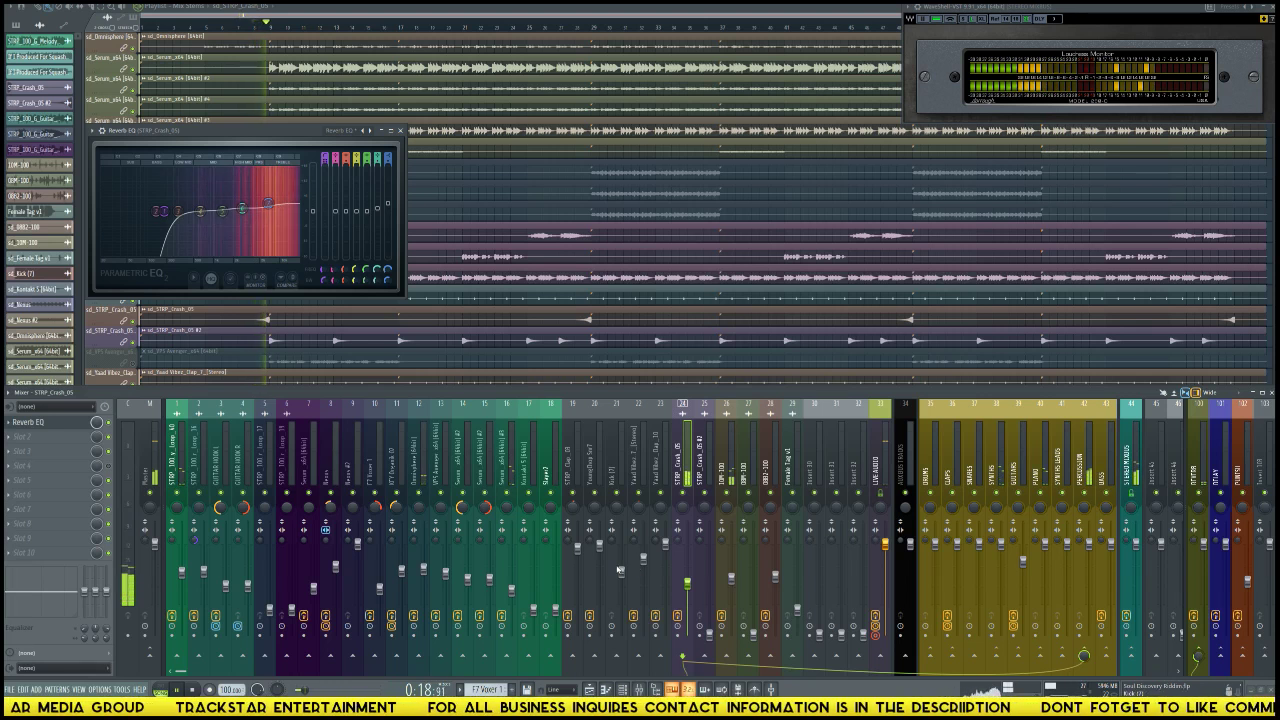
key("space")
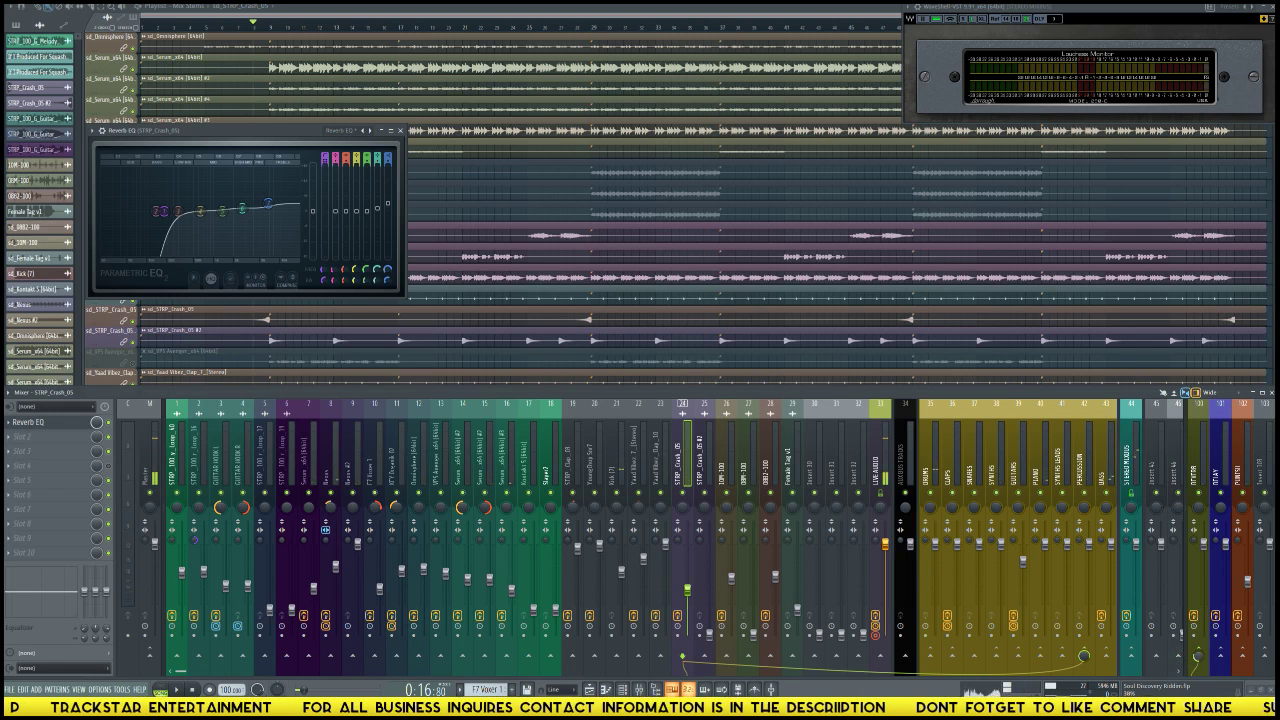
key("space")
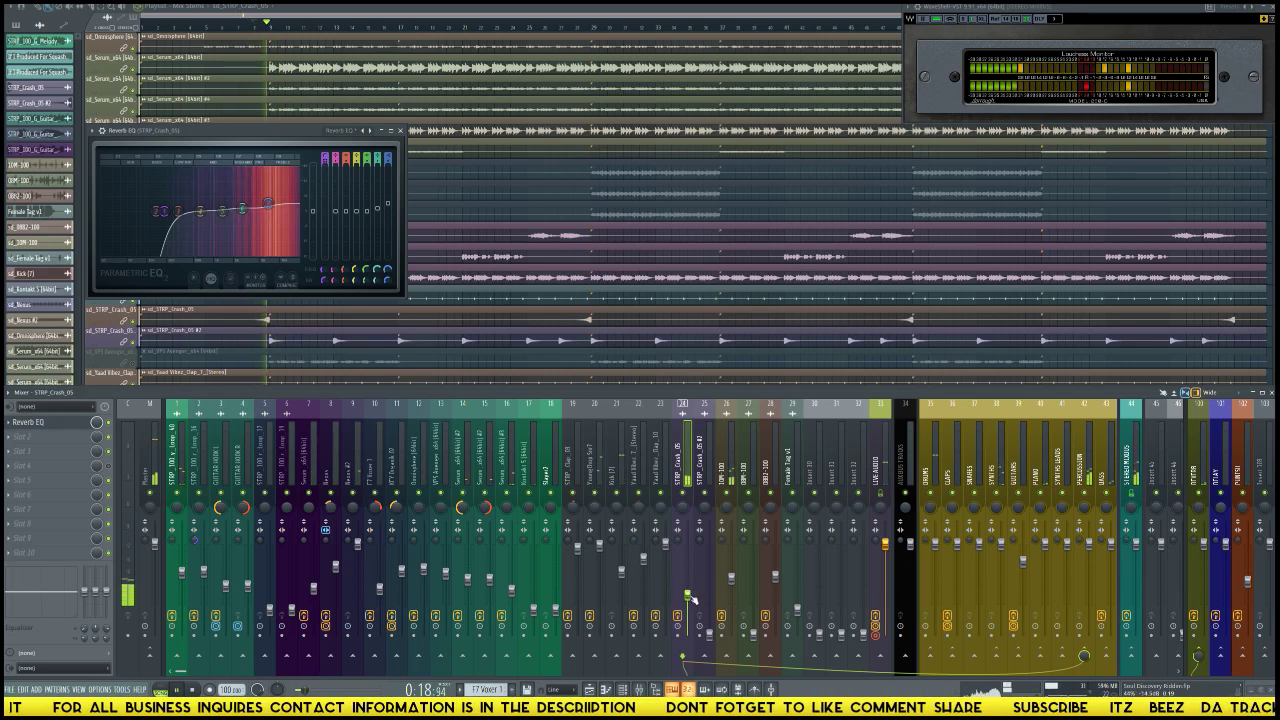
key("space")
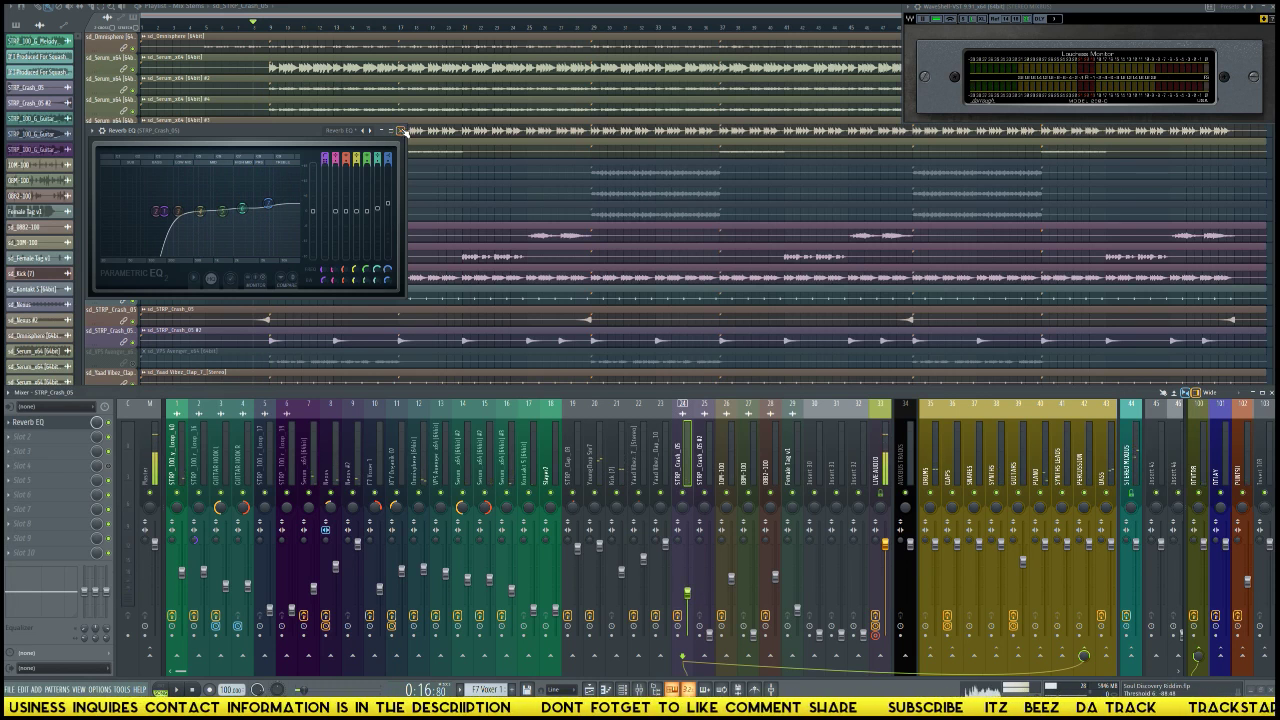
left_click(401, 130)
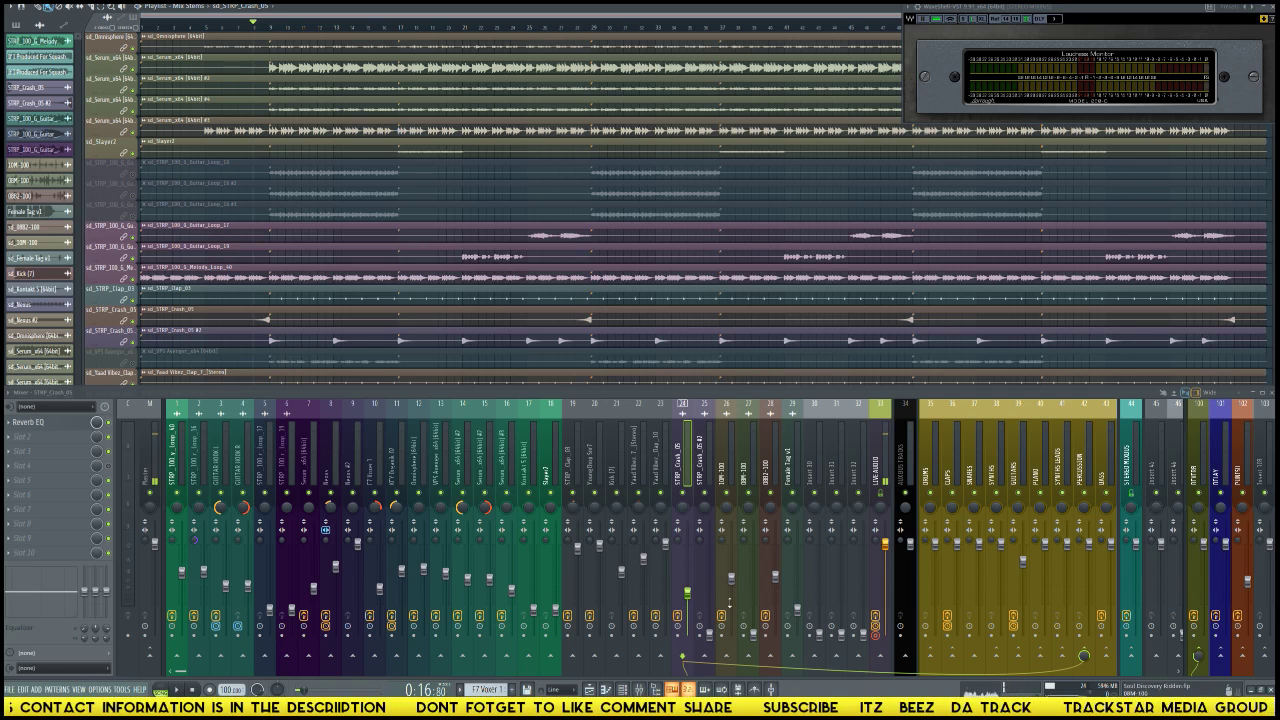
Step: Play the crash passage with STRP_Crash_05 #2 in the mix and slightly lower the STRP_Crash_05 mixer track's volume
left_click(709, 643)
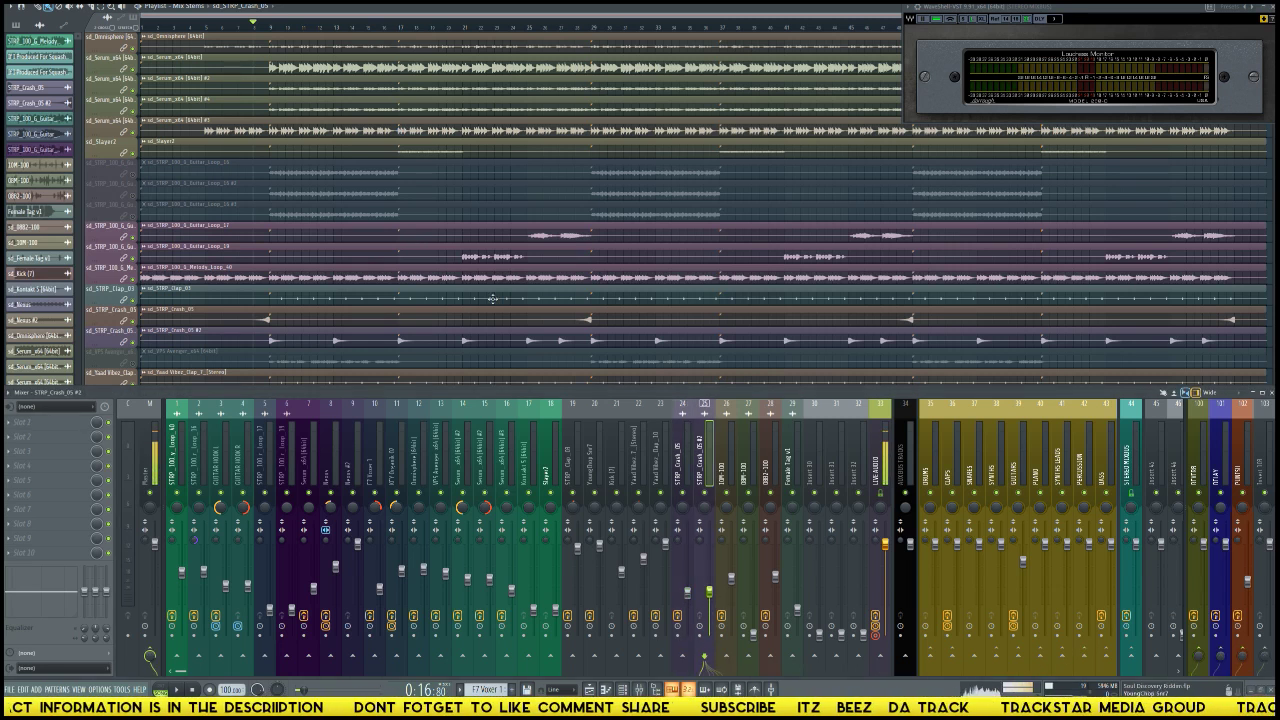
key("space")
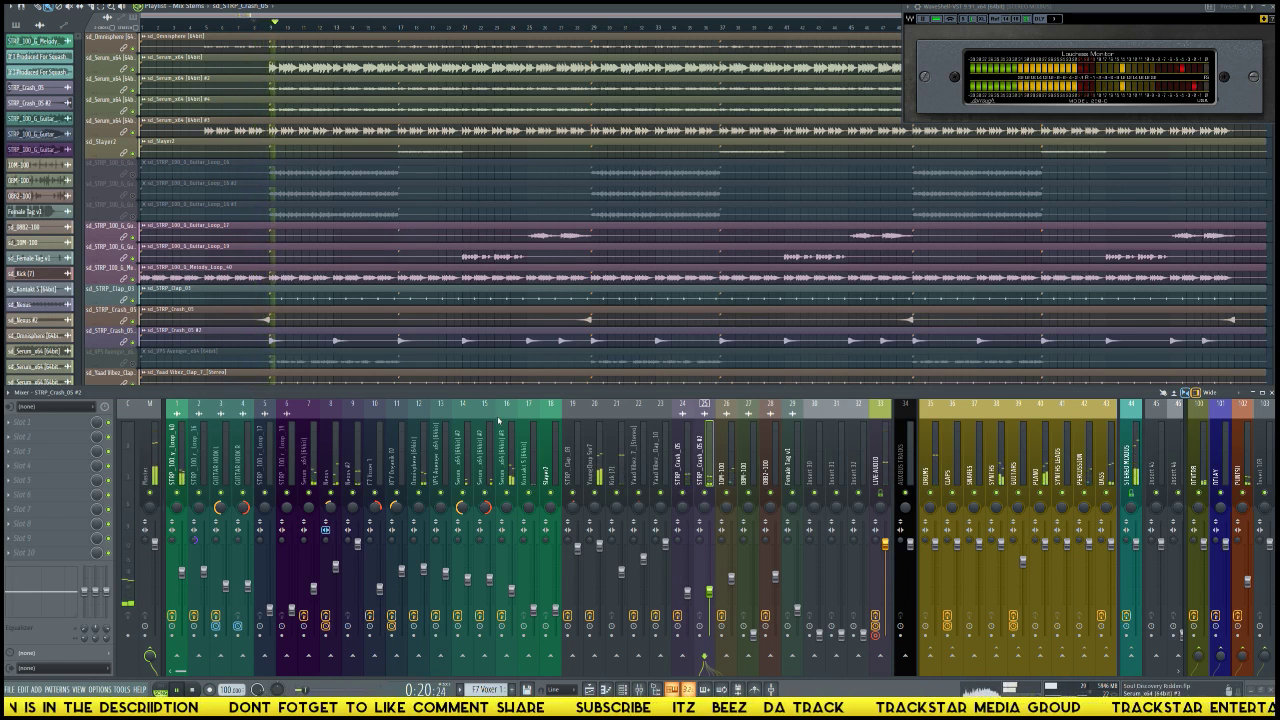
key("space")
left_click(688, 596)
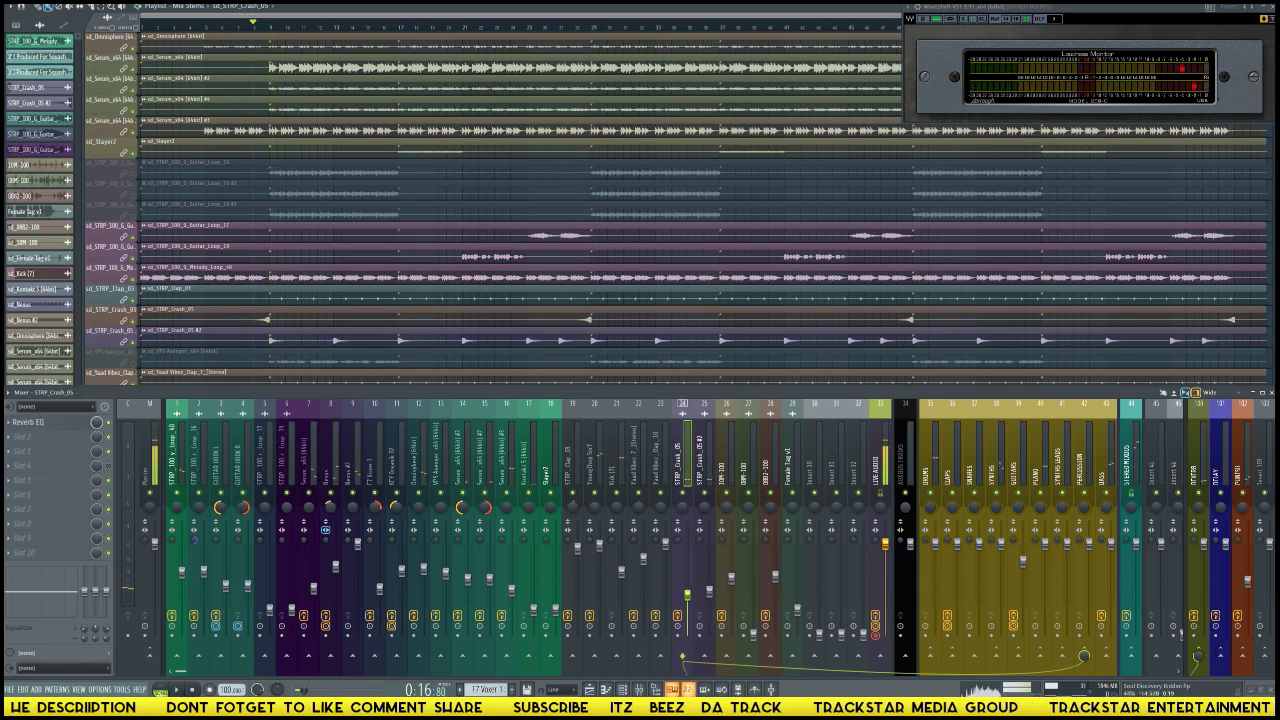
Step: Route STRP_Crash_05 #2 to the PERCUSSION bus, reverb send and delay send, and raise its volume slightly during playback
left_click(709, 592)
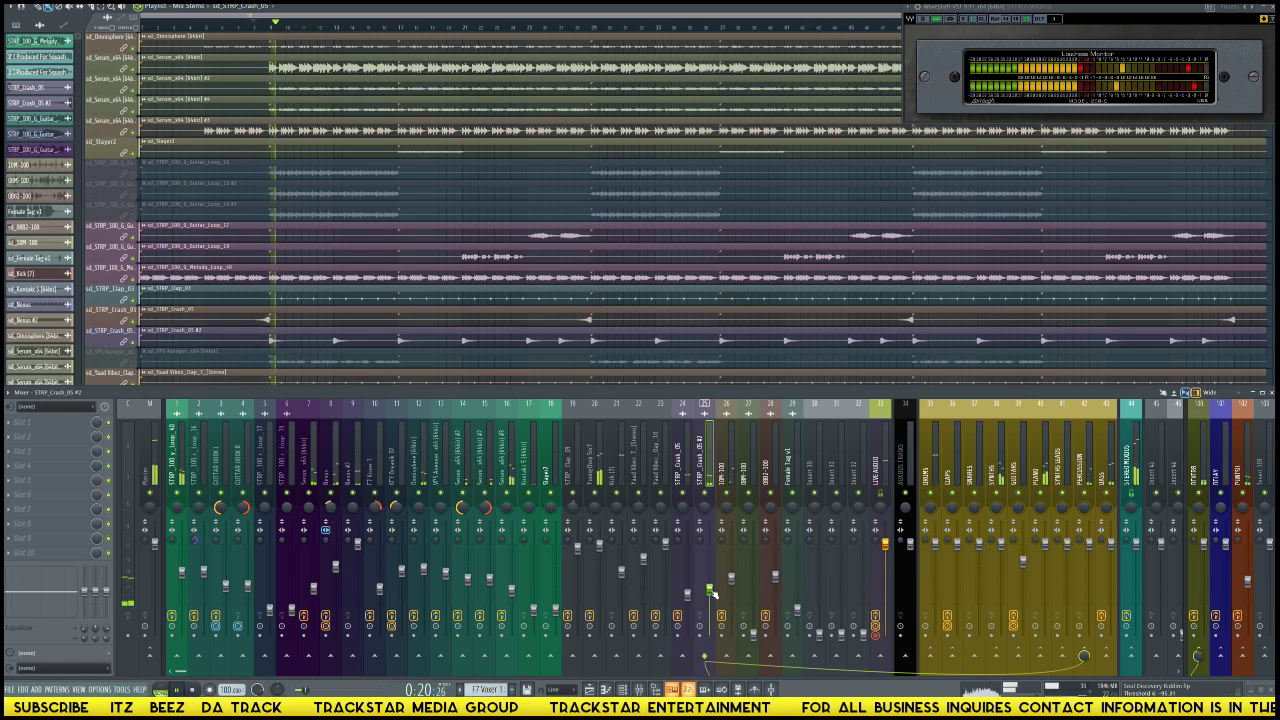
key("space")
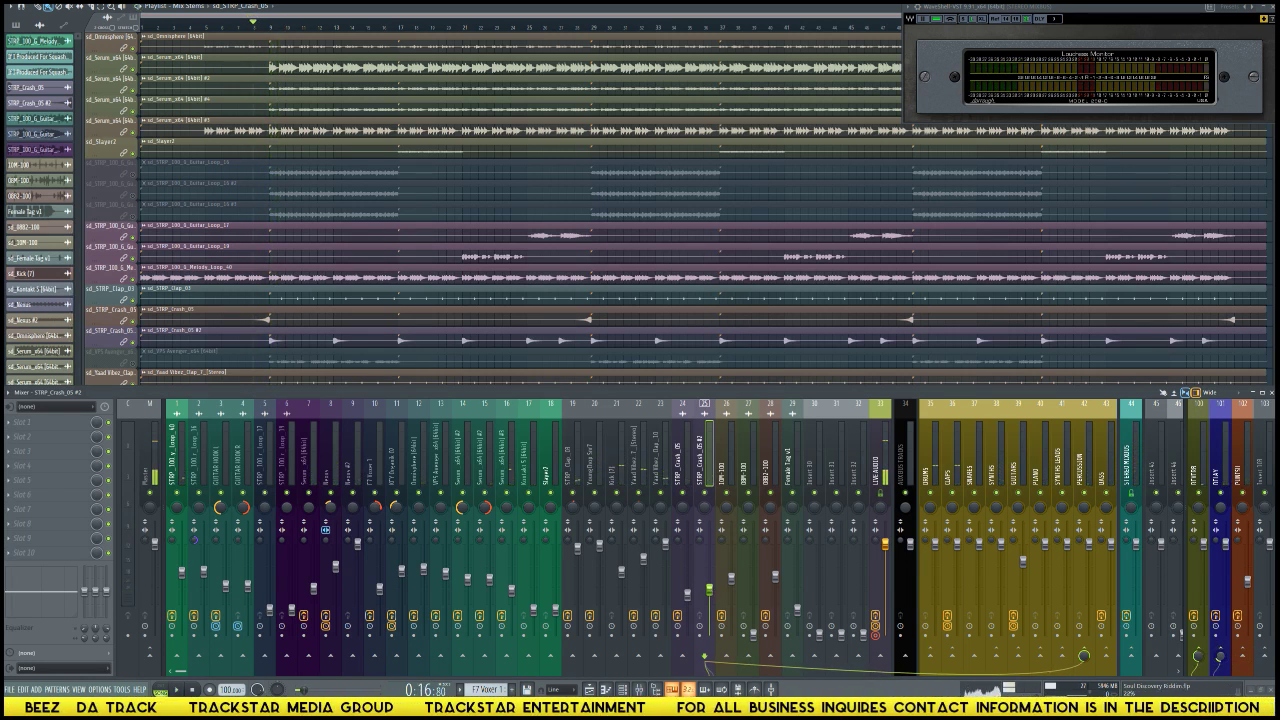
key("space")
Step: Select both crash tracks and cut the low band in STRP_Crash_05's built-in mixer EQ while replaying the crash passage
left_click(686, 470)
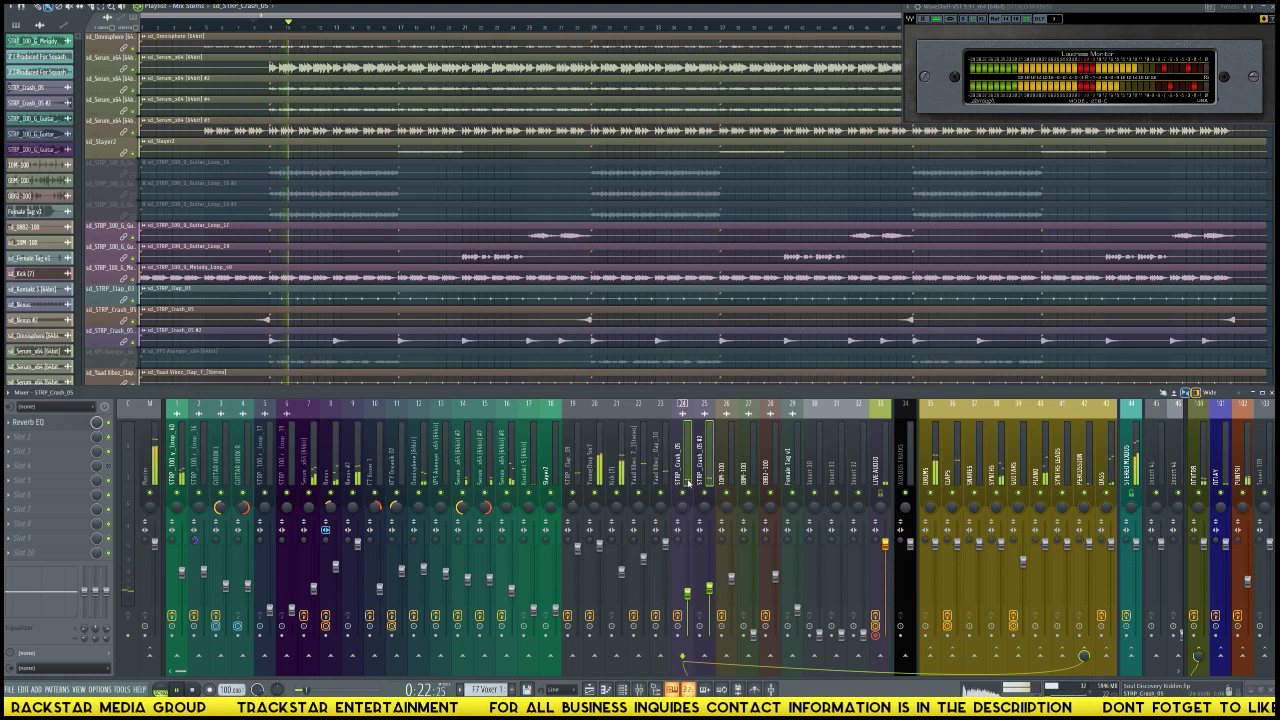
key("space")
key("space")
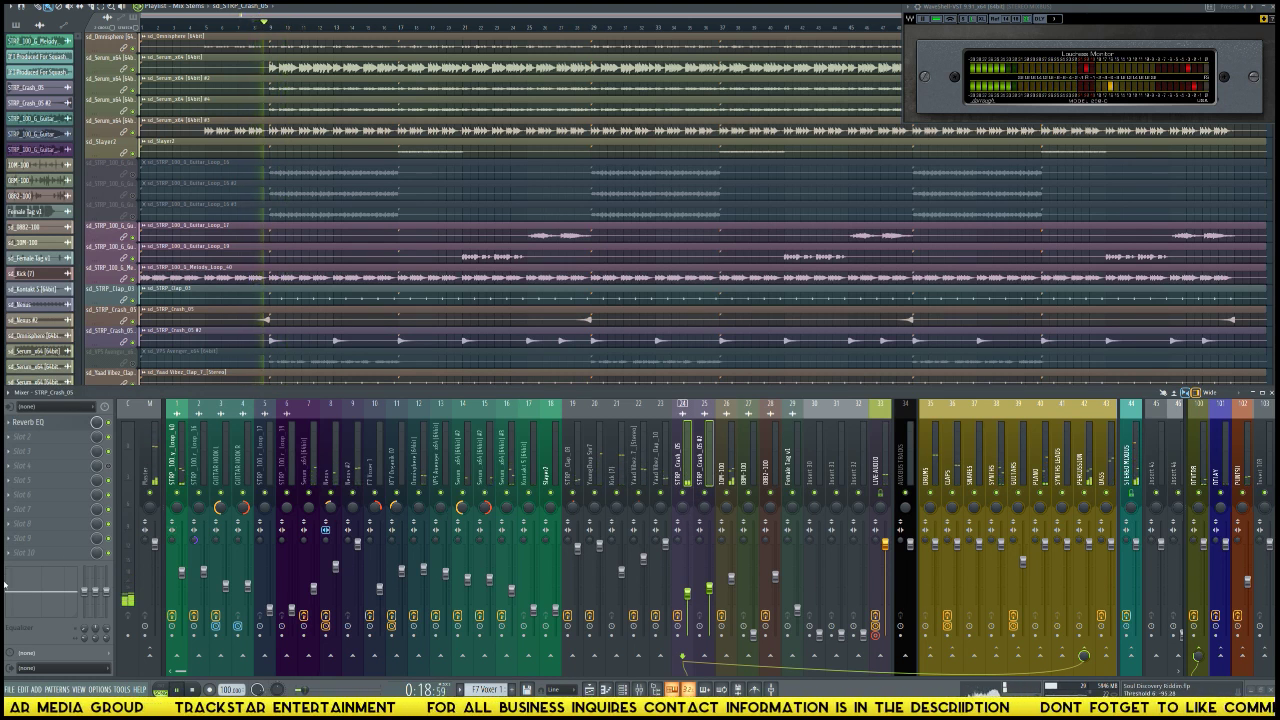
key("space")
key("space")
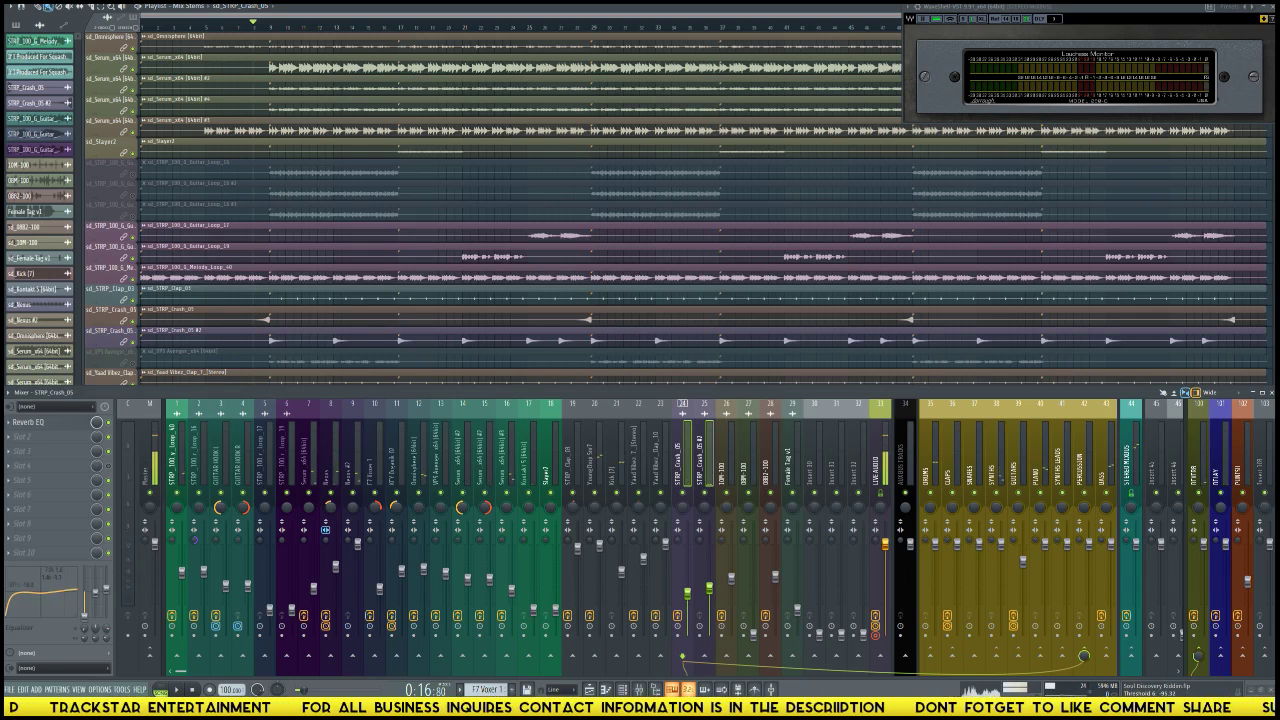
key("space")
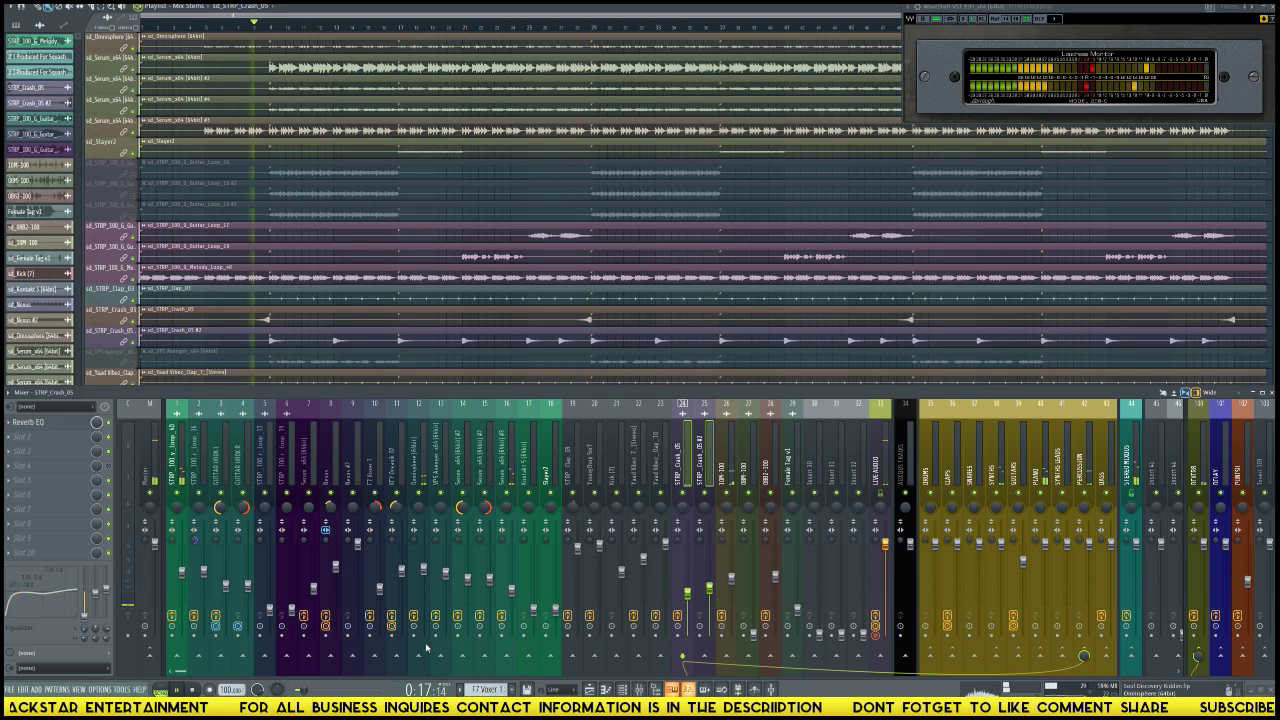
Step: Check the crashes in the full mix, briefly solo the Kontakt 5 mixer track and restore all tracks for playback
left_click(714, 593)
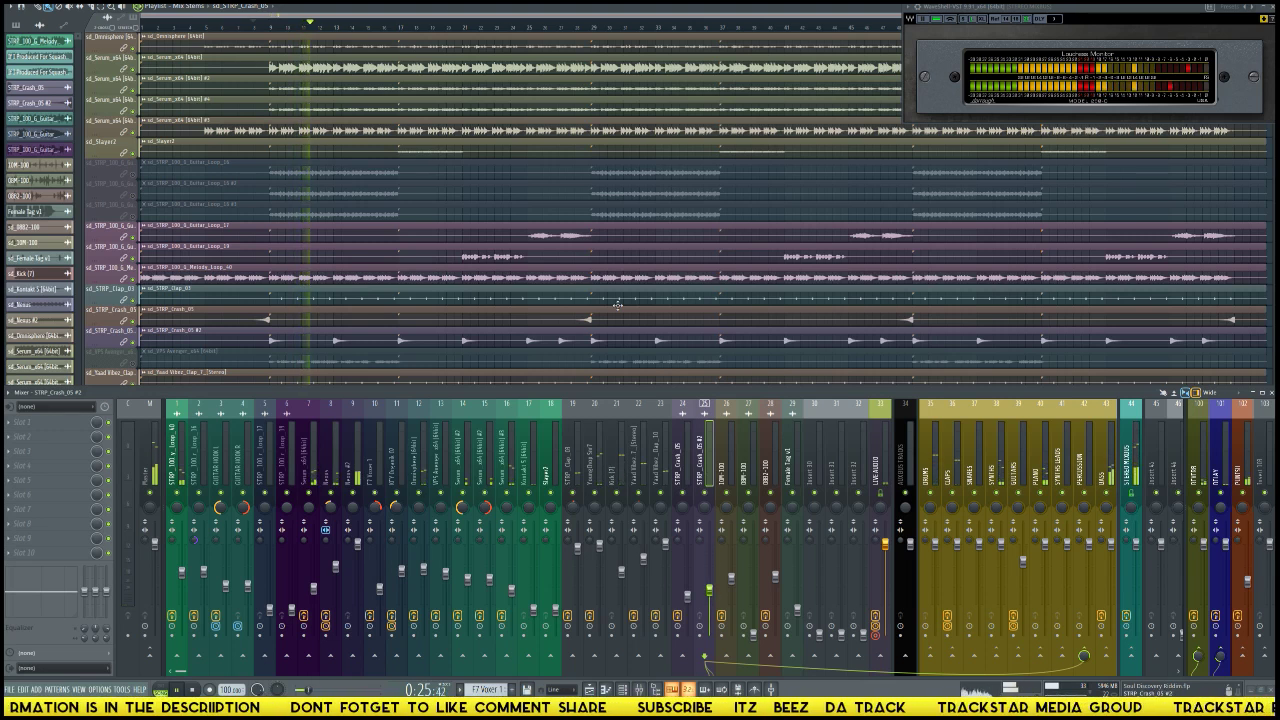
scroll(504, 233, "down", 6)
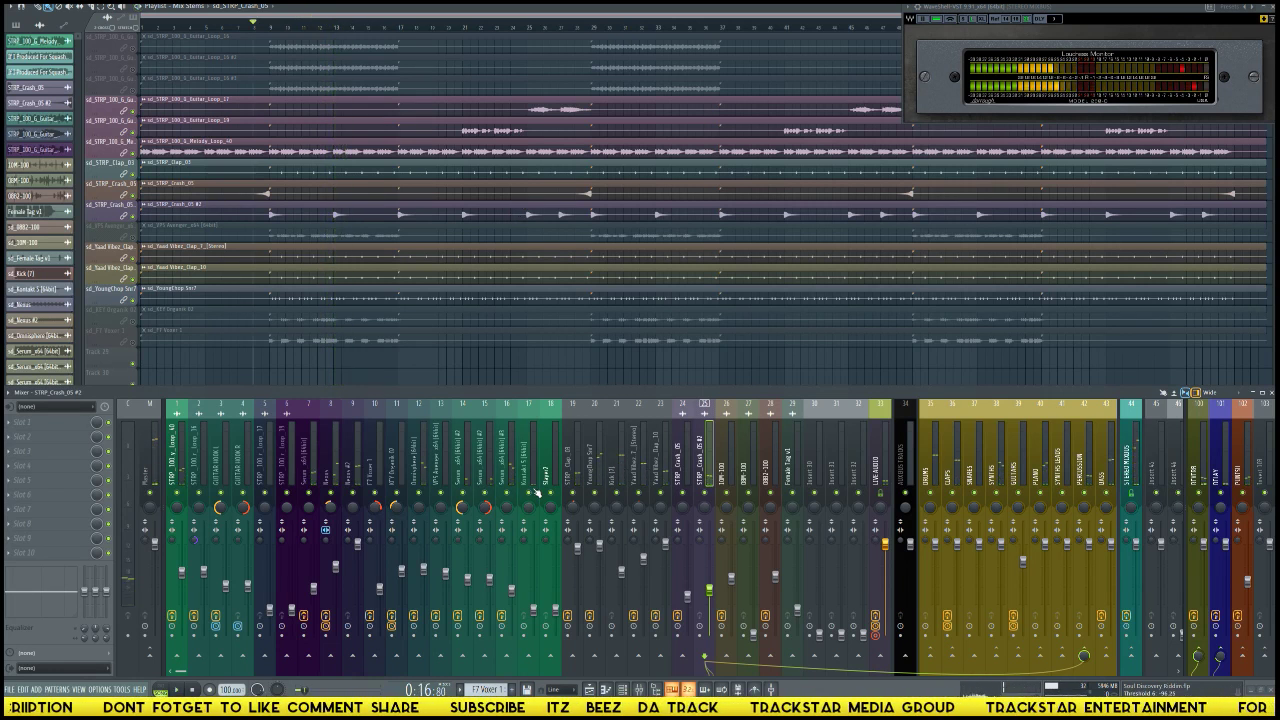
left_click(536, 493)
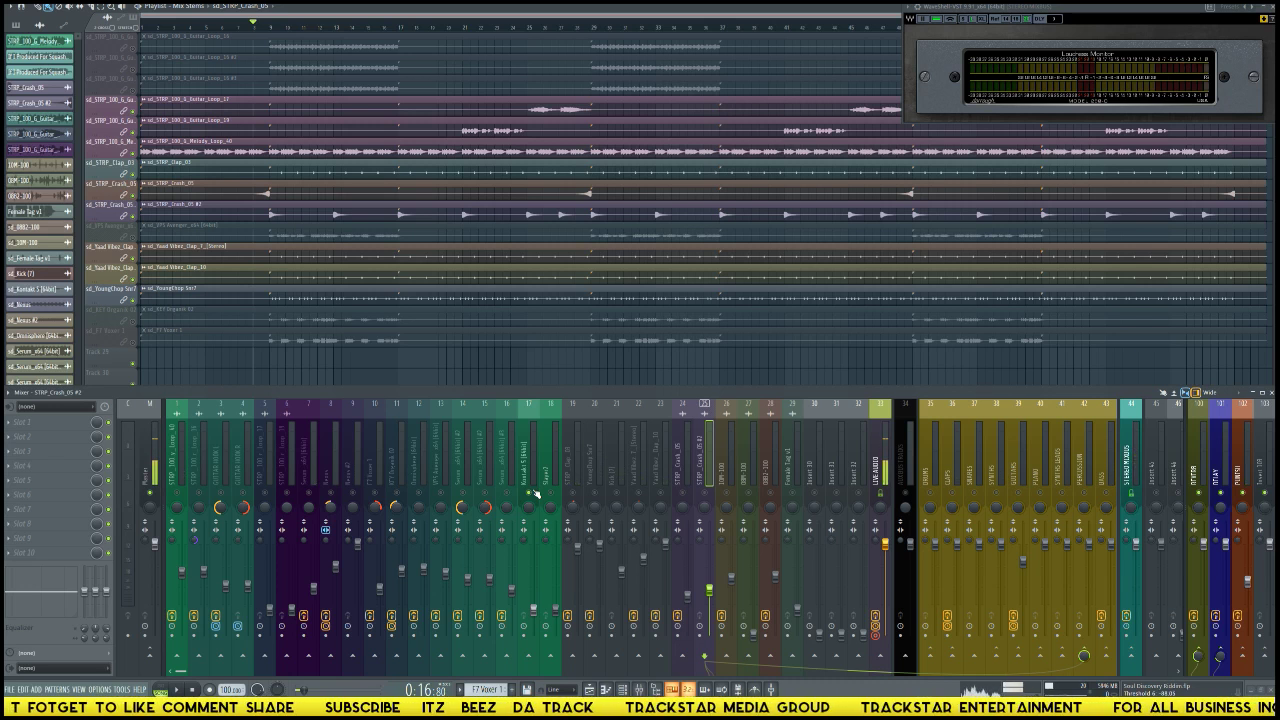
key("space")
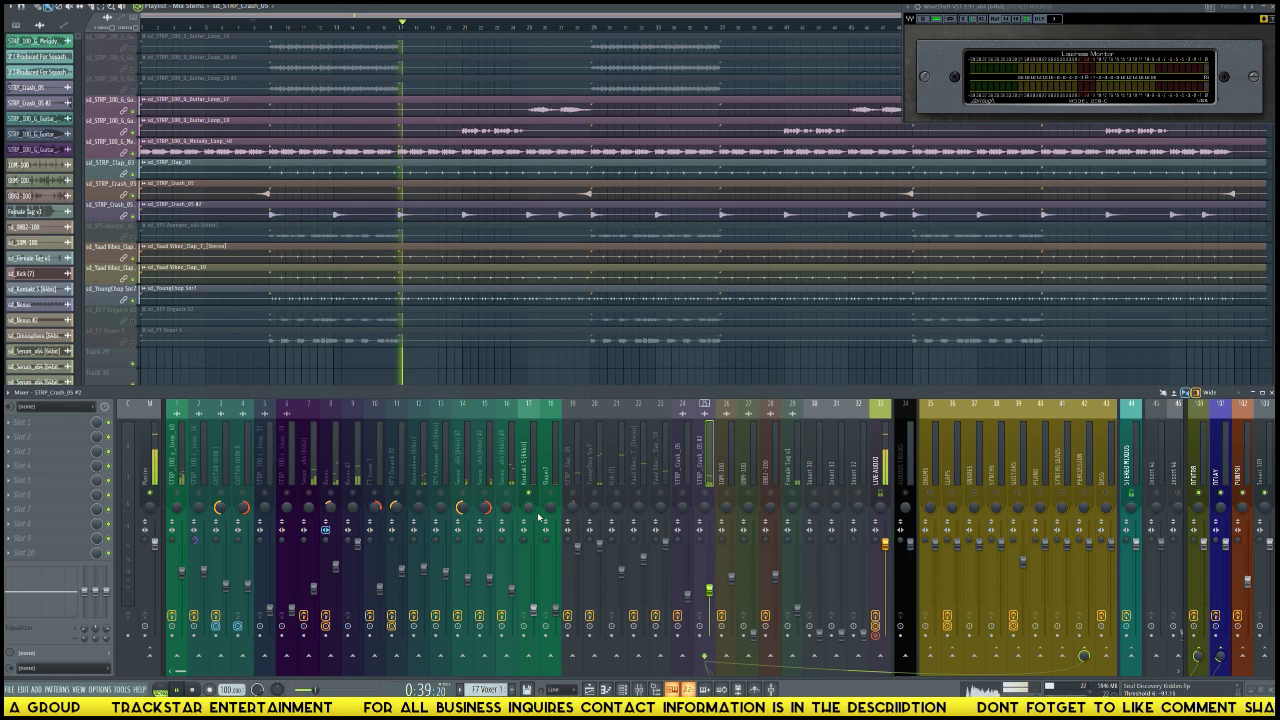
key("space")
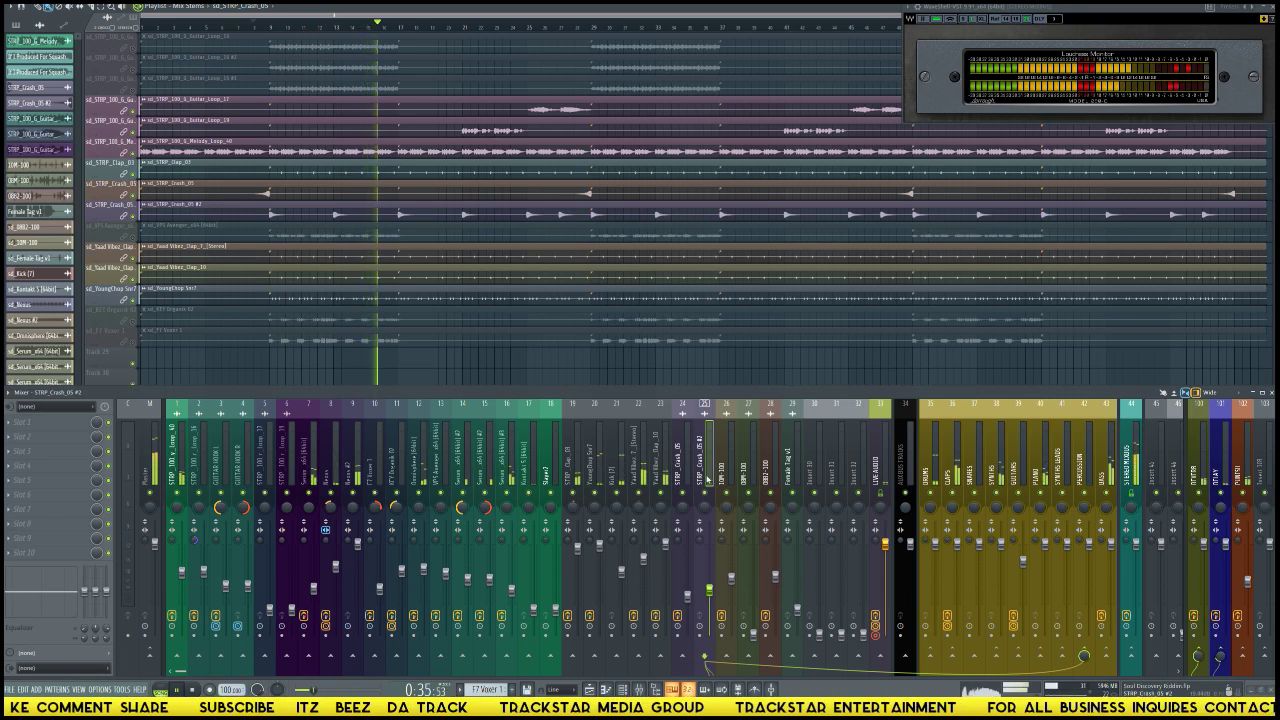
Step: Cut the low band in STRP_Crash_05 #2's built-in mixer EQ to match STRP_Crash_05, replaying from just before bar 17
left_click(683, 470)
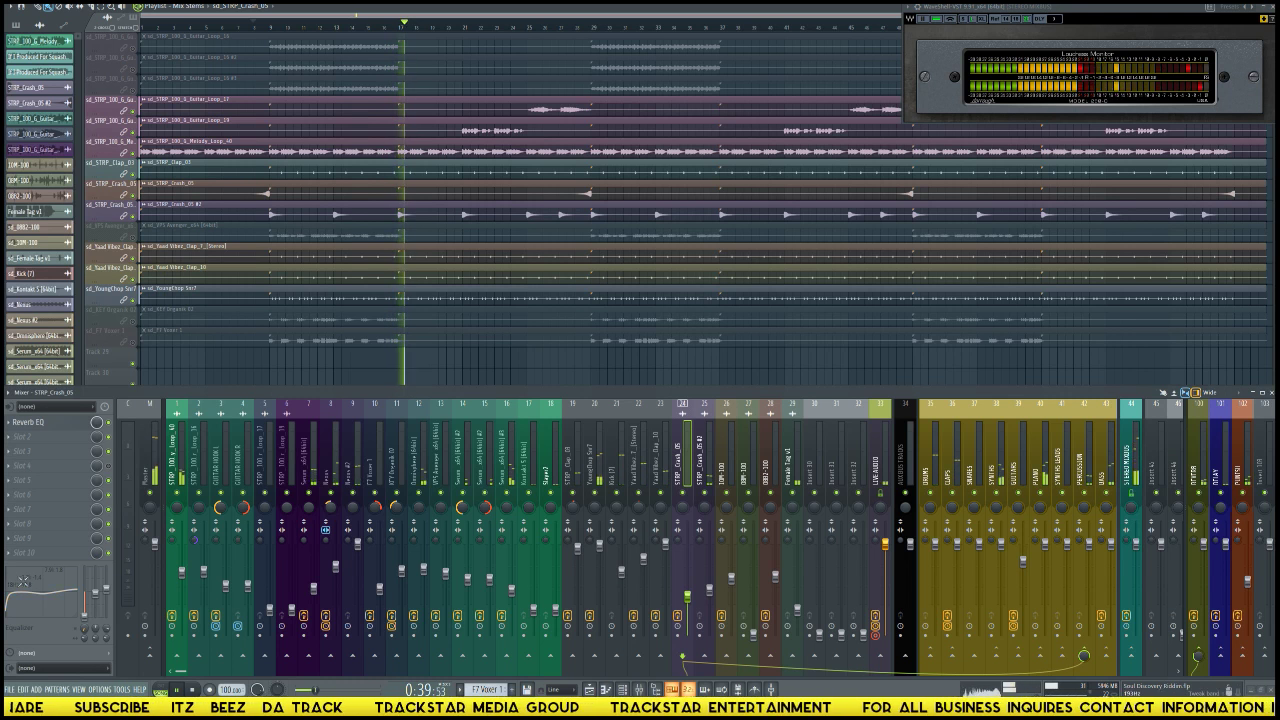
left_click(395, 26)
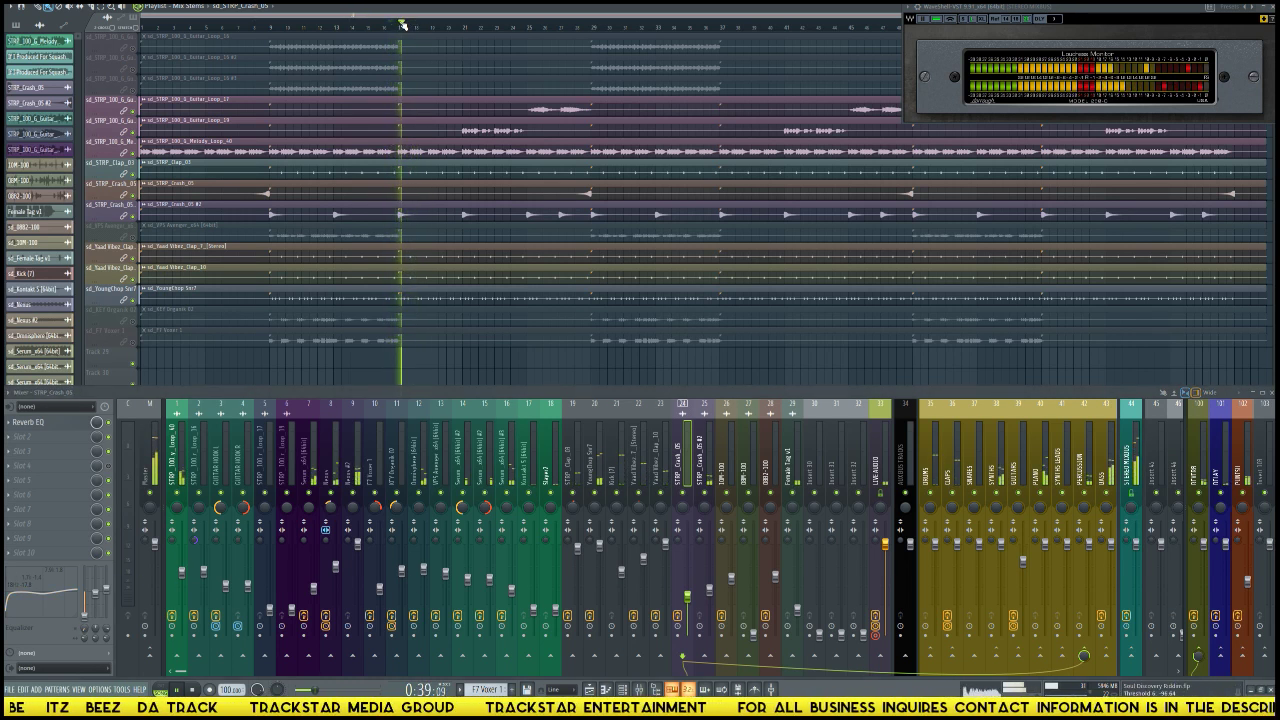
key("Right")
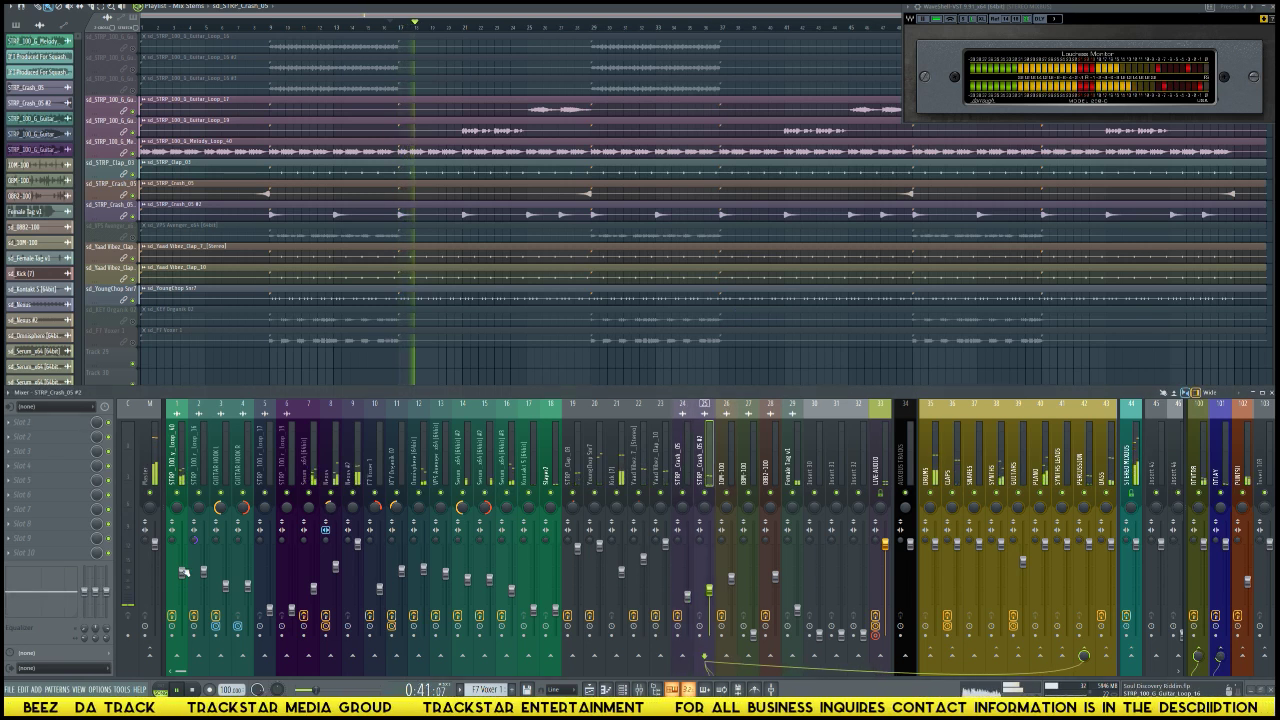
left_click(390, 22)
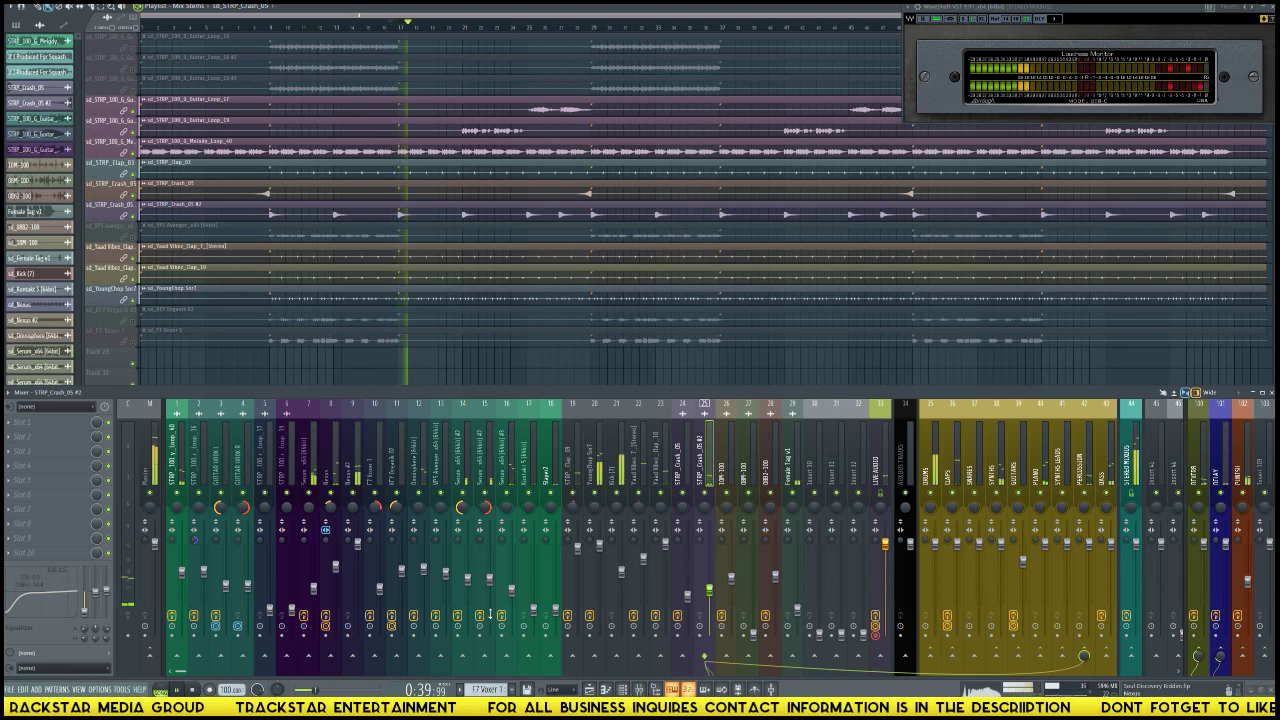
key("space")
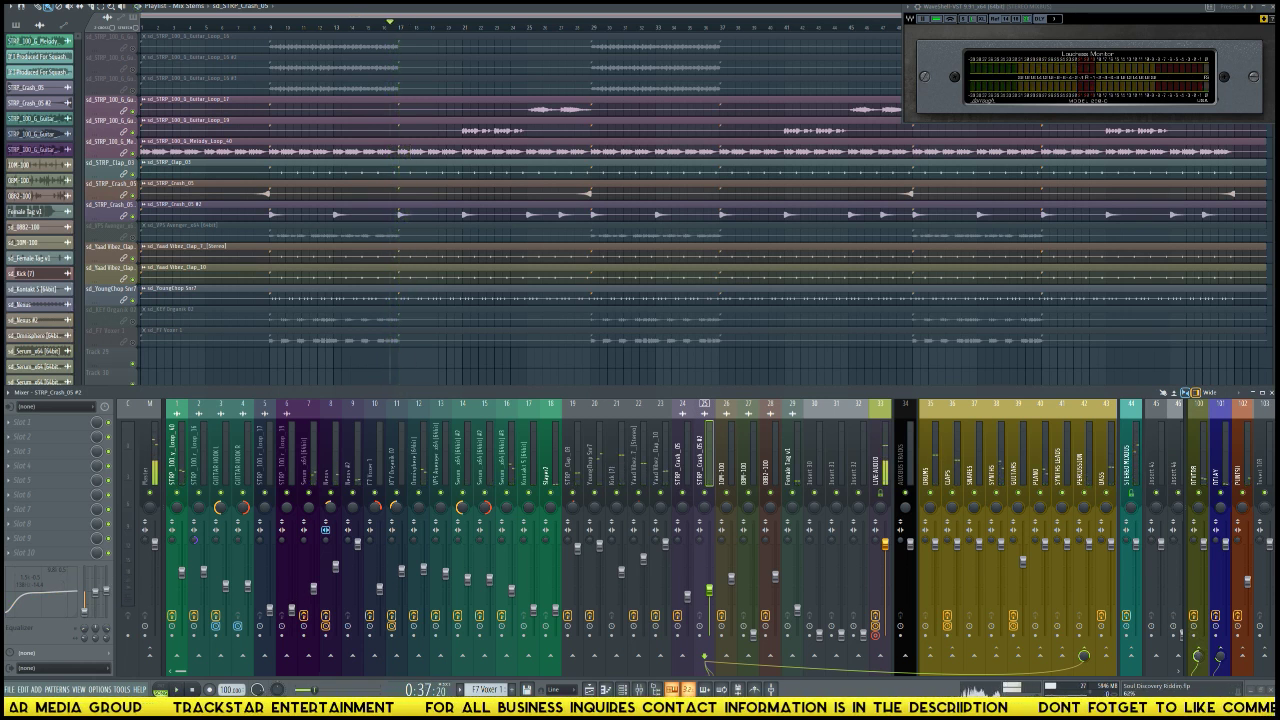
key("space")
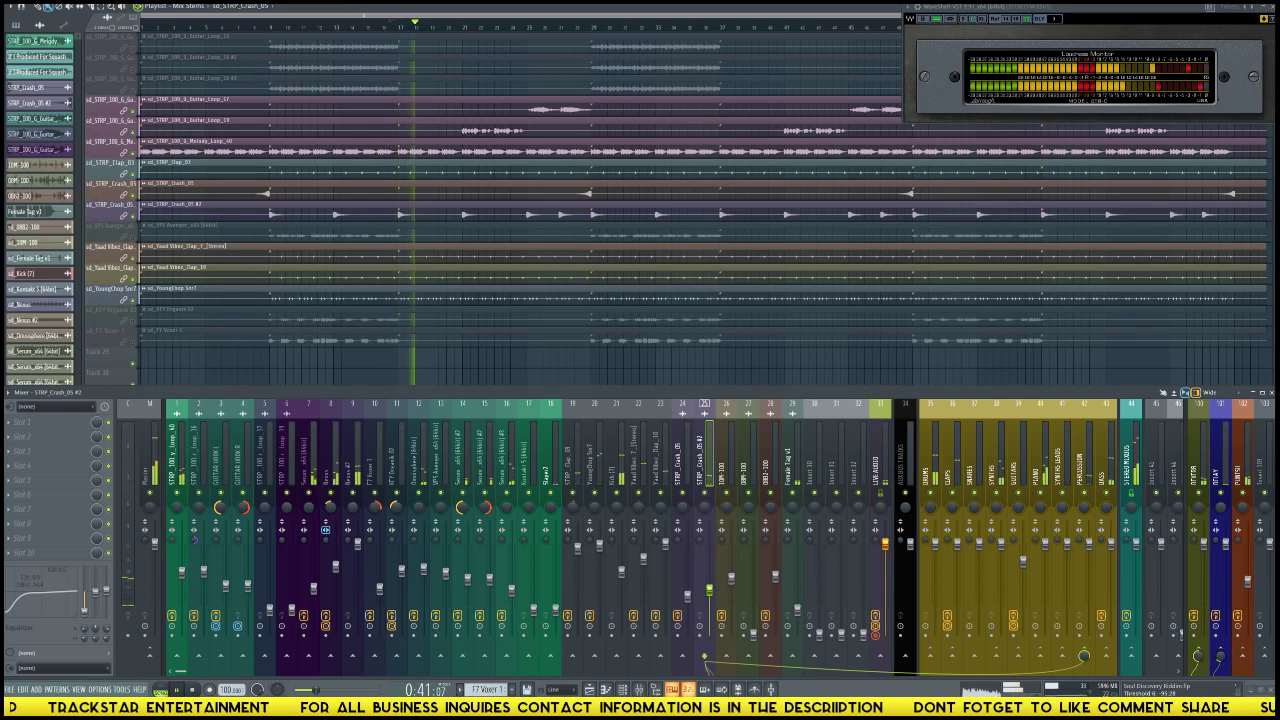
key("space")
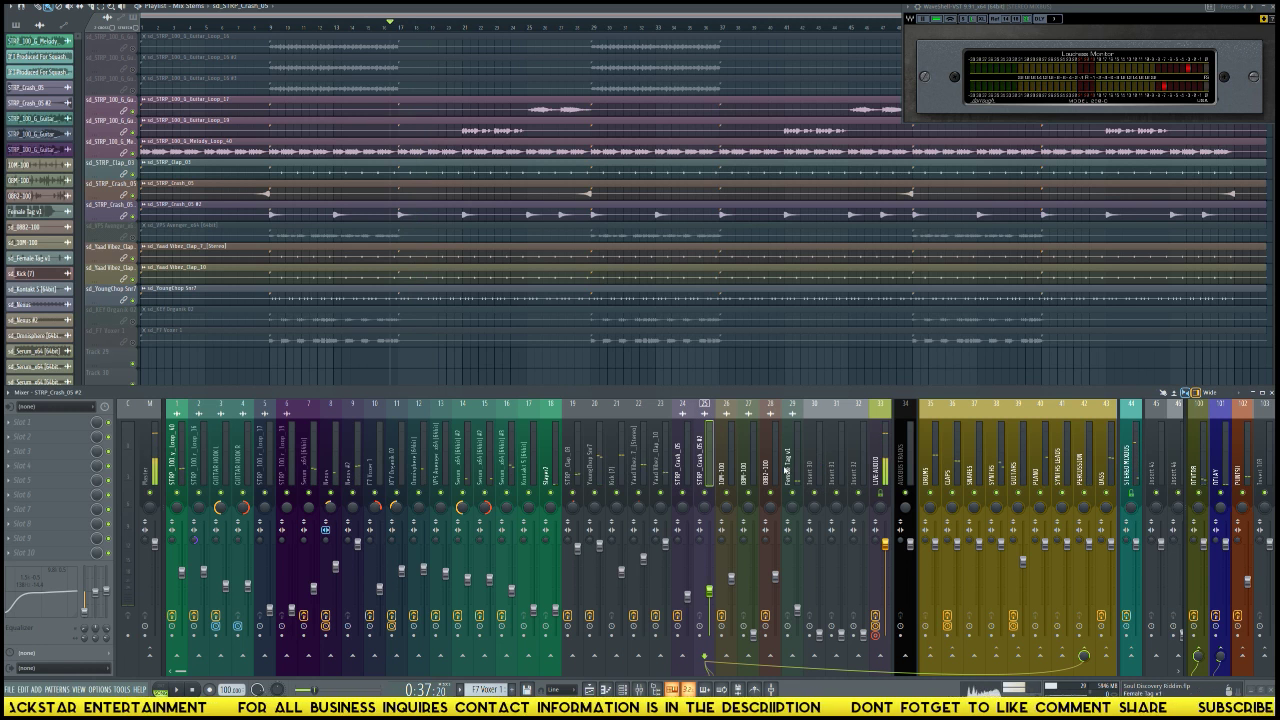
Step: Load the Producer_Tag_TrackStar_Media_Group mixer track state onto the Female Tag v1 mixer track
left_click(786, 468)
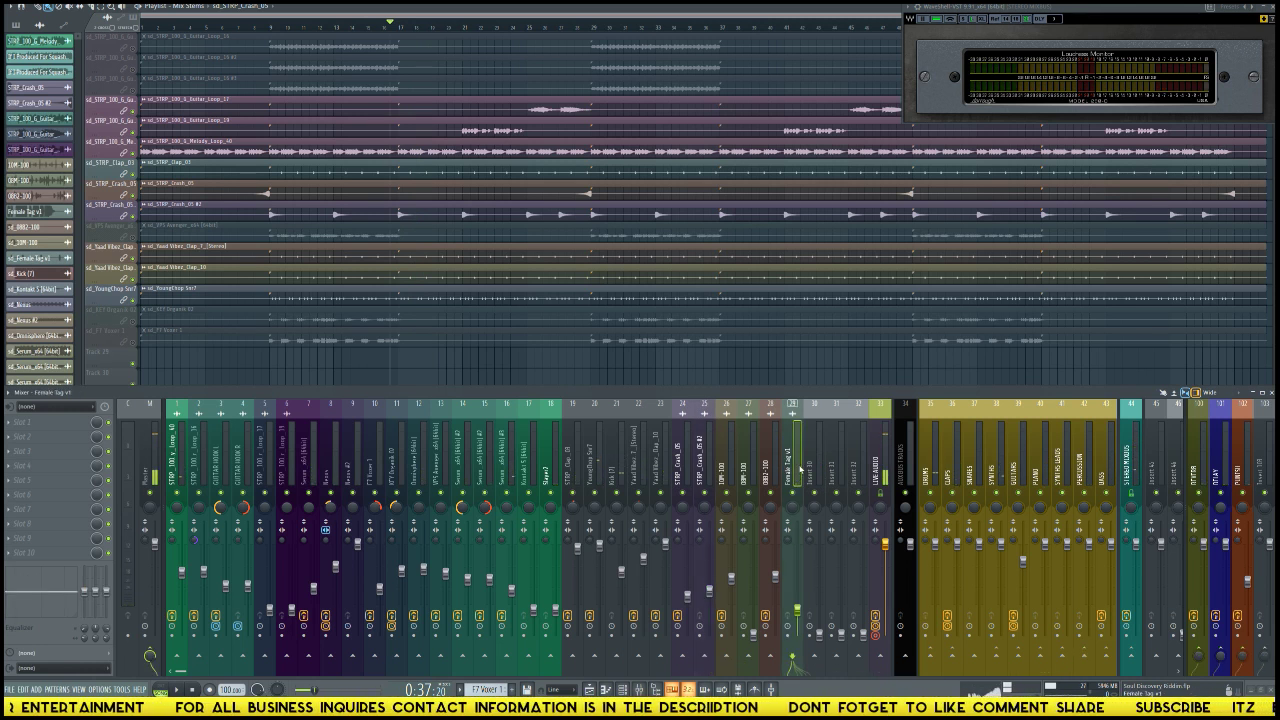
right_click(786, 453)
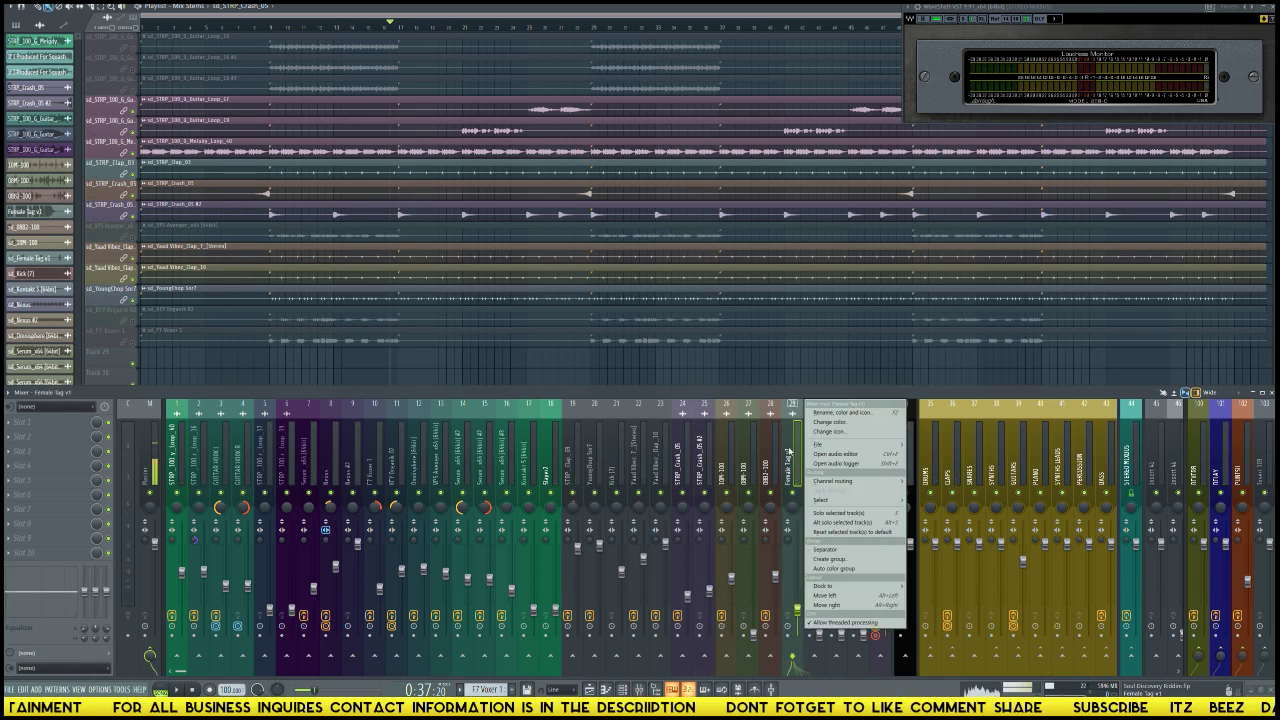
mouse_move(824, 446)
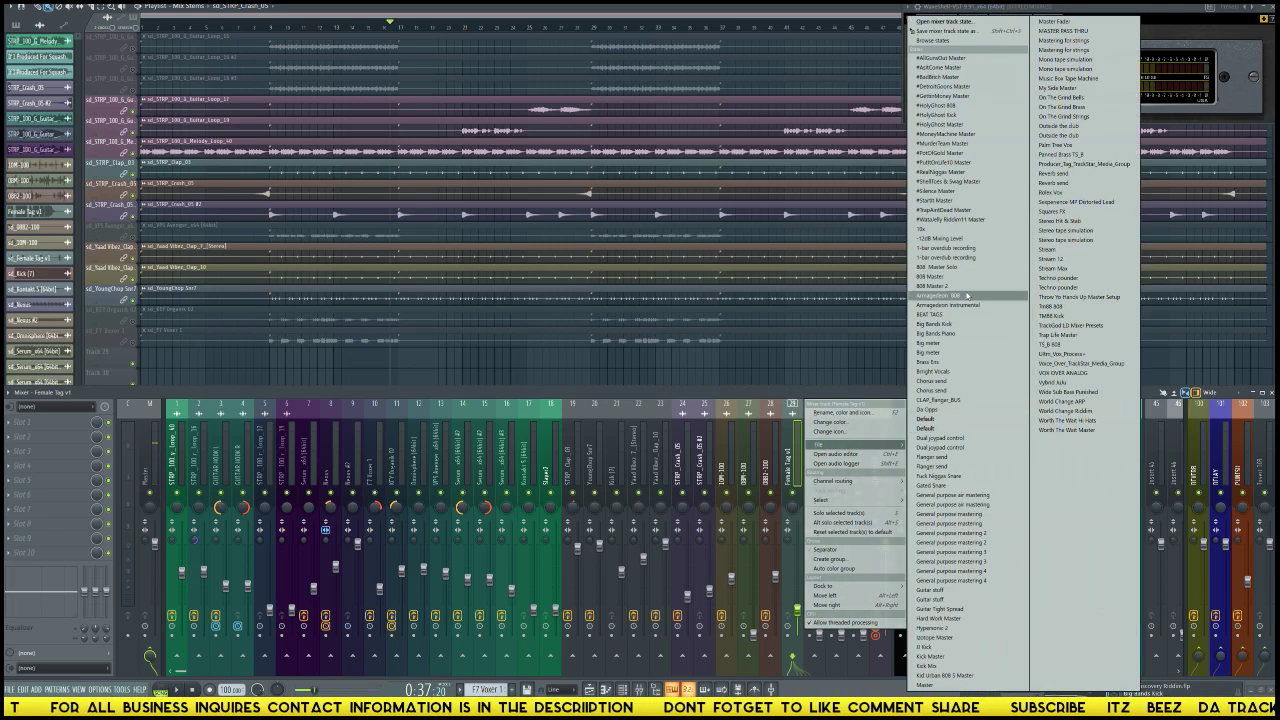
left_click(1084, 164)
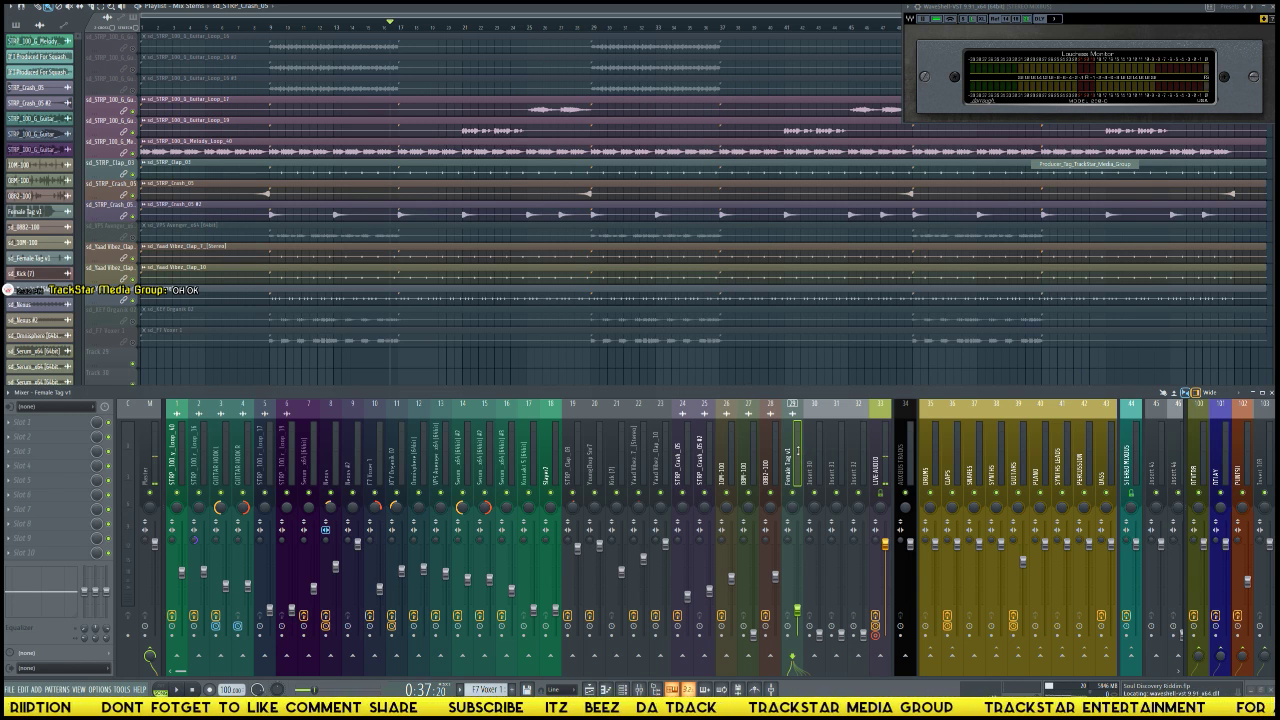
left_click(799, 455)
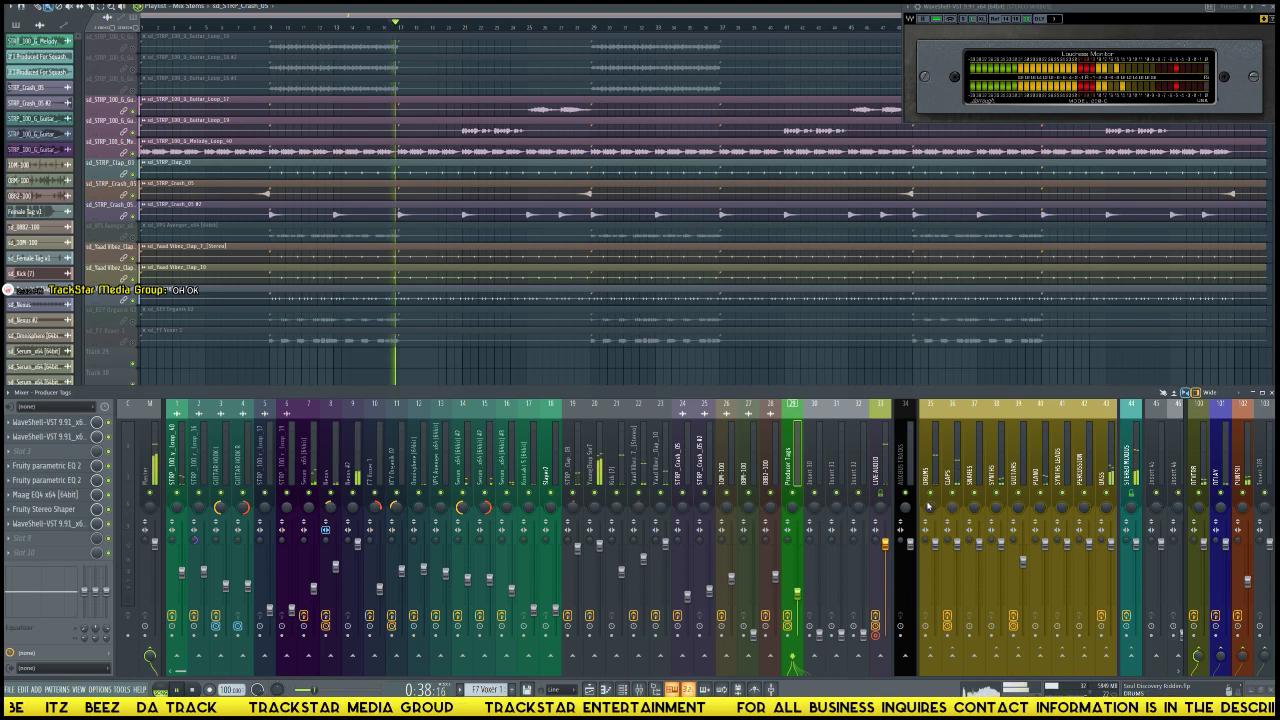
Step: Raise the Producer Tags mixer track's volume while repeatedly playing the tag passage against the full mix
key("space")
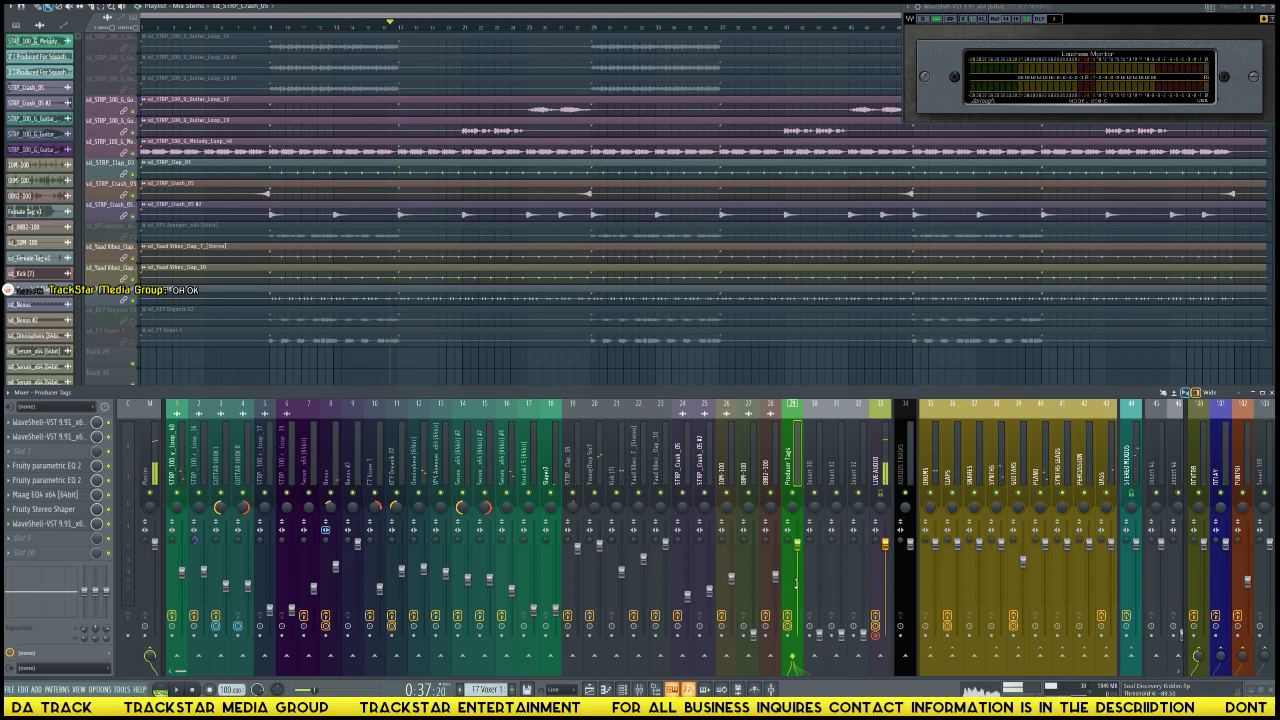
key("space")
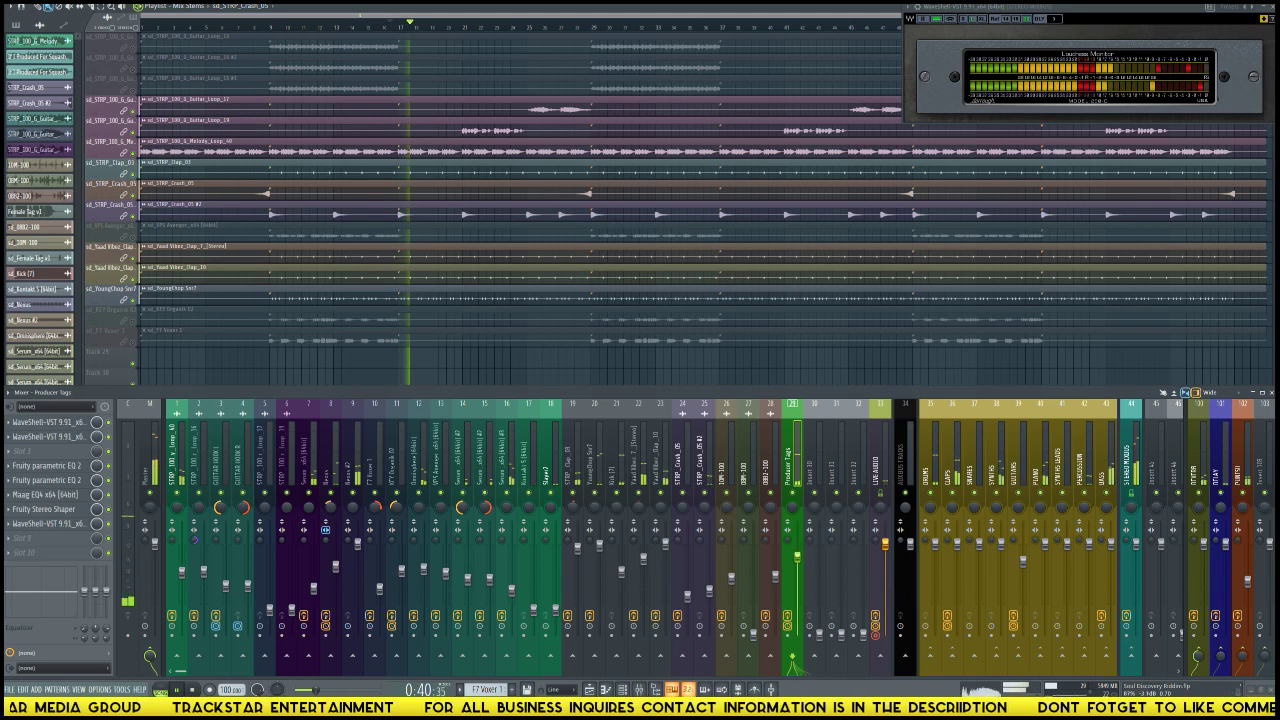
key("space")
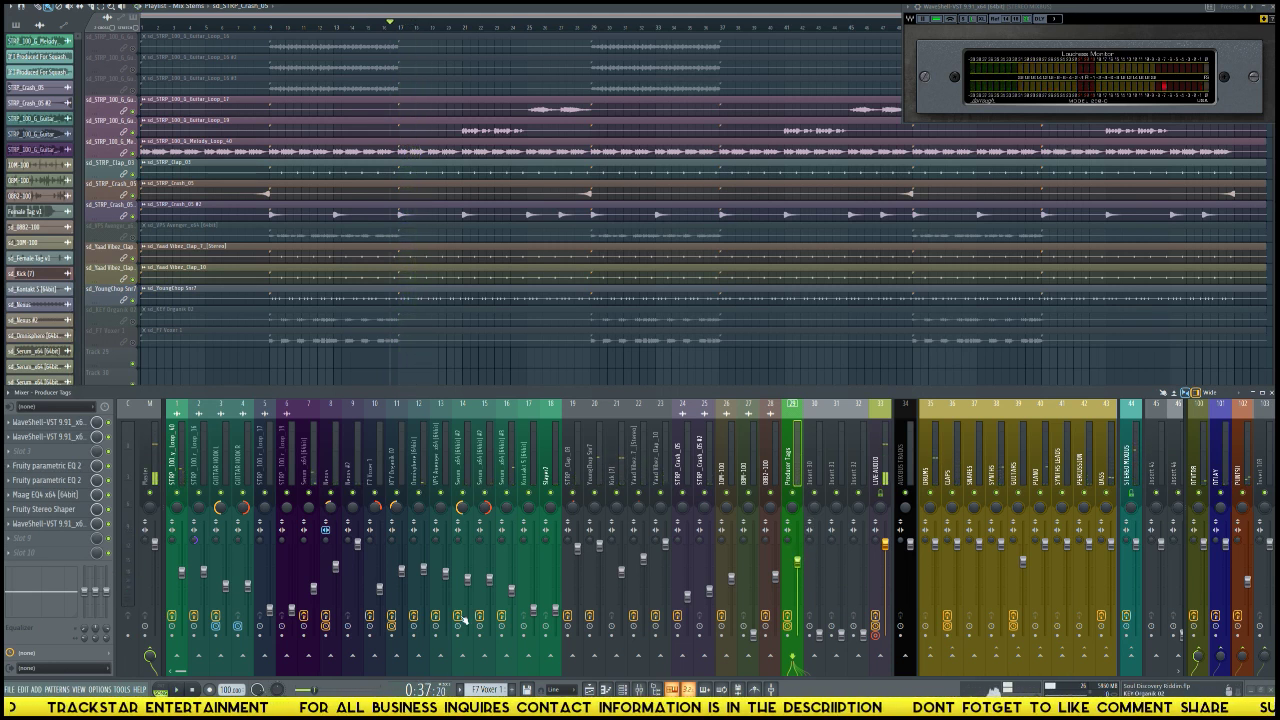
key("space")
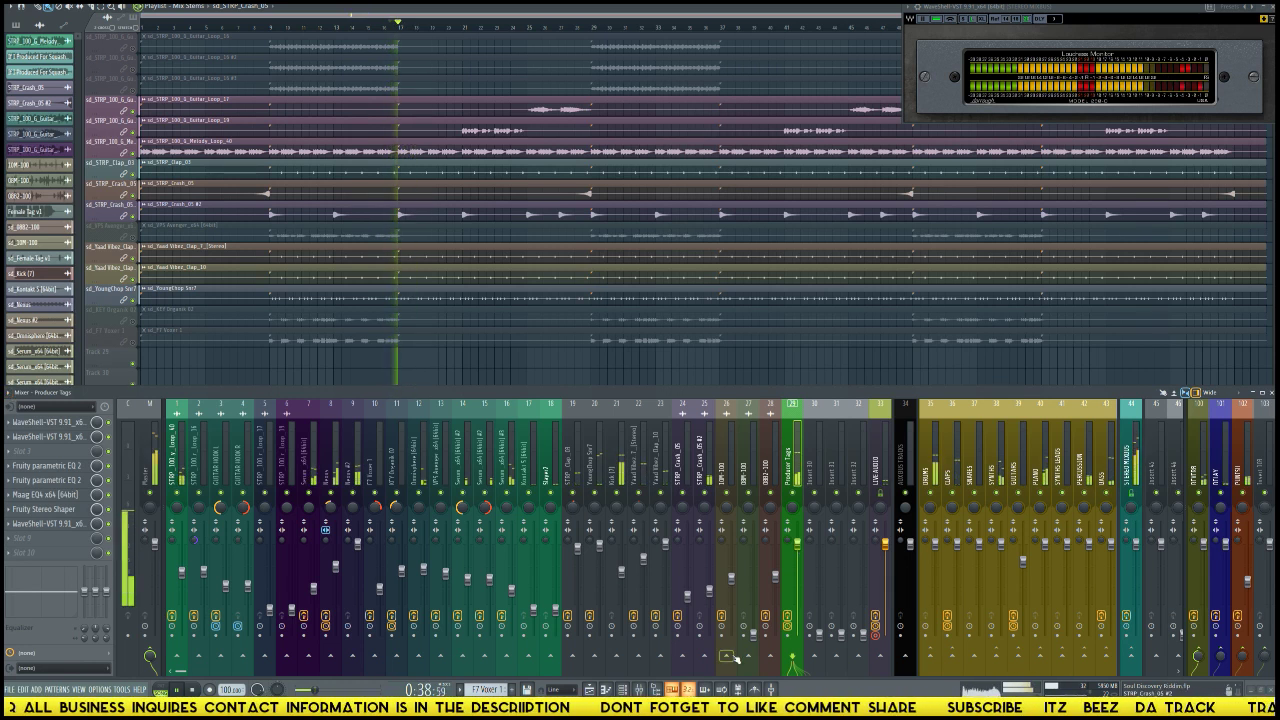
Step: Open all effect windows of the Producer Tags track and move the Renaissance Vox window clear of the CLA-2A compressor
right_click(797, 543)
left_click(800, 617)
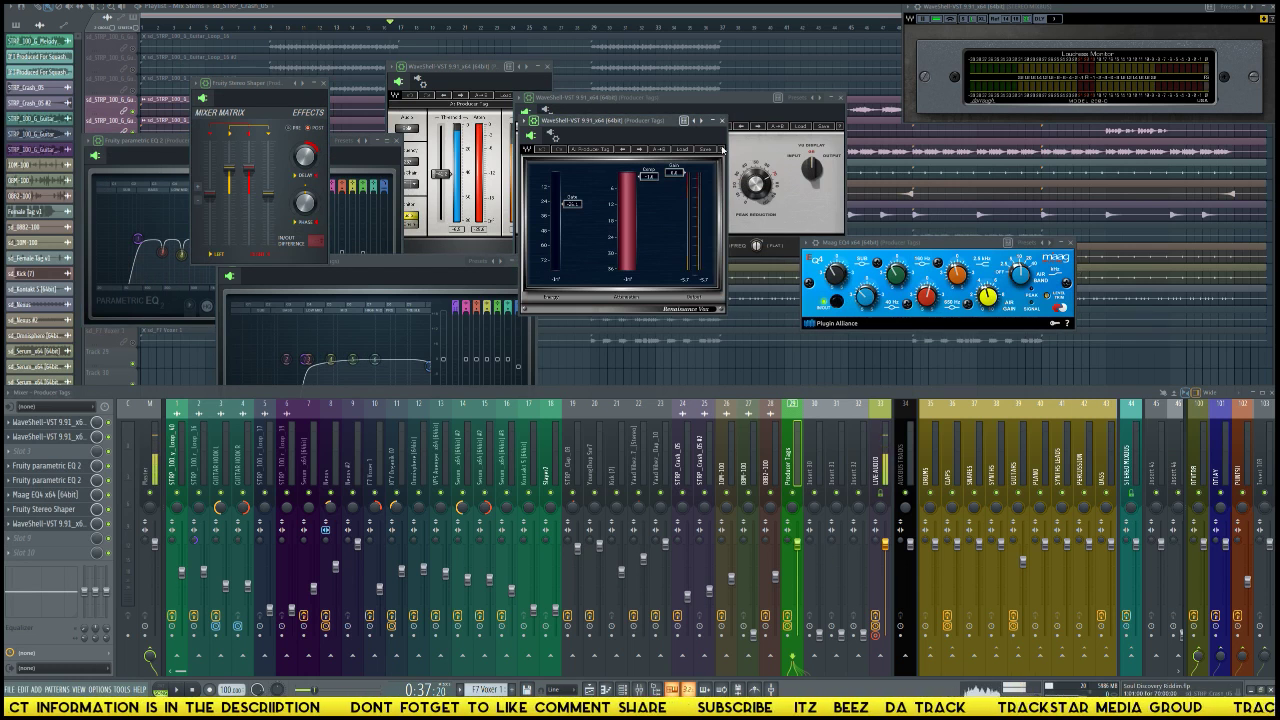
left_click_drag(623, 131, 673, 295)
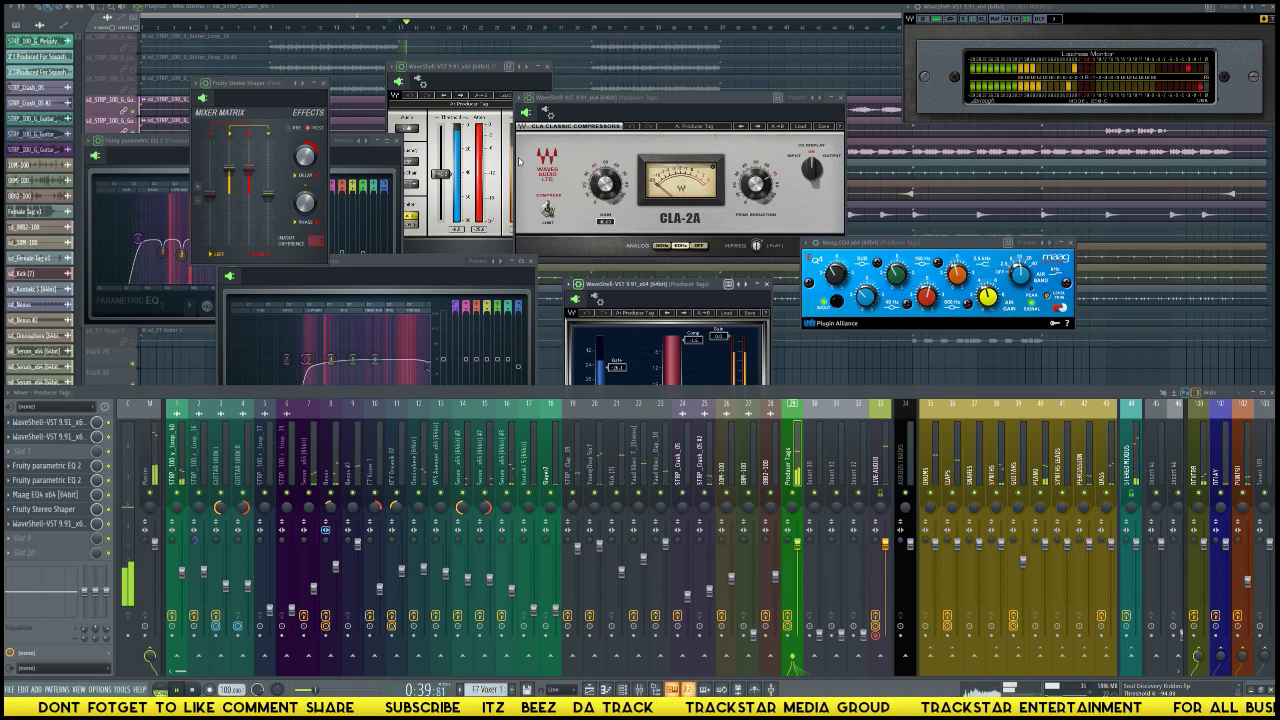
Step: Raise the DeEsser threshold slightly, adjust the CLA-2A peak reduction and lower the Producer Tags volume while playing the tag passage
left_click(506, 178)
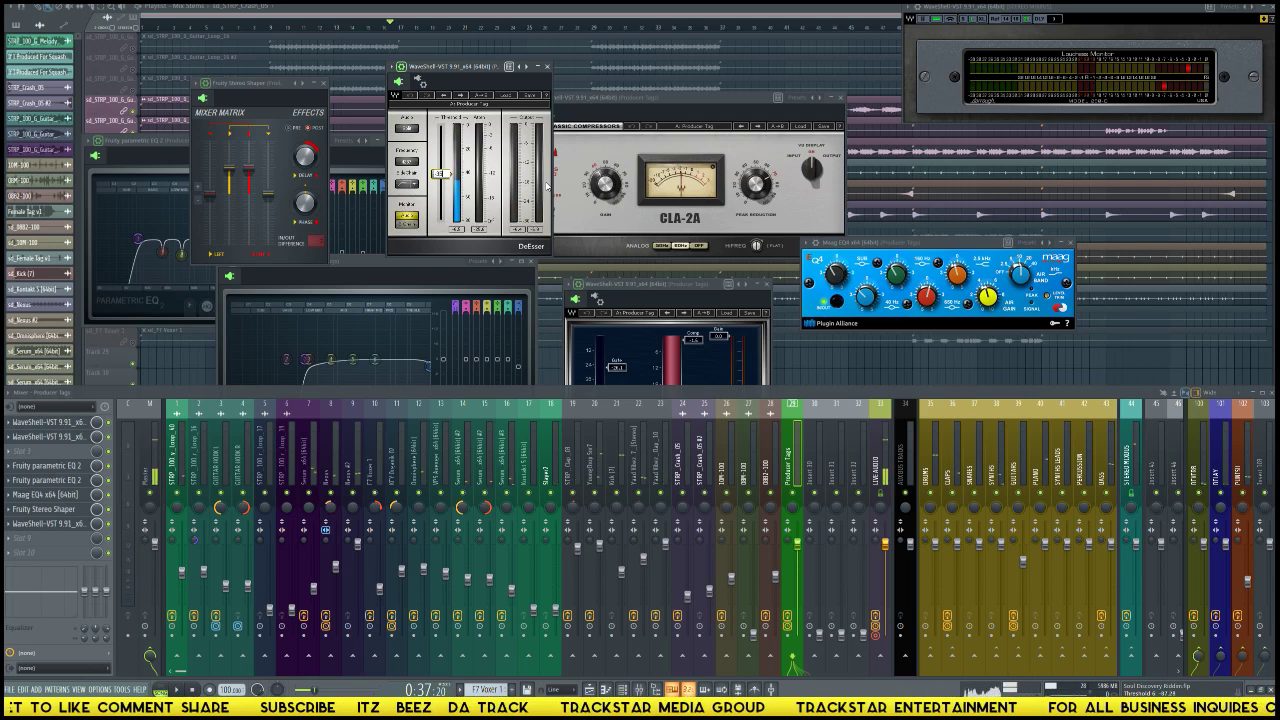
left_click_drag(438, 173, 439, 165)
left_click(628, 199)
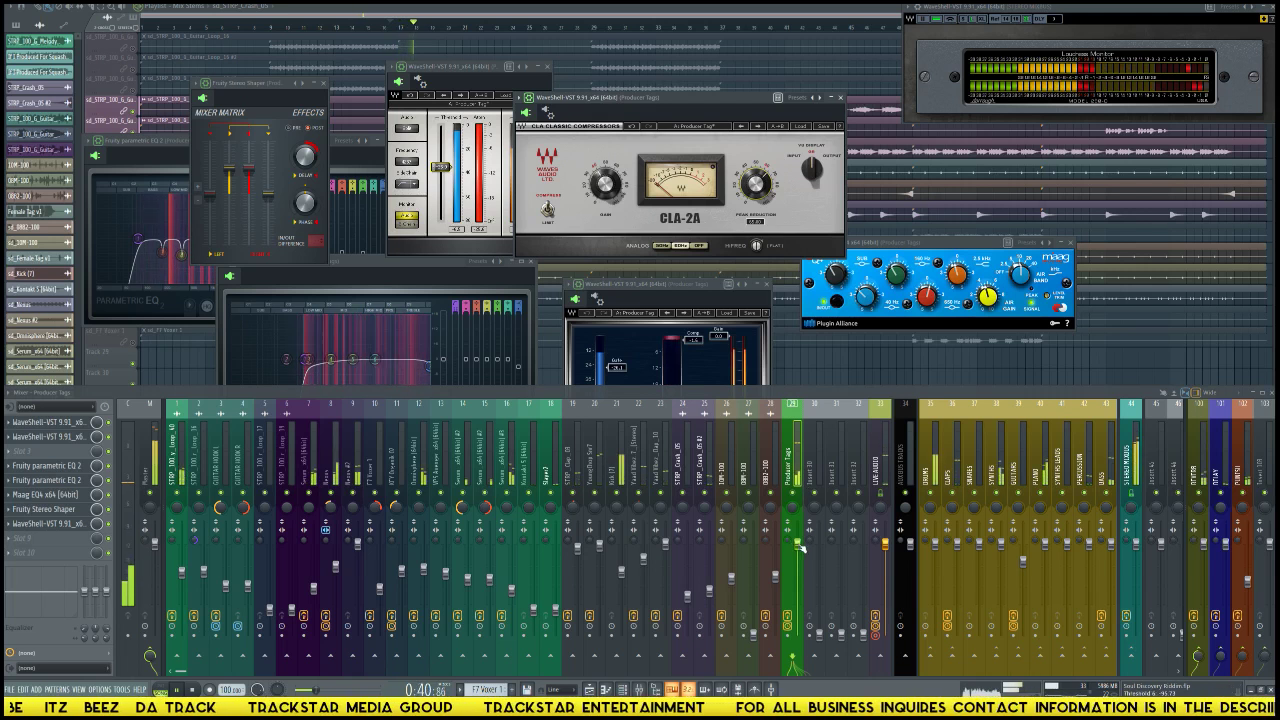
key("space")
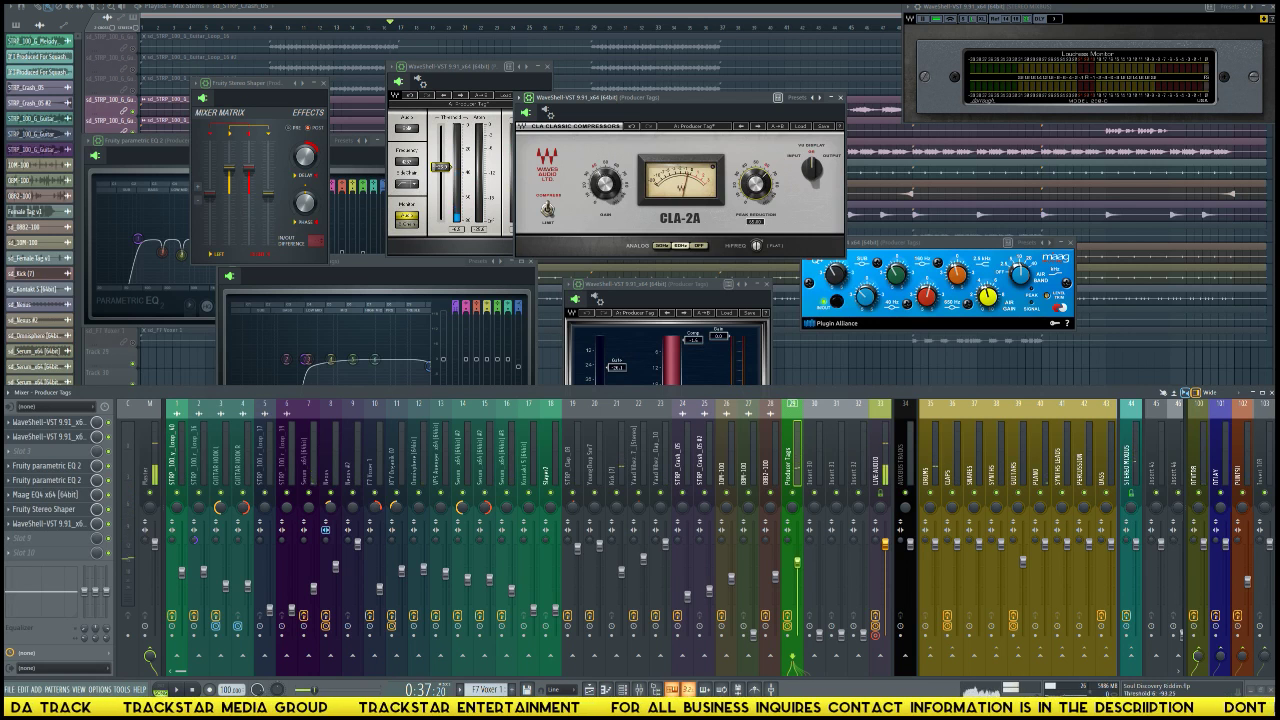
Step: Play the tag passage against the full mix once more and close the Producer Tags effect windows
key("space")
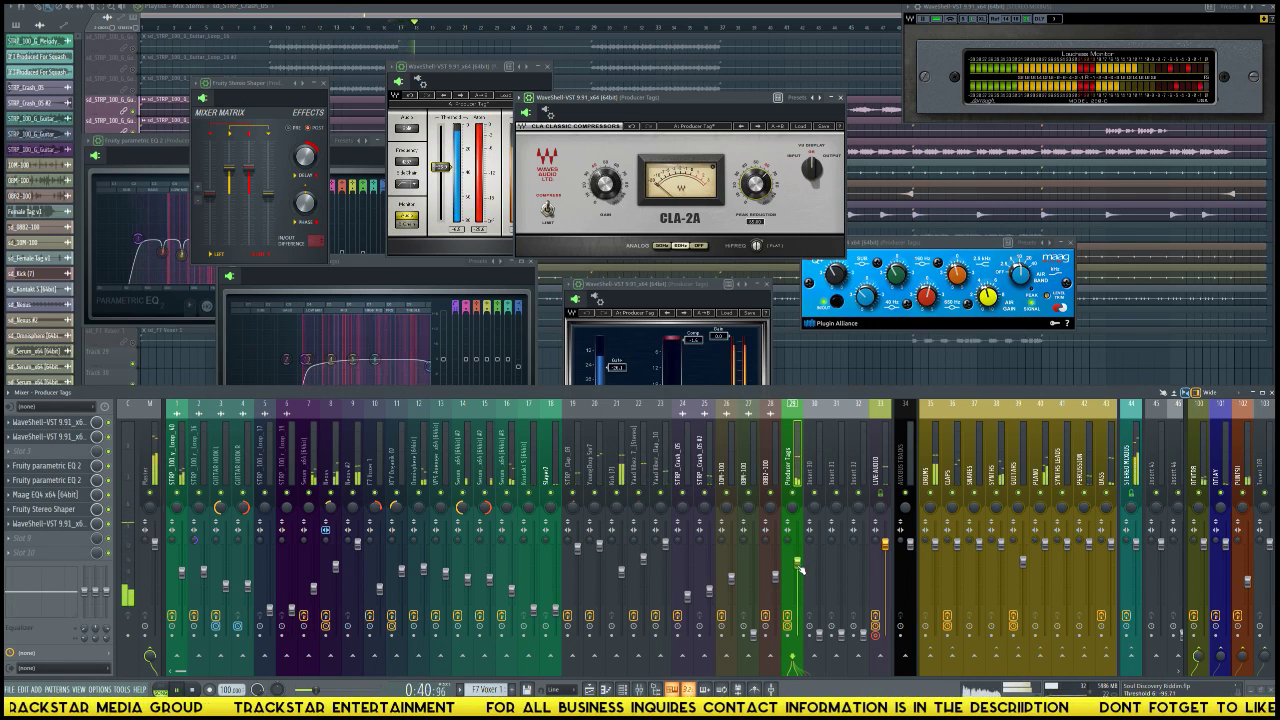
key("space")
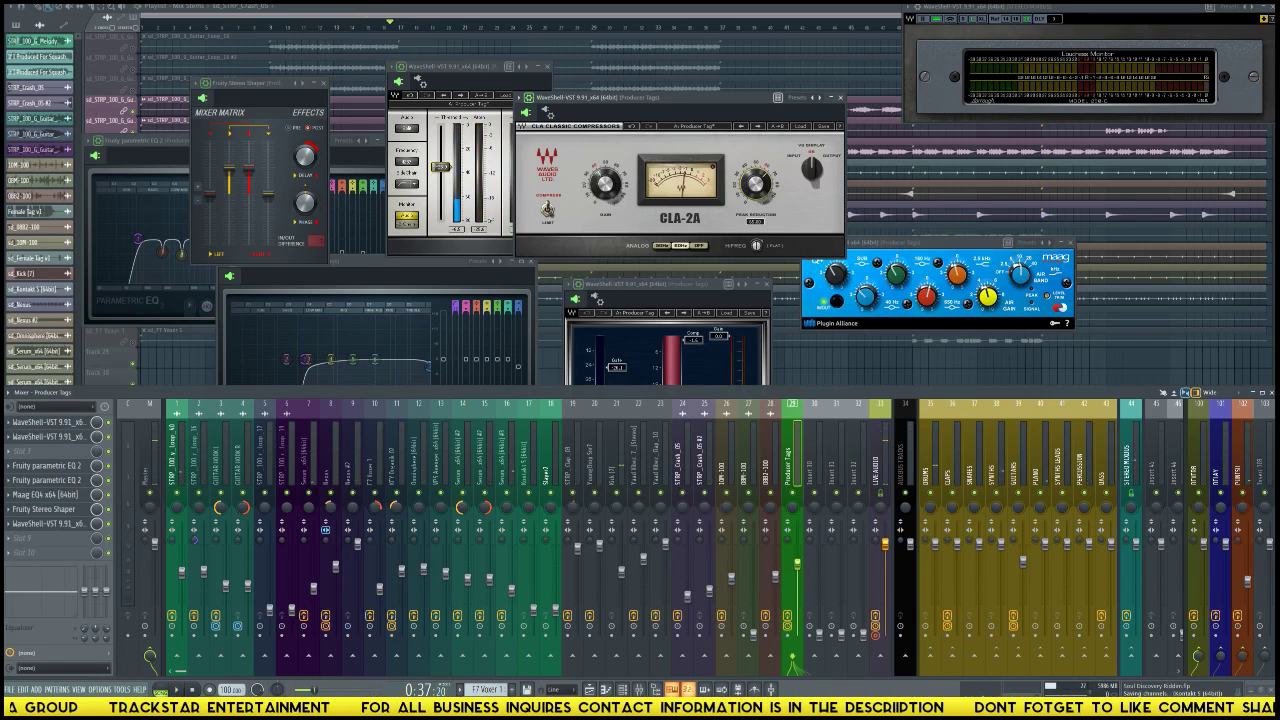
left_click(890, 358)
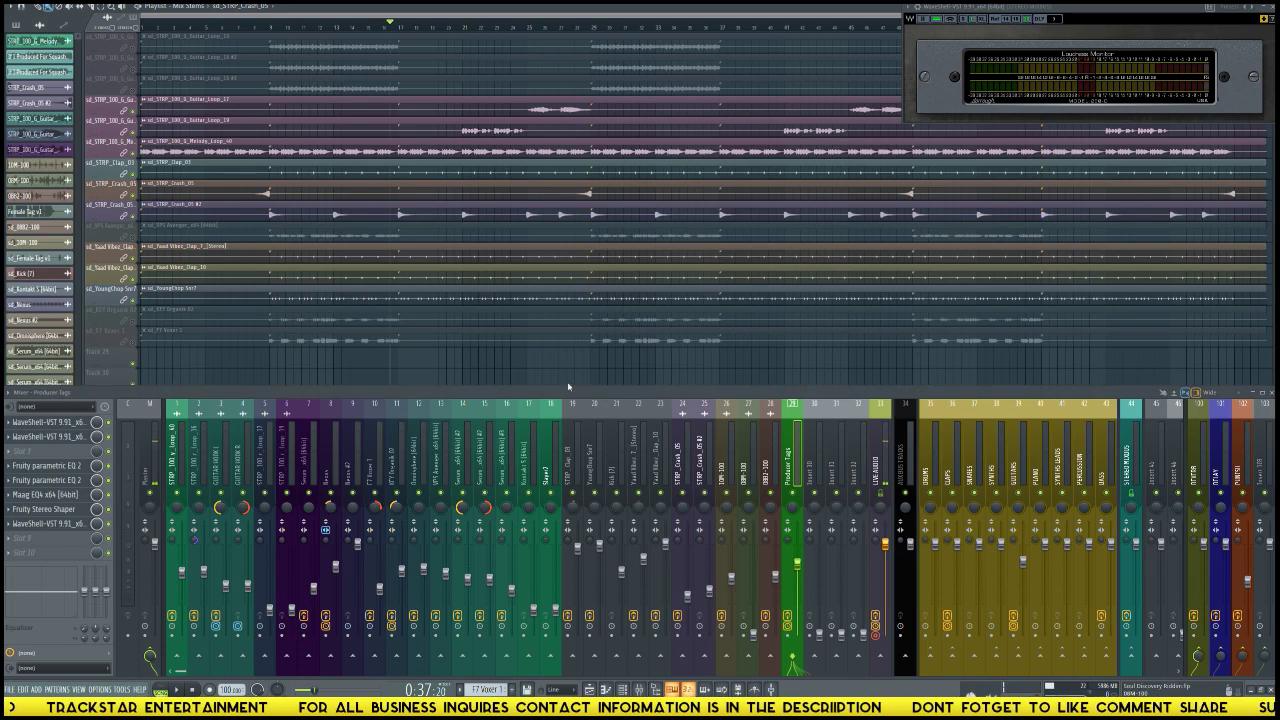
Step: Re-enable all muted playlist tracks and look through the whole arrangement for the next sound to mix
right_click(127, 345)
right_click(127, 345)
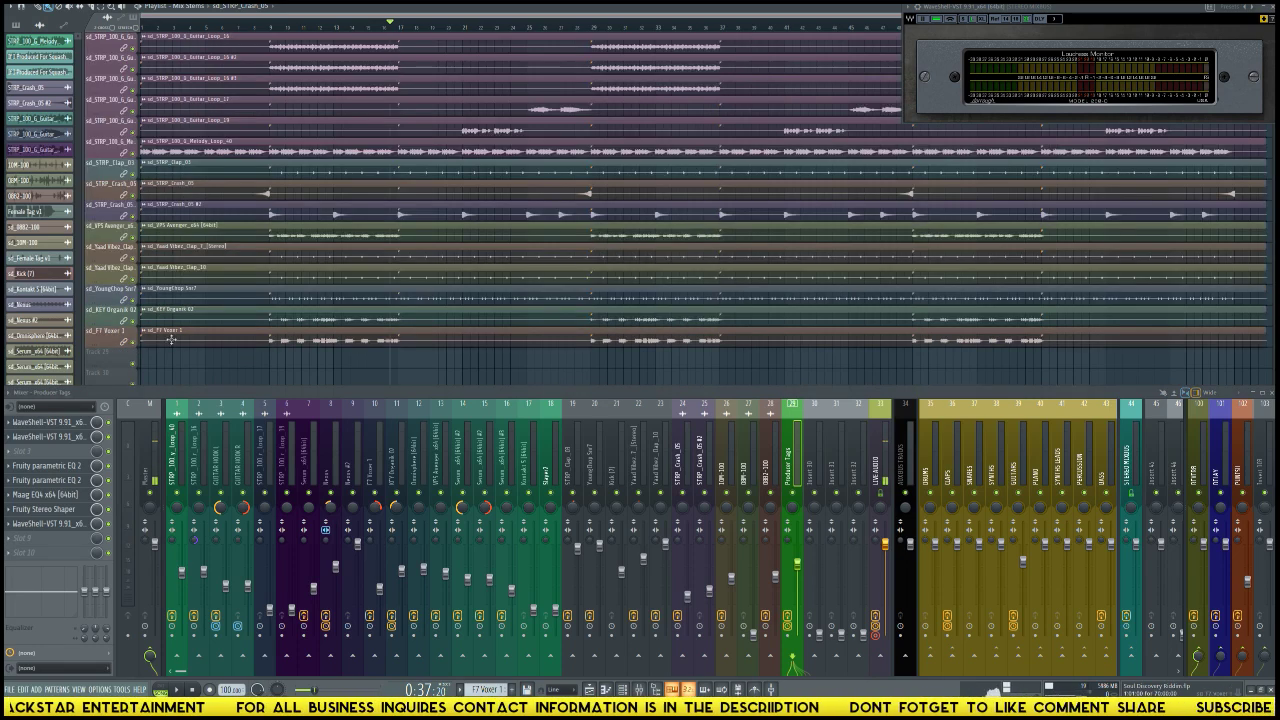
scroll(335, 220, "up", 8)
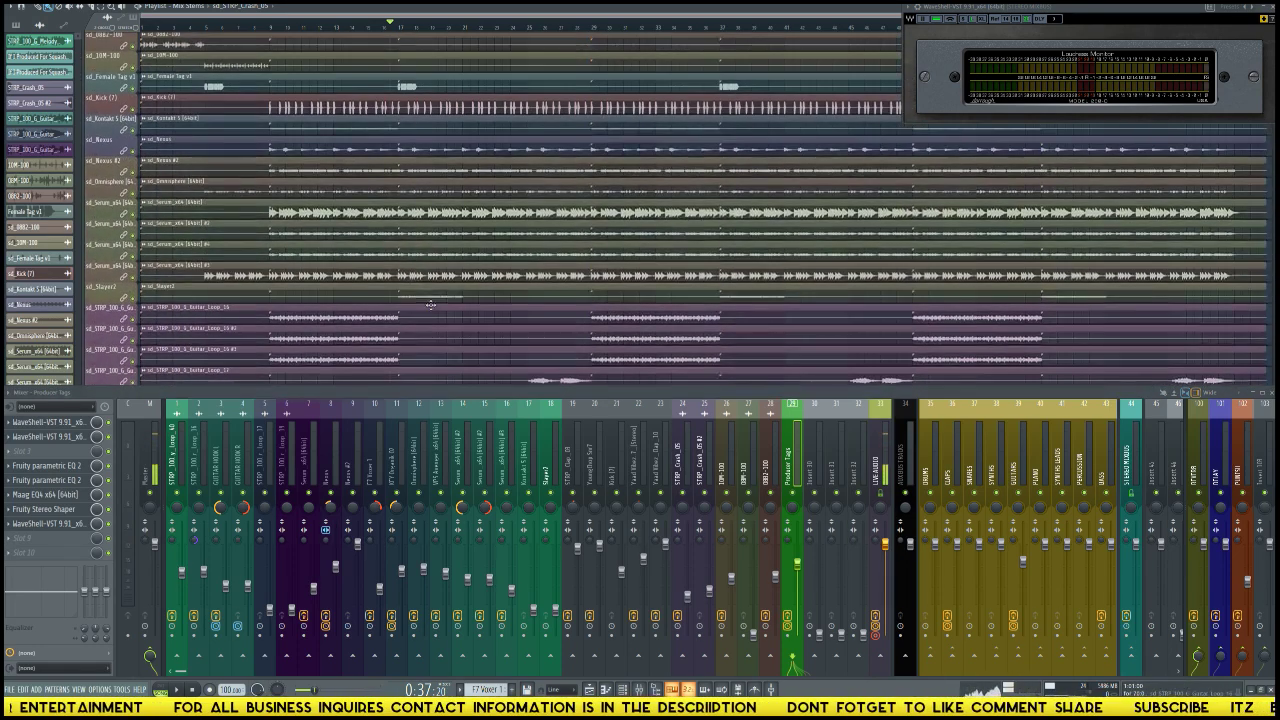
scroll(563, 208, "down", 8)
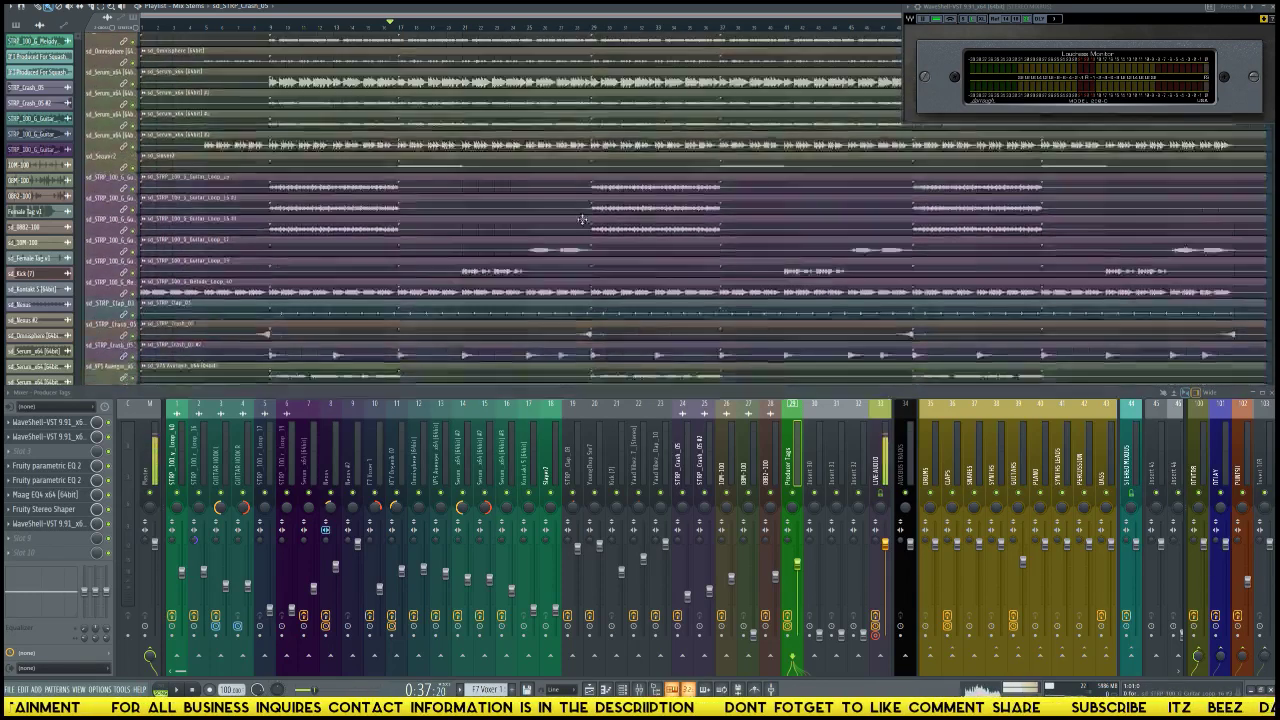
scroll(566, 217, "down", 7)
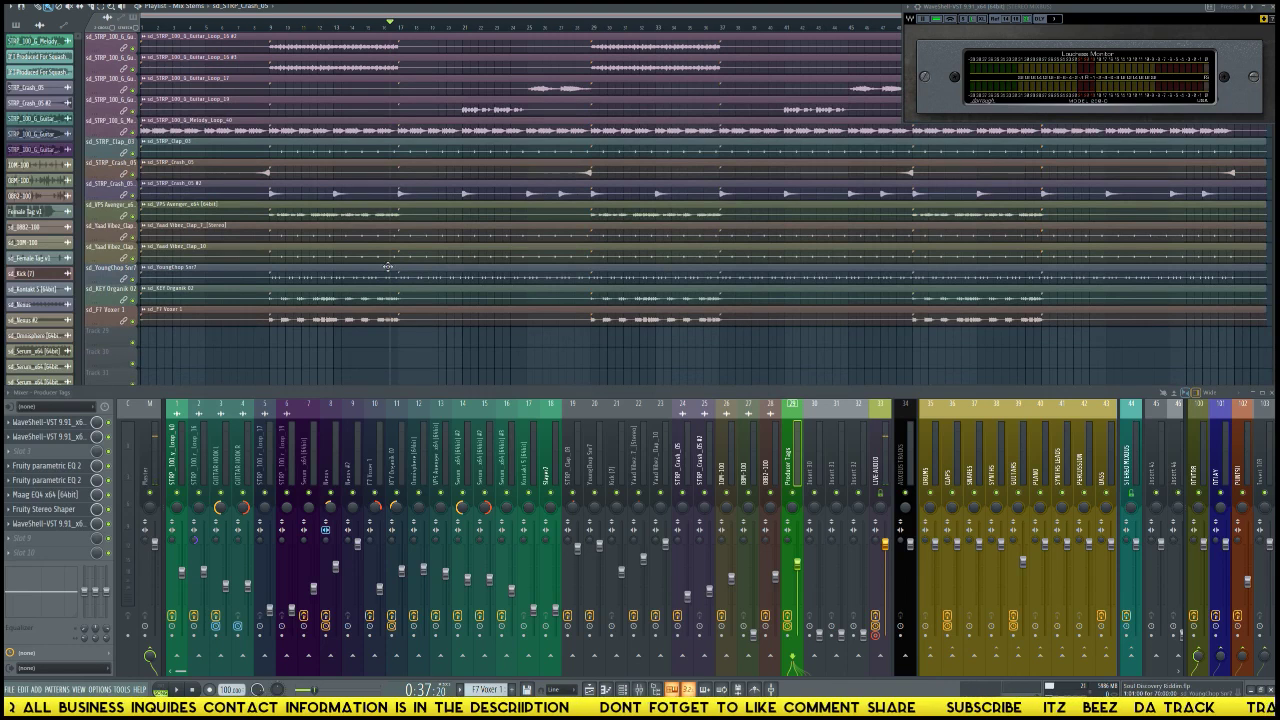
scroll(387, 266, "up", 3)
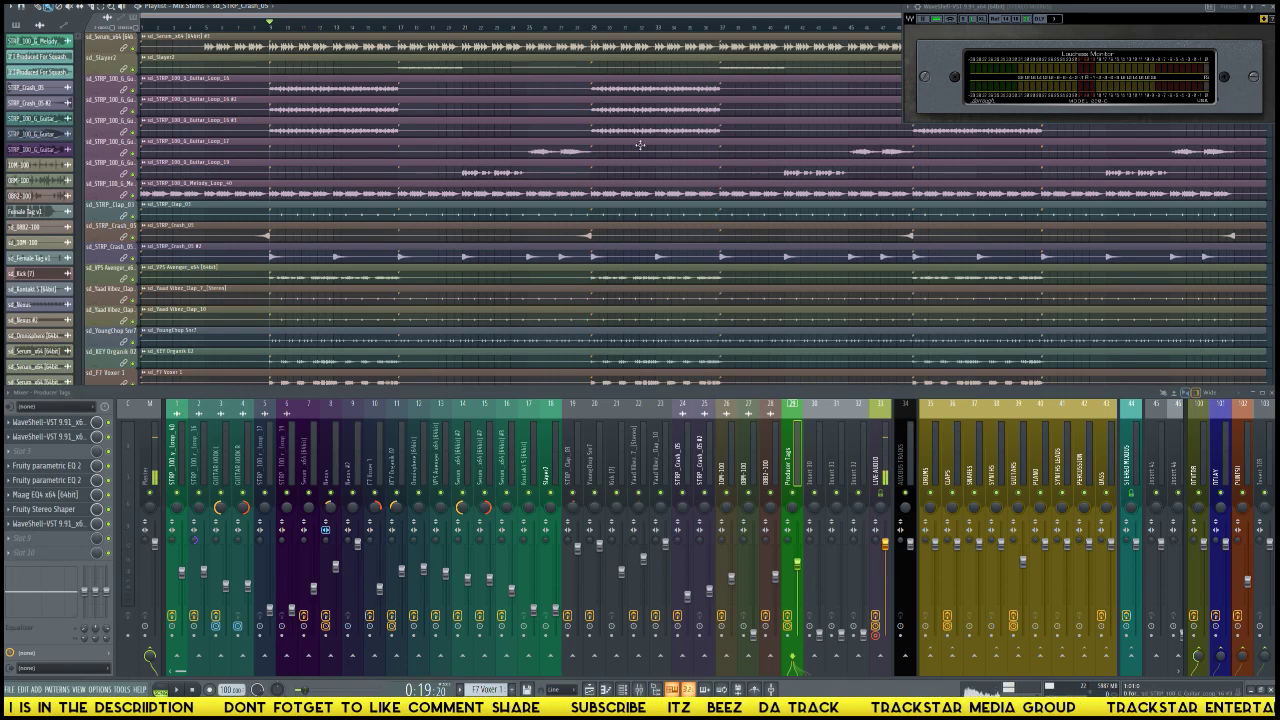
scroll(640, 145, "down", 6)
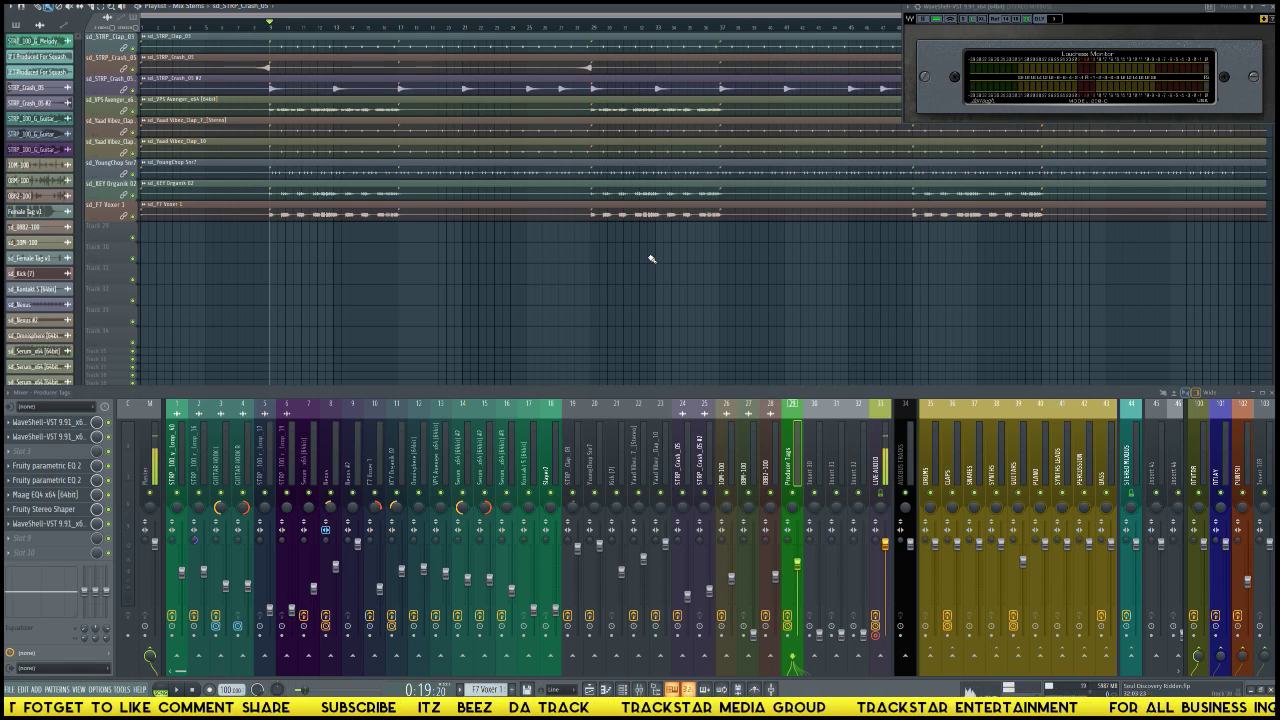
scroll(520, 363, "up", 12)
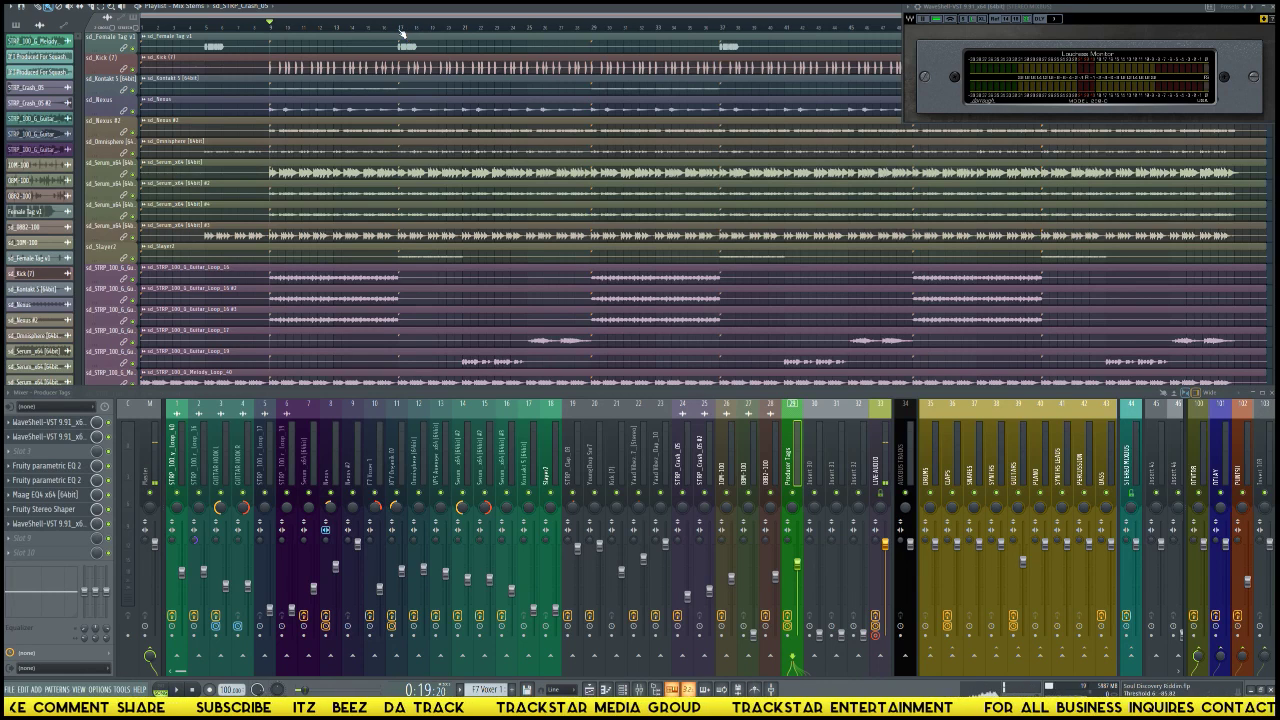
Step: Set the playlist's loop selection from bar 17 to bar 29 and play that section
left_click_drag(400, 33, 592, 35)
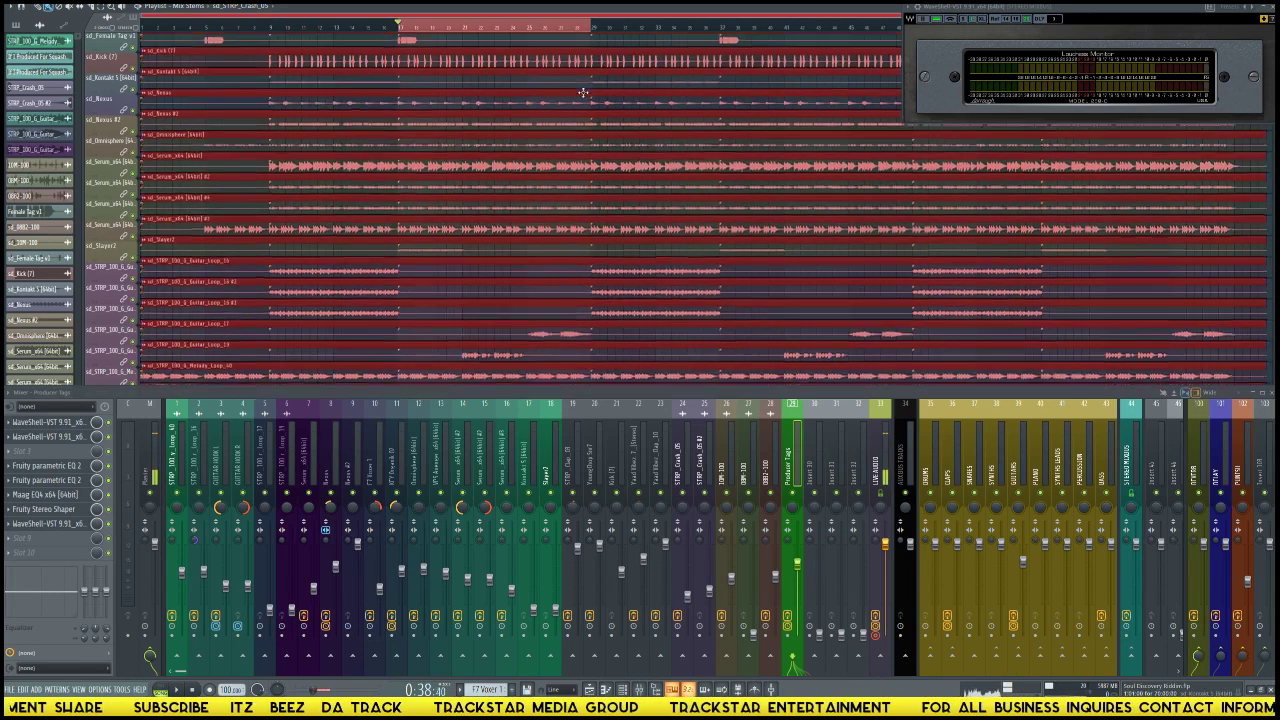
scroll(583, 93, "down", 10)
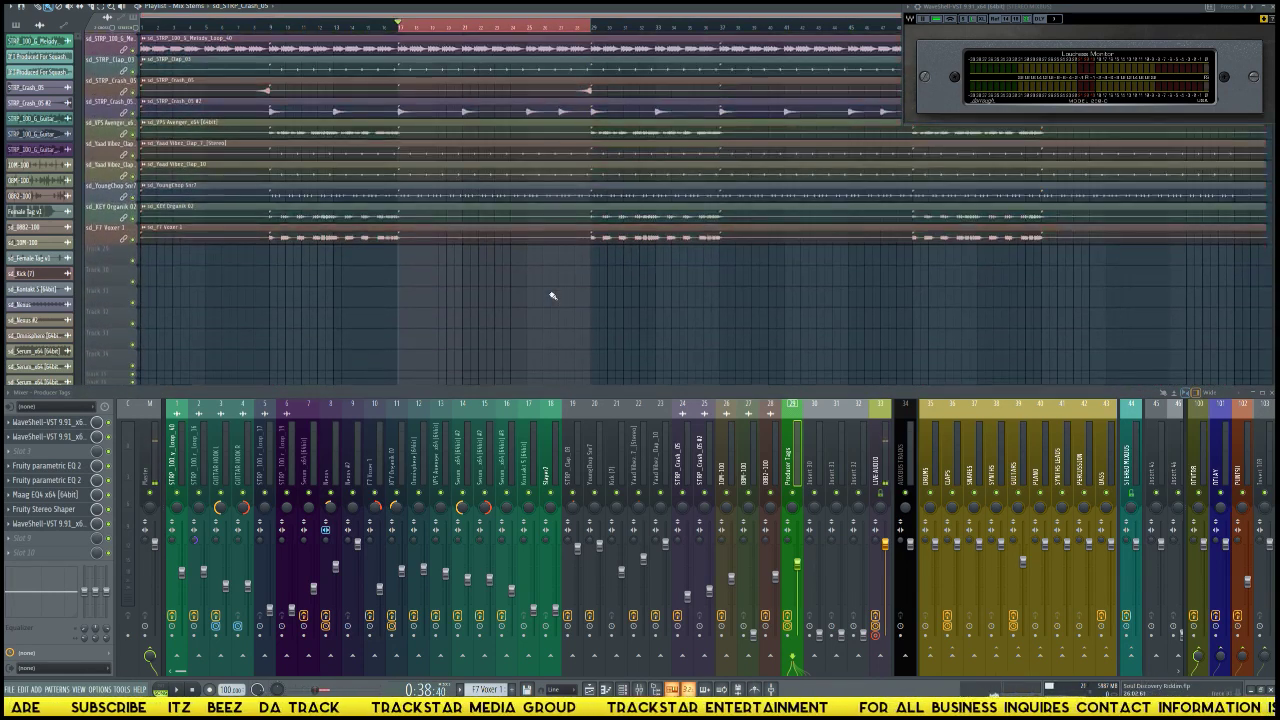
scroll(553, 296, "up", 10)
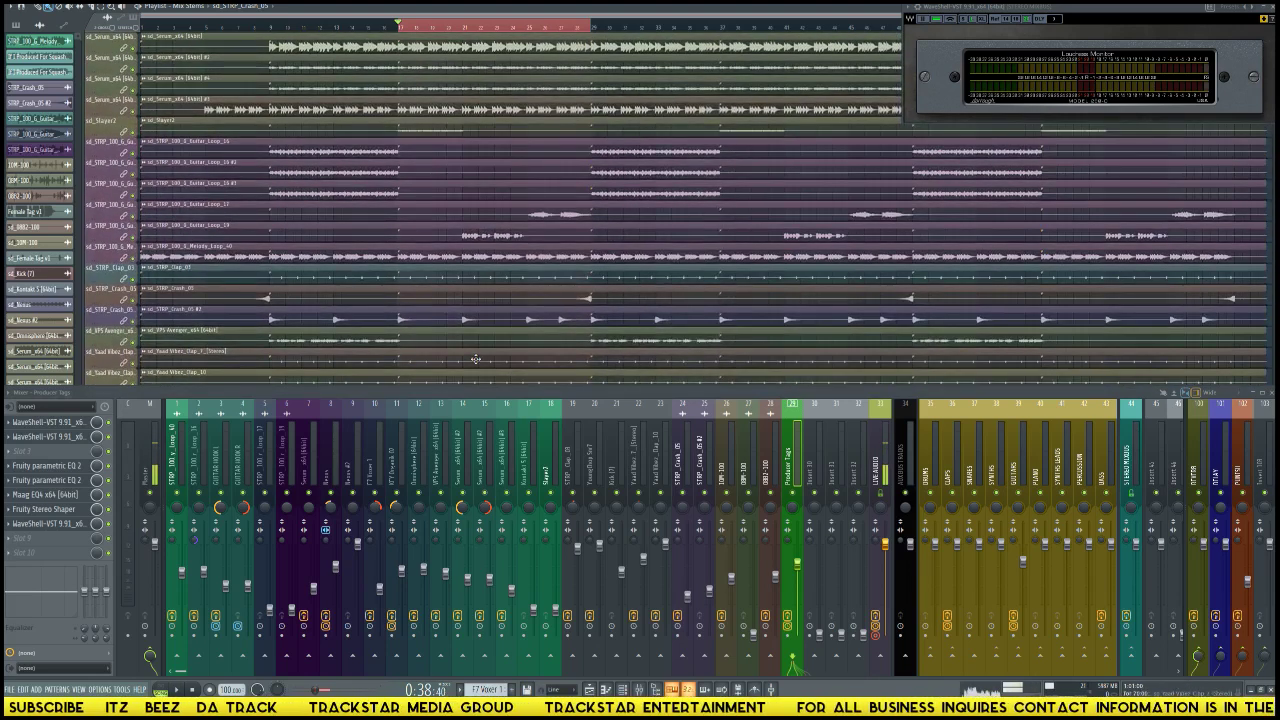
key("space")
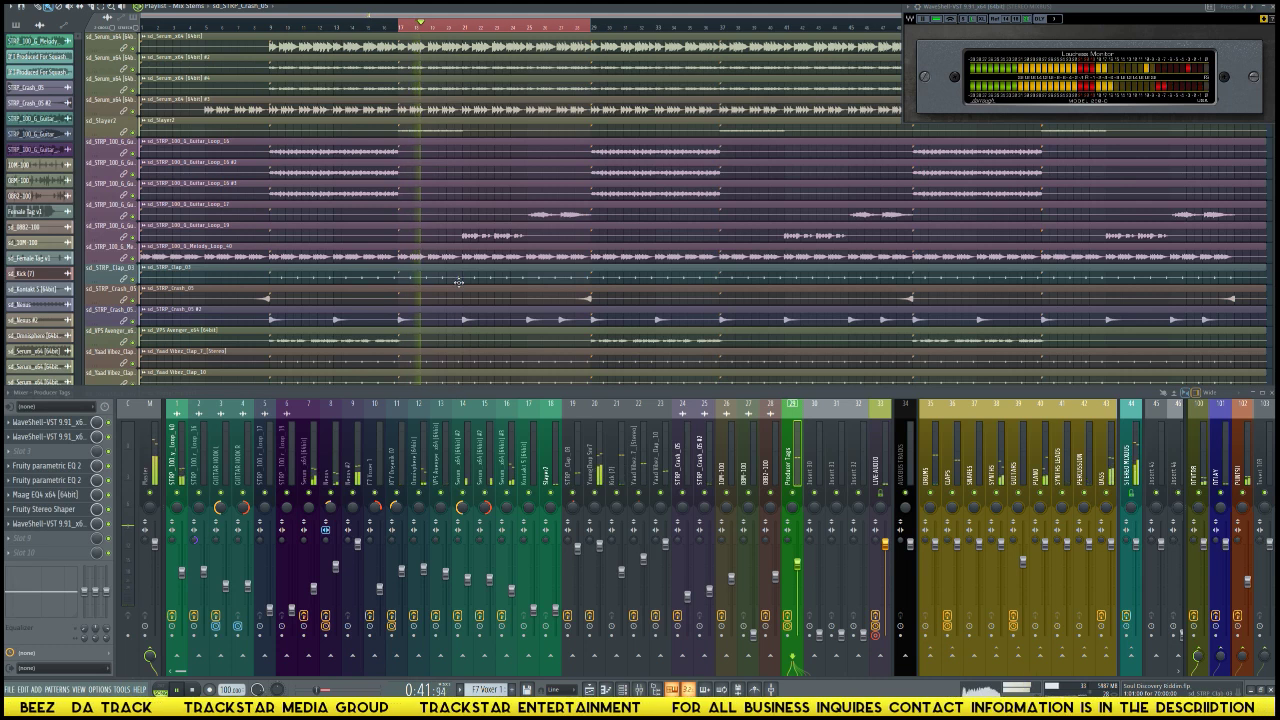
scroll(450, 200, "down", 3)
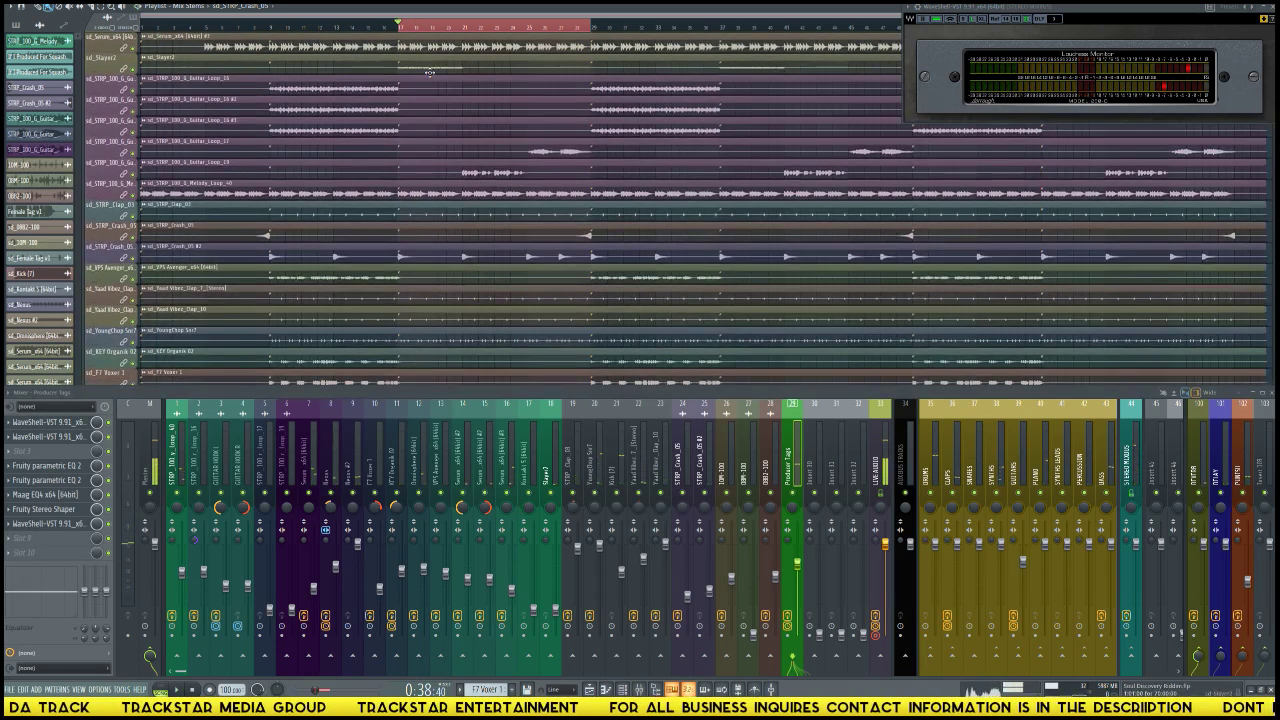
Step: Open the channel settings of the sd_Slayer2 clip and raise the Slayer2 mixer track's volume while the loop plays
double_click(430, 68)
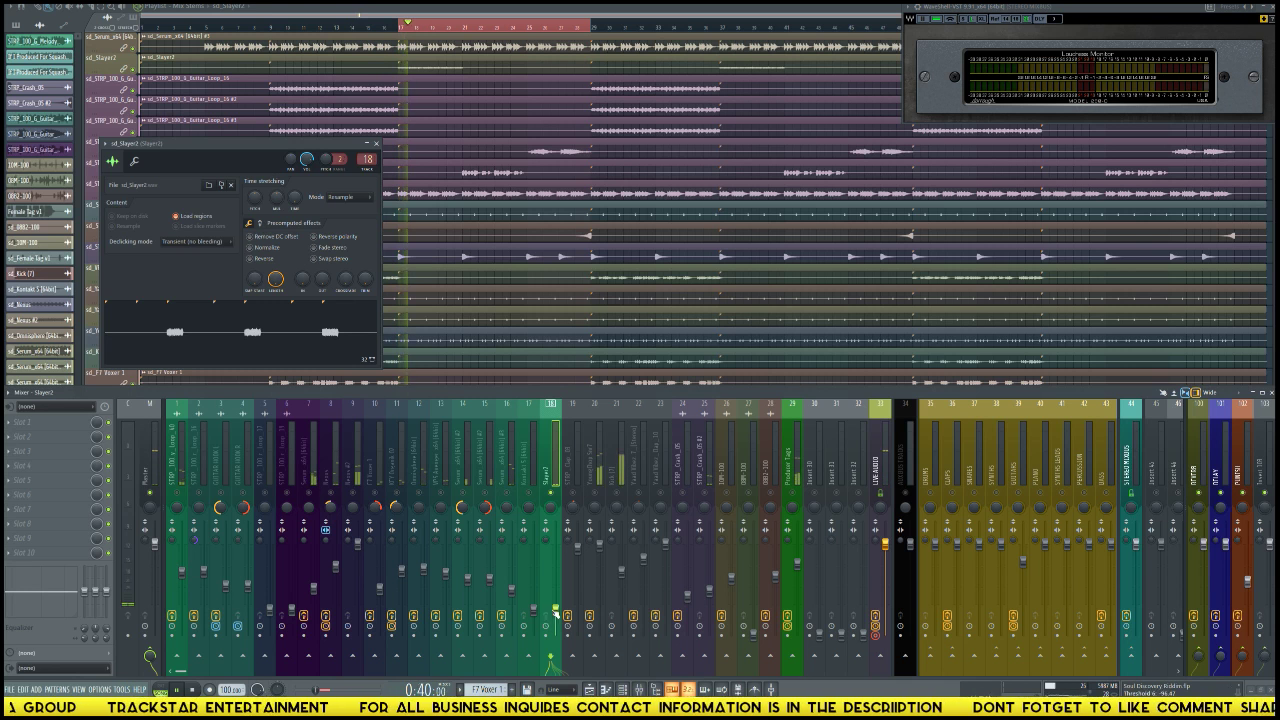
left_click_drag(557, 612, 556, 591)
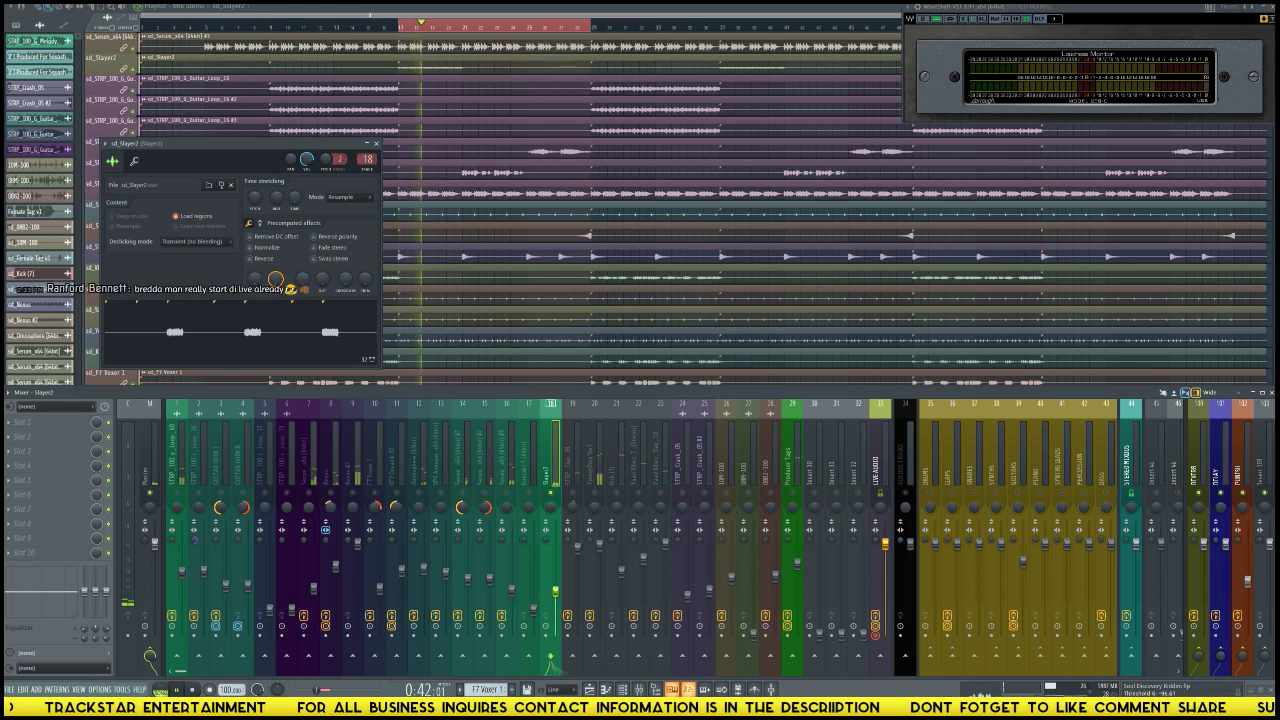
key("space")
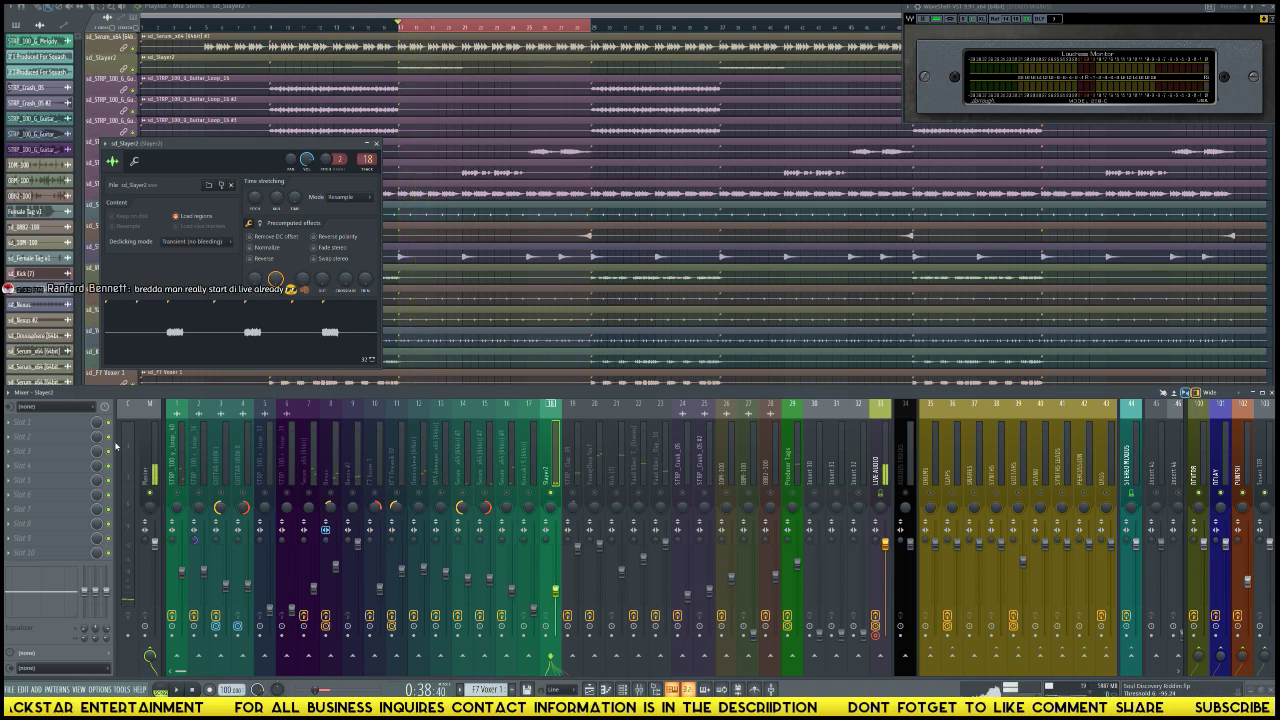
Step: Load the Waves CLA Guitars Stereo plugin into the first effect slot of the Slayer2 mixer track
left_click(55, 422)
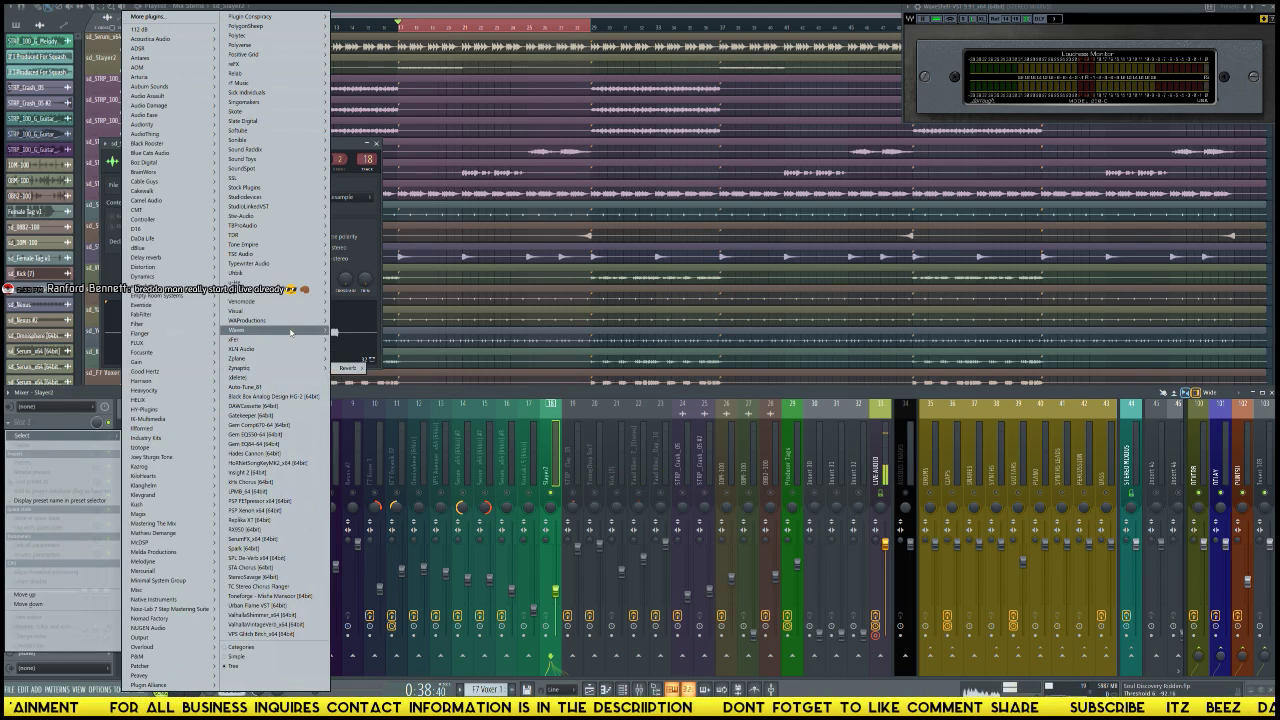
mouse_move(295, 331)
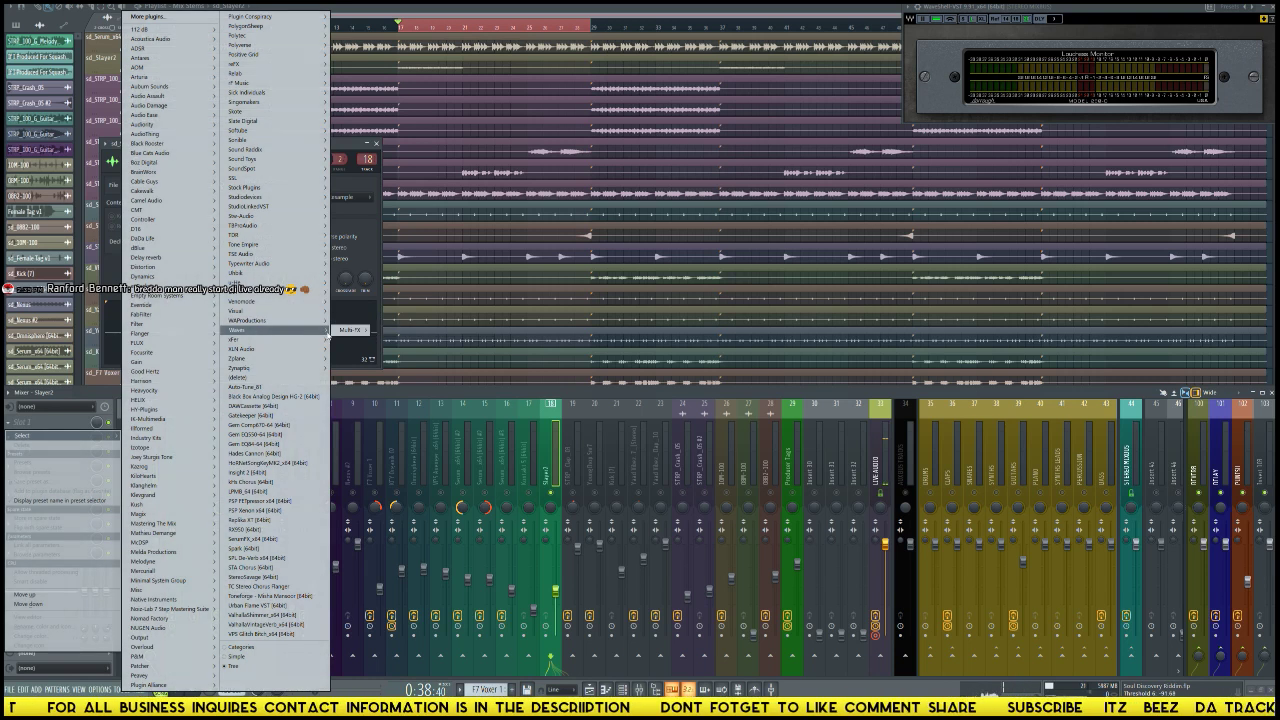
left_click(360, 330)
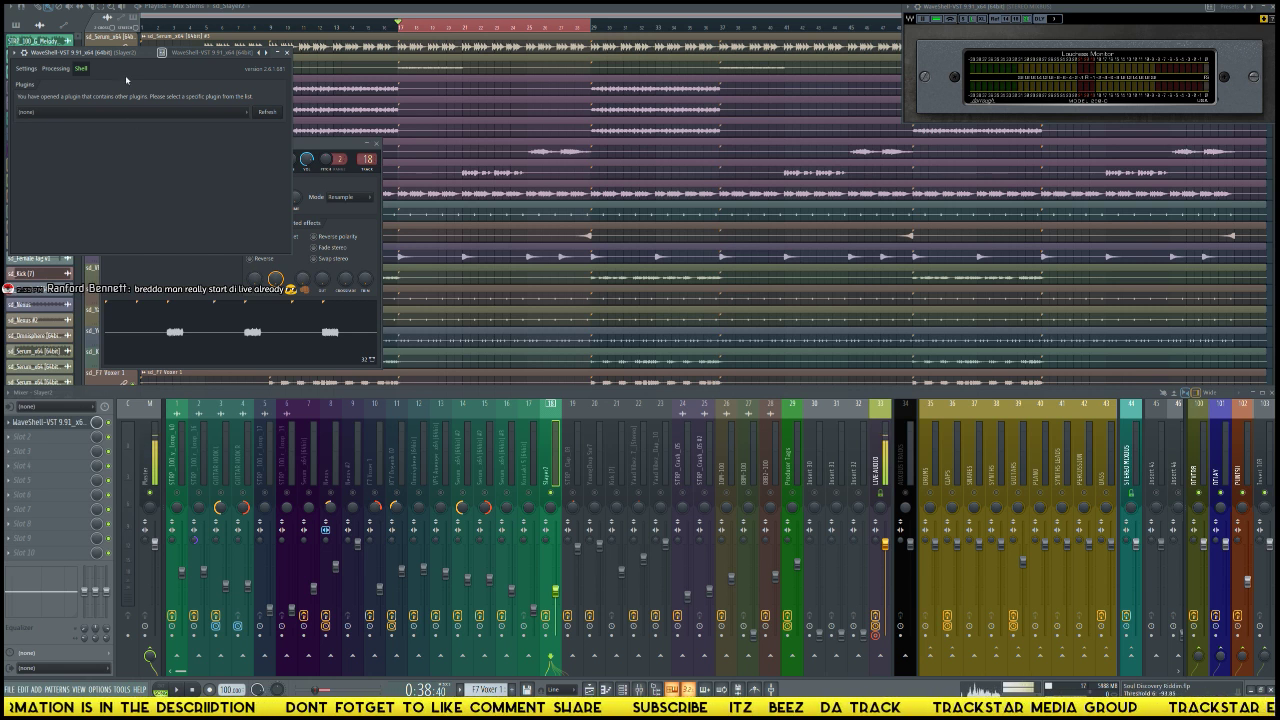
left_click_drag(138, 58, 640, 168)
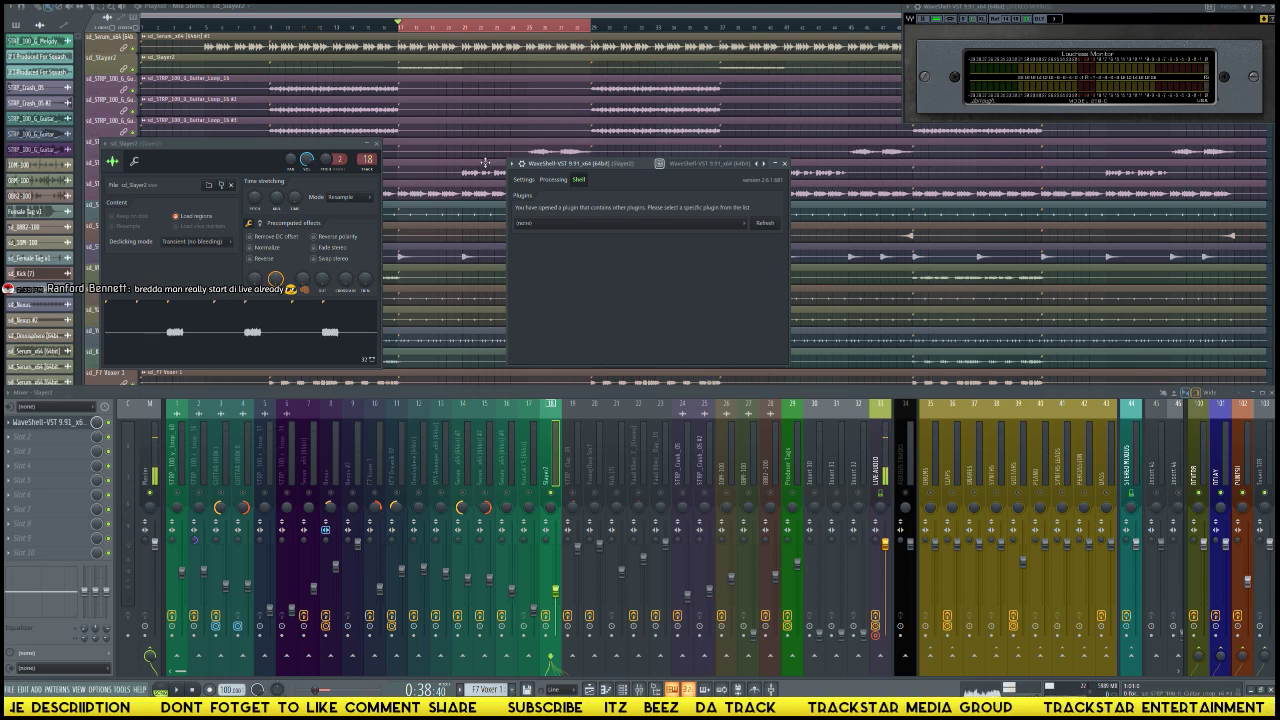
left_click(613, 227)
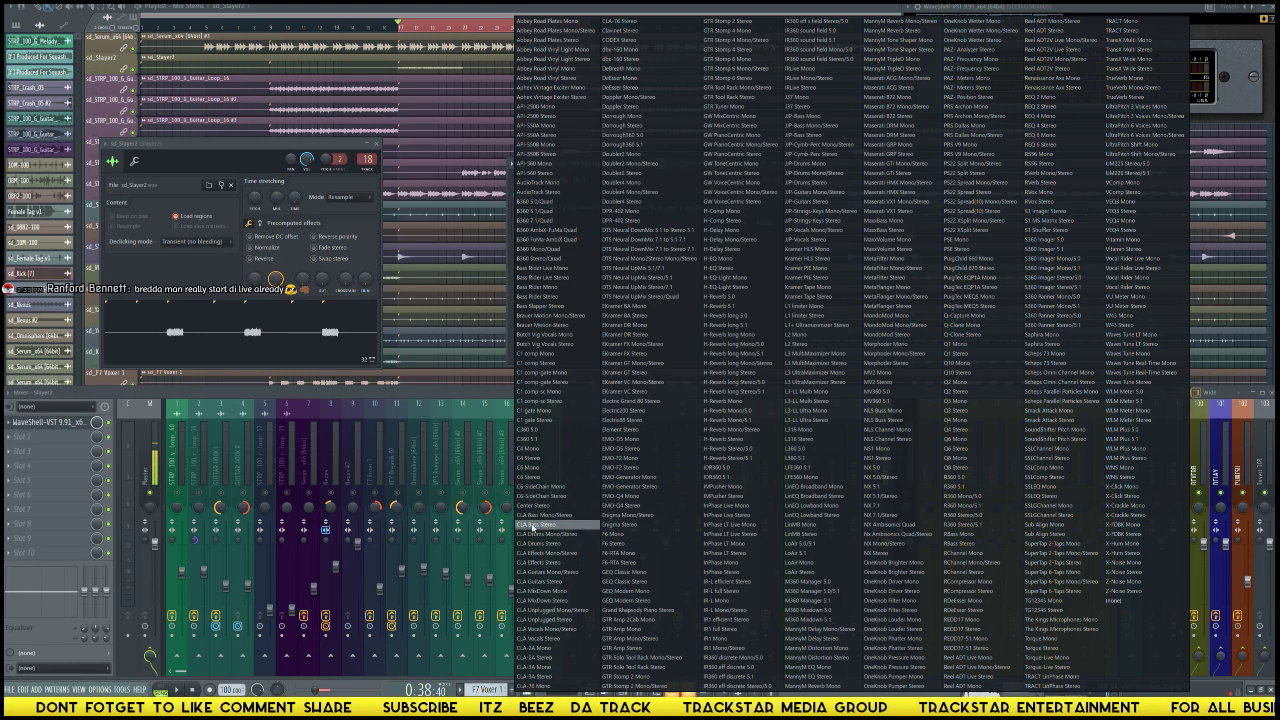
left_click(547, 582)
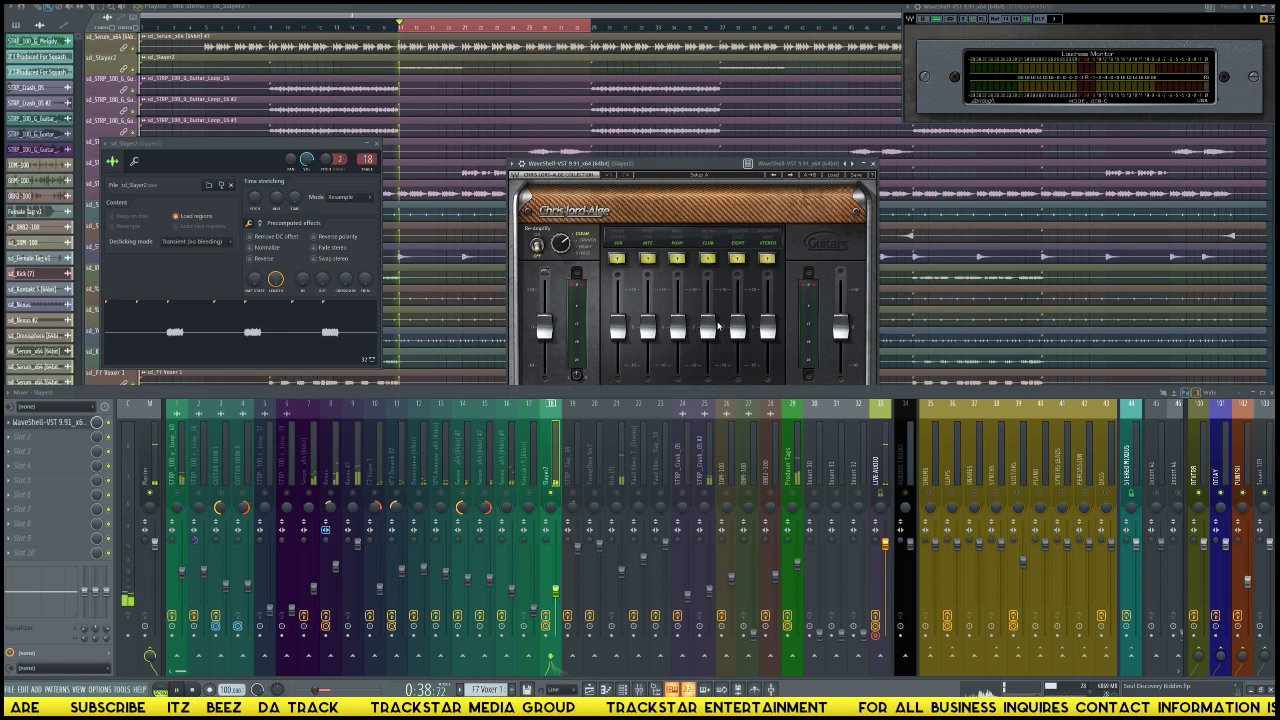
Step: Load the Acoustic - Big Sky preset in CLA Guitars and audition the following acoustic presets while the loop plays
left_click(832, 177)
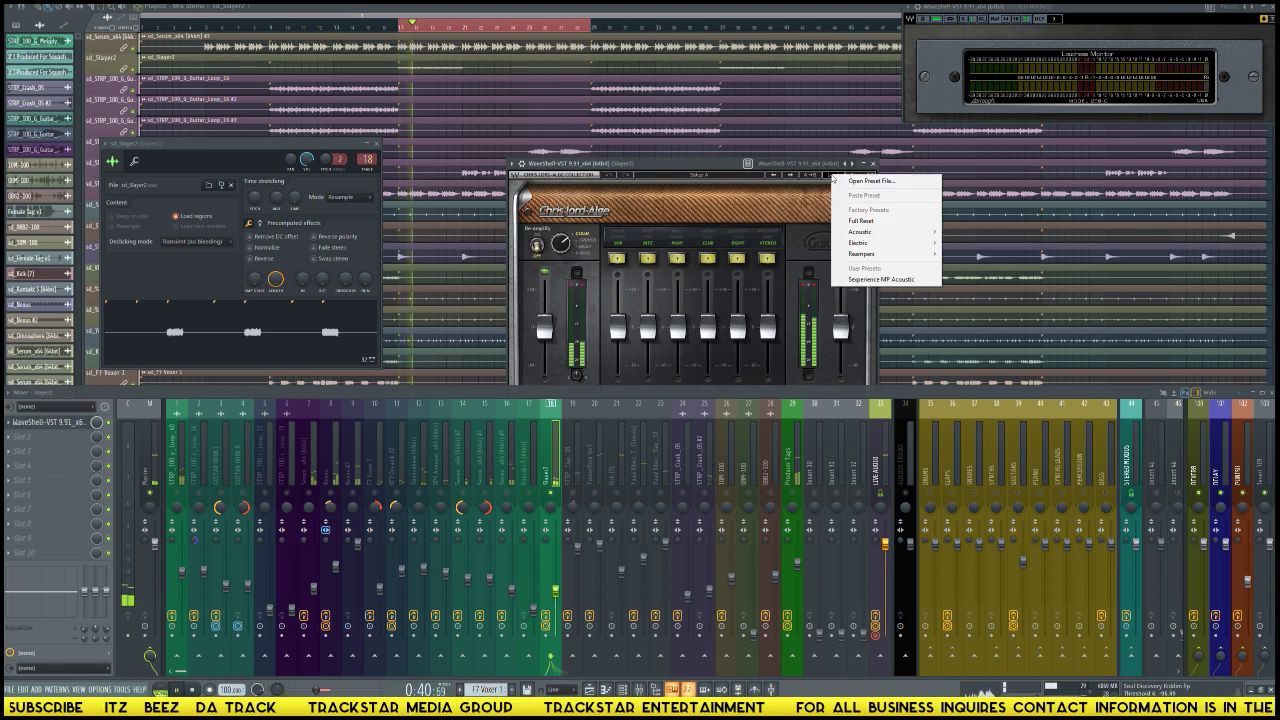
mouse_move(900, 231)
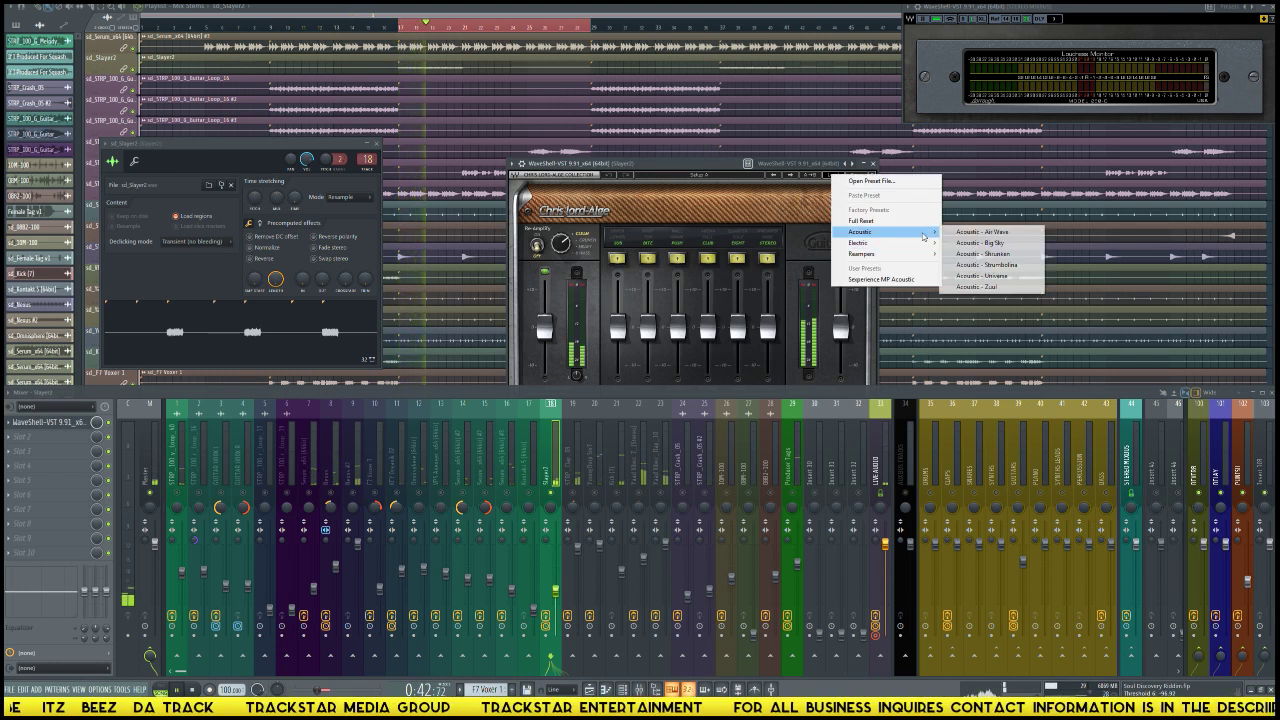
left_click(980, 240)
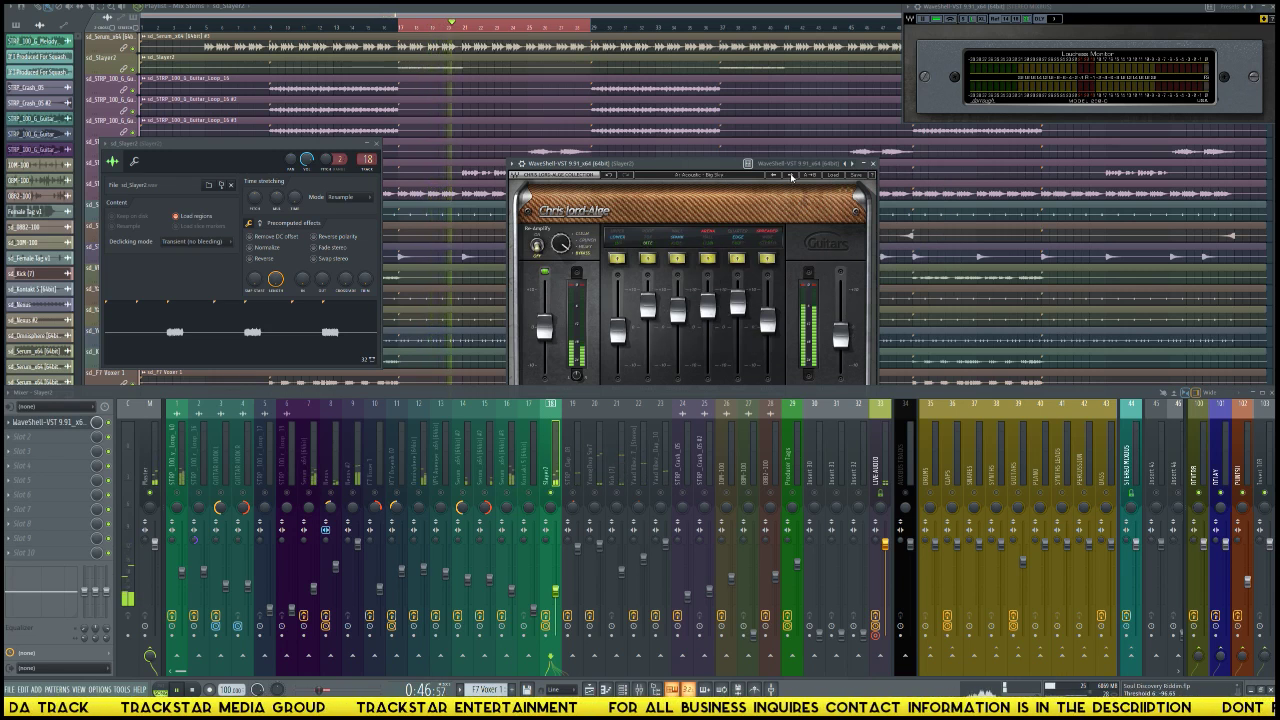
left_click(791, 177)
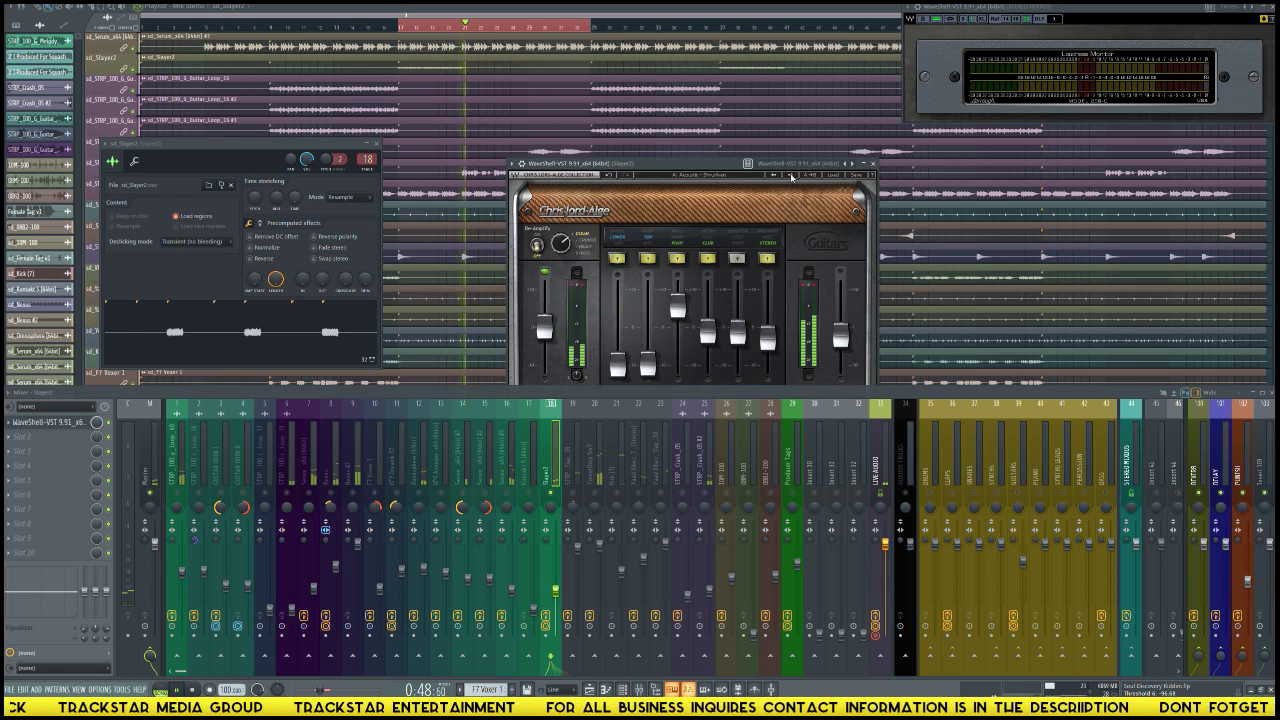
left_click(791, 177)
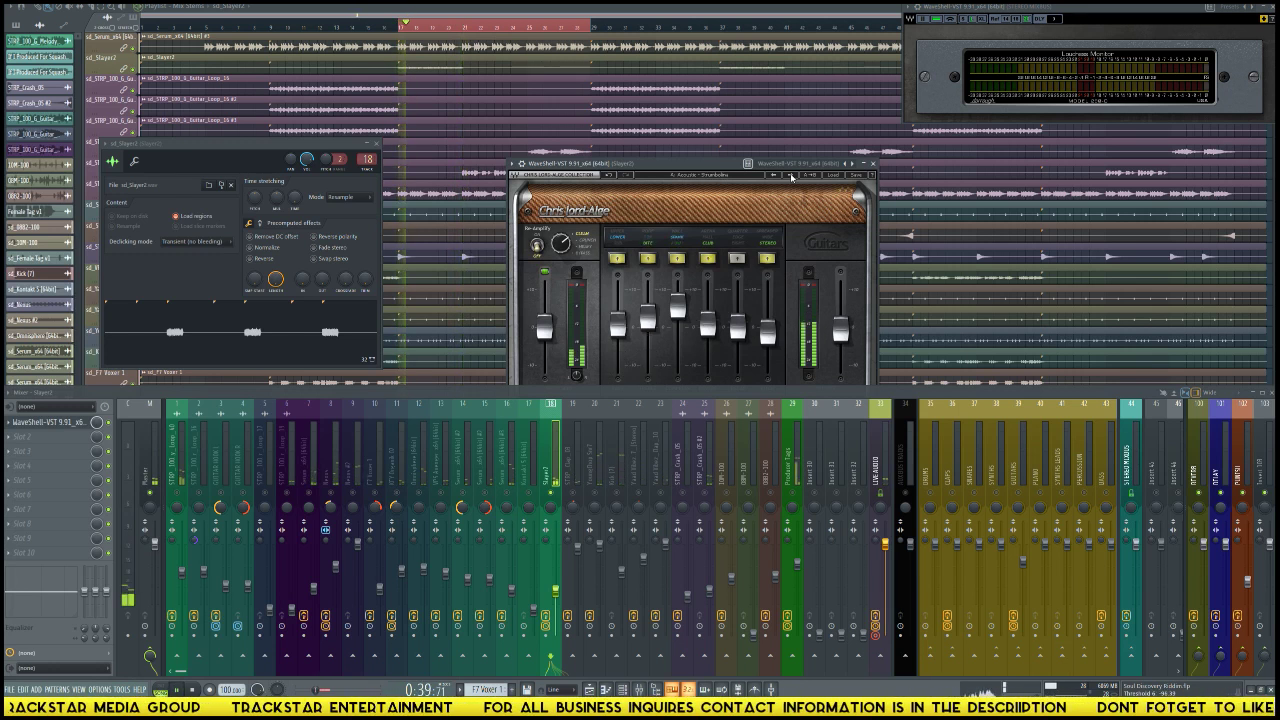
left_click(791, 177)
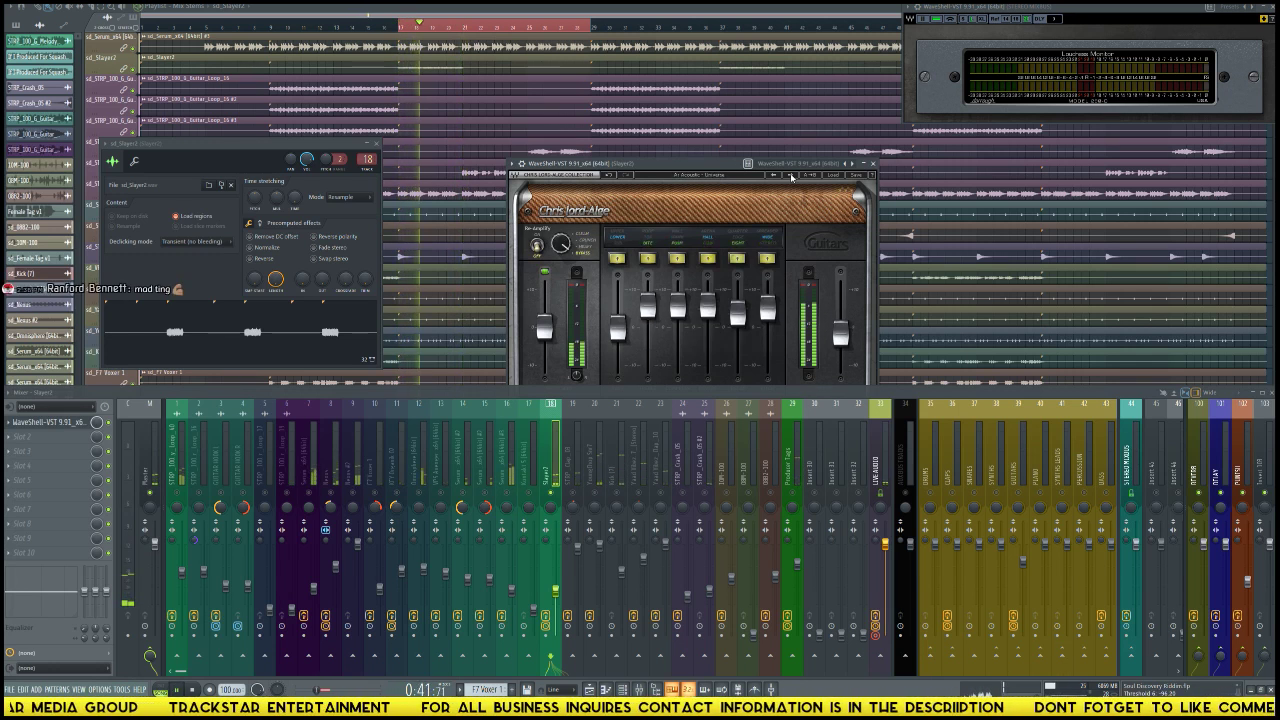
Step: Step through the electric presets in CLA Guitars while the soloed Slayer2 loop plays and keep the last one auditioned
left_click(791, 177)
left_click(791, 177)
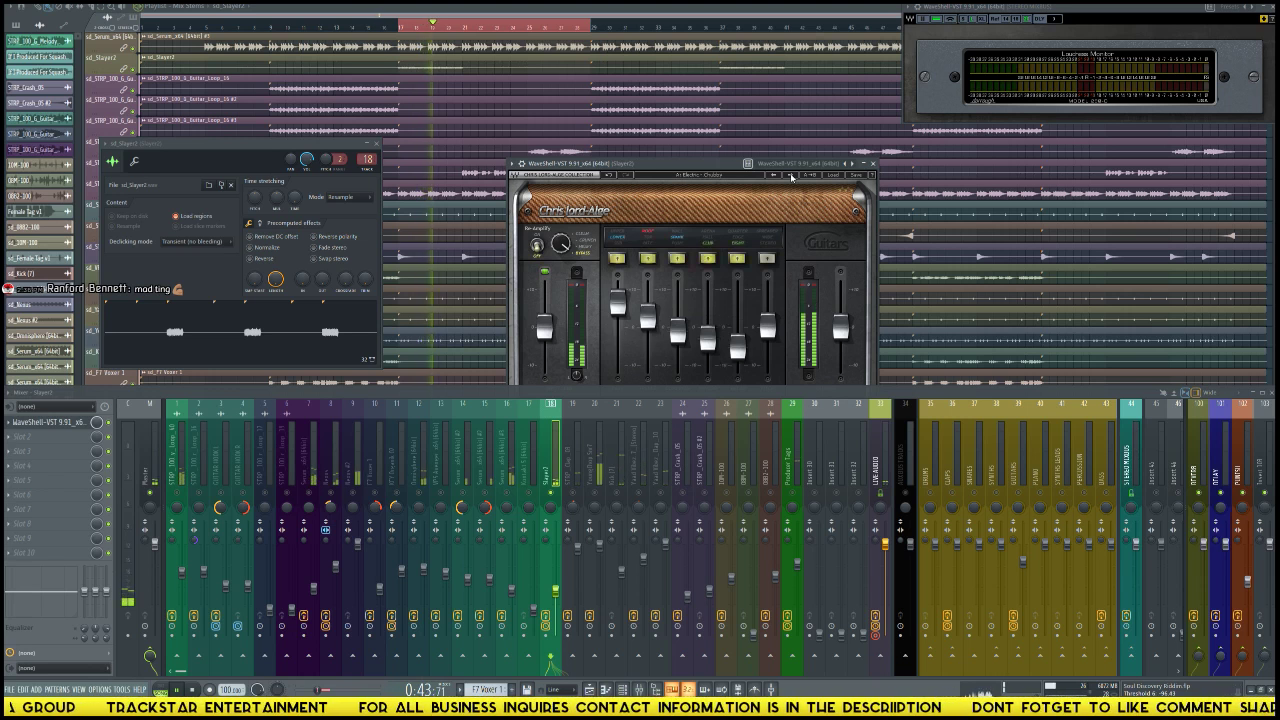
left_click(791, 177)
left_click(791, 177)
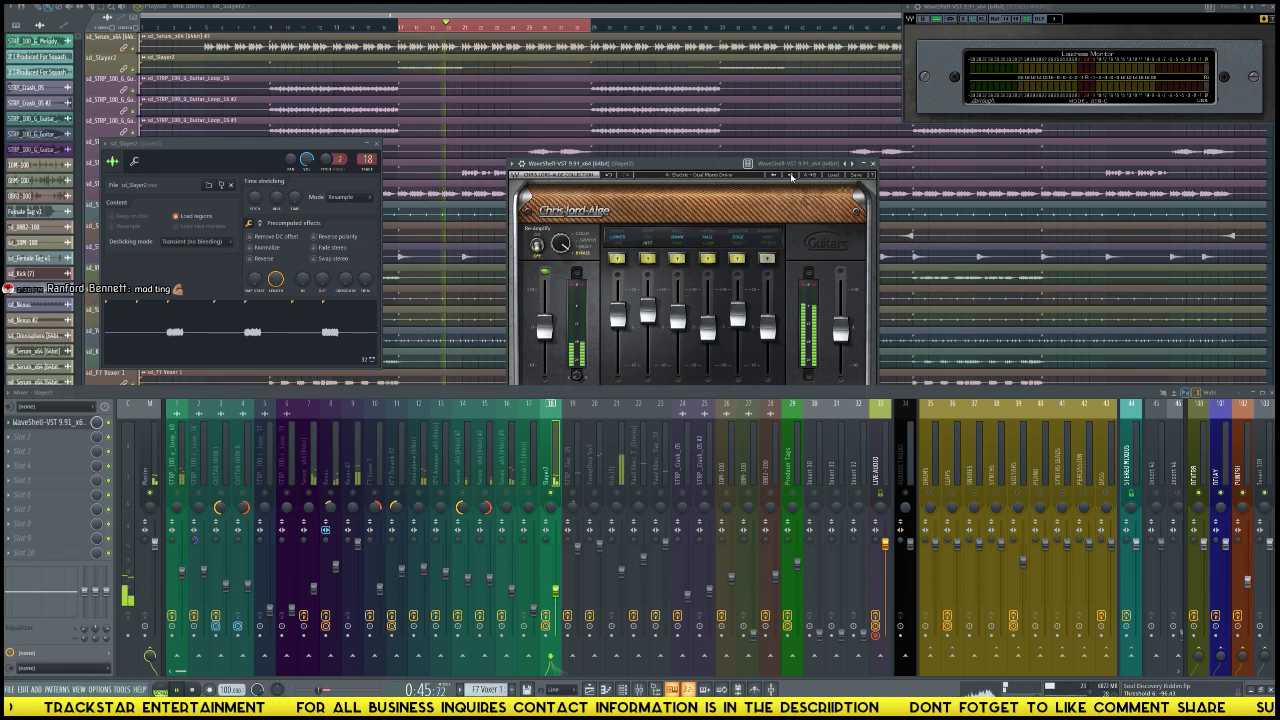
left_click(791, 177)
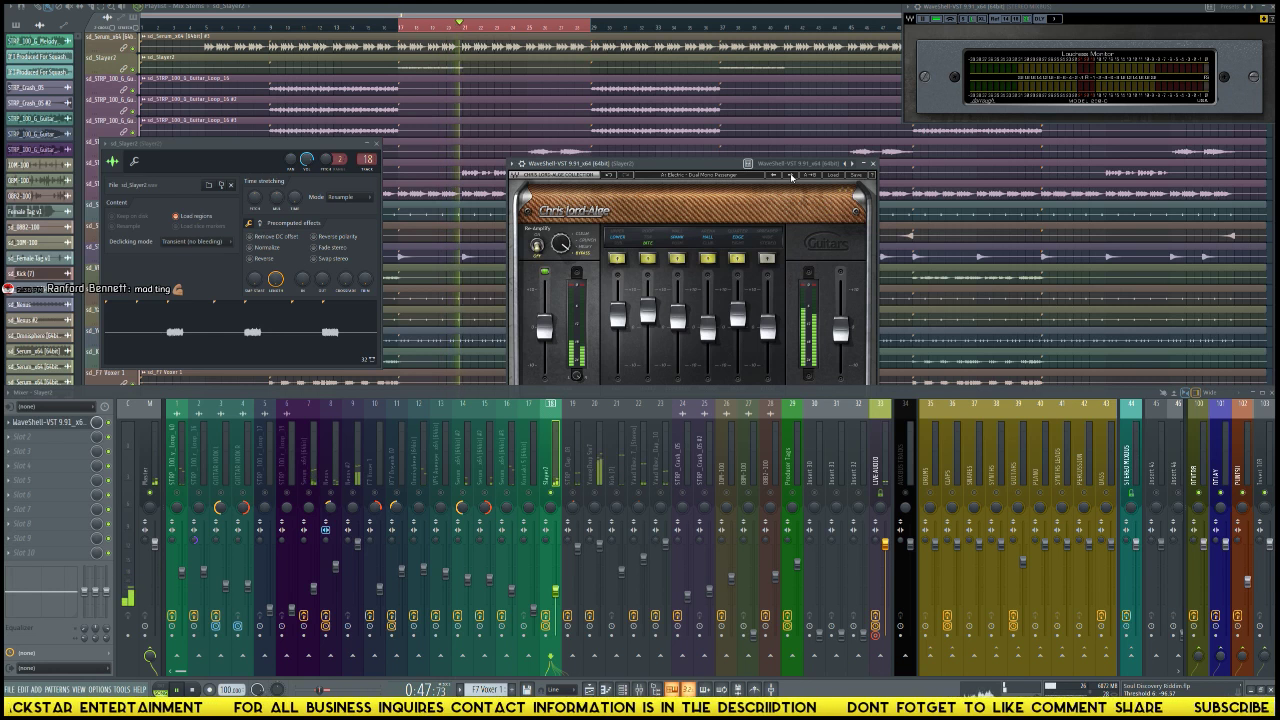
left_click(791, 177)
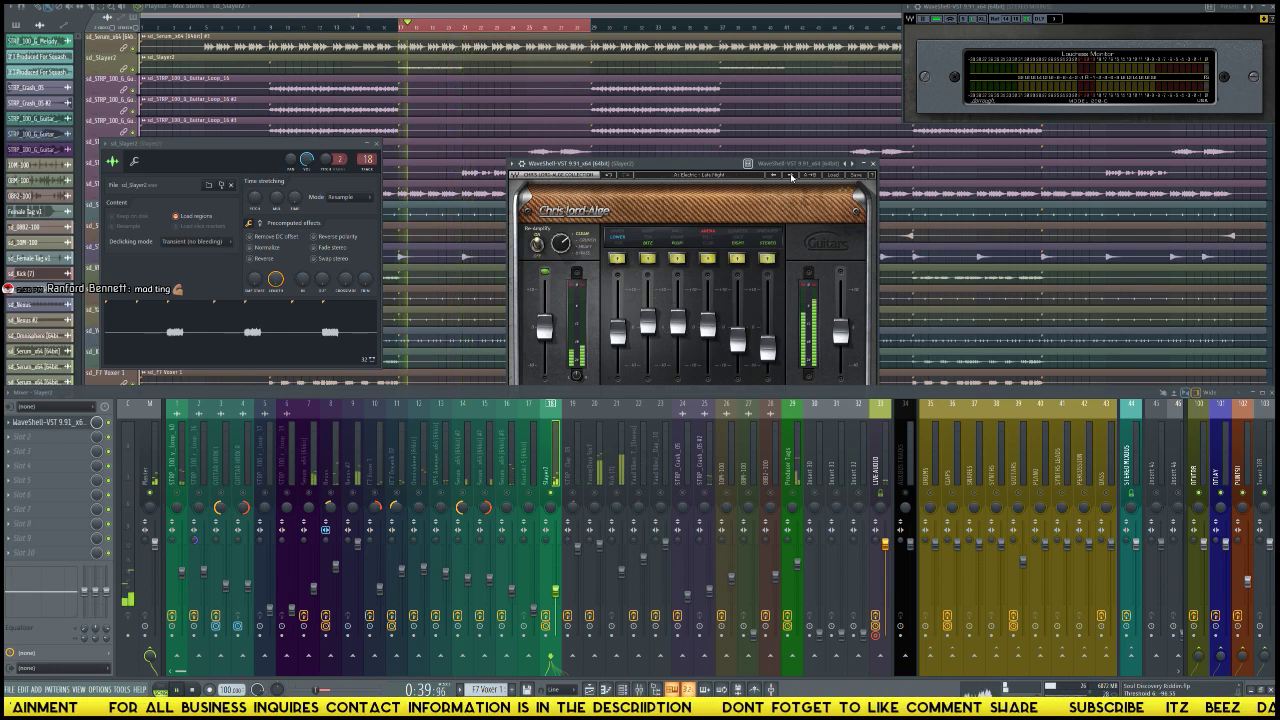
left_click(791, 177)
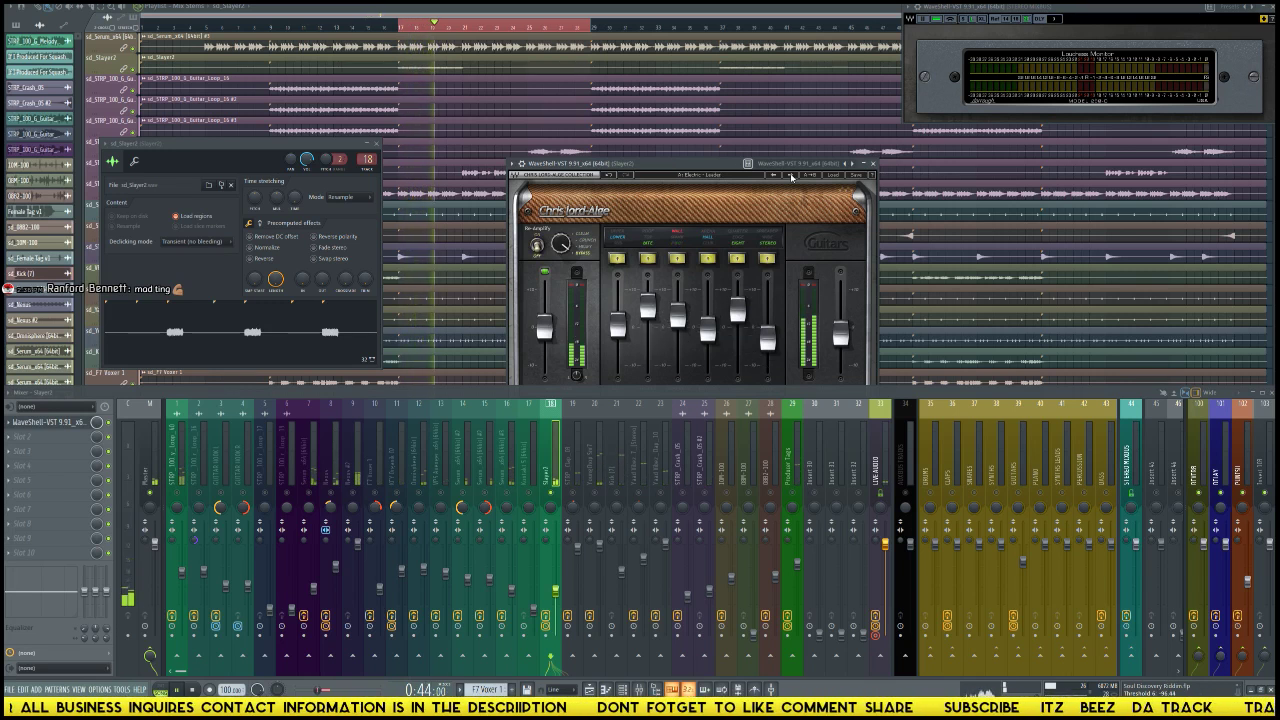
left_click(791, 177)
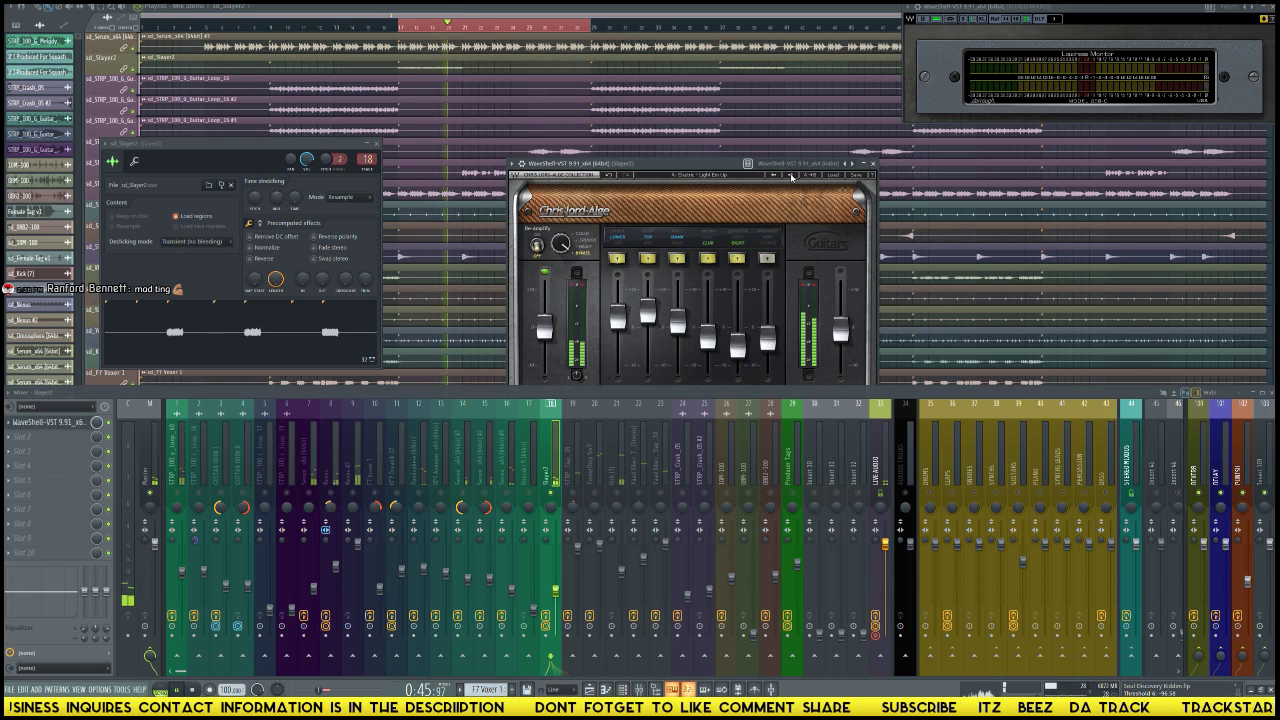
left_click(791, 177)
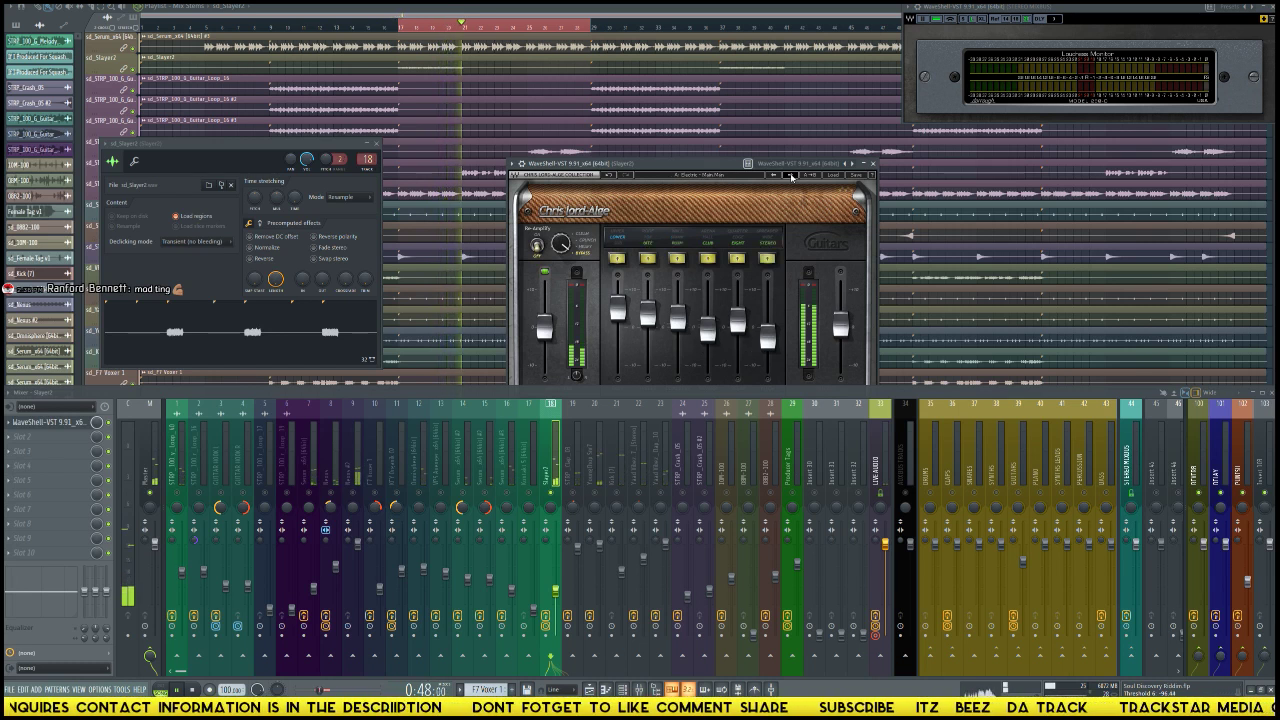
left_click(791, 177)
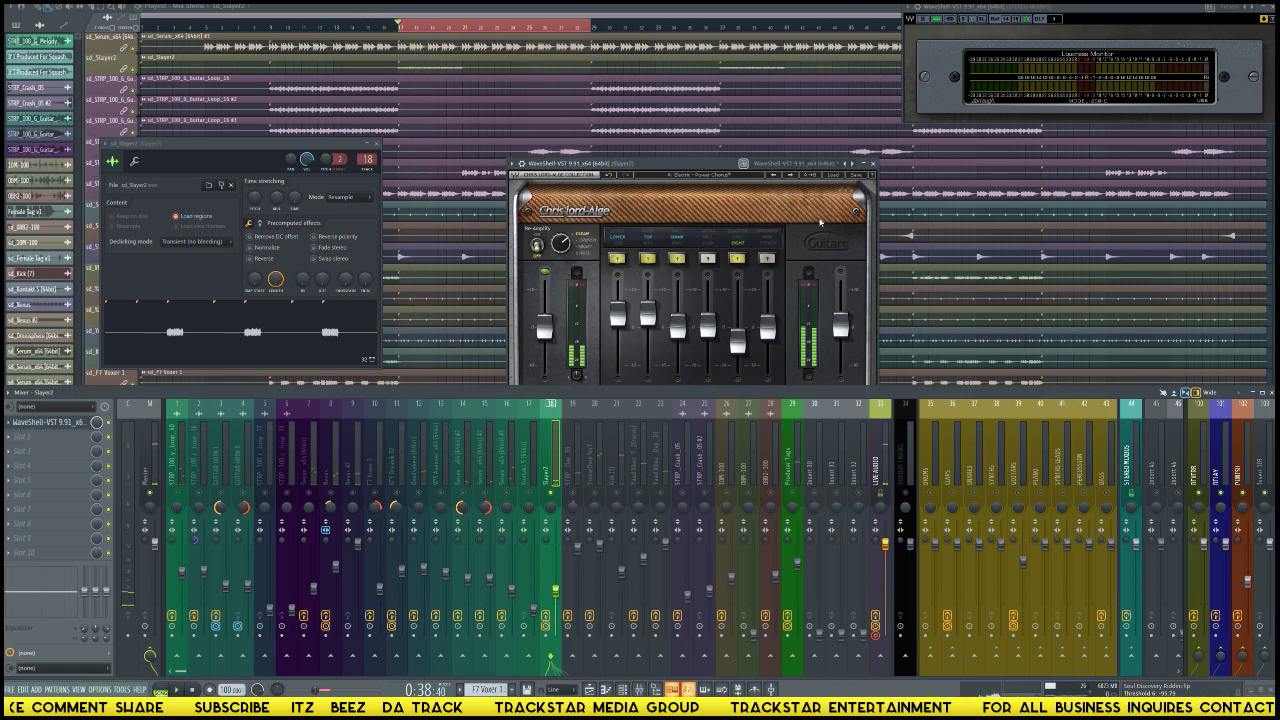
left_click(793, 178)
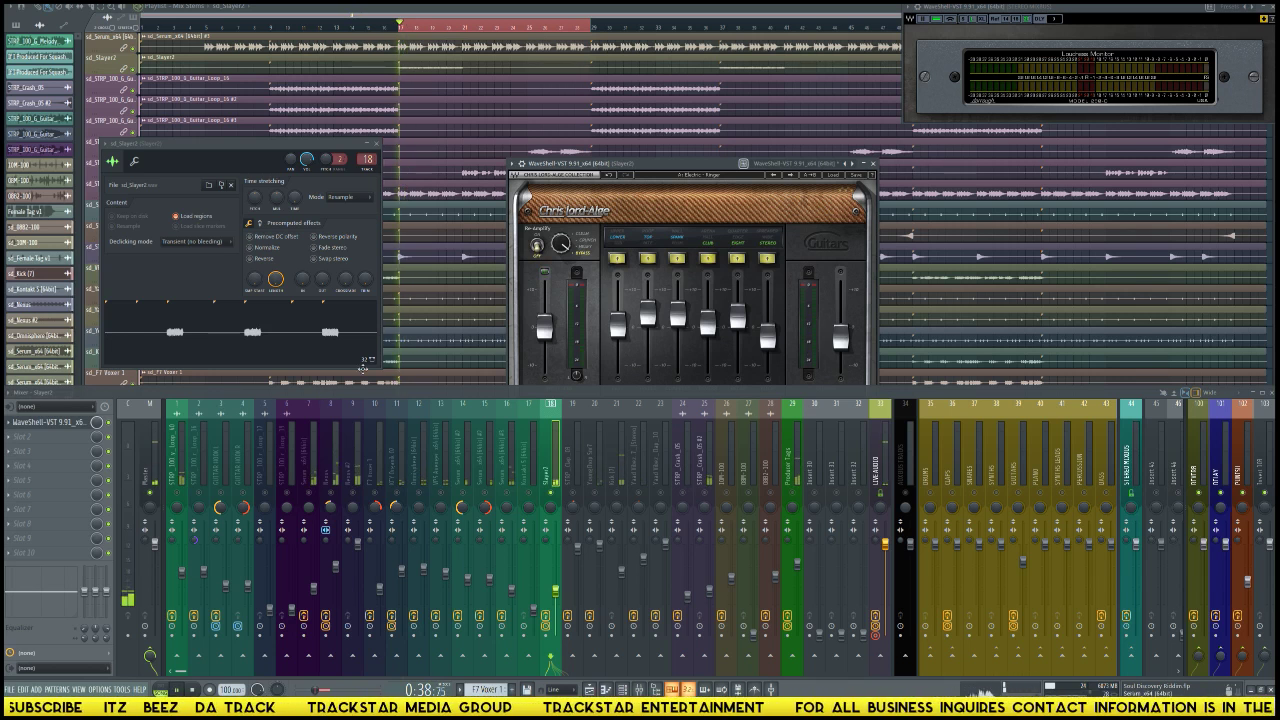
Step: Unsolo the Slayer2 mixer track and play the loop to check the guitar in the full mix
left_click(560, 506)
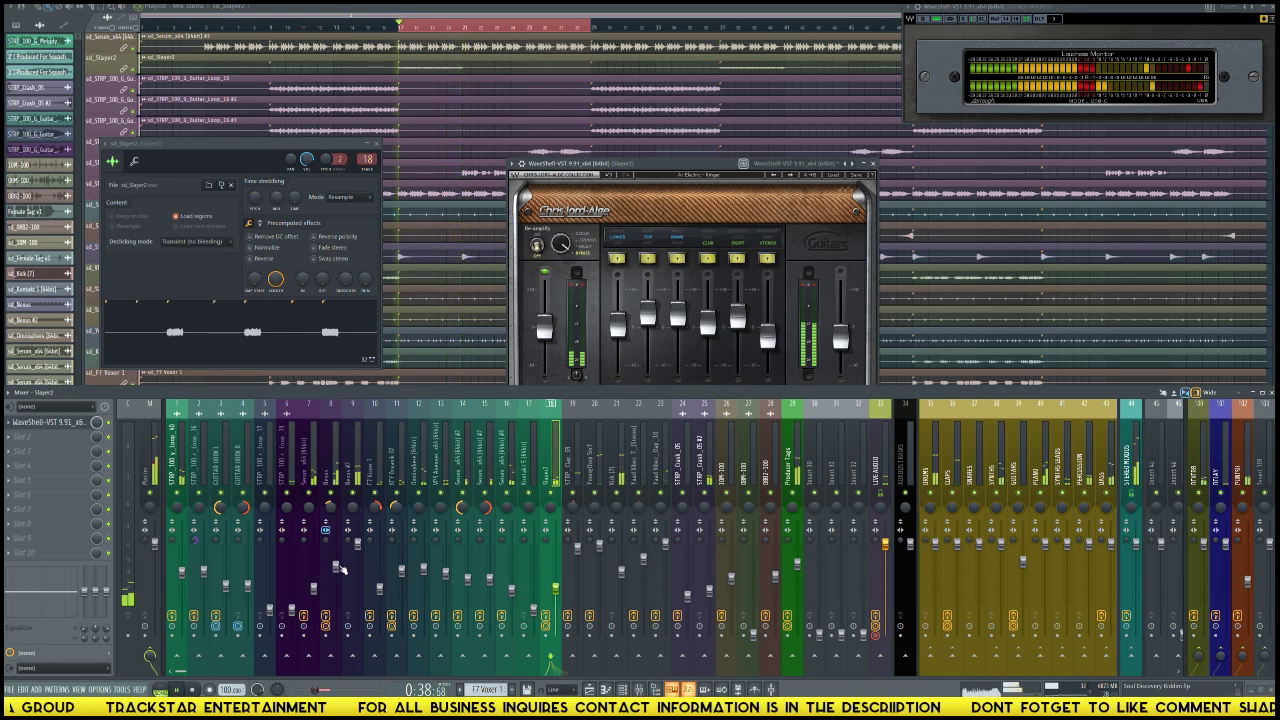
key("space")
key("space")
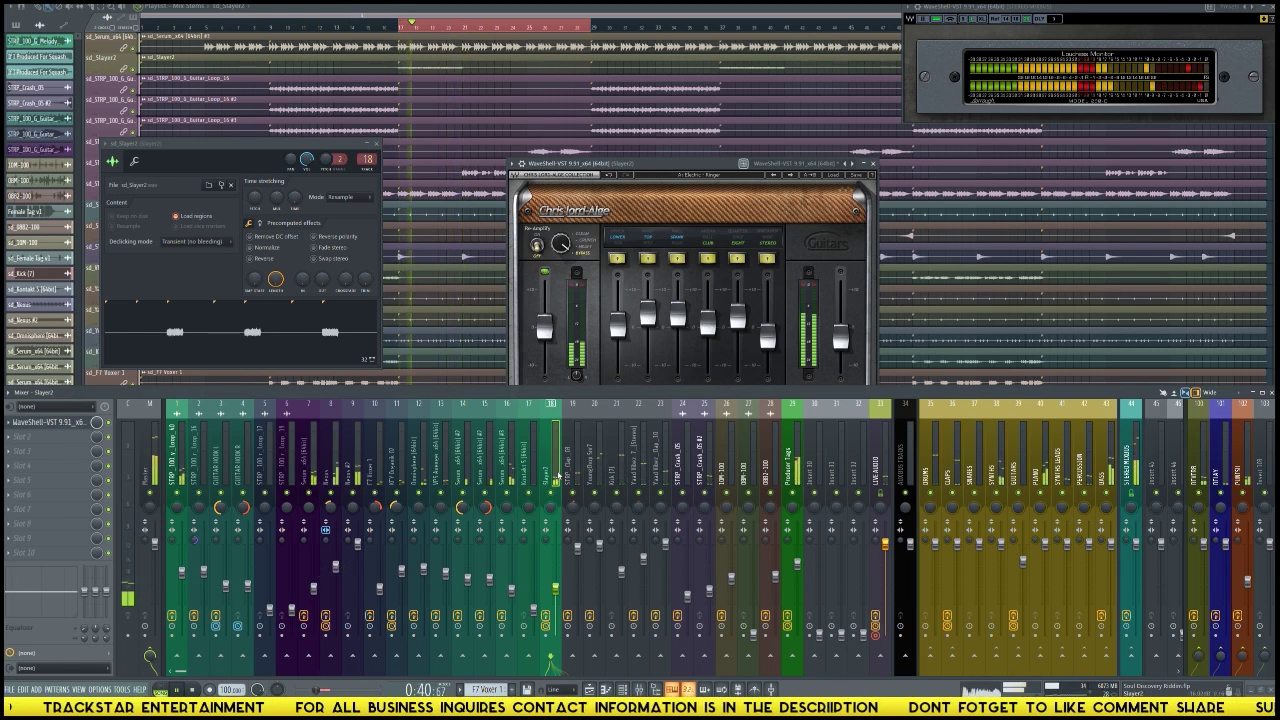
key("space")
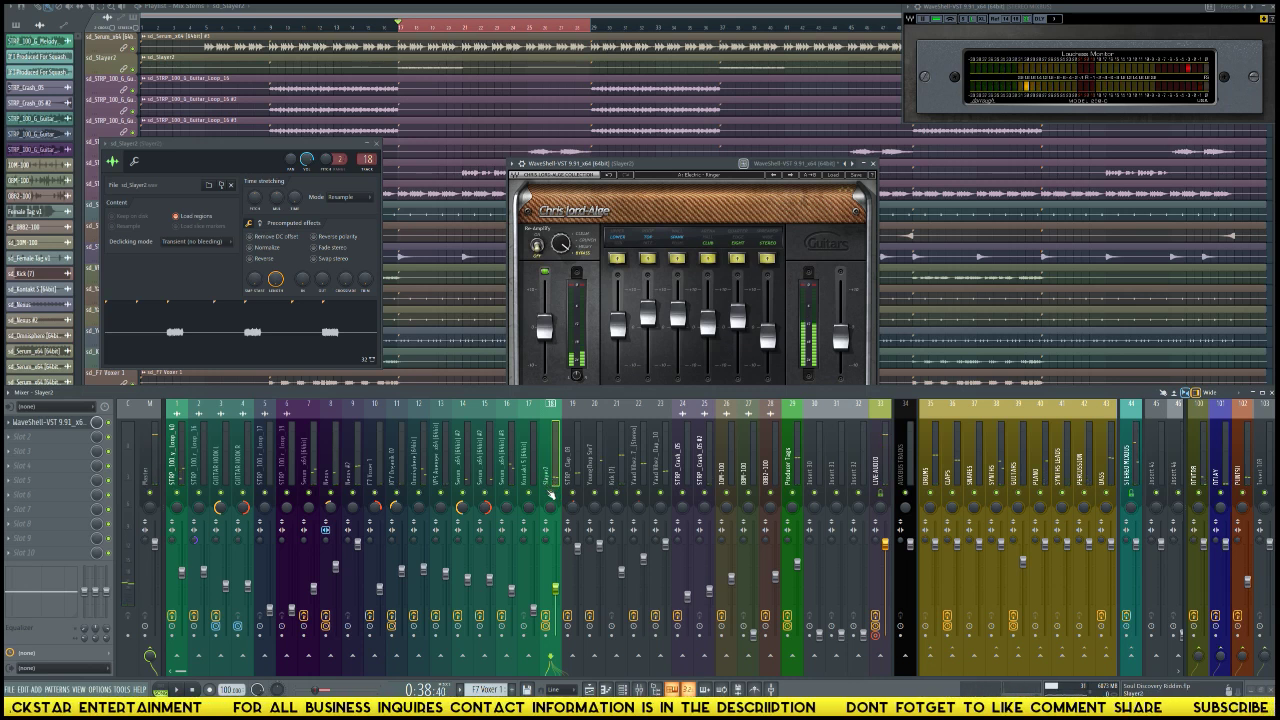
Step: Load Gatekeeper into the second effect slot of the Slayer2 track and arrange its window beside CLA Guitars
left_click(63, 456)
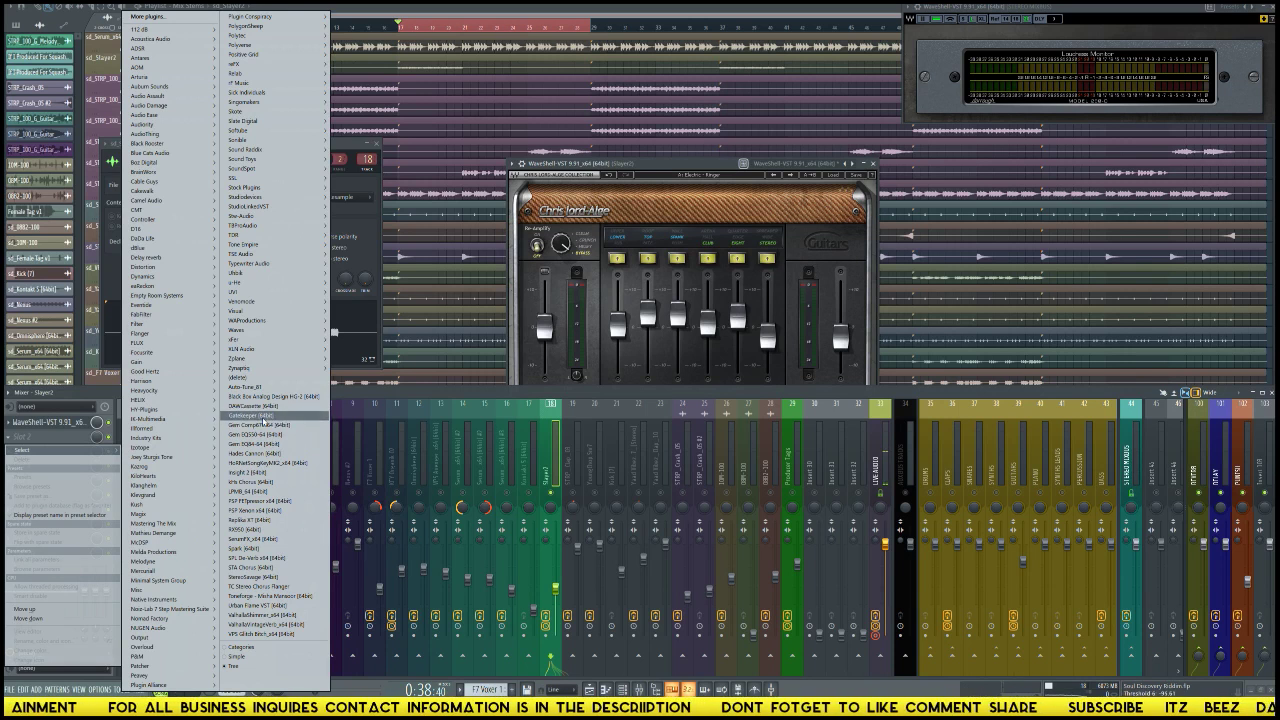
left_click(254, 415)
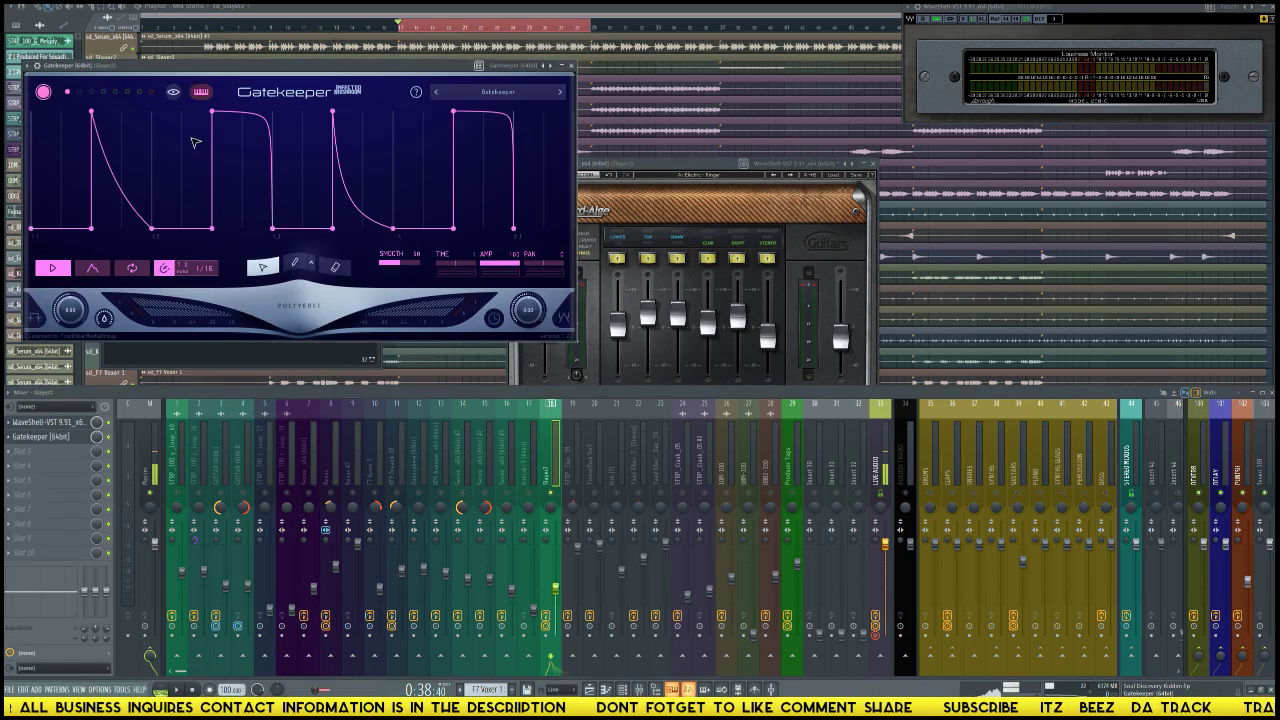
left_click_drag(301, 71, 877, 133)
left_click_drag(578, 170, 281, 99)
left_click_drag(643, 130, 627, 94)
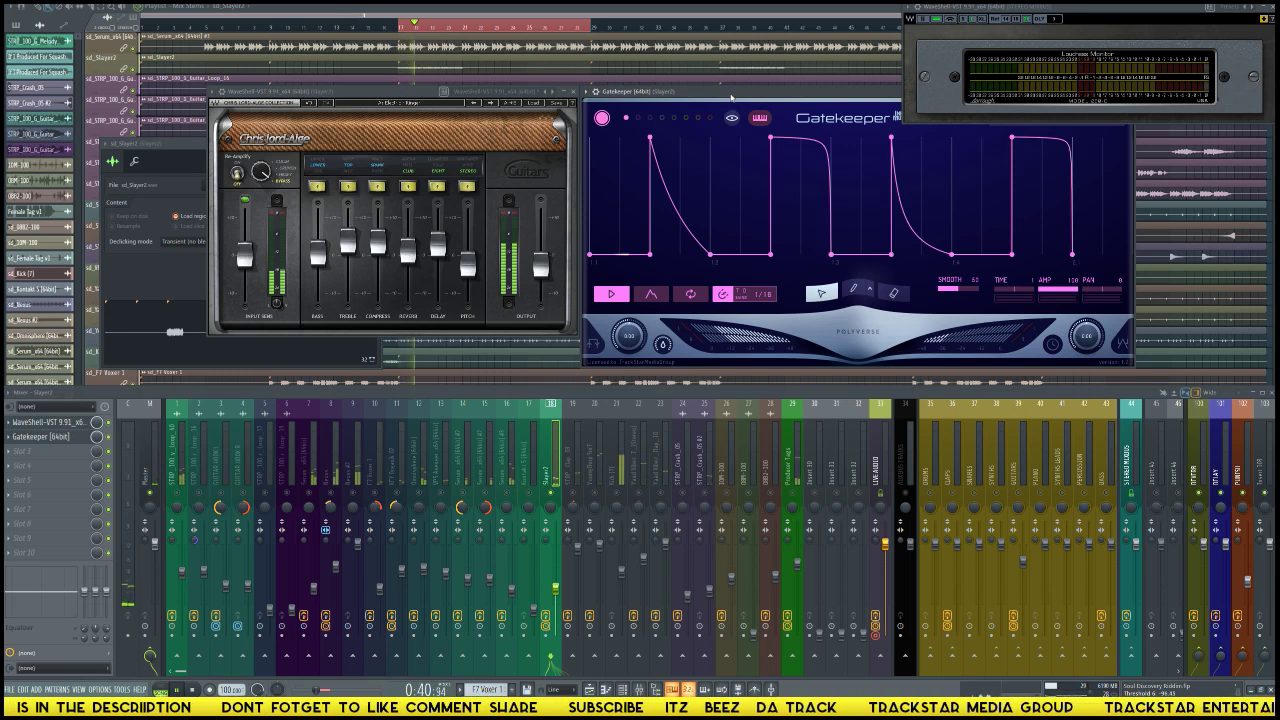
left_click_drag(750, 91, 750, 128)
left_click(1057, 156)
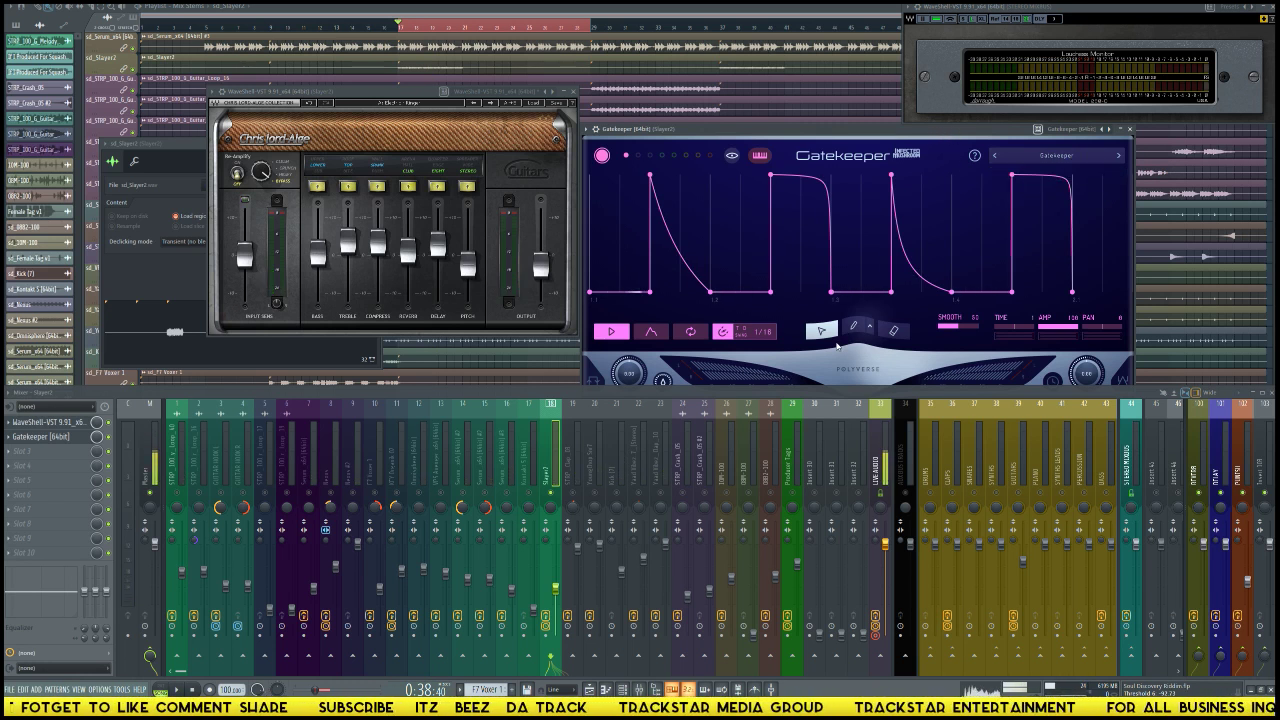
Step: Select the two guitar loop mixer tracks, 5 and 6, and raise their volume together
left_click(272, 479)
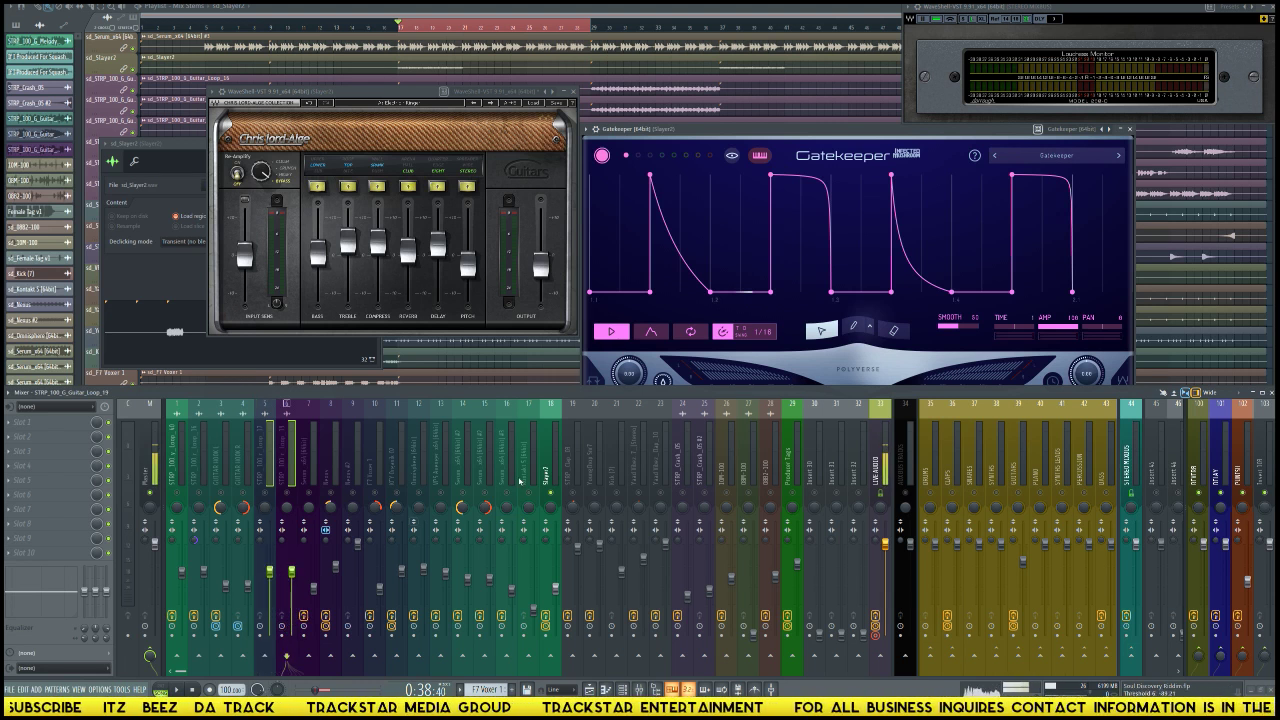
Step: Load the Dramatic Rev preset in Slayer2's Gatekeeper, discarding the changes to the current preset
left_click(1088, 157)
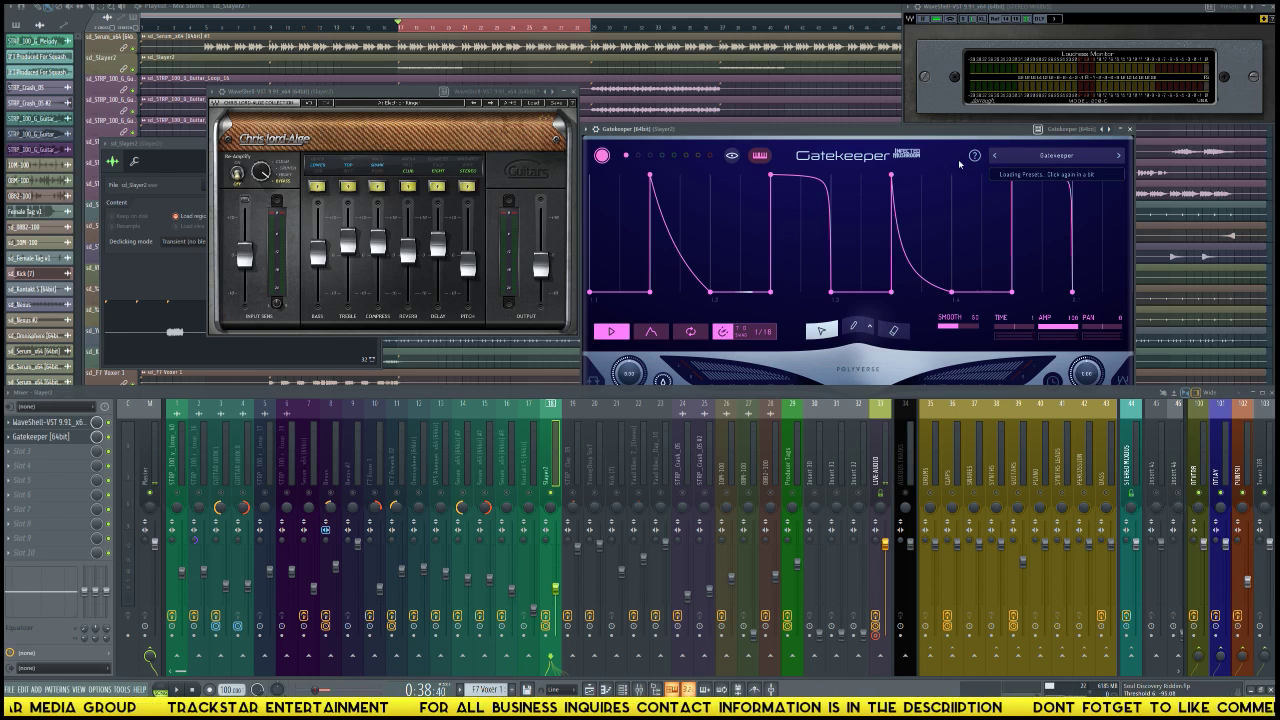
left_click(1058, 156)
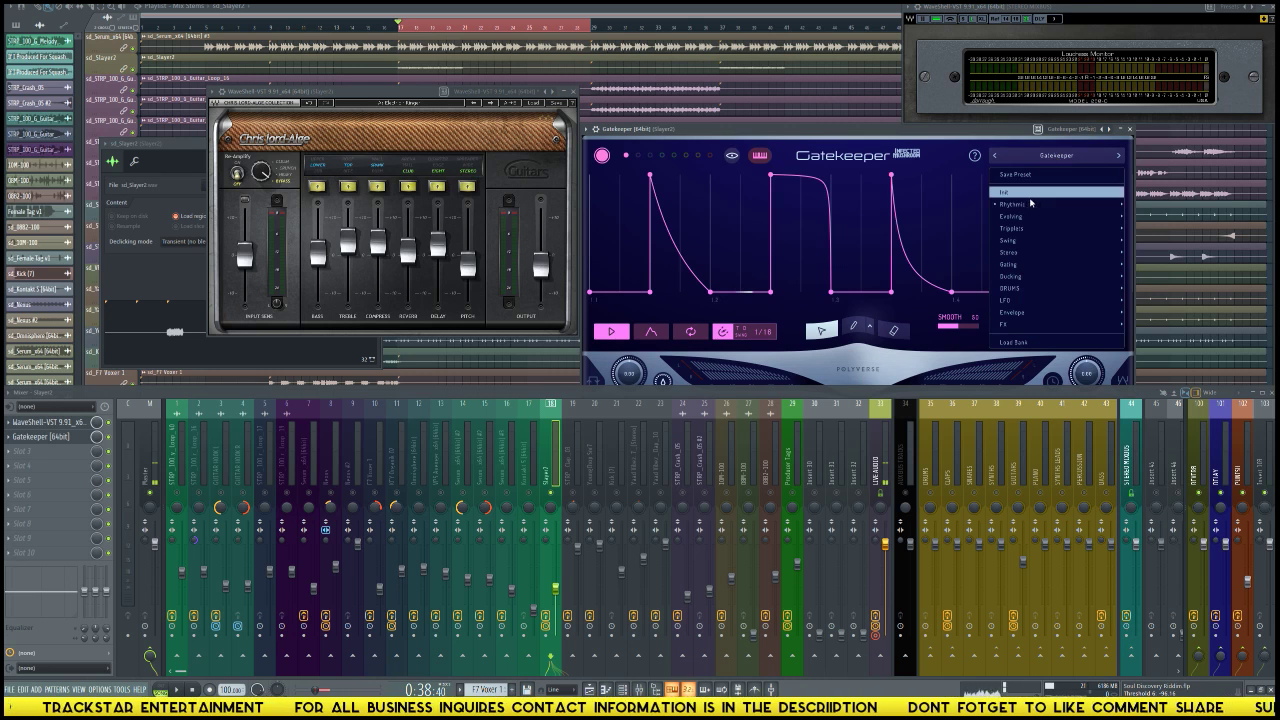
mouse_move(1033, 204)
left_click(771, 189)
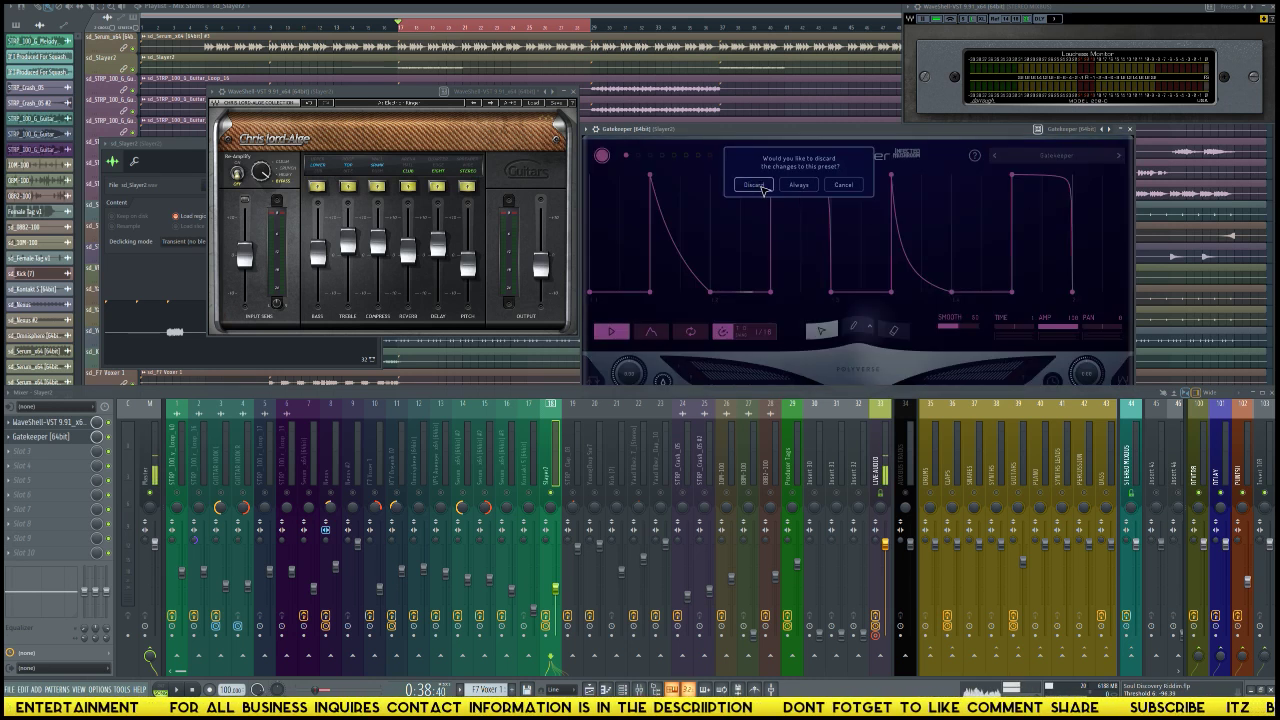
left_click(761, 187)
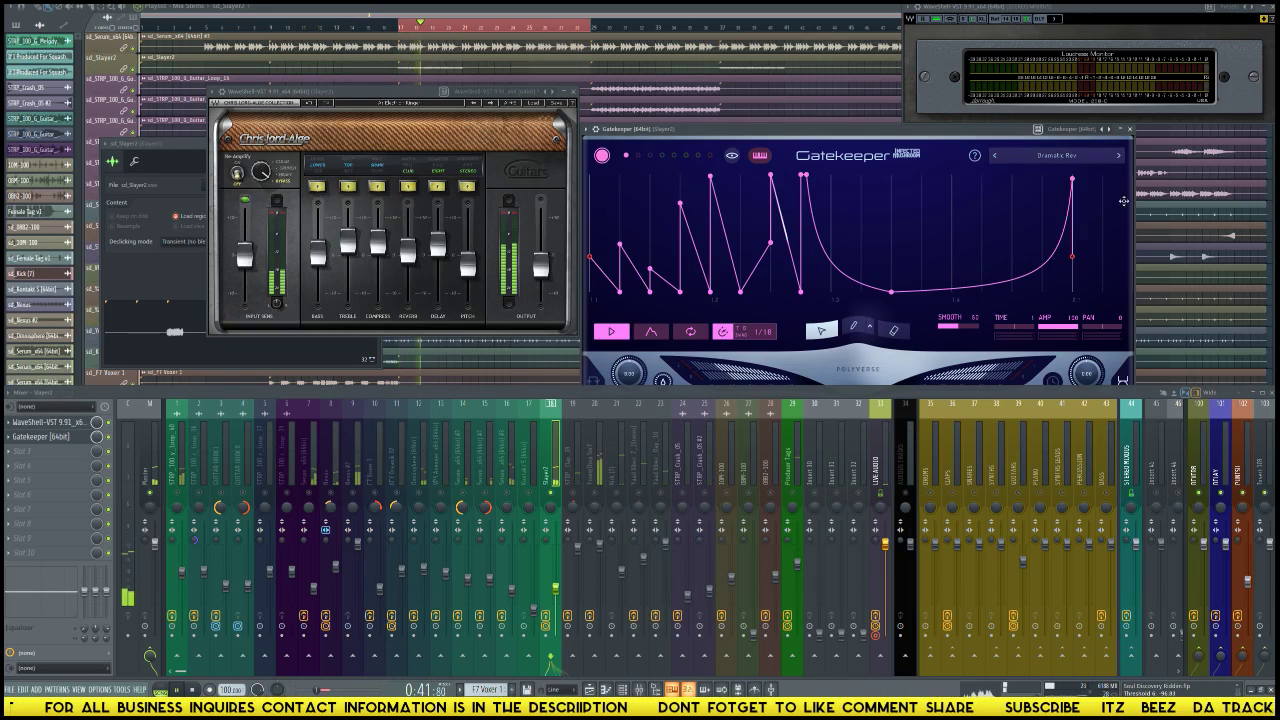
Step: Unsolo the Slayer2 mixer track and raise its volume slightly within the full mix
left_click(567, 545)
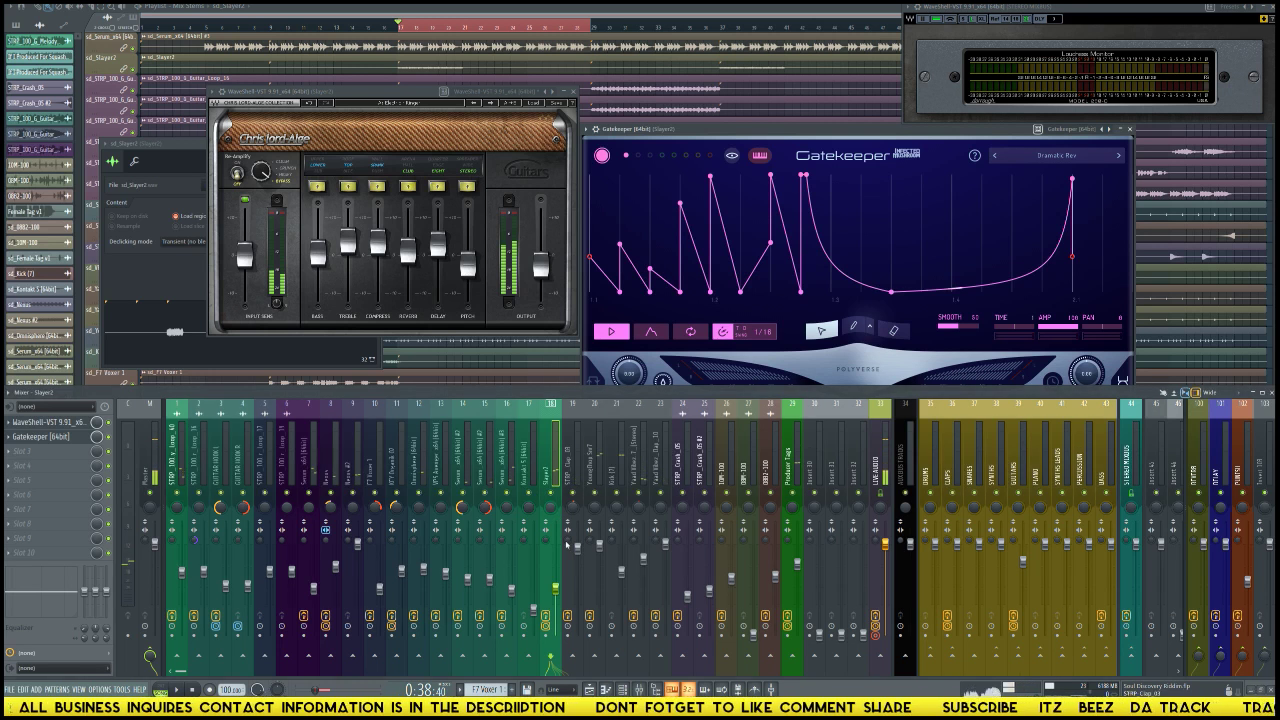
left_click_drag(556, 588, 556, 574)
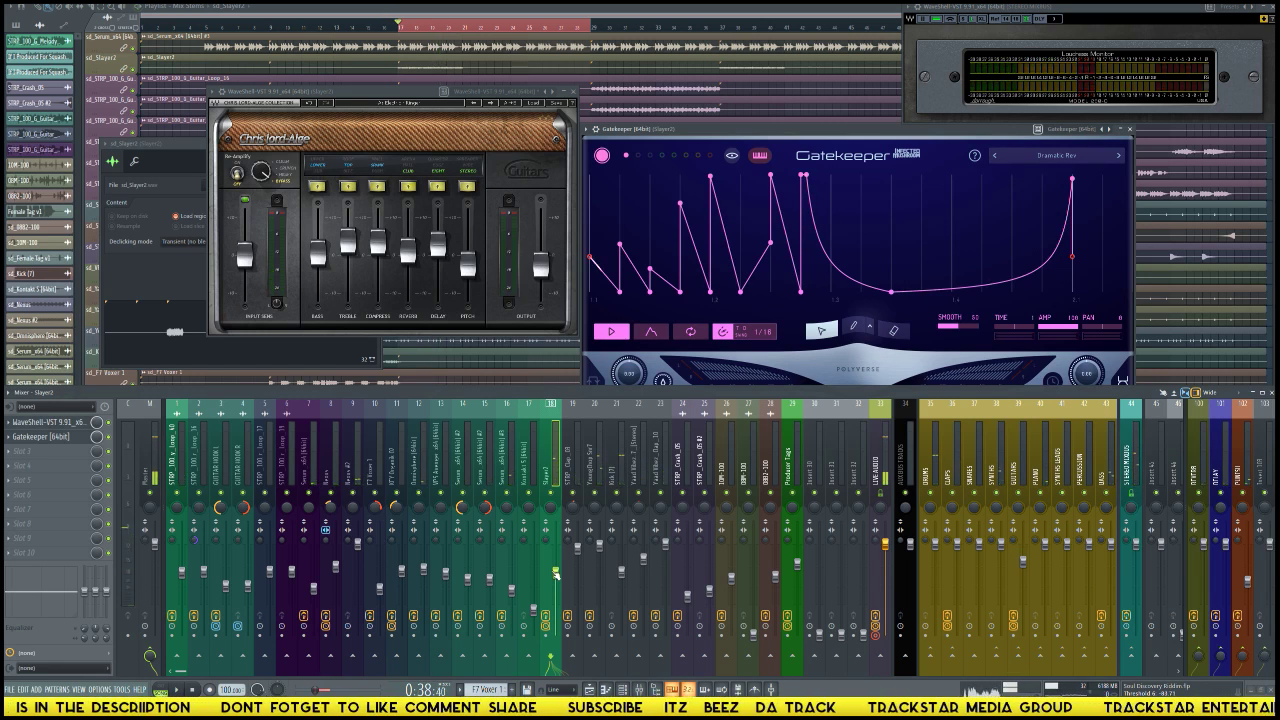
Step: Load the Sound Toys PanMan plugin into the third effect slot of the Slayer2 mixer track
left_click(57, 452)
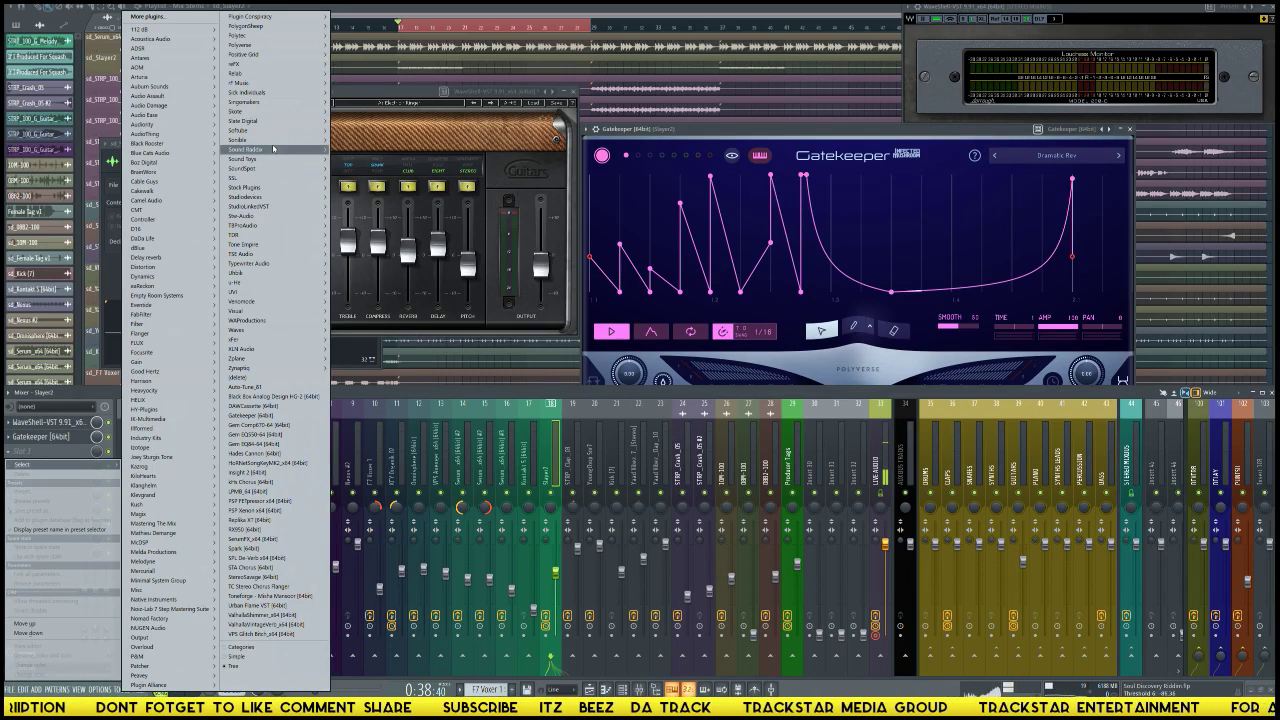
mouse_move(270, 159)
mouse_move(380, 205)
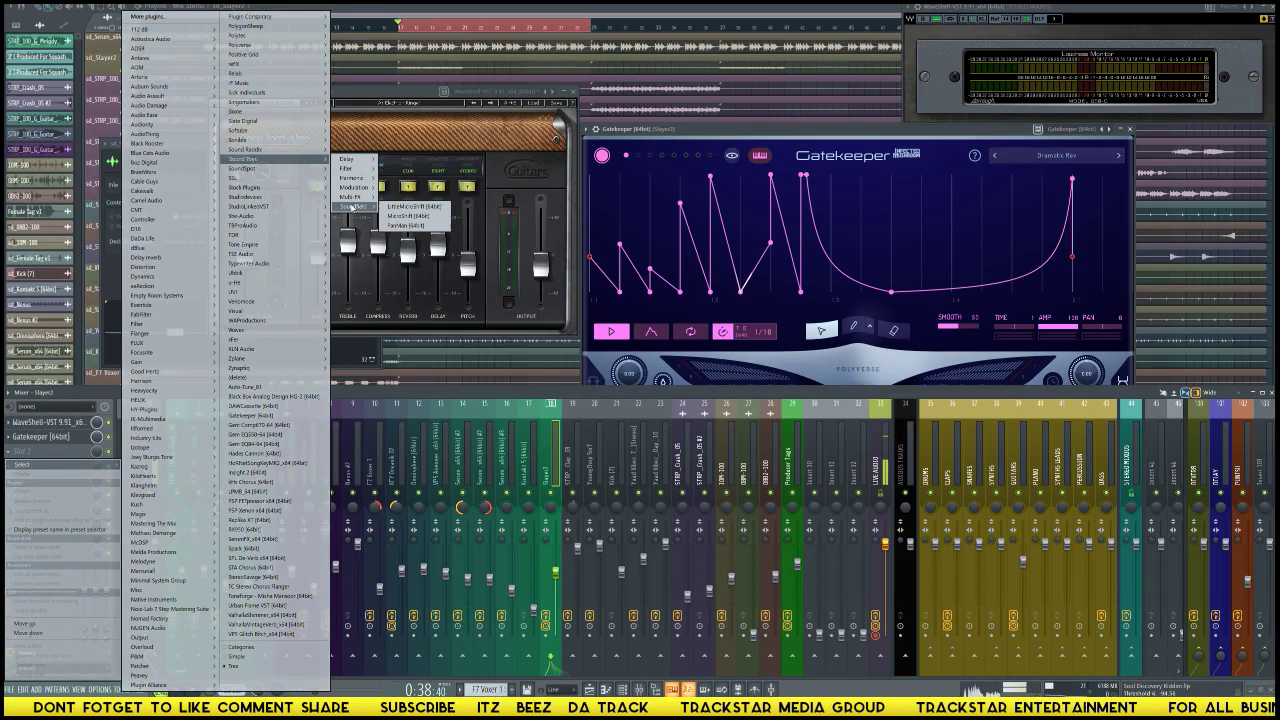
left_click(410, 227)
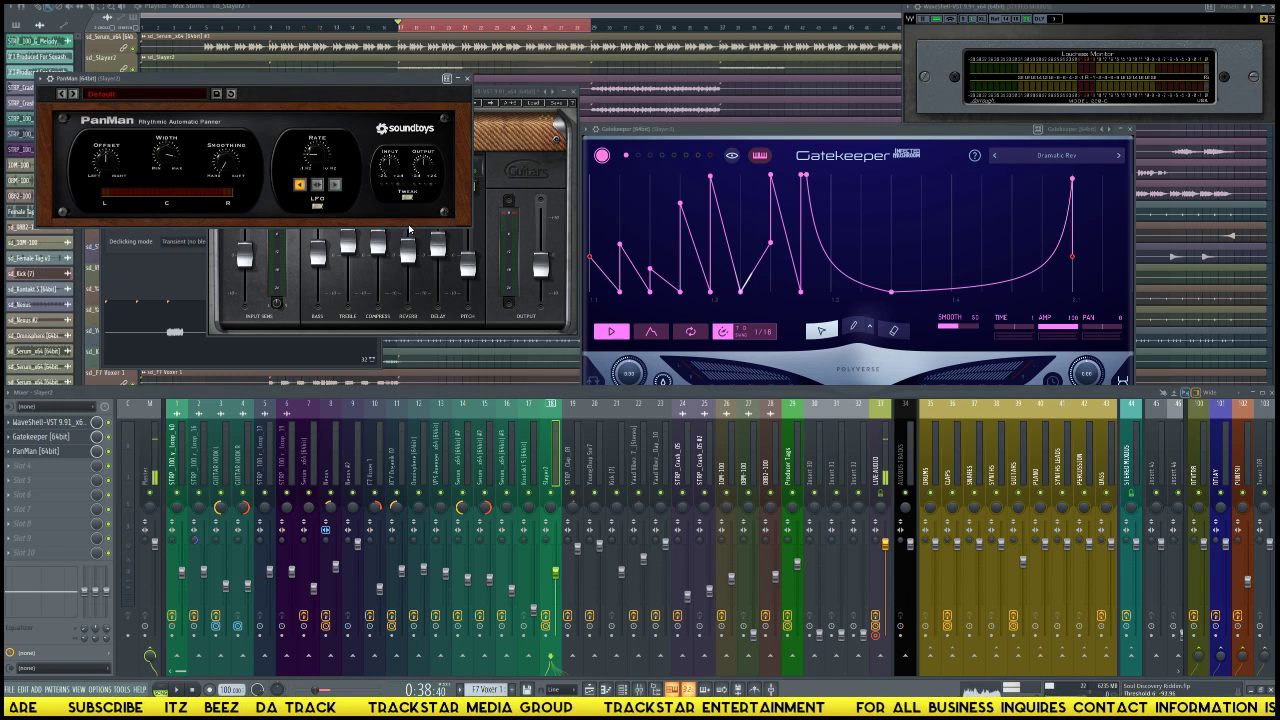
Step: Load the Ball Bounce Panner preset from PanMan's Rhythmic Pans and play the loop to hear the panning
left_click(117, 96)
mouse_move(133, 110)
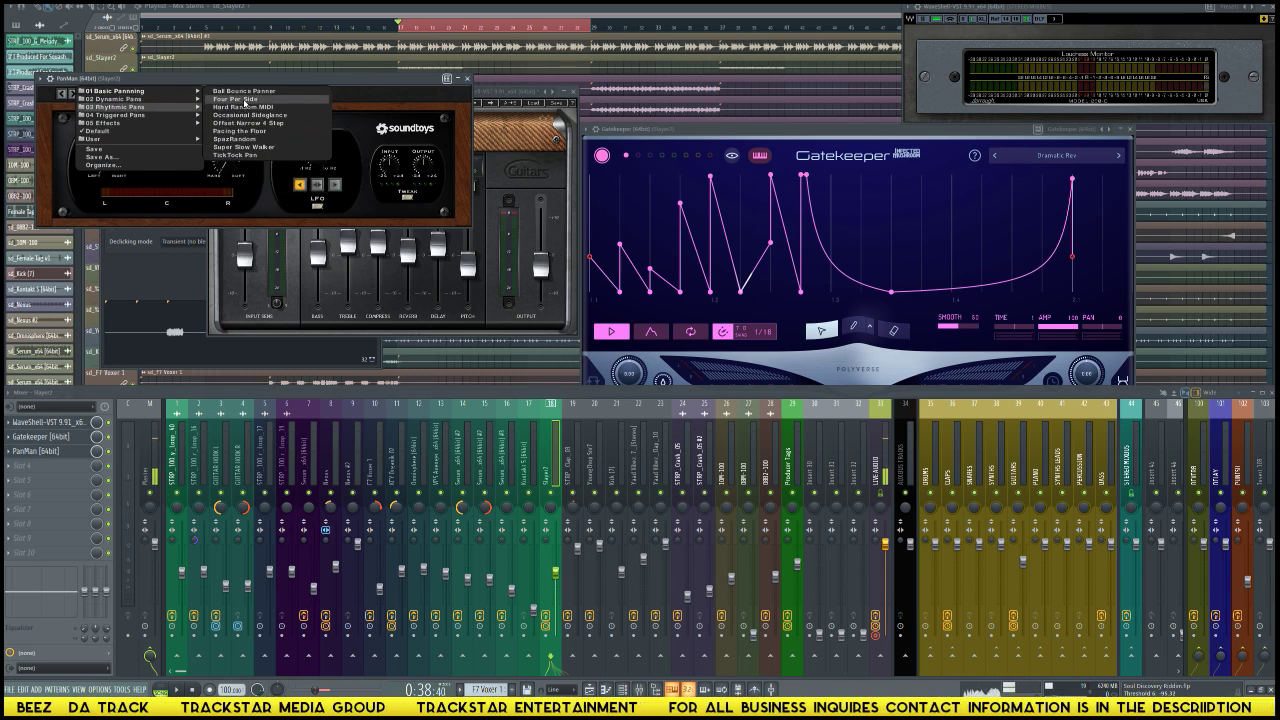
left_click(249, 93)
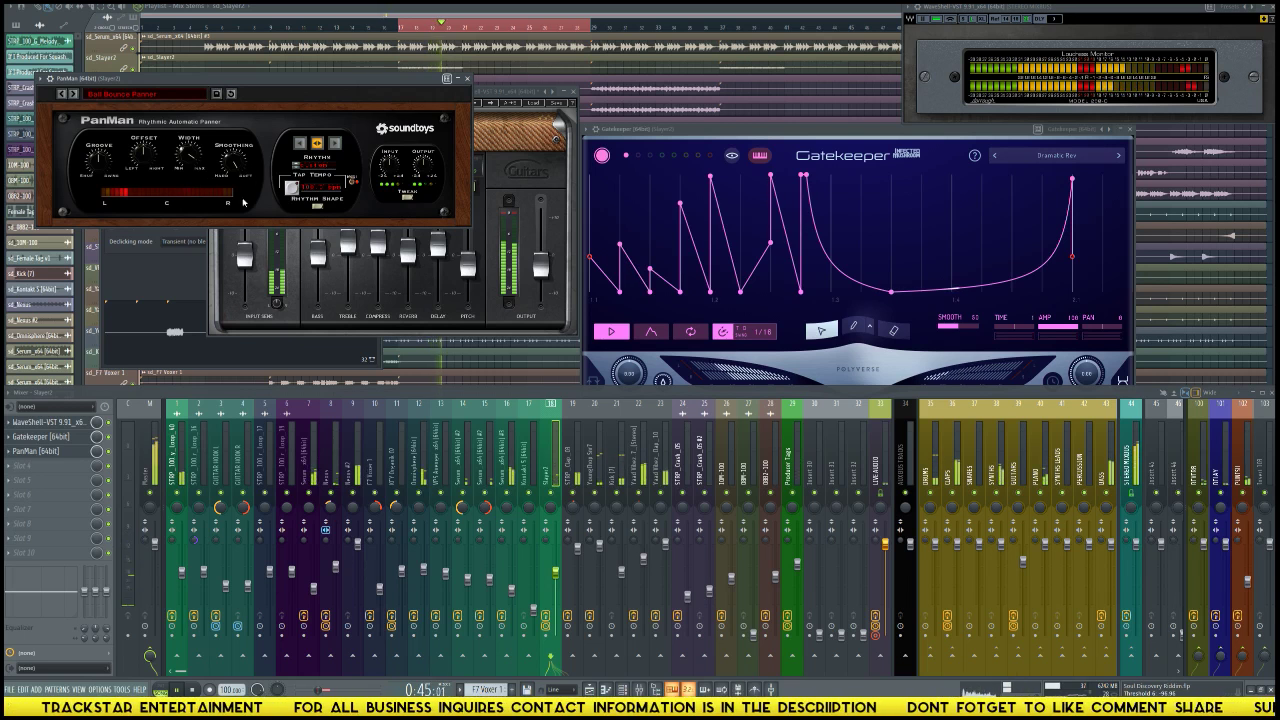
key("space")
key("space")
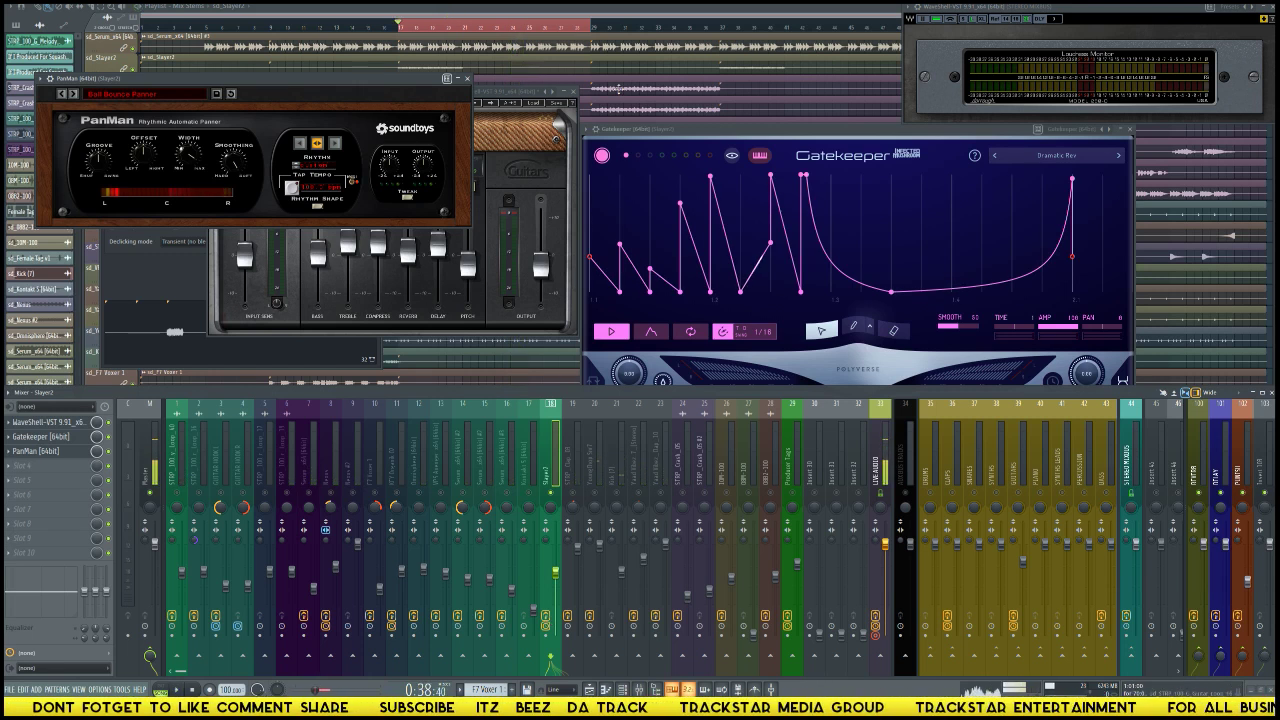
scroll(622, 90, "up", 5)
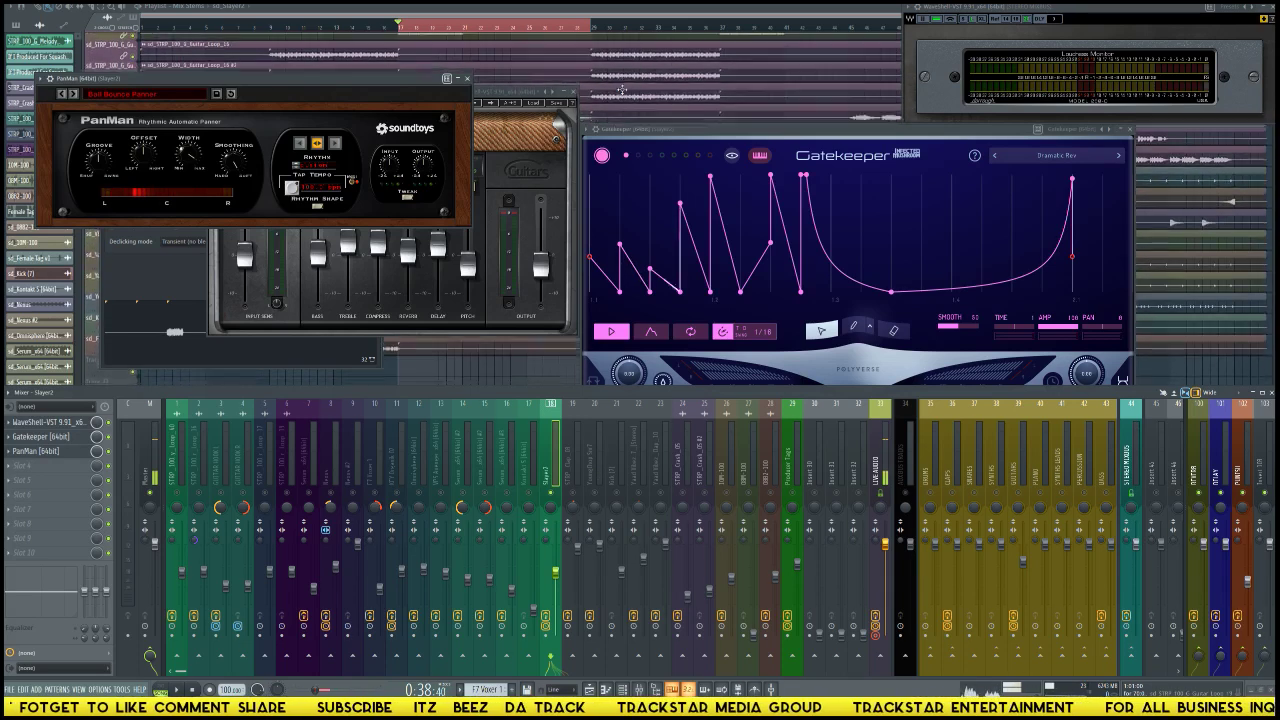
scroll(622, 90, "up", 8)
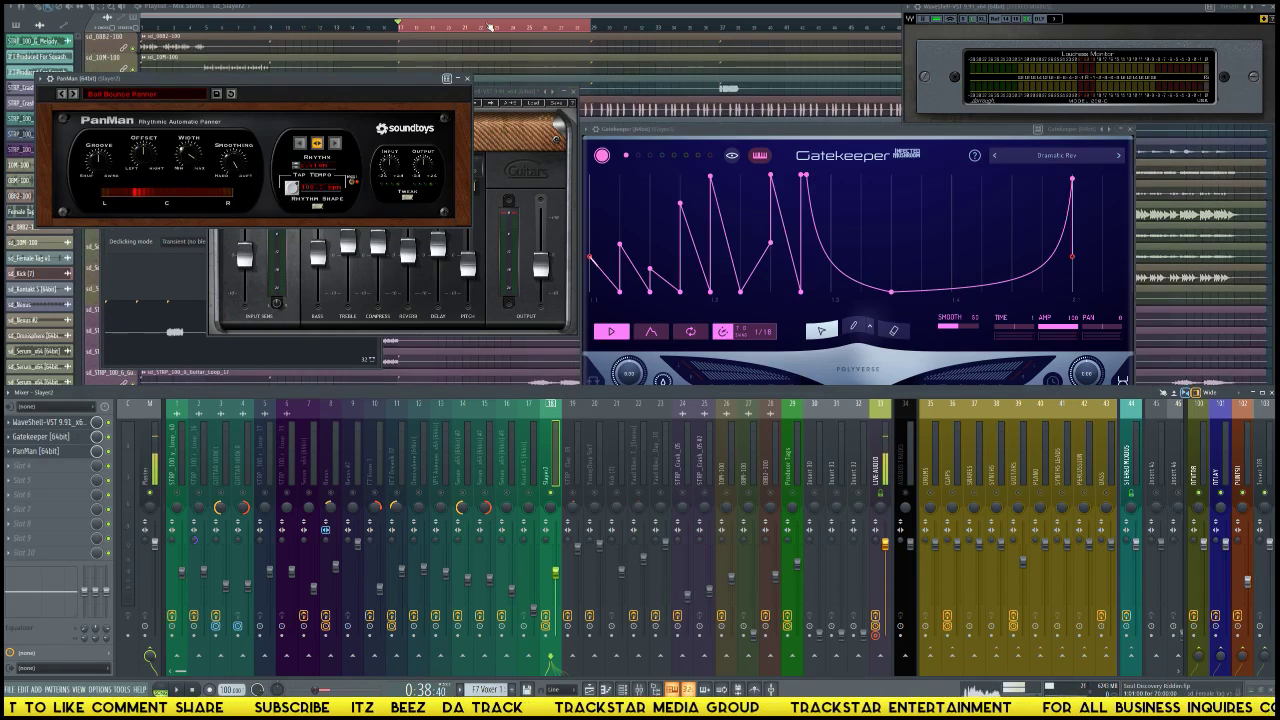
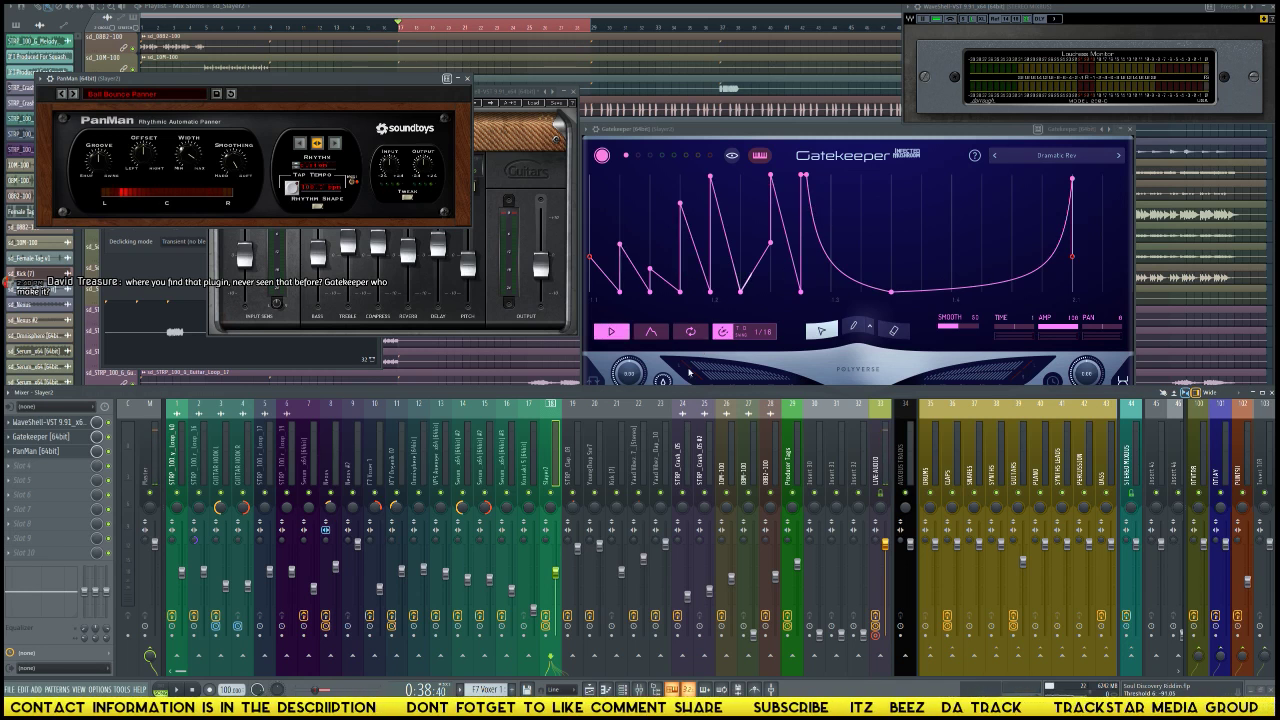
left_click(45, 467)
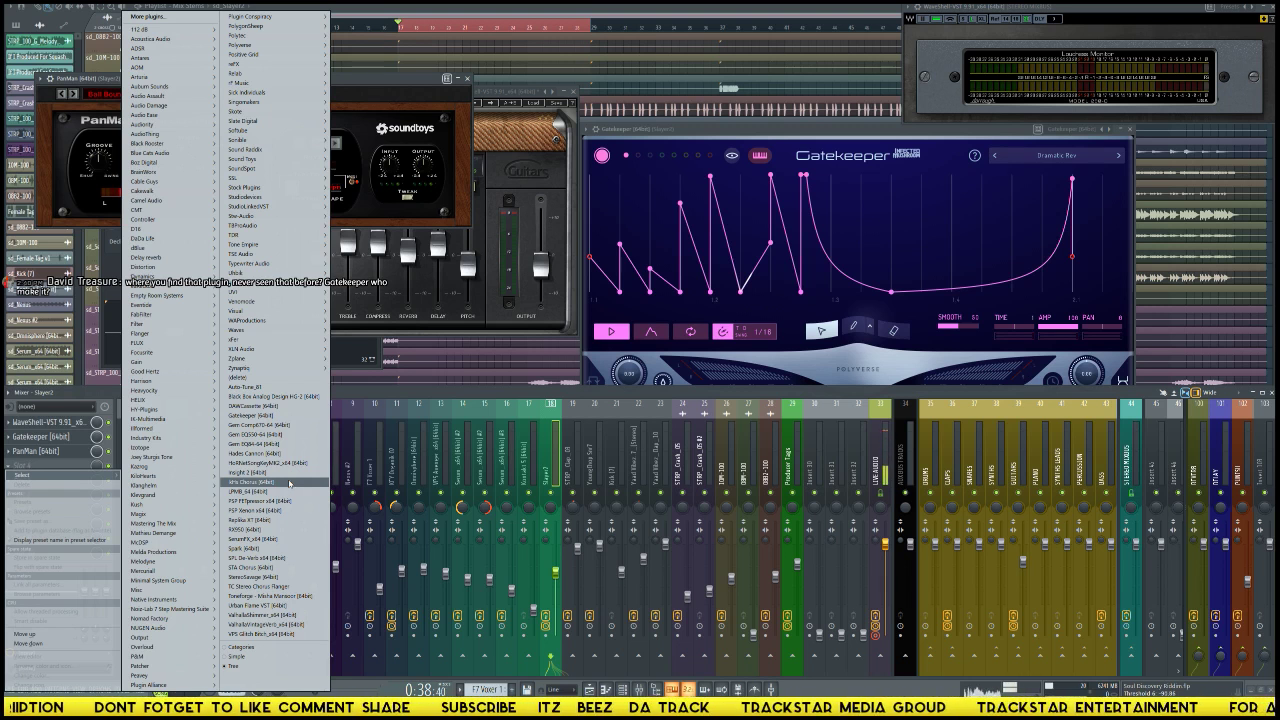
mouse_move(170, 381)
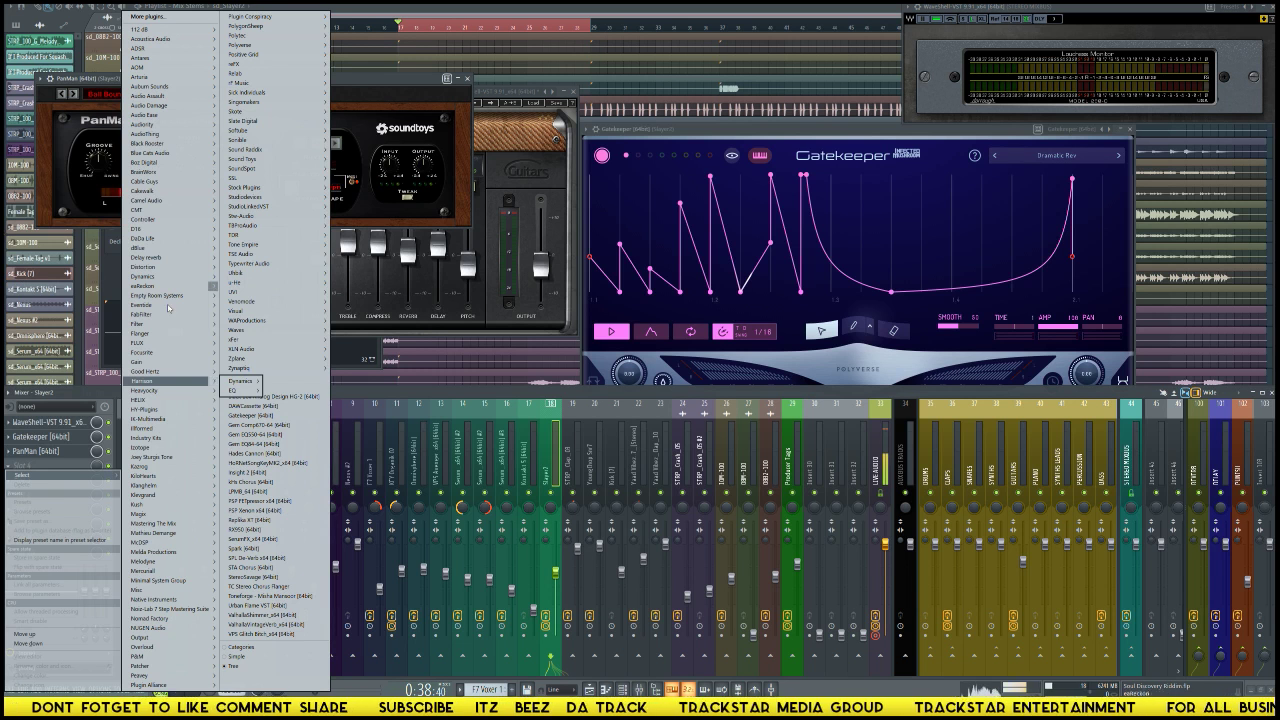
mouse_move(191, 311)
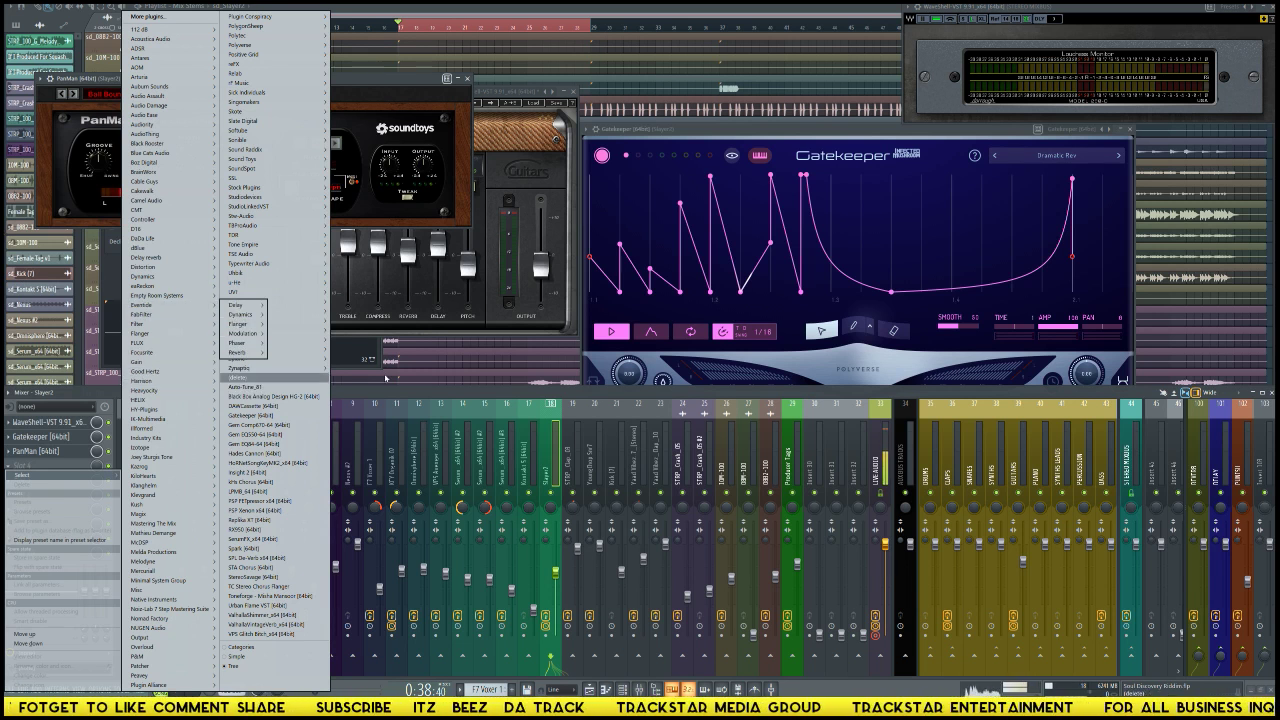
left_click(628, 393)
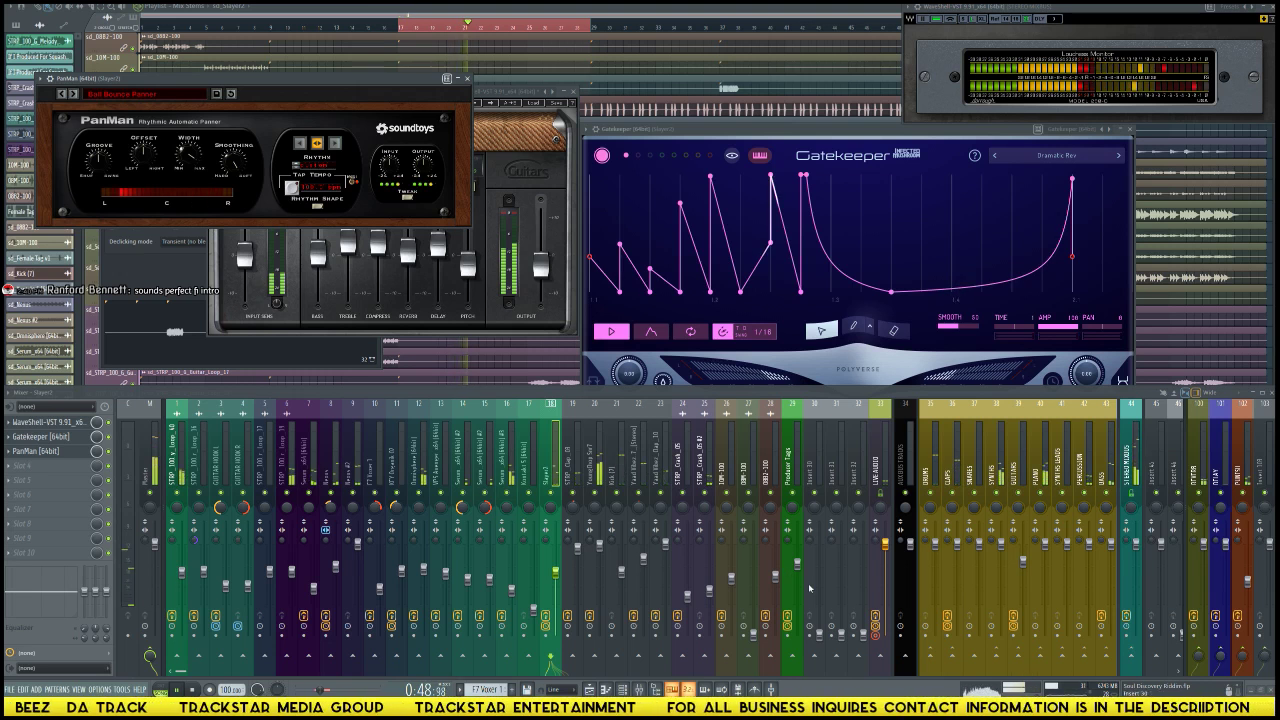
Step: Play and stop the full mix loop, and close Slayer2's Gatekeeper, CLA Guitars and PanMan plugin windows
key("space")
key("space")
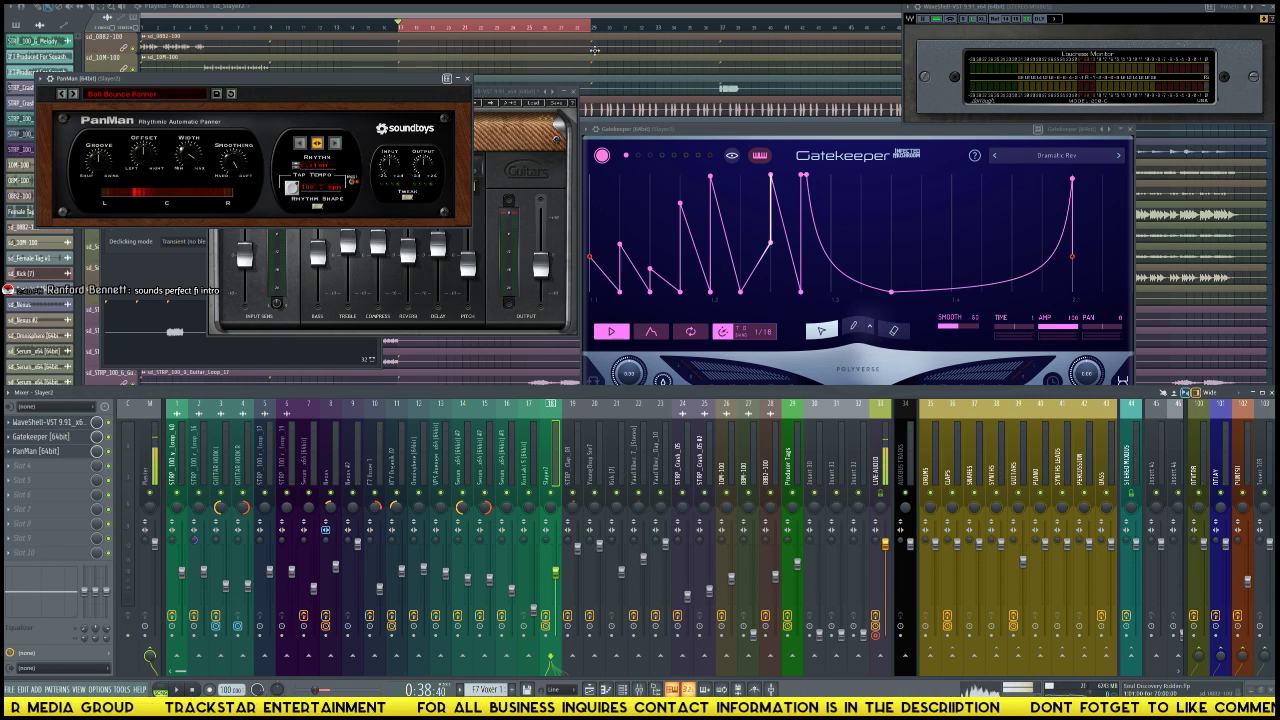
left_click(573, 91)
left_click(573, 91)
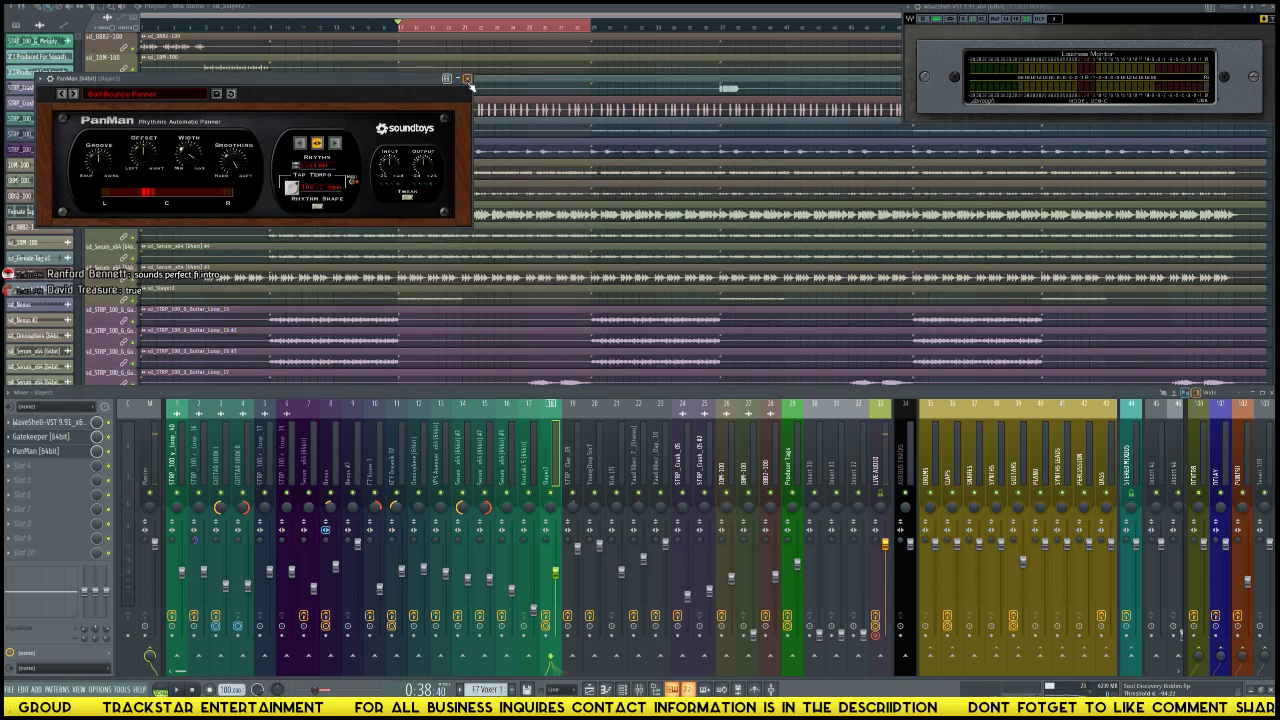
left_click(466, 78)
scroll(475, 60, "down", 5)
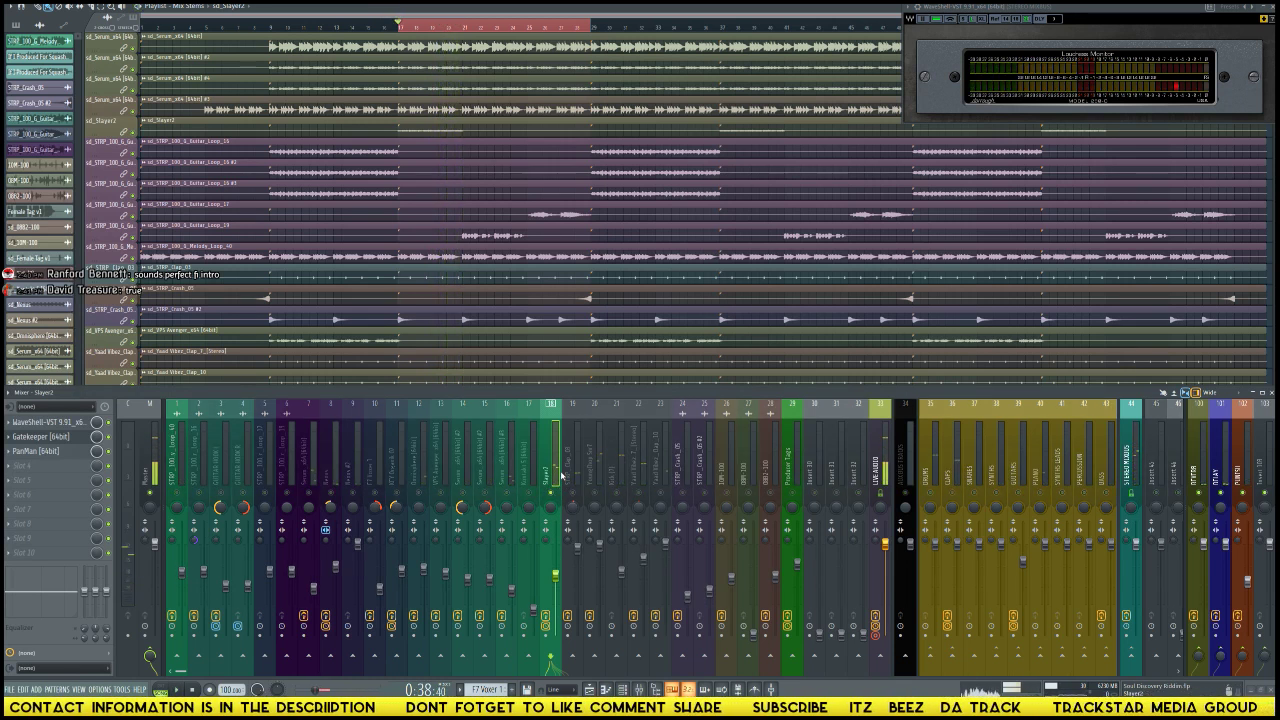
Step: Load the stereo FabFilter Pro-MB into the fourth effect slot of the Slayer2 mixer track and expand it to full screen
left_click(75, 470)
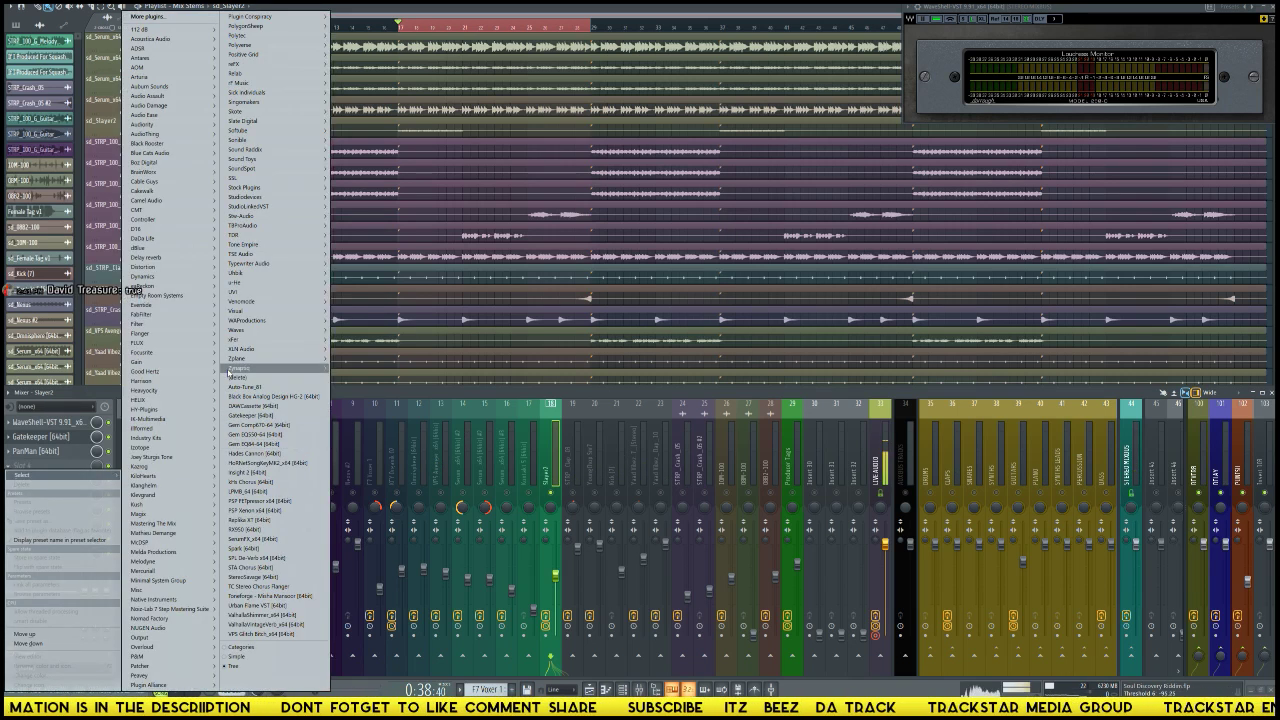
mouse_move(171, 382)
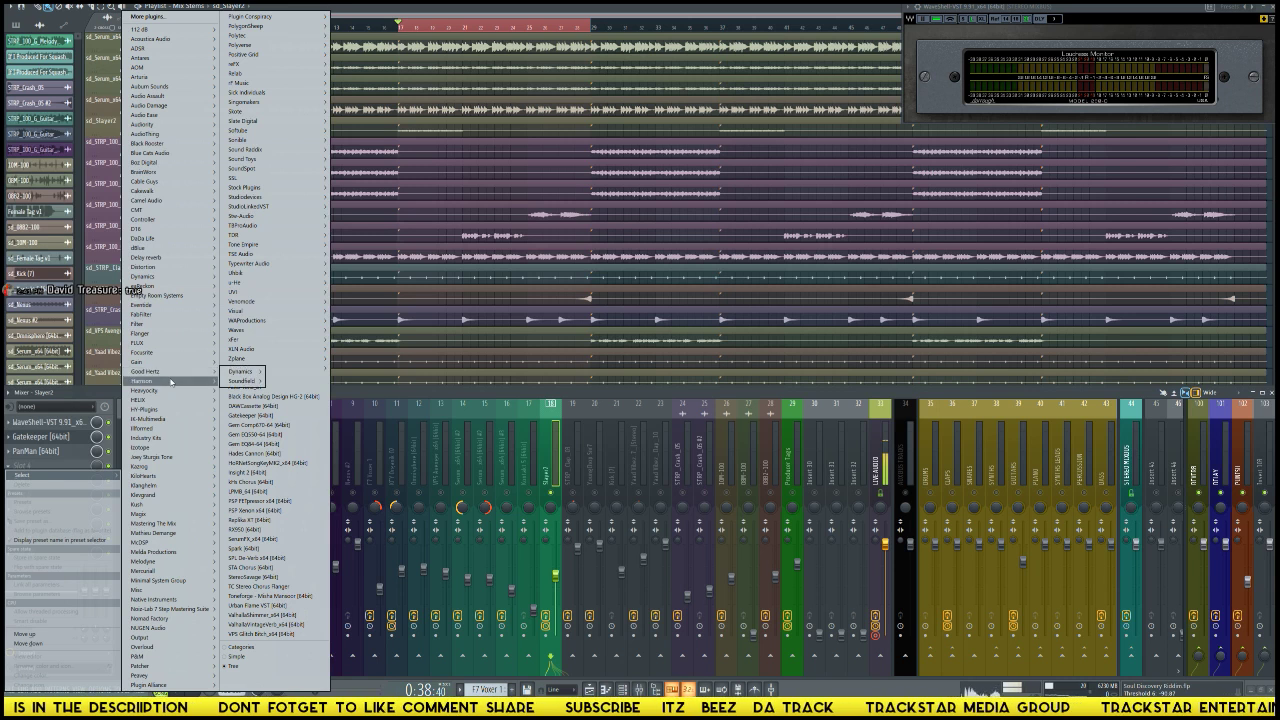
mouse_move(171, 317)
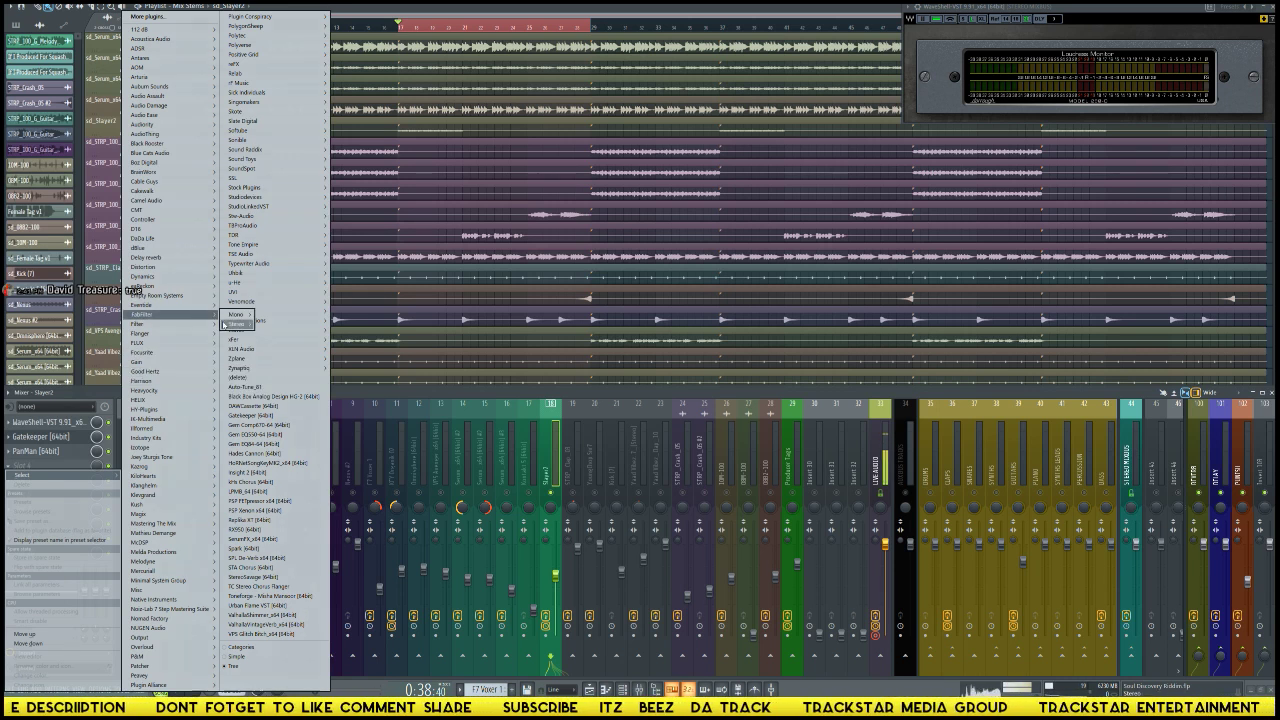
mouse_move(230, 324)
mouse_move(278, 333)
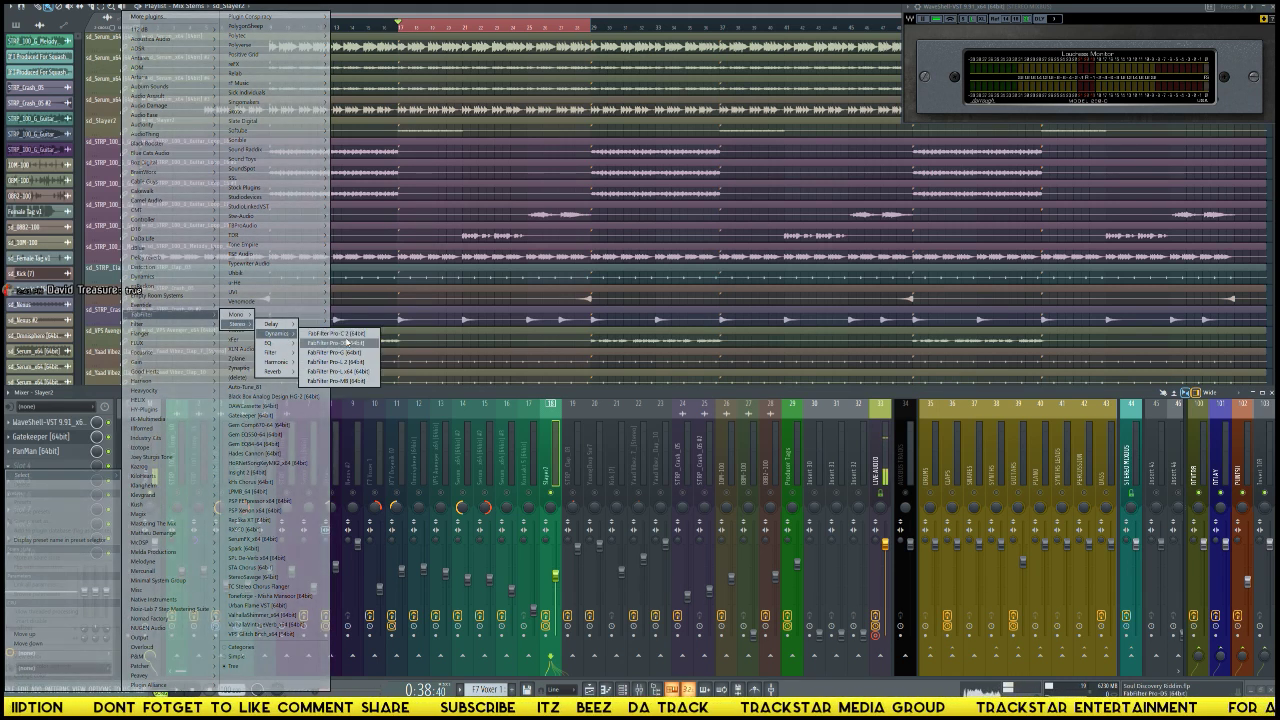
left_click(328, 382)
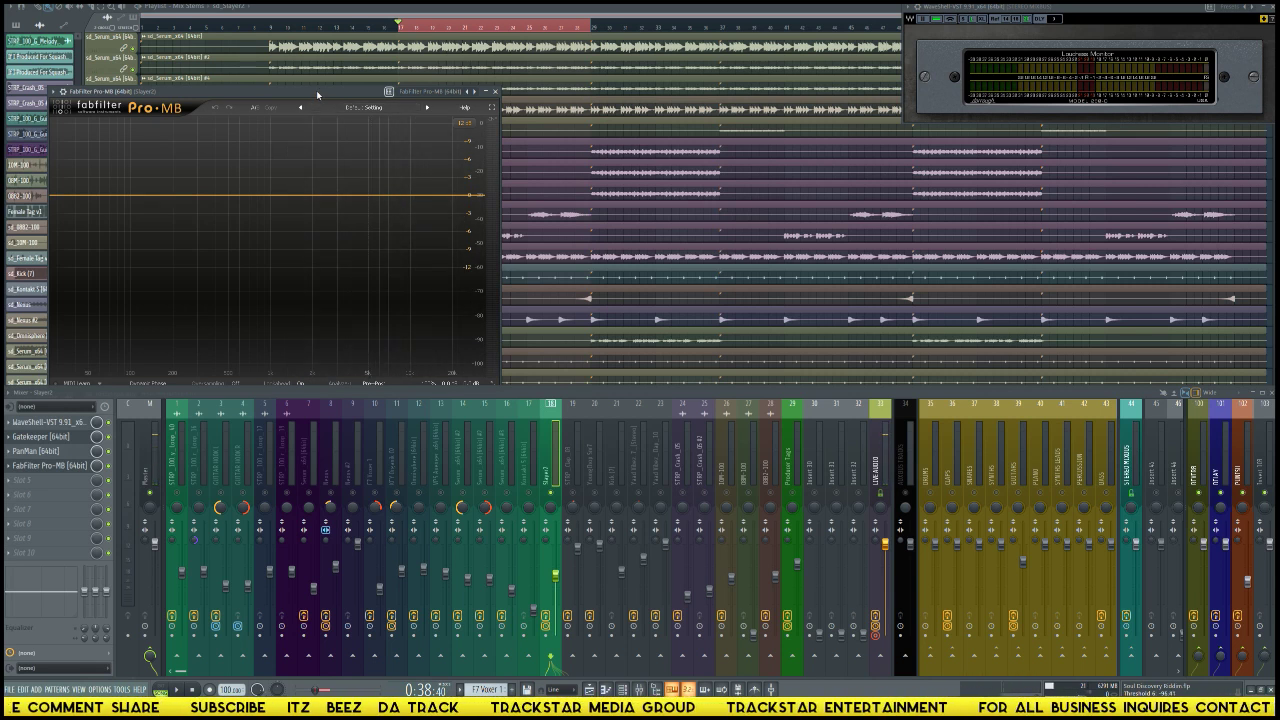
left_click_drag(318, 95, 648, 69)
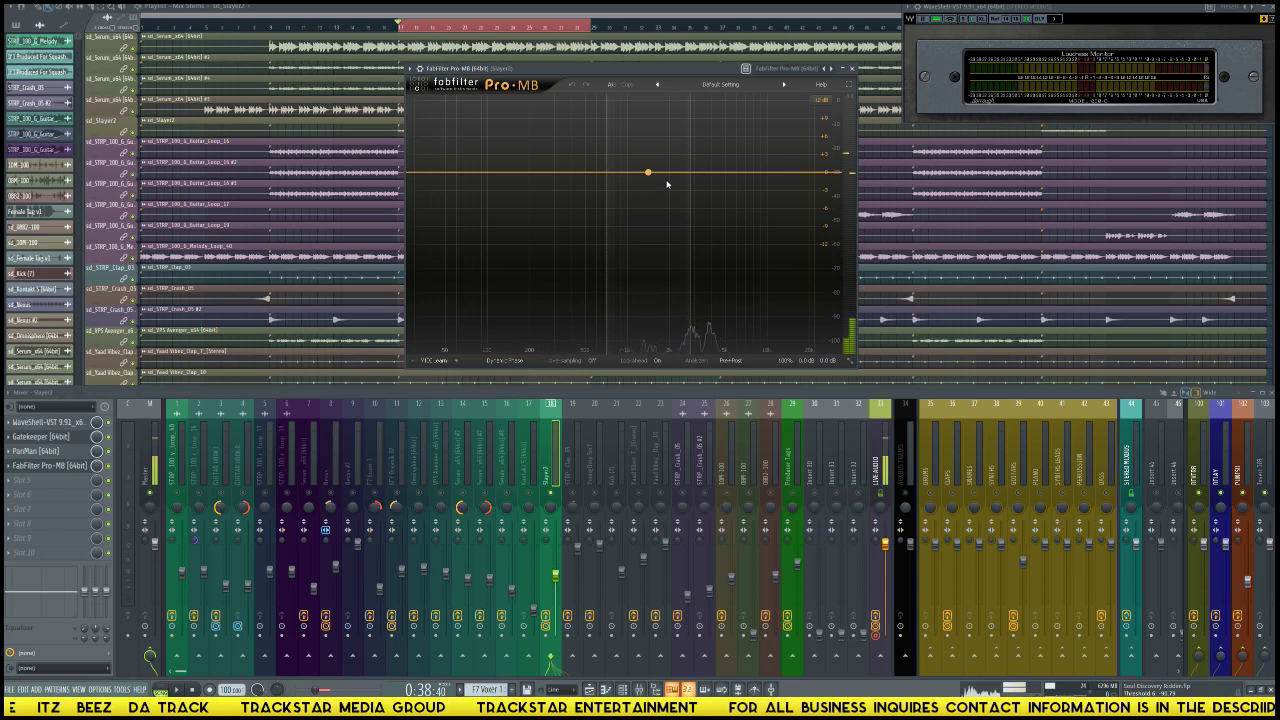
left_click(855, 89)
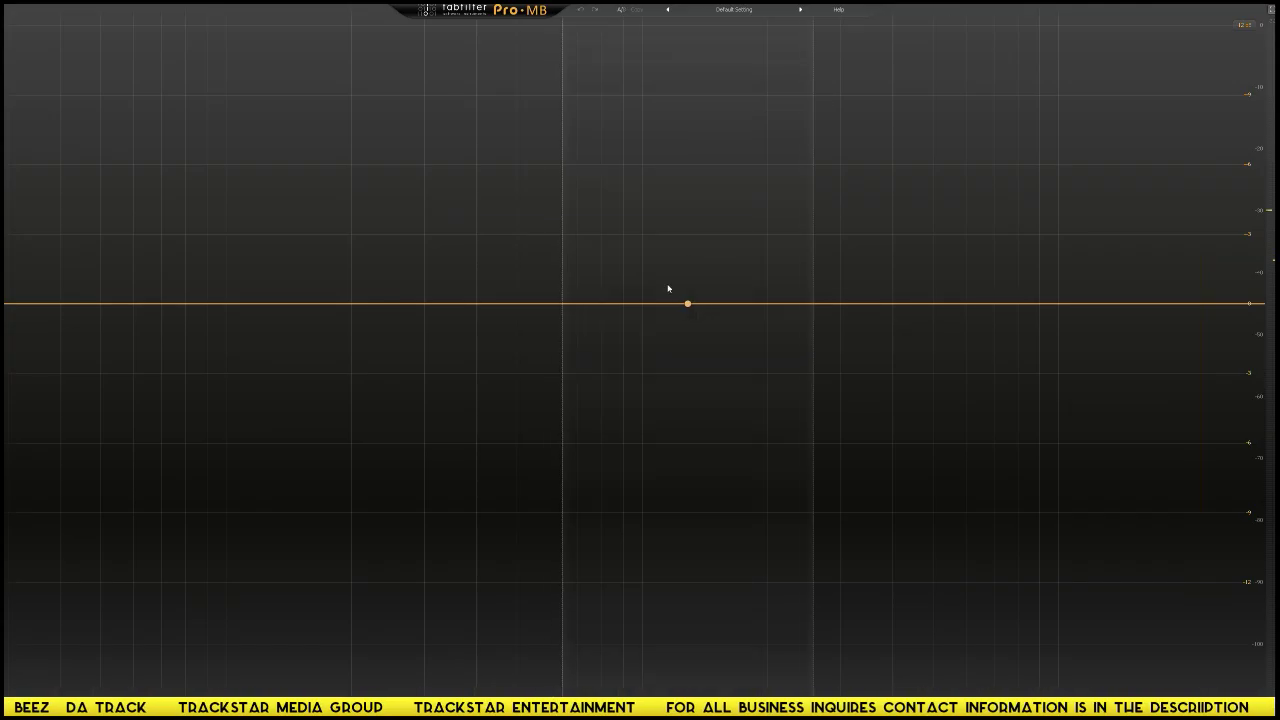
Step: Add three adjustable bands across the low, mid and high frequencies in Pro-MB and set its processing mode to Linear Phase
left_click(476, 304)
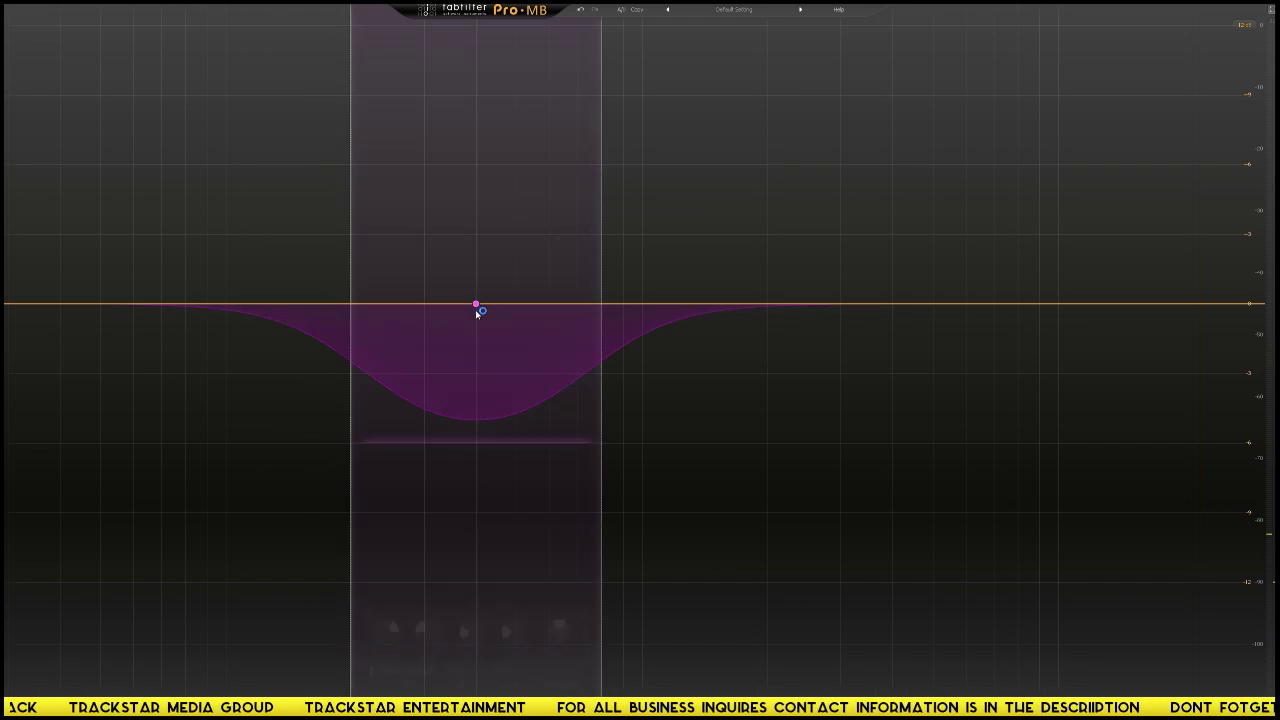
left_click(727, 304)
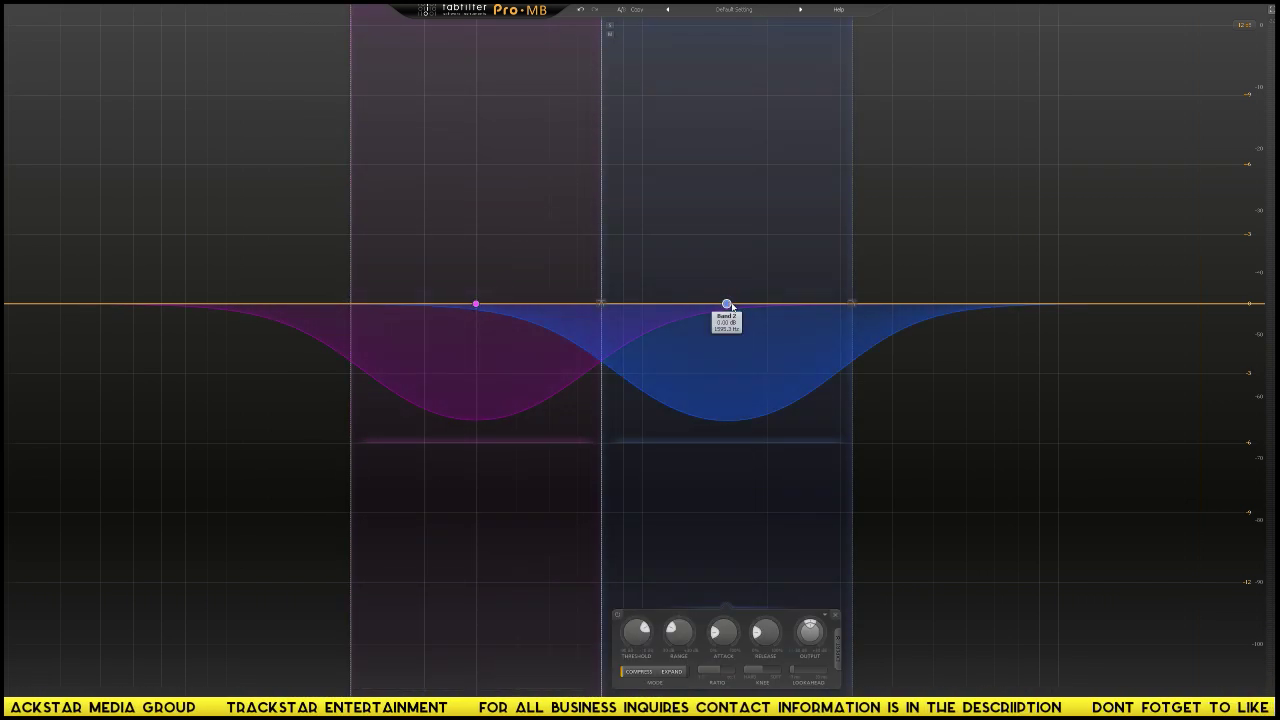
left_click(1010, 304)
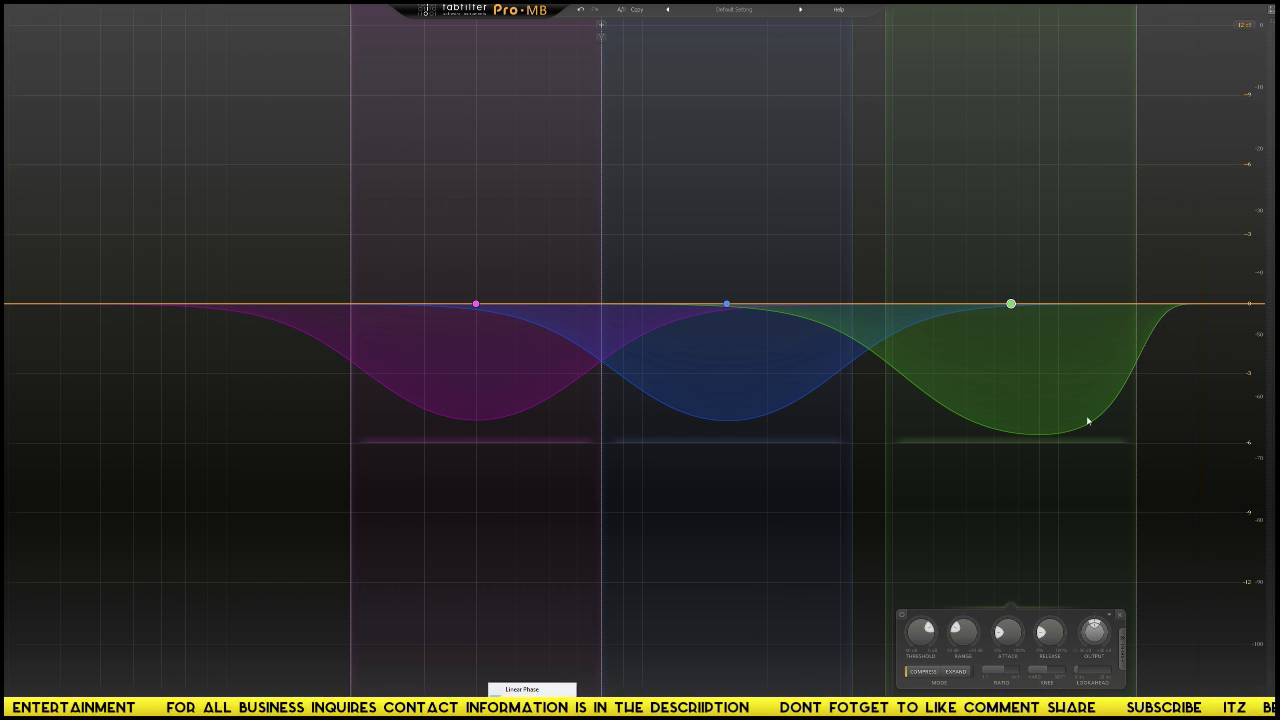
left_click(527, 690)
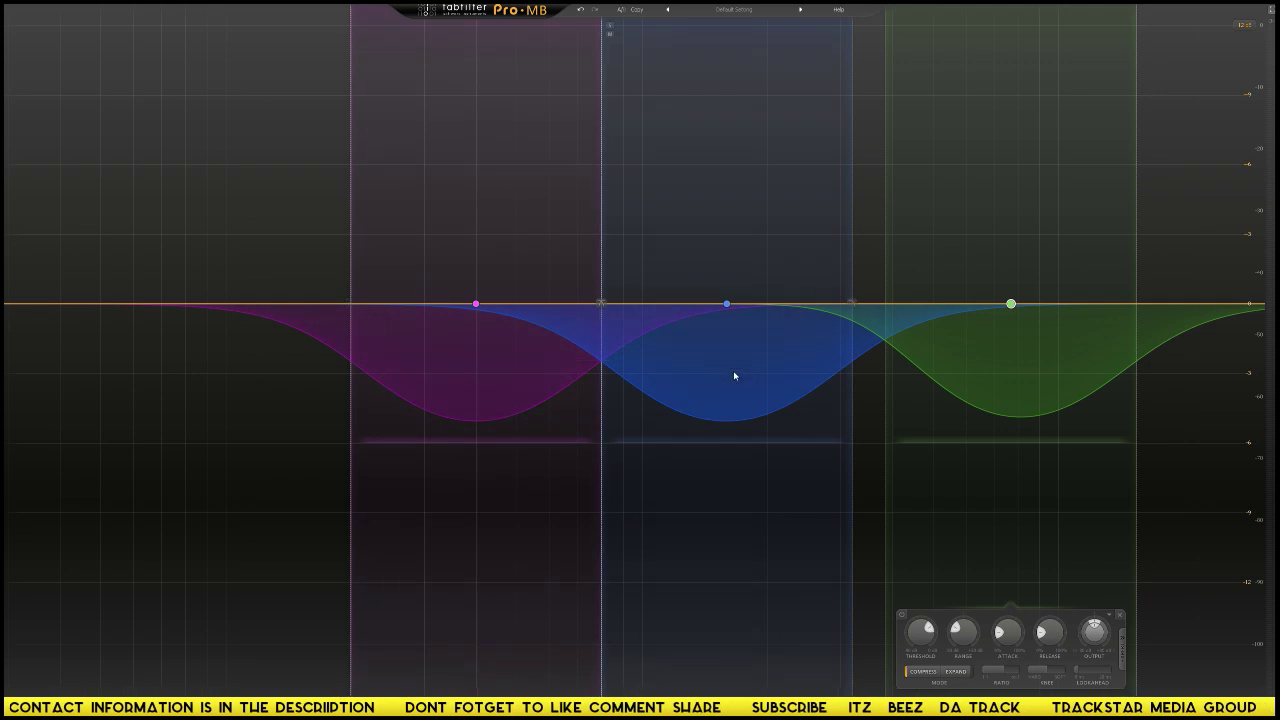
Step: Play the guitar through Pro-MB, check Band 2's compression and open its threshold value for editing
key("space")
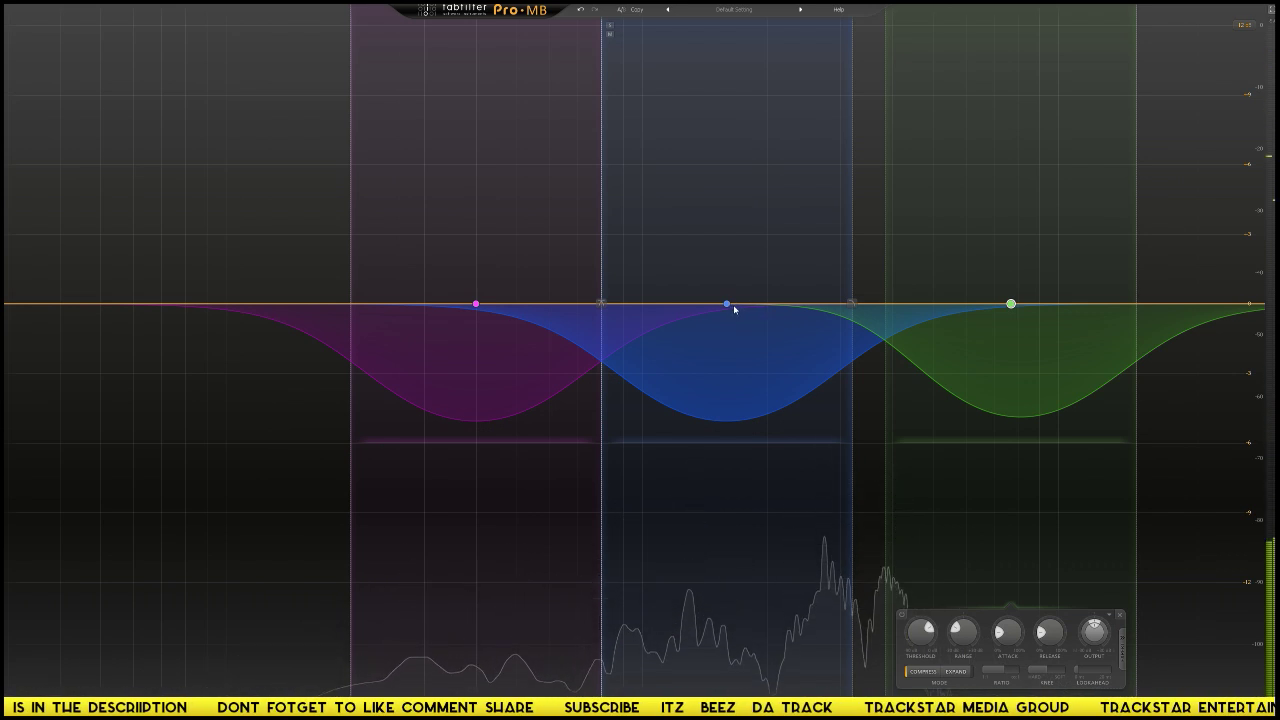
mouse_move(720, 328)
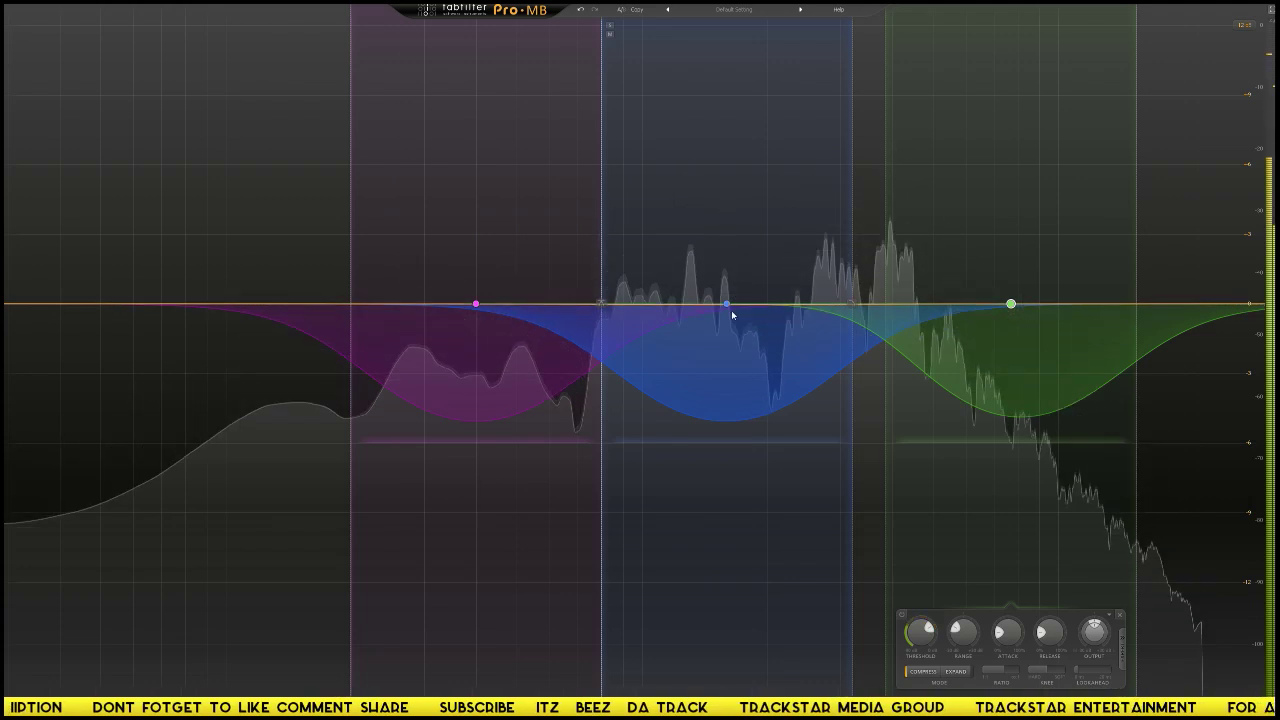
left_click(728, 306)
mouse_move(786, 443)
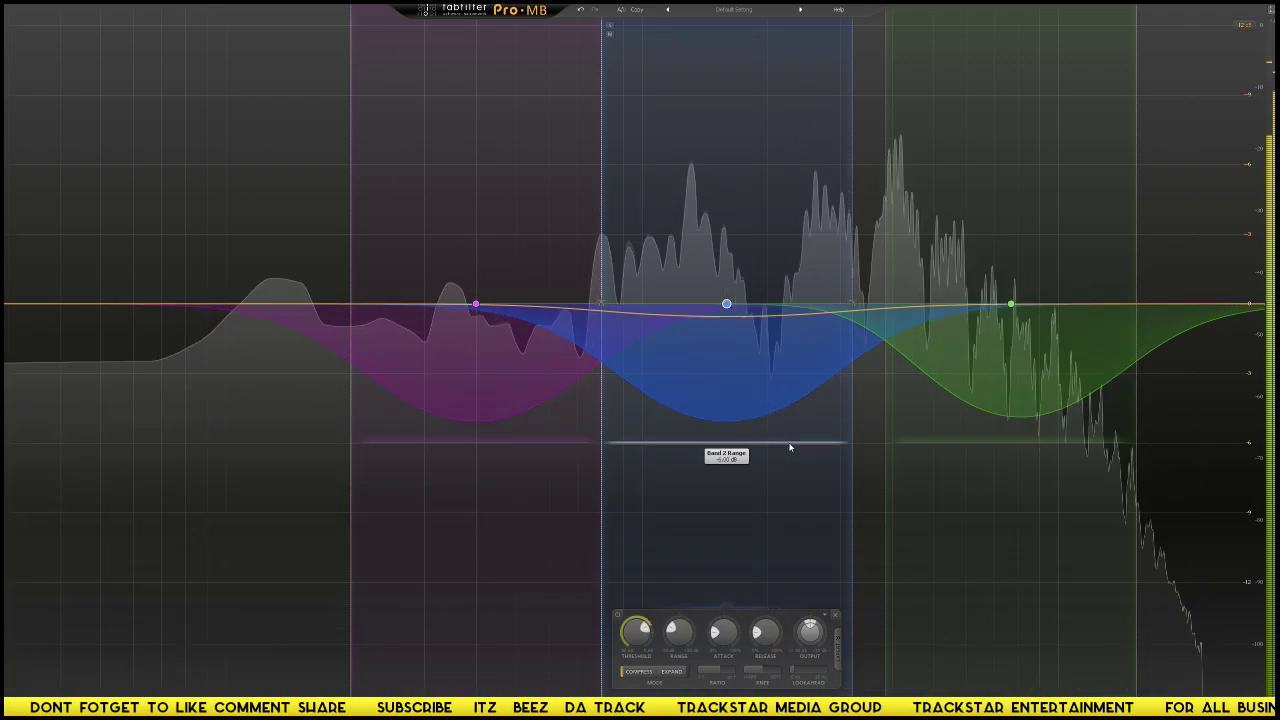
mouse_move(635, 640)
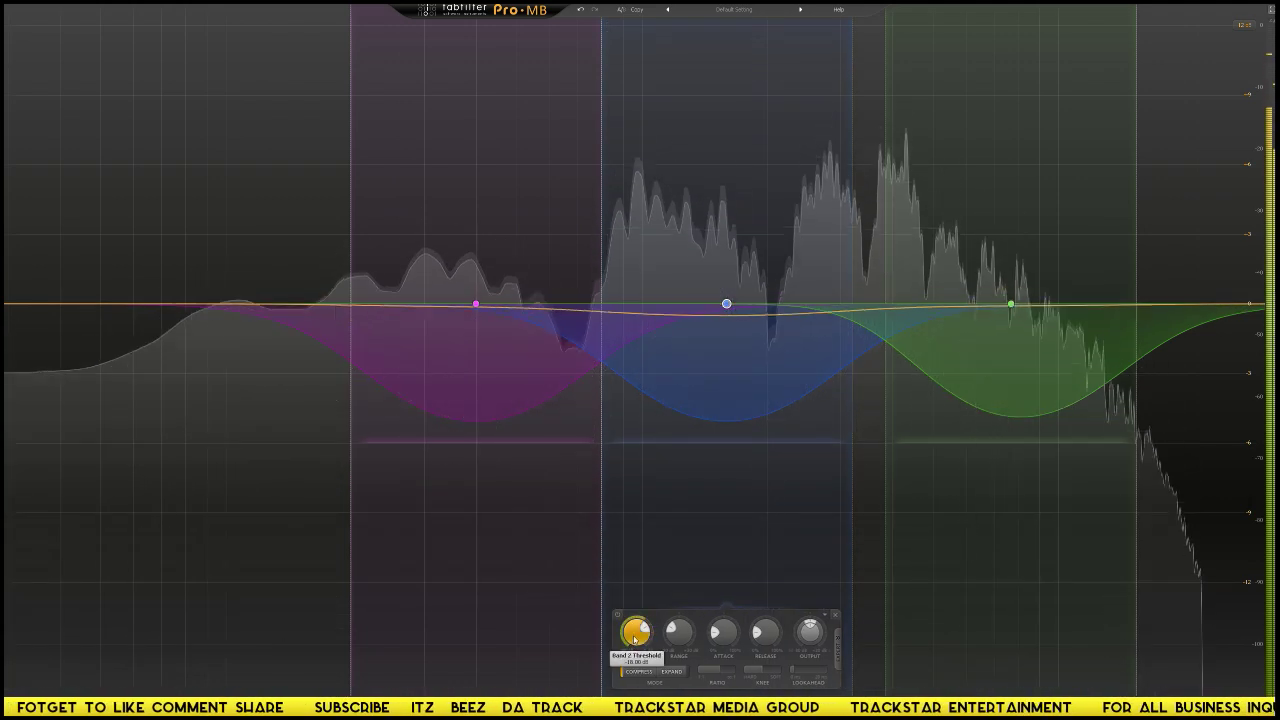
double_click(635, 632)
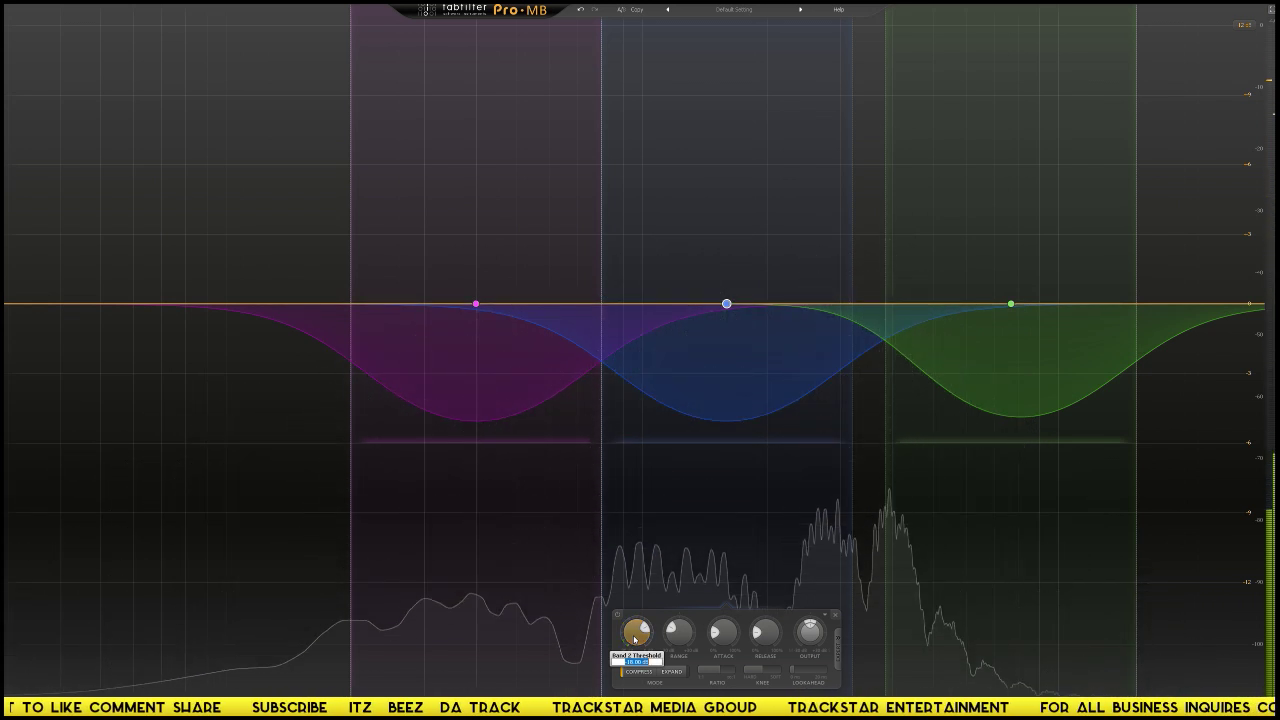
key("BackSpace")
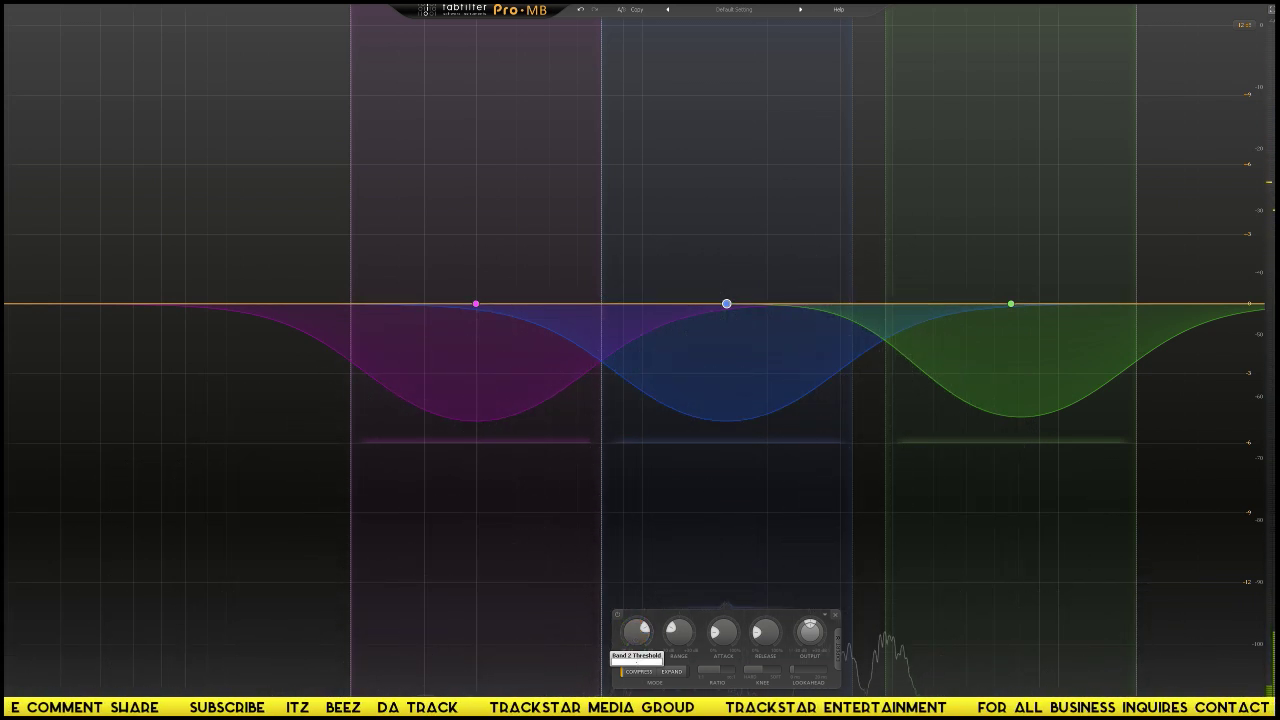
Step: Adjust Band 2's release and Band 3's attack in Pro-MB, and set Band 1's release to 55%
left_click(1010, 305)
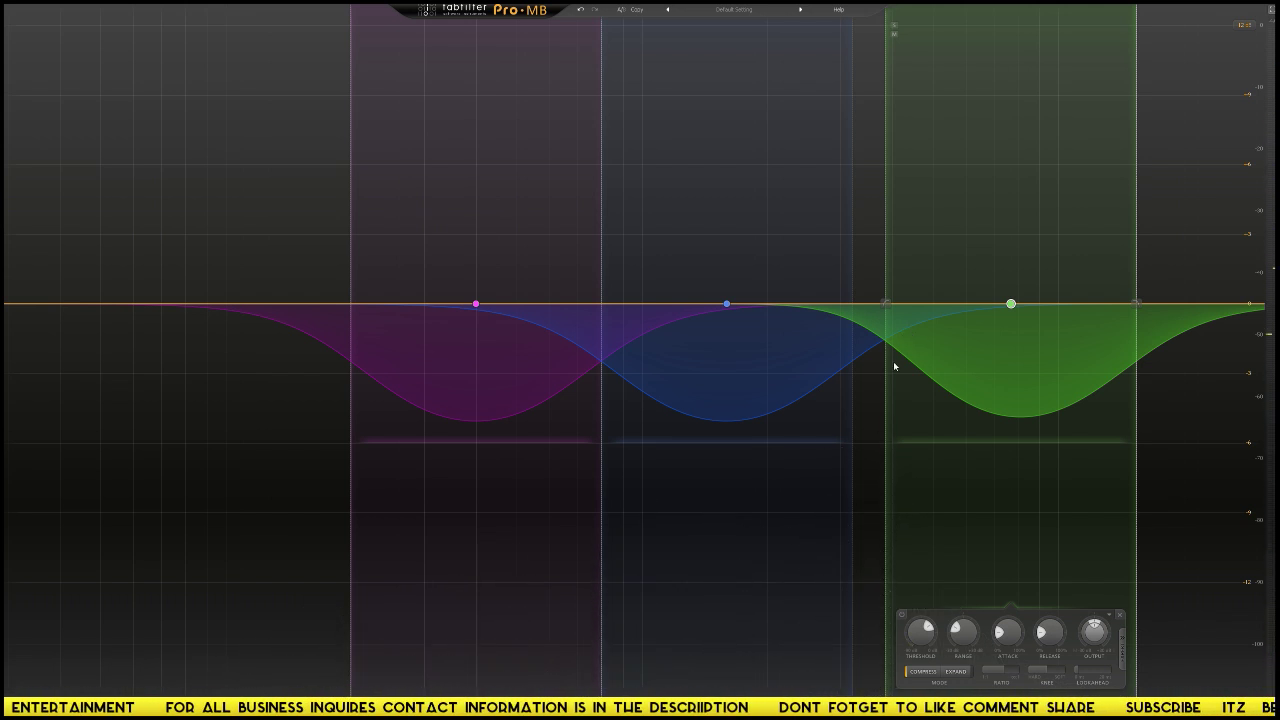
left_click(727, 304)
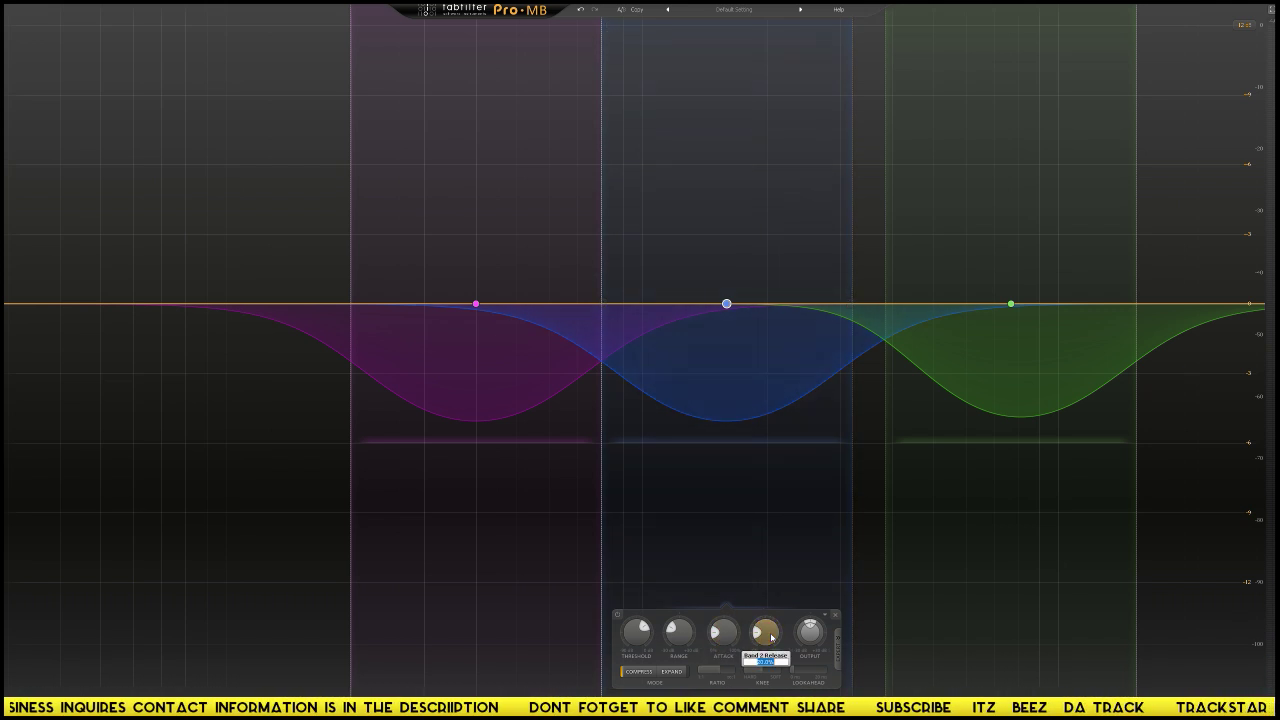
left_click(1011, 305)
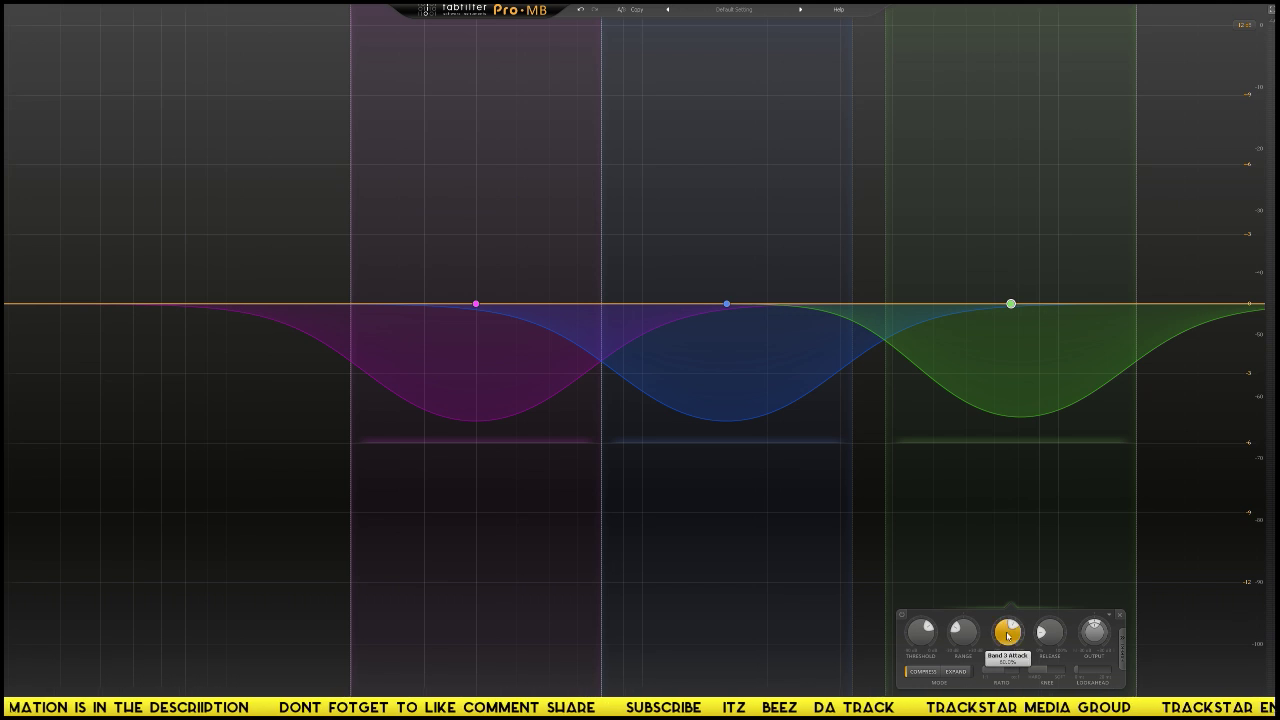
left_click(476, 304)
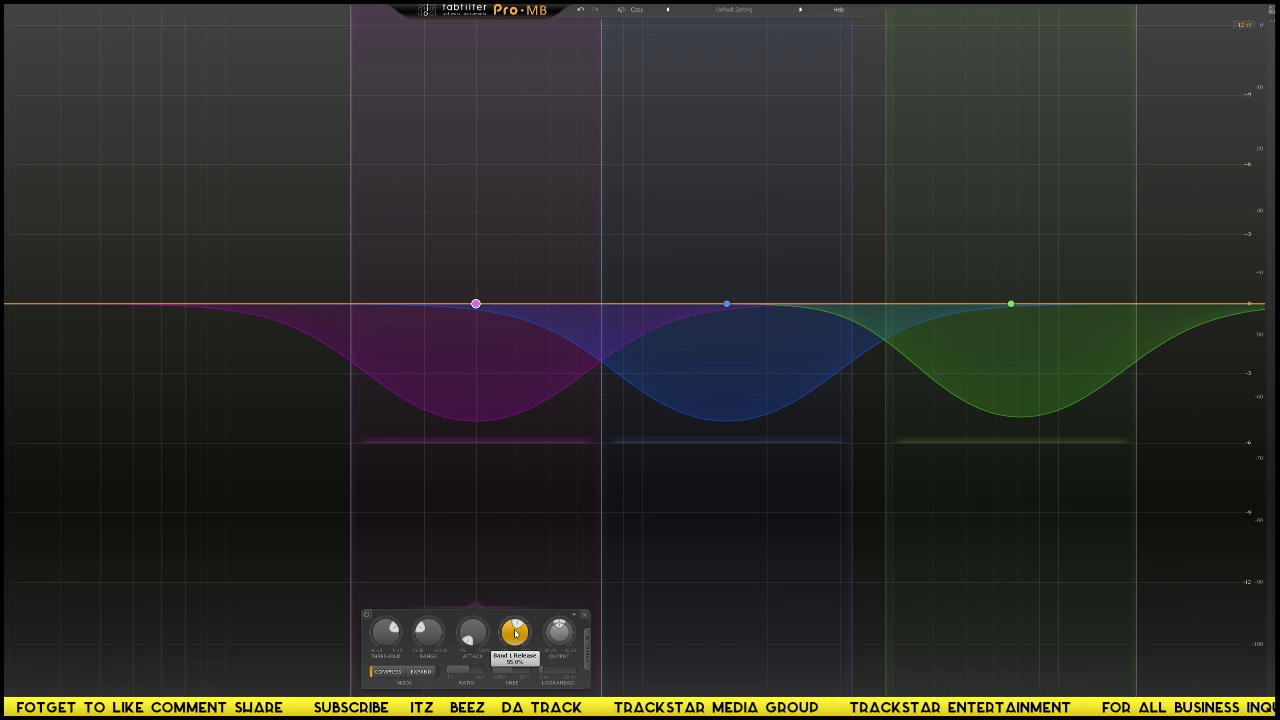
mouse_move(515, 633)
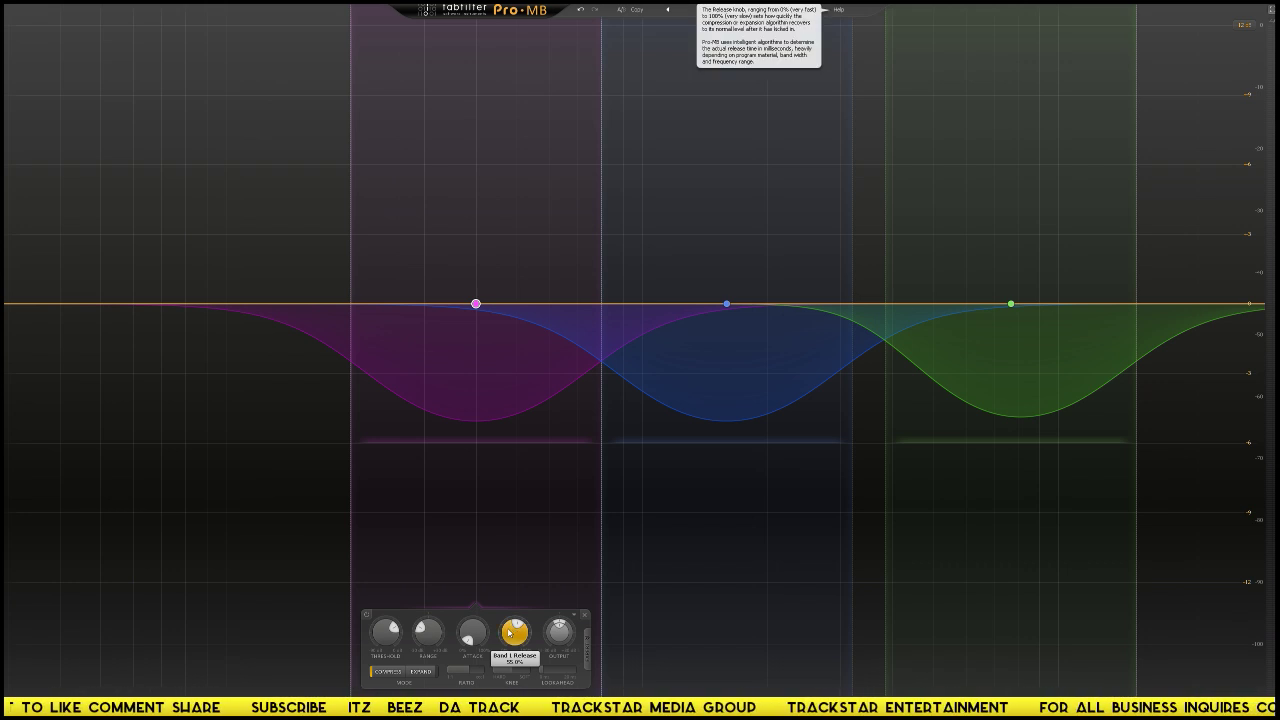
Step: Play the guitar to check the compression and set Band 2's release to 70%
key("space")
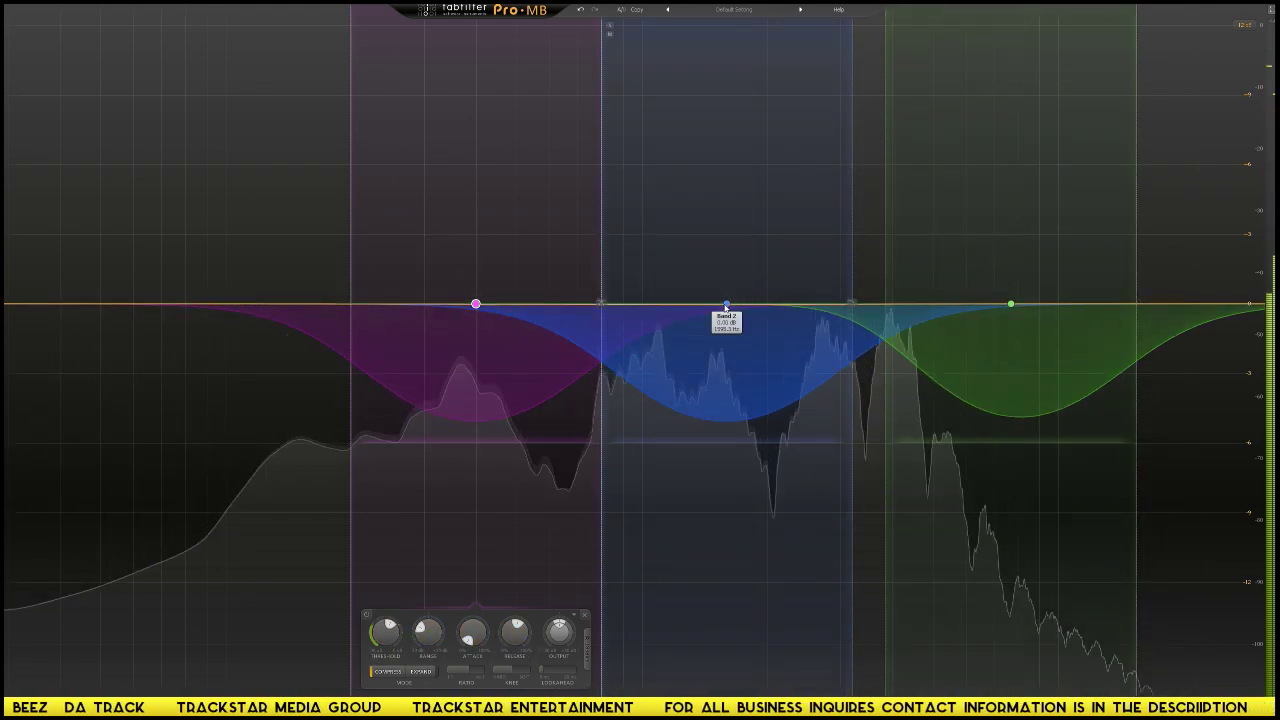
left_click(726, 305)
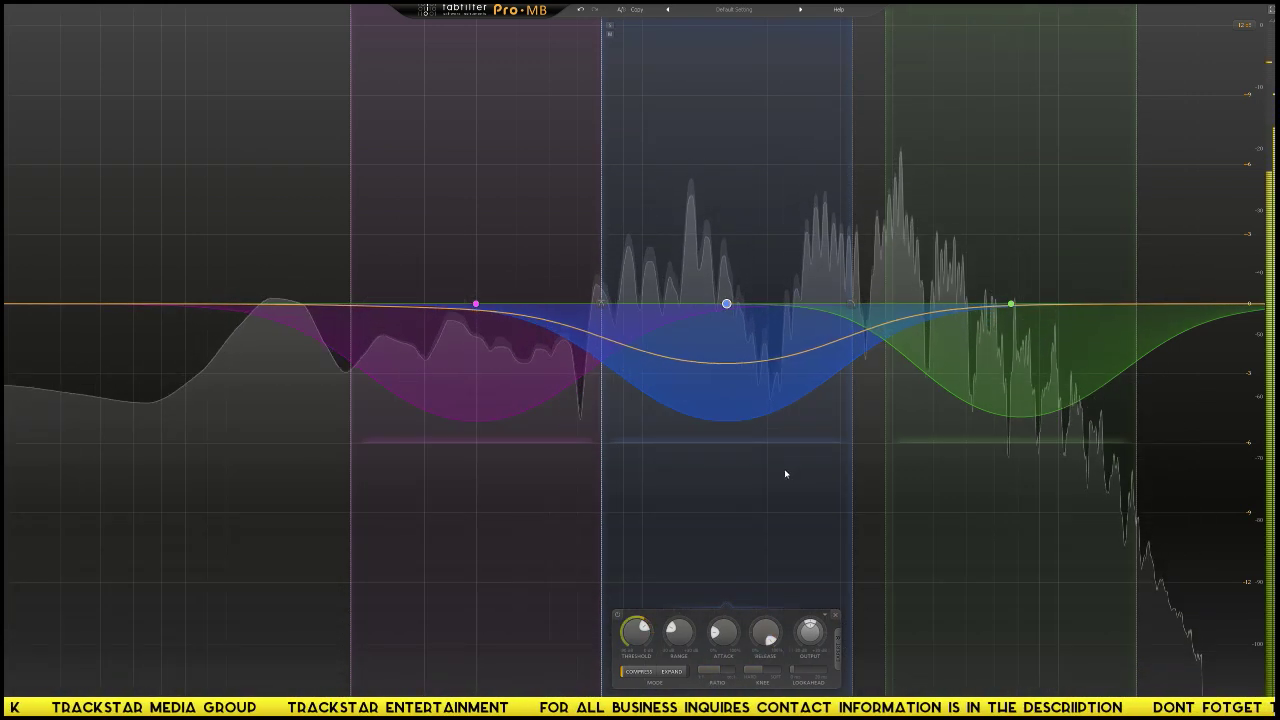
double_click(763, 630)
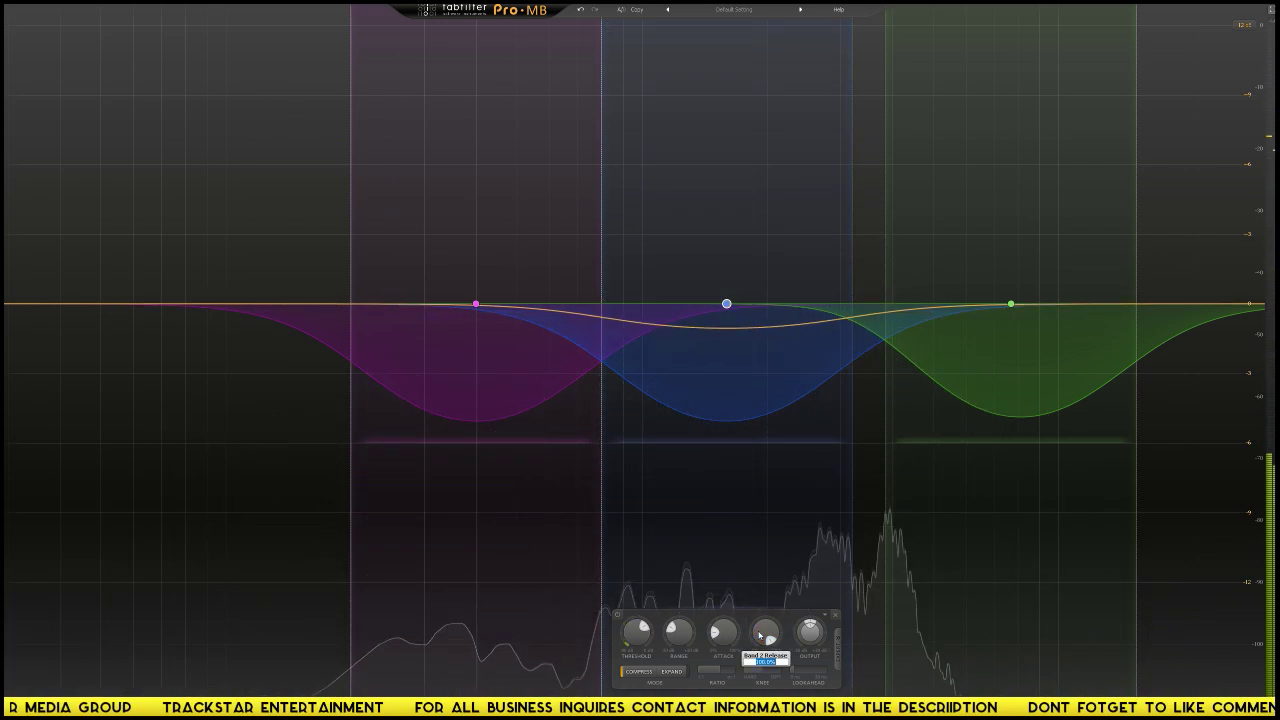
type("70")
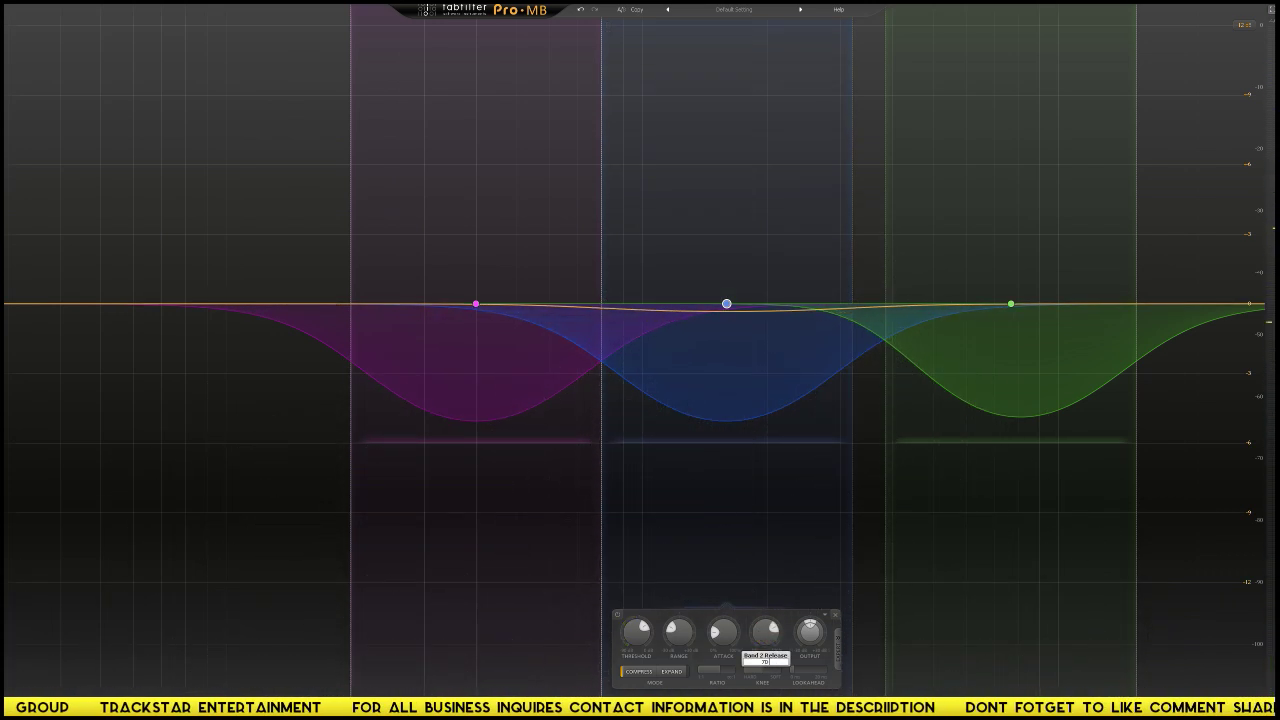
key("Return")
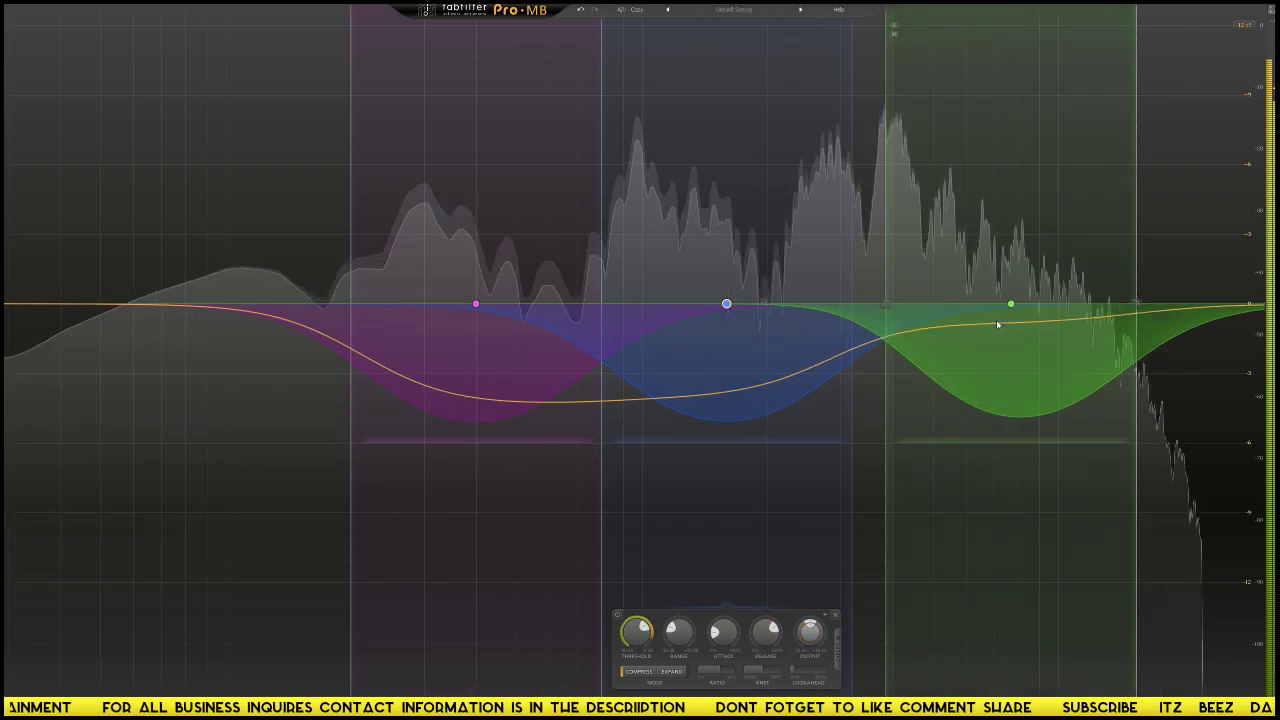
Step: Select Band 3 in Pro-MB and enter new values for its threshold and release
left_click(1011, 304)
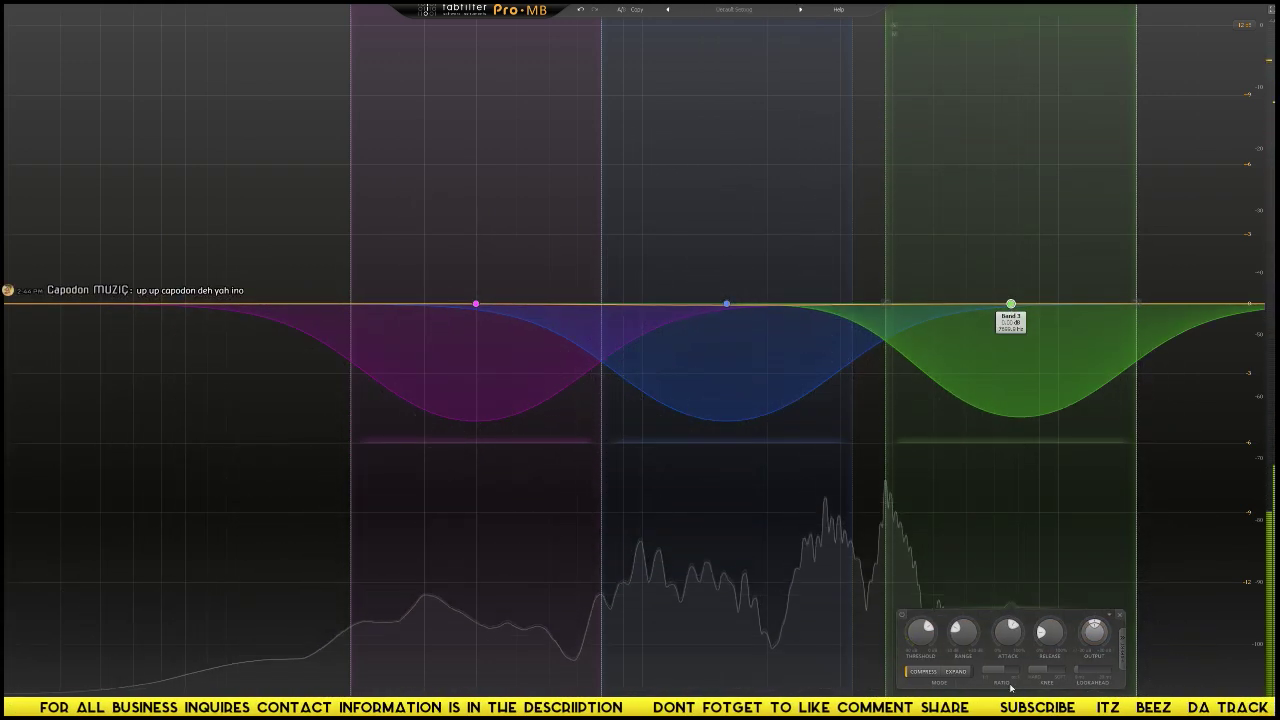
double_click(918, 630)
key("BackSpace")
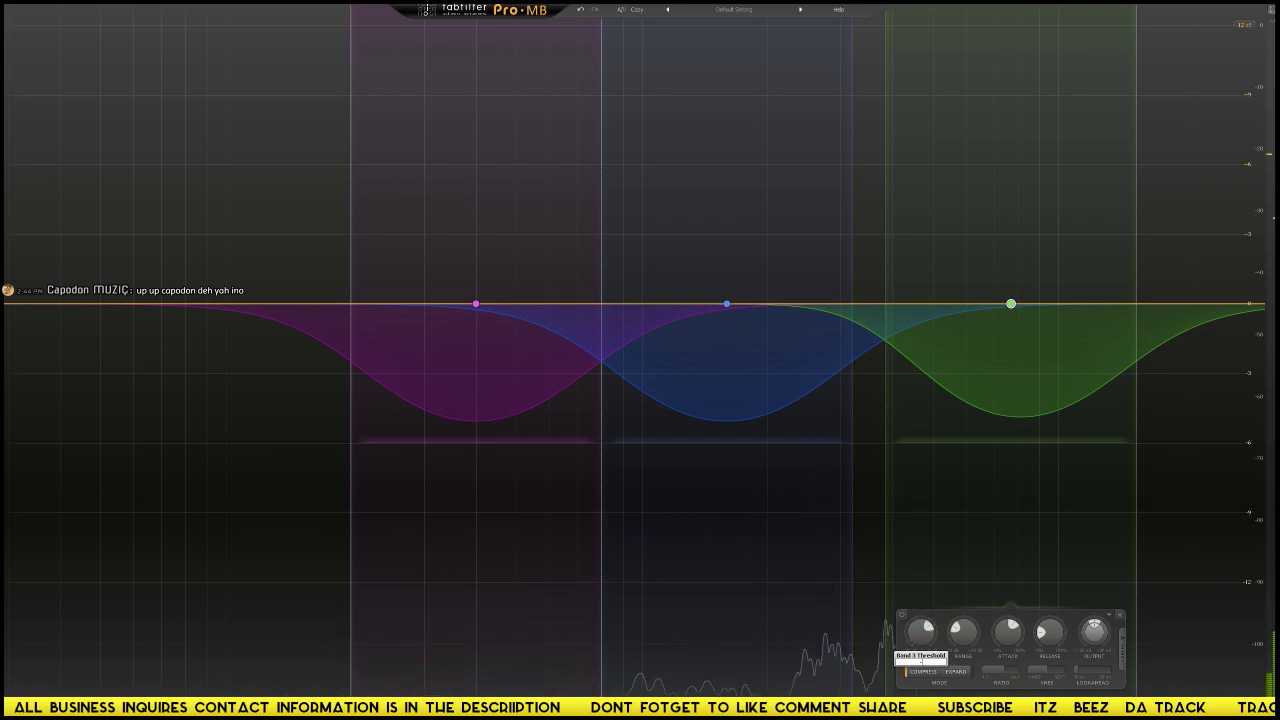
key("Return")
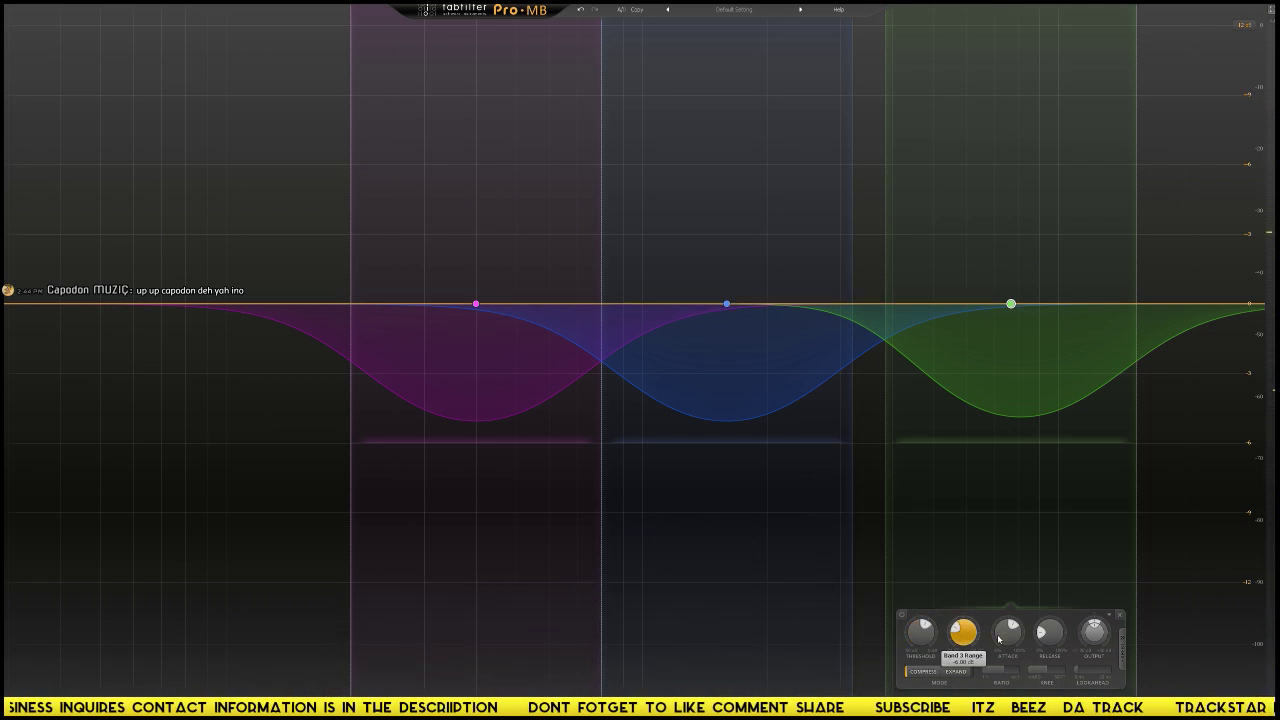
double_click(1050, 632)
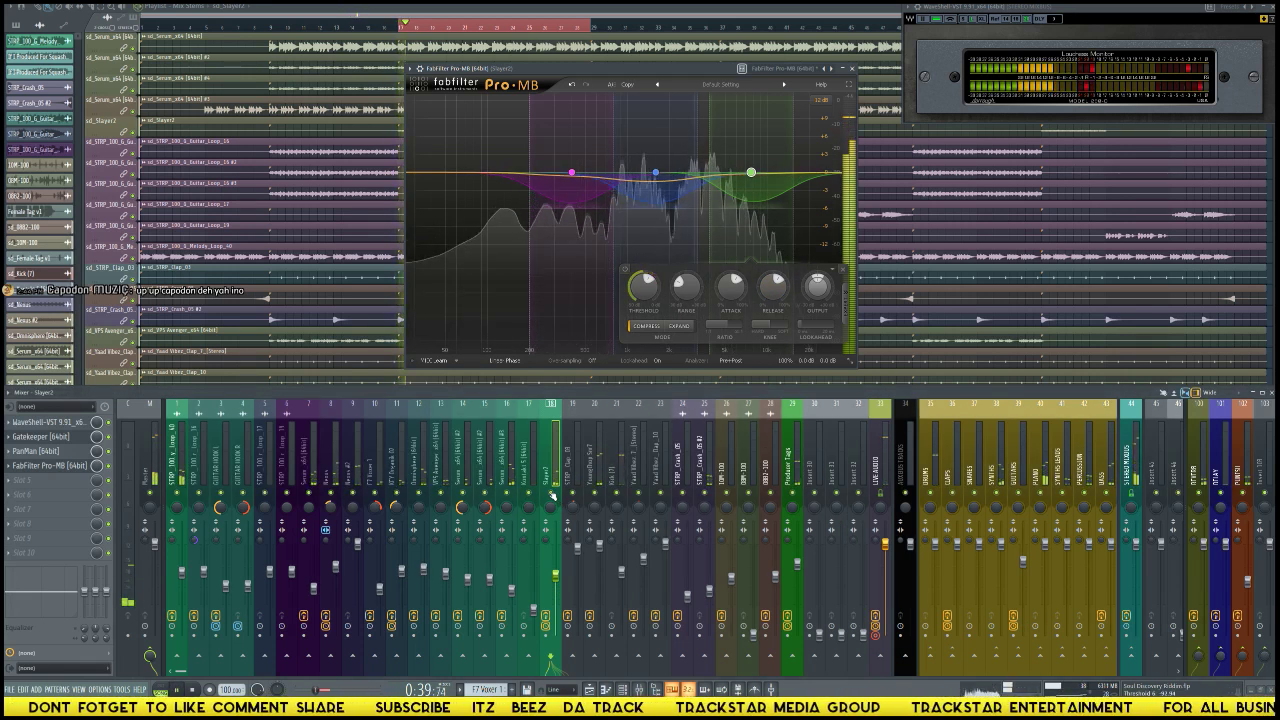
Step: Set Band 3's output level to 1 dB and play the guitar to hear the change
mouse_move(803, 296)
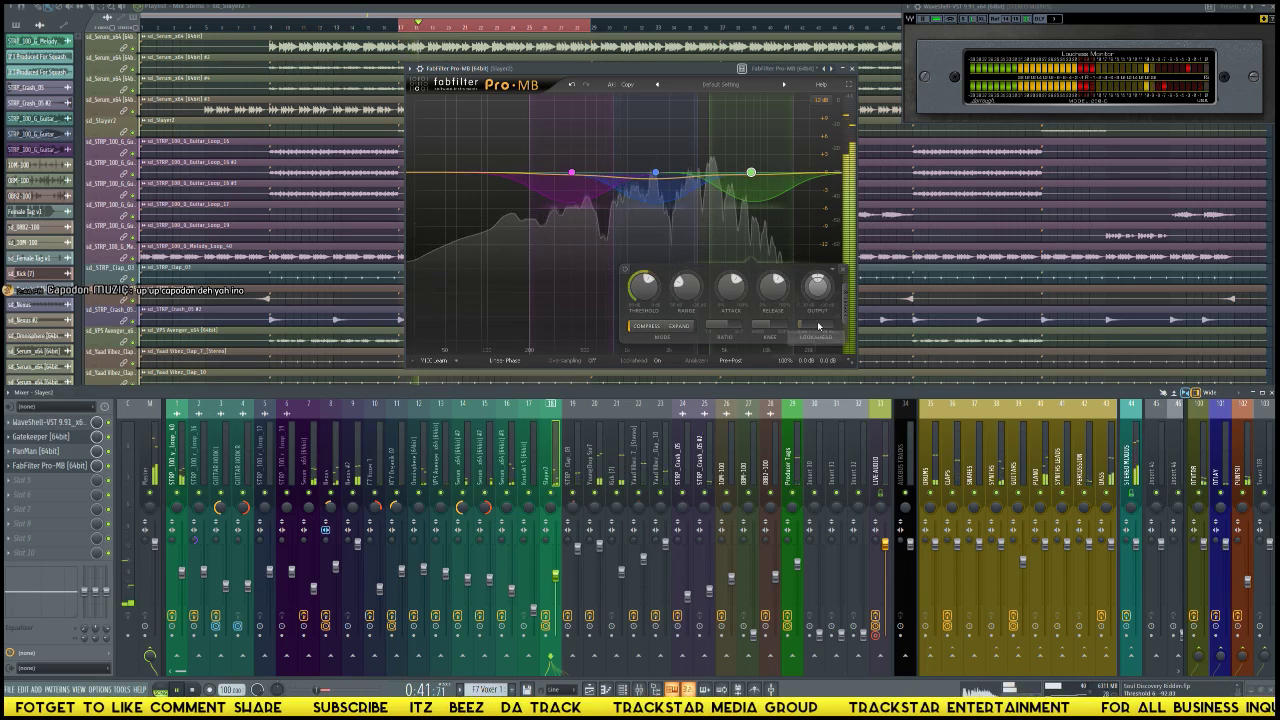
type("1")
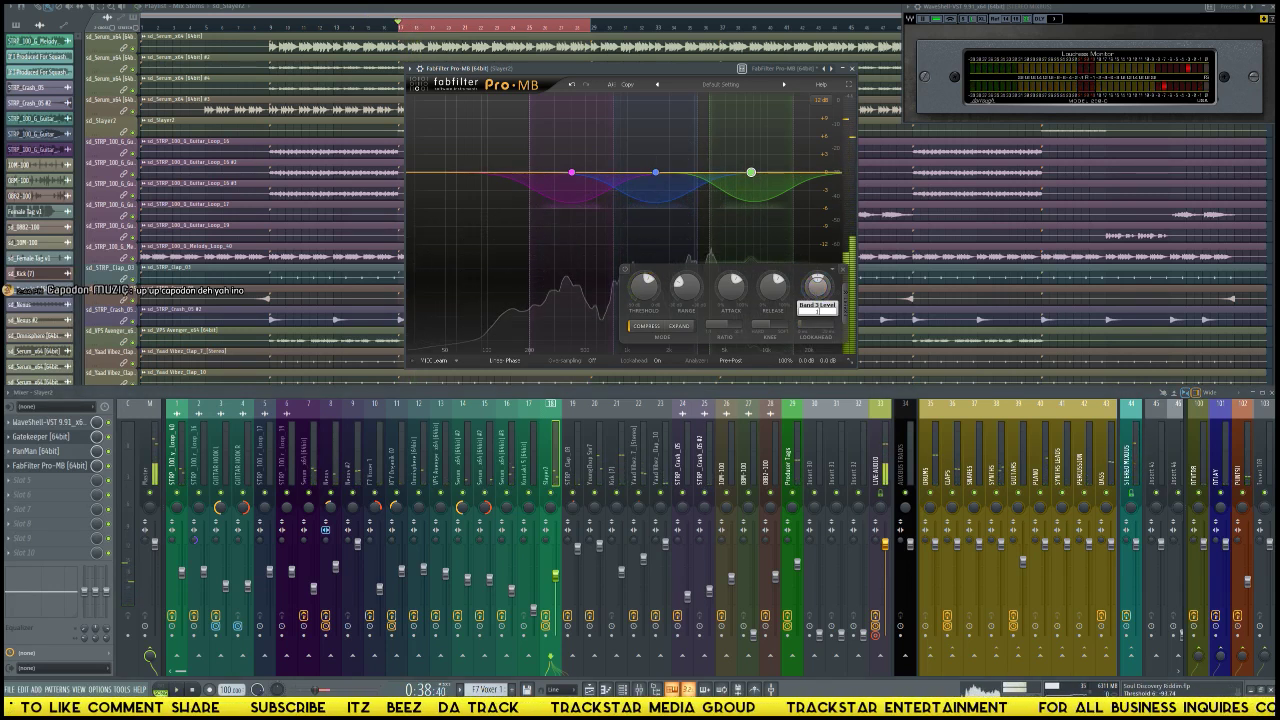
key("Return")
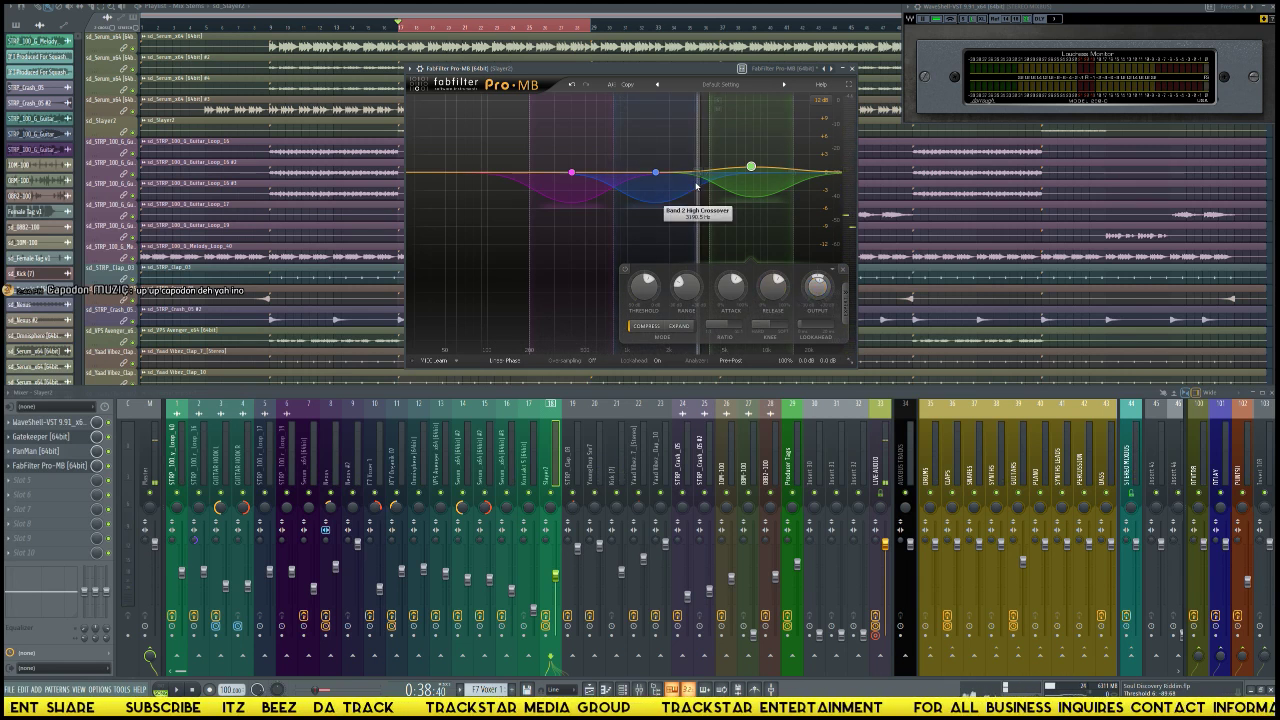
key("space")
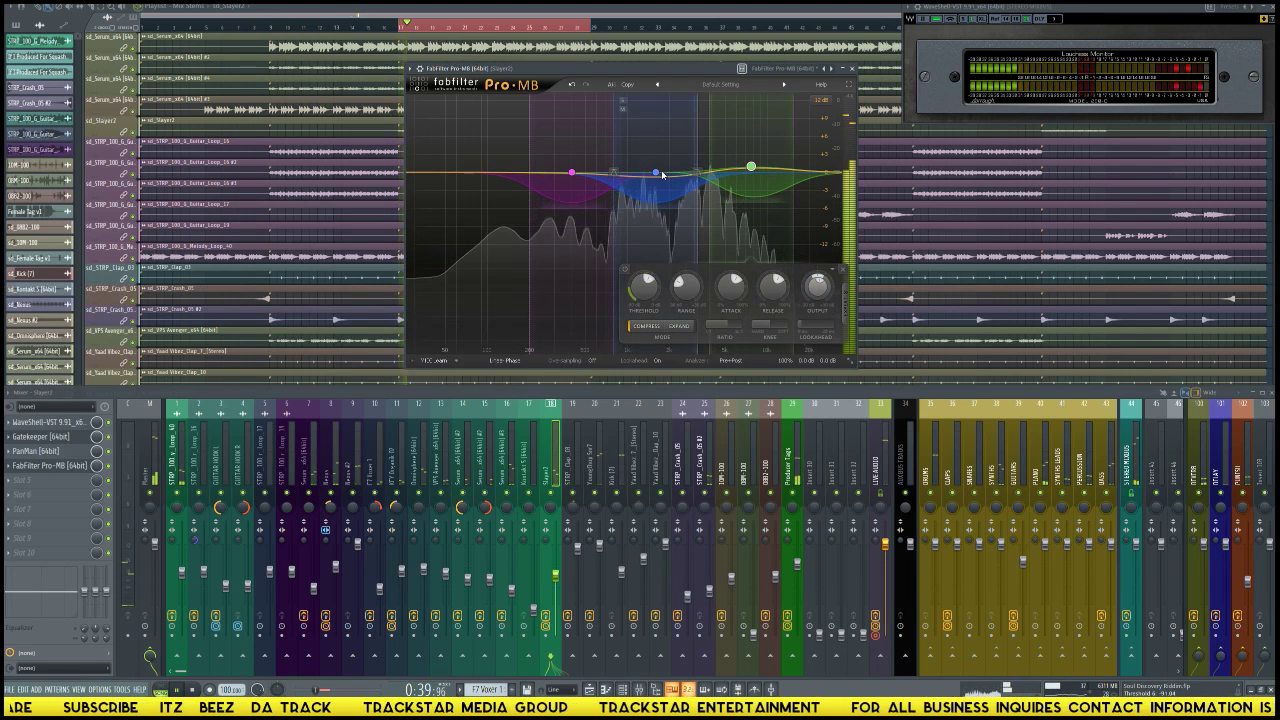
Step: Set Band 2's output level to 1.5 dB, play the result and close Pro-MB
left_click(655, 172)
key("space")
double_click(739, 287)
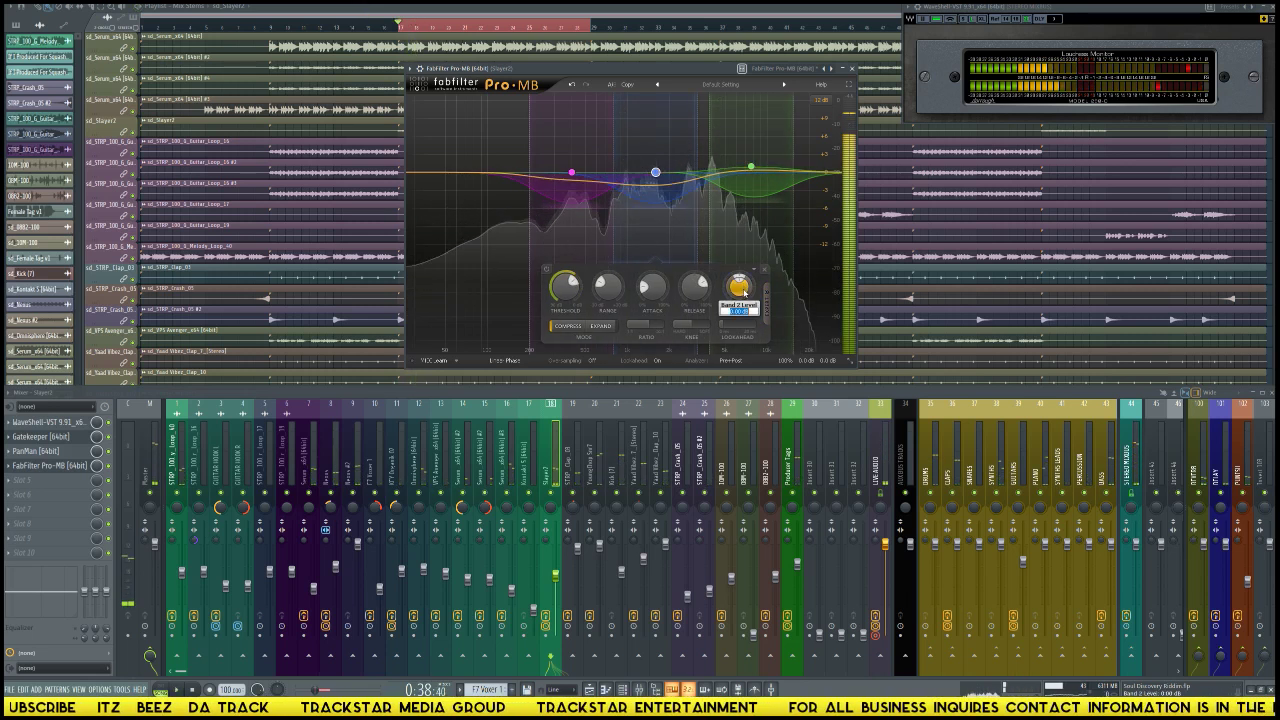
type("1.5")
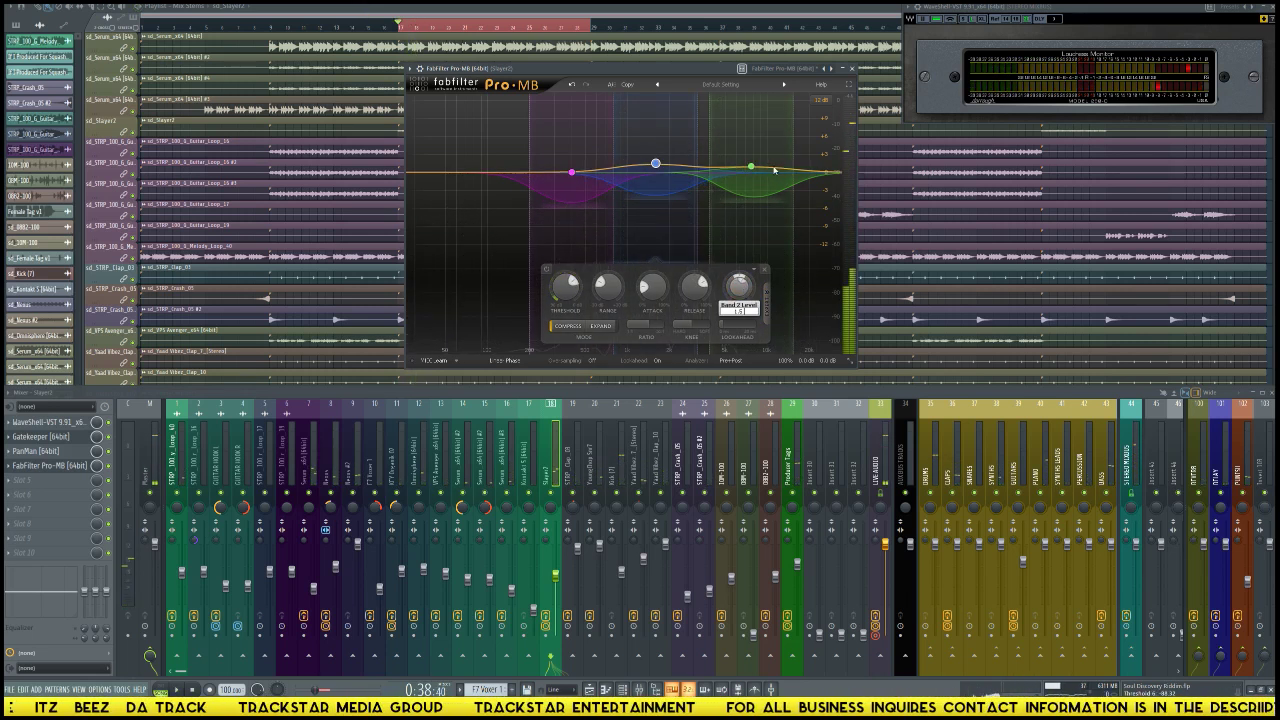
key("Return")
key("space")
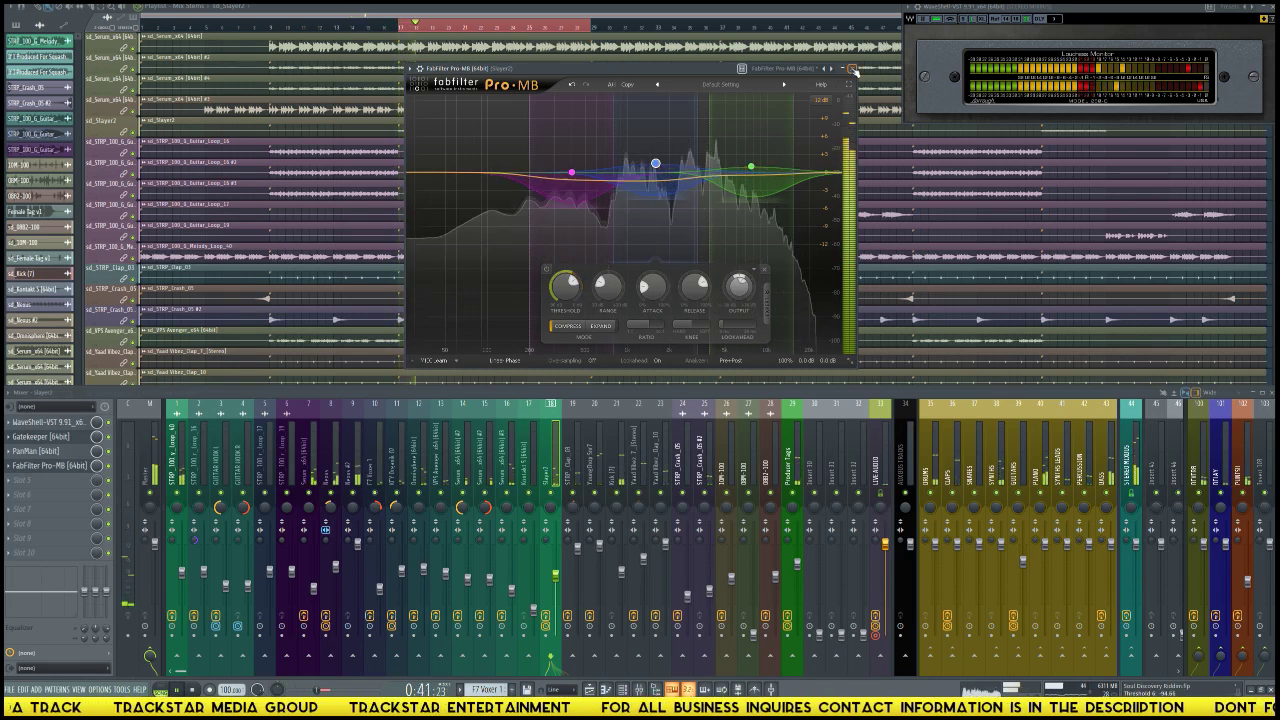
left_click(853, 70)
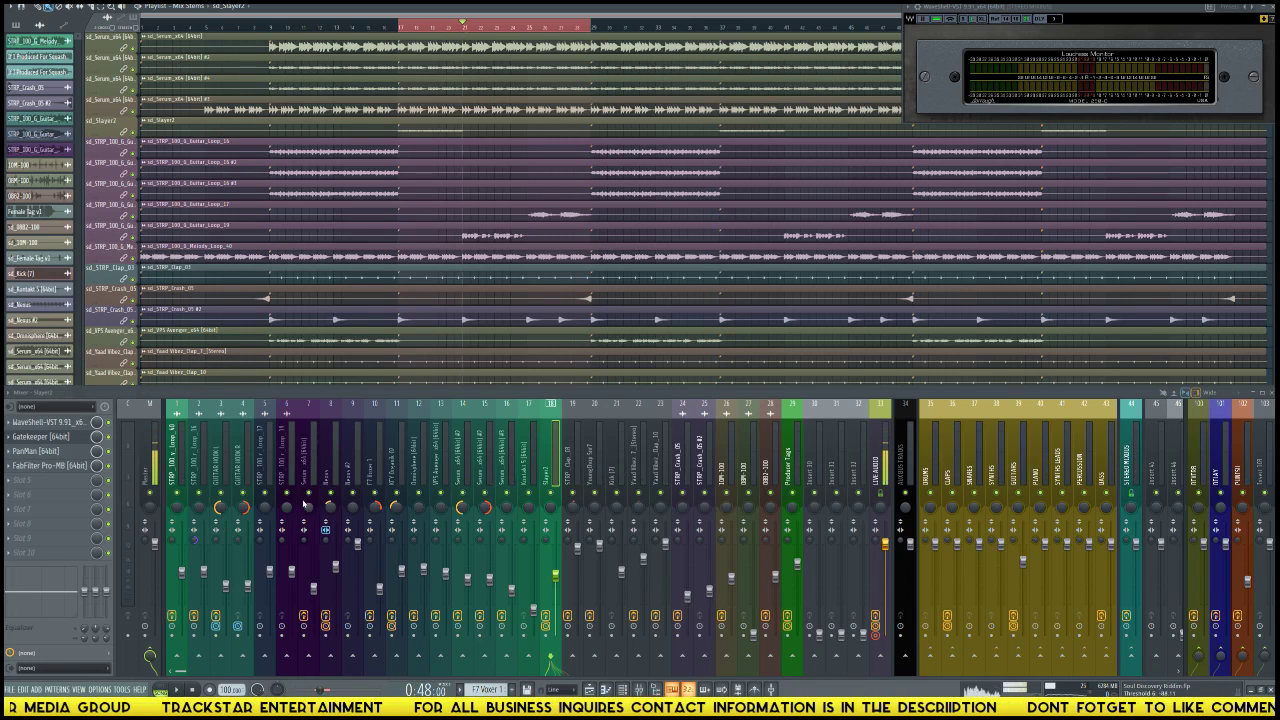
Step: Listen to the STRP_100_G_Guitar_Loop_19 track soloed and select its mixer track
key("space")
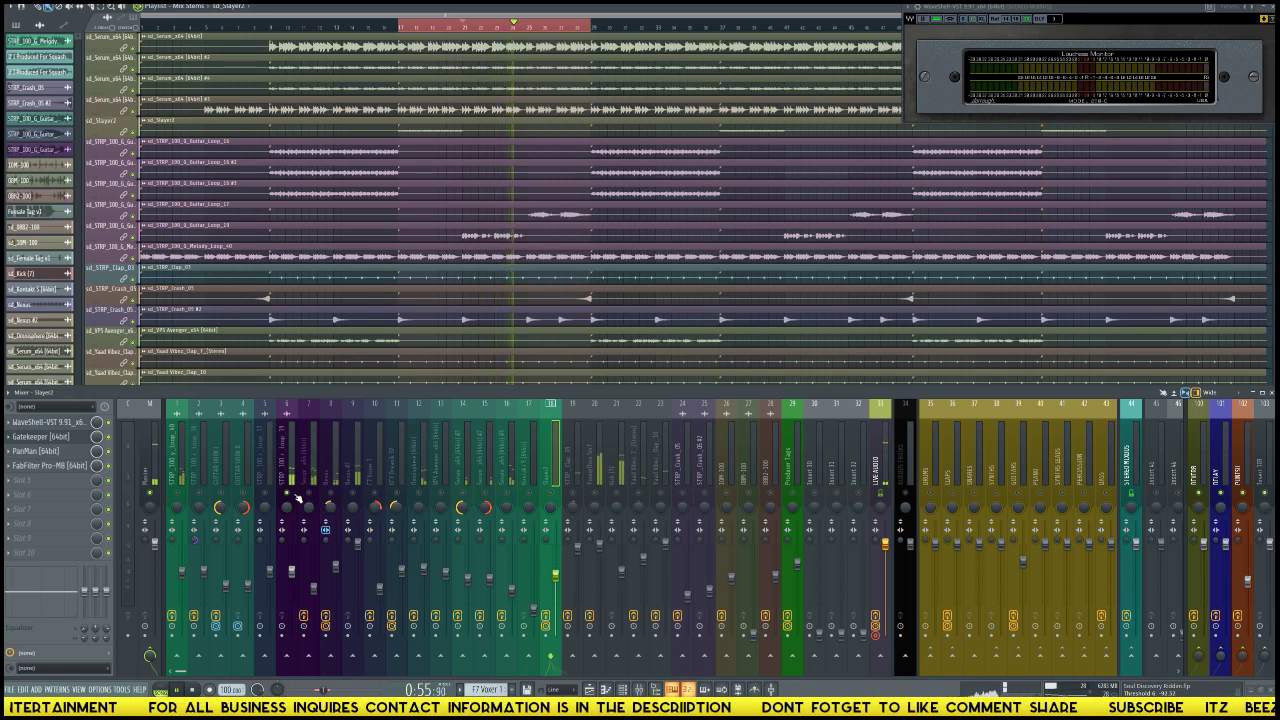
key("space")
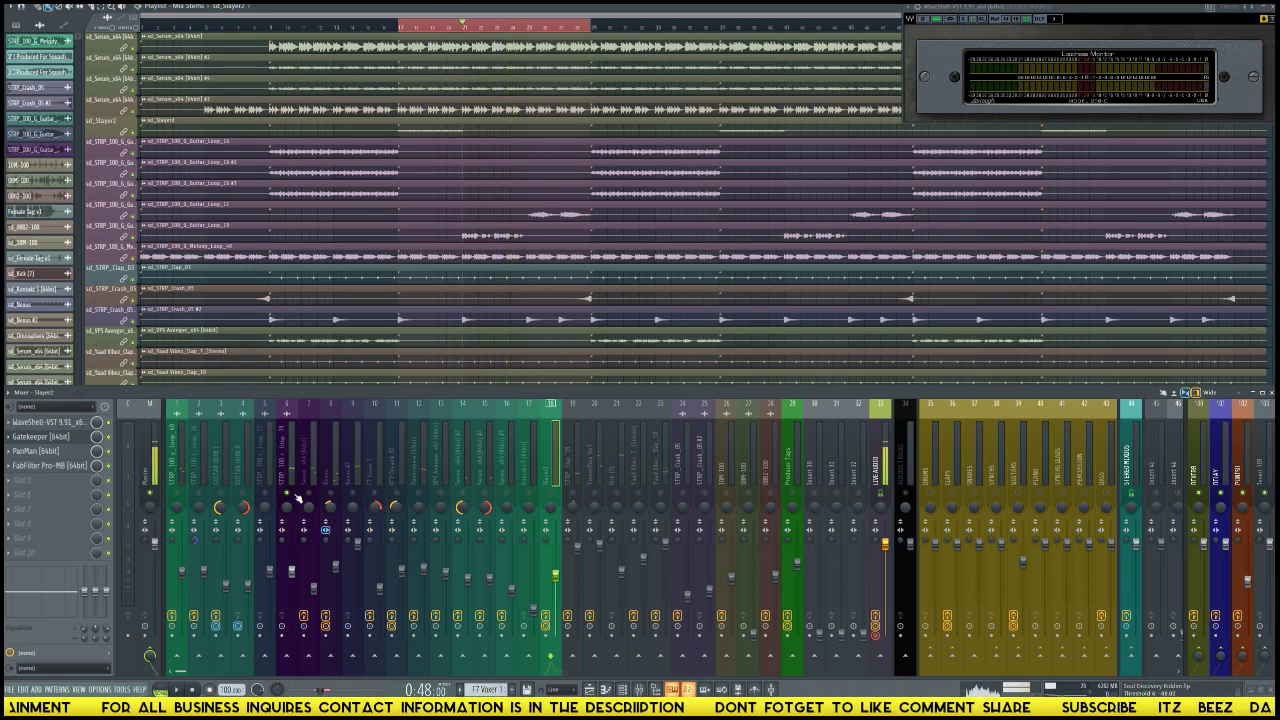
key("space")
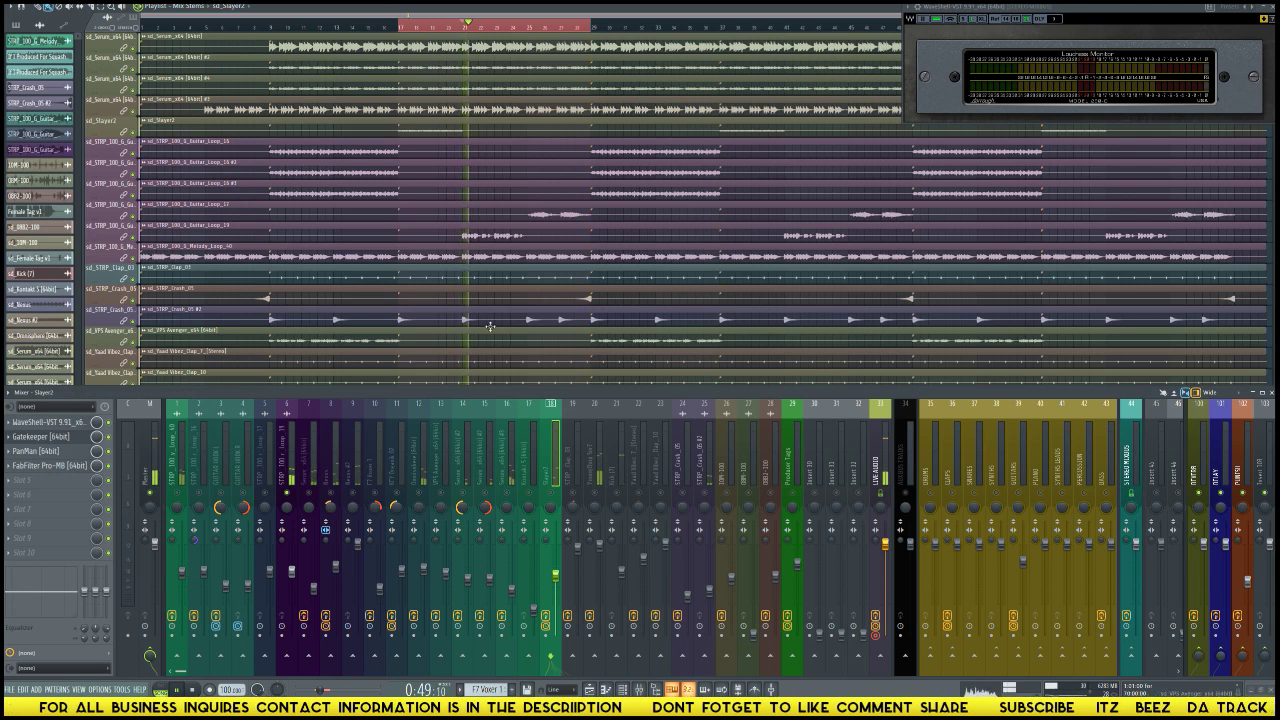
left_click(291, 478)
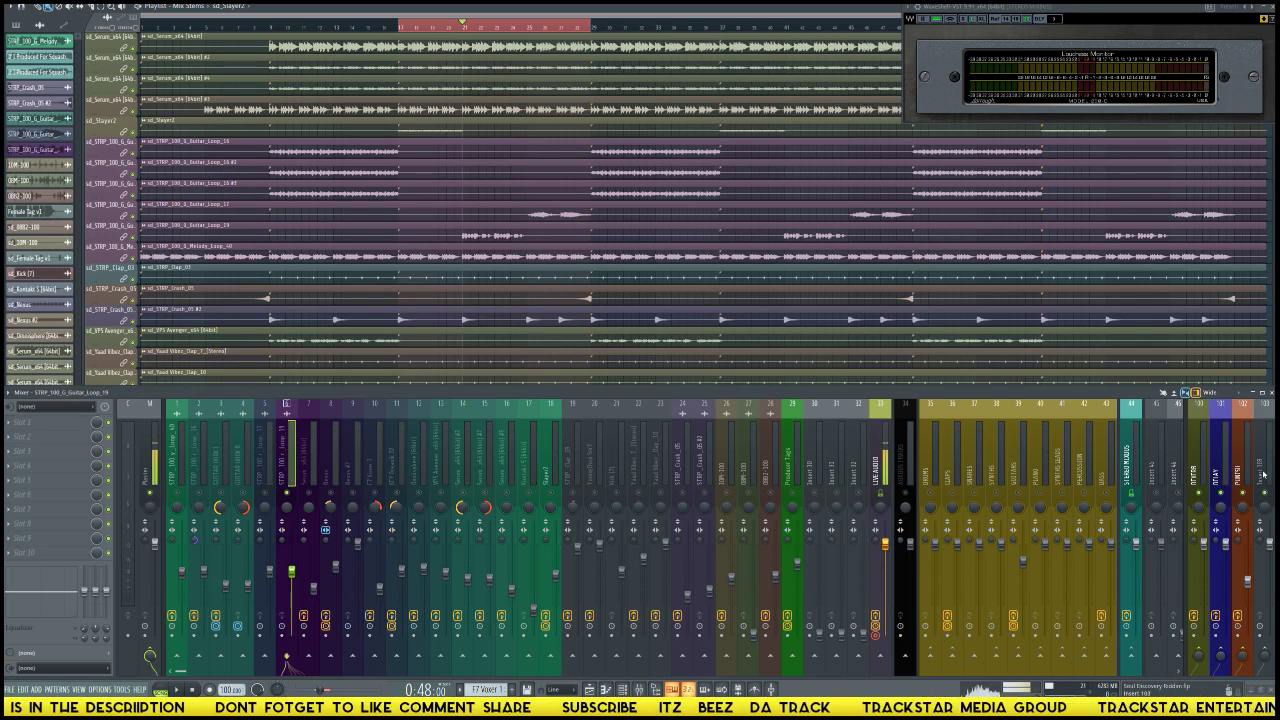
Step: Rename the empty mixer track Insert 103 as TAPE
right_click(1263, 474)
left_click(1213, 415)
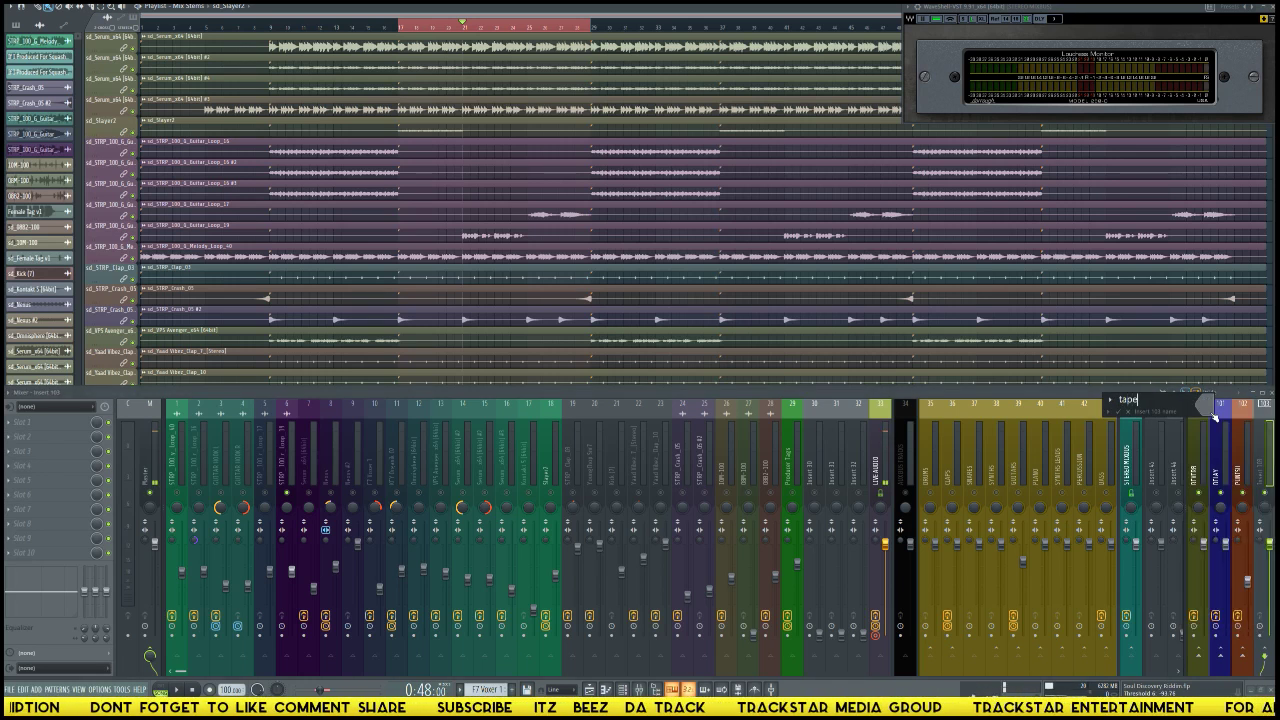
key("ctrl+a")
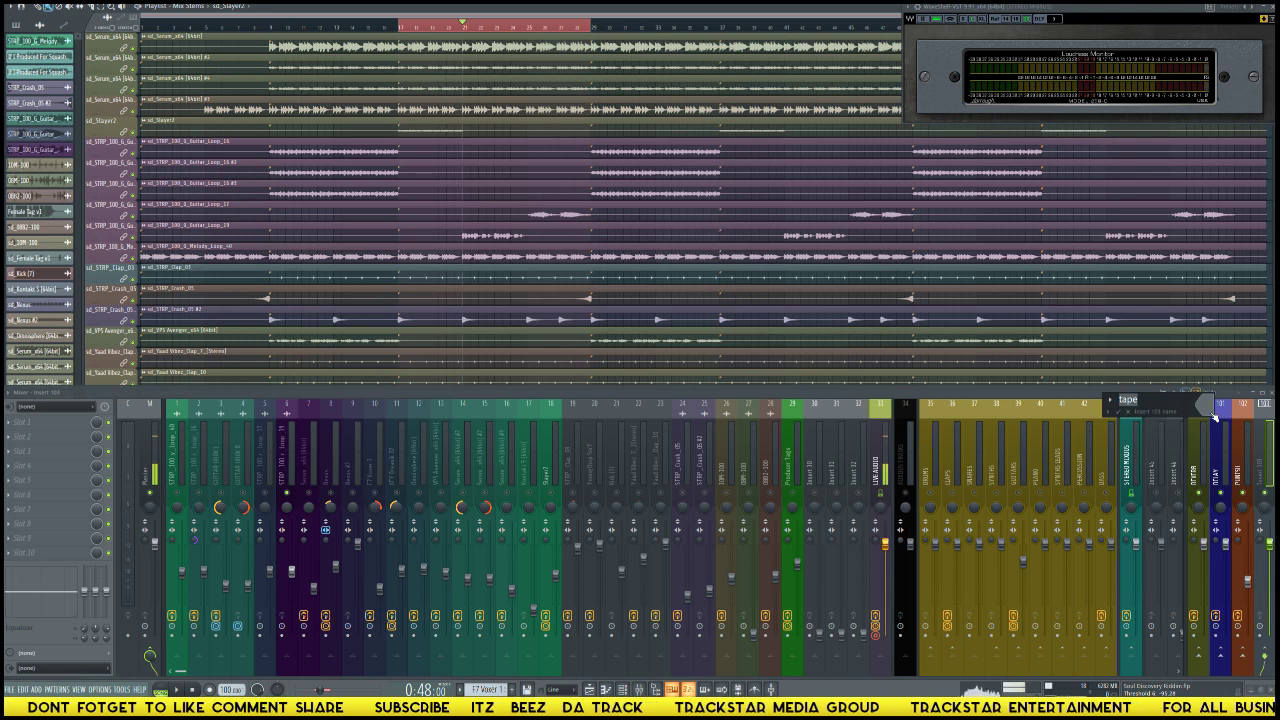
key("Return")
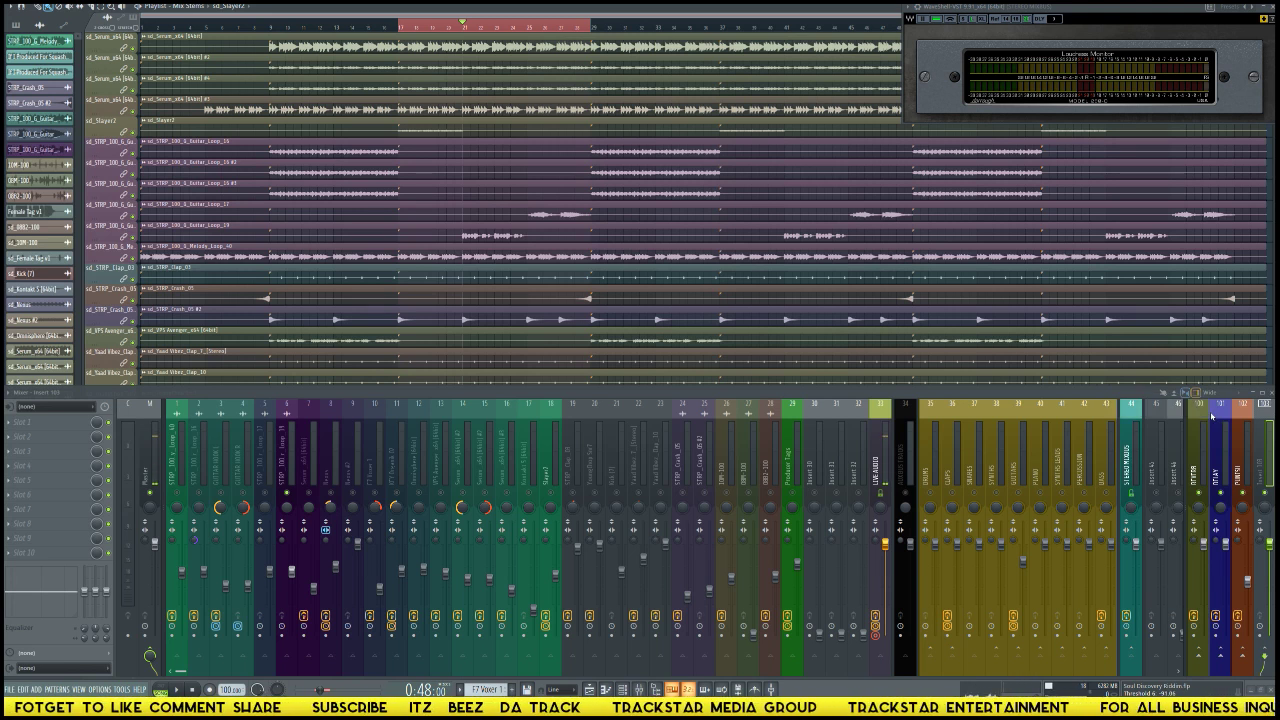
Step: Load the Waves J37 Stereo tape plugin into the first effect slot of the TAPE track
left_click(57, 424)
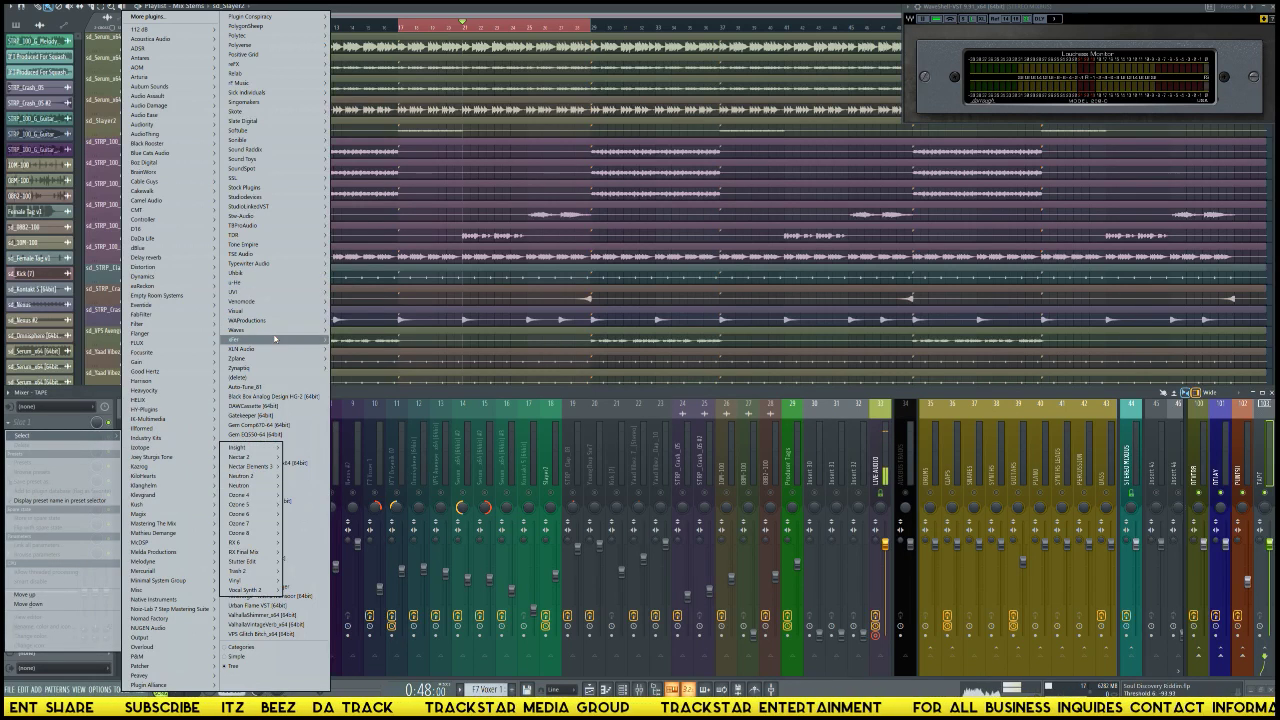
mouse_move(270, 330)
mouse_move(352, 330)
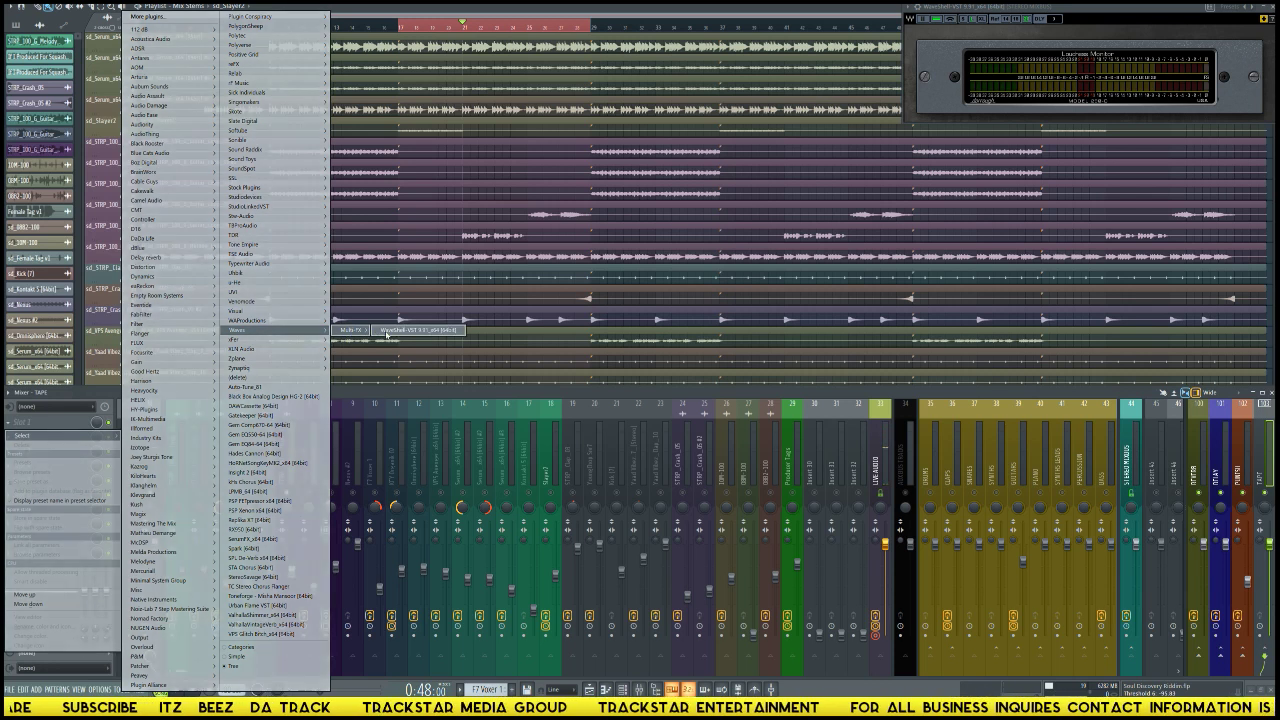
left_click(406, 331)
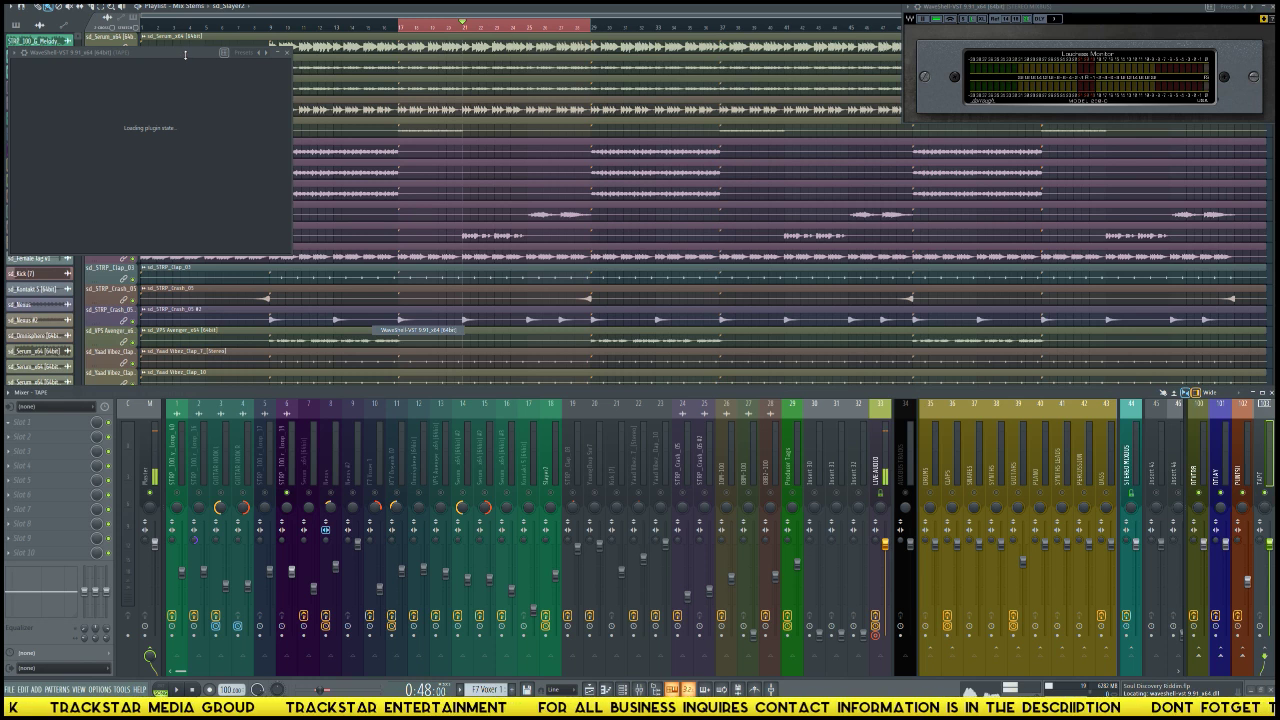
left_click(126, 120)
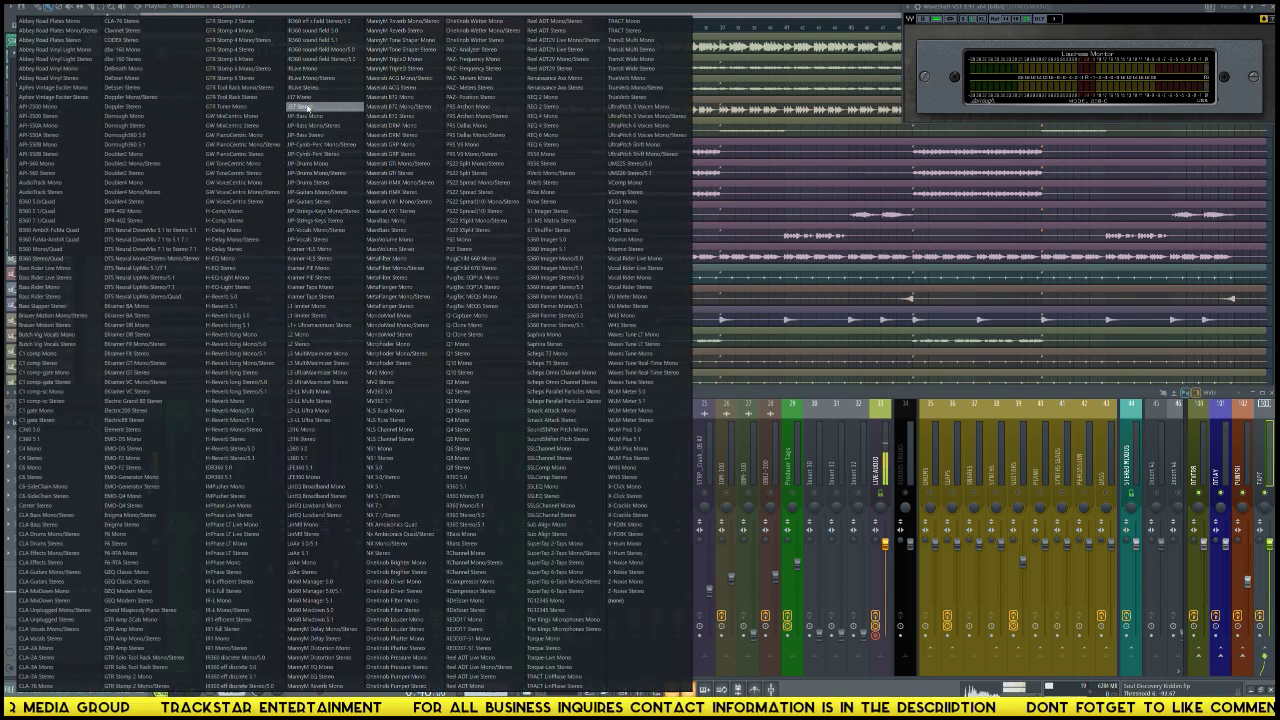
left_click(307, 107)
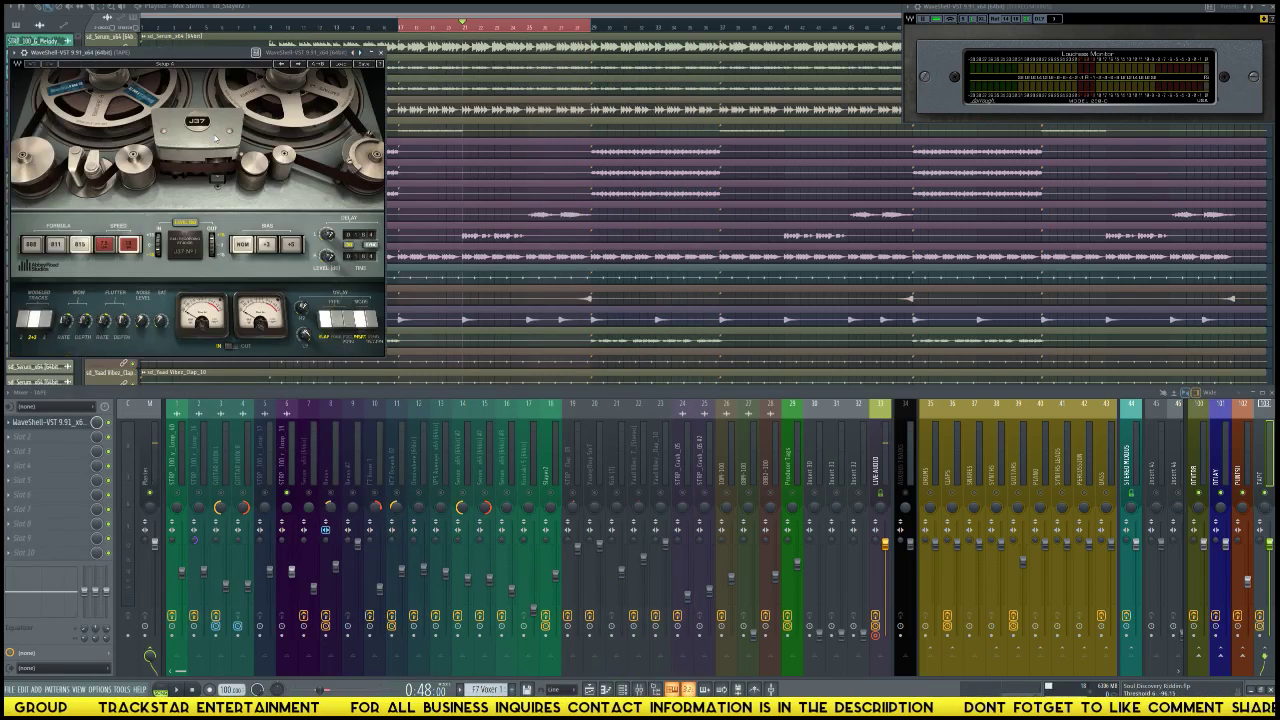
Step: Load the Angry Nerds (Stereo) preset from J37's Send Return presets
left_click(349, 66)
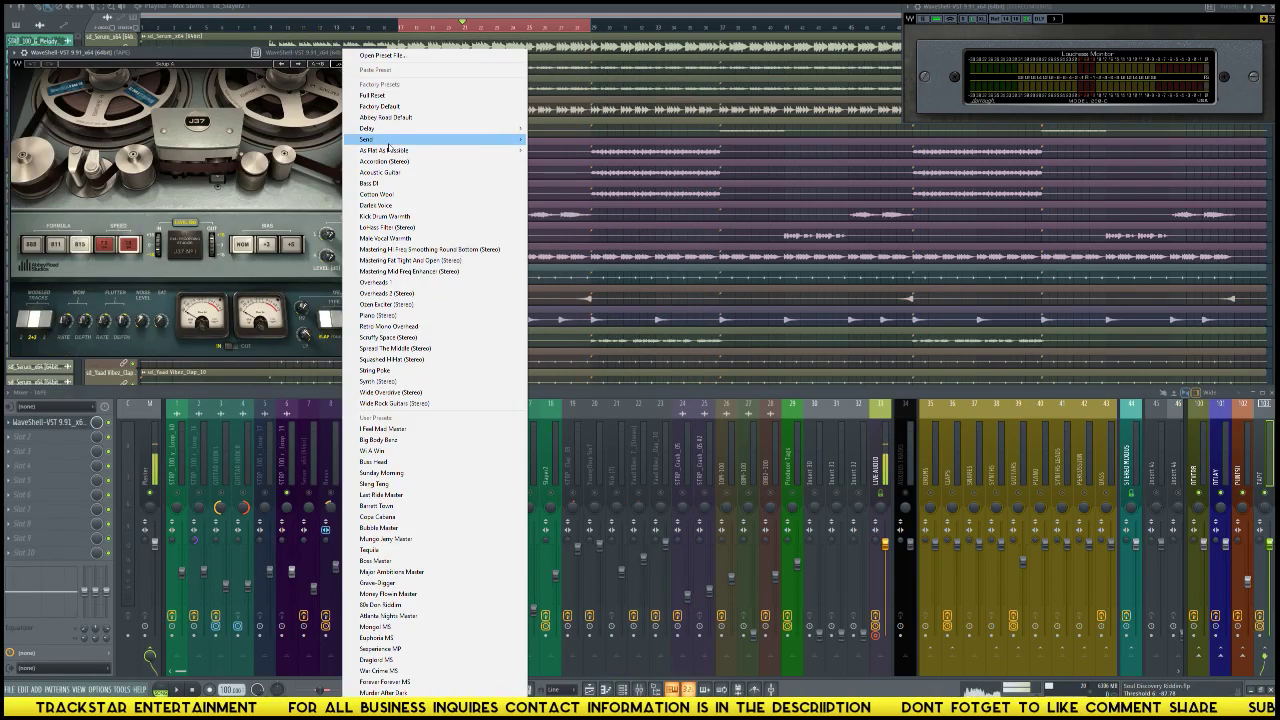
mouse_move(422, 140)
mouse_move(555, 140)
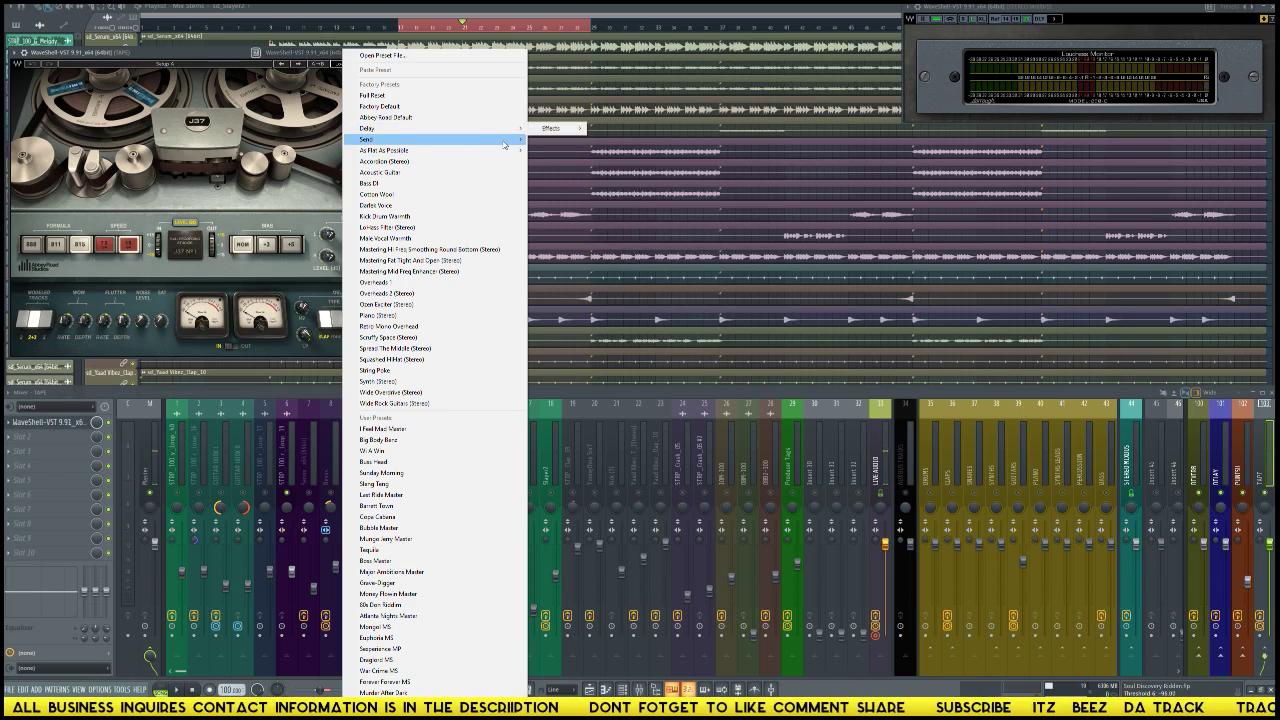
mouse_move(504, 141)
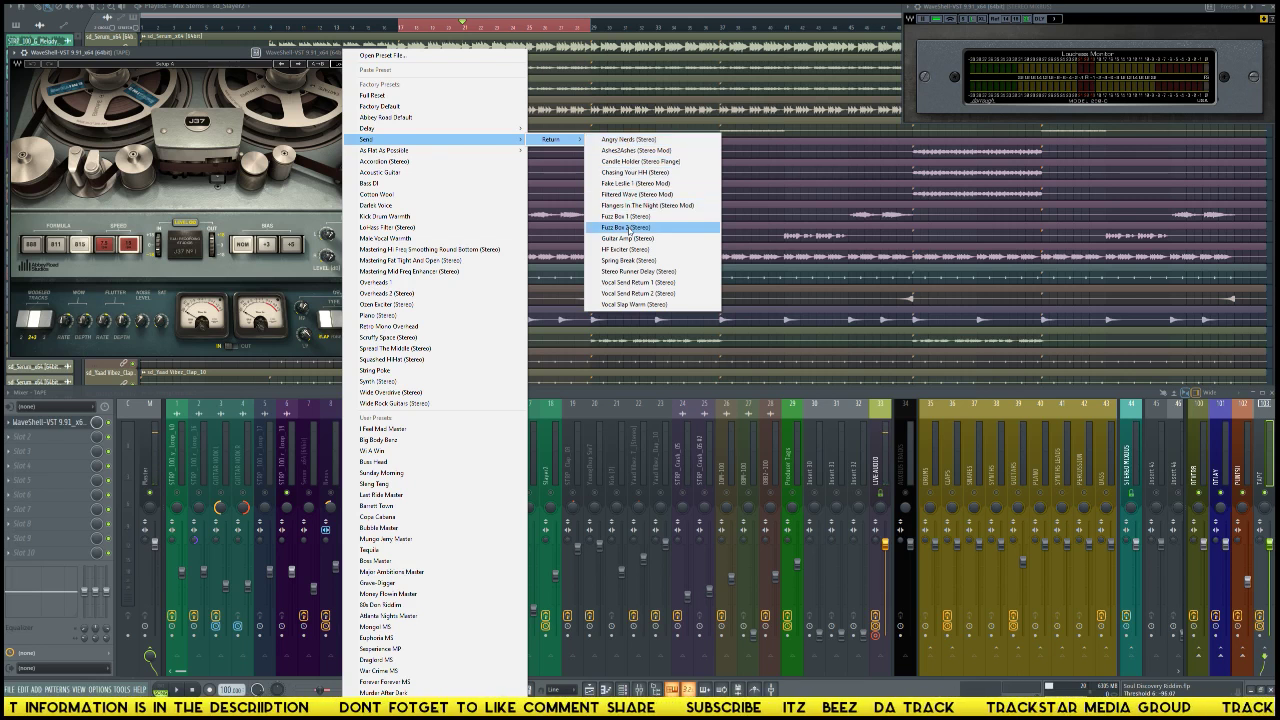
left_click(638, 140)
Step: Unsolo the guitar loop, select its mixer track to view the routing, and mute the GUITARS bus
left_click(289, 494)
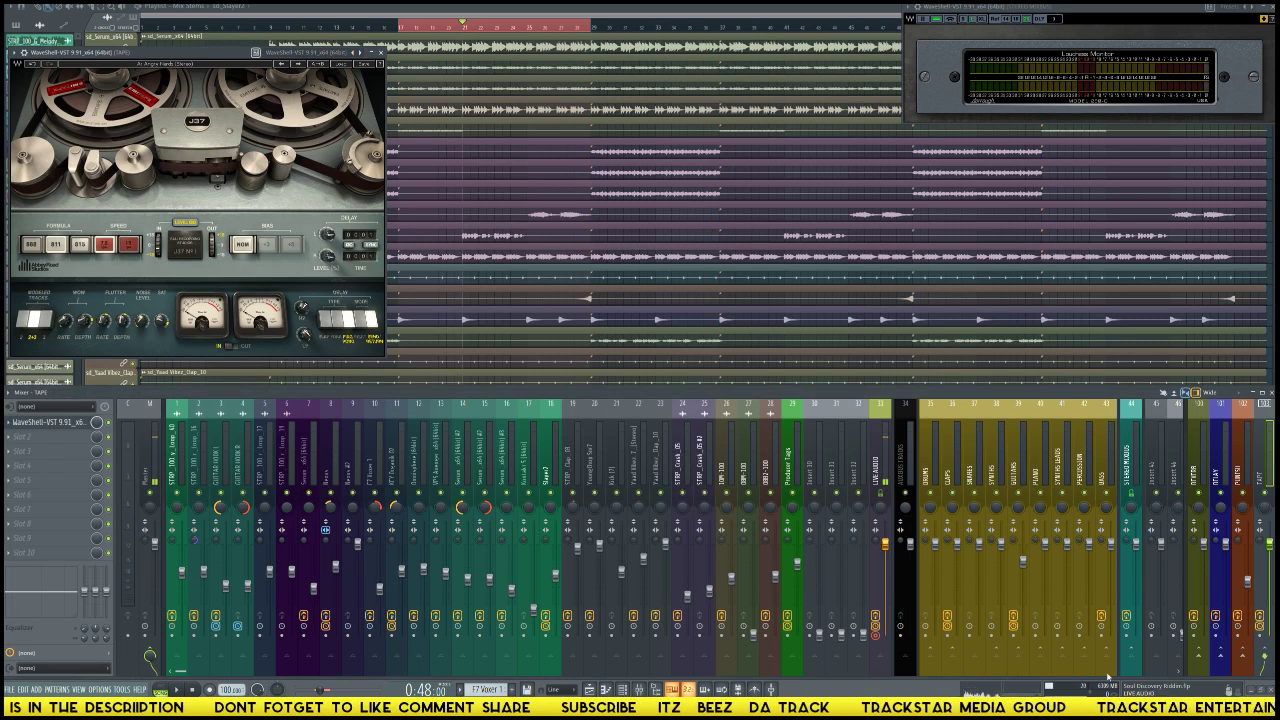
left_click(283, 478)
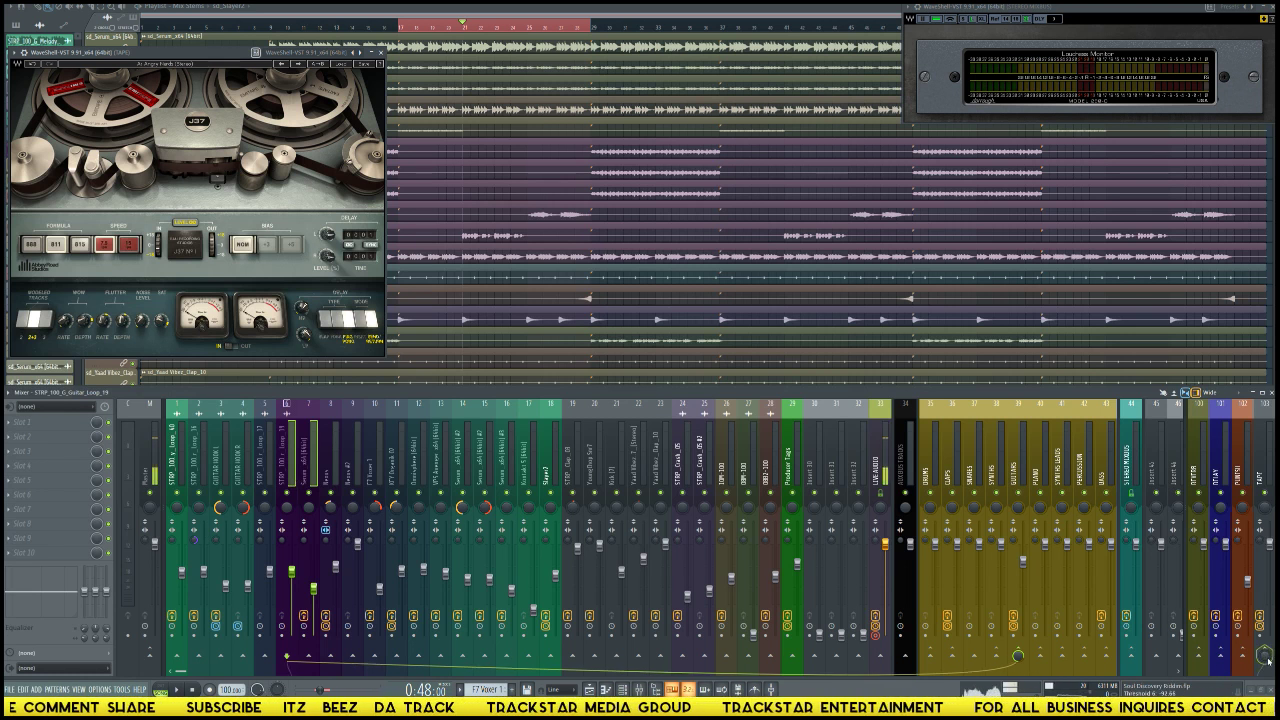
left_click(1018, 498)
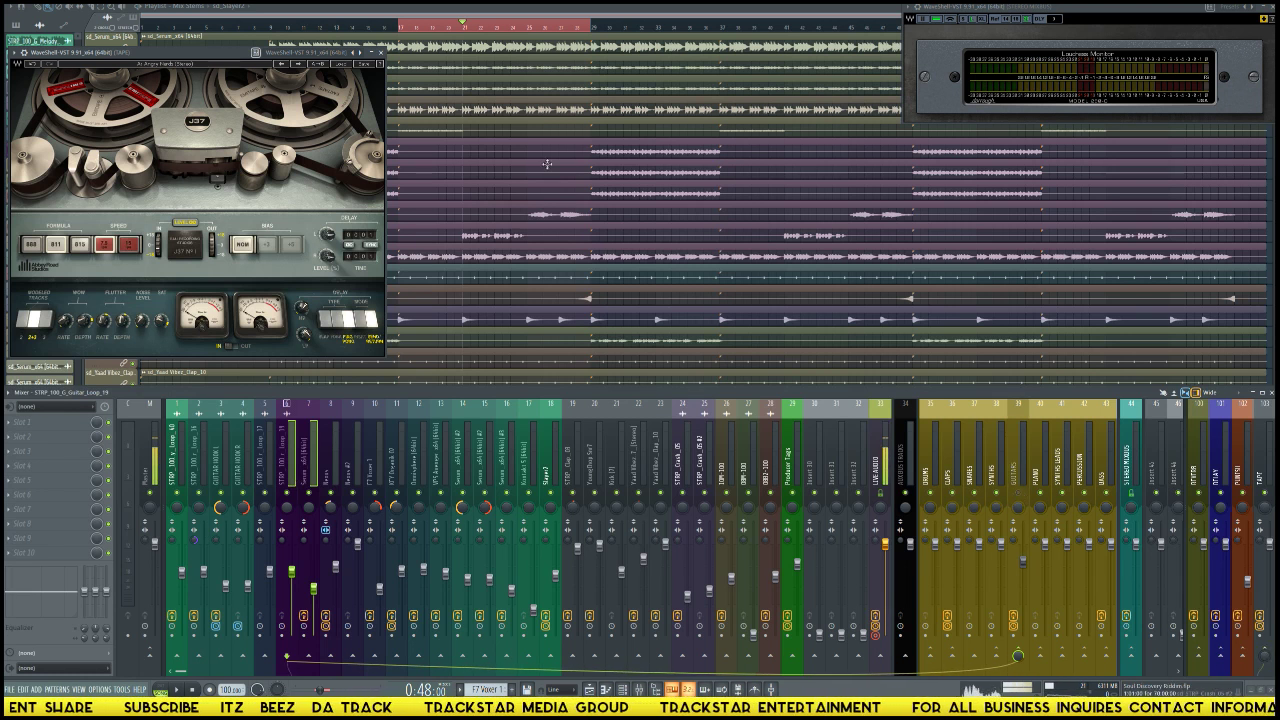
Step: Clear the J37 window out of the way and make a time selection over the first Guitar_Loop_19 phrase in the playlist
left_click_drag(214, 55, 980, 91)
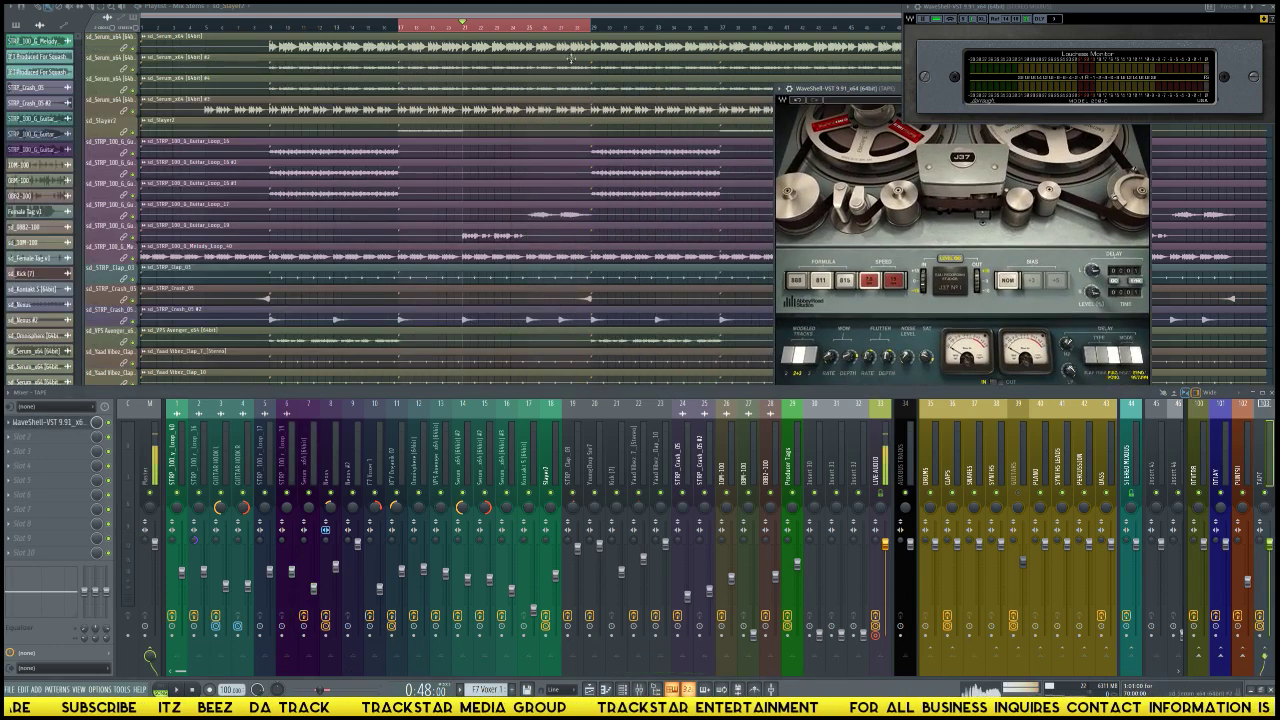
left_click(484, 30)
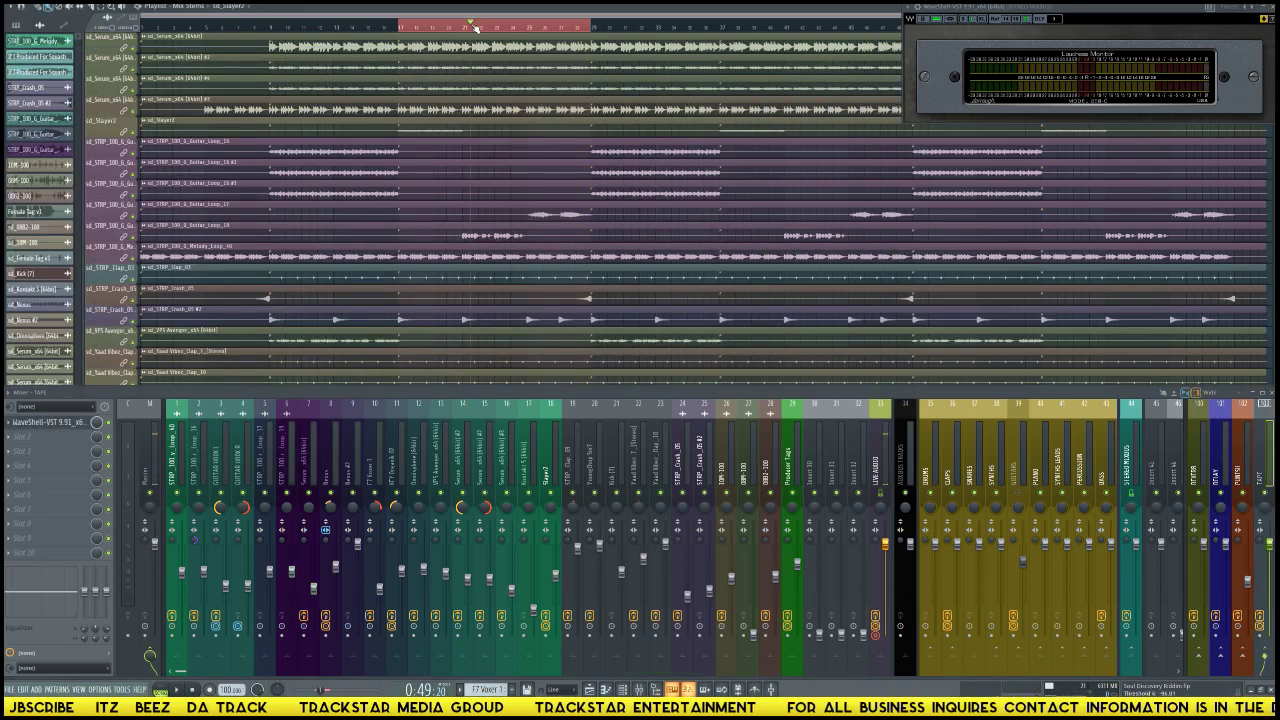
left_click_drag(465, 28, 509, 37)
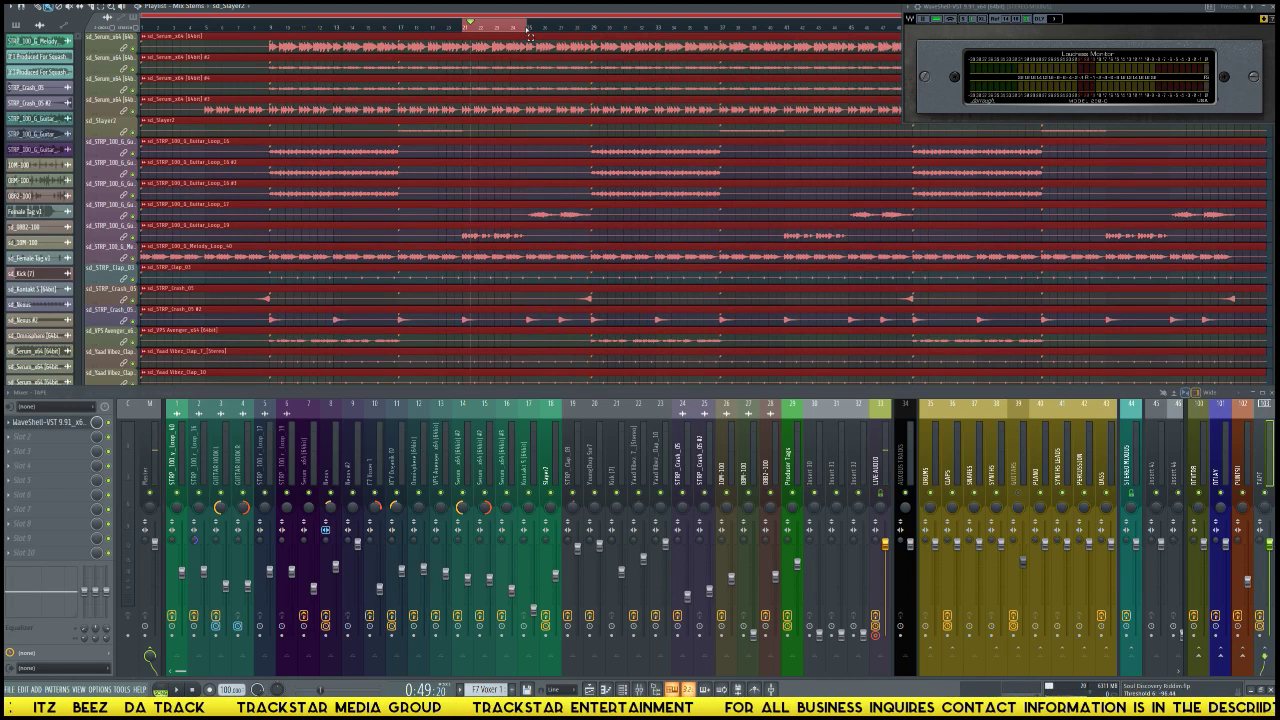
Step: Play the looped section with the full mix and with the guitars soloed, then select the STRP_100_G_Guitar_Loop_19 track
key("space")
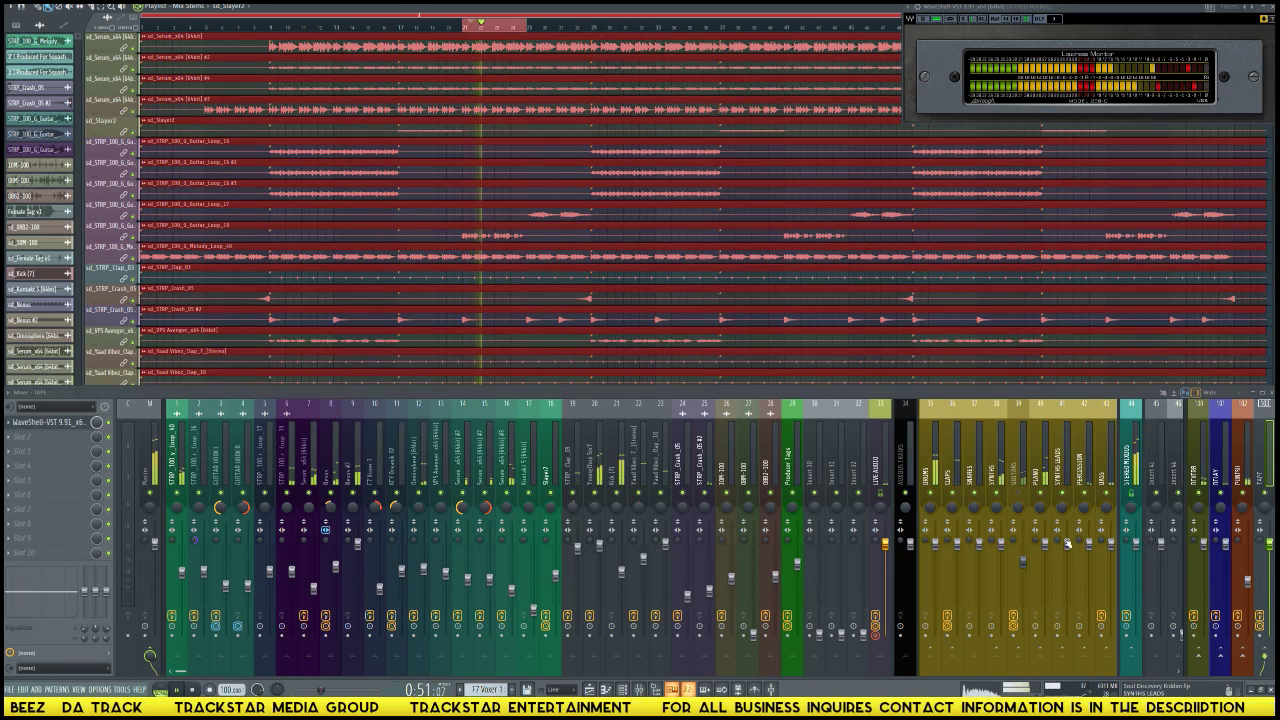
key("space")
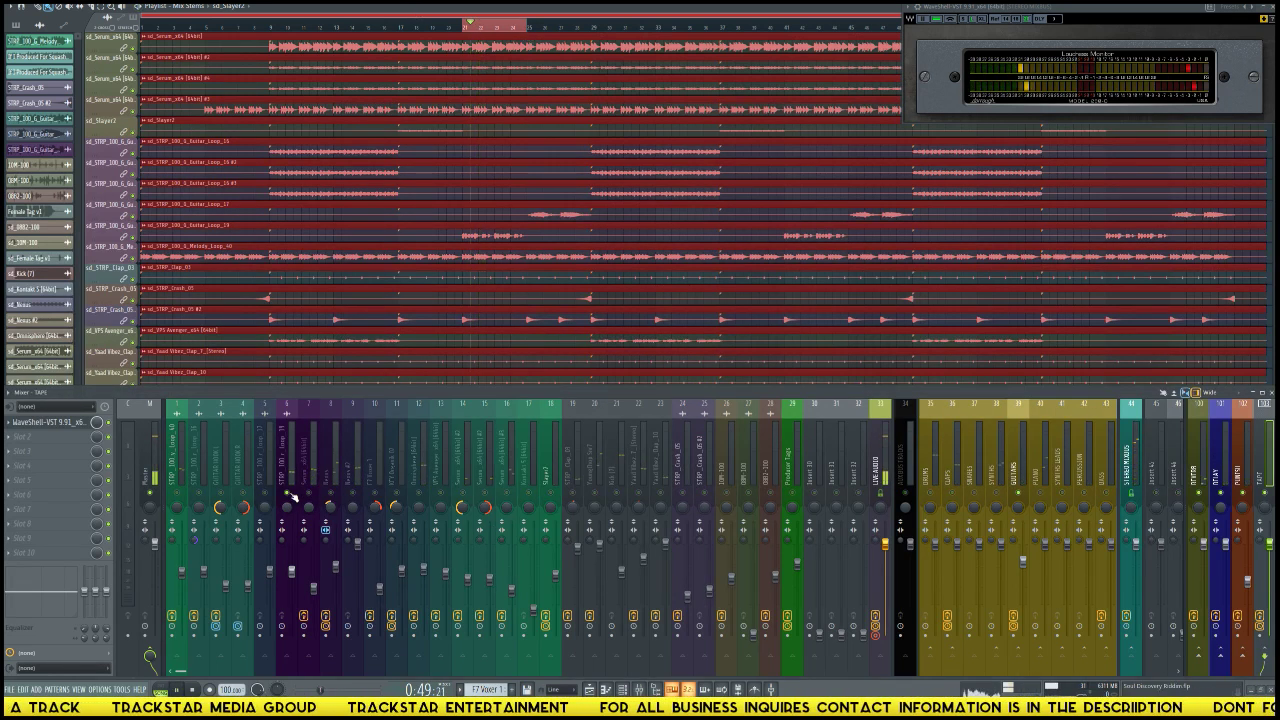
key("space")
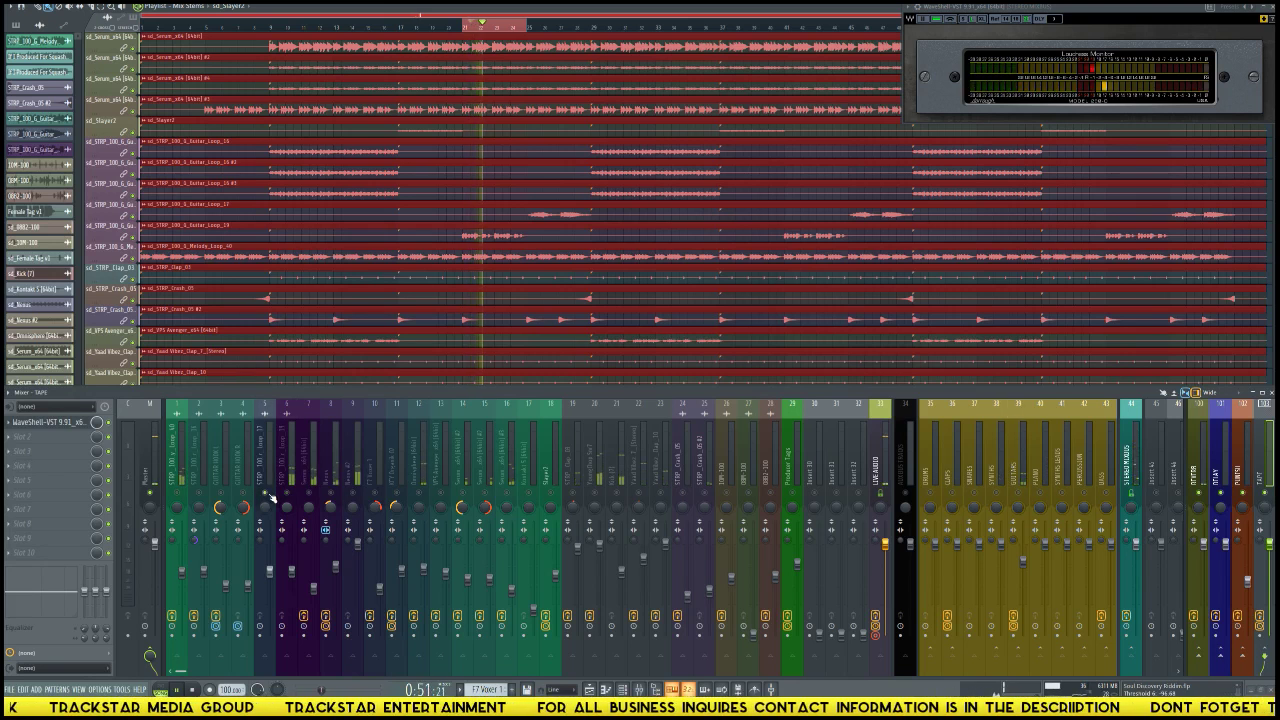
key("space")
left_click(289, 482)
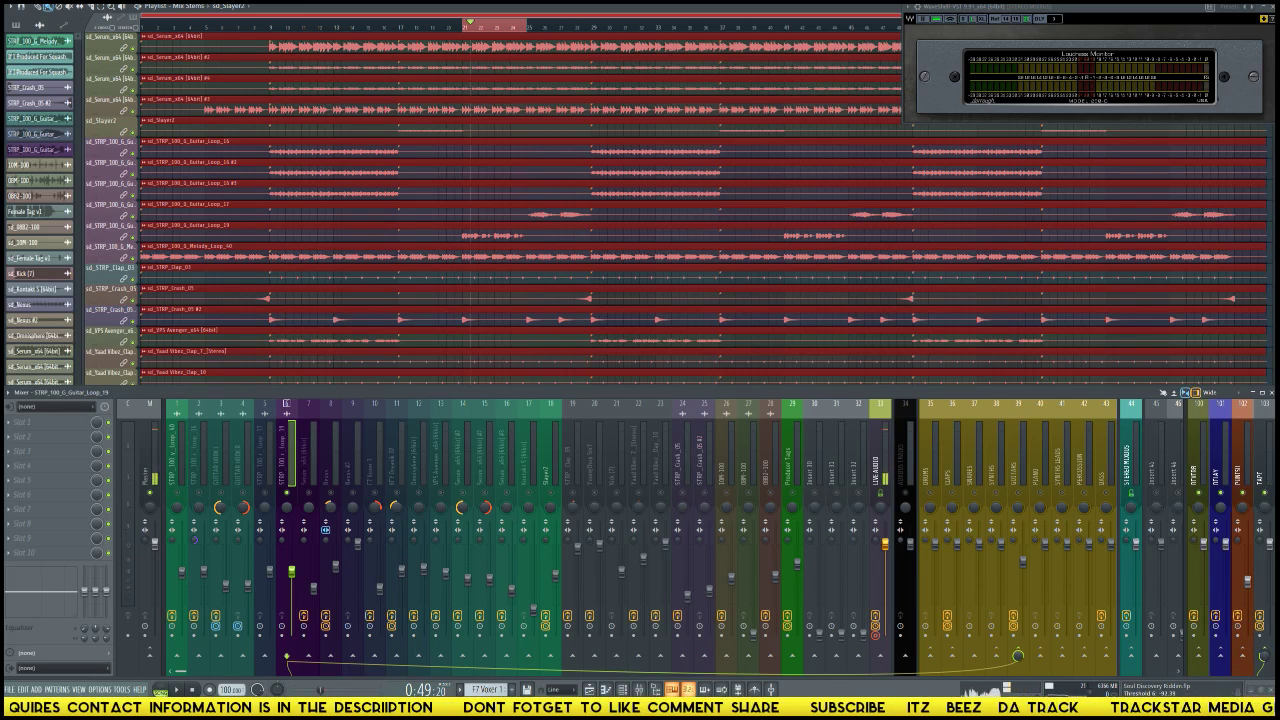
Step: Open the J37 tape plugin on the TAPE channel, place its window over the playlist, and load the next preset
left_click(1263, 622)
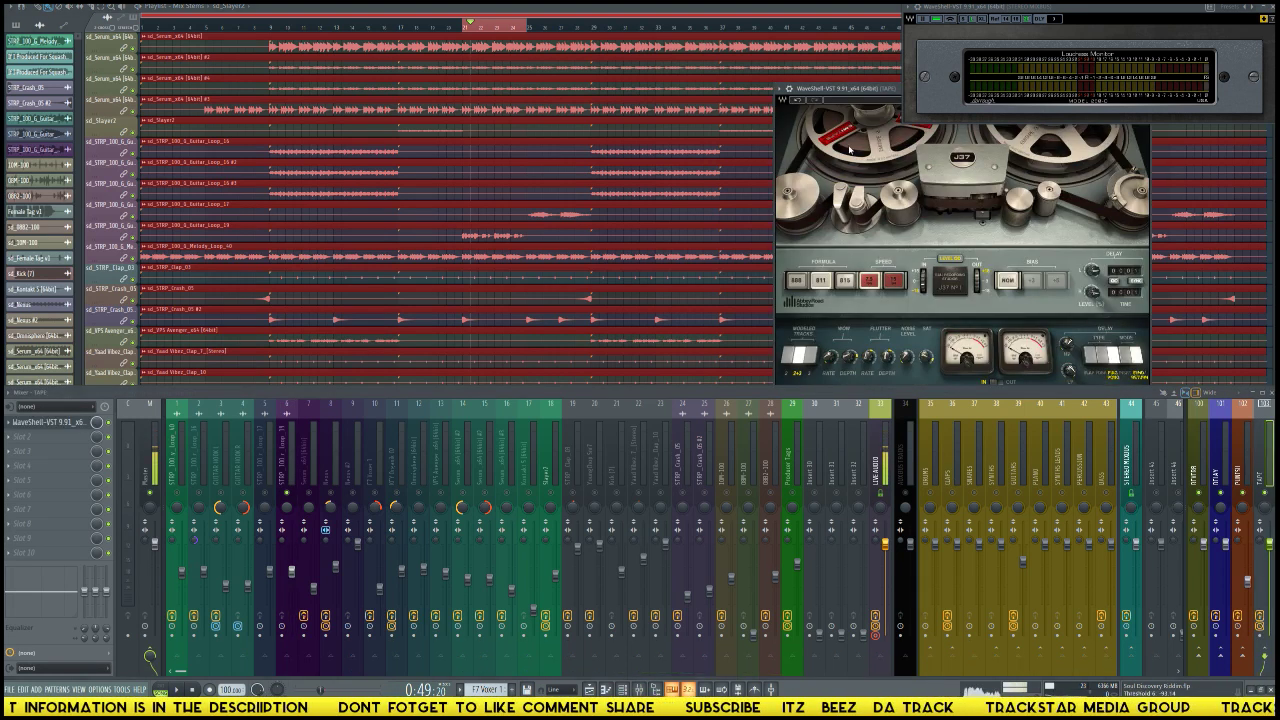
left_click_drag(842, 95, 443, 72)
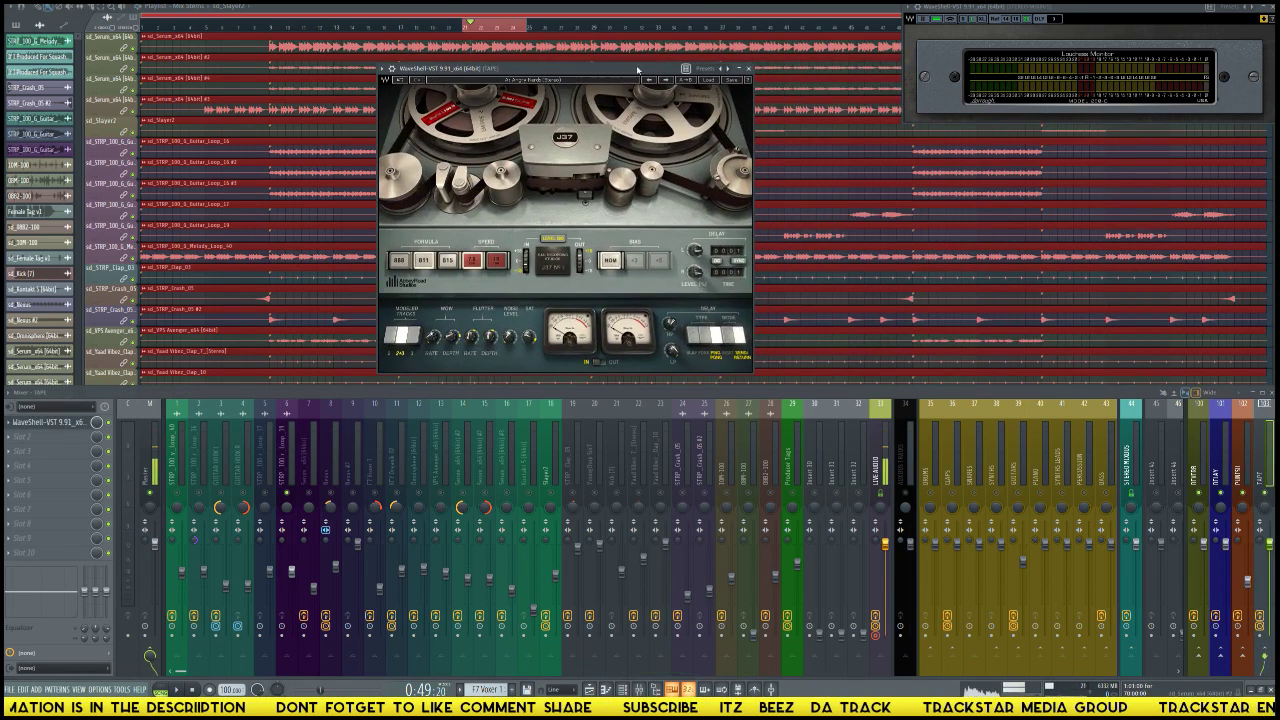
left_click(664, 82)
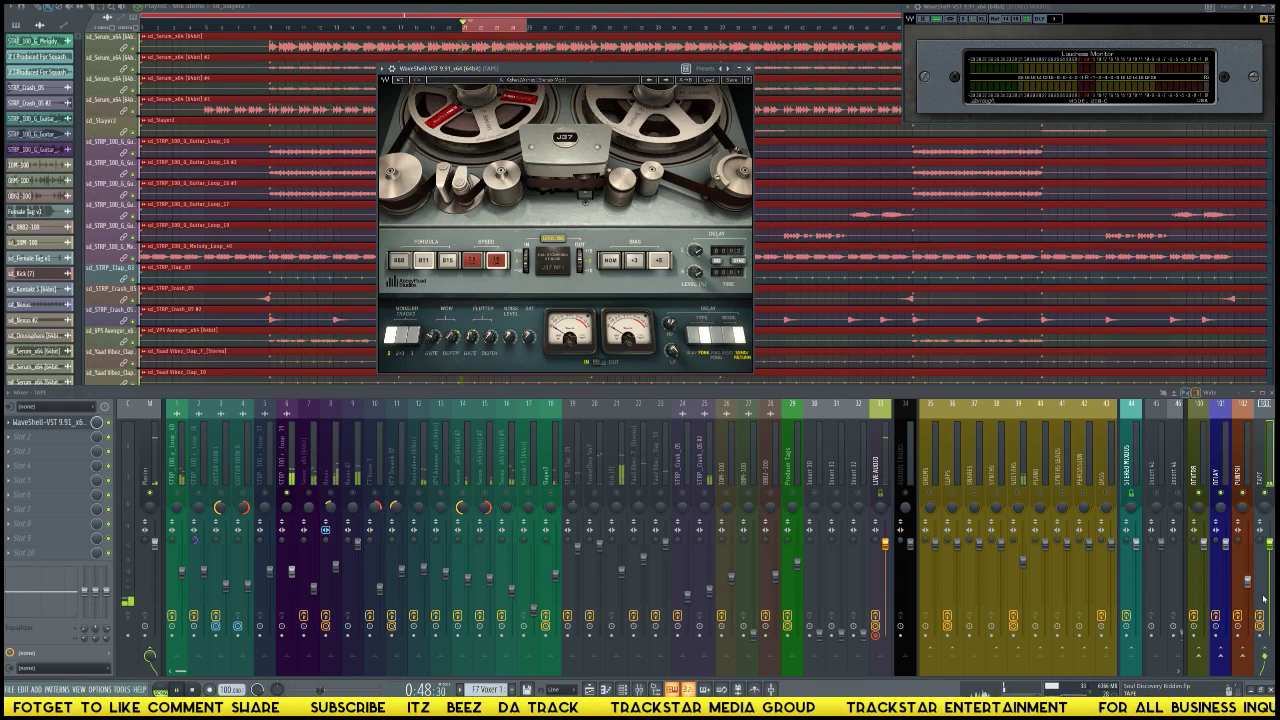
Step: Audition further J37 presets on the soloed STRP_100_G_Guitar_Loop_19, settle on Fake Leslie I (Stereo Mod), and close the plugin
left_click(312, 488)
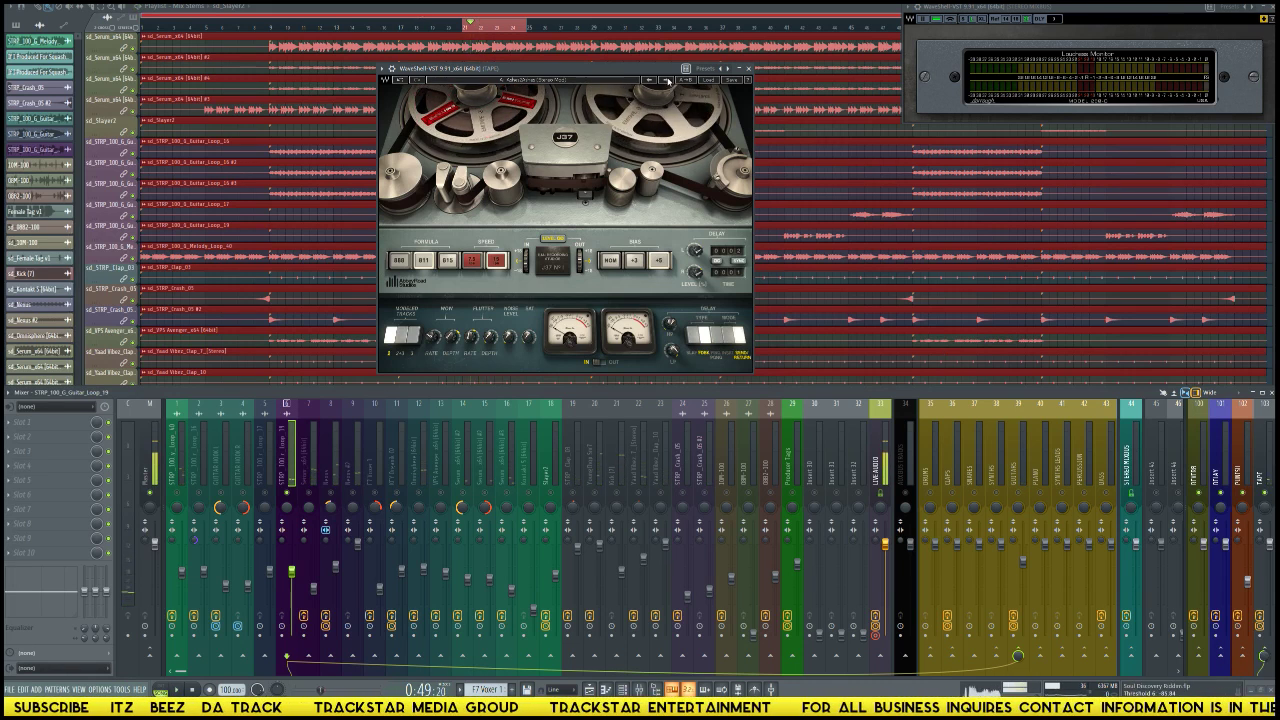
left_click(667, 80)
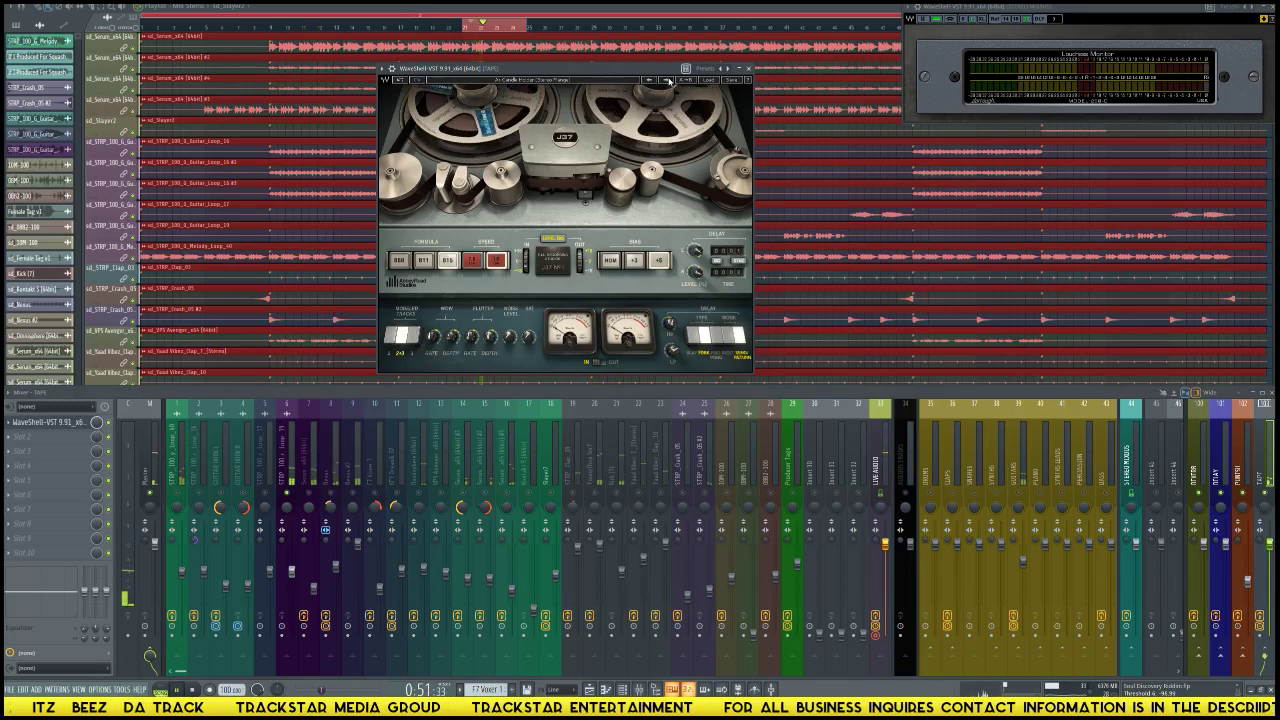
left_click(667, 80)
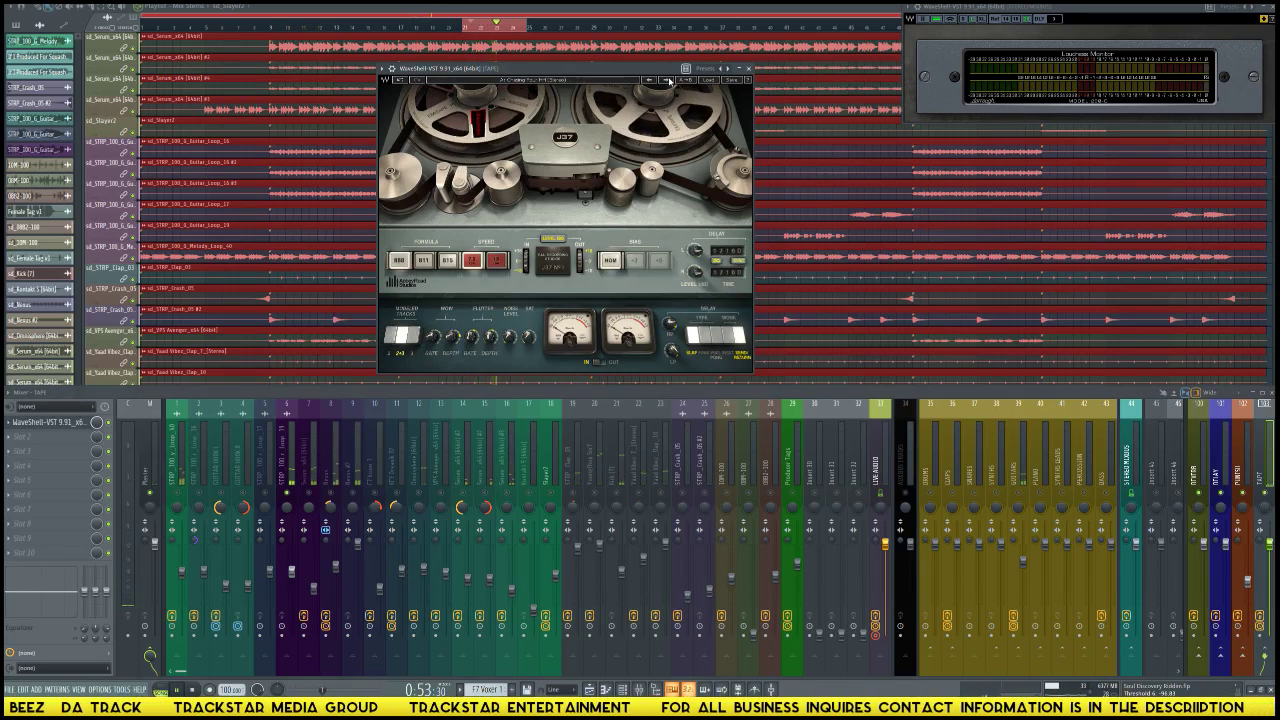
left_click(667, 80)
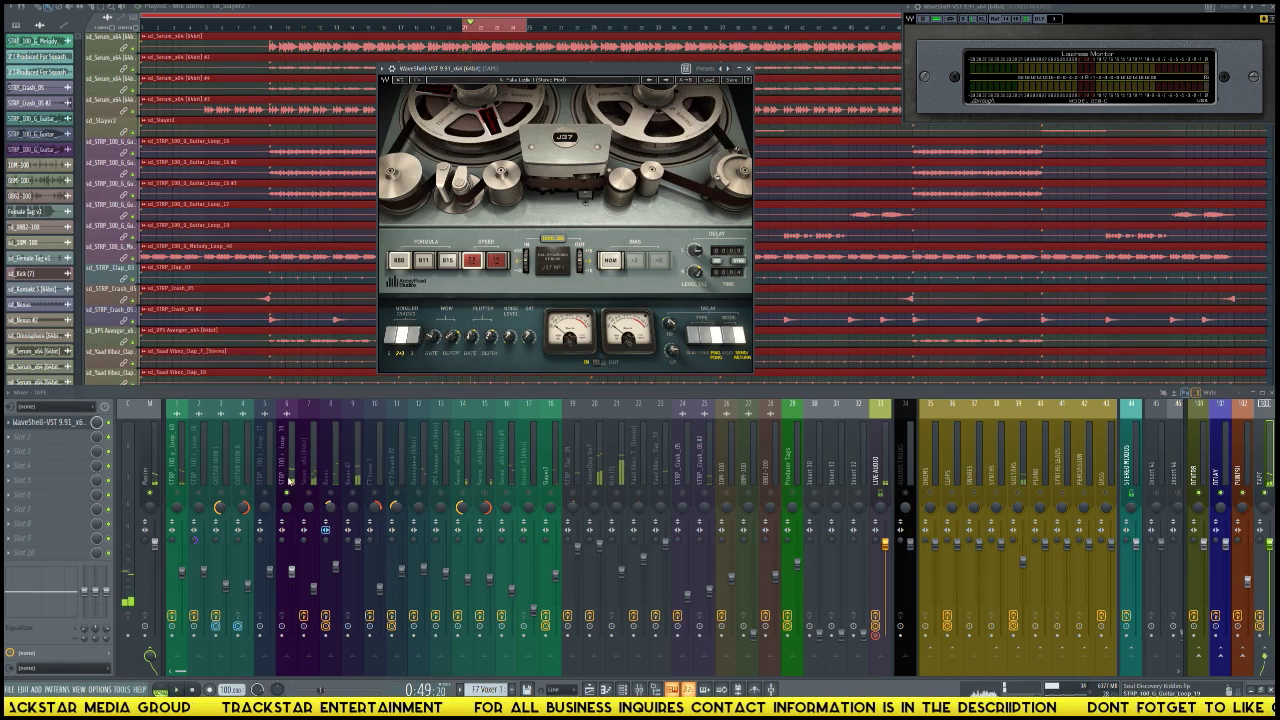
left_click(290, 495)
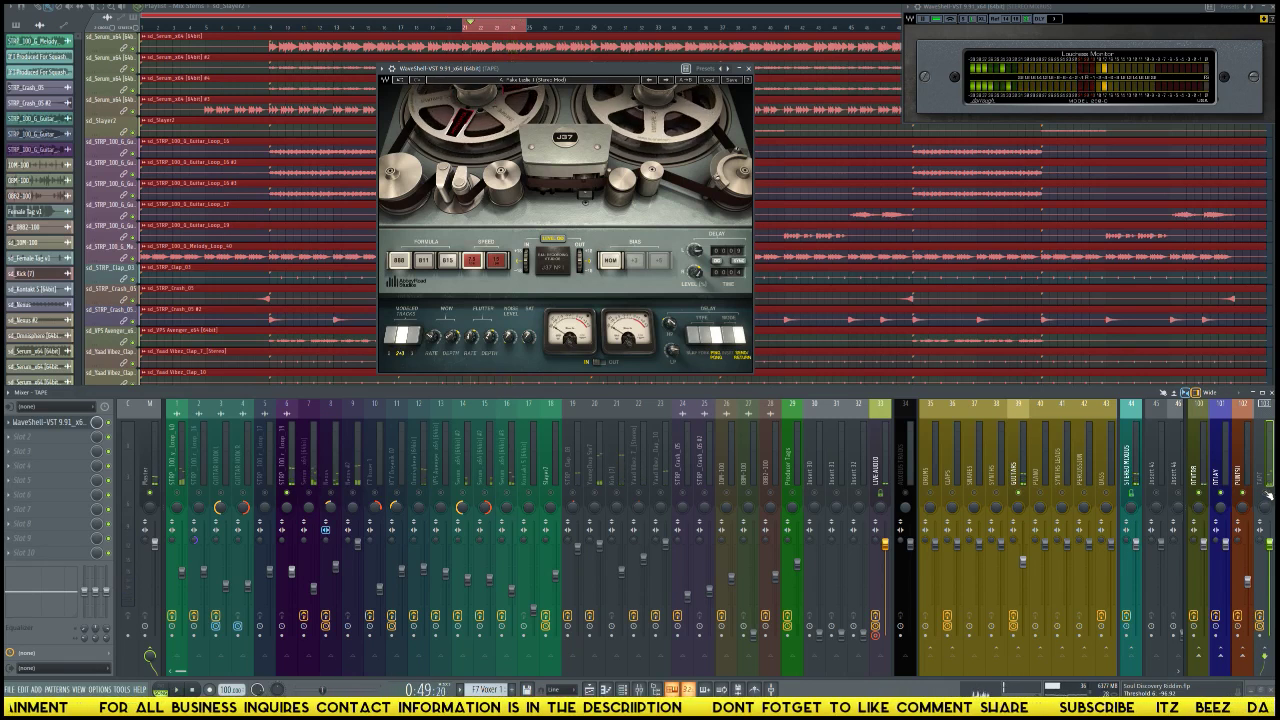
key("Escape")
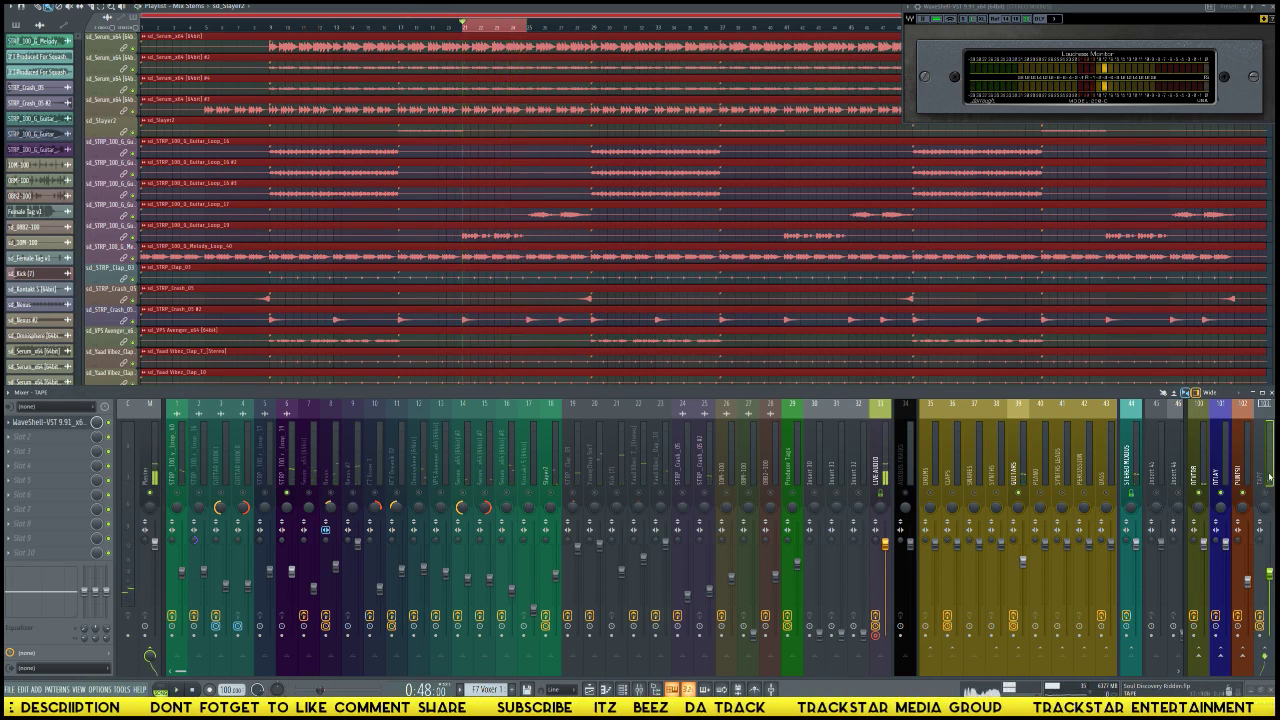
Step: Audition STRP_100_G_Guitar_Loop_19 soloed through its effect sends, and compare it within the full mix
left_click(288, 478)
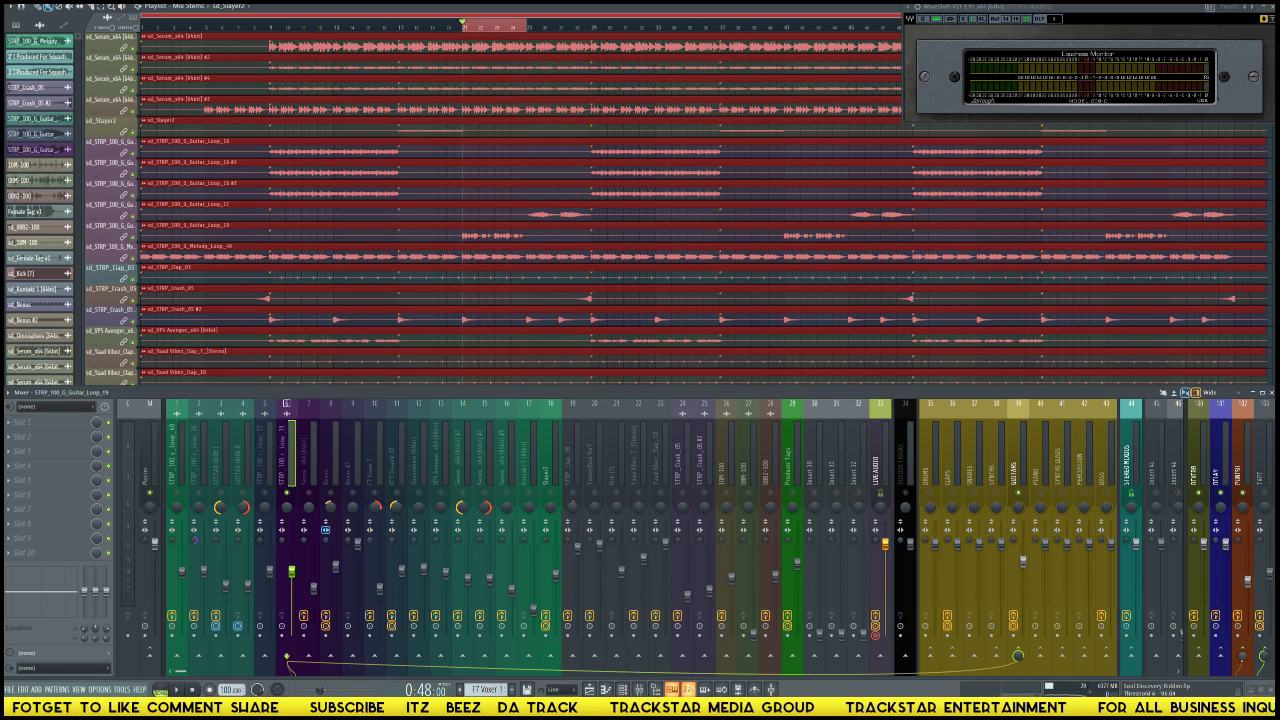
key("space")
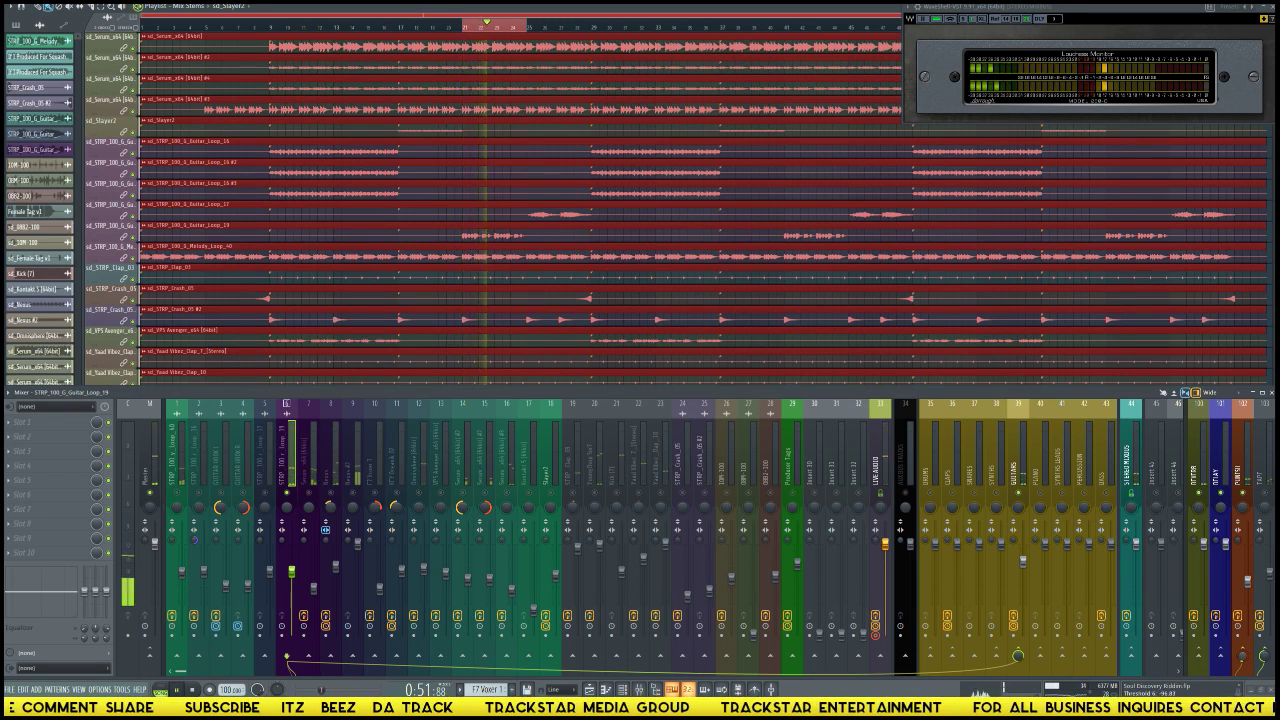
key("space")
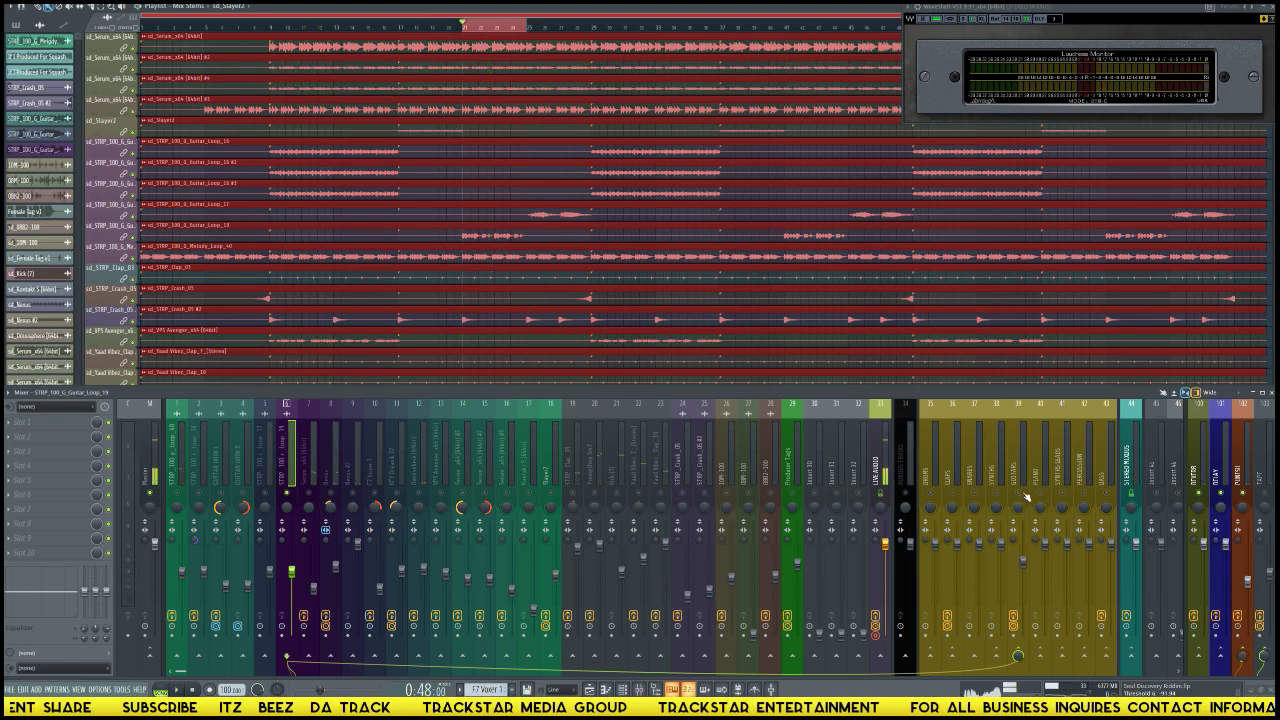
key("space")
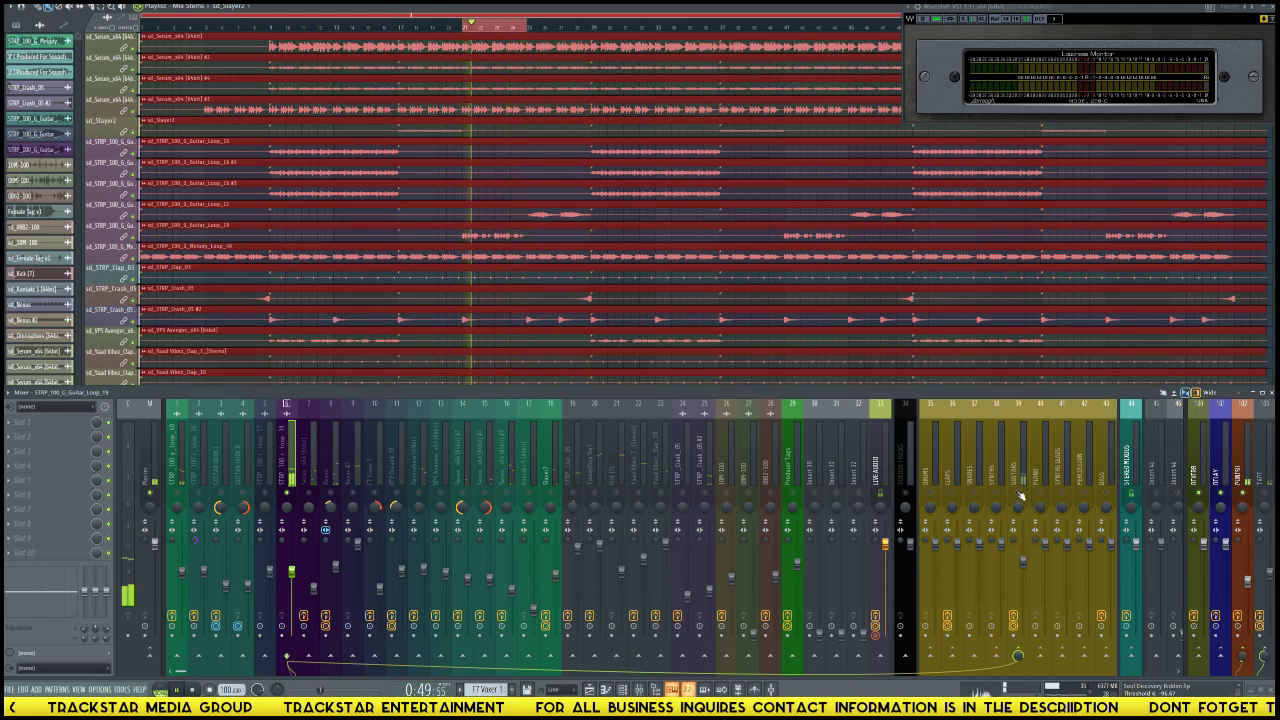
key("space")
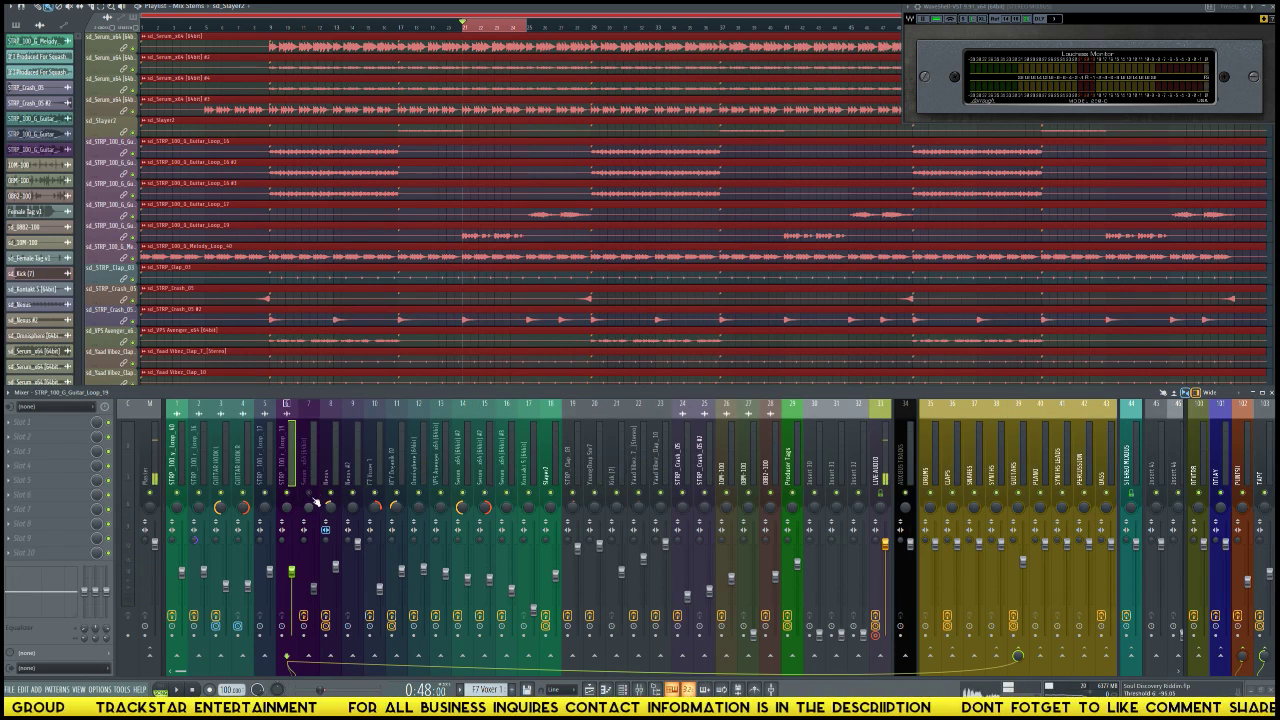
key("space")
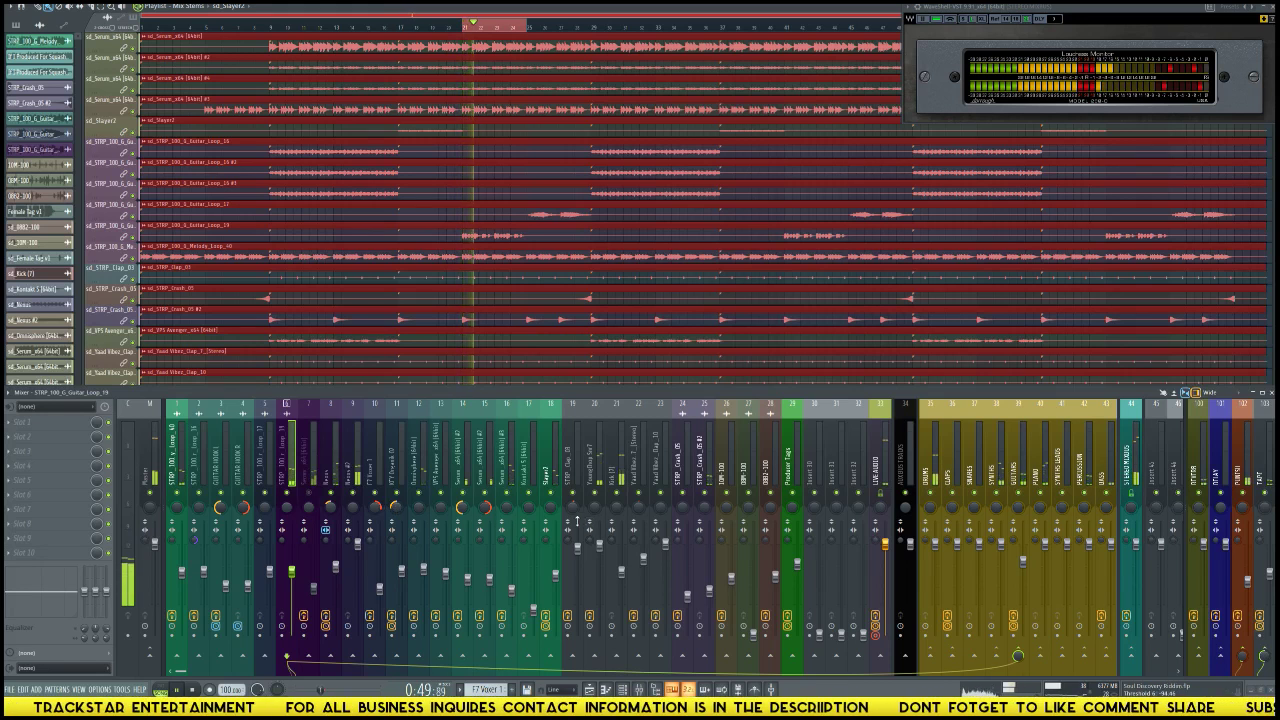
key("space")
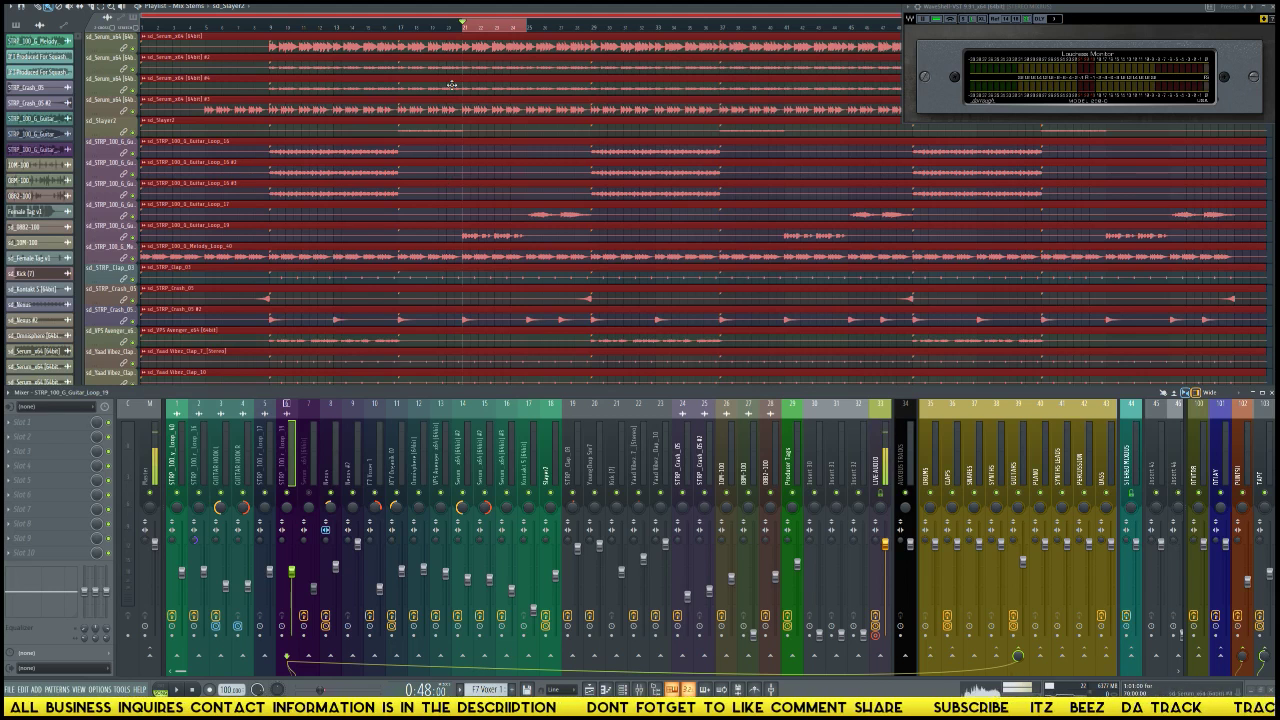
Step: Set the playlist loop region to bars 17 through 29 and play the full mix over it
left_click_drag(470, 24, 398, 22)
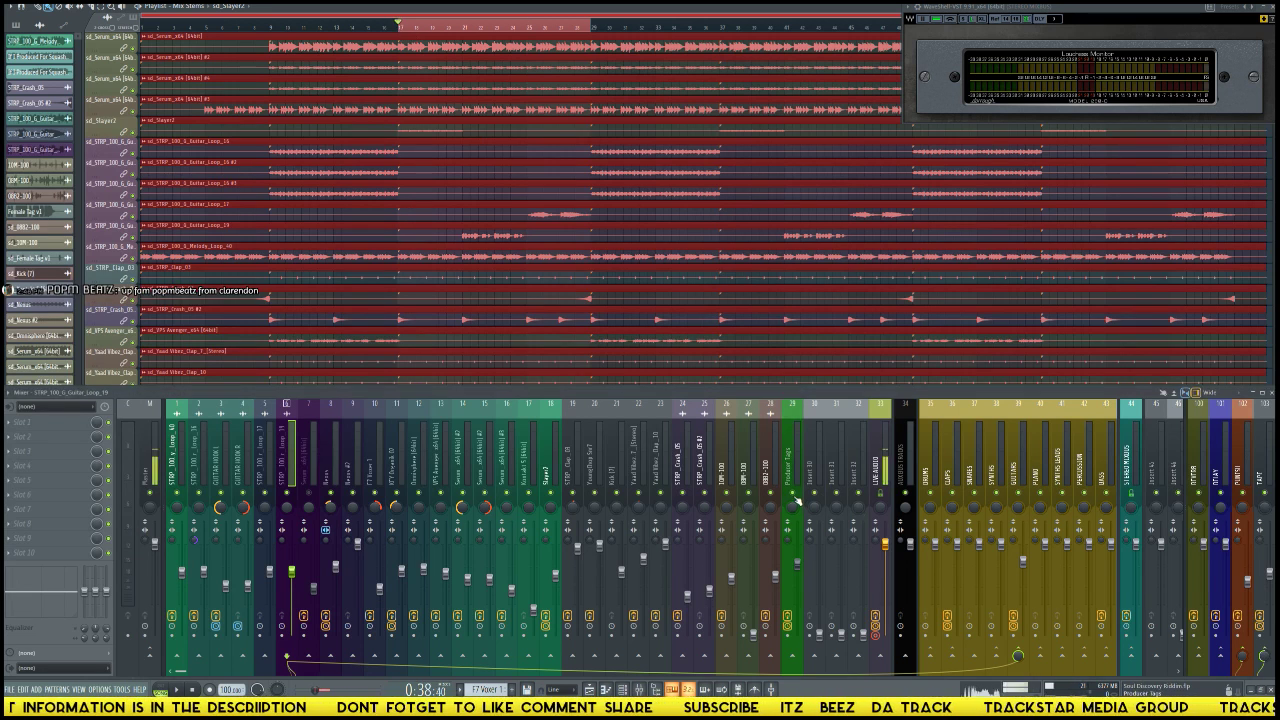
key("space")
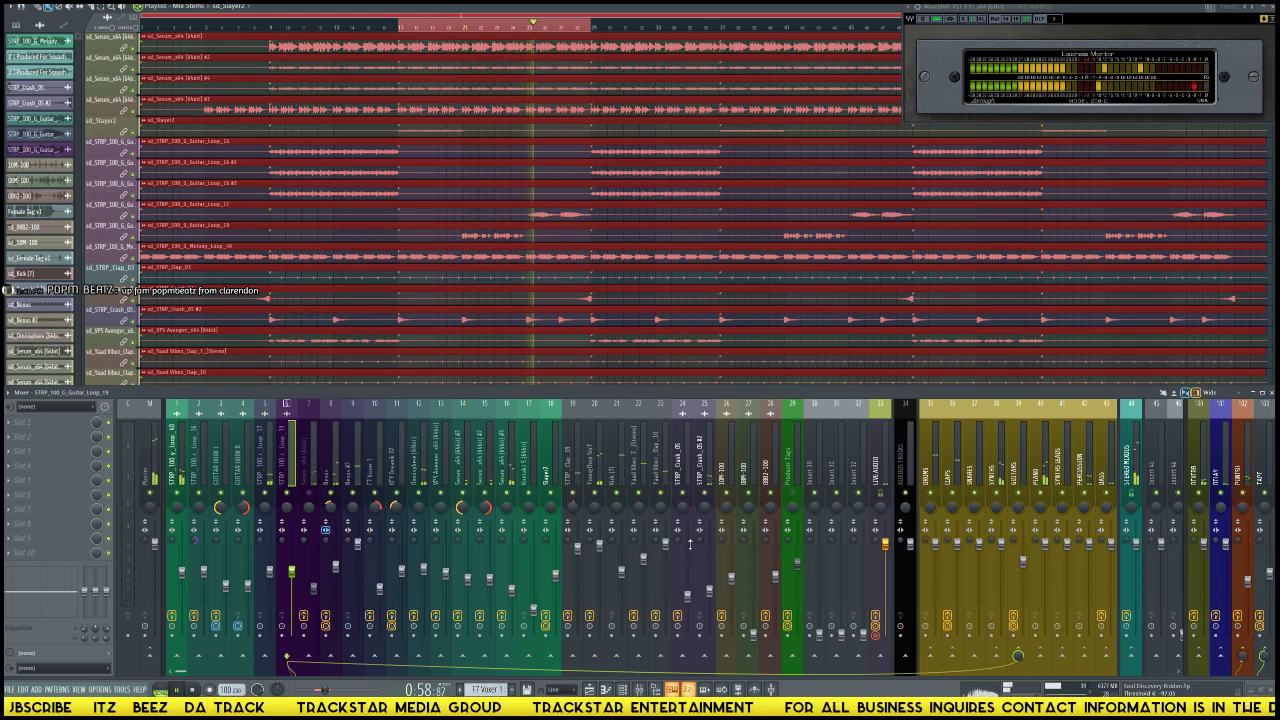
key("space")
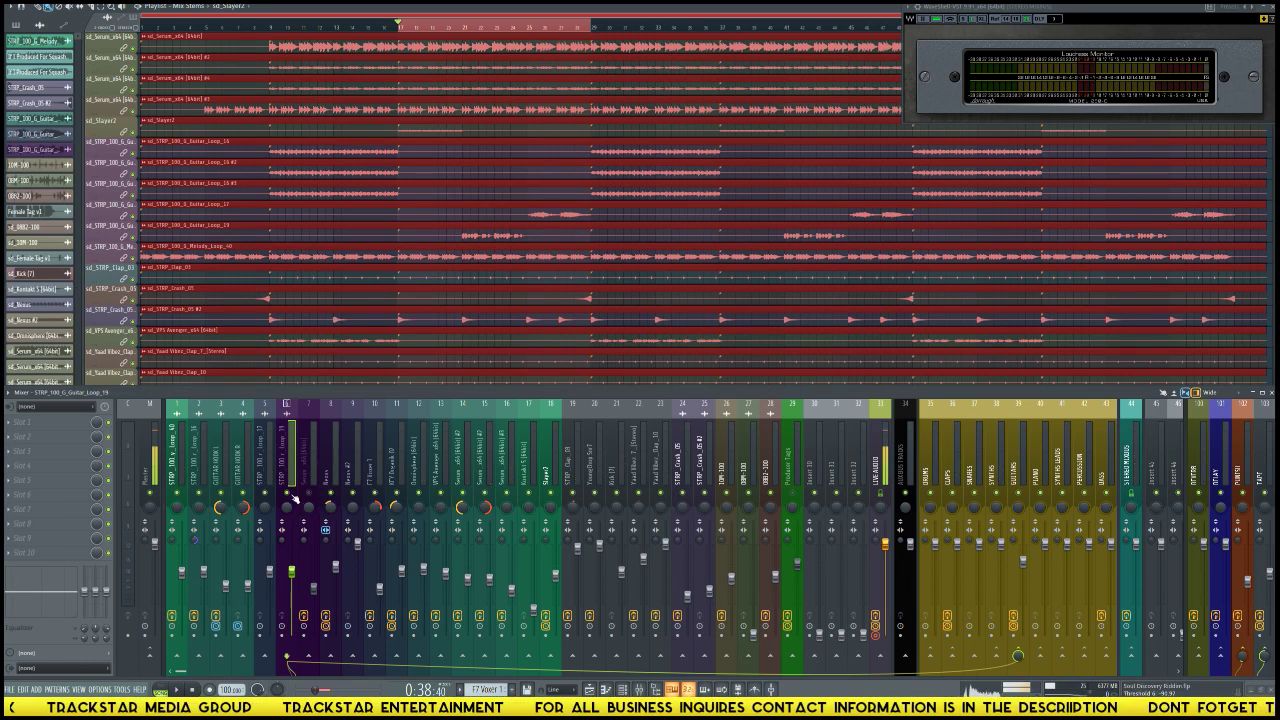
Step: Set the playback start to about 0:56 and audition the soloed STRP_100_G_Guitar_Loop_19
left_click(516, 34)
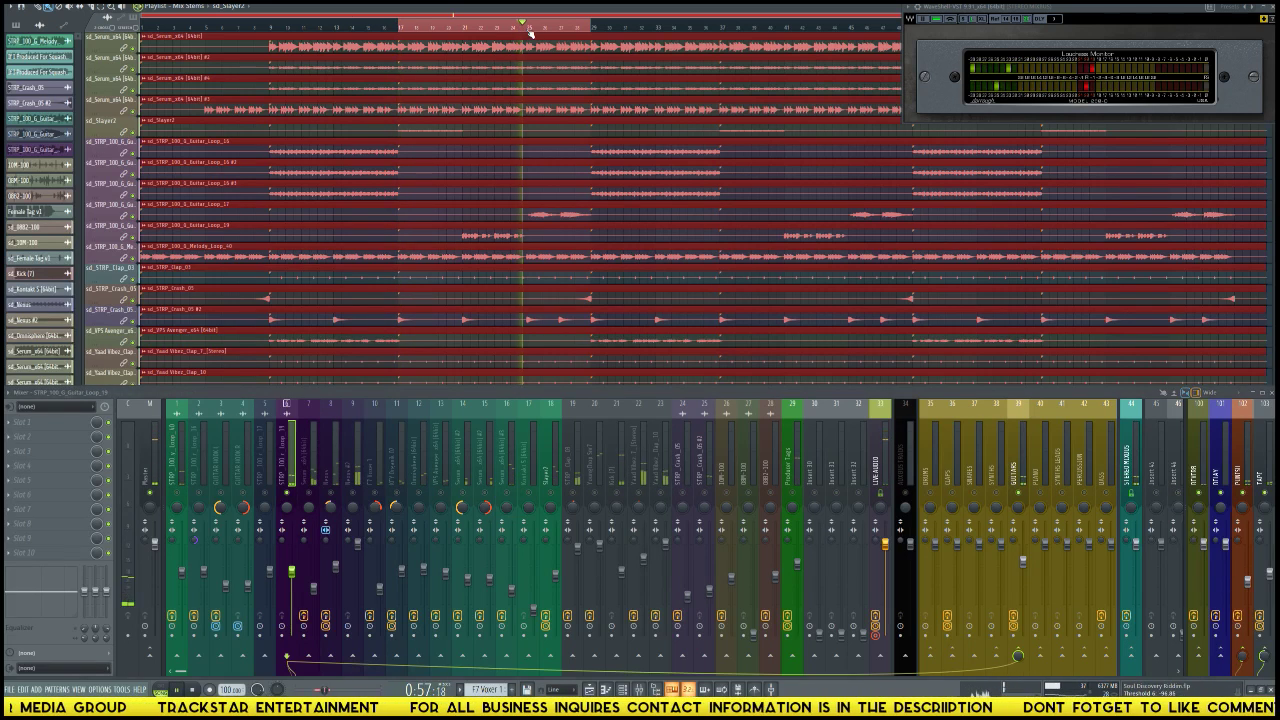
key("space")
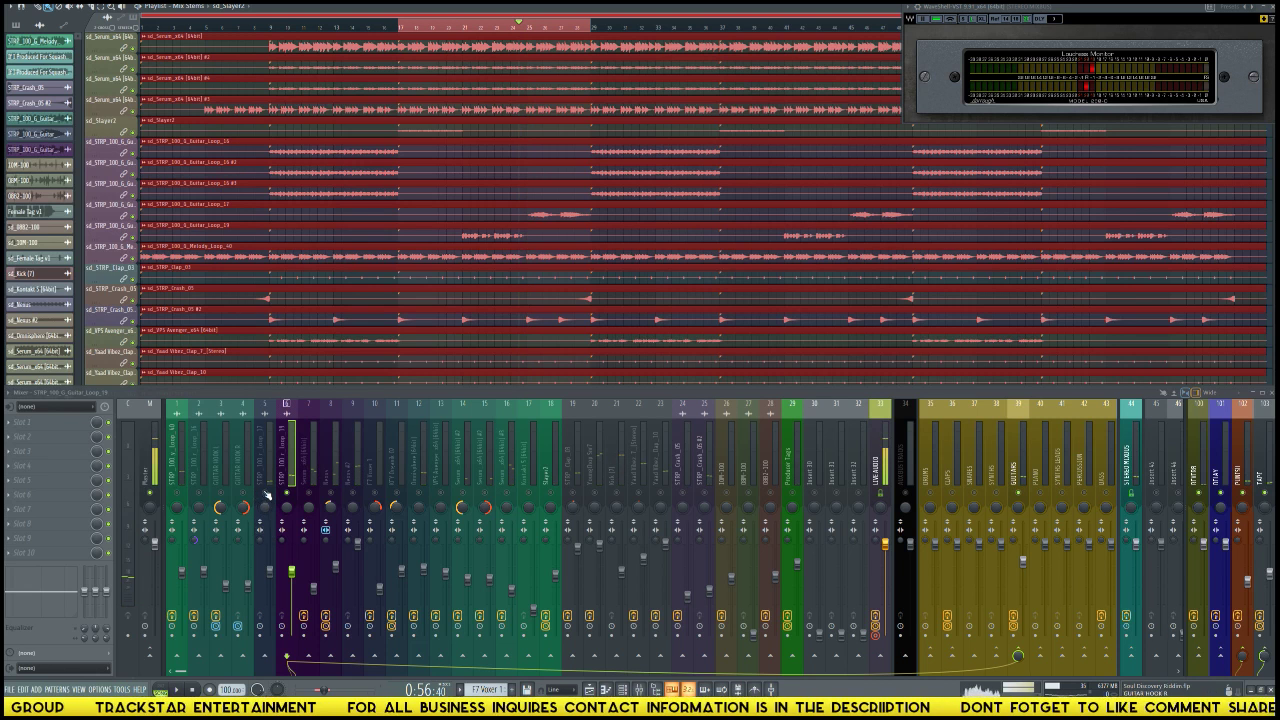
key("space")
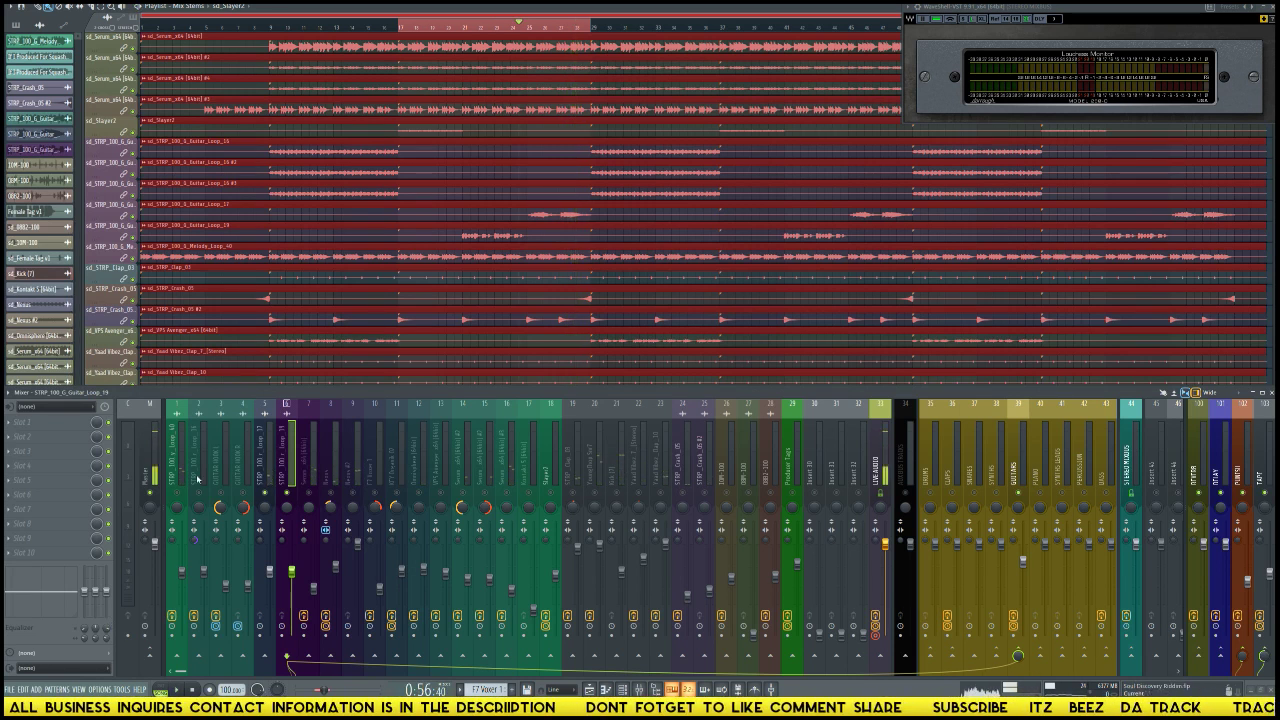
Step: Compare STRP_100_G_Guitar_Loop_17 with STRP_100_G_Guitar_Loop_19, selecting each track in turn and listening to them together
left_click(265, 475)
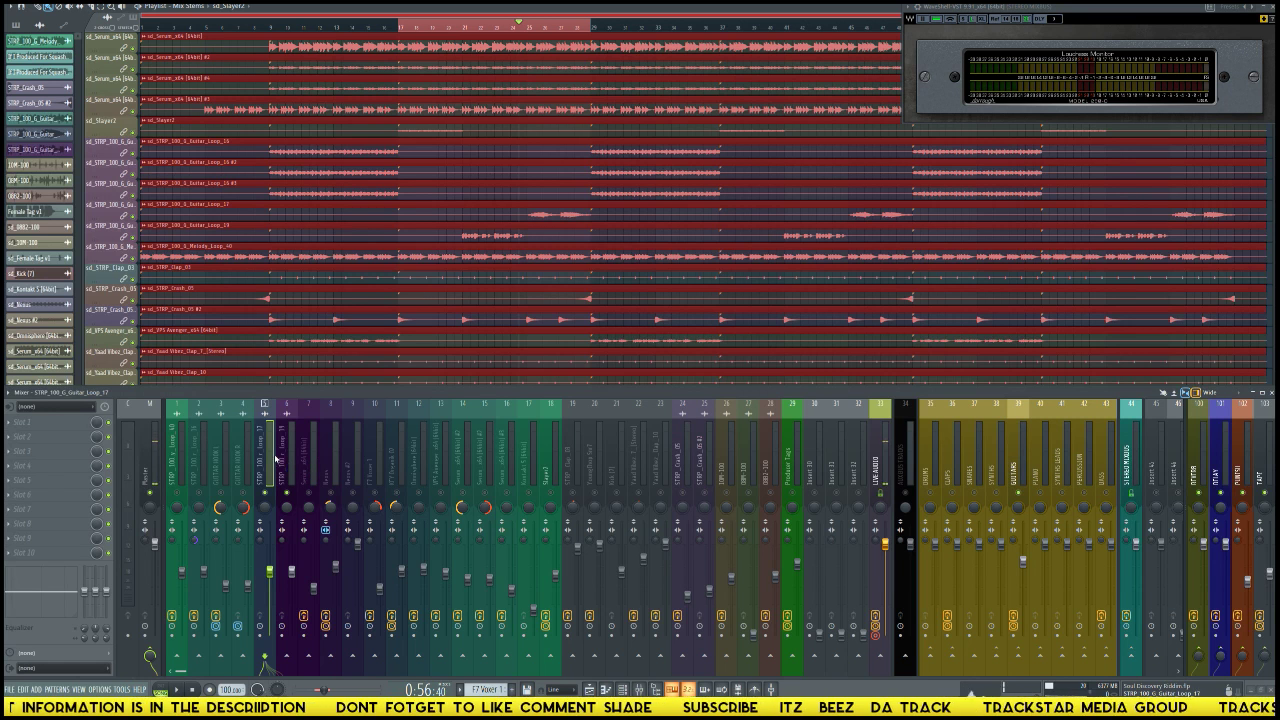
left_click(291, 476)
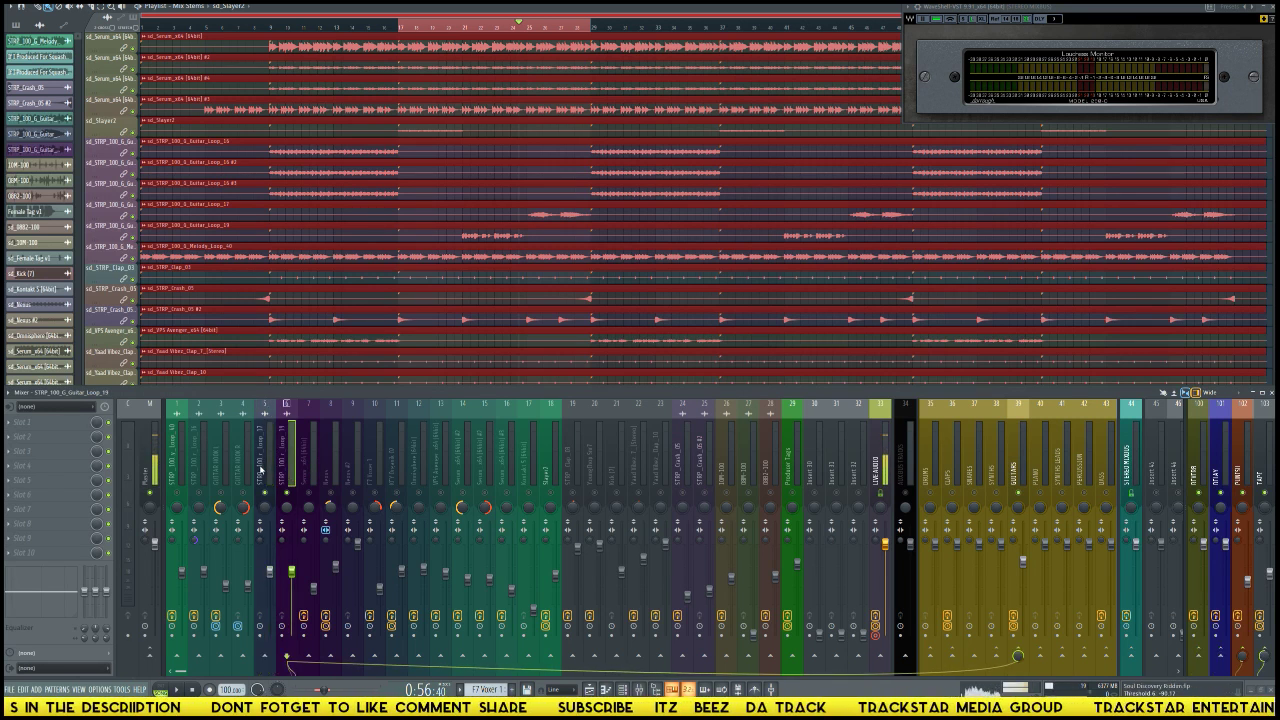
left_click(263, 472)
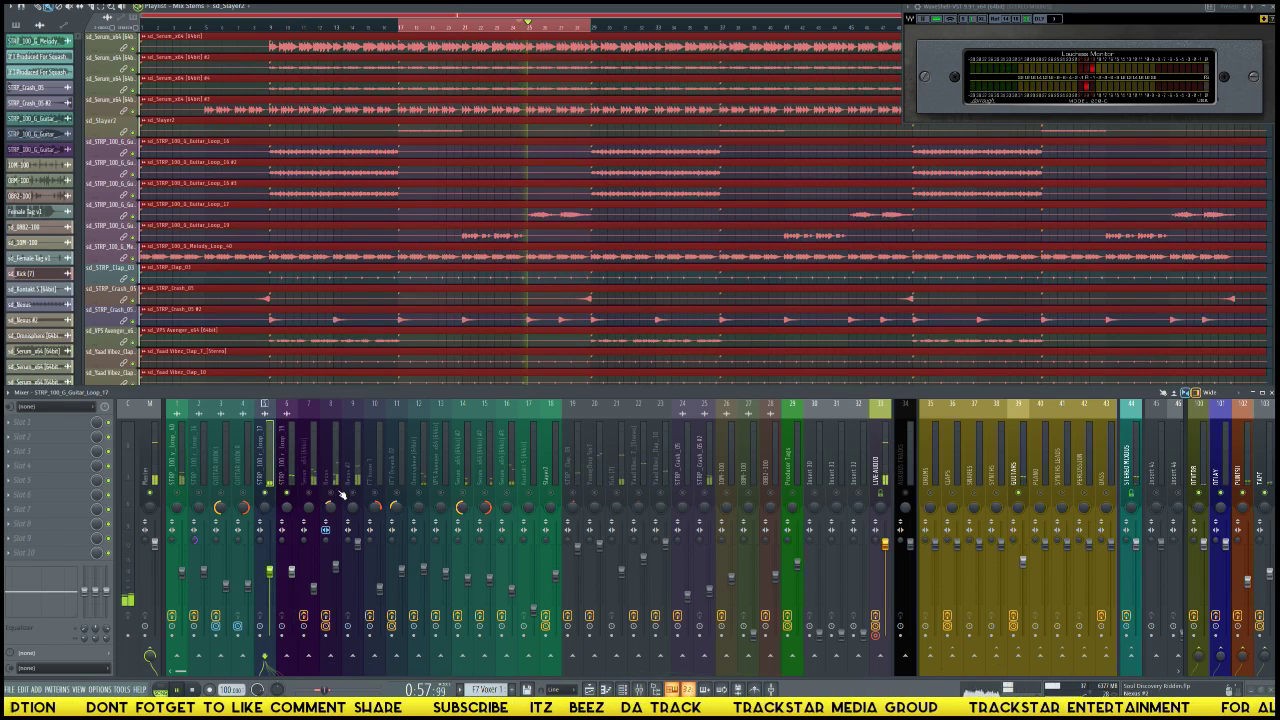
left_click(284, 480)
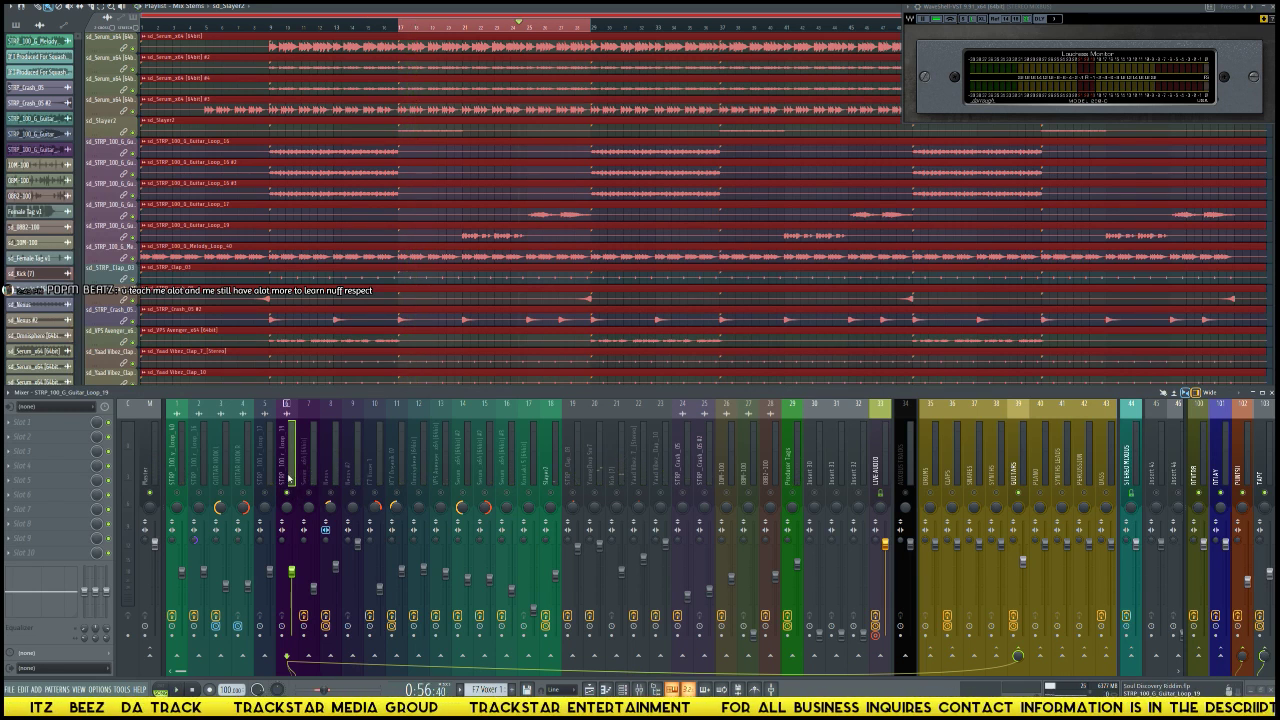
left_click(266, 478)
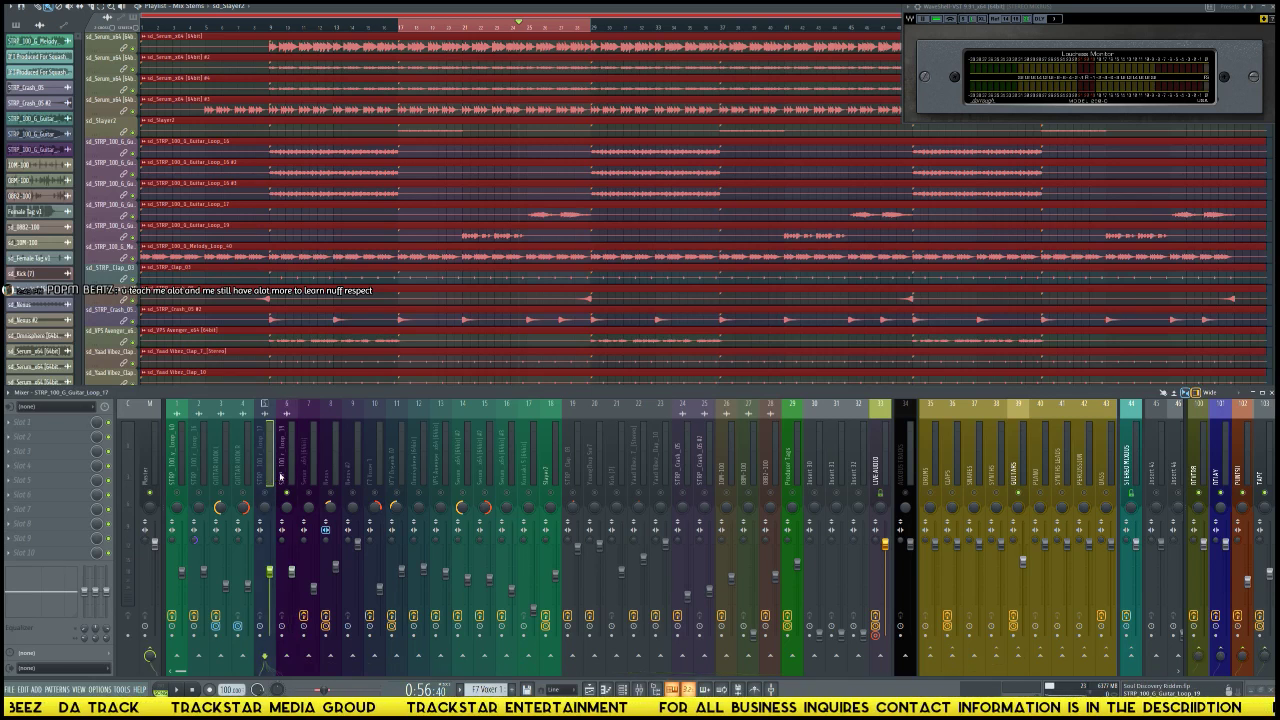
Step: Play STRP_100_G_Guitar_Loop_19, solo STRP_100_G_Guitar_Loop_17 for comparison, and return to the Guitar_Loop_19 track
left_click(284, 482)
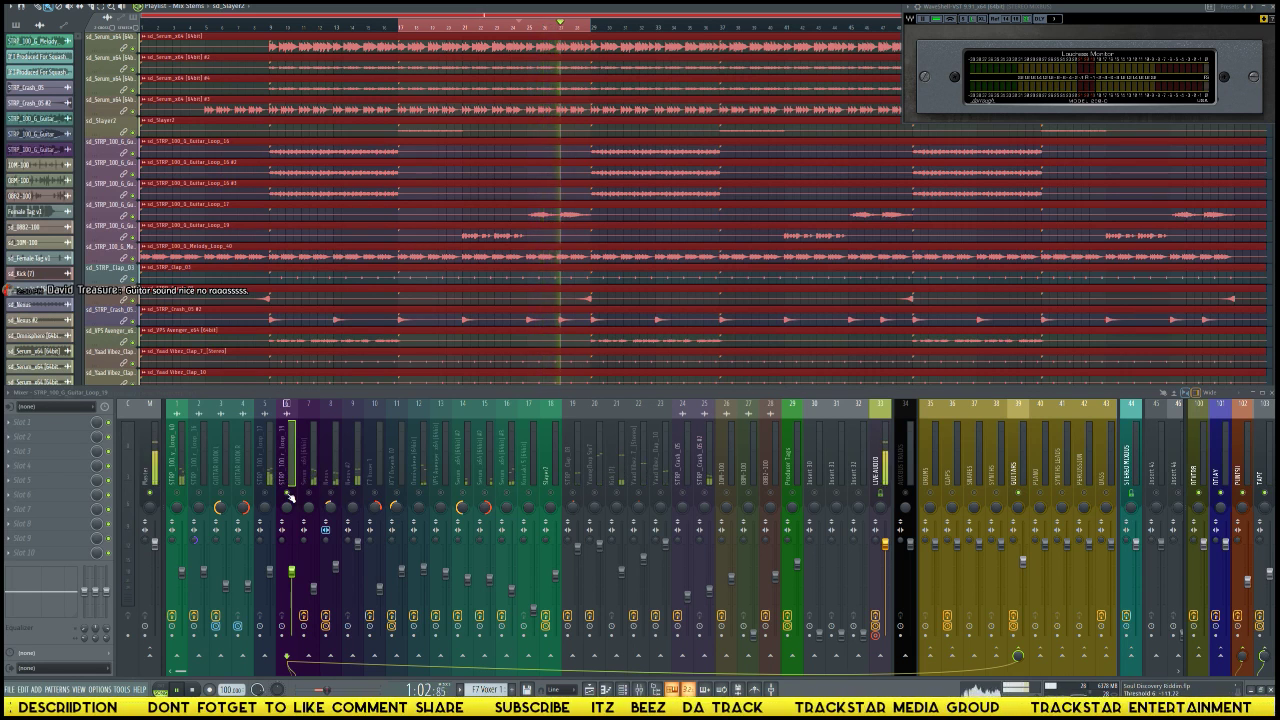
key("space")
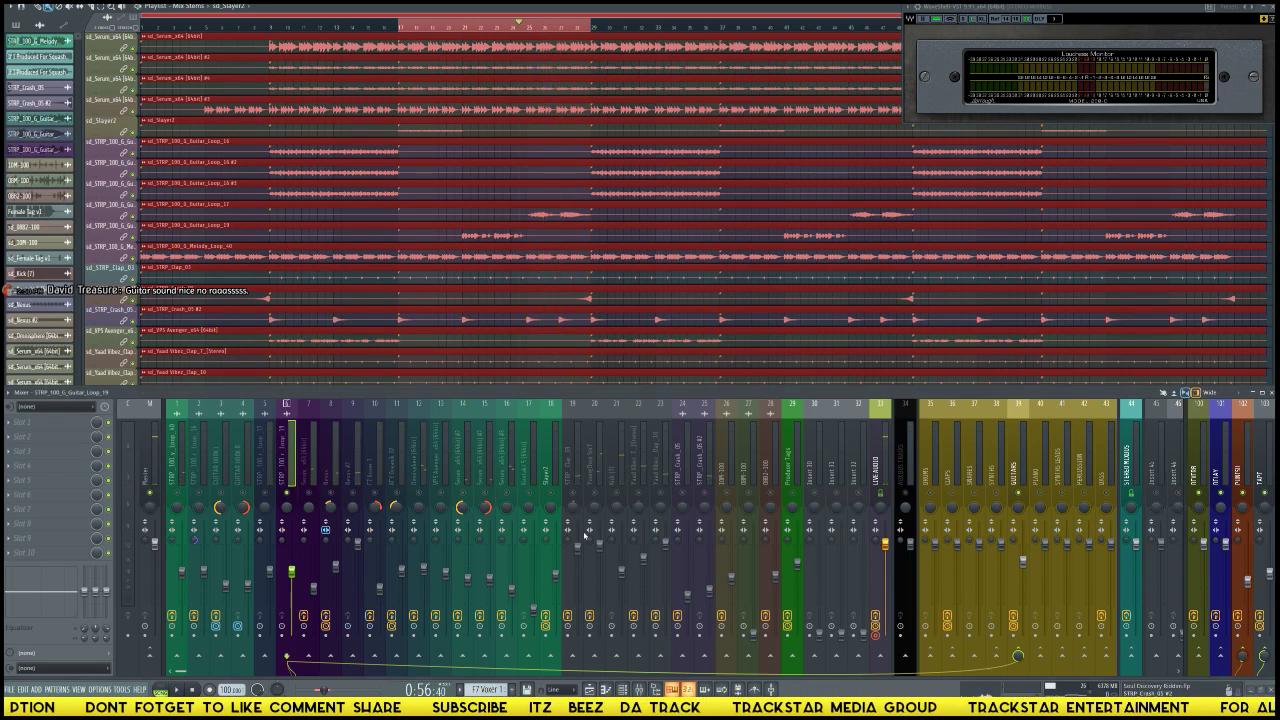
left_click(267, 492)
key("space")
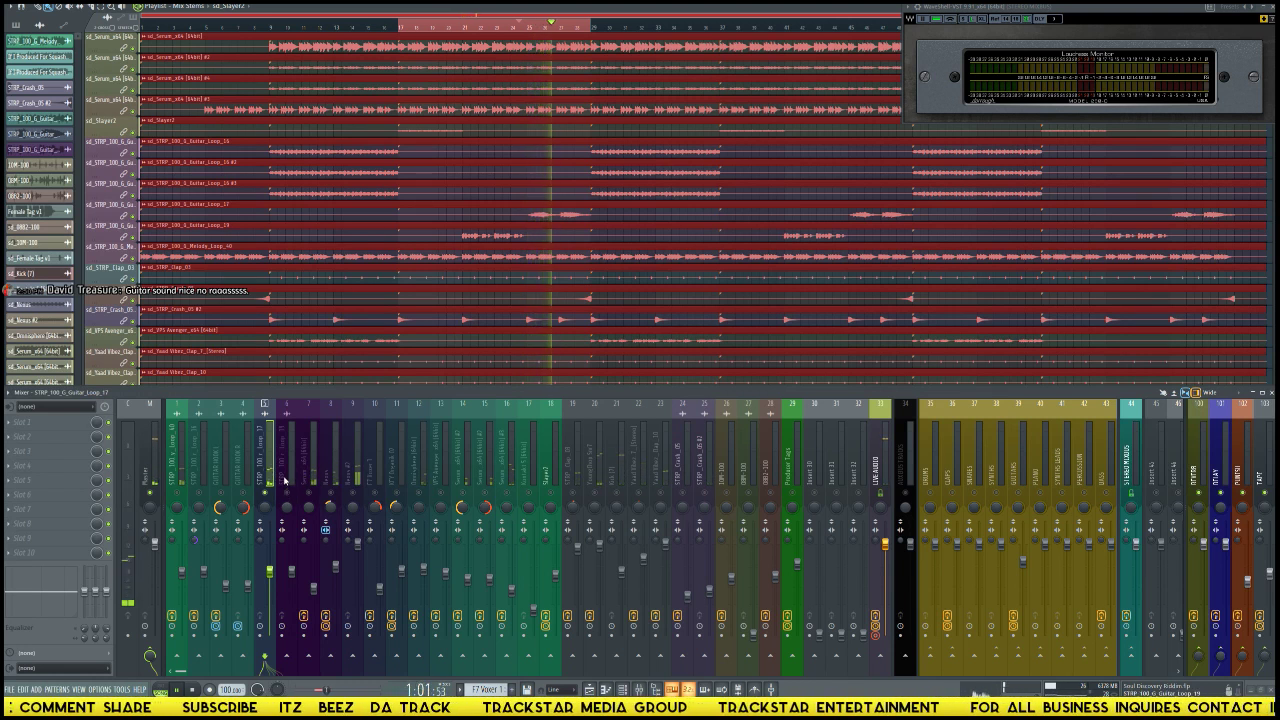
left_click(285, 478)
key("space")
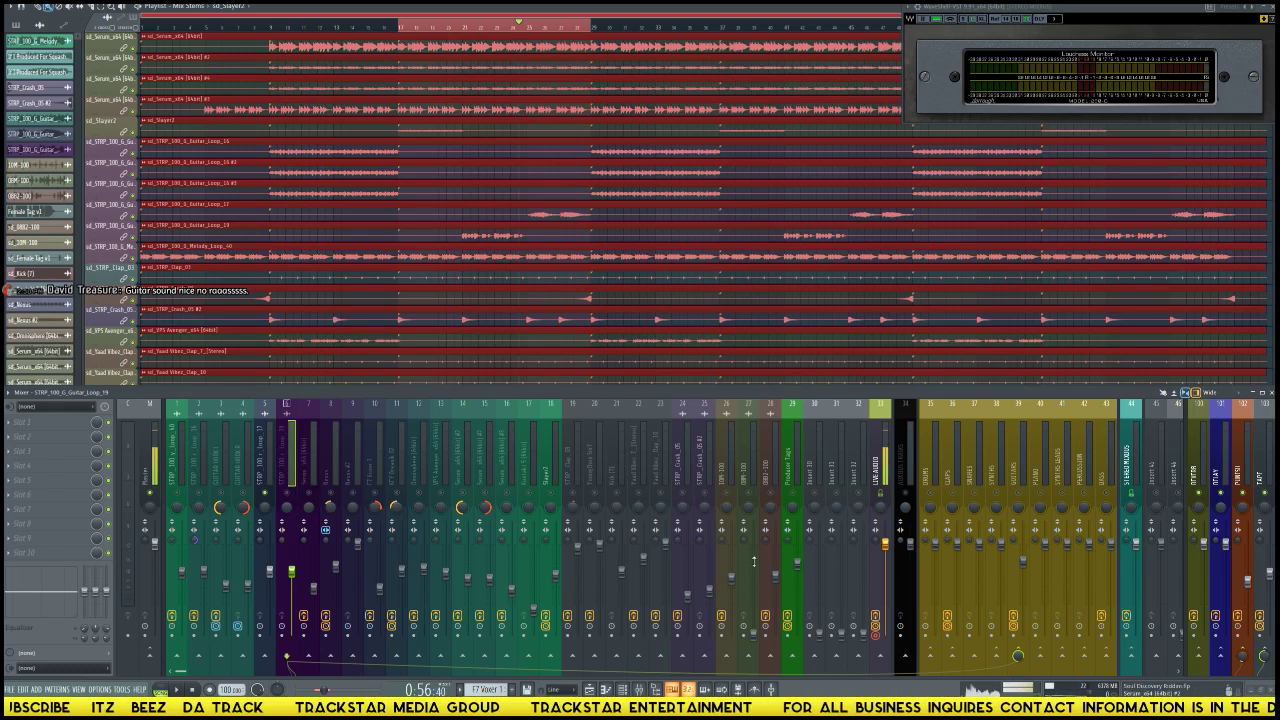
Step: Copy the effect send levels of STRP_100_G_Guitar_Loop_19 to the matching sends of STRP_100_G_Guitar_Loop_17
right_click(1198, 545)
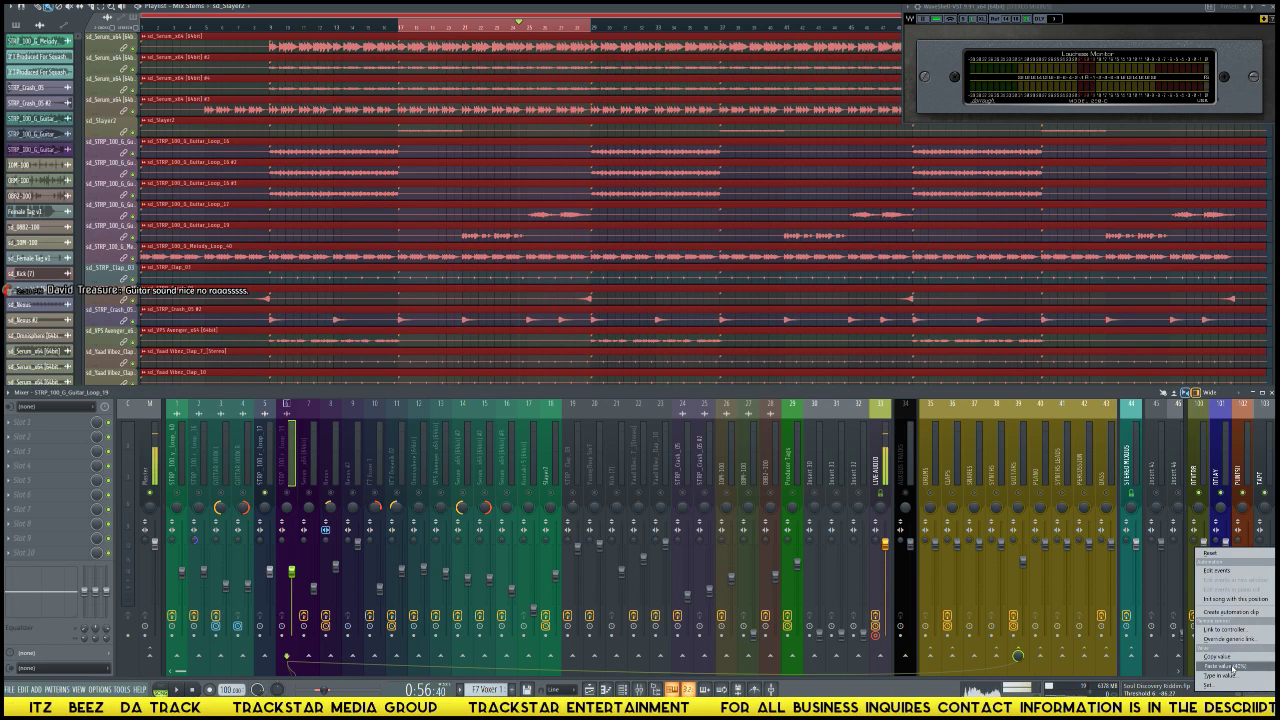
left_click(1215, 657)
left_click(274, 478)
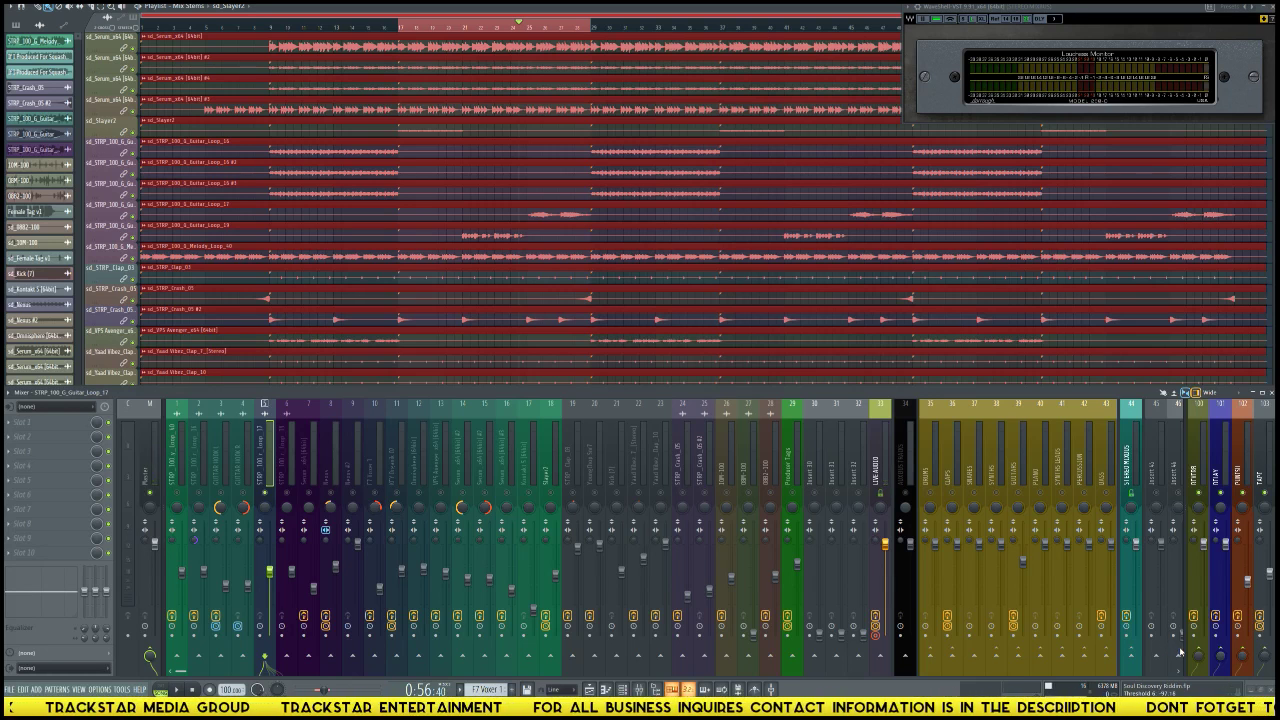
right_click(1245, 657)
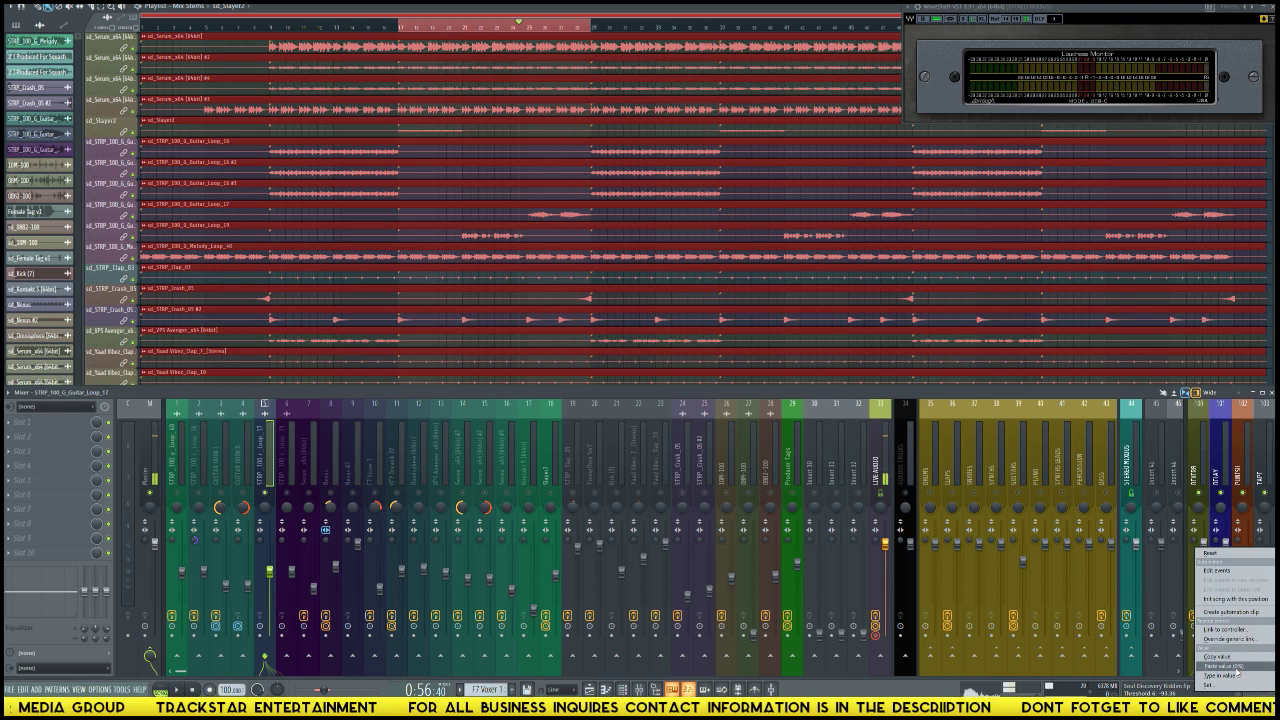
left_click(1237, 667)
left_click(288, 471)
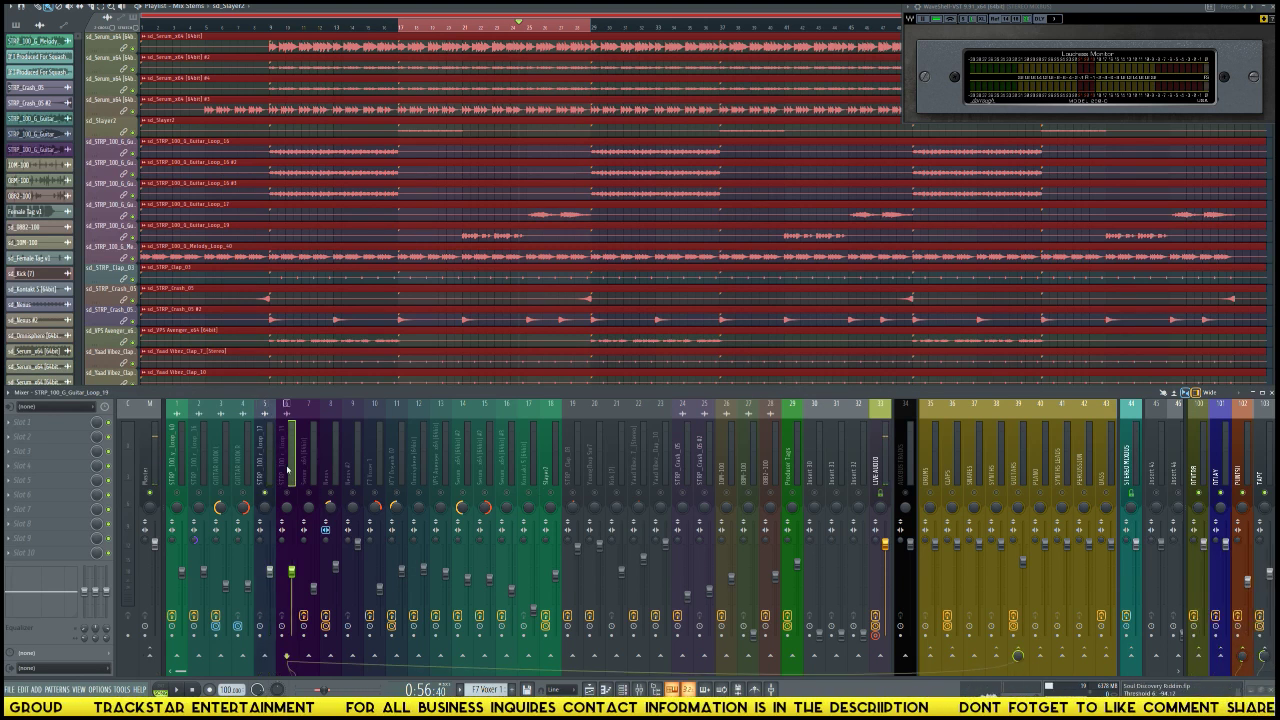
right_click(1262, 657)
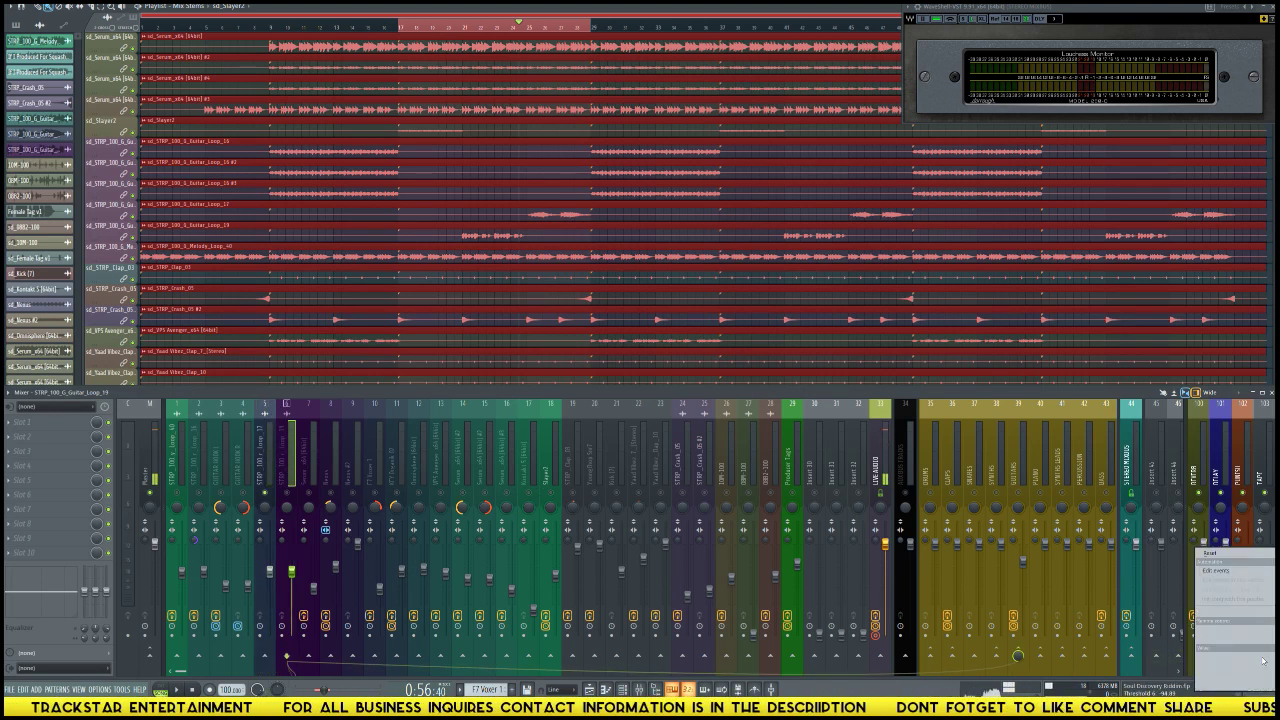
left_click(1186, 660)
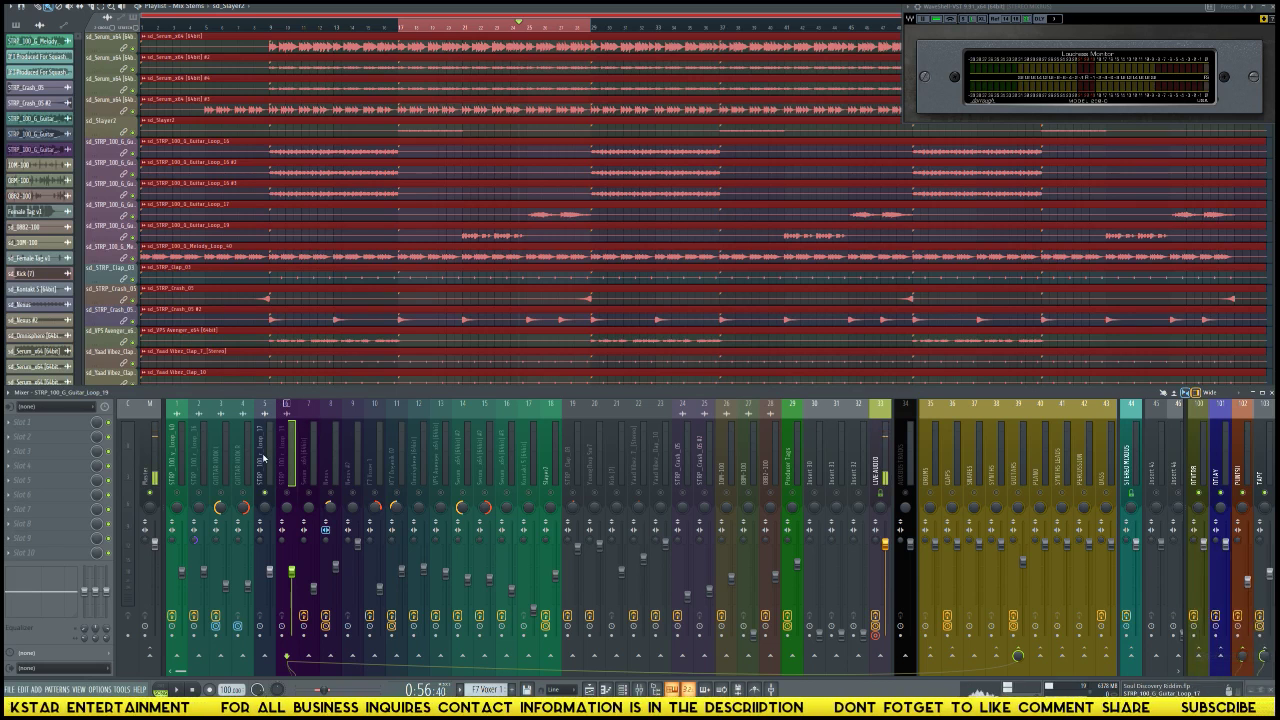
left_click(264, 458)
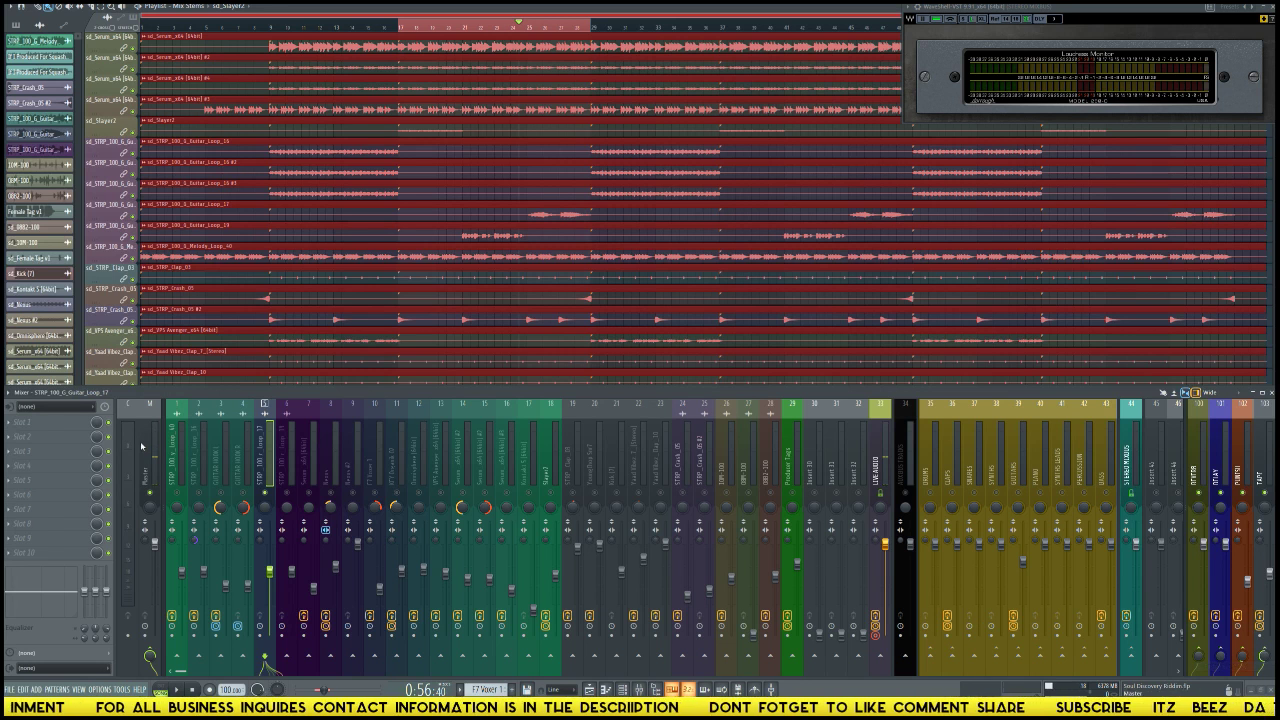
Step: Route the Serum_x64 track on insert 7 to insert 43, and STRP_100_G_Guitar_Loop_17 to the GUITARS bus
left_click(284, 464)
left_click(302, 465)
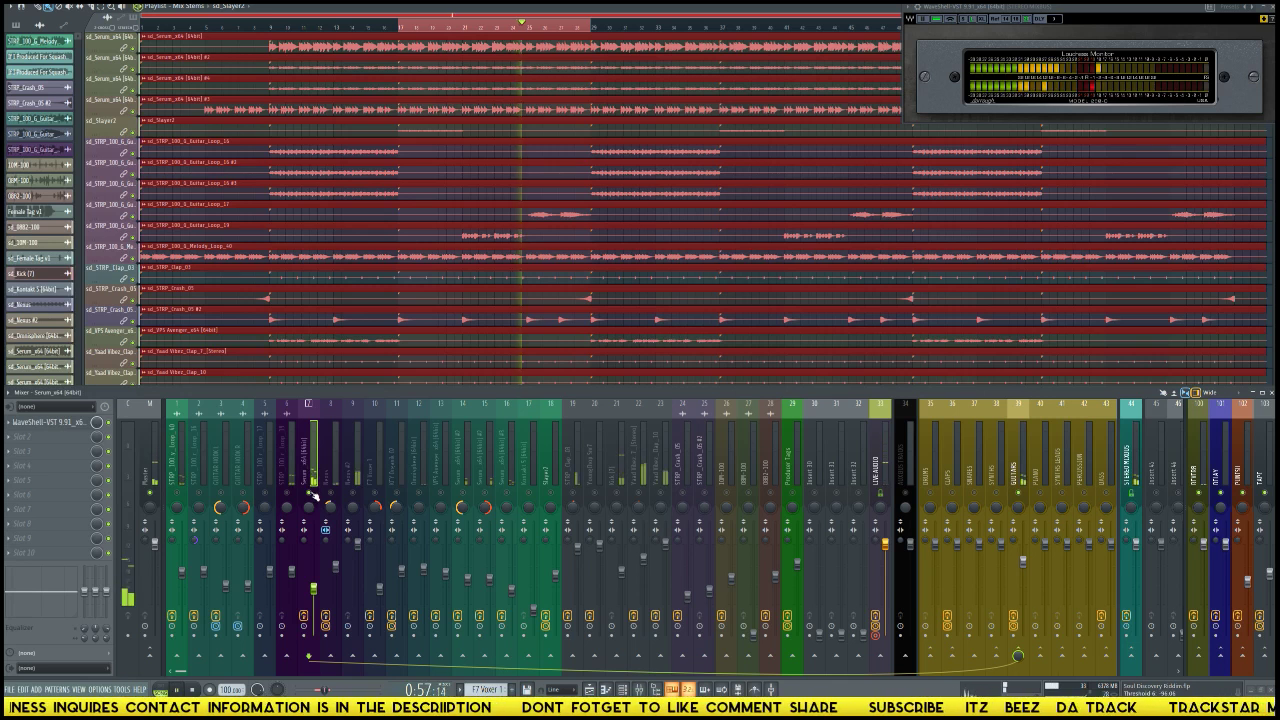
key("space")
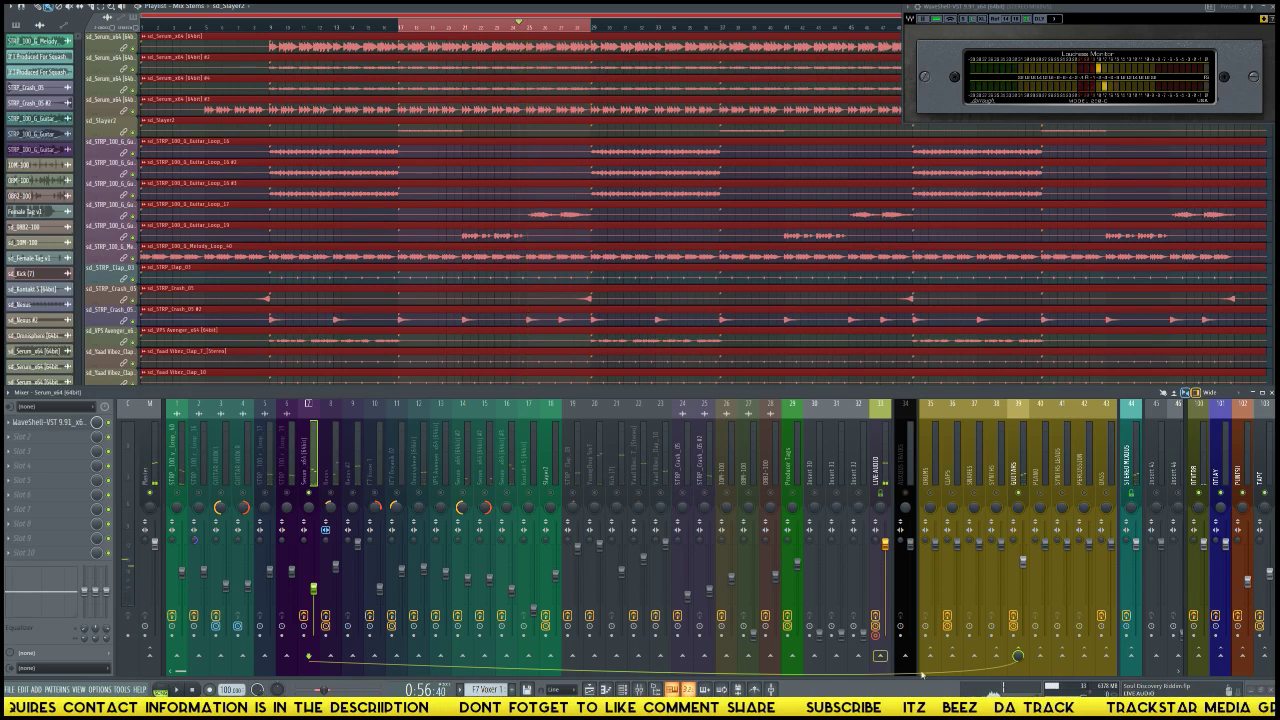
right_click(1107, 656)
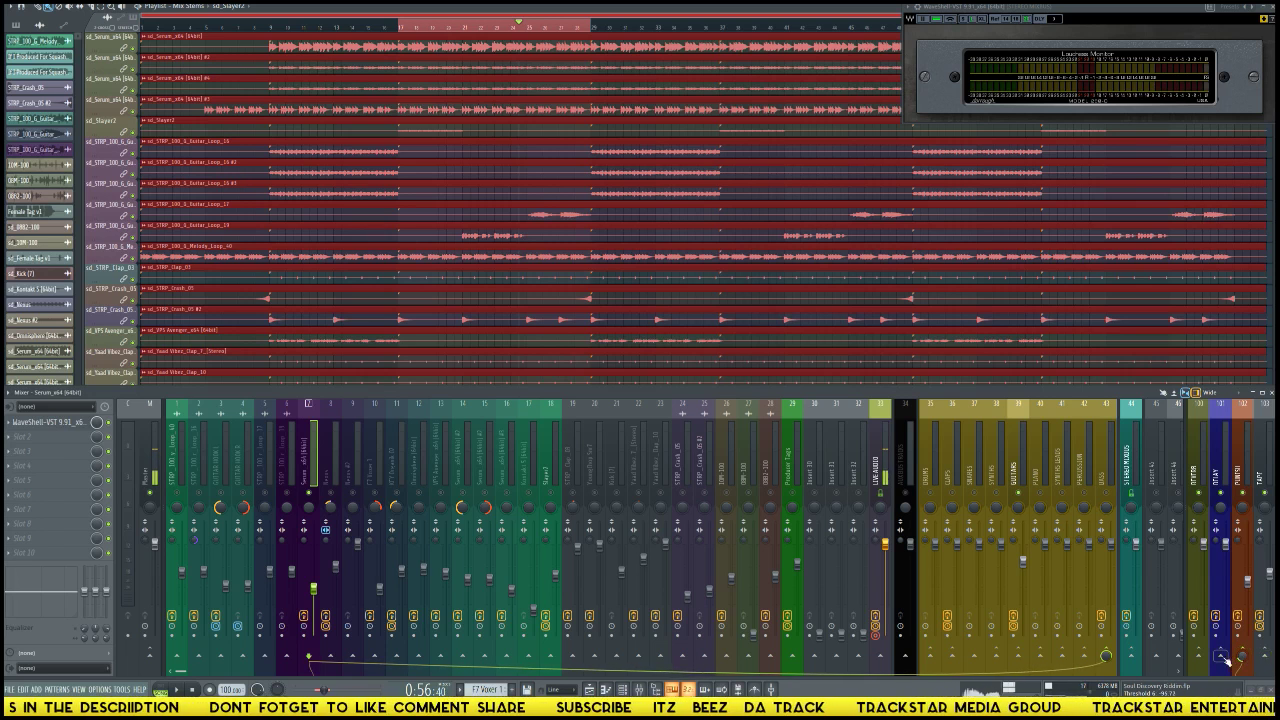
left_click(263, 466)
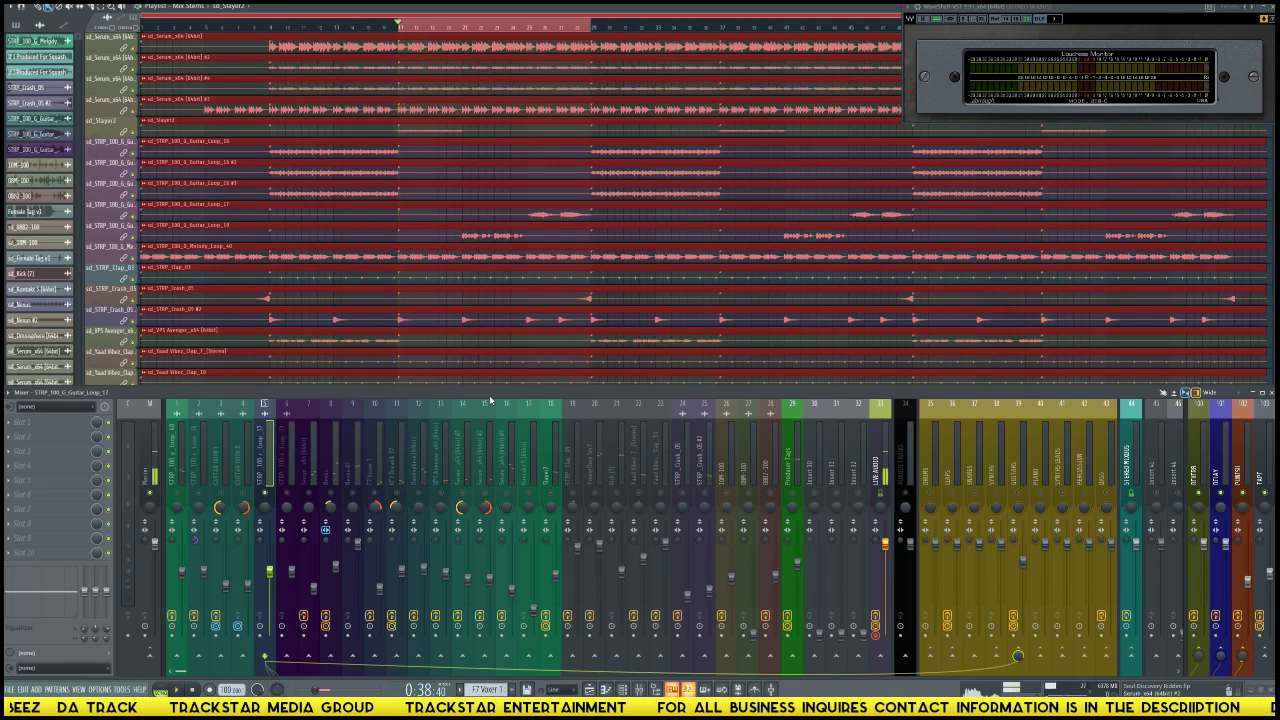
Step: Audition the mix from 0:48 with STRP_100_G_Guitar_Loop_19 selected in the mixer
left_click(467, 22)
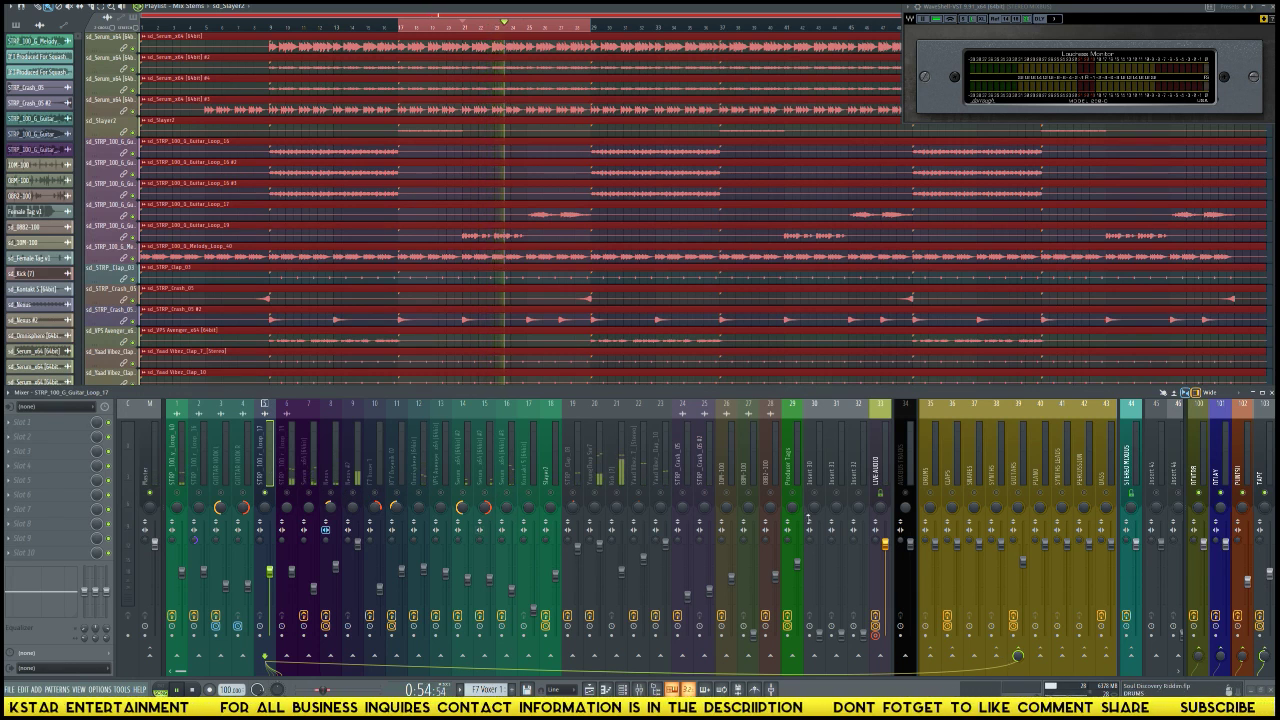
right_click(131, 224)
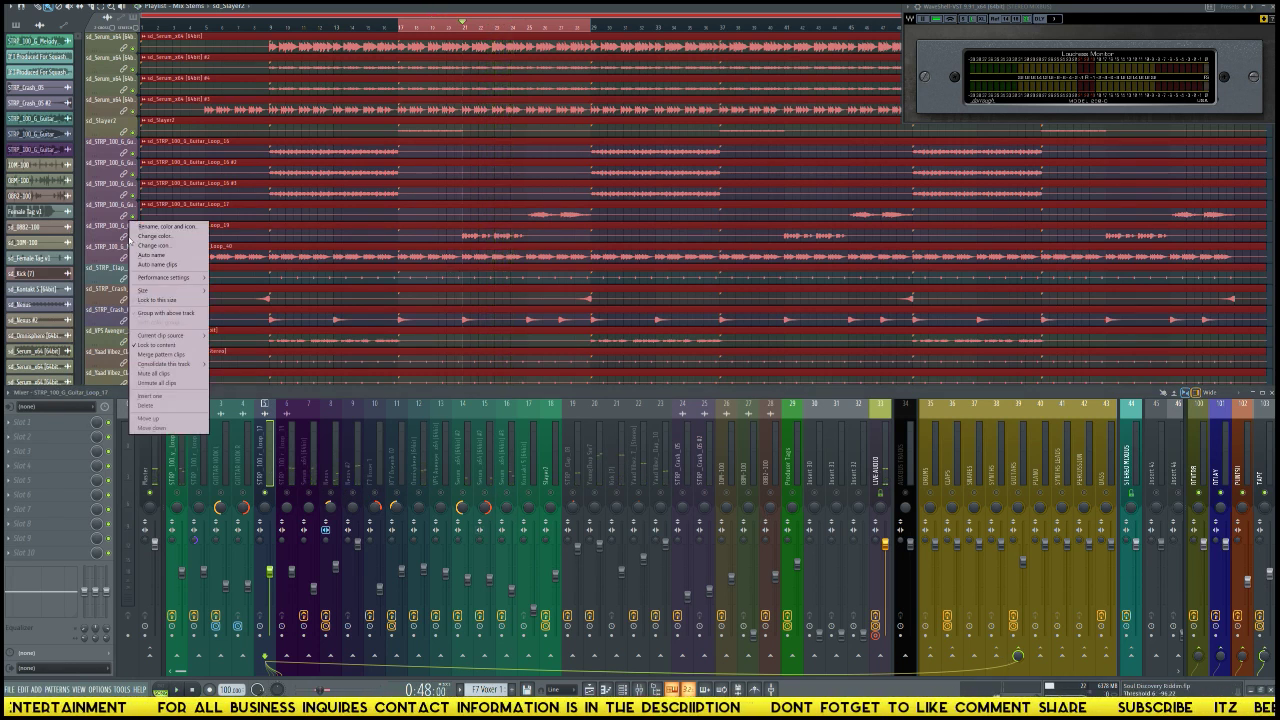
key("Escape")
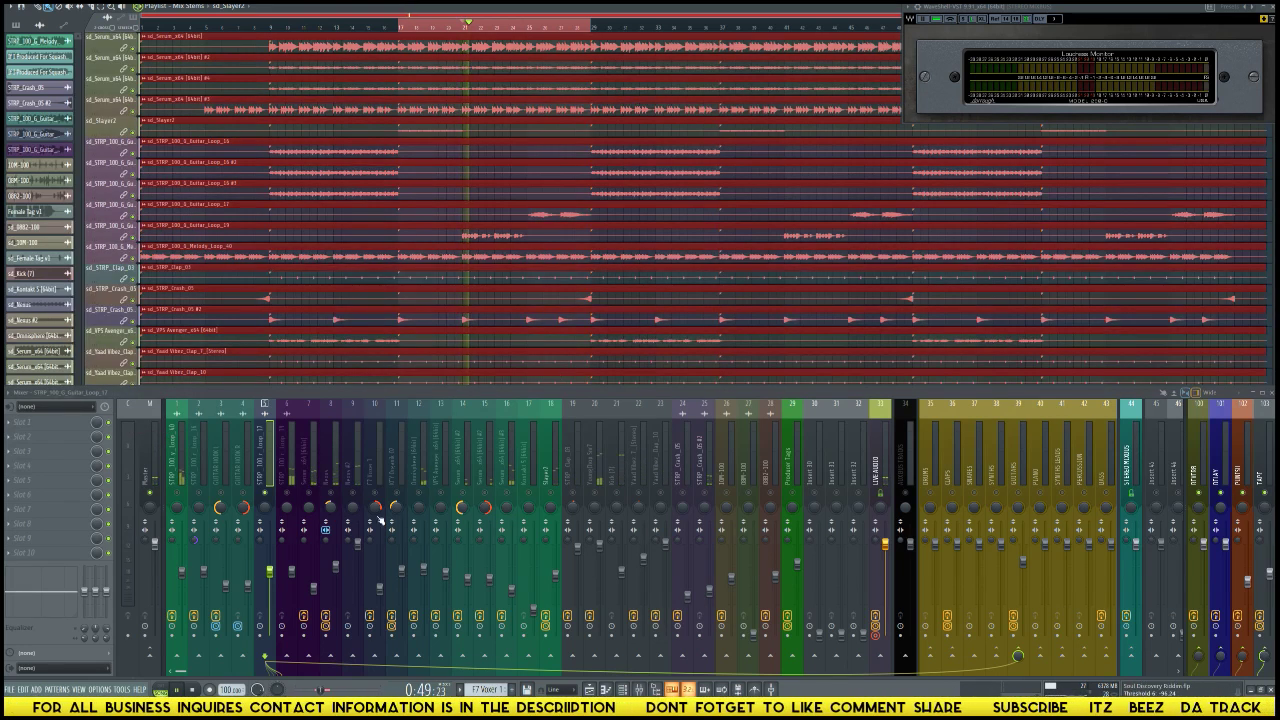
left_click(295, 482)
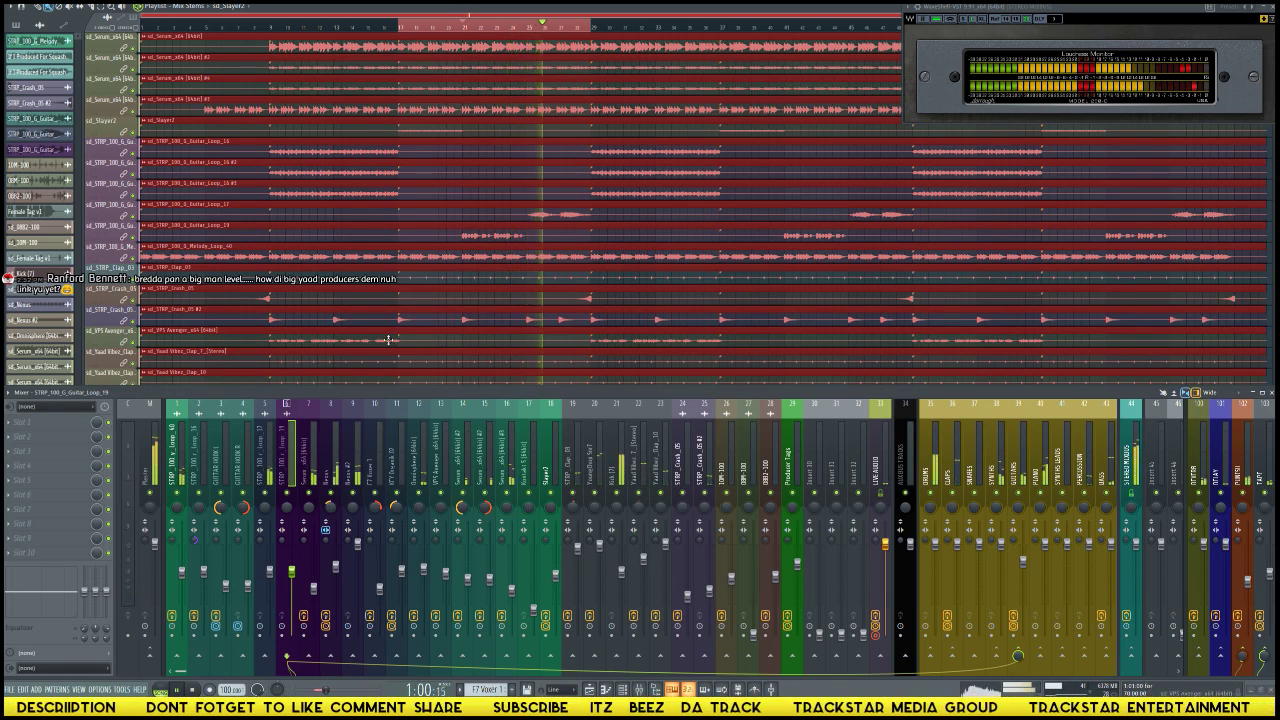
key("space")
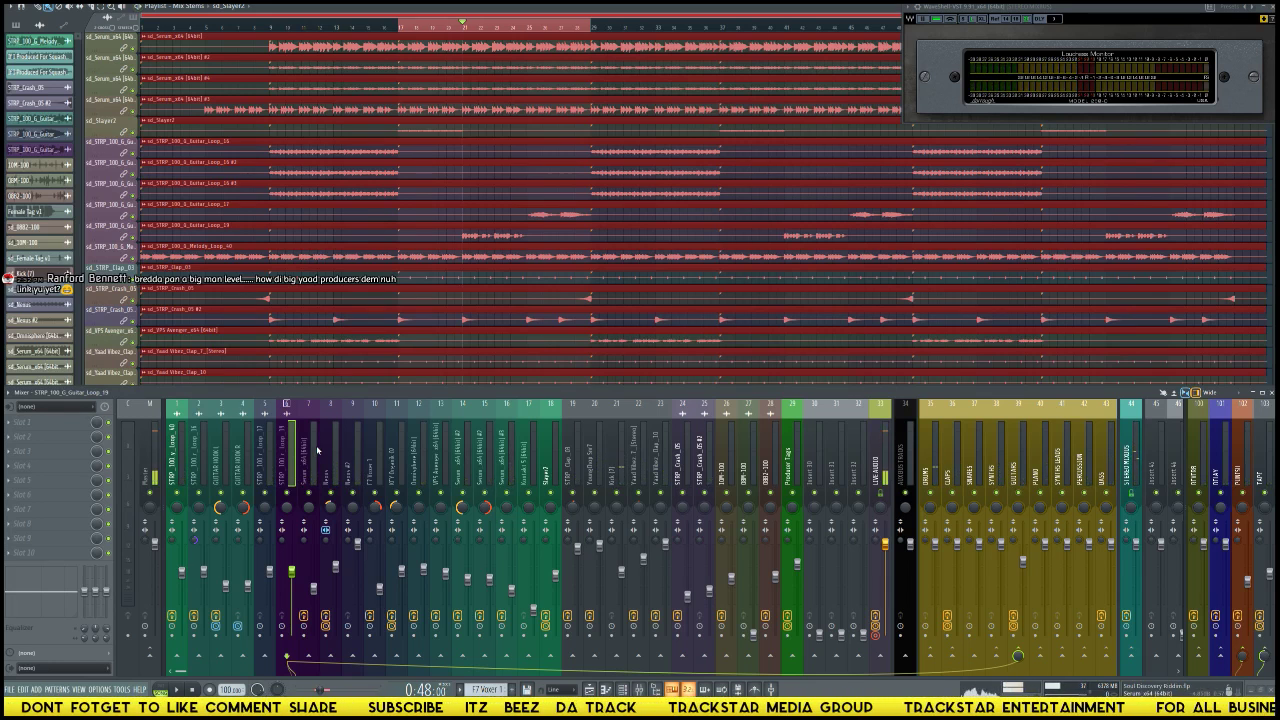
Step: Deselect the playlist clips, return playback to bar 17 at about 0:38, and listen to the full mix
left_click(483, 236)
left_click(490, 239)
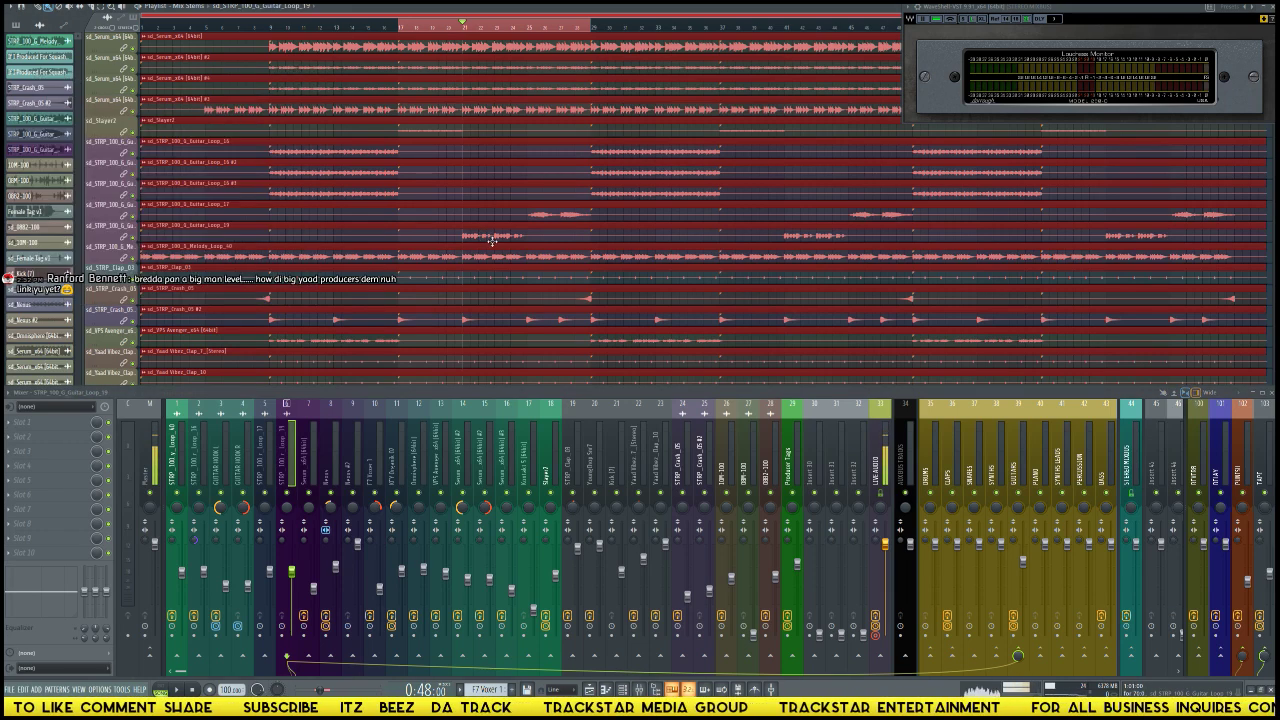
scroll(492, 240, "down", 5)
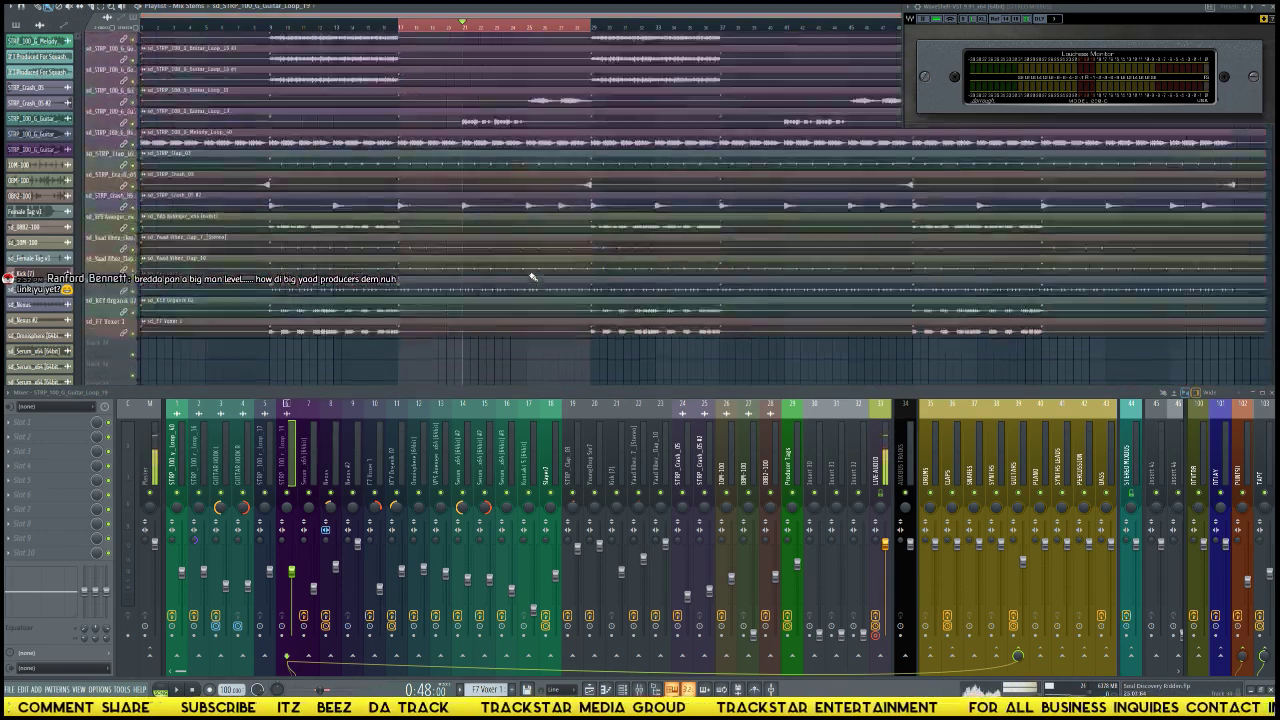
scroll(533, 277, "up", 10)
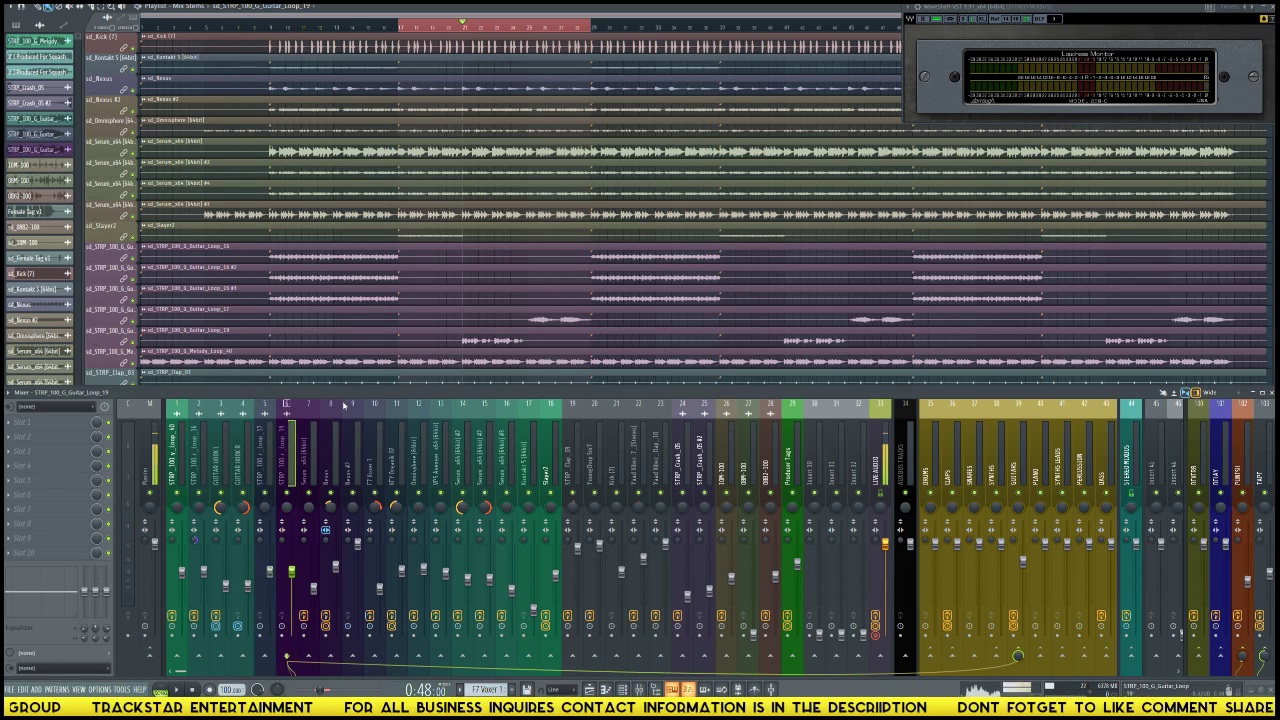
left_click(399, 25)
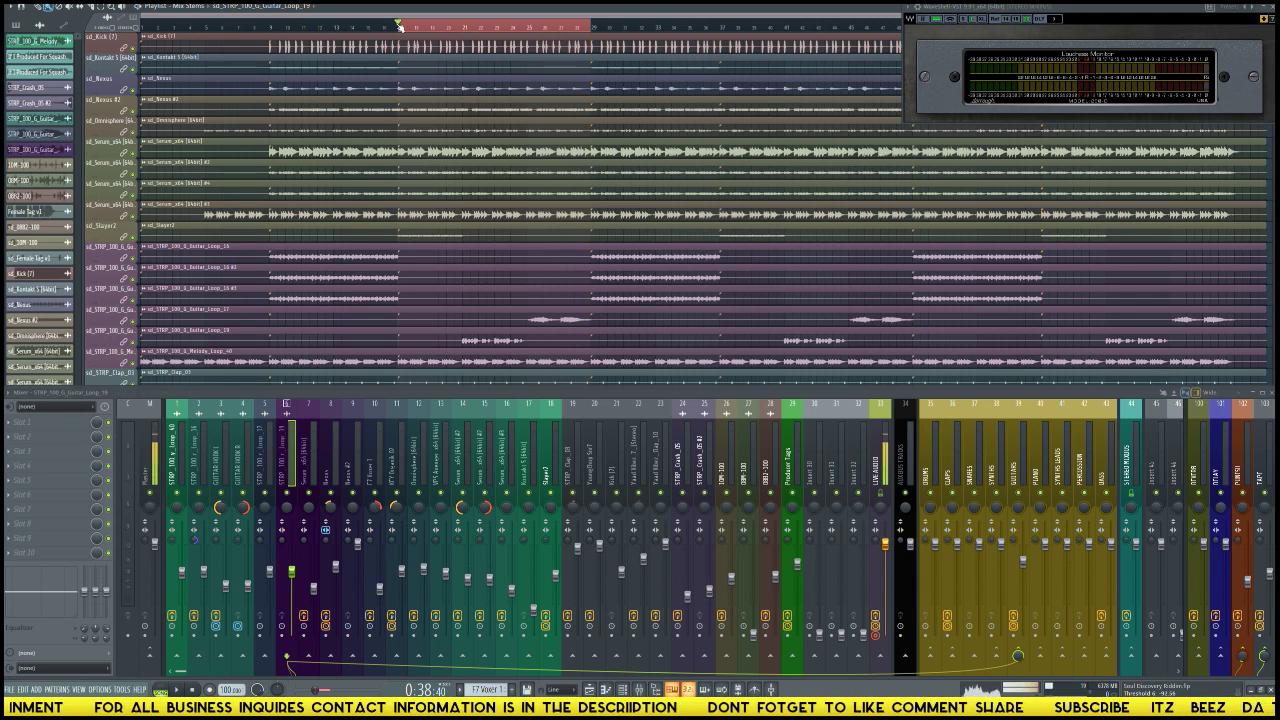
key("space")
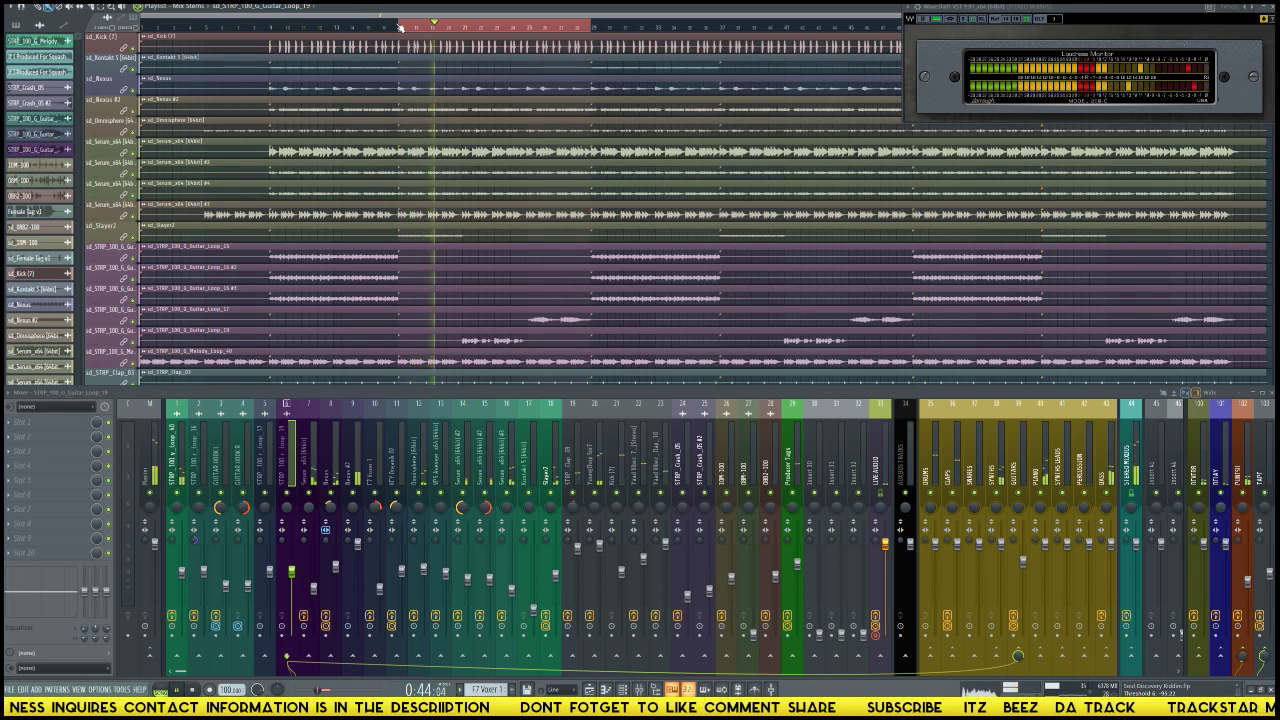
key("space")
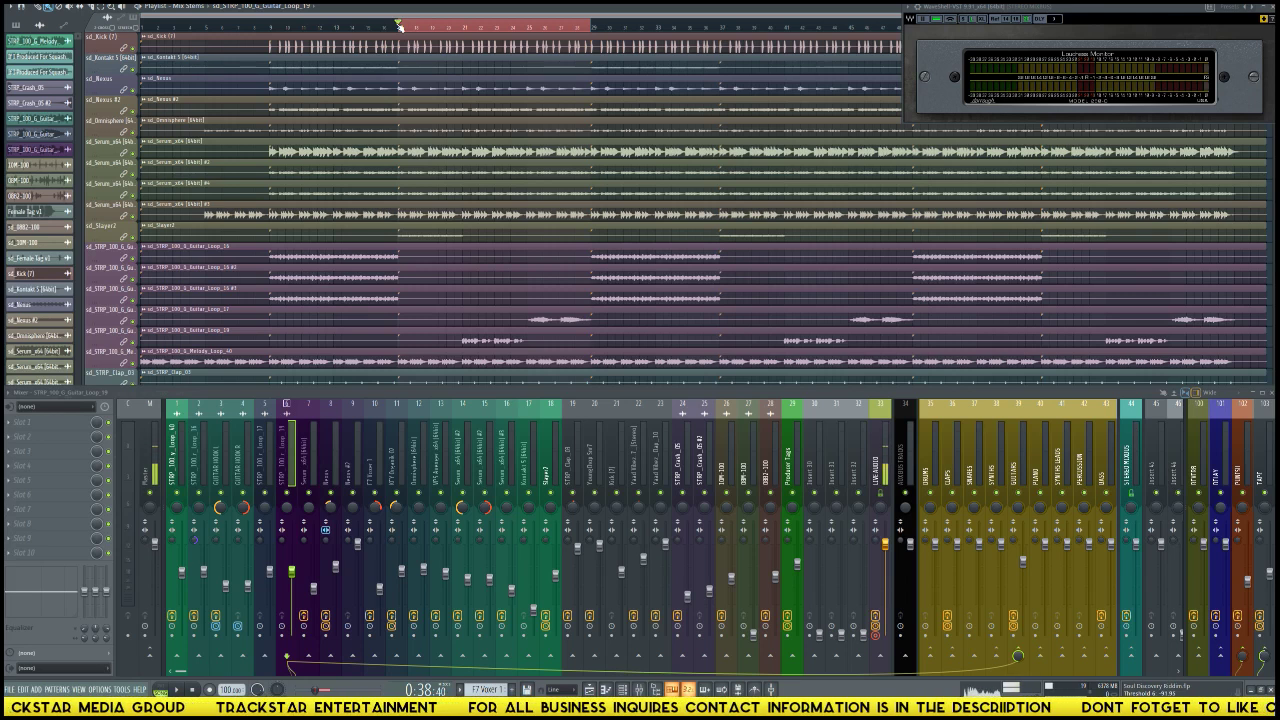
Step: Look through the lower playlist tracks, play the looped section, and select STRP_100_G_Guitar_Loop_17 in the mixer
scroll(522, 184, "down", 6)
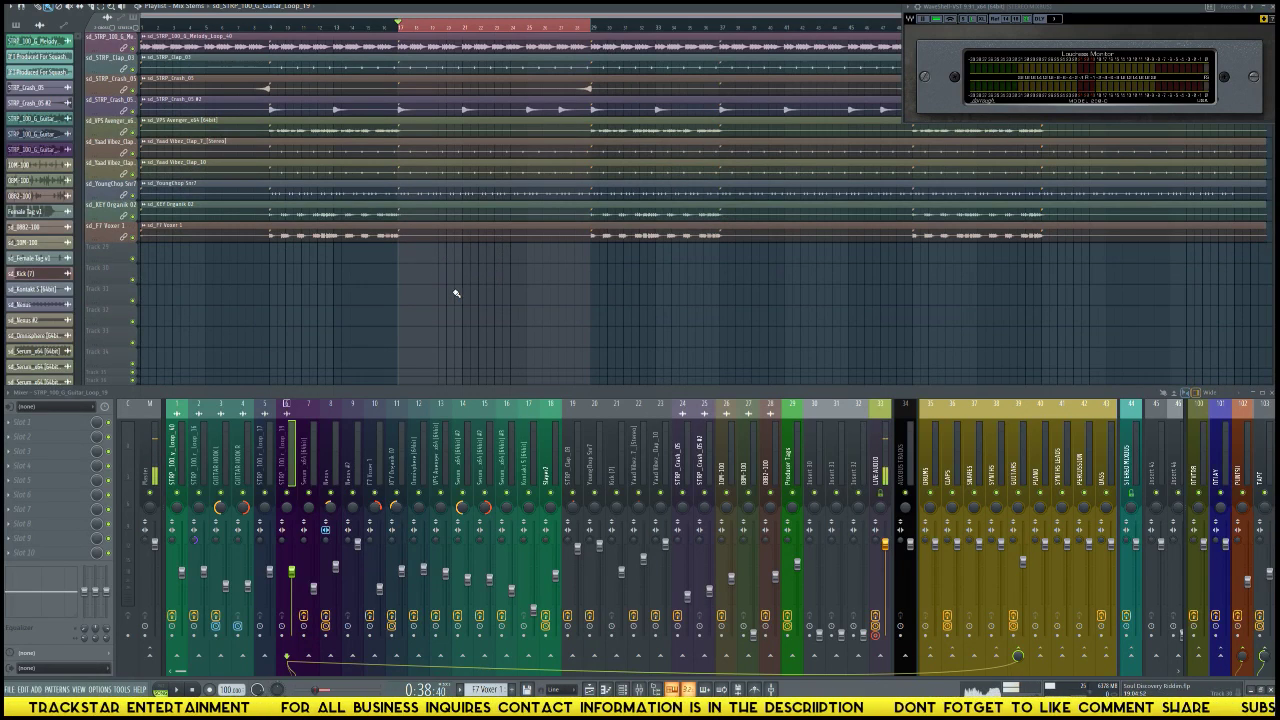
scroll(525, 313, "up", 2)
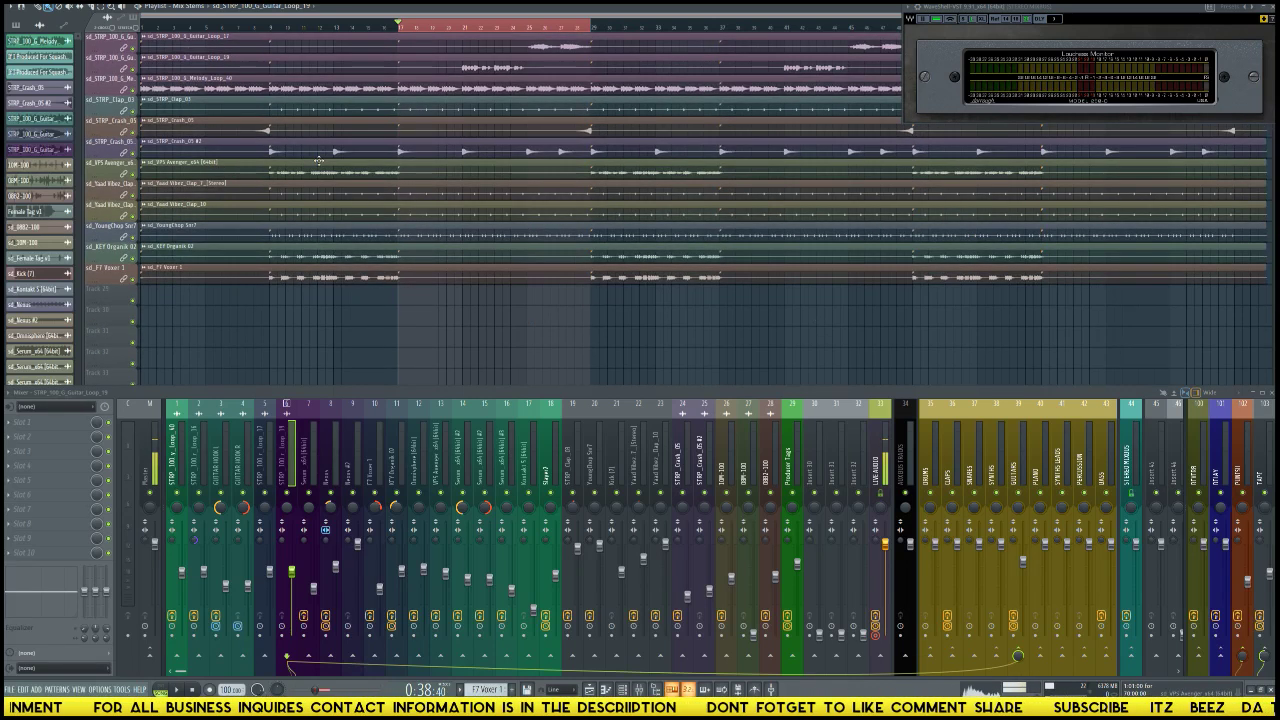
scroll(516, 347, "down", 6)
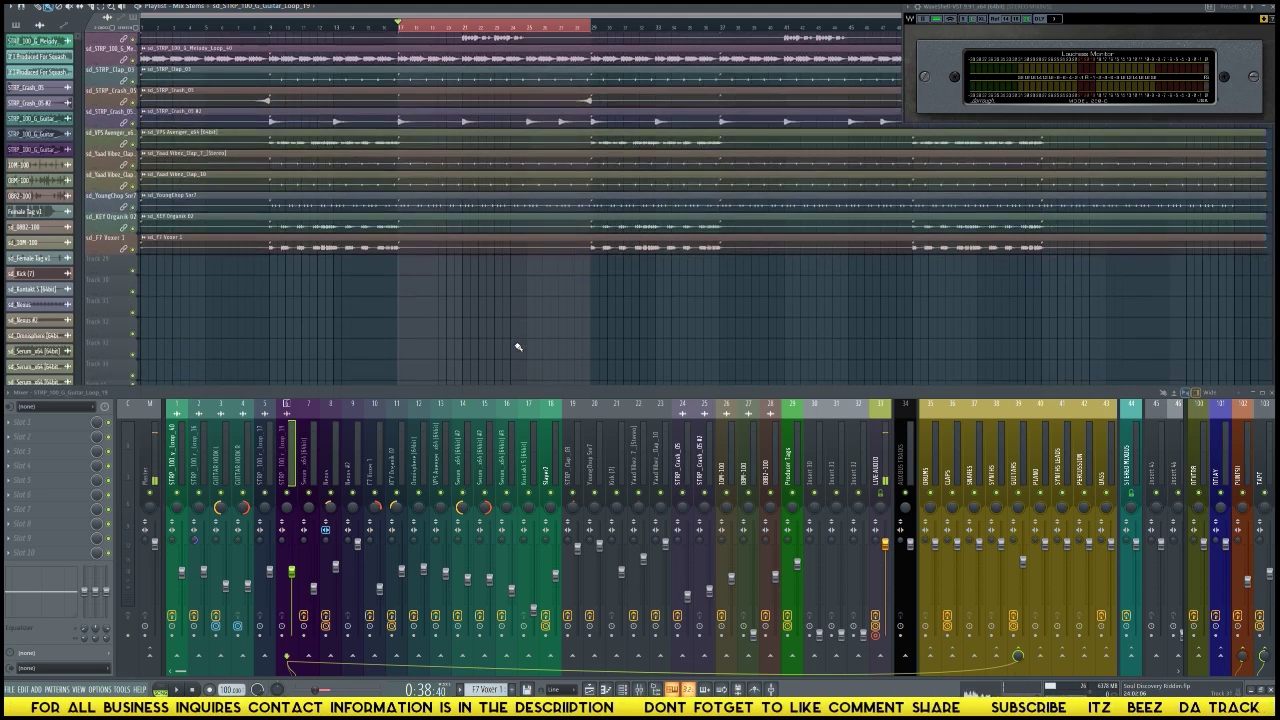
key("space")
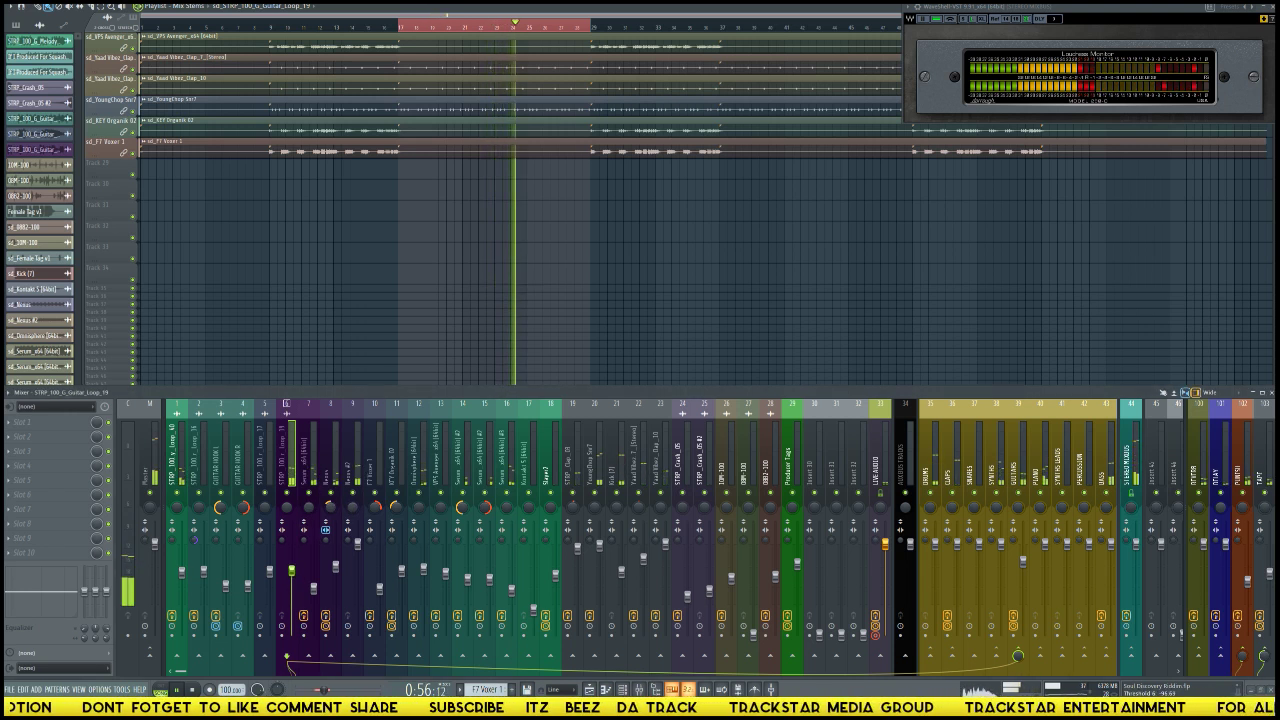
left_click(272, 572)
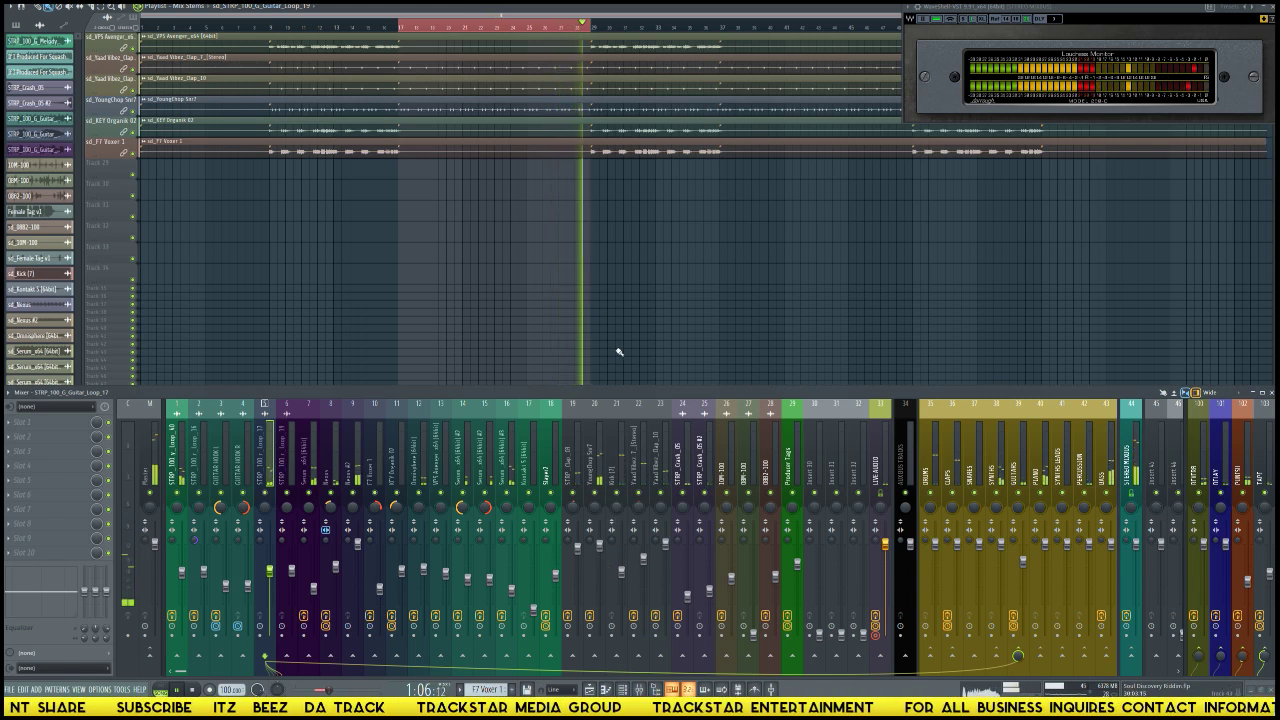
Step: Clear the playlist loop region and check the Producer Tags and SYNTHS LEADS mixer tracks during playback
left_click(654, 238)
left_click(806, 575)
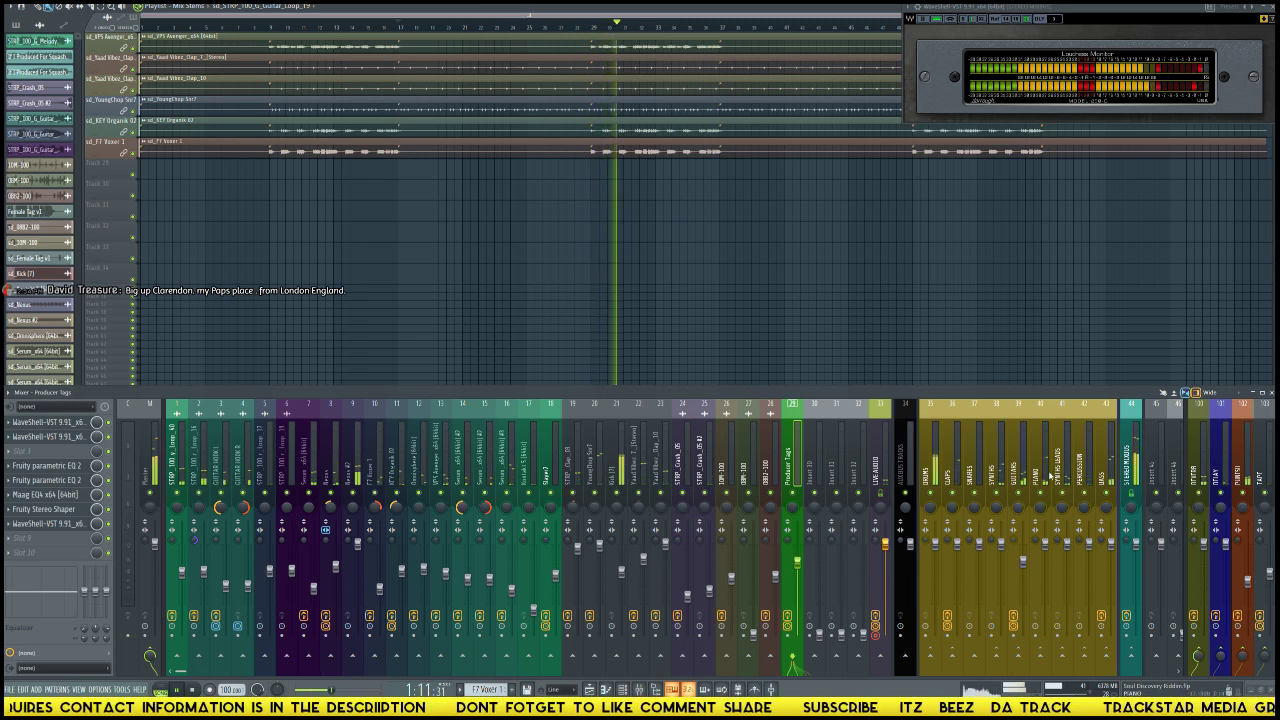
left_click(1050, 557)
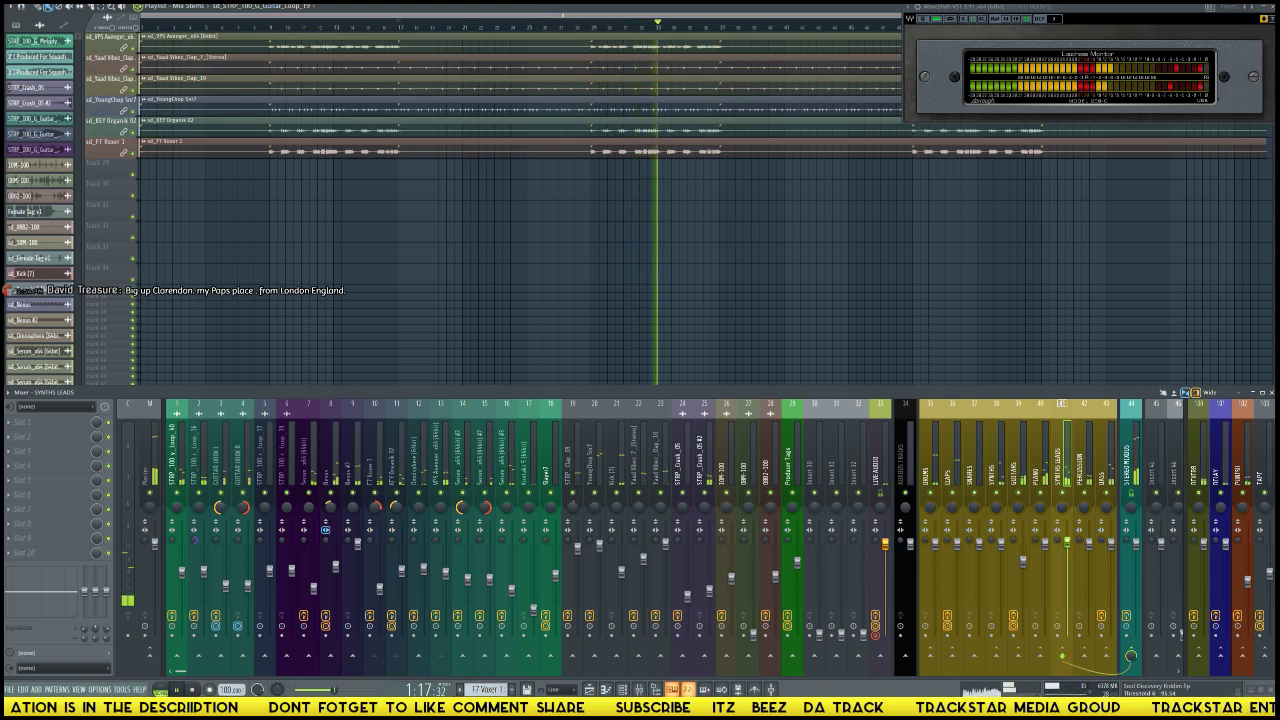
Step: Switch the playlist from the Mix Stems arrangement to the one named Arrangement
scroll(830, 328, "up", 3)
scroll(830, 328, "up", 10)
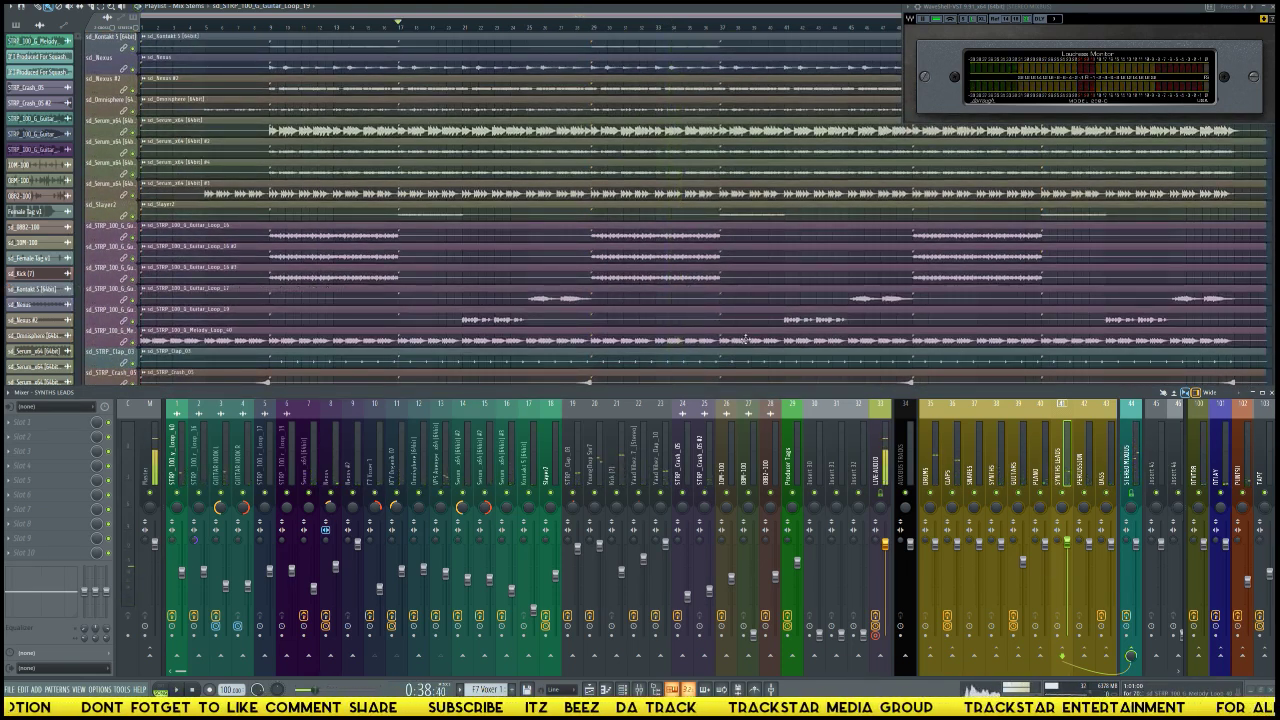
scroll(745, 339, "up", 2)
scroll(197, 16, "up", 3)
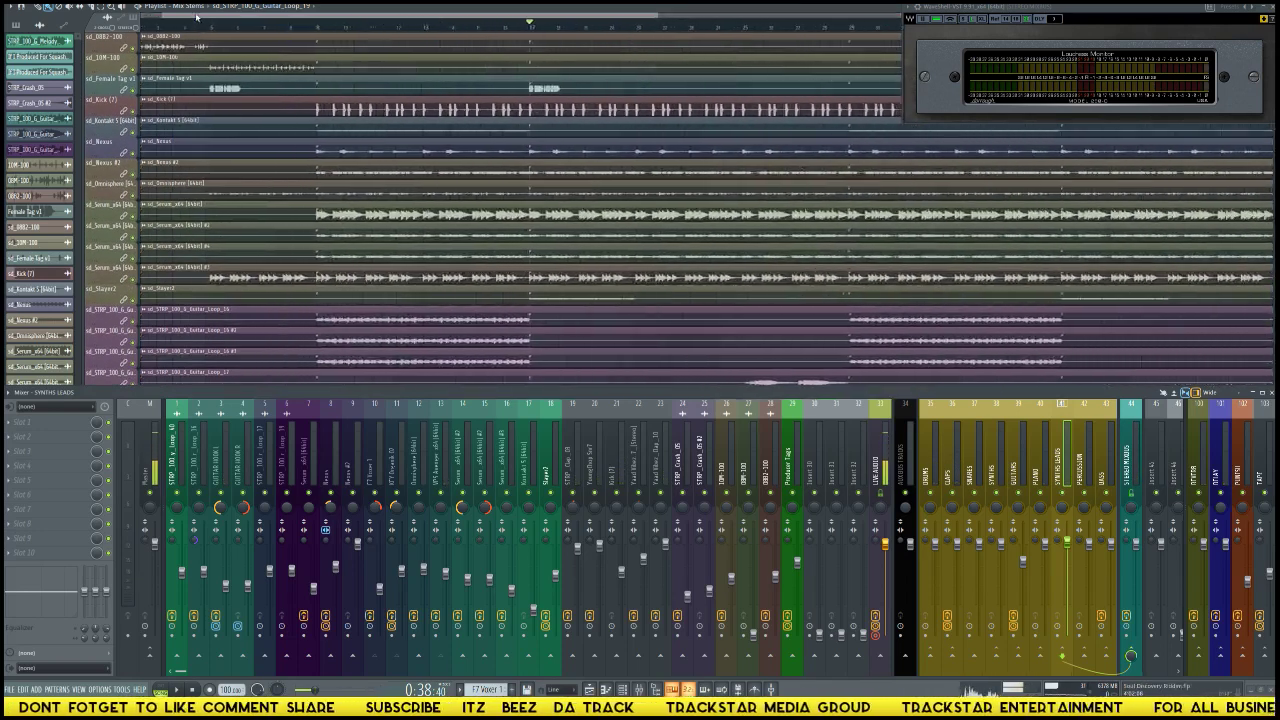
left_click(197, 16)
left_click(185, 30)
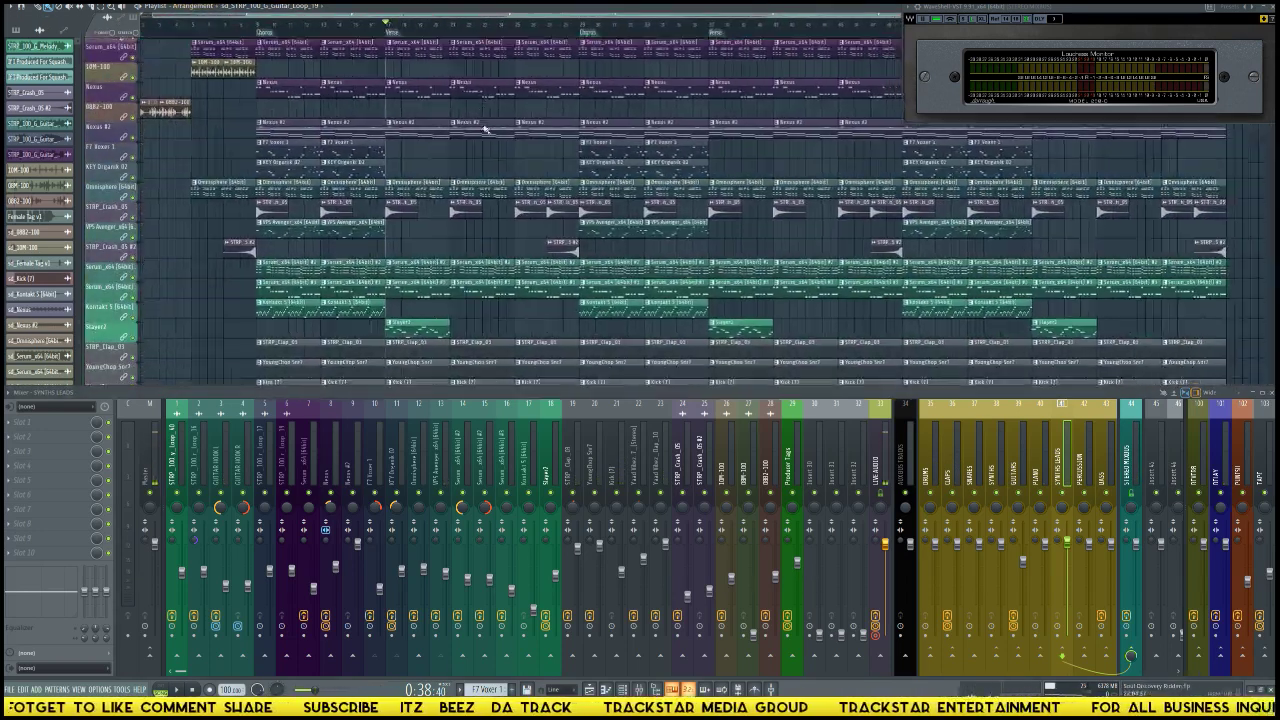
Step: Set the loop region from bar 1 to about bar 27 and solo the Produced For Squash vocal process track
scroll(484, 128, "down", 5)
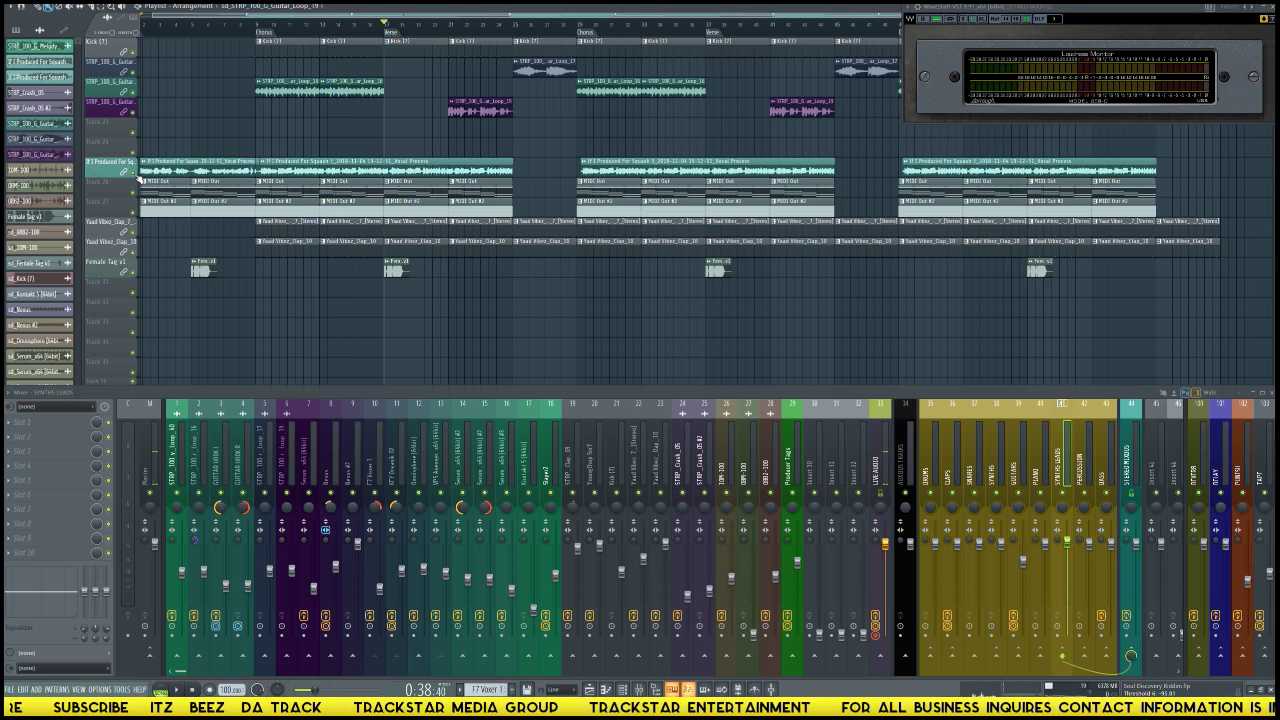
left_click_drag(548, 33, 133, 6)
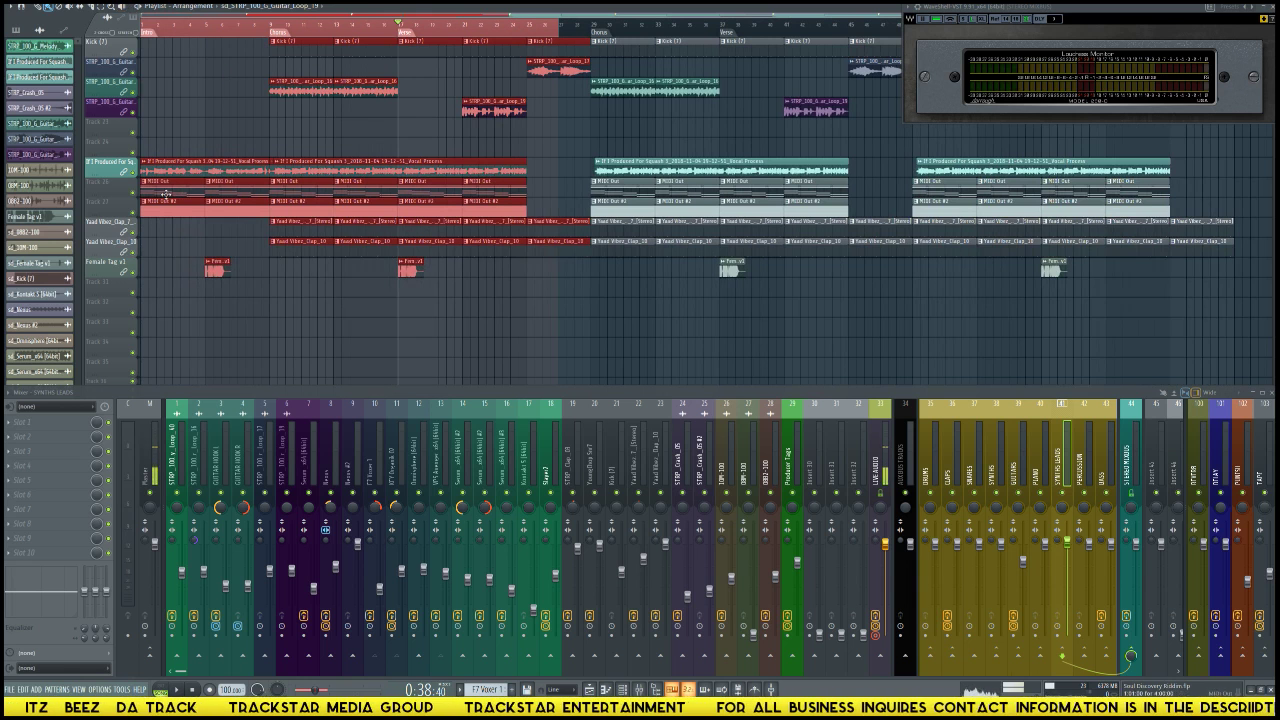
left_click(138, 172, "ctrl")
left_click(294, 129)
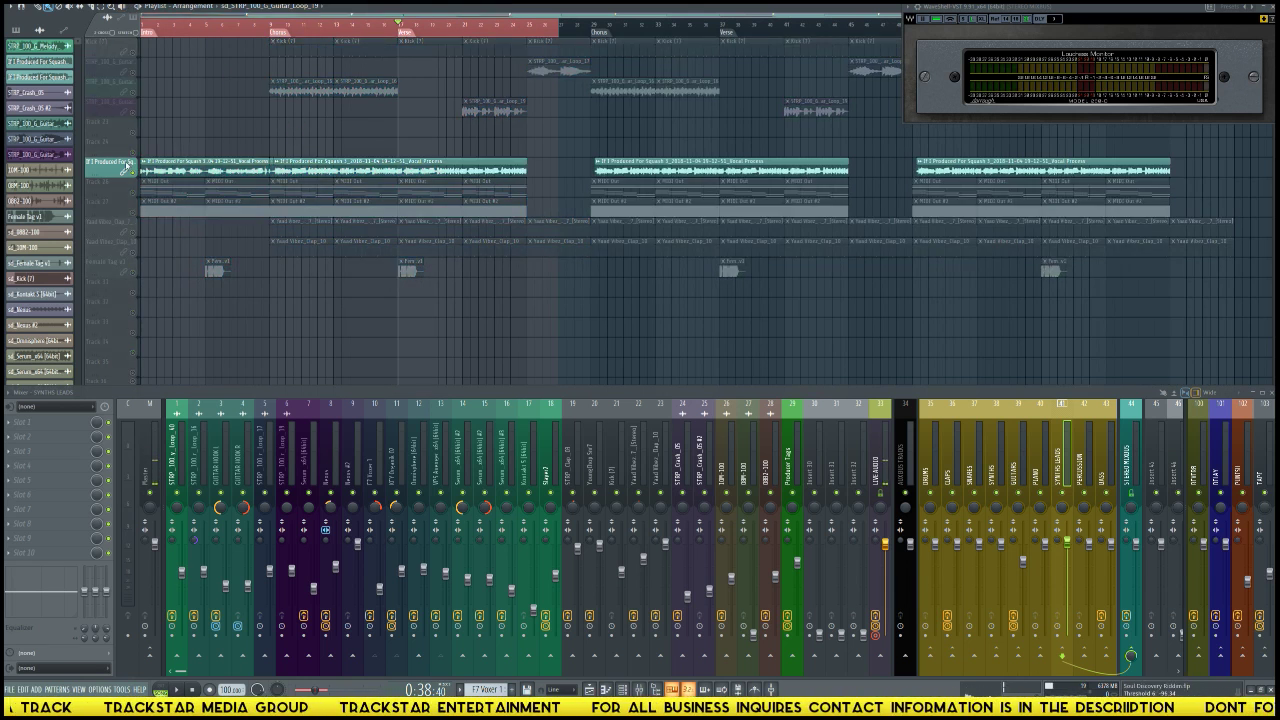
Step: Consolidate the Produced For Squash vocal process playlist track from track start and render it to a WAV clip
right_click(127, 167)
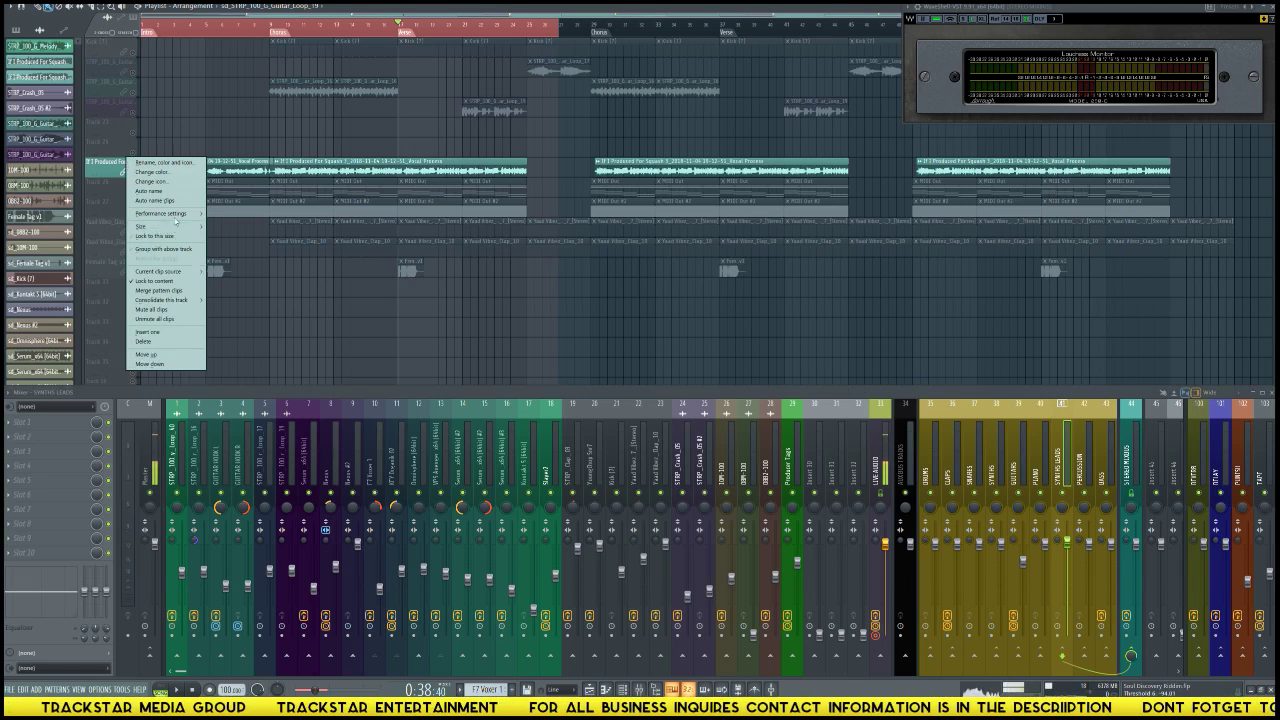
mouse_move(165, 300)
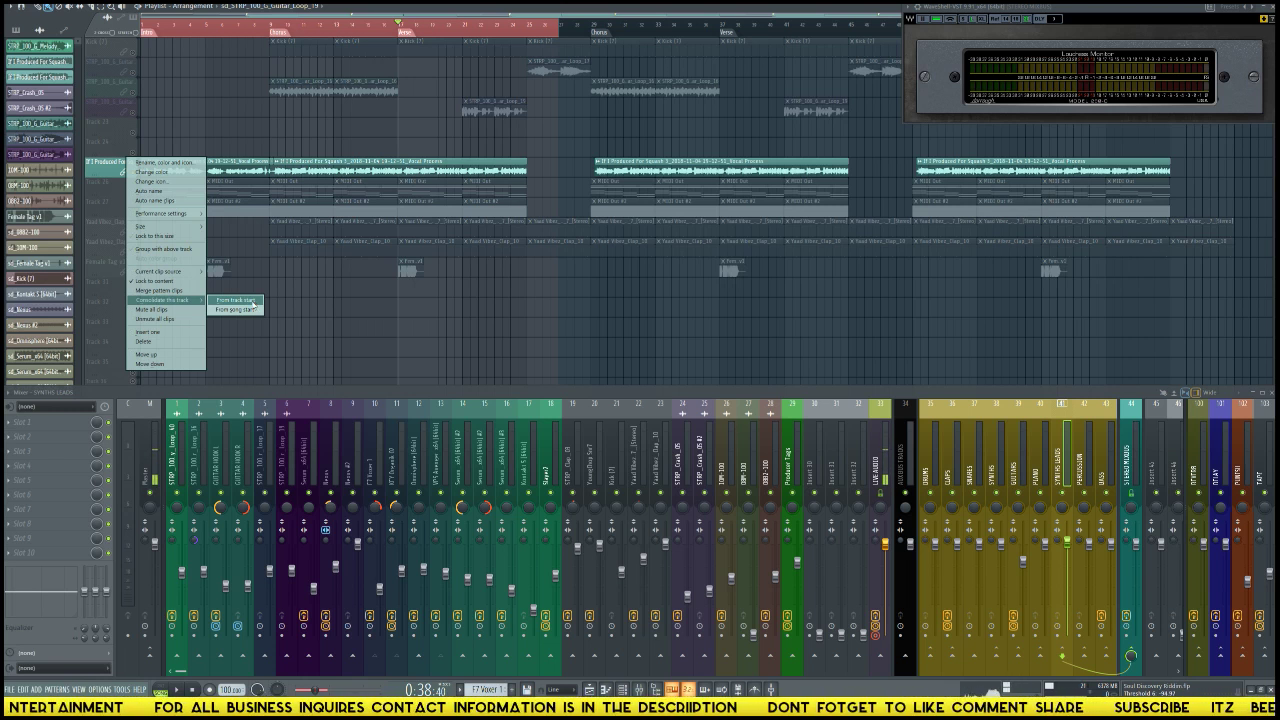
left_click(253, 300)
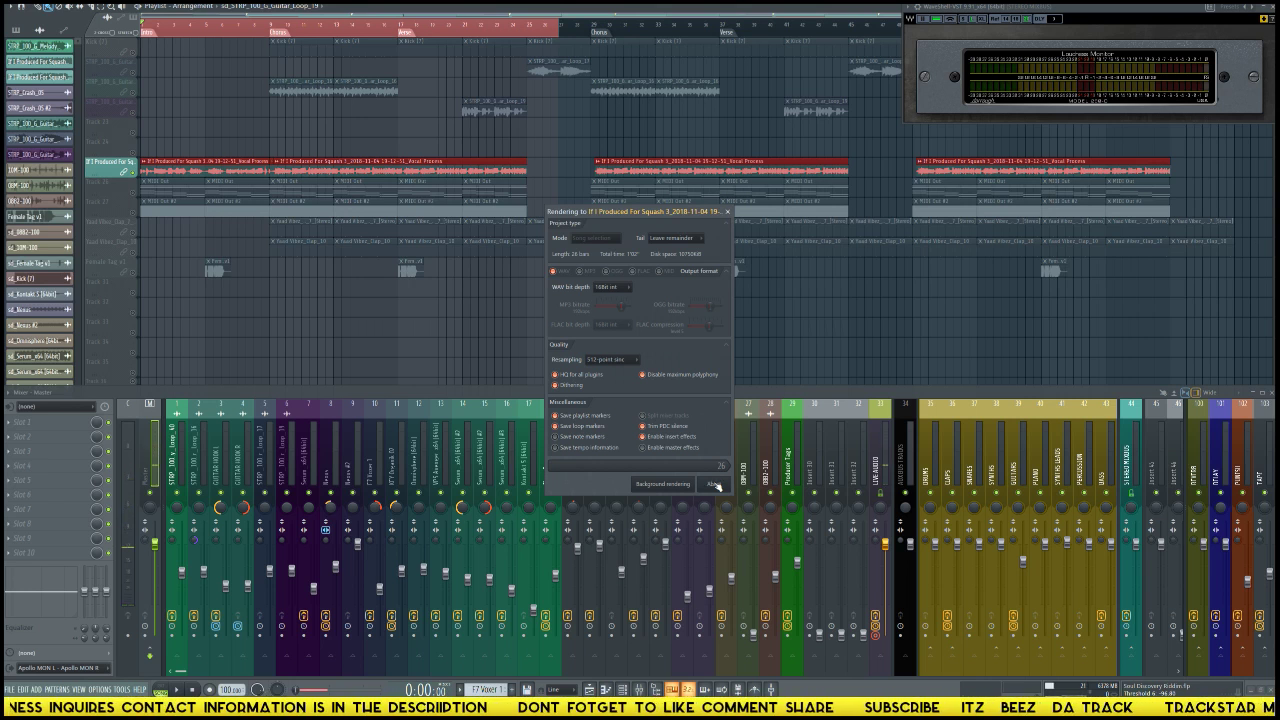
left_click(712, 484)
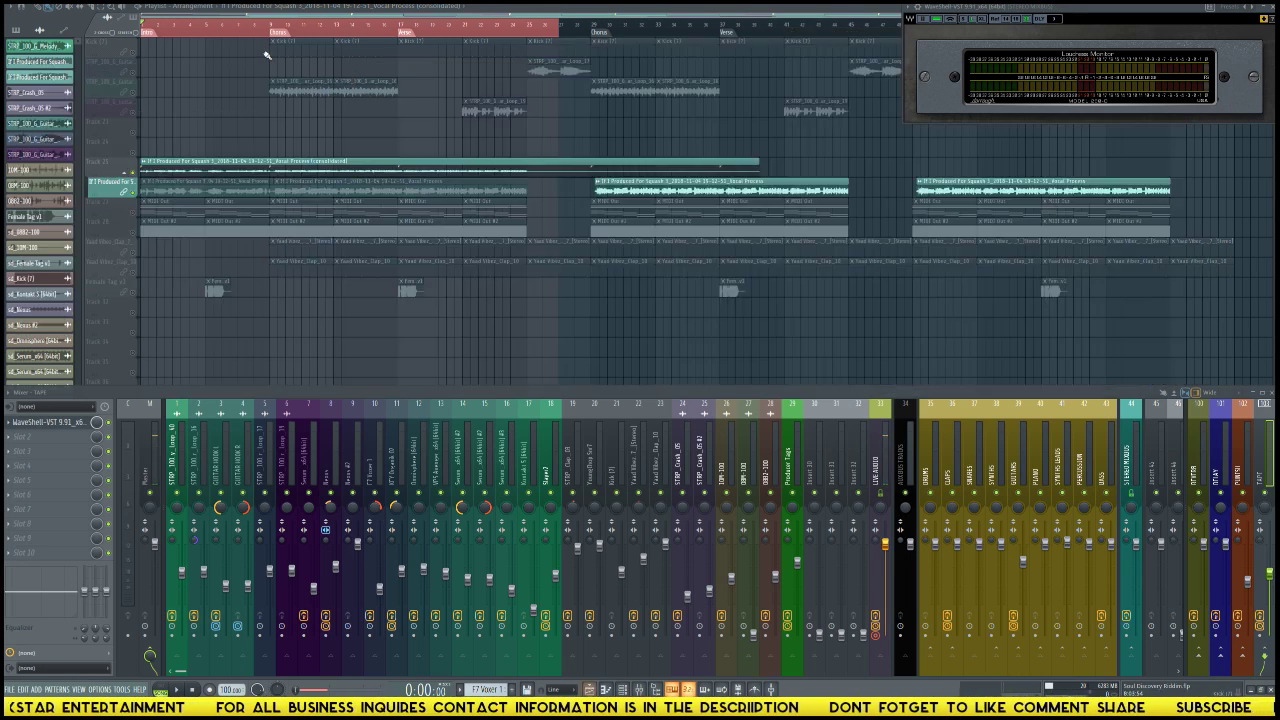
Step: Open the consolidated vocal clip's channel settings and rename its channel to VOCALS
double_click(168, 172)
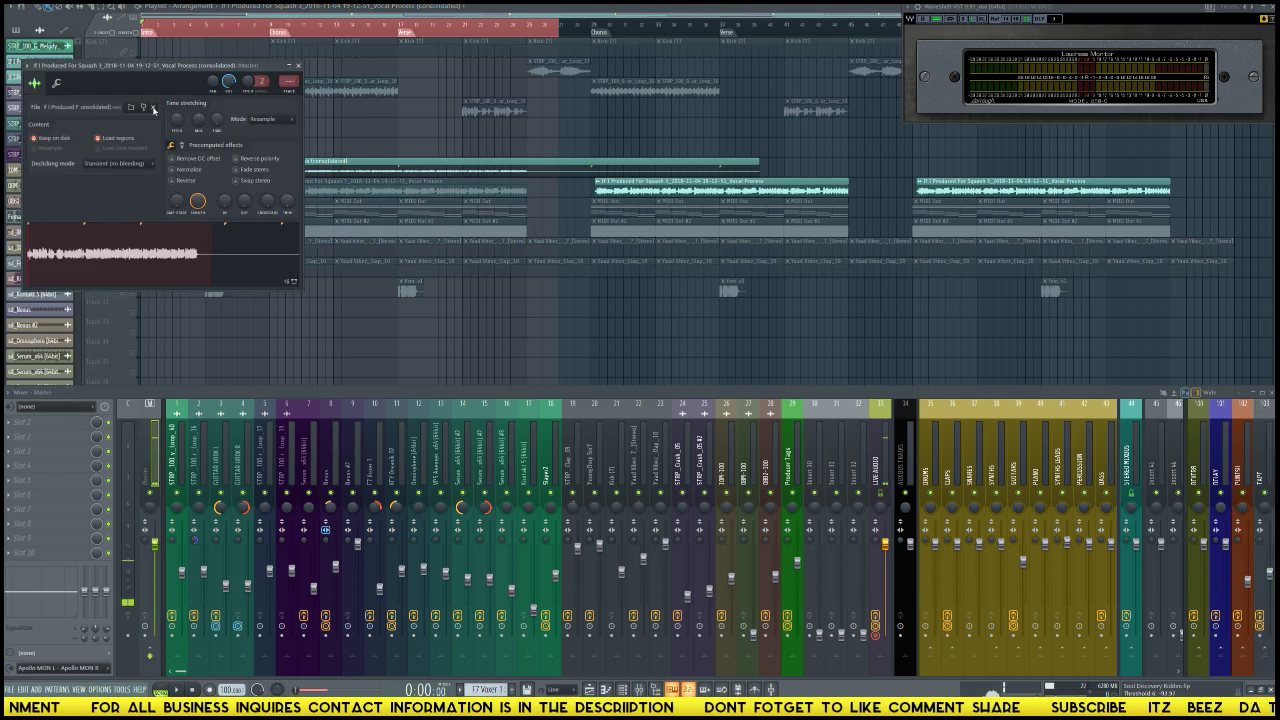
key("F6")
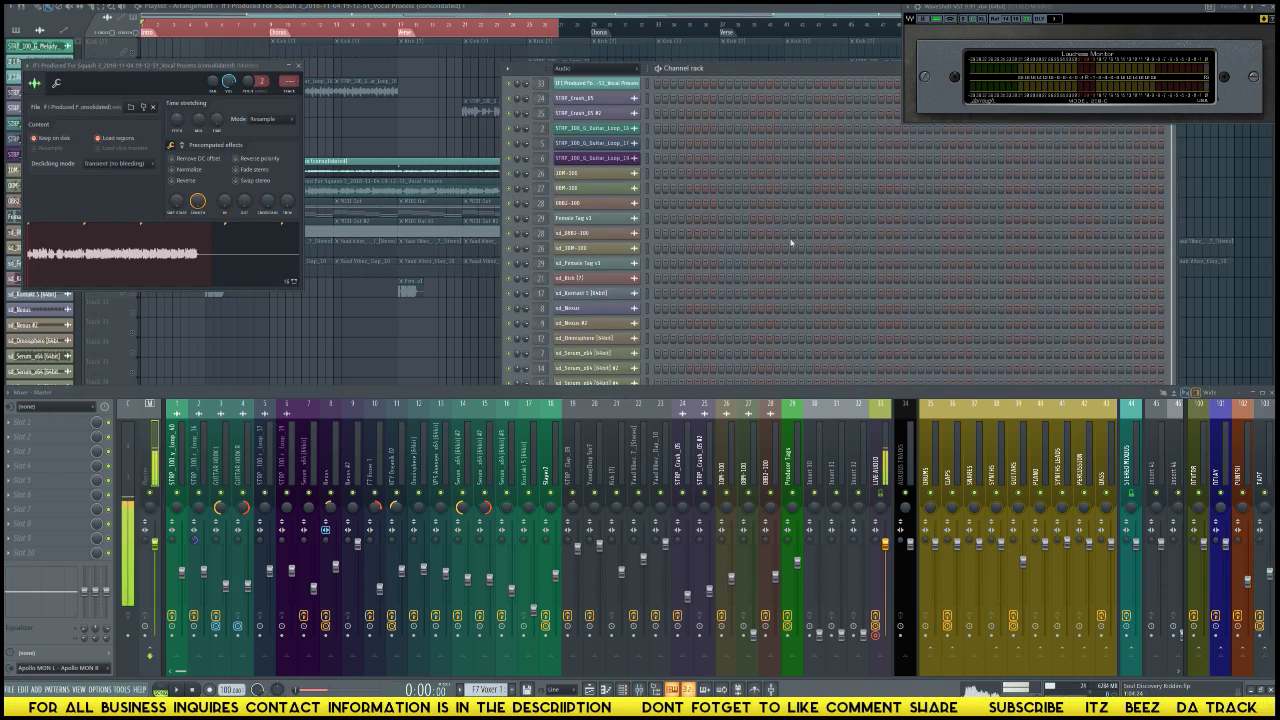
key("F9")
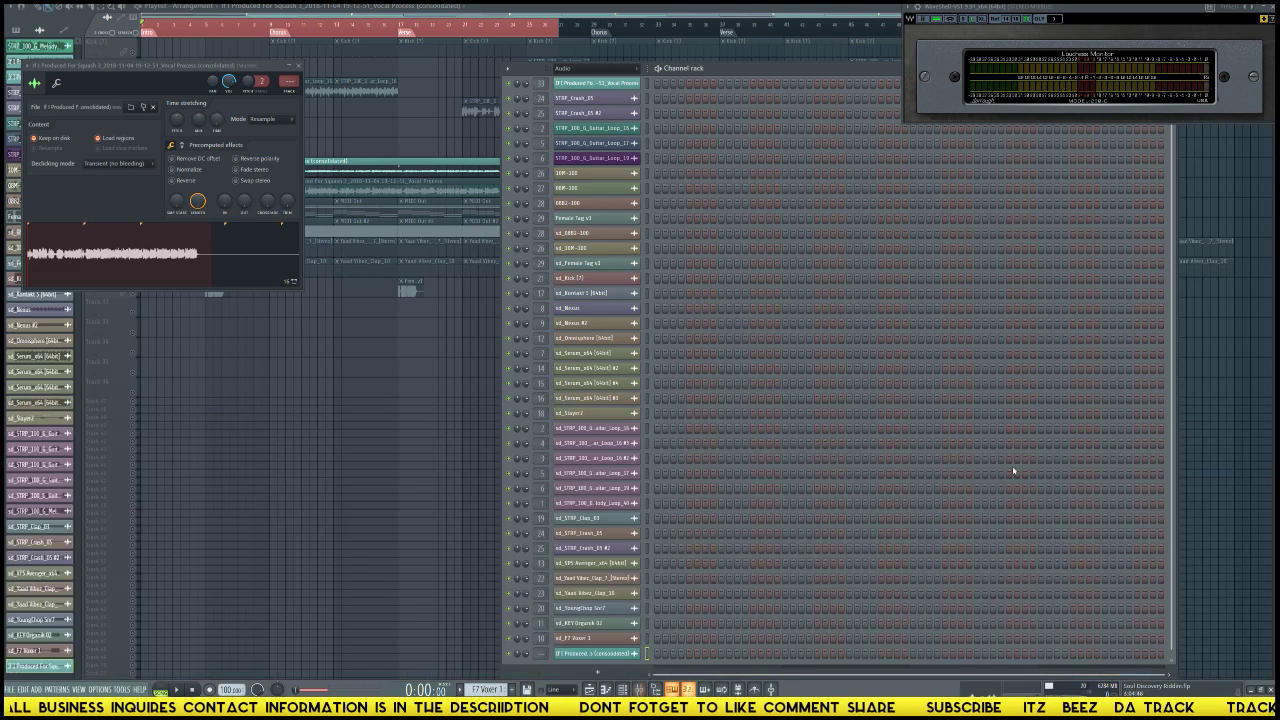
right_click(620, 649)
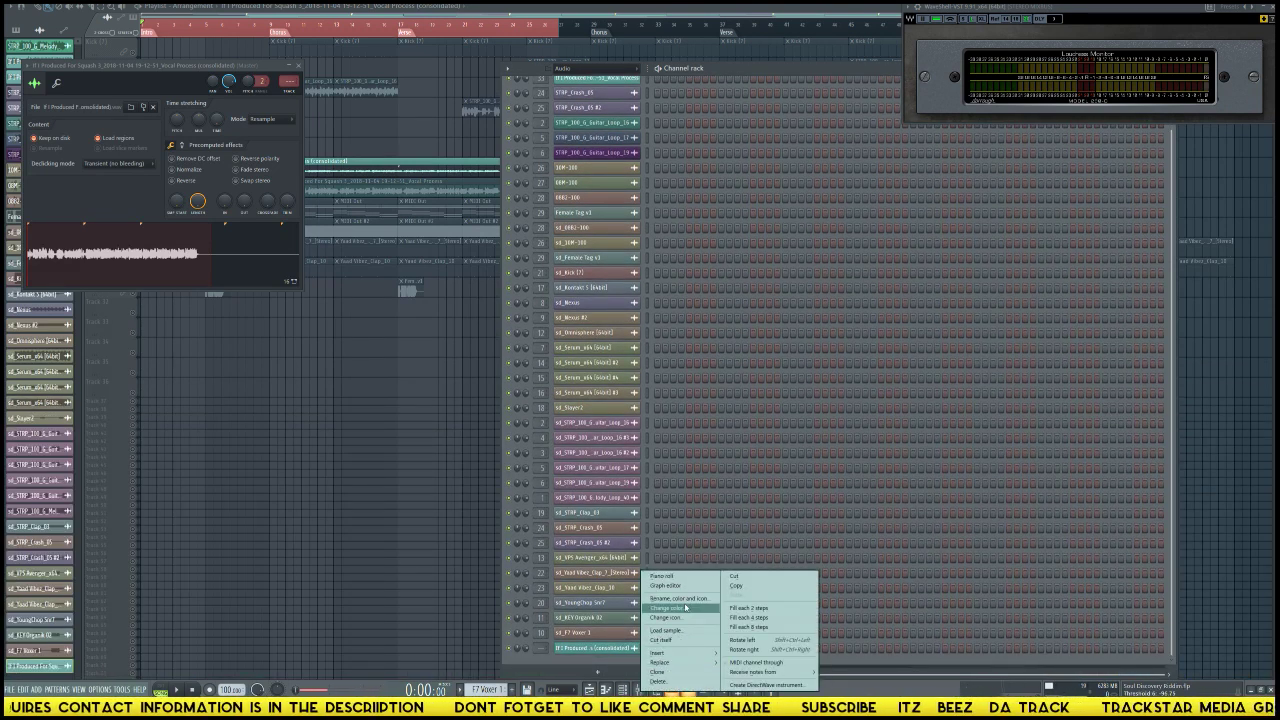
left_click(683, 598)
type("VOCALS")
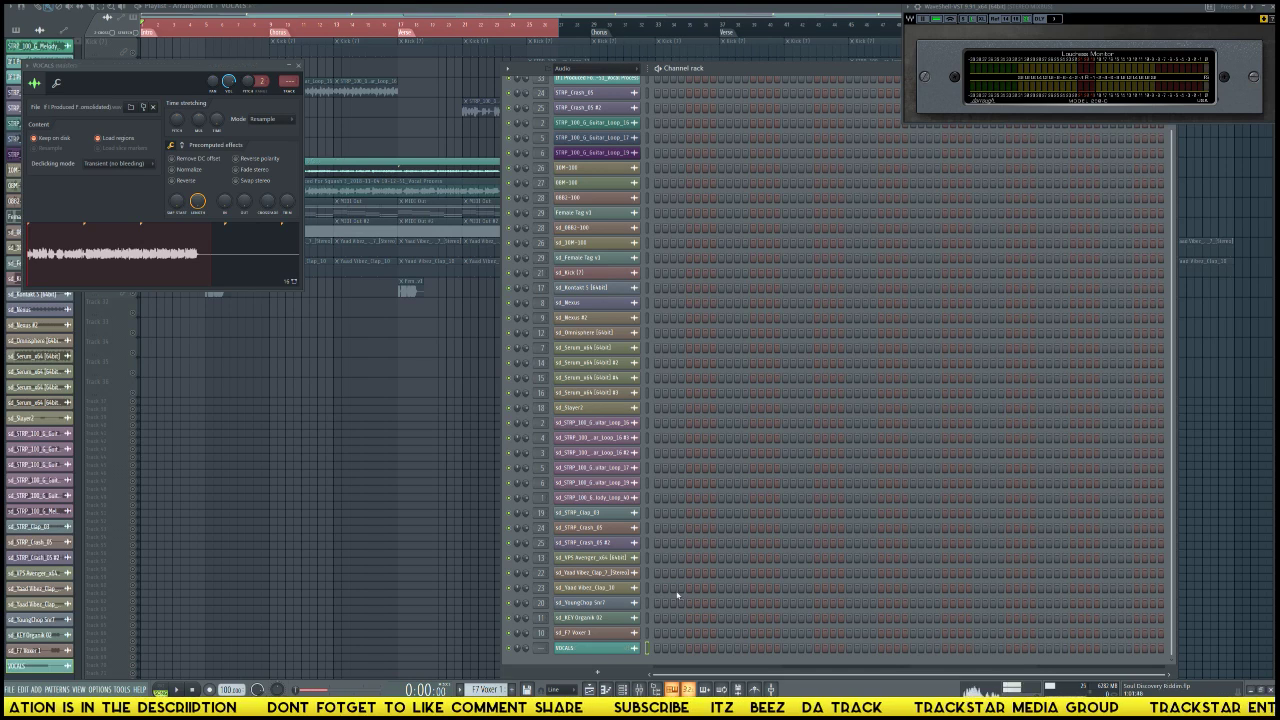
Step: Switch the playlist back to the Mix Stems arrangement
left_click(196, 6)
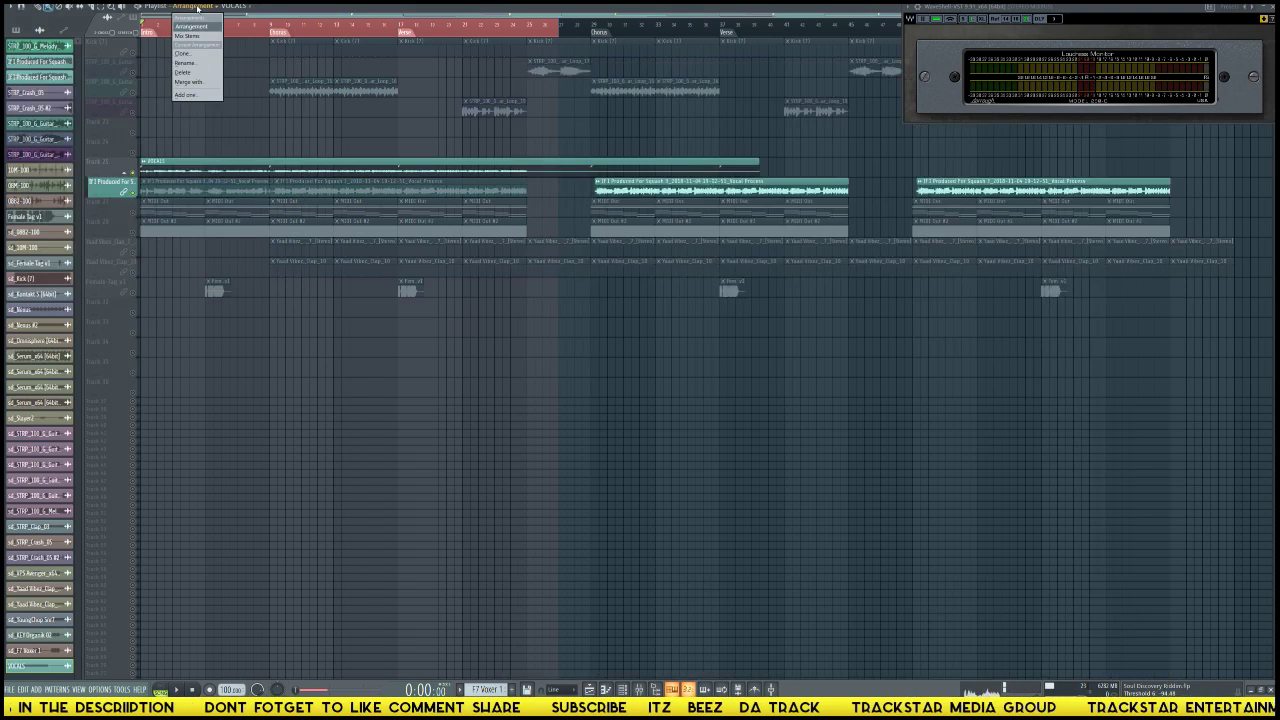
left_click(192, 35)
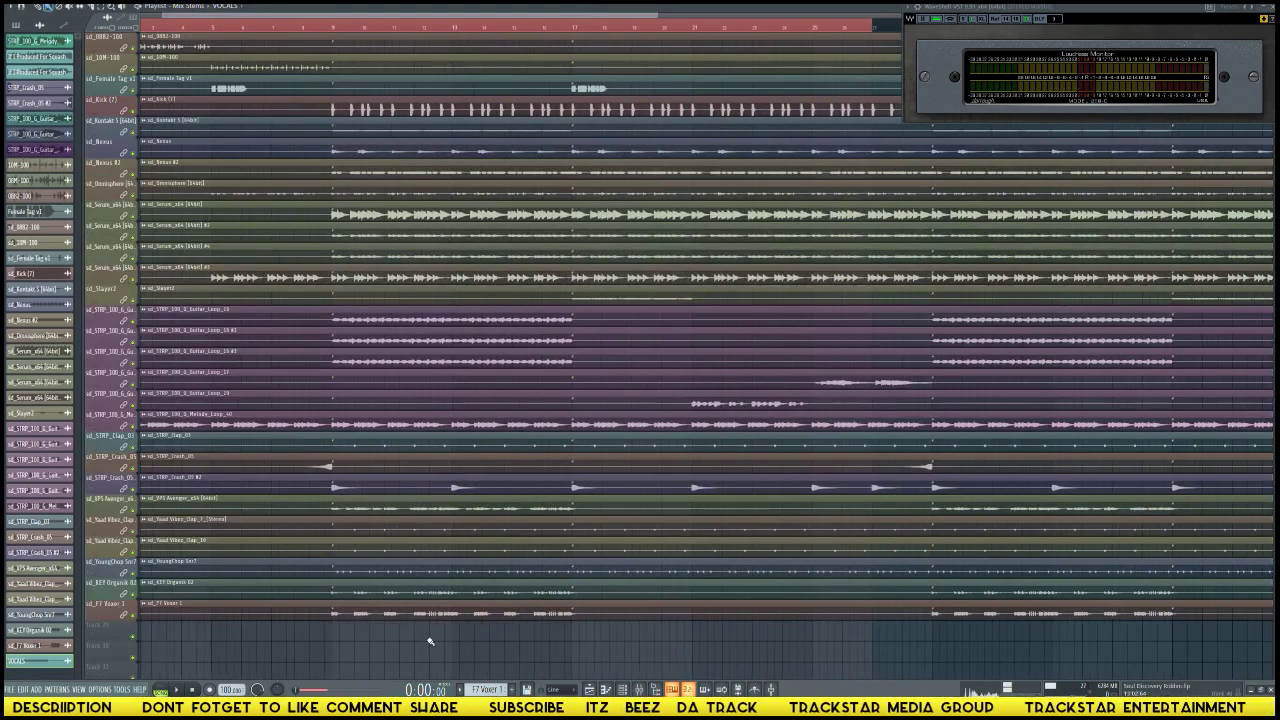
Step: Place the VOCALS sample at the song start on the empty track below sd_F7 Voxer 1
key("F6")
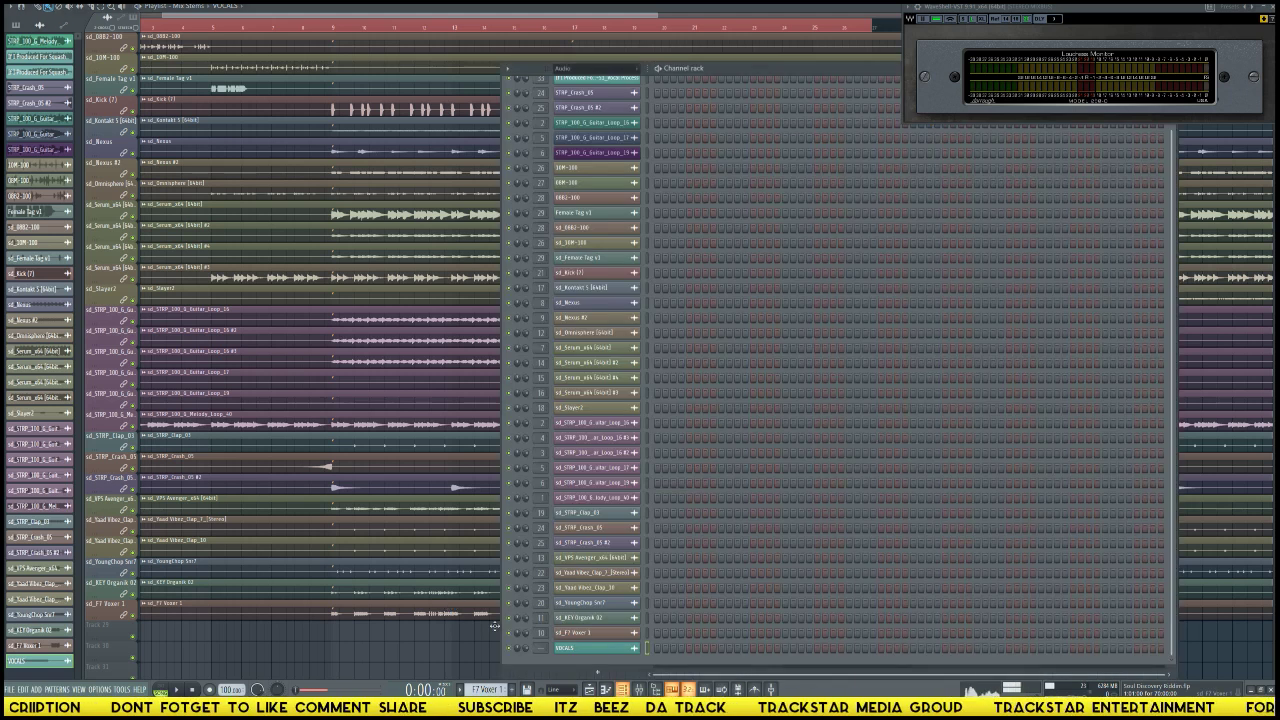
left_click(567, 648)
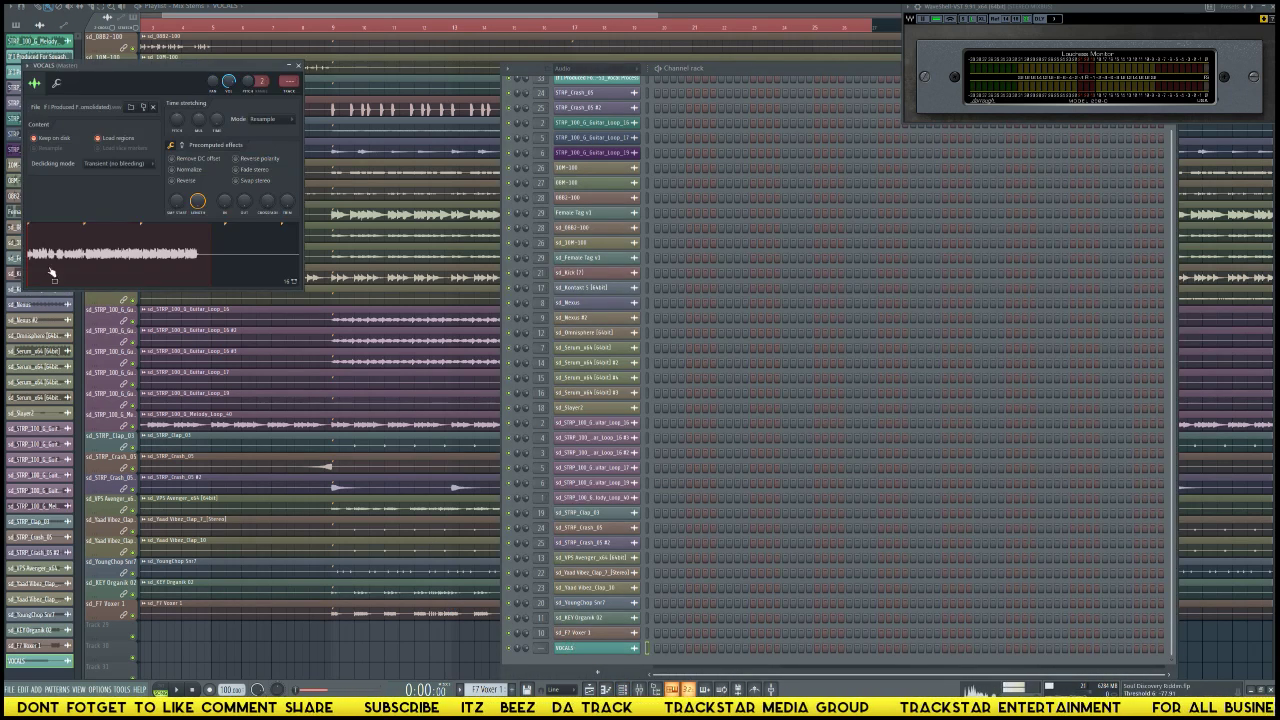
left_click_drag(52, 272, 143, 626)
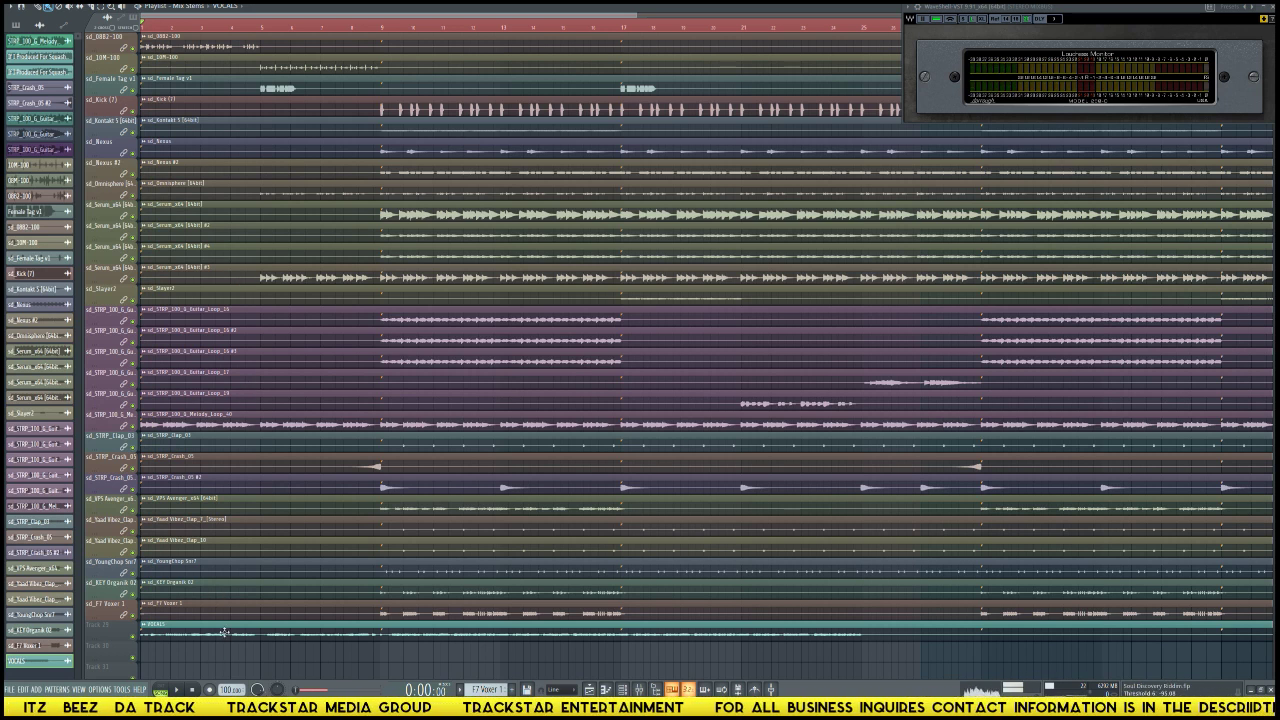
Step: Play the stems with the consolidated vocals and delete the VOCALS channel
key("F9")
key("F9")
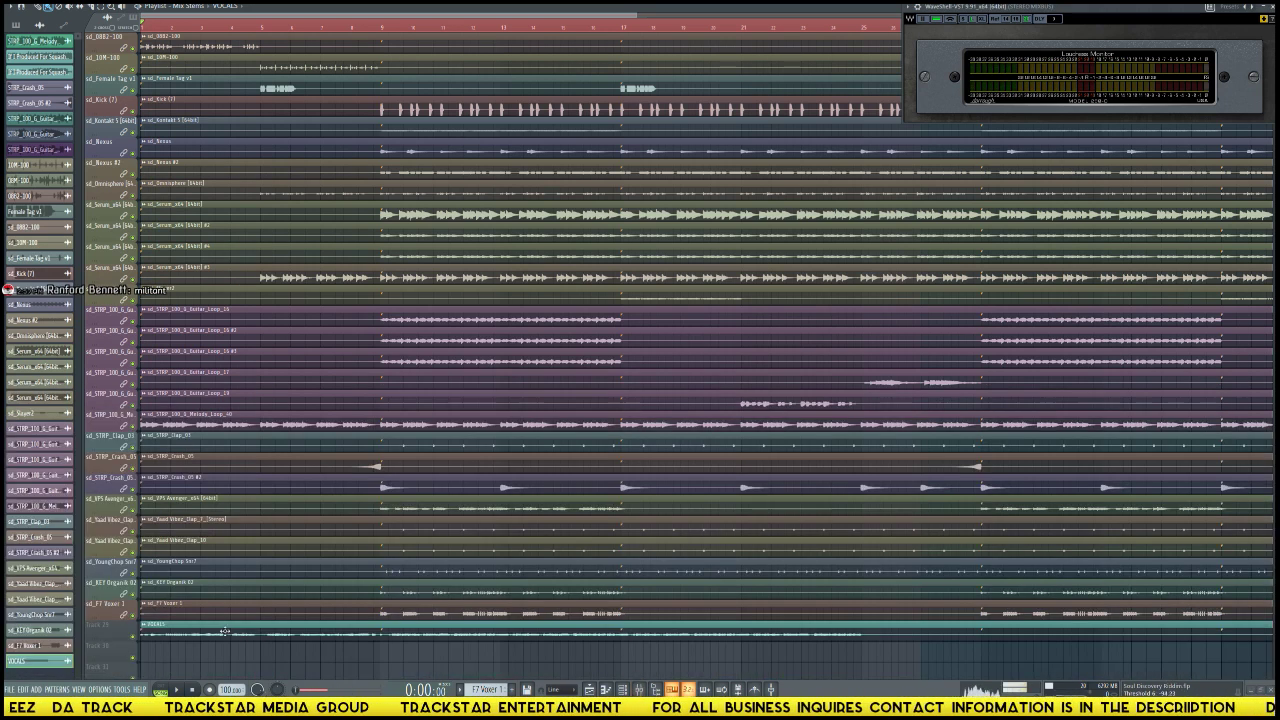
key("F6")
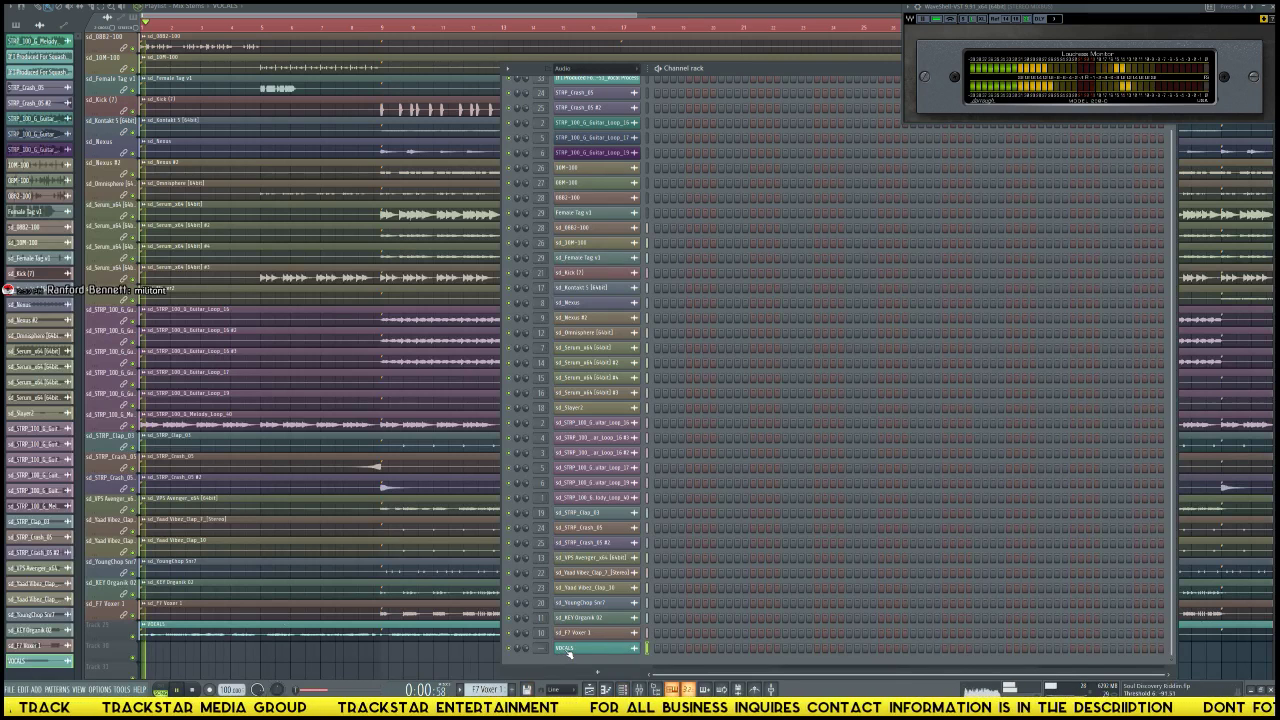
right_click(620, 648)
left_click(667, 677)
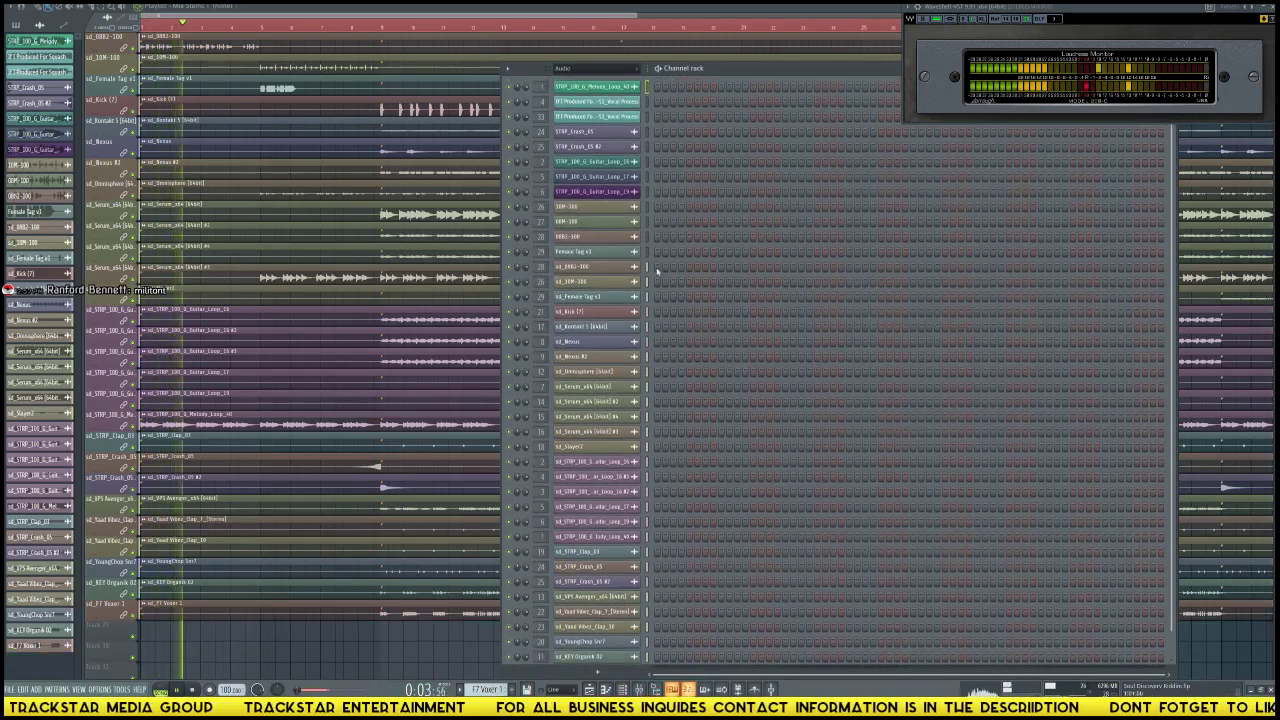
Step: Place the original If I Produced For Squash 3 vocal process sample on the empty track below sd_F7 Voxer 1 and route it to mixer Insert 46
left_click(595, 101)
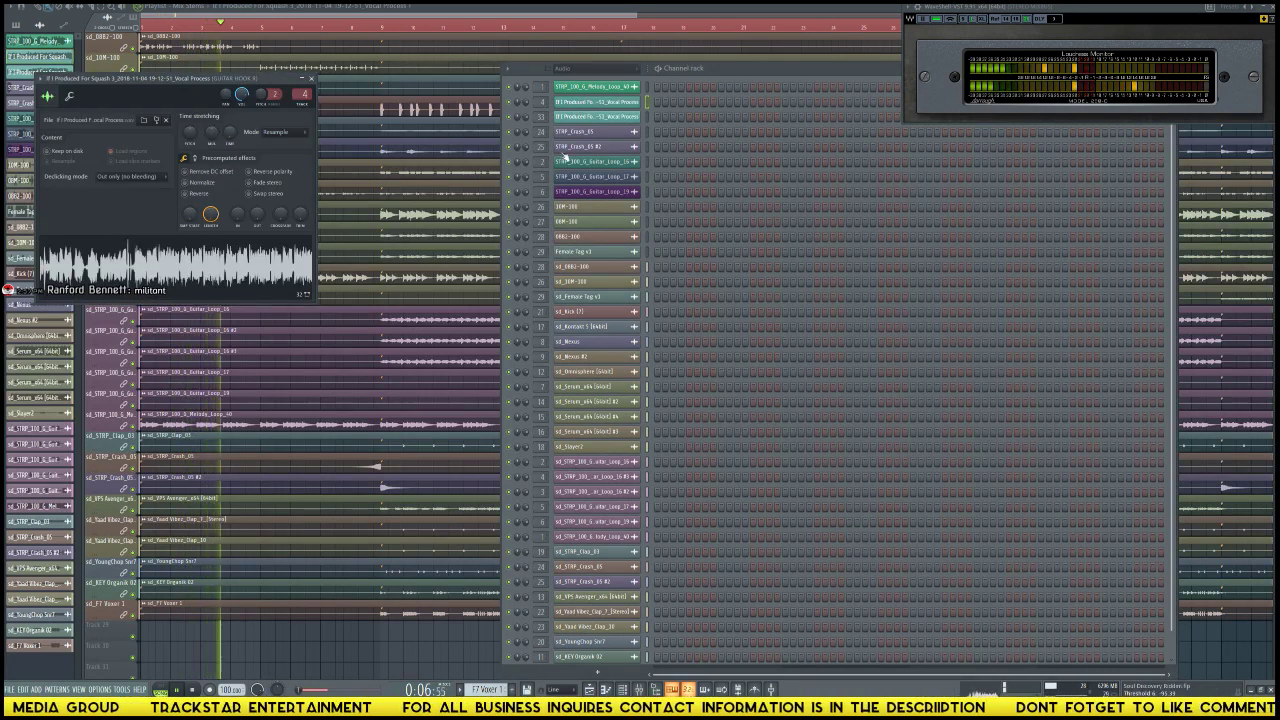
left_click_drag(130, 255, 147, 634)
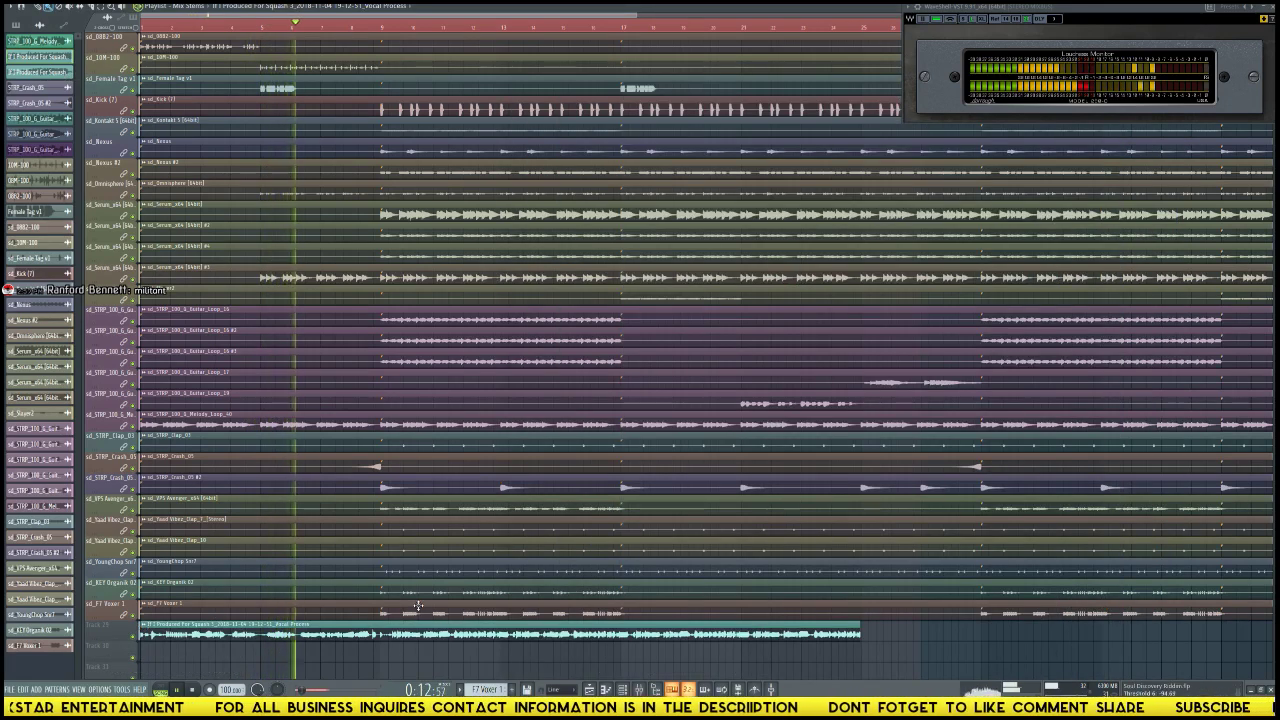
key("F6")
key("F9")
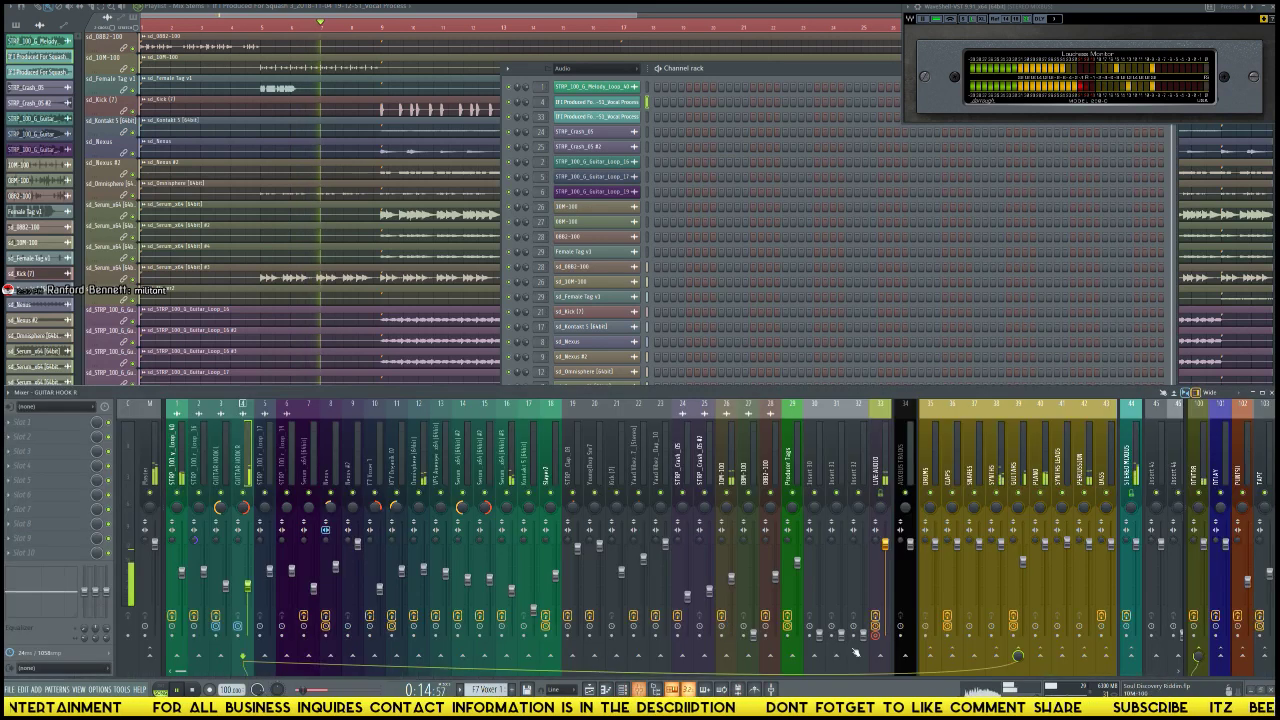
scroll(824, 463, "down", 5)
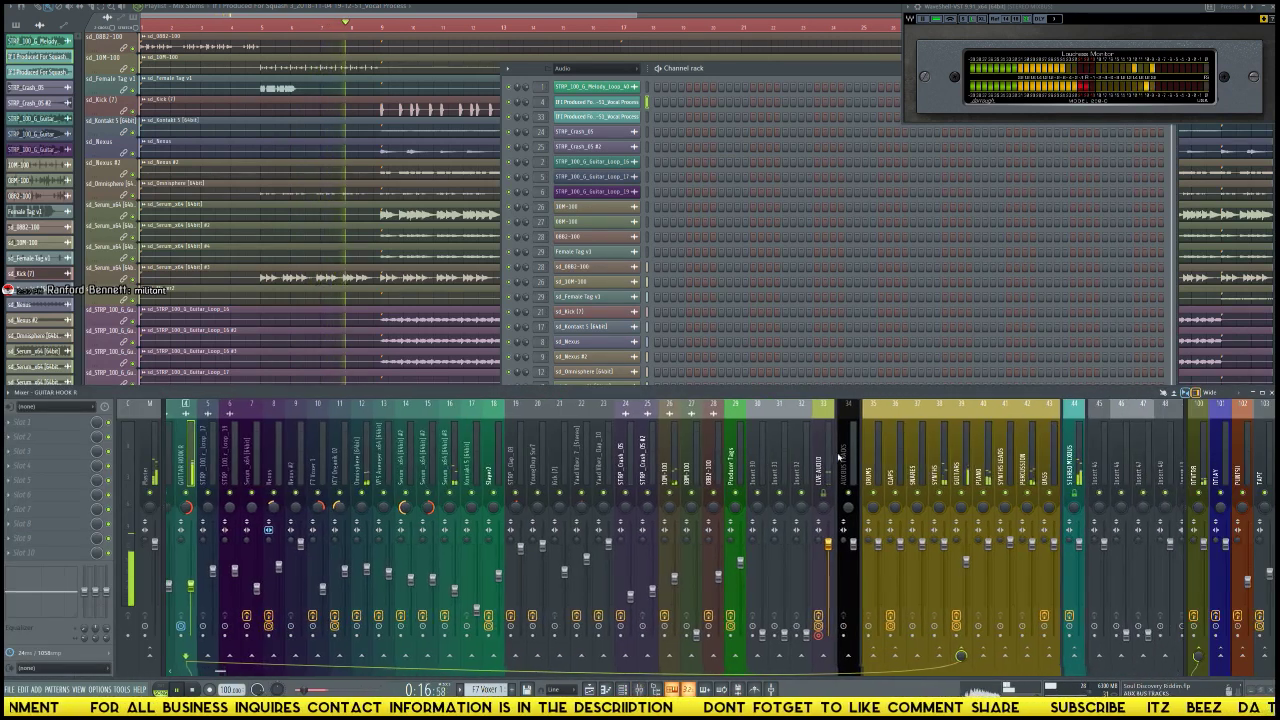
scroll(754, 458, "down", 6)
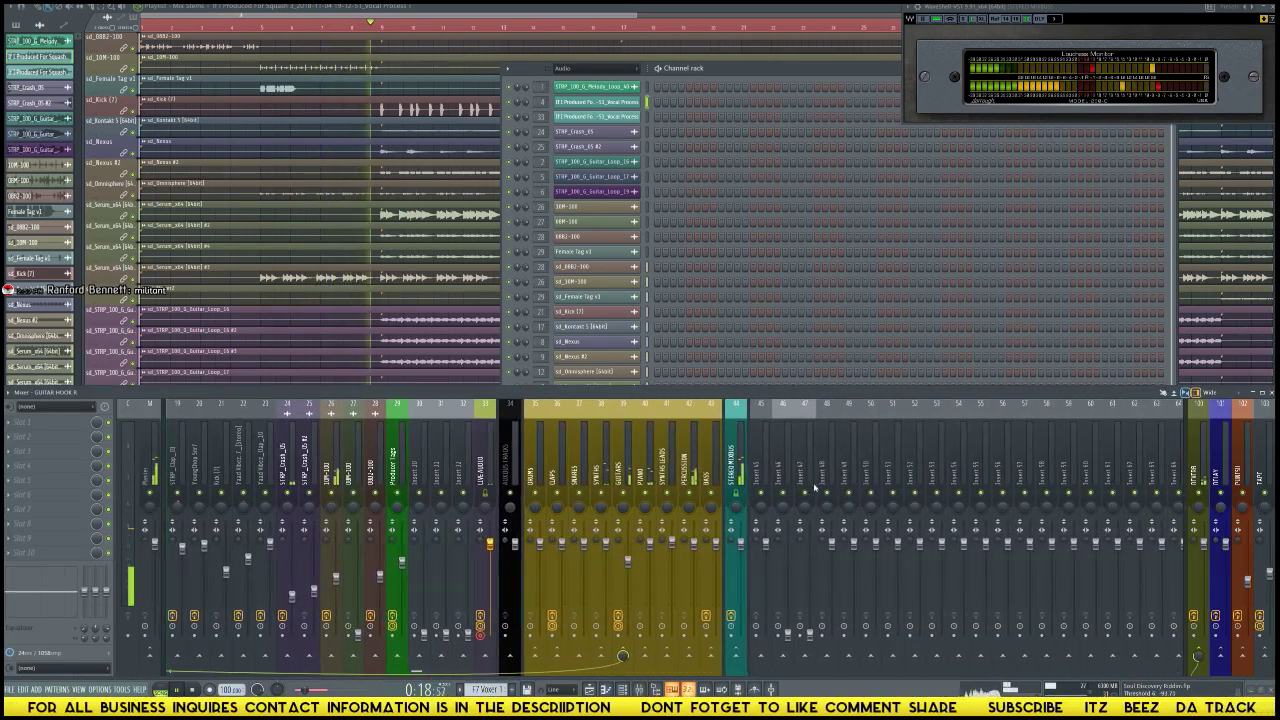
left_click(786, 462)
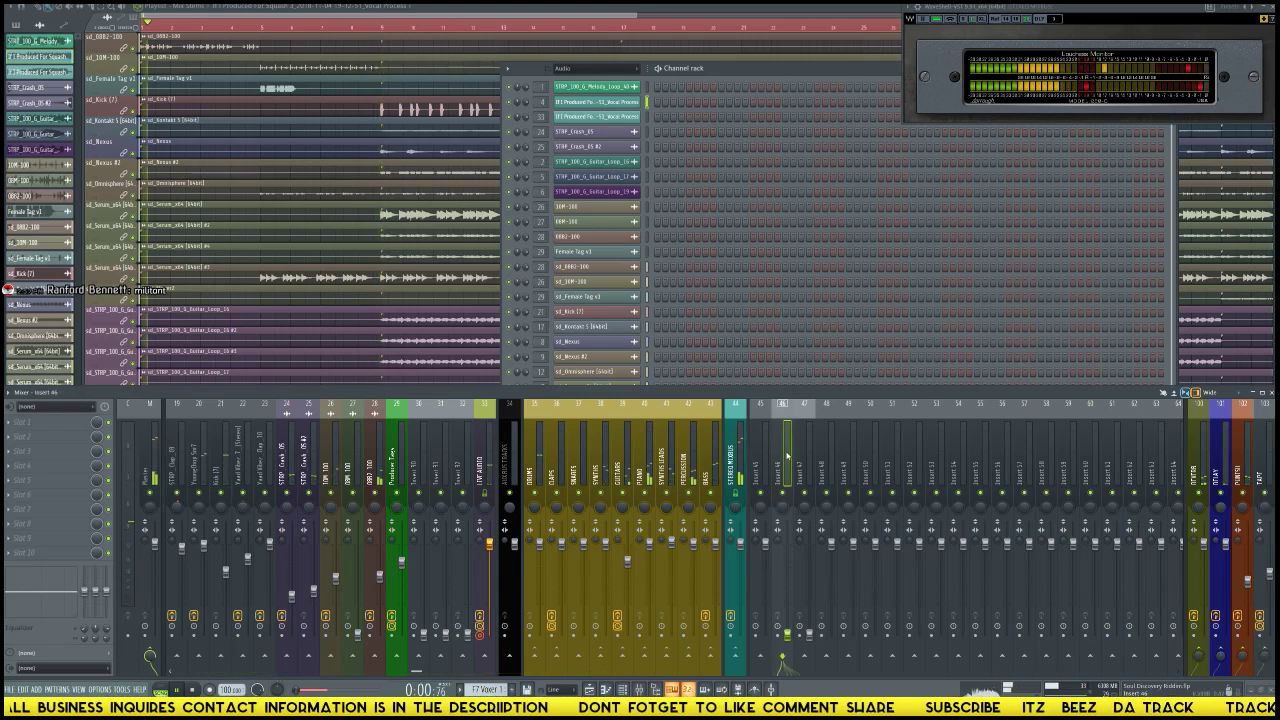
key("ctrl+l")
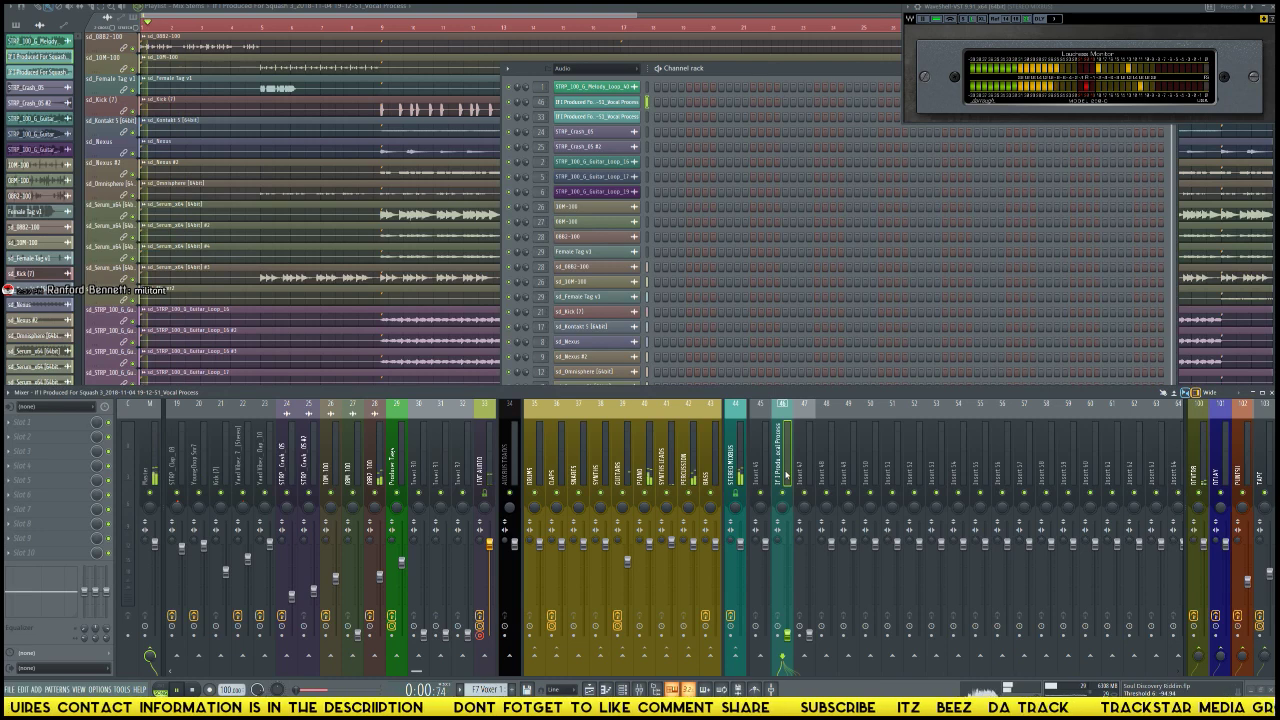
Step: Open the vocal clip's channel settings, raise the fader of mixer track 46 level with its neighbouring inserts, and check the vocal in playback
scroll(241, 245, "down", 5)
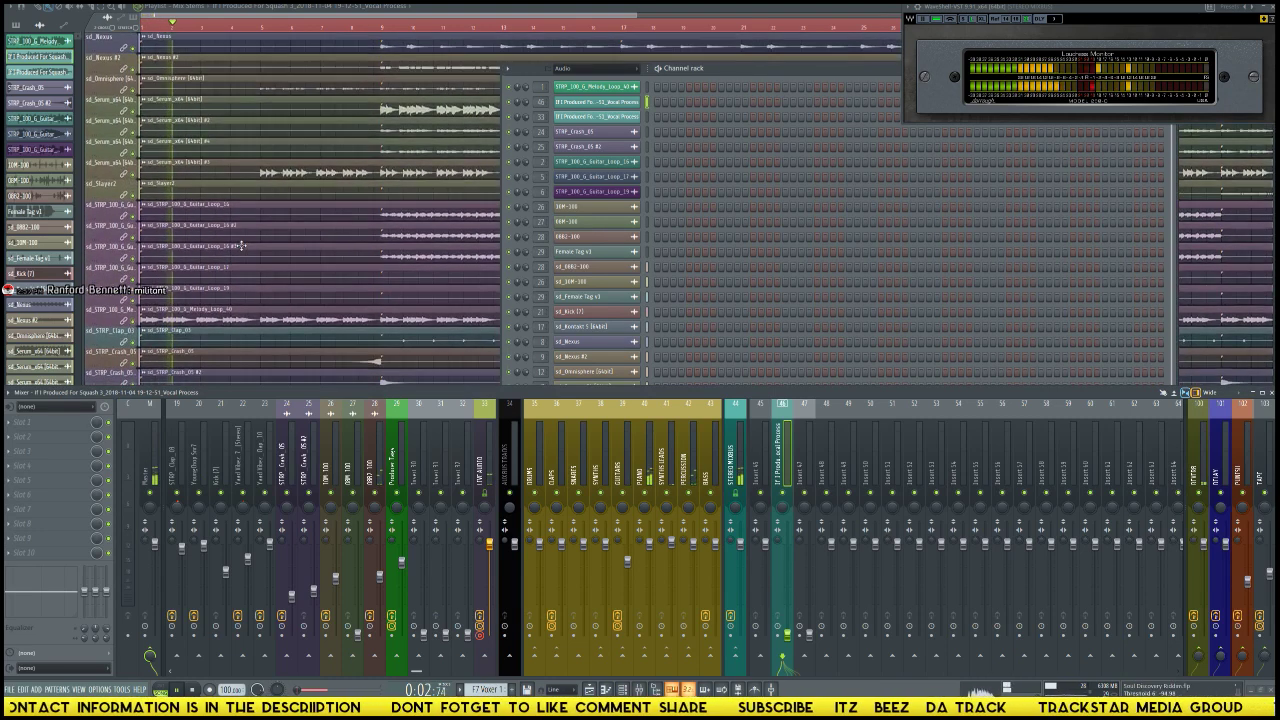
scroll(241, 245, "down", 6)
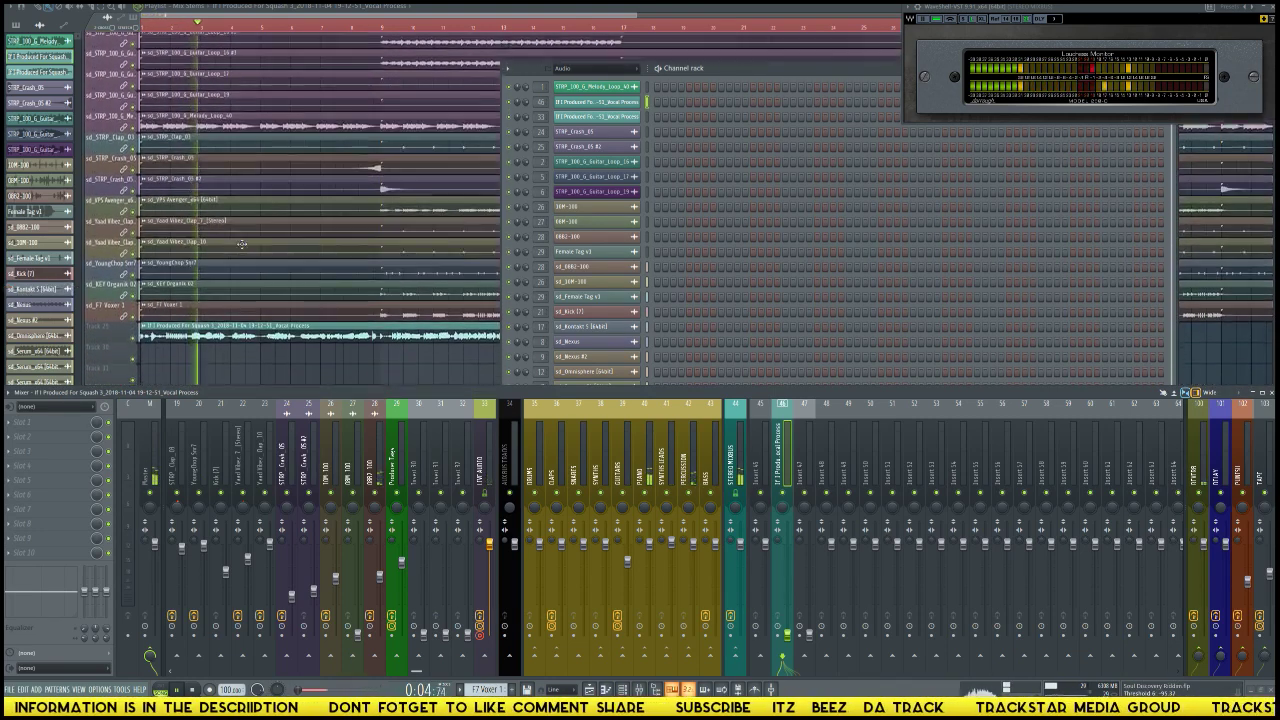
scroll(241, 245, "down", 2)
double_click(179, 295)
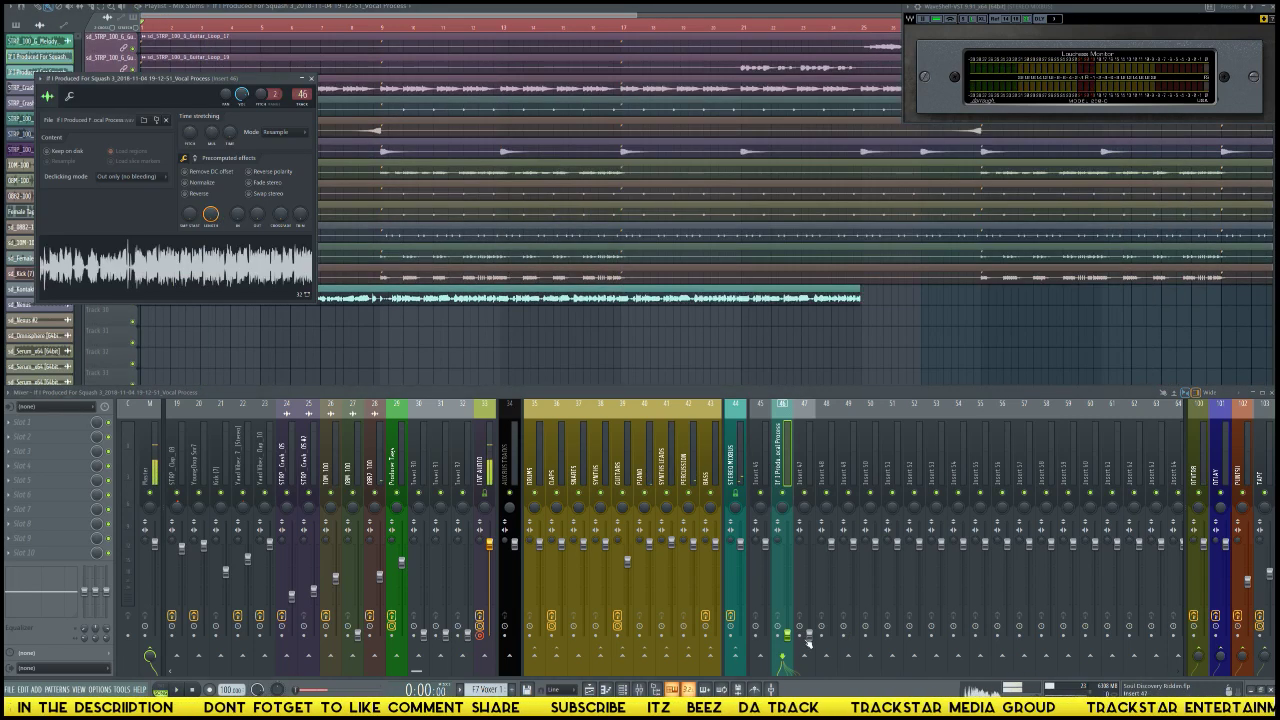
key("space")
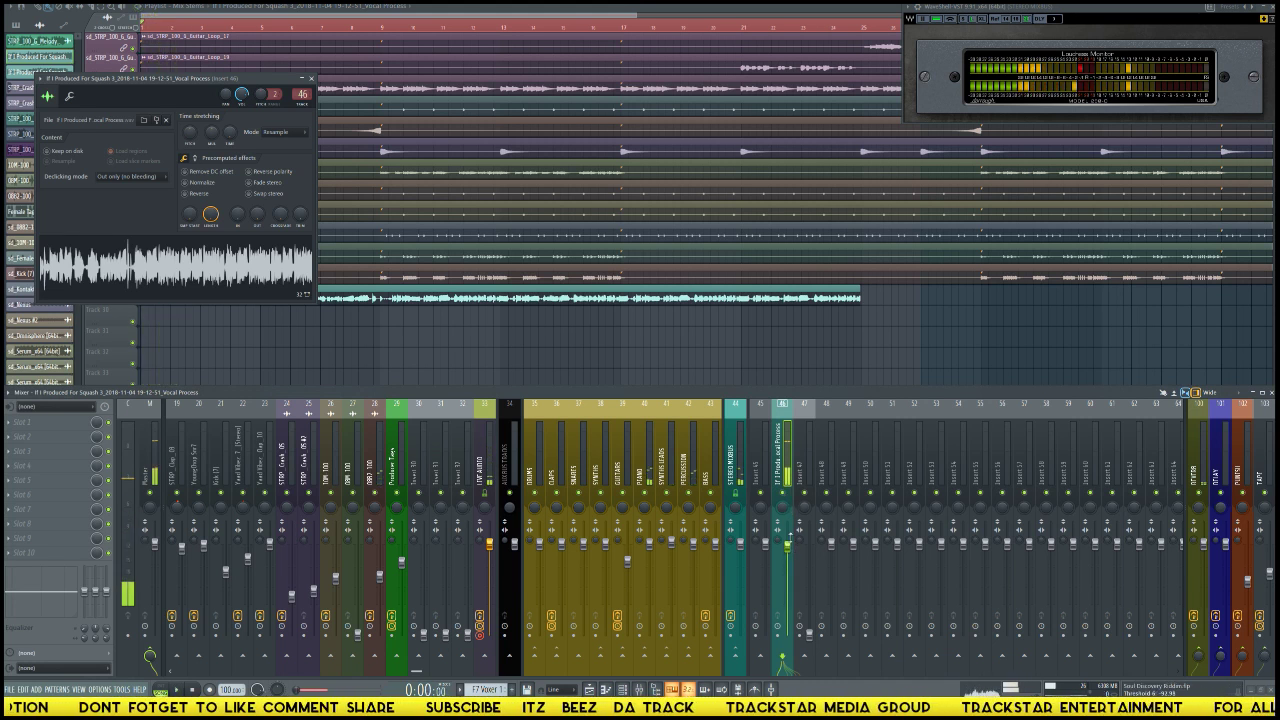
key("space")
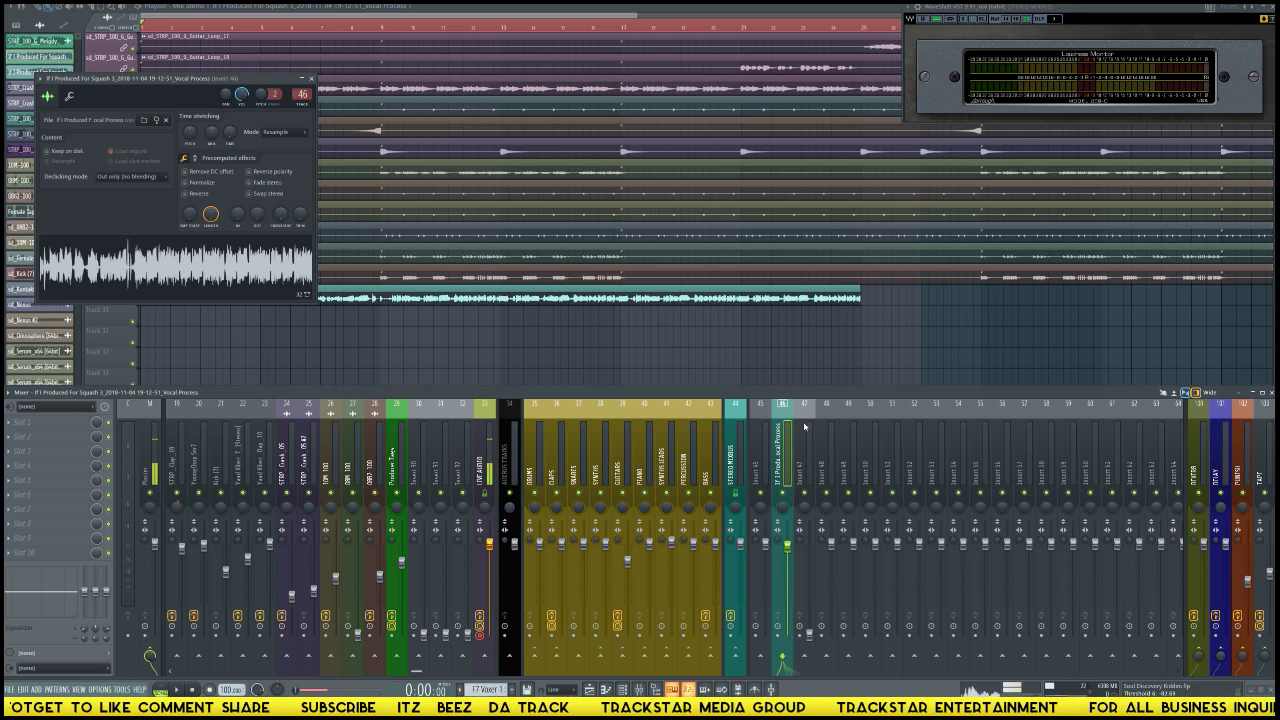
key("Escape")
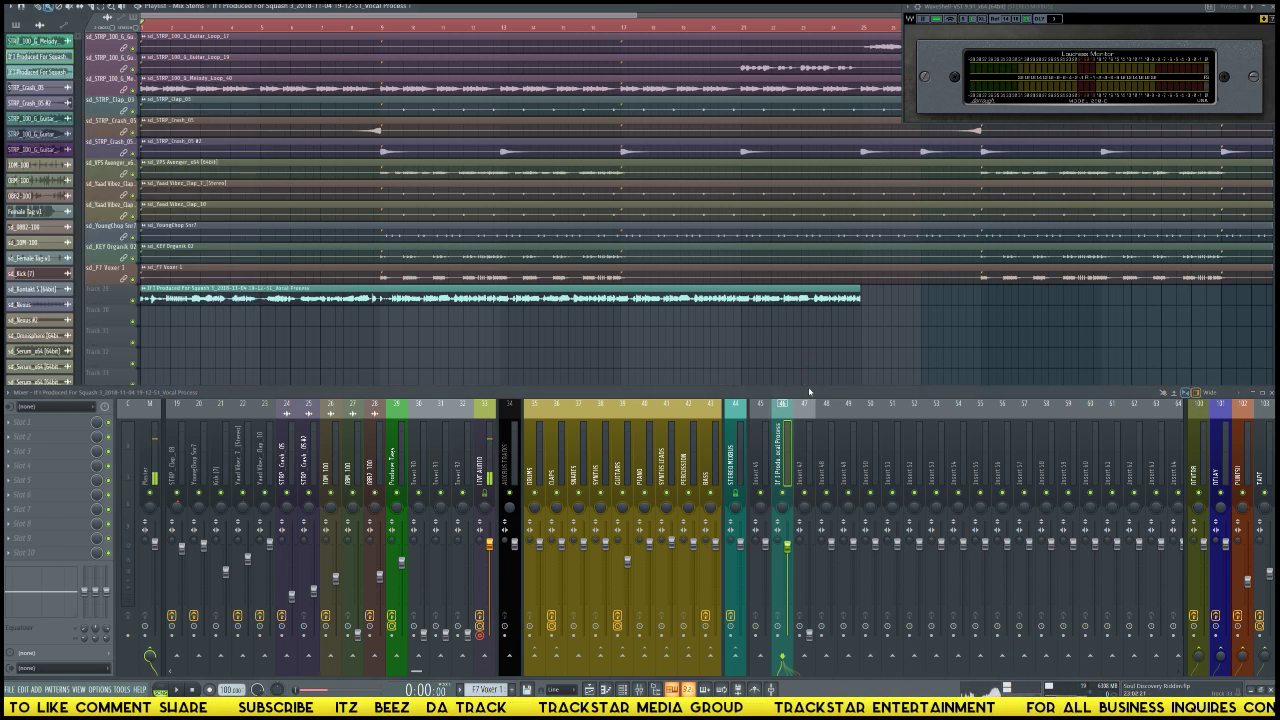
Step: Cut off the second part of the vocal process clip in the playlist and trim its end to about bar 17
scroll(645, 29, "up", 5)
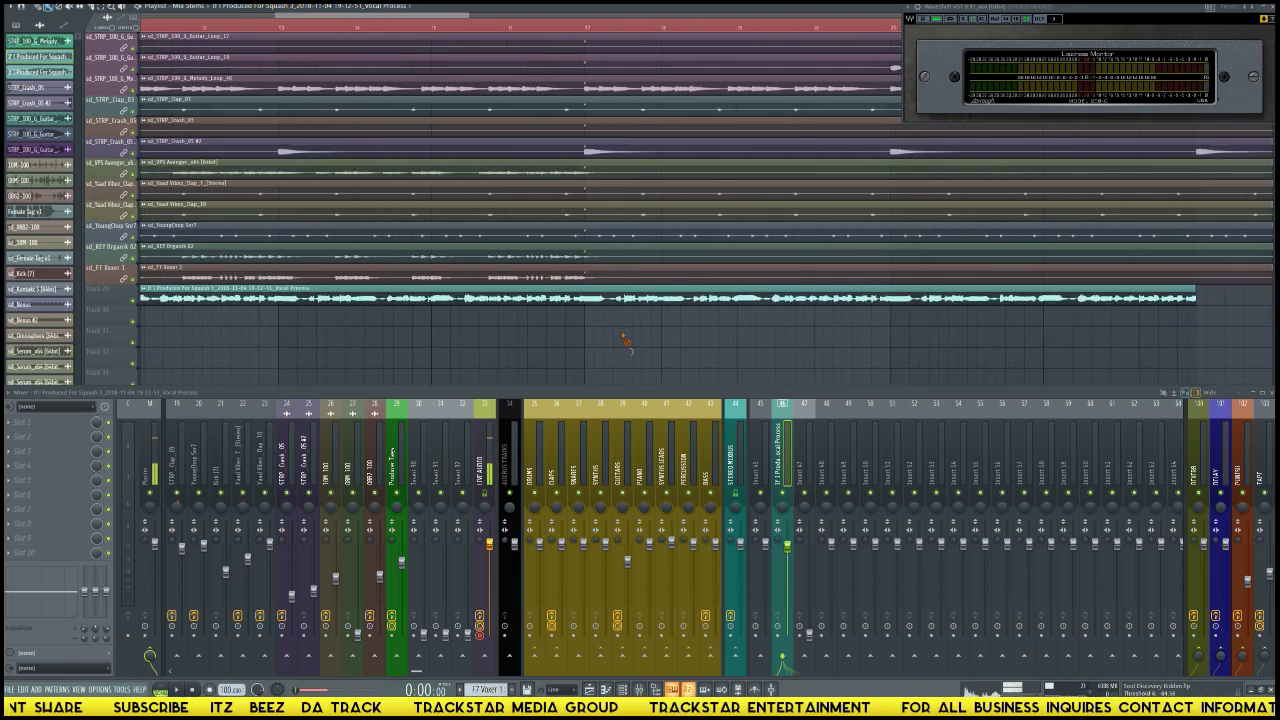
right_click(616, 298)
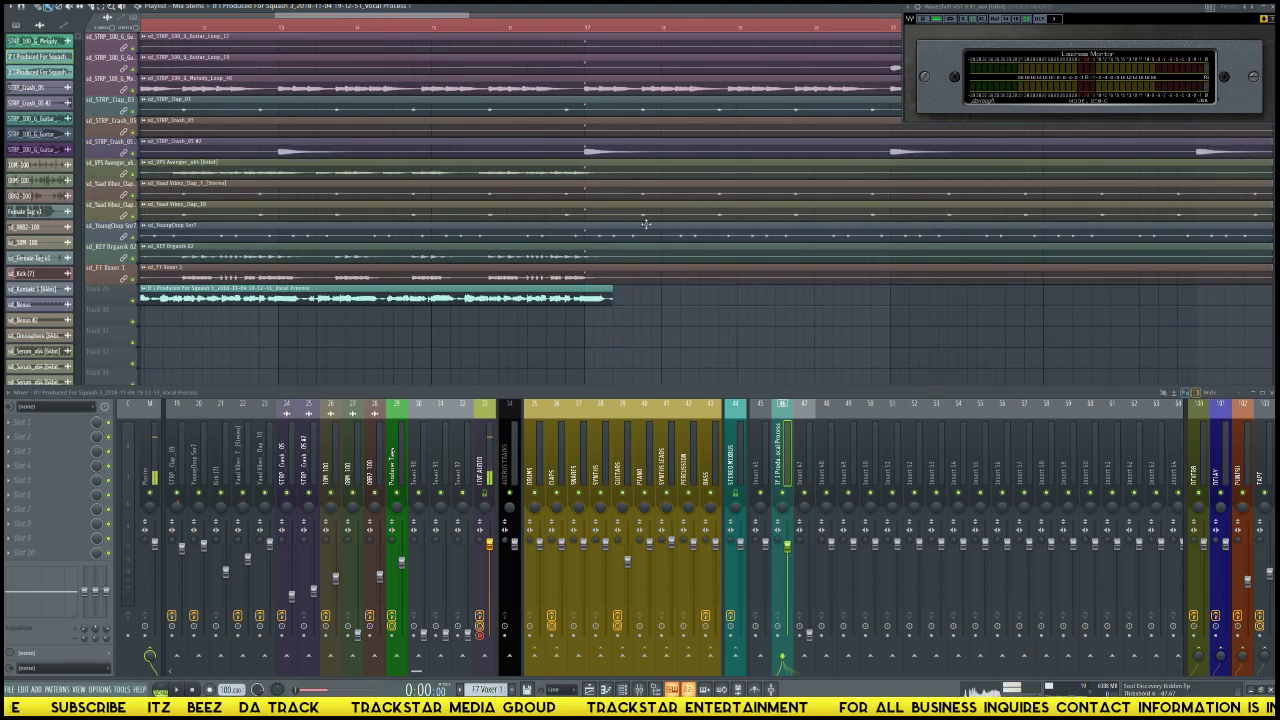
scroll(624, 30, "down", 5)
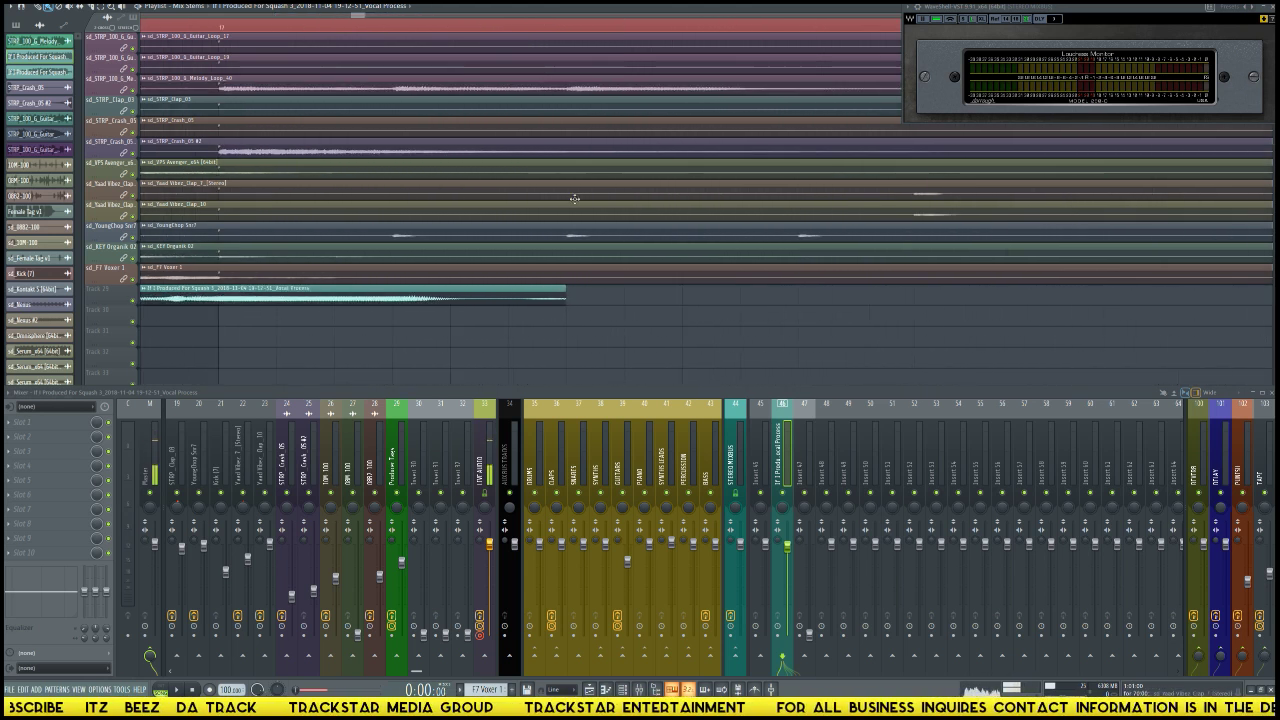
left_click_drag(551, 300, 498, 293)
scroll(489, 33, "down", 5)
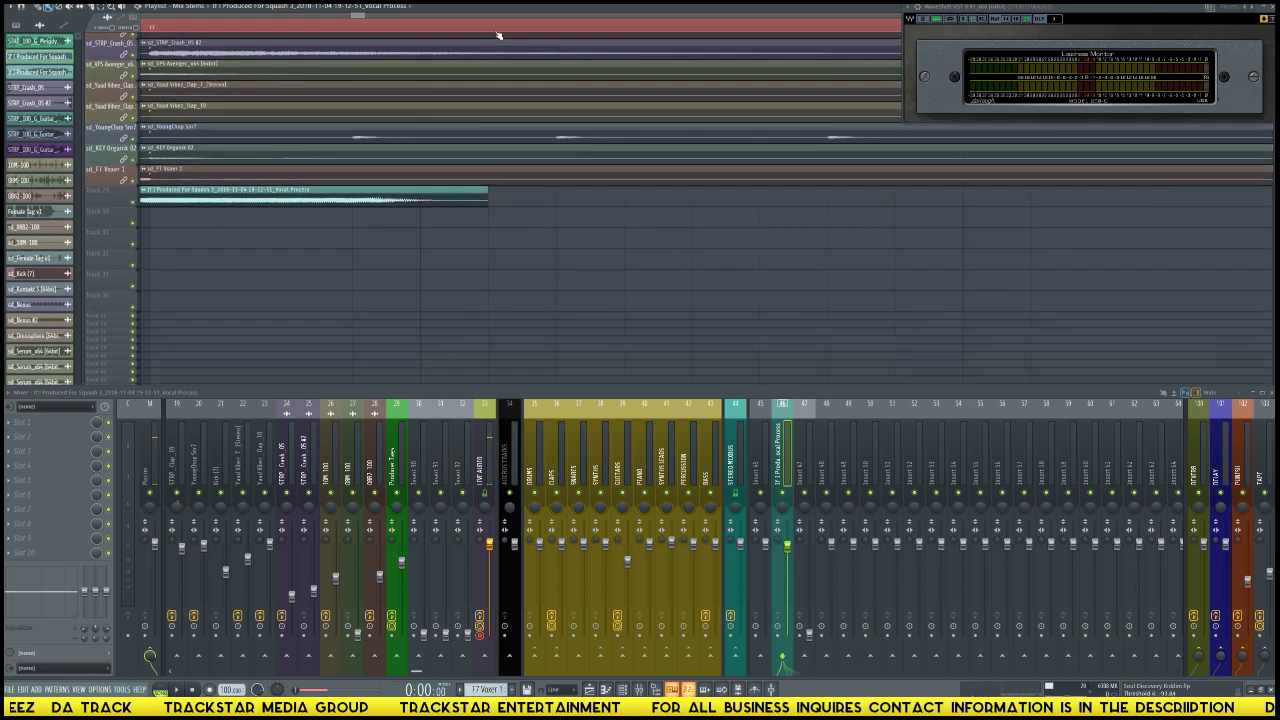
scroll(498, 31, "down", 2)
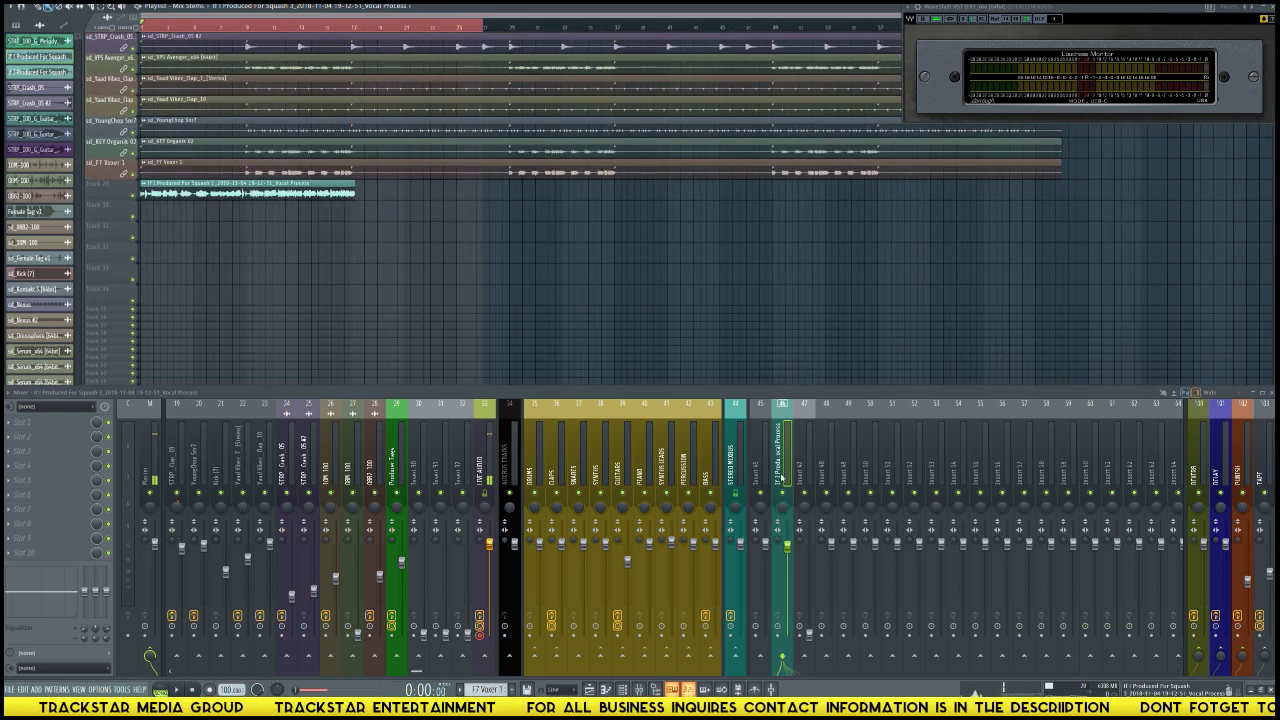
Step: Play back the vocal process clip with its mixer track soloed and check its channel settings
key("space")
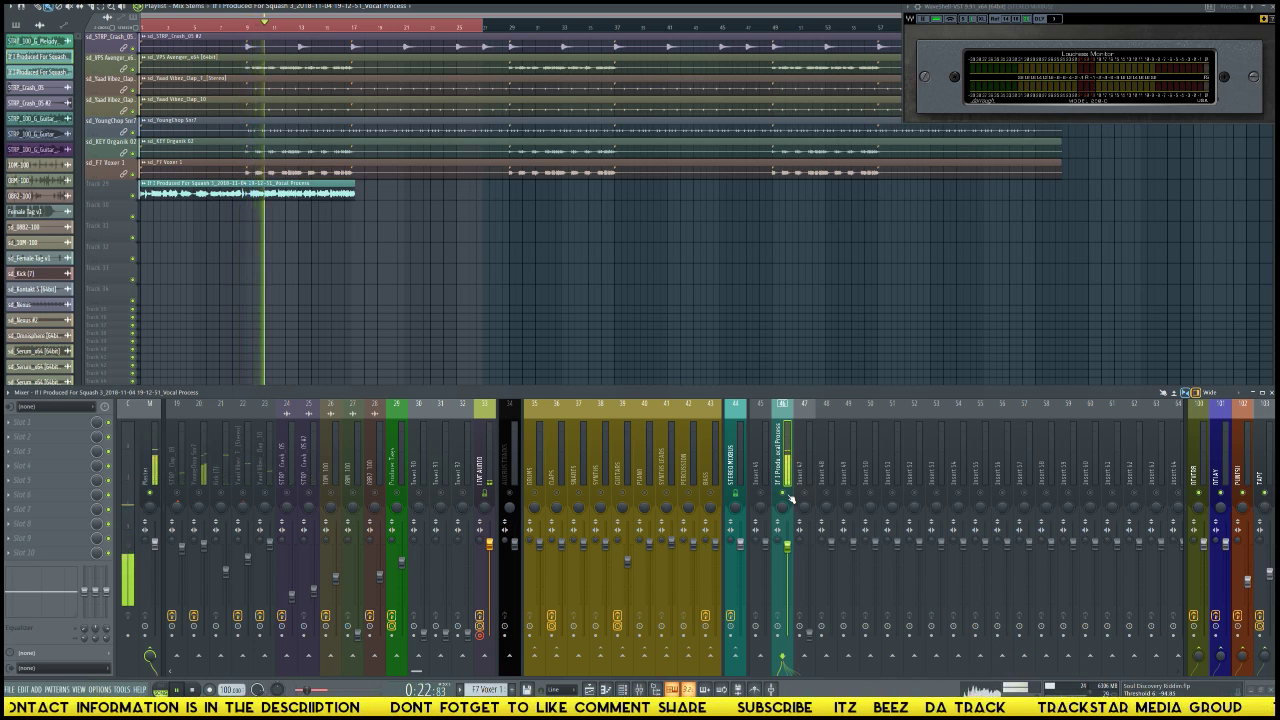
key("space")
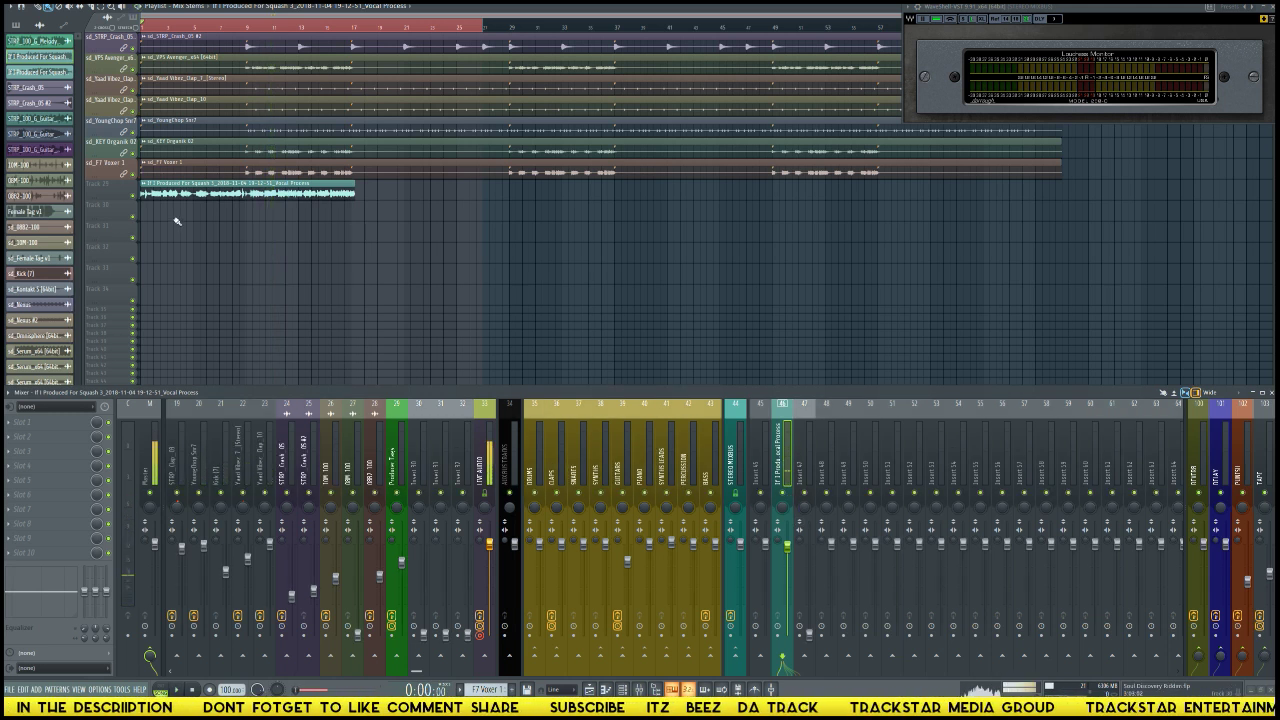
double_click(227, 199)
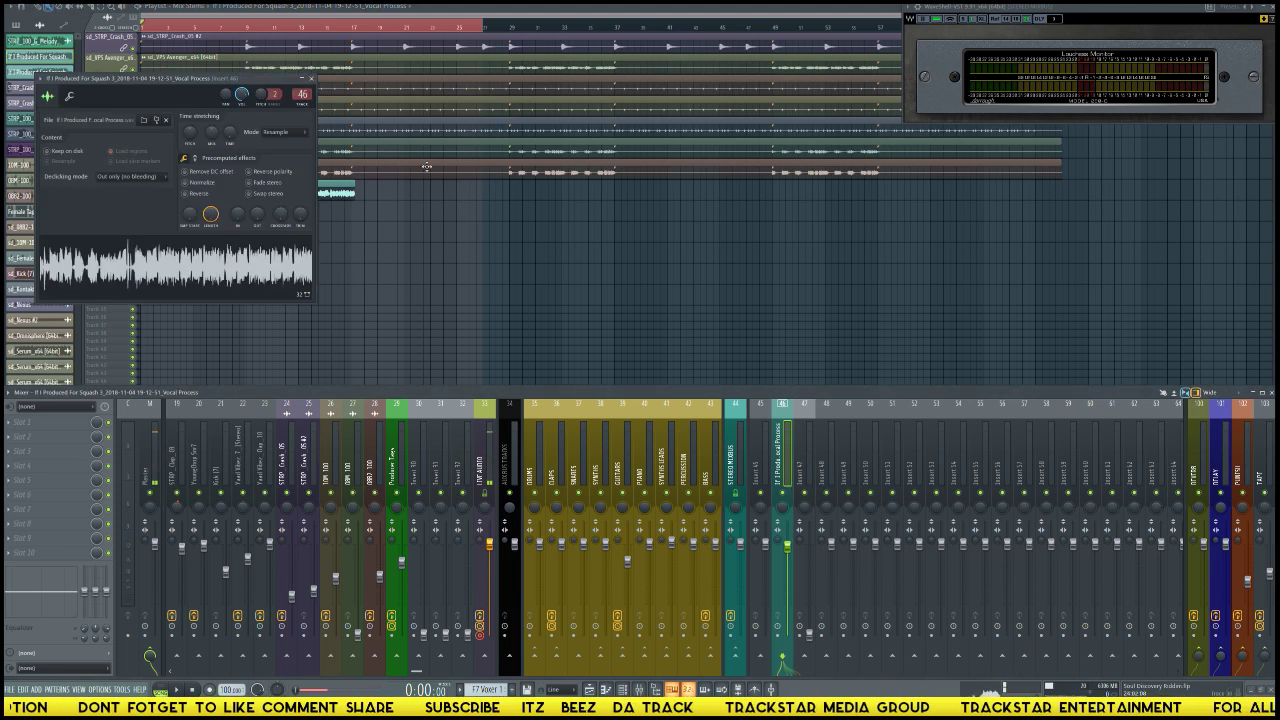
left_click(313, 80)
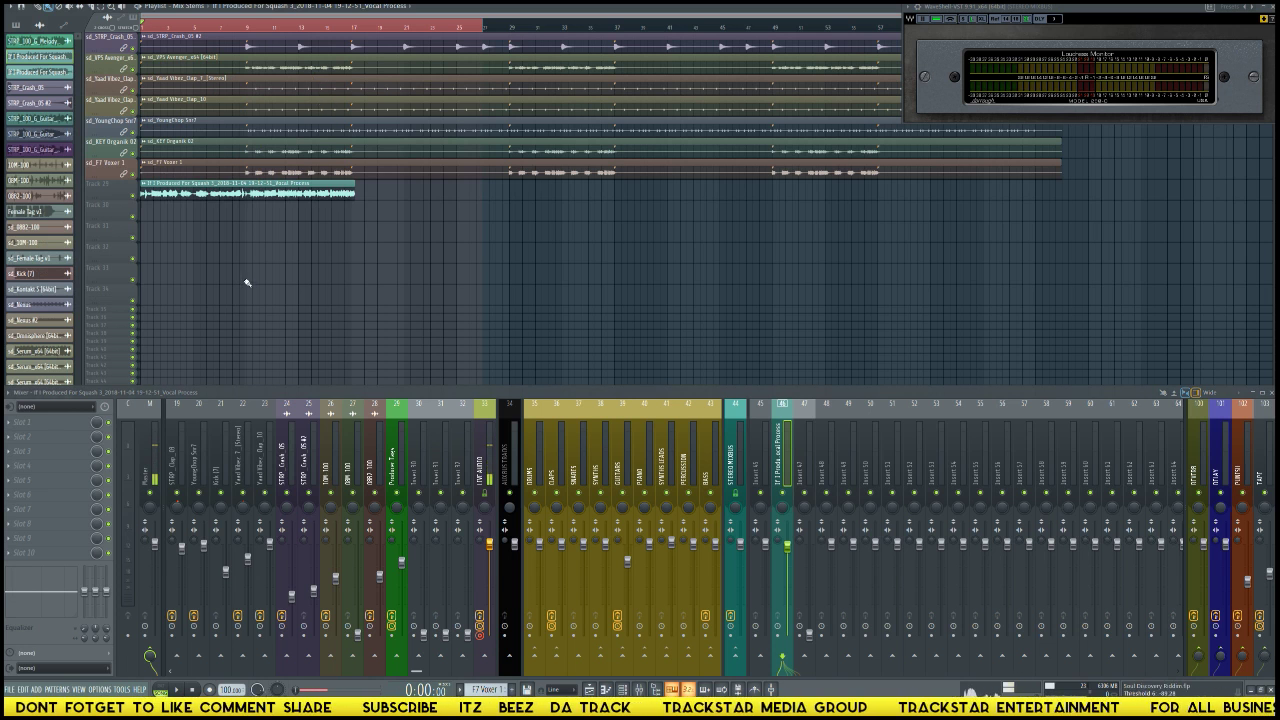
Step: Set the playlist time selection from bar 9 to bar 17 to loop the second half of the vocal clip
left_click(245, 25)
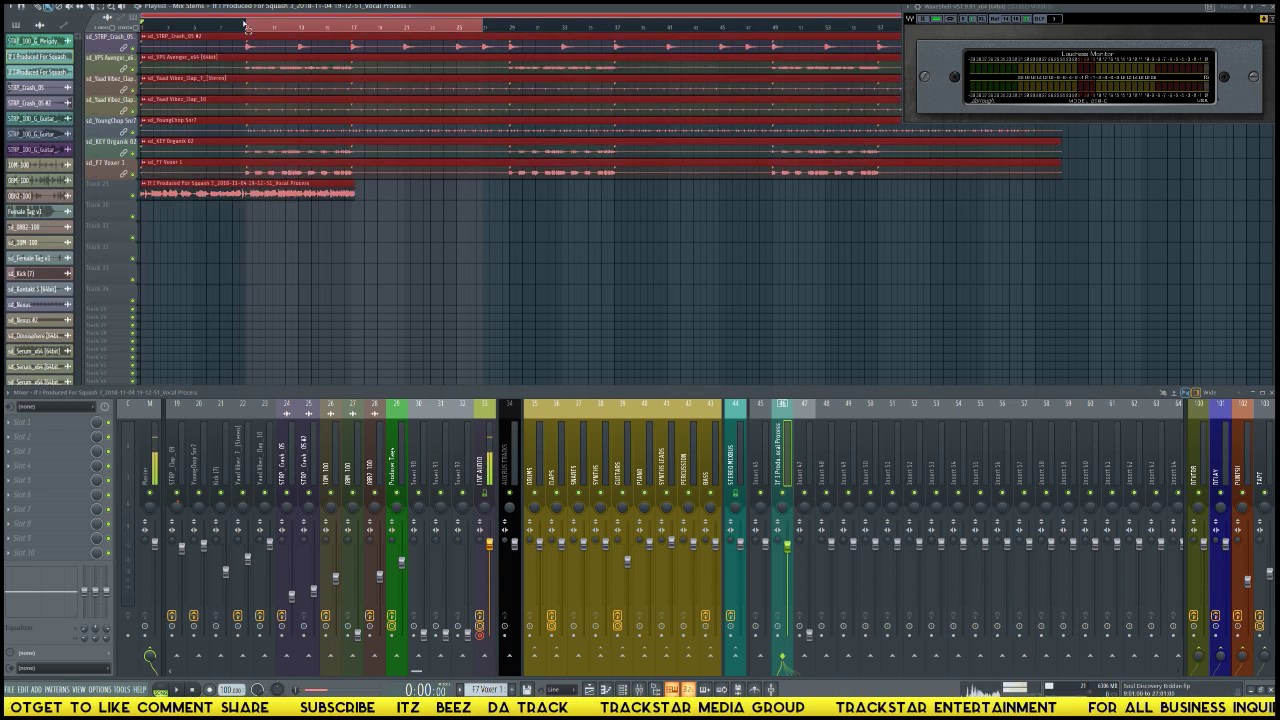
left_click(353, 26)
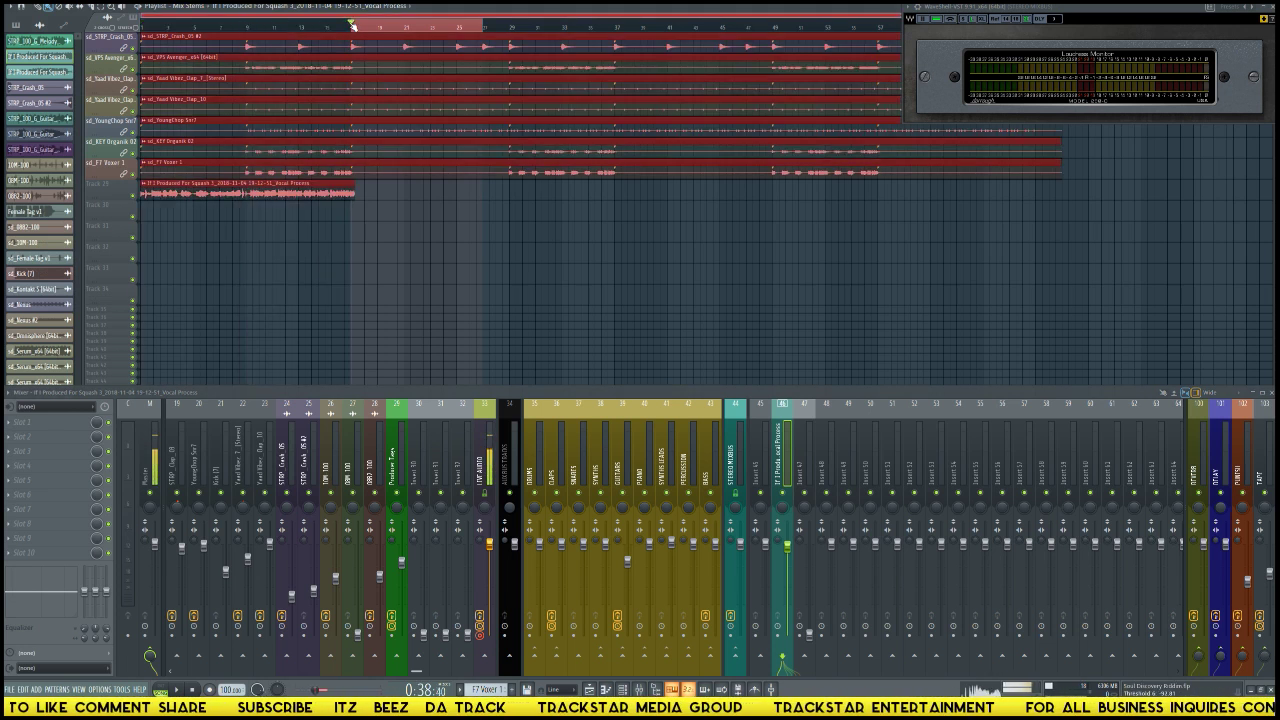
left_click_drag(353, 26, 255, 38)
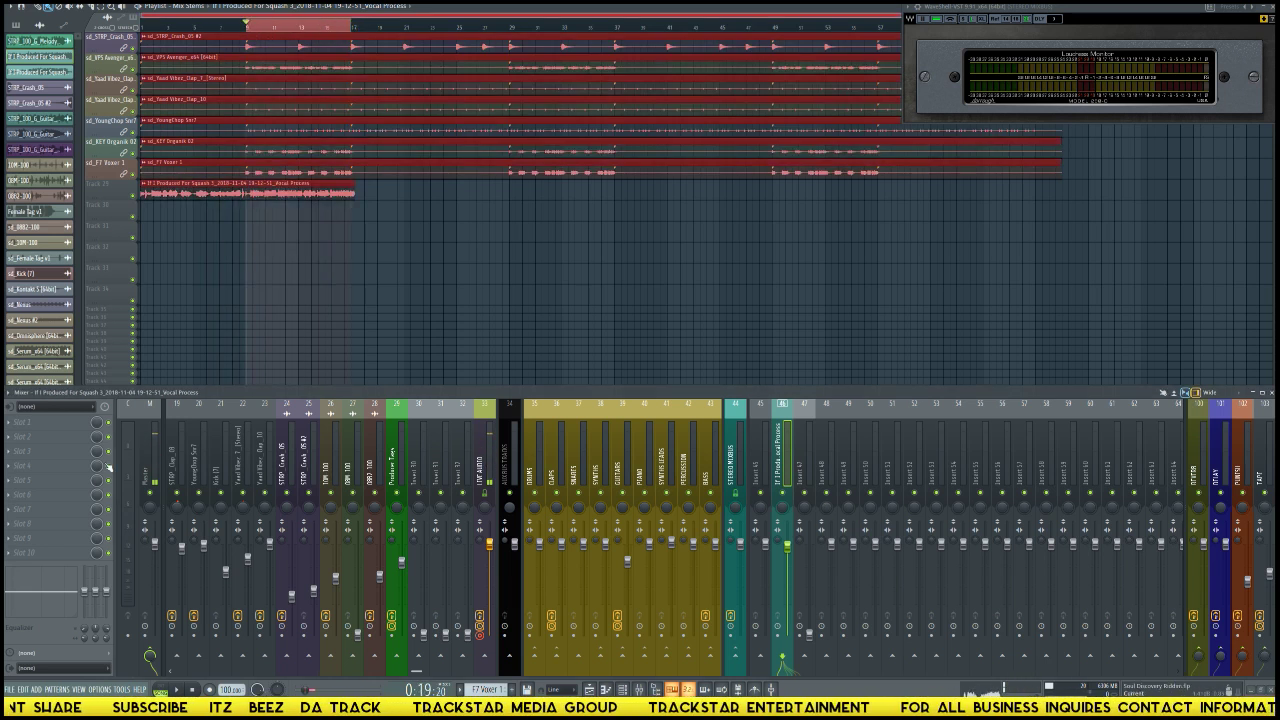
Step: Load FabFilter Pro-Q 2 (Mono) into the first effect slot of the vocal process mixer track and place it clear of the vocal clip
left_click(75, 430)
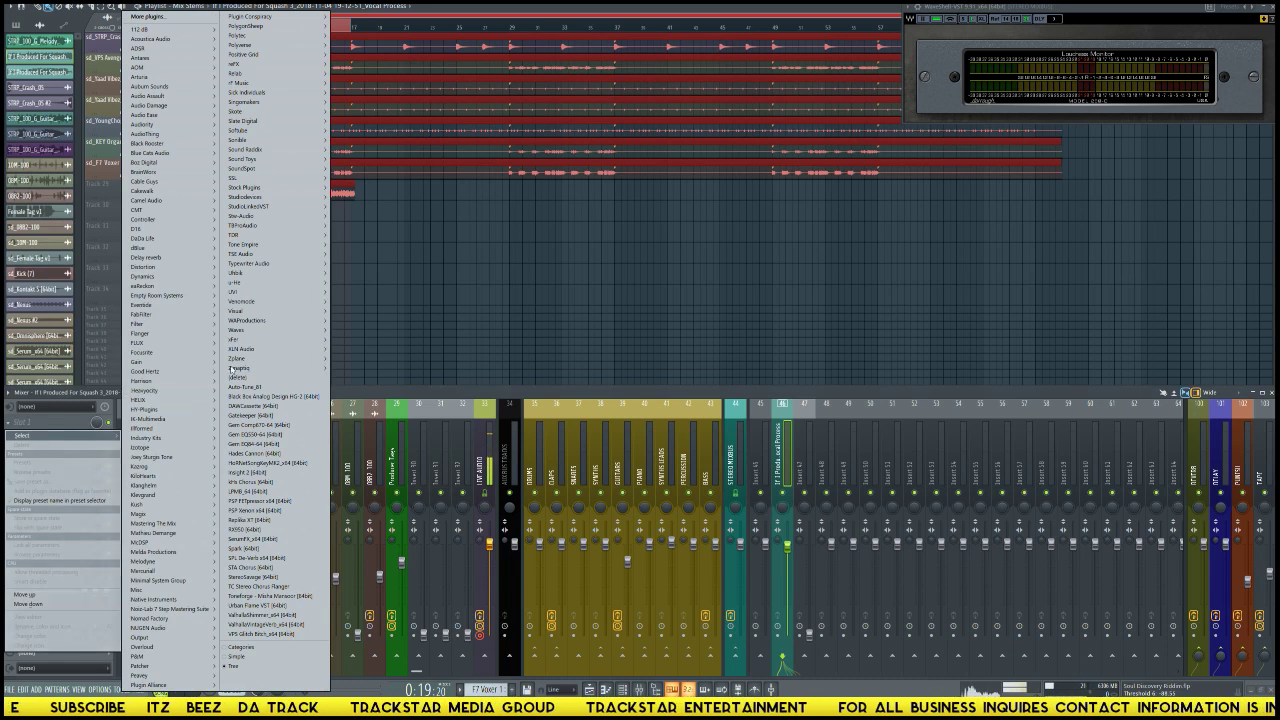
mouse_move(166, 327)
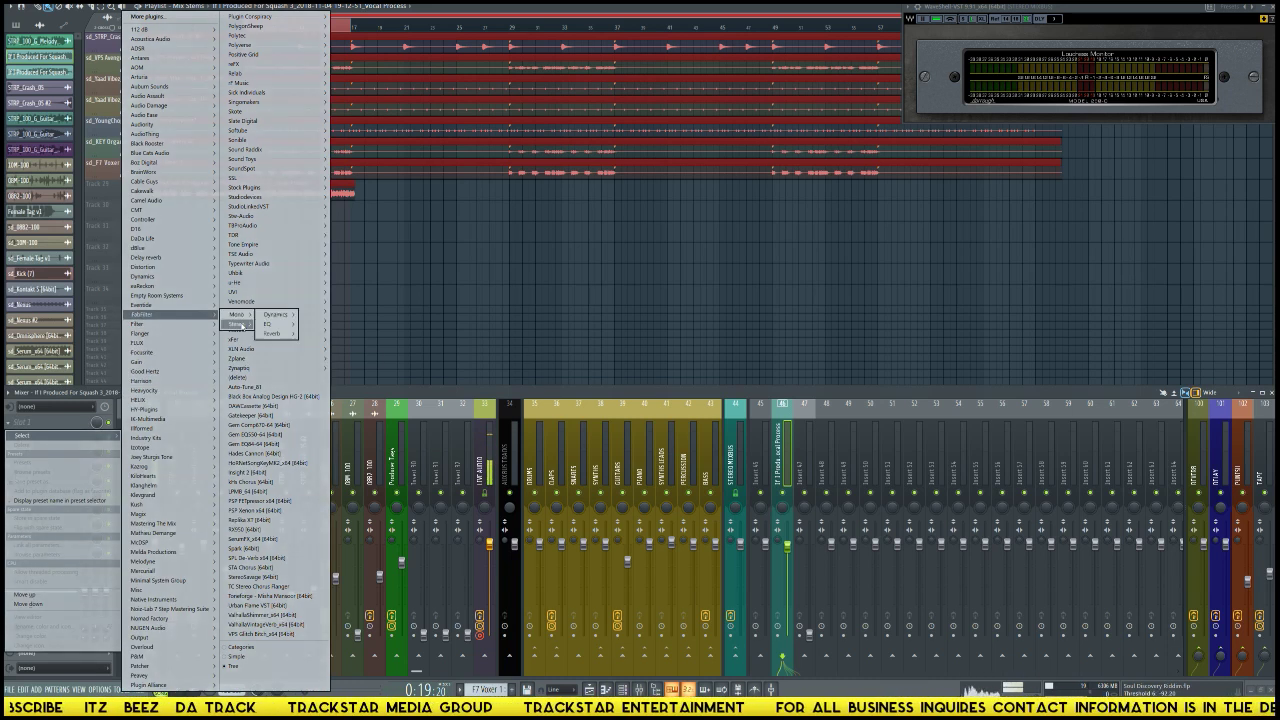
mouse_move(237, 324)
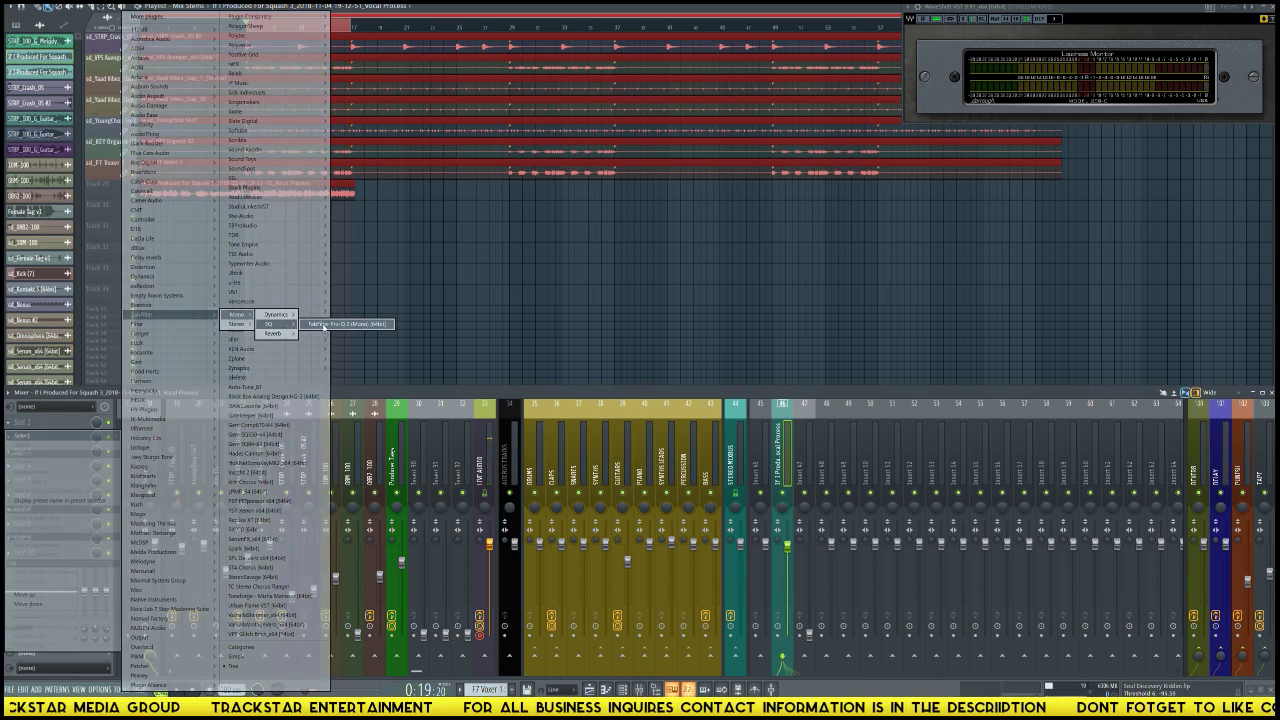
left_click(325, 324)
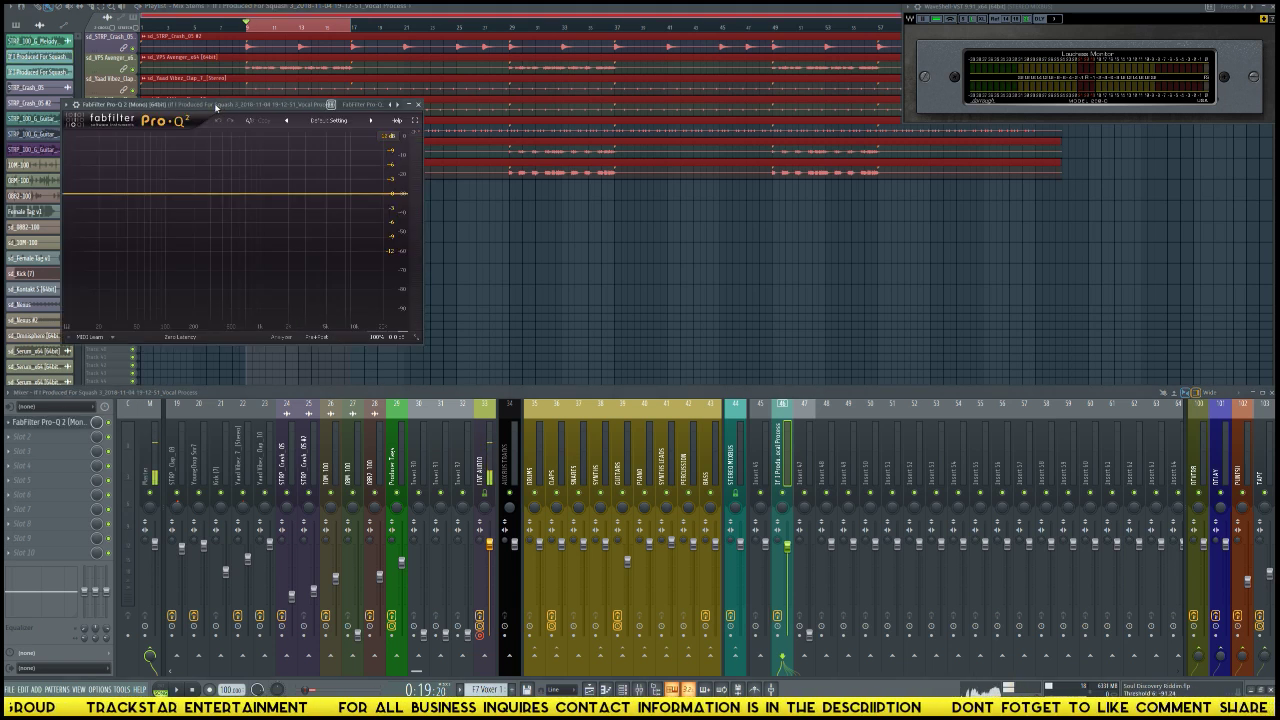
left_click_drag(220, 104, 664, 133)
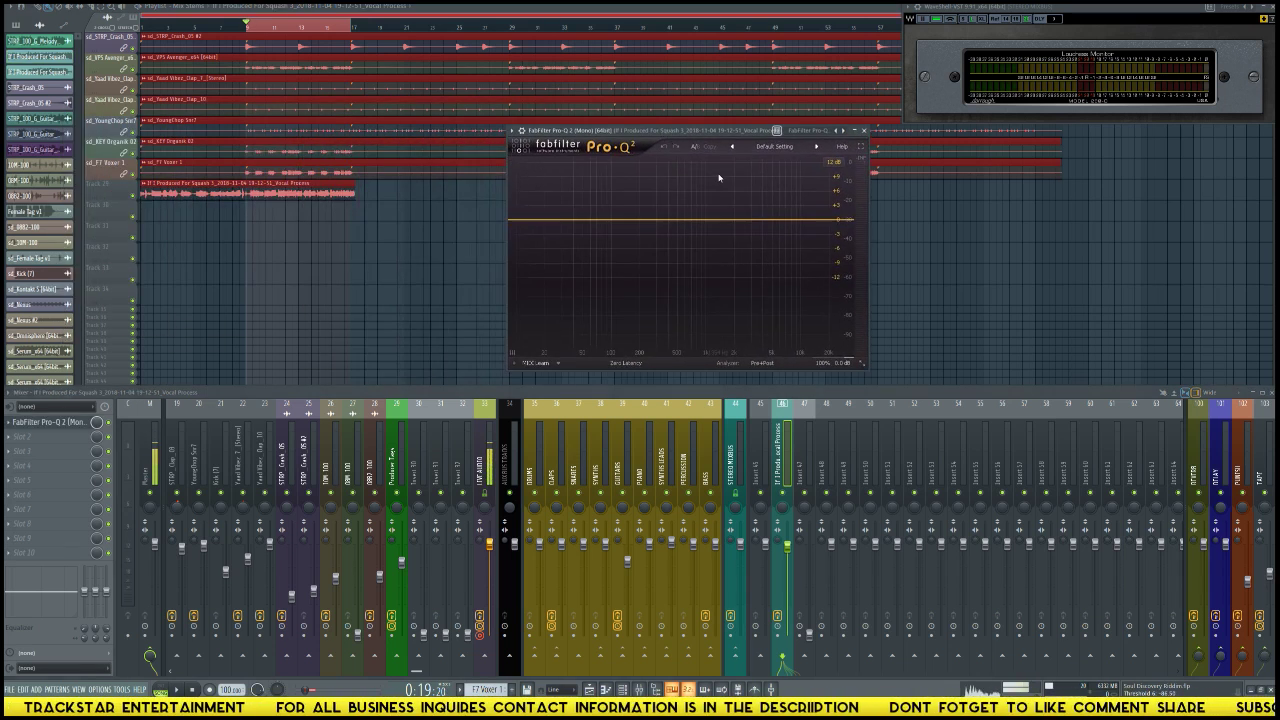
Step: Add a band in the full-screen equalizer and shape it into a 96 dB/oct low cut at about 215 Hz
left_click(622, 221)
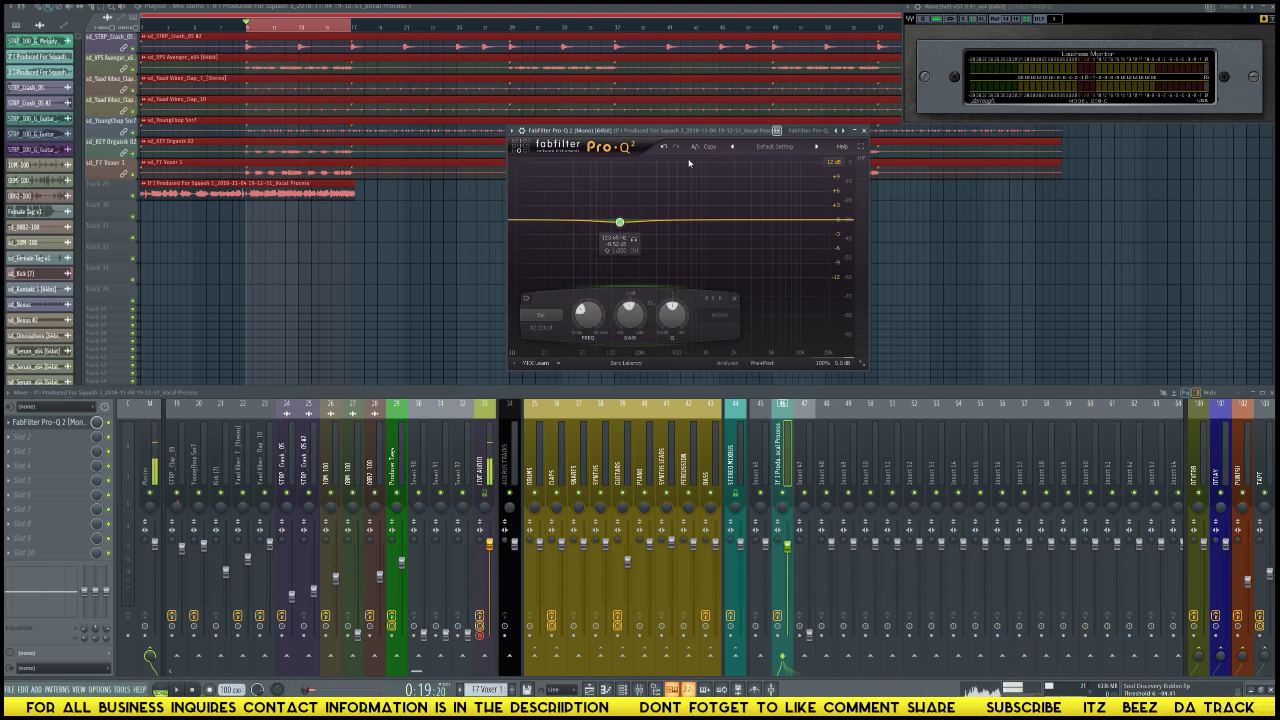
left_click_drag(694, 131, 674, 106)
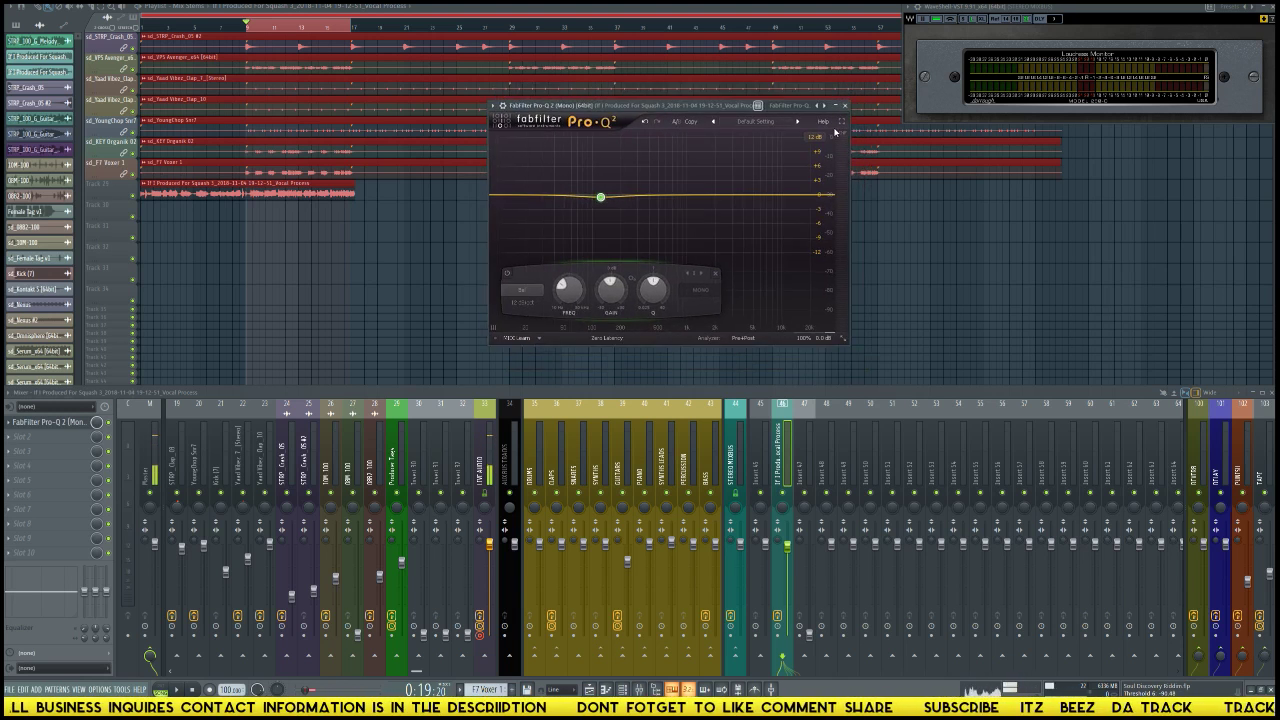
left_click(840, 123)
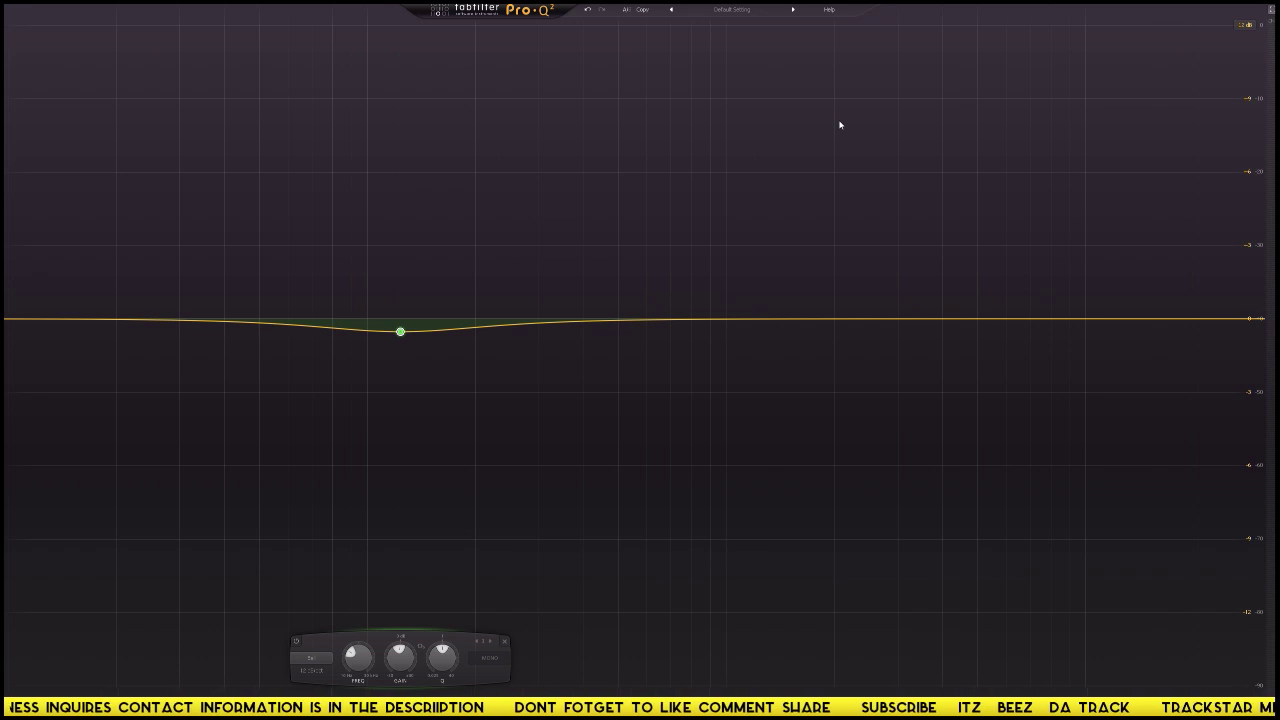
key("space")
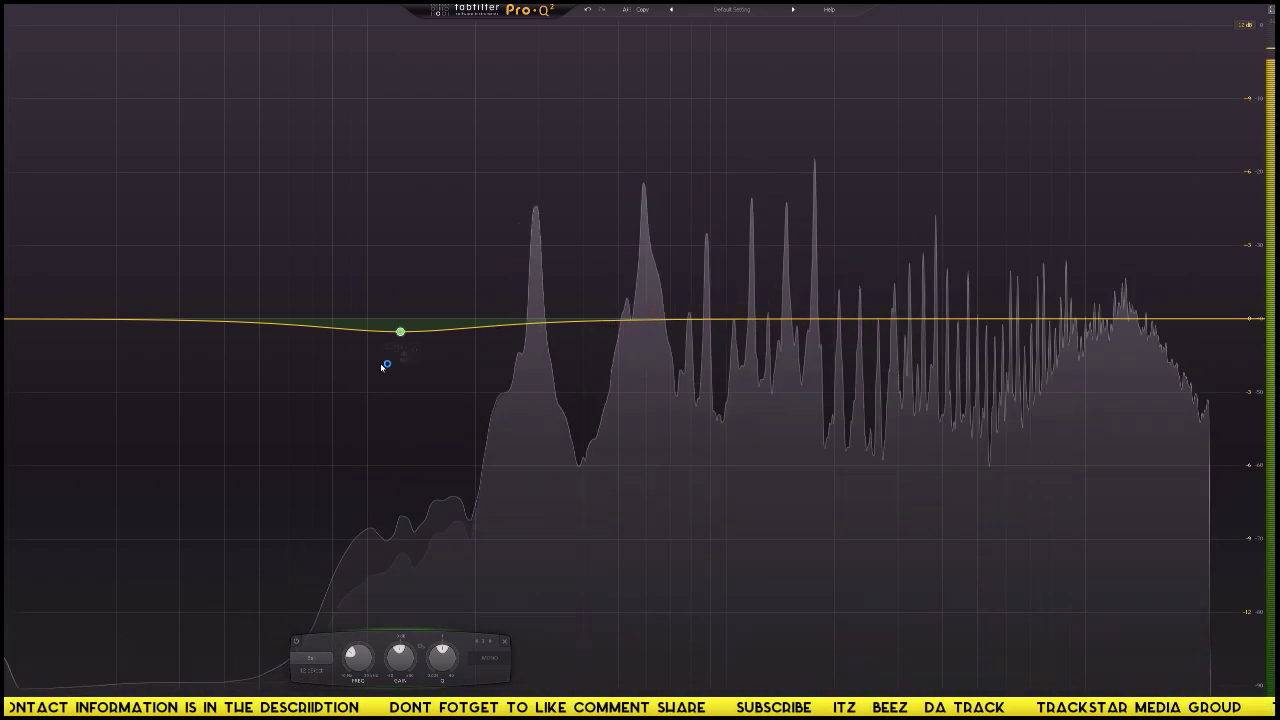
key("space")
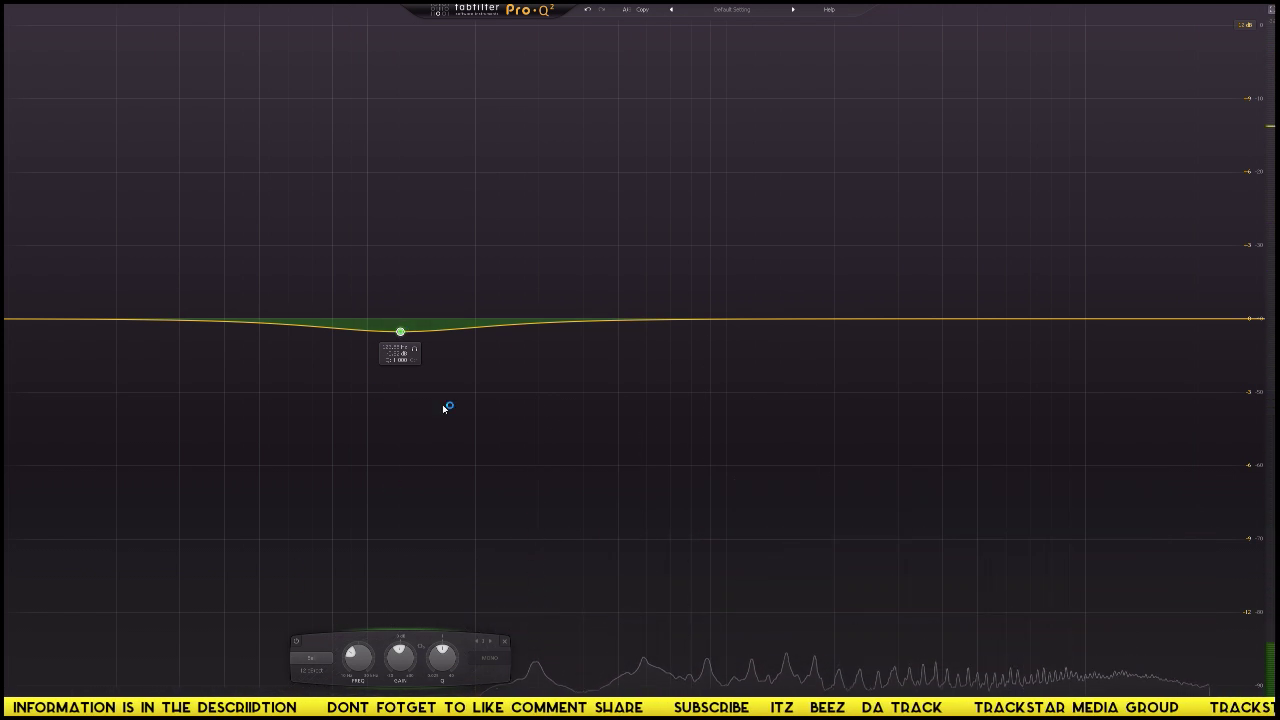
left_click(311, 657)
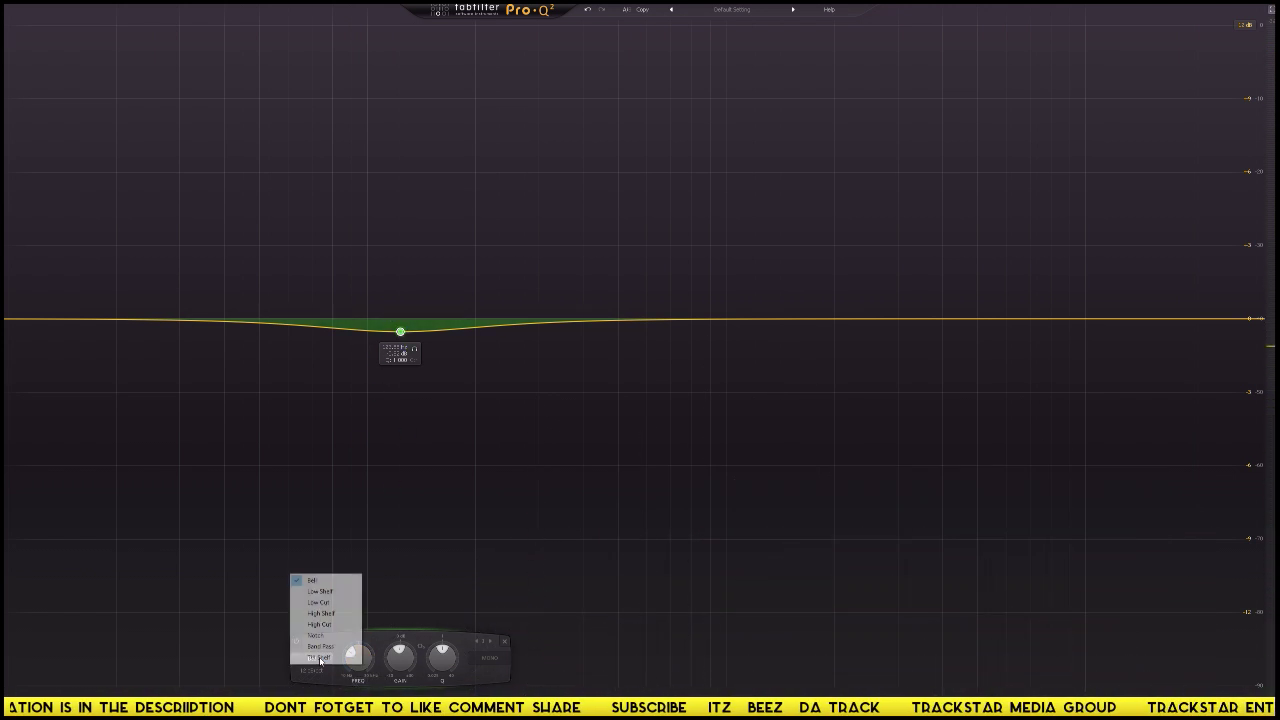
left_click(320, 605)
left_click(316, 670)
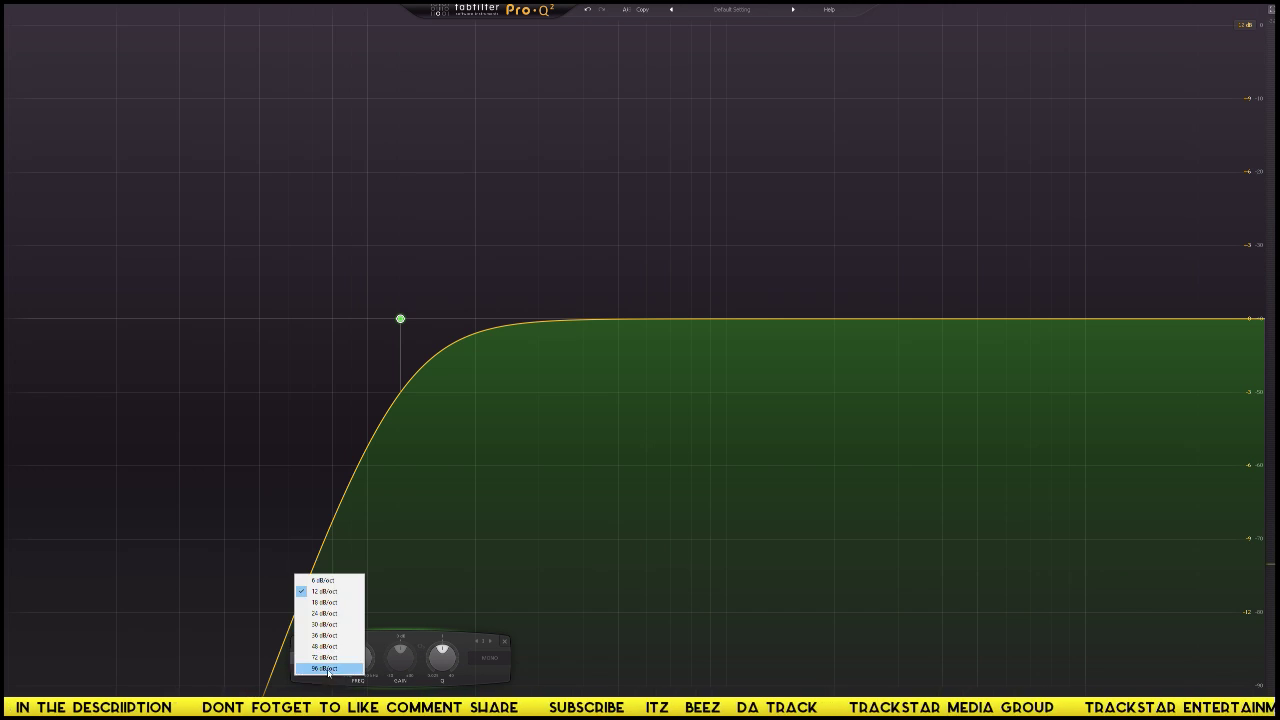
left_click(316, 668)
left_click_drag(404, 325, 486, 329)
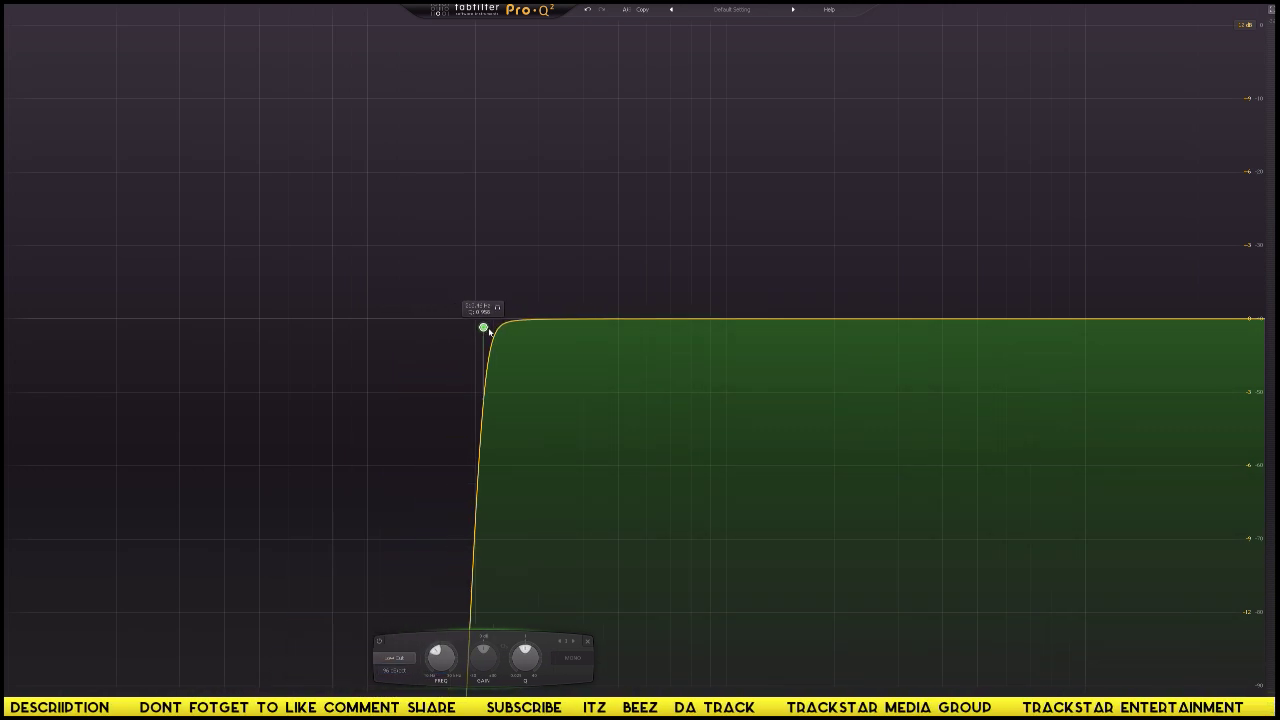
Step: During playback, add a narrow bell band with Q 40, sweep it in solo to about 2.2 kHz and set its gain to -6 dB
key("space")
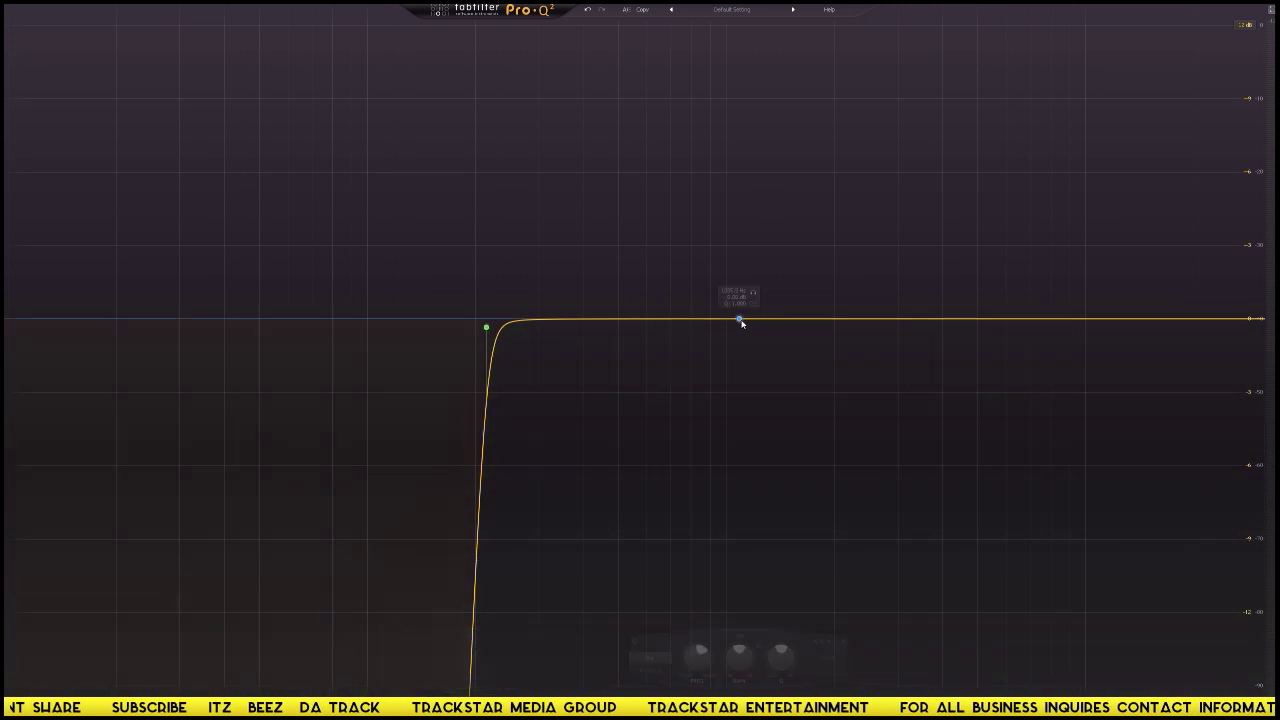
left_click(739, 322)
scroll(735, 324, "up", 10)
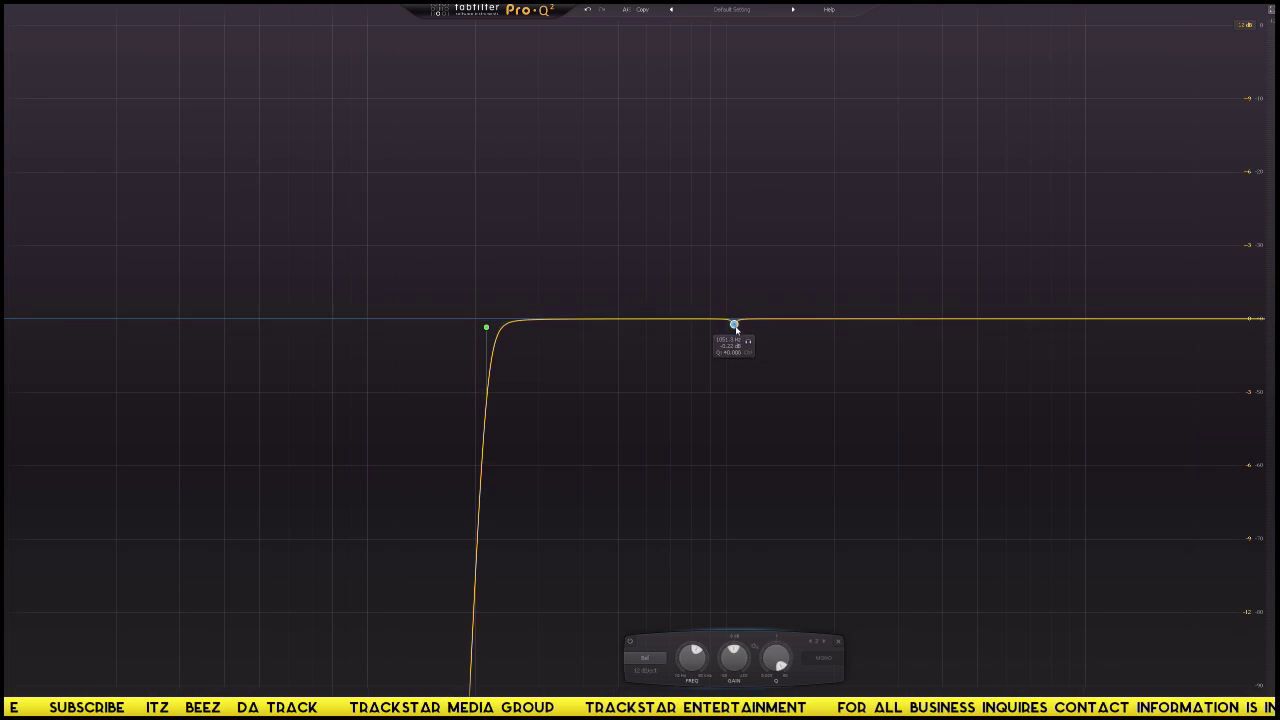
left_click_drag(735, 326, 742, 401)
left_click_drag(760, 70, 869, 96)
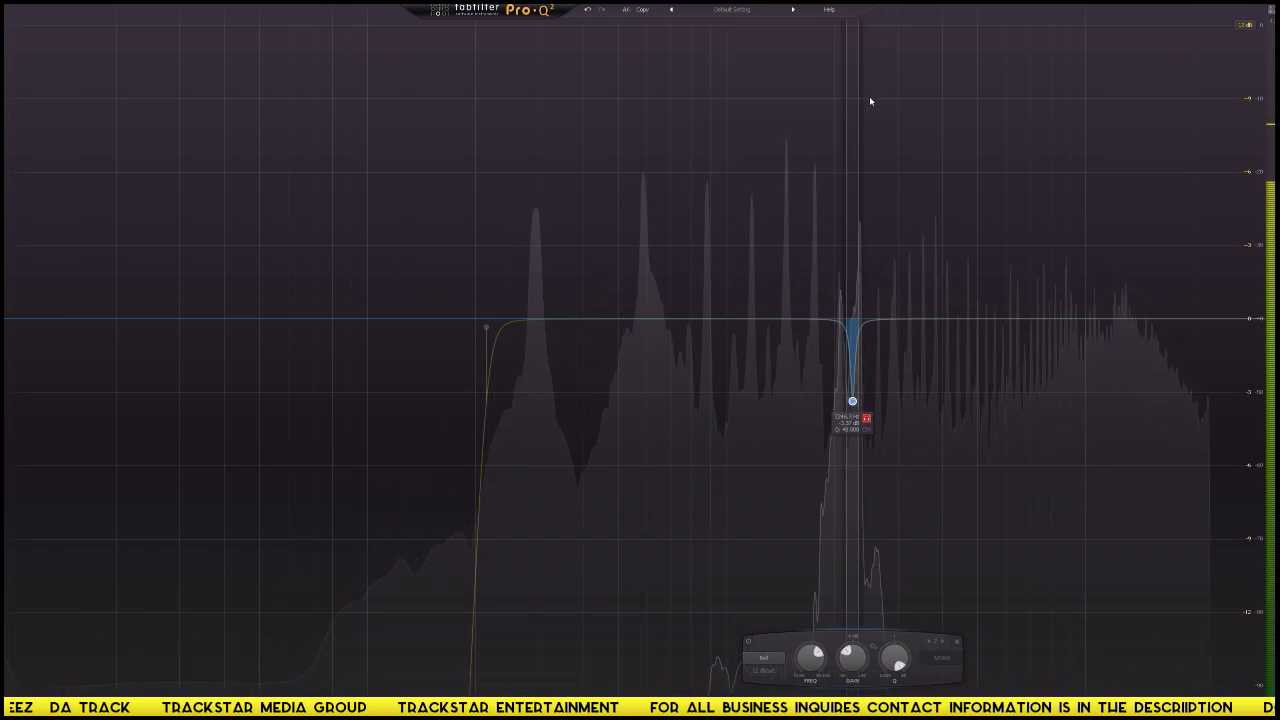
double_click(850, 422)
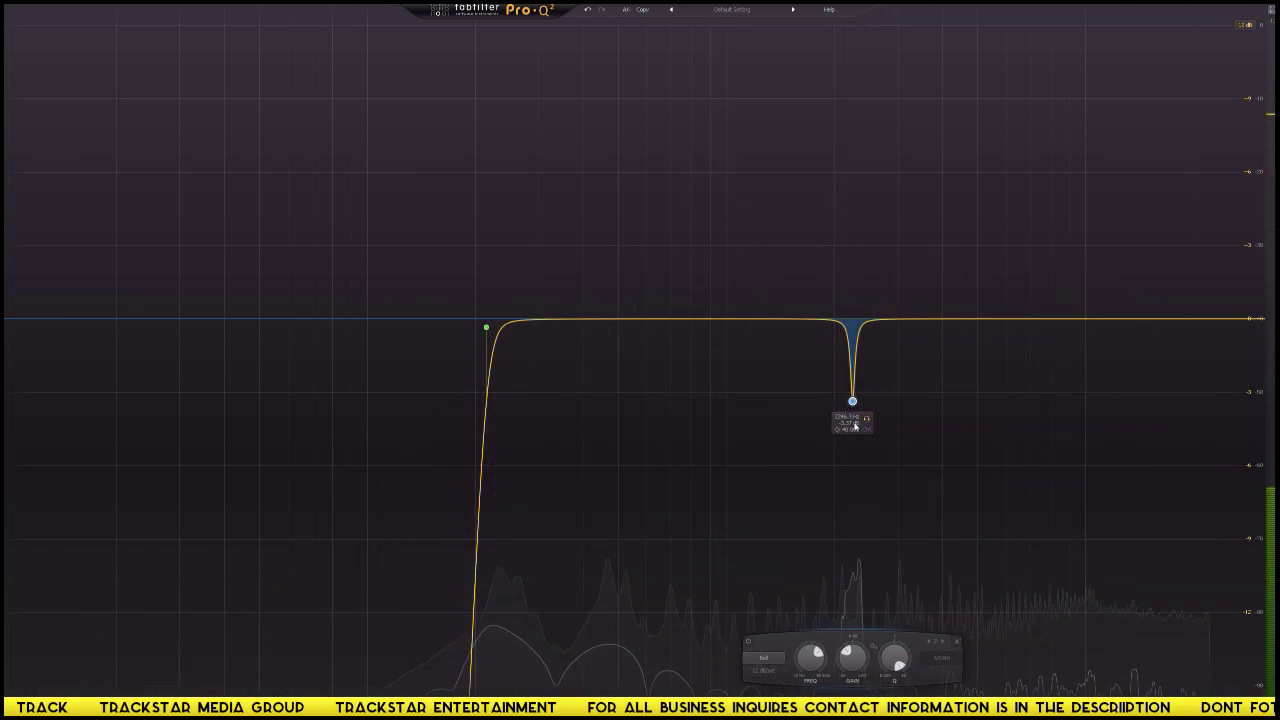
type("-6")
key("Return")
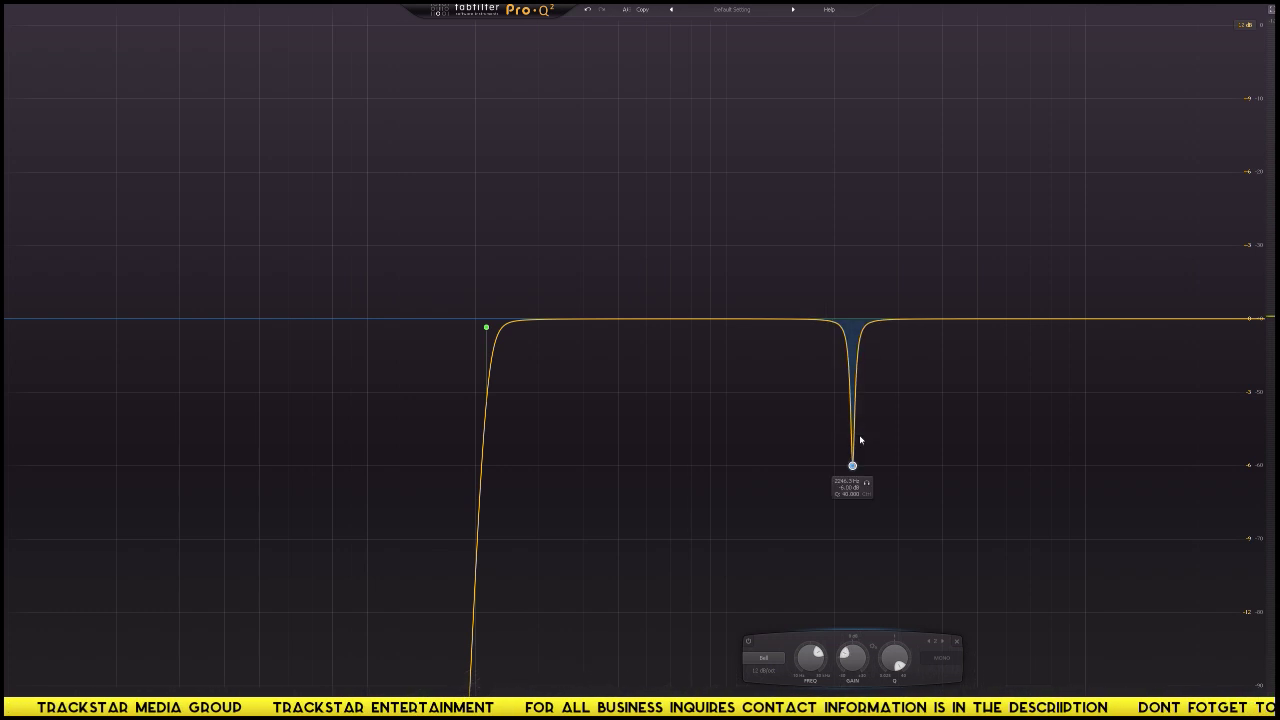
Step: Add a second narrow bell cut to the vocal, sweeping it in solo to between 11 and 12 kHz at about -7.9 dB
left_click(628, 321)
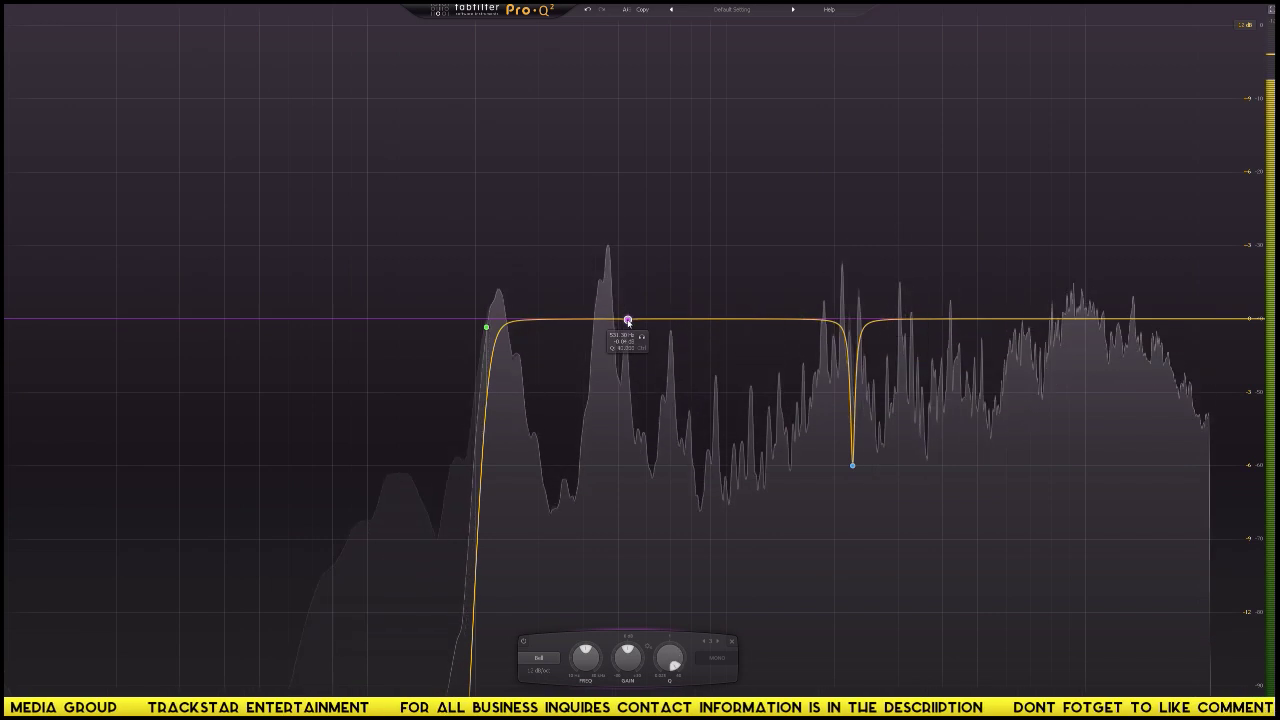
left_click_drag(628, 320, 1135, 545)
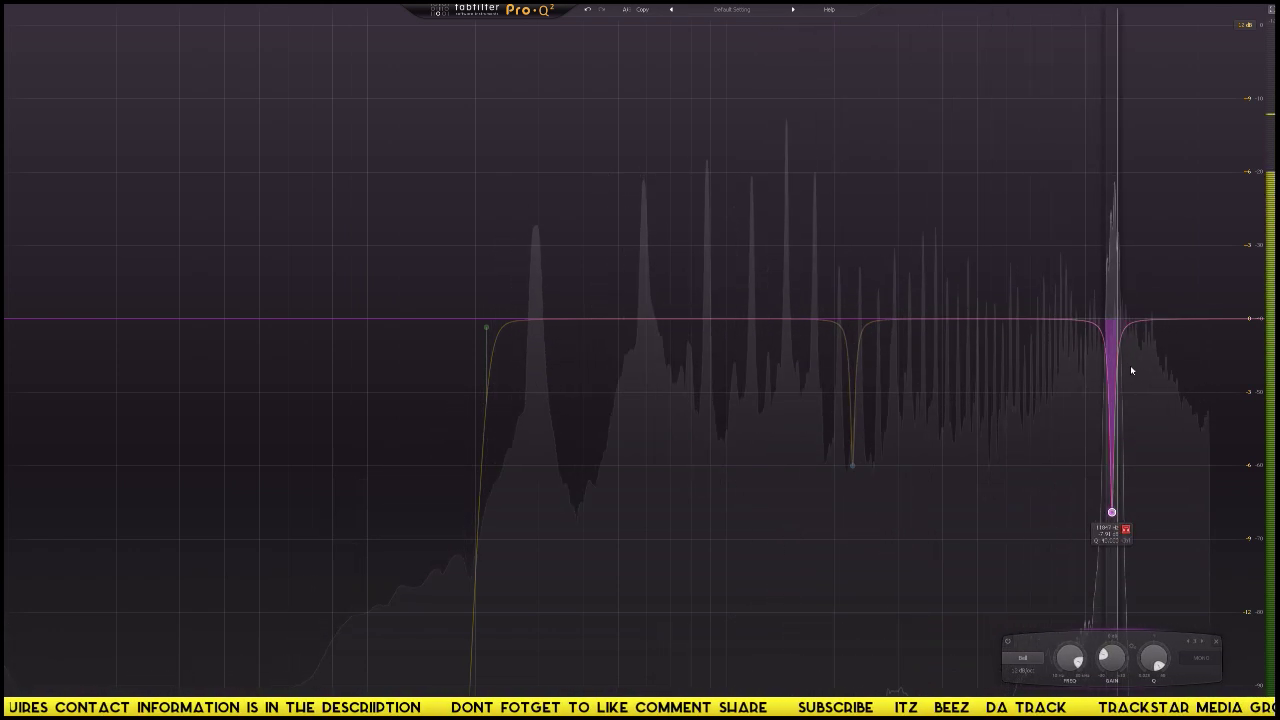
mouse_move(1130, 365)
left_mouse_down()
mouse_move(1108, 357)
mouse_move(1122, 364)
left_mouse_up()
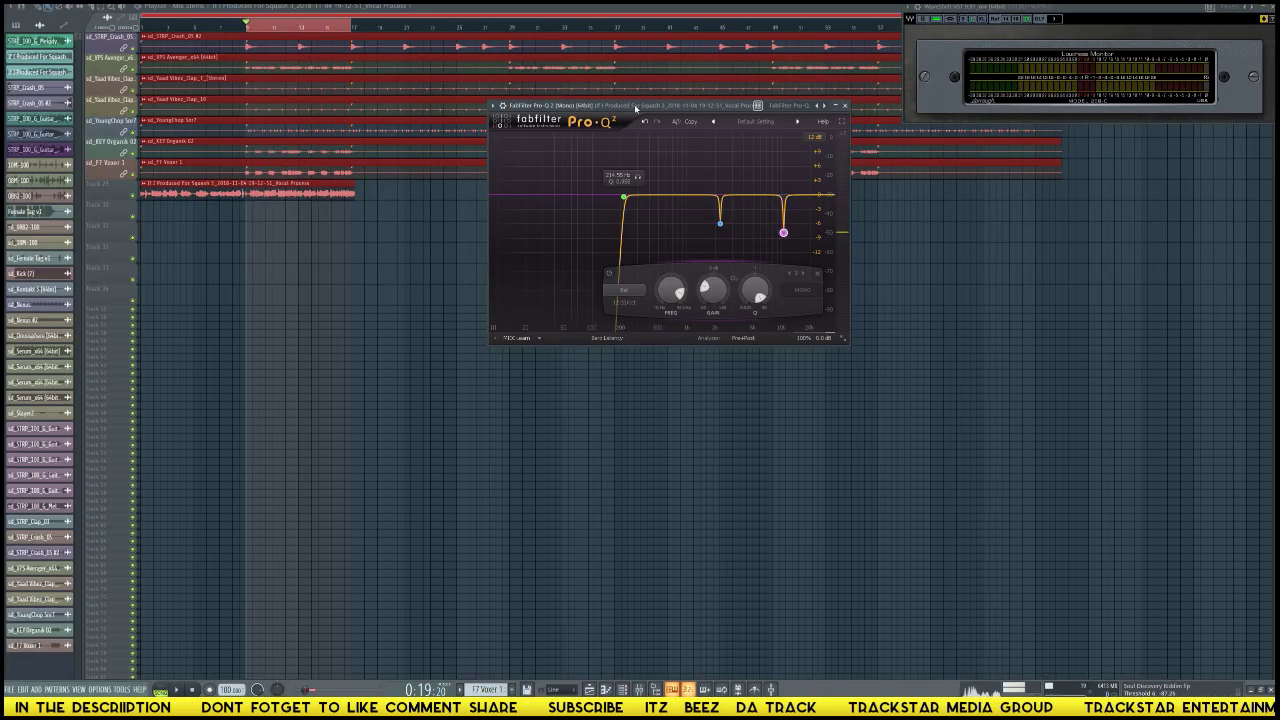
Step: Move the Pro-Q 2 window out of the way and load Gem EQ84-64 into the second effect slot of the vocal process mixer track
left_click_drag(627, 120, 289, 190)
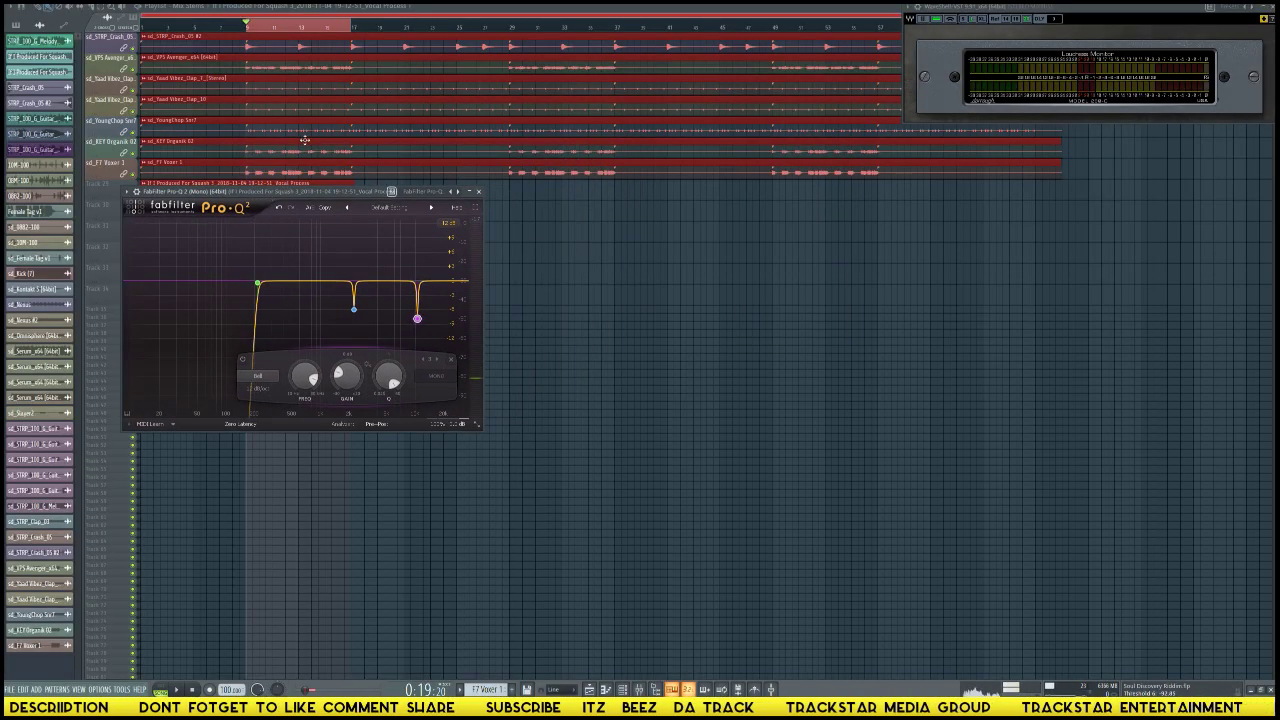
key("F9")
key("F10")
left_click(798, 199)
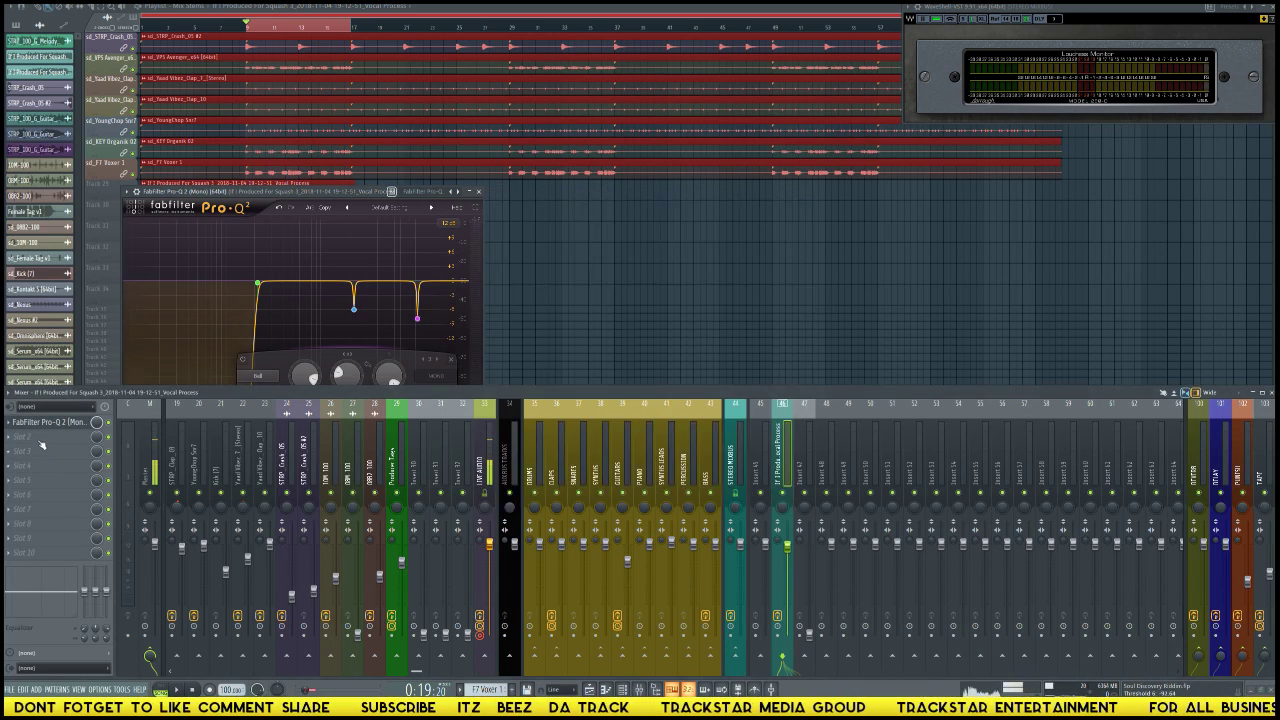
left_click(46, 438)
mouse_move(20, 450)
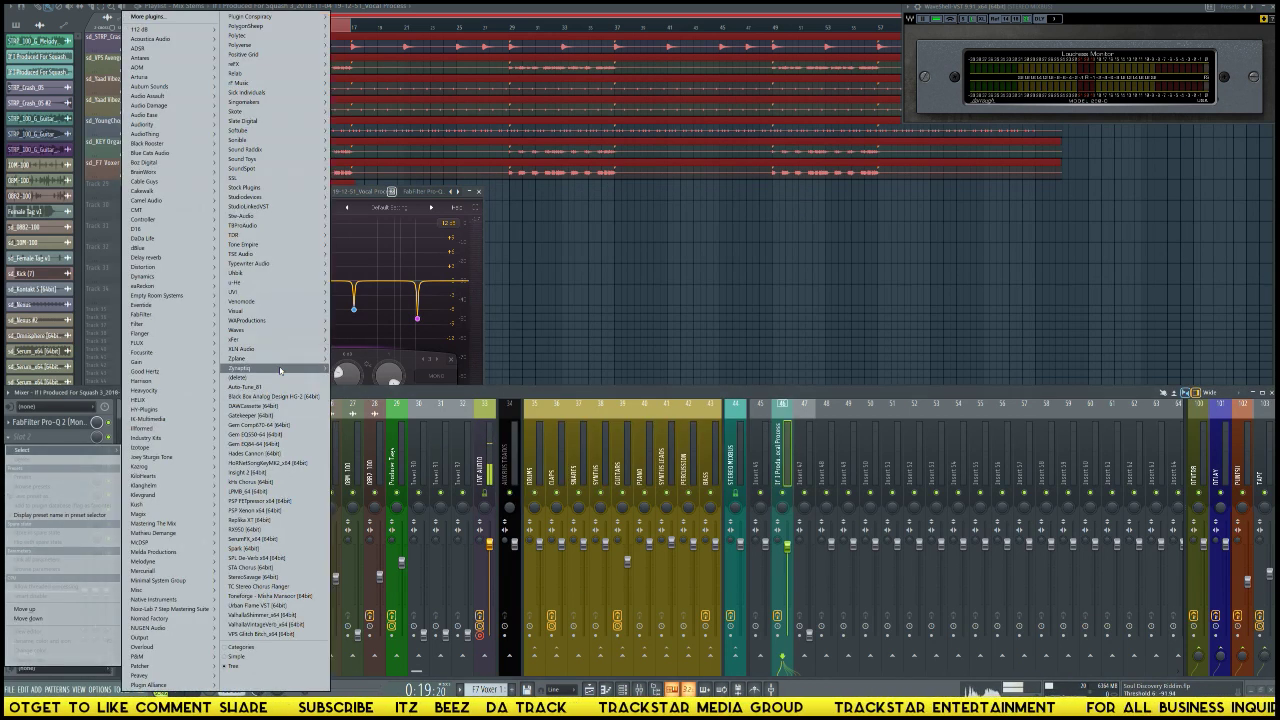
mouse_move(263, 331)
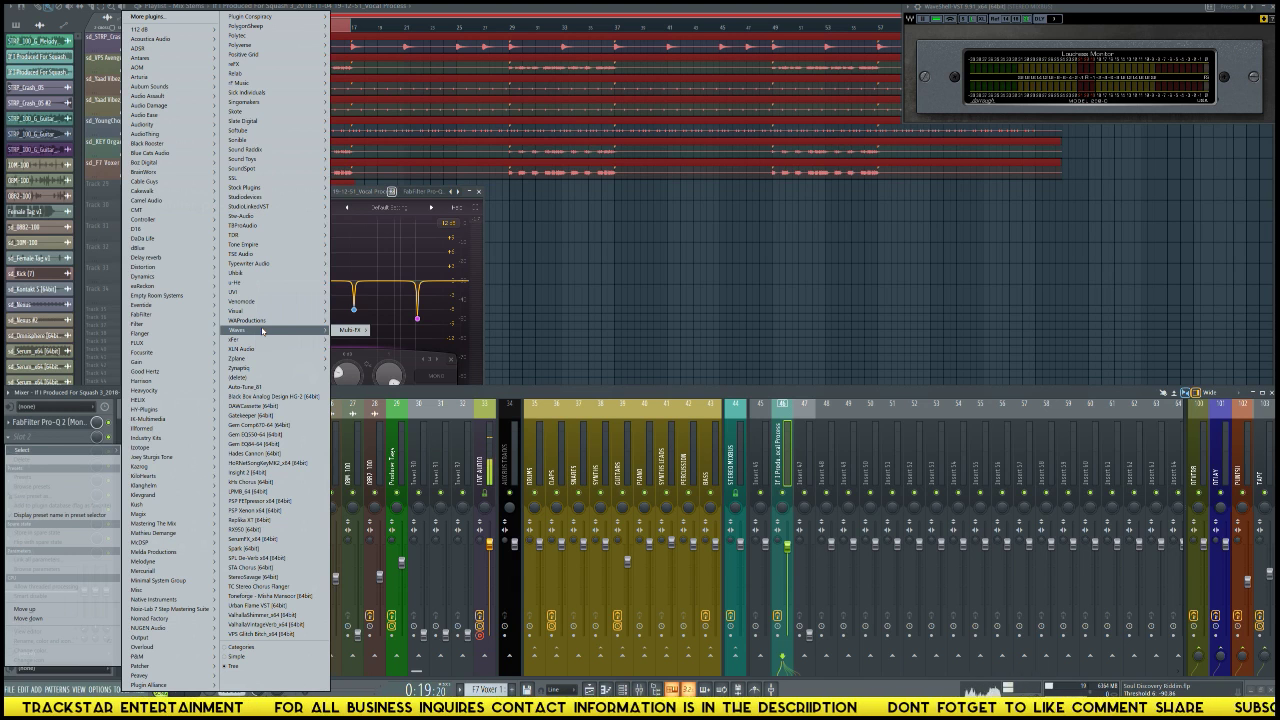
mouse_move(348, 332)
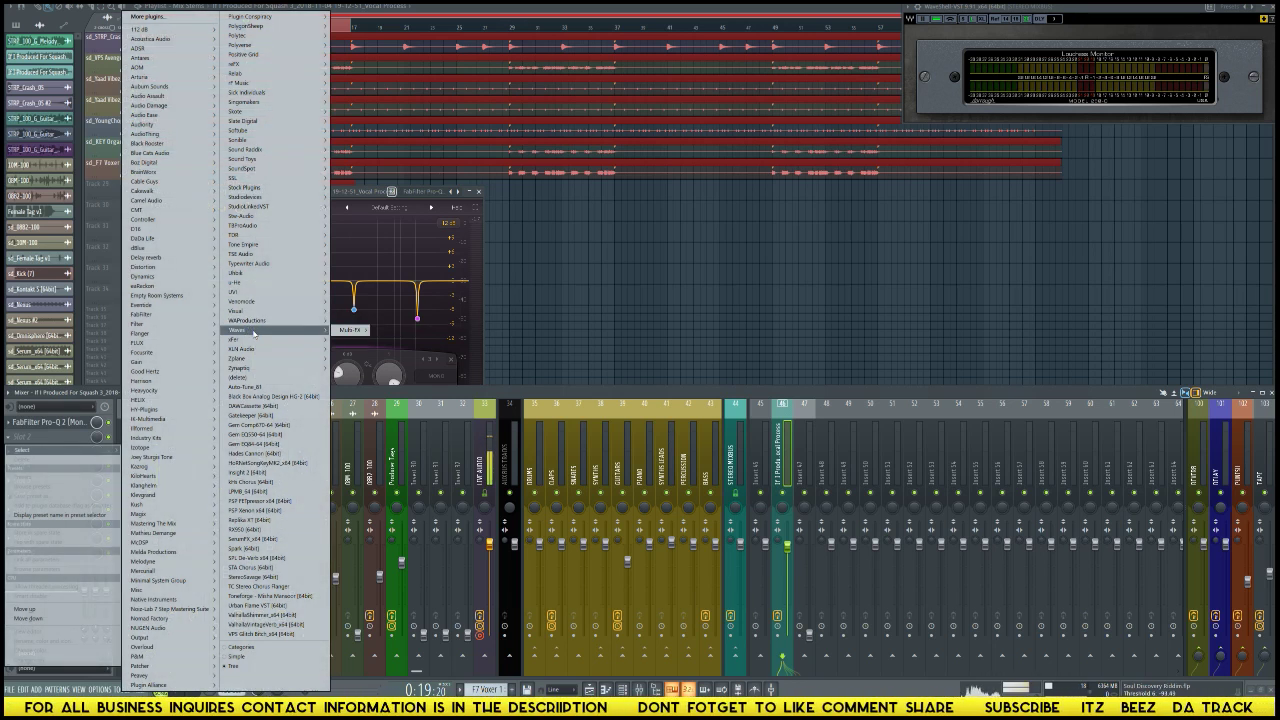
mouse_move(155, 411)
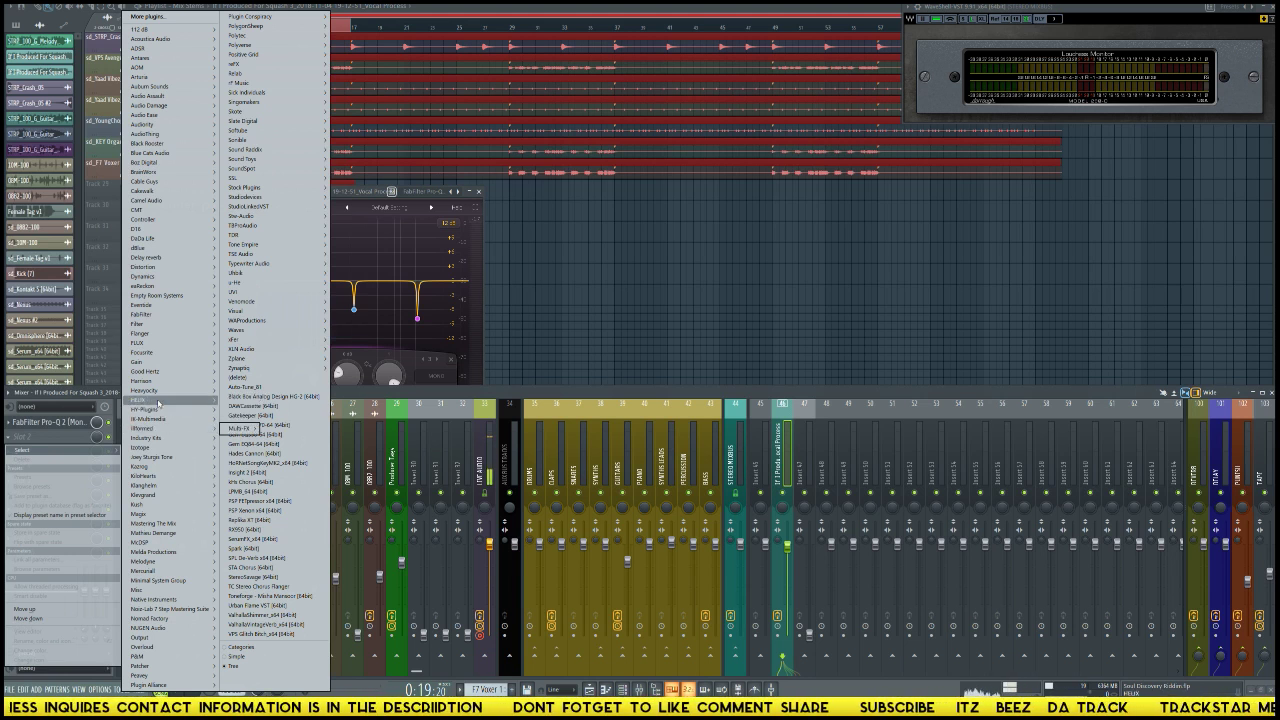
mouse_move(180, 320)
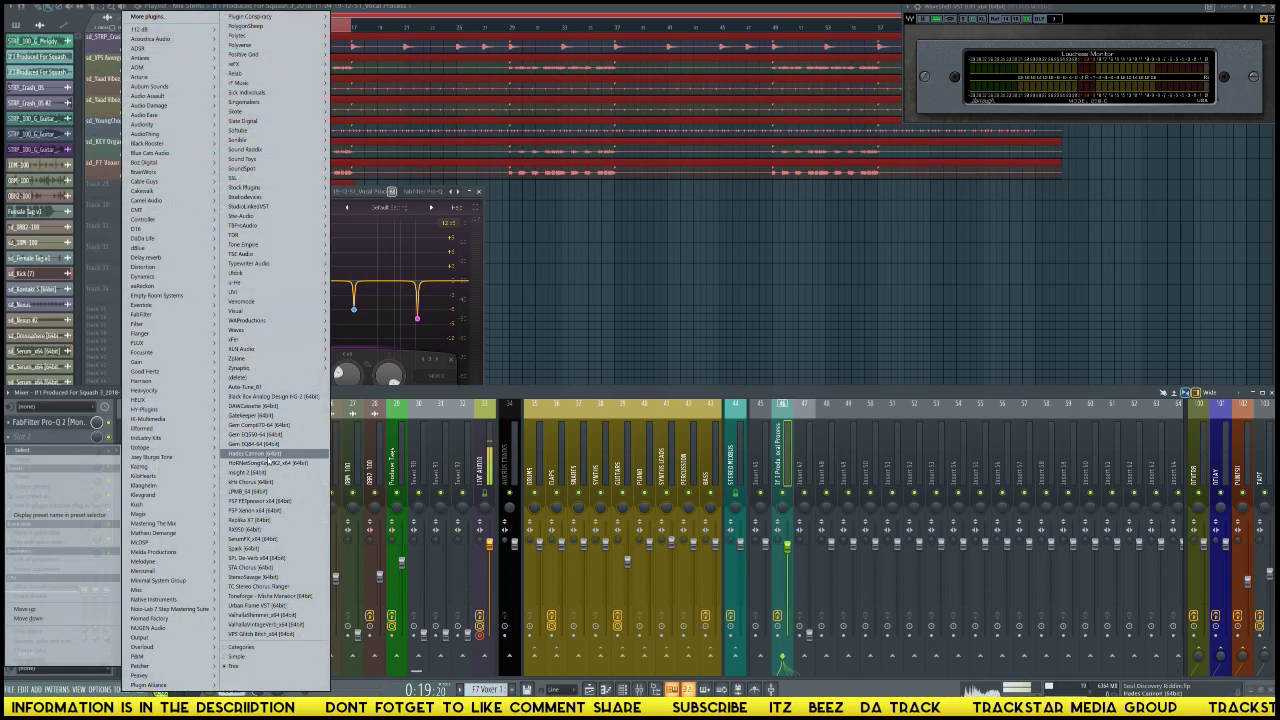
left_click(258, 444)
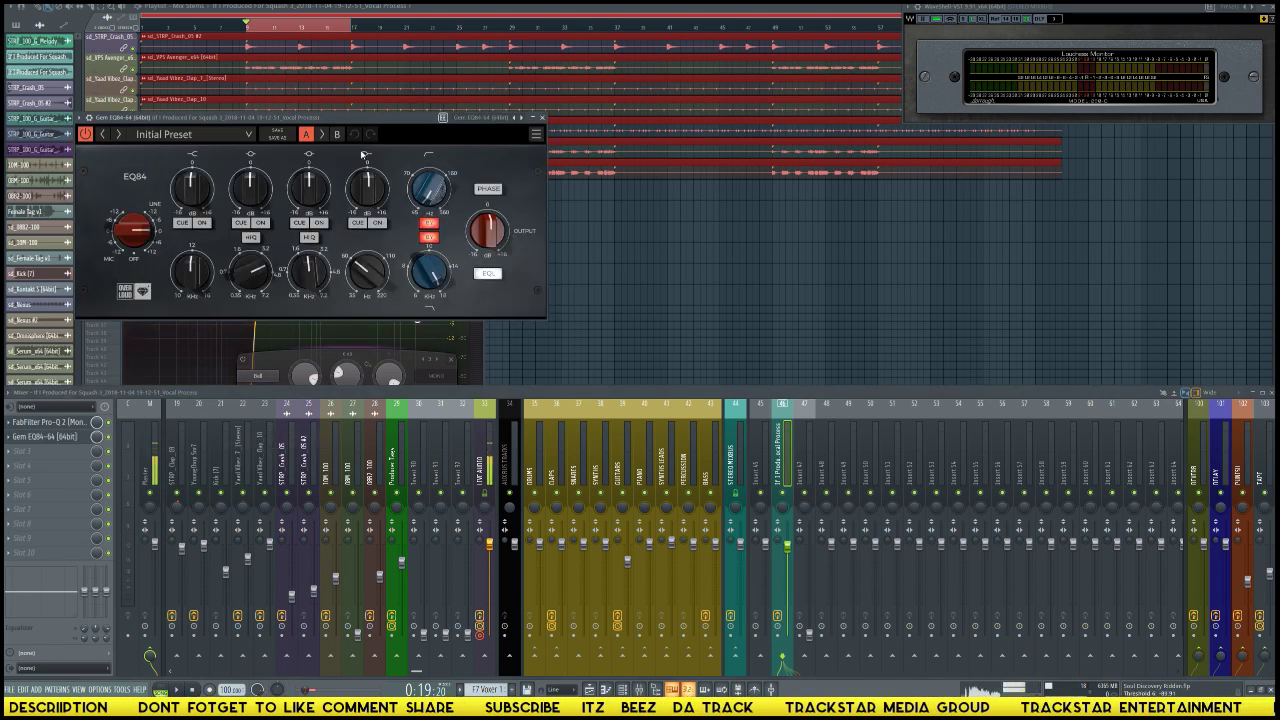
Step: Arrange the Pro-Q 2 and Gem EQ84 windows side by side above the mixer
left_click_drag(374, 121, 831, 187)
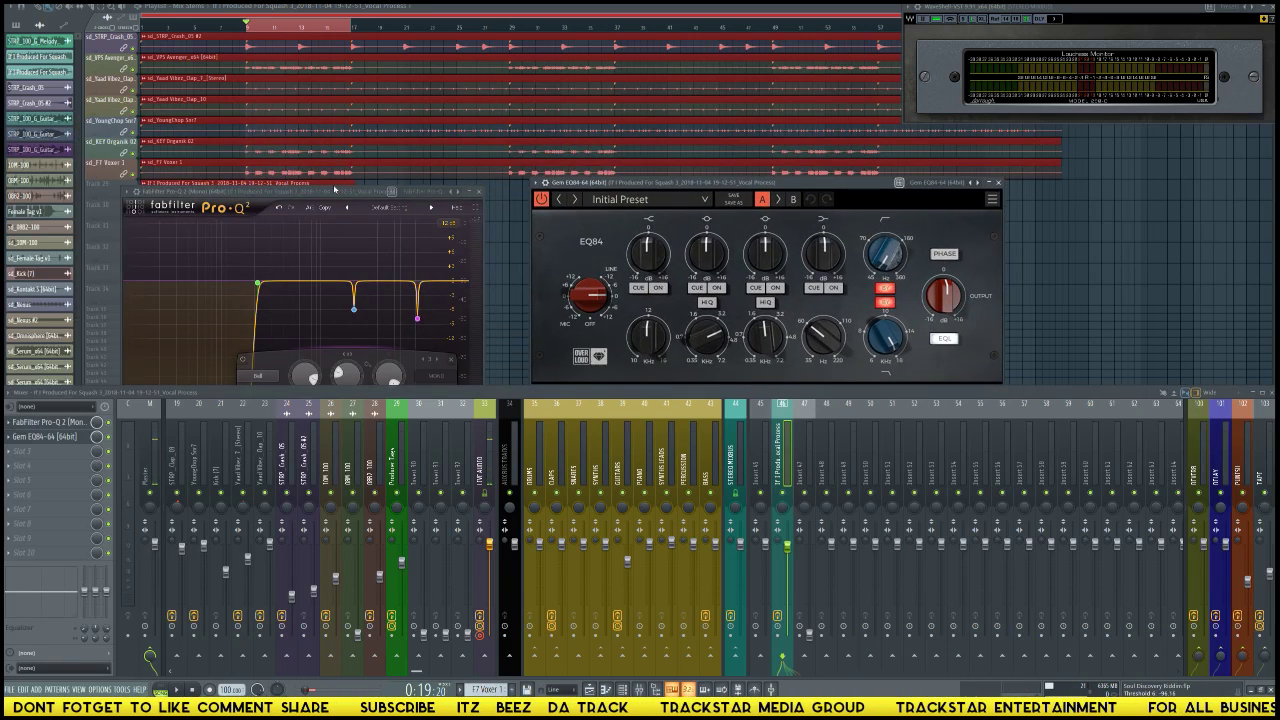
left_click_drag(313, 197, 310, 146)
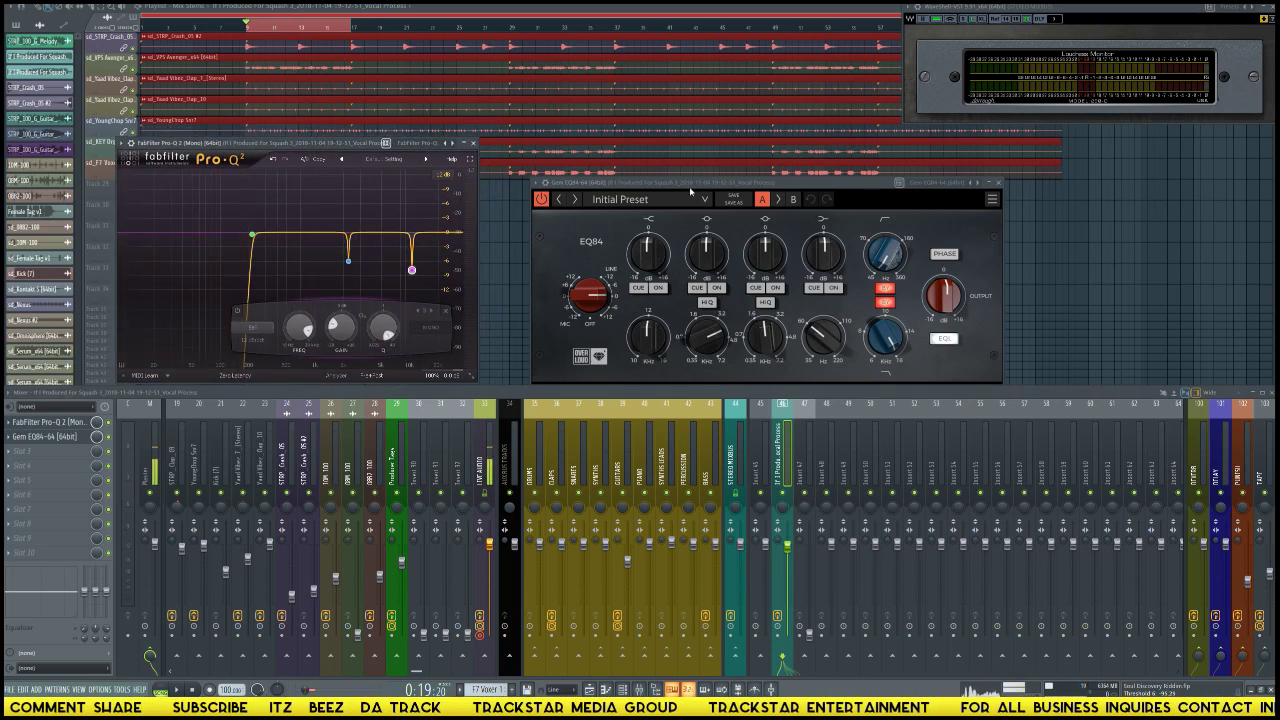
left_click_drag(706, 185, 660, 183)
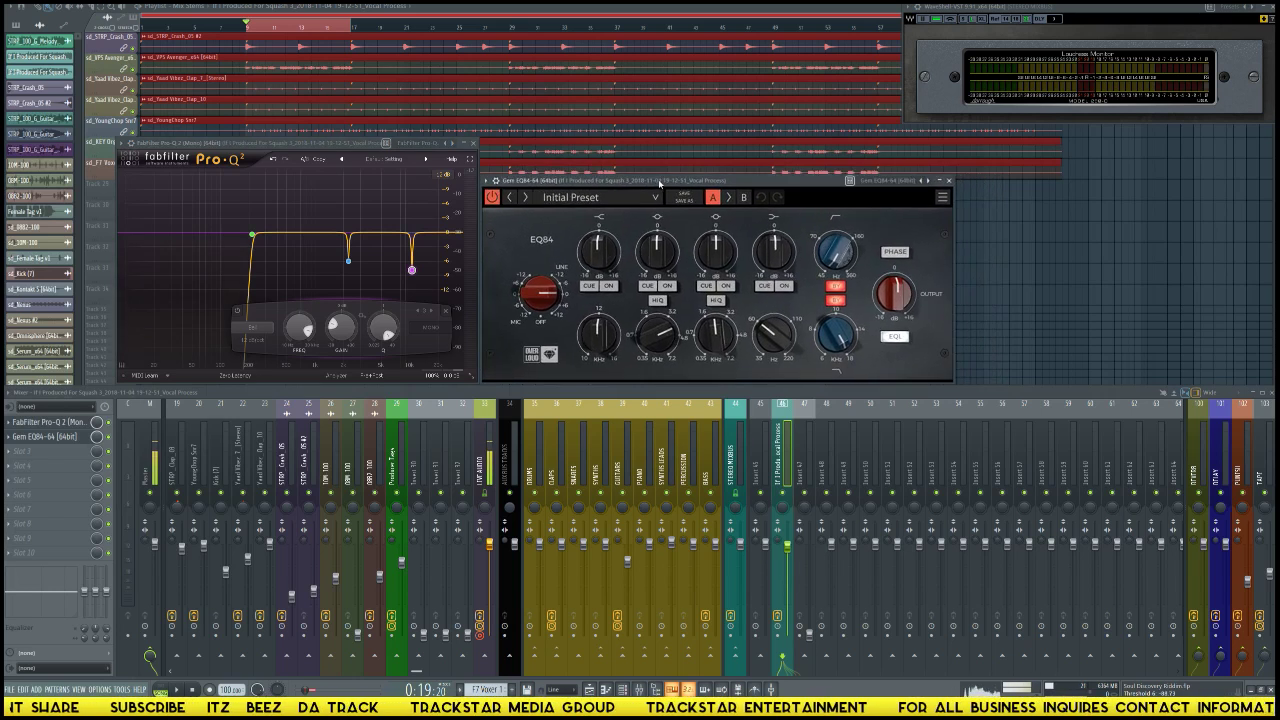
Step: Bypass both filters of the EQ84 and slightly lower the frequency and Q of the Pro-Q 2 low cut during playback
left_click(836, 288)
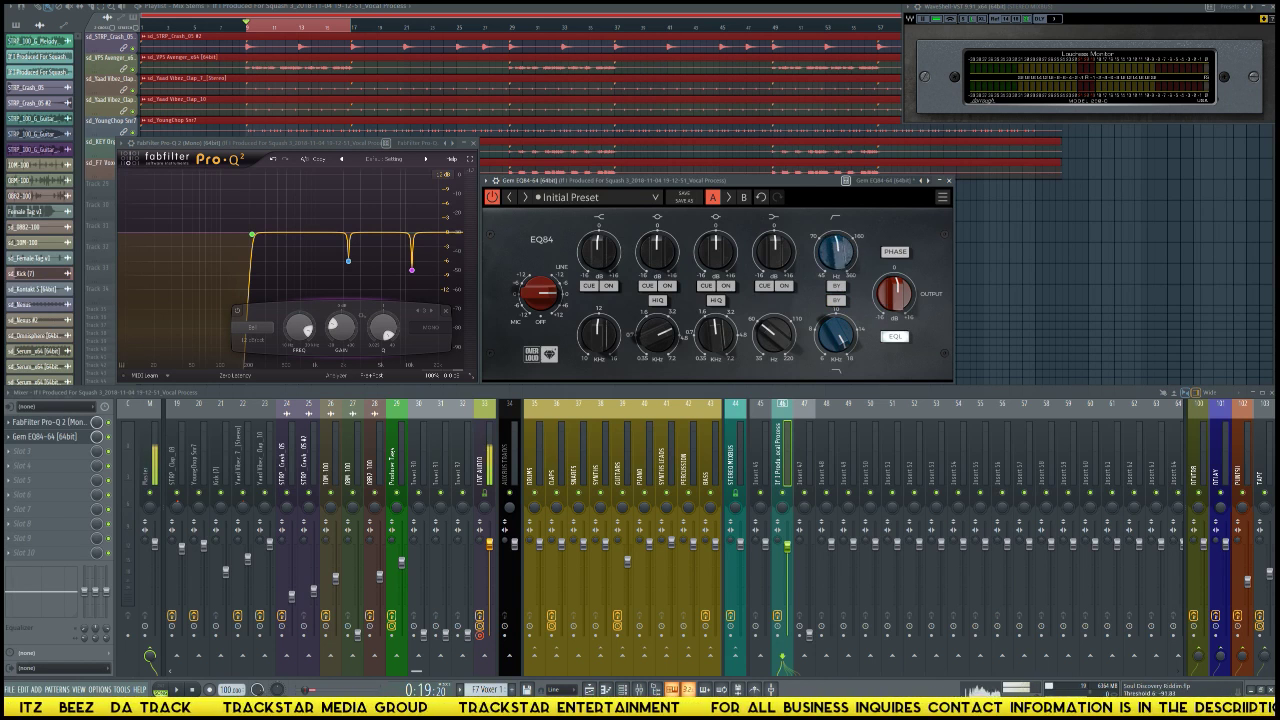
key("space")
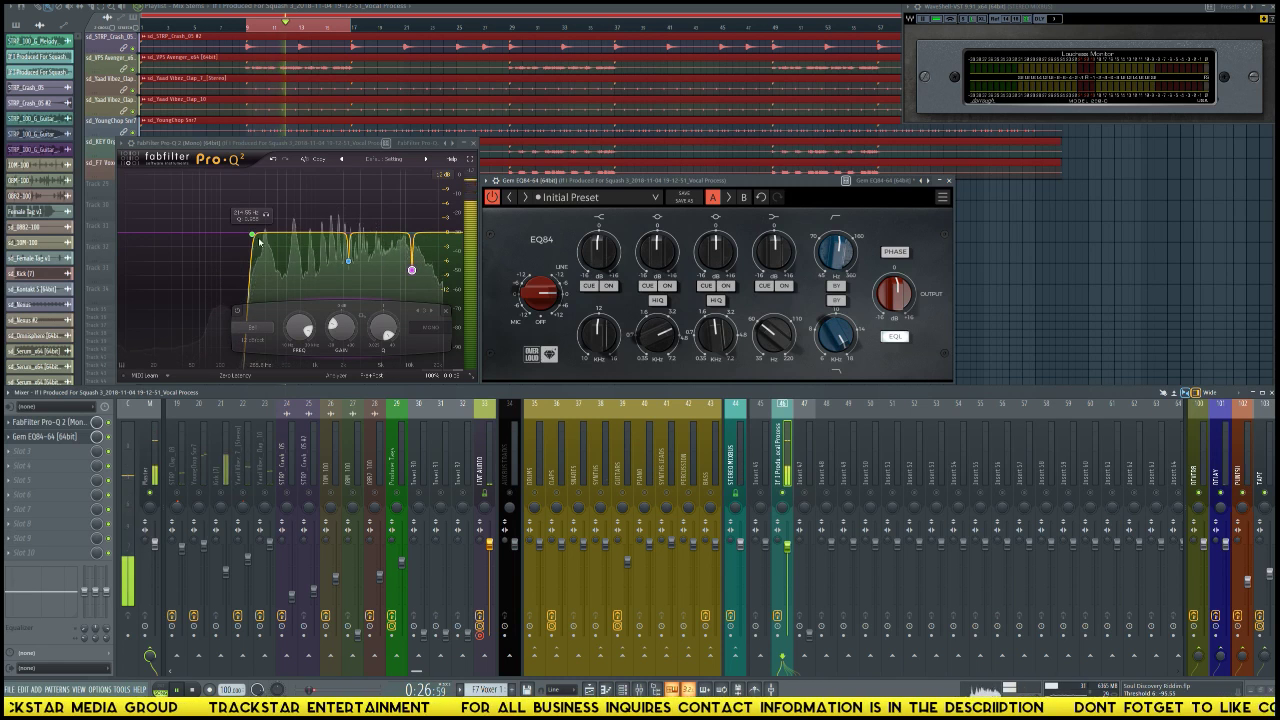
mouse_move(253, 236)
left_mouse_down()
mouse_move(276, 240)
mouse_move(239, 244)
left_mouse_up()
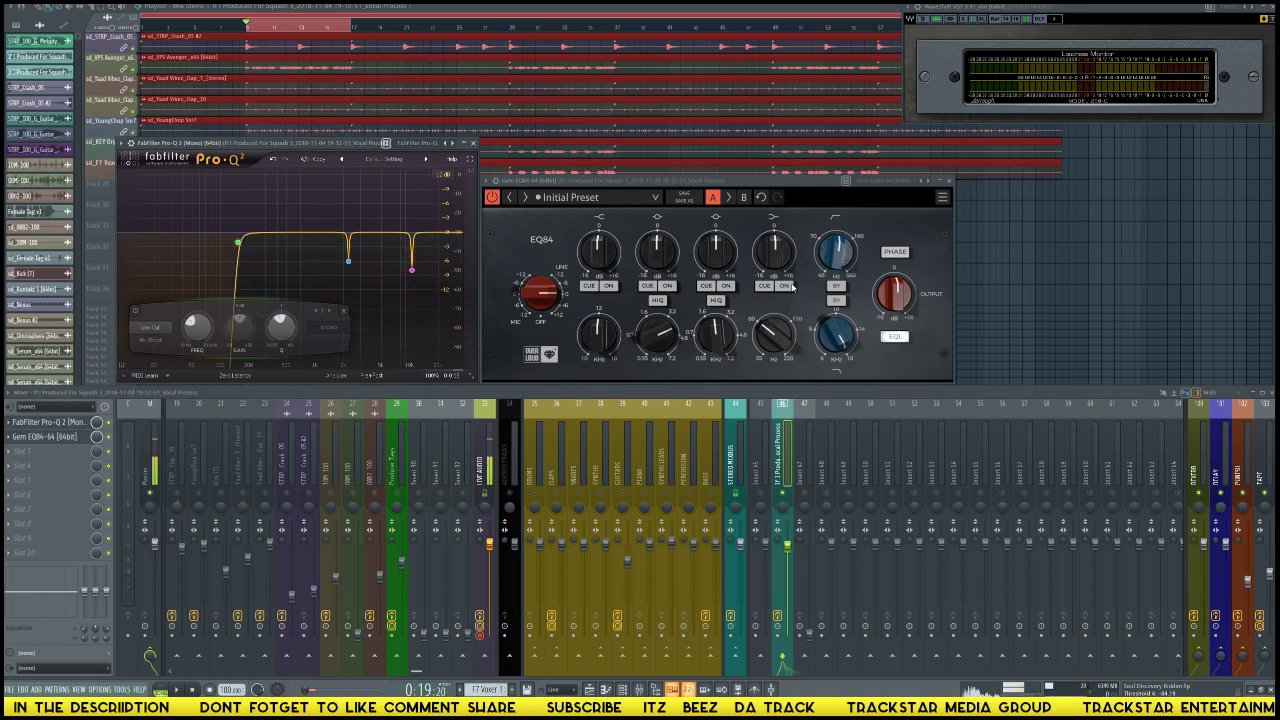
Step: Enable the EQ84's high shelf at its highest frequency and tune a moderate gain boost while auditioning the vocal
key("space")
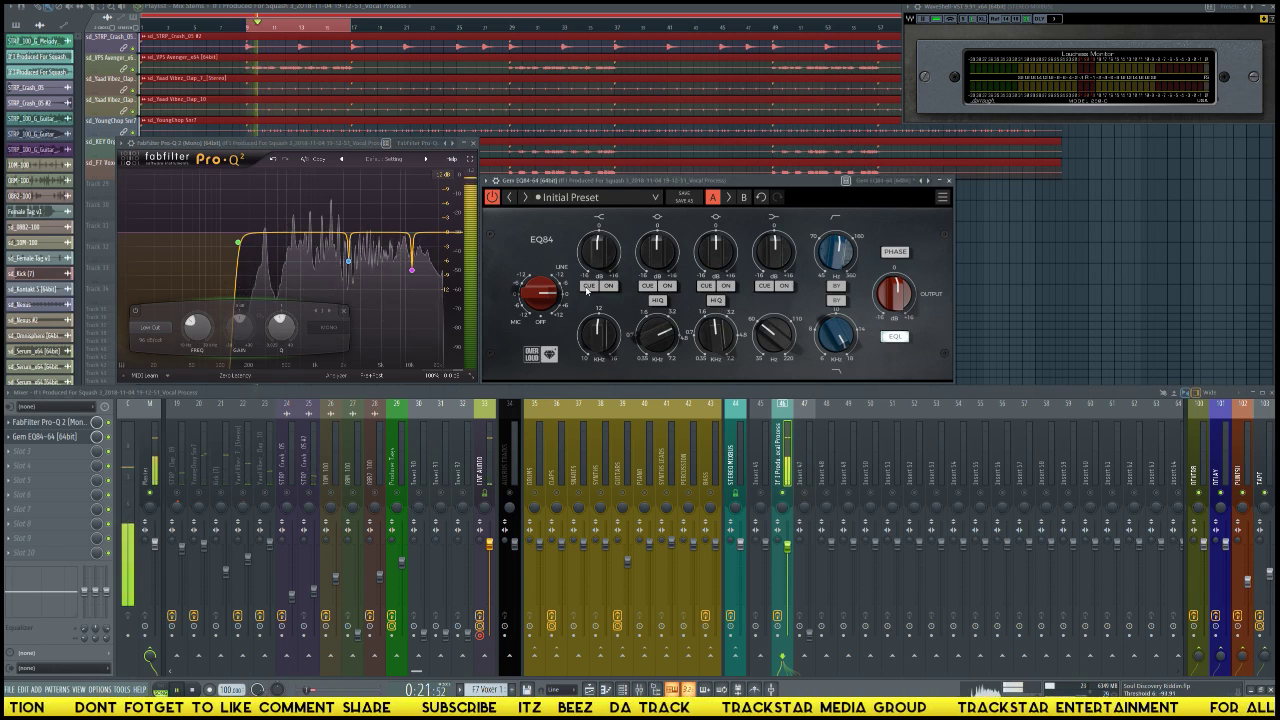
key("space")
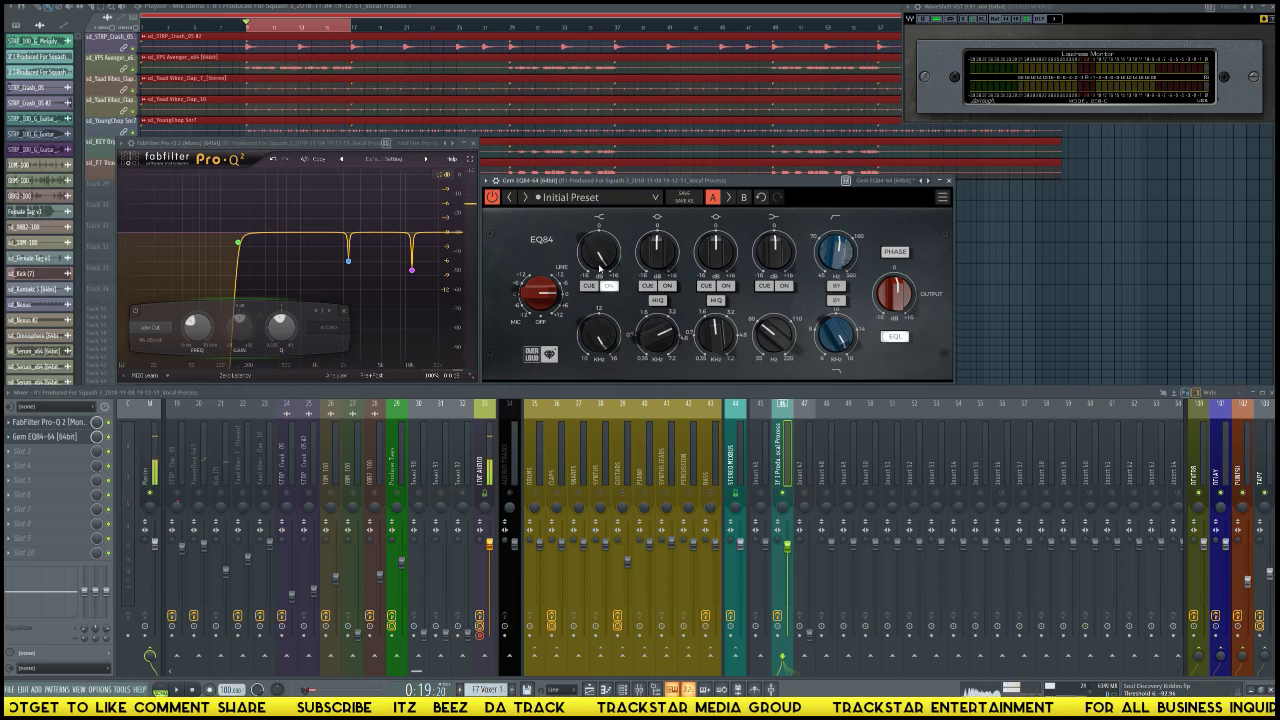
key("space")
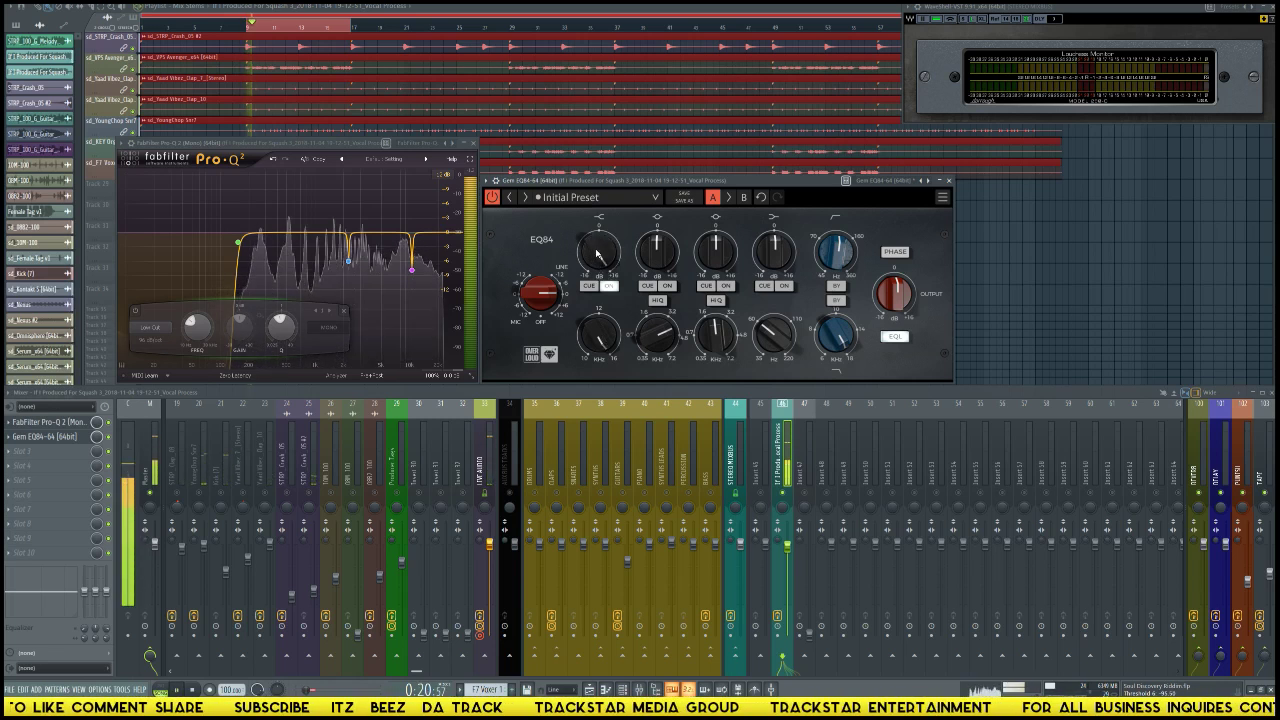
key("space")
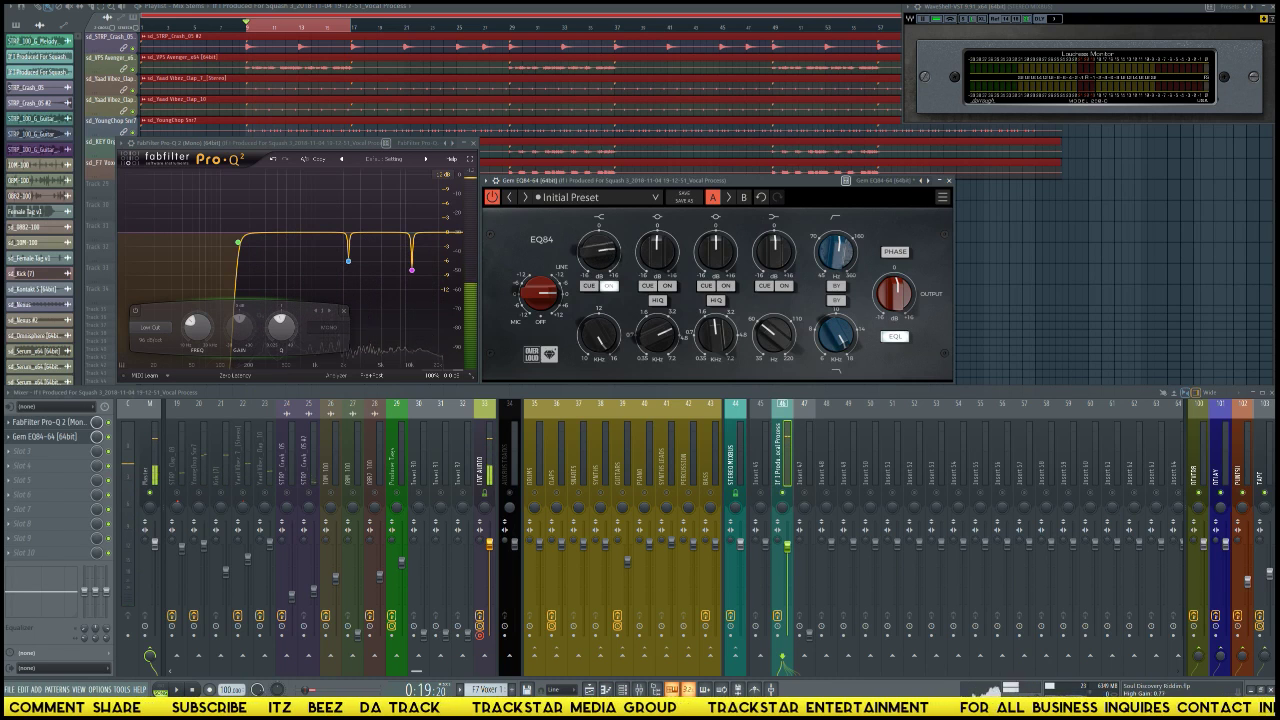
key("space")
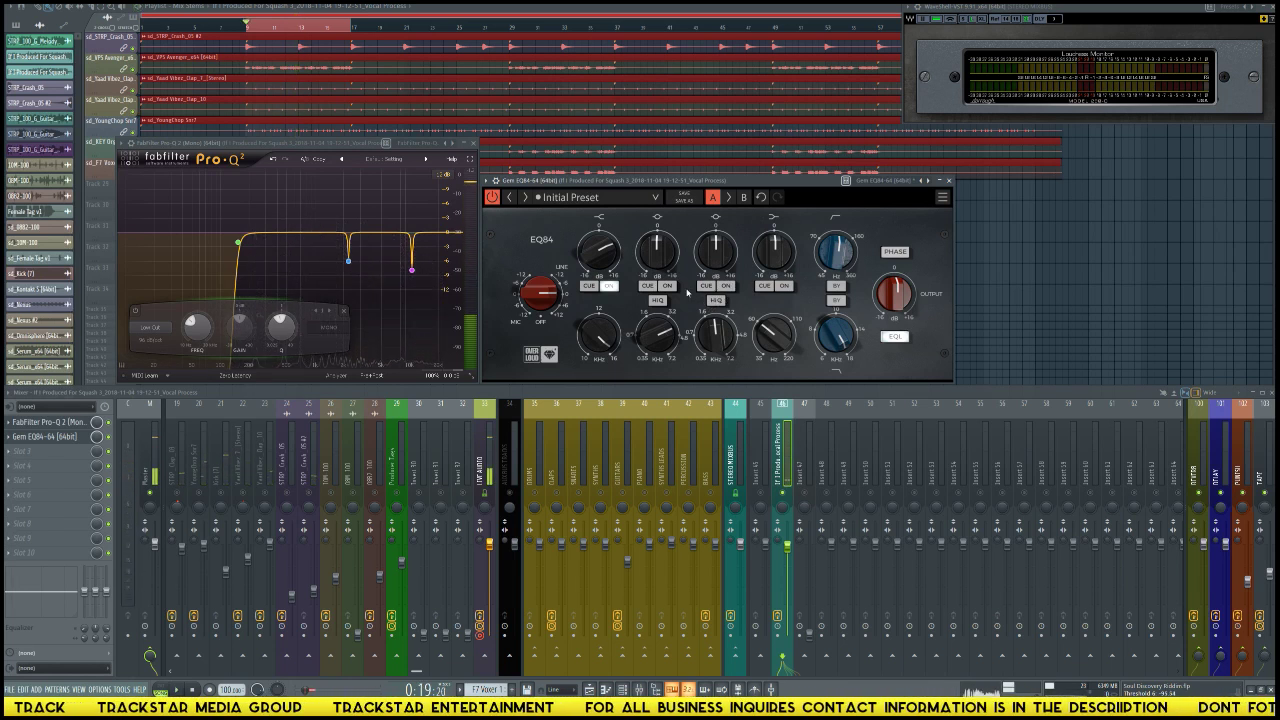
Step: Enable and boost the EQ84's upper-mid bell, raise its frequency, and compare the vocal with the plugin bypassed and active
left_click_drag(661, 344, 661, 334)
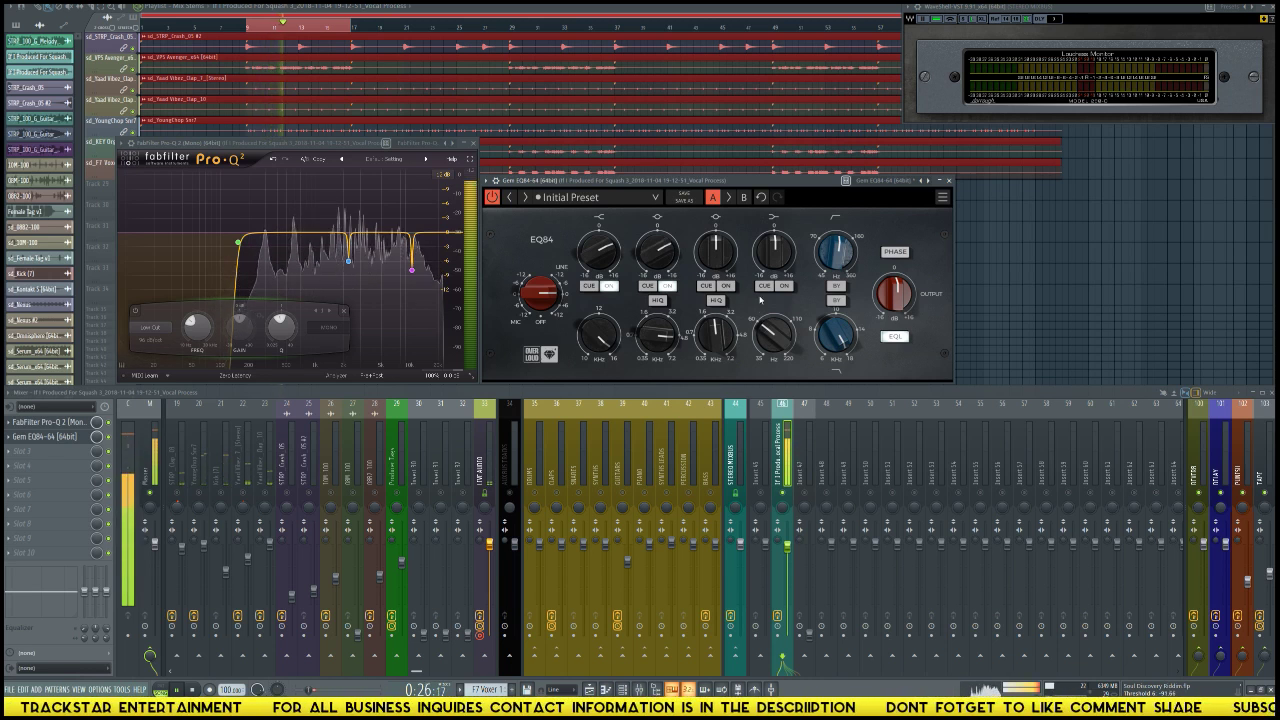
key("space")
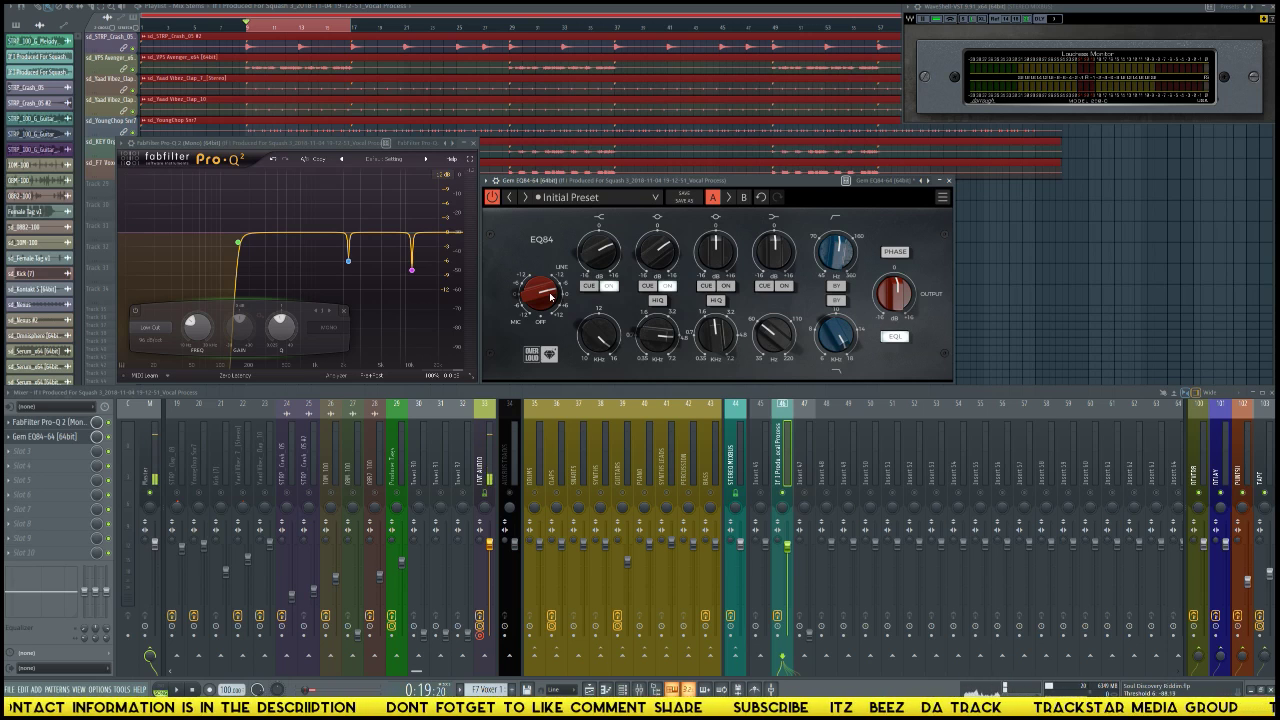
key("space")
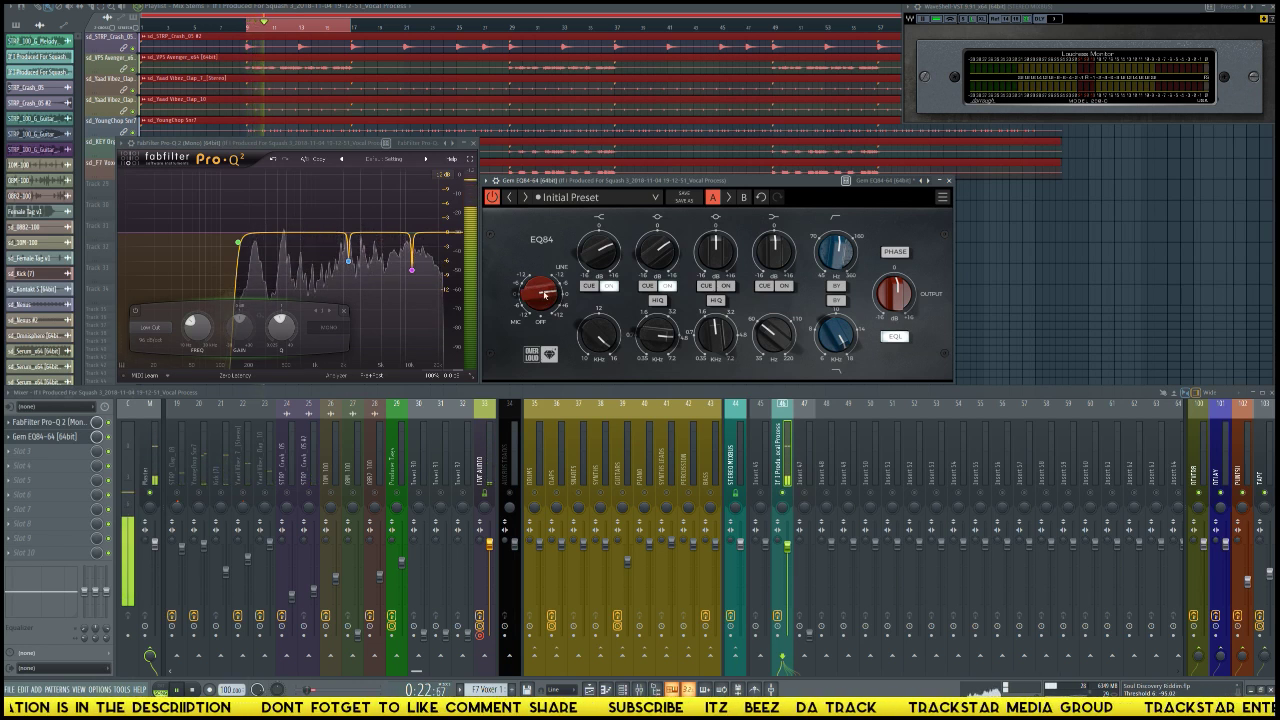
left_click(492, 197)
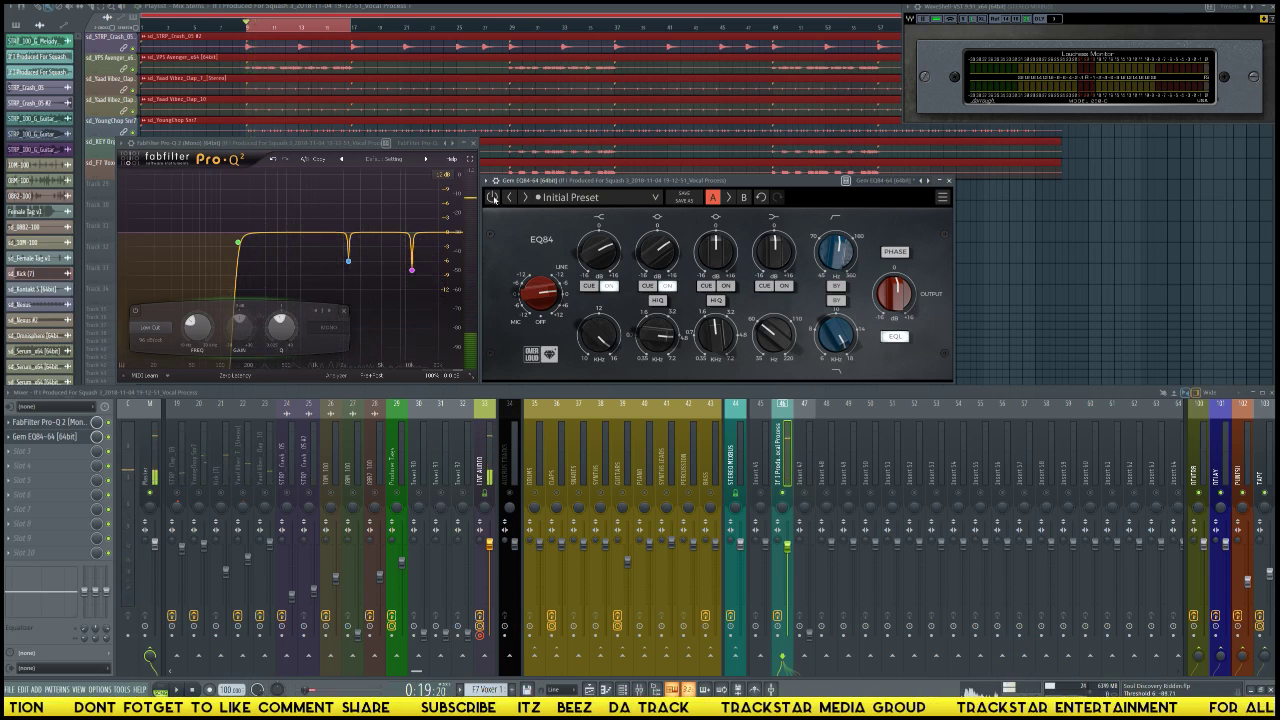
left_click(492, 197)
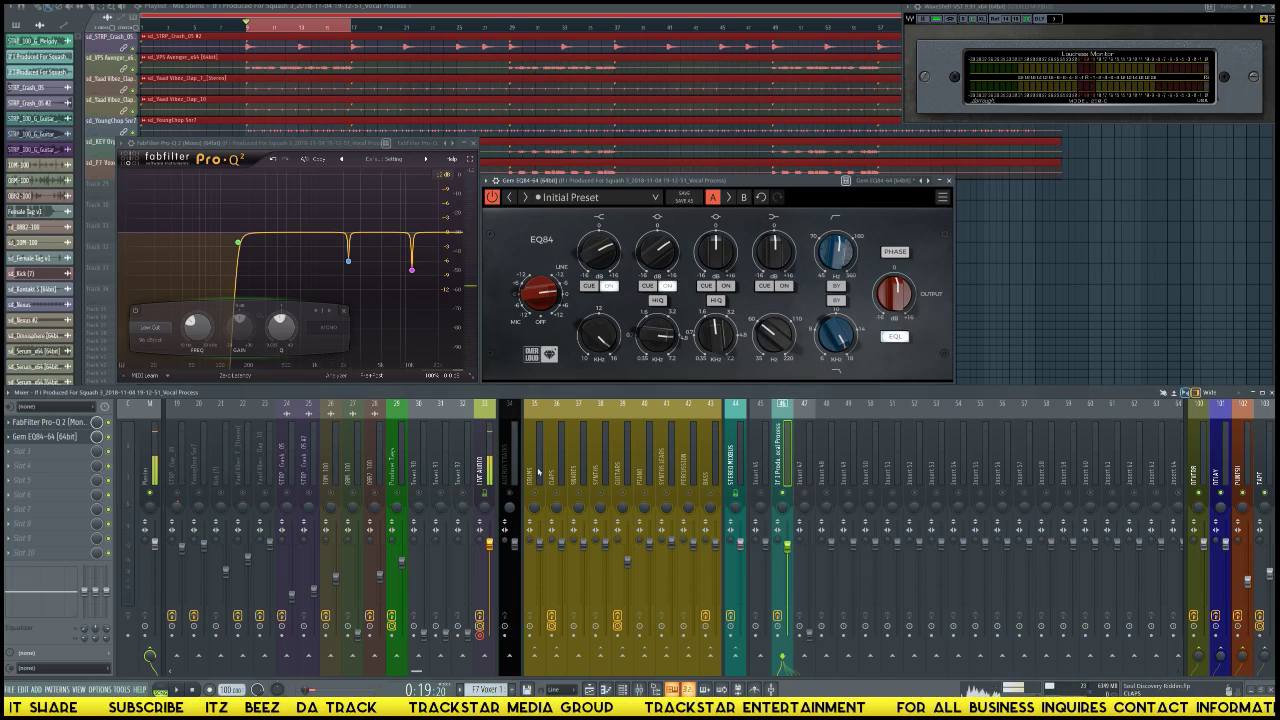
Step: Load the stereo FabFilter Pro-DS de-esser into the third effect slot of the vocal process mixer track
left_click(84, 451)
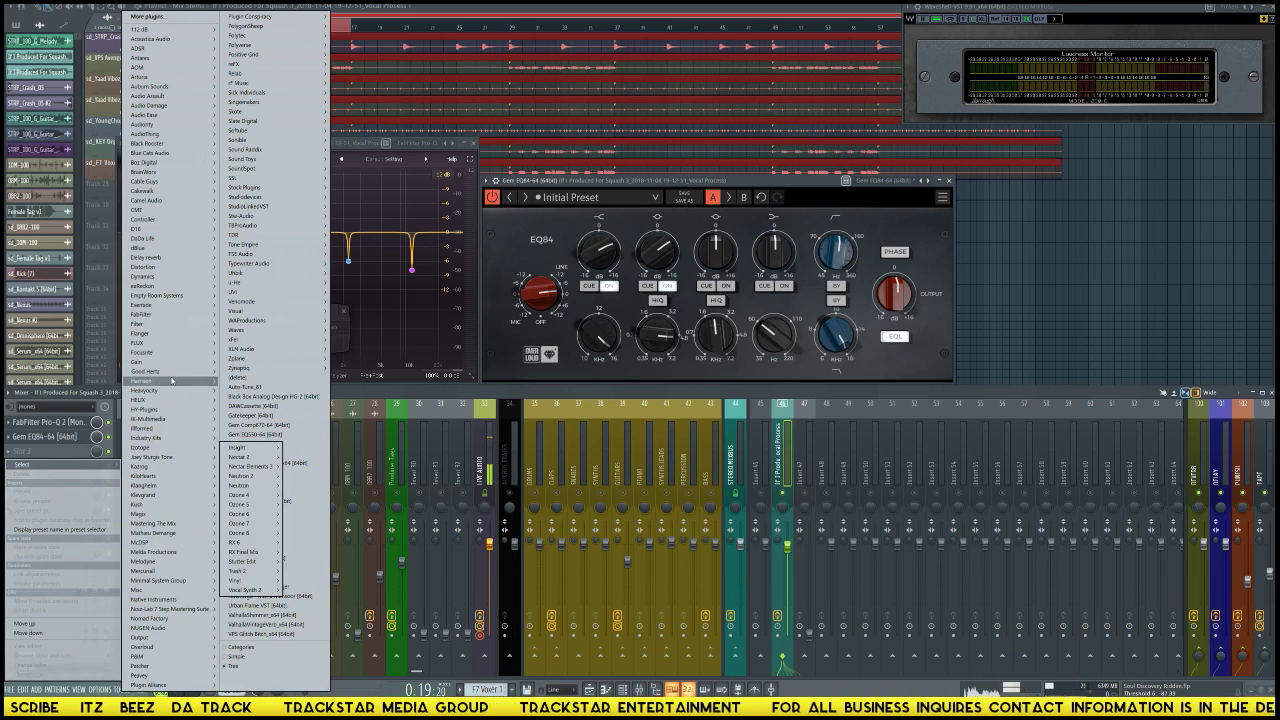
mouse_move(176, 356)
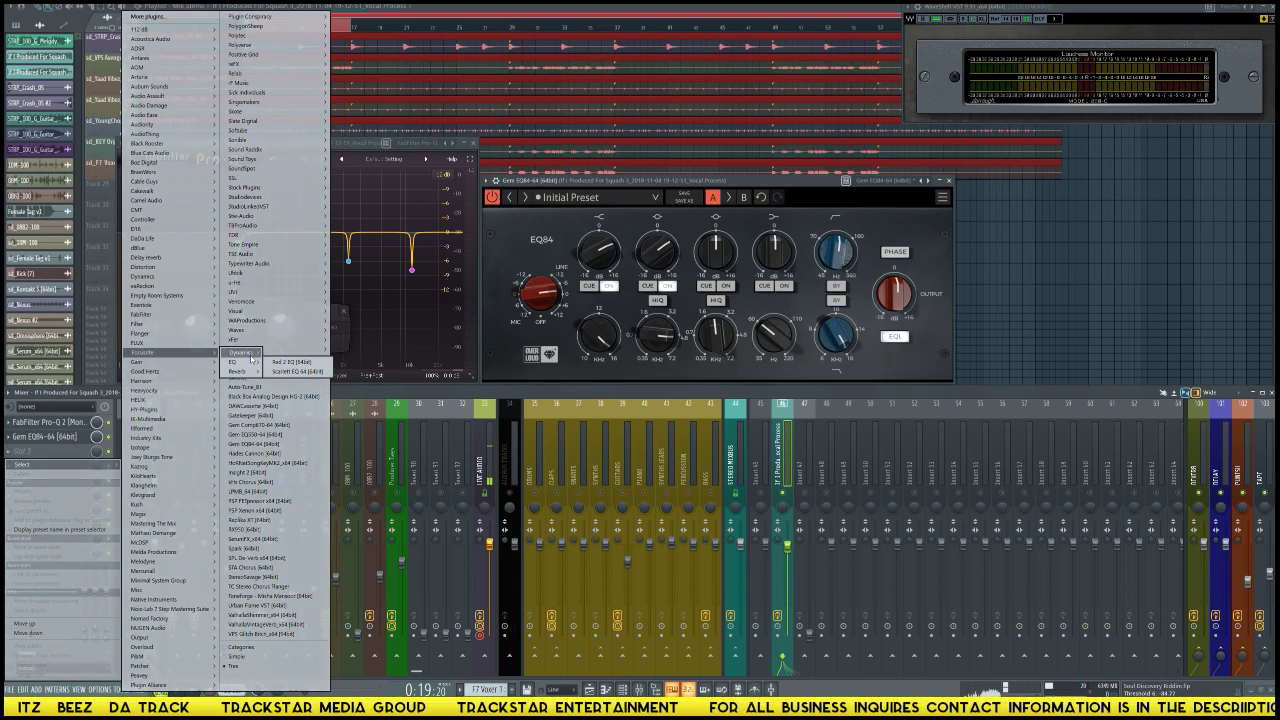
mouse_move(254, 356)
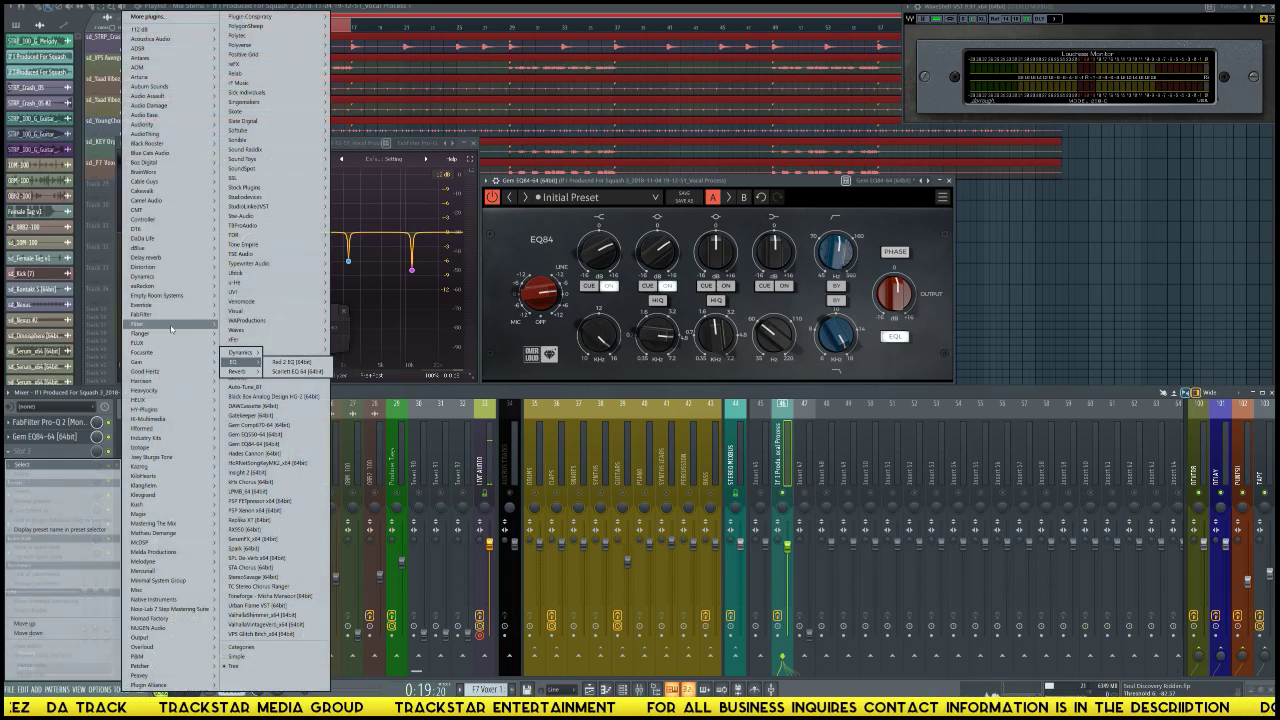
mouse_move(184, 319)
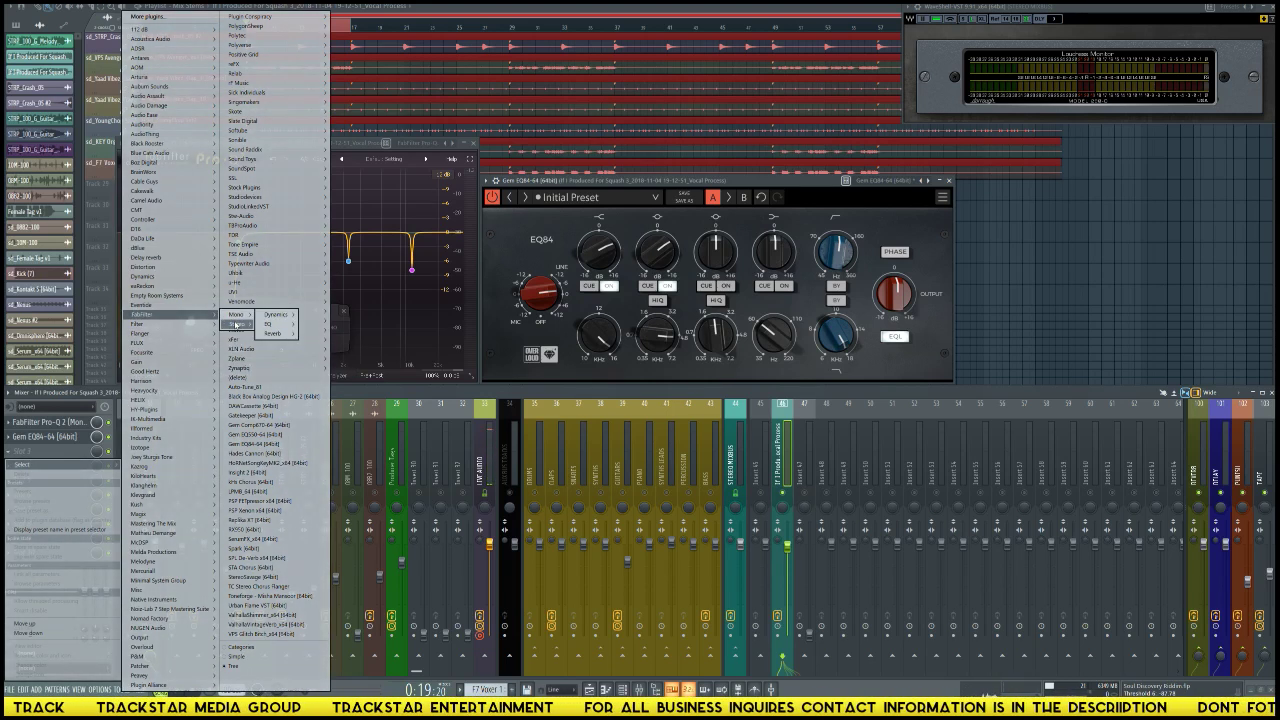
mouse_move(240, 326)
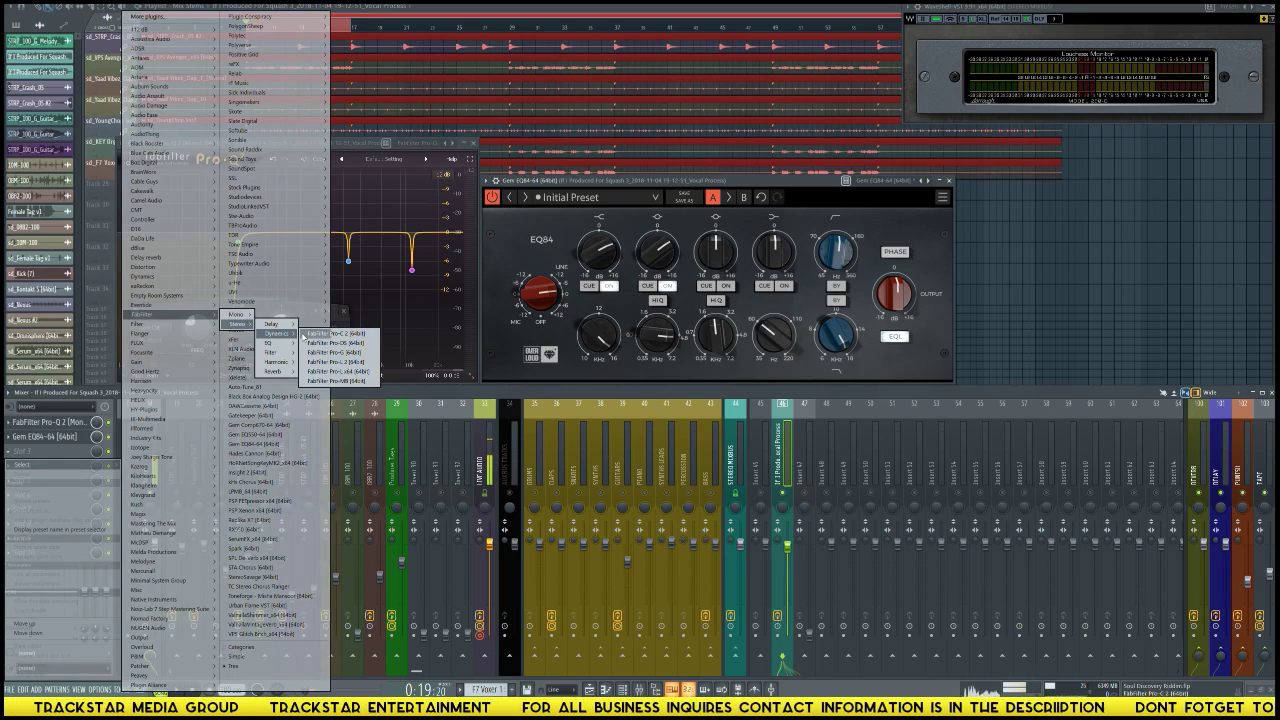
left_click(343, 343)
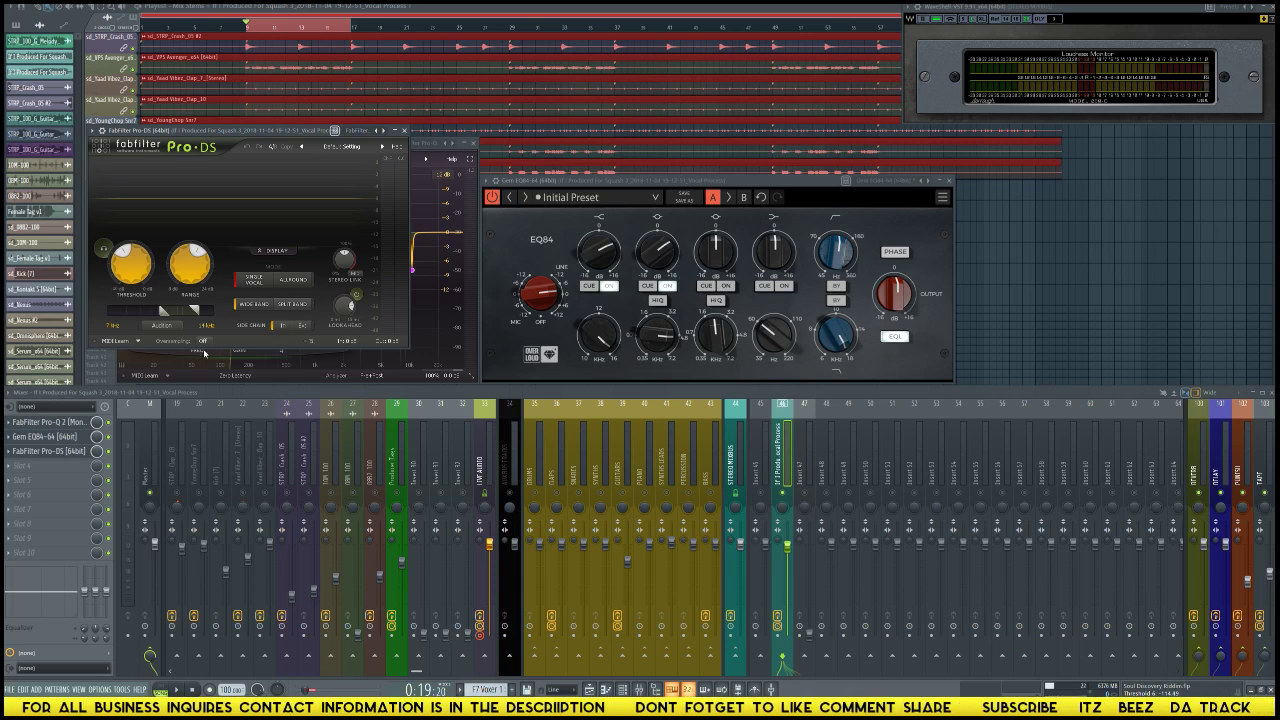
Step: Place the Pro-DS window between the two equalizers and raise the upper limit of its detection range to the maximum
left_click_drag(268, 130, 653, 120)
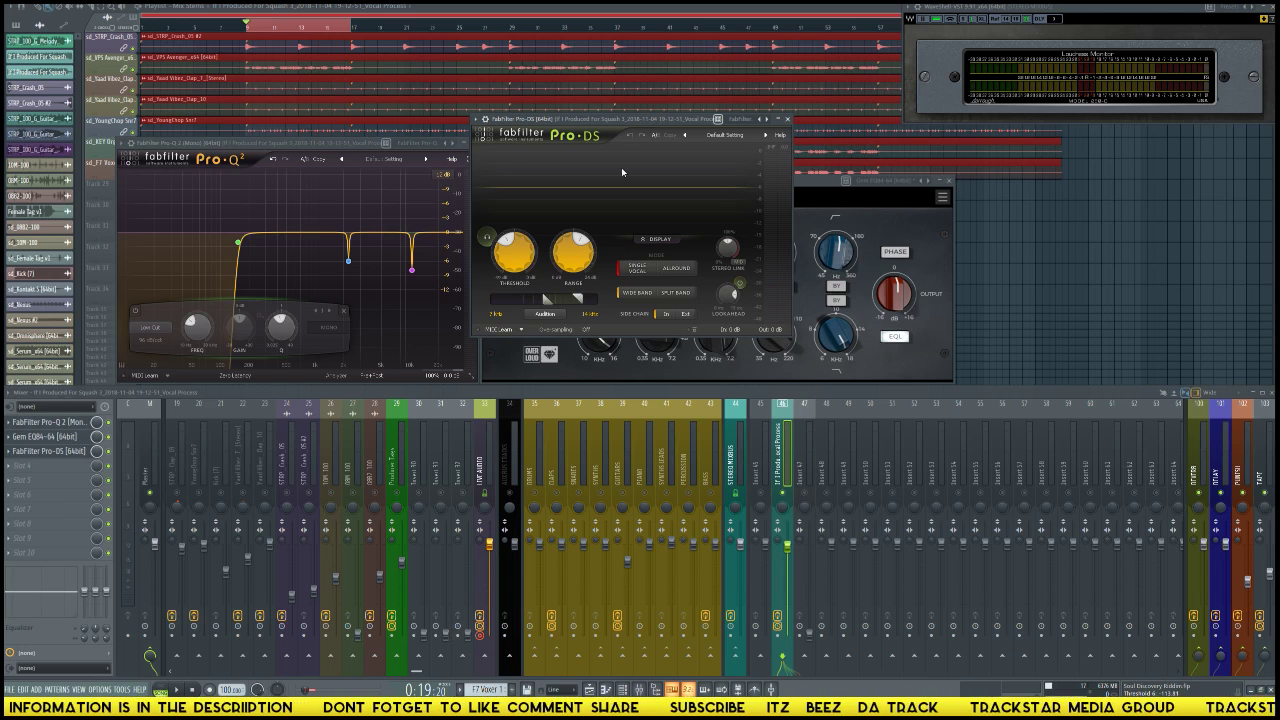
mouse_move(572, 250)
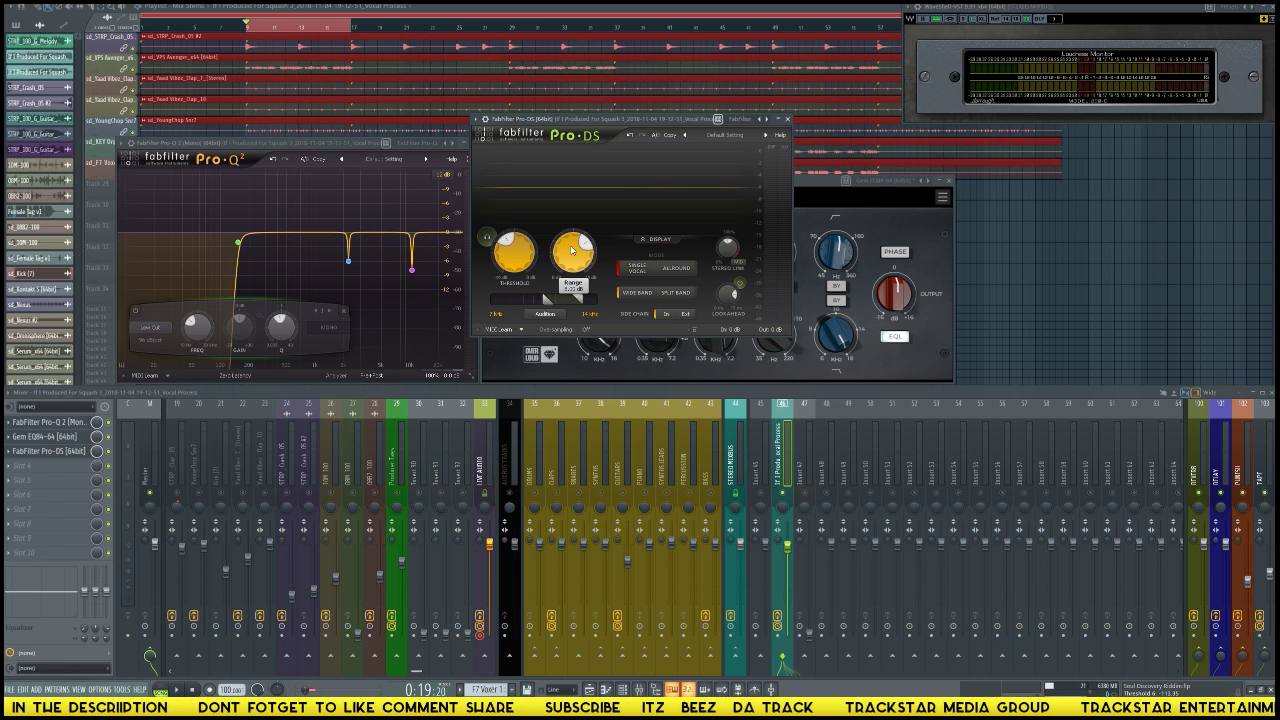
left_click_drag(600, 125, 644, 146)
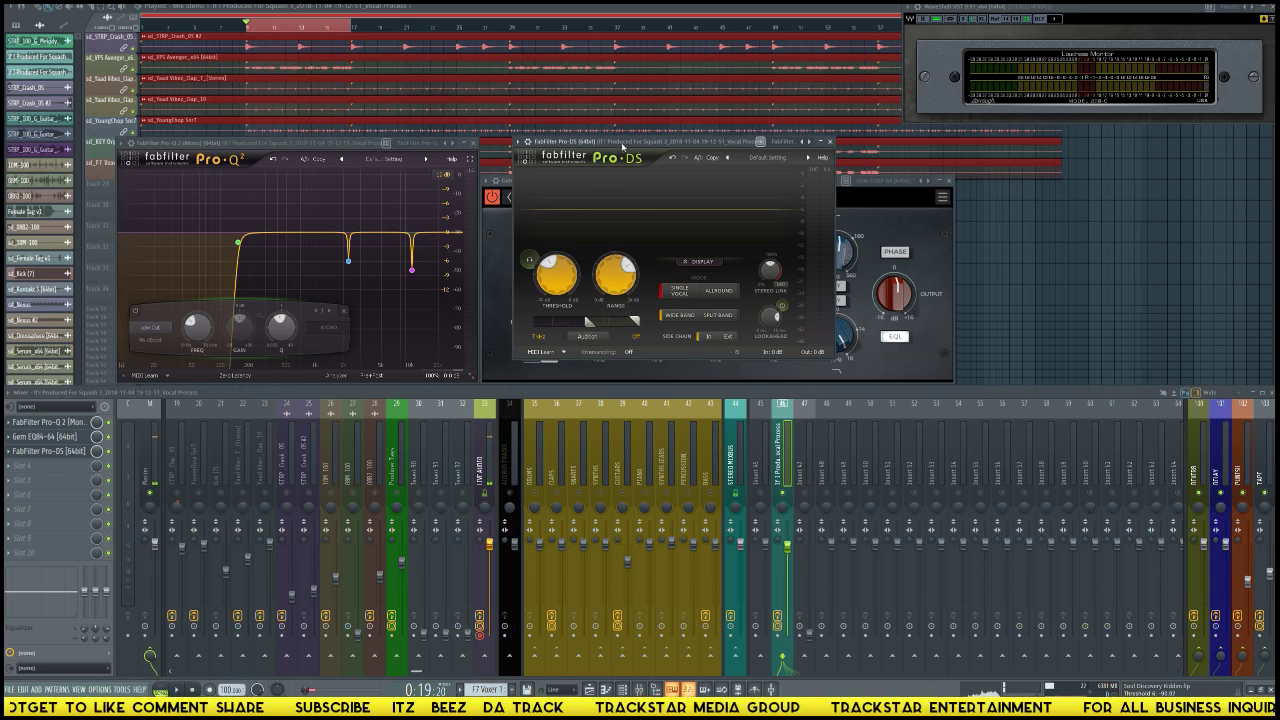
left_click_drag(625, 146, 532, 102)
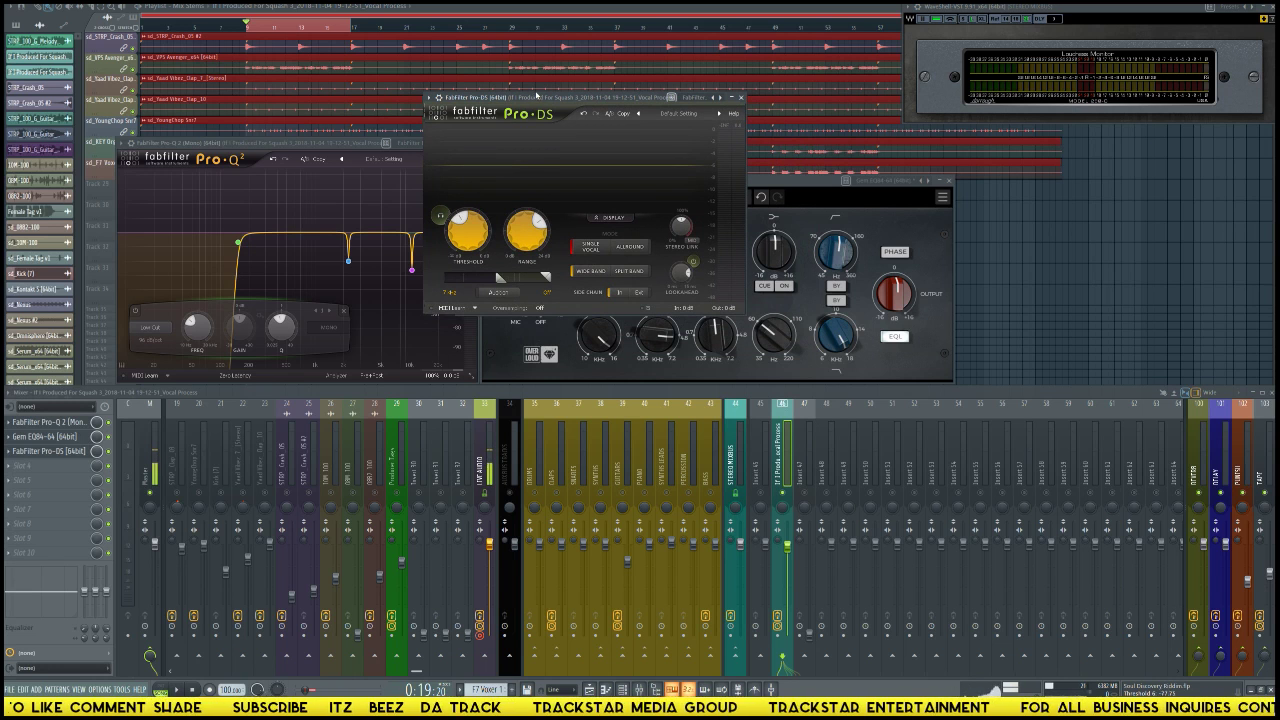
key("space")
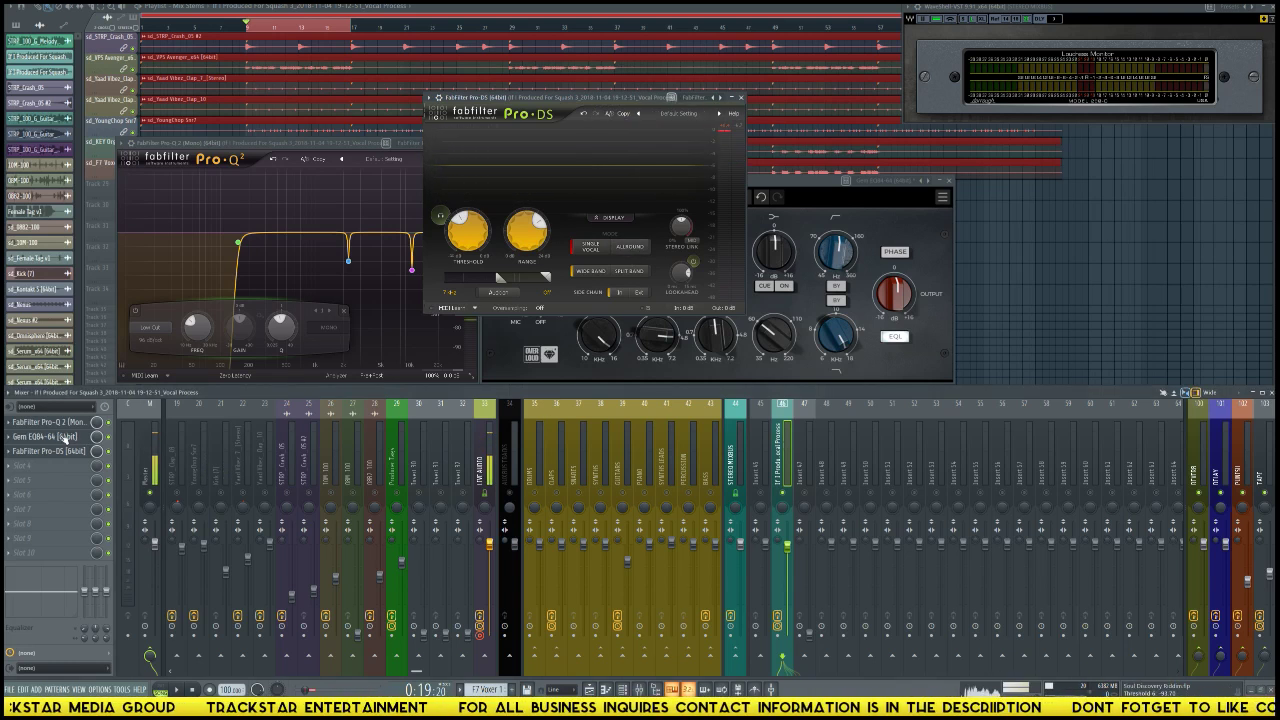
Step: Load the Gem Comp670 compressor into the vocal track's fourth effect slot and close the Pro-DS and EQ84 windows
left_click(103, 466)
mouse_move(103, 474)
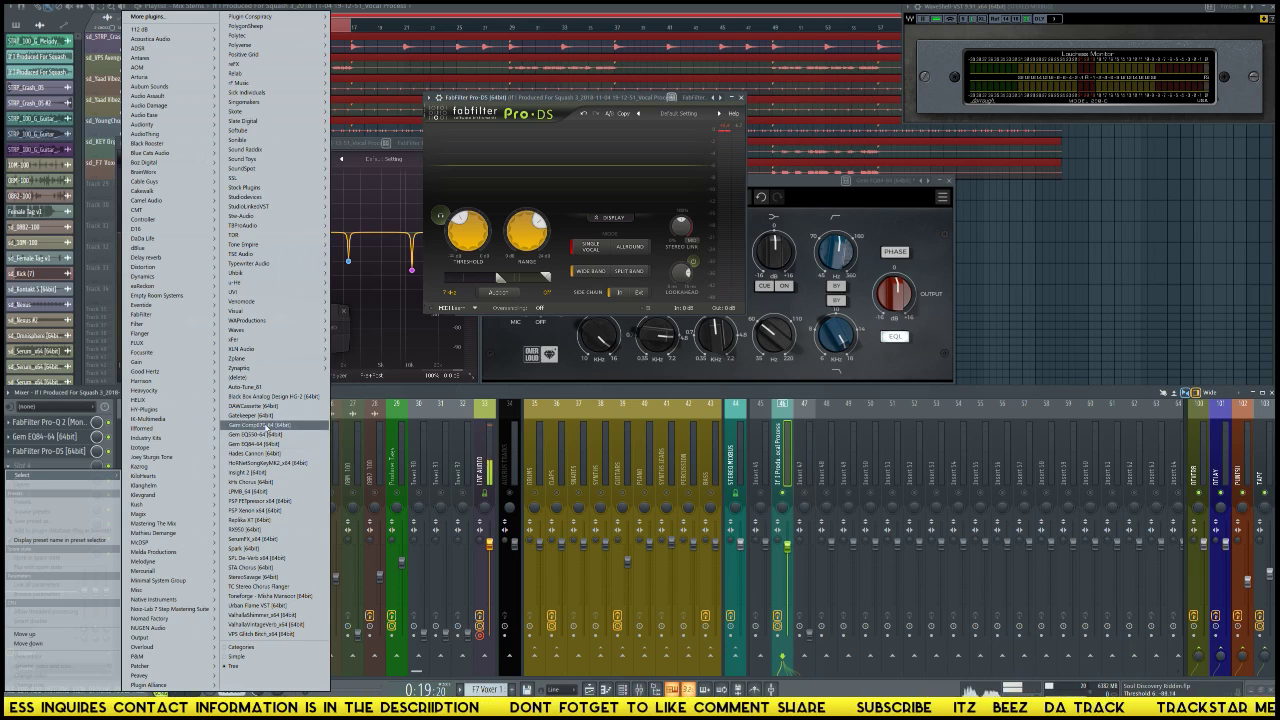
left_click(262, 425)
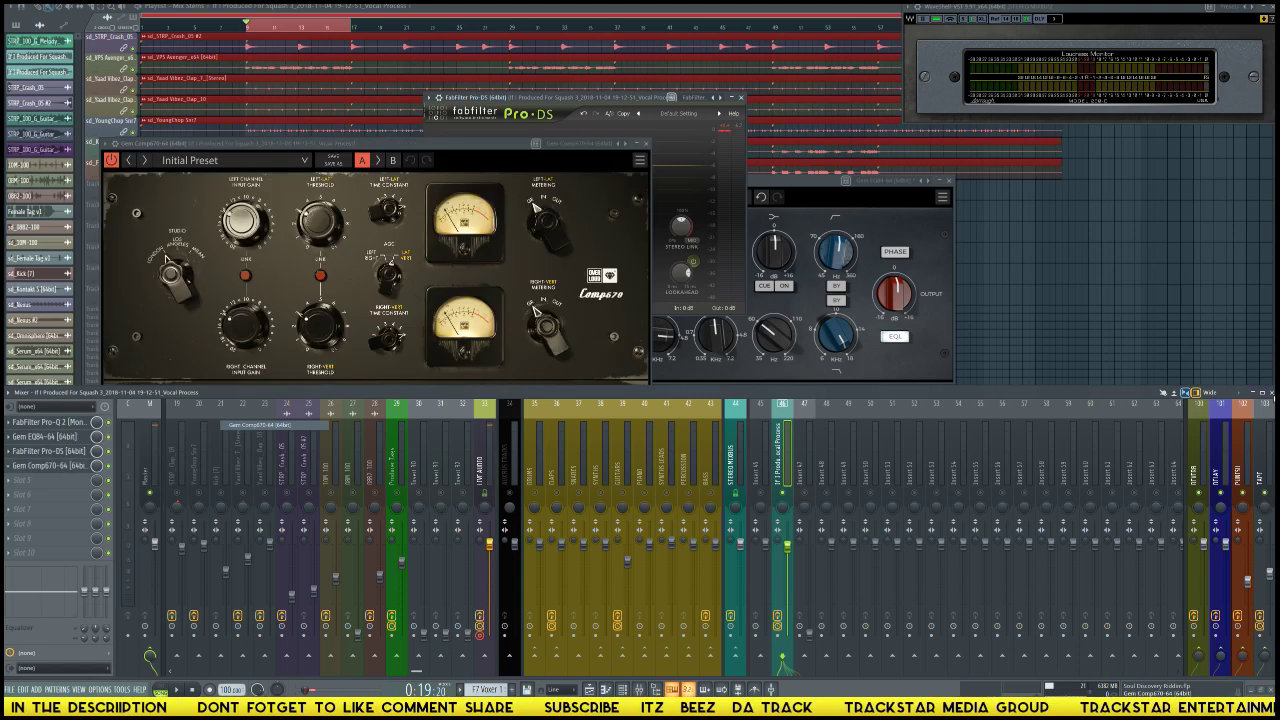
key("F9")
left_click_drag(408, 144, 776, 327)
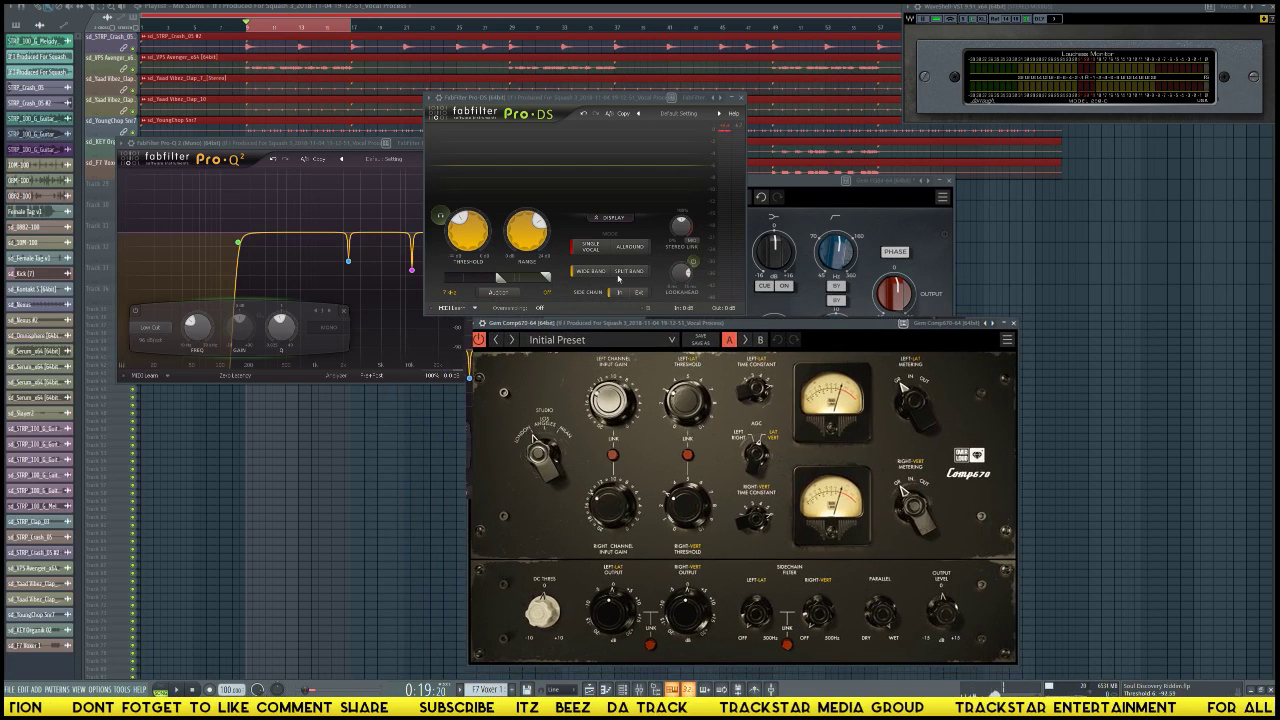
left_click(741, 98)
left_click(949, 181)
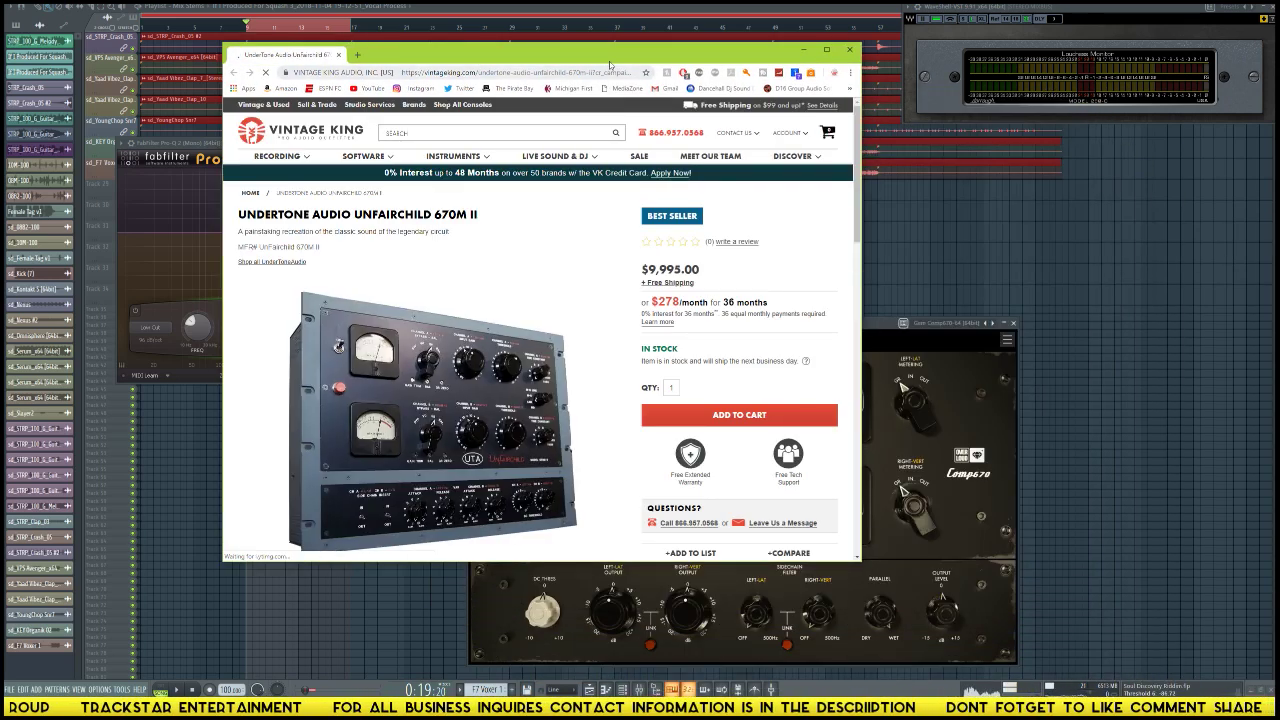
Step: Clear the browser window showing the UnderTone Audio Unfairchild 670M II page off the screen and reposition the Comp670 window beside the Pro-Q 2
left_click_drag(610, 61, 396, 67)
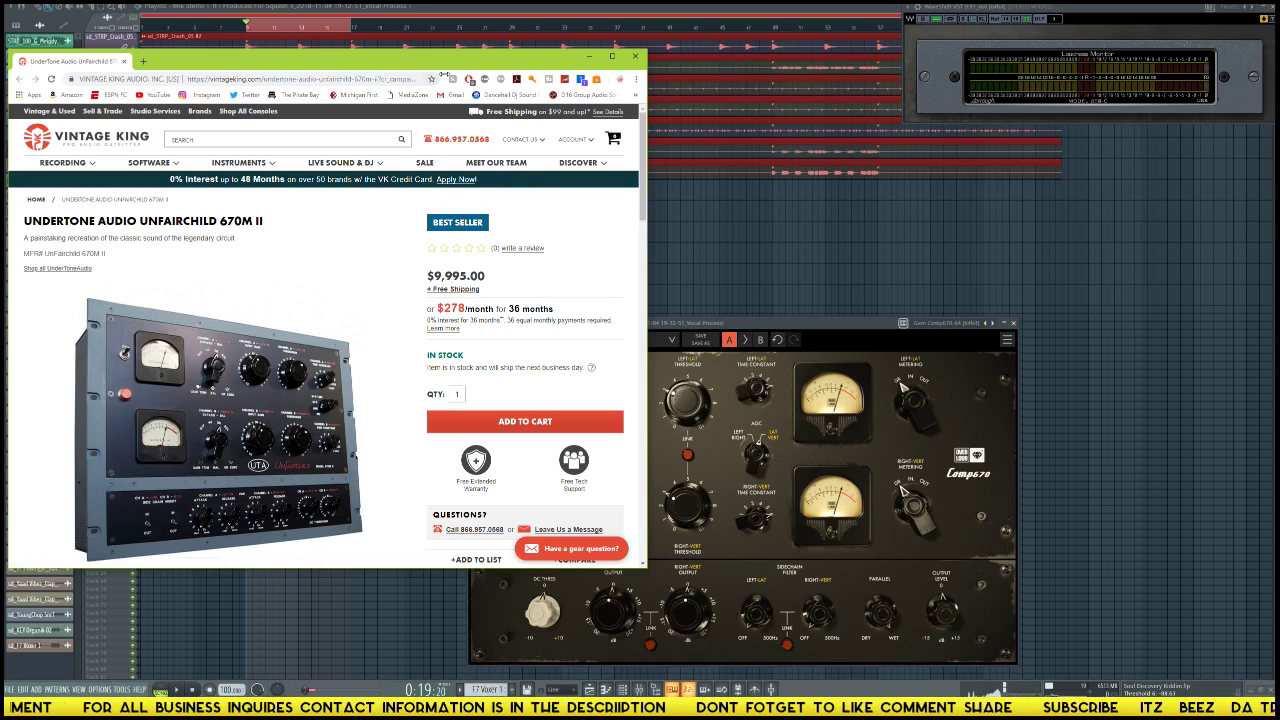
left_click_drag(452, 68, 1279, 300)
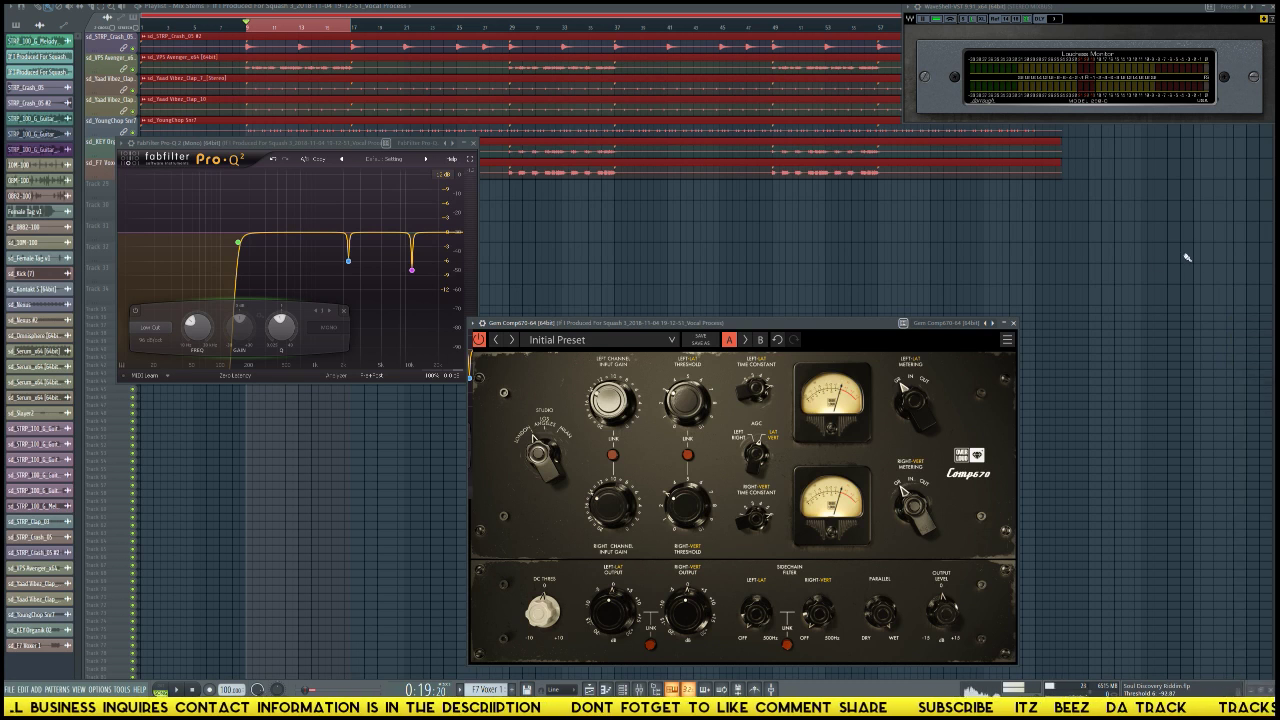
left_click_drag(698, 324, 738, 260)
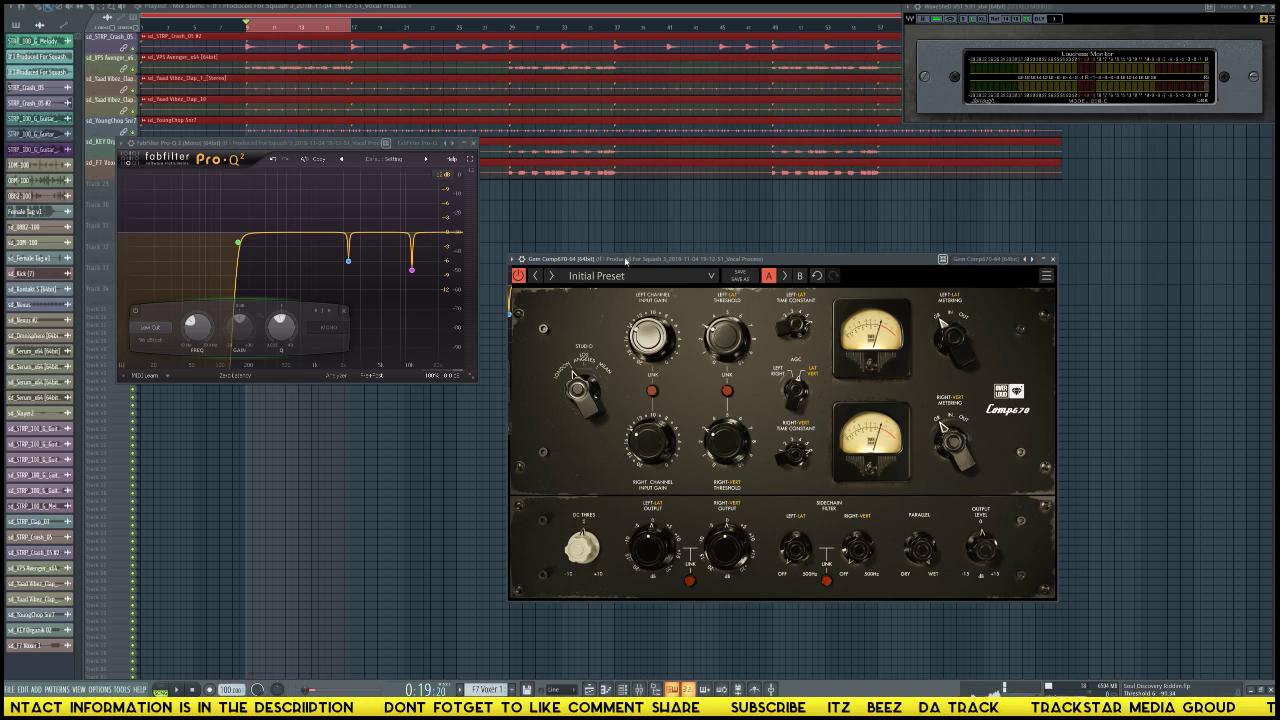
left_click_drag(625, 261, 616, 250)
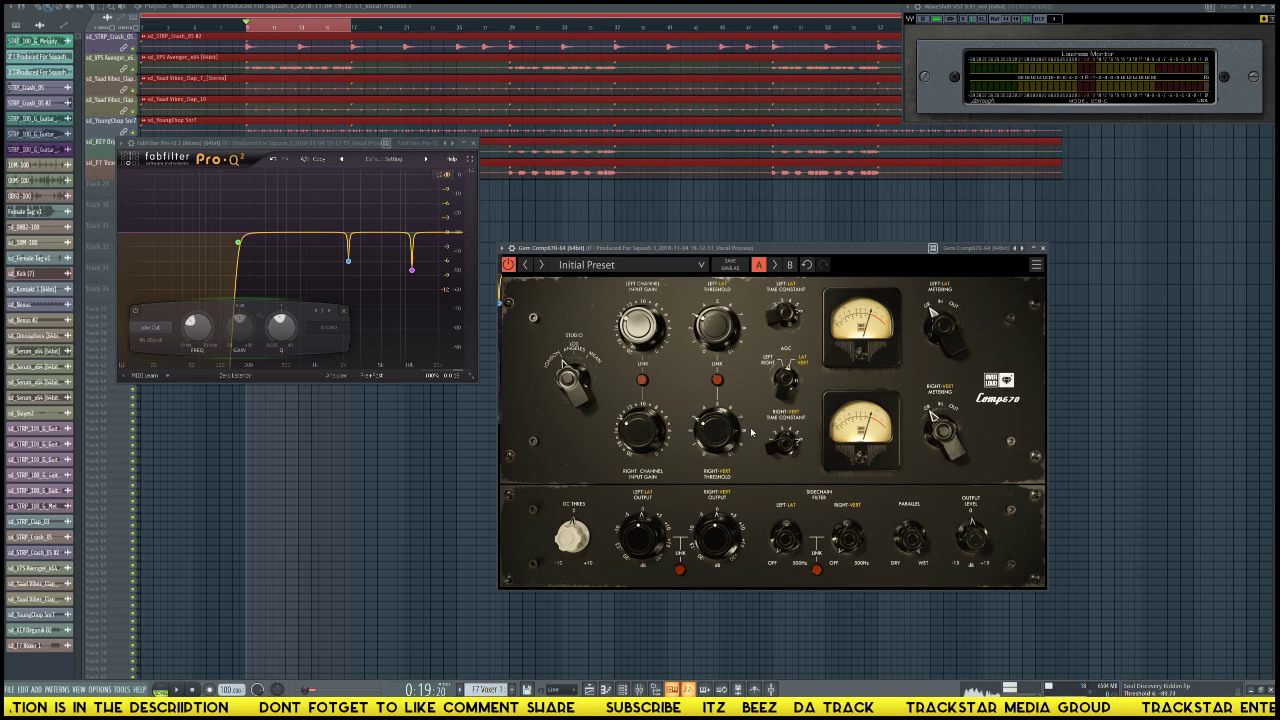
Step: Link the Comp670's left and right thresholds and input gains while auditioning the vocal
key("space")
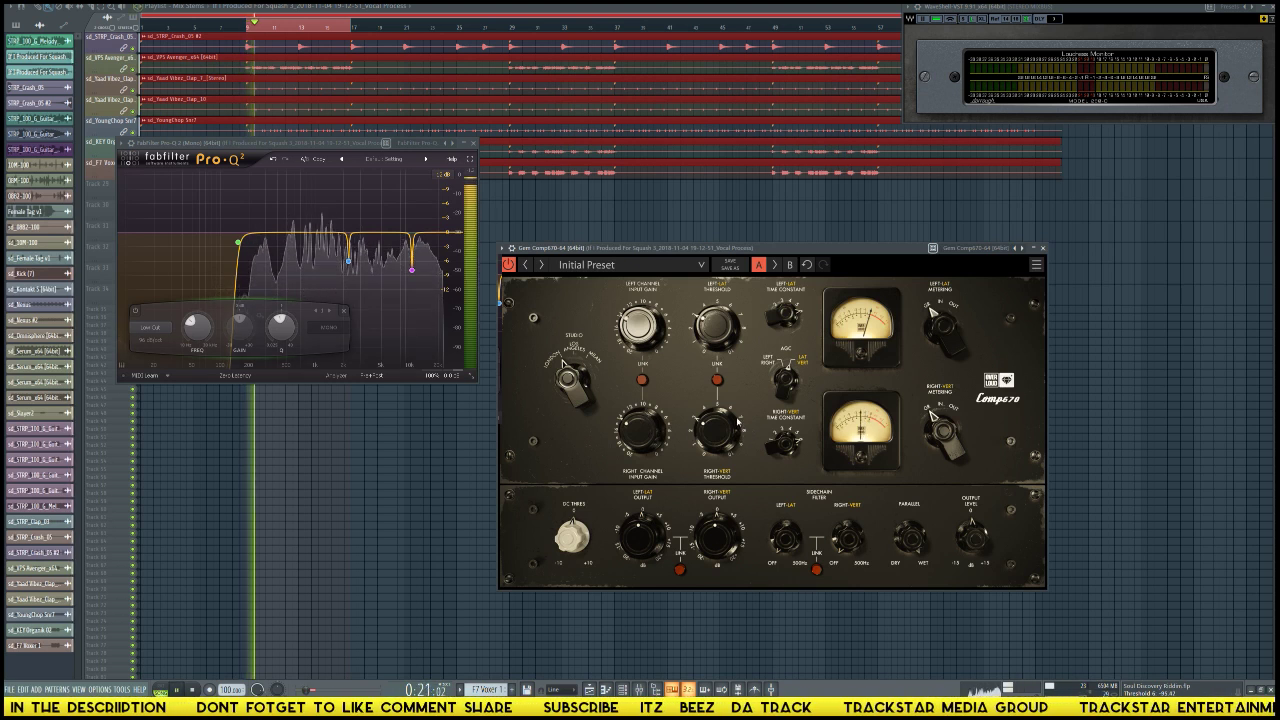
key("space")
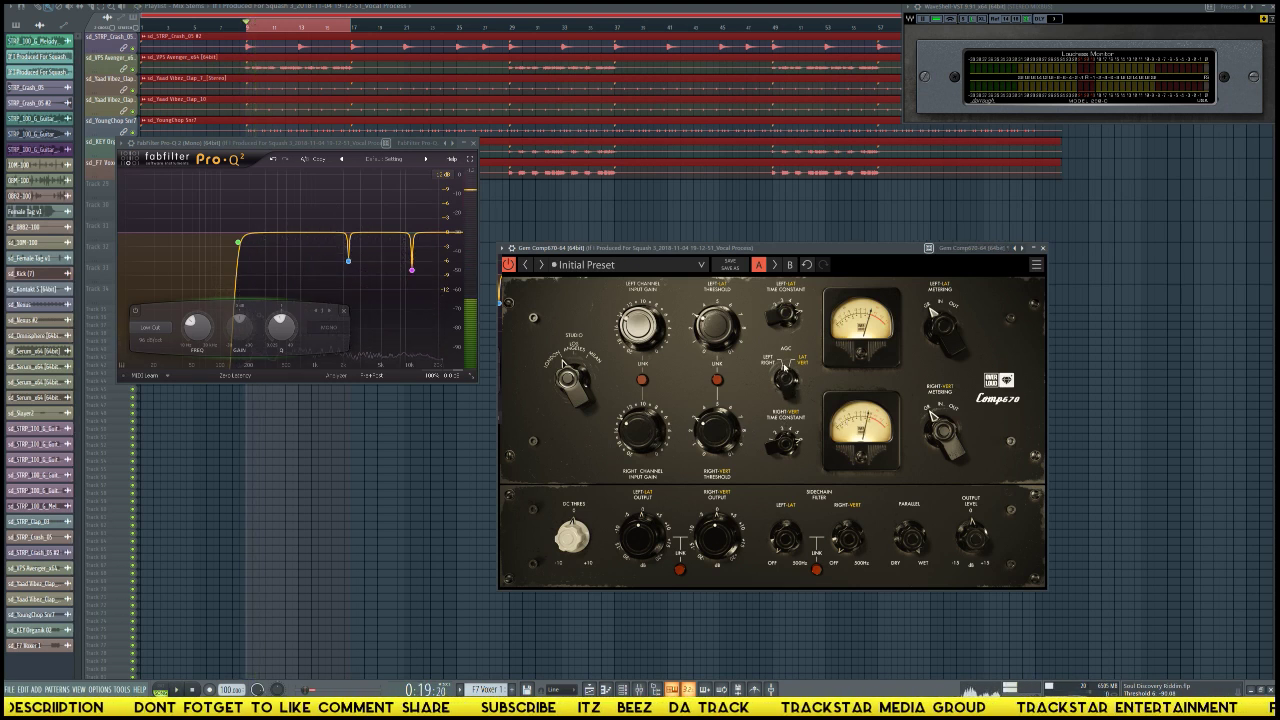
key("space")
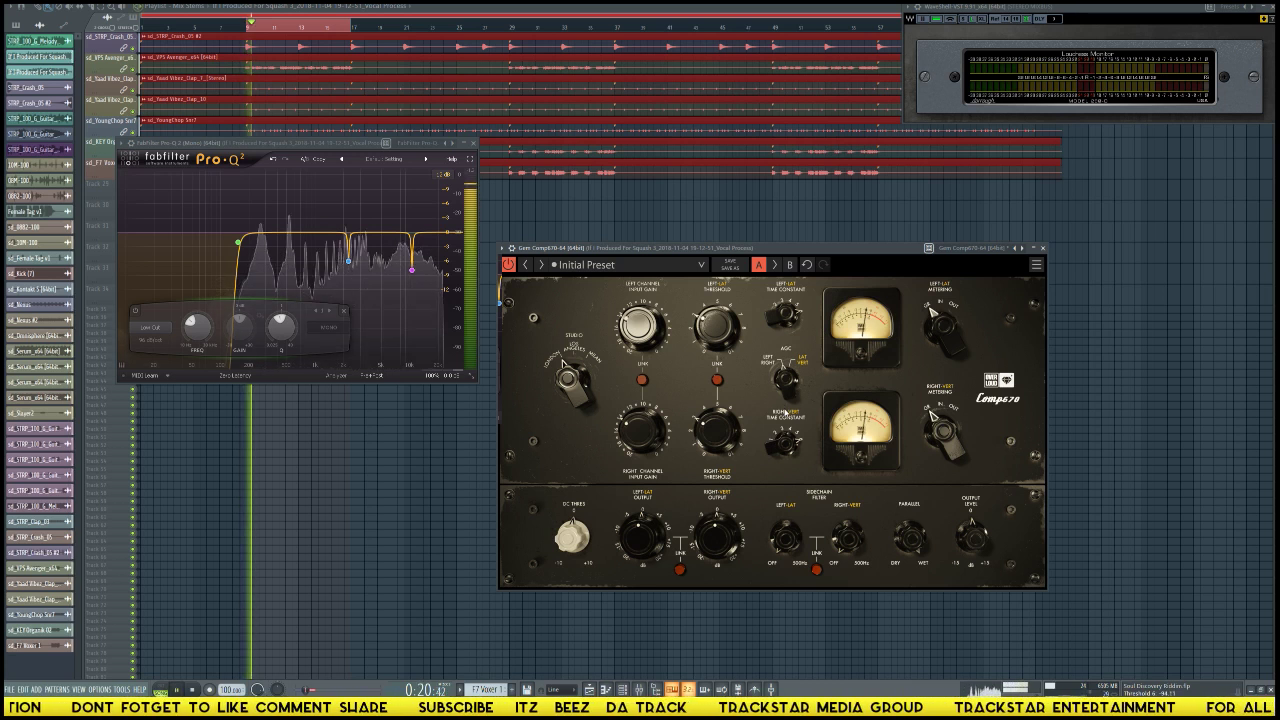
key("space")
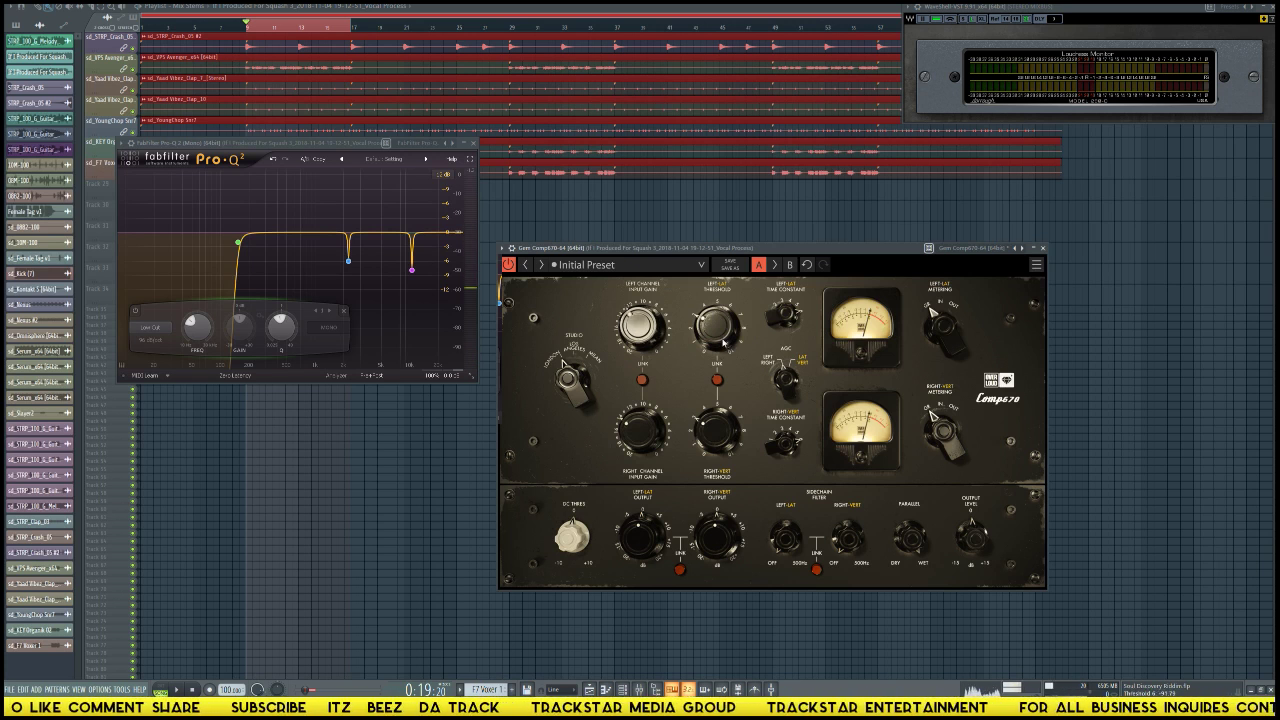
key("space")
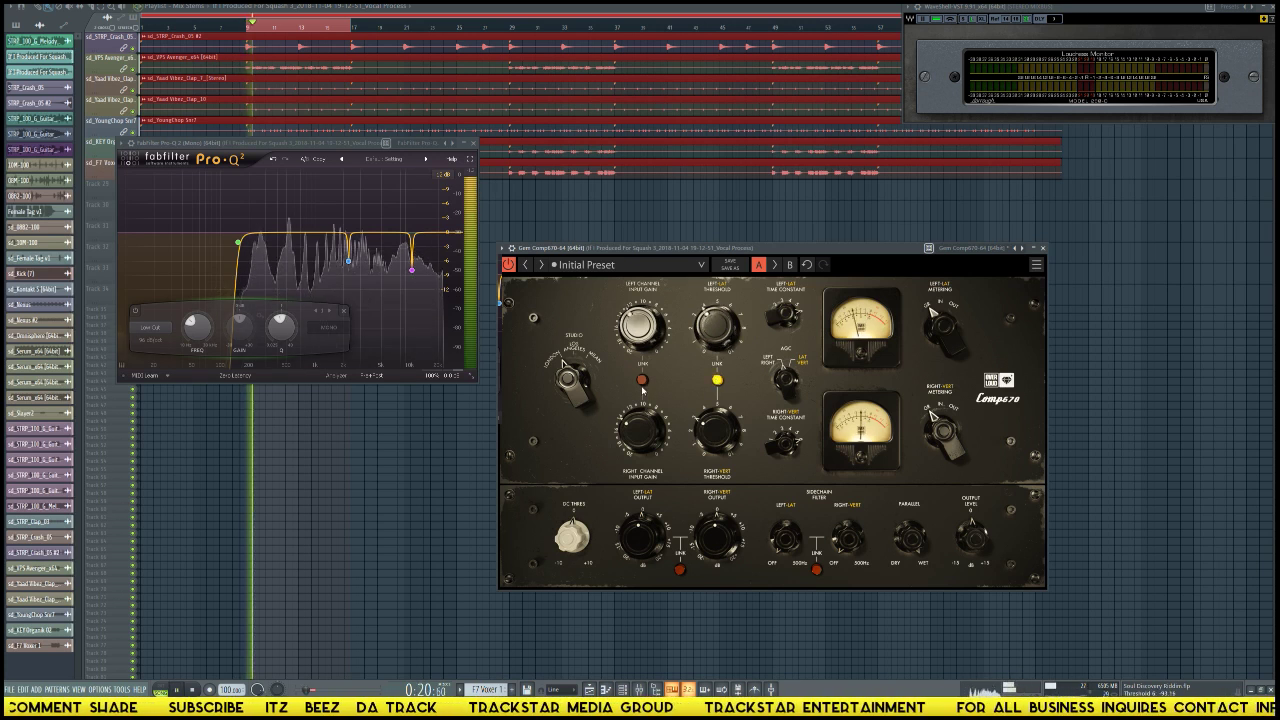
left_click(642, 380)
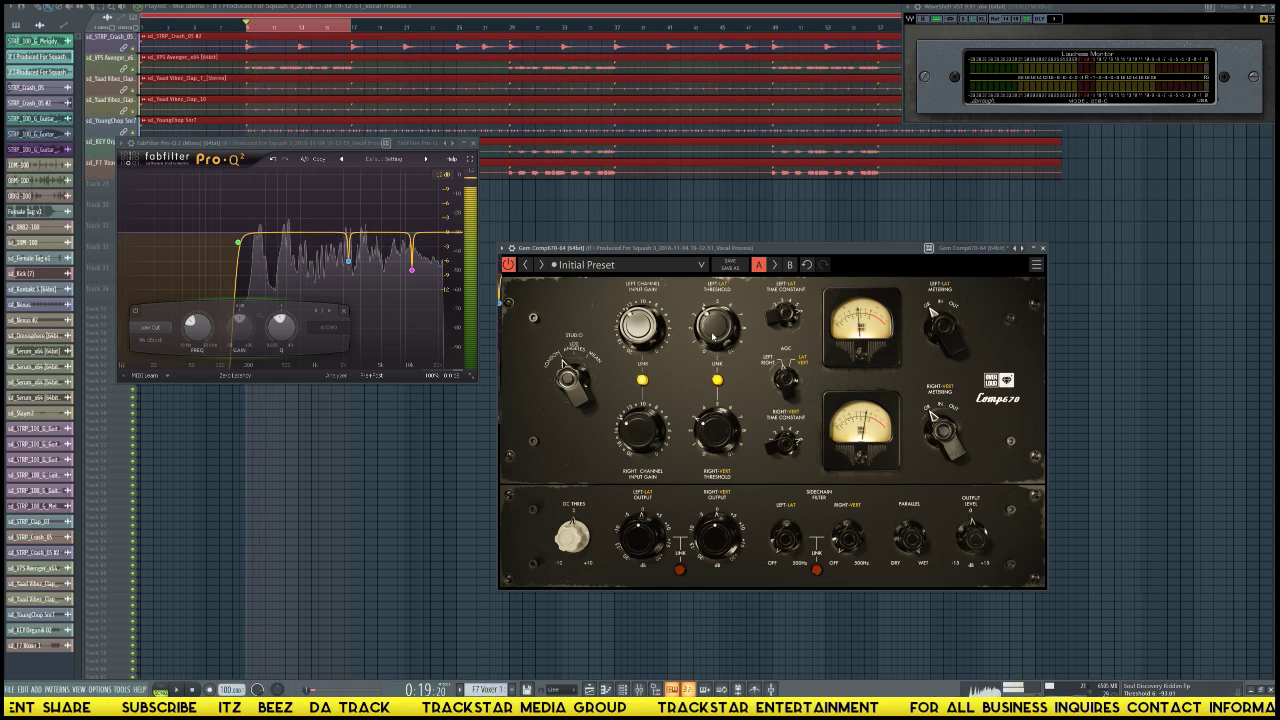
key("space")
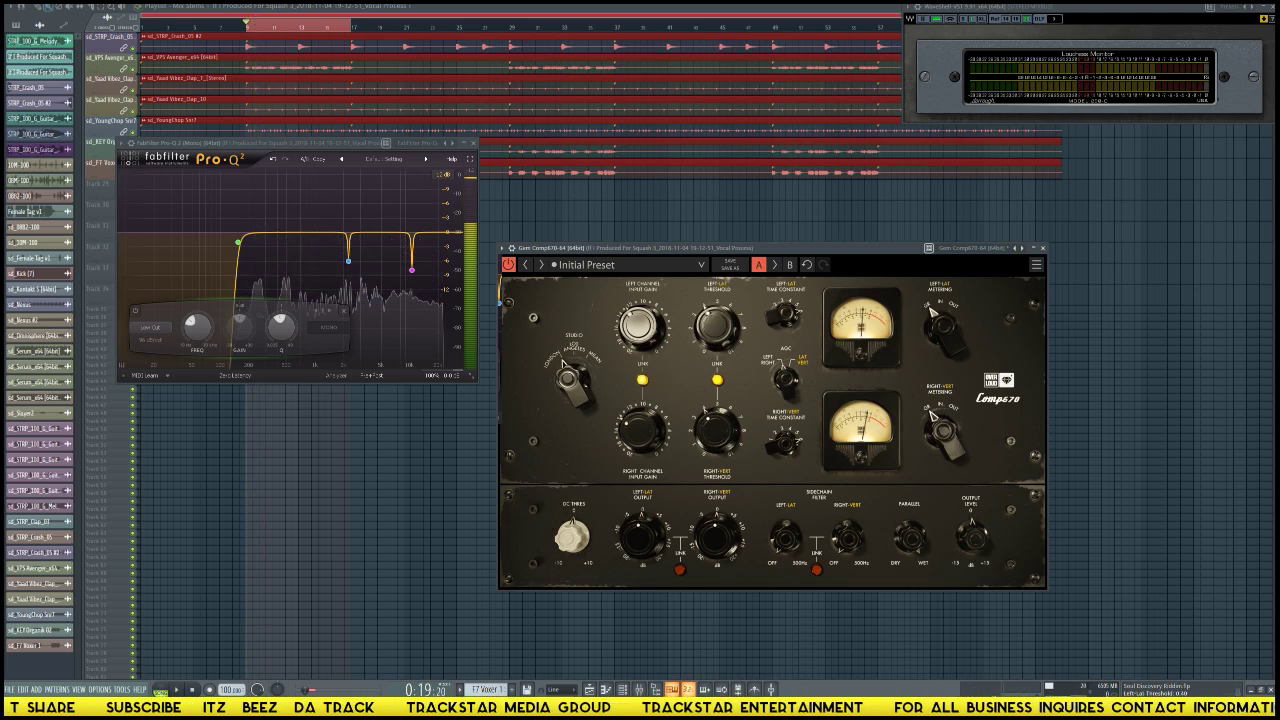
Step: Adjust the Comp670's time constants on both channels and switch its studio selector to Los Angeles while auditioning the vocal
key("space")
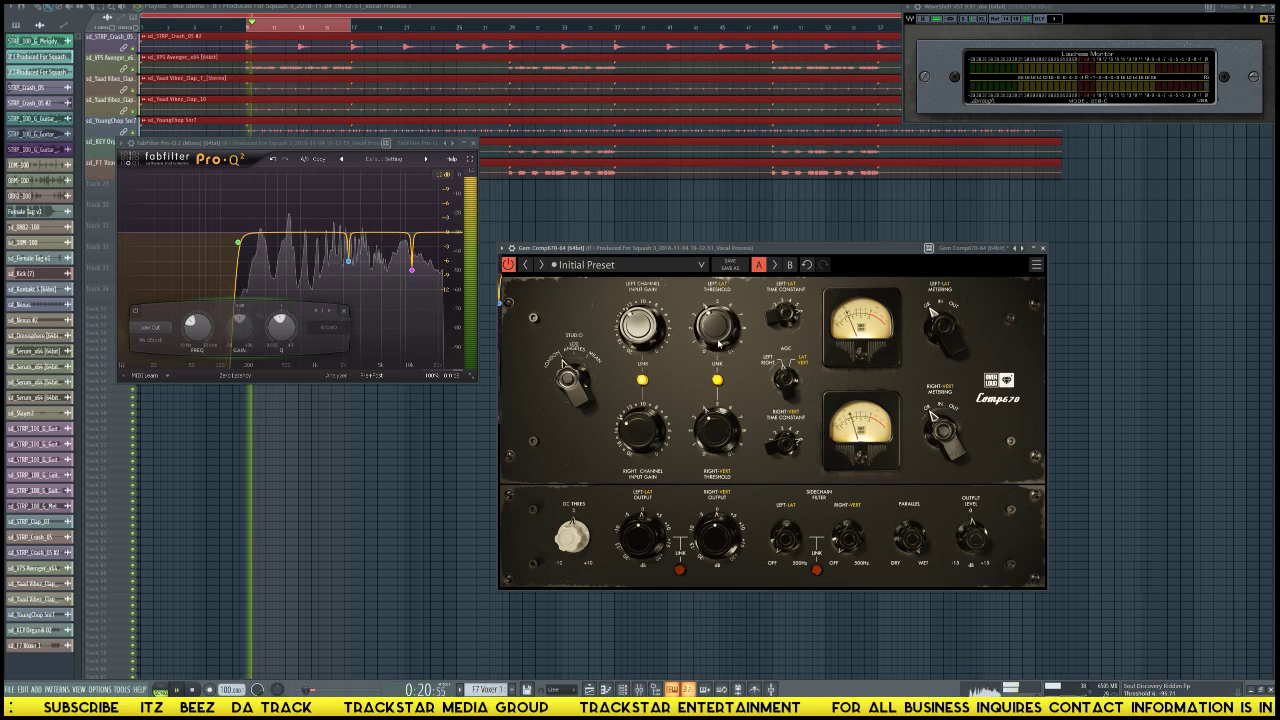
key("space")
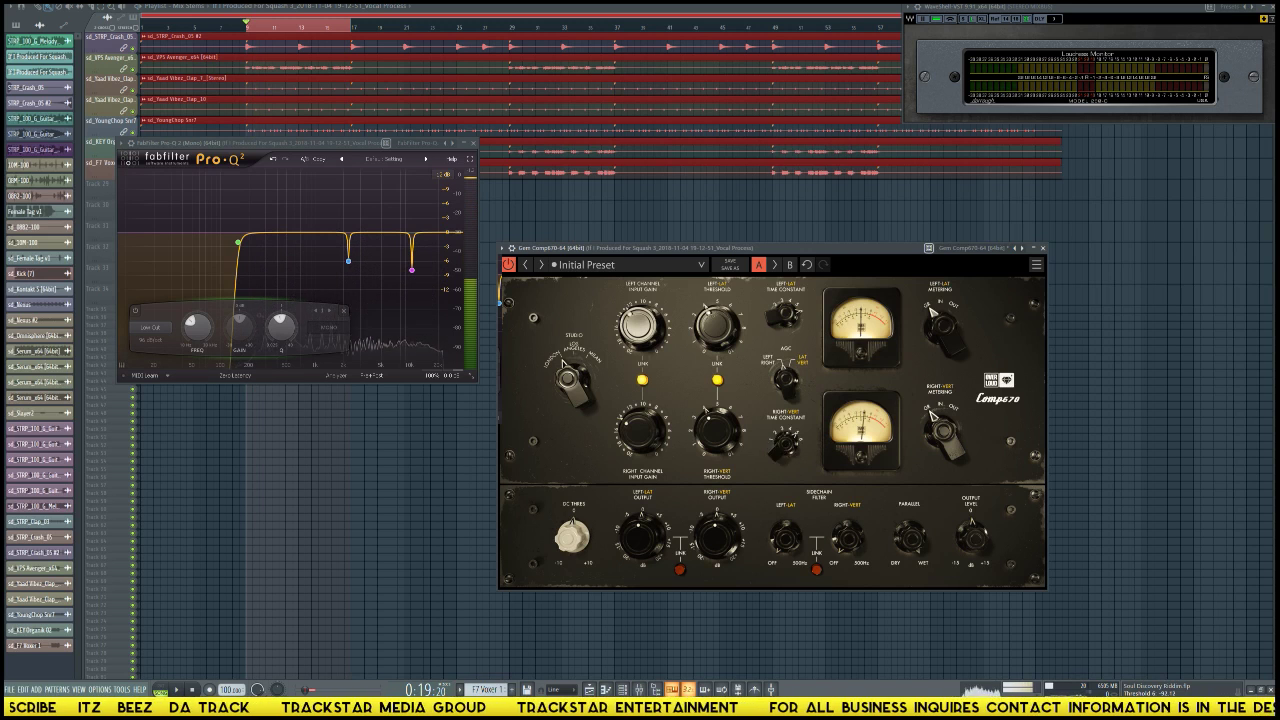
key("space")
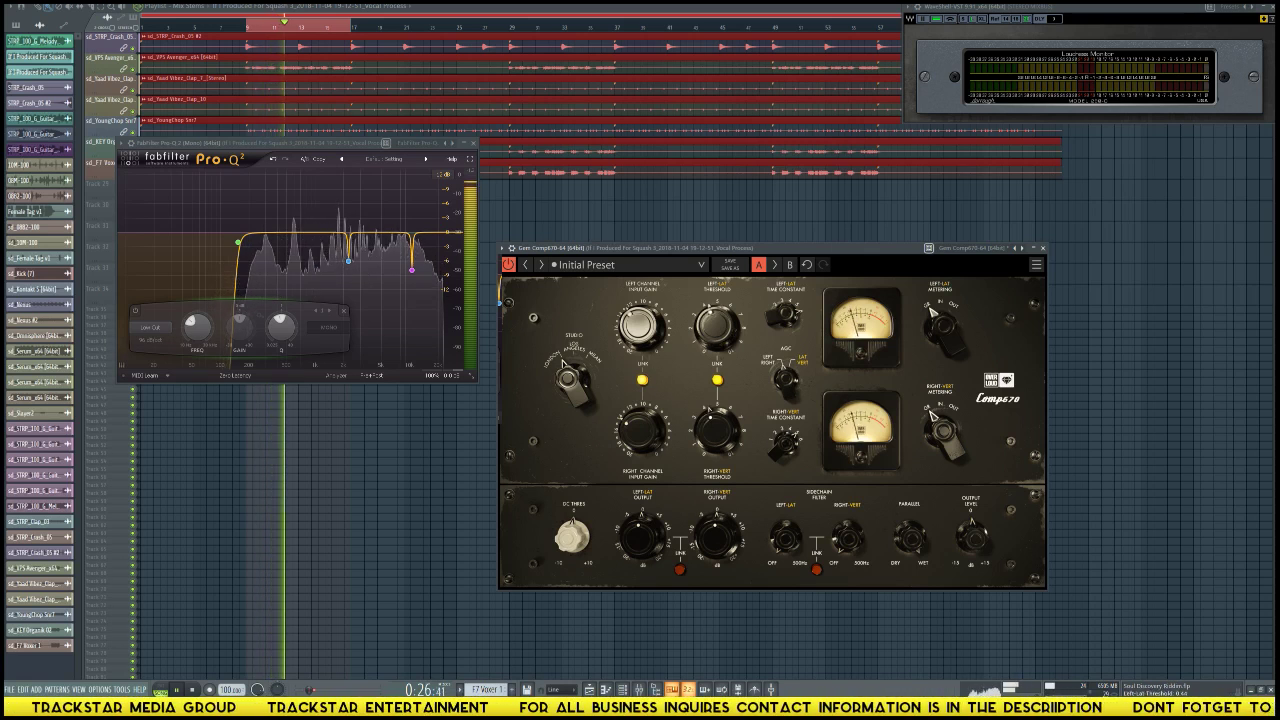
key("space")
key("space")
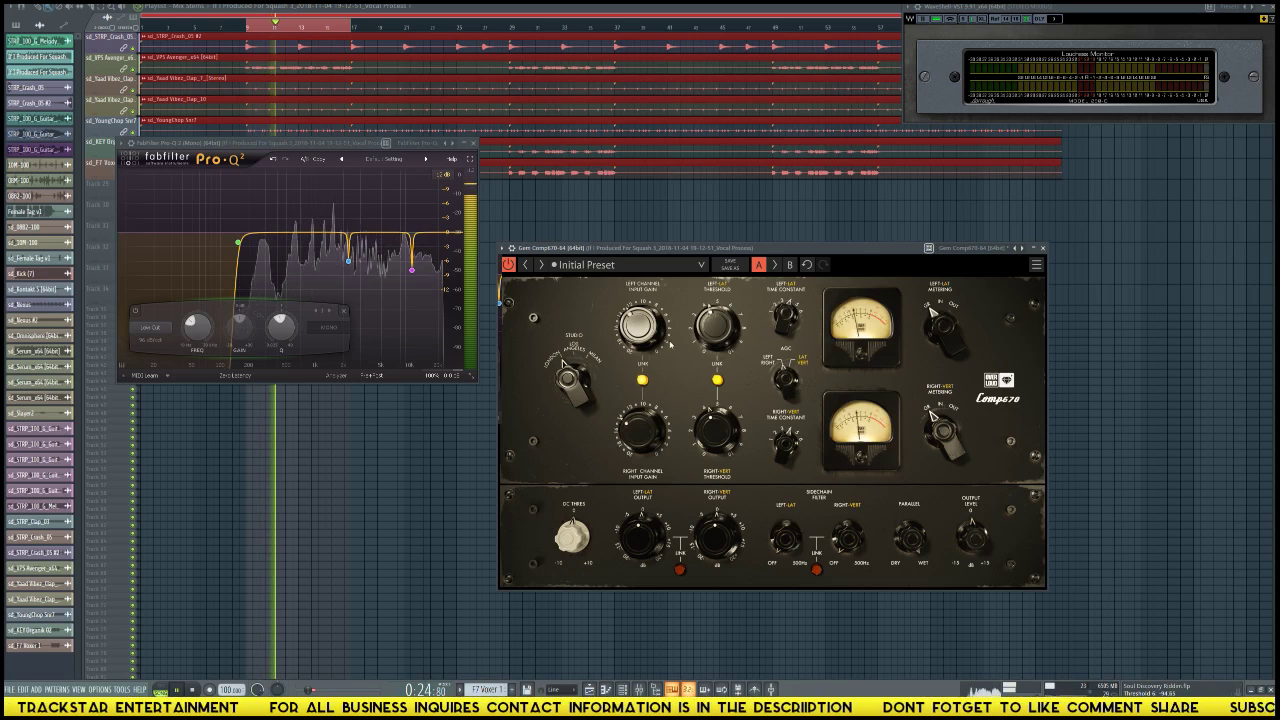
key("space")
key("space")
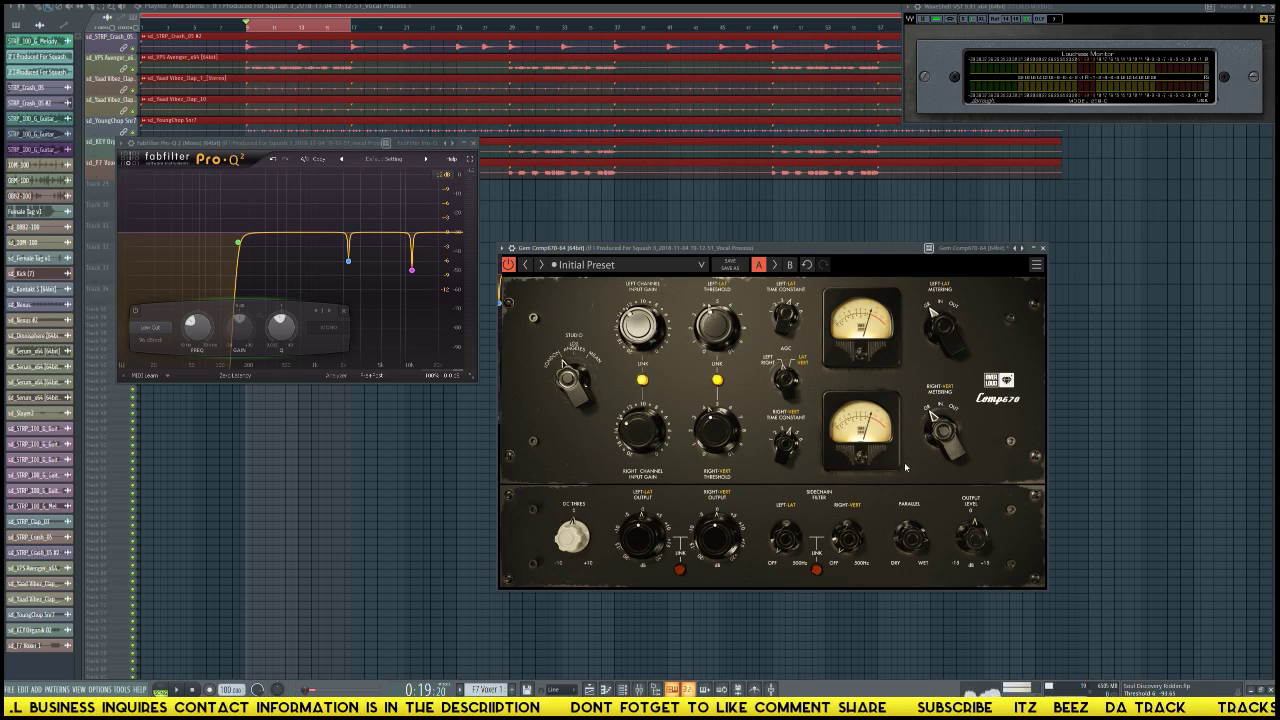
key("space")
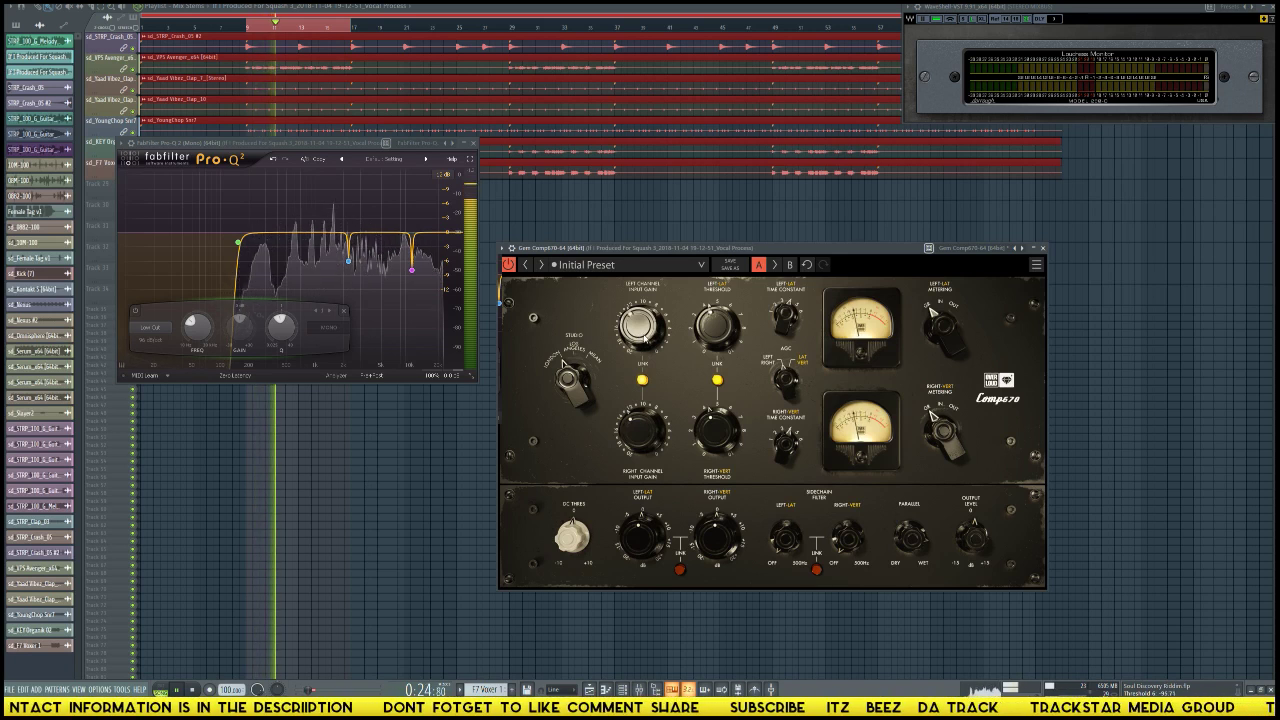
left_click(567, 378)
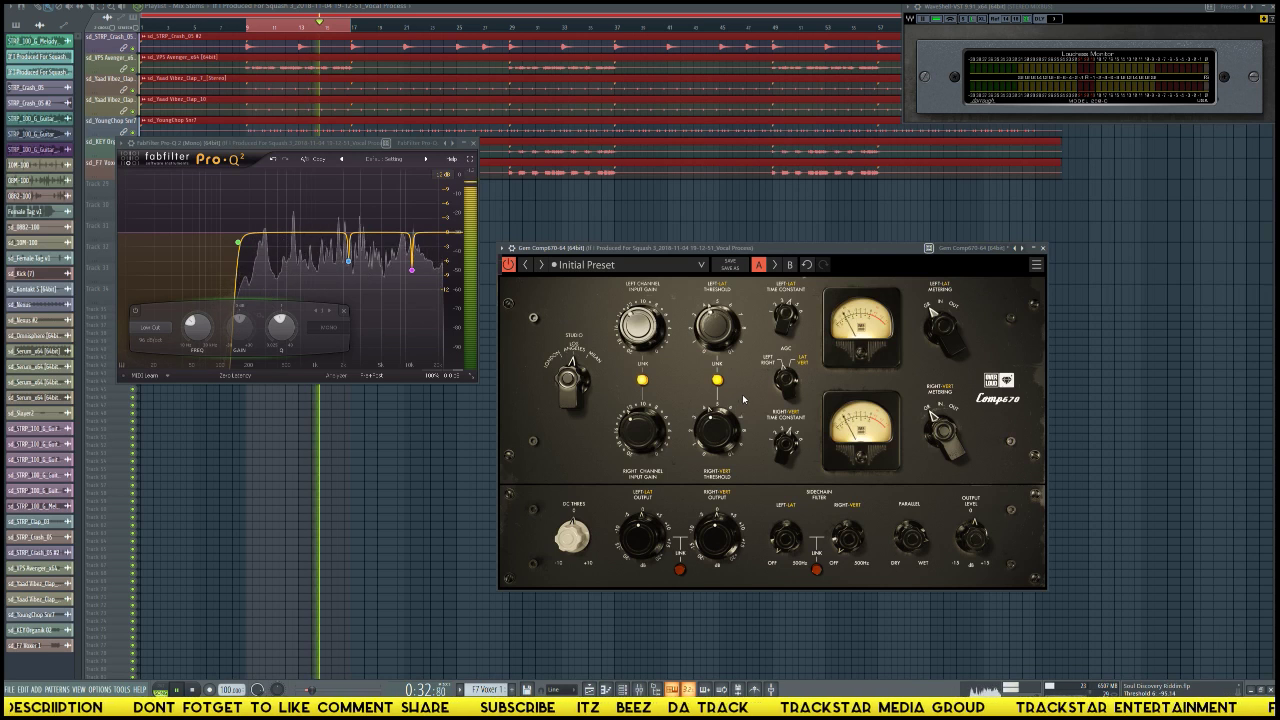
Step: Bring back the mixer during full-beat playback and close the Comp670 window
key("F9")
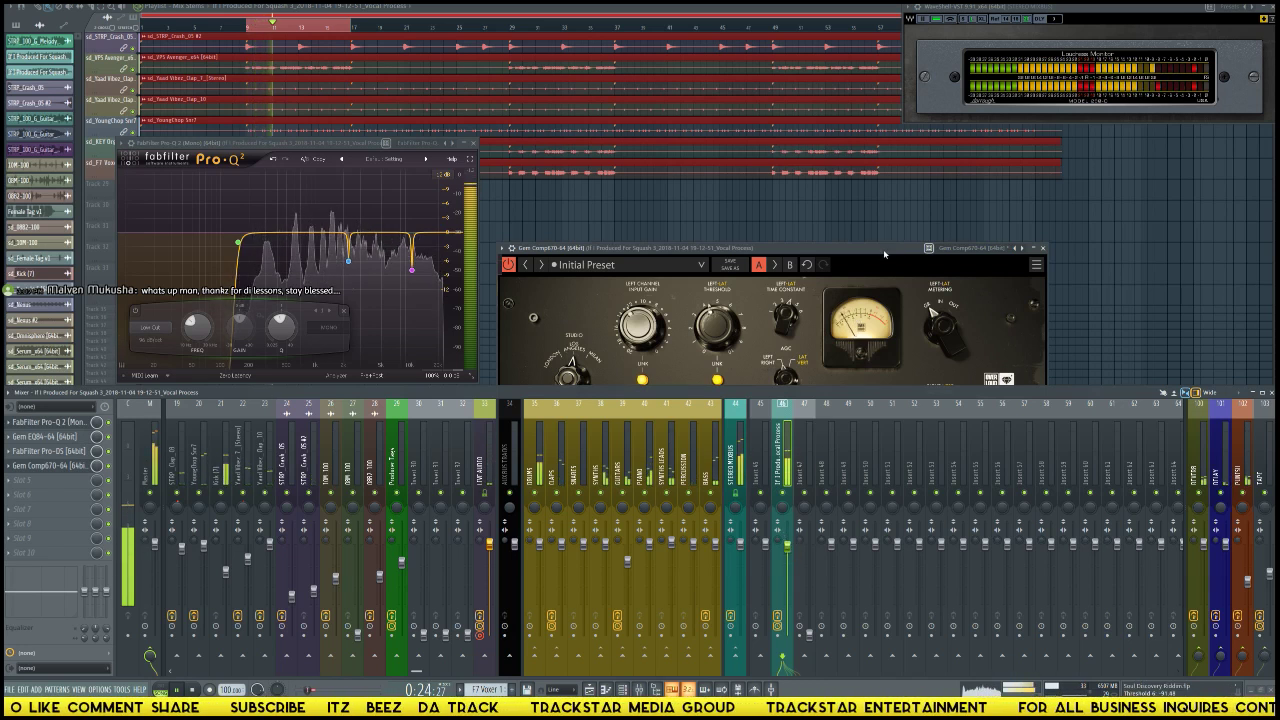
left_click_drag(1030, 247, 1026, 153)
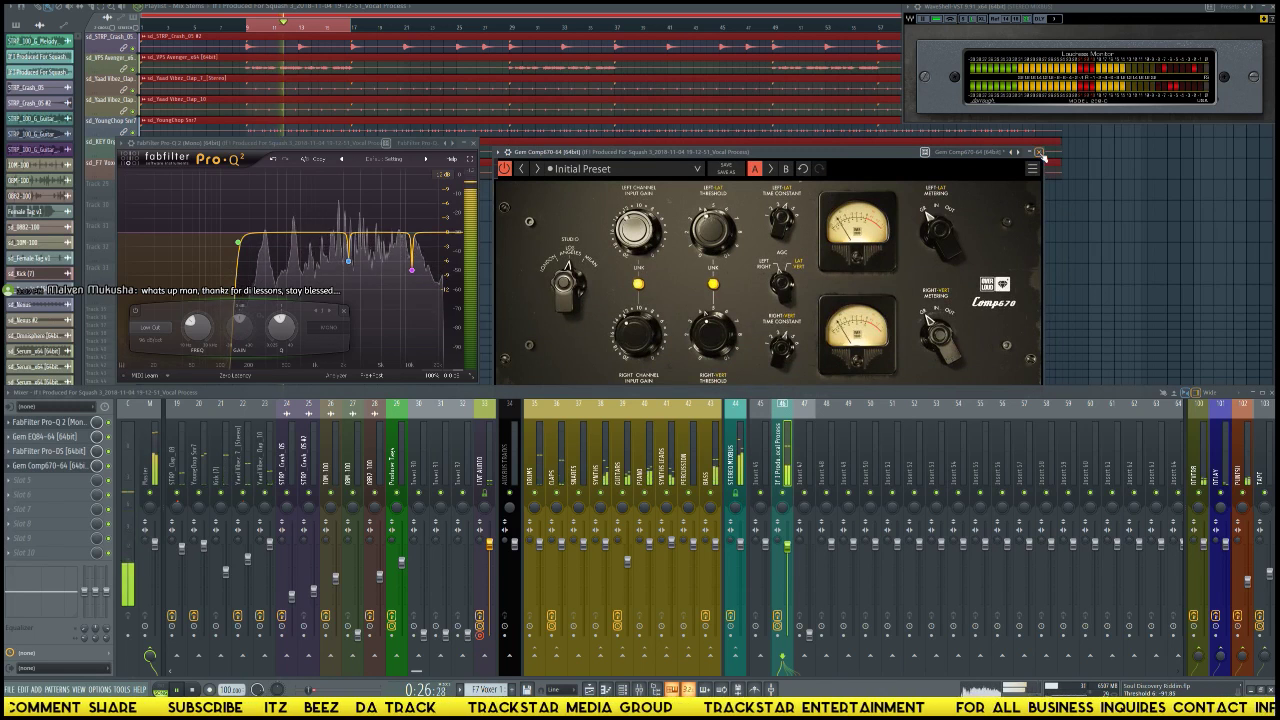
left_click(1039, 152)
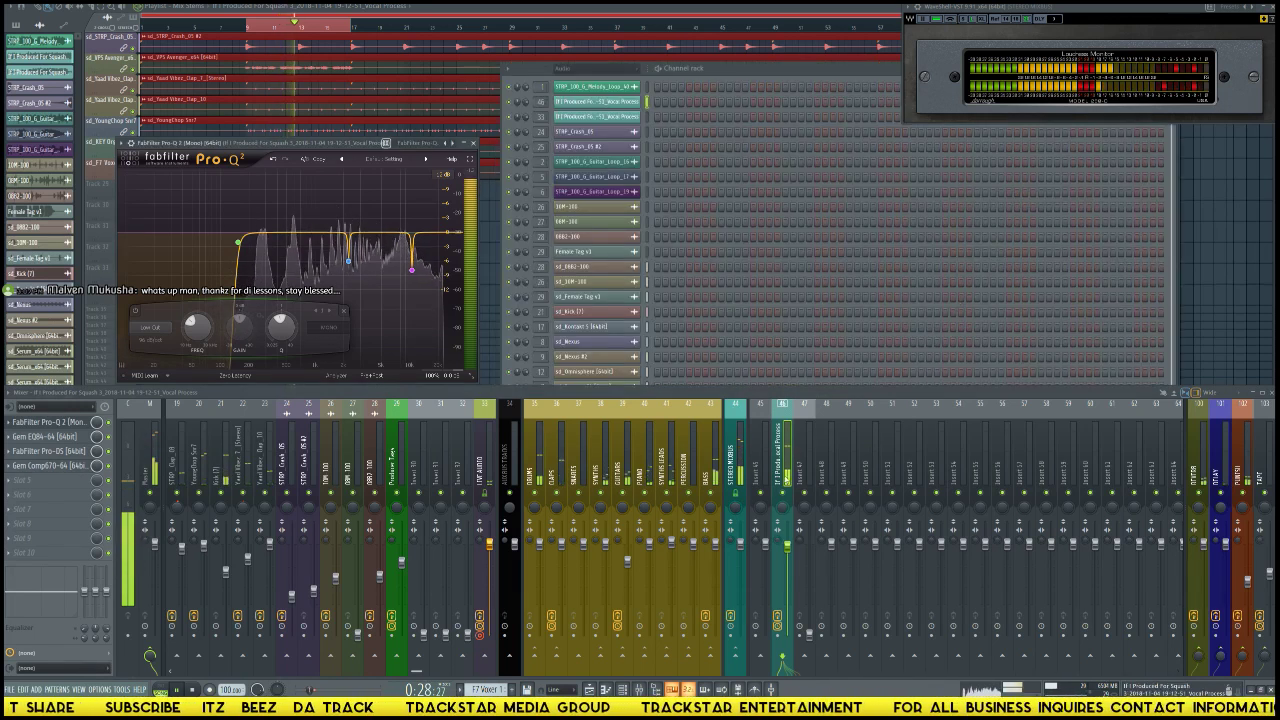
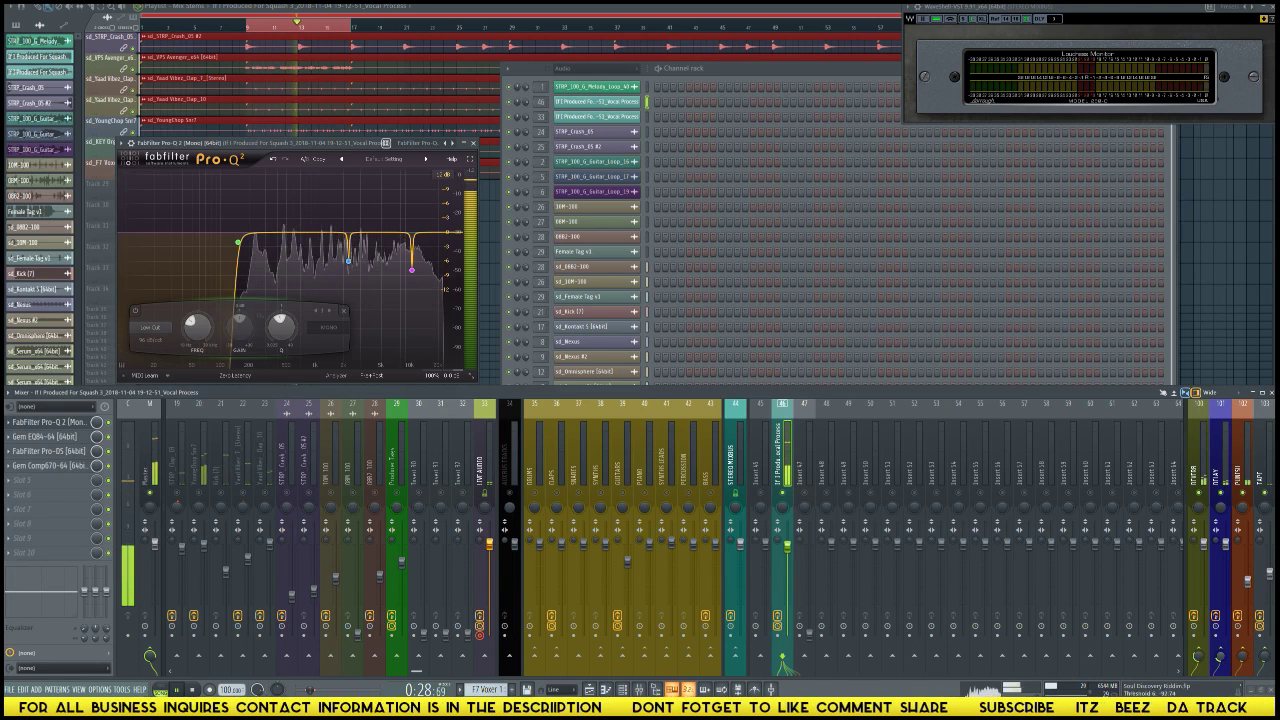
Step: Audition the processed vocal within the full beat and close the remaining plugin and channel rack windows
key("space")
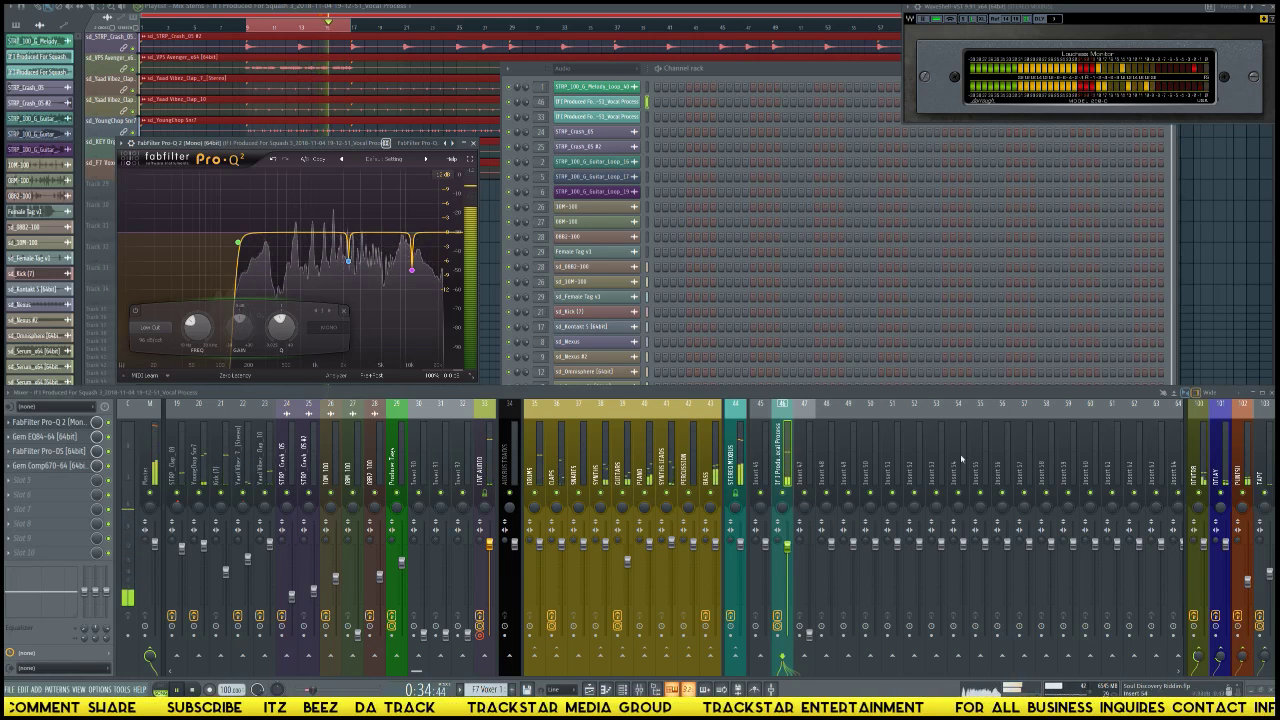
key("space")
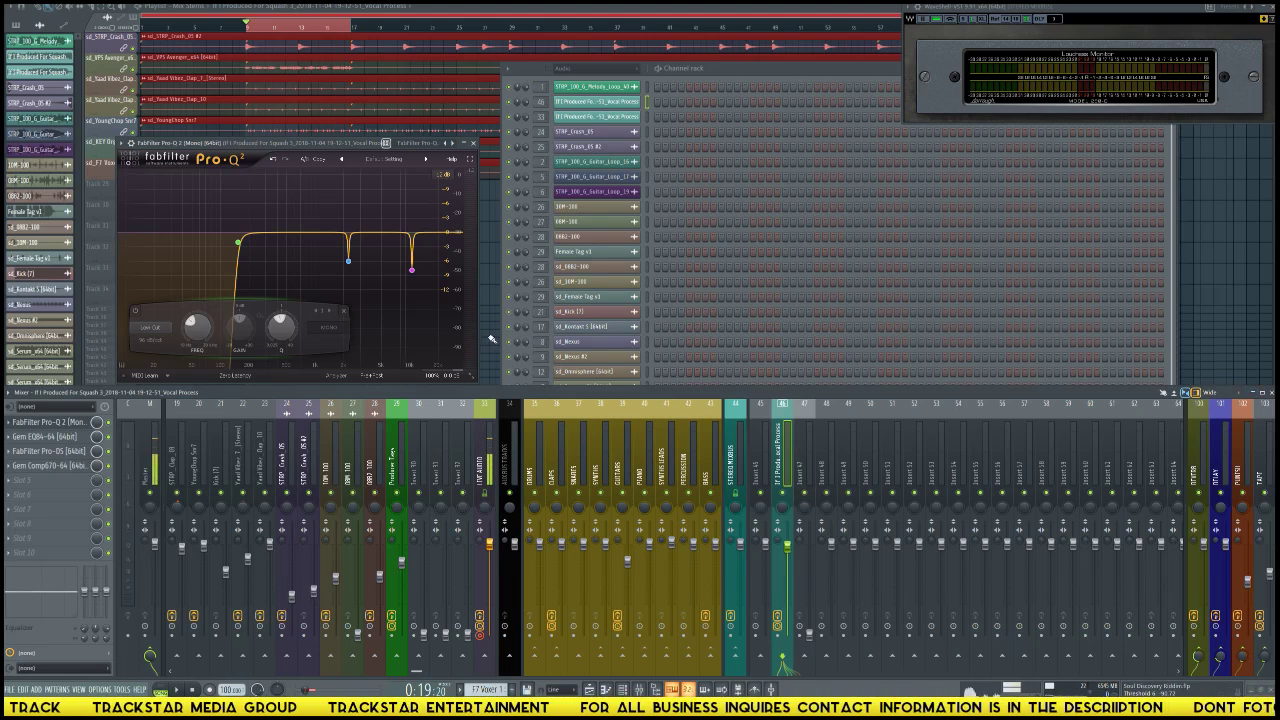
key("F12")
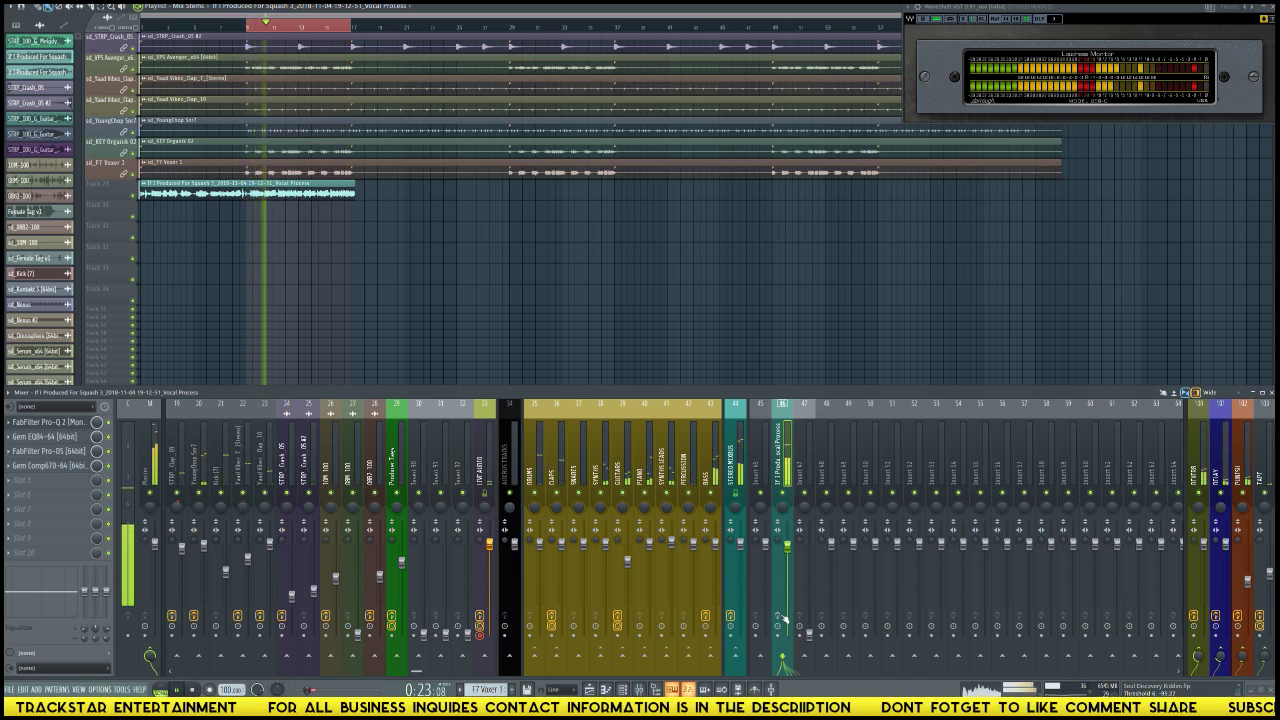
key("space")
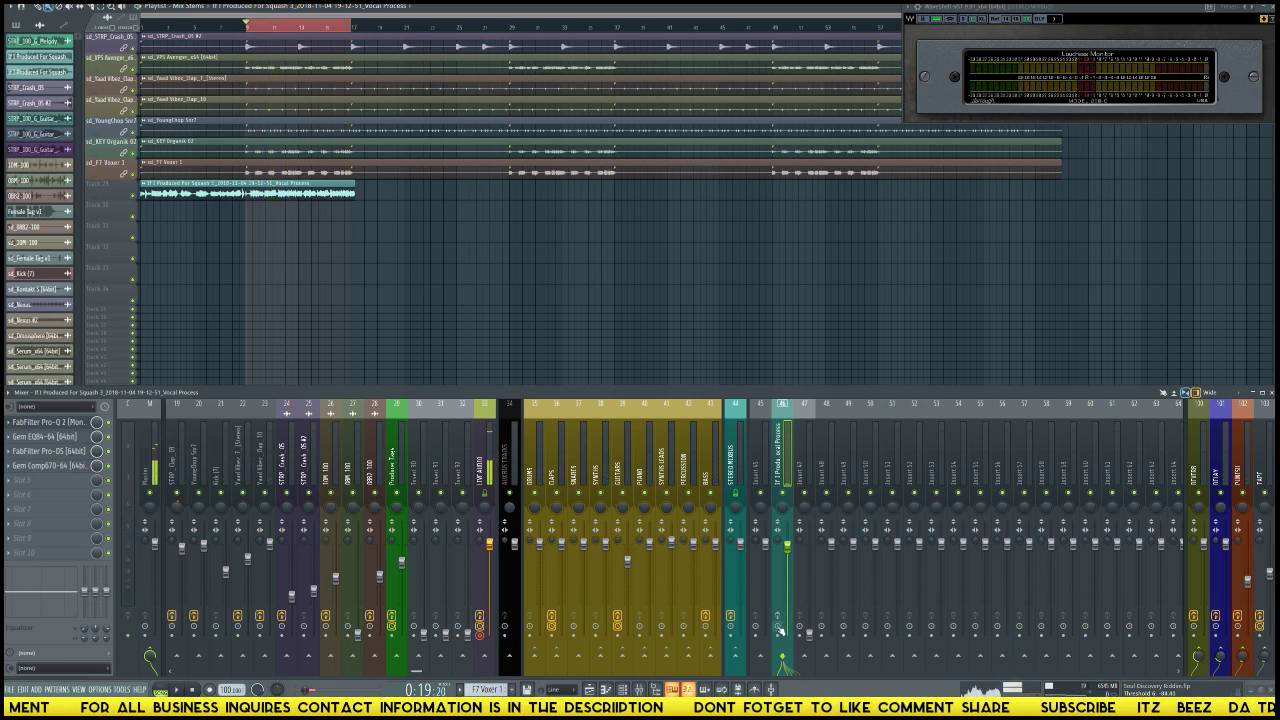
key("space")
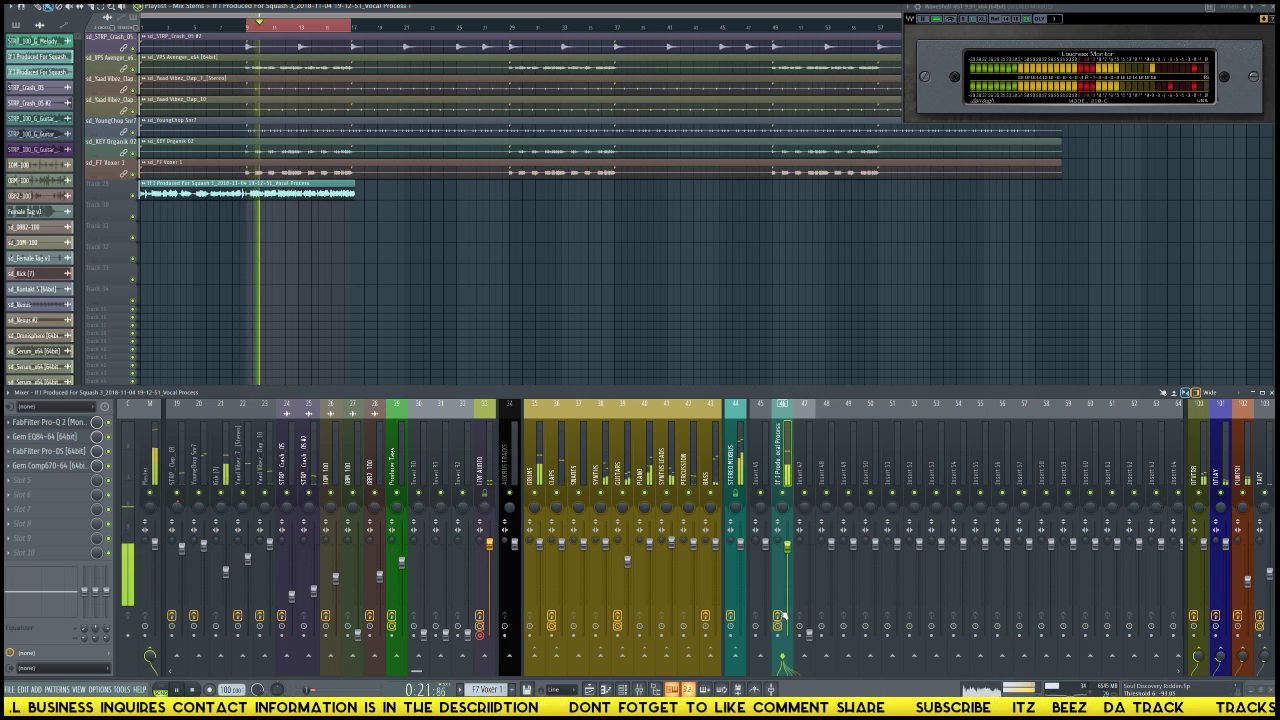
key("space")
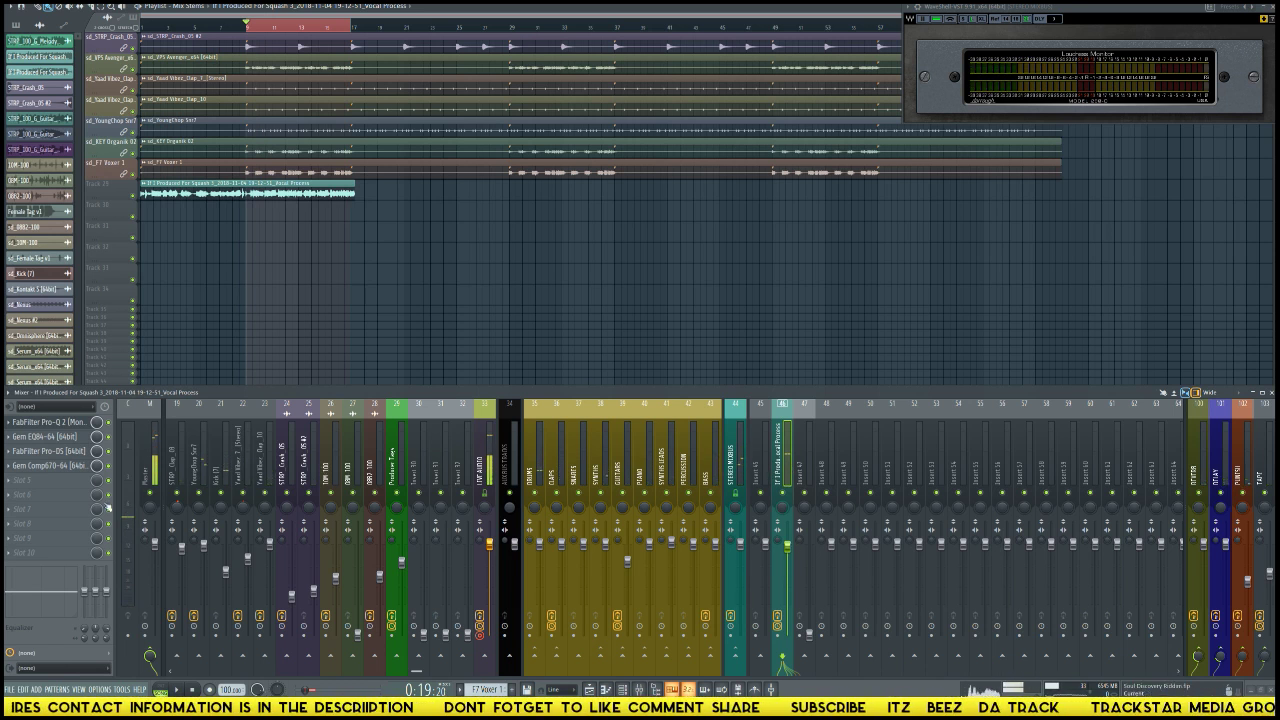
Step: Load the Black Box Analog Design HG-2 saturator into the vocal track's fifth effect slot and place its window above the mixer
left_click(65, 489)
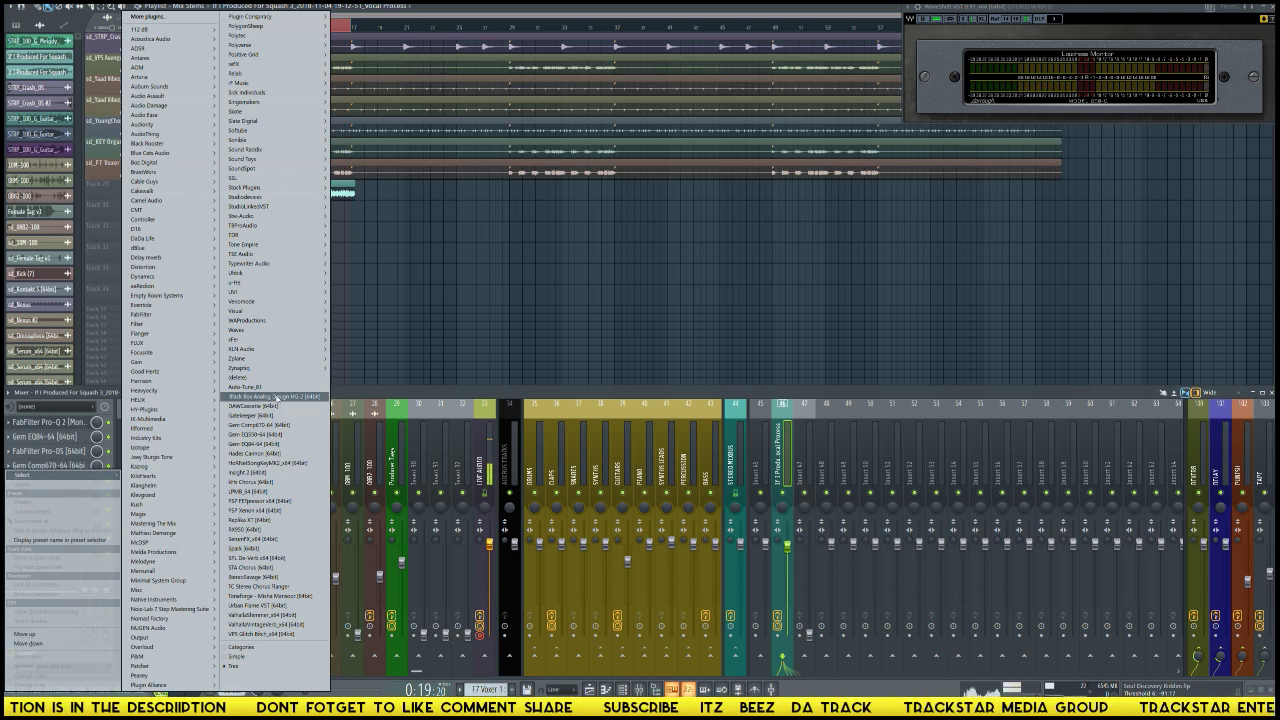
left_click(276, 397)
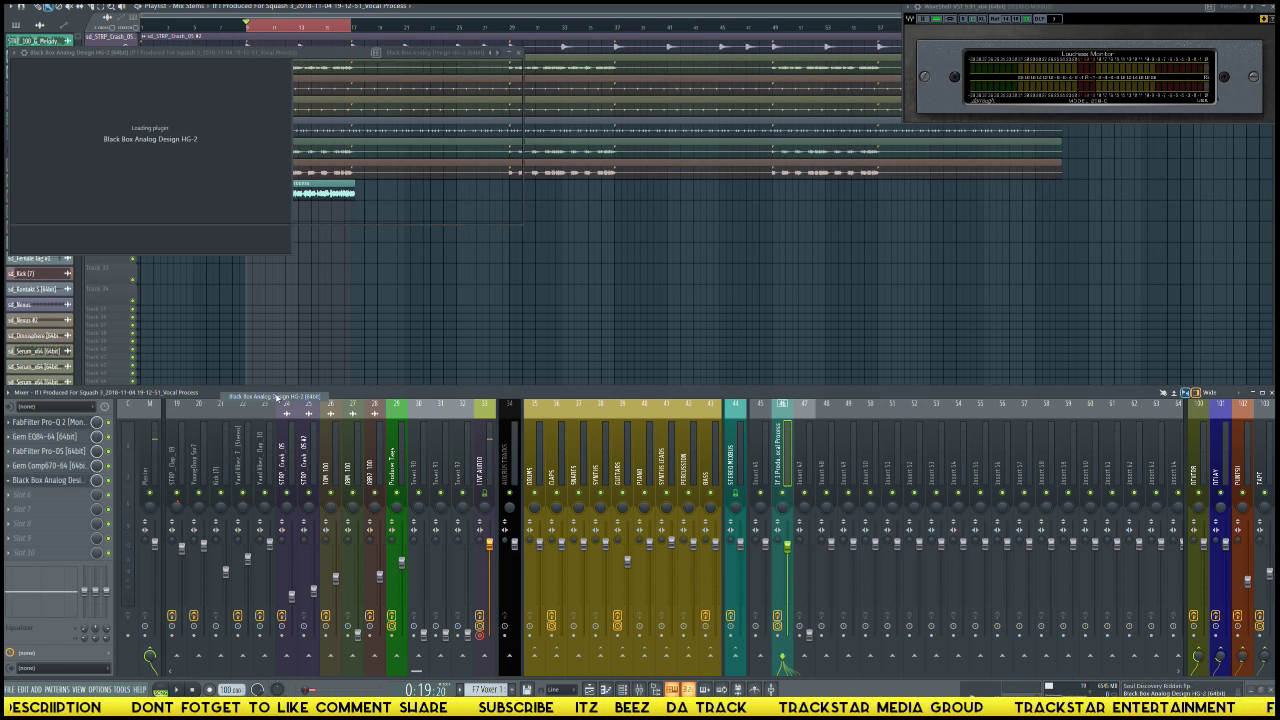
left_click_drag(263, 55, 675, 172)
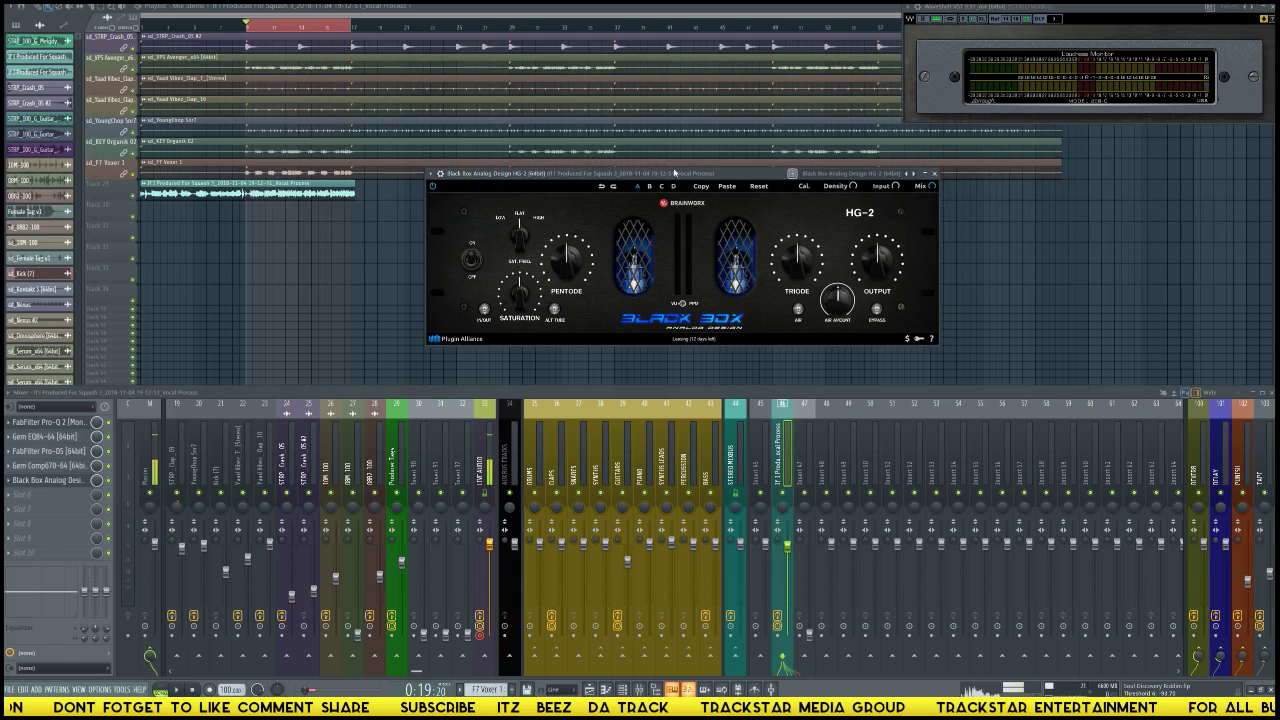
Step: Load the HG-2's Airy Vocal preset and fine-tune its tube and saturation controls while playing the vocal with the beat
left_click(914, 175)
left_click(942, 121)
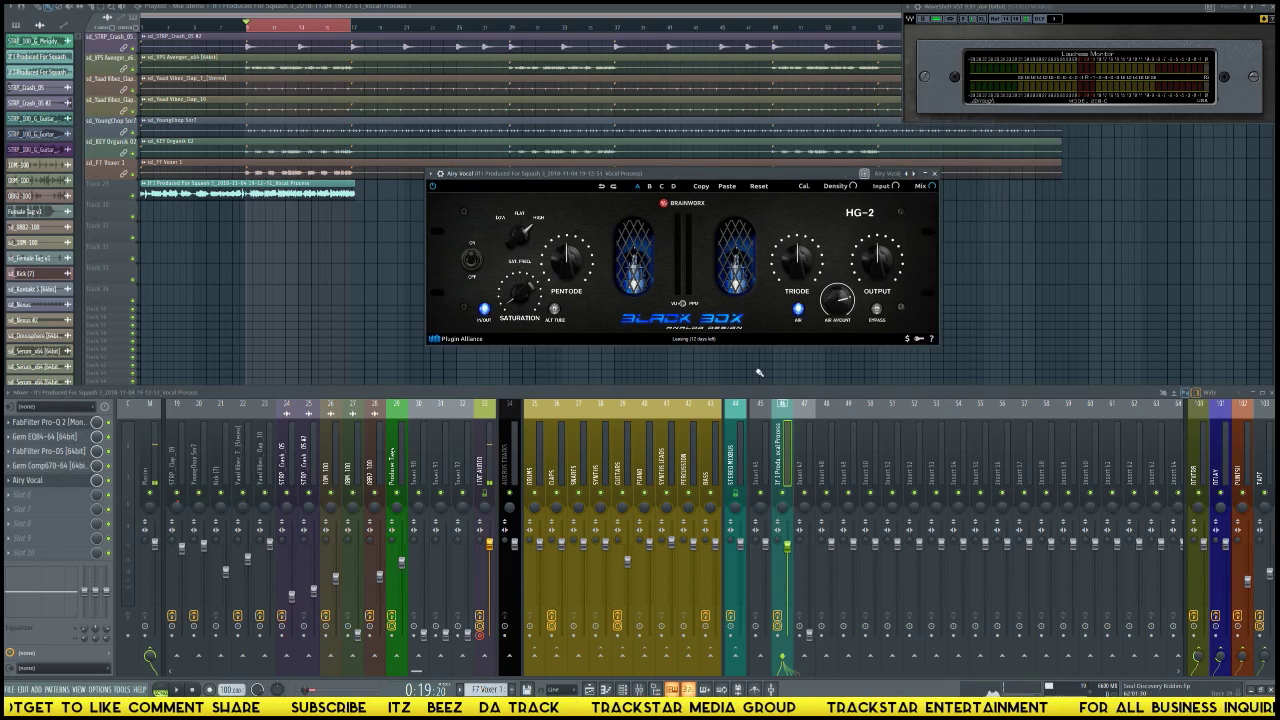
key("space")
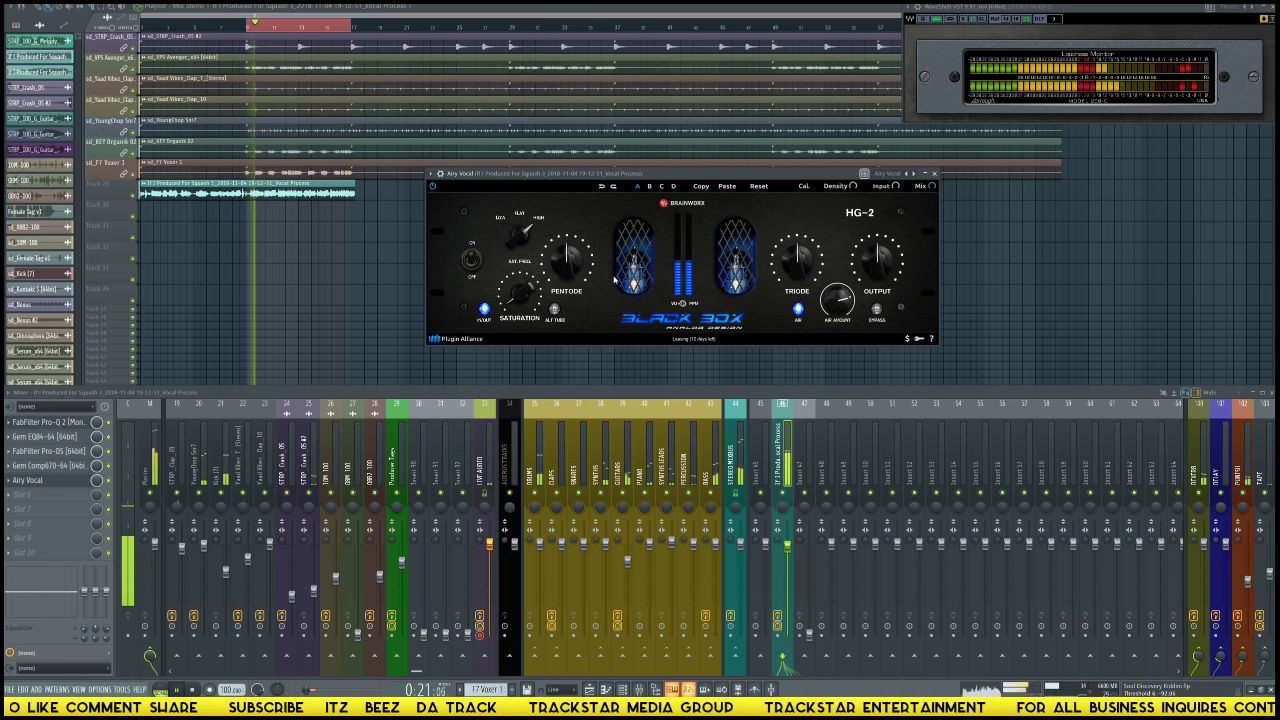
mouse_move(800, 266)
left_click_drag(800, 266, 799, 263)
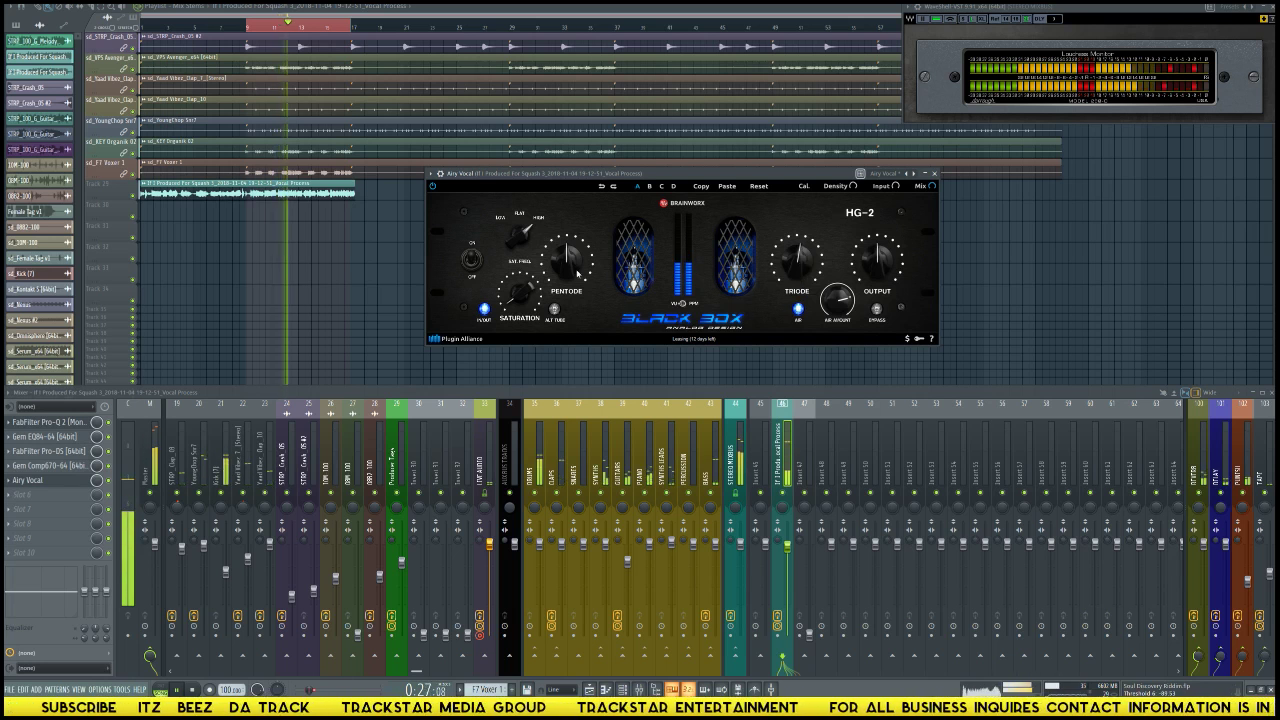
mouse_move(563, 272)
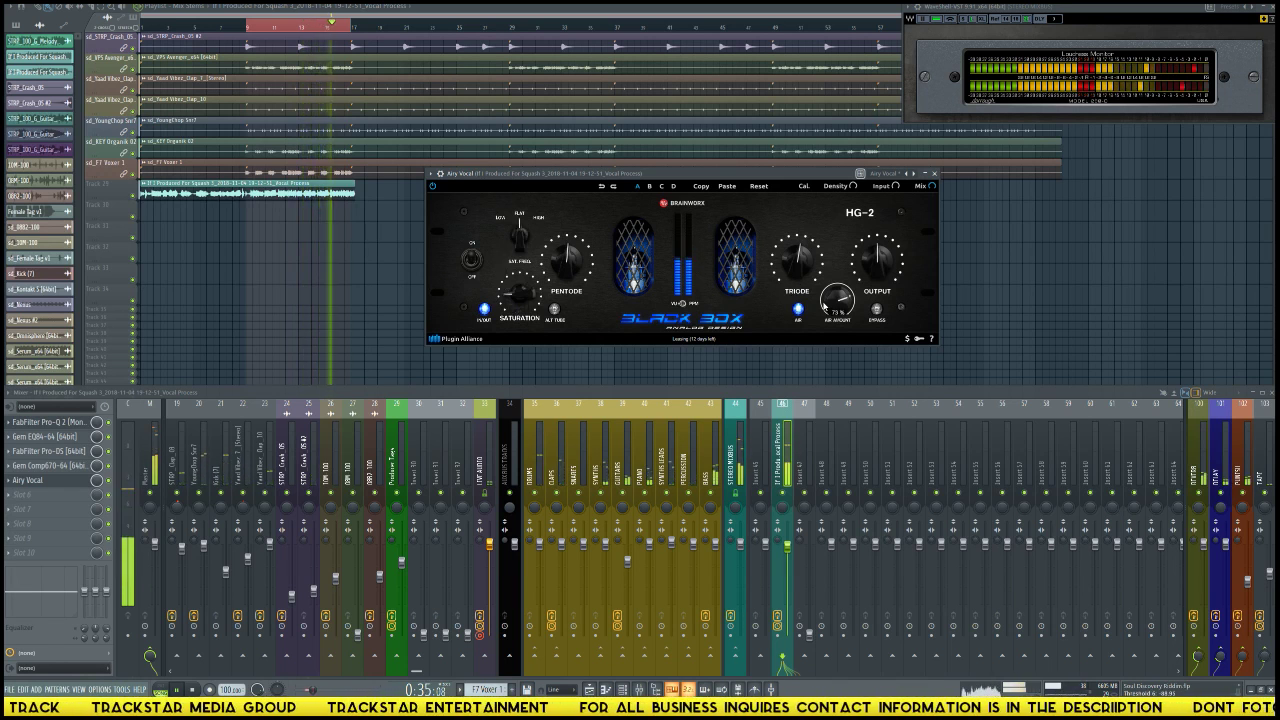
Step: Balance the vocal track's mixer level against the beat during playback and close the HG-2 window
left_click_drag(784, 554, 784, 562)
mouse_move(790, 266)
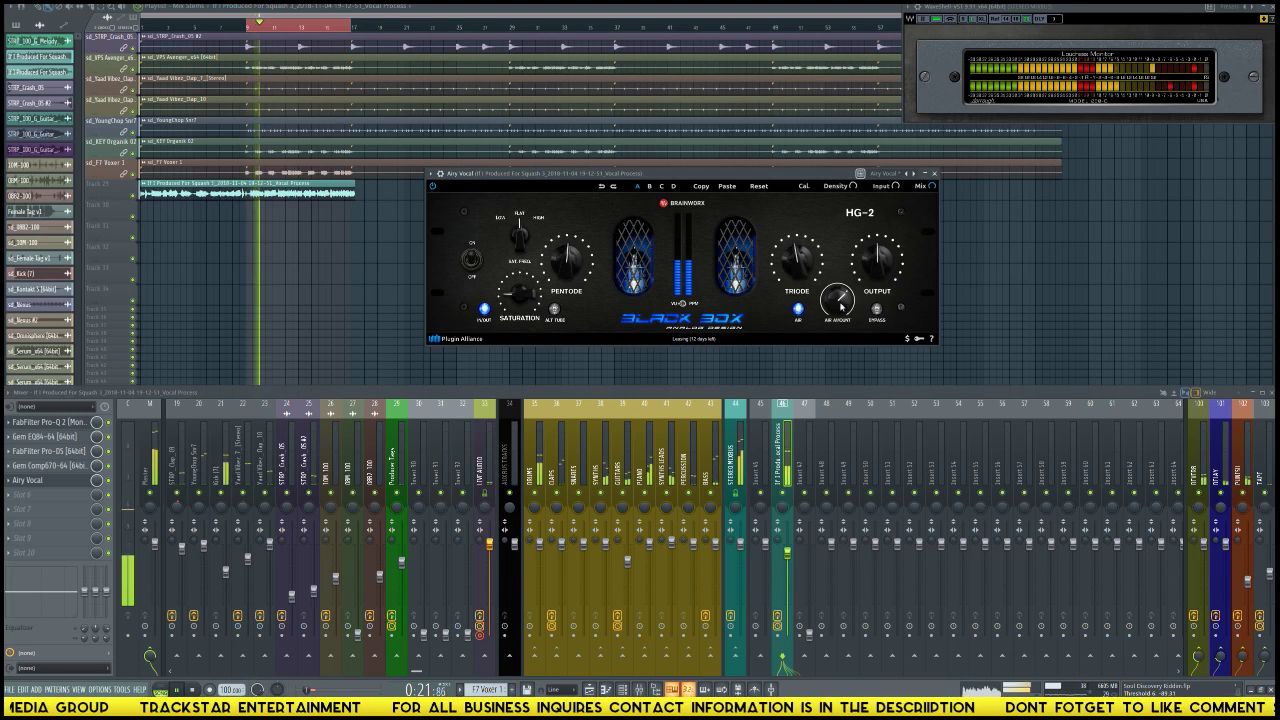
left_click_drag(789, 558, 789, 553)
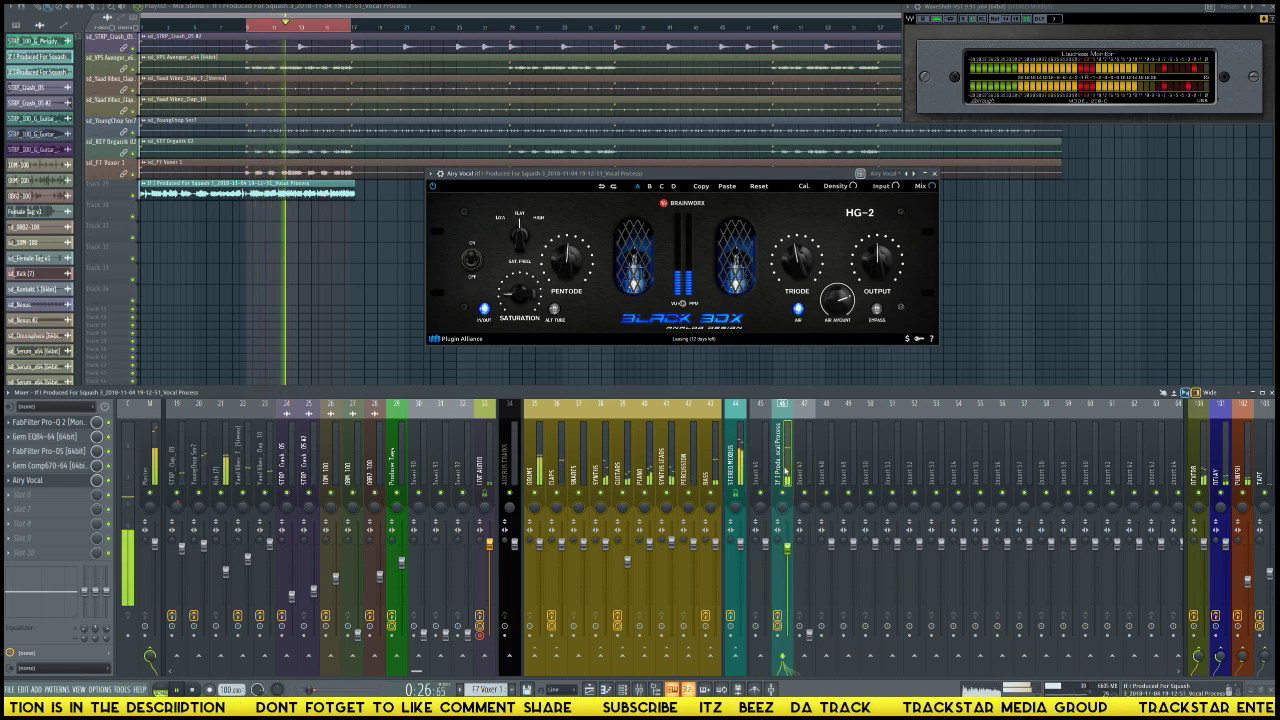
left_click(334, 277)
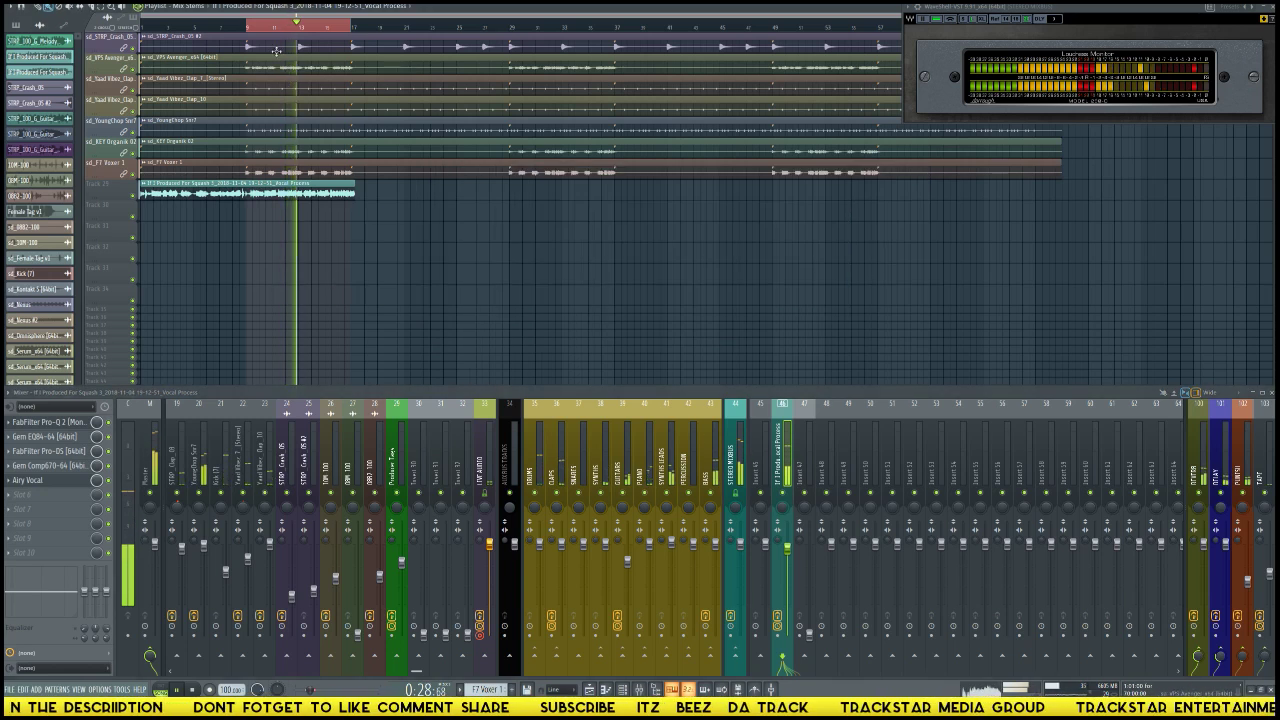
Step: Zoom in on the looped section of the playlist and set its grid snap to (none)
scroll(258, 29, "up", 5)
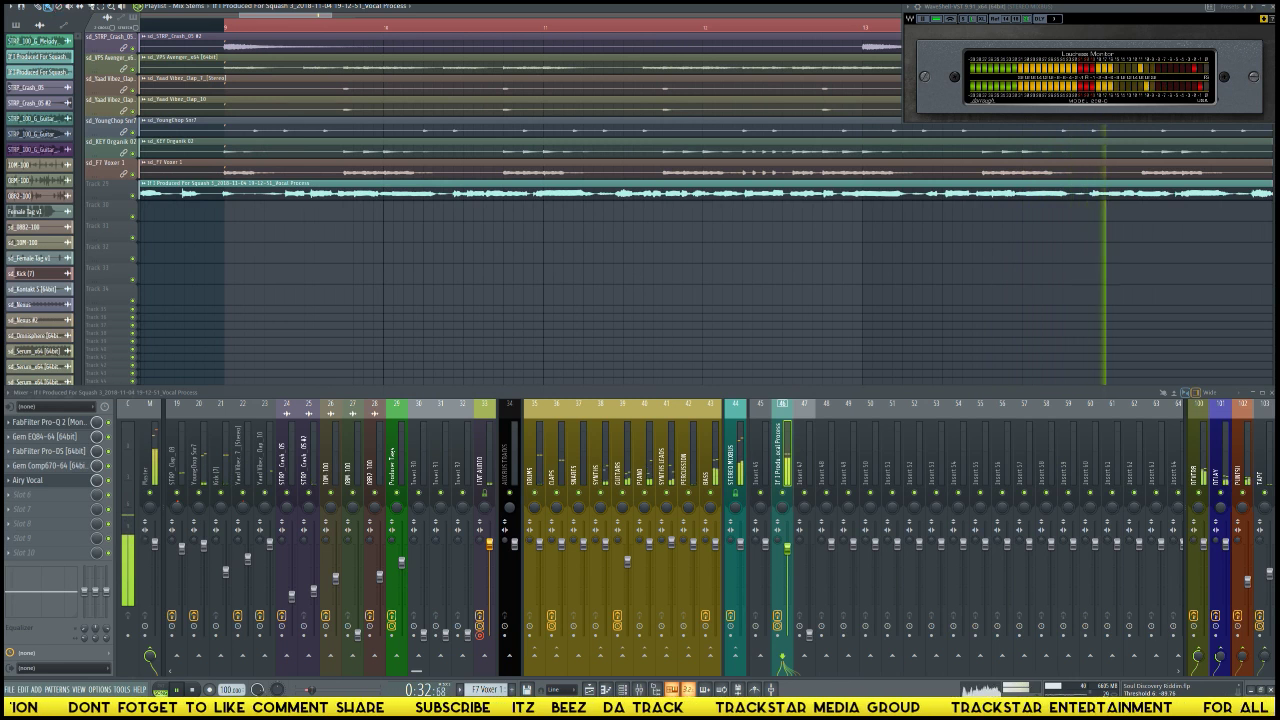
left_click(36, 27)
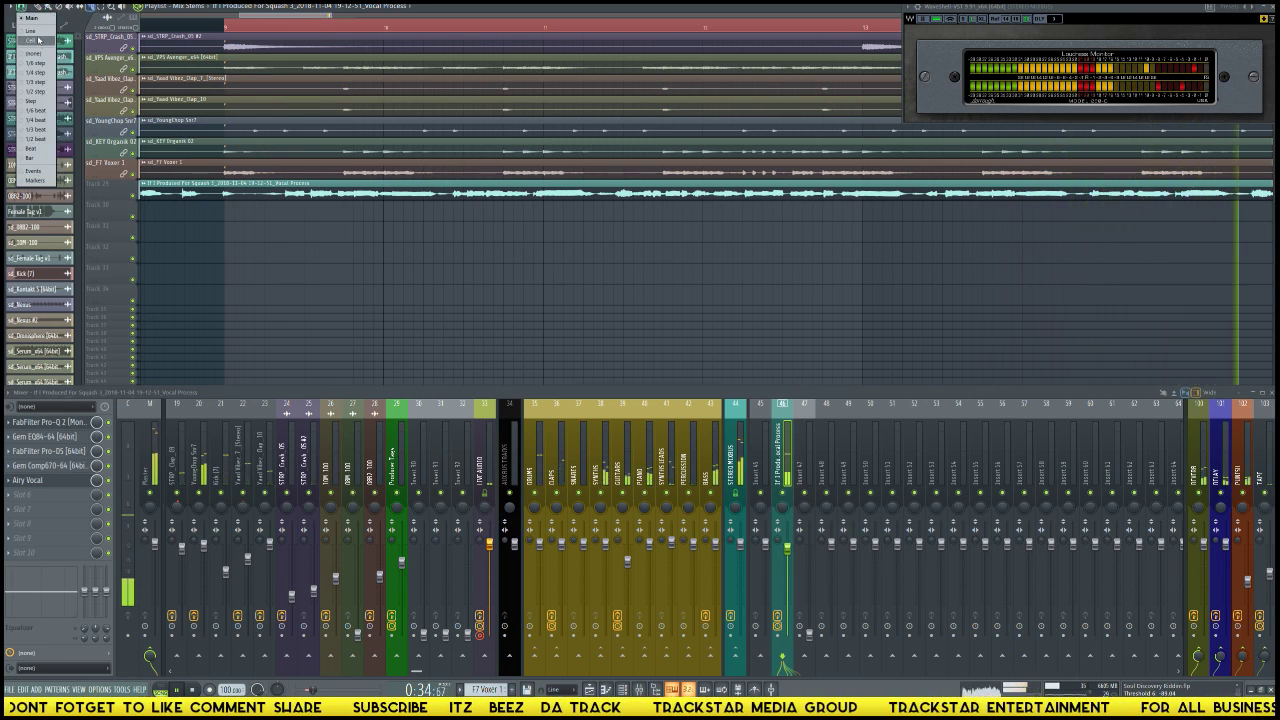
left_click(36, 37)
left_click(26, 13)
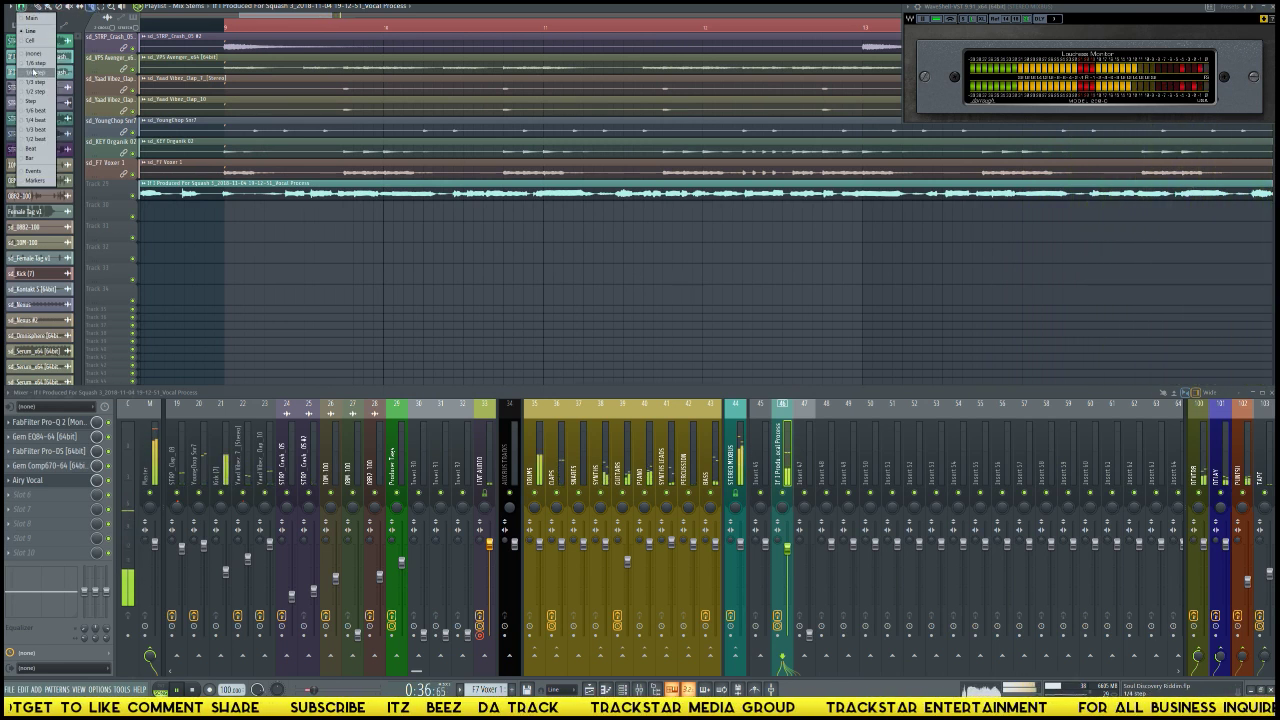
left_click(33, 53)
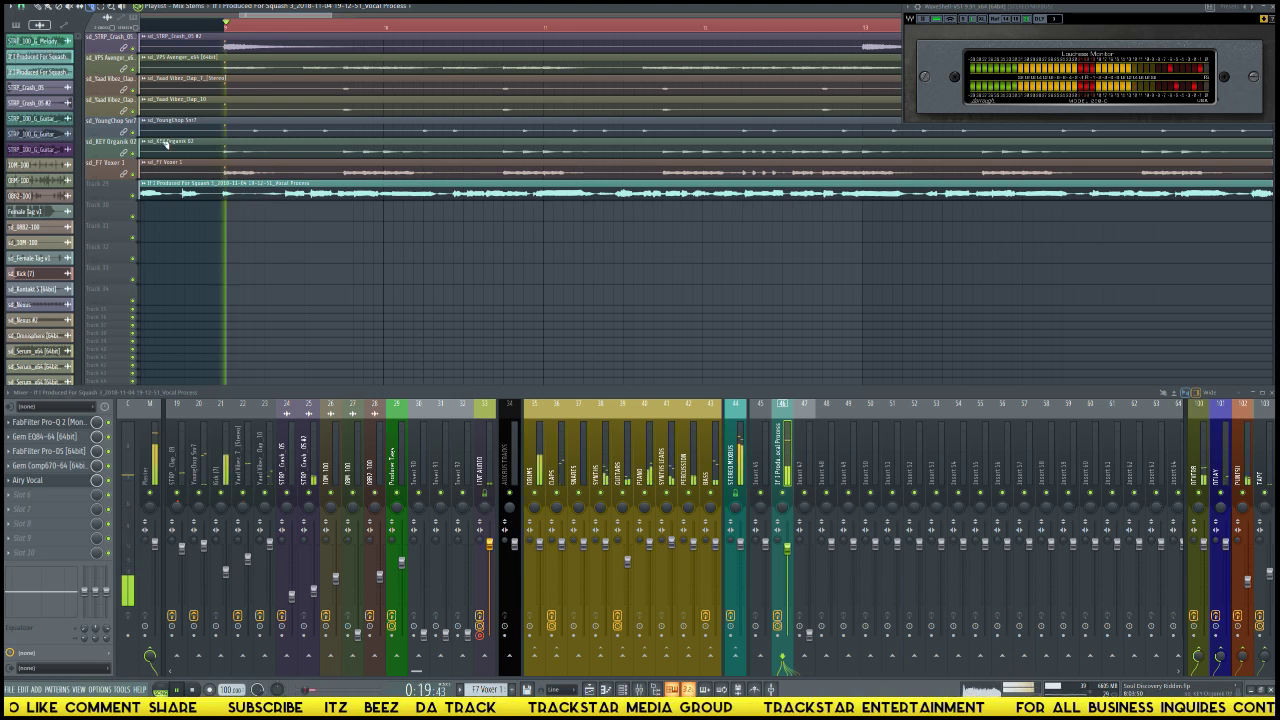
Step: Set the vocal clip's declicking mode to Crossfade (blending) in its channel settings and close them
double_click(466, 193)
left_click_drag(183, 80, 493, 140)
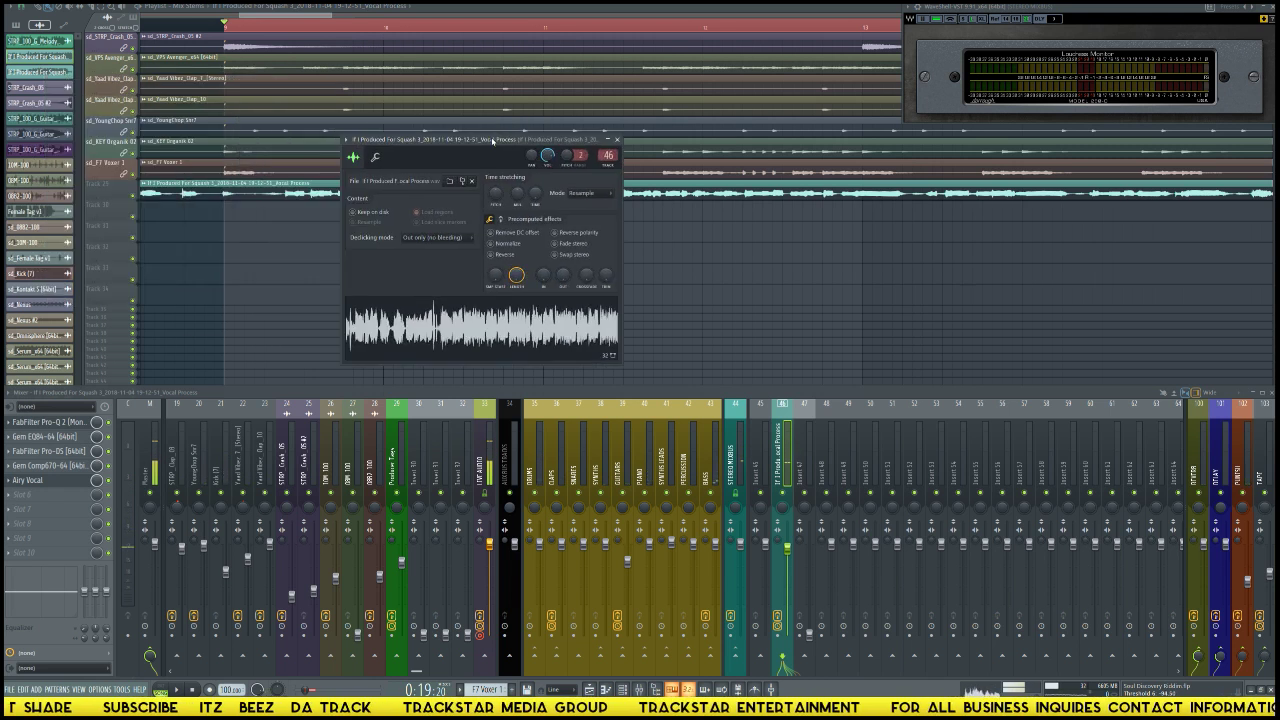
left_click(436, 238)
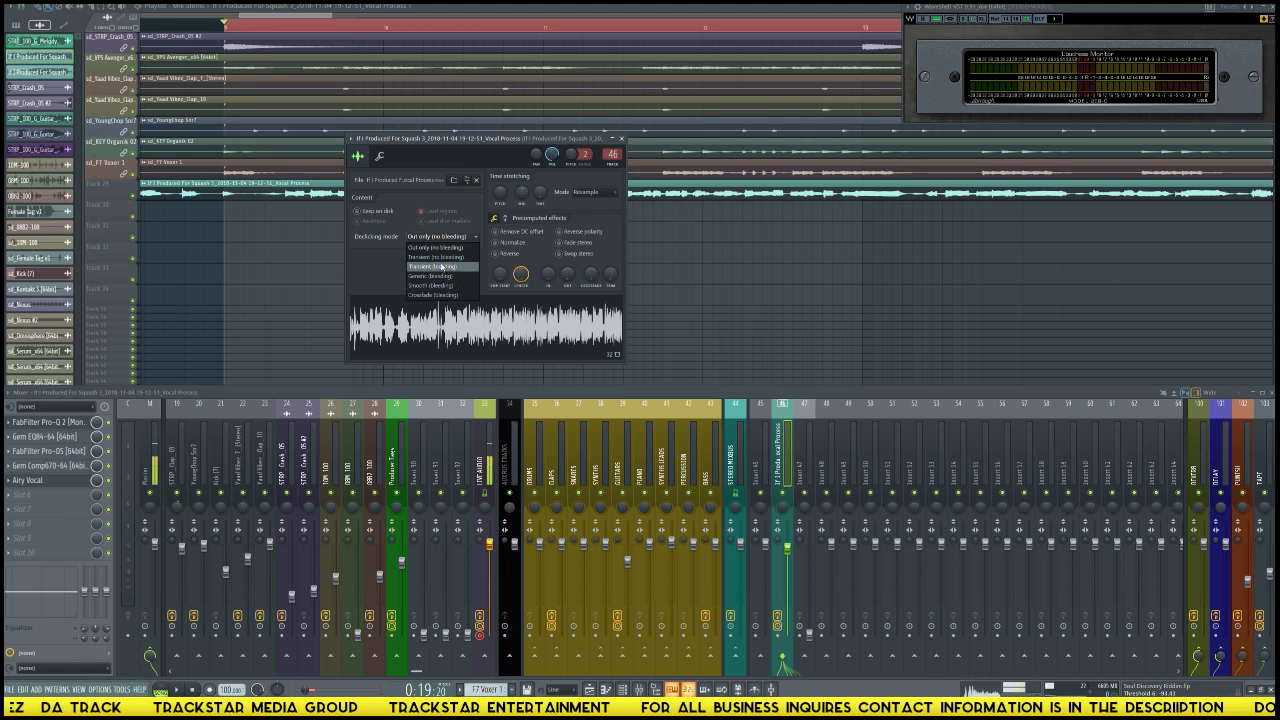
left_click(451, 296)
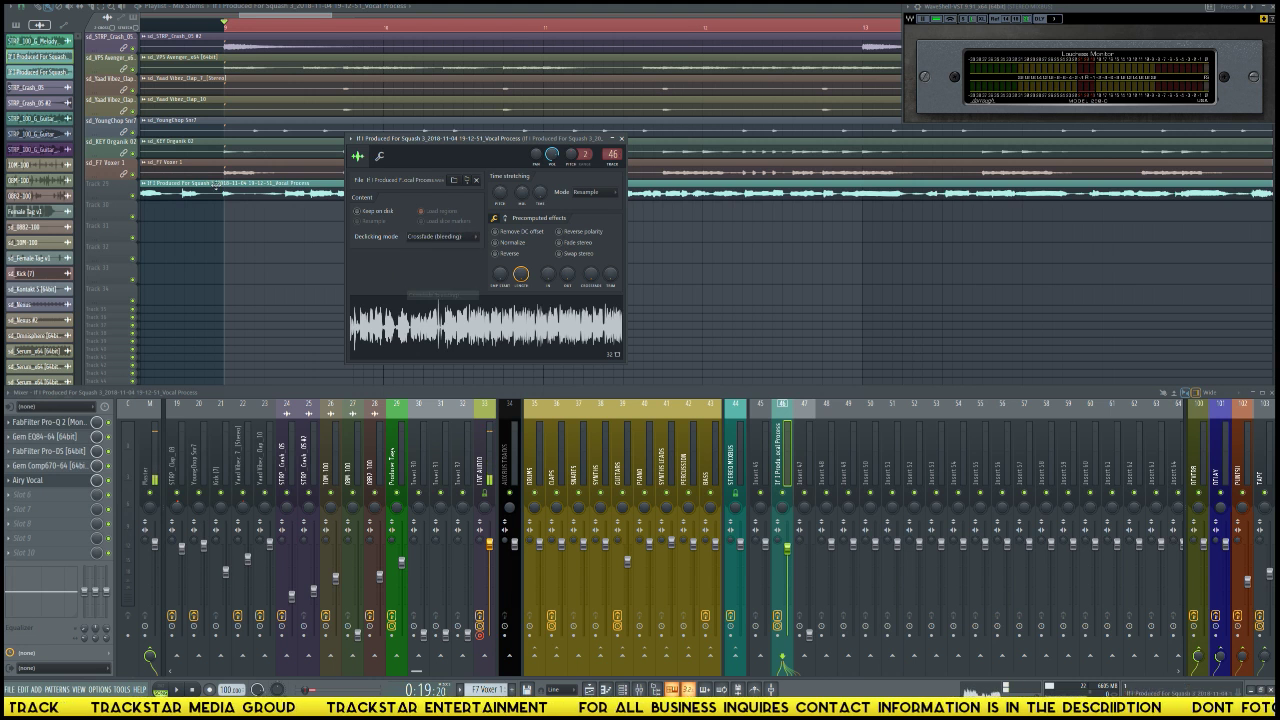
key("Escape")
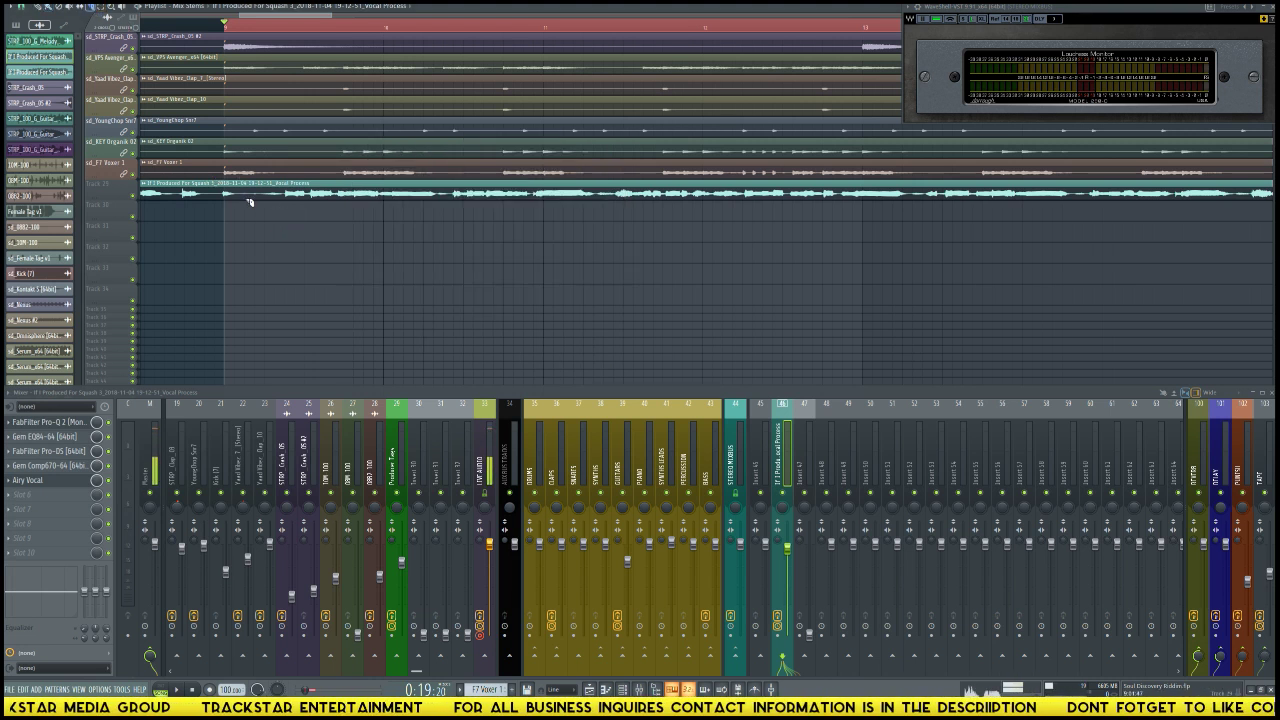
Step: Slice the vocal clip at the start of its first quiet gap and set the declicking mode to Generic (blending)
scroll(268, 193, "up", 4)
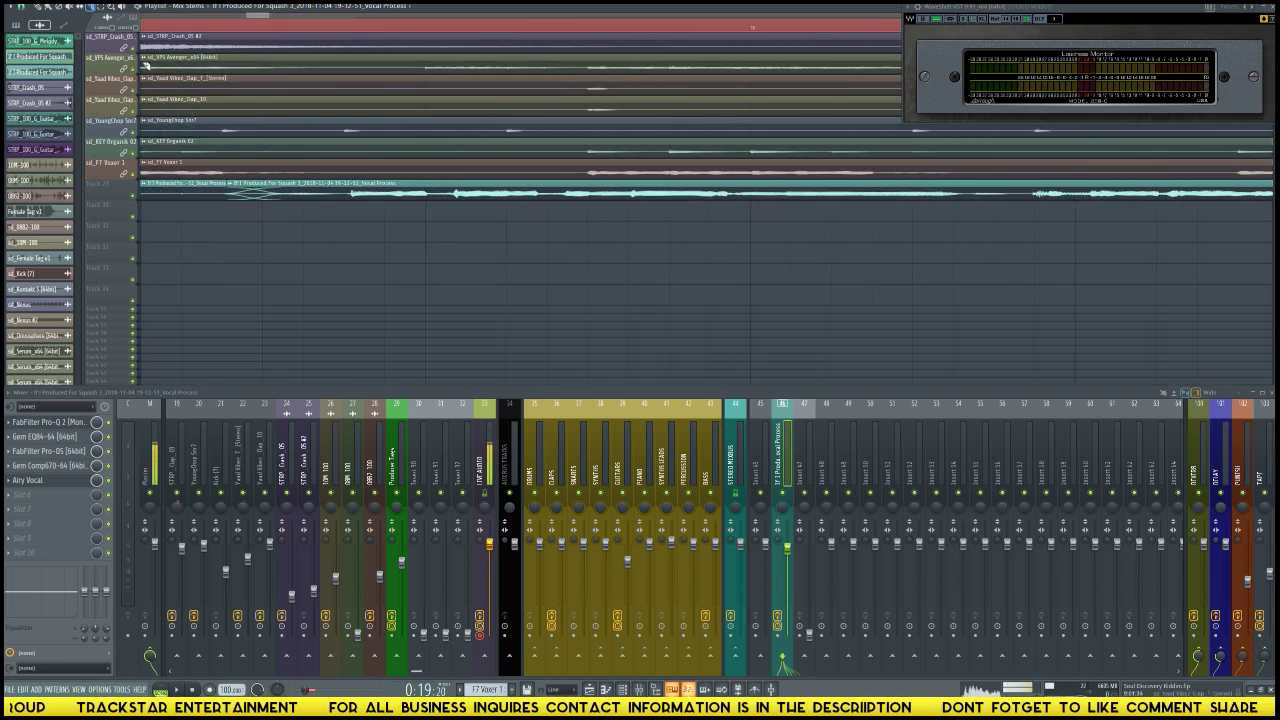
double_click(298, 189)
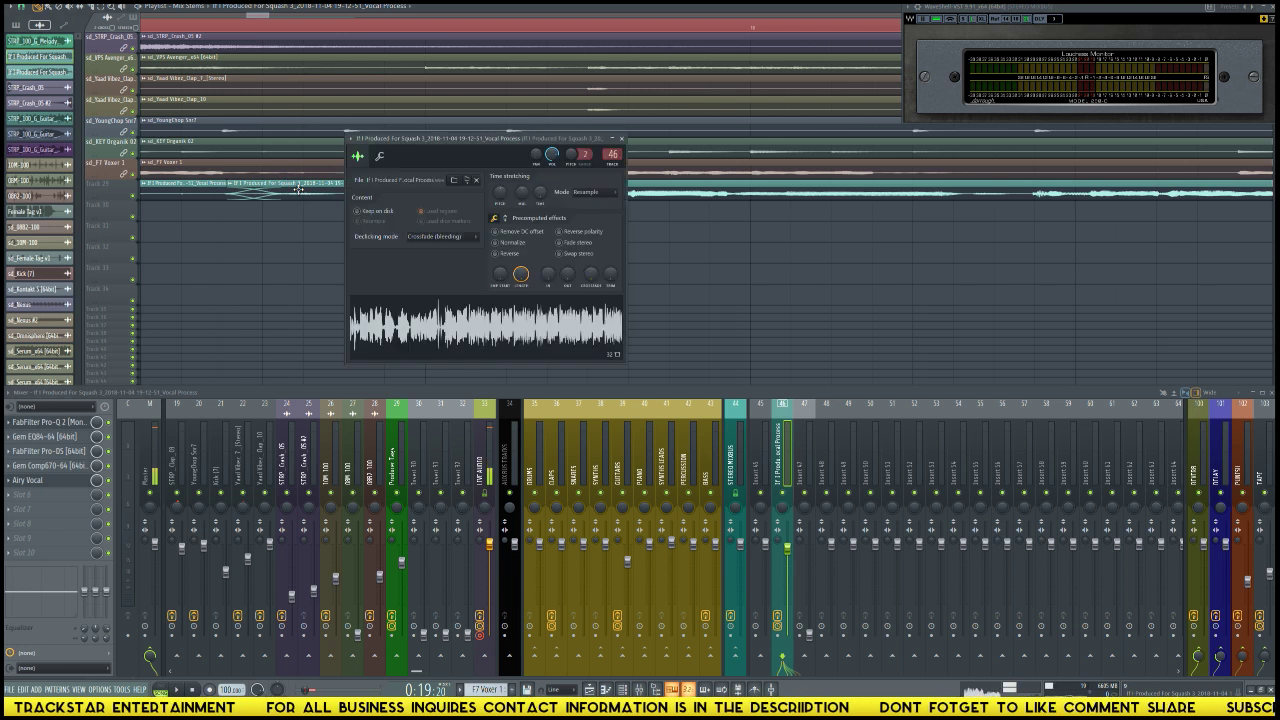
left_click(421, 237)
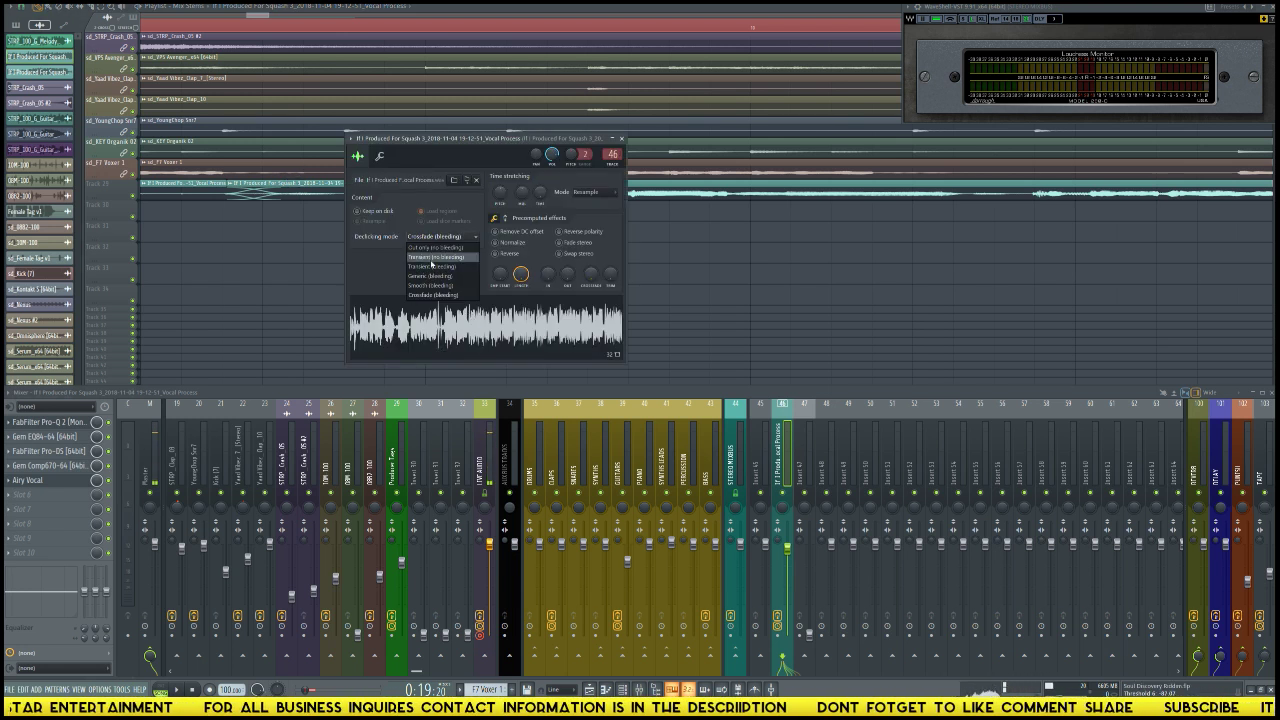
left_click(443, 286)
left_click(433, 238)
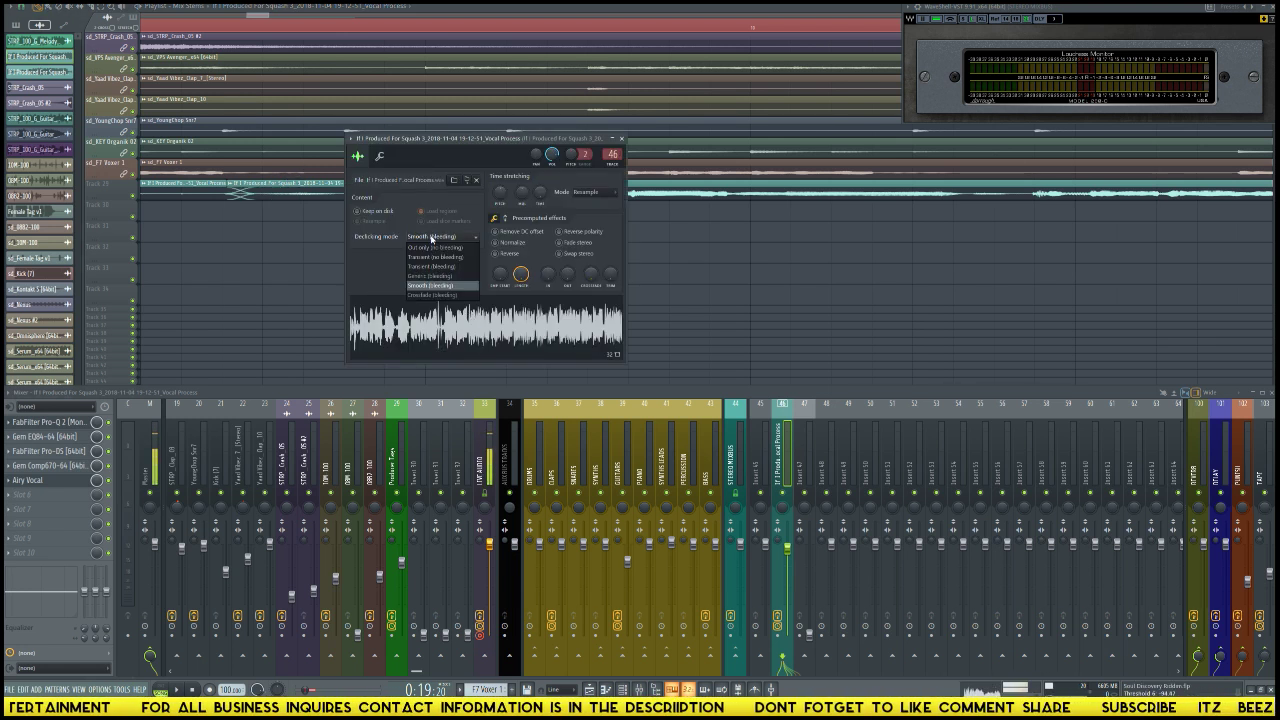
left_click(433, 276)
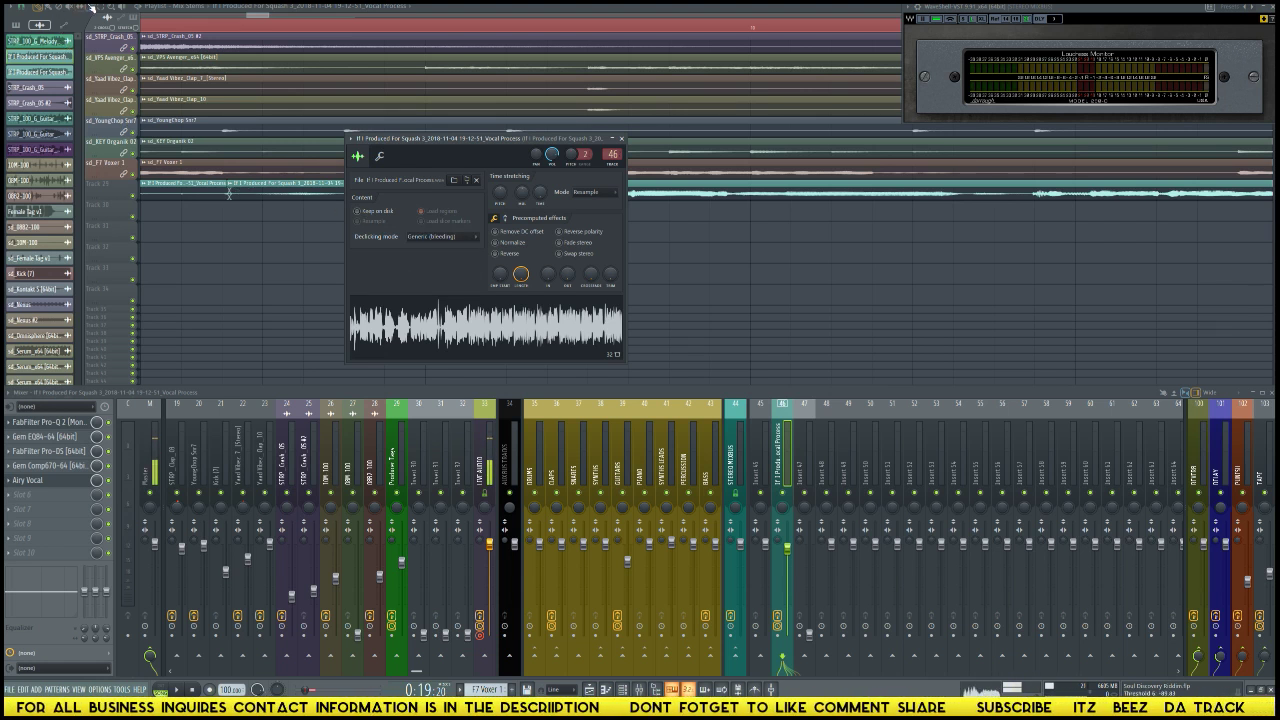
Step: Slice the vocal clip just before the phrase after the first quiet gap and delete the gap between the cuts
left_click(90, 6)
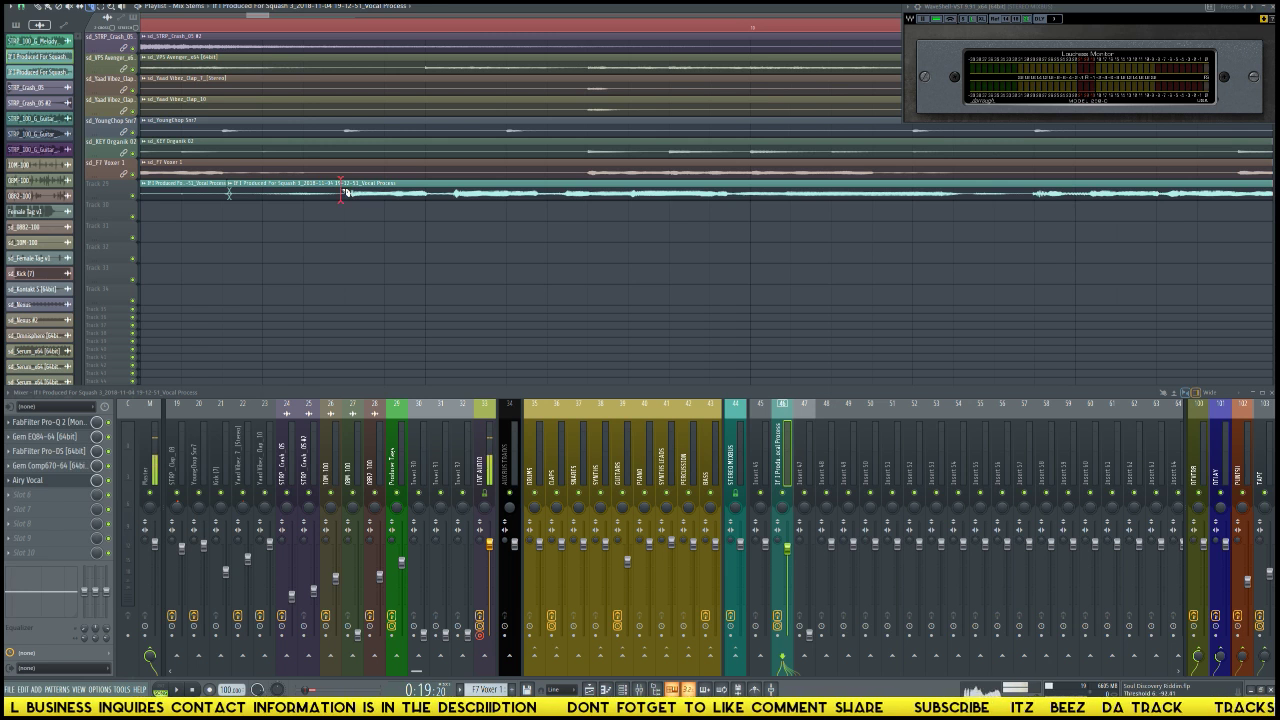
right_click(345, 192)
scroll(253, 203, "down", 2)
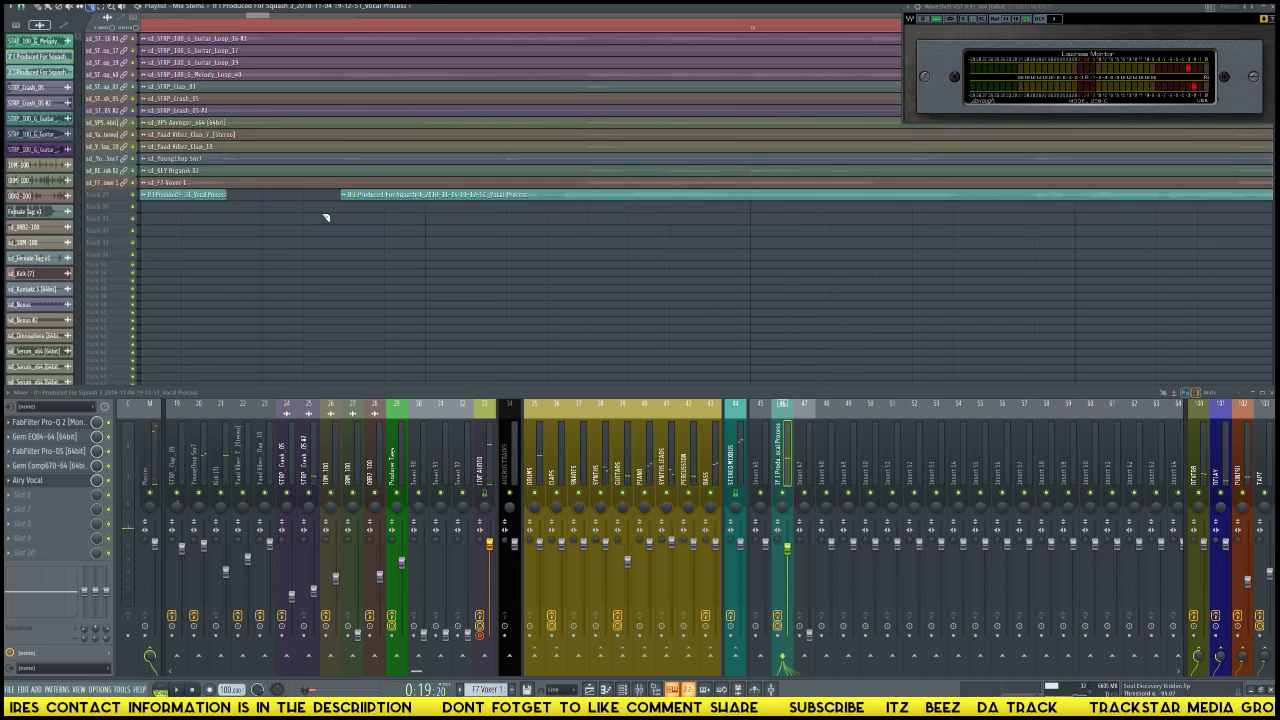
scroll(325, 217, "up", 3)
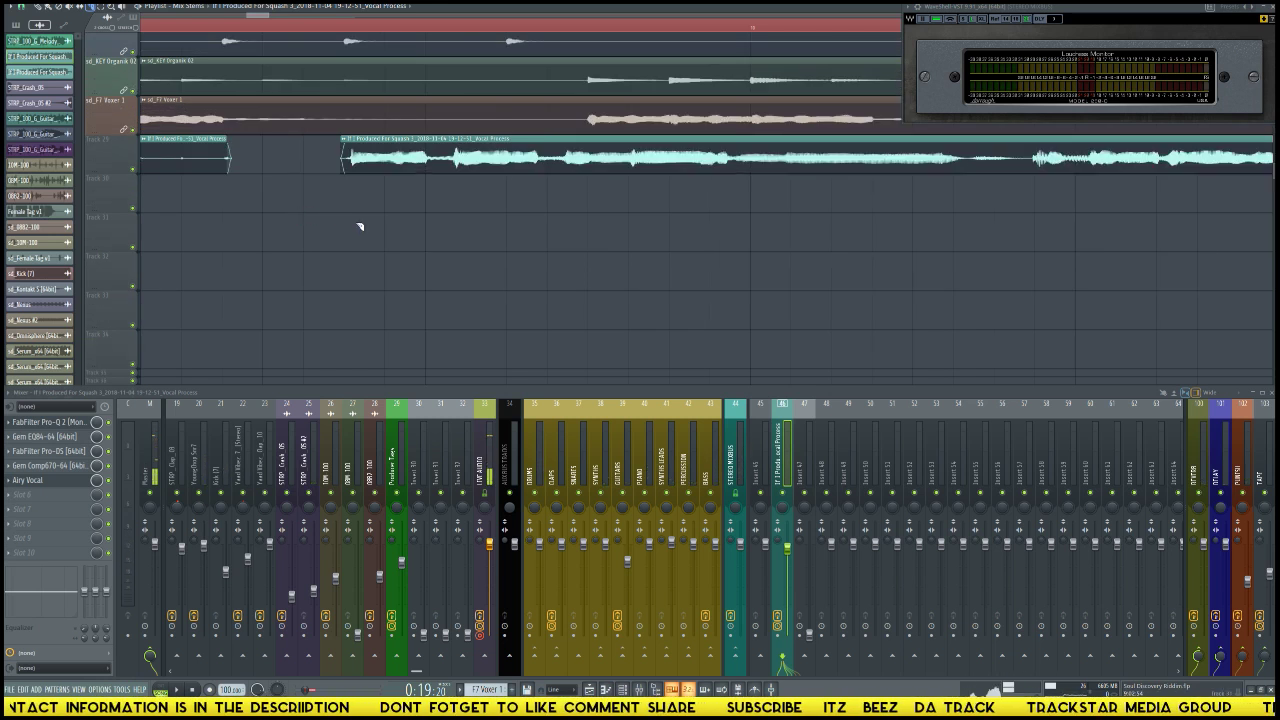
left_click_drag(360, 226, 372, 220)
key("ctrl+z")
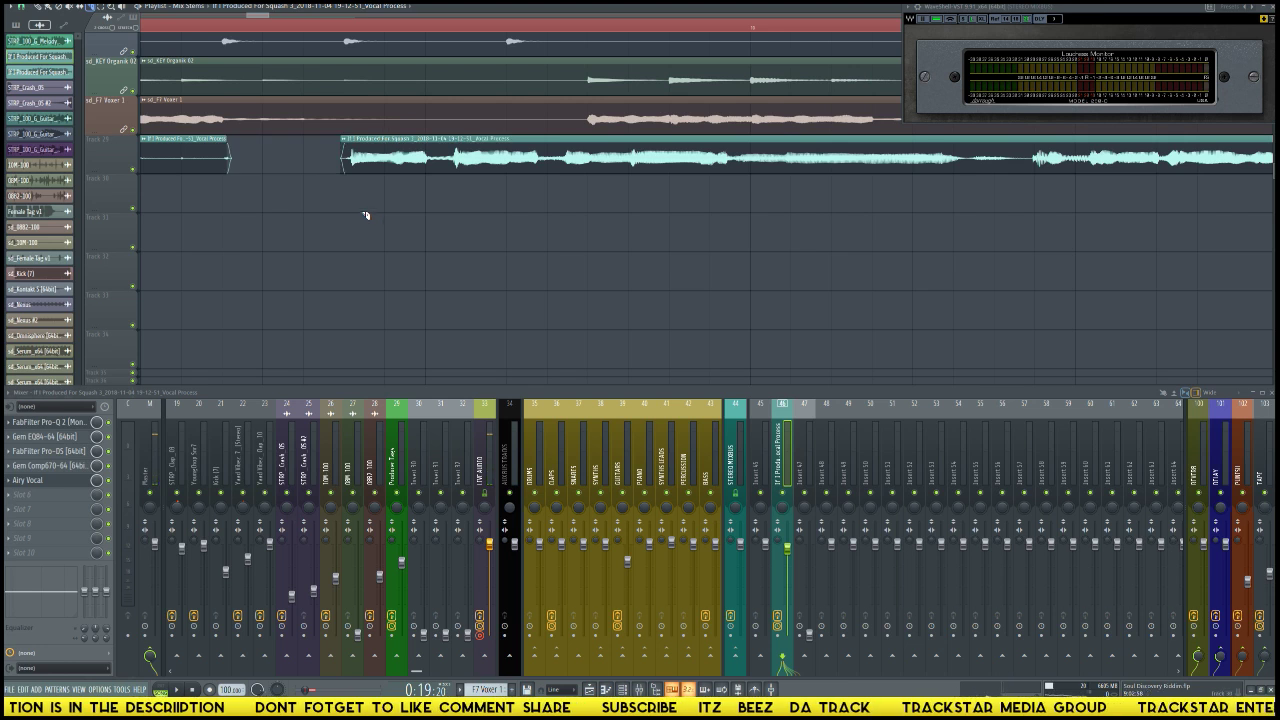
Step: Enlarge the playlist tracks, solo the vocal track, and cut out the next quiet gap while auditioning it
scroll(366, 208, "up", 8)
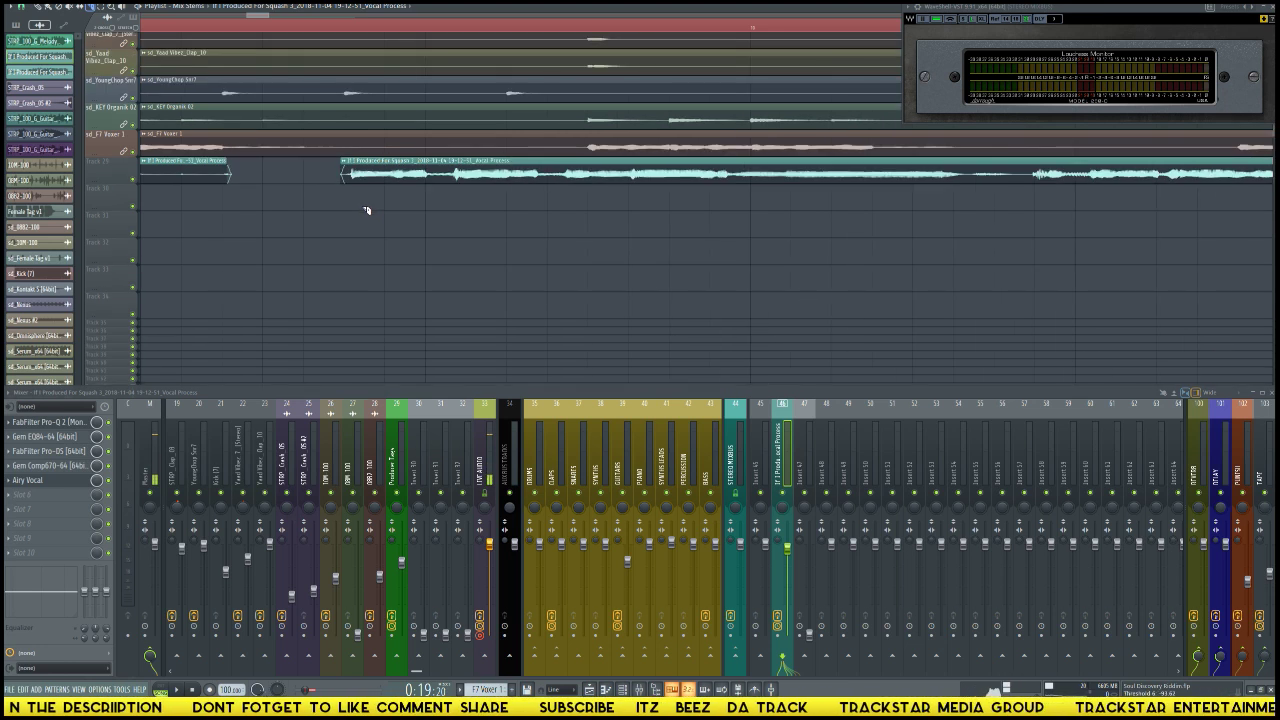
scroll(513, 258, "down", 5)
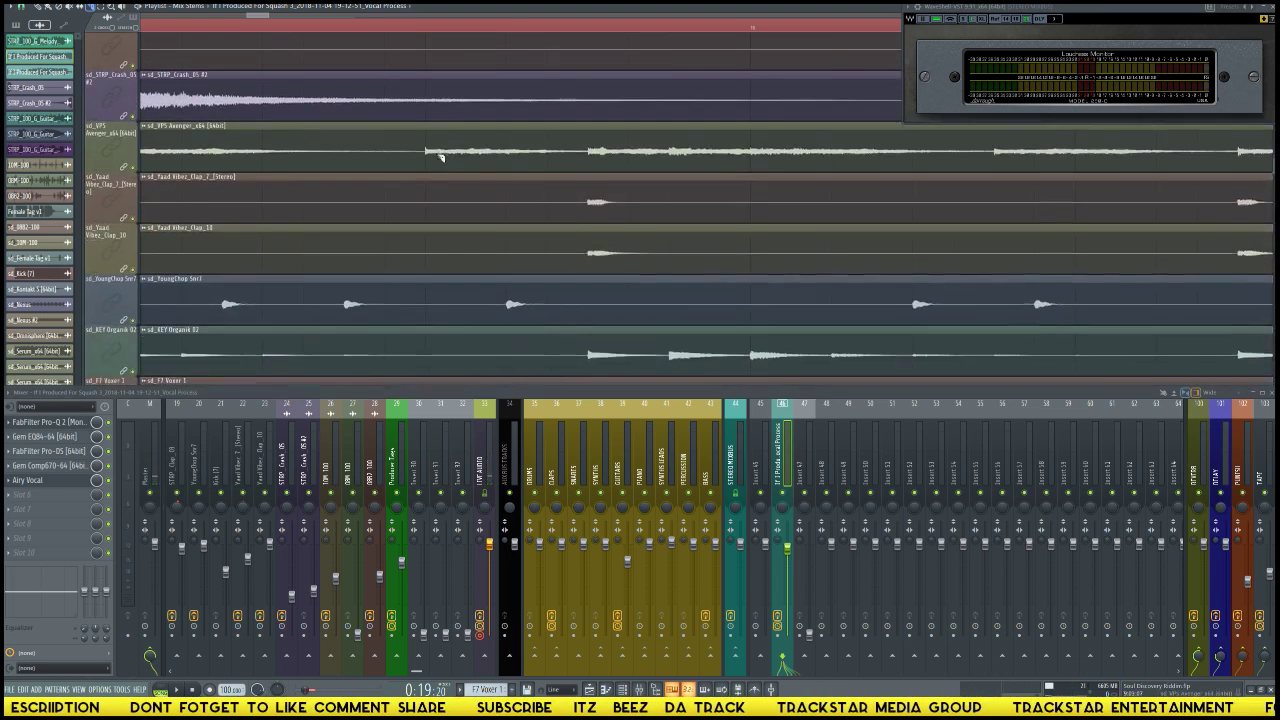
left_click(423, 30)
scroll(450, 107, "down", 3)
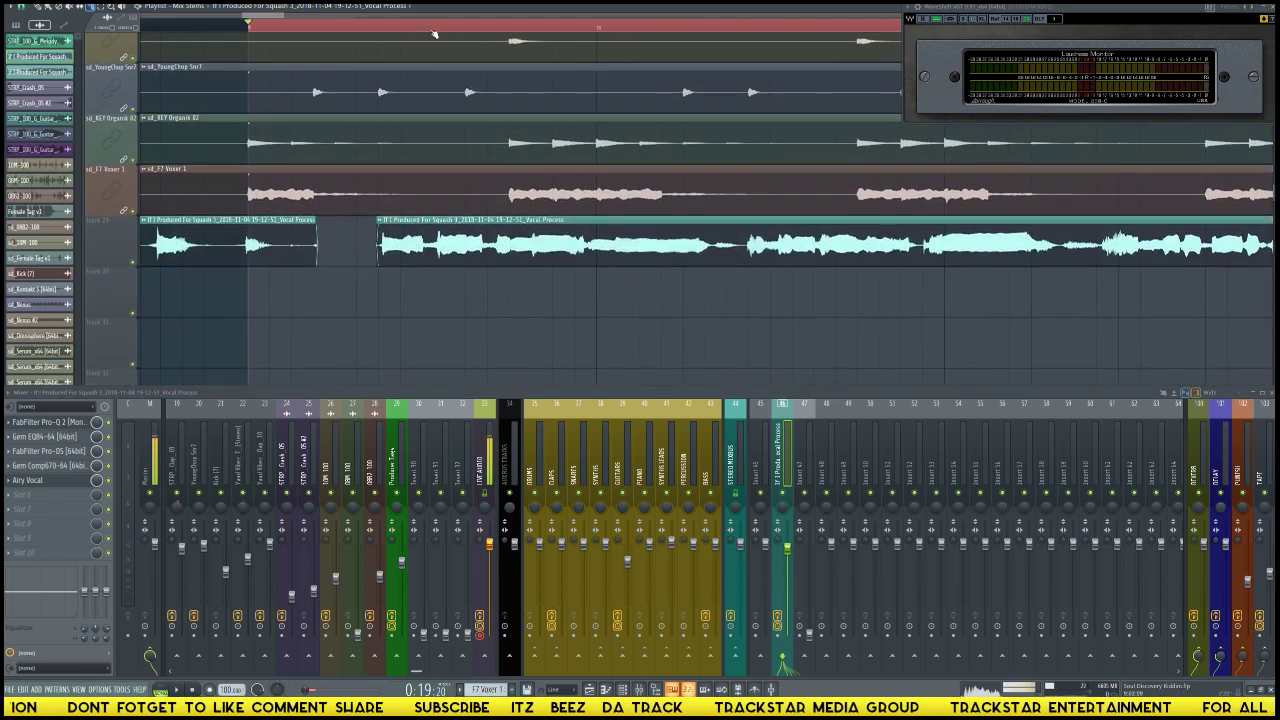
scroll(440, 110, "down", 2)
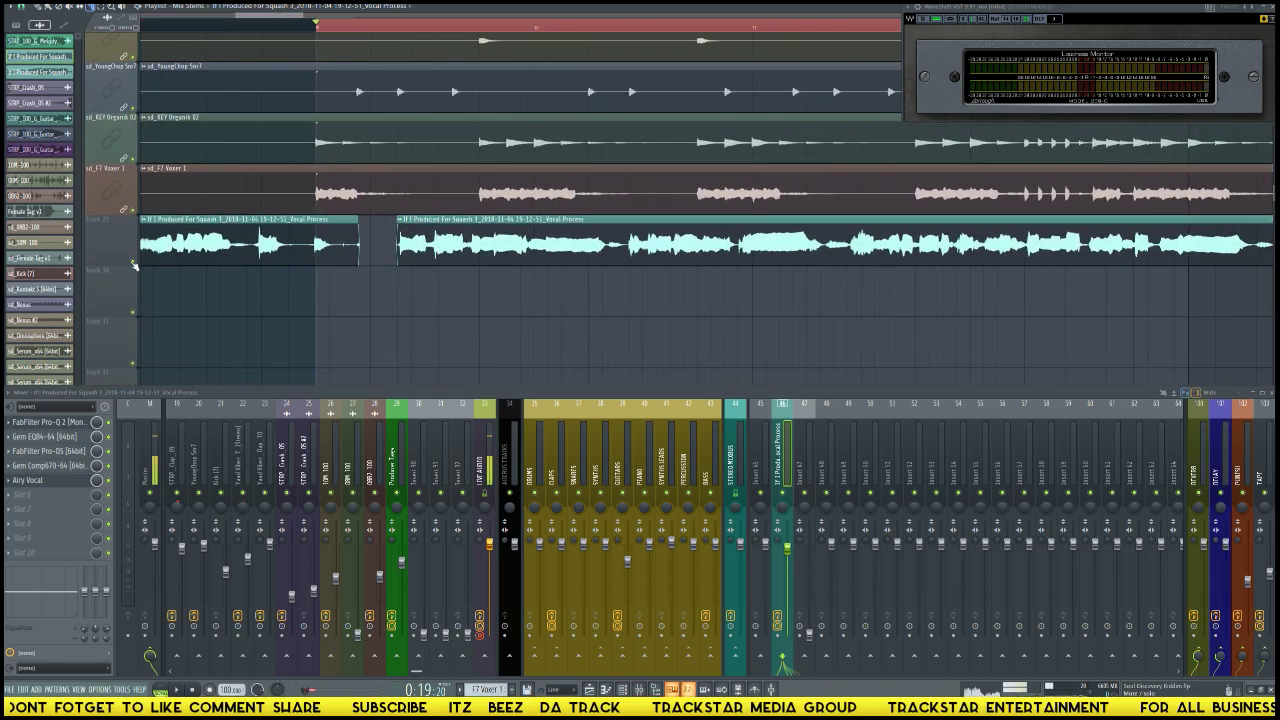
left_click(133, 263, "ctrl")
key("space")
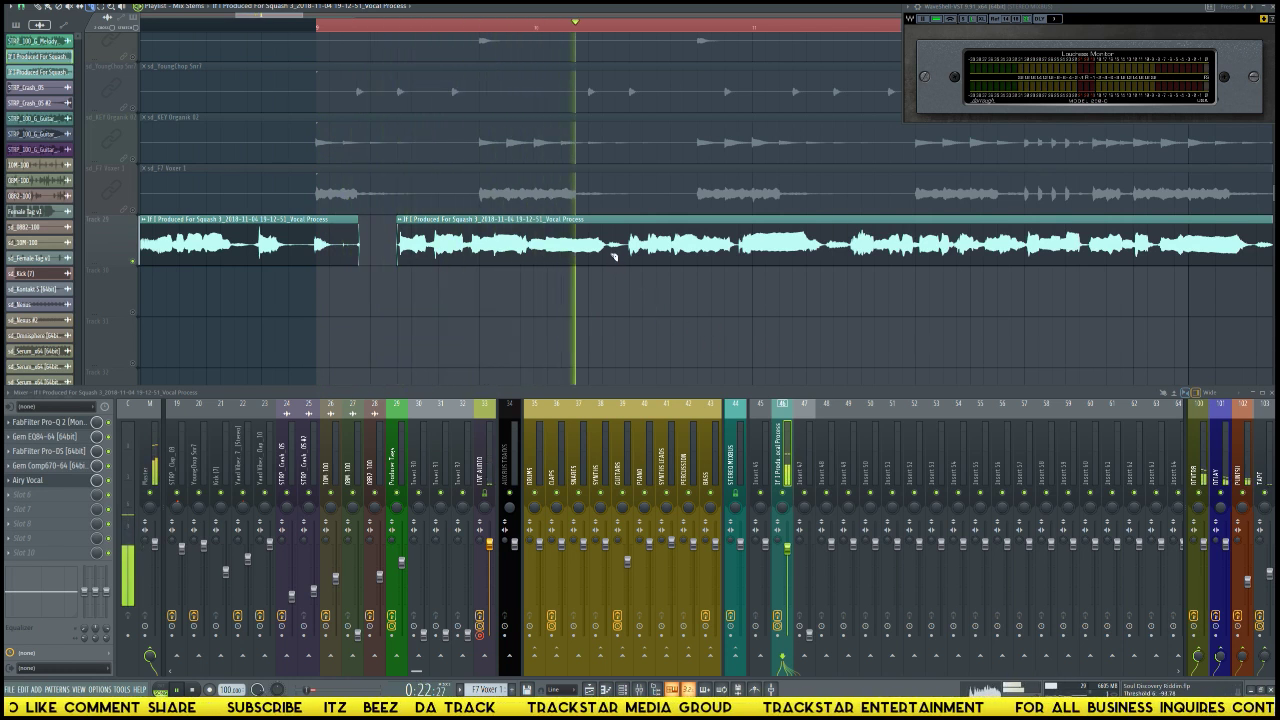
key("space")
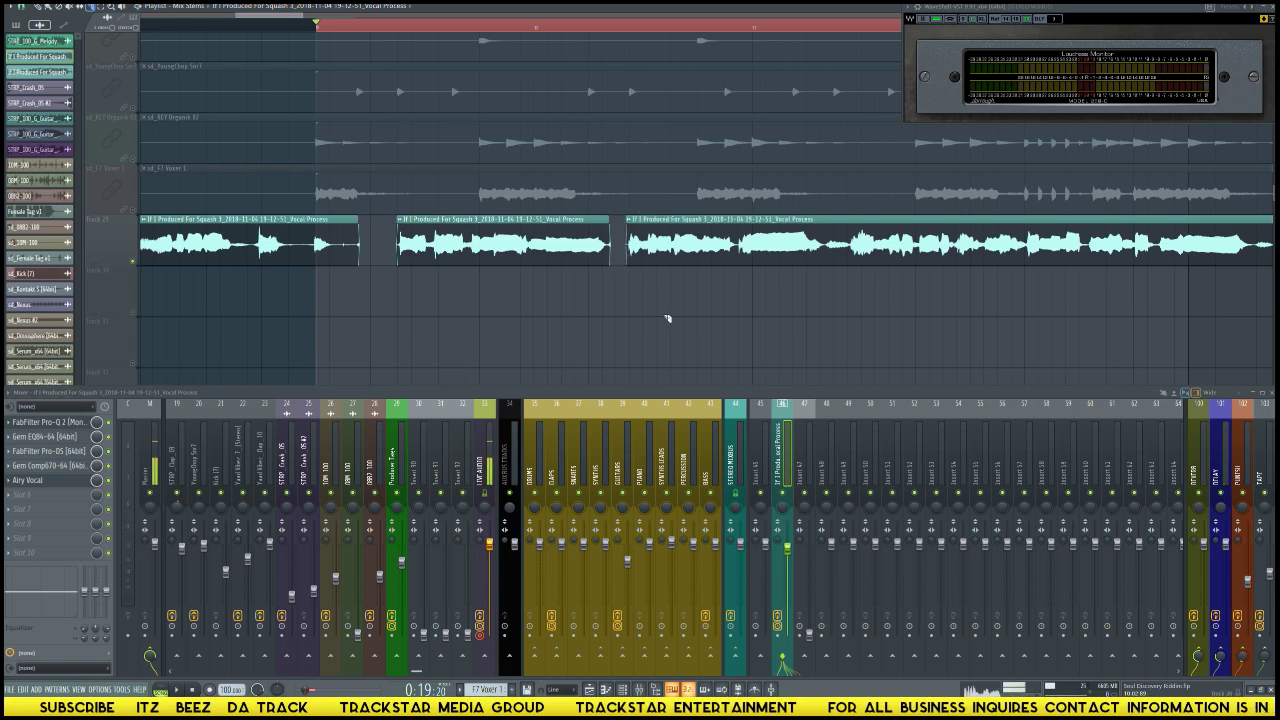
Step: Trim the tail of the phrase before the second gap and audition the soloed vocal onward through the following phrases
key("space")
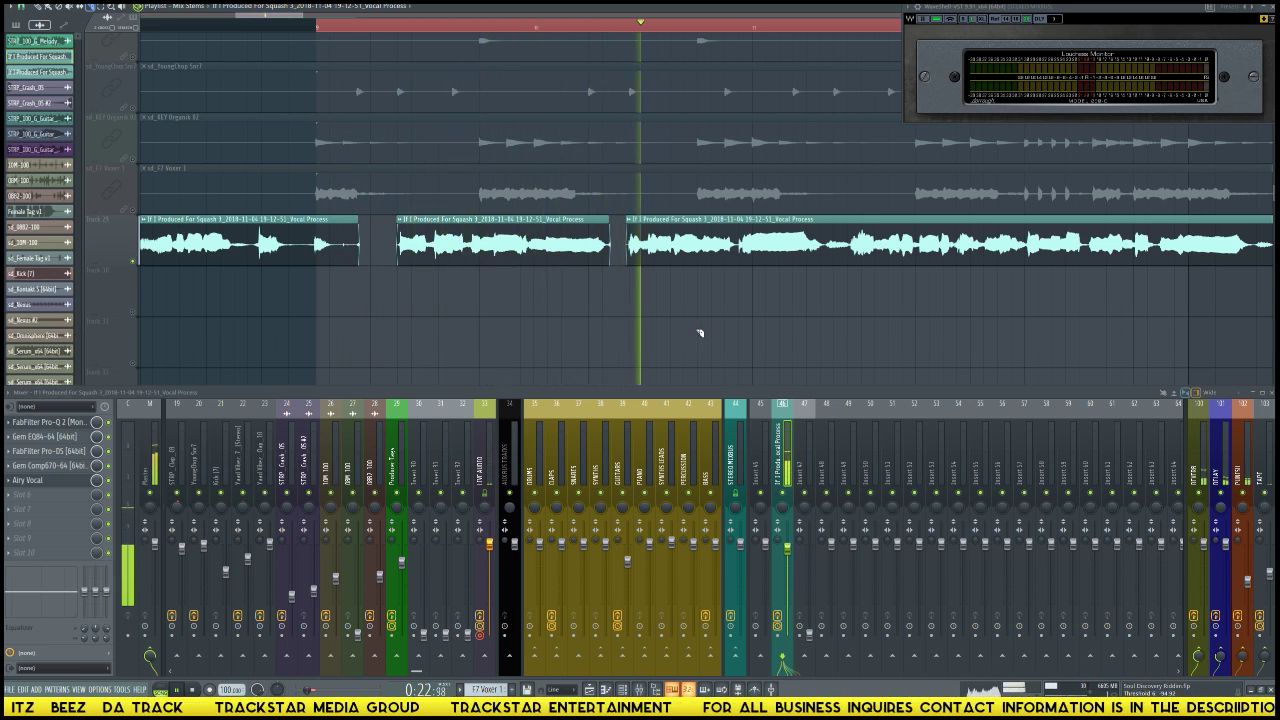
key("space")
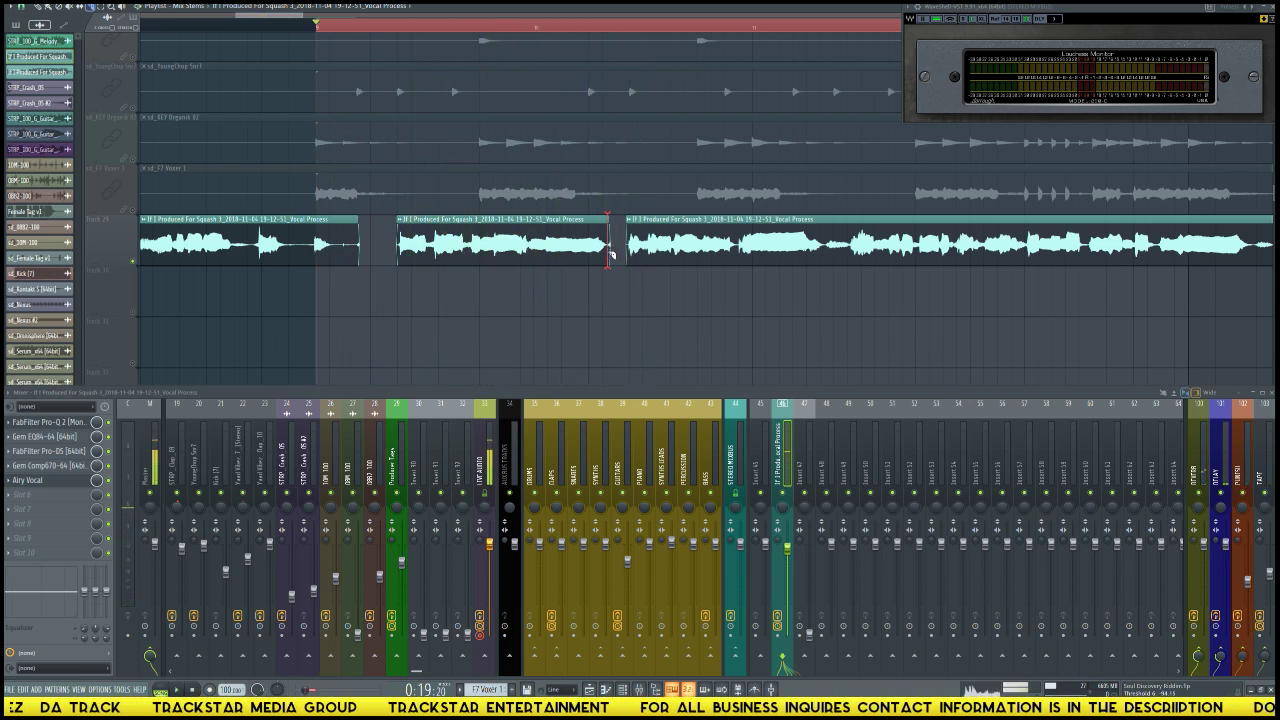
key("space")
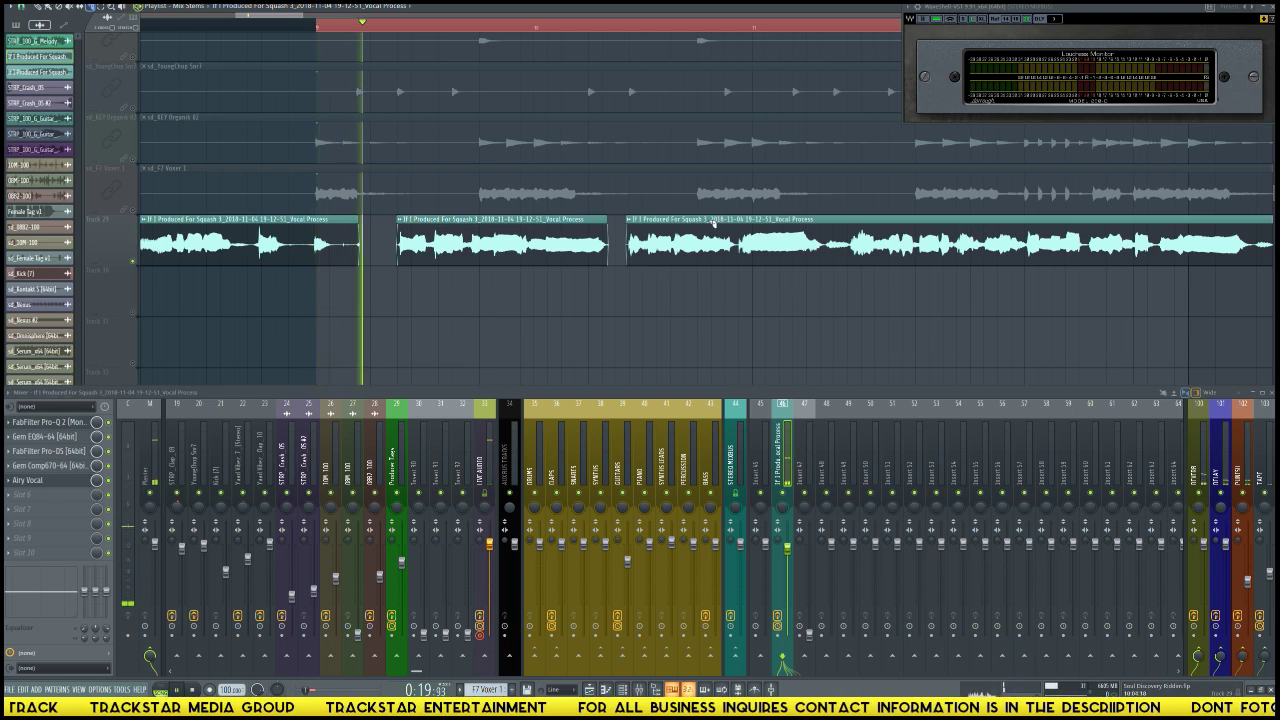
left_click(592, 24)
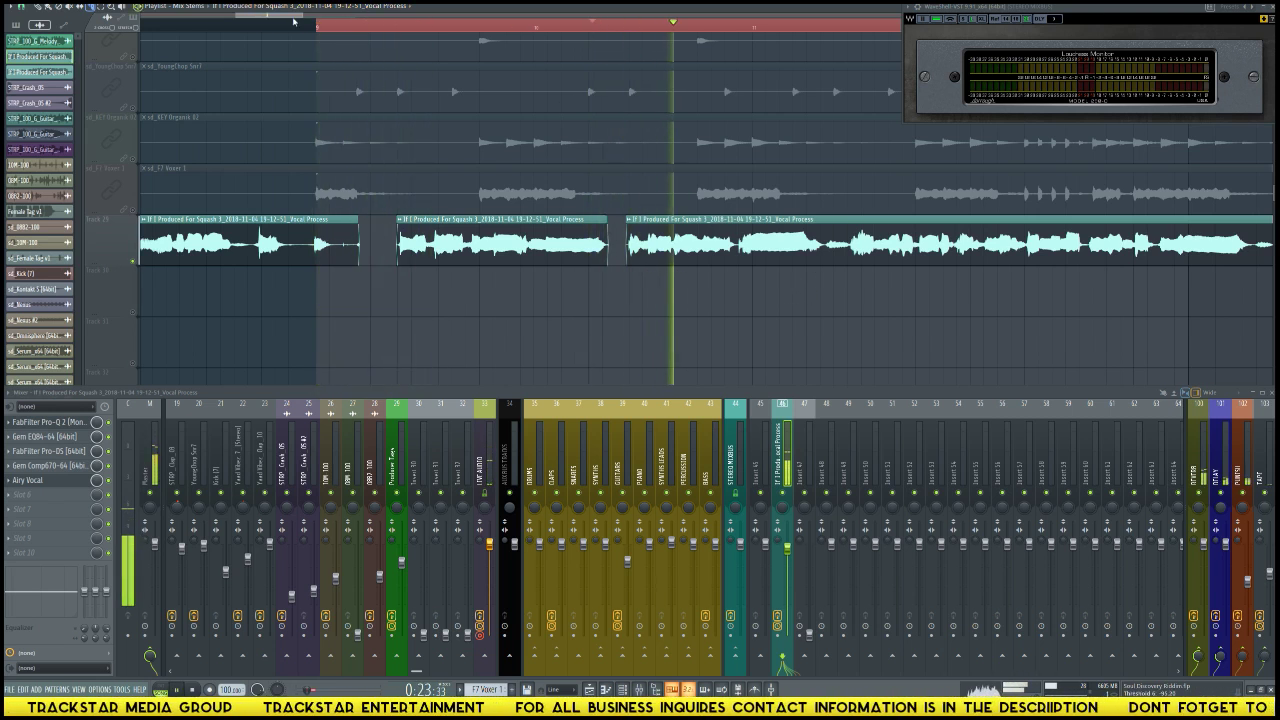
left_click_drag(340, 17, 307, 19)
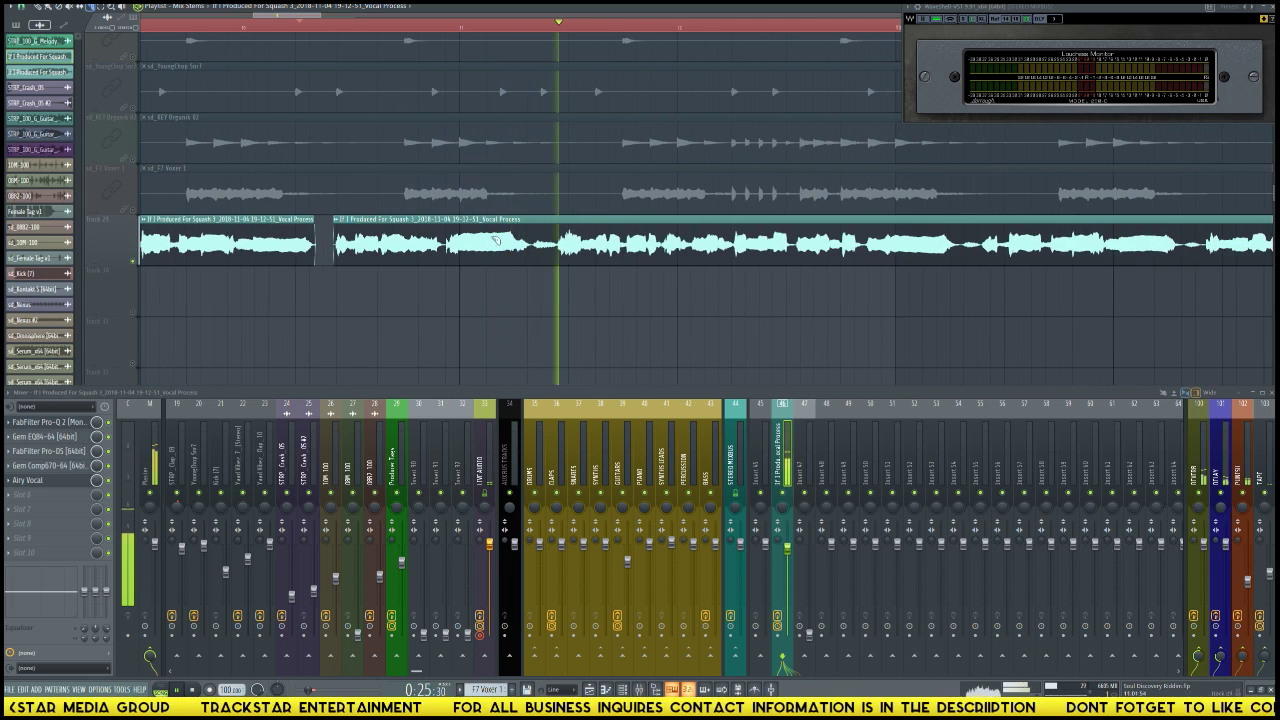
Step: Cut the quiet gap before the third hook phrase out of the vocal clip and audition the edit up close
key("space")
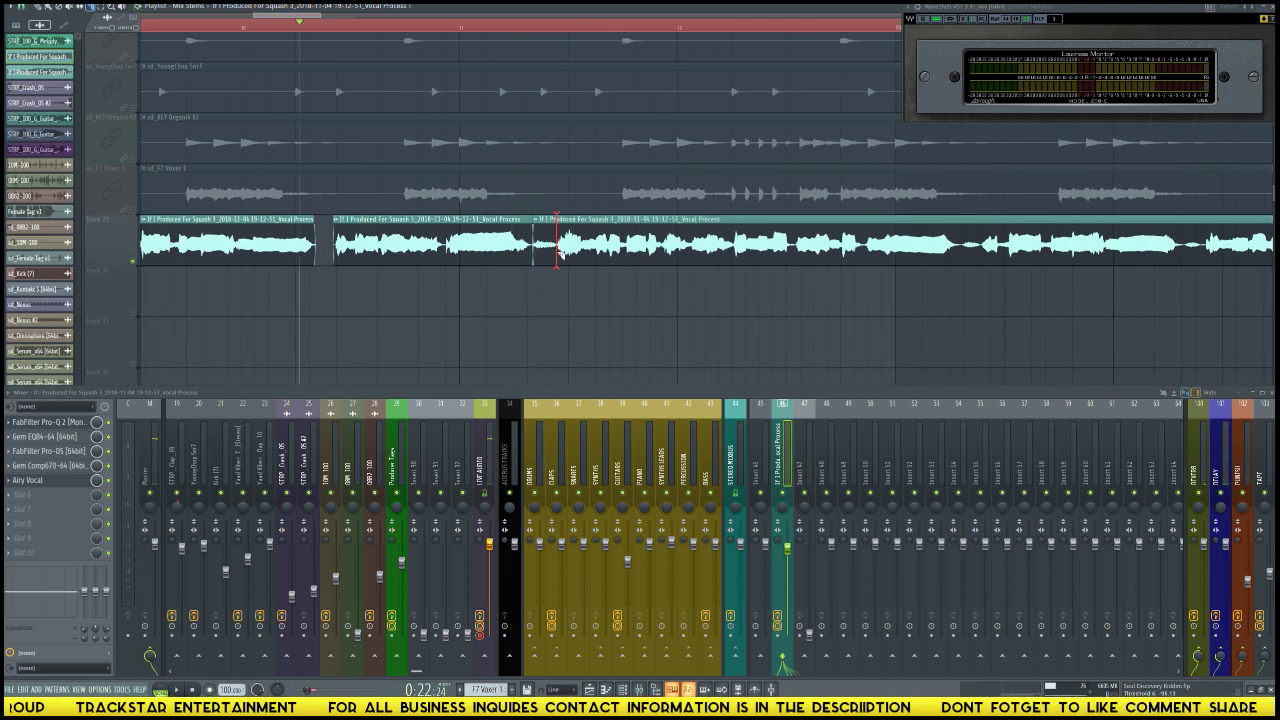
key("space")
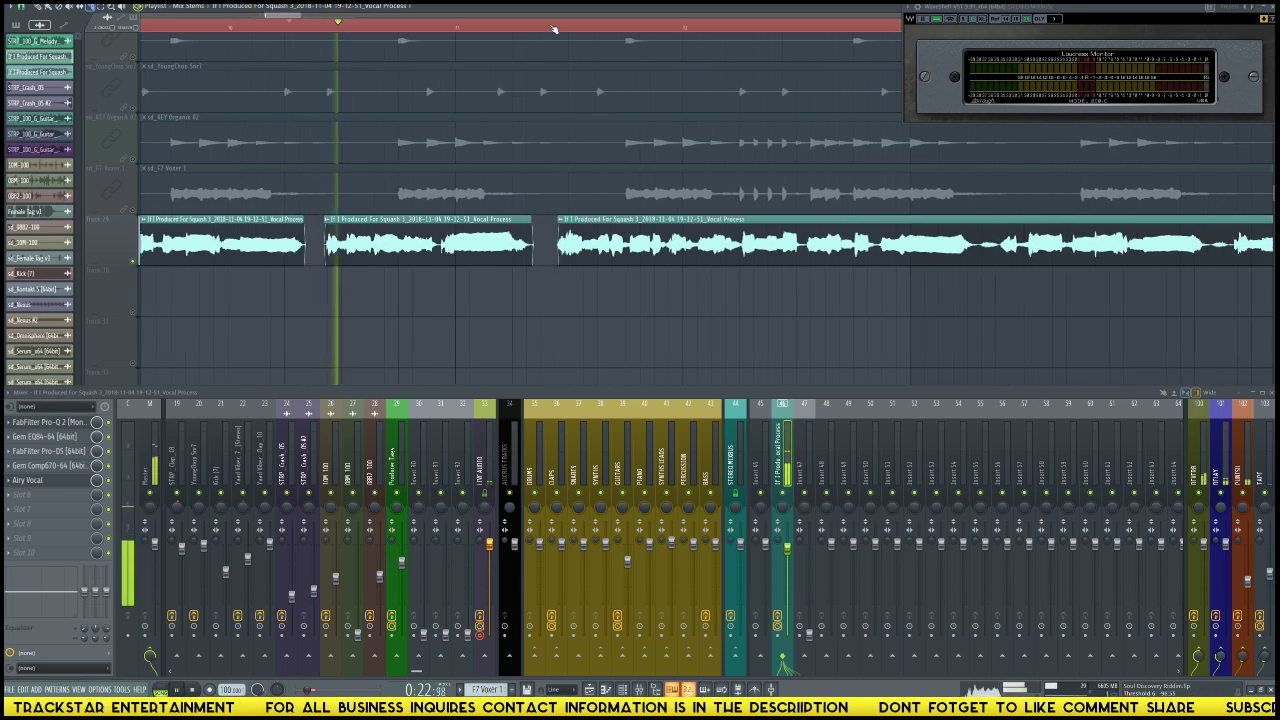
scroll(556, 30, "up", 3)
scroll(557, 29, "down", 2)
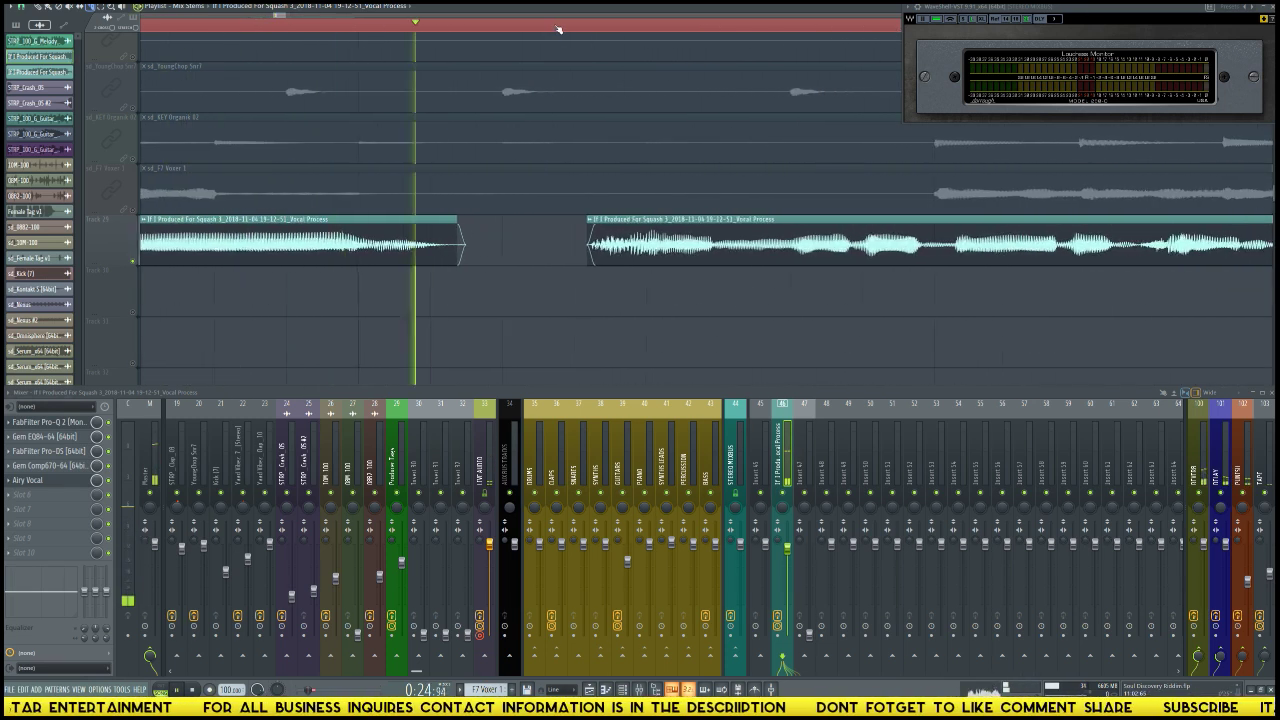
key("space")
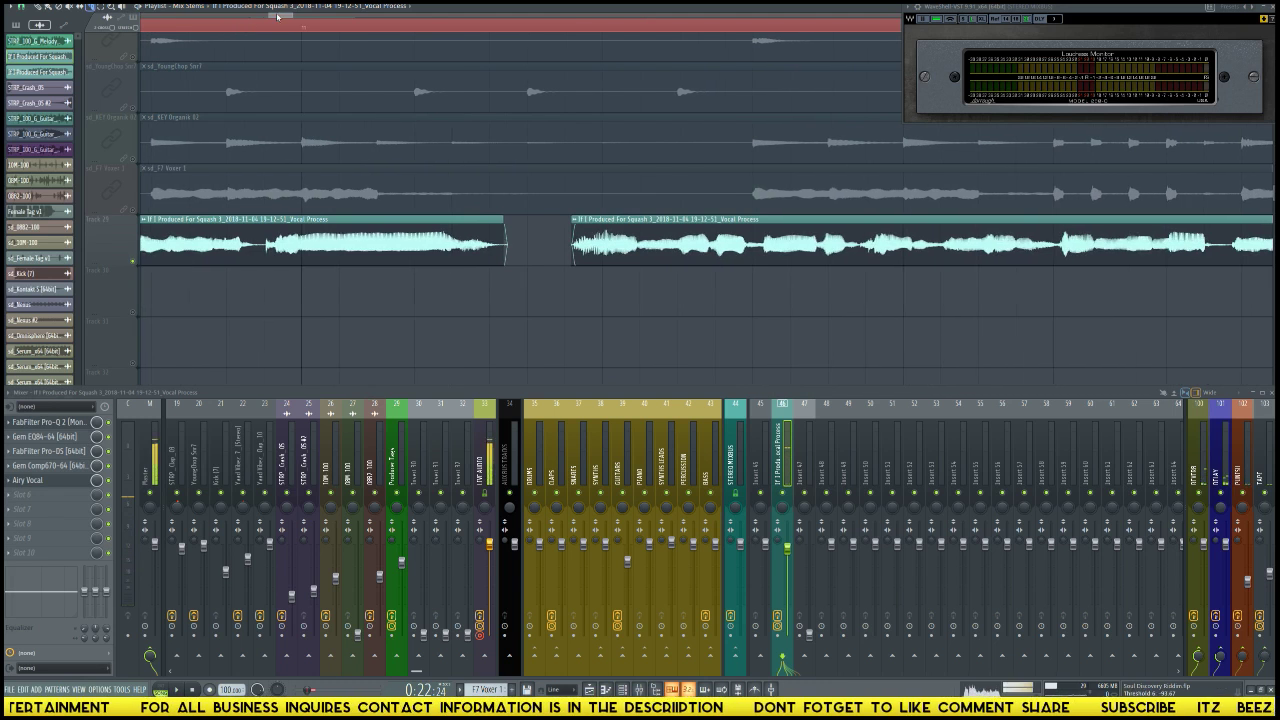
Step: Cut out the first quiet gap in the remaining long vocal clip of the hook
left_click_drag(276, 16, 306, 17)
scroll(318, 22, "down", 2)
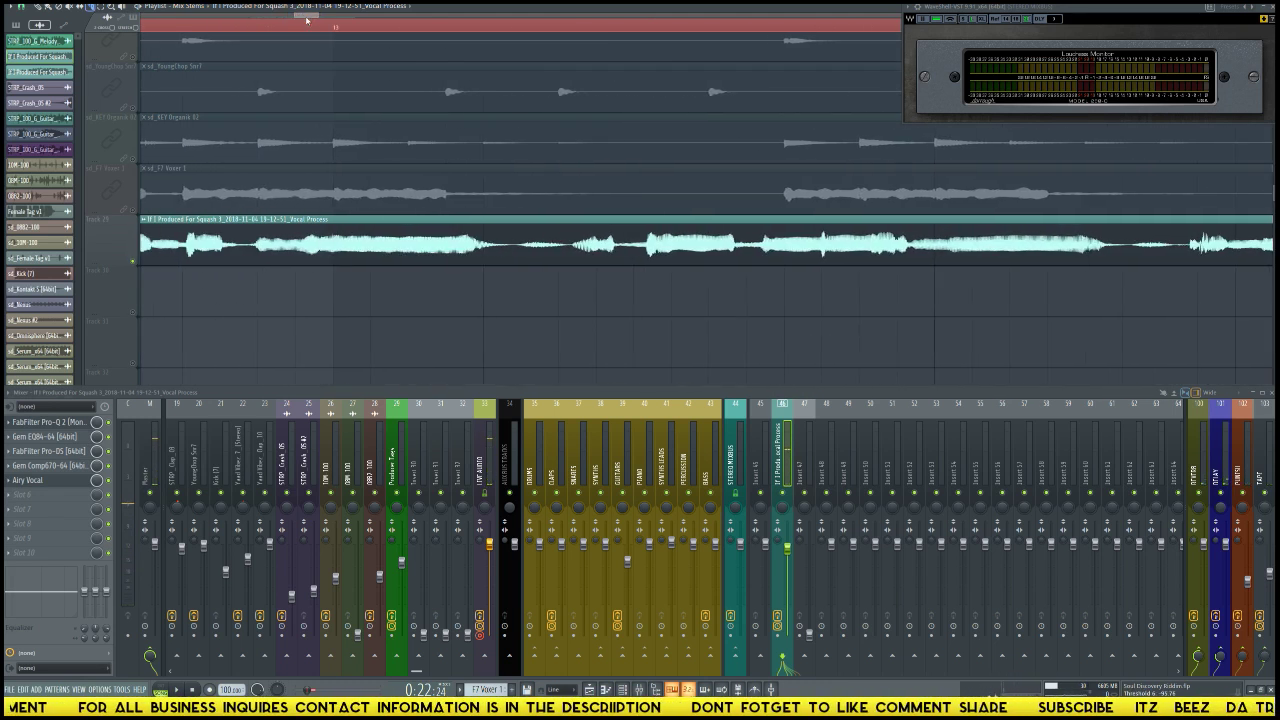
key("space")
scroll(320, 27, "down", 2)
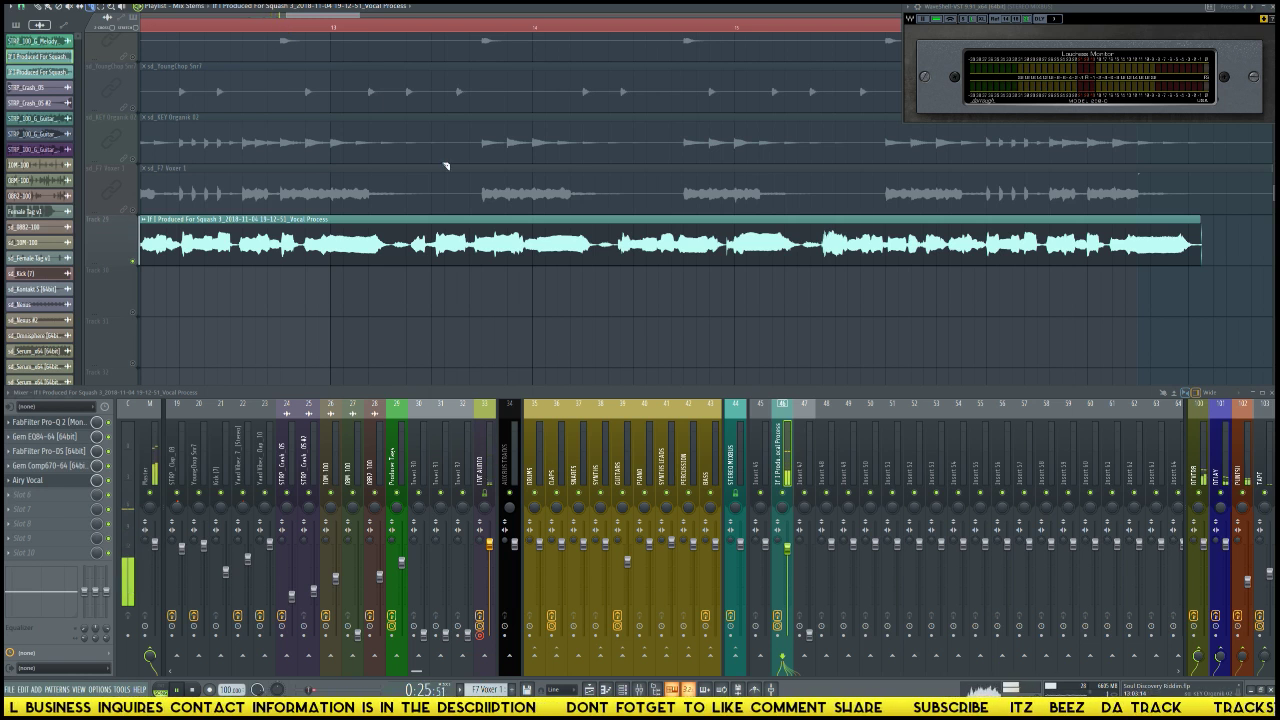
key("space")
left_click(396, 256, "shift")
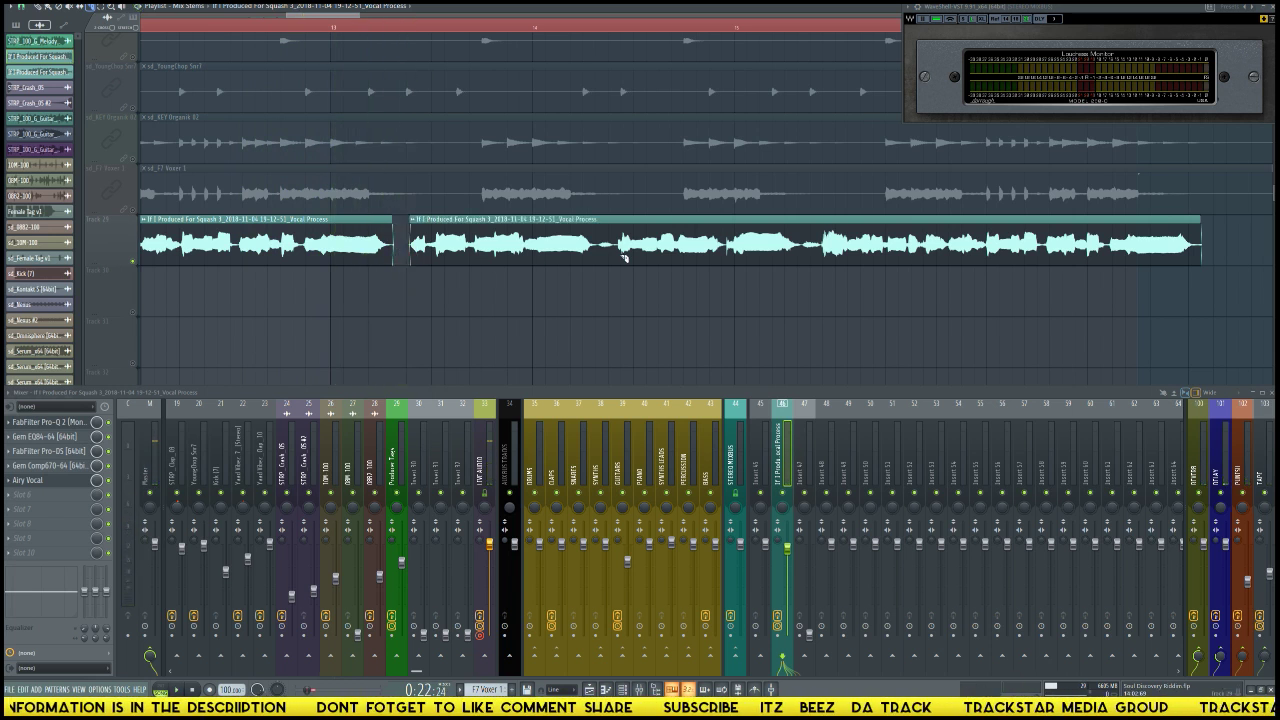
Step: Audition the rest of the hook vocal and cut out its two remaining quiet gaps
left_click(537, 24)
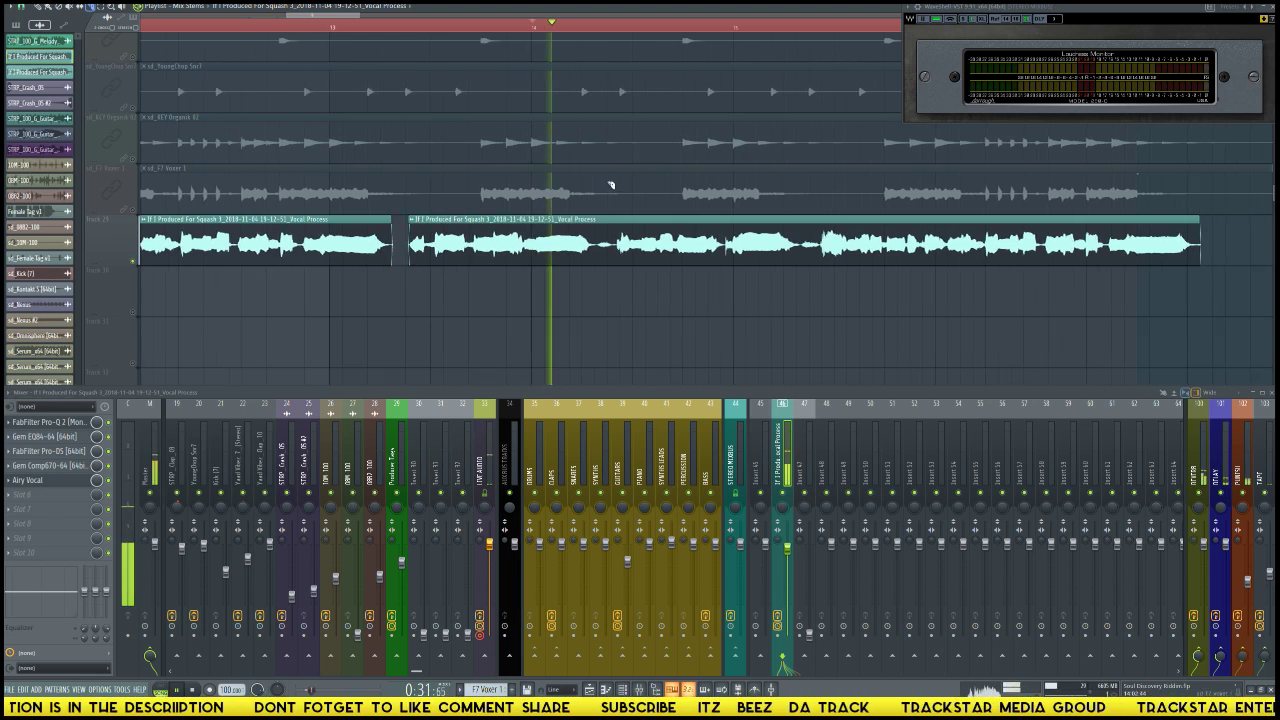
key("space")
left_click(598, 255, "shift")
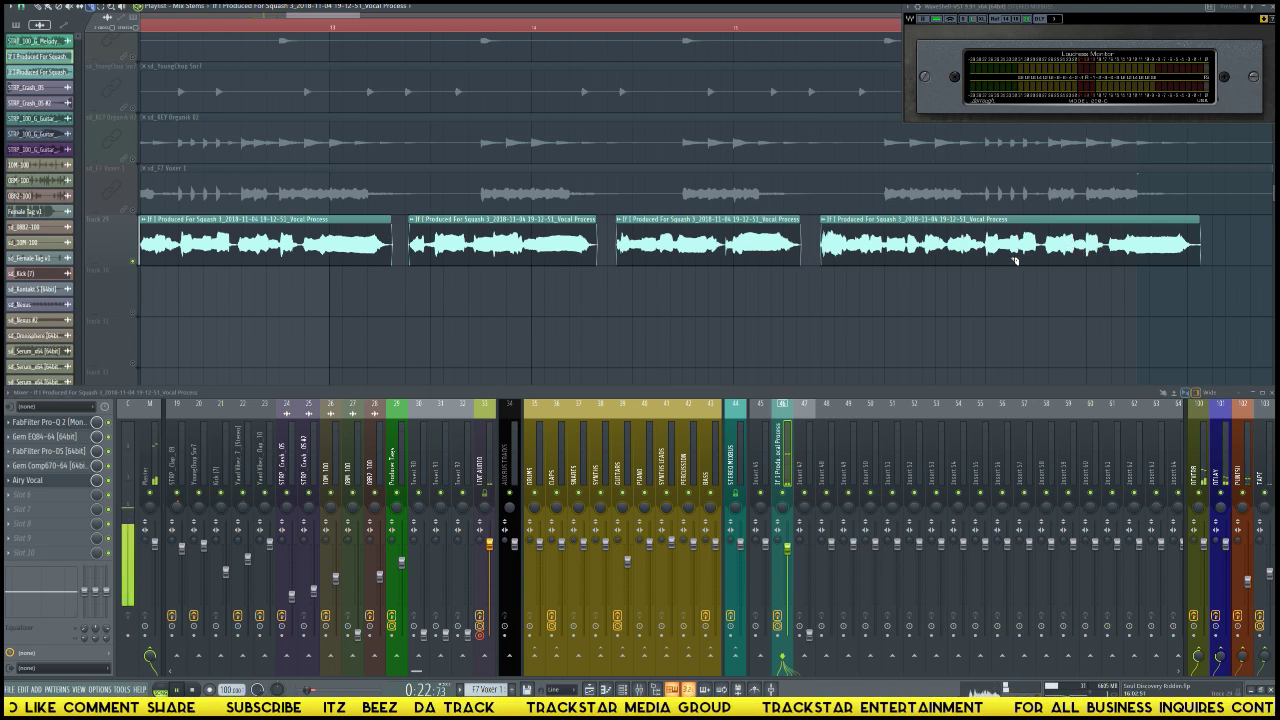
scroll(287, 33, "down", 3)
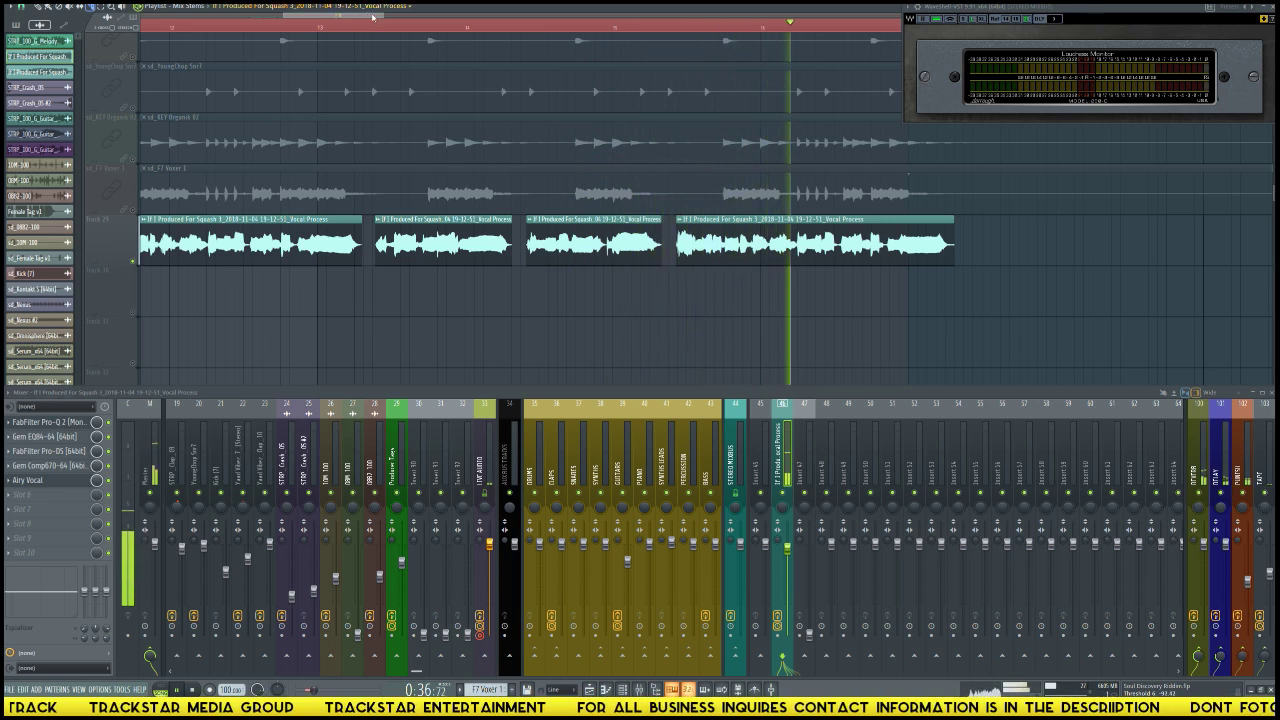
Step: Clear the playlist time selection over the hook and play the vocal from the start of the song
scroll(383, 24, "down", 4)
scroll(383, 24, "down", 2)
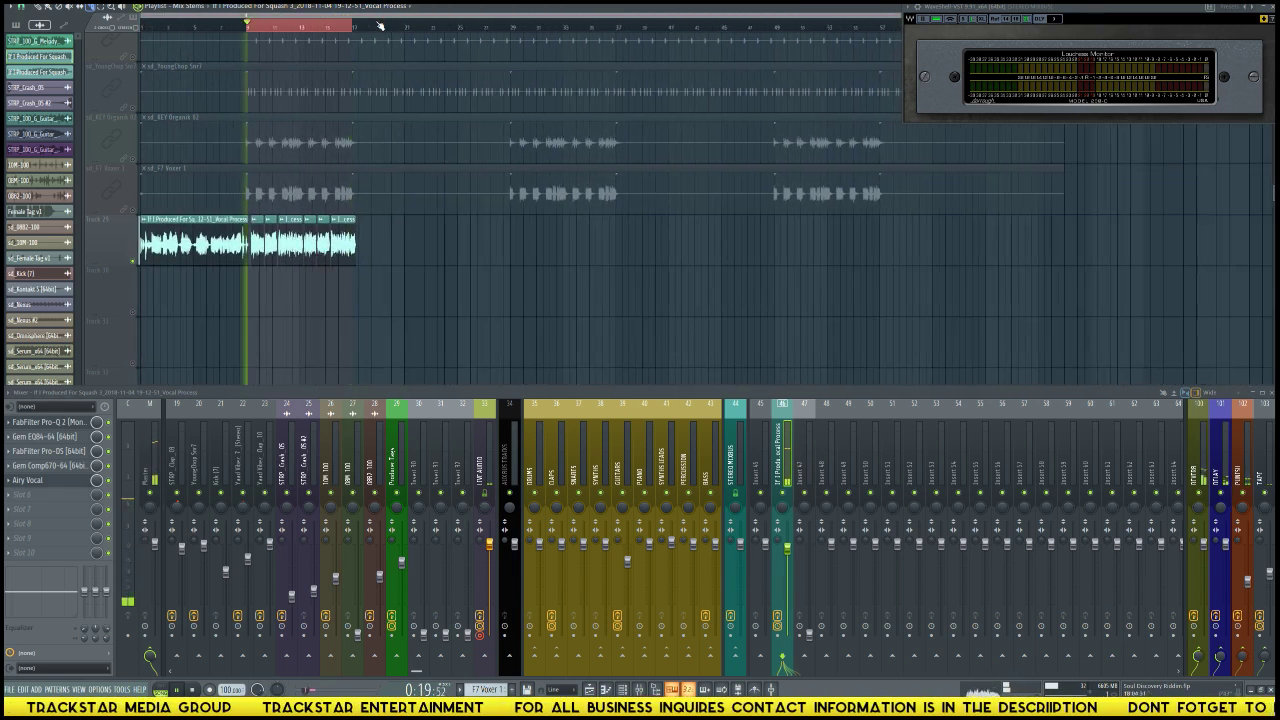
left_click(335, 116)
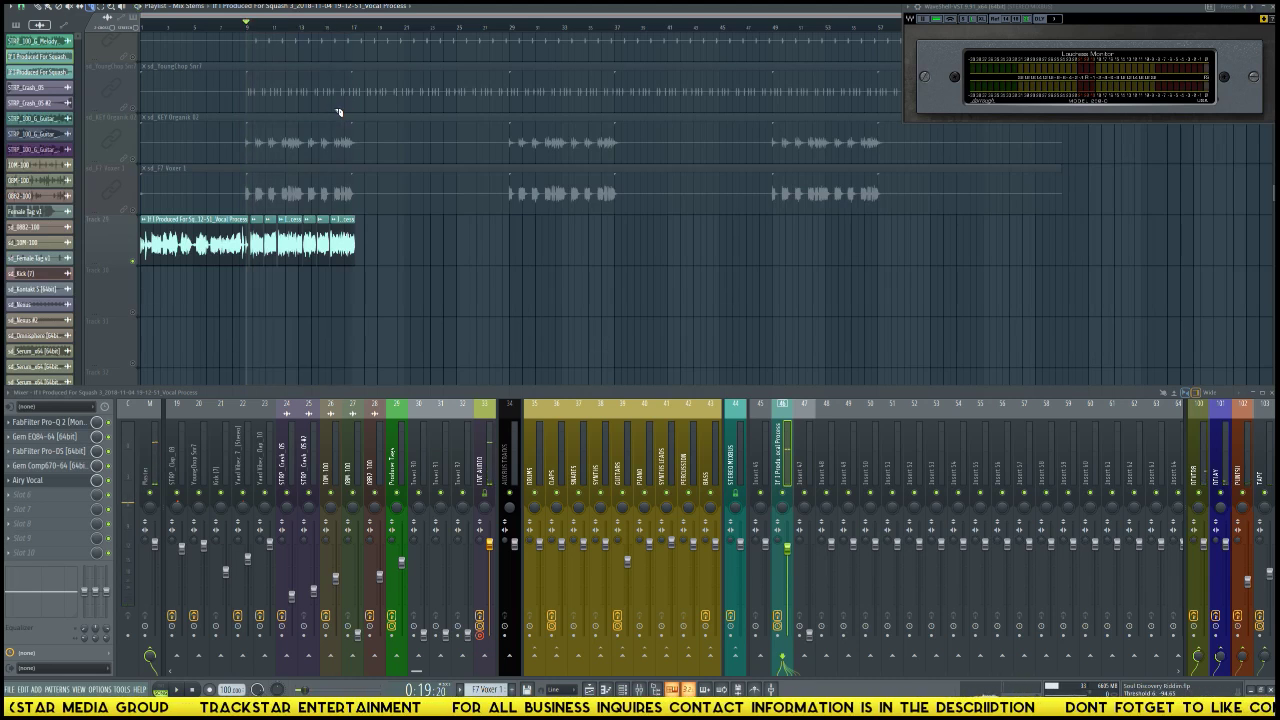
scroll(107, 17, "up", 5)
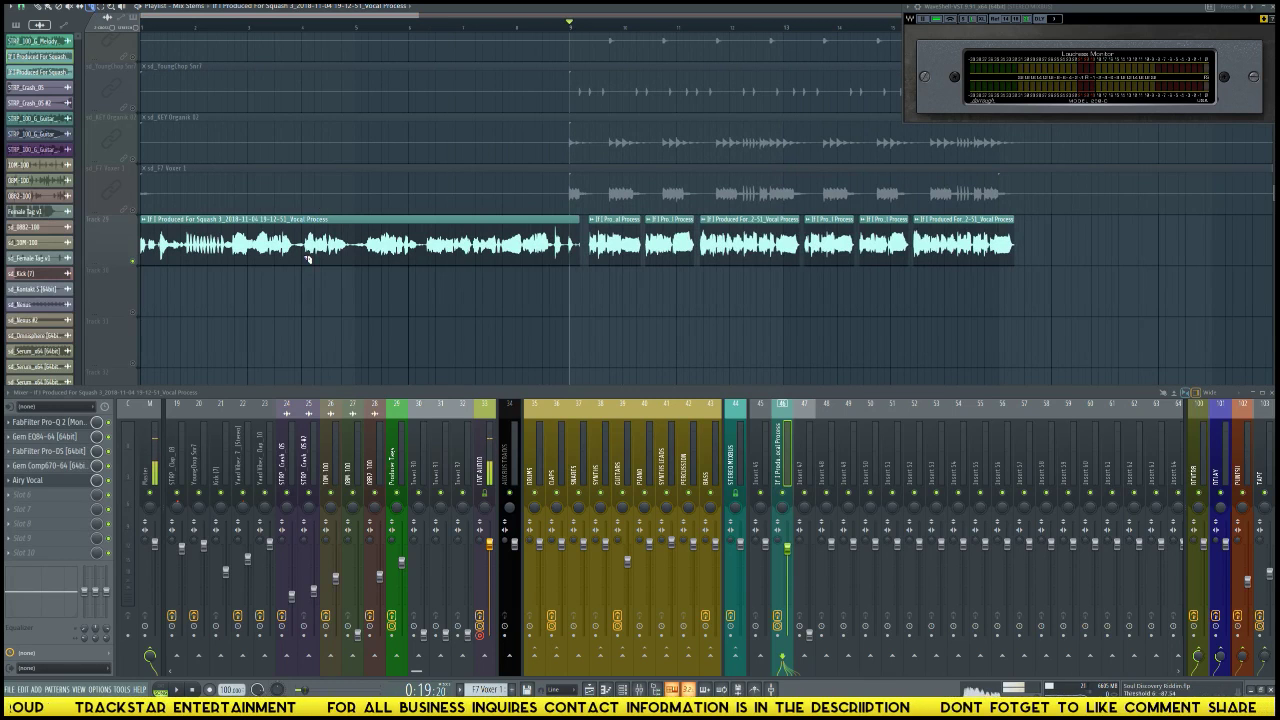
left_click(155, 28)
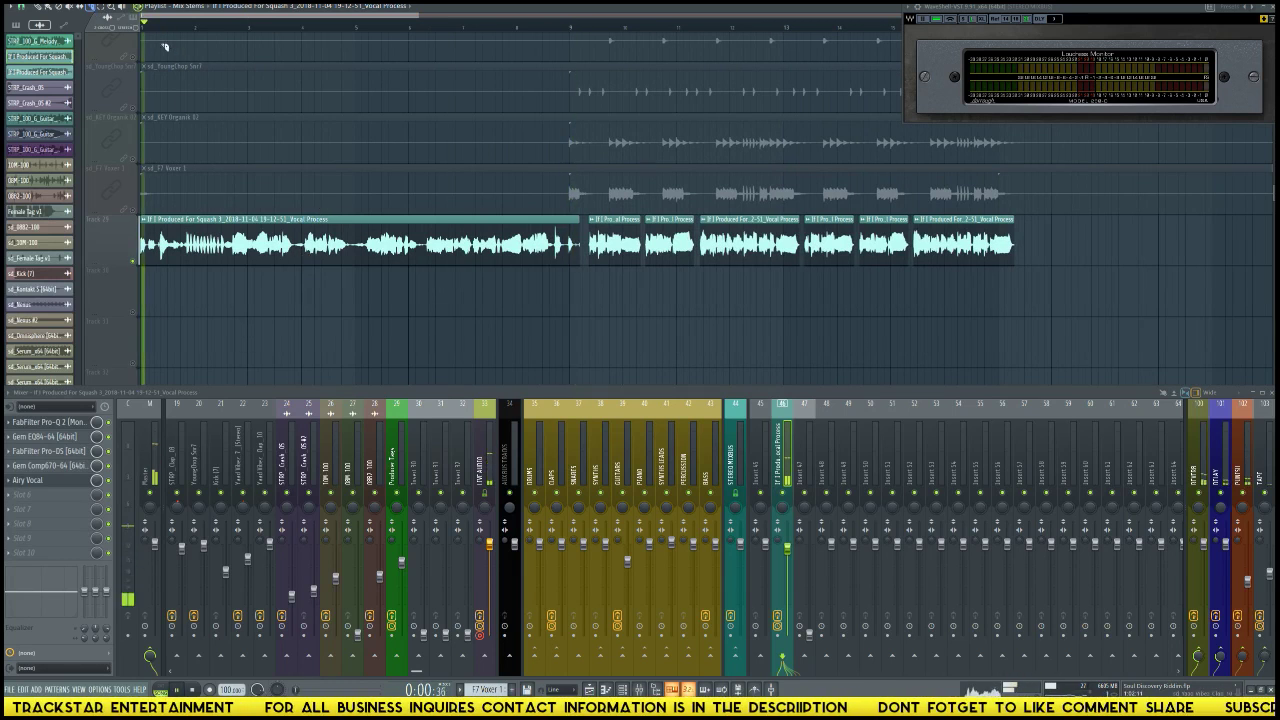
Step: Cut the first three quiet gaps between phrases out of the intro vocal clip during playback
scroll(180, 28, "up", 3)
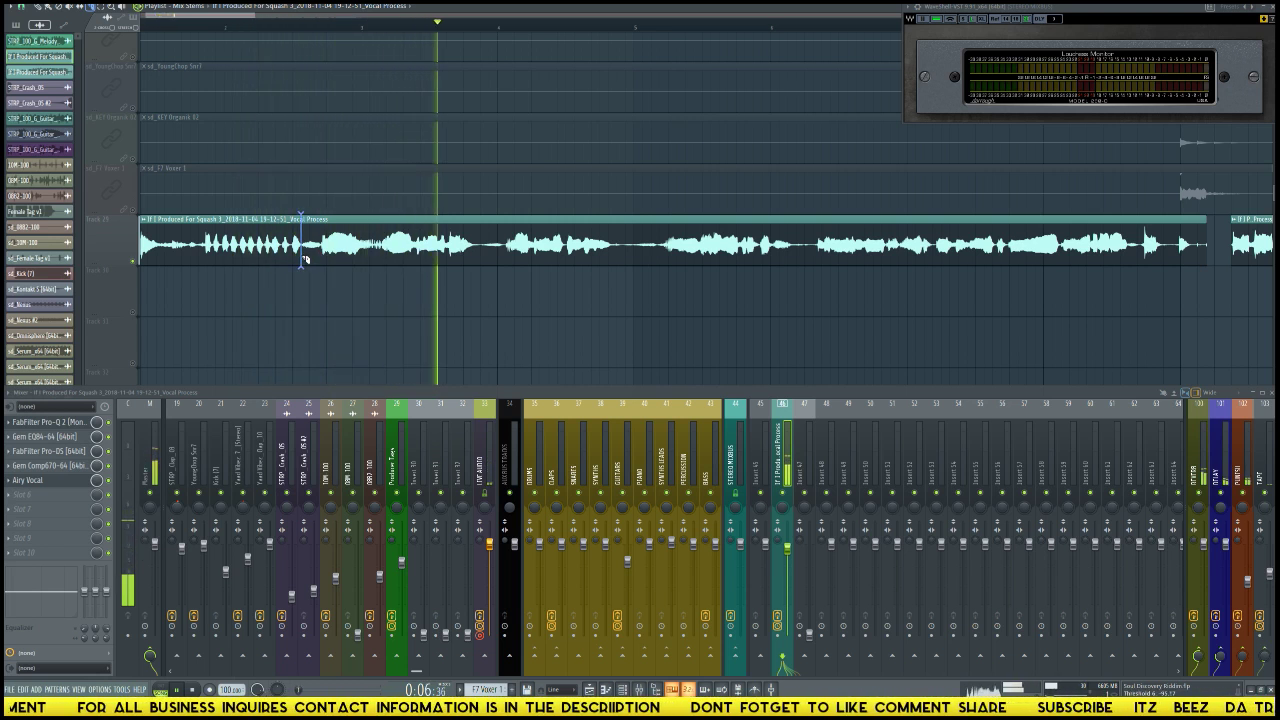
key("c")
left_click(314, 256)
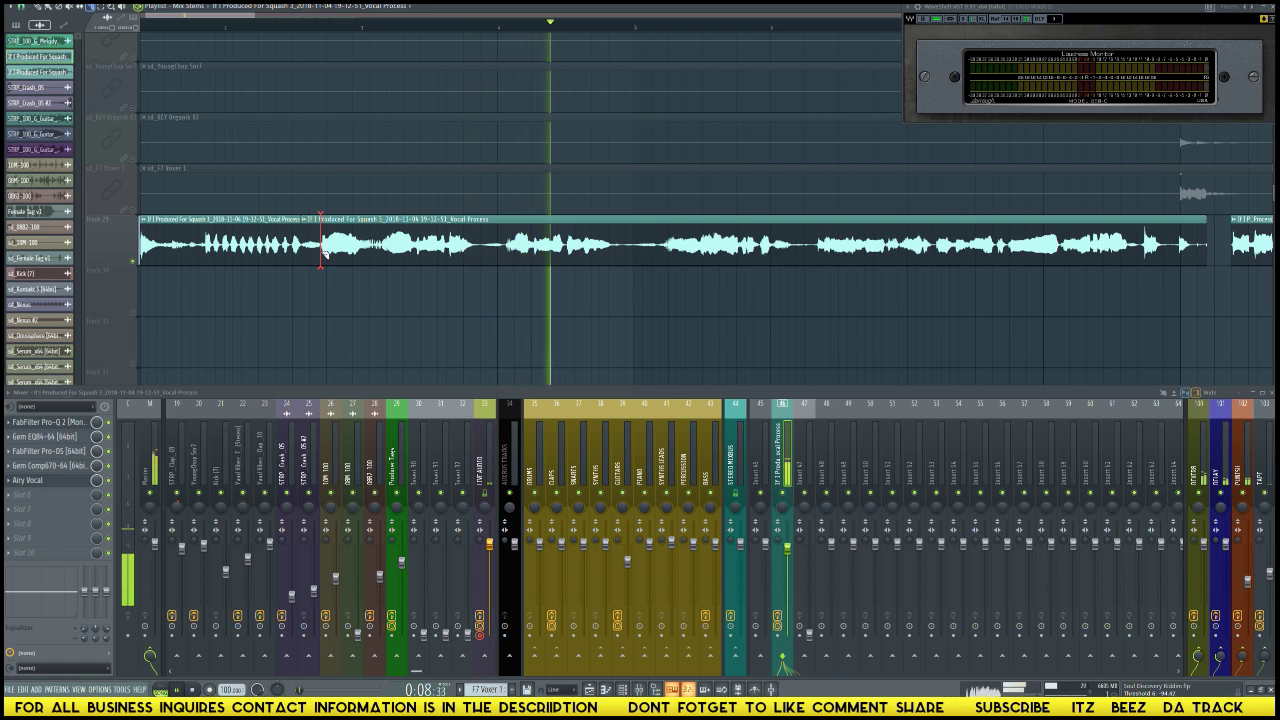
right_click(310, 250)
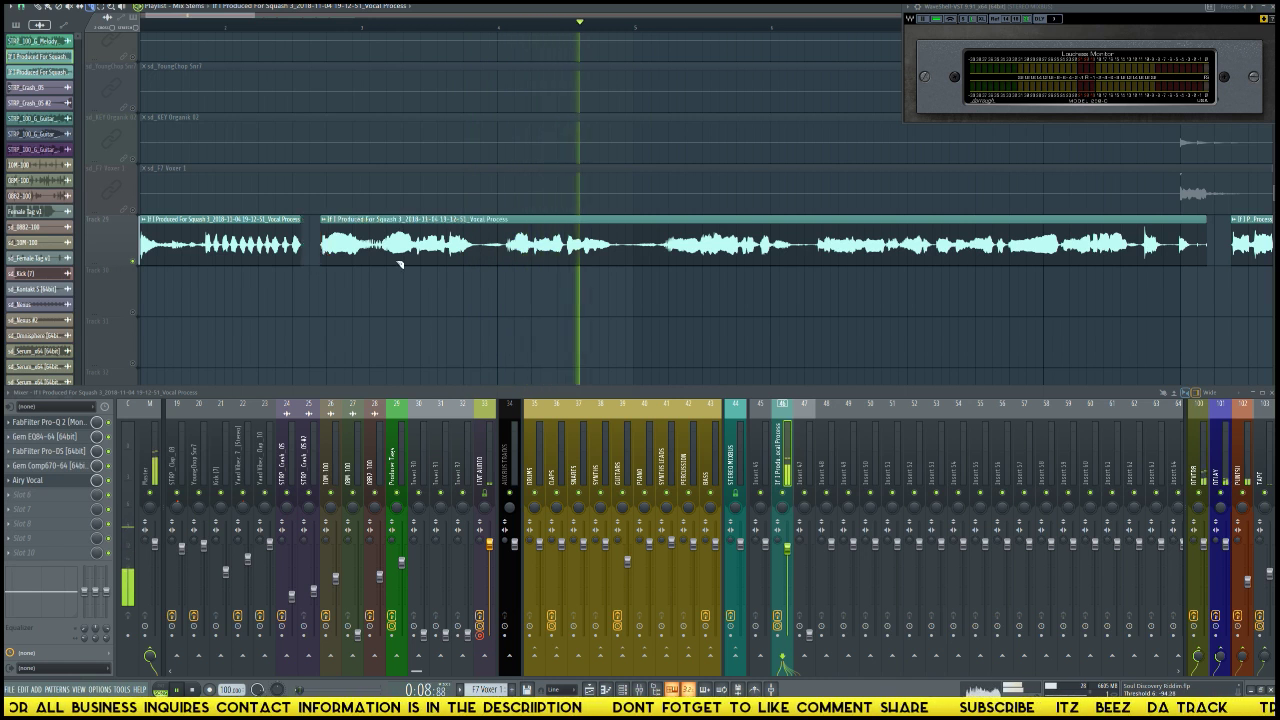
left_click(496, 260)
right_click(492, 258)
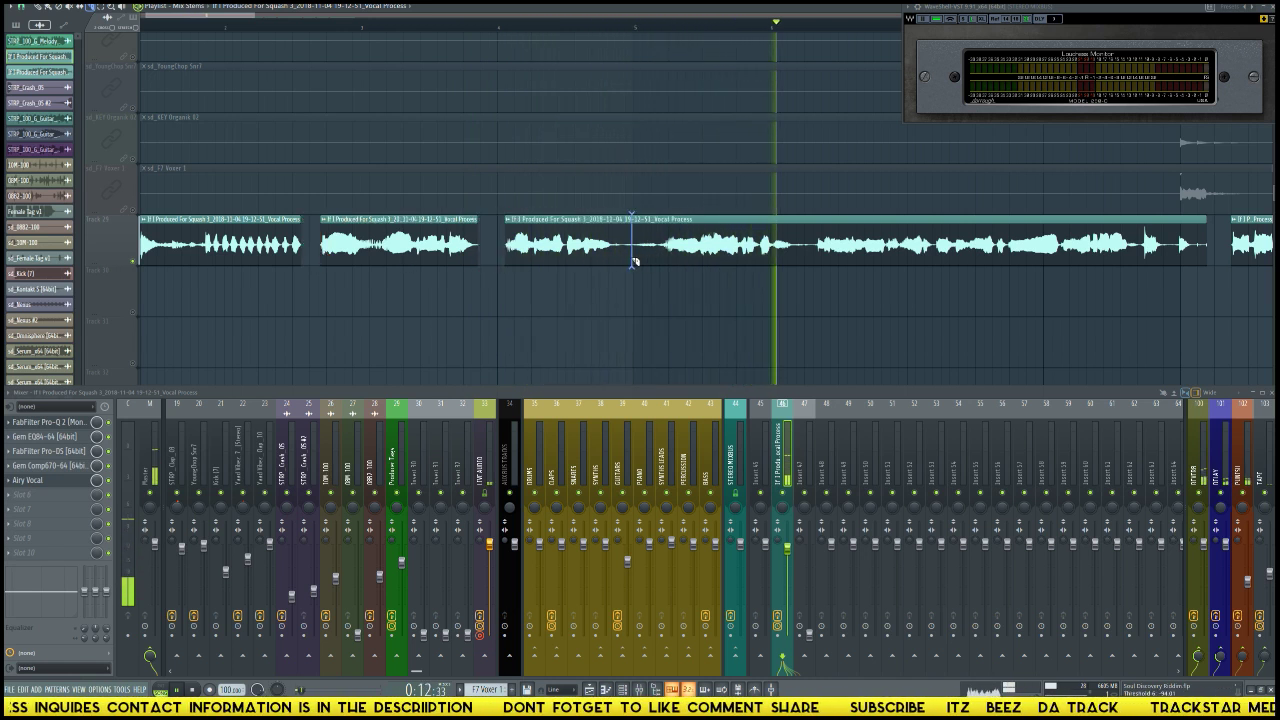
left_click_drag(614, 263, 661, 265)
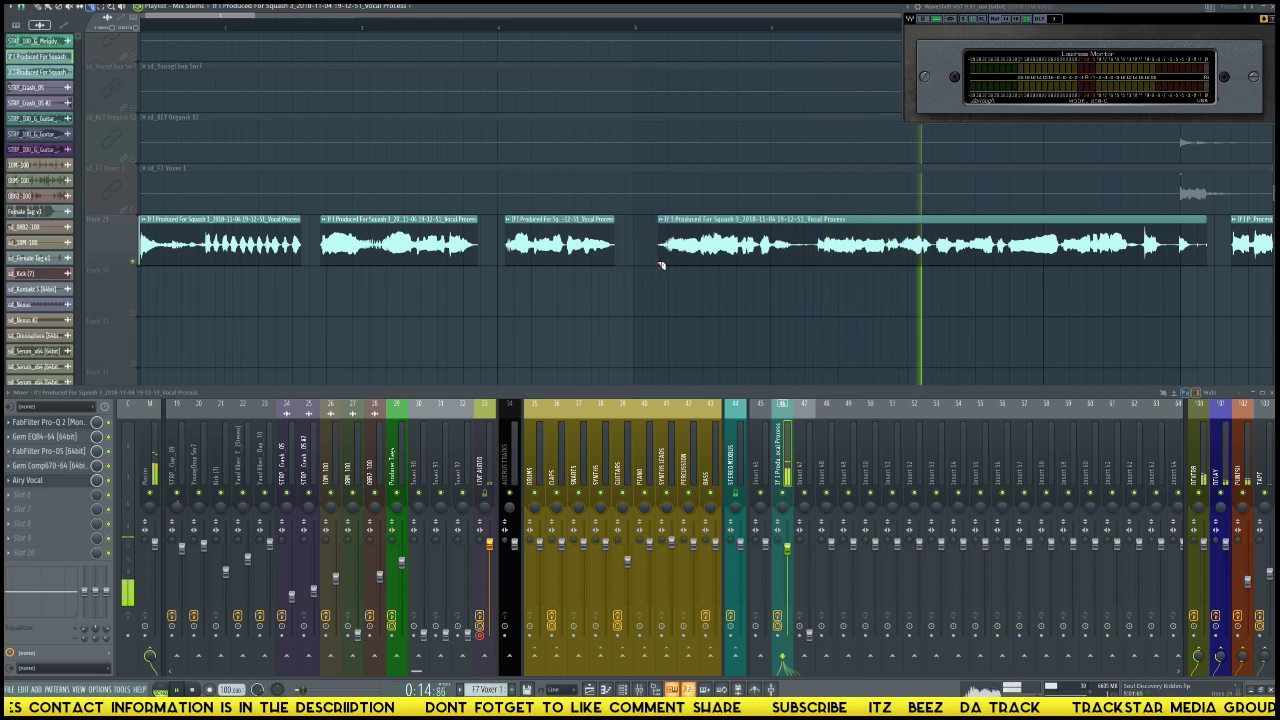
Step: Audition the remaining intro vocal and slice it in the gap before its last short phrase
left_click(579, 35)
left_click_drag(181, 17, 255, 19)
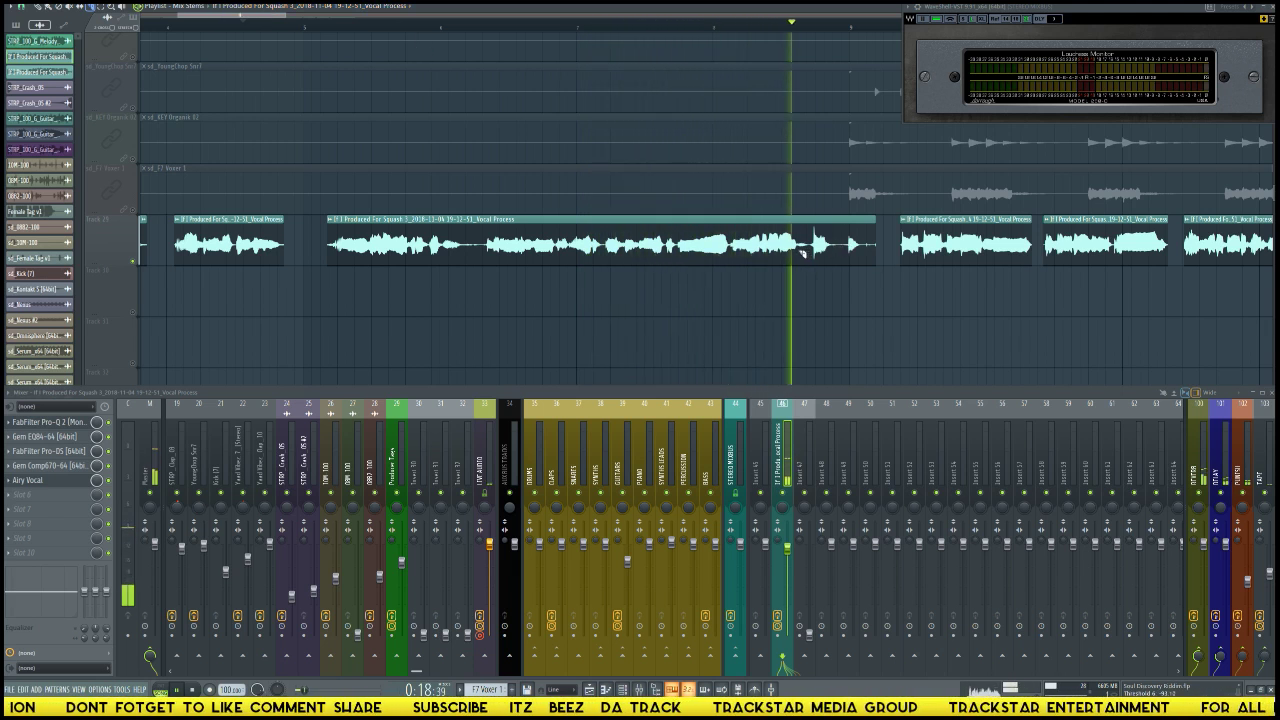
left_click_drag(808, 225, 808, 262)
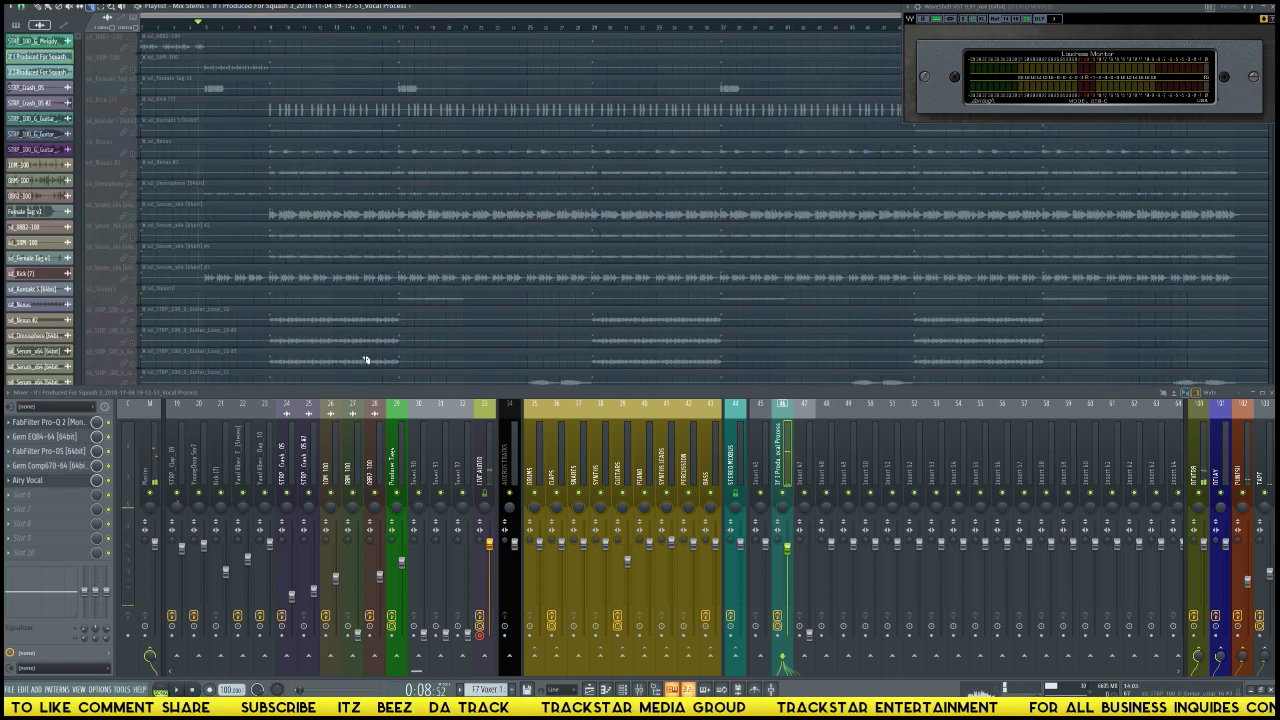
Step: Unsolo the vocal track and play the full mix while reviewing the playlist tracks
scroll(420, 320, "down", 5)
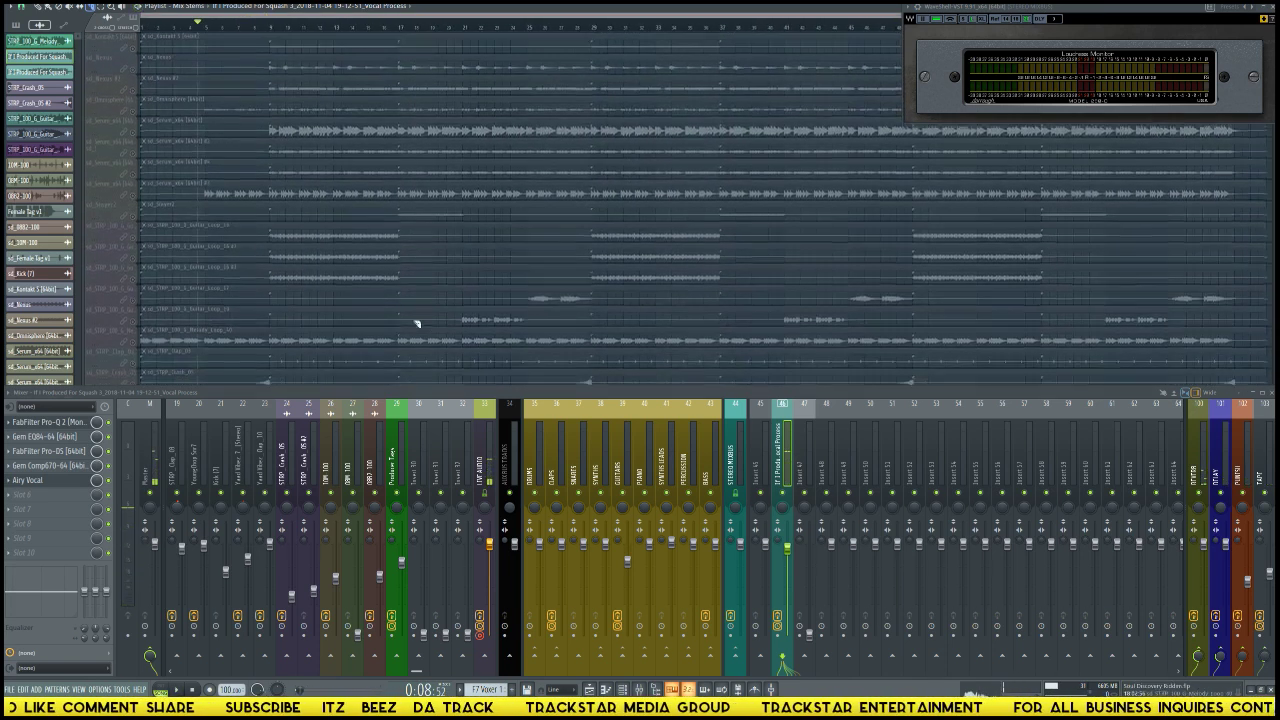
scroll(200, 300, "down", 8)
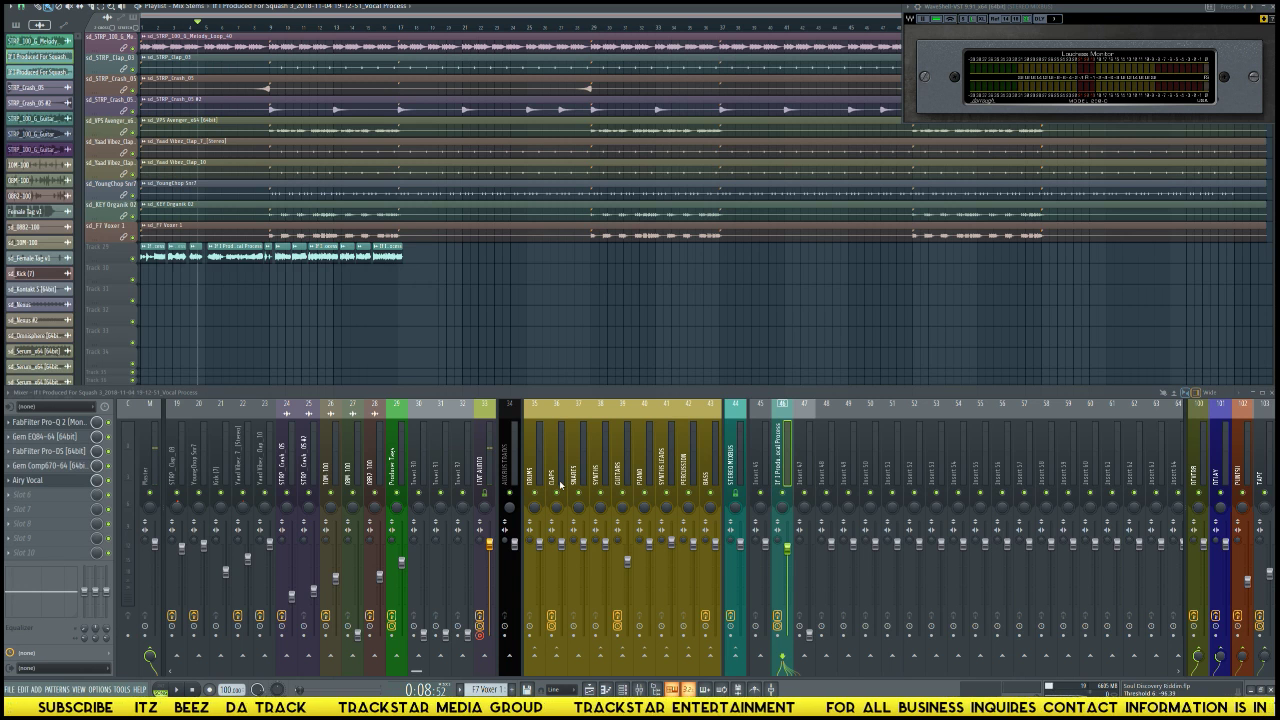
key("space")
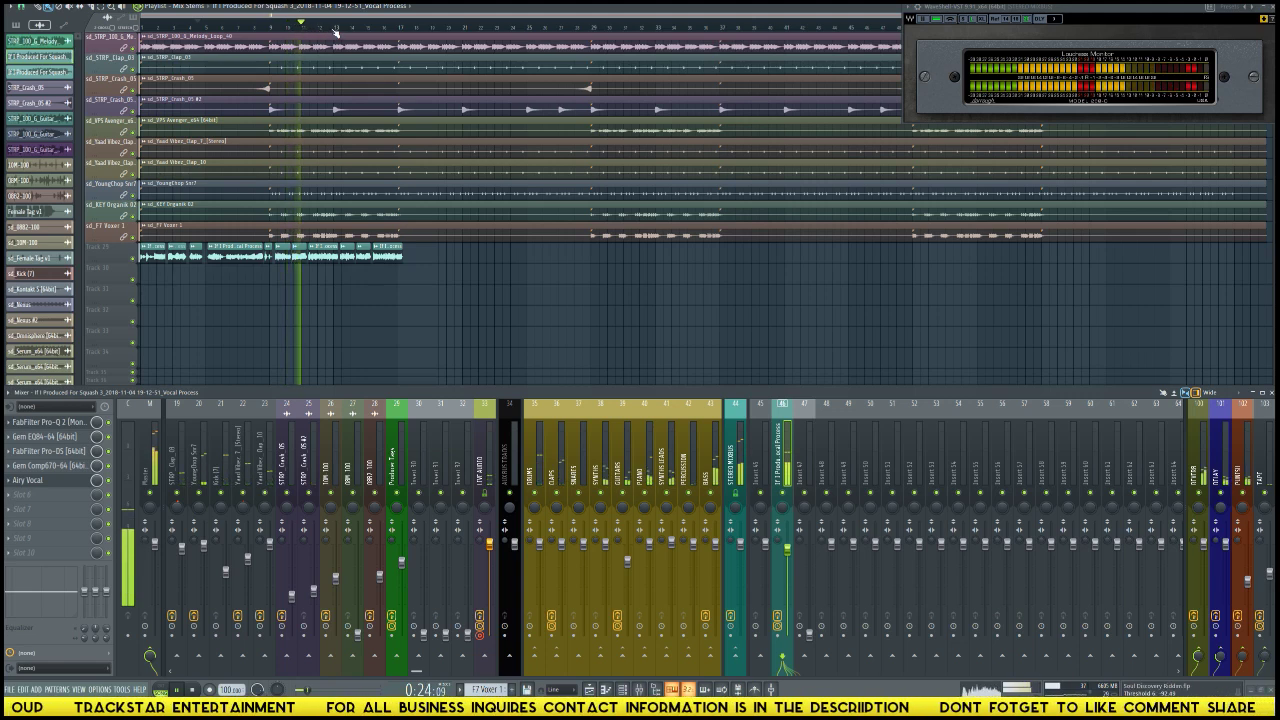
scroll(335, 106, "up", 10)
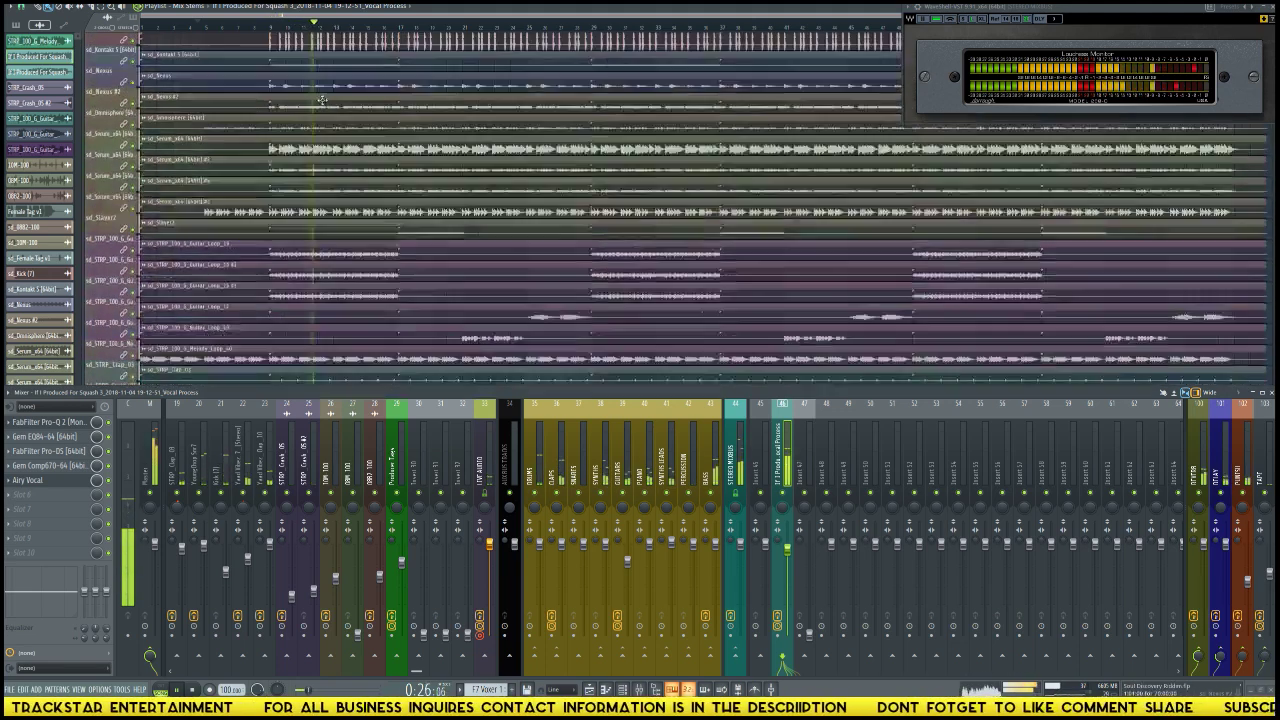
scroll(322, 97, "down", 8)
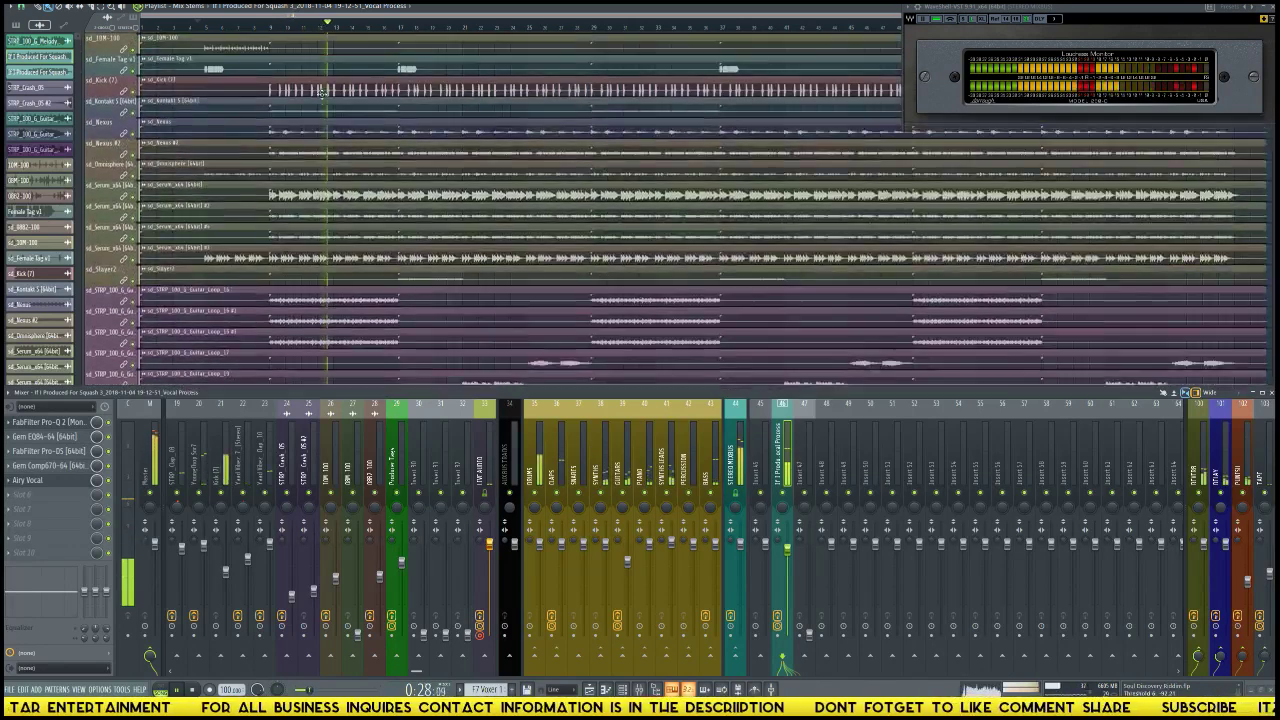
scroll(322, 97, "down", 6)
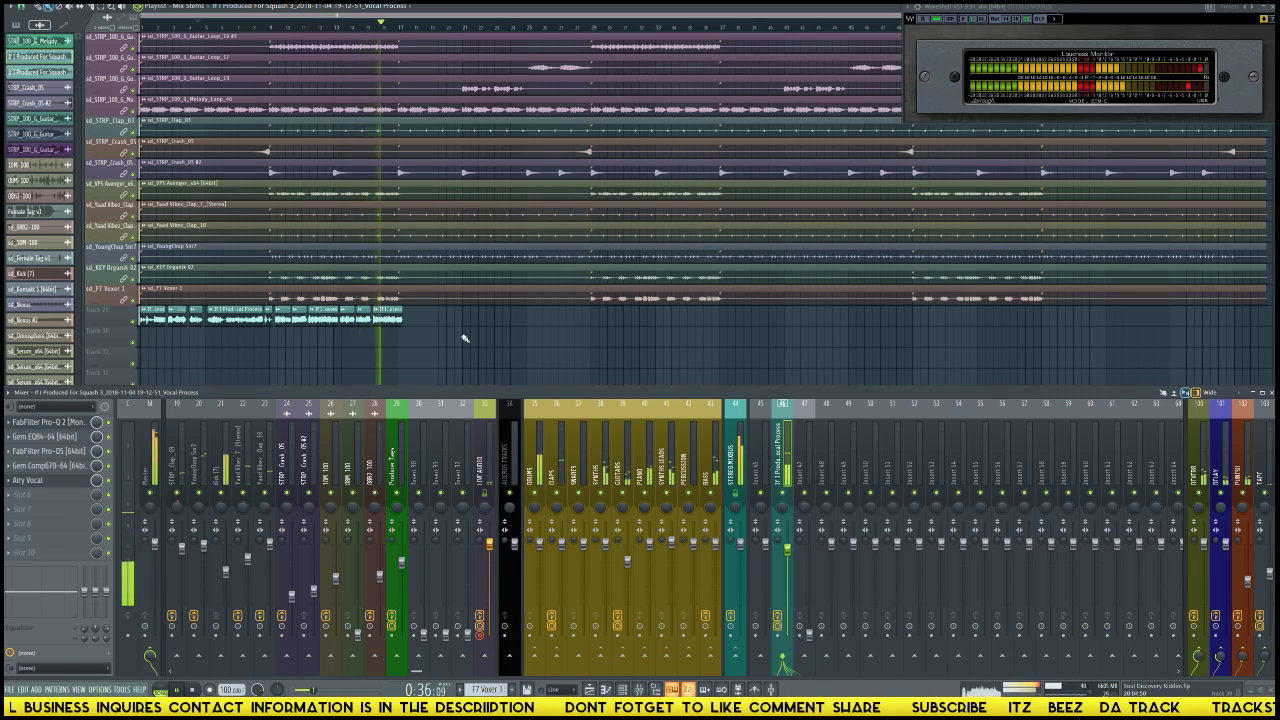
Step: Copy the hook's vocal clips to the start of the second hook with playlist snap set to (none)
left_click_drag(464, 338, 320, 321)
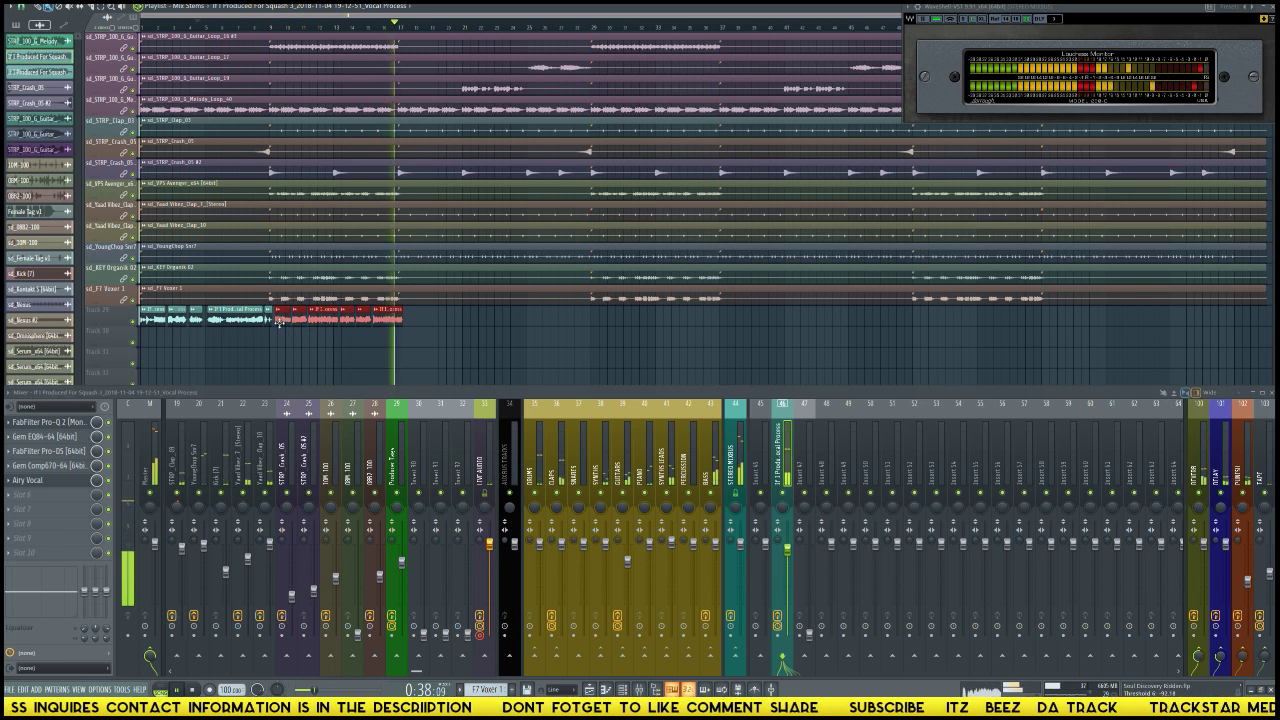
left_click_drag(281, 322, 585, 319)
key("Delete")
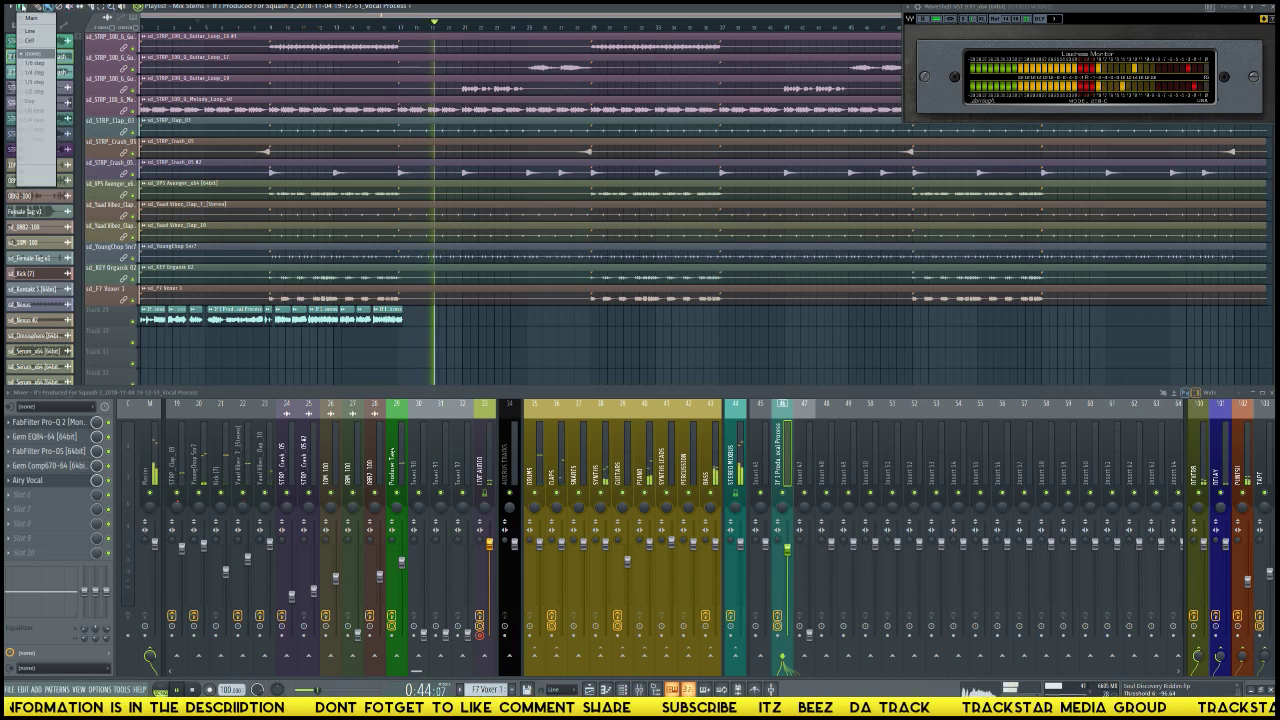
left_click_drag(409, 334, 610, 325)
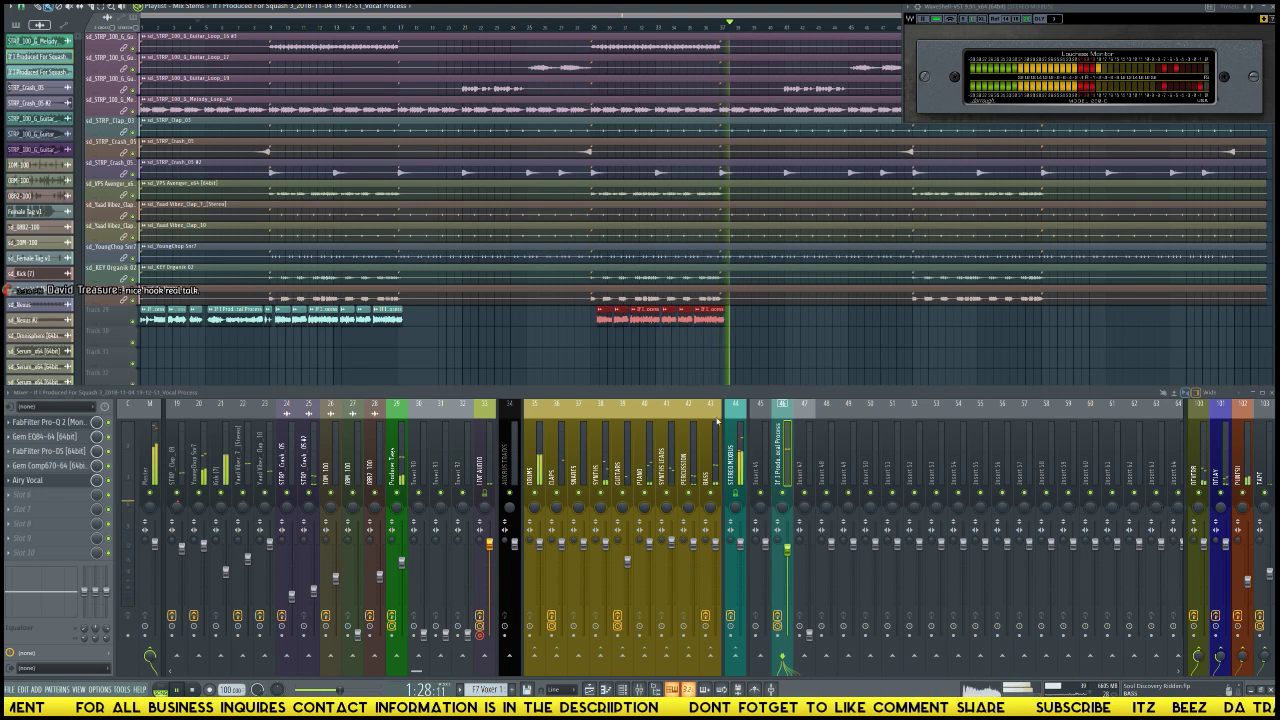
Step: Select the Producer Tags mixer track and deselect the copied vocal clips
left_click(398, 450)
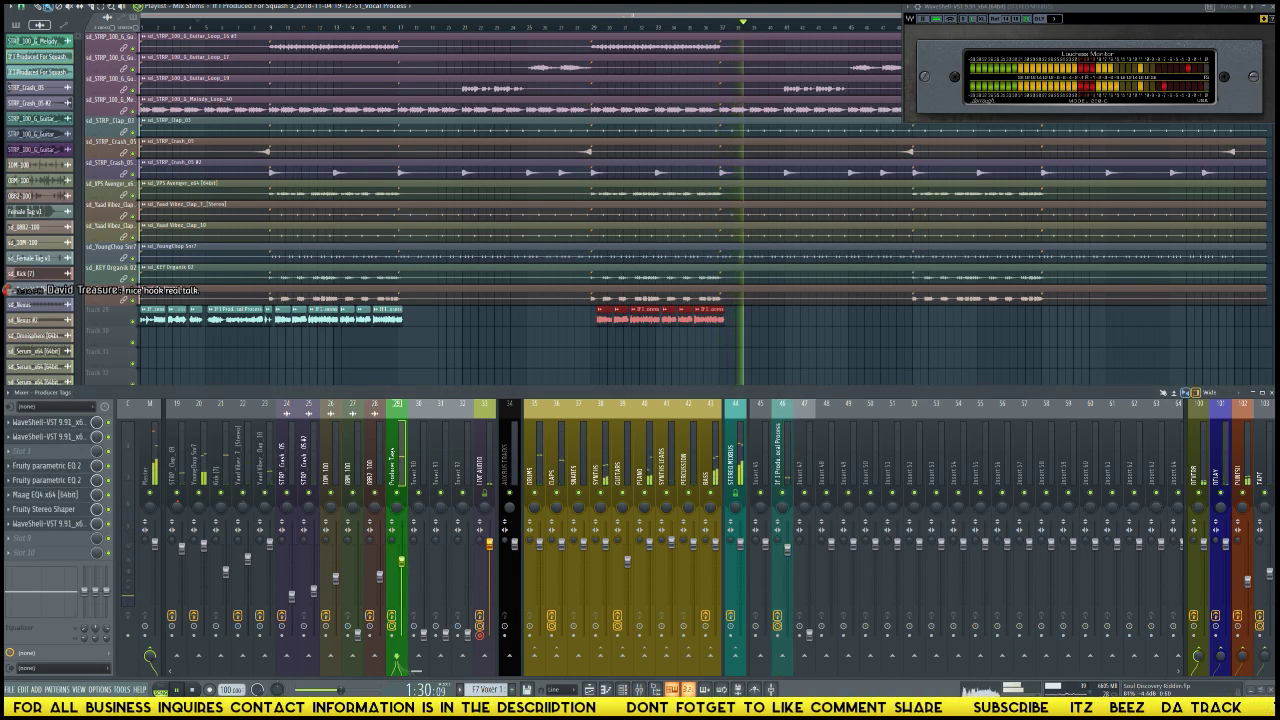
left_click(575, 362)
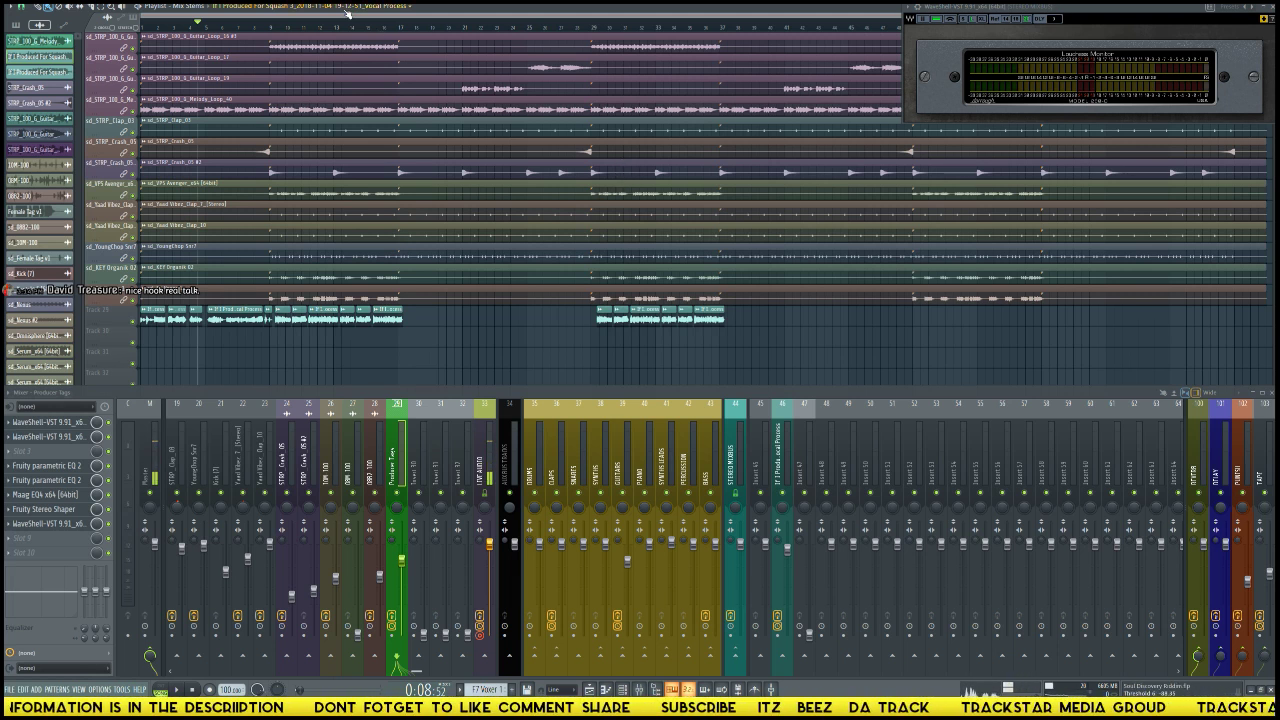
Step: Set a playlist time selection spanning the first hook, from about one bar before it to about one bar after
scroll(347, 13, "up", 3)
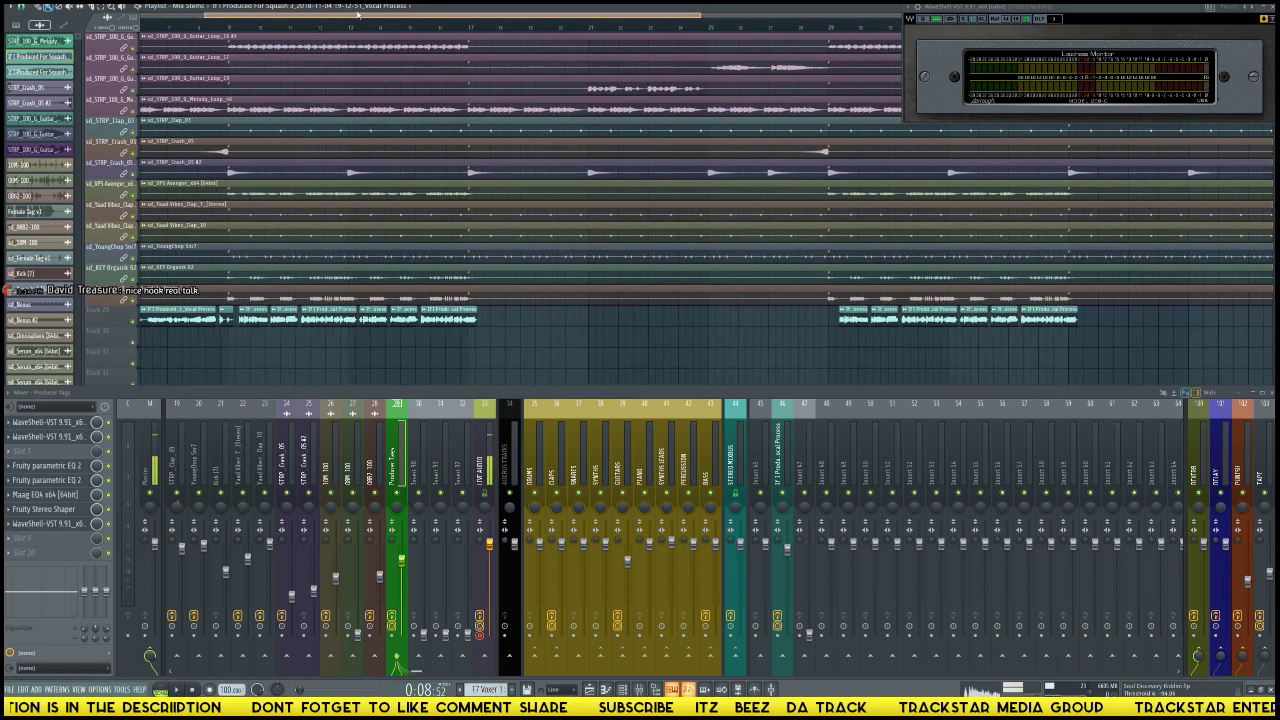
scroll(357, 13, "up", 3)
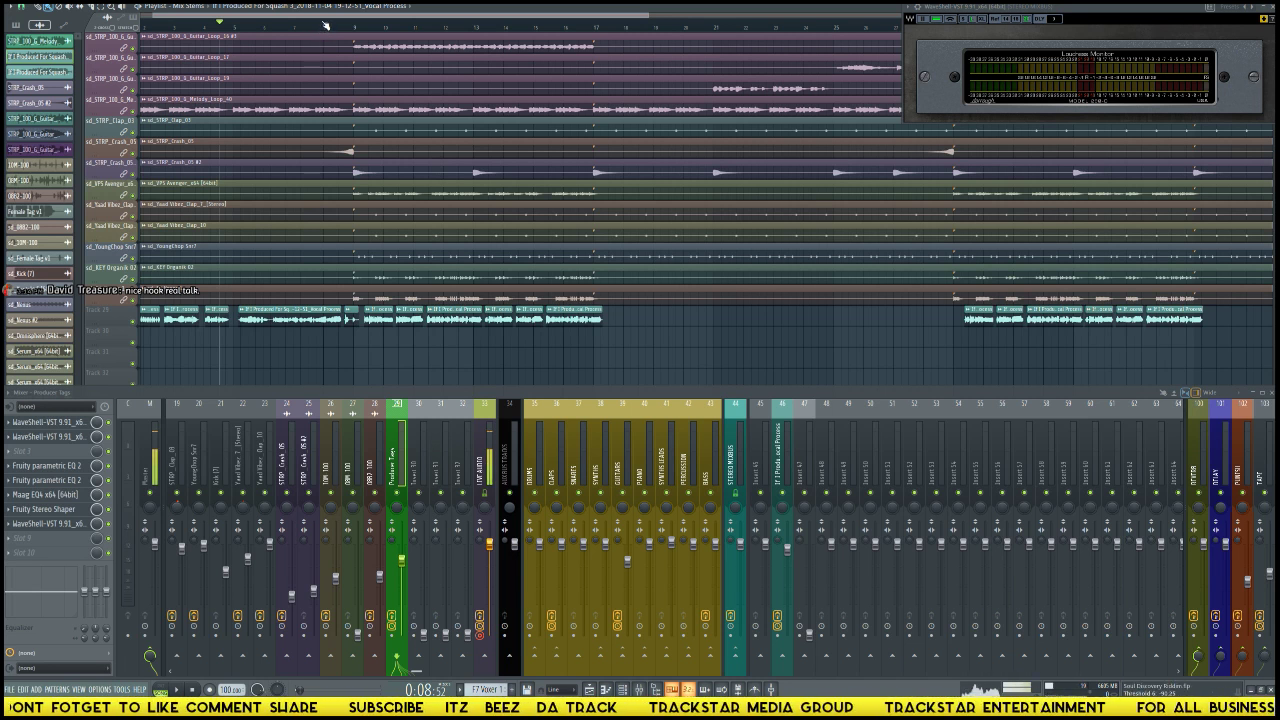
left_click_drag(324, 25, 603, 37)
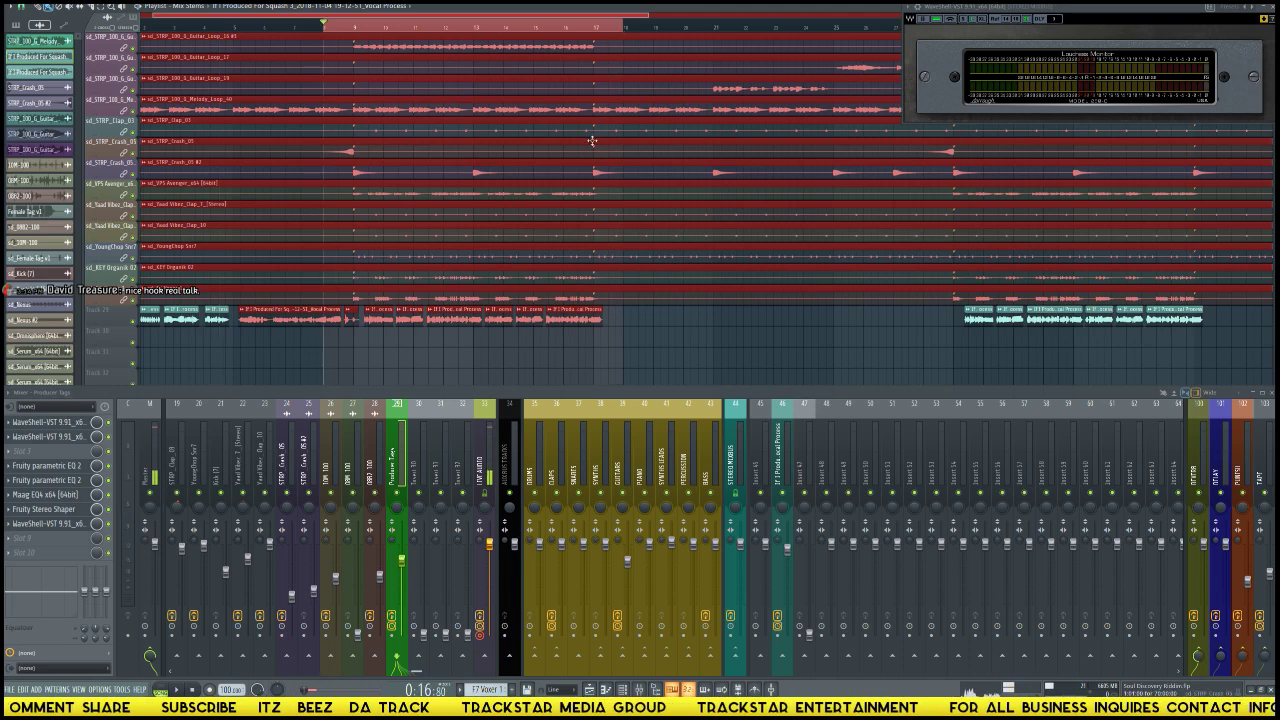
Step: Select the LIVE AUDIO mixer track, check its RX 6 Voice De-noise settings, close the plugin and stop playback
scroll(565, 258, "down", 8)
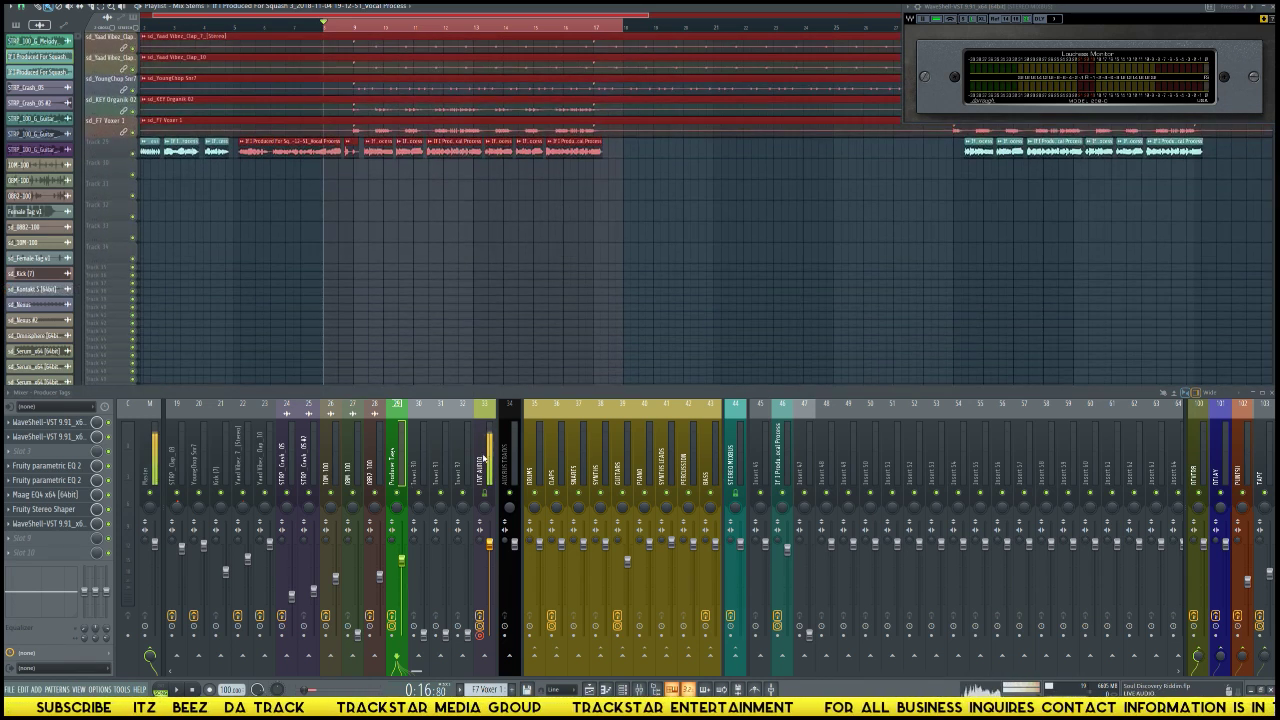
left_click(484, 540)
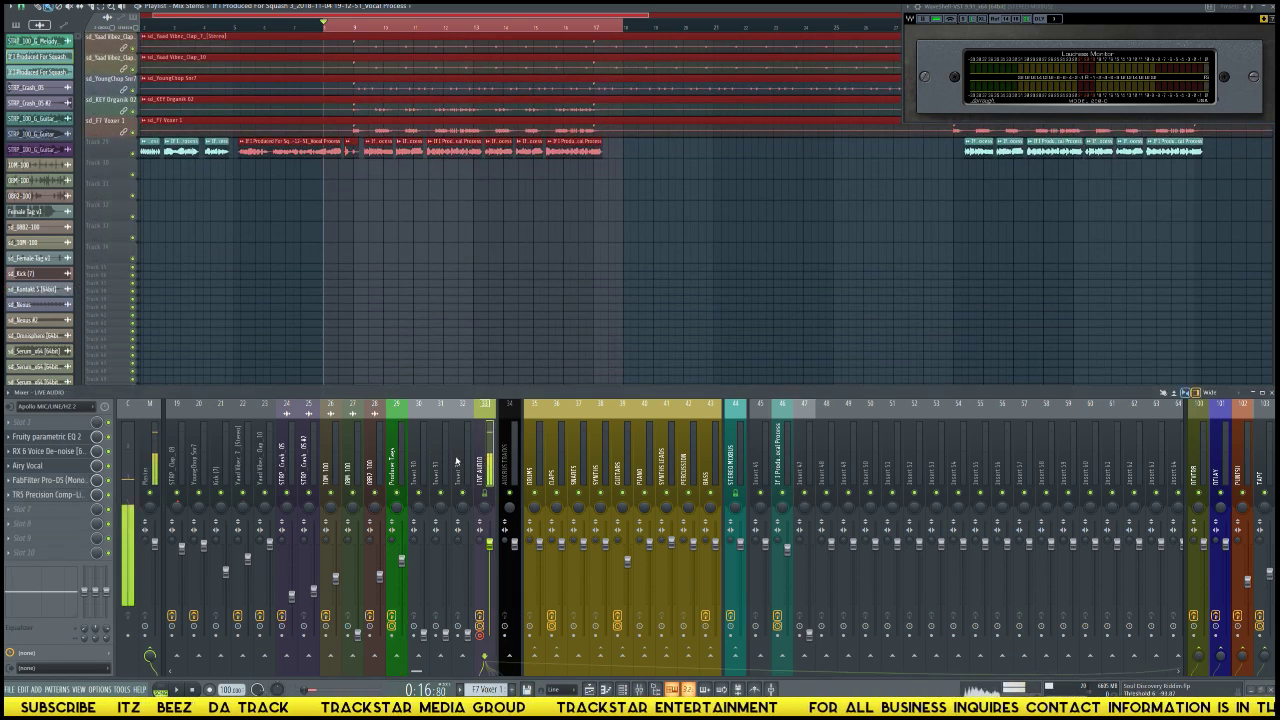
left_click(84, 455)
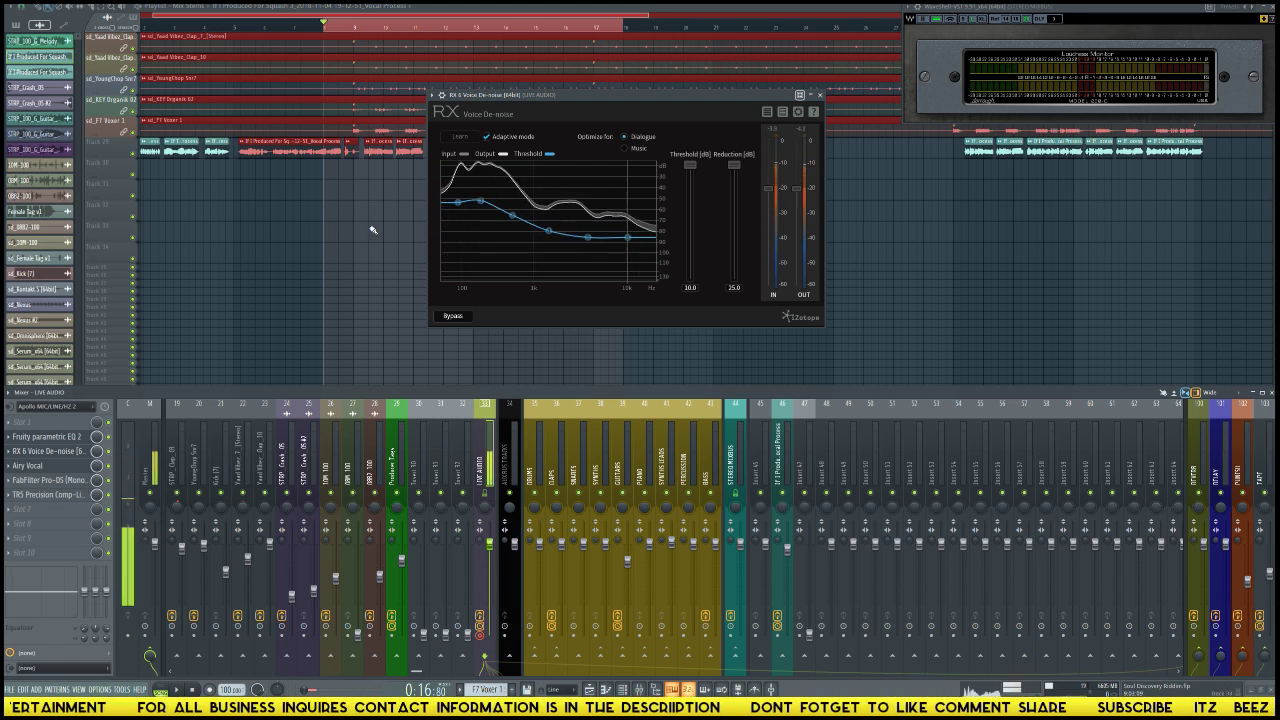
key("Escape")
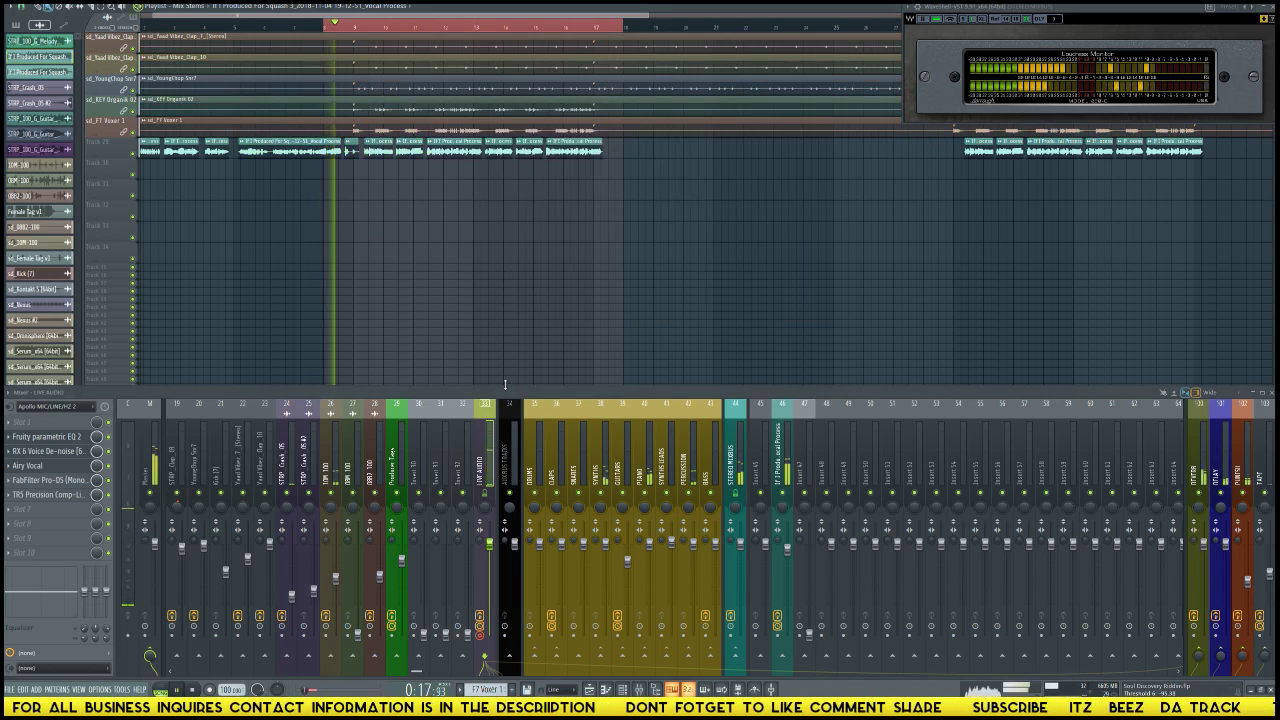
key("space")
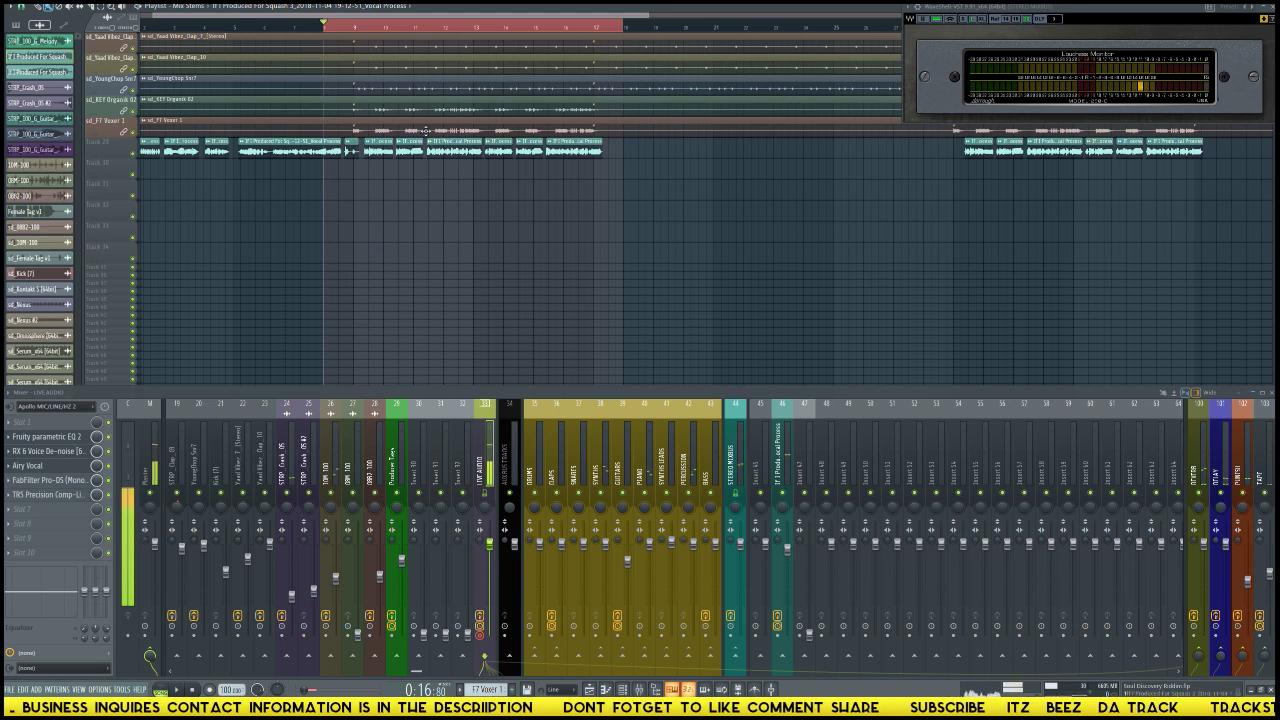
Step: Solo the vocal playlist track, select the STEREO MIXBUS mixer track, audition the first hook's vocal and unsolo the track
scroll(382, 15, "up", 5)
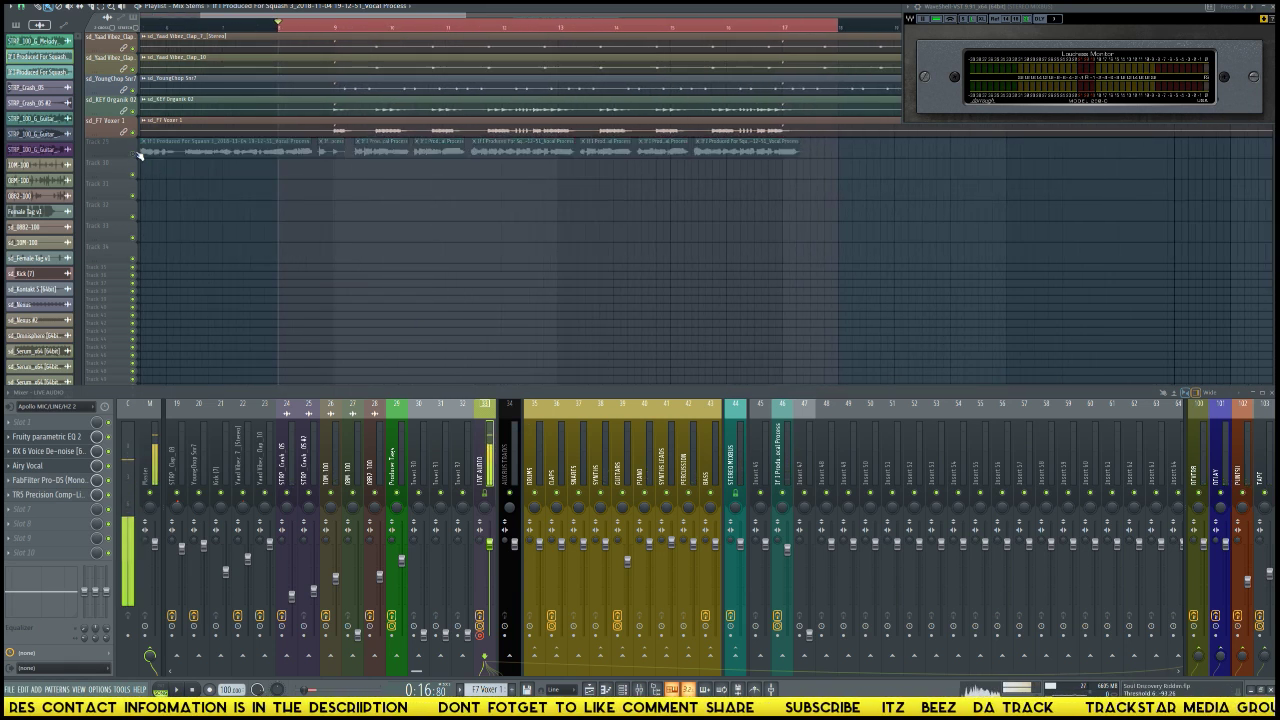
right_click(140, 155)
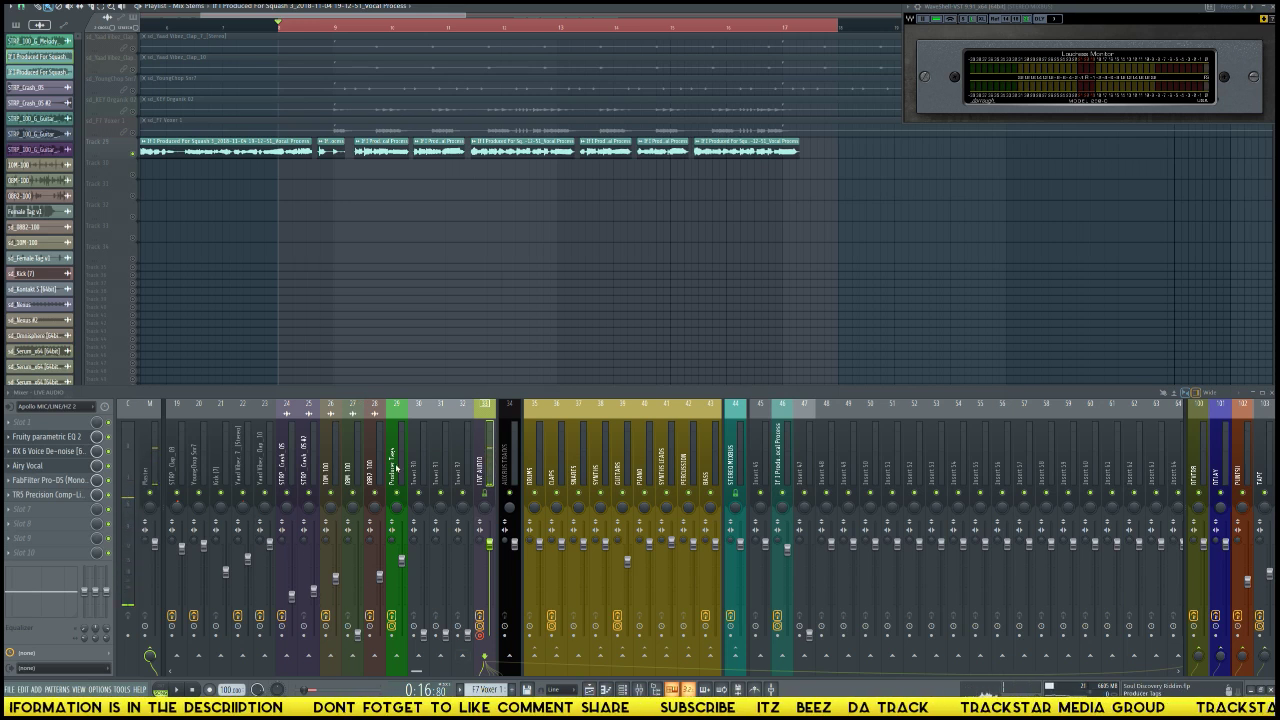
scroll(480, 420, "left", 5)
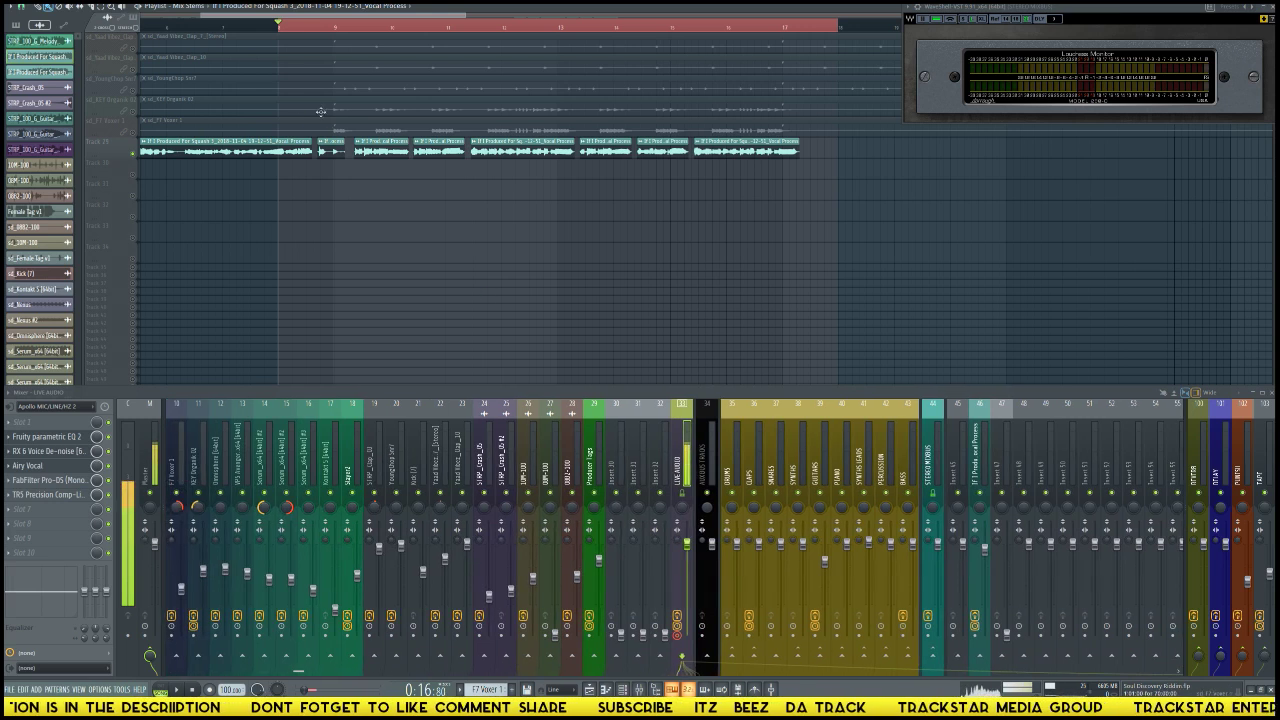
scroll(832, 36, "left", 5)
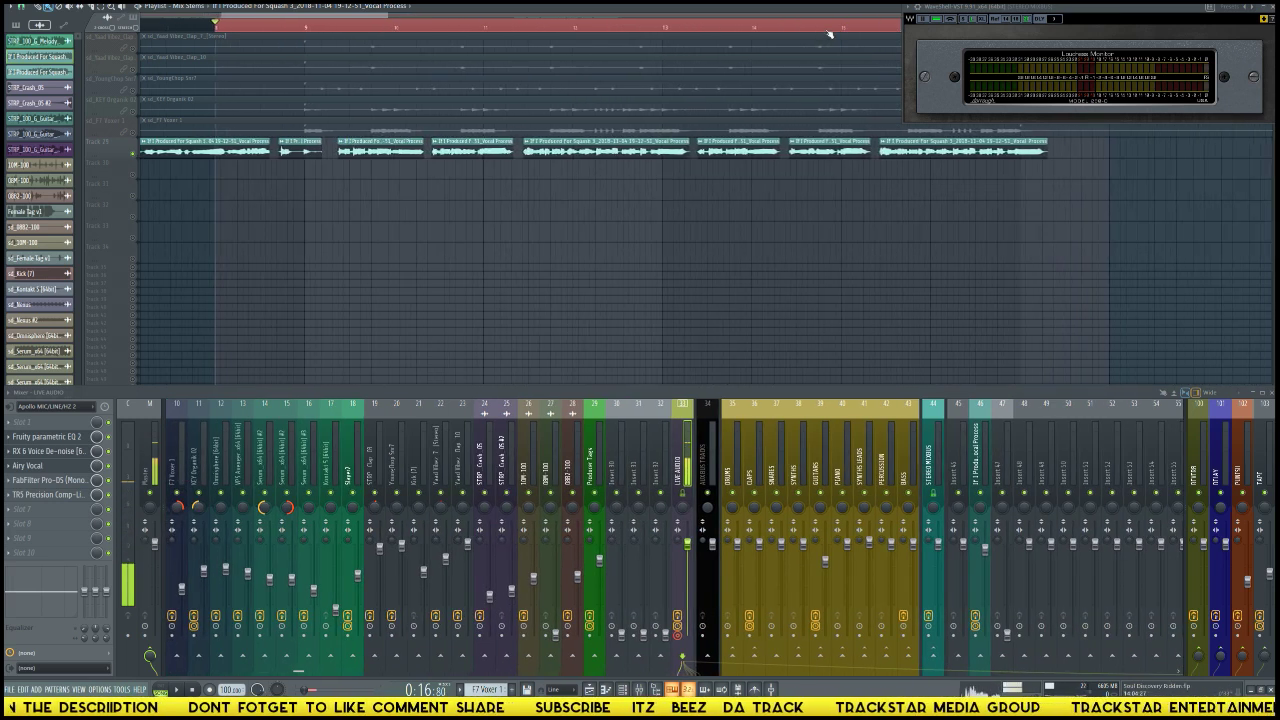
scroll(832, 36, "down", 2)
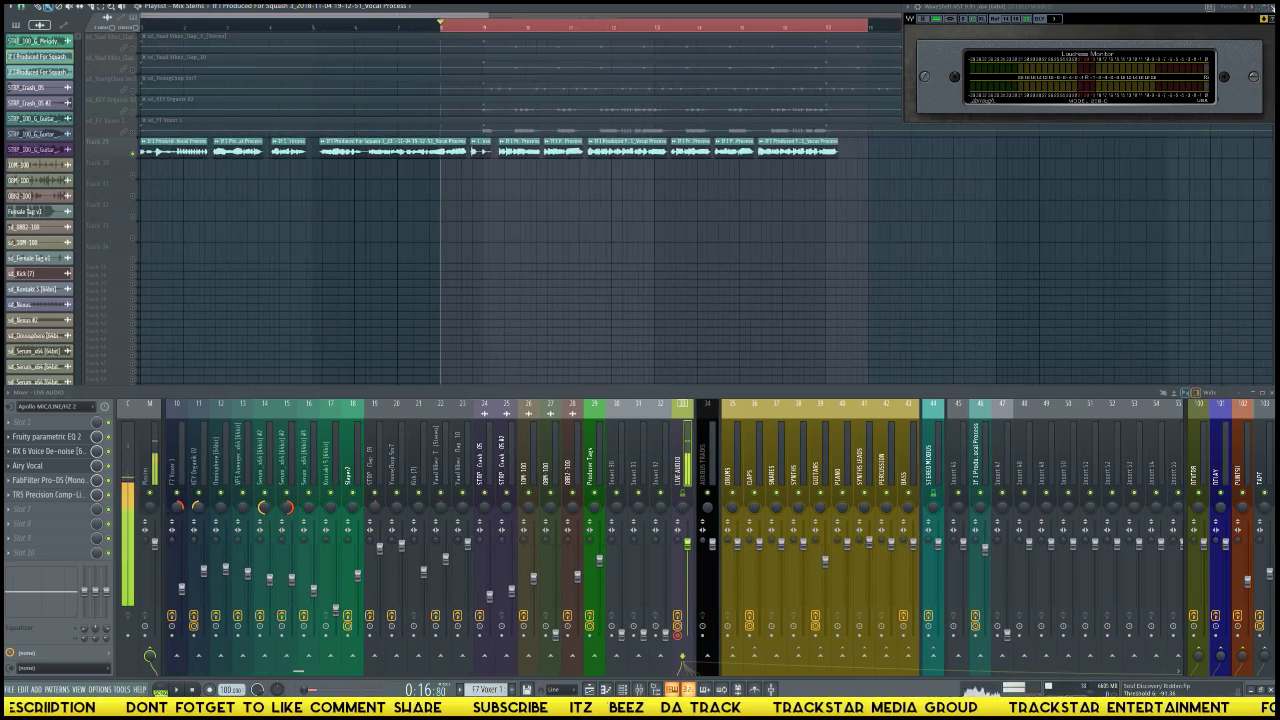
left_click(933, 470)
scroll(700, 200, "up", 2)
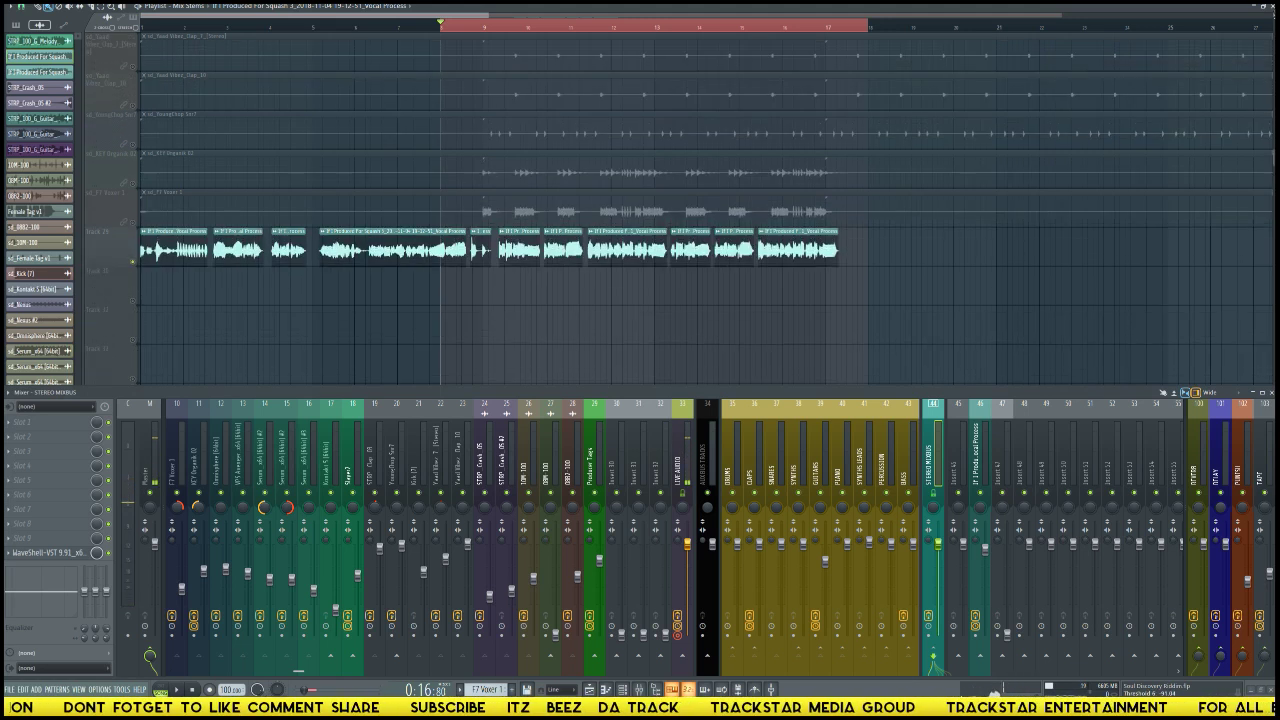
scroll(775, 33, "up", 3)
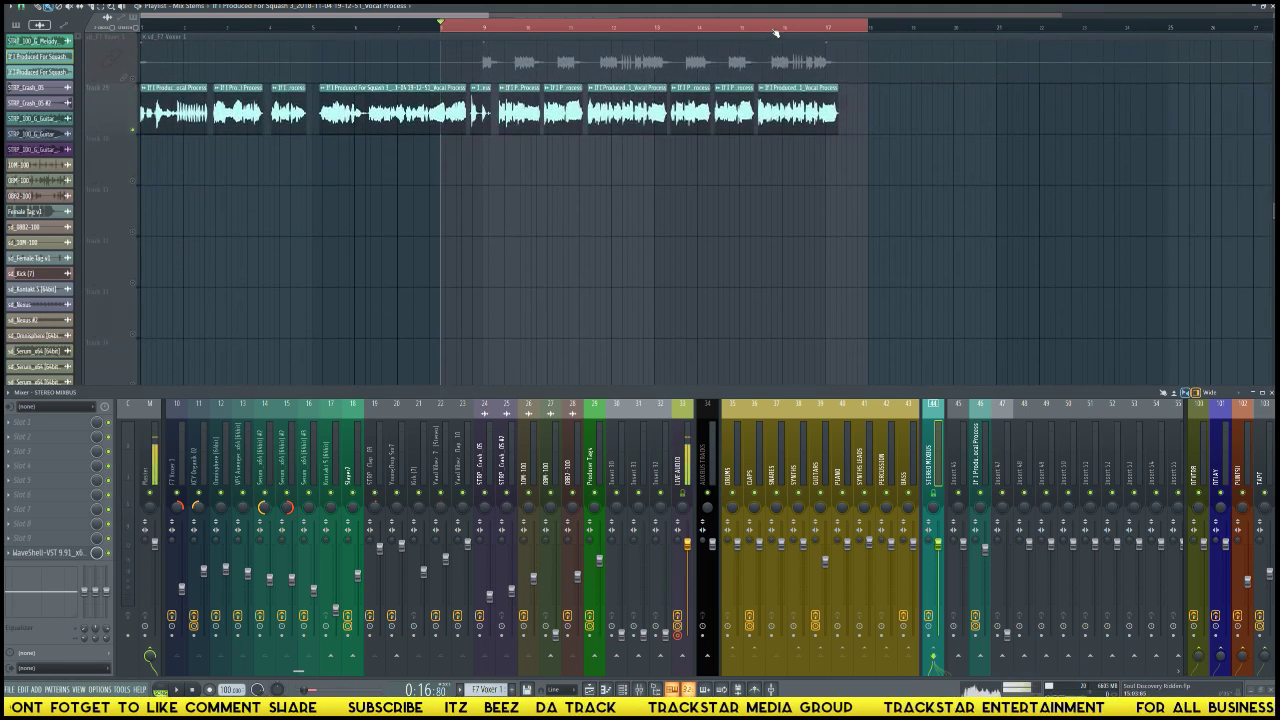
scroll(775, 33, "up", 3)
scroll(551, 34, "down", 2)
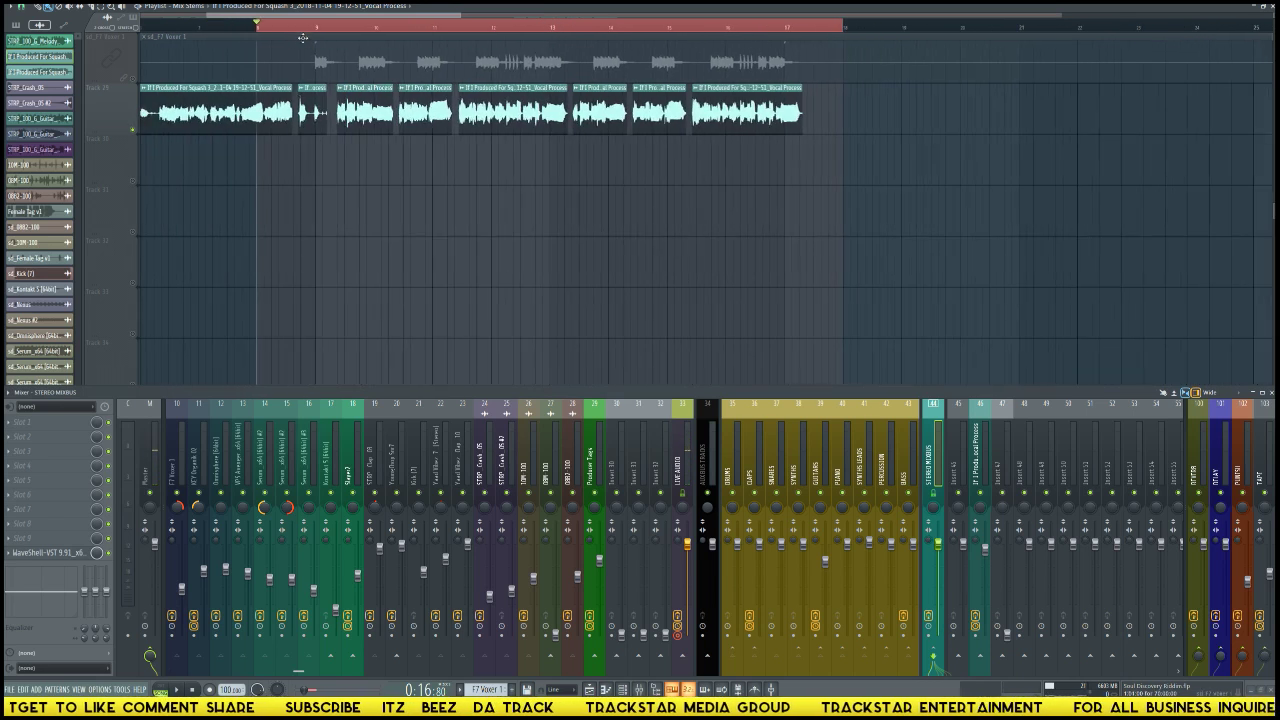
key("space")
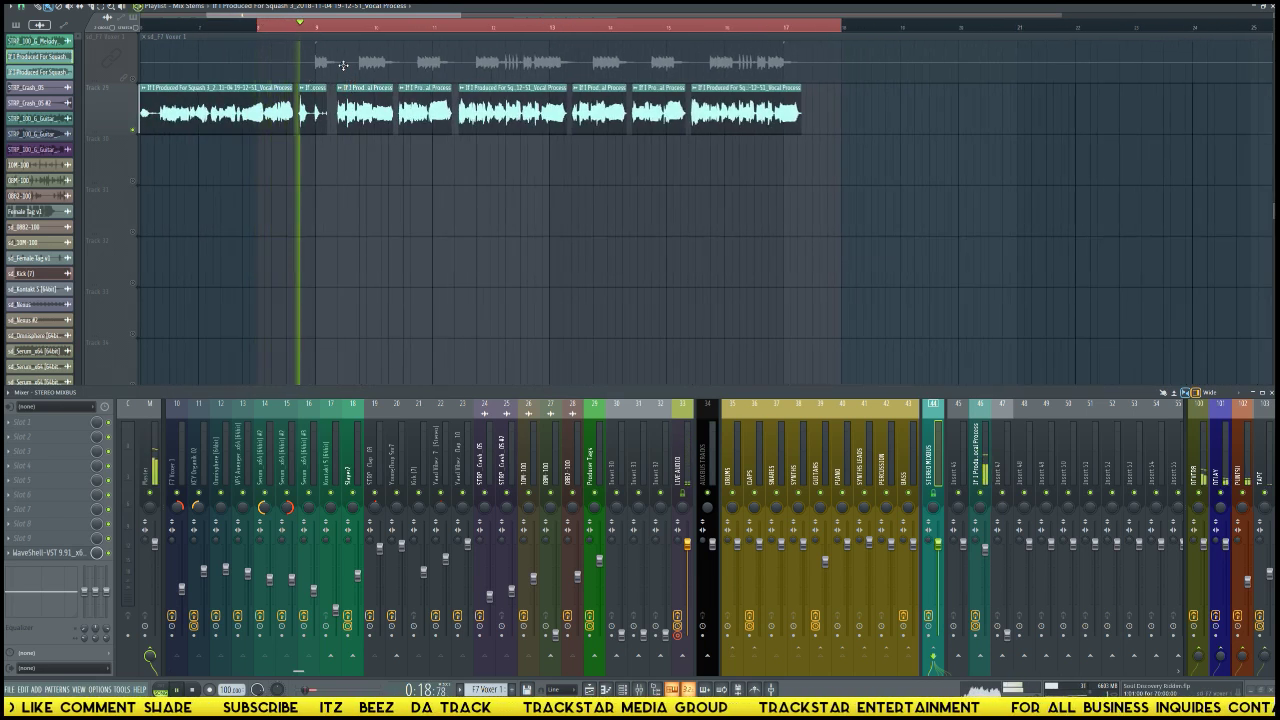
key("space")
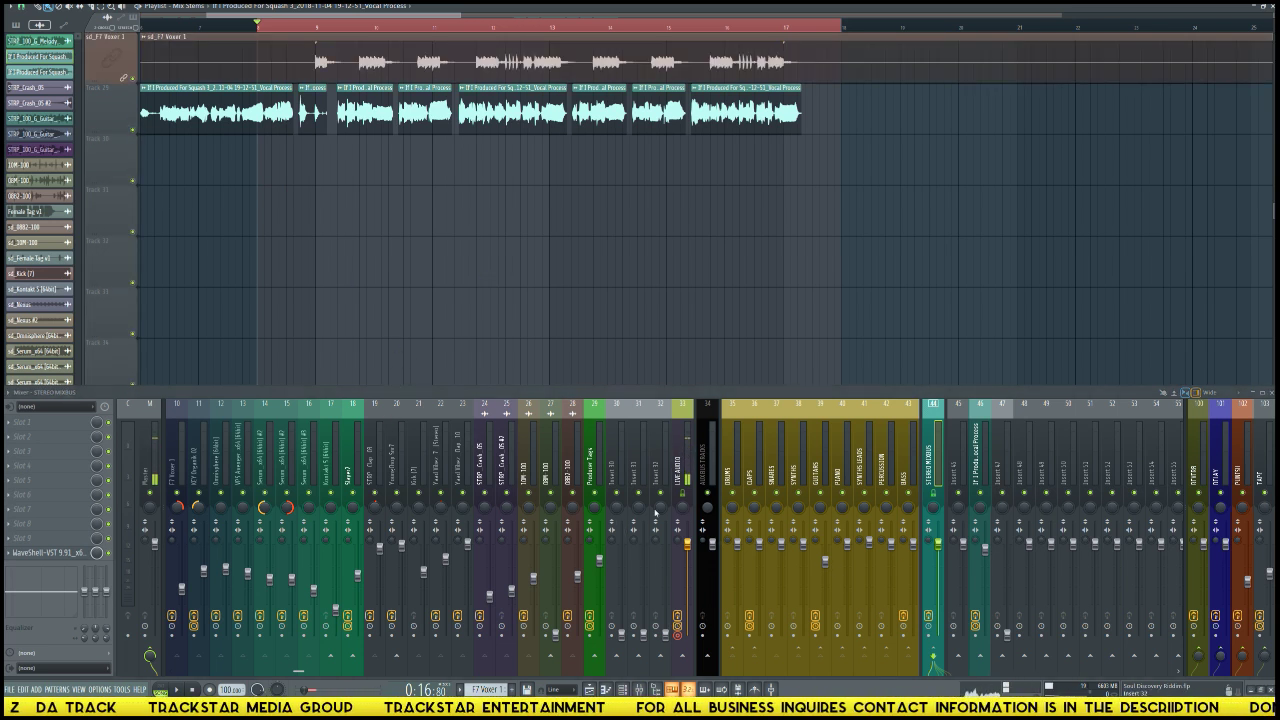
Step: Set the Vocal Process mixer track's audio input to Linkin33, which arms it for recording
left_click(980, 477)
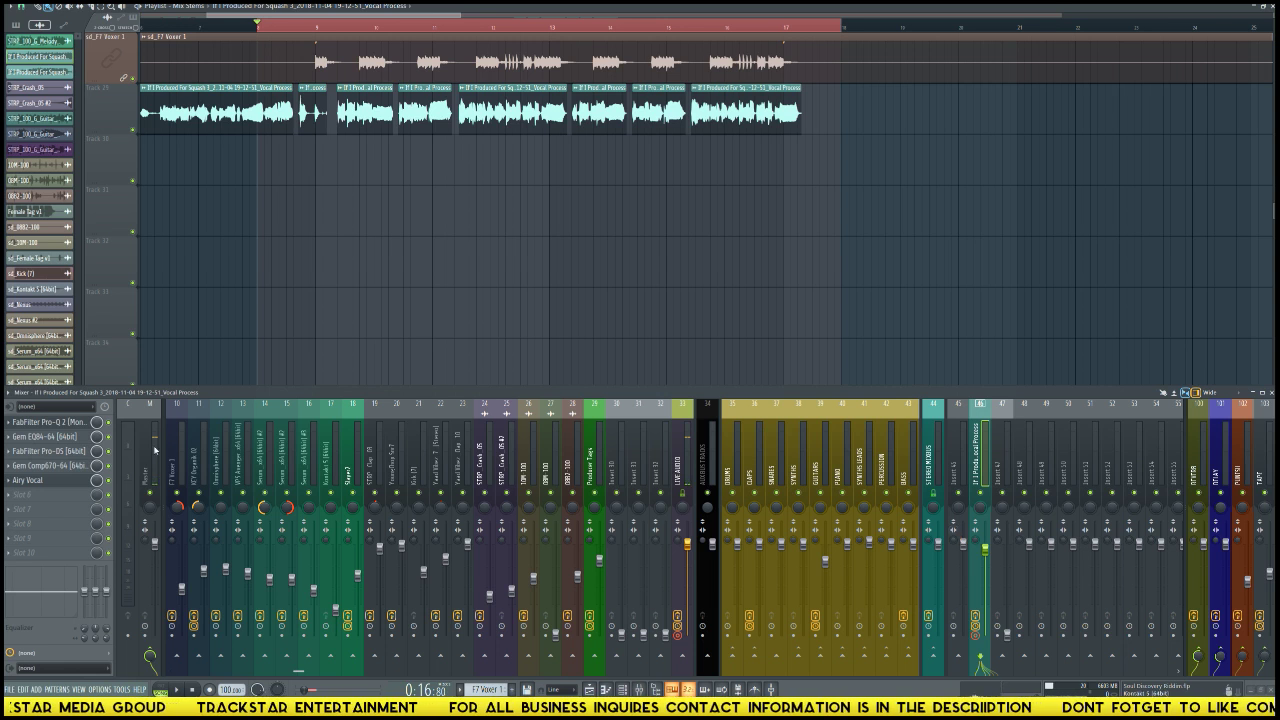
left_click(74, 408)
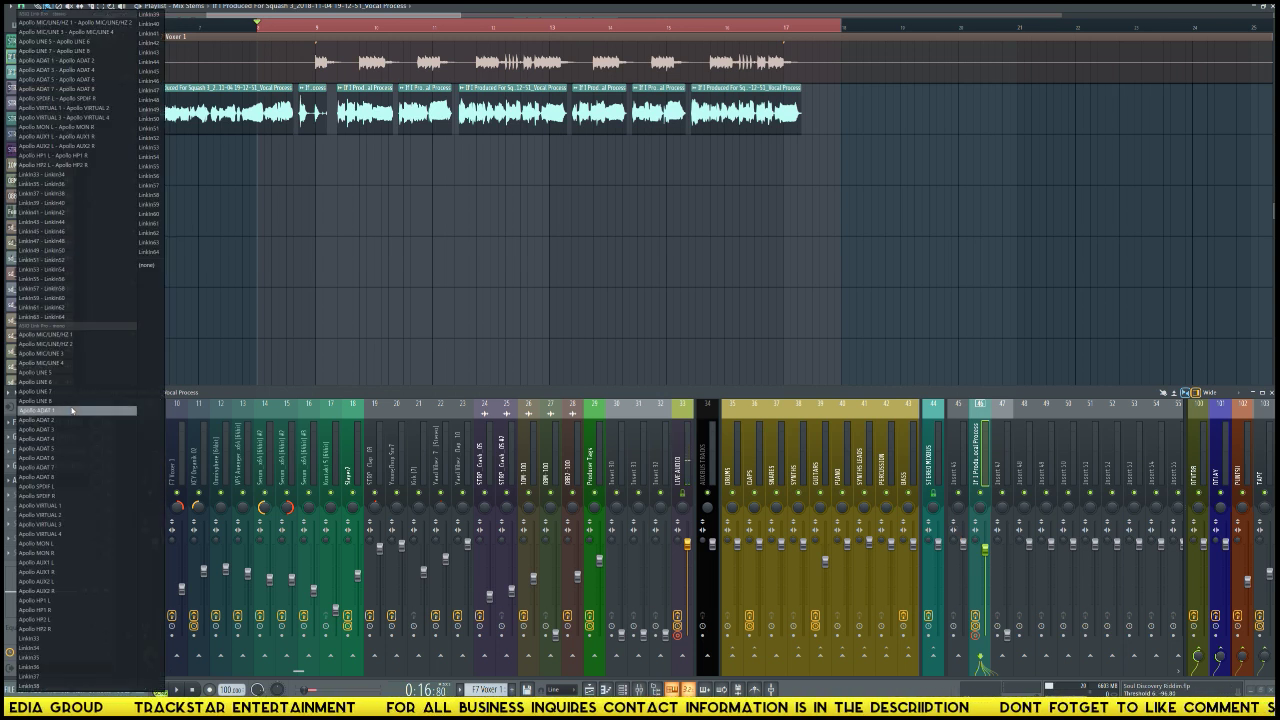
left_click(44, 639)
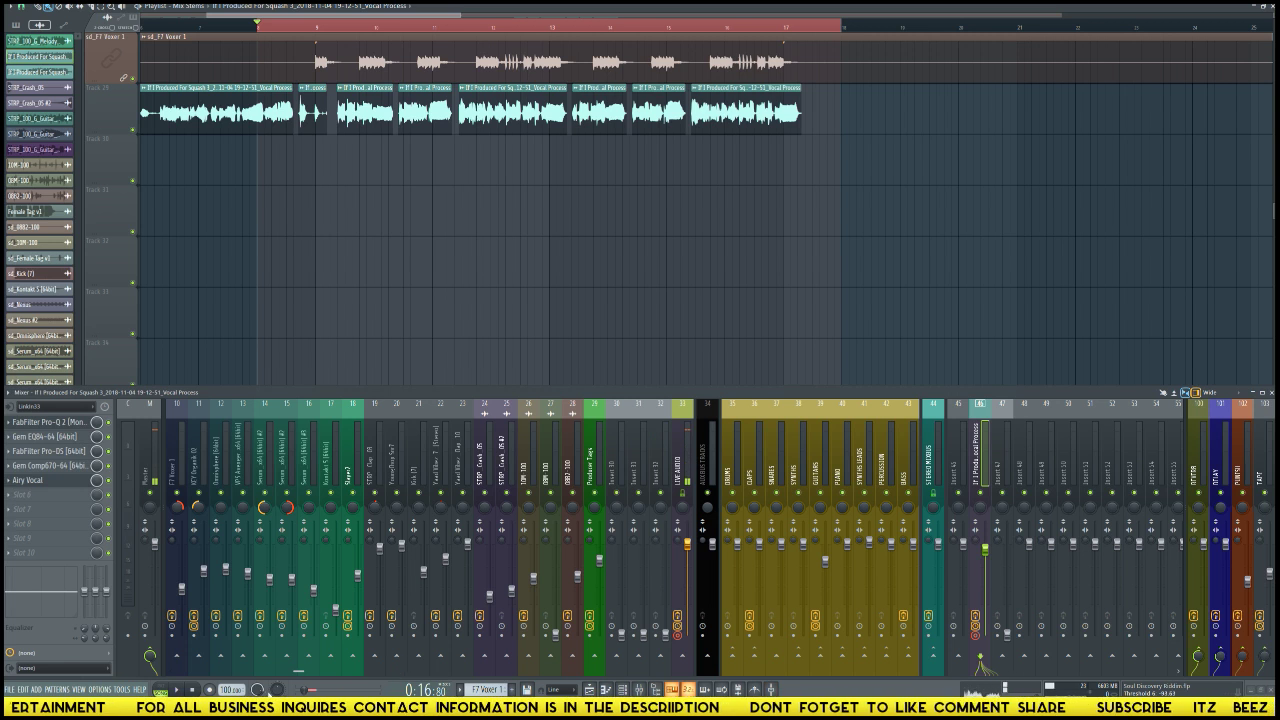
Step: Record the first hook's time selection as audio into the playlist as an audio clip, stopping at its end
key("r")
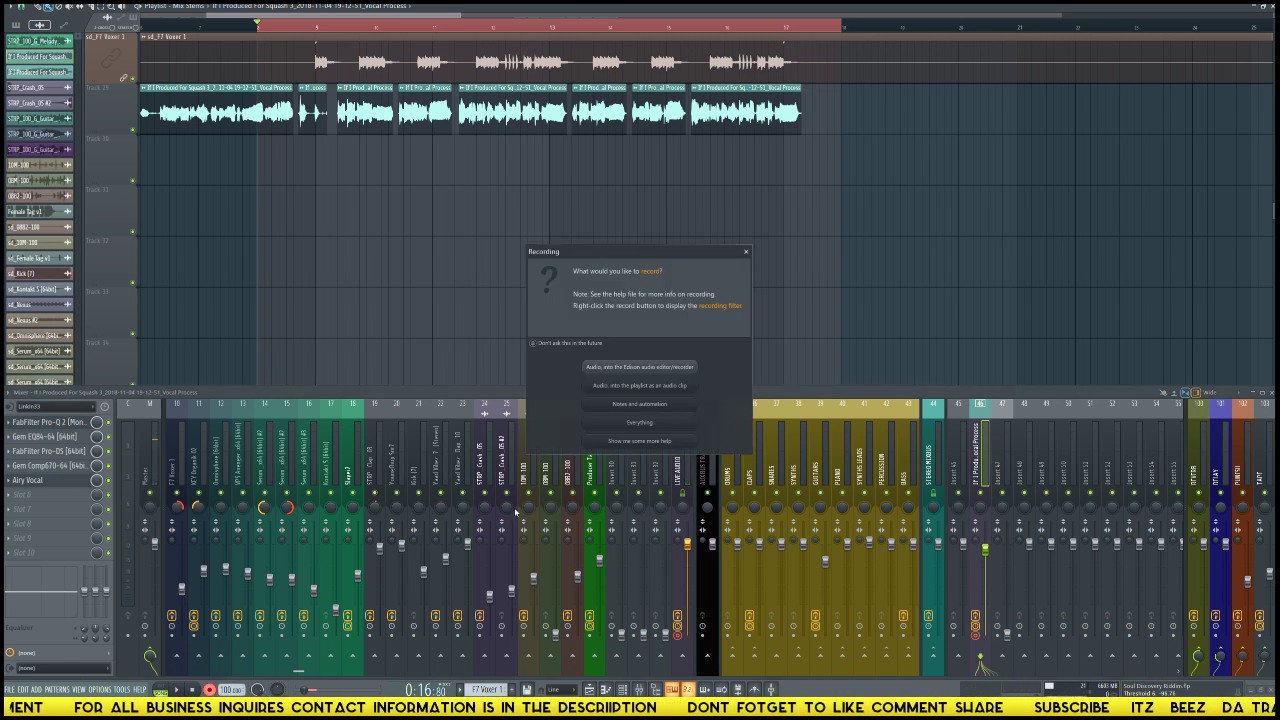
left_click(638, 386)
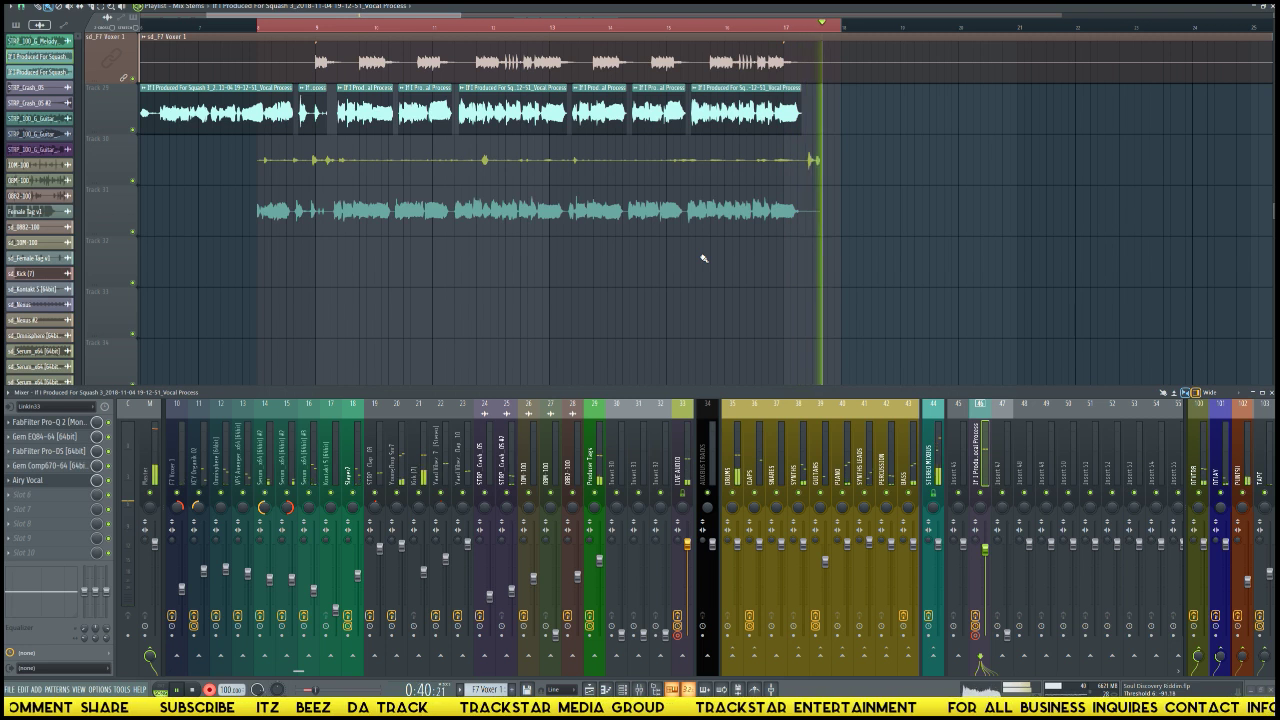
key("space")
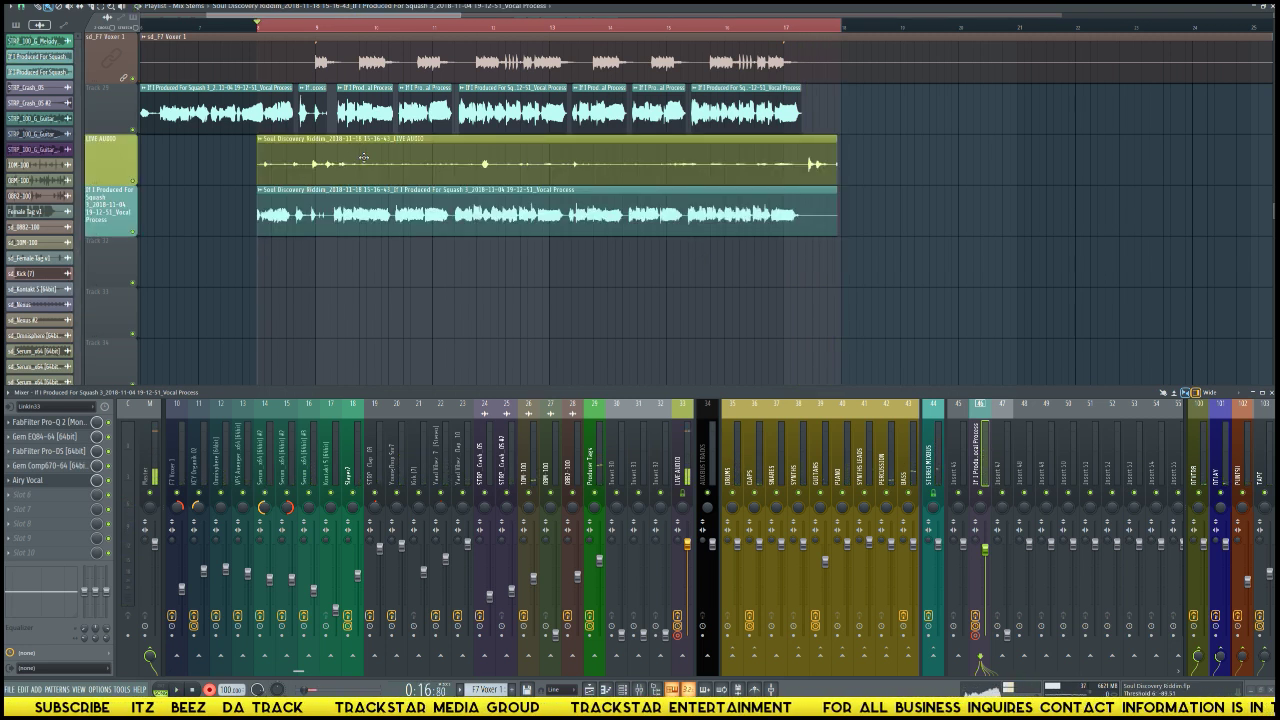
Step: Delete the newly recorded LIVE AUDIO channel from the channel rack
key("F6")
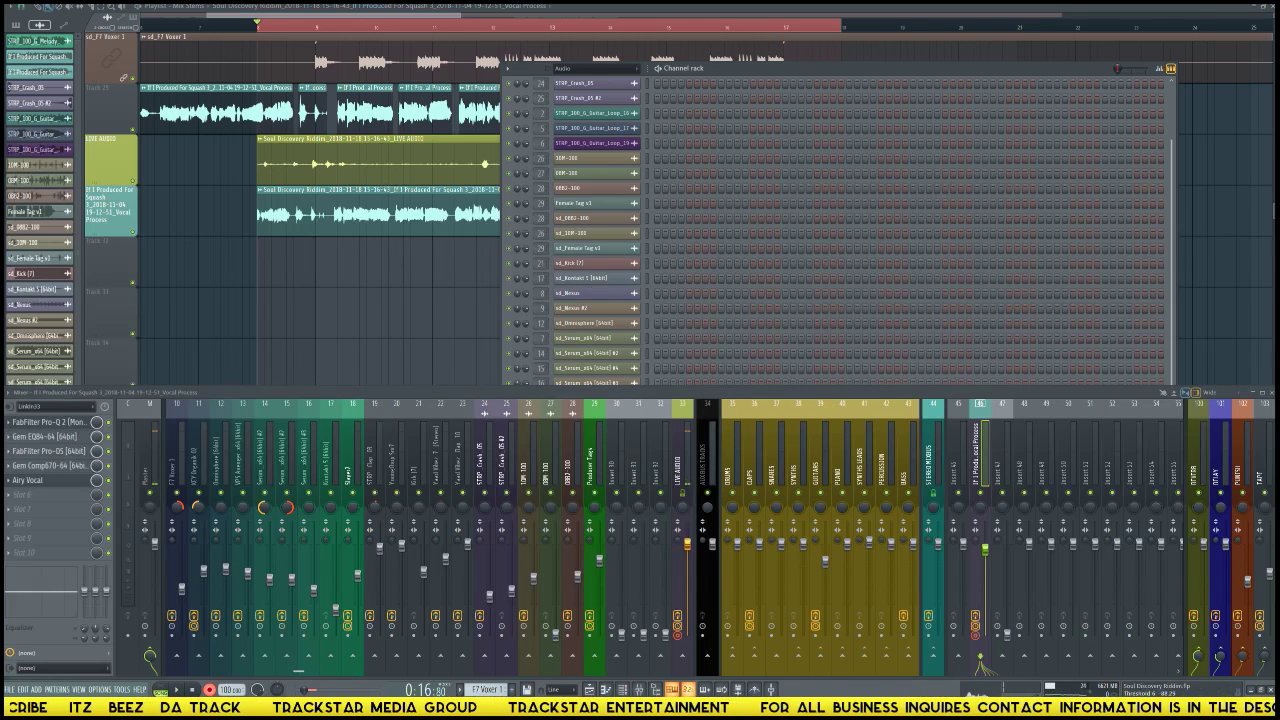
key("F9")
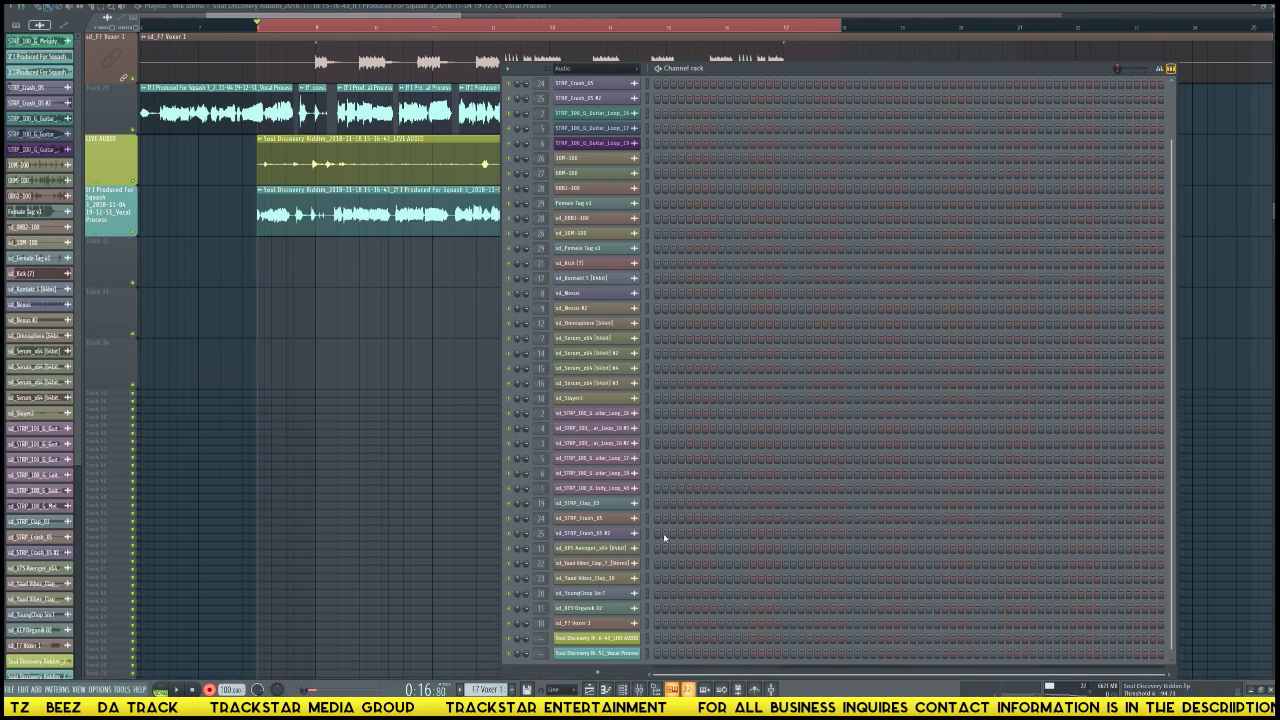
right_click(590, 637)
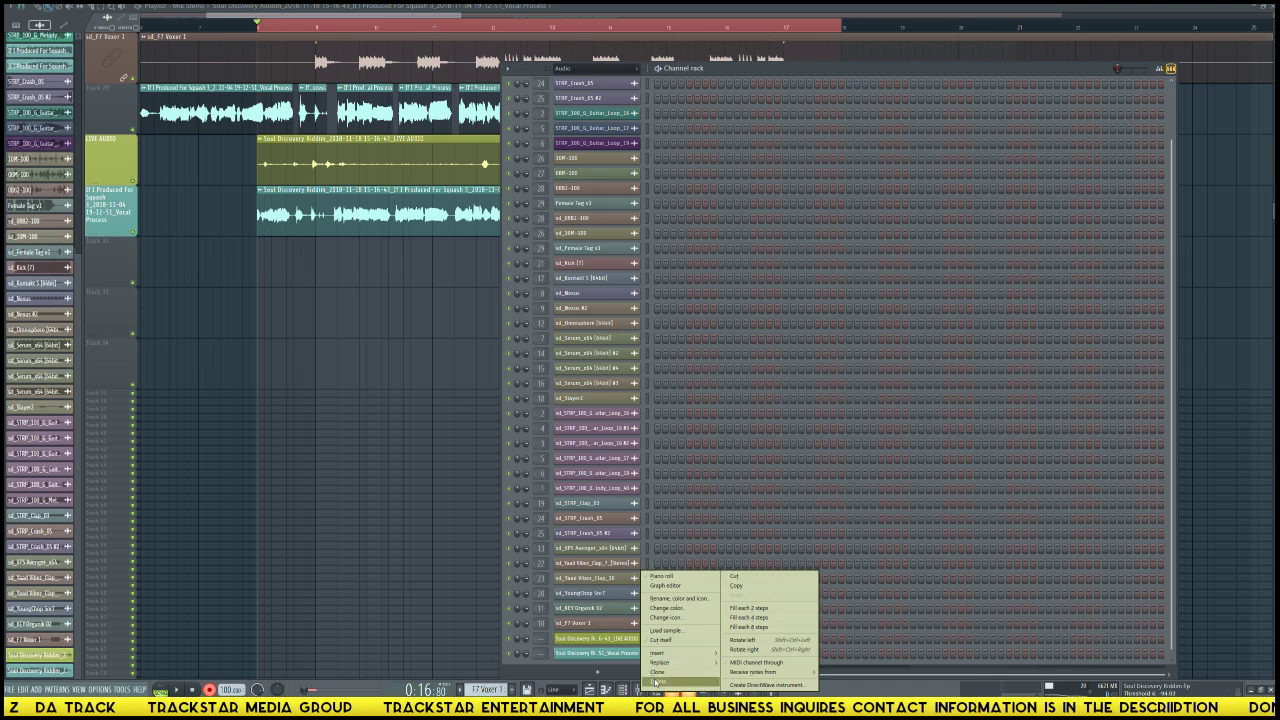
left_click(657, 682)
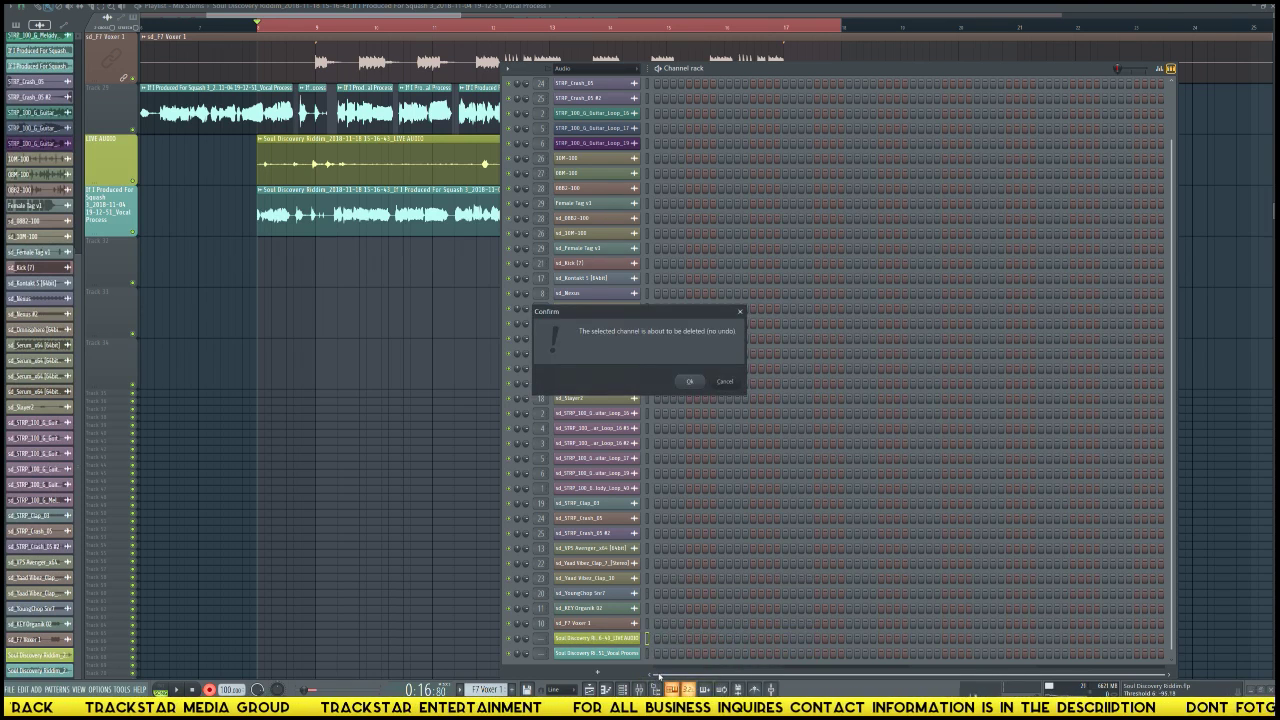
key("Return")
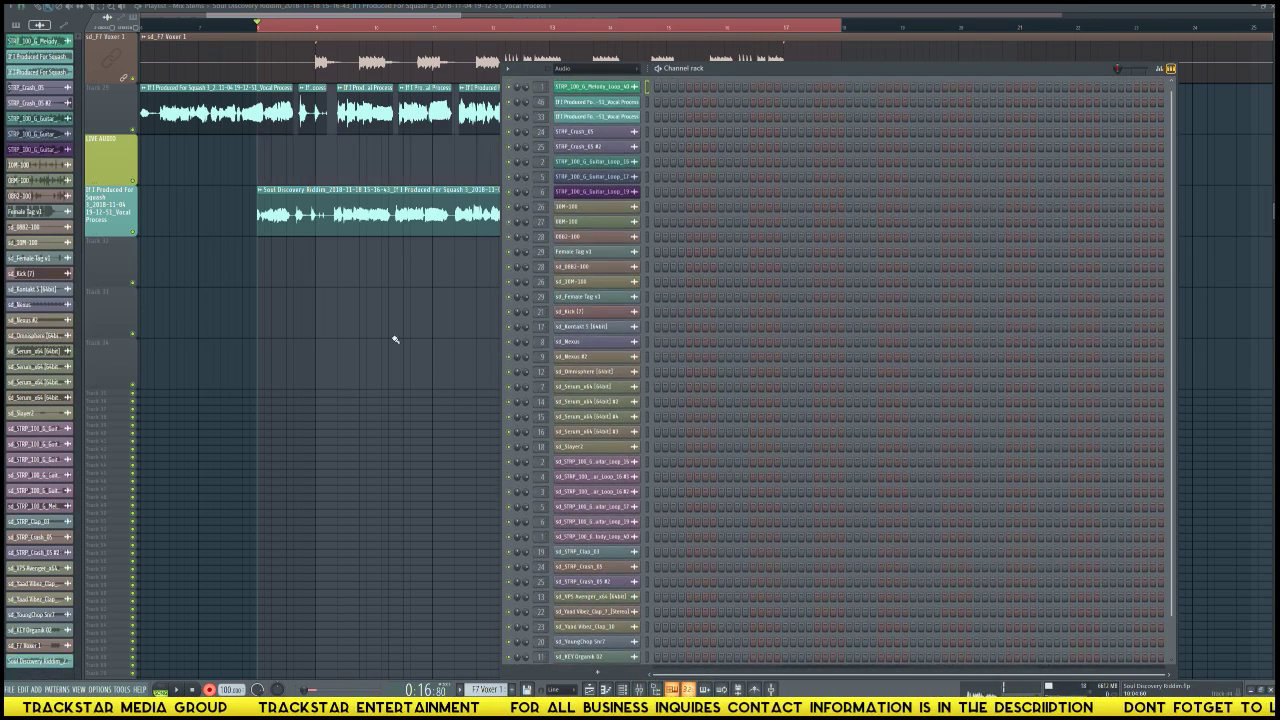
Step: Close the channel rack and delete the empty LIVE AUDIO playlist track
key("F6")
right_click(129, 137)
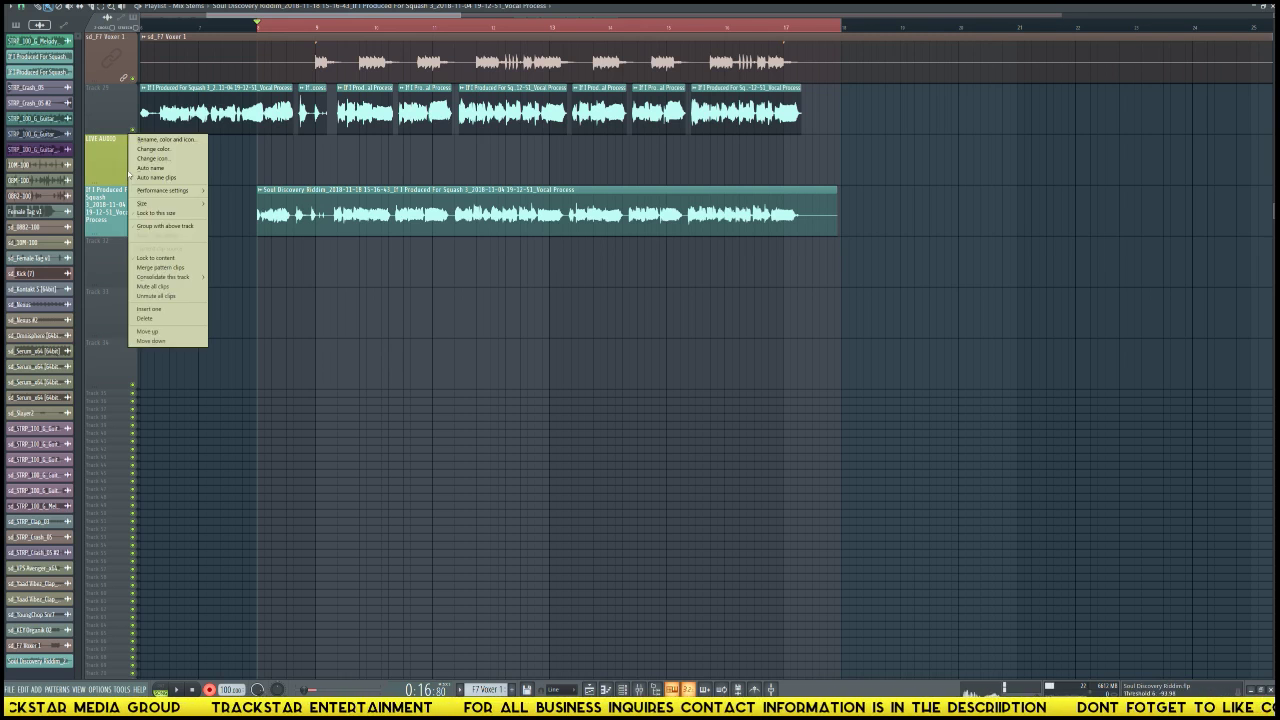
left_click(170, 320)
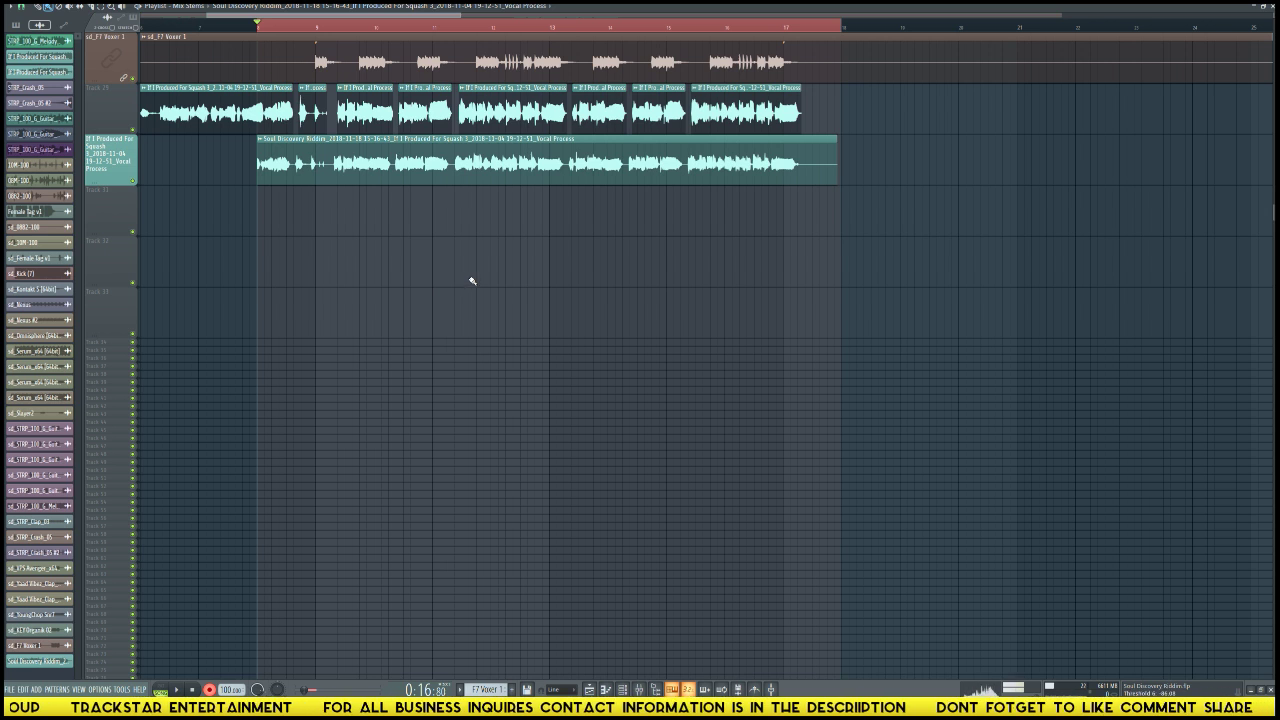
Step: Record a second take over the first hook's time selection with the mixer shown, stopping after the vocal ends
key("F6")
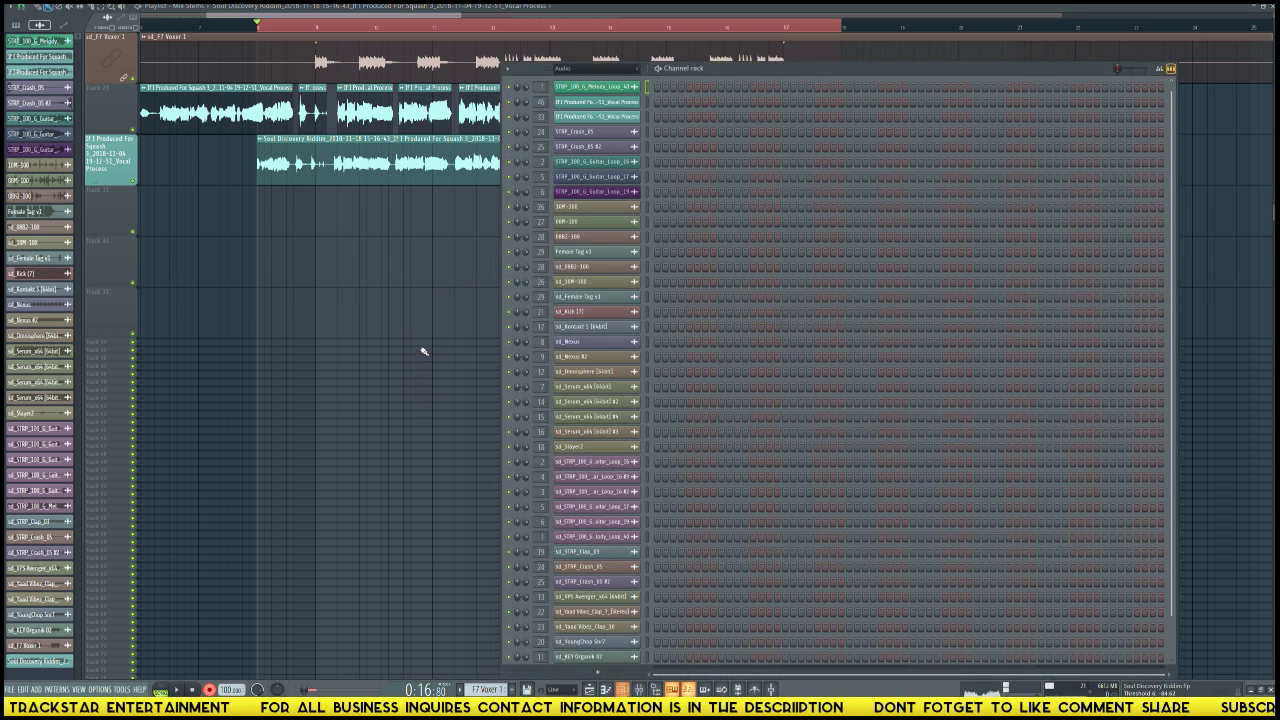
key("F9")
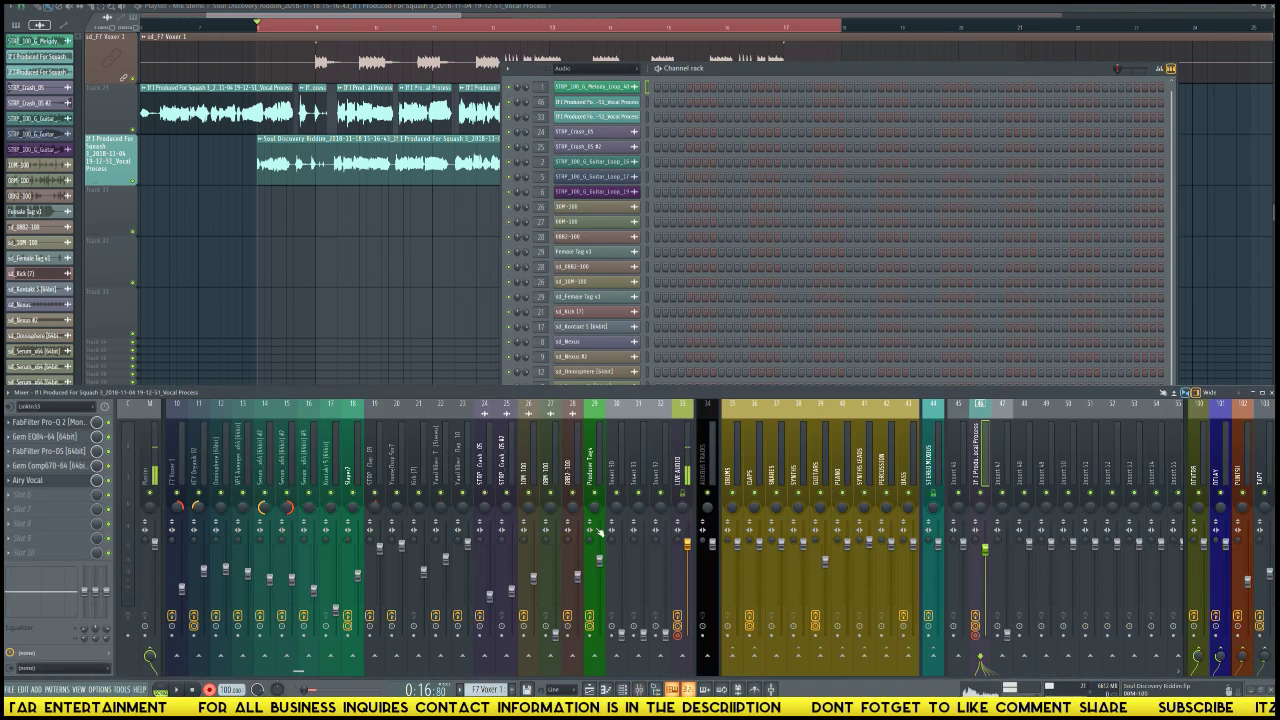
key("F6")
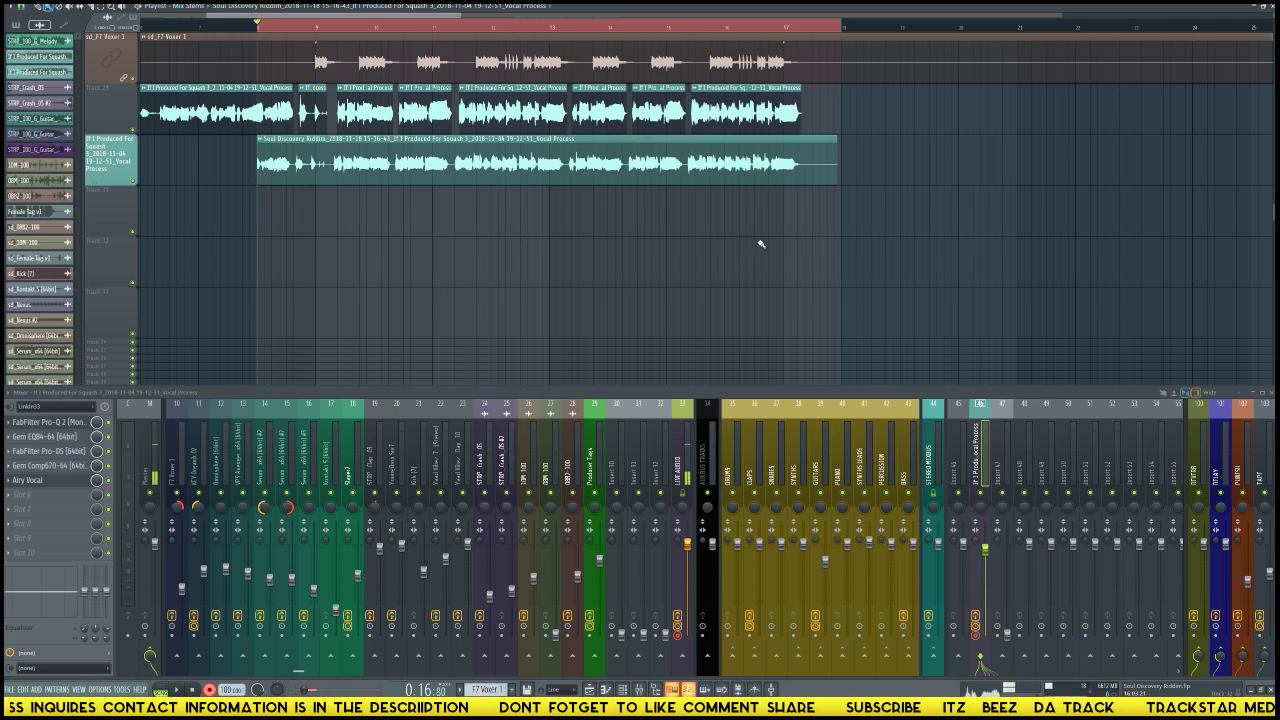
key("space")
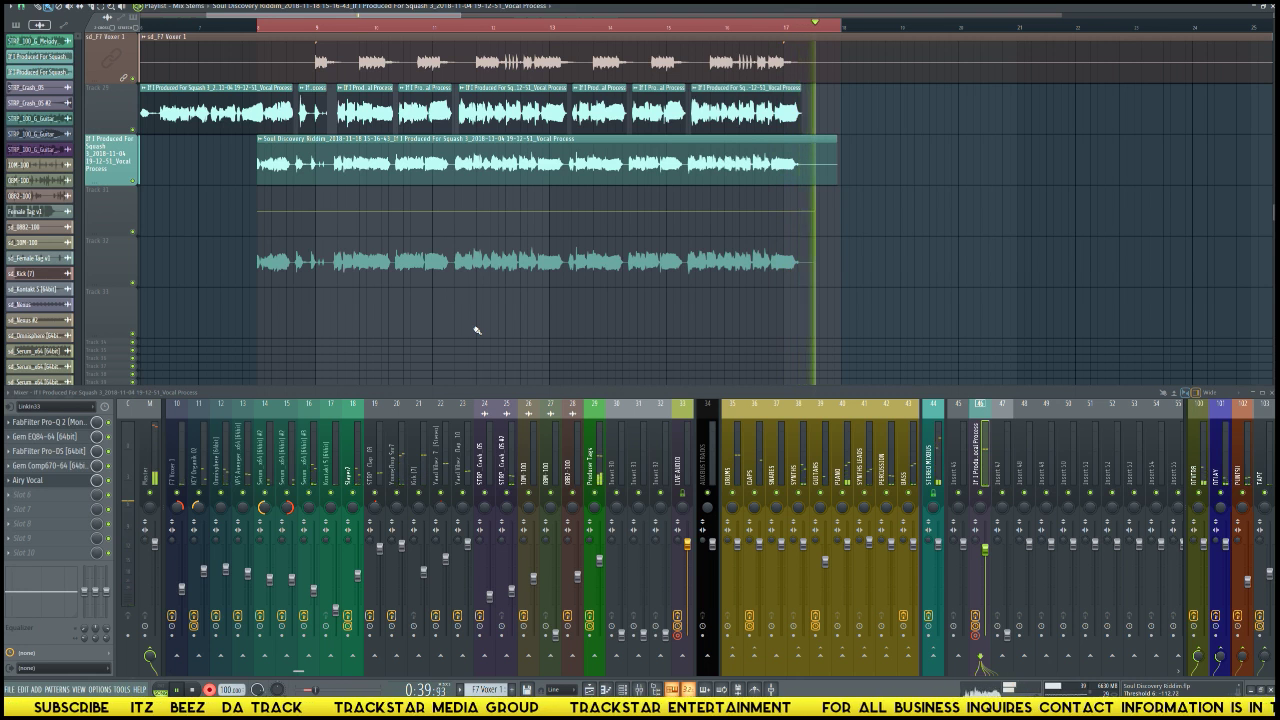
key("space")
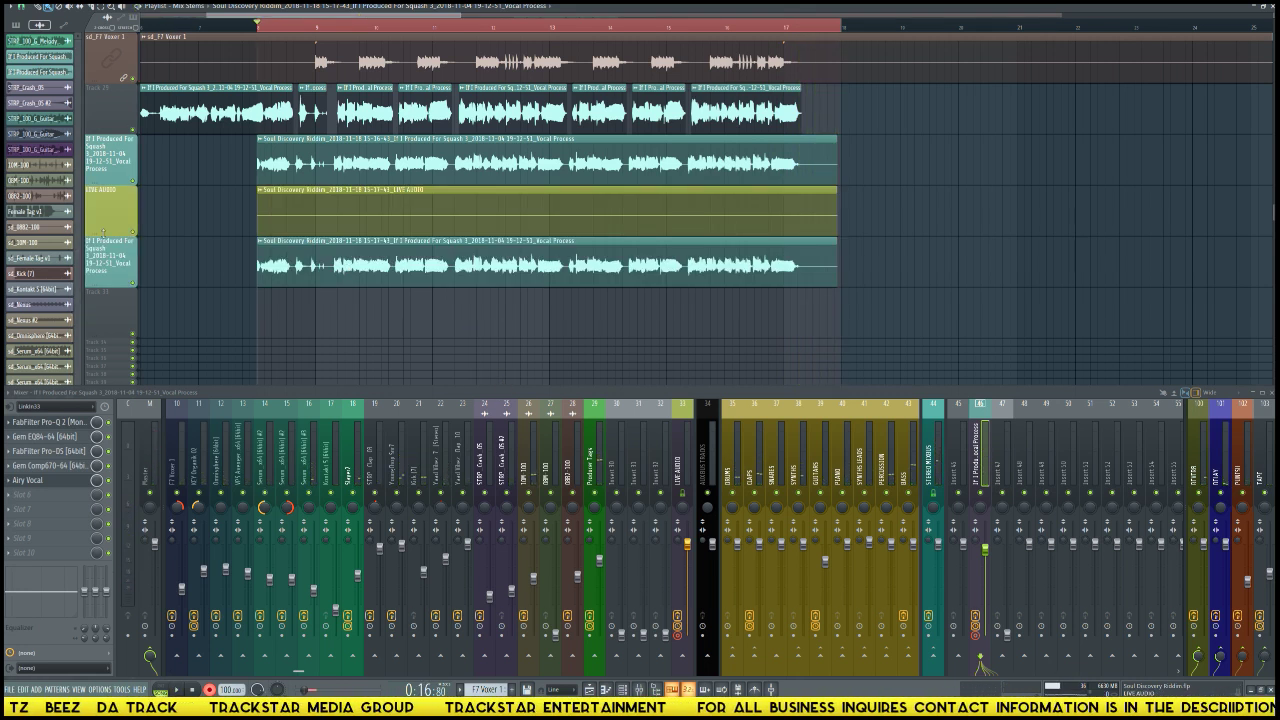
Step: Delete the LIVE AUDIO playlist track between the two vocal takes and its LIVE AUDIO channel in the channel rack
right_click(122, 187)
left_click(139, 369)
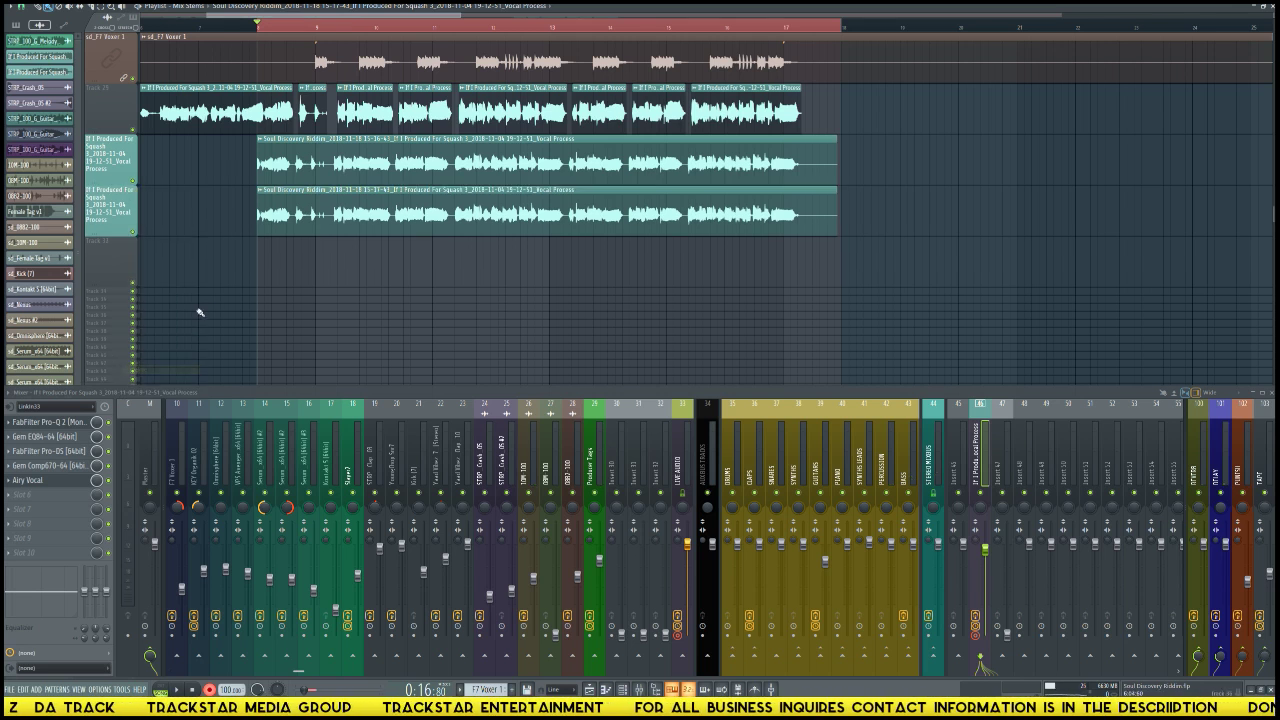
key("F6")
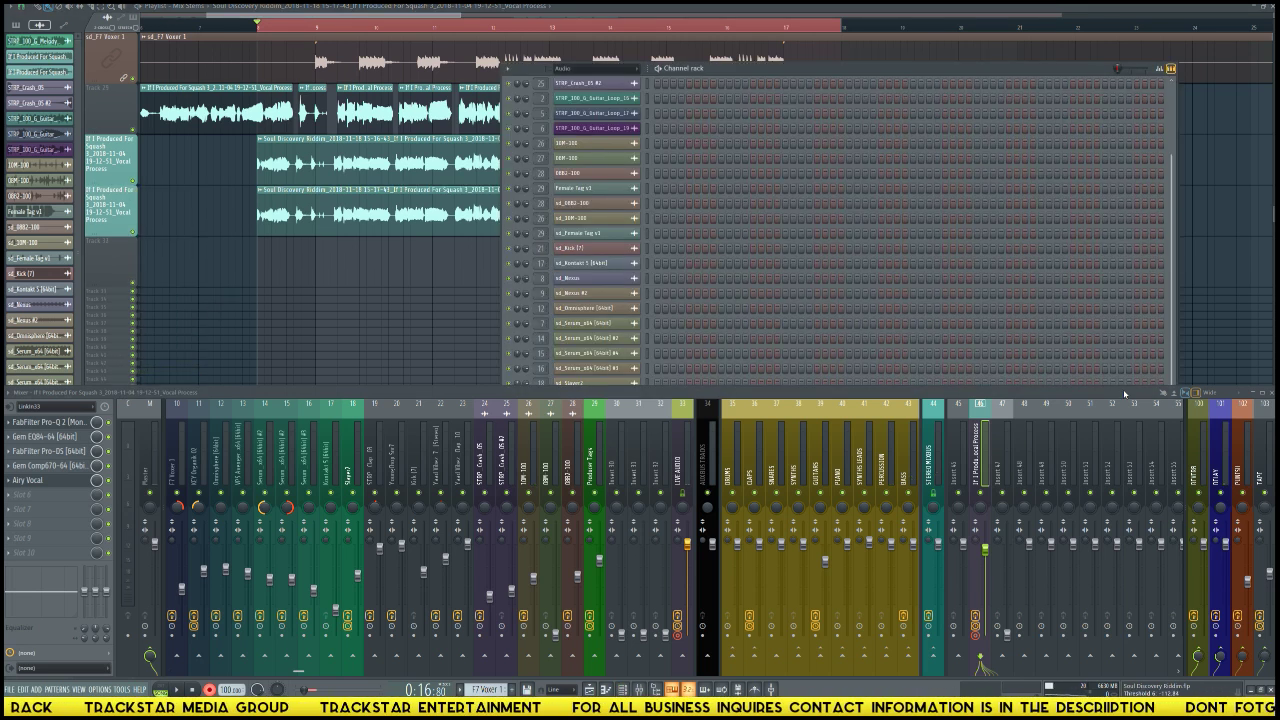
key("F9")
right_click(625, 643)
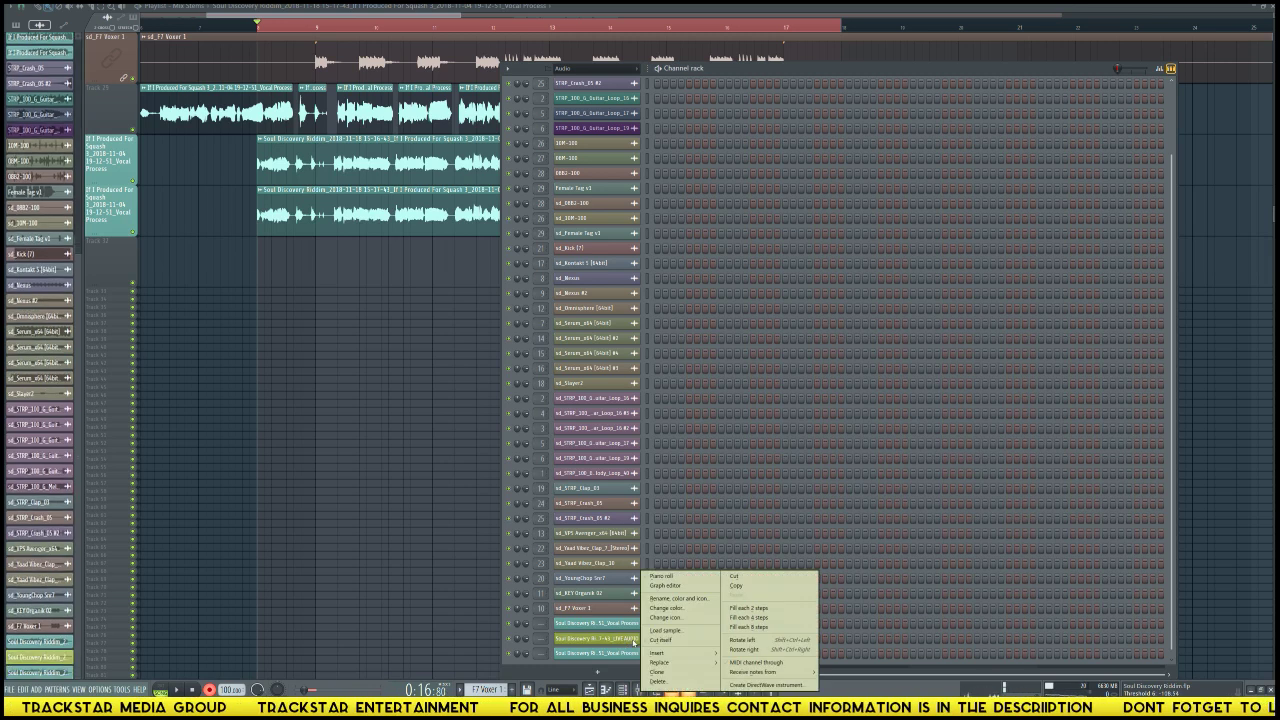
left_click(657, 682)
key("F6")
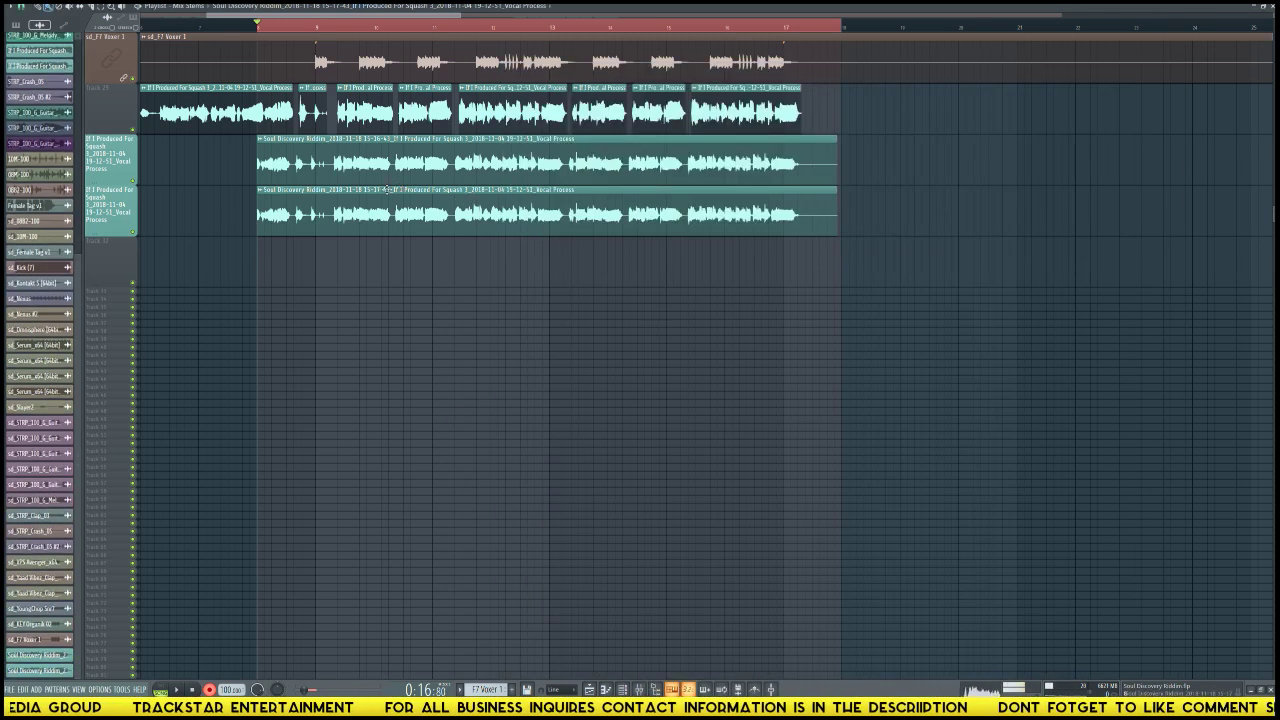
Step: Shift both recorded hook takes in the playlist so their waveforms line up with the original vocal clips above
scroll(386, 189, "up", 3)
scroll(344, 27, "up", 3)
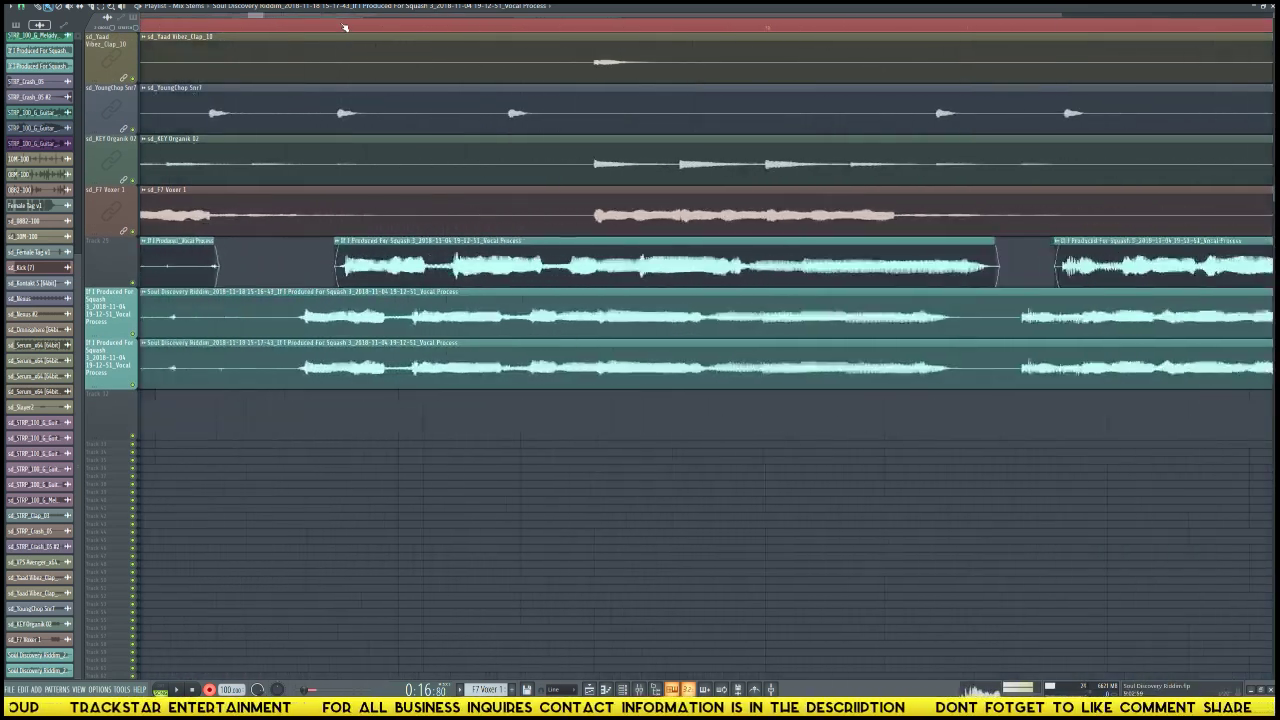
left_click_drag(296, 429, 372, 322)
left_click(379, 425)
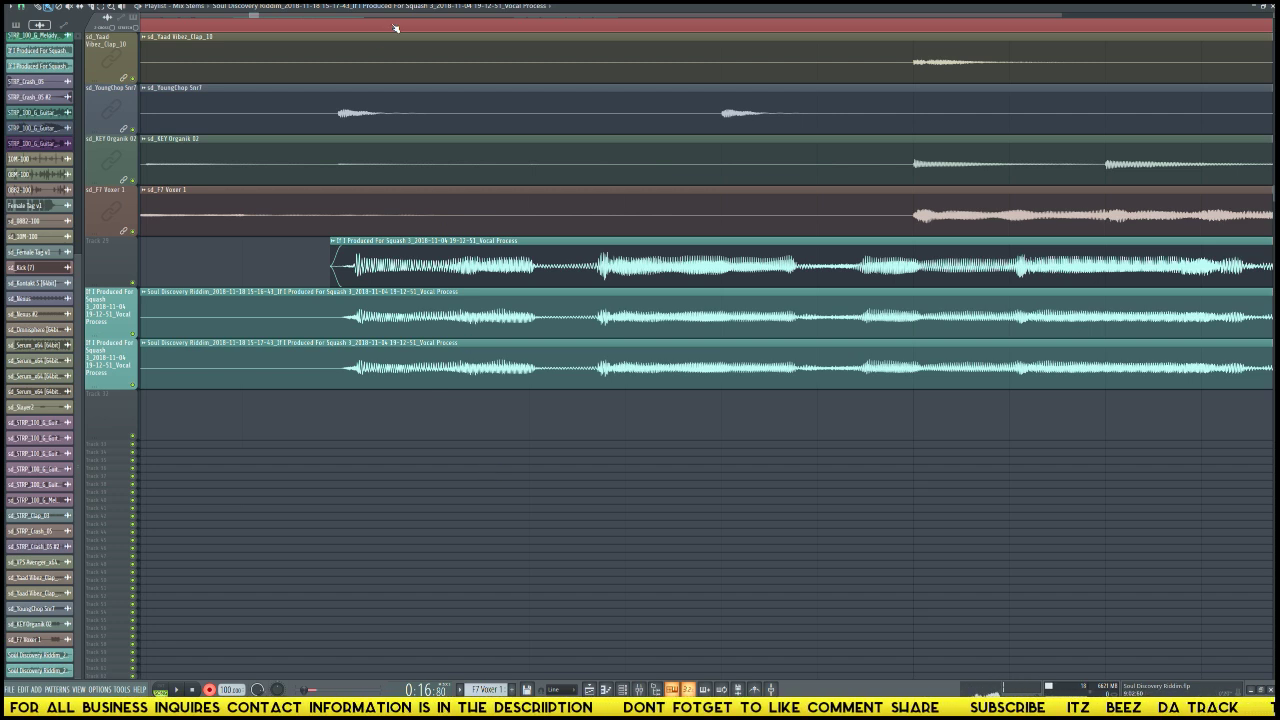
scroll(400, 30, "down", 10)
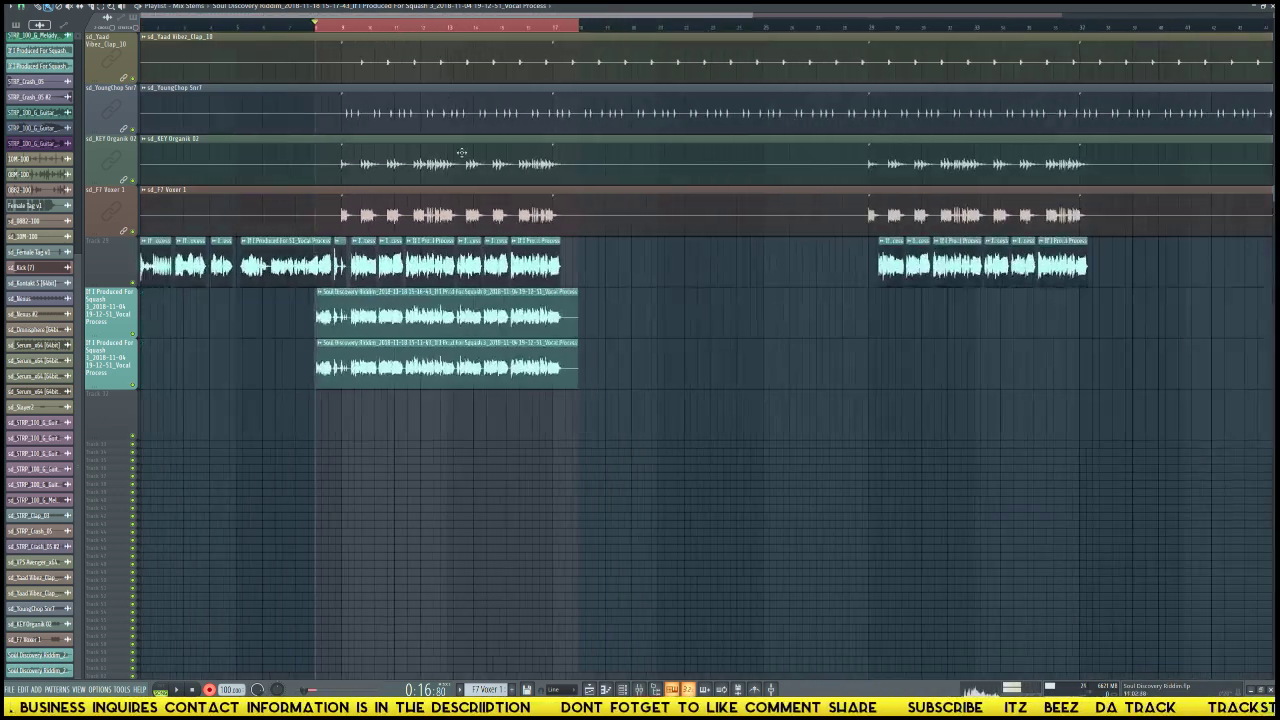
Step: Show the mixer and route the first recorded hook take's channel to mixer track 48
key("F9")
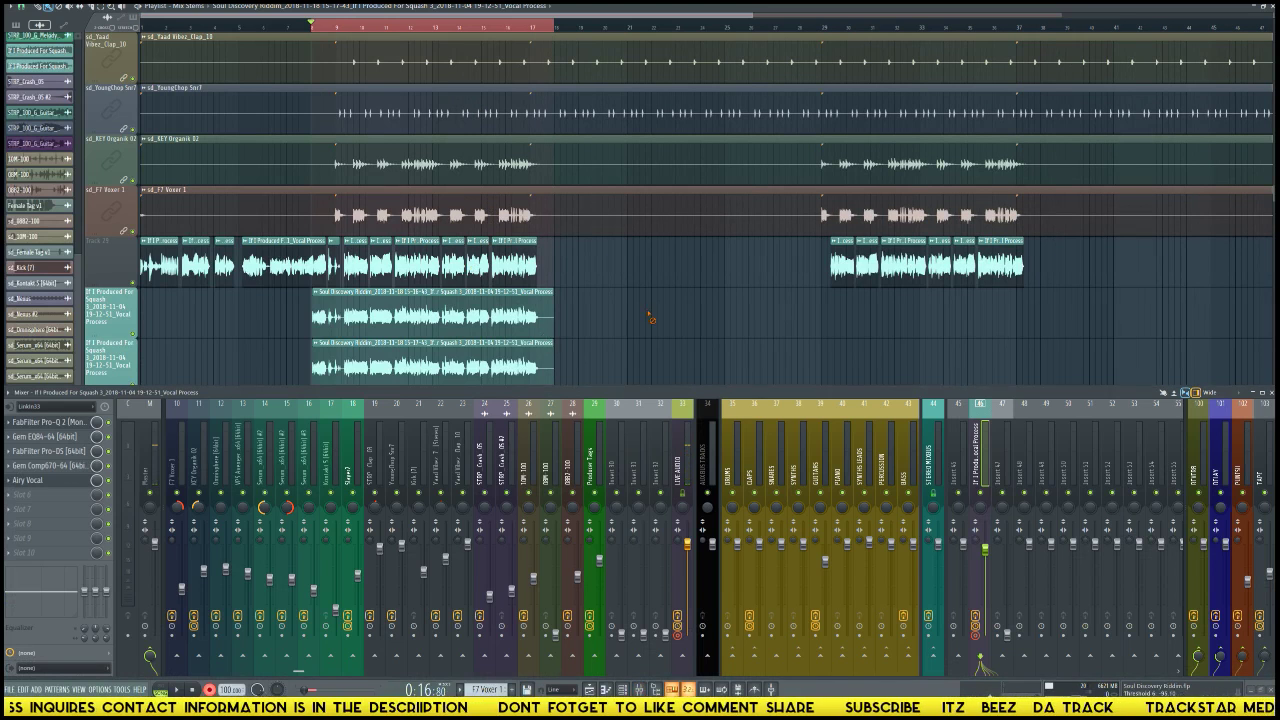
double_click(408, 316)
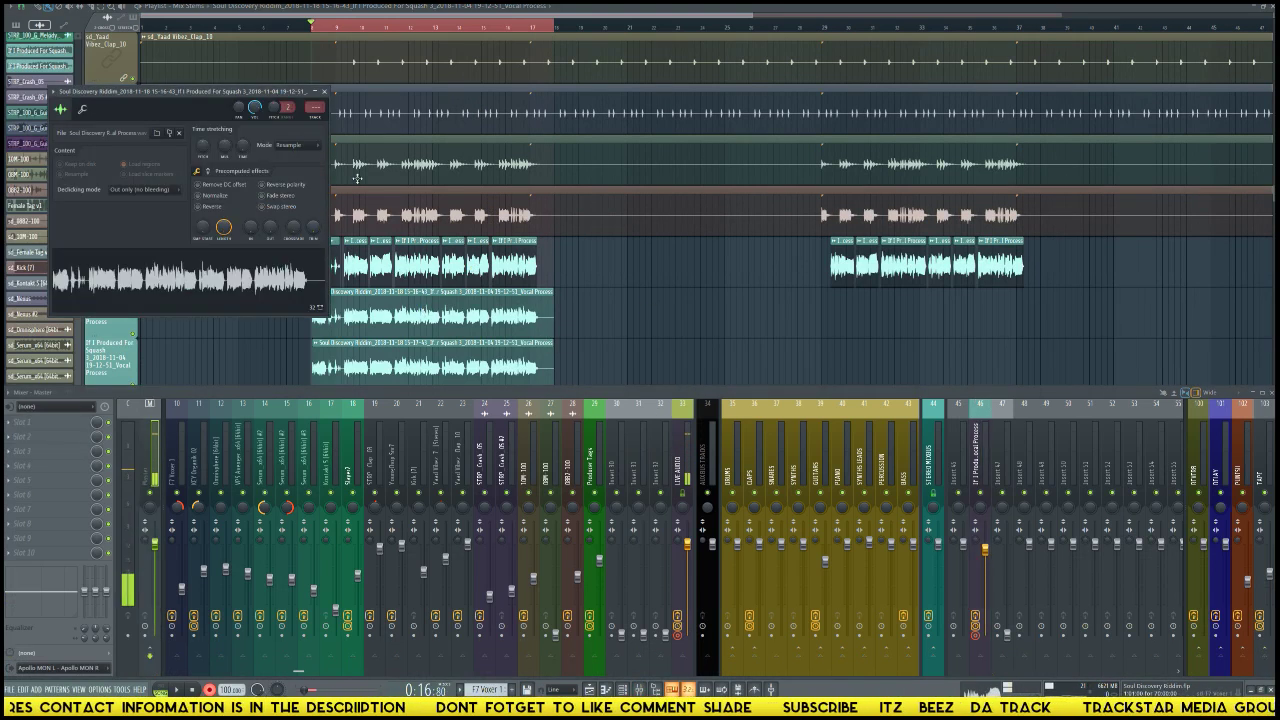
scroll(315, 107, "up", 18)
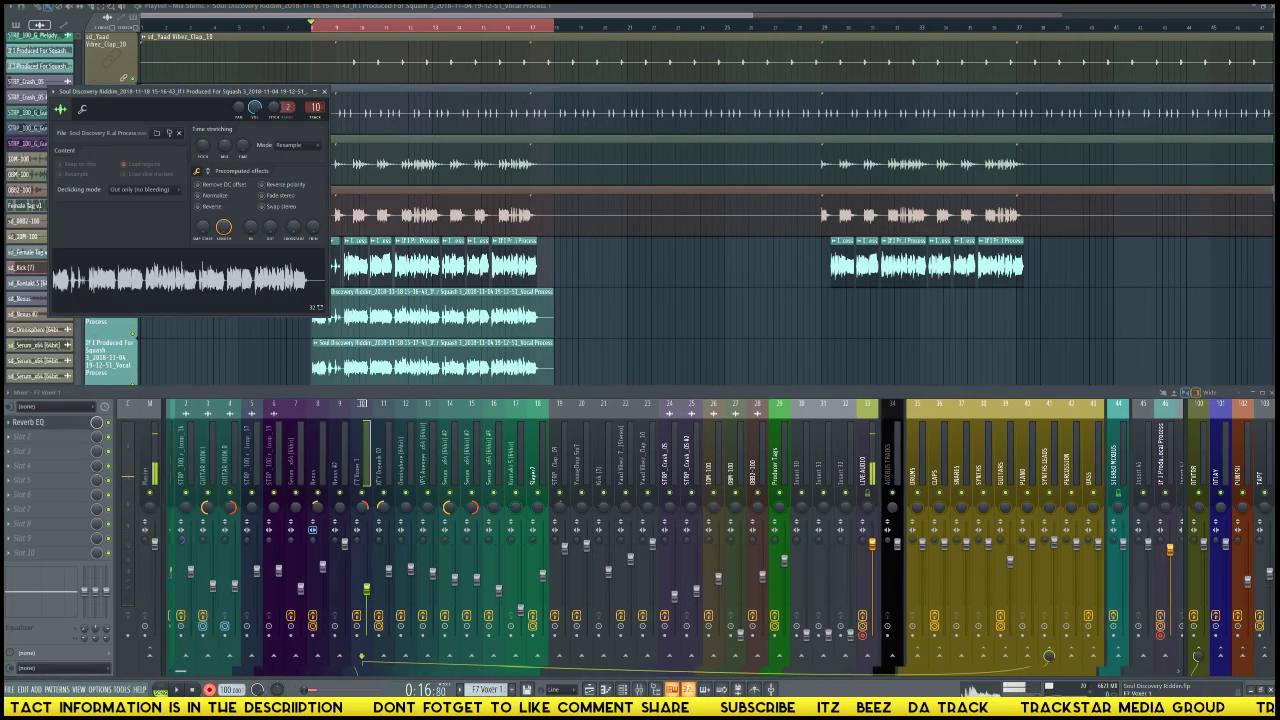
scroll(315, 107, "up", 20)
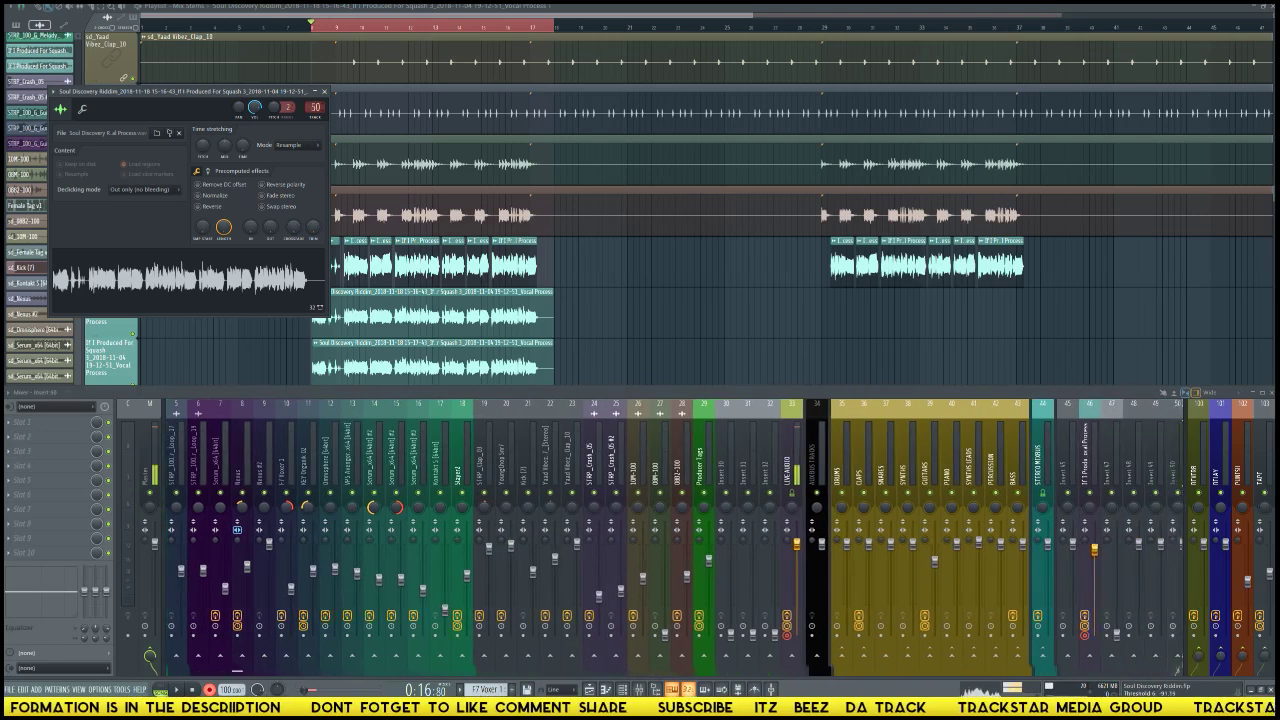
scroll(315, 107, "up", 2)
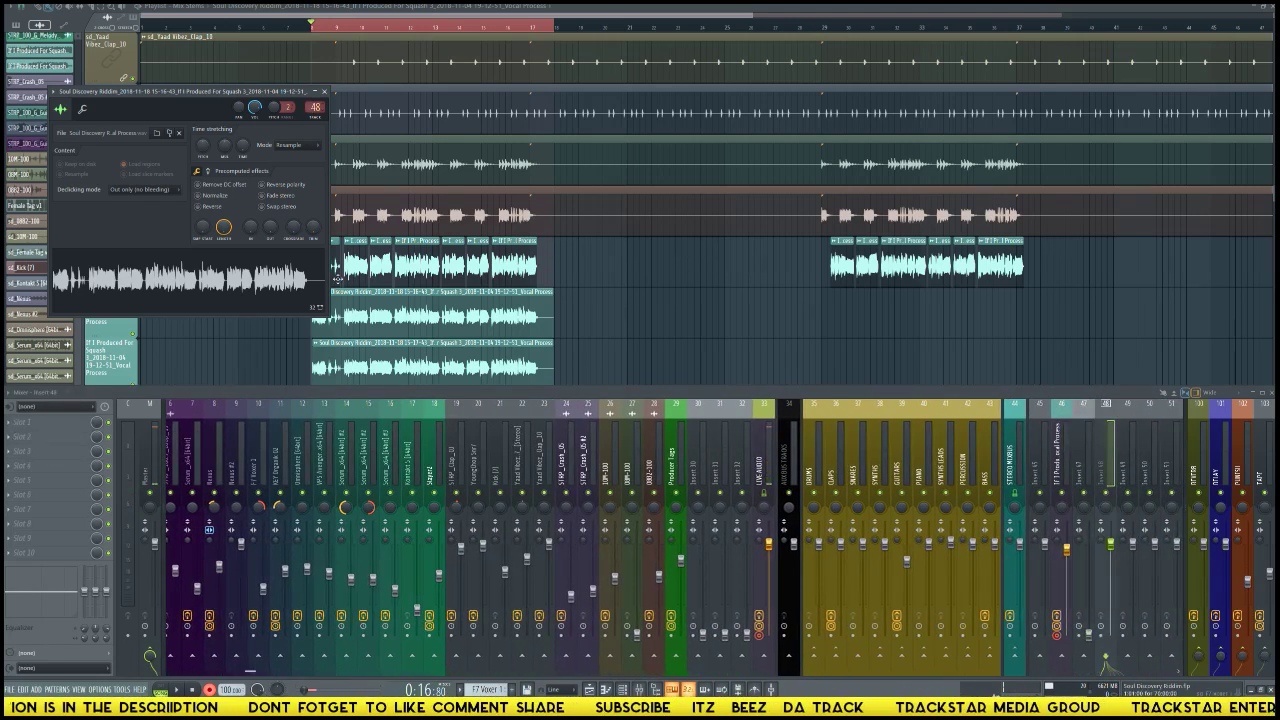
Step: Route the second recorded hook take's channel to mixer track 49
left_click_drag(200, 91, 226, 117)
scroll(341, 133, "down", 20)
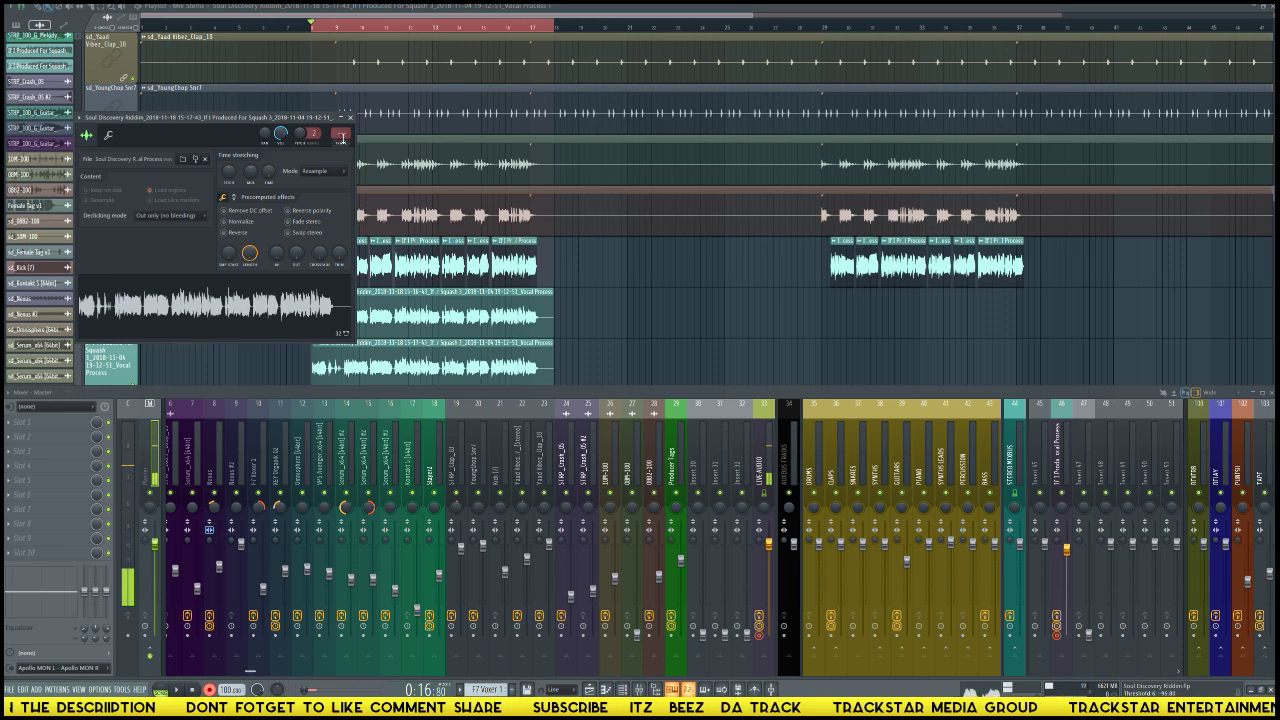
scroll(341, 133, "up", 20)
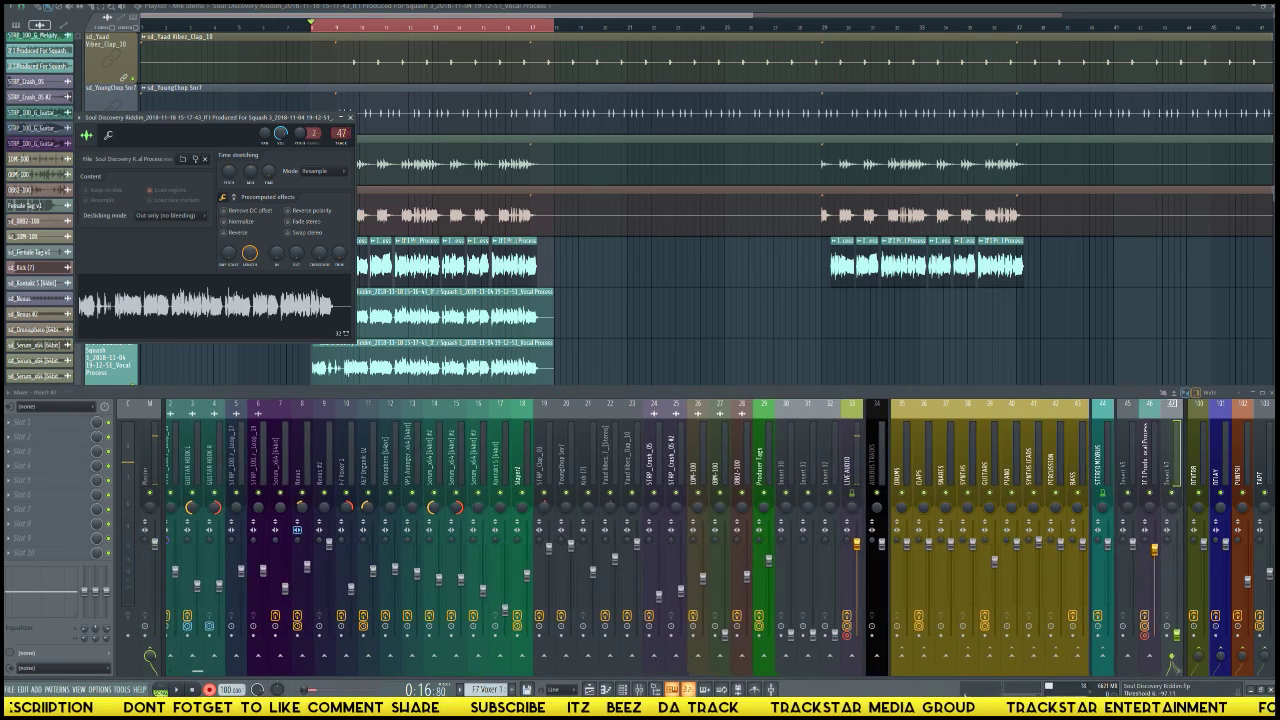
scroll(341, 133, "down", 2)
scroll(341, 133, "up", 1)
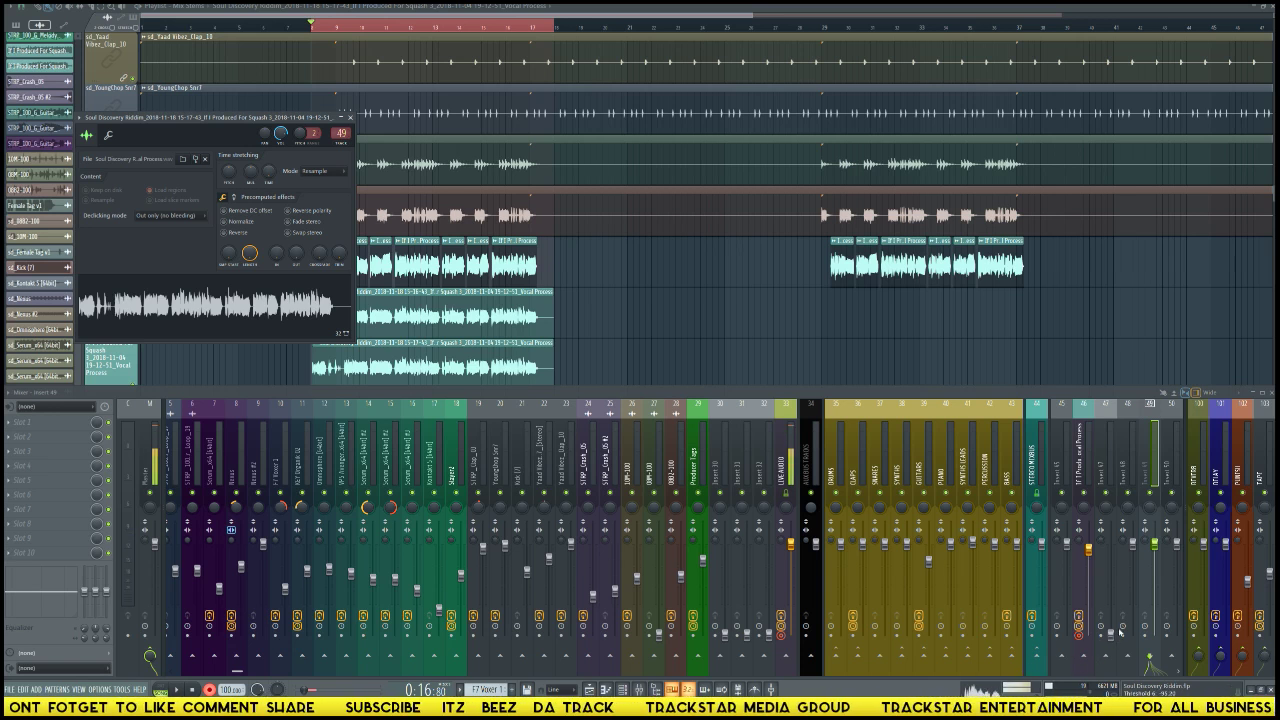
Step: Set the track delay of mixer insert 48 to 12 ms and of insert 49 to 24 ms
right_click(1126, 630)
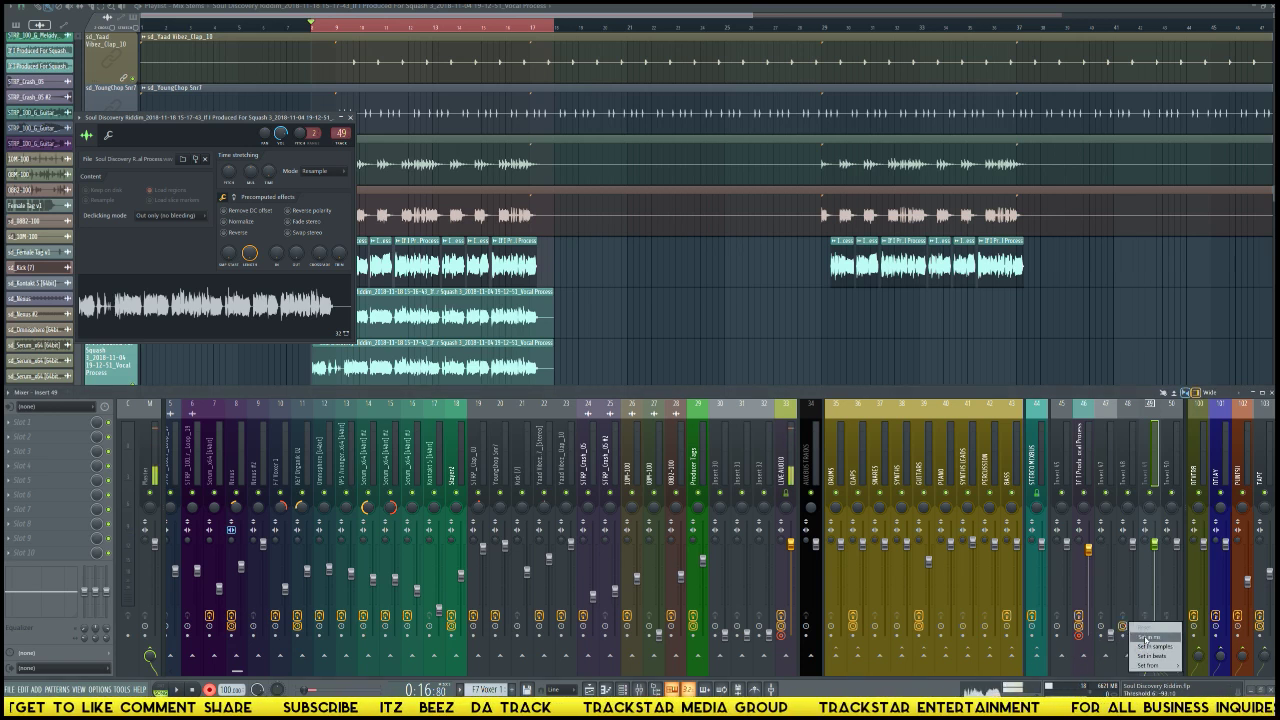
left_click(1145, 637)
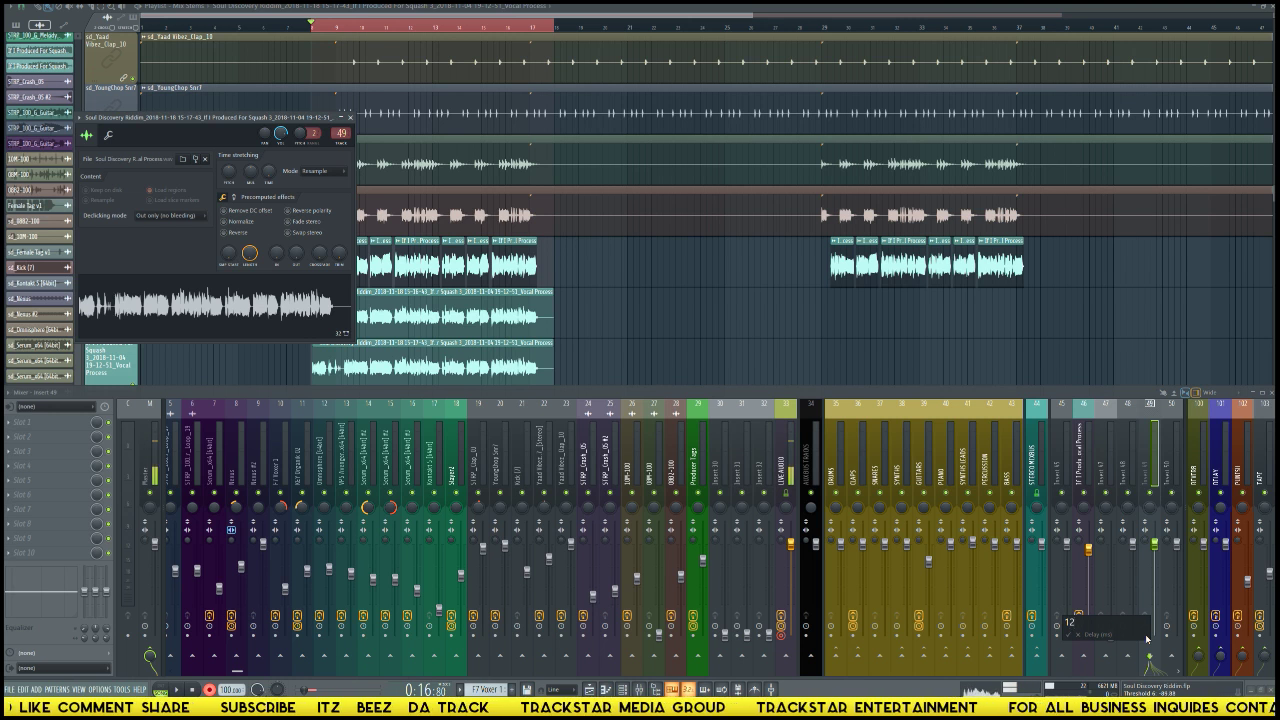
type("12")
key("Return")
right_click(1146, 630)
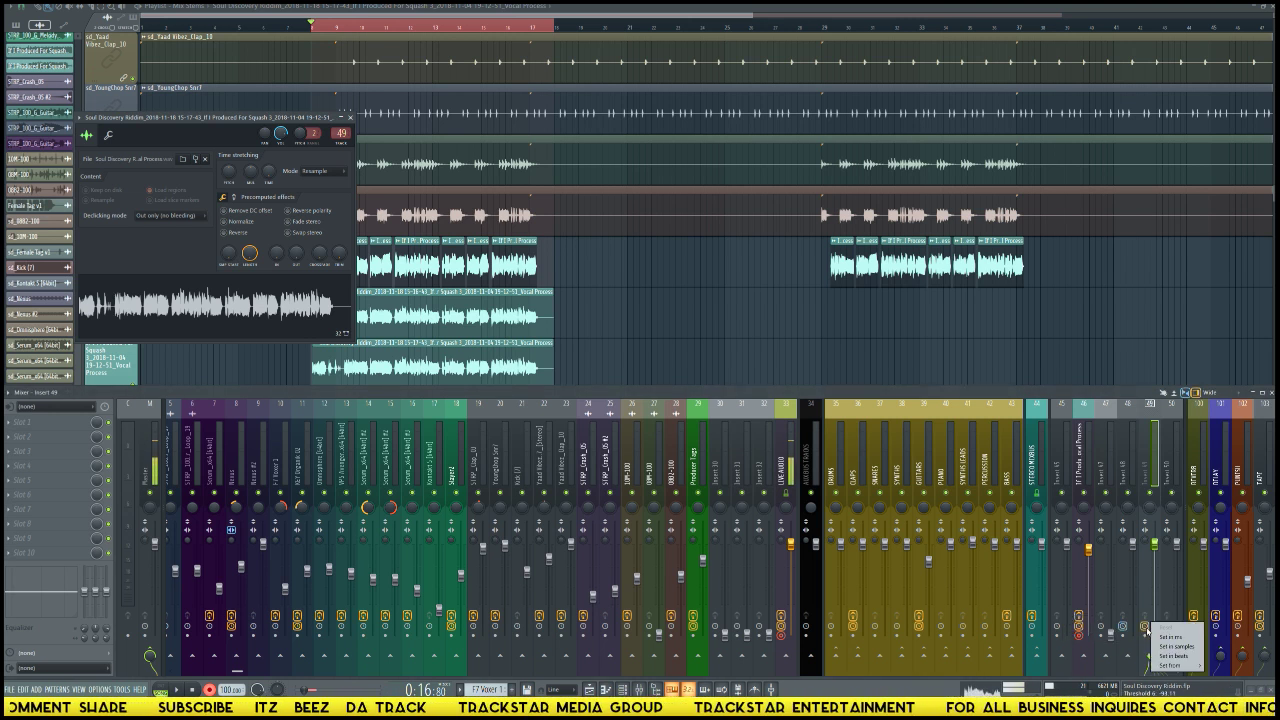
left_click(1160, 637)
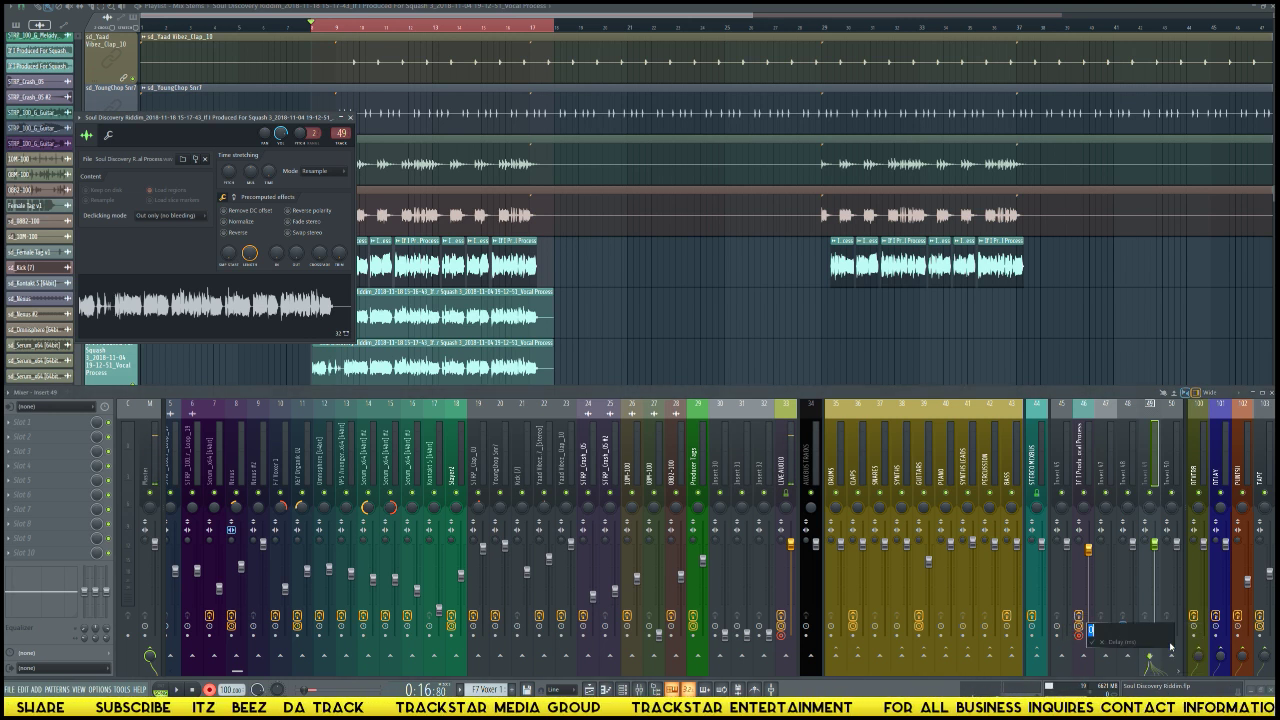
type("2")
key("Return")
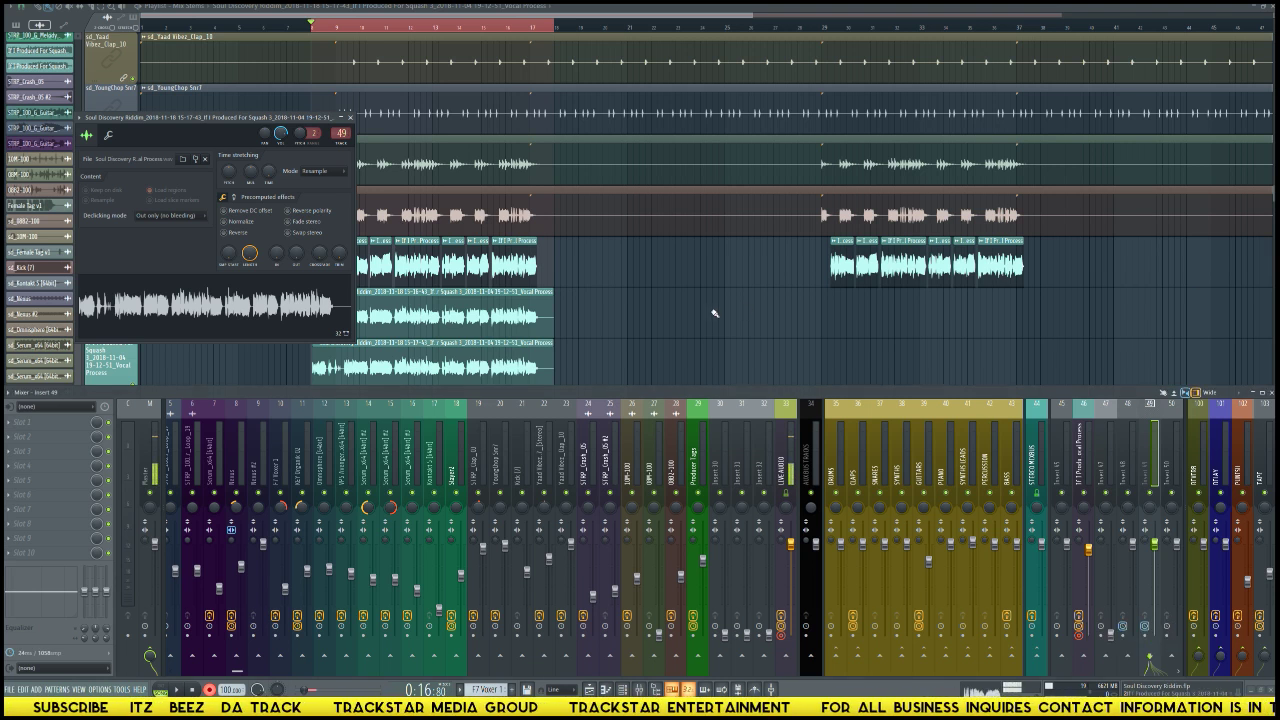
Step: Trim the start of both recorded takes to the first vocal phrase of the hook
scroll(707, 322, "down", 3)
left_click_drag(320, 162, 343, 219)
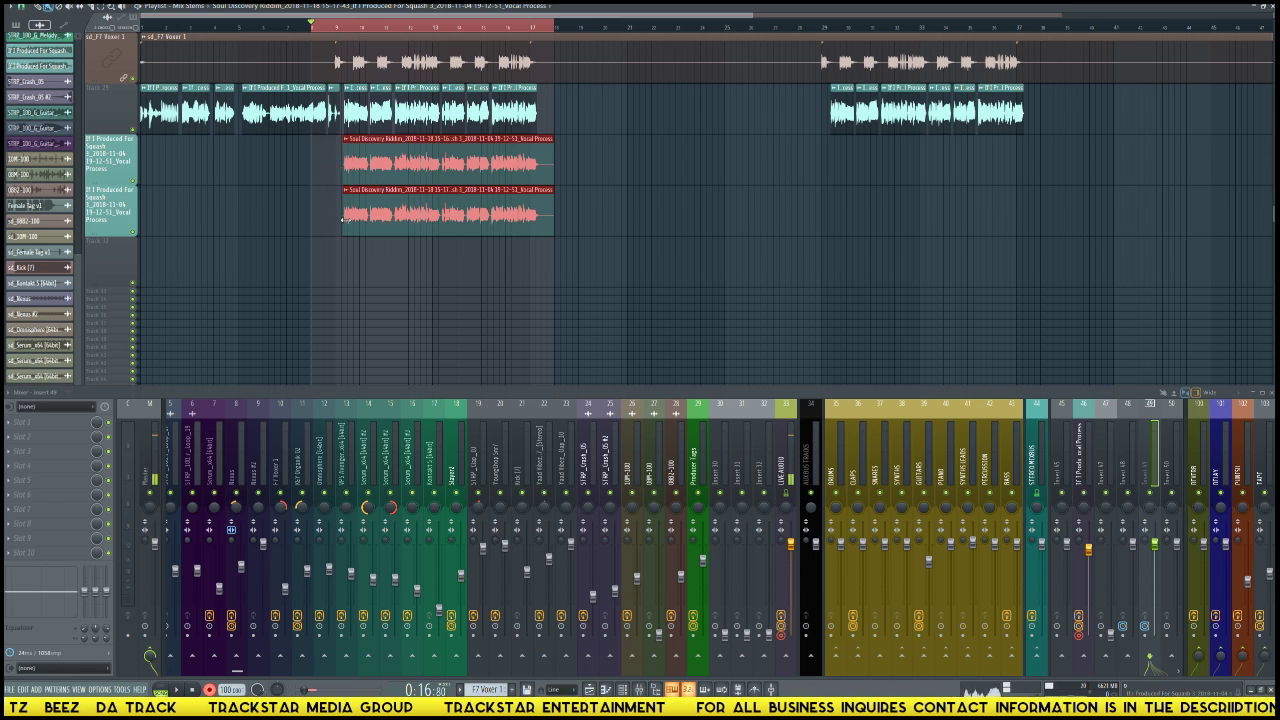
scroll(399, 30, "up", 5)
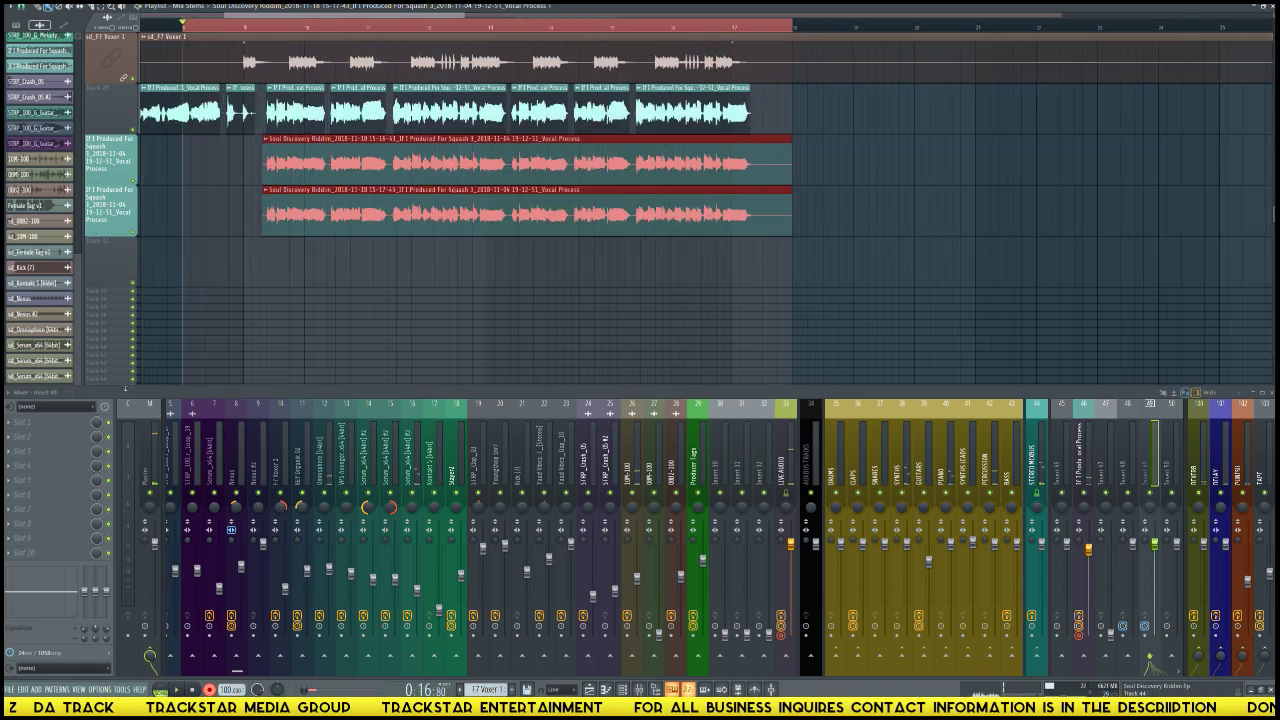
Step: Audition the soloed vocal tracks and lower the volume of insert 48 to about 69% and insert 49 to about 53%
key("space")
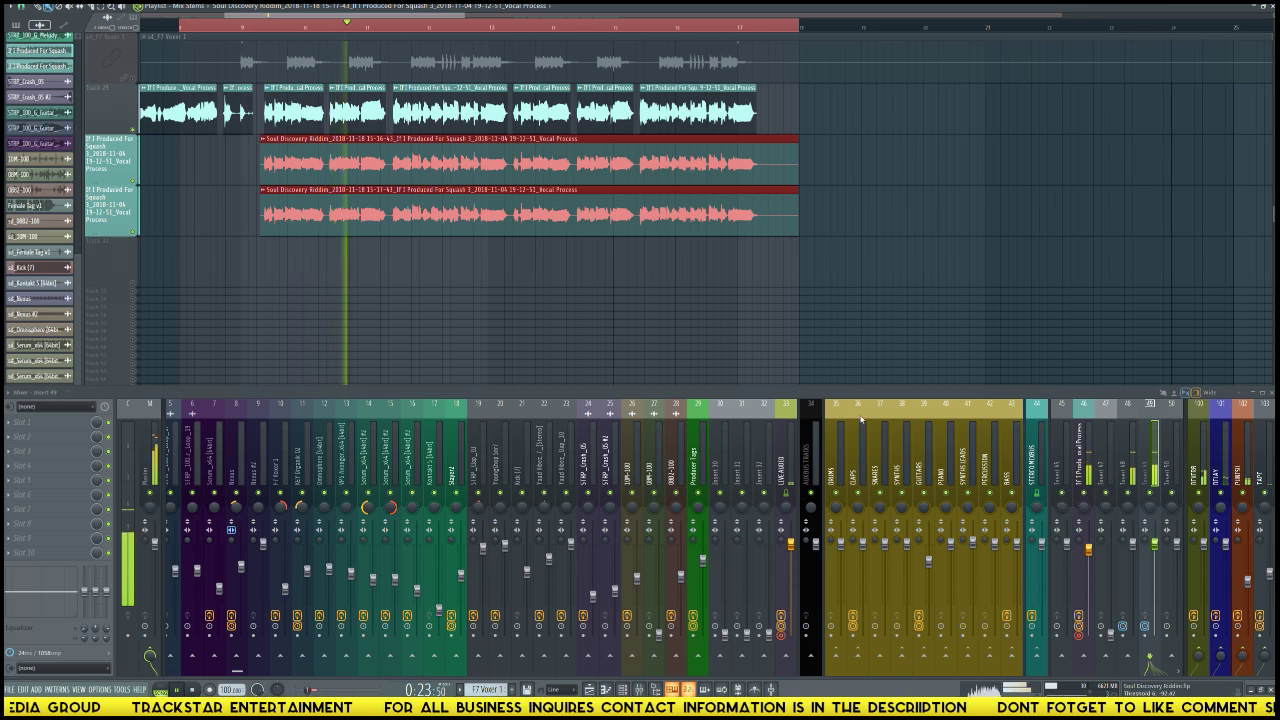
key("space")
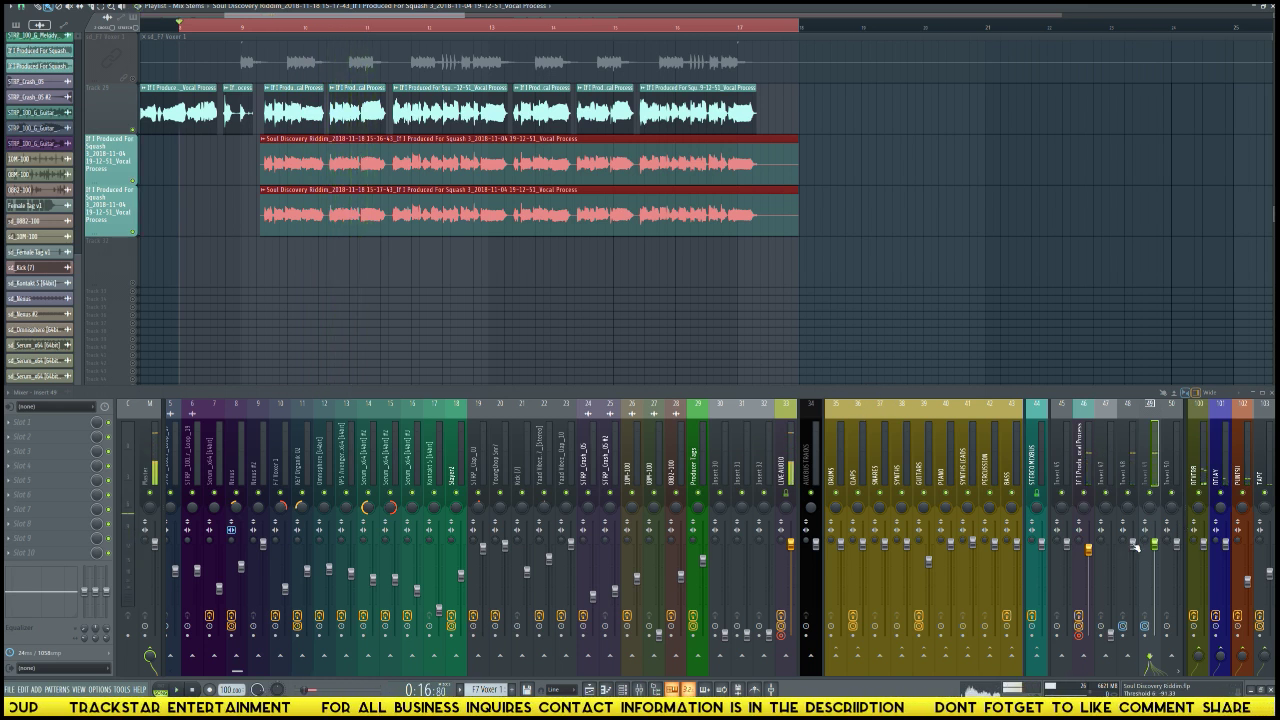
left_click(1135, 545)
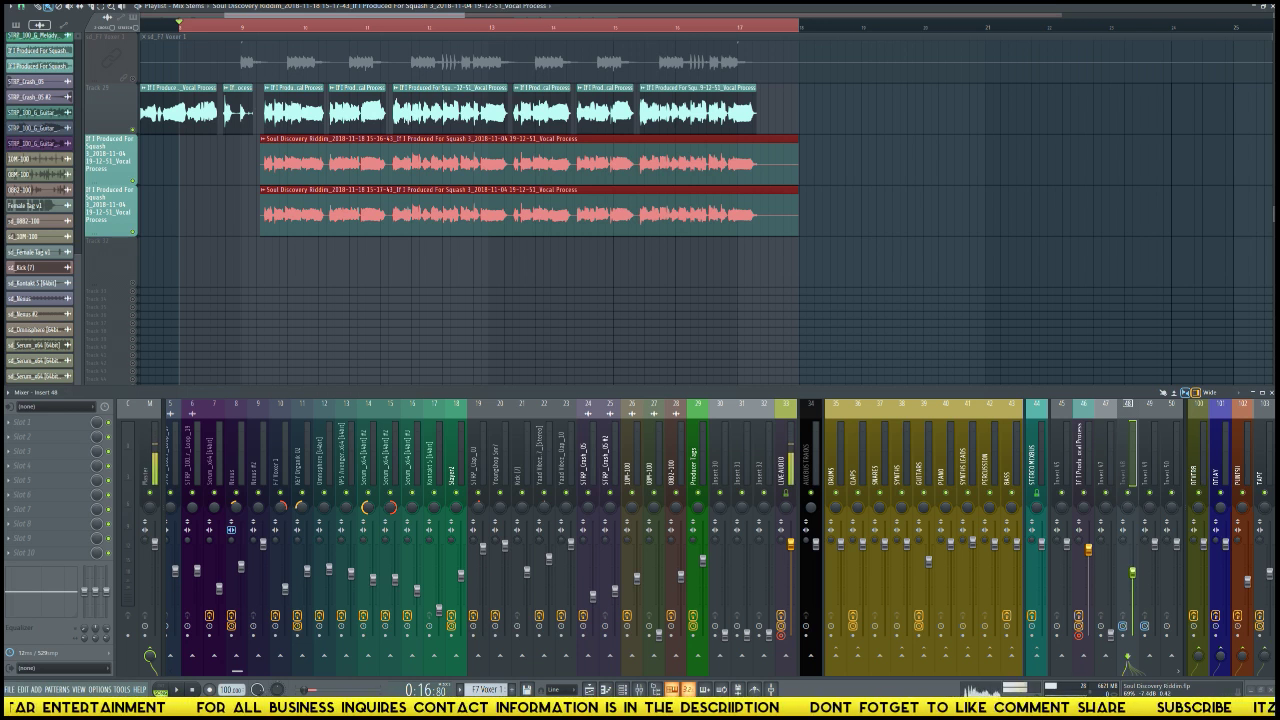
left_click(1162, 553)
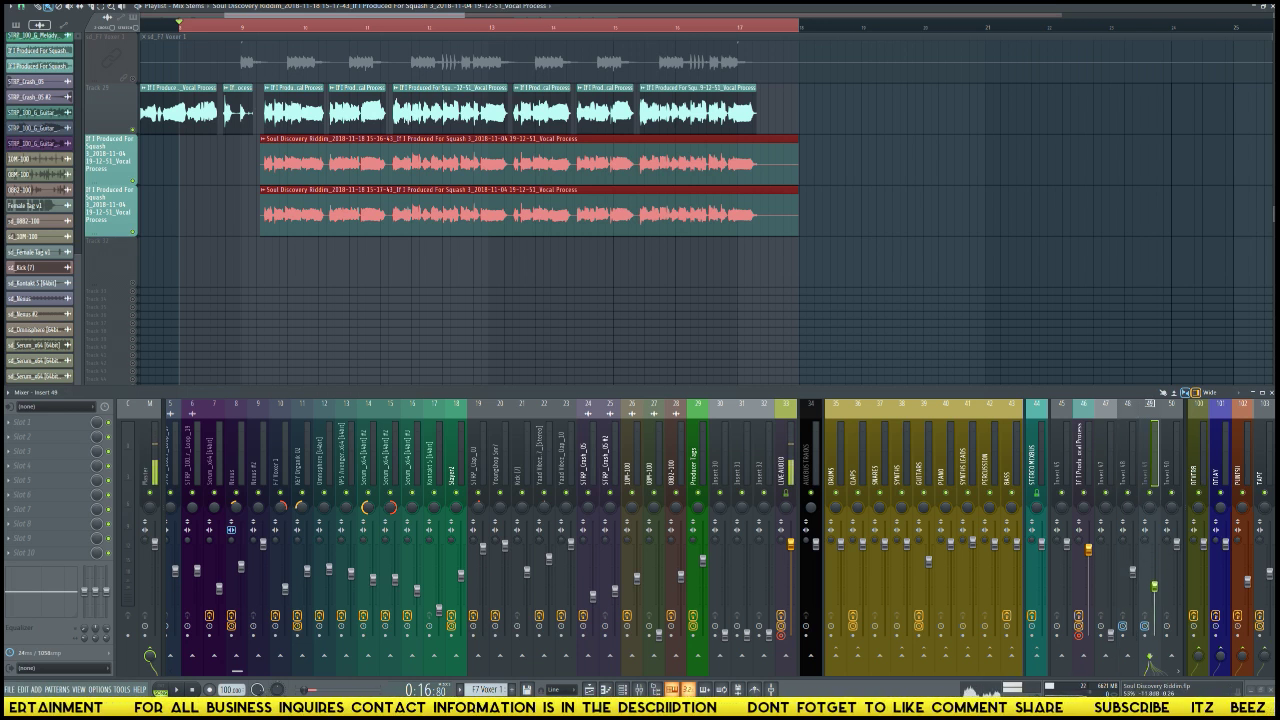
Step: Audition the takes again and pan insert 48 about 41% left and insert 49 to the right
key("space")
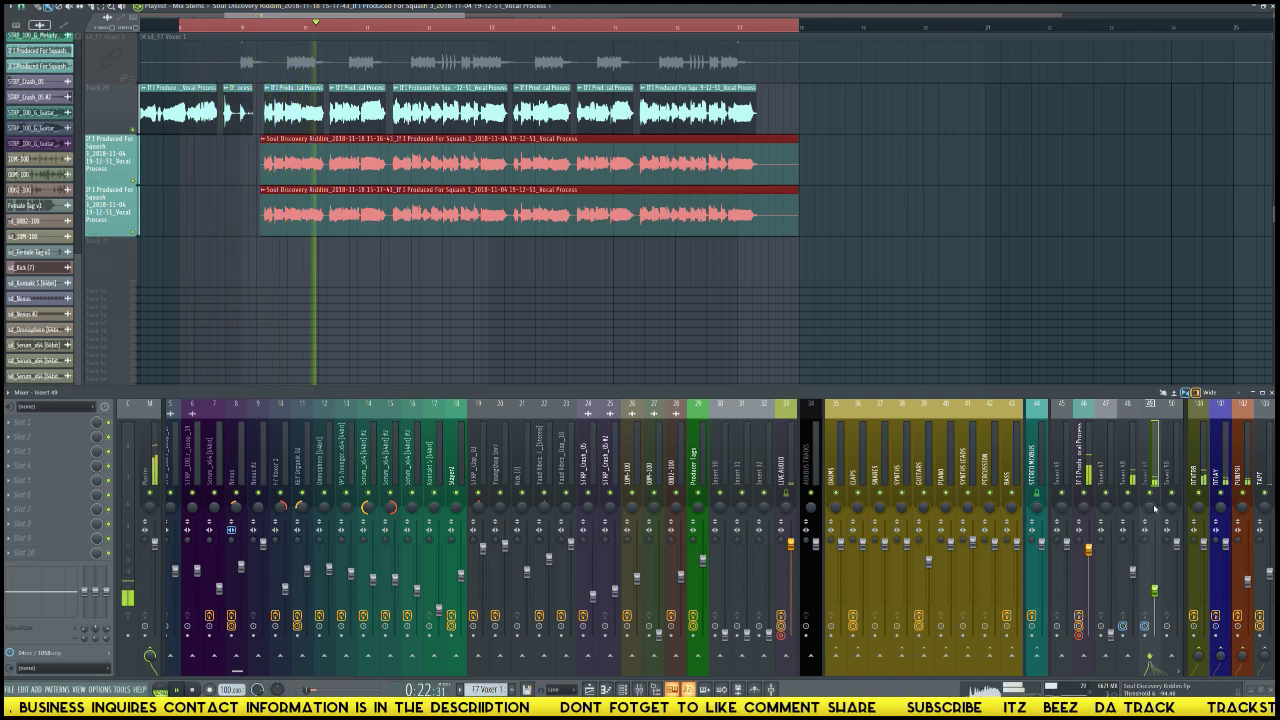
key("space")
left_click(1130, 470)
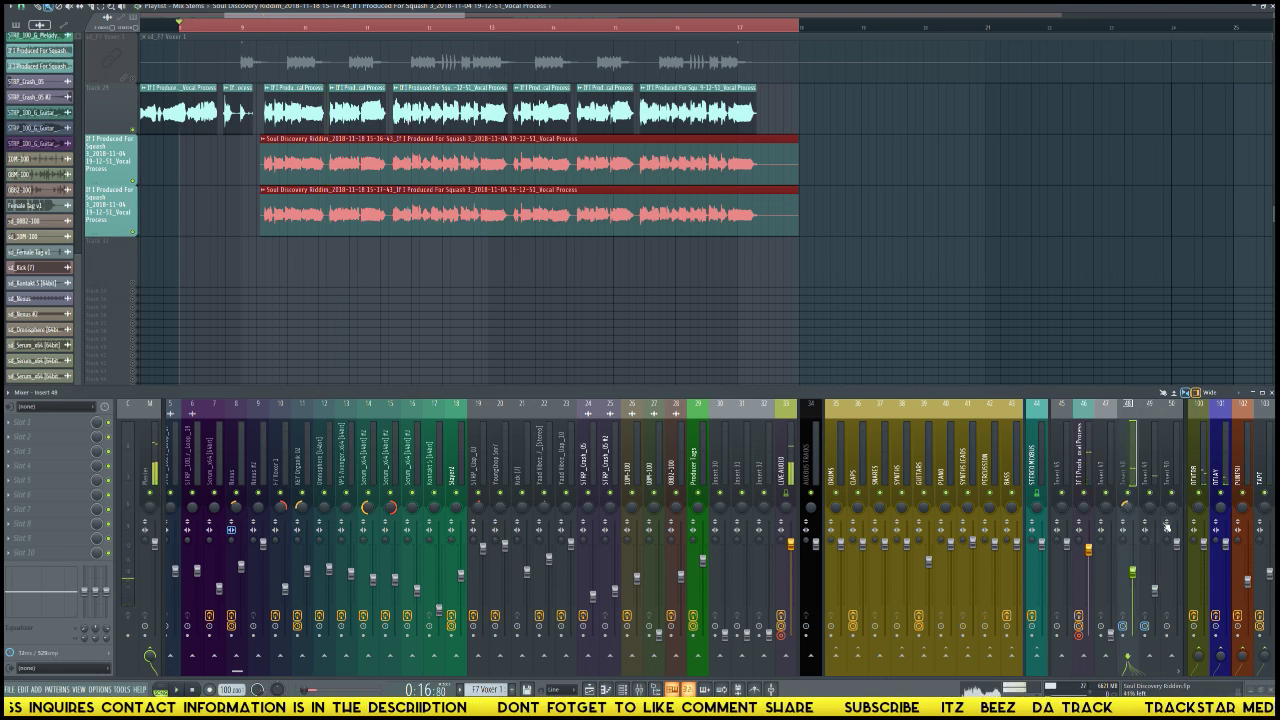
left_click(1152, 522)
key("space")
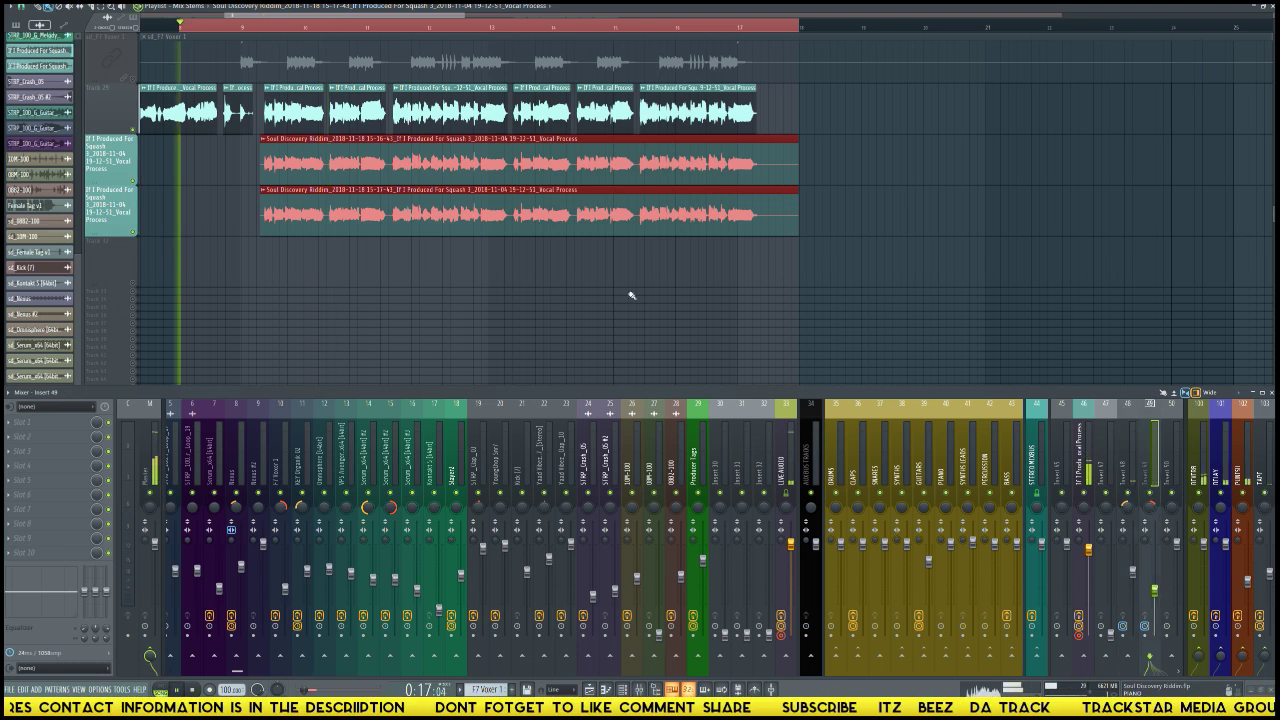
Step: Link the two recorded Soul Discovery take channels to mixer inserts 48 and 49 so the inserts take their names and colors
key("F6")
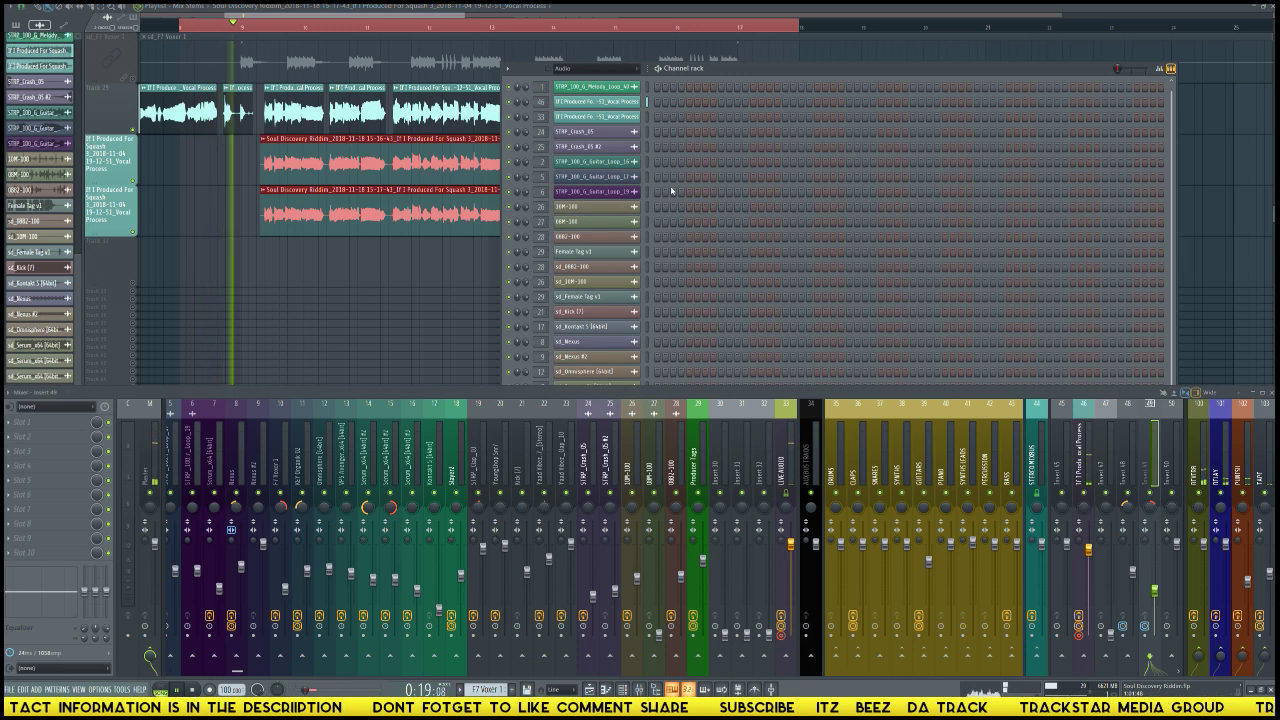
scroll(790, 215, "down", 1)
scroll(790, 215, "down", 1)
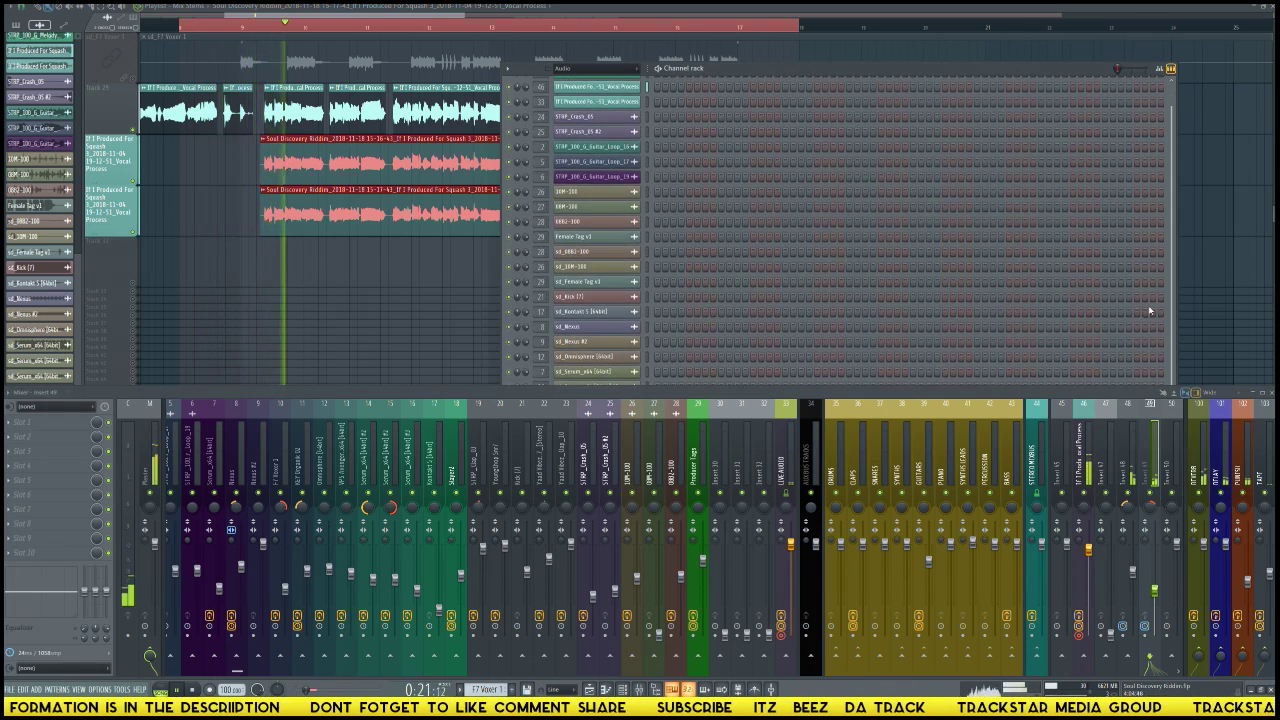
key("F9")
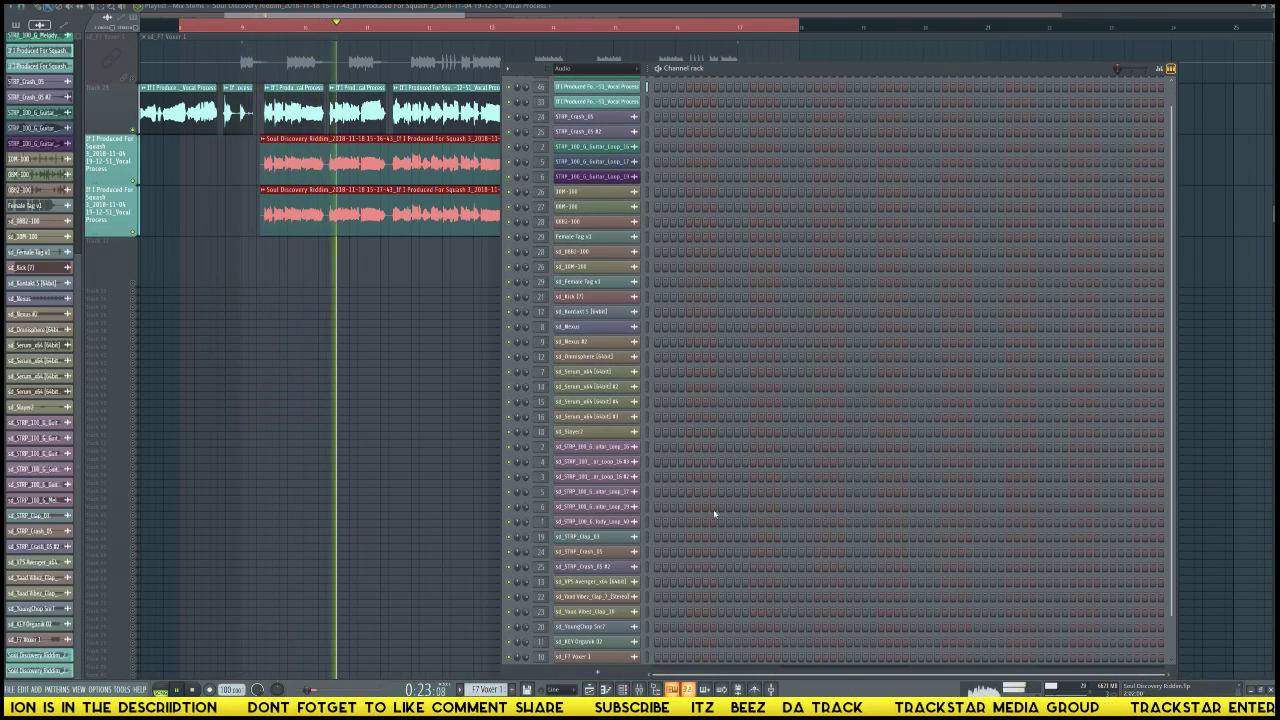
scroll(713, 509, "down", 3)
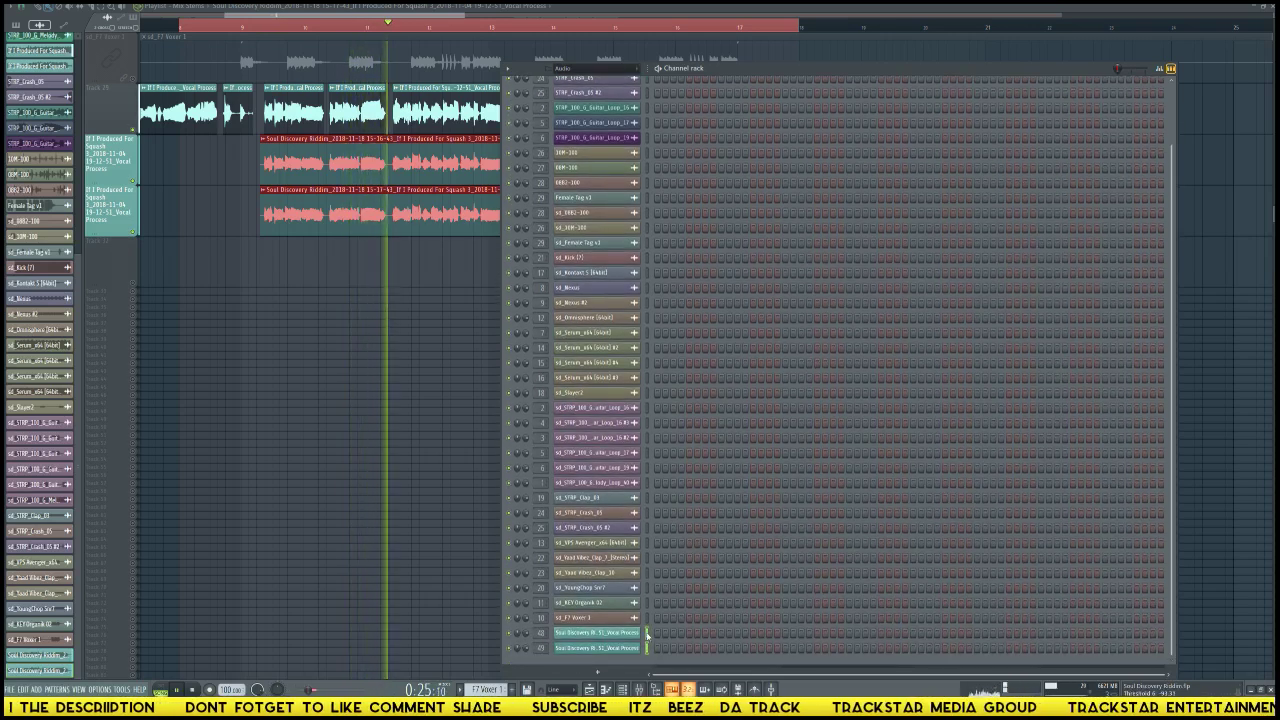
key("F9")
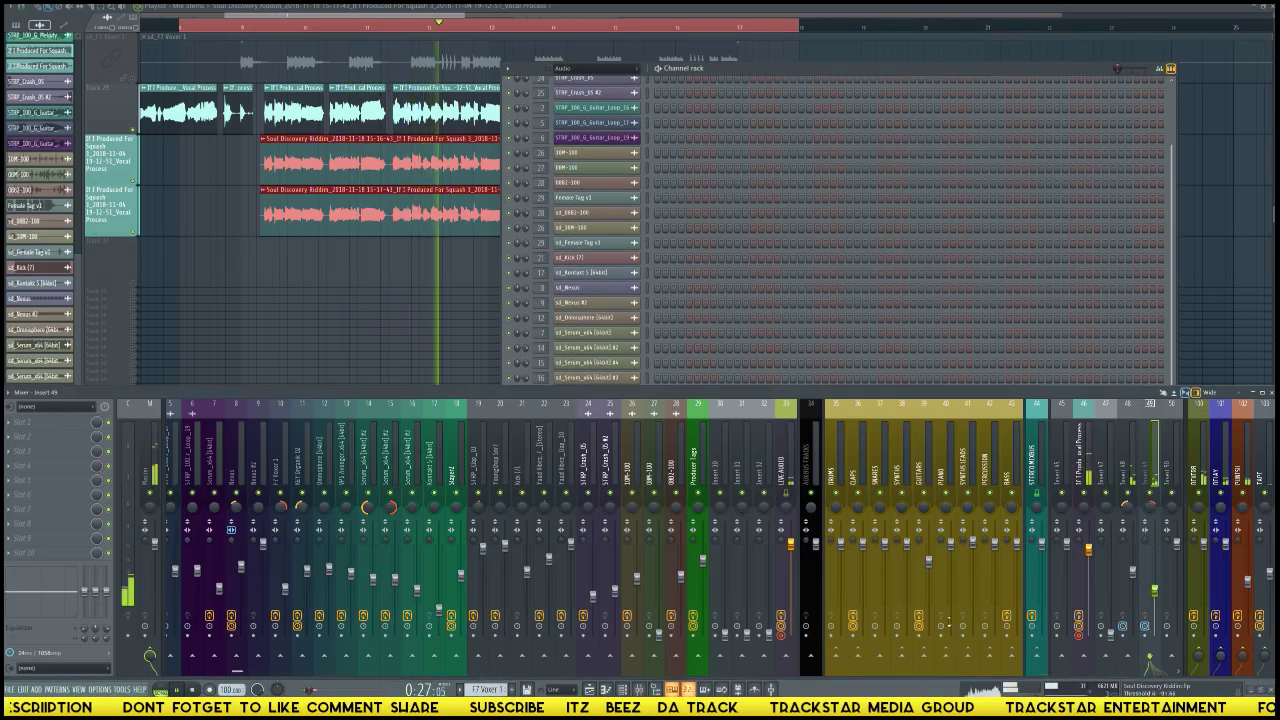
left_click(1132, 480)
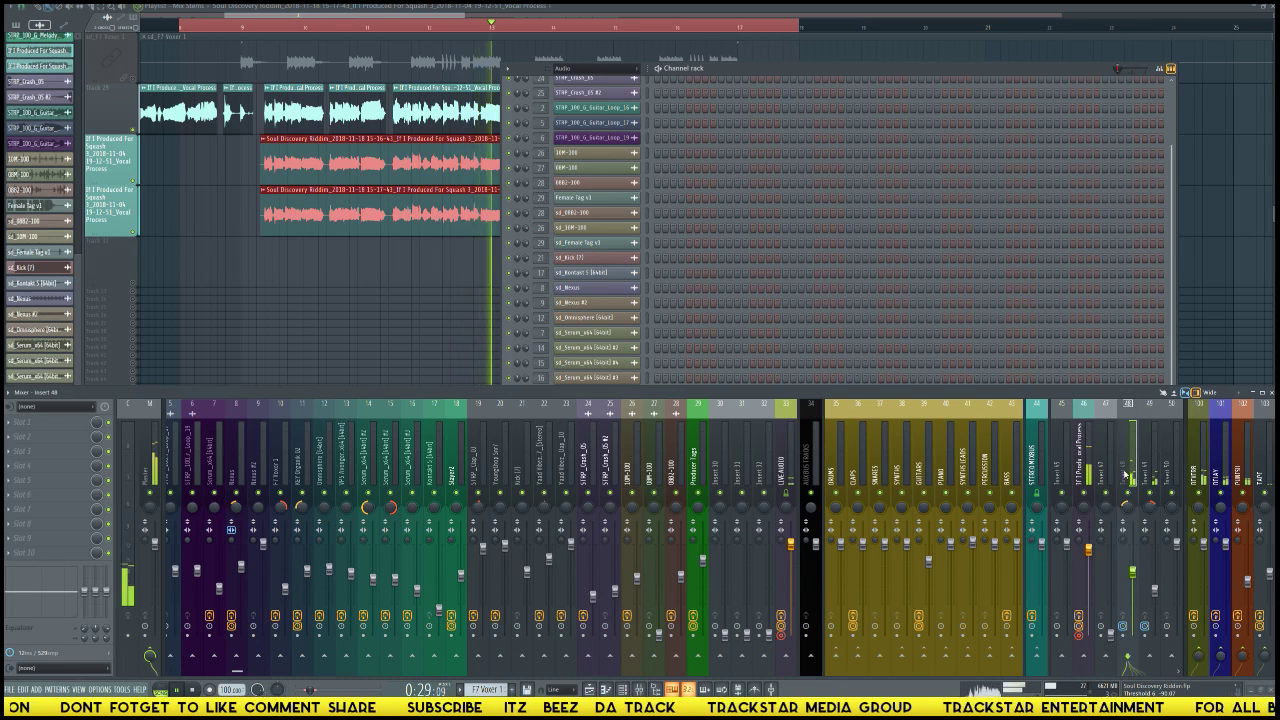
key("ctrl+shift+l")
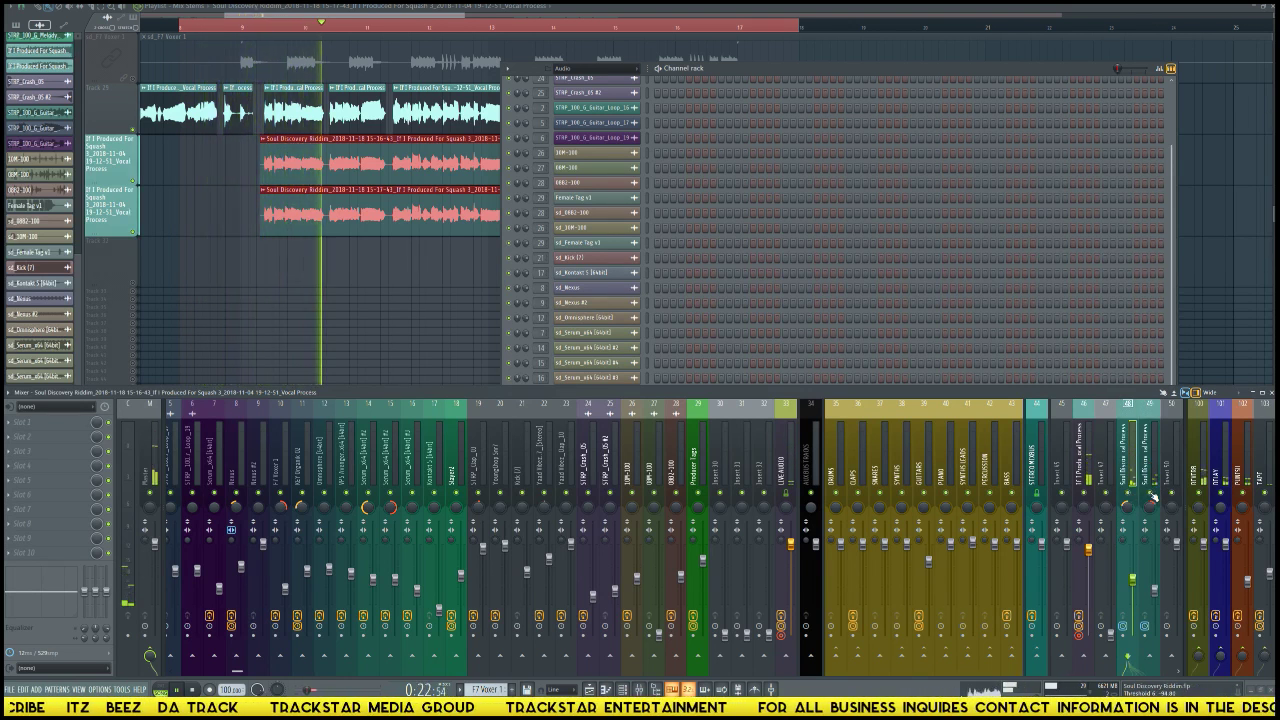
key("space")
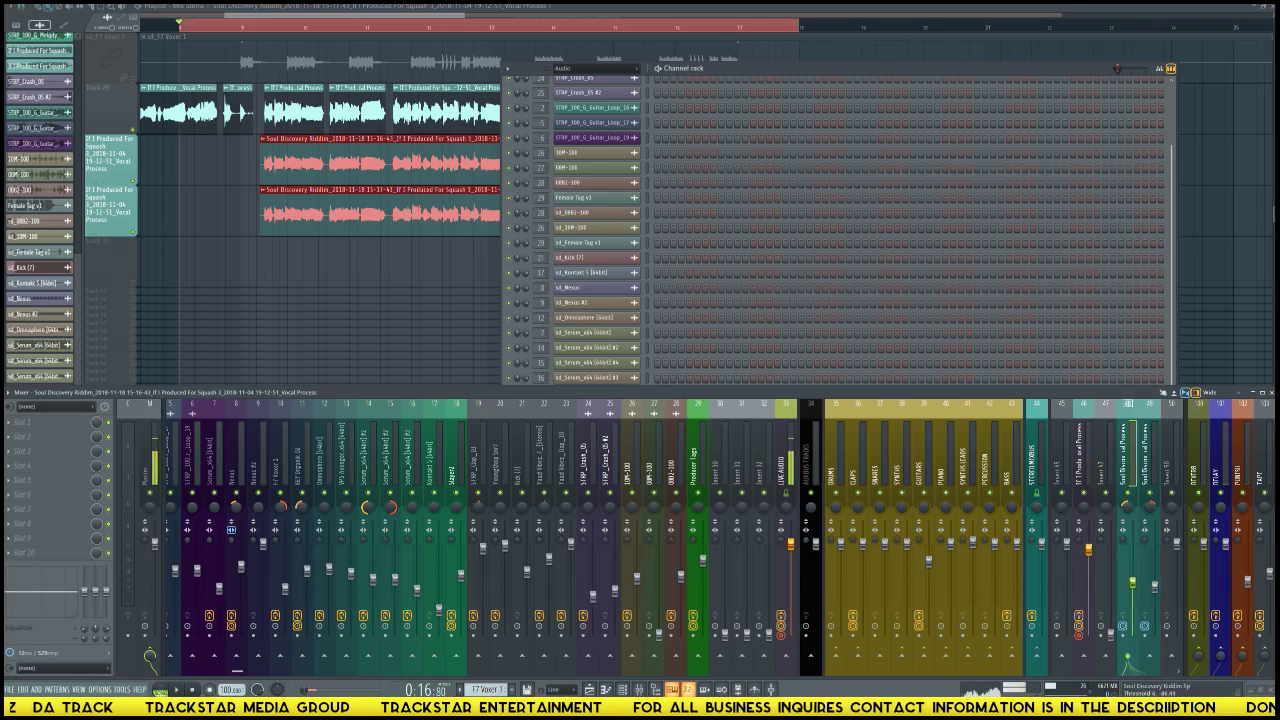
left_click(1153, 590)
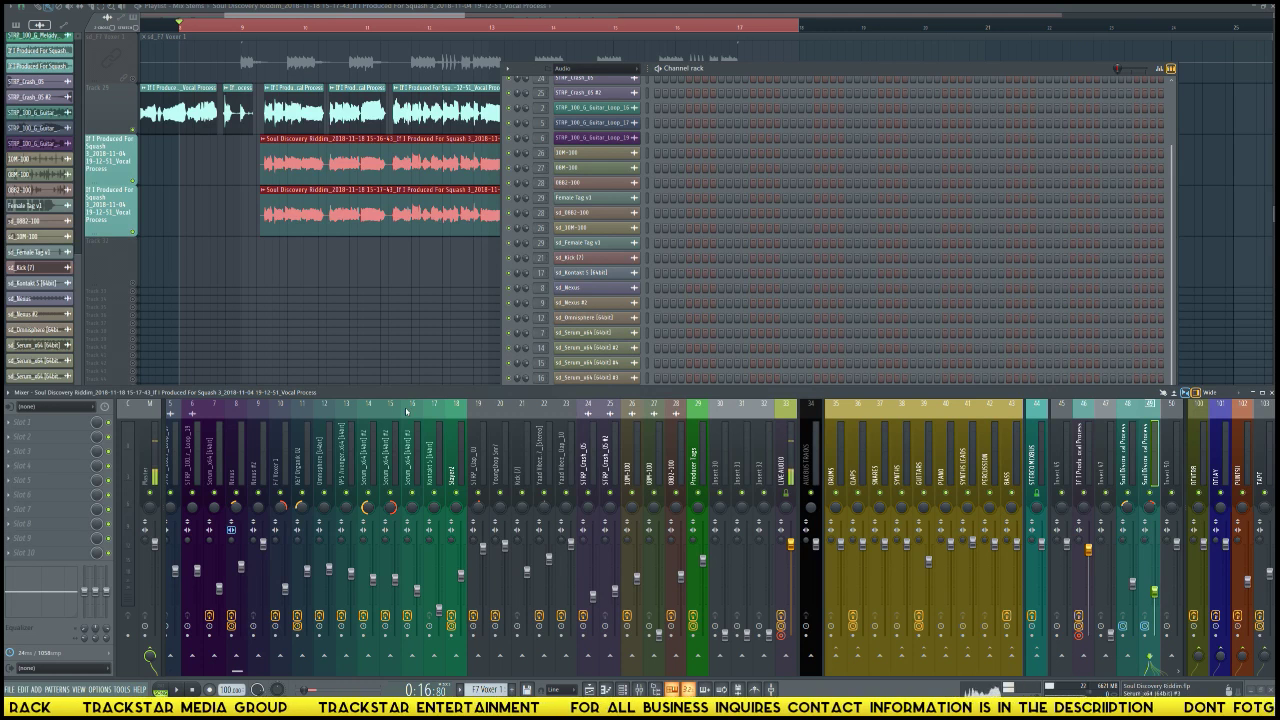
Step: Unsolo the vocals so all playlist tracks play, and auto-name the lead vocal track after its clips
scroll(407, 411, "left", 4)
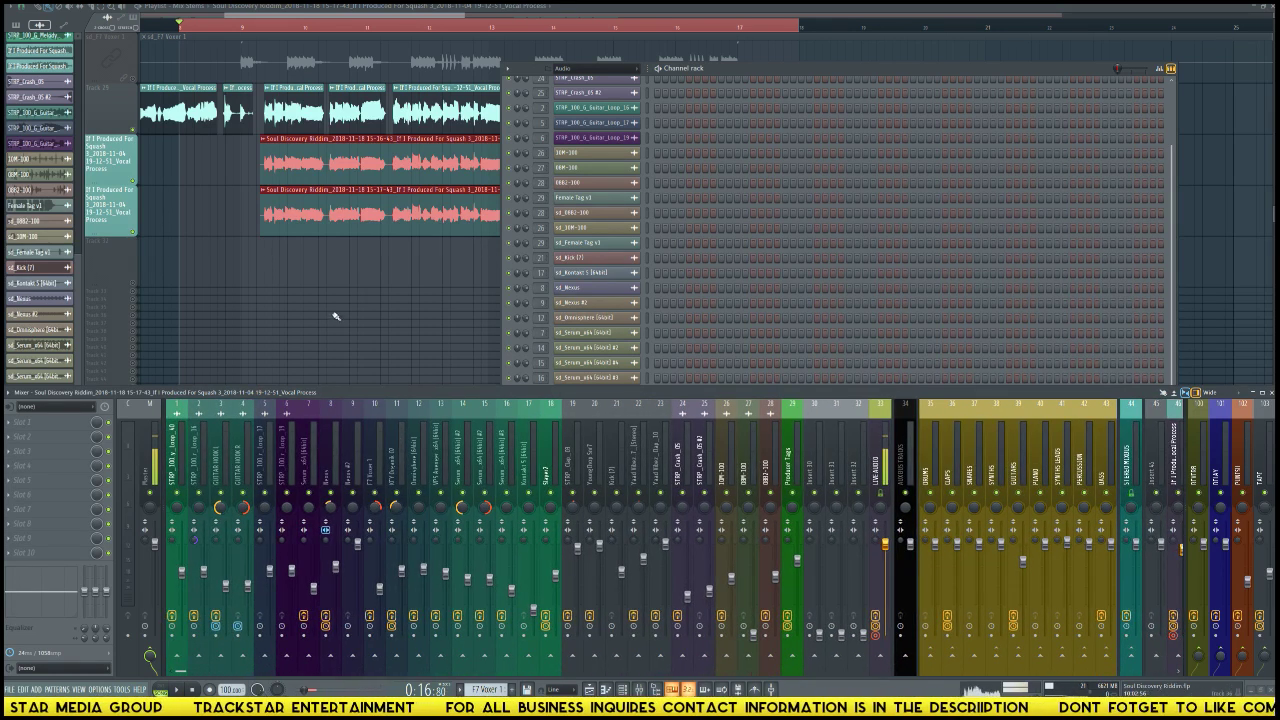
key("F6")
scroll(339, 318, "down", 5)
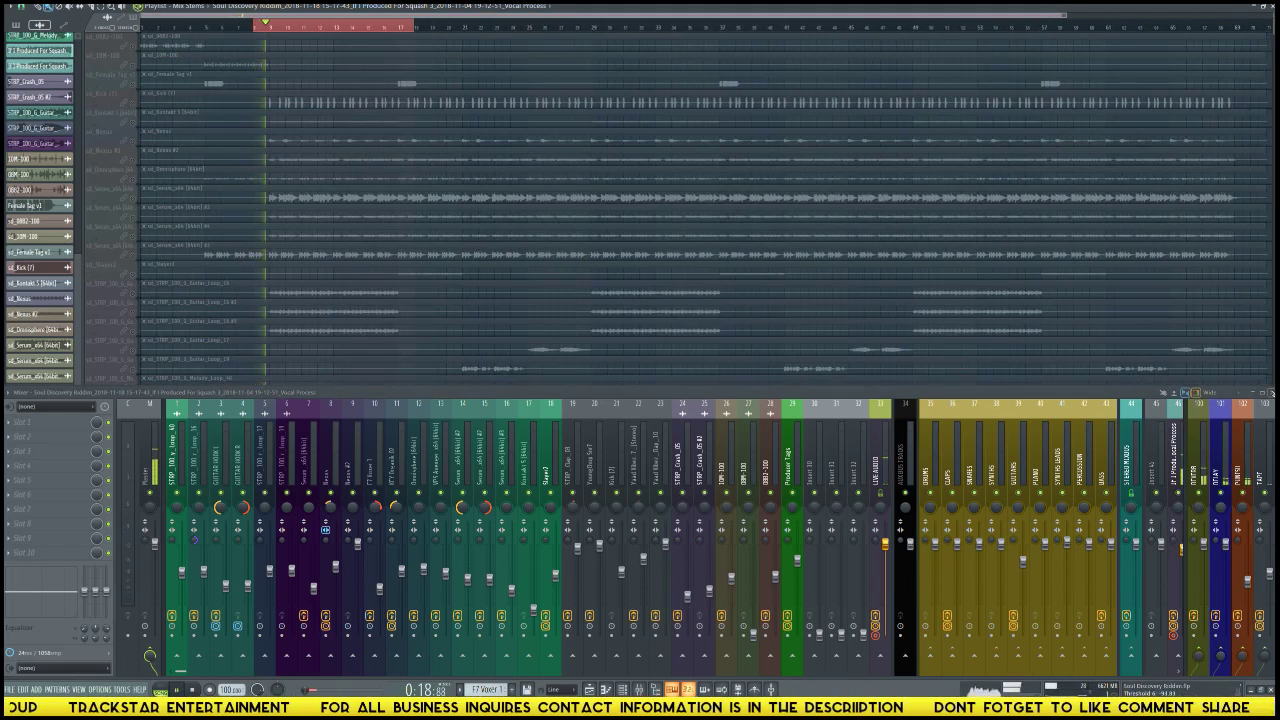
left_click(1266, 392)
left_click(131, 579, "ctrl")
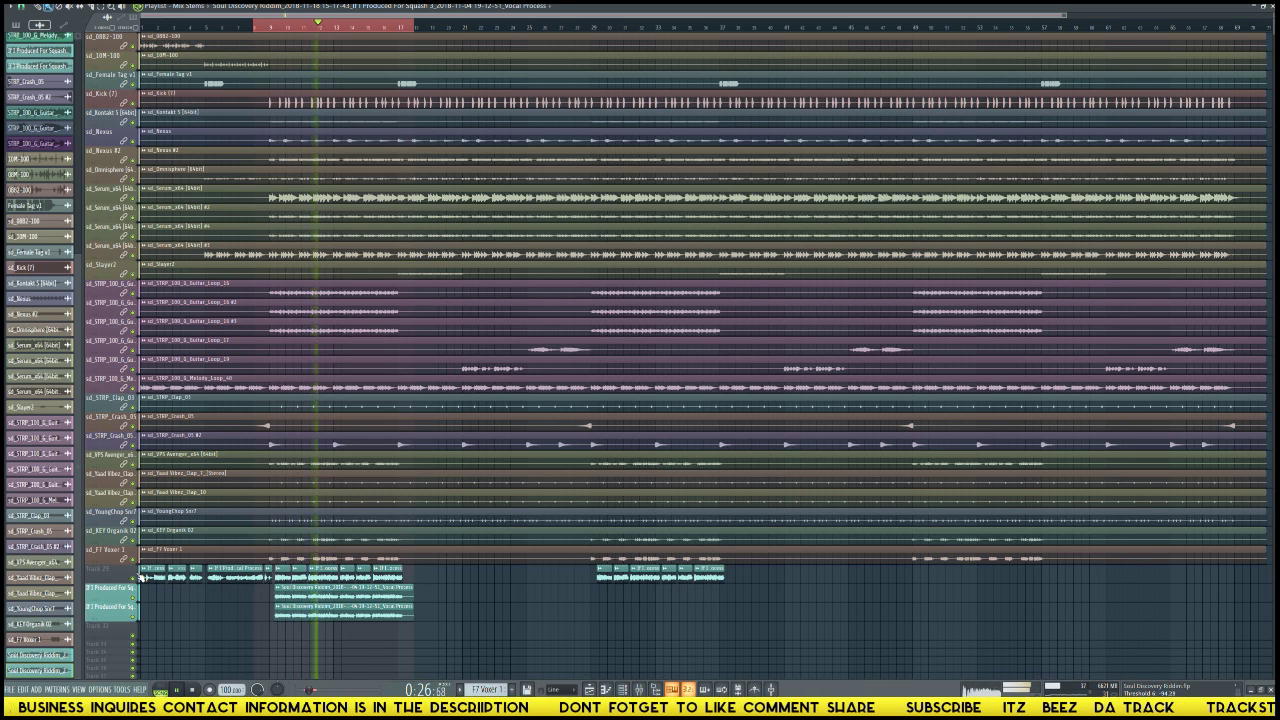
right_click(116, 578)
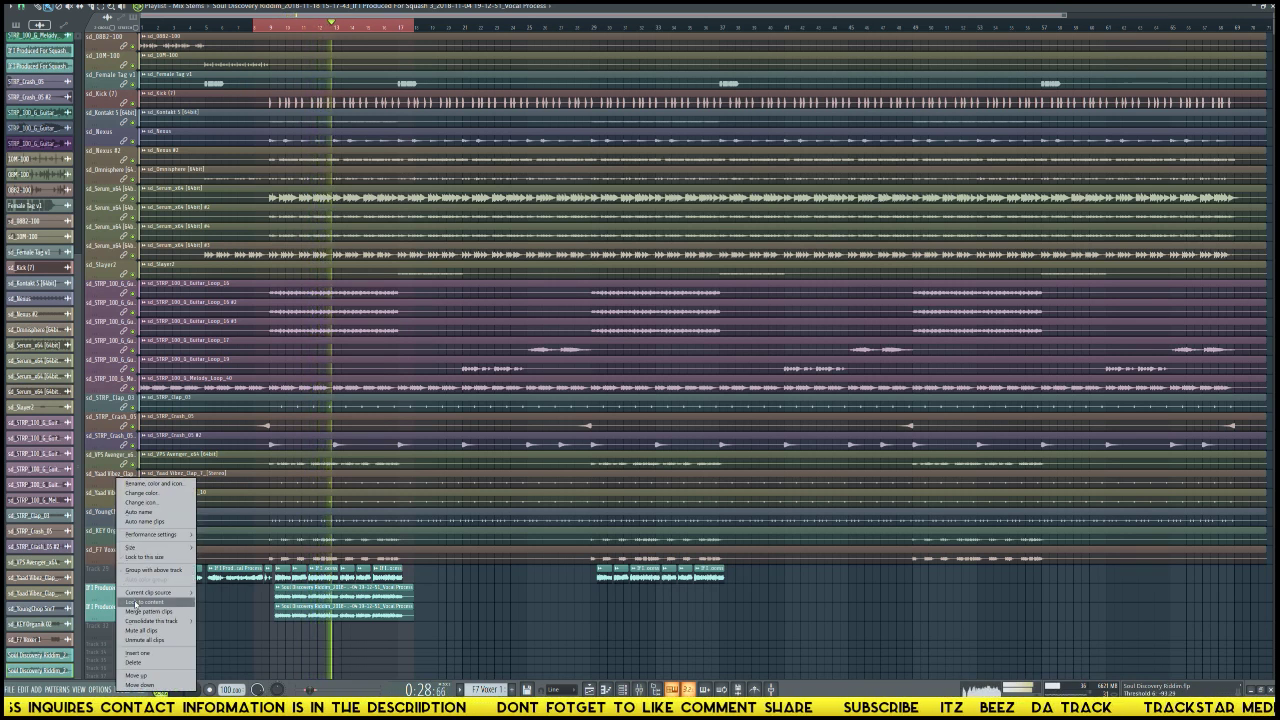
left_click(118, 600)
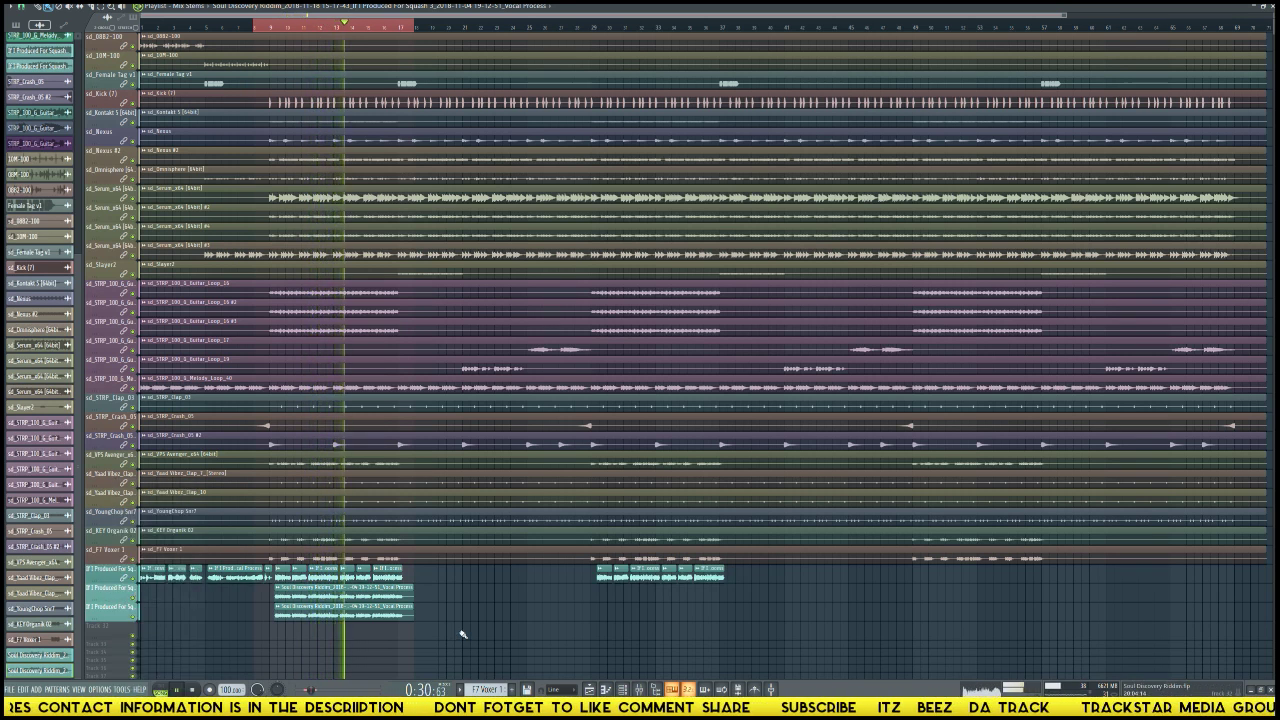
Step: Delete the lead vocal clips in the second hook and trim the ends of both recorded takes in the first hook
left_click_drag(735, 618, 589, 580)
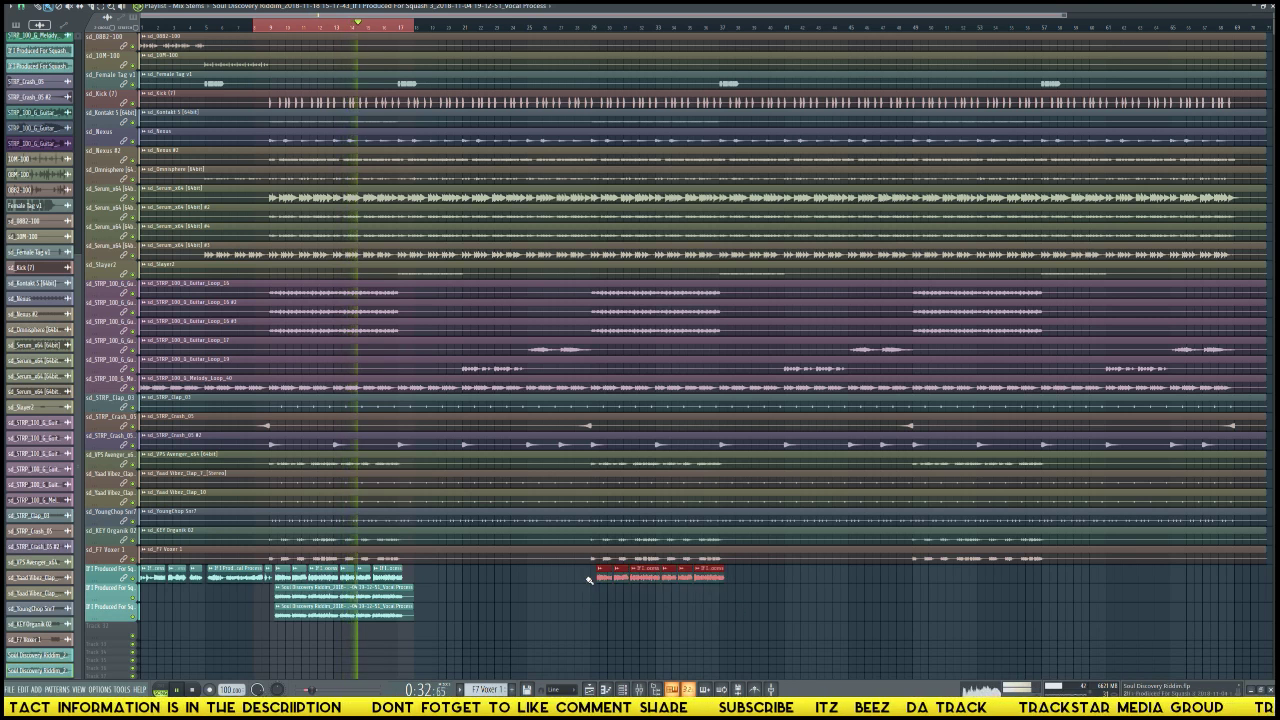
key("Delete")
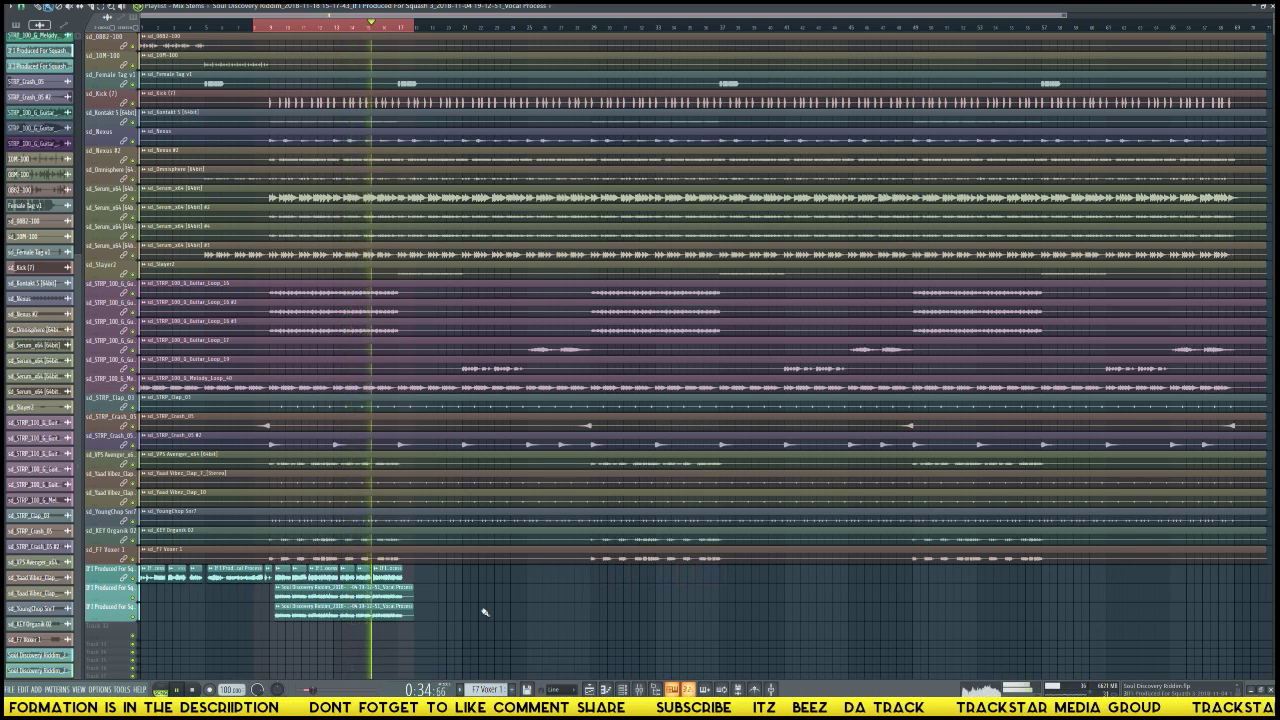
left_click_drag(438, 638, 424, 607)
Step: Copy the first hook's lead vocal clips and both doubles to the third hook
left_click_drag(418, 598, 272, 564)
left_click(418, 628)
left_click_drag(395, 590, 1054, 590)
left_click(855, 610)
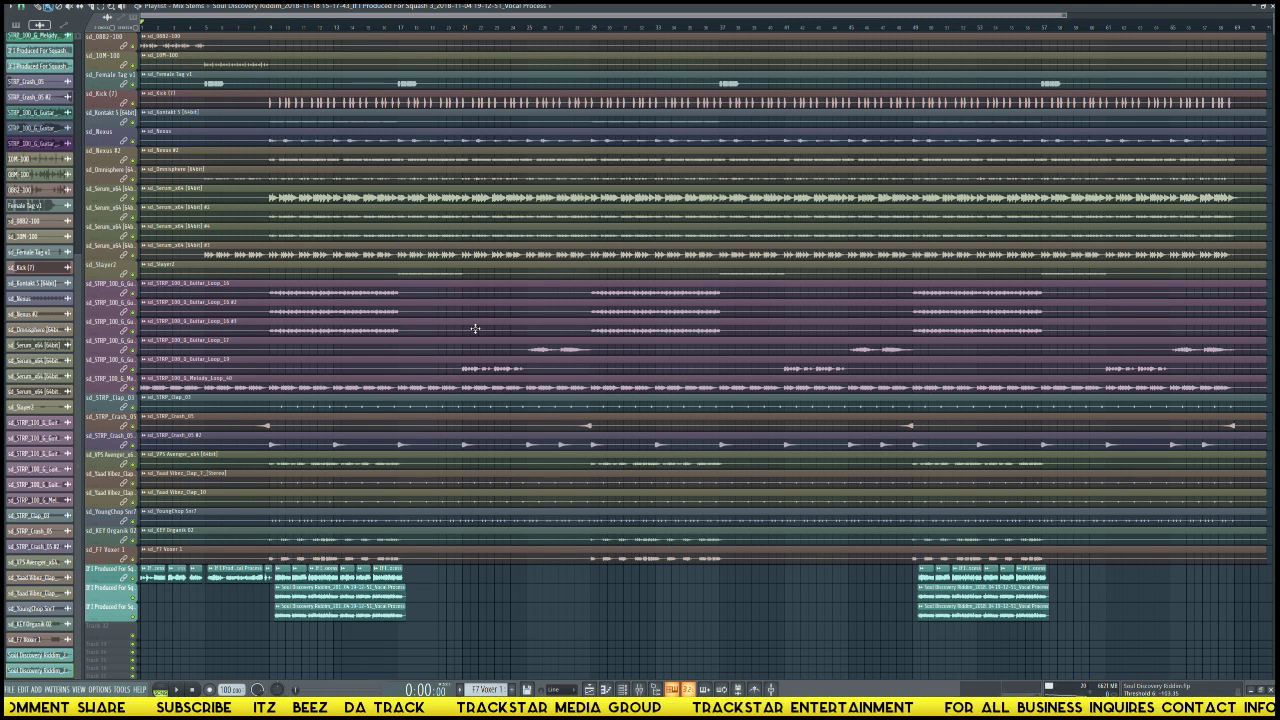
Step: Play the arrangement, set the mixer layout to Compact 2 and lower vocal inserts 46 to 49 together
key("space")
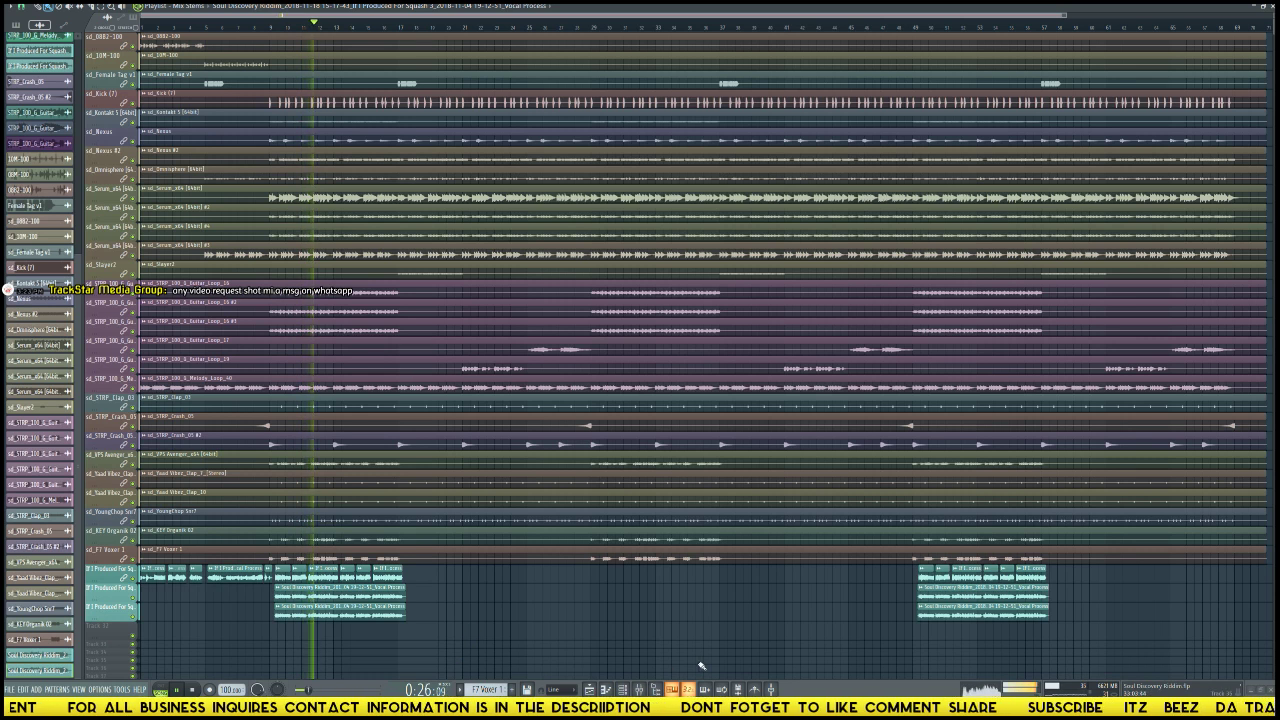
key("F9")
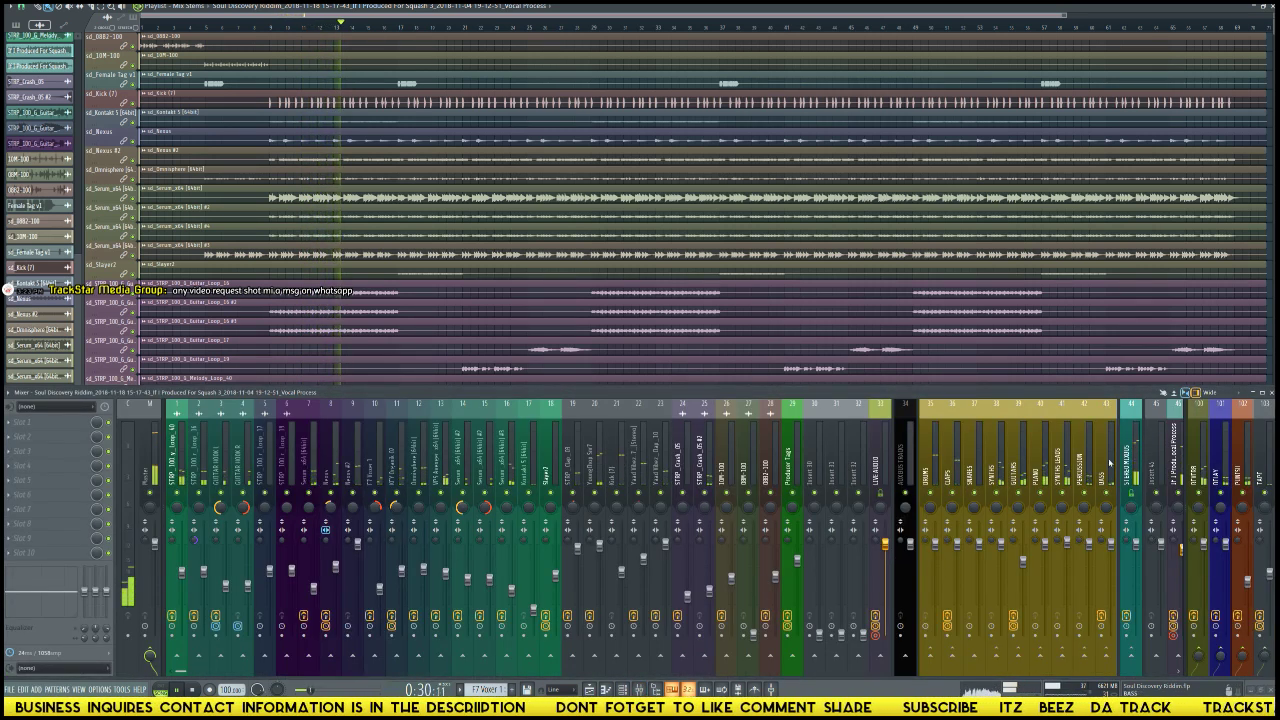
left_click(1209, 392)
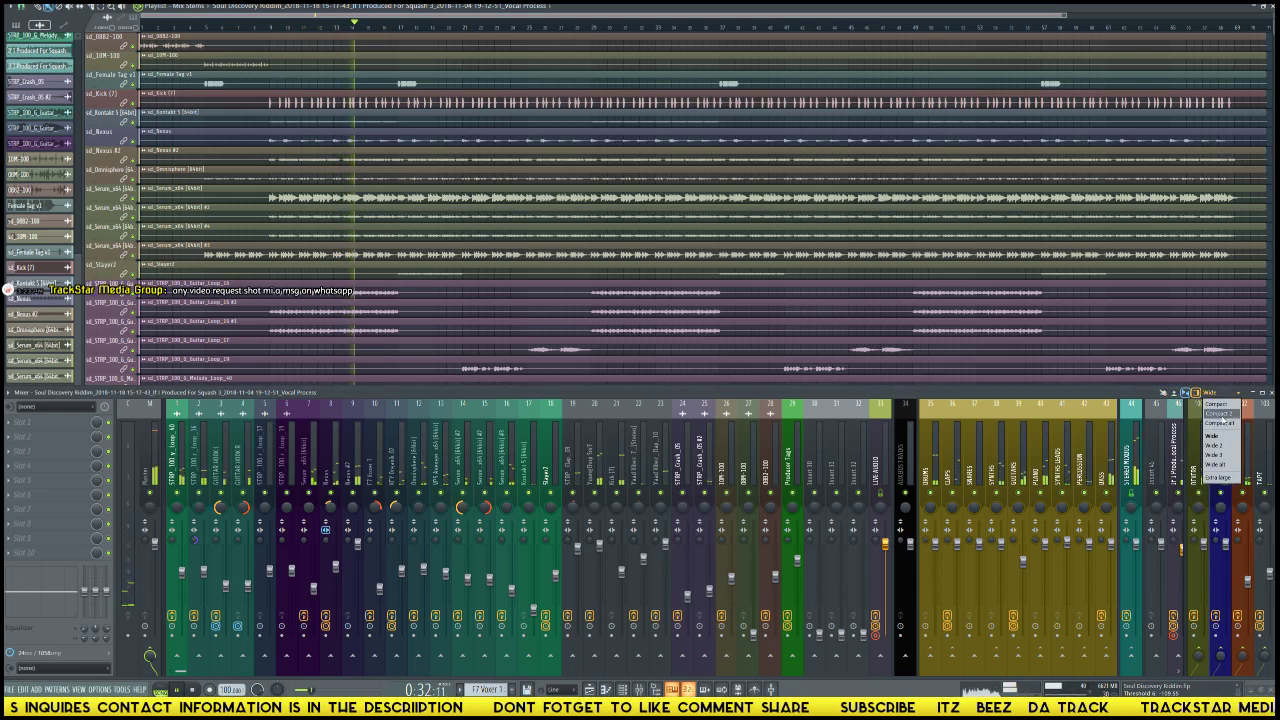
left_click(1218, 413)
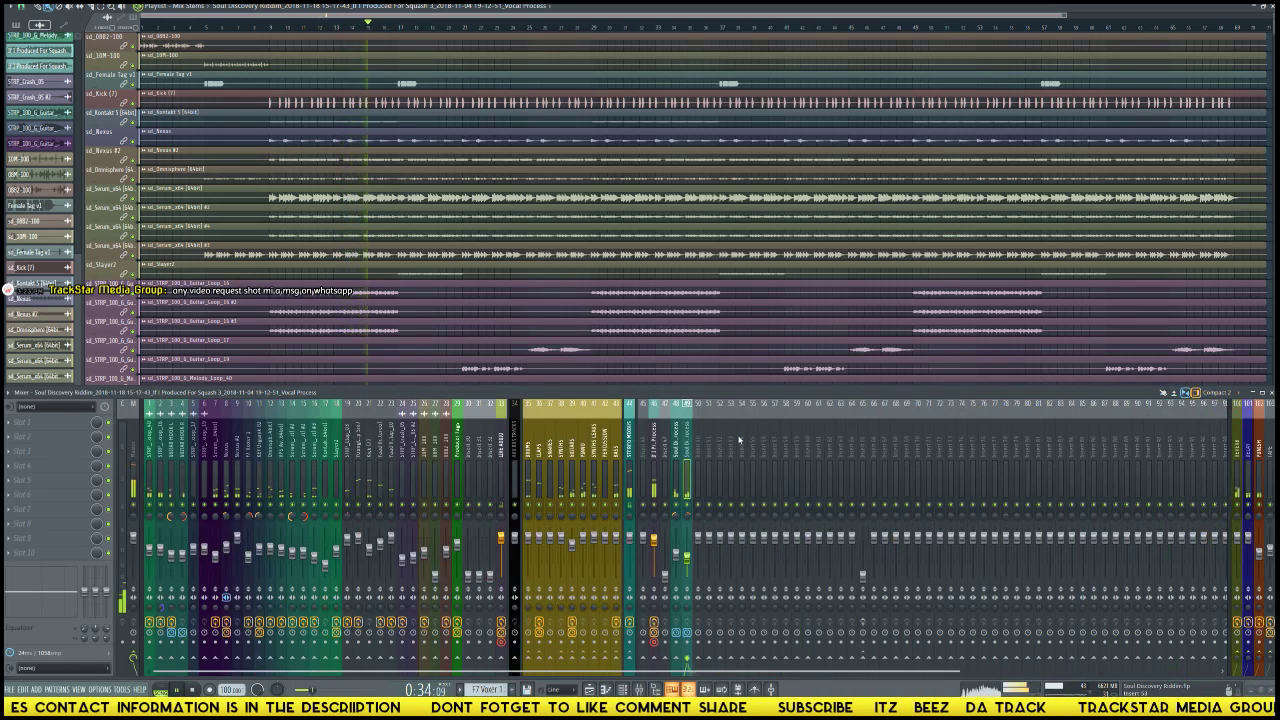
left_click(656, 494)
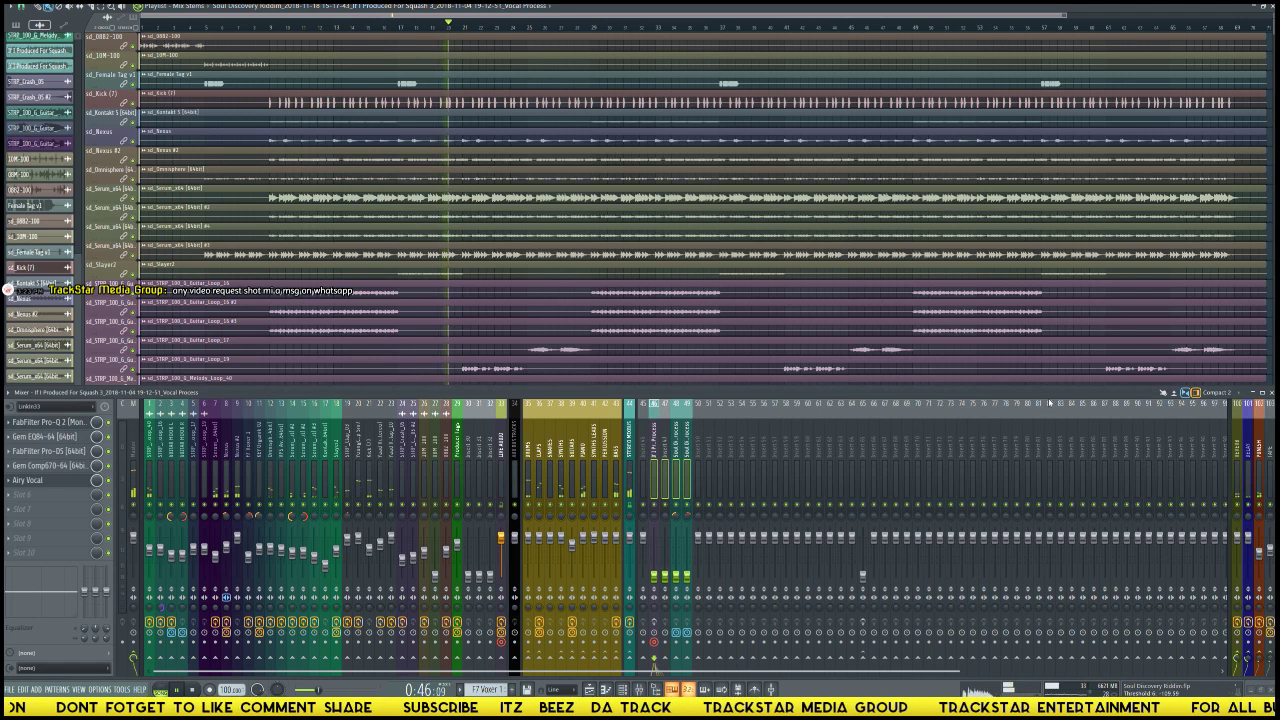
Step: Solo the VPS Avenger stem in the playlist to hear it alone, and restore all tracks
left_click(1270, 393)
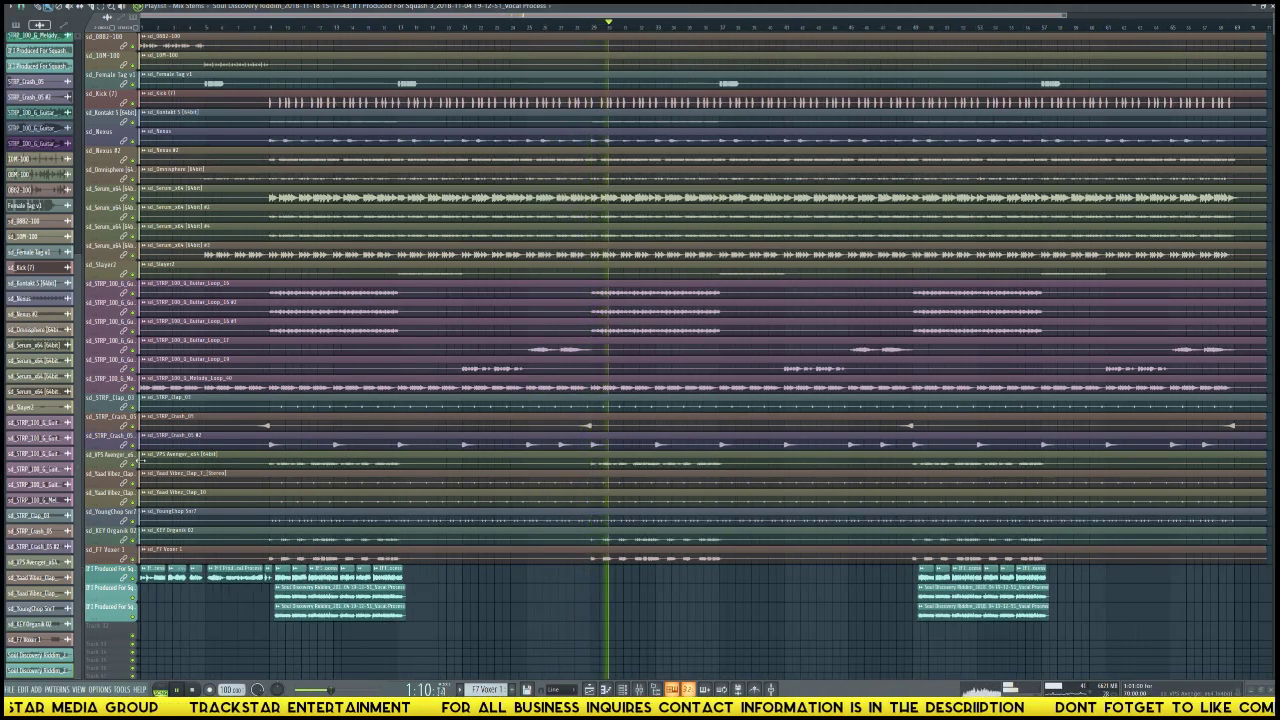
right_click(132, 466)
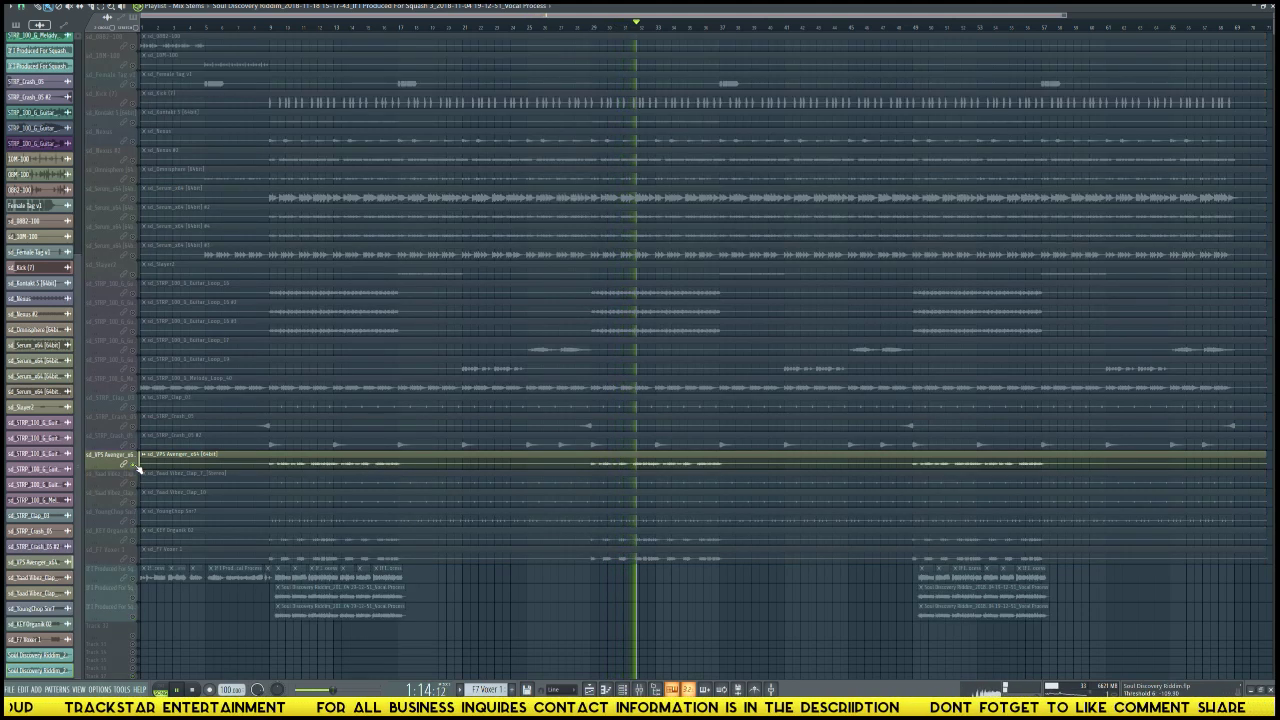
right_click(138, 467)
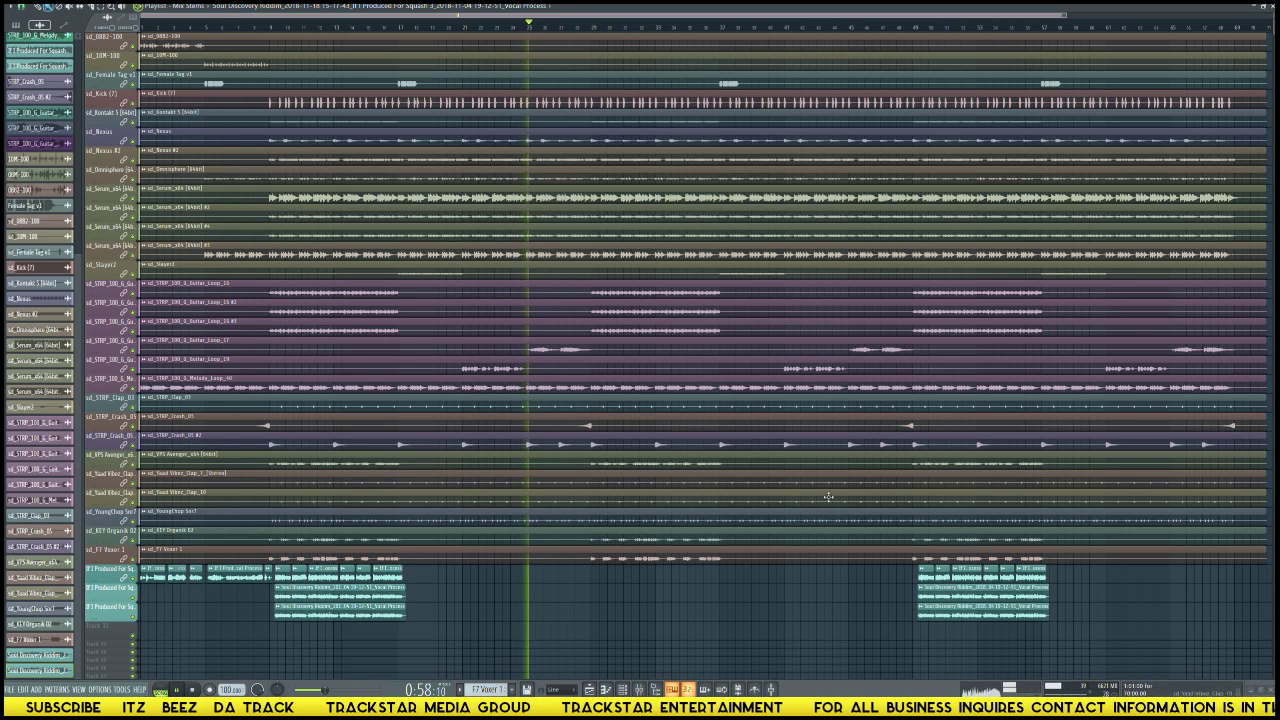
Step: Narrow the mixer window to uncover the first hook's vocal clips in the playlist, and select the LIVE AUDIO insert
key("F9")
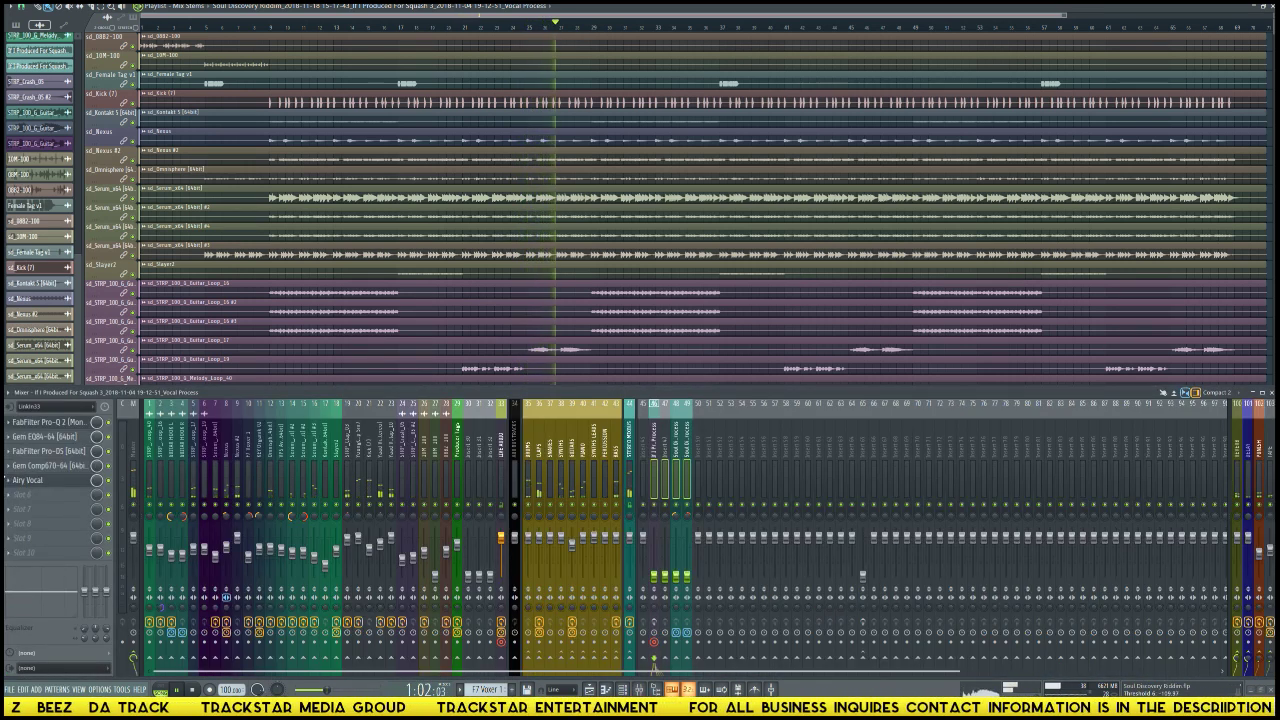
left_click_drag(60, 392, 565, 392)
left_click_drag(503, 494, 535, 494)
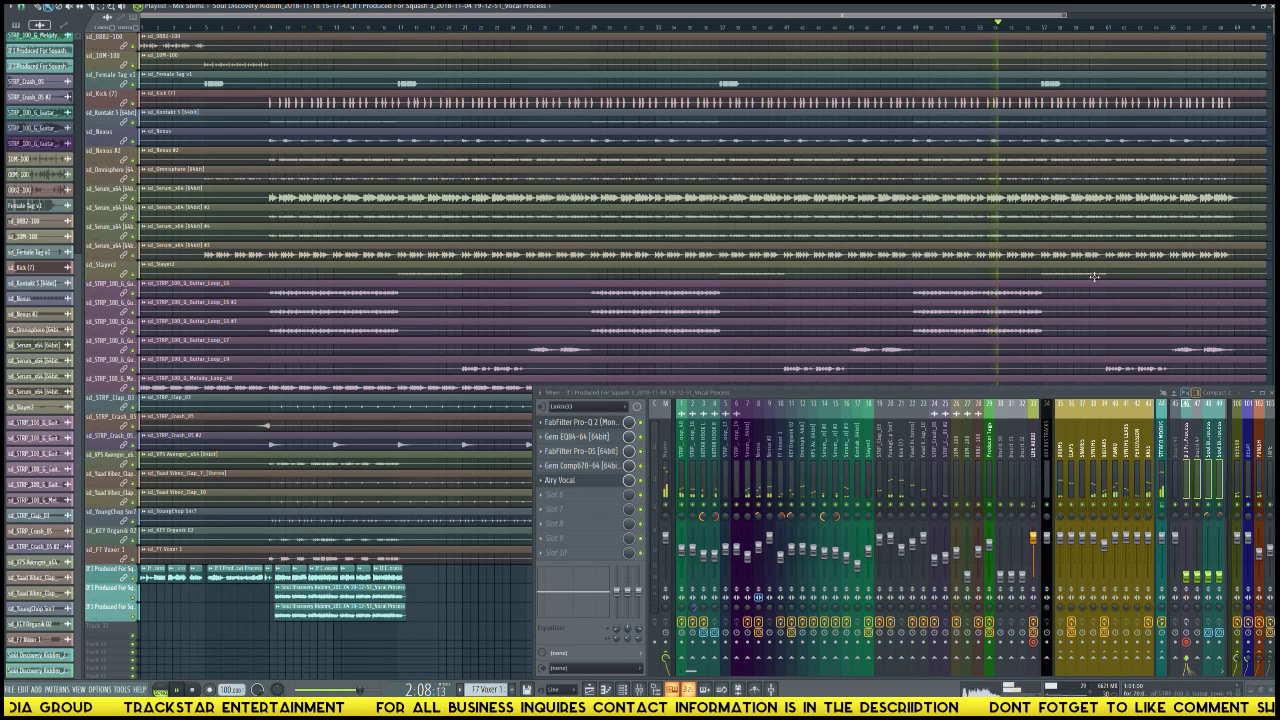
left_click(1033, 480)
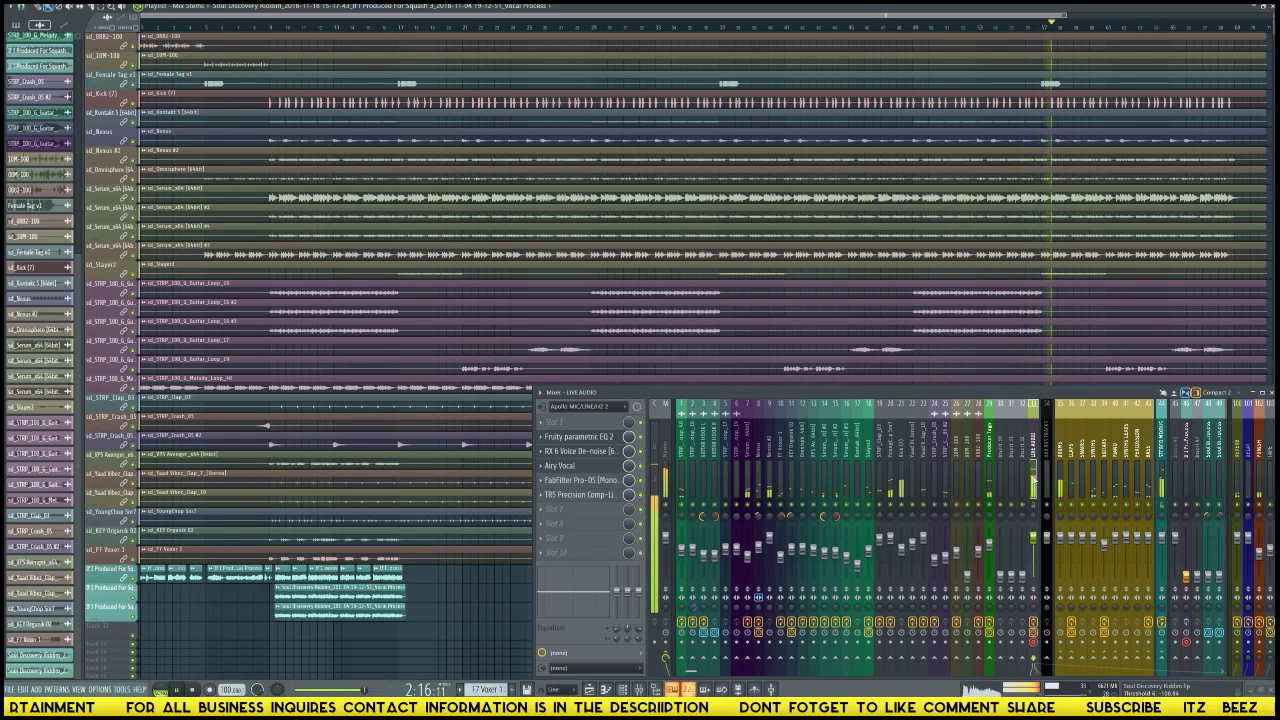
key("space")
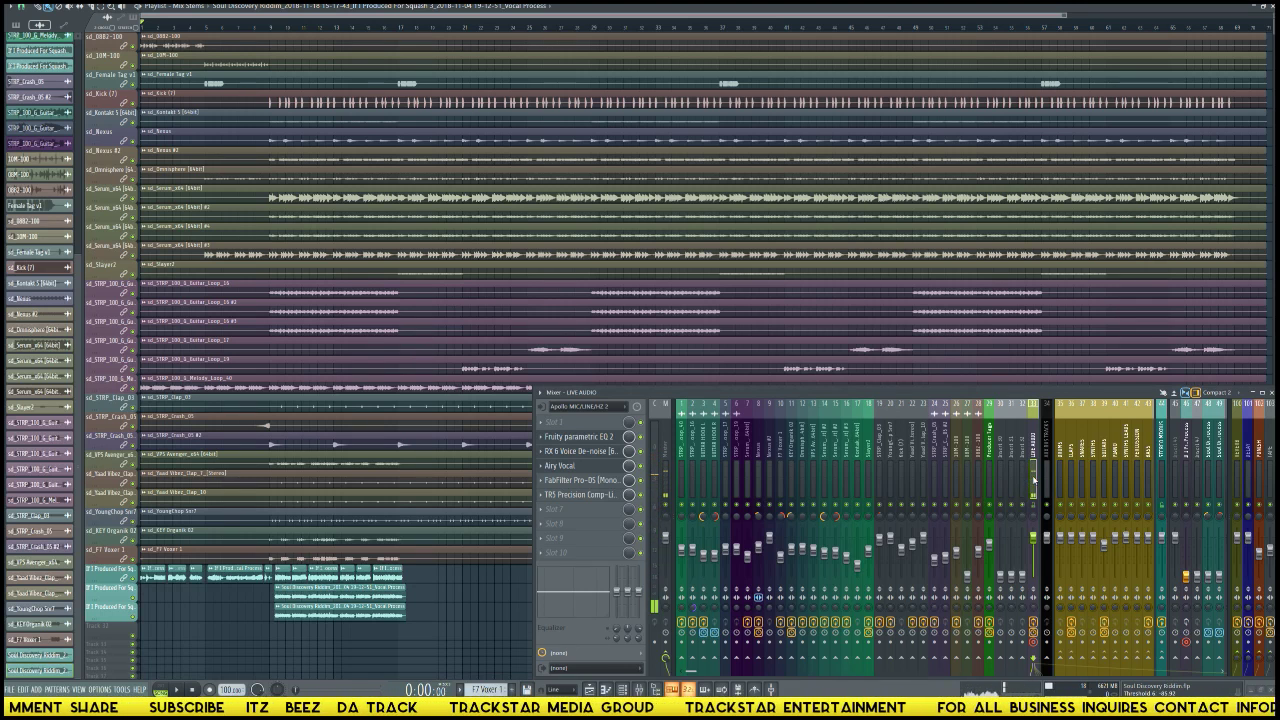
Step: Play the mix from the start and show the Main Automation pattern's channel rack in the free space above the mixer
key("space")
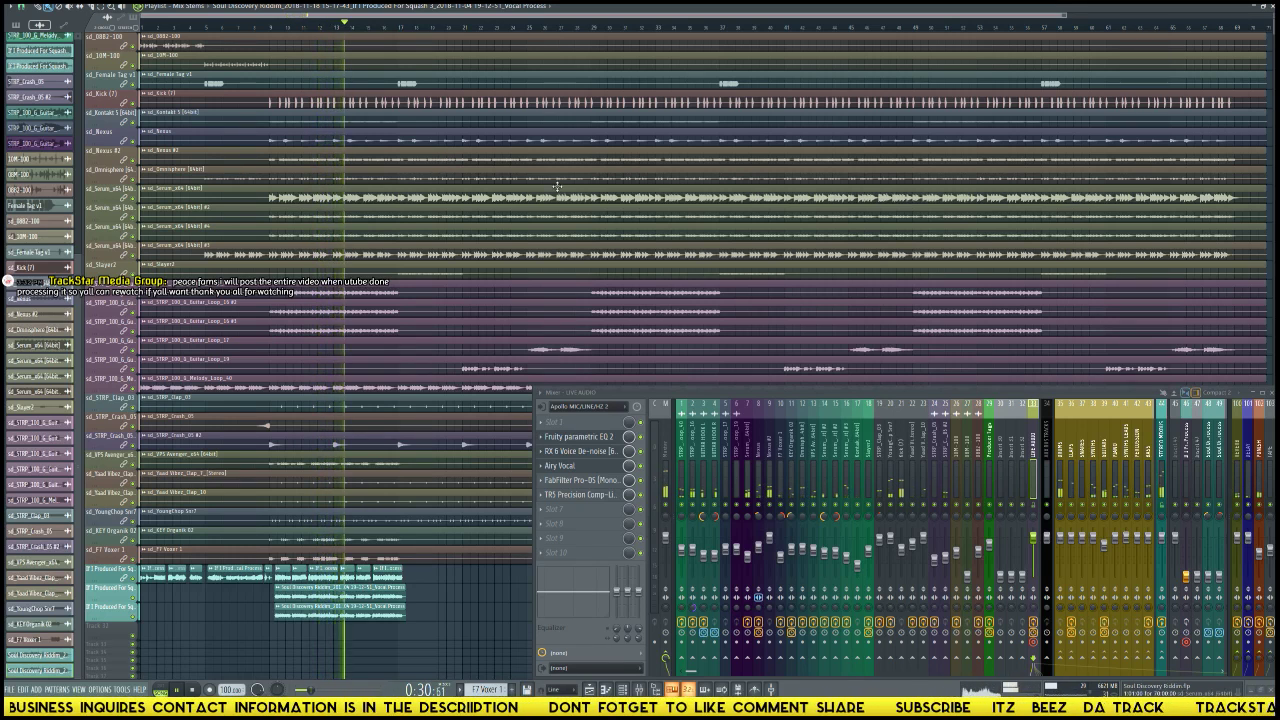
key("F6")
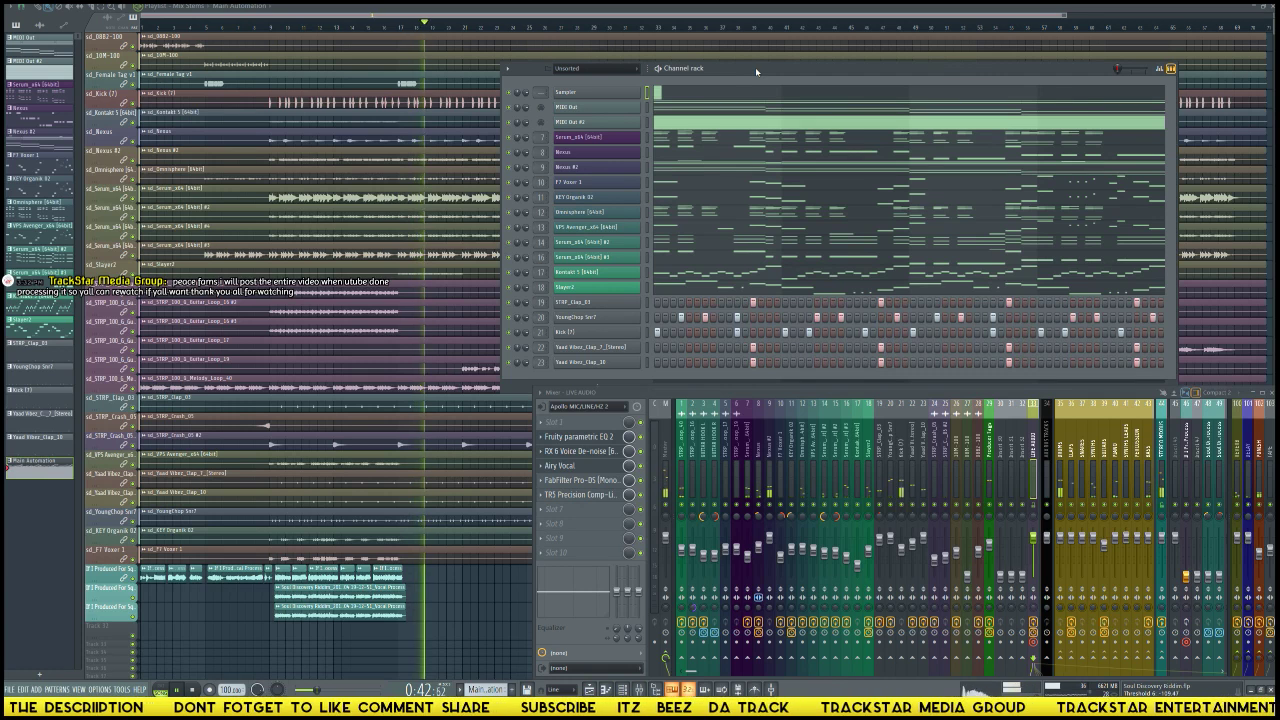
left_click_drag(755, 67, 612, 37)
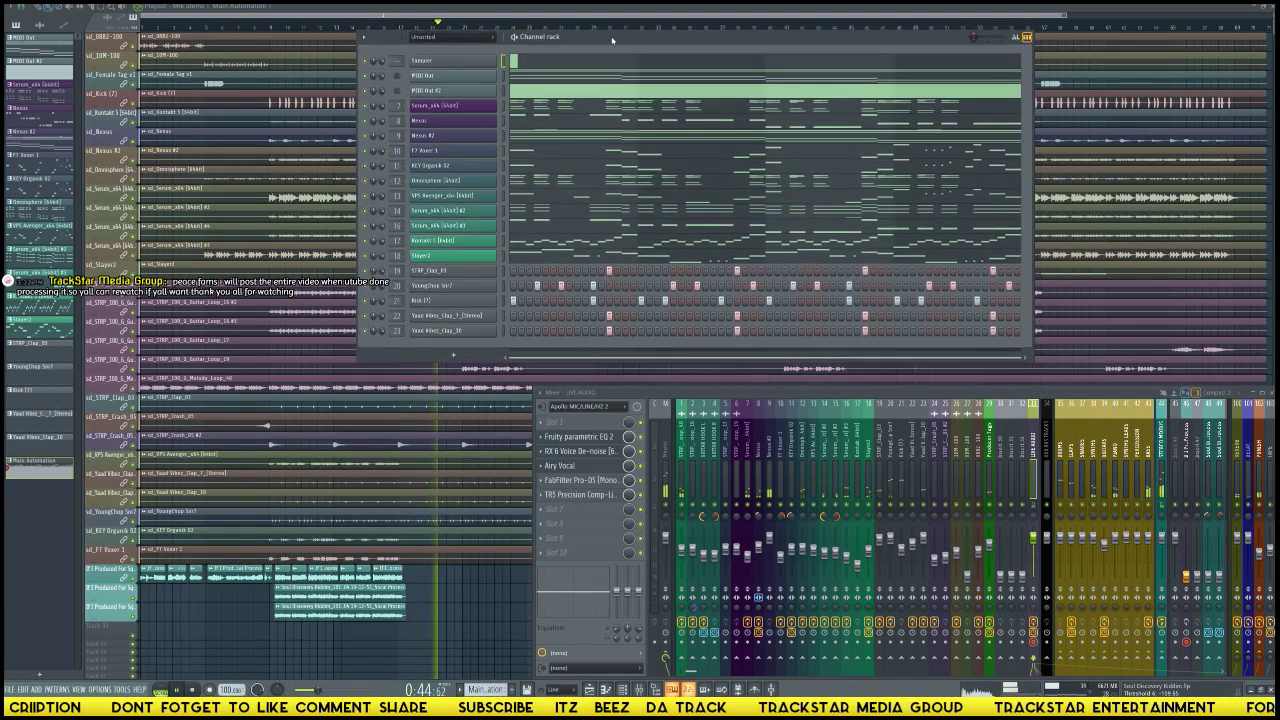